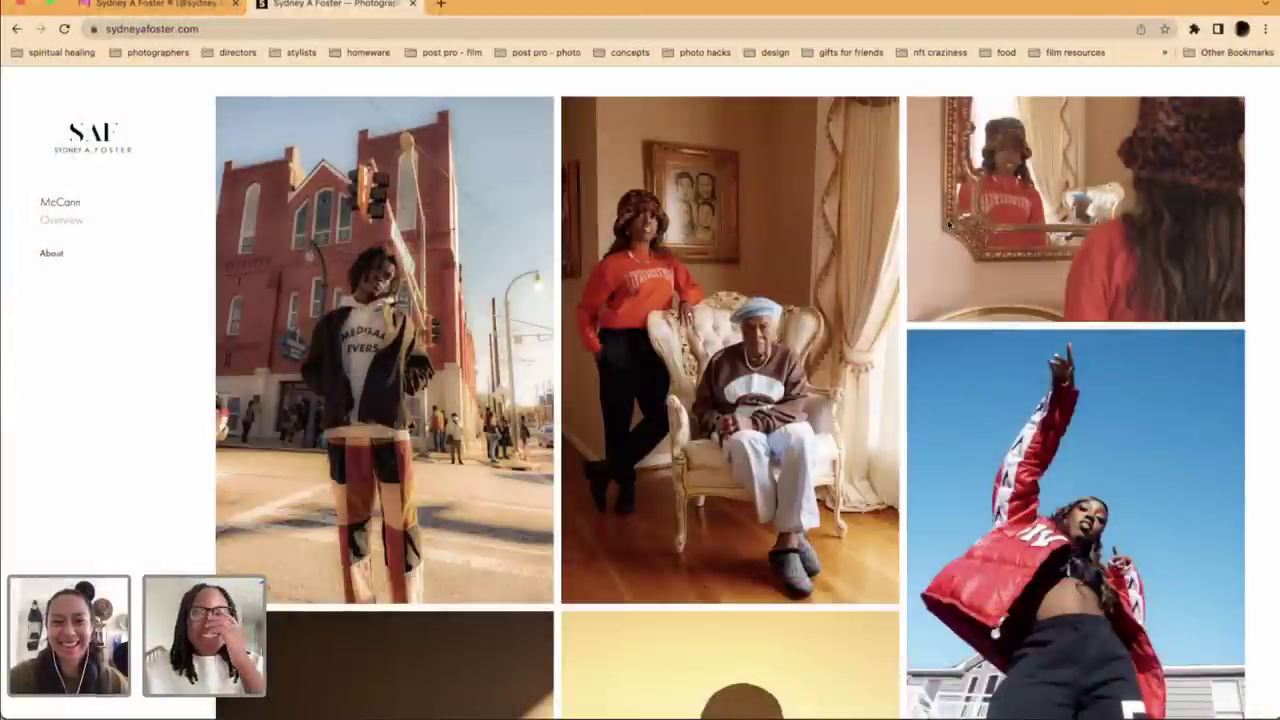
Step: Scroll through the whole locations gallery, then go to the commercial gallery from the sidebar
scroll(950, 265, "down", 2)
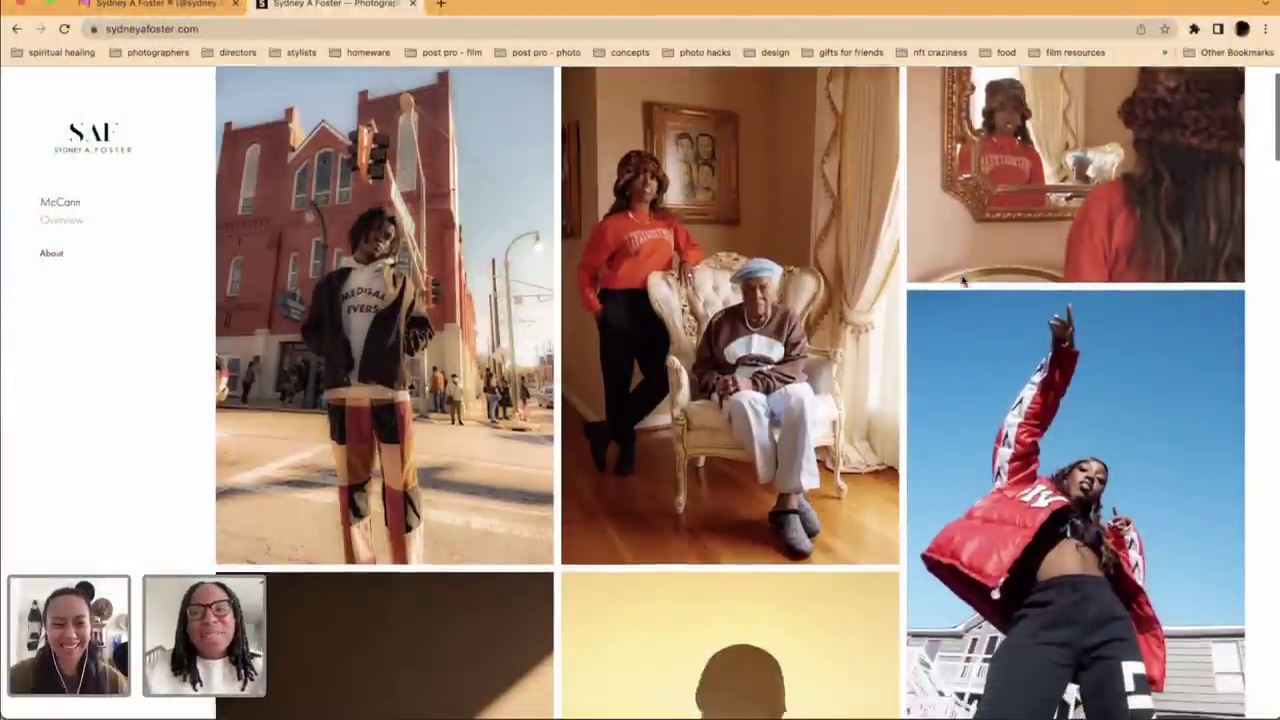
scroll(963, 281, "down", 2)
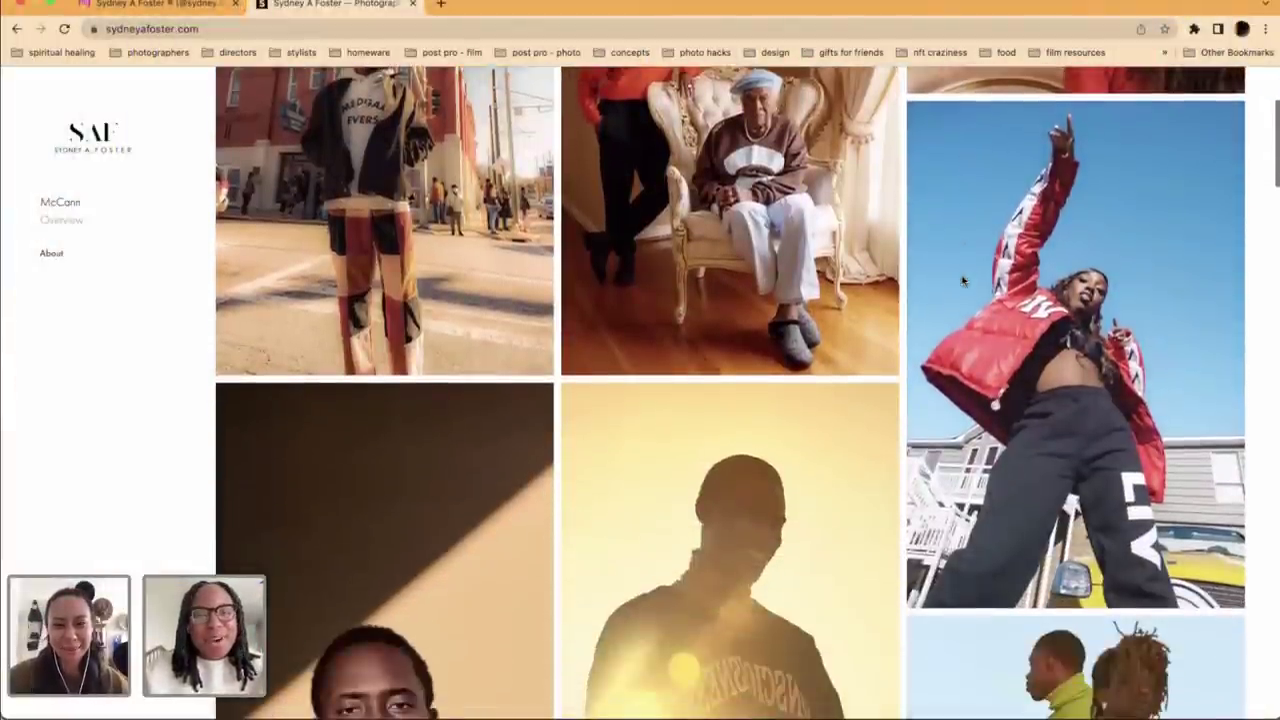
scroll(963, 281, "down", 6)
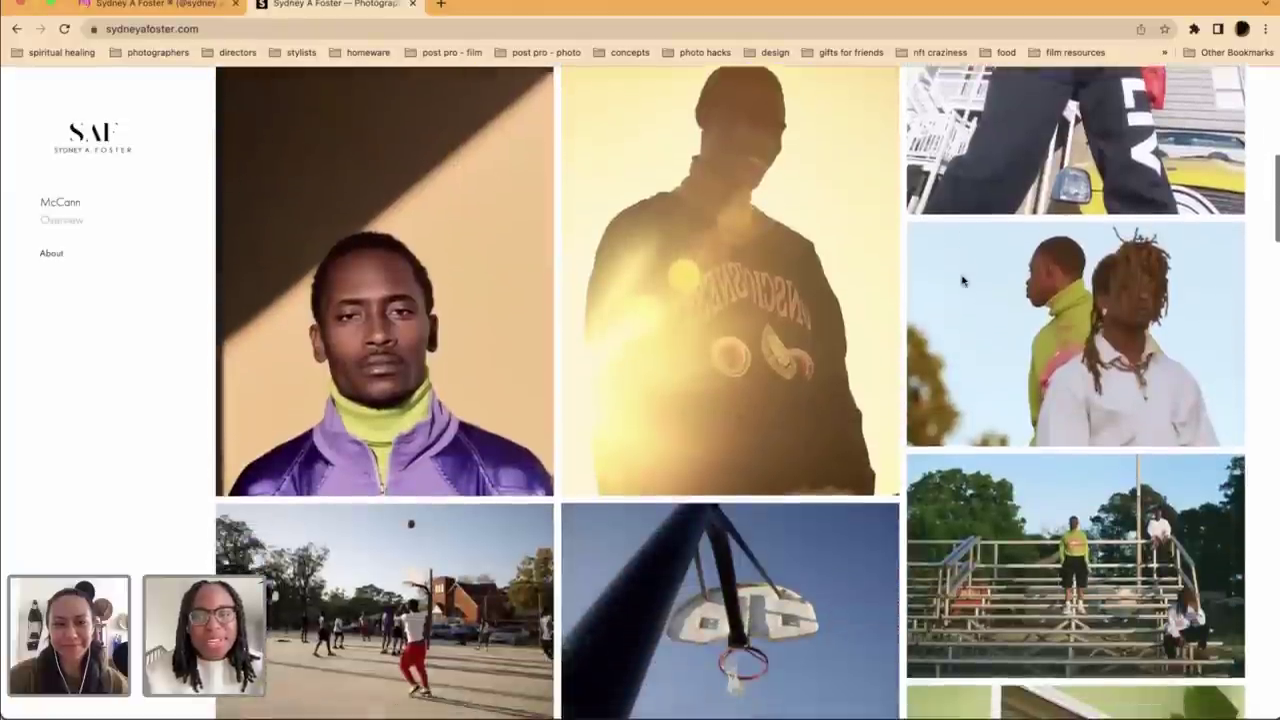
scroll(963, 281, "down", 1)
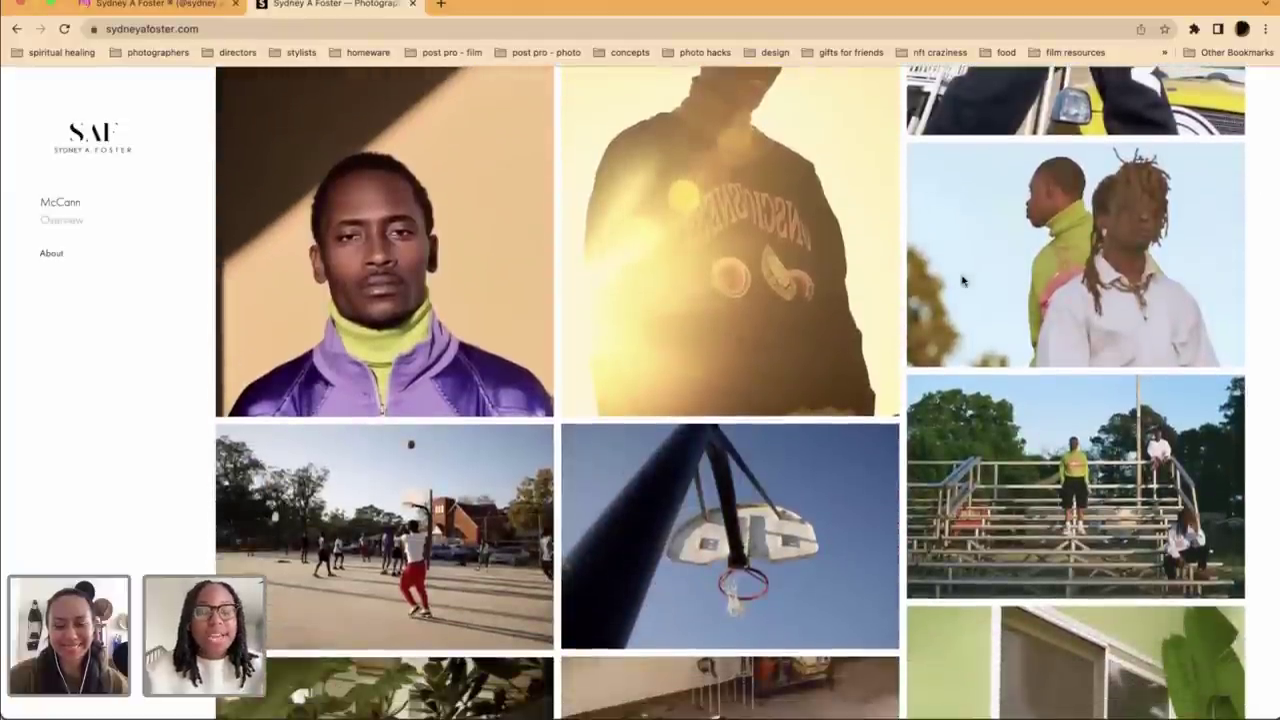
scroll(963, 281, "down", 8)
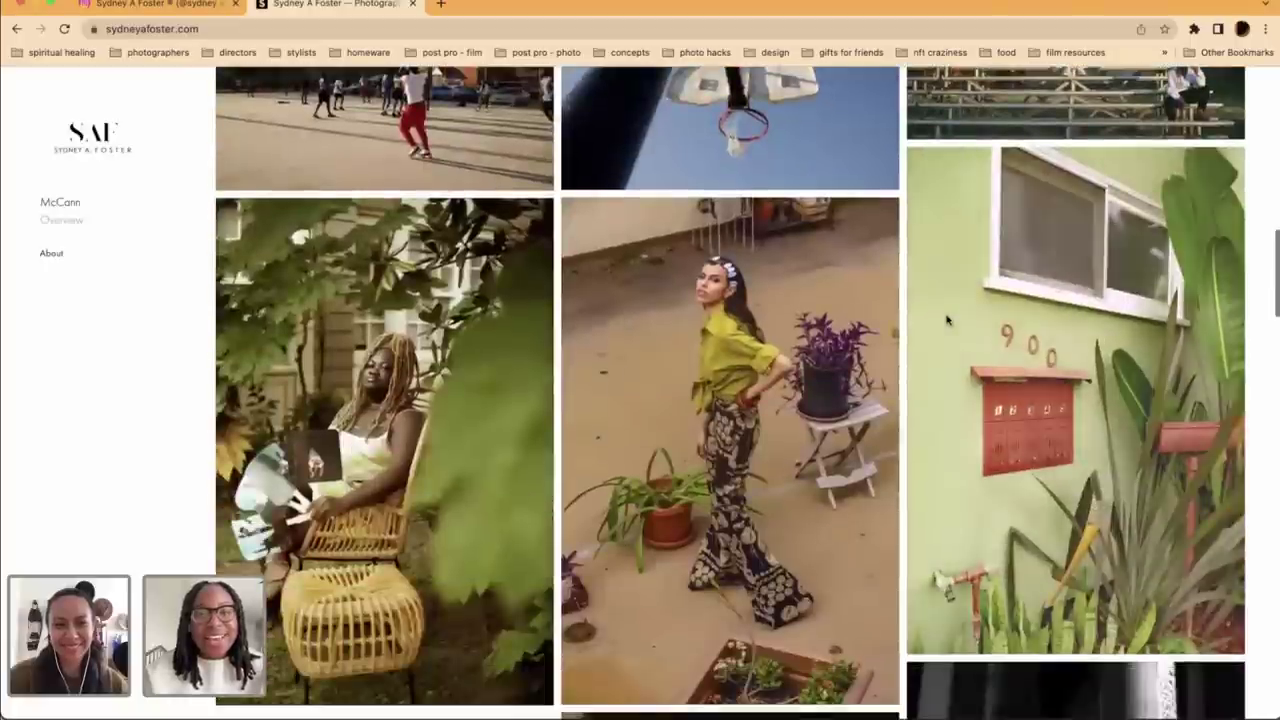
scroll(948, 320, "down", 6)
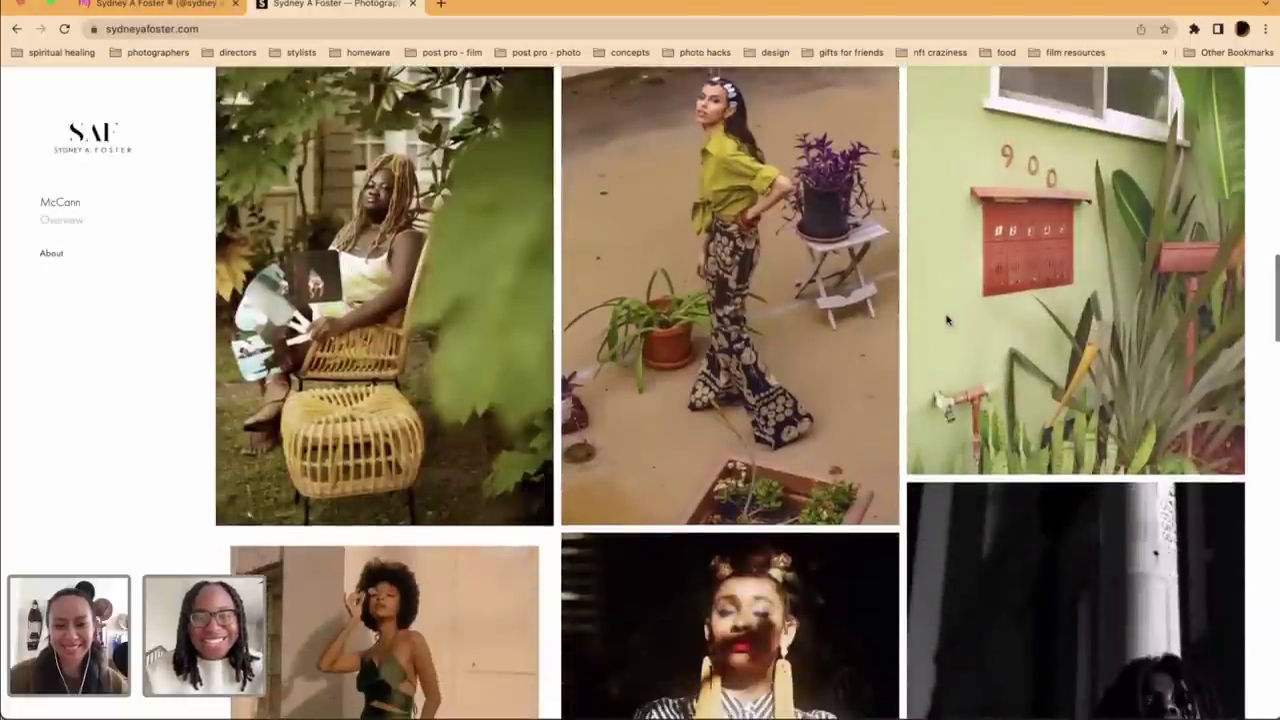
scroll(948, 320, "down", 7)
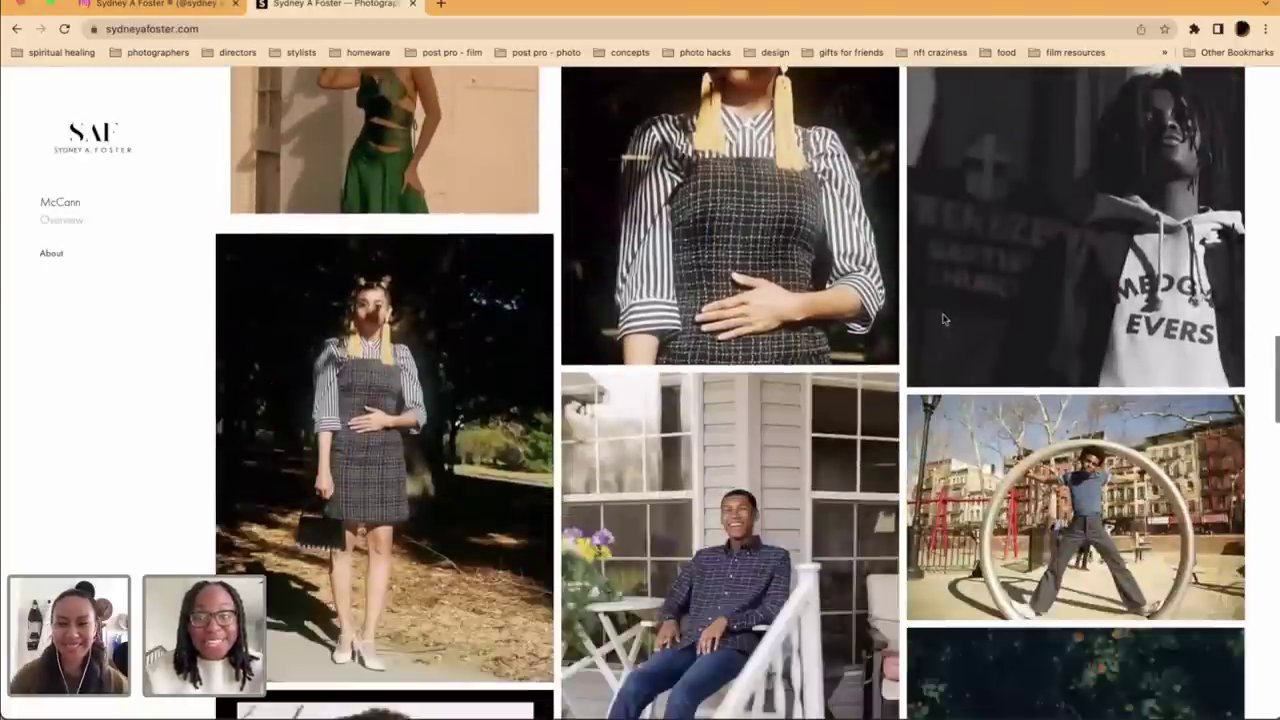
scroll(943, 319, "down", 14)
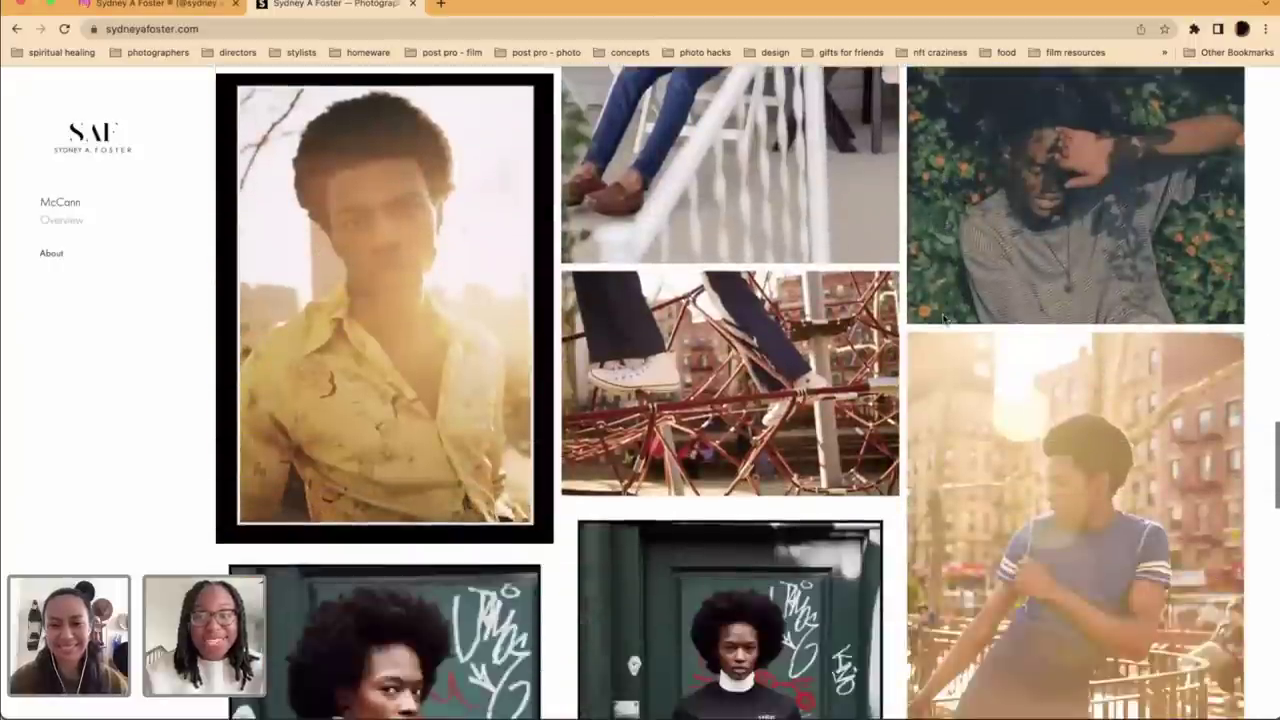
scroll(943, 319, "down", 2)
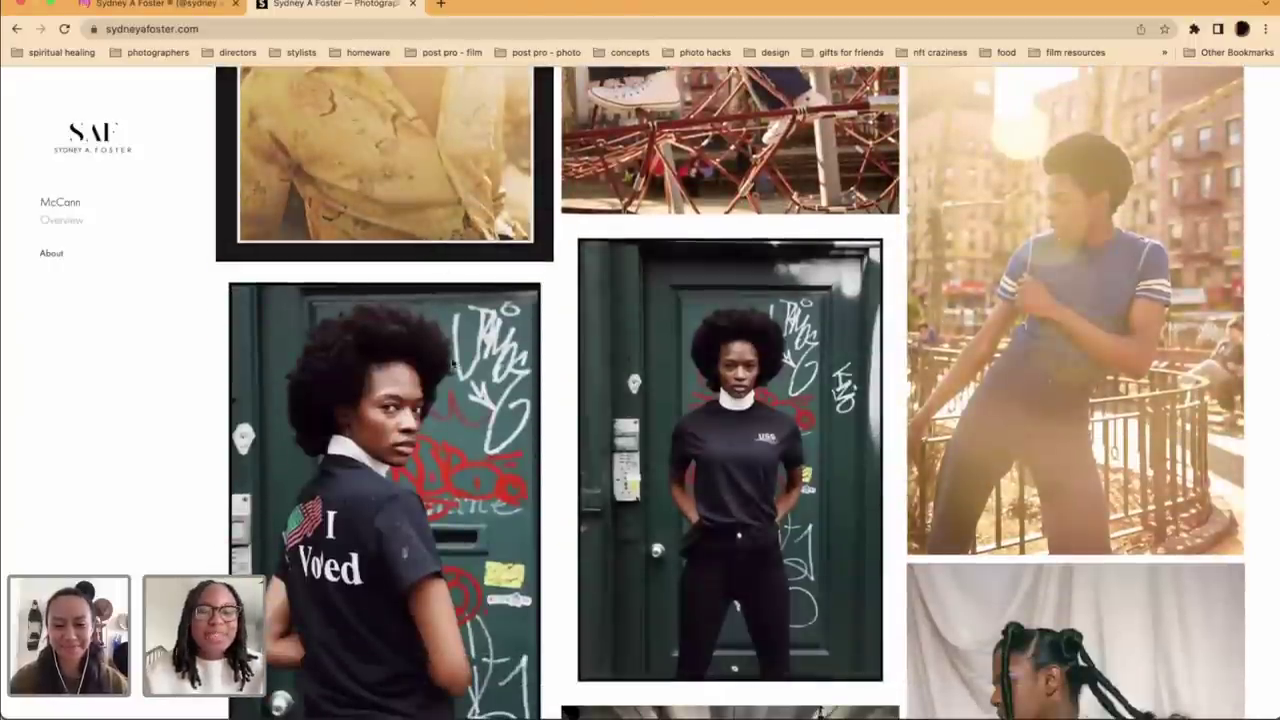
scroll(478, 410, "down", 4)
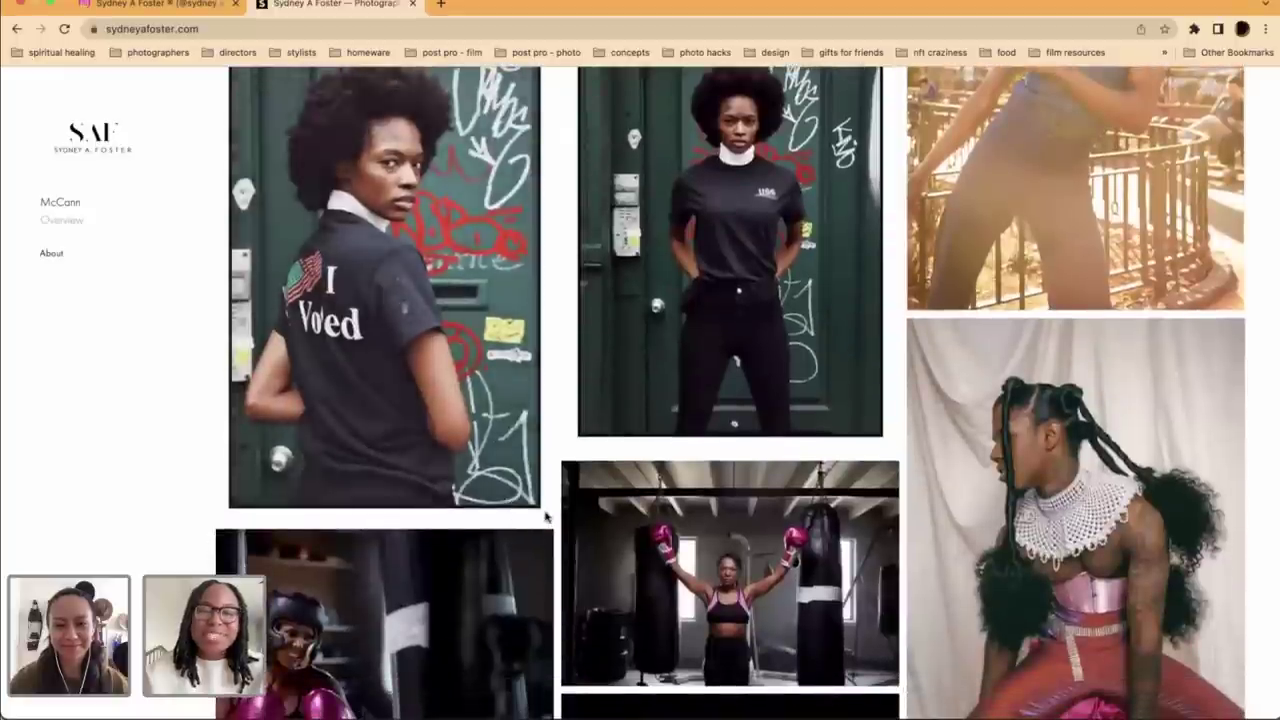
scroll(549, 514, "down", 7)
scroll(546, 516, "down", 11)
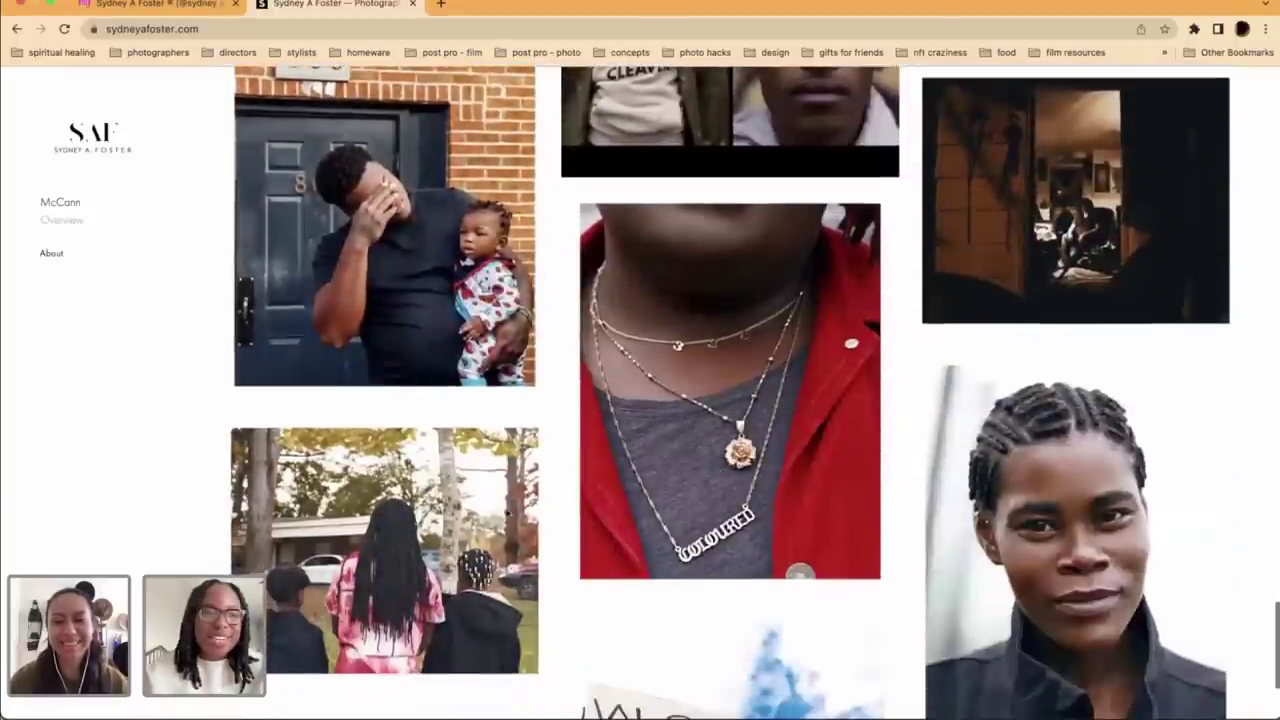
scroll(393, 420, "down", 2)
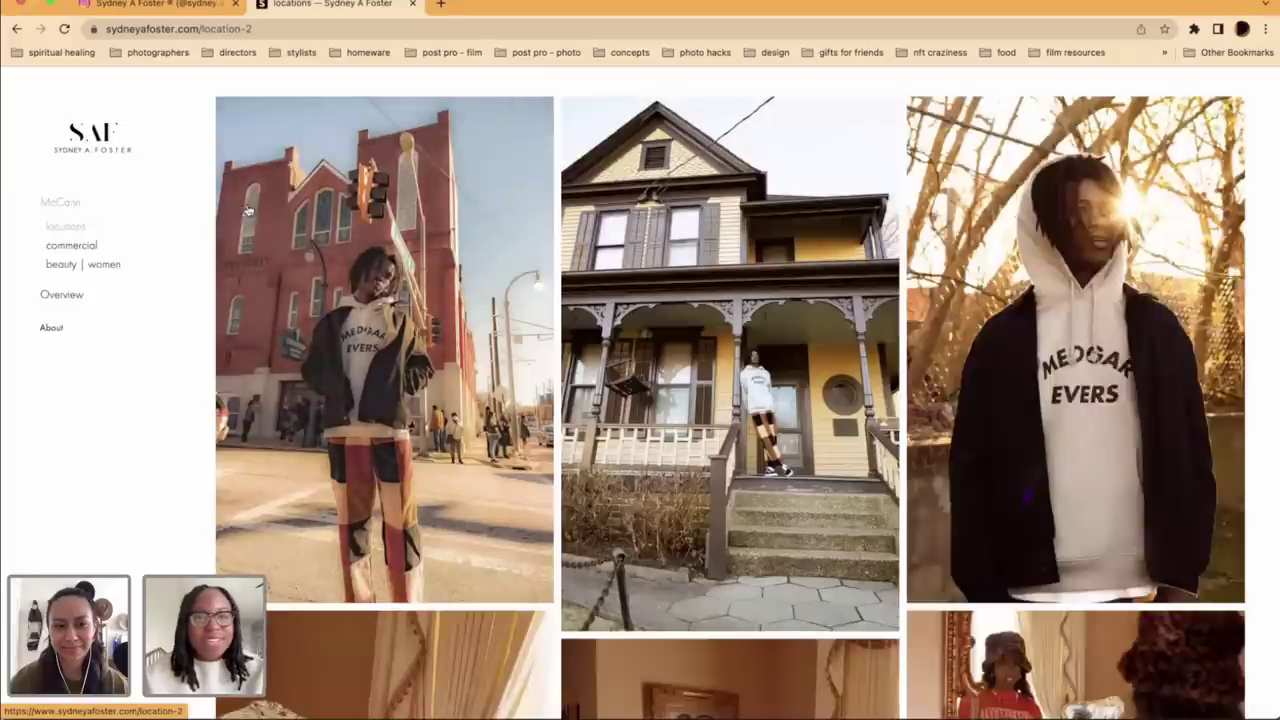
scroll(406, 392, "down", 3)
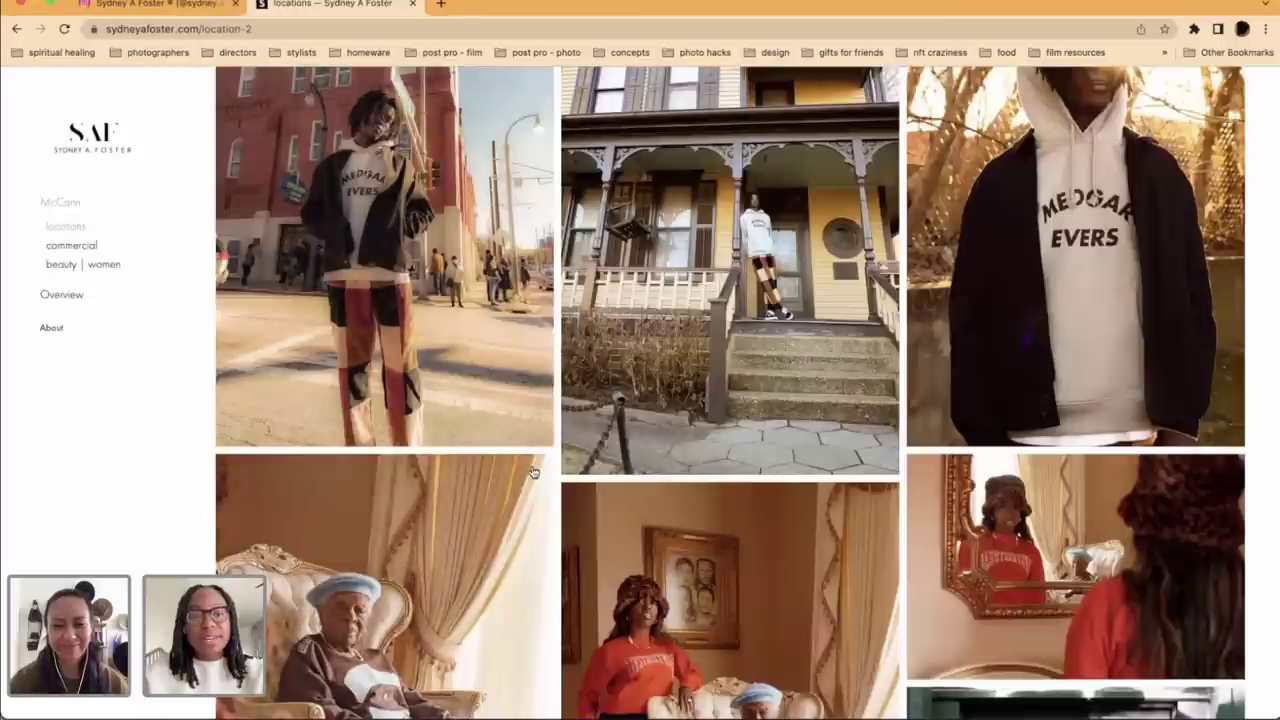
scroll(558, 470, "down", 1)
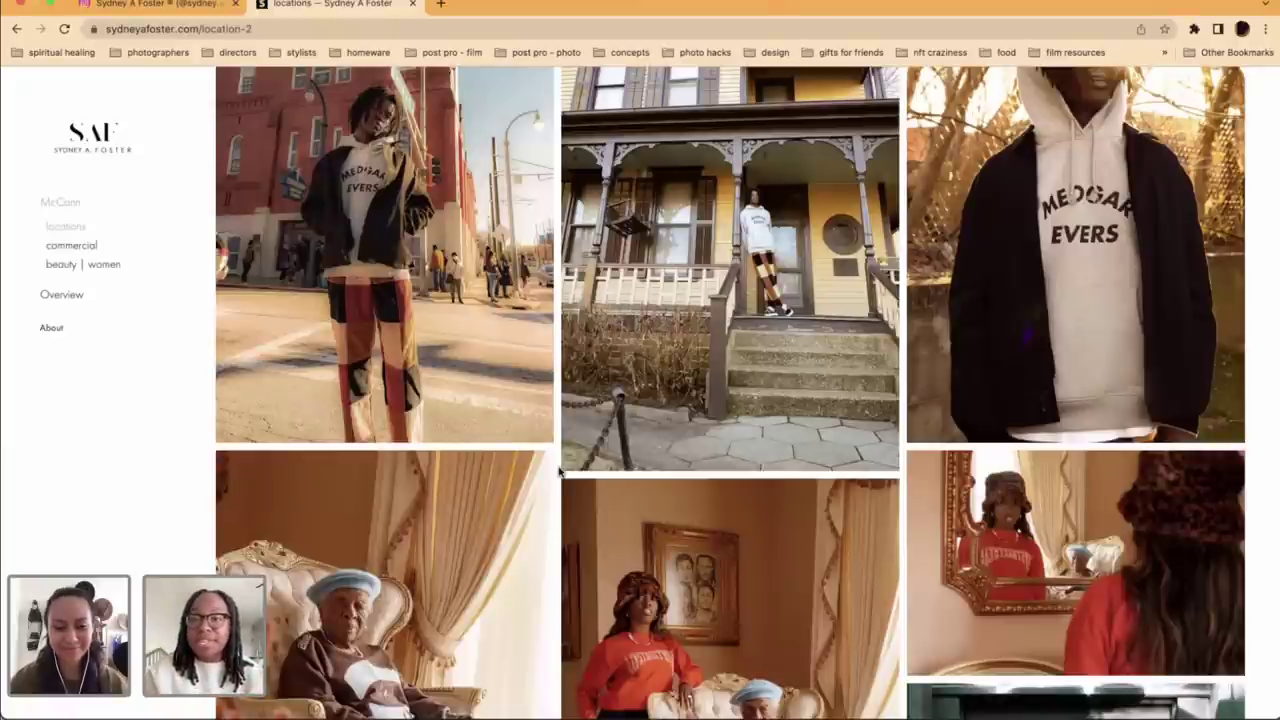
scroll(590, 490, "down", 5)
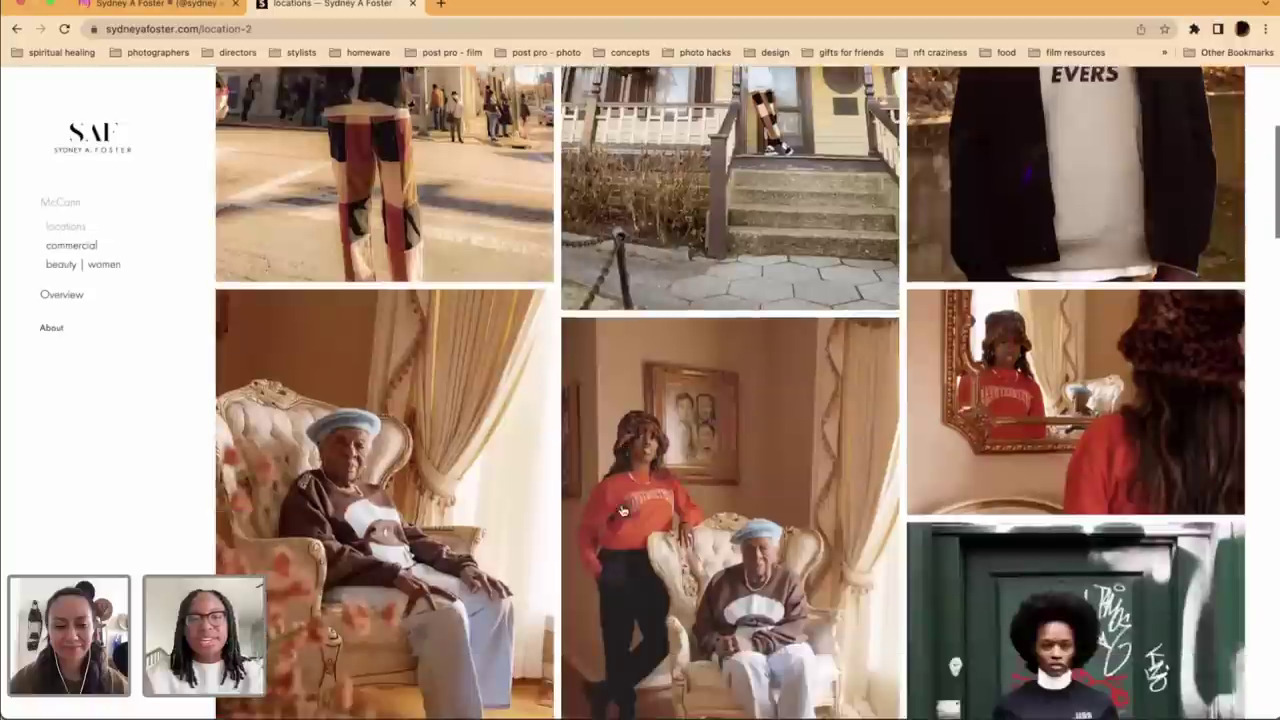
scroll(622, 511, "down", 3)
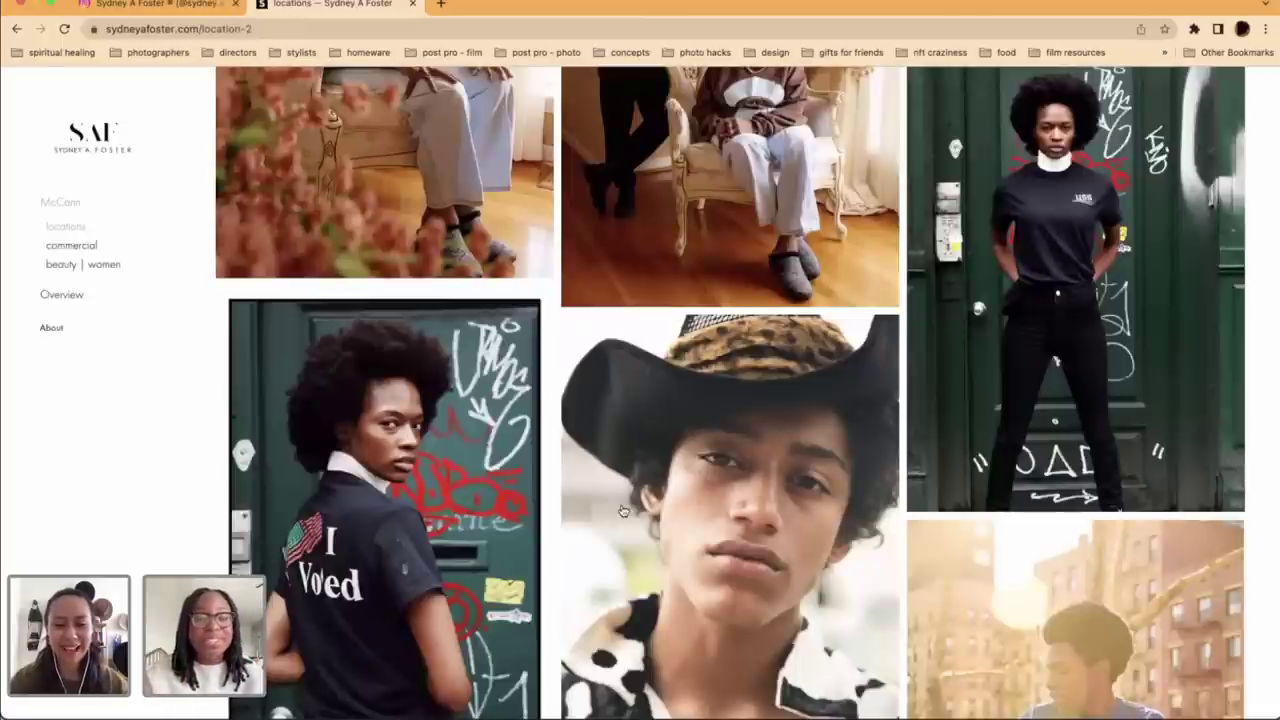
scroll(622, 511, "down", 3)
scroll(622, 511, "down", 1)
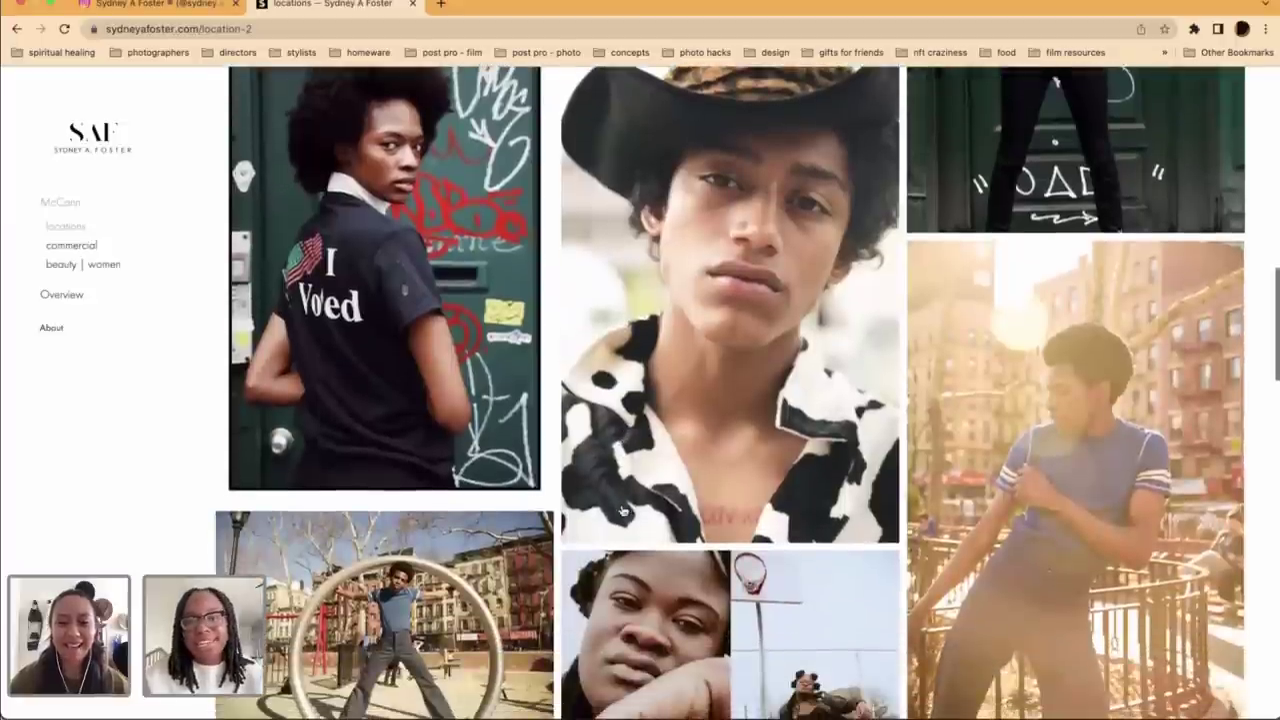
scroll(622, 511, "down", 1)
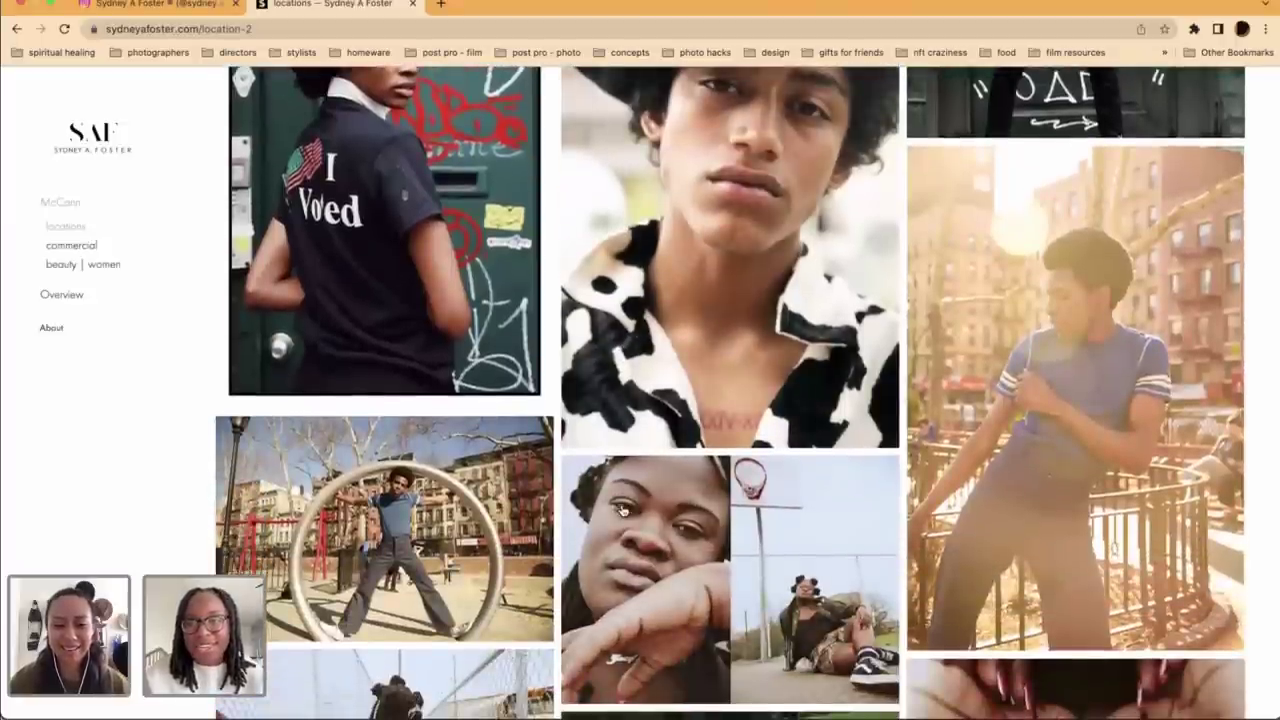
scroll(622, 511, "down", 2)
scroll(622, 511, "down", 5)
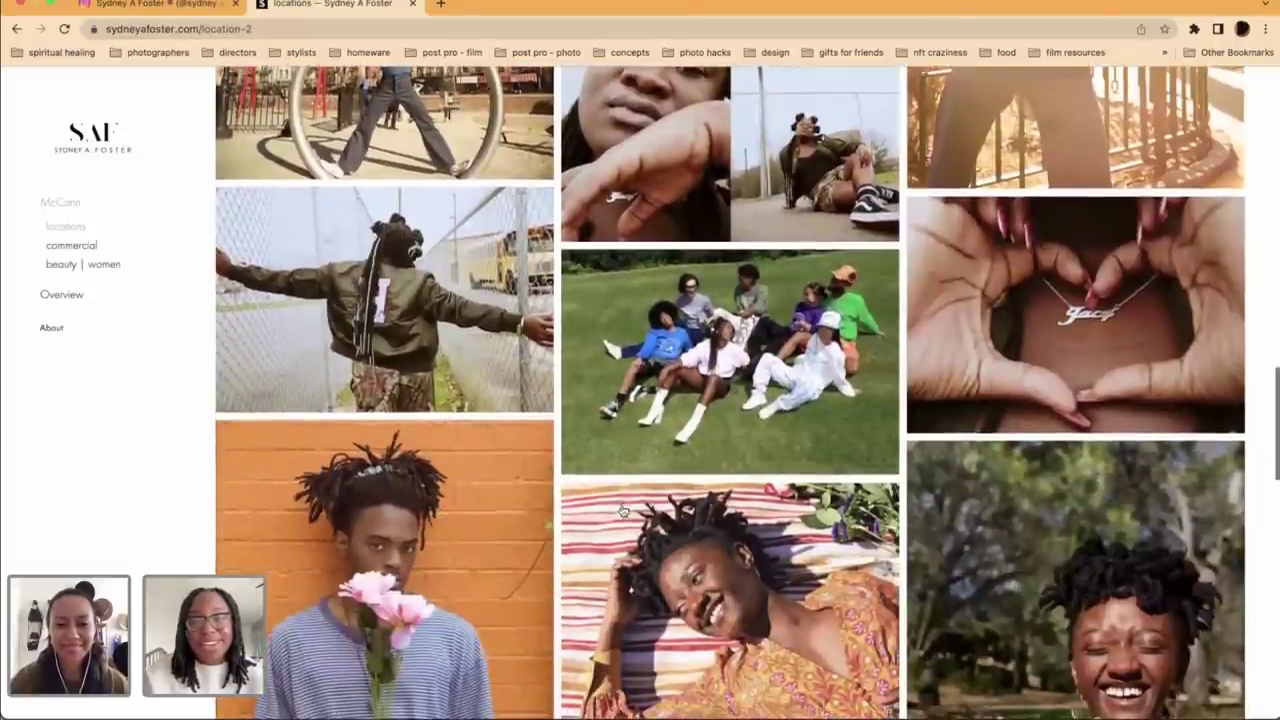
scroll(622, 511, "down", 1)
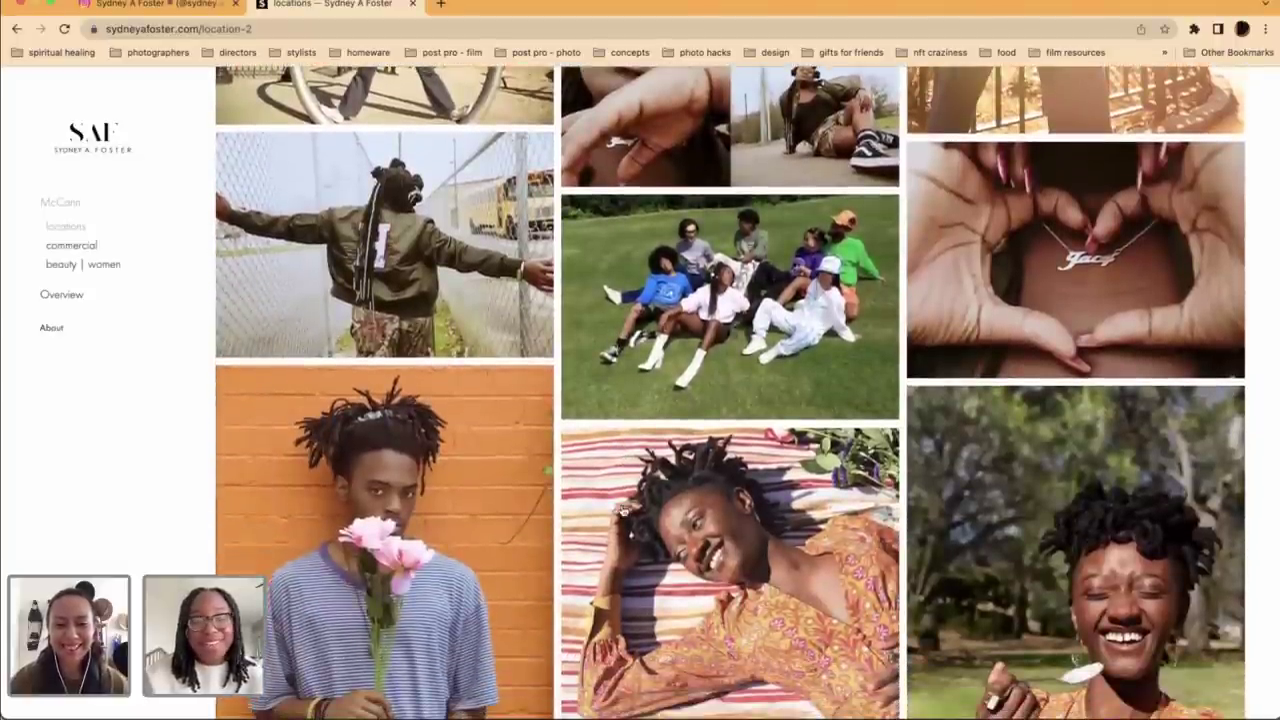
scroll(622, 511, "down", 10)
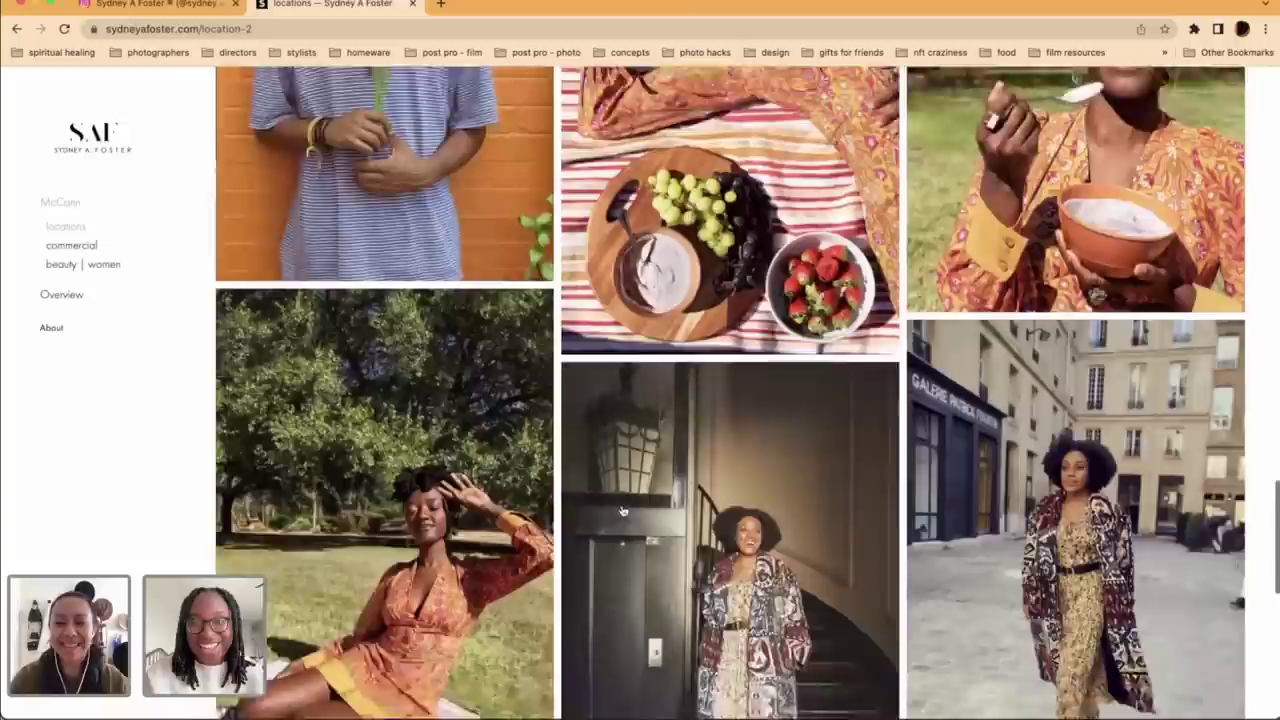
scroll(622, 511, "down", 3)
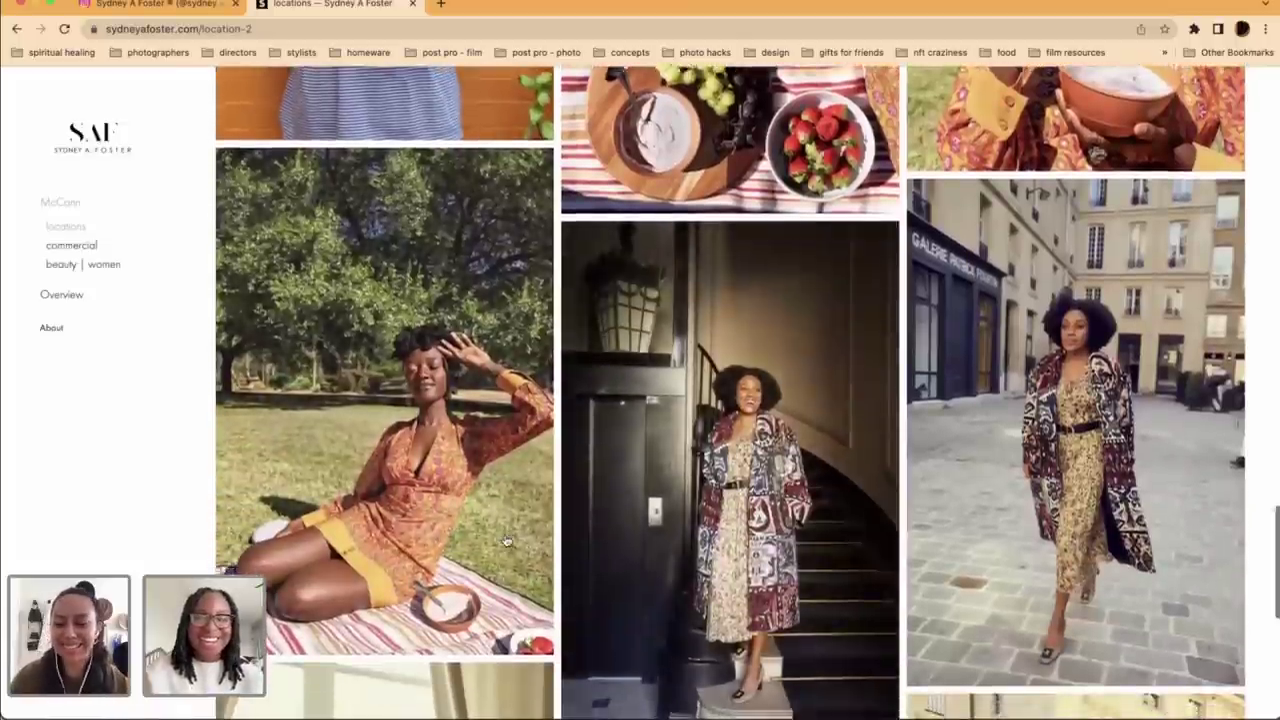
scroll(507, 541, "down", 4)
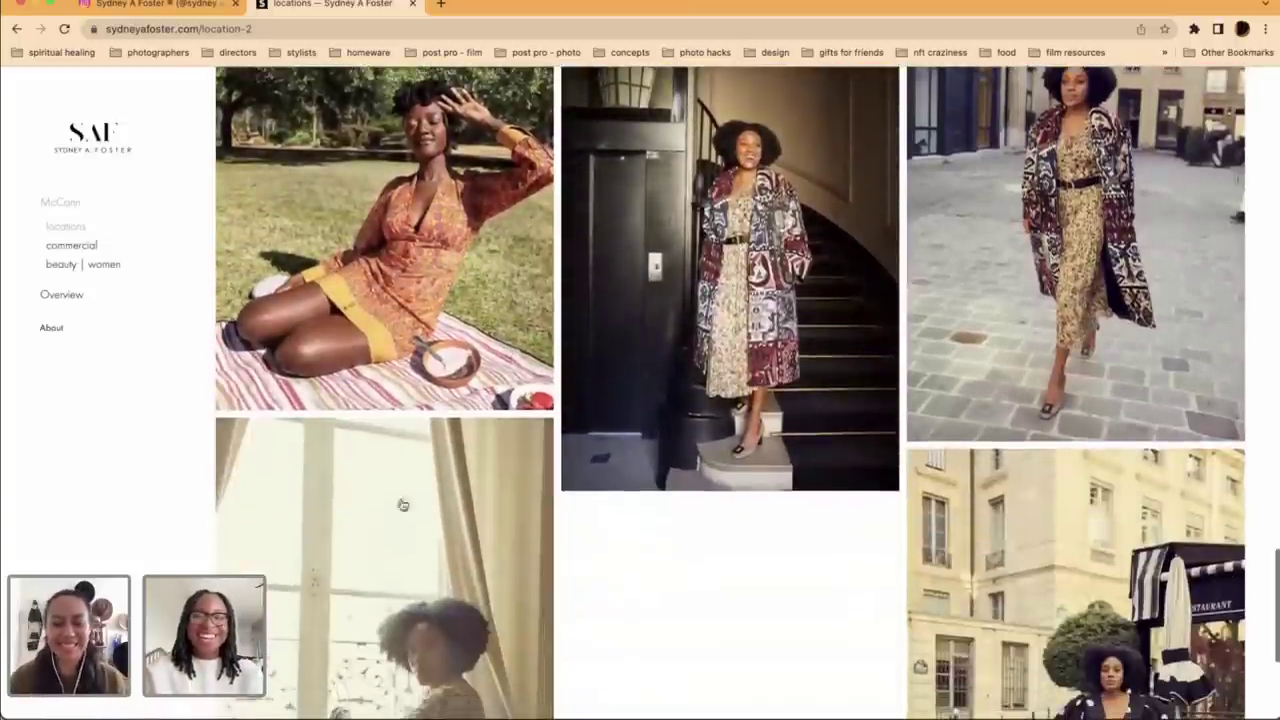
left_click(72, 246)
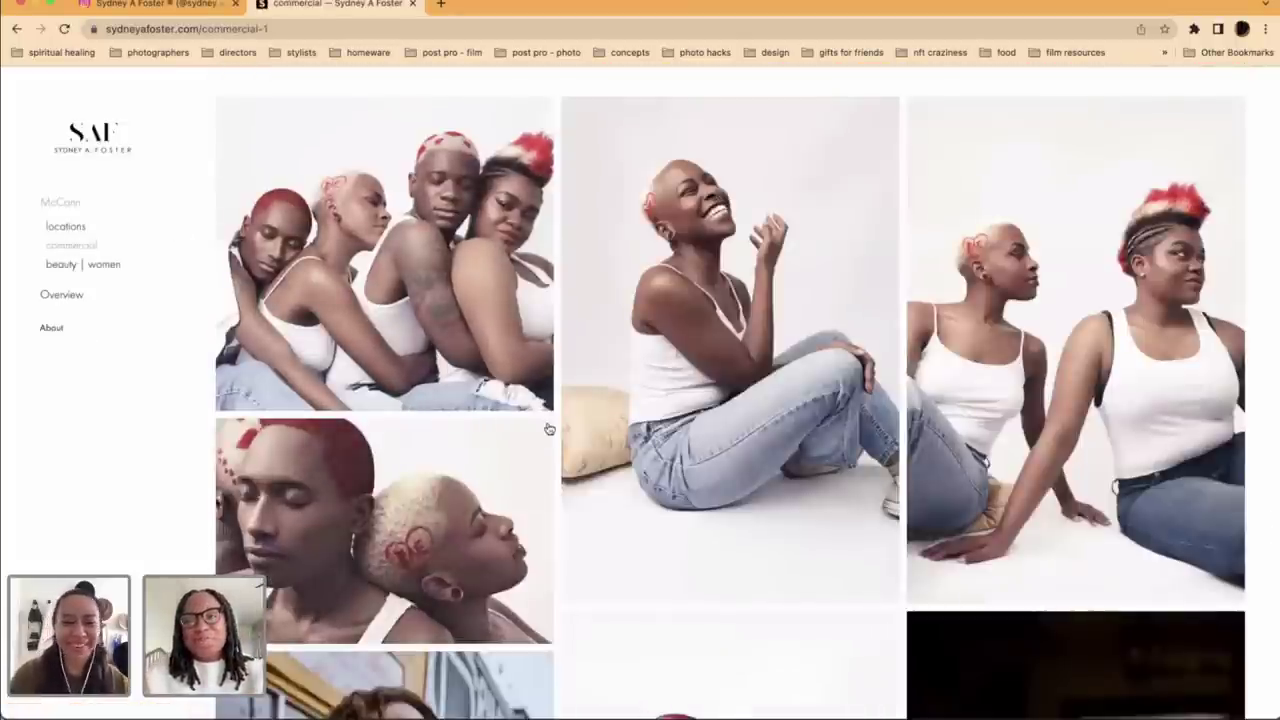
Step: Scroll down the commercial photos, then switch back to the Instagram profile tab
scroll(549, 429, "down", 6)
scroll(549, 429, "down", 2)
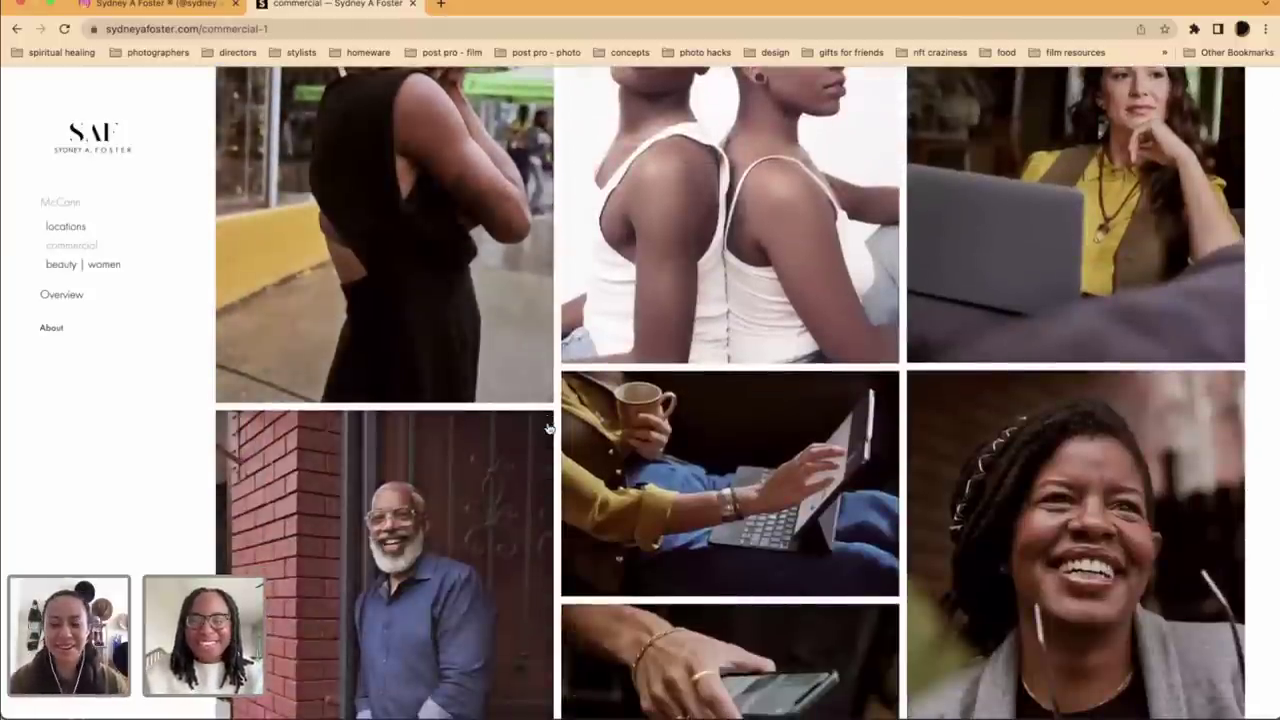
scroll(549, 429, "down", 4)
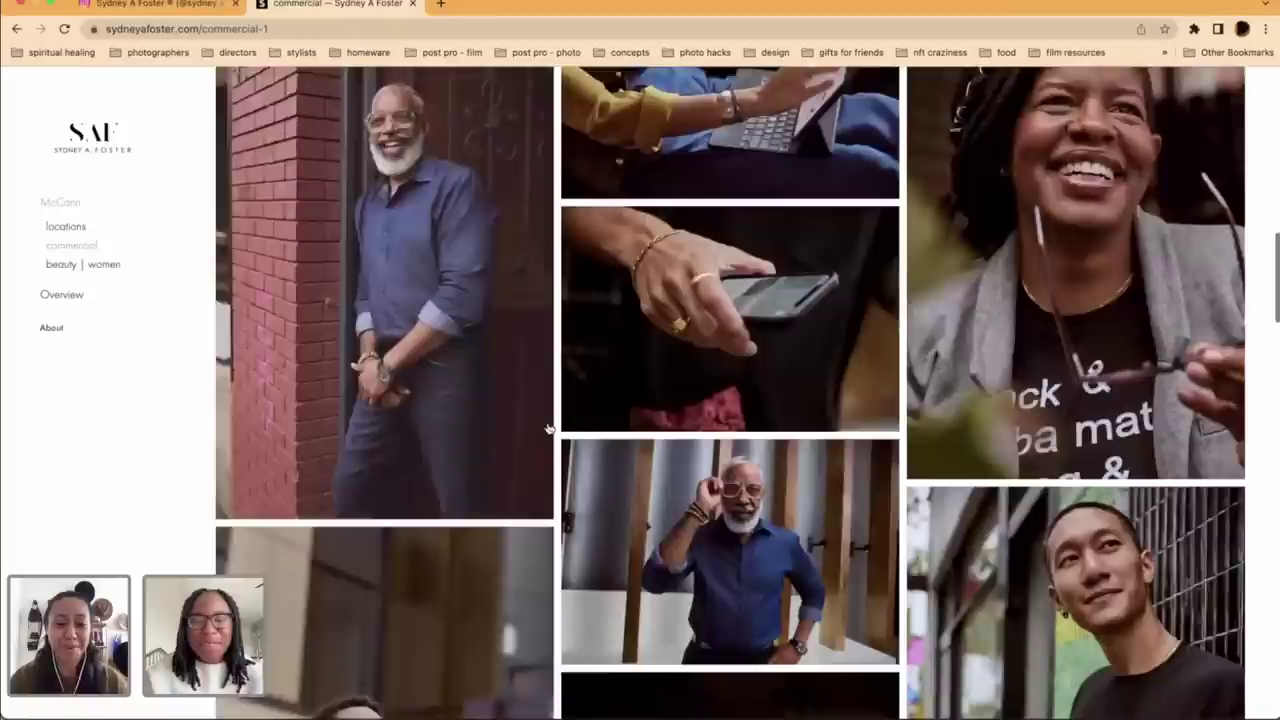
scroll(549, 429, "down", 5)
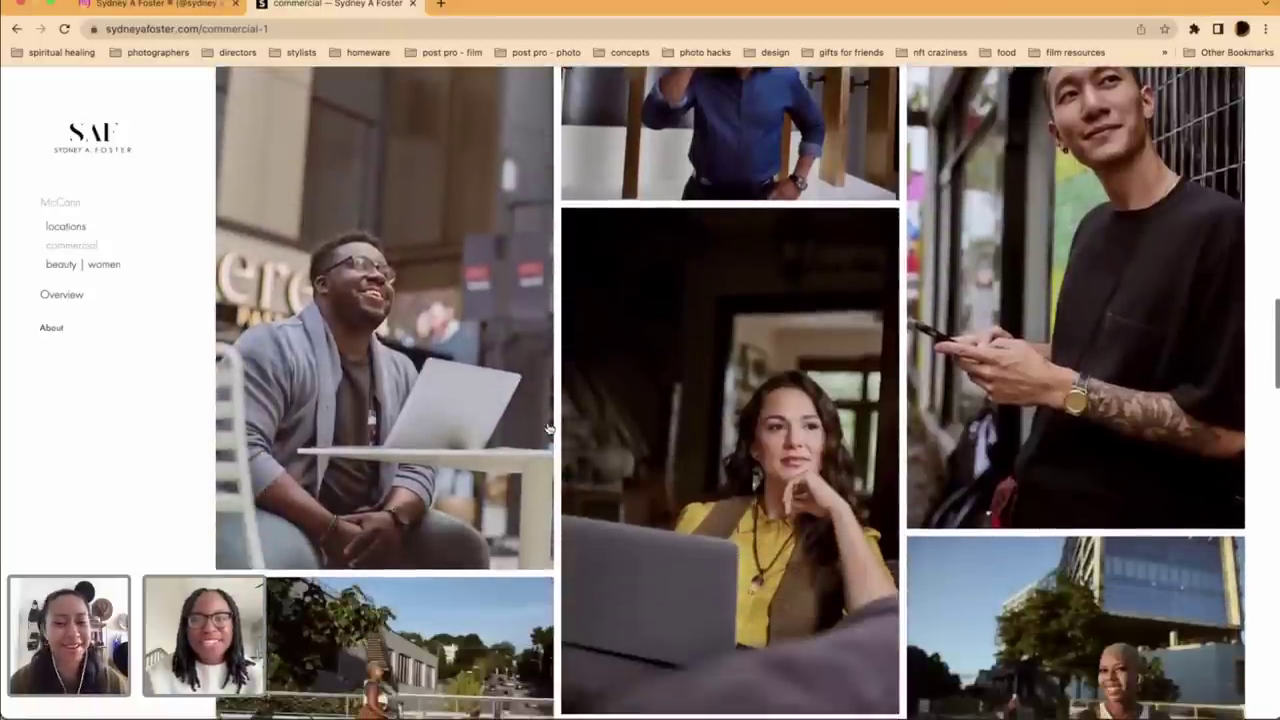
scroll(549, 429, "down", 2)
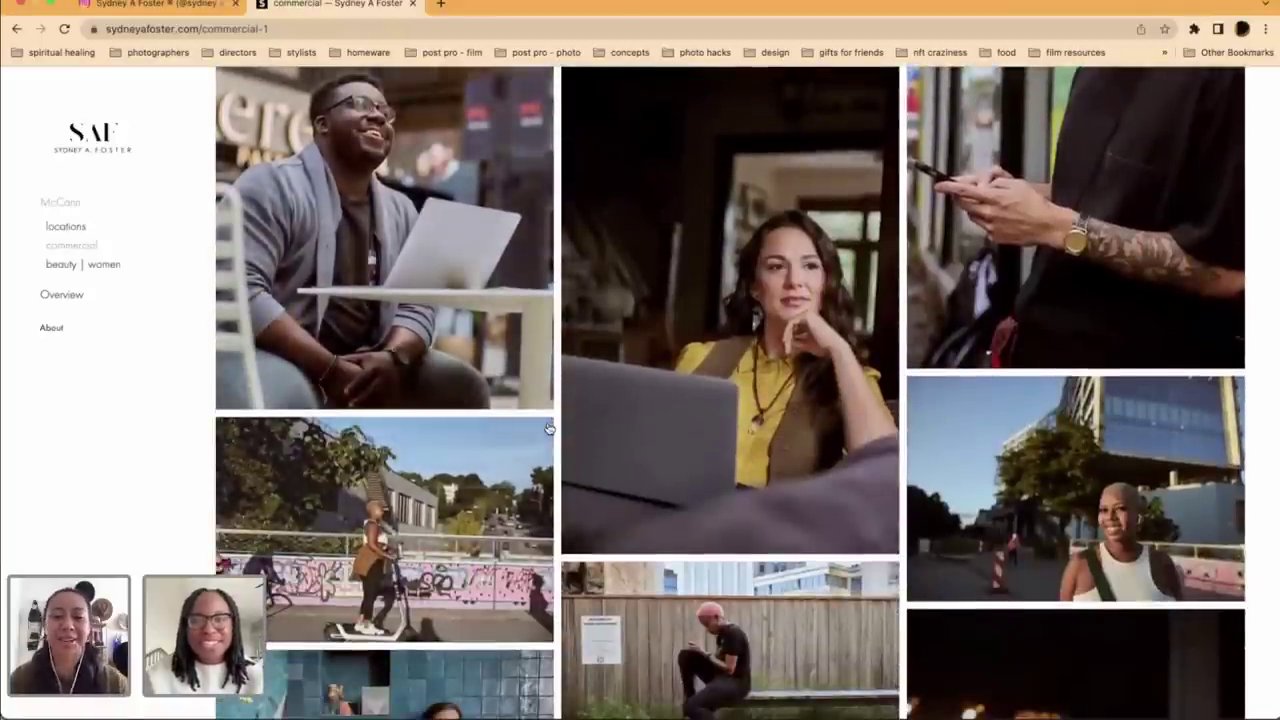
scroll(549, 429, "down", 2)
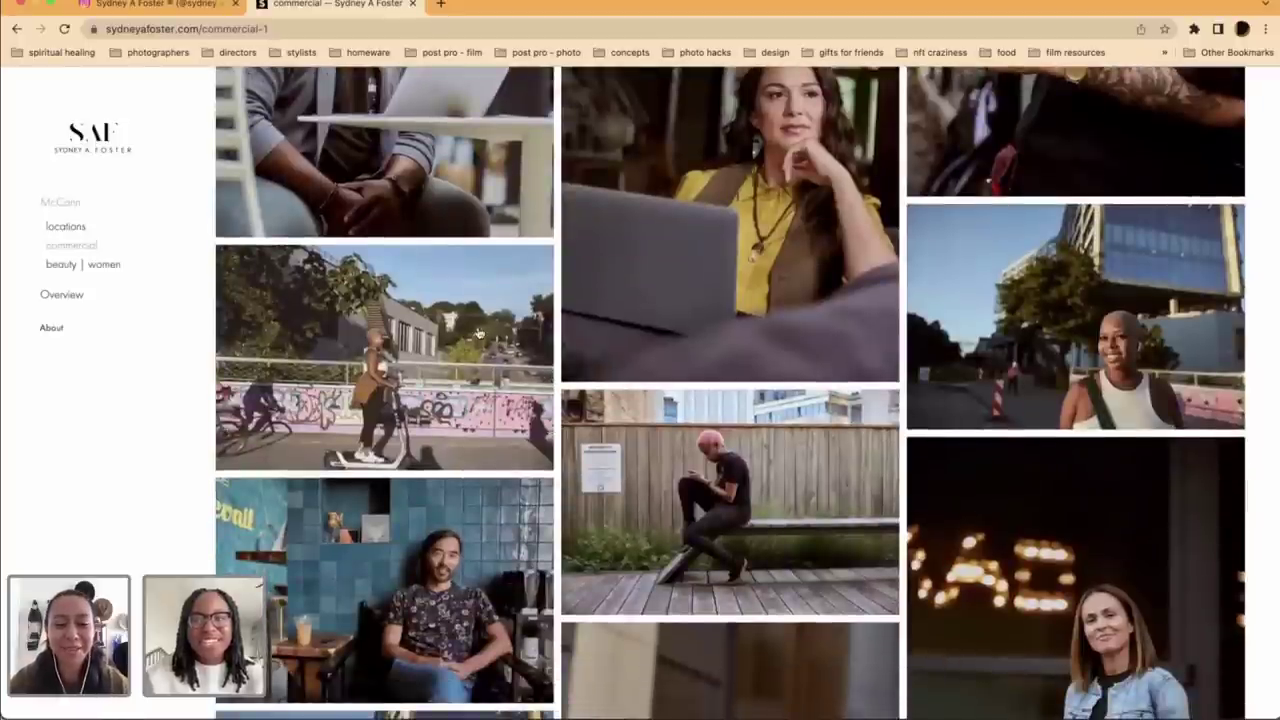
left_click(162, 8)
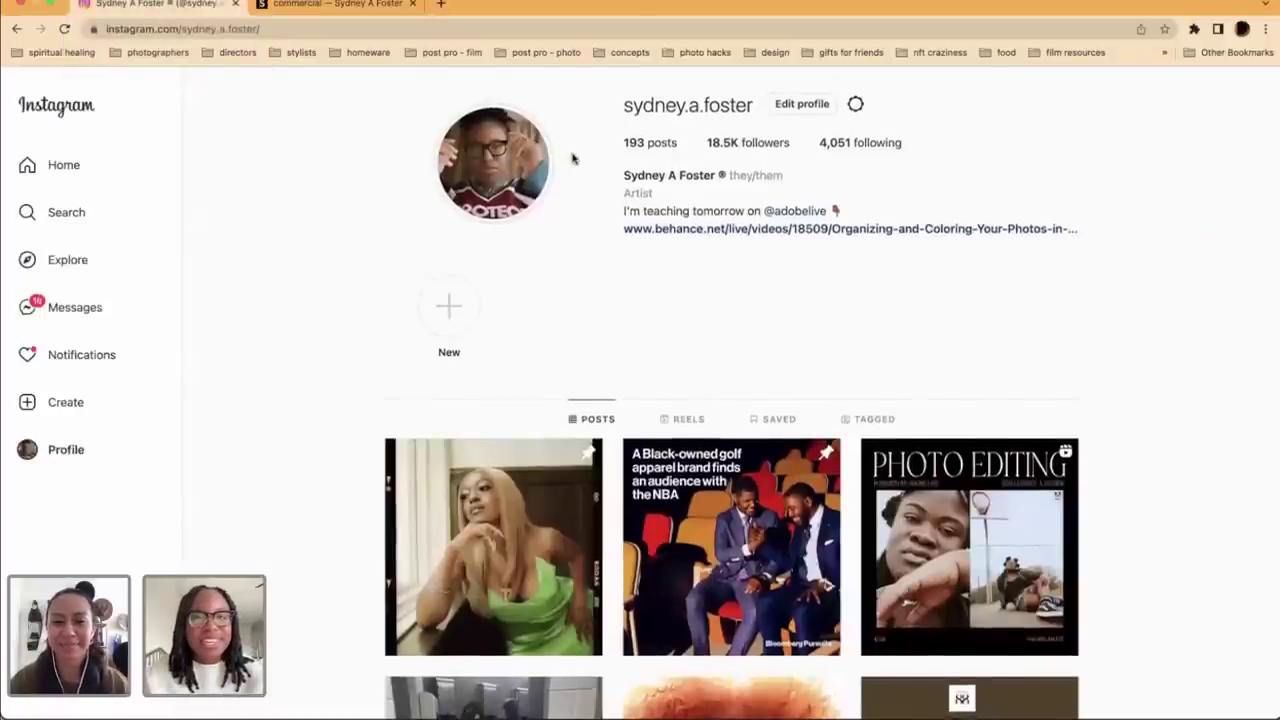
scroll(727, 363, "down", 1)
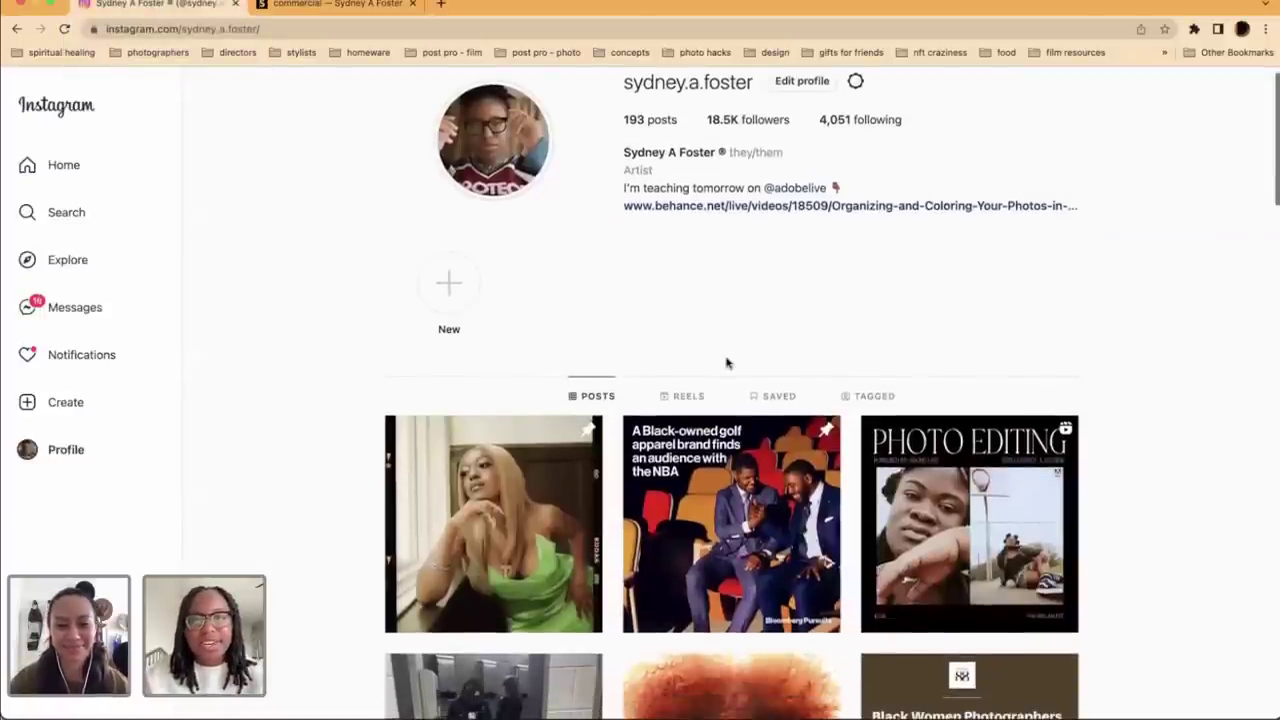
scroll(727, 363, "down", 2)
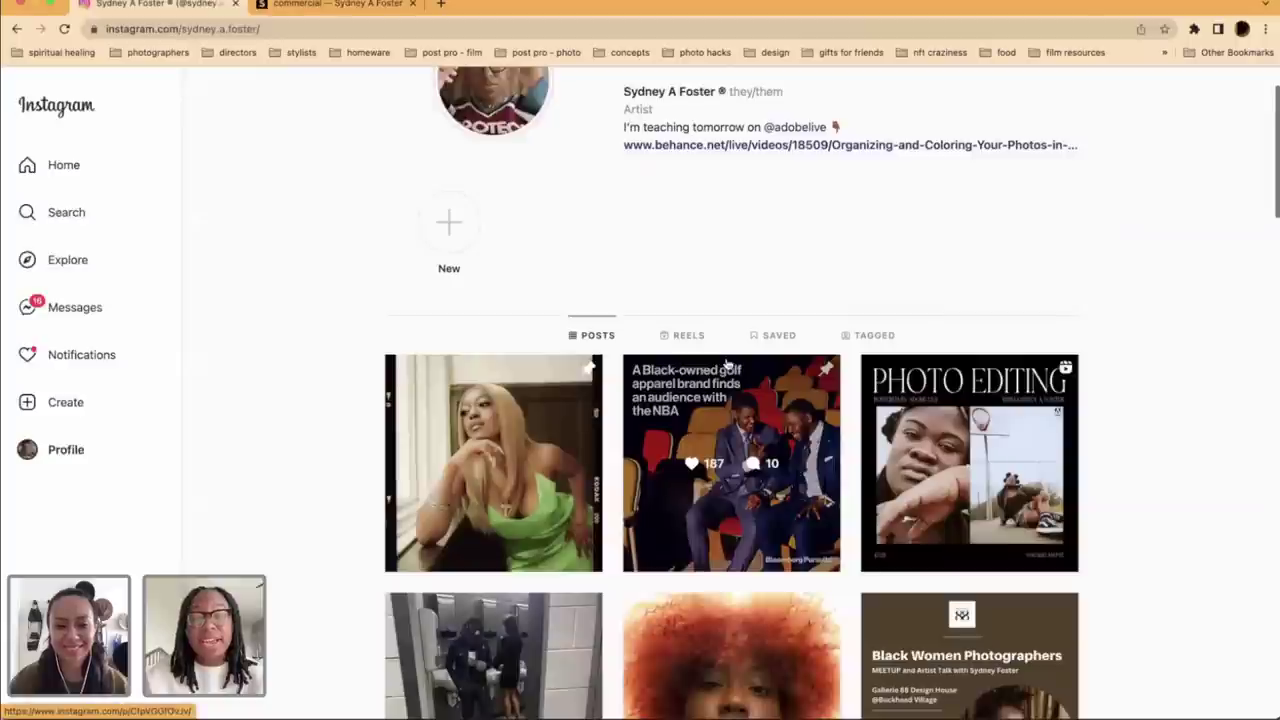
scroll(727, 363, "down", 3)
scroll(727, 363, "down", 3)
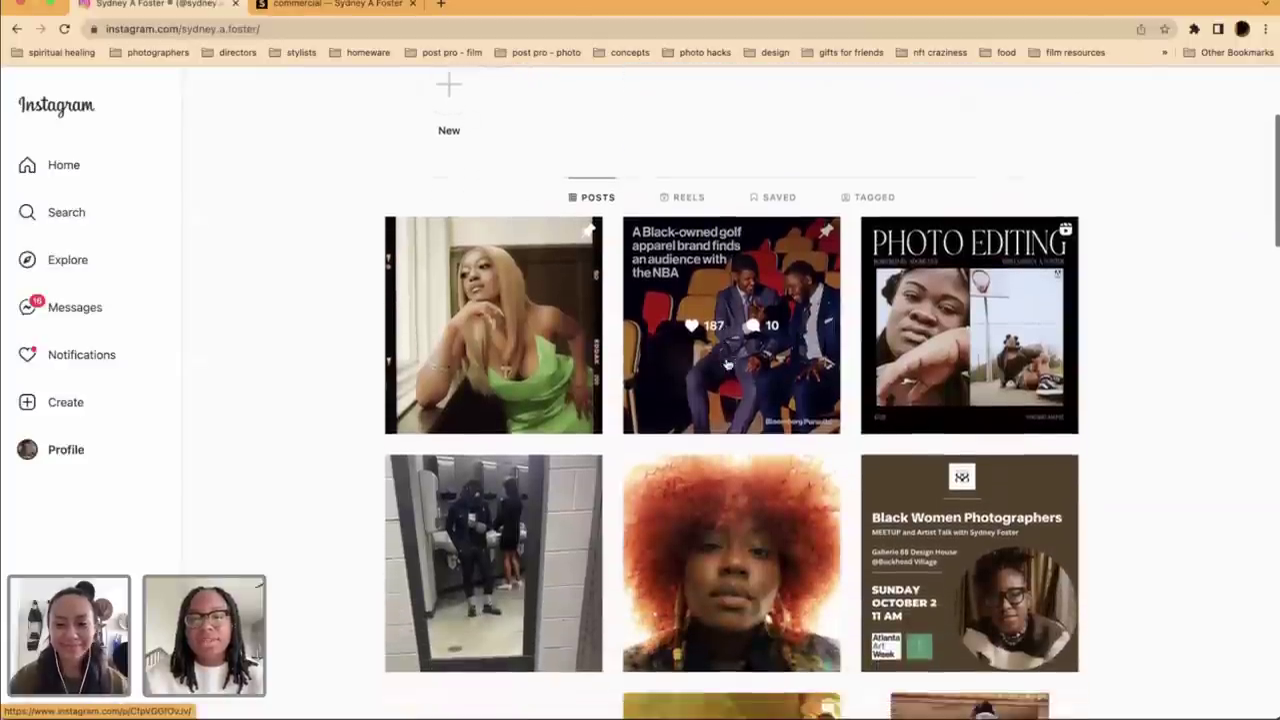
scroll(727, 363, "down", 2)
scroll(727, 363, "down", 5)
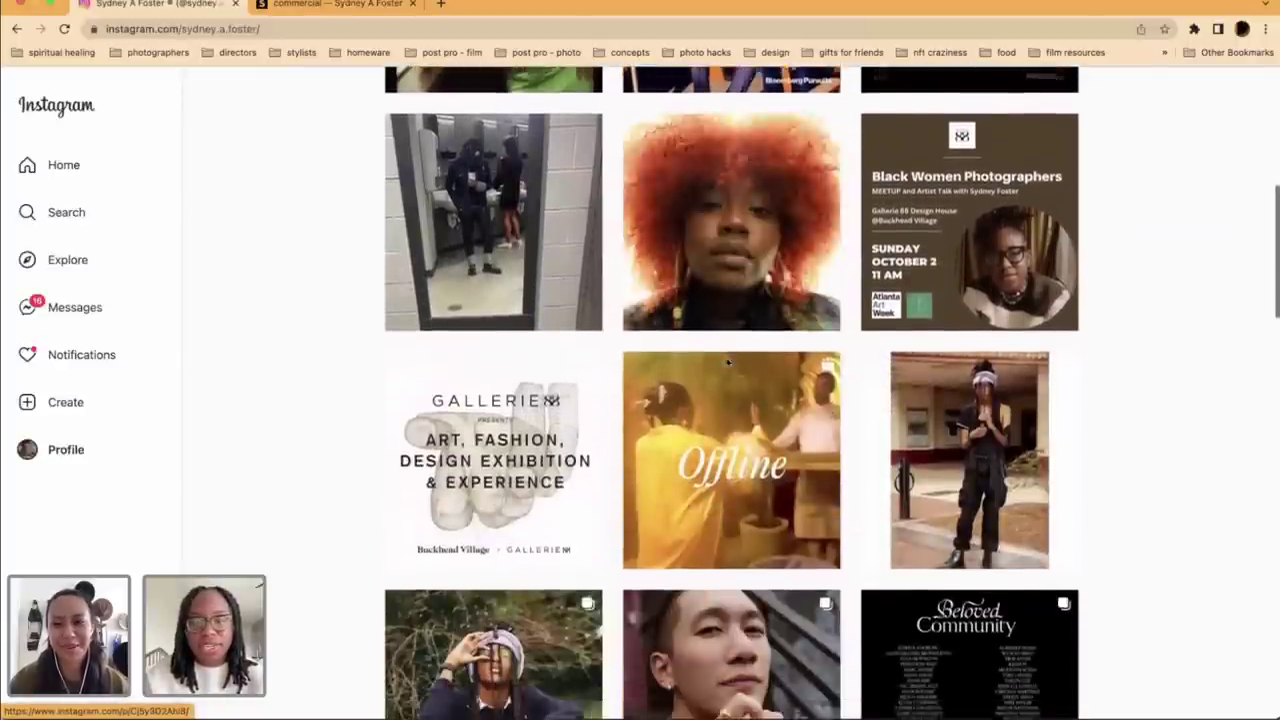
scroll(771, 471, "down", 4)
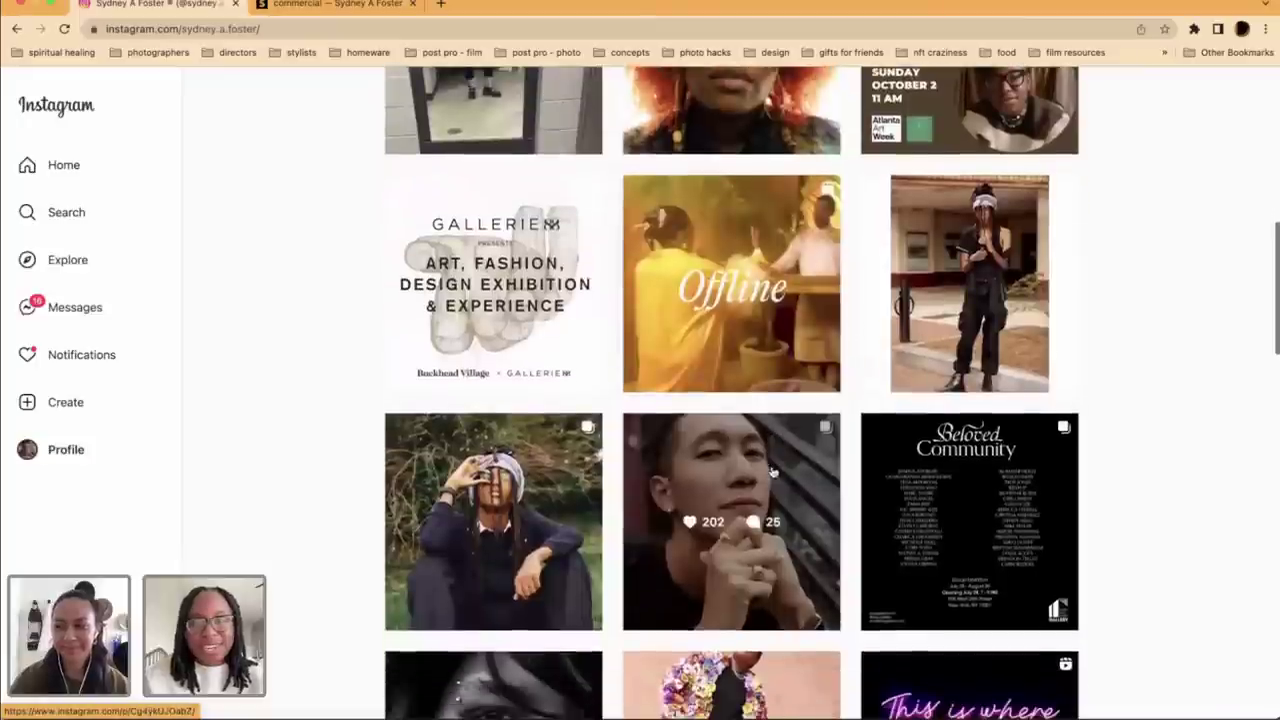
scroll(771, 471, "down", 2)
left_click(548, 681)
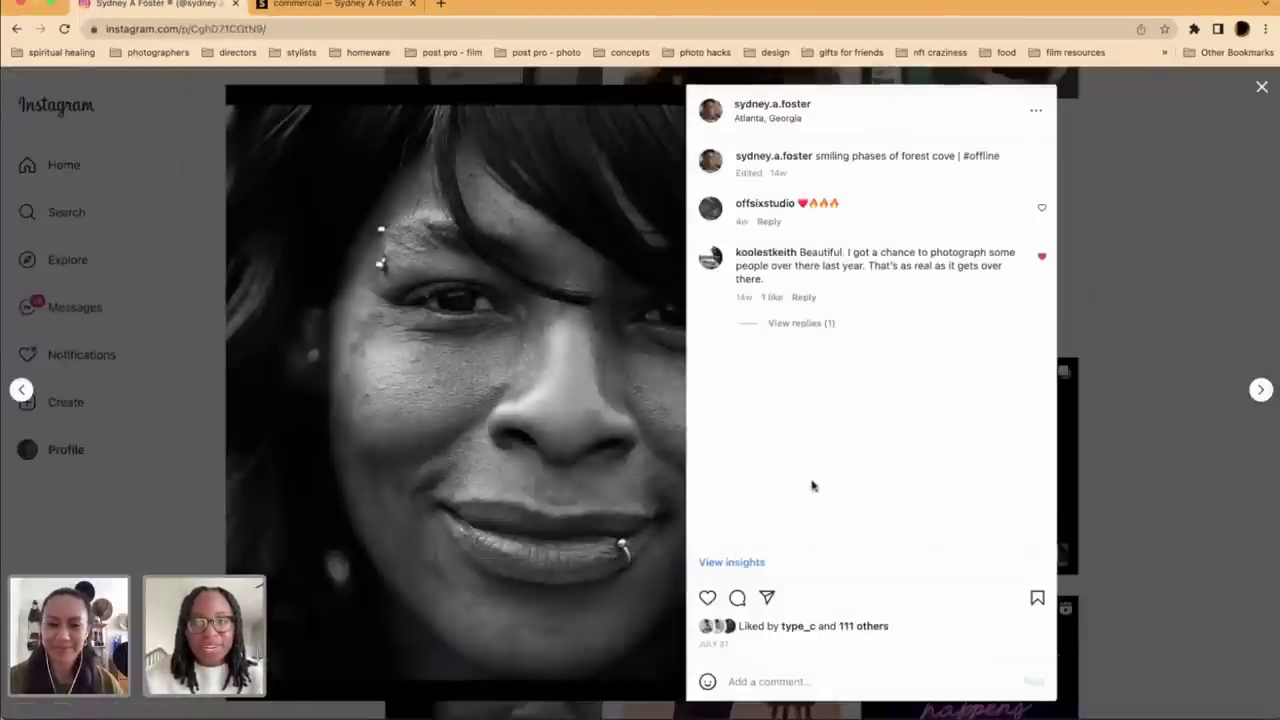
left_click(1175, 260)
scroll(1117, 385, "down", 3)
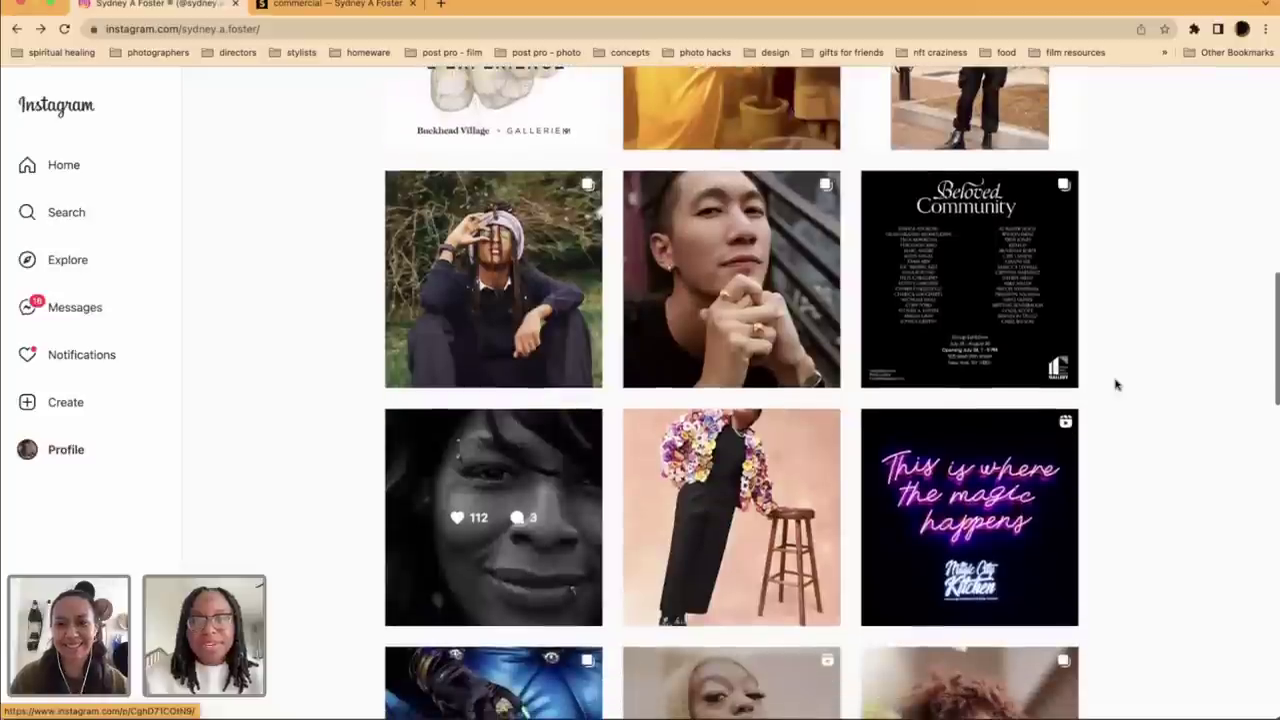
scroll(1117, 385, "down", 3)
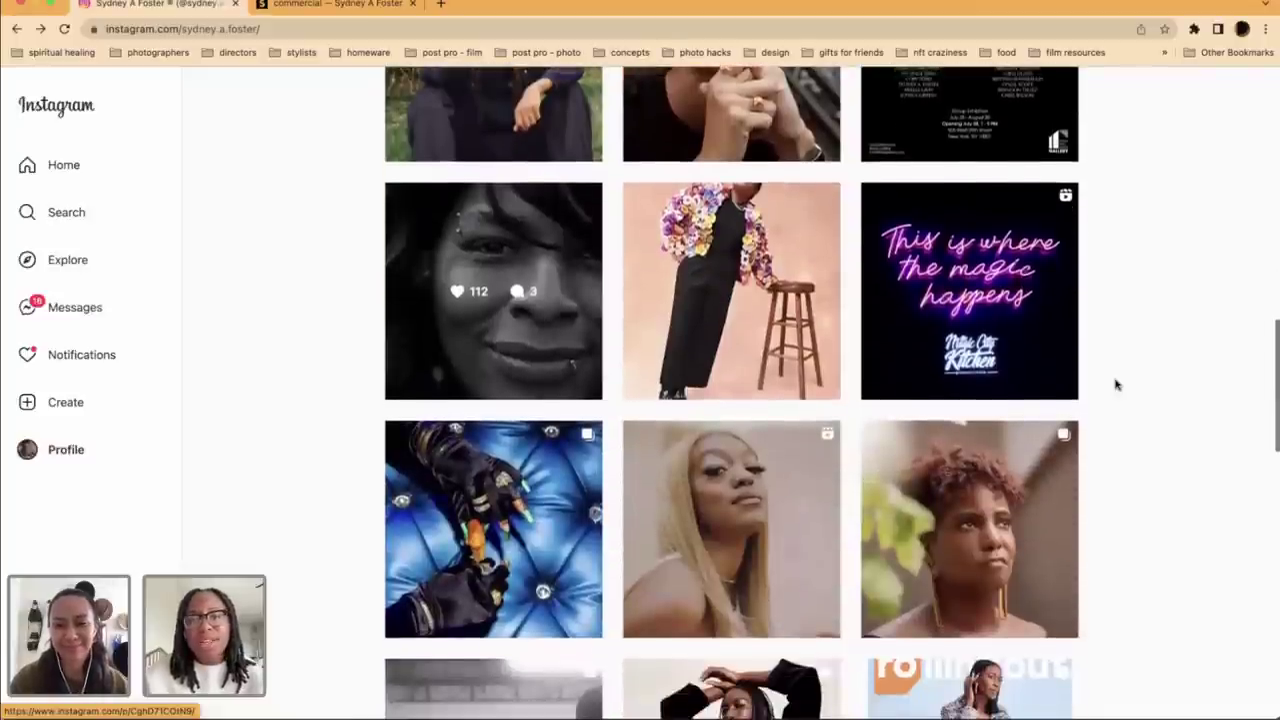
scroll(1117, 385, "down", 3)
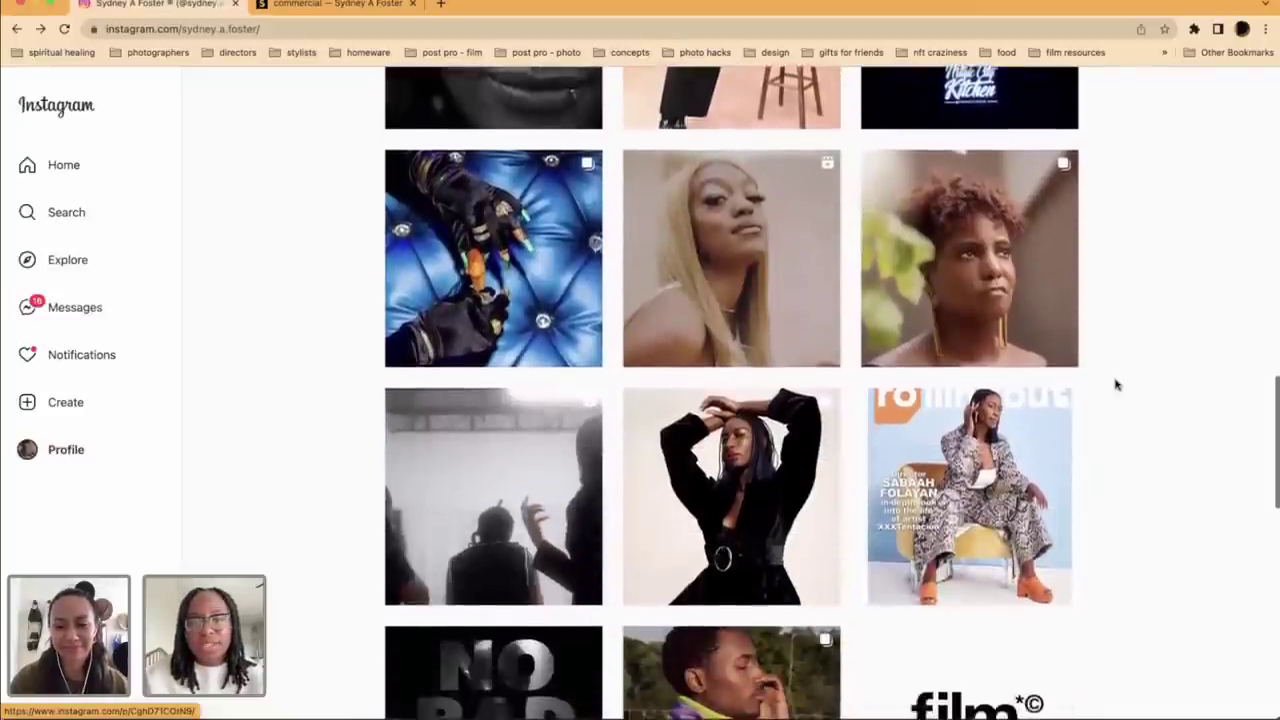
scroll(1117, 385, "down", 3)
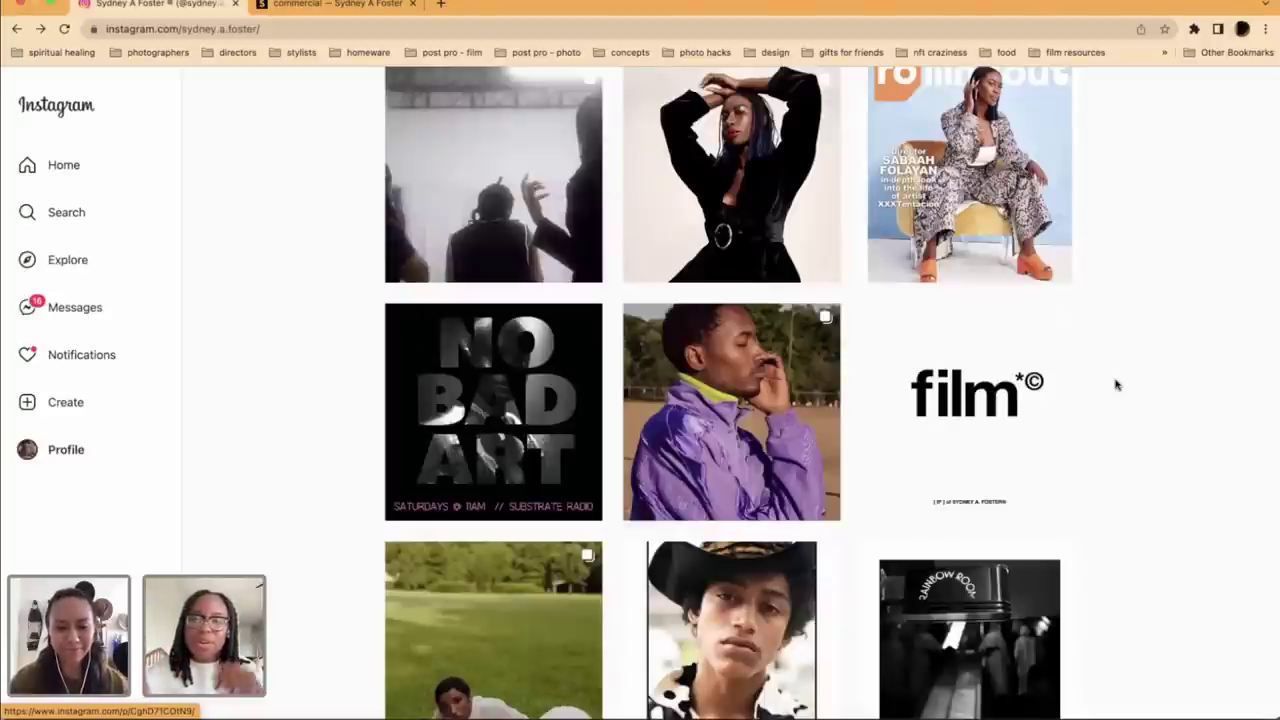
scroll(1117, 385, "down", 1)
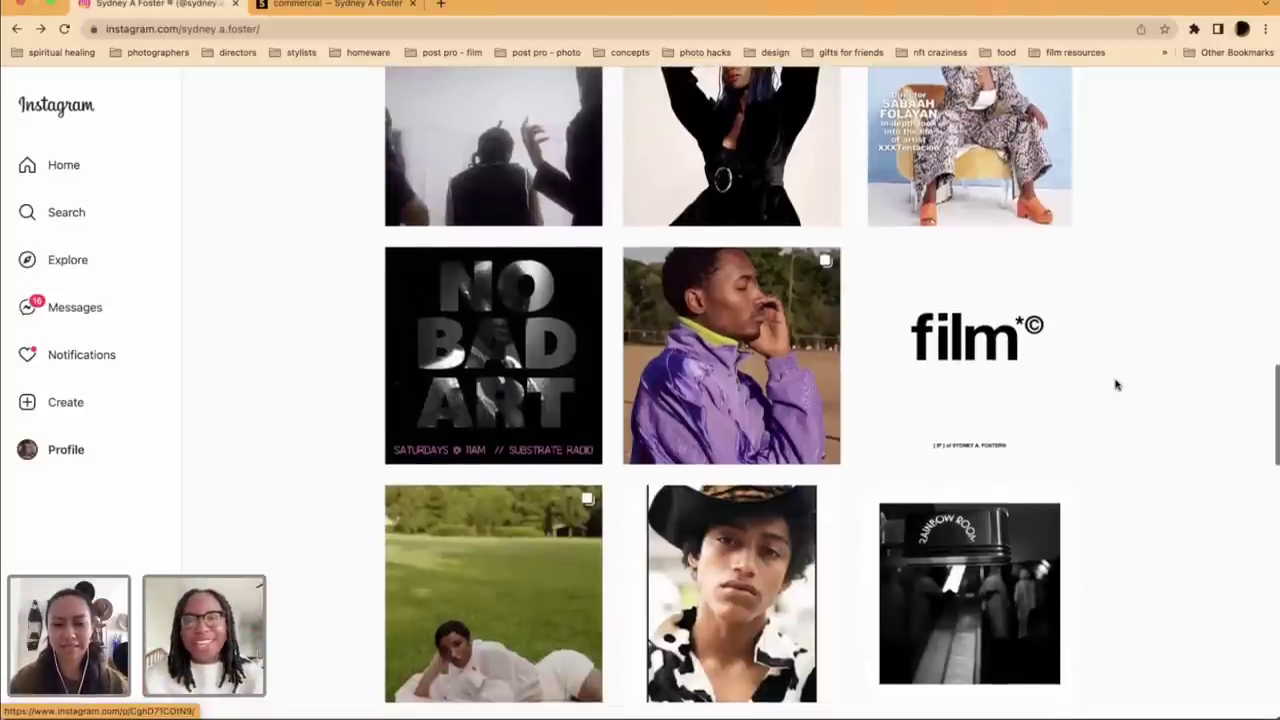
scroll(1117, 385, "down", 3)
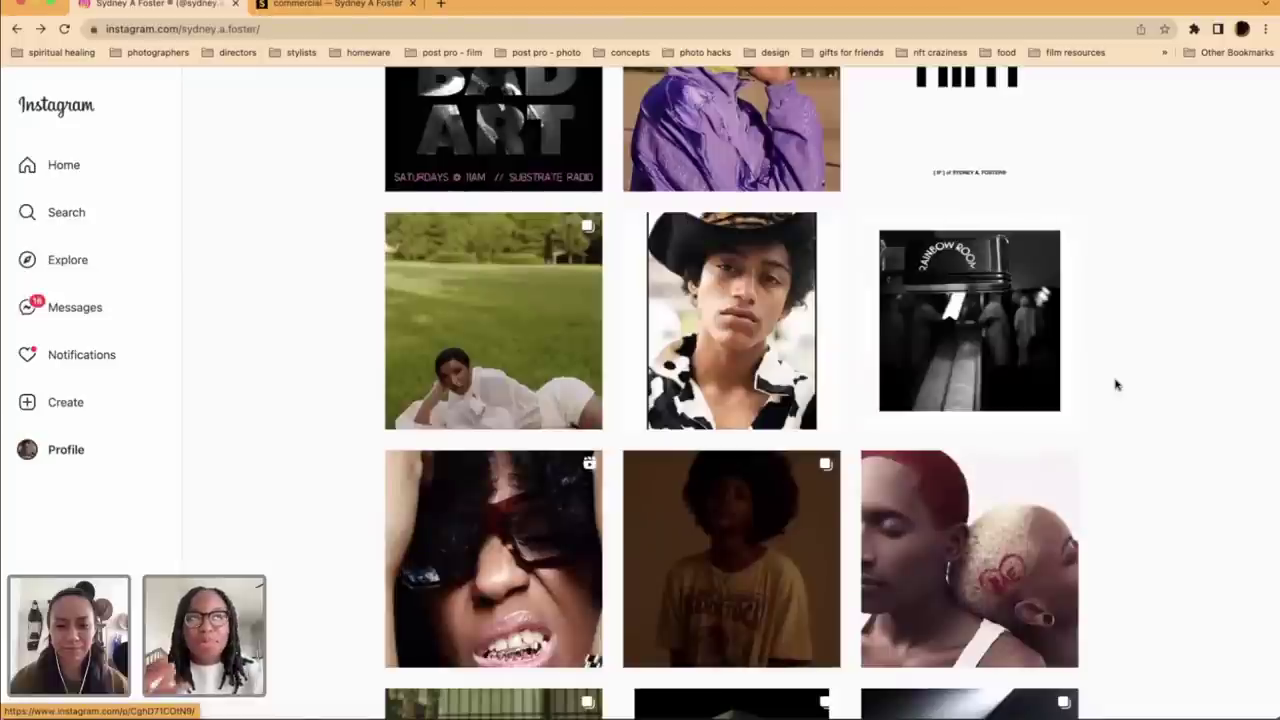
scroll(1117, 385, "down", 5)
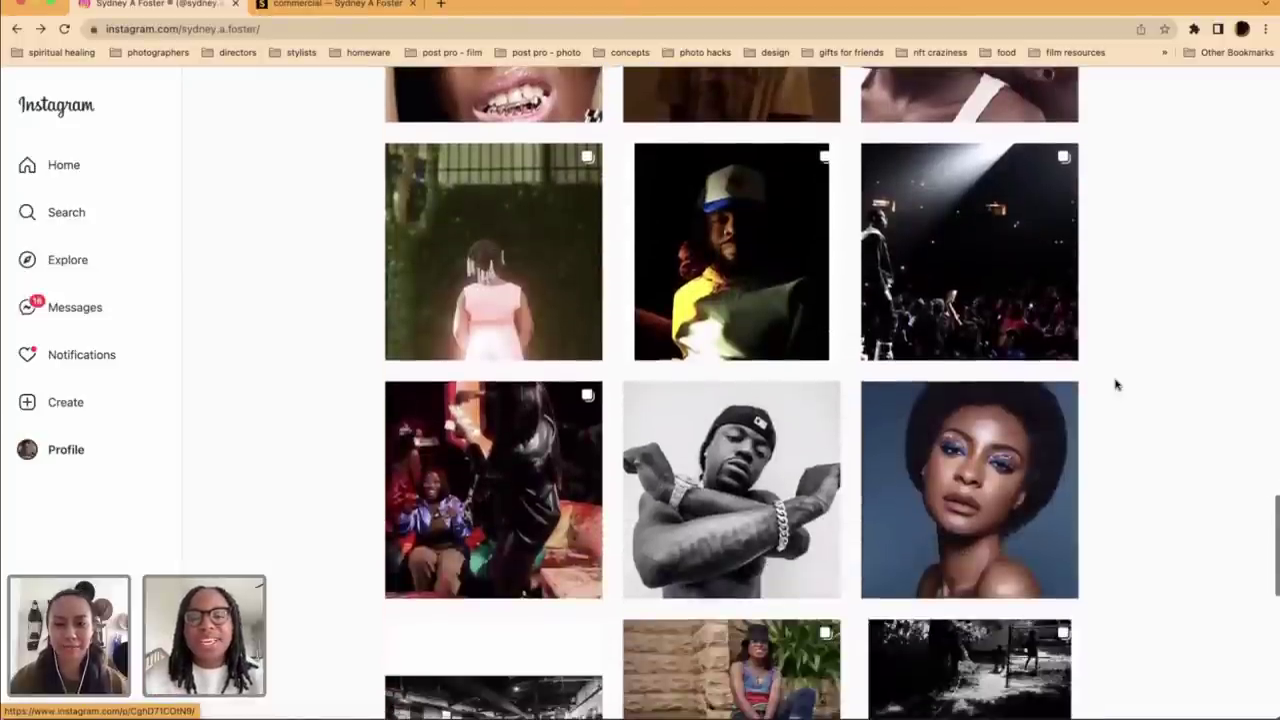
scroll(1117, 385, "down", 3)
right_click(1114, 380)
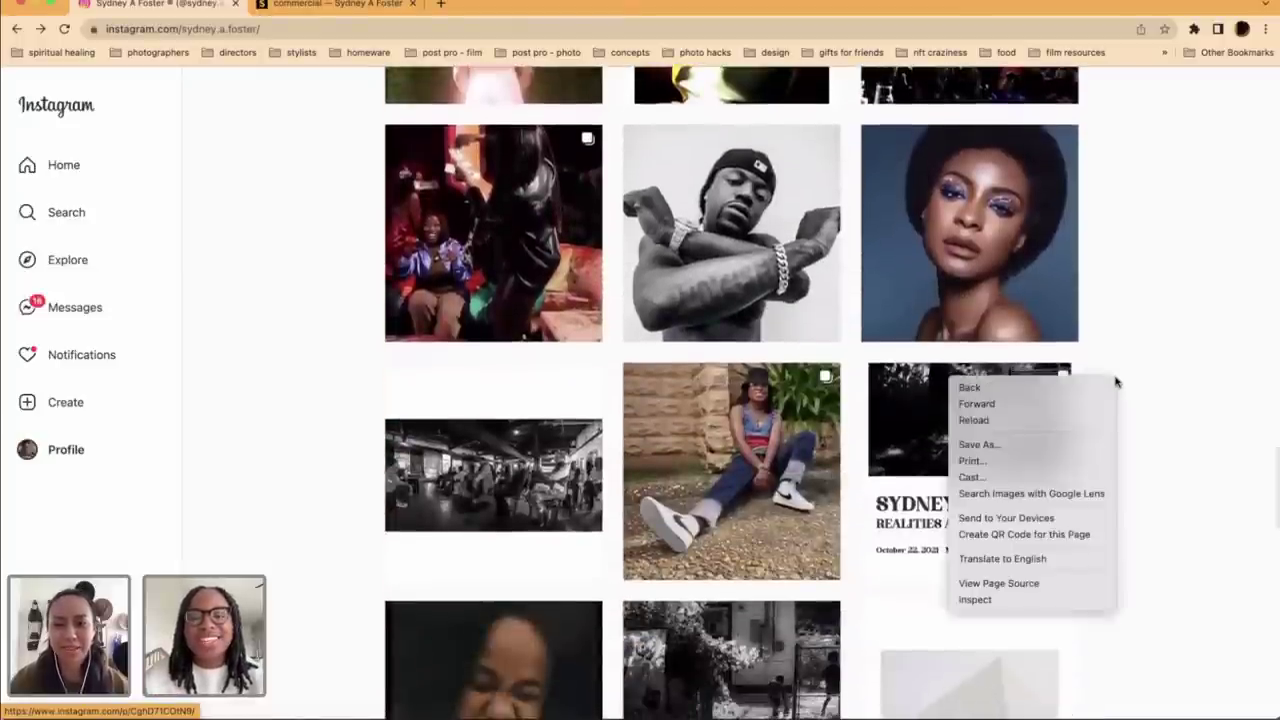
left_click(1167, 309)
scroll(1164, 336, "down", 5)
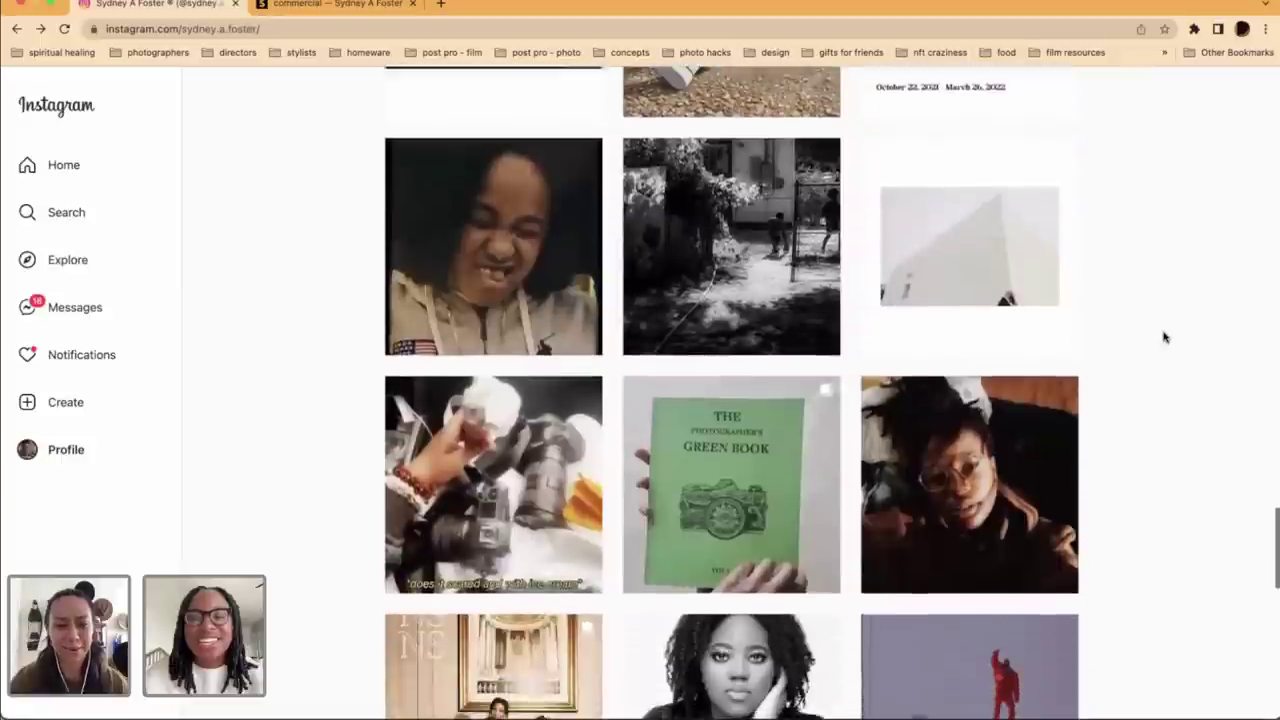
scroll(1164, 337, "down", 2)
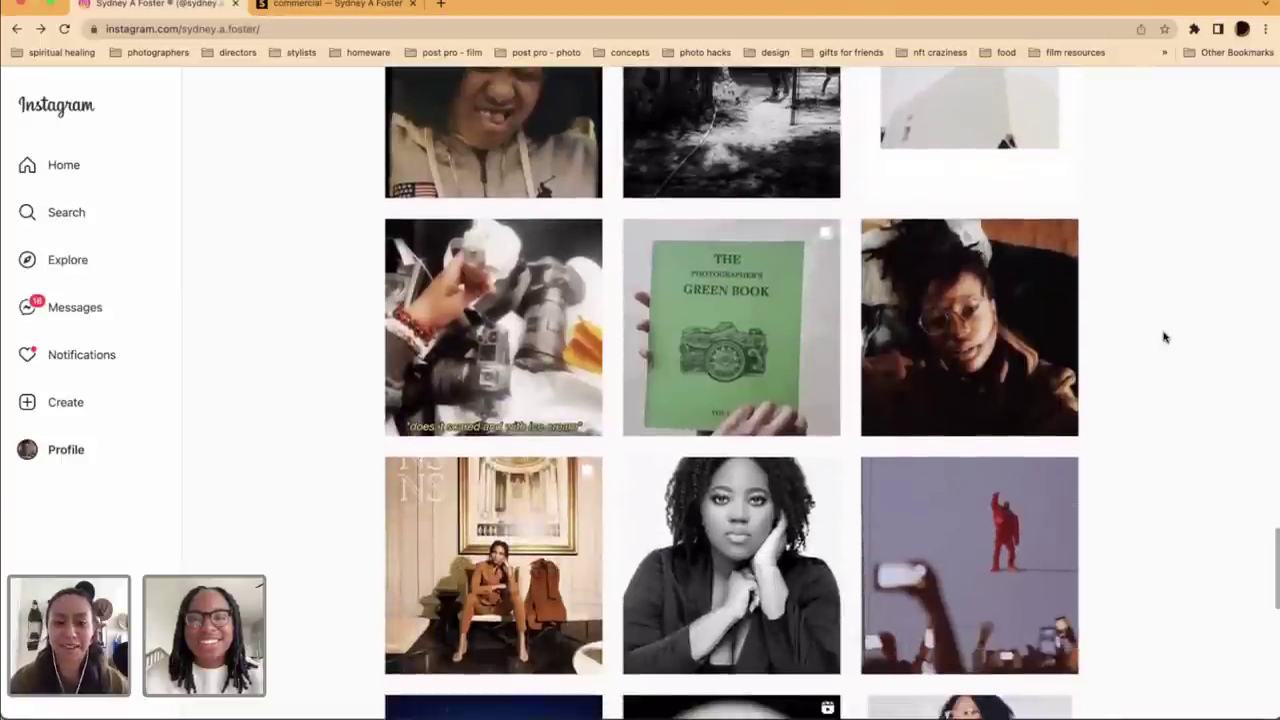
scroll(1164, 337, "down", 2)
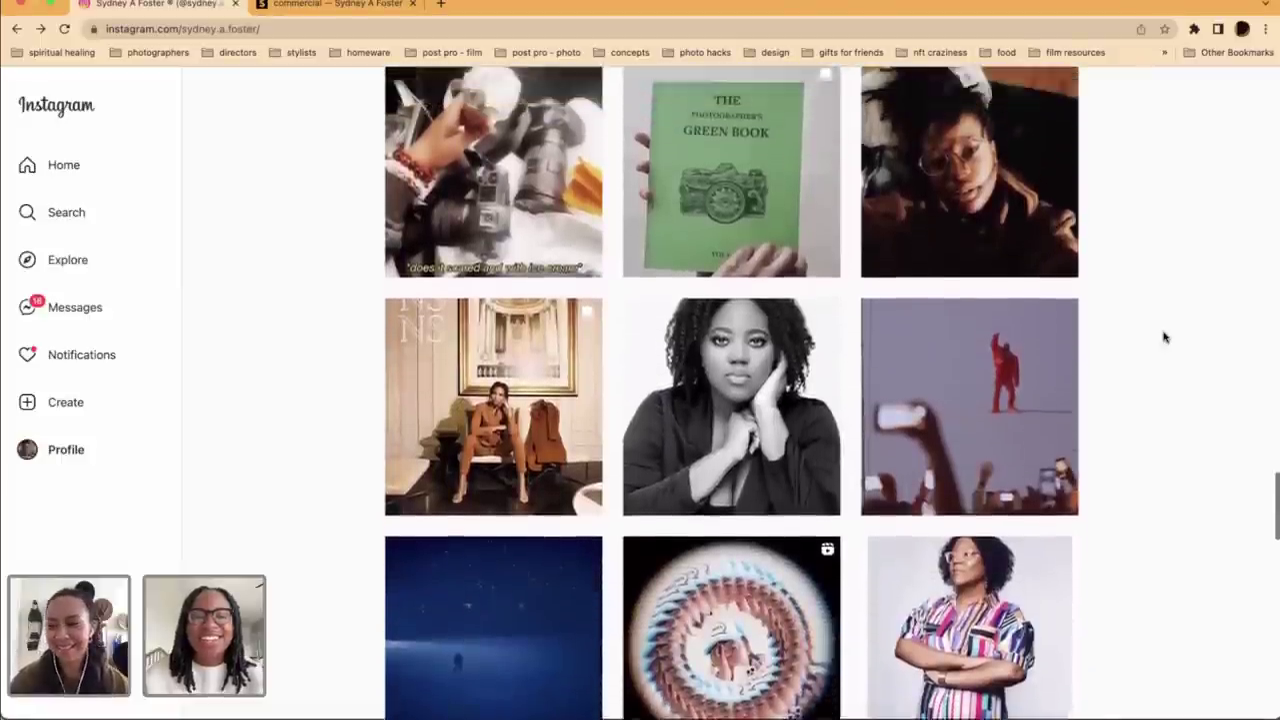
scroll(1164, 337, "up", 20)
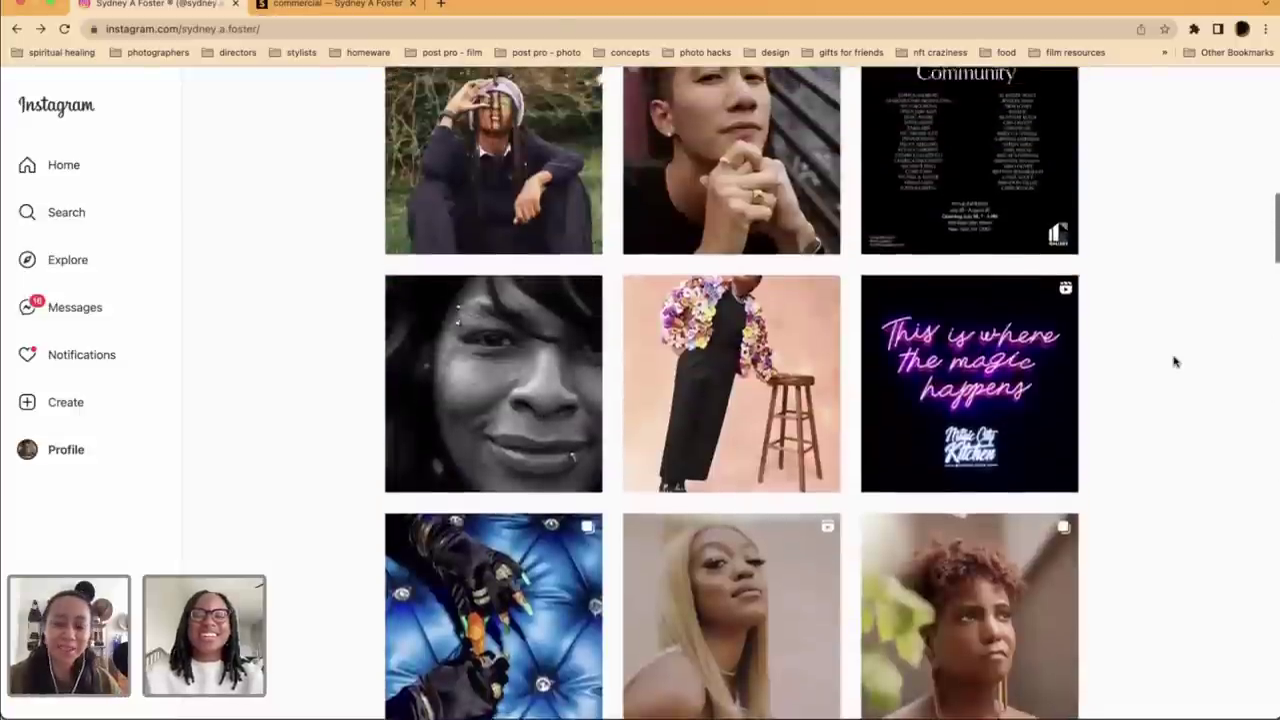
scroll(1172, 360, "up", 5)
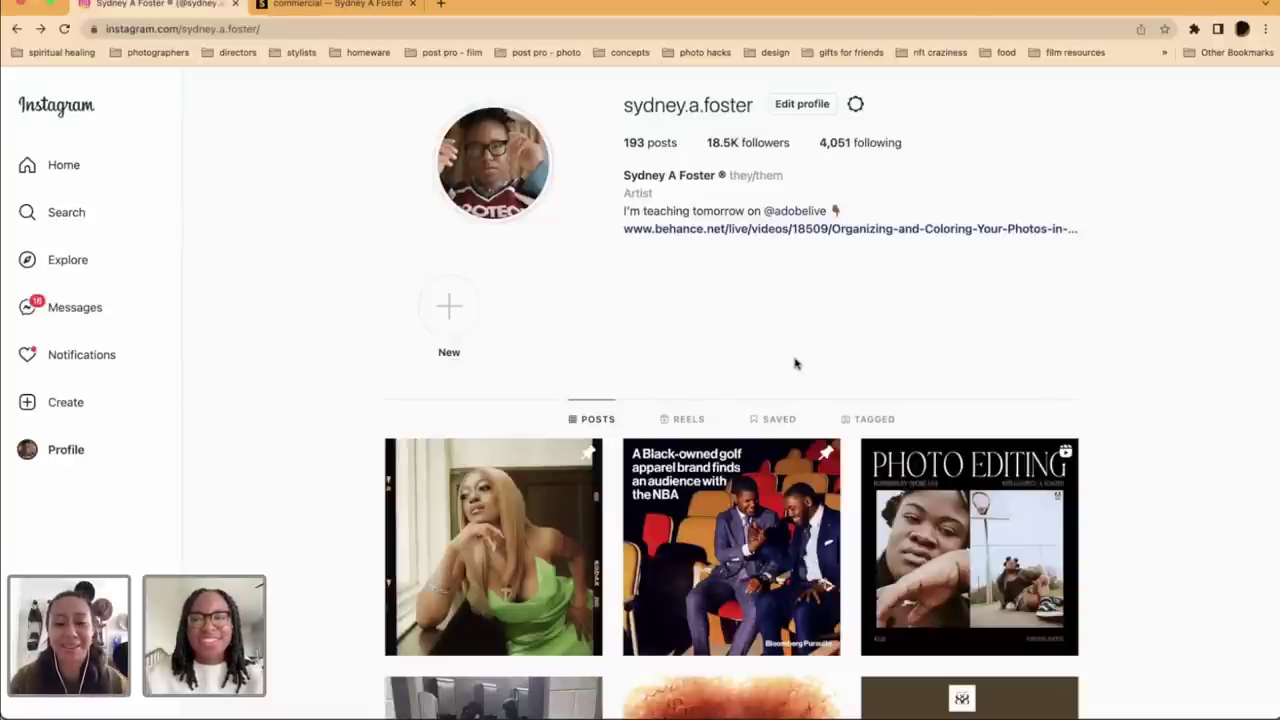
scroll(1144, 373, "down", 5)
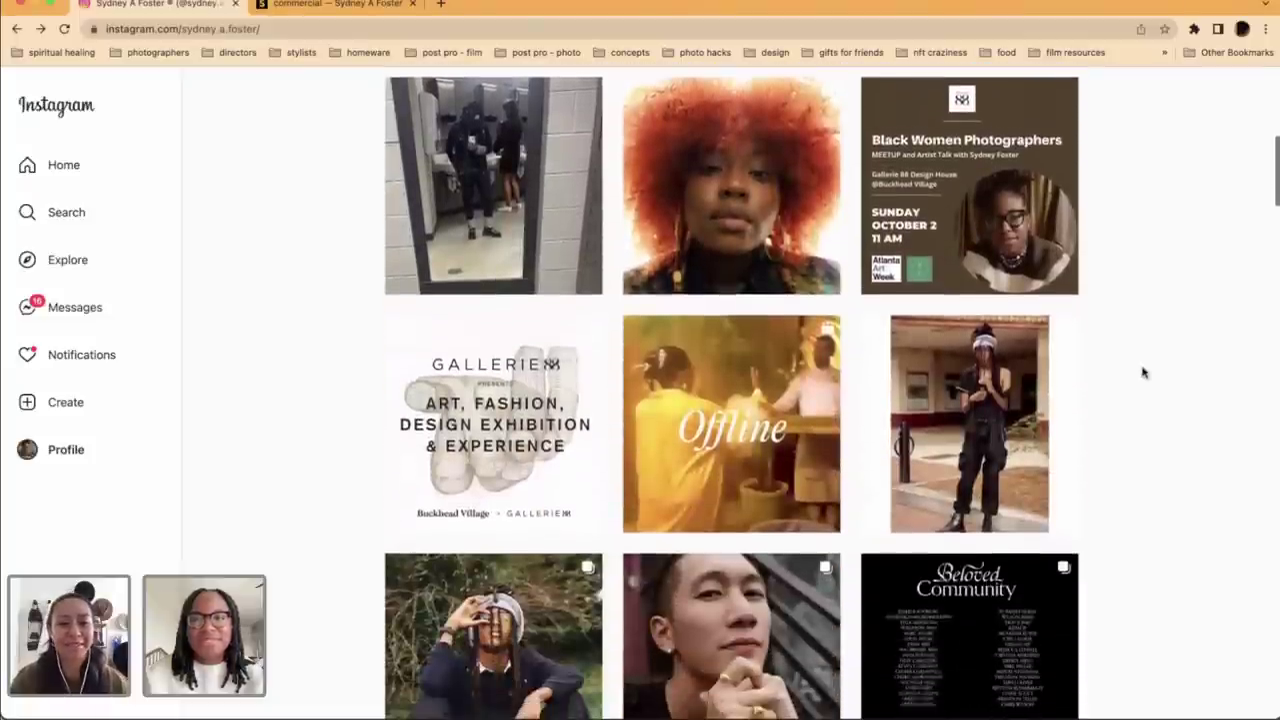
scroll(1274, 340, "down", 3)
scroll(1274, 340, "down", 10)
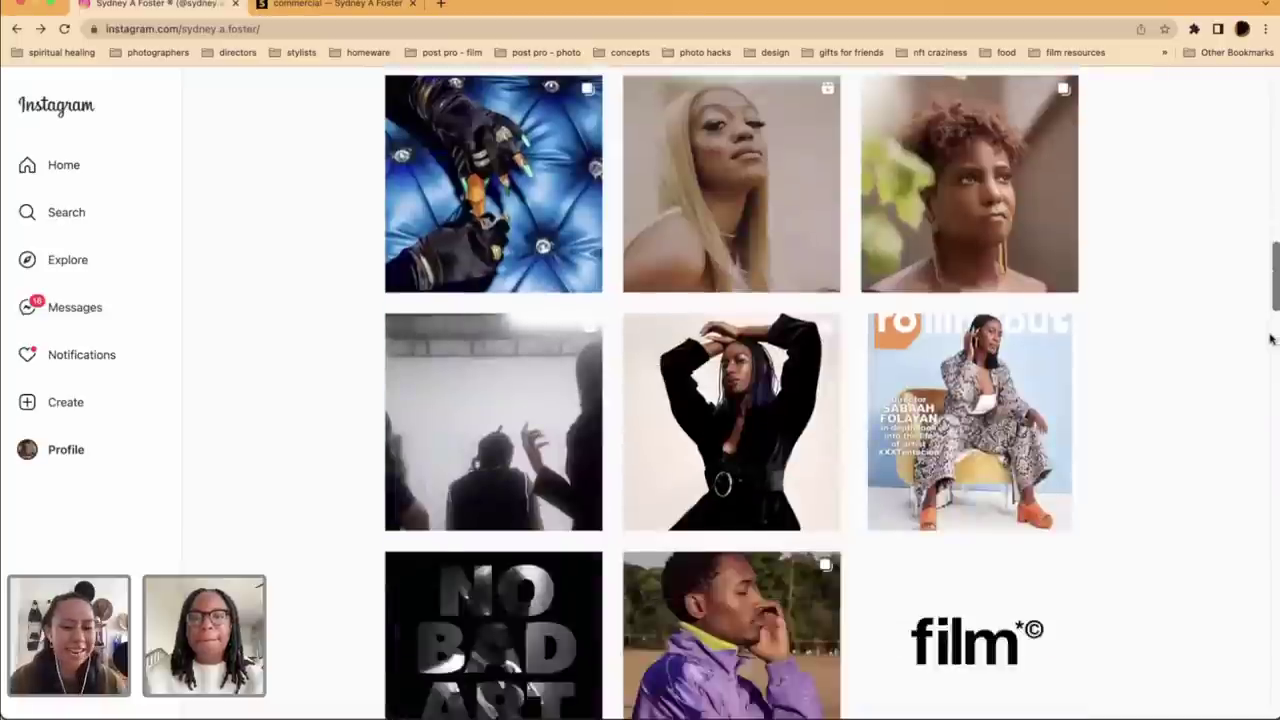
scroll(1205, 490, "down", 3)
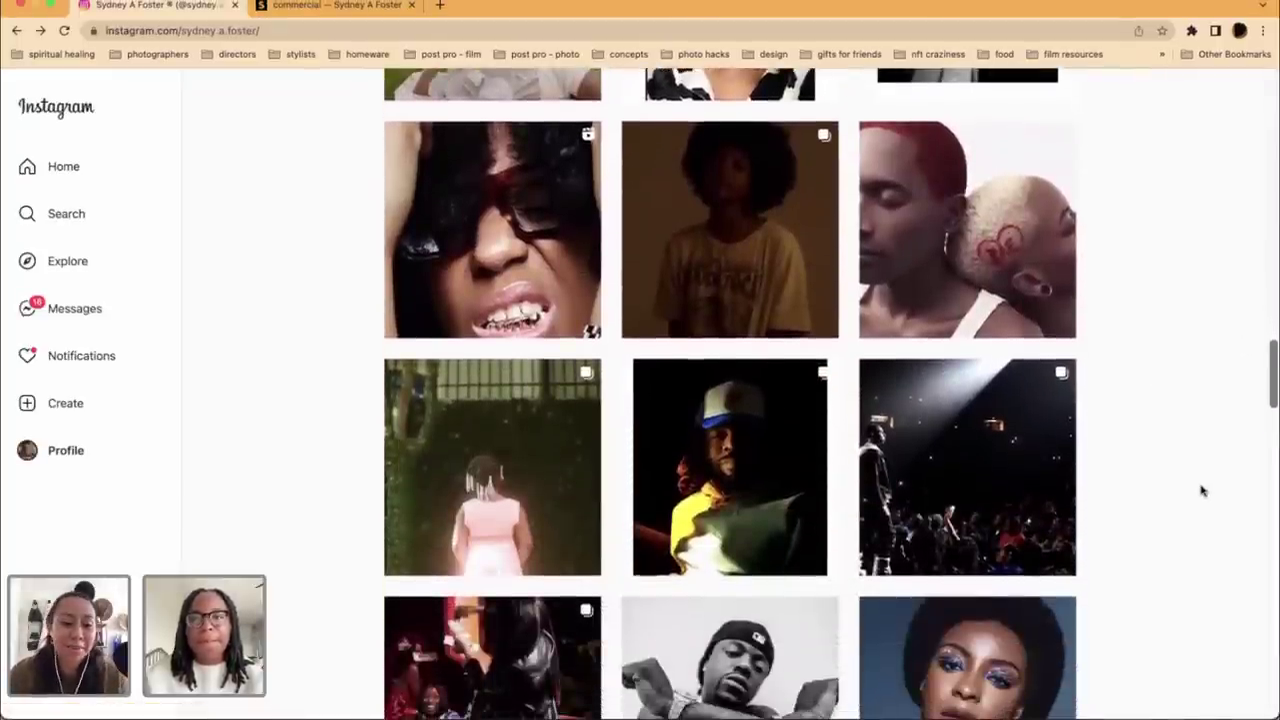
scroll(1203, 490, "down", 2)
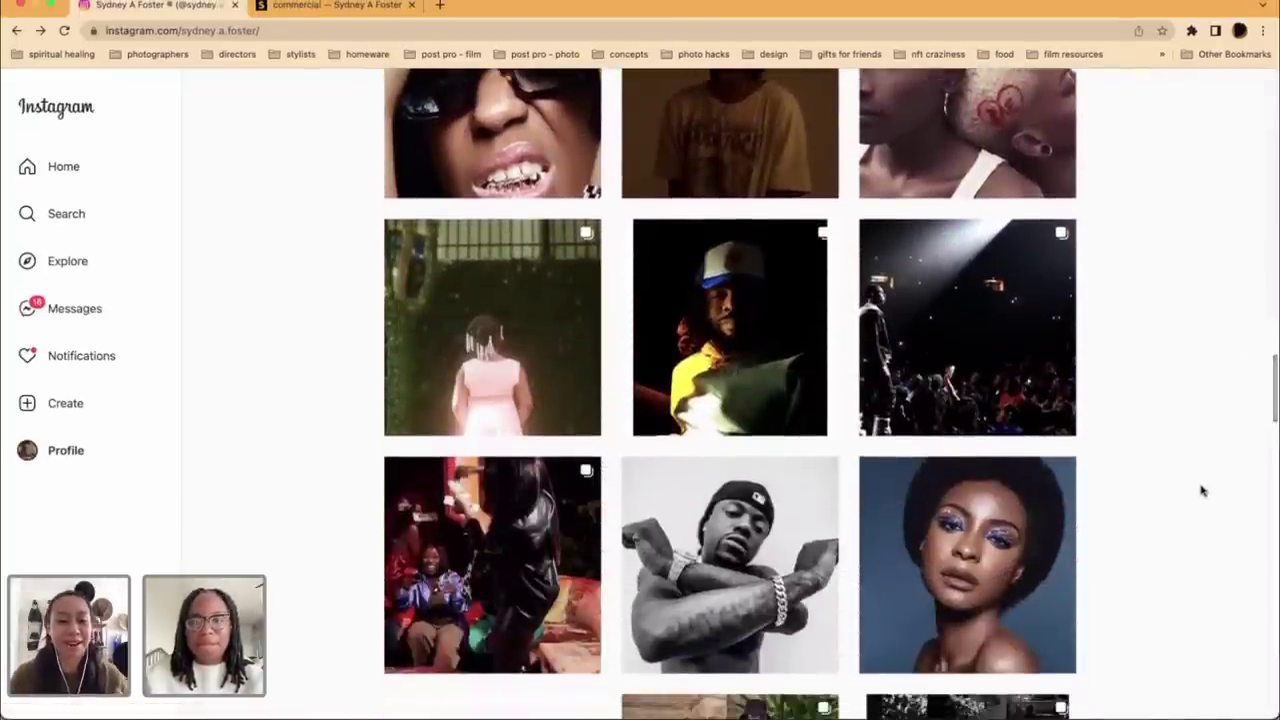
scroll(1203, 490, "down", 2)
scroll(1203, 490, "down", 2)
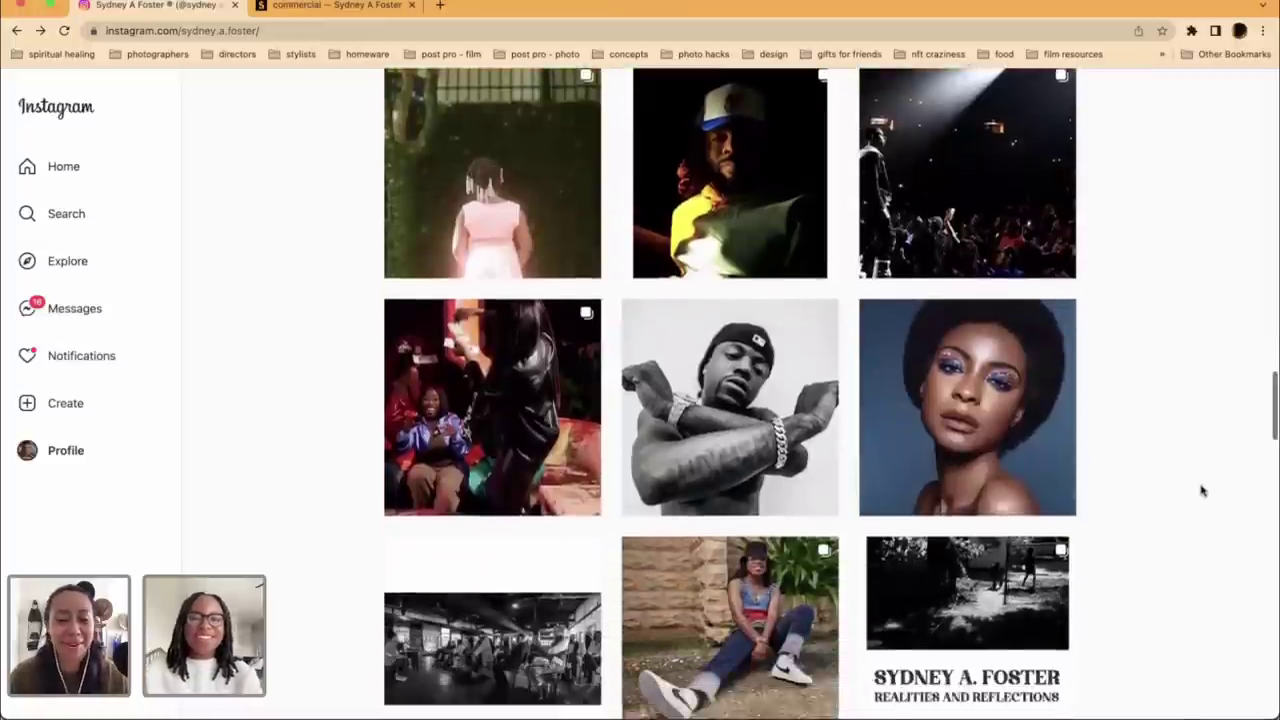
scroll(1203, 490, "down", 8)
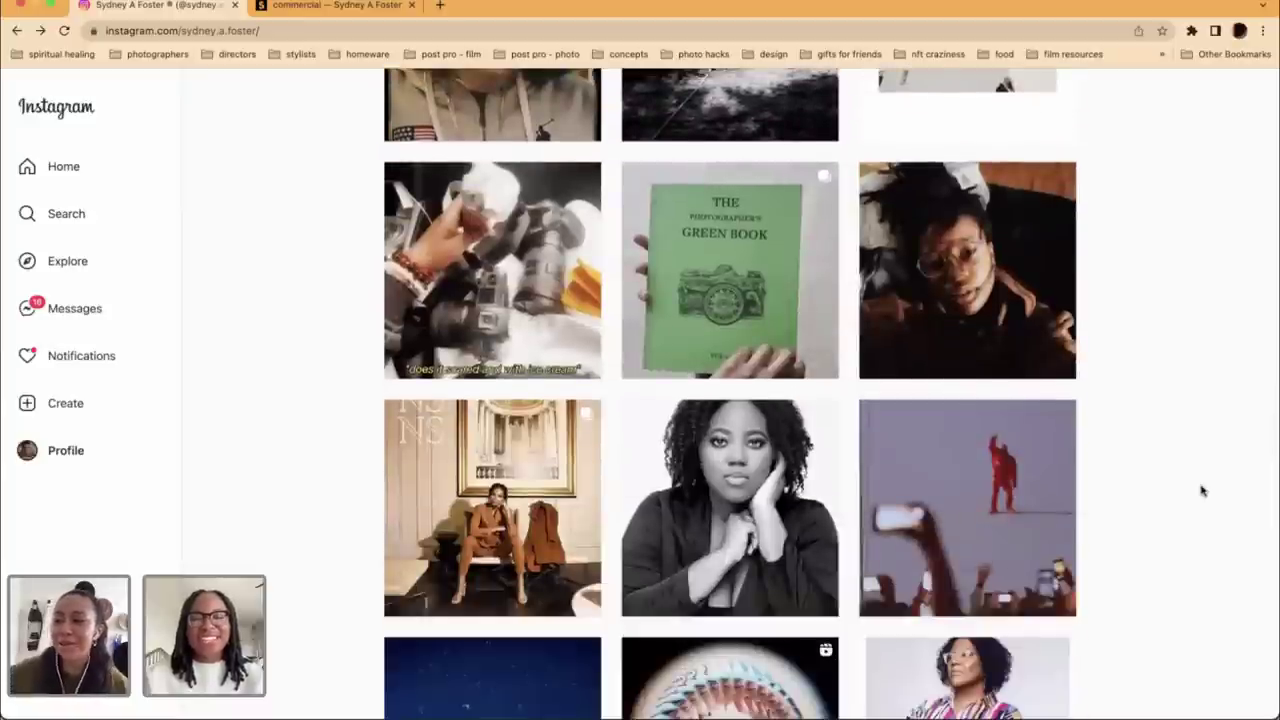
scroll(1203, 490, "down", 2)
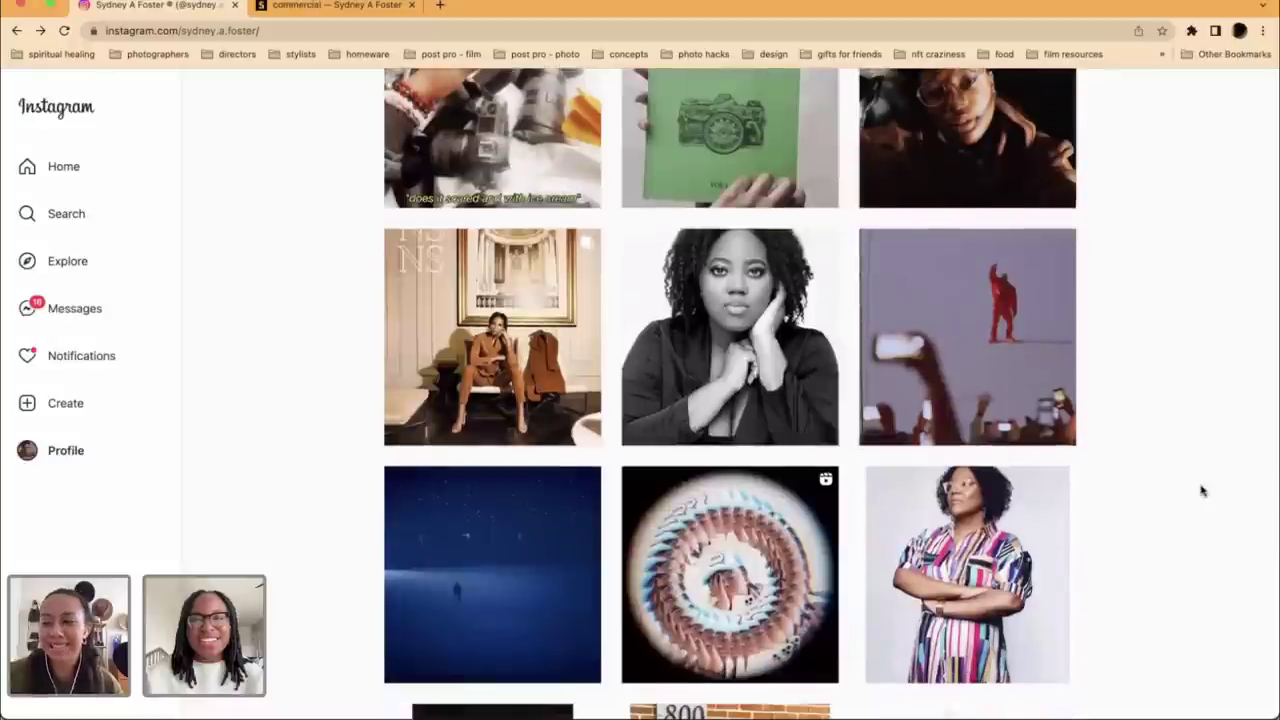
scroll(1203, 490, "down", 2)
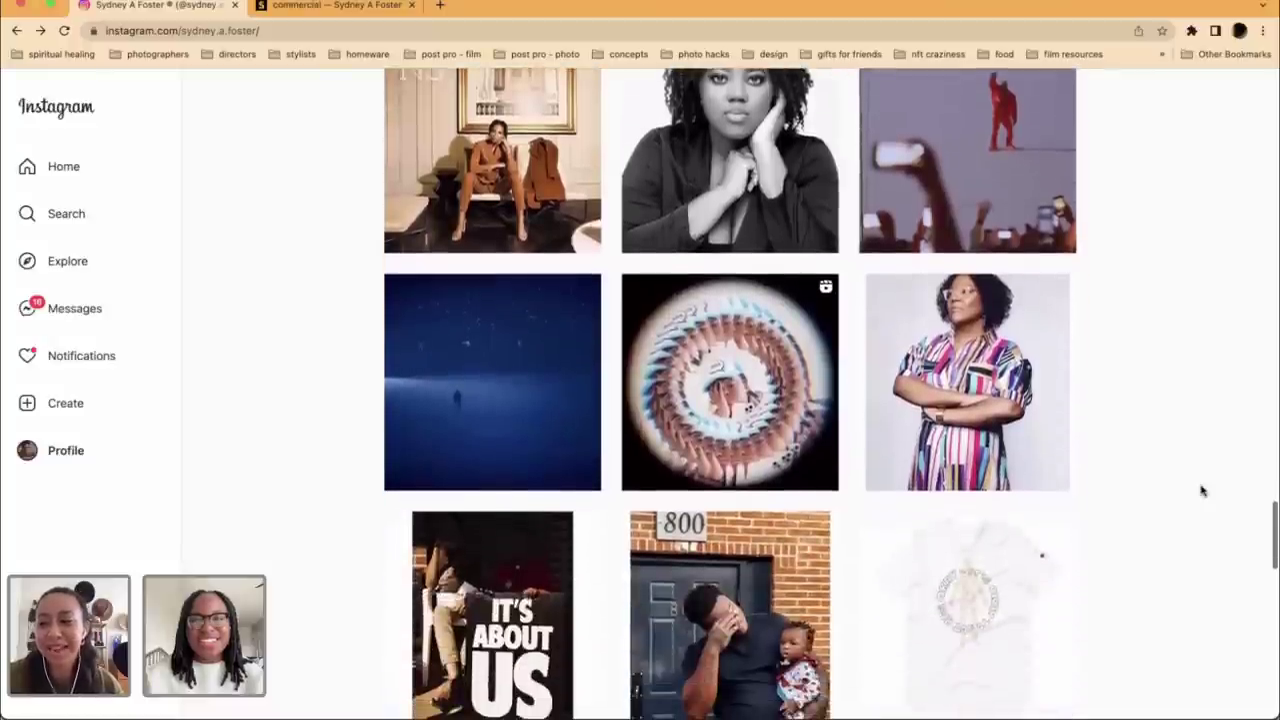
scroll(1203, 490, "down", 2)
scroll(1203, 490, "down", 2)
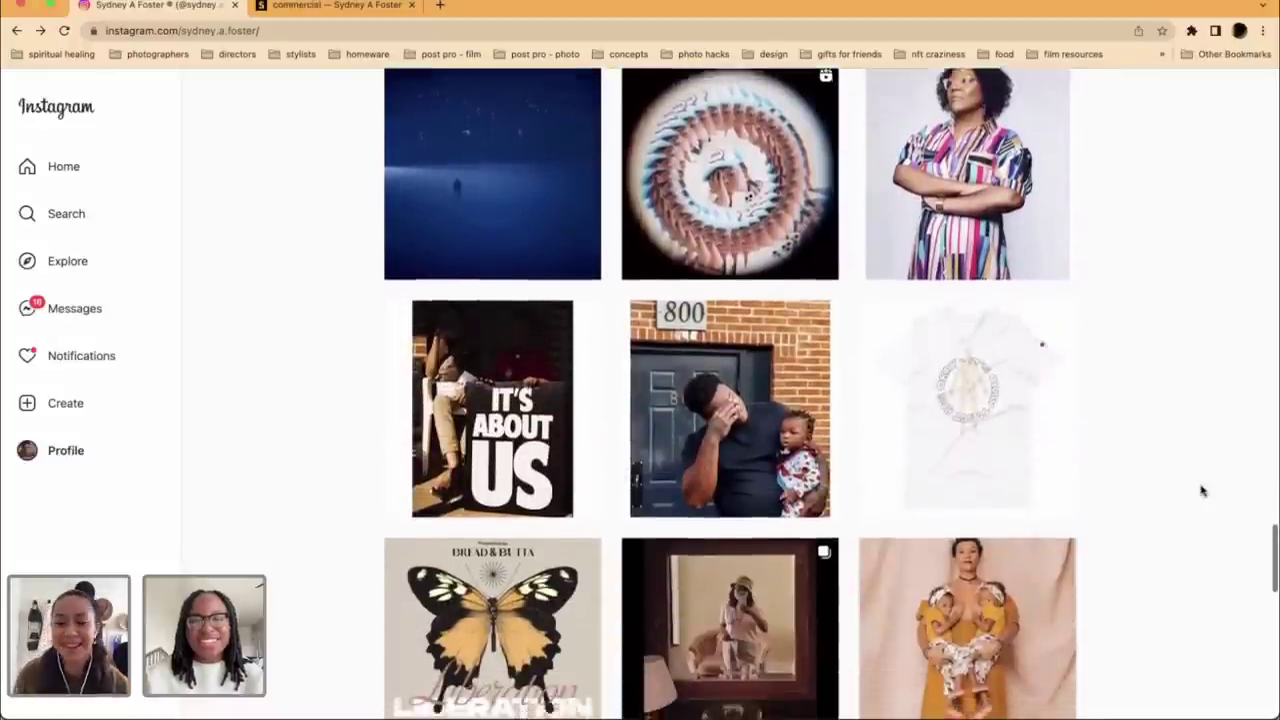
scroll(1203, 490, "down", 2)
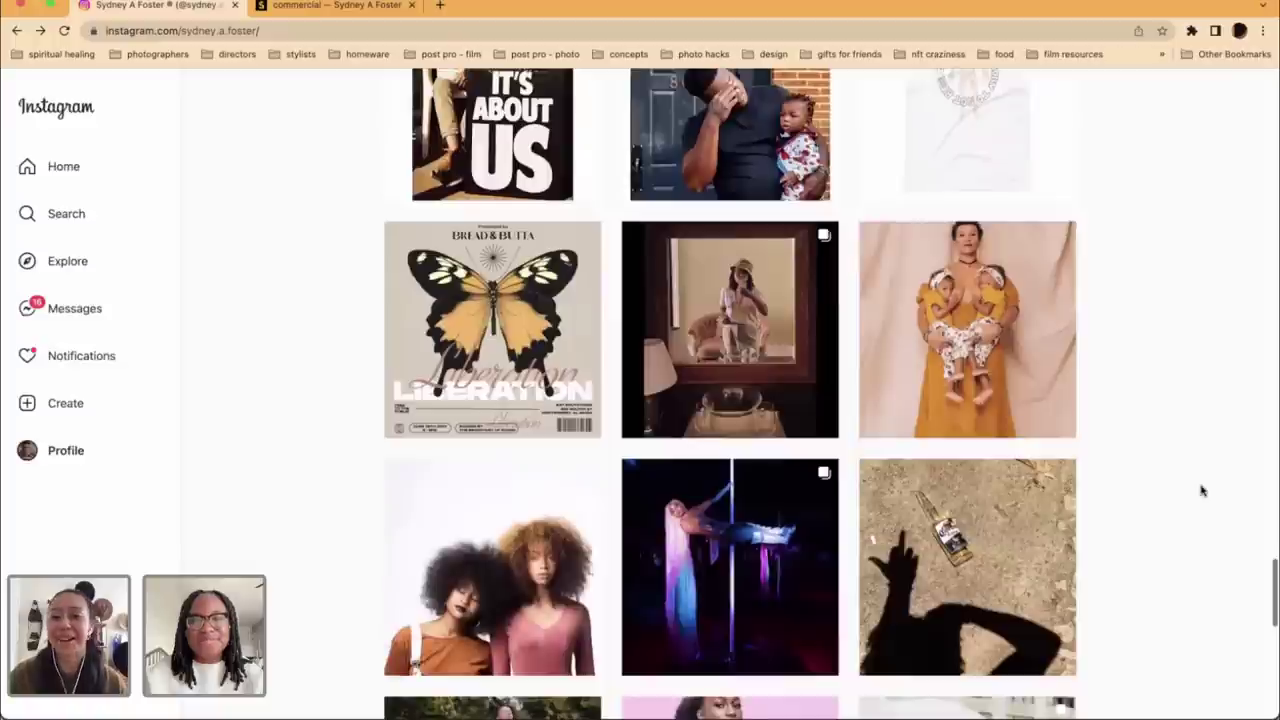
scroll(1203, 490, "down", 2)
scroll(1203, 490, "down", 2)
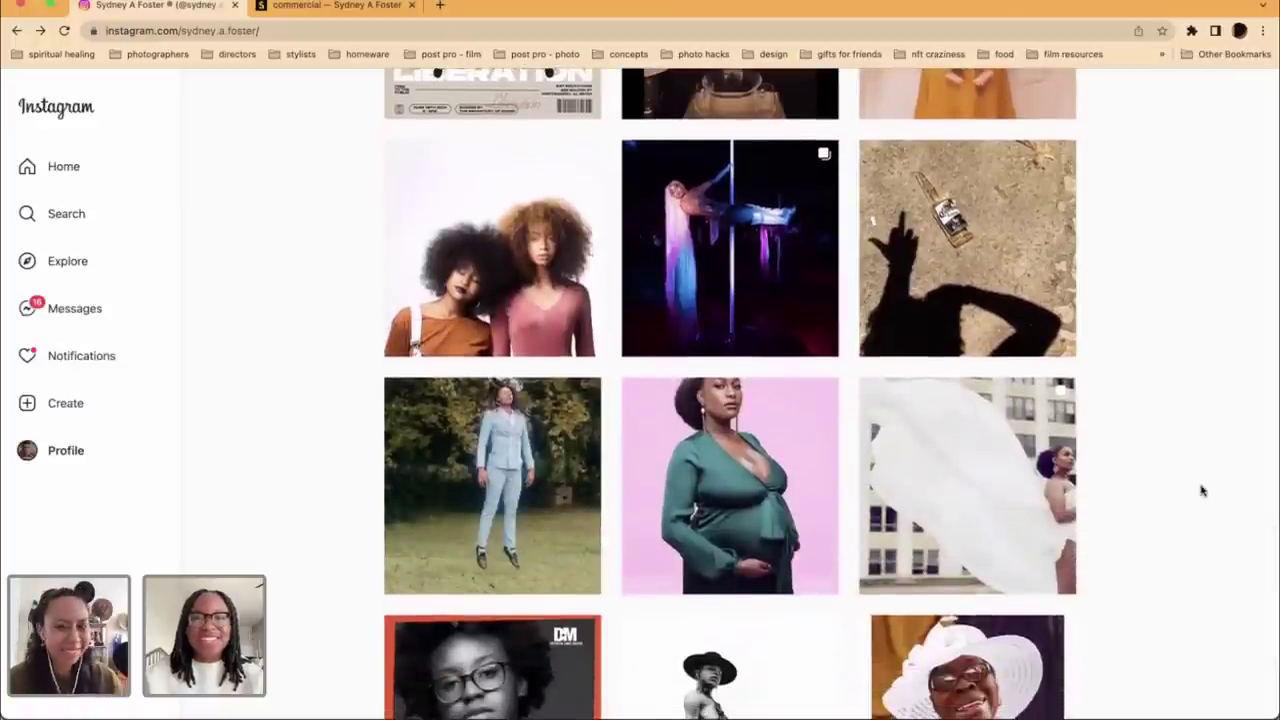
scroll(1203, 490, "down", 15)
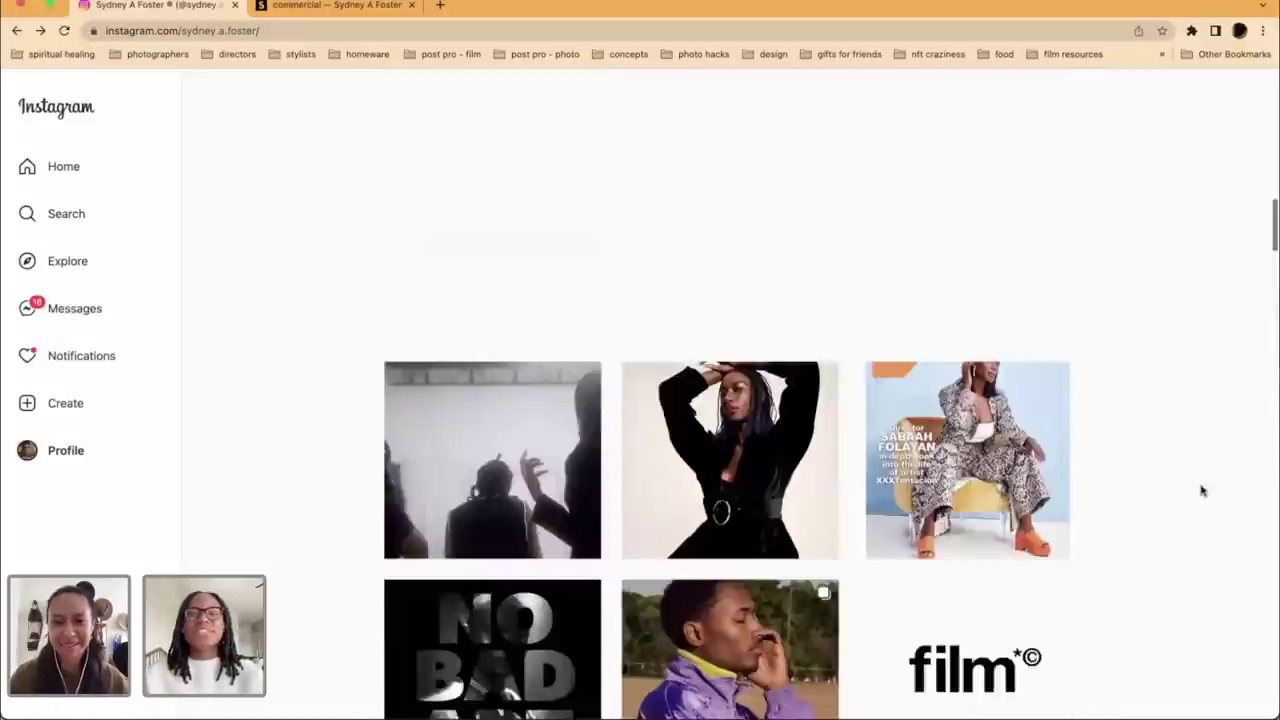
scroll(1203, 490, "up", 15)
scroll(1203, 490, "down", 1)
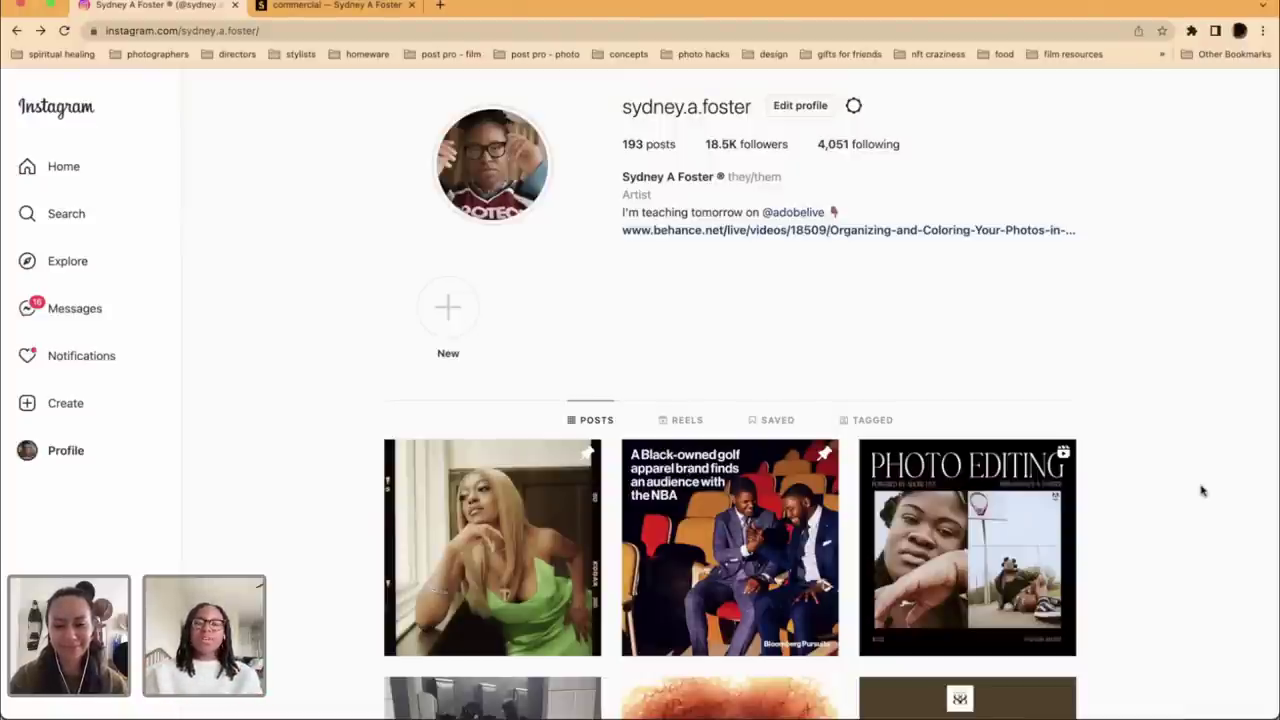
scroll(1202, 490, "down", 12)
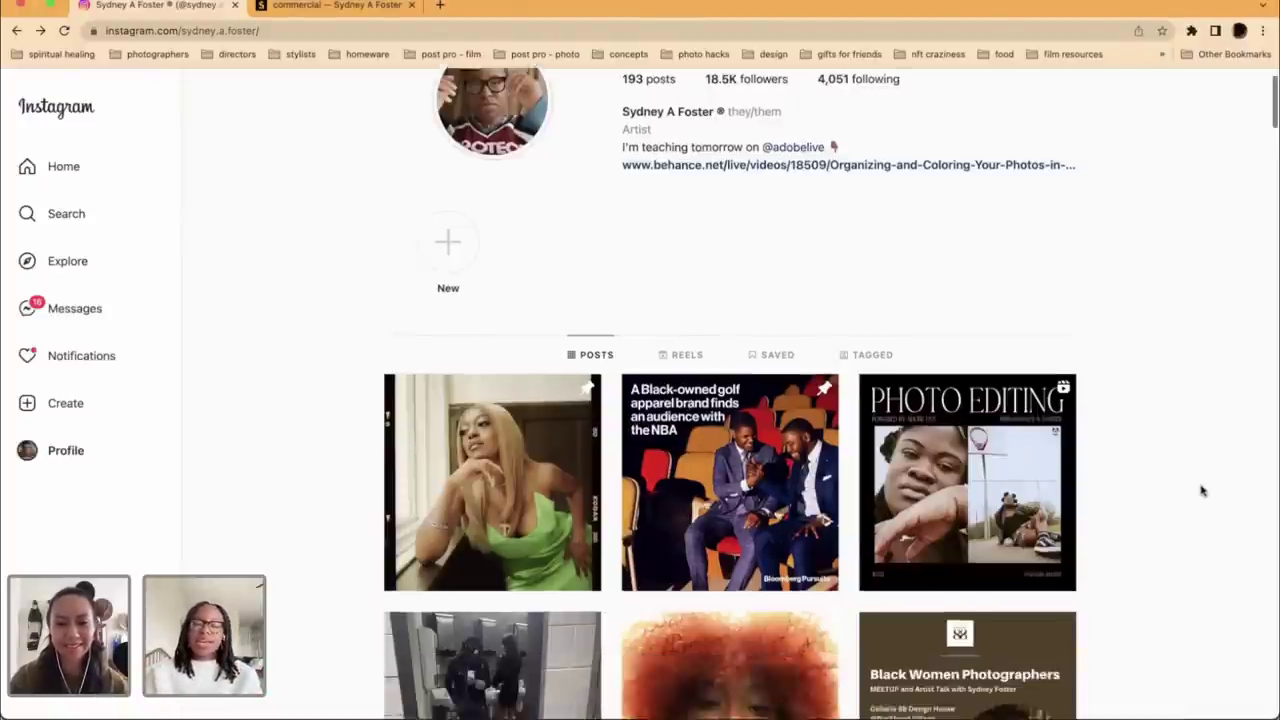
scroll(1190, 518, "down", 12)
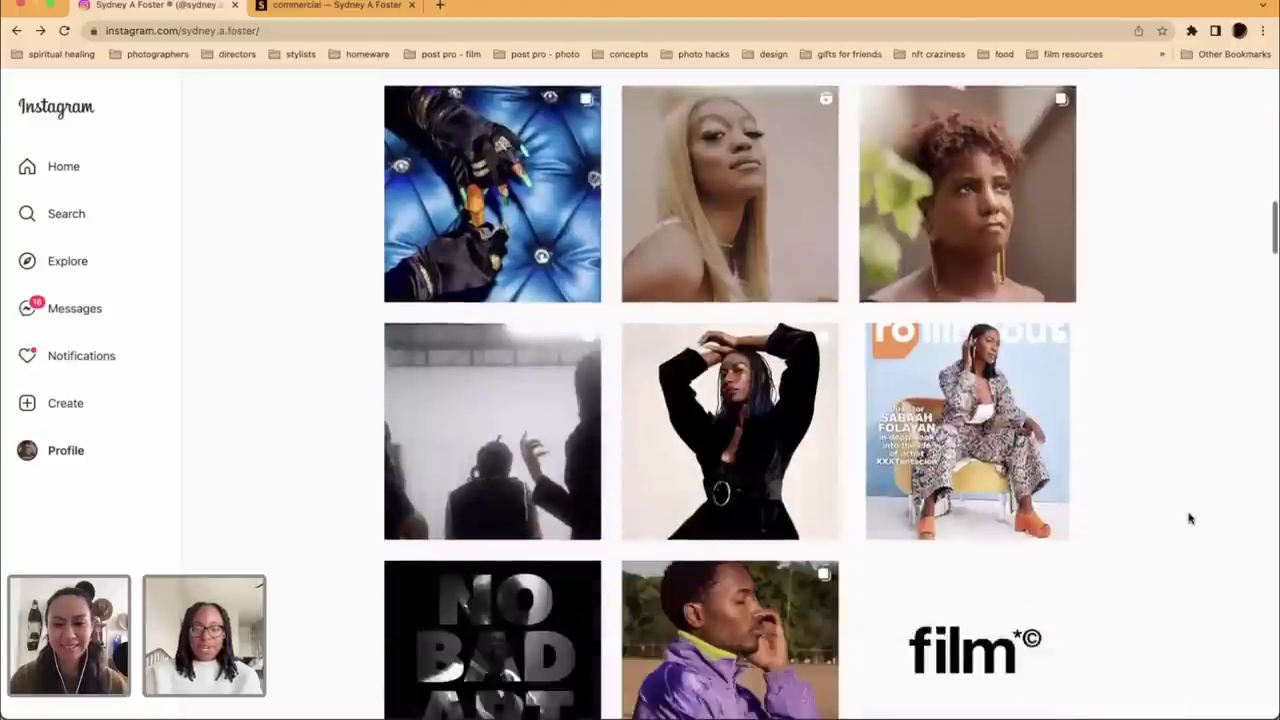
scroll(1190, 518, "down", 12)
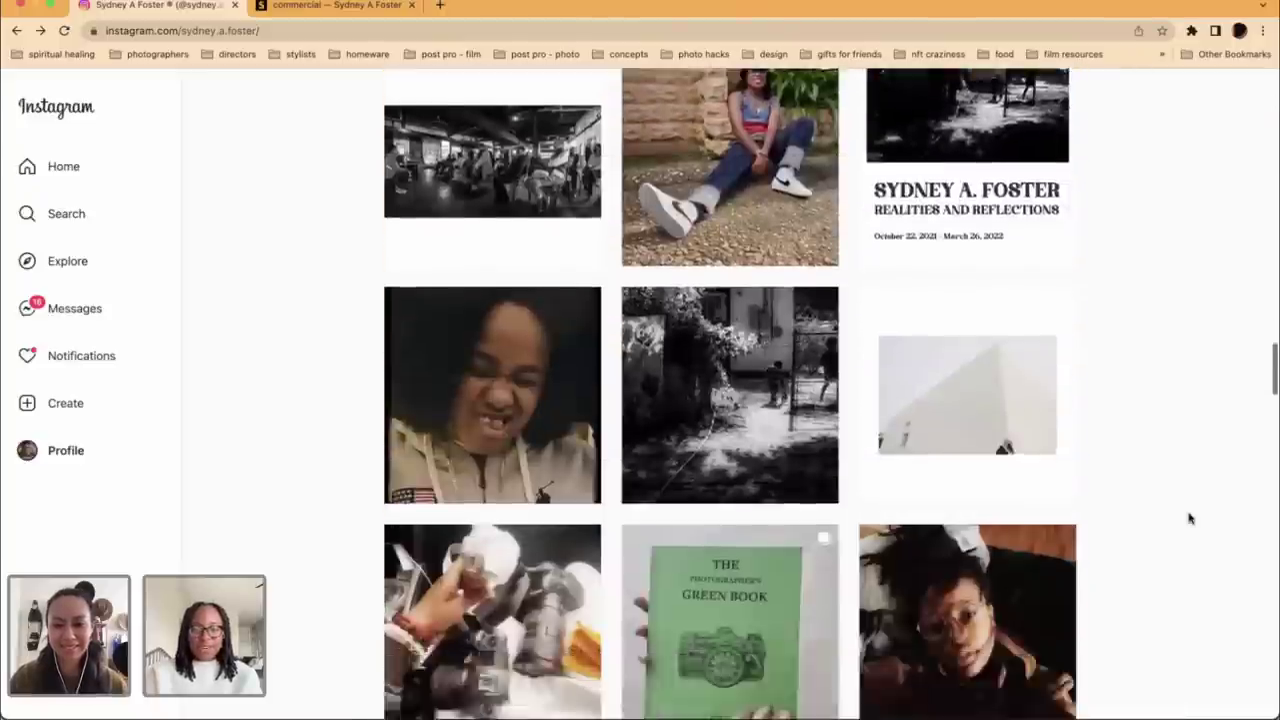
scroll(954, 124, "down", 7)
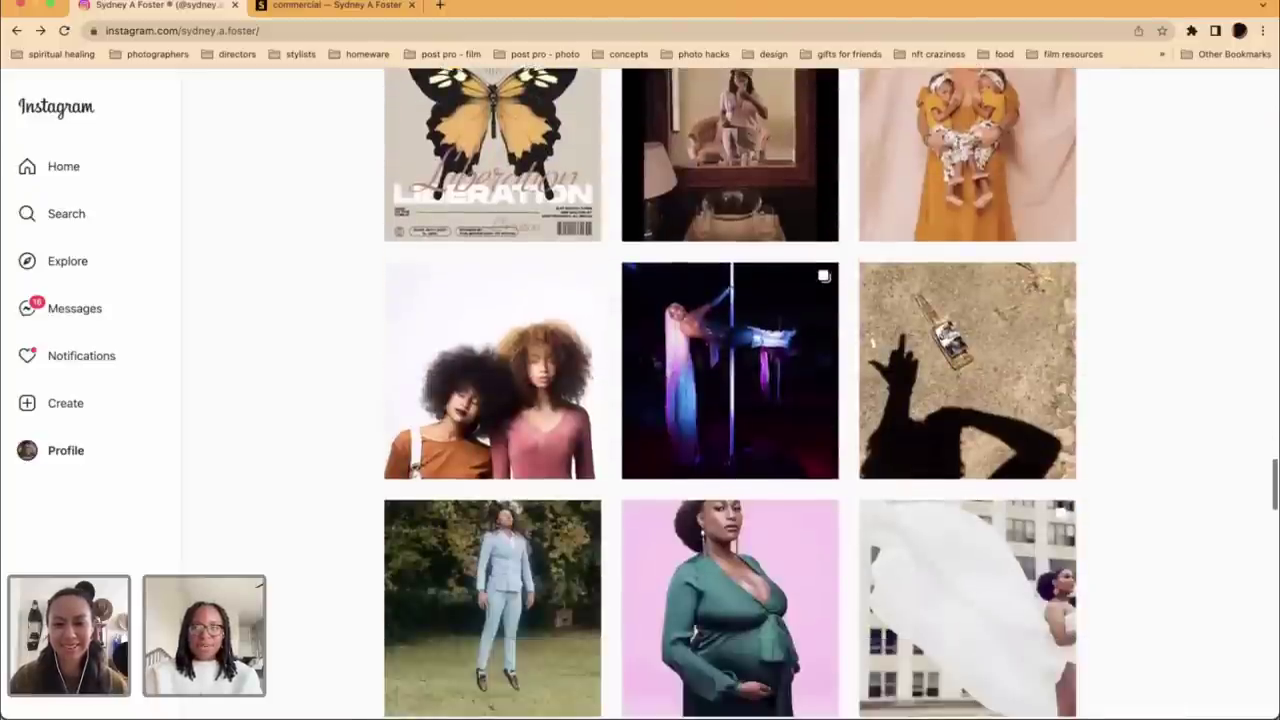
left_click(1000, 380)
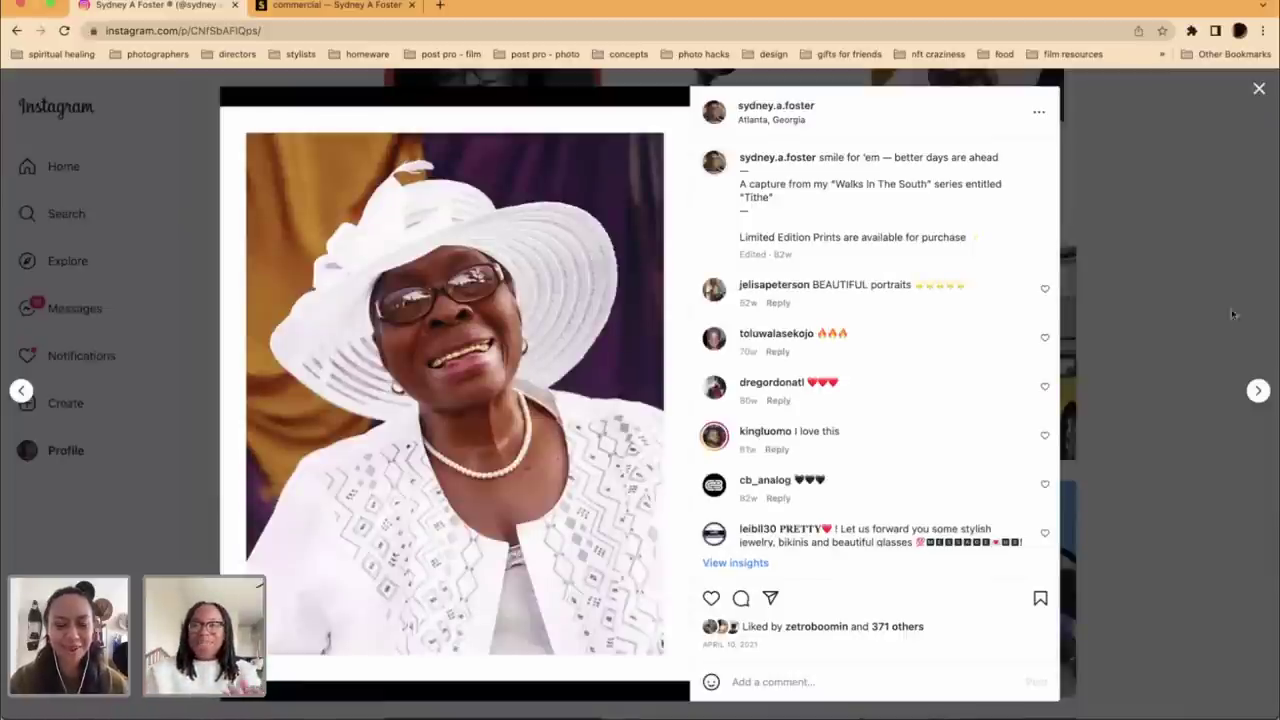
left_click(1135, 375)
scroll(1135, 375, "down", 2)
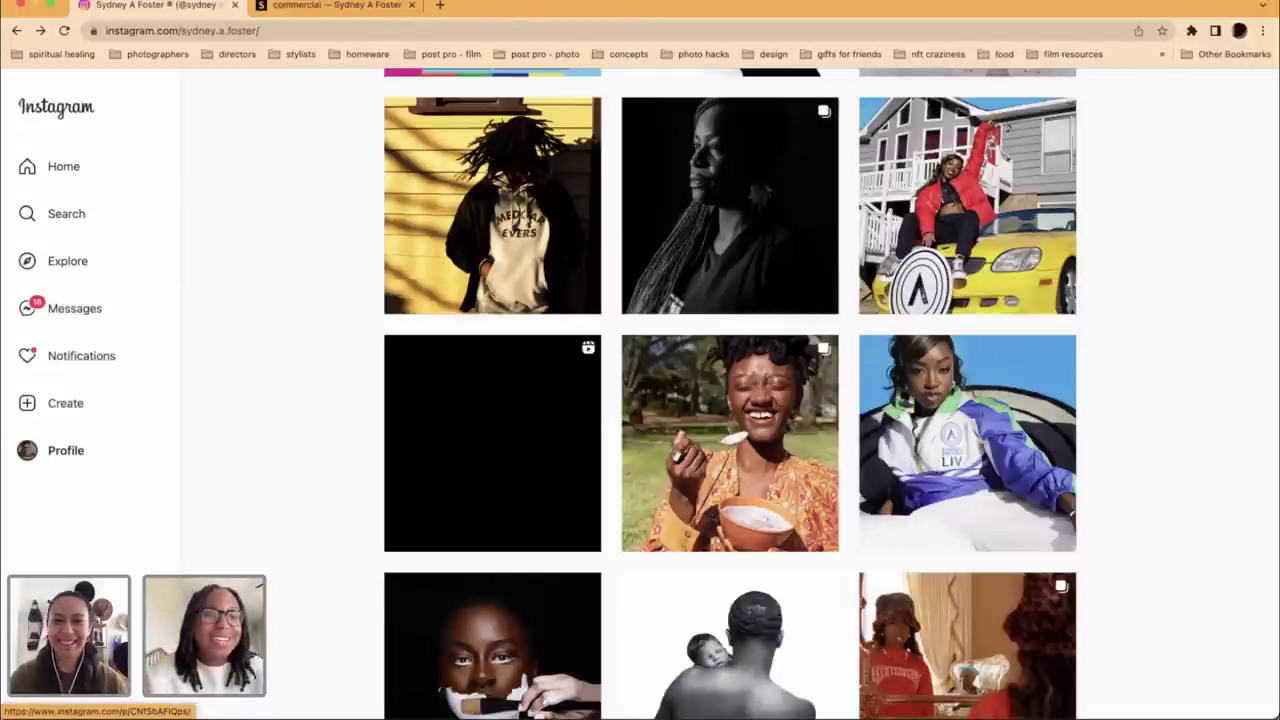
Step: Exit Chrome full screen and bring the Adobe Bridge window forward via Mission Control
left_click(36, 6)
key("ctrl+Up")
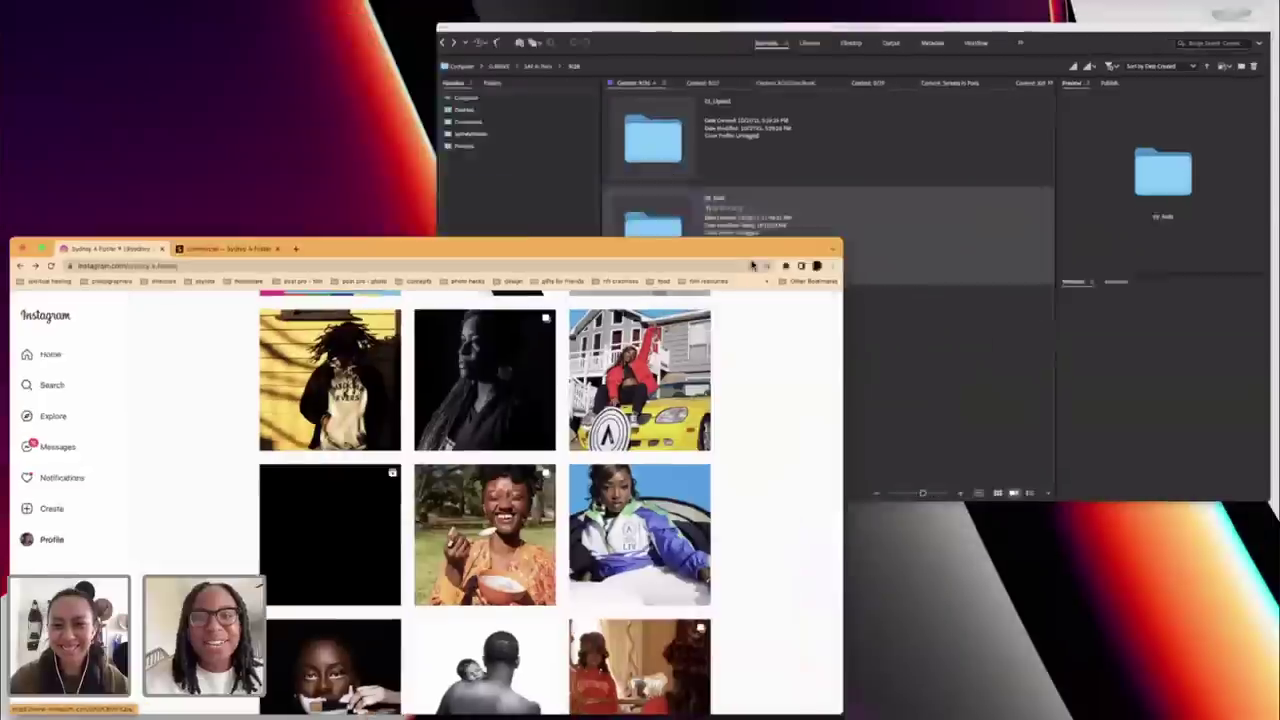
left_click(752, 265)
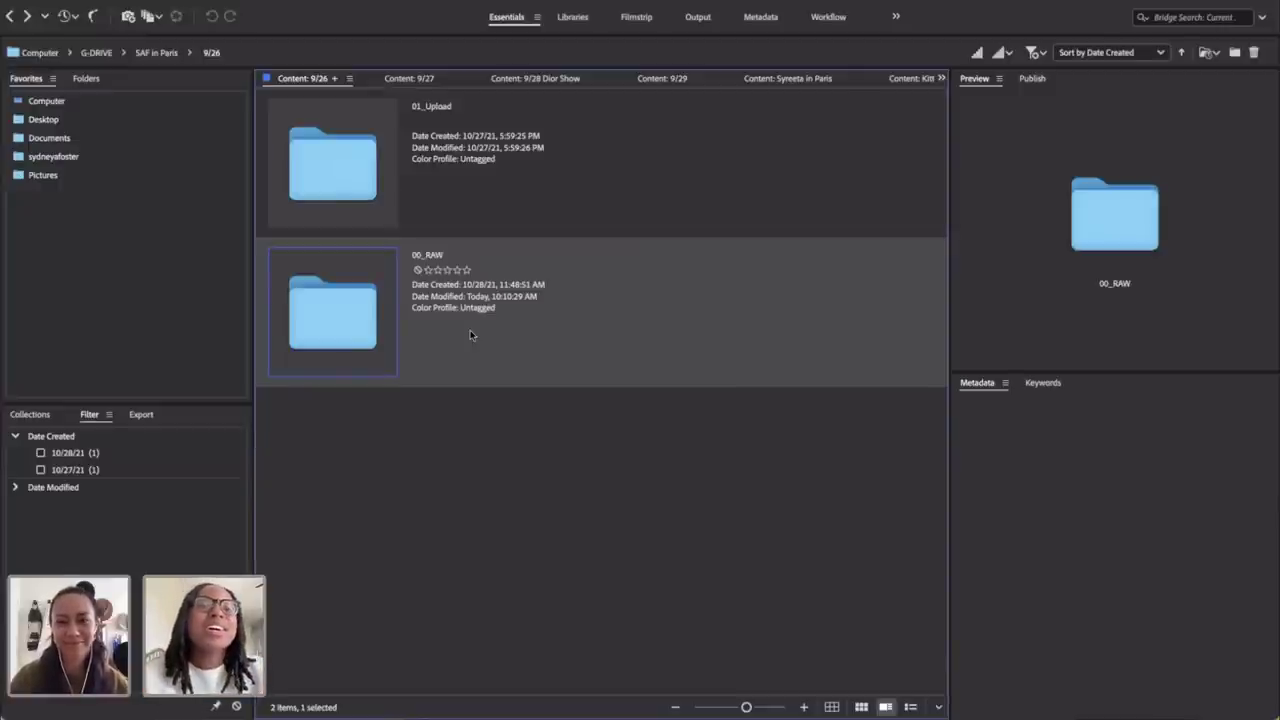
Step: Go up from the 9/26 folder to the G-DRIVE root
left_click(12, 18)
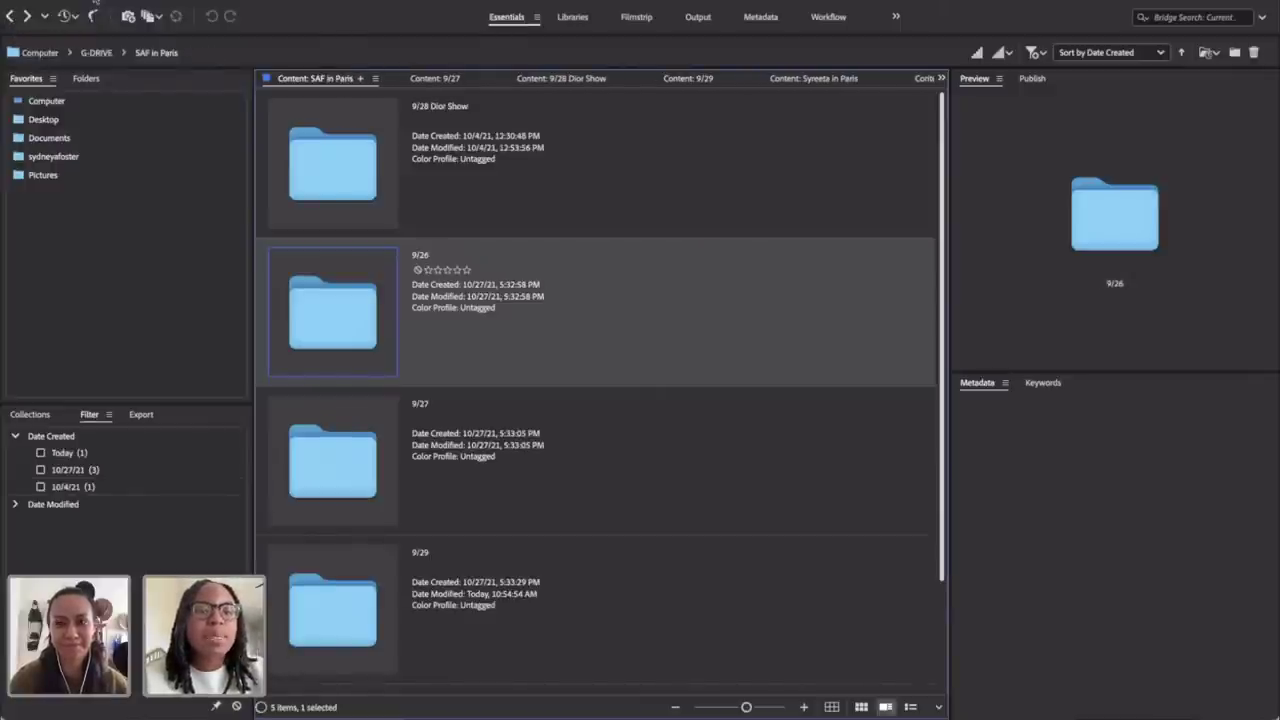
left_click(96, 53)
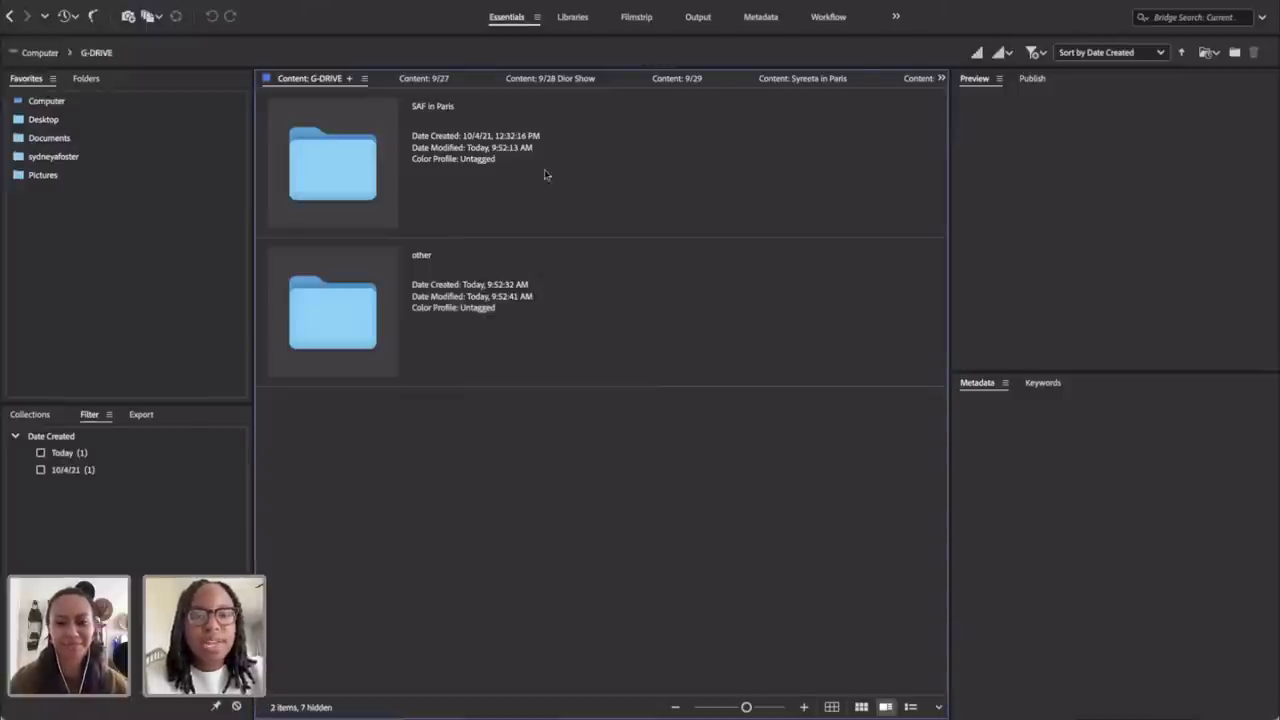
right_click(510, 484)
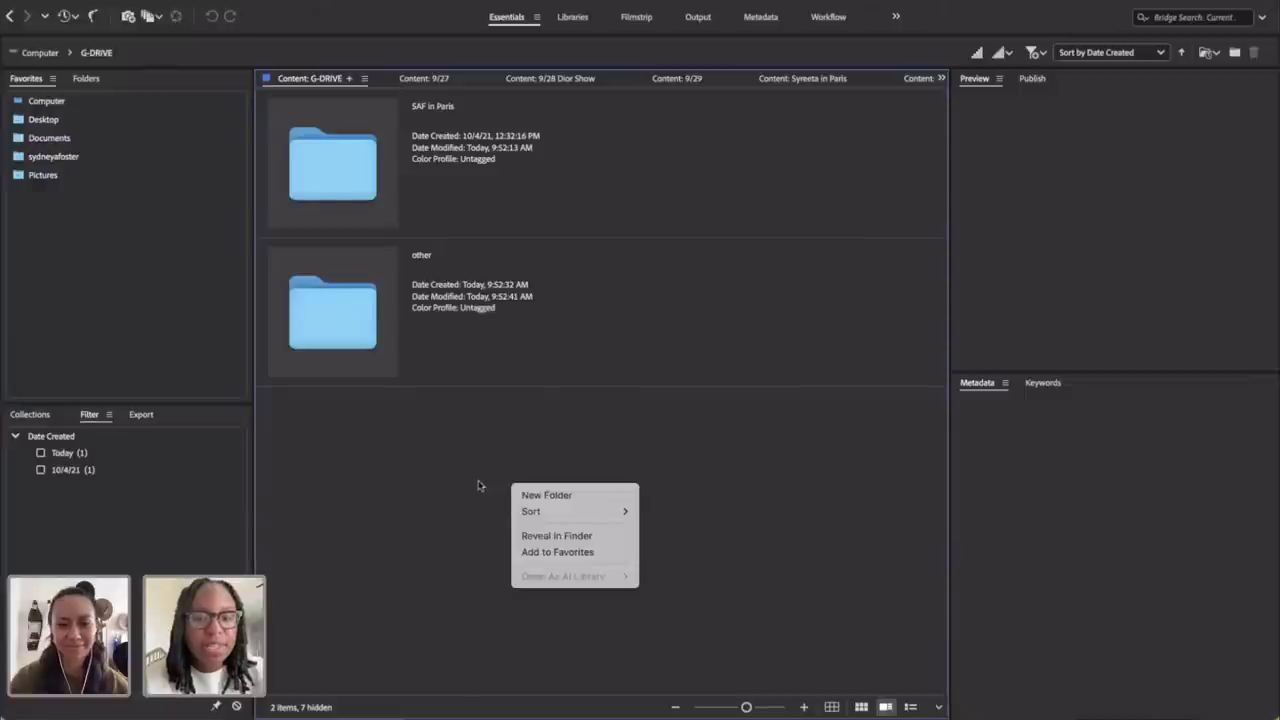
left_click(481, 486)
Step: Create a new folder on G-DRIVE named '20210926 - Syd in Paris'
left_click(155, 0)
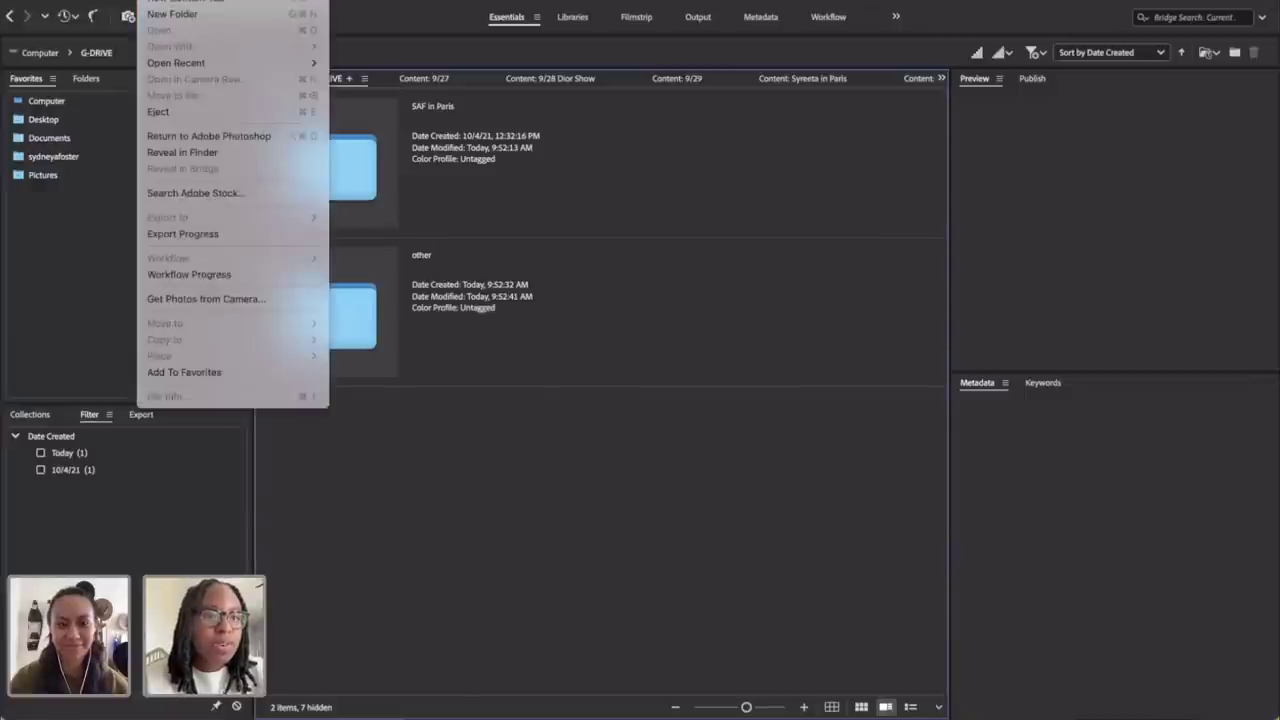
left_click(173, 14)
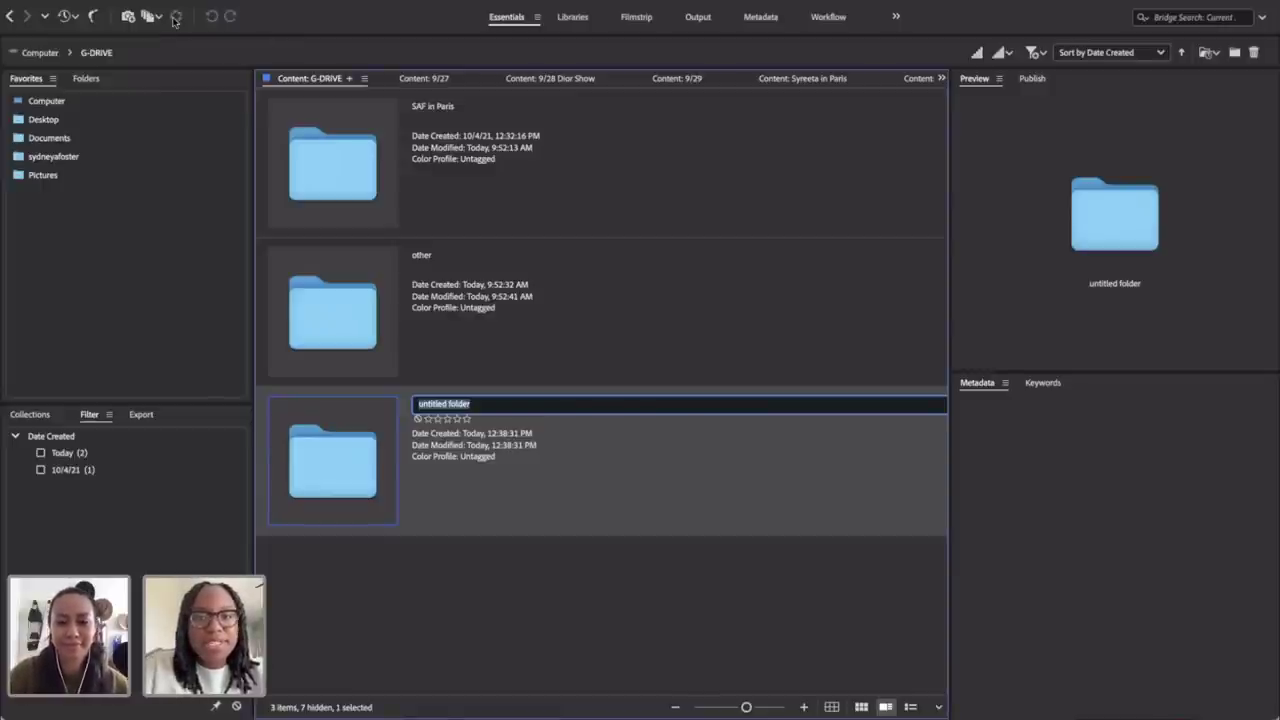
type("2021")
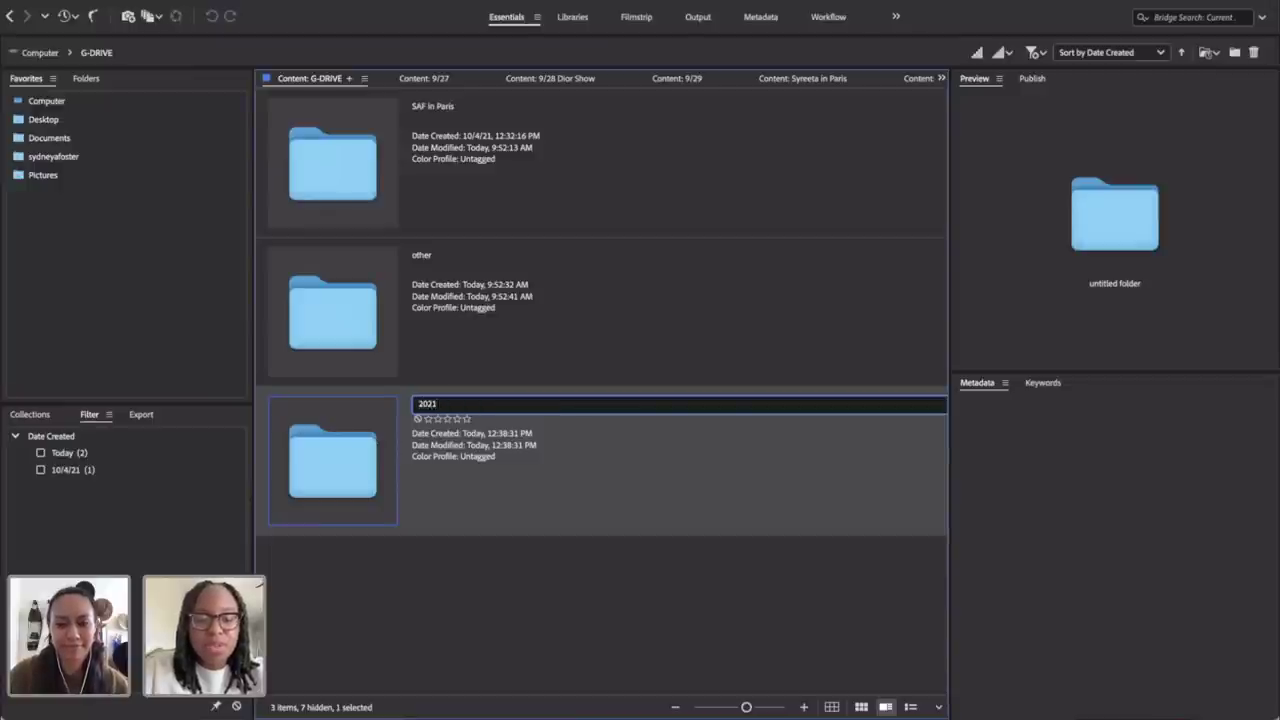
type("0926 -")
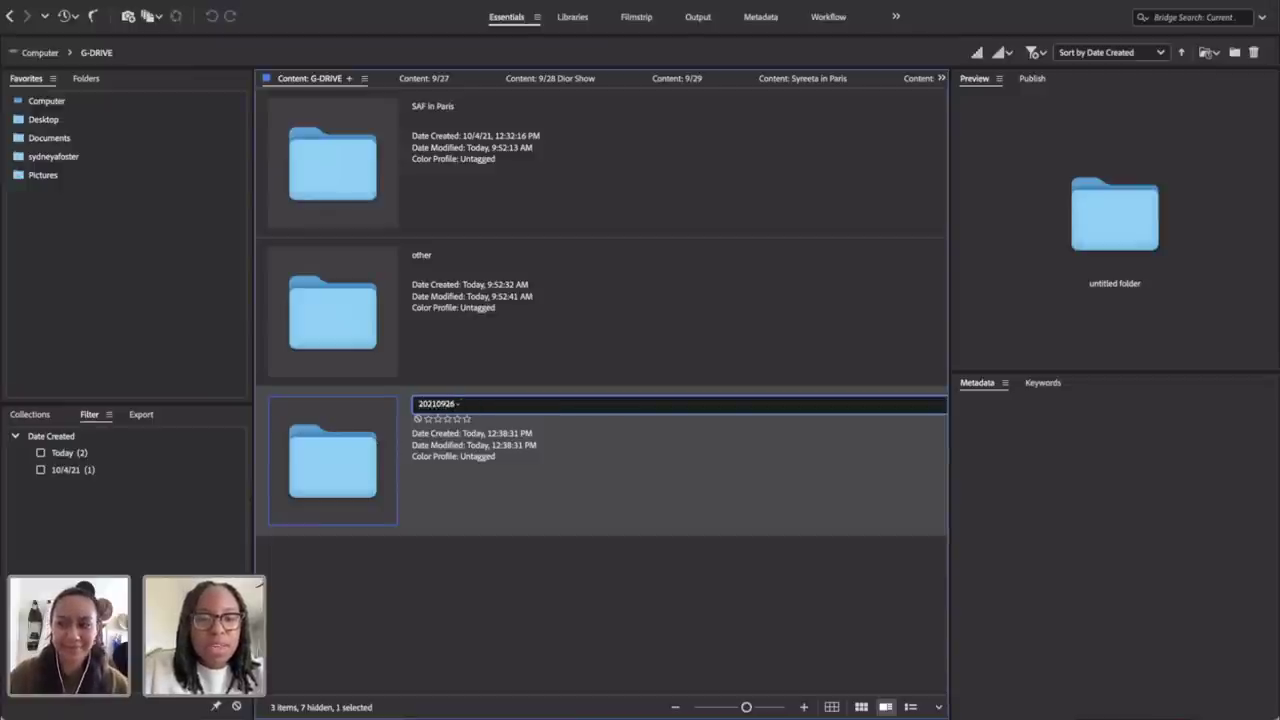
type(" Syd IN")
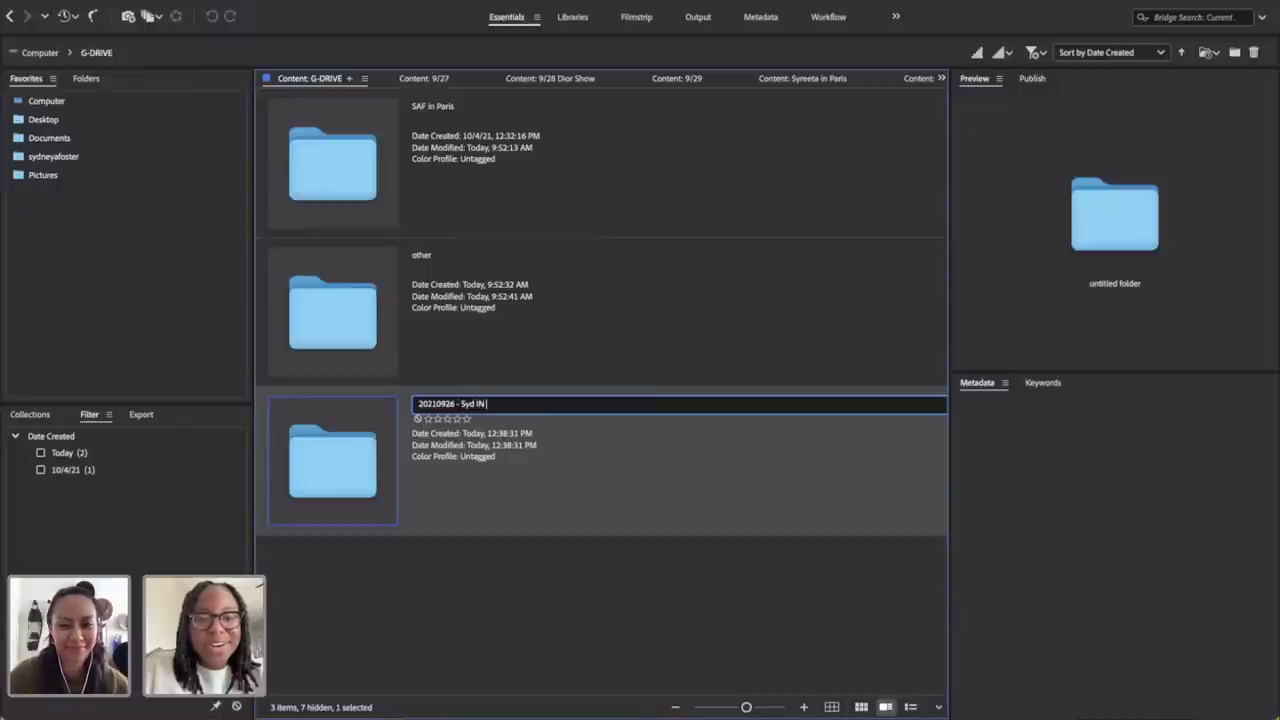
key("BackSpace")
type("n Paris")
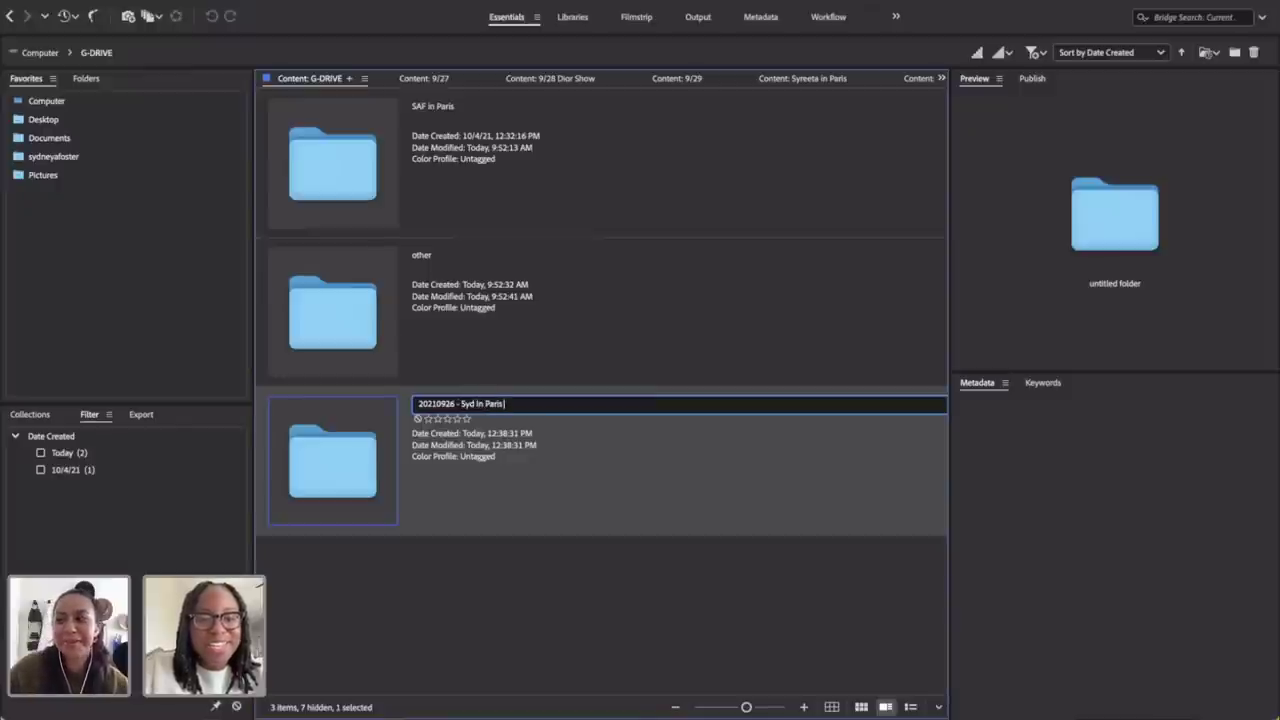
key("Return")
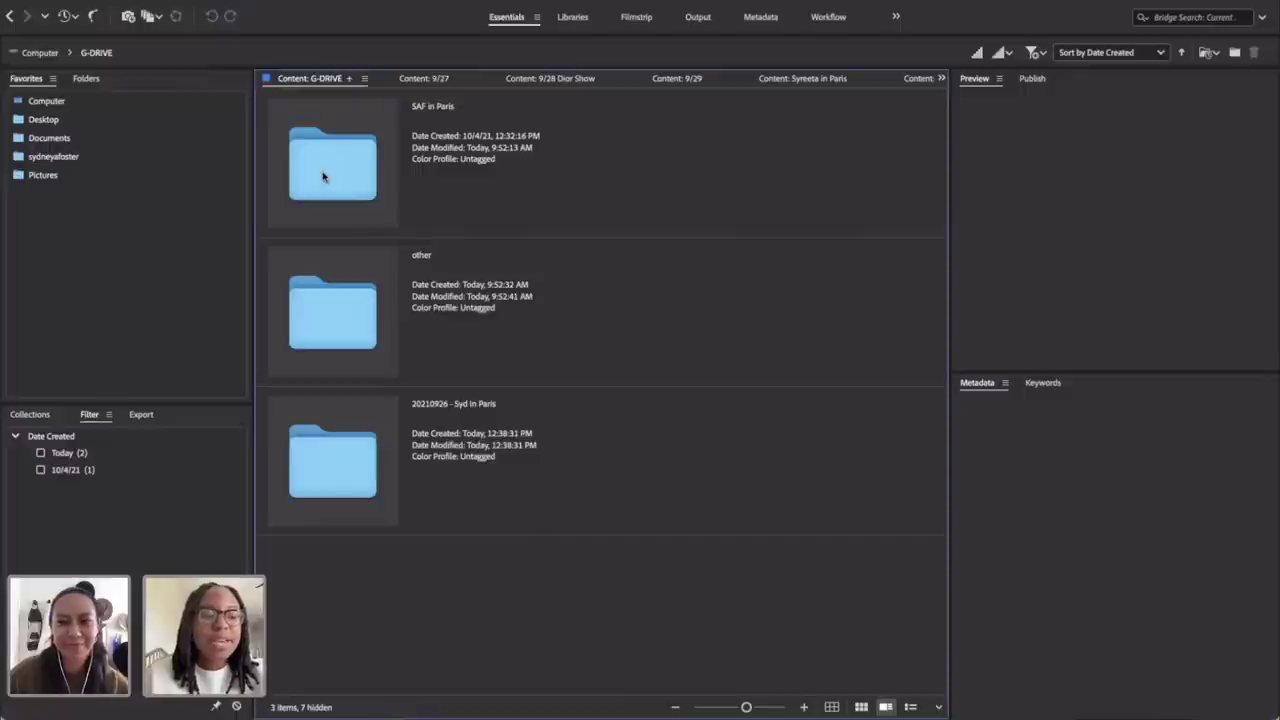
Step: Open the SAF in Paris folder from the G-DRIVE root
double_click(322, 177)
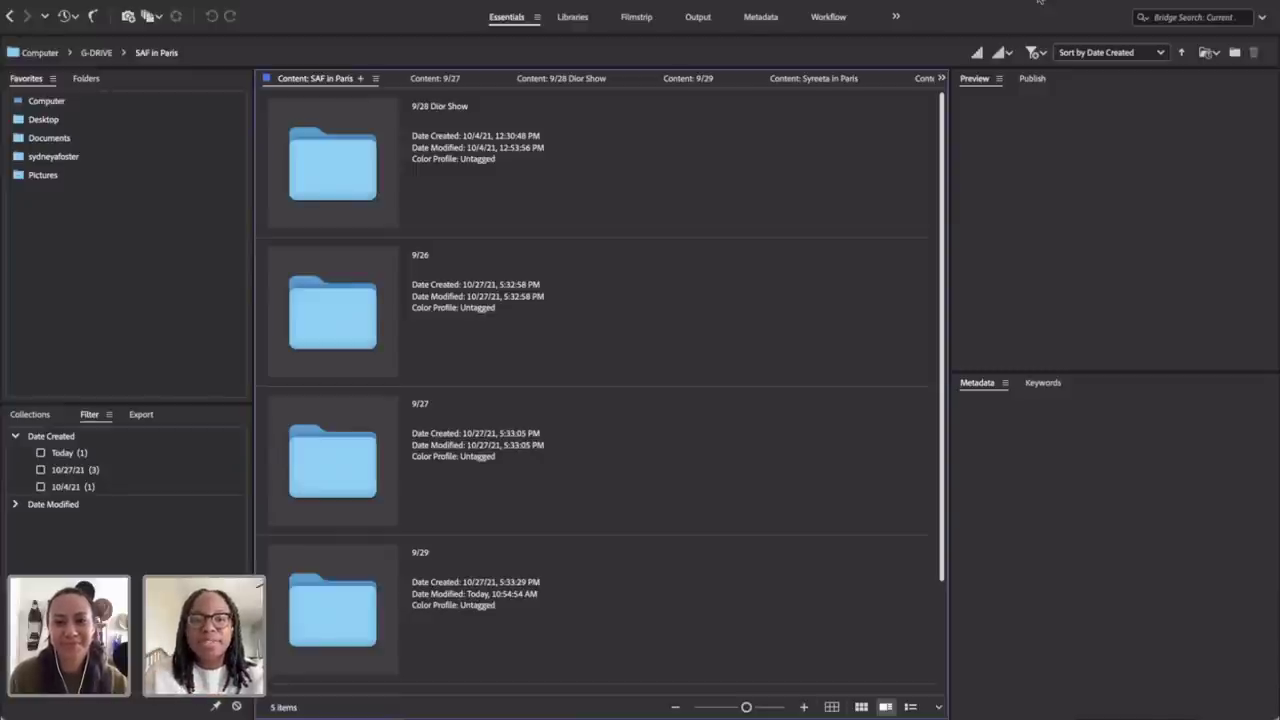
Step: Open 9/28 Dior Show > 00_RAW and scroll through the RAW thumbnails
double_click(351, 171)
left_click(371, 216)
double_click(371, 216)
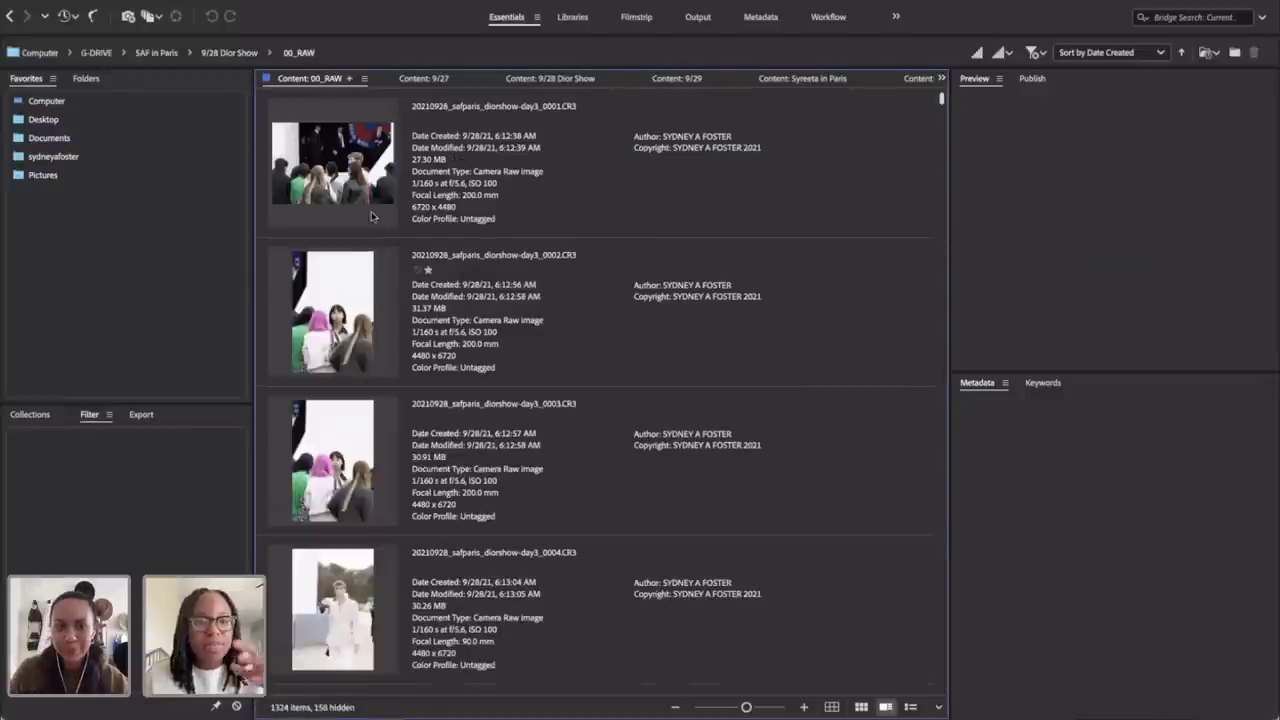
scroll(371, 216, "down", 10)
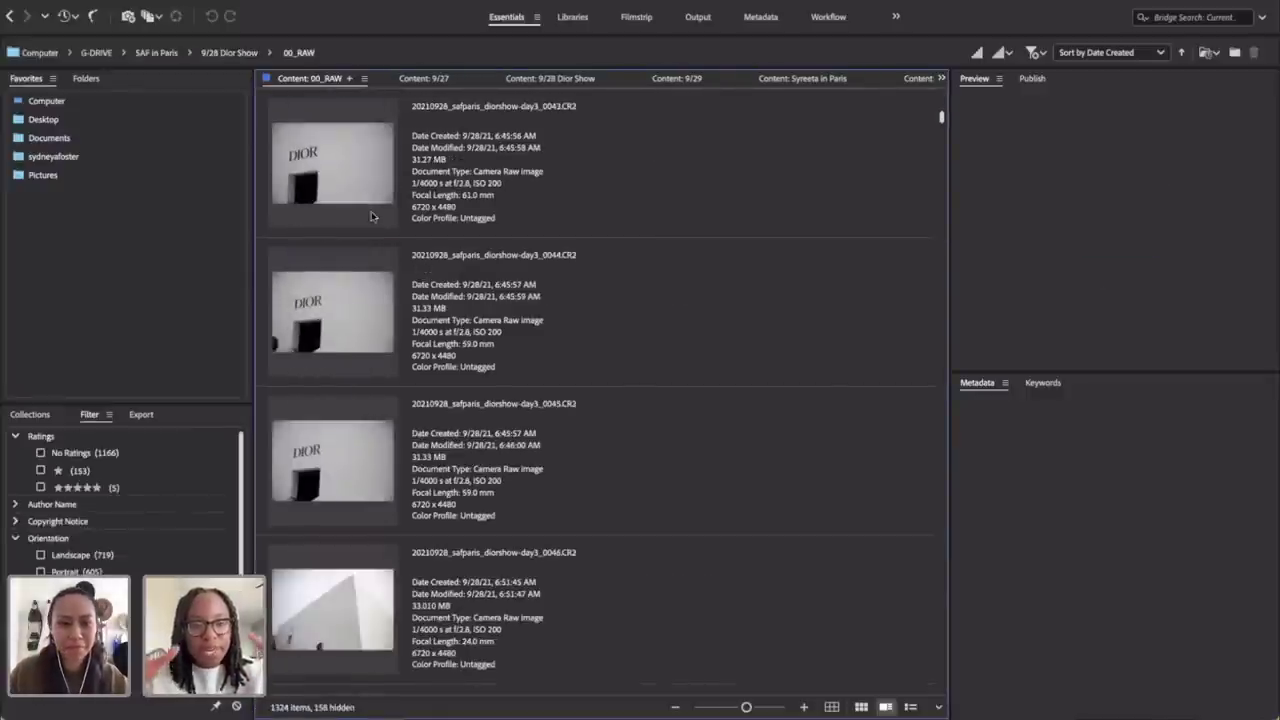
scroll(371, 211, "down", 2)
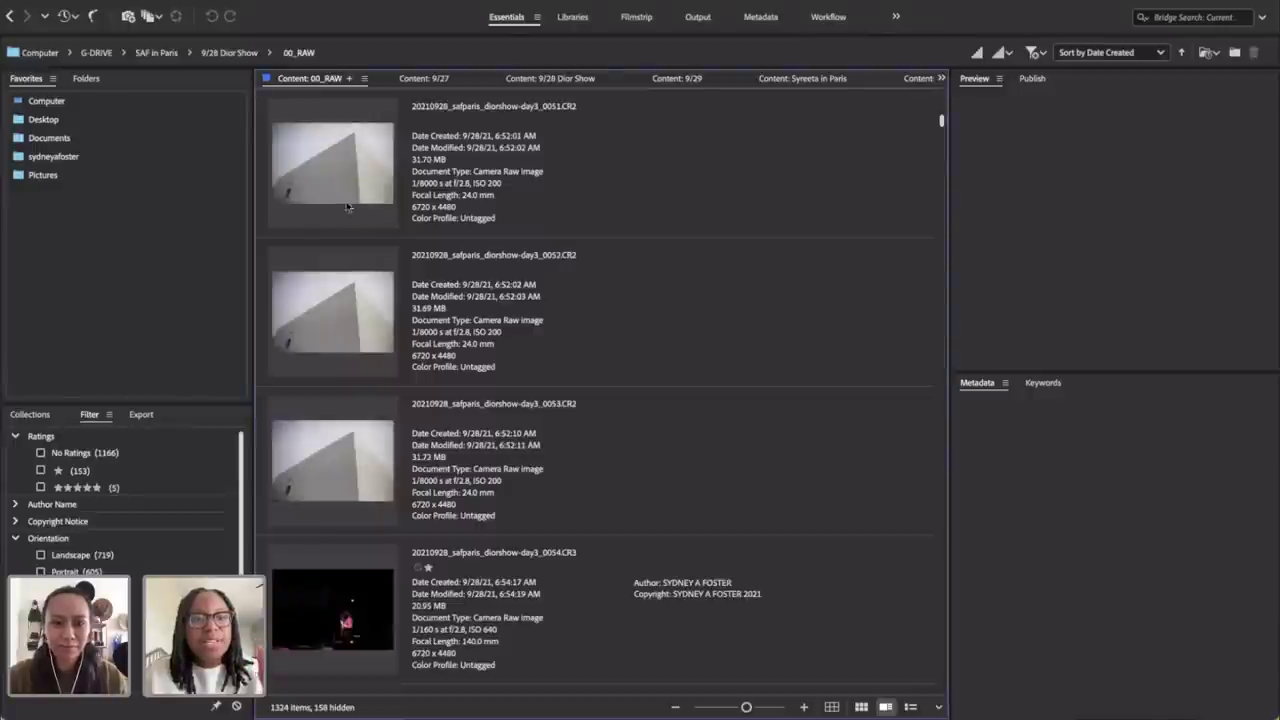
Step: Check the _0051 image's context menu without acting, then return to 9/28 Dior Show
left_click(340, 197)
right_click(339, 195)
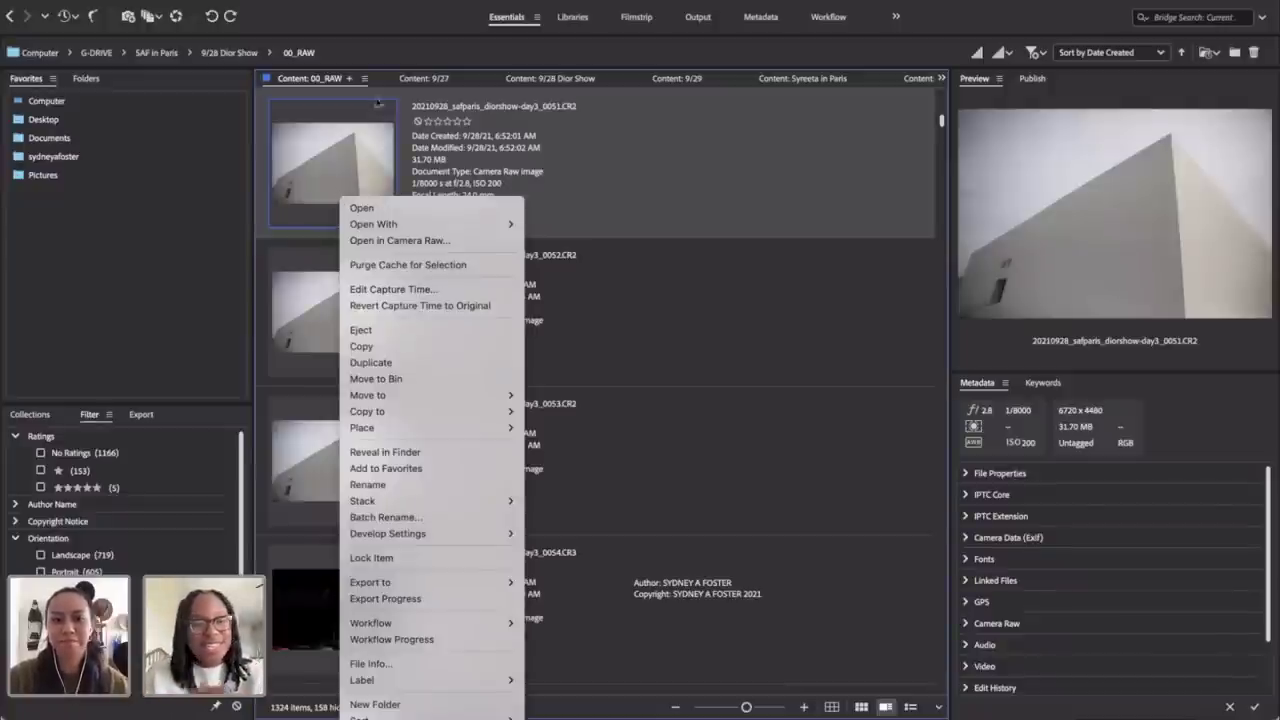
left_click(603, 207)
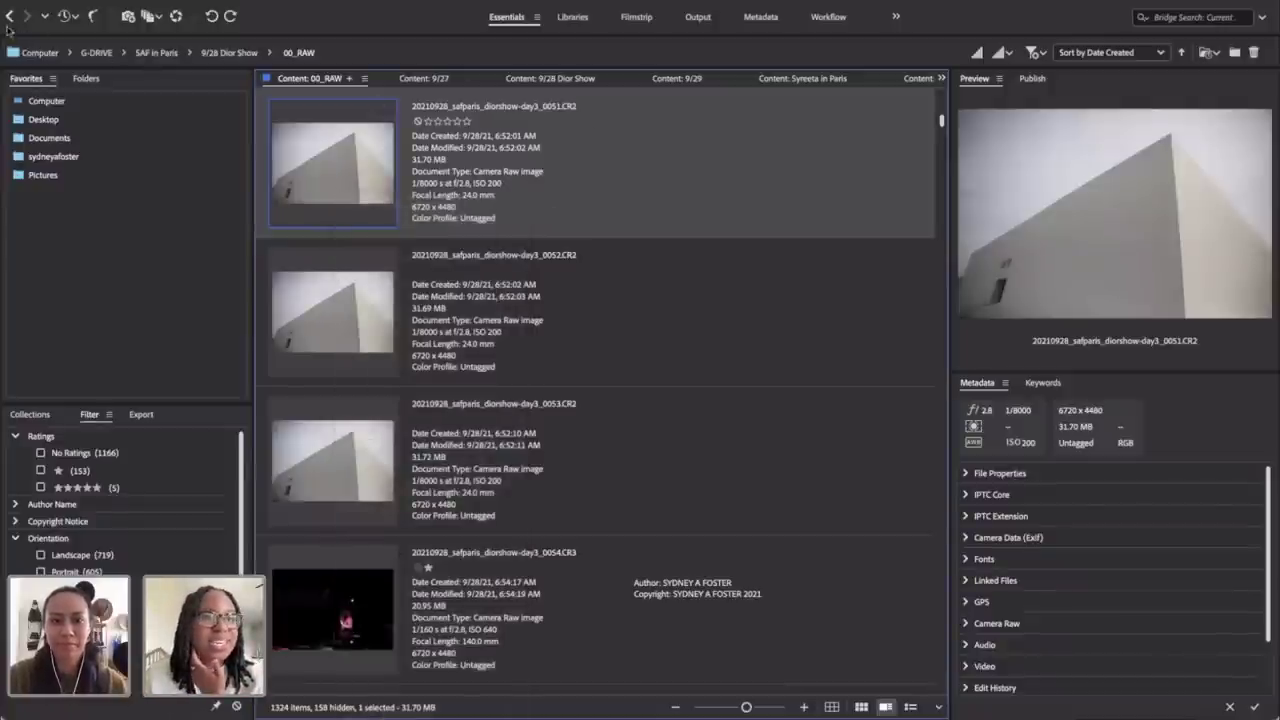
left_click(10, 16)
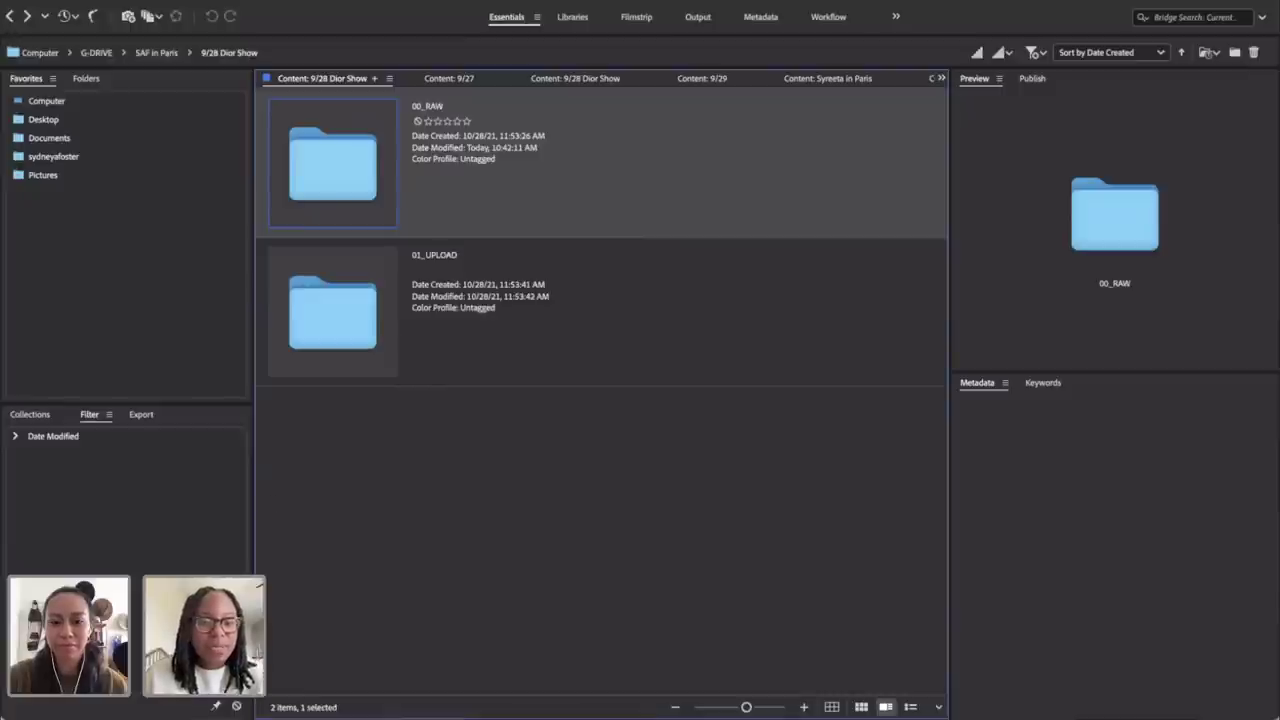
left_click(495, 716)
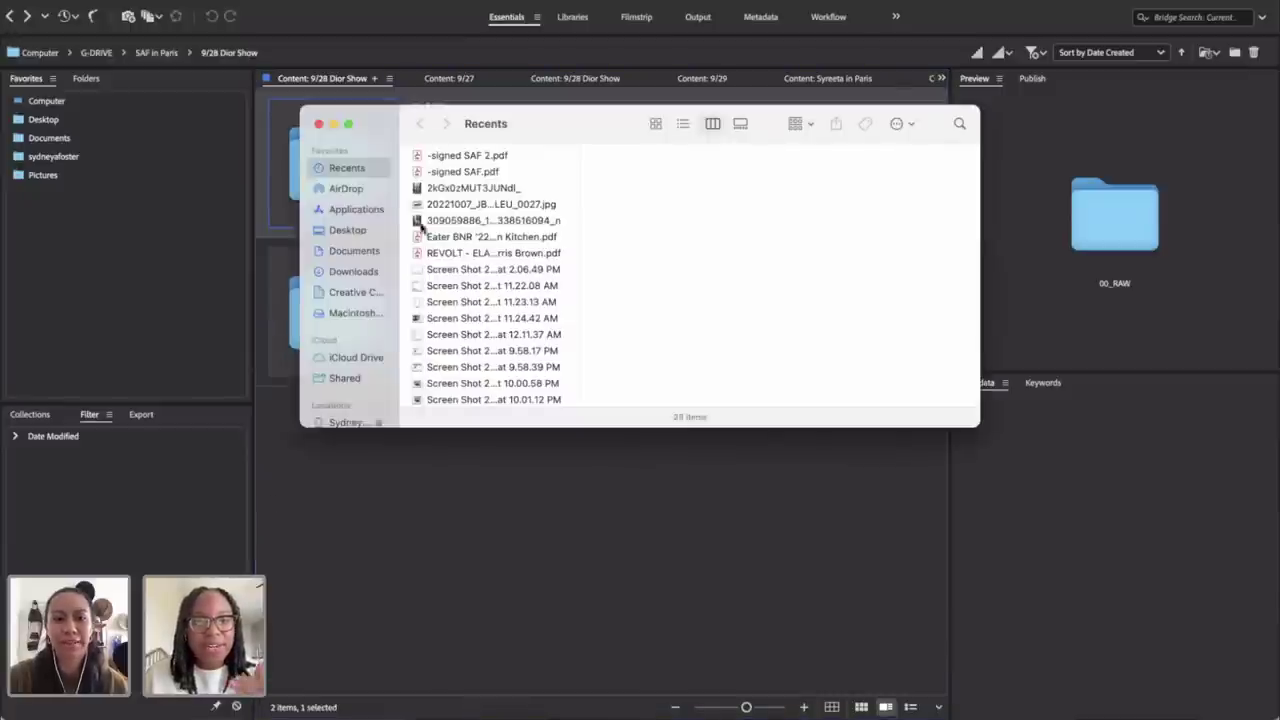
left_click(478, 272)
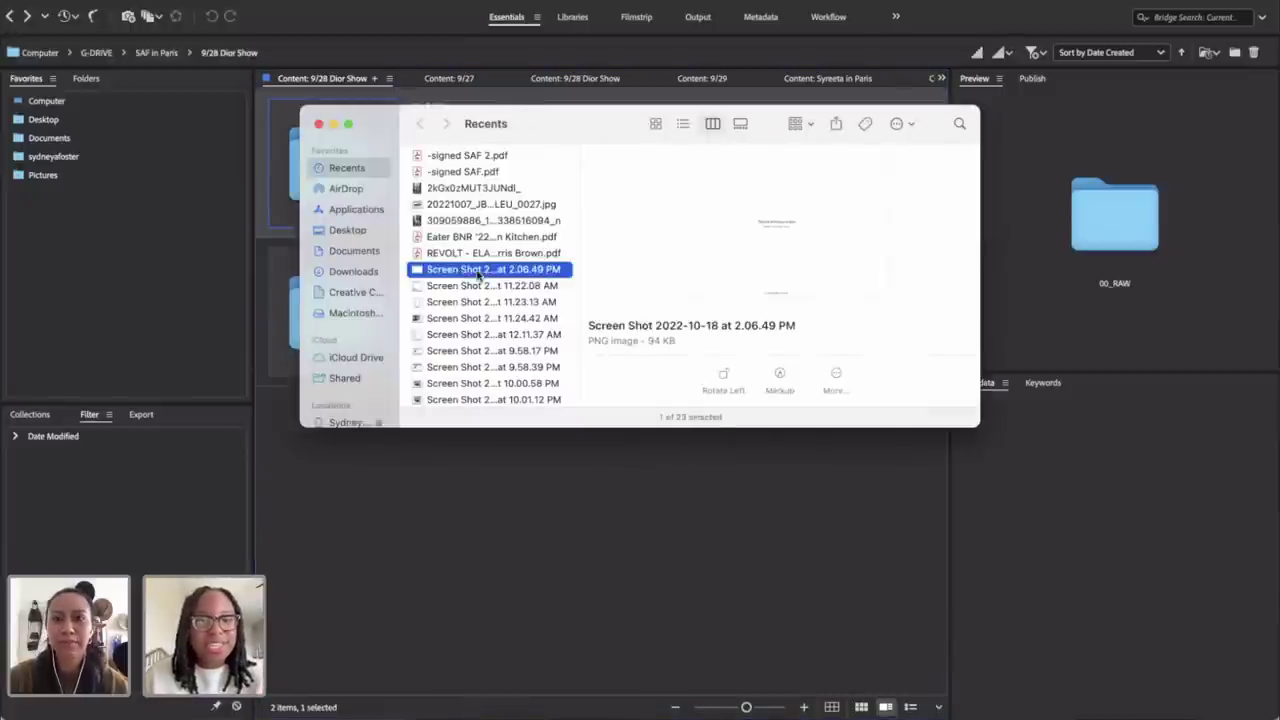
left_click(318, 124)
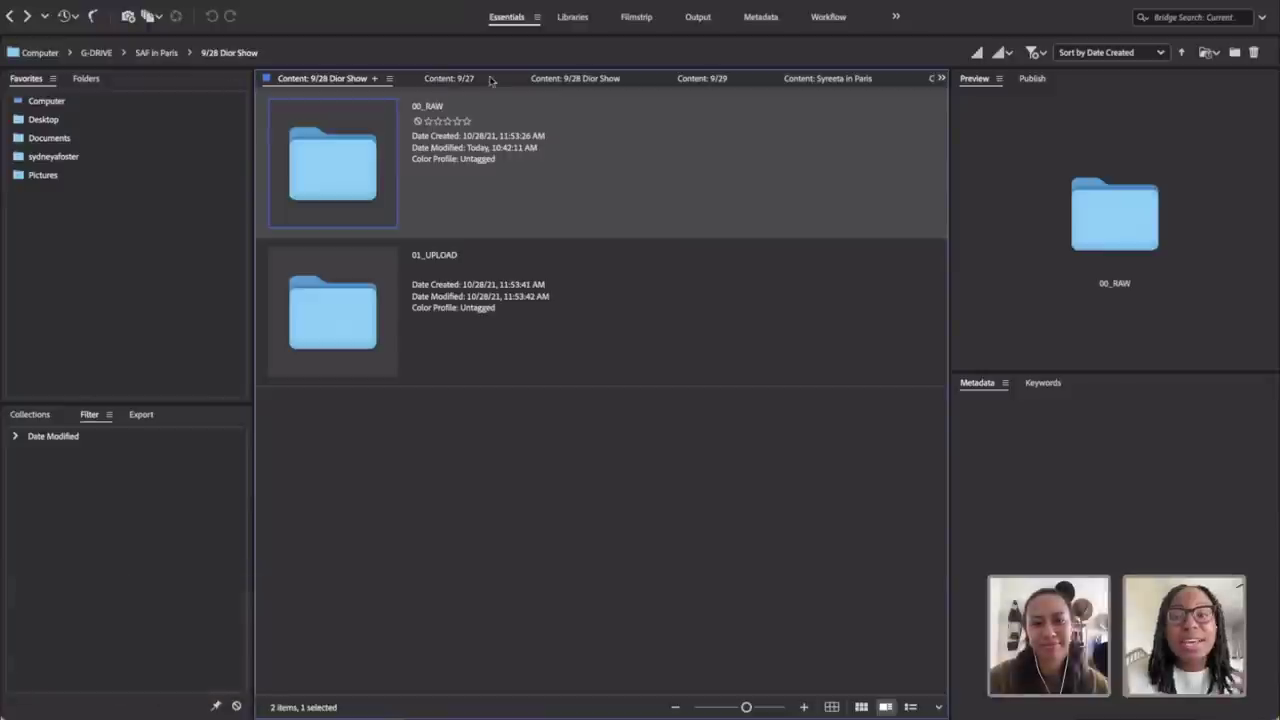
Step: Cycle through the open folder views: 9/28 Dior Show, 9/27, 9/29 and Look 1–3
left_click(941, 78)
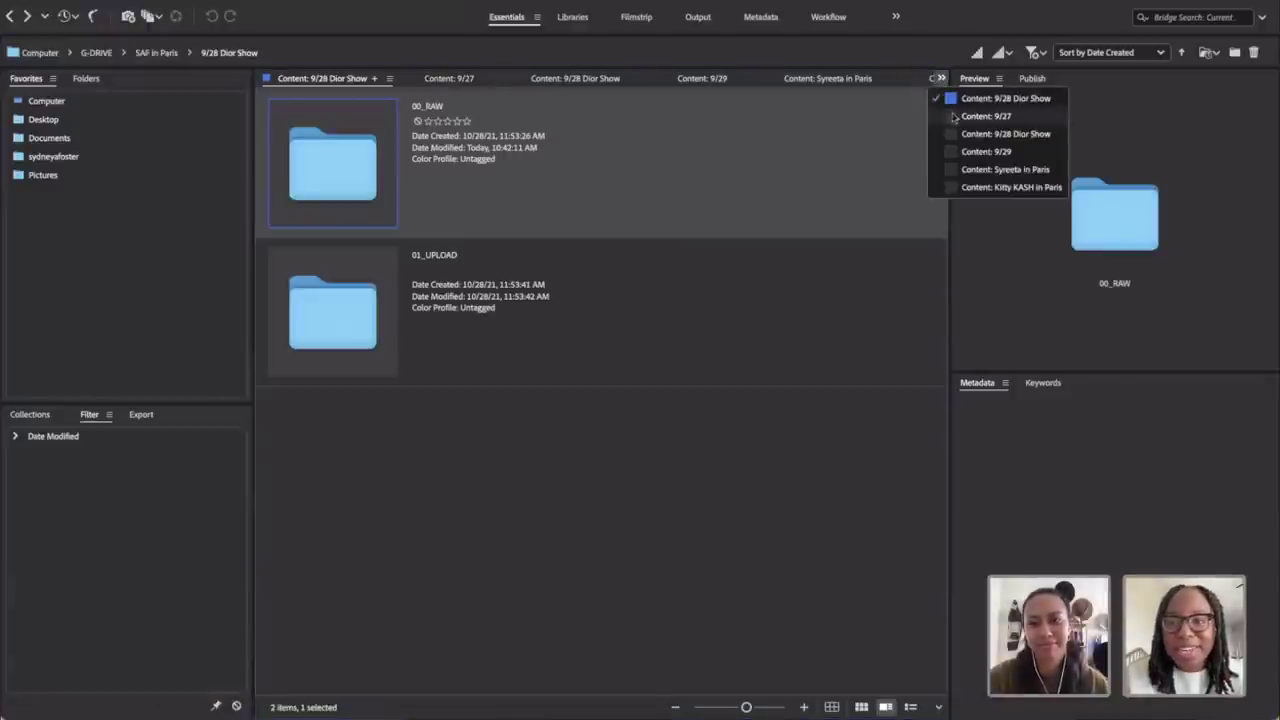
left_click(868, 236)
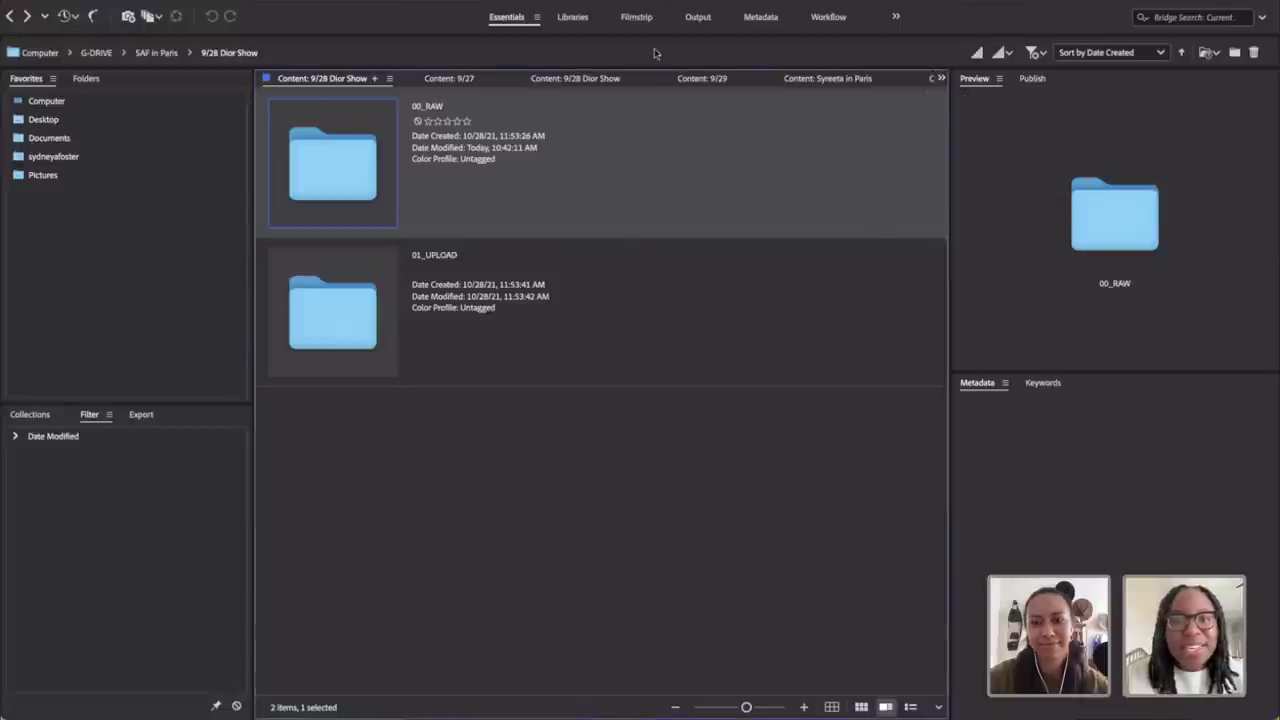
left_click(565, 82)
left_click(455, 80)
left_click(712, 78)
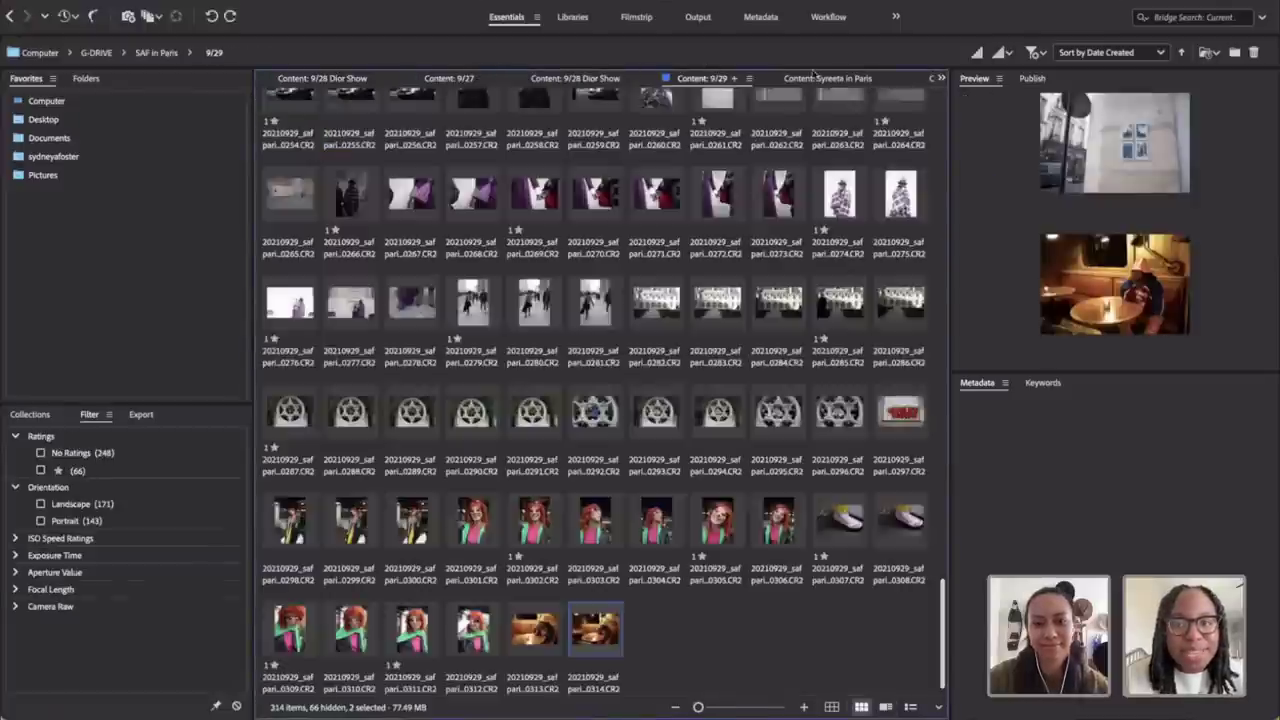
left_click(830, 80)
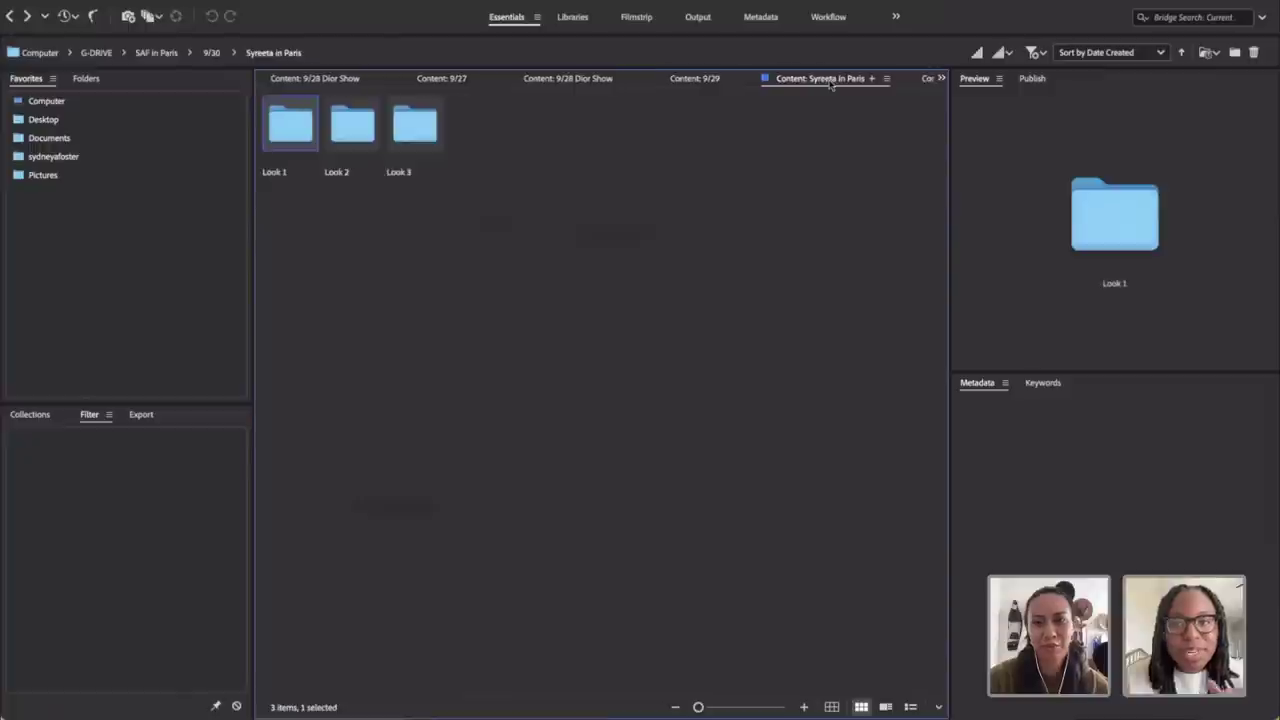
left_click(708, 84)
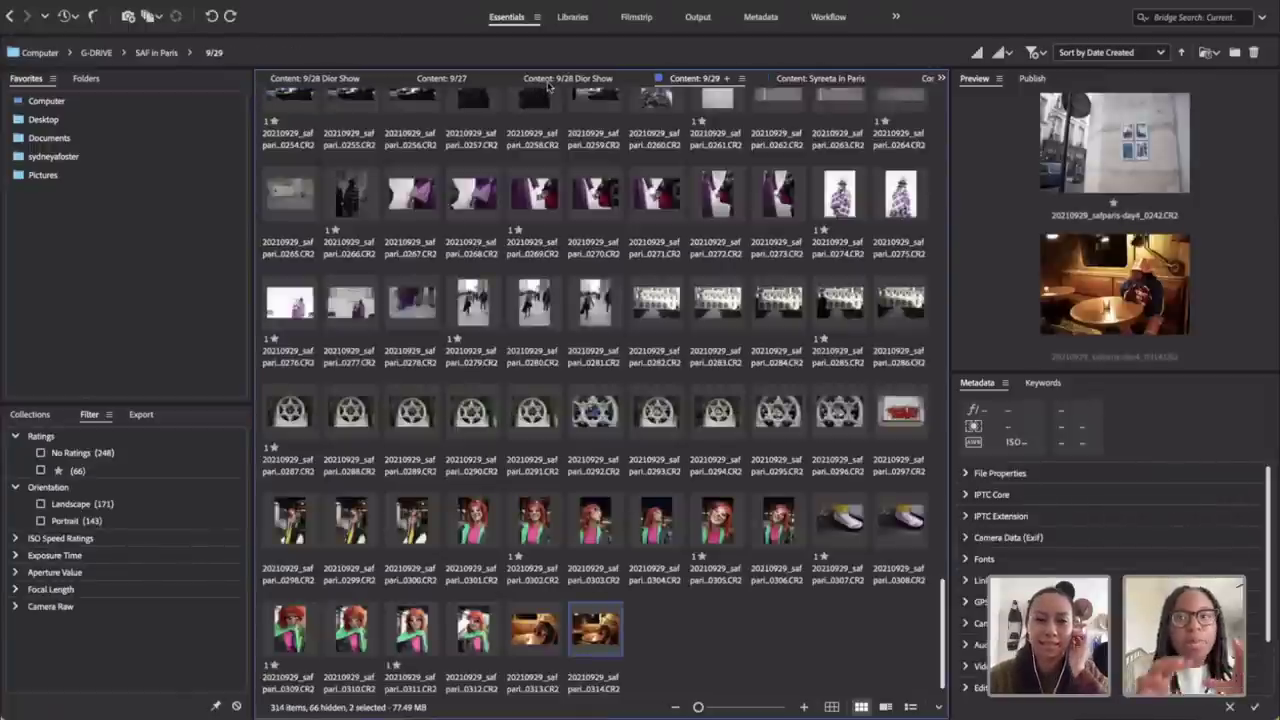
left_click(549, 84)
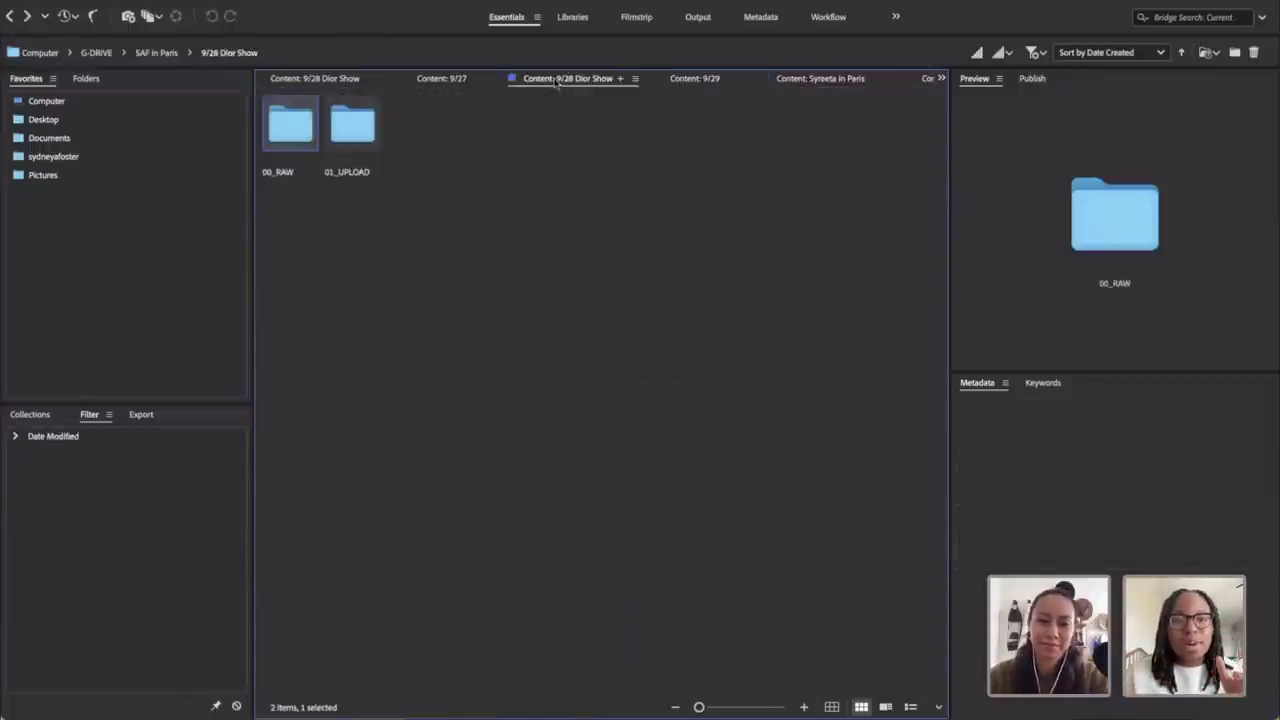
left_click(457, 80)
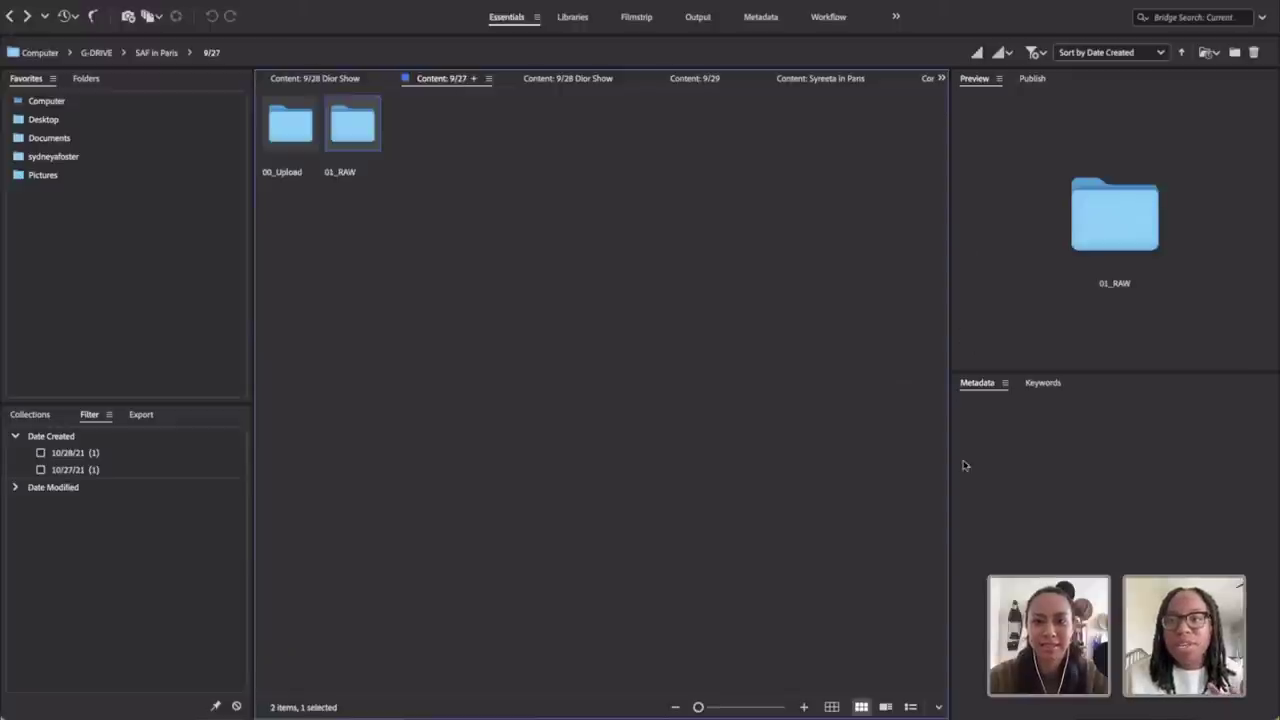
Step: Review the open views list once more, then go up to SAF in Paris
left_click(941, 79)
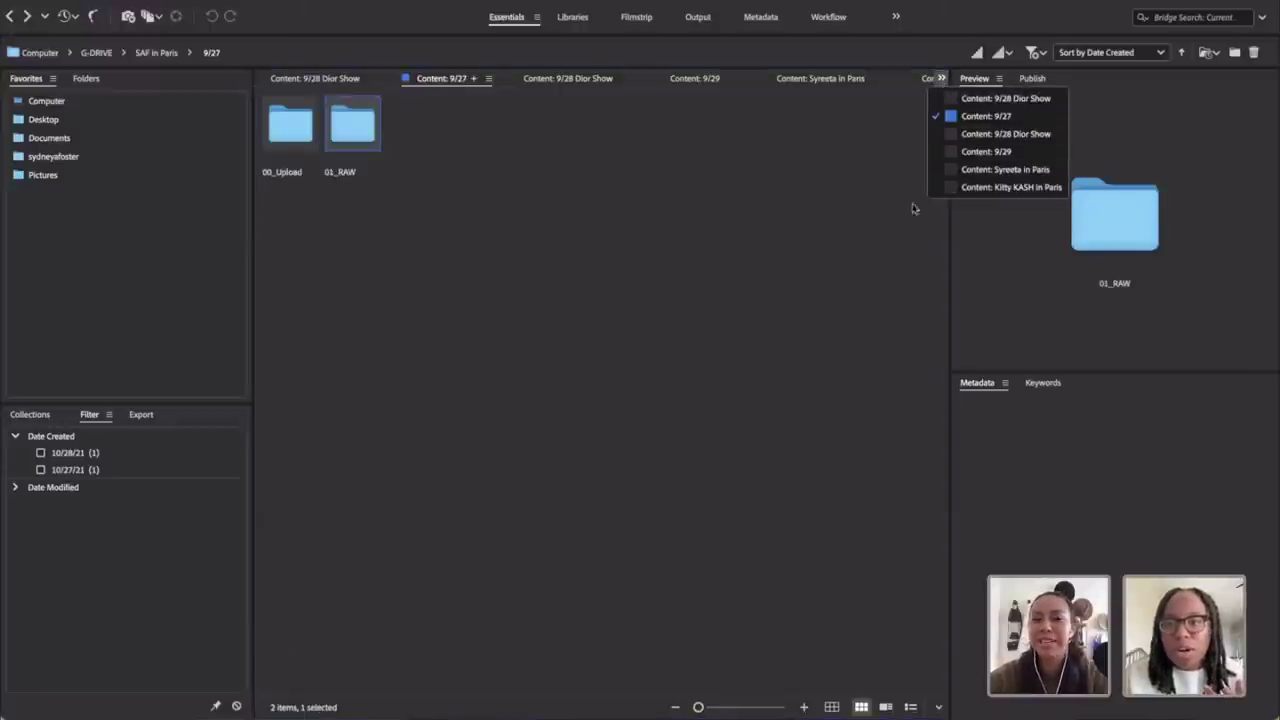
left_click(879, 214)
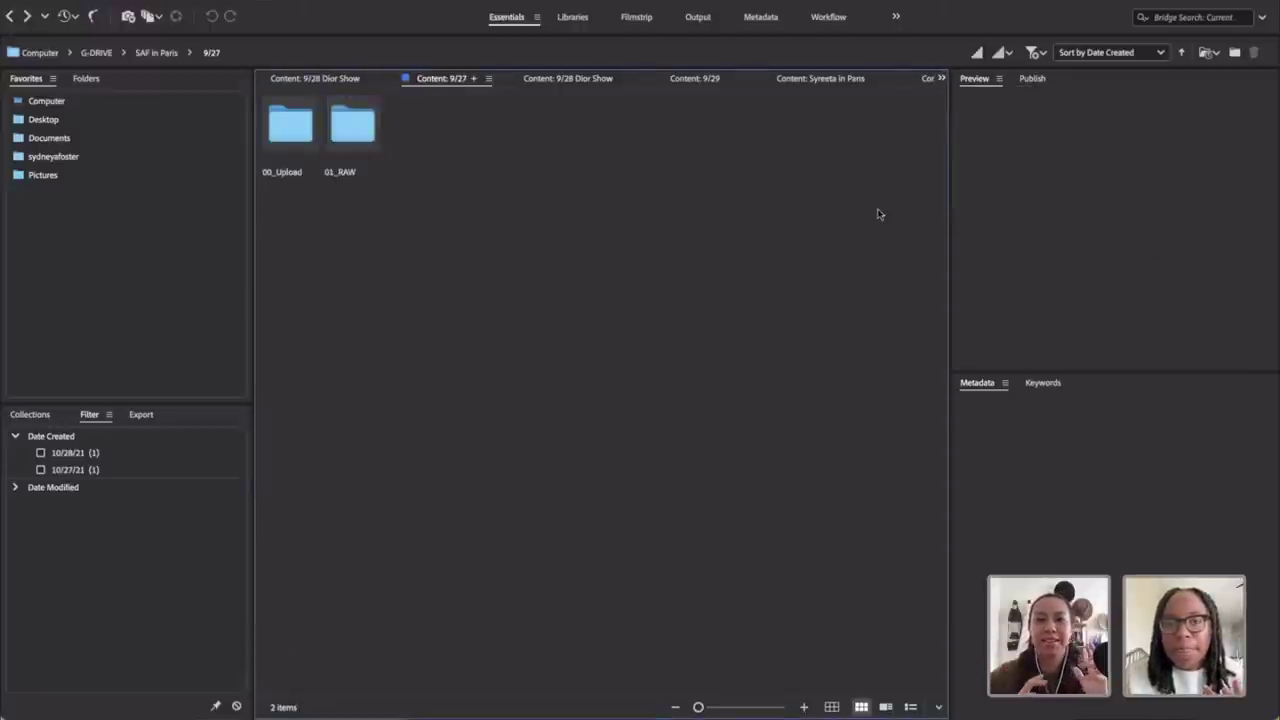
left_click(146, 54)
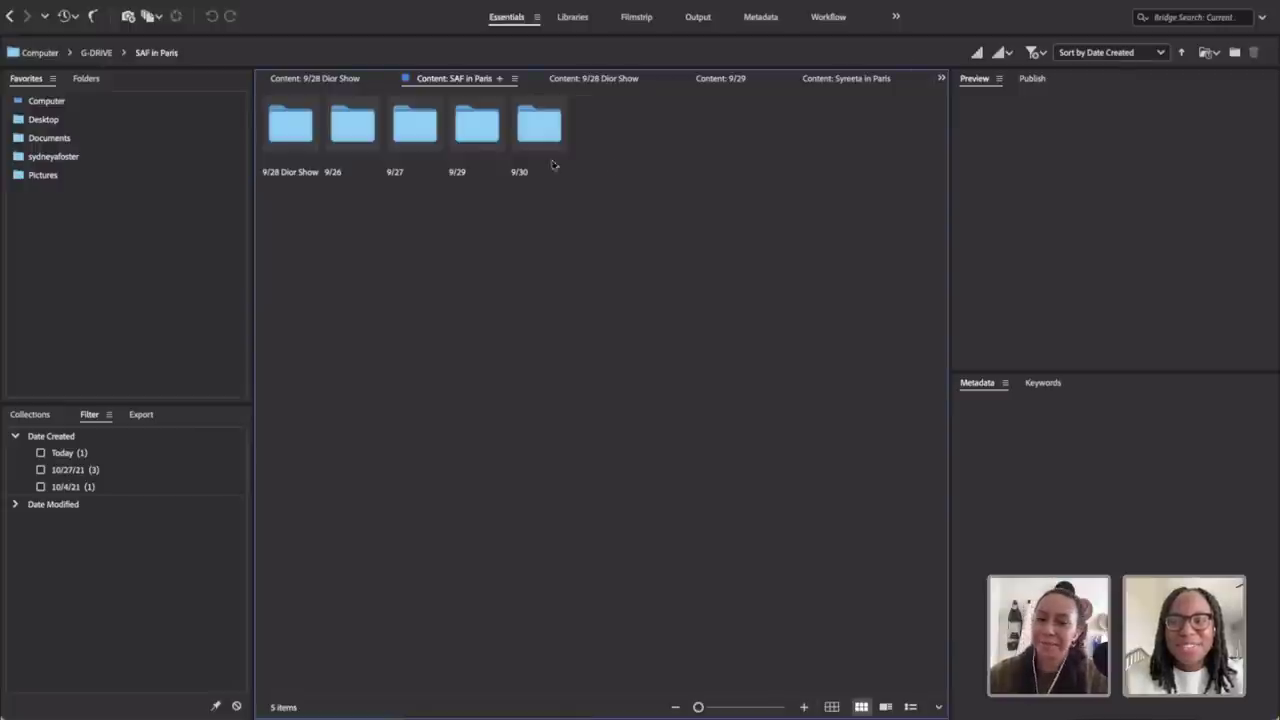
Step: Open 9/26 > 00_RAW and select all 232 RAW images with Cmd+A
double_click(345, 118)
double_click(351, 125)
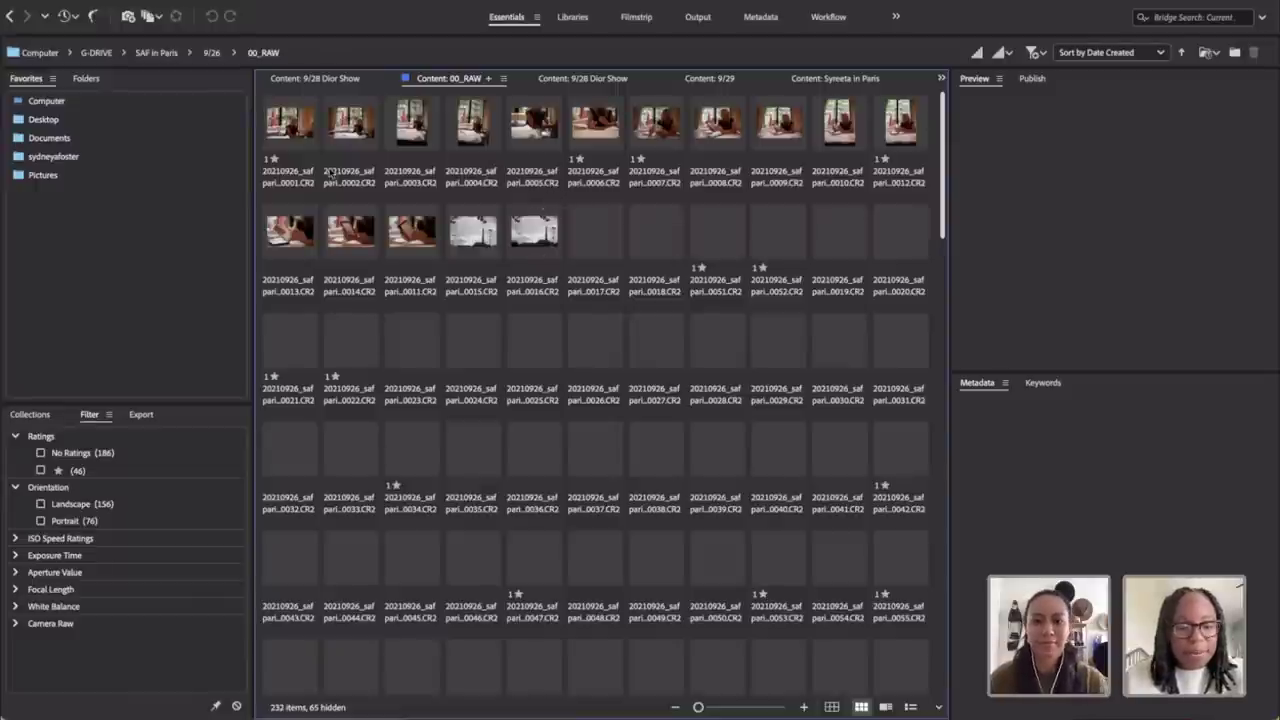
key("super+a")
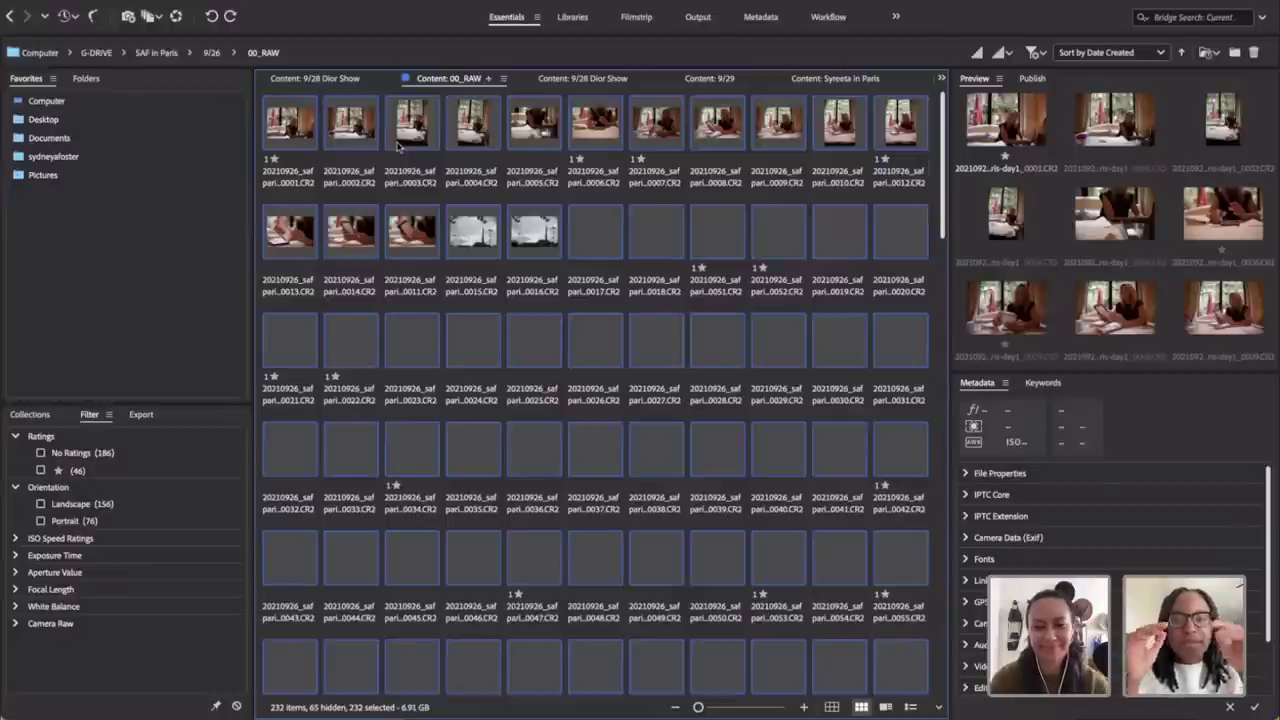
Step: Start Batch Rename on the 232 selected images and select the sequence start value 111
right_click(478, 142)
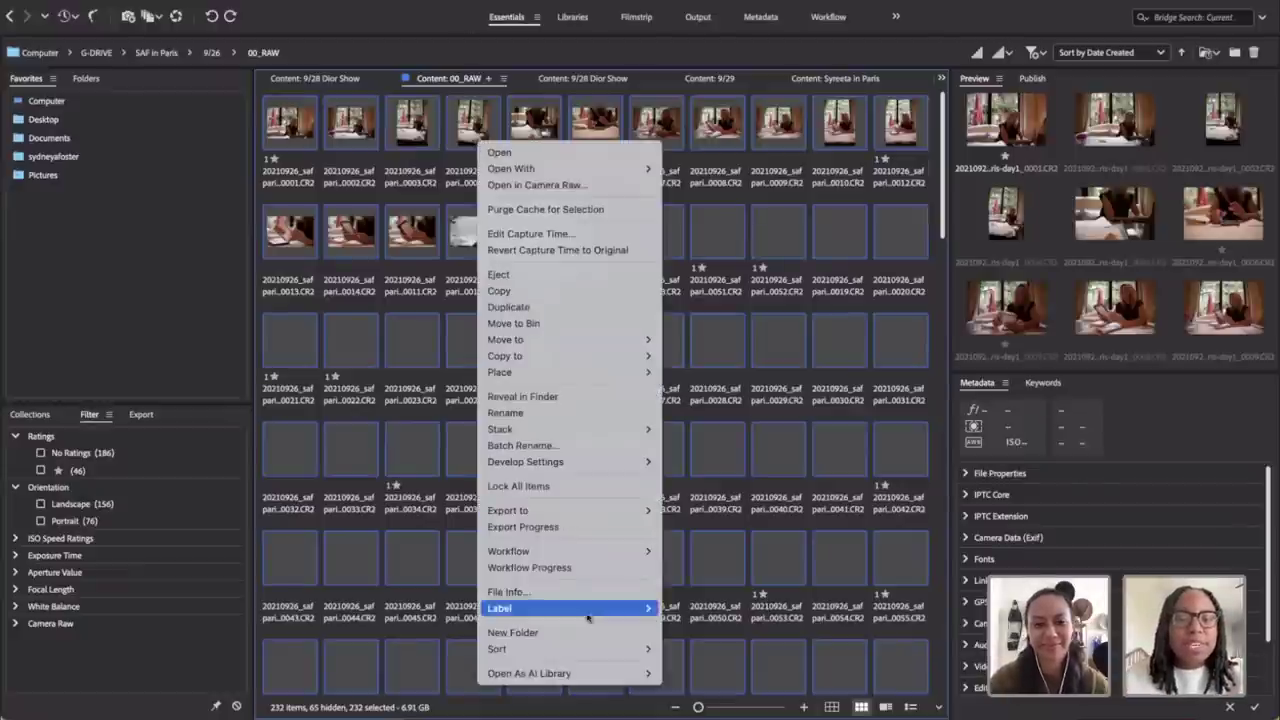
left_click(538, 447)
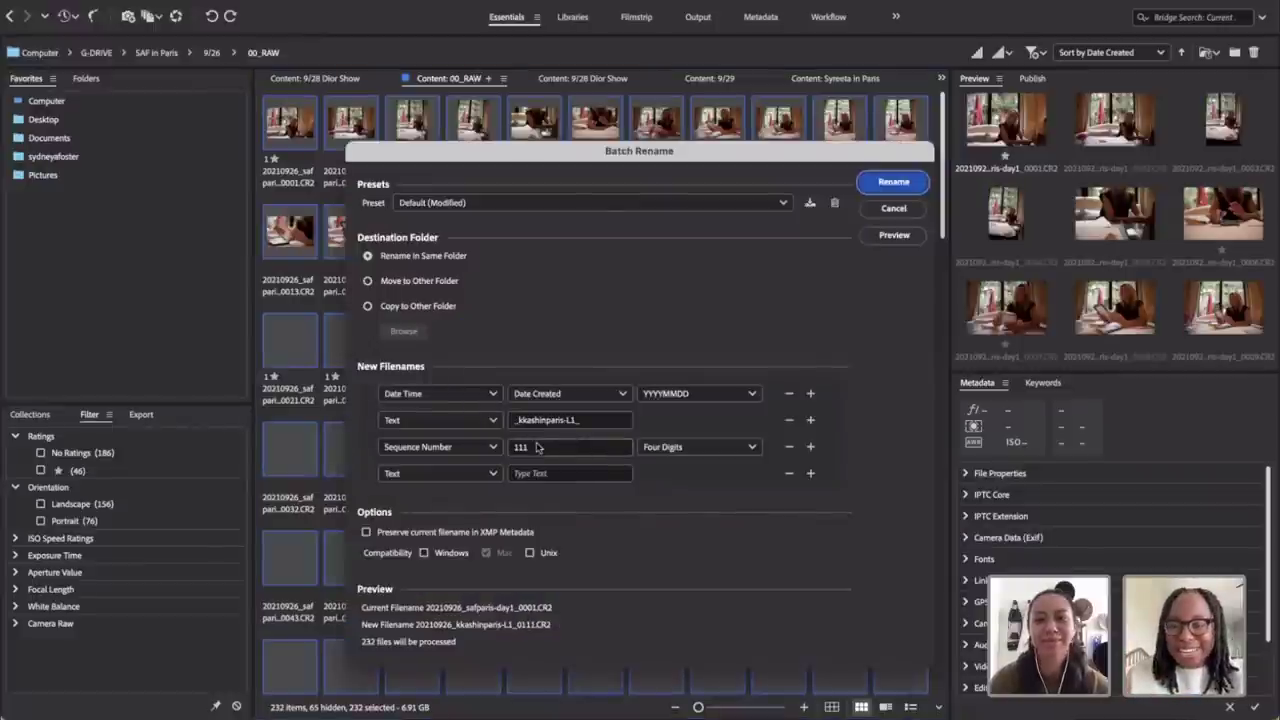
left_click(525, 450)
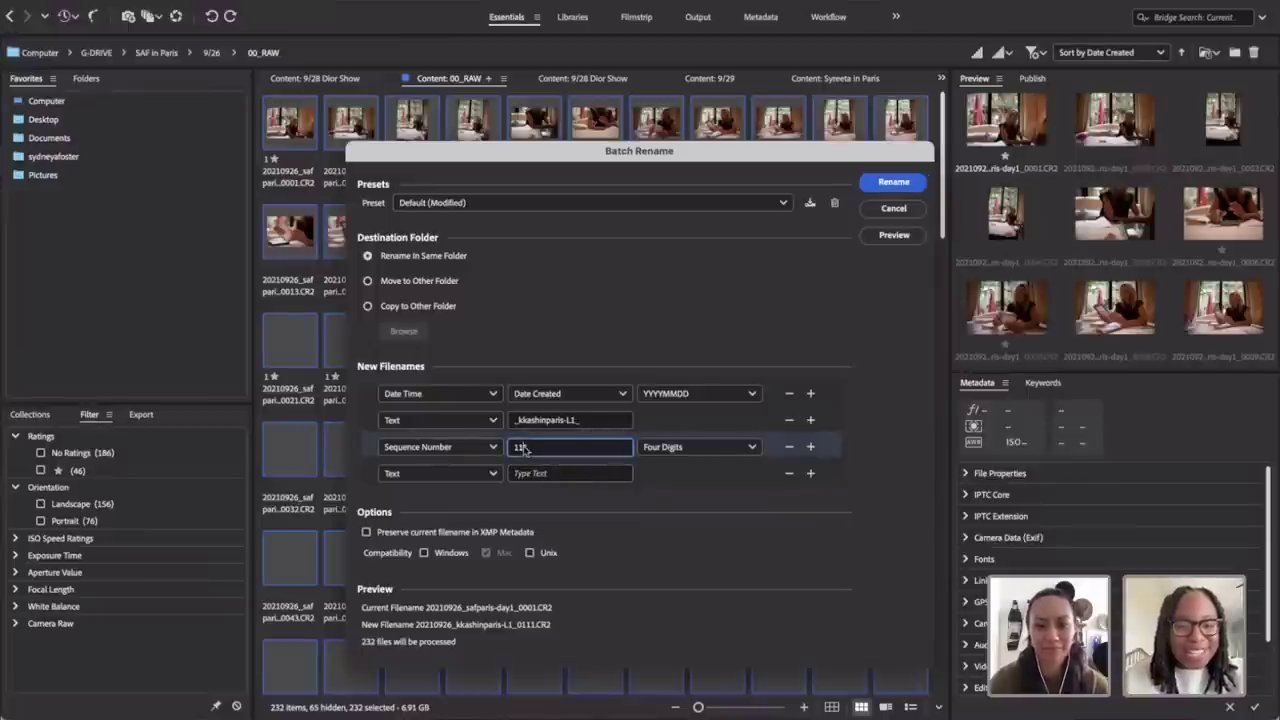
double_click(523, 450)
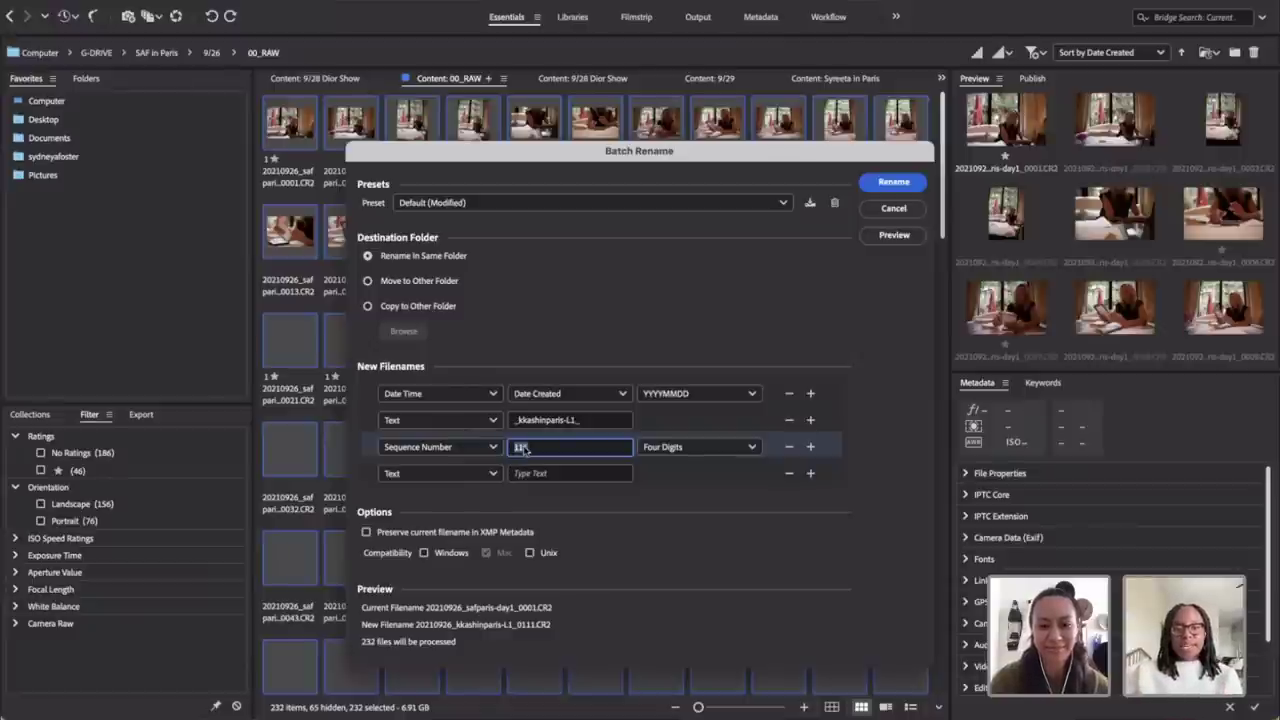
Step: Replace the filename text with '_' and remove the date rules from the pattern
left_click(543, 421)
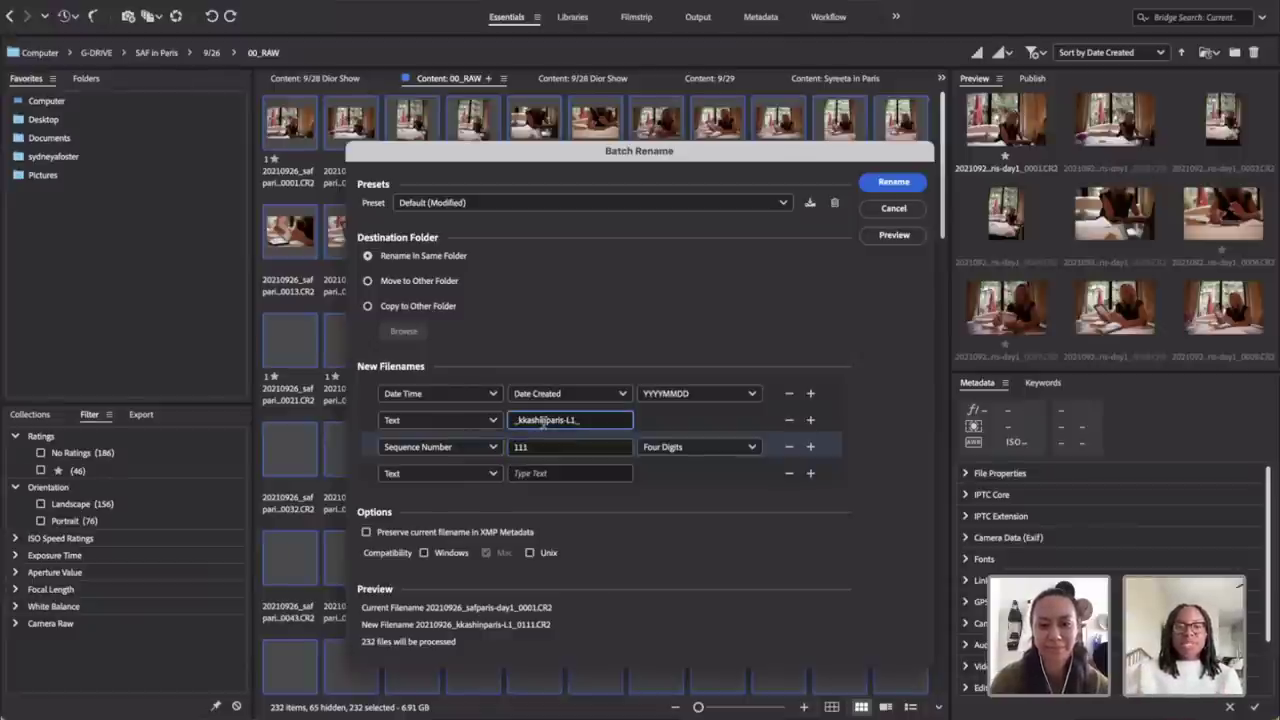
left_click_drag(590, 421, 399, 430)
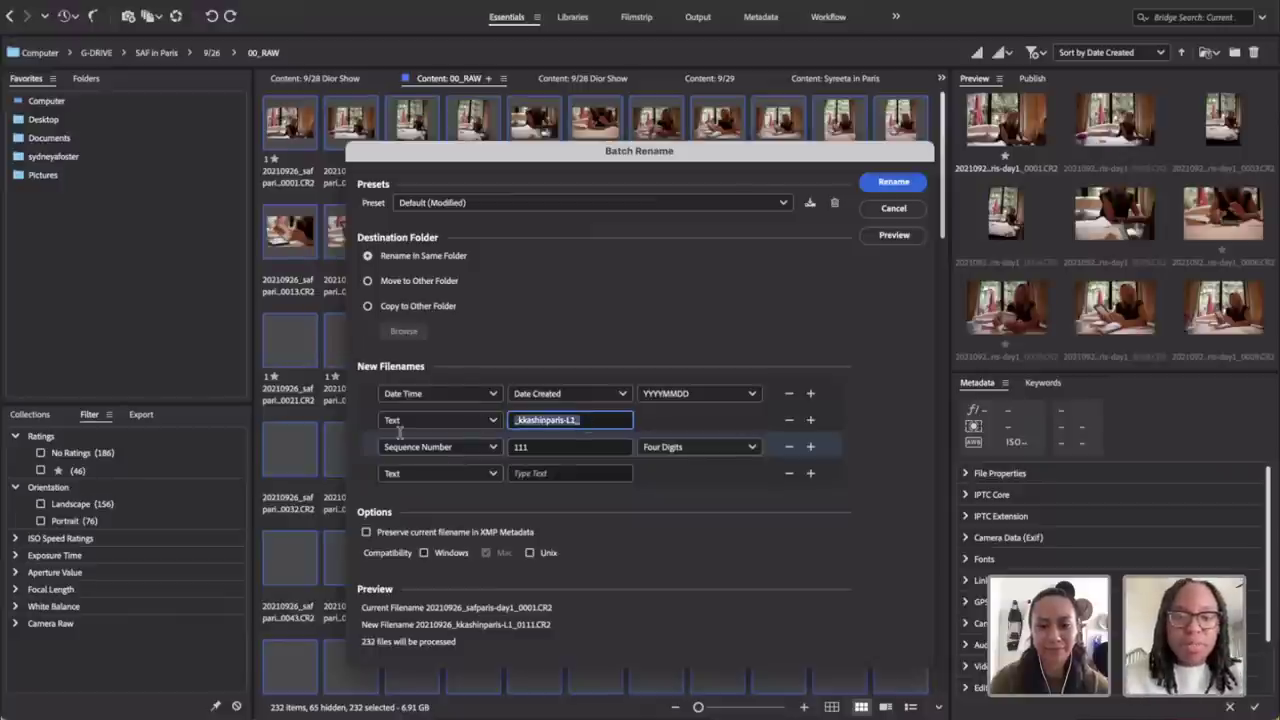
type("_")
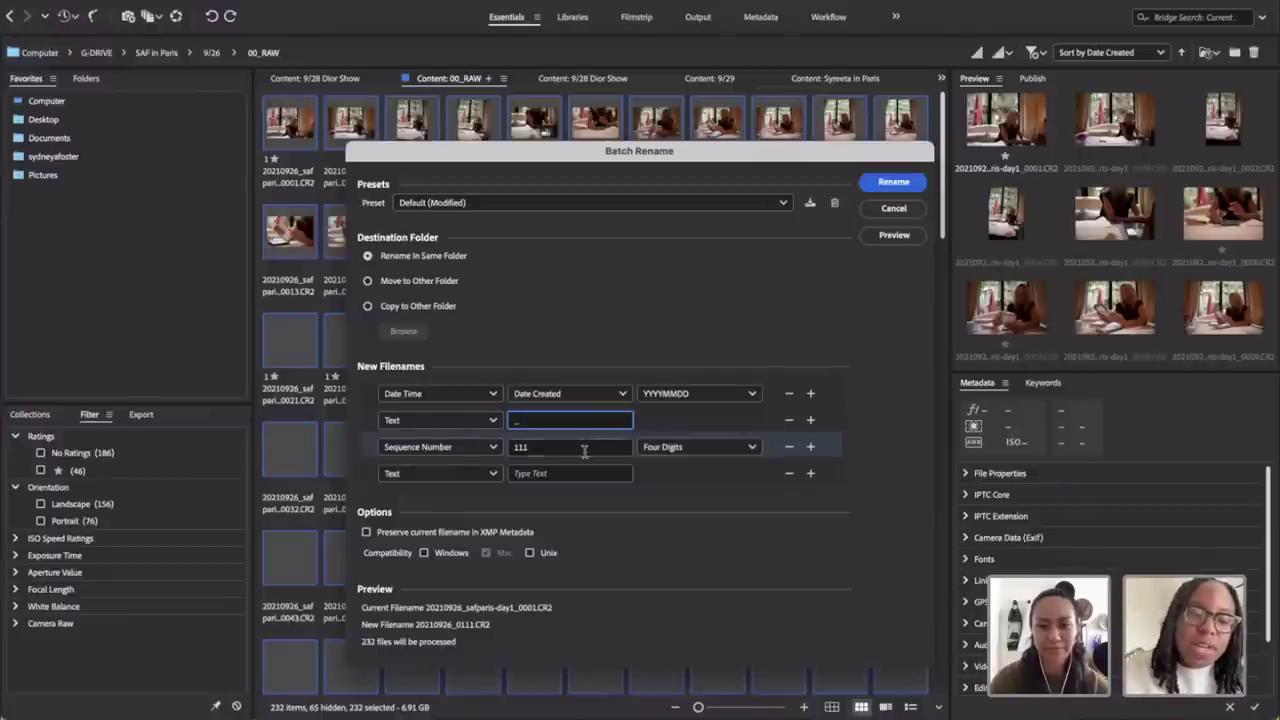
left_click(790, 394)
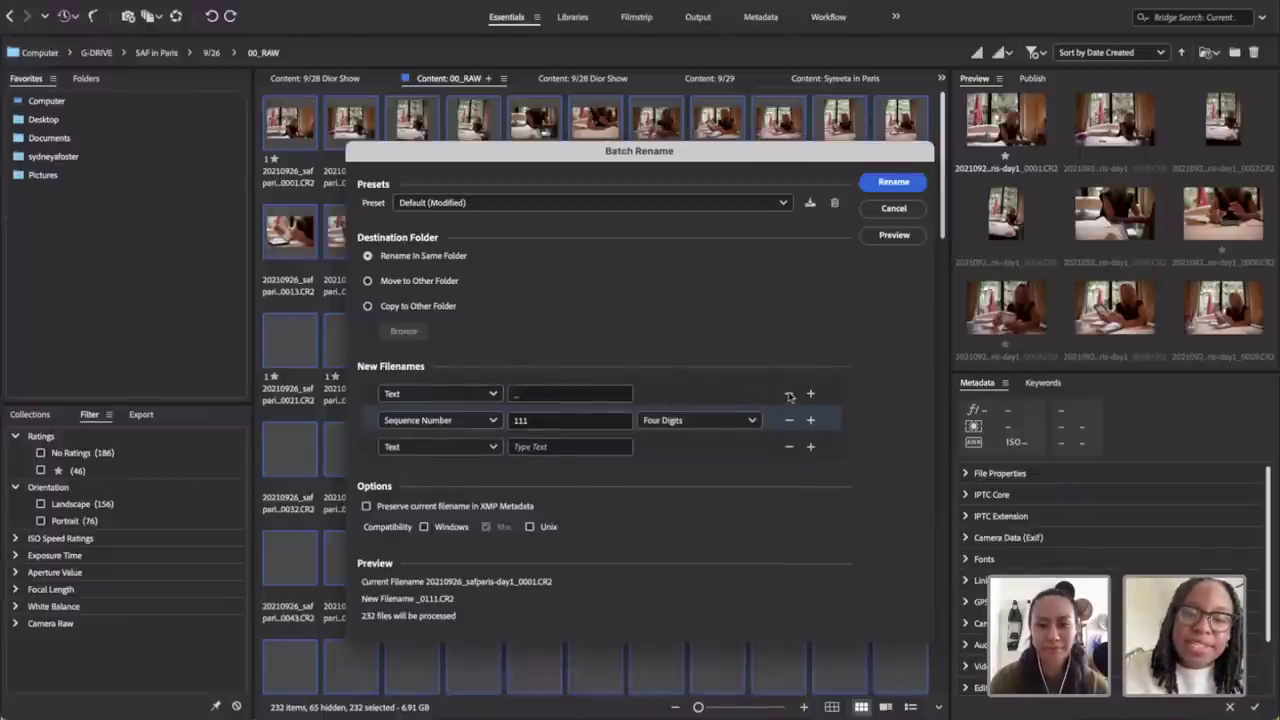
left_click(790, 394)
Step: Delete the remaining sequence-number rule and cancel Batch Rename without renaming files
left_click(790, 394)
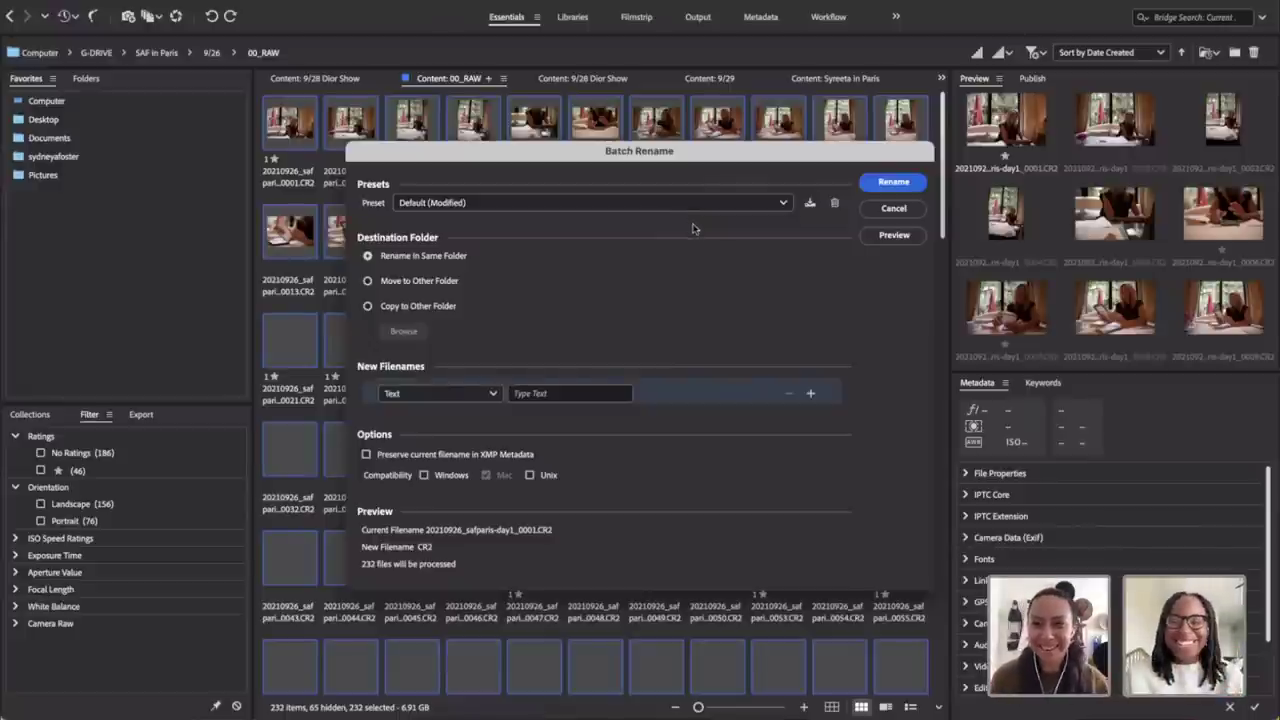
left_click(876, 209)
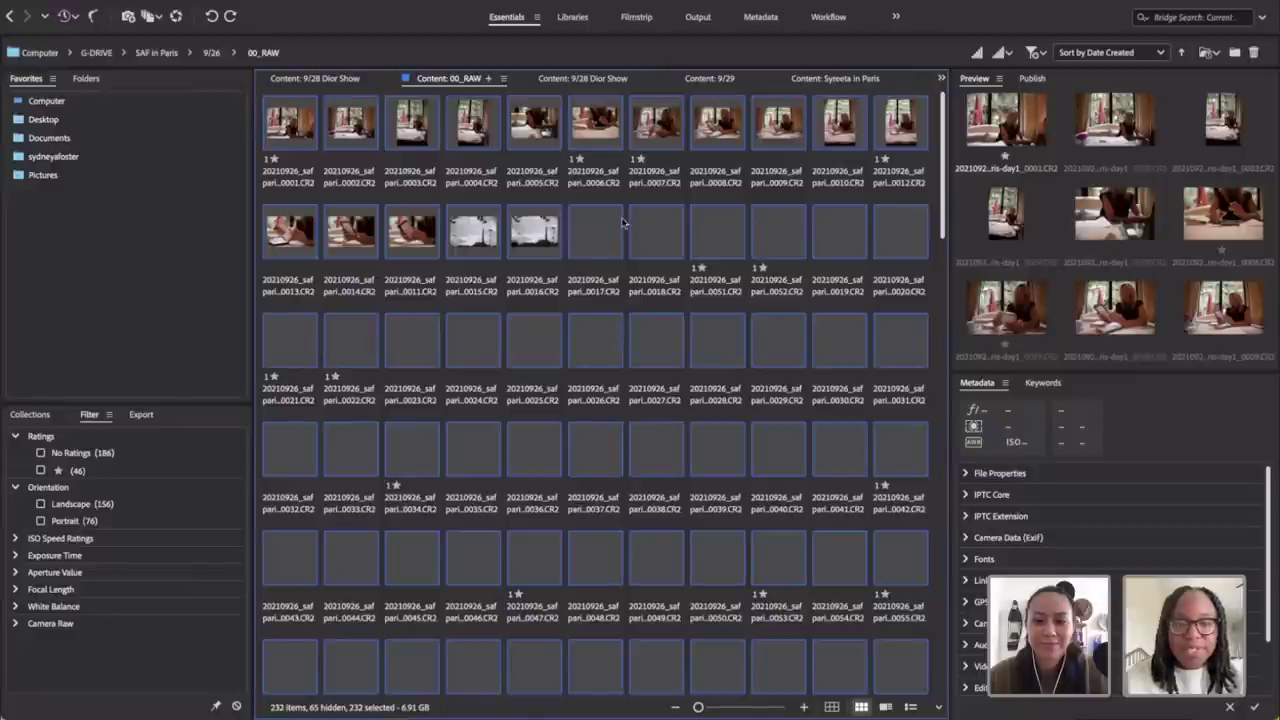
Step: Reopen Batch Rename for the 232 selected images and move the dialog higher on screen
right_click(586, 236)
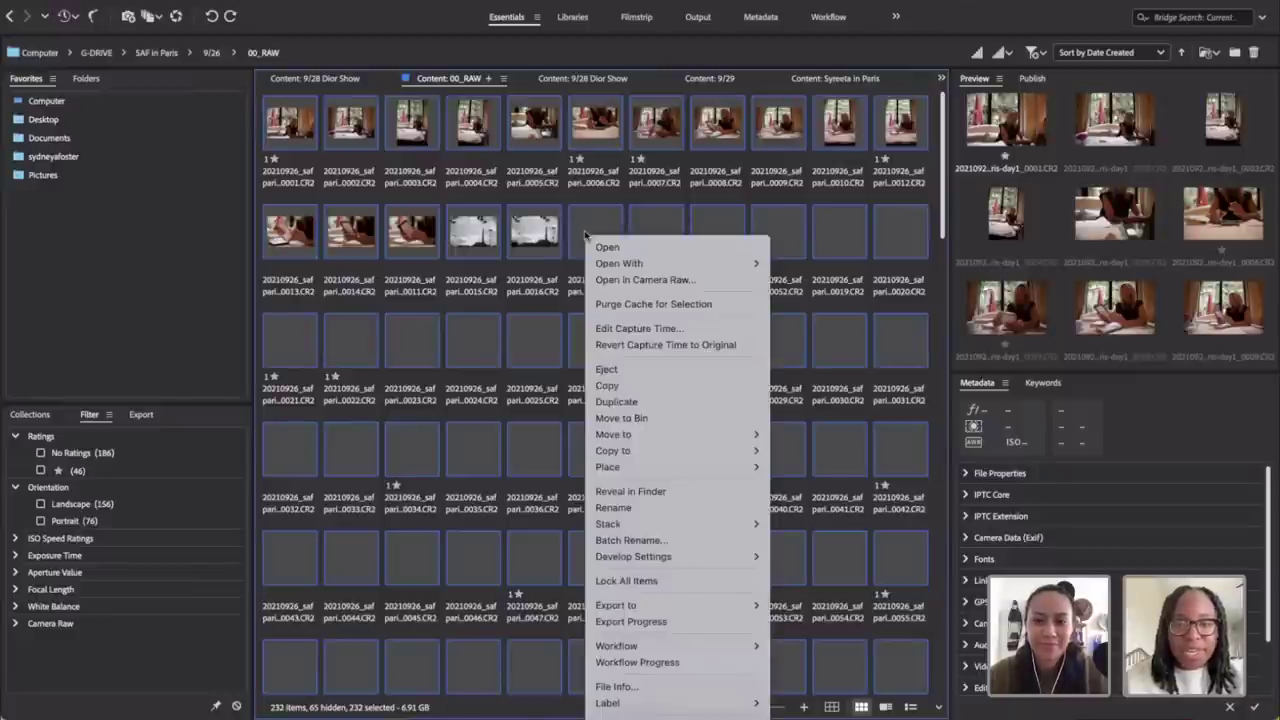
left_click(638, 544)
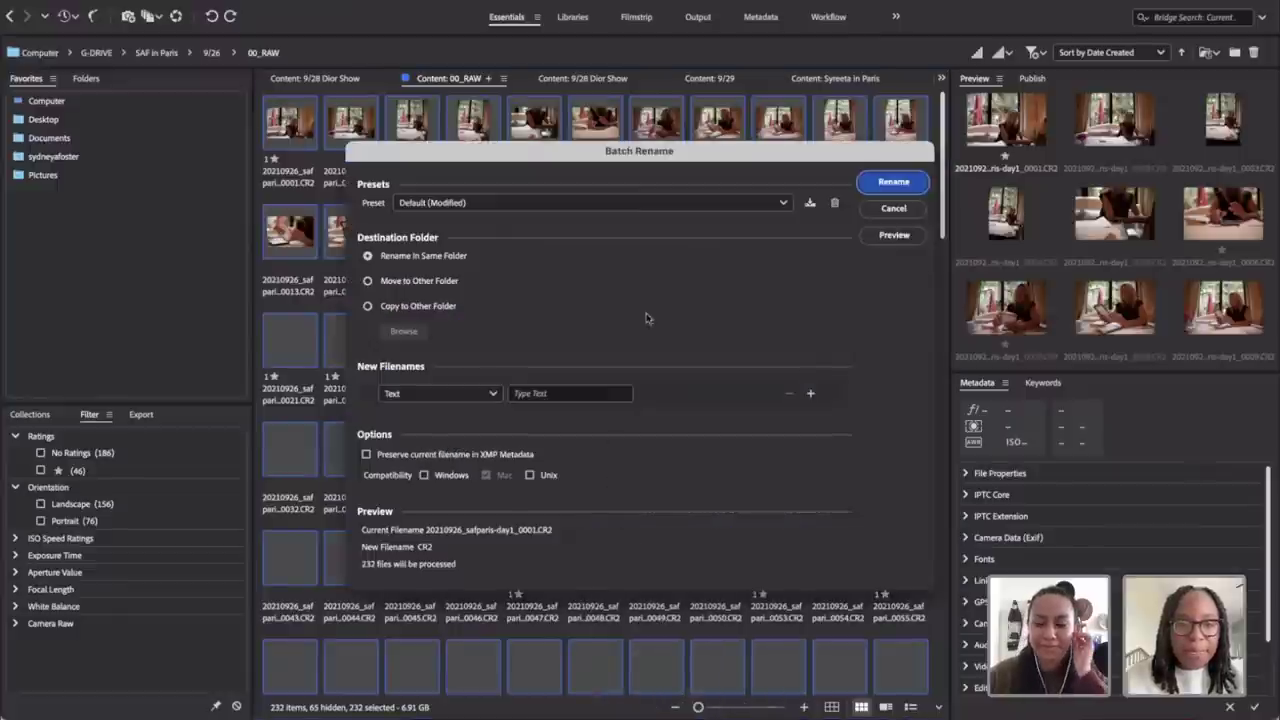
left_click_drag(676, 160, 612, 82)
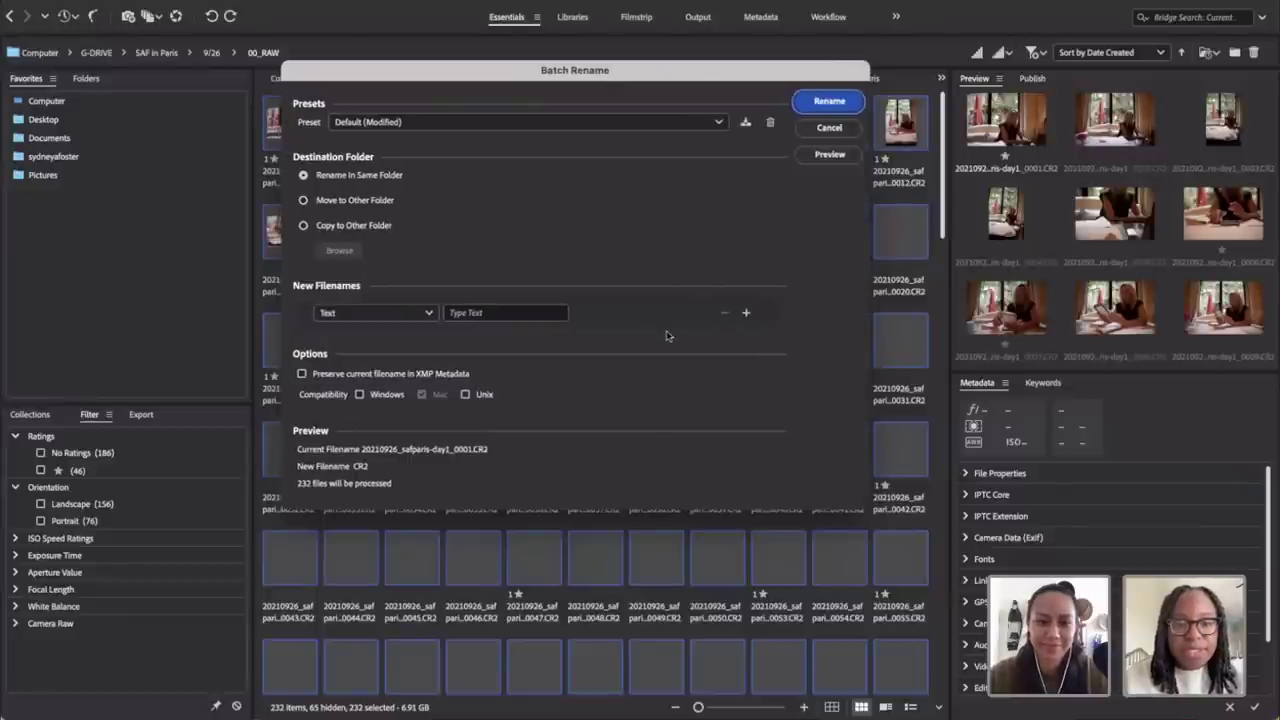
Step: Add a second rule and make the first rule Date Time using Date Created, previewing 09262021.CR2
left_click(747, 315)
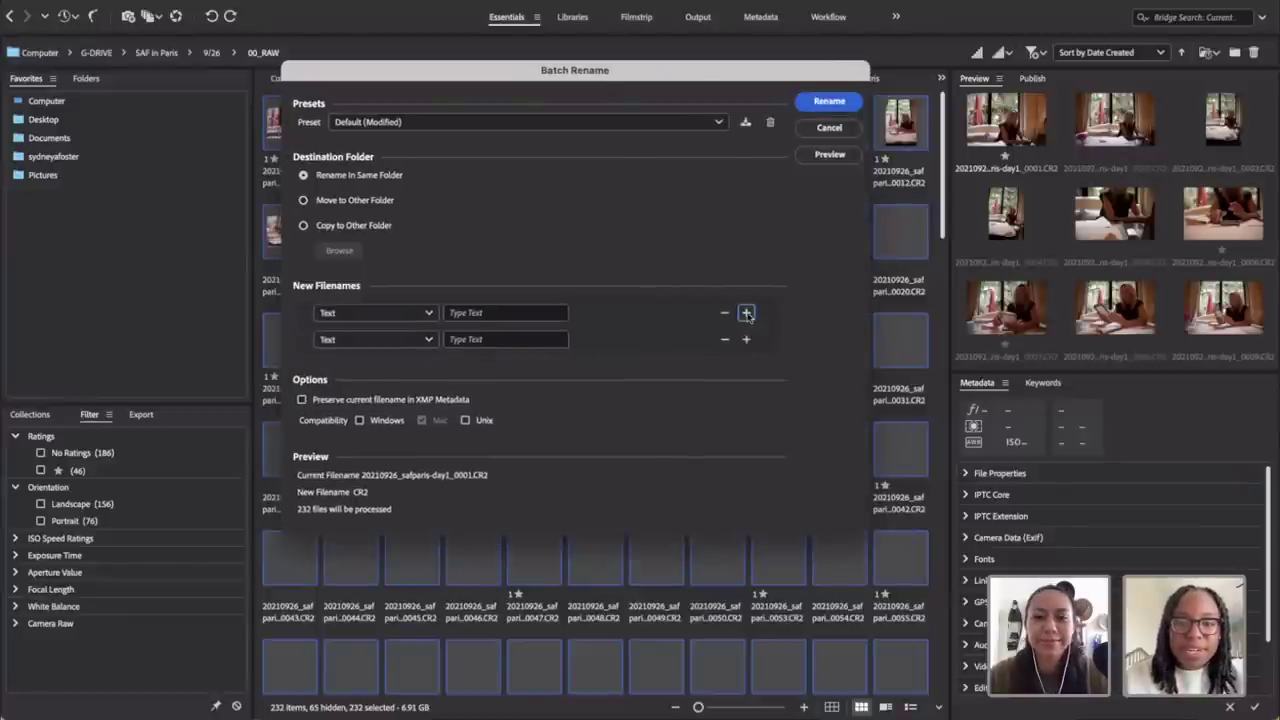
left_click(385, 318)
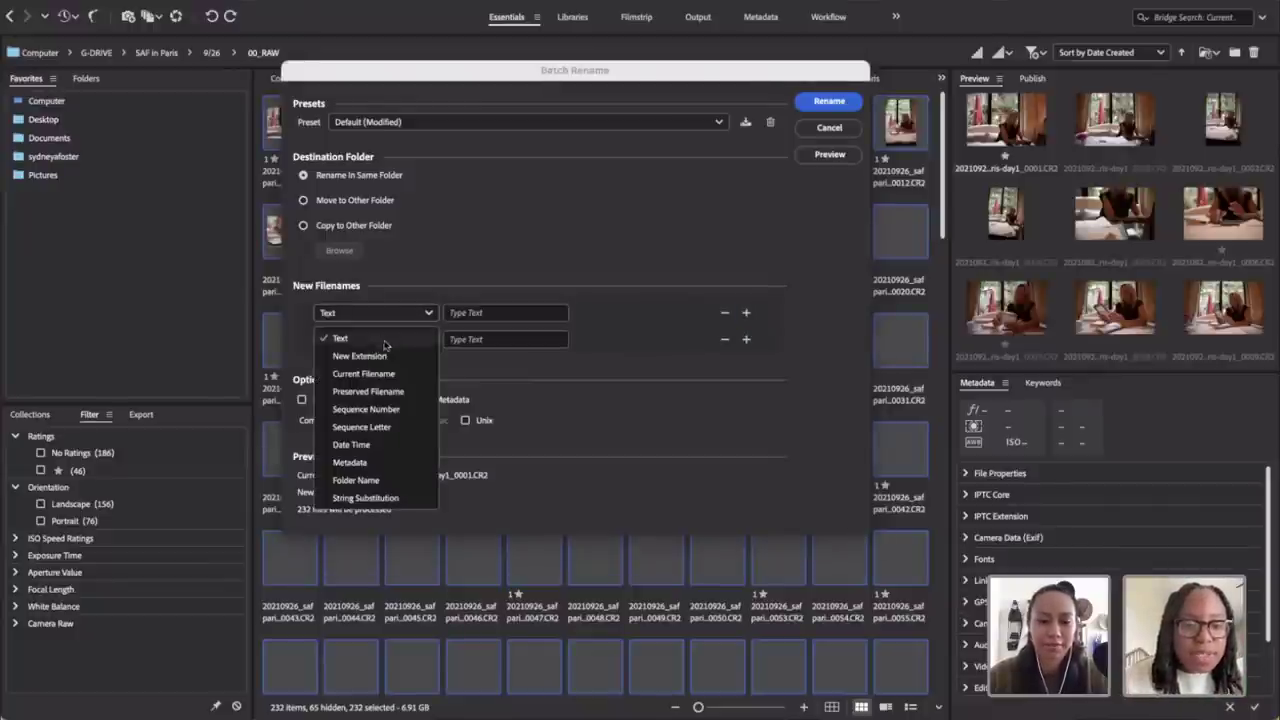
left_click(371, 450)
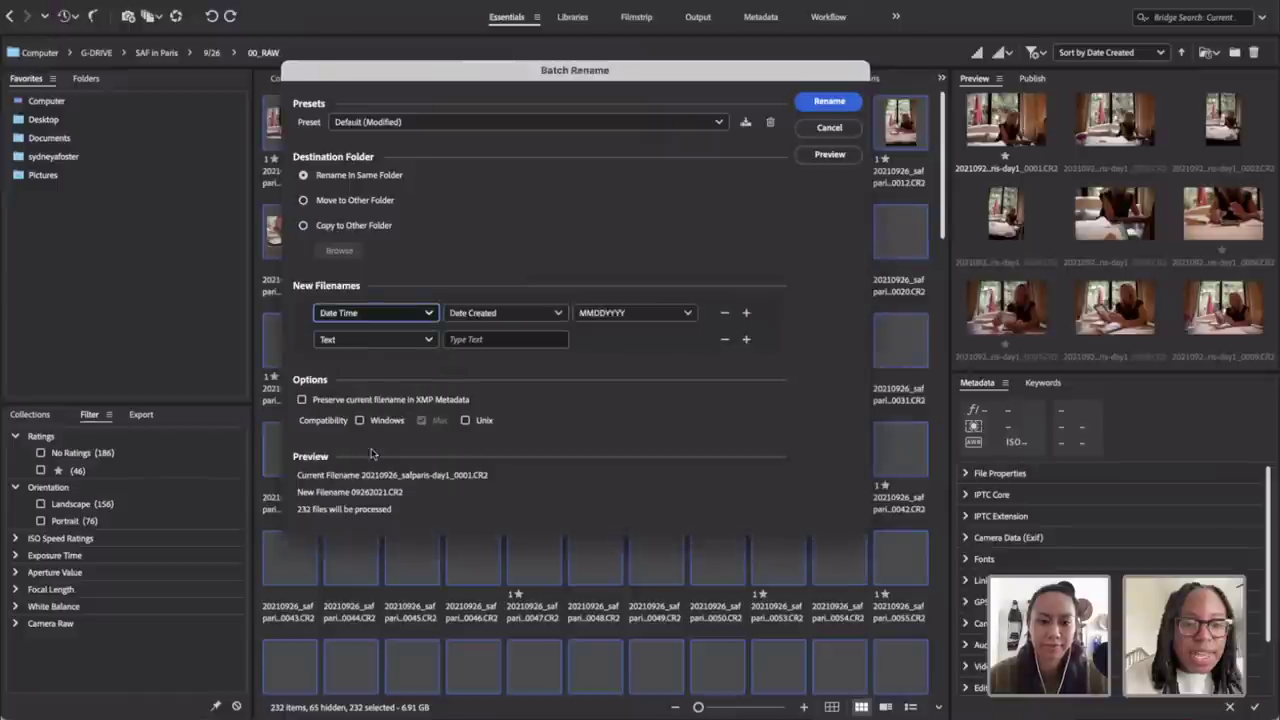
left_click(472, 316)
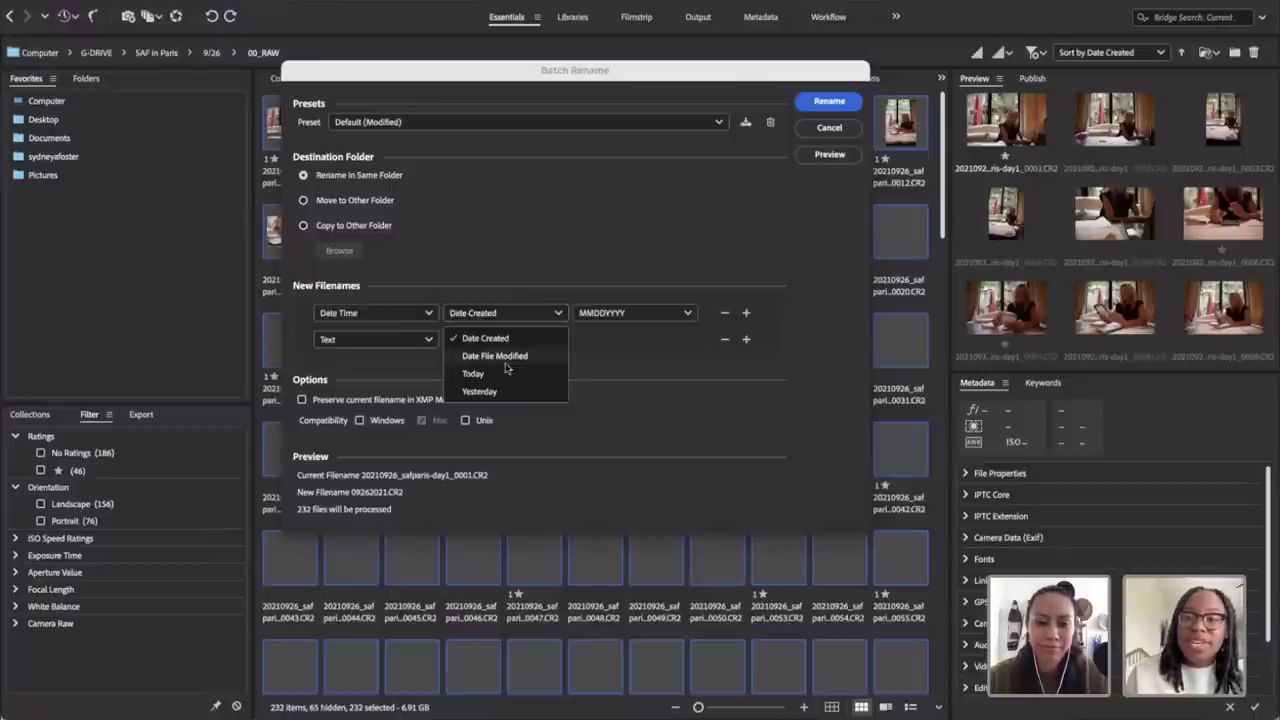
left_click(485, 340)
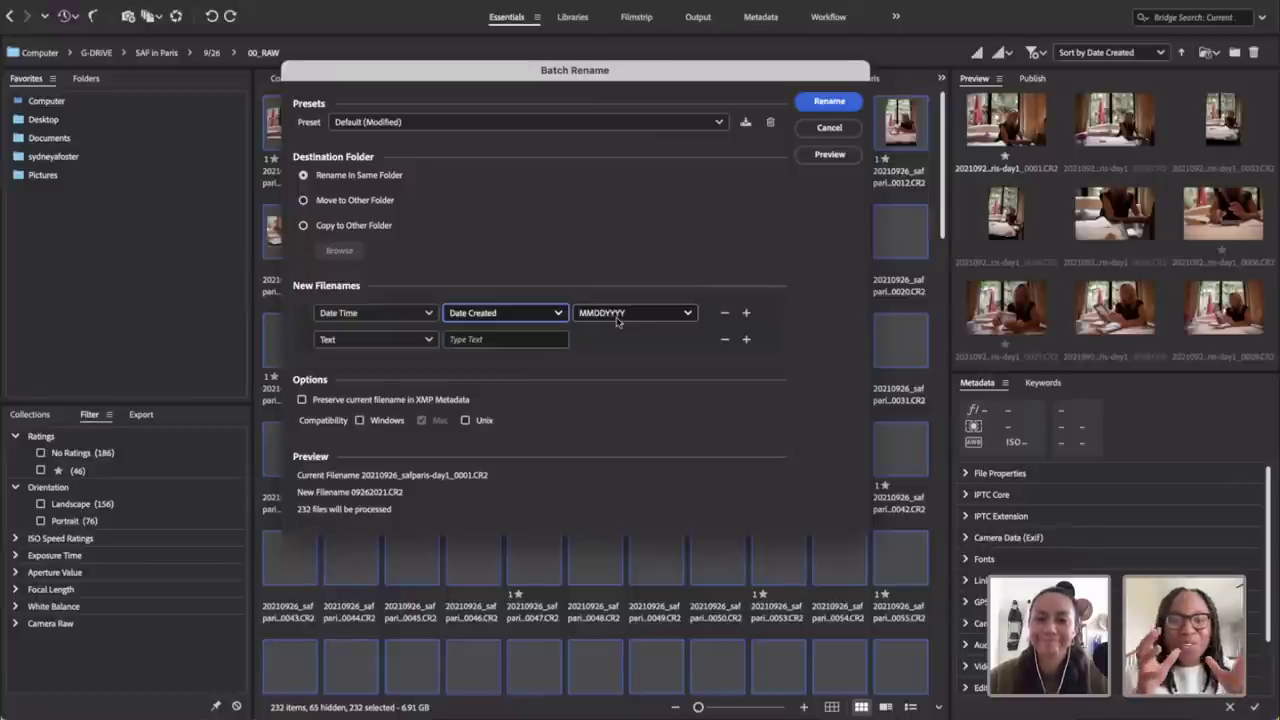
left_click(617, 316)
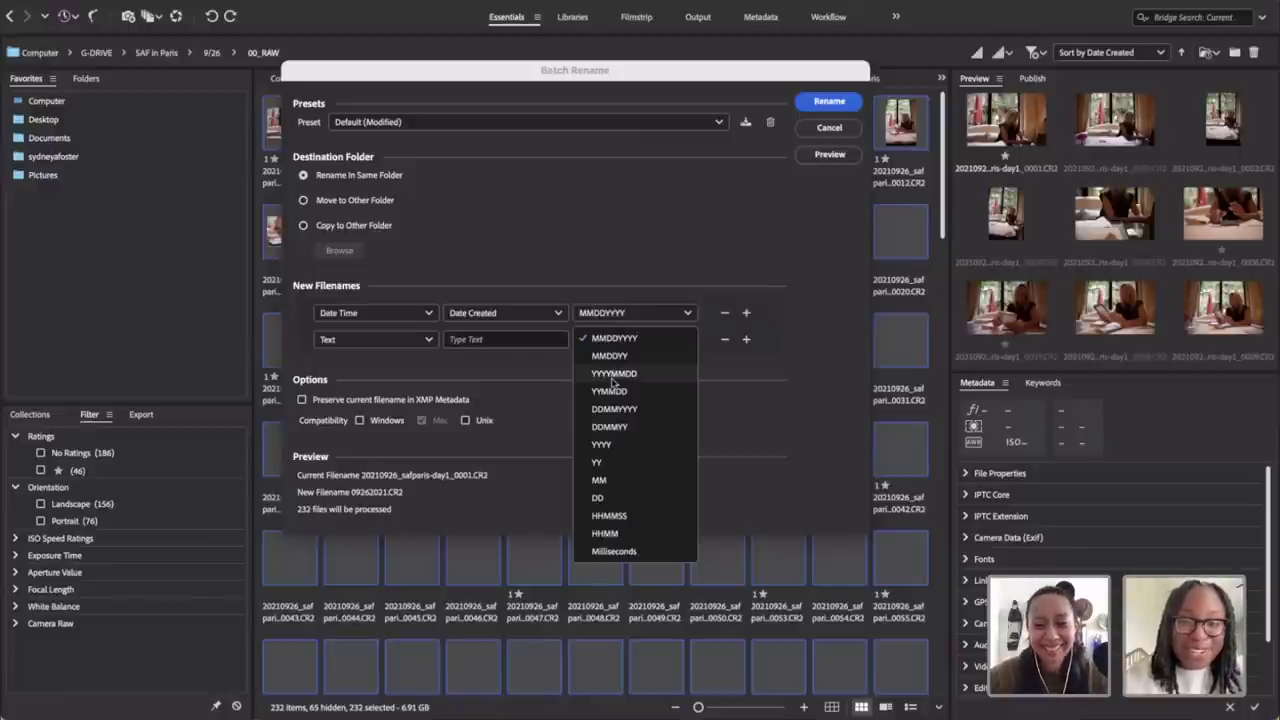
Step: Switch the Date Created format to YYYYMMDD so the preview reads 20210926.CR2
left_click(612, 374)
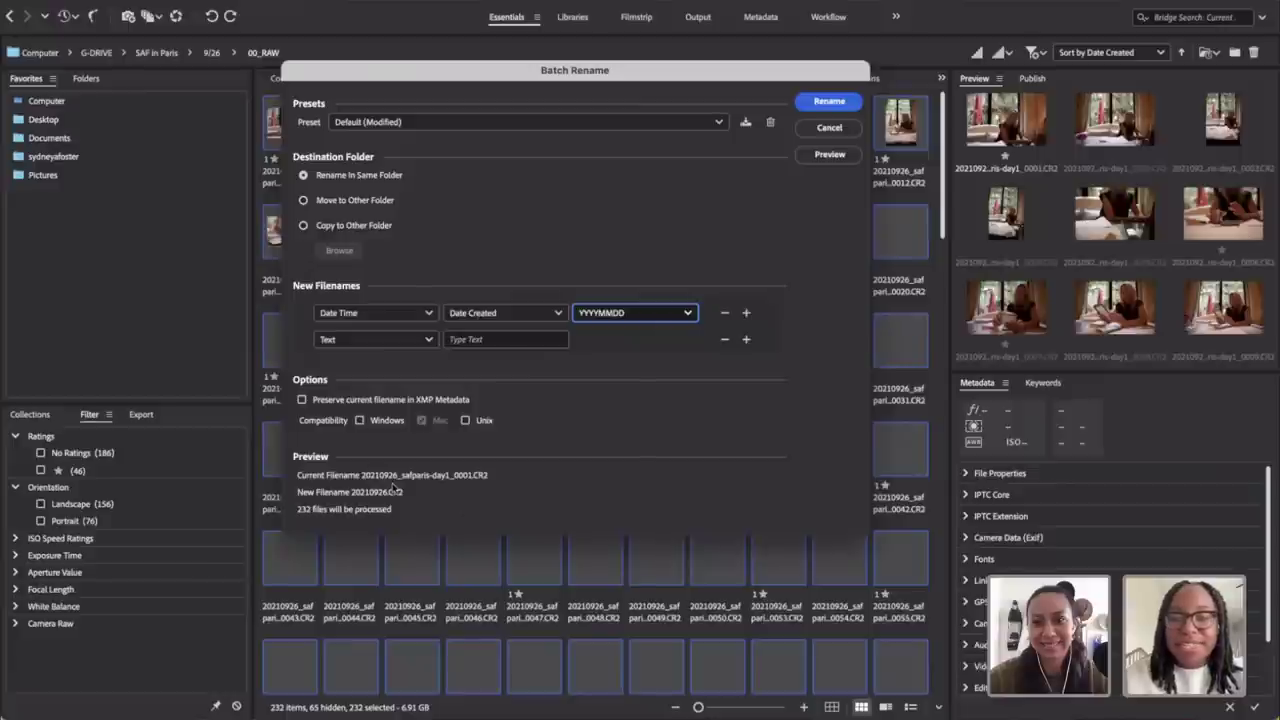
Step: Set the second text element to '_safparis-day1_' and add a third filename element
left_click(380, 340)
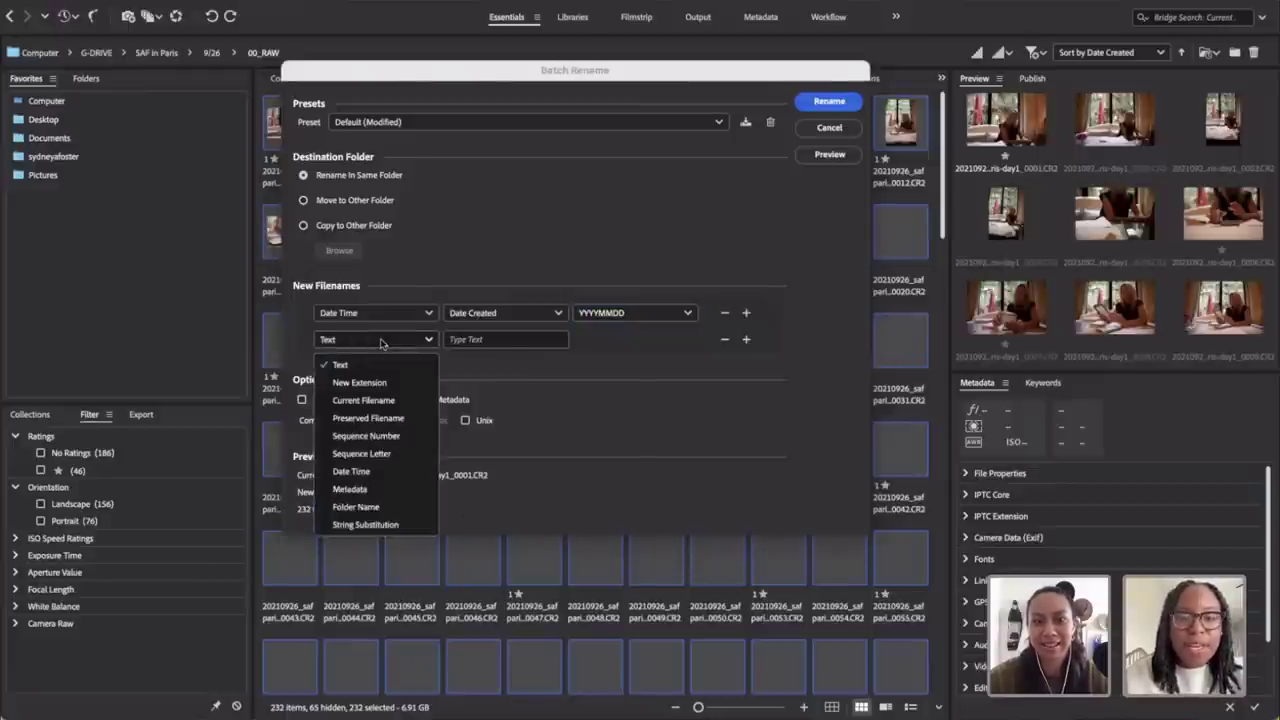
left_click(484, 340)
type("_")
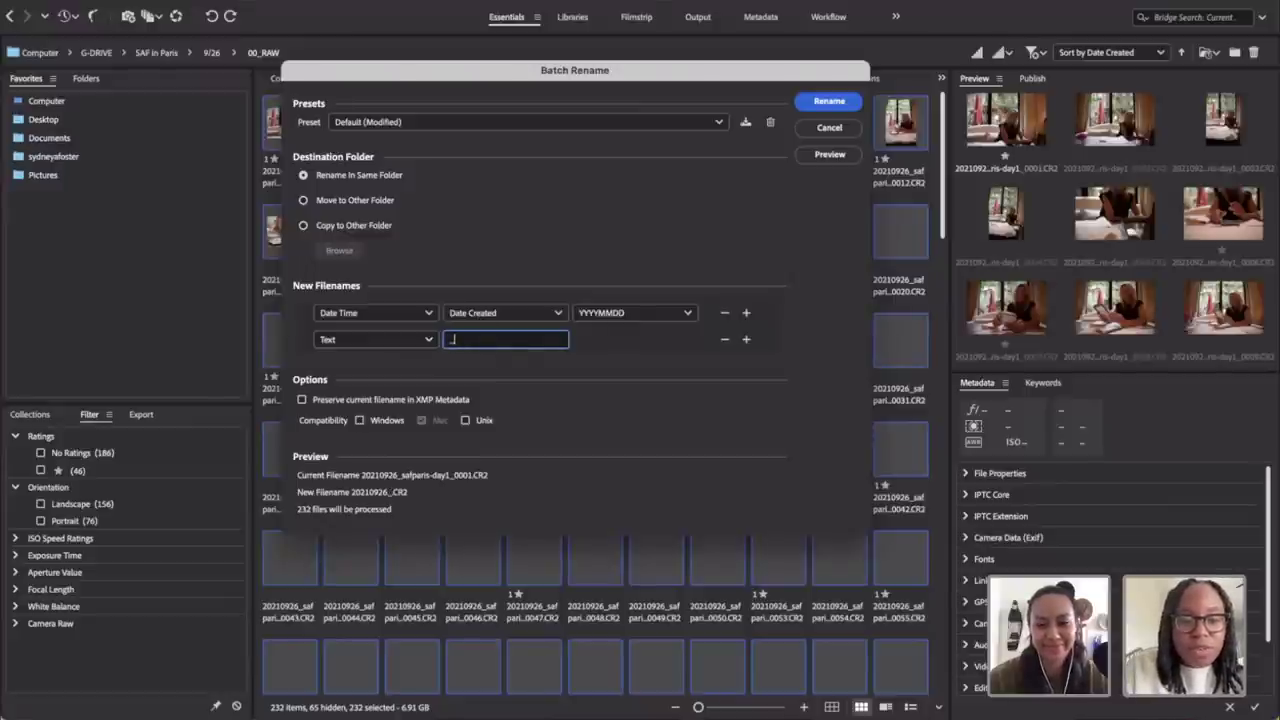
type("sydinpa")
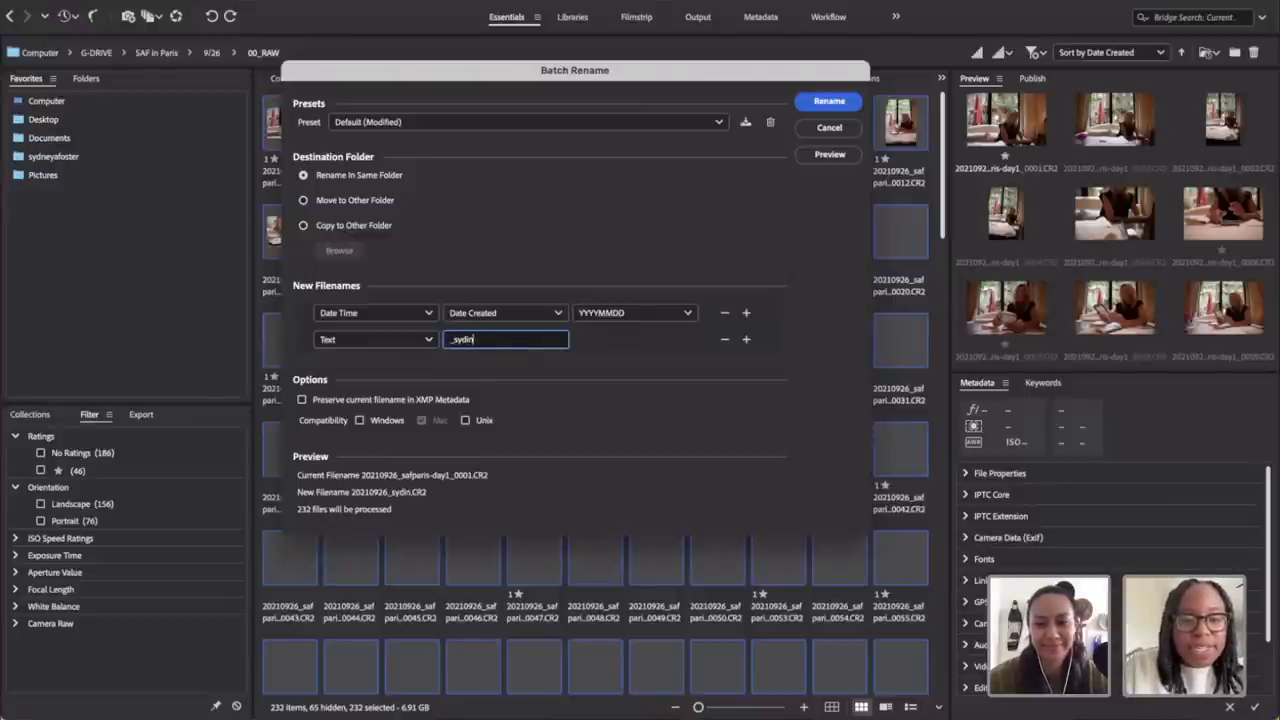
key("BackSpace")
key("BackSpace")
key("BackSpace")
key("BackSpace")
key("BackSpace")
key("BackSpace")
key("BackSpace")
type("saf")
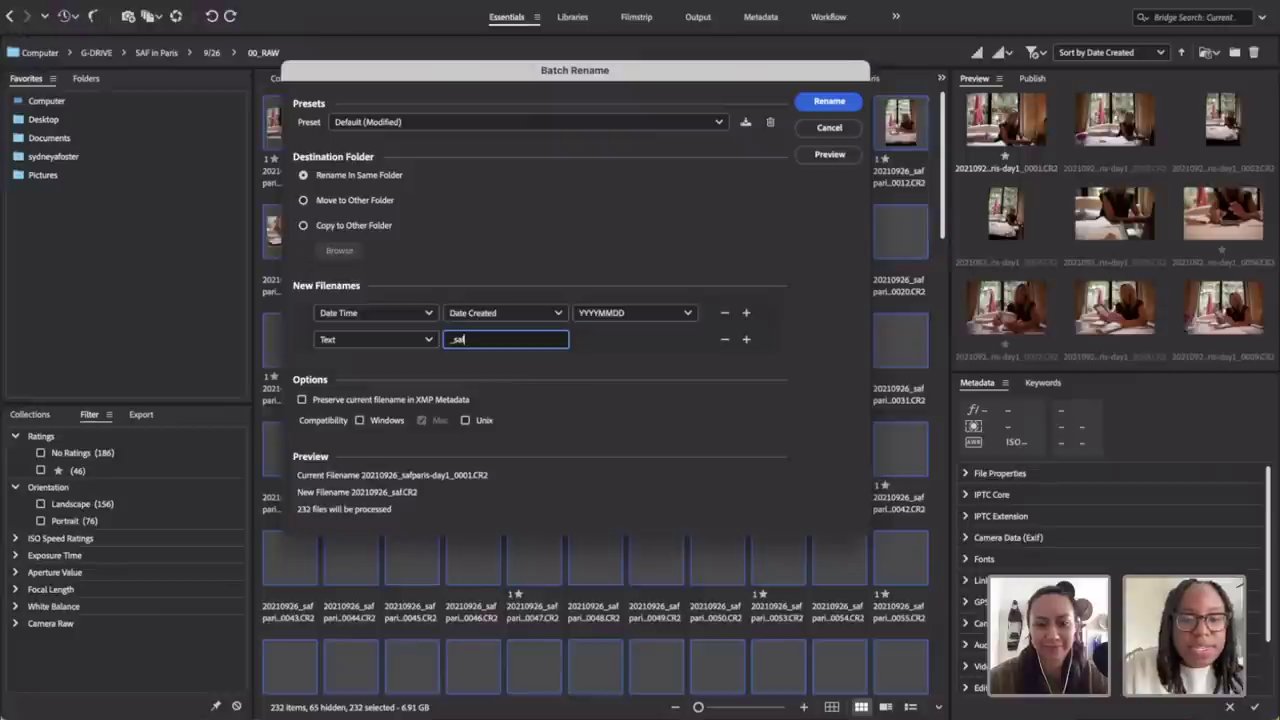
type("paris")
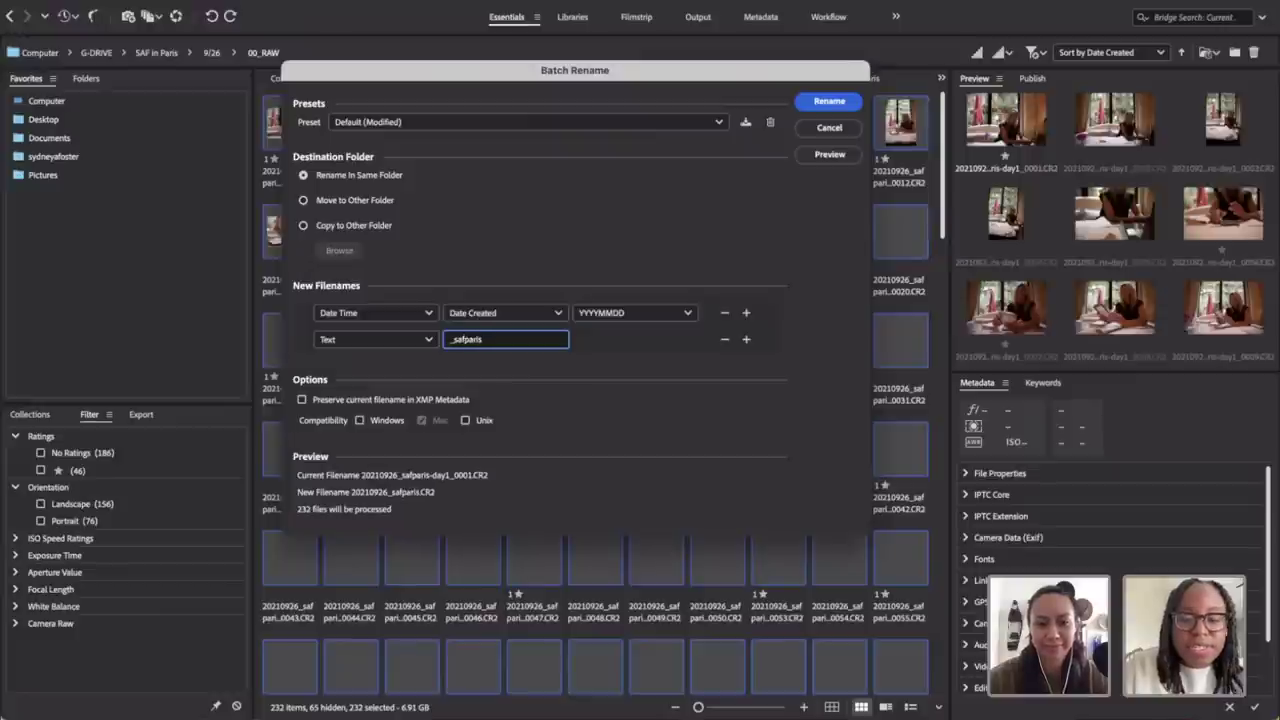
type("_")
key("BackSpace")
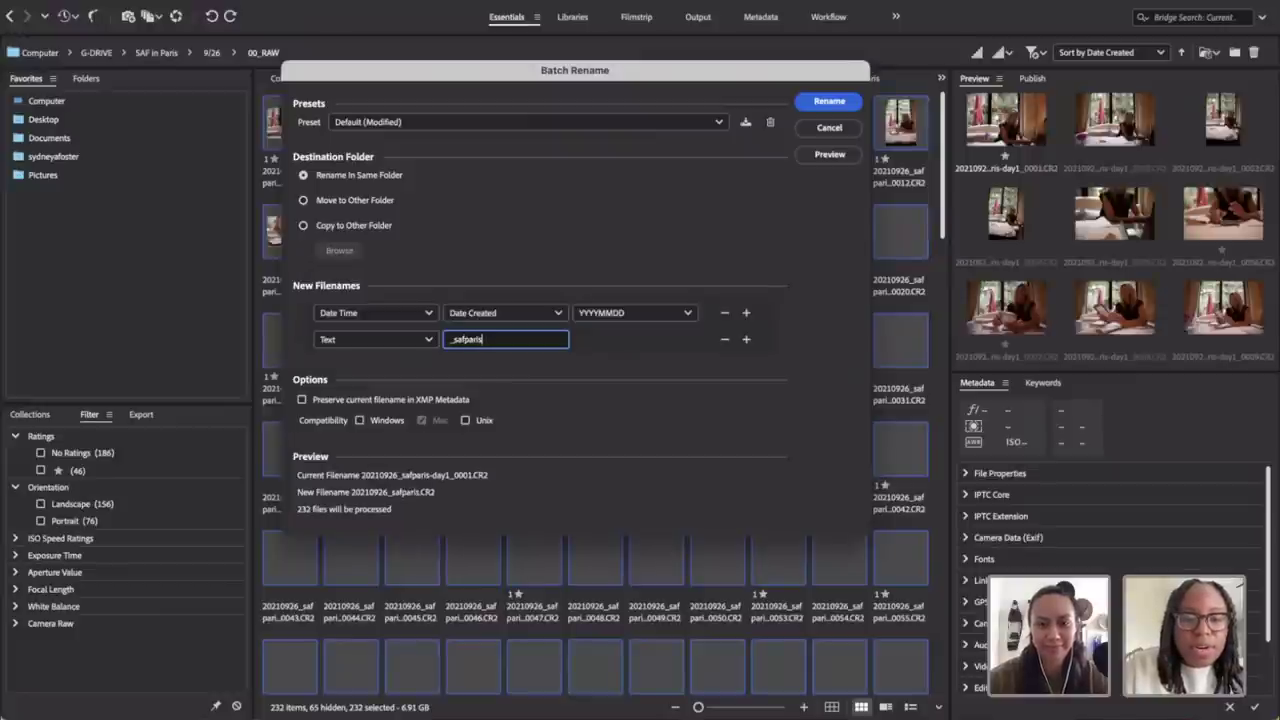
type("-day")
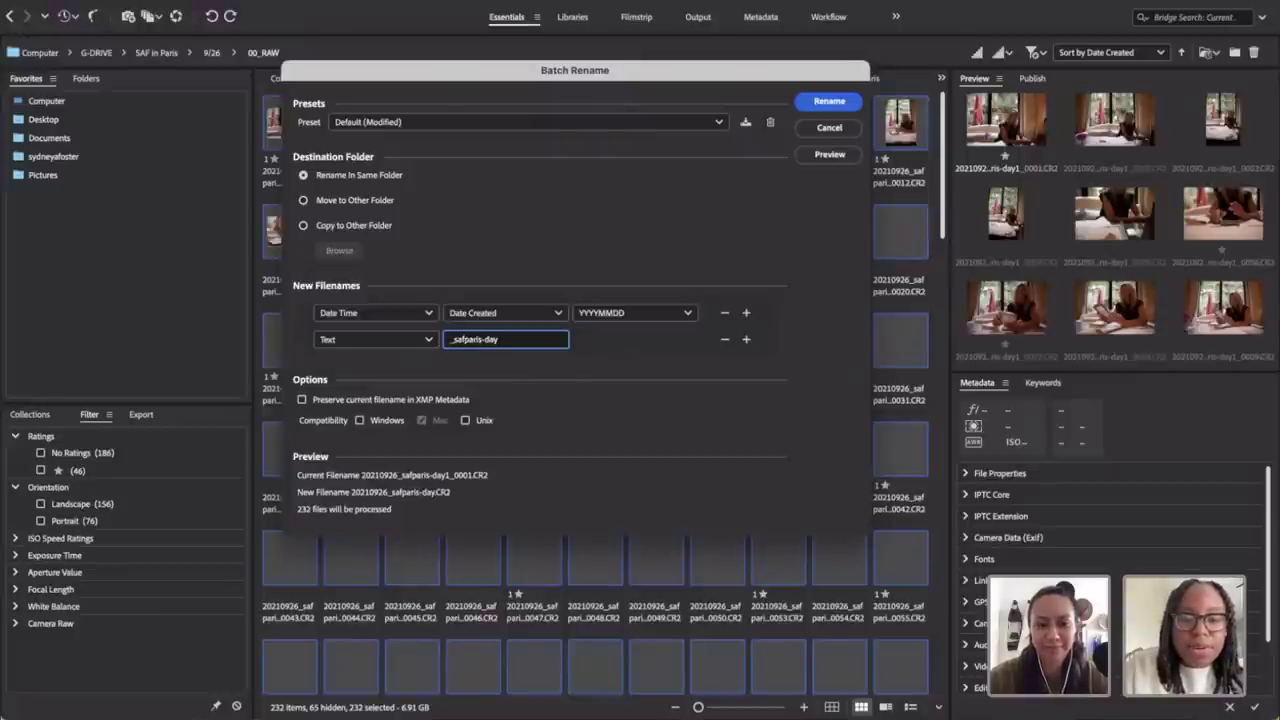
type("1_")
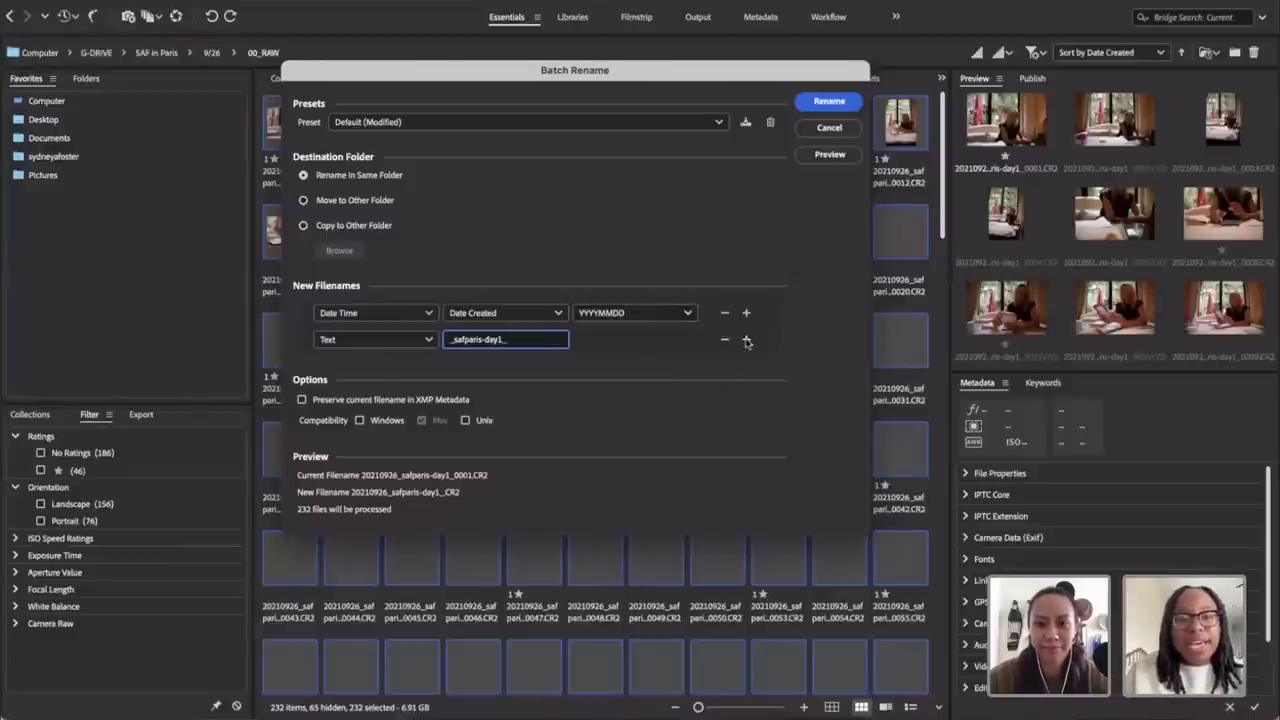
left_click(746, 340)
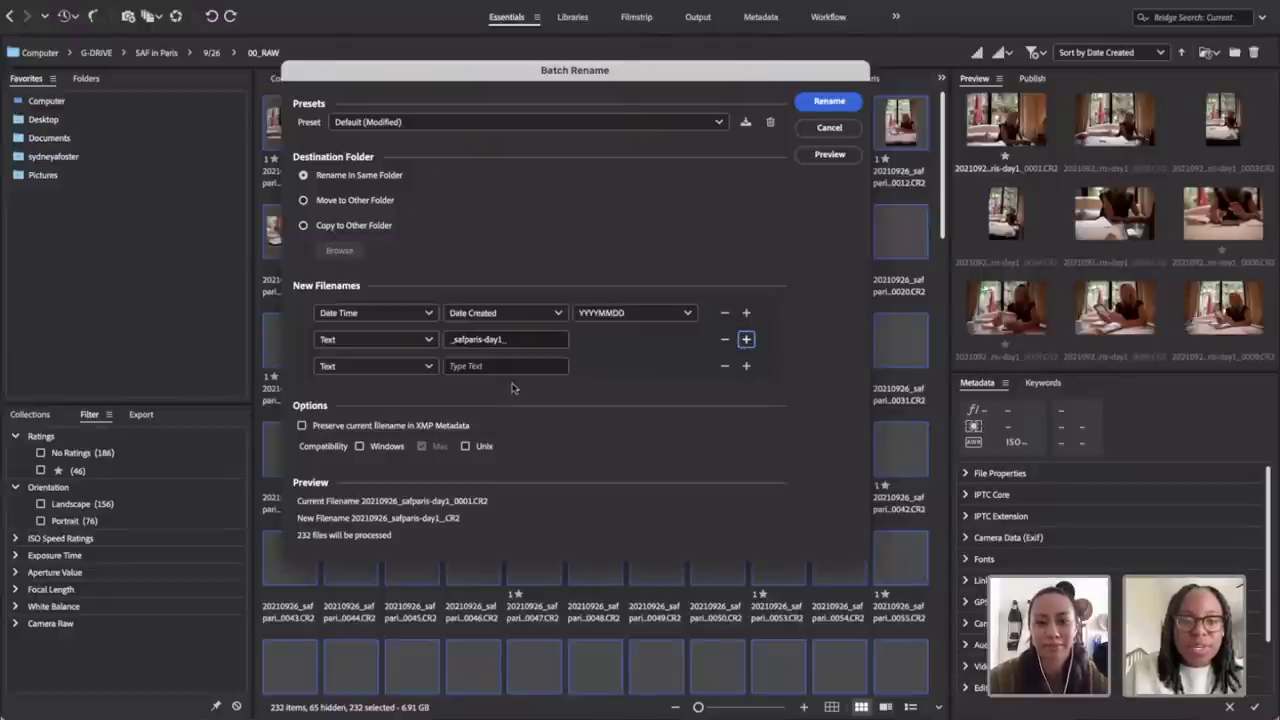
Step: Make the third element a four-digit sequence number starting at 1, then apply the rename
left_click(400, 367)
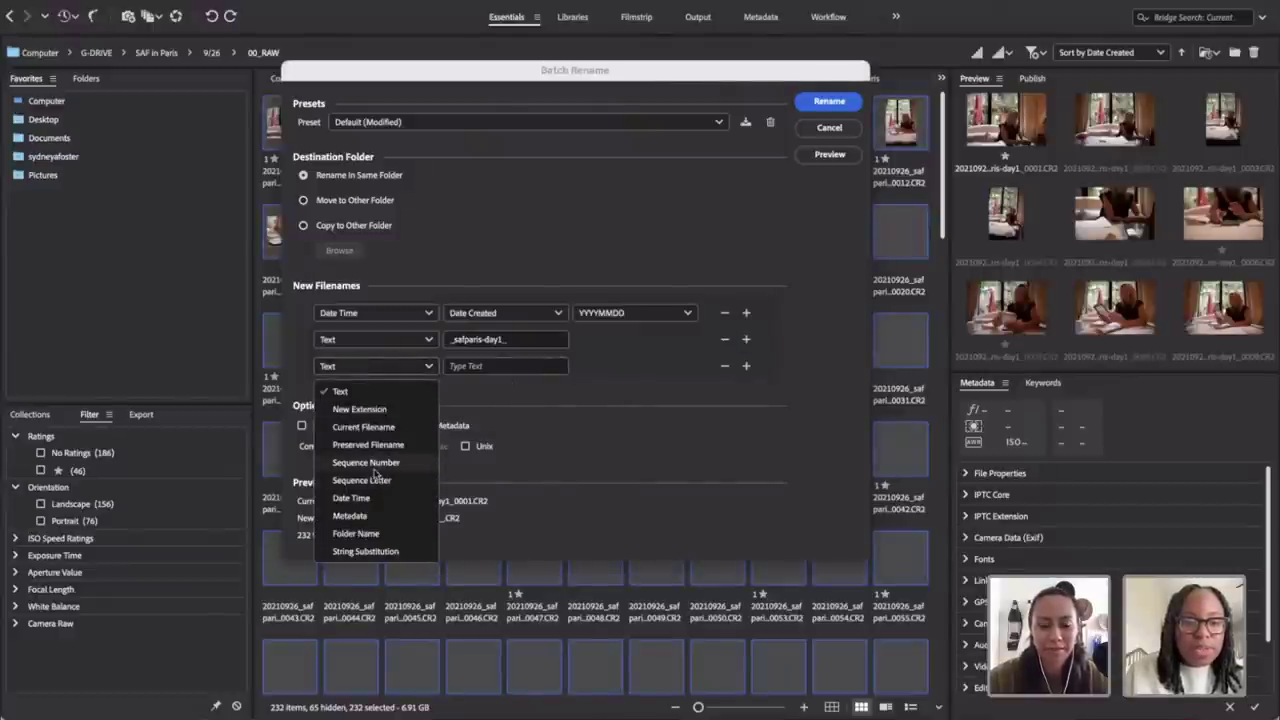
left_click(370, 463)
left_click(615, 371)
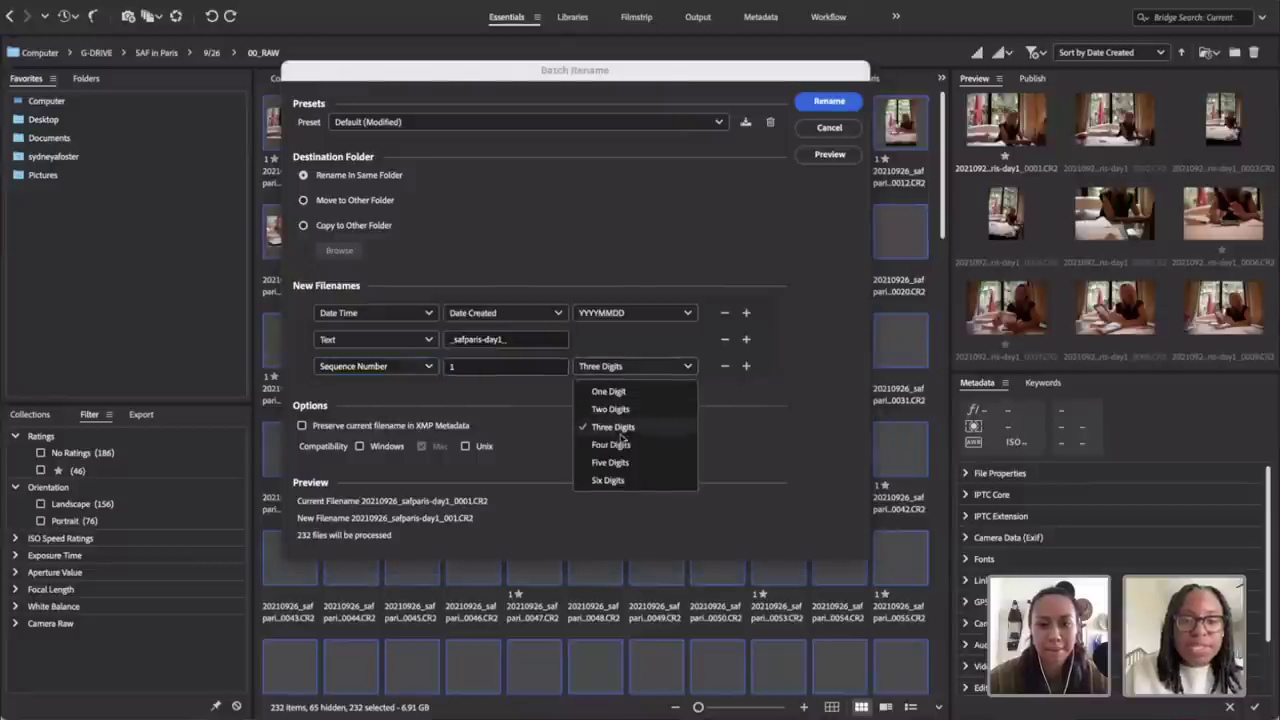
left_click(618, 445)
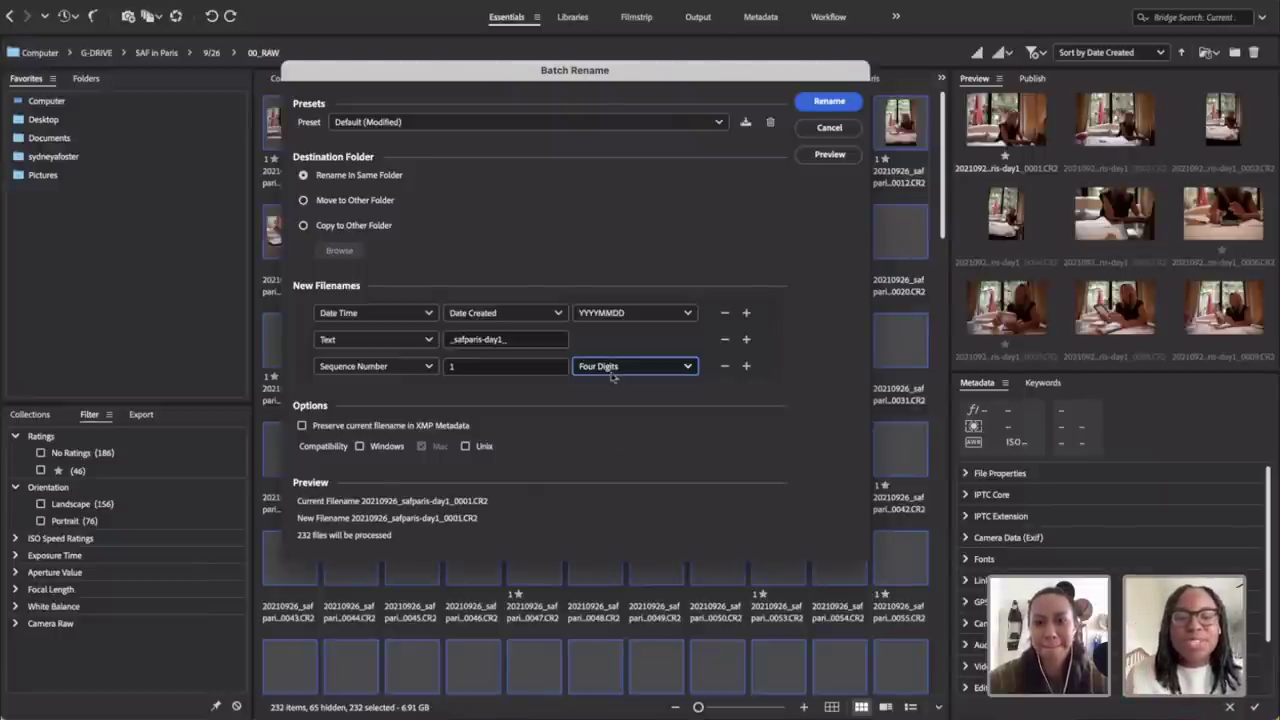
left_click(829, 103)
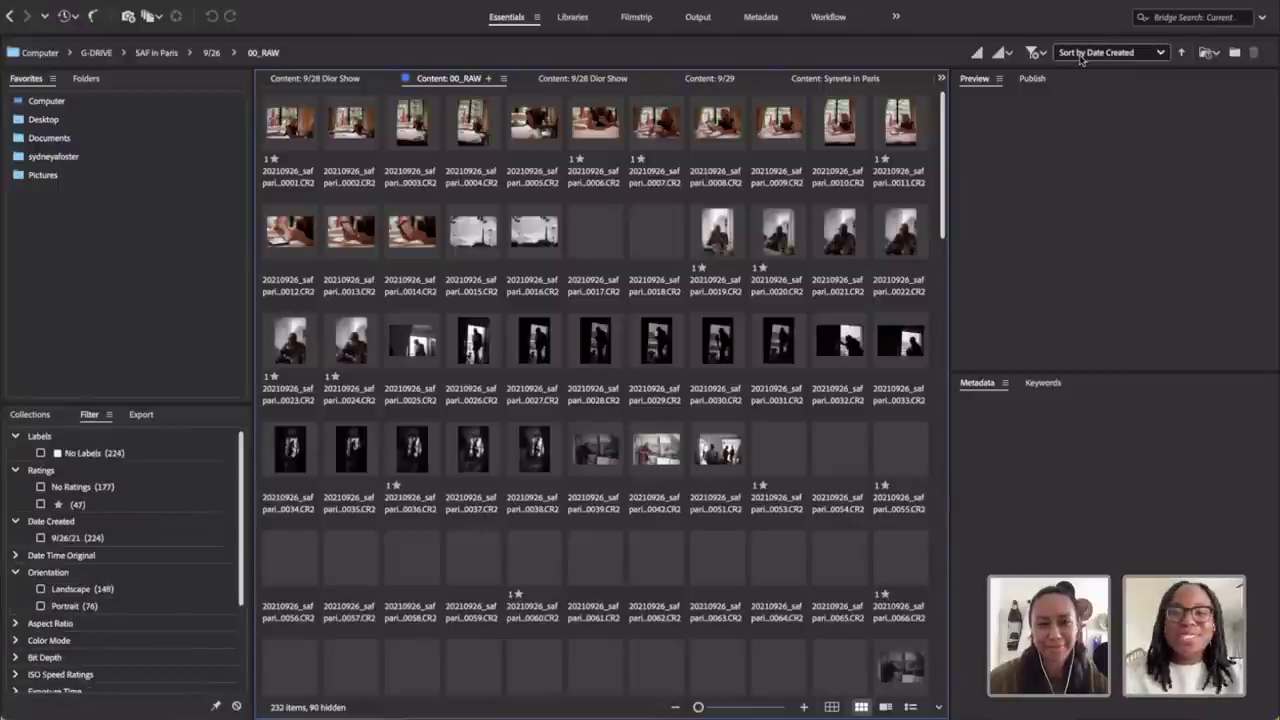
Step: Select all 232 renamed photos in the 00_RAW folder
key("ctrl+a")
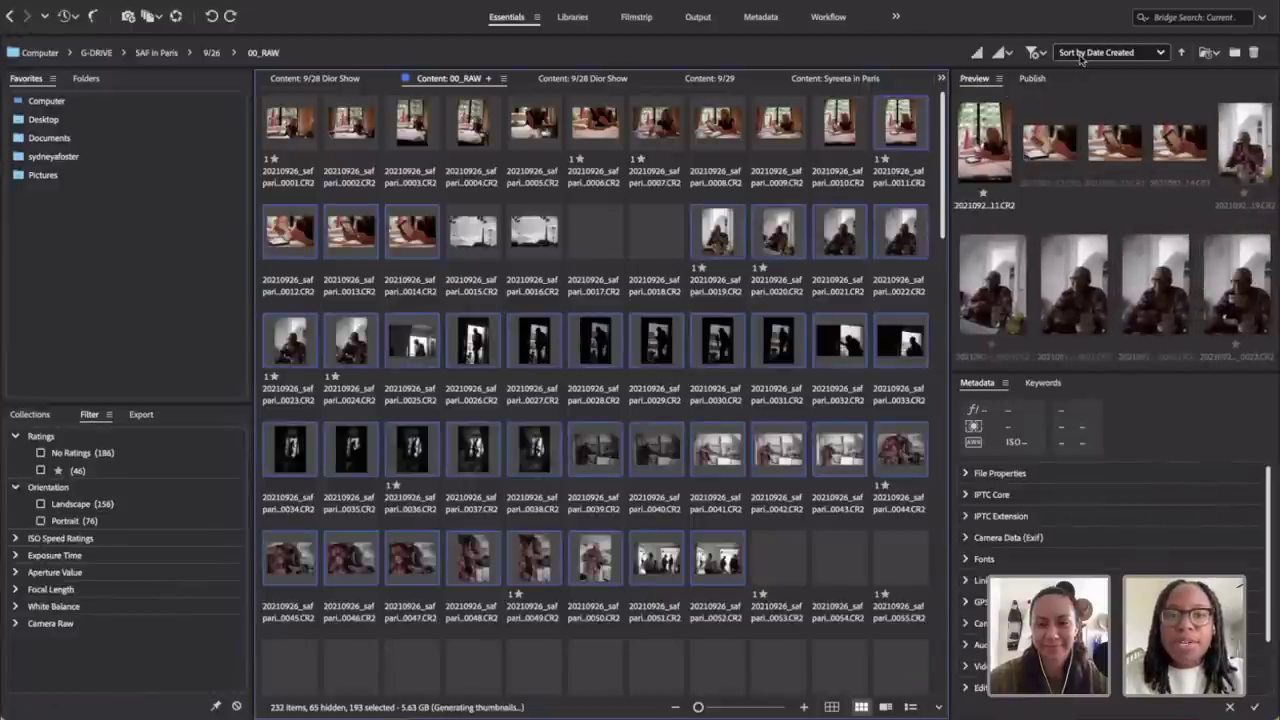
Step: Sort the 00_RAW grid by size, then return it to Date Created order
left_click(1080, 55)
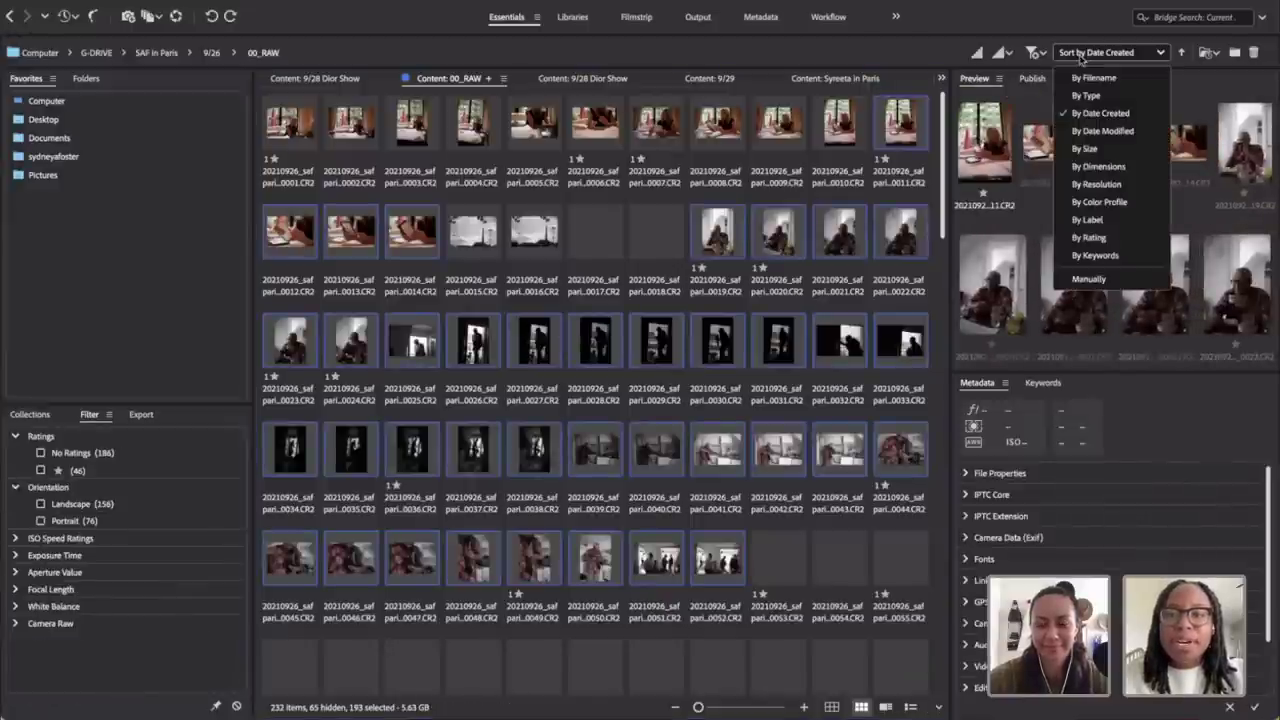
left_click(1185, 70)
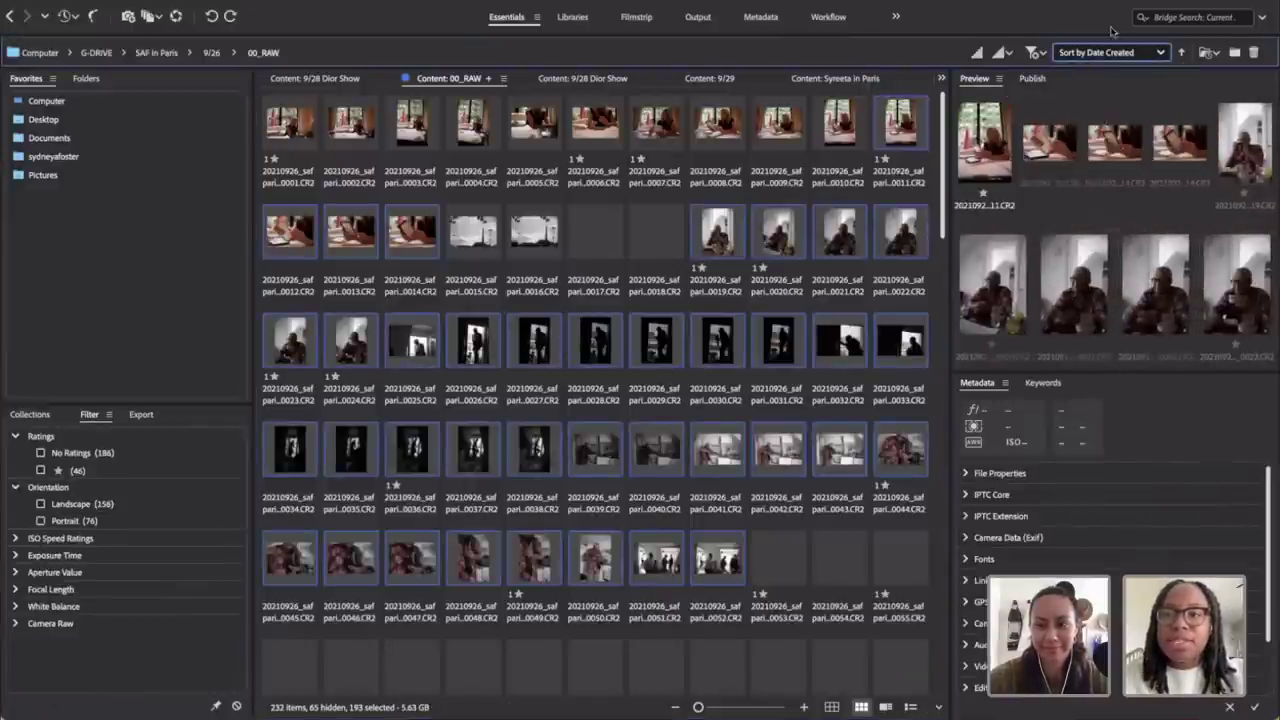
left_click(1103, 56)
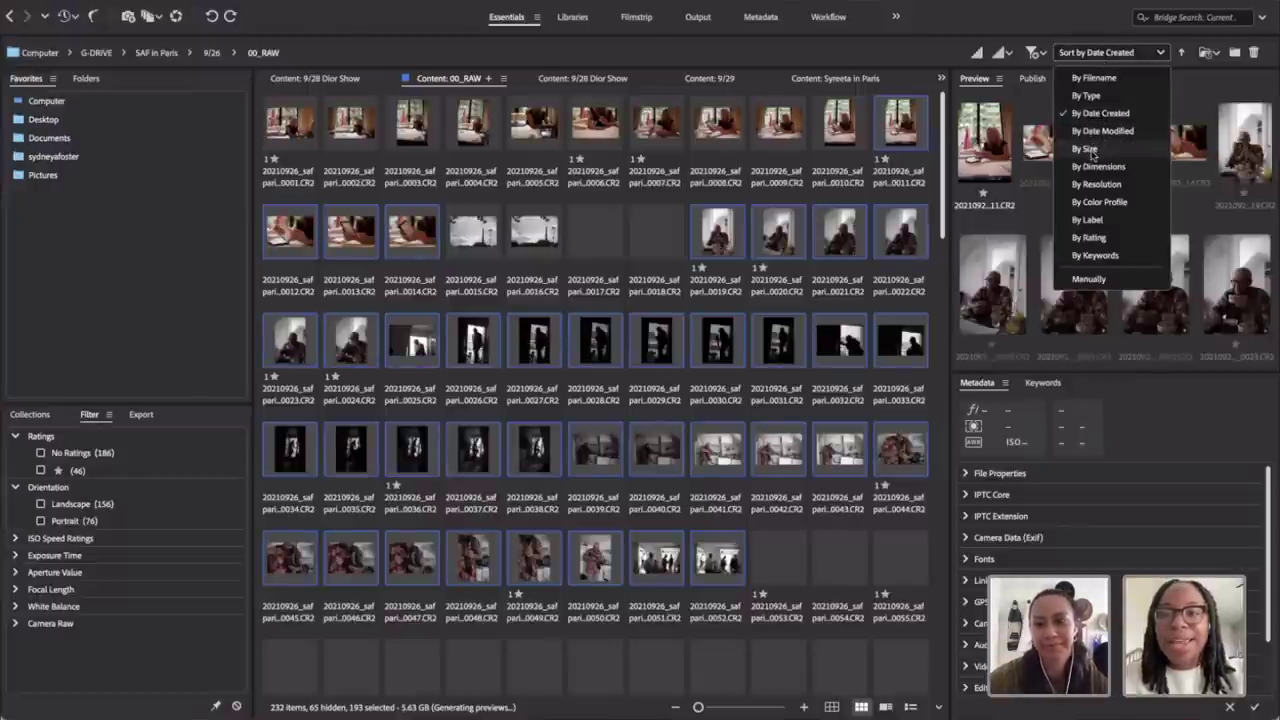
left_click(1092, 149)
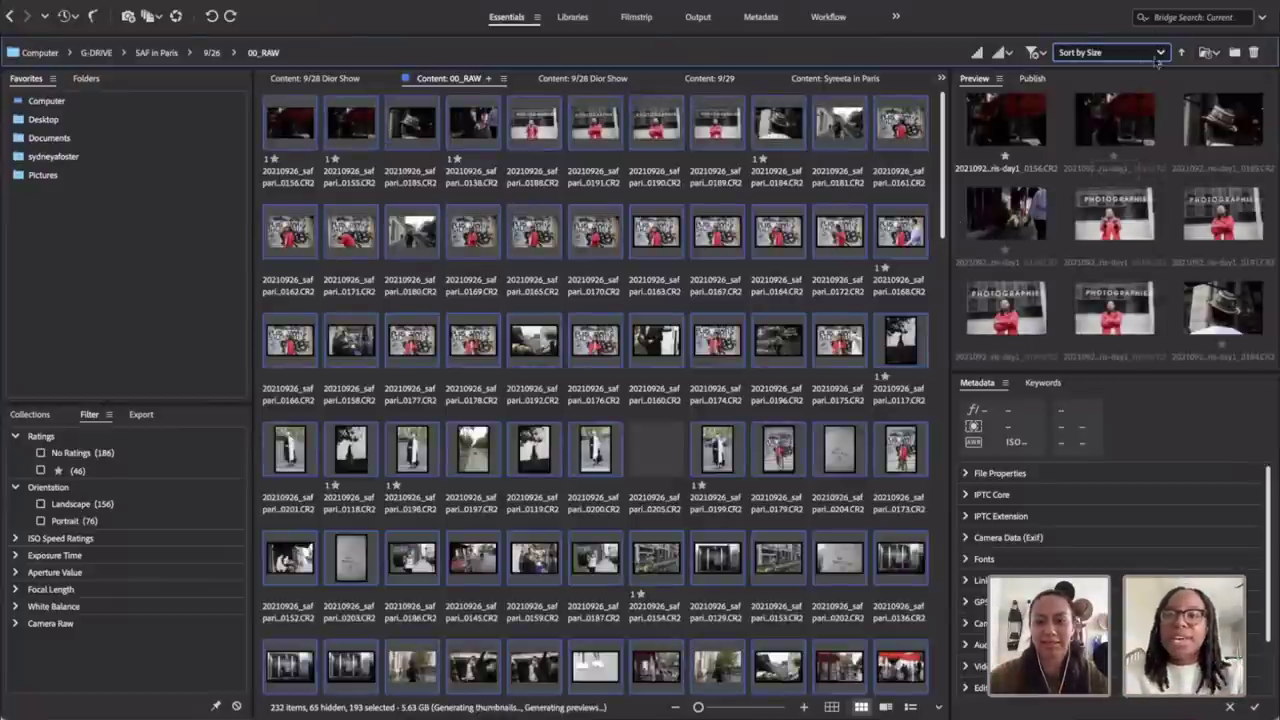
left_click(1120, 58)
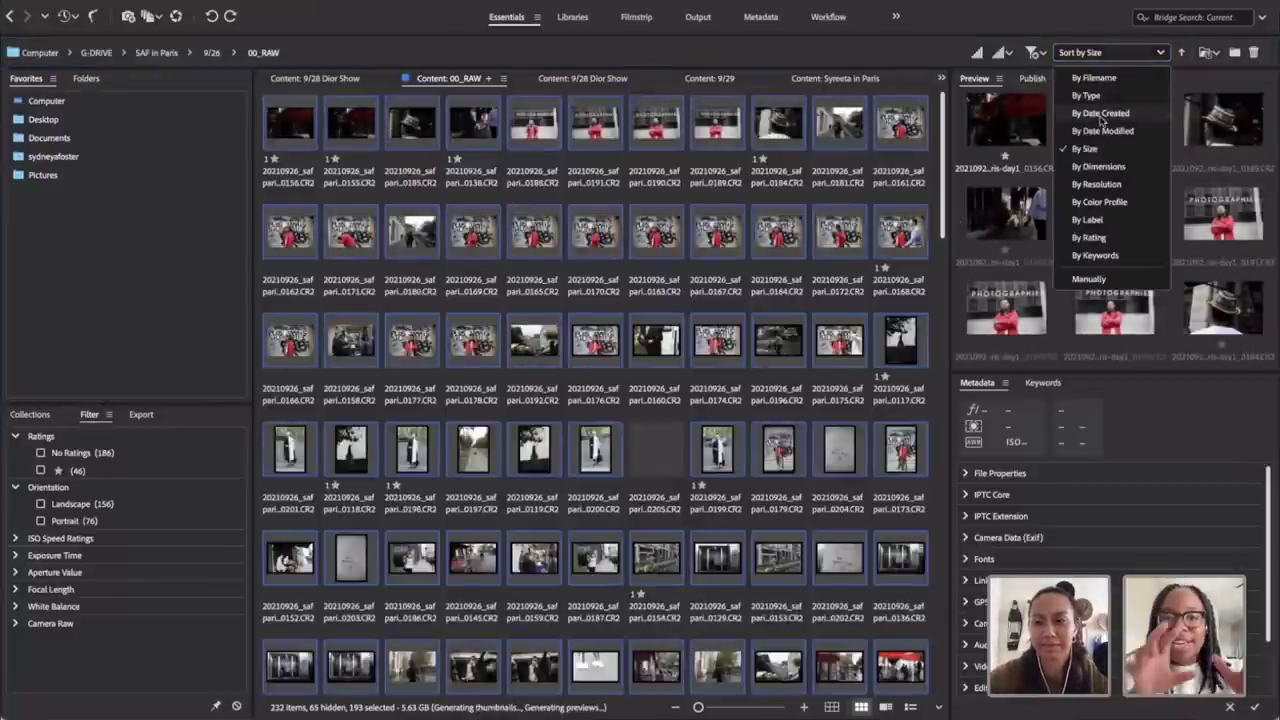
left_click(1100, 114)
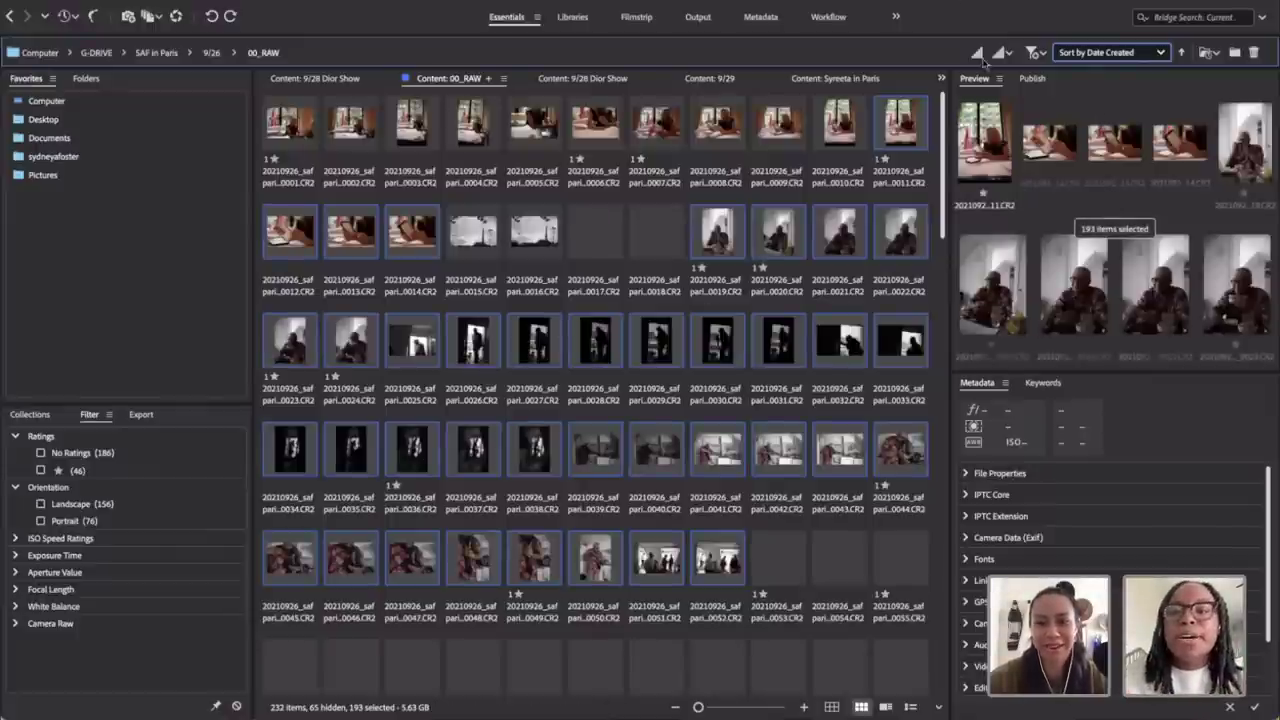
left_click(882, 64)
Step: Preview photo 0005, then select all 232 photos and view them full-screen
left_click(544, 186)
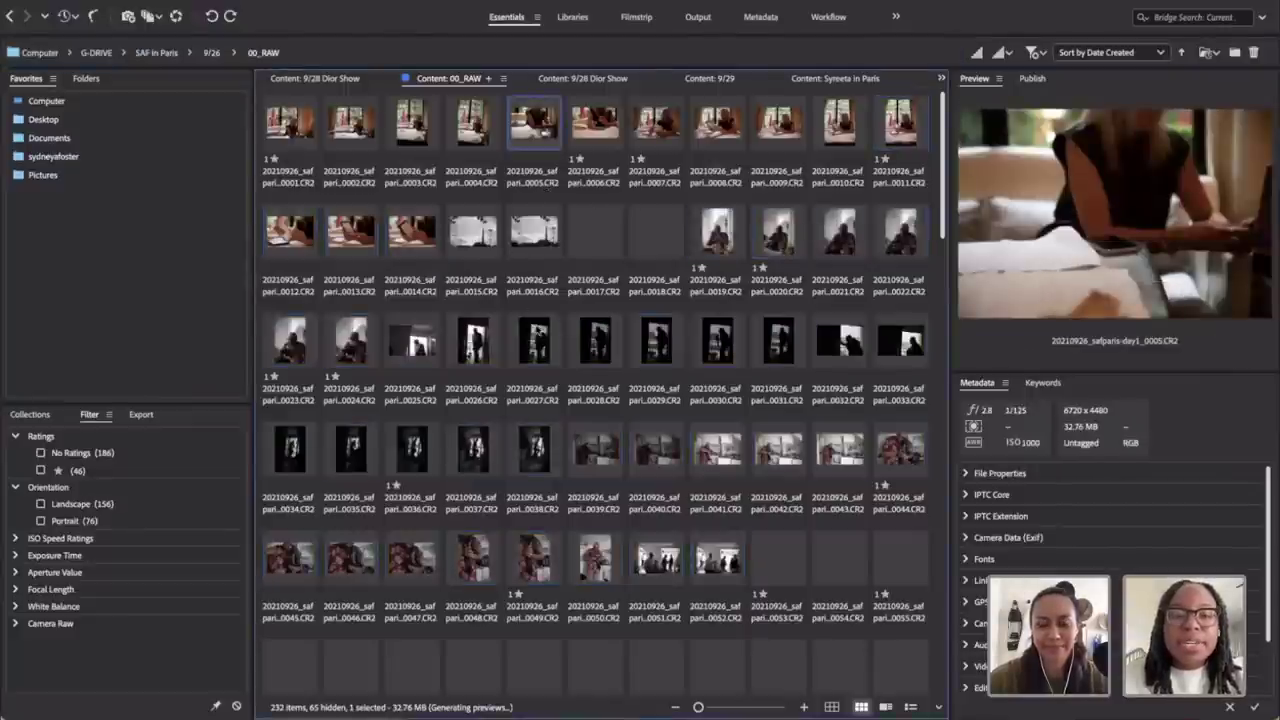
scroll(536, 329, "down", 10)
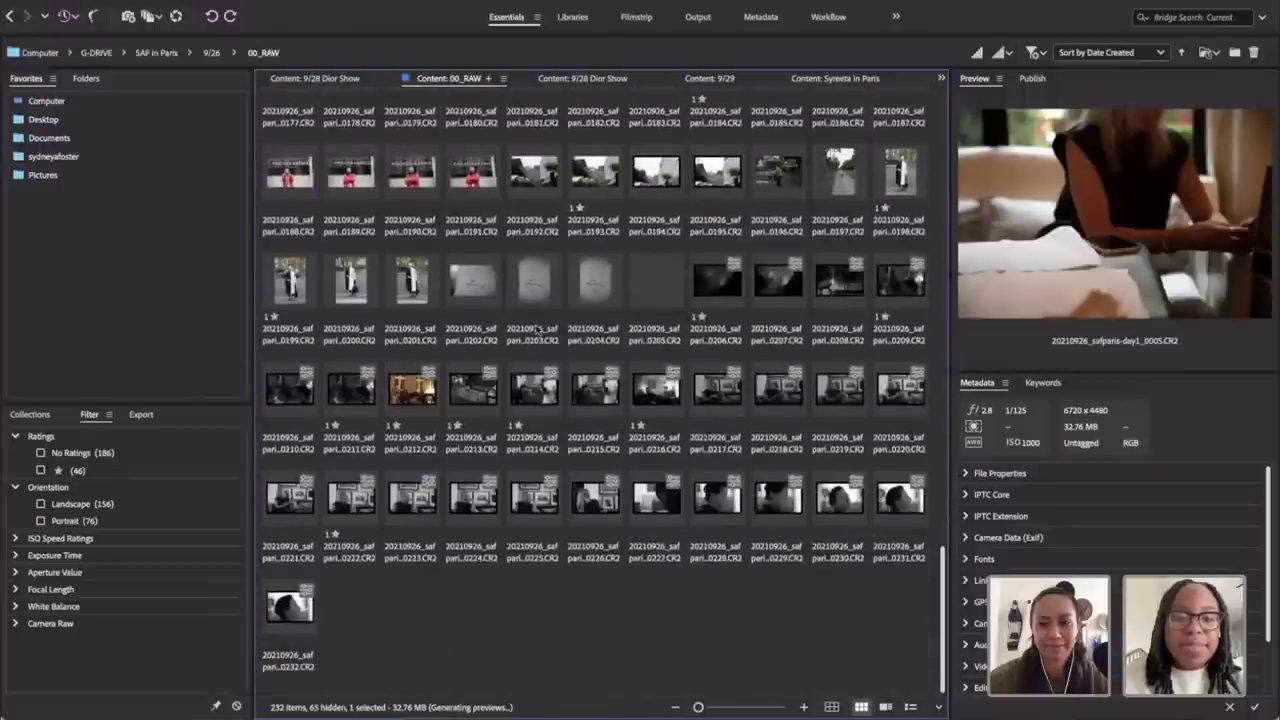
scroll(536, 329, "up", 10)
key("ctrl+a")
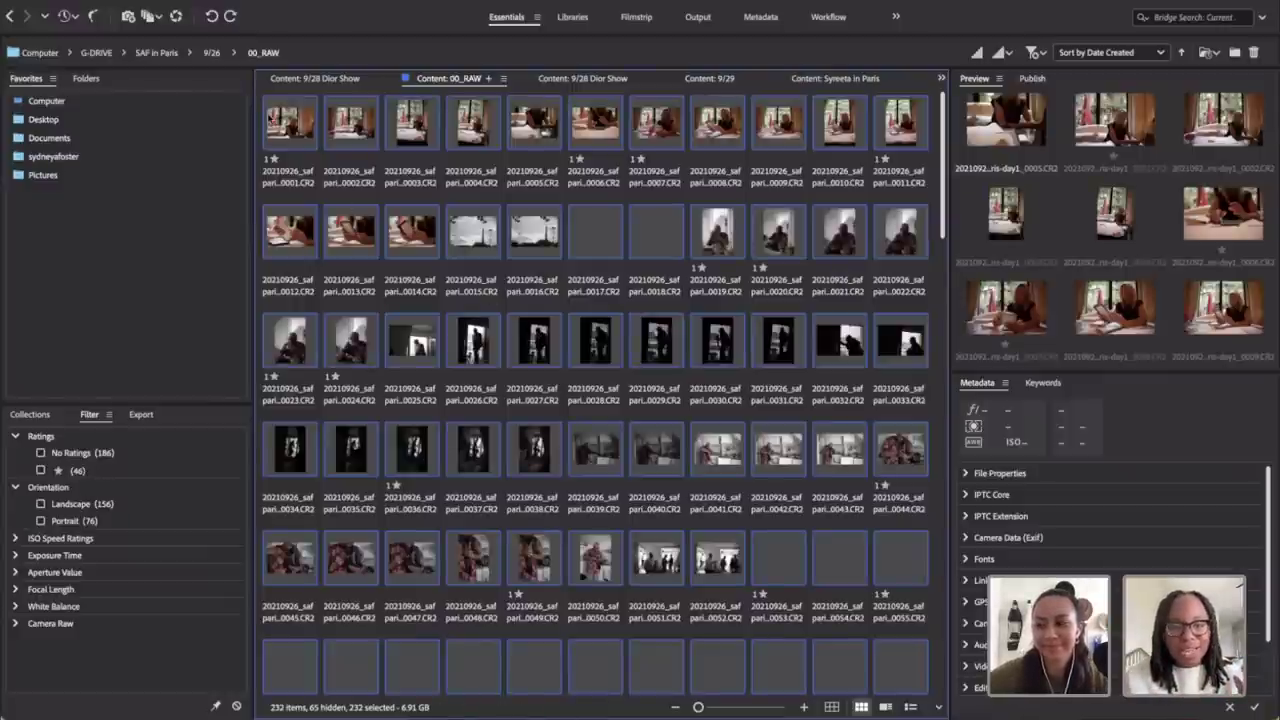
key("space")
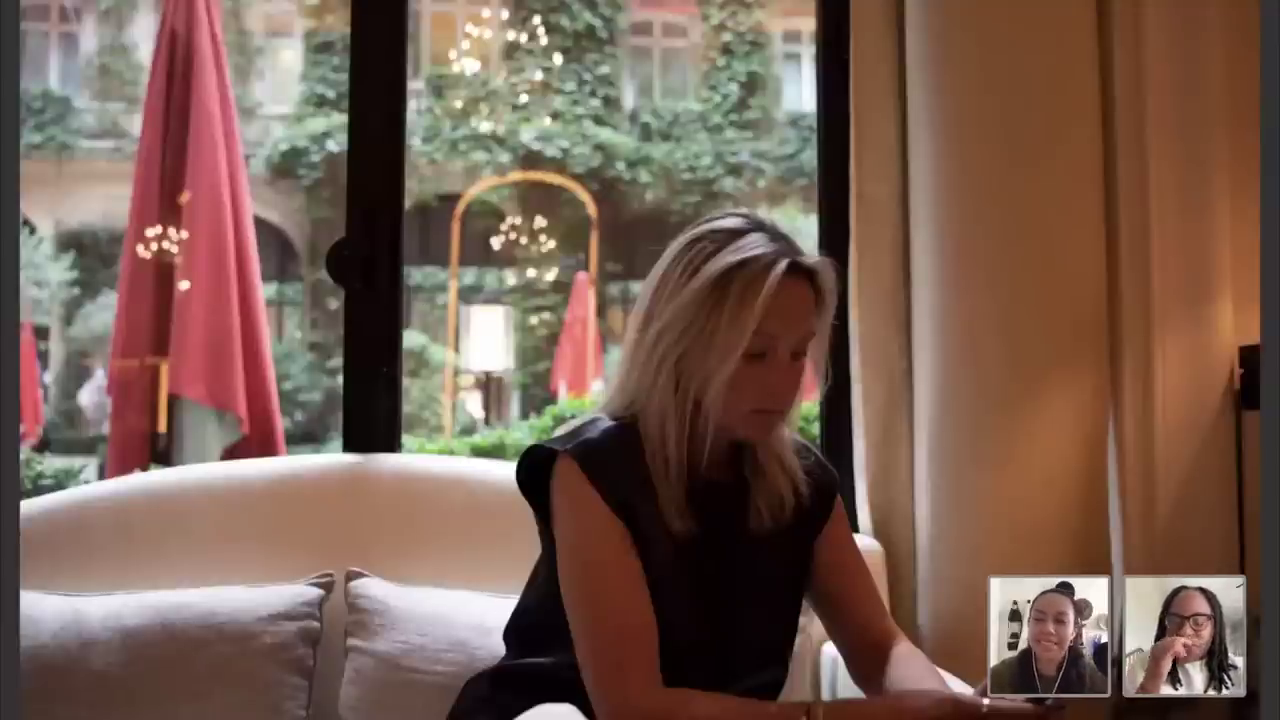
Step: Exit Full Screen Preview back to the 00_RAW thumbnail grid
key("Escape")
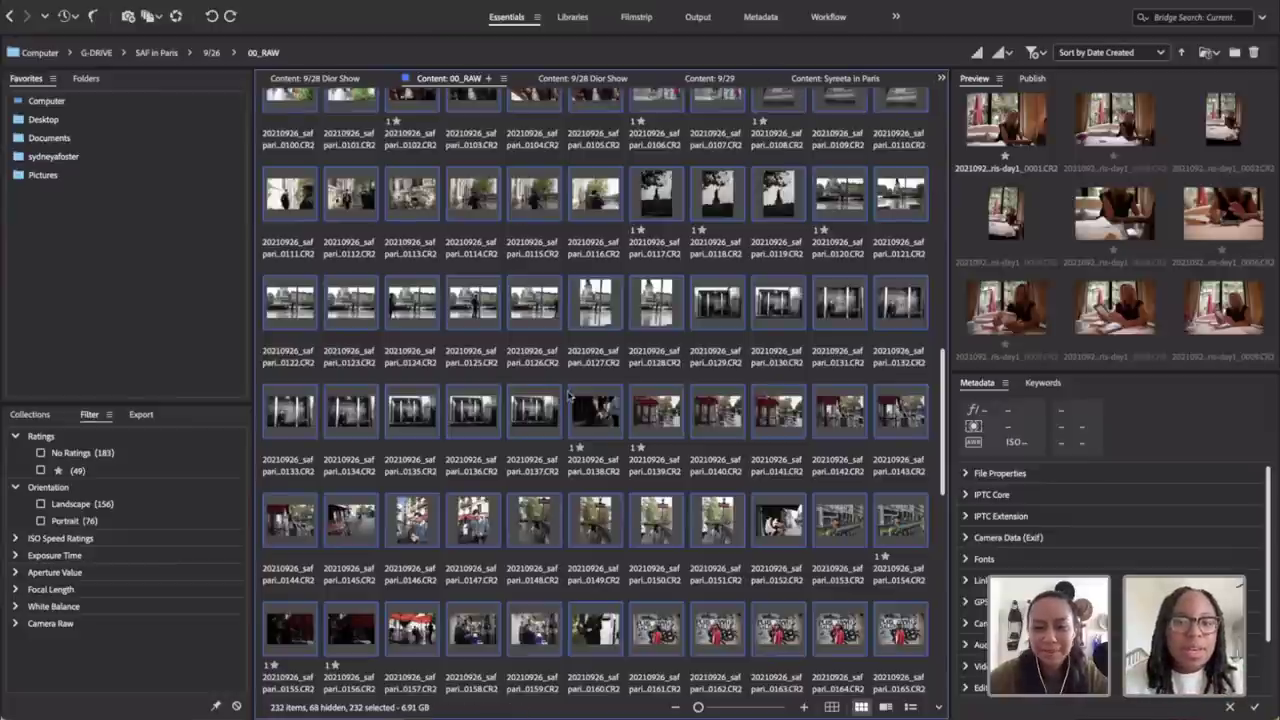
Step: Go from the SAF in Paris folder into the 9/27 shoot's 01_RAW folder of 185 photos
scroll(570, 395, "down", 6)
scroll(570, 395, "up", 5)
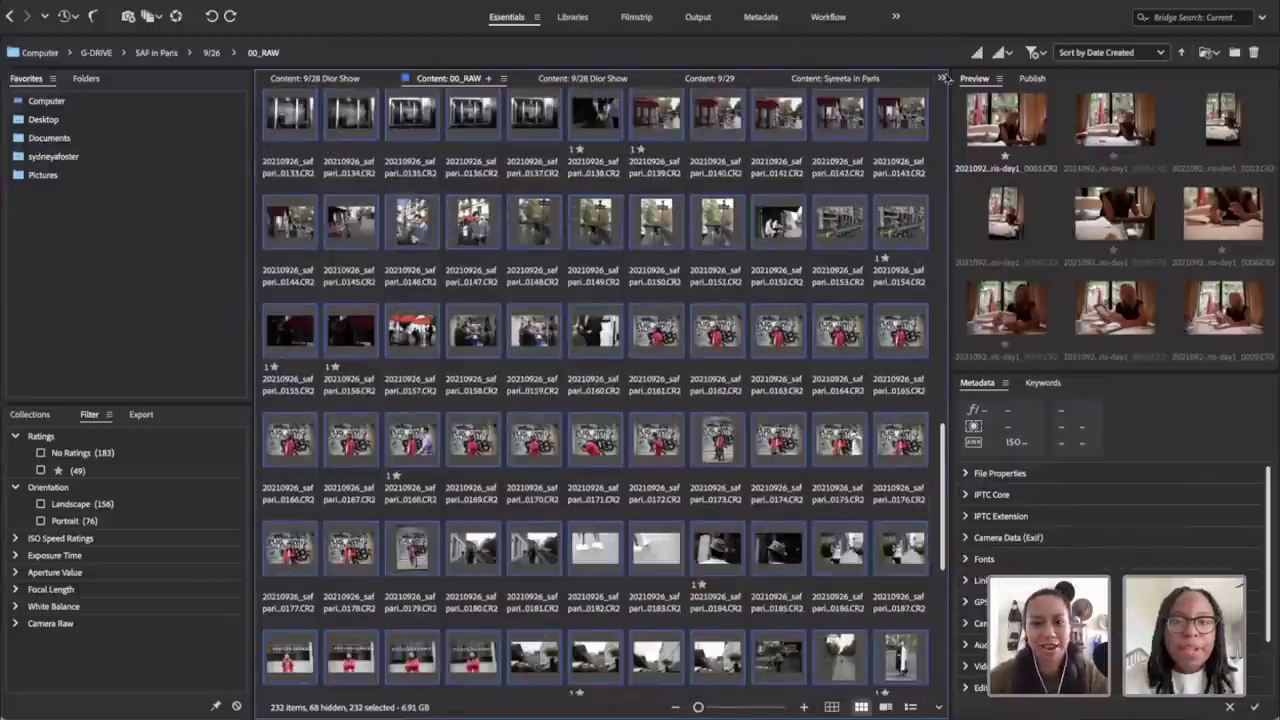
left_click(941, 78)
left_click(941, 78)
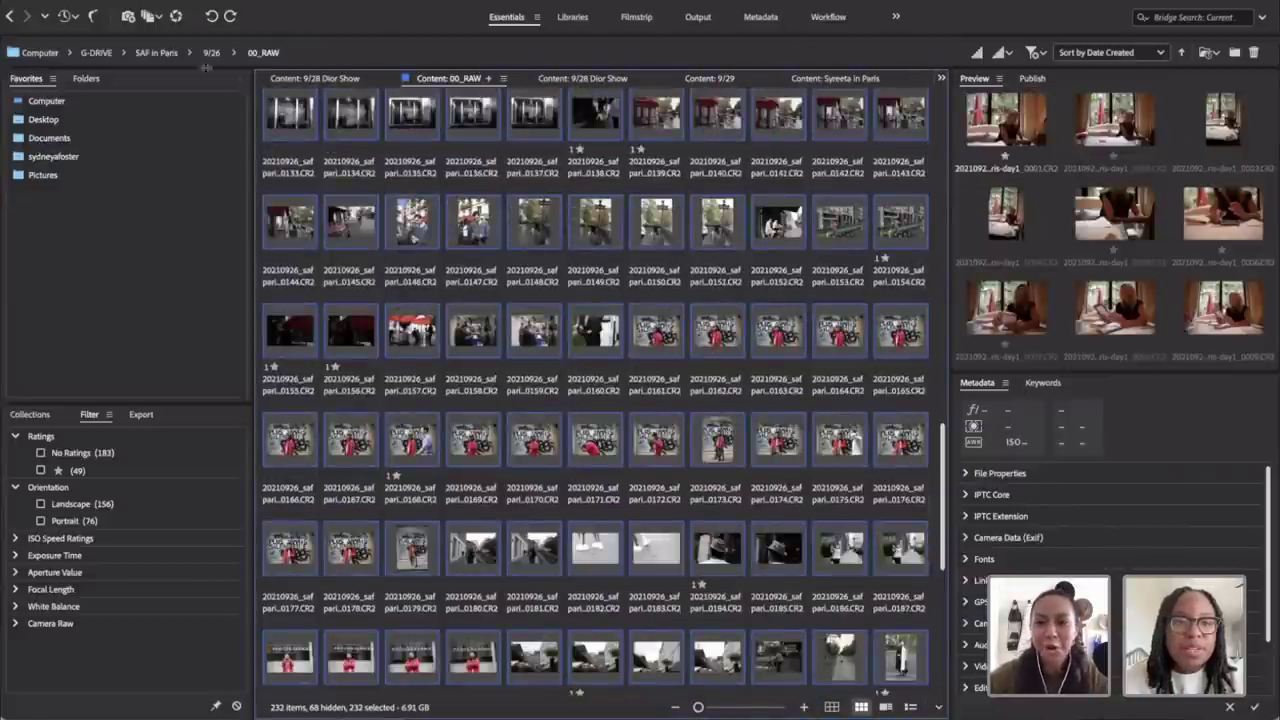
left_click(150, 53)
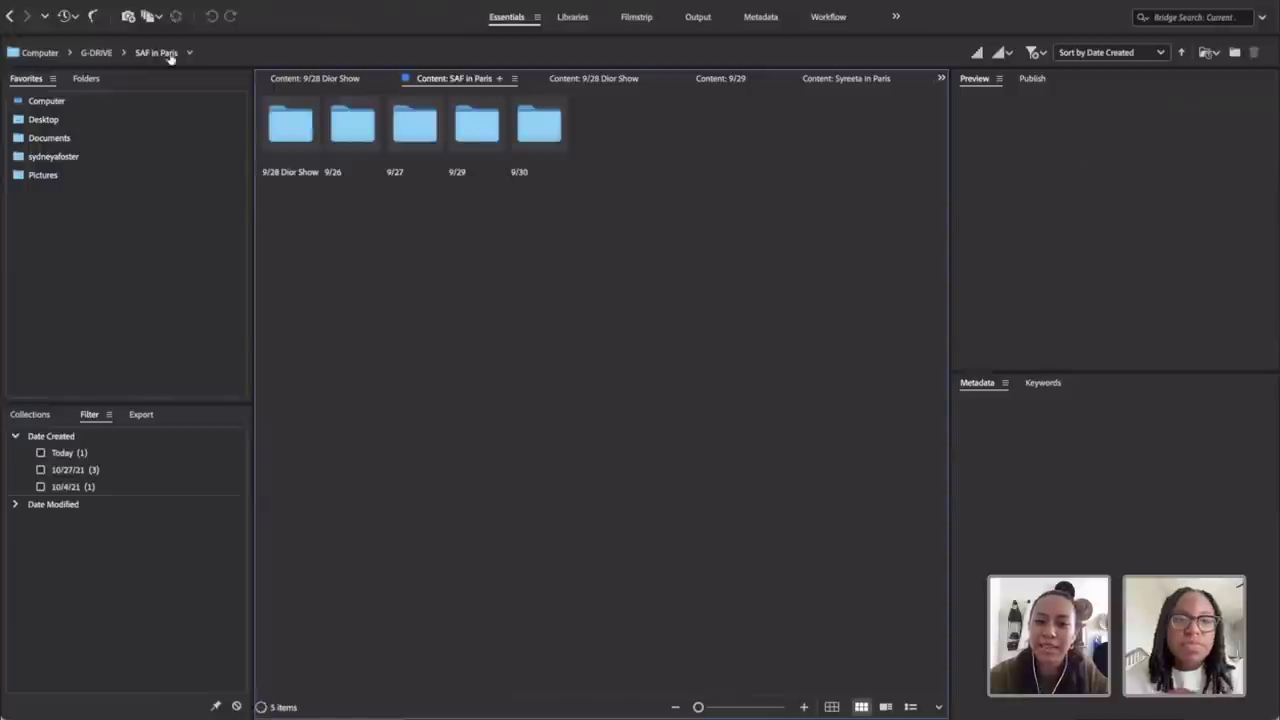
double_click(414, 126)
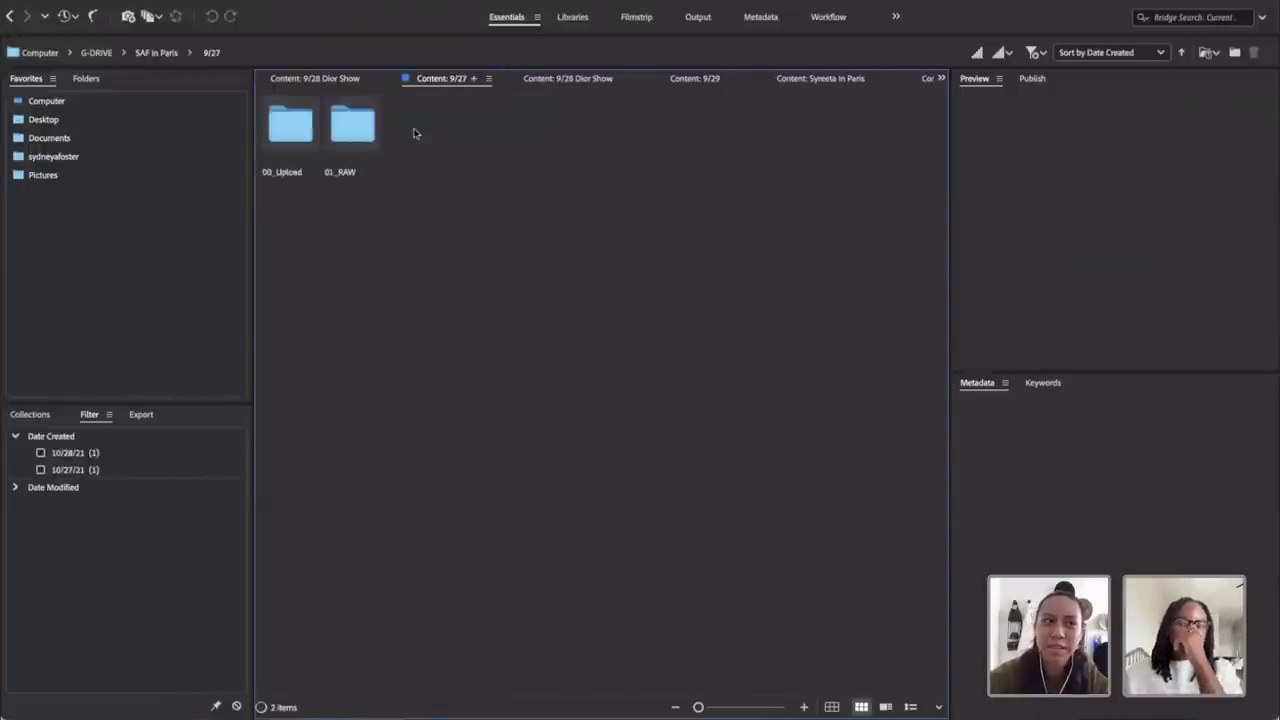
double_click(348, 130)
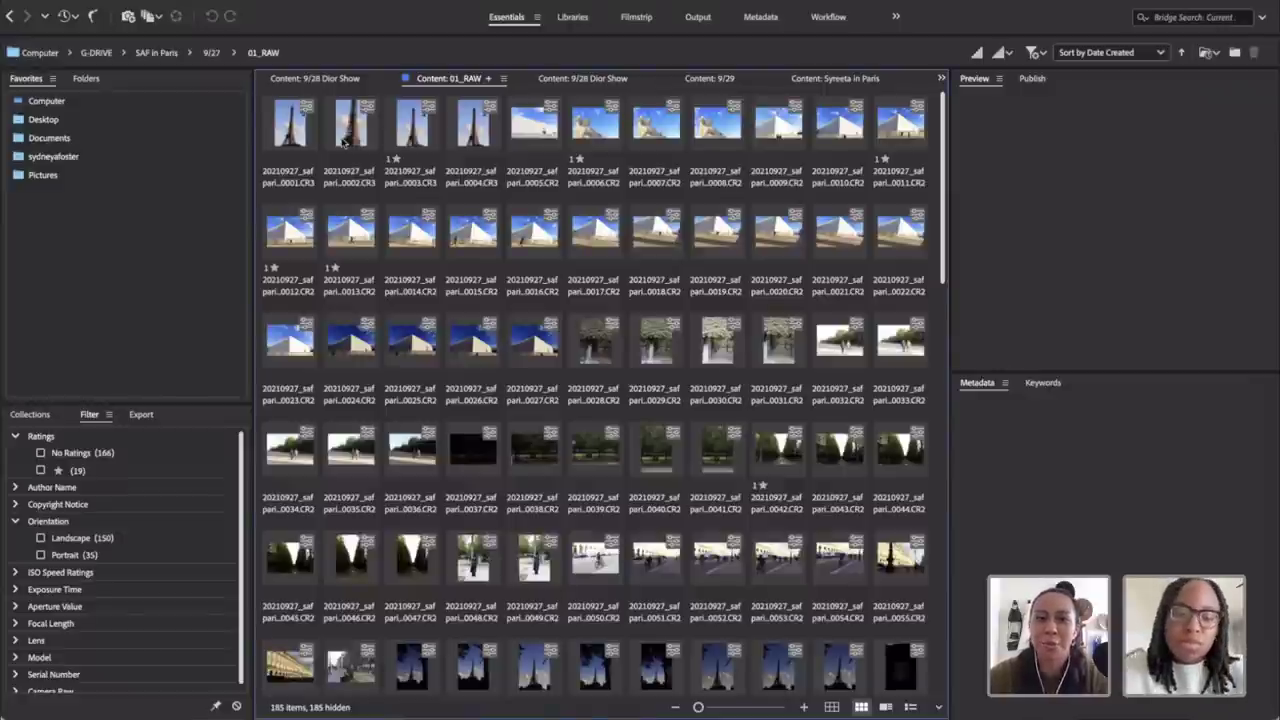
Step: Select every photo in the 9/27 01_RAW folder and step through them in full-screen preview
key("super+a")
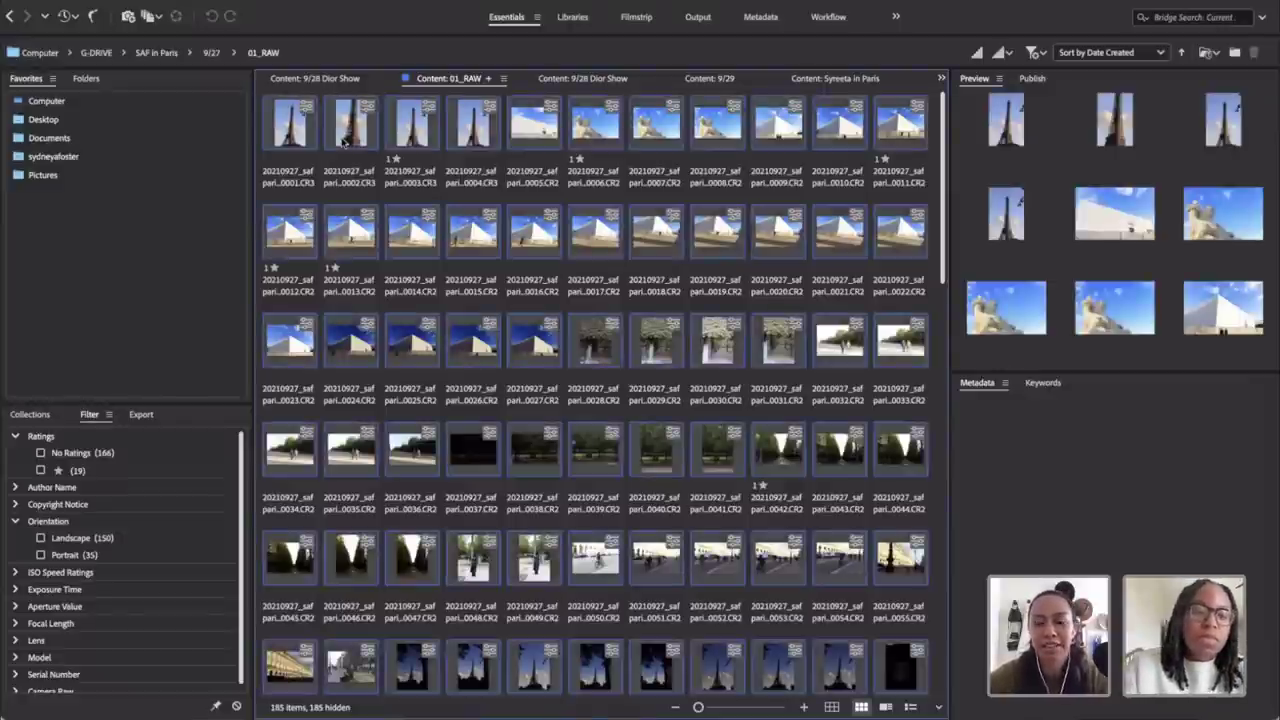
key("space")
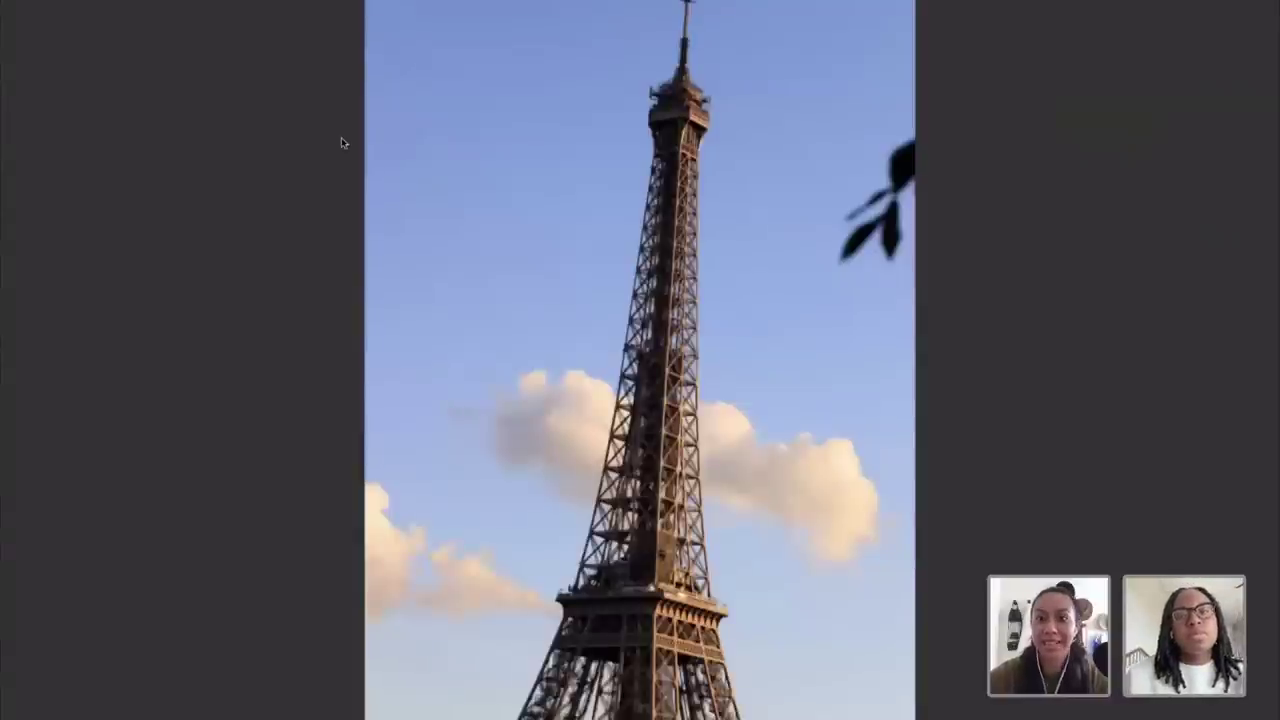
key("Right")
key("Right")
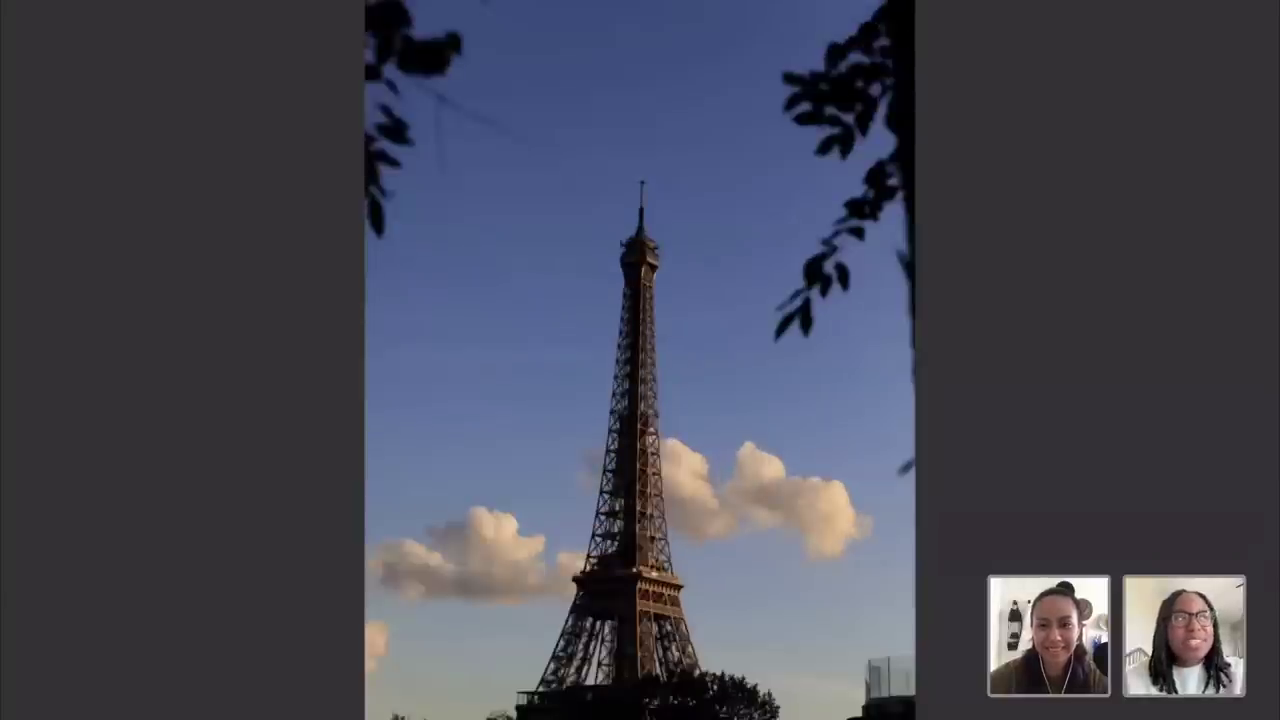
Step: Exit full-screen and scroll the 185-image 01_RAW thumbnail grid down and back up
key("Escape")
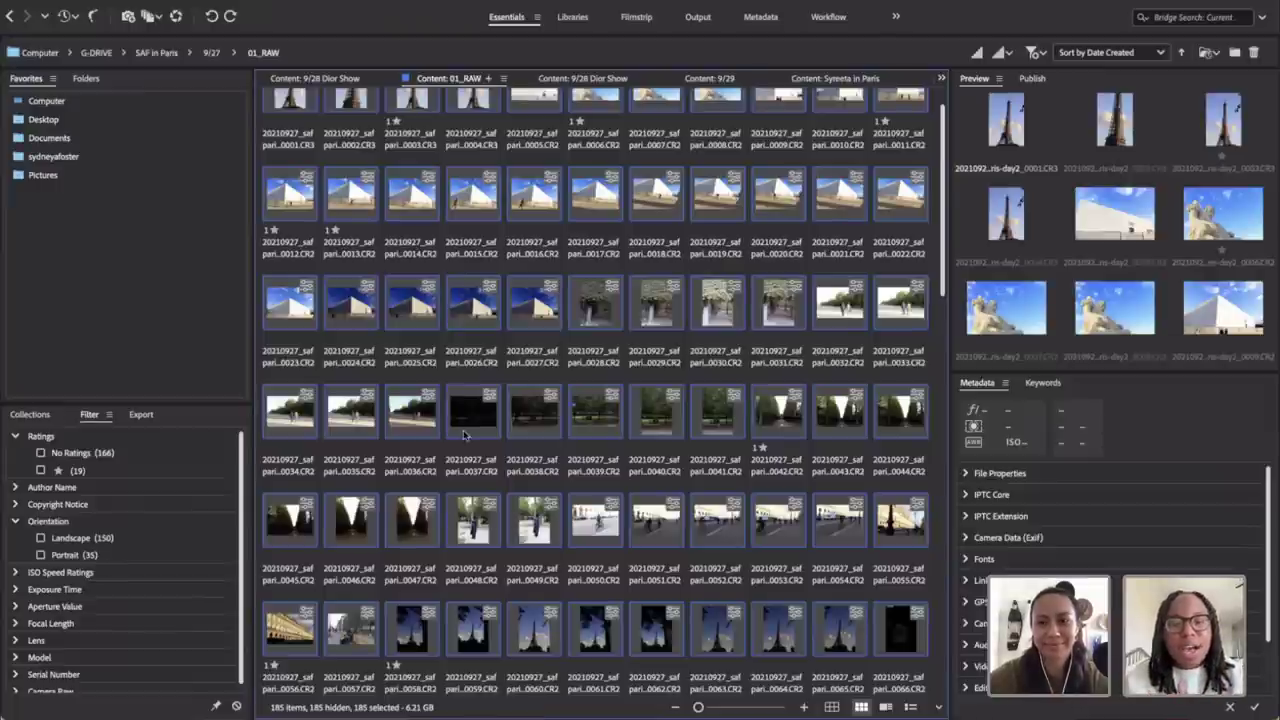
scroll(463, 434, "down", 10)
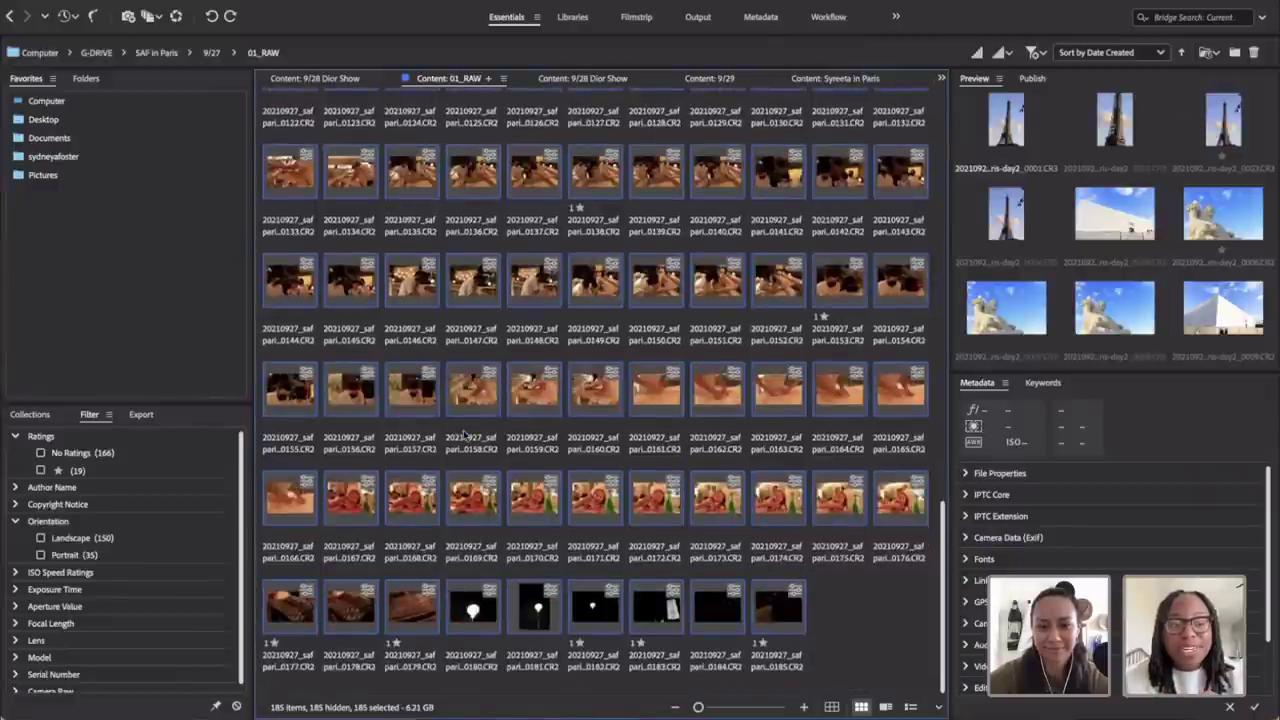
scroll(463, 432, "up", 5)
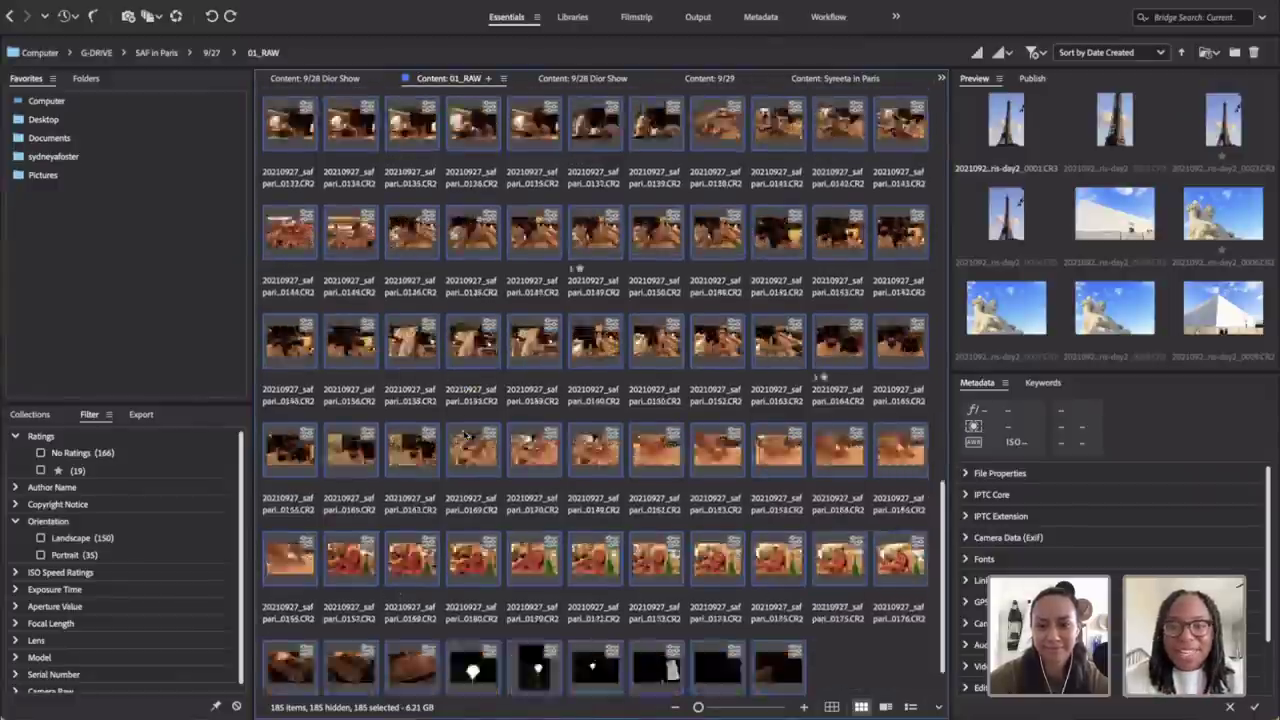
scroll(463, 432, "up", 5)
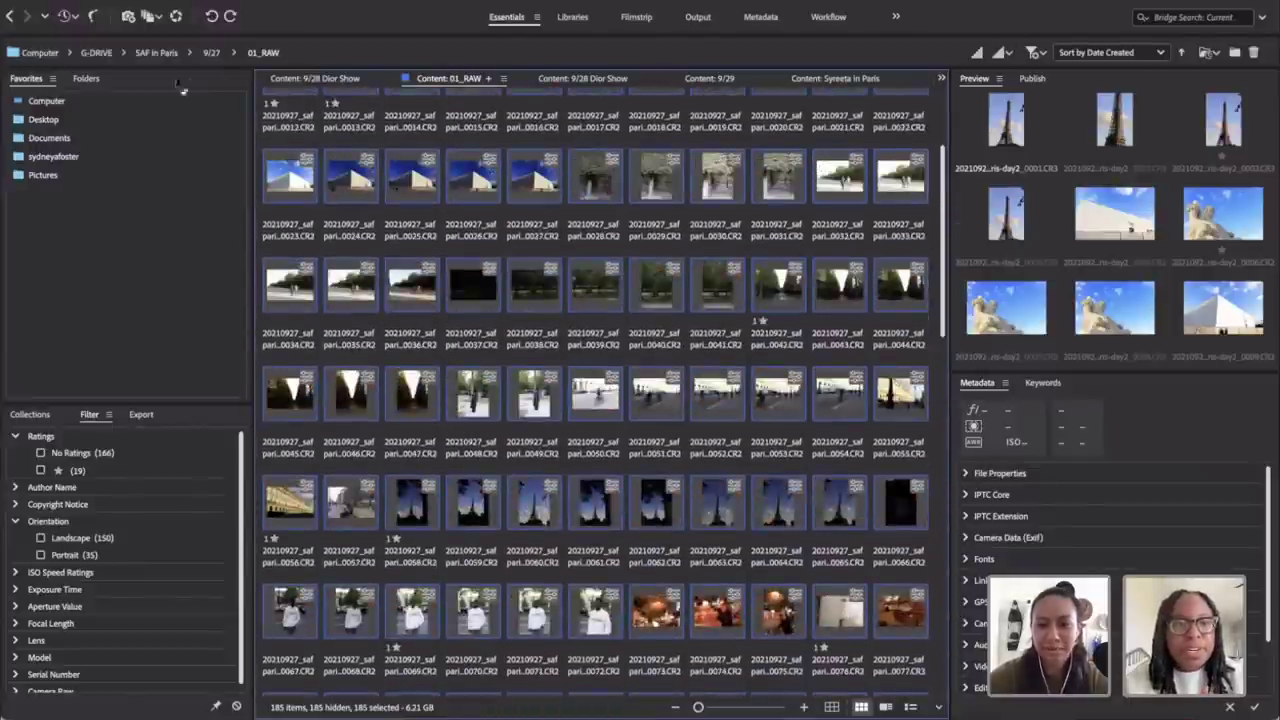
Step: From SAF in Paris, enter 9/28 Dior Show, check the empty 01_UPLOAD, then open 00_RAW
left_click(158, 53)
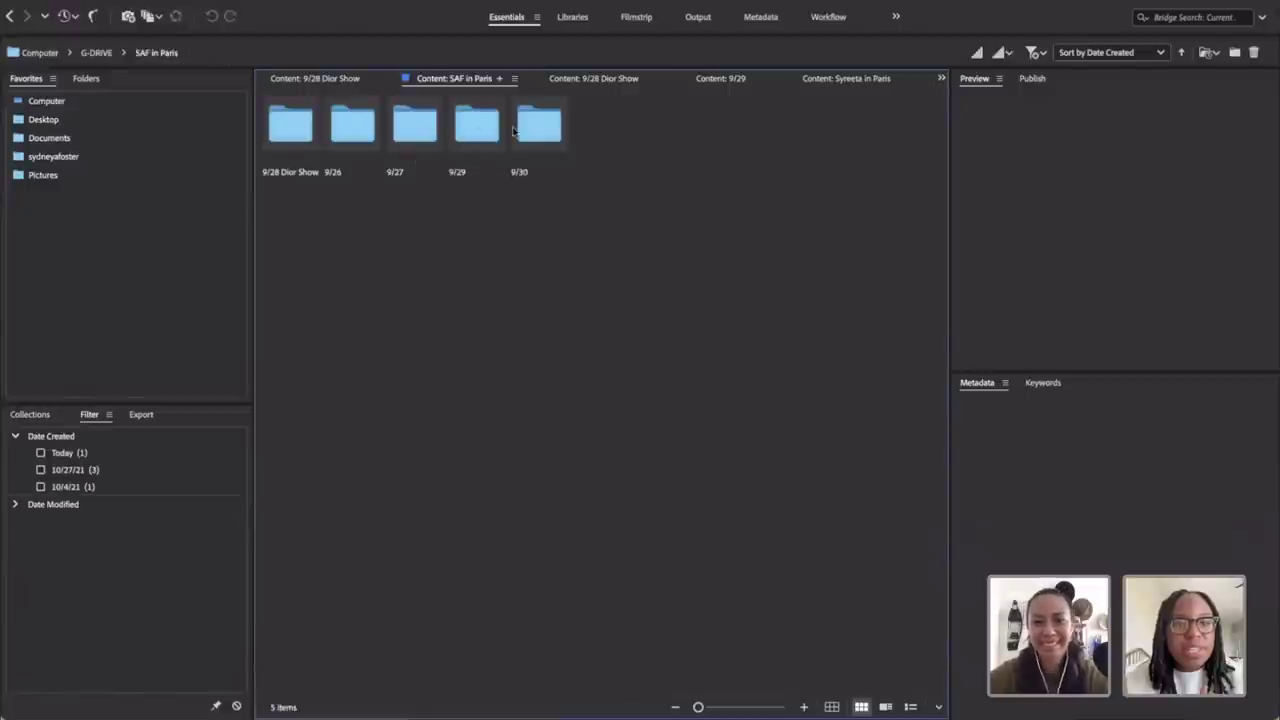
left_click(292, 140)
double_click(292, 140)
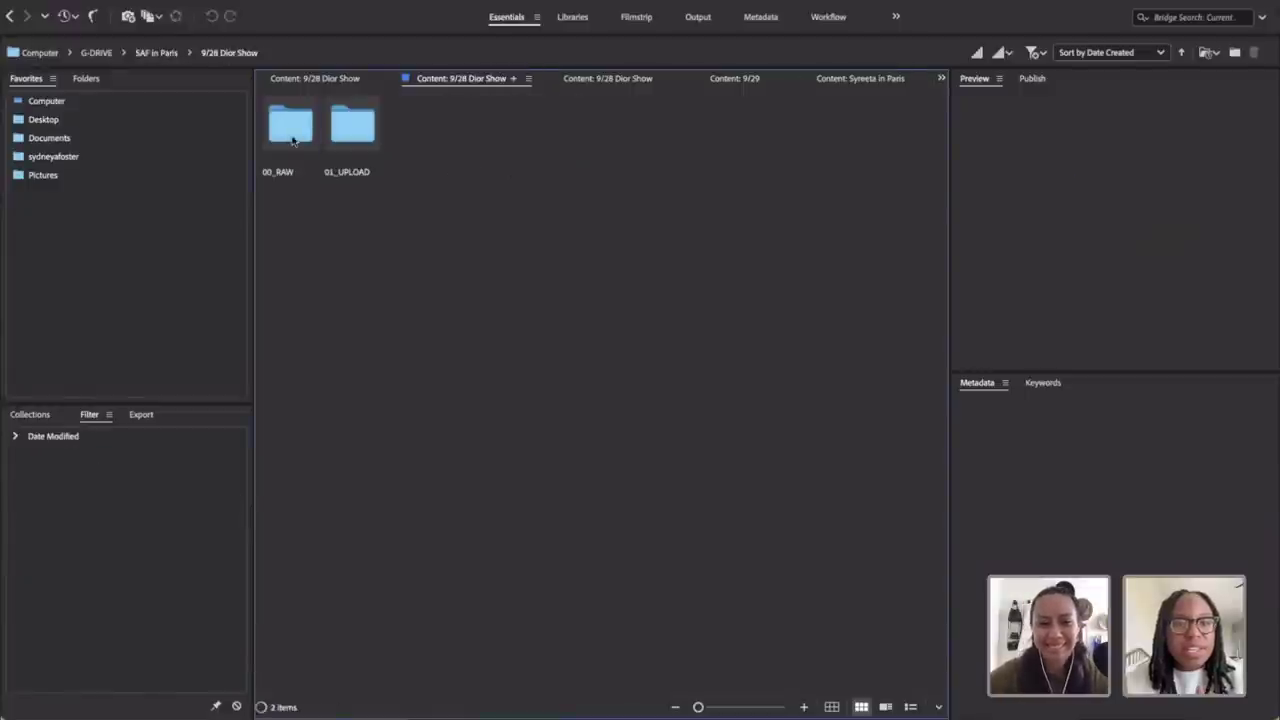
double_click(352, 128)
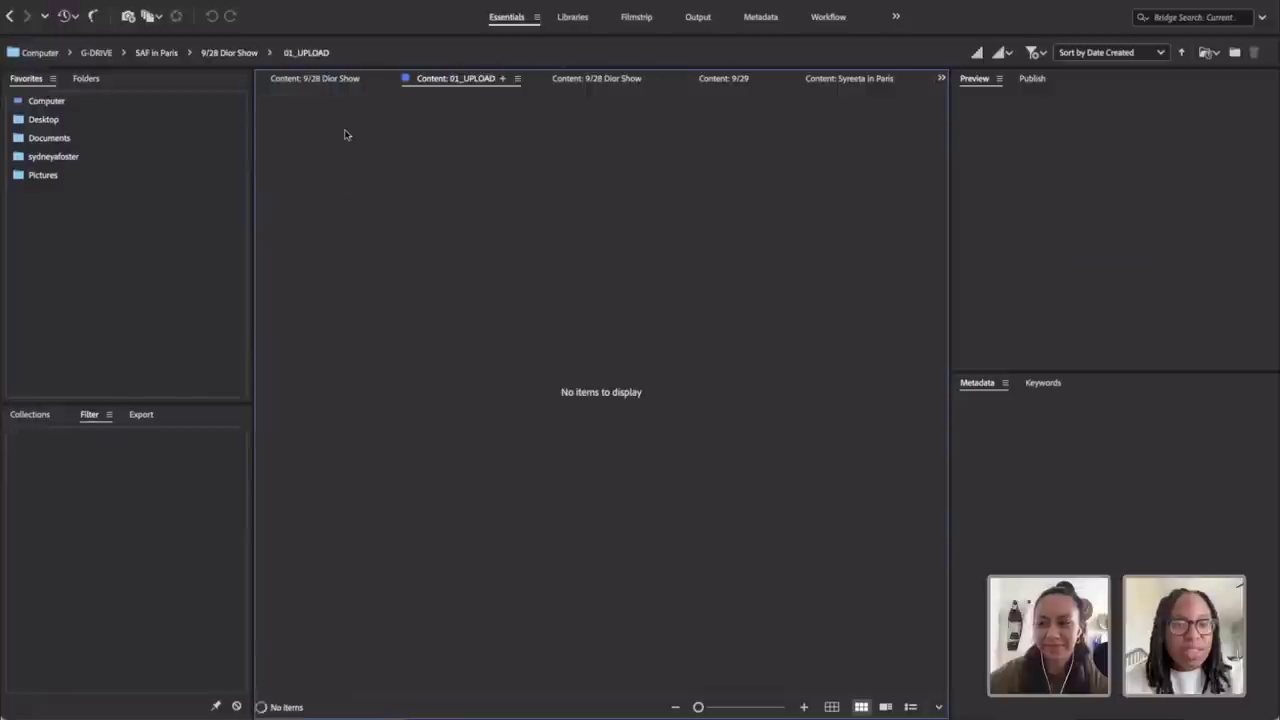
left_click(10, 16)
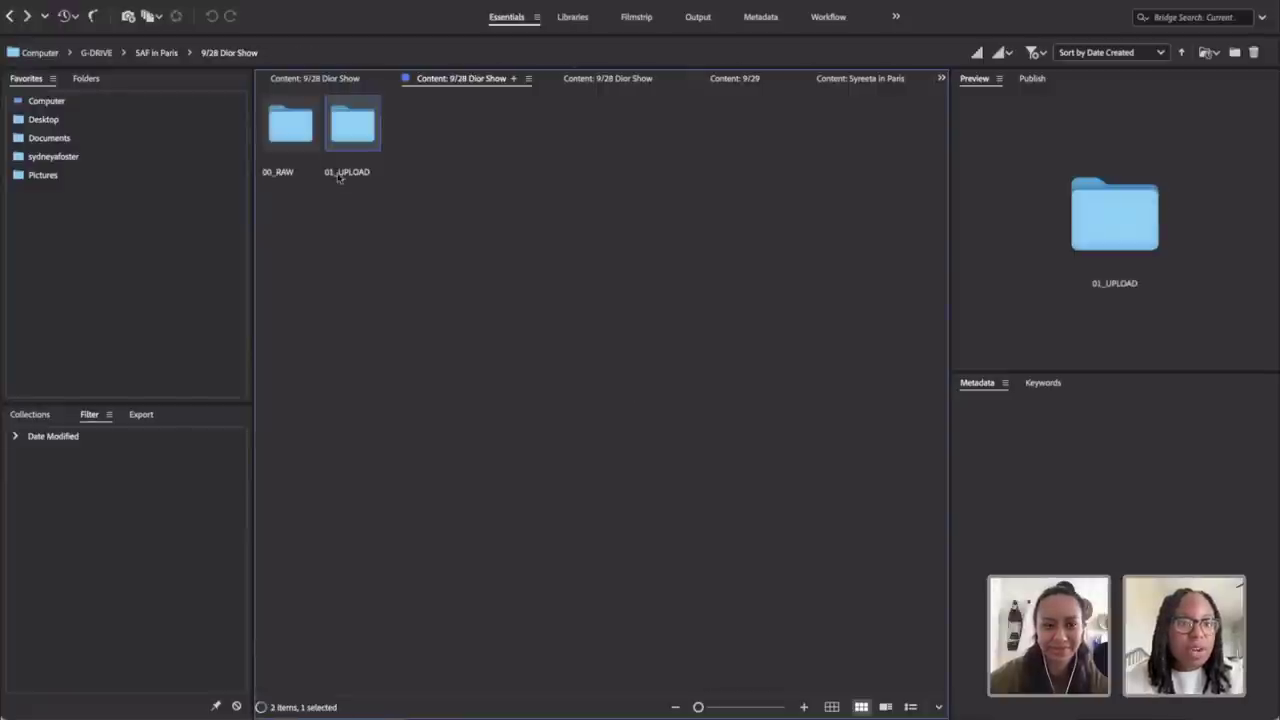
double_click(290, 125)
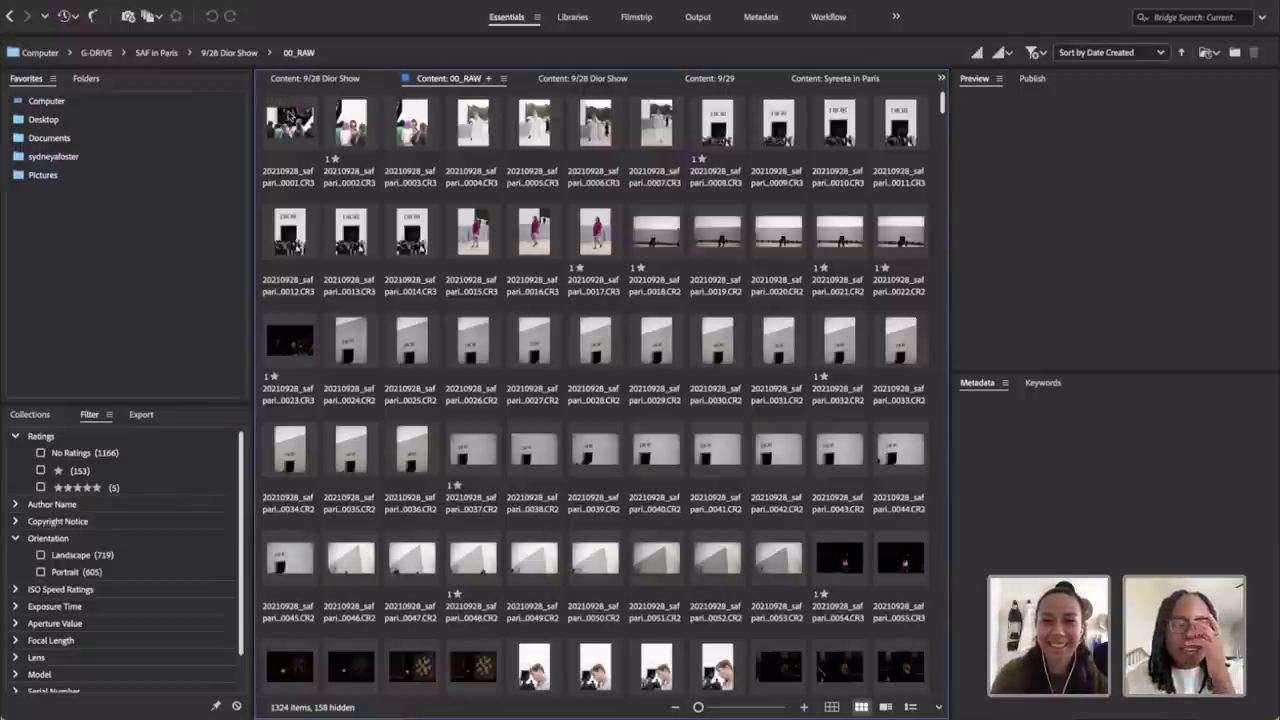
Step: Select all 1324 Dior Show photos in 00_RAW and review them in full-screen preview
scroll(315, 186, "down", 15)
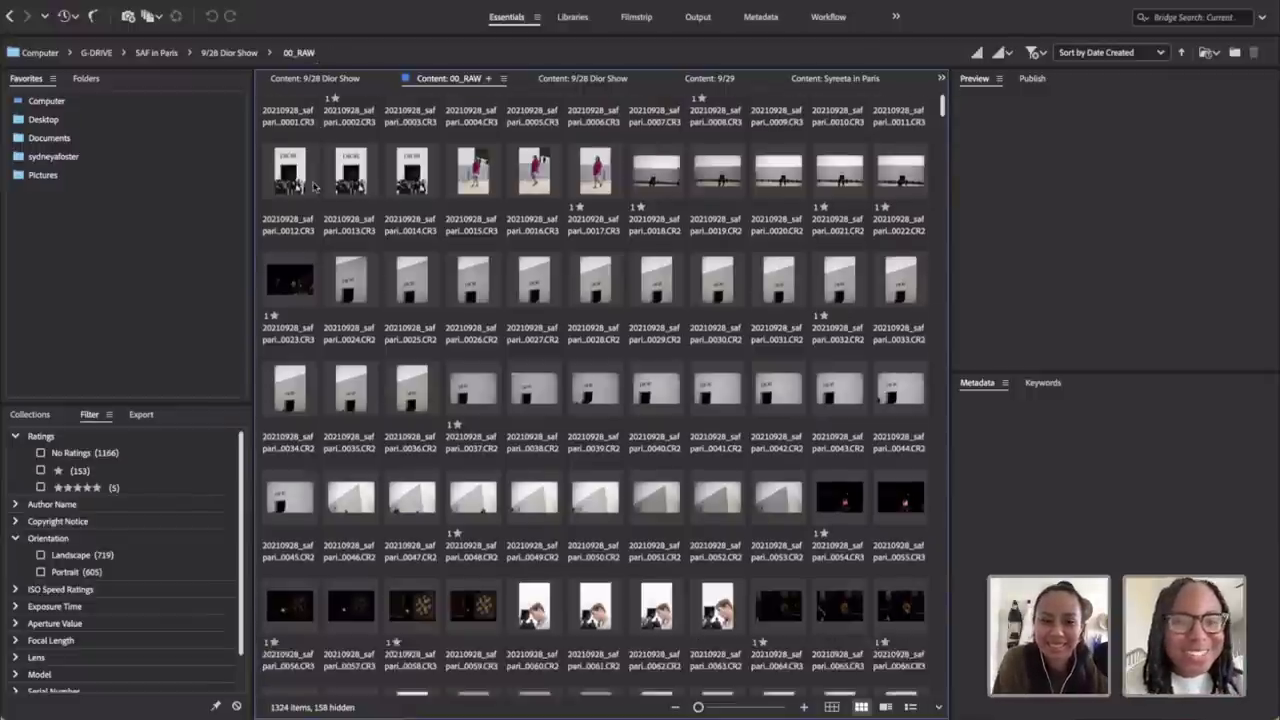
scroll(314, 187, "up", 1)
key("ctrl+a")
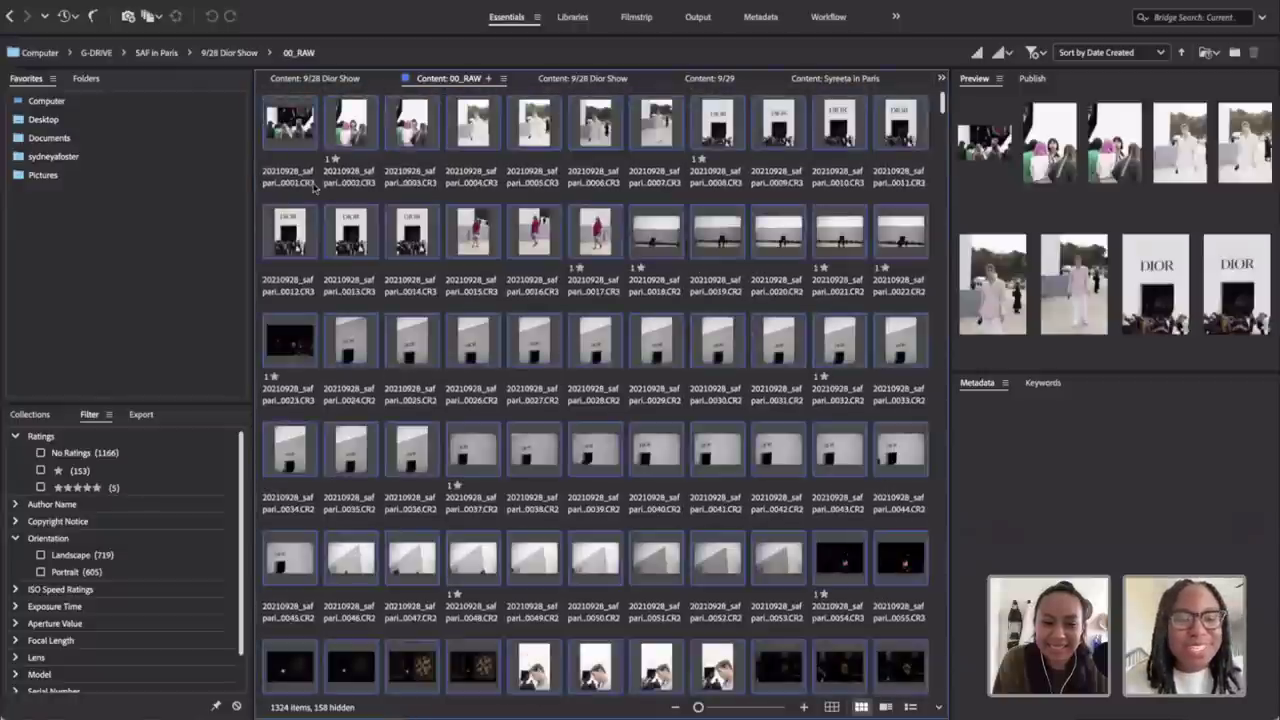
key("space")
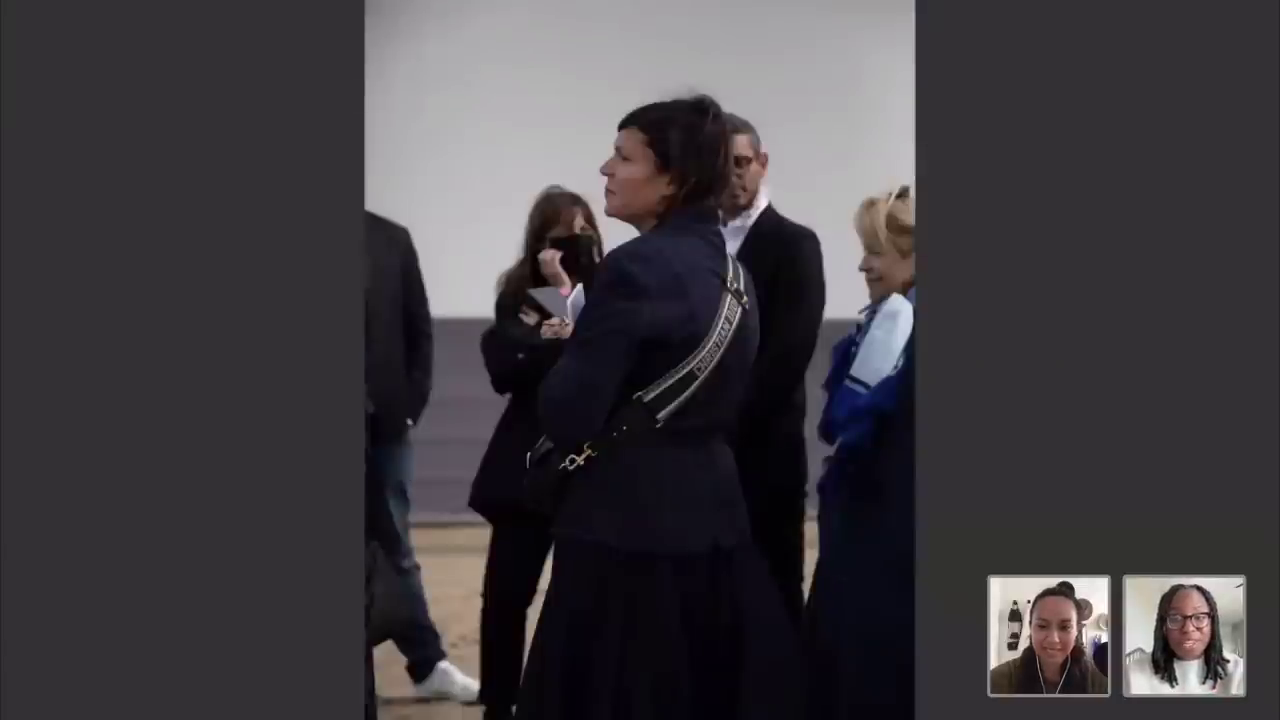
Step: Check the sort menu and keep the thumbnails sorted by Date Created
key("XF86MonBrightnessUp")
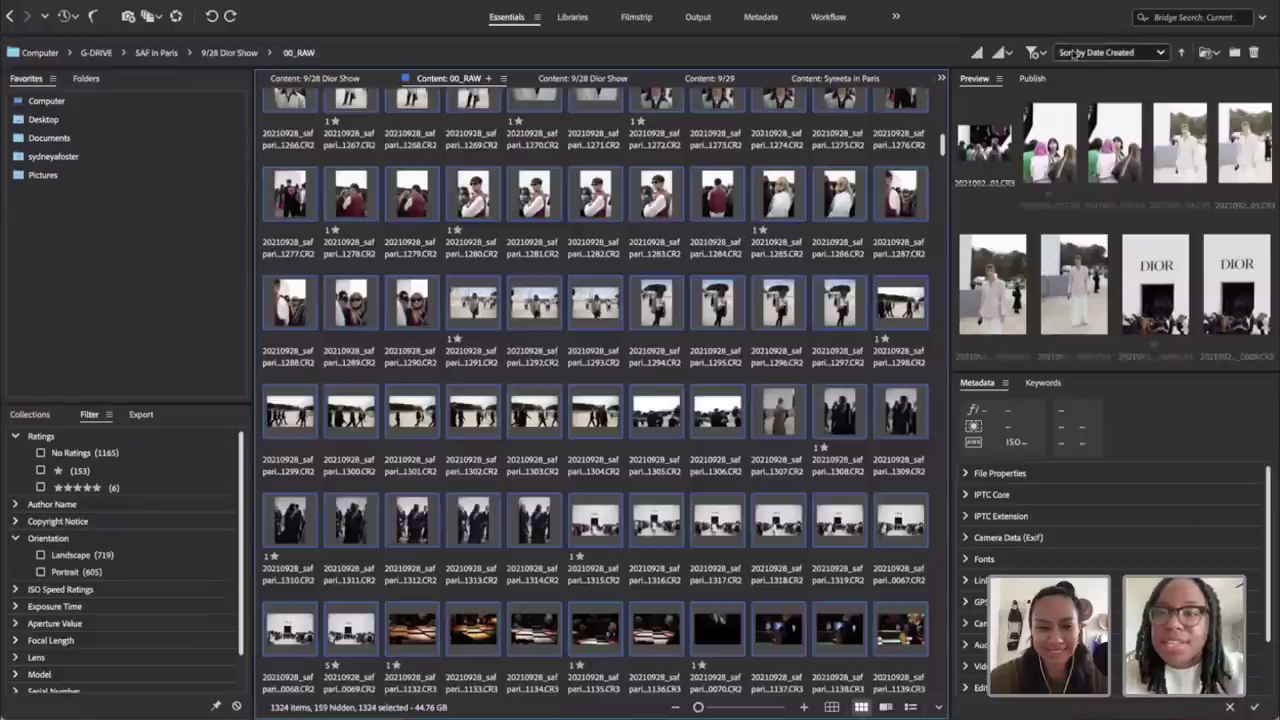
left_click(1072, 53)
left_click(1164, 50)
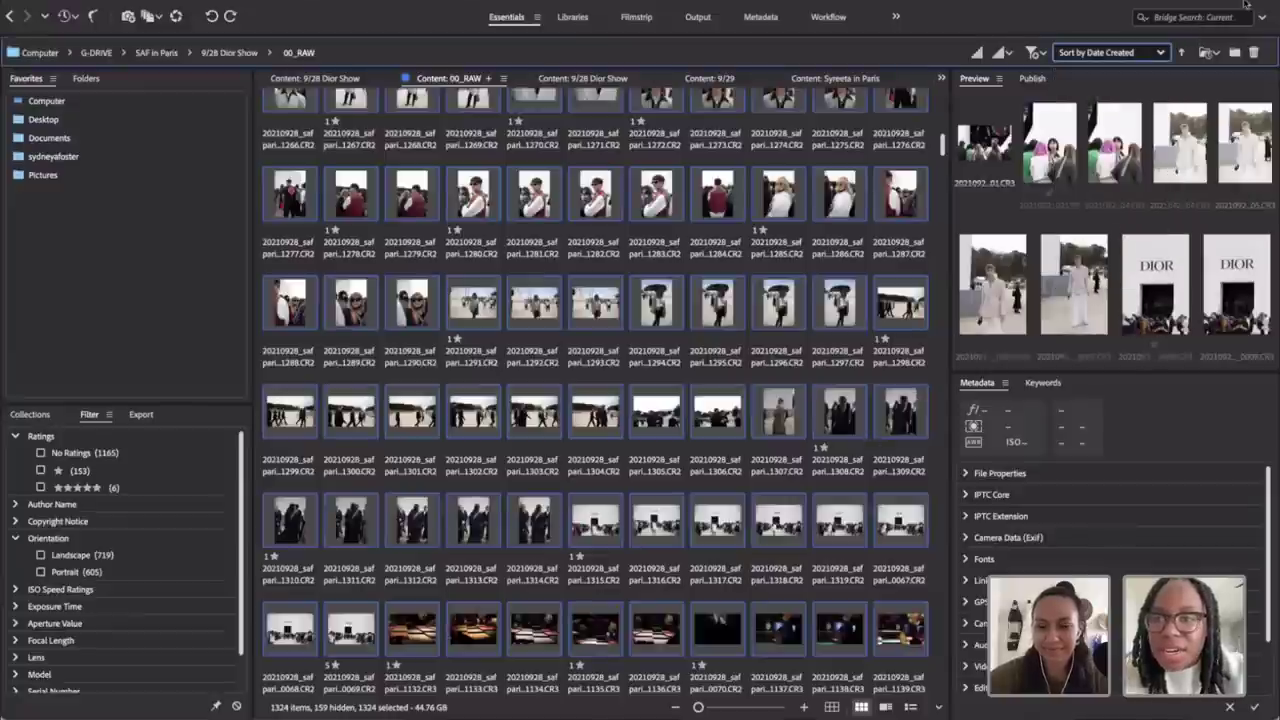
left_click(1140, 56)
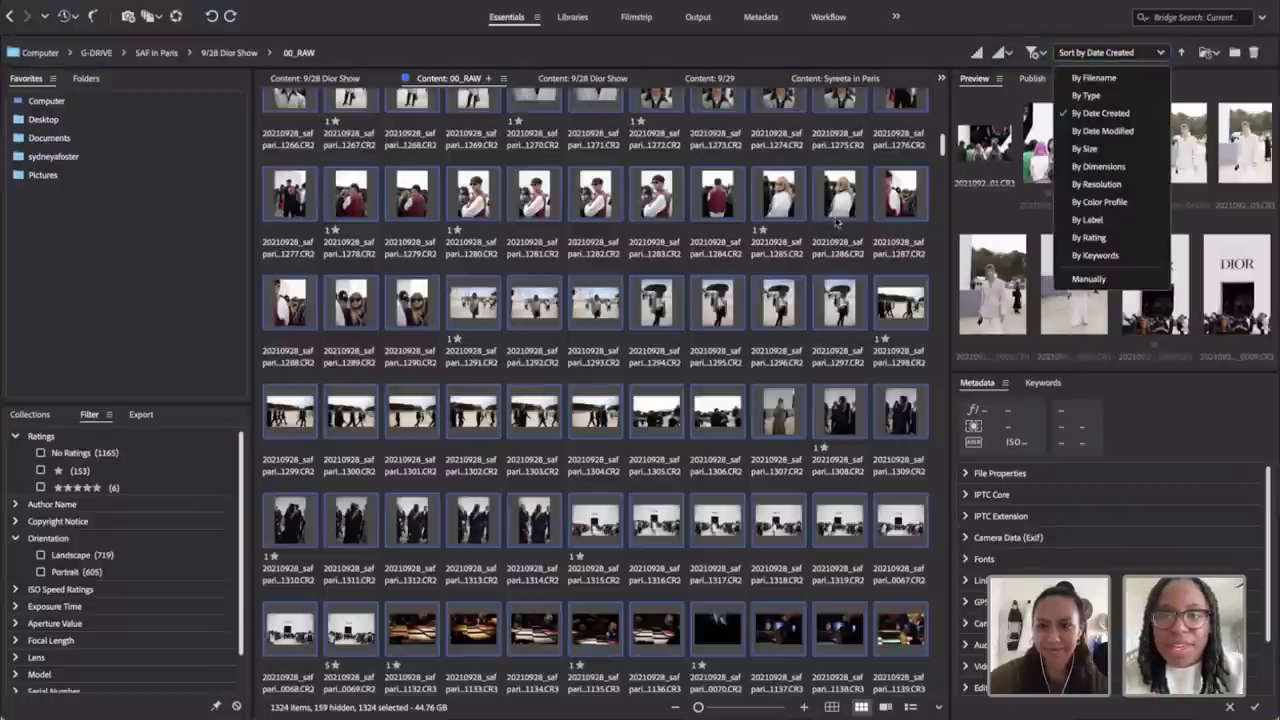
Step: Select the DIOR entrance photo 1318 and view it full-screen
left_click(769, 415)
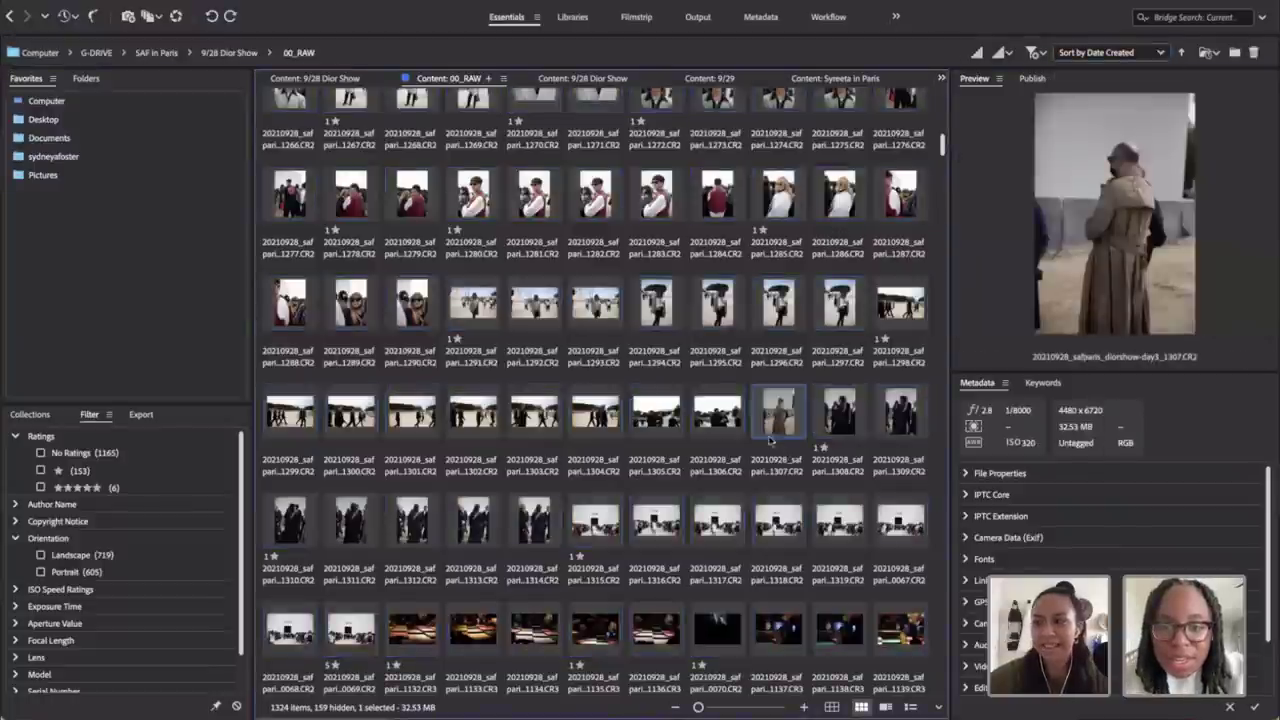
left_click(778, 522)
key("space")
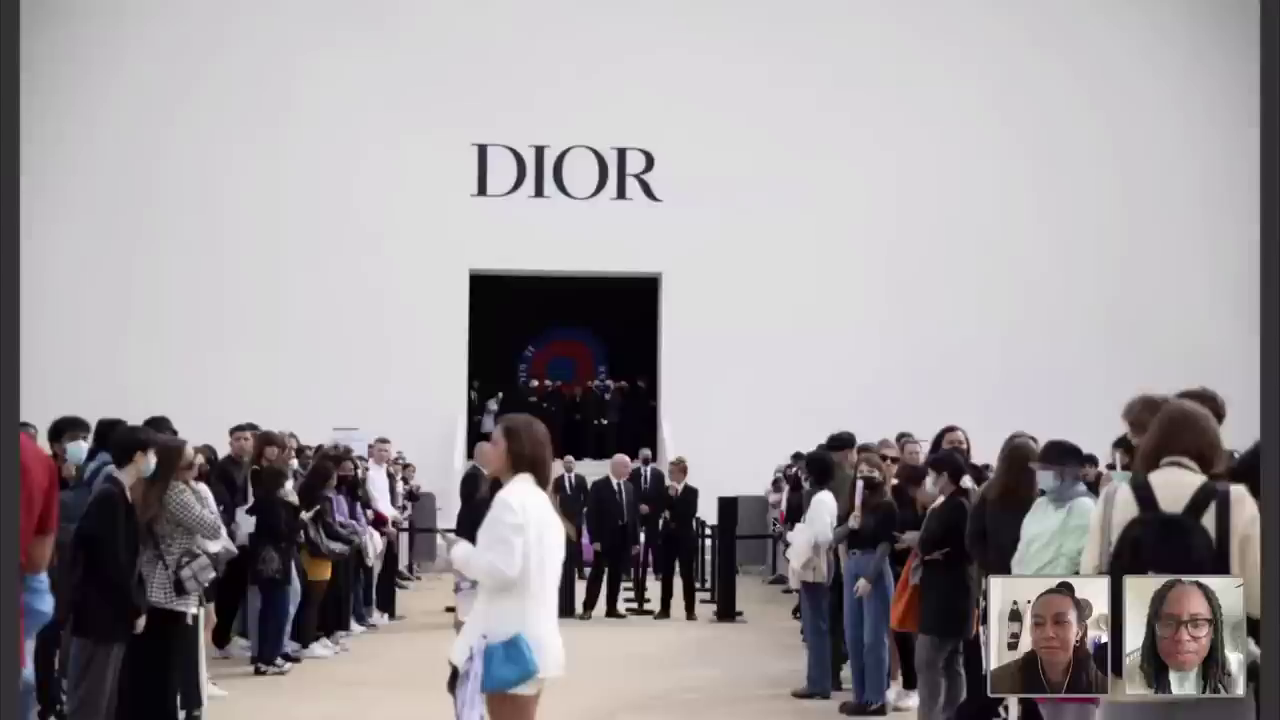
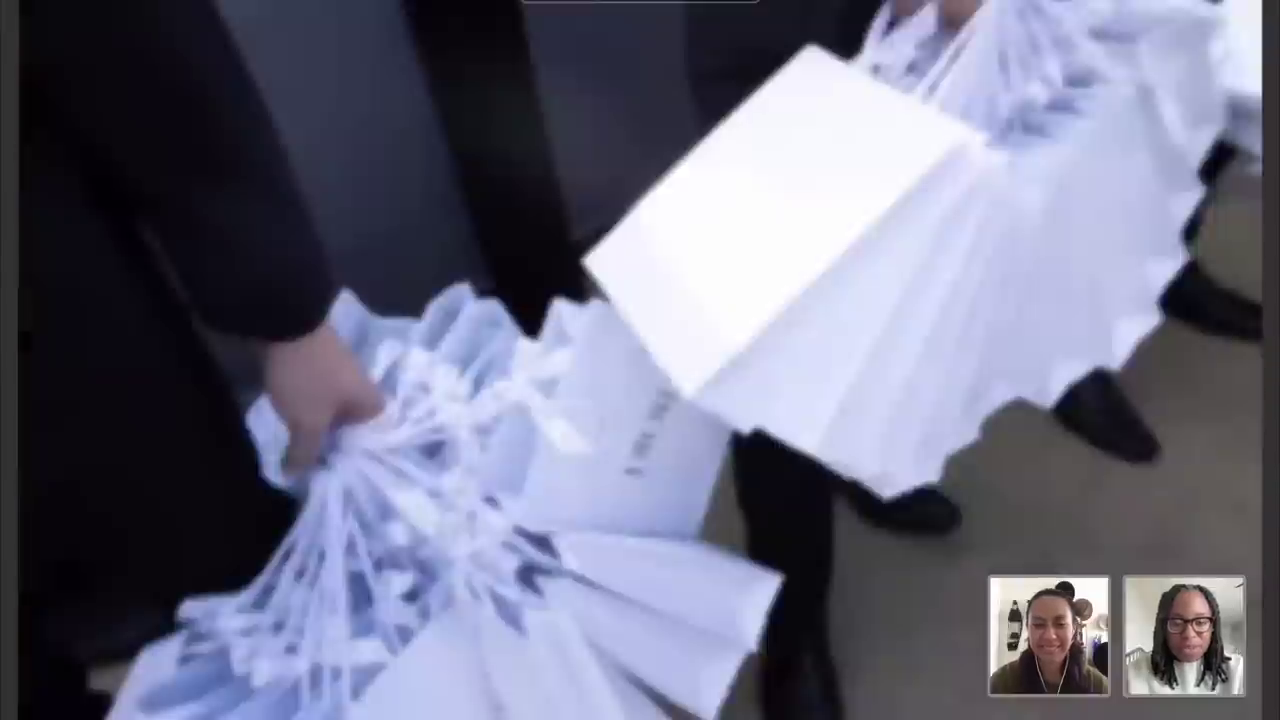
Step: Exit the full-screen video preview and filter 00_RAW to one-star files
key("space")
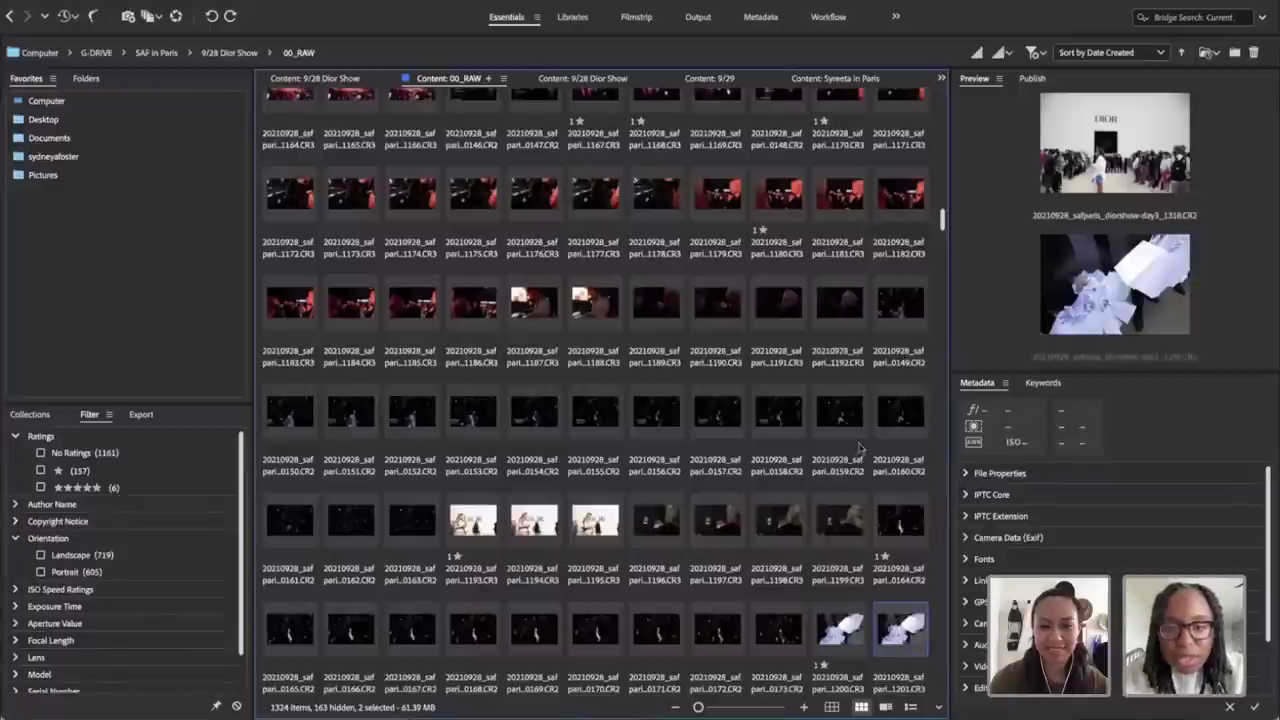
left_click_drag(942, 218, 941, 270)
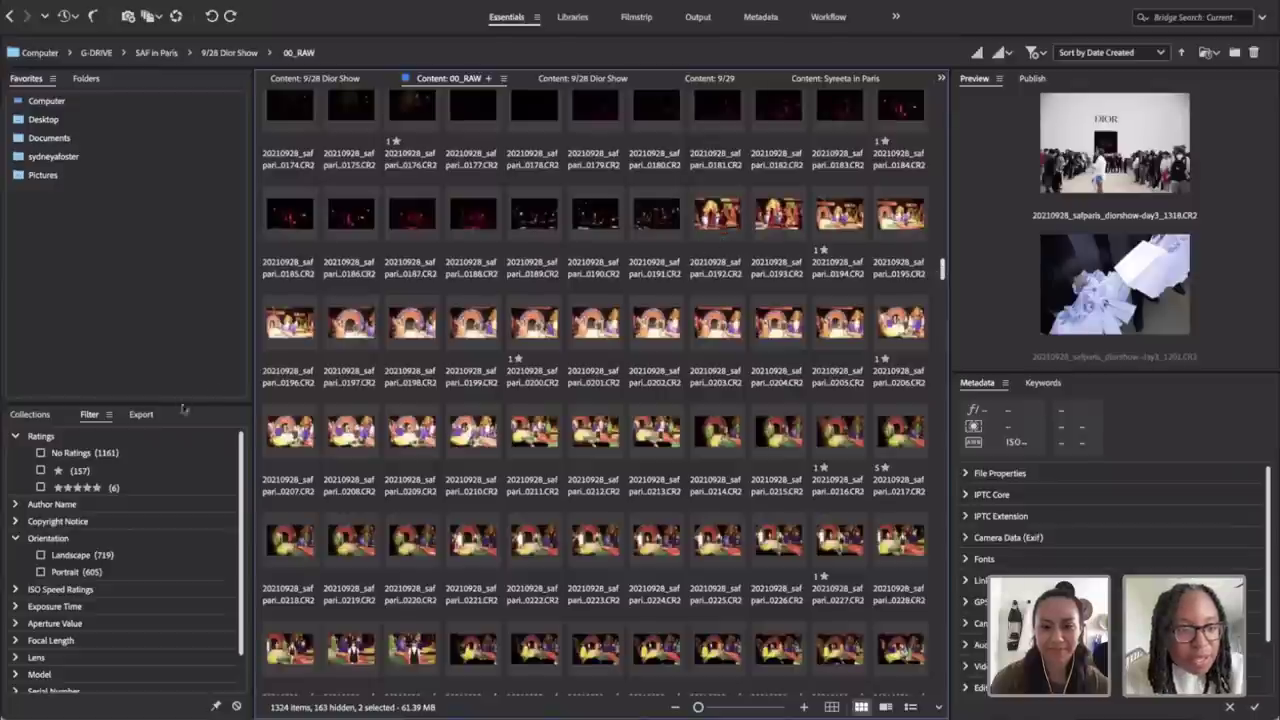
left_click(38, 482)
left_click(40, 471)
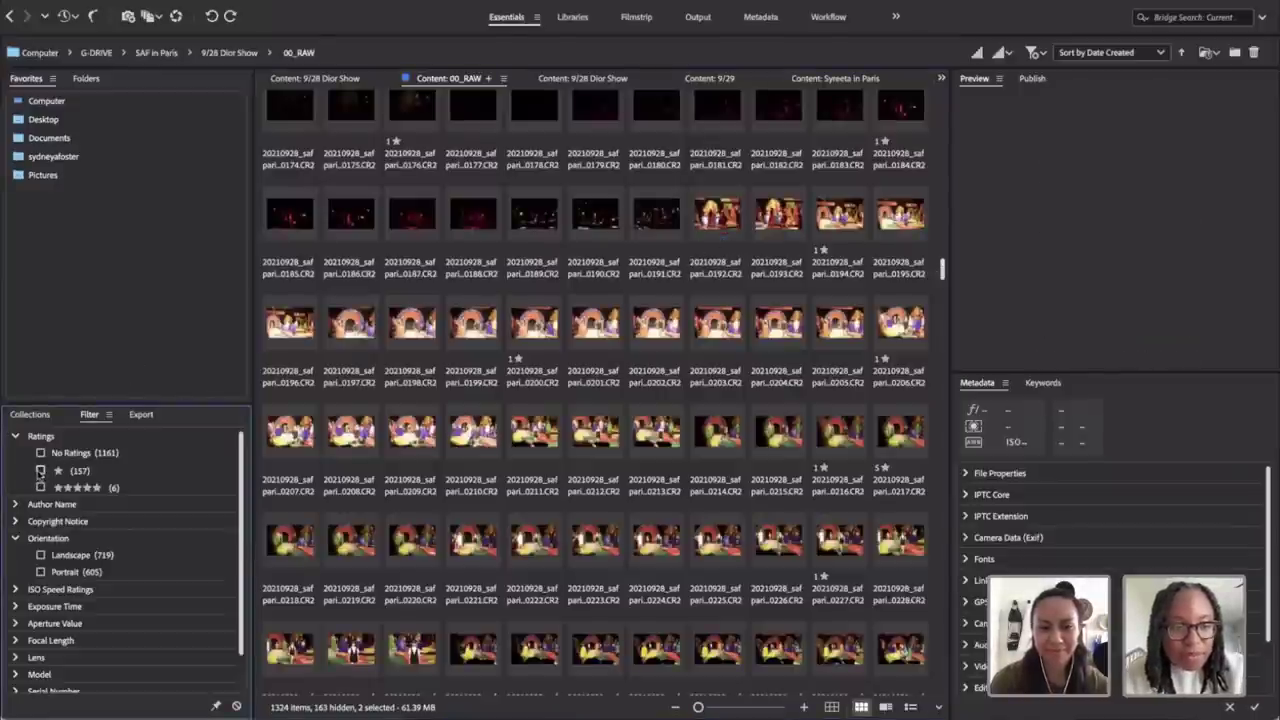
Step: Scroll down the filtered grid and select the colourful stage shot 0194
scroll(648, 254, "down", 3)
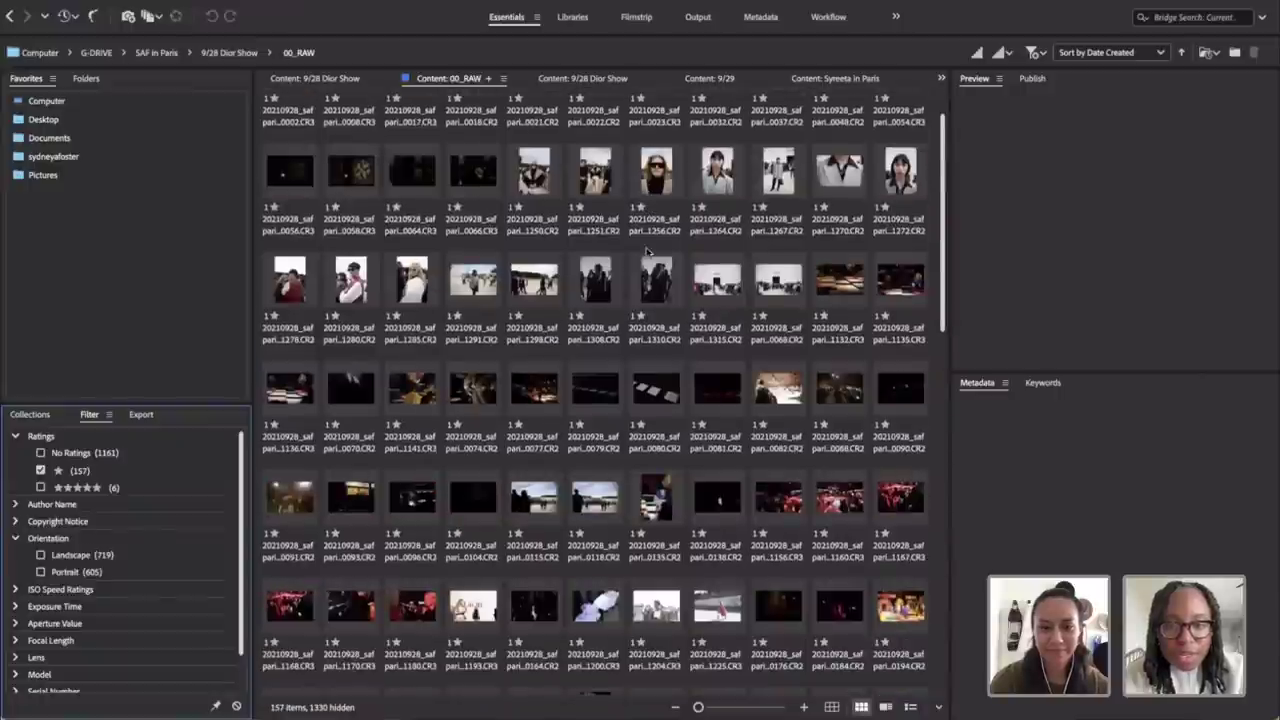
scroll(684, 357, "down", 2)
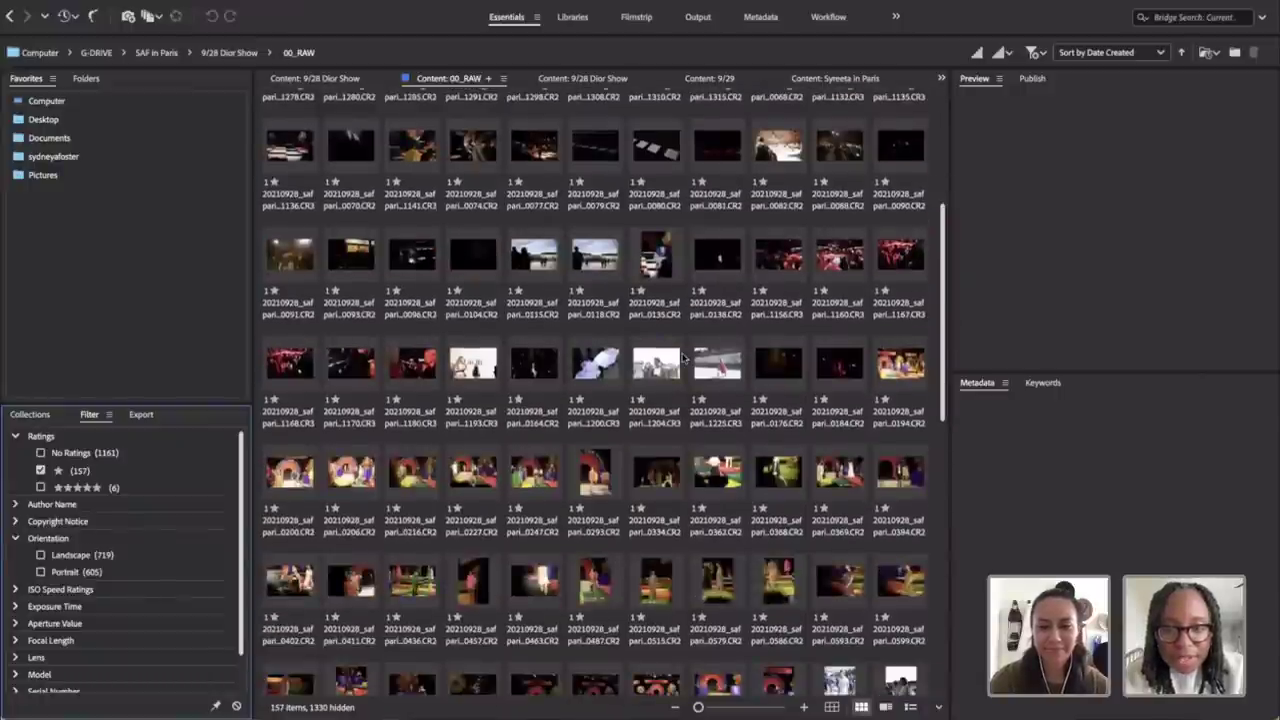
scroll(740, 383, "down", 1)
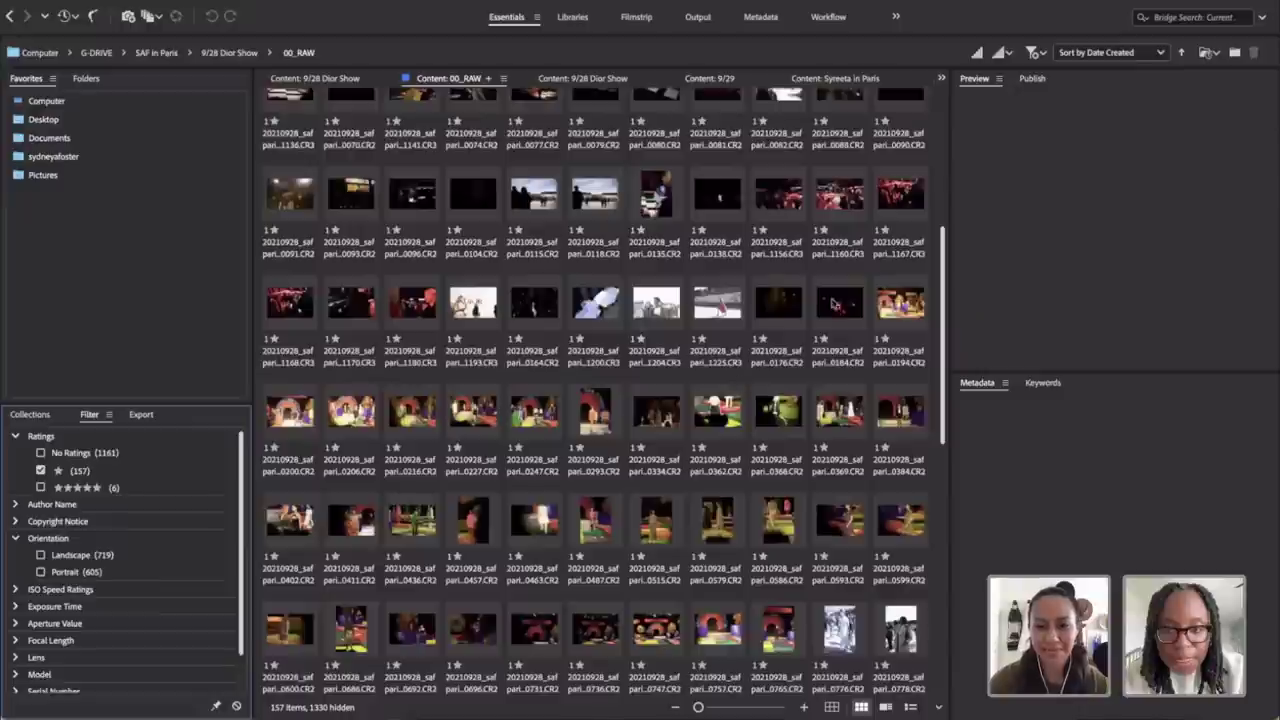
left_click(886, 304)
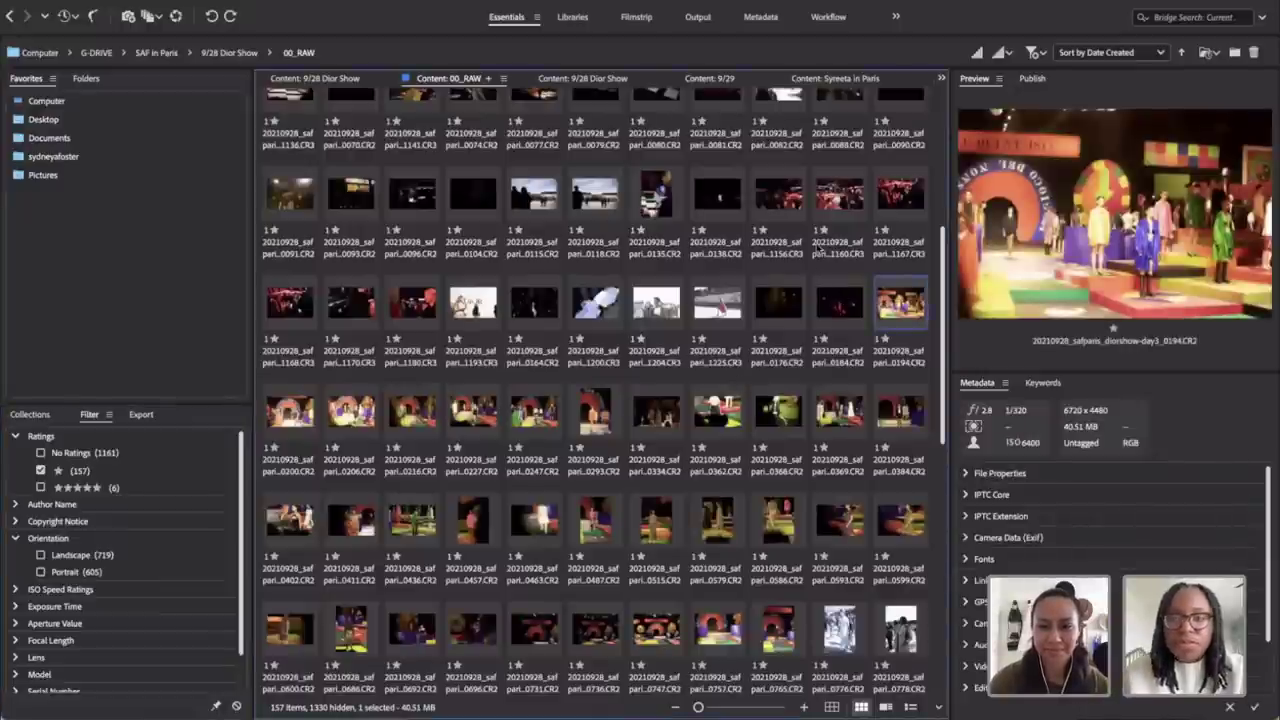
Step: Open stage shot 0194 in Full Screen Preview
key("space")
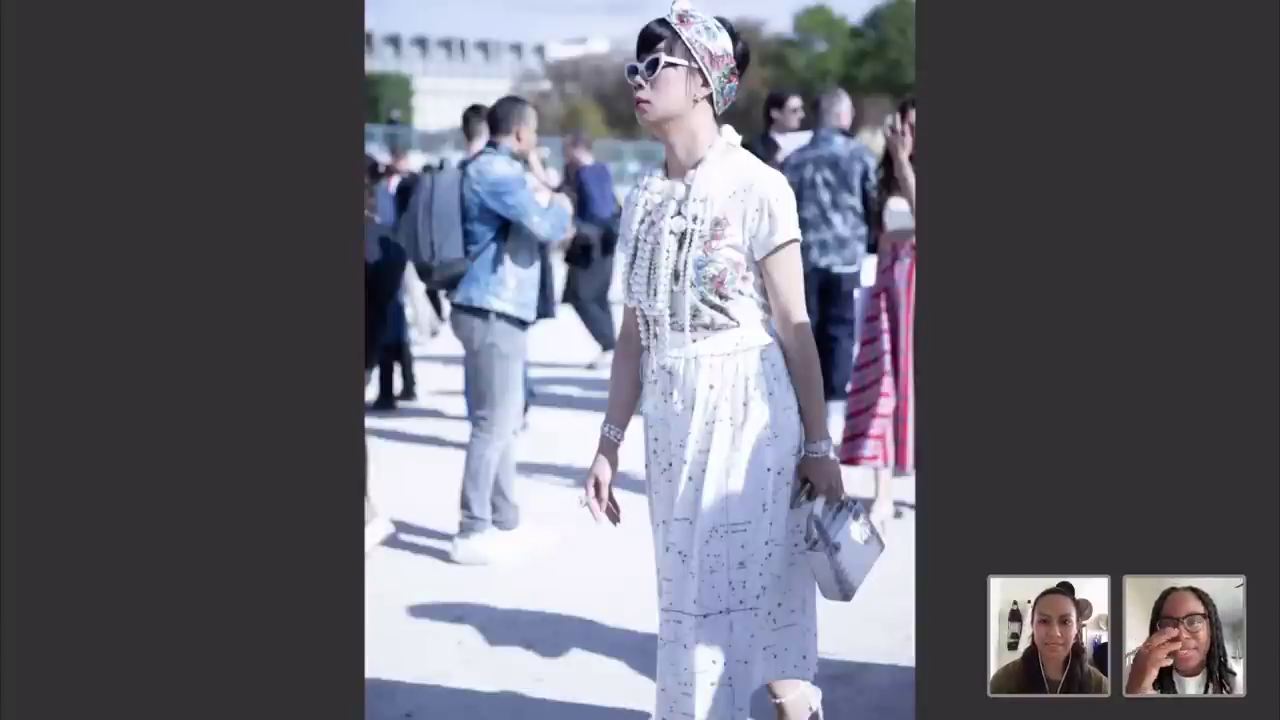
Step: Advance four photos, reaching the woman in sunglasses and a white jacket
key("Right")
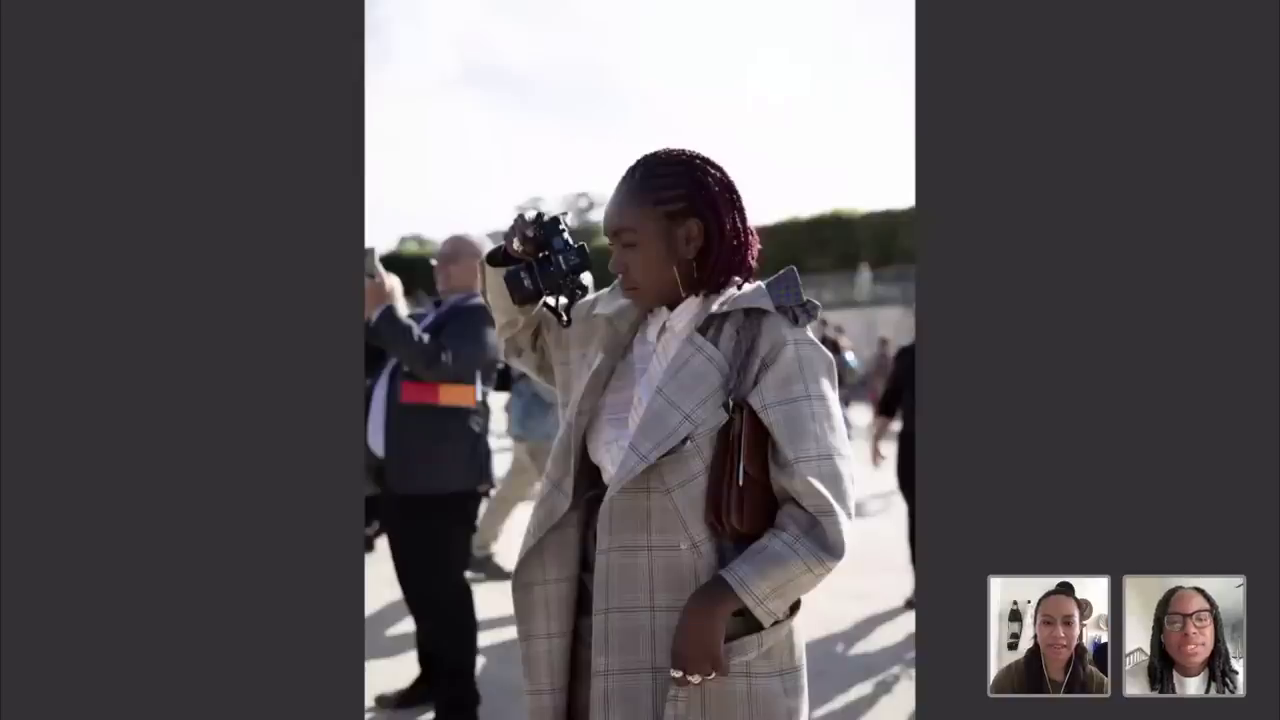
key("Right")
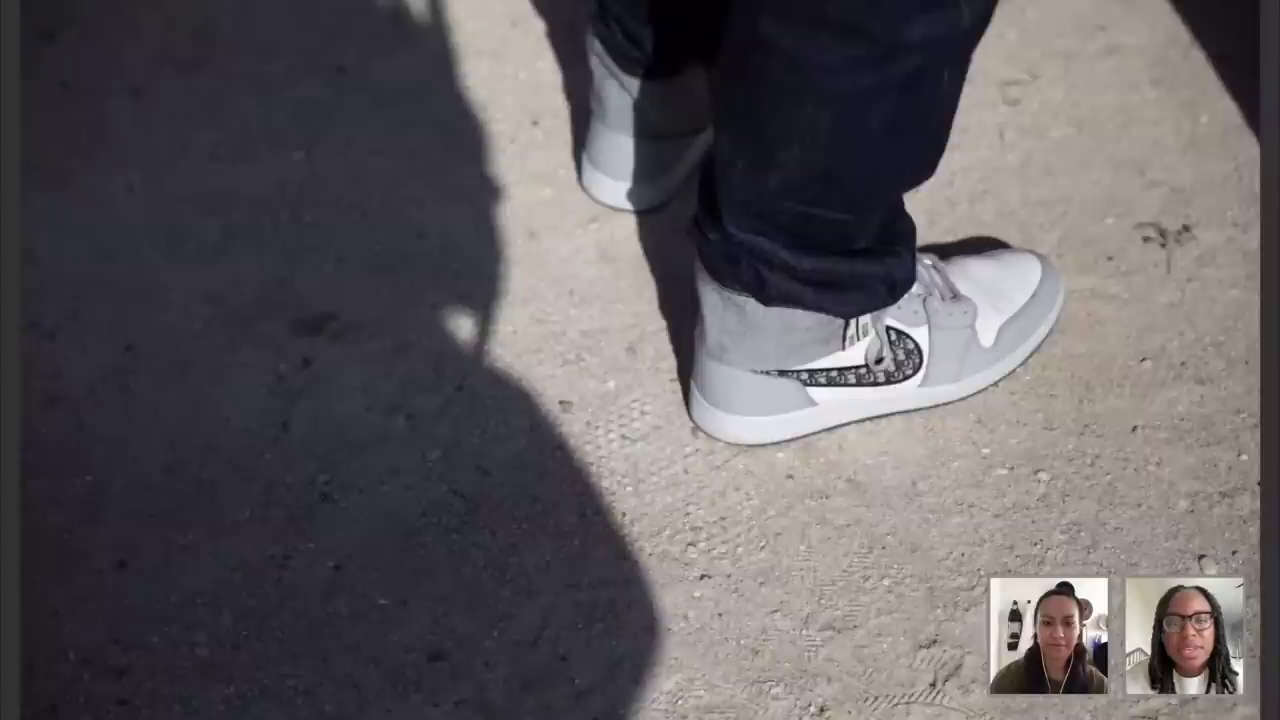
key("Right")
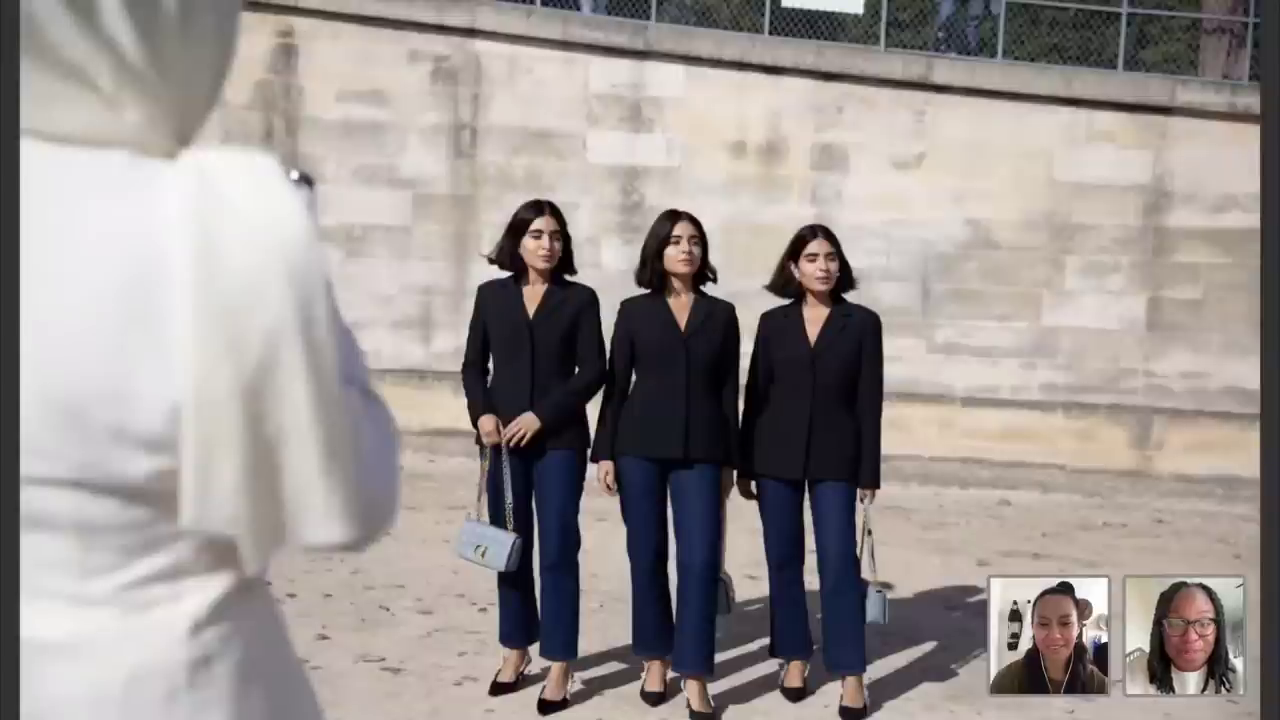
key("Right")
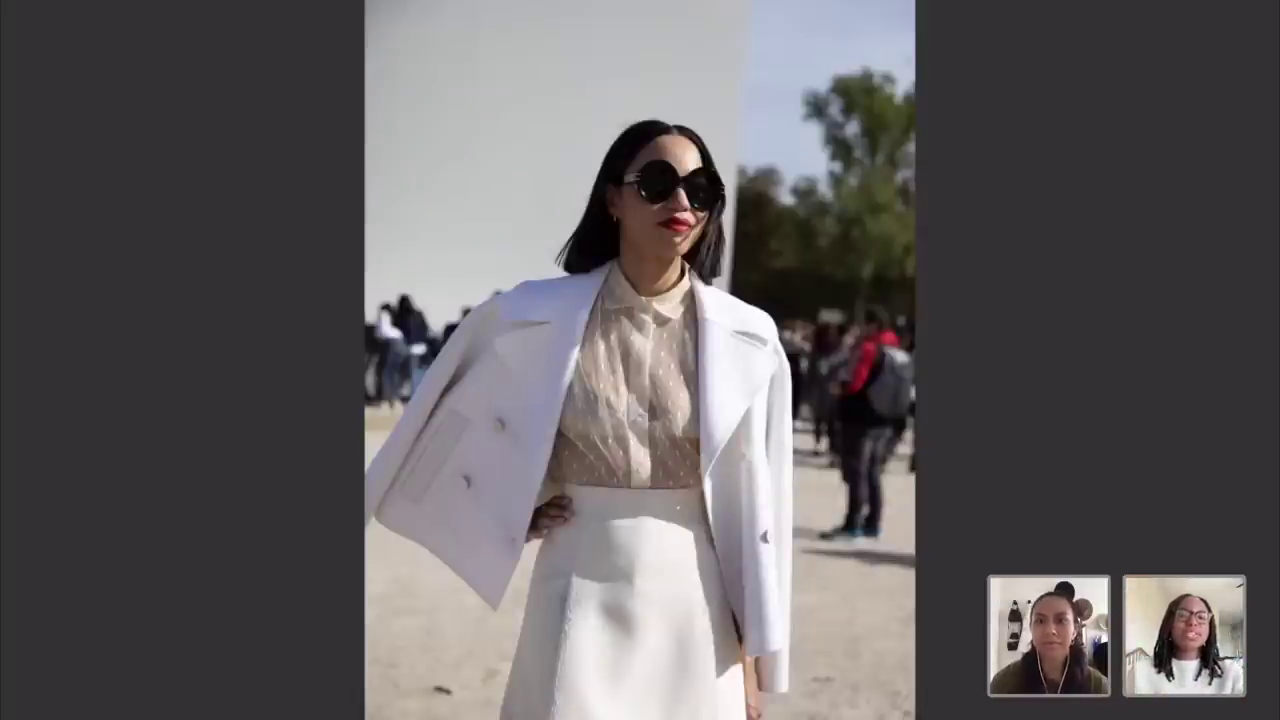
Step: Advance eight more photos to the close-up of the black lace top with chain belts
key("Right")
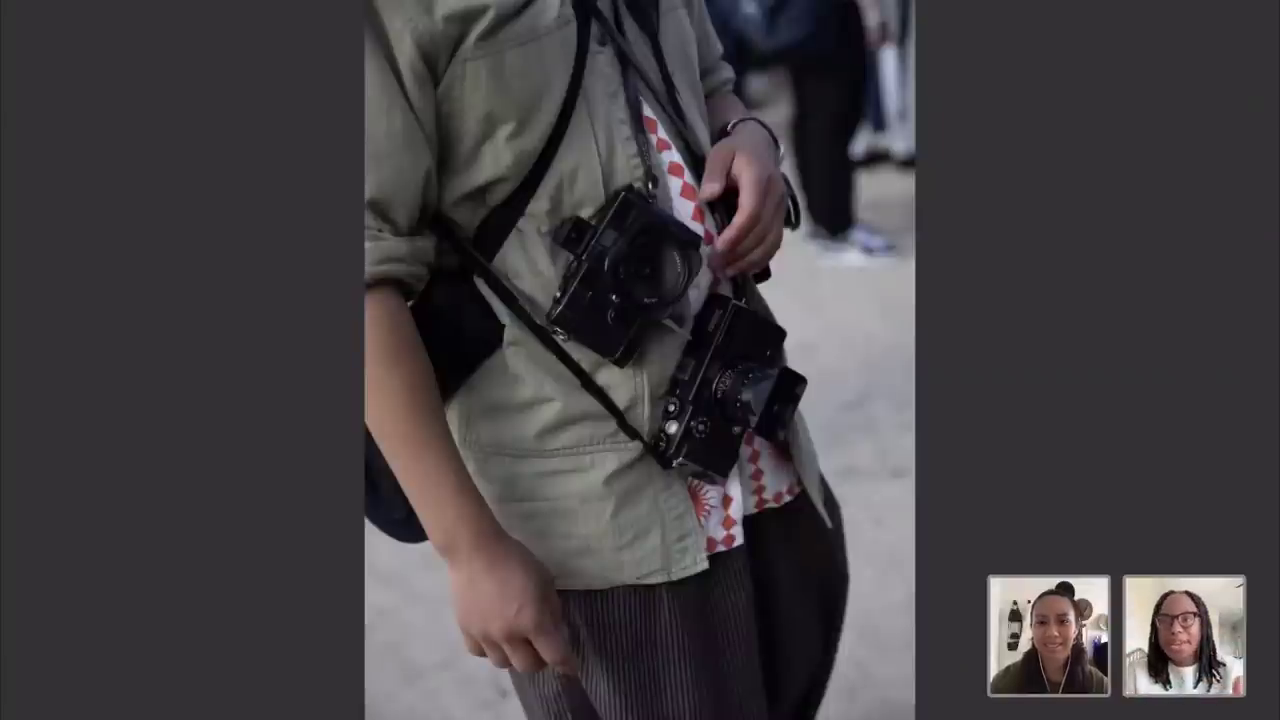
key("Right")
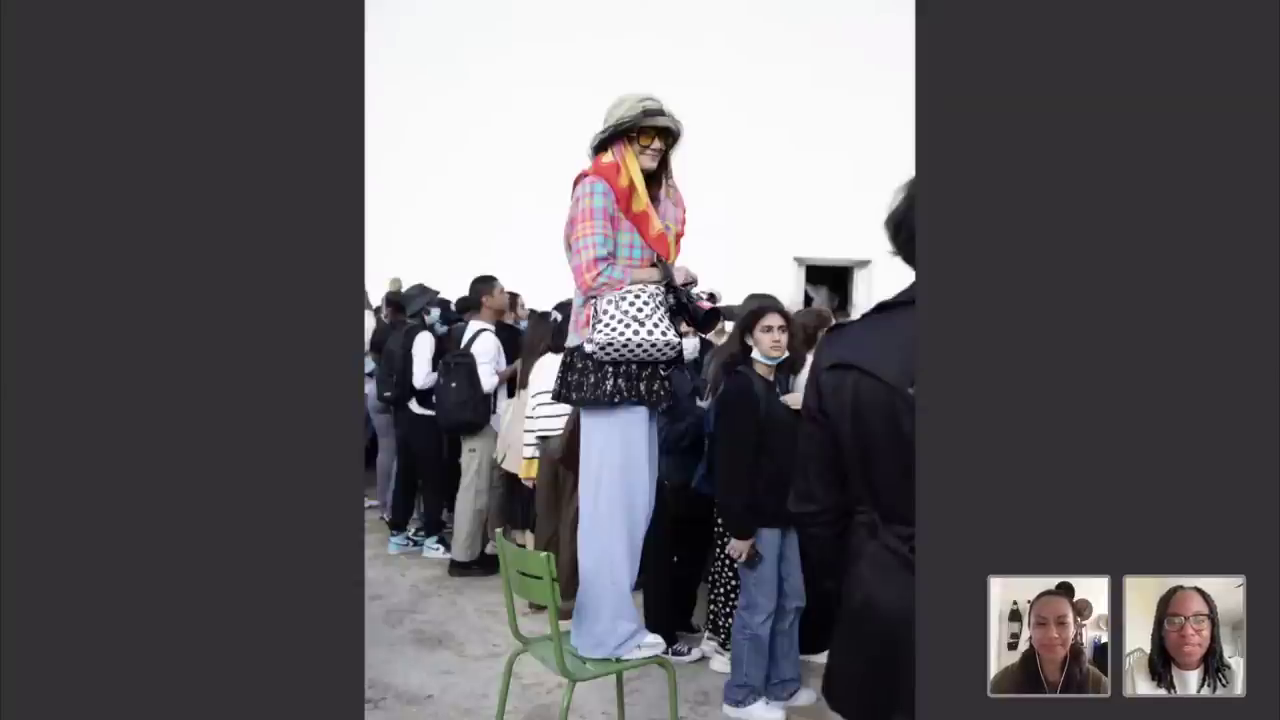
key("Right")
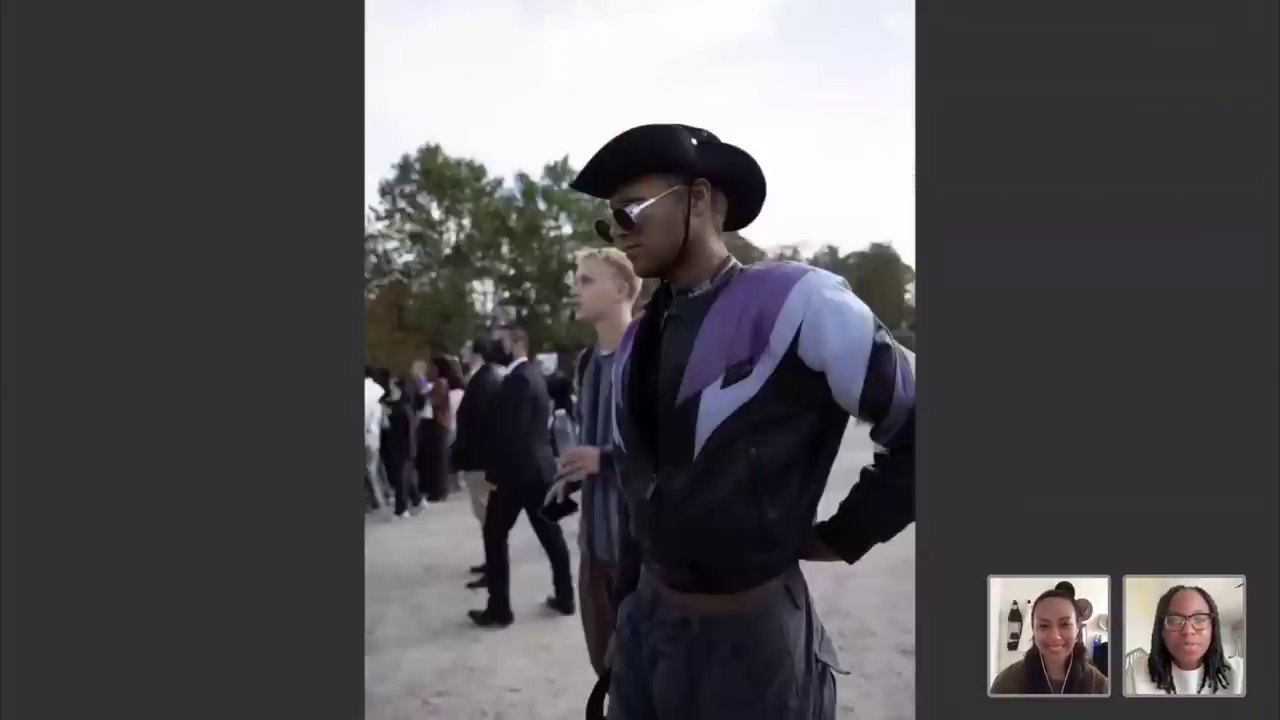
key("Right")
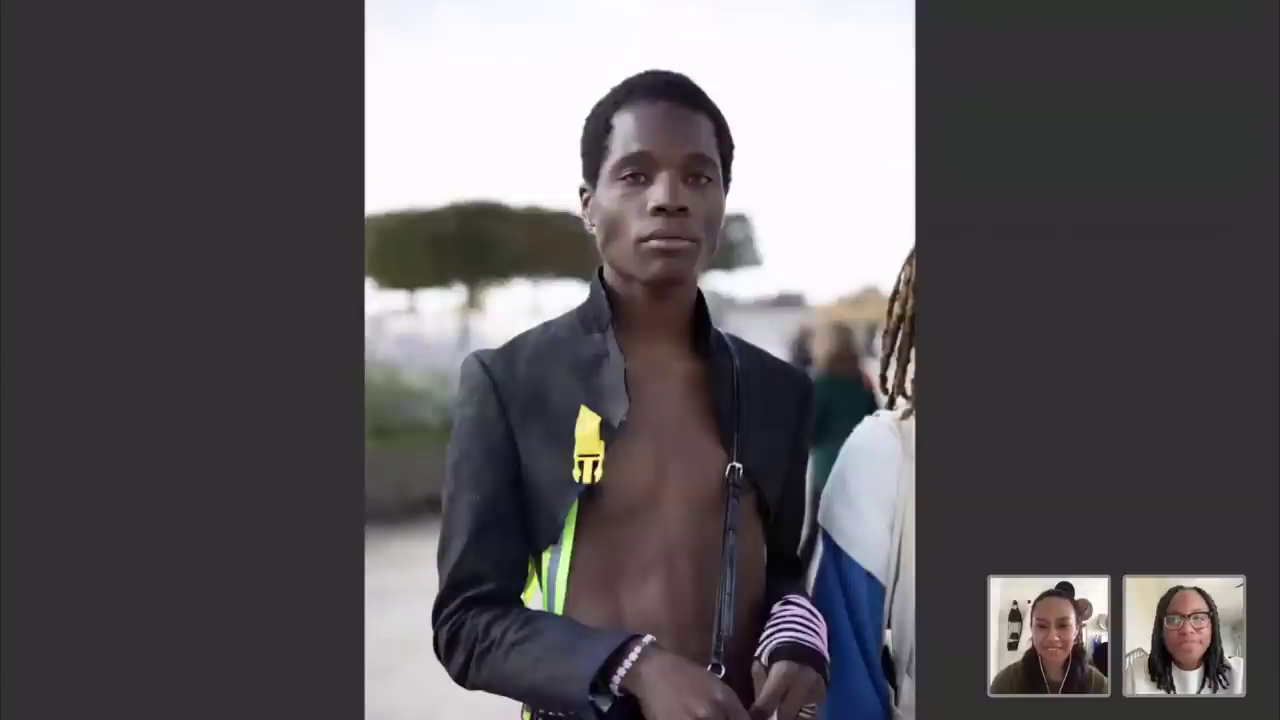
key("Right")
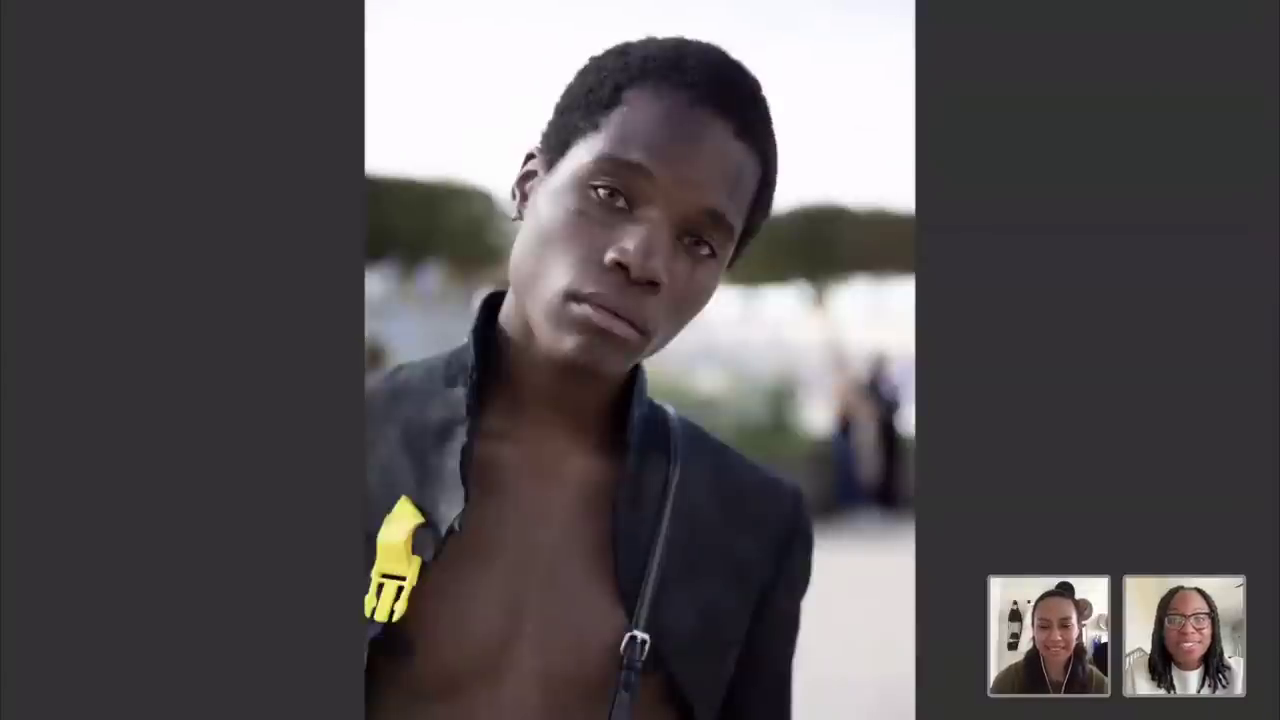
key("Right")
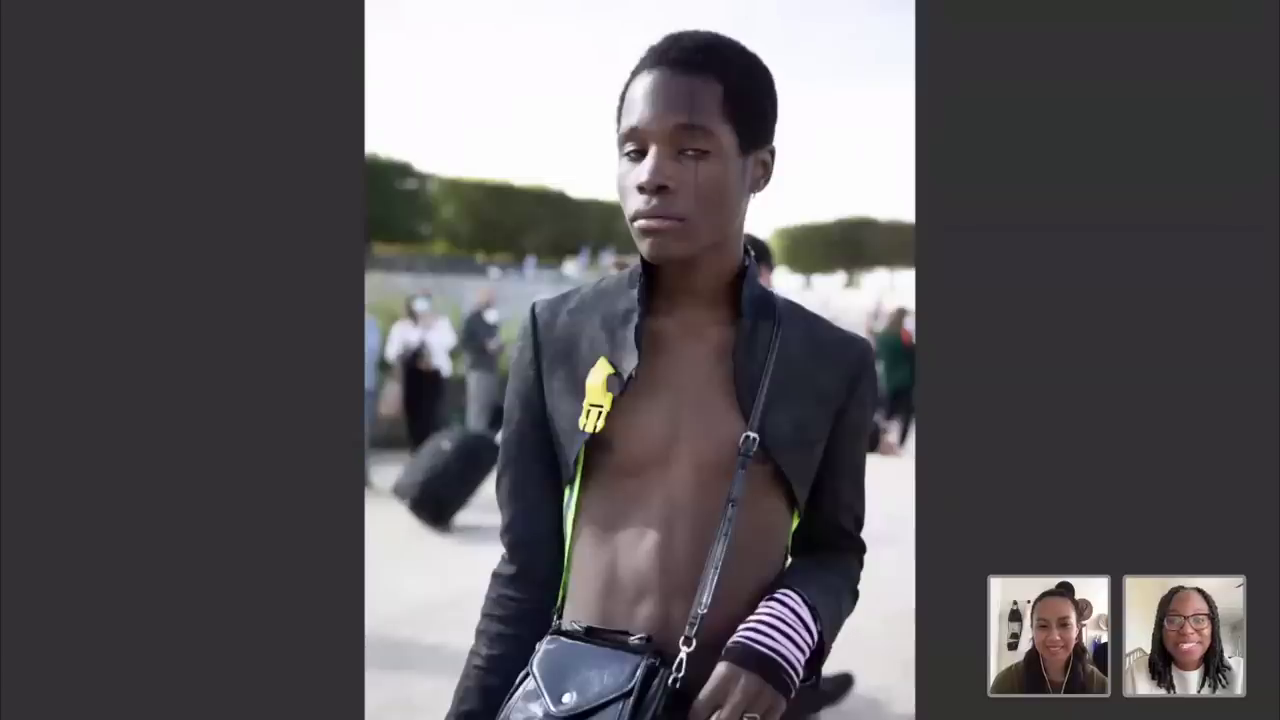
key("Right")
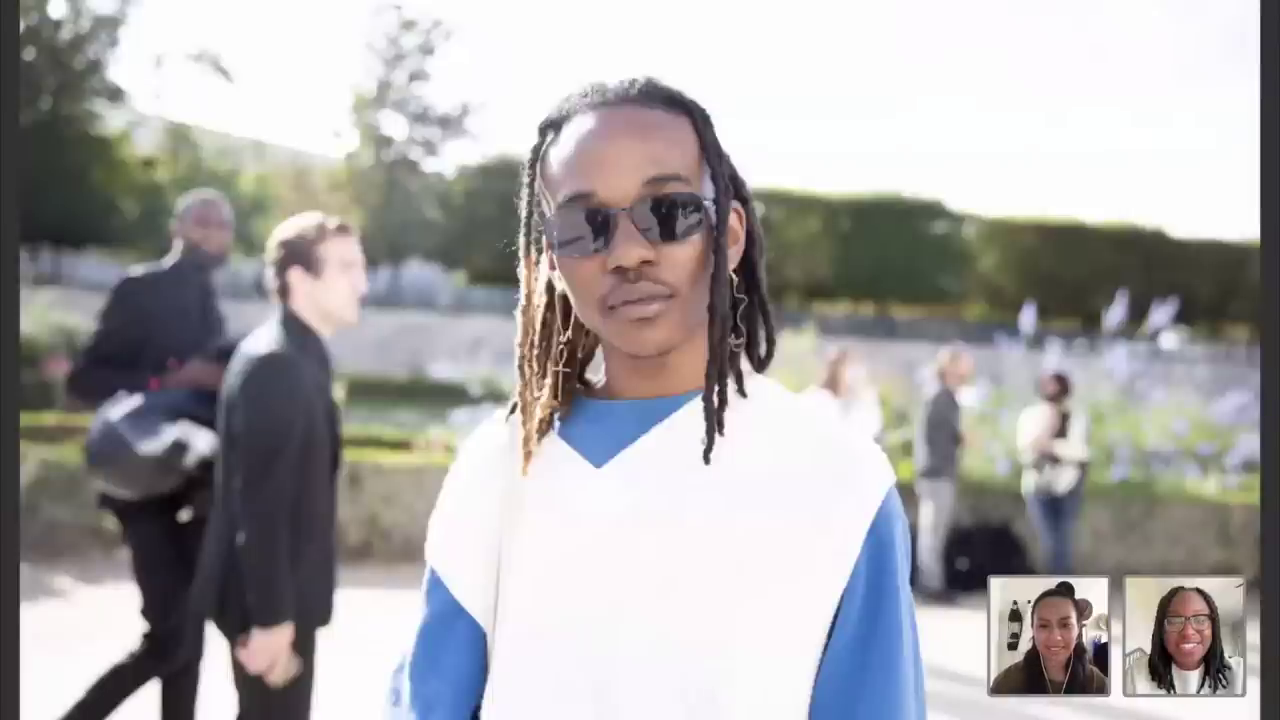
key("Right")
key("Right")
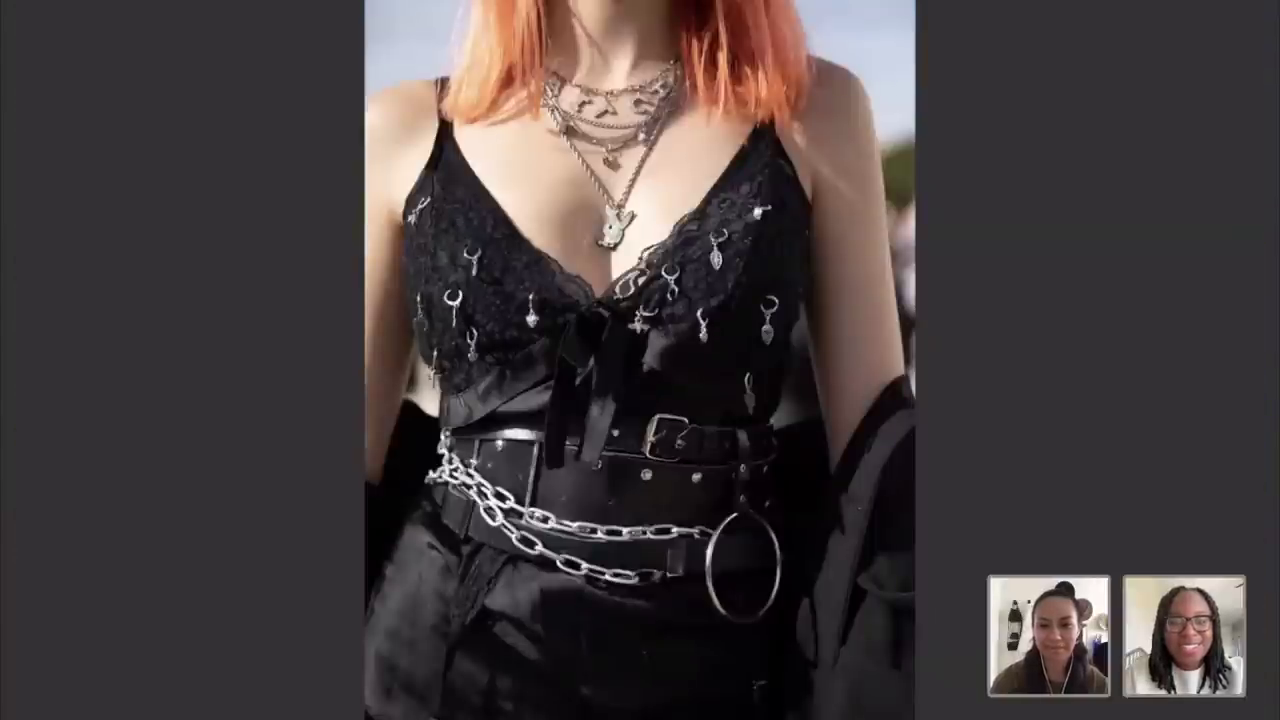
Step: Advance one more photo, then exit full screen to the 00_RAW grid showing the Lavomatic shot
key("Right")
key("Right")
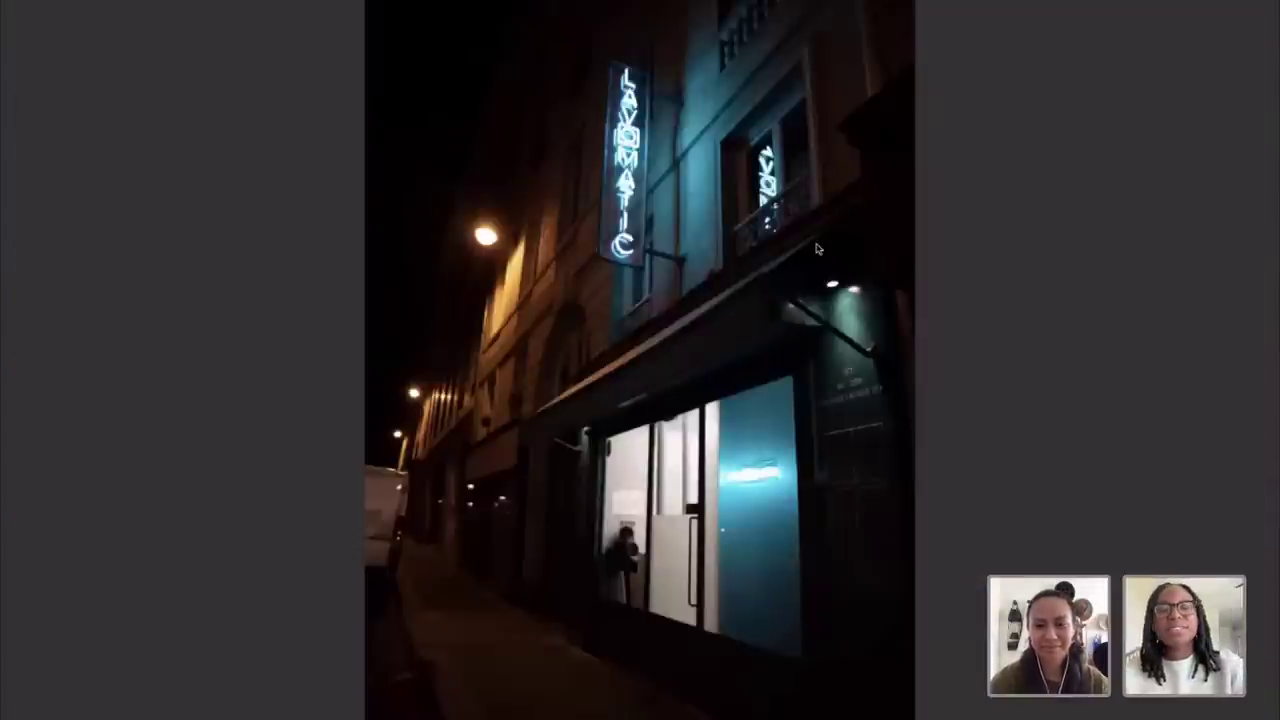
key("Escape")
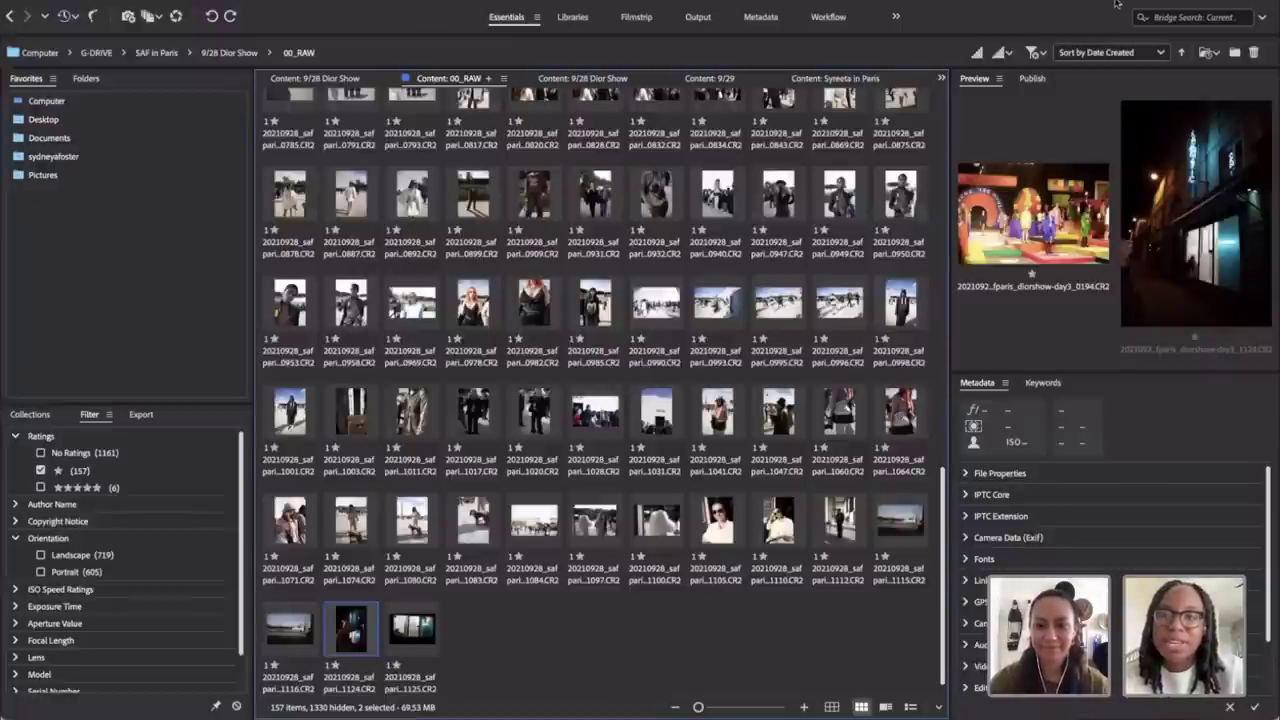
Step: Swap the one-star Ratings filter for five-star, showing 6 items
scroll(336, 120, "up", 15)
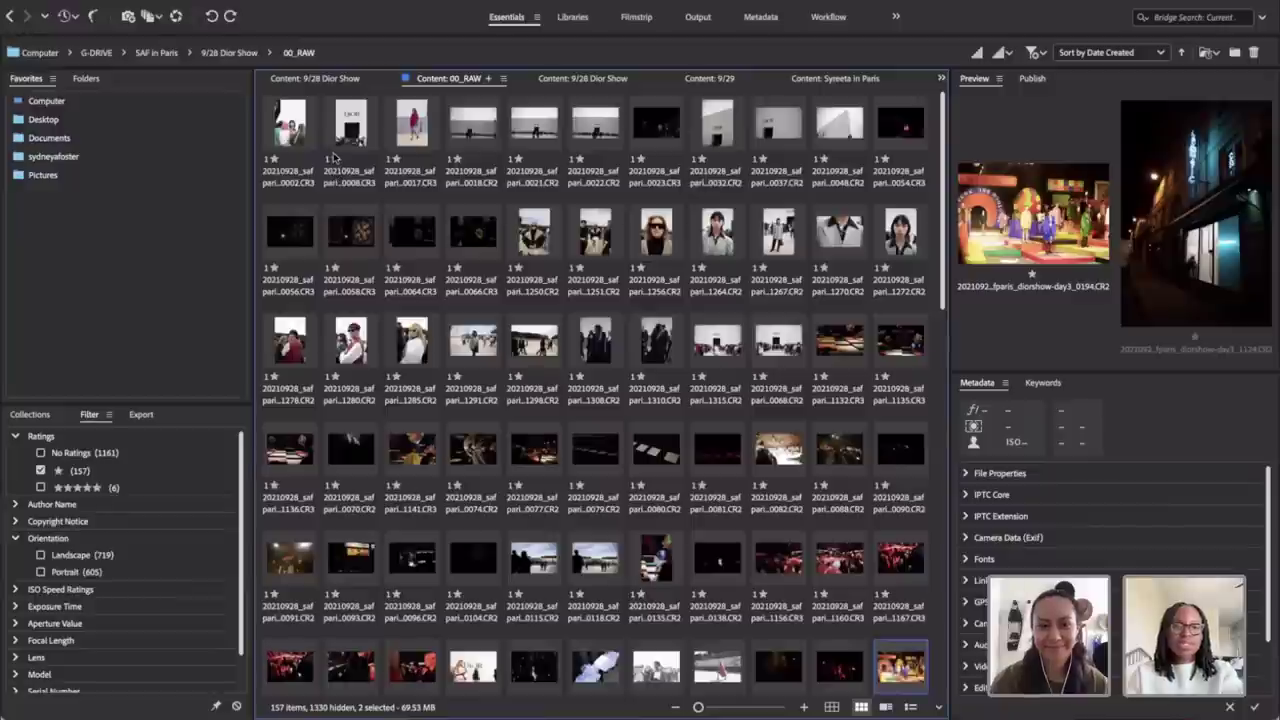
left_click(40, 470)
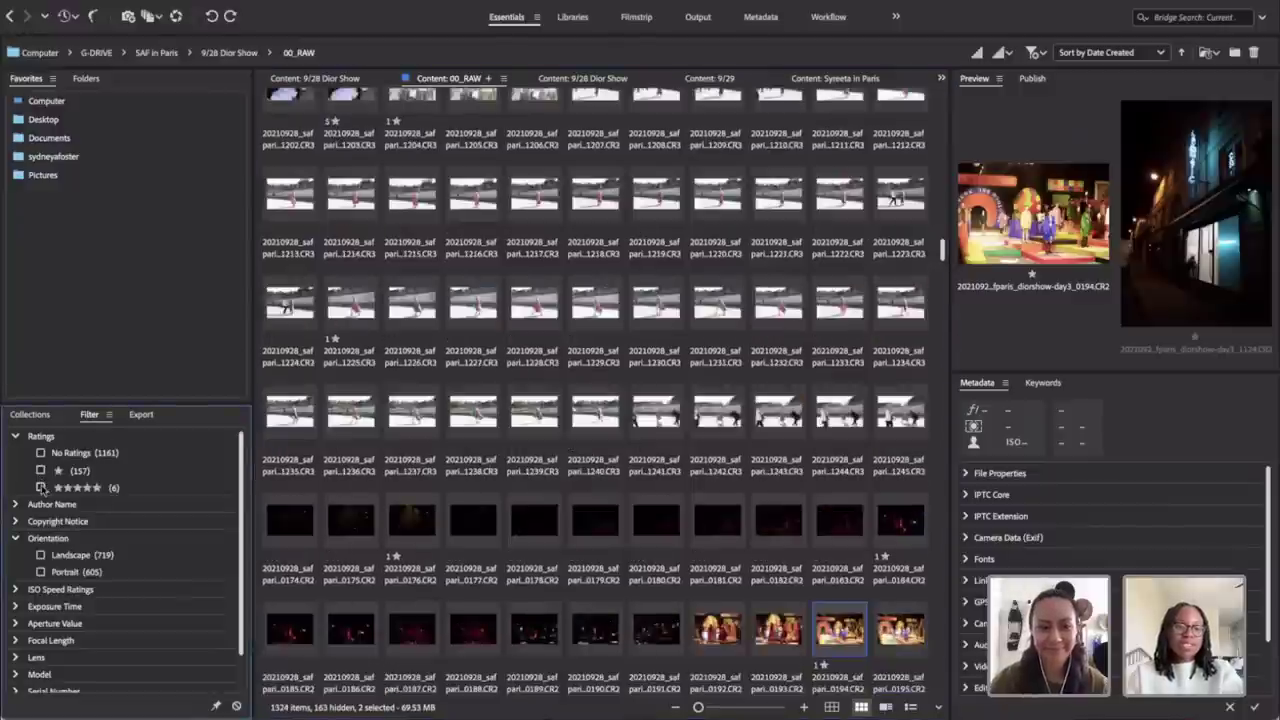
left_click(41, 487)
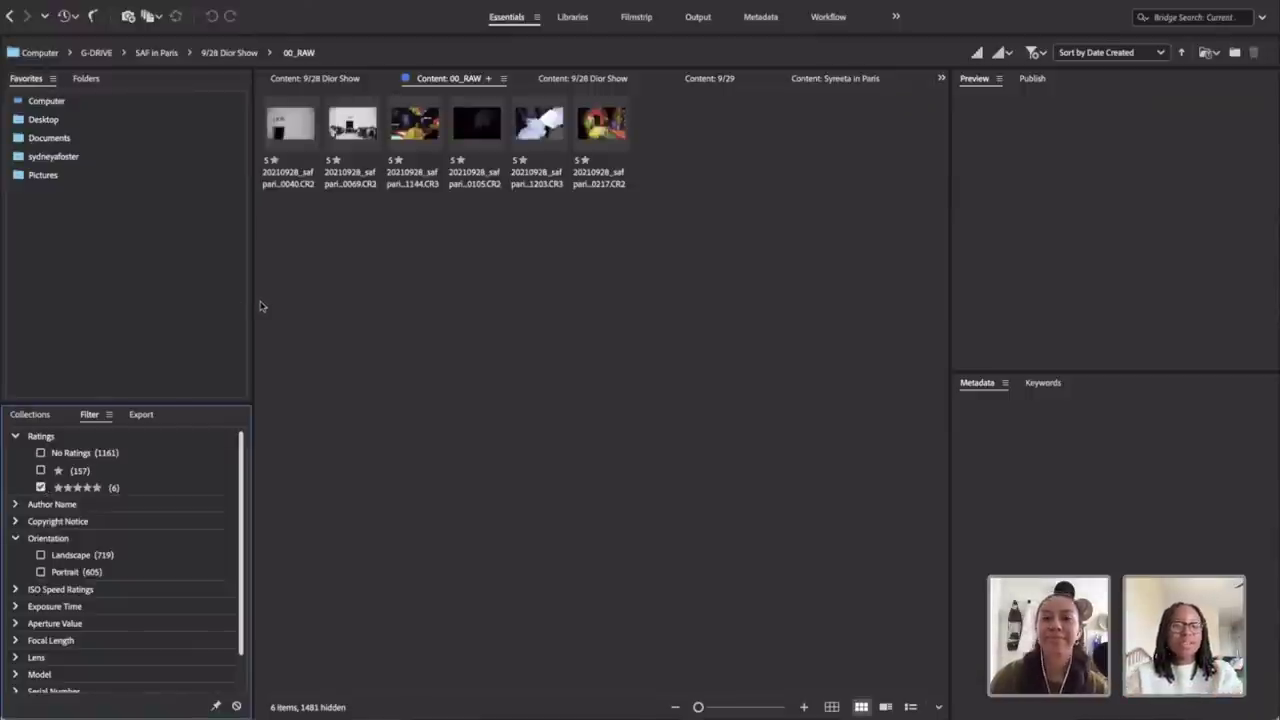
Step: Switch the Ratings filter back to one-star only
left_click(41, 470)
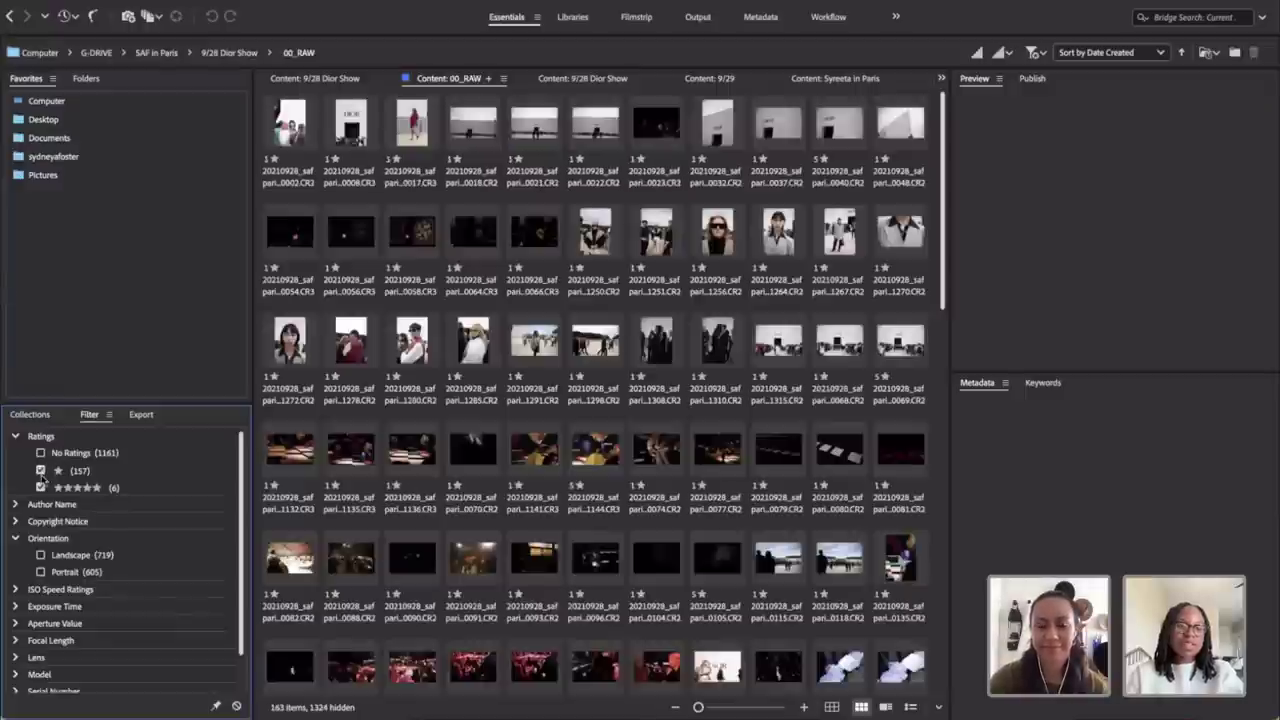
left_click(41, 487)
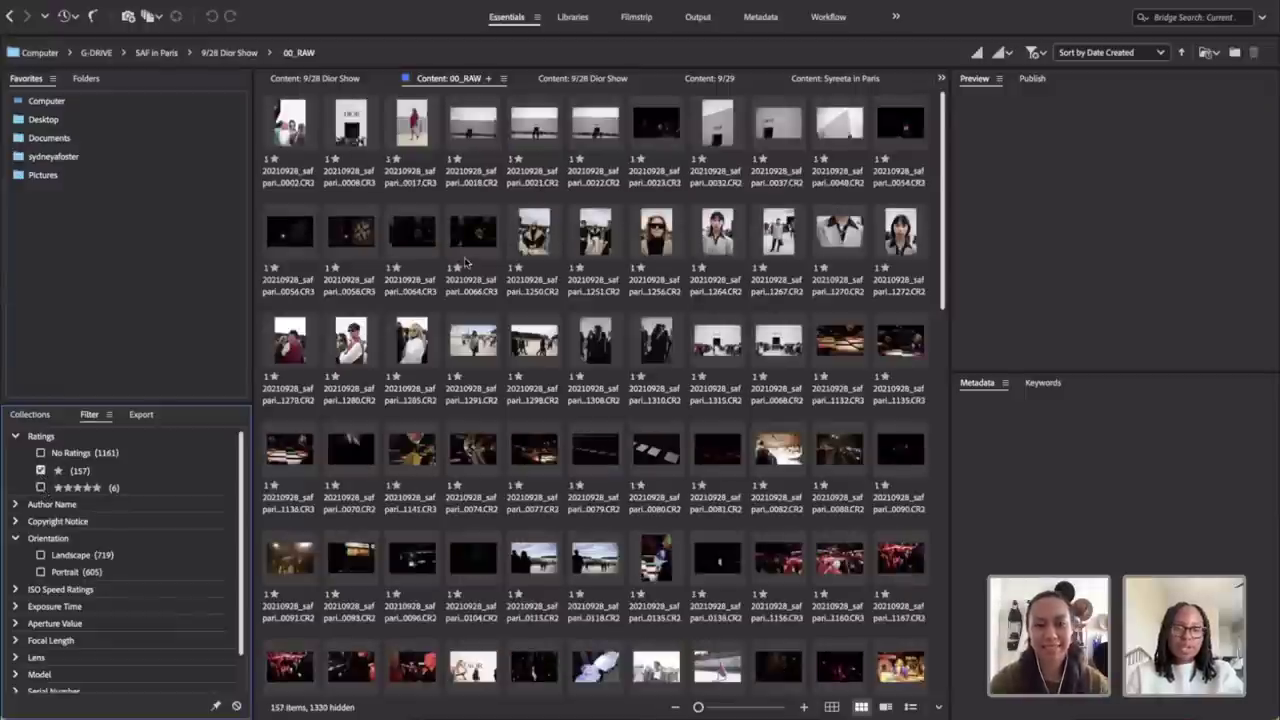
scroll(465, 262, "down", 10)
Step: Select all 157 one-star files and open them in Camera Raw
key("super+a")
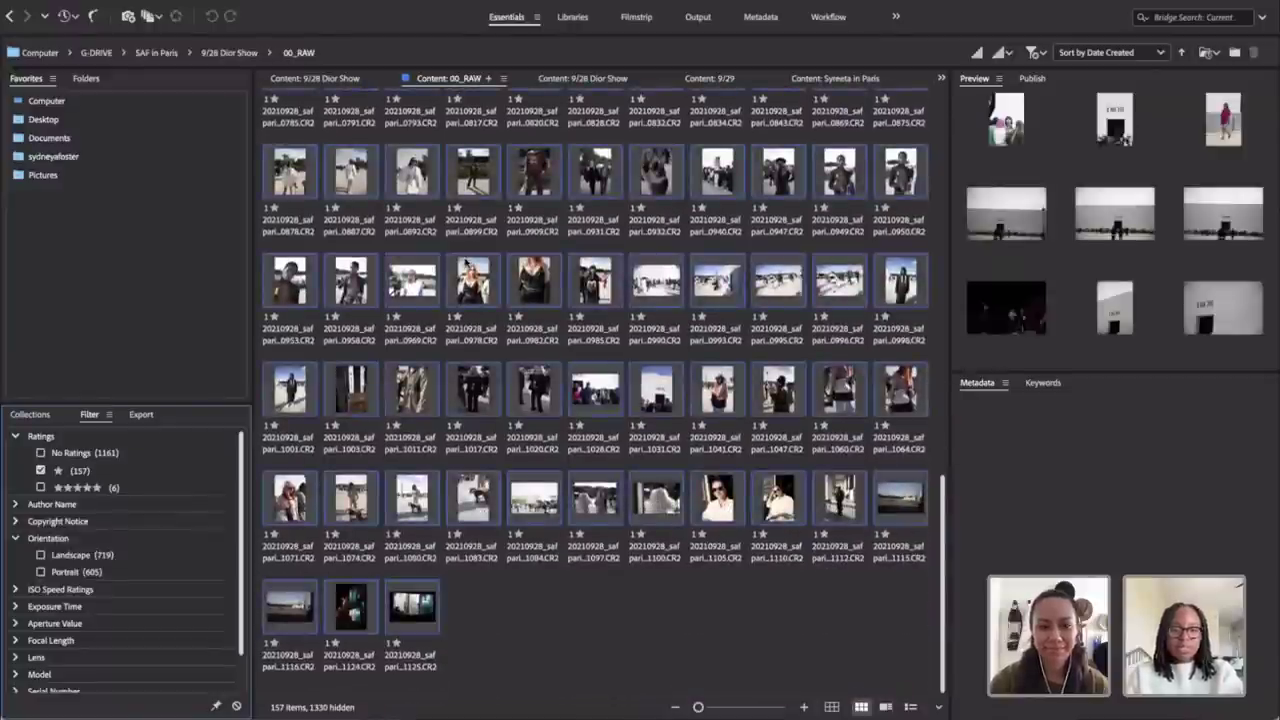
scroll(543, 243, "up", 10)
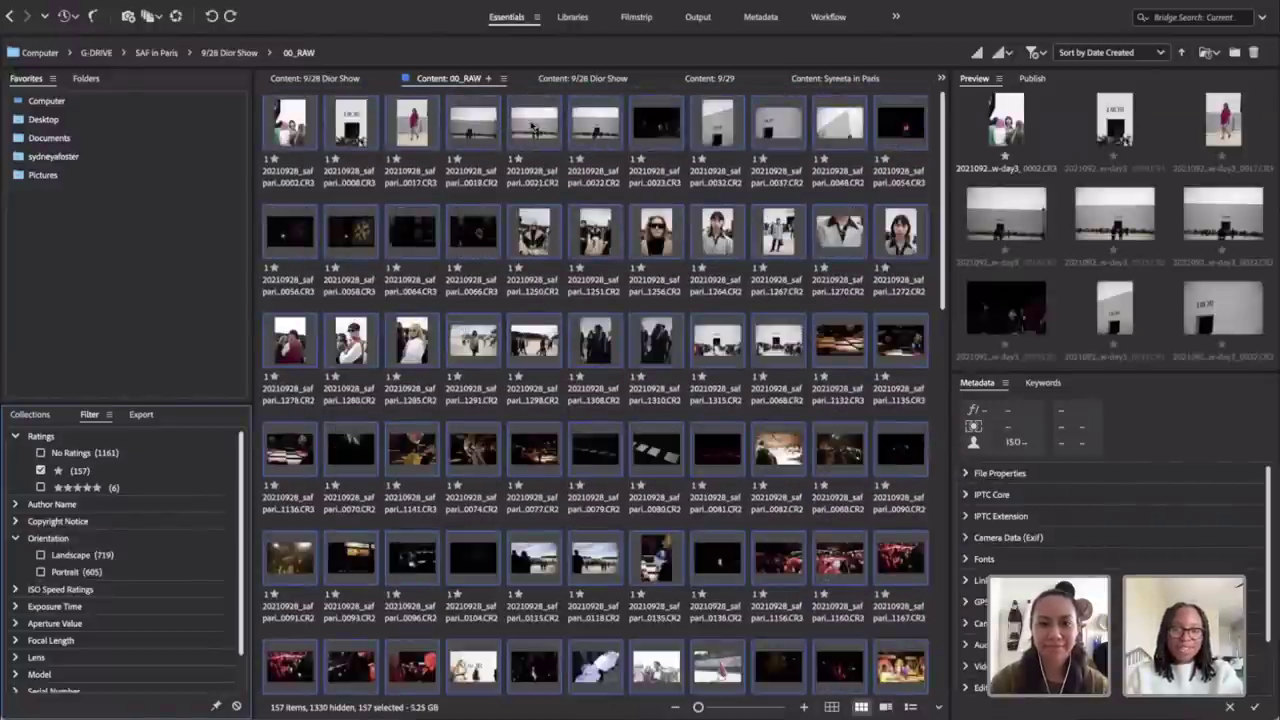
right_click(532, 127)
left_click(572, 171)
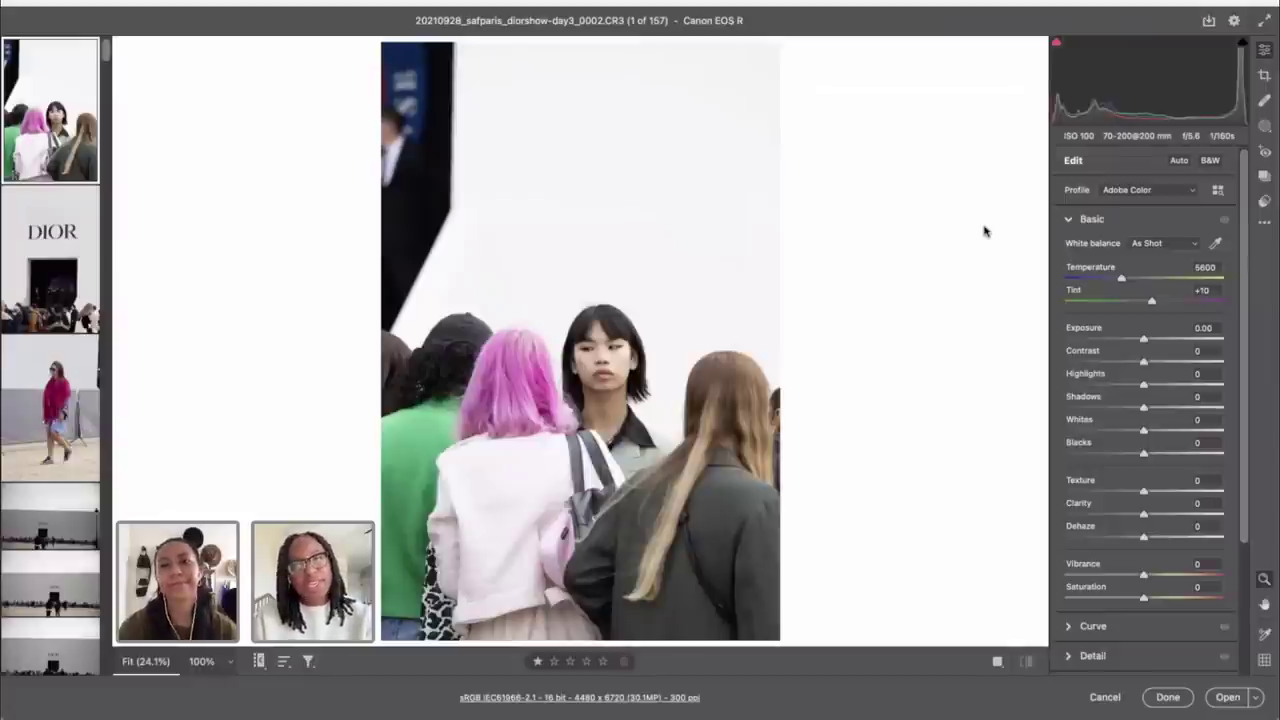
Step: Select all 157 photos and apply the Camera Matching Standard v2 profile
key("super+a")
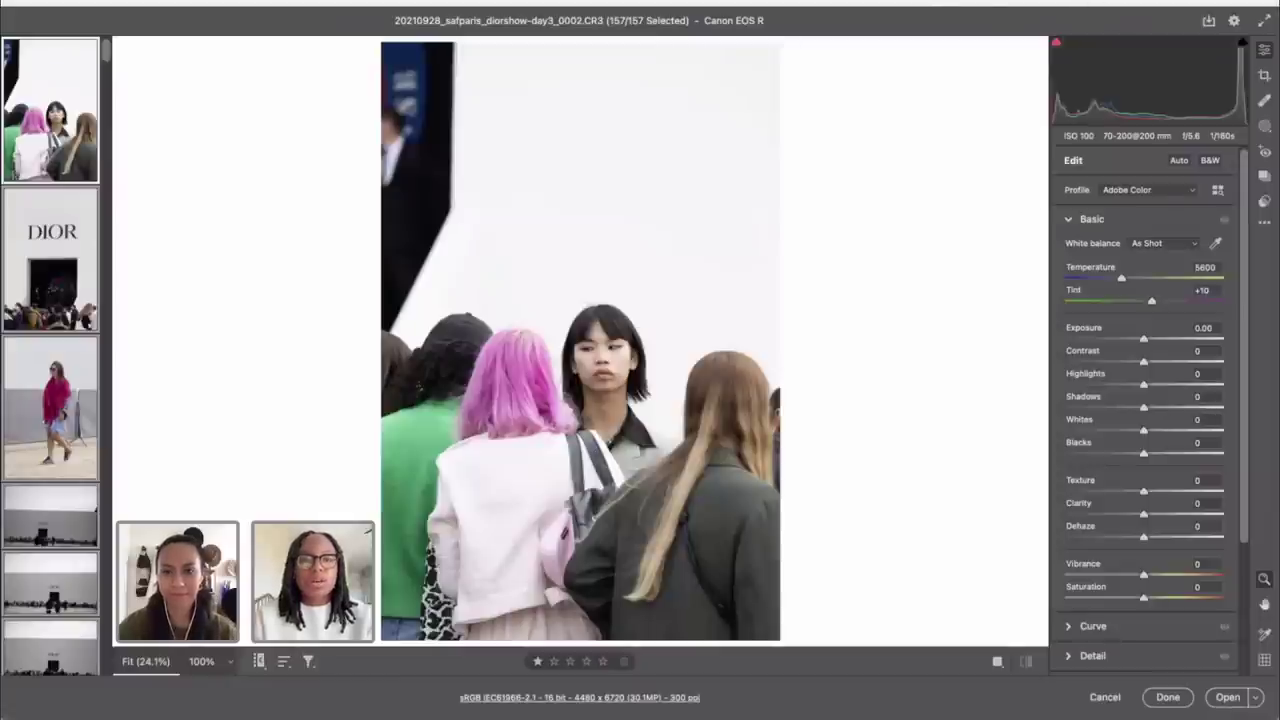
left_click(22, 264)
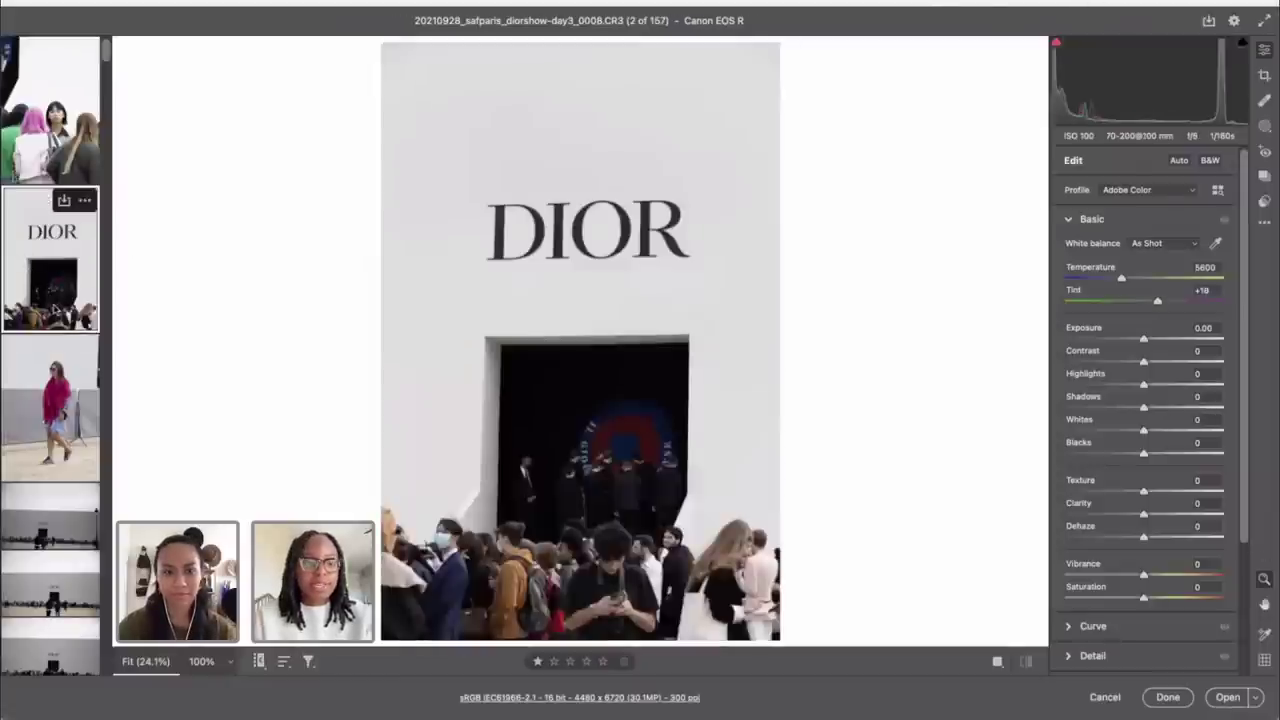
left_click(1218, 191)
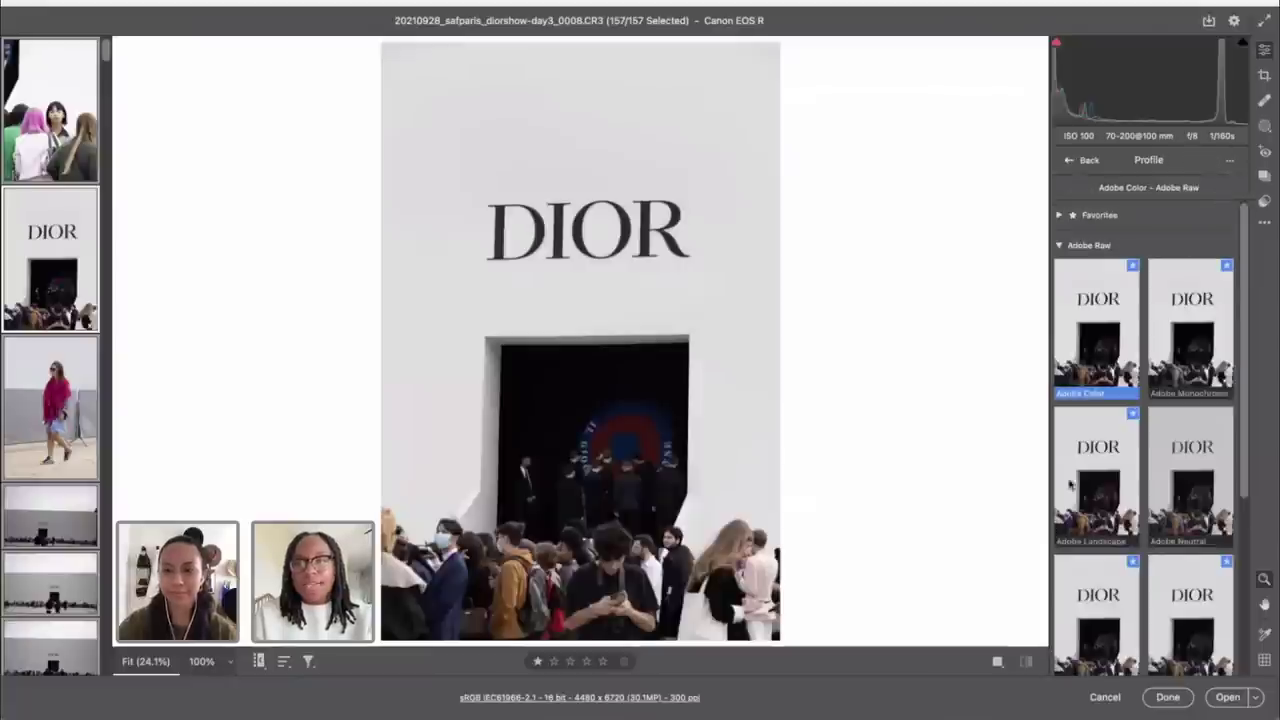
scroll(1099, 577, "down", 3)
scroll(1099, 577, "down", 3)
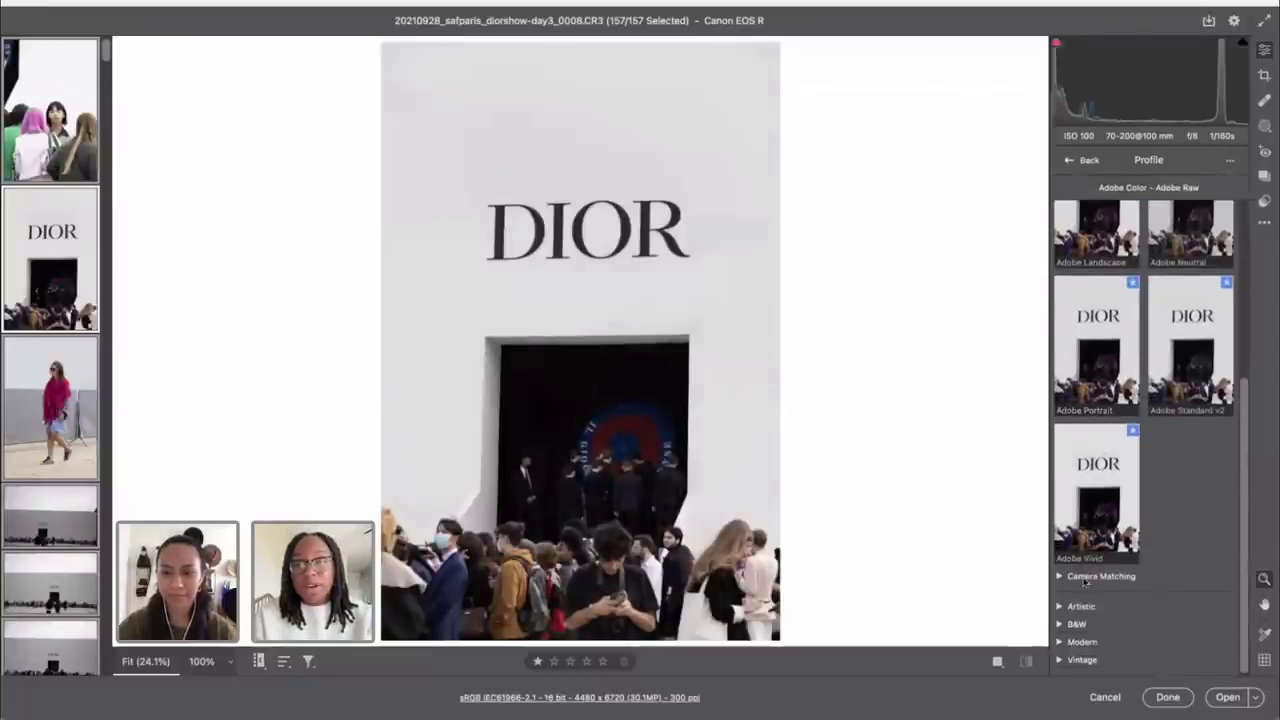
left_click(1095, 543)
scroll(1083, 615, "down", 3)
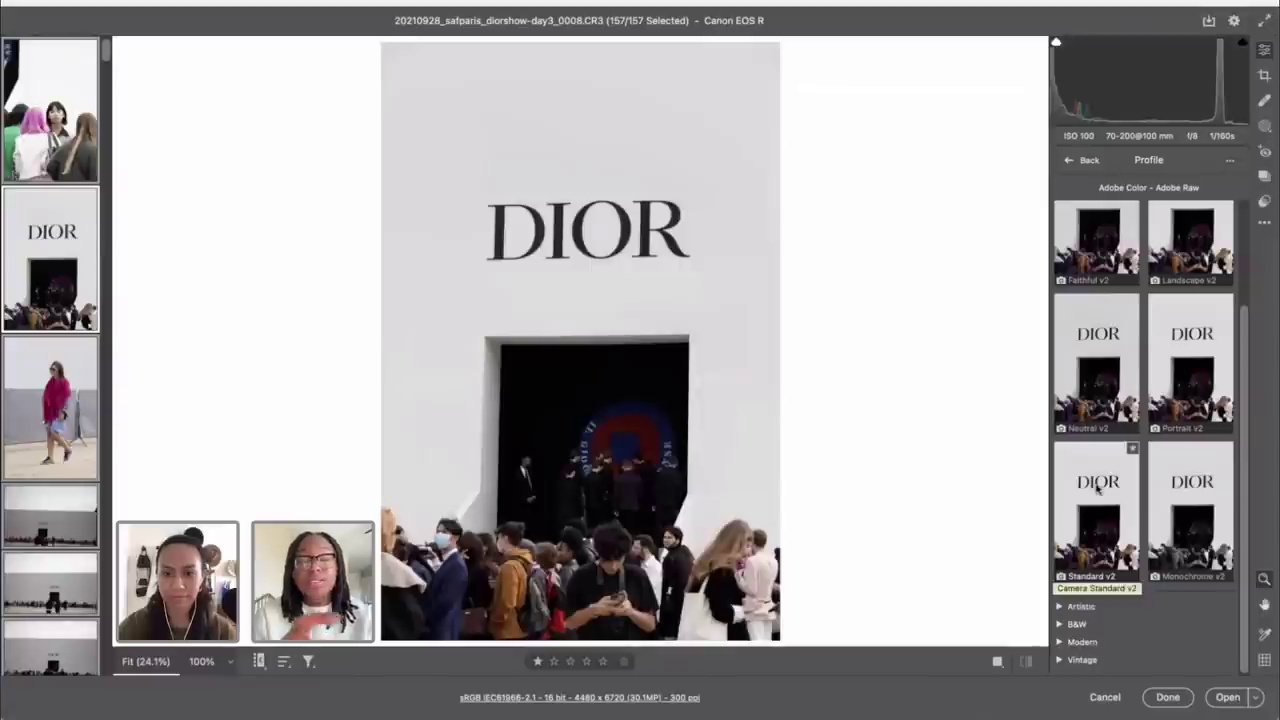
left_click(1097, 487)
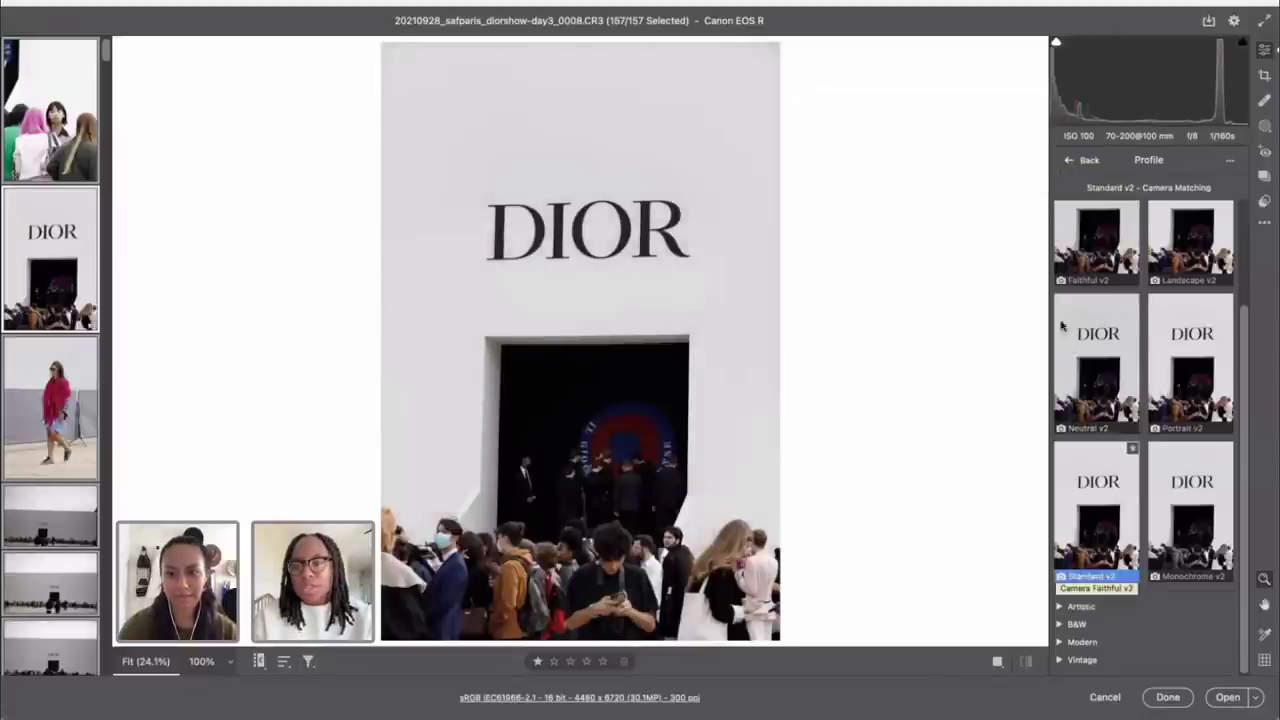
left_click(1082, 160)
Step: In Optics, confirm the Canon EF 70-200mm lens model
scroll(1108, 420, "down", 5)
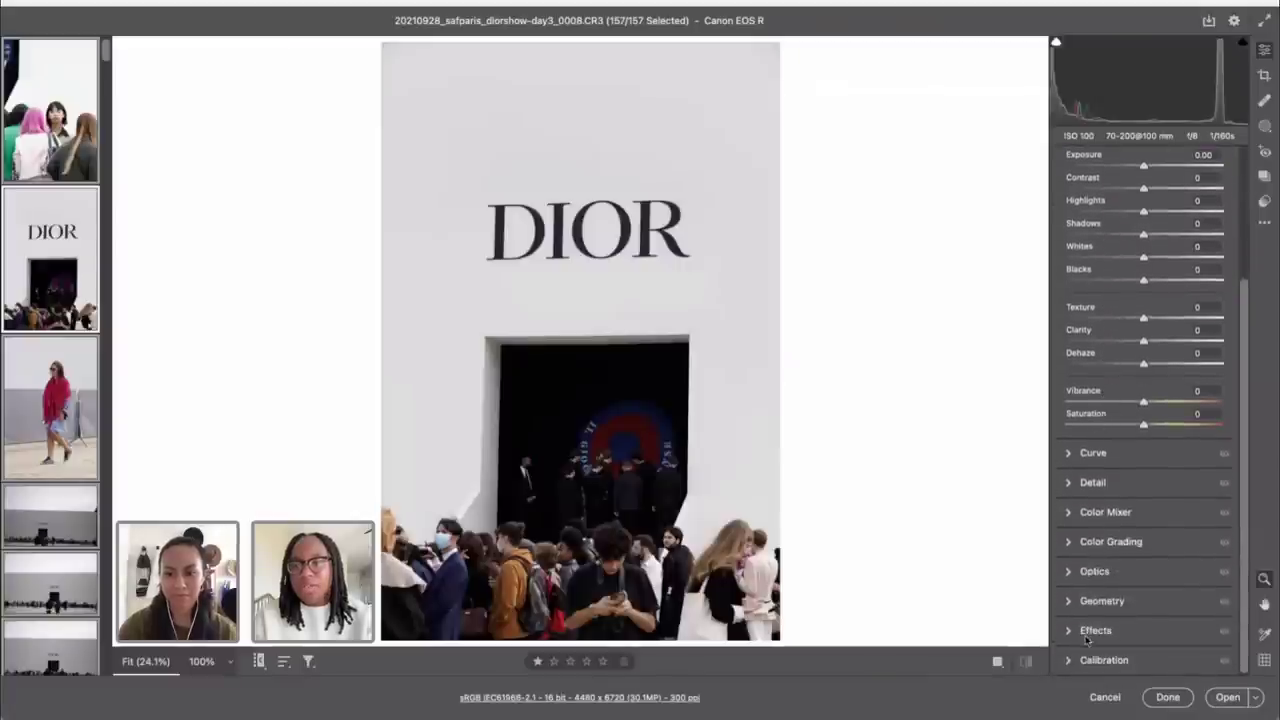
left_click(1086, 576)
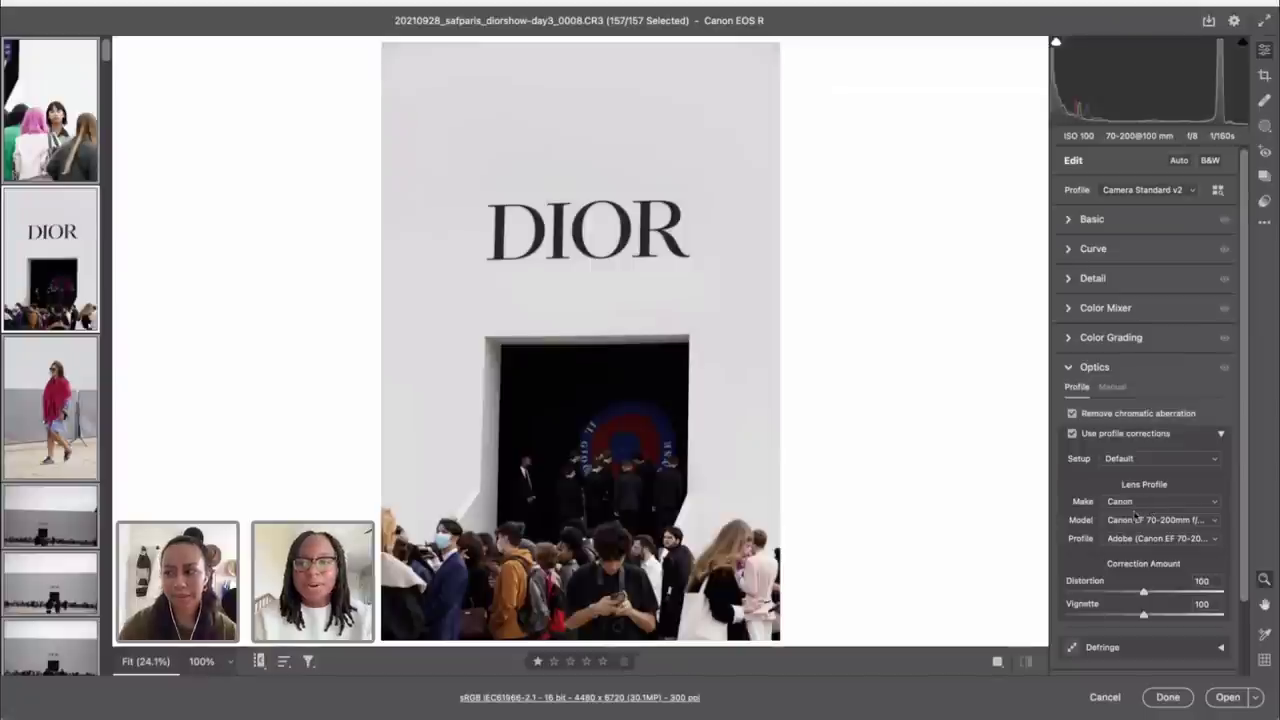
left_click(1121, 522)
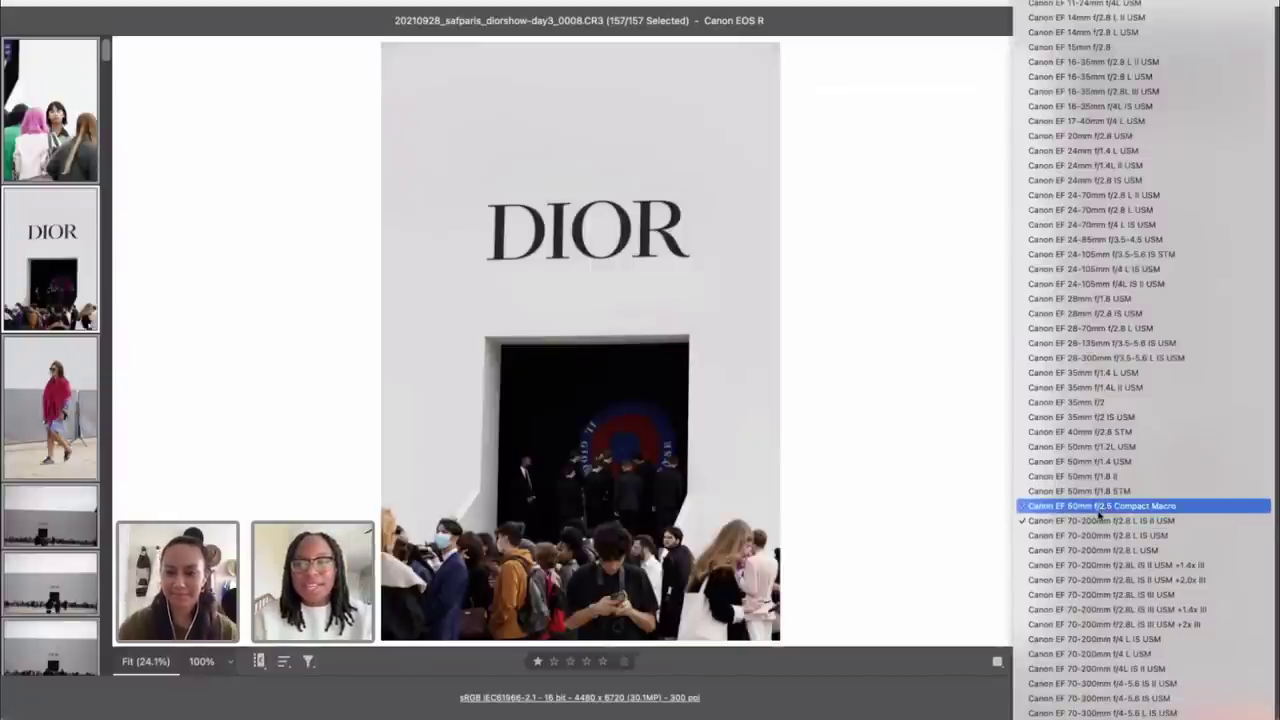
left_click(1096, 521)
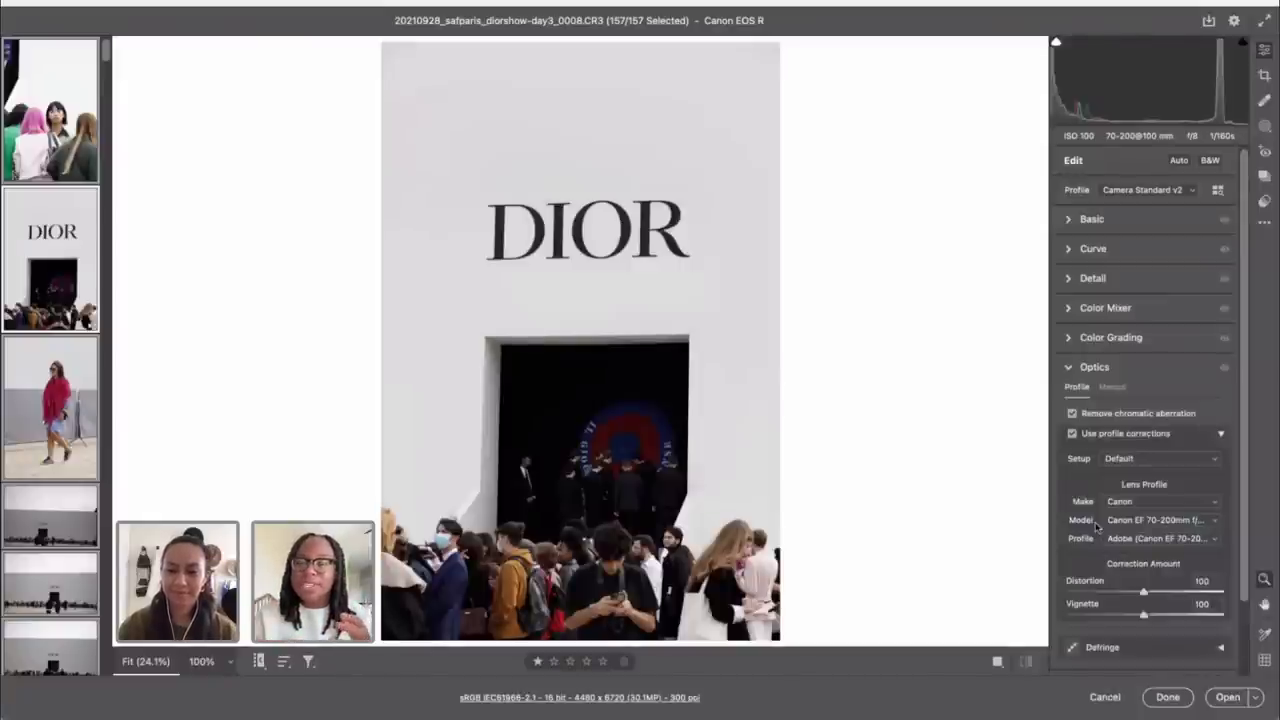
left_click(1155, 521)
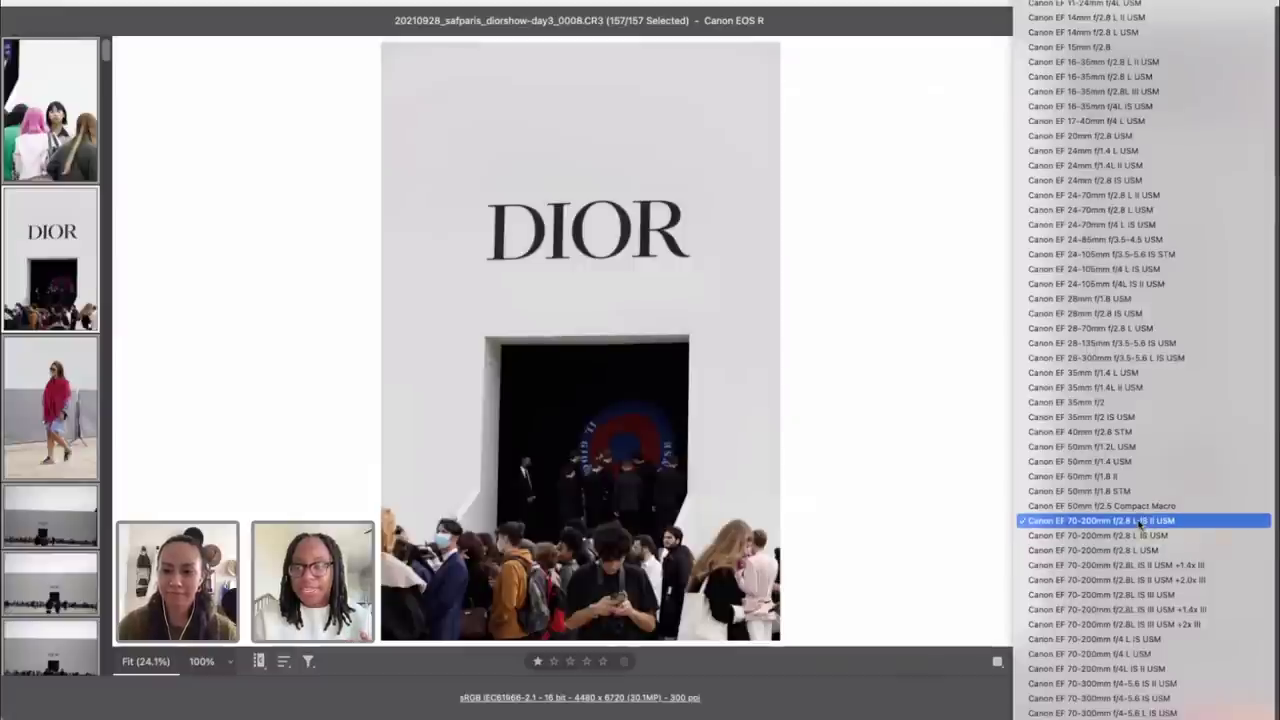
left_click(1140, 524)
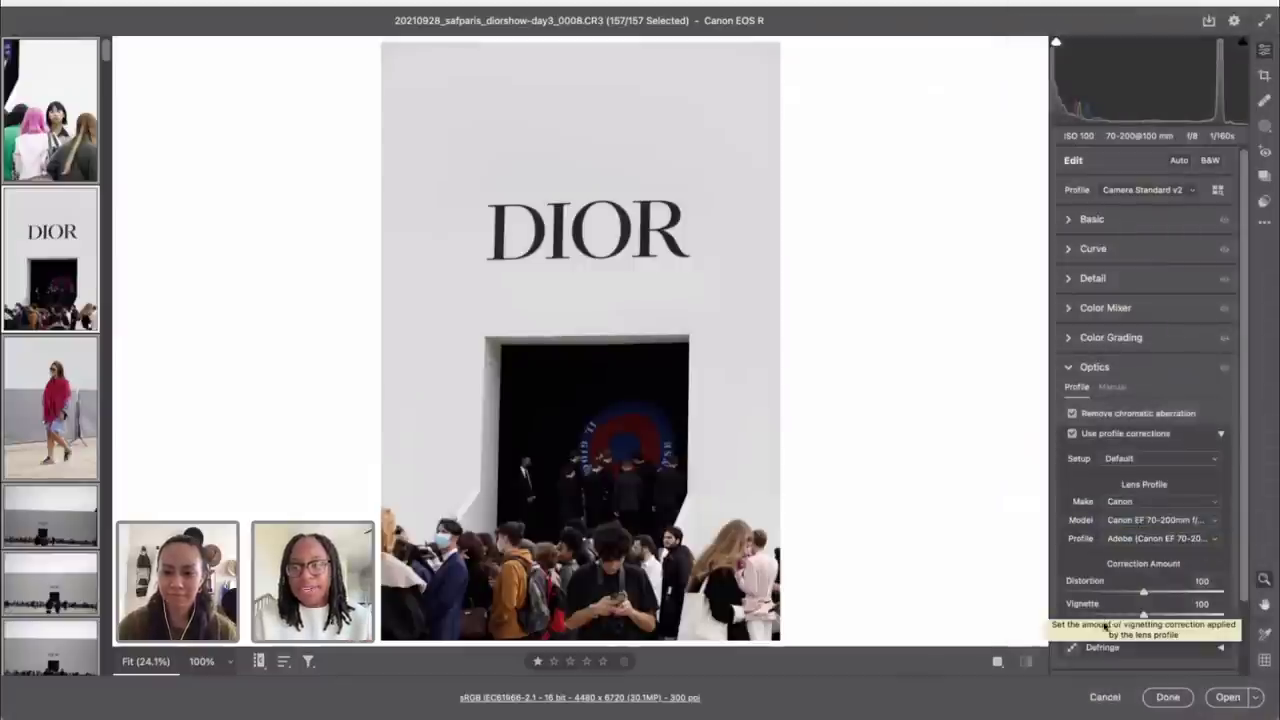
Step: Set the lens Distortion correction to 200
scroll(1130, 416, "down", 2)
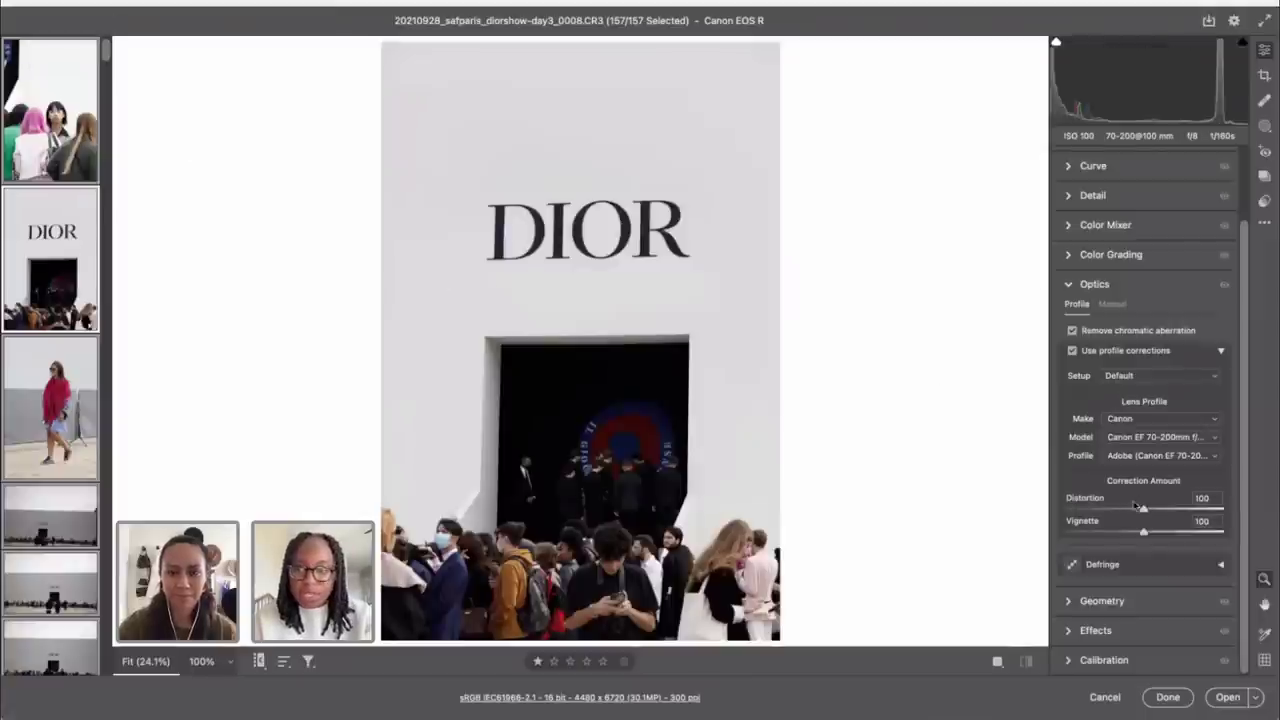
left_click_drag(1146, 513, 994, 517)
left_click_drag(1117, 517, 1248, 487)
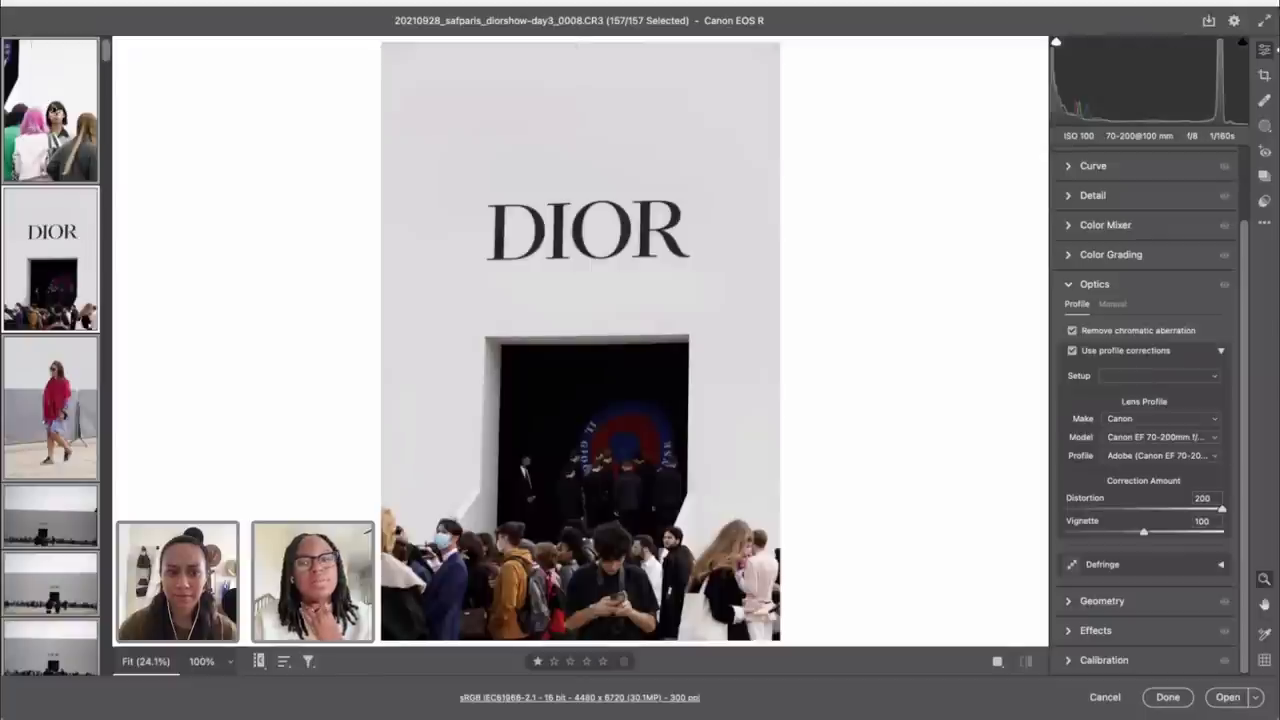
scroll(1150, 330, "up", 2)
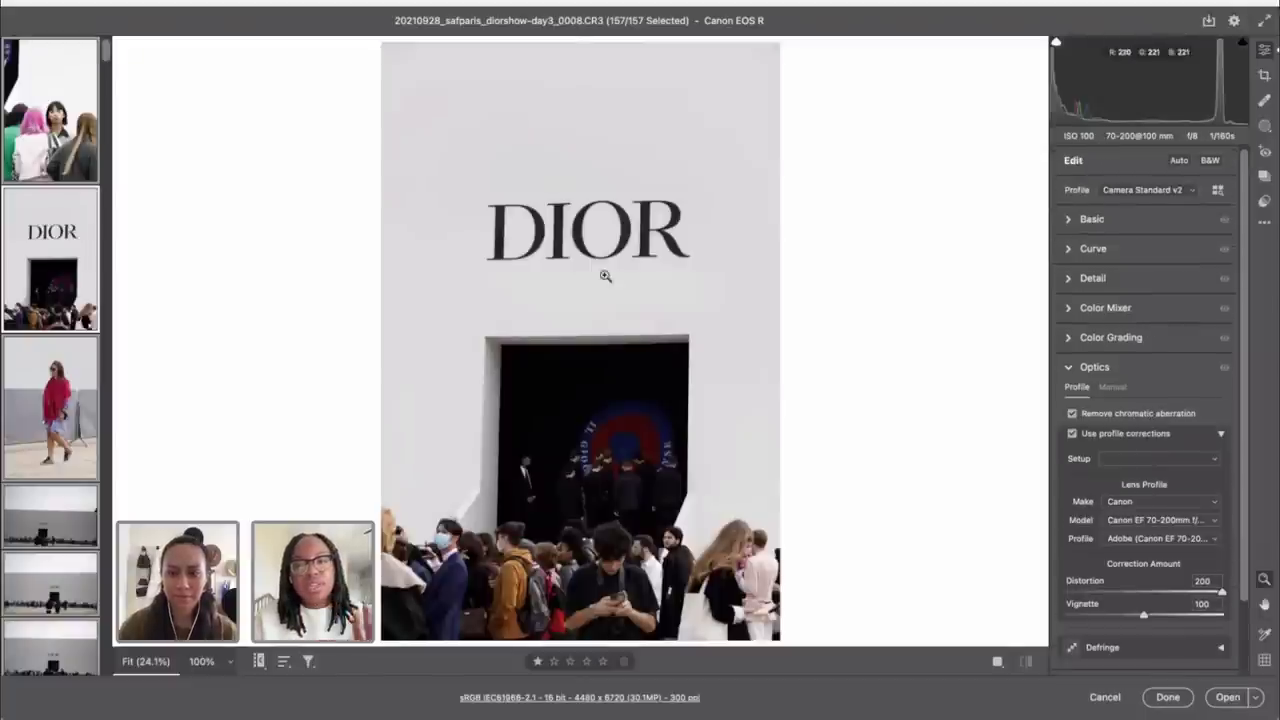
Step: Select the pink-haired crowd photo, try the Crop tool, then exit it
left_click(24, 140)
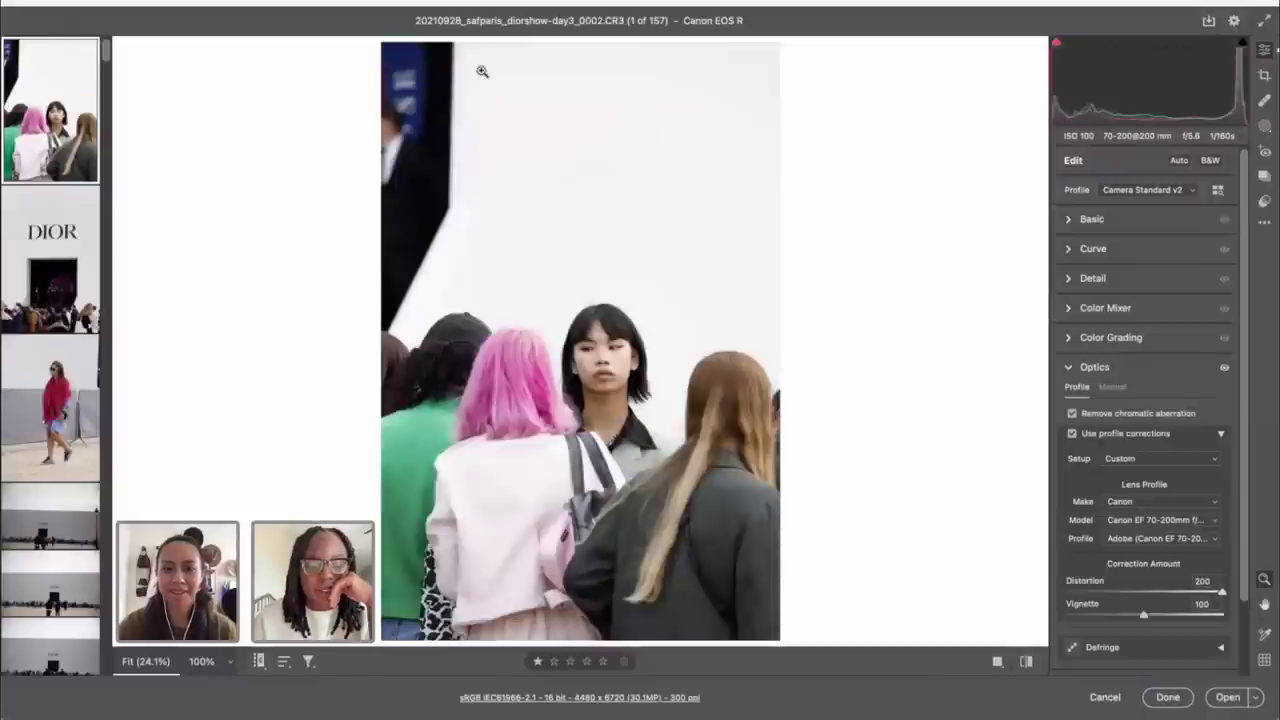
key("c")
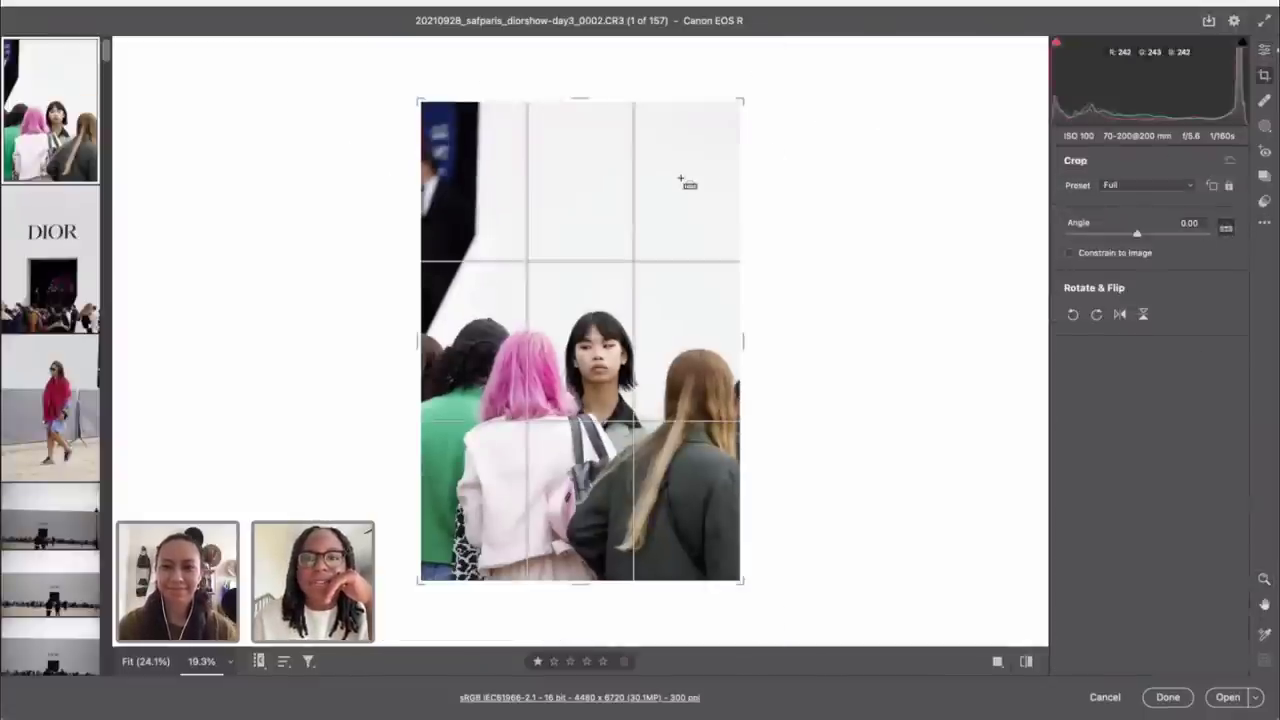
left_click(55, 240)
left_click(36, 146)
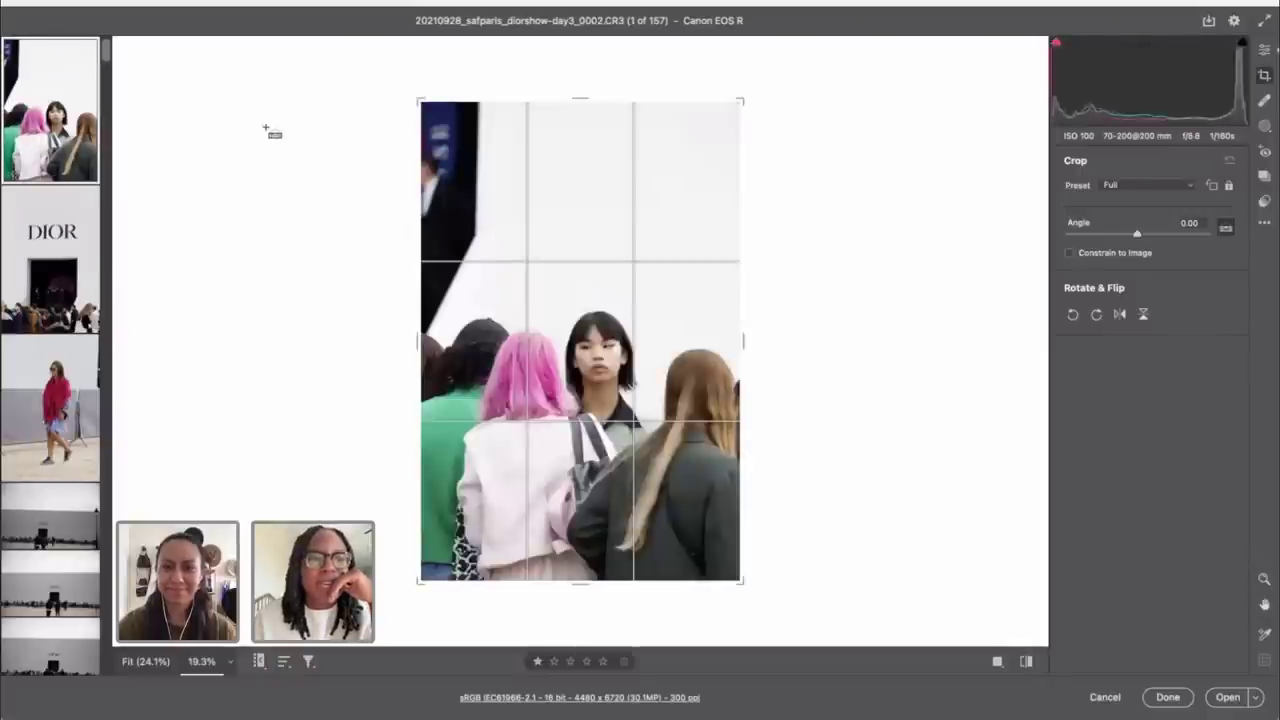
left_click(1264, 49)
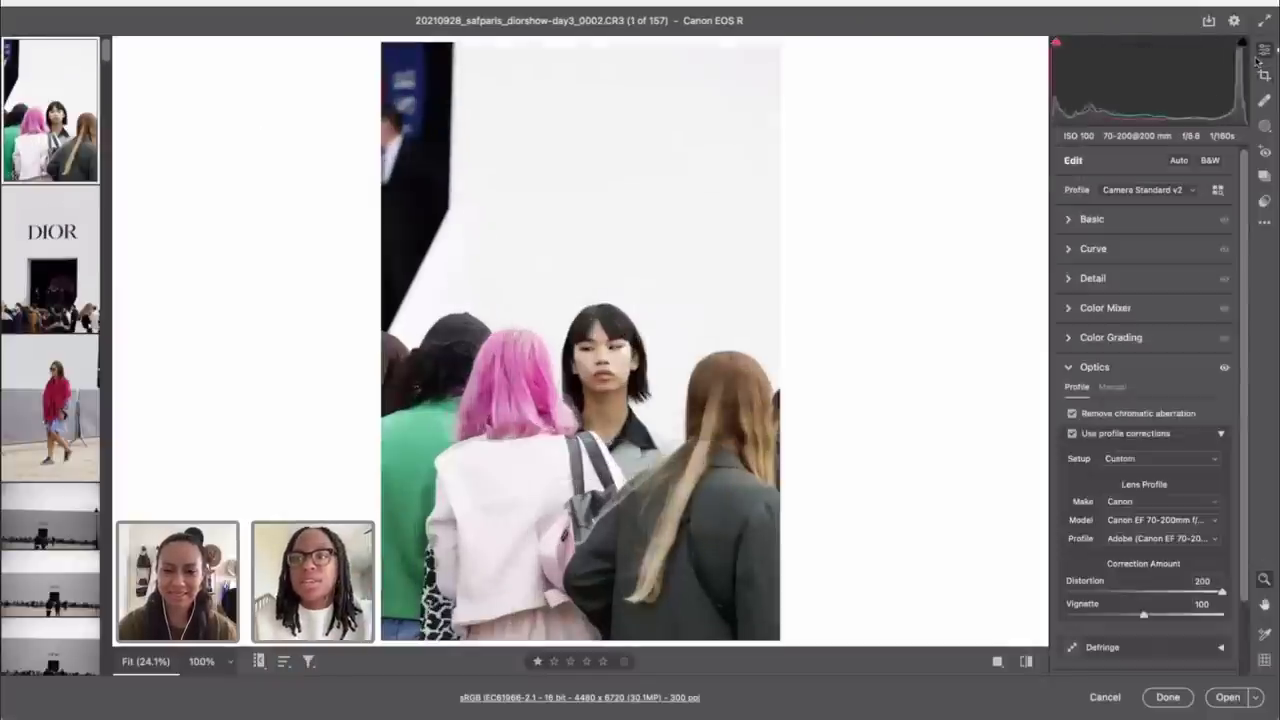
Step: Try light gray and white backdrops, settling on medium gray at 12.5% zoom
key("ctrl+minus")
right_click(847, 199)
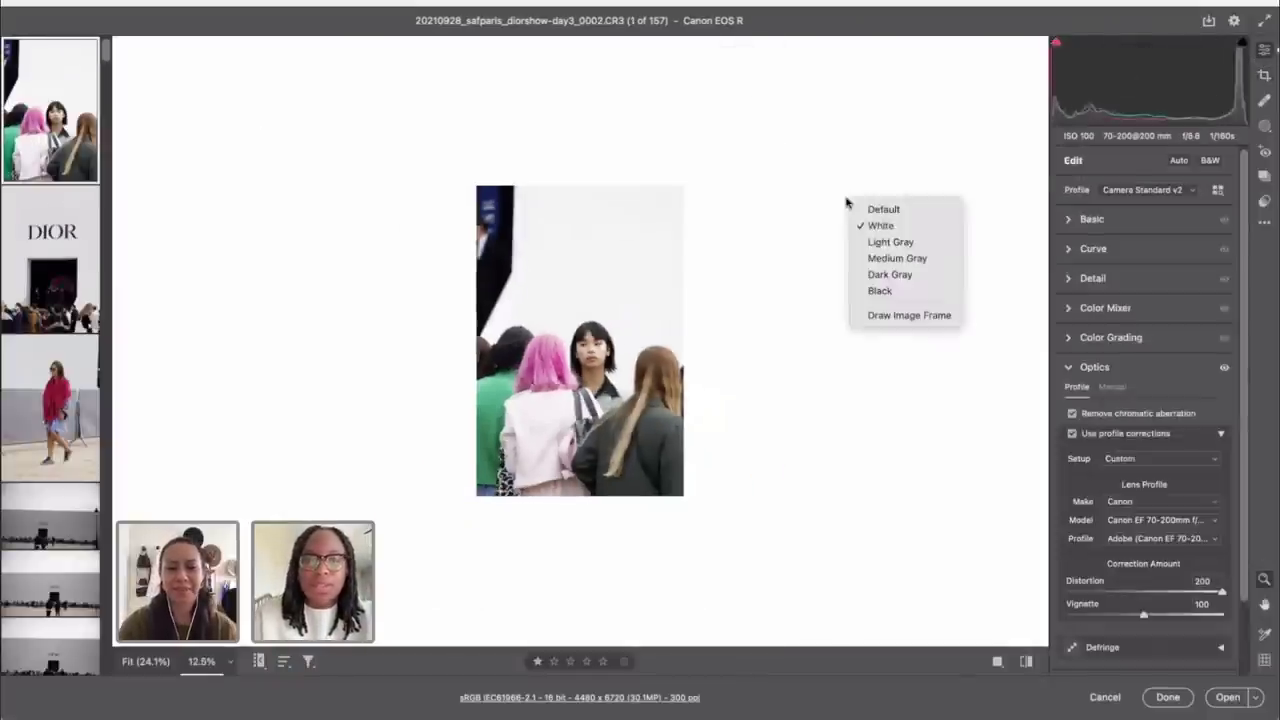
left_click(875, 249)
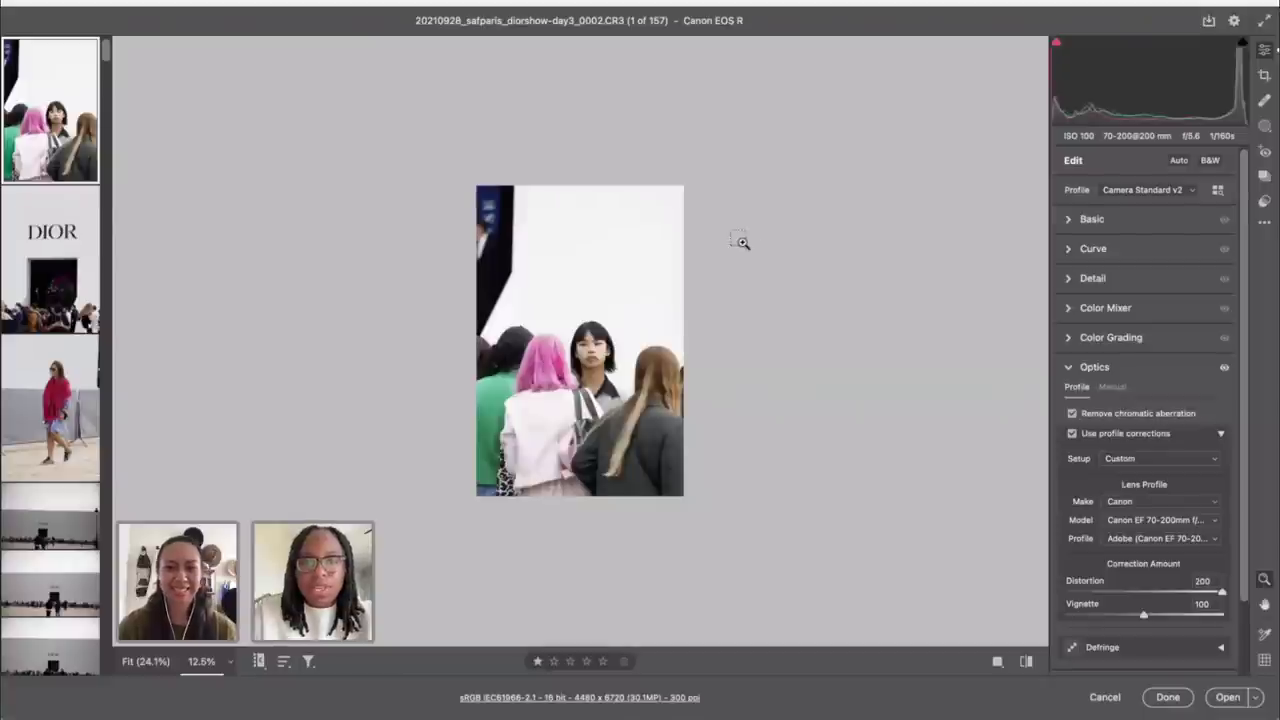
left_click(740, 241)
left_click(743, 243)
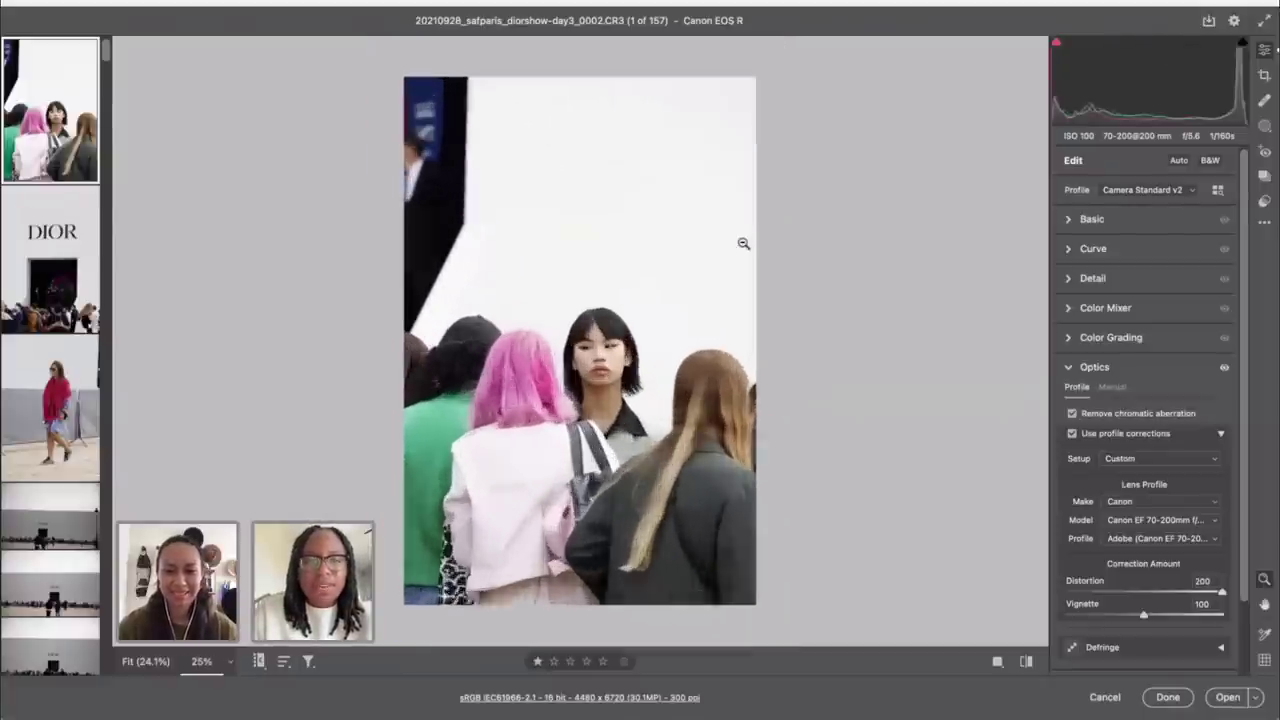
right_click(905, 226)
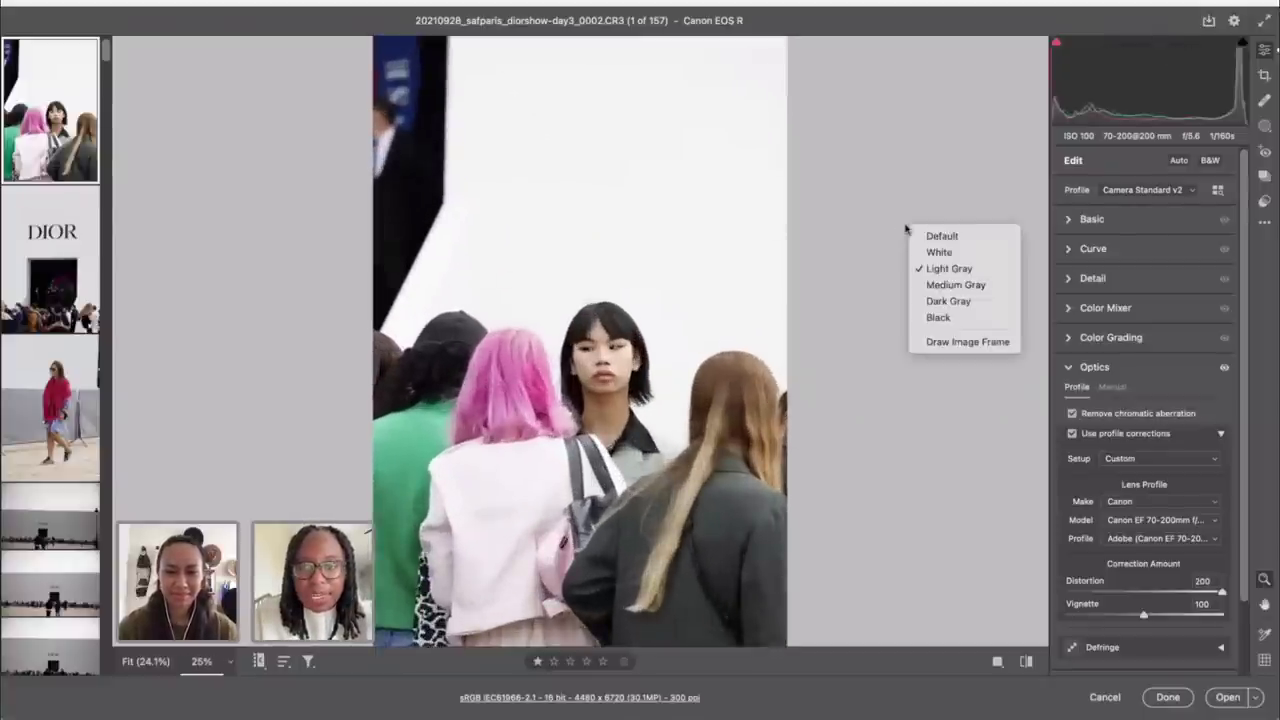
left_click(936, 252)
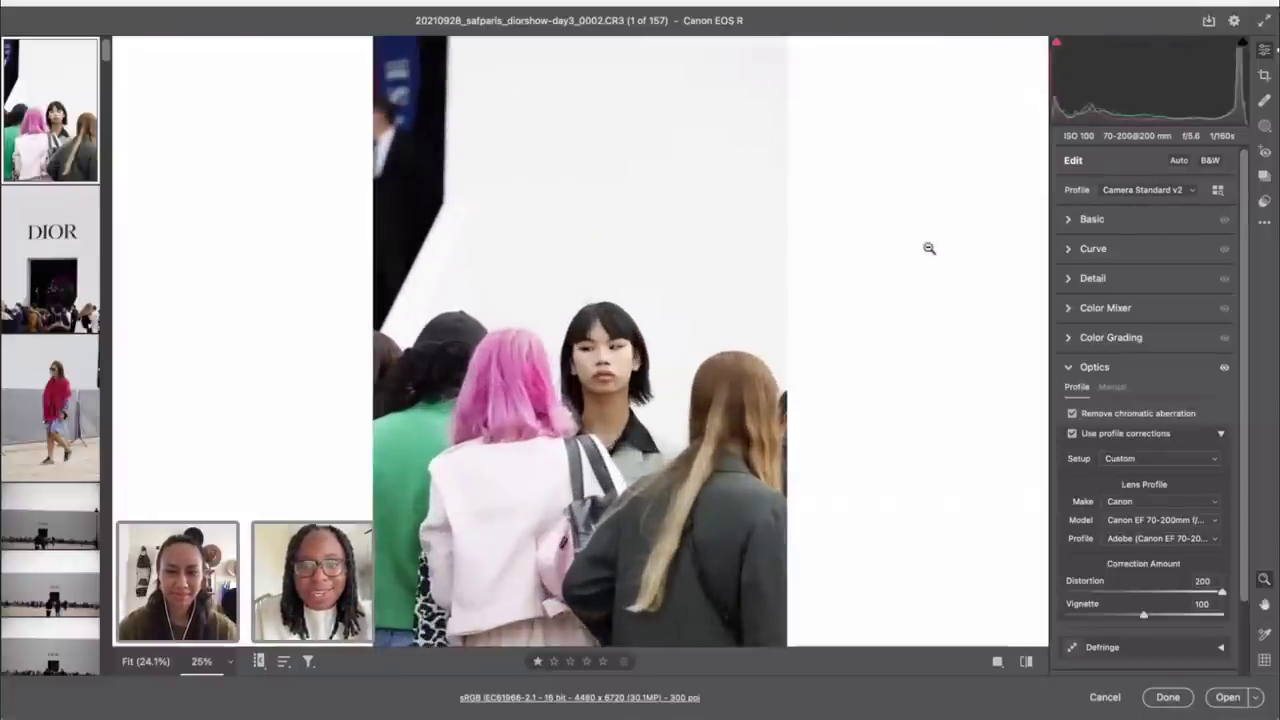
right_click(881, 289)
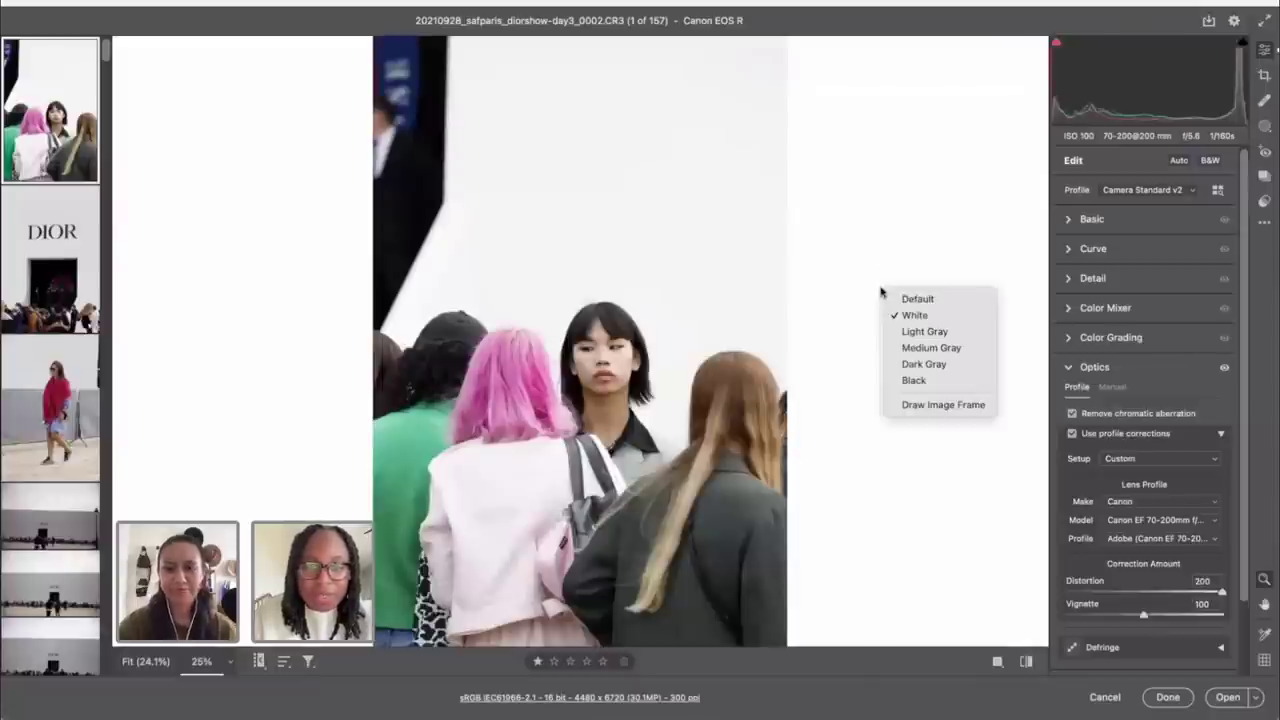
left_click(915, 346)
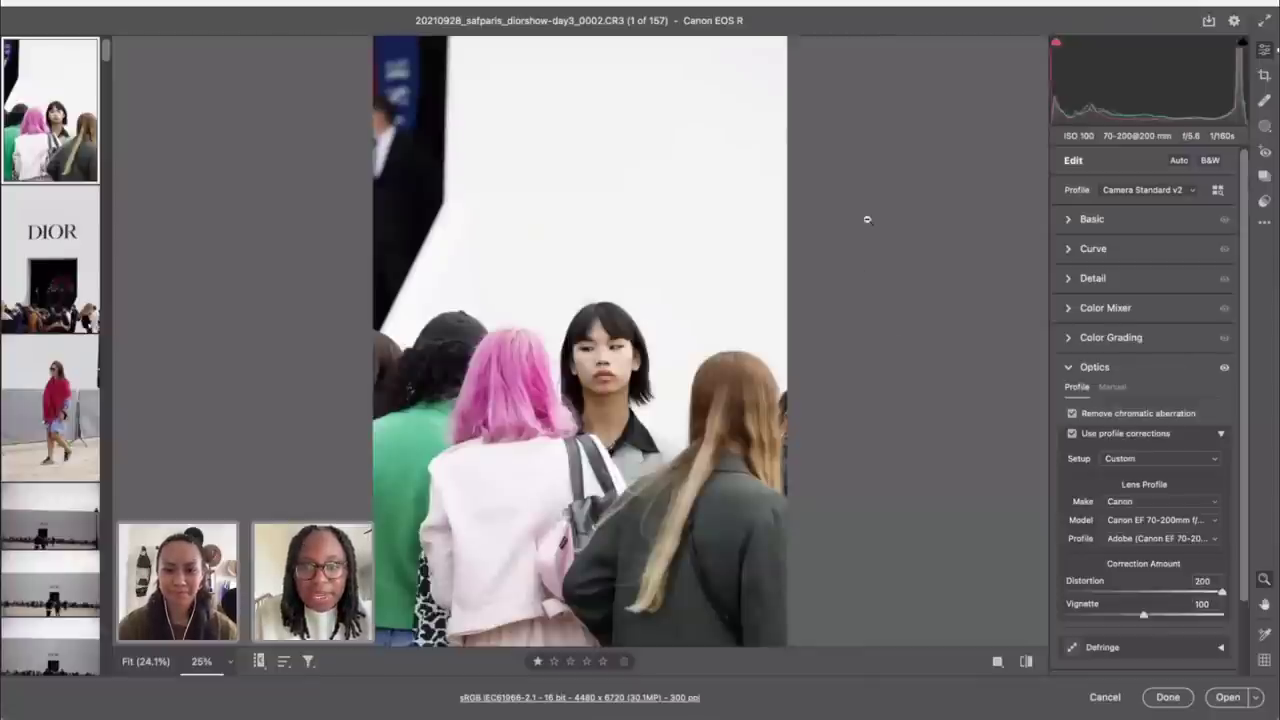
key("super+minus")
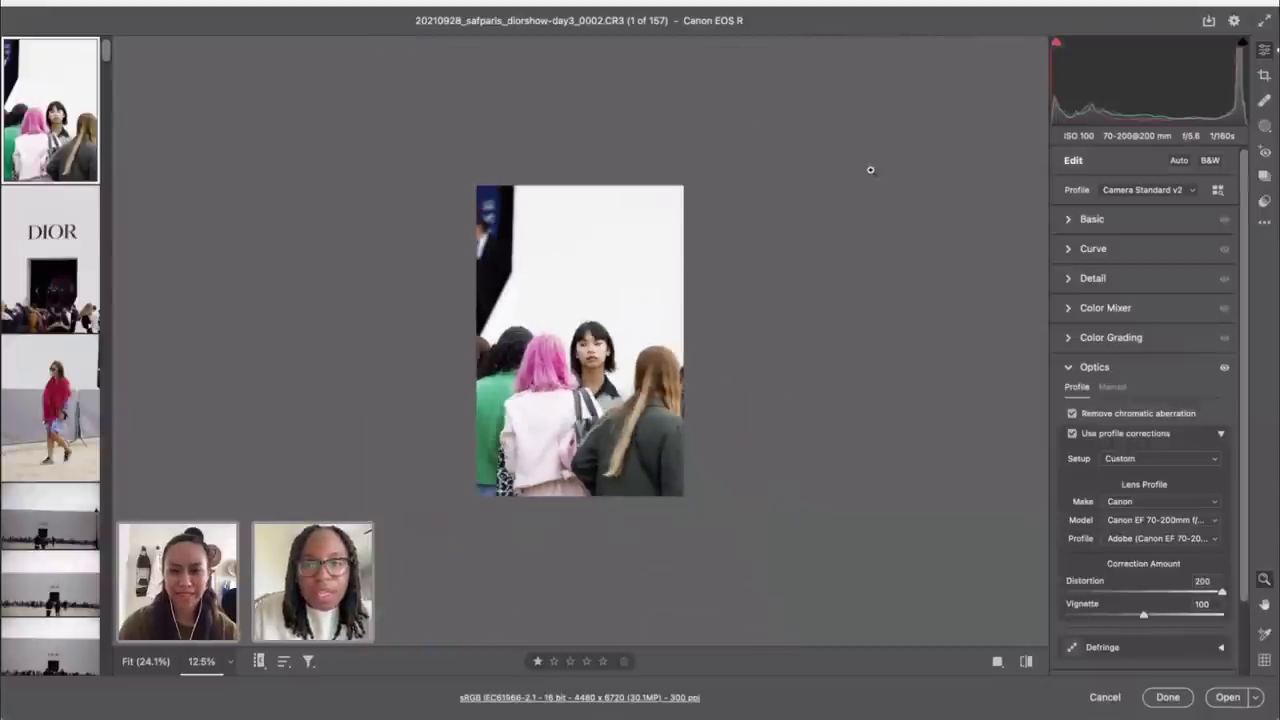
left_click(1090, 222)
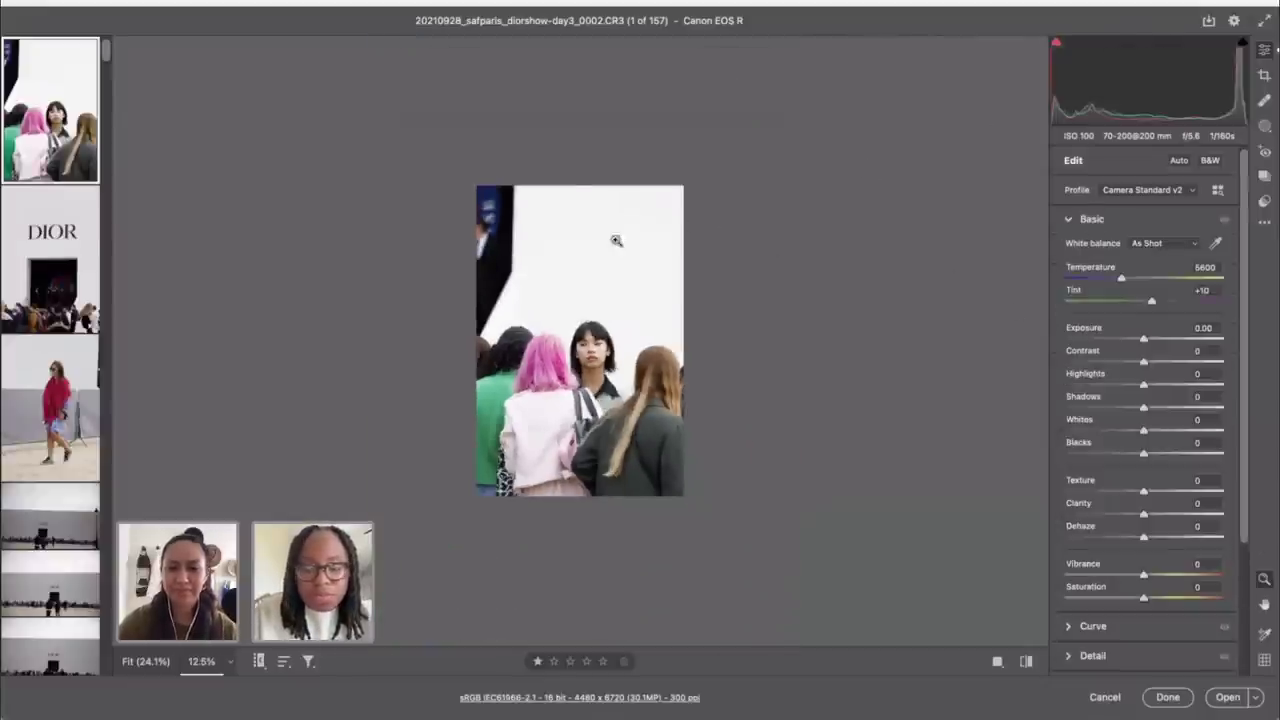
Step: Level the group shot to a 0.10° angle after Auto straighten fails
key("c")
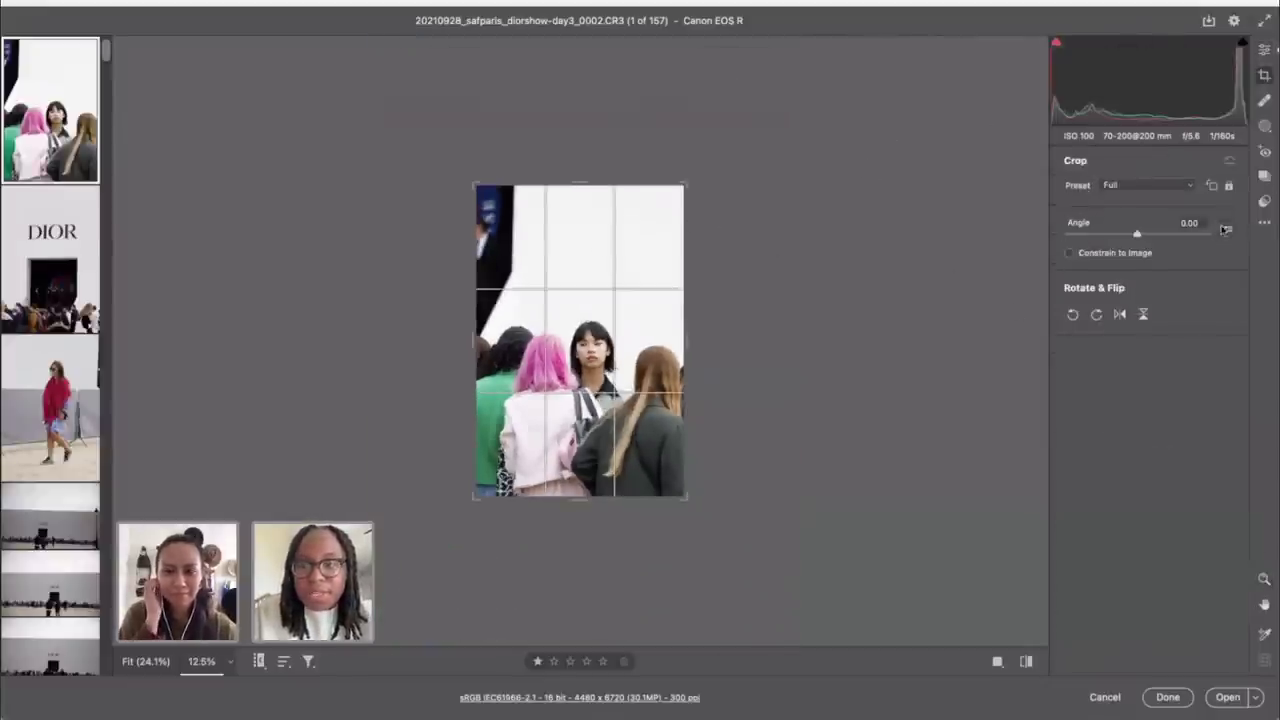
left_click(1225, 229)
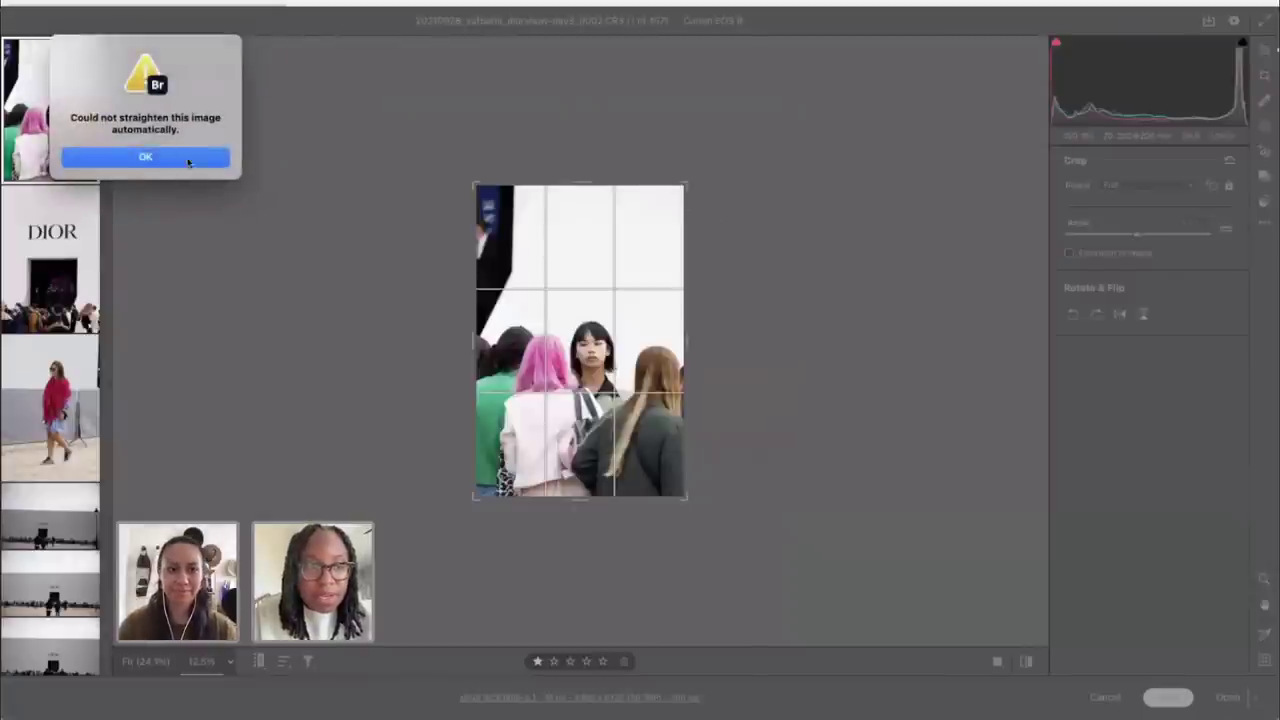
left_click(188, 160)
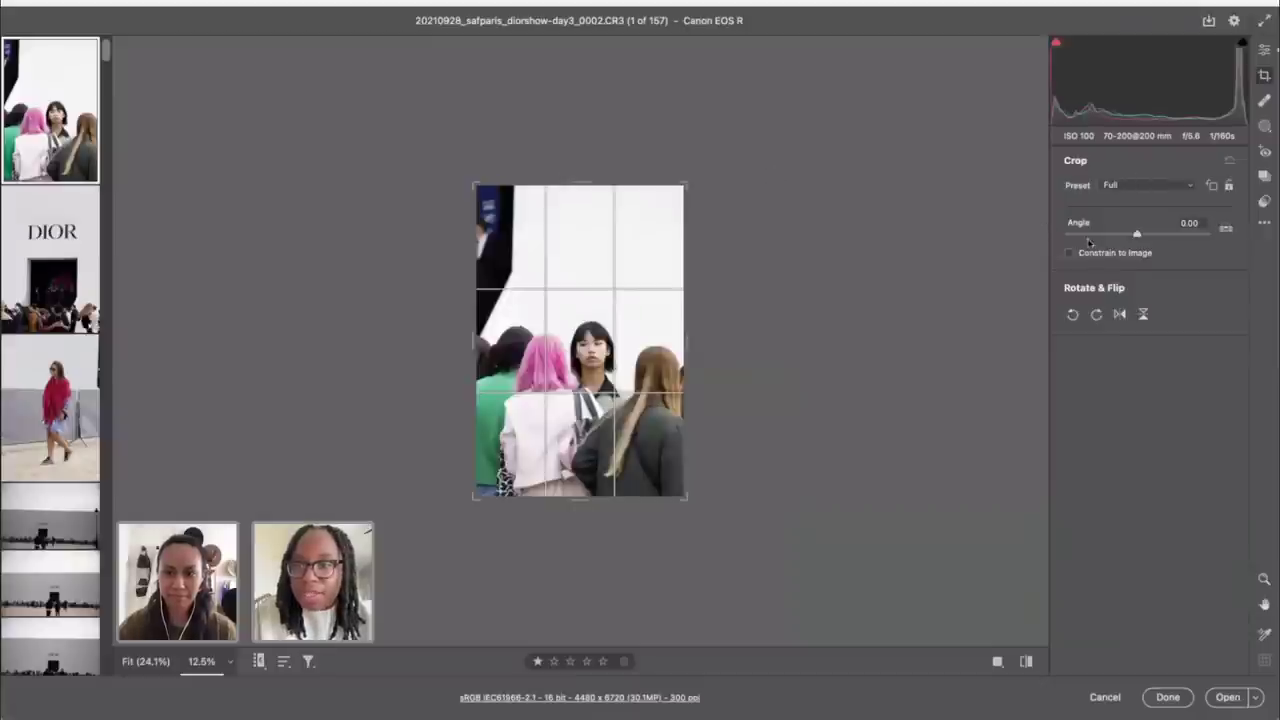
left_click_drag(731, 200, 713, 186)
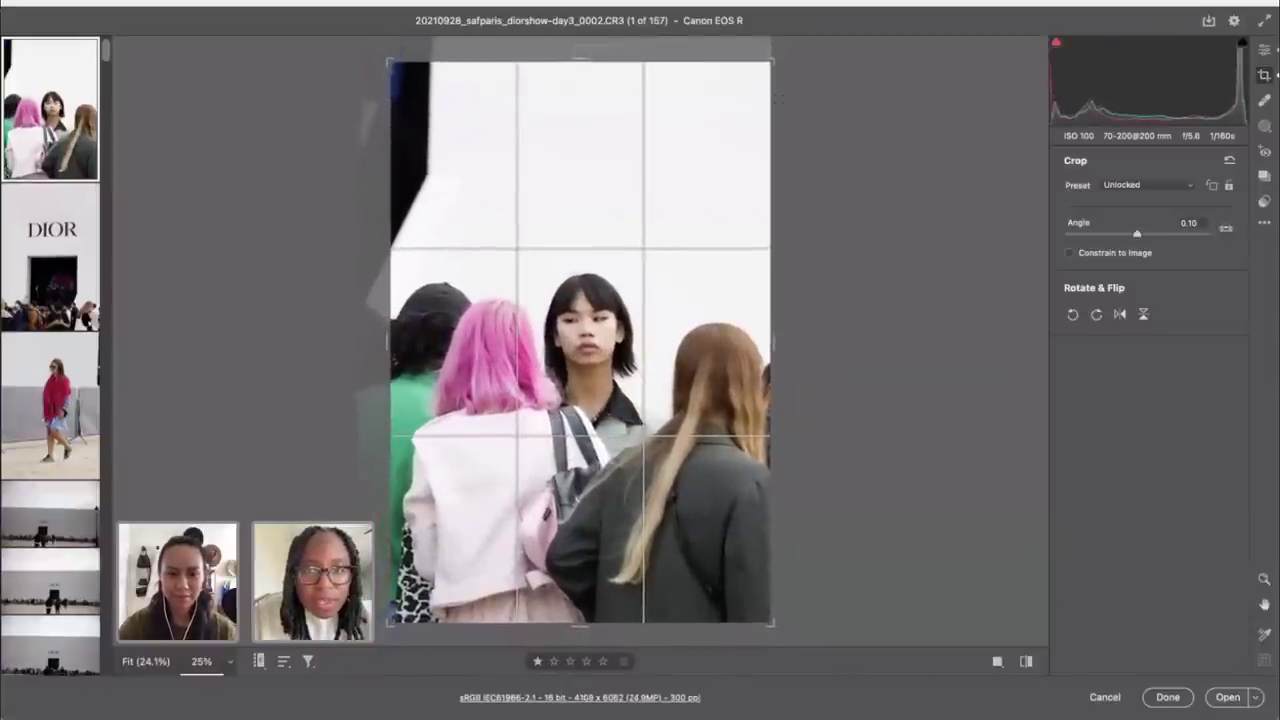
Step: Tighten the crop from the right and top-left around the woman with the black bob
left_click_drag(772, 60, 762, 60)
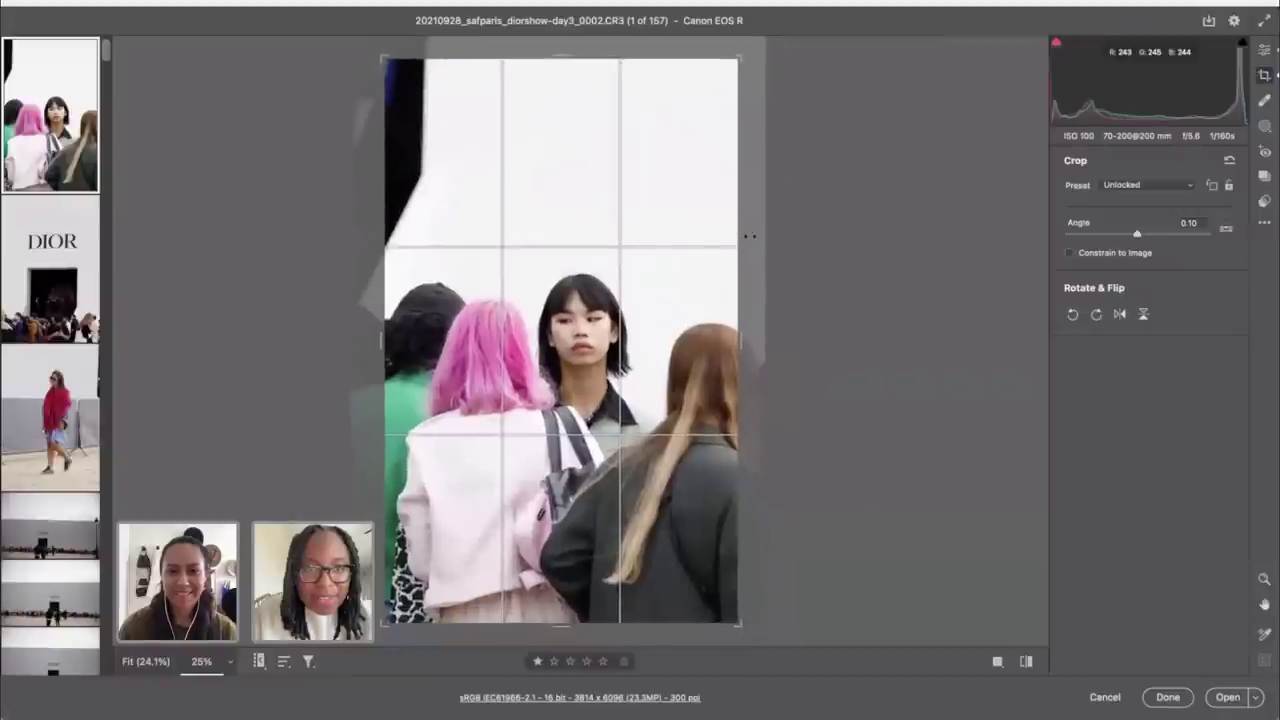
left_click_drag(384, 60, 400, 80)
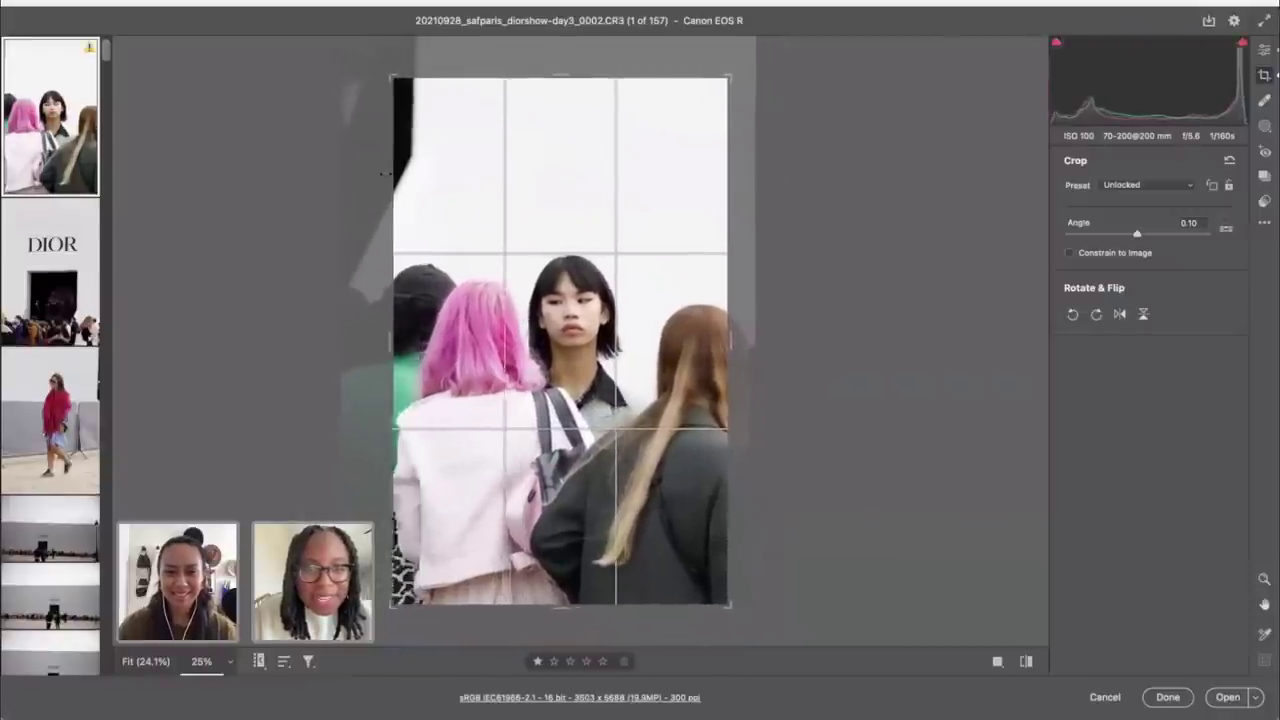
left_click_drag(565, 279, 588, 270)
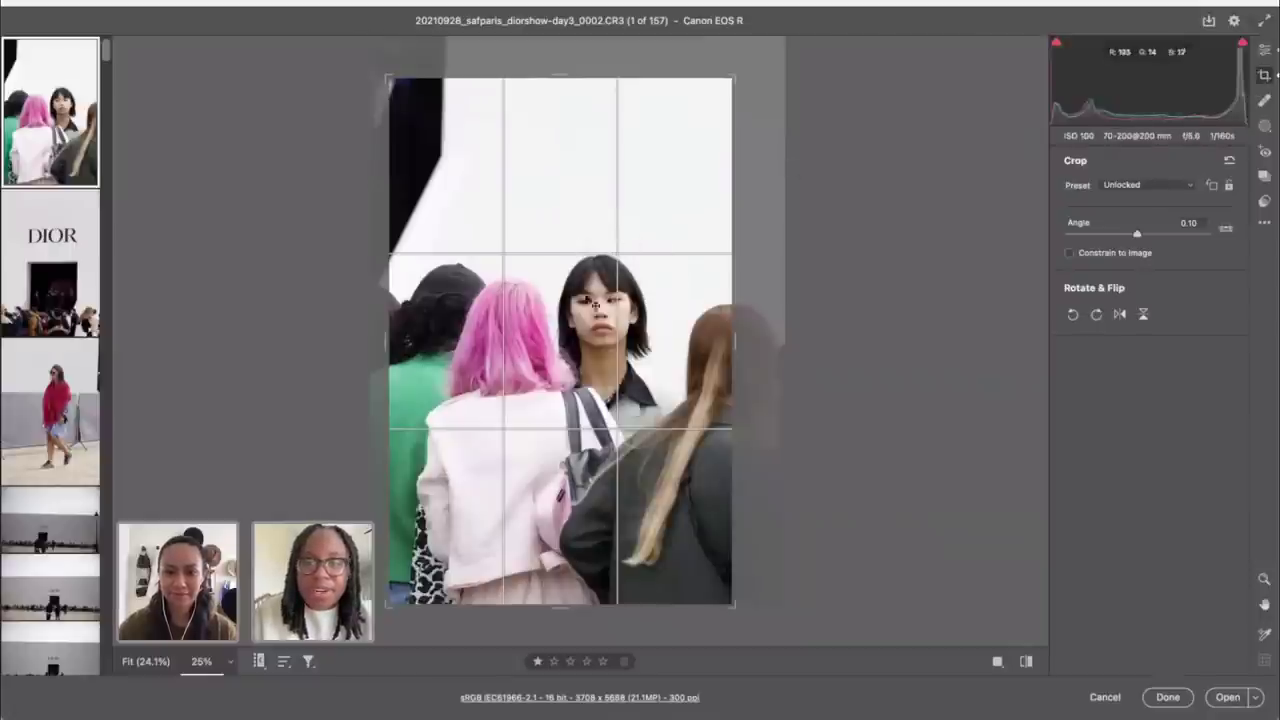
left_click(1265, 50)
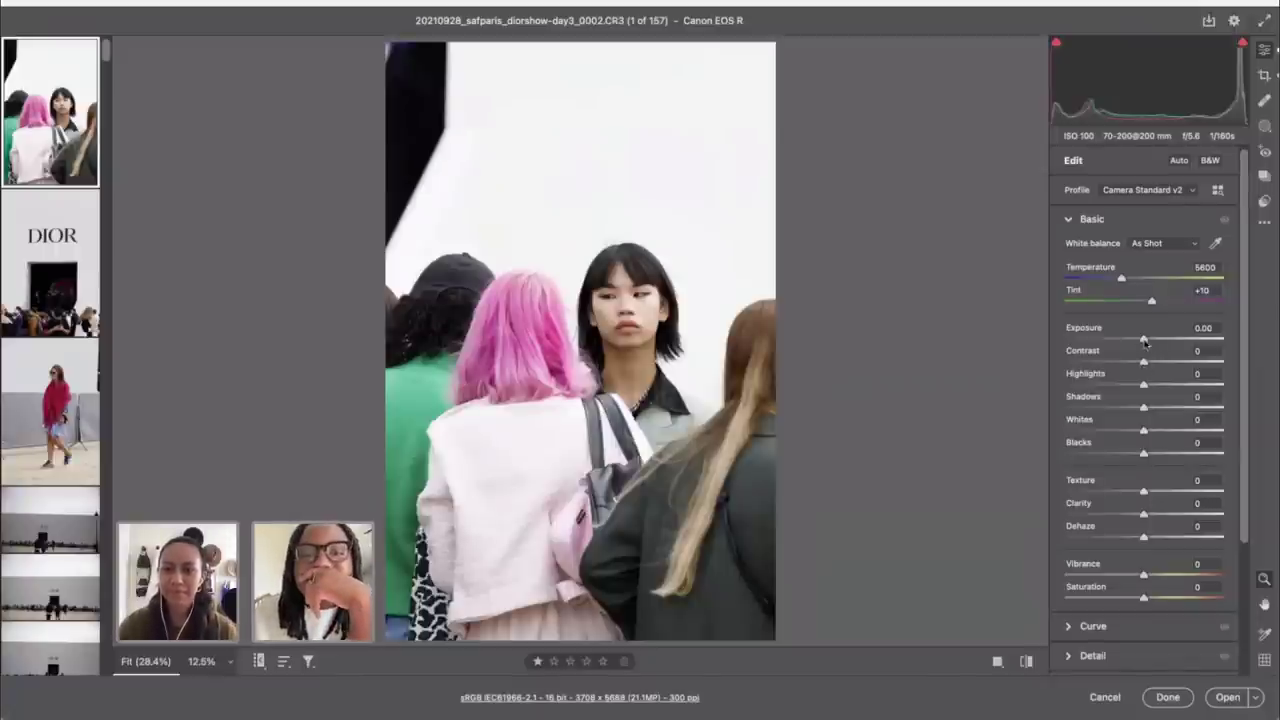
Step: Reset Exposure back to 0 after a trial brightening
left_click_drag(1145, 342, 1158, 344)
left_click(1207, 328)
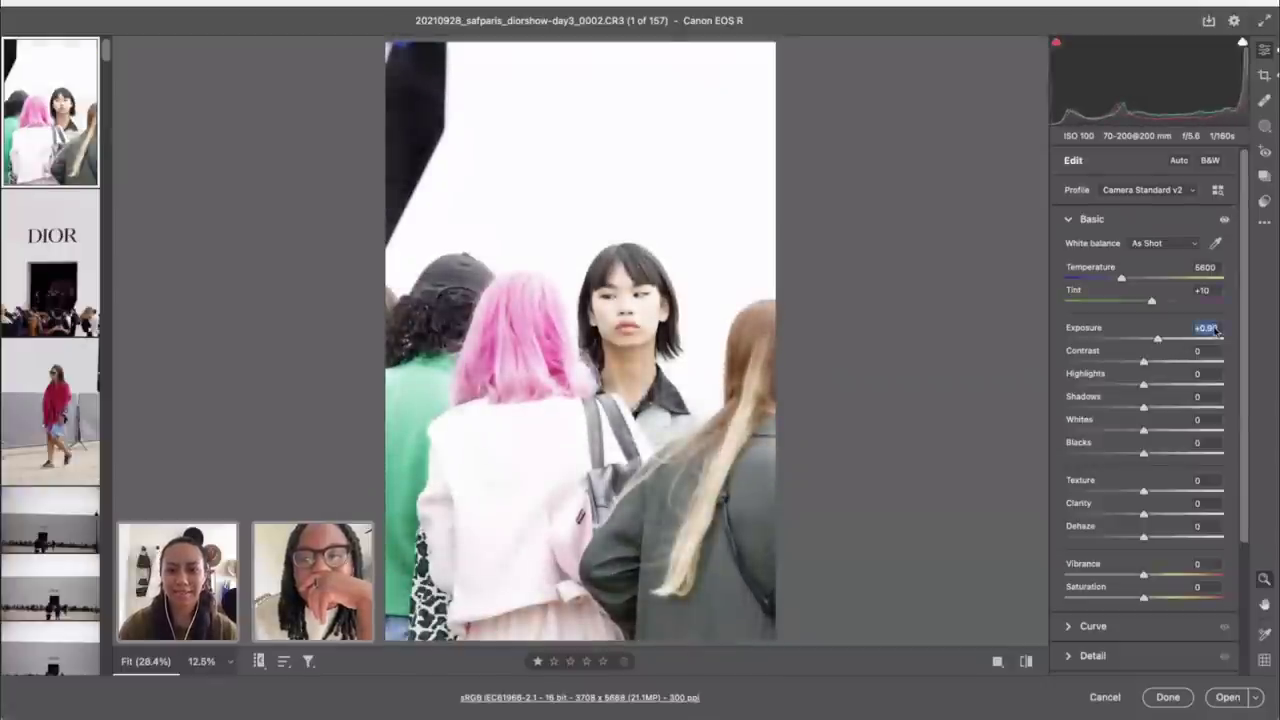
type("0")
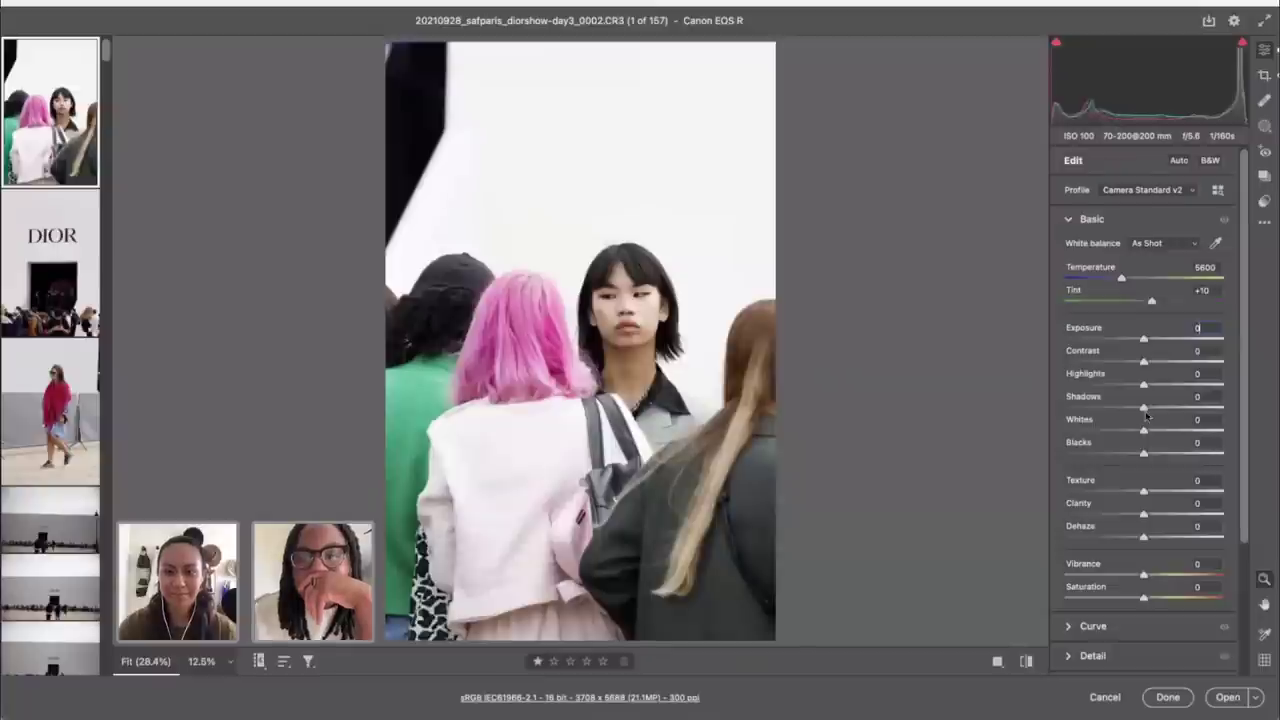
key("Return")
Step: Set Shadows to +18 and Contrast to +28, shift Tint toward magenta, lower Highlights
left_click_drag(1141, 407, 1156, 408)
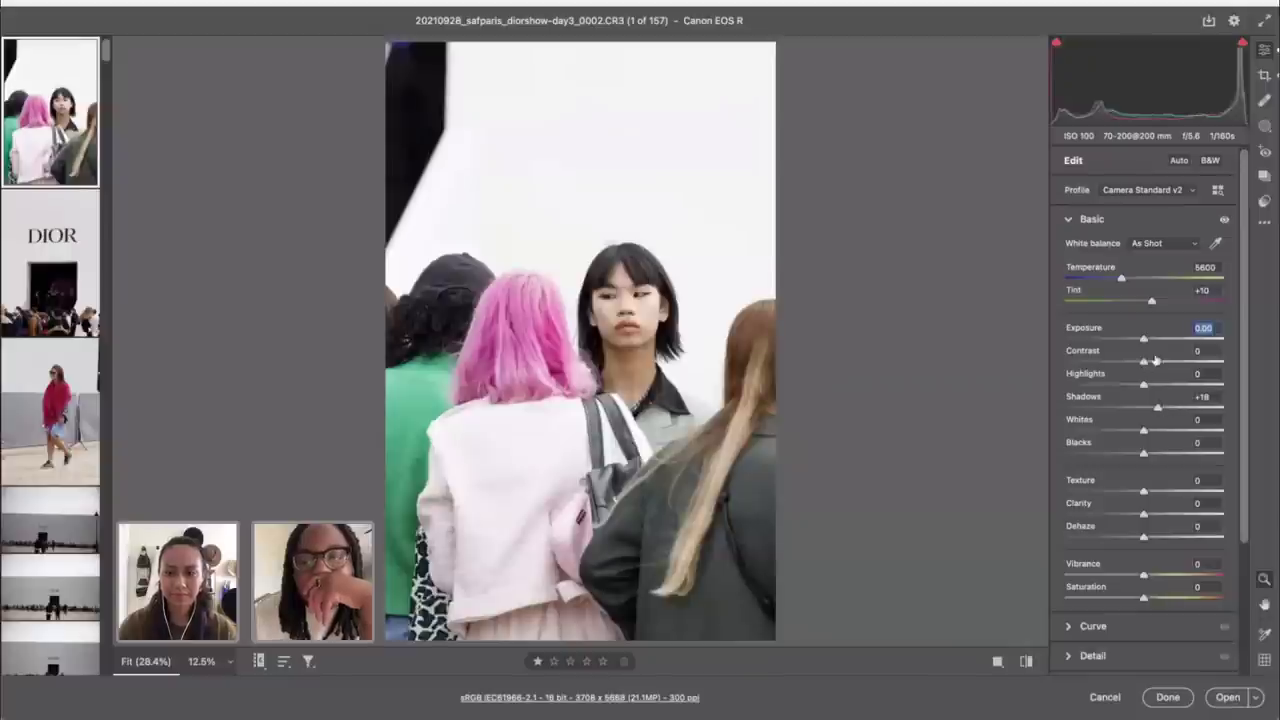
left_click_drag(1143, 365, 1165, 367)
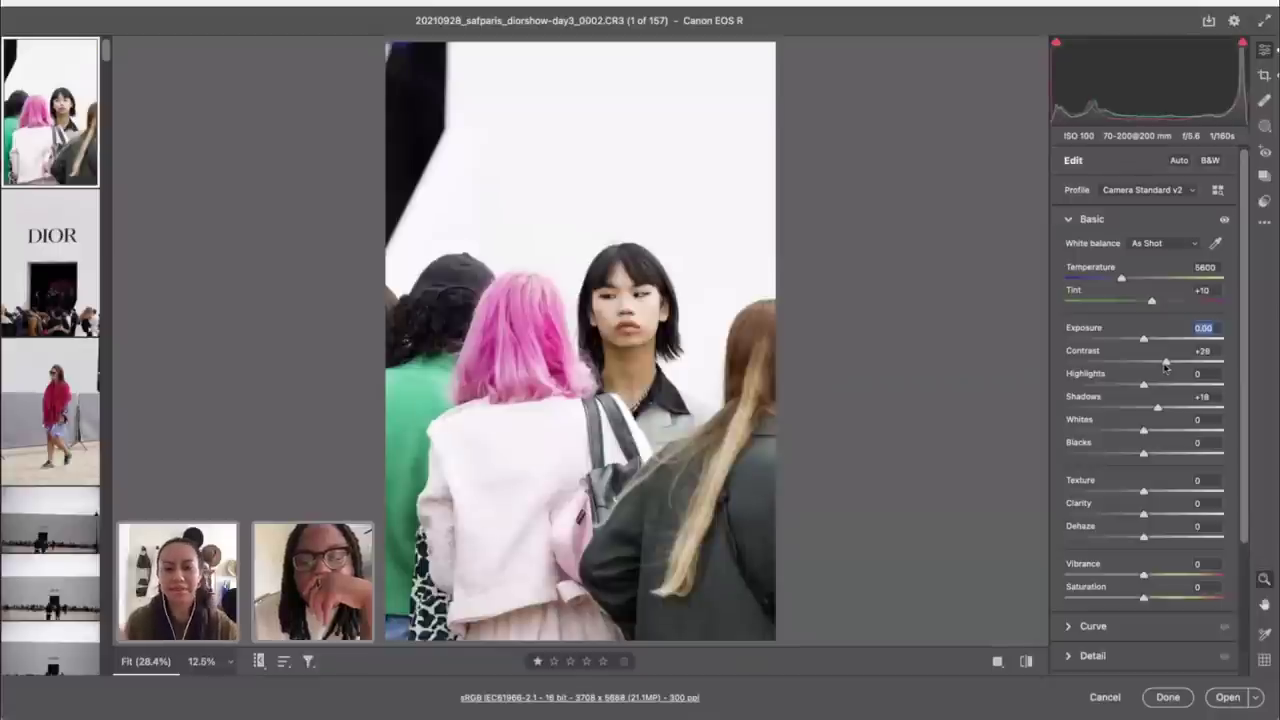
left_click_drag(1152, 305, 1154, 307)
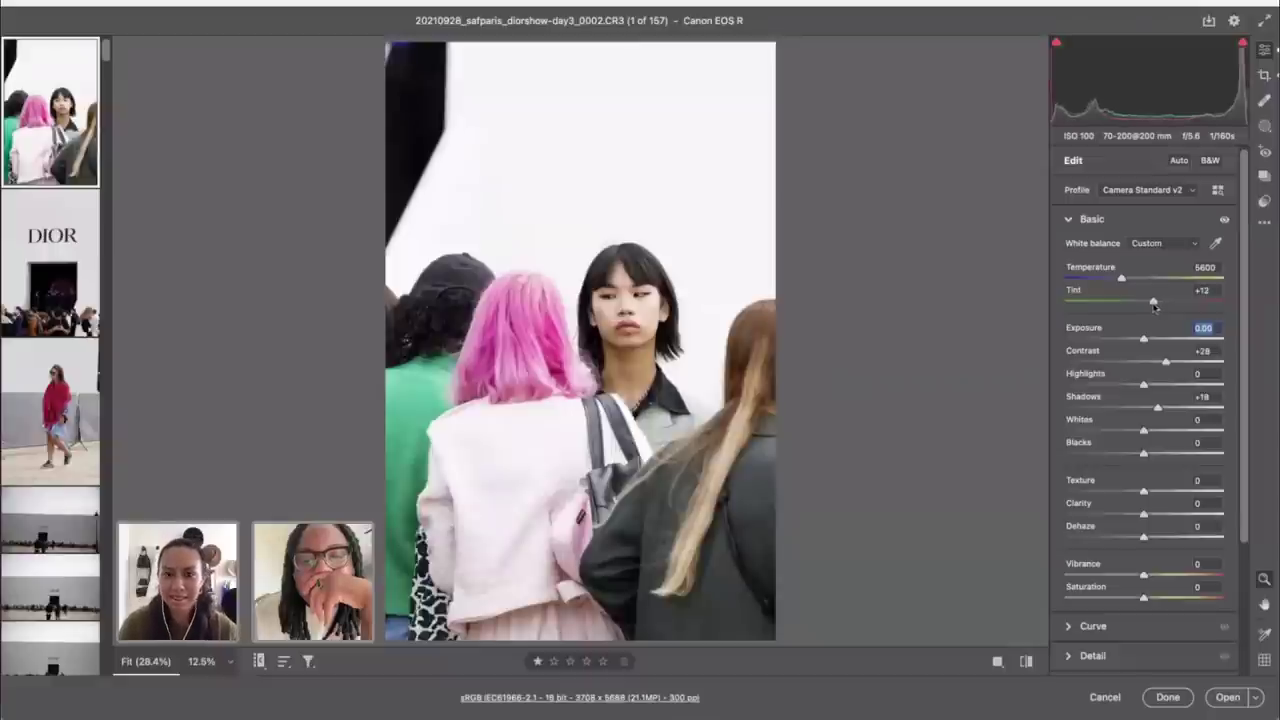
left_click_drag(1143, 384, 1093, 386)
Step: Zoom in on the pink jacket, pull Highlights to -100 and Shadows to +19
left_click(487, 497)
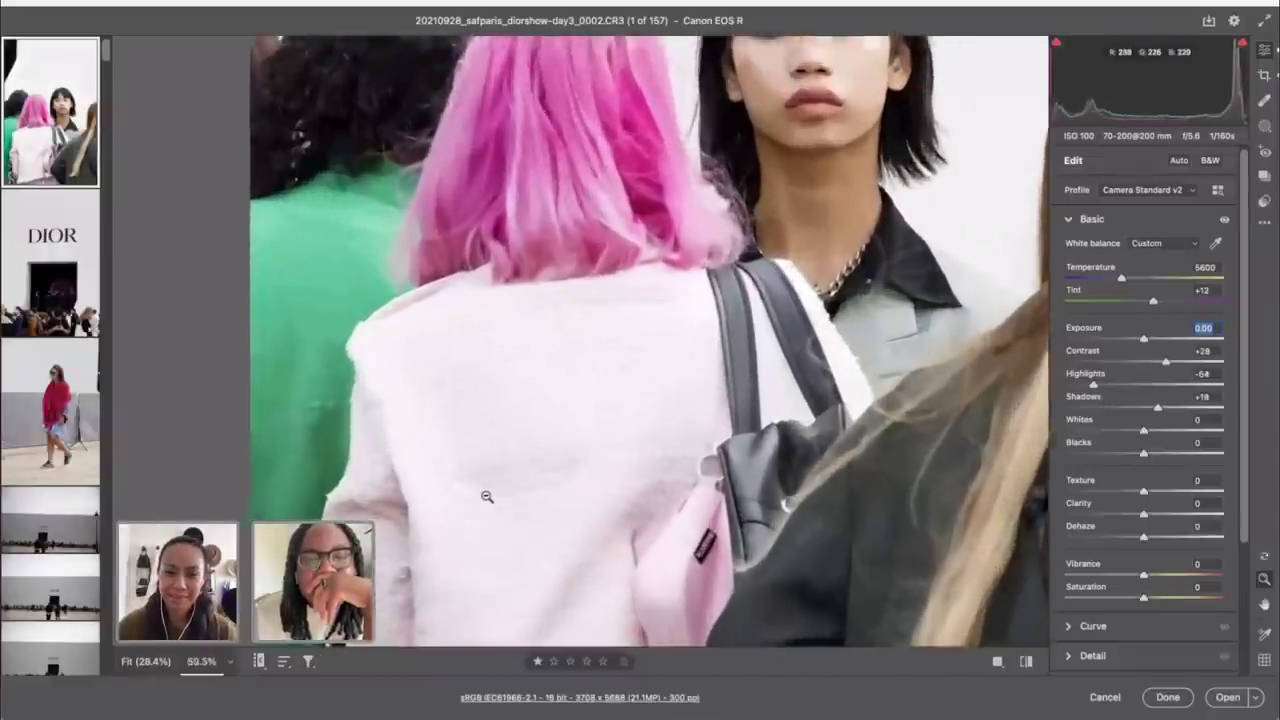
left_click_drag(487, 497, 487, 497)
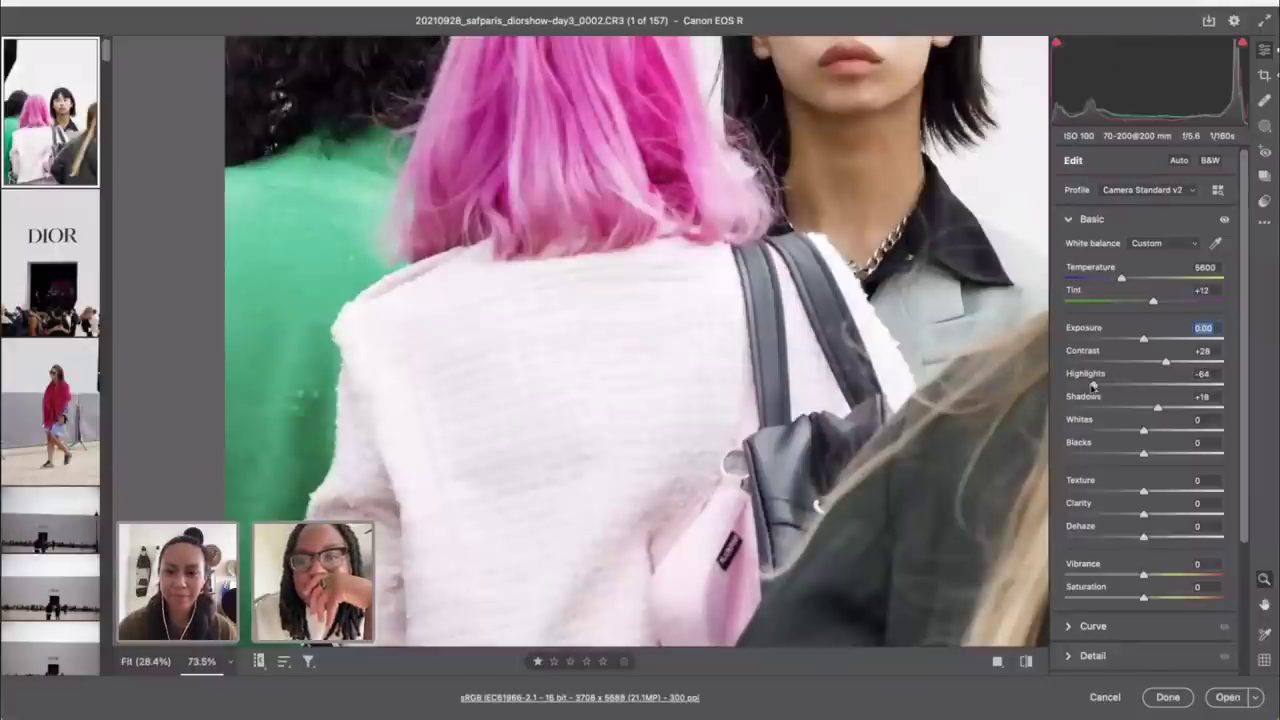
left_click_drag(1092, 388, 1050, 388)
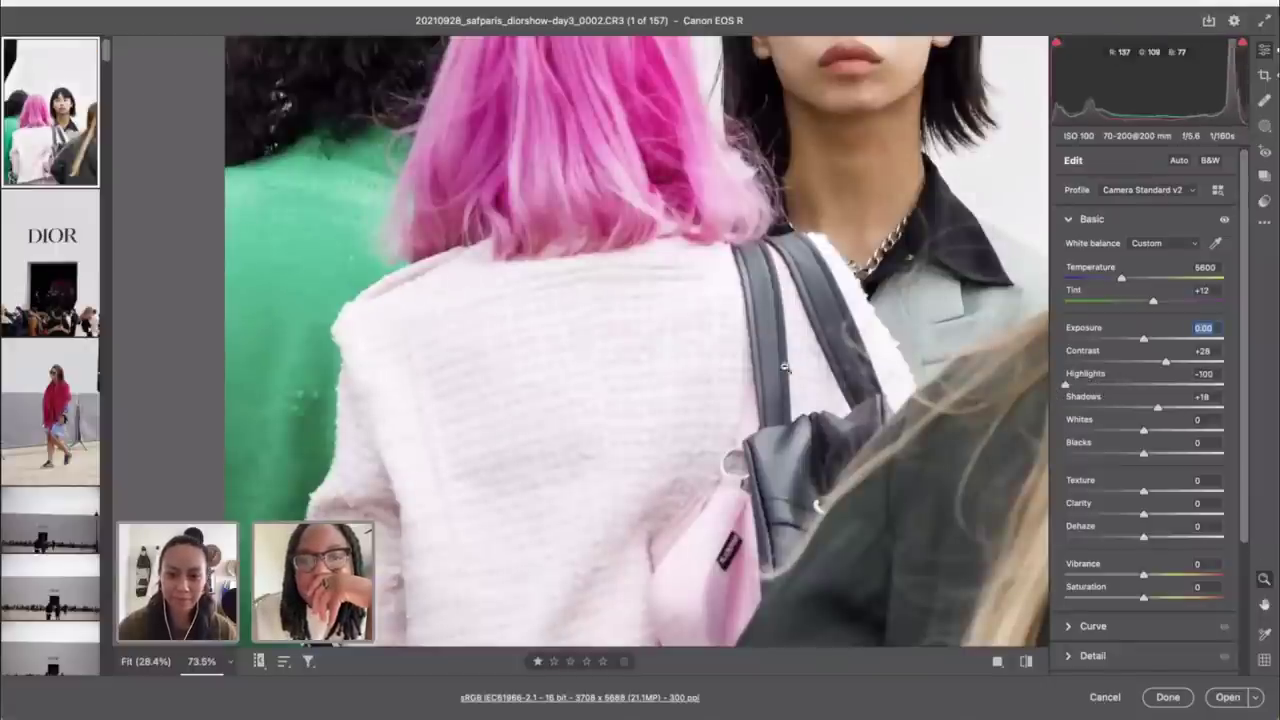
scroll(695, 294, "down", 5)
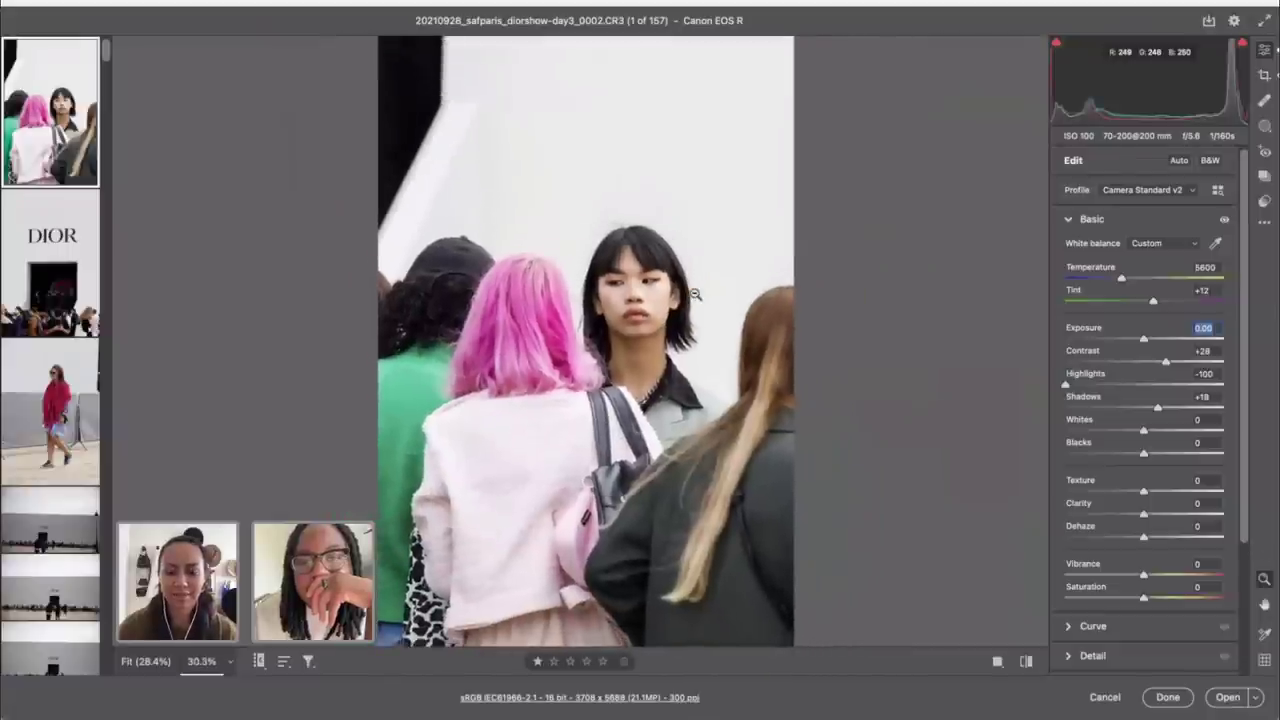
scroll(746, 325, "down", 1)
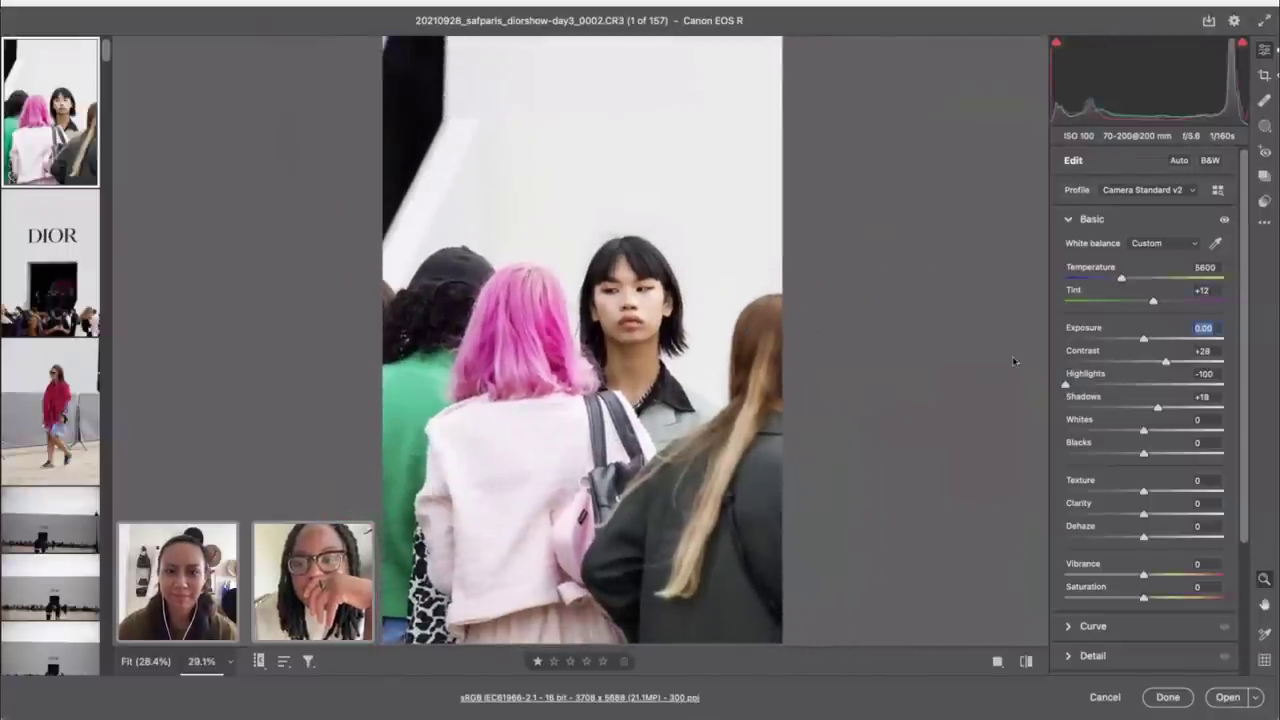
left_click_drag(1160, 410, 1158, 410)
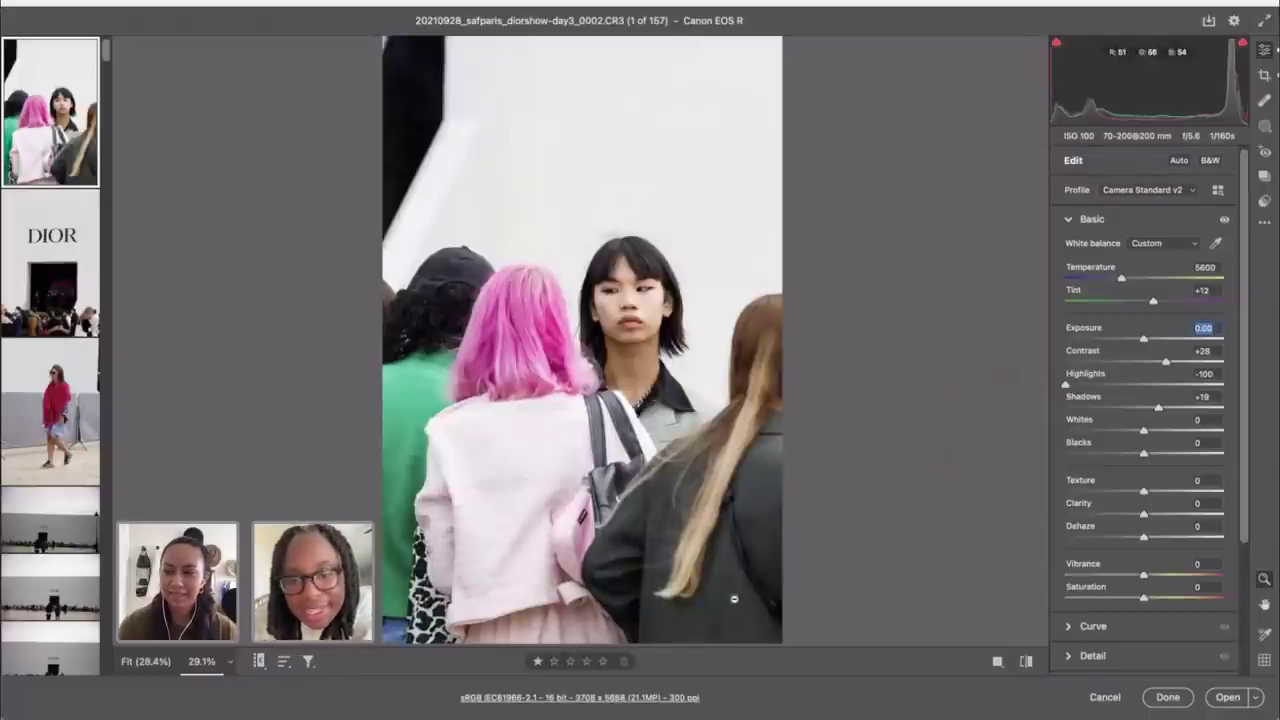
scroll(717, 526, "up", 3)
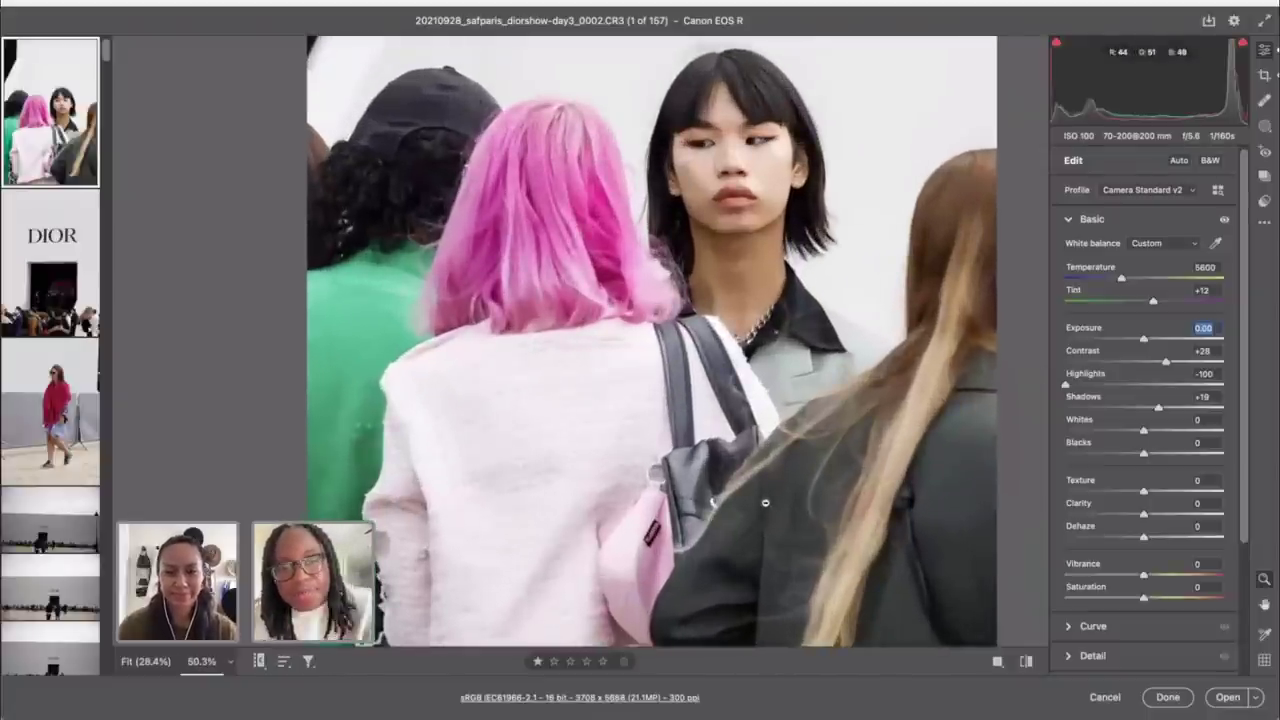
left_click_drag(765, 503, 591, 326)
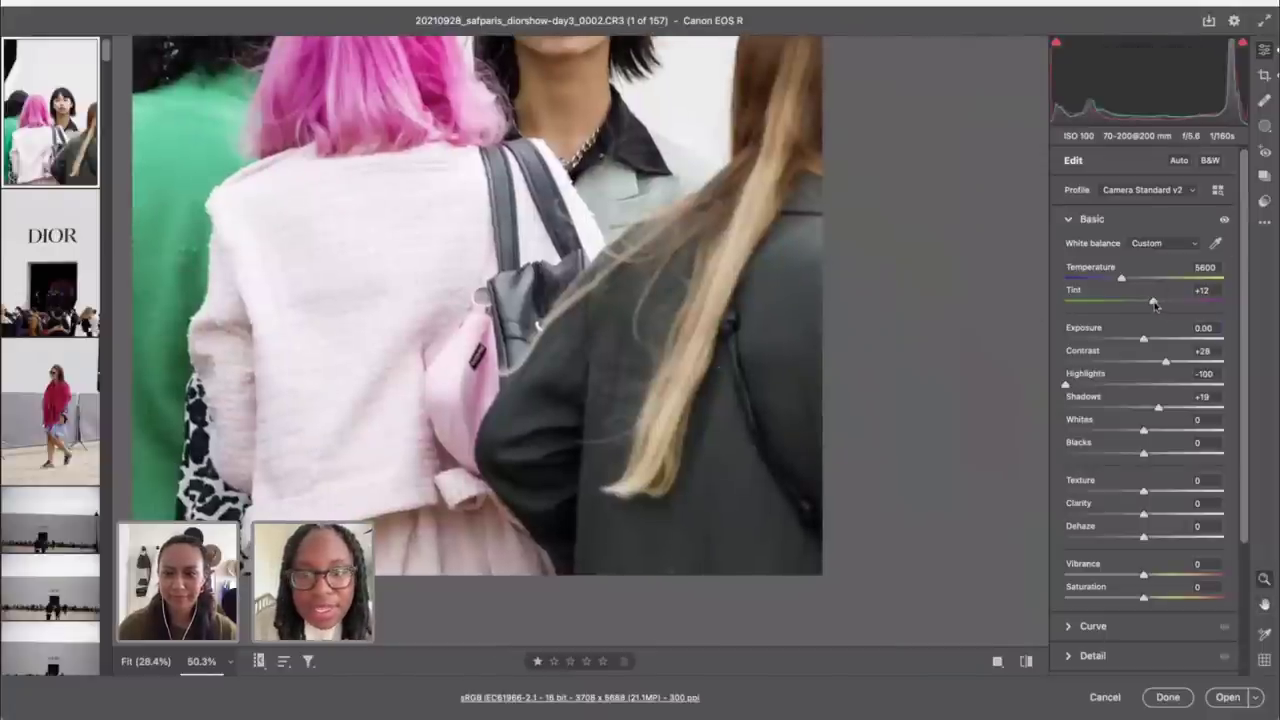
Step: Set Tint to +20 and Blacks to -25, then move to the DIOR entrance photo
left_click_drag(1155, 306, 1158, 306)
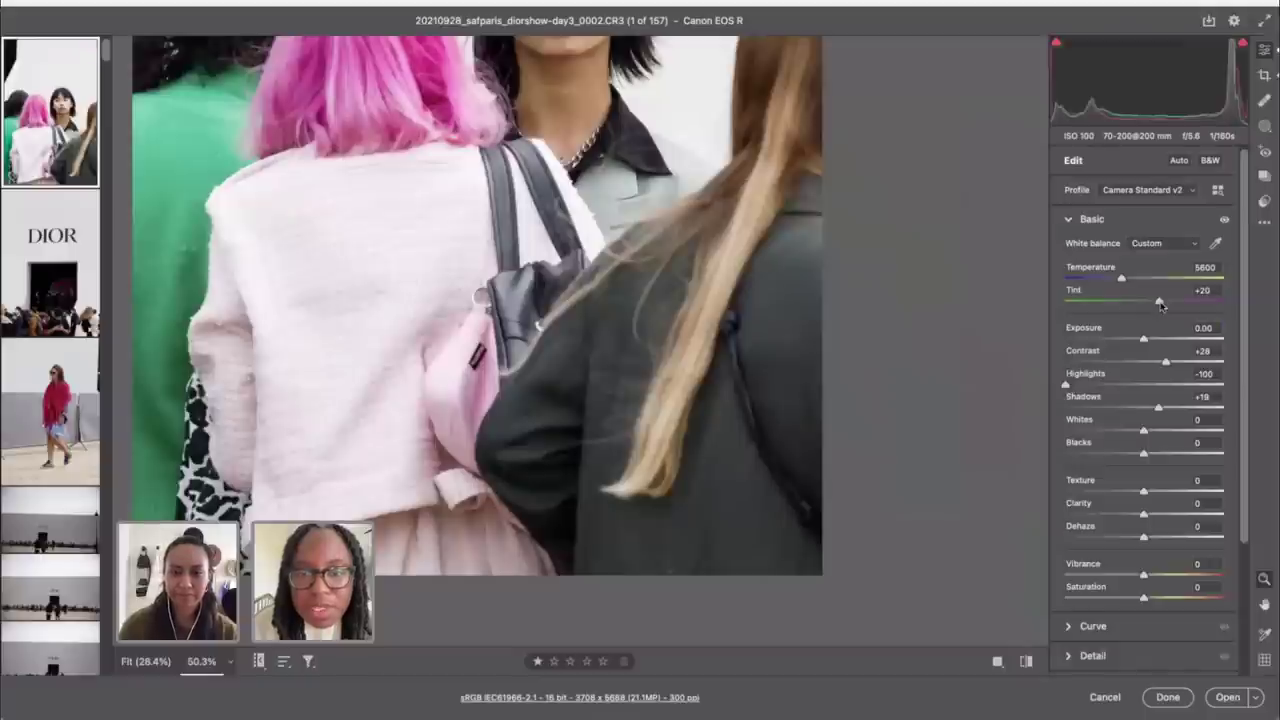
scroll(904, 321, "down", 5)
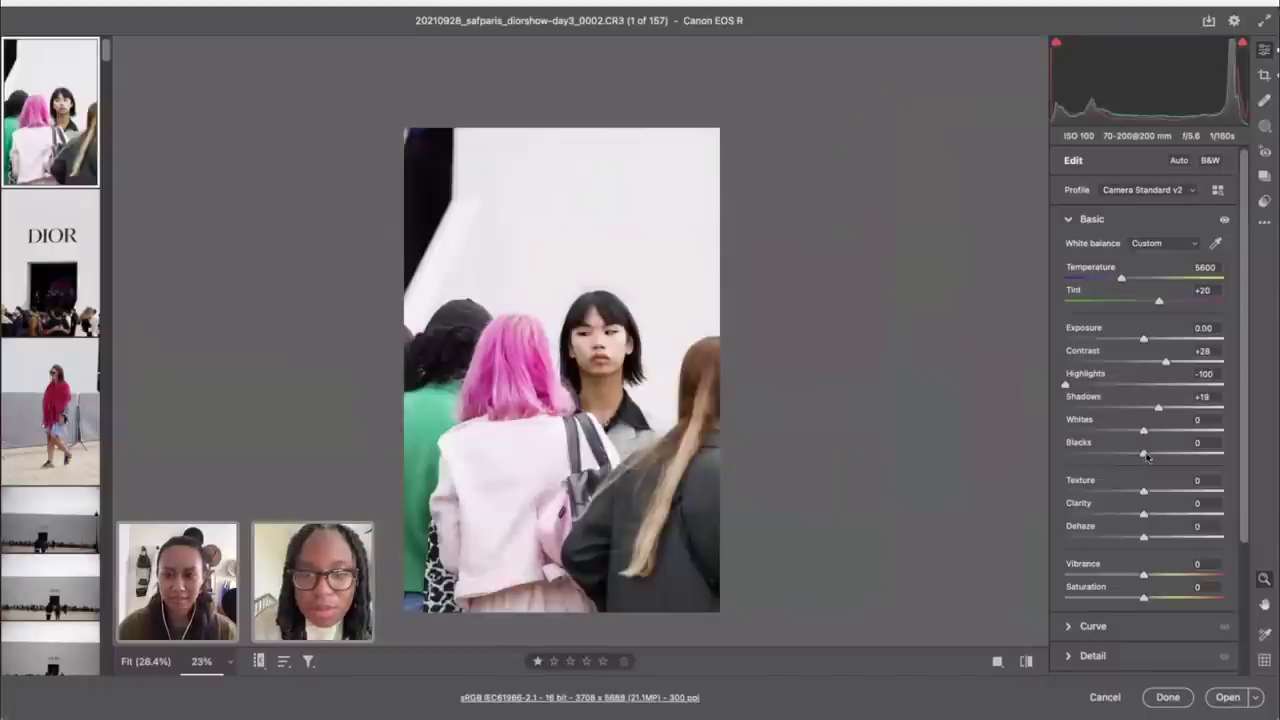
left_click_drag(1147, 456, 1126, 455)
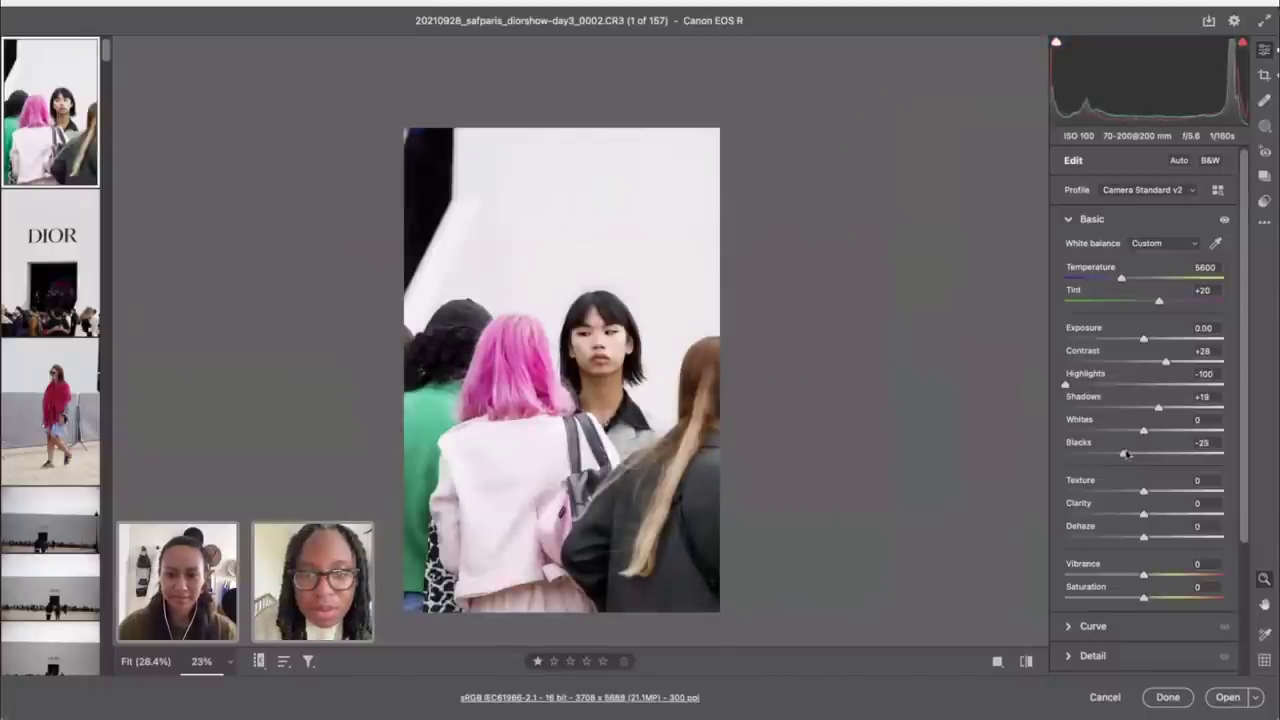
key("F1")
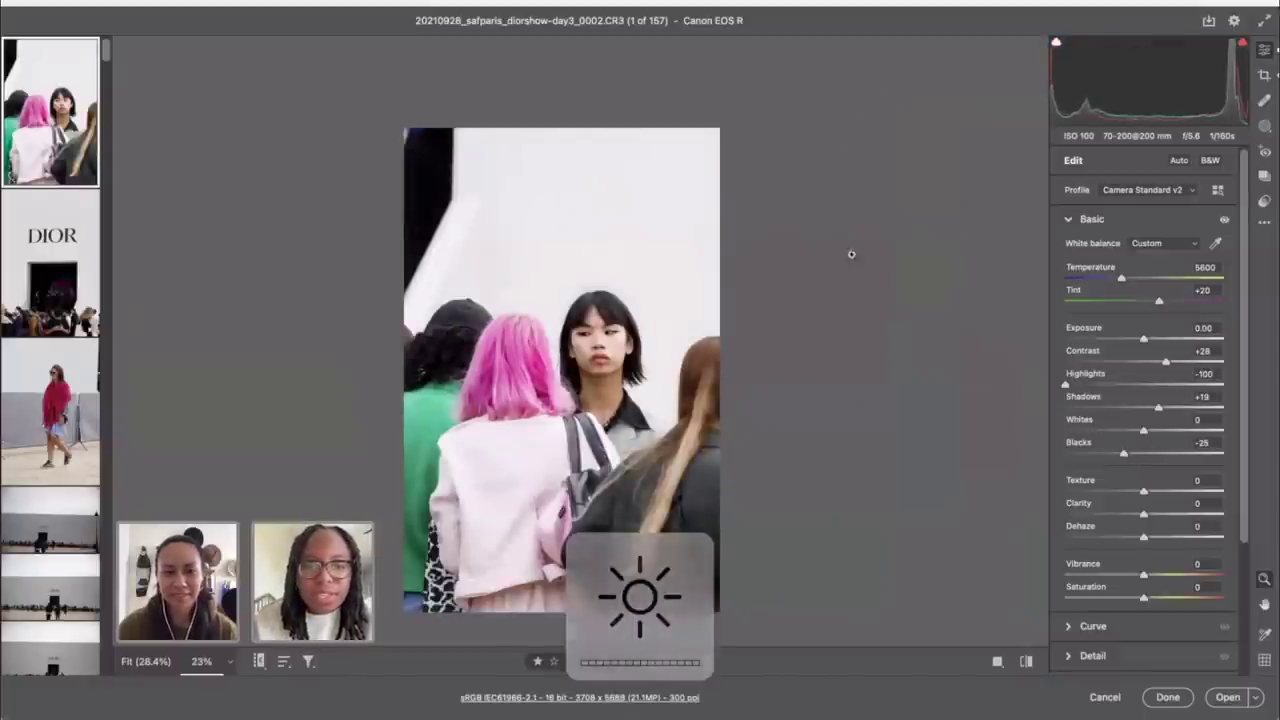
key("Down")
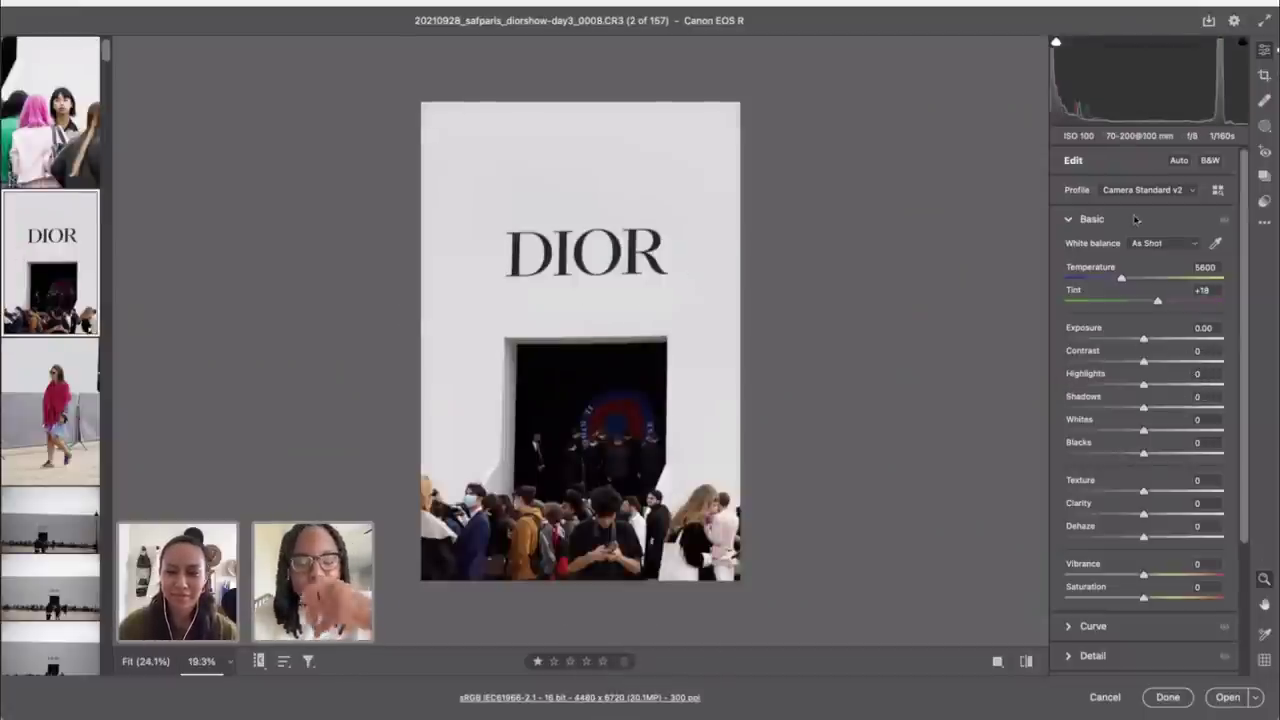
Step: Straighten the DIOR entrance photo to 0.13° and tighten the crop to 3853 x 5976
key("c")
double_click(1226, 228)
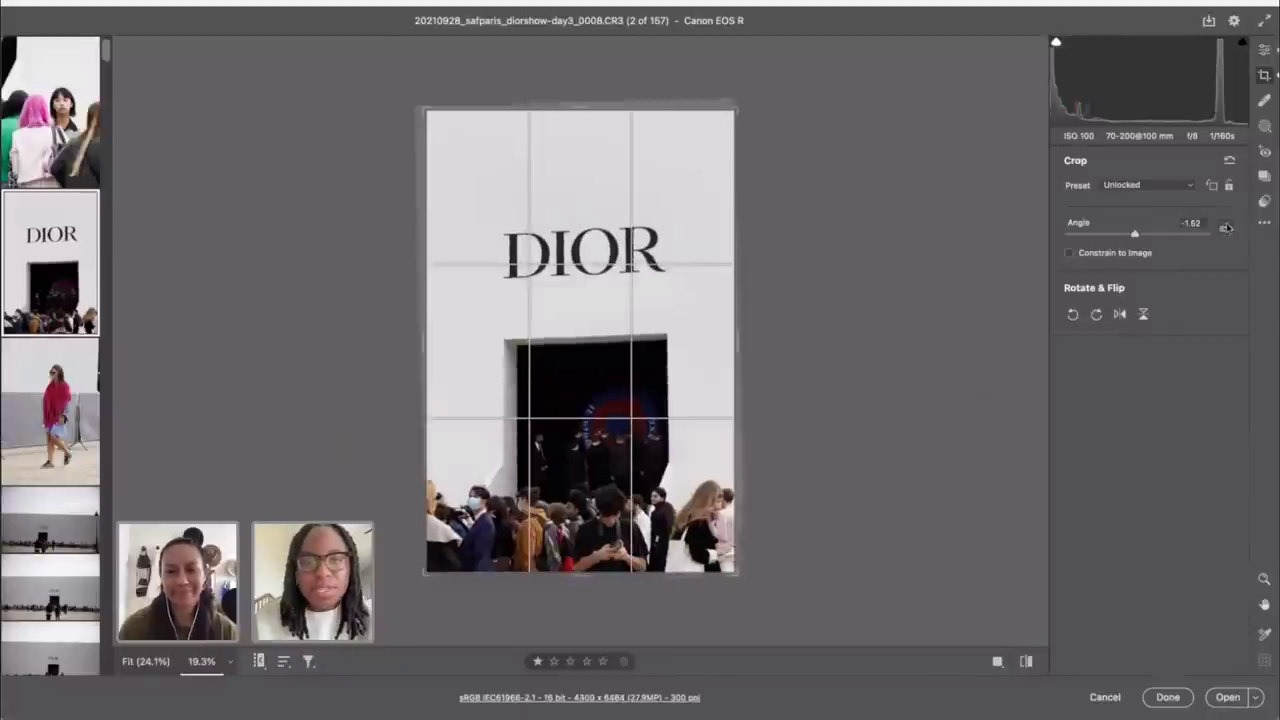
left_click_drag(428, 112, 437, 125)
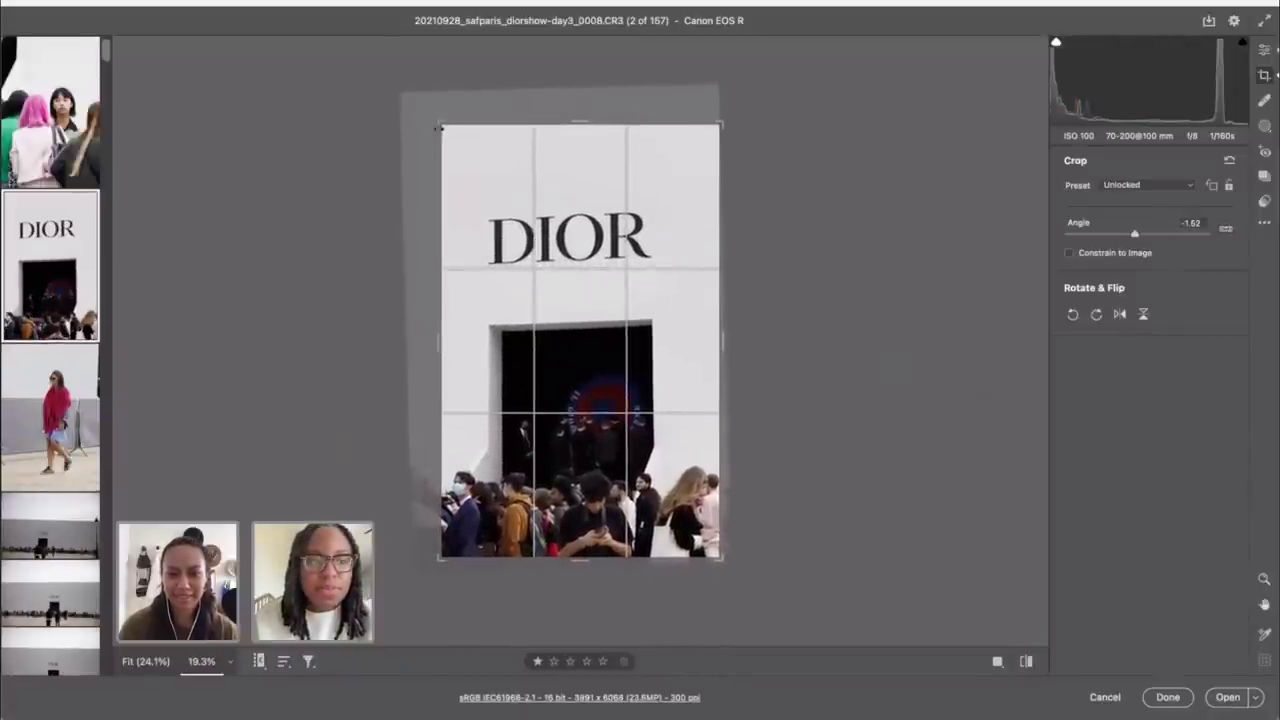
left_click_drag(752, 108, 746, 127)
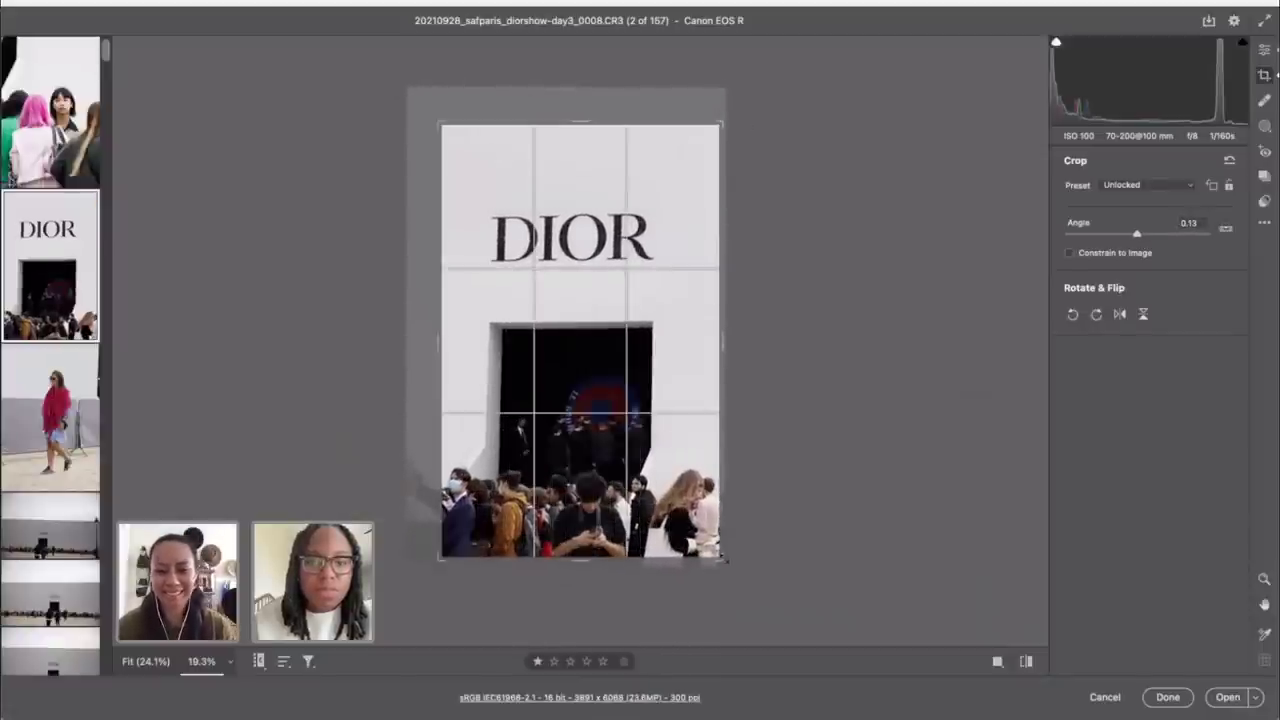
left_click_drag(726, 560, 712, 554)
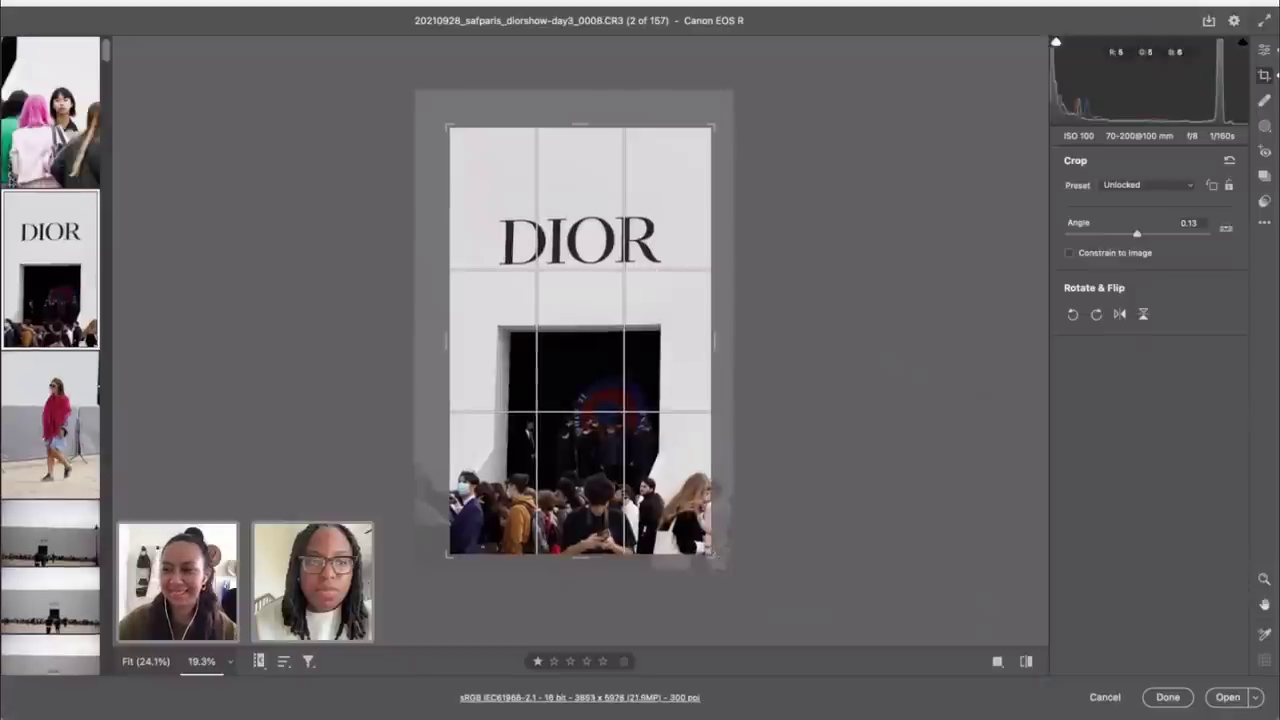
left_click(1264, 50)
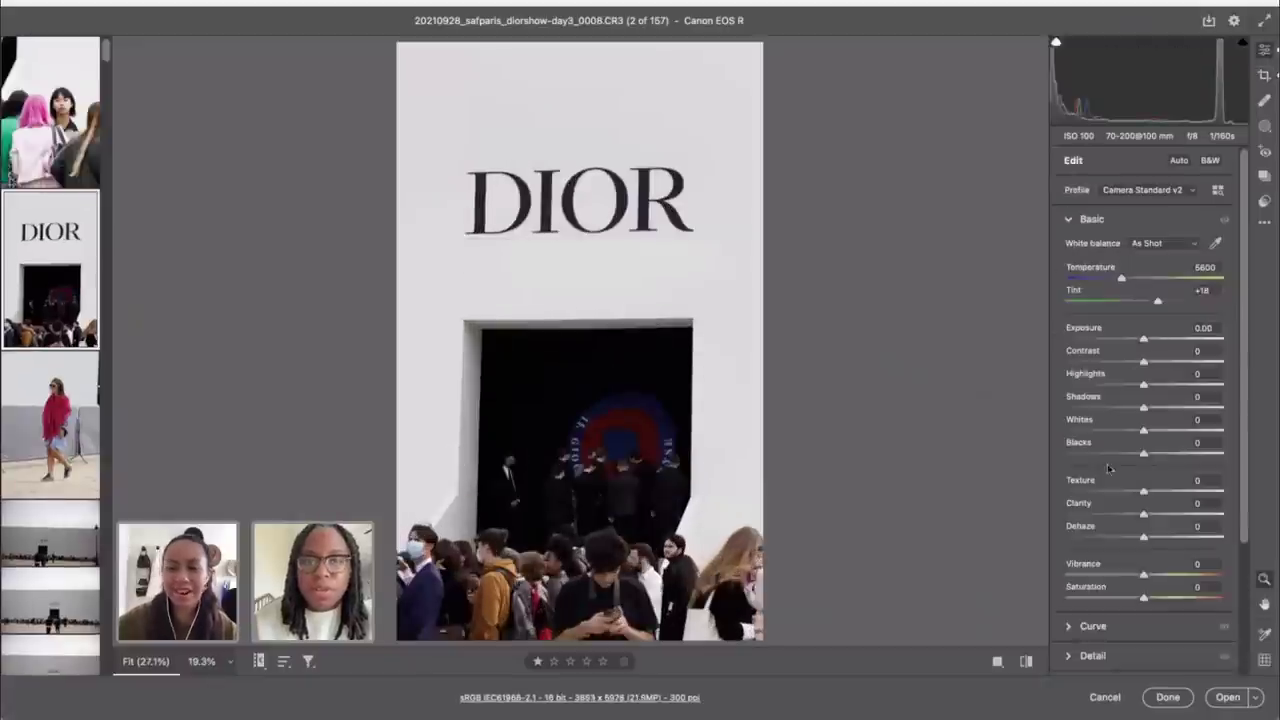
Step: Deepen Blacks to -43 and lift Shadows to +43 in the doorway
left_click_drag(1146, 457, 1111, 457)
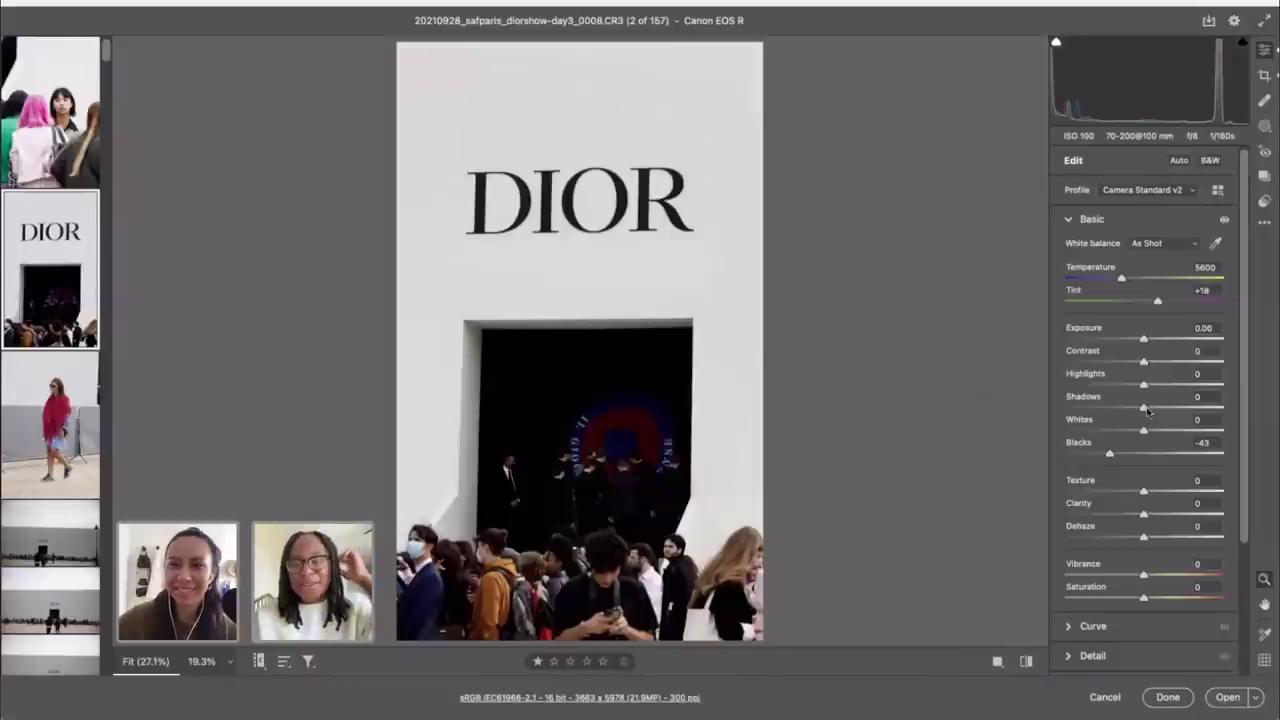
left_click_drag(1143, 410, 1143, 410)
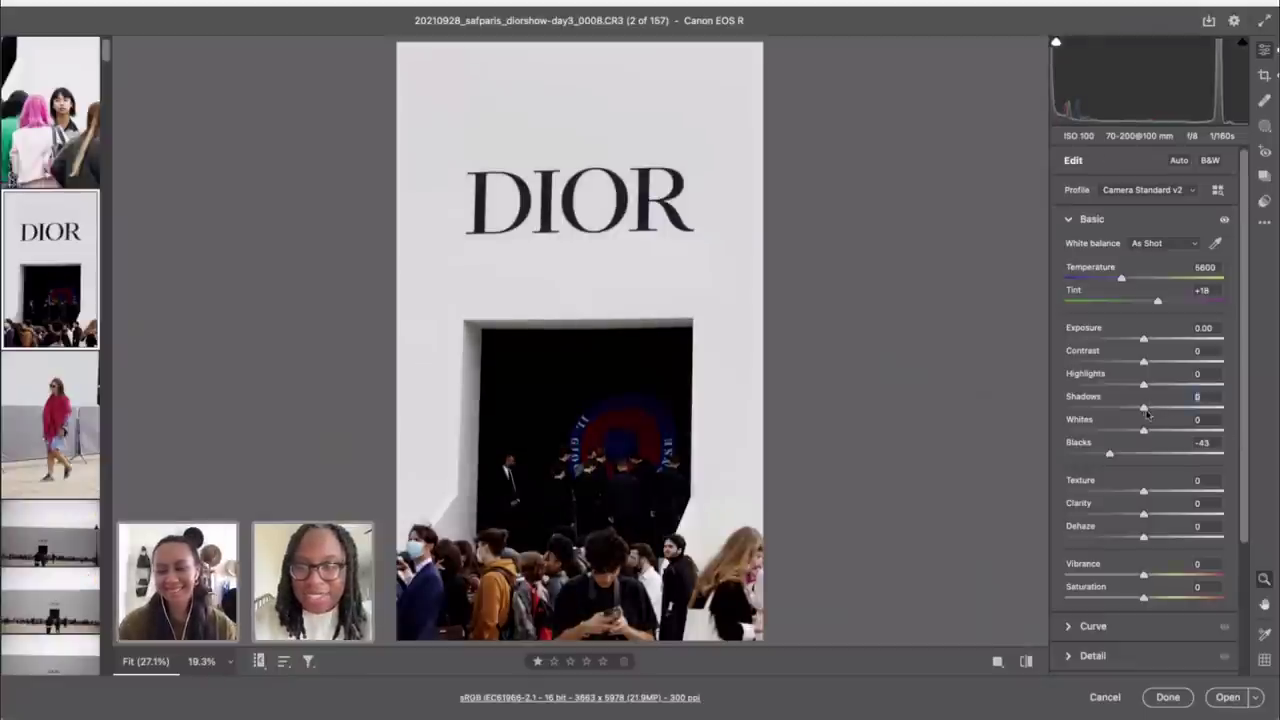
left_click(1146, 414)
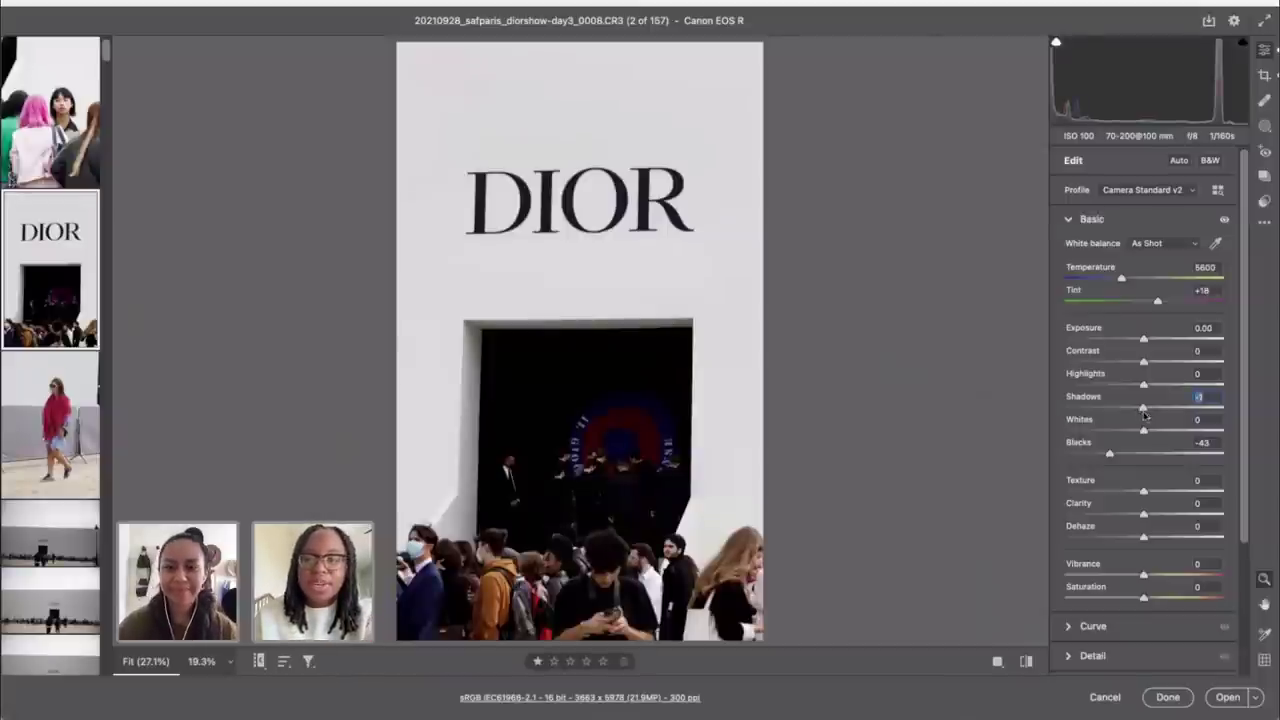
left_click_drag(1146, 414, 1176, 420)
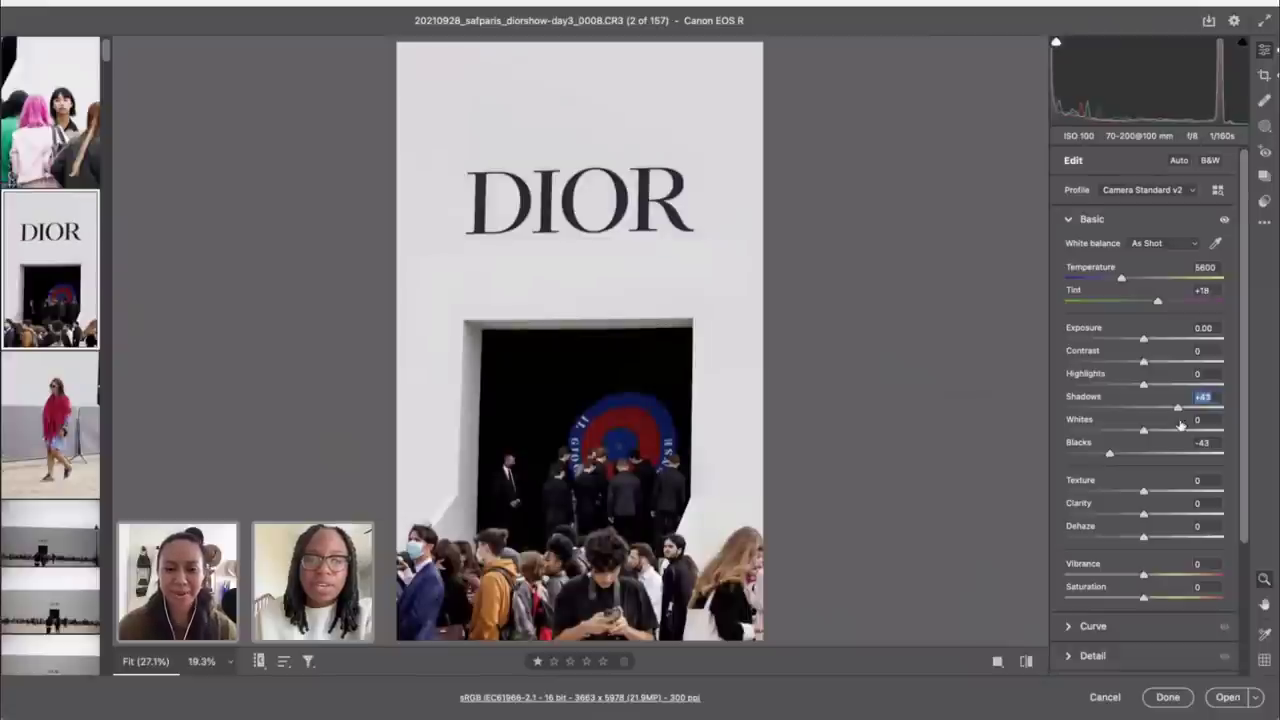
Step: Compare the edit against the default settings, then bring up the crop aspect ratio list
left_click(1027, 661)
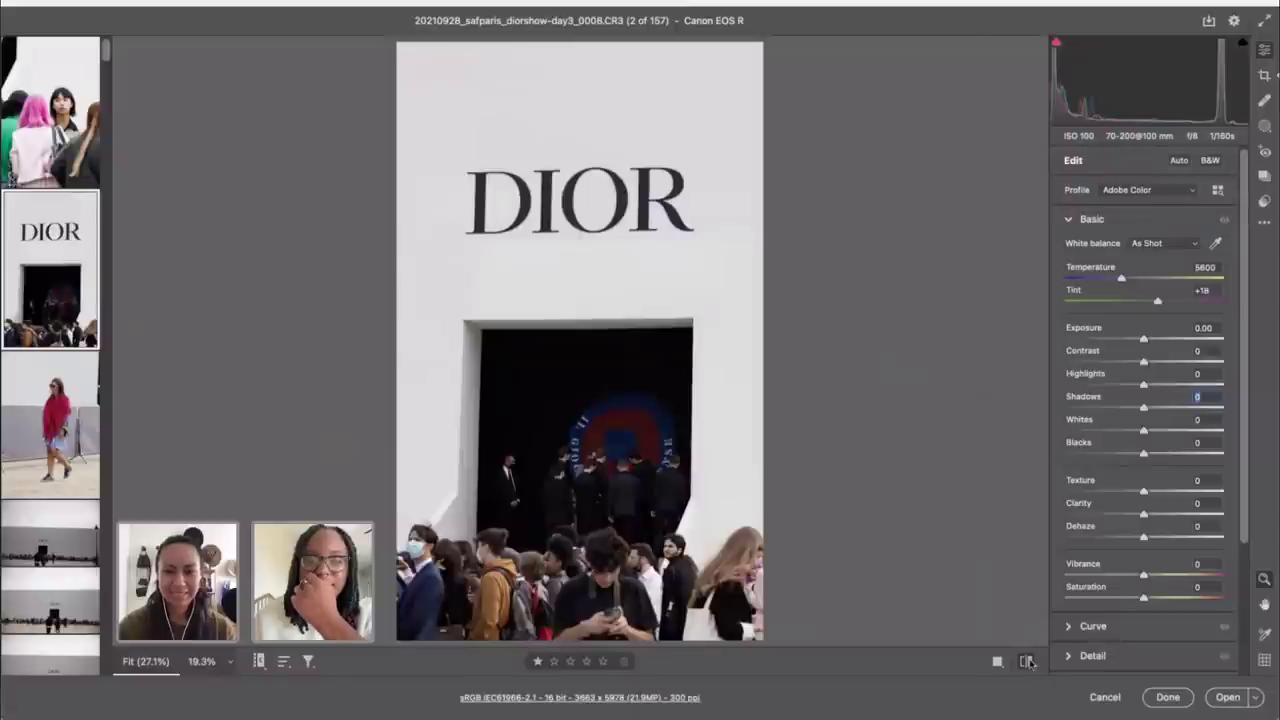
left_click(1027, 661)
left_click(1027, 661)
left_click(1027, 661)
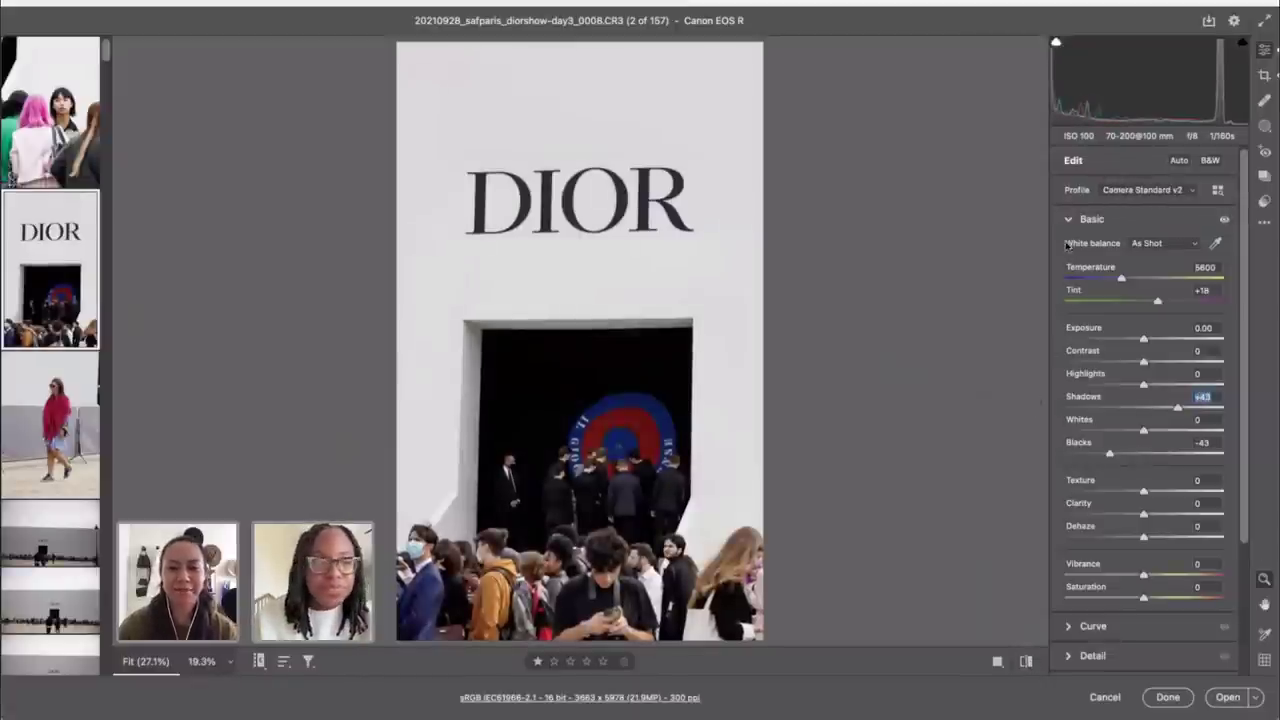
key("c")
left_click(1128, 186)
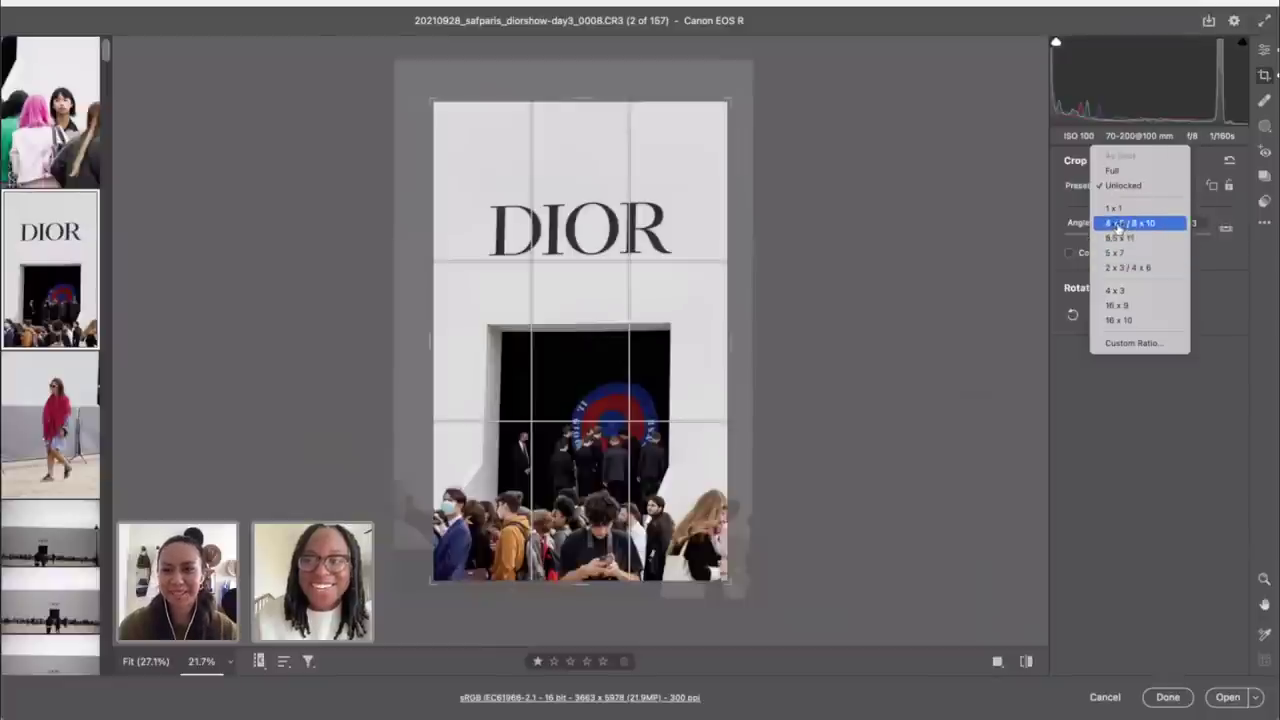
Step: Apply a 4 x 5 / 8 x 10 crop at 4115 x 5144 with the DIOR sign near the top
left_click(703, 184)
left_click_drag(569, 289, 563, 249)
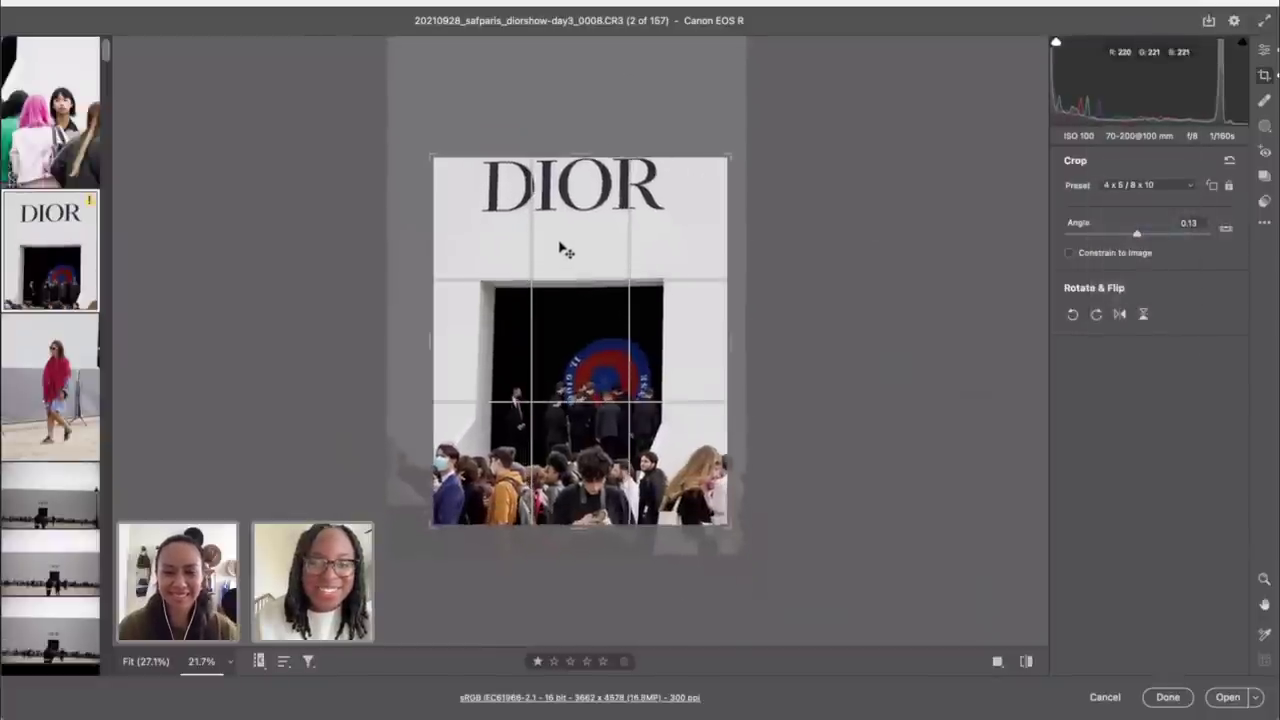
left_click_drag(429, 151, 423, 143)
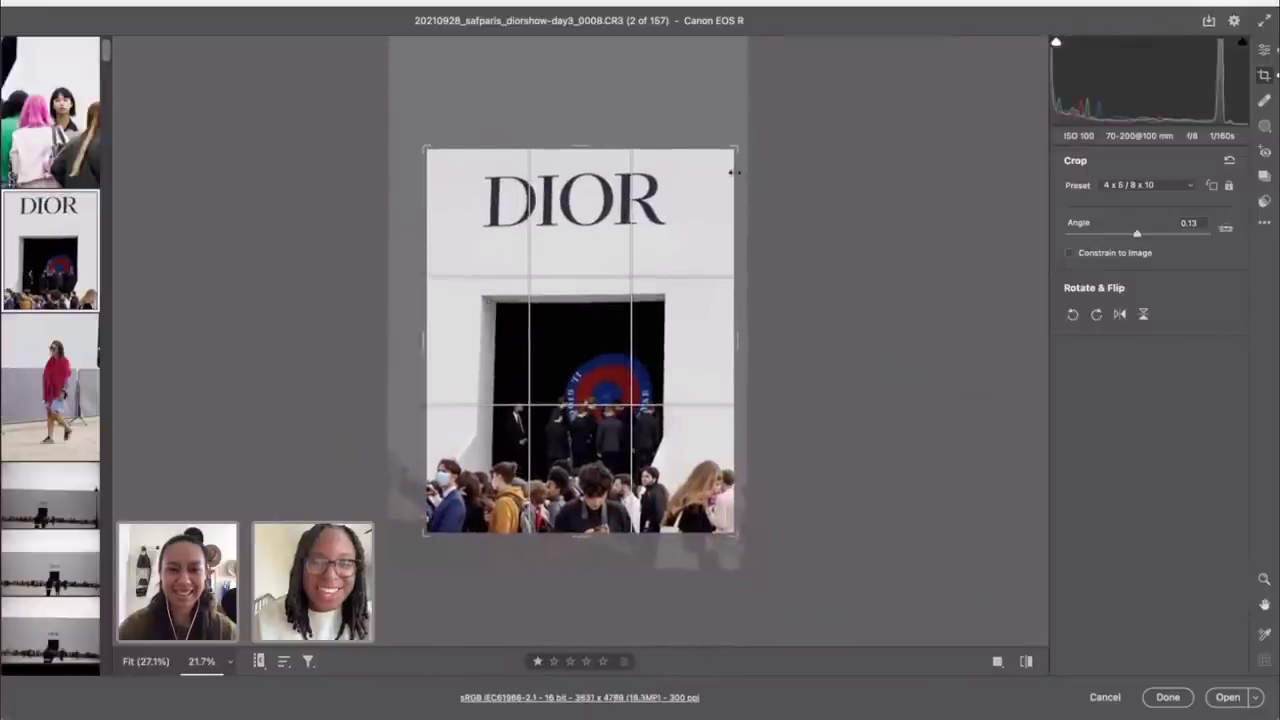
left_click_drag(423, 143, 406, 130)
left_click_drag(520, 346, 518, 330)
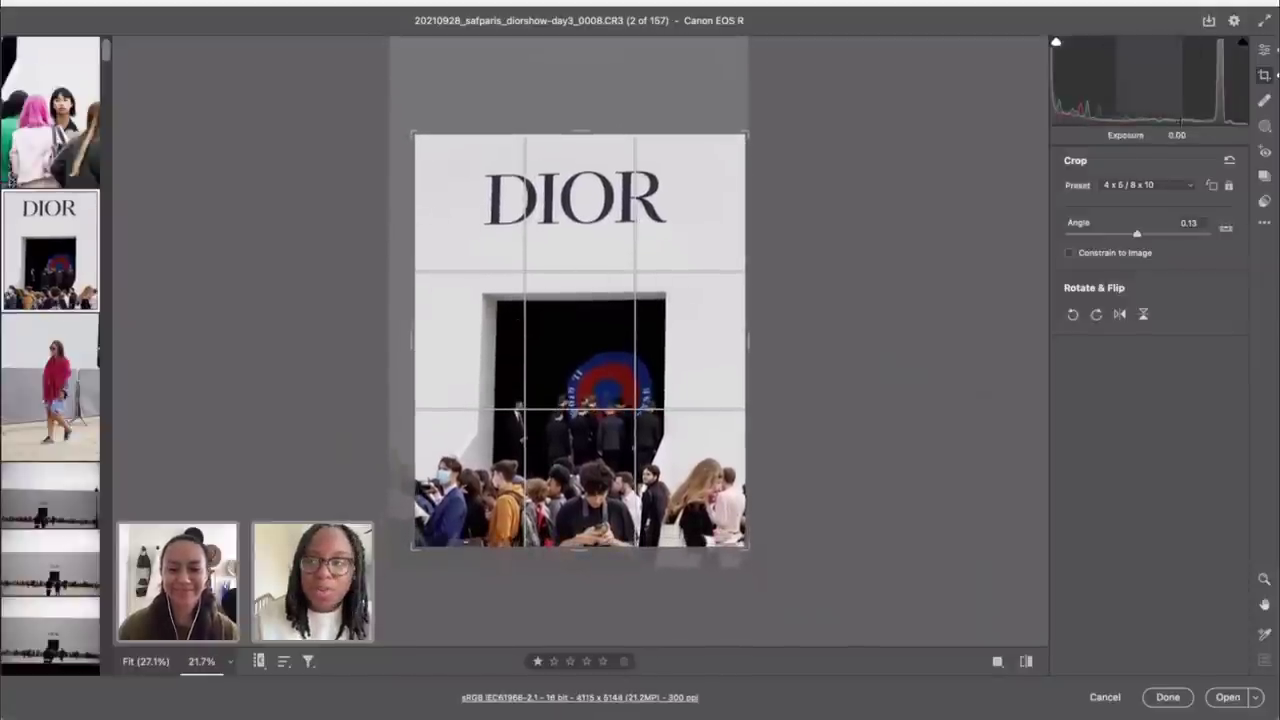
left_click(1261, 49)
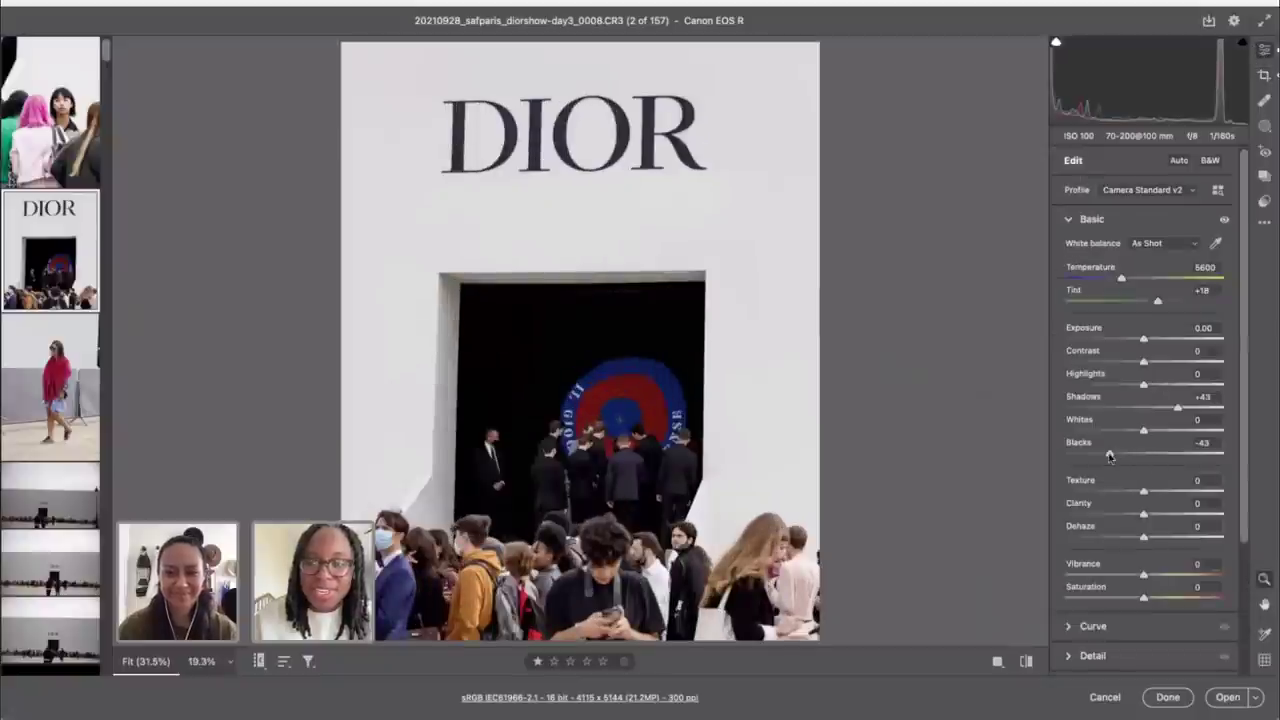
Step: In Optics, try lens Distortion at 0, then return it to 200
scroll(1120, 430, "down", 5)
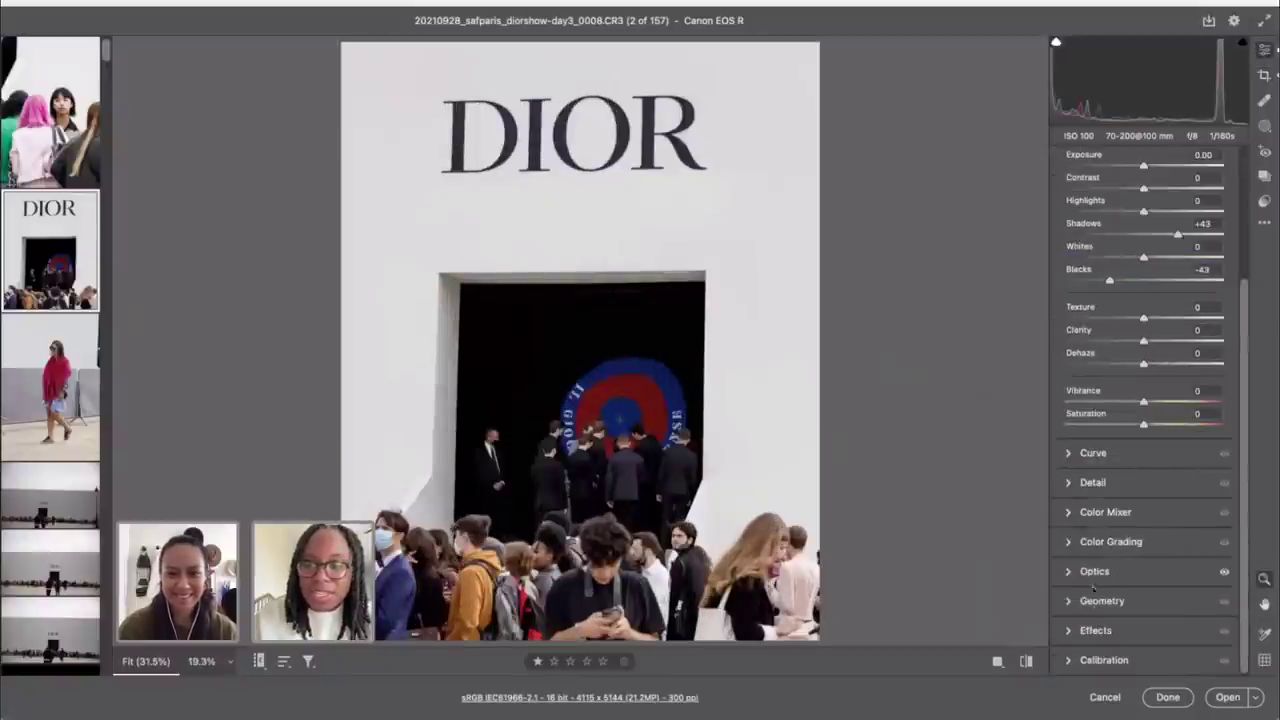
left_click(1094, 572)
left_click_drag(1222, 591, 983, 581)
left_click_drag(1068, 591, 1275, 598)
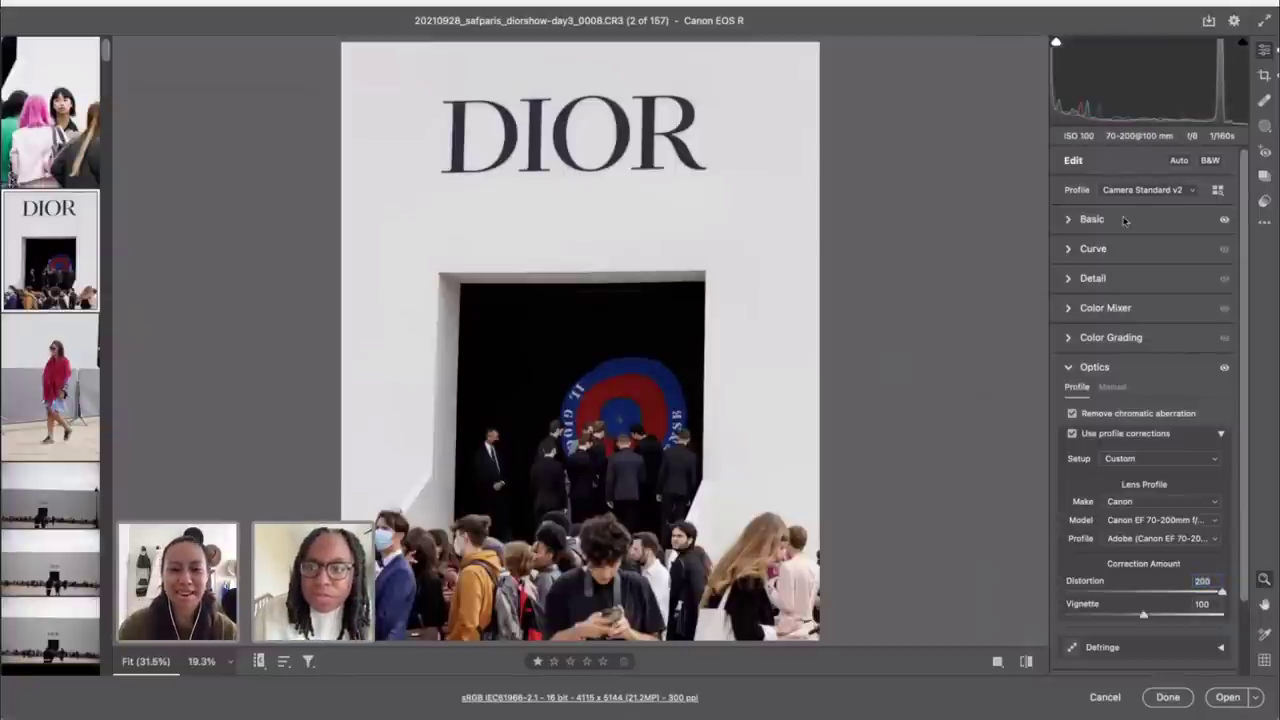
left_click(1264, 48)
Step: Select the wide DIOR wall photo 0021 and auto-straighten it to -0.48°
left_click(31, 407)
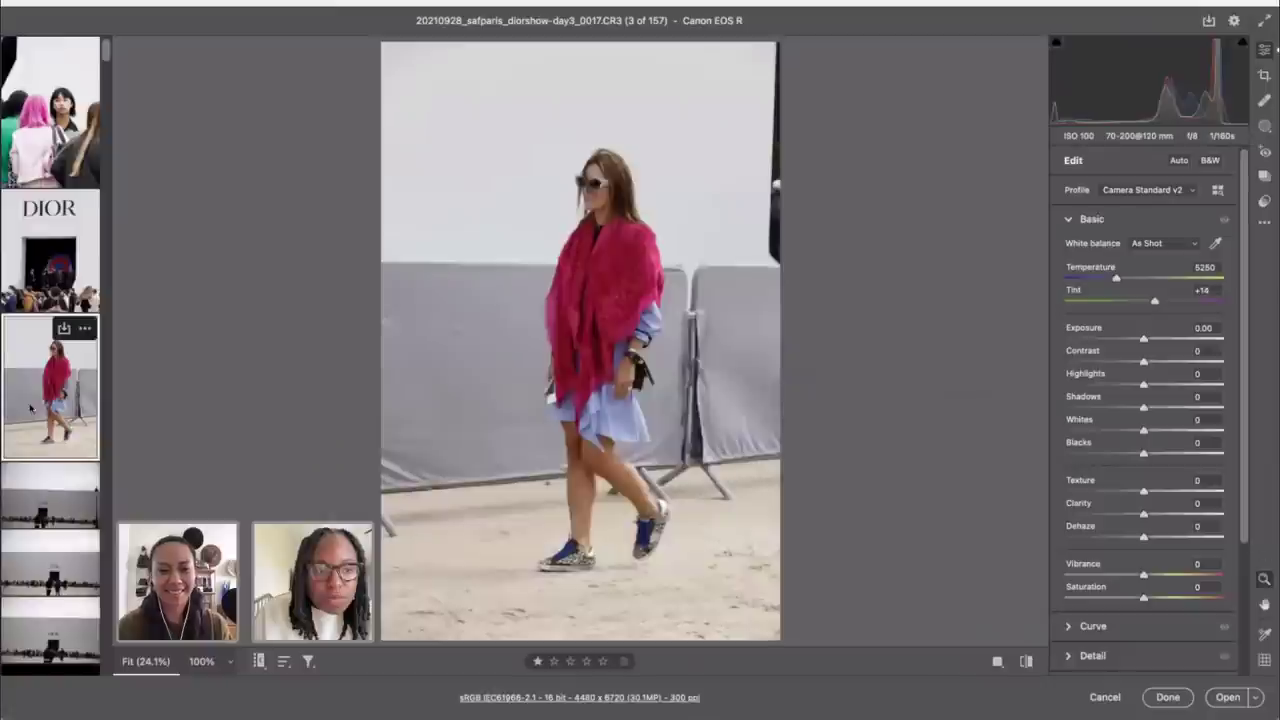
scroll(45, 455, "down", 2)
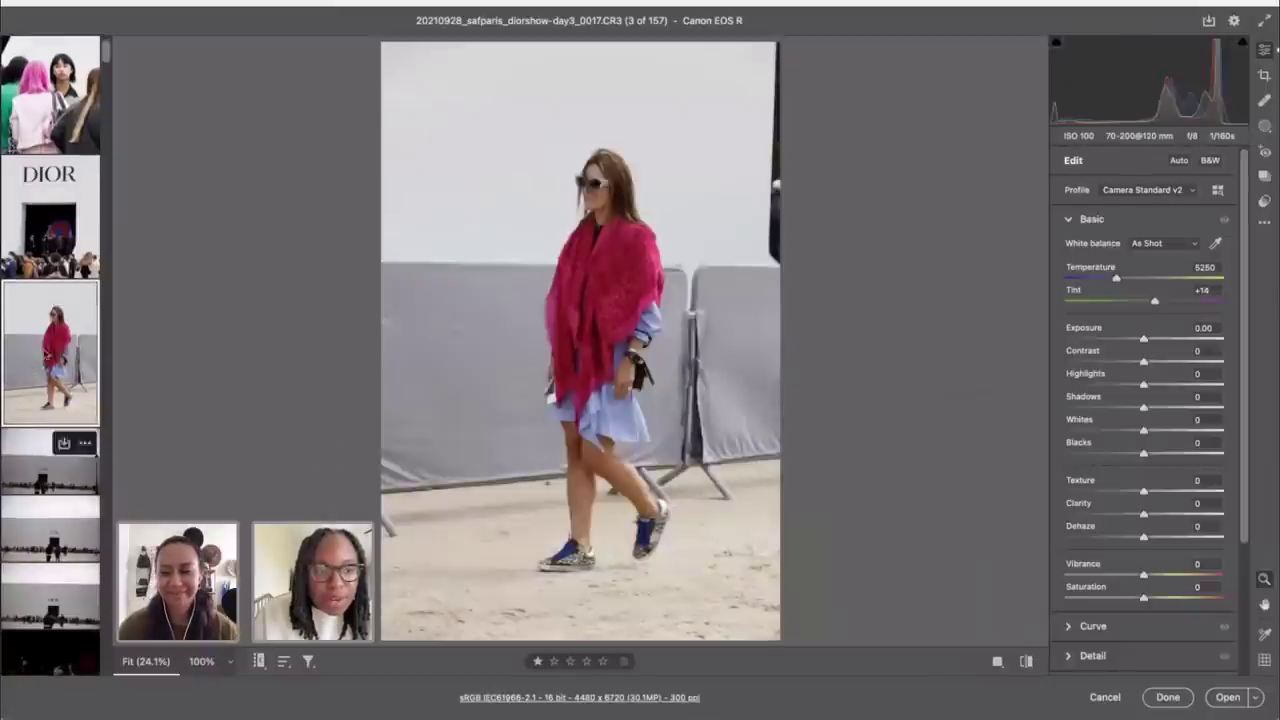
scroll(47, 330, "down", 3)
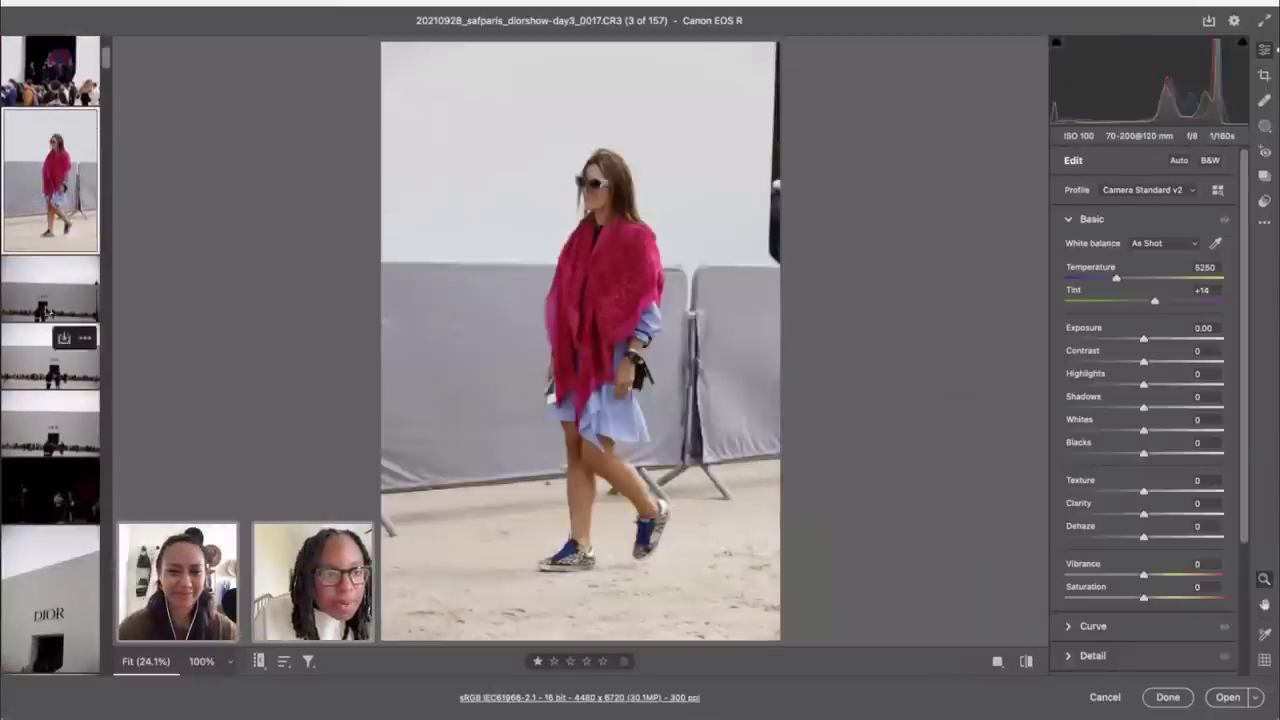
left_click(47, 310)
left_click(50, 372)
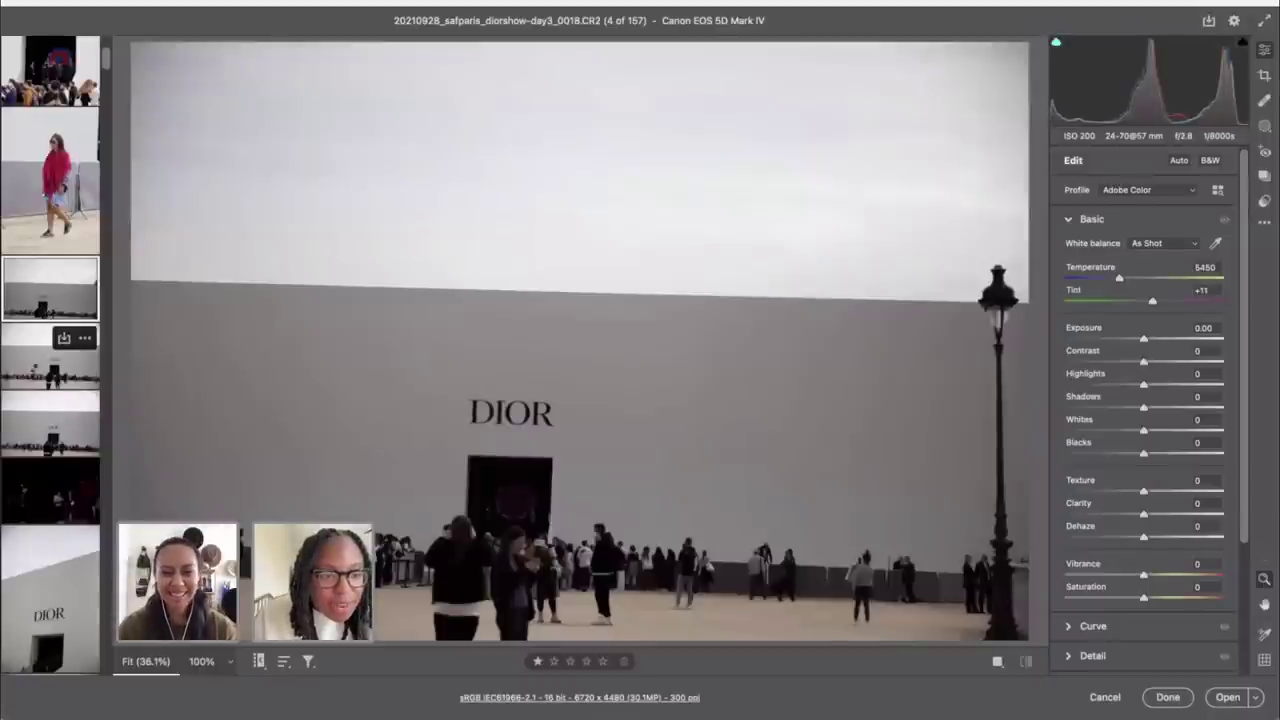
key("c")
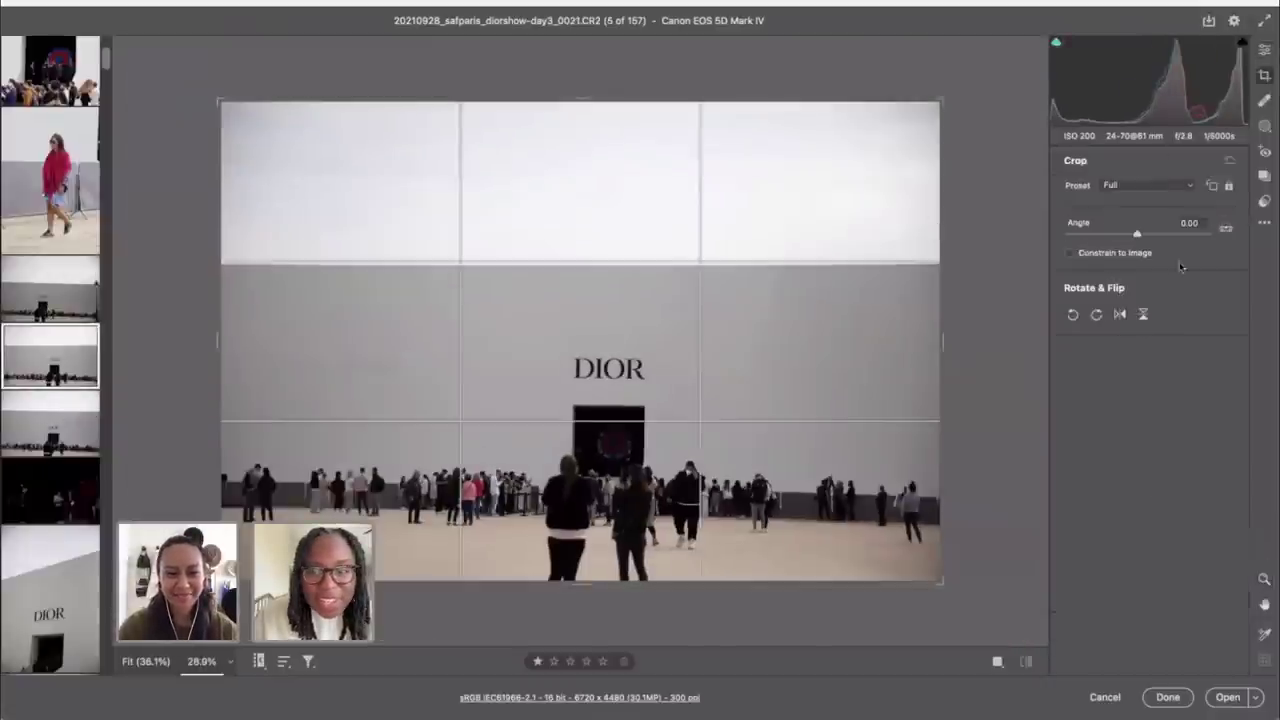
left_click(1226, 228)
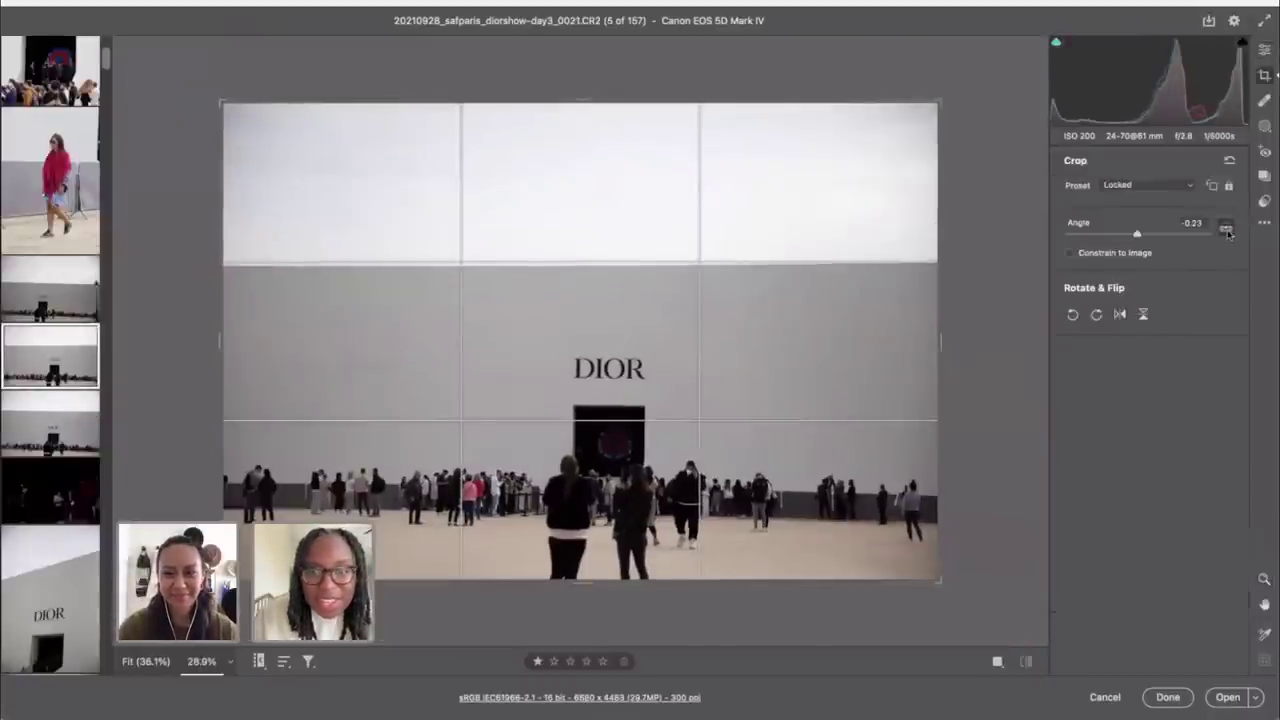
left_click(1264, 48)
Step: Enable Remove chromatic aberration and Use profile corrections, with Distortion set to 0
scroll(1135, 590, "down", 5)
left_click(1120, 572)
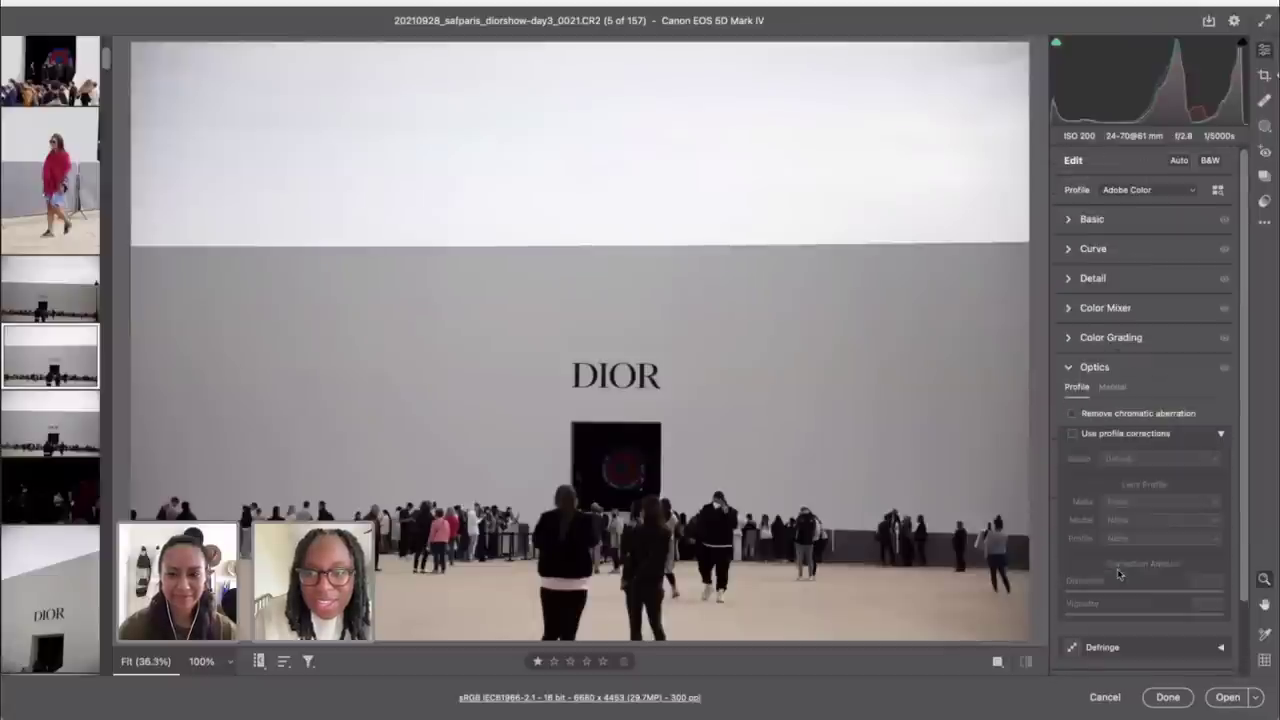
left_click(1072, 413)
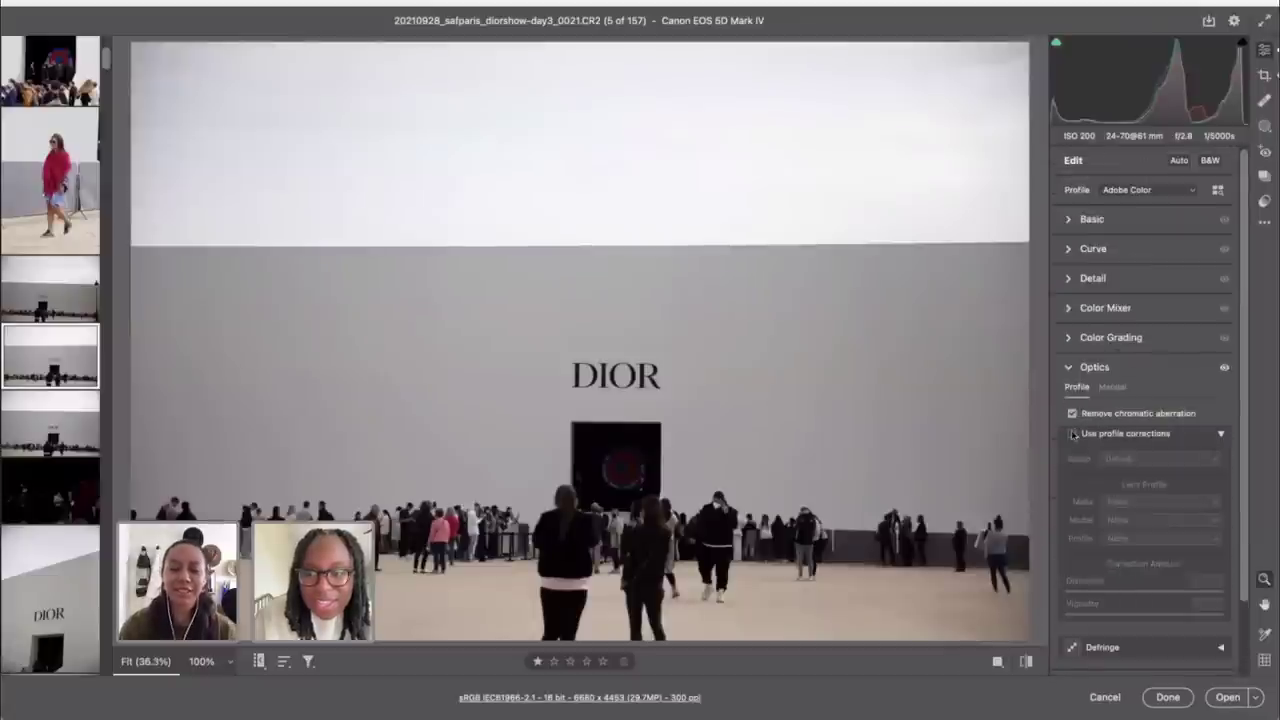
left_click(1072, 433)
left_click(1072, 433)
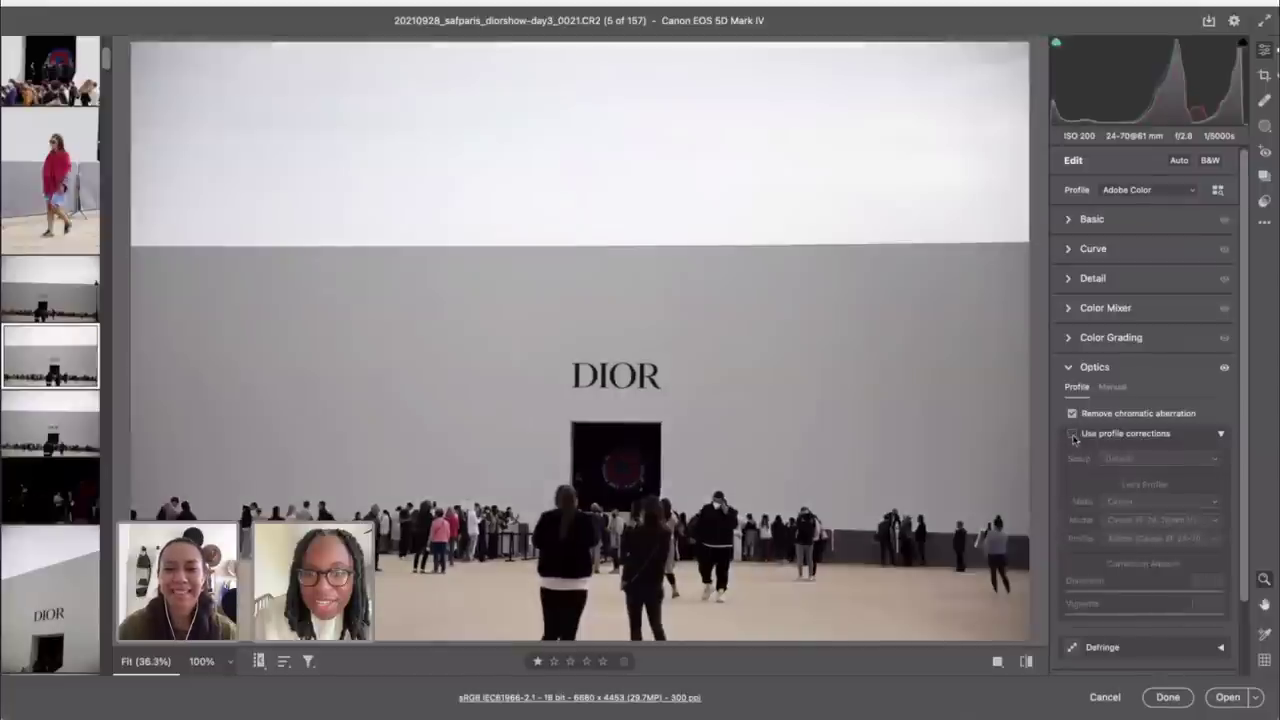
left_click(1072, 433)
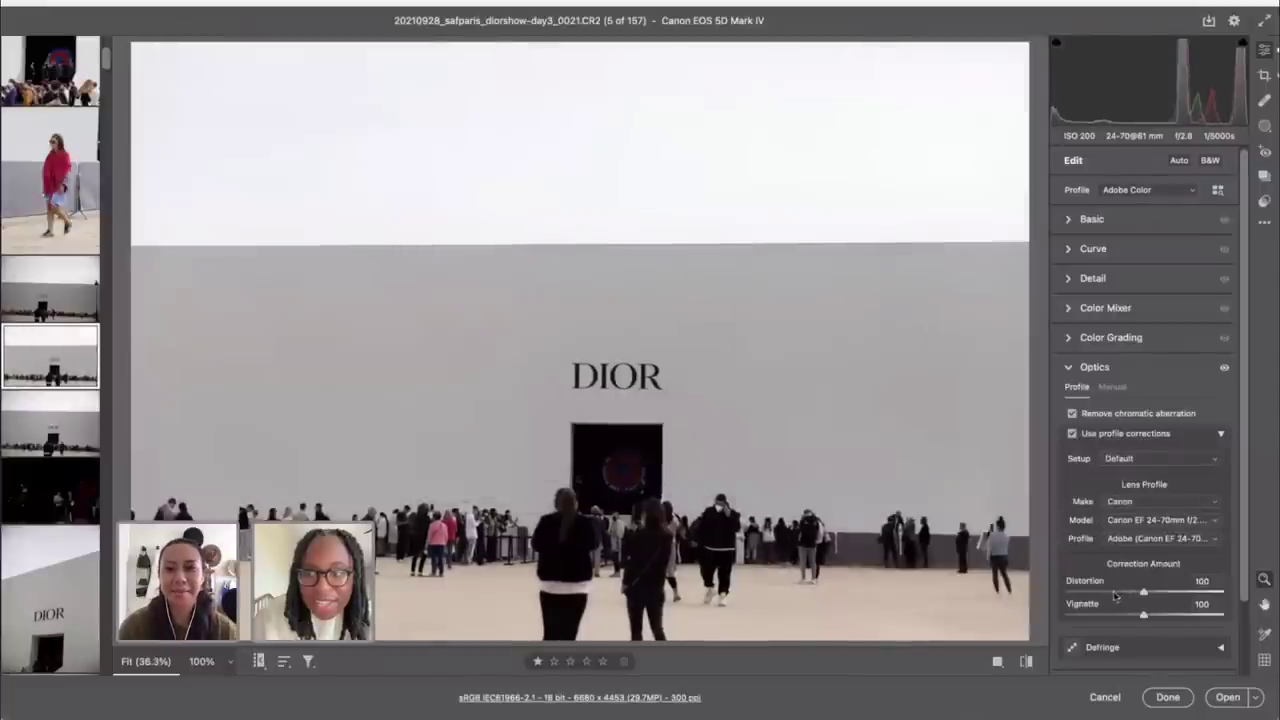
left_click_drag(1122, 593, 1065, 592)
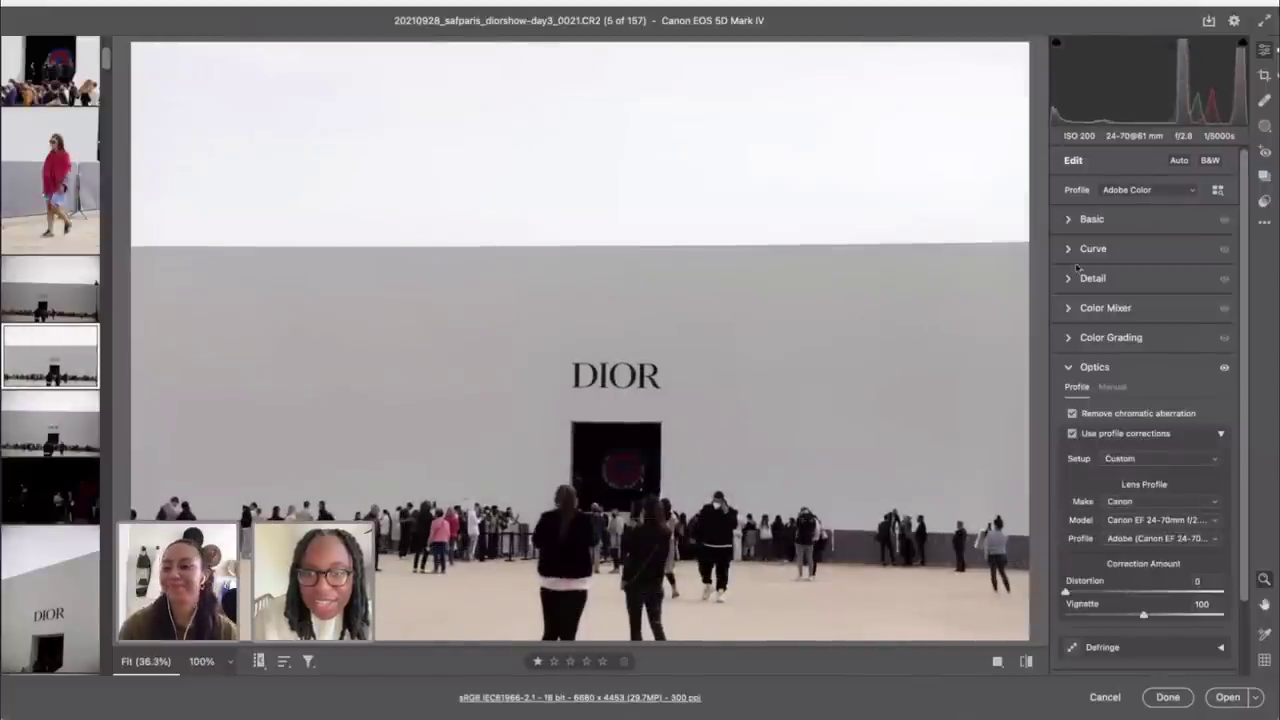
key("c")
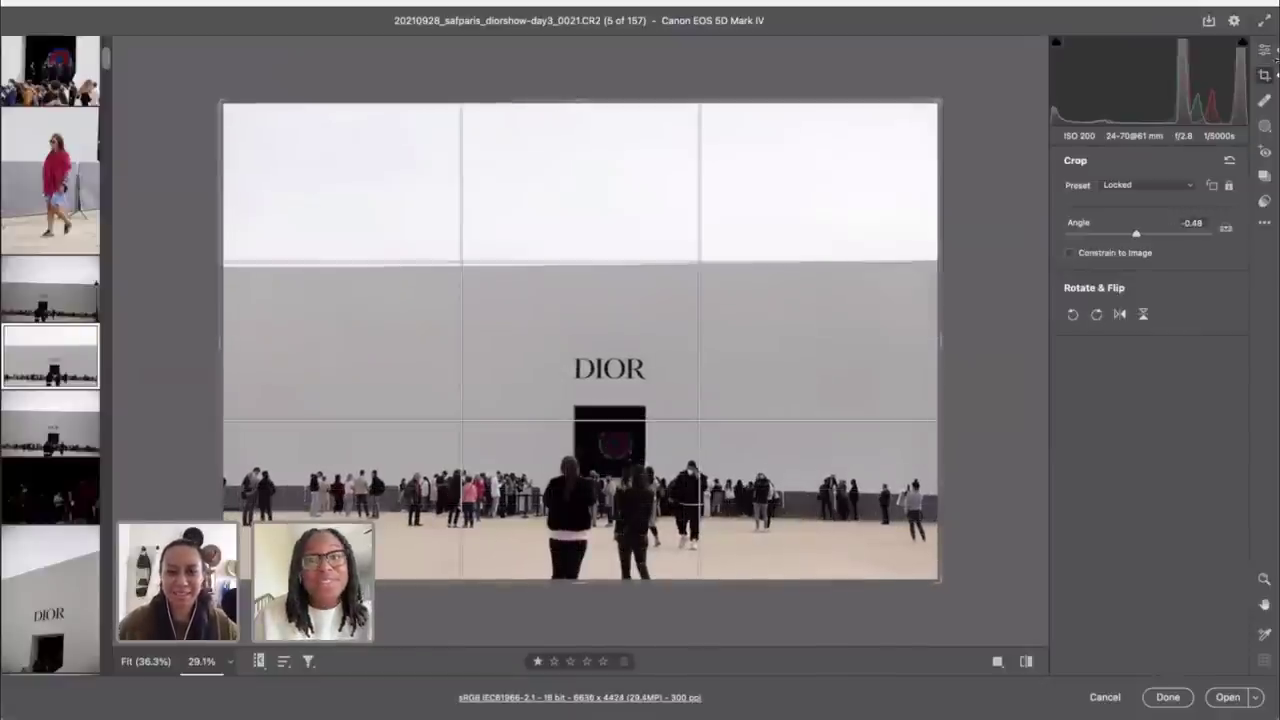
Step: Try re-straightening the wall photo along a drawn level line, then undo back to -0.23°
left_click(1266, 51)
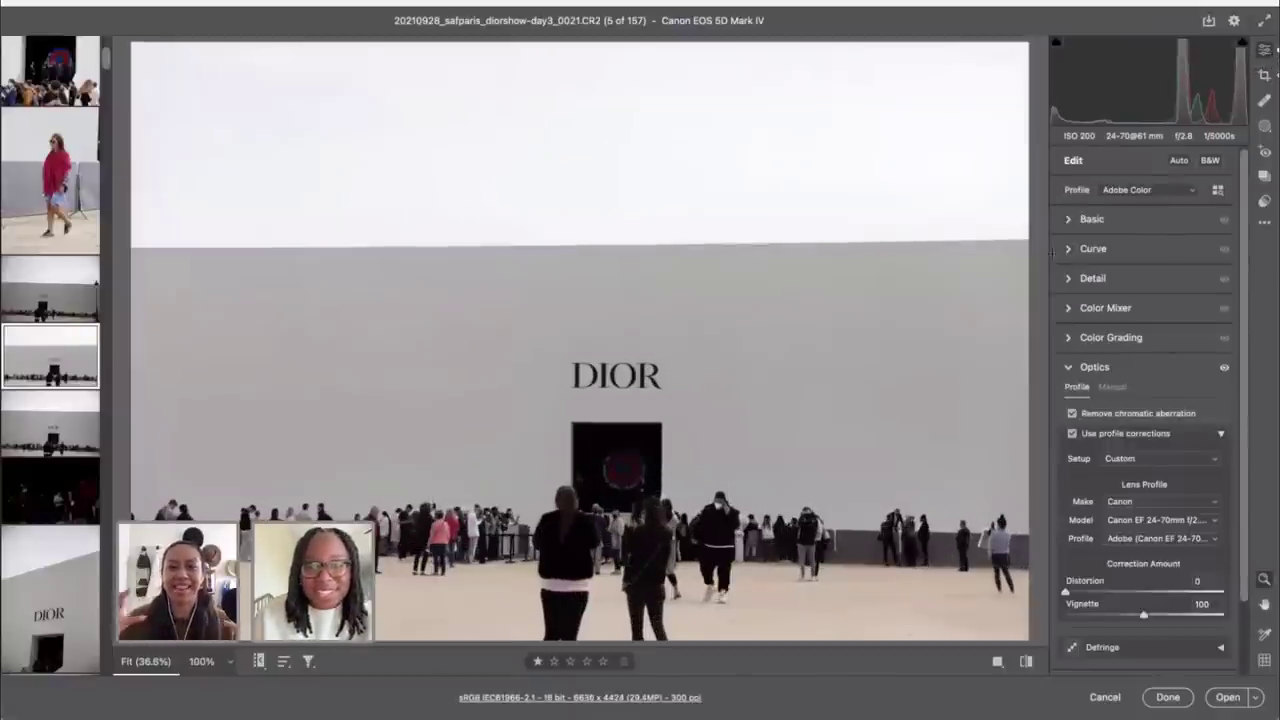
left_click(1266, 75)
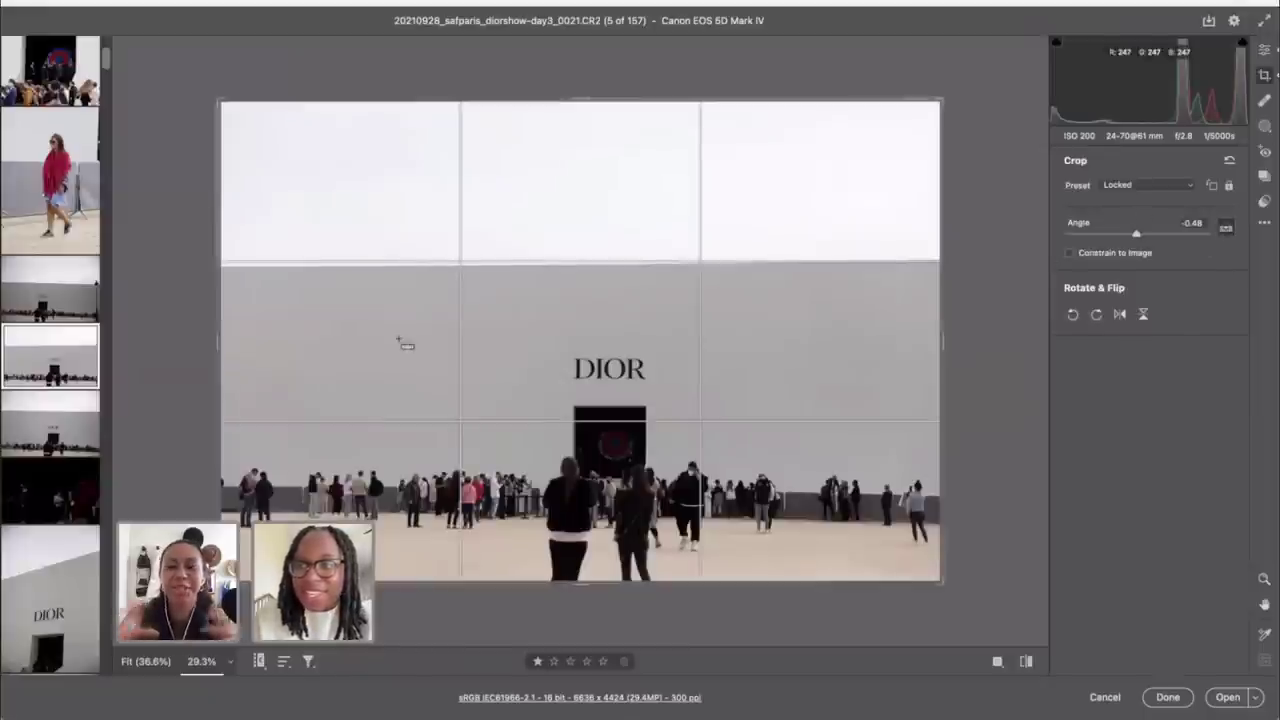
left_click_drag(226, 268, 1045, 268)
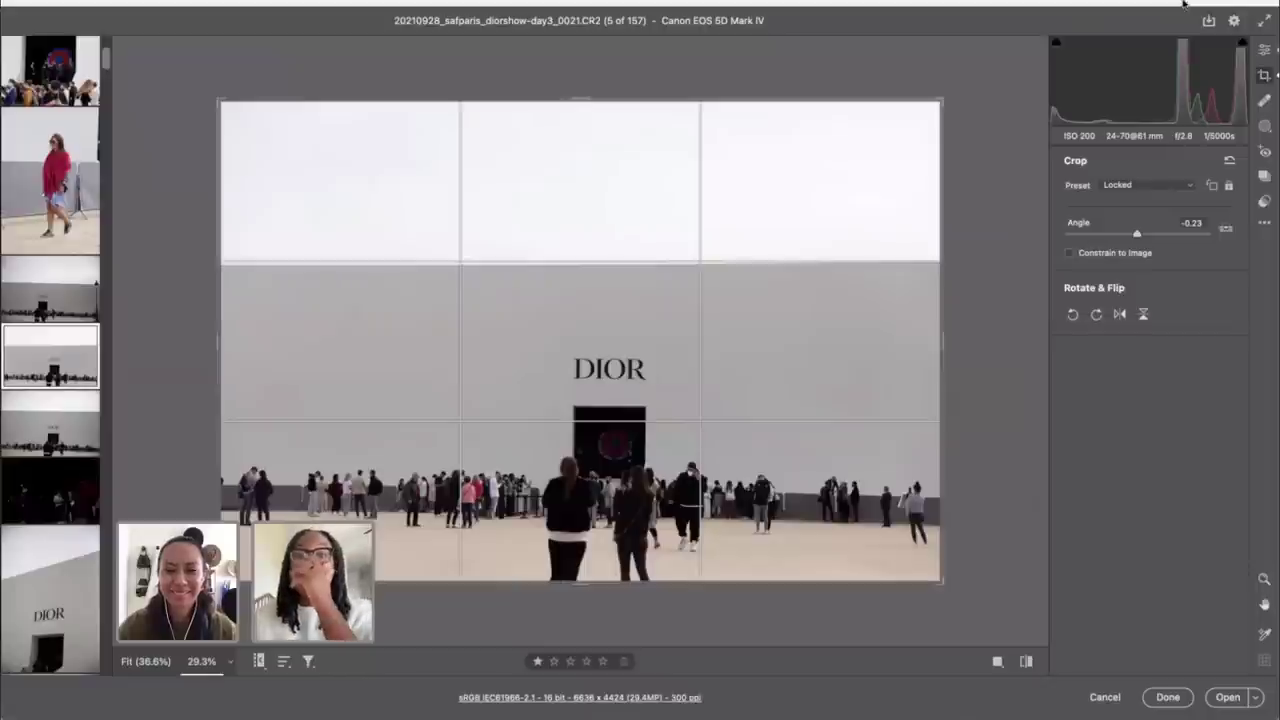
left_click(1264, 50)
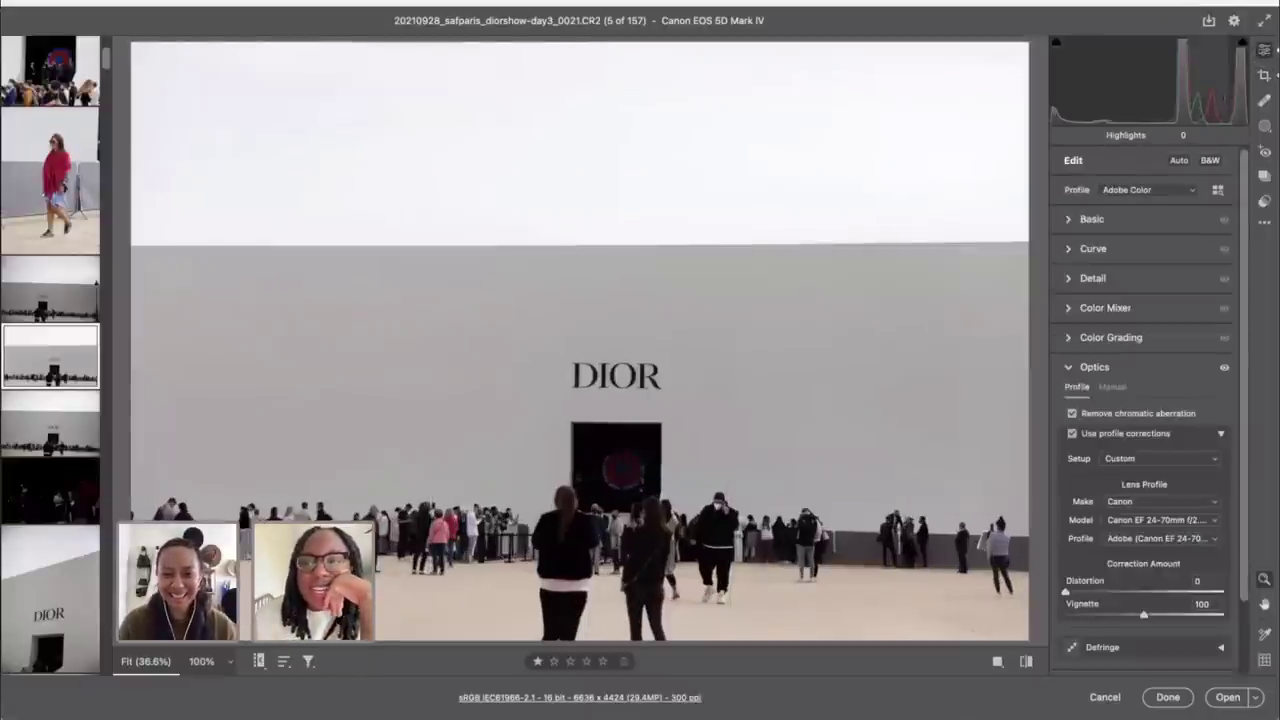
key("c")
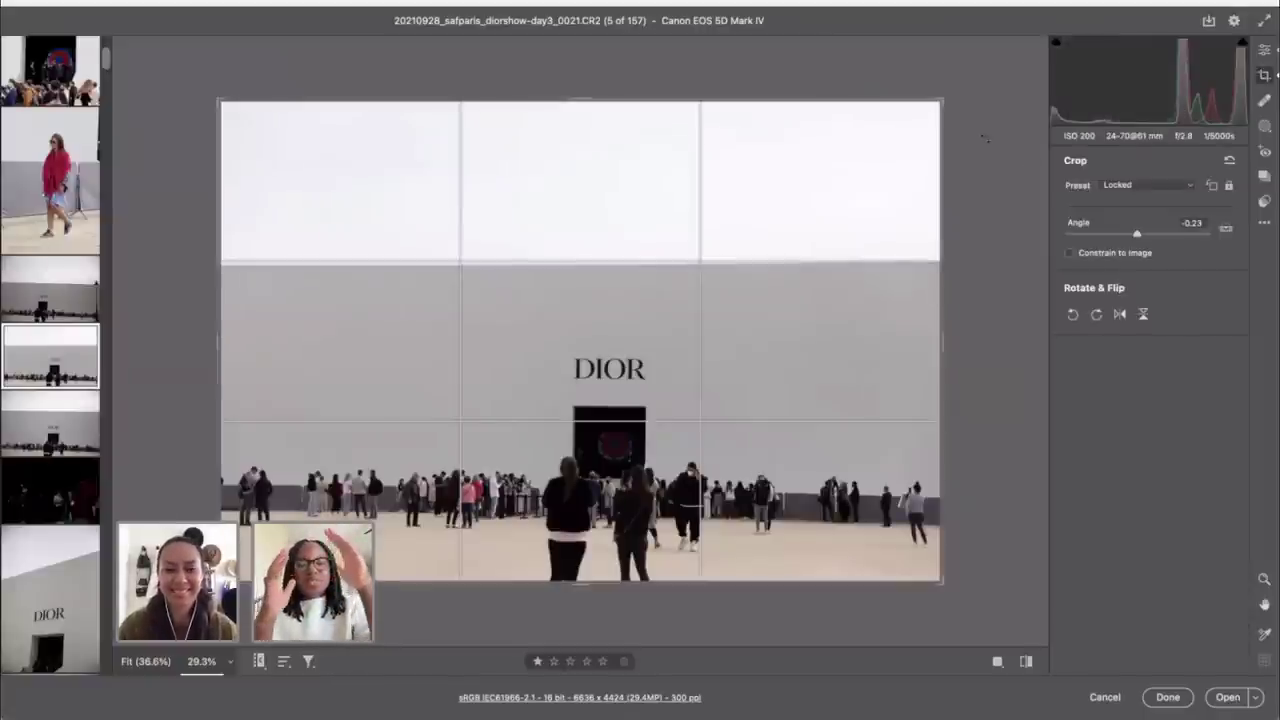
left_click(1228, 229)
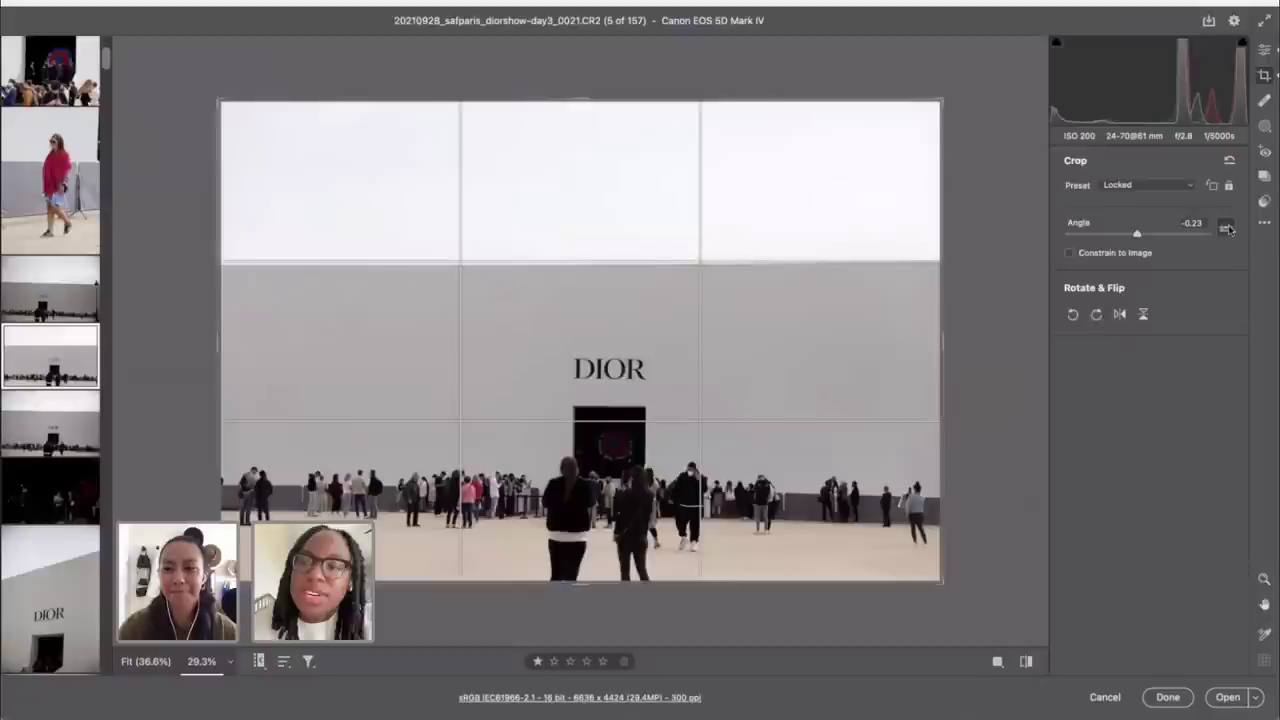
left_click_drag(310, 260, 851, 220)
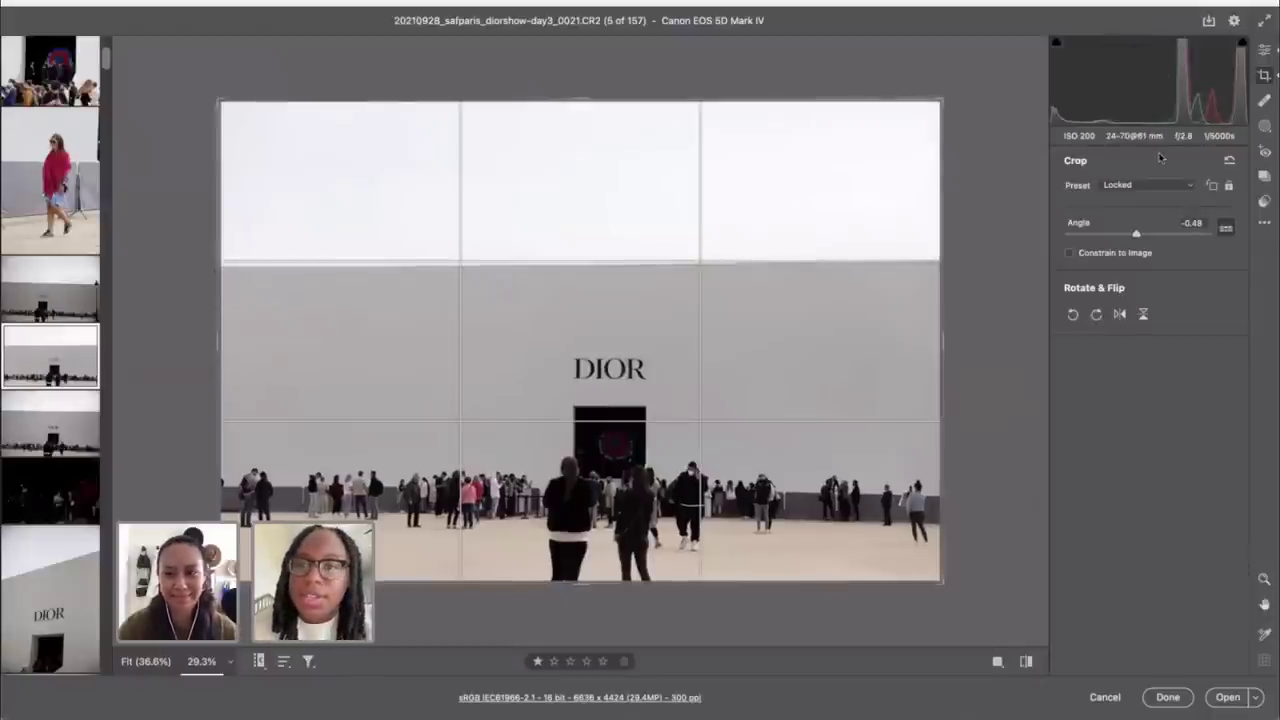
key("ctrl+z")
Step: Level the wall photo along its top edge, then fine-tune the rotation to -0.09°
key("Return")
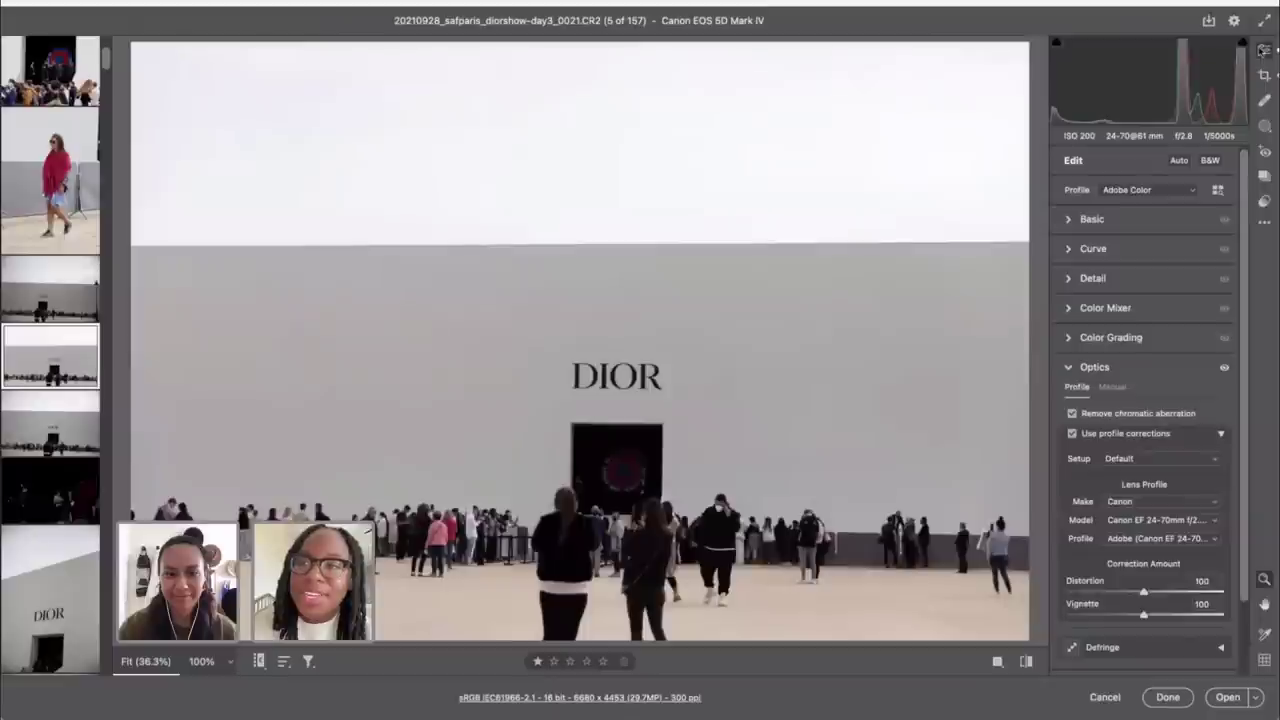
key("c")
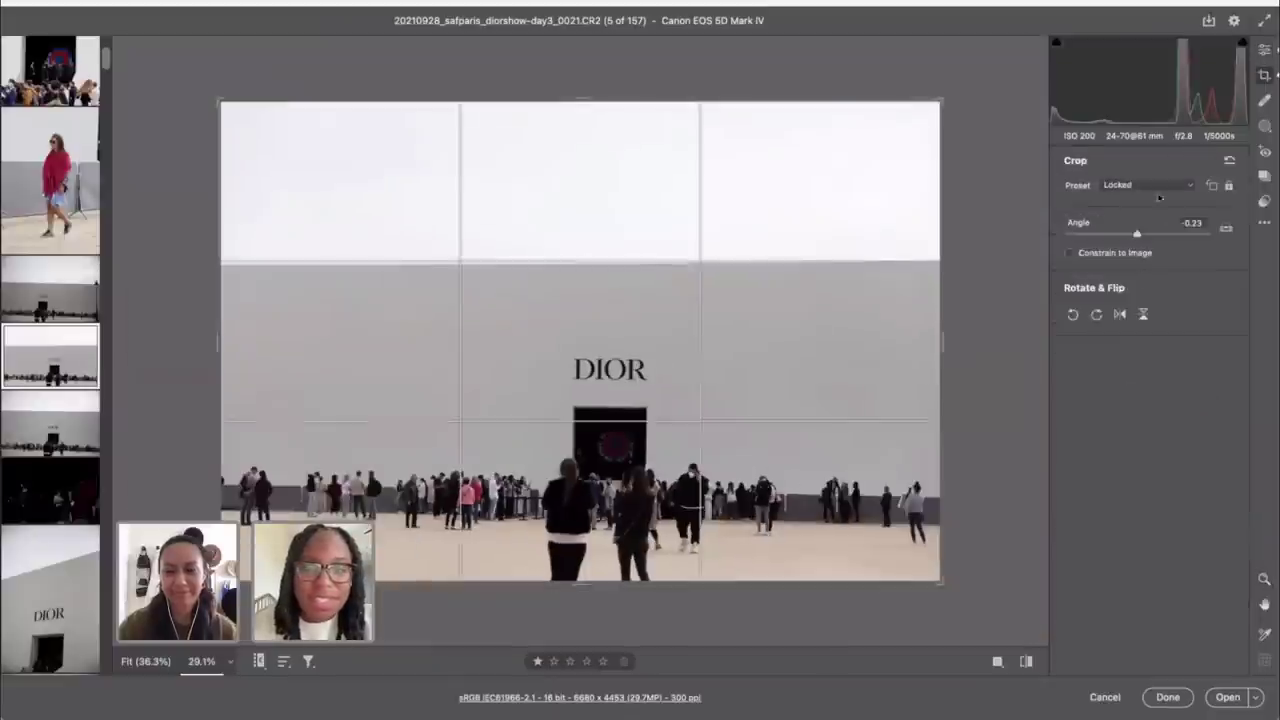
left_click(1218, 229)
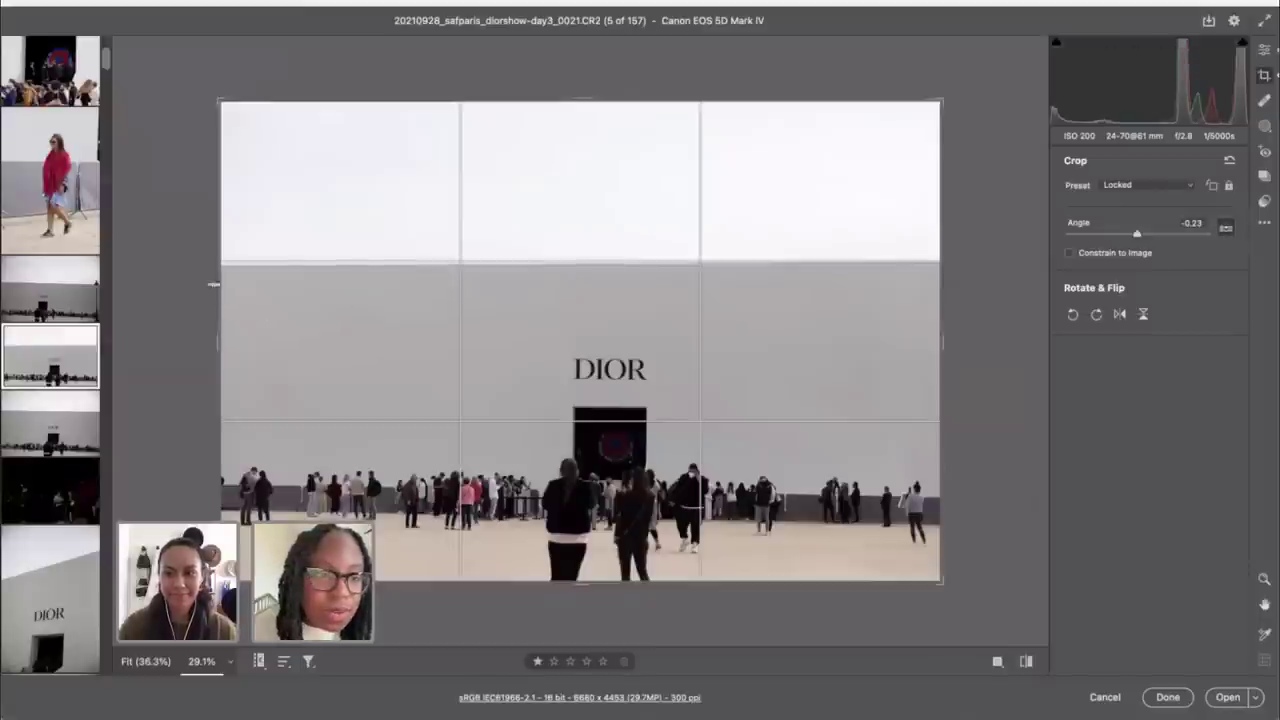
key("shift")
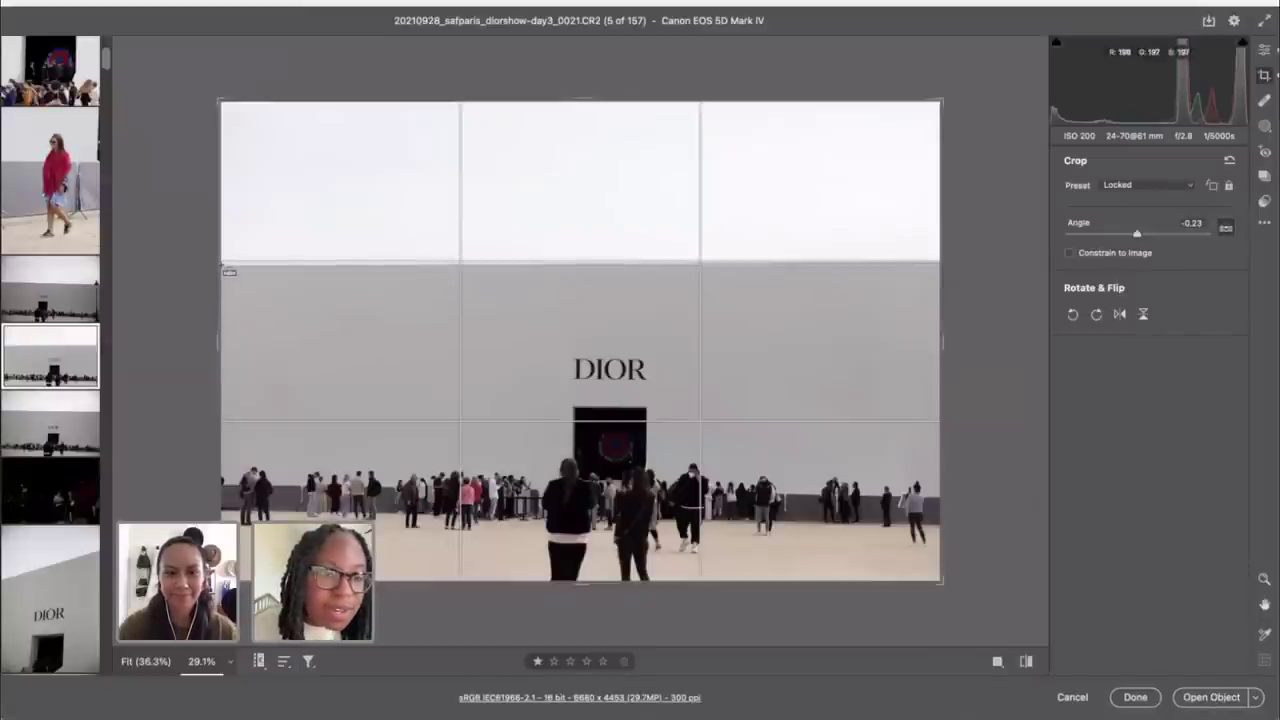
left_click_drag(229, 271, 1131, 268)
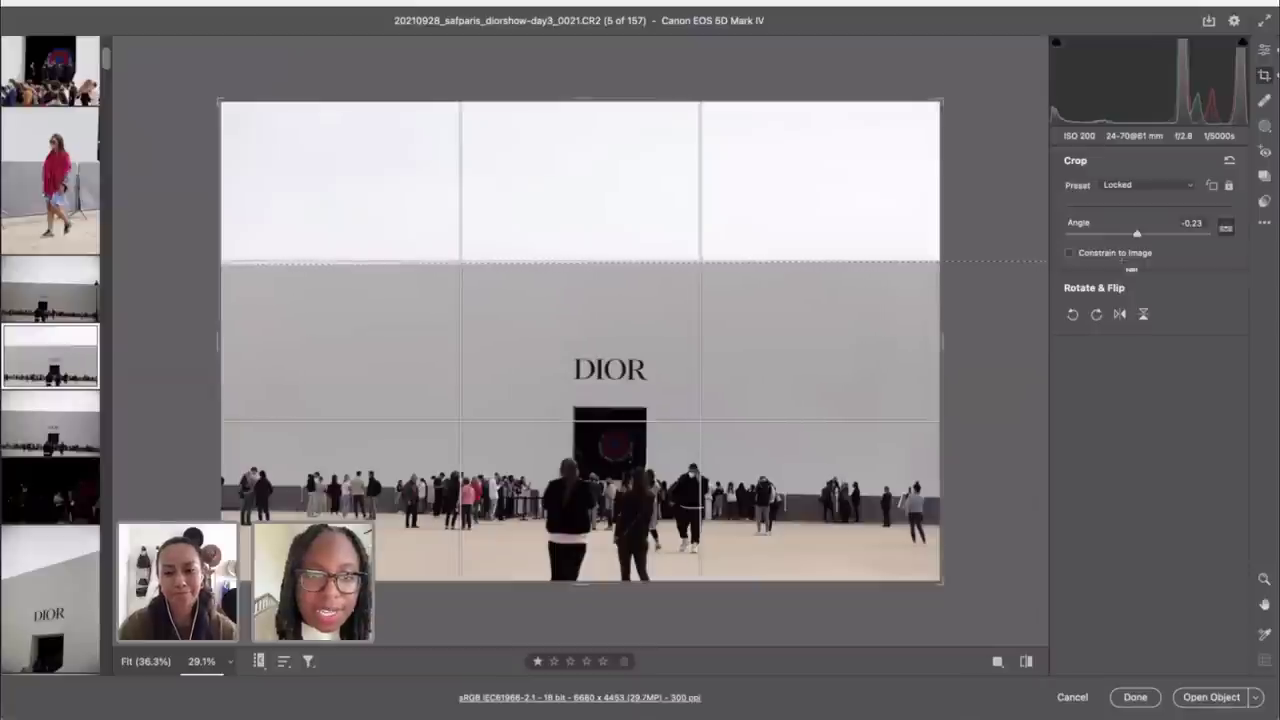
left_click_drag(1131, 268, 1124, 264)
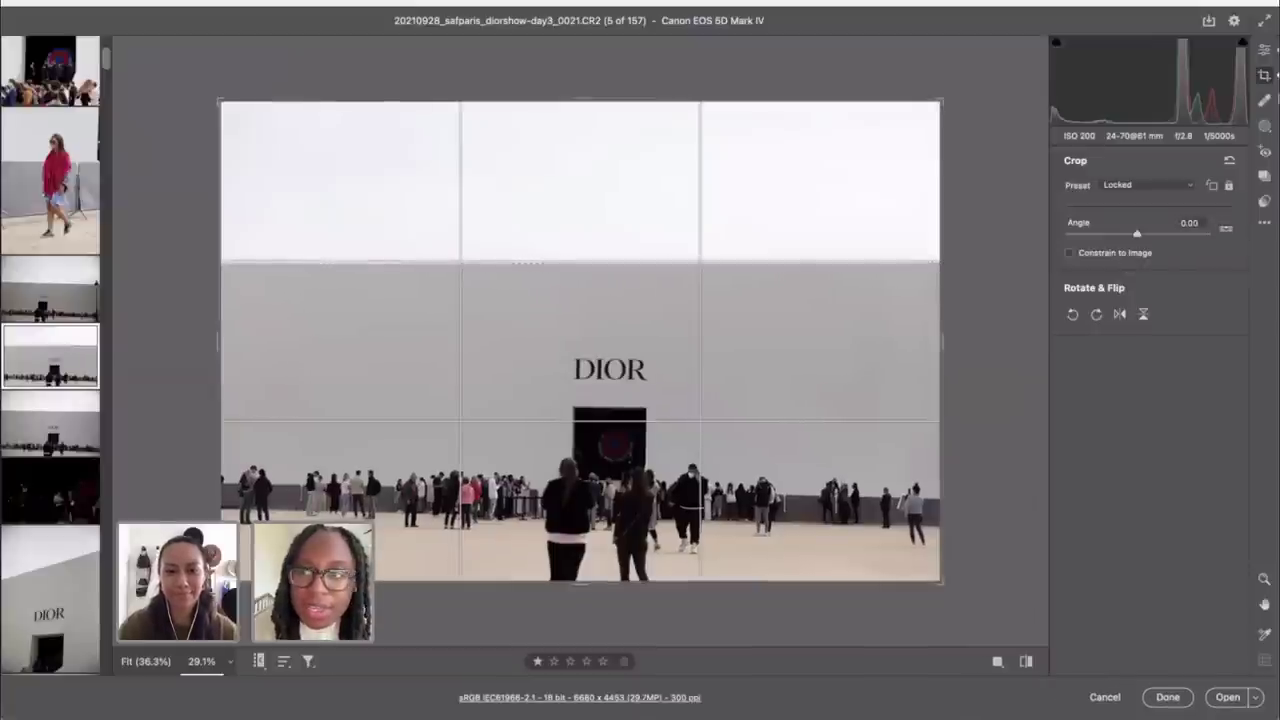
left_click(1268, 53)
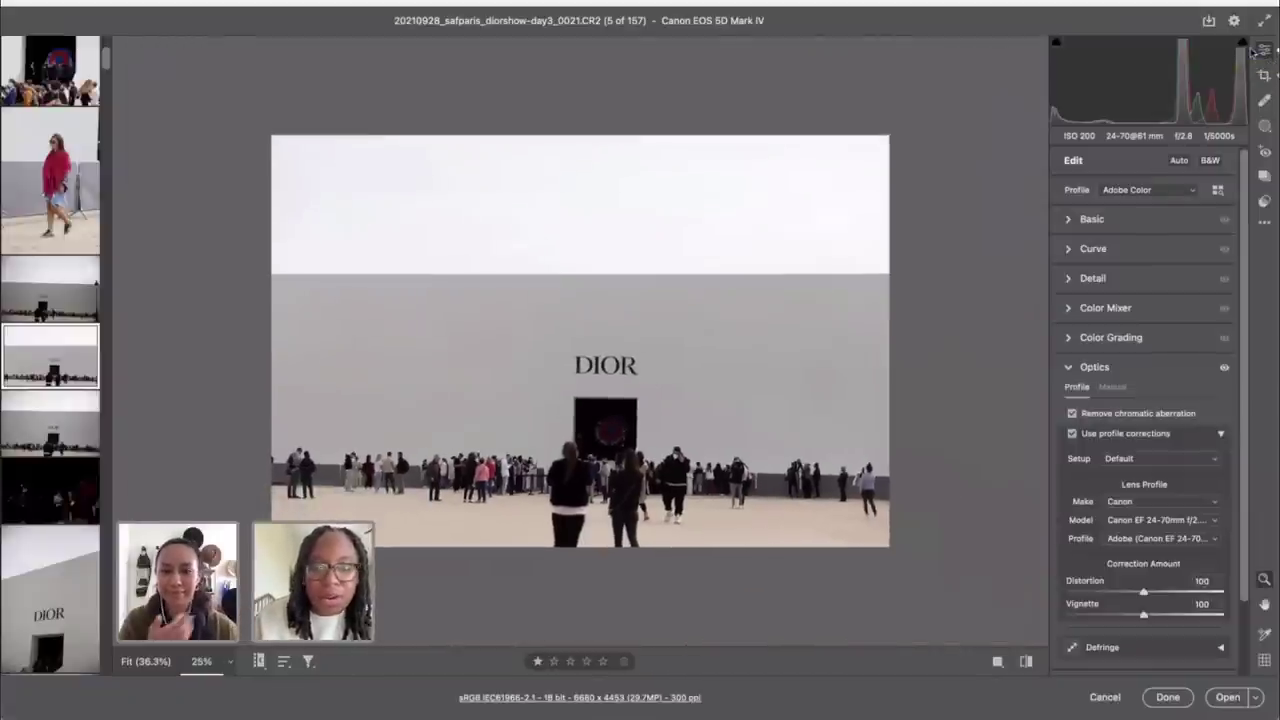
key("c")
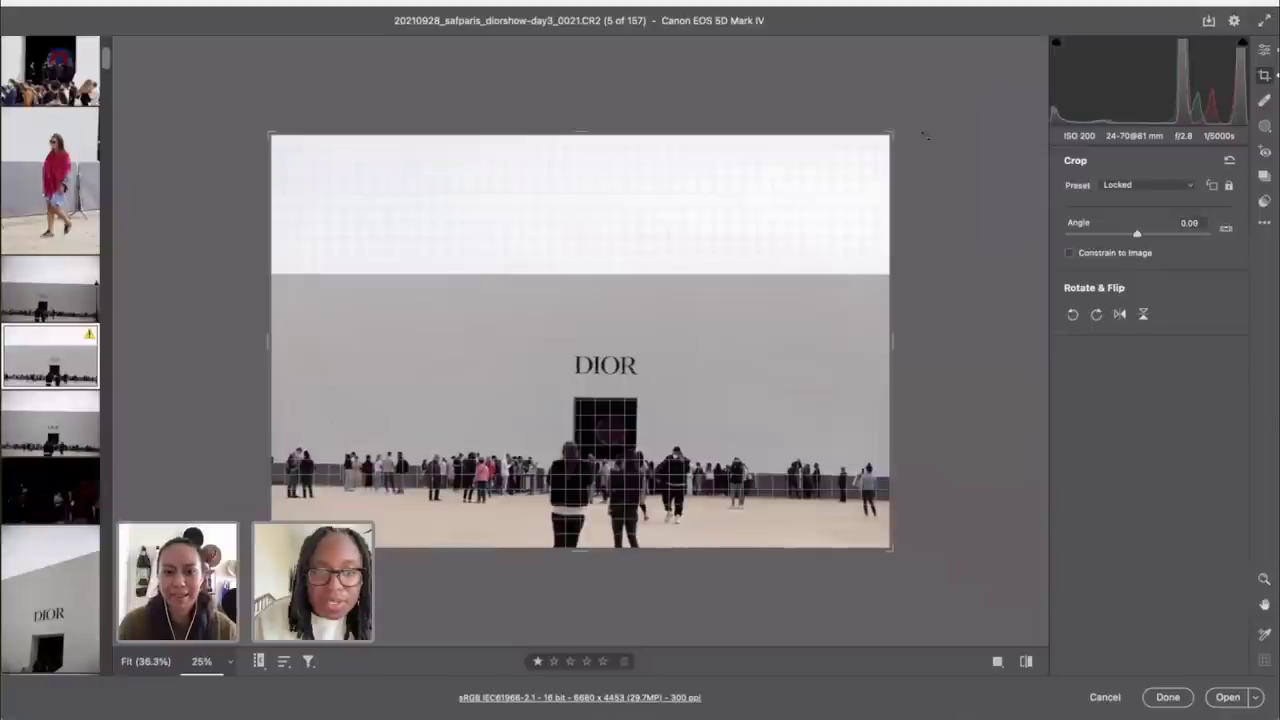
left_click_drag(925, 135, 926, 136)
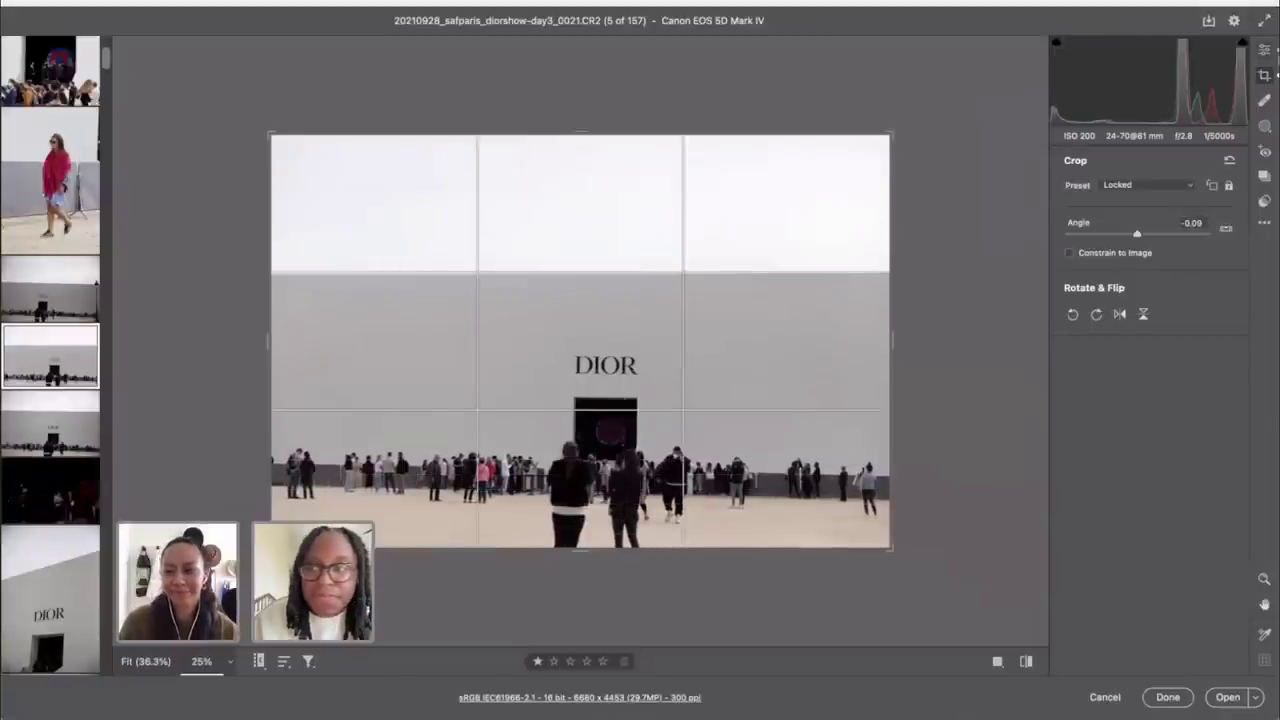
left_click(1265, 52)
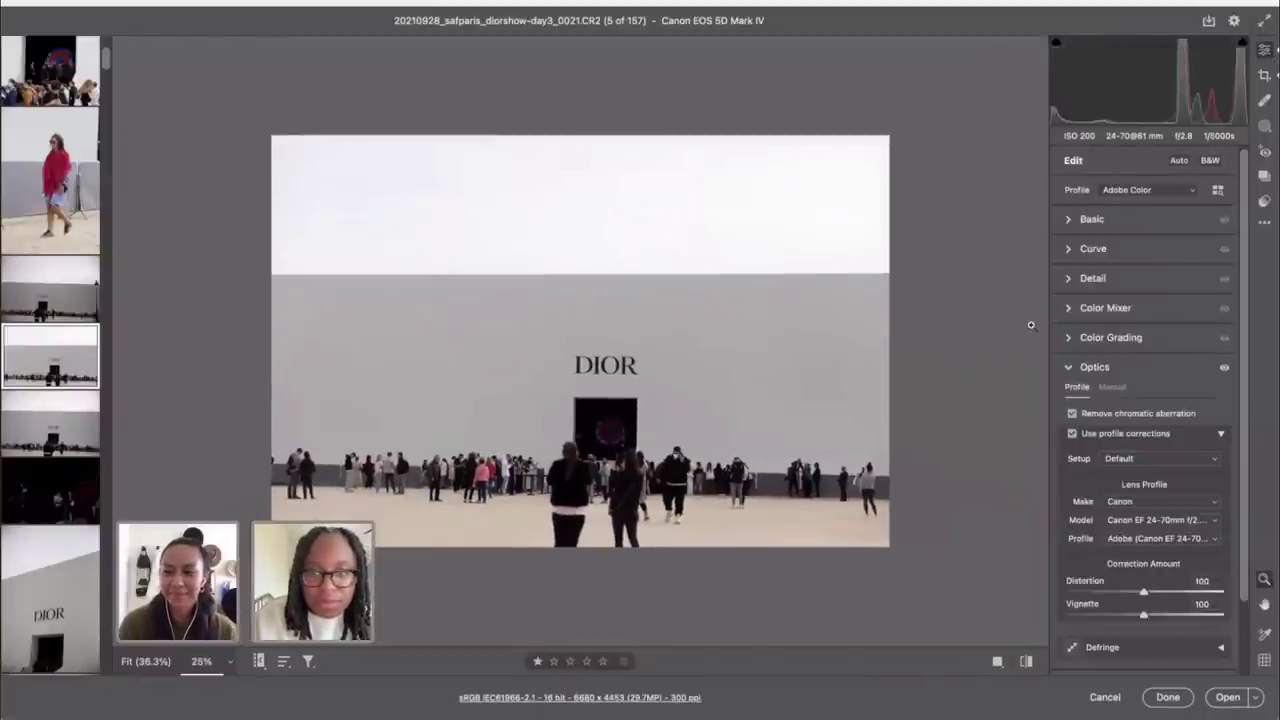
Step: Apply the Camera Matching Standard profile from the Profile Browser
left_click(1217, 190)
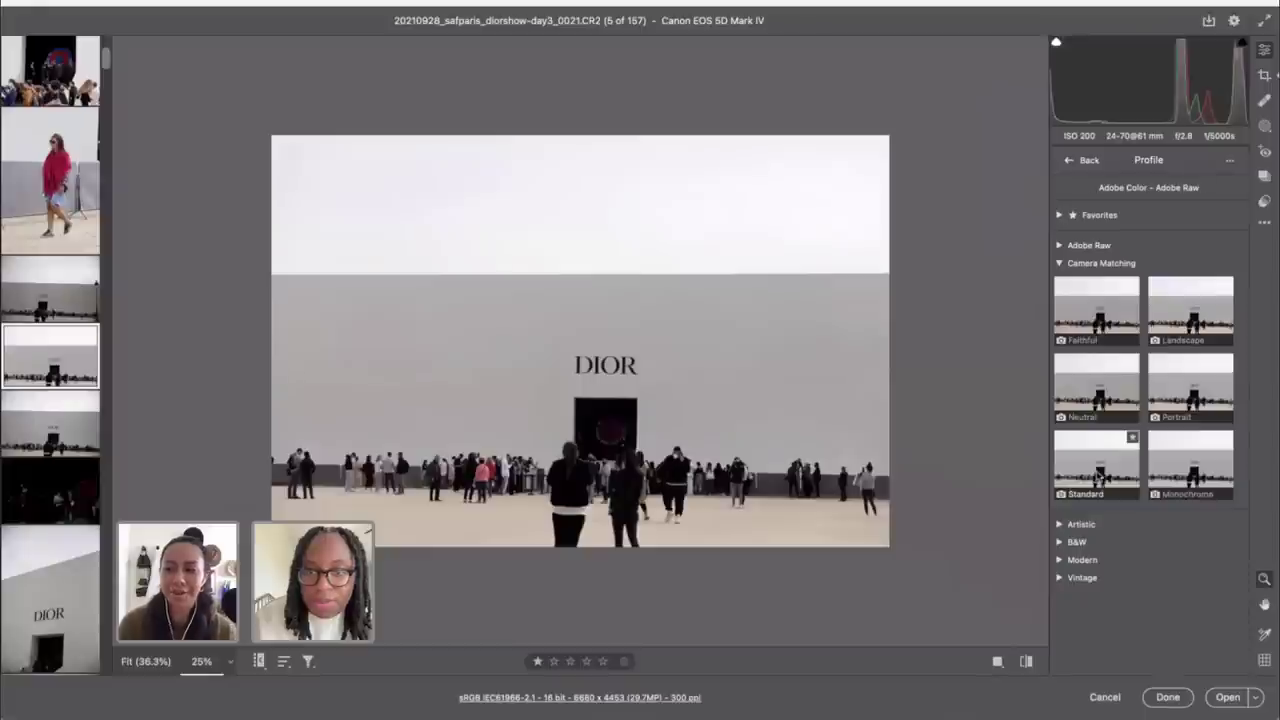
left_click(1097, 472)
left_click(1073, 161)
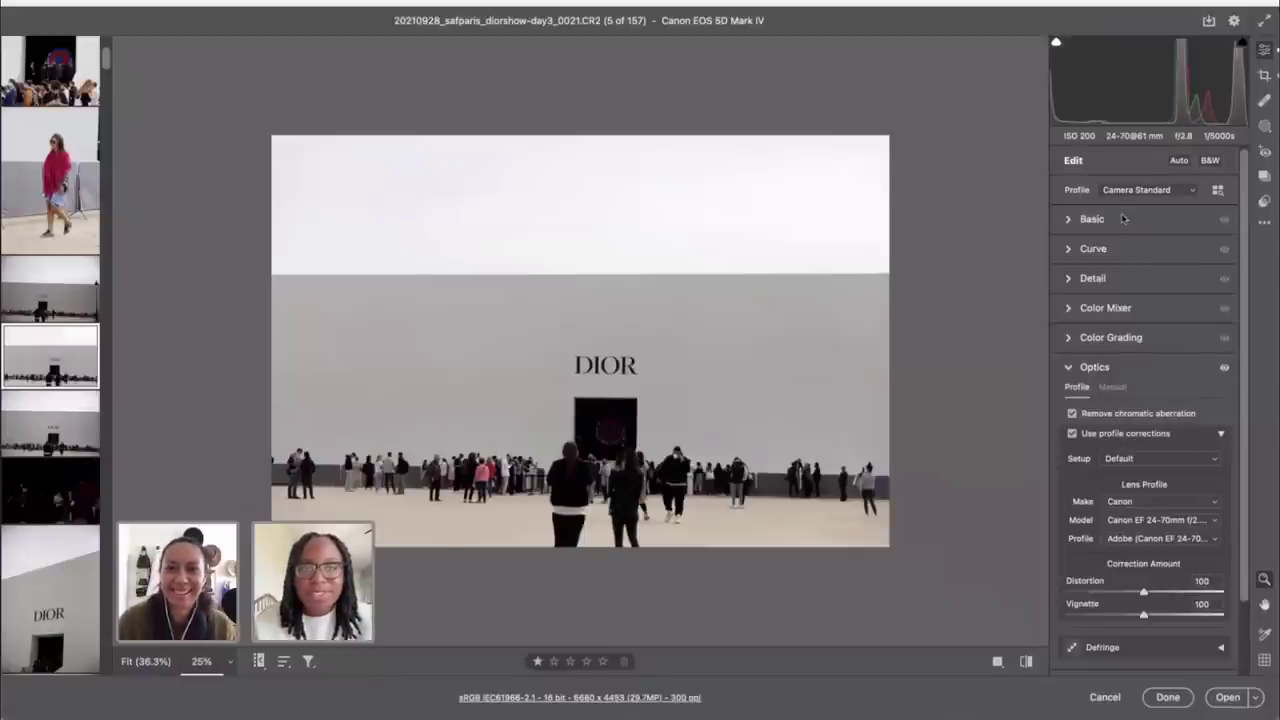
Step: Set the Dior photo's Exposure to +0.40, Contrast to +22 and Shadows to +37
left_click(1123, 218)
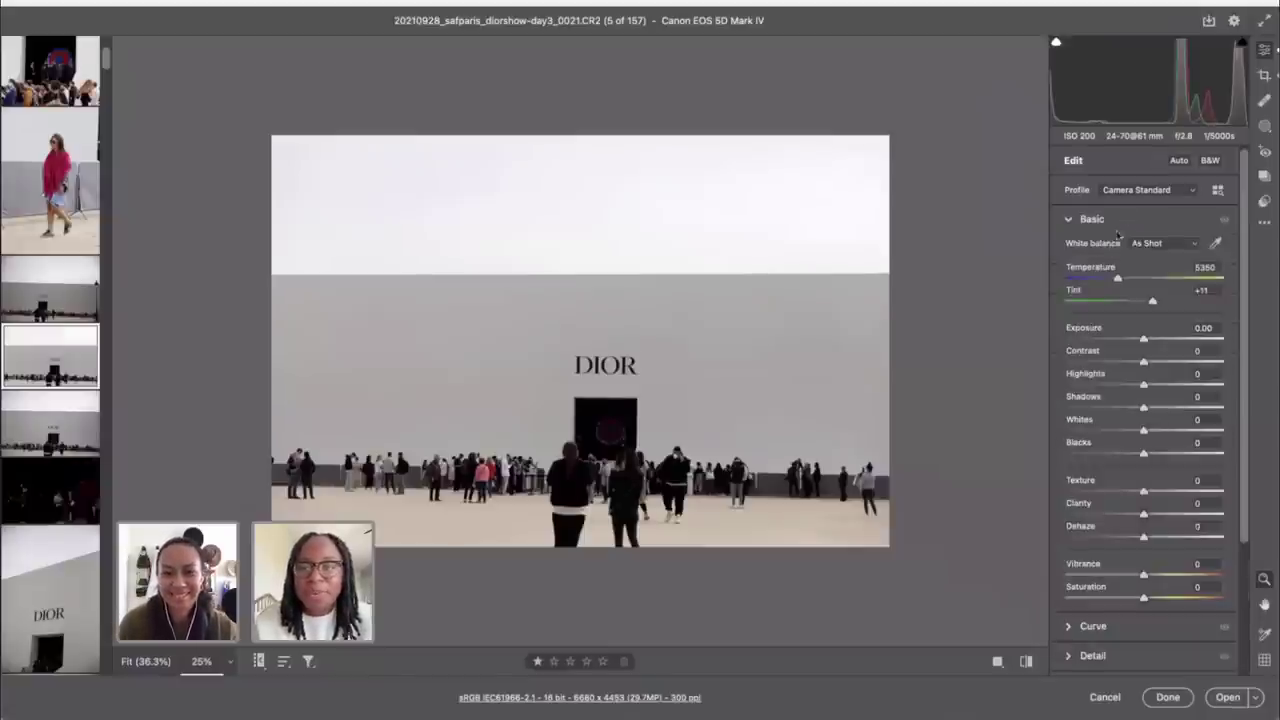
left_click_drag(1144, 340, 1160, 362)
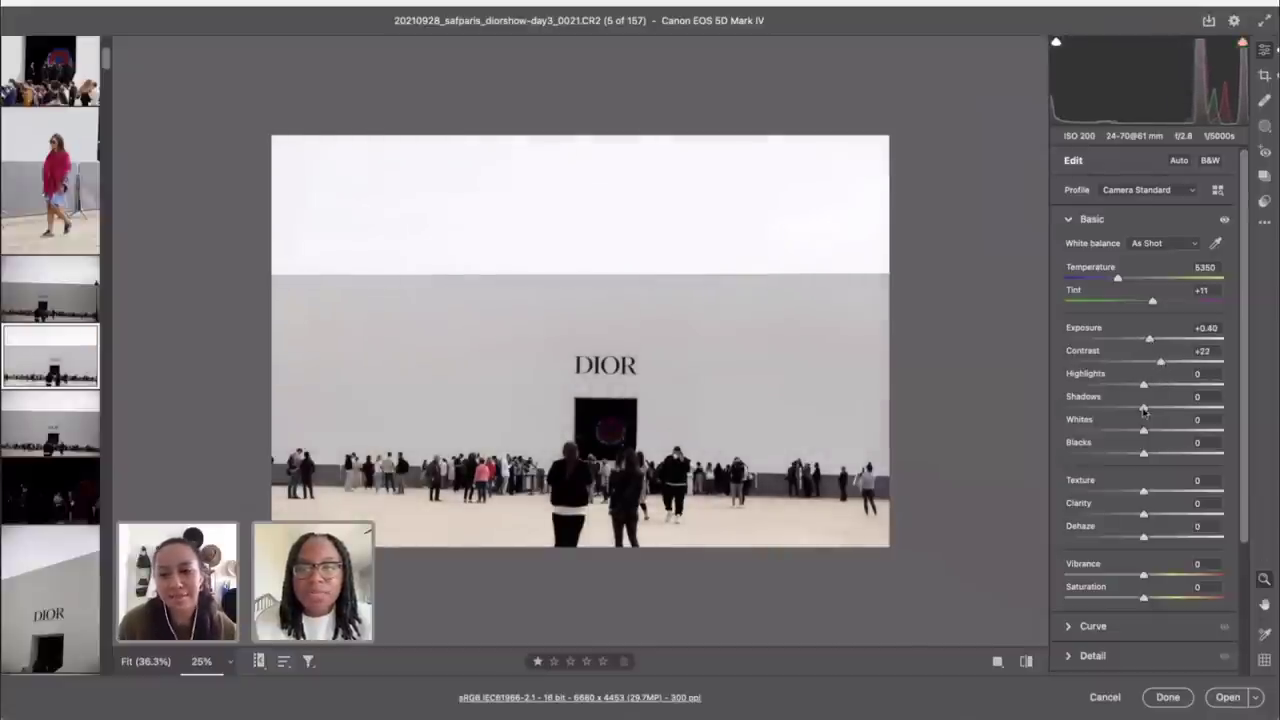
left_click_drag(1144, 410, 1170, 412)
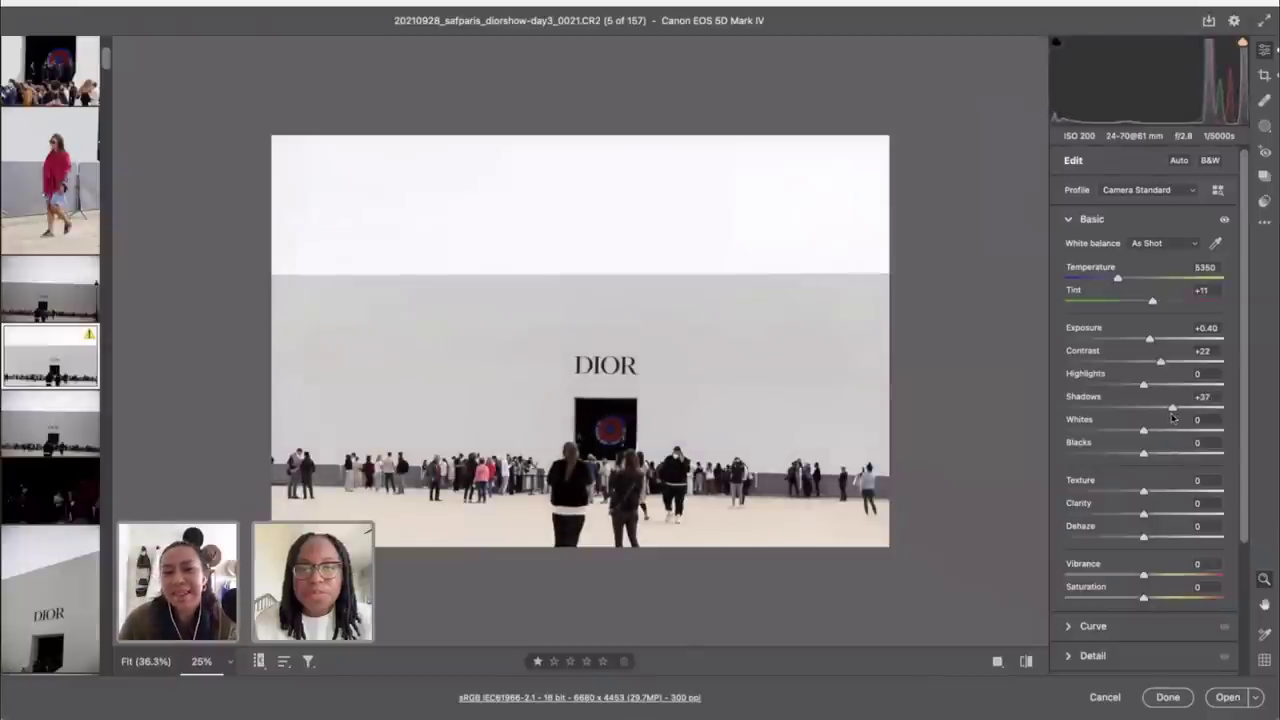
key("c")
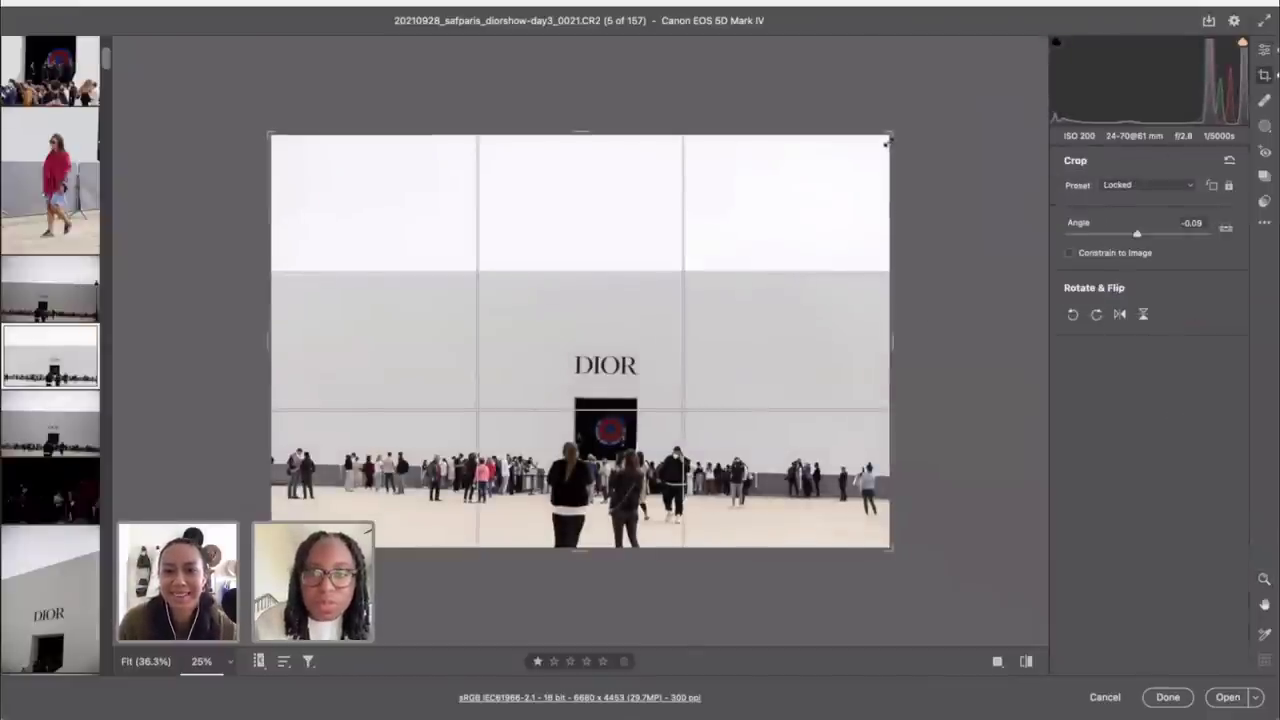
Step: Pull the crop's top-right corner inward and commit the tighter 6252 x 4169 crop
left_click_drag(887, 143, 867, 151)
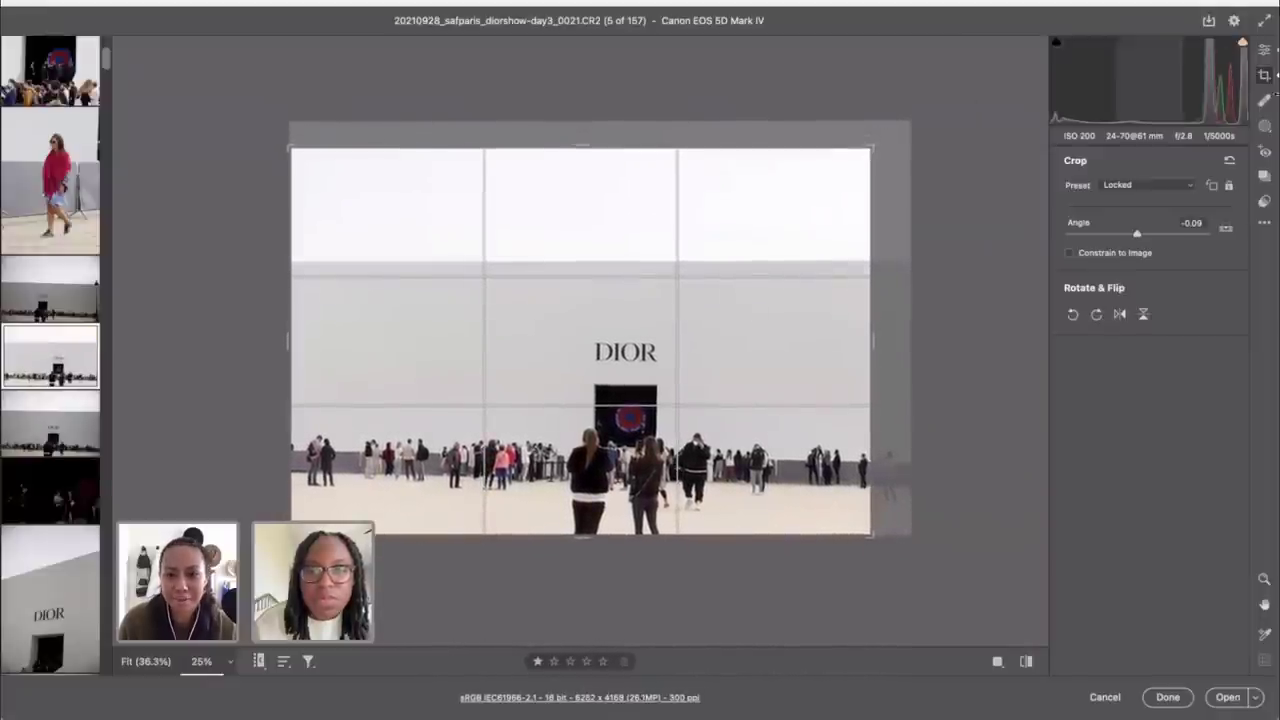
left_click(1264, 51)
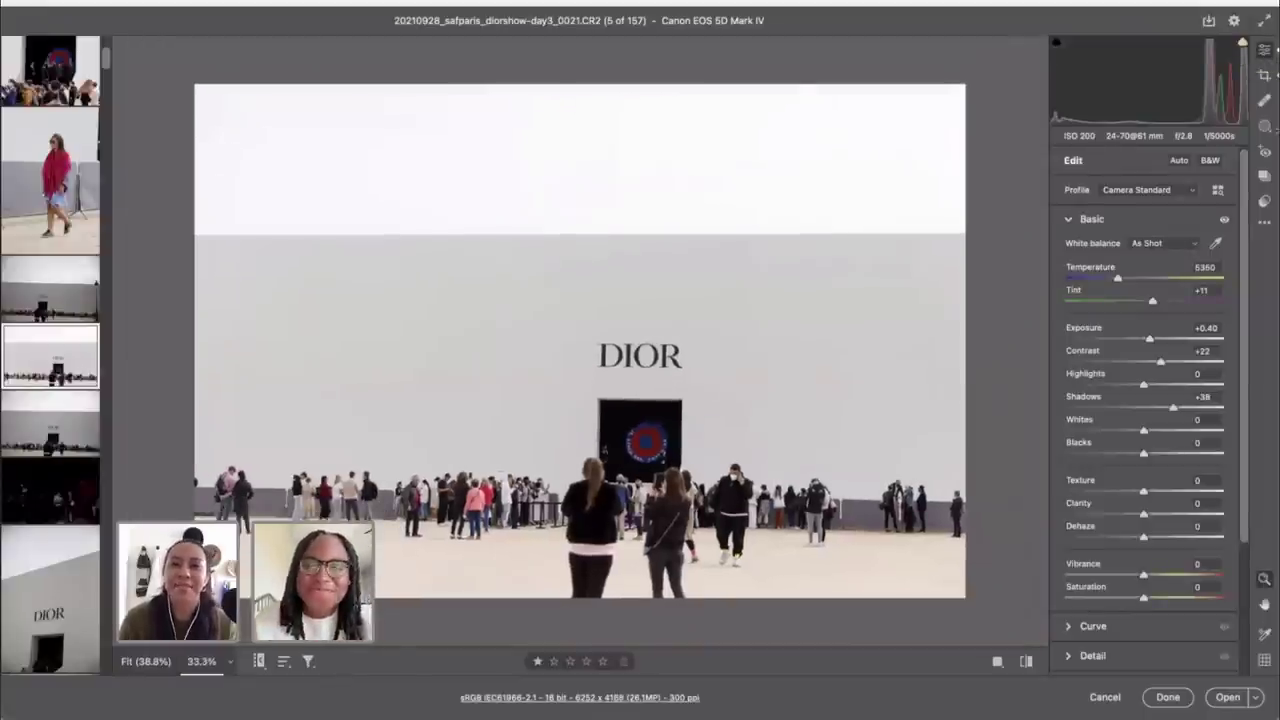
Step: Raise Vibrance to +30, leaving Highlights reset at 0, and show the Color Grading wheels
left_click(1108, 385)
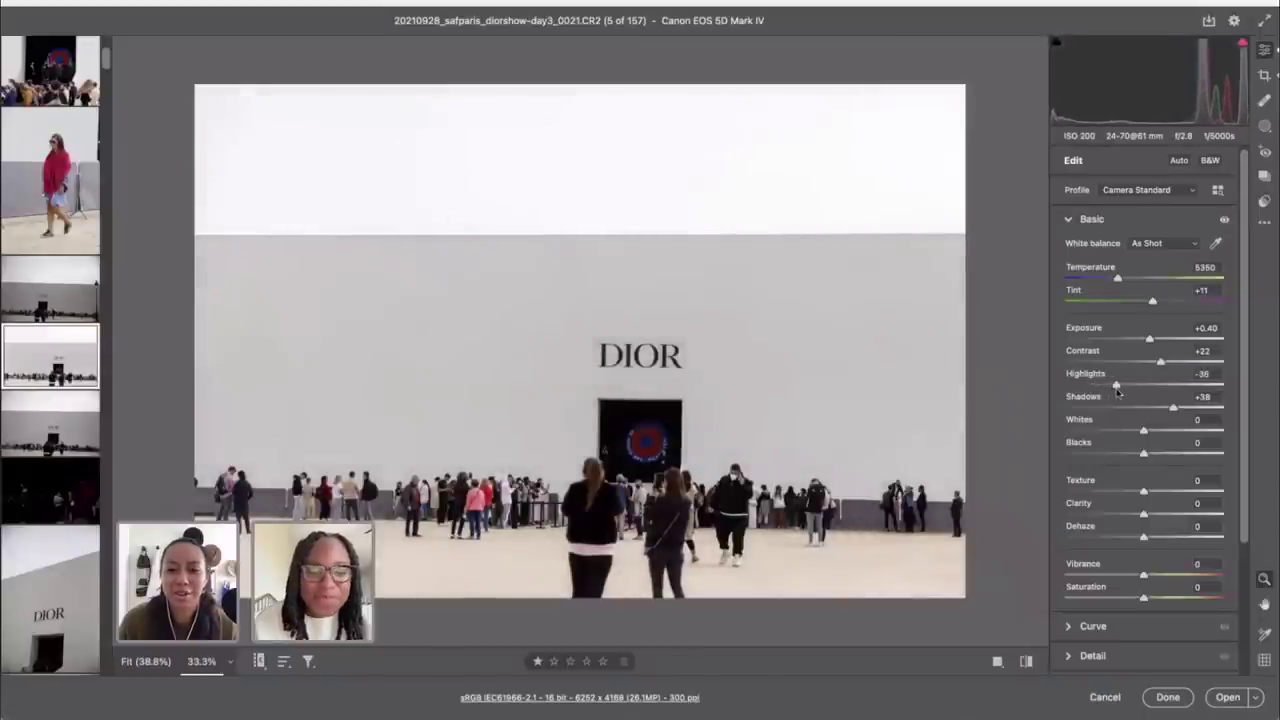
double_click(1110, 385)
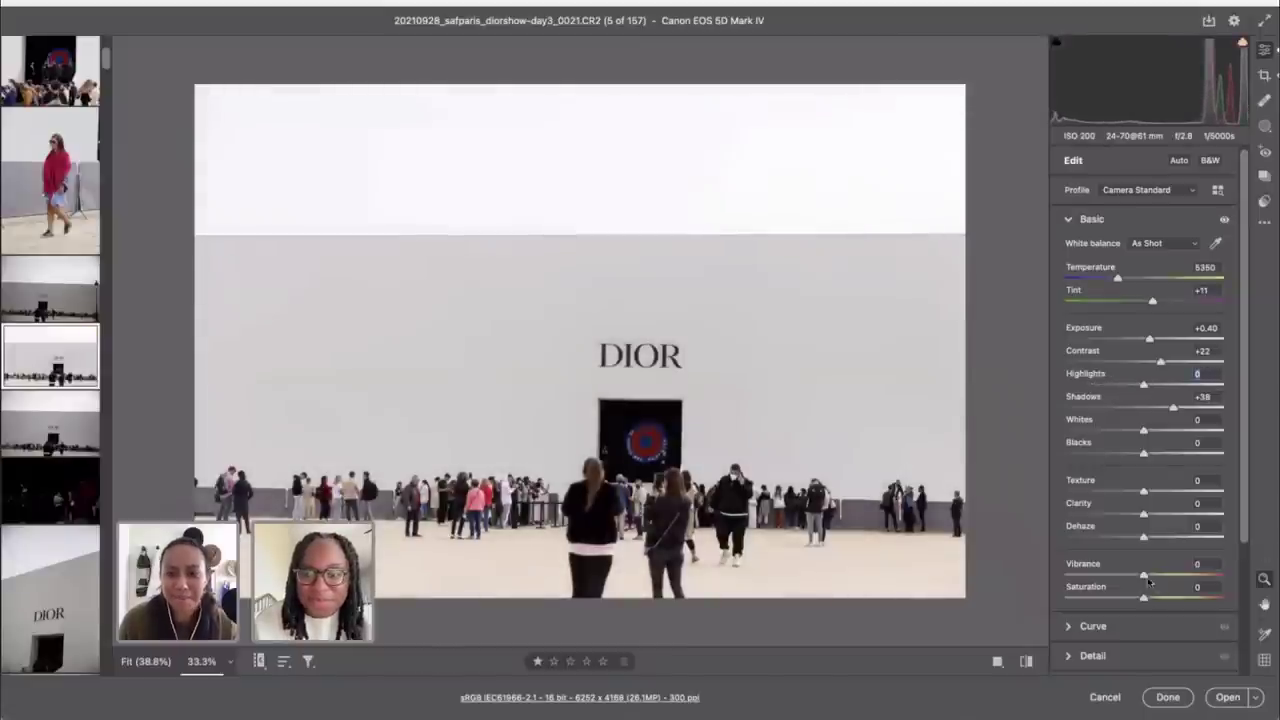
left_click_drag(1144, 577, 1172, 580)
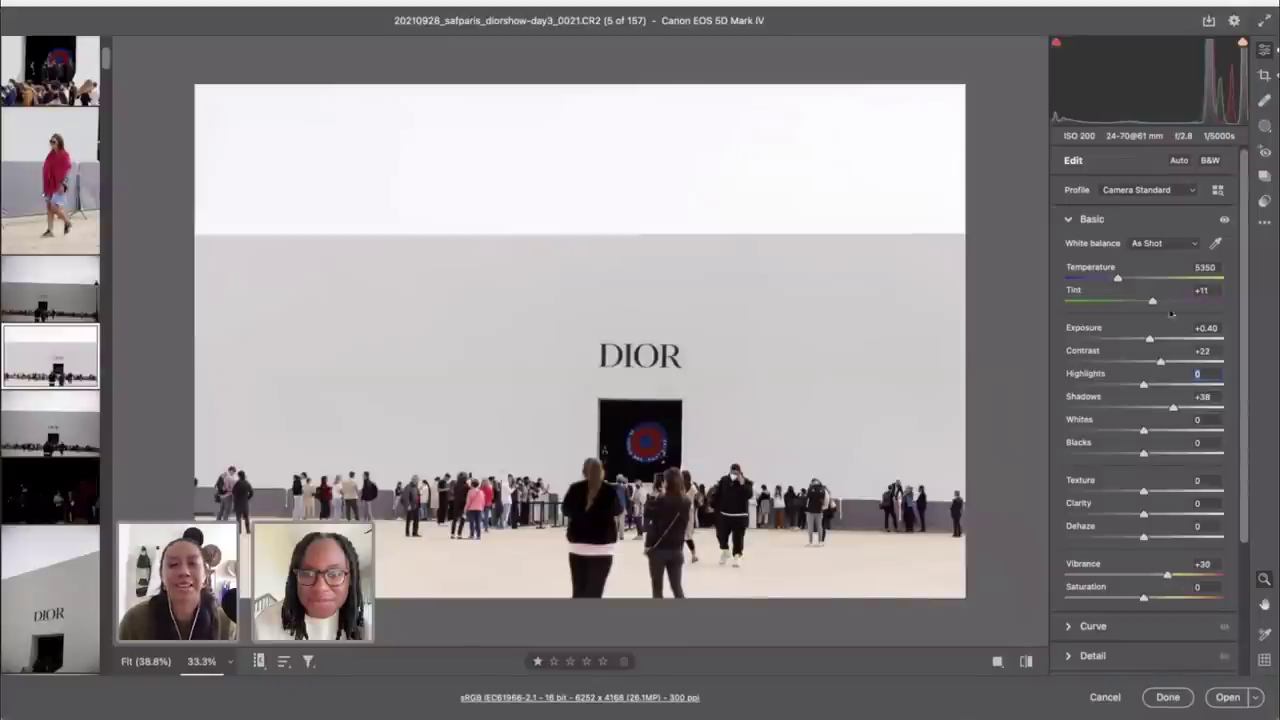
scroll(1156, 419, "down", 3)
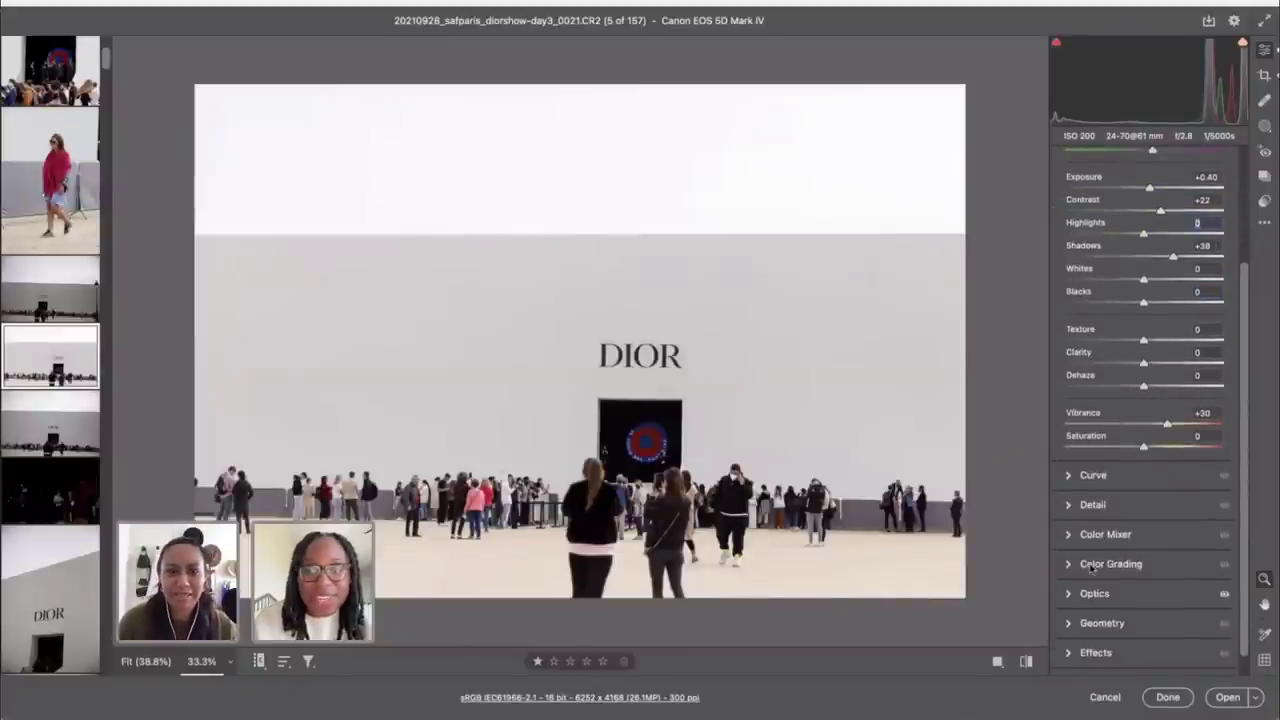
left_click(1091, 568)
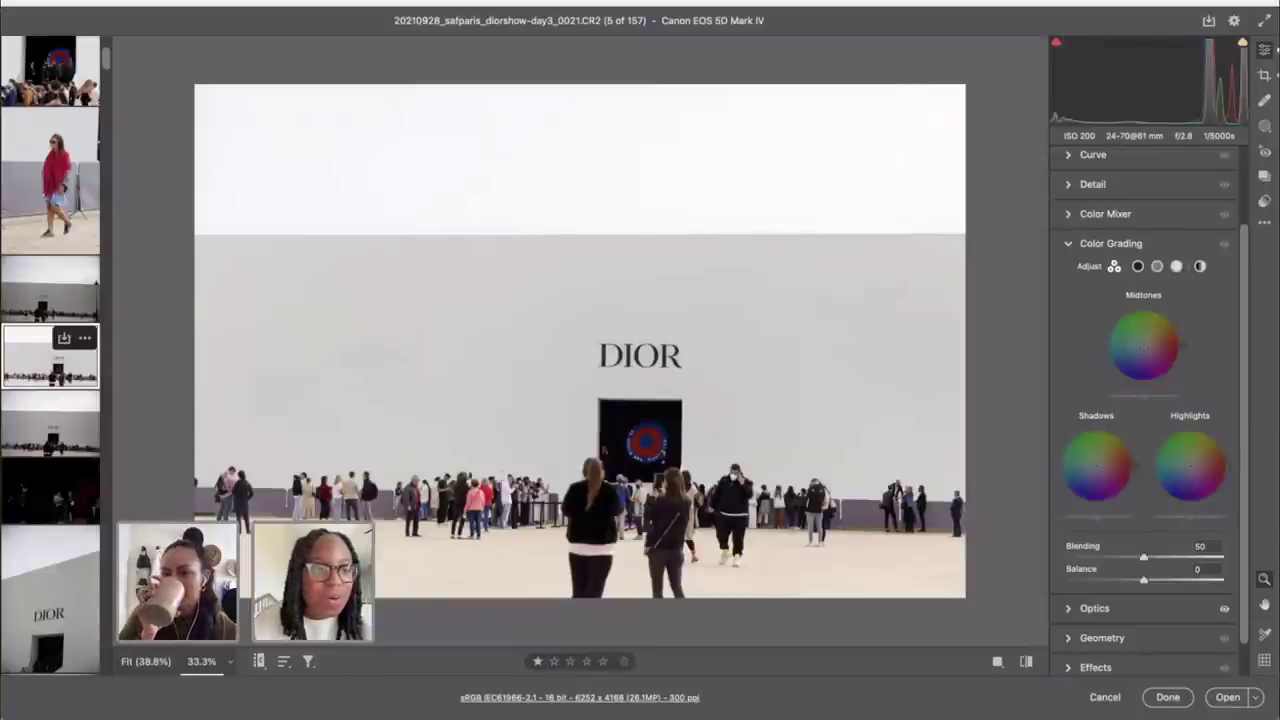
Step: Compare with the previous shot 0018, return to 0021, and browse the Color Mixer and Color Grading panels
left_click(33, 286)
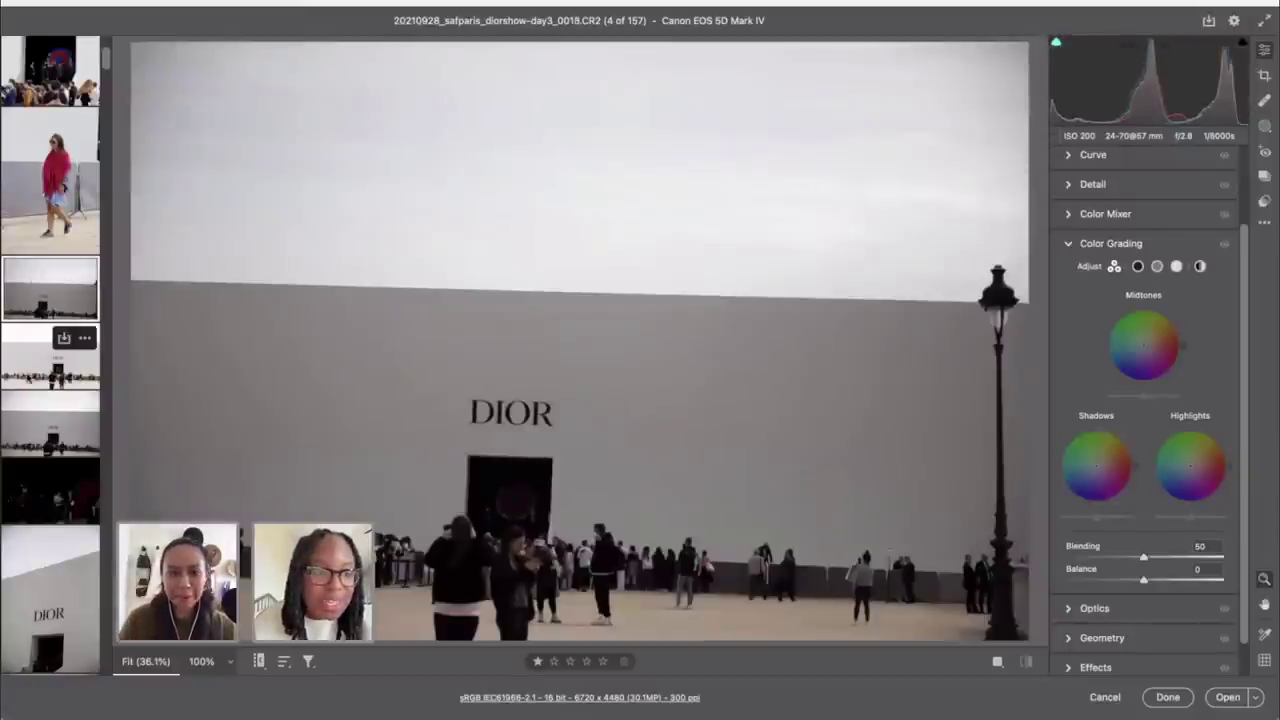
left_click(28, 372)
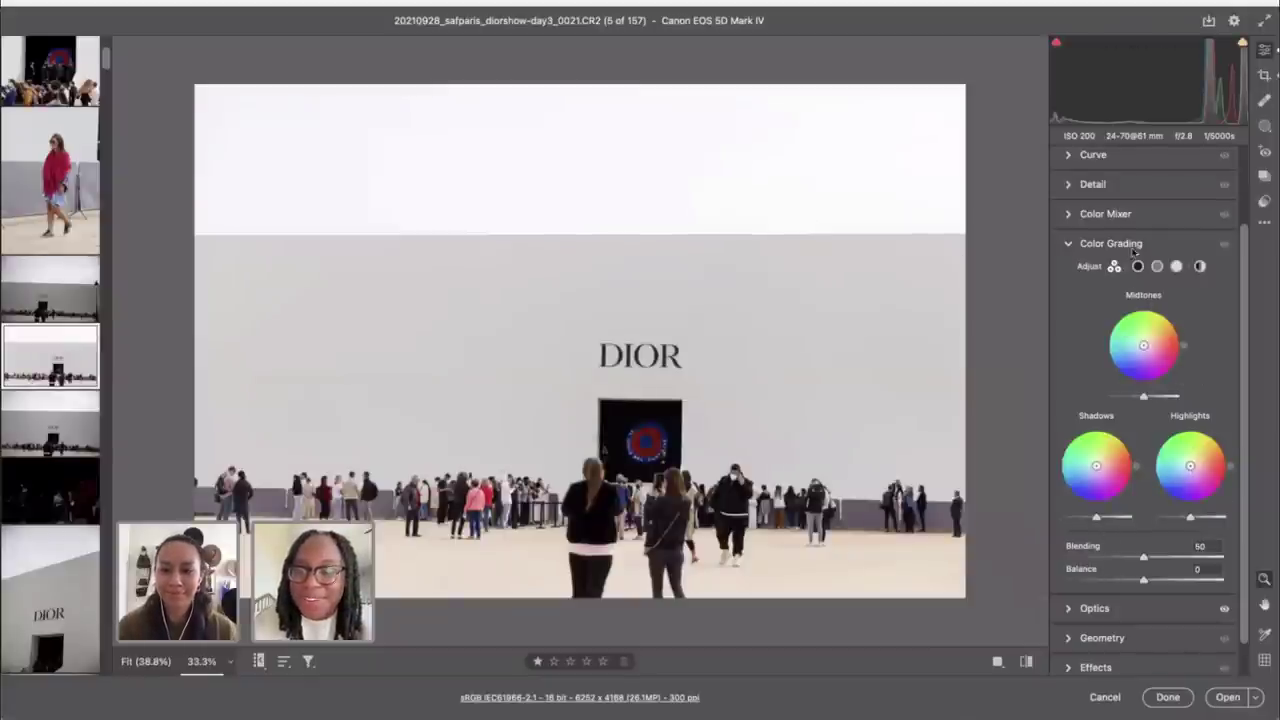
left_click(1109, 215)
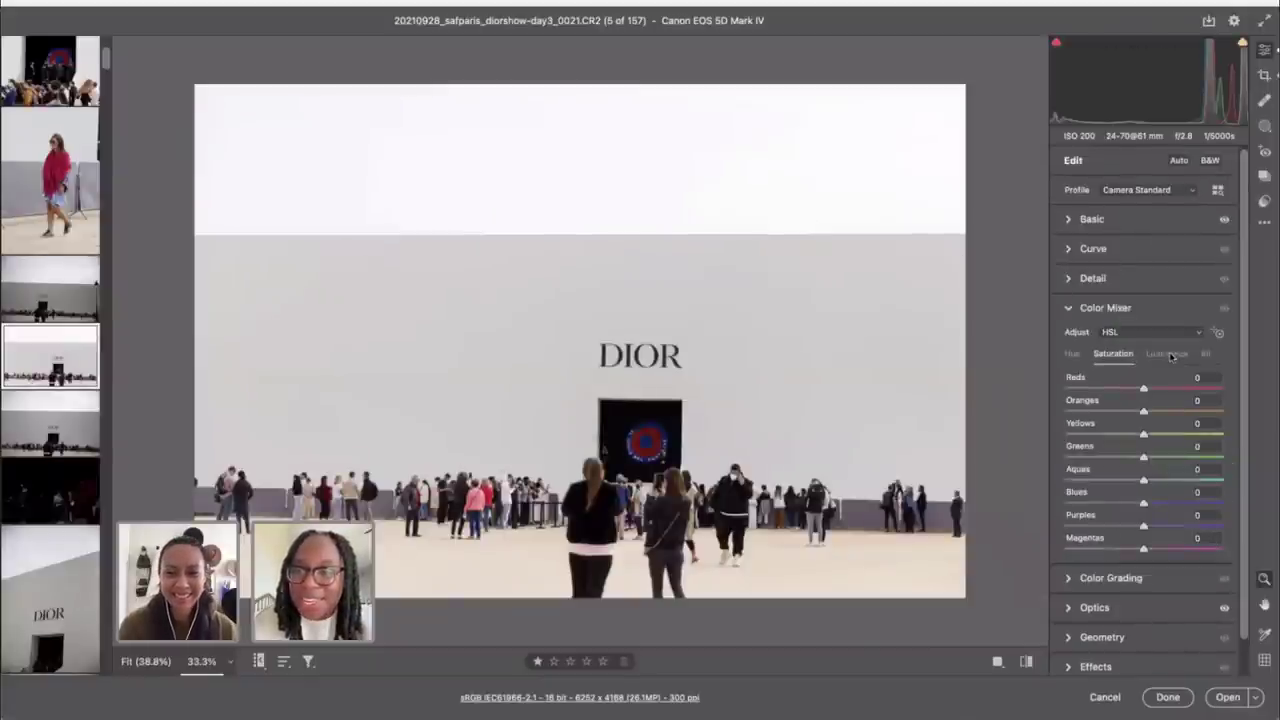
left_click(1168, 354)
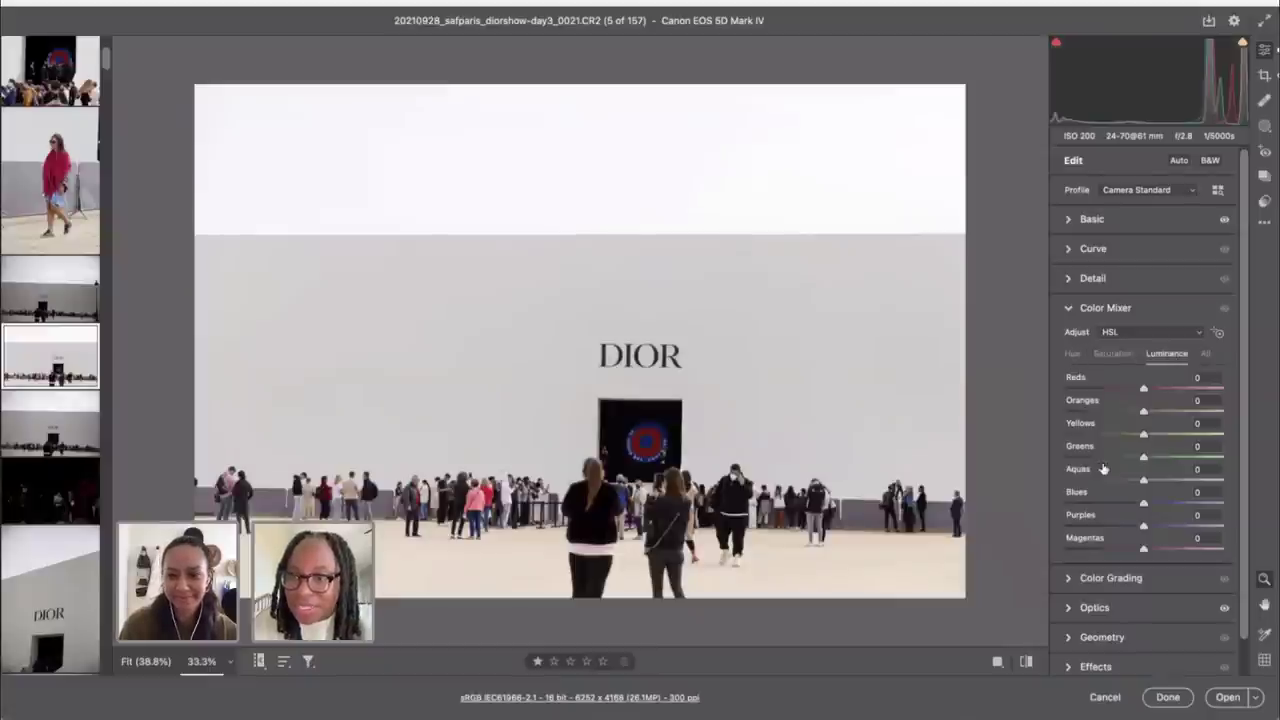
scroll(1100, 470, "down", 1)
left_click(1097, 549)
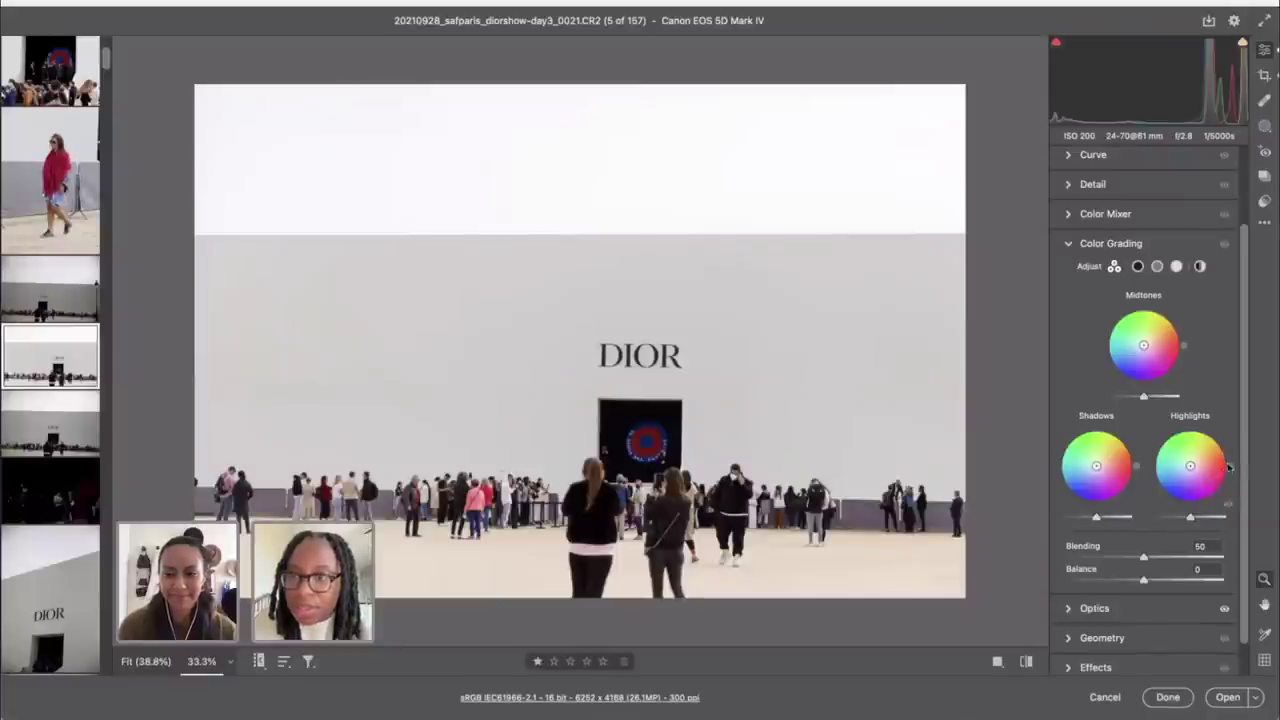
scroll(1096, 172, "up", 5)
left_click(1095, 218)
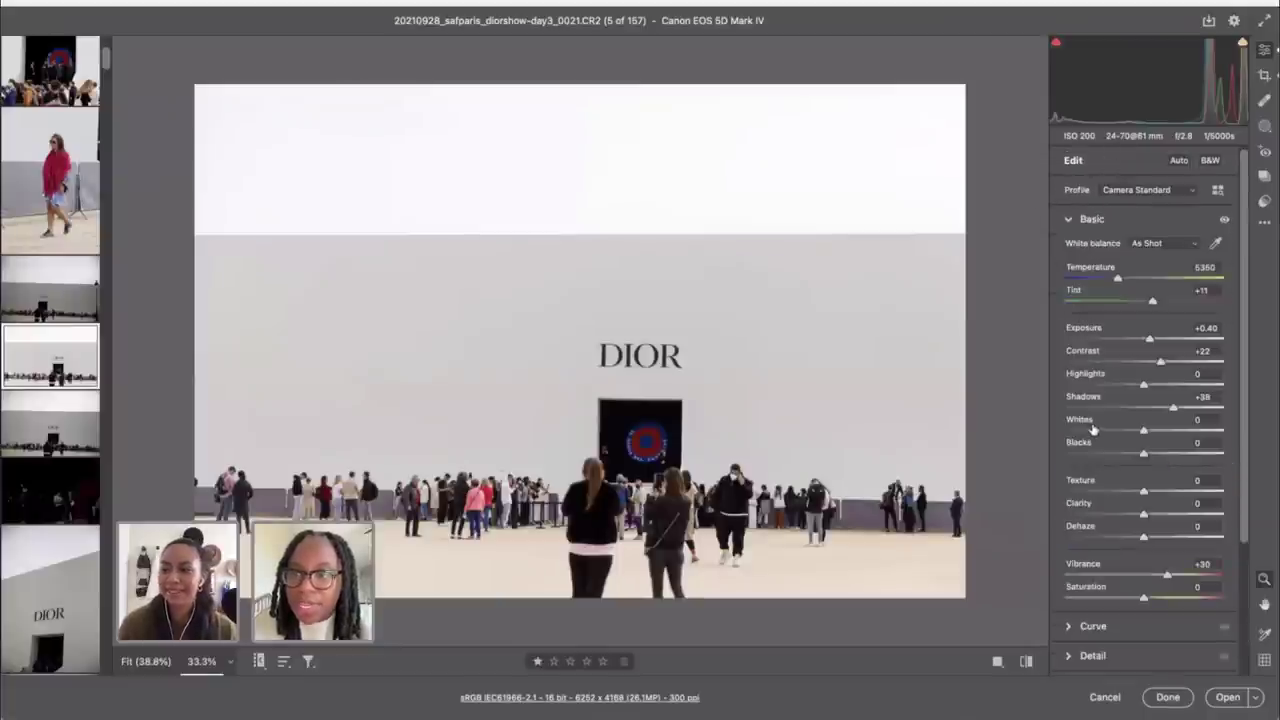
Step: Lower Highlights to -12 and tint the Color Grading highlights warm yellow (Hue 48, Saturation 18)
left_click_drag(1092, 386, 1134, 389)
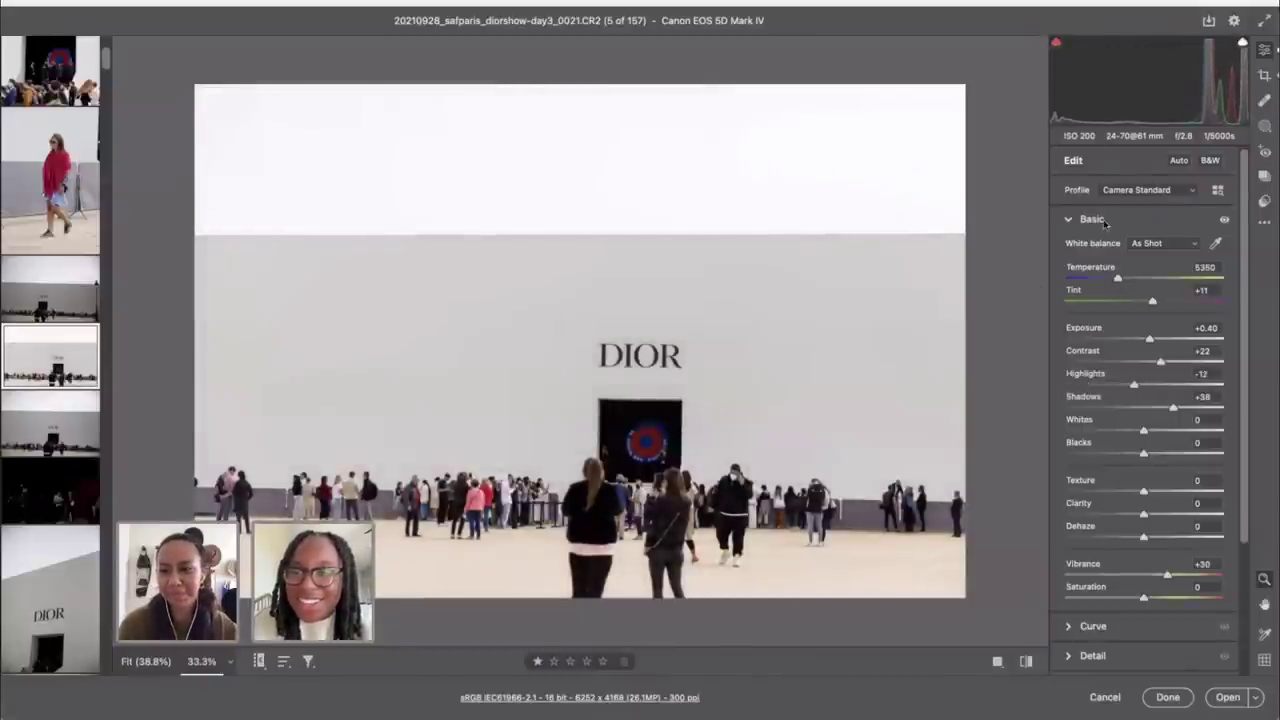
scroll(1143, 344, "down", 2)
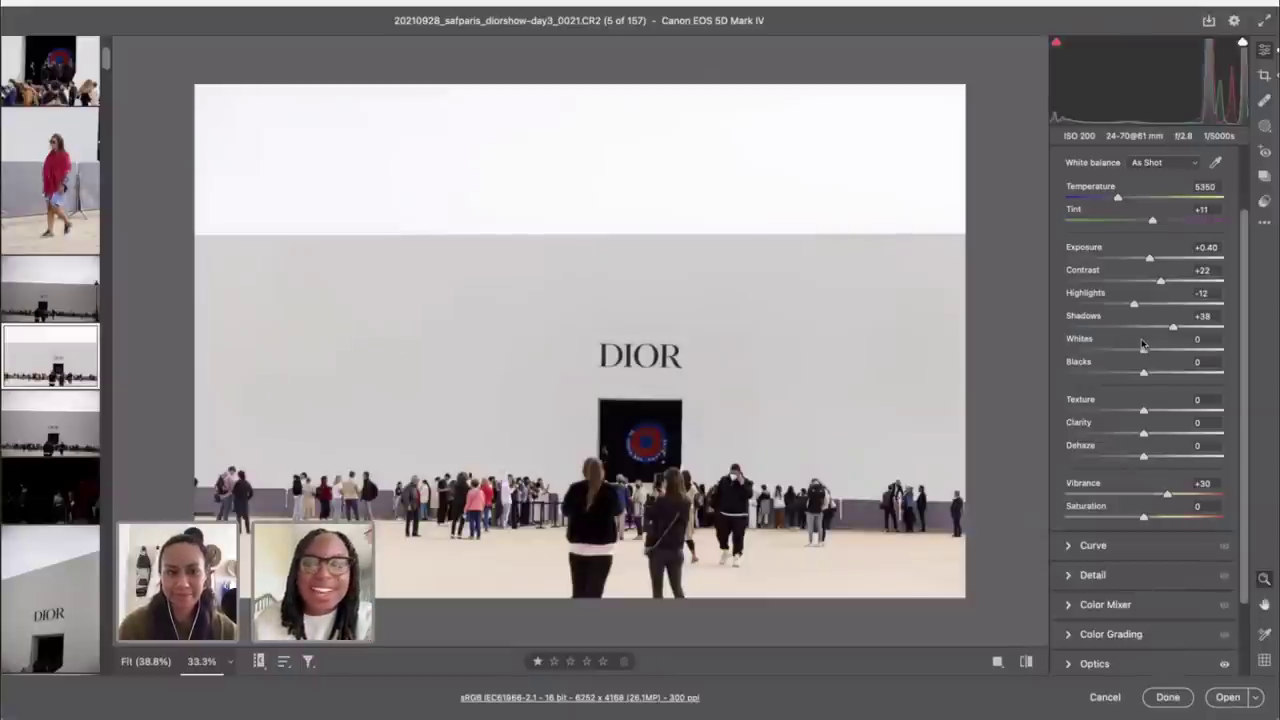
scroll(1152, 515, "down", 2)
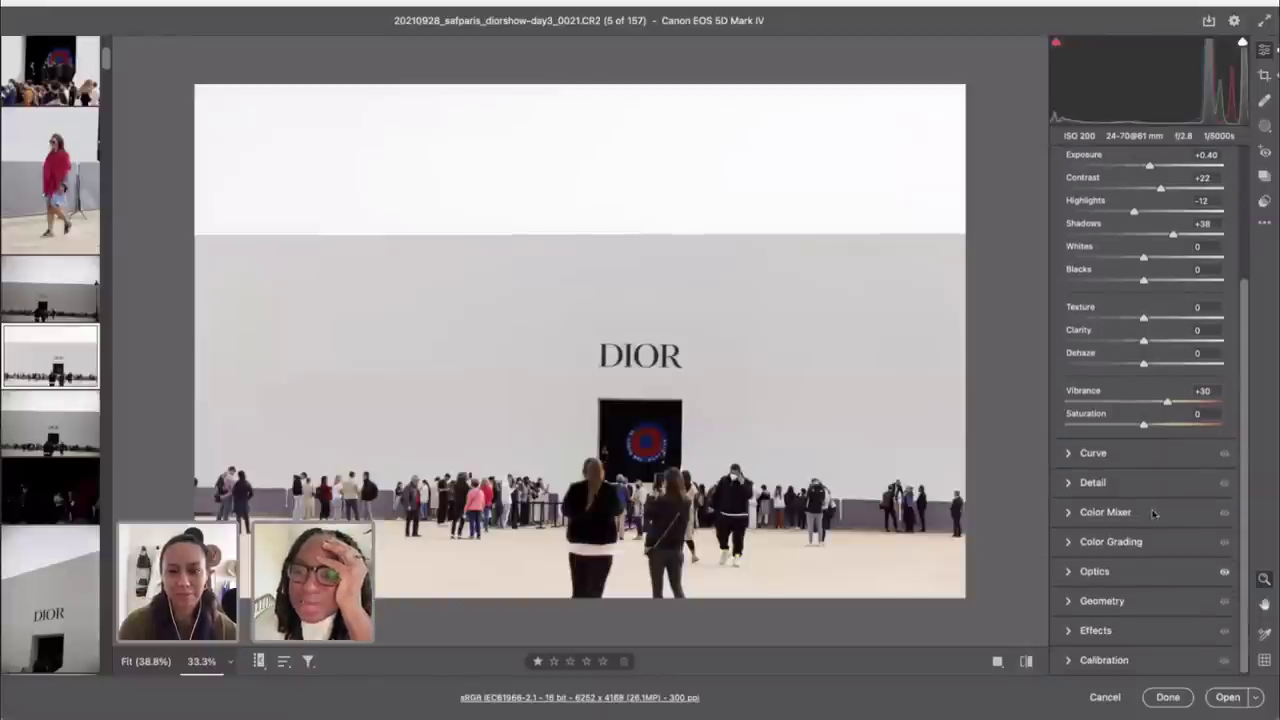
left_click(1106, 544)
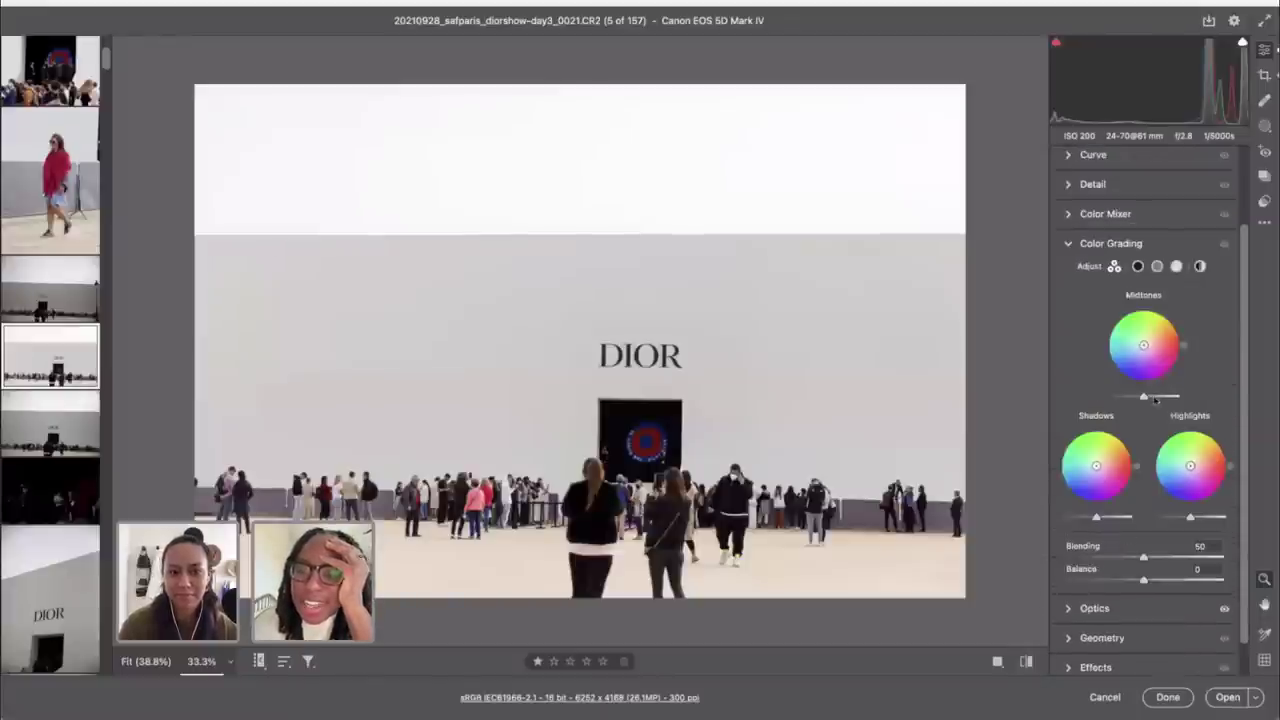
left_click(1088, 222)
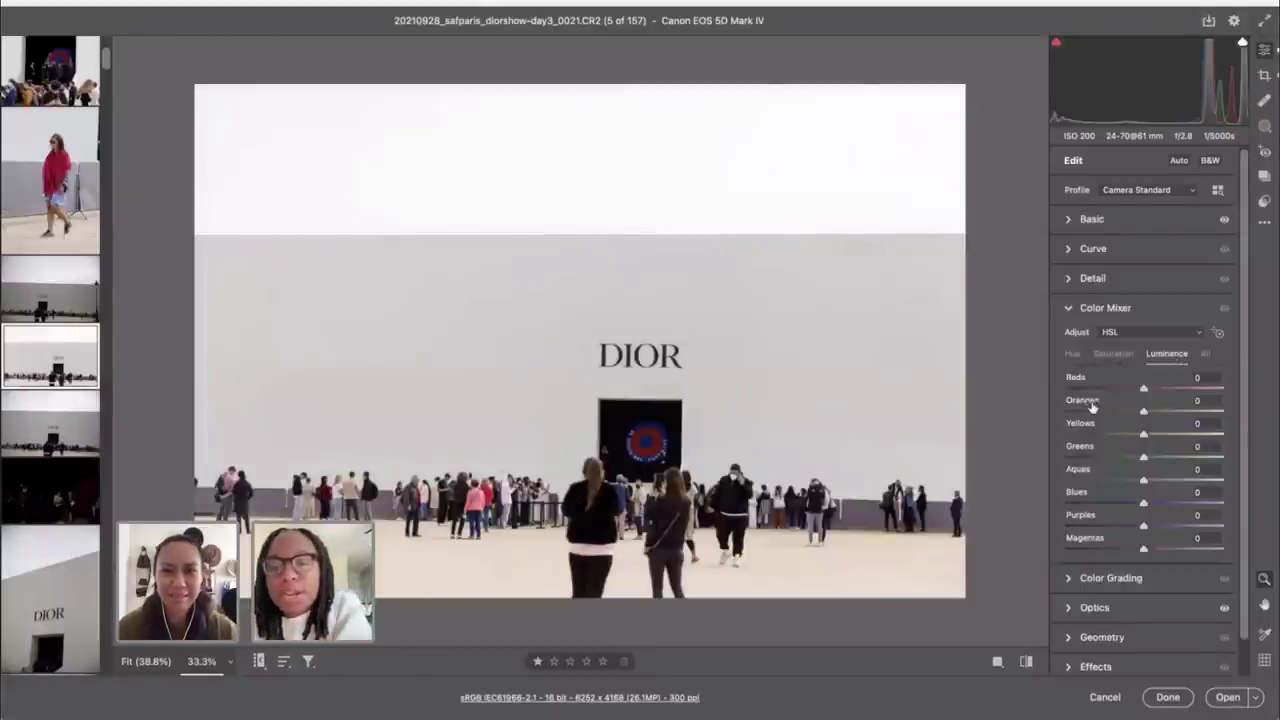
scroll(1146, 478, "down", 1)
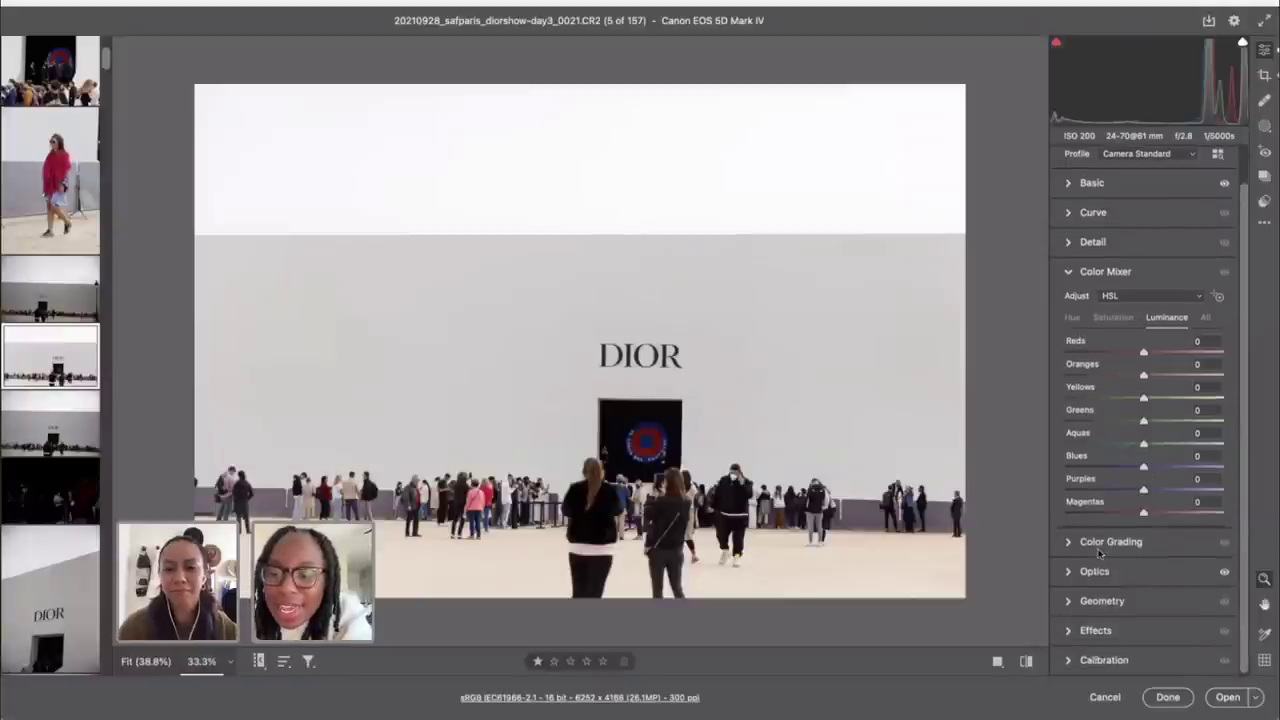
left_click(1099, 550)
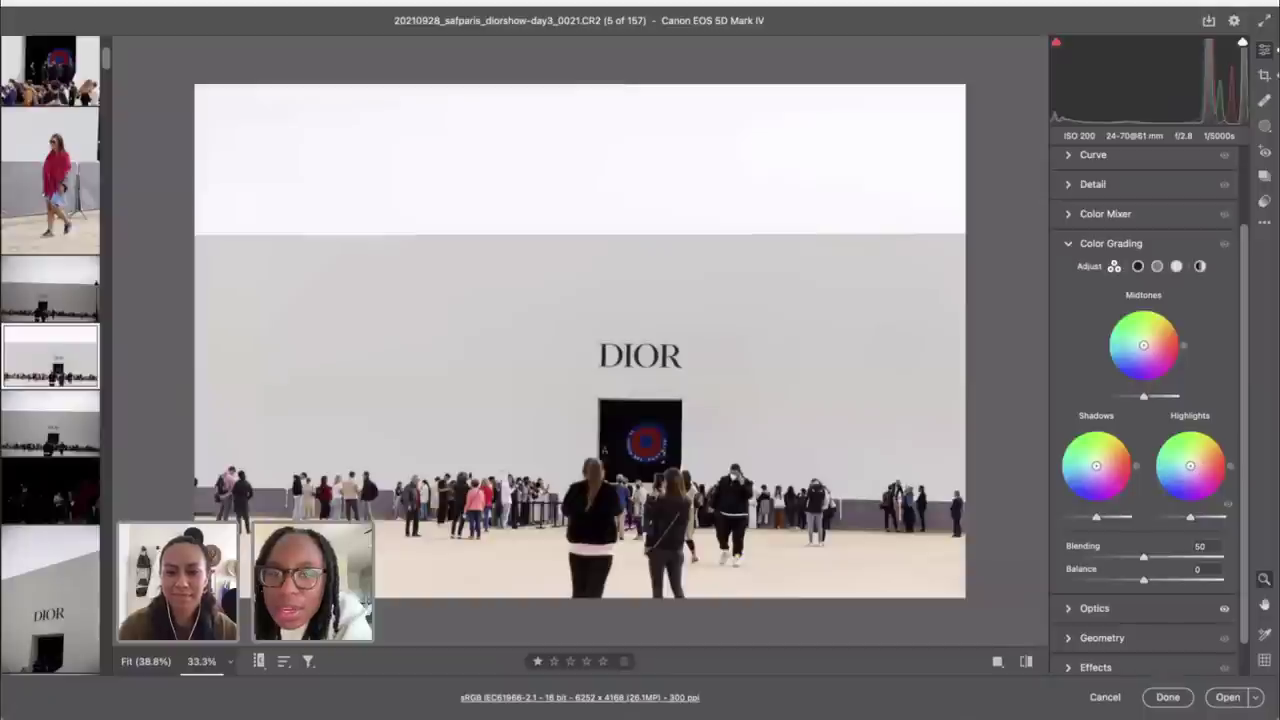
left_click_drag(1190, 465, 1203, 480)
double_click(1203, 480)
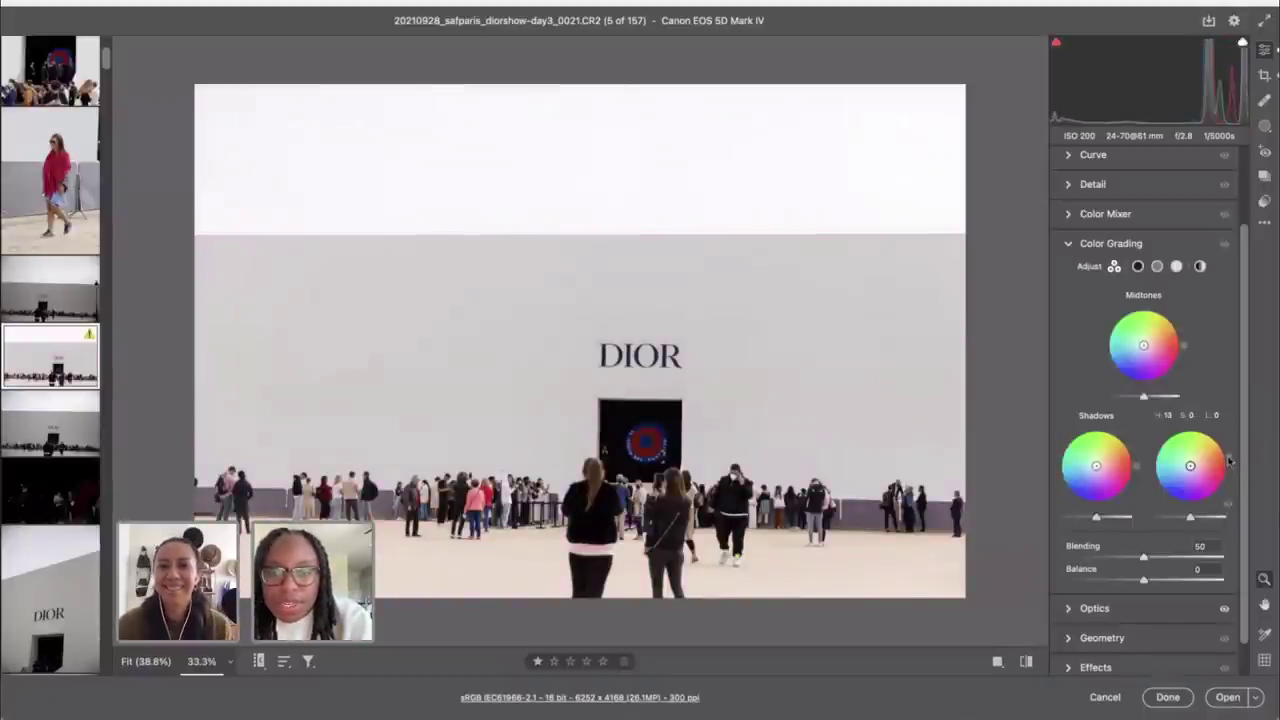
left_click_drag(1190, 468, 1193, 462)
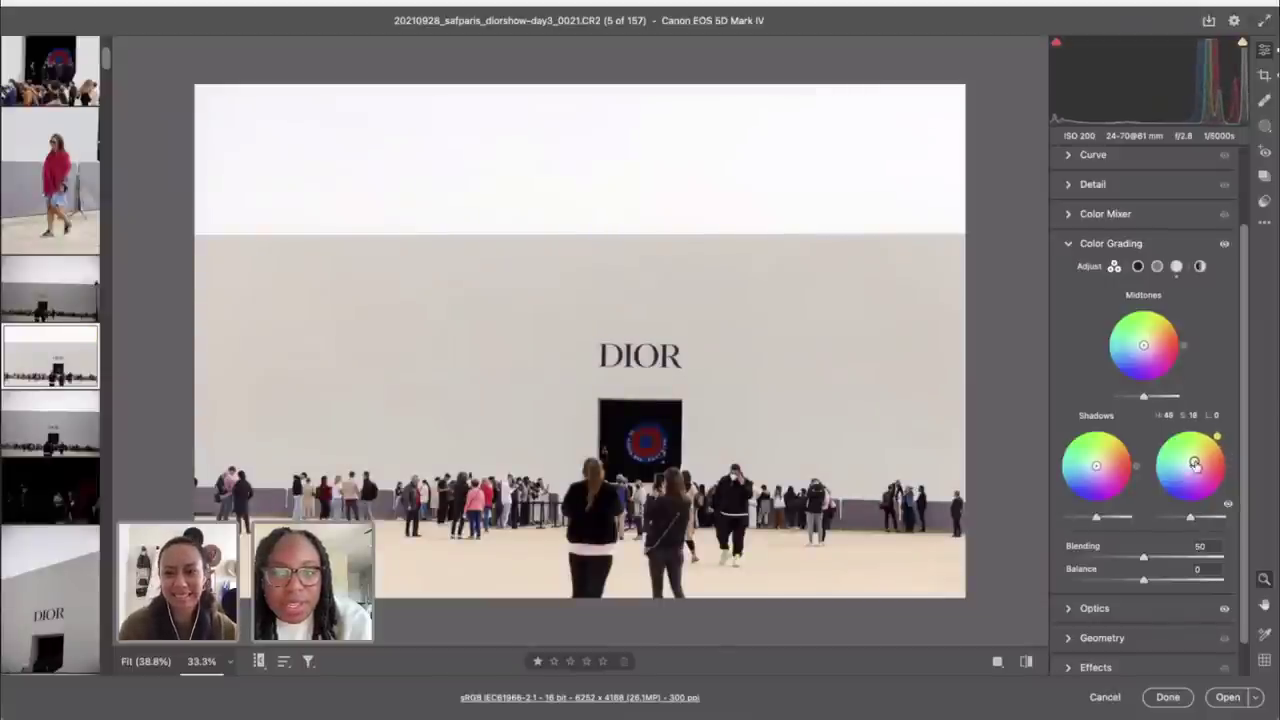
Step: Straighten photo 0022 along its horizon and commit the 6669 x 4379 crop
left_click(50, 430)
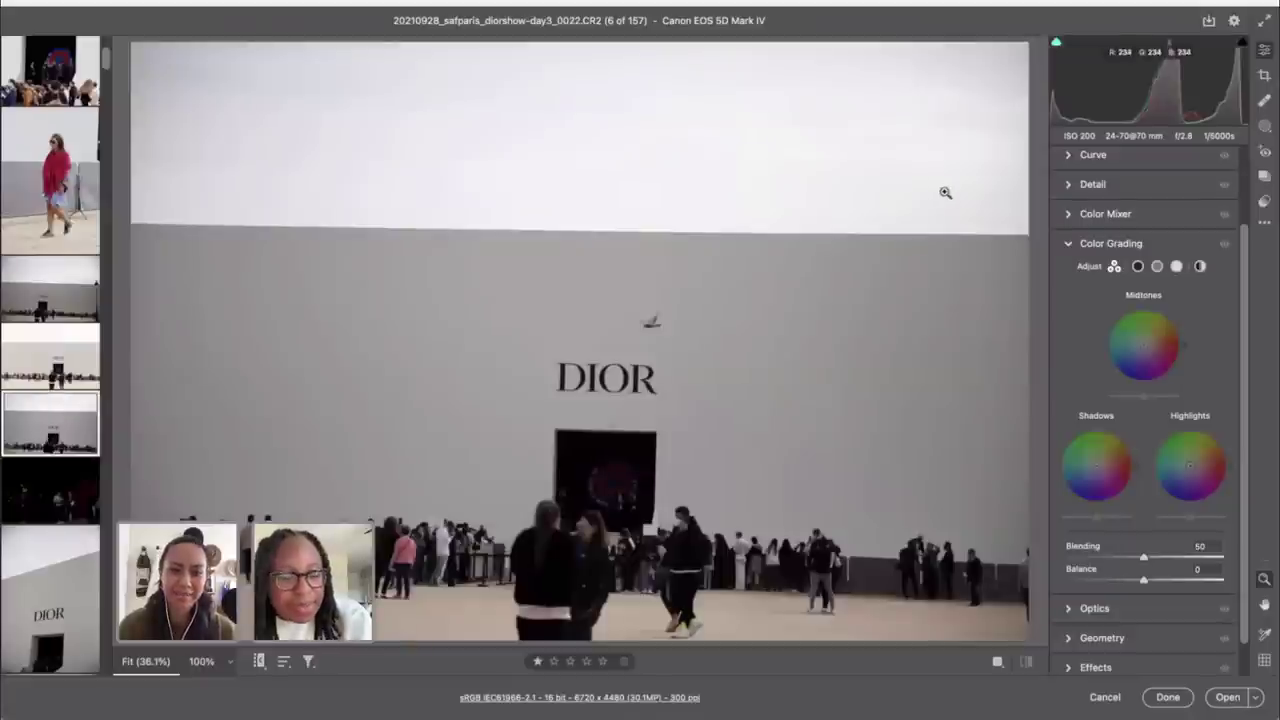
key("c")
double_click(1226, 229)
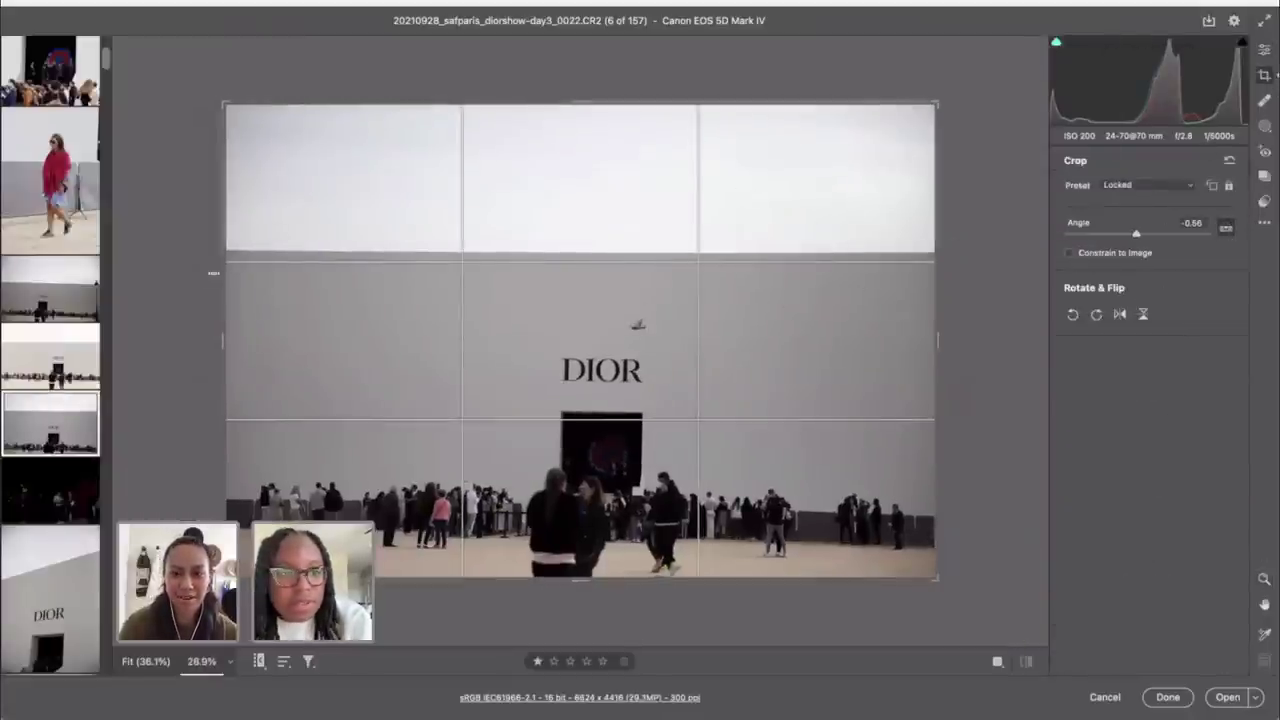
left_click_drag(229, 245, 1007, 260)
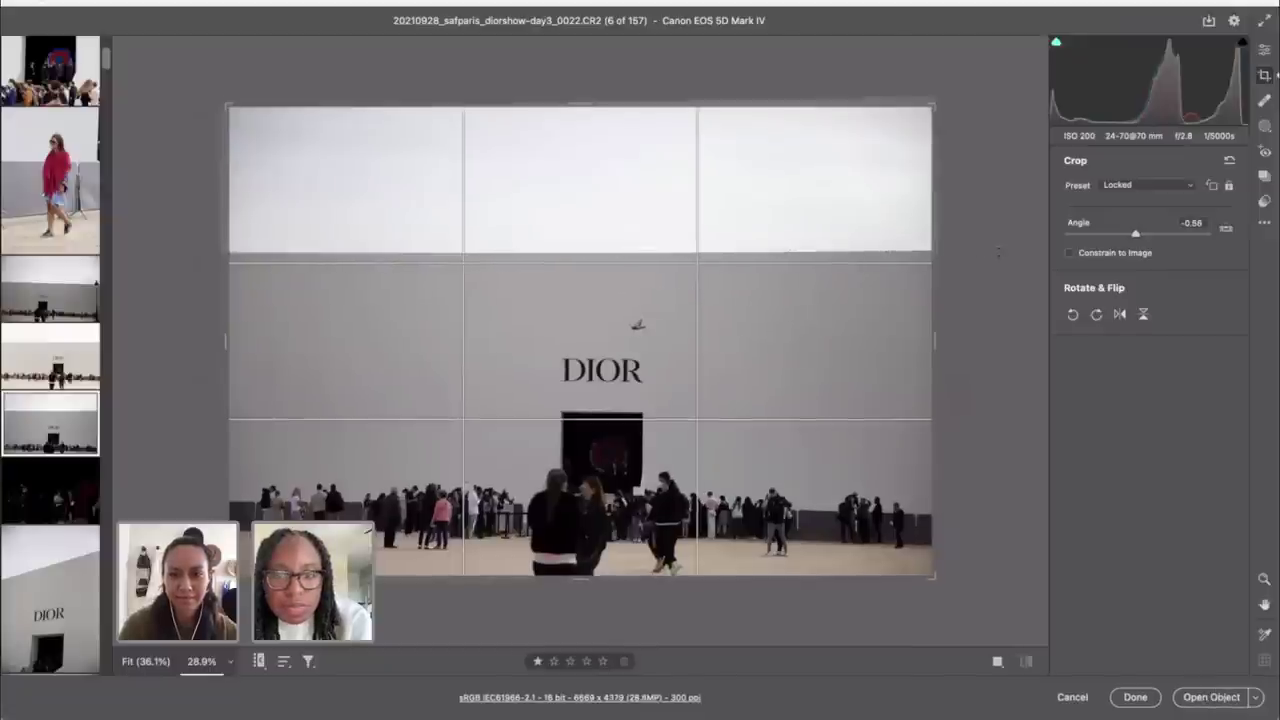
left_click(1264, 52)
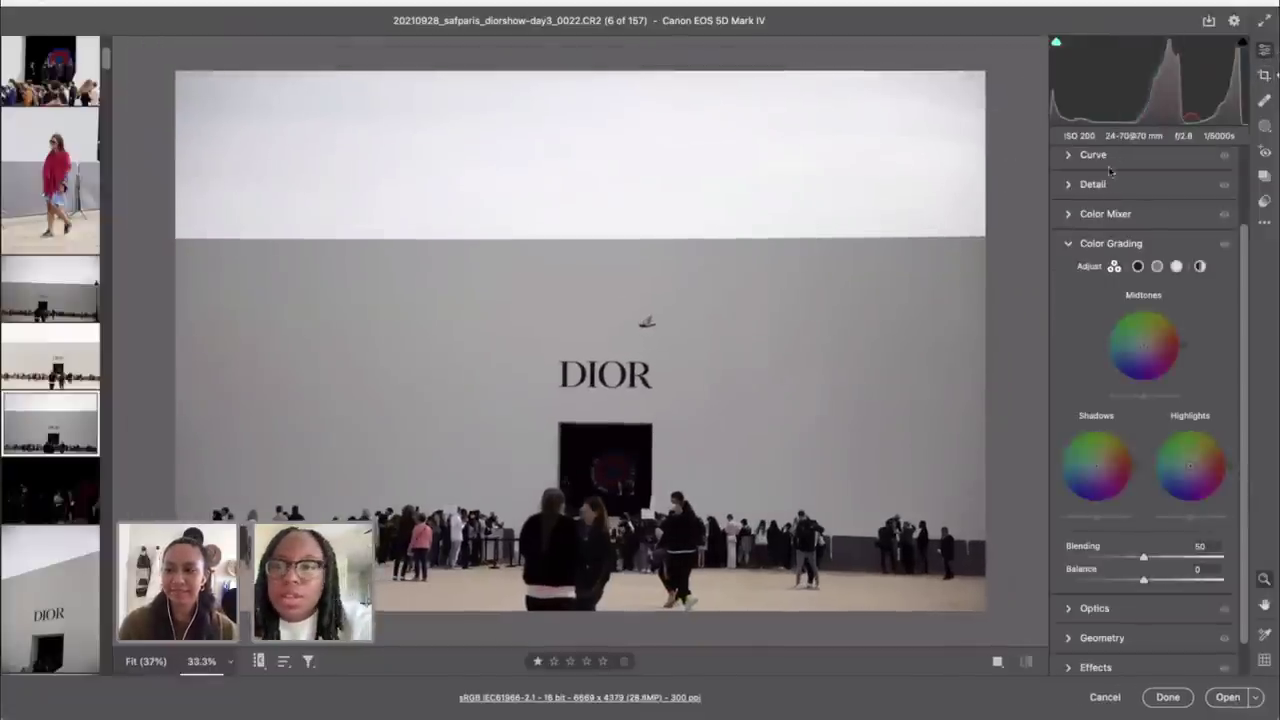
Step: Apply the Camera Matching Standard profile to photo 0022
scroll(1100, 190, "up", 2)
left_click(1219, 191)
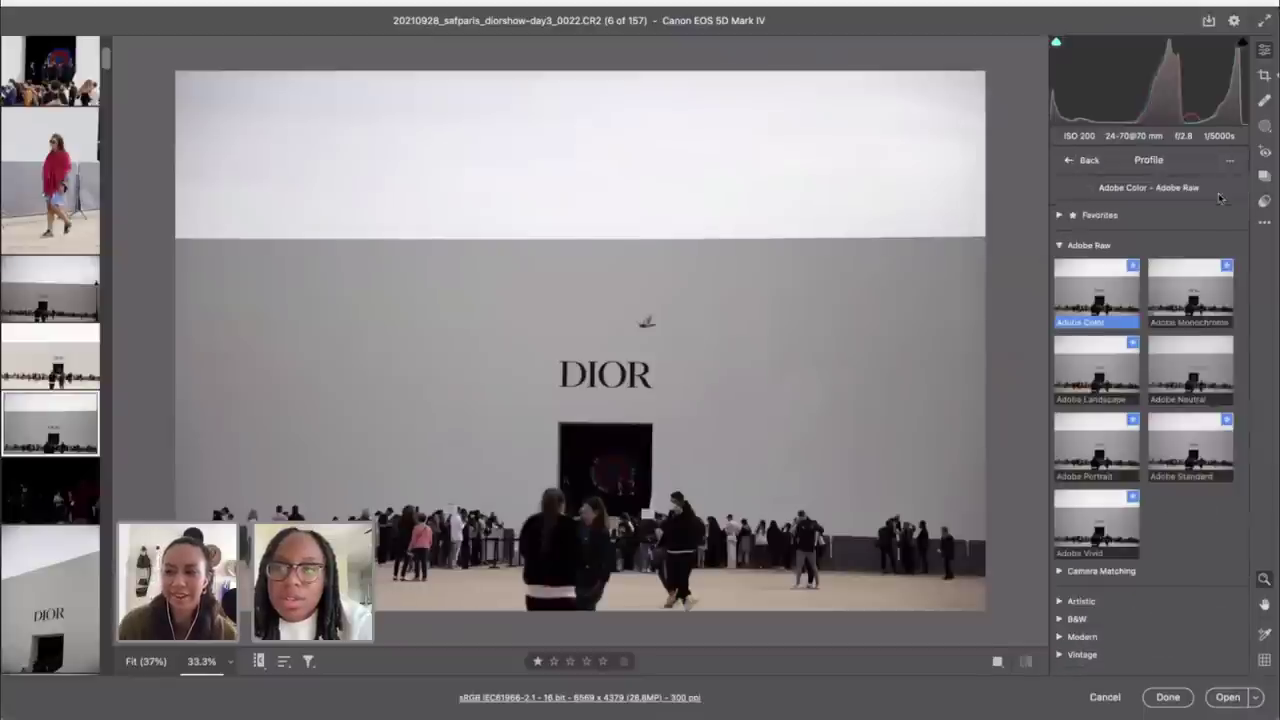
left_click(1092, 572)
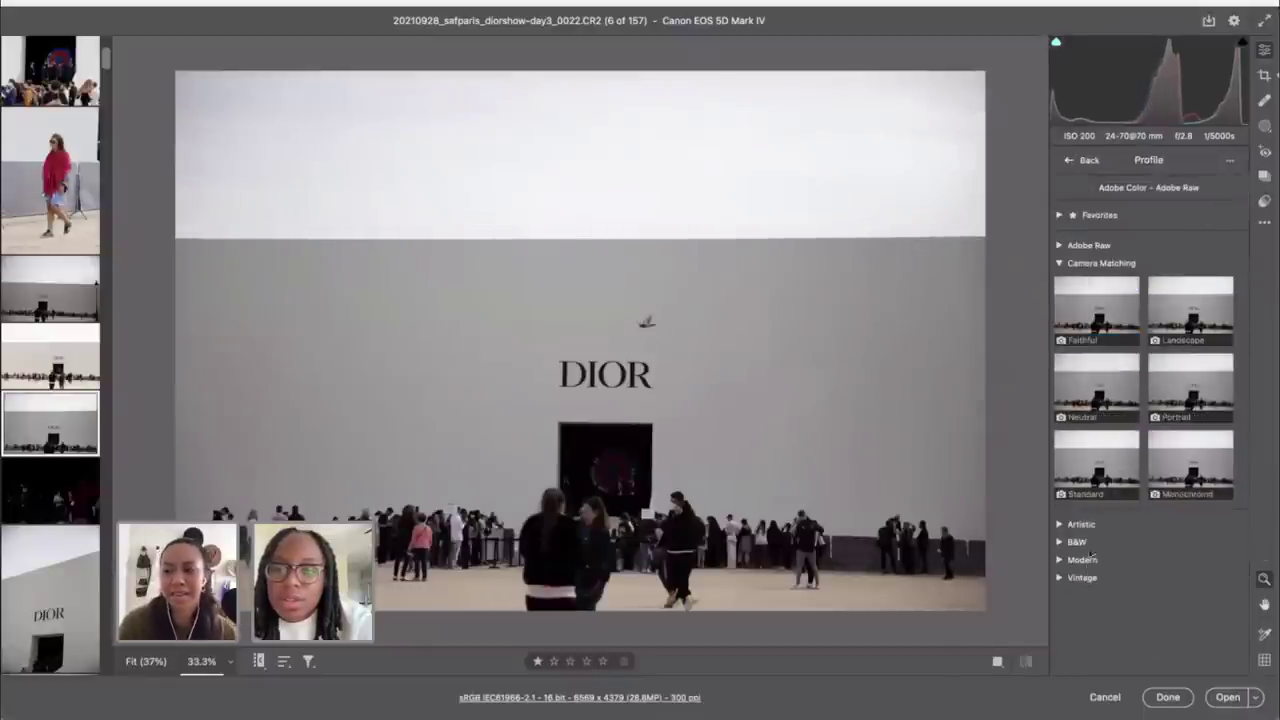
left_click(1098, 470)
left_click(1068, 161)
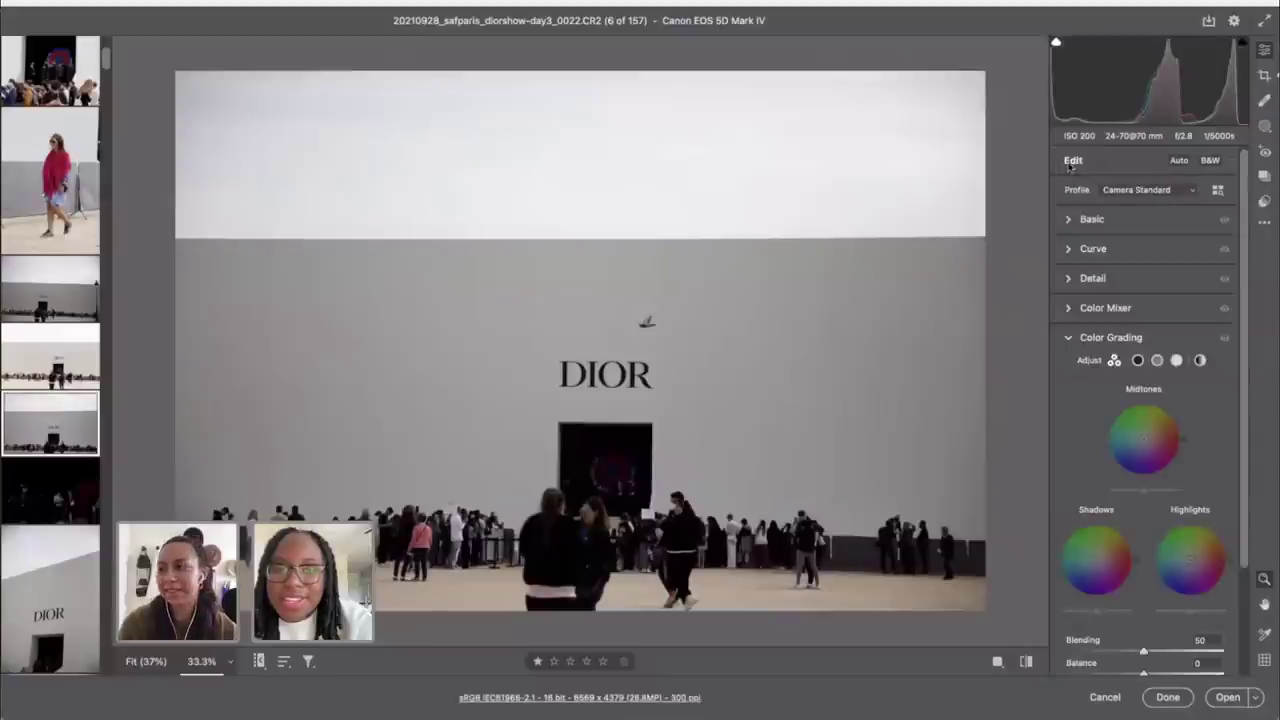
Step: Drop Highlights to -95 and lift Shadows to +47
left_click(1095, 222)
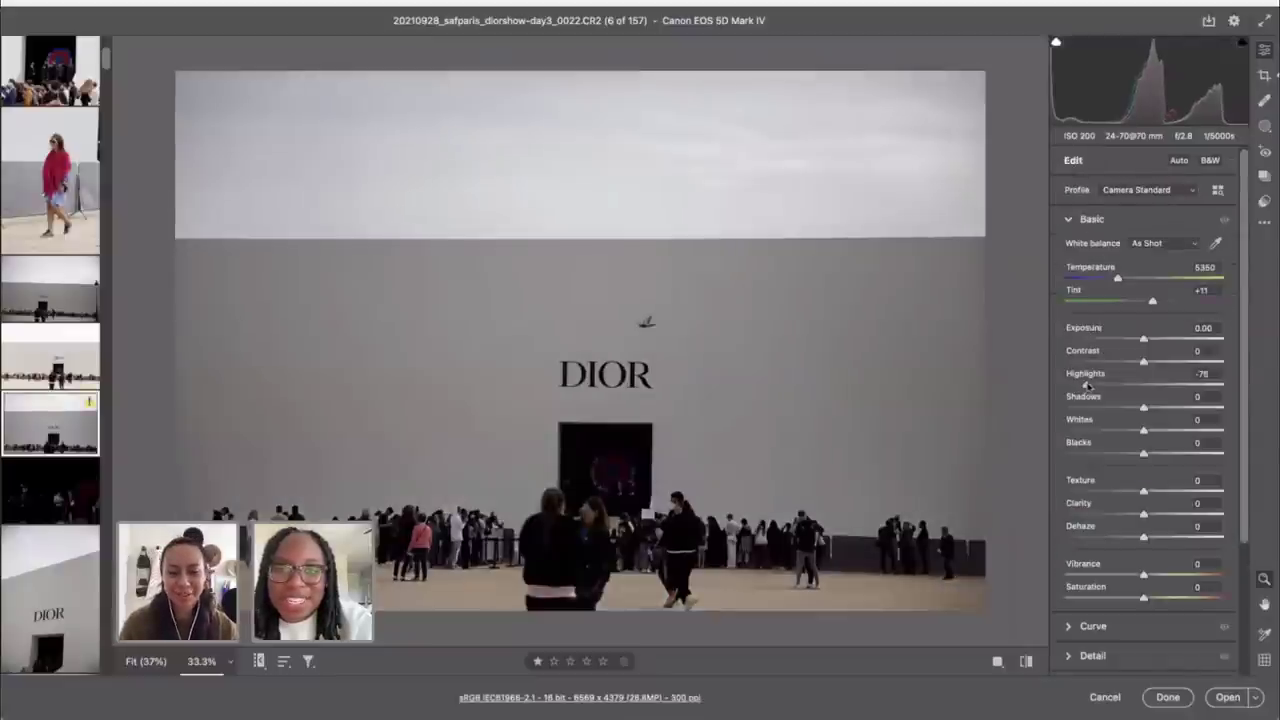
left_click_drag(1085, 386, 1072, 377)
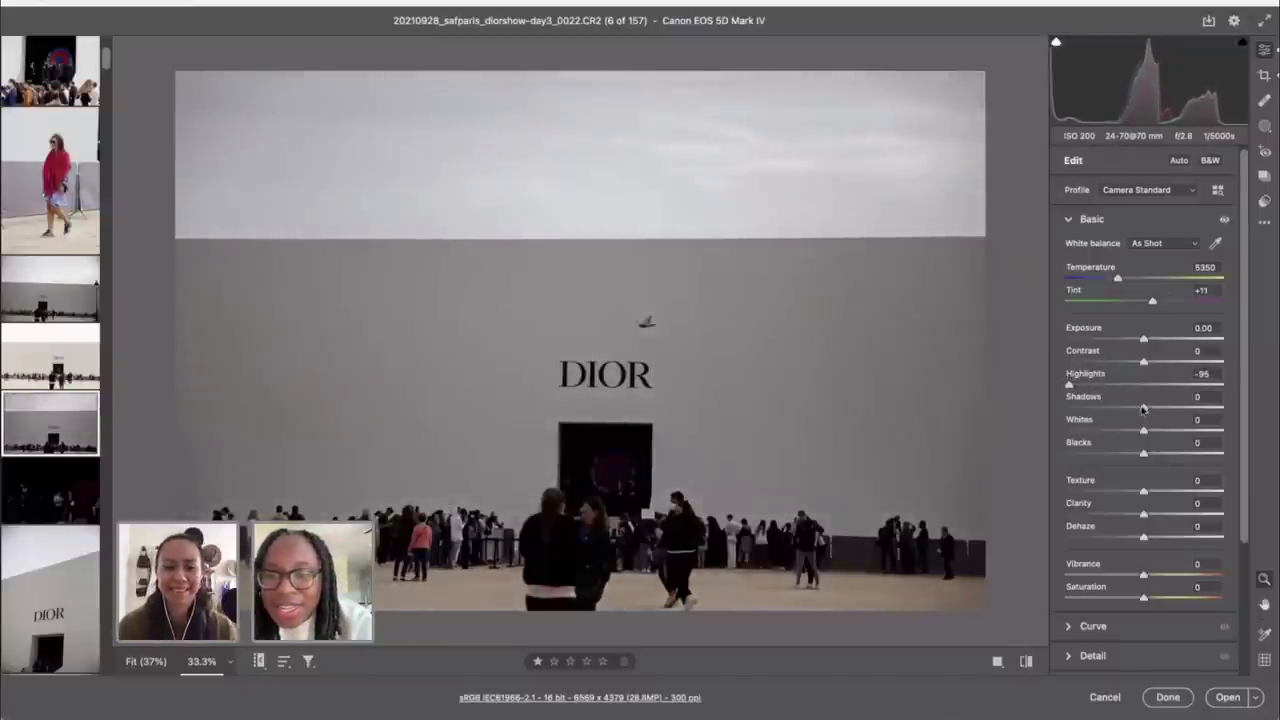
left_click_drag(1144, 408, 1182, 410)
Step: Enable lens profile corrections for the Canon EF 24-70mm lens
scroll(1172, 447, "down", 5)
left_click(1104, 573)
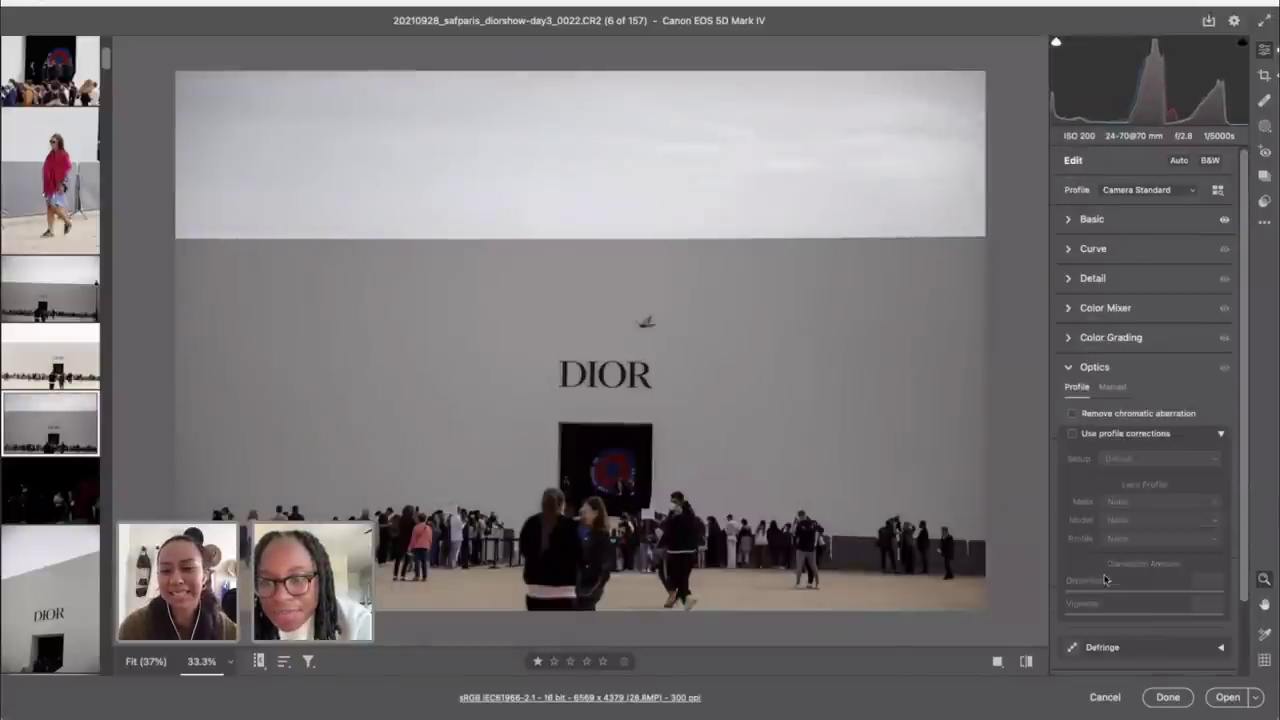
left_click(1068, 435)
left_click(1072, 433)
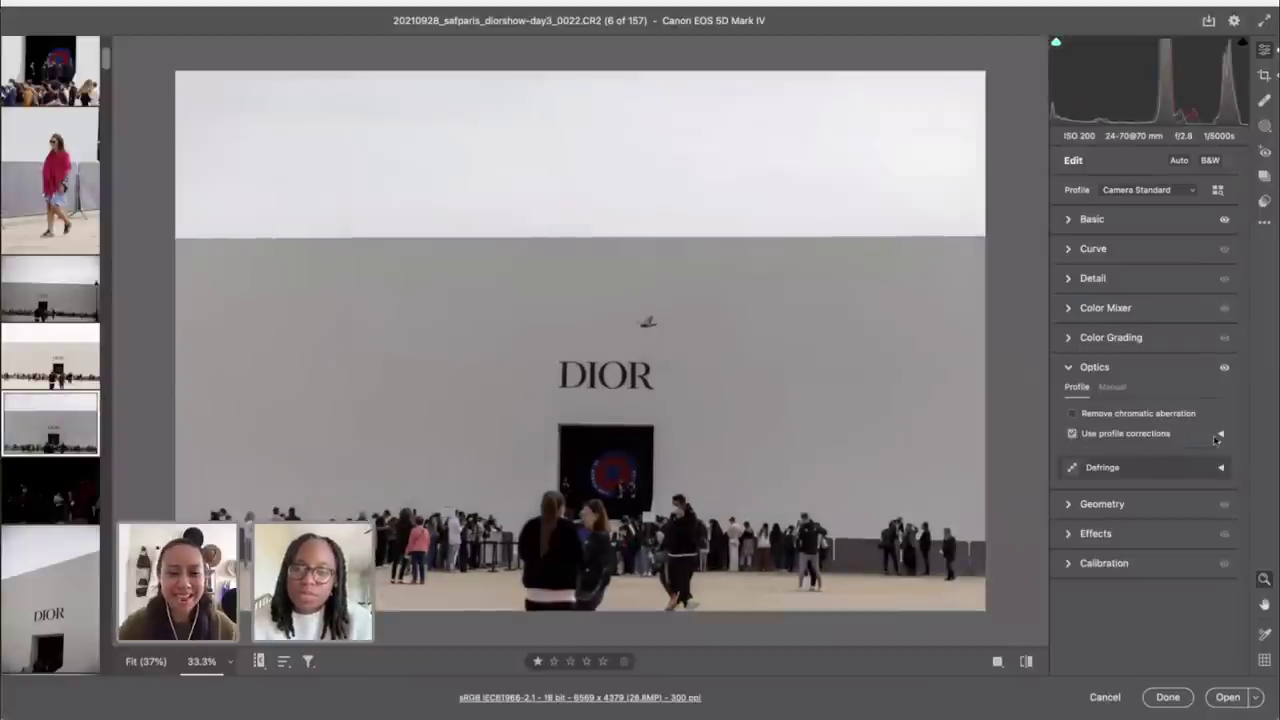
left_click(1220, 433)
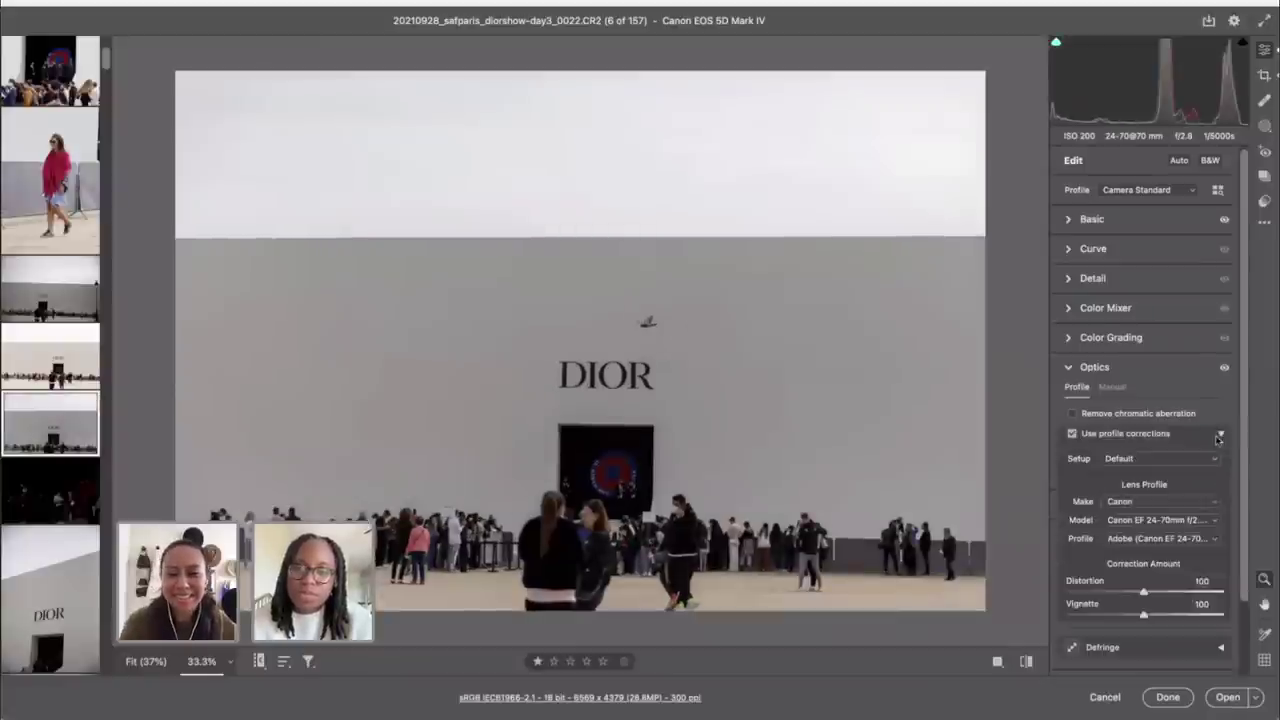
Step: Set lens Distortion to 0 and rotate the crop slightly further to level the photo
left_click_drag(1143, 592, 1062, 593)
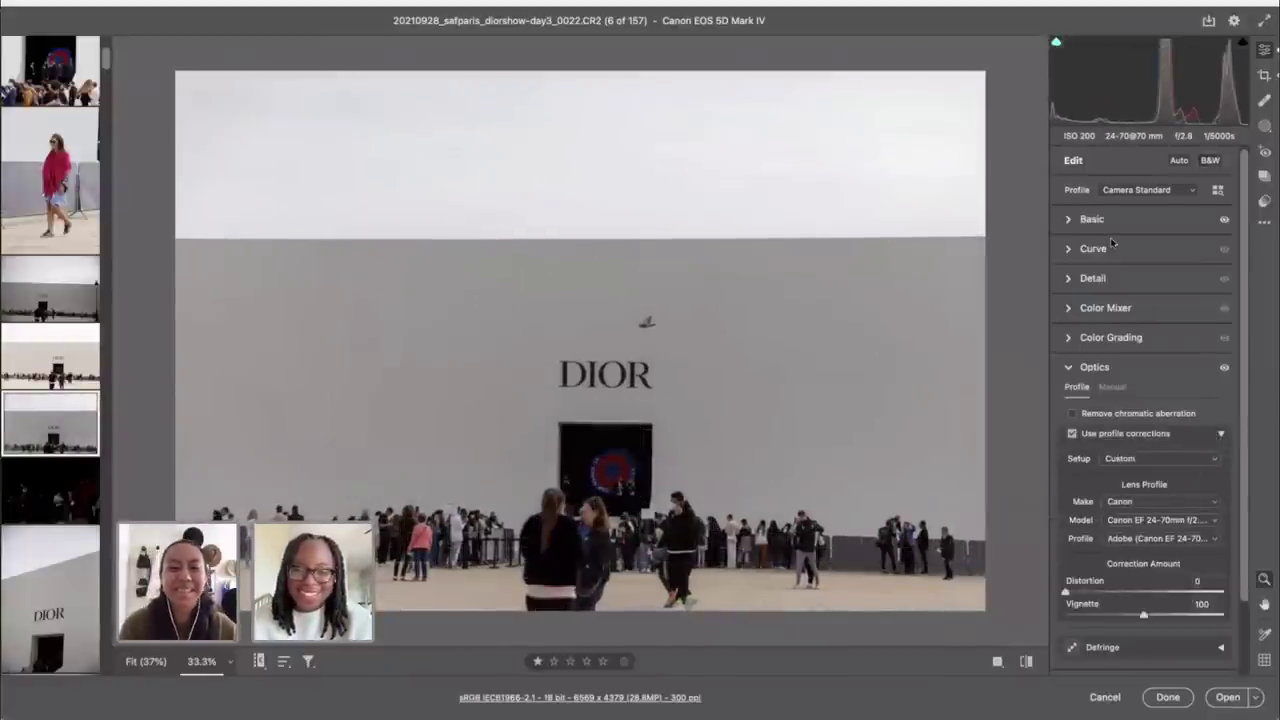
key("c")
left_click_drag(1020, 158, 1018, 152)
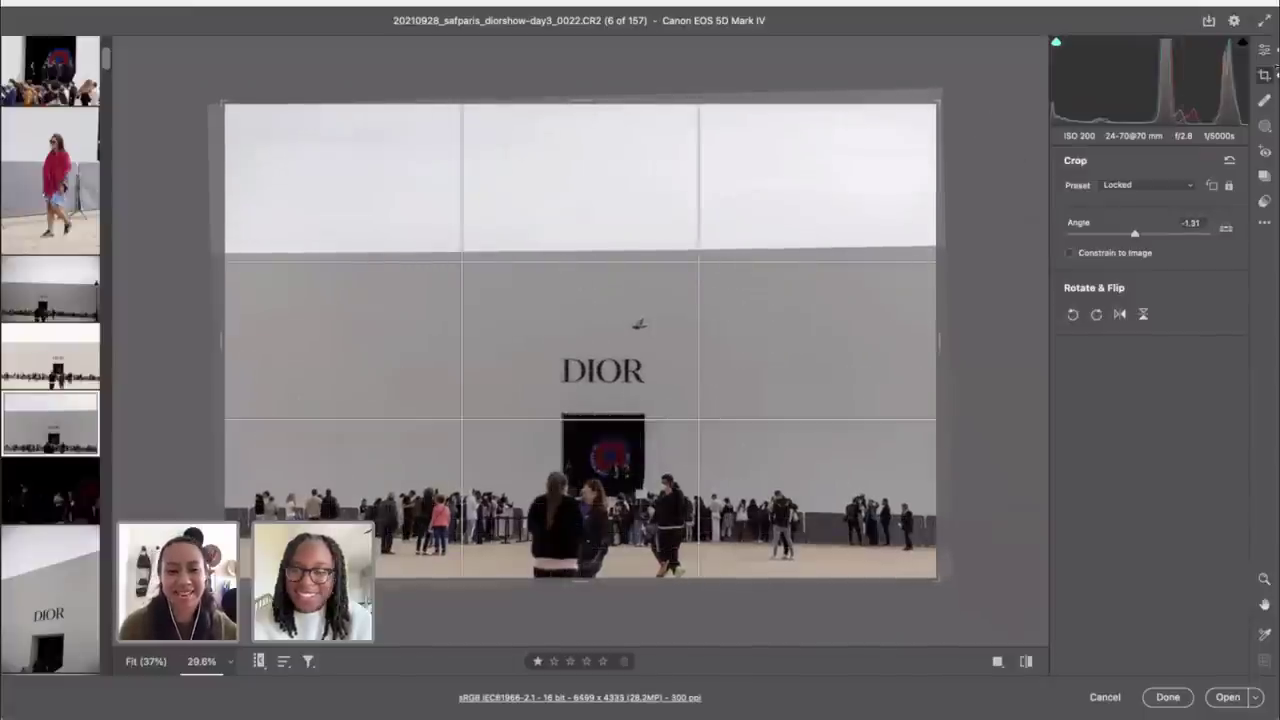
key("shift")
left_click_drag(987, 143, 985, 139)
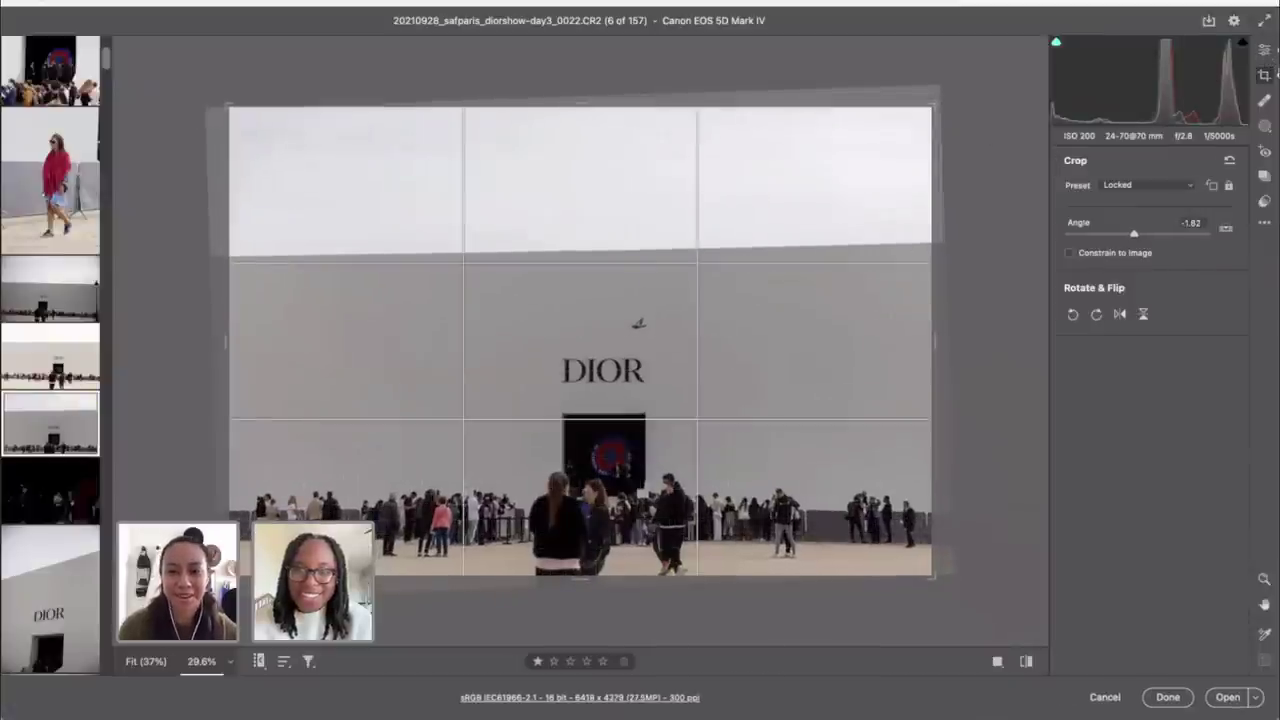
left_click(1264, 48)
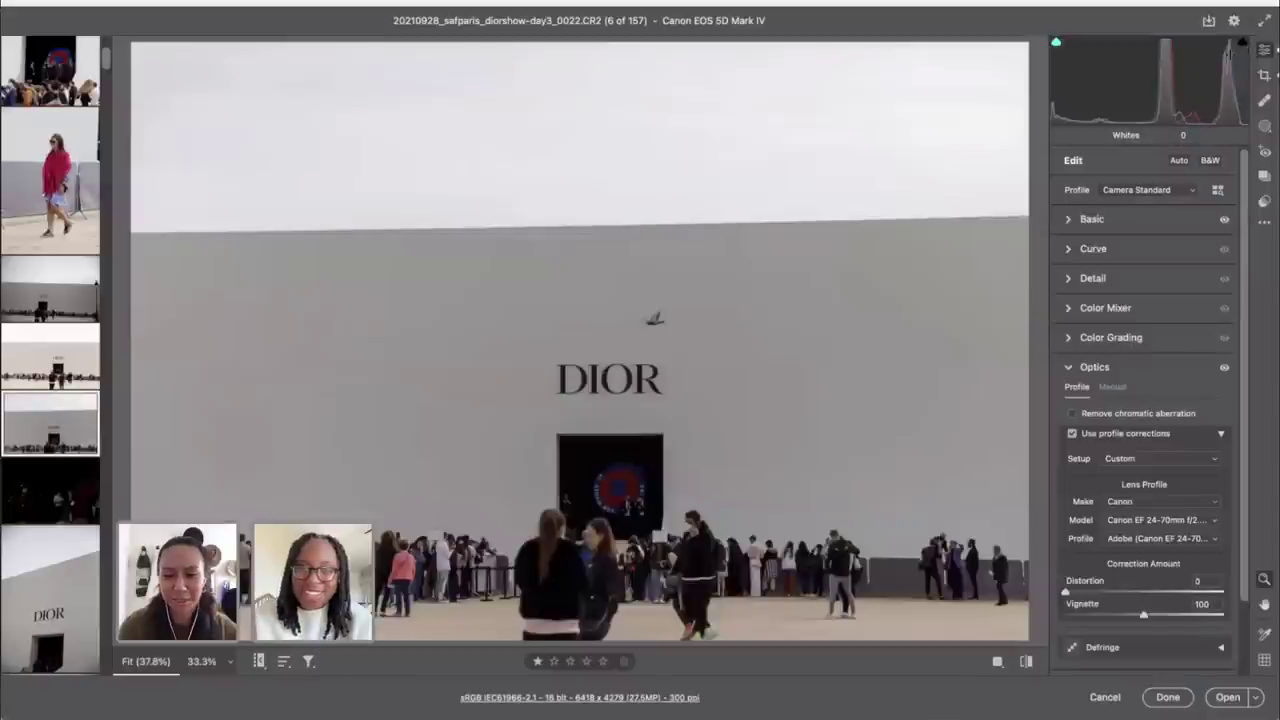
Step: Re-level the horizon to -0.98° with the Straighten tool and commit the 6499 x 4333 crop
key("ctrl+minus")
key("c")
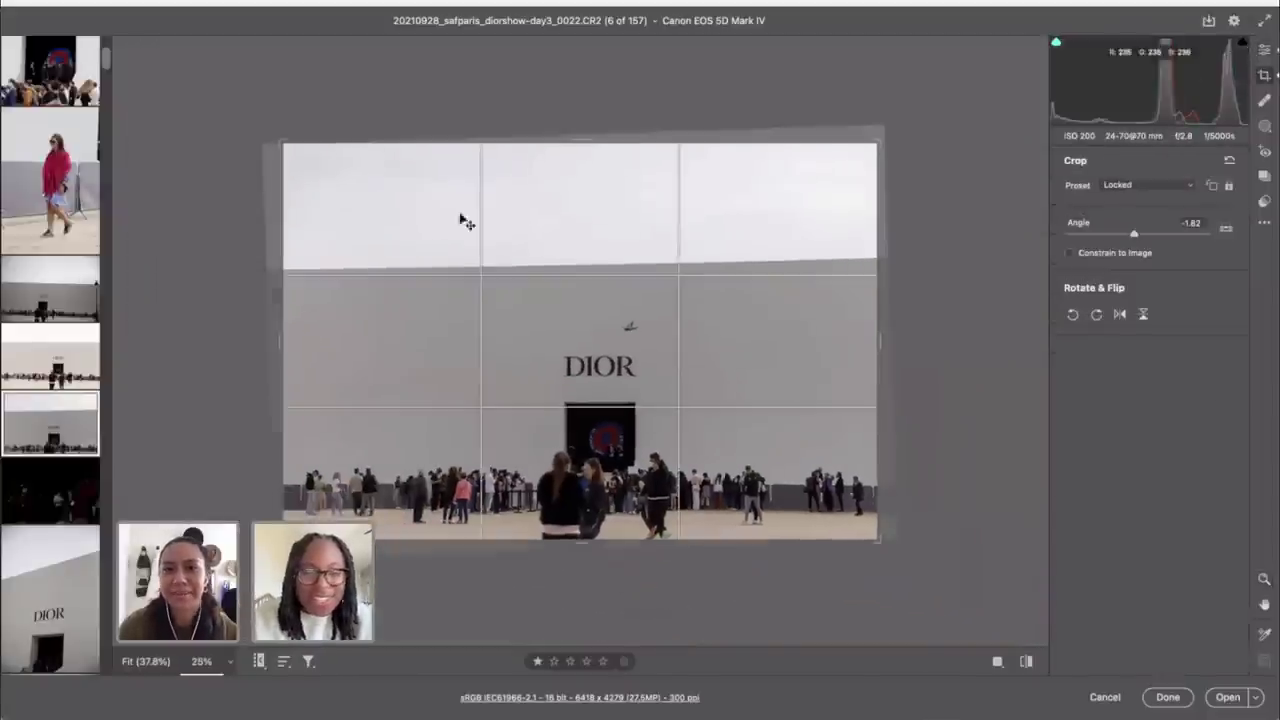
left_click(1226, 229)
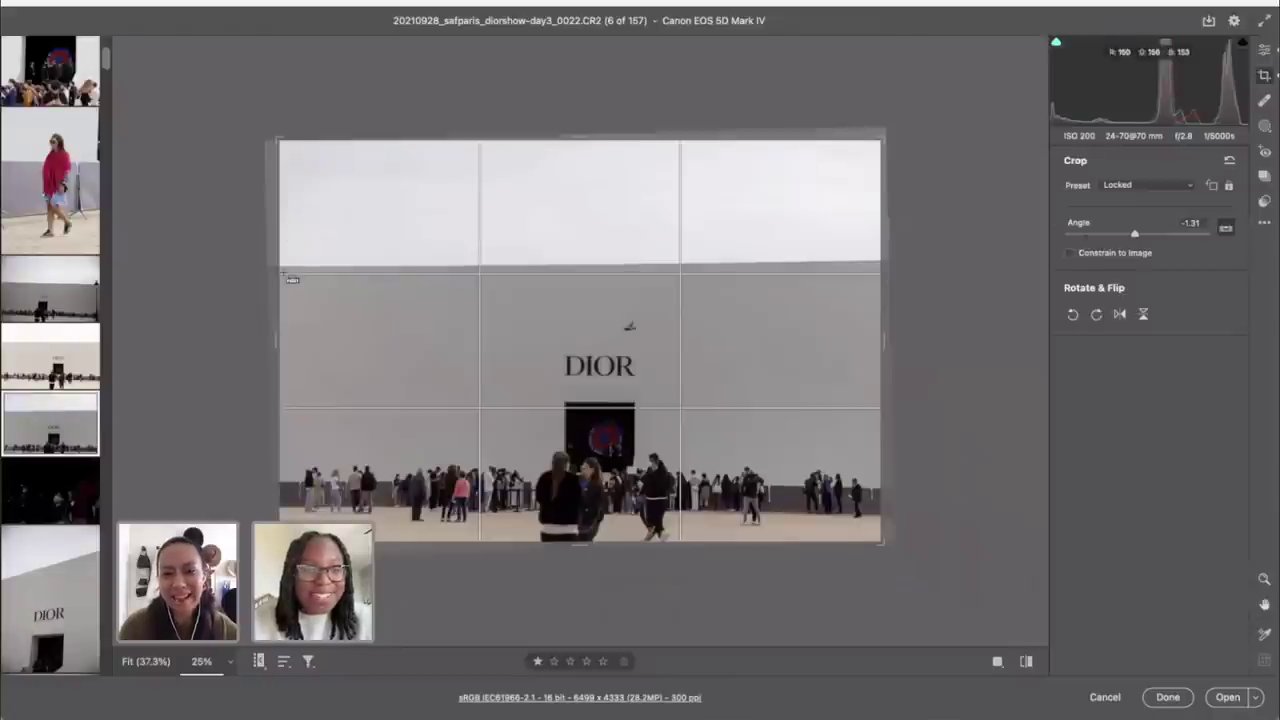
left_click_drag(284, 268, 893, 267)
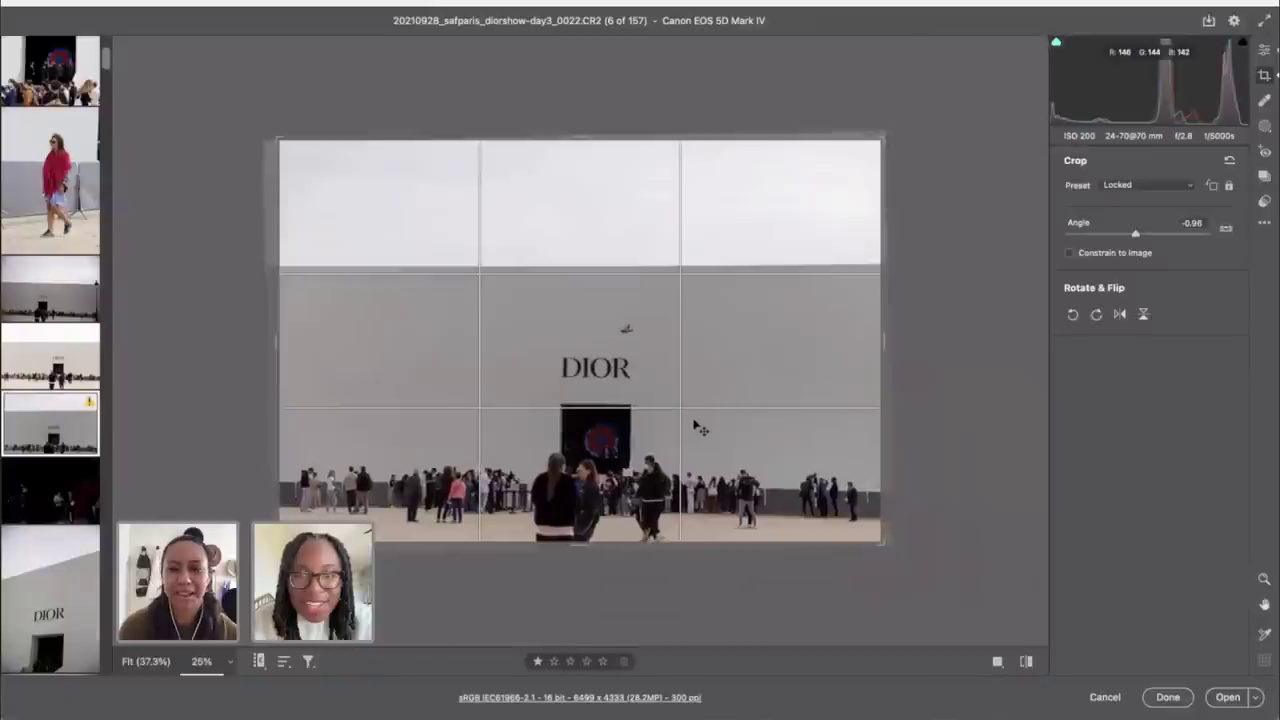
left_click_drag(695, 424, 701, 424)
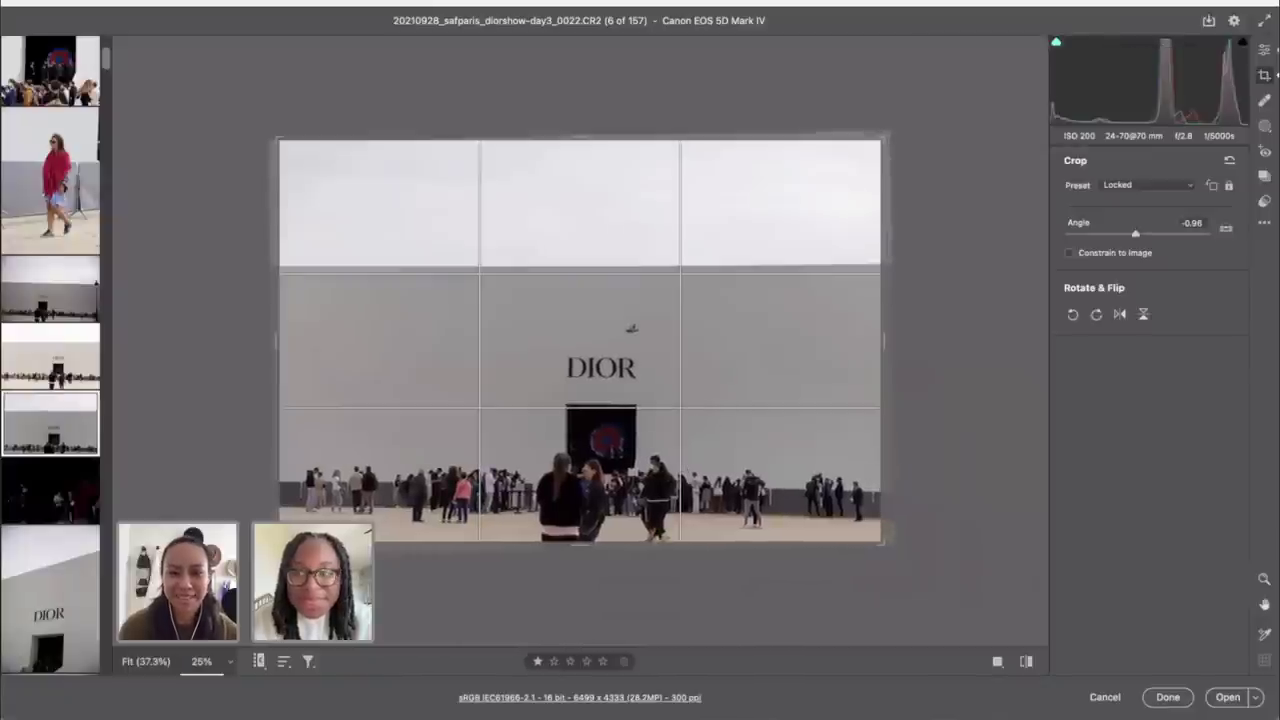
left_click(1265, 49)
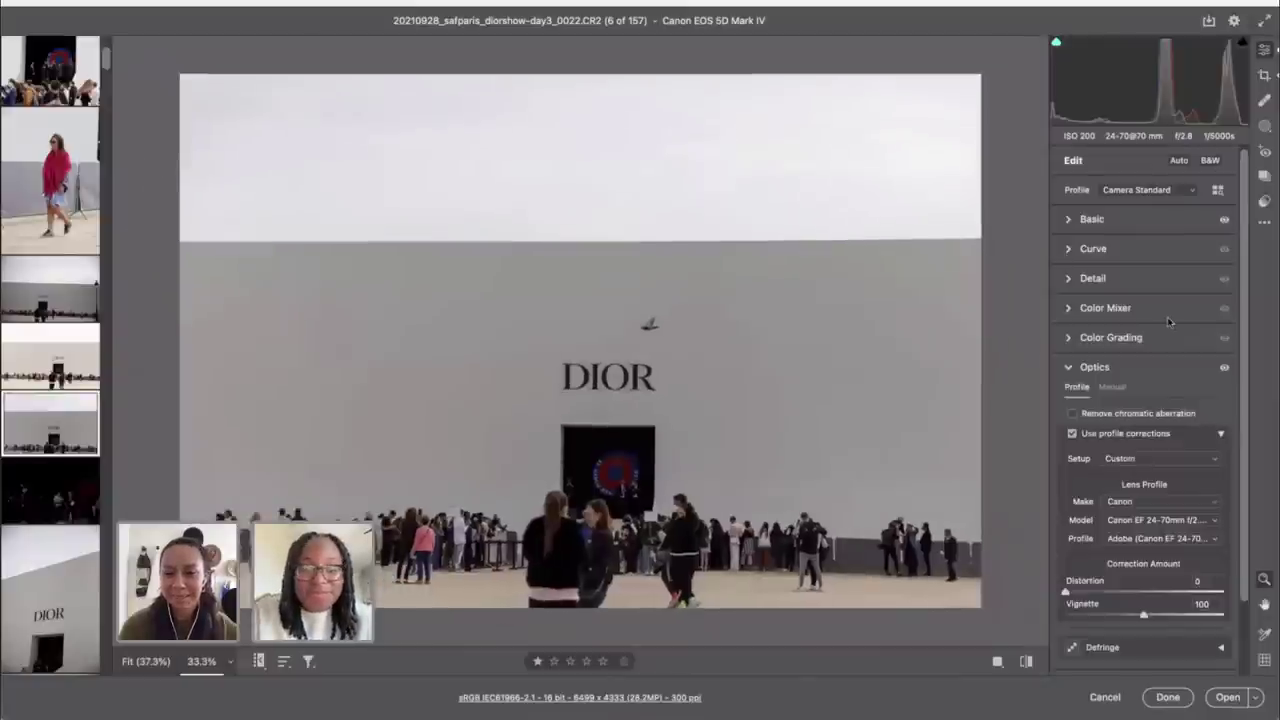
Step: Set Exposure to +0.25 and raise Shadows from +49 to +71
left_click(1104, 222)
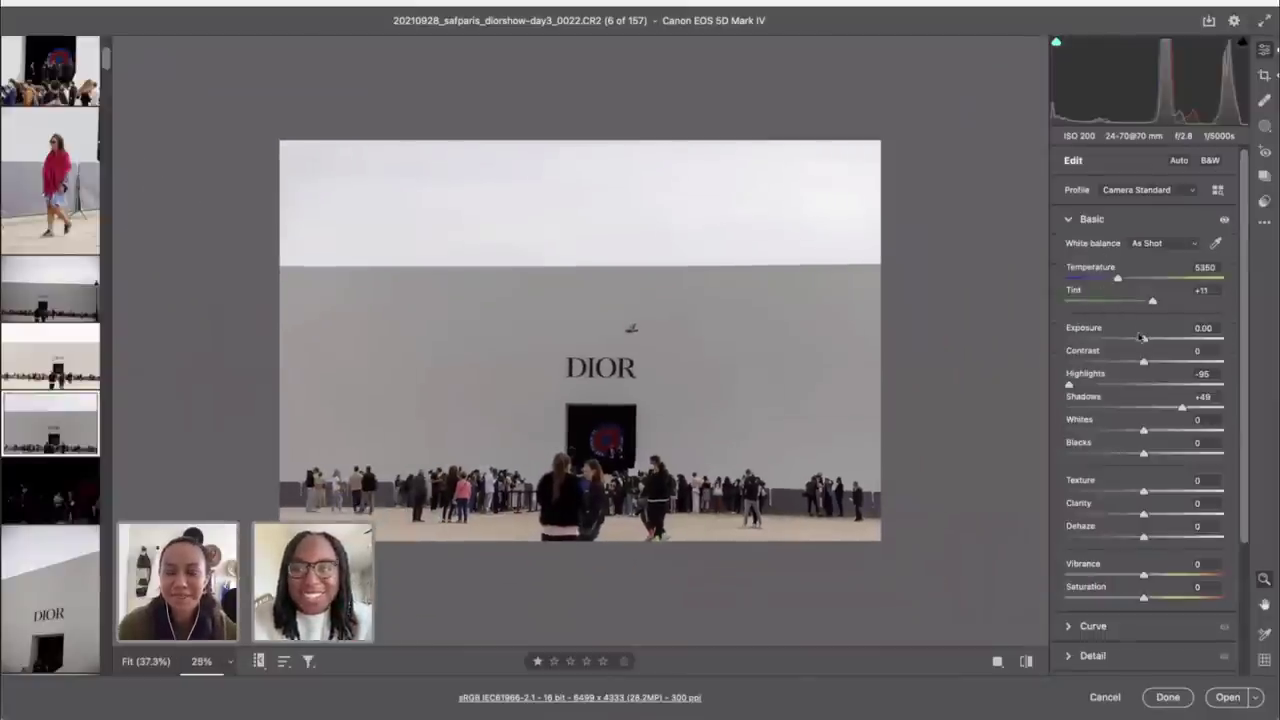
left_click_drag(1143, 339, 1147, 339)
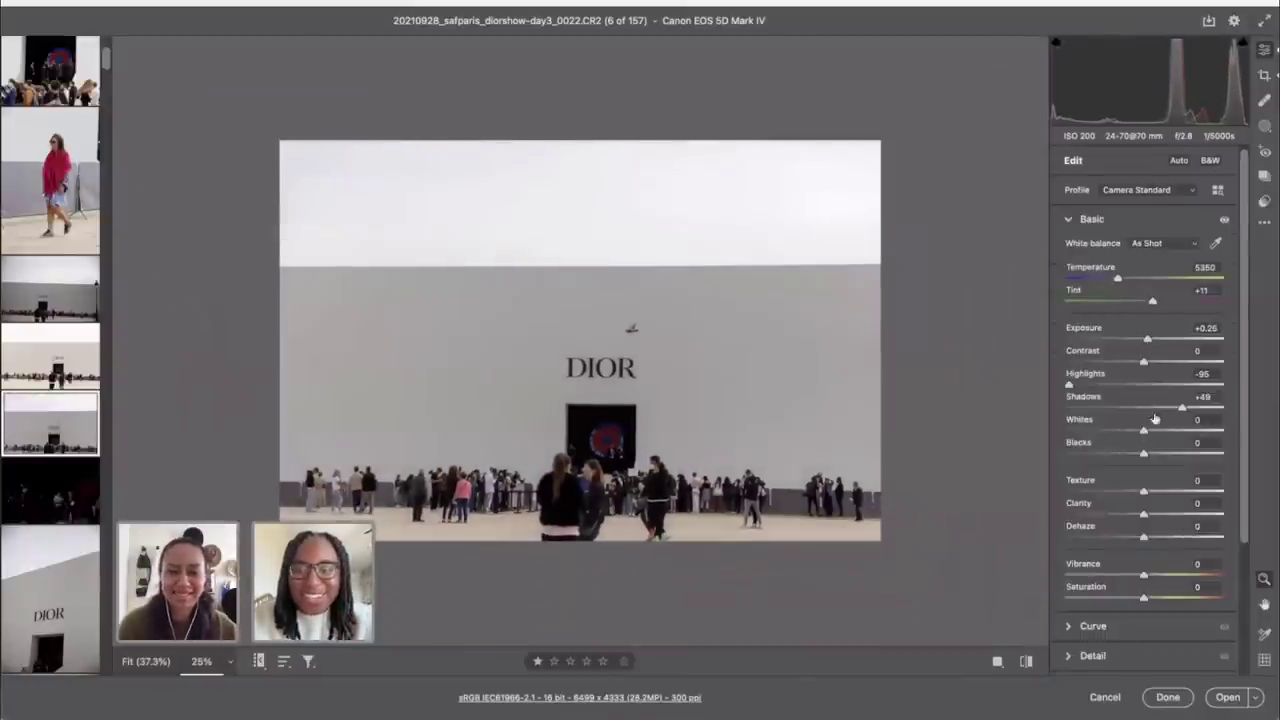
left_click_drag(1182, 408, 1199, 409)
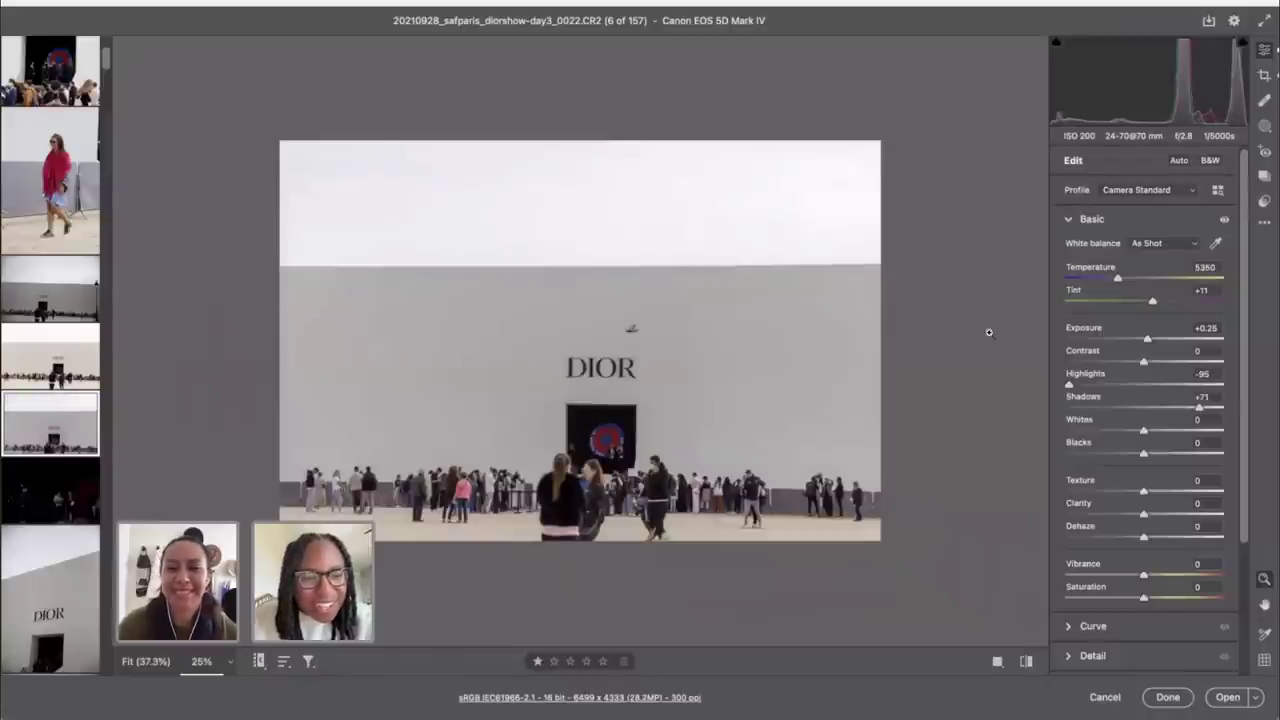
Step: Try the Tone Curve Highlights at -49, then reset it to 0
scroll(1170, 452, "down", 5)
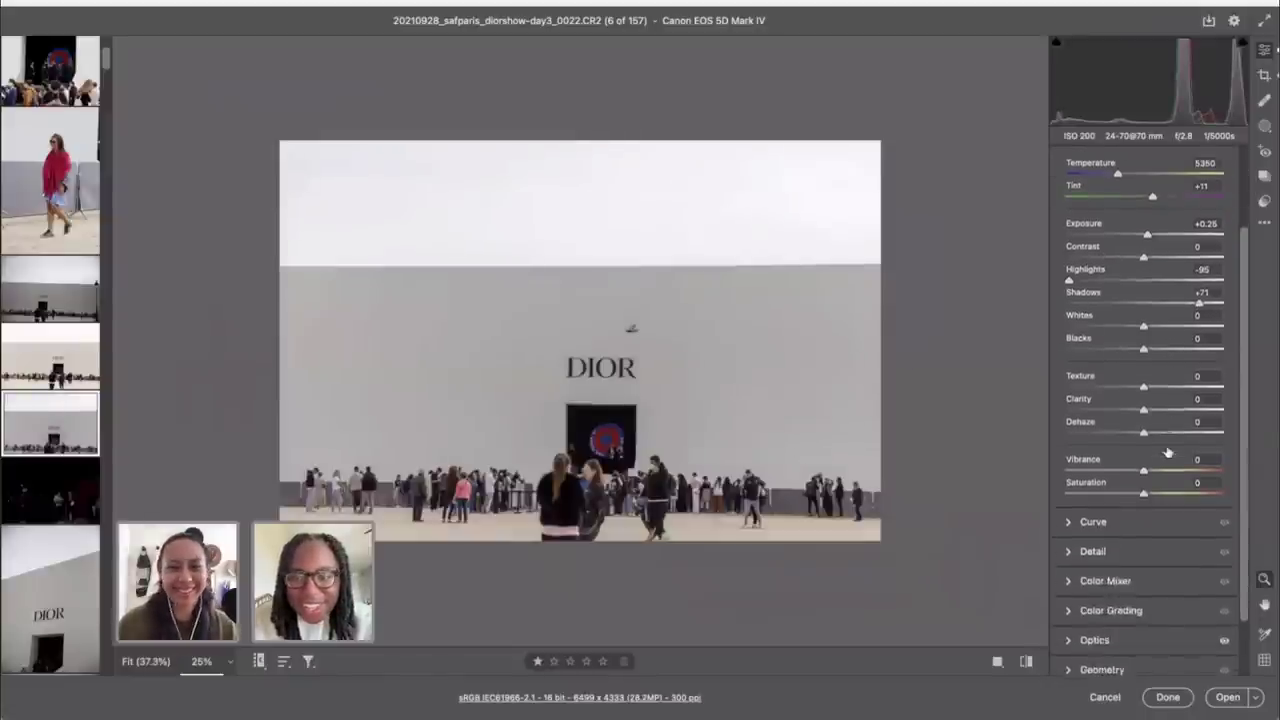
left_click(1094, 512)
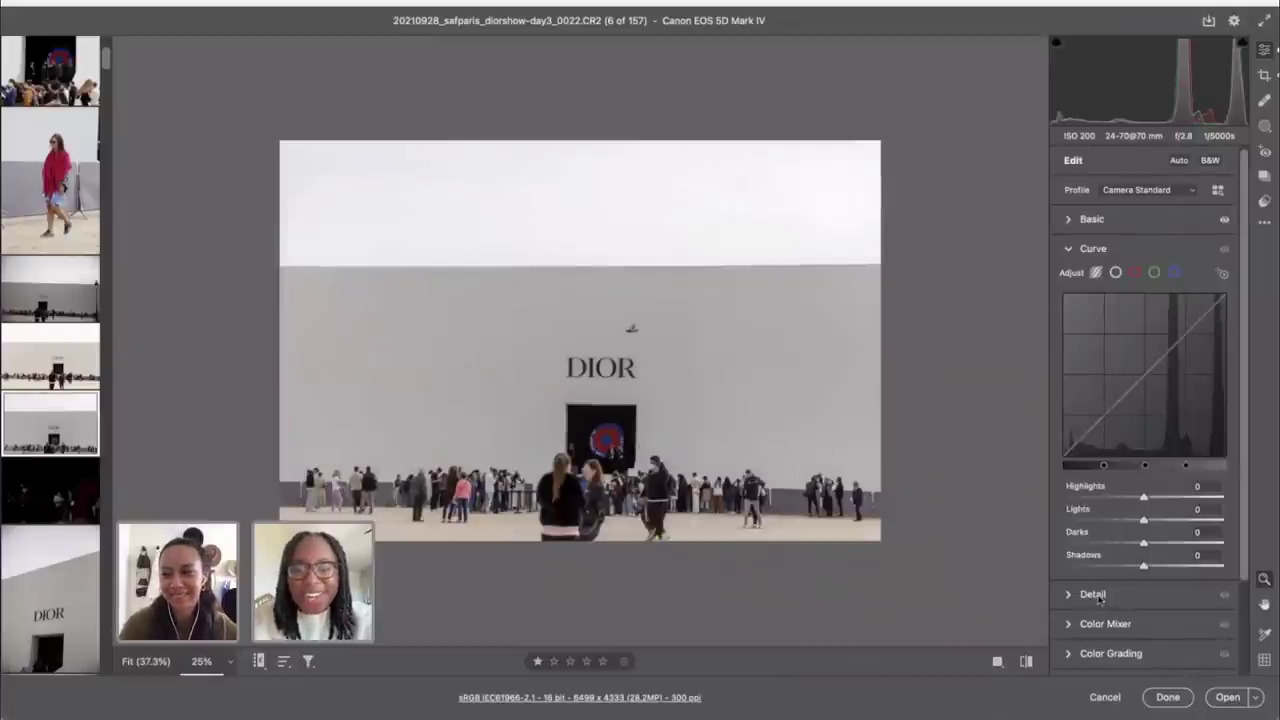
scroll(1099, 598, "down", 3)
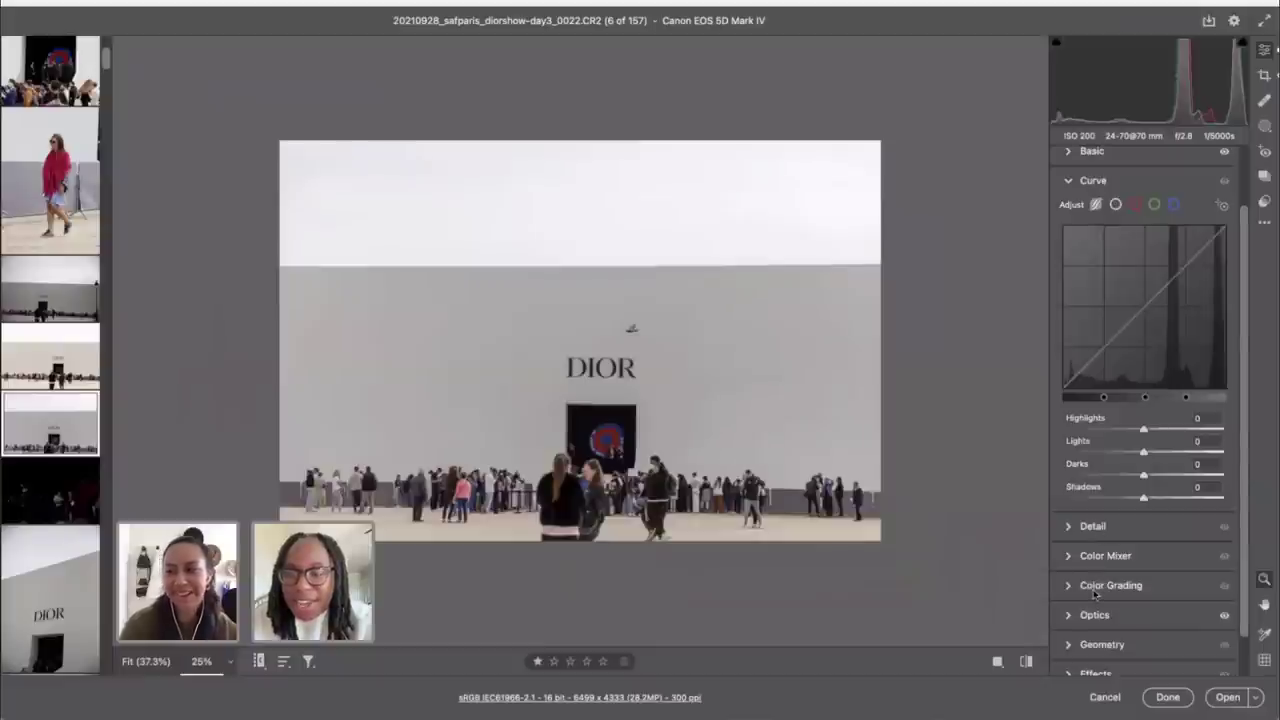
left_click_drag(1114, 430, 1106, 432)
double_click(1106, 432)
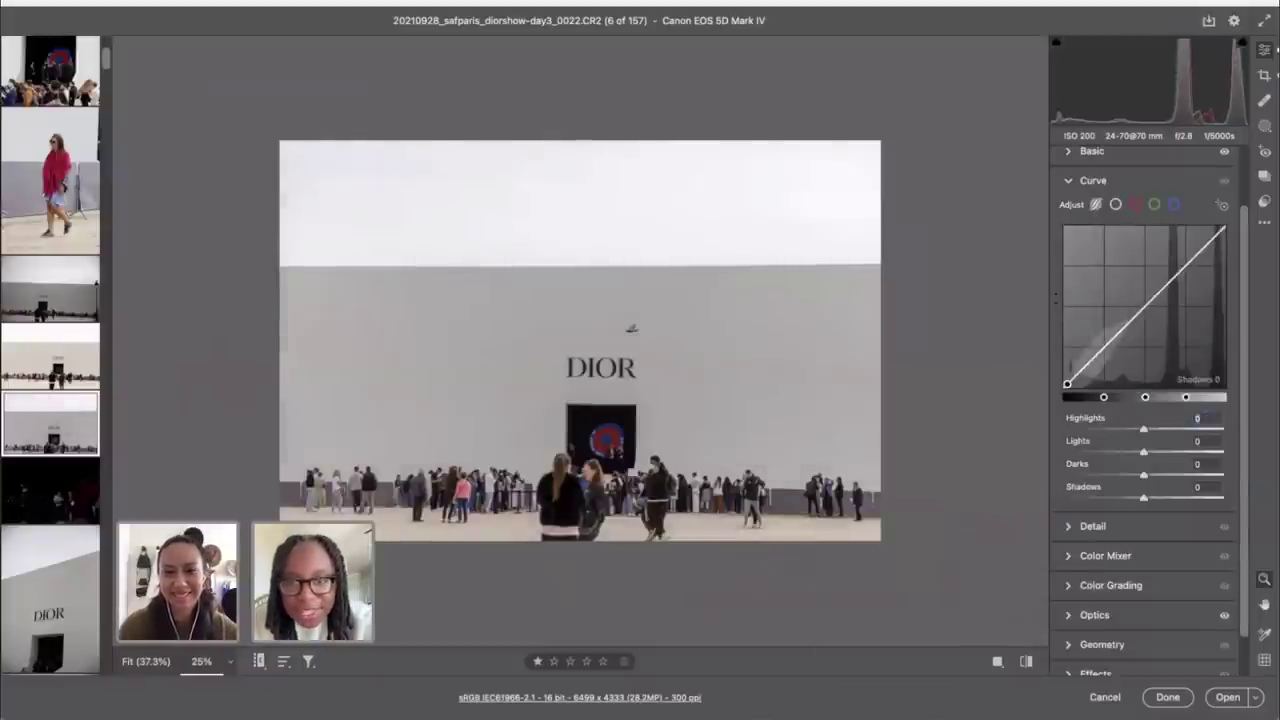
Step: Add a linear gradient mask from the top over the sky and set its Exposure to -1.25
left_click(1265, 101)
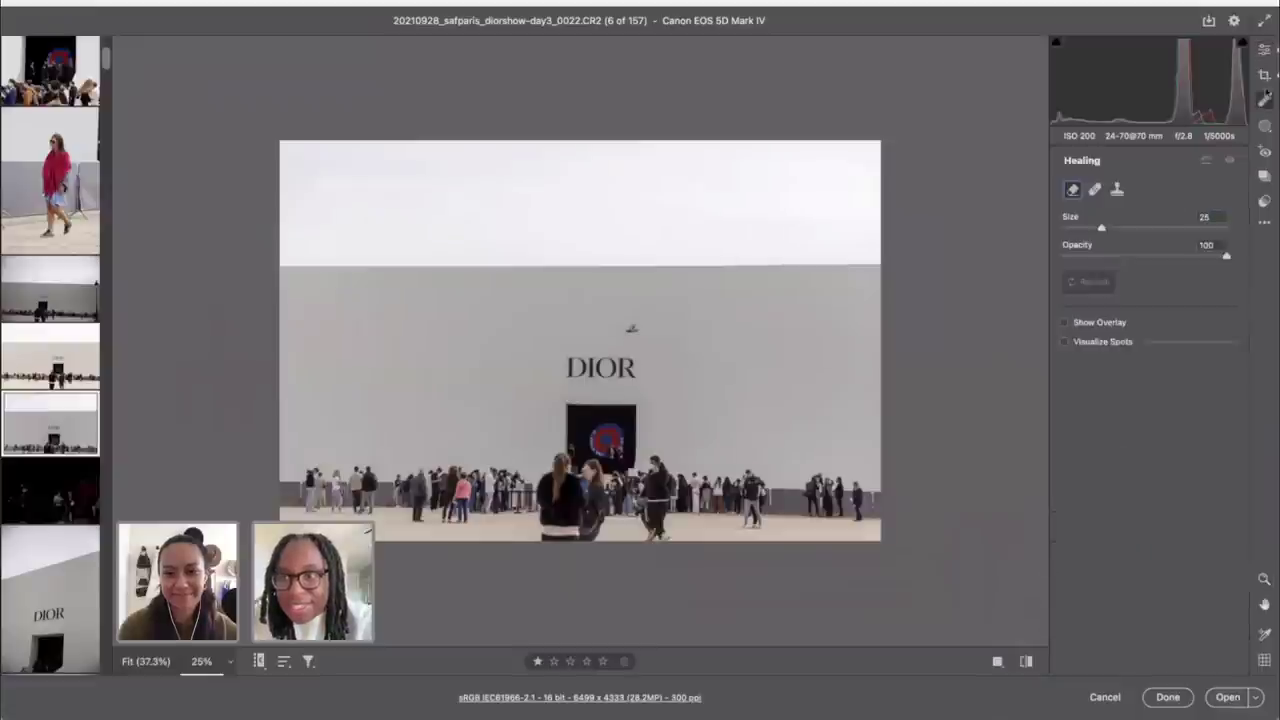
left_click(1264, 75)
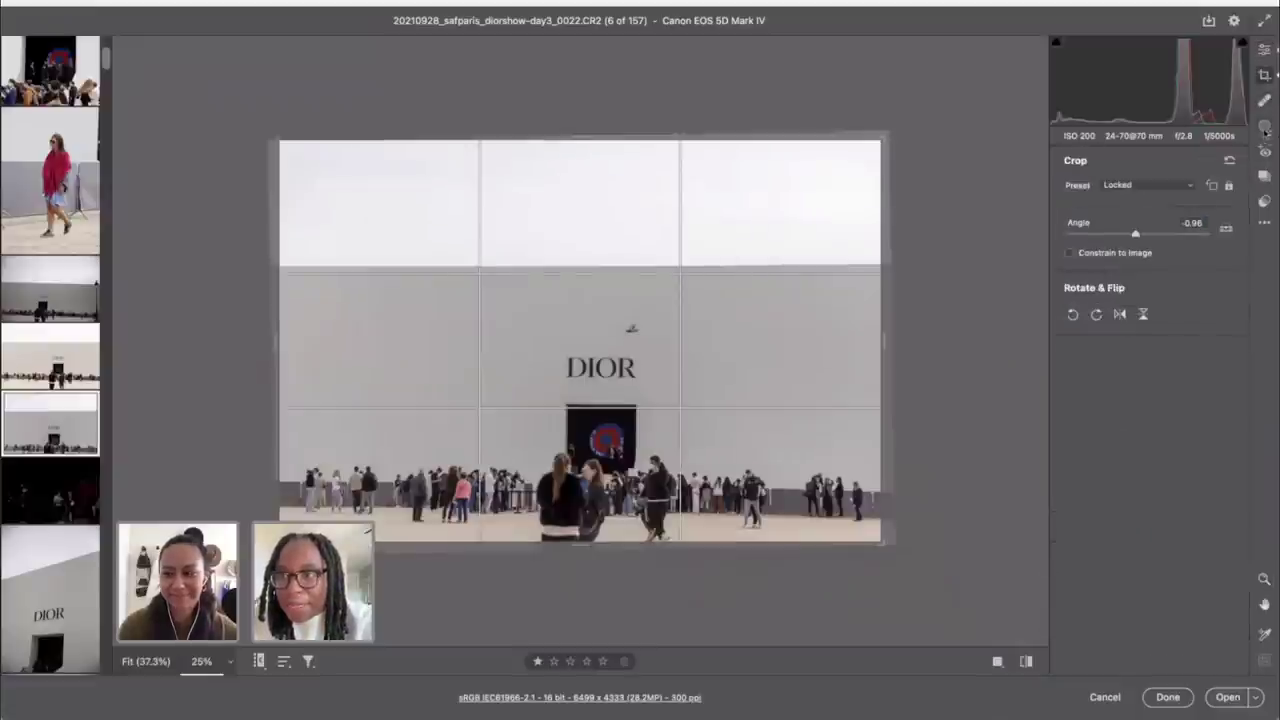
mouse_move(1264, 130)
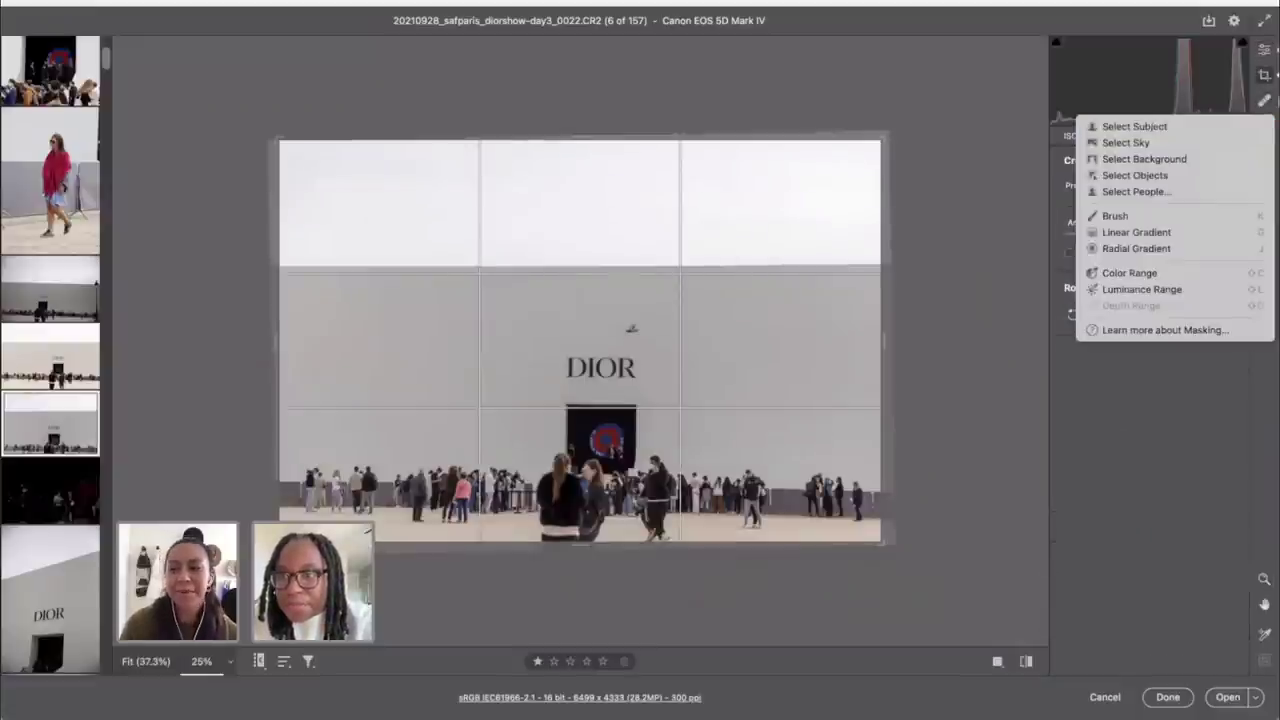
left_click(1172, 232)
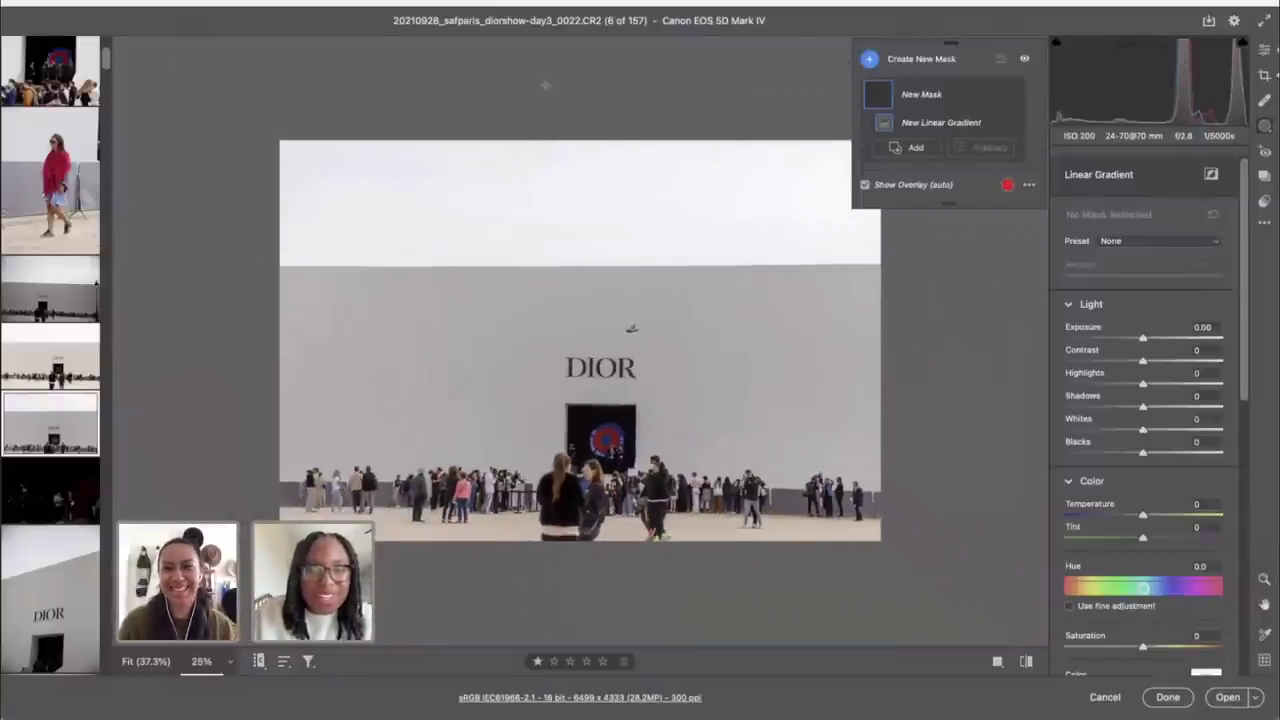
left_click_drag(567, 124, 567, 310)
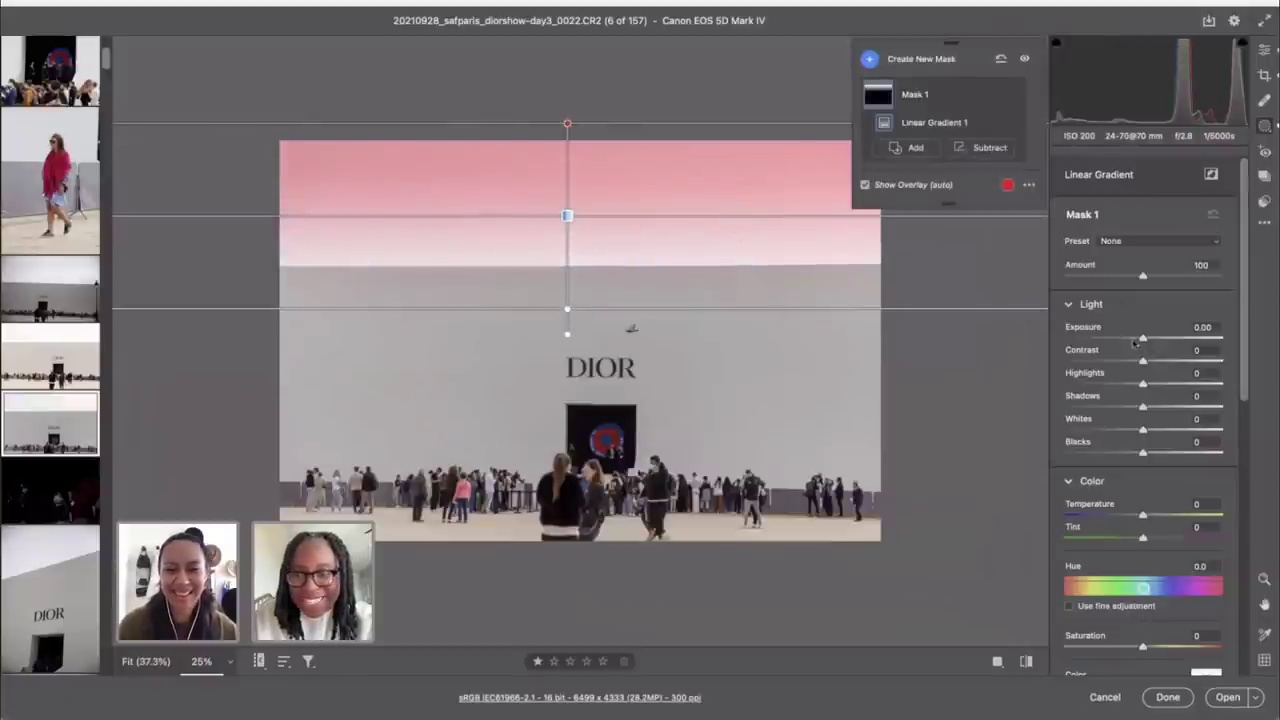
left_click_drag(1137, 342, 1119, 337)
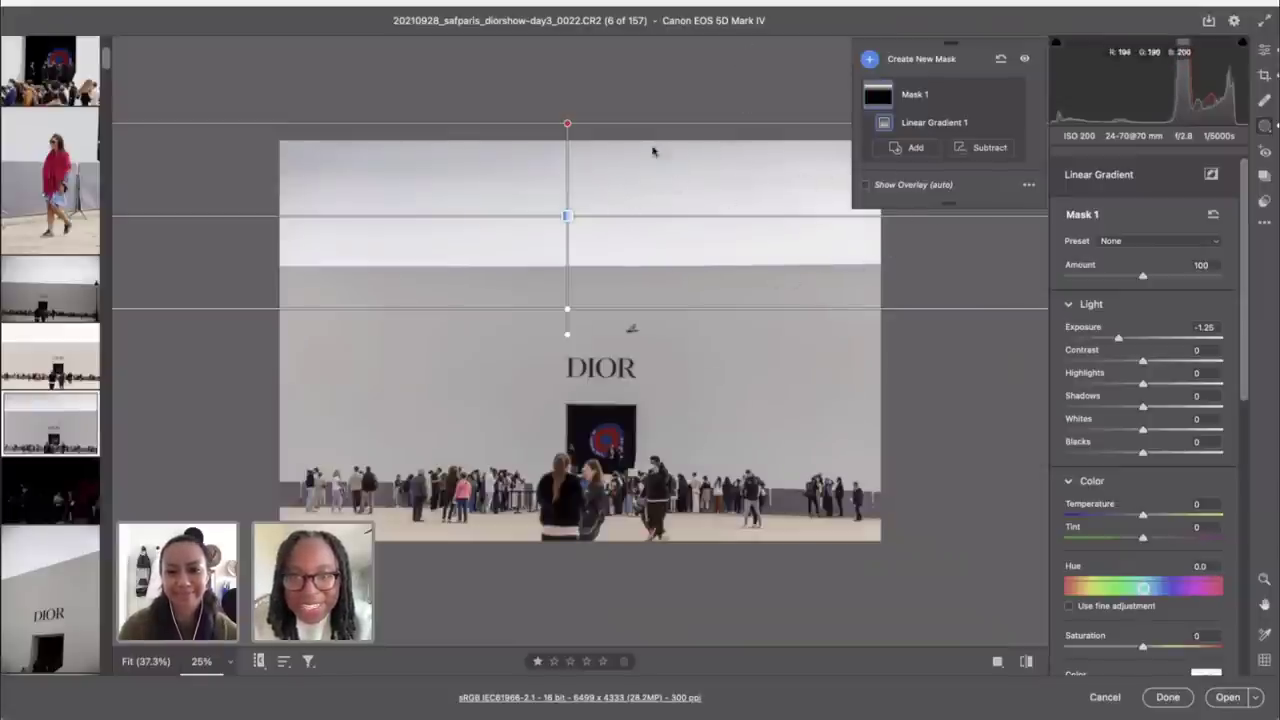
left_click(1268, 47)
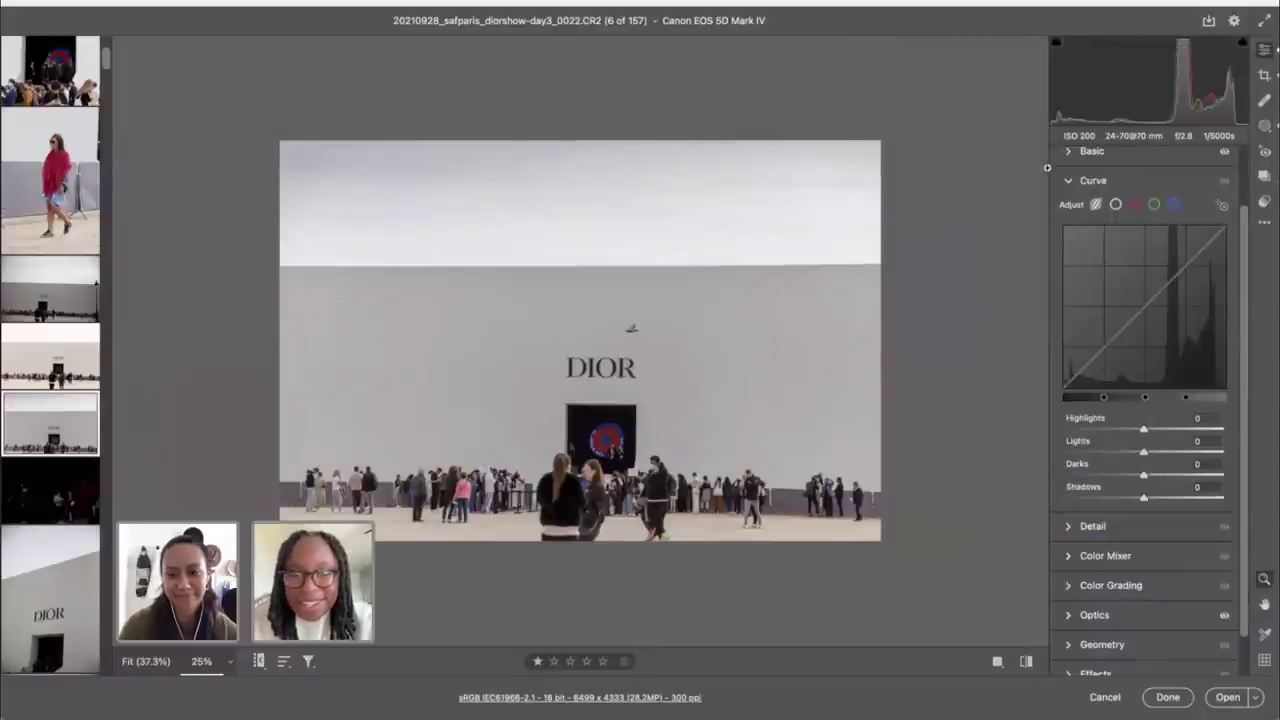
Step: Remove the sky gradient mask and apply the Camera Matching Monochrome profile
key("ctrl+z")
key("ctrl+z")
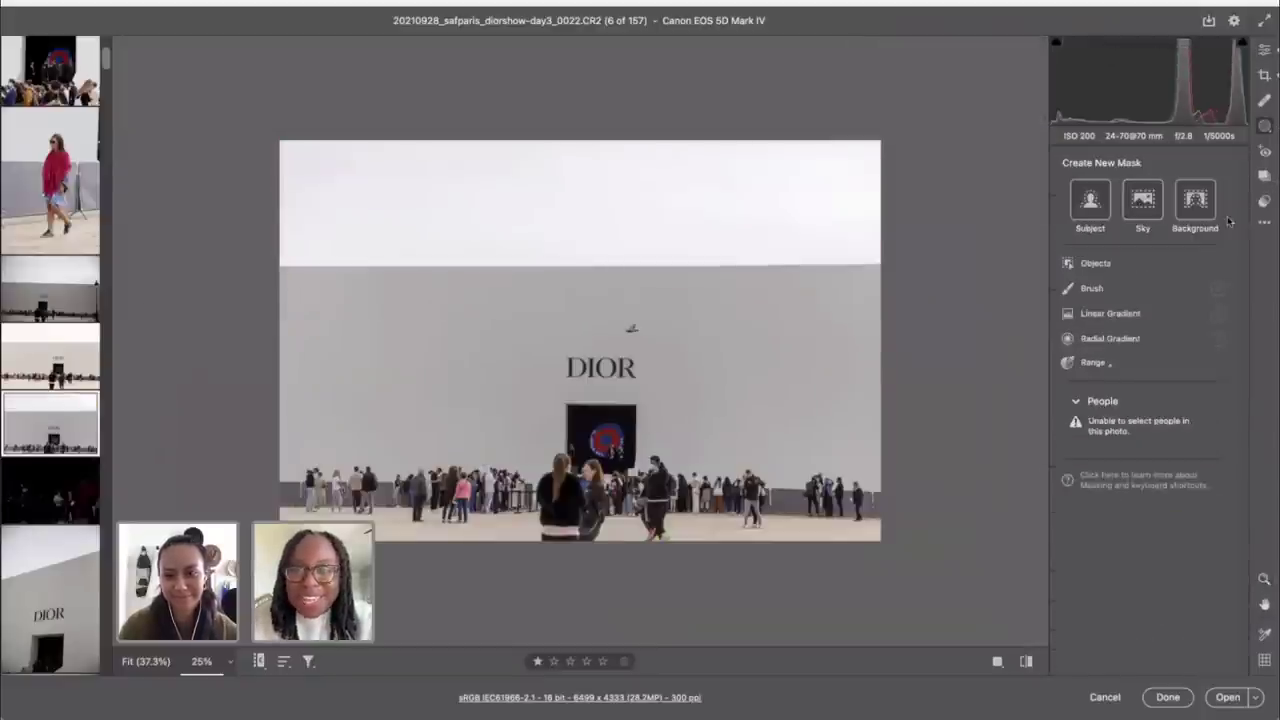
left_click(1265, 50)
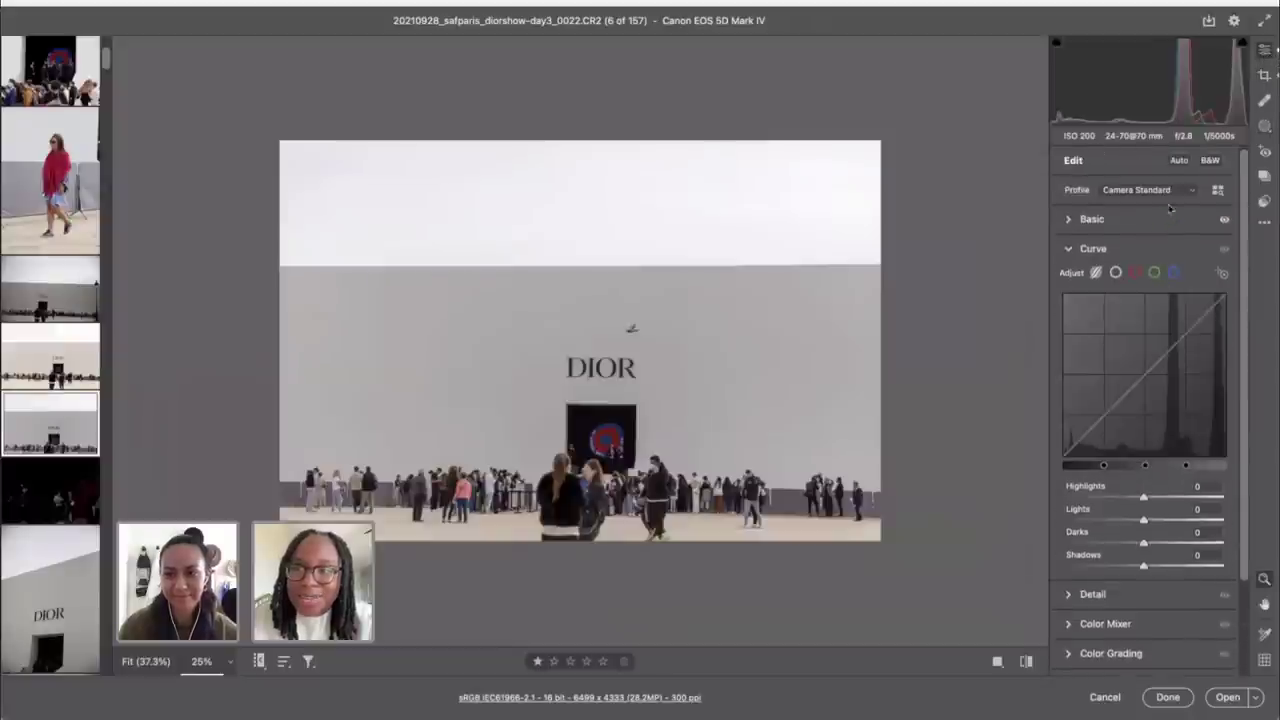
left_click(1222, 191)
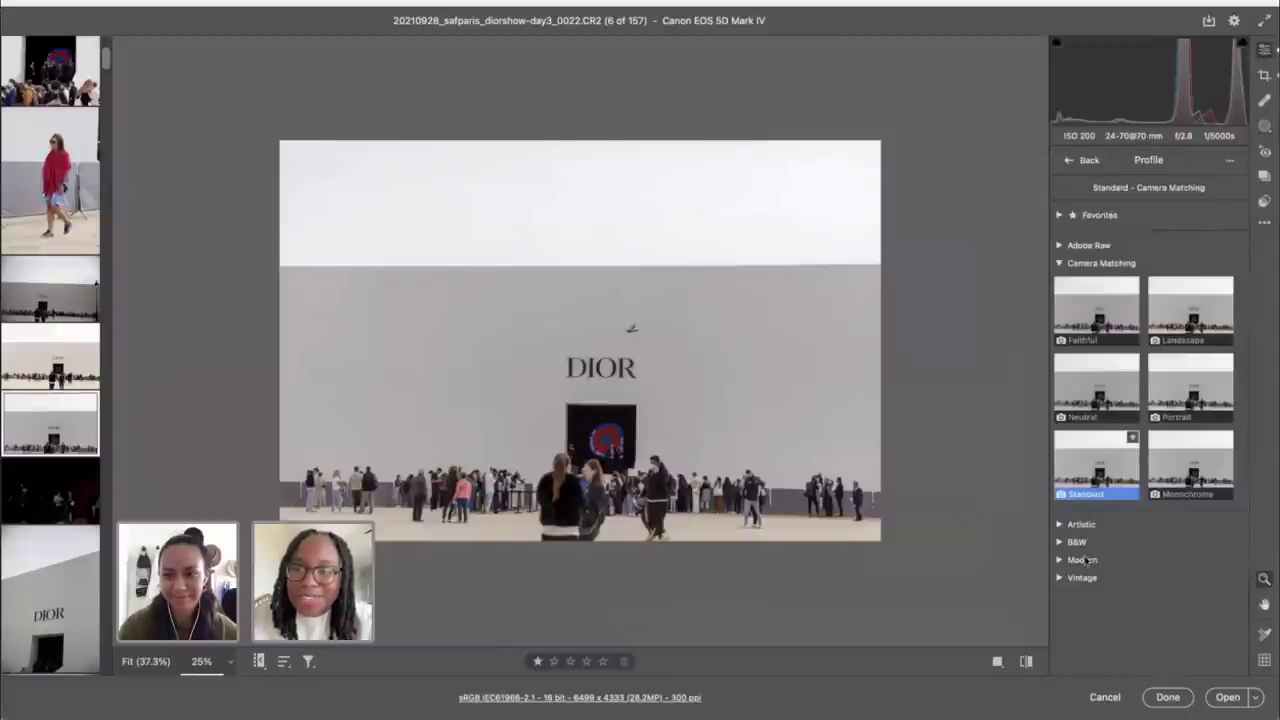
left_click(1173, 471)
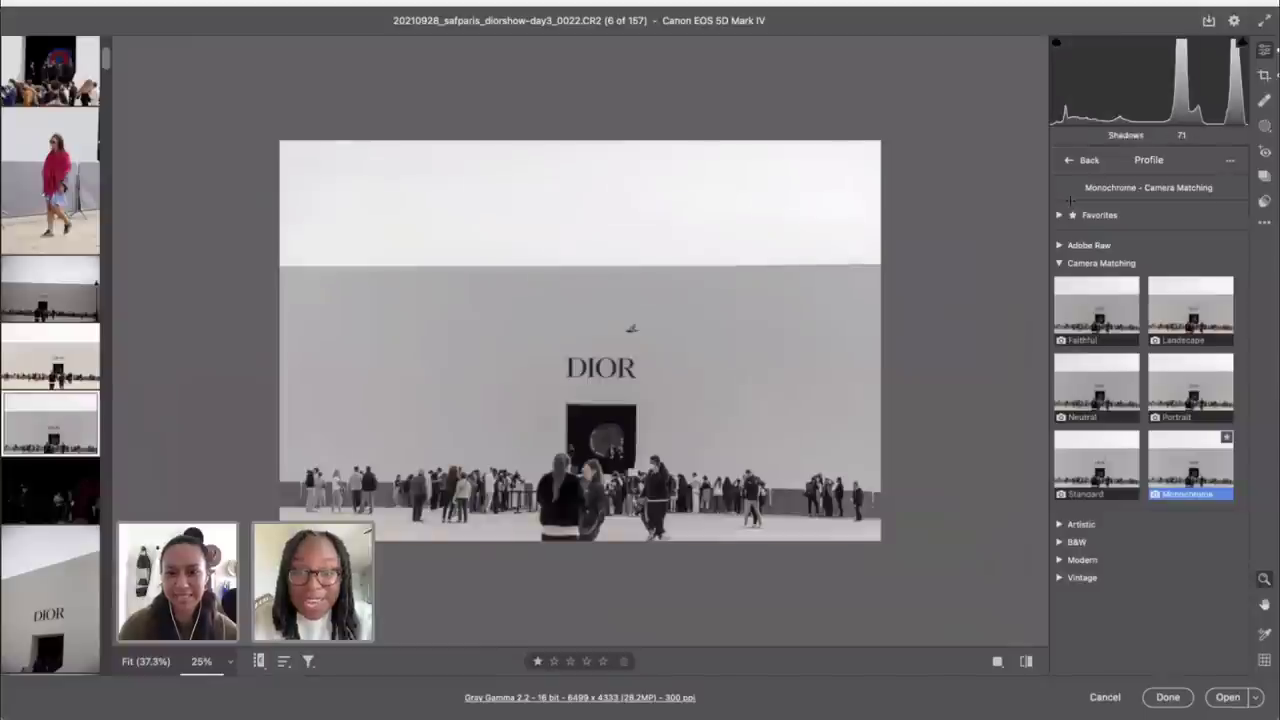
left_click(1068, 161)
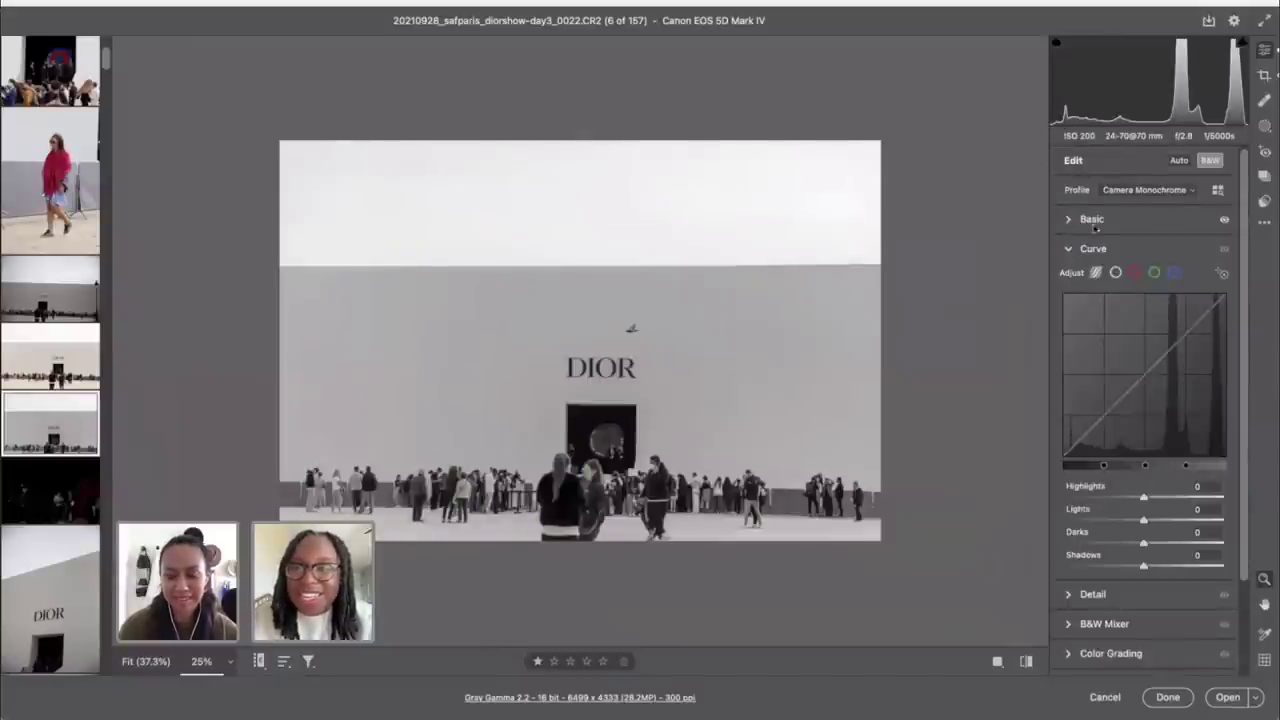
Step: Set Blacks to -44 and Whites to +52
left_click_drag(1143, 455, 1108, 456)
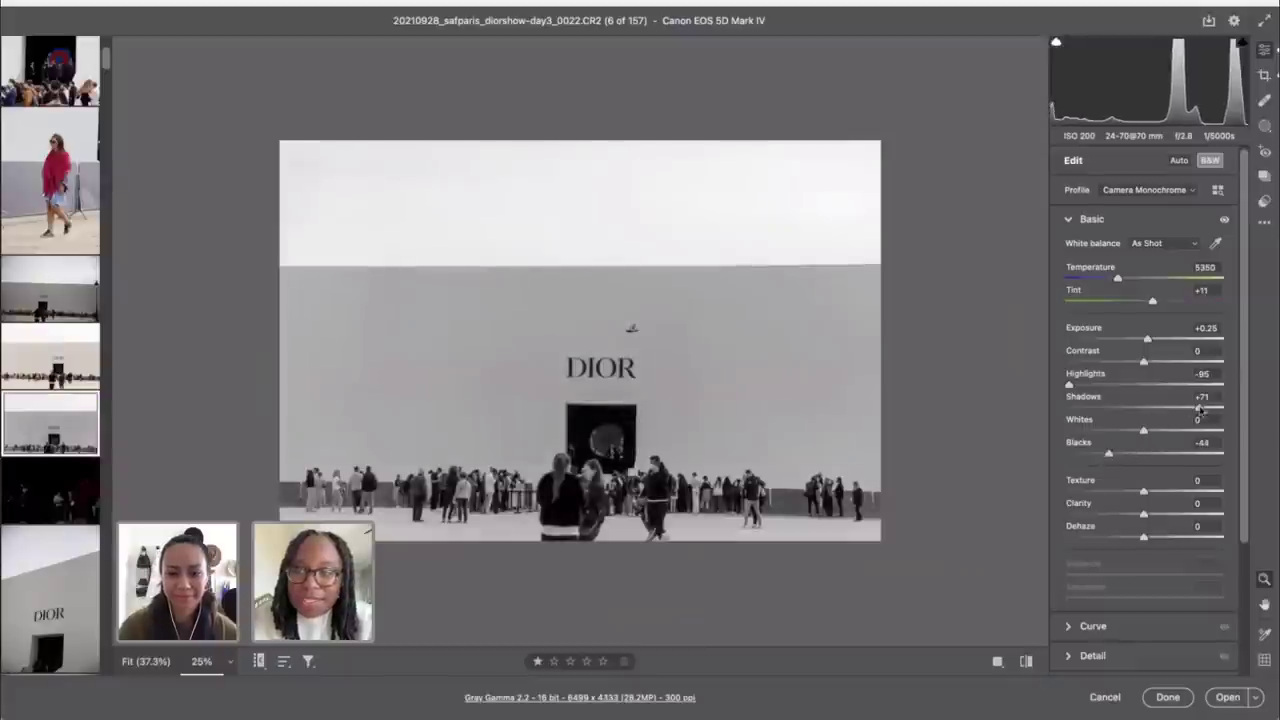
left_click_drag(1155, 433, 1184, 435)
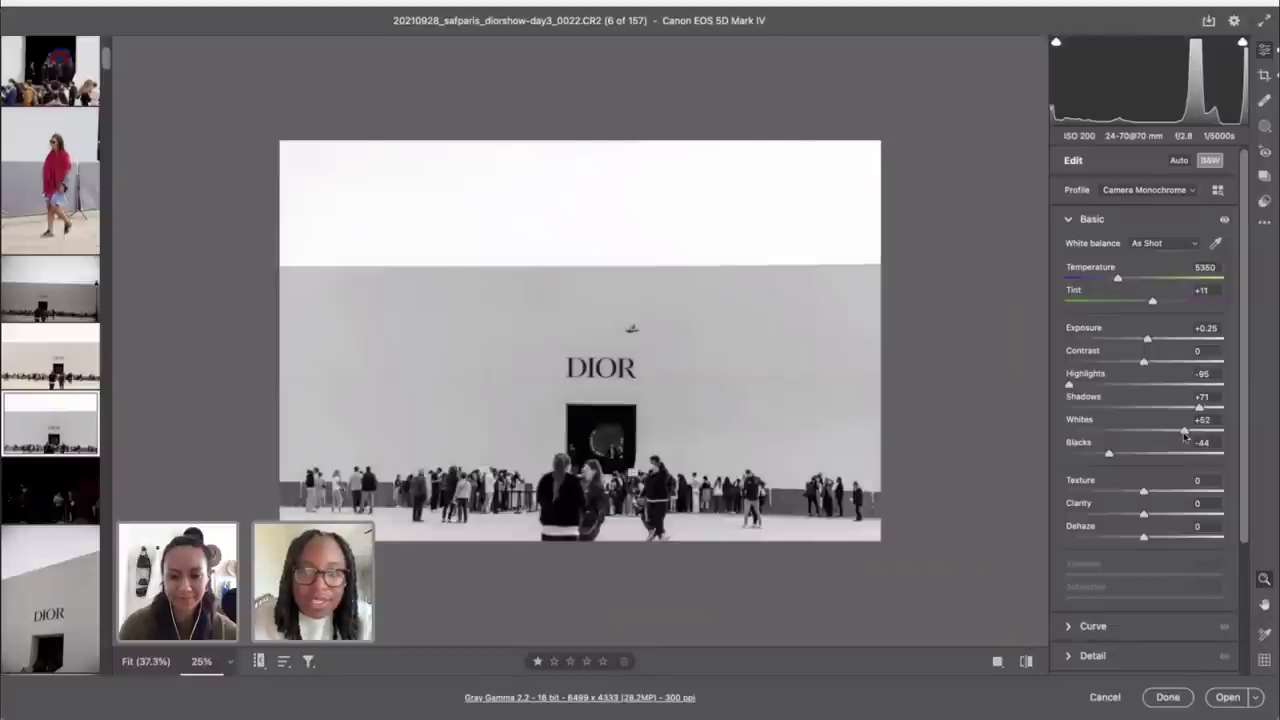
scroll(30, 530, "down", 5)
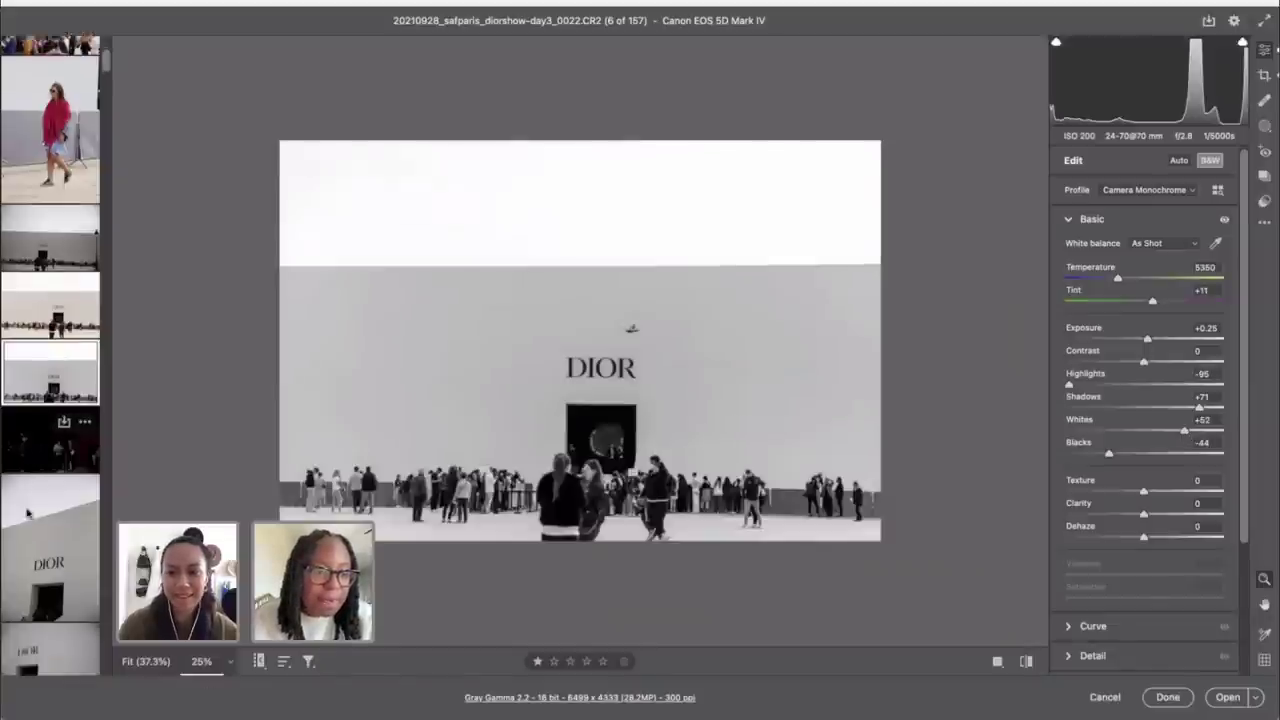
Step: Open the angled pyramid wall photo 0048.CR2 and fit the whole image in view
left_click(42, 470)
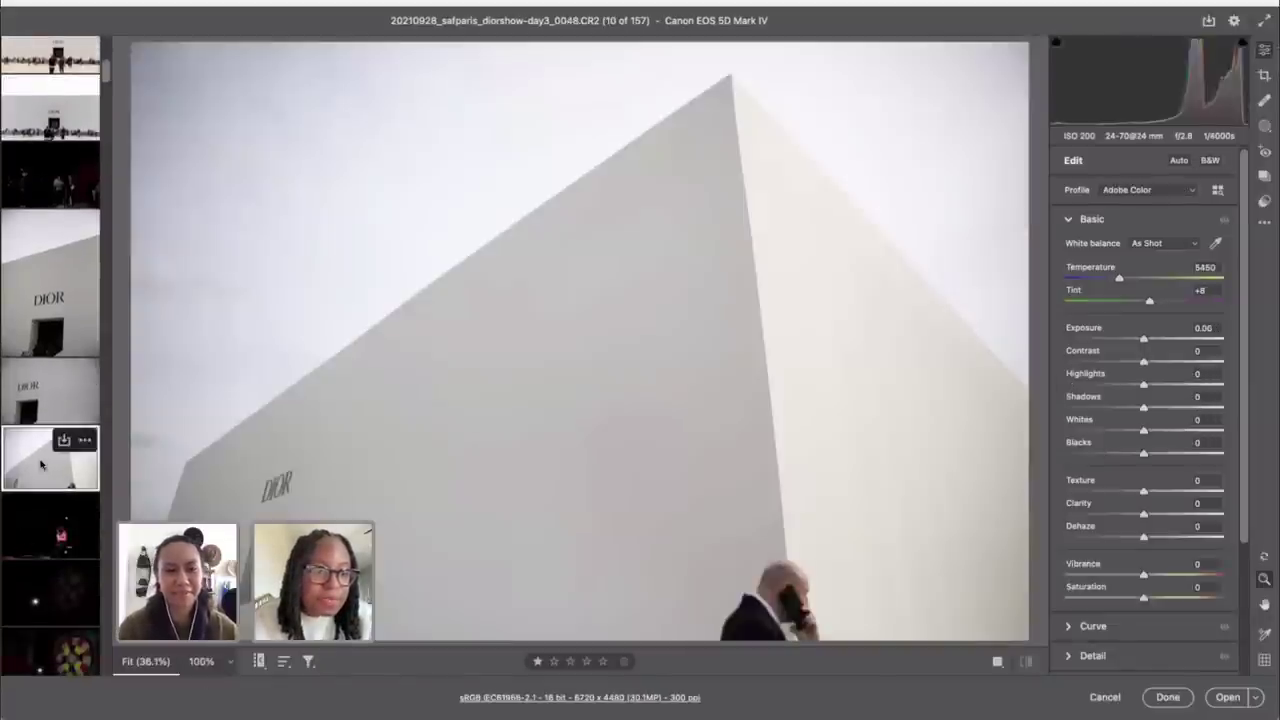
left_click(328, 417, "alt")
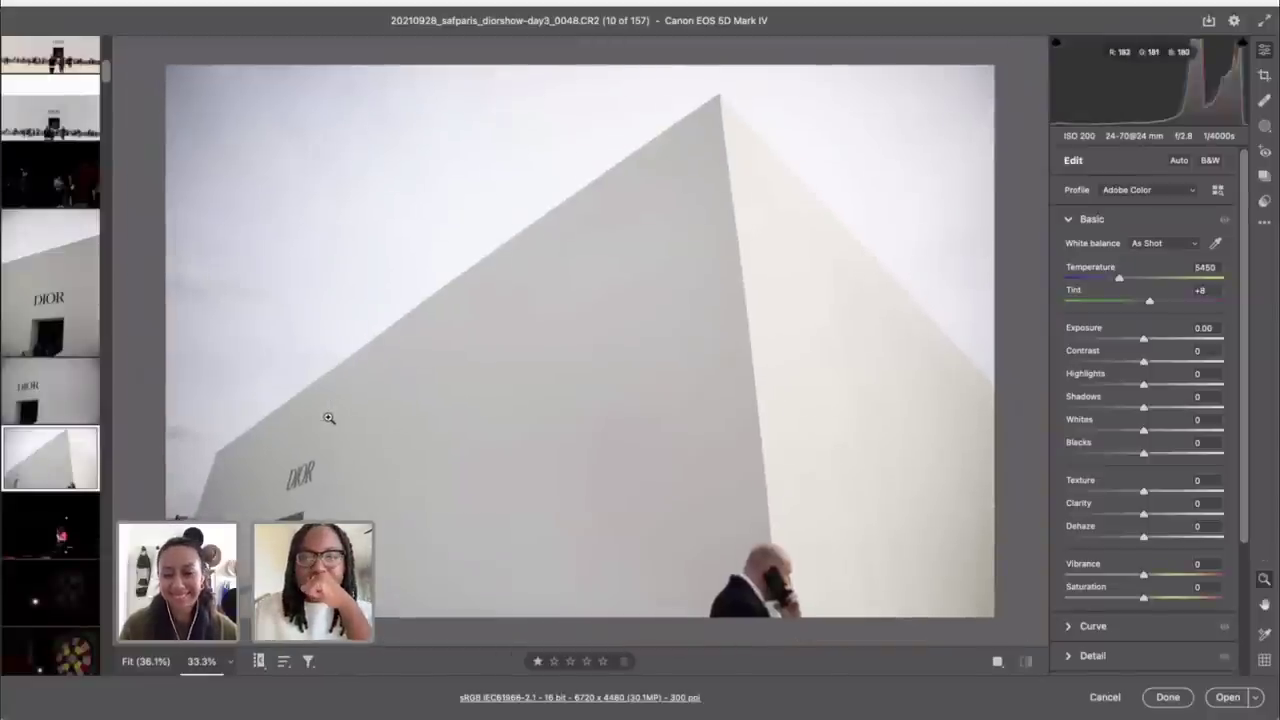
key("c")
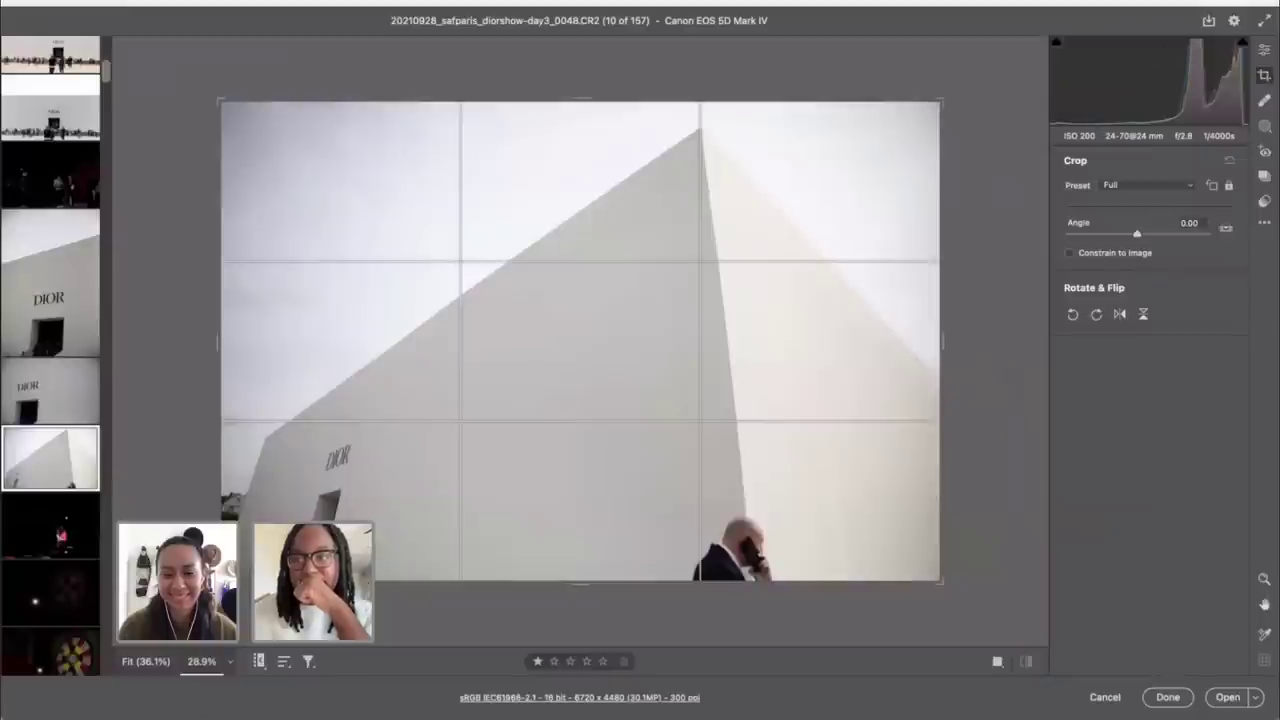
left_click(1264, 49)
Step: Expand Optics, leave lens profile corrections off, and bring up the profile browser
scroll(1153, 510, "down", 5)
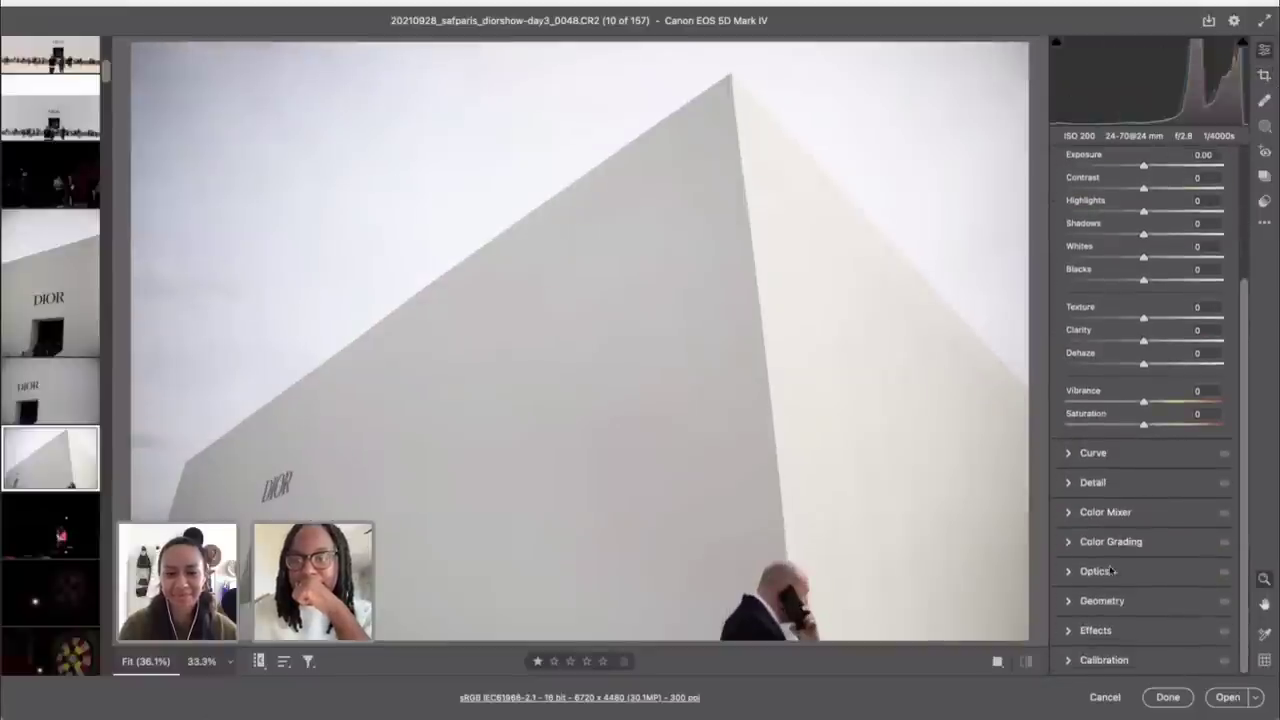
left_click(1107, 570)
left_click(1073, 433)
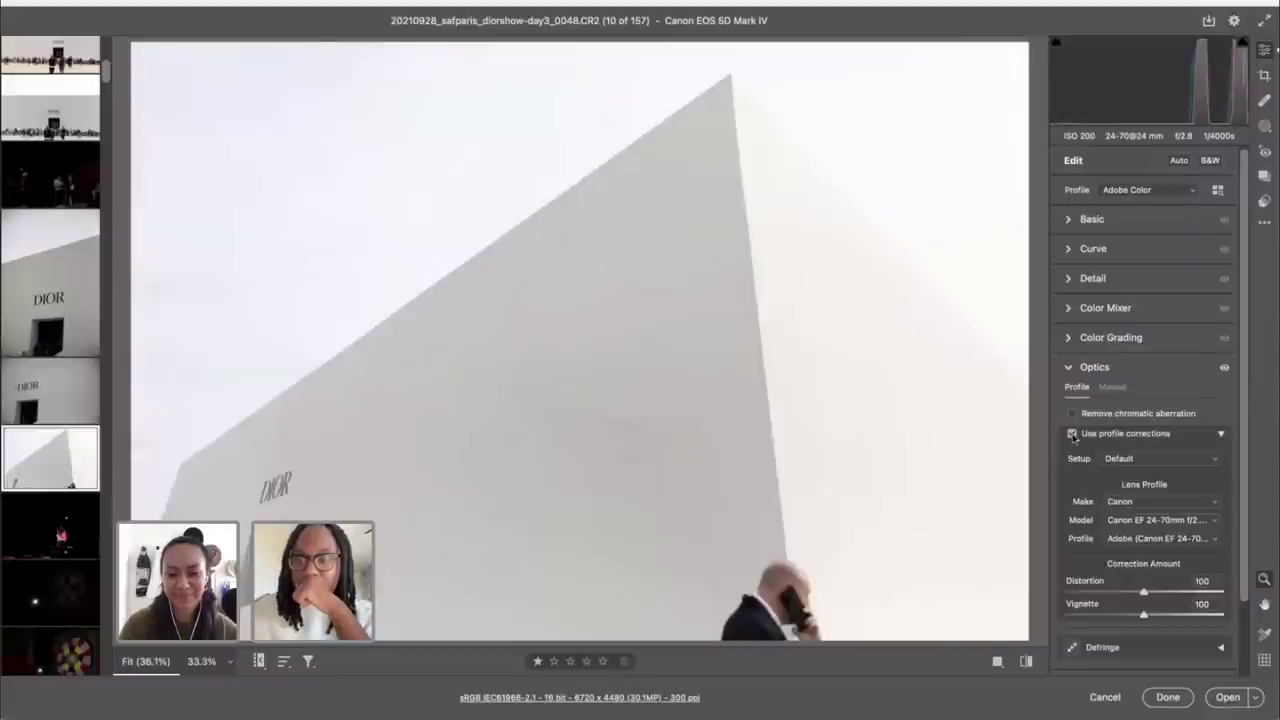
left_click(1073, 434)
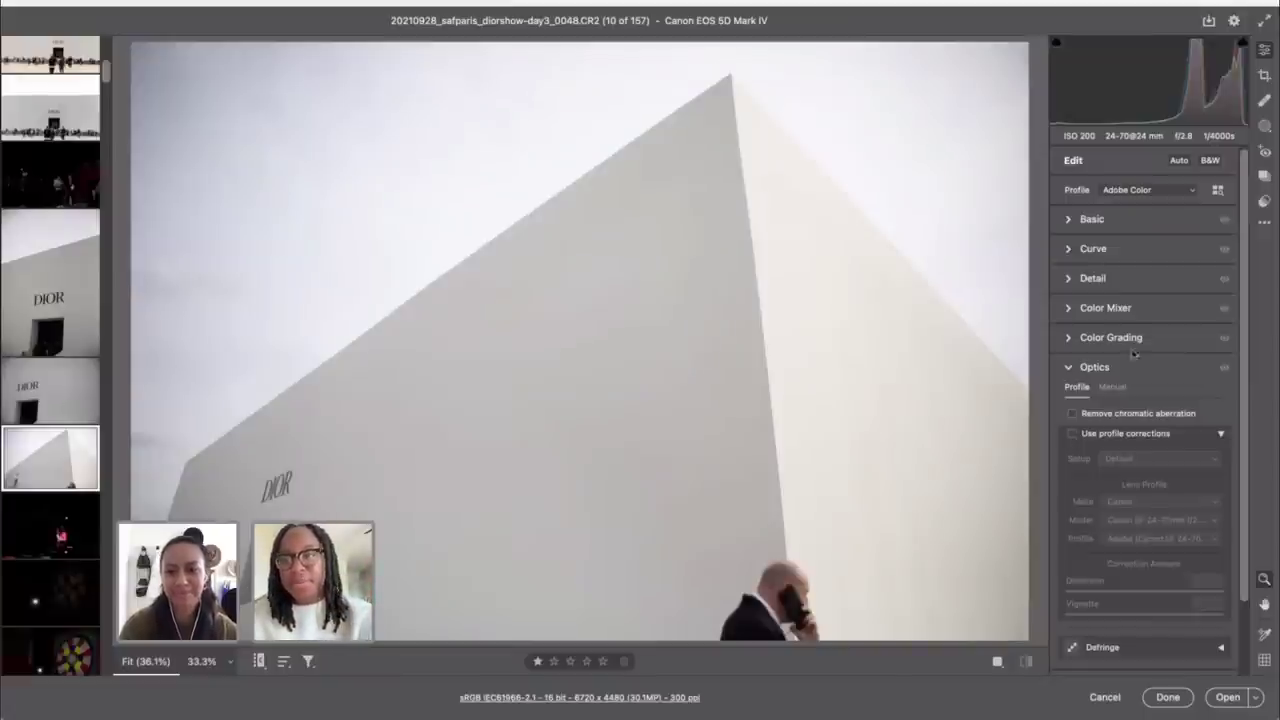
left_click(1217, 191)
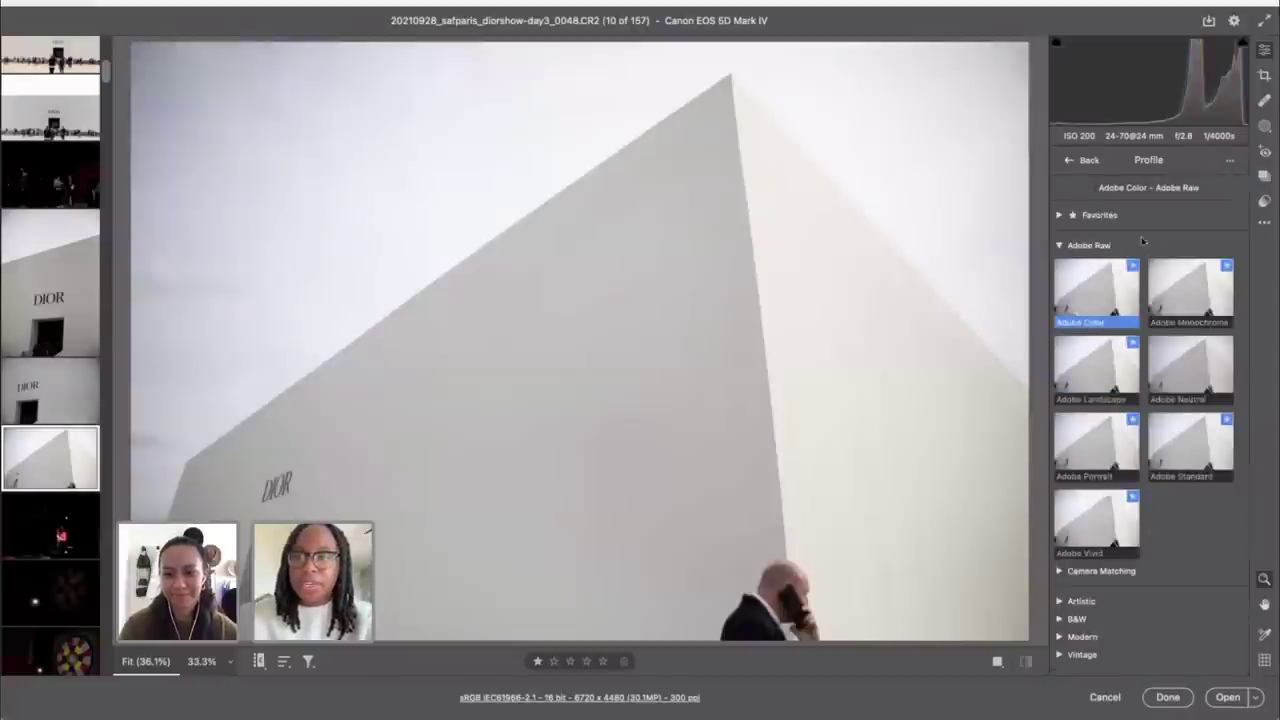
Step: Apply the Camera Matching Standard profile to the pyramid photo
left_click(1068, 160)
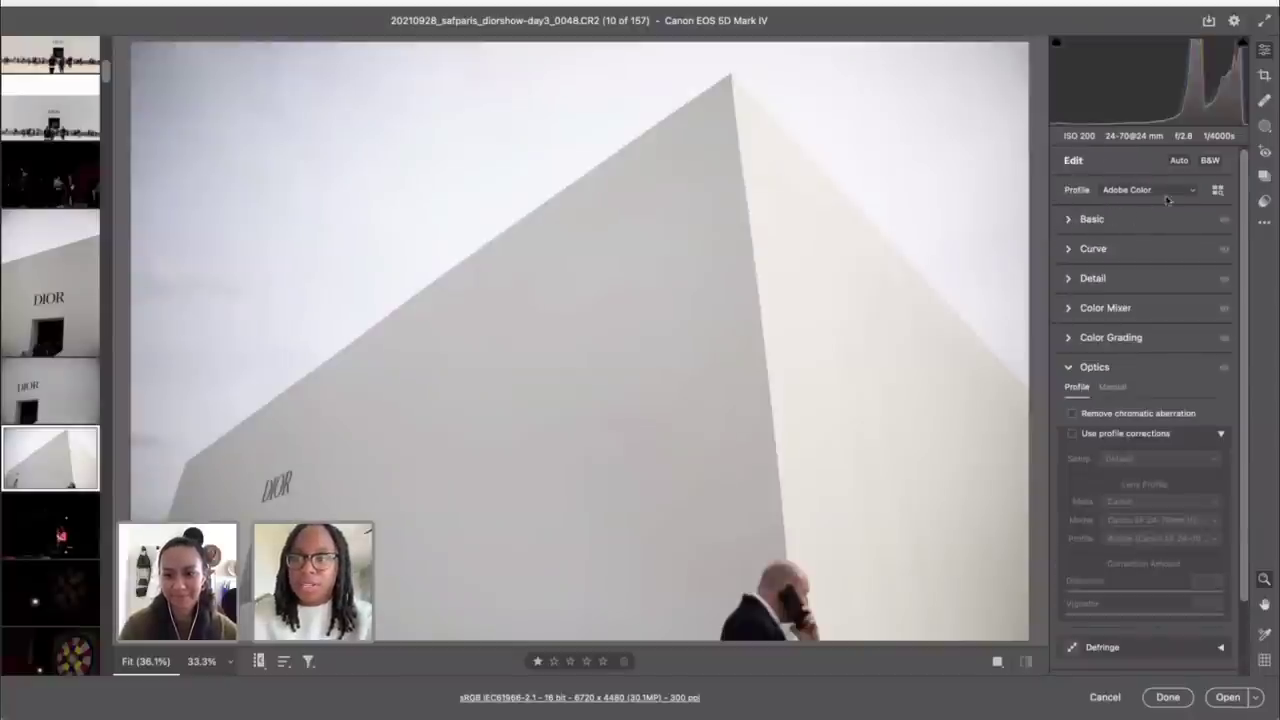
left_click(1218, 192)
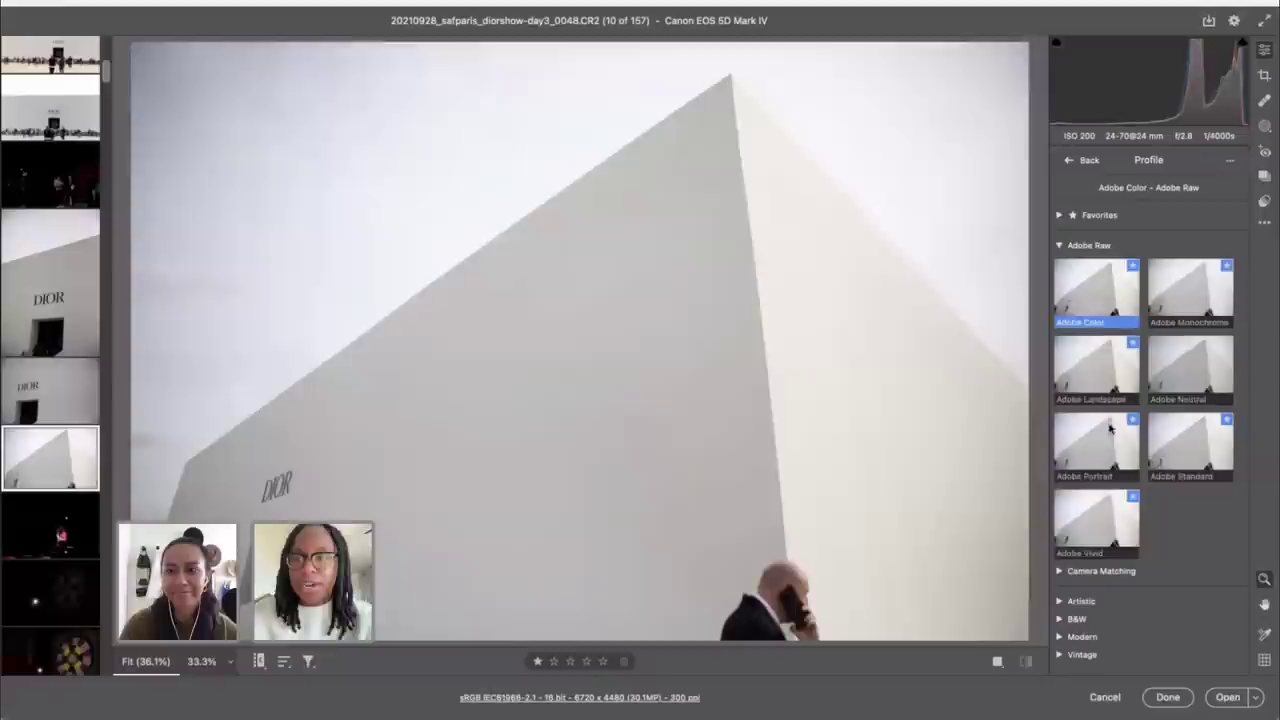
left_click(1092, 578)
left_click(1091, 467)
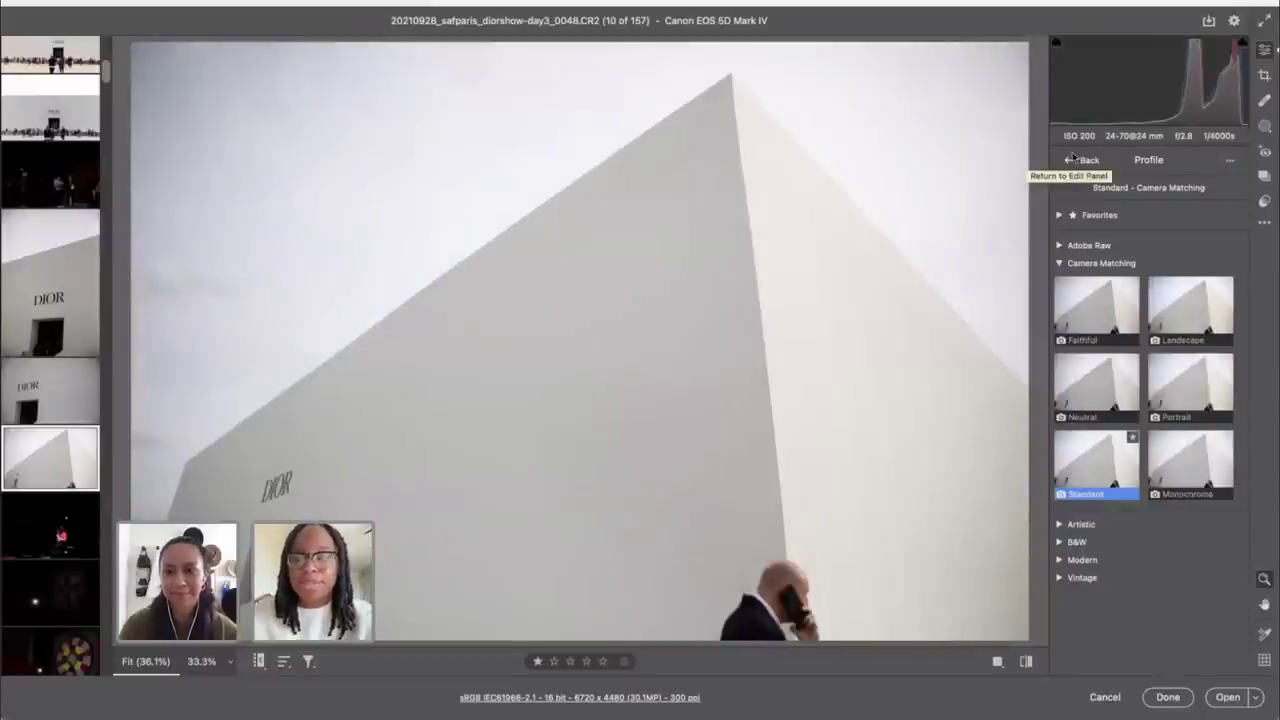
left_click(1072, 158)
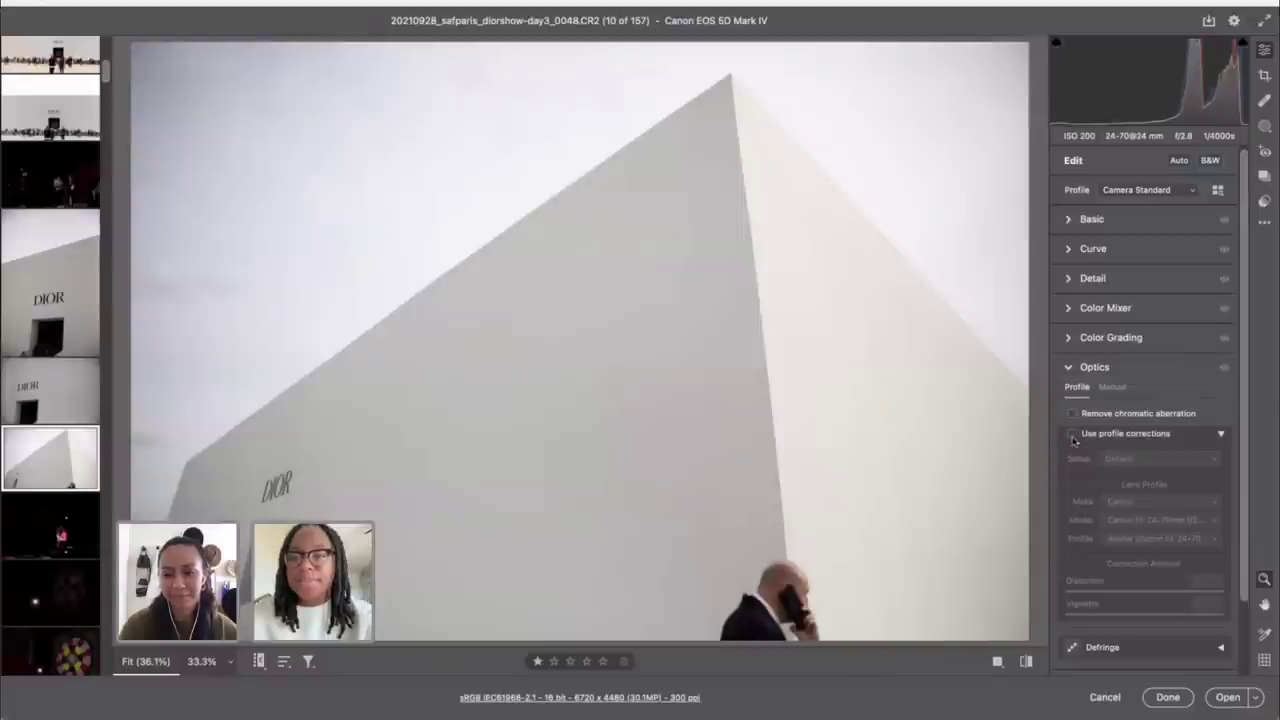
Step: Turn on lens profile corrections and raise Distortion correction to 148
left_click(1072, 434)
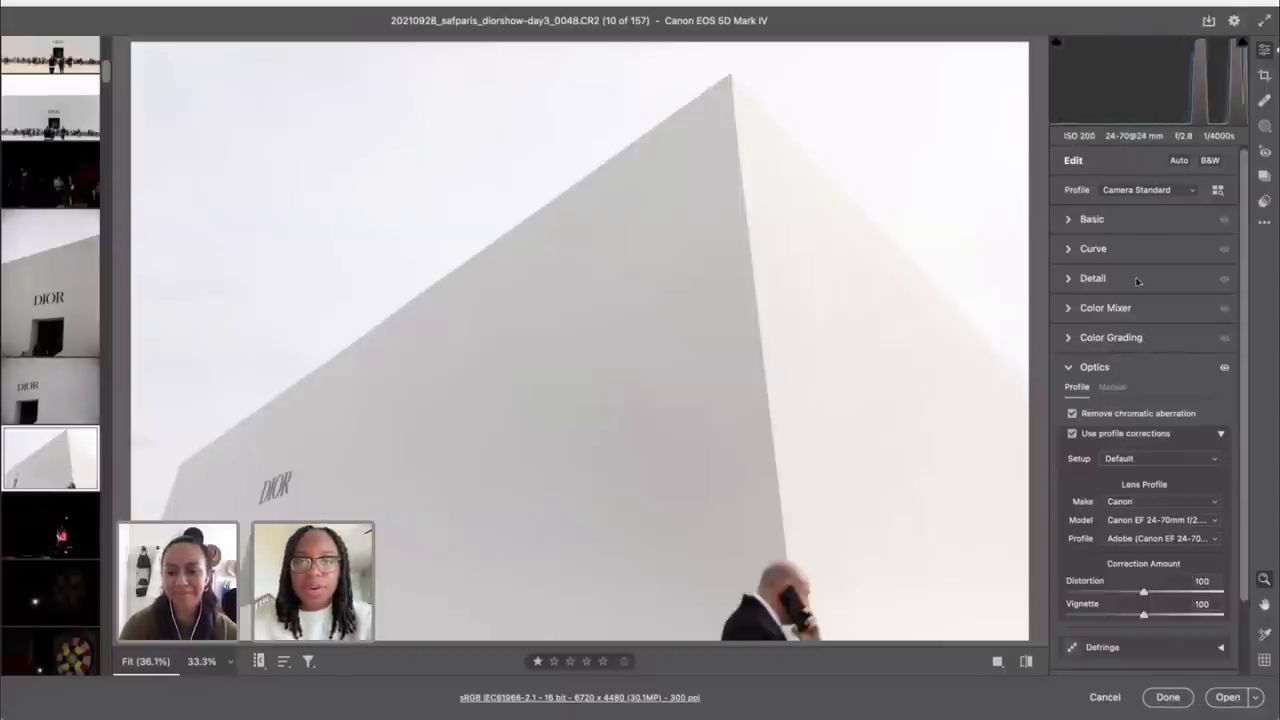
scroll(1150, 453, "down", 2)
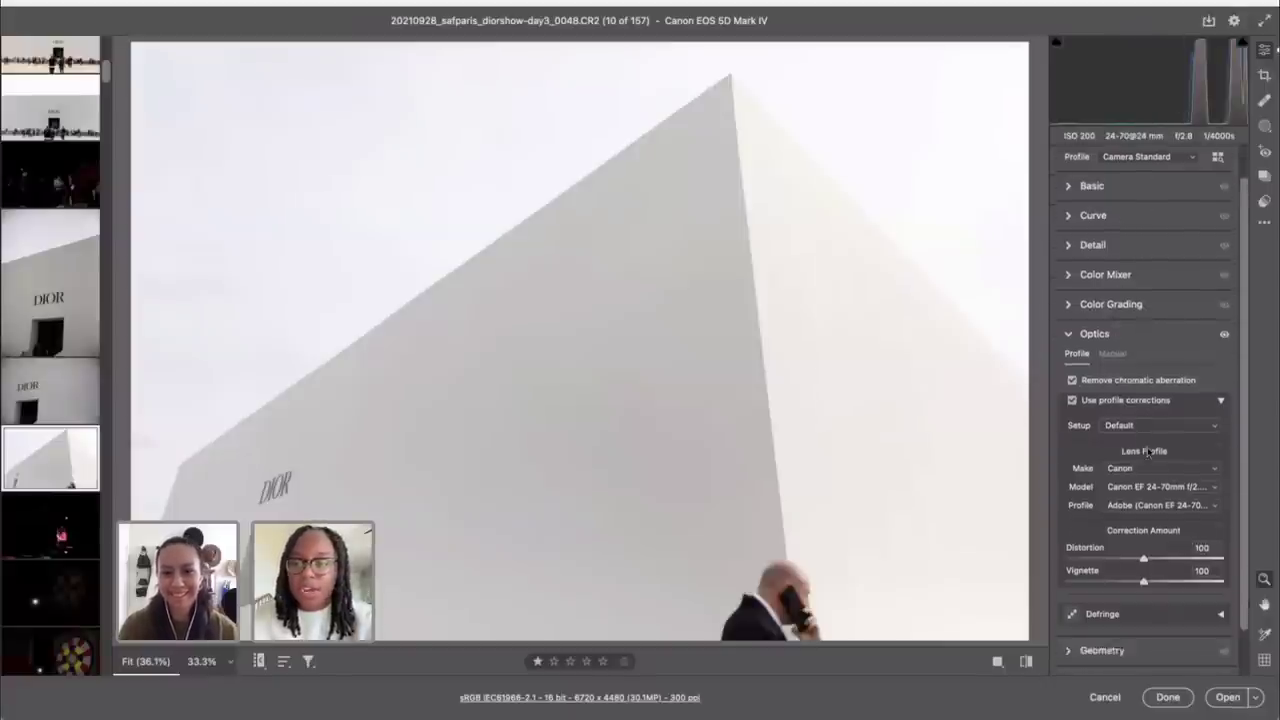
left_click_drag(1143, 533, 1182, 526)
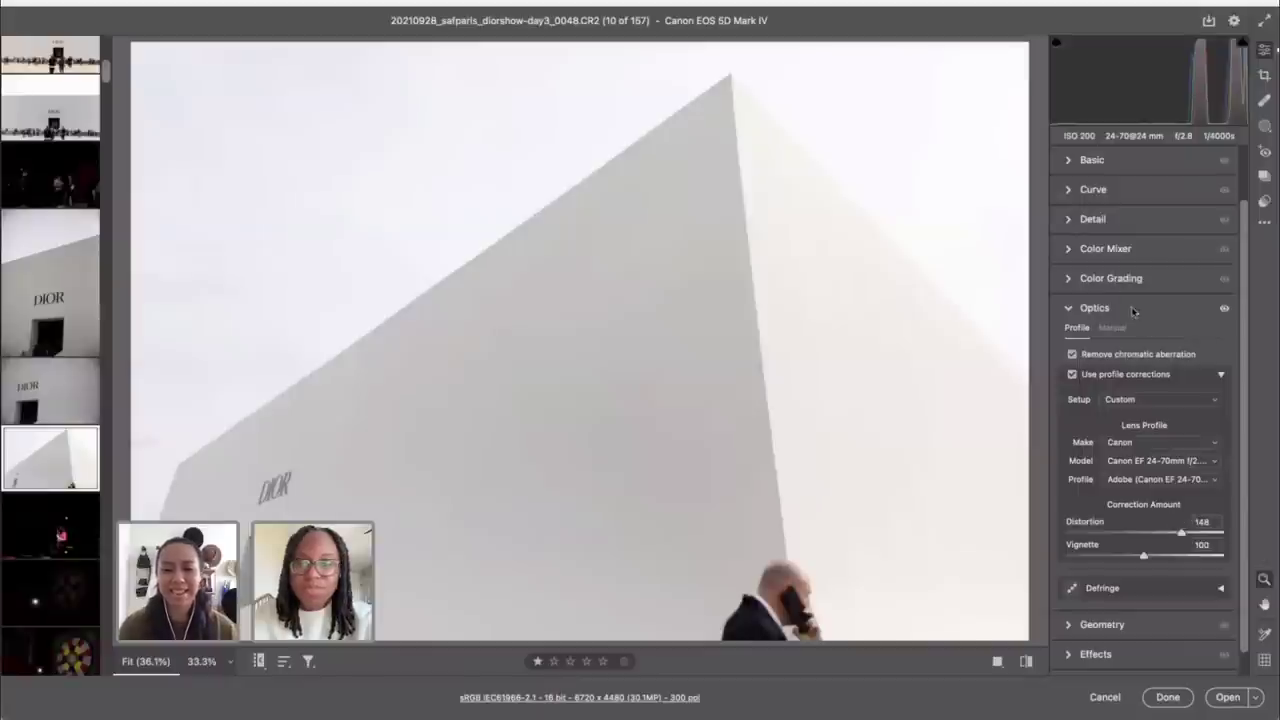
scroll(1134, 311, "up", 2)
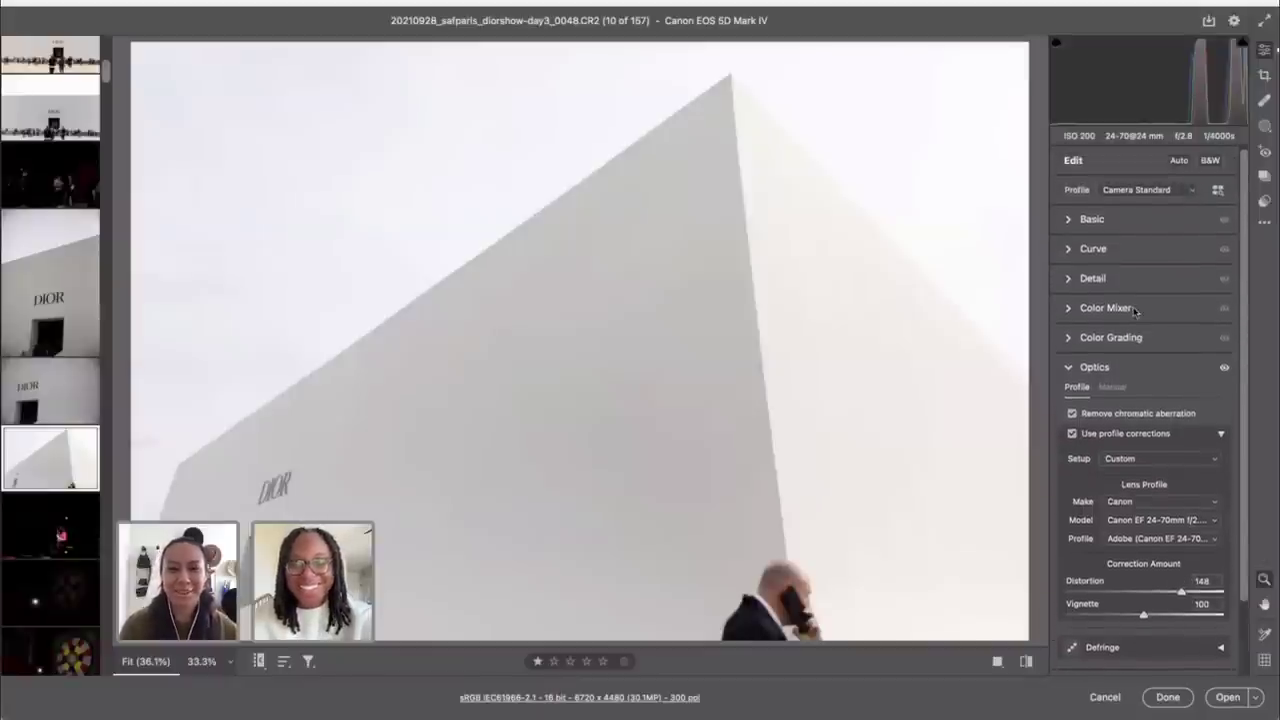
Step: In Basic, set Highlights to -100, cool Temperature to 4950, and raise exposure
left_click(1102, 218)
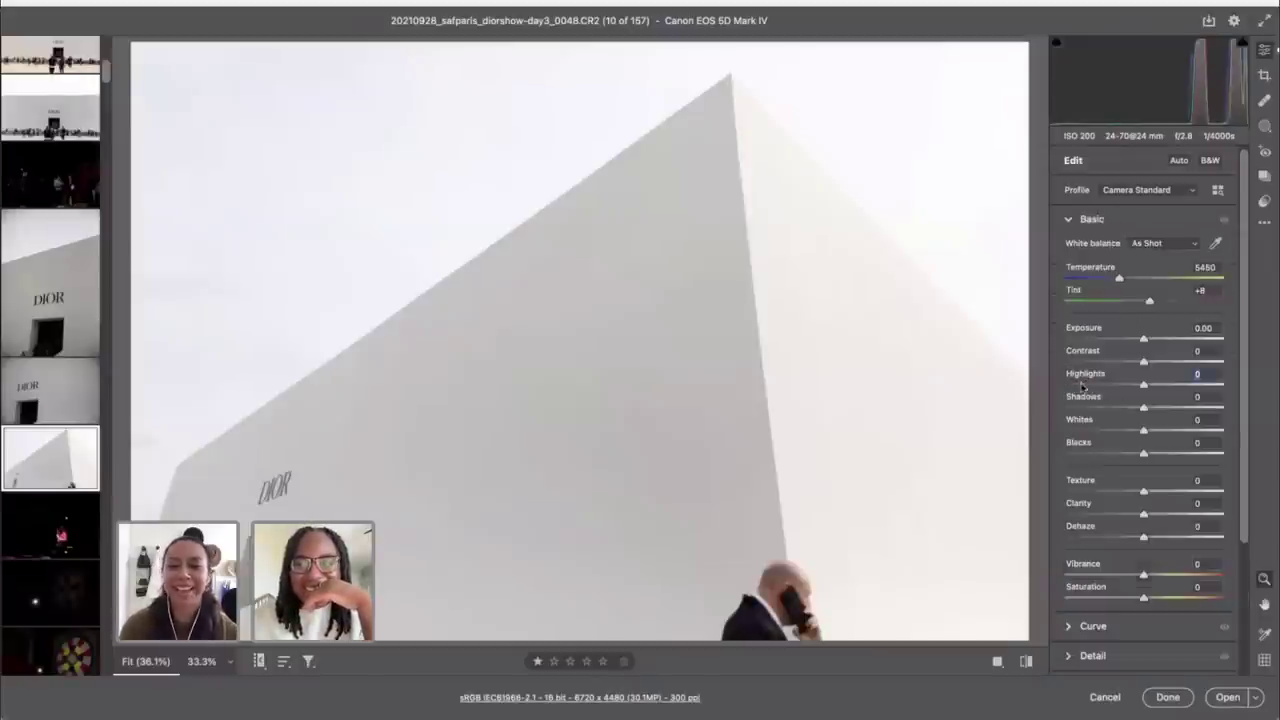
left_click_drag(1080, 386, 1064, 386)
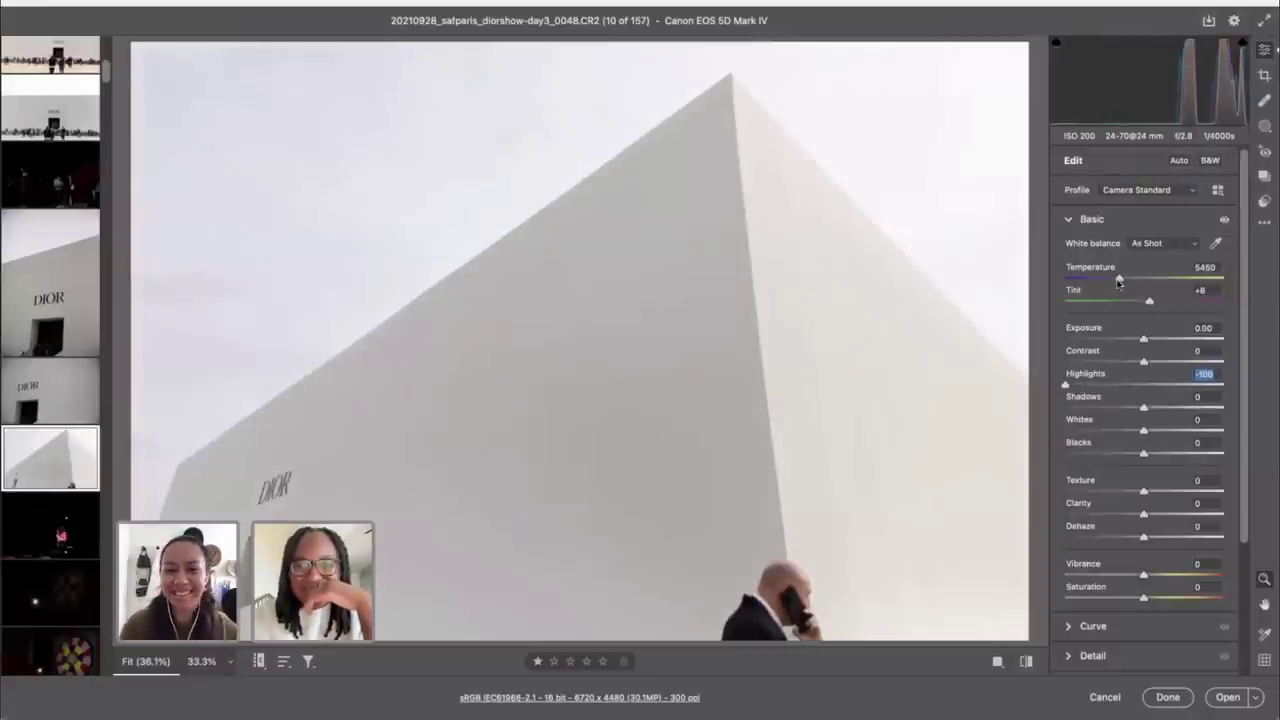
left_click_drag(1118, 280, 1110, 282)
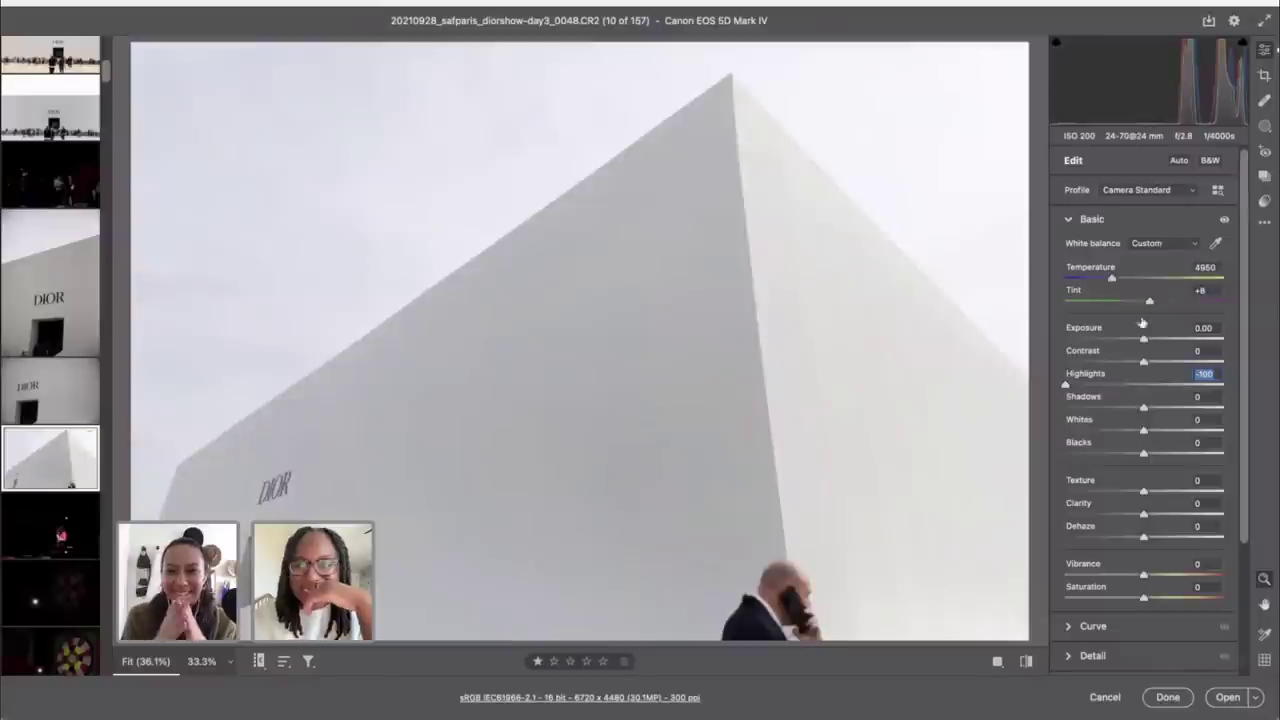
left_click_drag(1145, 346, 1151, 346)
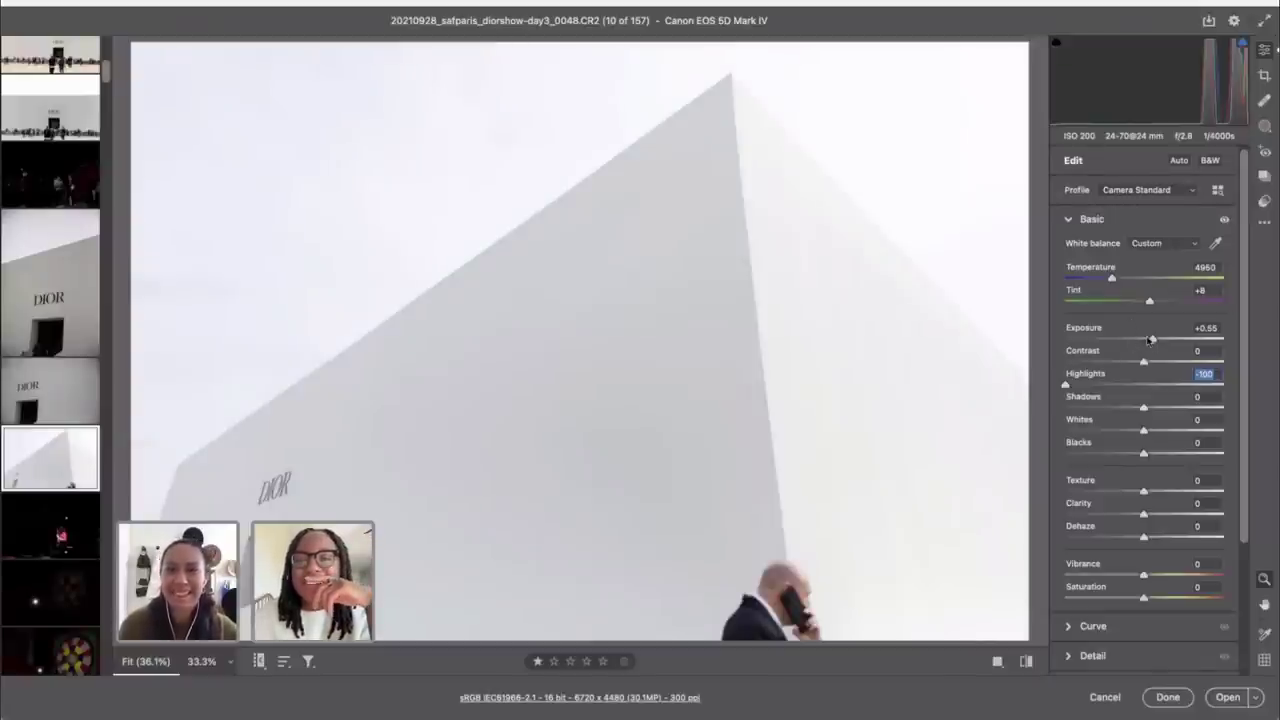
Step: Reset a trial shadows change, settle Exposure at +0.10, and undo the whites boost
left_click_drag(1151, 341, 1135, 341)
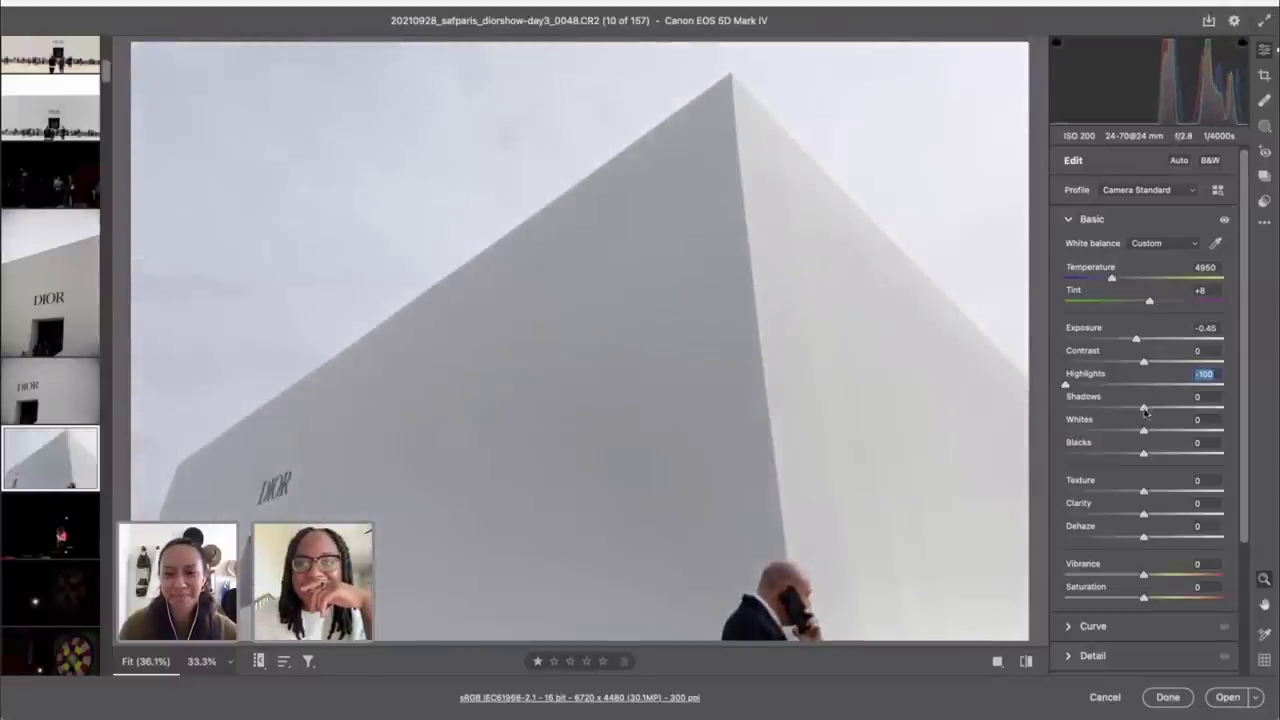
left_click_drag(1155, 410, 1142, 405)
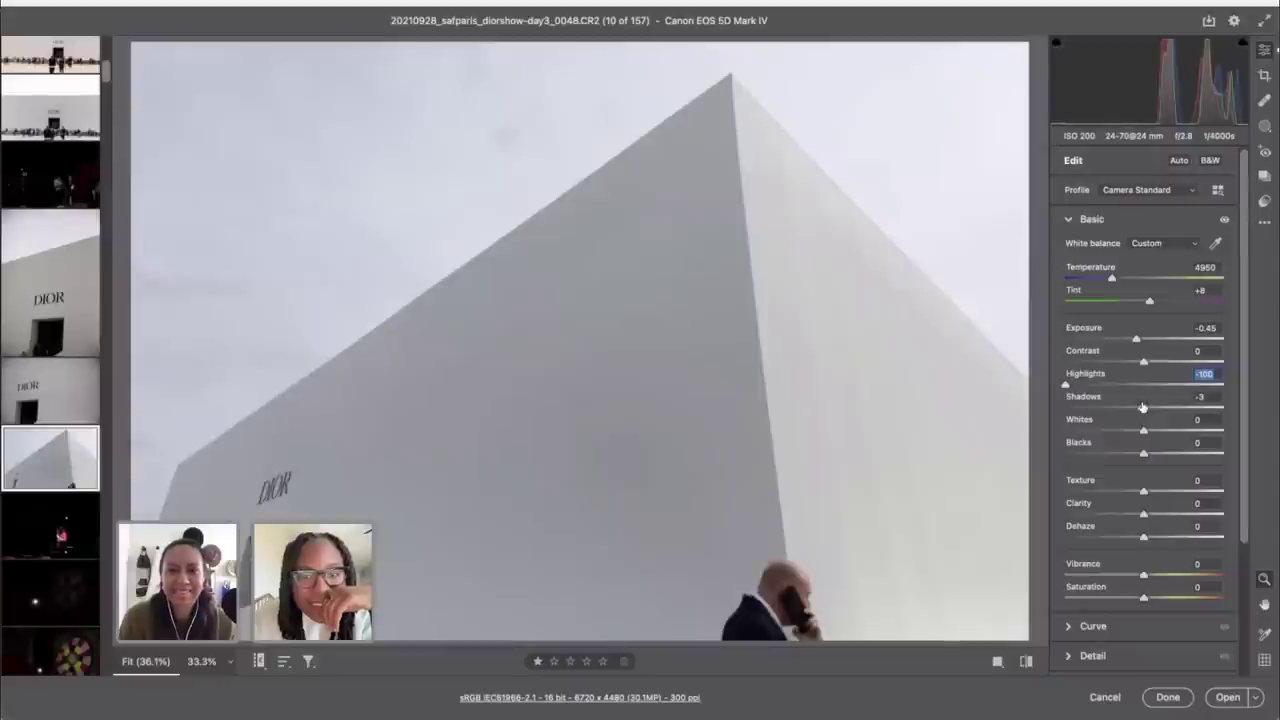
double_click(1142, 407)
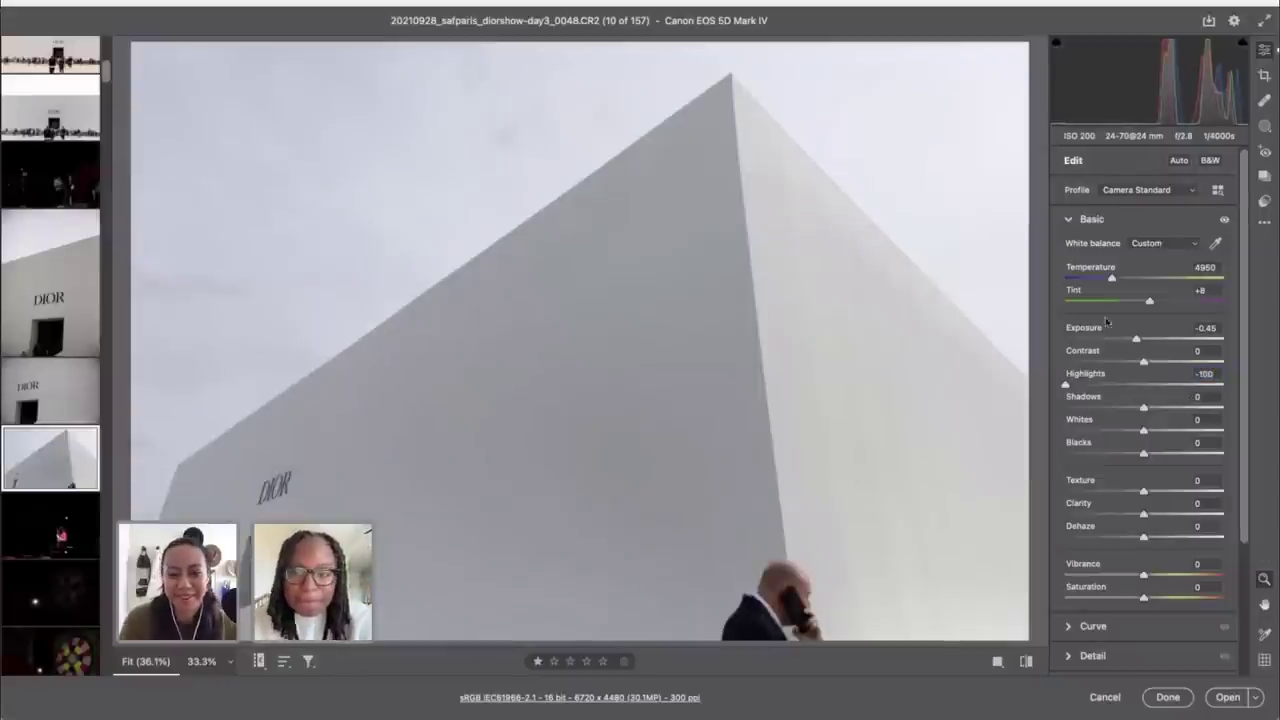
key("shift+Up")
key("shift+Up")
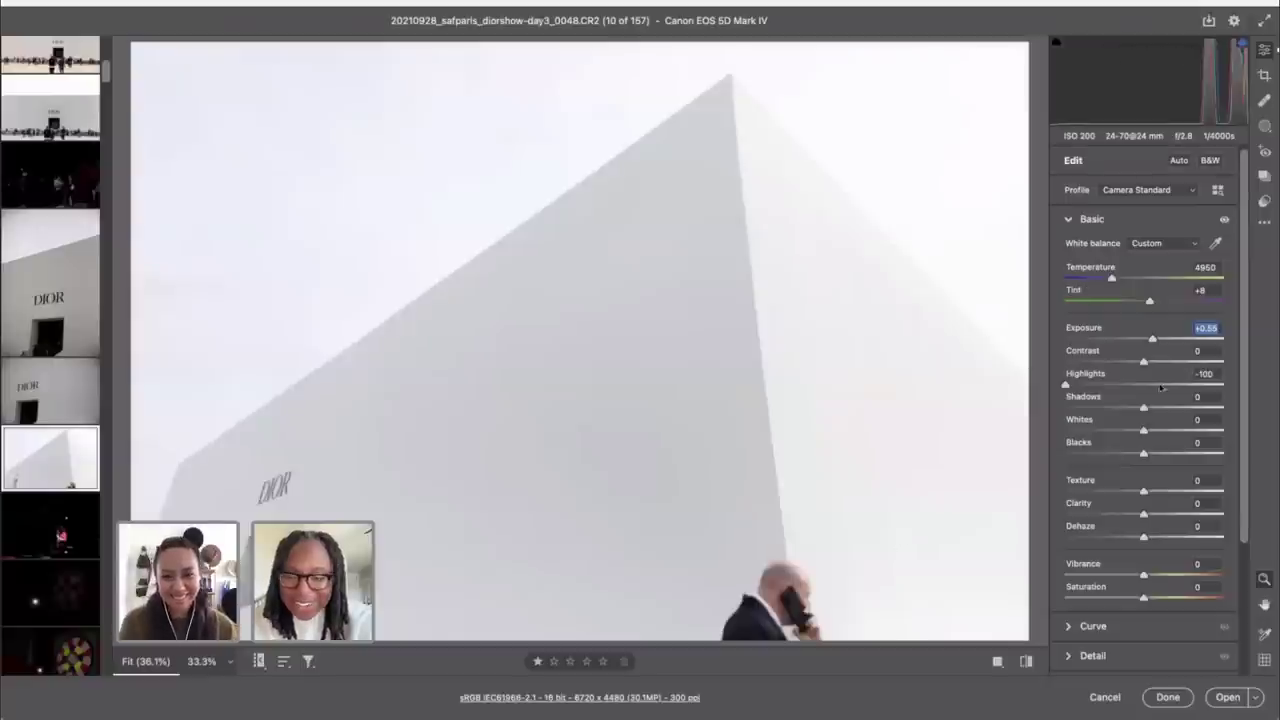
left_click_drag(1152, 341, 1145, 340)
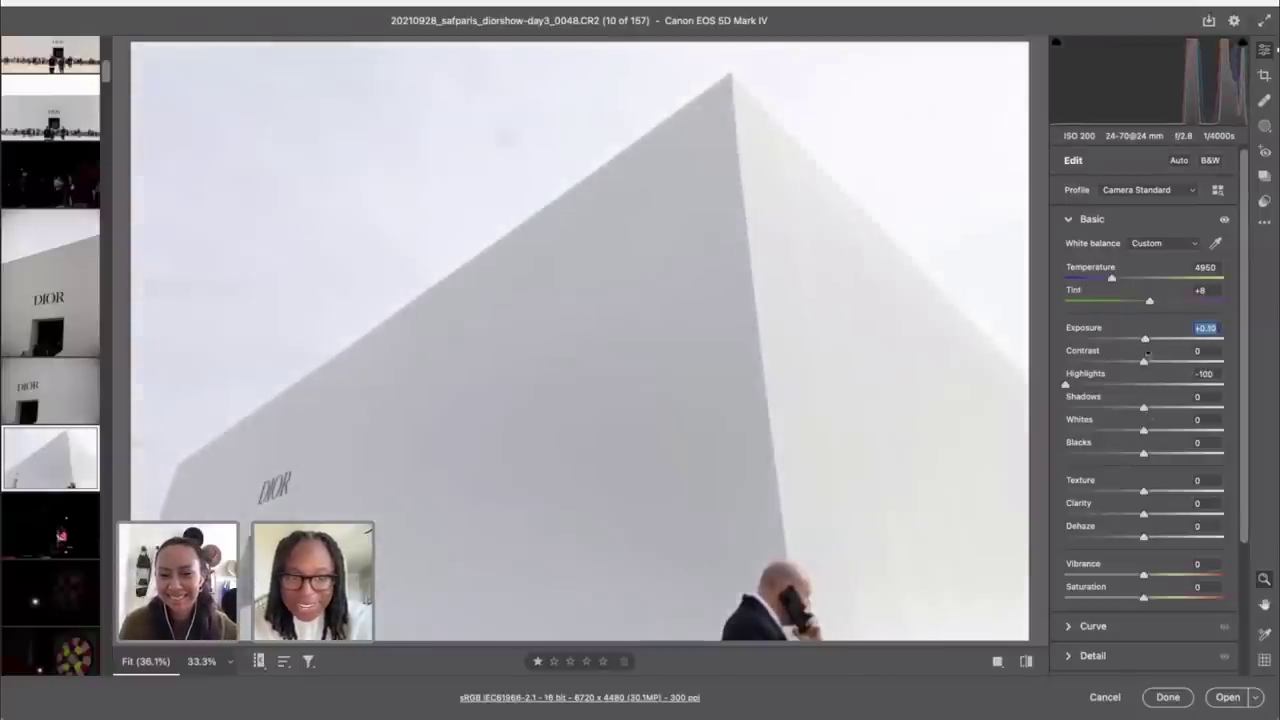
left_click_drag(1145, 432, 1166, 432)
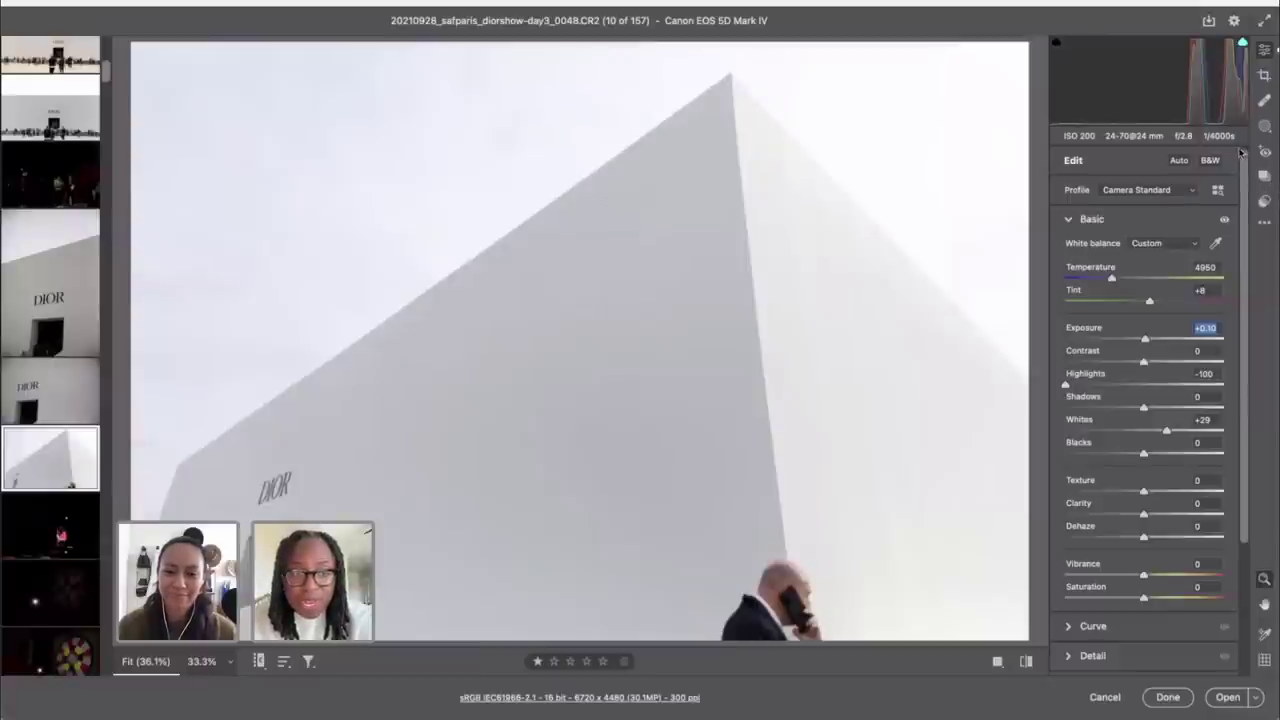
key("Tab")
key("Tab")
key("Tab")
key("Tab")
Step: Enter 0 for Whites and switch the pyramid photo to the Camera Monochrome profile
type("0")
left_click(1218, 195)
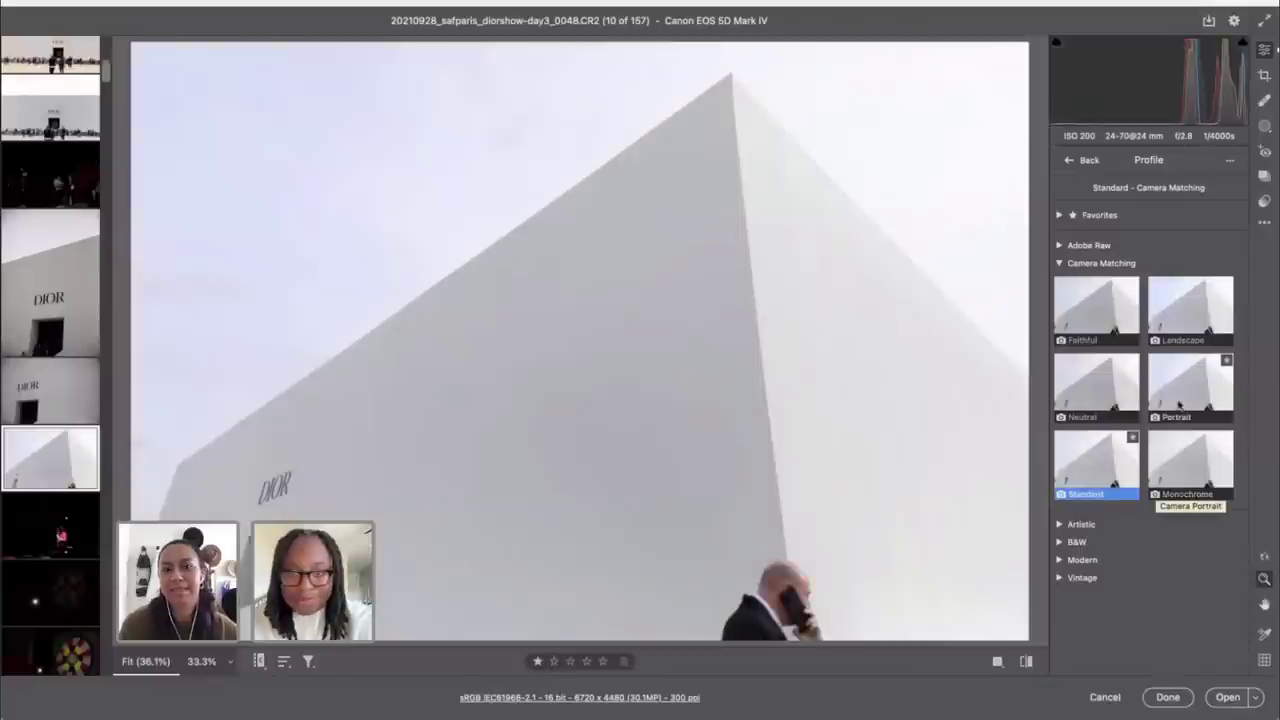
left_click(1175, 455)
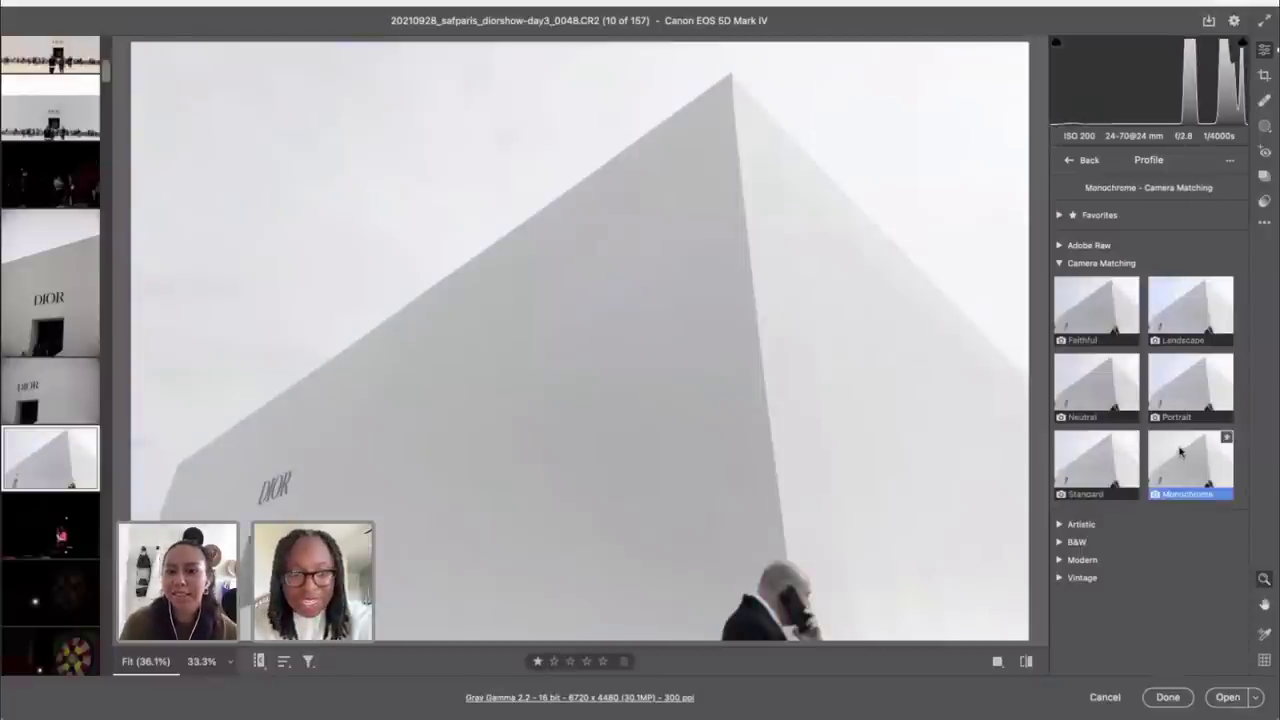
left_click(1066, 160)
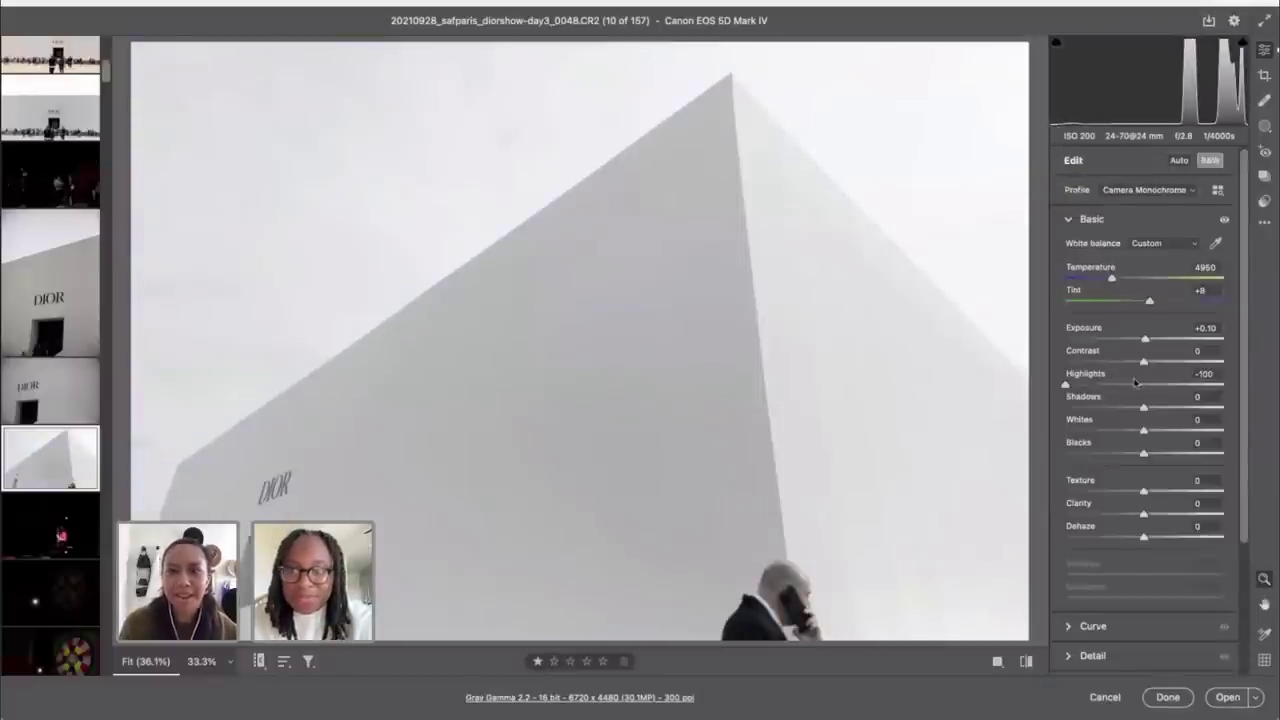
Step: Set Blacks -38, Exposure +0.20, Shadows +2 and Whites +50, then open photo 11
left_click_drag(1145, 455, 1116, 452)
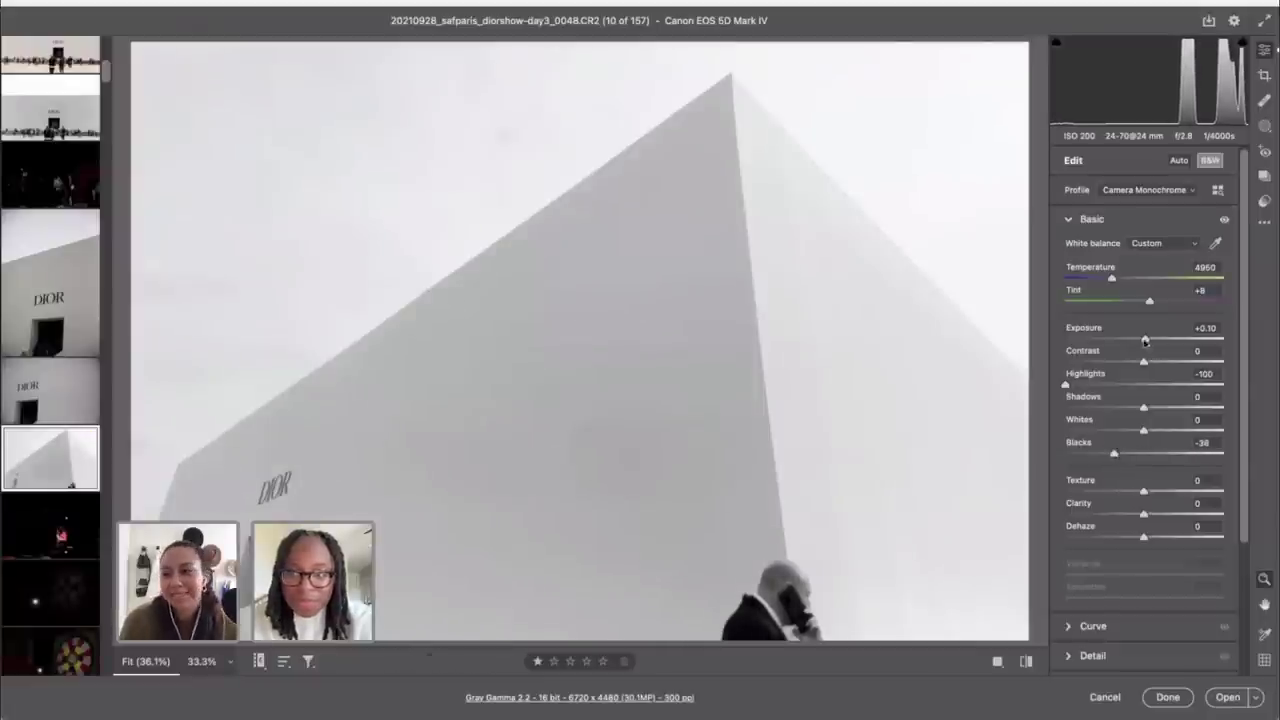
left_click_drag(1144, 339, 1147, 339)
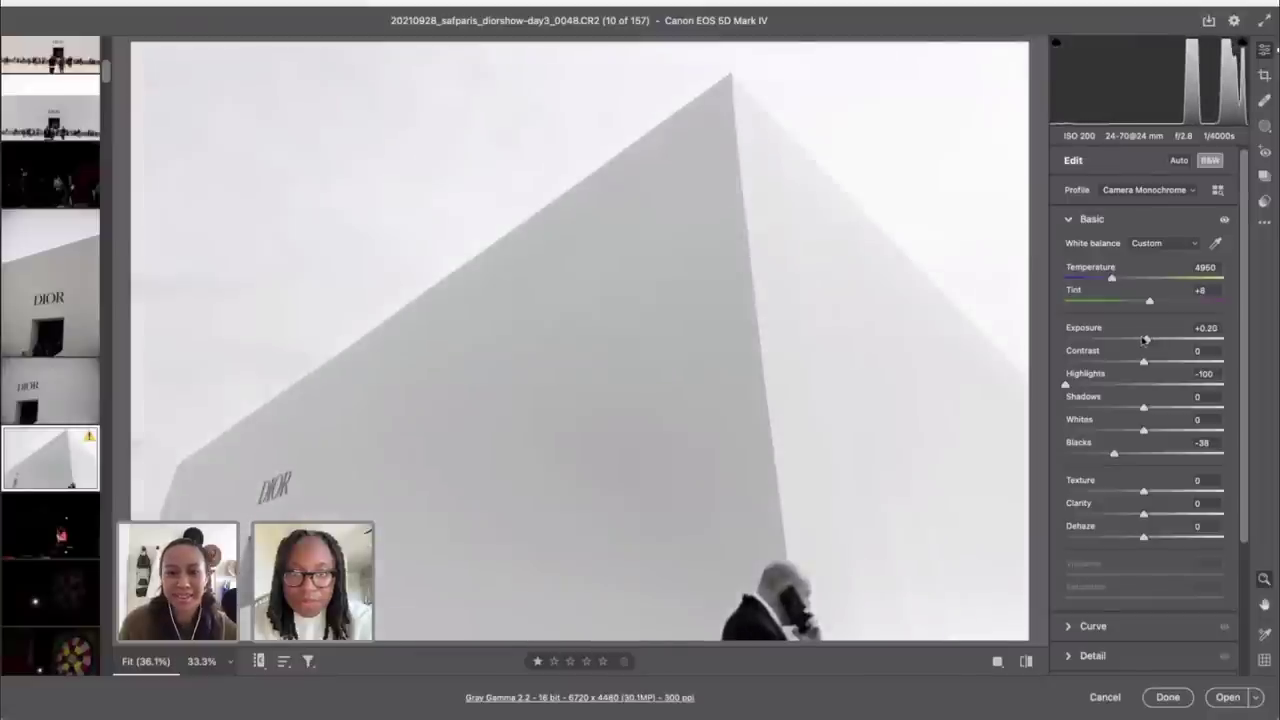
left_click_drag(1143, 408, 1183, 432)
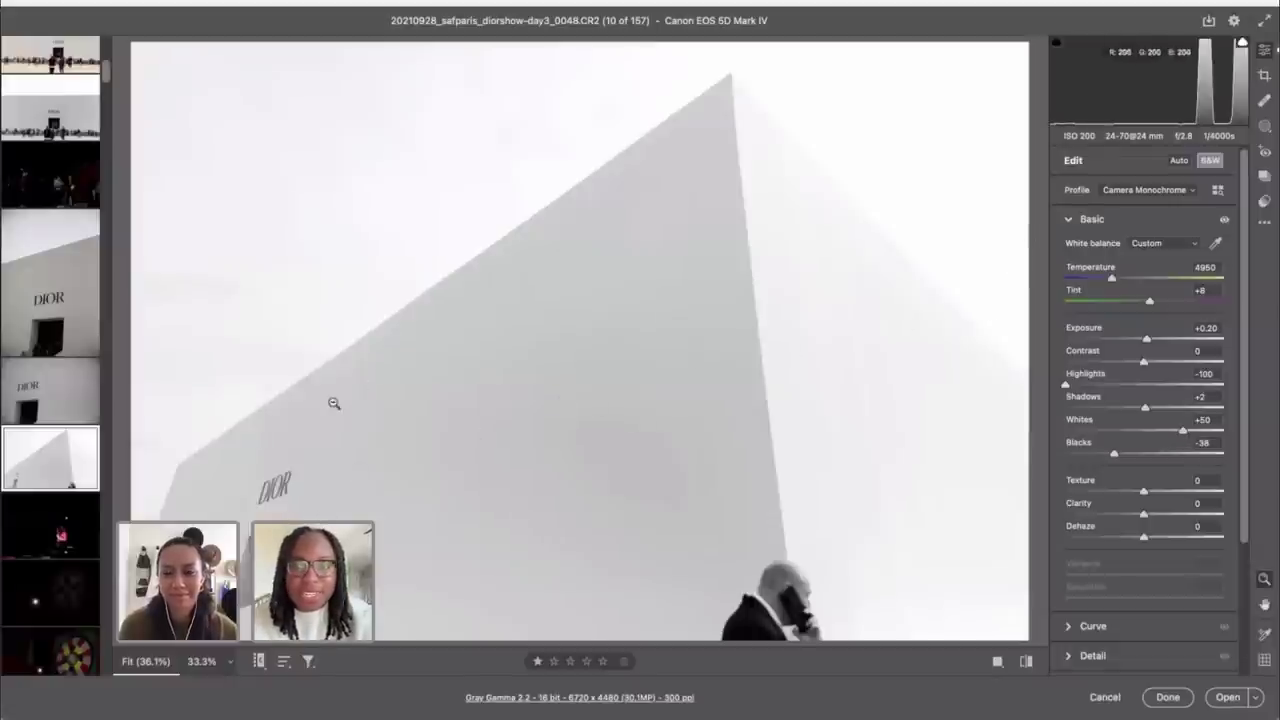
scroll(65, 592, "down", 3)
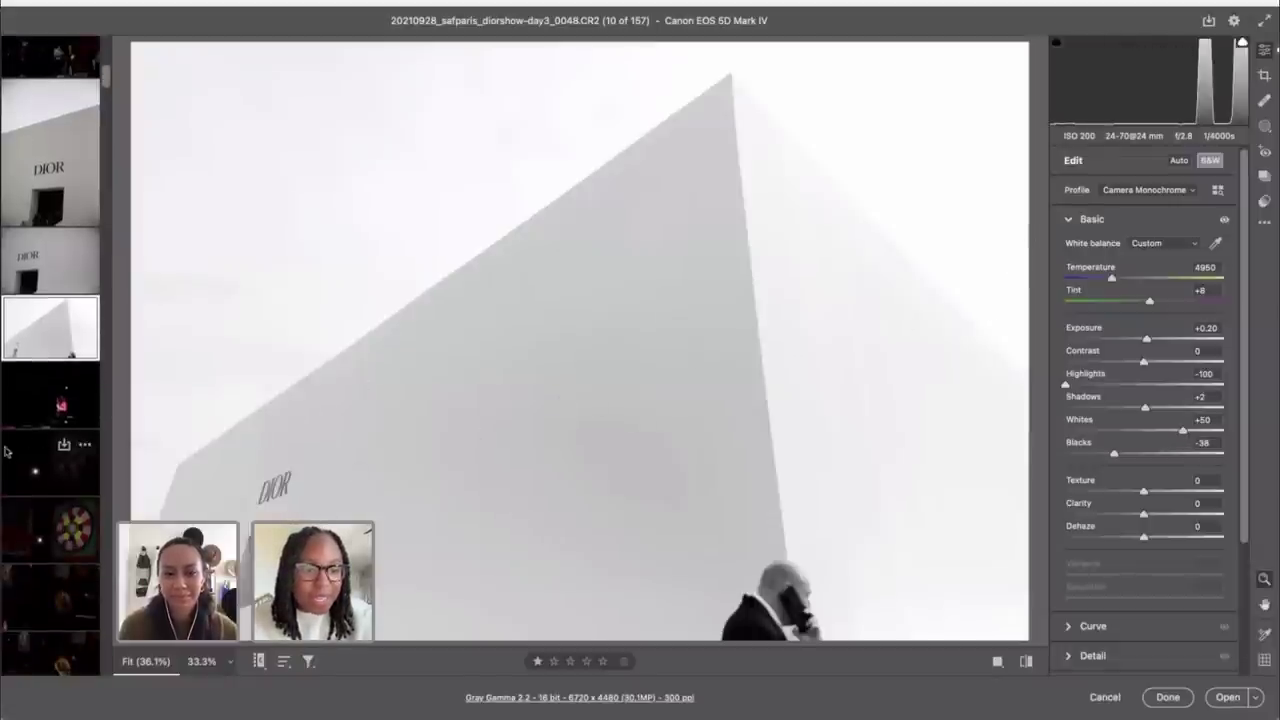
scroll(32, 435, "down", 3)
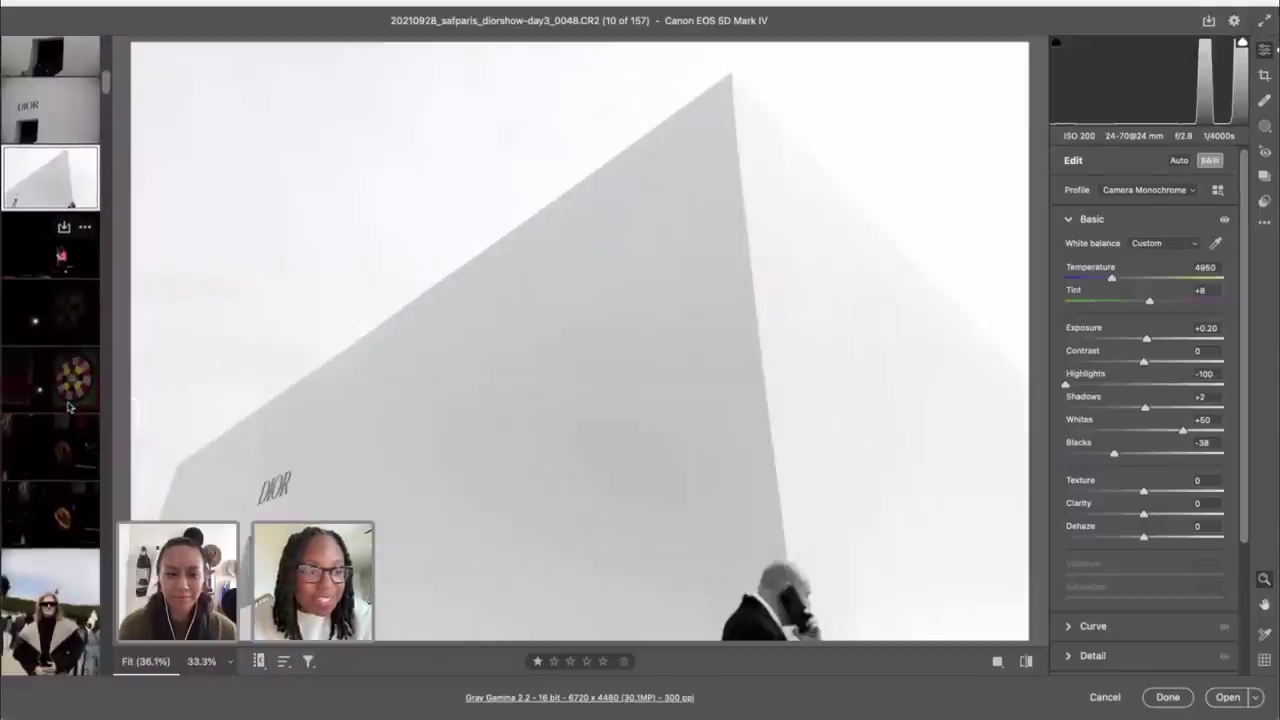
left_click(39, 265)
Step: Scroll through the panels and switch crop mode on and off on the stage photo
scroll(52, 398, "down", 3)
scroll(52, 398, "down", 2)
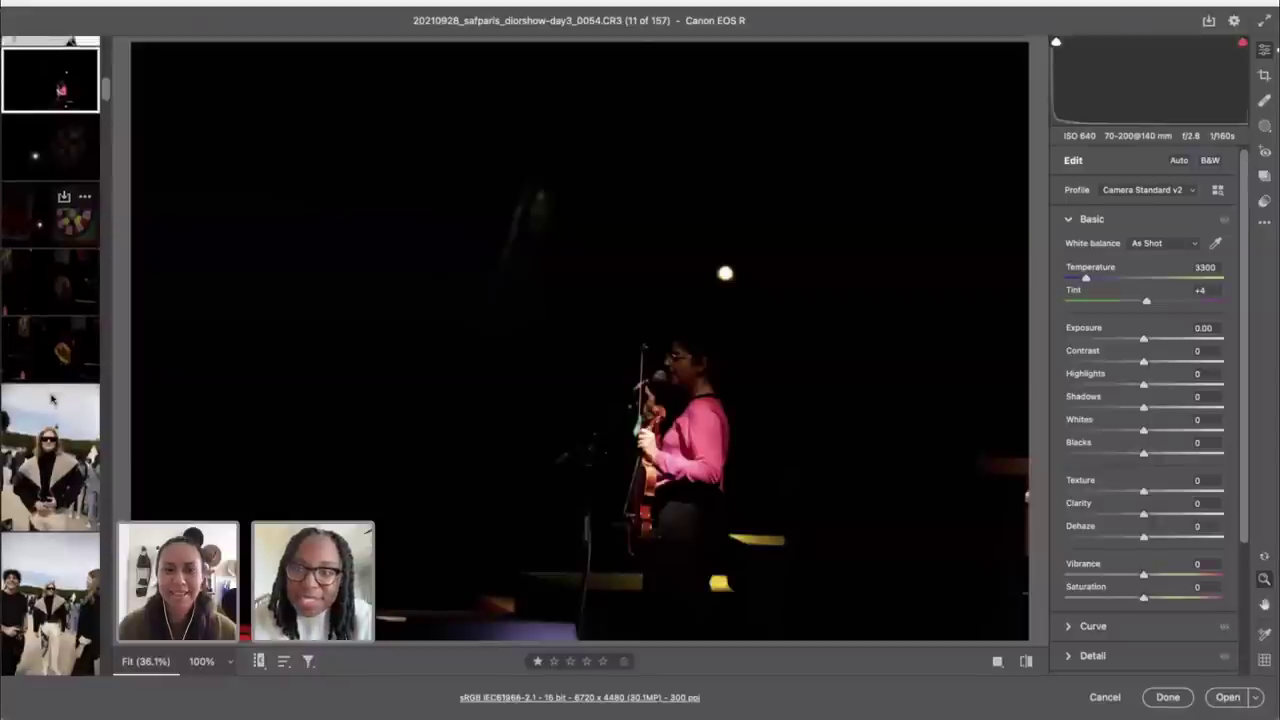
scroll(52, 398, "down", 4)
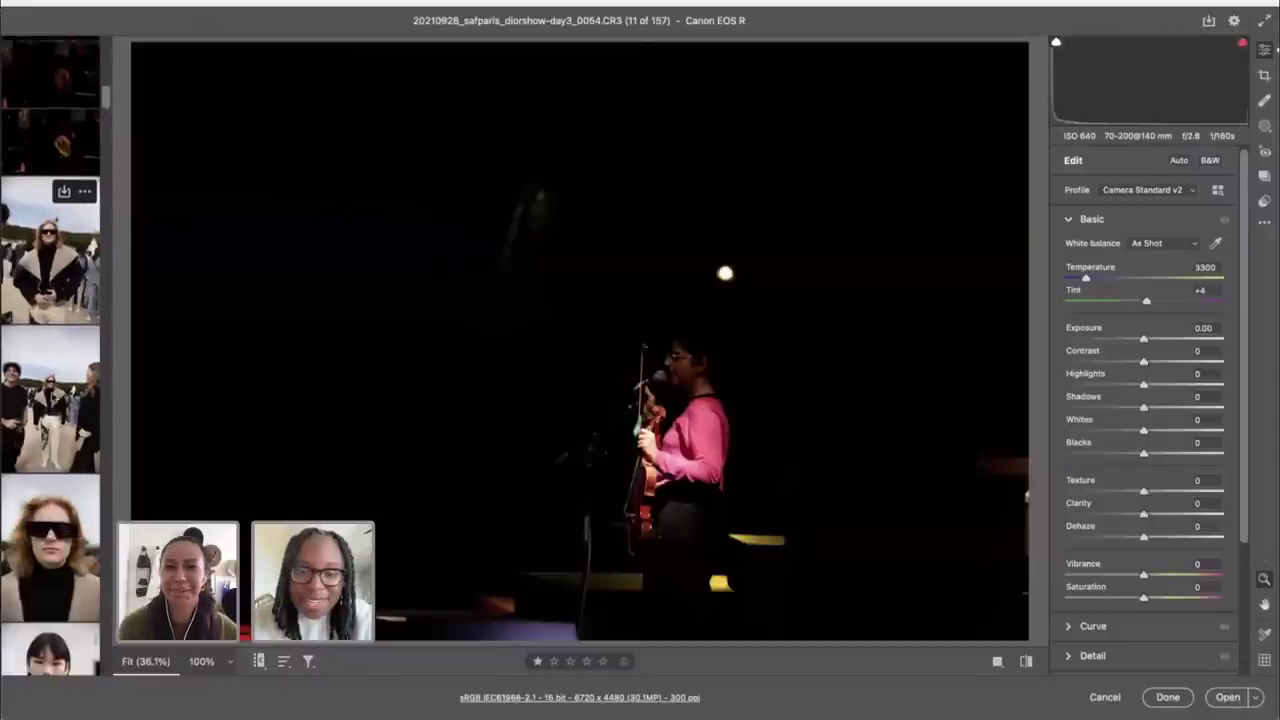
scroll(52, 398, "down", 1)
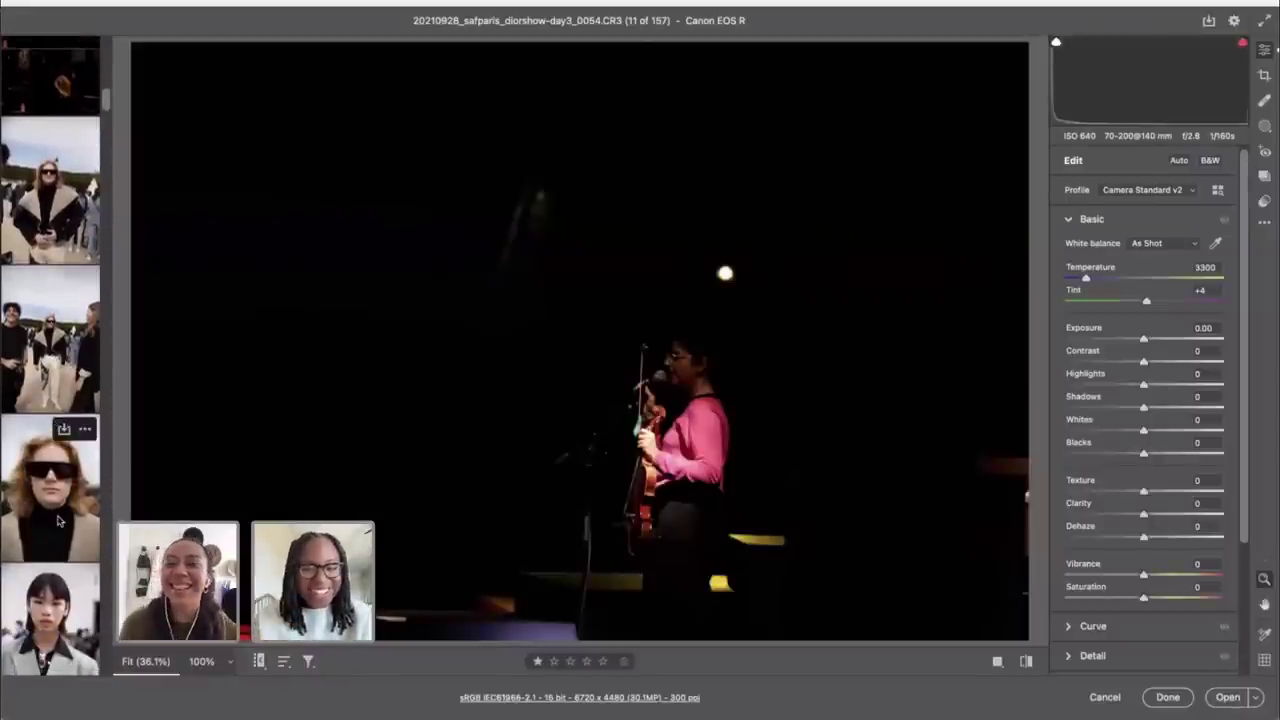
key("c")
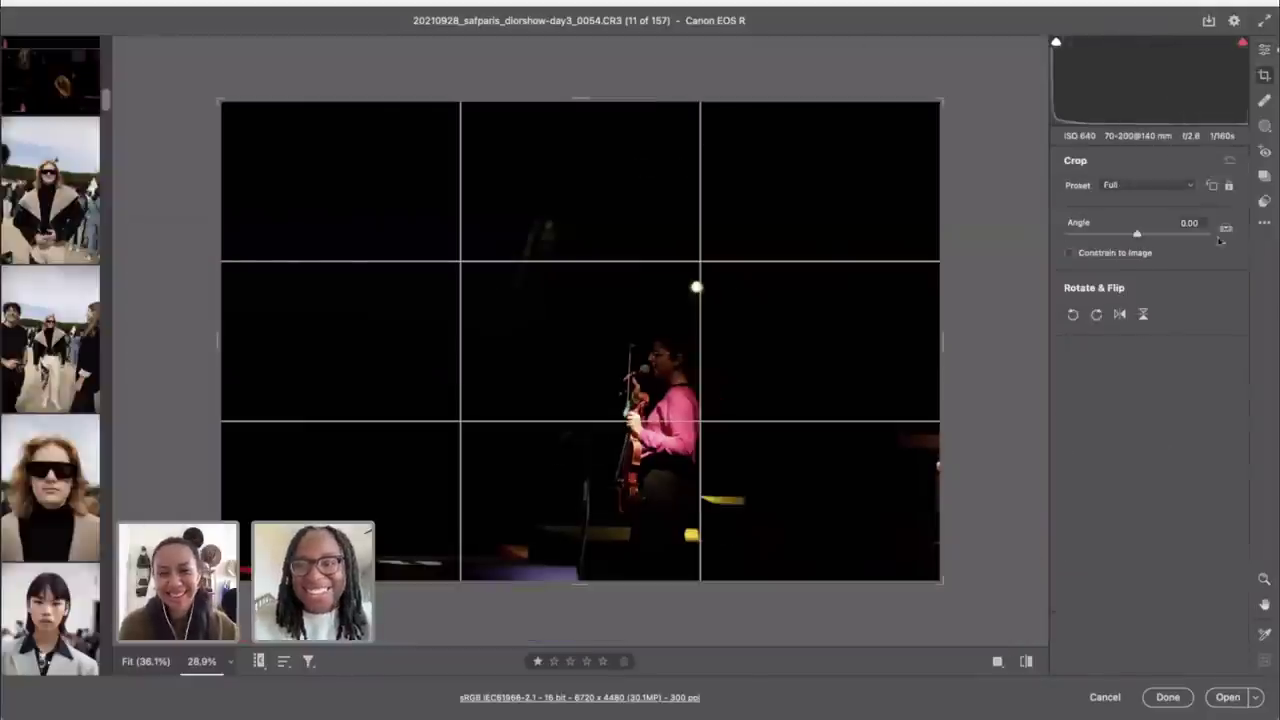
key("Return")
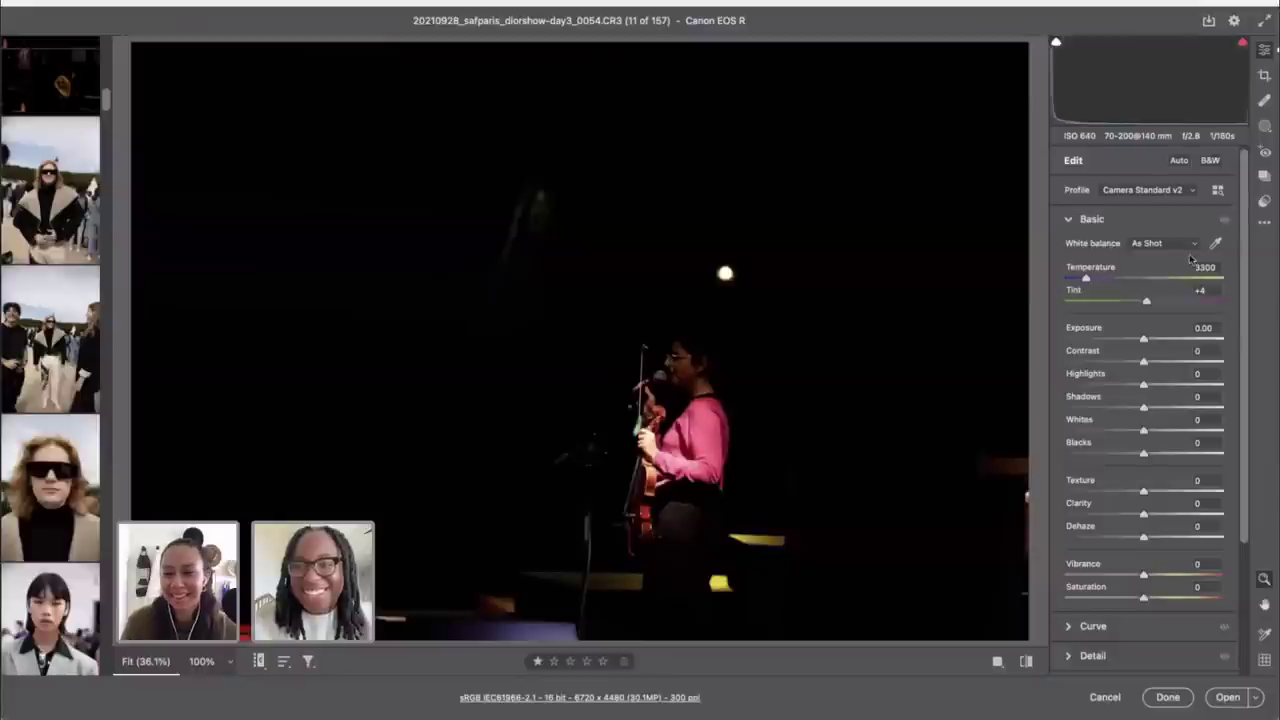
key("c")
key("Return")
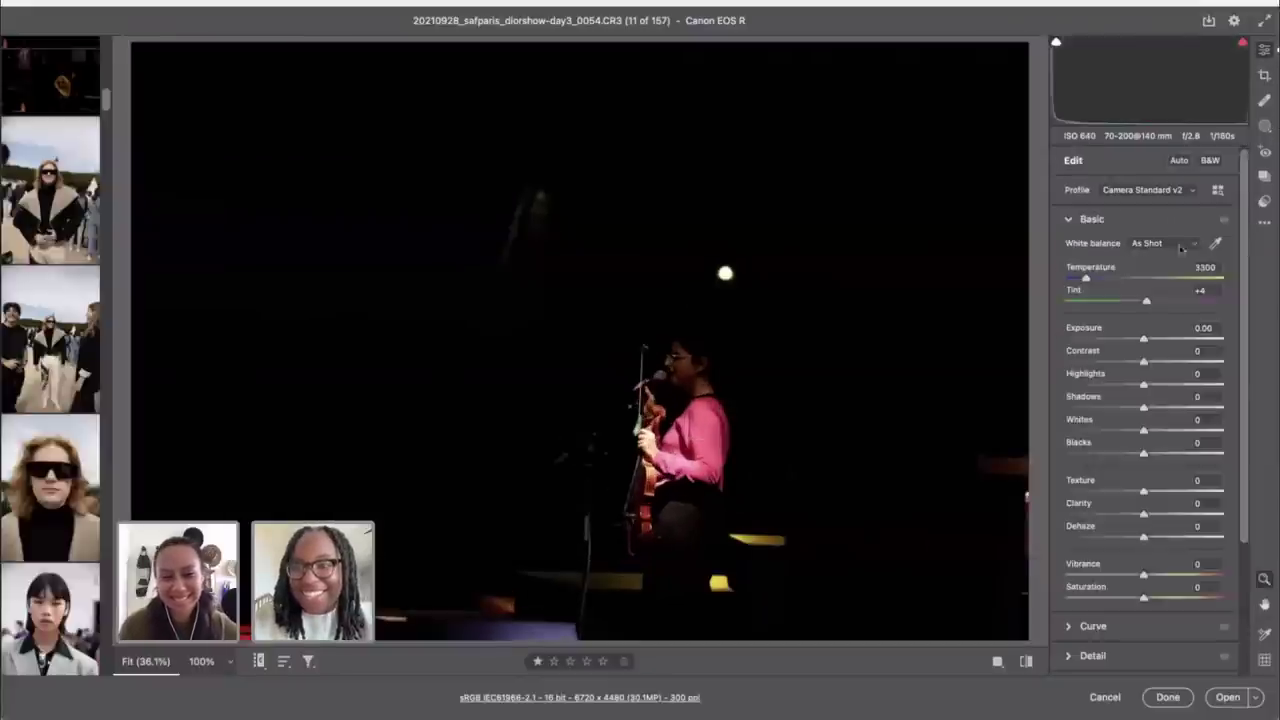
Step: Drop the lens Distortion correction from 200 to 0 in Optics, then start cropping
scroll(1150, 400, "down", 3)
left_click(1090, 568)
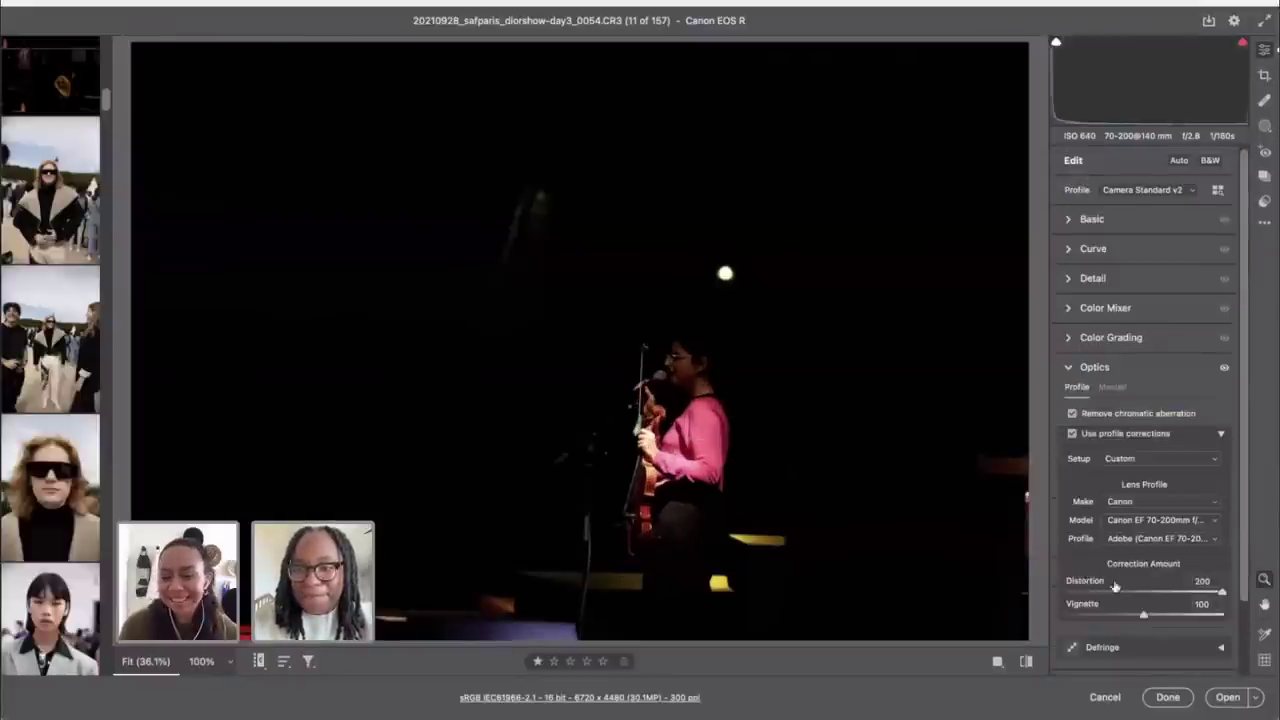
left_click_drag(1107, 594, 976, 191)
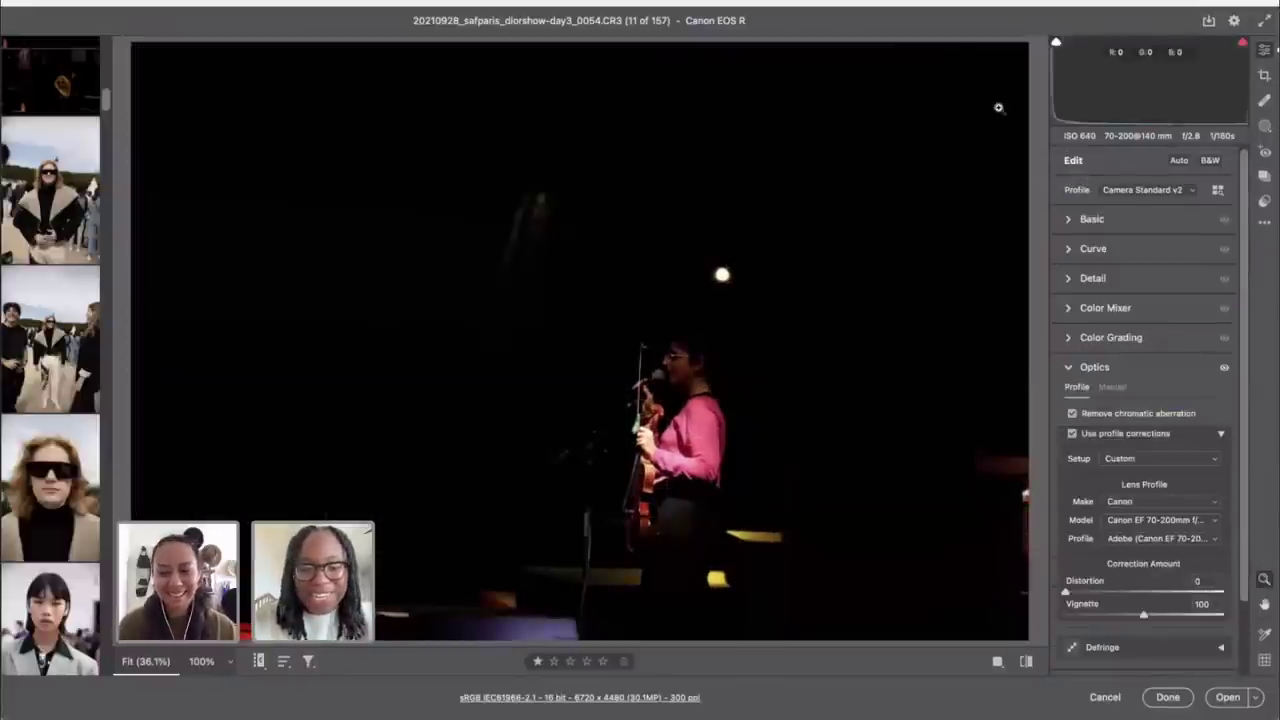
key("c")
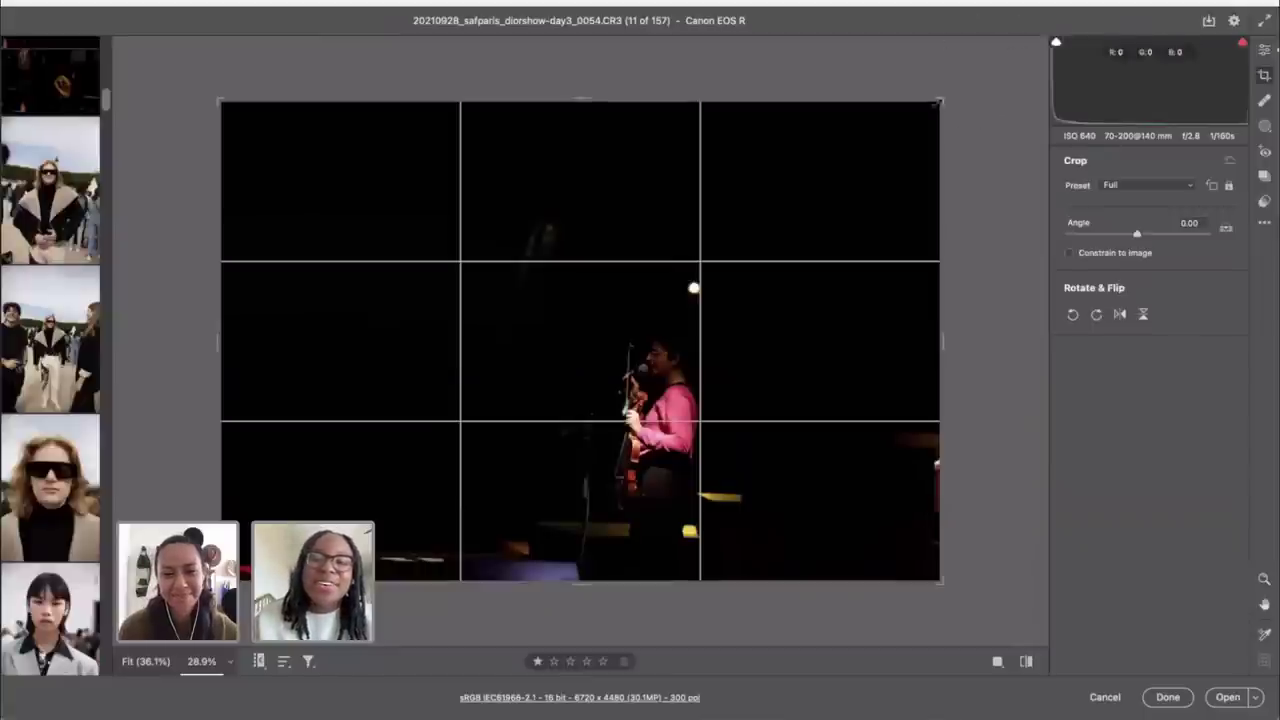
Step: Crop to 5327 x 3551 with the violinist on the right third and apply it
left_click_drag(938, 101, 849, 133)
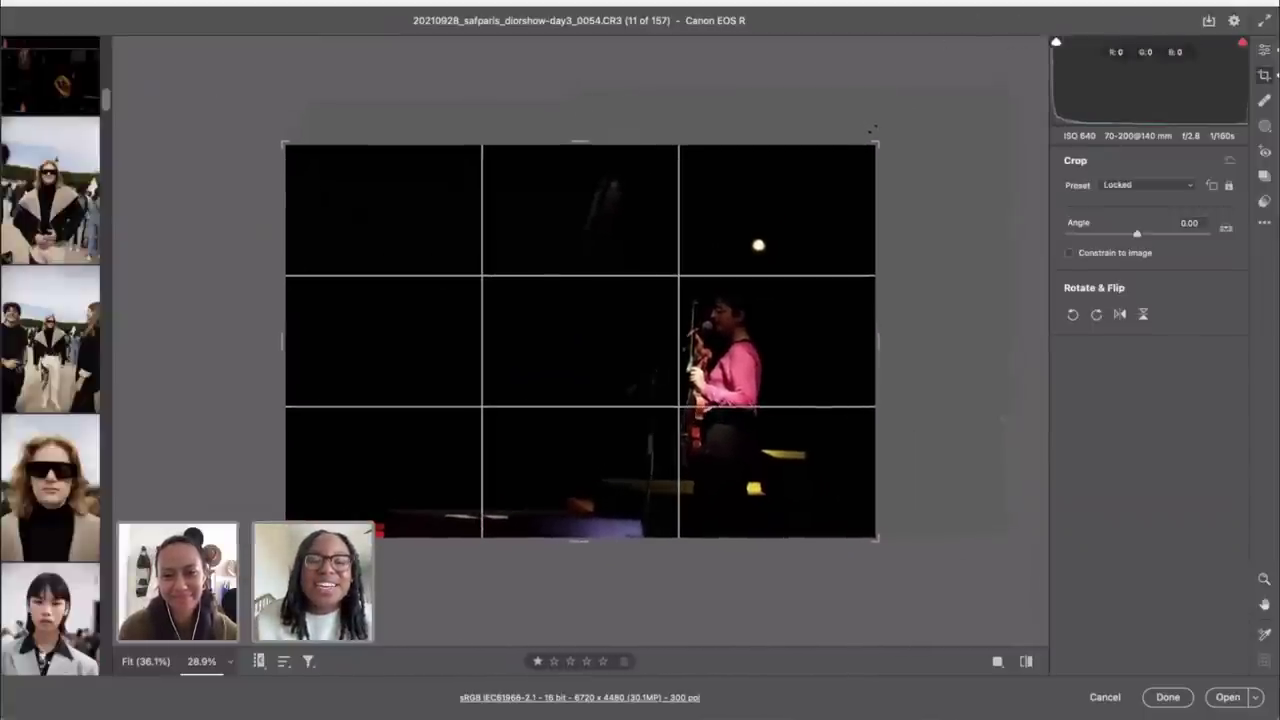
left_click_drag(613, 273, 572, 267)
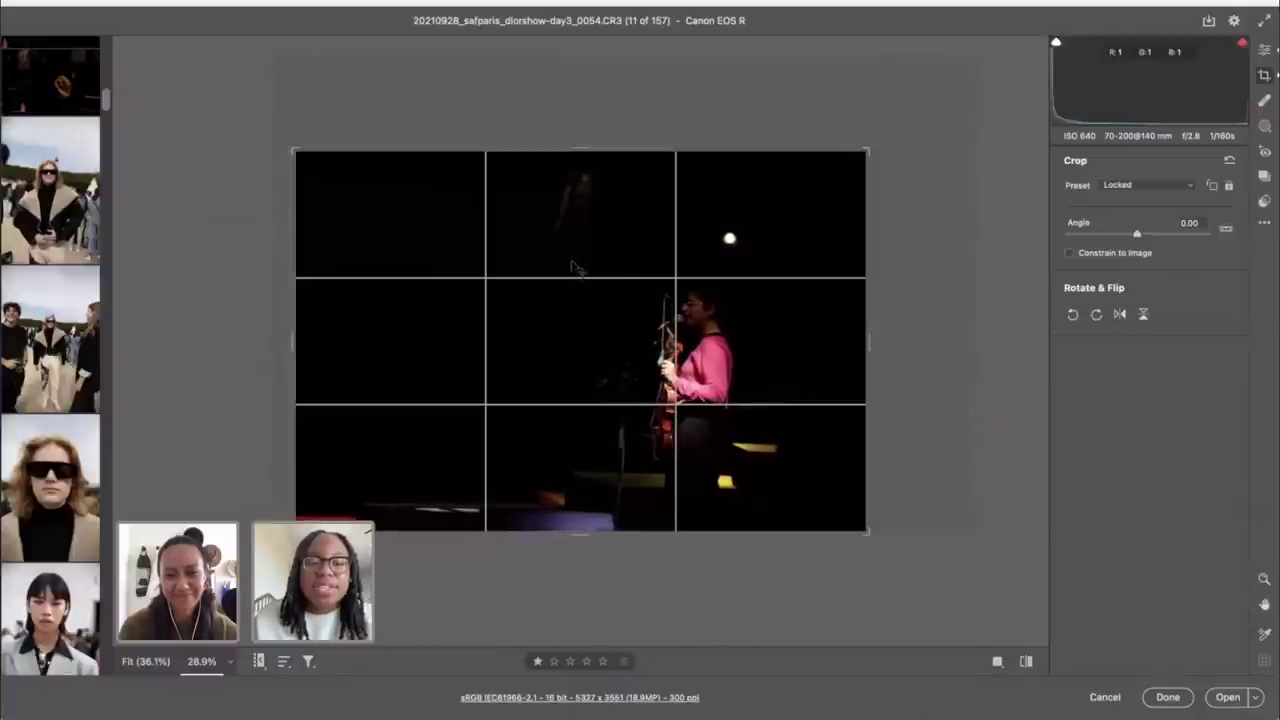
left_click_drag(665, 287, 661, 287)
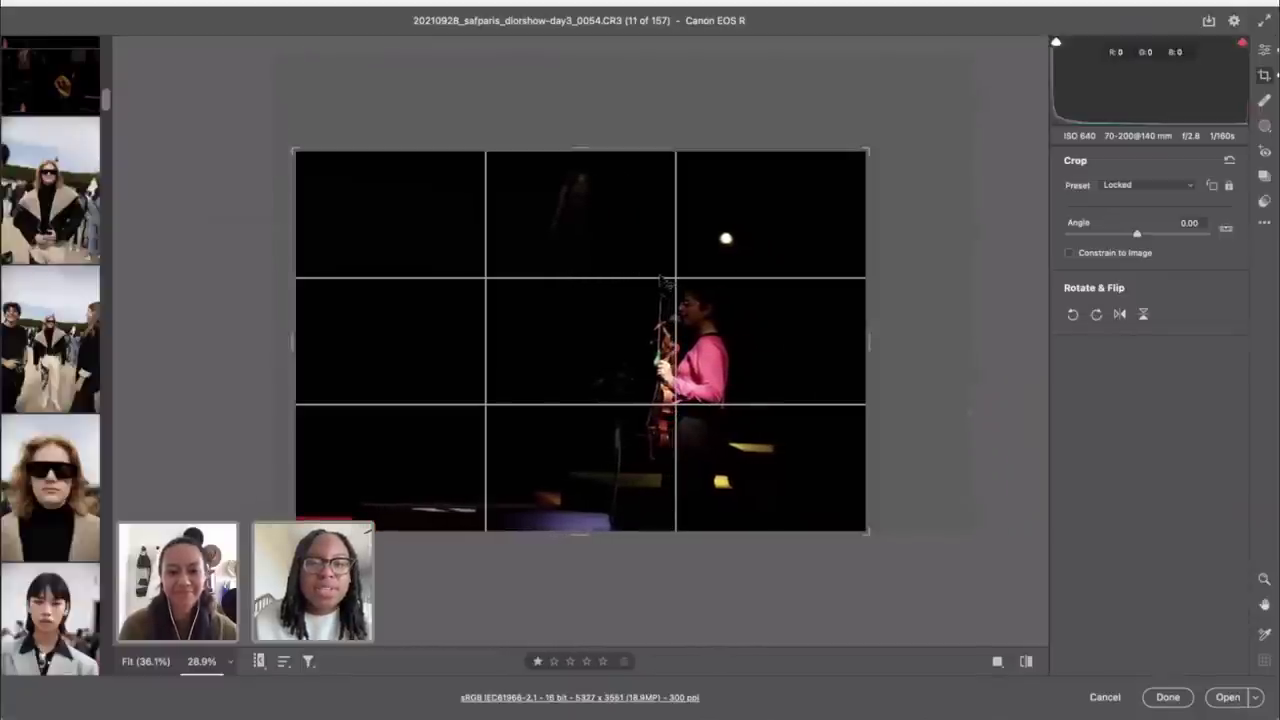
left_click(1263, 52)
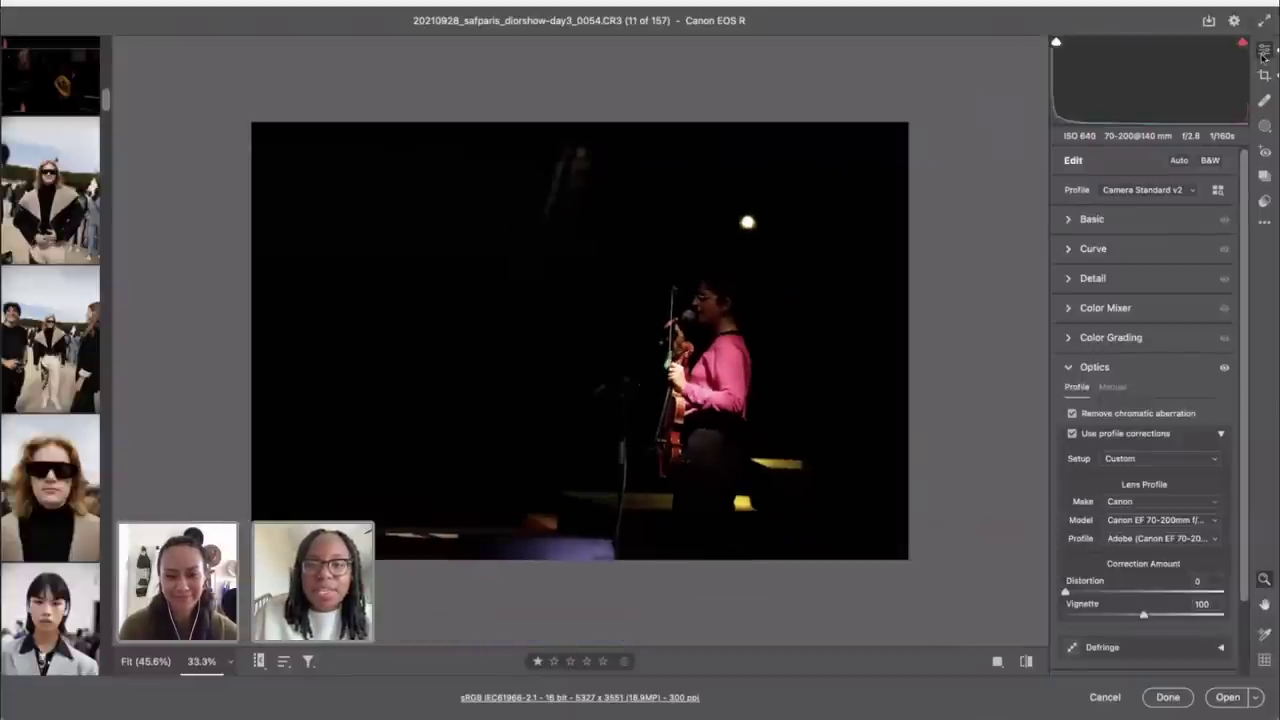
Step: Raise Shadows to +55 and Exposure to +0.70, and cool Temperature to 2850
left_click(1107, 218)
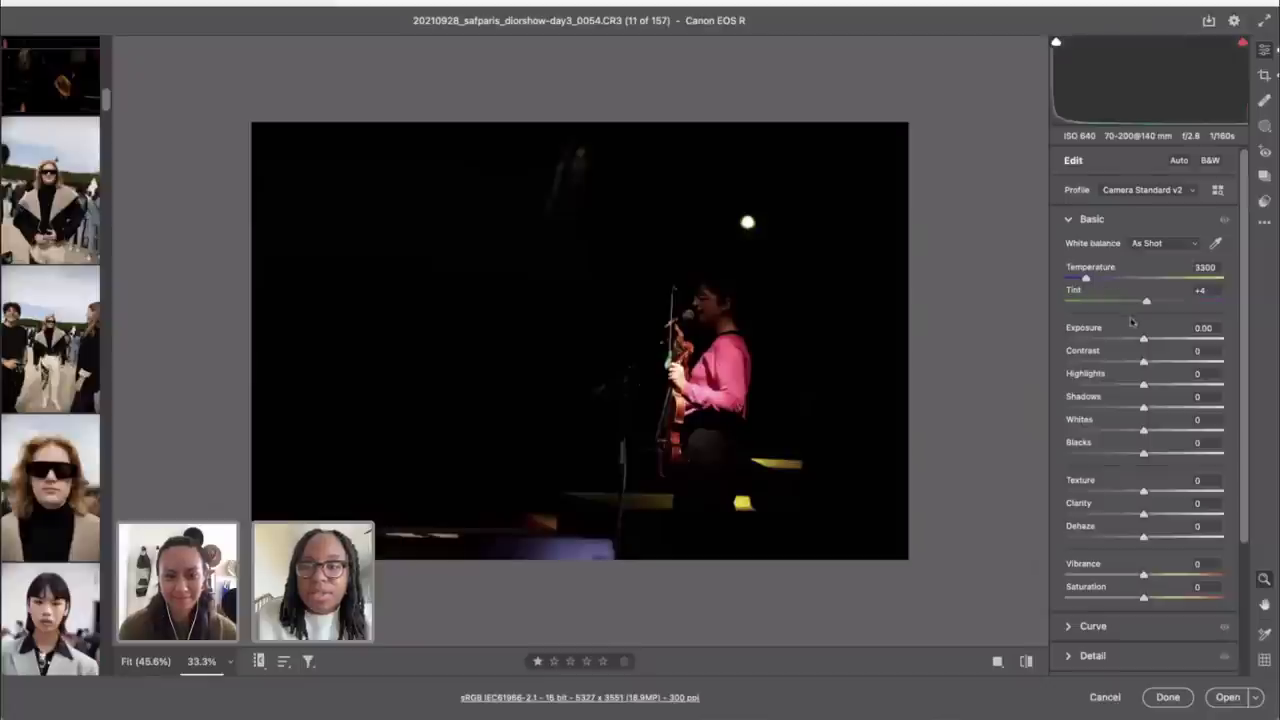
left_click_drag(1157, 410, 1188, 410)
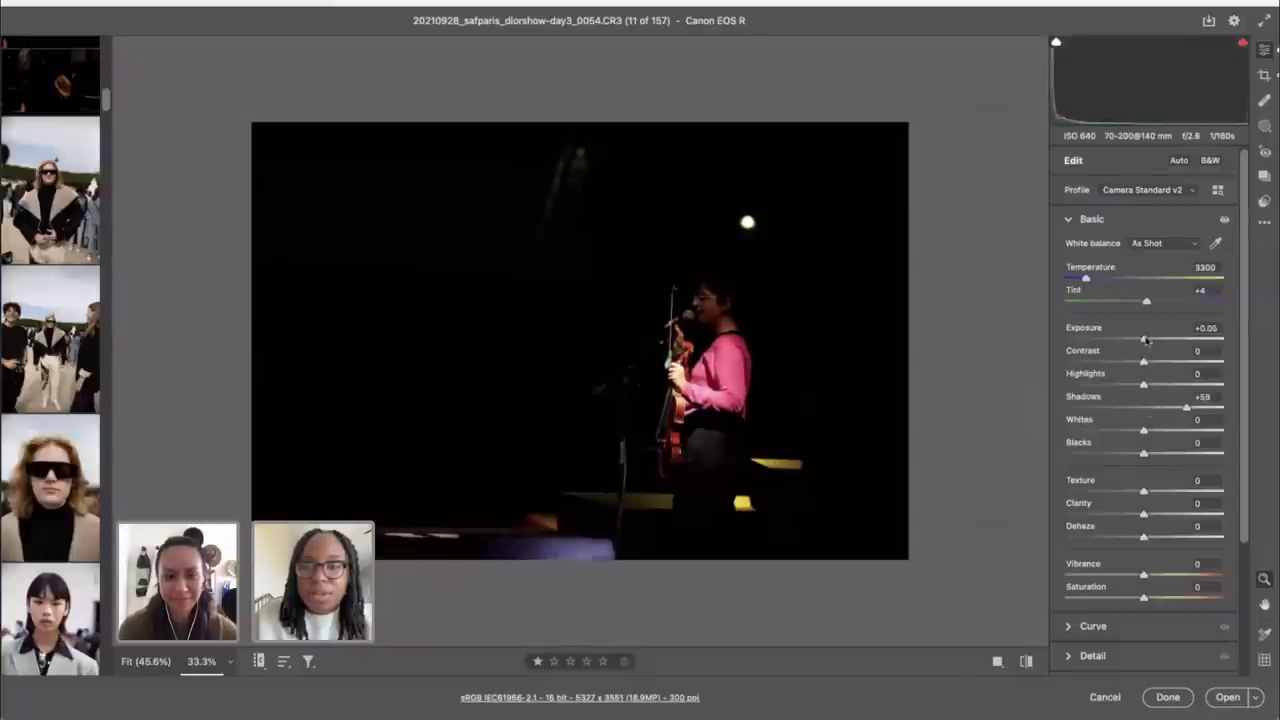
left_click_drag(1142, 340, 1155, 342)
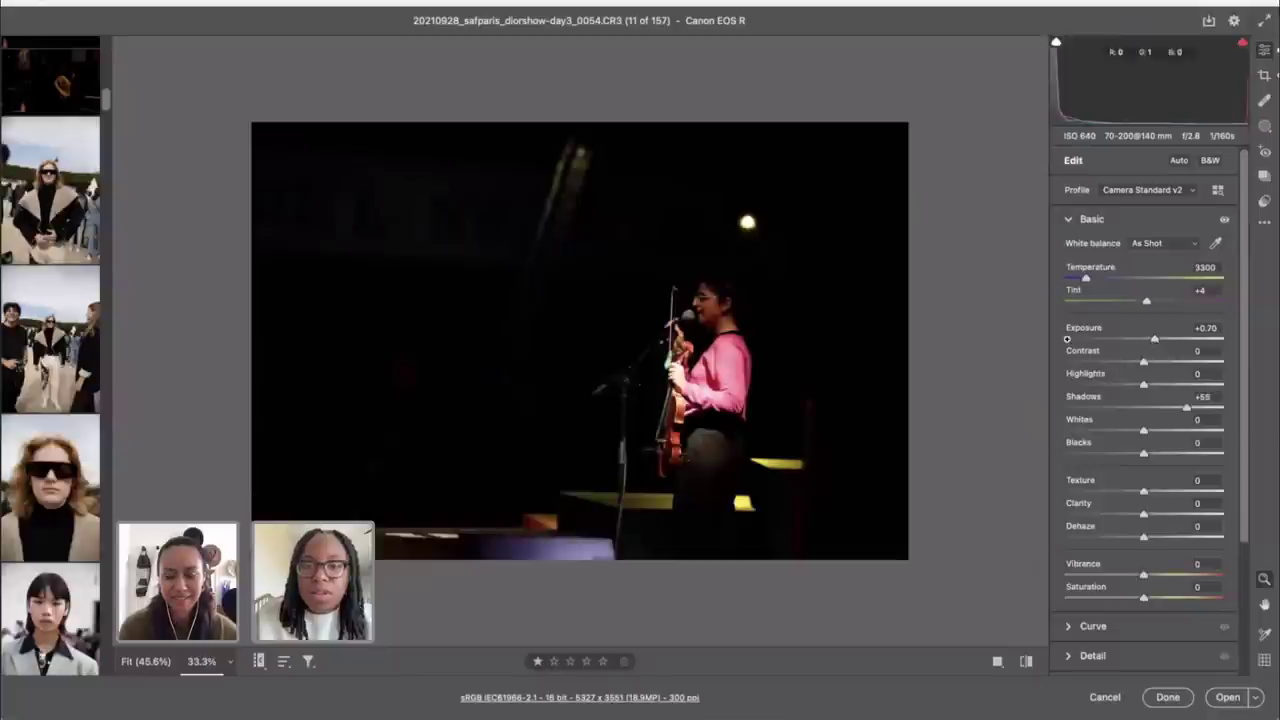
left_click(878, 307)
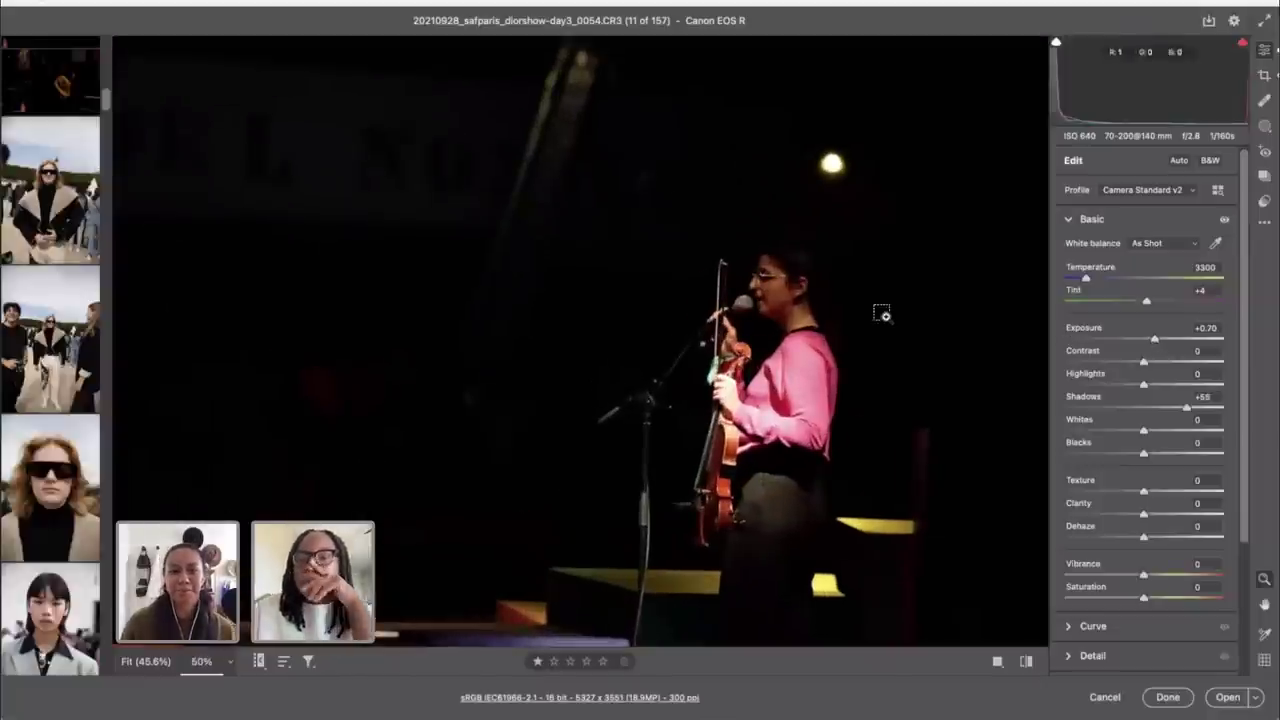
left_click(886, 316)
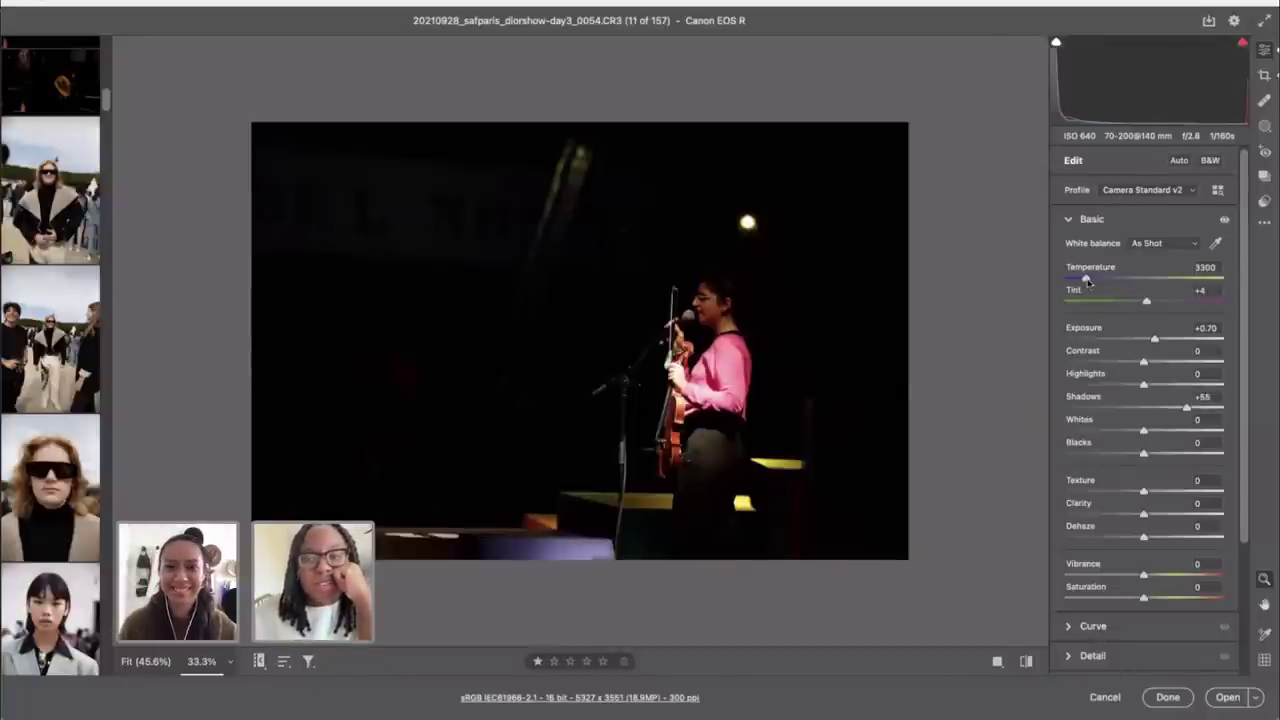
left_click_drag(1088, 281, 1078, 281)
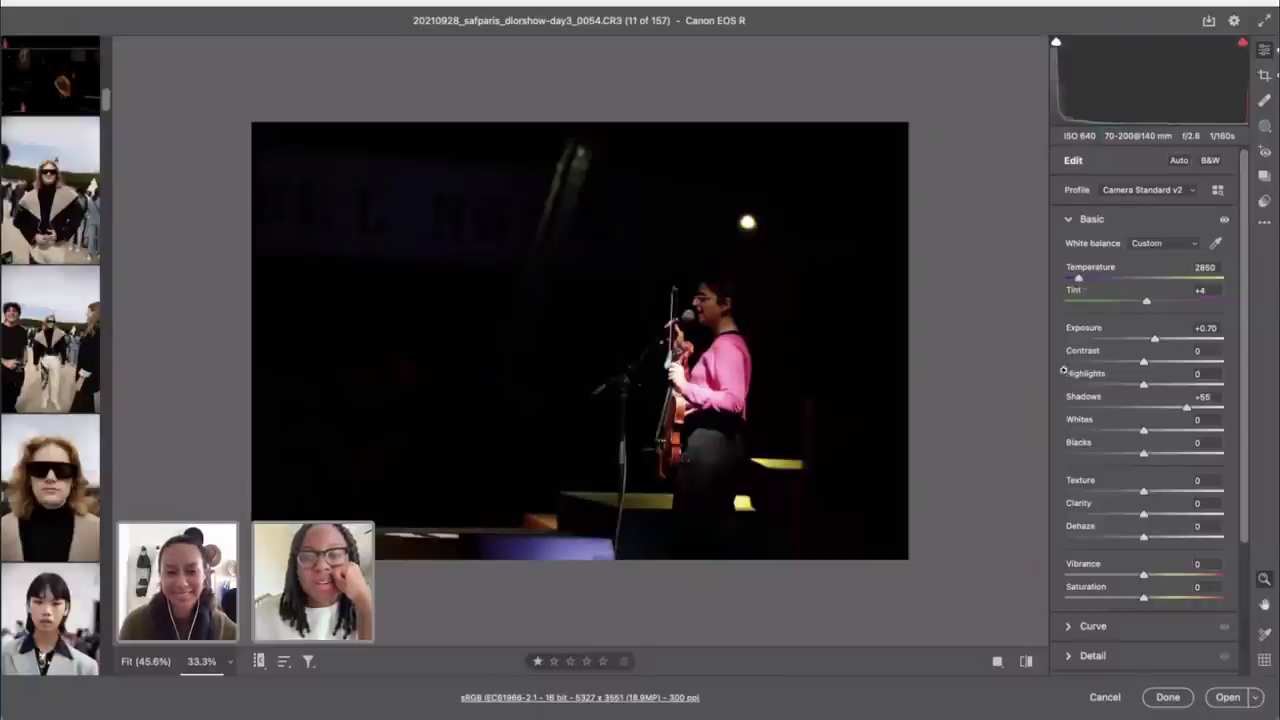
Step: Compare the edited violinist shot against the original several times
left_click(1025, 662)
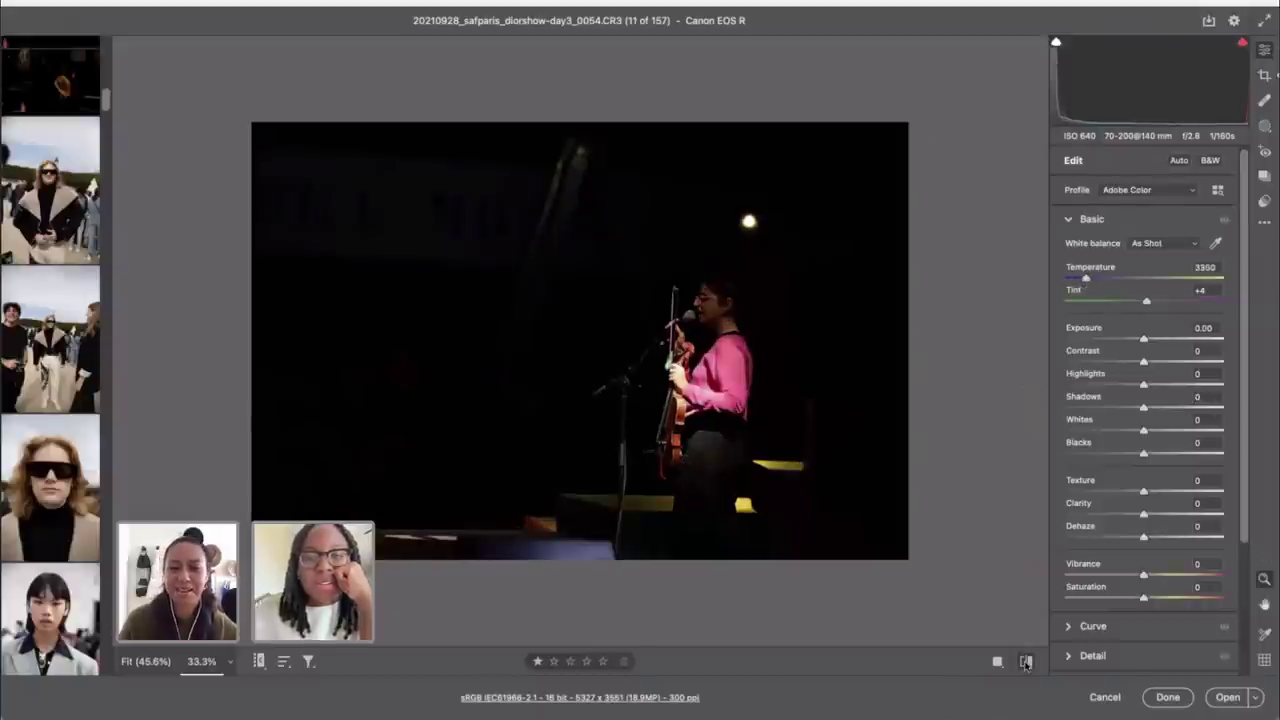
left_click(1025, 662)
left_click(1025, 662)
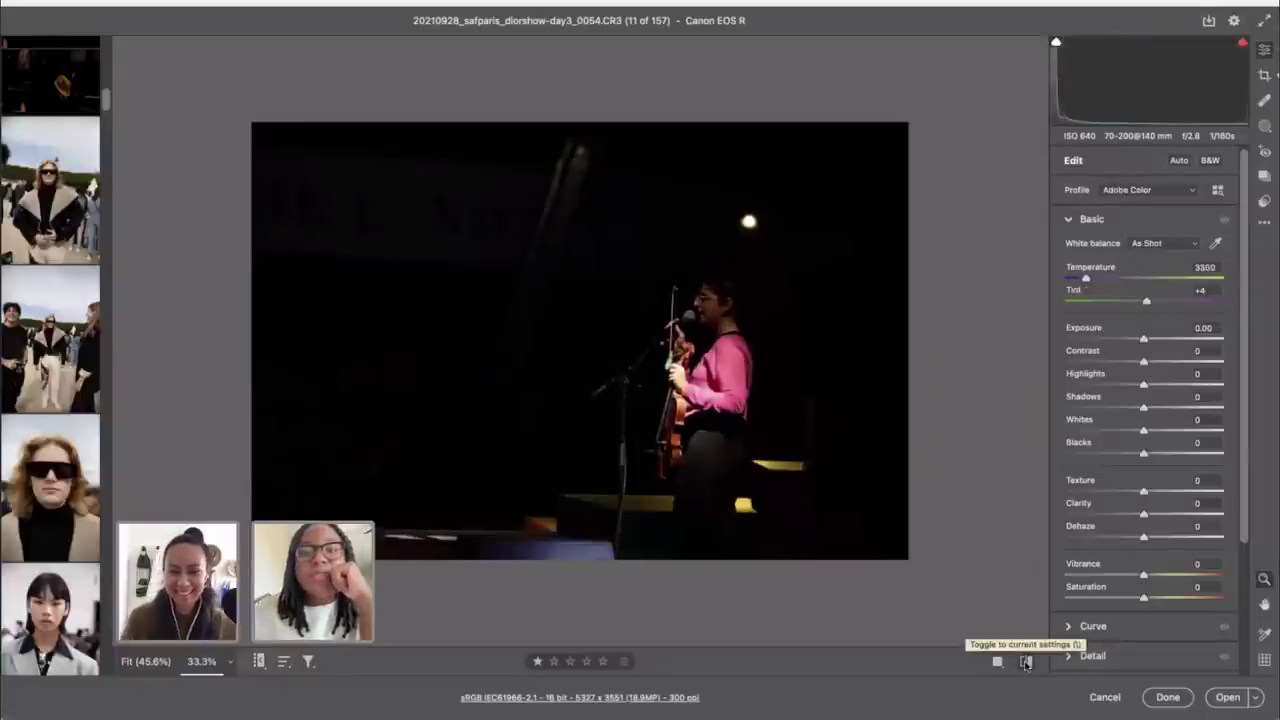
left_click(1025, 662)
left_click(1025, 662)
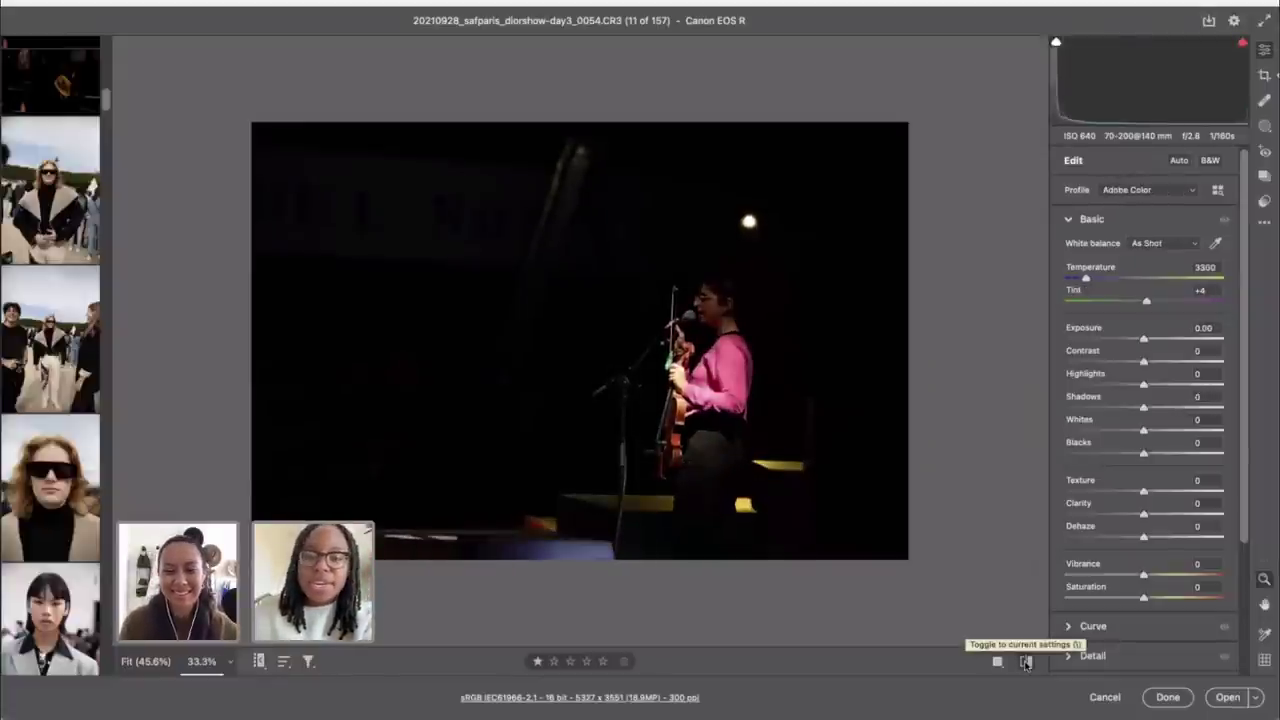
left_click(1025, 662)
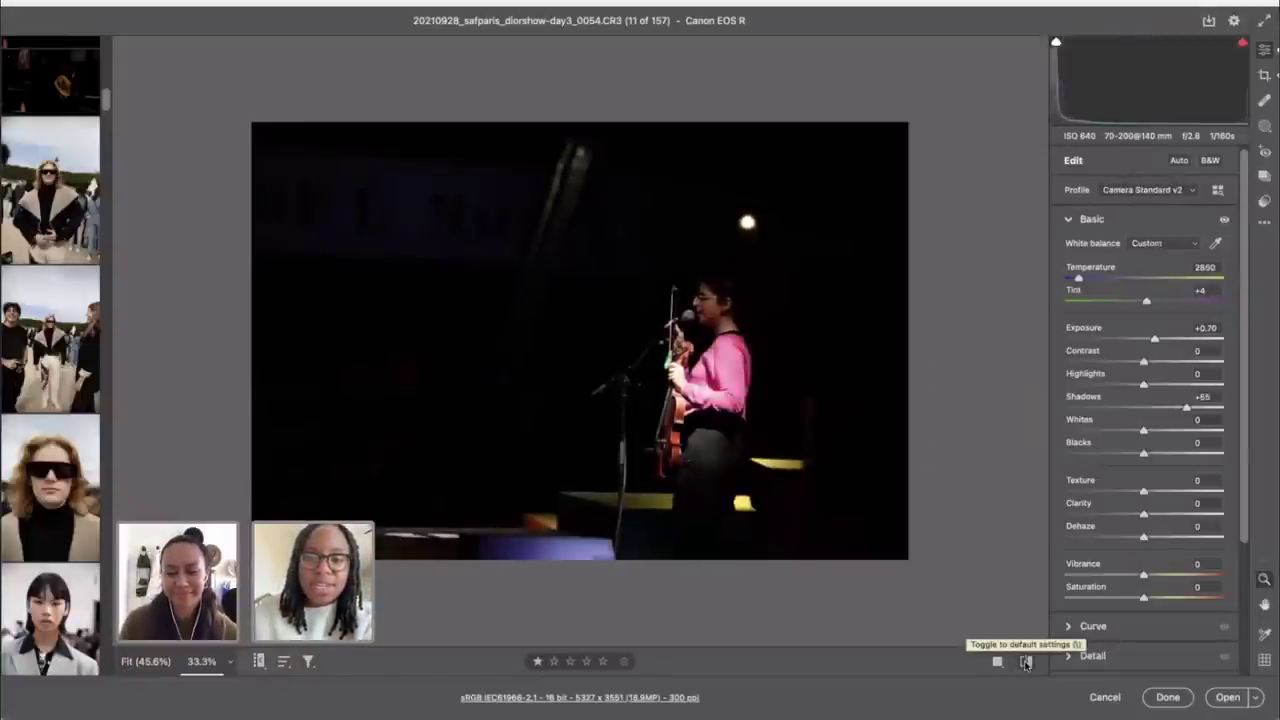
Step: Return the stage shot to default tones with the Camera Matching Standard v2 profile
left_click(1026, 662)
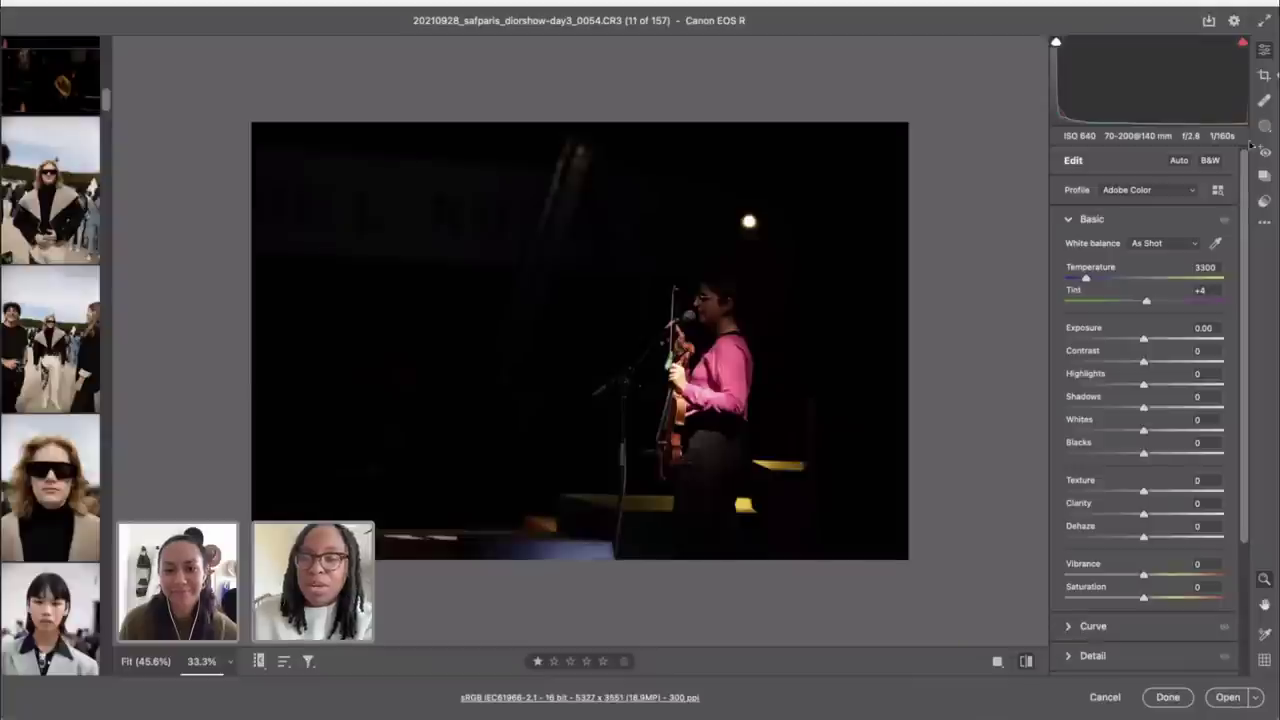
left_click(1217, 189)
left_click(1090, 571)
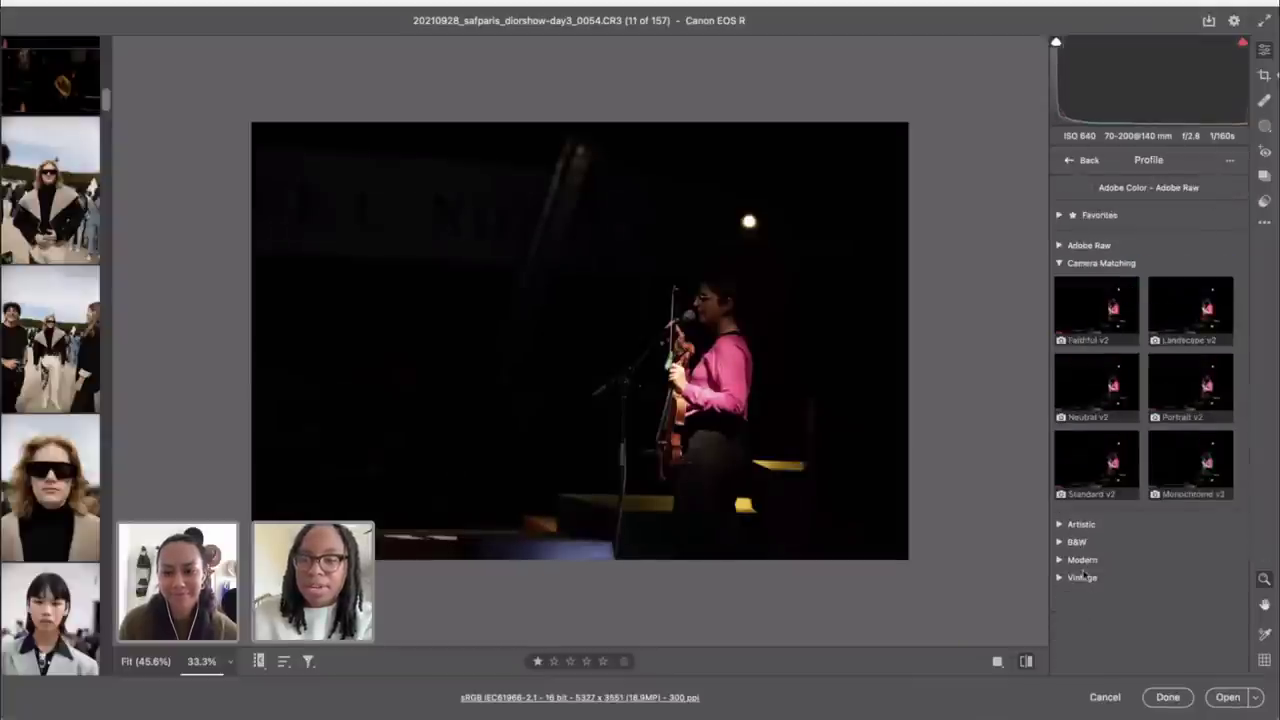
left_click(1096, 468)
left_click(1082, 160)
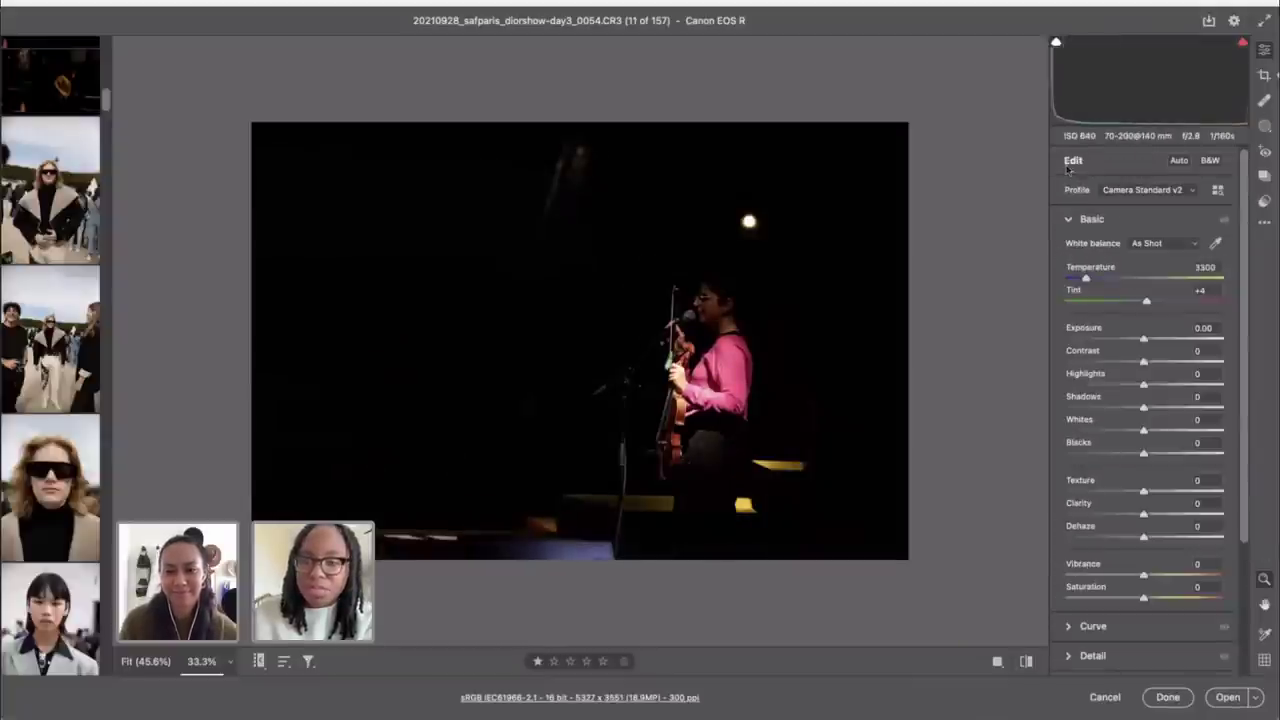
Step: Briefly compare with Adobe Color, then straighten the photo by -0.82° in Crop
left_click(1033, 664)
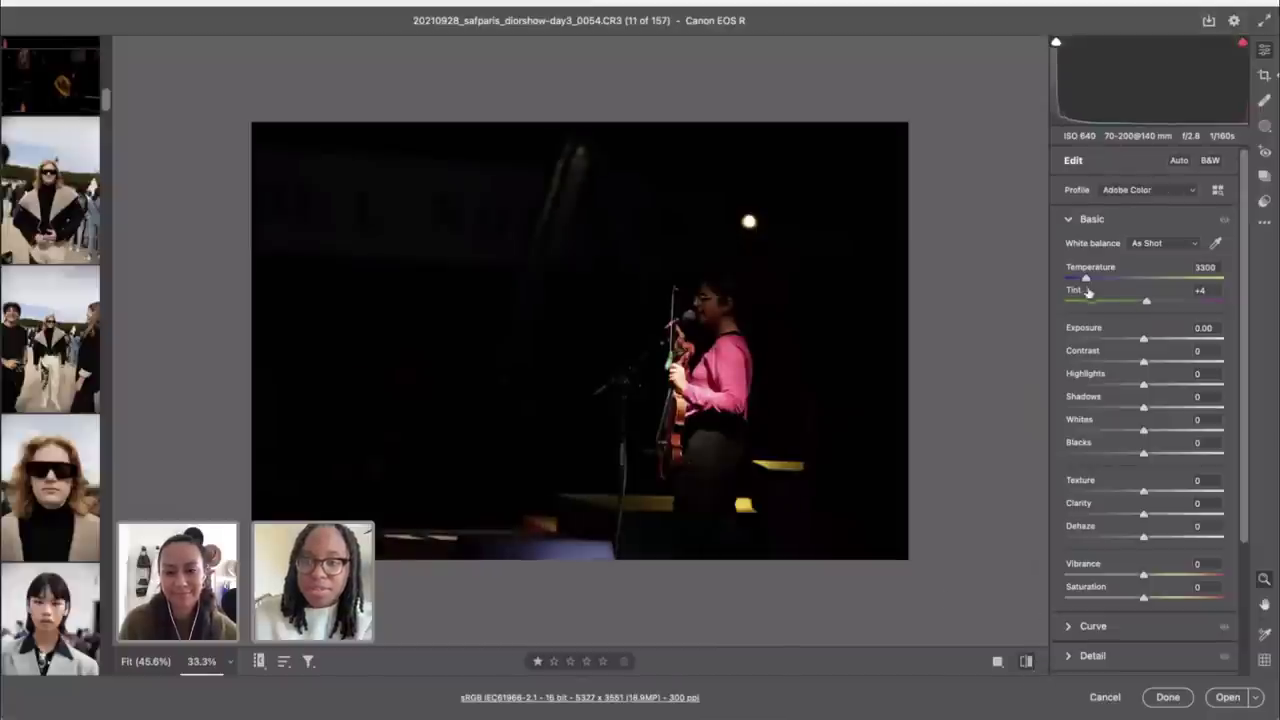
left_click(1026, 662)
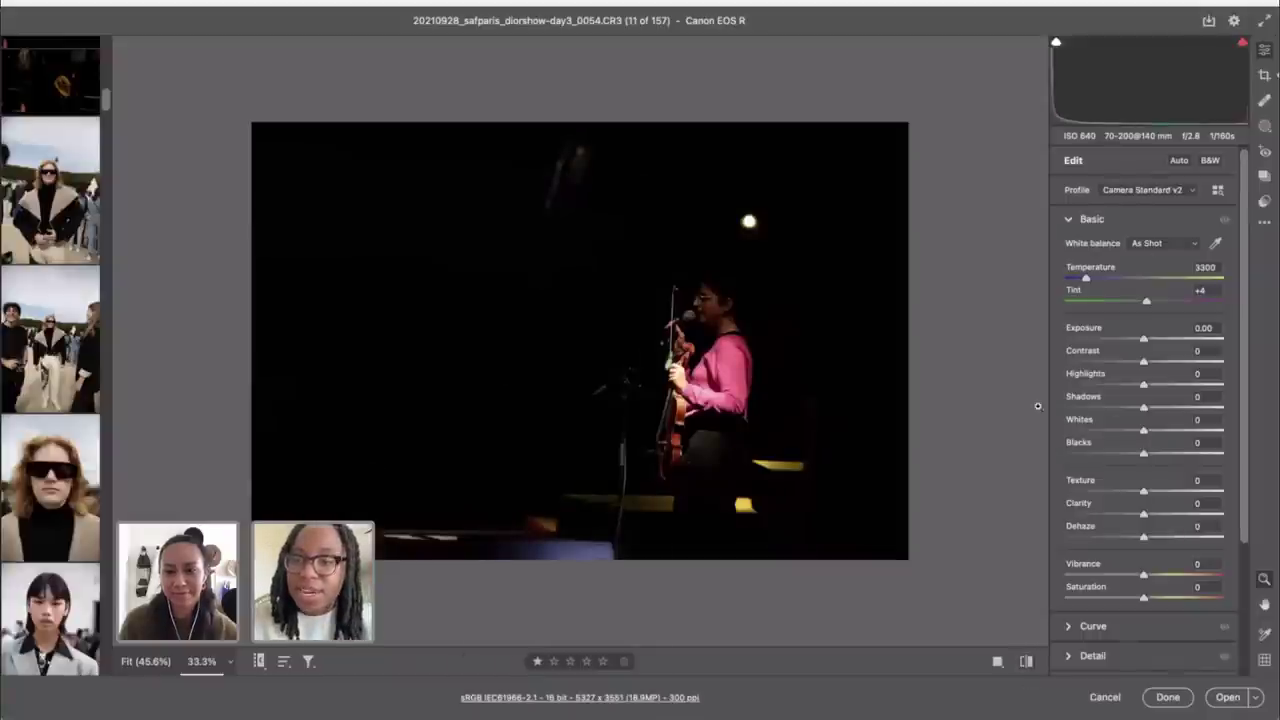
key("c")
left_click_drag(958, 170, 952, 156)
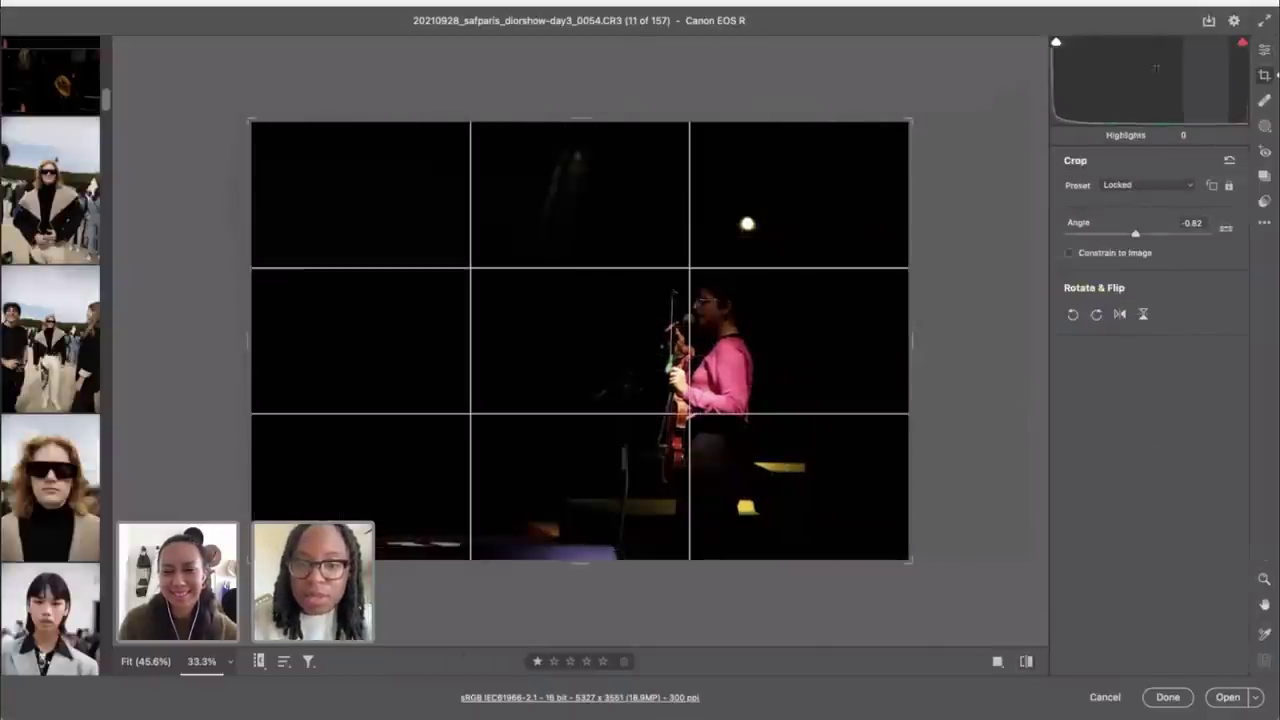
Step: Apply the -0.82° straightening, cool the temperature, and set Exposure +0.40 and Shadows +42
left_click(1264, 50)
left_click_drag(1088, 280, 1078, 280)
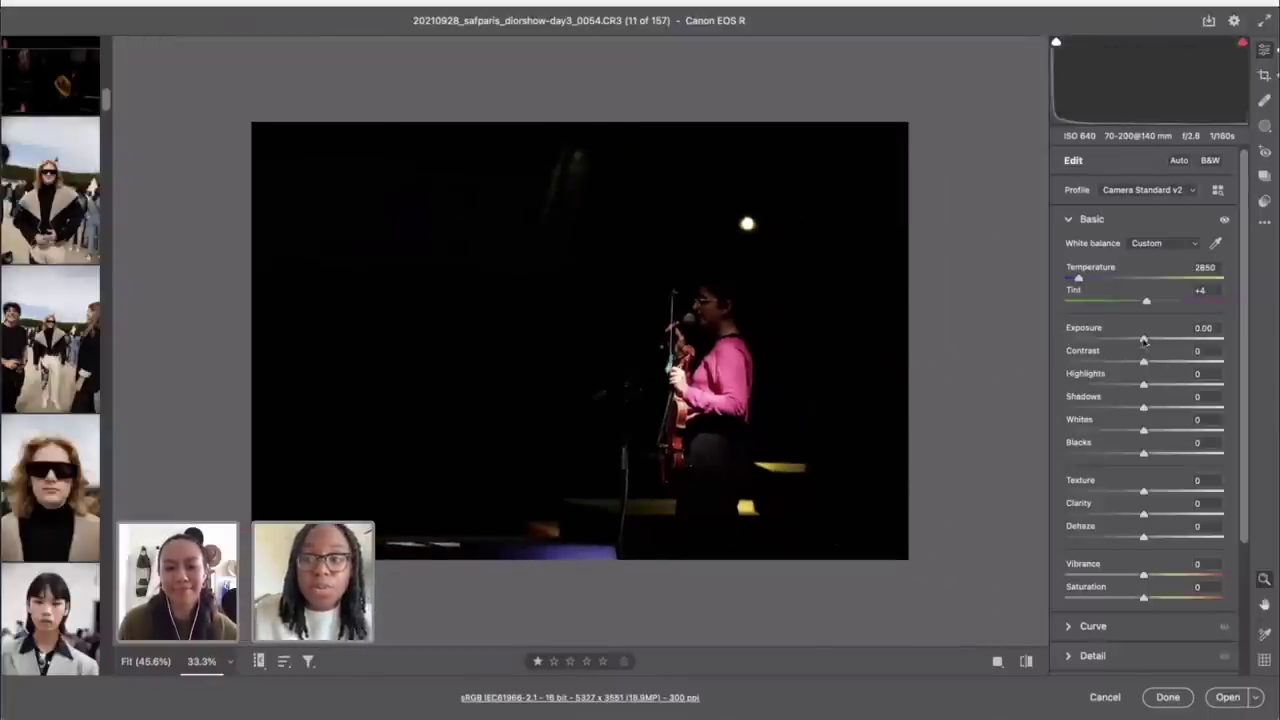
left_click_drag(1145, 338, 1150, 338)
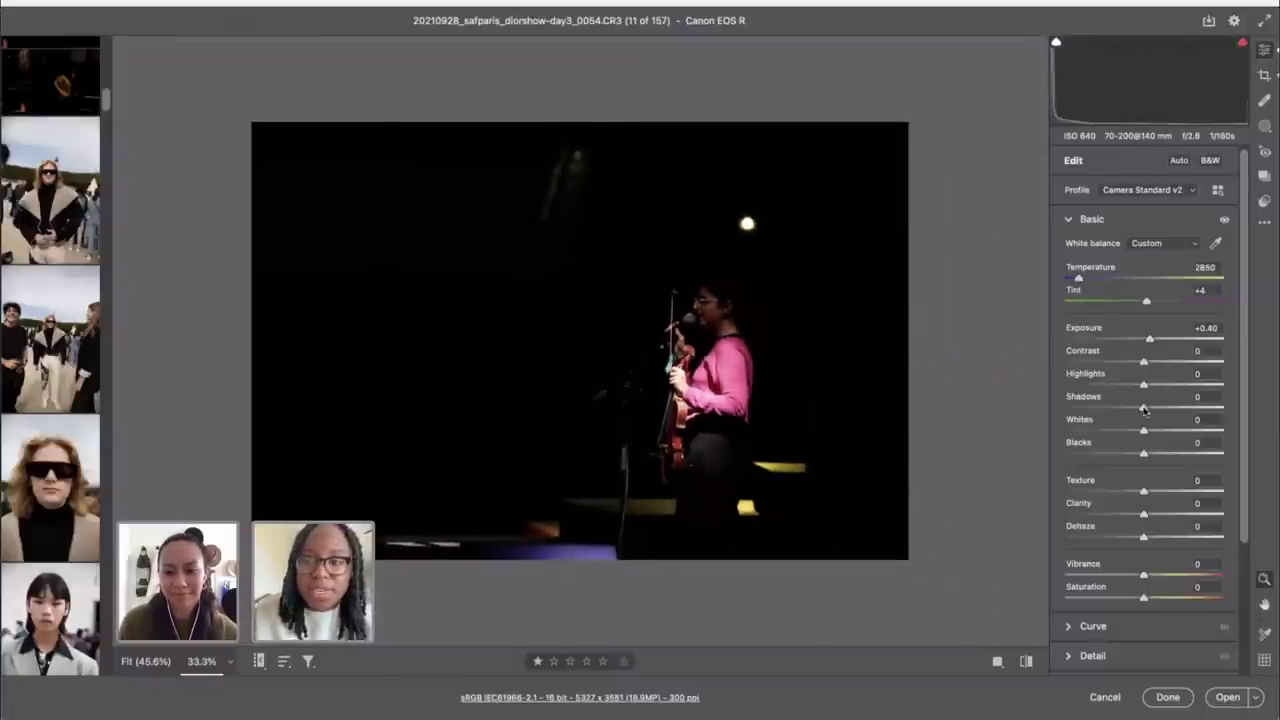
left_click_drag(1145, 409, 1176, 409)
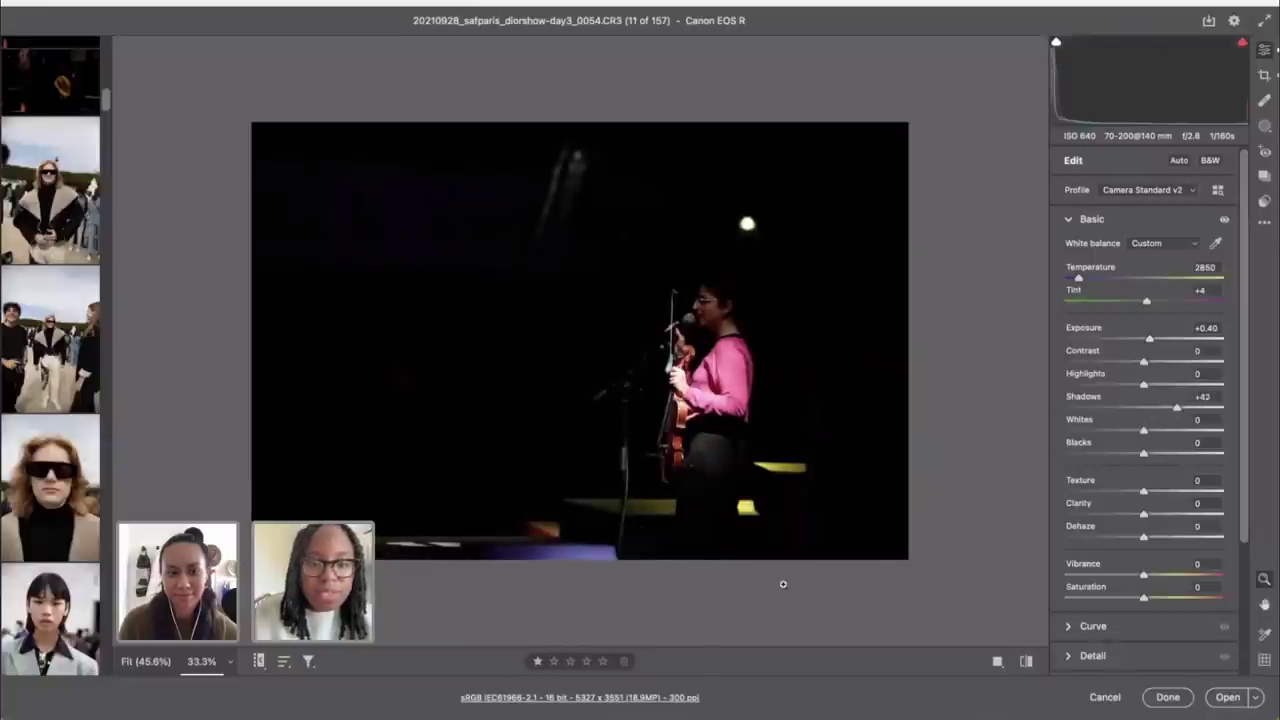
left_click(1025, 662)
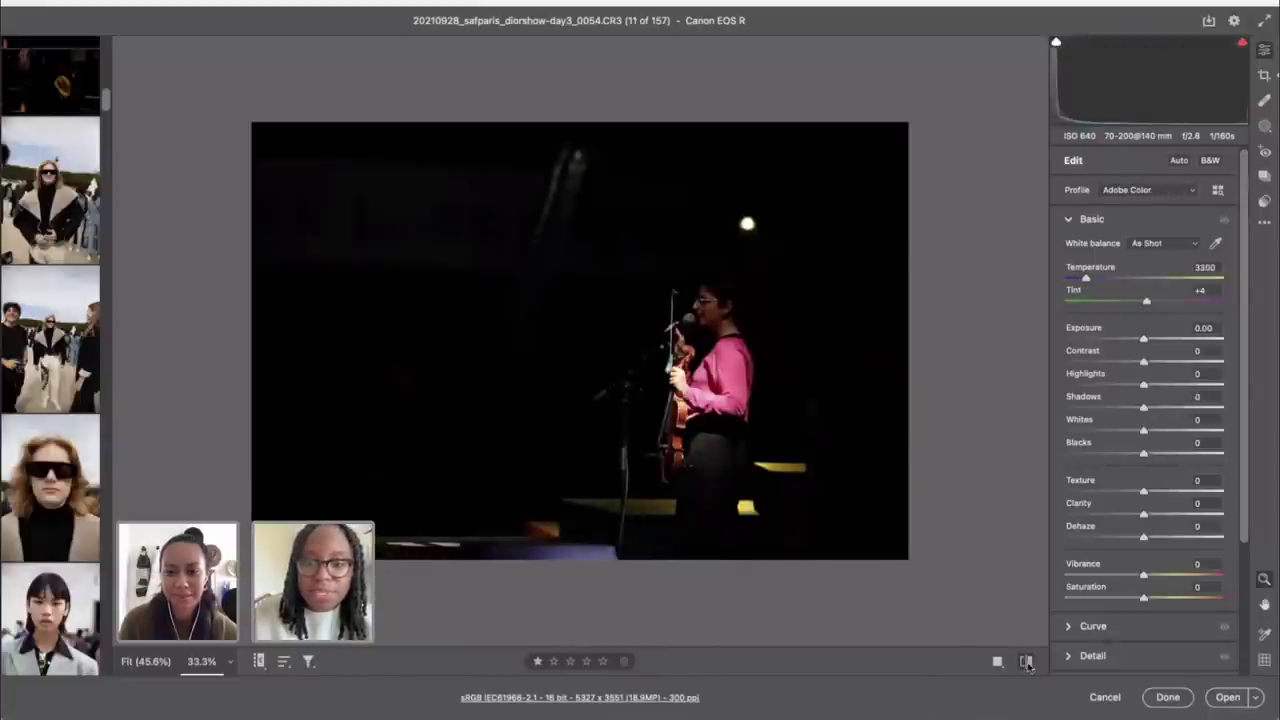
left_click(1026, 662)
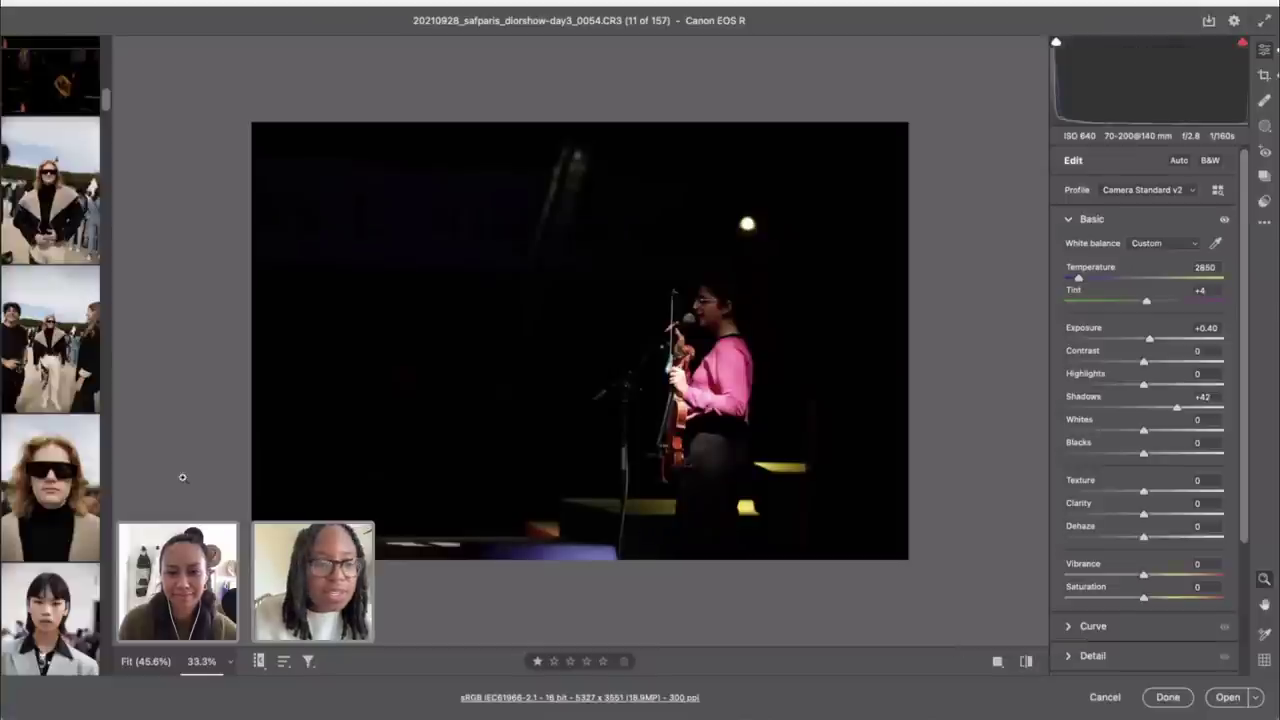
scroll(70, 370, "down", 2)
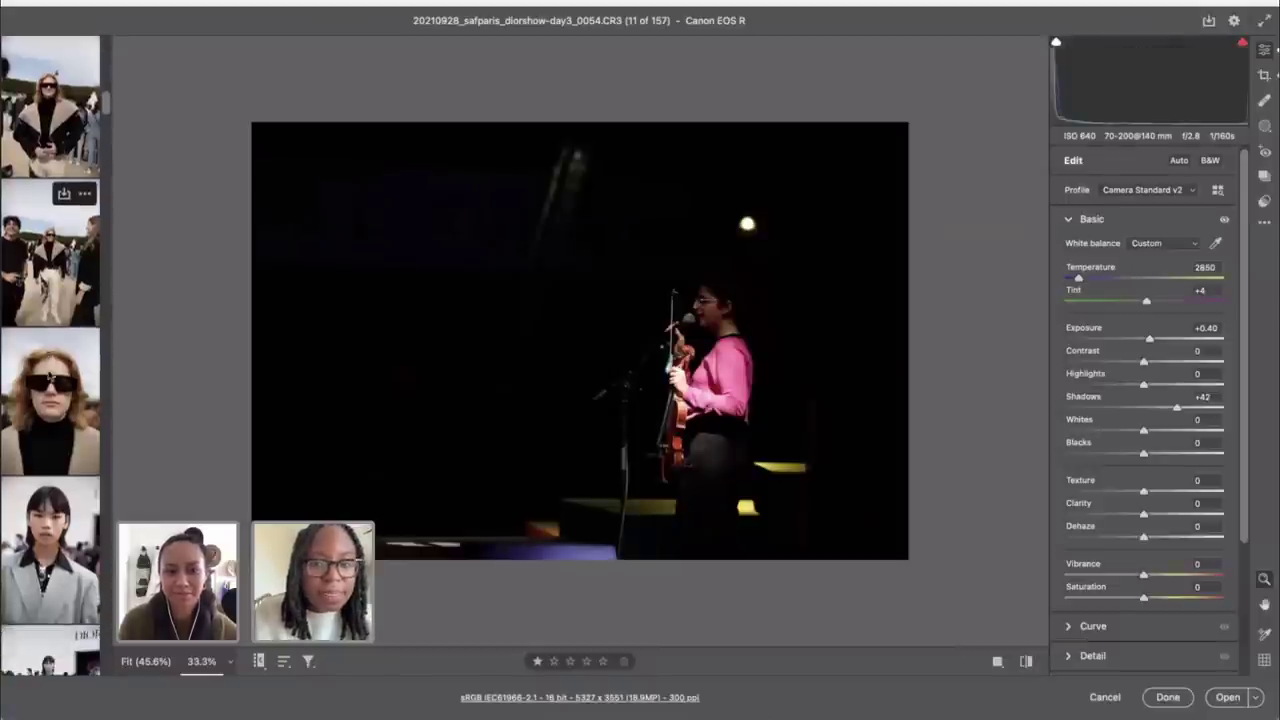
Step: Tighten the crop around the violinist and reposition the photo within the frame
key("c")
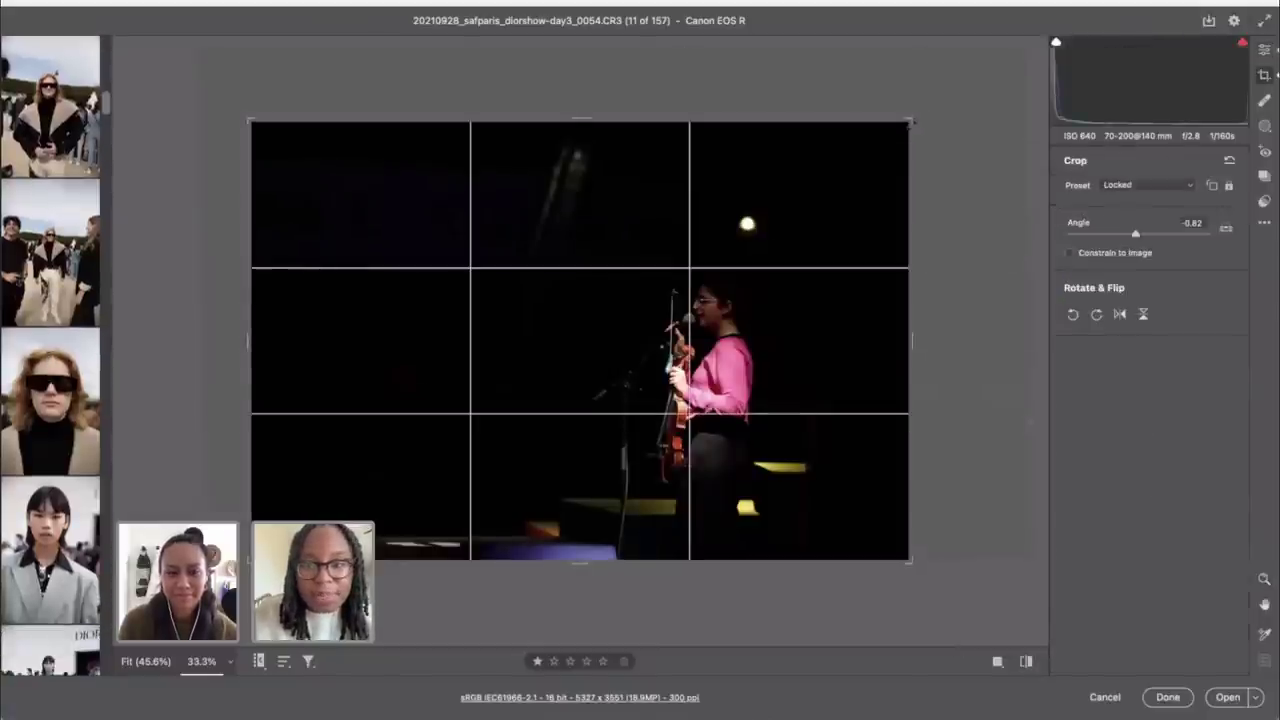
left_click_drag(909, 121, 780, 205)
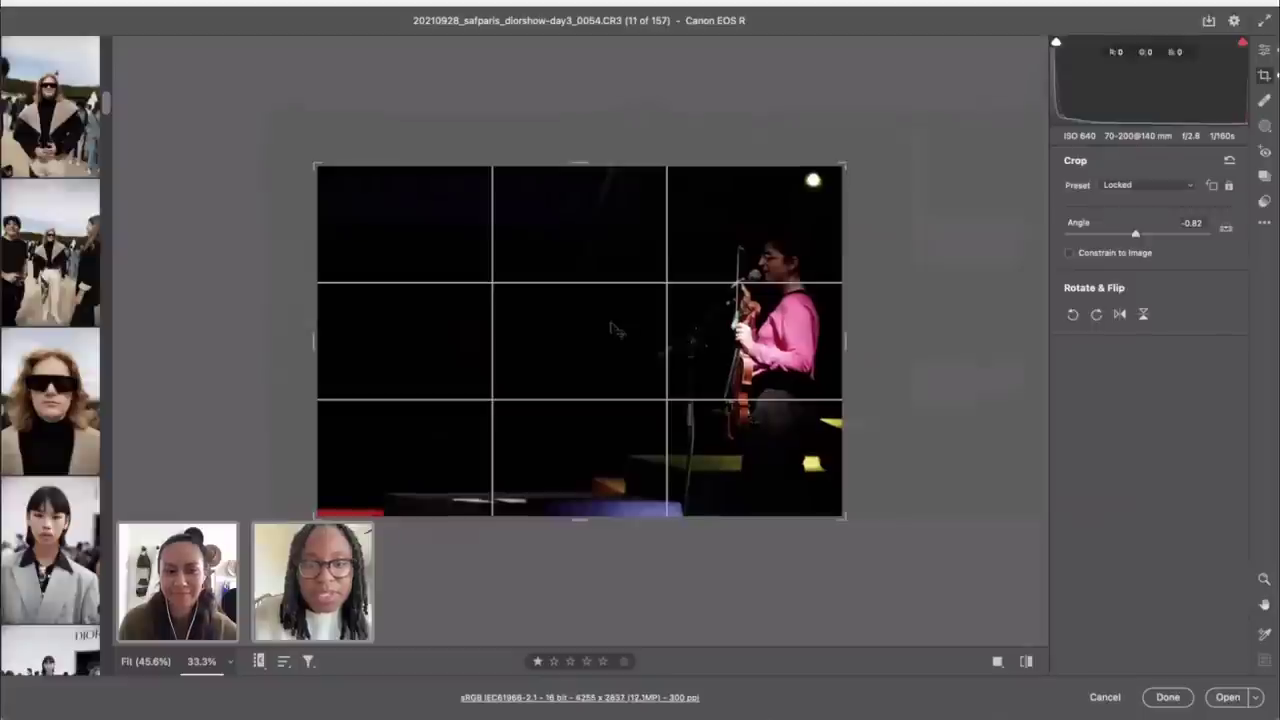
left_click_drag(617, 332, 514, 335)
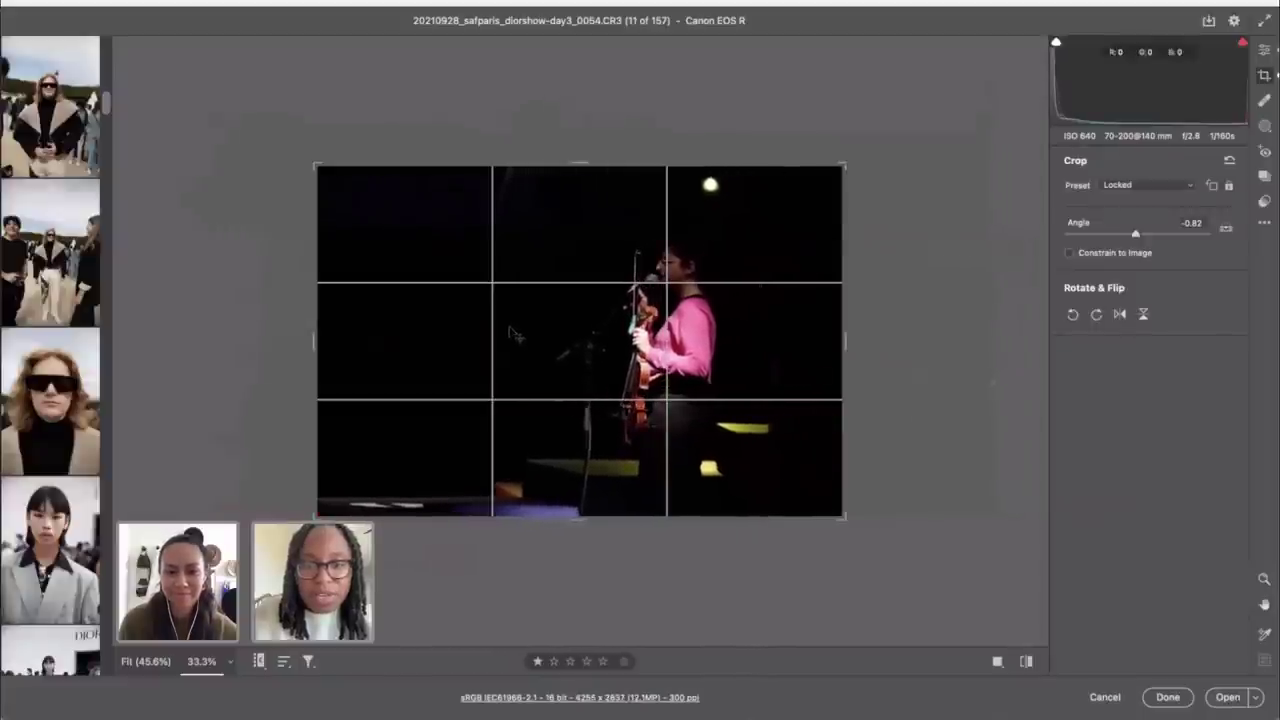
left_click_drag(317, 168, 352, 186)
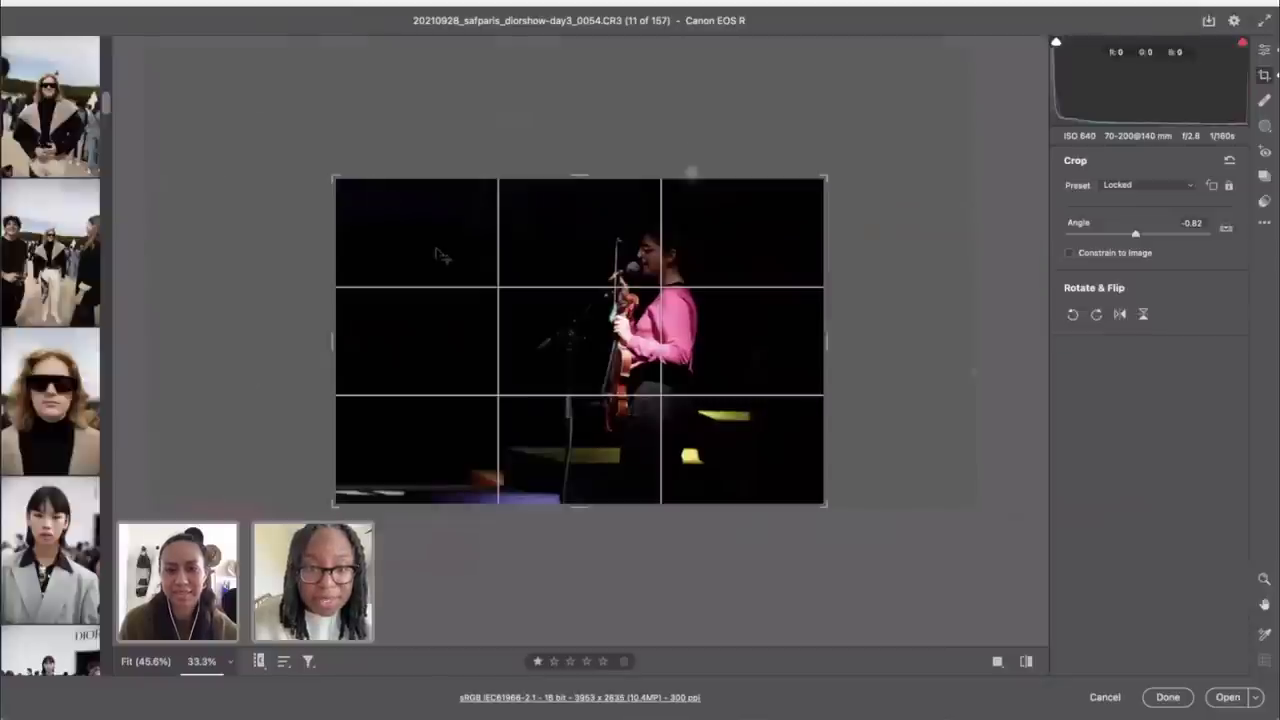
Step: Commit the crop and raise the stage shot's Exposure to +0.85
left_click(1265, 49)
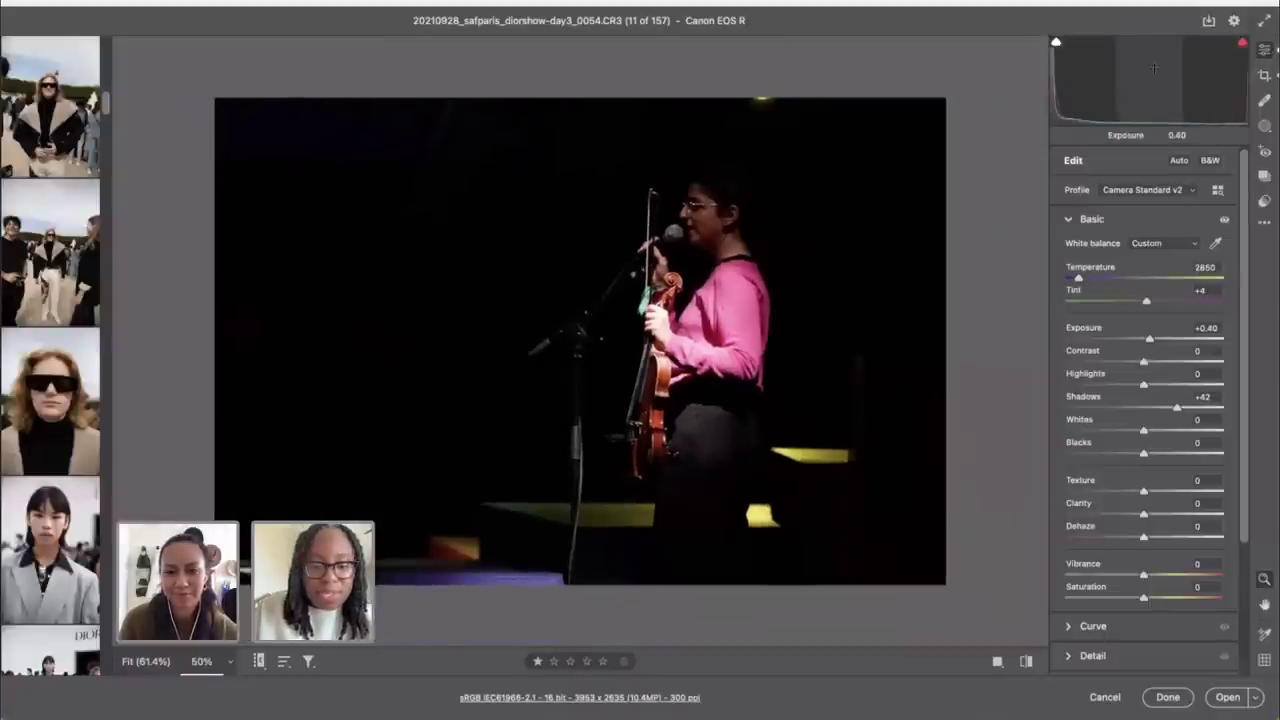
key("c")
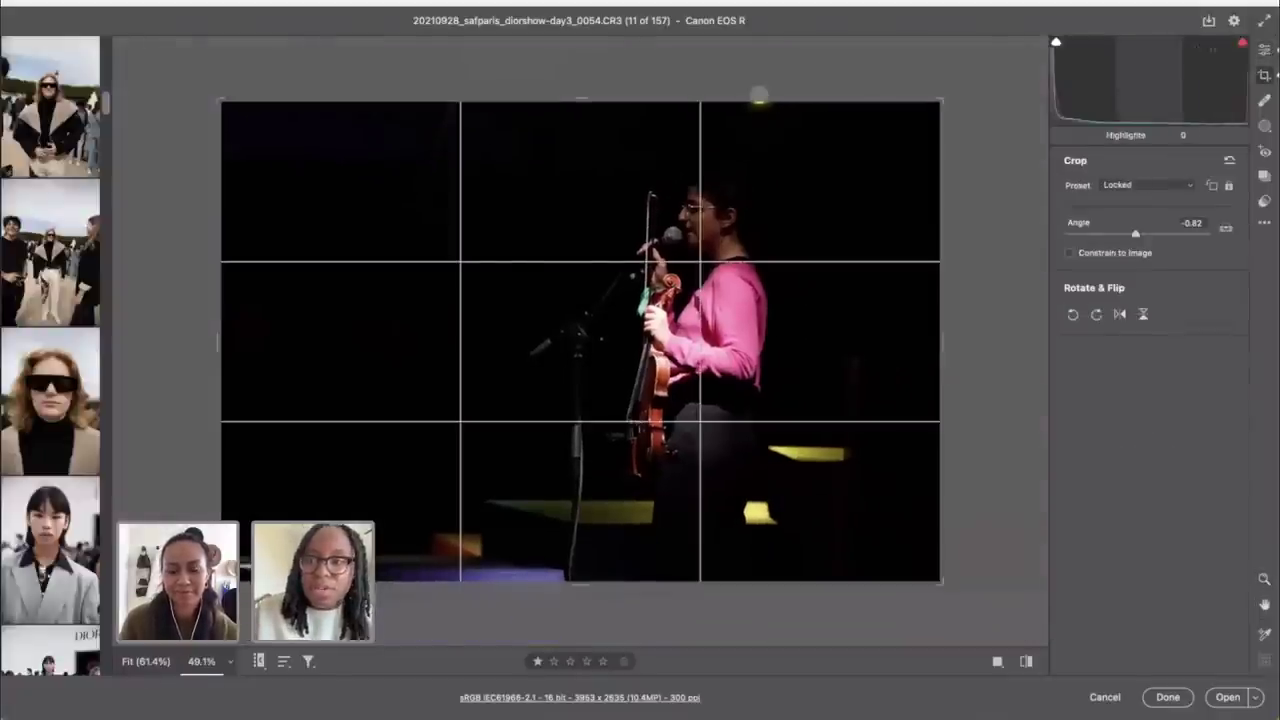
left_click(1265, 49)
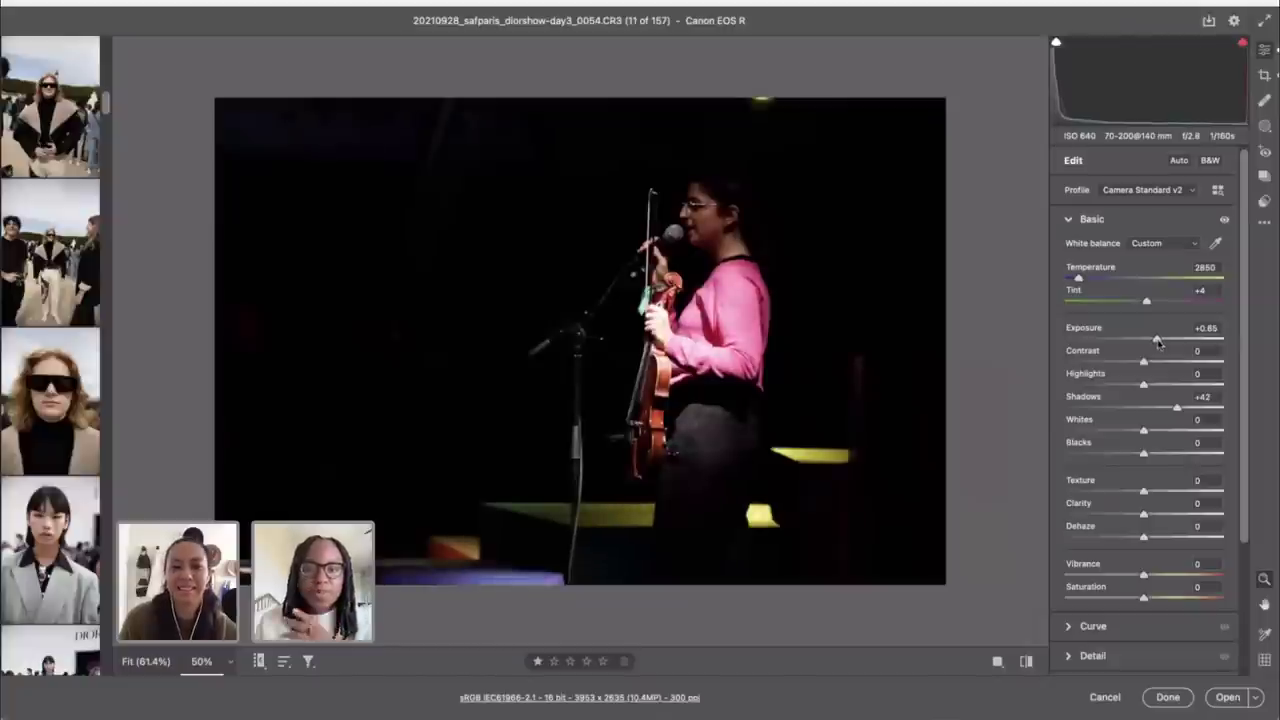
left_click_drag(1154, 340, 1158, 340)
scroll(96, 402, "down", 3)
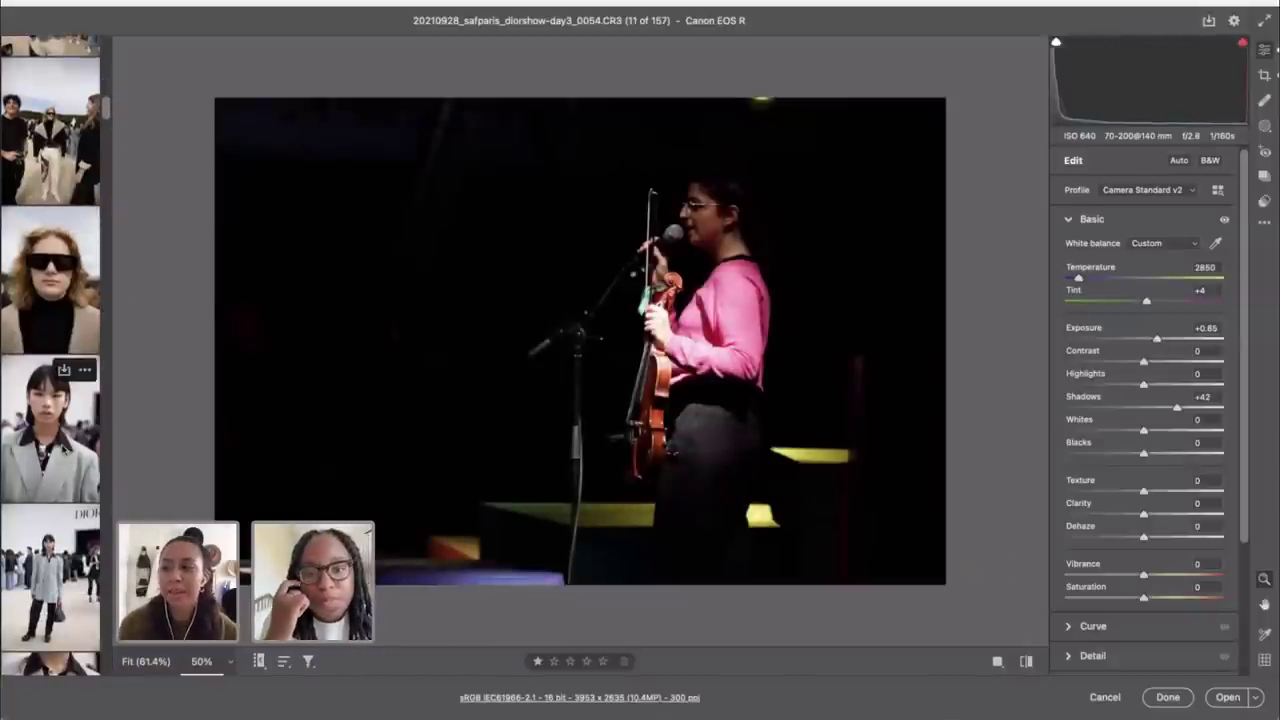
Step: Open portrait 1264.CR2 and straighten it to -1.98° along a drawn level line
left_click(47, 458)
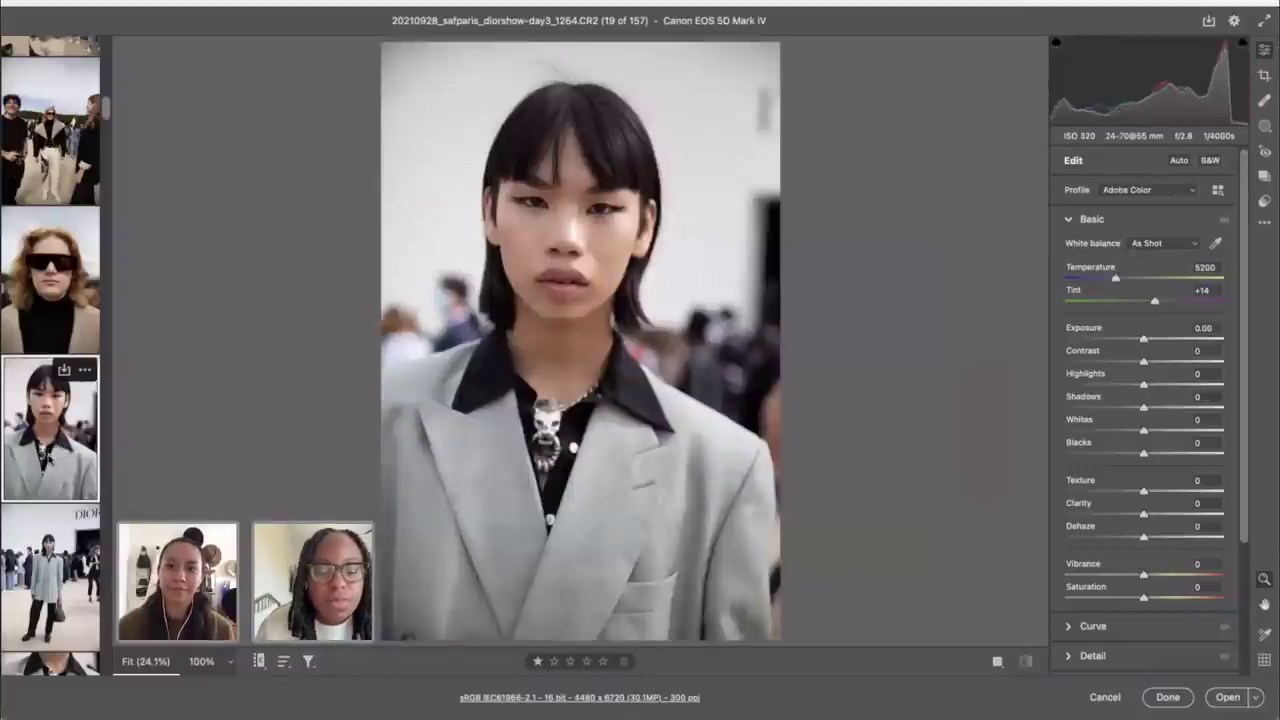
key("c")
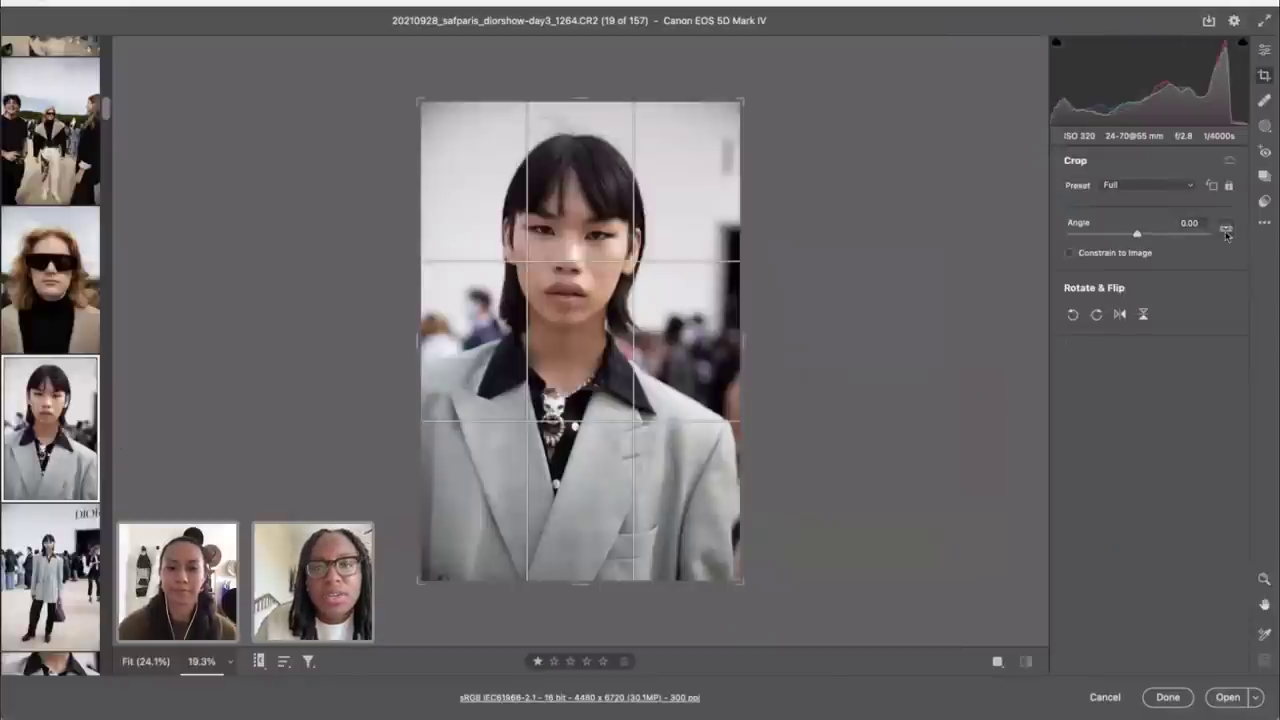
left_click(1225, 229)
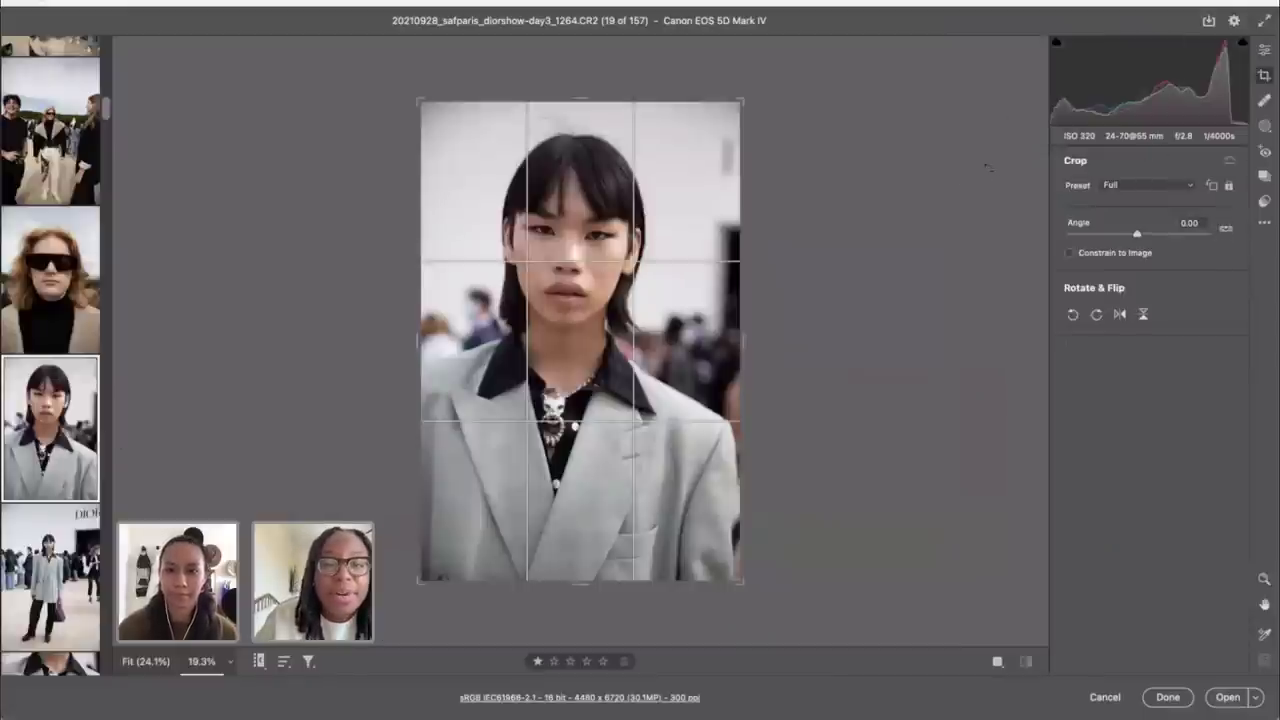
left_click(815, 84)
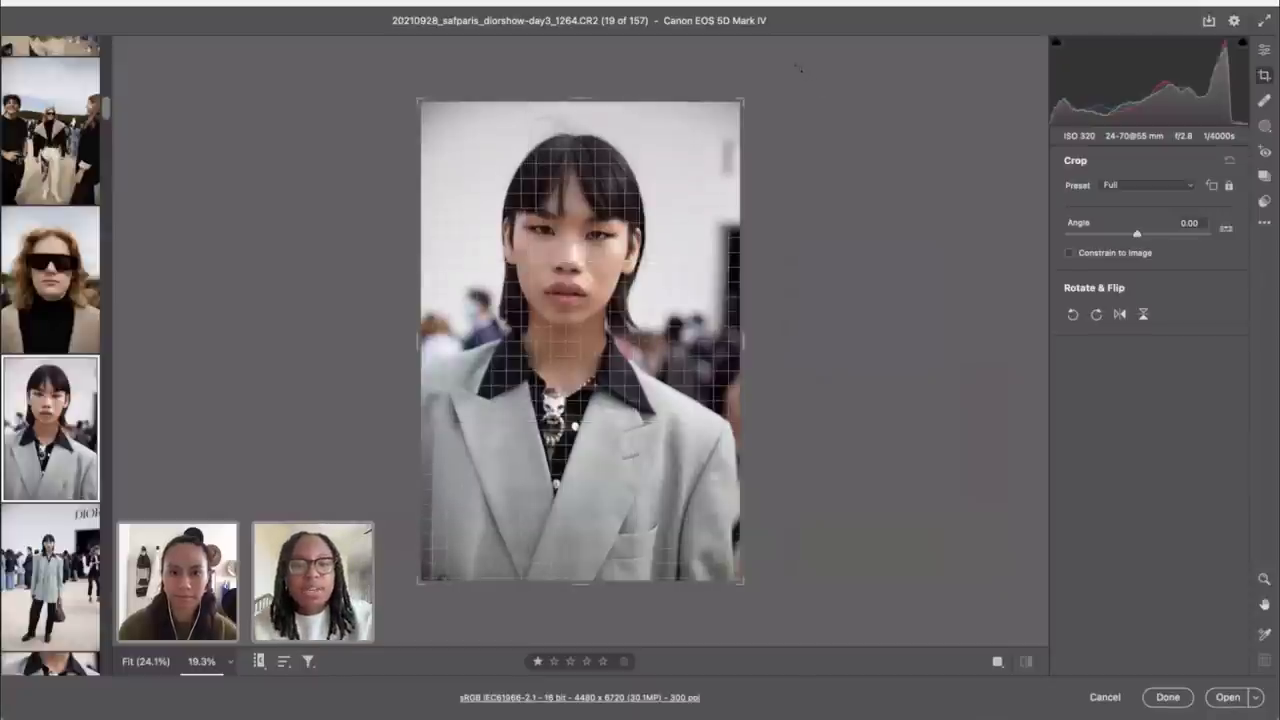
left_click_drag(798, 68, 787, 120)
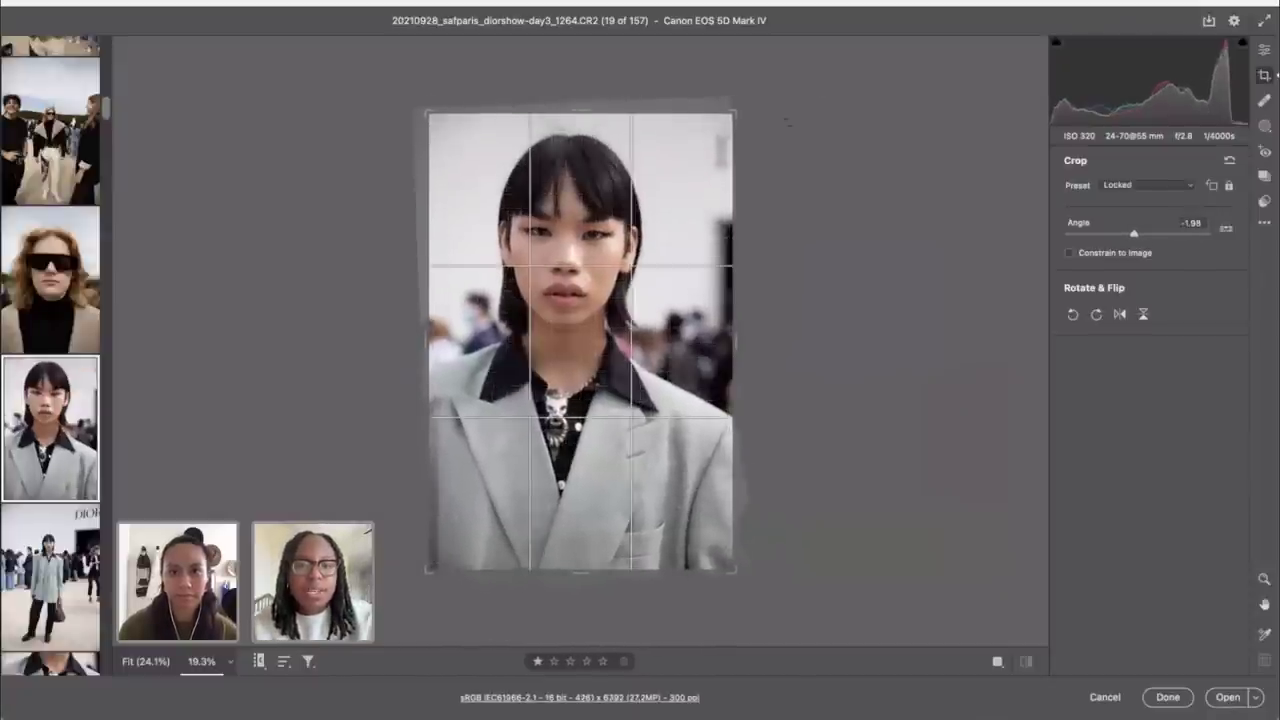
Step: Shrink the crop proportionally around the face to 3390 x 5085 pixels and apply it
key("shift")
left_click_drag(737, 575, 632, 492)
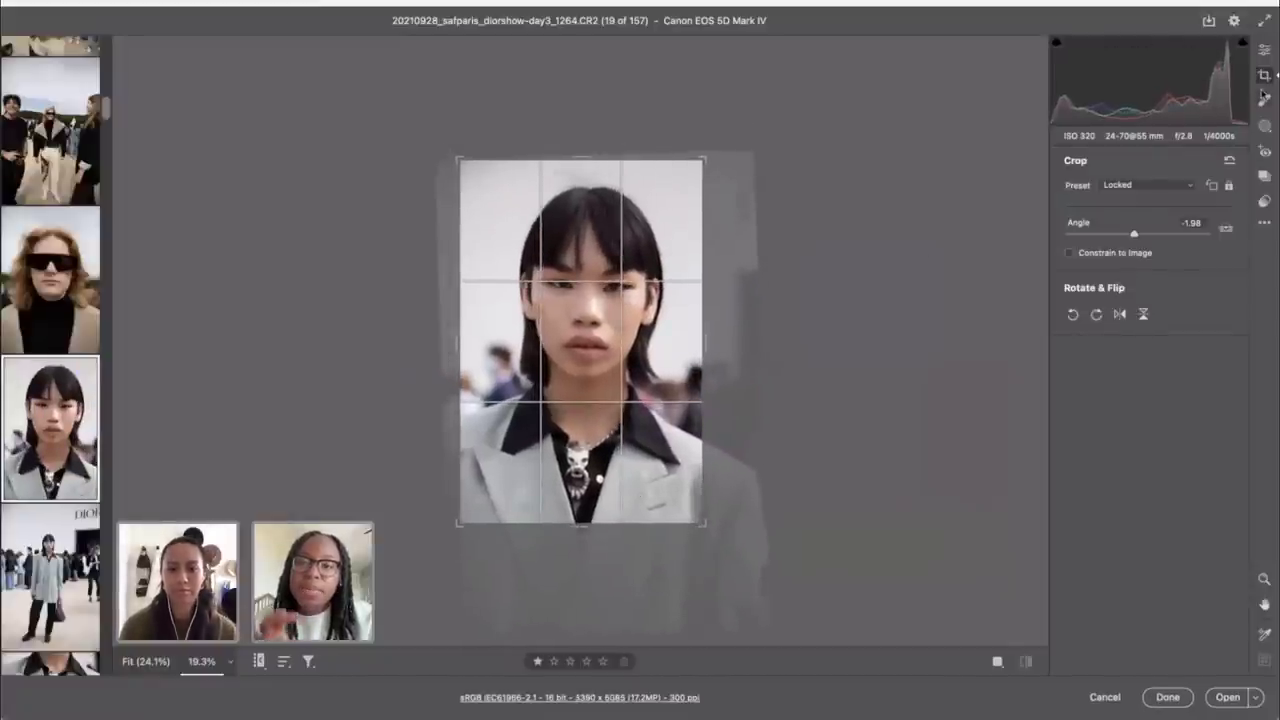
left_click(1264, 51)
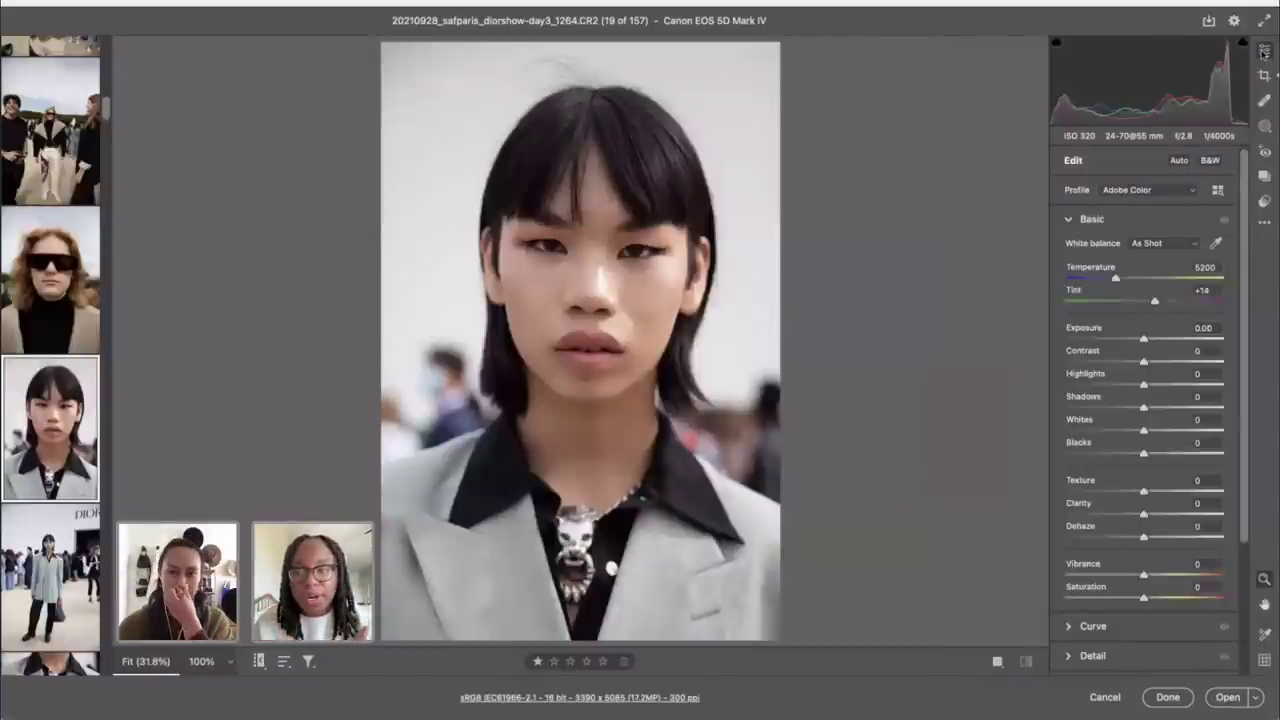
Step: Choose Standard from the Camera Matching profile group, then return to the Basic sliders
left_click(1217, 190)
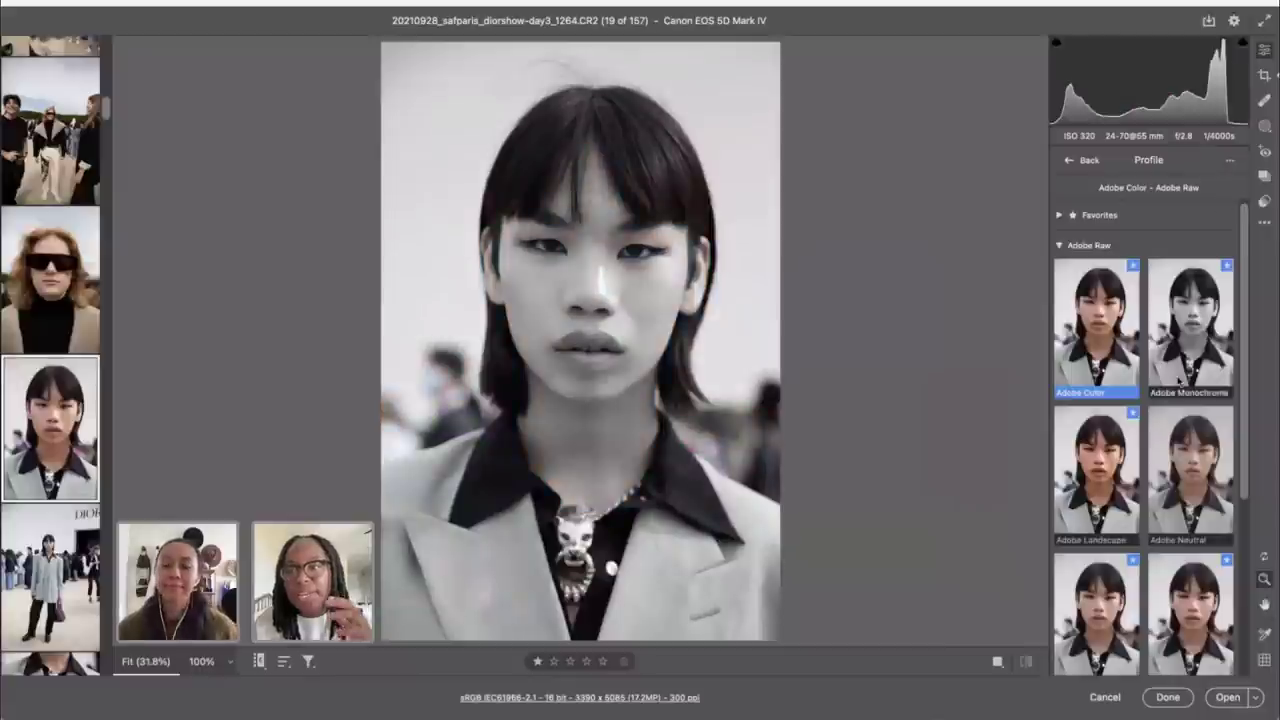
scroll(1150, 420, "down", 5)
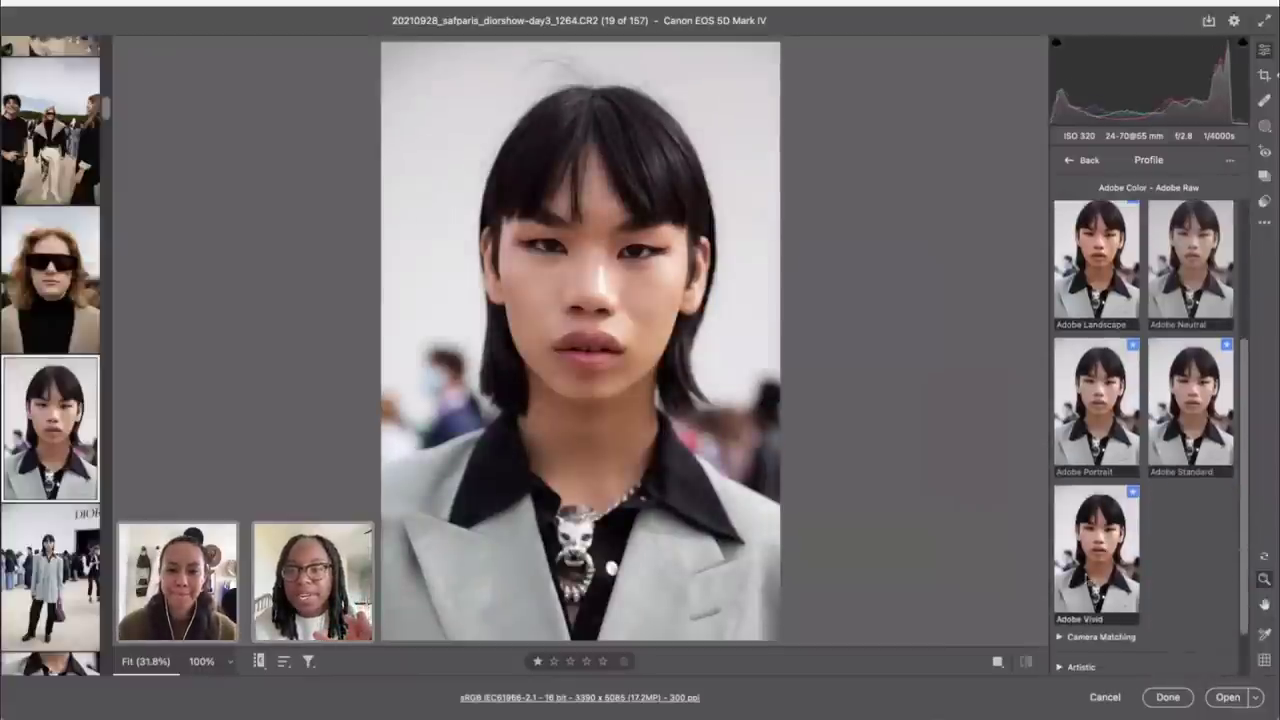
left_click(1087, 563)
scroll(1086, 637, "down", 3)
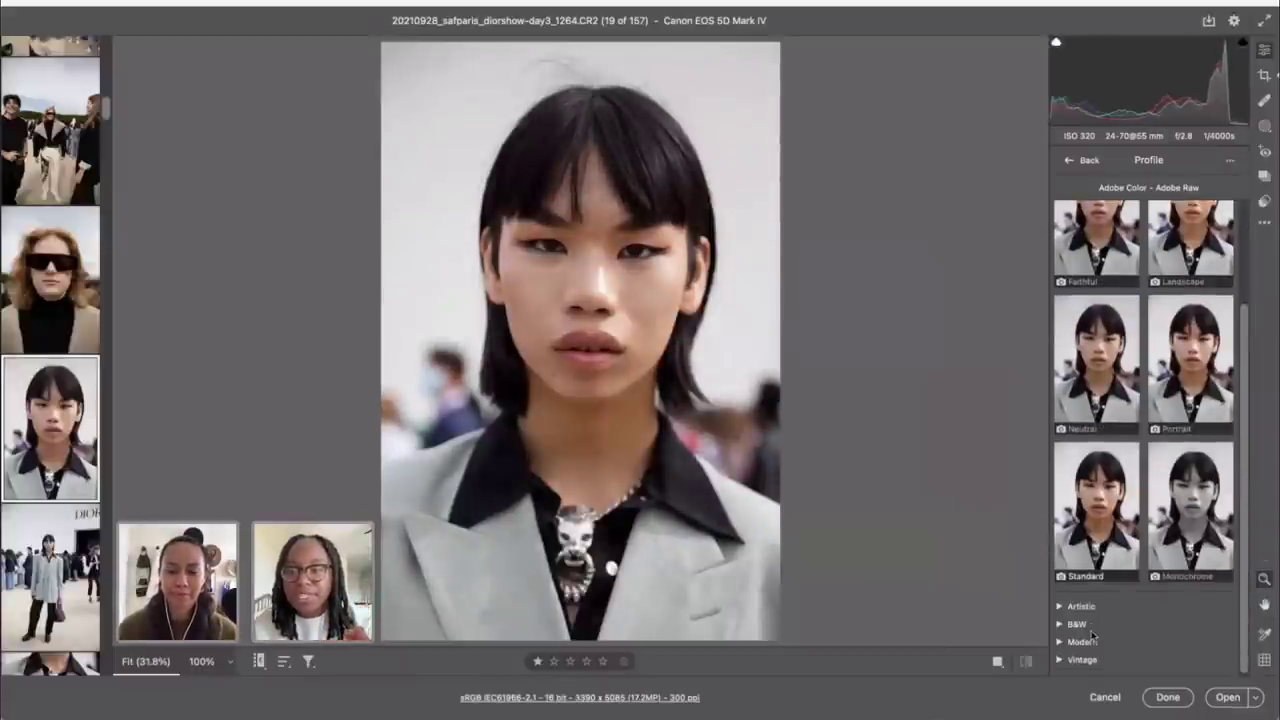
left_click(1096, 537)
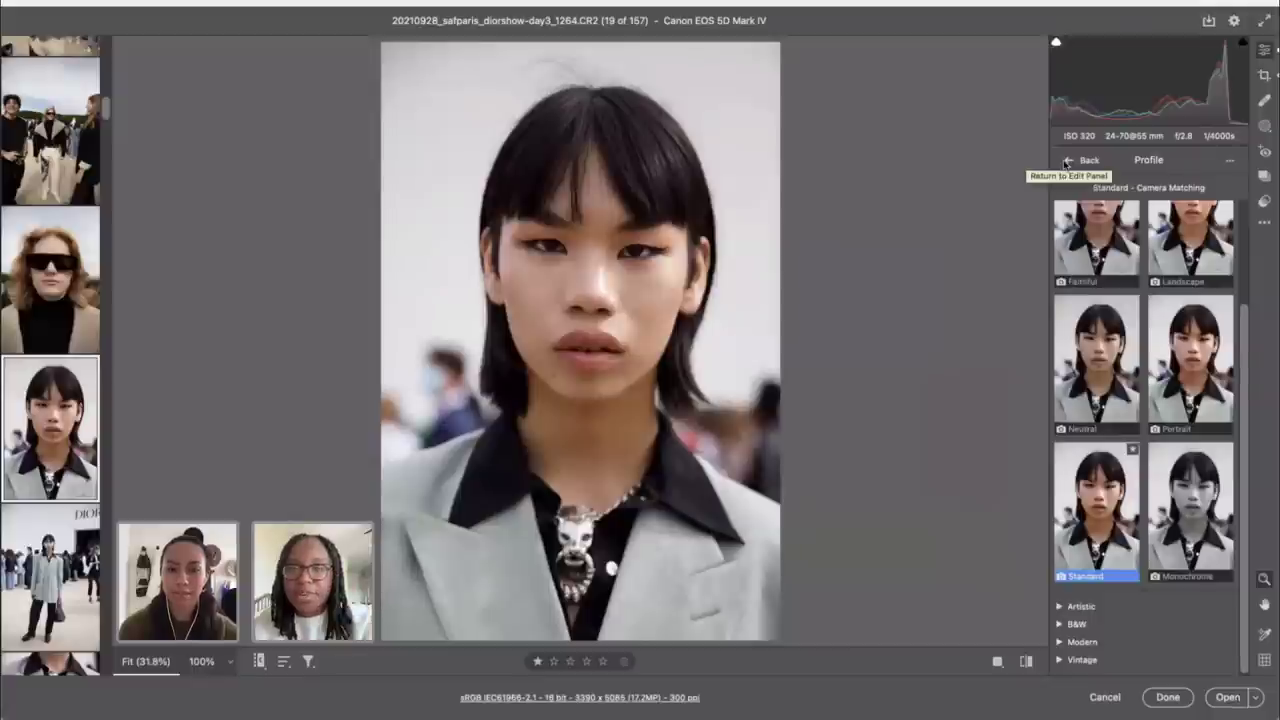
left_click(1067, 163)
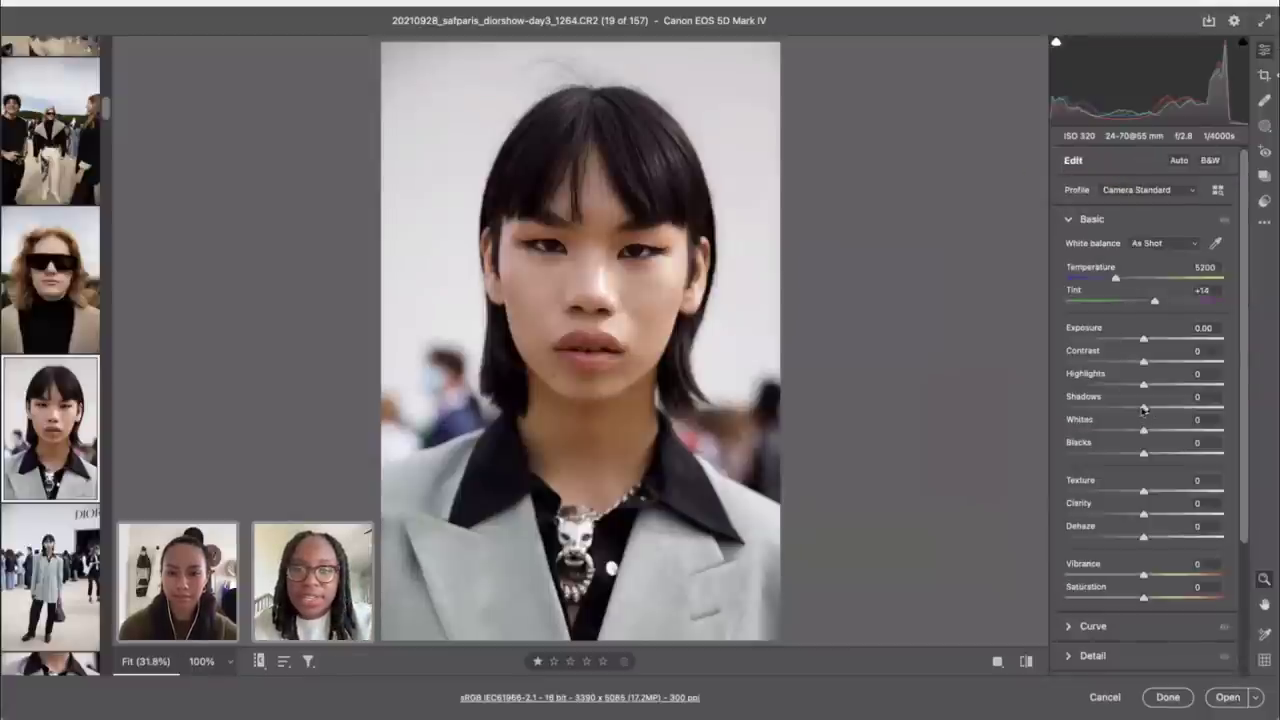
Step: Set Shadows +38, Contrast +16, Temperature 4850, Exposure +0.10 and Blacks -10
left_click_drag(1144, 409, 1173, 410)
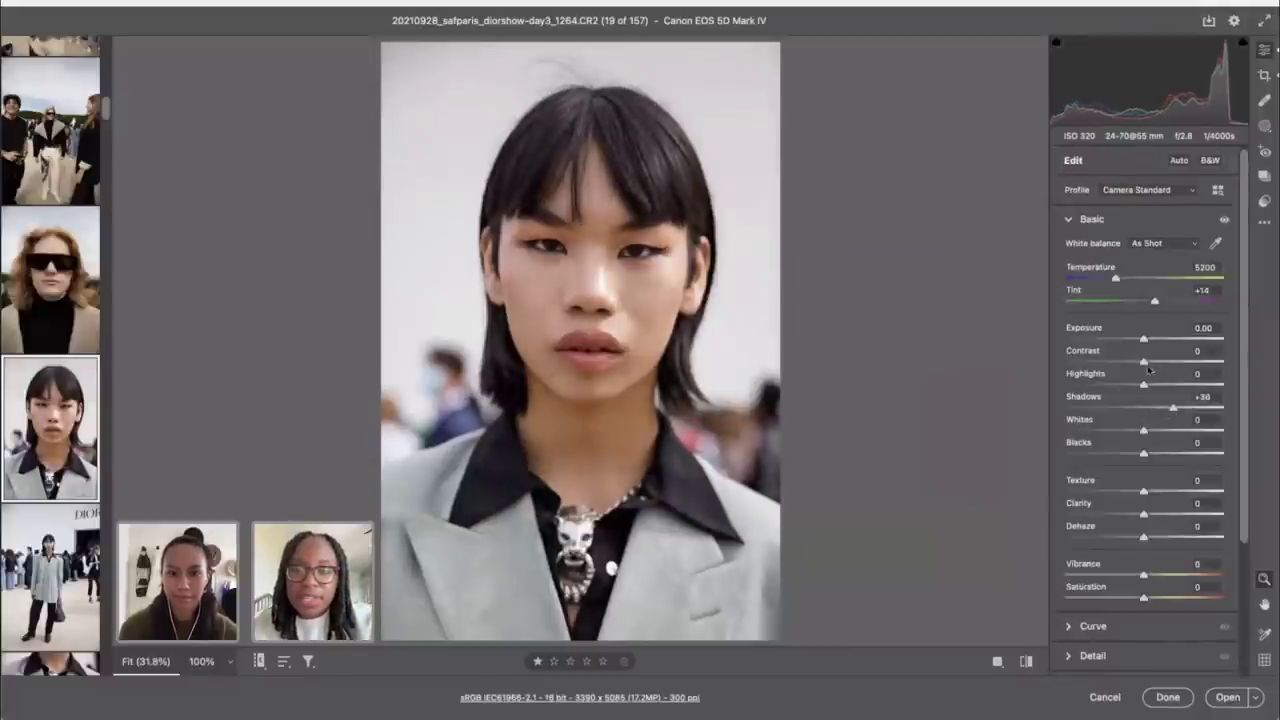
left_click_drag(1144, 361, 1156, 361)
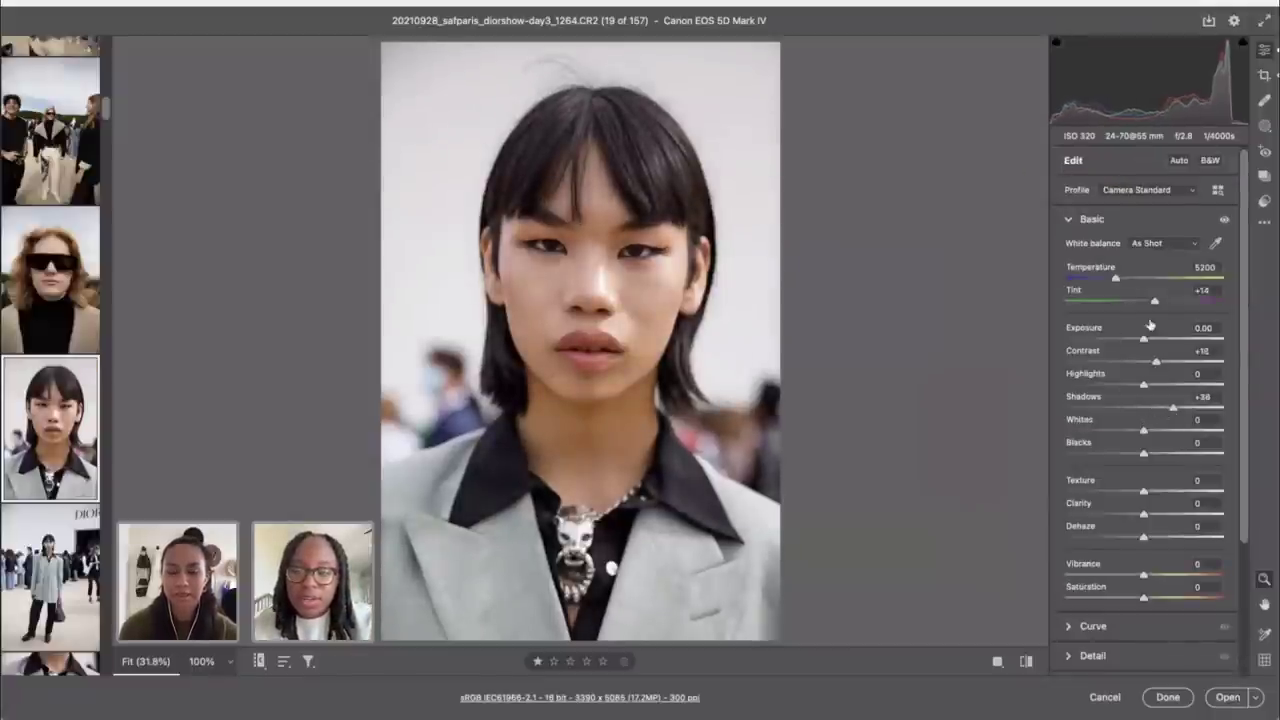
left_click_drag(1116, 278, 1109, 278)
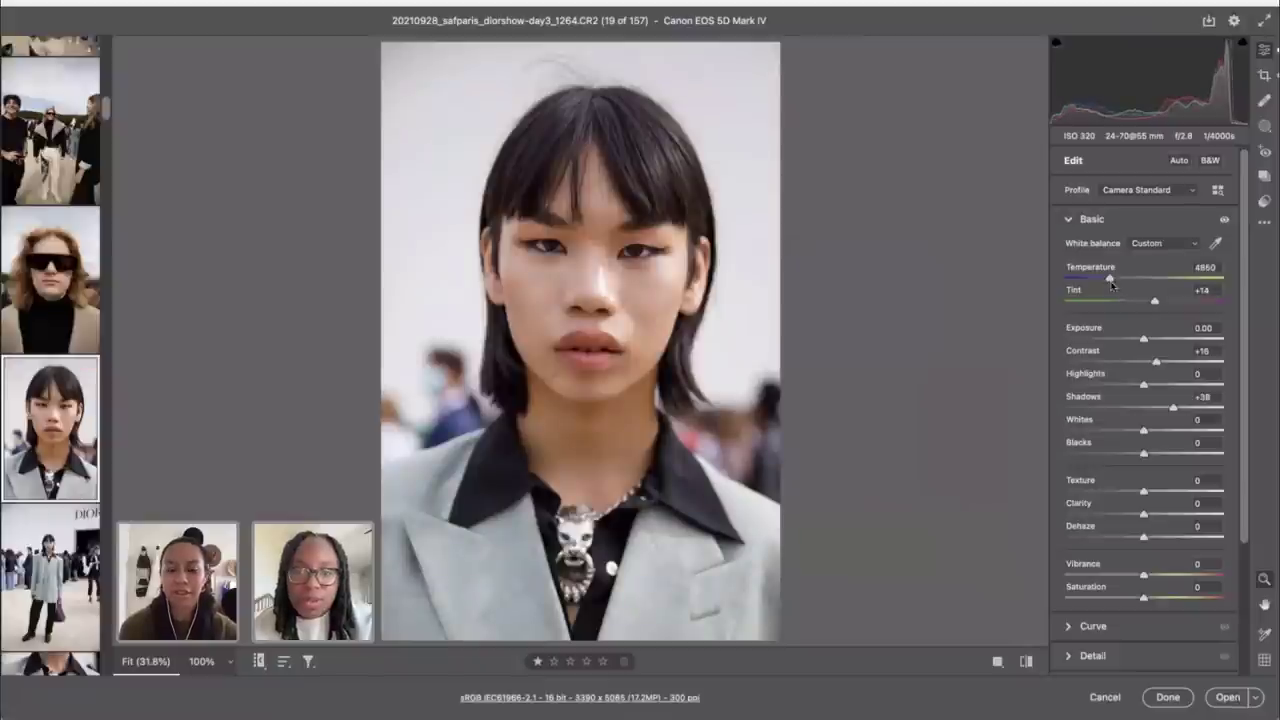
left_click_drag(1144, 340, 1146, 340)
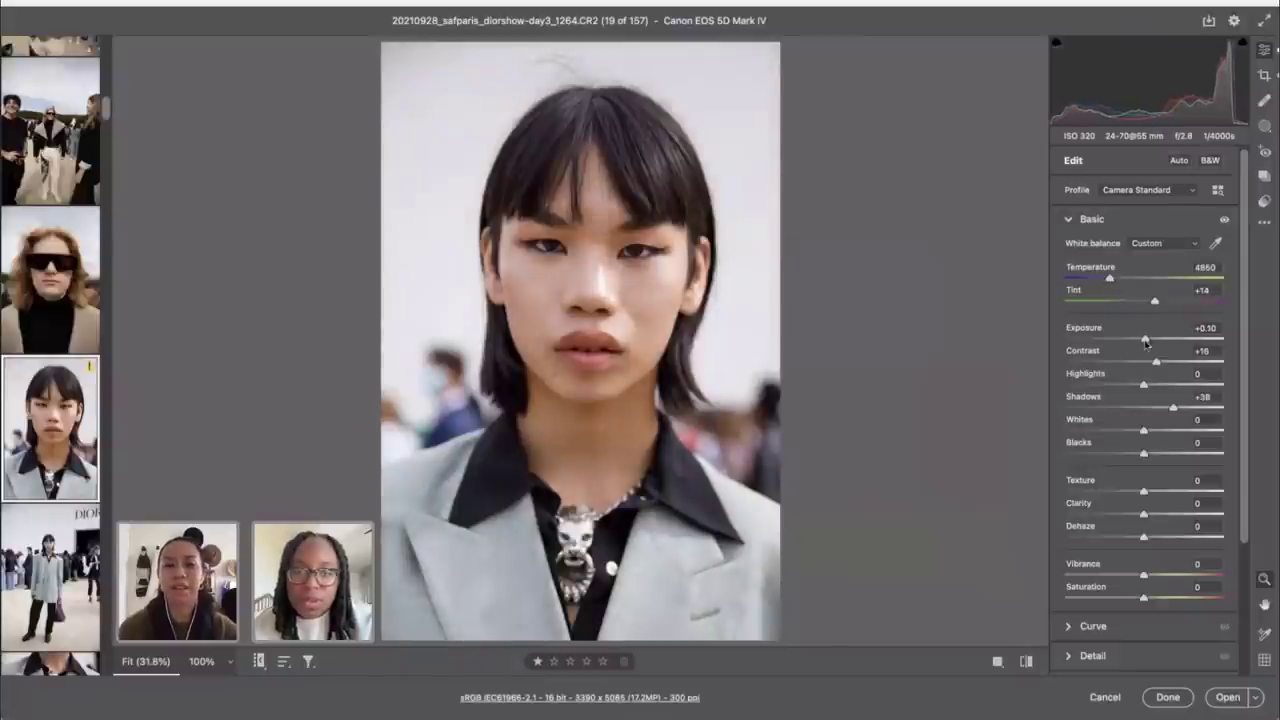
left_click_drag(1144, 454, 1135, 455)
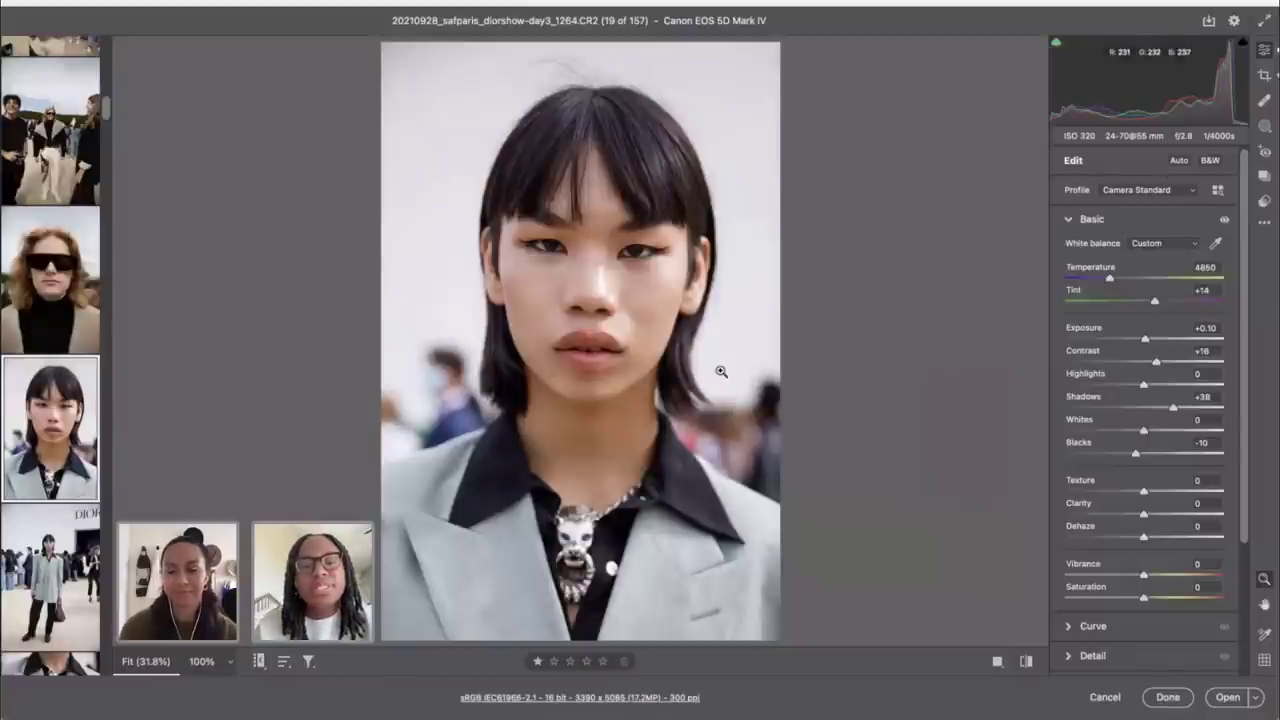
Step: Tighten the crop to 3237 x 4856 pixels, shift the photo to reframe the face, and apply
key("c")
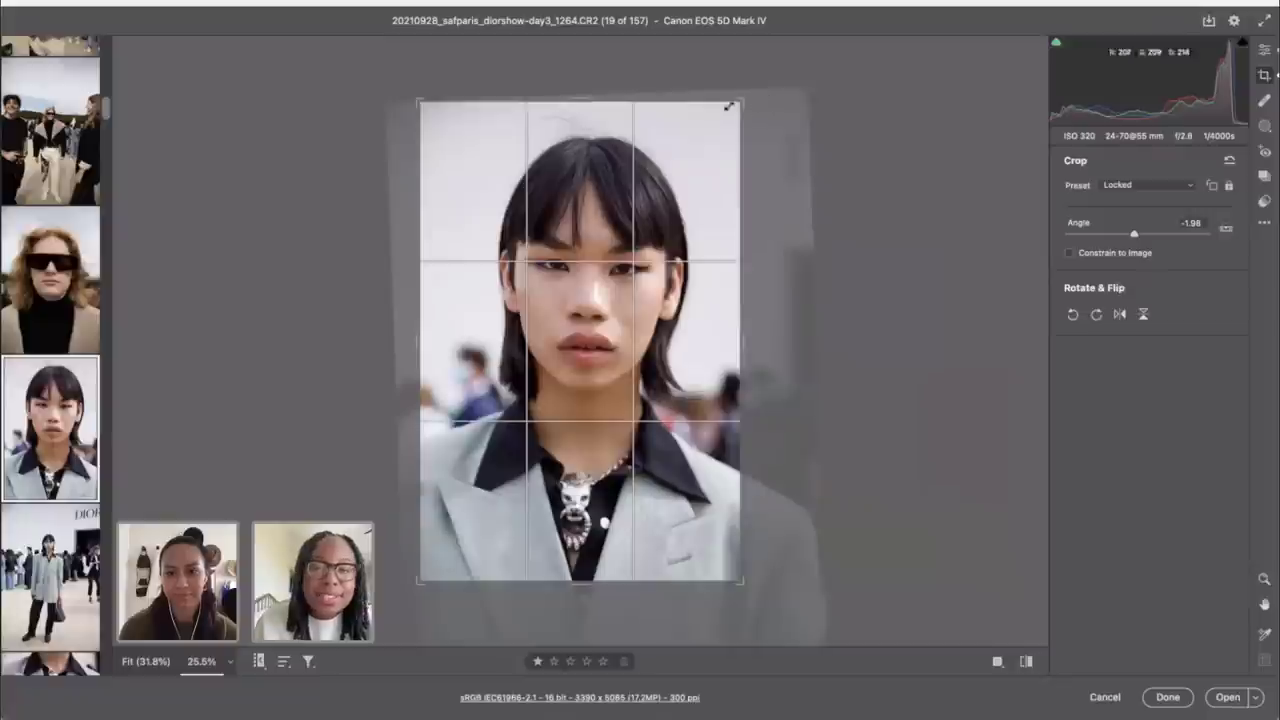
left_click_drag(741, 98, 731, 106)
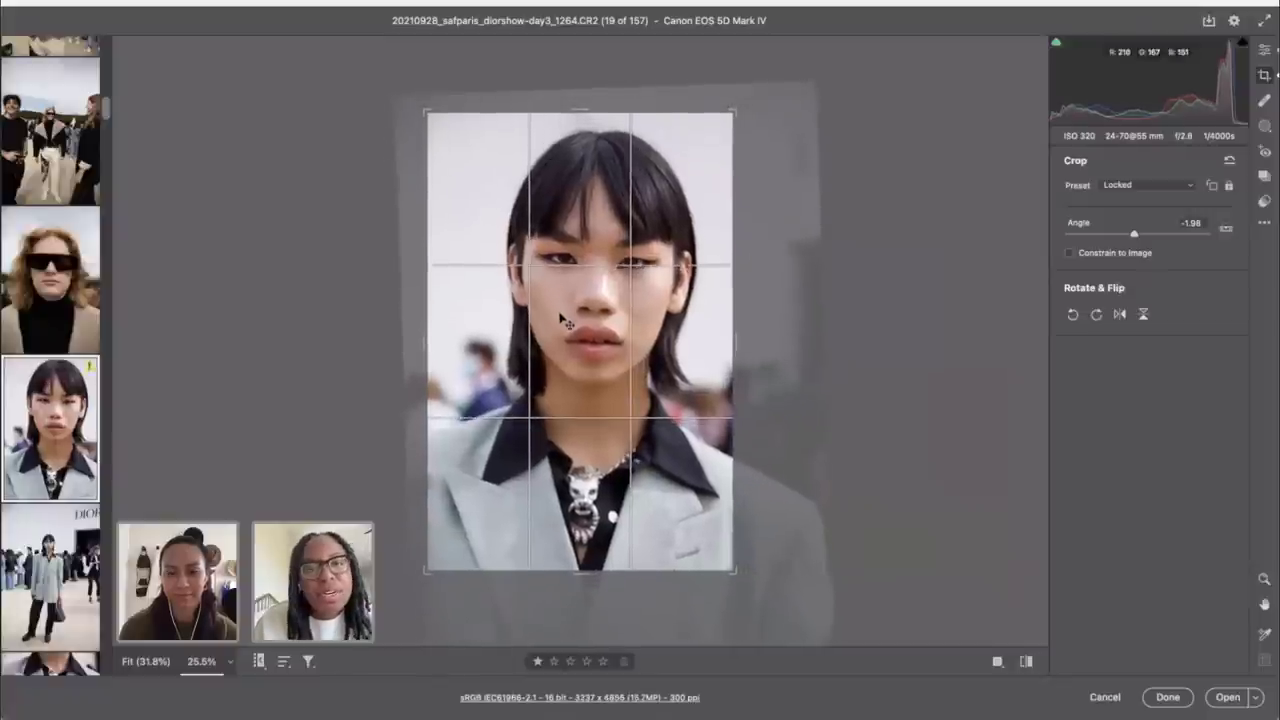
left_click_drag(565, 332, 549, 337)
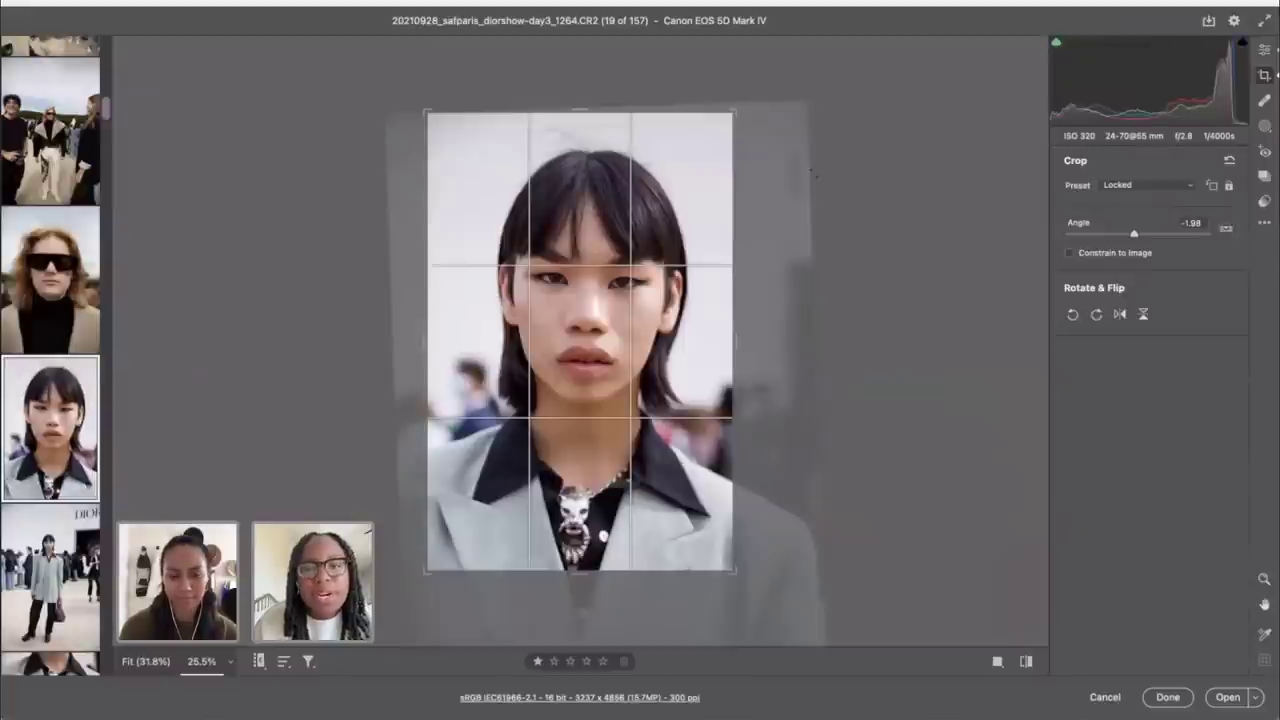
left_click(1264, 49)
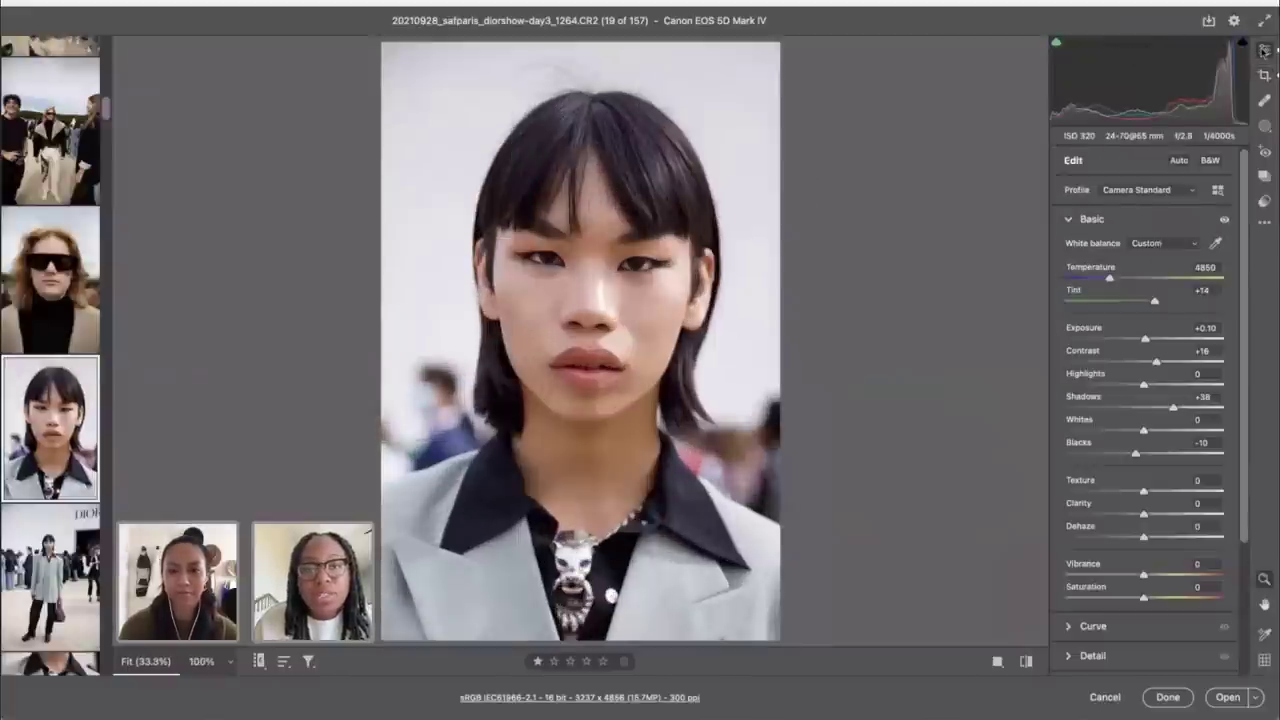
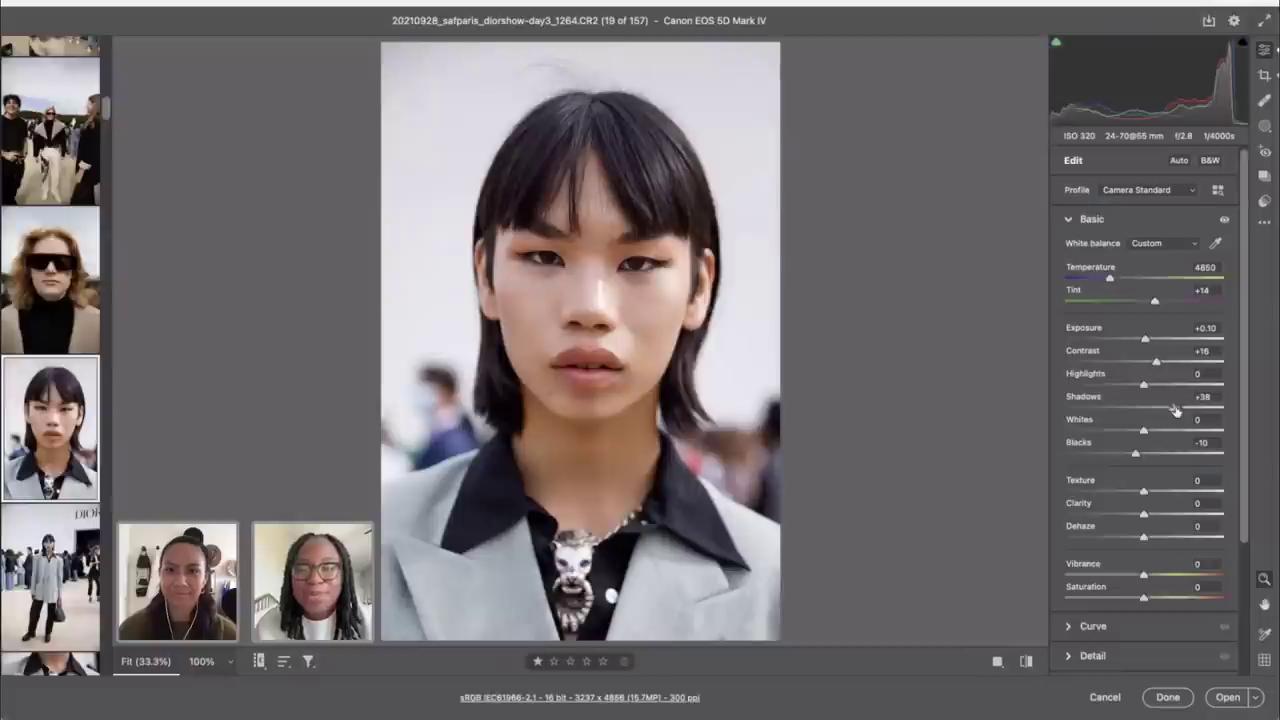
Step: Raise Exposure to +0.30, then rotate the crop to a -2.43° angle to straighten the portrait
left_click_drag(1145, 341, 1148, 341)
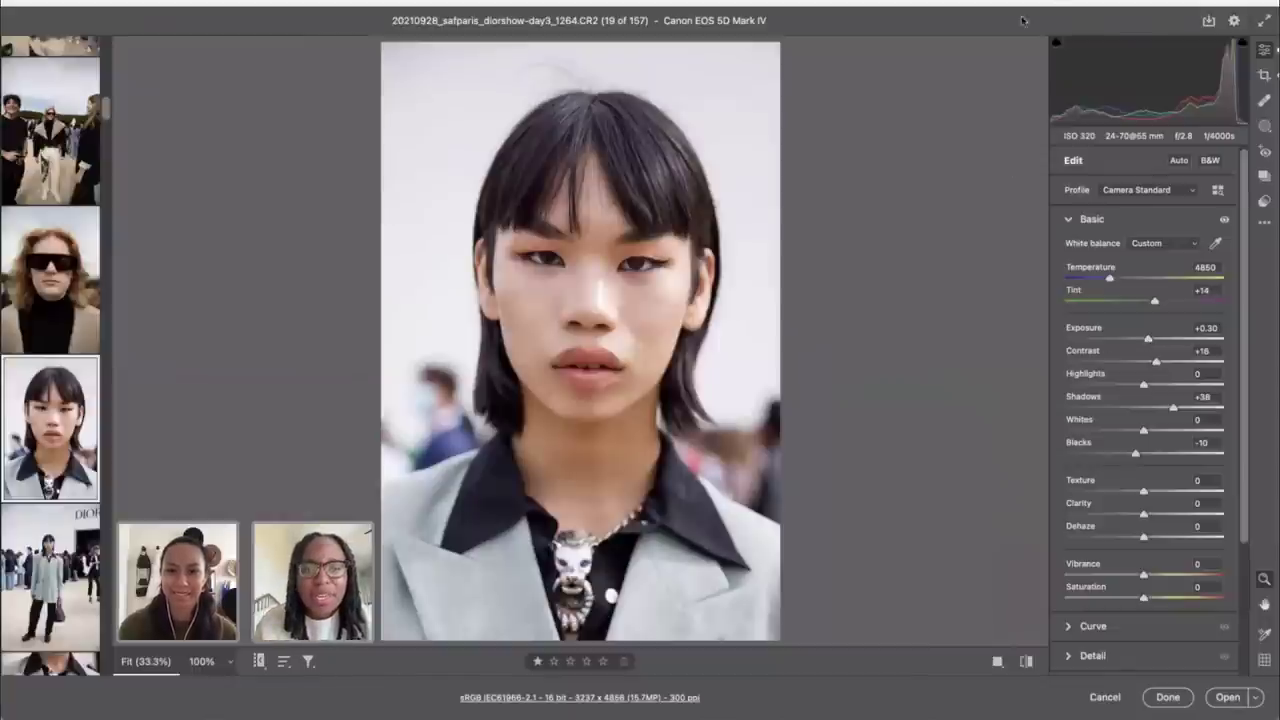
key("c")
left_click_drag(825, 148, 820, 158)
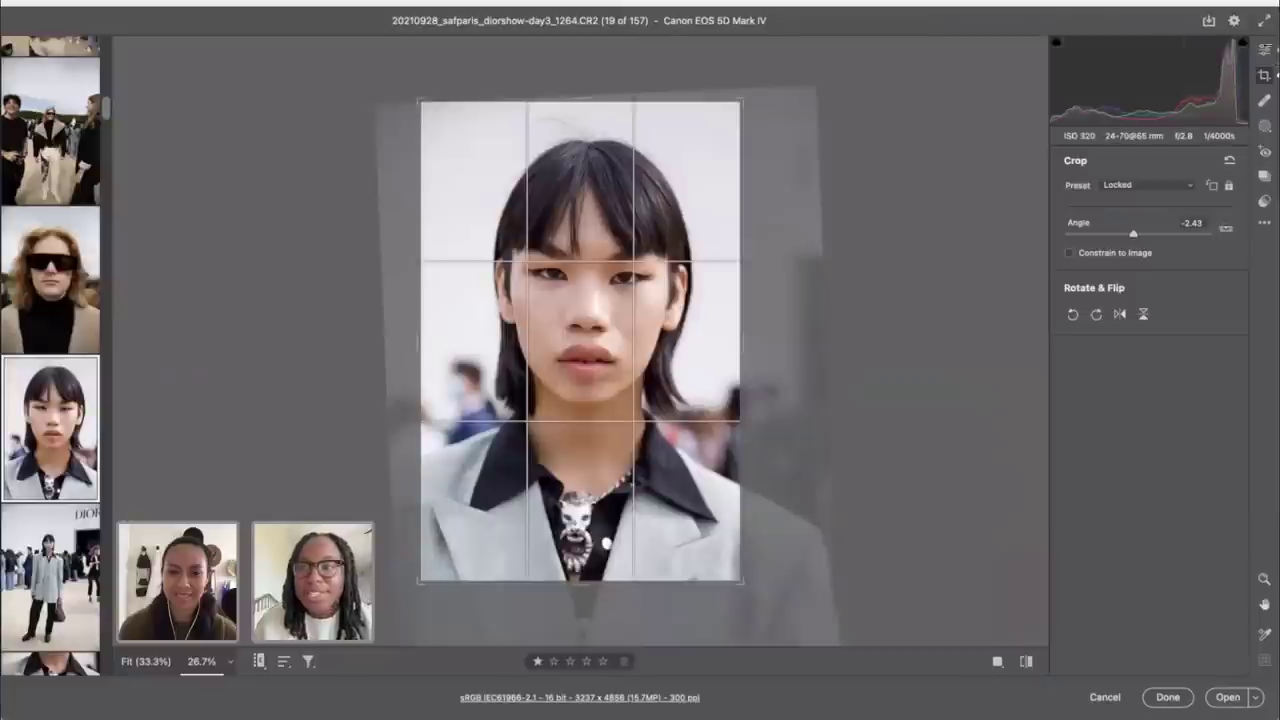
Step: Commit the straightened crop and return to the Basic panel (Contrast +16, Shadows +38, Blacks -10)
left_click(1265, 53)
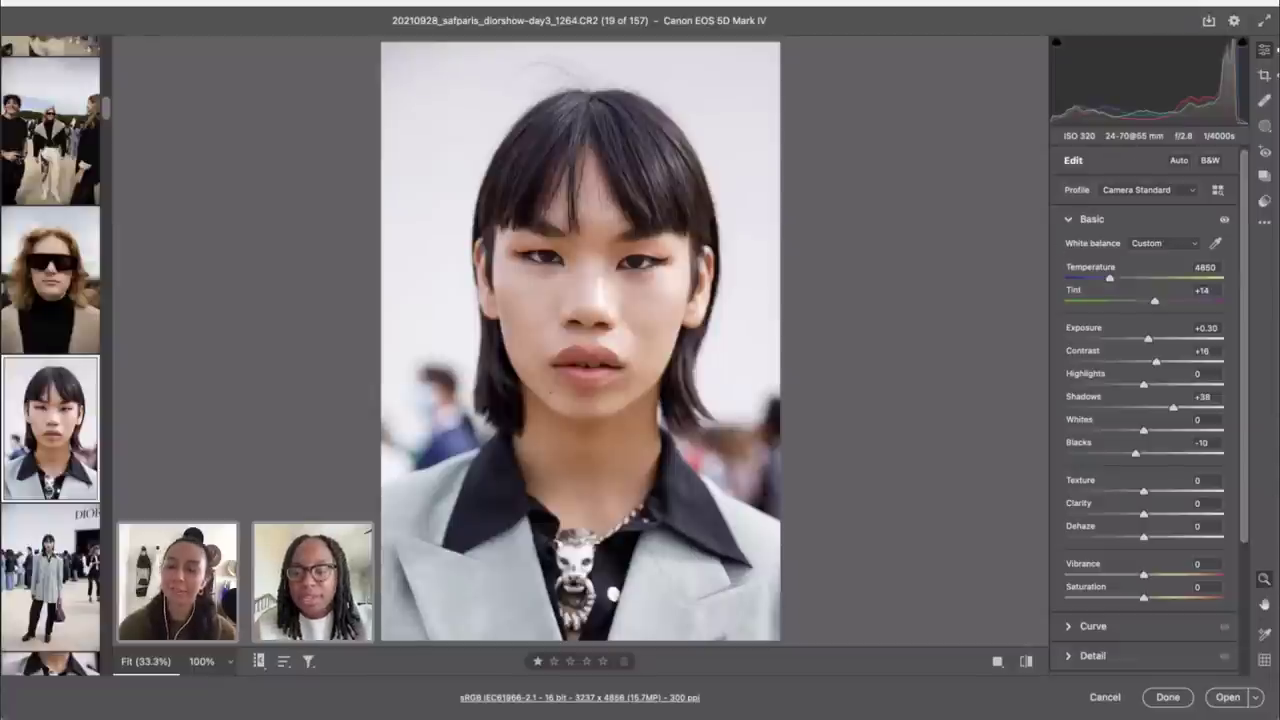
left_click(976, 592)
left_click(943, 491)
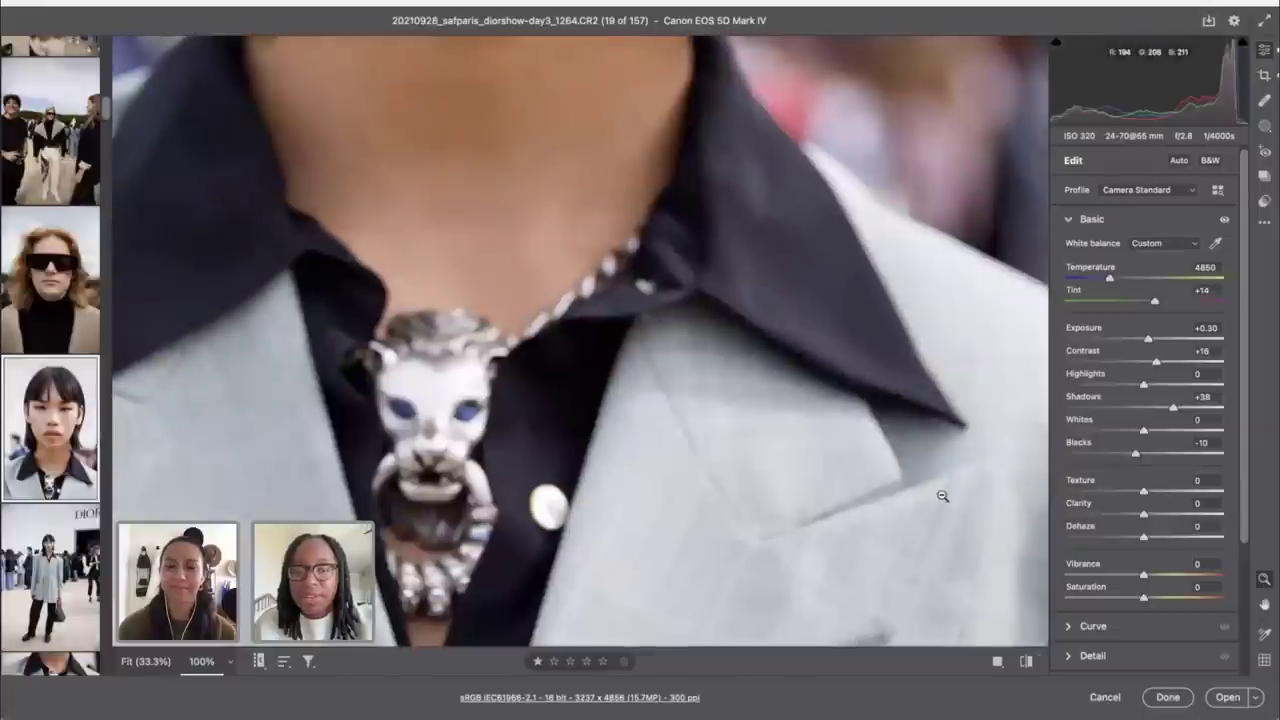
left_click(943, 491, "alt")
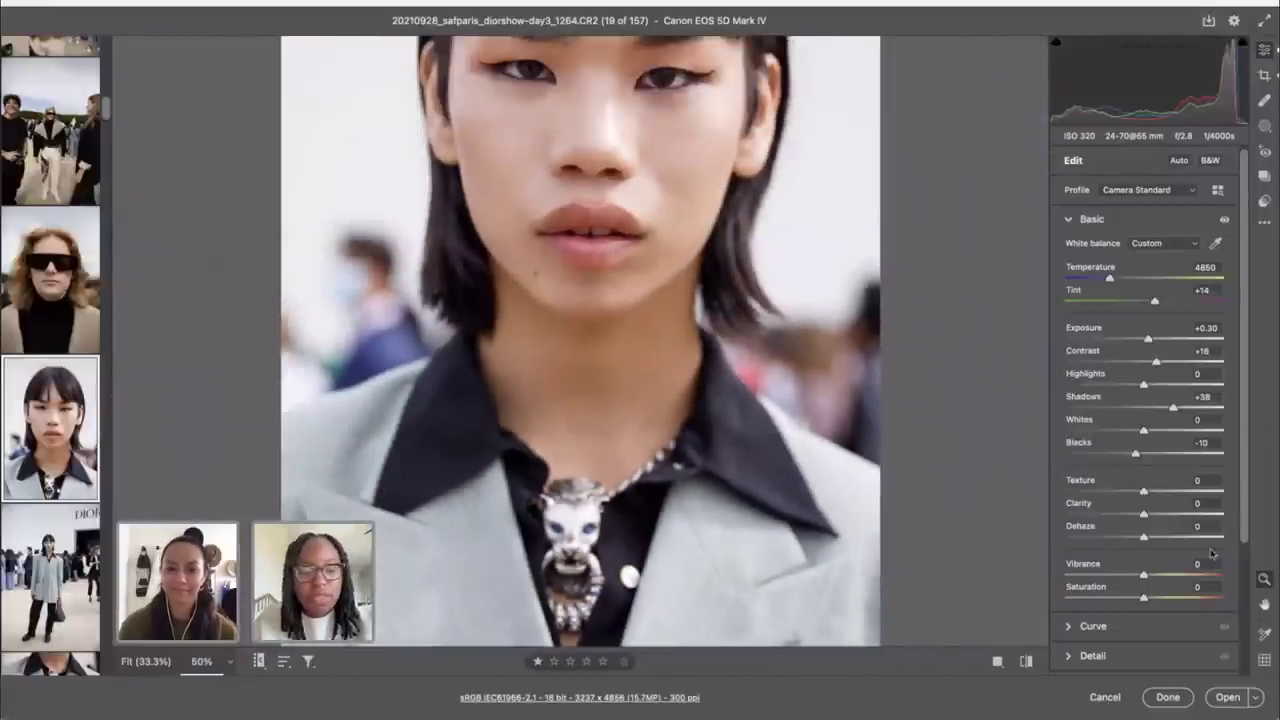
key("ctrl+0")
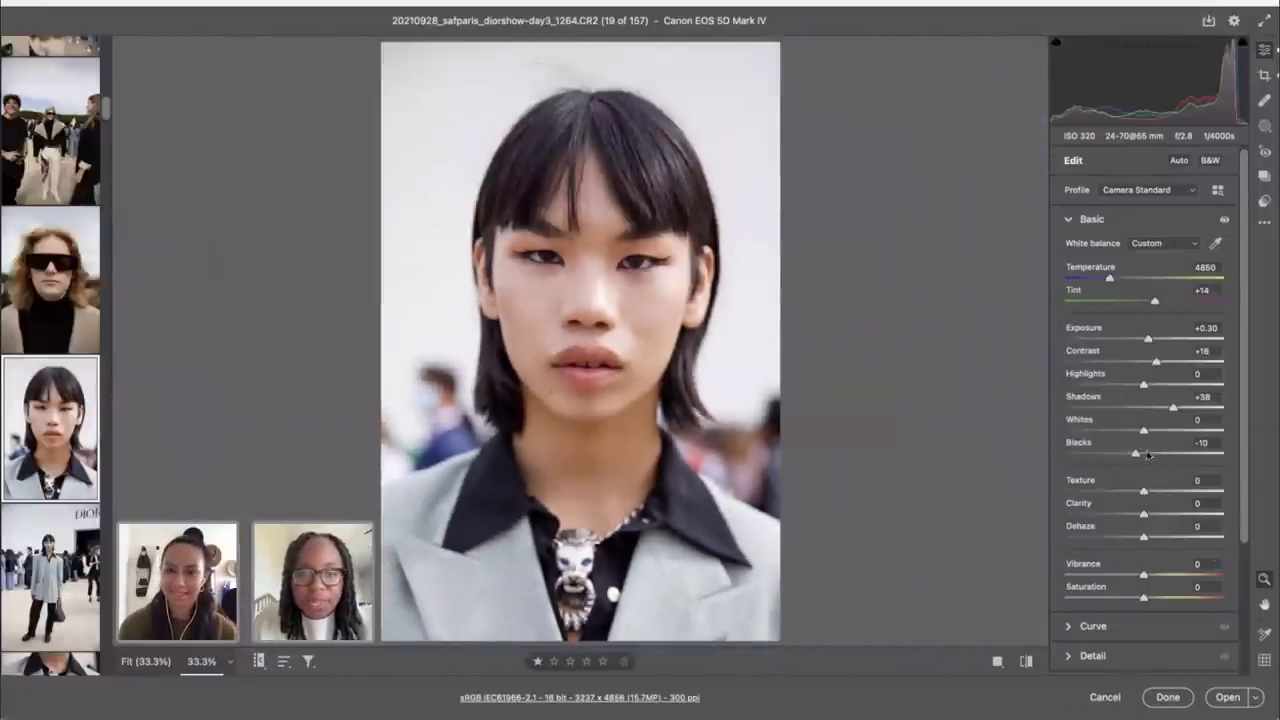
key("shift")
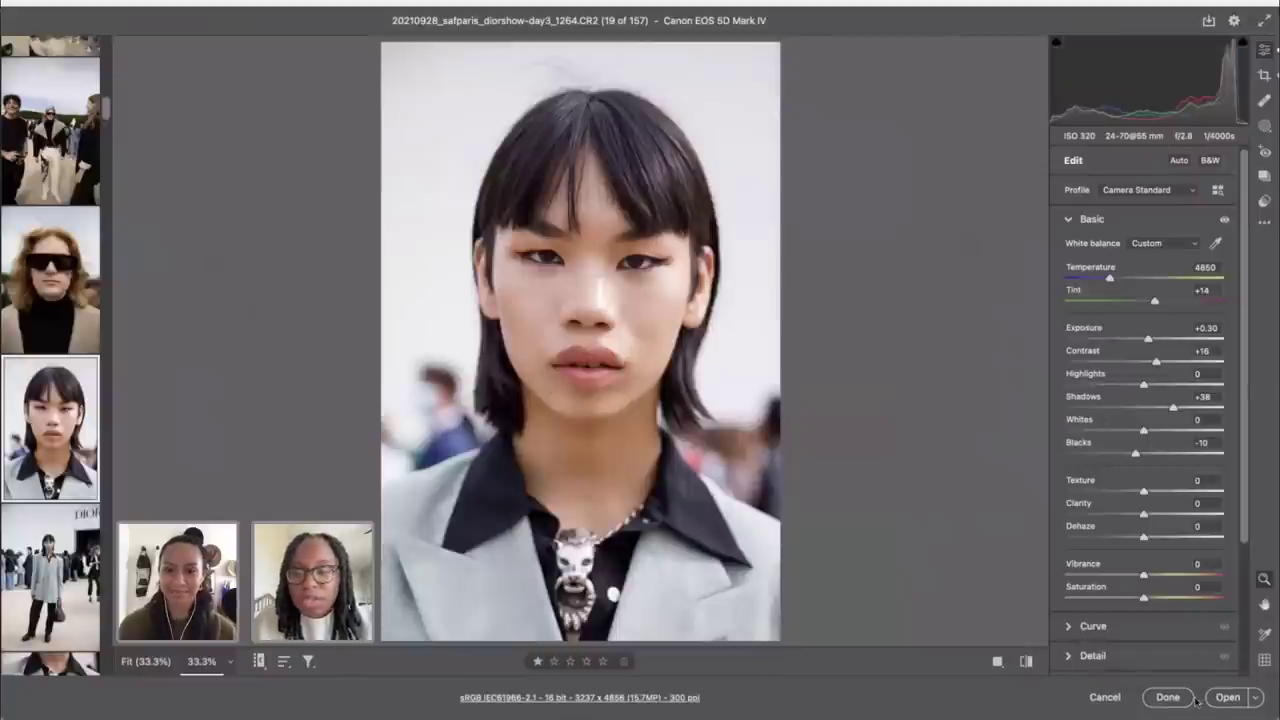
key("shift")
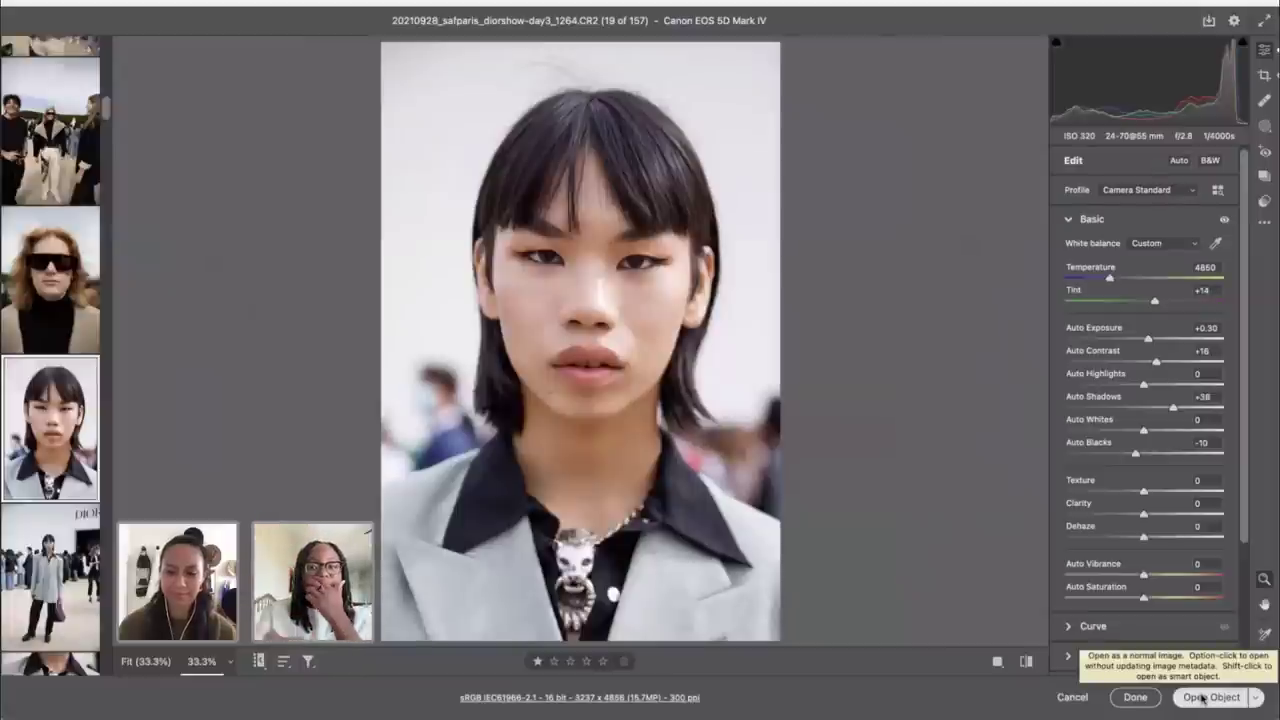
Step: Open the portrait as a smart object, duplicate it, strip ' copy' from the name, and zoom to 100%
left_click(1201, 697)
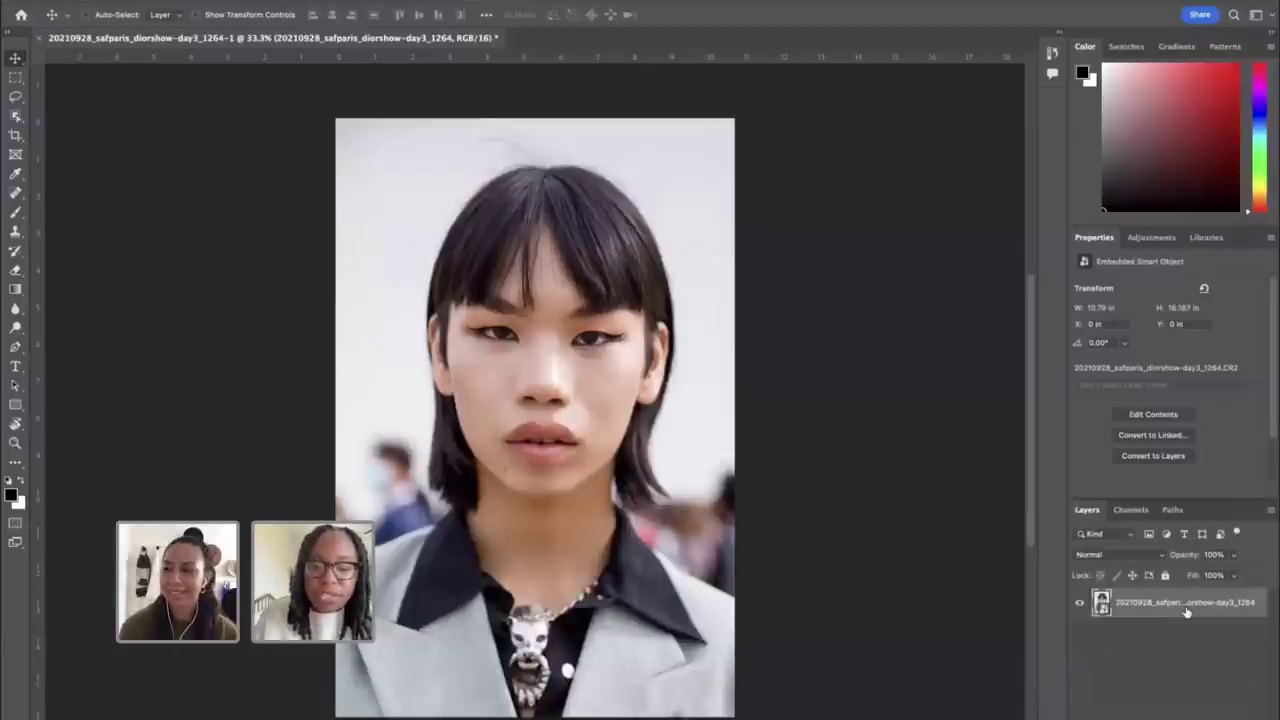
key("ctrl+j")
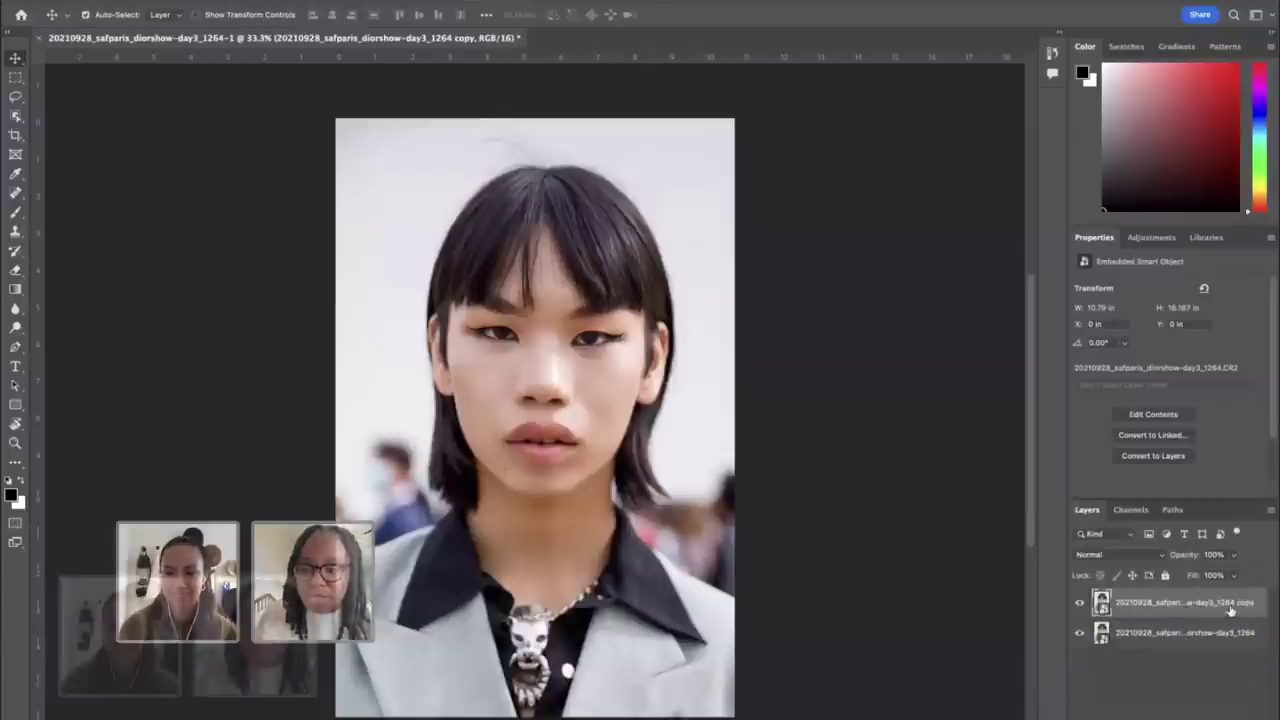
double_click(1232, 603)
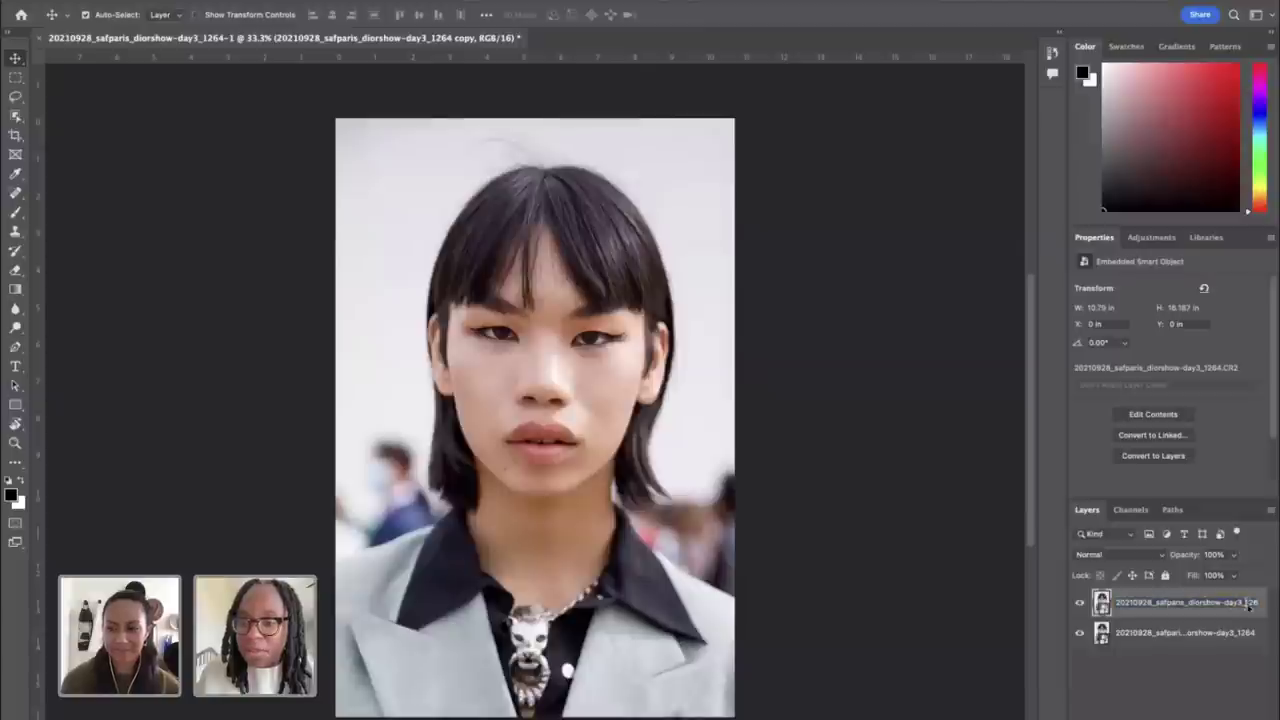
left_click_drag(1232, 603, 1277, 604)
key("BackSpace")
key("BackSpace")
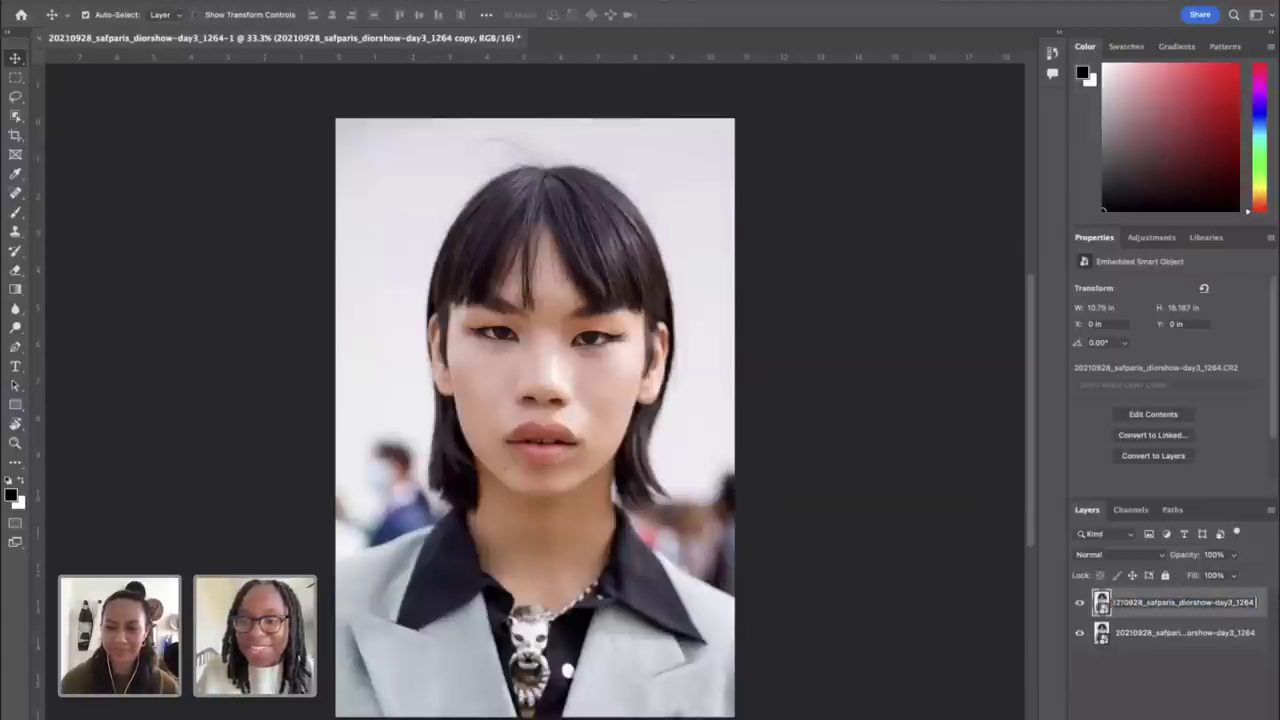
key("Return")
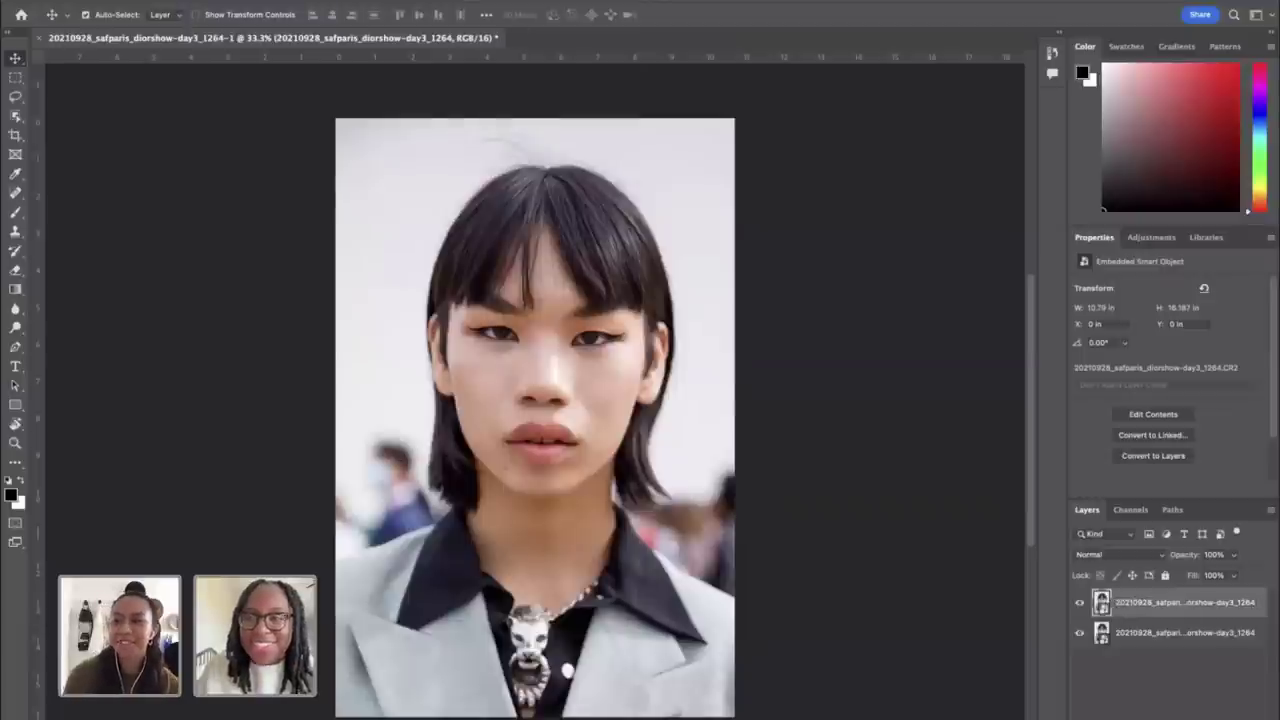
key("ctrl+minus")
key("ctrl+1")
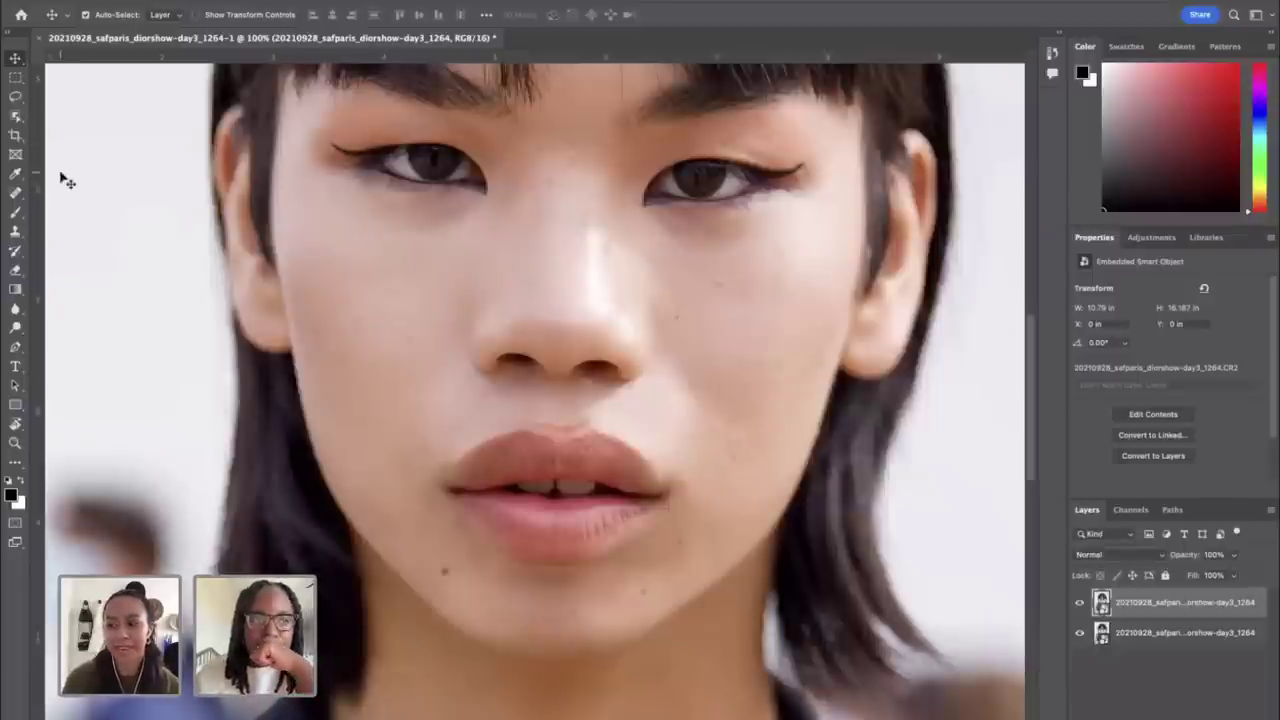
left_click_drag(16, 117, 45, 110)
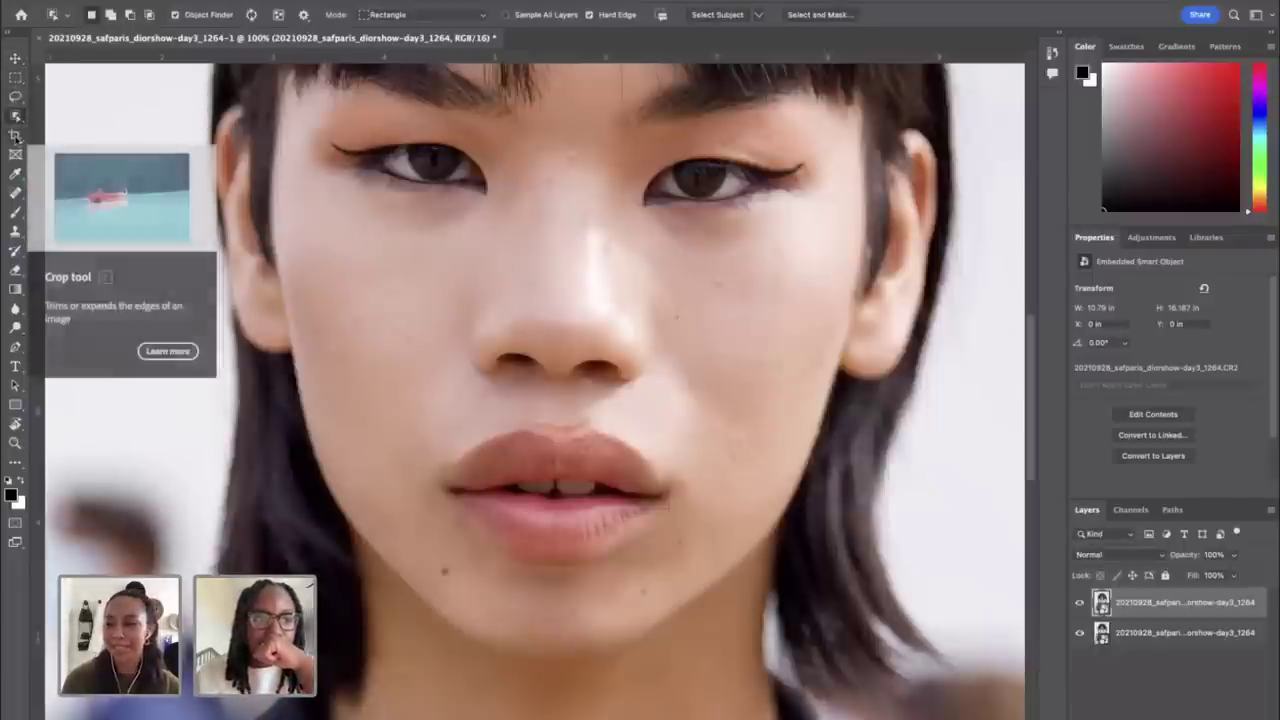
left_click(16, 137)
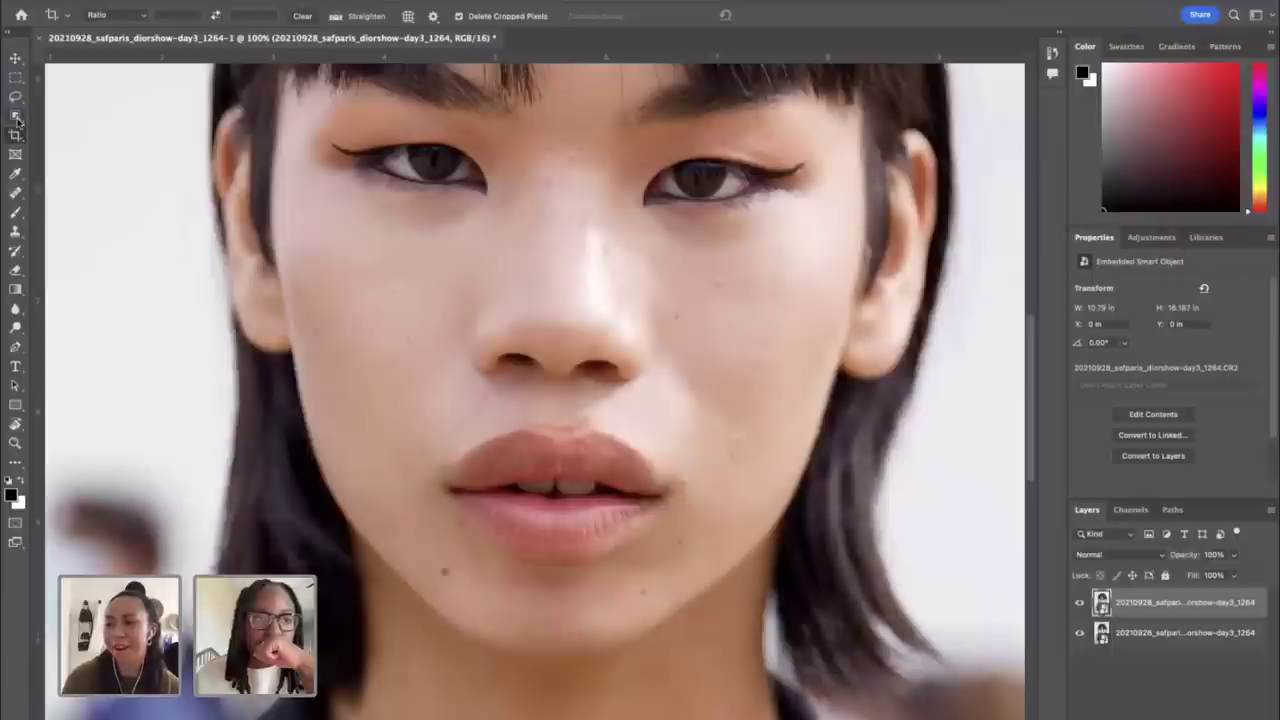
left_click(17, 119)
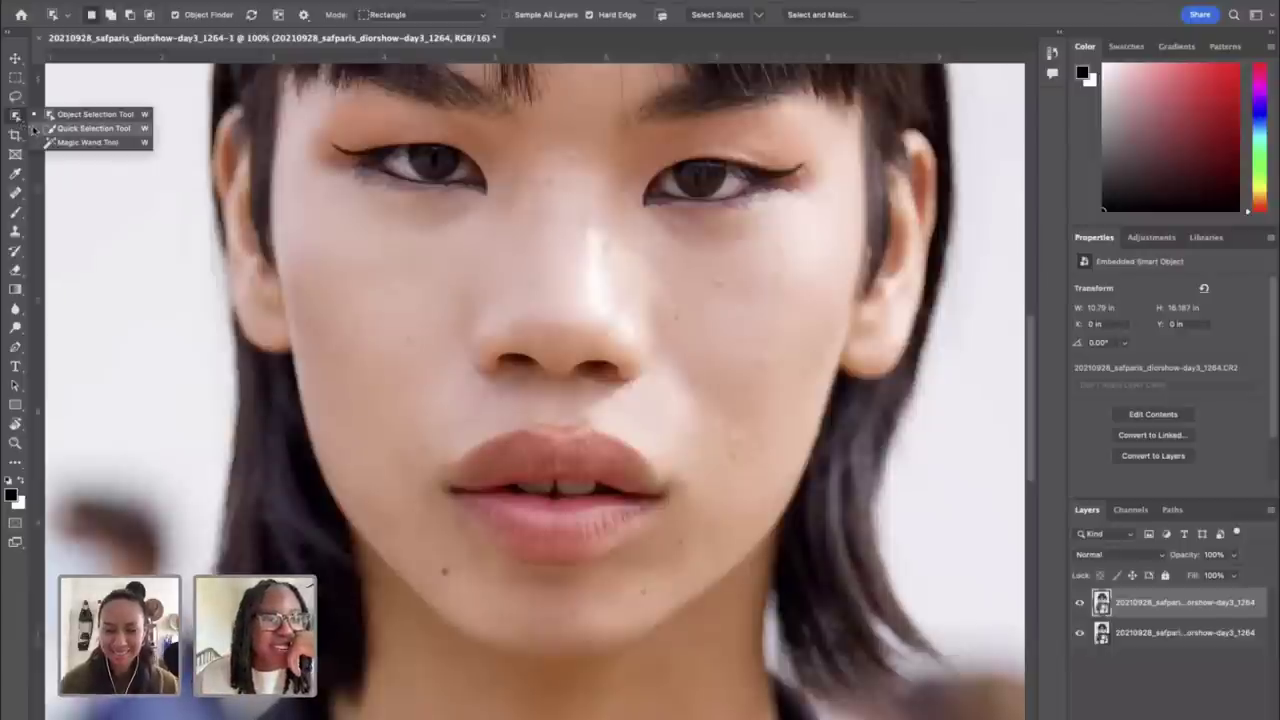
left_click(16, 119)
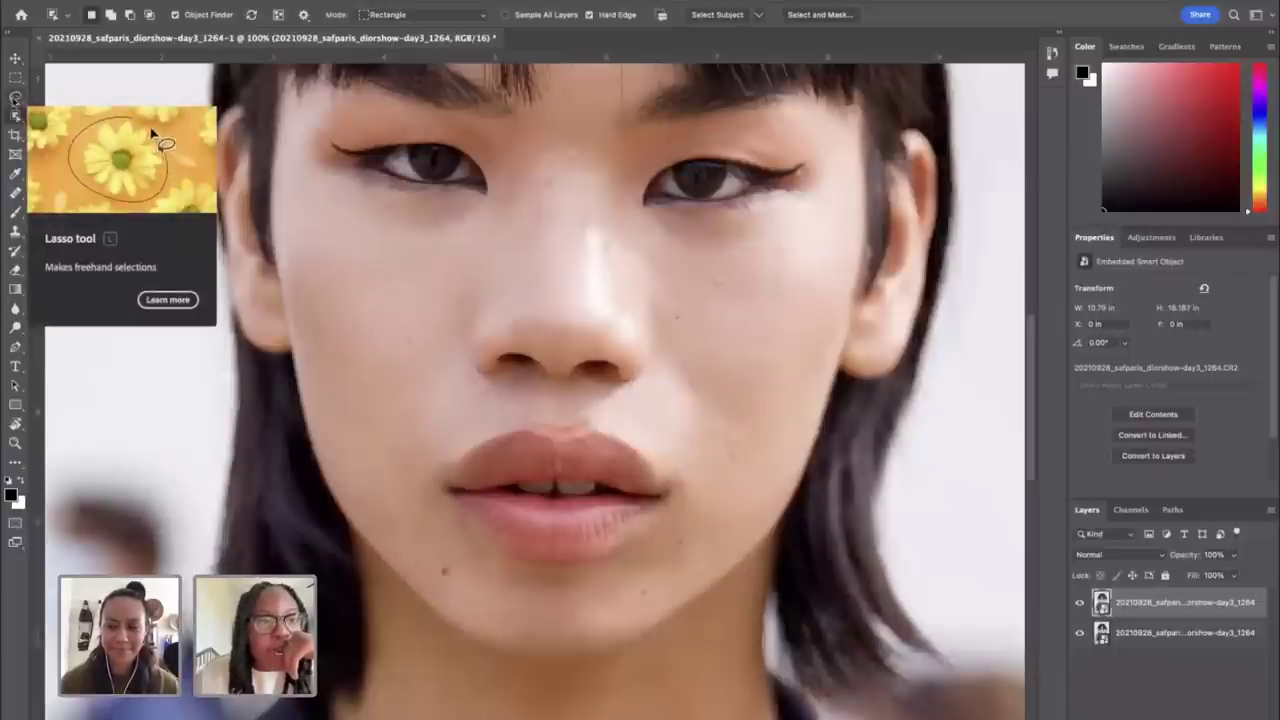
left_click(14, 100)
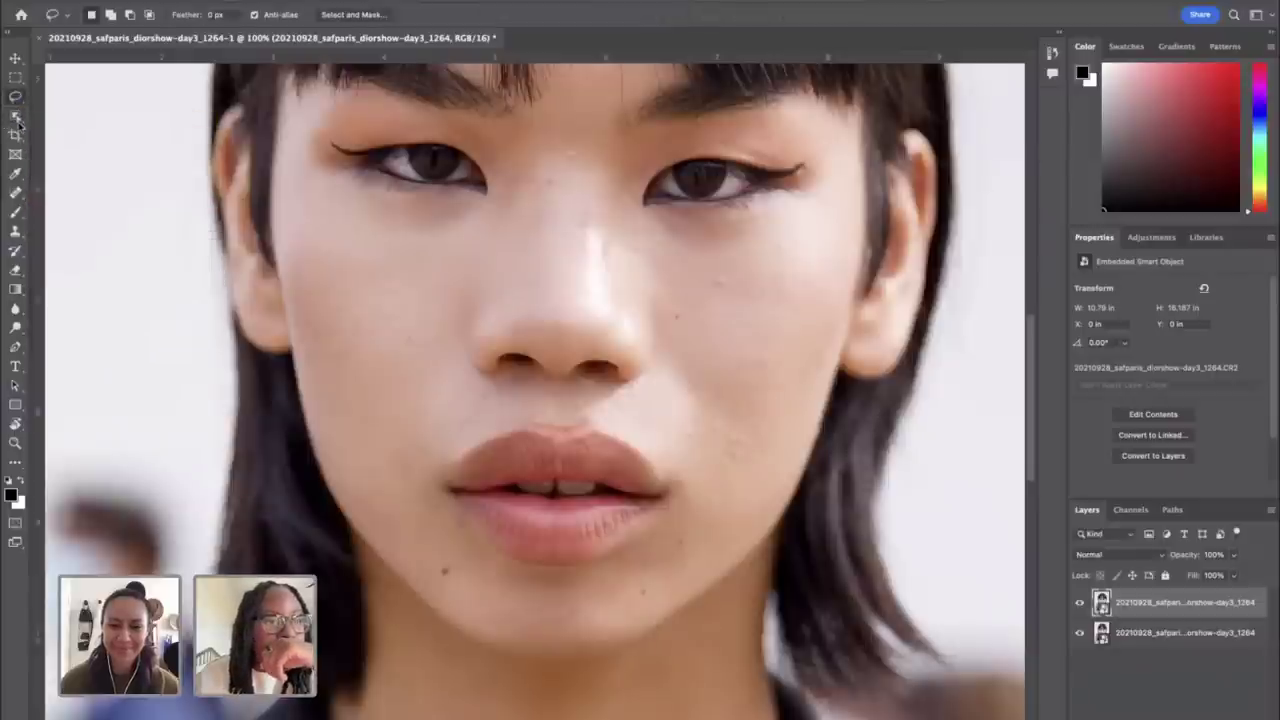
left_click(15, 77)
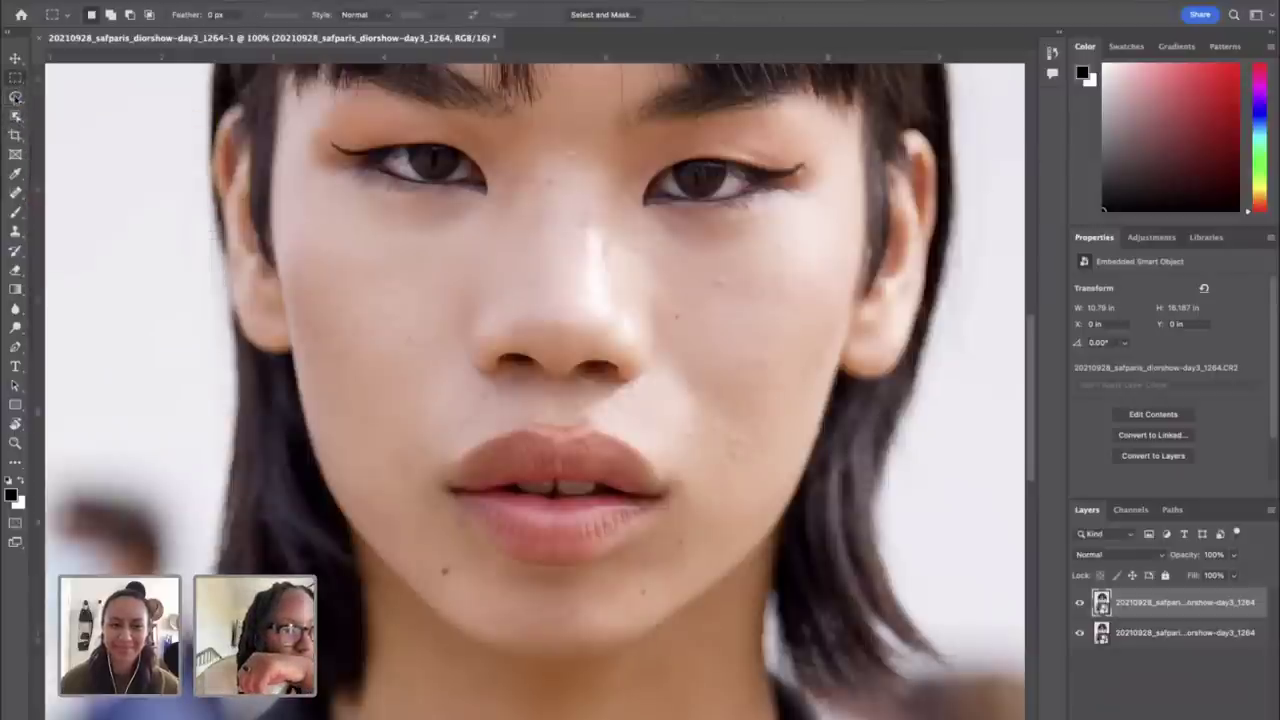
left_click(15, 98)
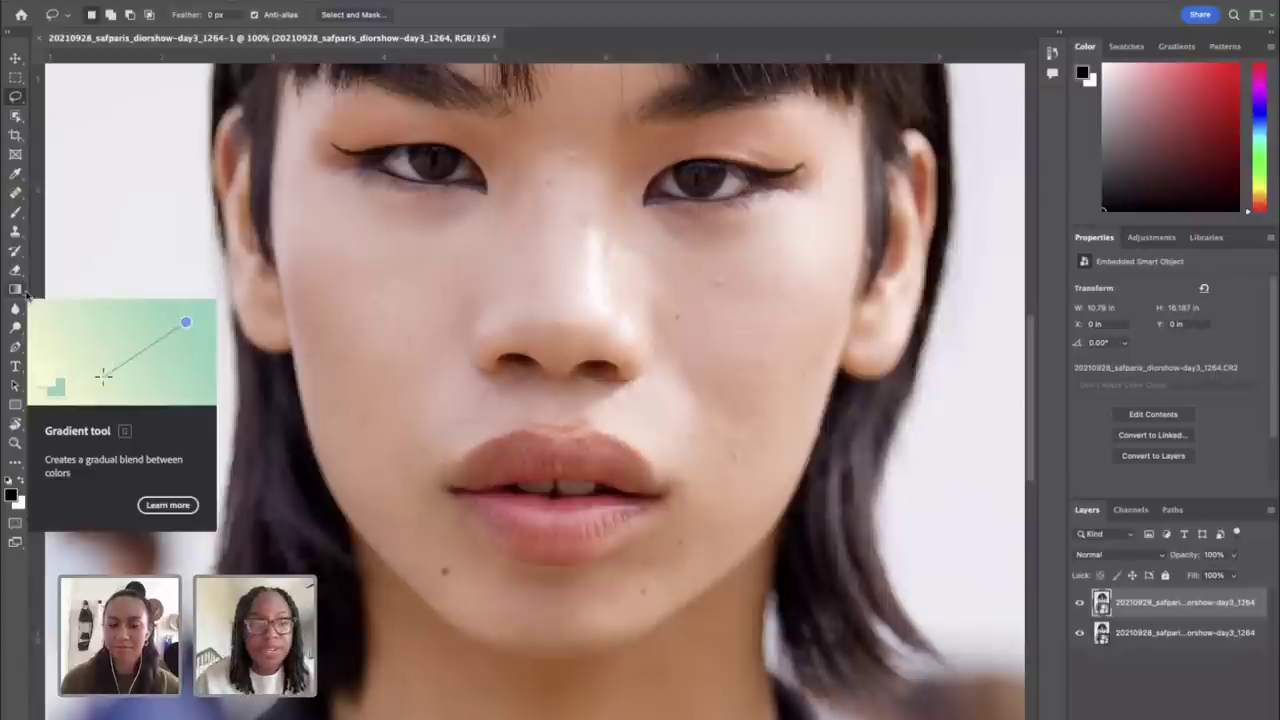
left_click(14, 350)
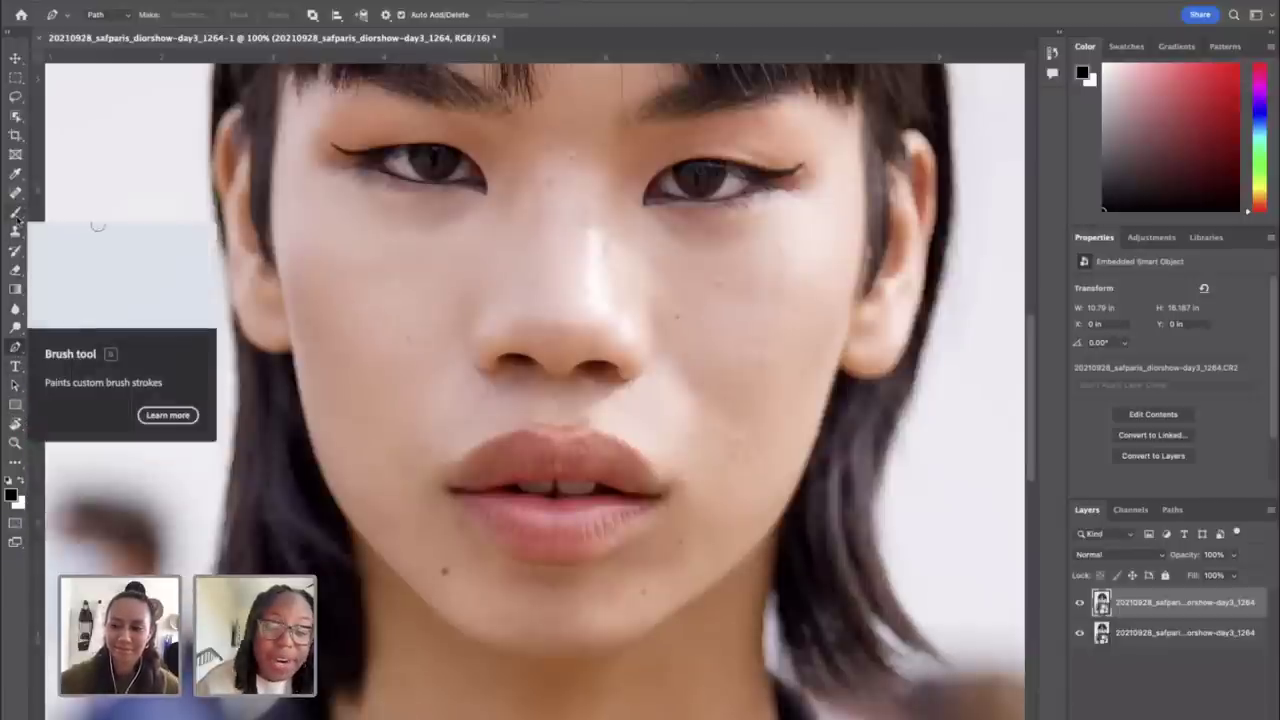
left_click(15, 78)
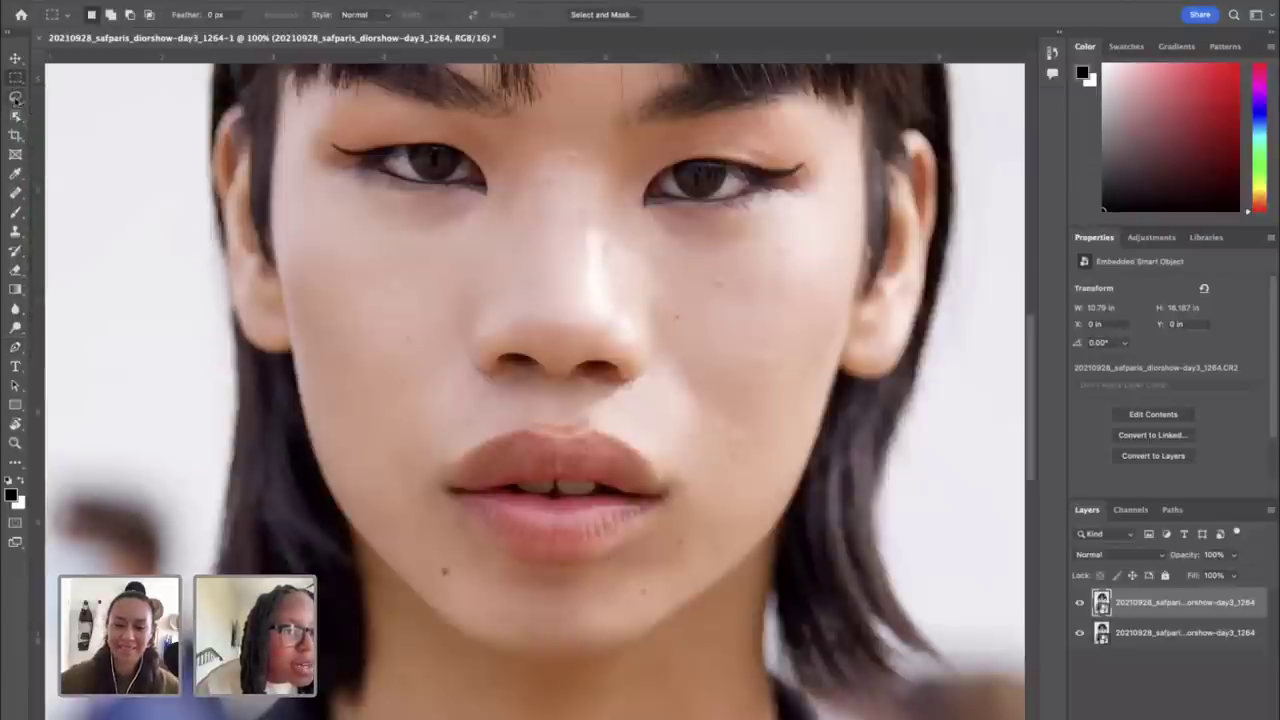
left_click(15, 78)
left_click(15, 97)
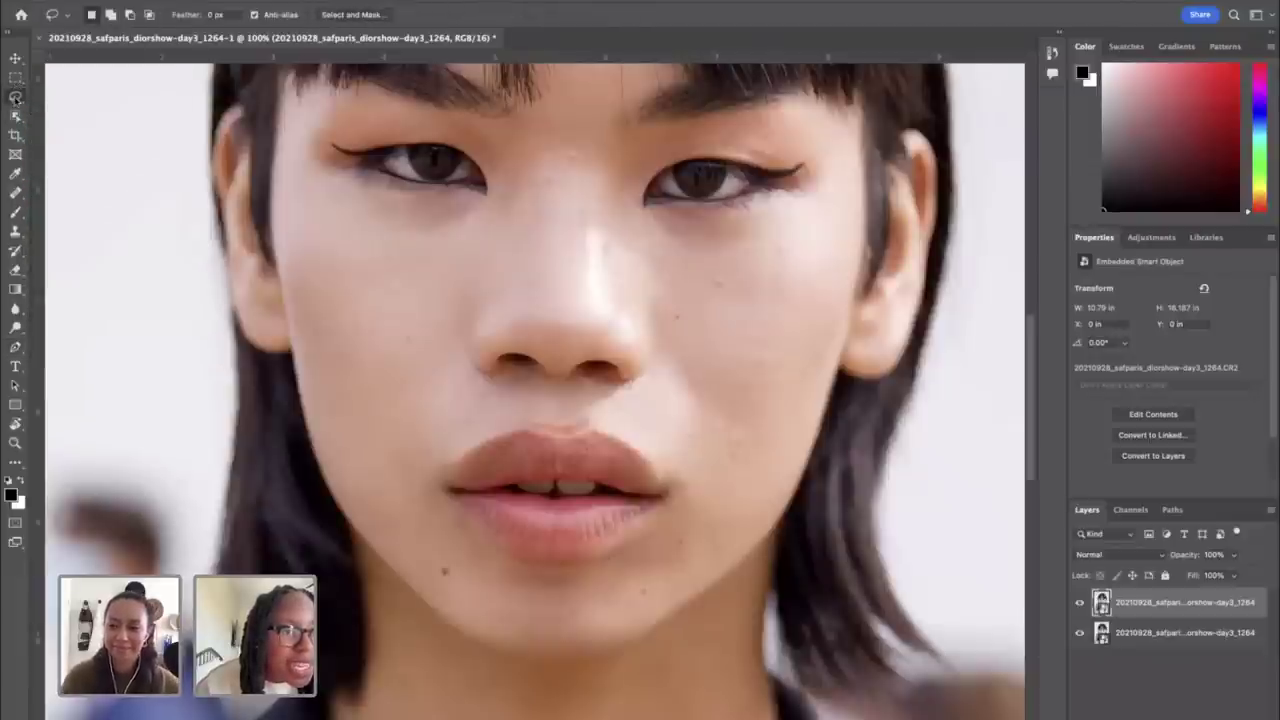
left_click(17, 117)
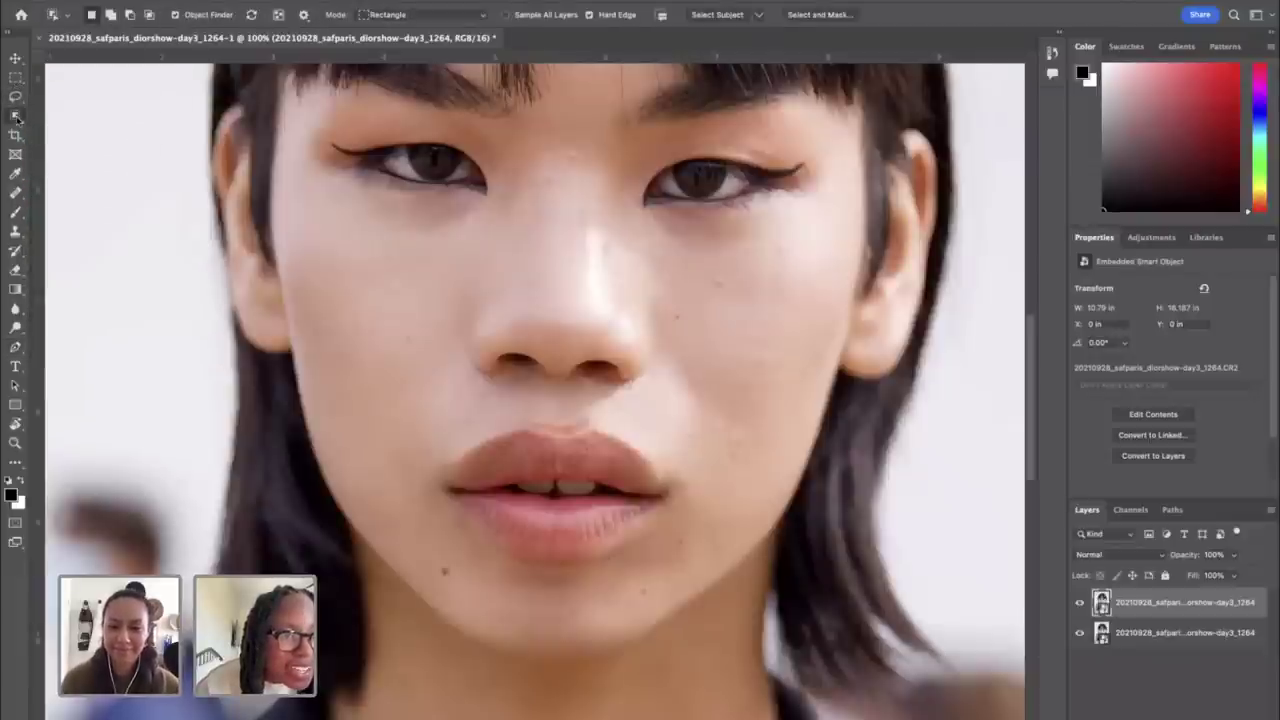
left_click(16, 117)
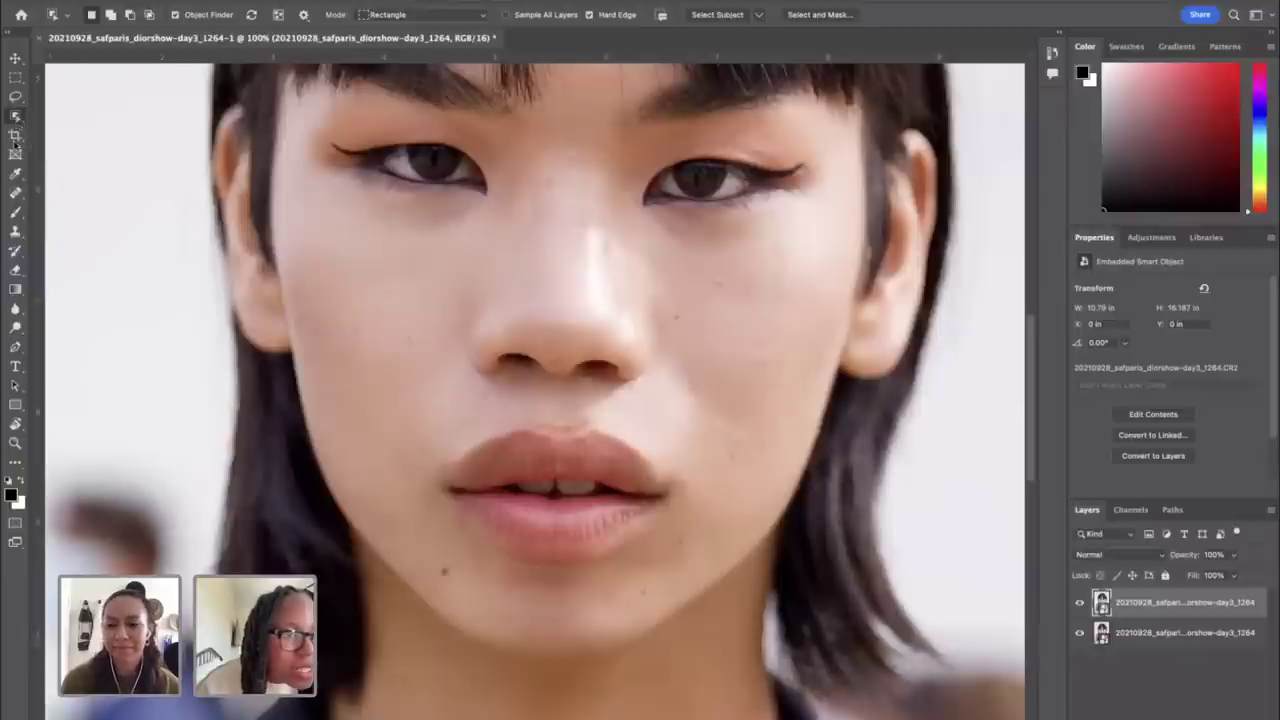
left_click(16, 173)
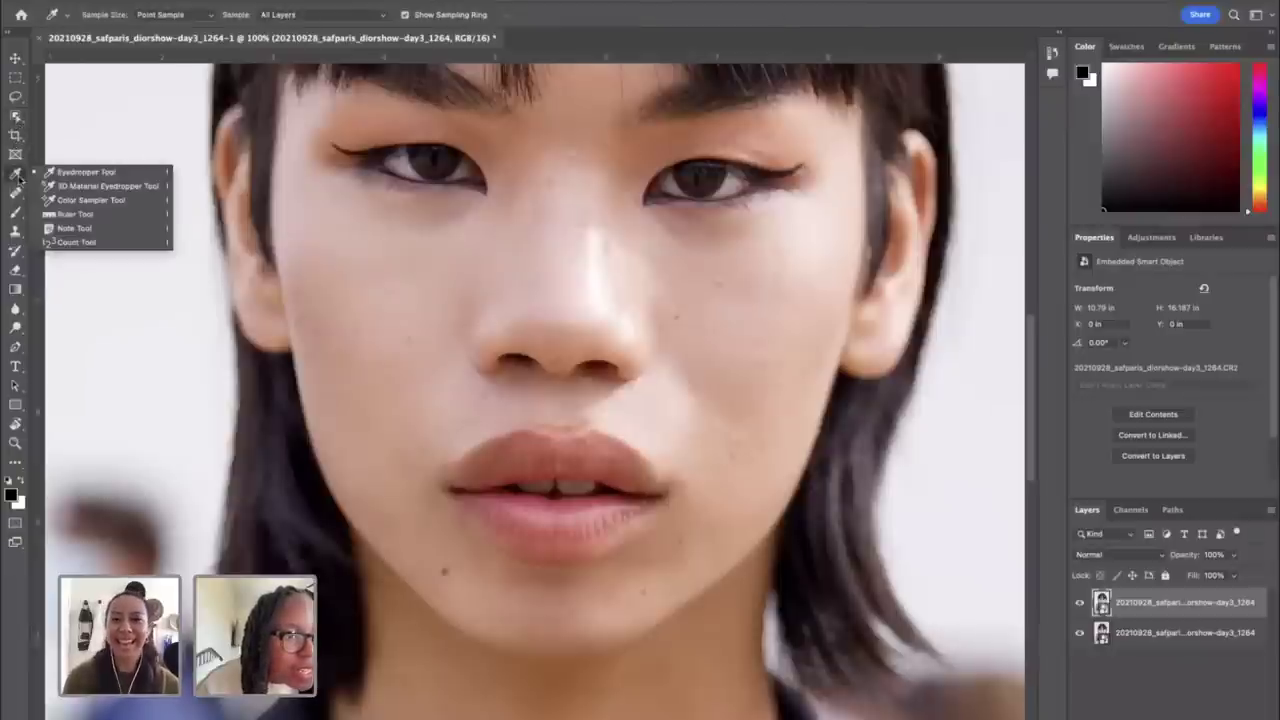
left_click(15, 136)
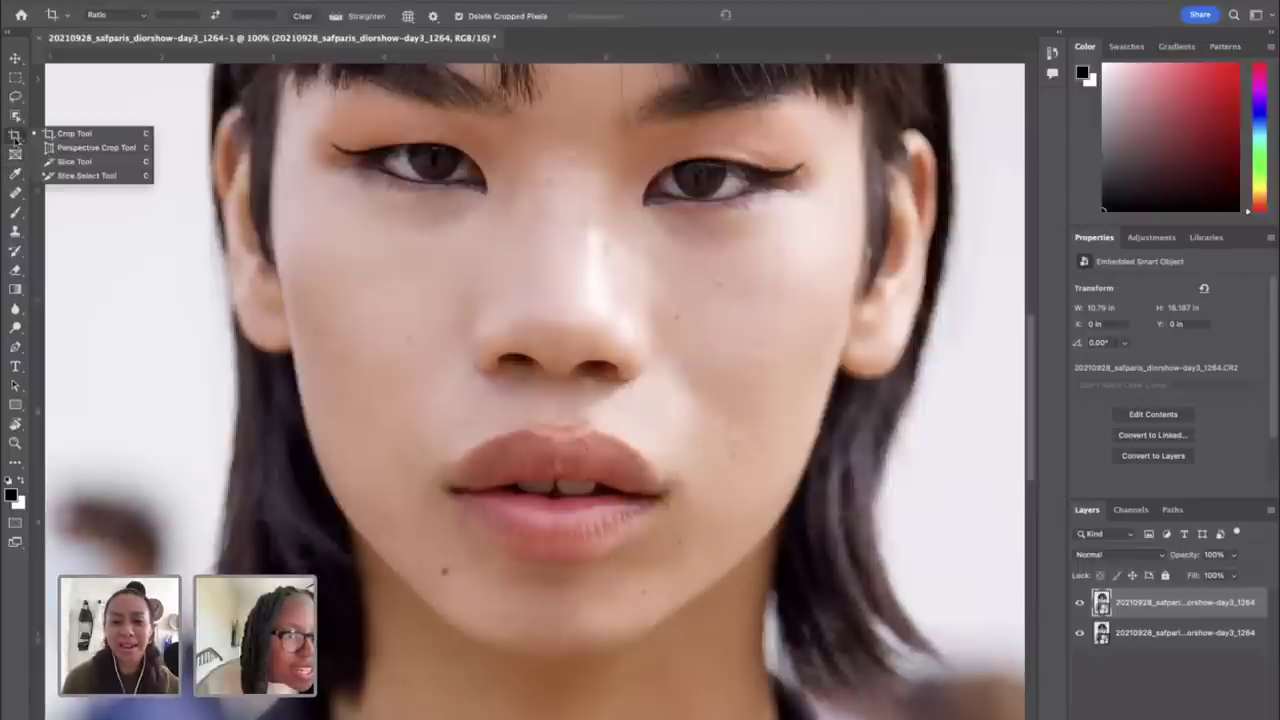
left_click(15, 154)
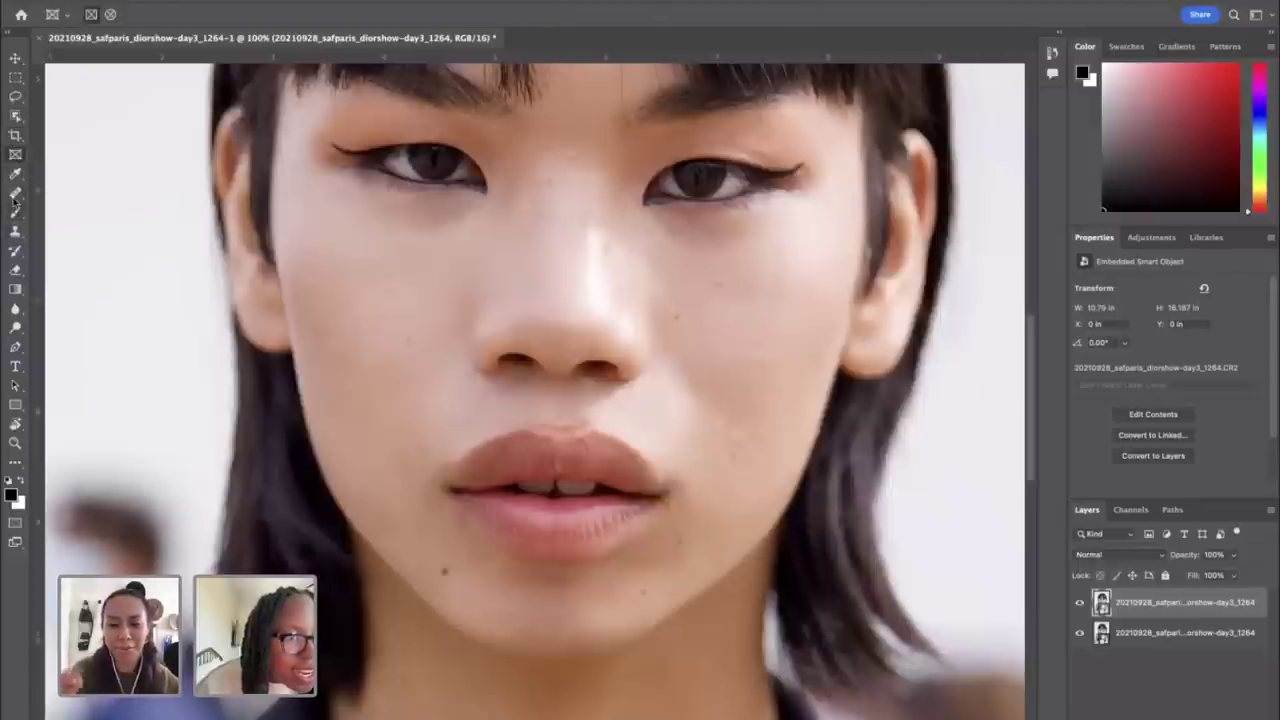
left_click(15, 212)
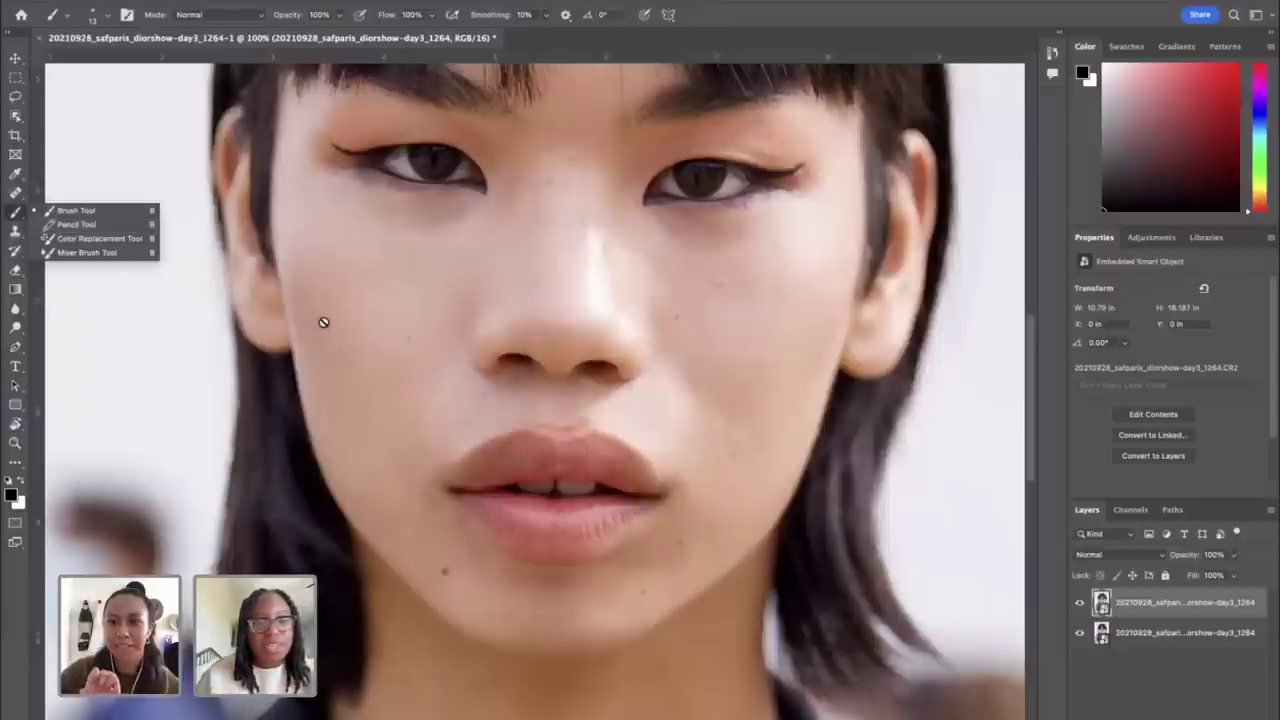
left_click(410, 245)
left_click(606, 309)
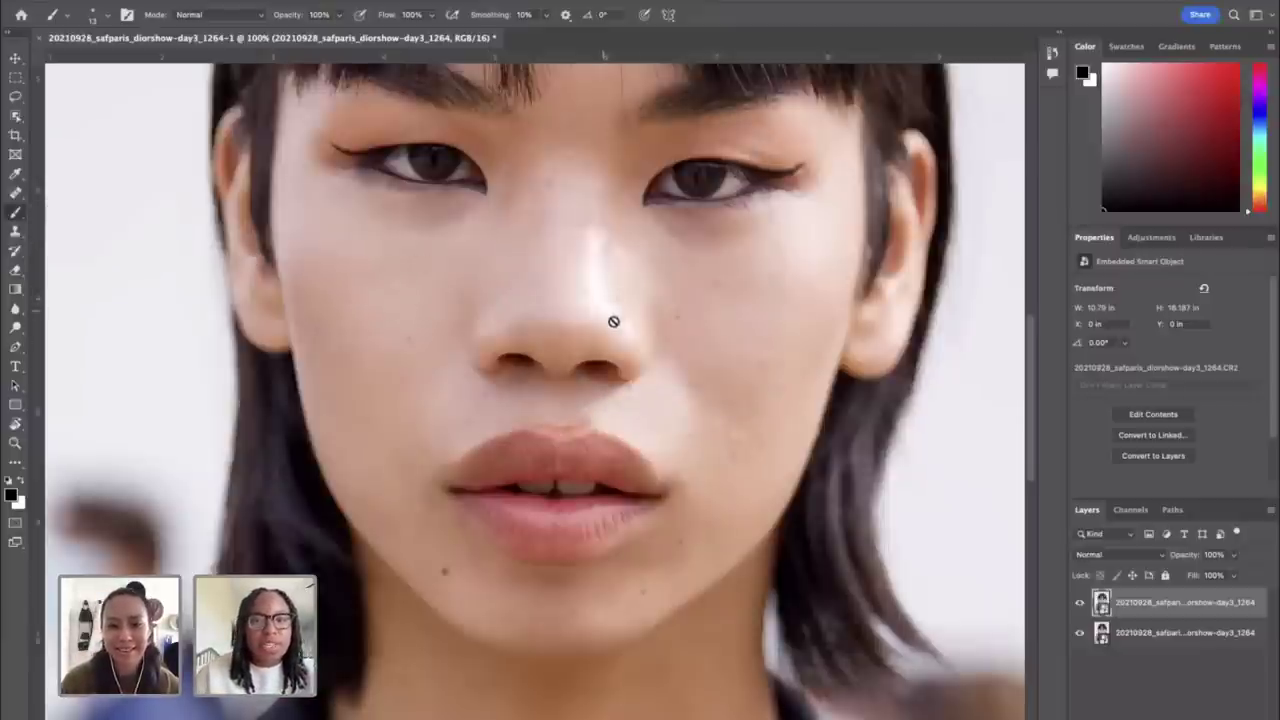
key("super+minus")
key("super+minus")
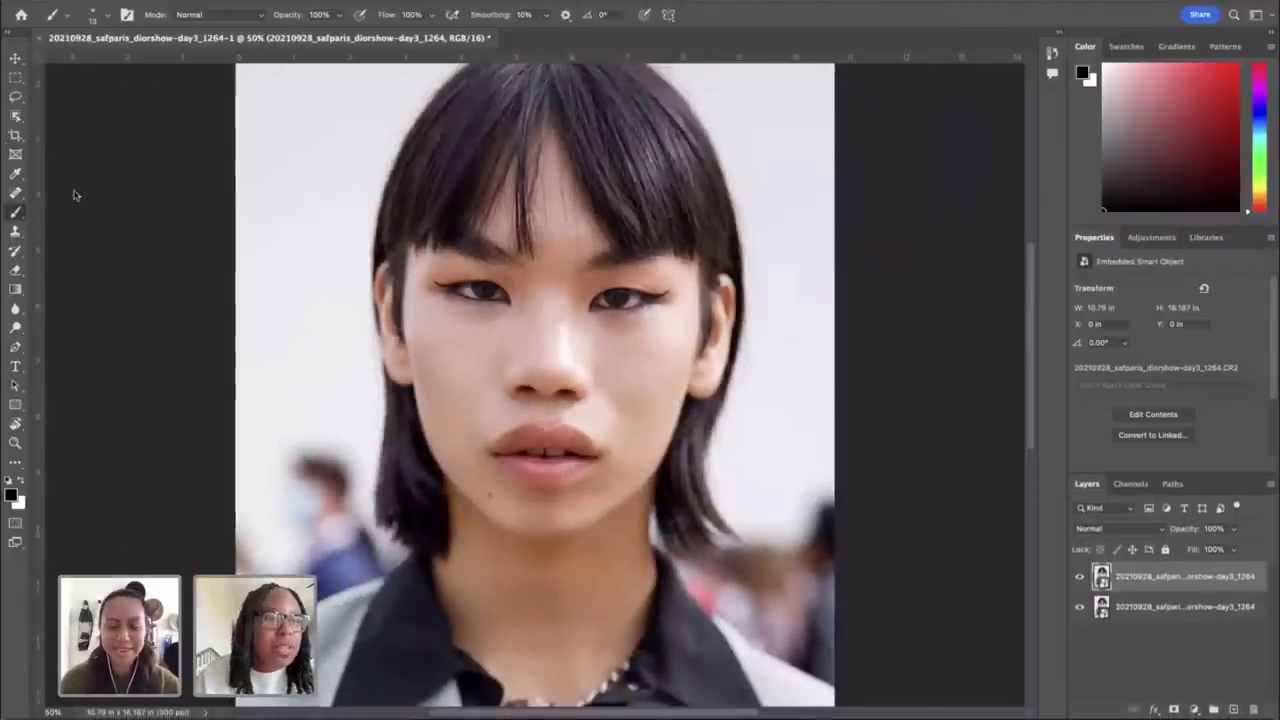
Step: Select the Patch Tool, zoom to 100% on the model's face and begin outlining a cheek blemish
left_click(15, 192)
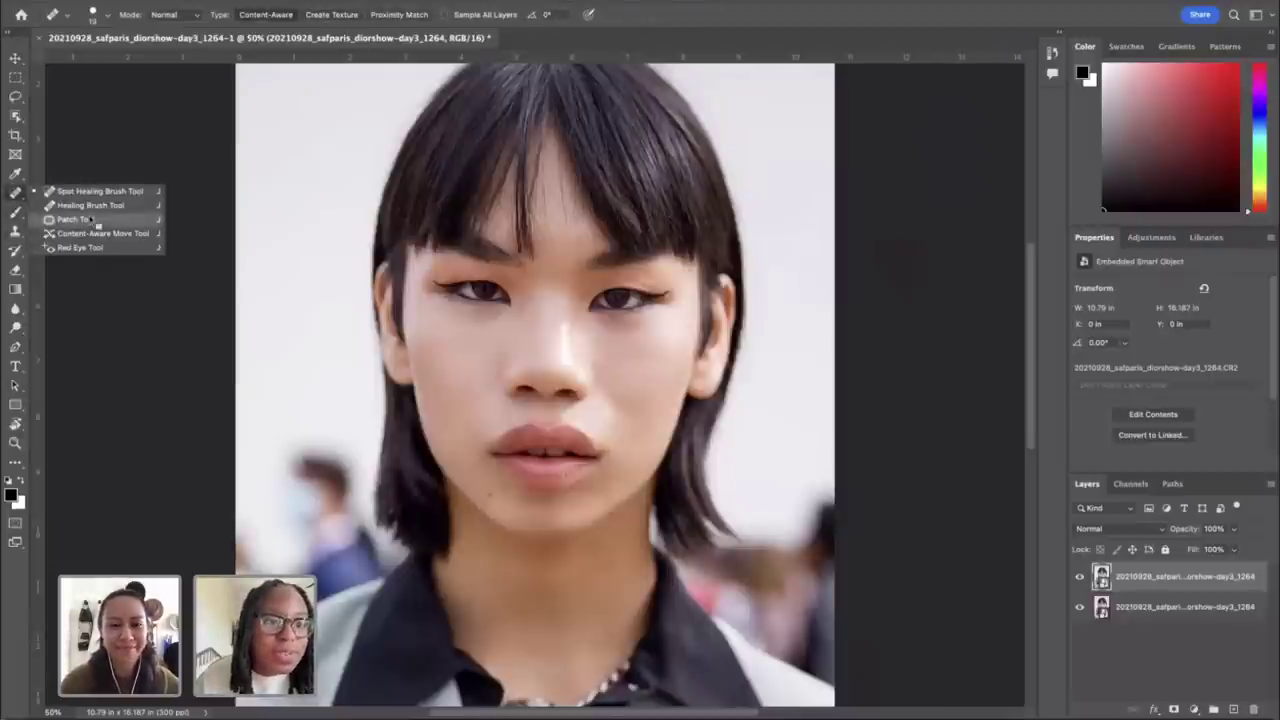
left_click(75, 219)
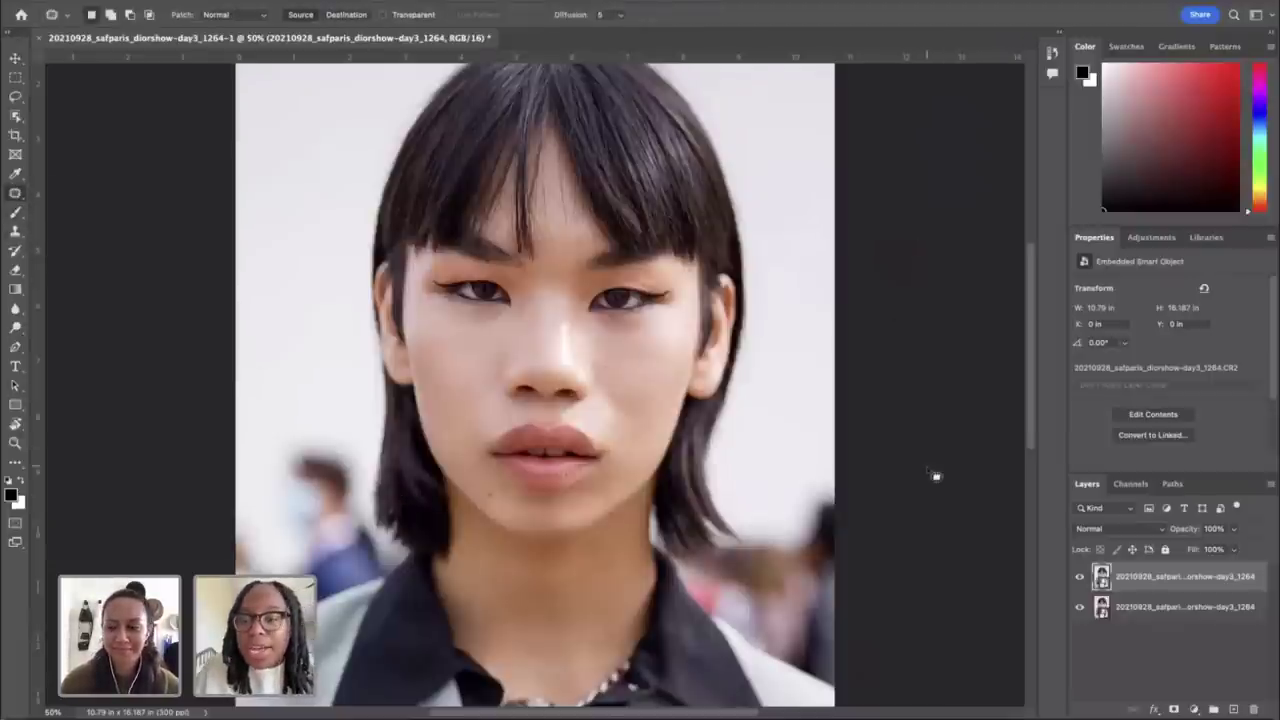
key("ctrl+plus")
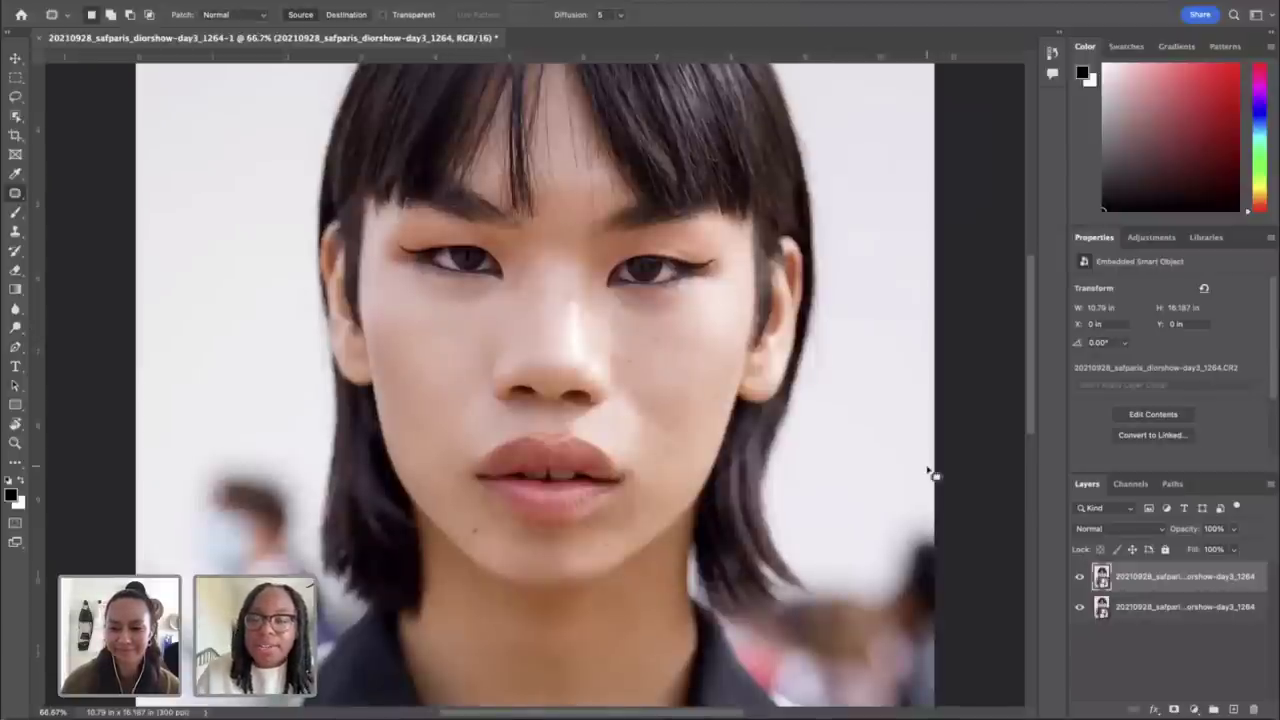
key("ctrl+plus")
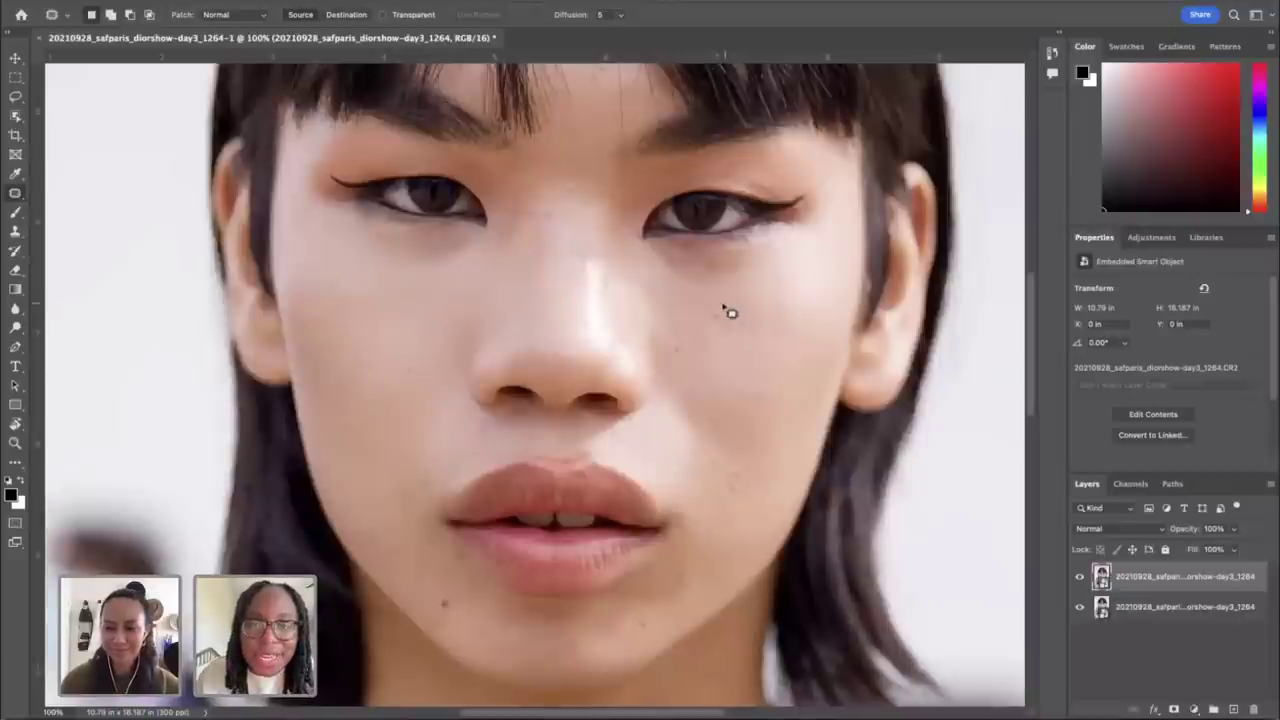
mouse_move(724, 306)
left_mouse_down()
mouse_move(714, 321)
mouse_move(735, 323)
mouse_move(720, 306)
left_mouse_up()
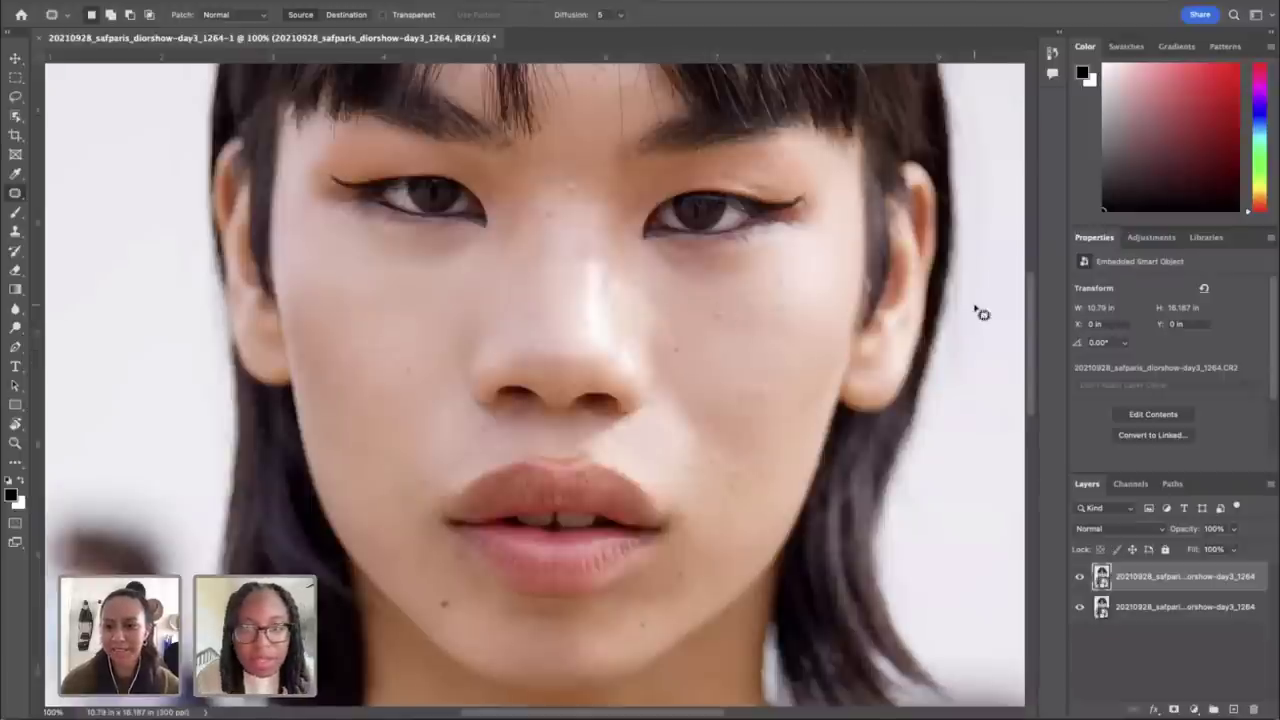
Step: Reopen the smart object's Camera Raw settings and cancel, bringing up the discard-all-changes prompt
right_click(1142, 578)
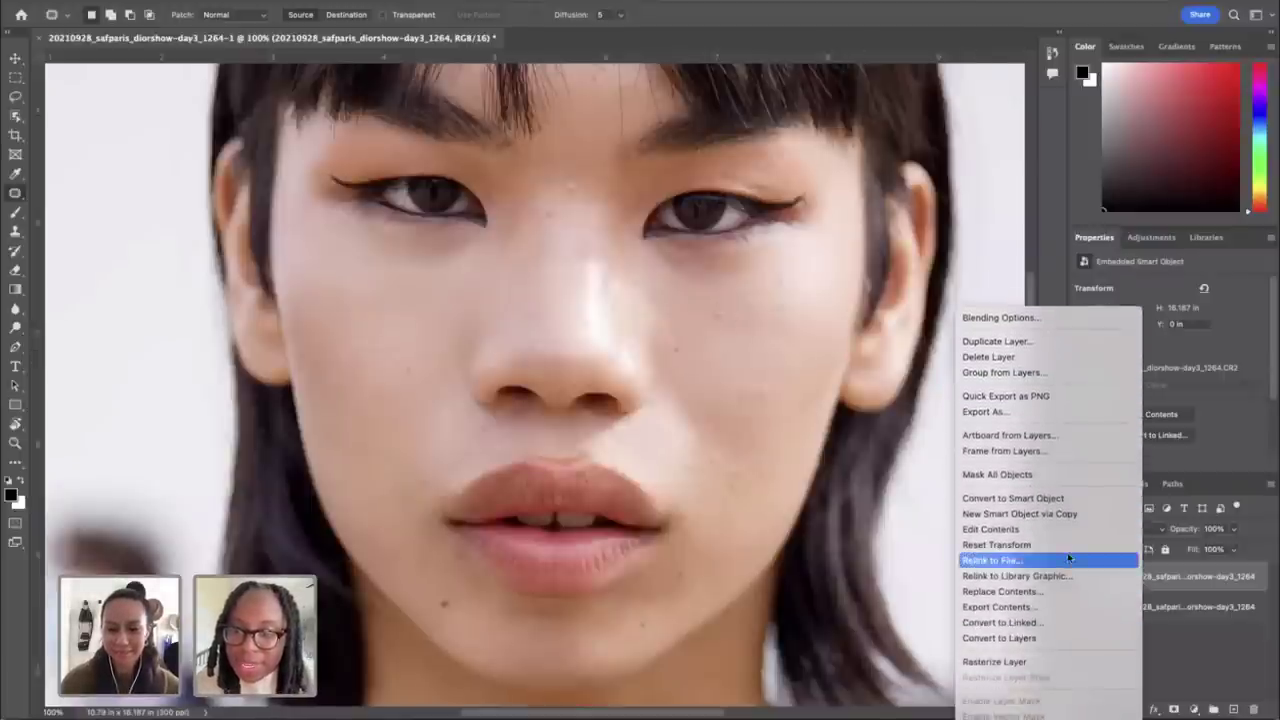
left_click(1190, 576)
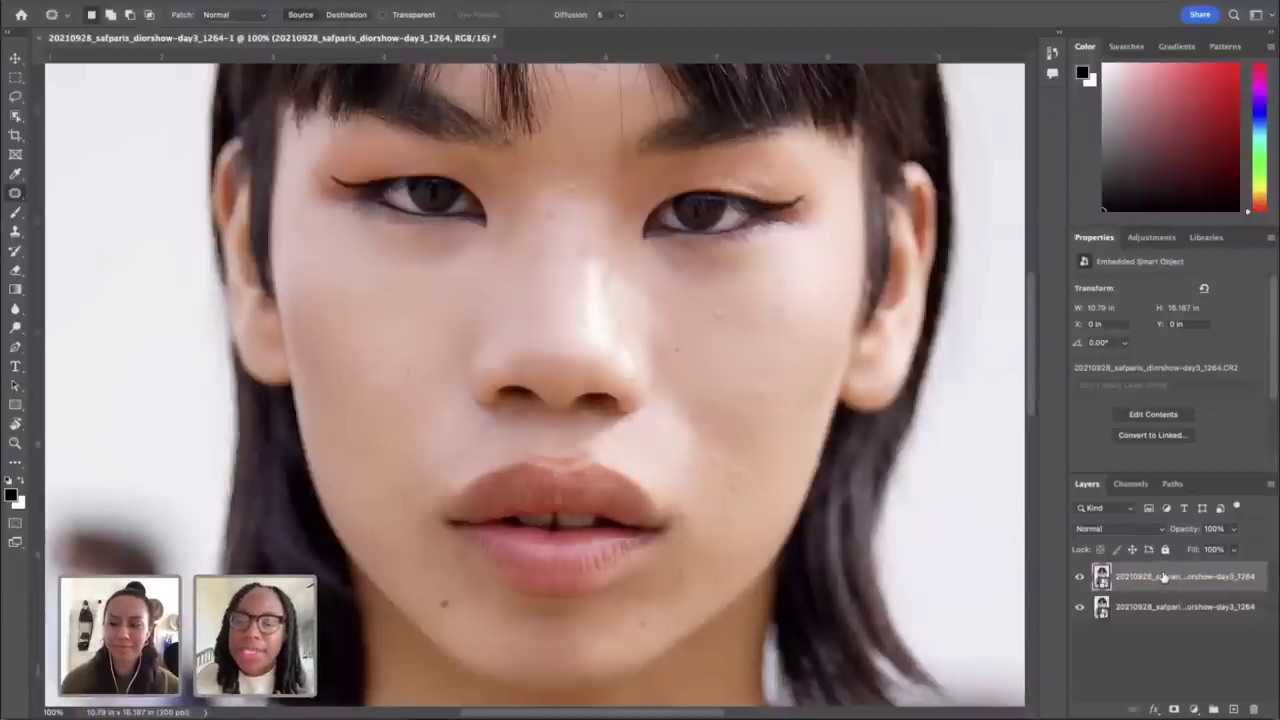
right_click(1163, 577)
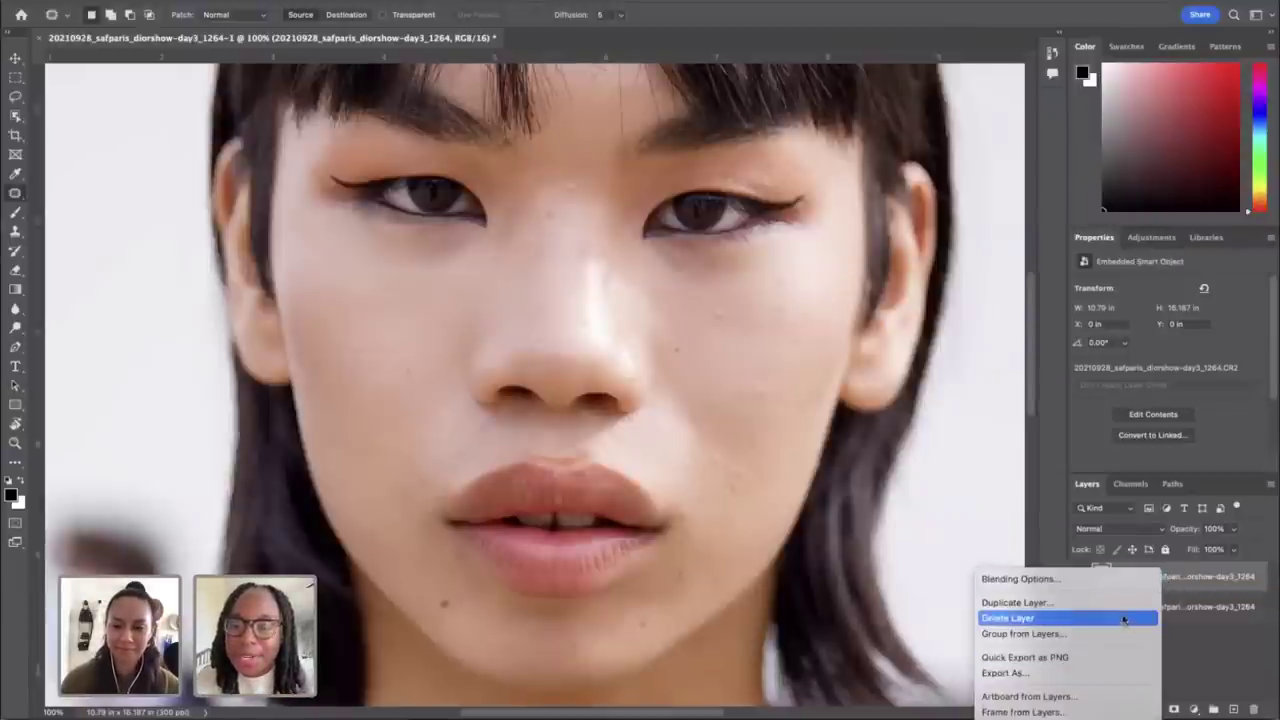
left_click(1198, 597)
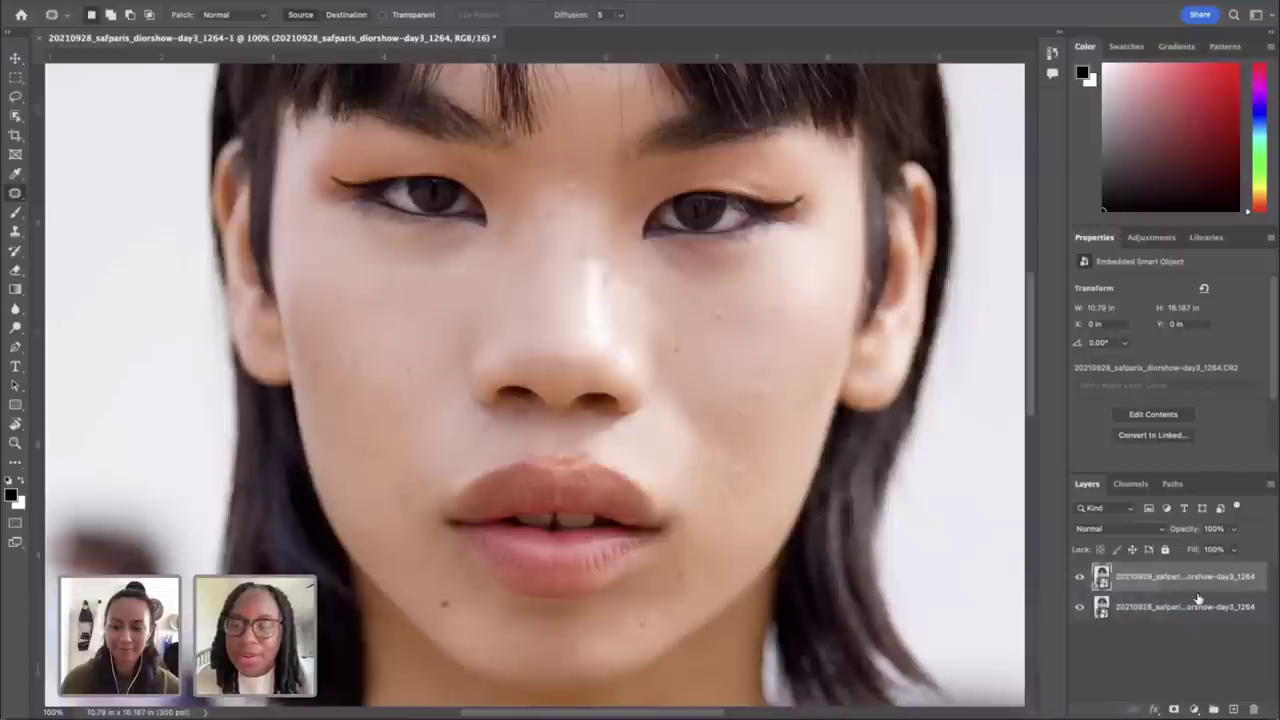
double_click(1101, 577)
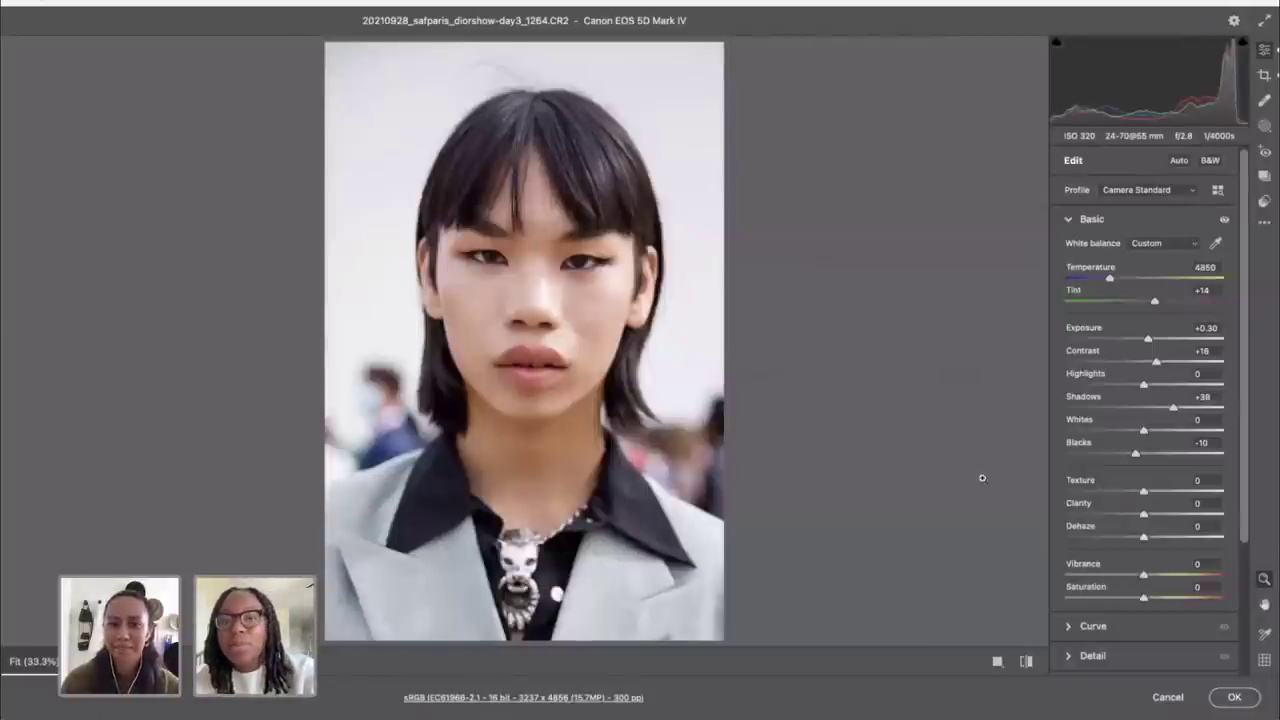
left_click(1167, 697)
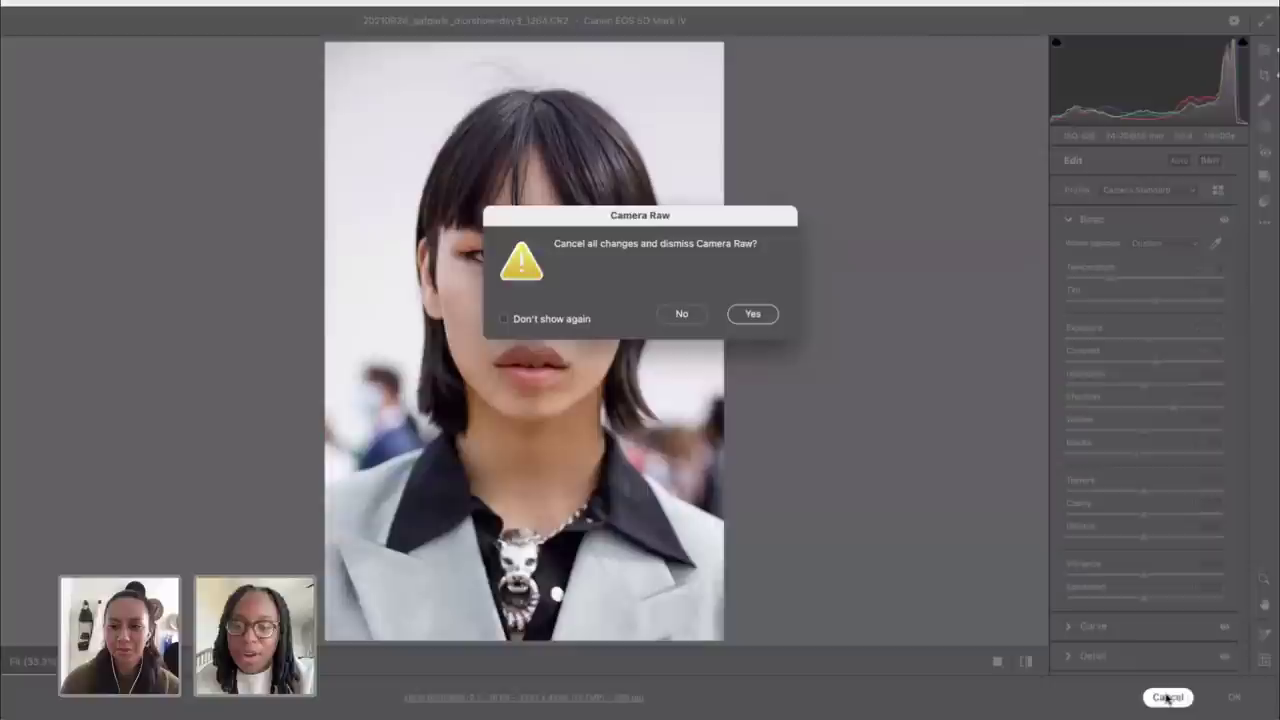
Step: Confirm leaving the raw settings unchanged and rasterize the top portrait layer
left_click(752, 314)
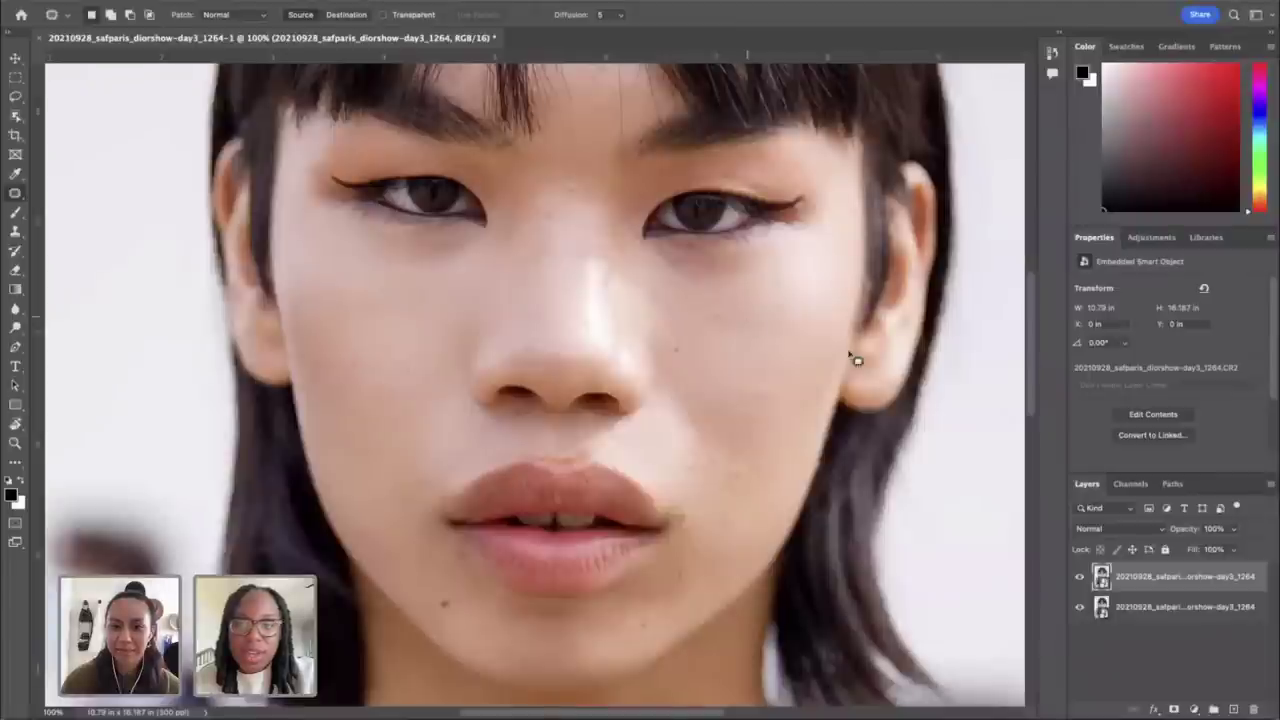
right_click(1185, 577)
scroll(1092, 610, "down", 10)
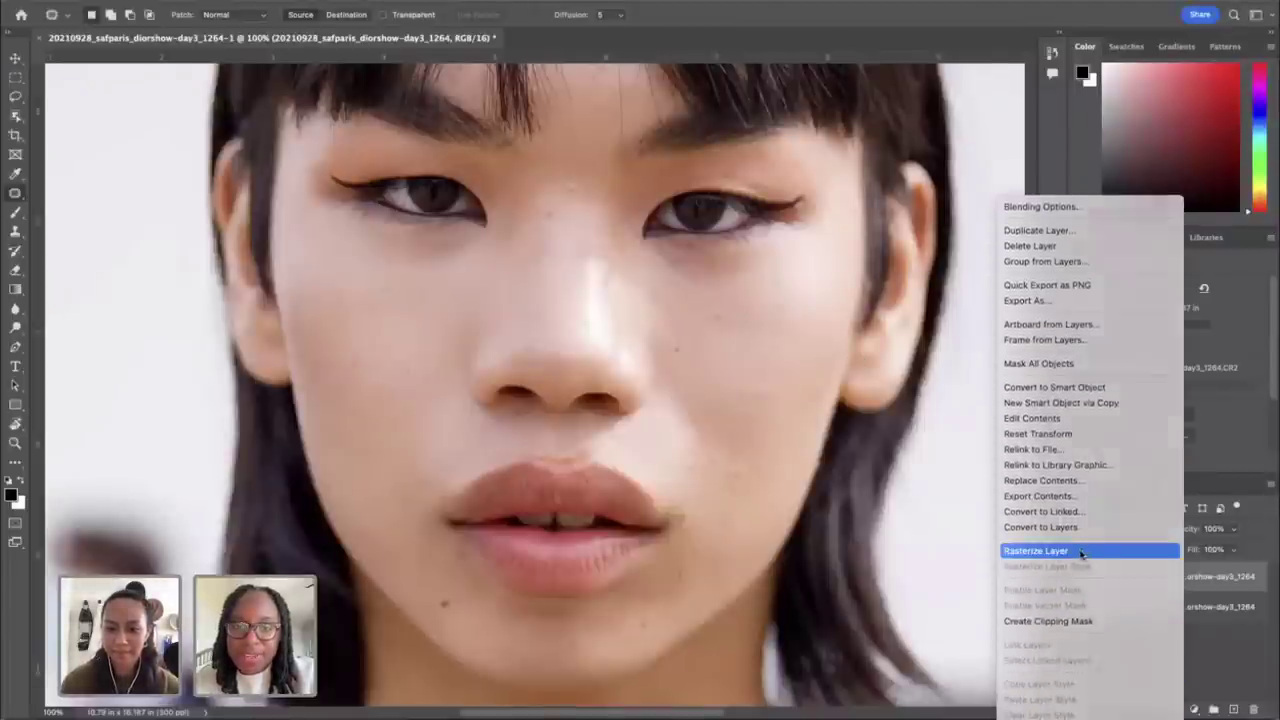
left_click(1082, 551)
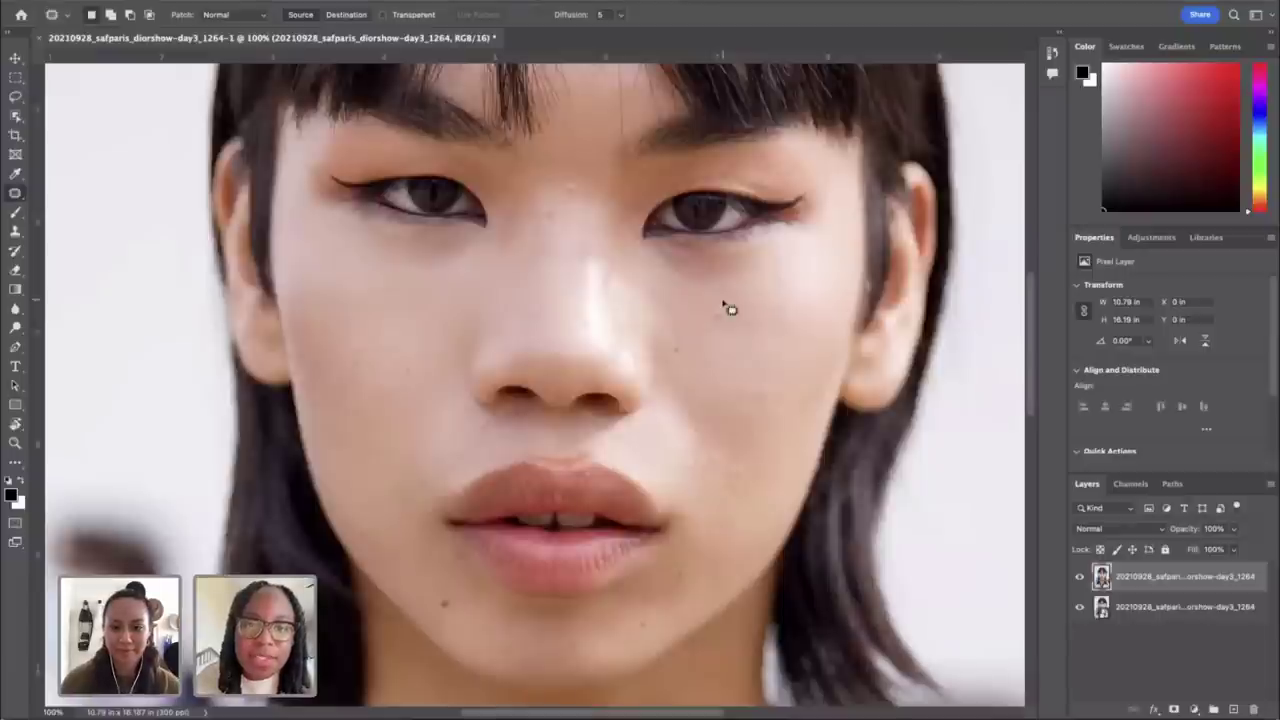
Step: Patch the six spots on the cheek and beside the lips, deselecting after each
mouse_move(718, 301)
left_mouse_down()
mouse_move(711, 320)
mouse_move(736, 330)
mouse_move(714, 305)
mouse_move(721, 320)
mouse_move(732, 300)
mouse_move(751, 349)
left_mouse_up()
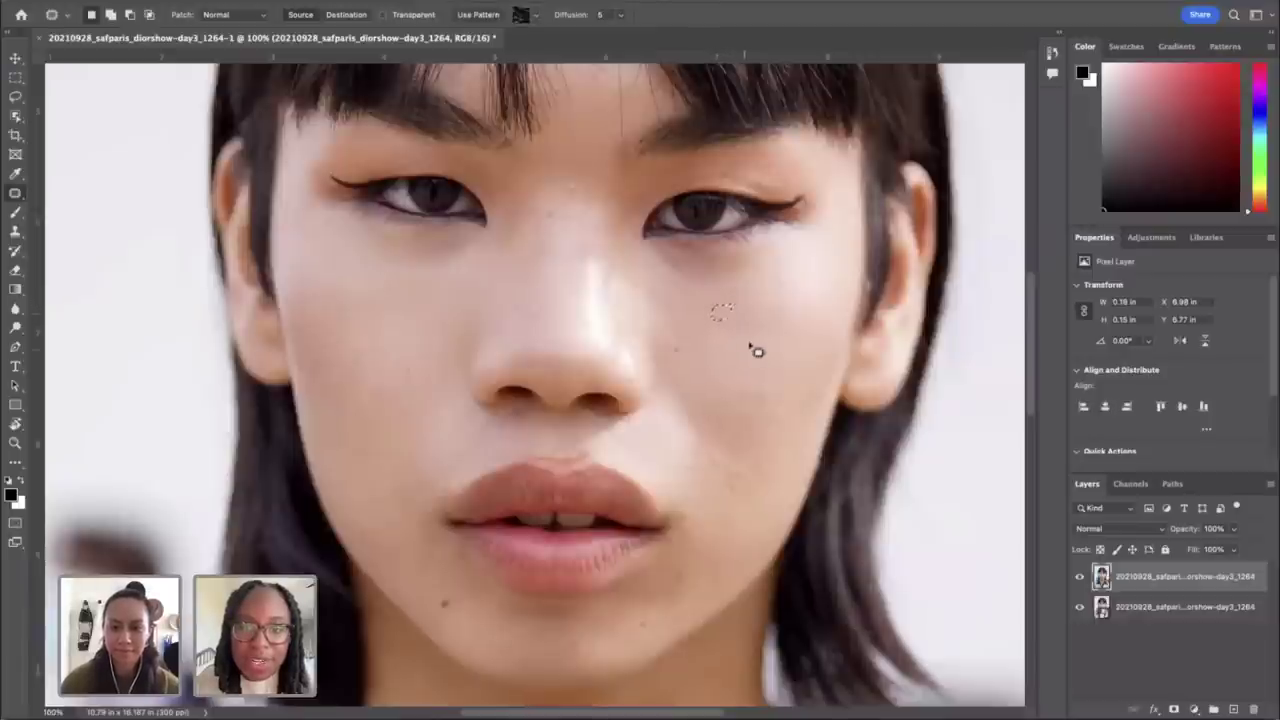
key("ctrl+d")
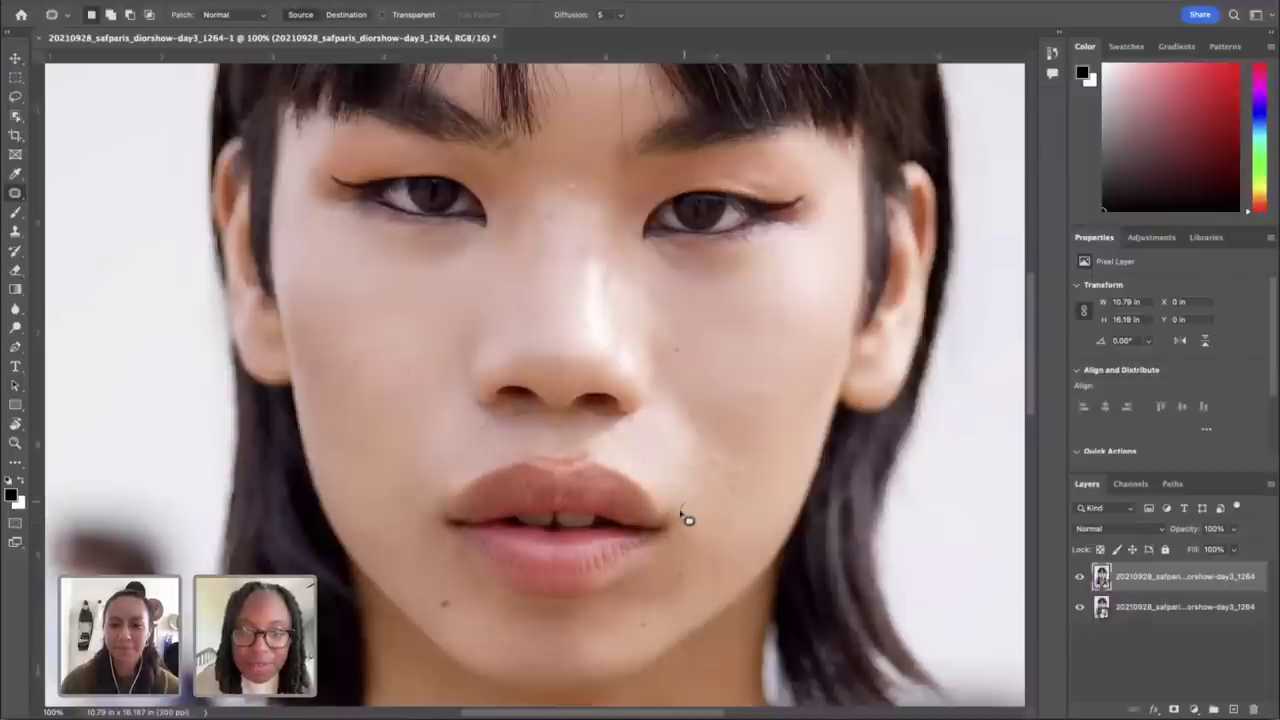
left_click_drag(687, 518, 716, 534)
key("ctrl+d")
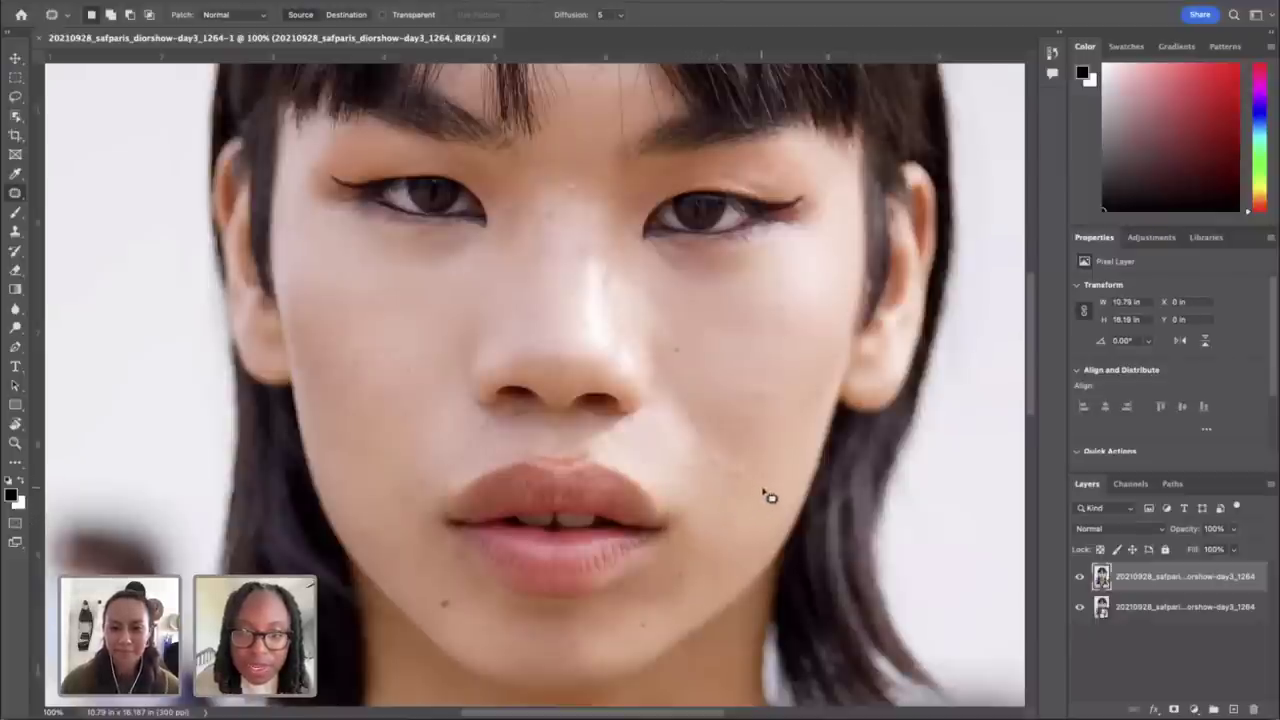
mouse_move(722, 492)
left_mouse_down()
mouse_move(736, 503)
mouse_move(737, 491)
mouse_move(709, 534)
left_mouse_up()
key("ctrl+d")
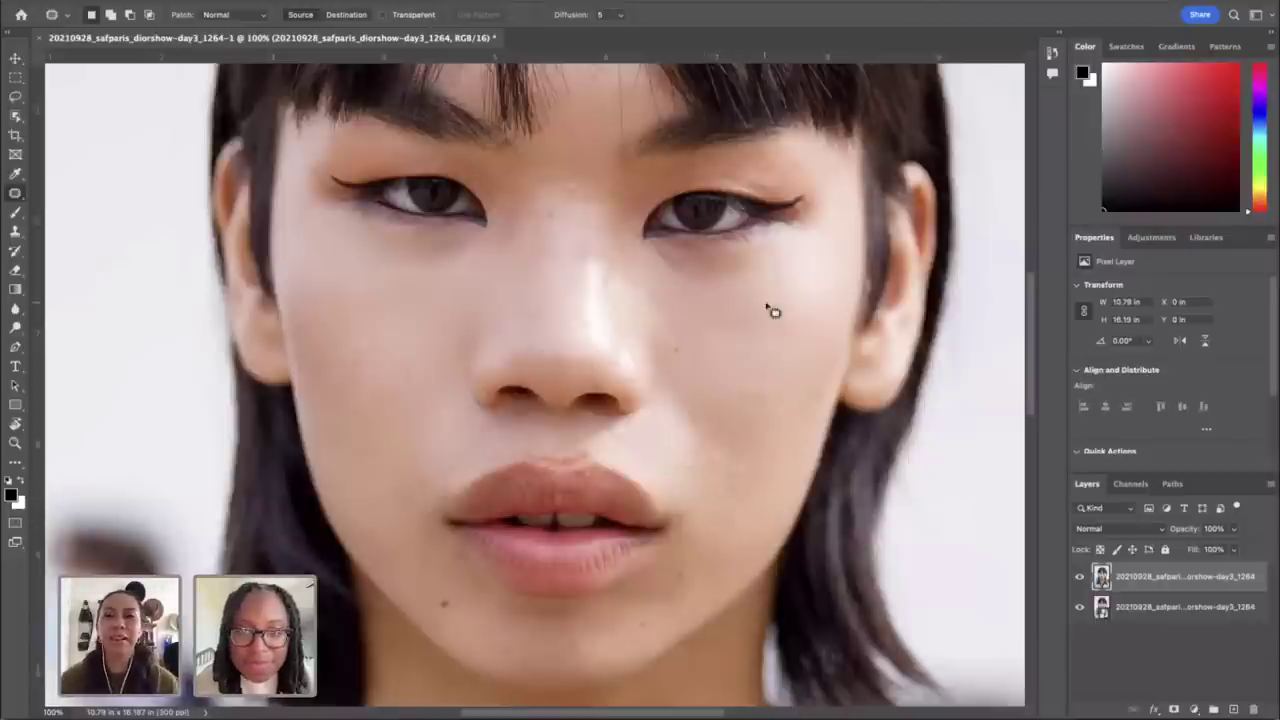
mouse_move(786, 277)
left_mouse_down()
mouse_move(777, 283)
mouse_move(795, 290)
mouse_move(783, 283)
left_mouse_up()
key("ctrl+d")
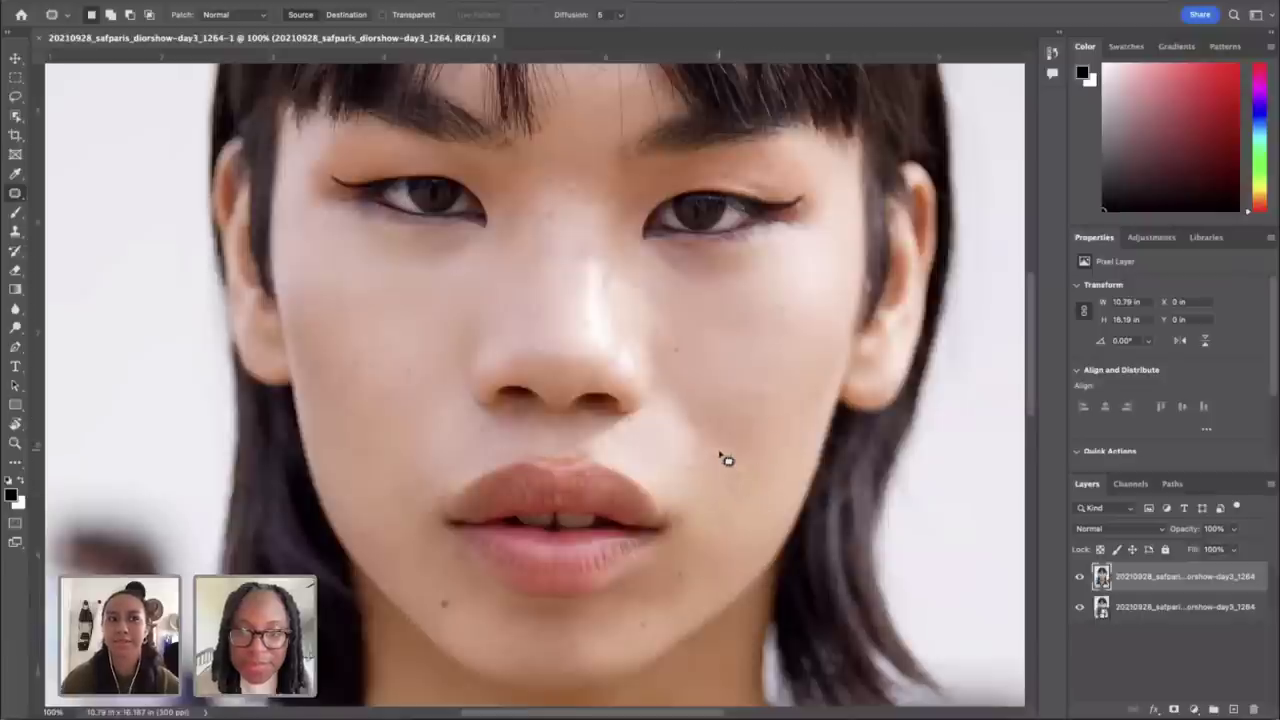
mouse_move(726, 460)
left_mouse_down()
mouse_move(708, 463)
mouse_move(726, 457)
left_mouse_up()
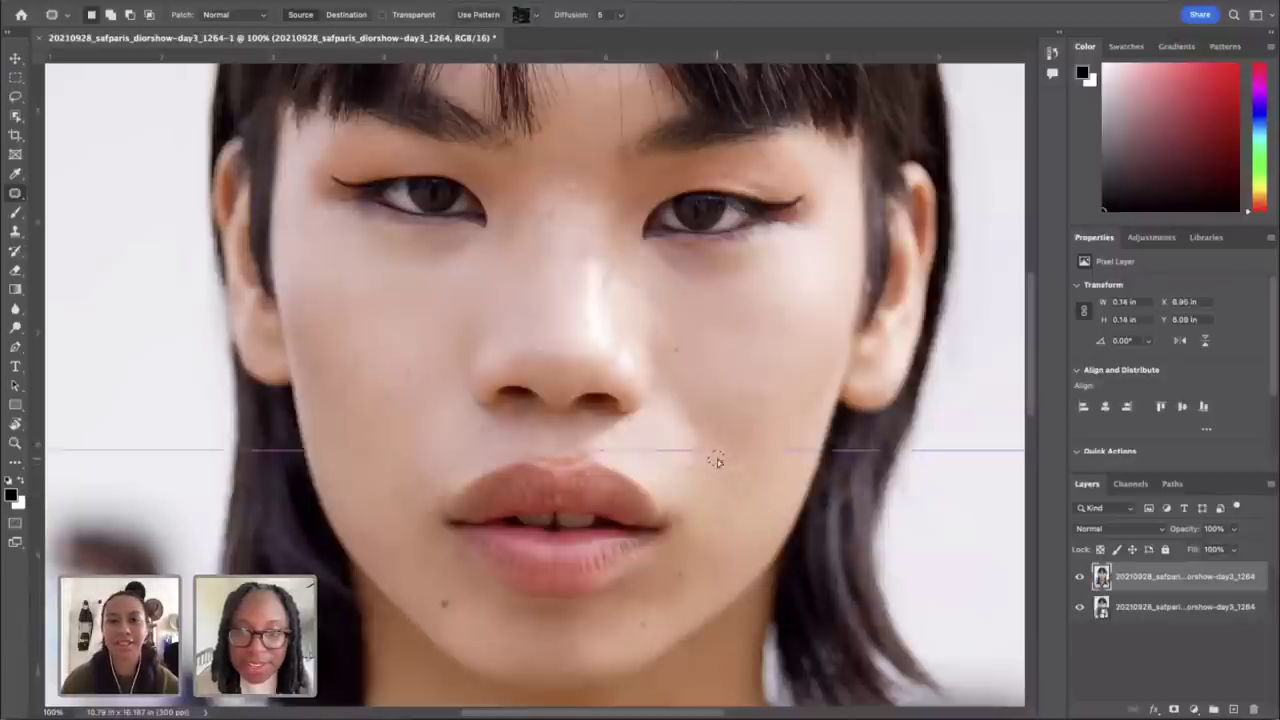
key("ctrl+d")
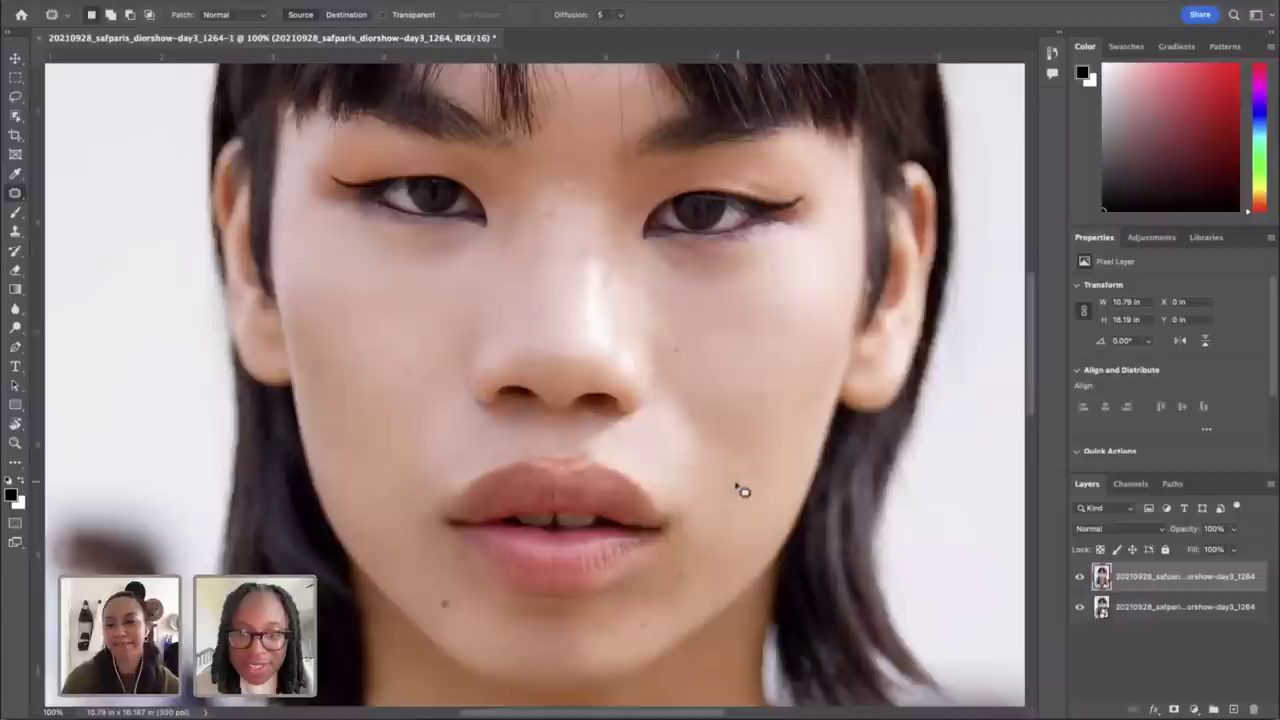
mouse_move(741, 490)
left_mouse_down()
mouse_move(726, 494)
mouse_move(731, 509)
mouse_move(745, 500)
left_mouse_up()
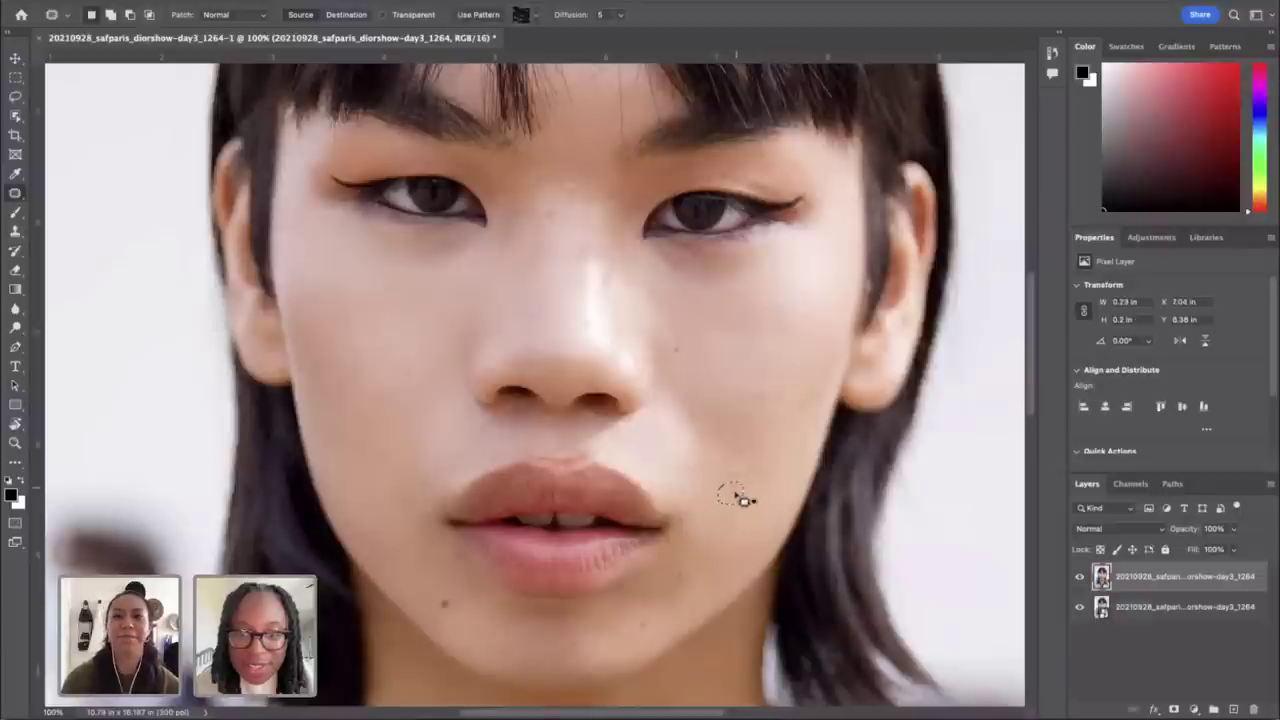
key("ctrl+d")
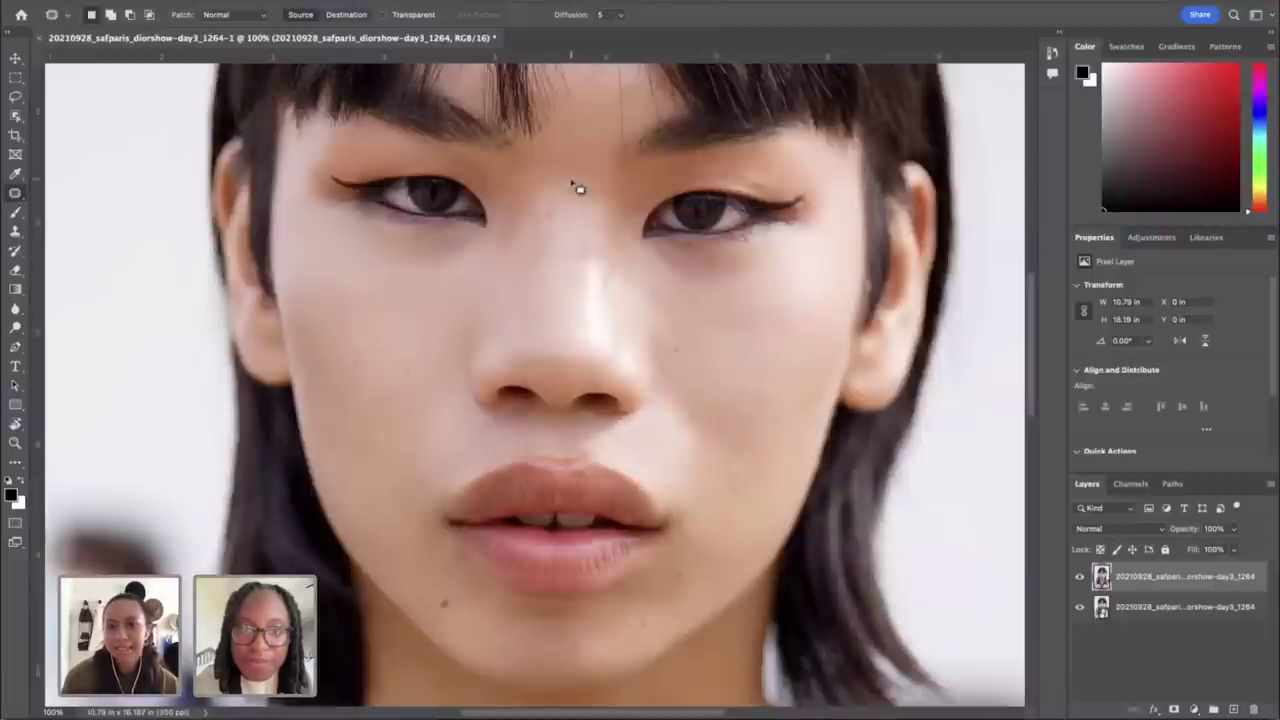
Step: Patch the two small spots between the eyes
mouse_move(578, 187)
left_mouse_down()
mouse_move(571, 197)
mouse_move(584, 190)
left_mouse_up()
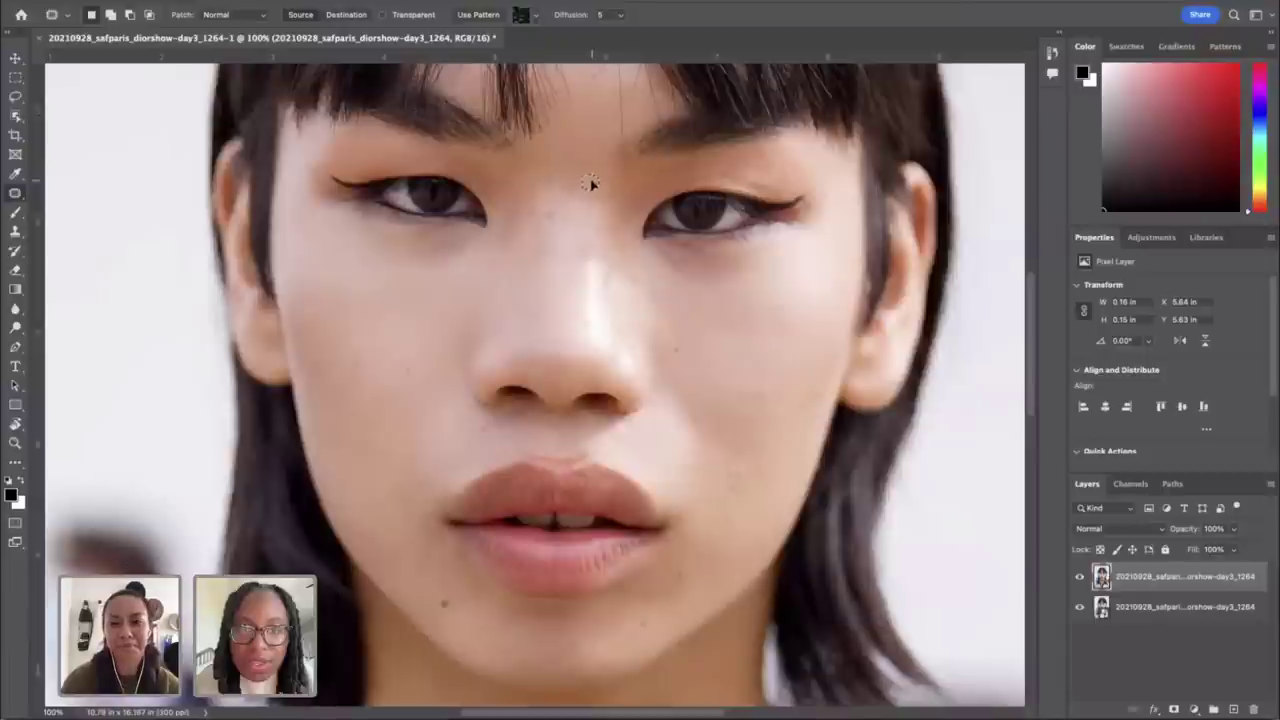
key("ctrl+d")
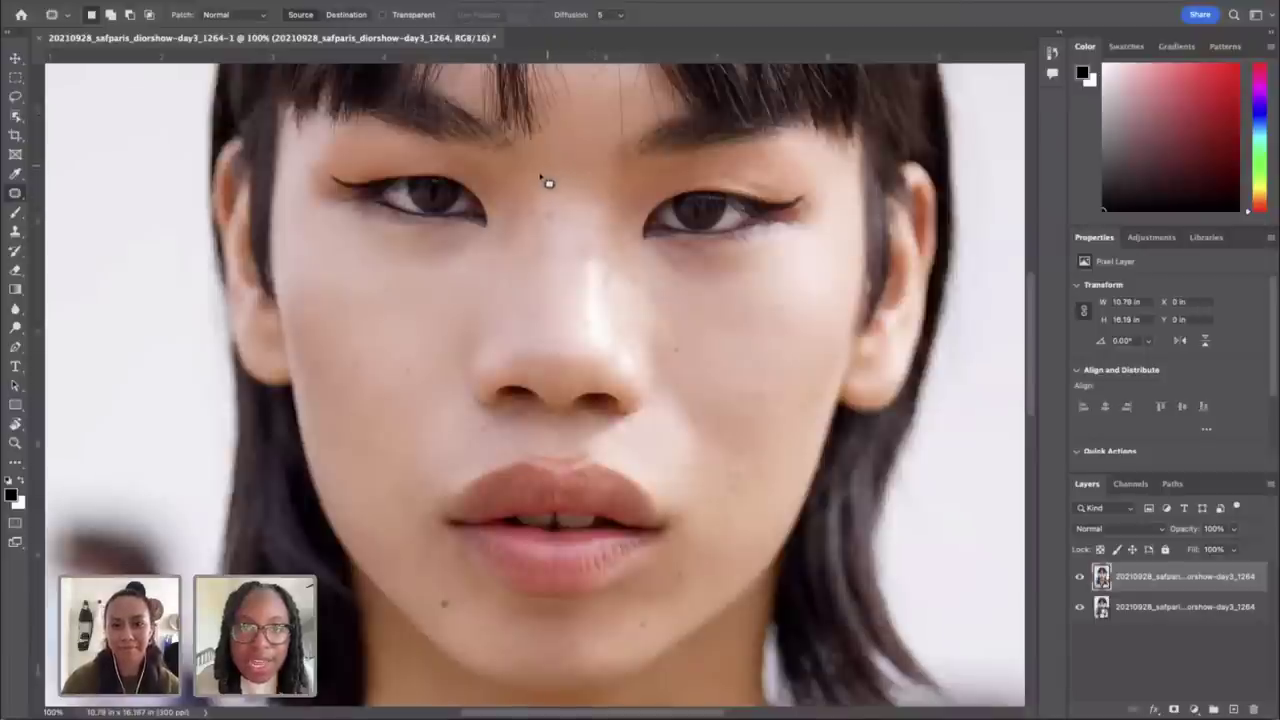
left_click_drag(556, 191, 557, 181)
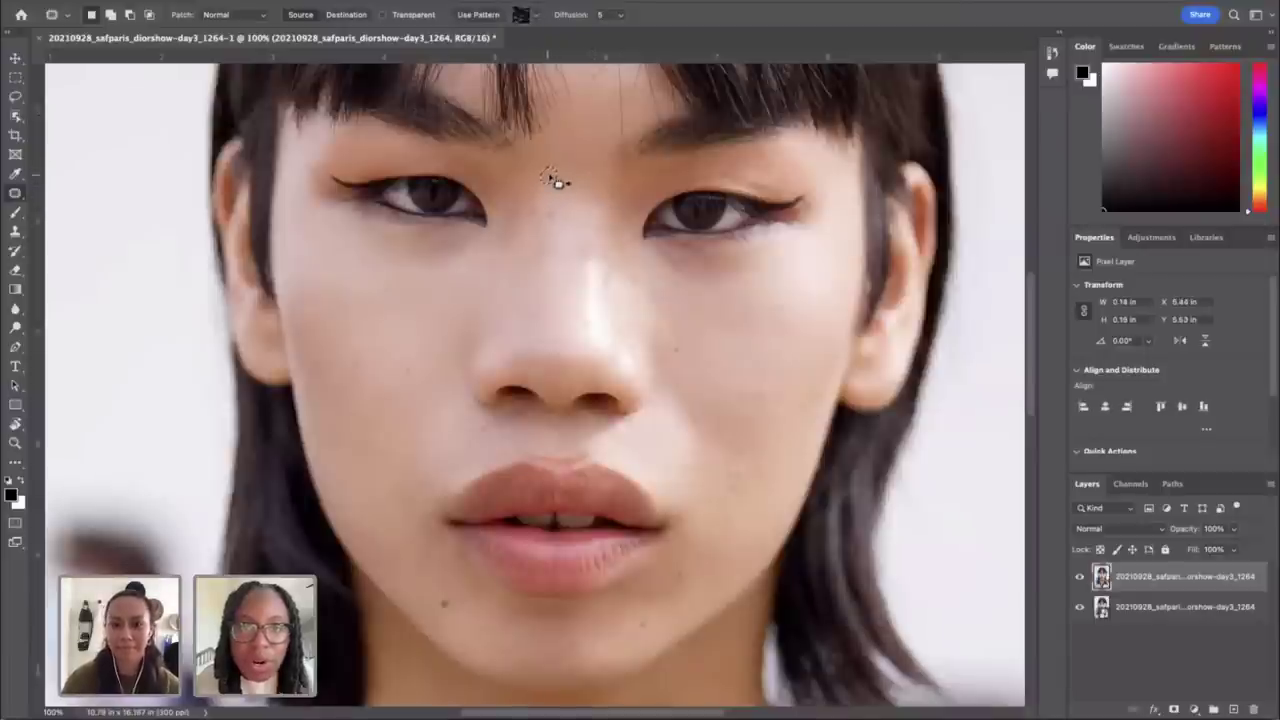
key("ctrl+d")
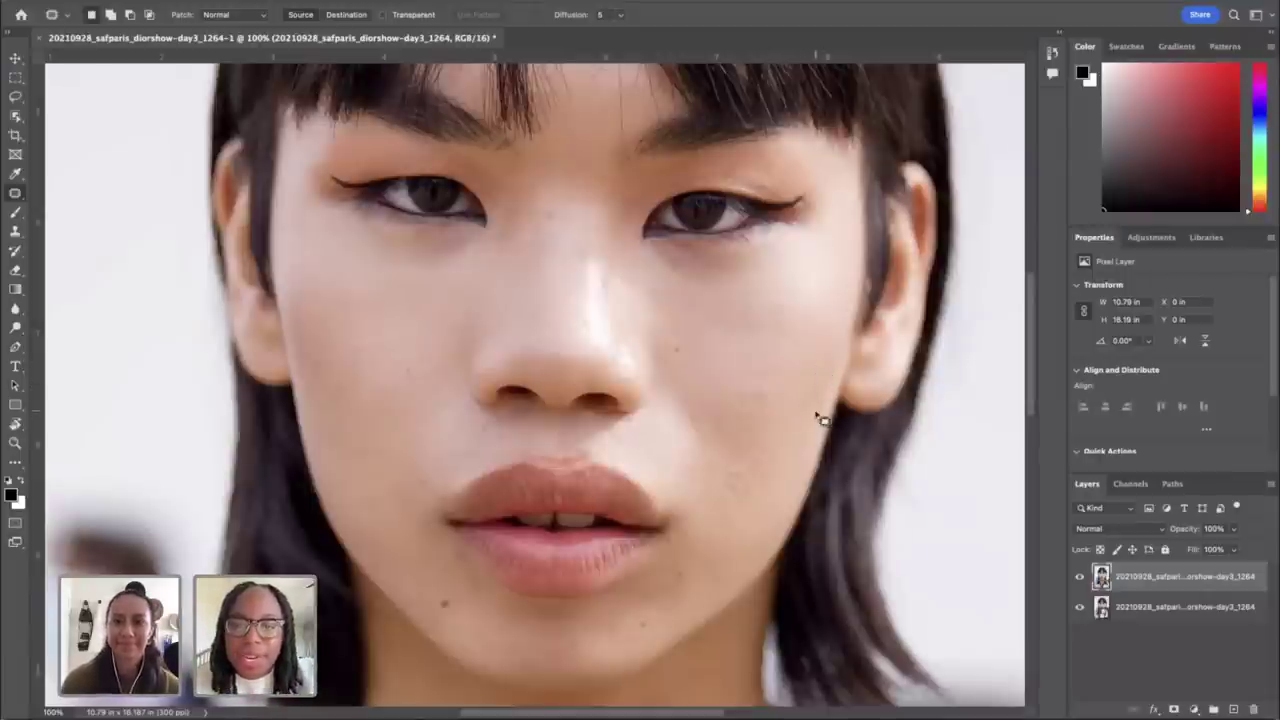
Step: Patch the remaining small spots on the cheek beside the lips, then zoom out to the whole portrait
mouse_move(766, 392)
left_mouse_down()
mouse_move(766, 409)
mouse_move(774, 398)
left_mouse_up()
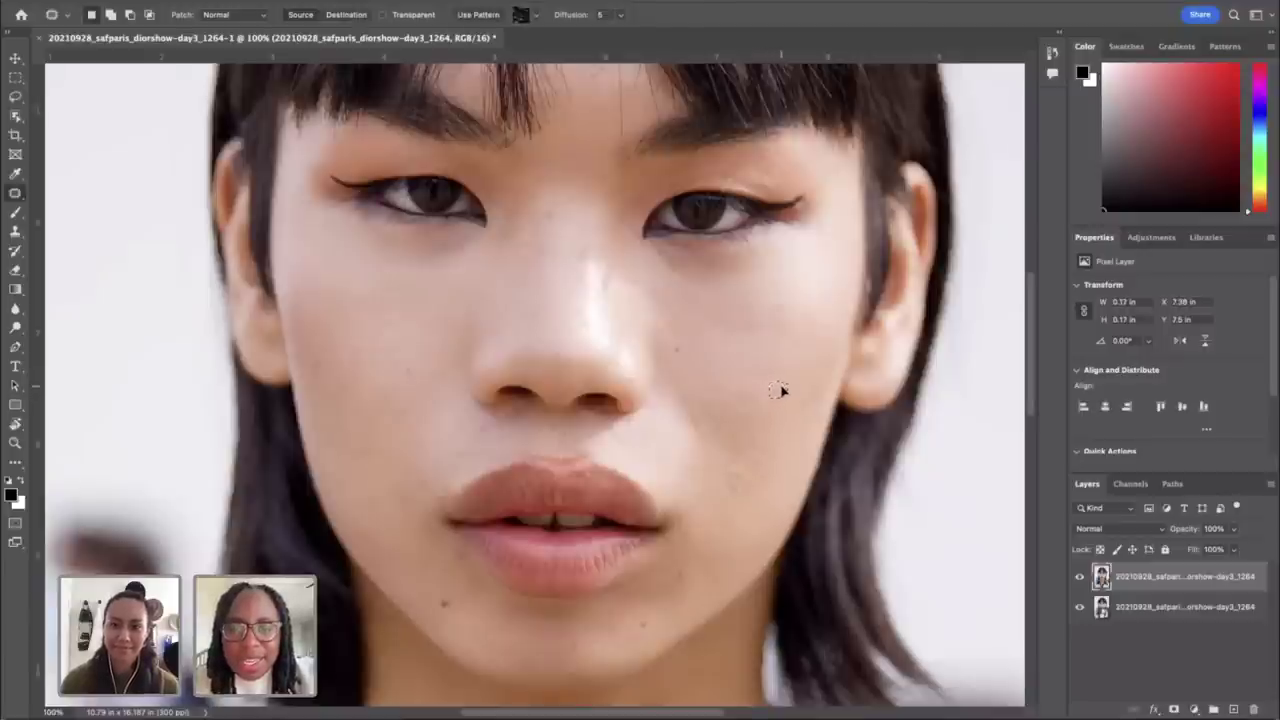
left_click(787, 390)
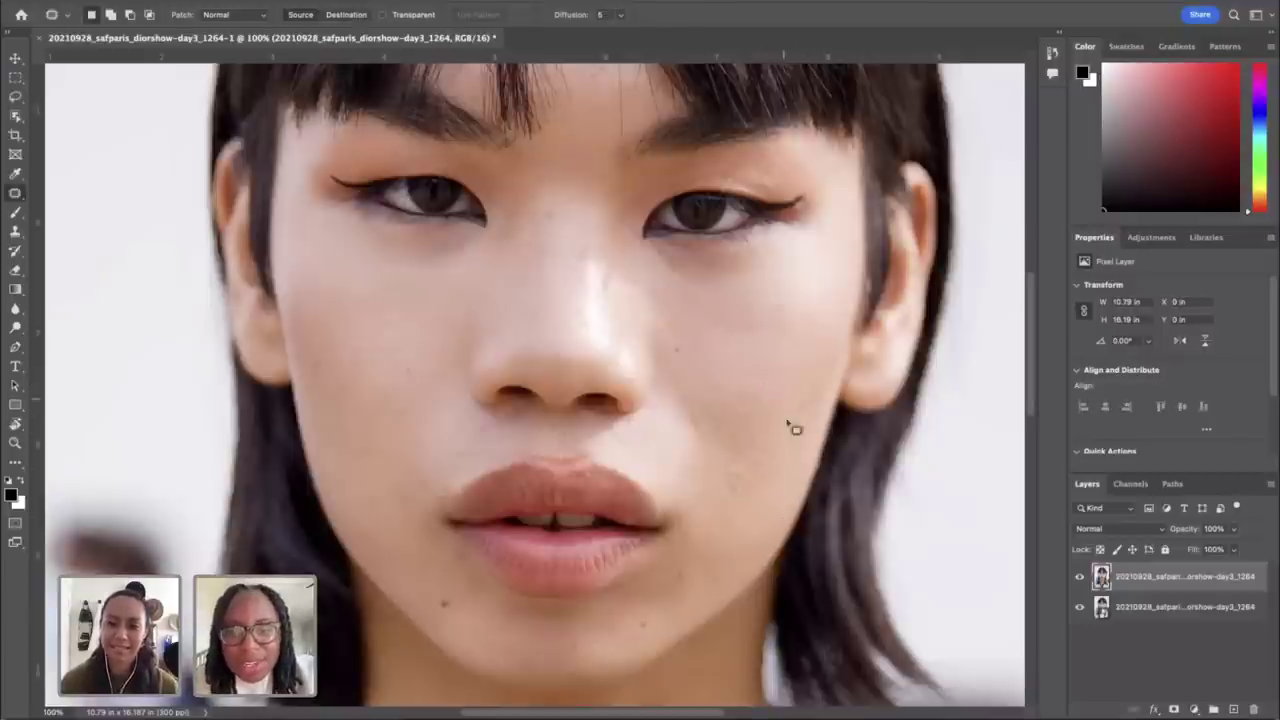
mouse_move(808, 339)
left_mouse_down()
mouse_move(789, 334)
mouse_move(809, 346)
left_mouse_up()
left_click(748, 543)
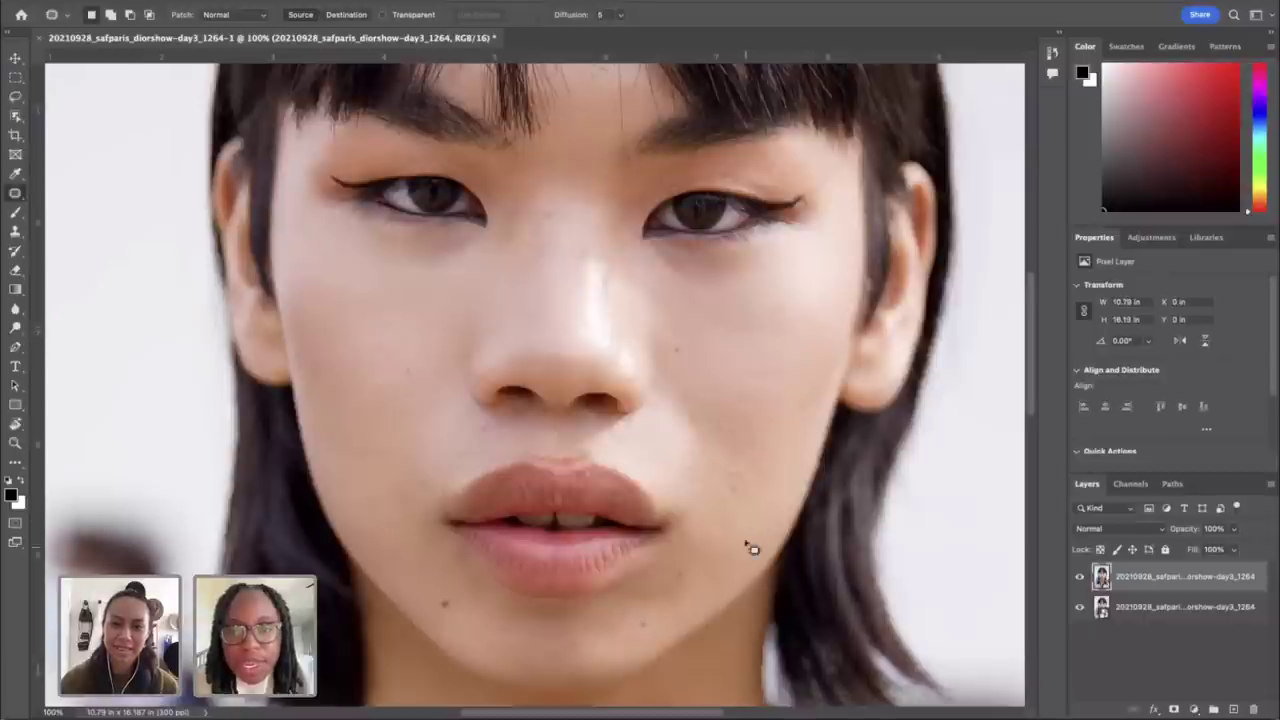
mouse_move(741, 488)
left_mouse_down()
mouse_move(737, 503)
mouse_move(749, 491)
left_mouse_up()
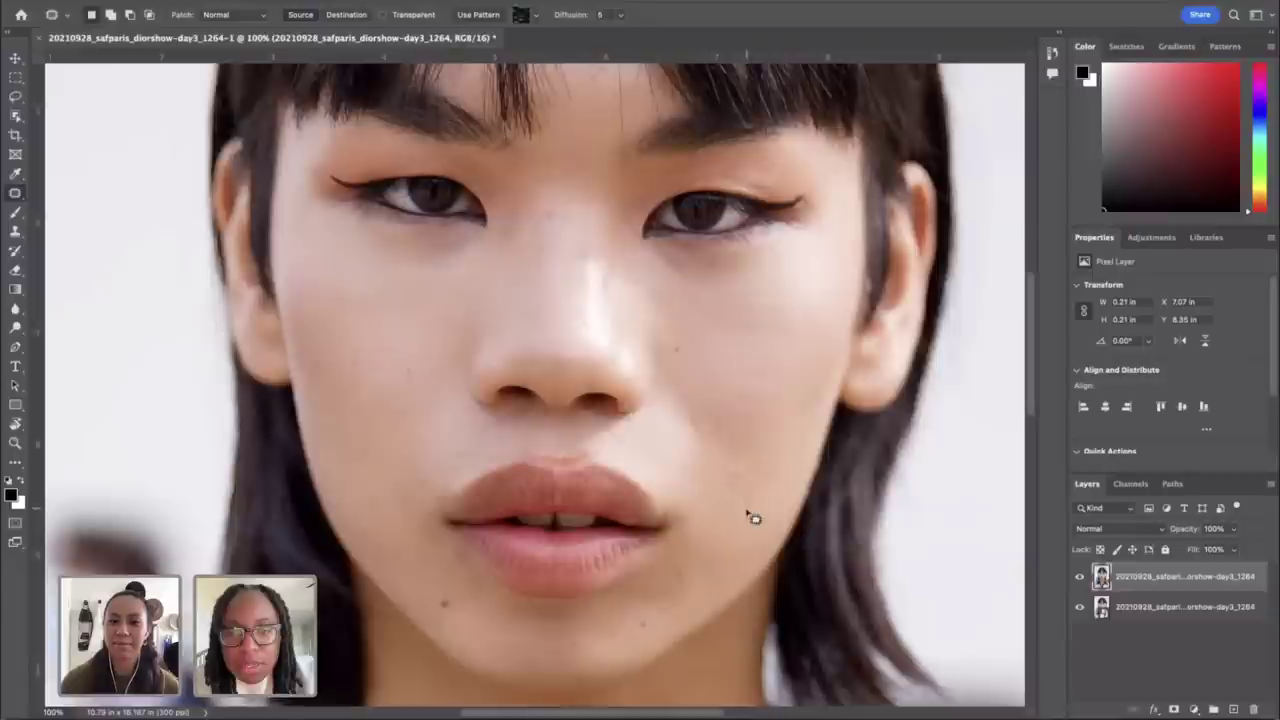
left_click(751, 530)
mouse_move(763, 492)
left_mouse_down()
mouse_move(743, 500)
mouse_move(755, 500)
left_mouse_up()
left_click(765, 478)
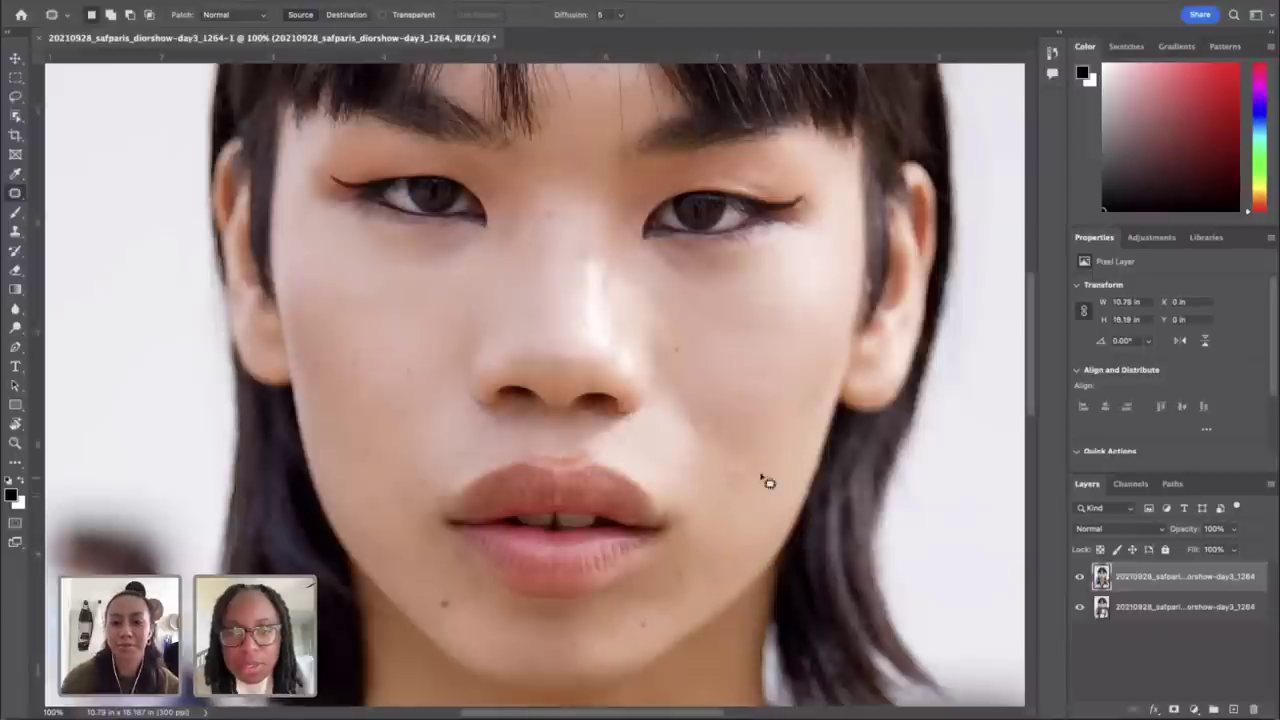
mouse_move(763, 486)
left_mouse_down()
mouse_move(726, 470)
mouse_move(737, 485)
mouse_move(748, 467)
left_mouse_up()
left_click(777, 486)
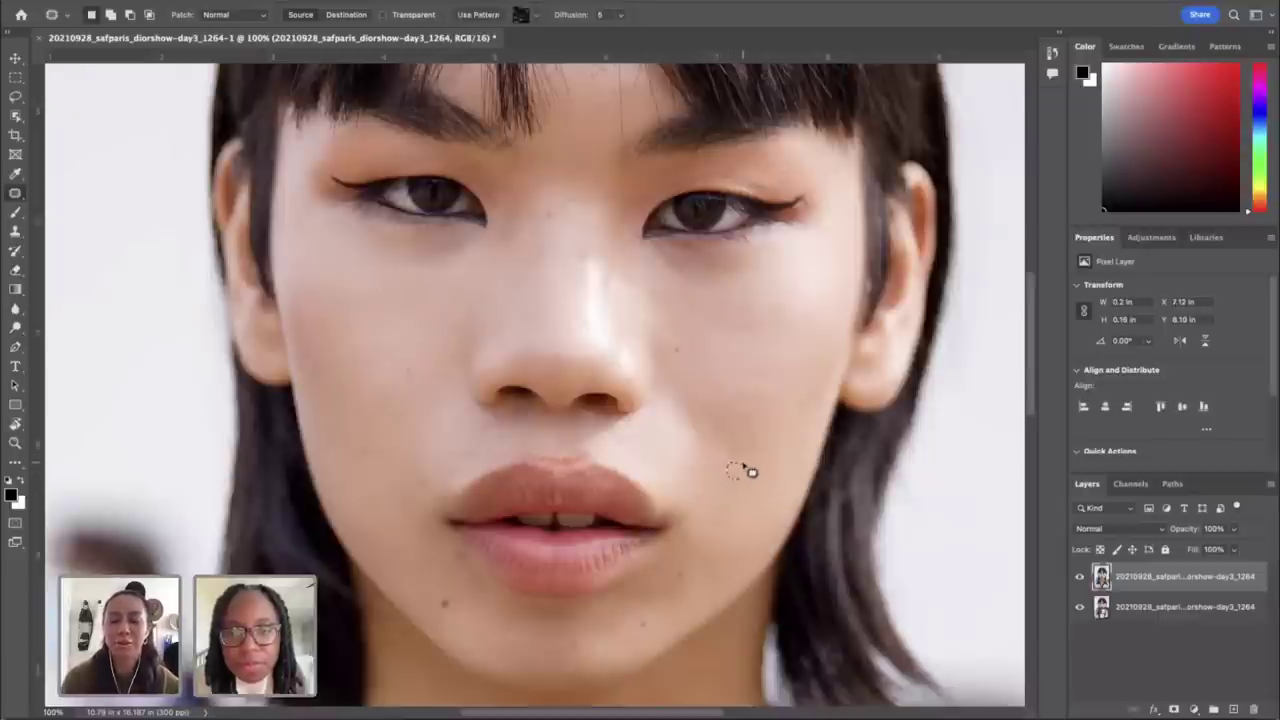
left_click(736, 494)
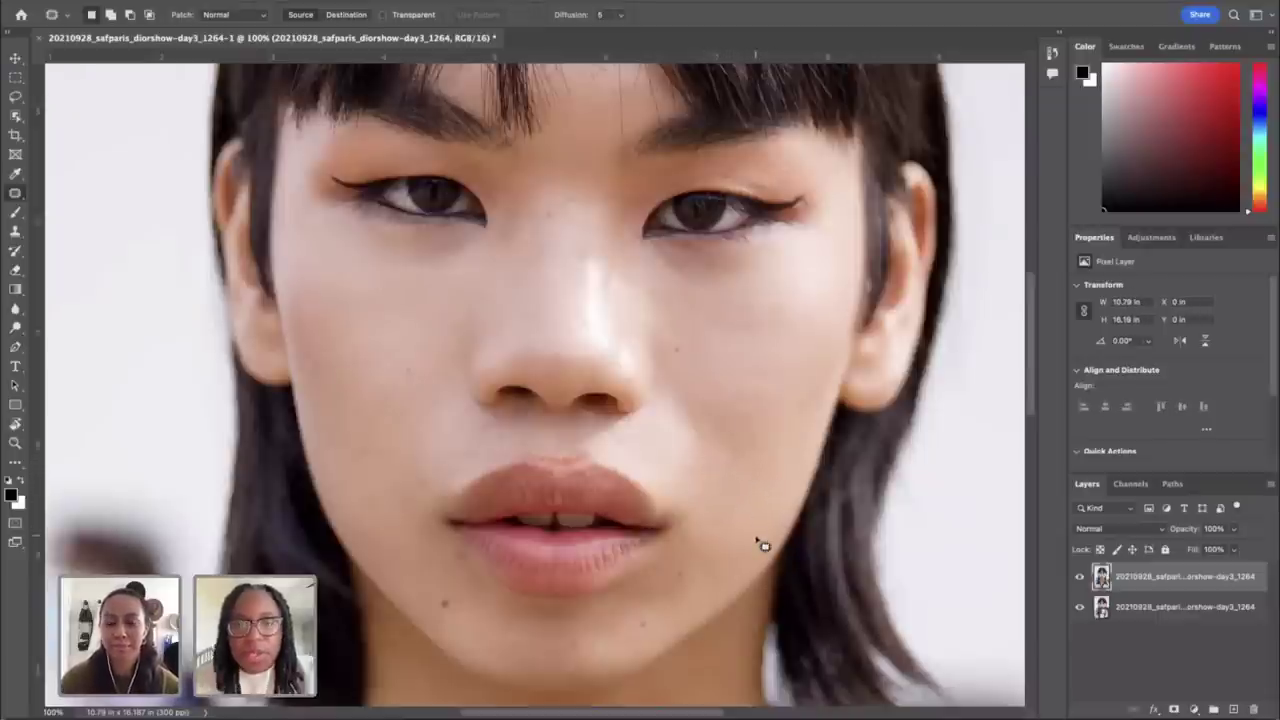
key("ctrl+minus")
key("ctrl+minus")
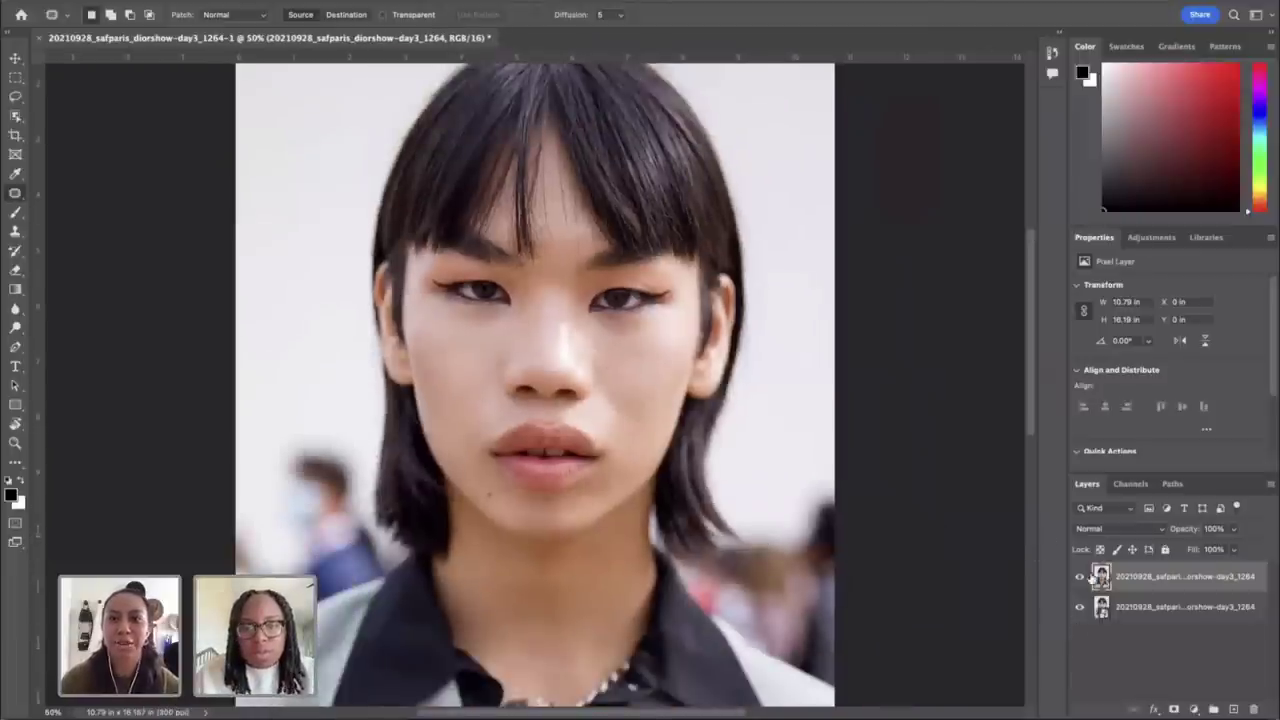
left_click(1079, 579)
left_click(1079, 580)
left_click(1079, 580)
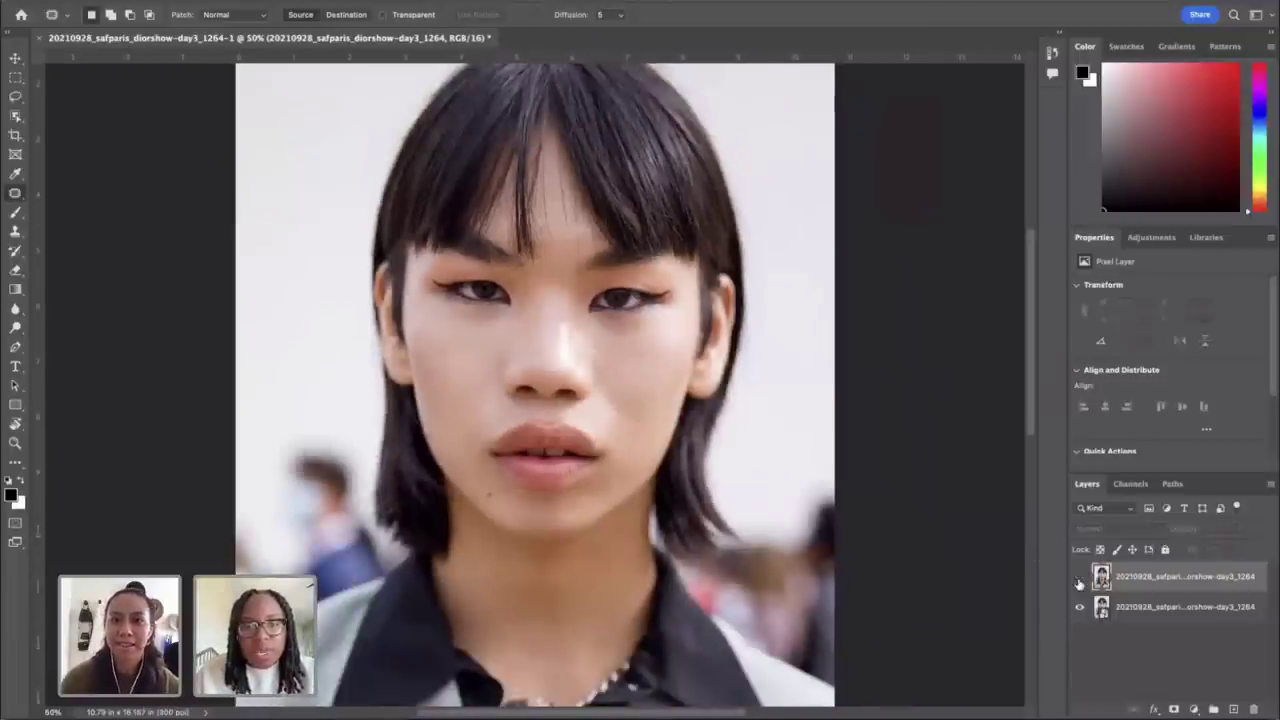
left_click(1079, 580)
left_click(1079, 580)
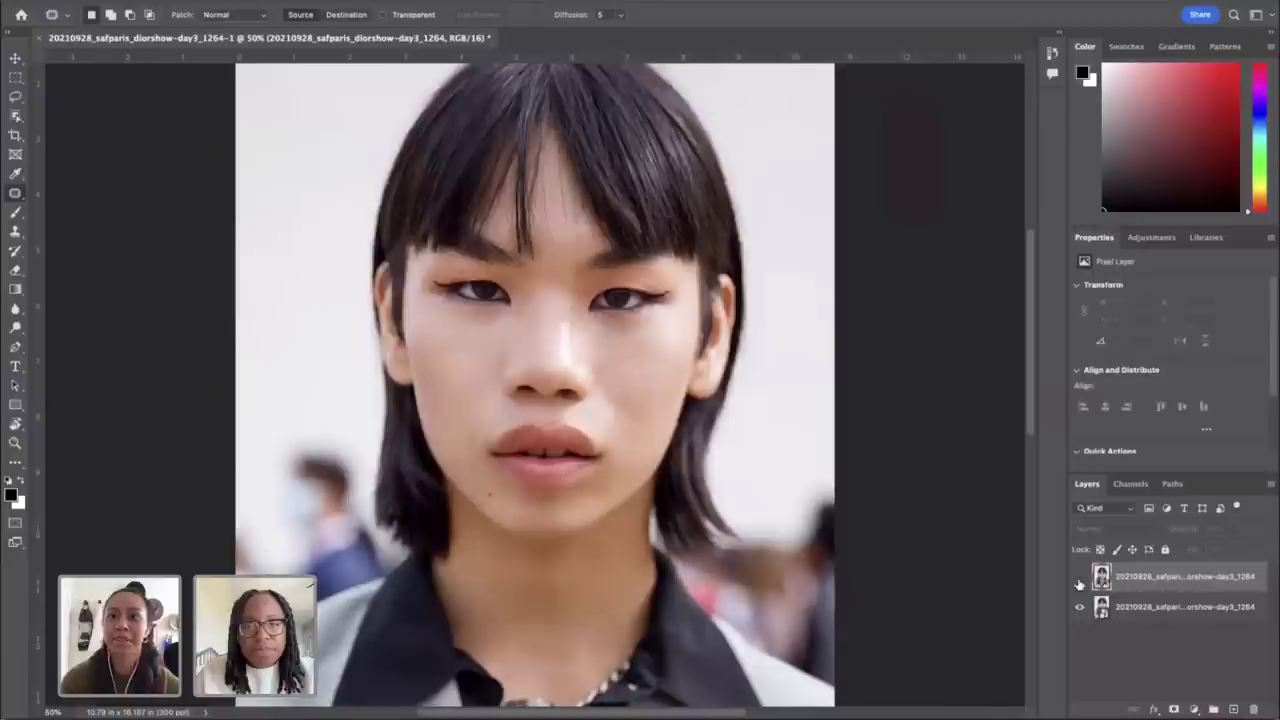
left_click(1079, 580)
left_click(1079, 580)
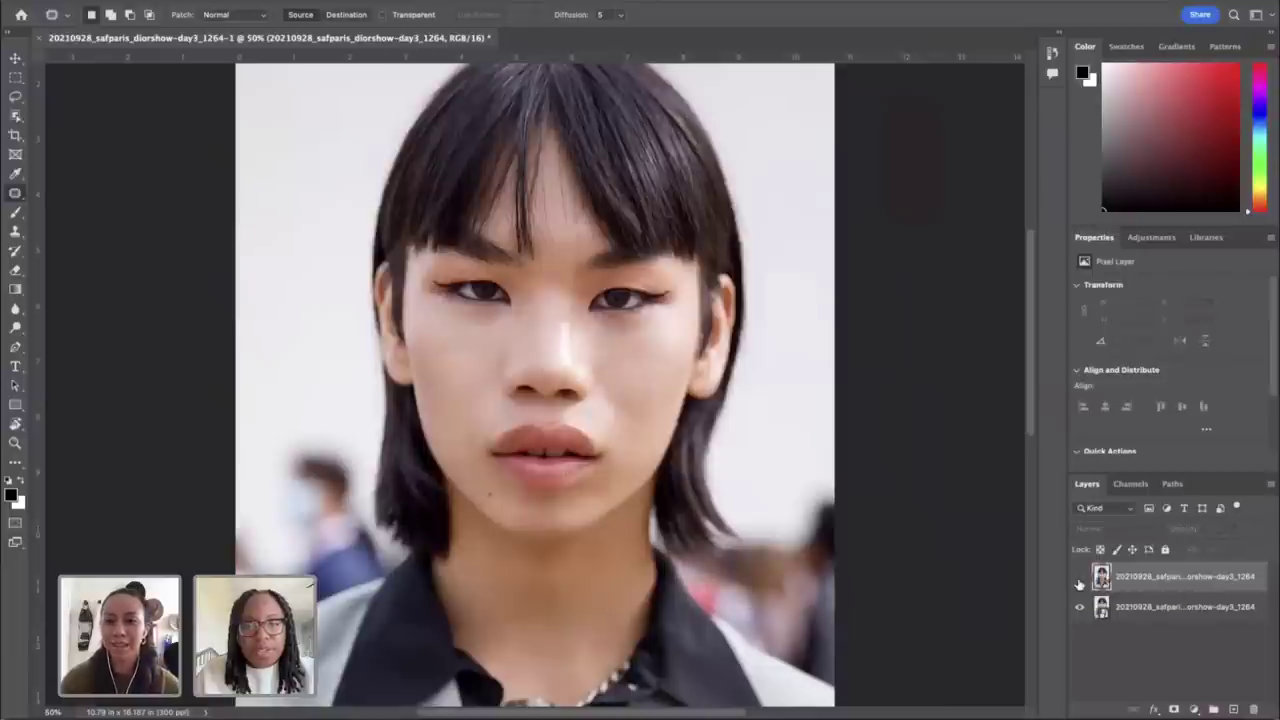
left_click(1079, 580)
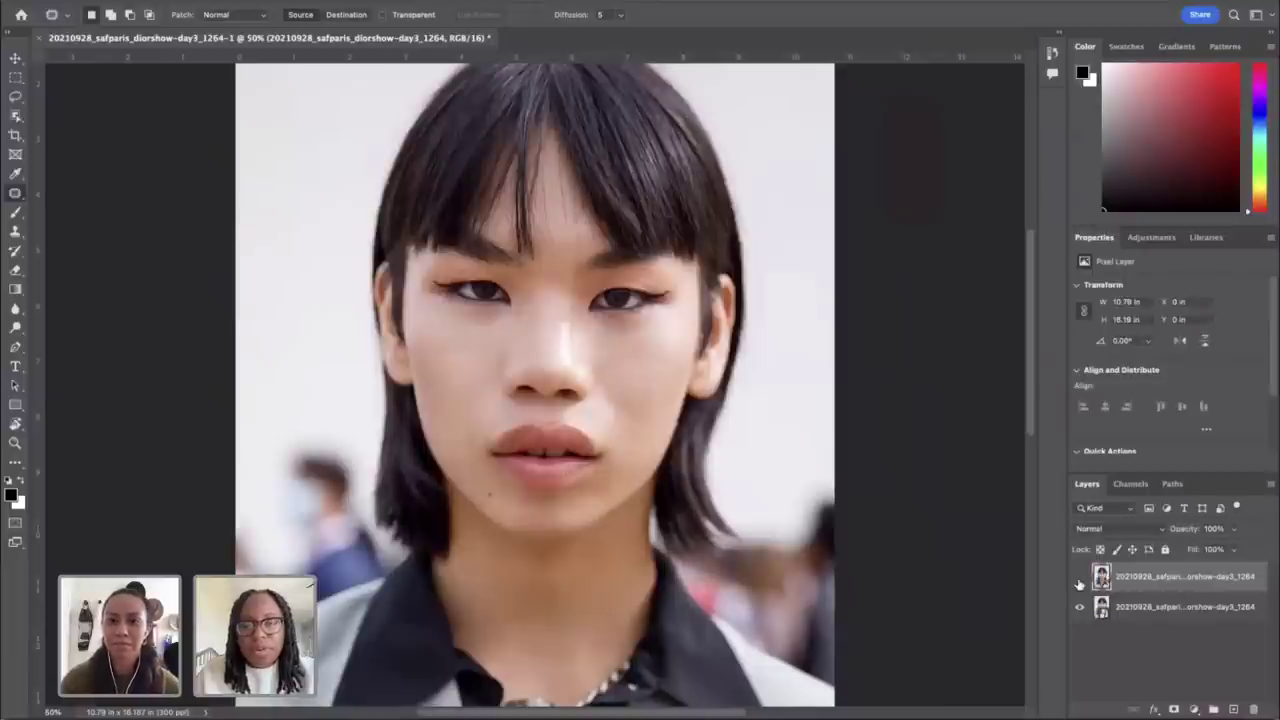
left_click(1079, 580)
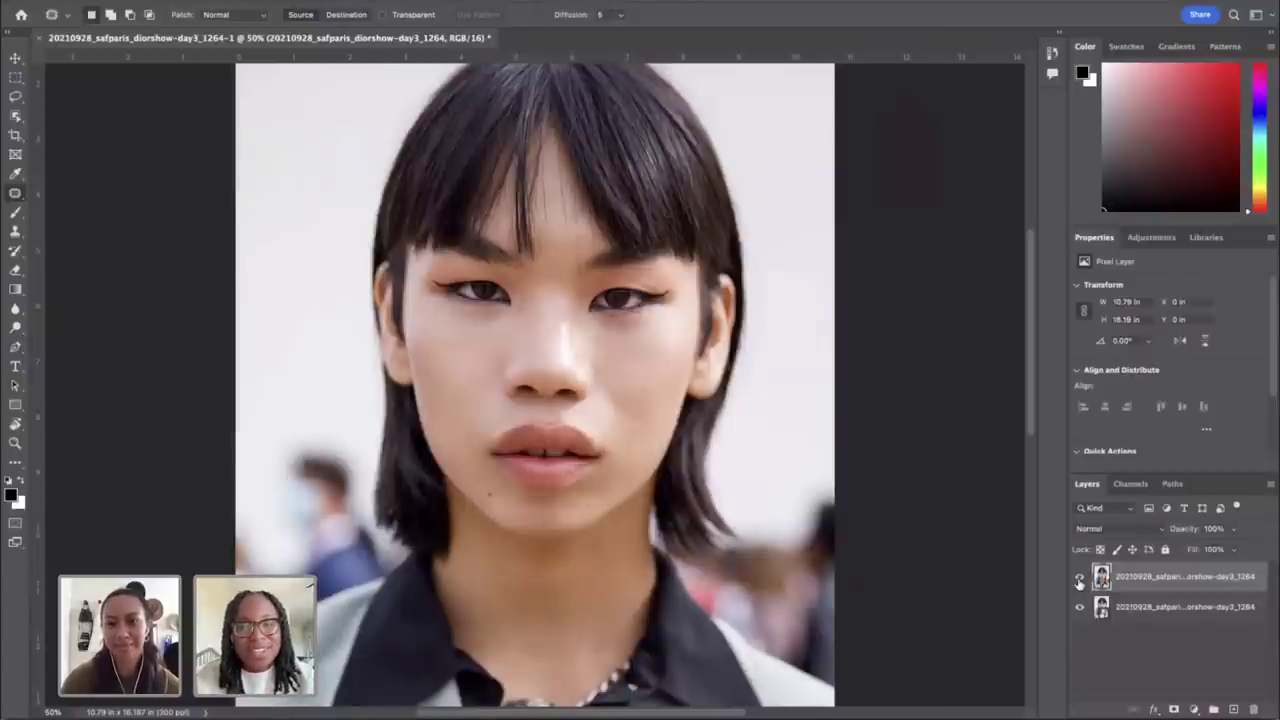
left_click(1080, 580)
left_click(1080, 580)
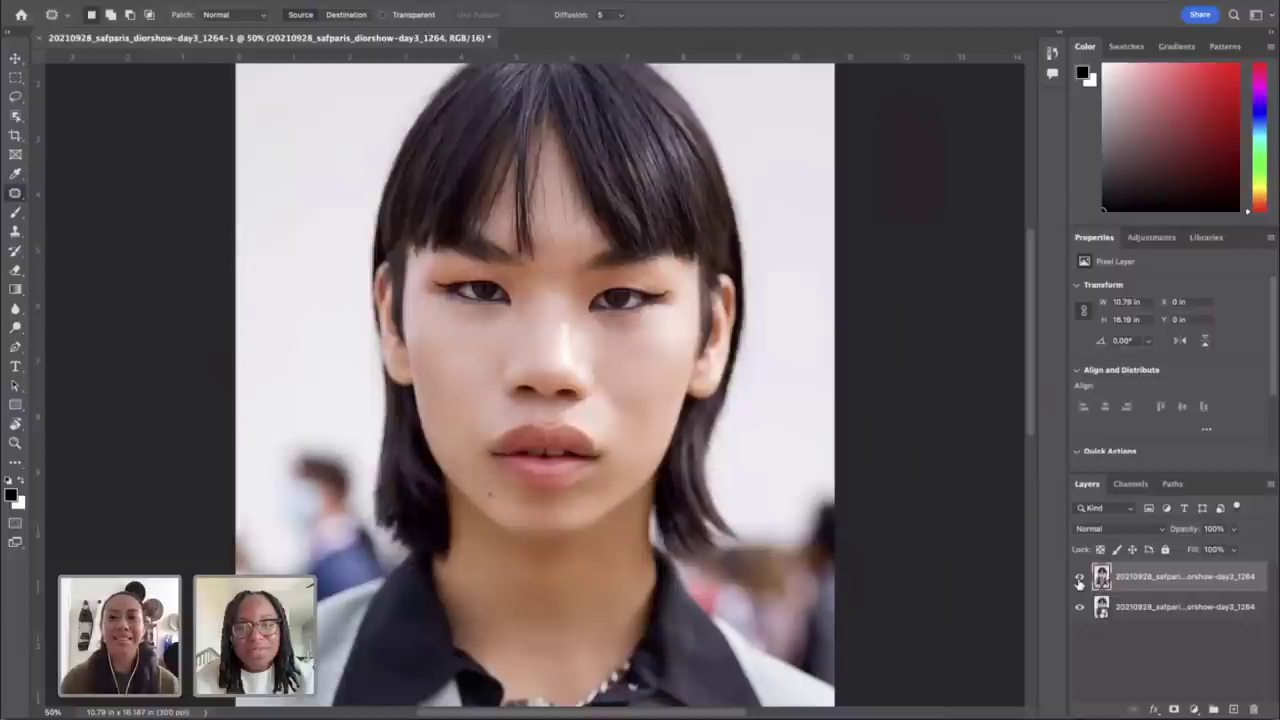
left_click(1080, 580)
left_click(1079, 580)
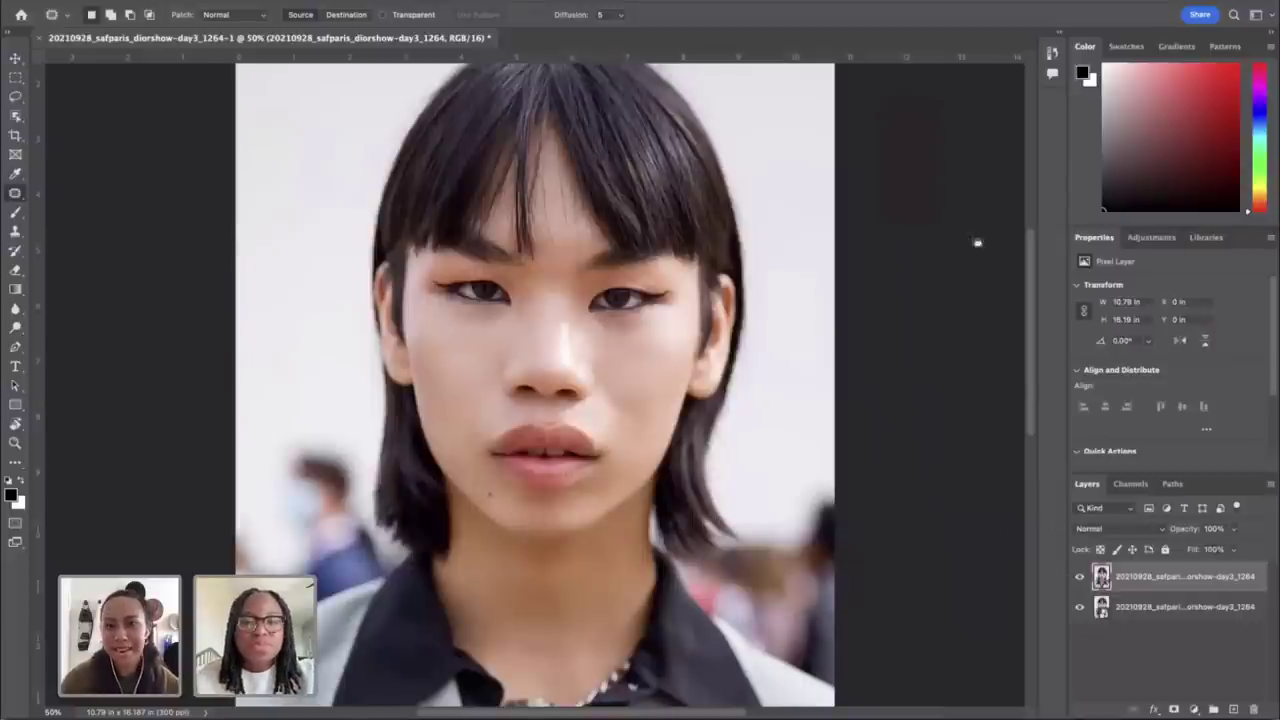
Step: Choose to save on closing, skip cloud saving, and expand the local Save As dialog on Desktop
left_click(44, 39)
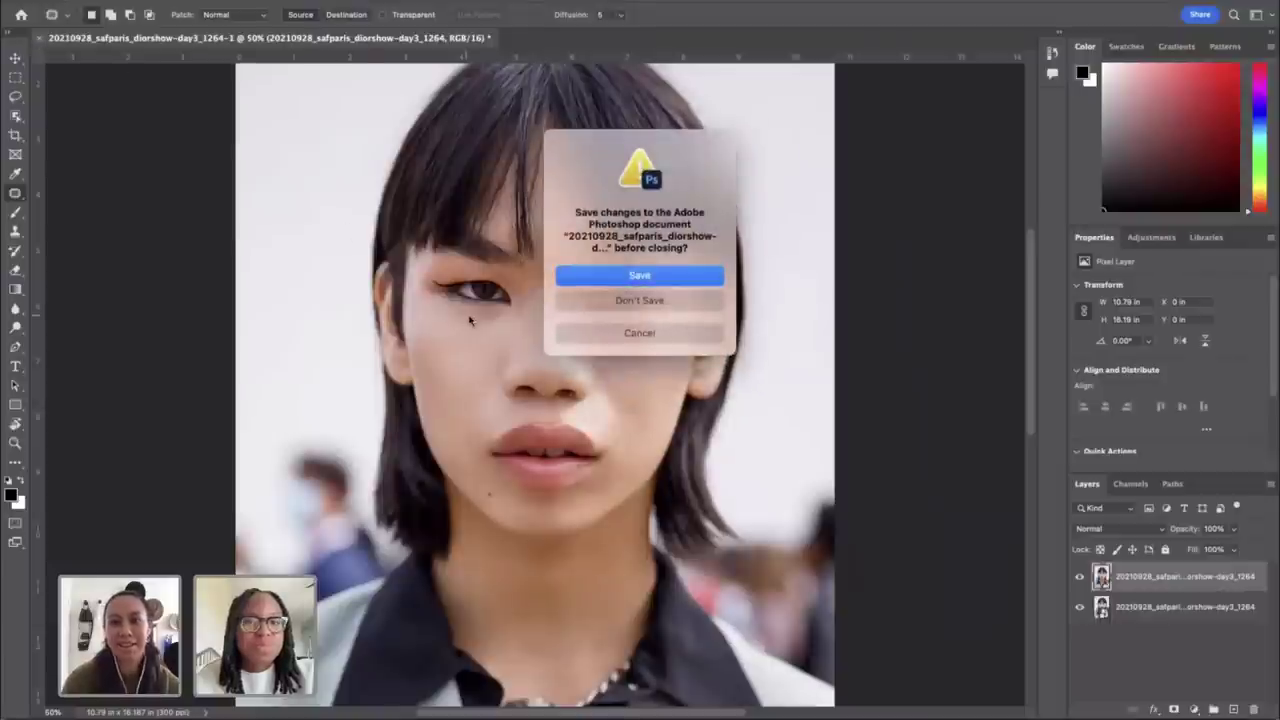
left_click(628, 286)
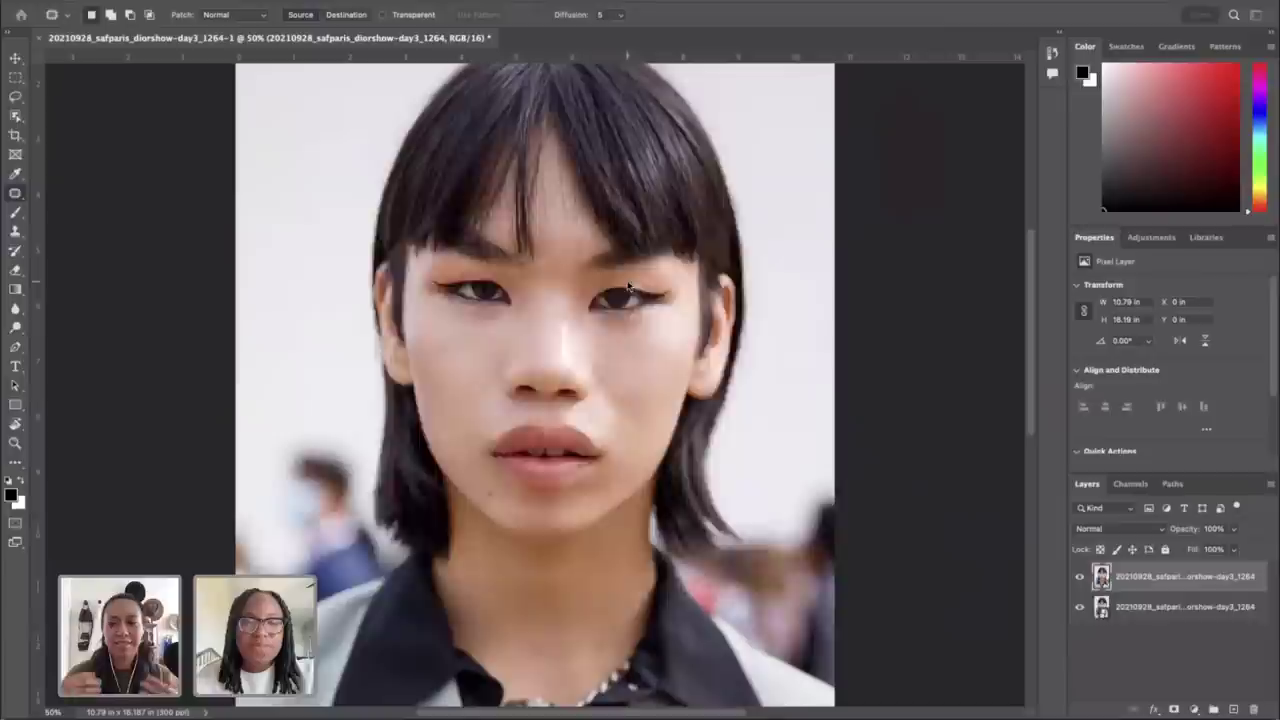
left_click(838, 585)
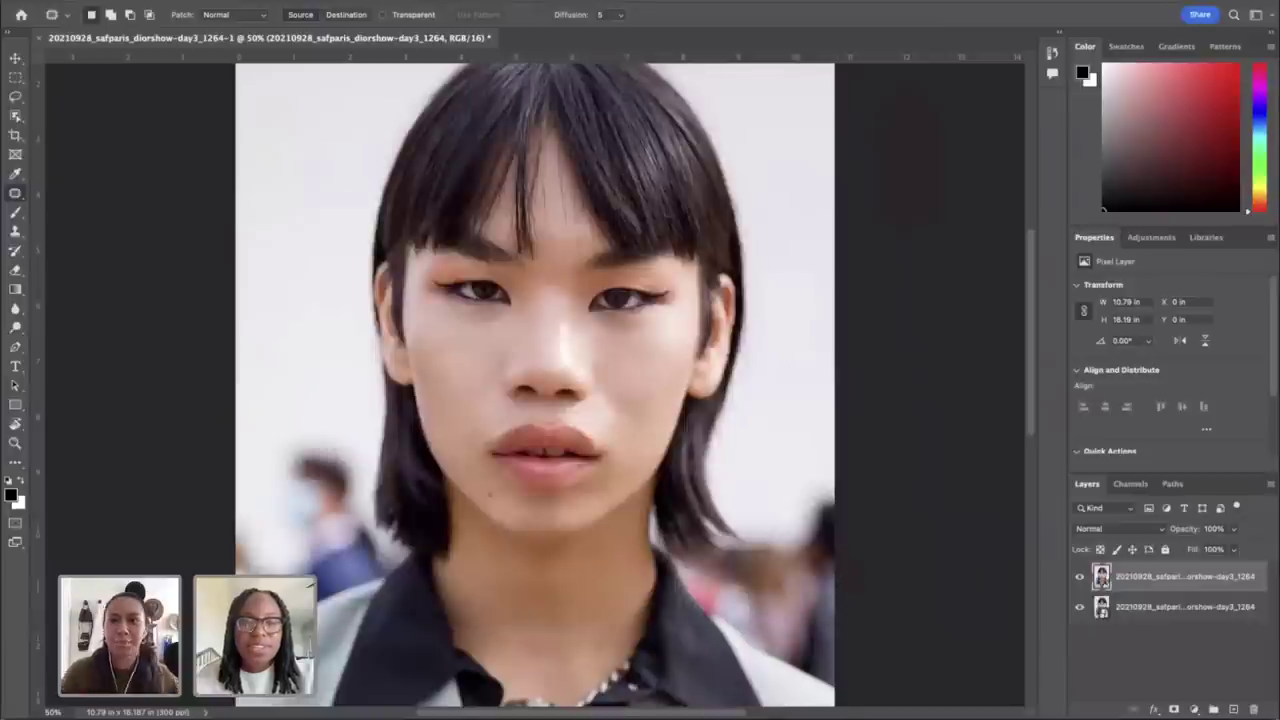
left_click(40, 39)
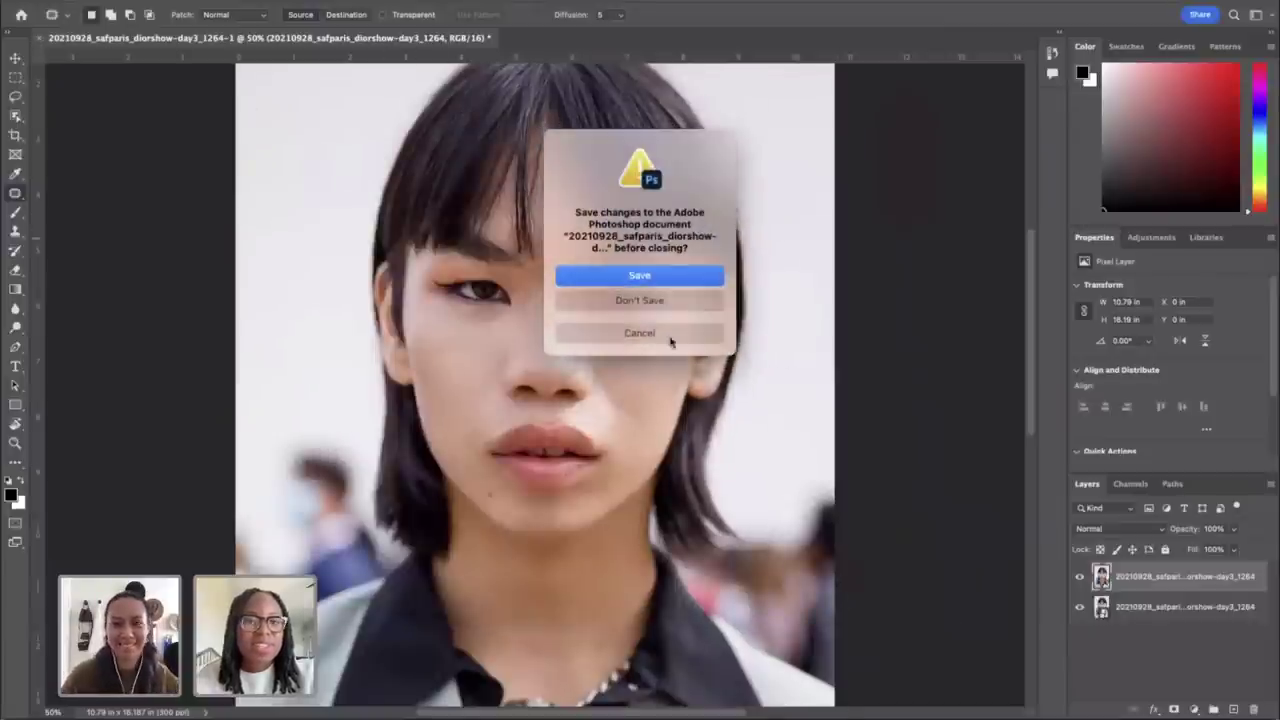
left_click(628, 276)
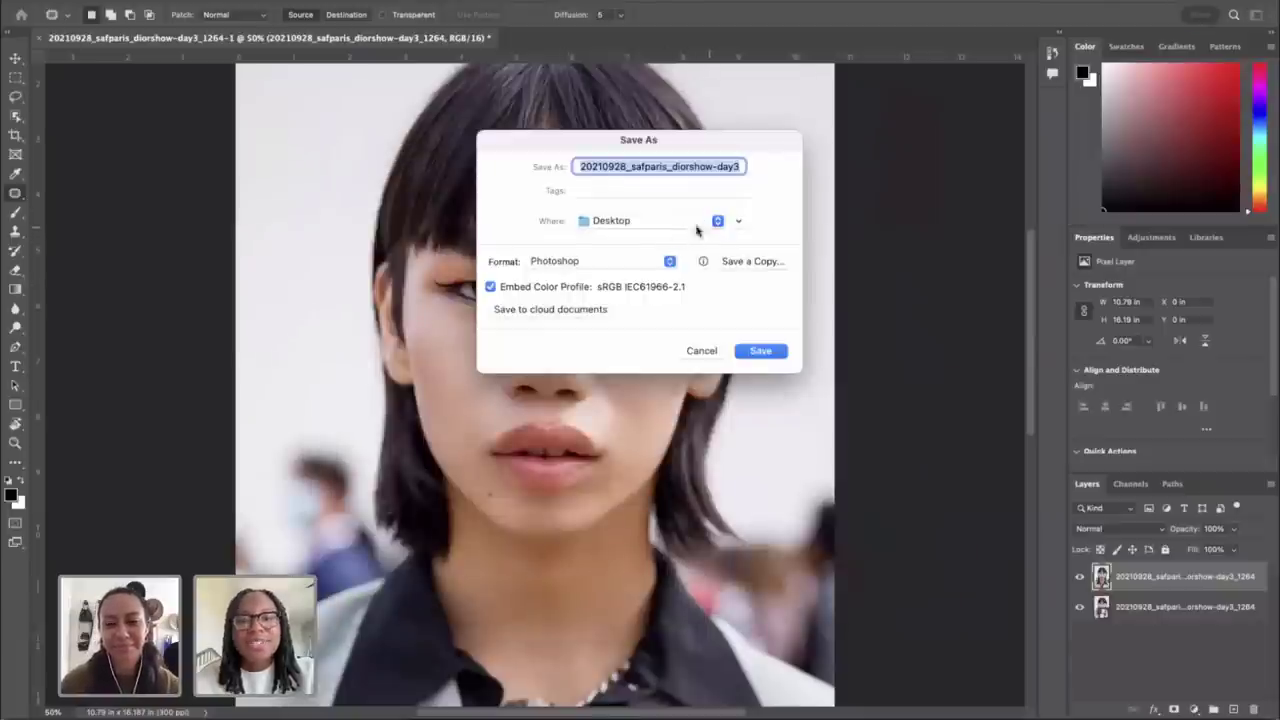
left_click(666, 220)
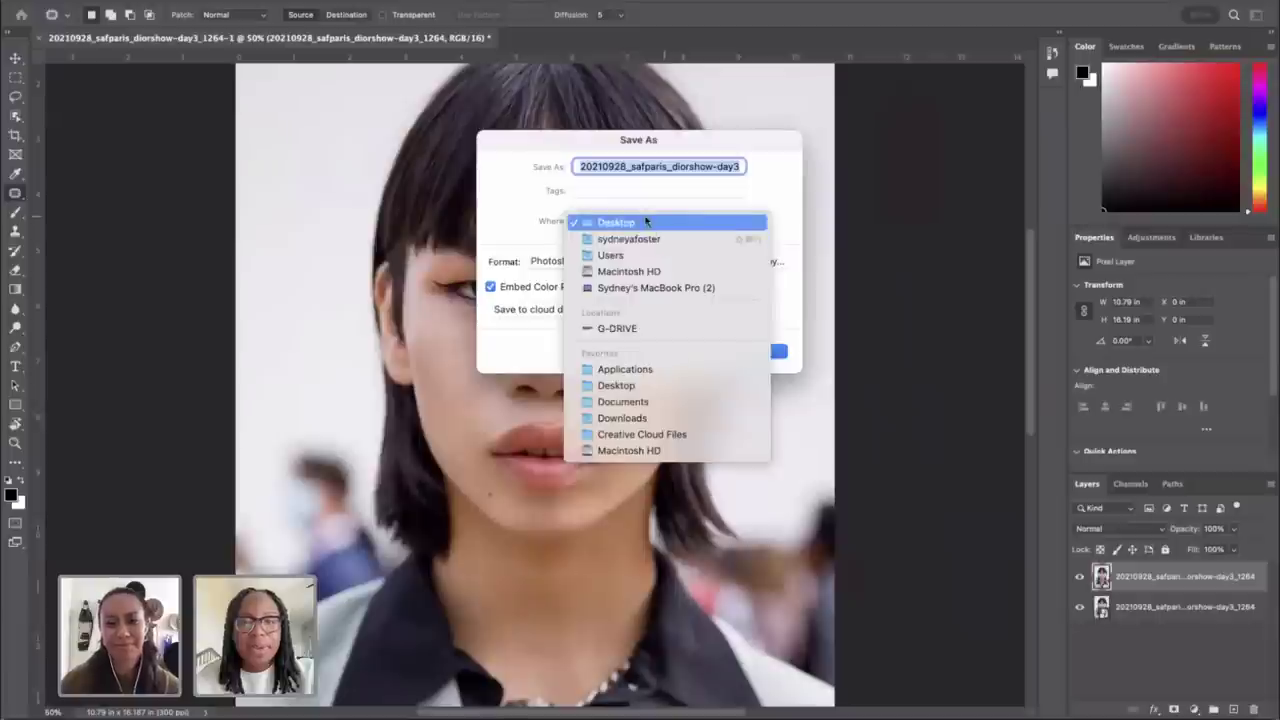
left_click(645, 221)
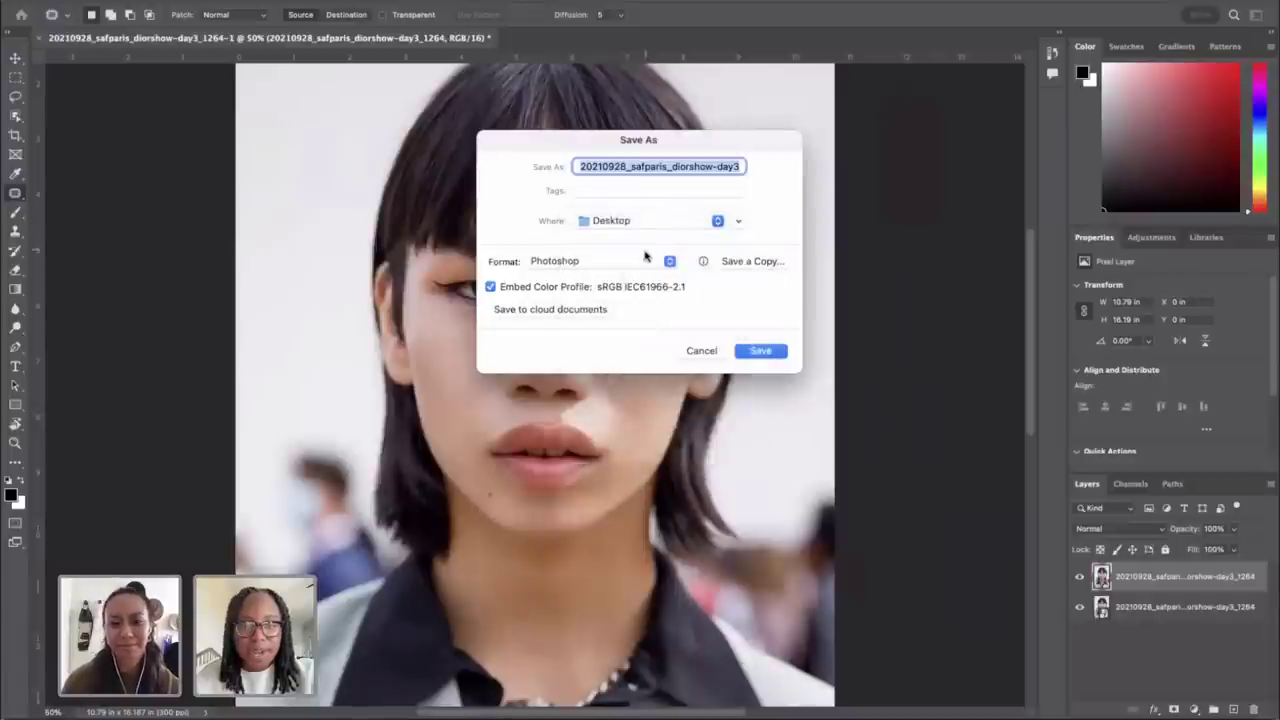
left_click(738, 220)
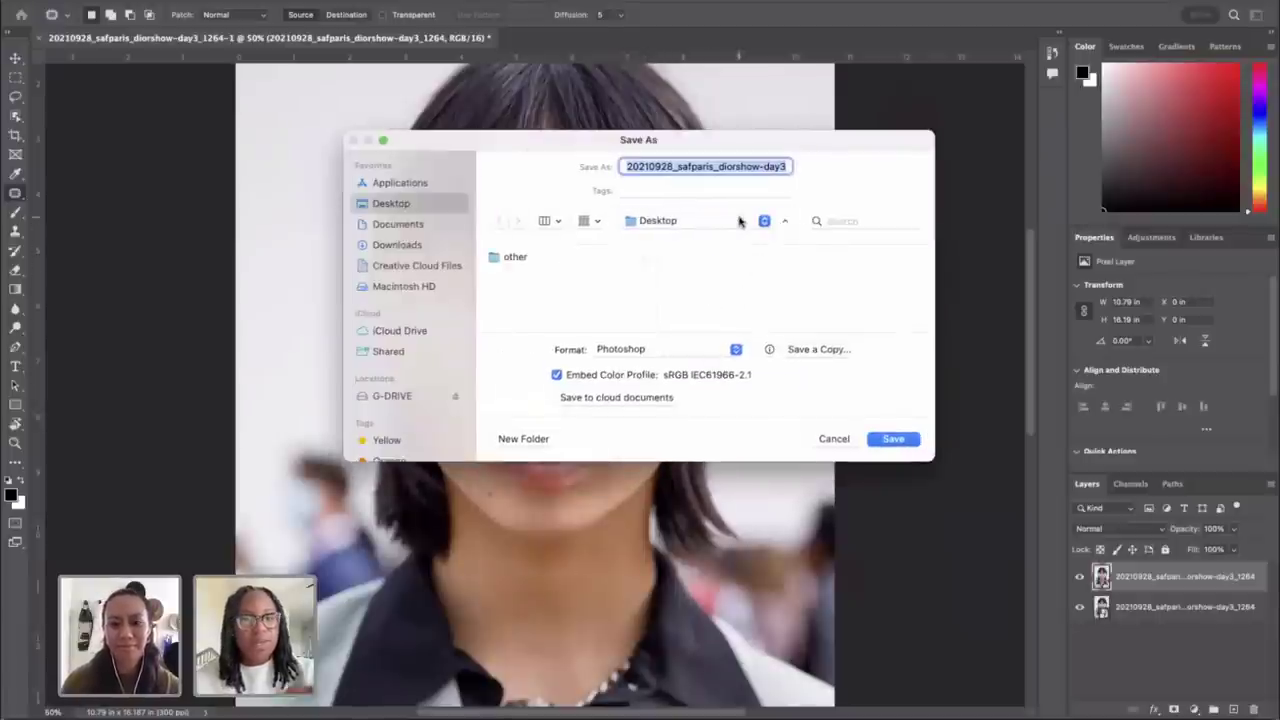
Step: Create a new Desktop folder named saf-portrait
left_click(519, 447)
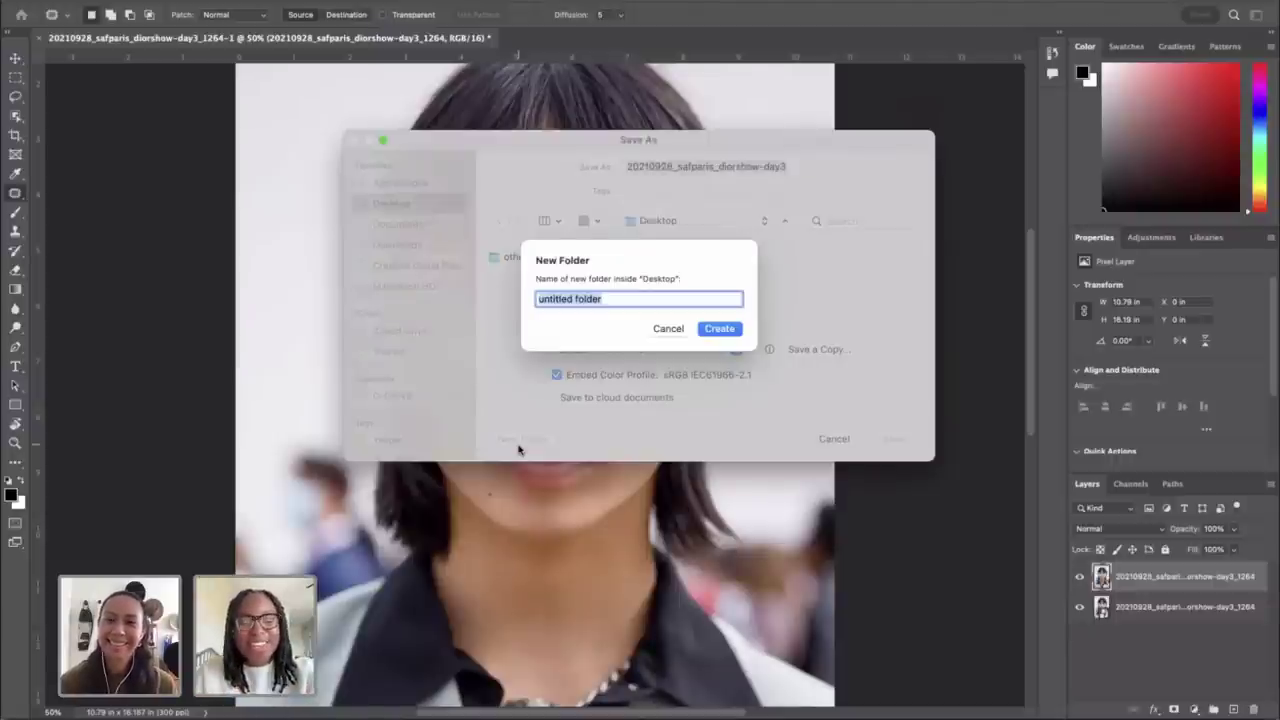
key("BackSpace")
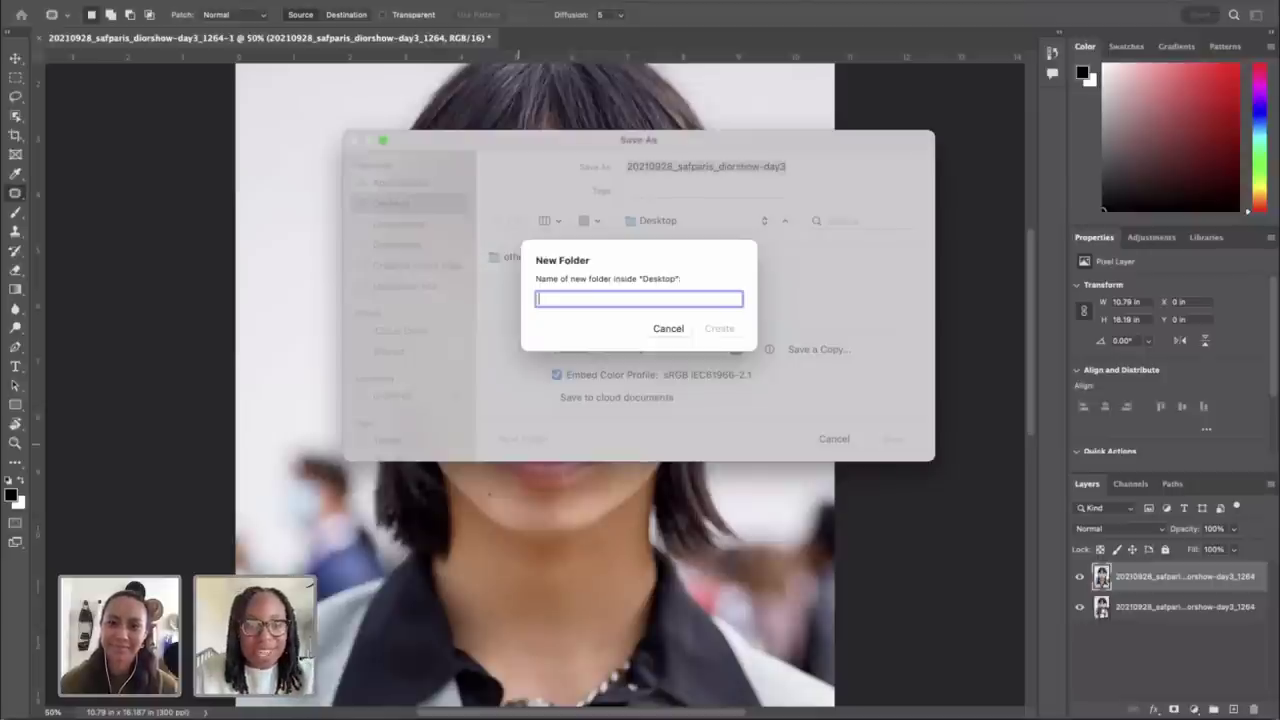
type("saf-portrait")
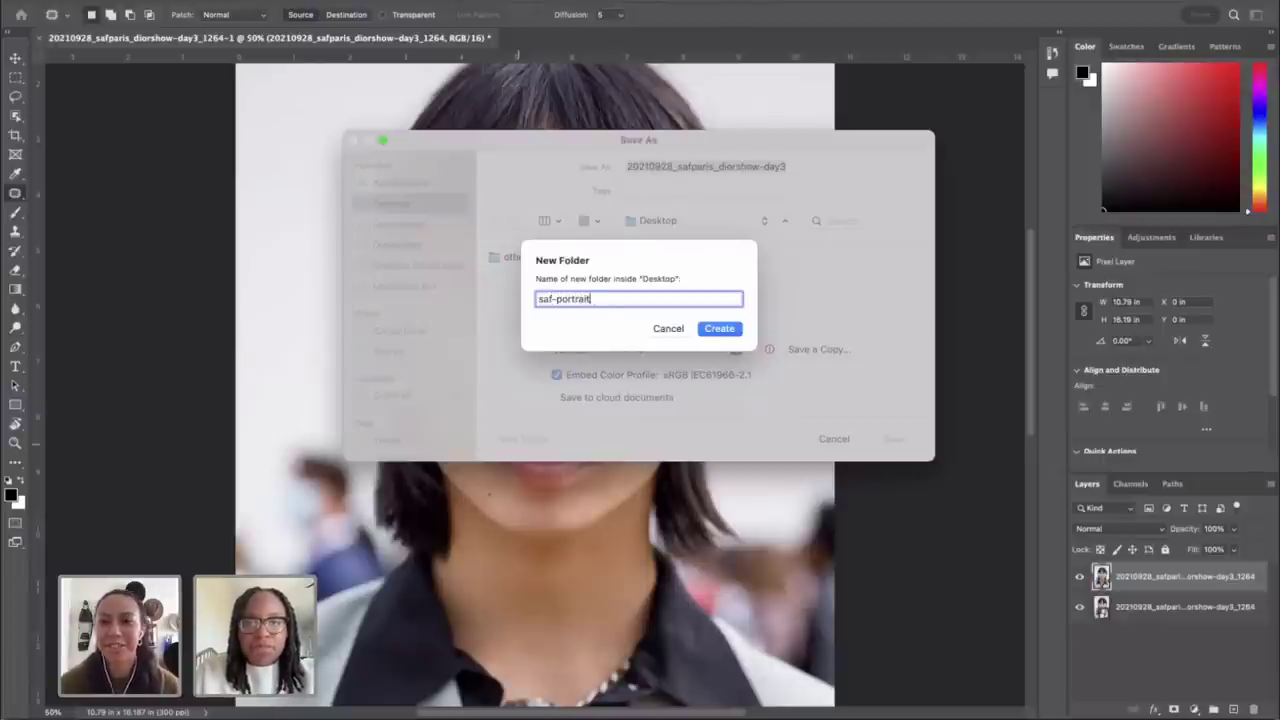
key("Return")
Step: Save the portrait as a PSD in saf-portrait, accept the format options, and close it
left_click(892, 440)
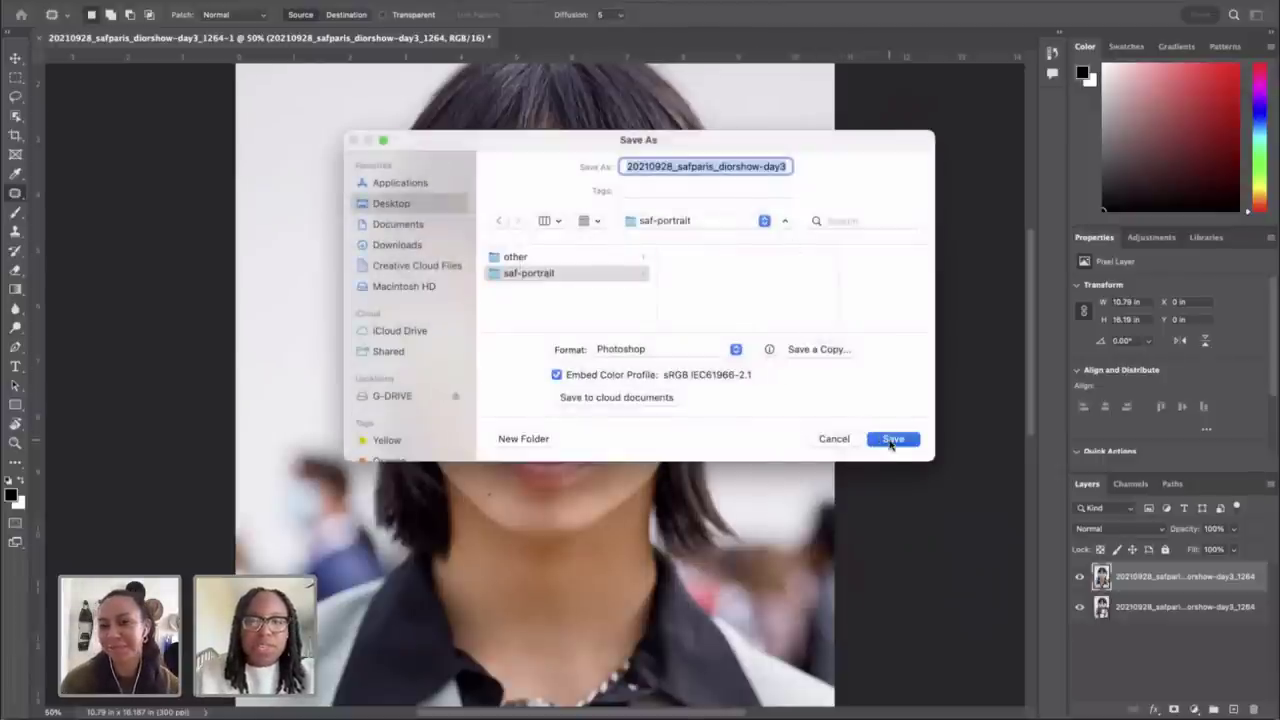
left_click(813, 339)
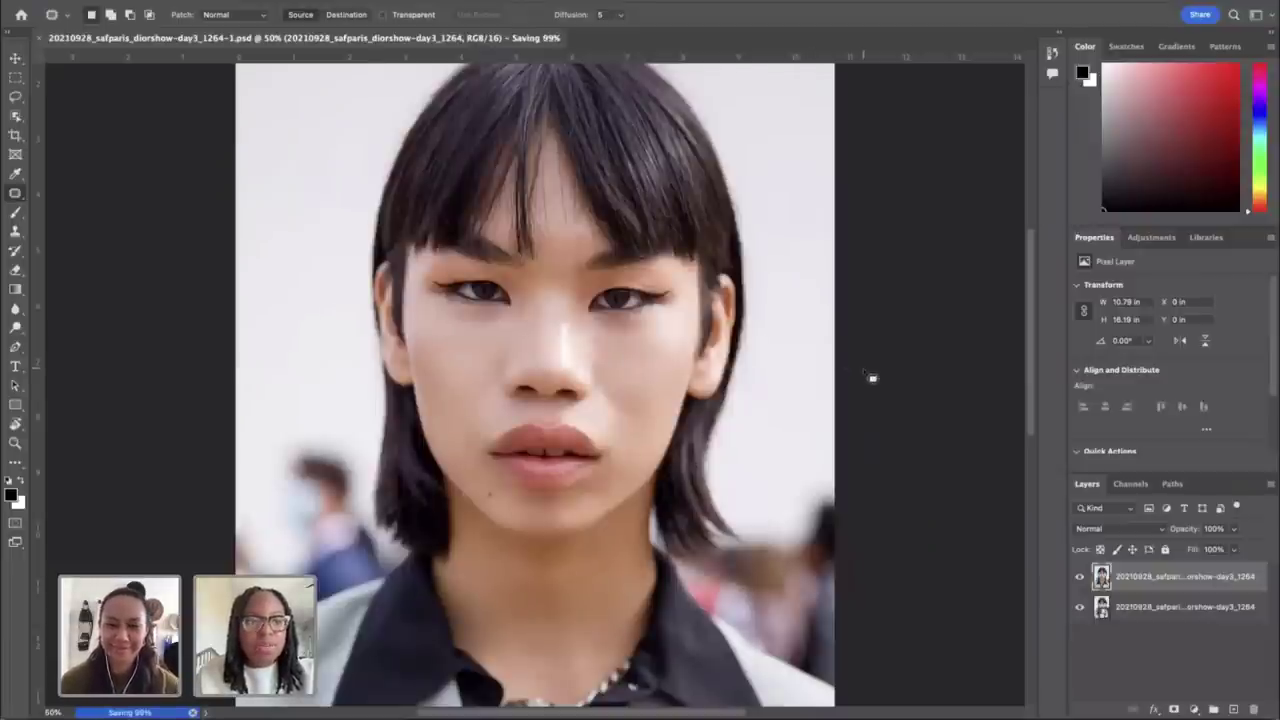
key("super+w")
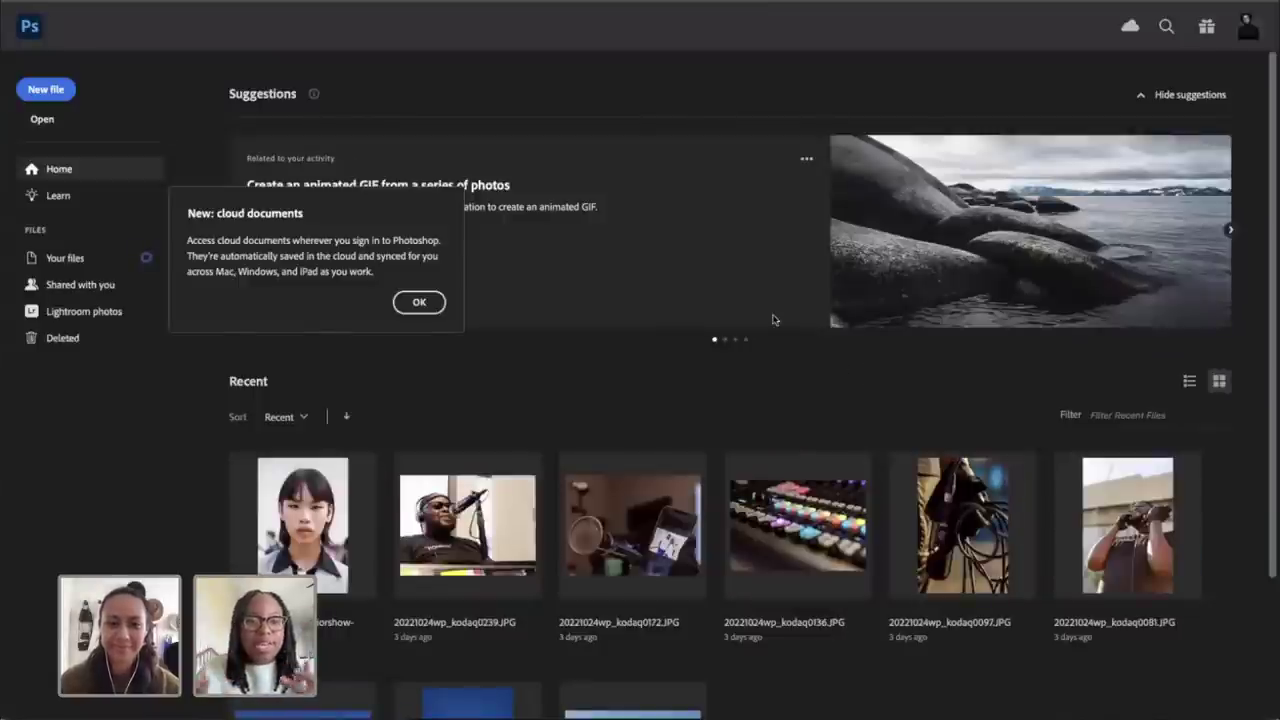
Step: Dismiss the cloud documents notice and select the 1264 portrait among the raw files
left_click(420, 303)
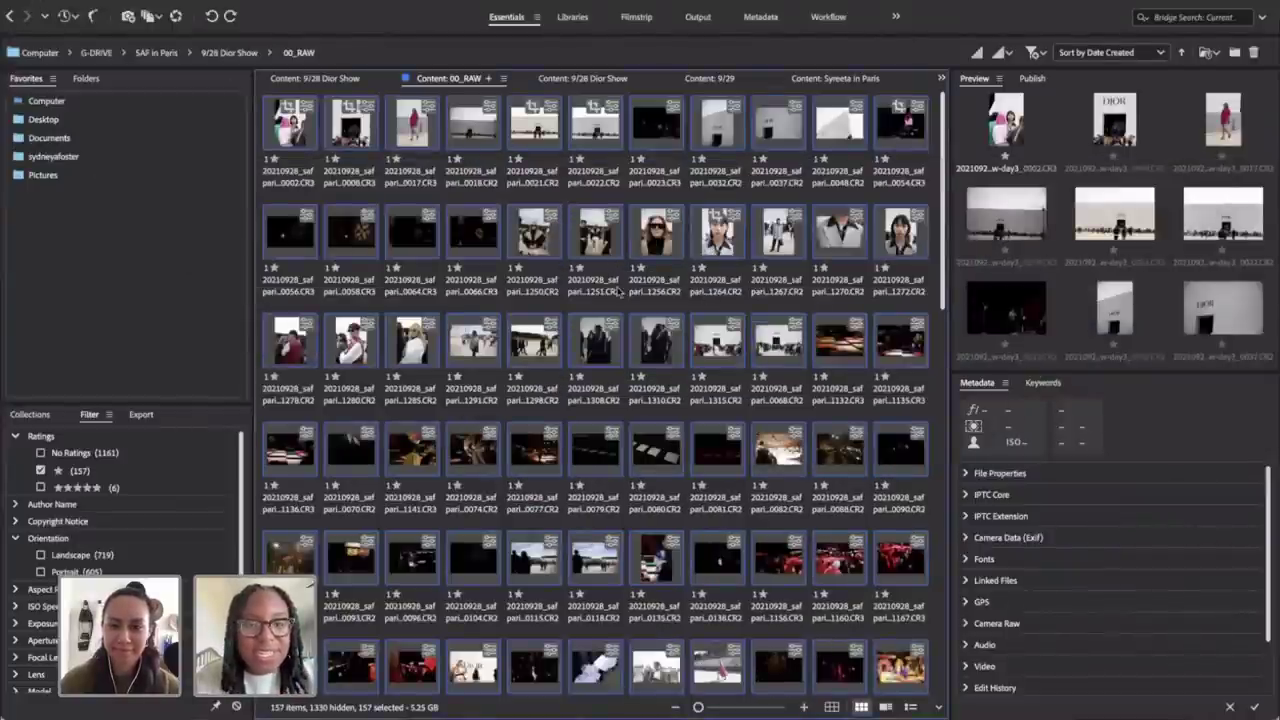
left_click(774, 330)
left_click(720, 245)
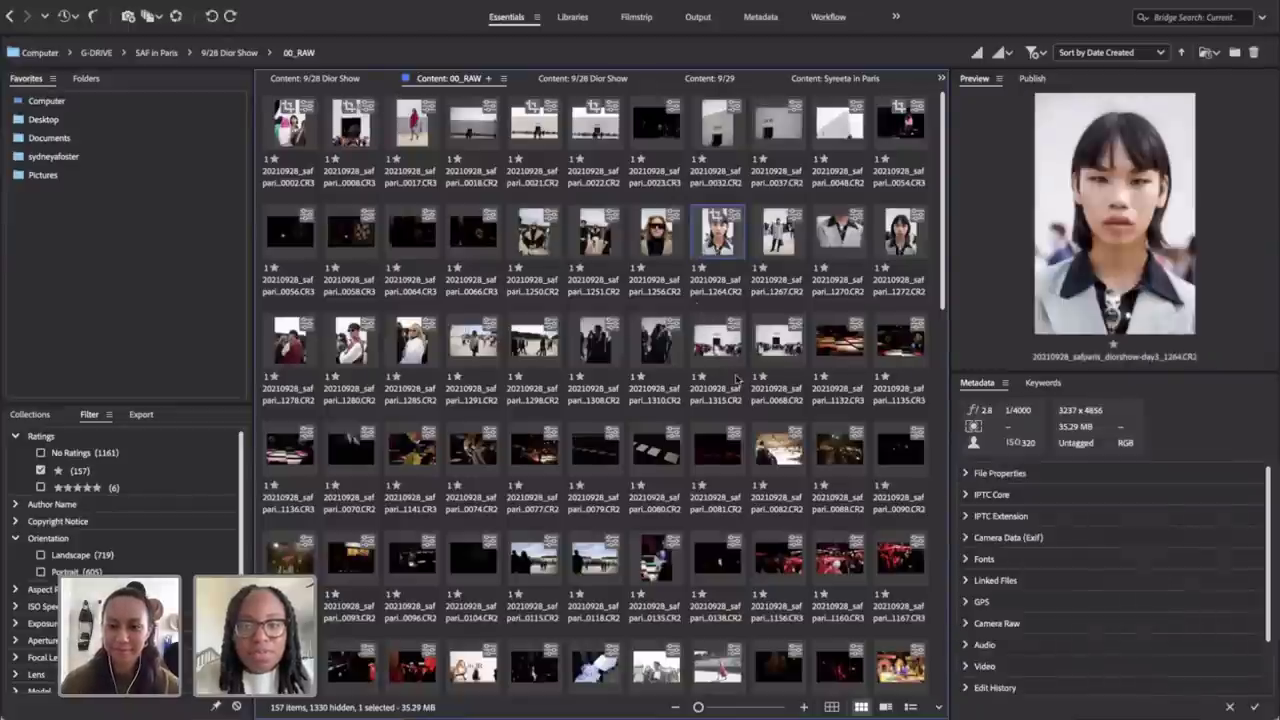
Step: Select through to the last starred photo, preview it full screen, and bring up the context menu
scroll(737, 377, "down", 10)
left_click(414, 610, "shift")
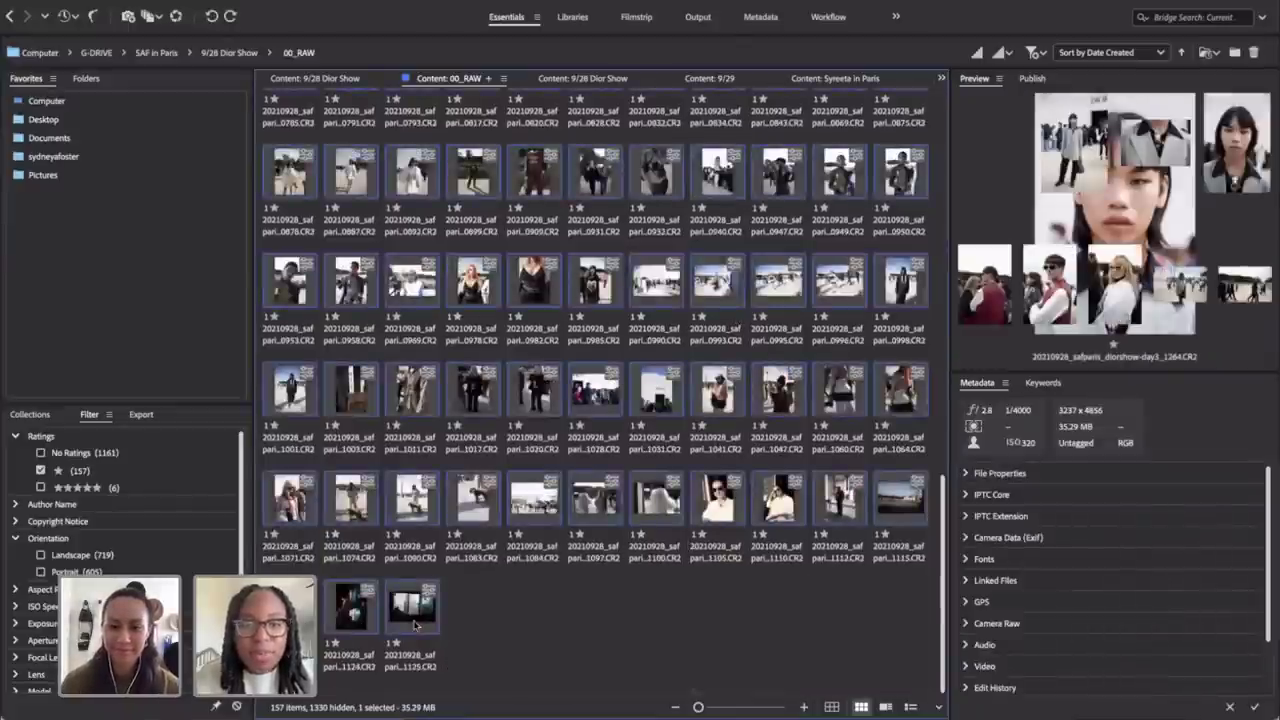
key("space")
key("space")
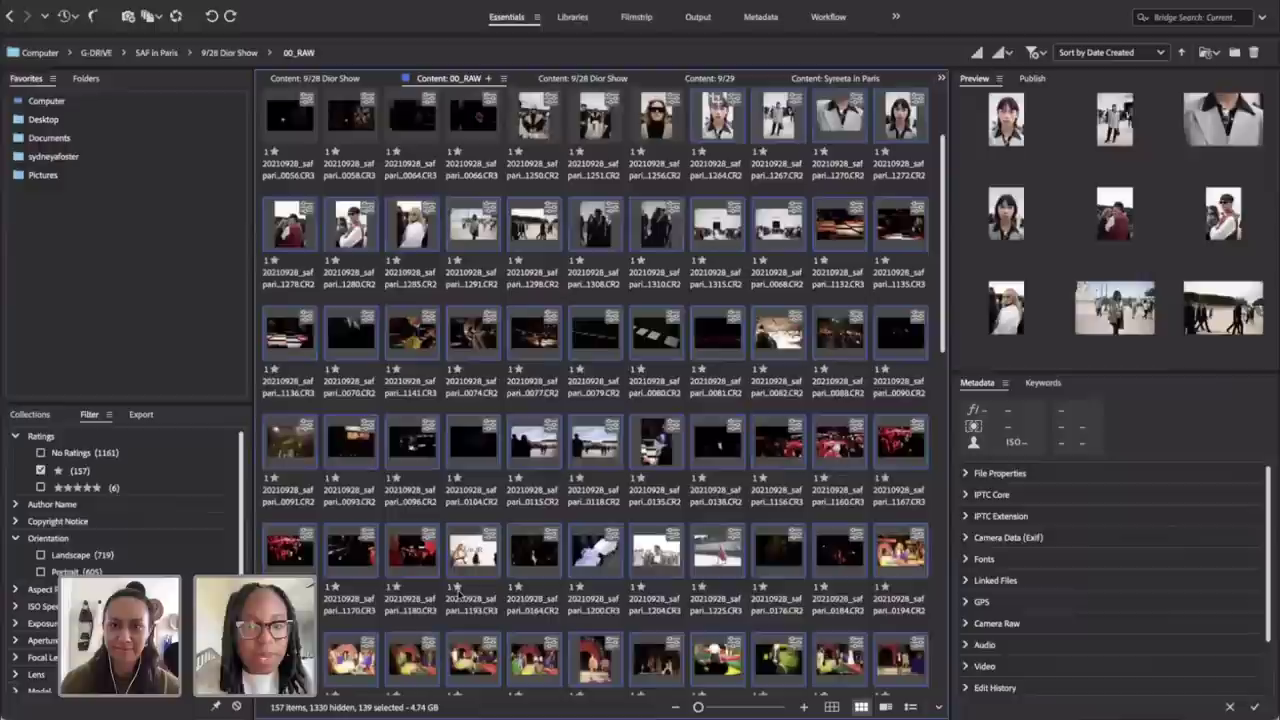
right_click(726, 128)
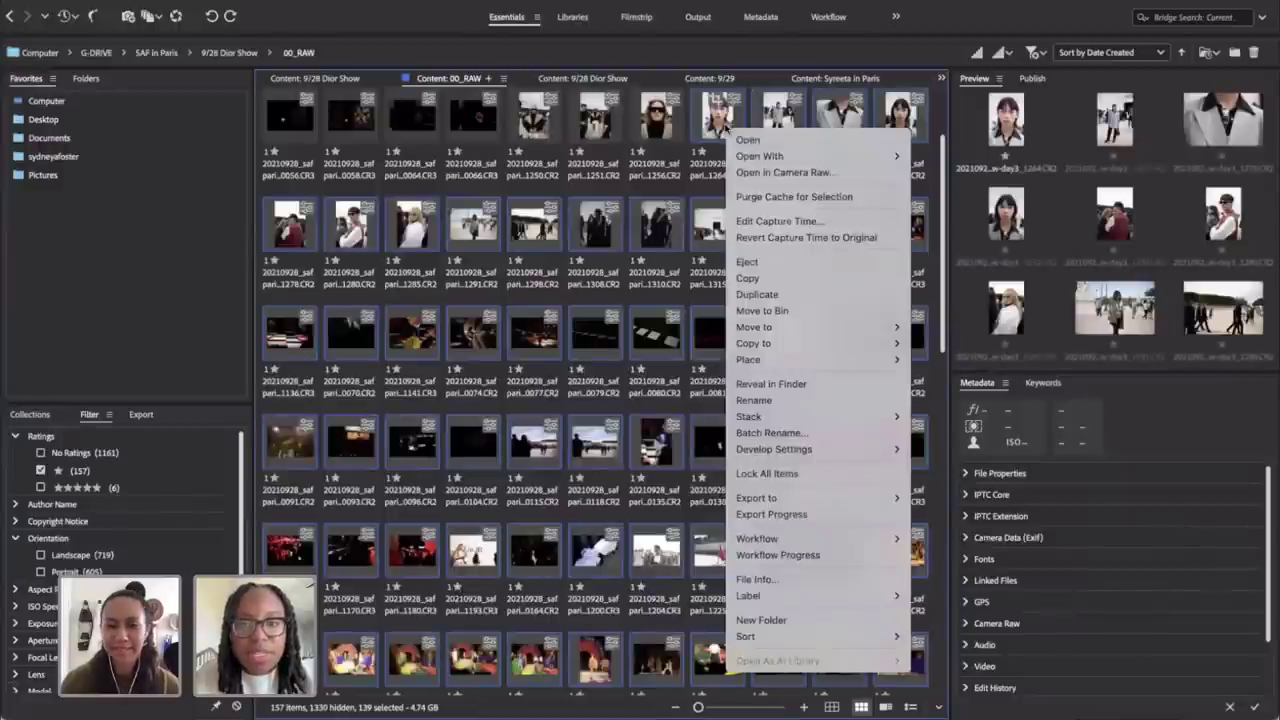
Step: Open the selected photos in Camera Raw and start cropping the full-length model shot
left_click(752, 172)
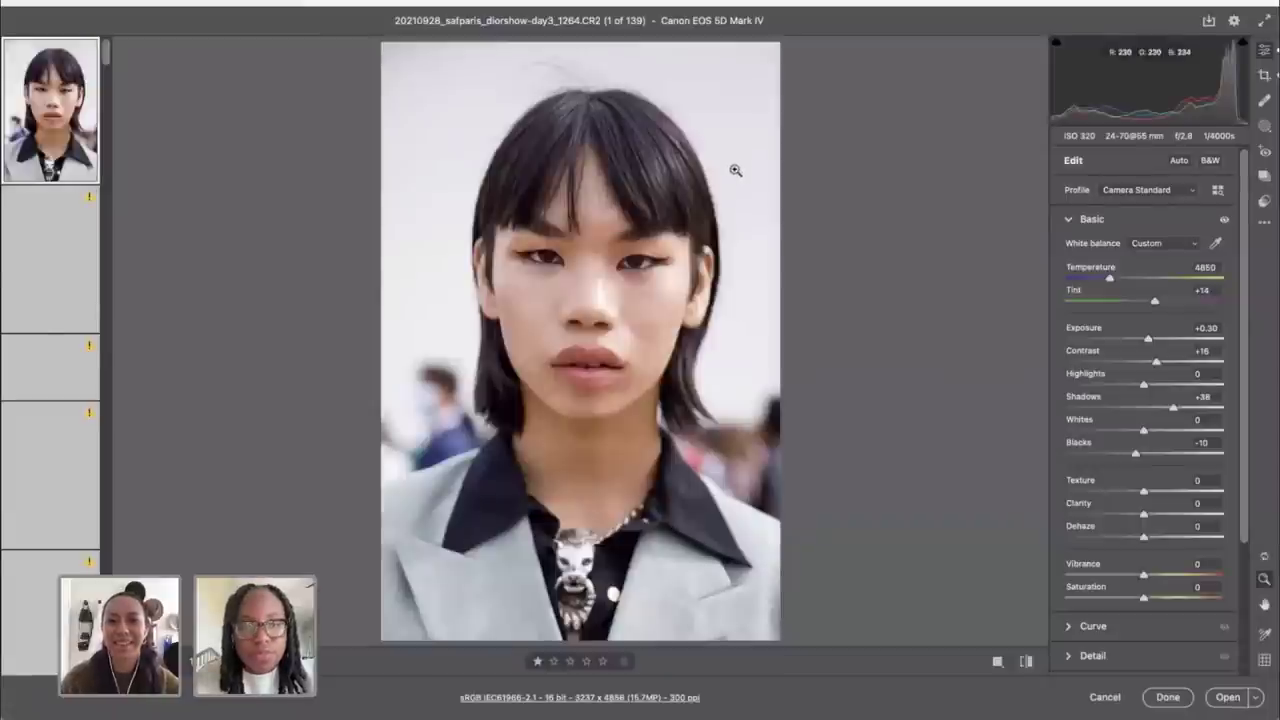
left_click(68, 268)
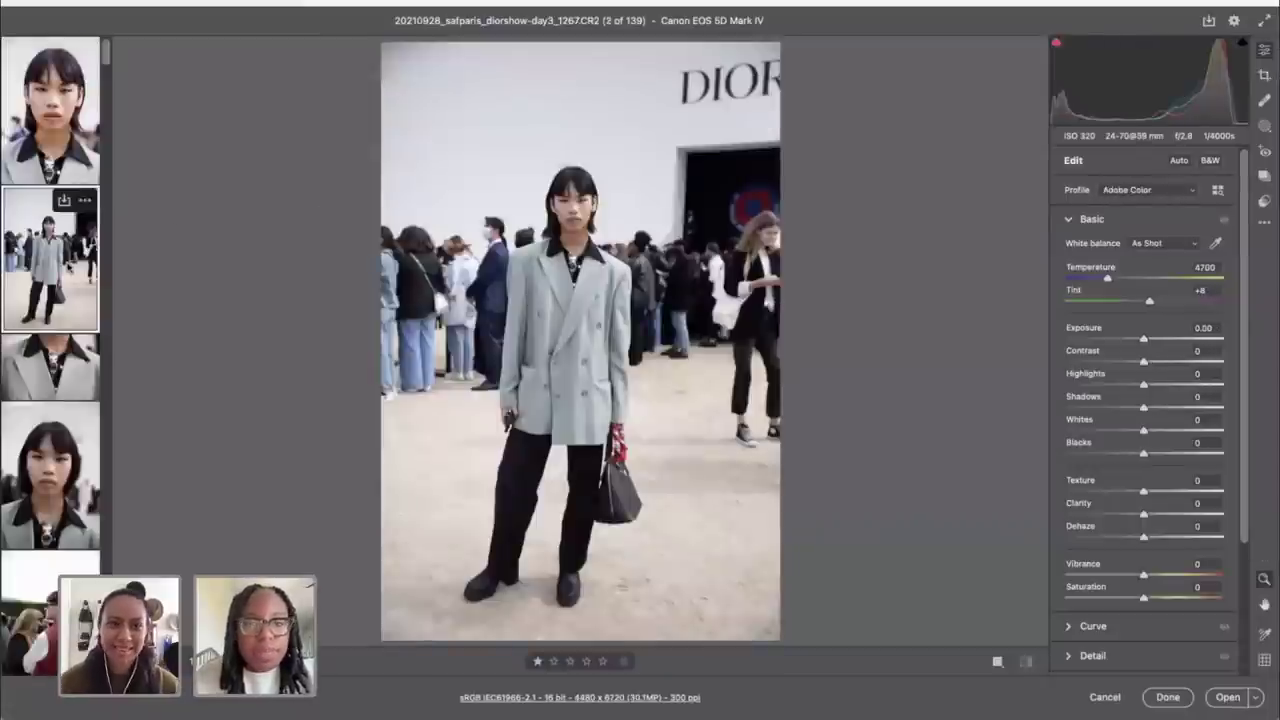
key("c")
double_click(1226, 228)
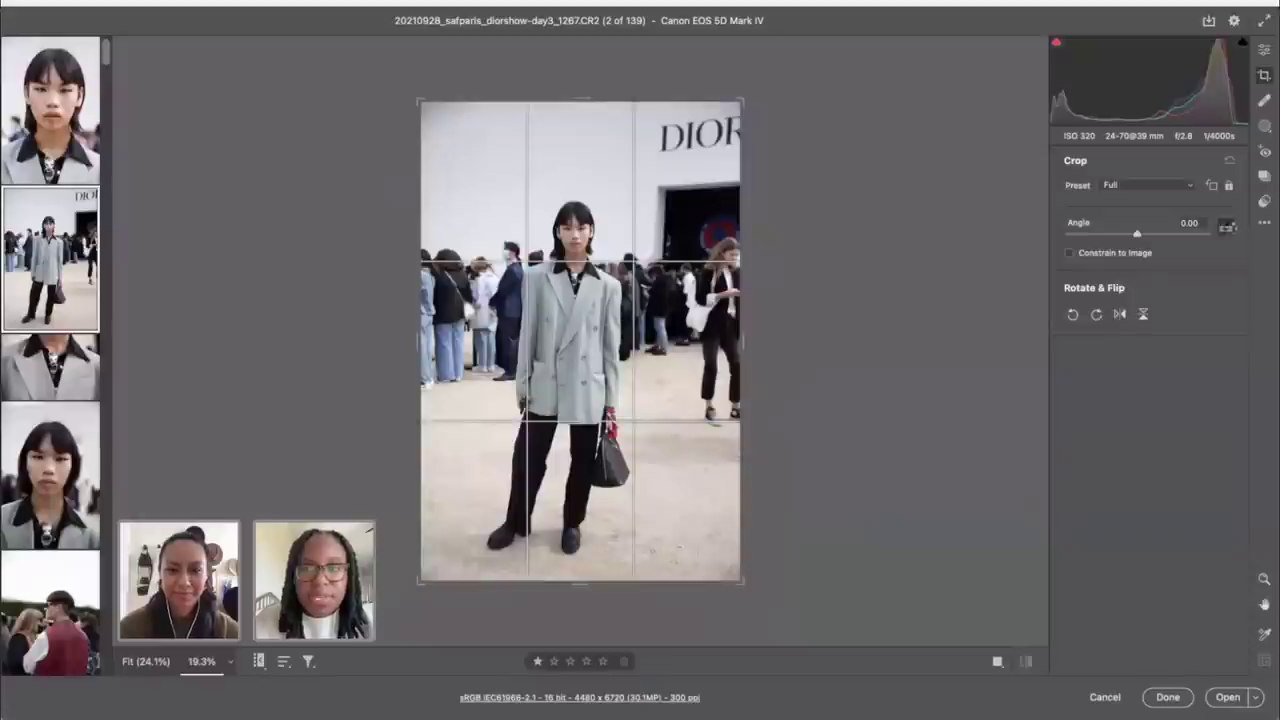
key("super+z")
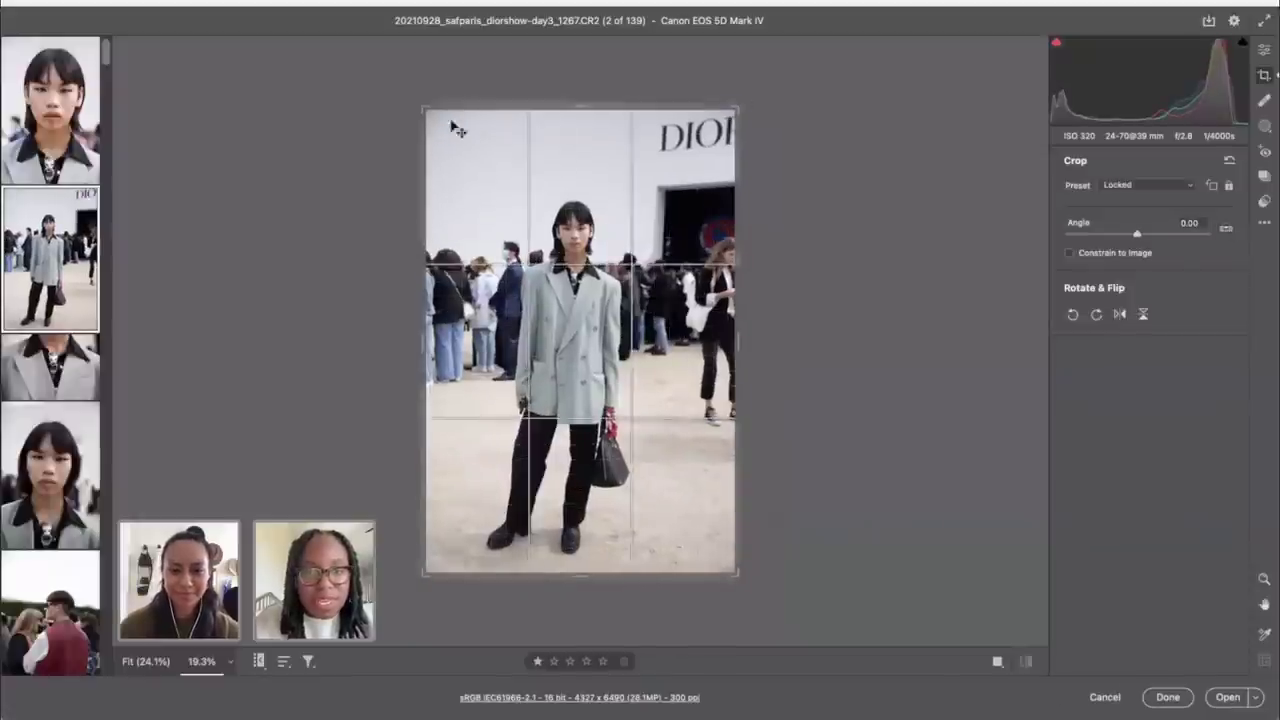
Step: Tighten the crop around the model at a 4 x 5 ratio and apply it
left_click_drag(426, 110, 442, 128)
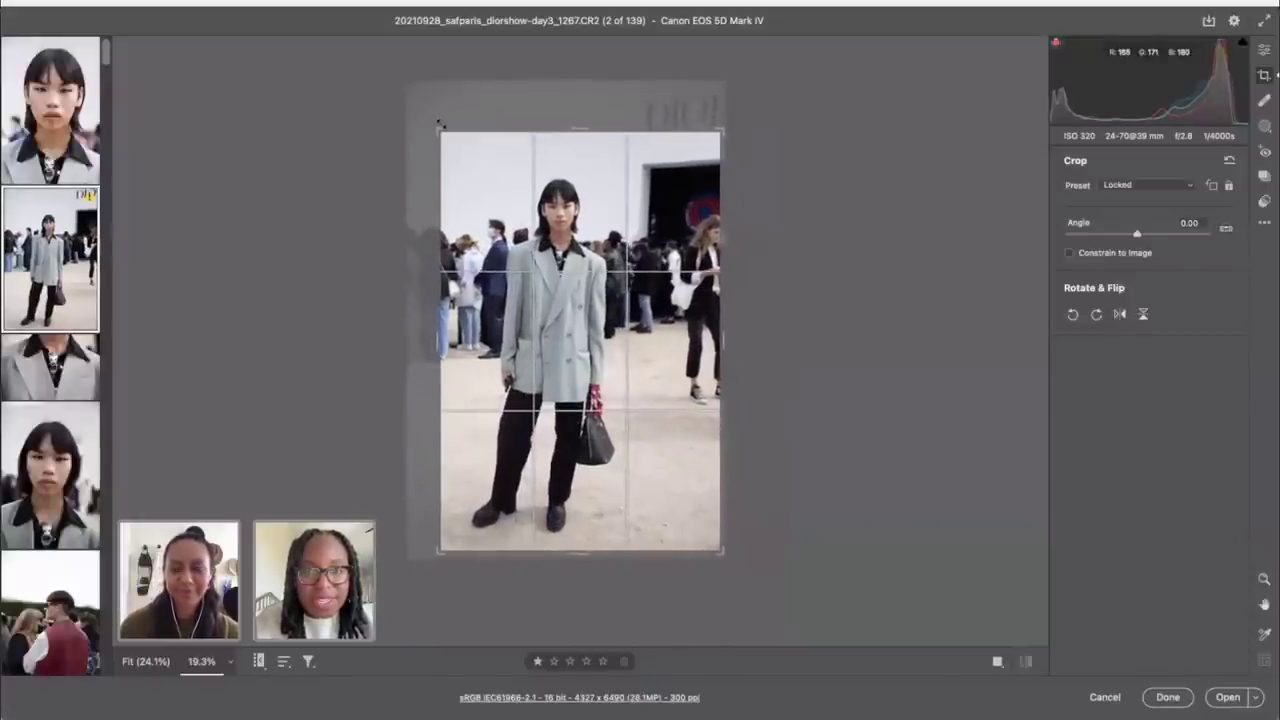
left_click_drag(578, 213, 570, 261)
left_click_drag(441, 549, 458, 528)
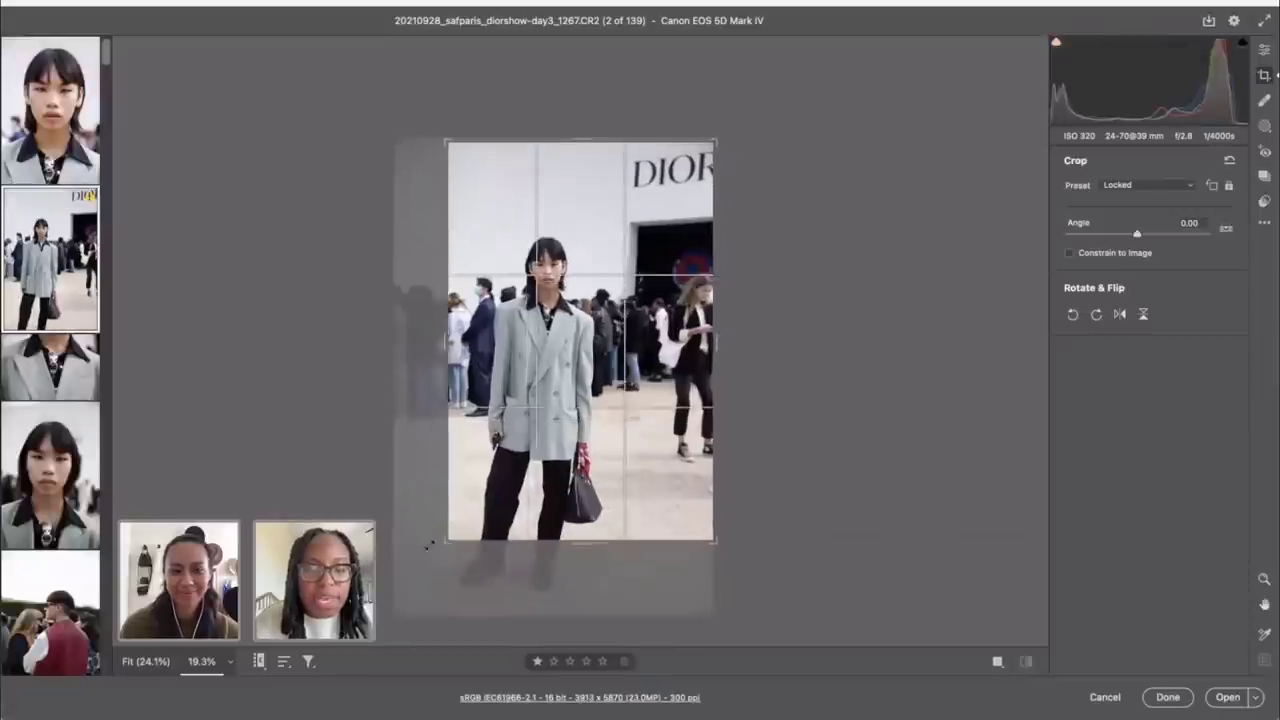
left_click(1175, 185)
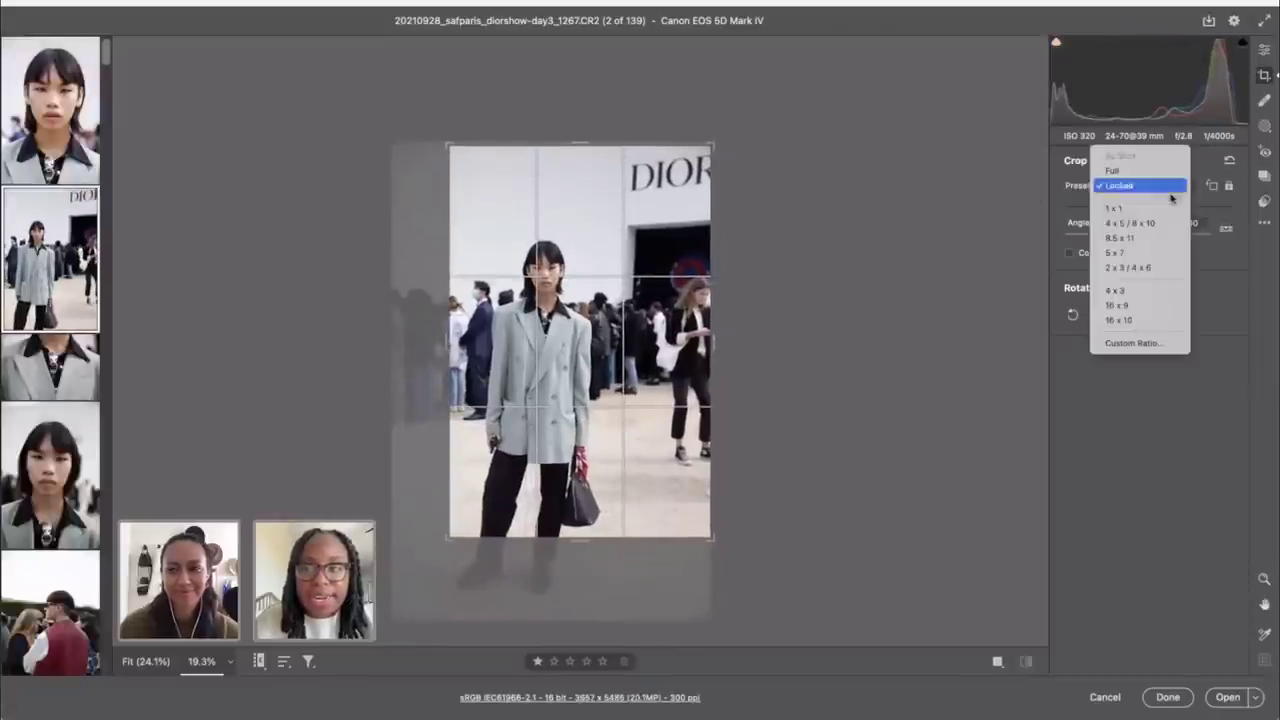
left_click(1150, 229)
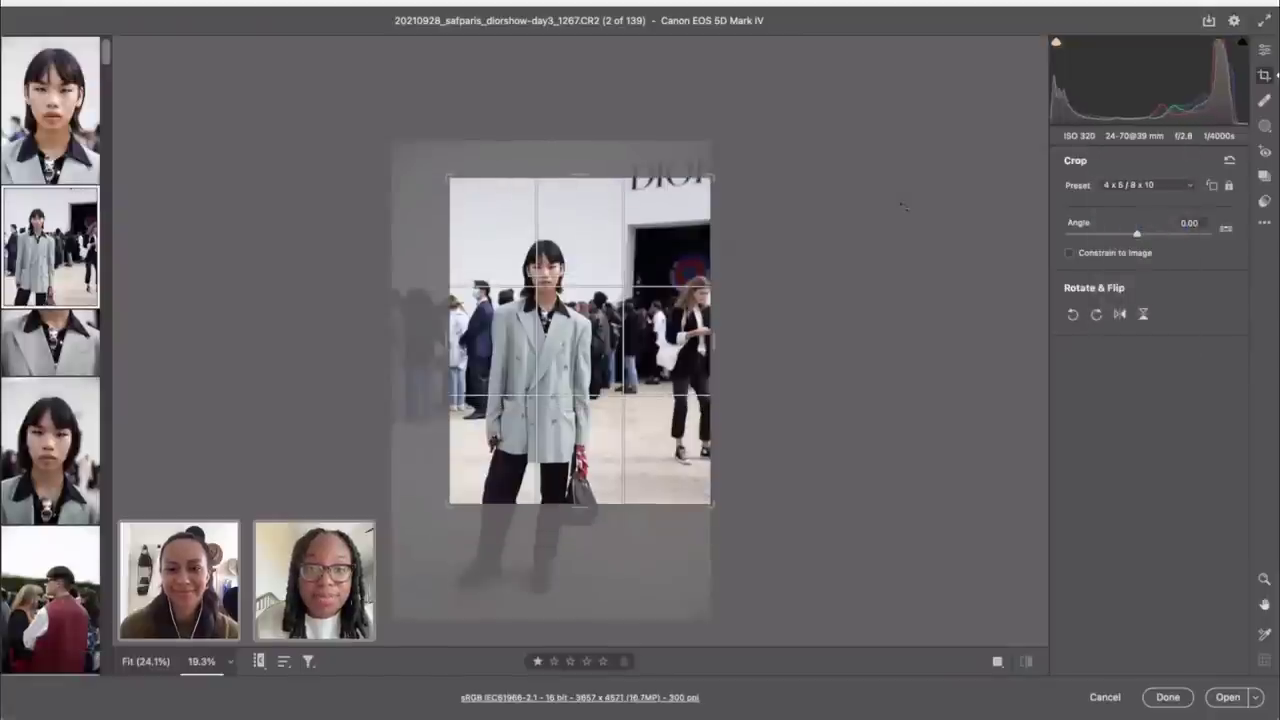
left_click_drag(682, 316, 717, 316)
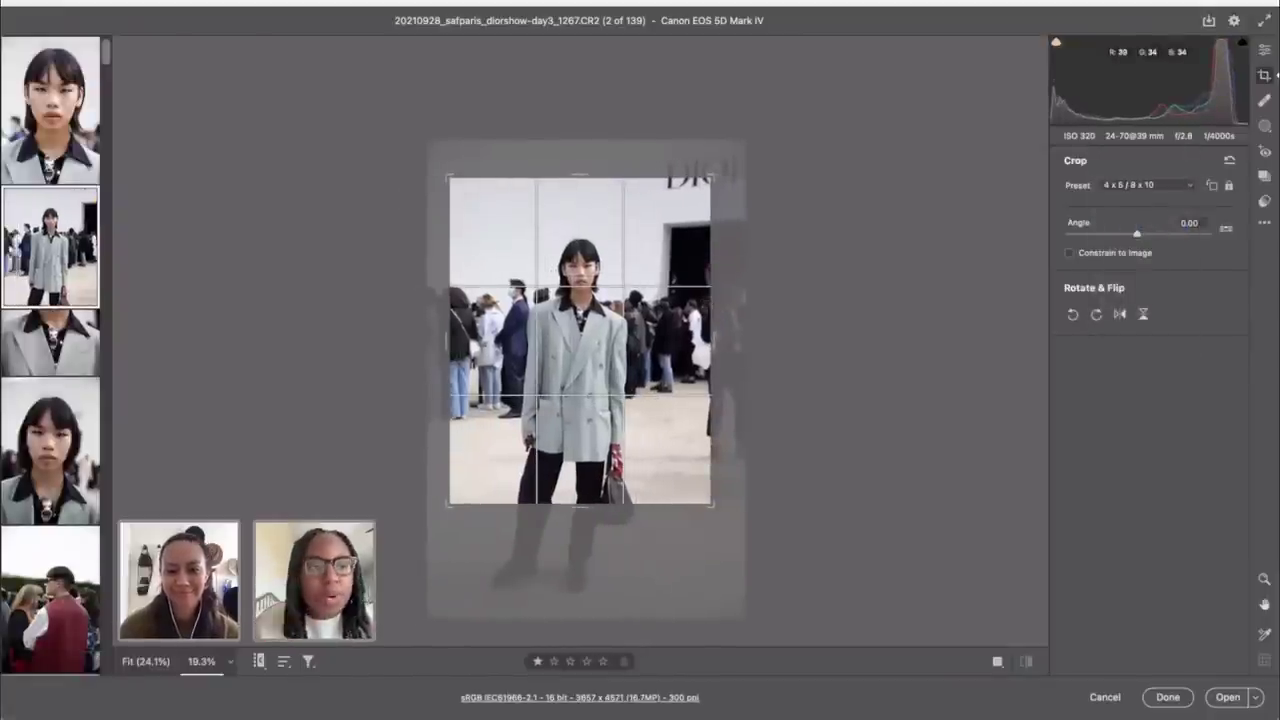
left_click_drag(711, 177, 686, 209)
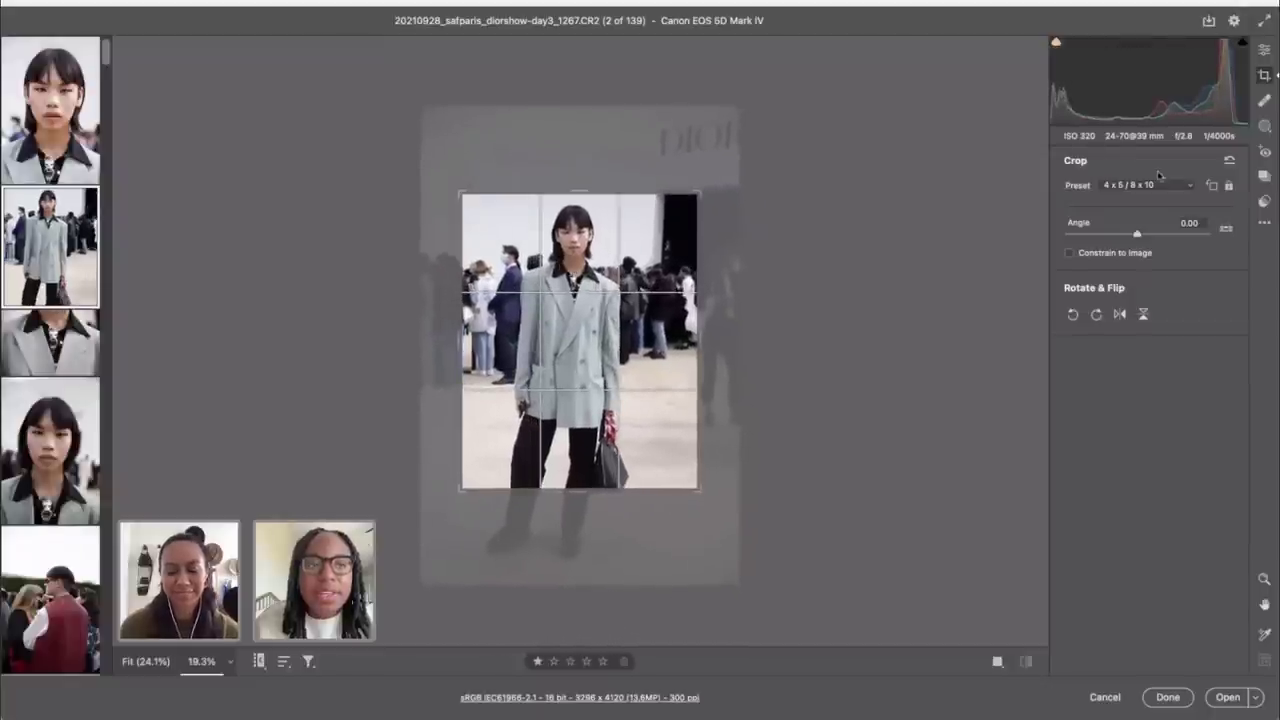
left_click(1264, 49)
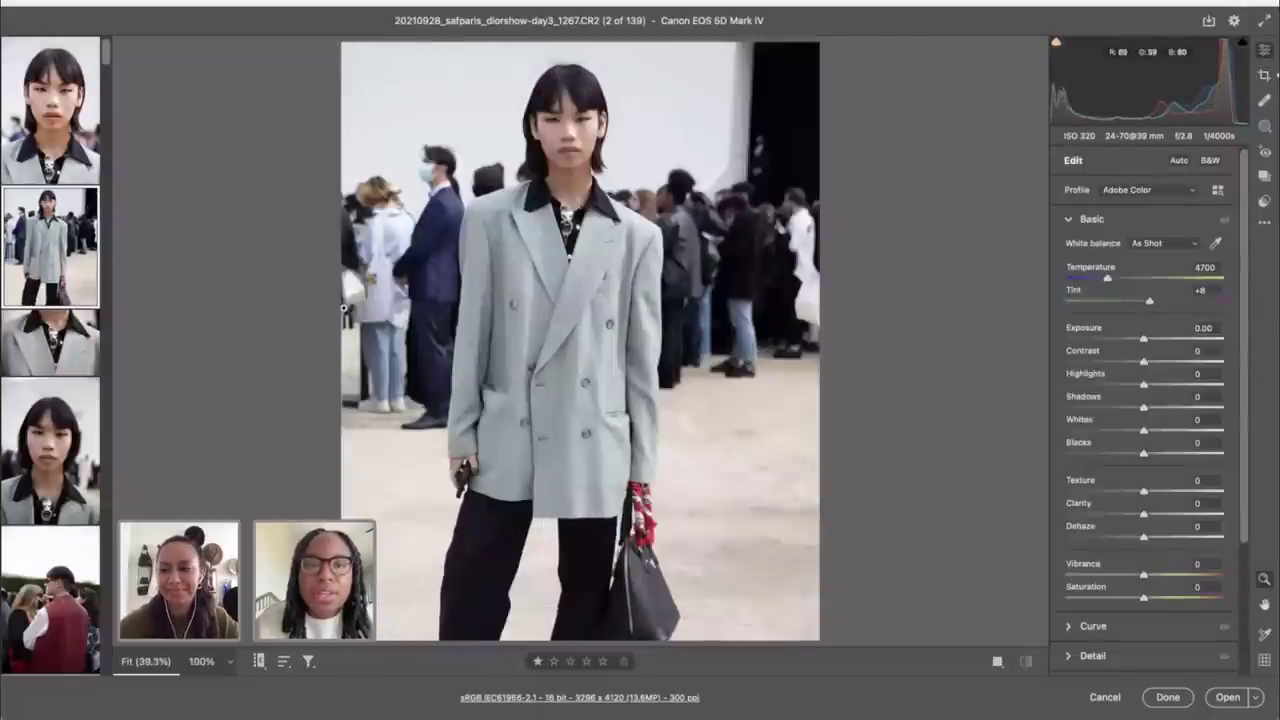
Step: Crop photo 3 evenly around the lion pendant using the 4 x 5 / 8 x 10 preset
left_click(50, 345)
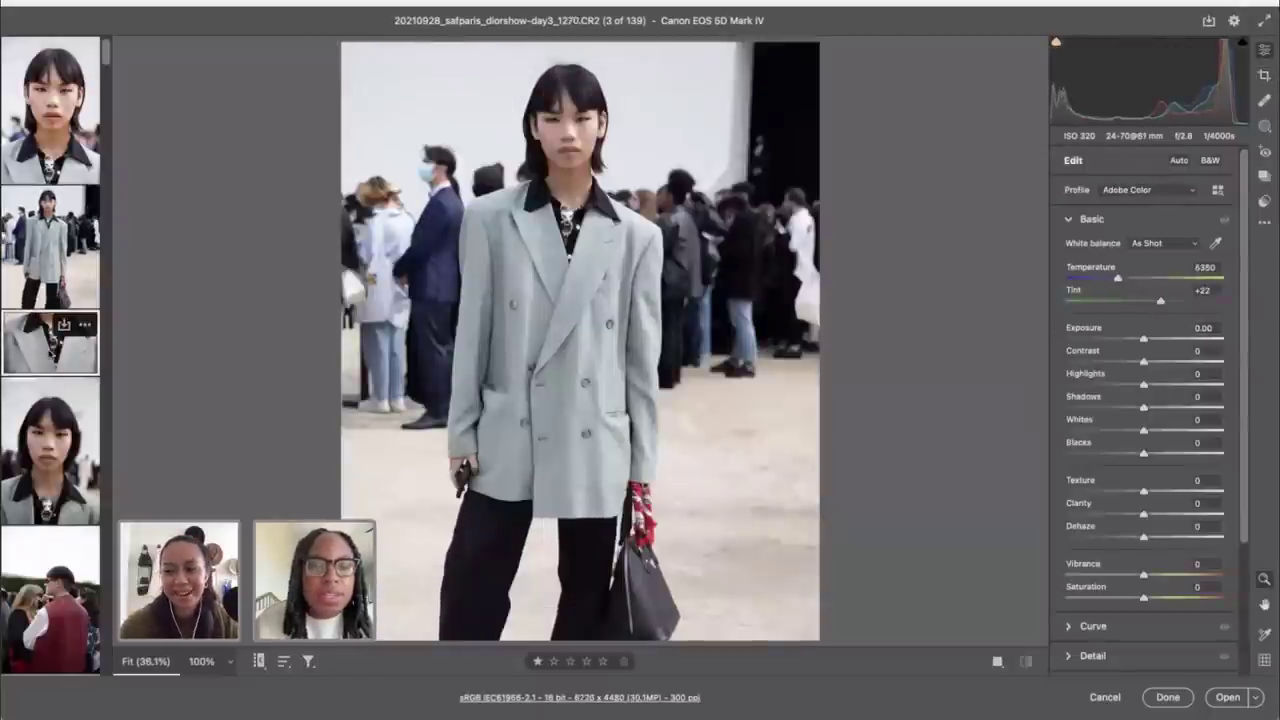
key("ctrl+minus")
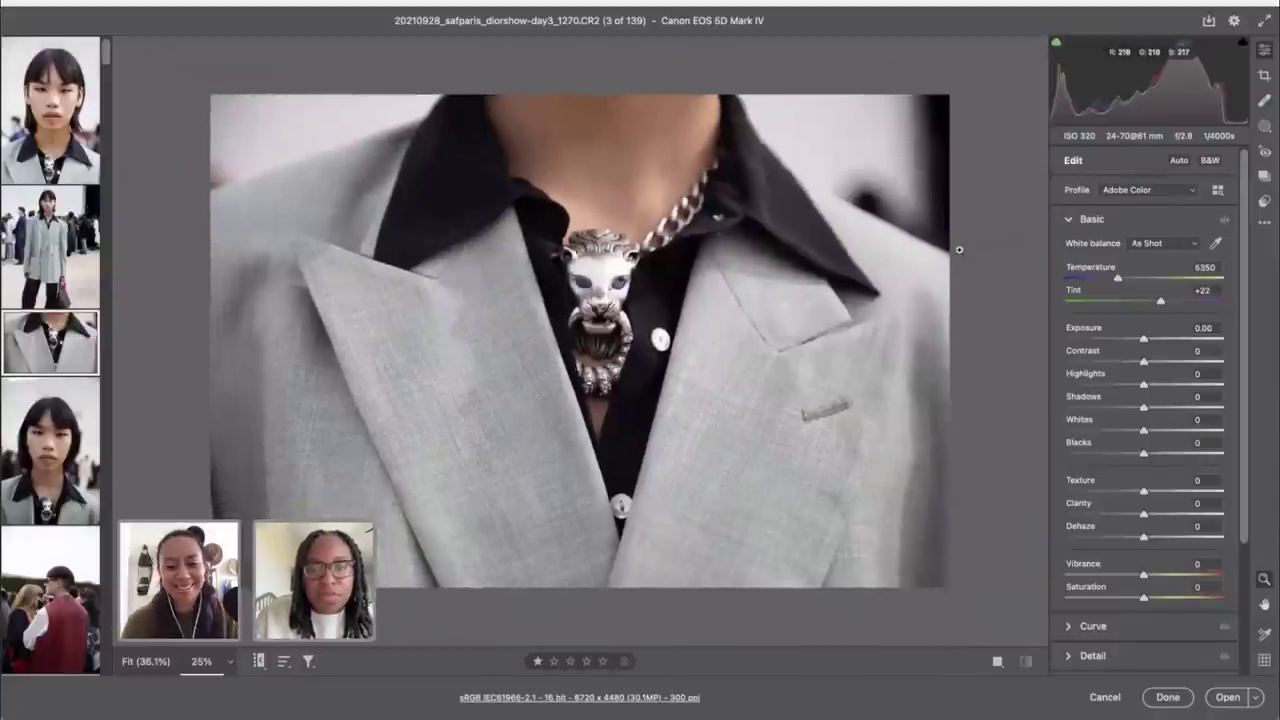
key("c")
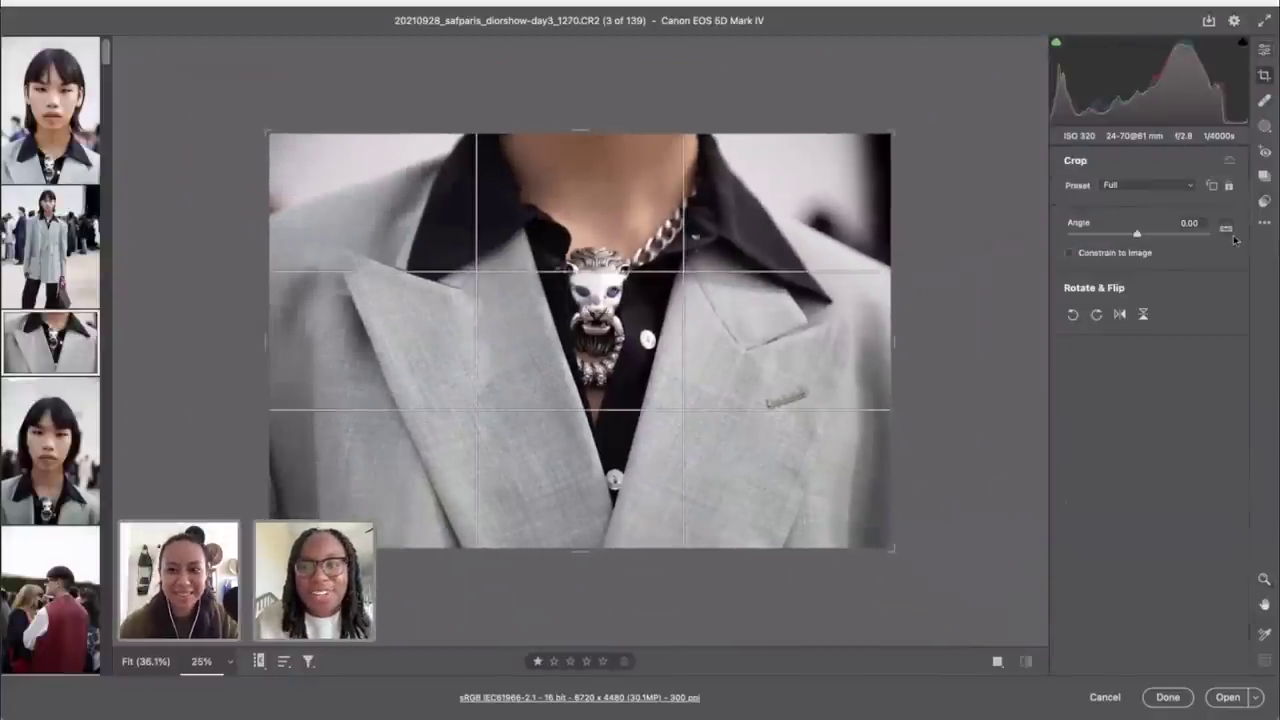
left_click(1228, 230)
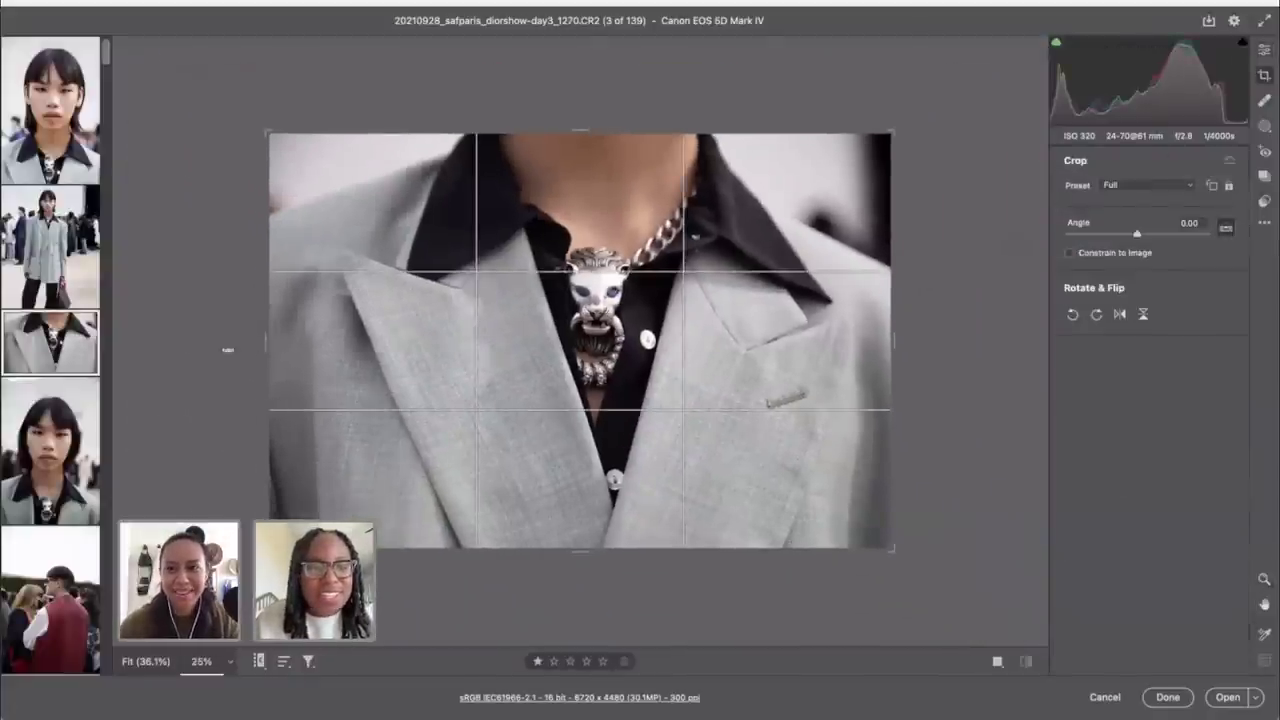
left_click_drag(263, 340, 316, 346)
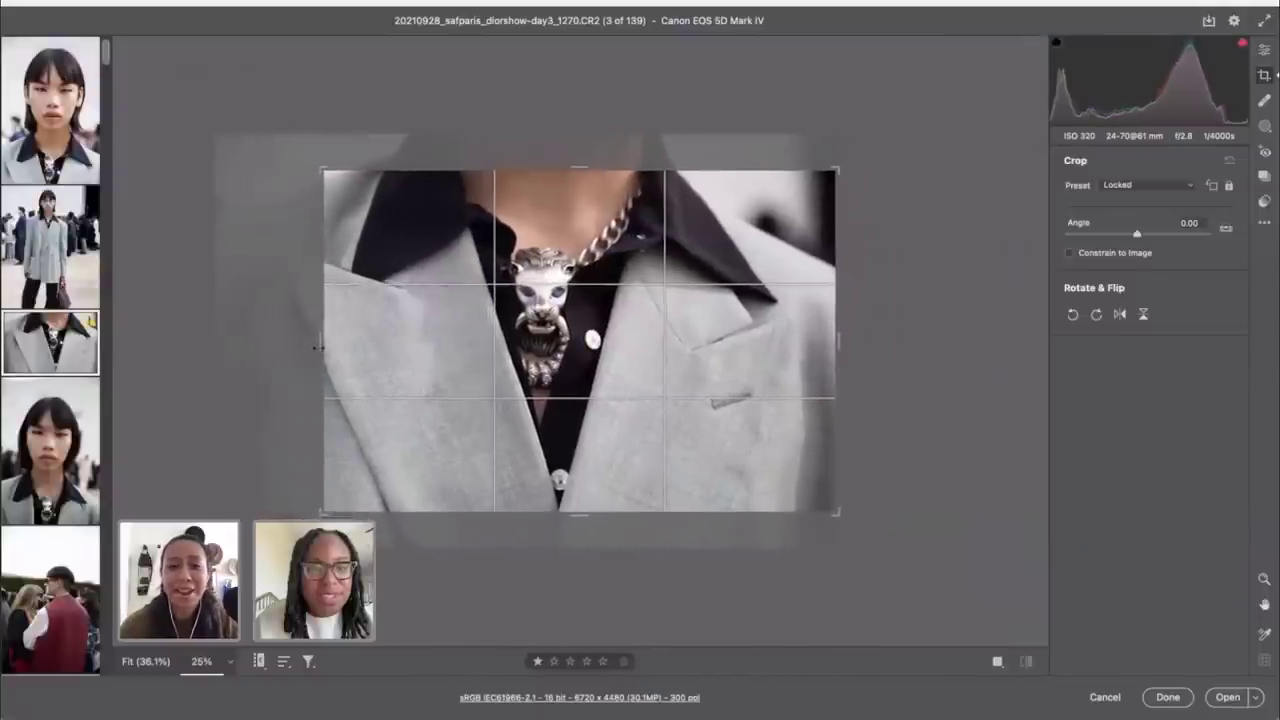
left_click(1130, 185)
left_click(1135, 217)
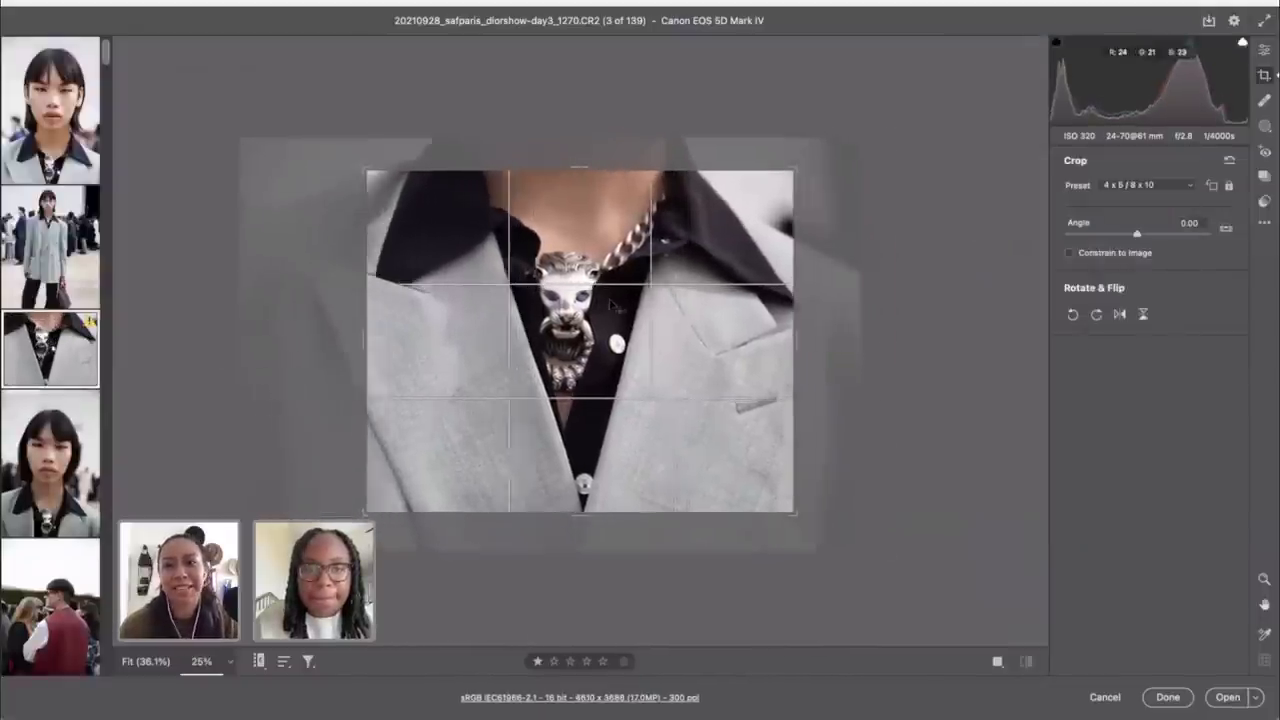
left_click_drag(609, 302, 632, 303)
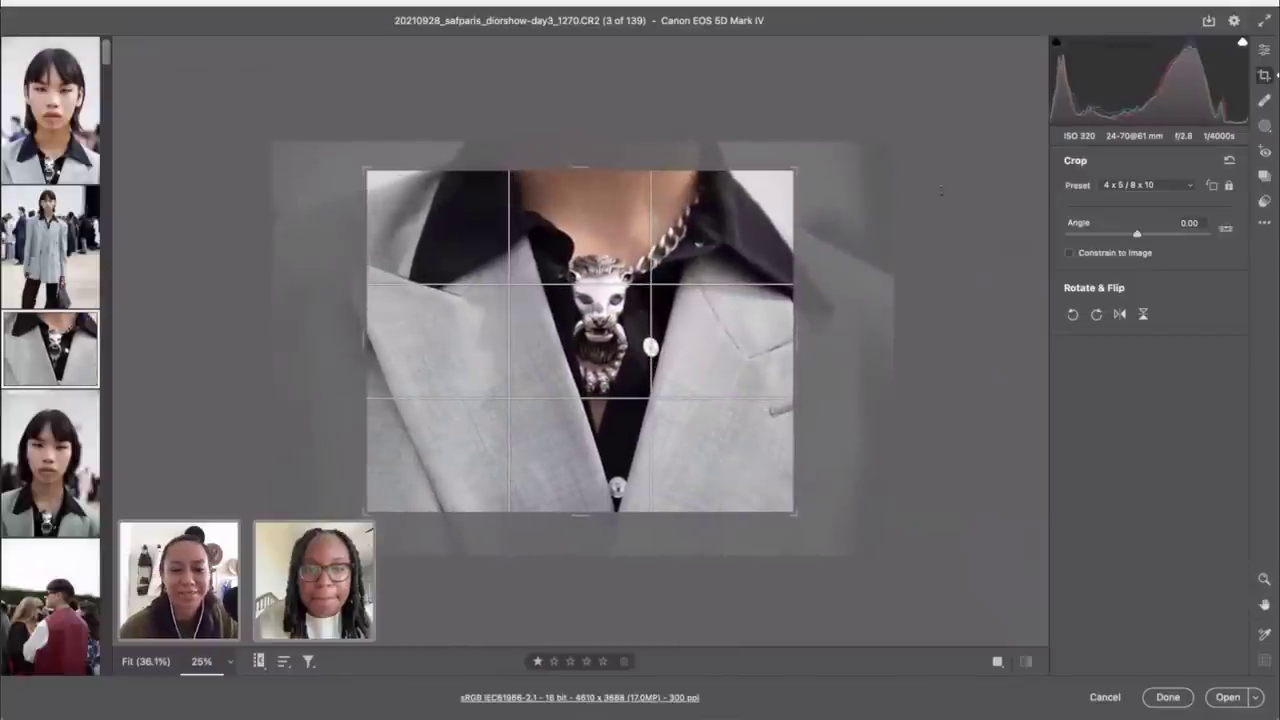
Step: Apply the Camera Matching Standard profile to all 139 photos
left_click(1265, 50)
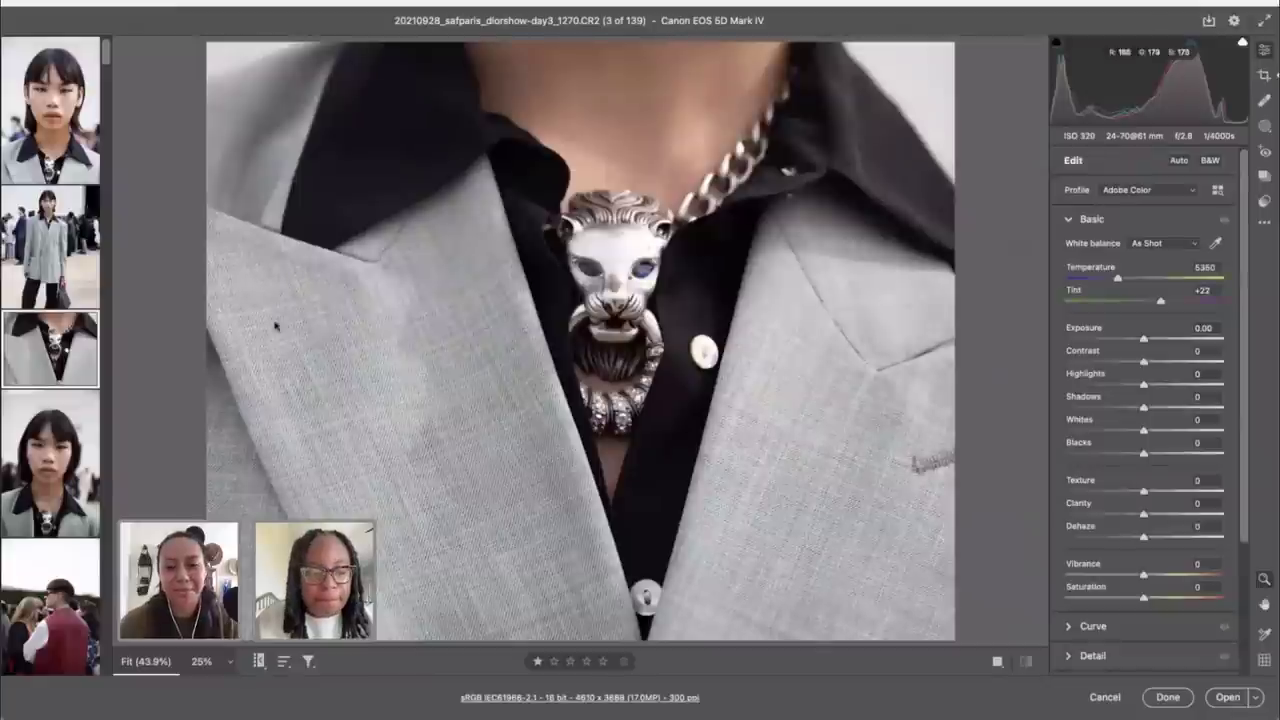
key("super+a")
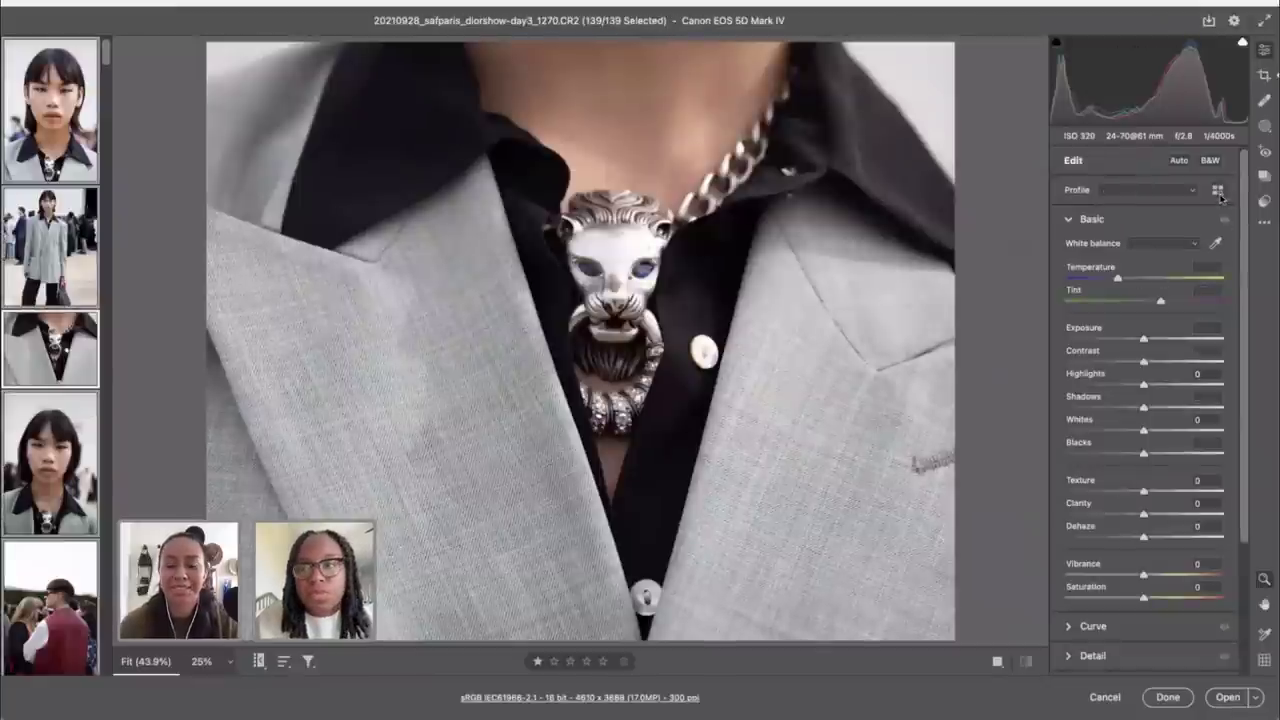
left_click(1217, 189)
left_click(1095, 616)
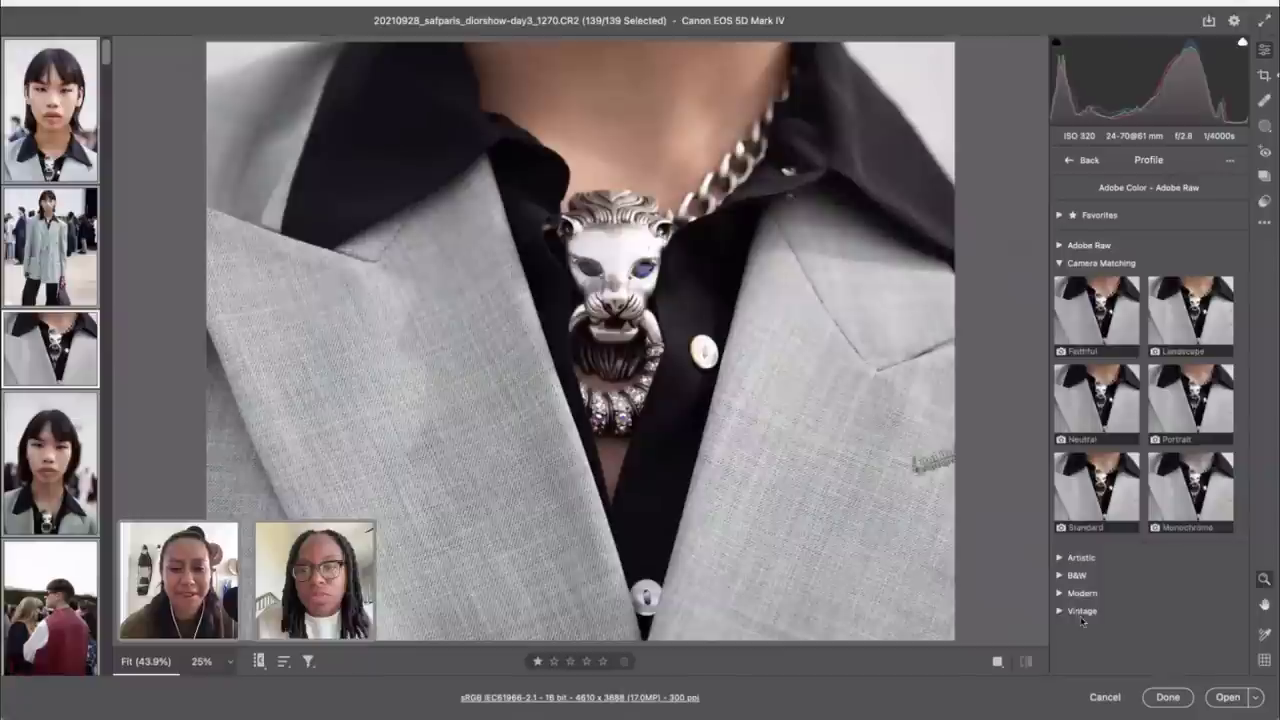
left_click(1095, 494)
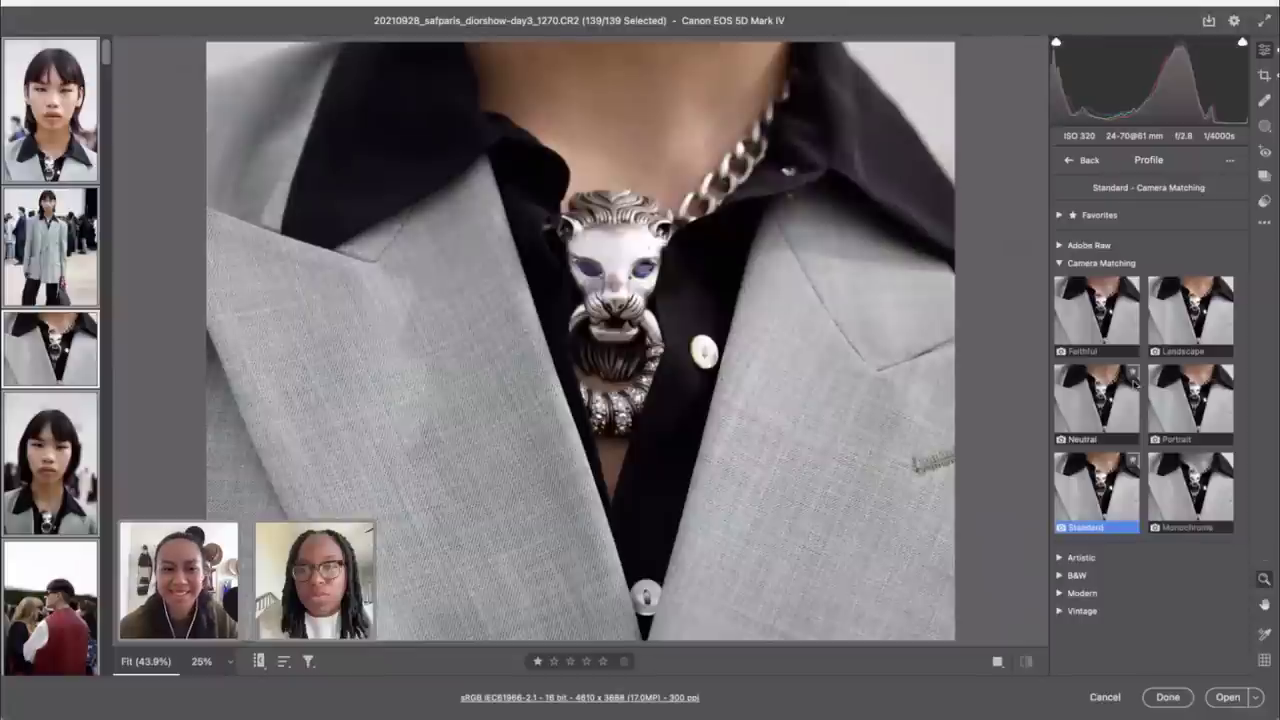
left_click(1067, 157)
Step: Set lens distortion correction to 0 on the pendant close-up only
scroll(1105, 592, "down", 5)
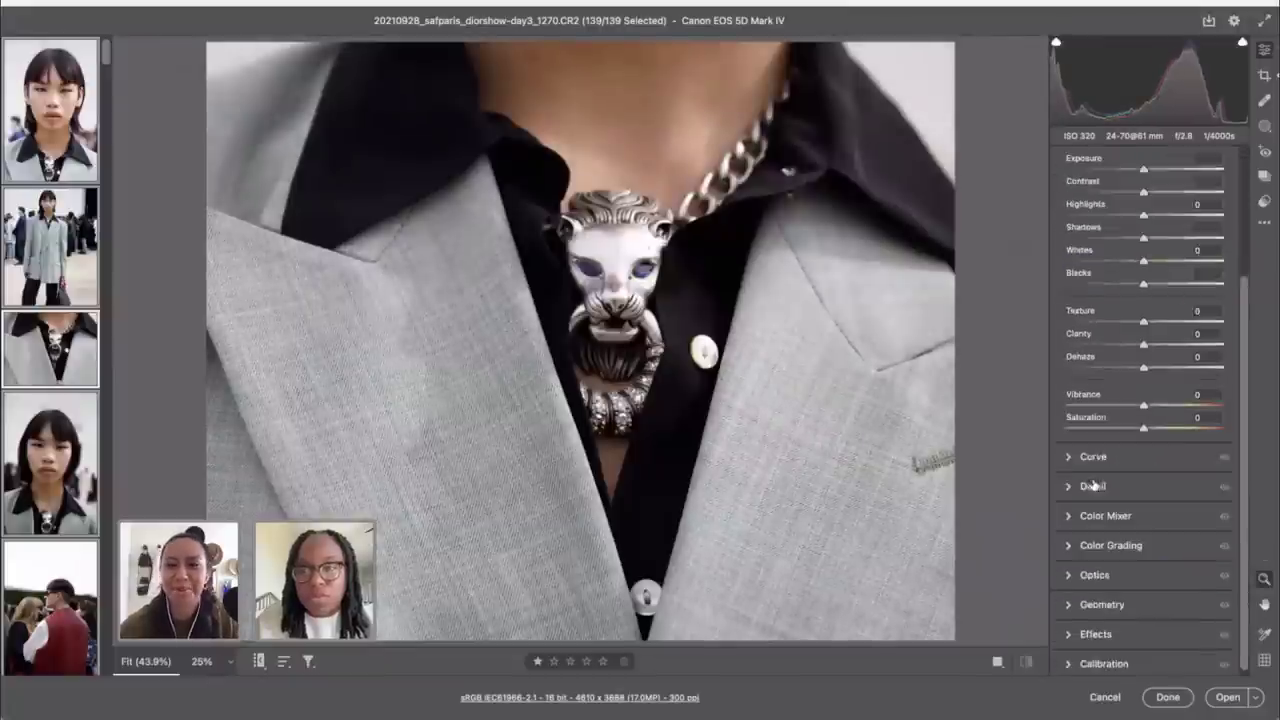
left_click(1094, 571)
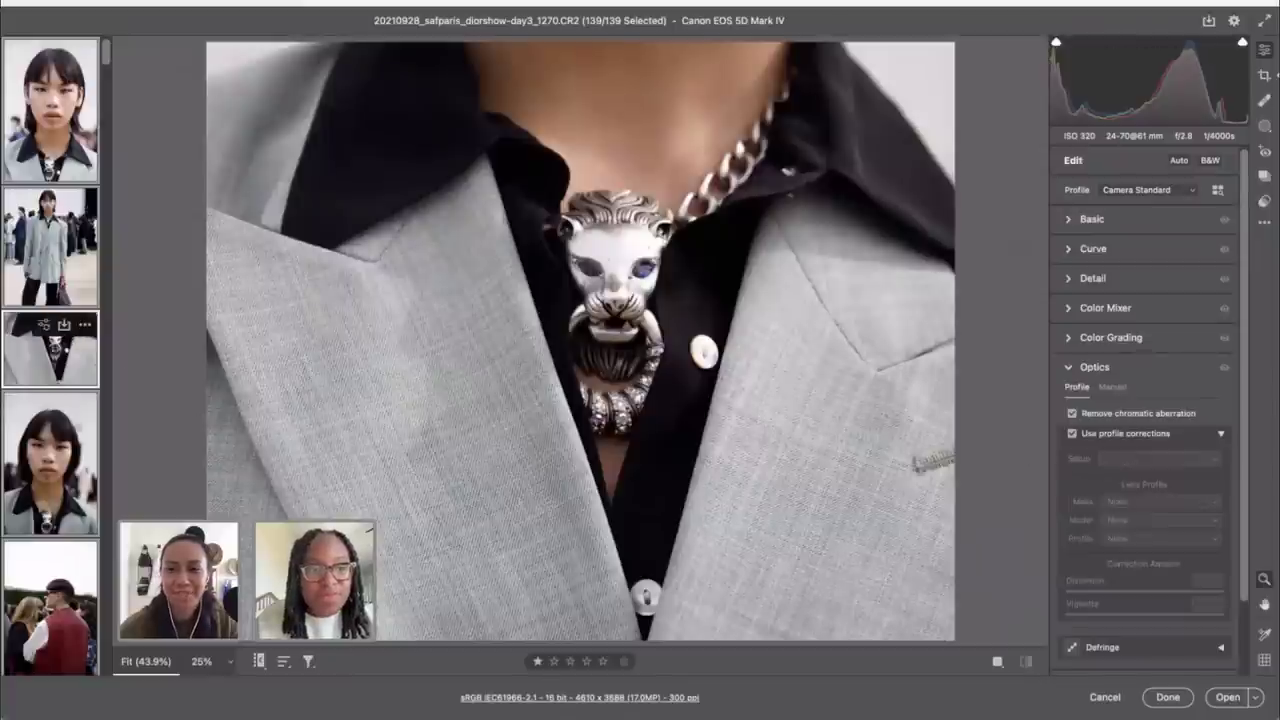
left_click(44, 371)
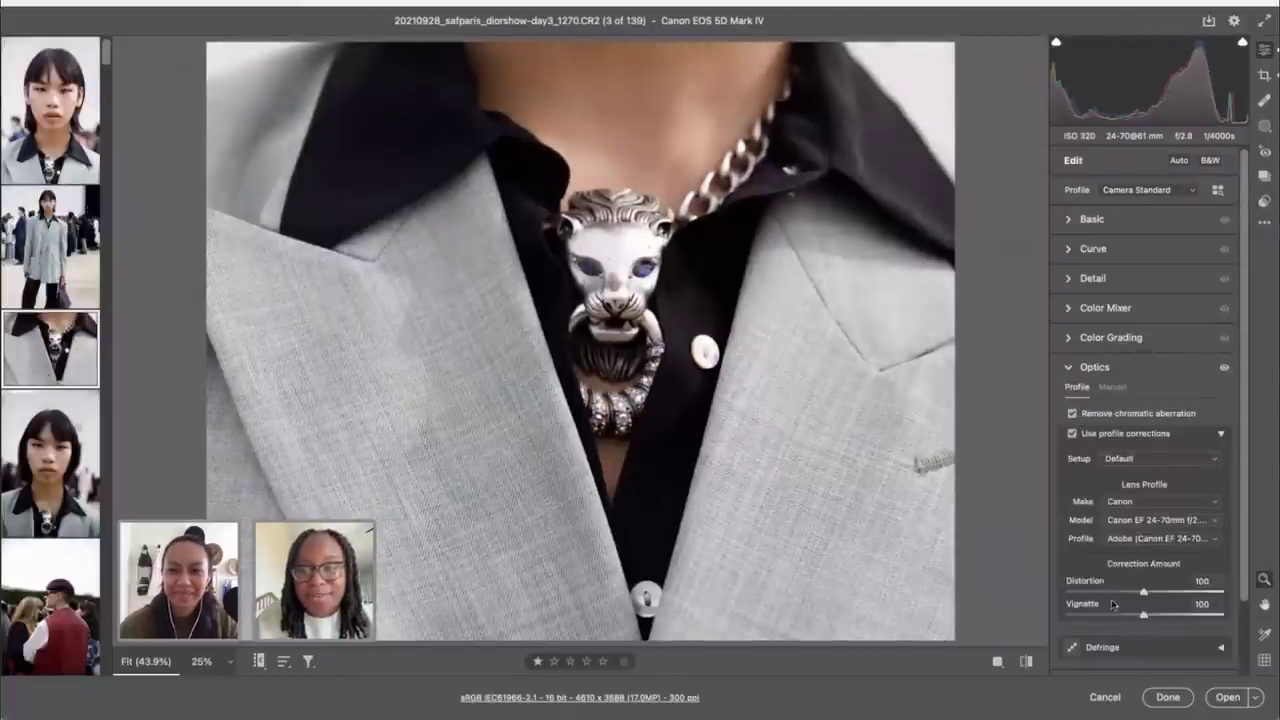
left_click_drag(1097, 593, 1062, 592)
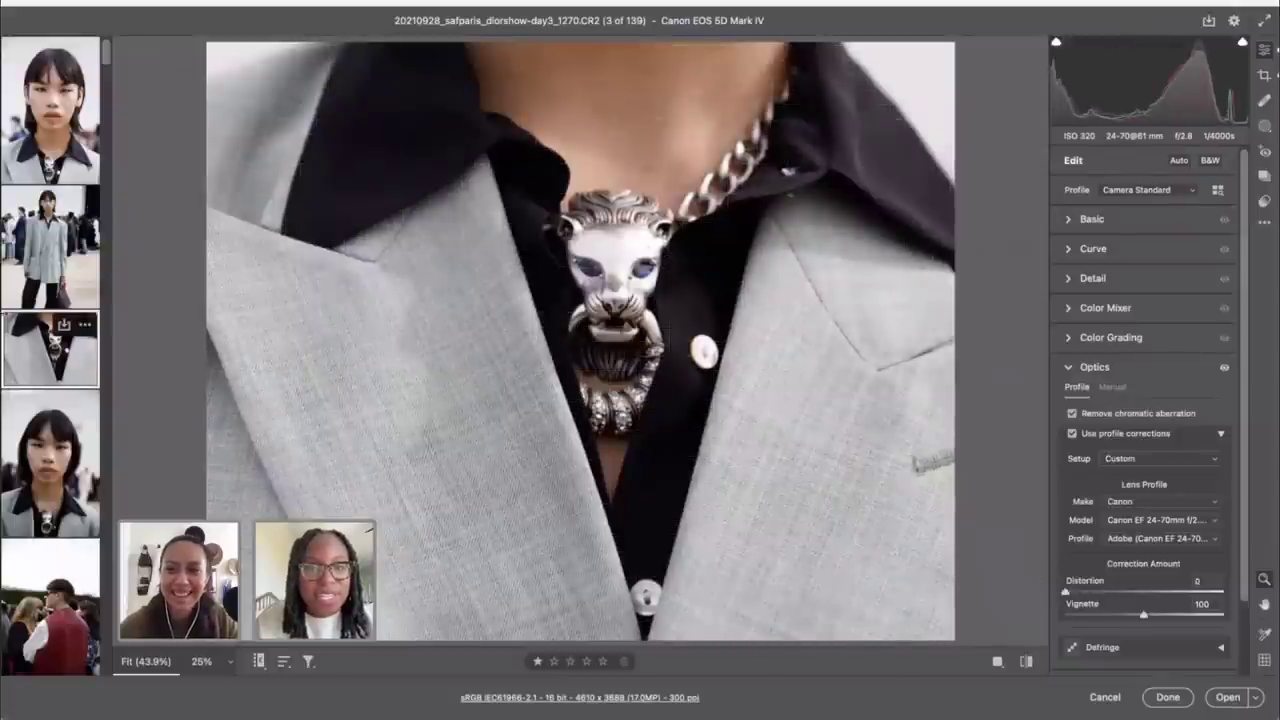
left_click(70, 480)
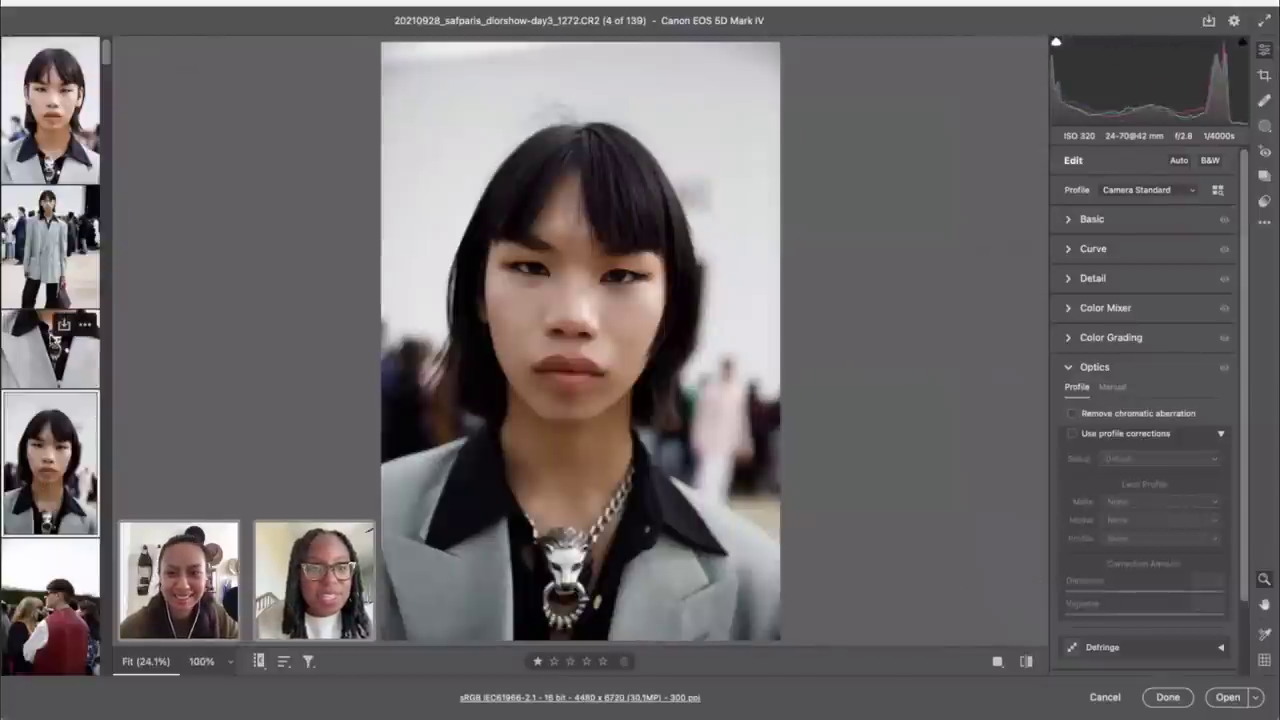
Step: Check the necklace close-up and full-body shot, then return to the first portrait alone
key("Left")
left_click(70, 484, "shift")
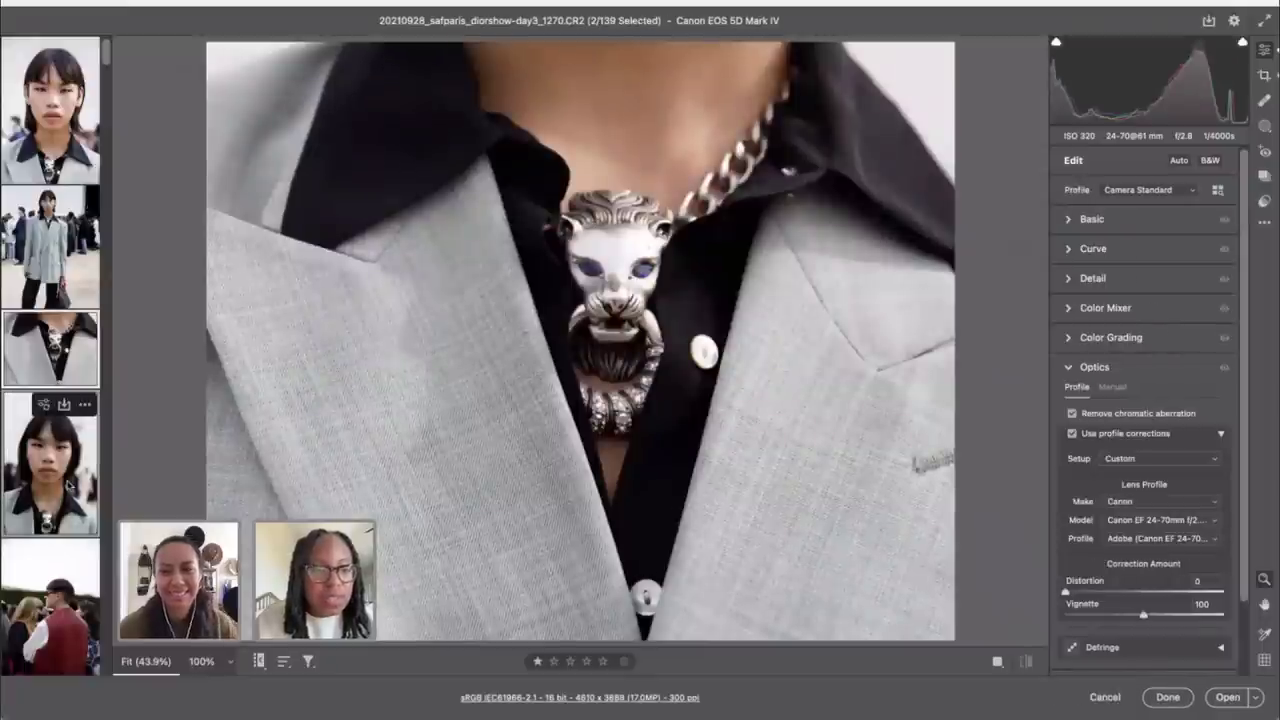
left_click(1092, 219)
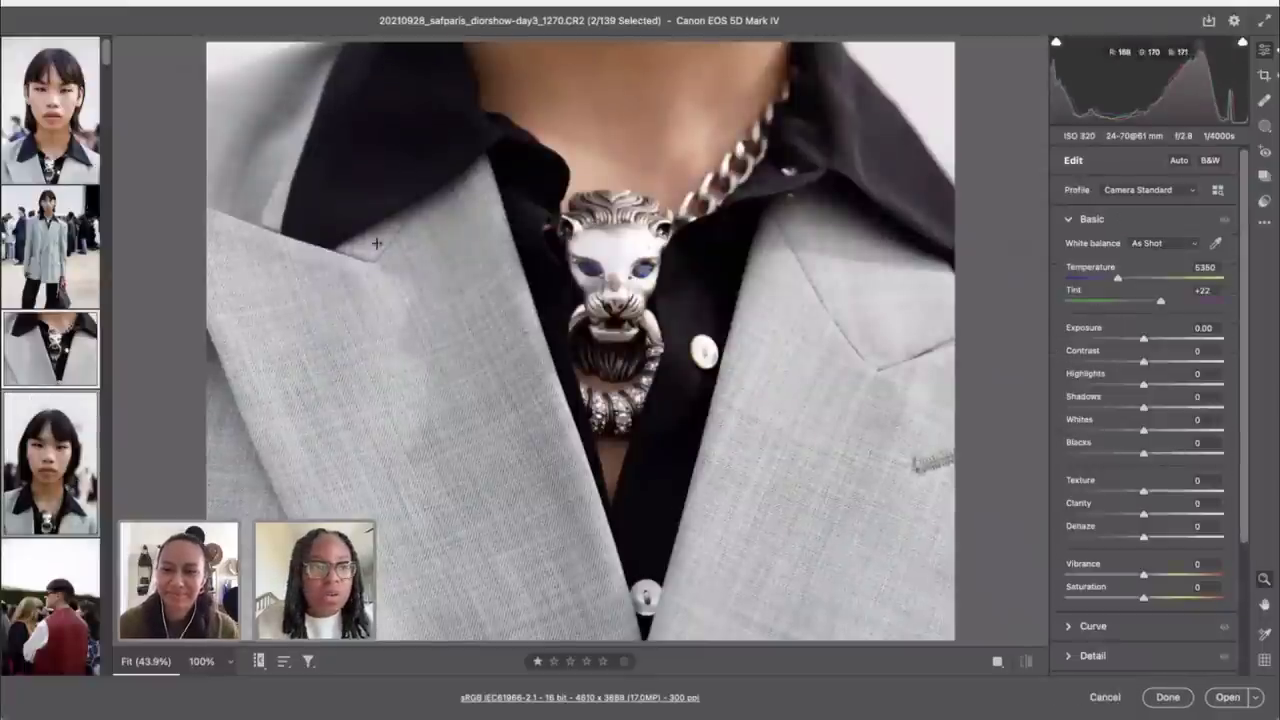
left_click(30, 260)
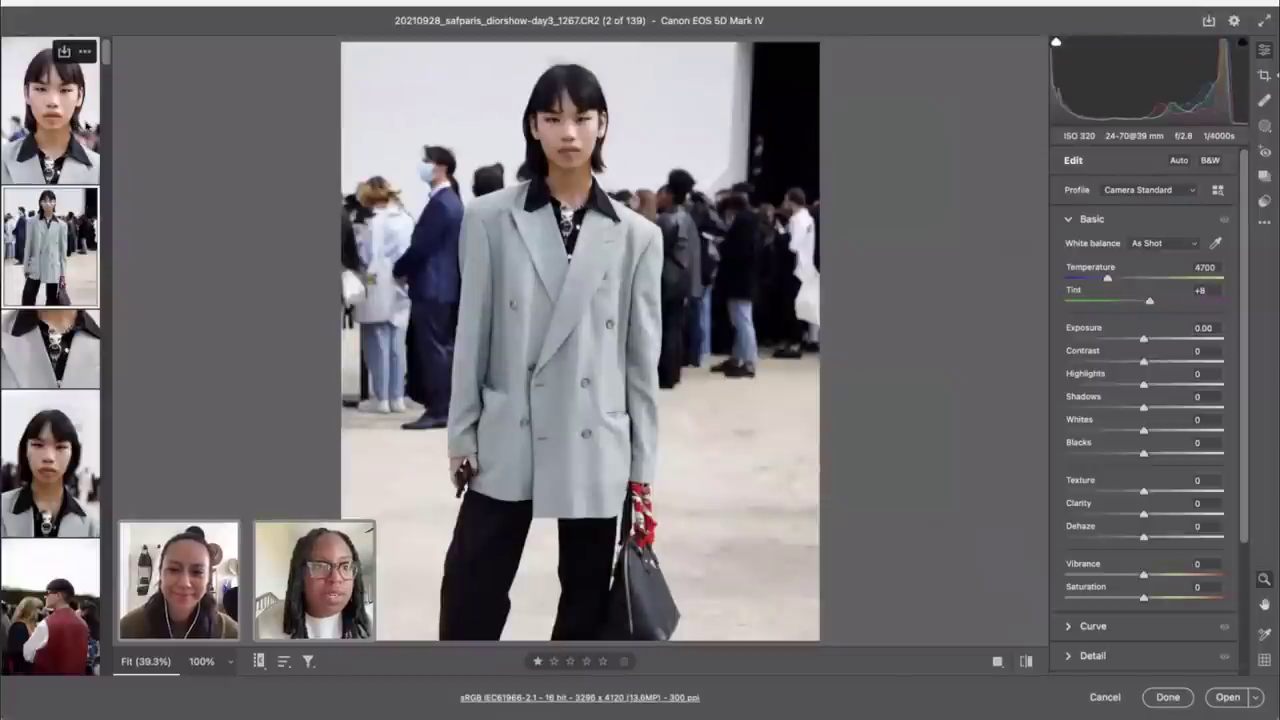
left_click(80, 128)
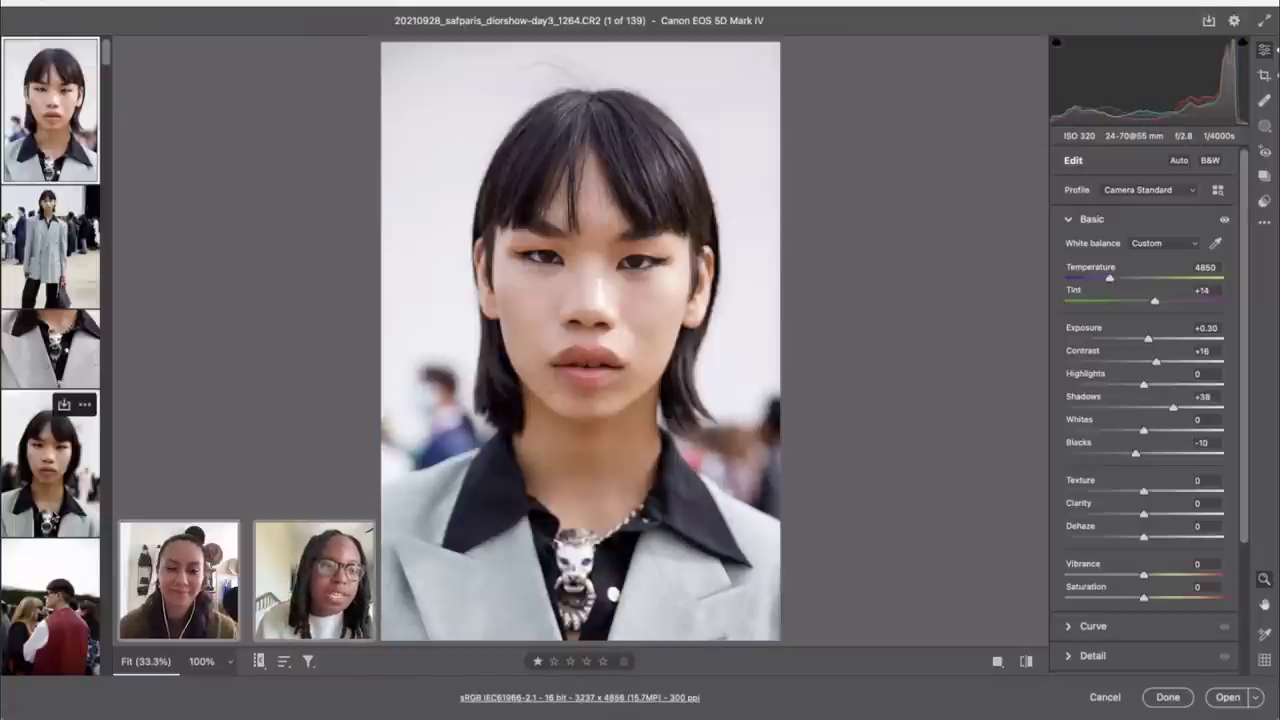
Step: Sync all of the first portrait's settings except Crop across photos 1–4
key("shift")
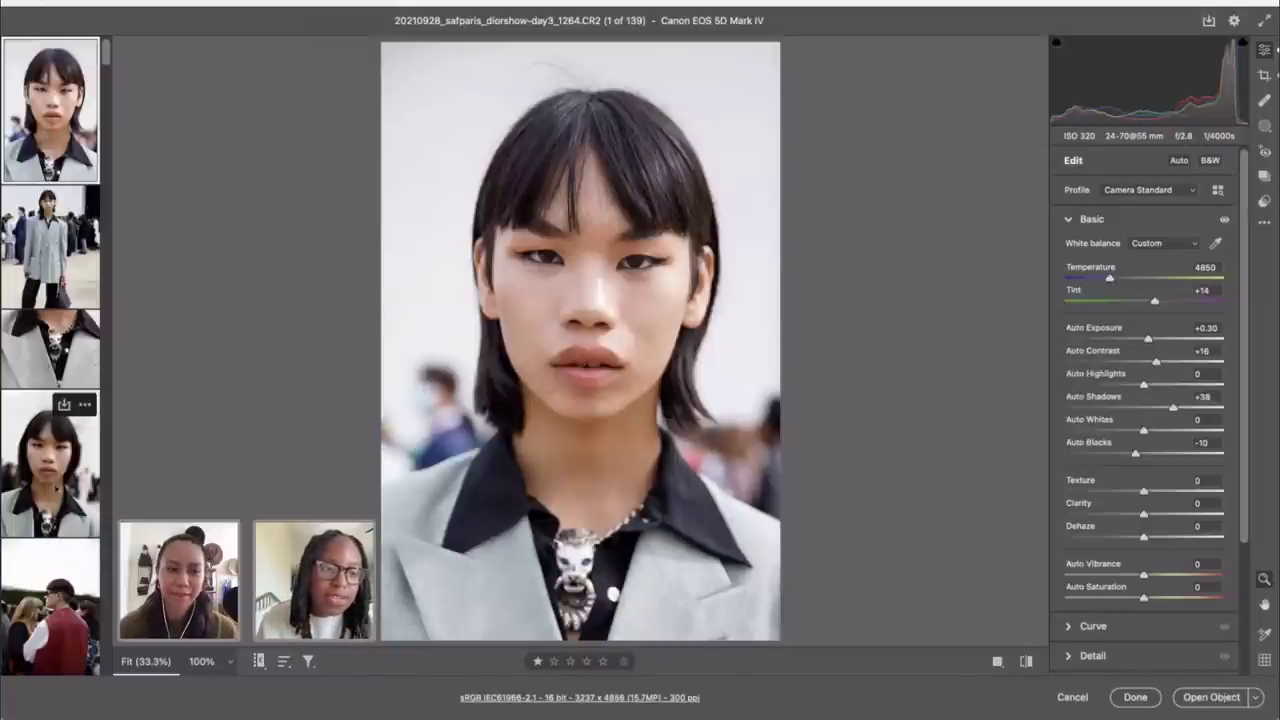
left_click(49, 487, "shift")
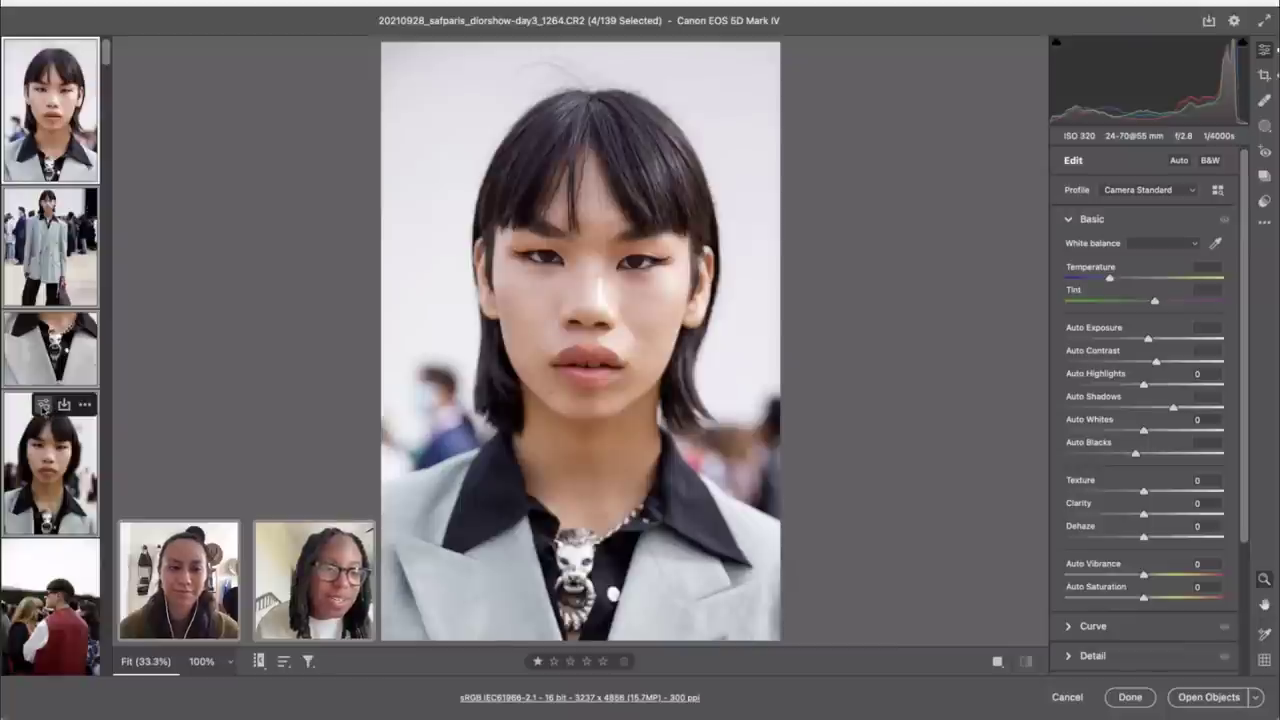
key("shift")
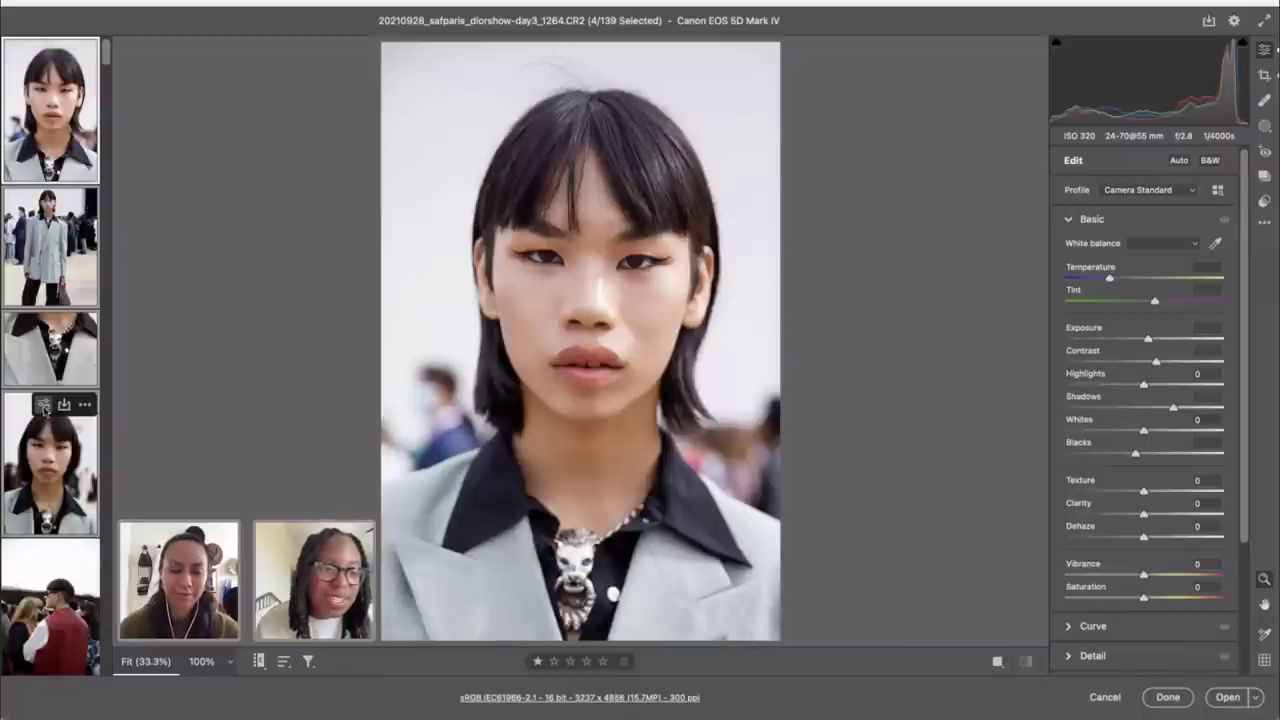
left_click(44, 406)
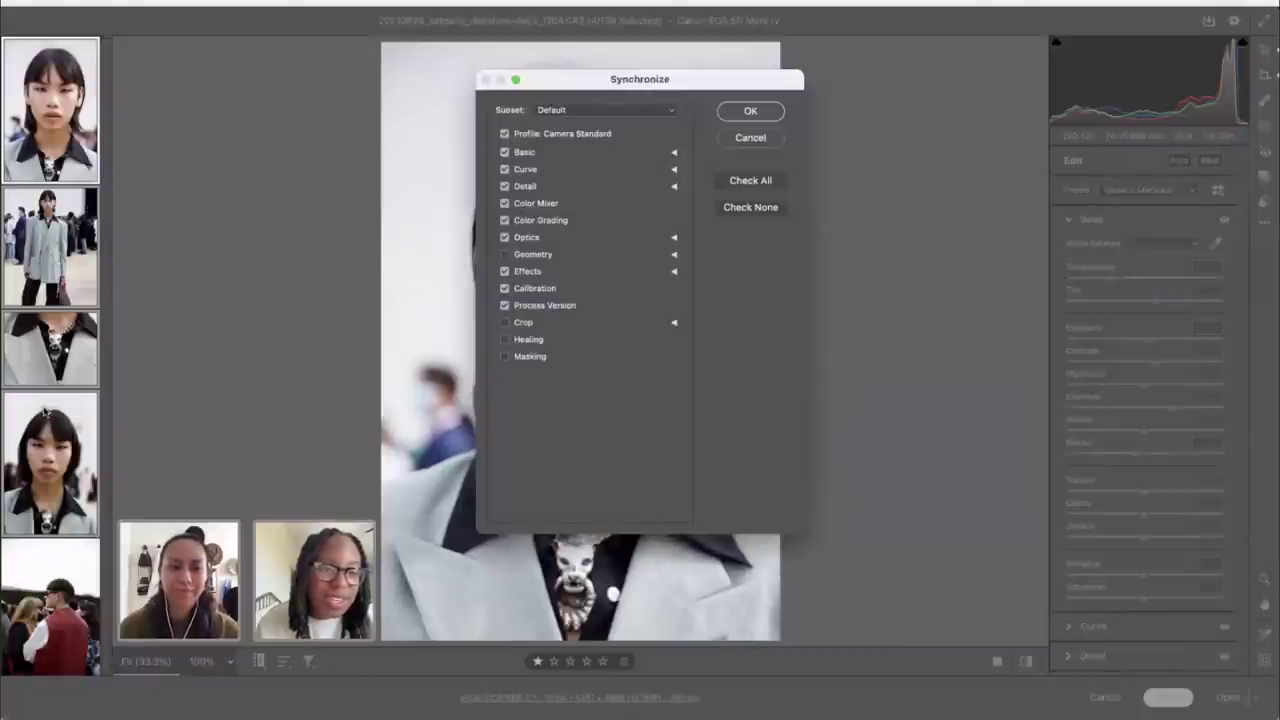
left_click(504, 254)
left_click(752, 181)
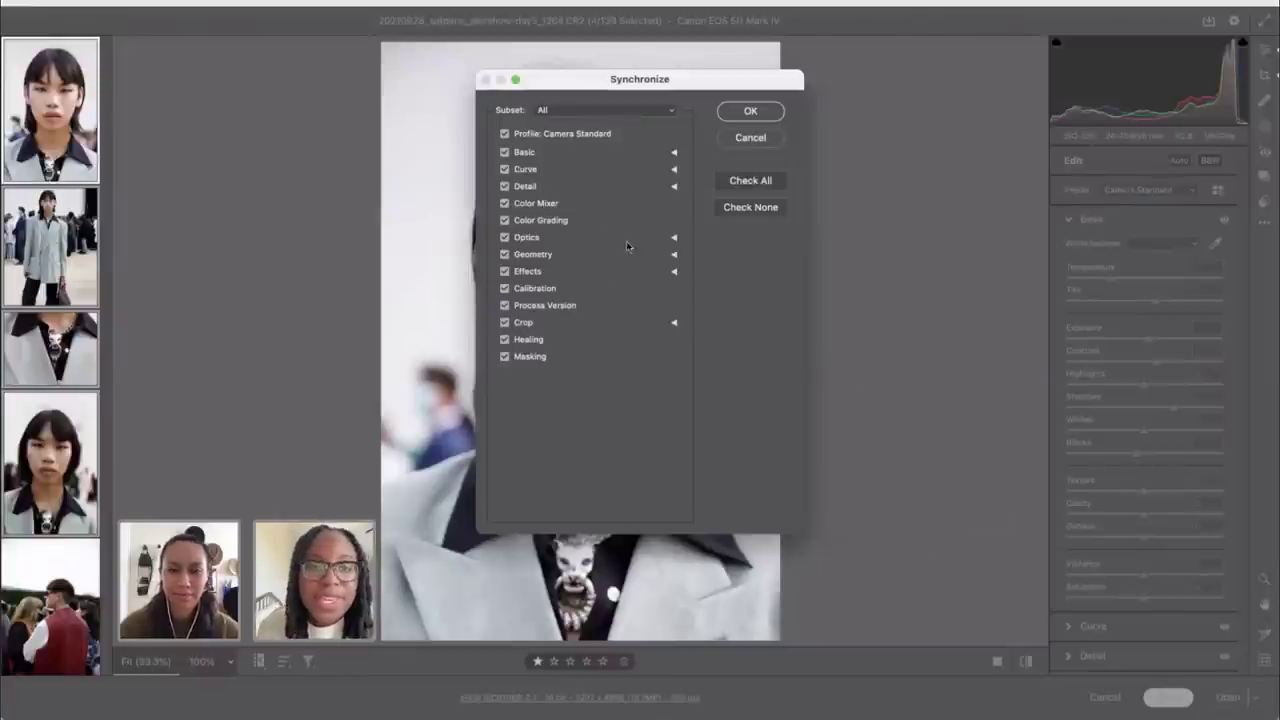
left_click(674, 238)
left_click(674, 238)
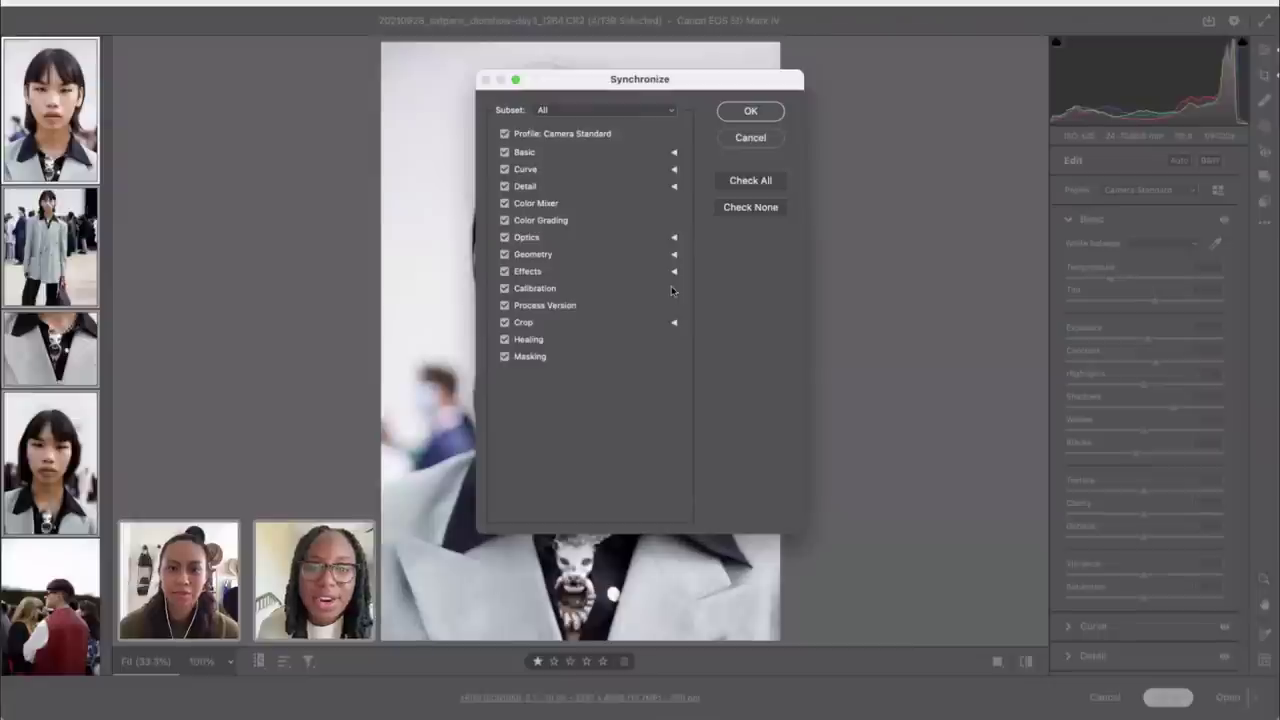
left_click(504, 322)
left_click_drag(645, 79, 937, 31)
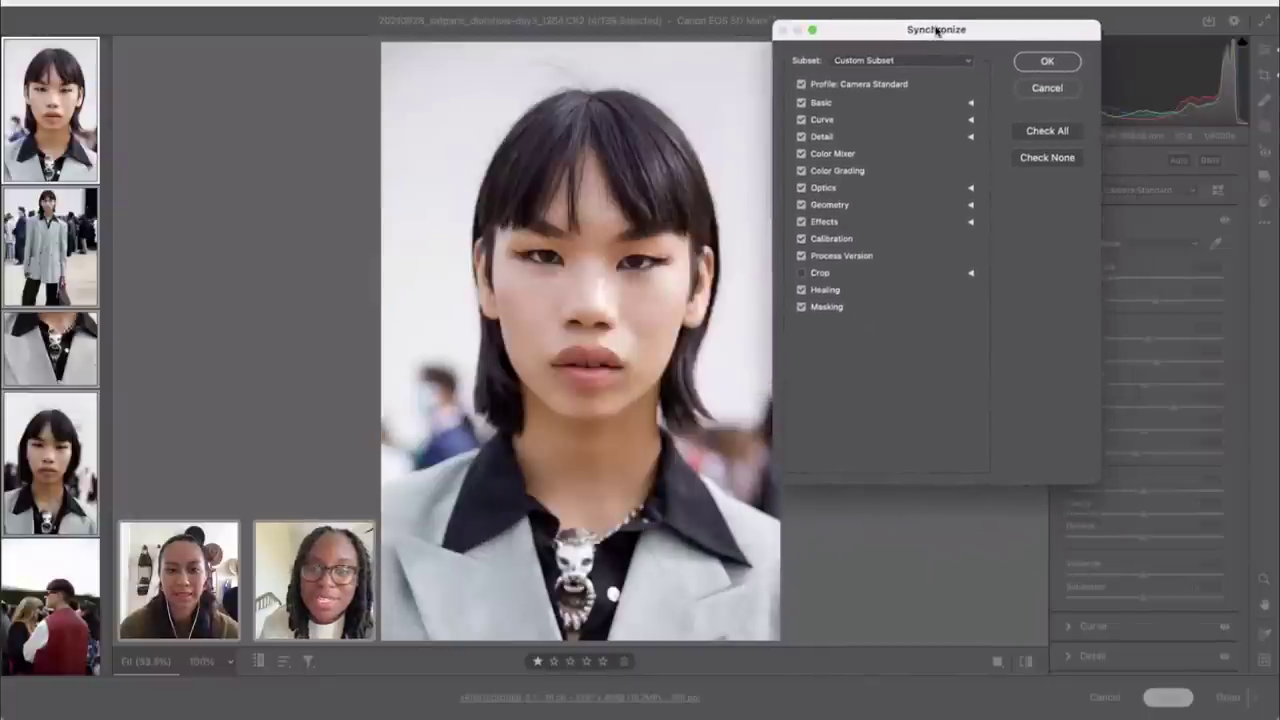
left_click(1047, 62)
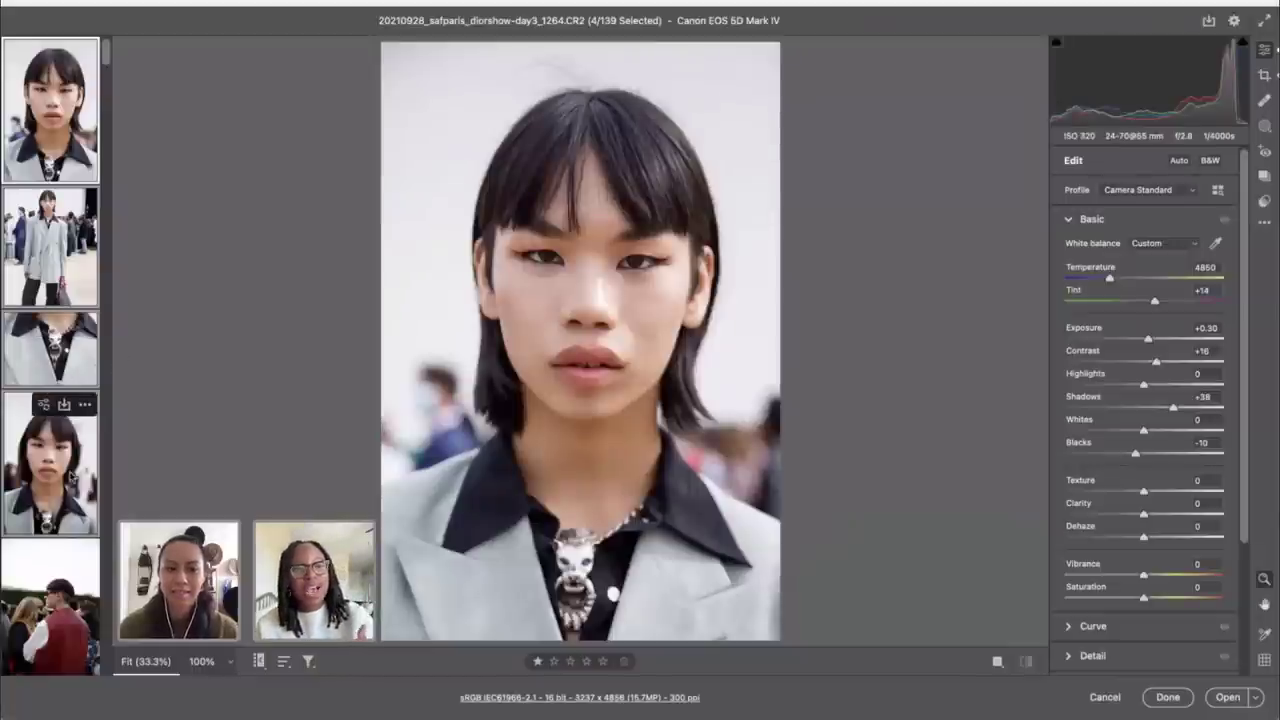
Step: Set the full-body shot's exposure to +0.20
left_click(44, 250)
left_click(50, 110)
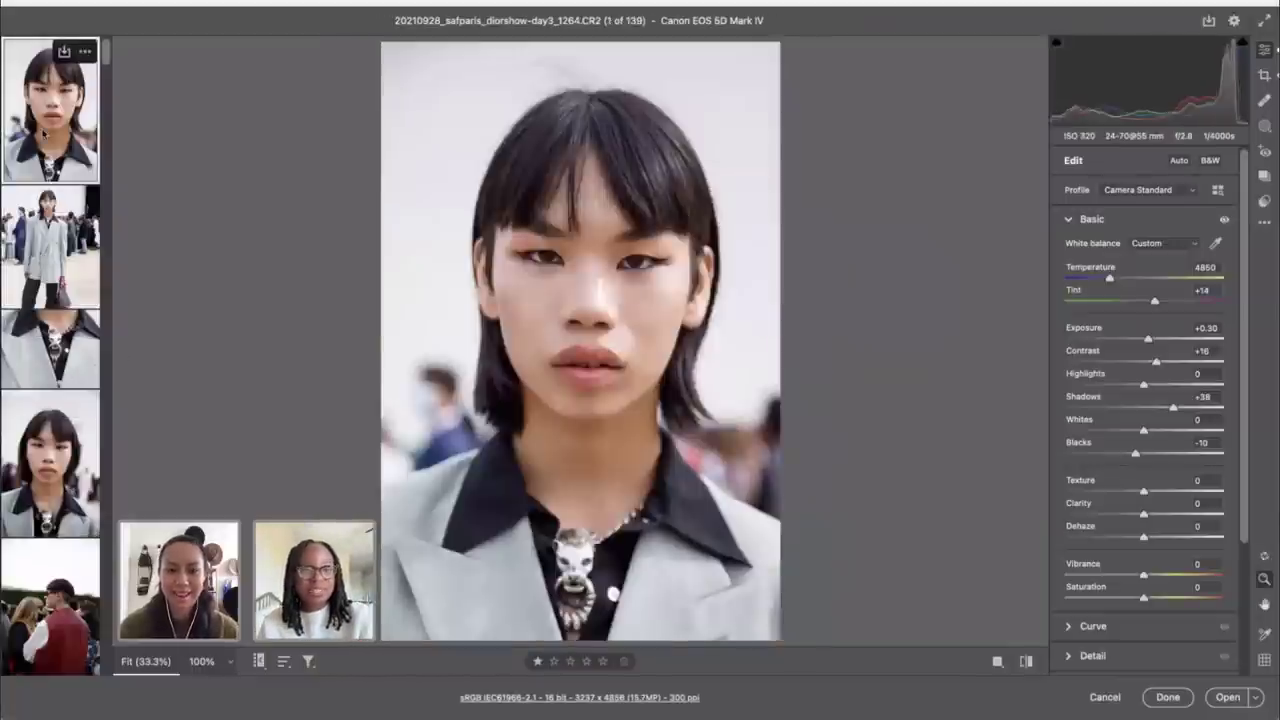
left_click(58, 288)
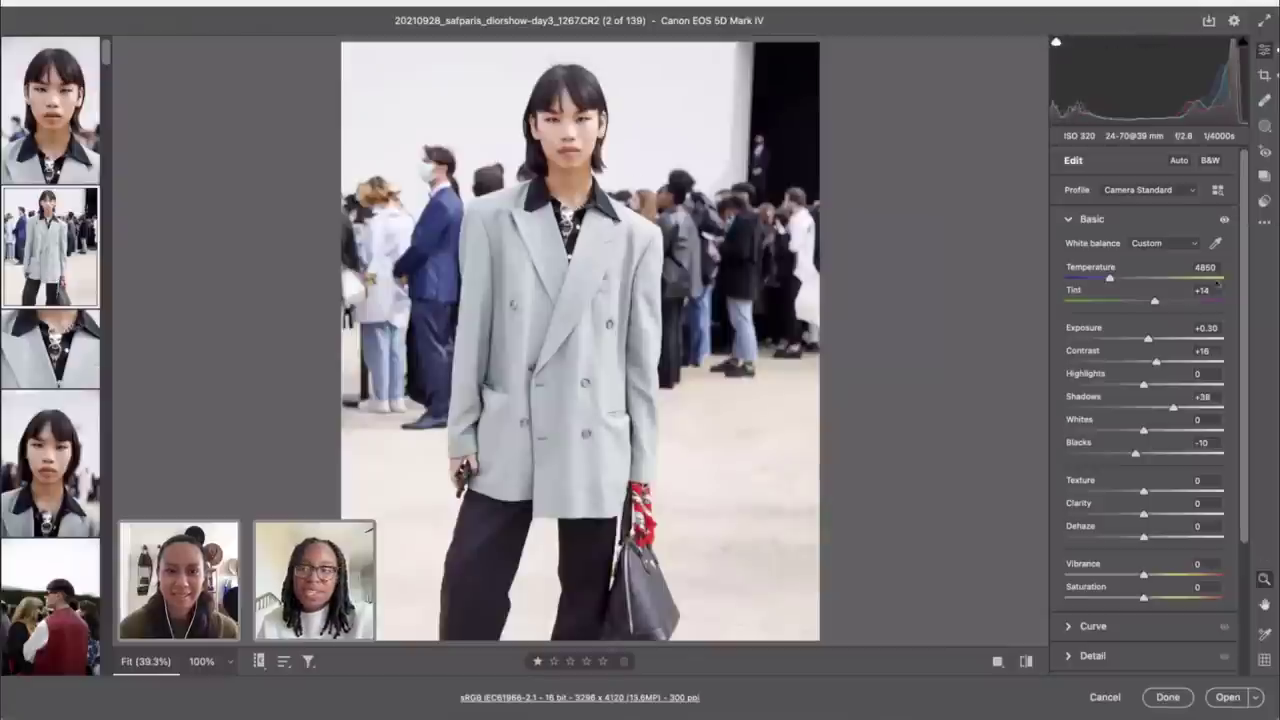
left_click_drag(1149, 341, 1146, 341)
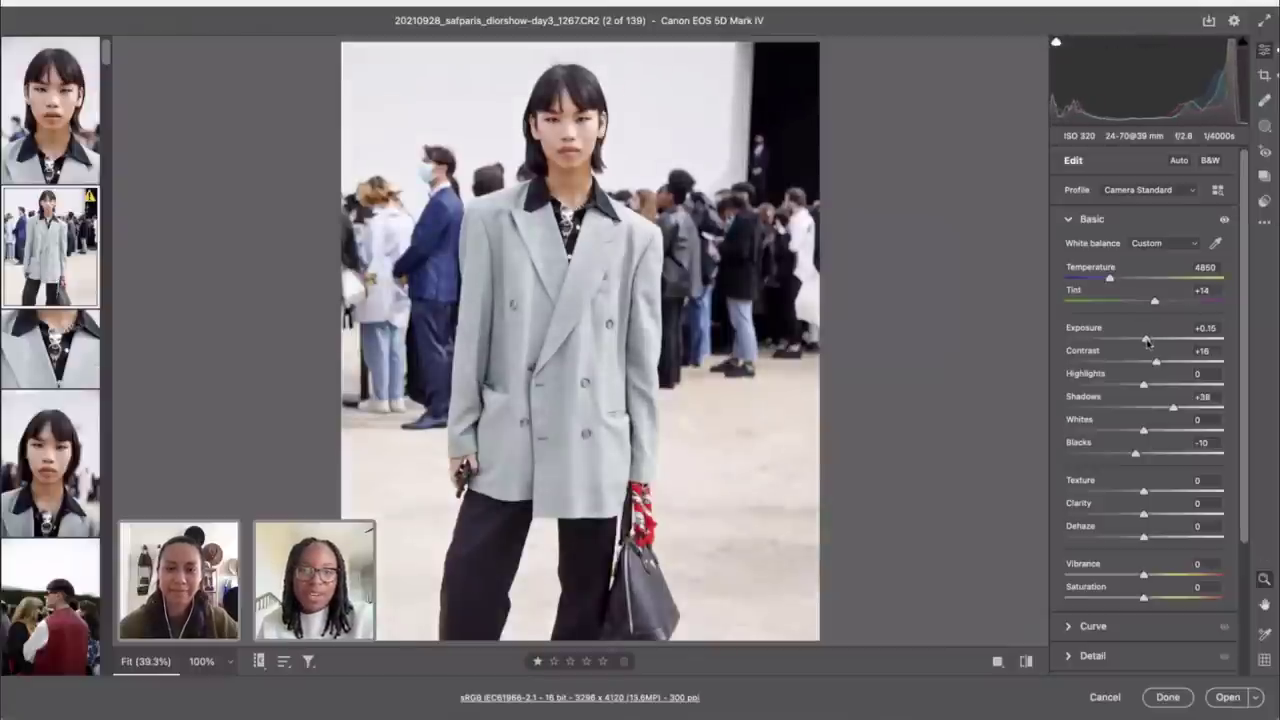
Step: Brighten the chain-necklace portrait's exposure to about +0.60
left_click(50, 345)
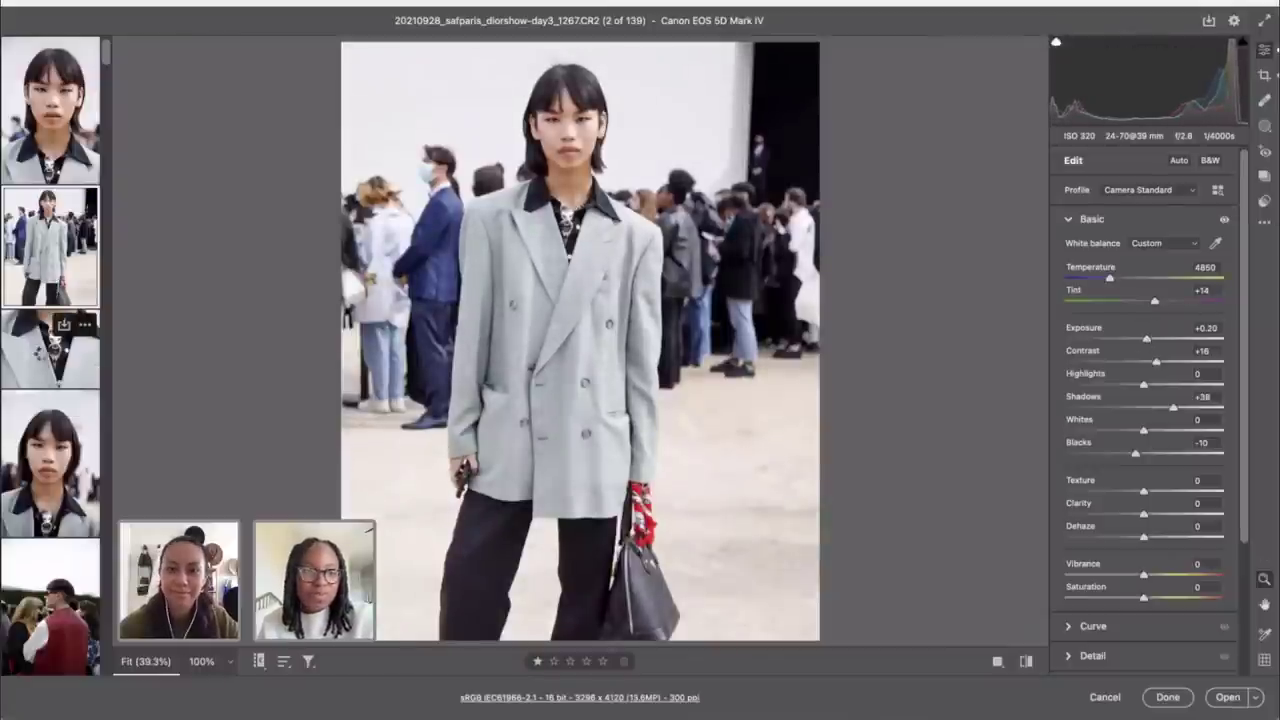
key("Down")
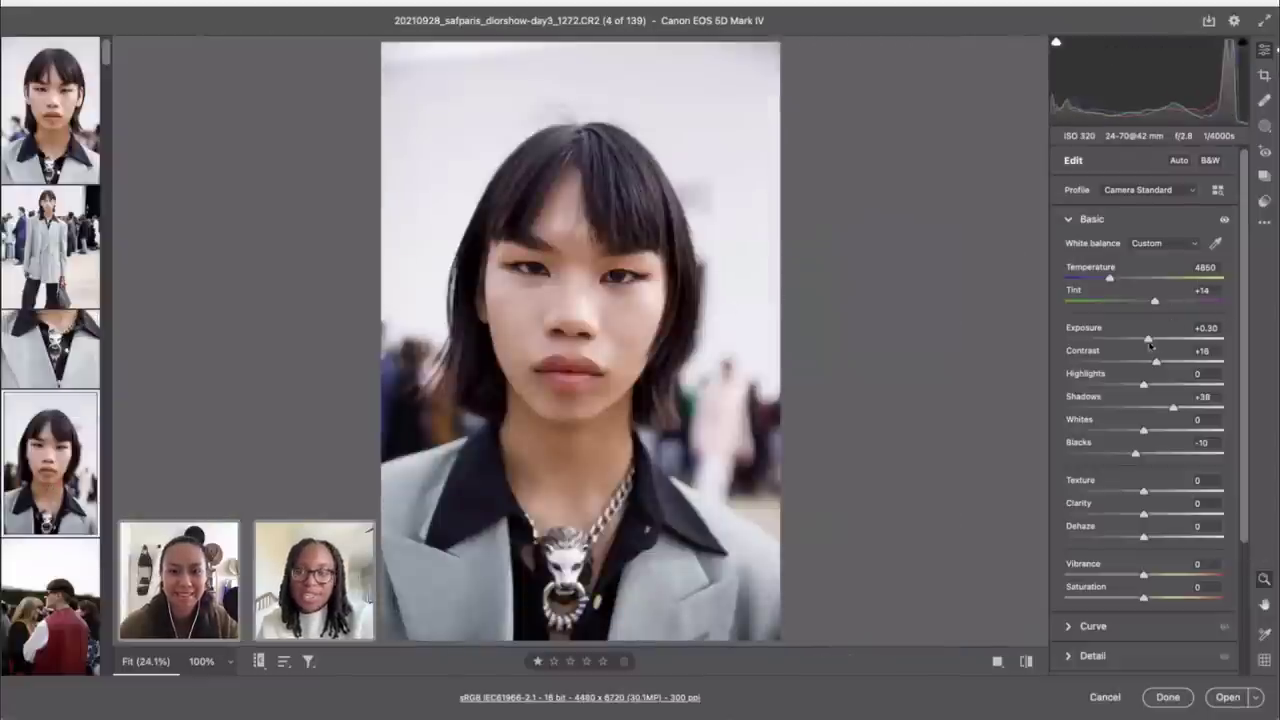
left_click_drag(1147, 341, 1153, 341)
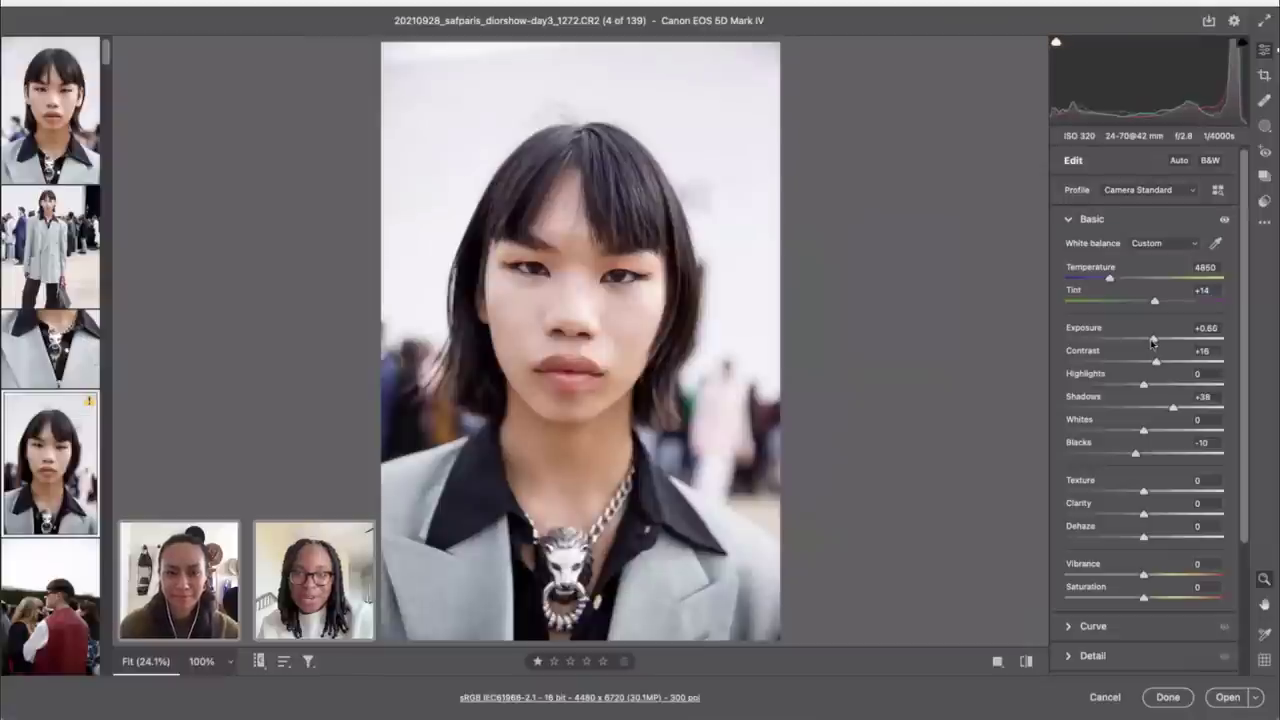
Step: Crop the chain-necklace portrait tighter around the face
left_click(1264, 75)
left_click(1226, 229)
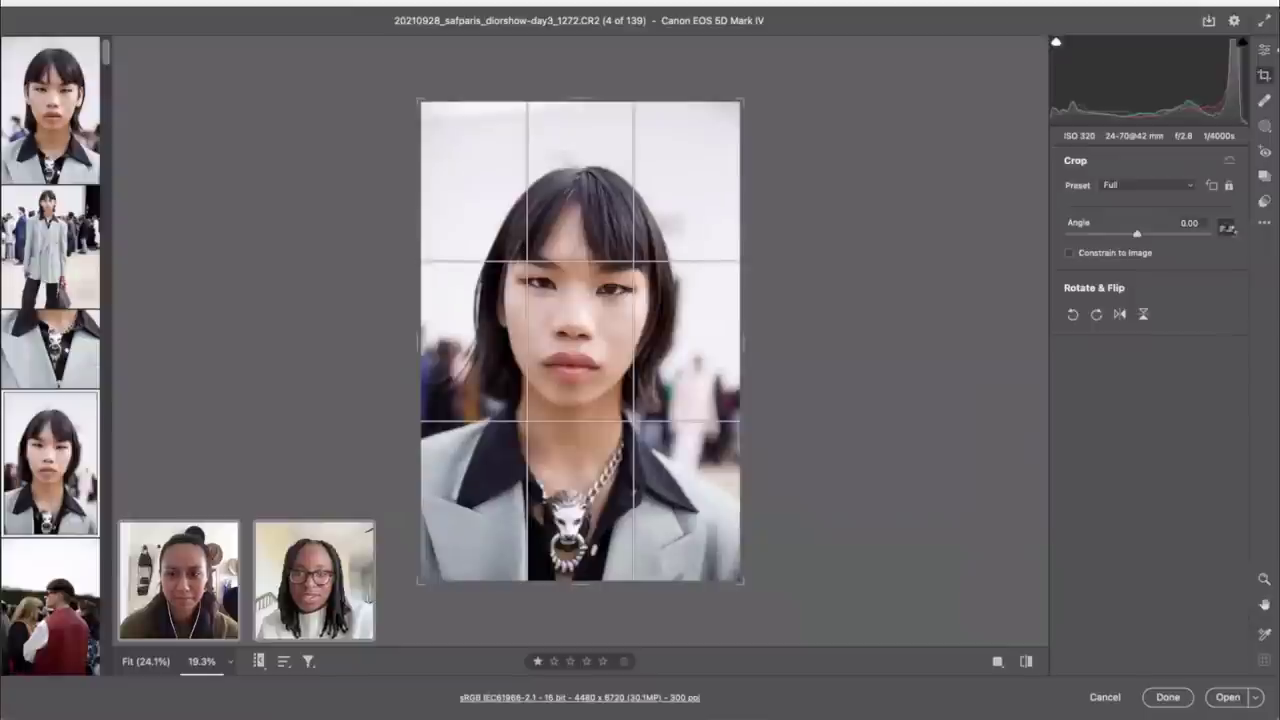
left_click(171, 159)
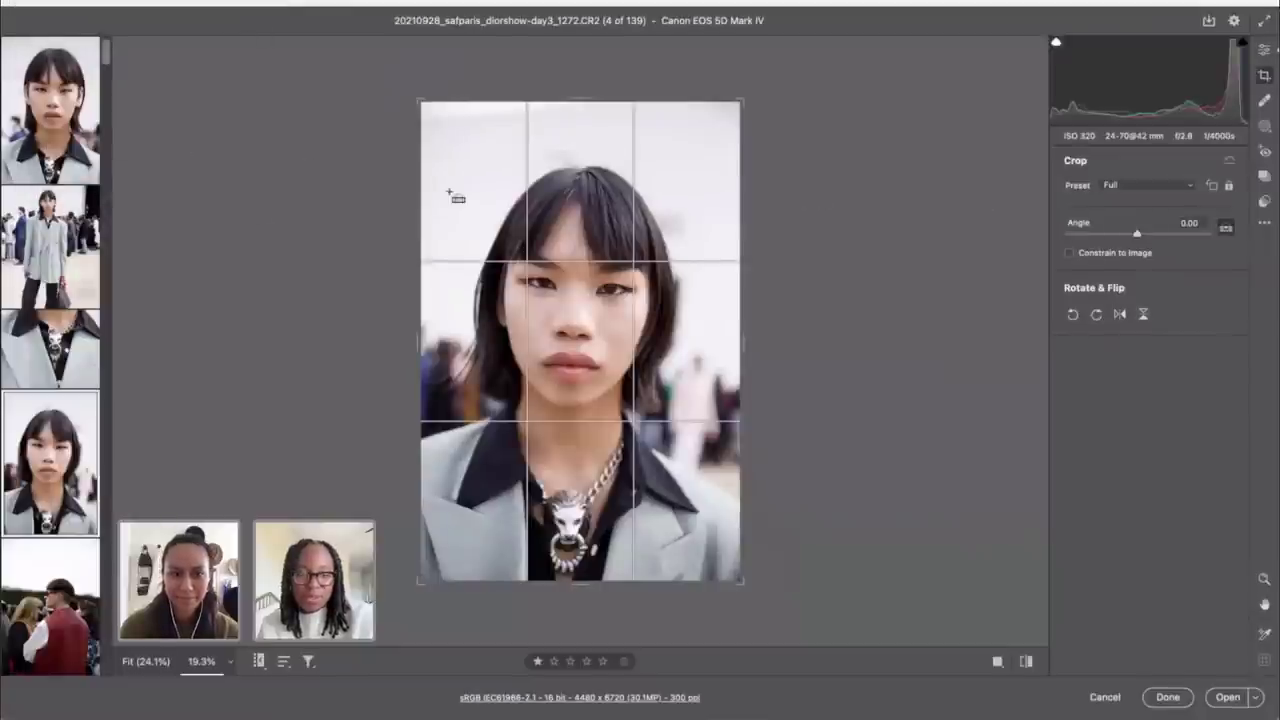
left_click_drag(741, 97, 745, 100)
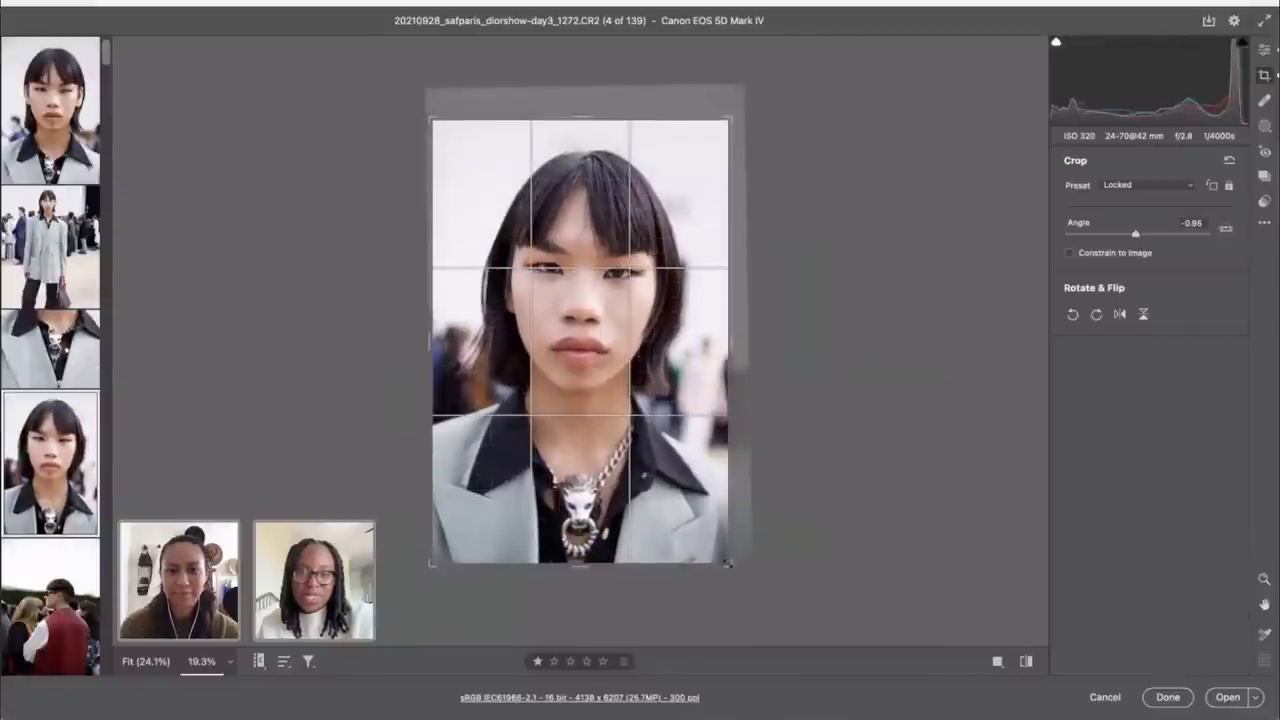
left_click_drag(727, 563, 711, 539)
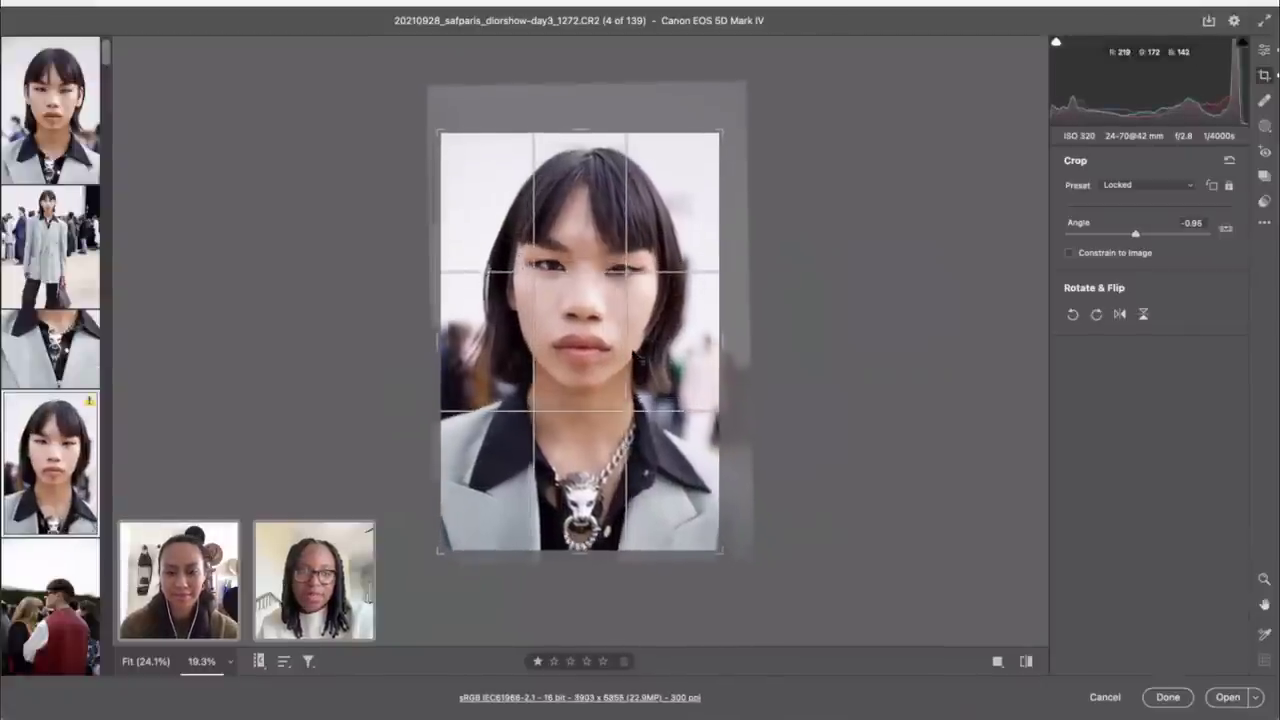
left_click(1265, 50)
key("super+minus")
key("super+minus")
key("super+minus")
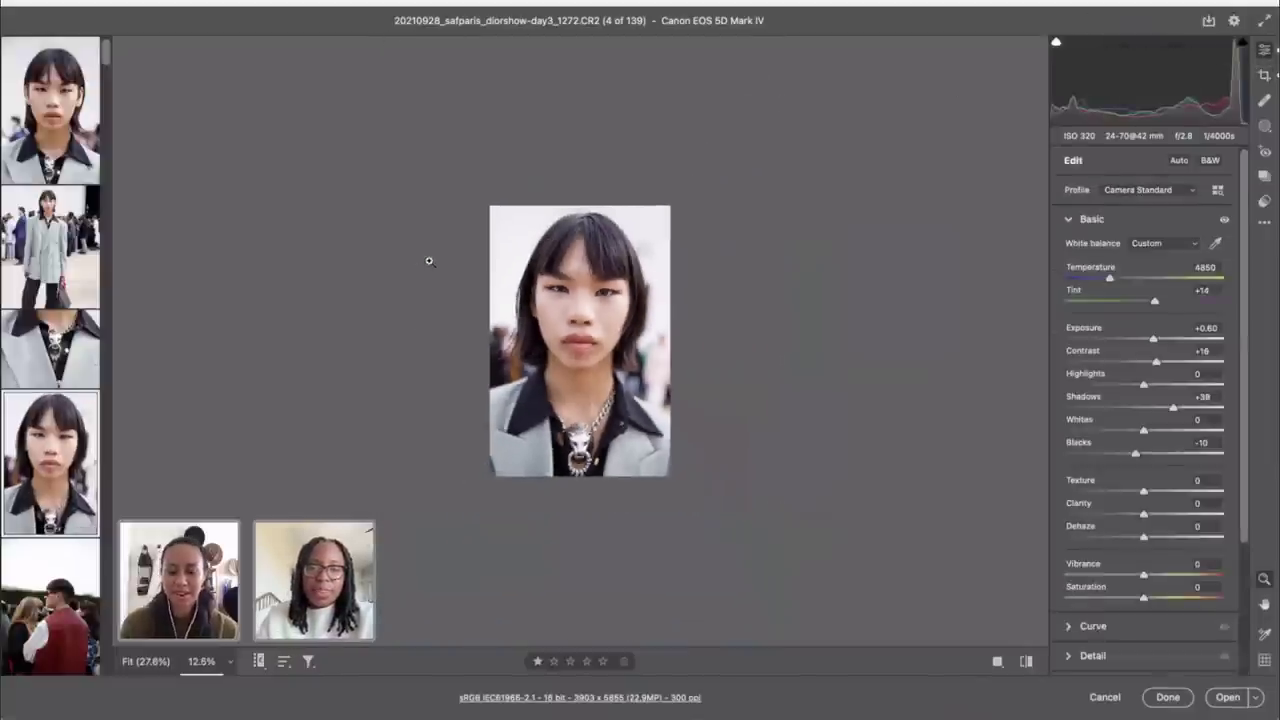
key("super+plus")
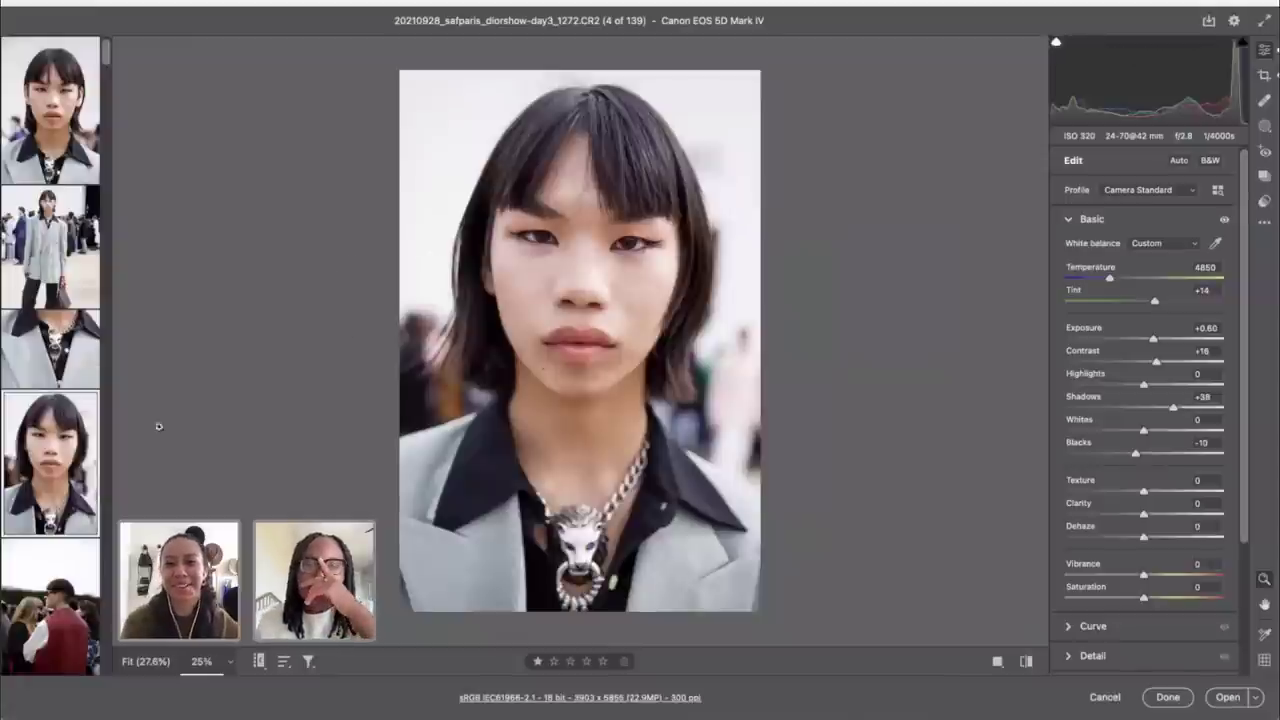
scroll(52, 530, "down", 5)
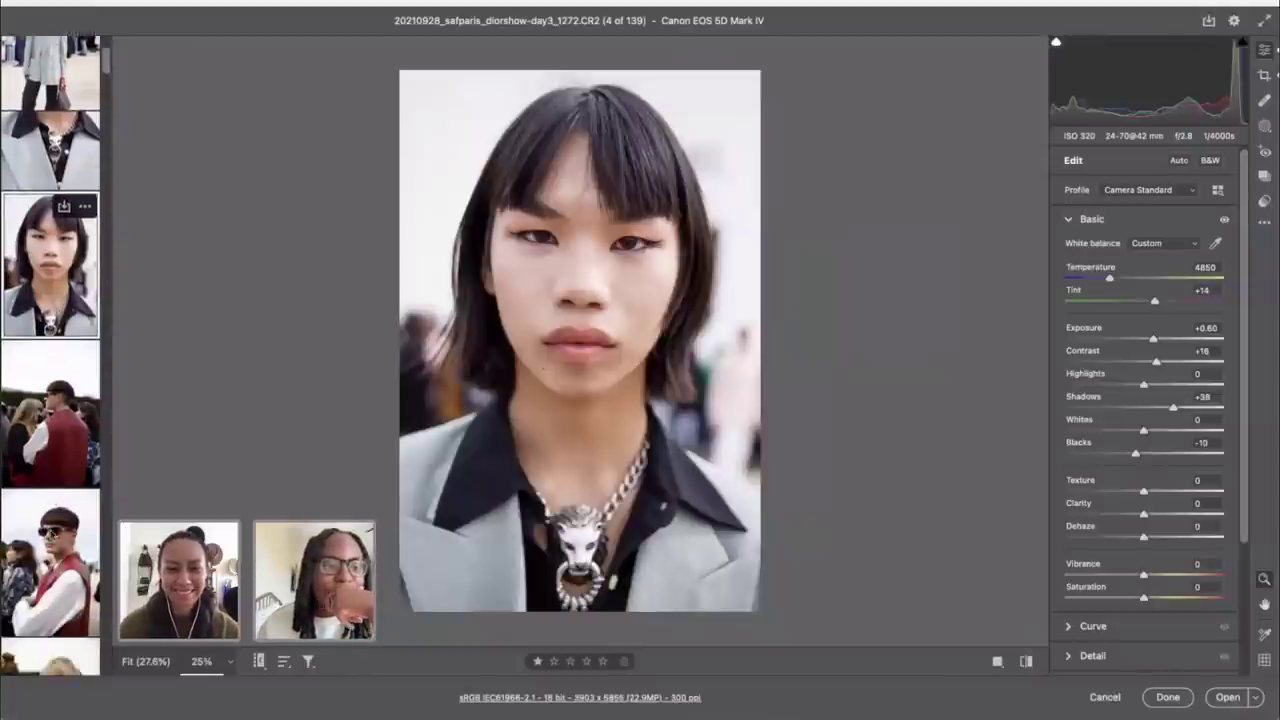
scroll(50, 260, "down", 2)
Step: Give the red-sunglasses photo more exposure, temperature 5100, Contrast +13 and Vibrance +25
left_click(32, 476)
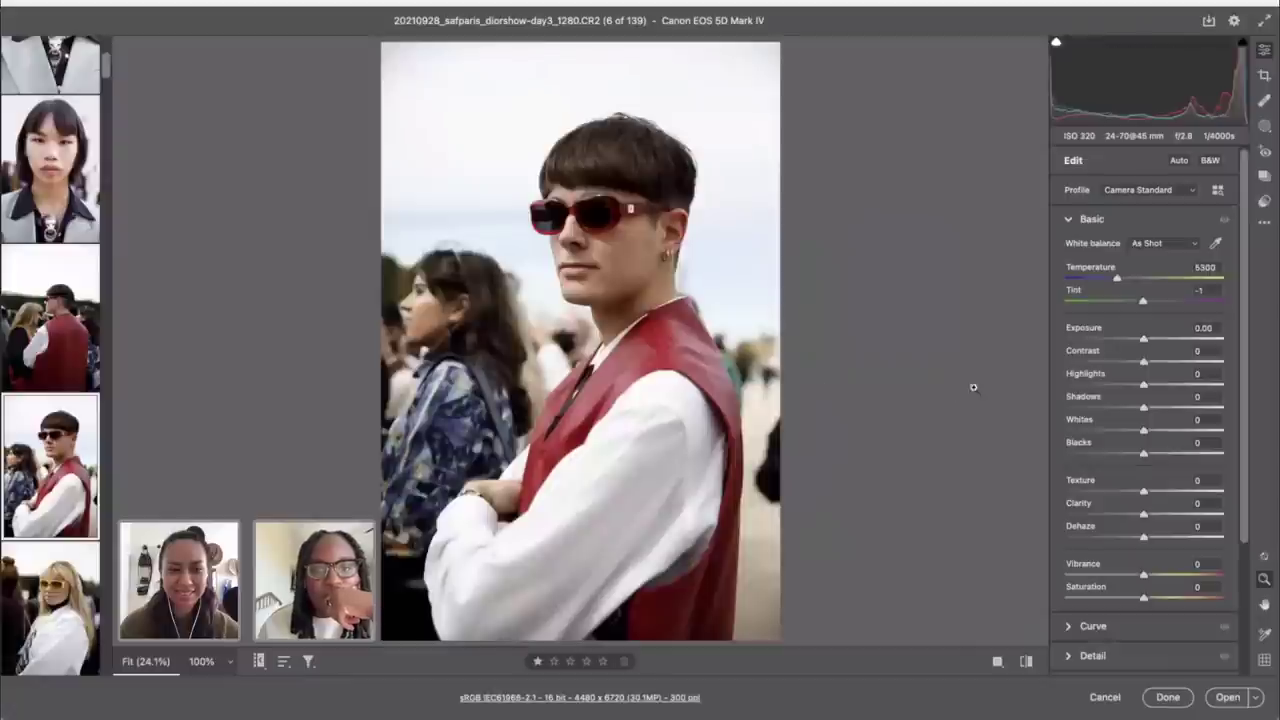
left_click_drag(1143, 341, 1154, 341)
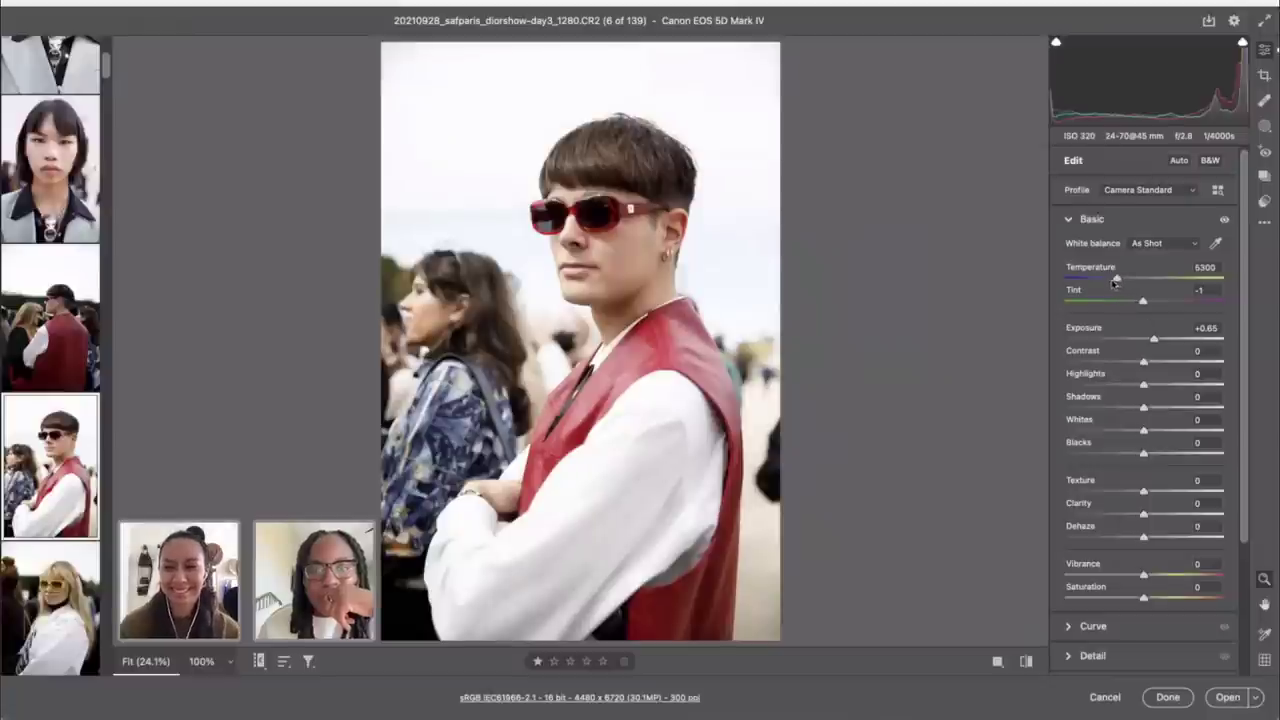
left_click_drag(1114, 283, 1115, 283)
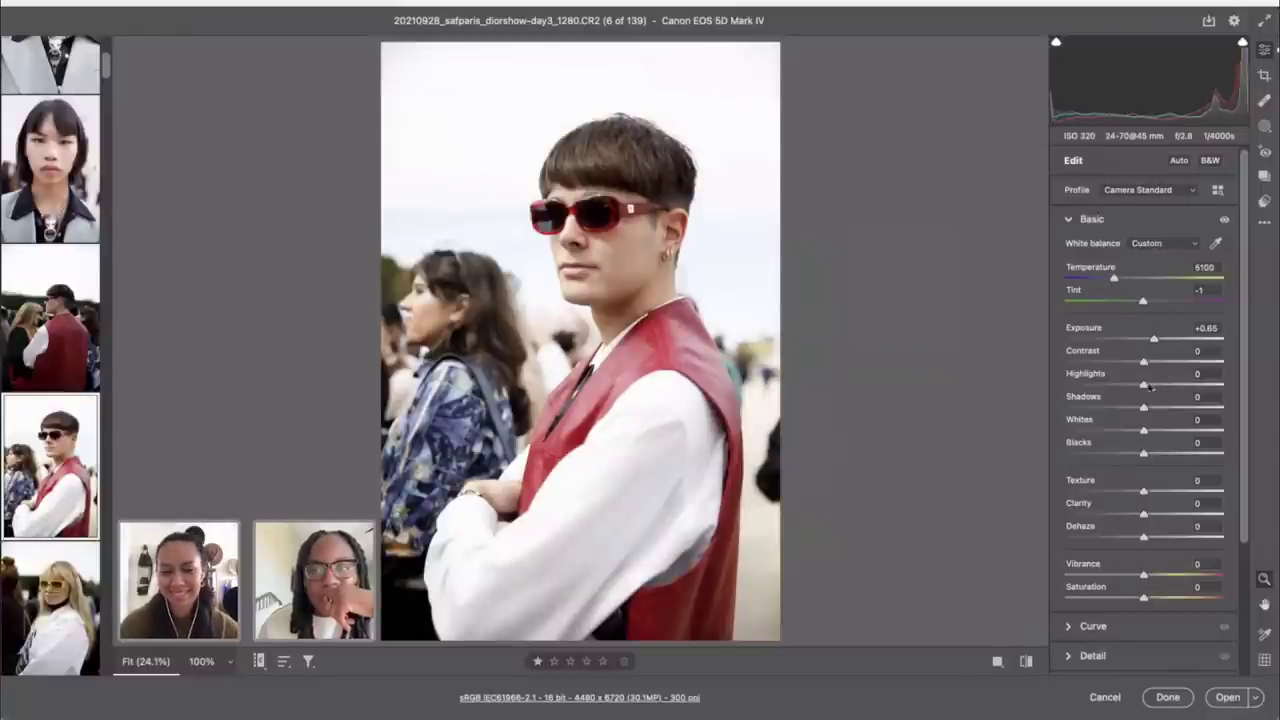
left_click_drag(1145, 363, 1155, 365)
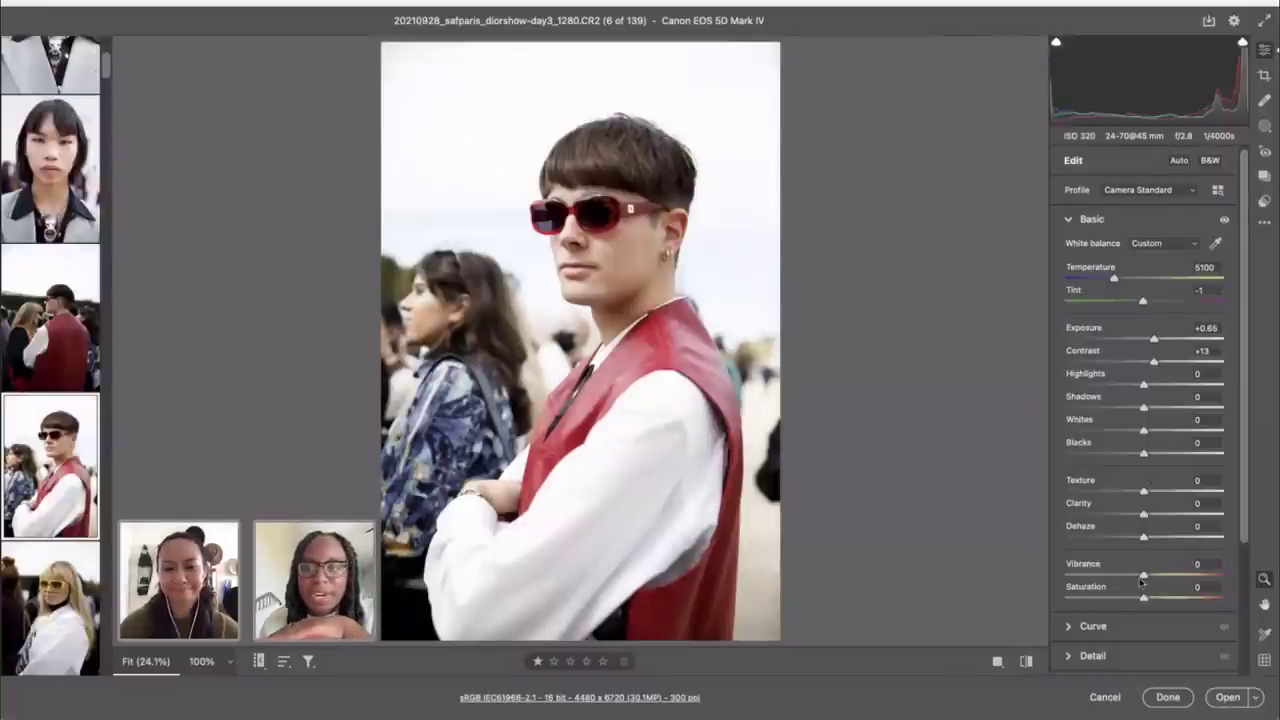
left_click_drag(1143, 578, 1166, 580)
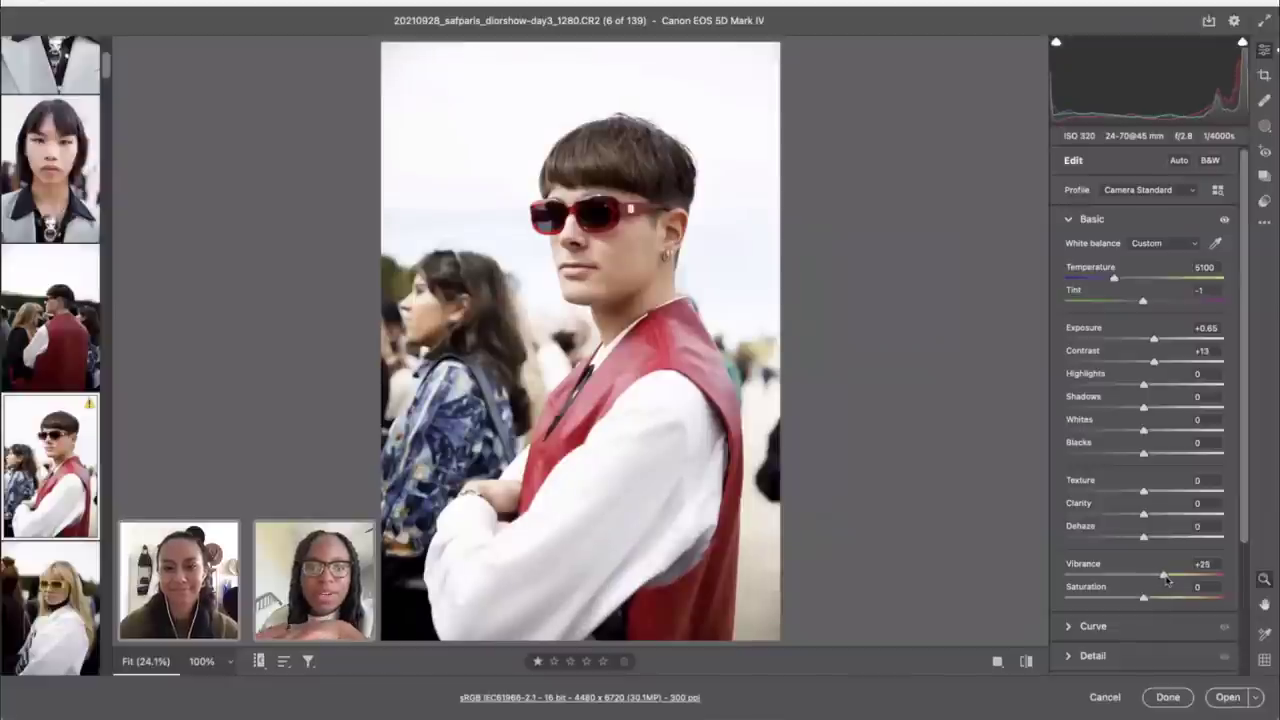
Step: Crop tighter around the man in red, then bring up the blonde woman's photo
key("c")
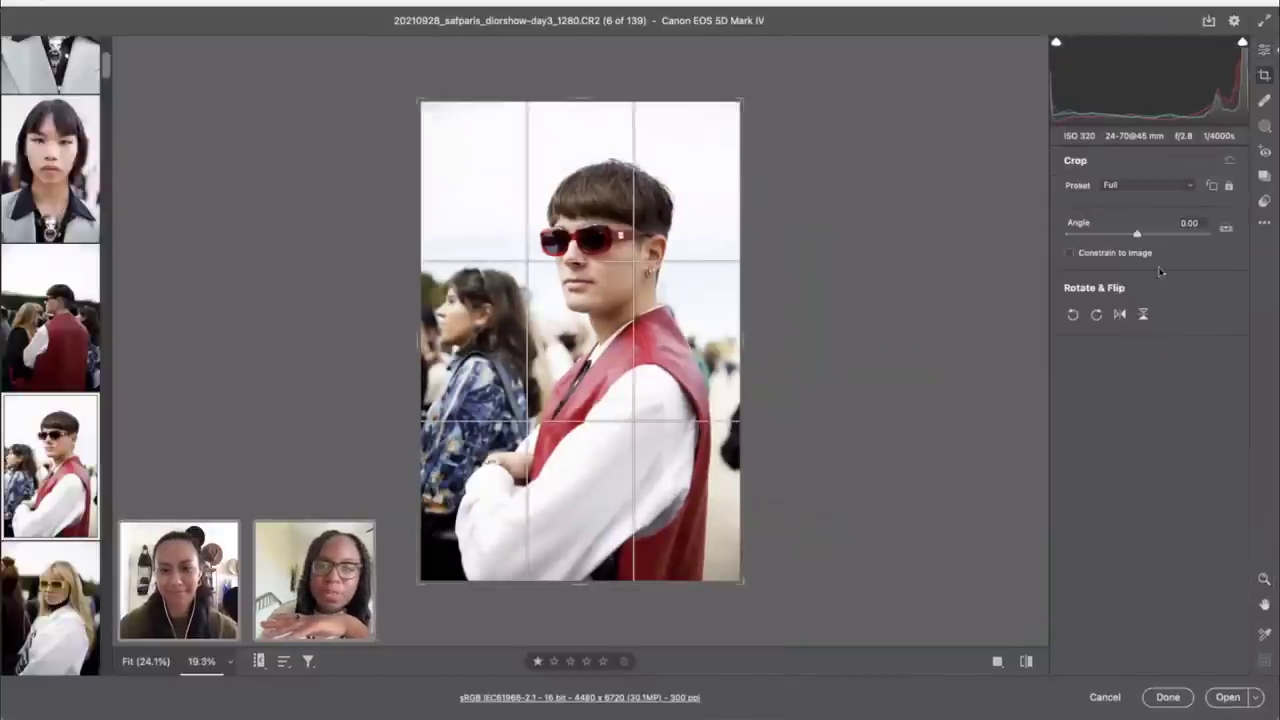
left_click_drag(737, 102, 724, 120)
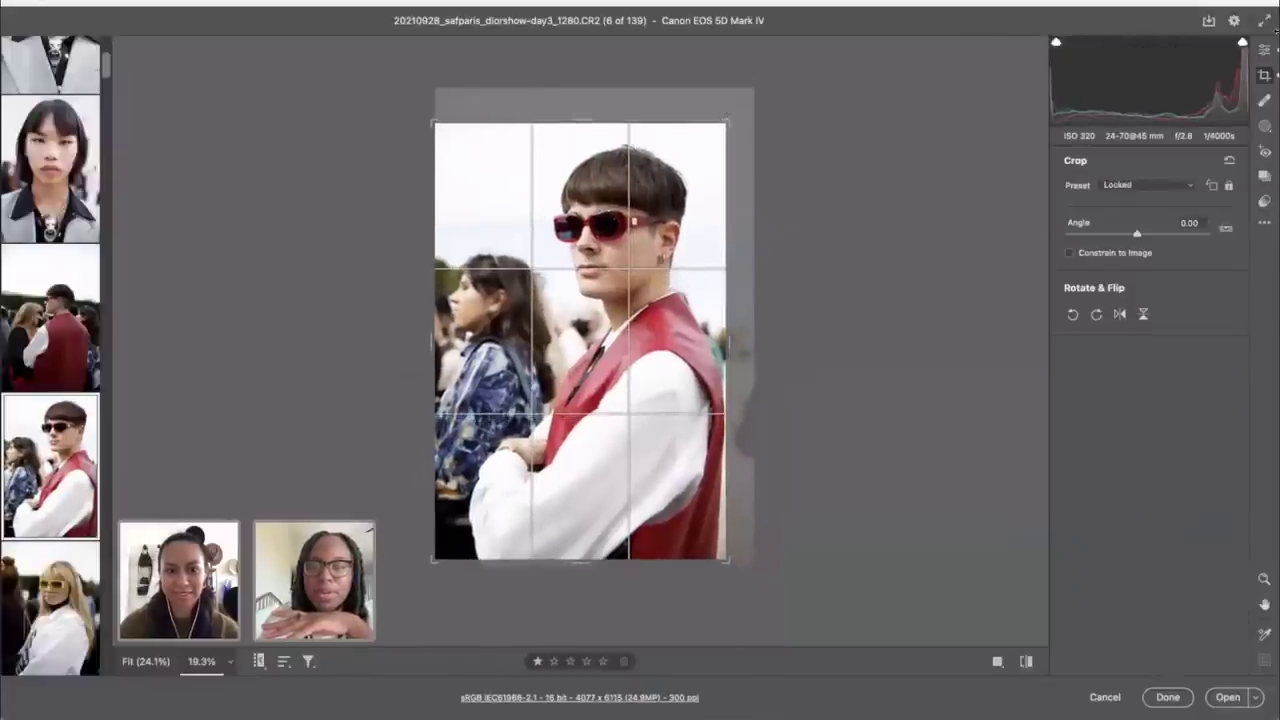
left_click(1264, 50)
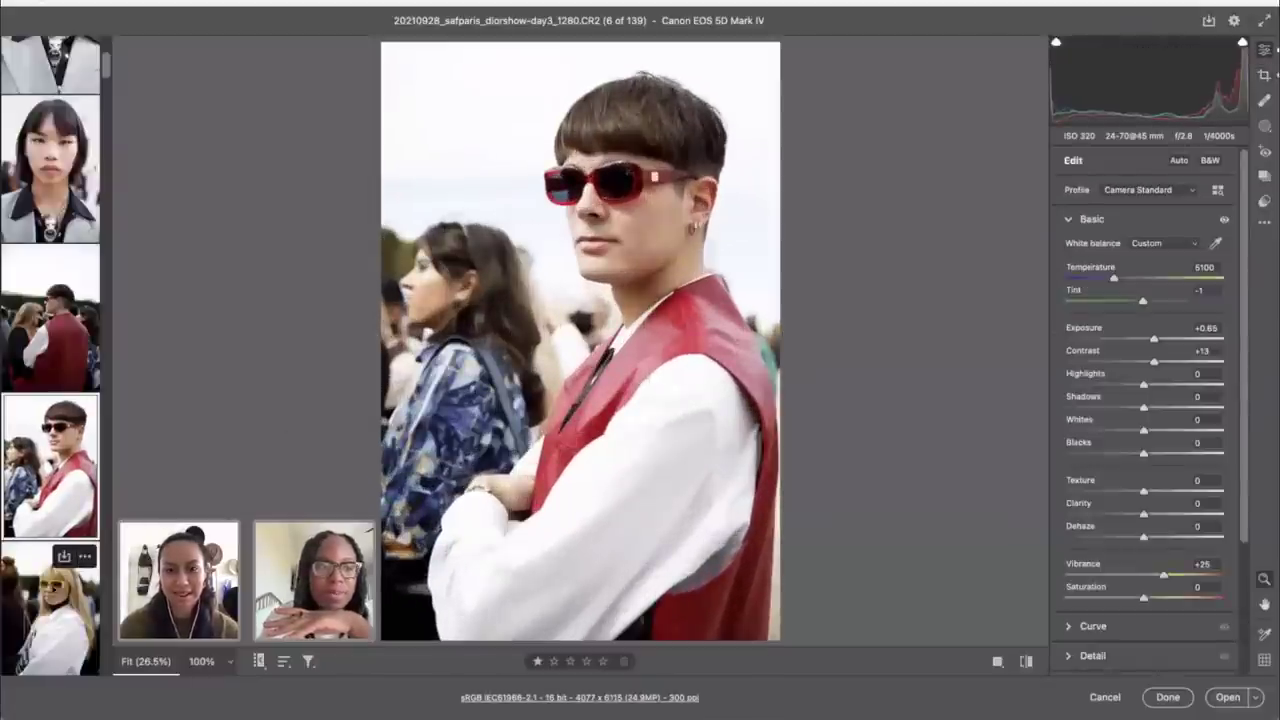
left_click(50, 600, "shift")
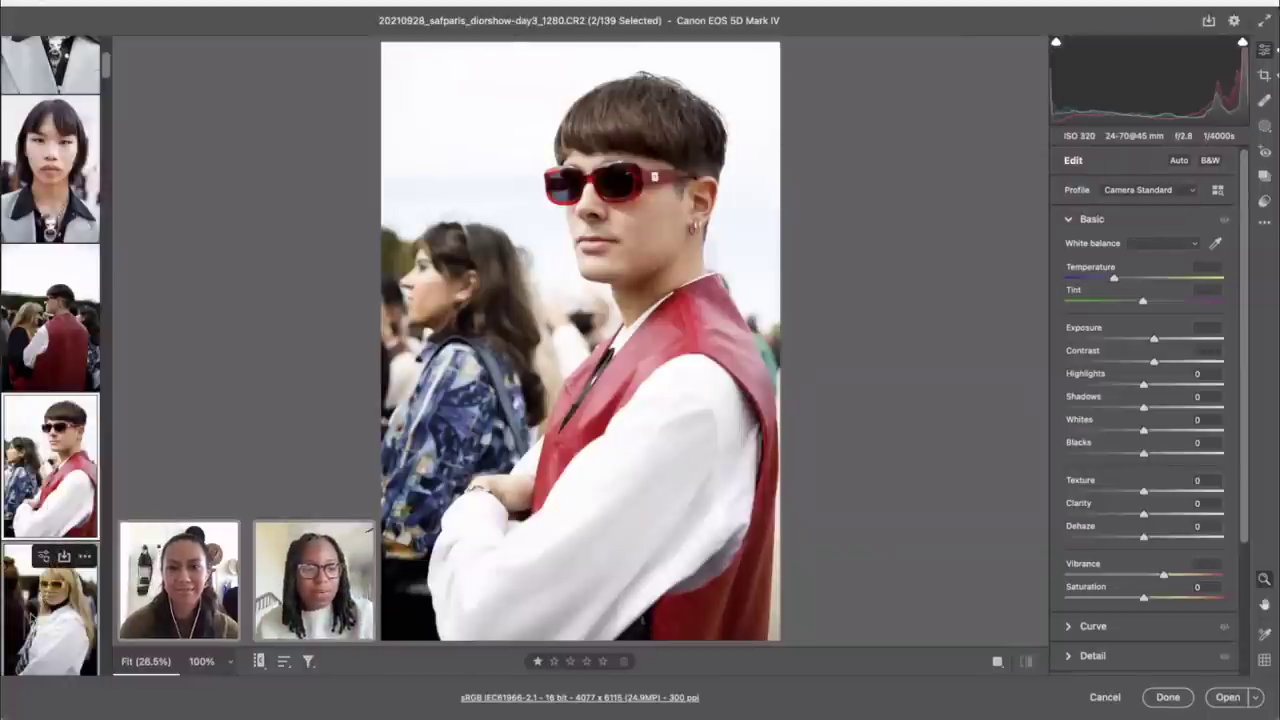
left_click(36, 628)
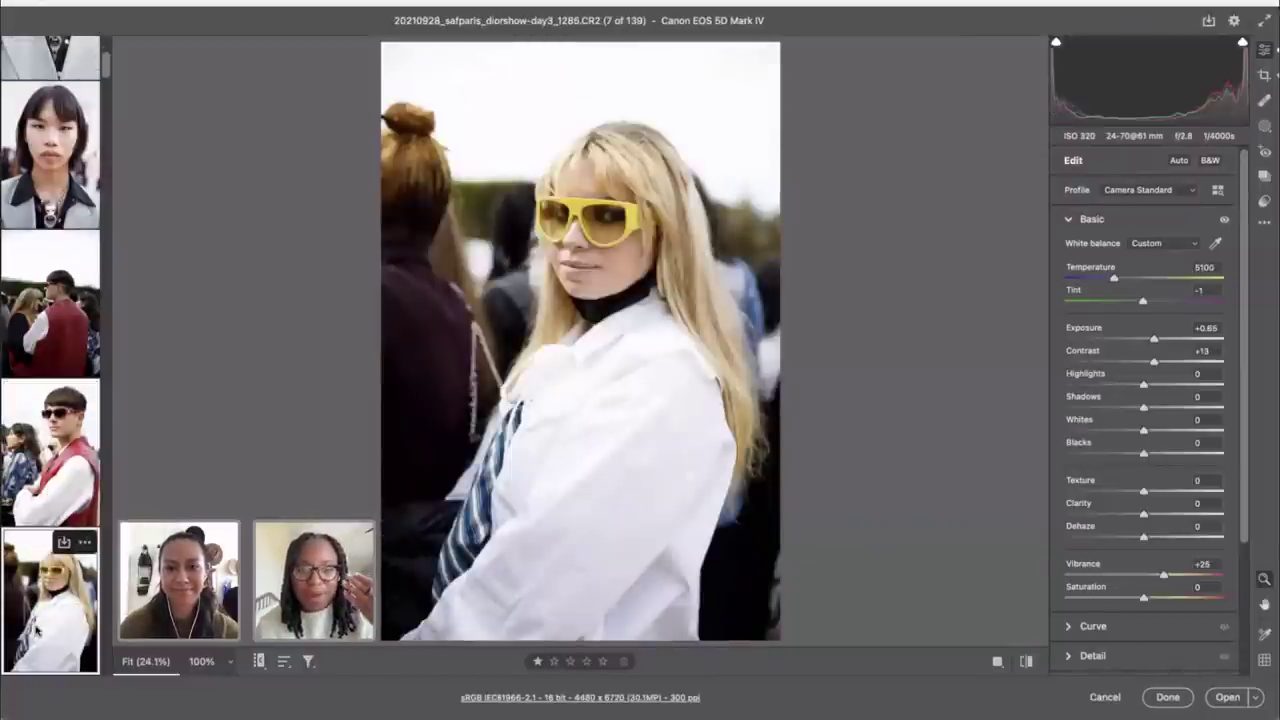
Step: Tighten the crop around the blonde woman
key("c")
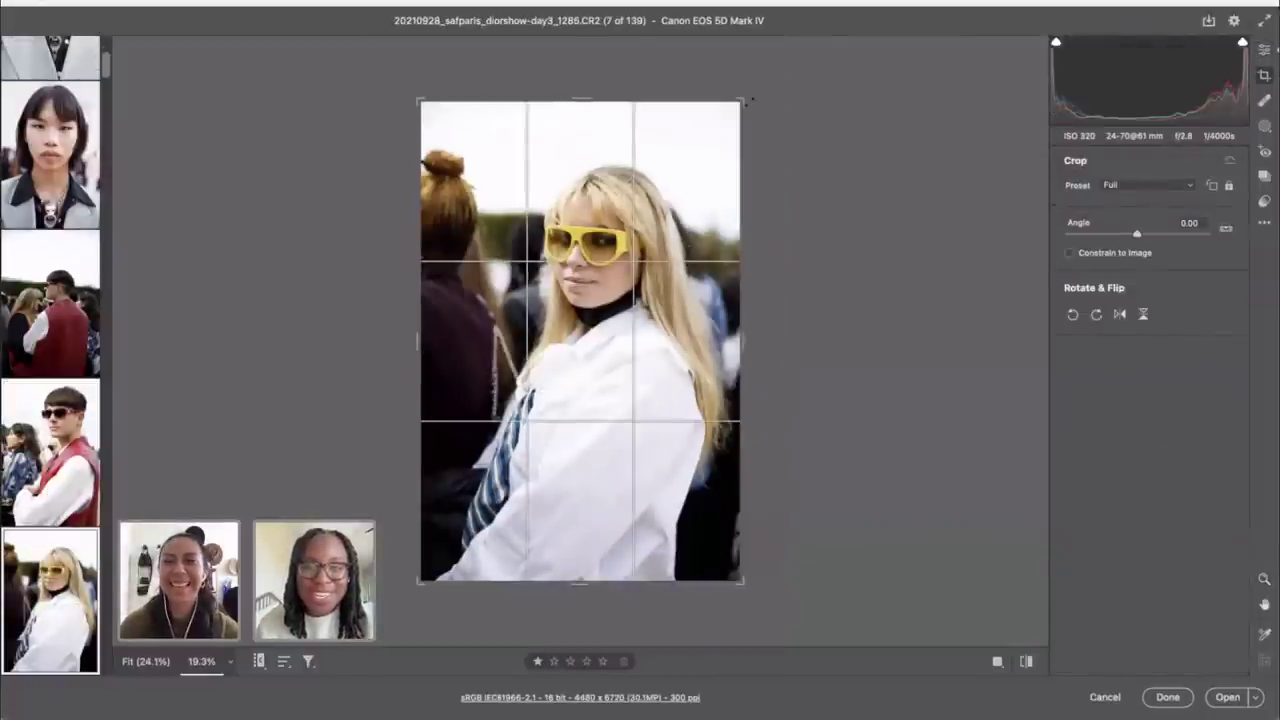
left_click_drag(750, 100, 770, 110)
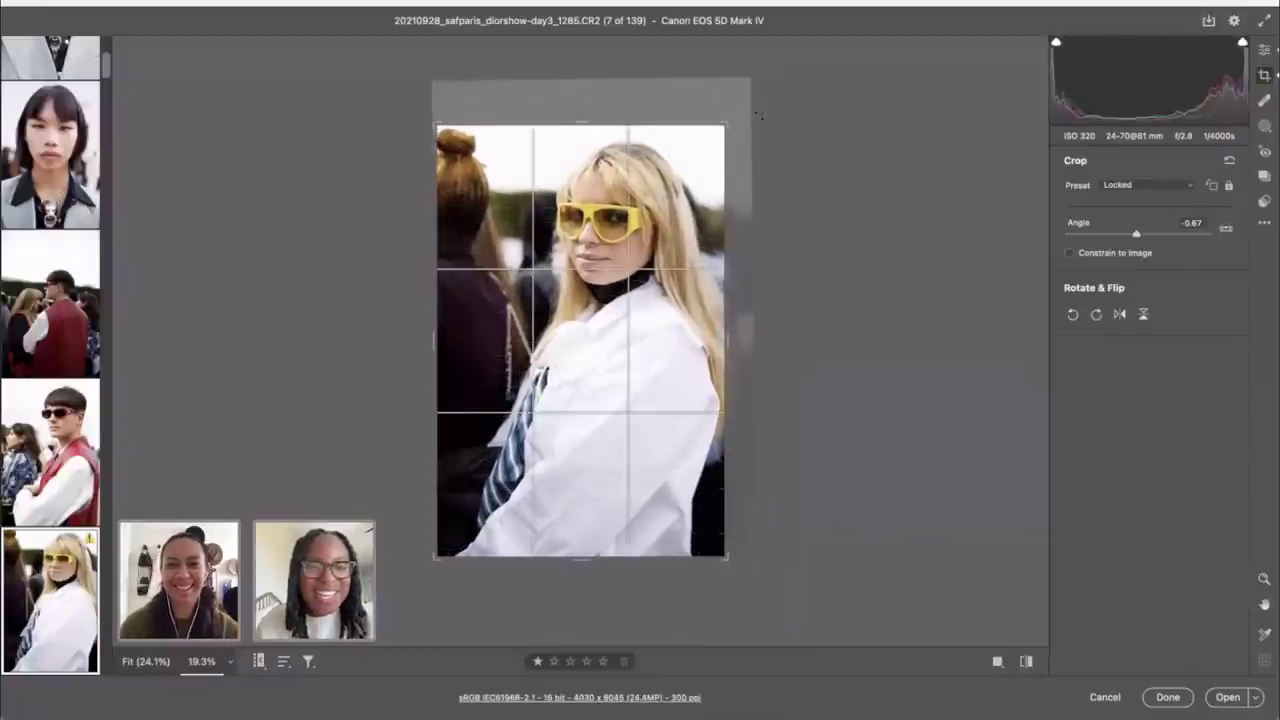
left_click(1265, 50)
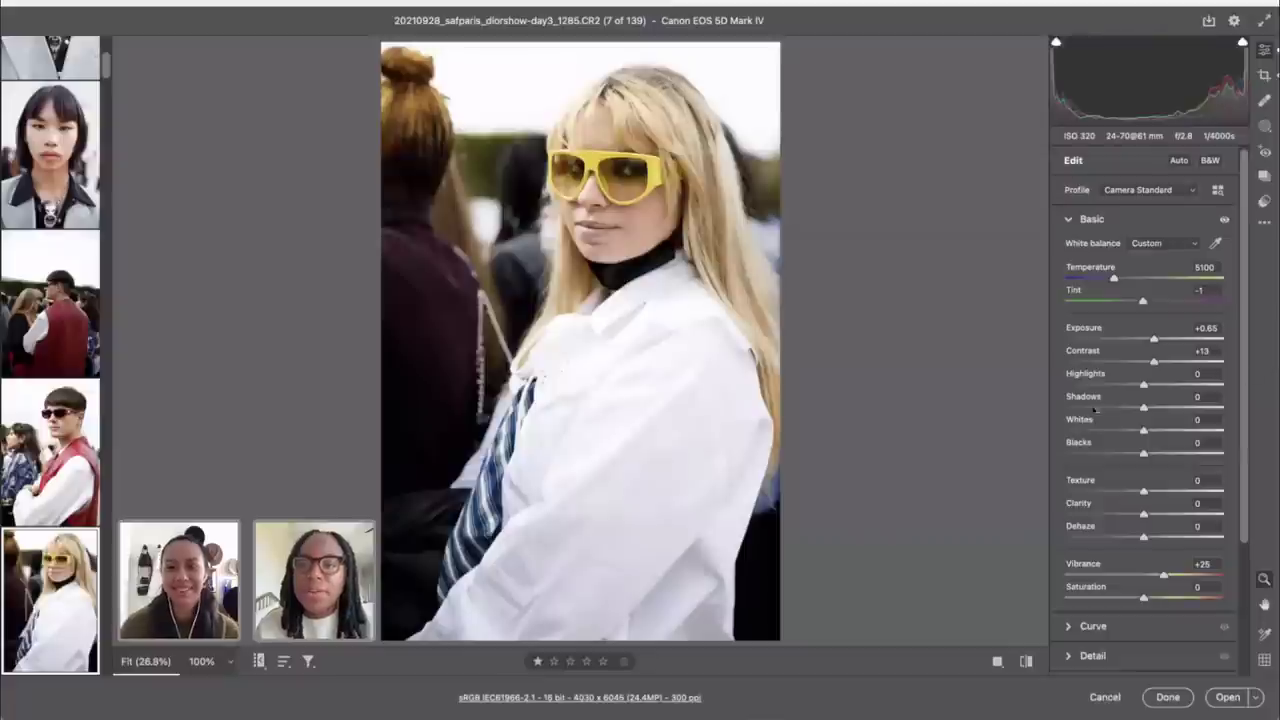
Step: Set Highlights −42, Temperature 4900, Shadows +14, a touch of Texture and Vibrance +38
left_click_drag(1115, 387, 1112, 386)
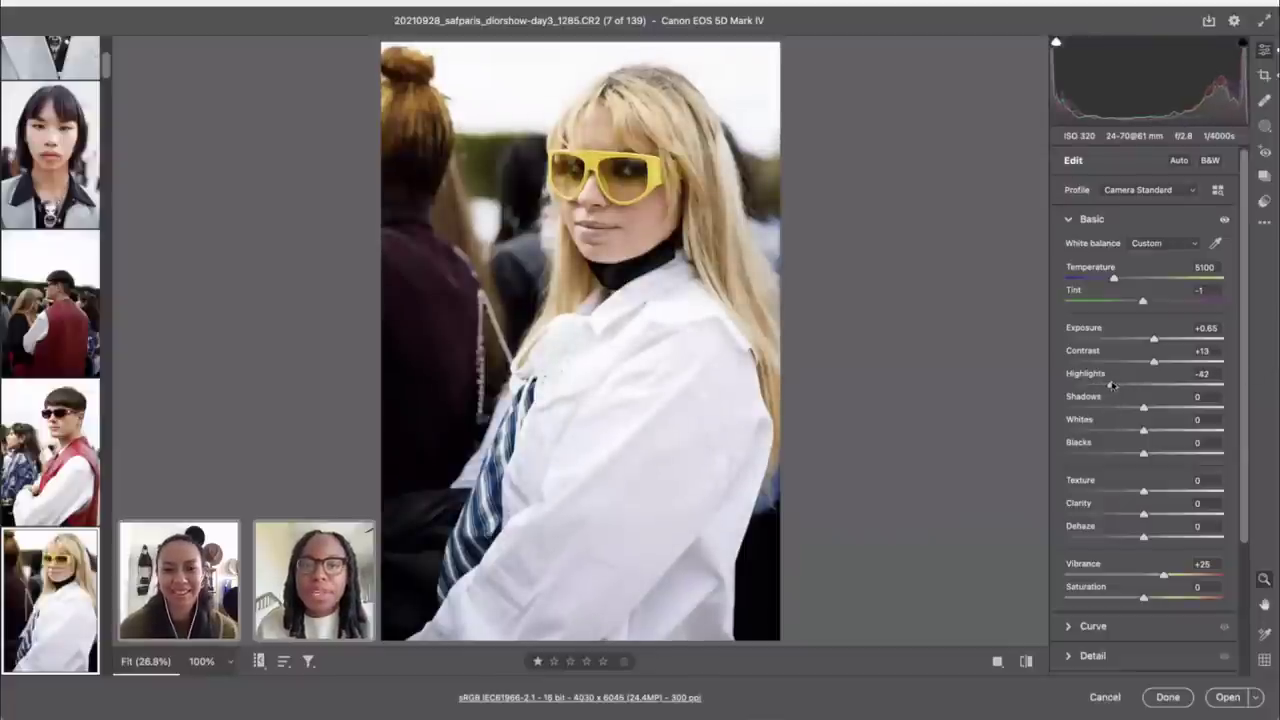
left_click_drag(1115, 280, 1110, 280)
left_click_drag(1143, 410, 1155, 410)
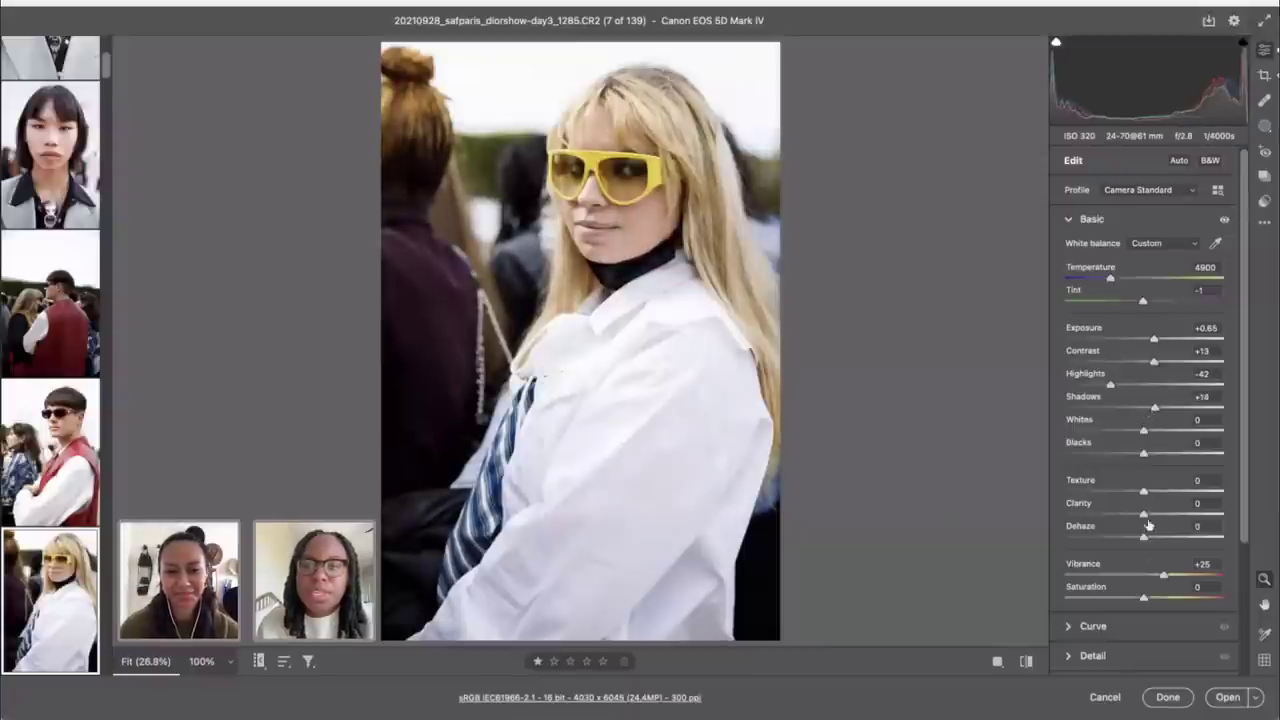
left_click_drag(1145, 493, 1150, 493)
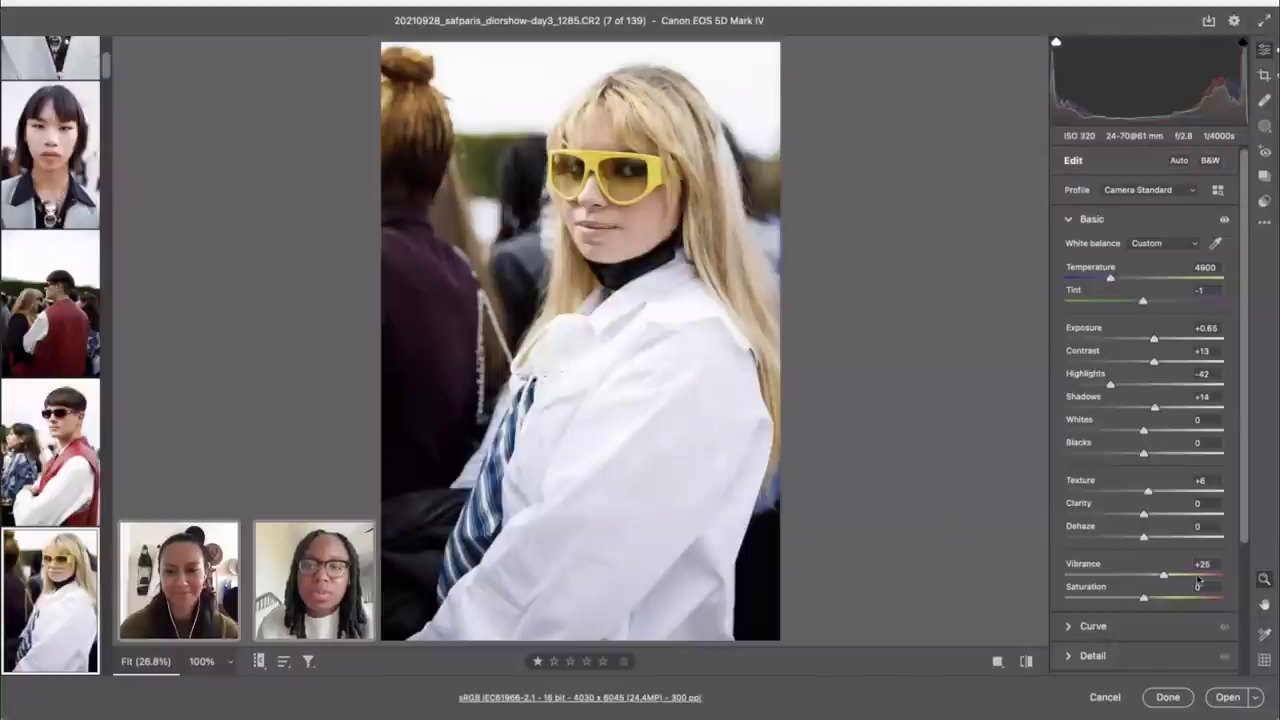
left_click_drag(1165, 577, 1173, 578)
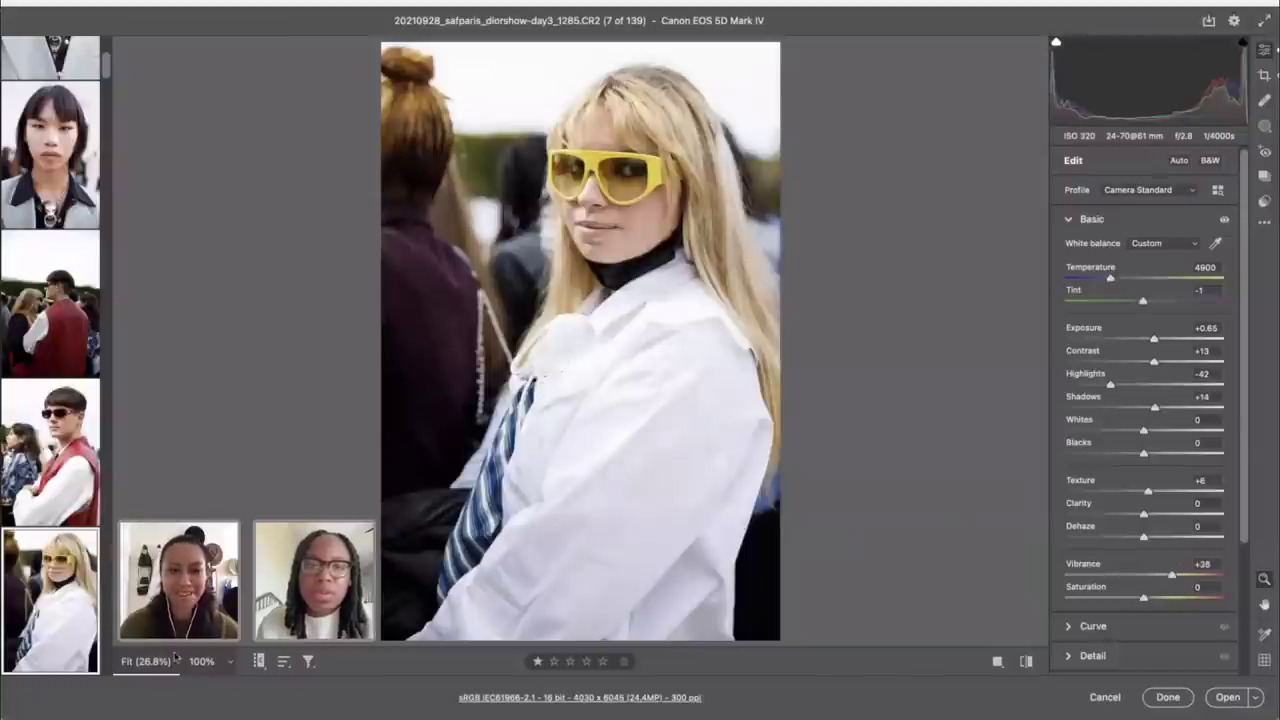
scroll(38, 480, "down", 5)
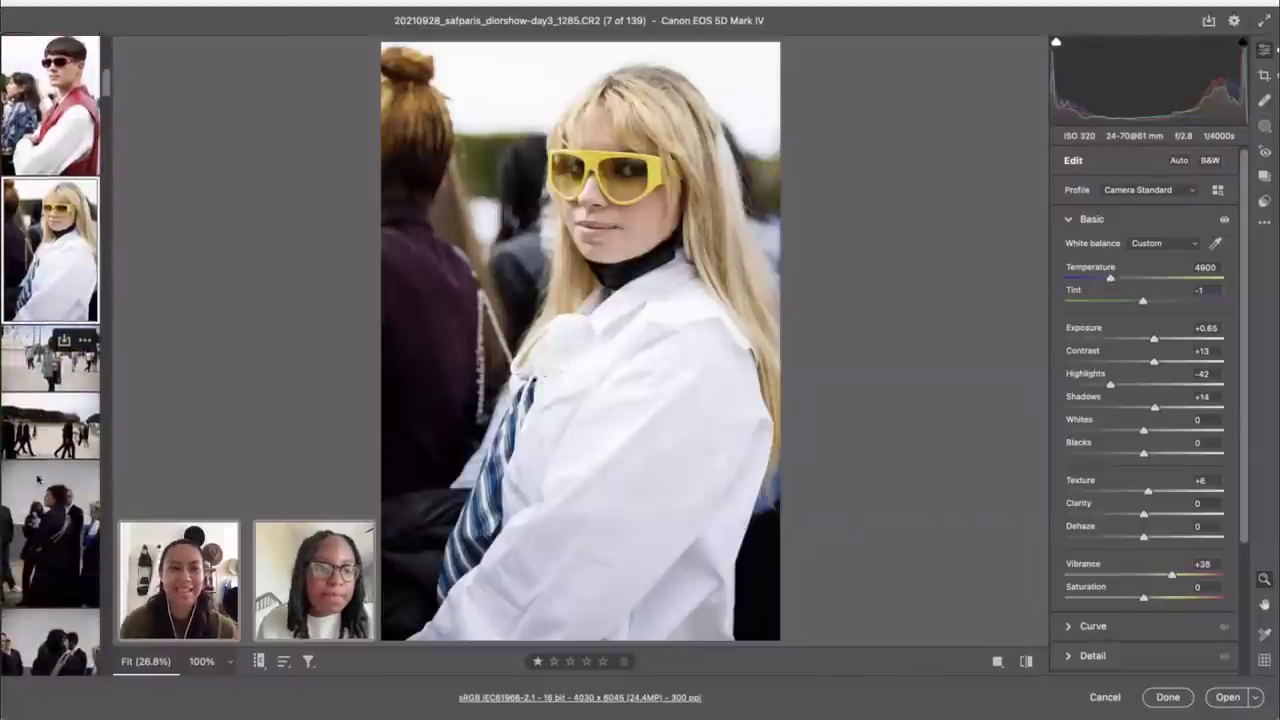
scroll(38, 480, "down", 5)
Step: On the navy-coat photo, enable chromatic aberration removal and profile corrections with Distortion 0
left_click(44, 398)
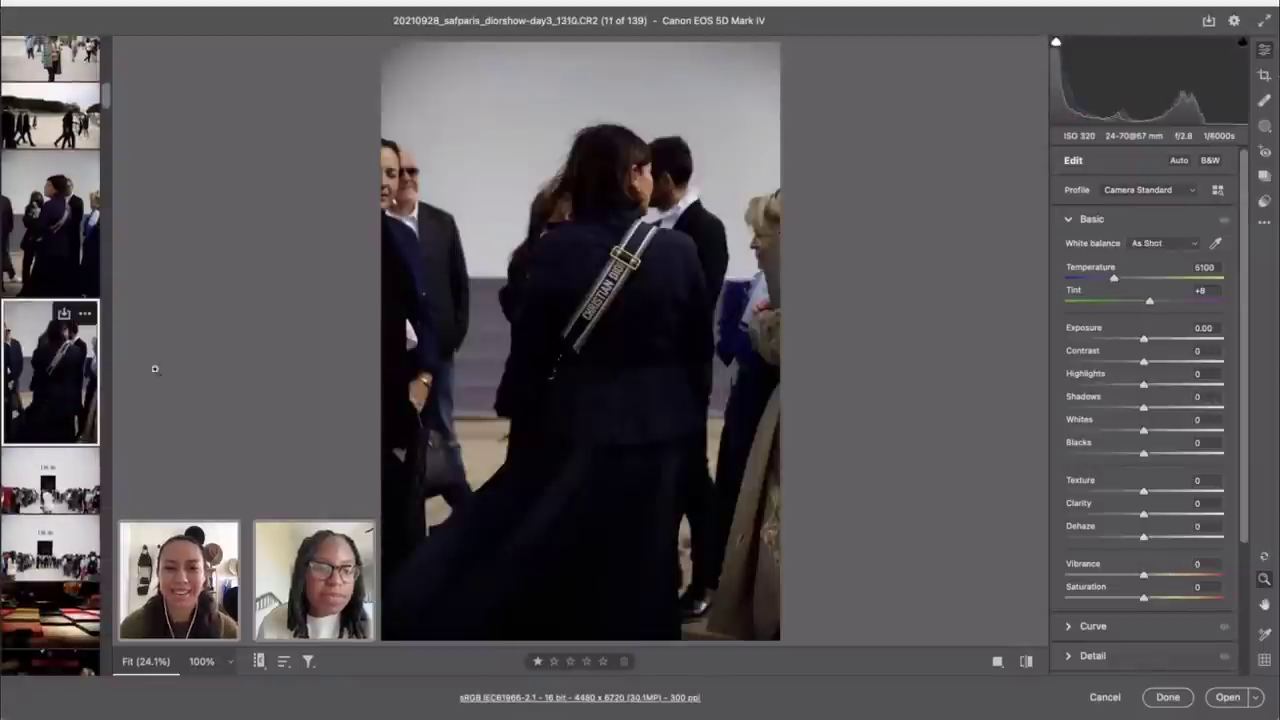
scroll(1204, 510, "down", 3)
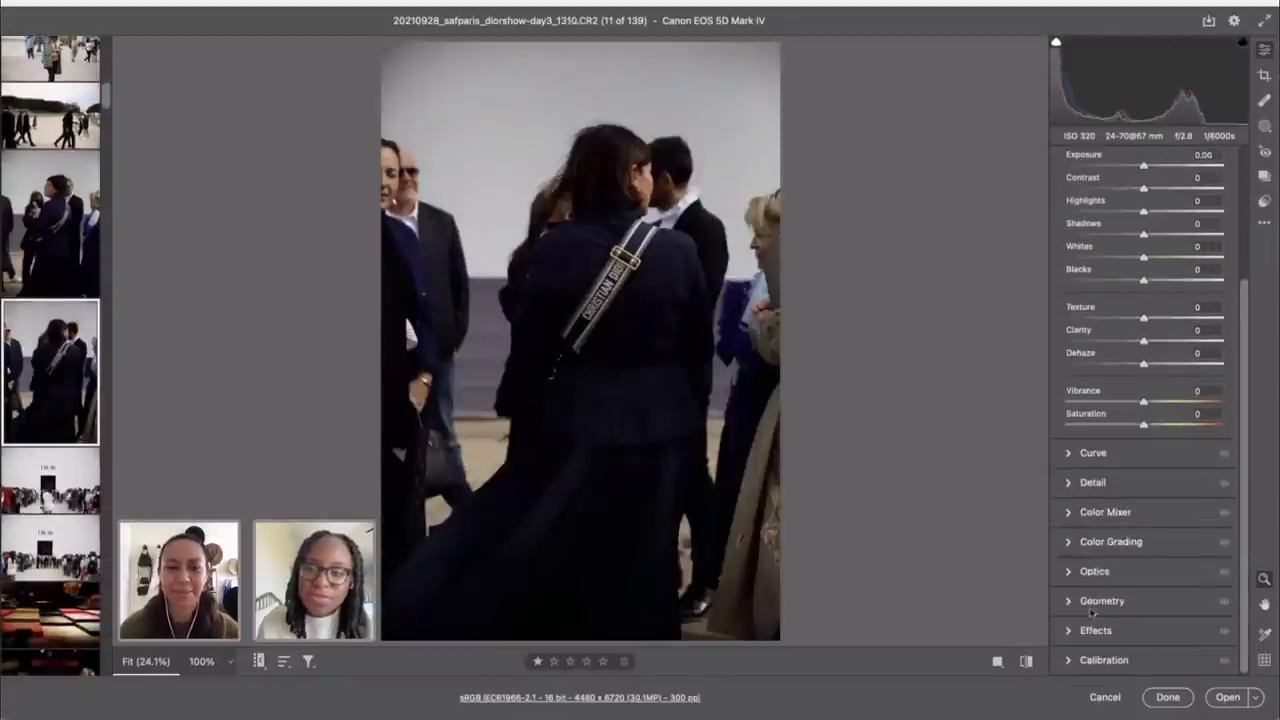
left_click(1091, 574)
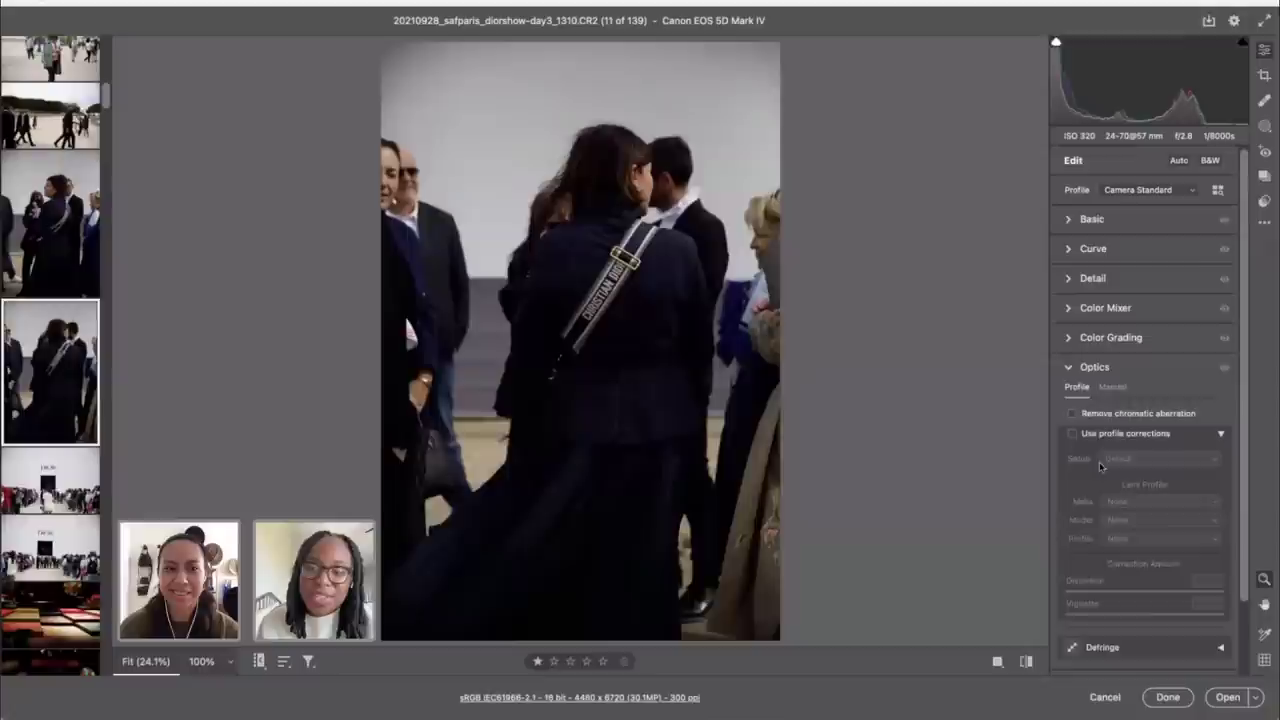
left_click(1072, 413)
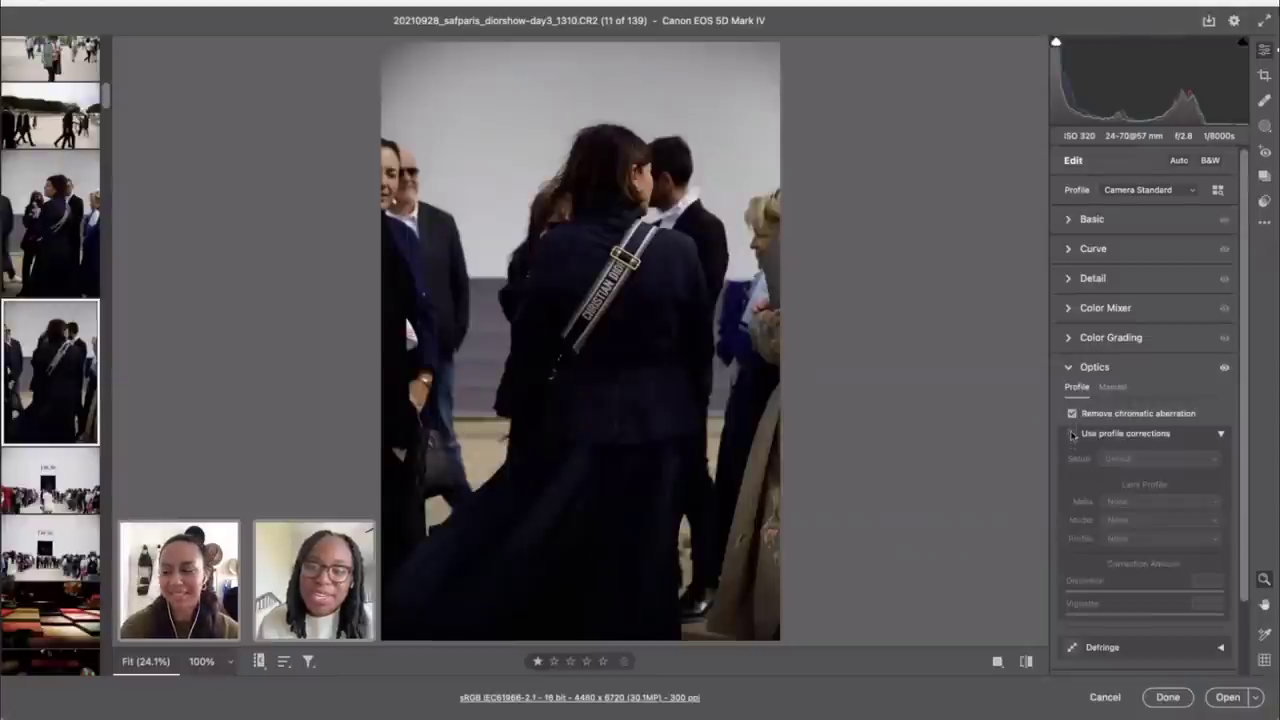
left_click(1072, 433)
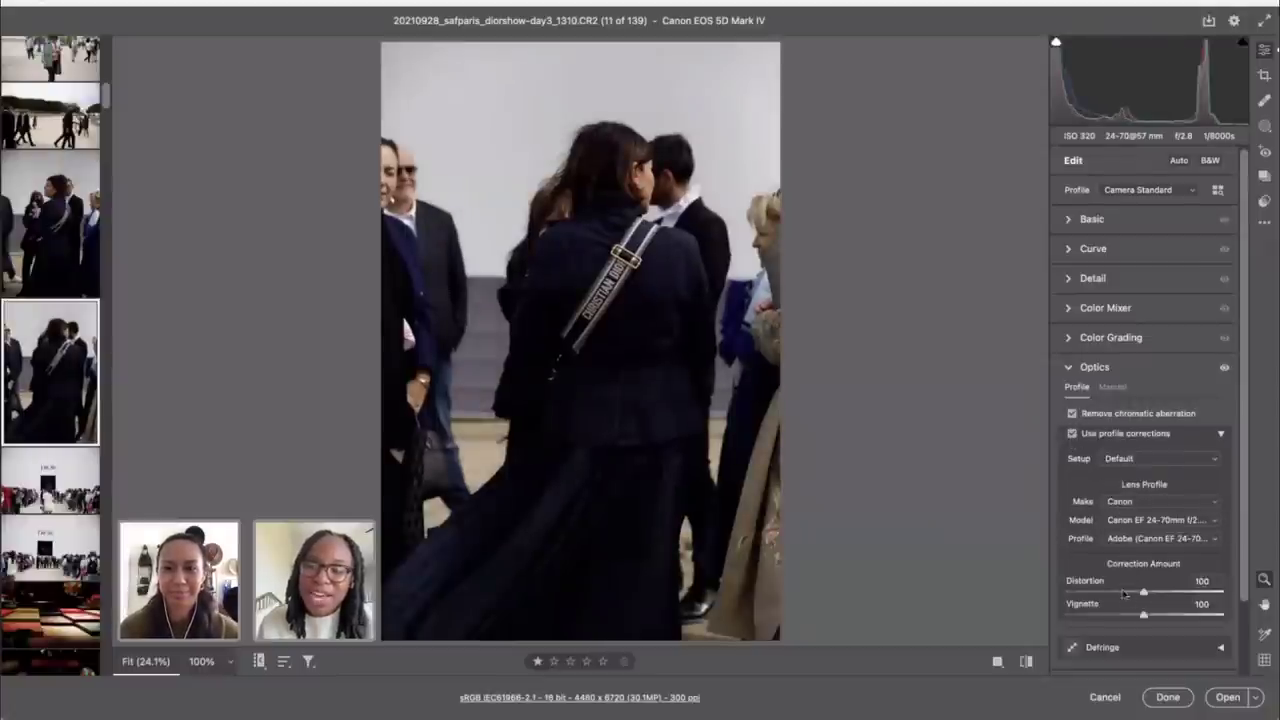
left_click_drag(1143, 592, 978, 570)
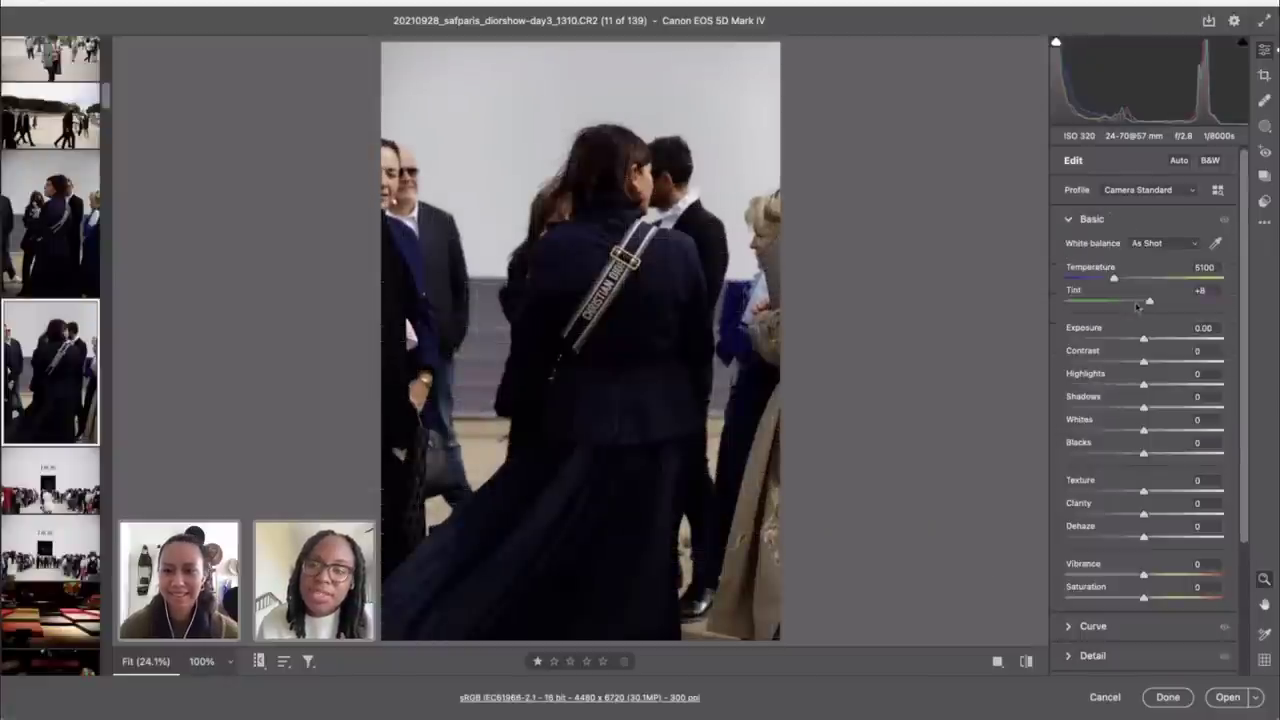
Step: Set Exposure +0.90, Contrast +13 and Shadows +28
left_click_drag(1145, 340, 1157, 348)
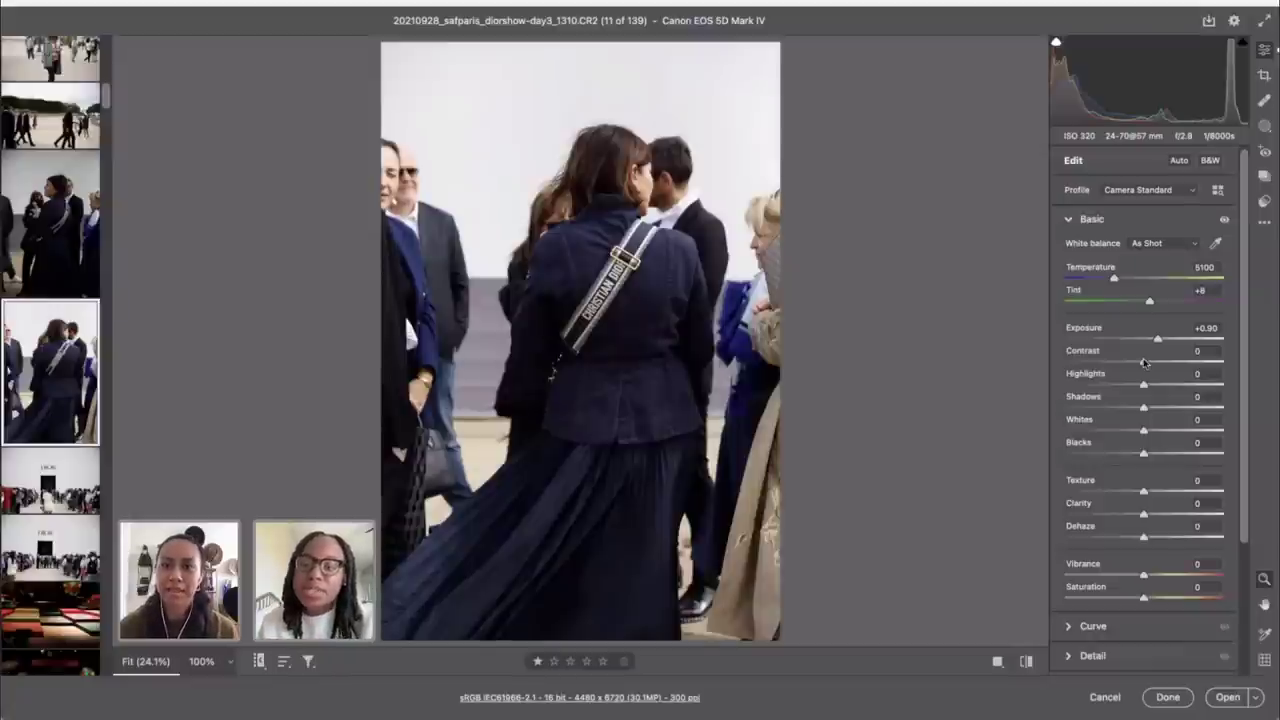
left_click_drag(1144, 364, 1155, 363)
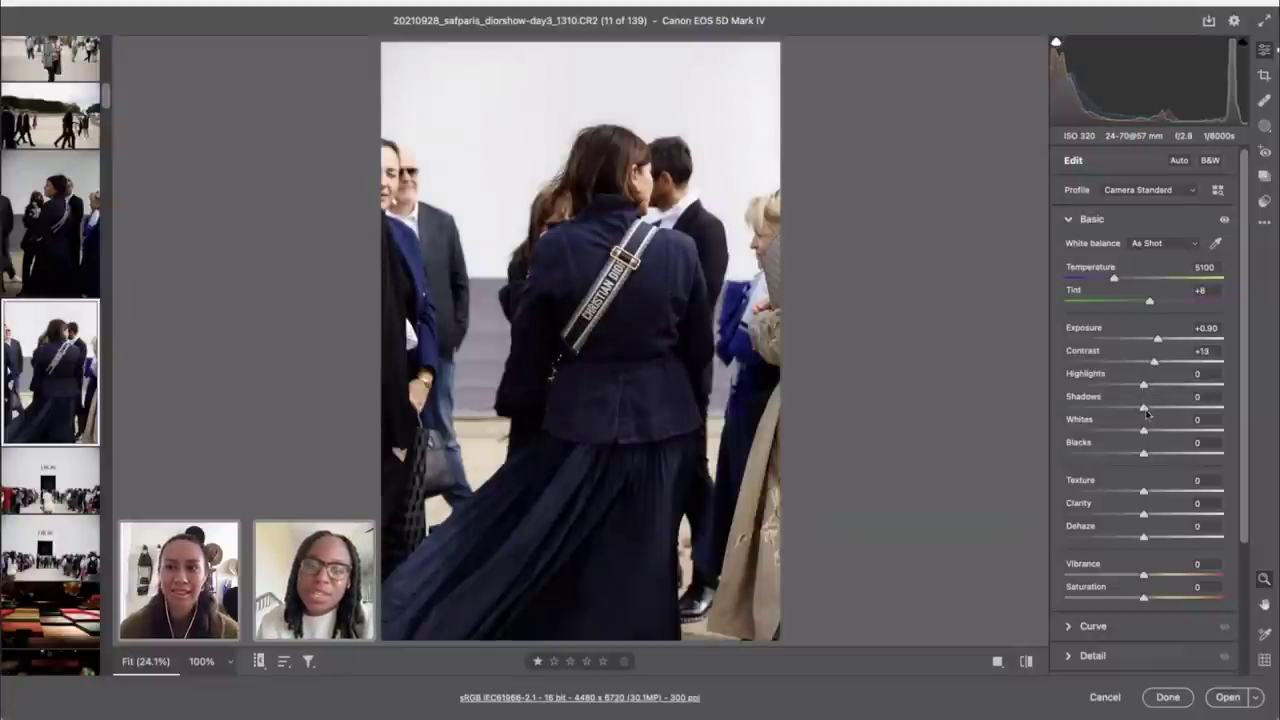
left_click_drag(1146, 412, 1133, 456)
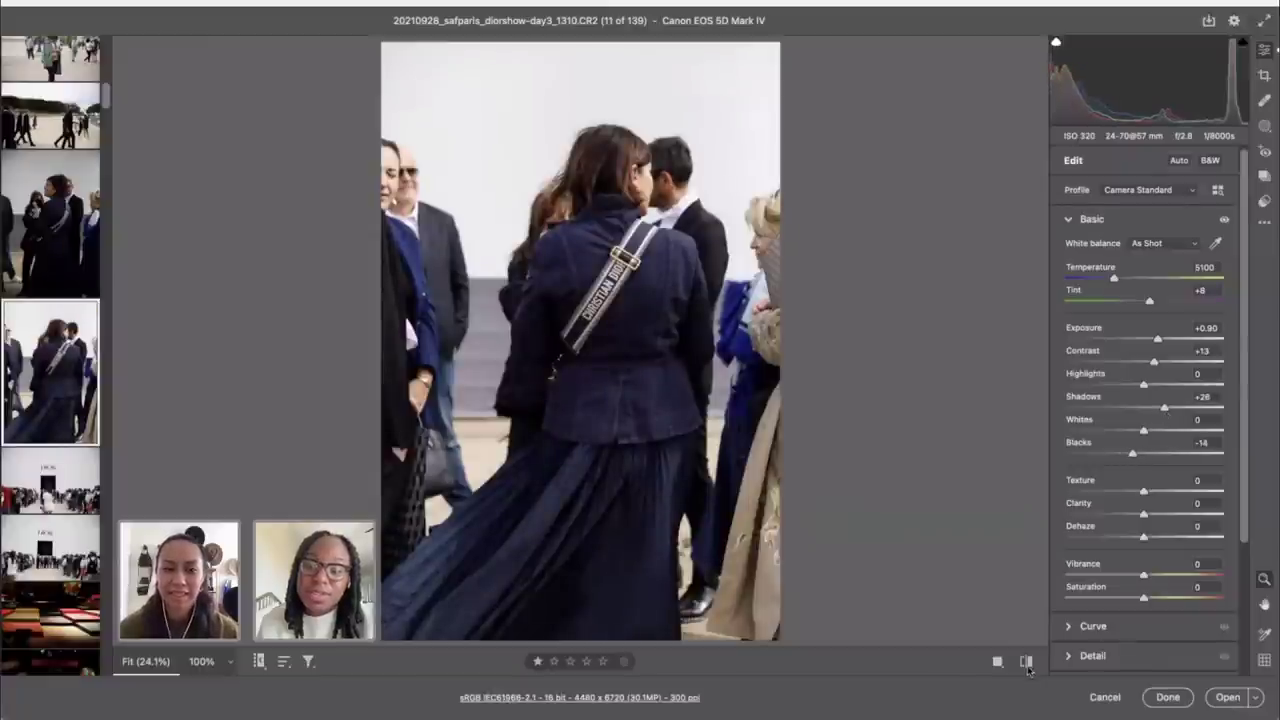
Step: Toggle between the navy-coat photo's edited and default-settings views to compare them
left_click(1026, 662)
left_click(1026, 662)
left_click(1026, 662)
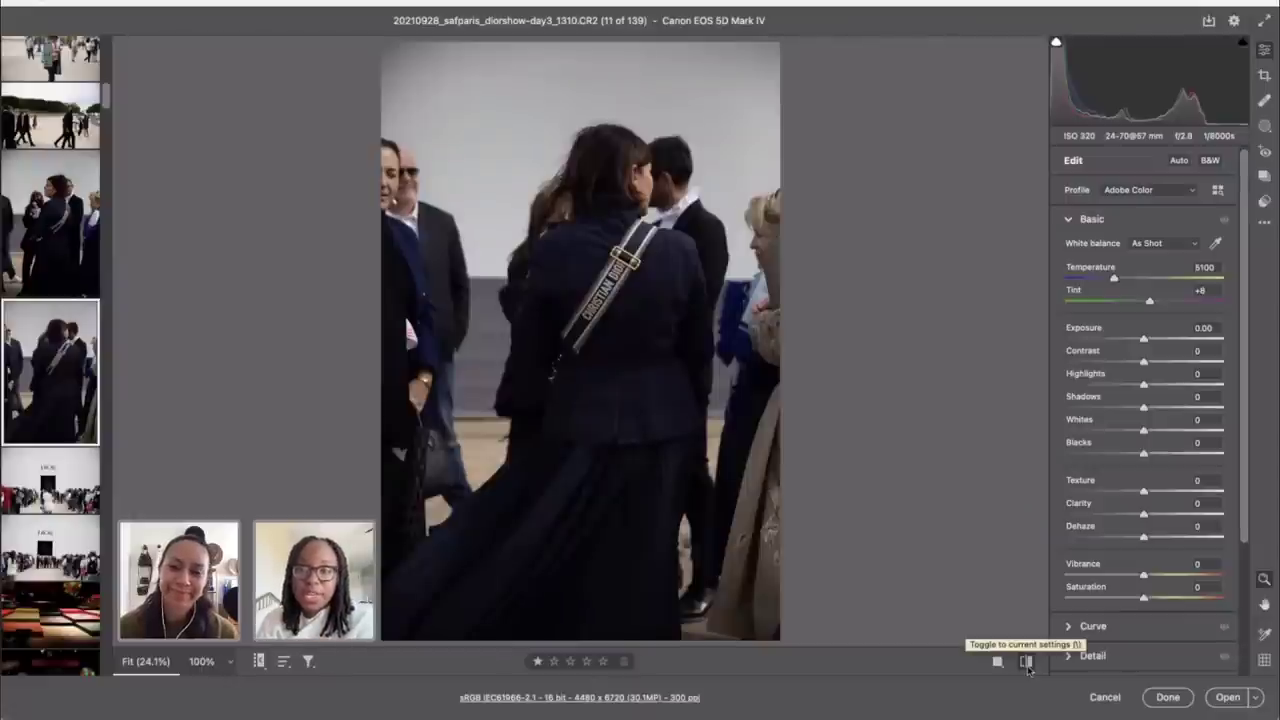
left_click(1027, 665)
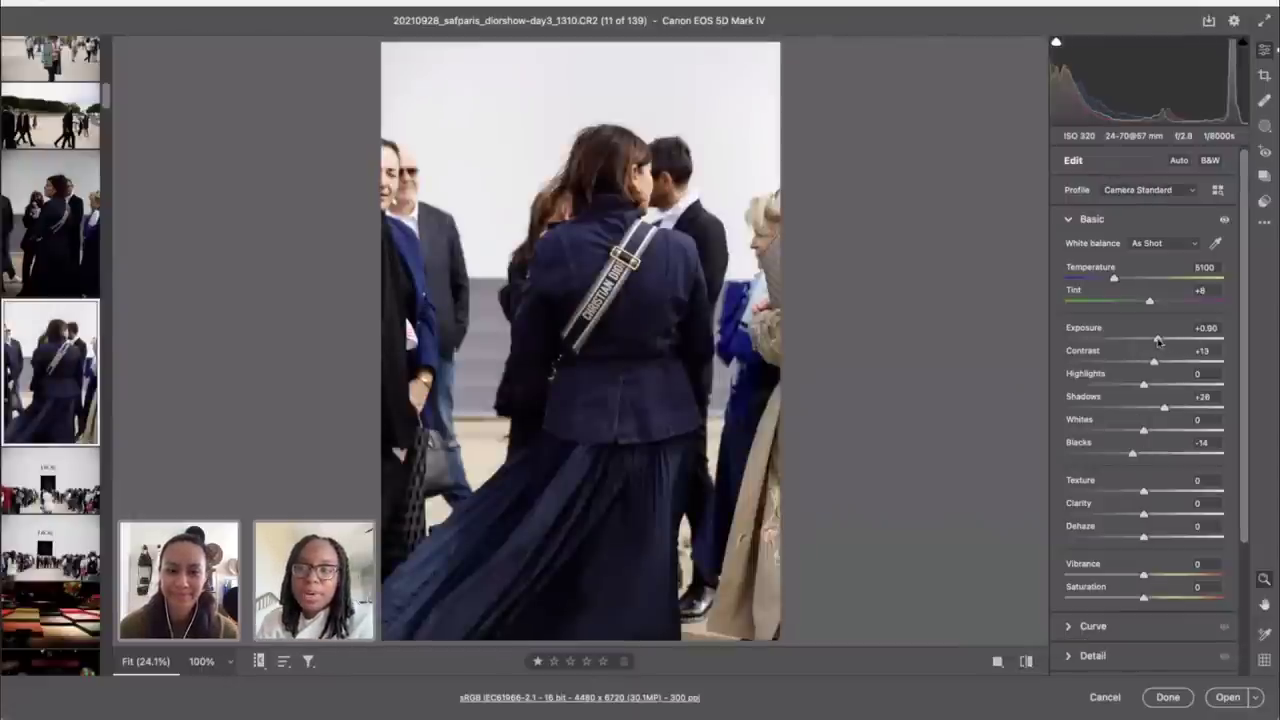
left_click(1027, 665)
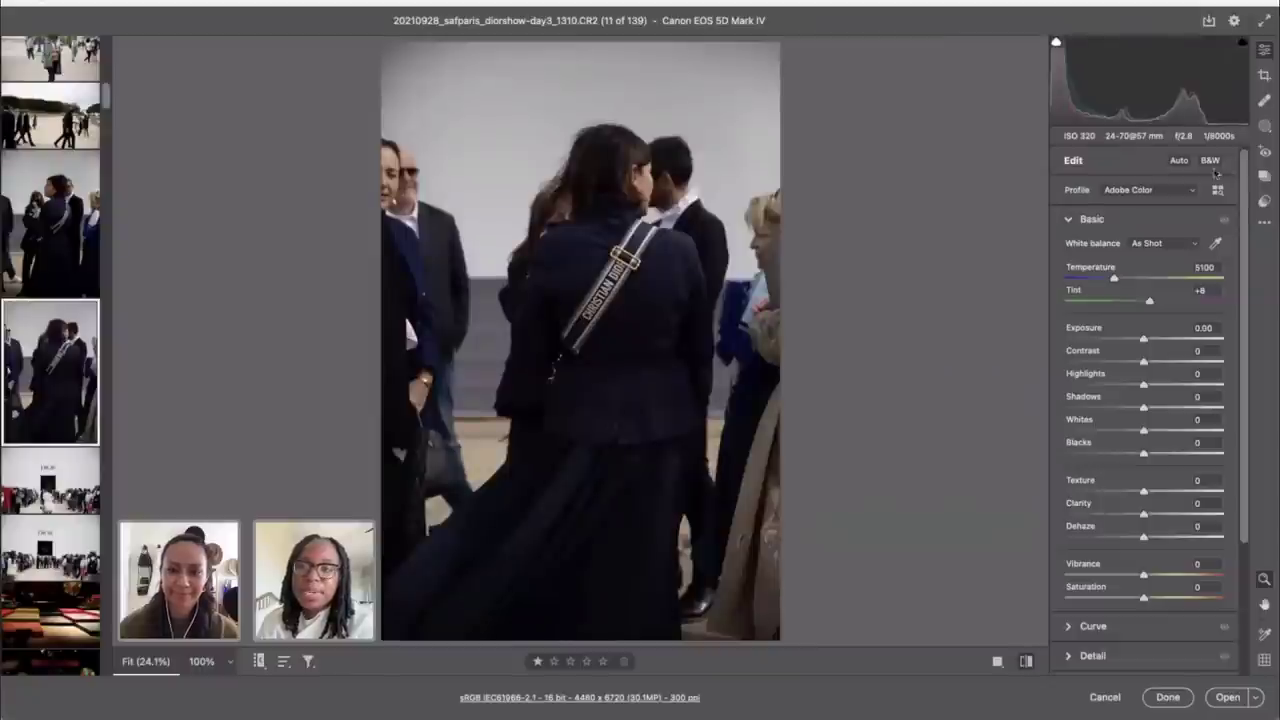
Step: Apply the Camera Matching Standard profile to the navy-coat photo
left_click(1216, 189)
scroll(1137, 555, "down", 5)
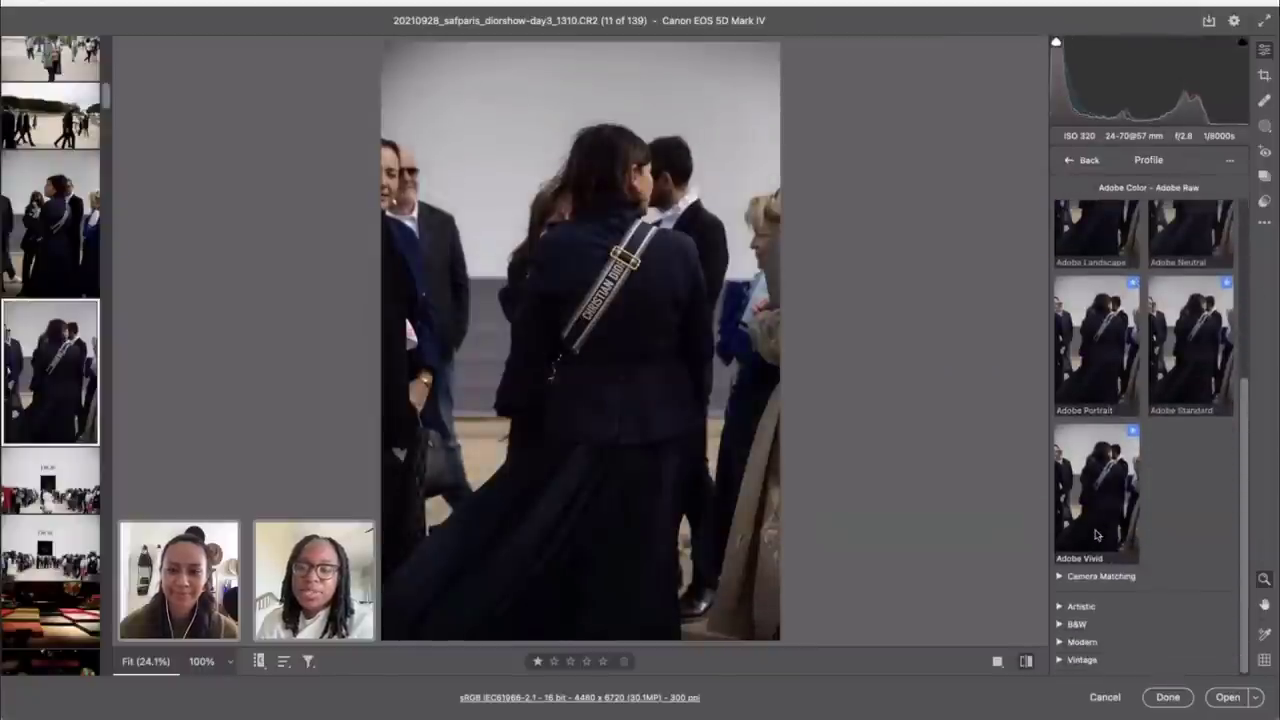
left_click(1086, 580)
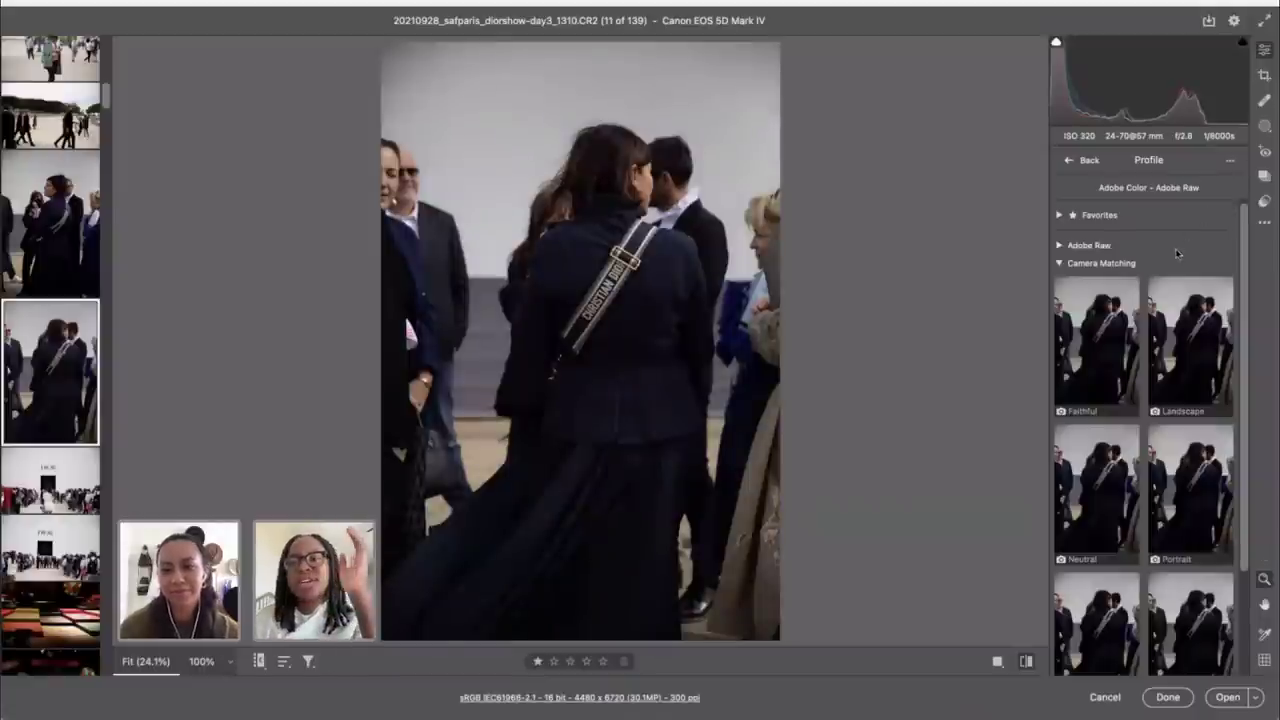
scroll(1120, 450, "down", 2)
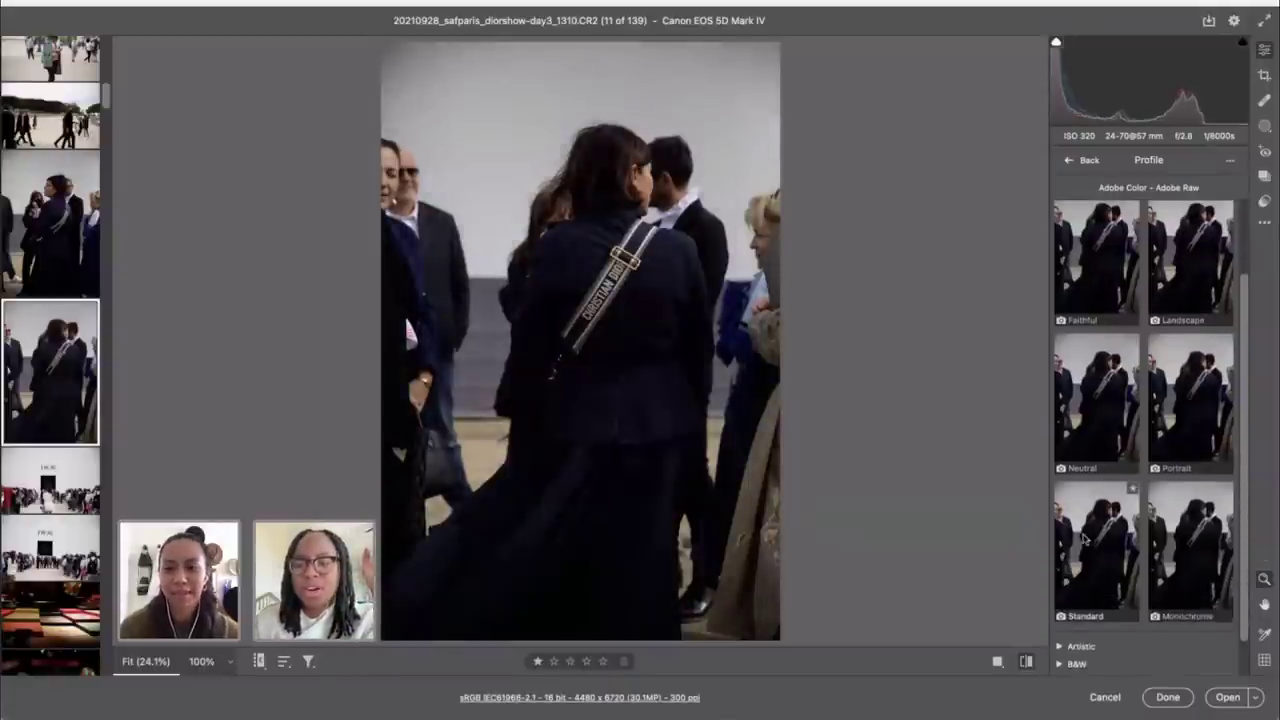
left_click(1085, 540)
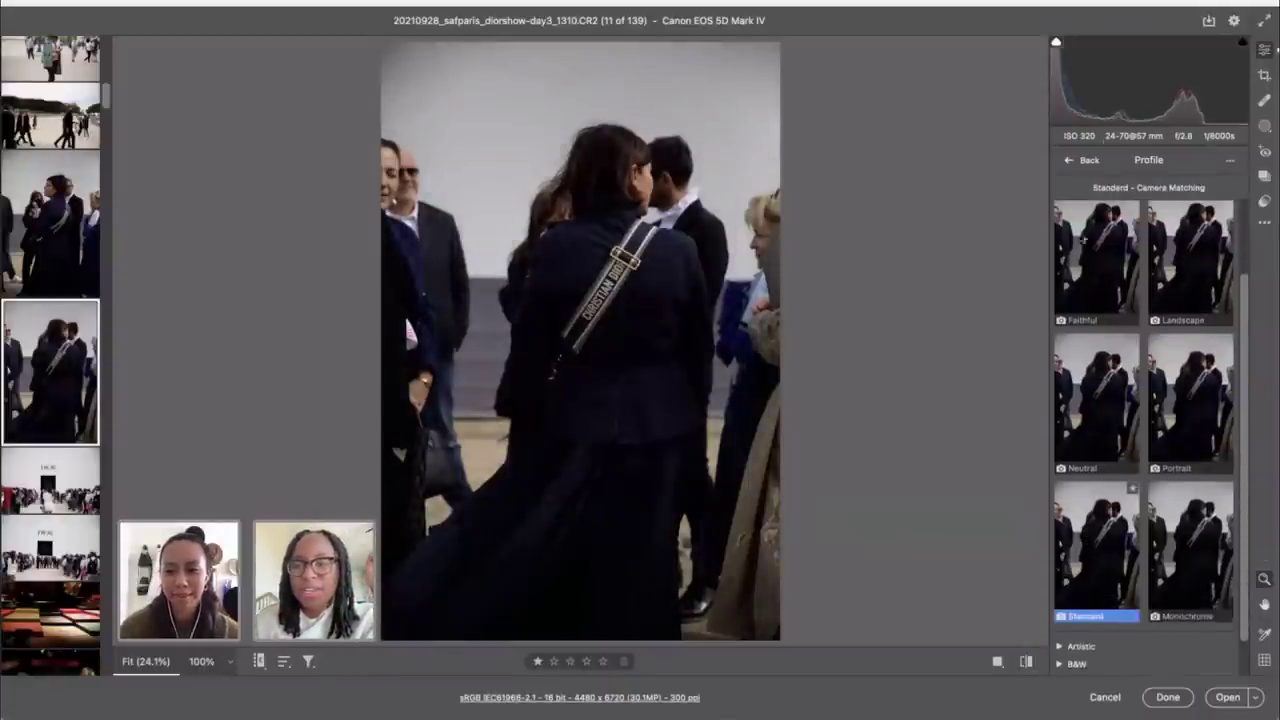
scroll(1088, 250, "down", 1)
left_click(1076, 164)
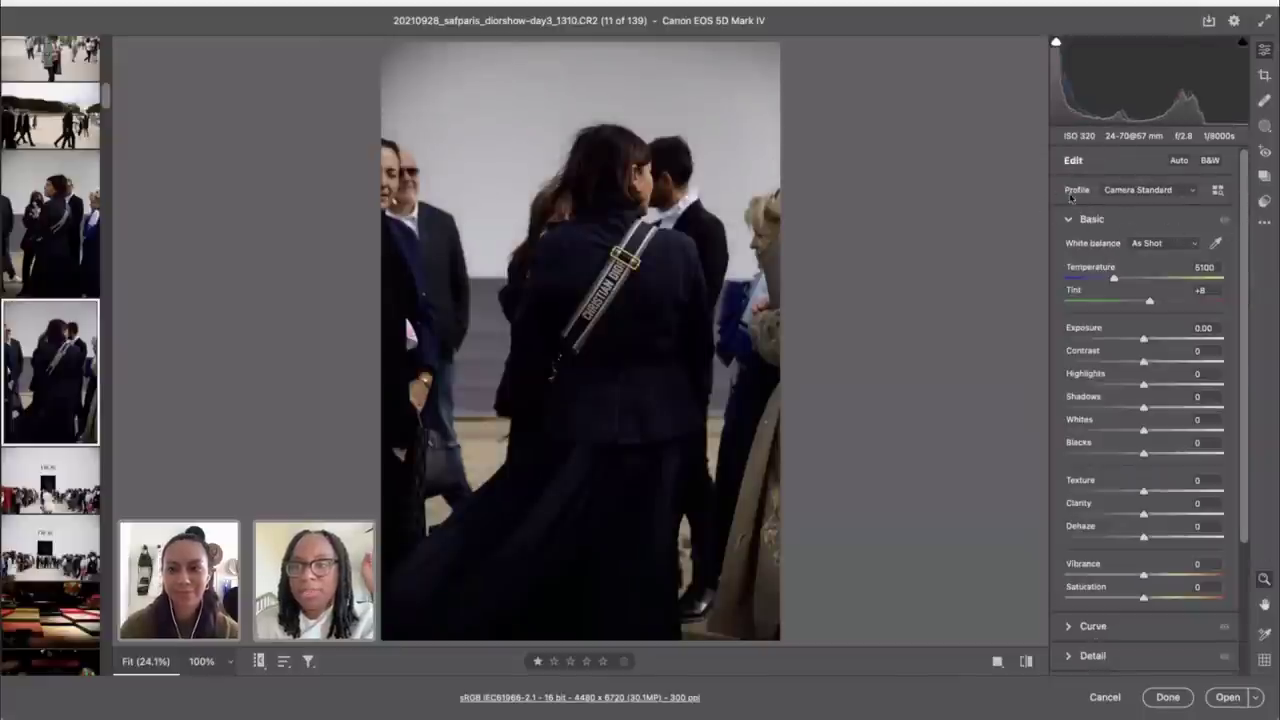
Step: Enable chromatic aberration removal and profile corrections, with Distortion 0 and Vignette 127
scroll(1128, 400, "down", 2)
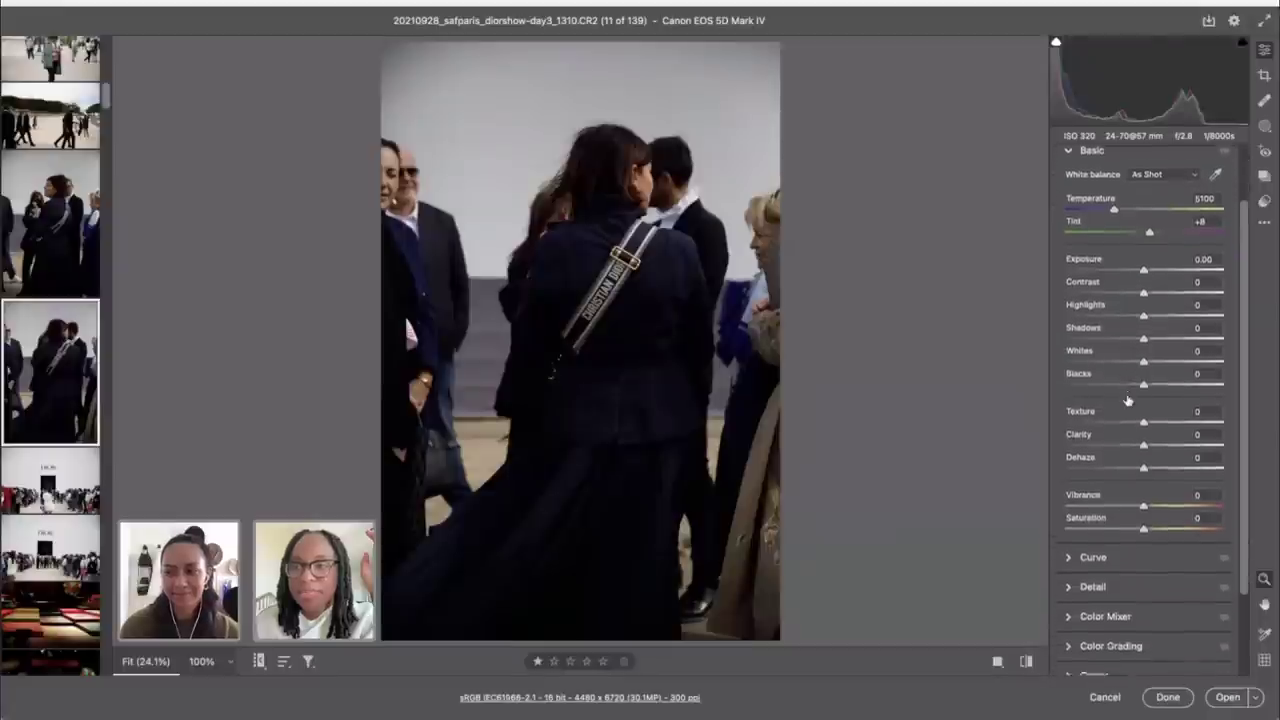
scroll(1128, 400, "down", 3)
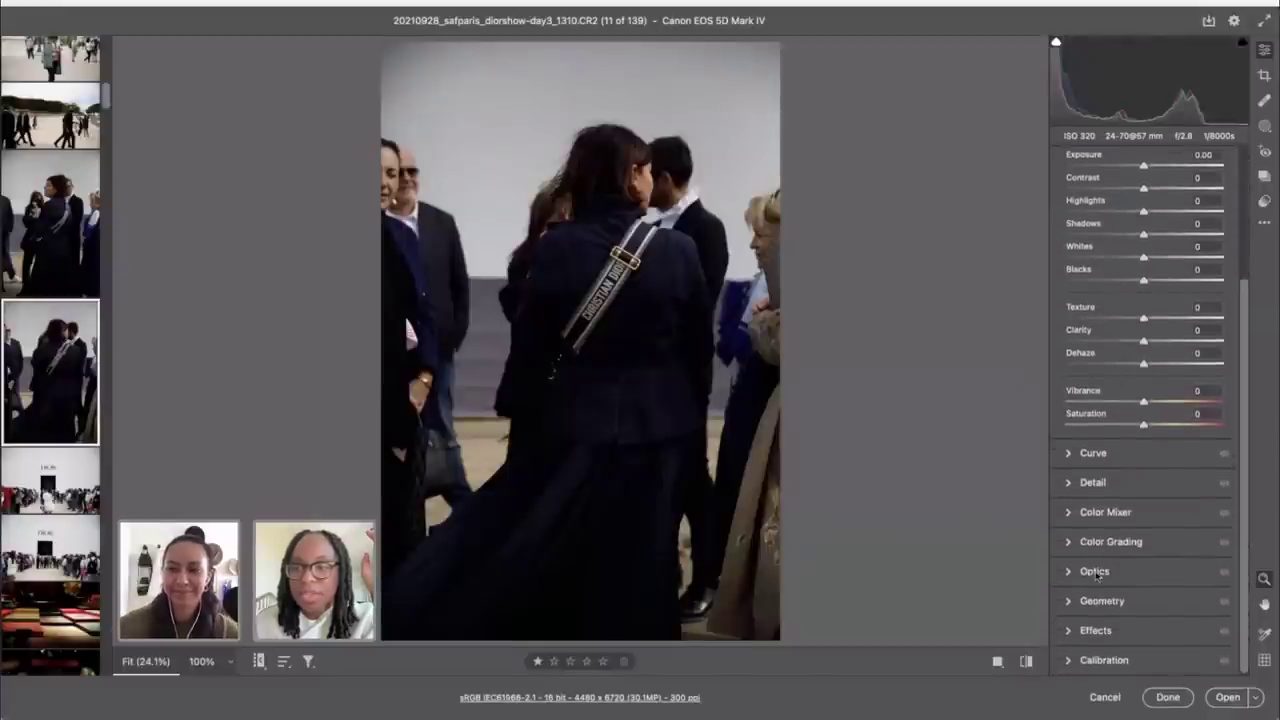
left_click(1096, 572)
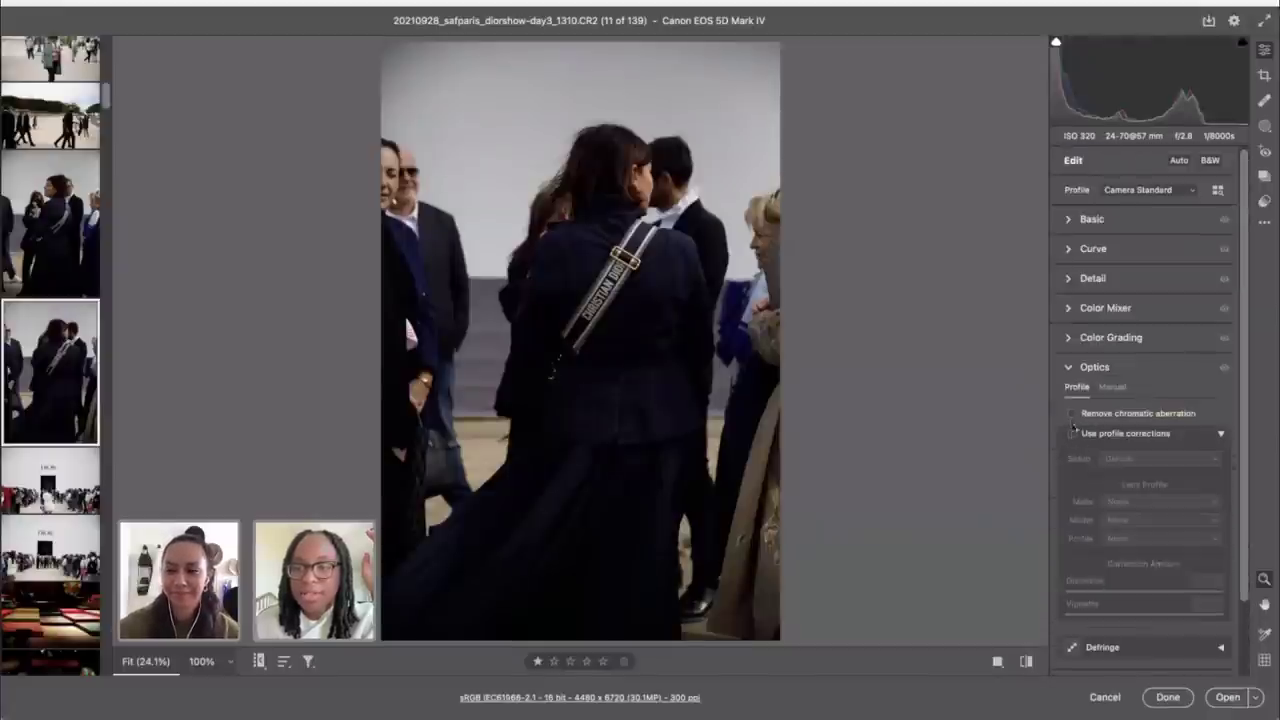
left_click(1072, 413)
left_click(1072, 433)
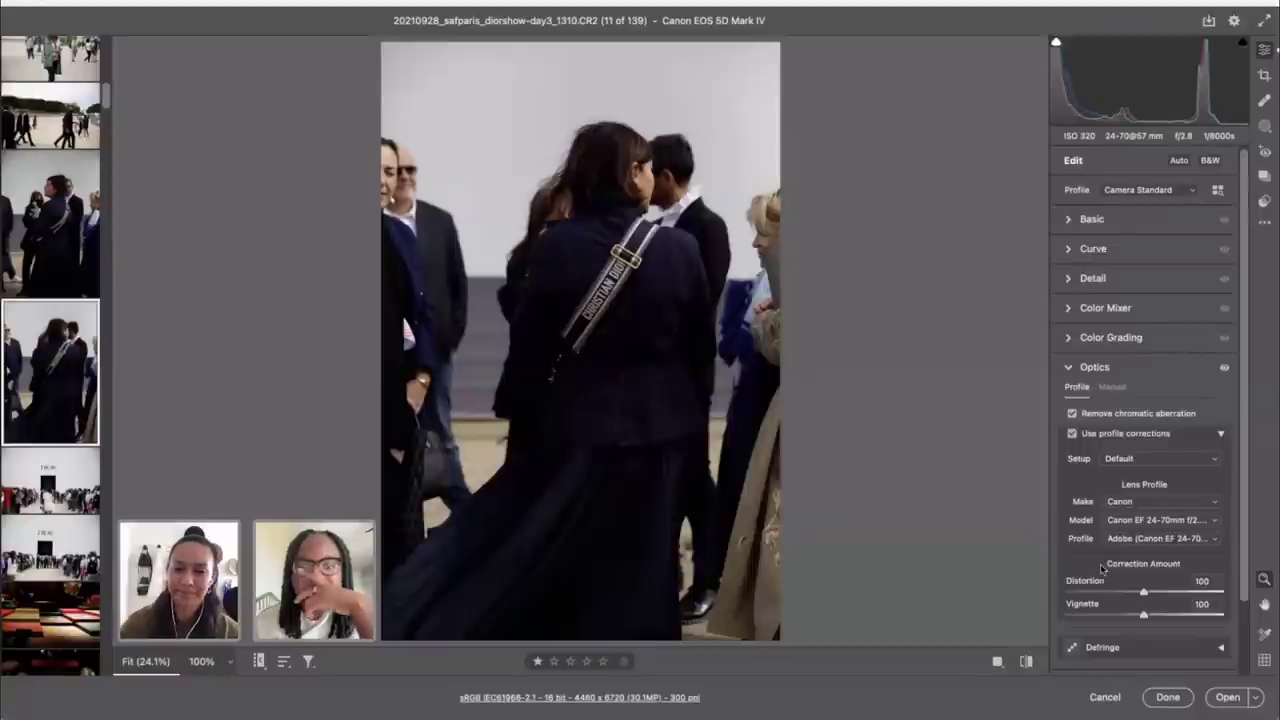
left_click_drag(1140, 593, 967, 594)
left_click_drag(1143, 617, 1164, 614)
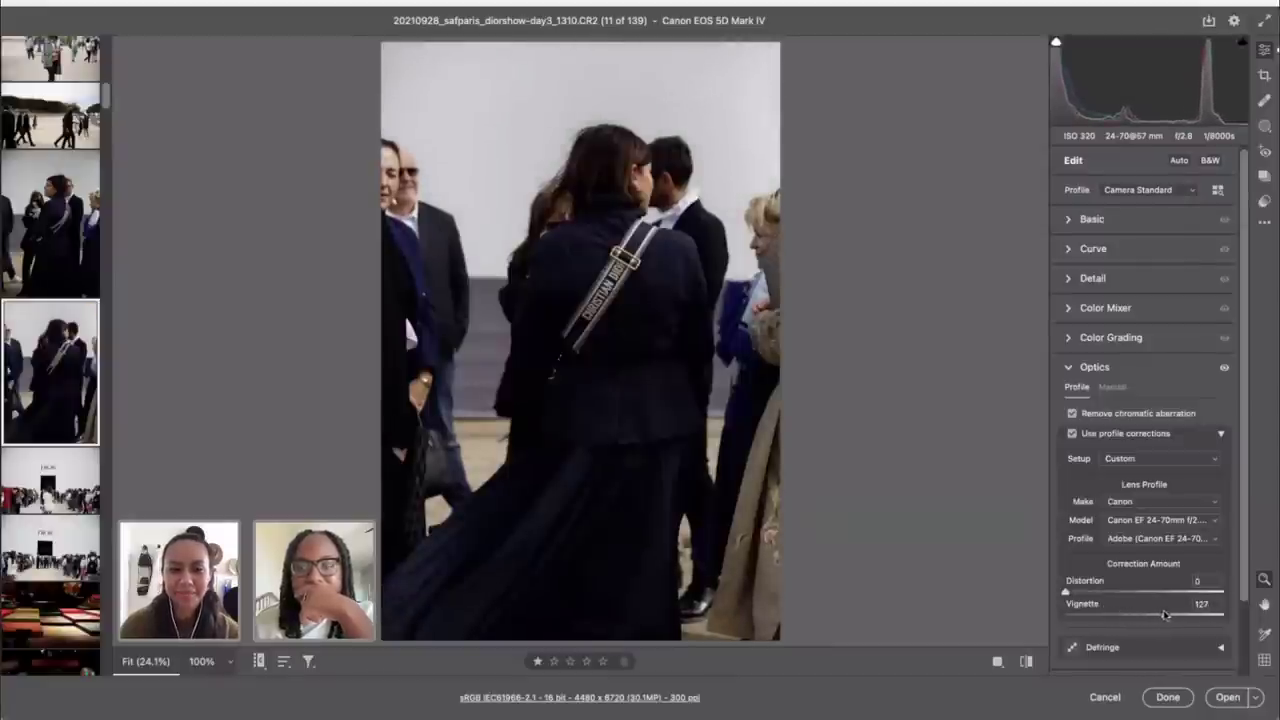
left_click(1090, 220)
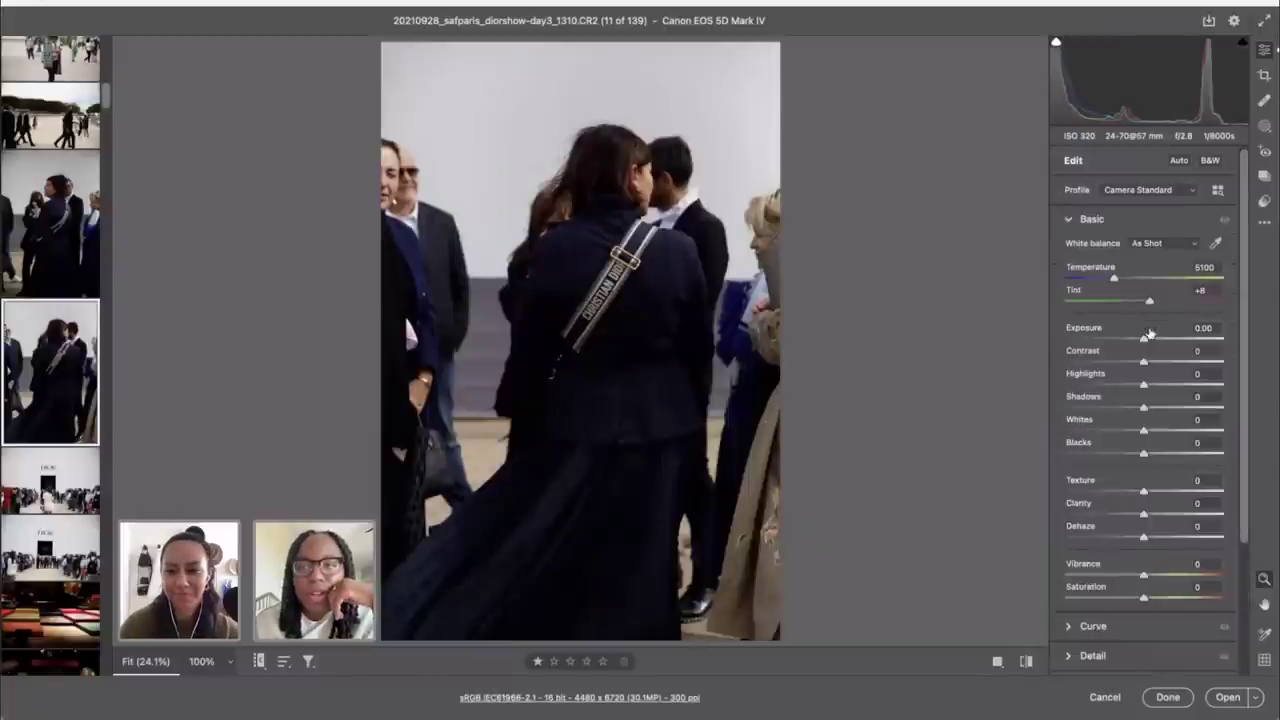
Step: Set Exposure to +0.70 and raise Contrast to +12 in the Basic panel
left_click_drag(1143, 341, 1146, 341)
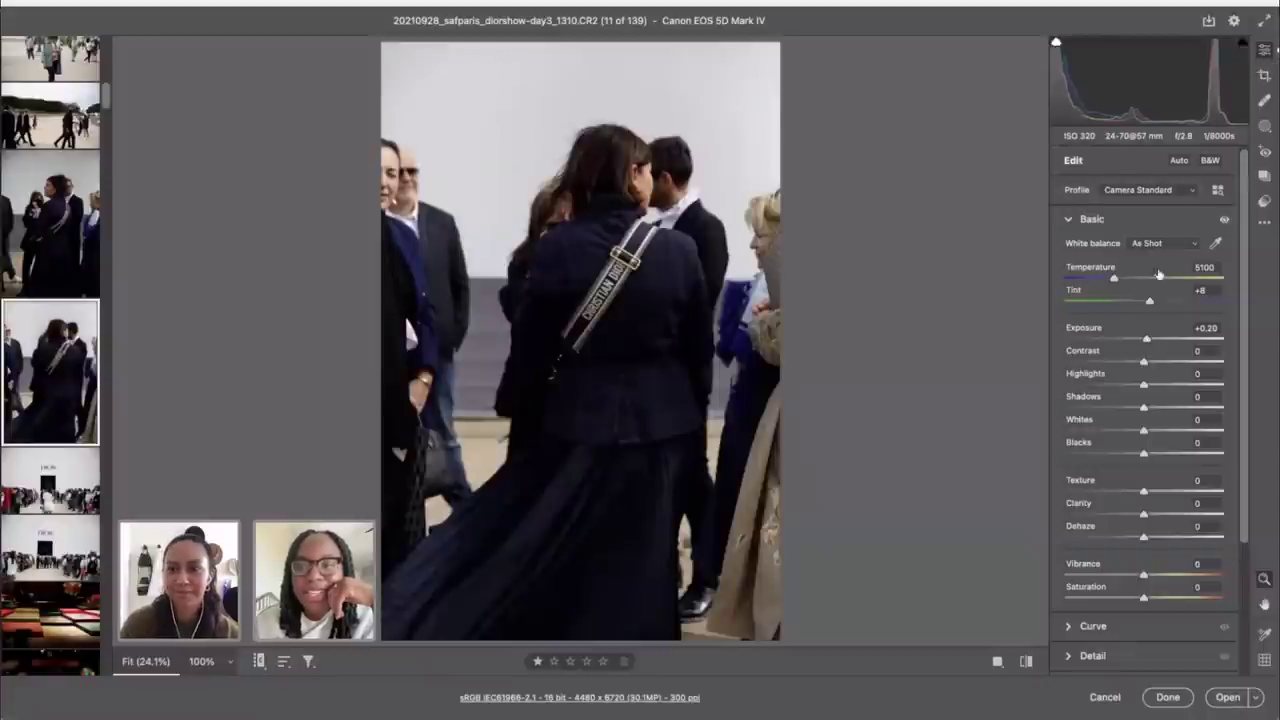
left_click_drag(1147, 341, 1110, 348)
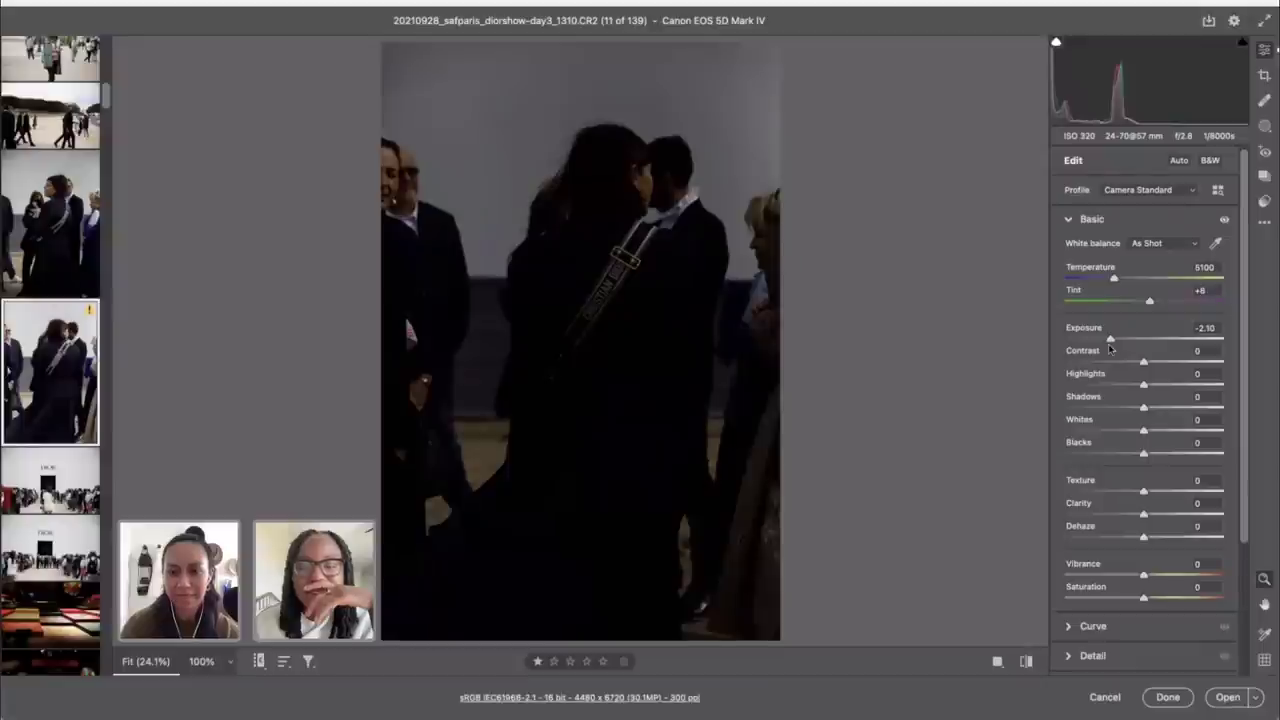
left_click(1212, 329)
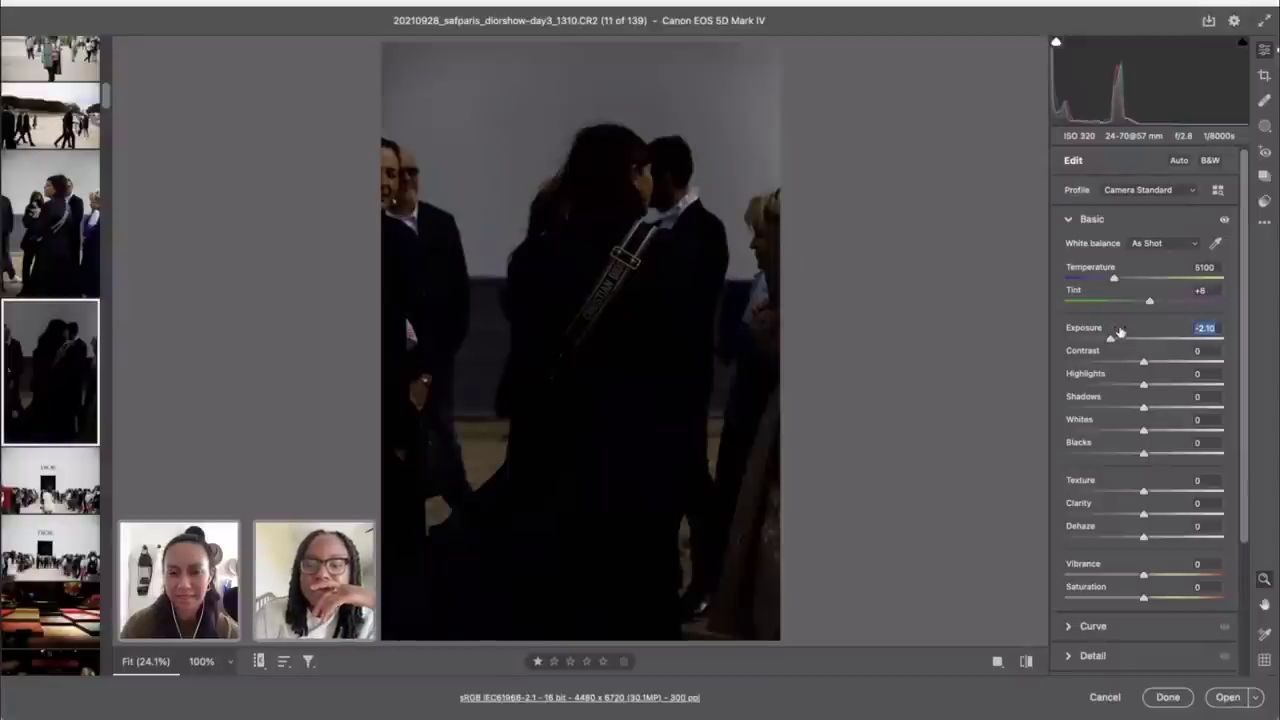
double_click(1118, 334)
left_click_drag(1144, 346, 1155, 342)
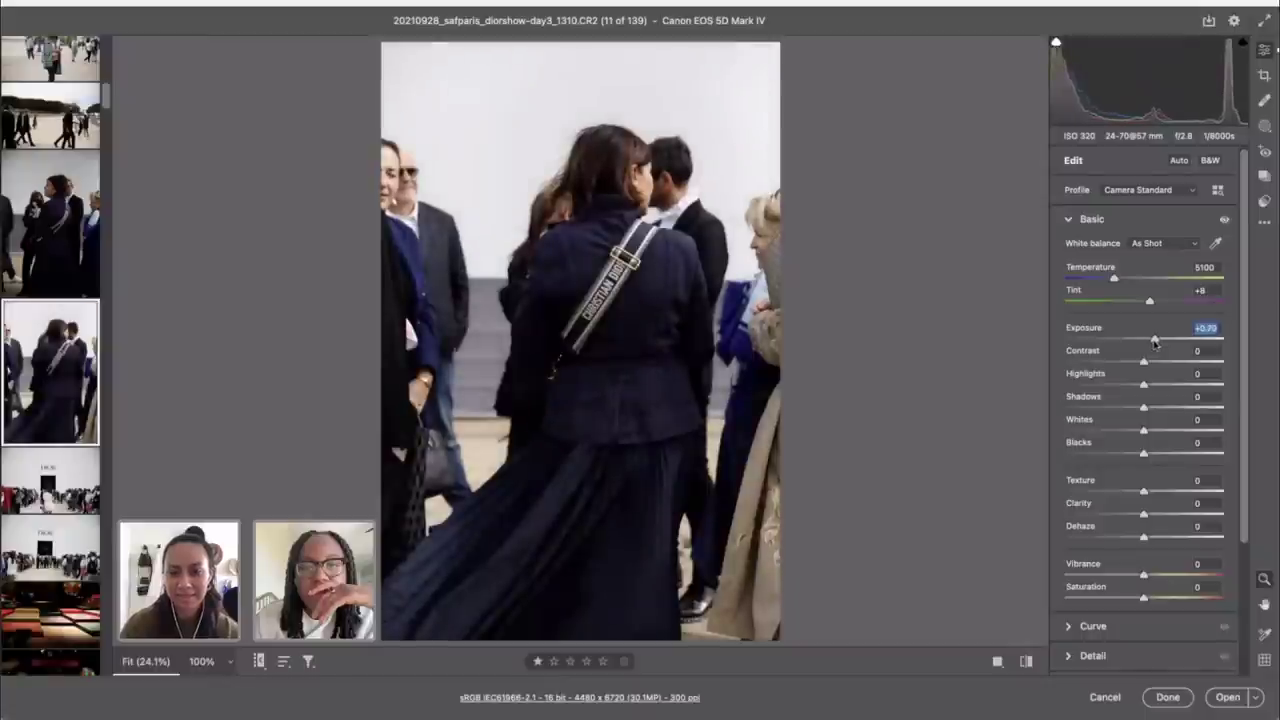
left_click_drag(1145, 364, 1157, 413)
Step: Crop the photo to an 8.5 x 11 frame, then widen it to full image width
key("c")
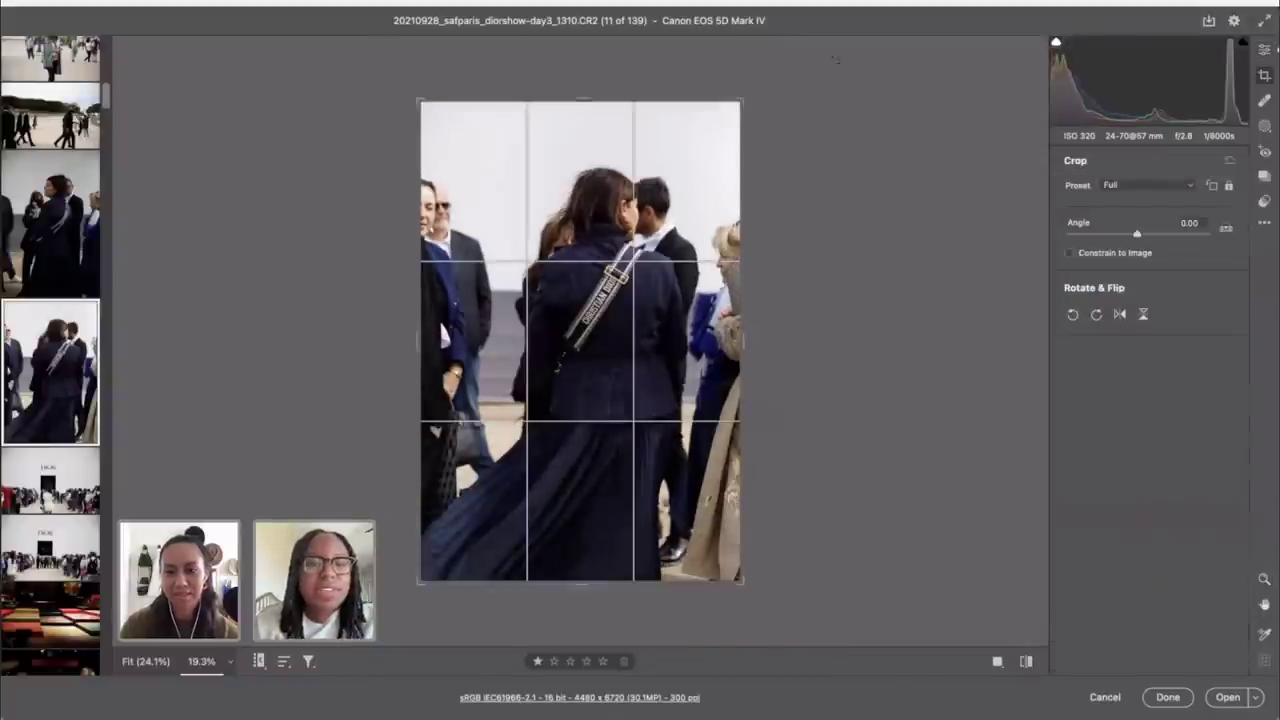
left_click(1113, 185)
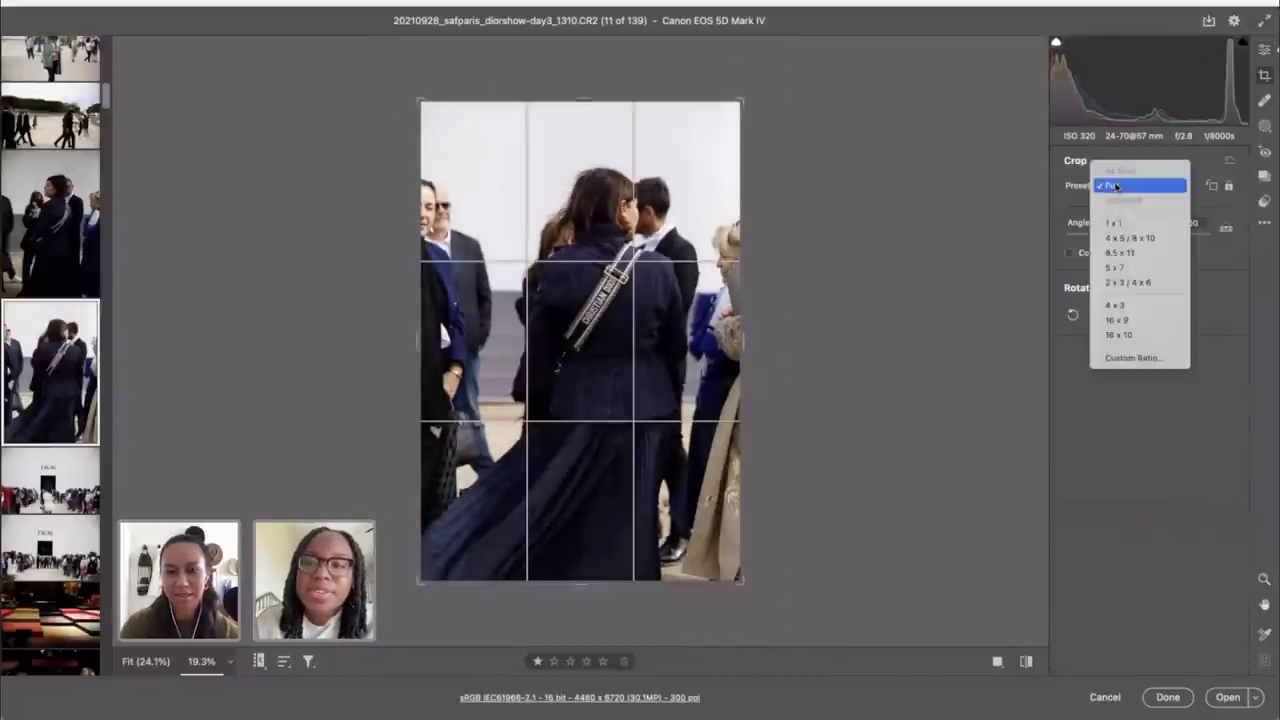
left_click(1124, 257)
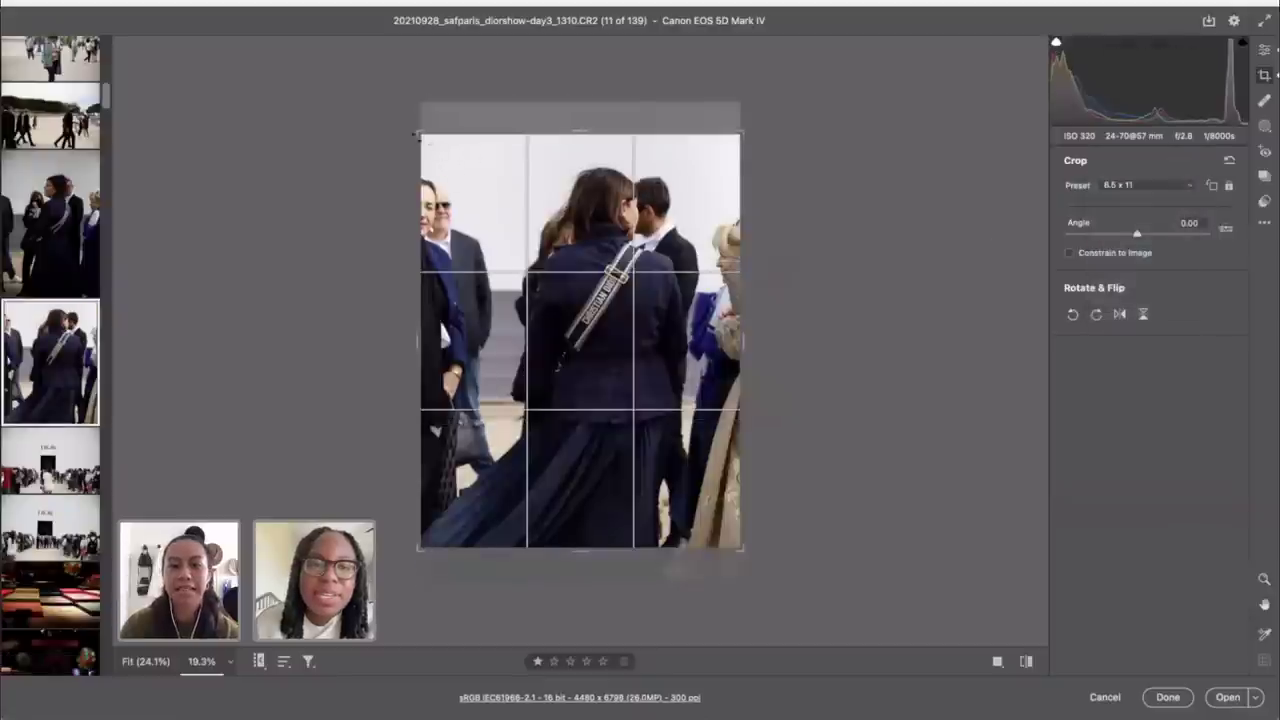
left_click_drag(418, 137, 495, 207)
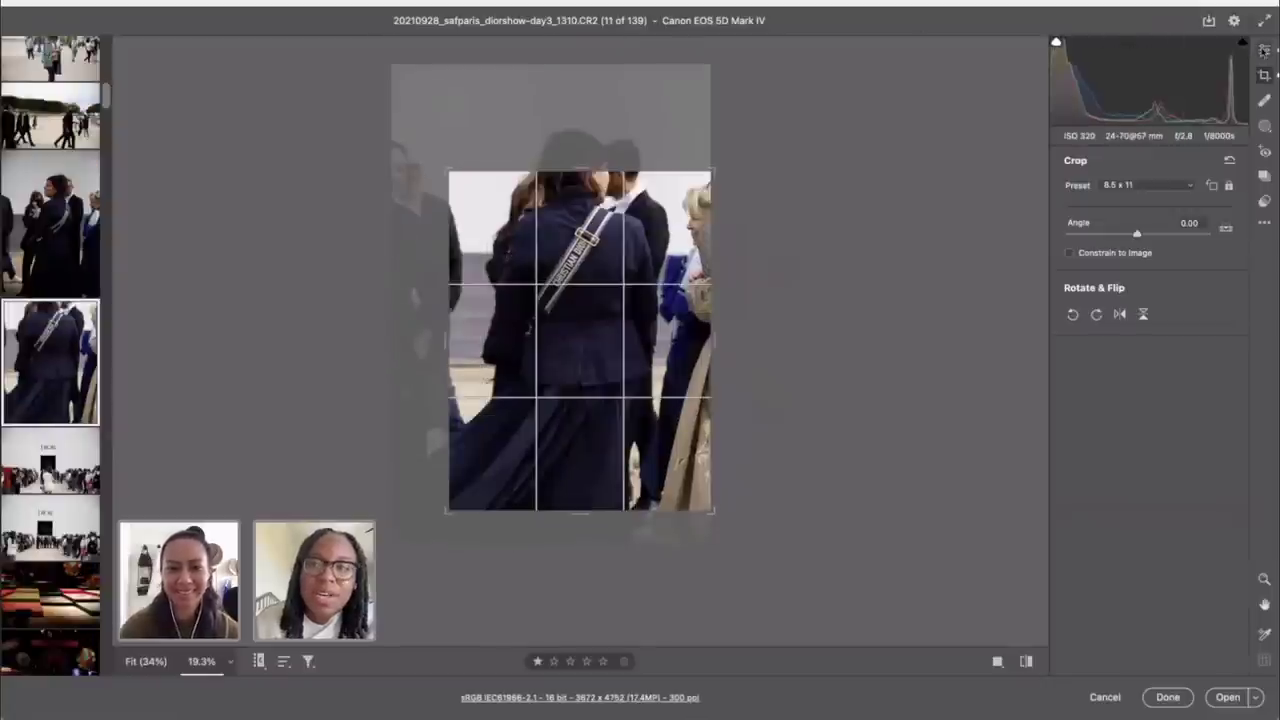
left_click(1263, 52)
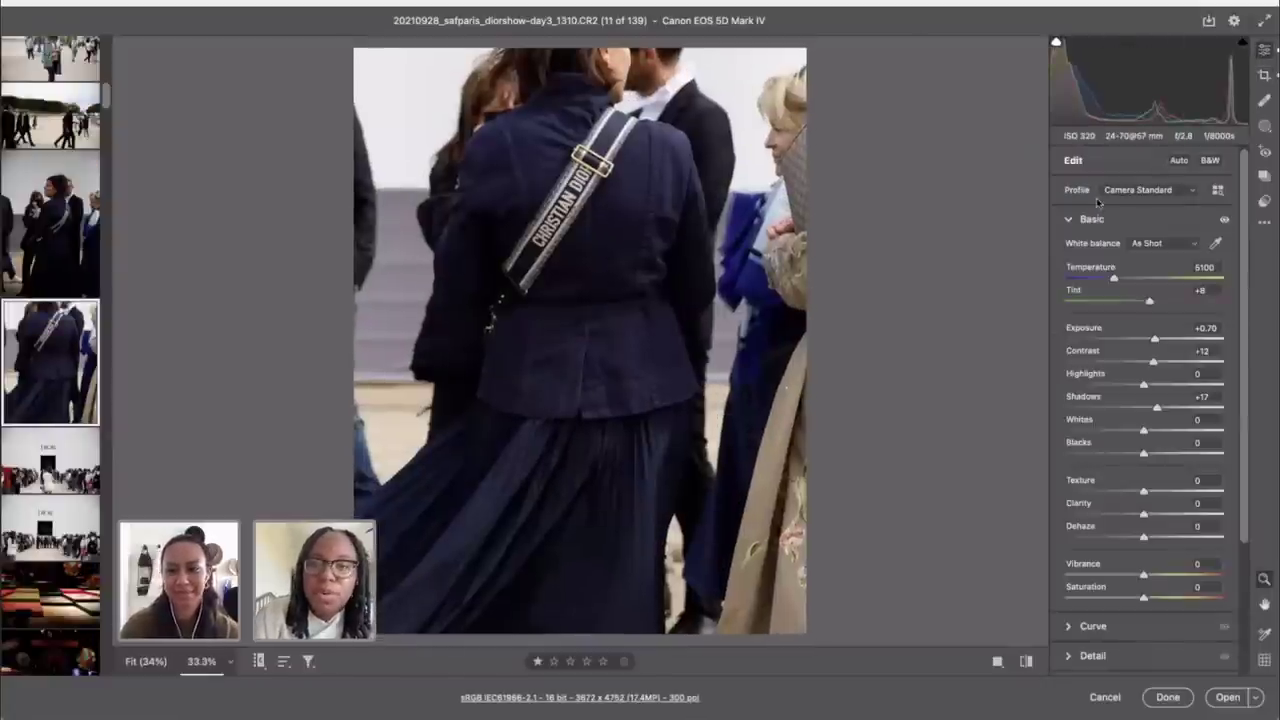
key("c")
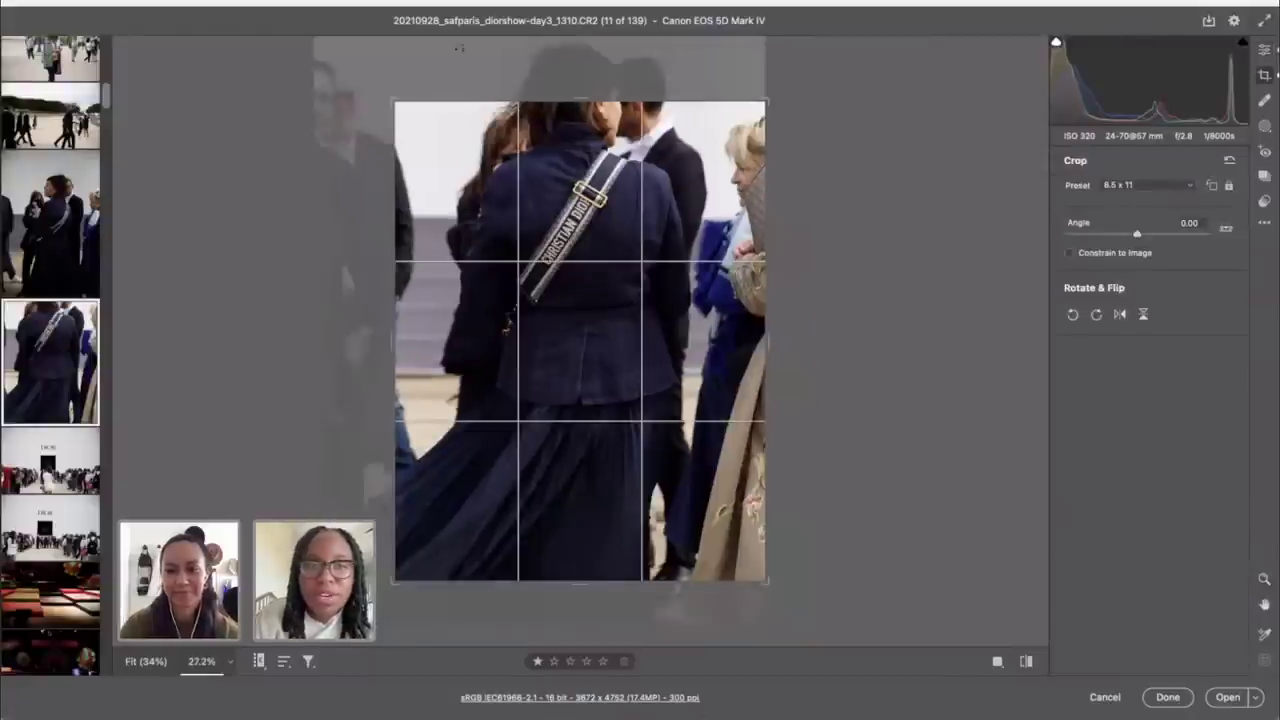
left_click_drag(383, 97, 318, 40)
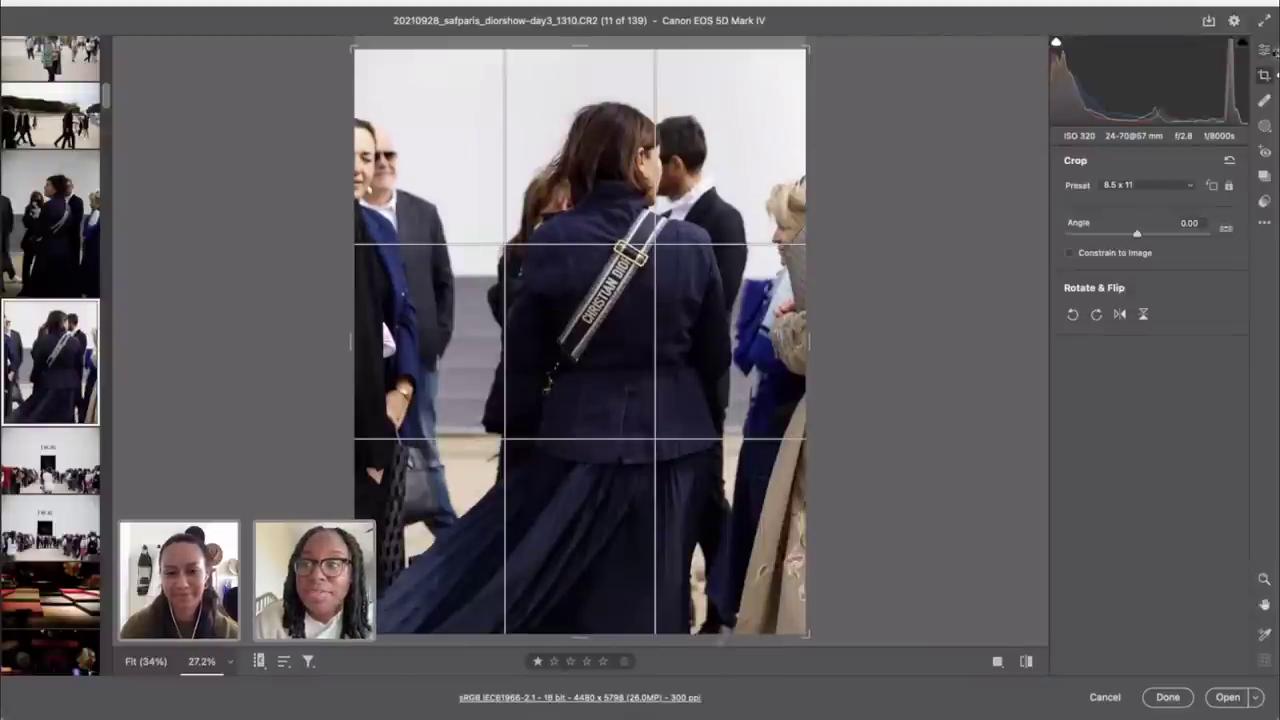
left_click(1263, 52)
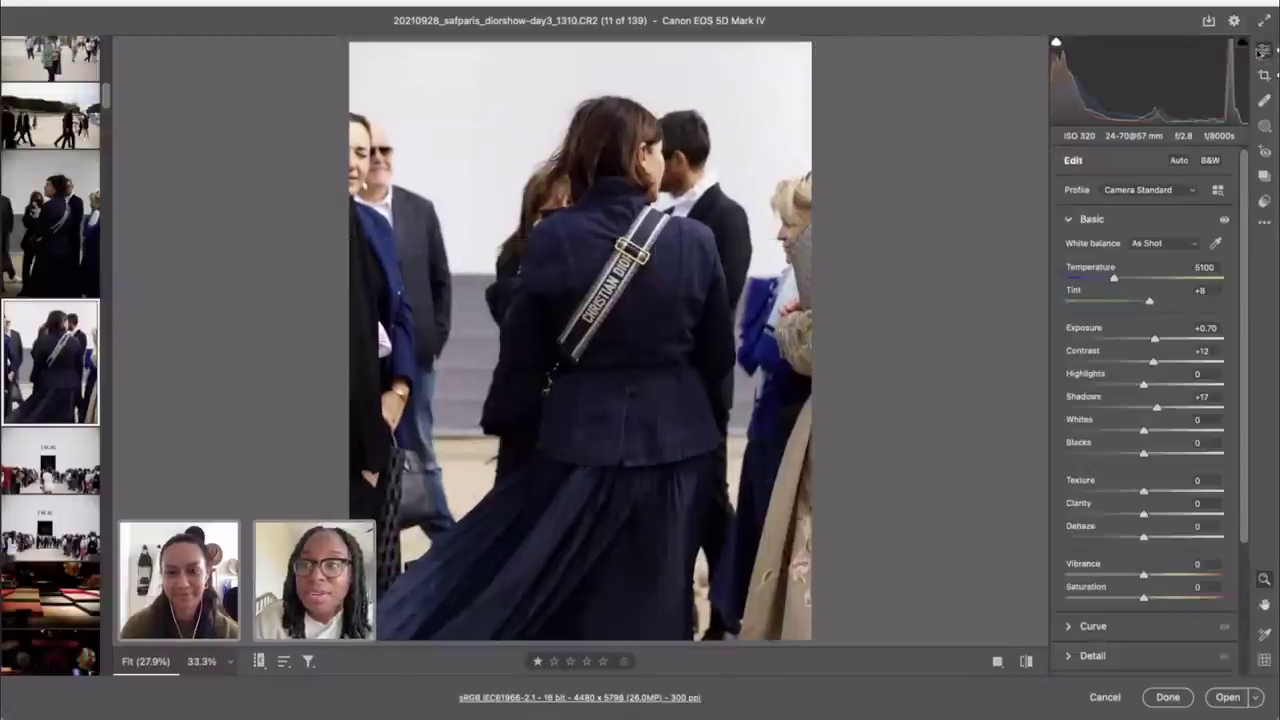
Step: Browse the Snapshots, Red Eye, Masking and Healing panels, then close Camera Raw to Bridge
left_click(1265, 176)
left_click(1264, 151)
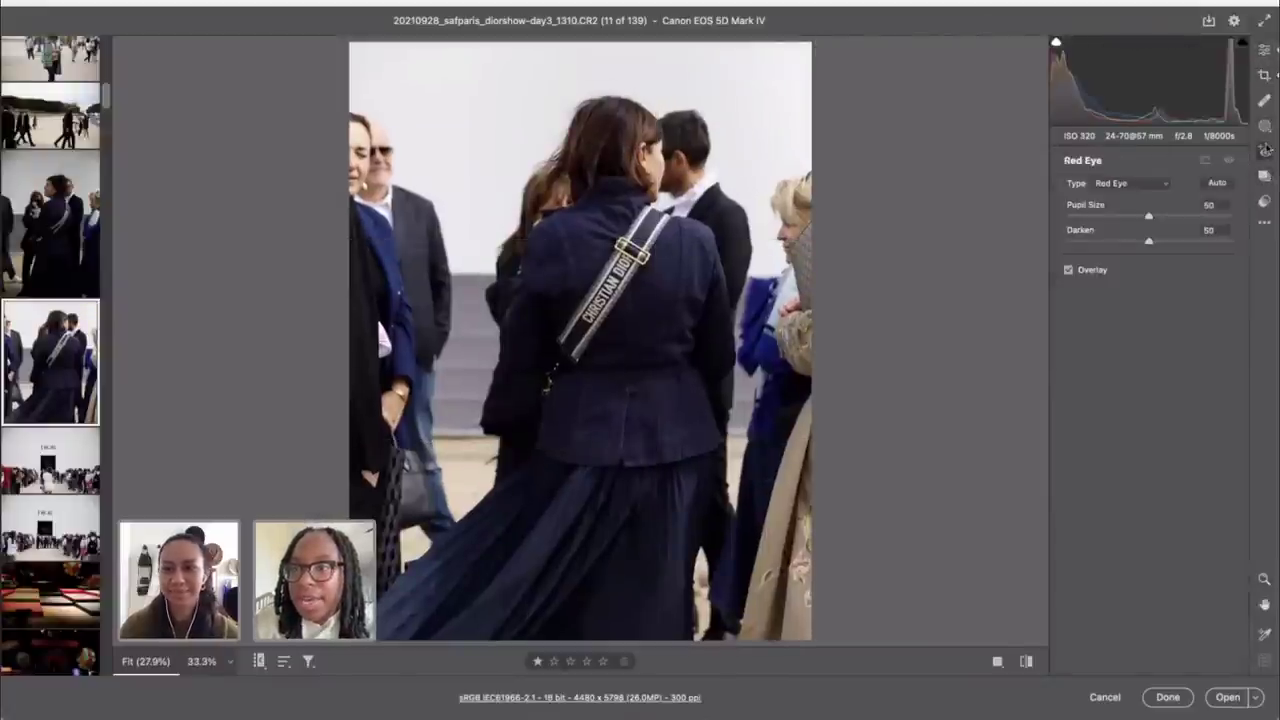
left_click(1264, 126)
left_click(1265, 176)
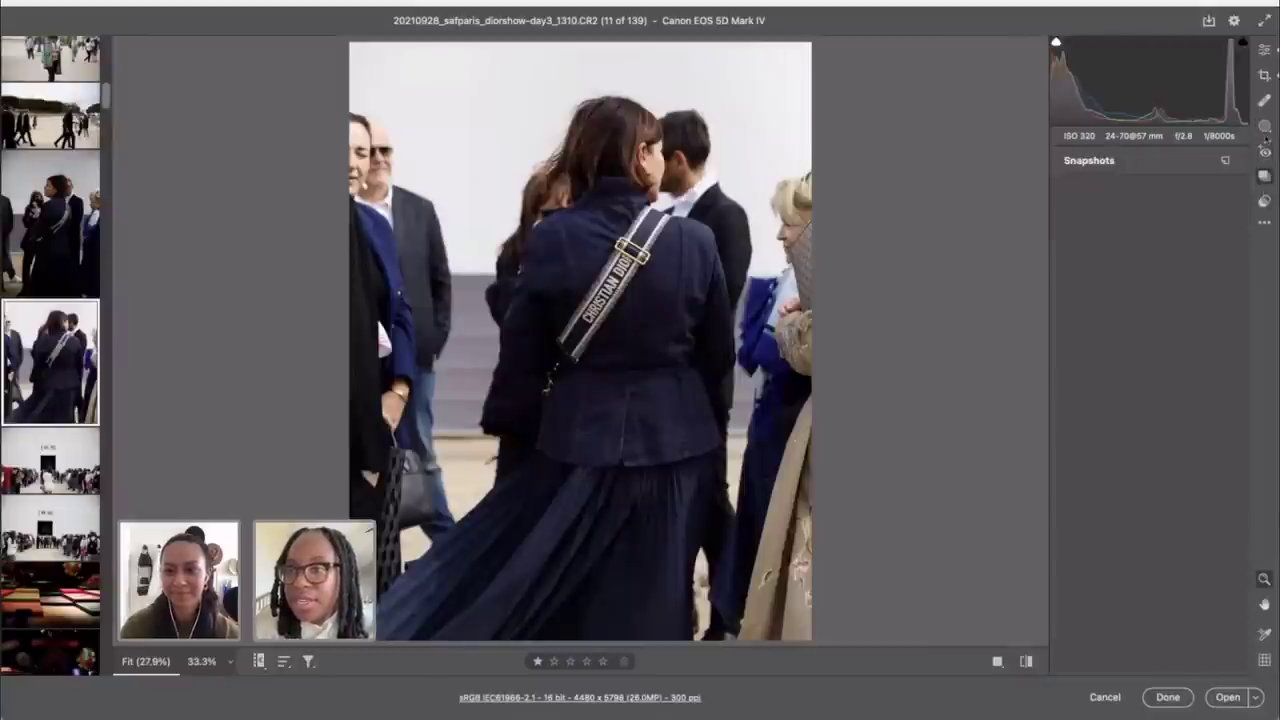
left_click(1264, 101)
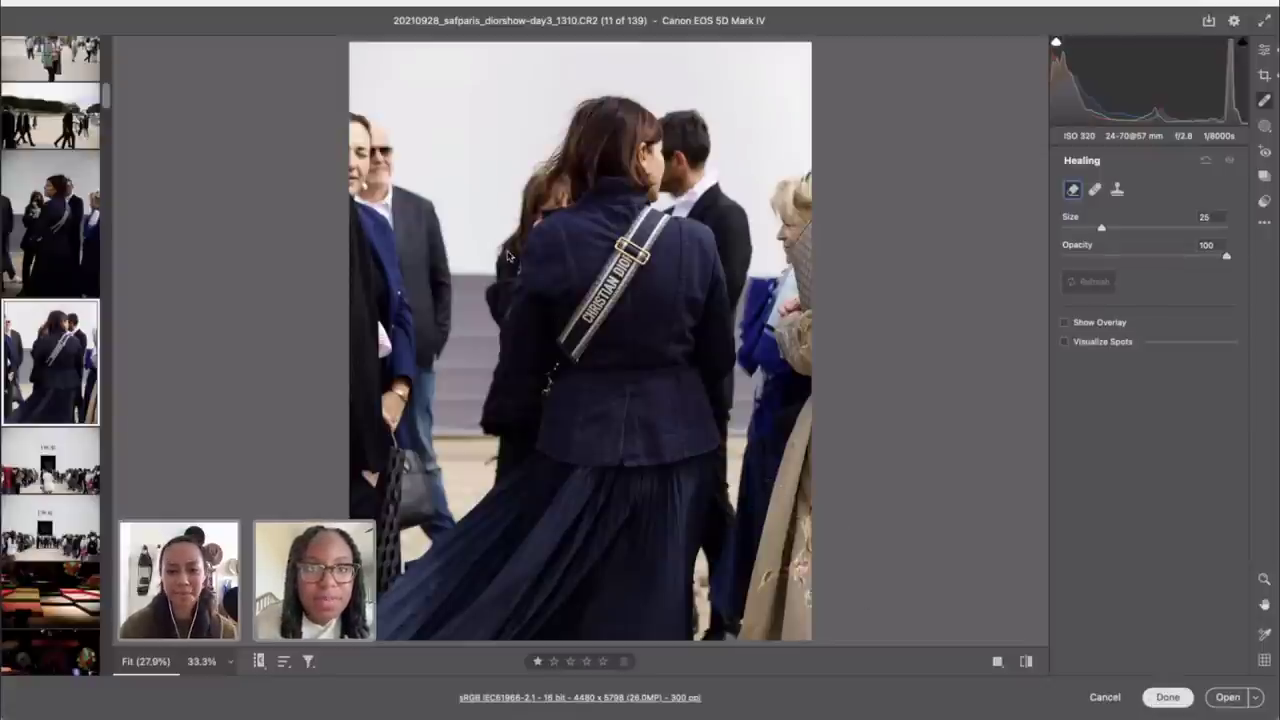
key("Return")
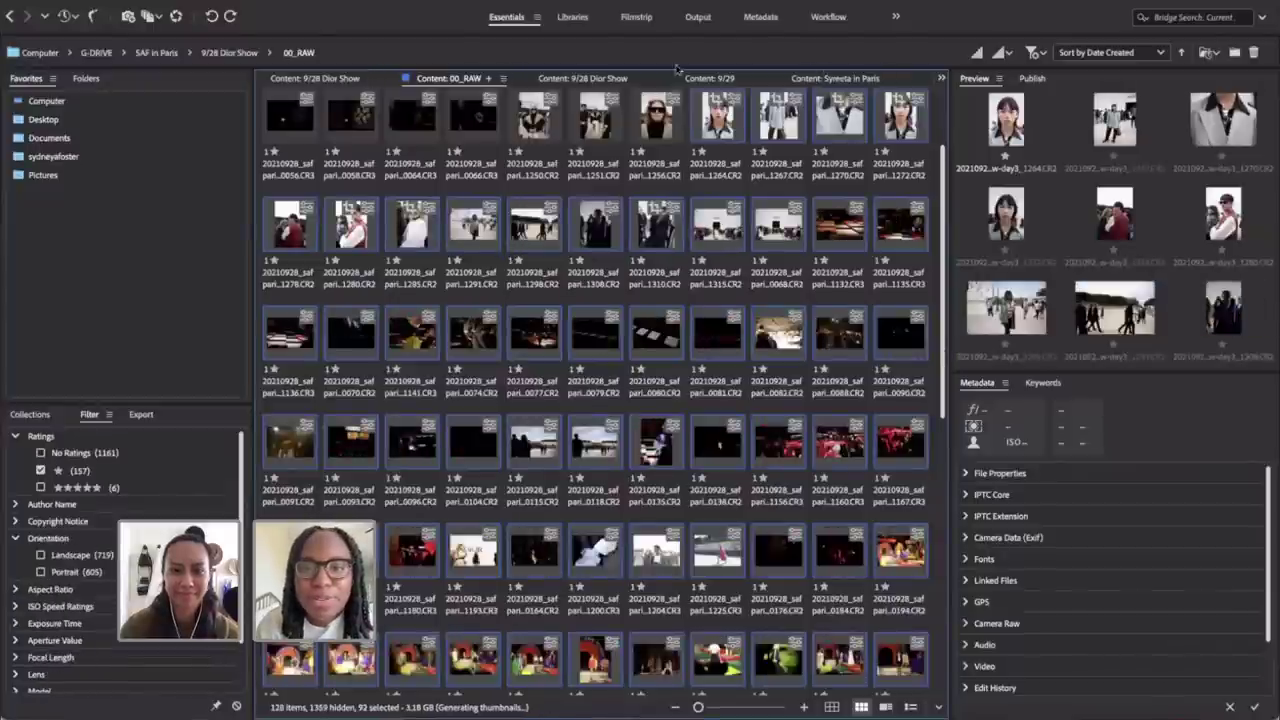
Step: Check the 9/26 one-star raws, then navigate to the 9/27 raw photos folder
left_click(709, 78)
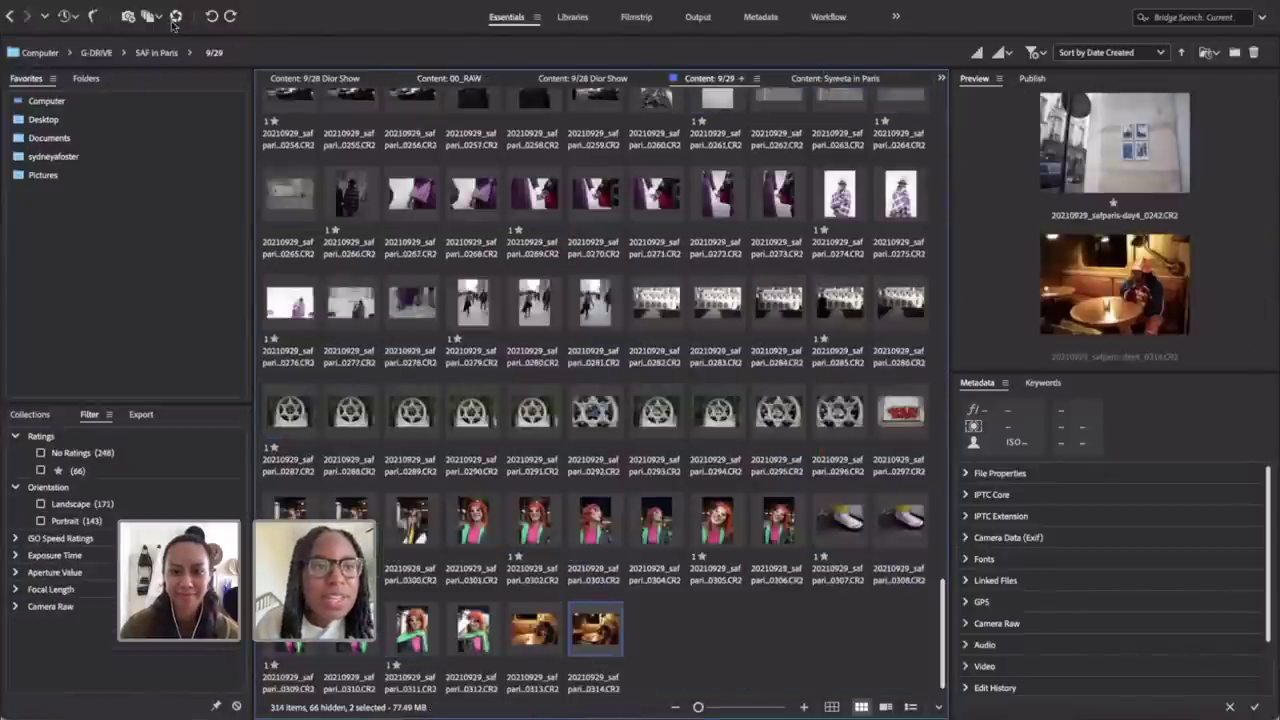
left_click(156, 53)
double_click(345, 138)
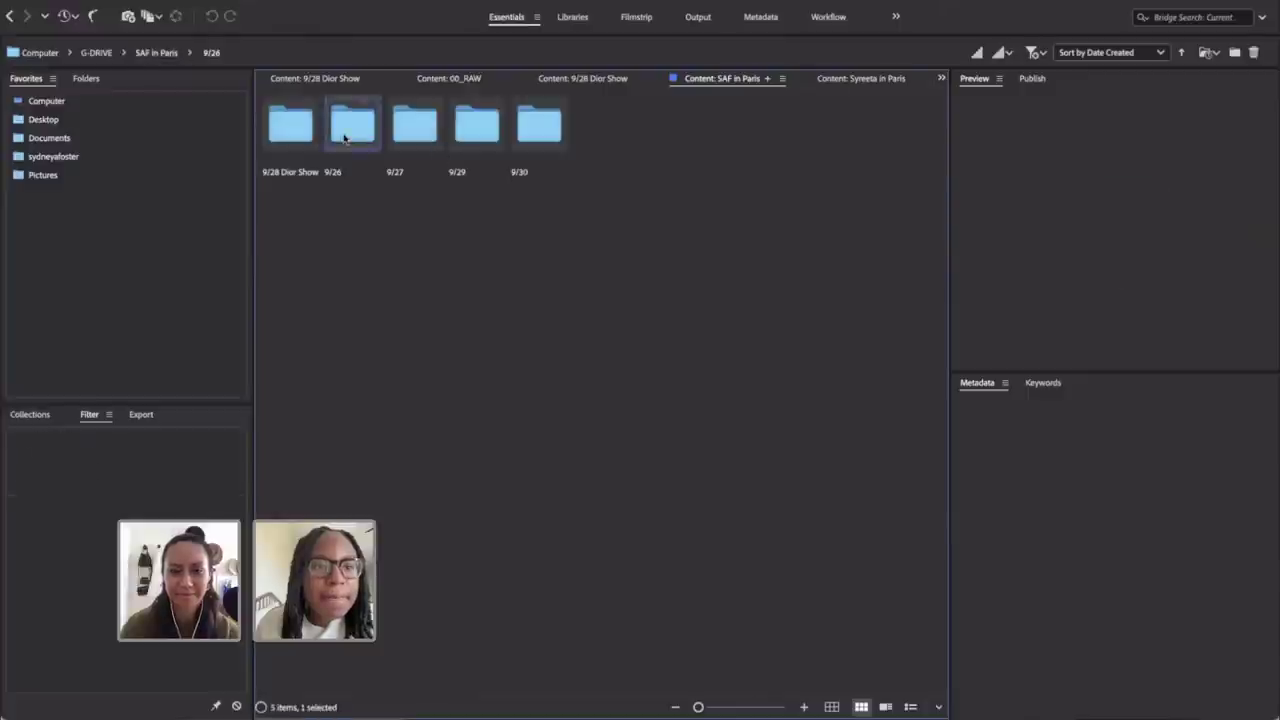
double_click(353, 128)
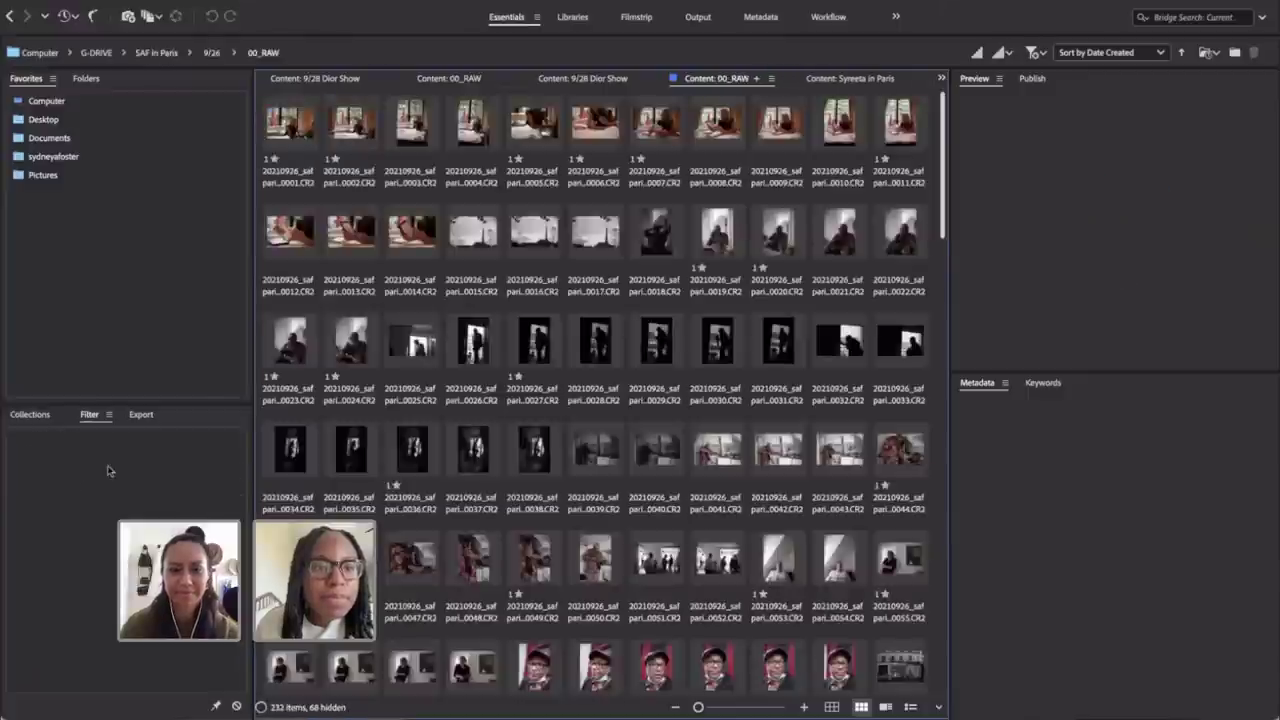
left_click(41, 470)
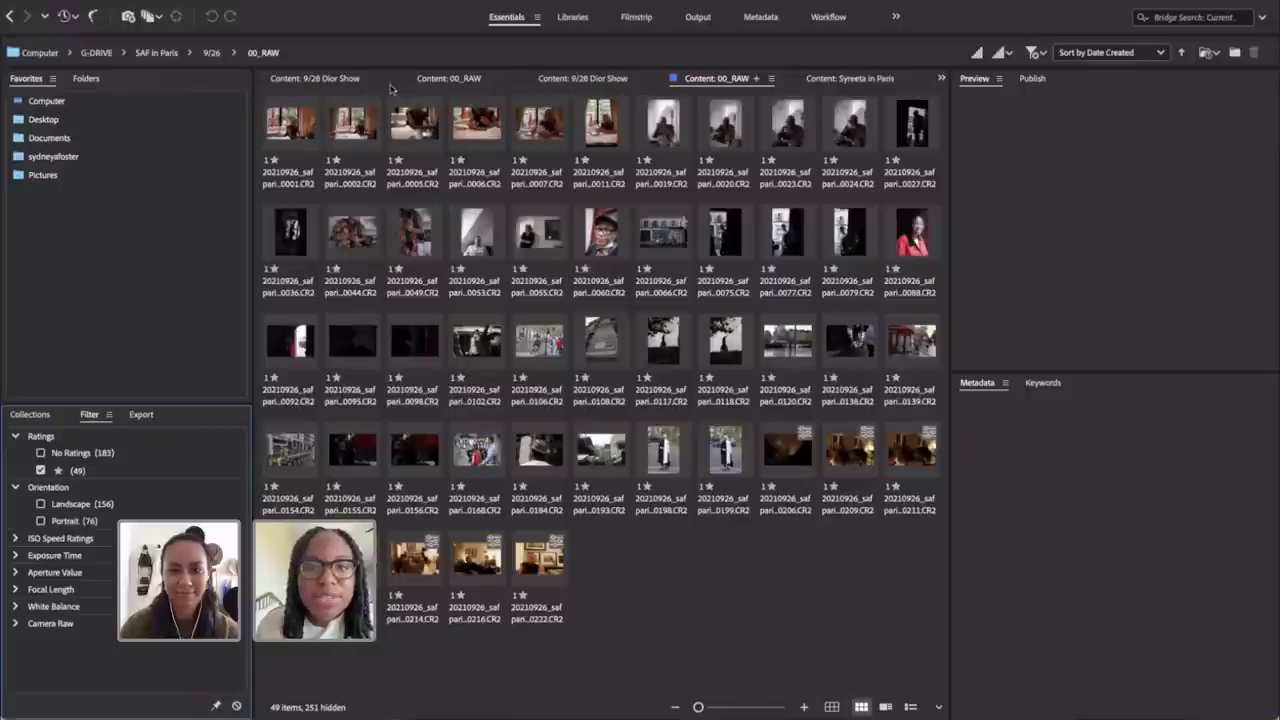
left_click(10, 16)
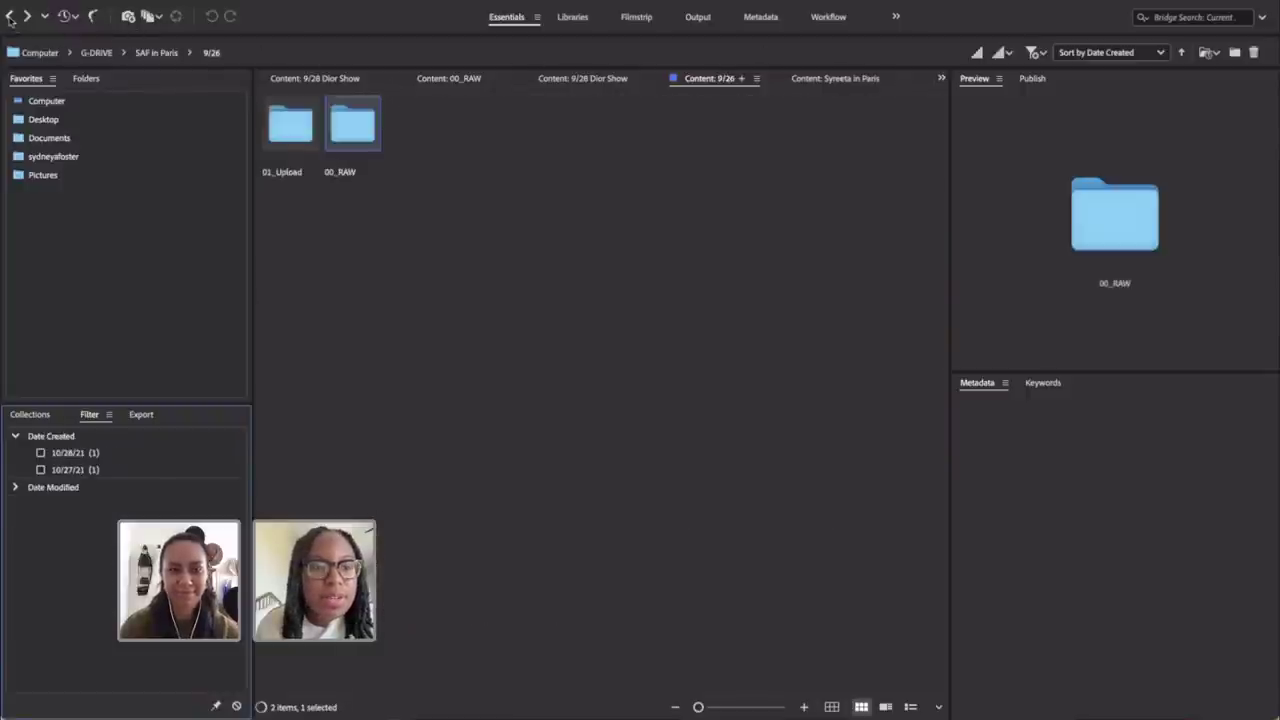
left_click(157, 52)
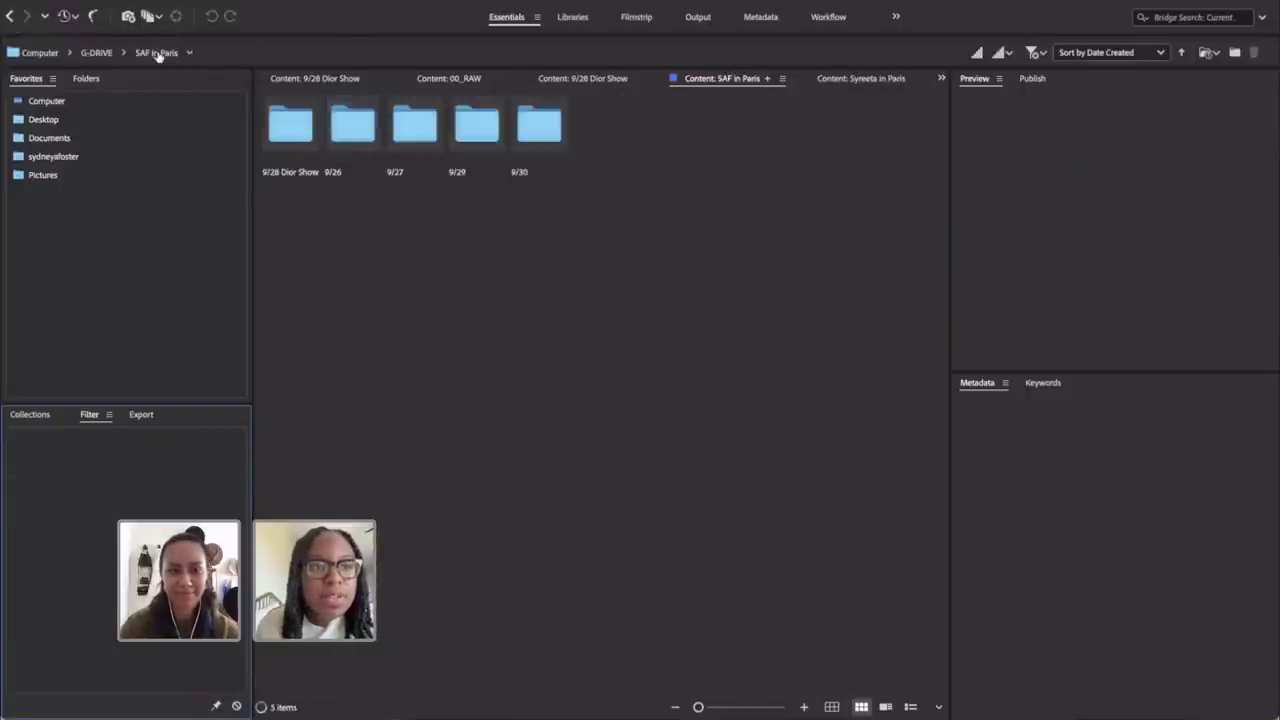
left_click(418, 135)
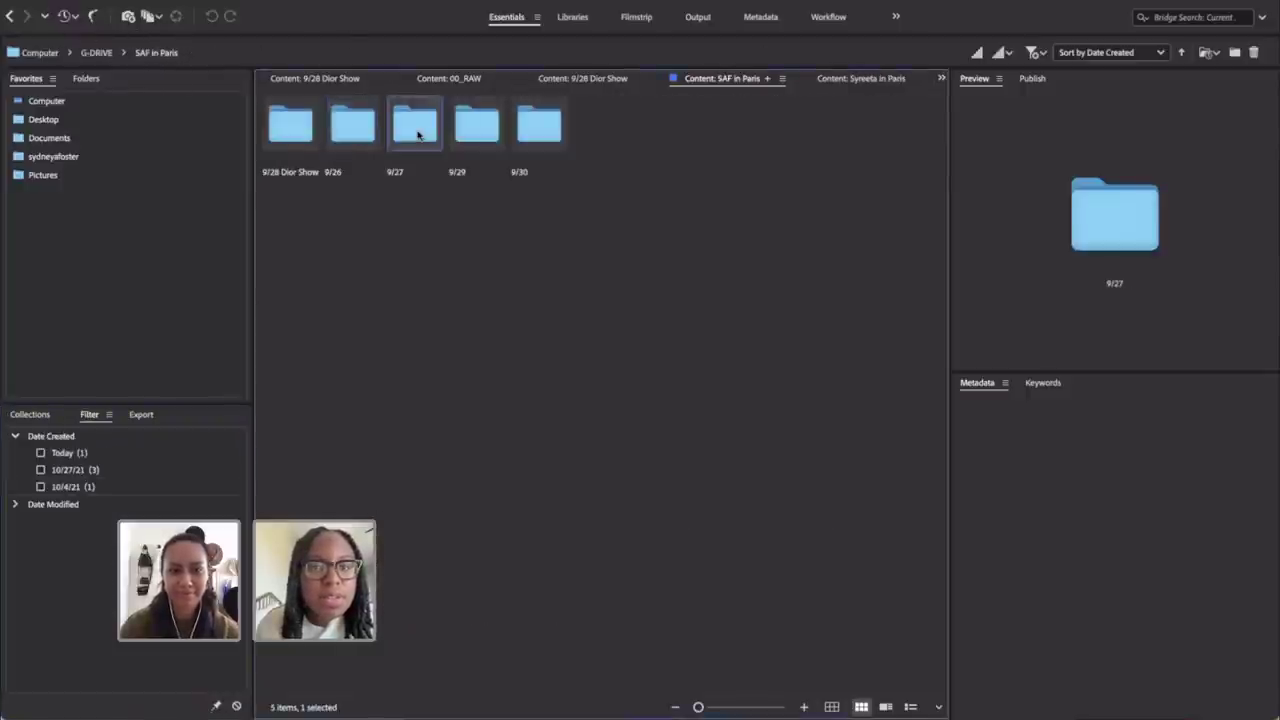
double_click(418, 135)
double_click(352, 131)
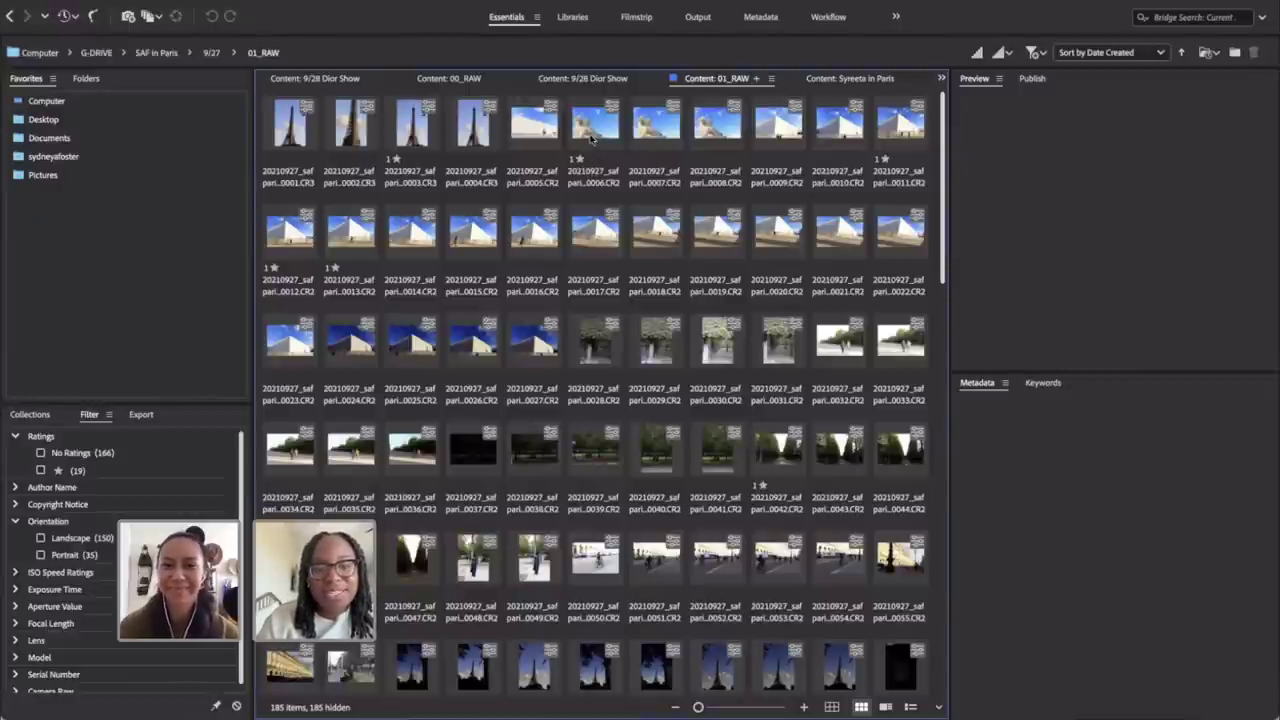
Step: Filter to the 19 starred photos and select the first eight, starting with the Eiffel Tower
left_click(591, 139)
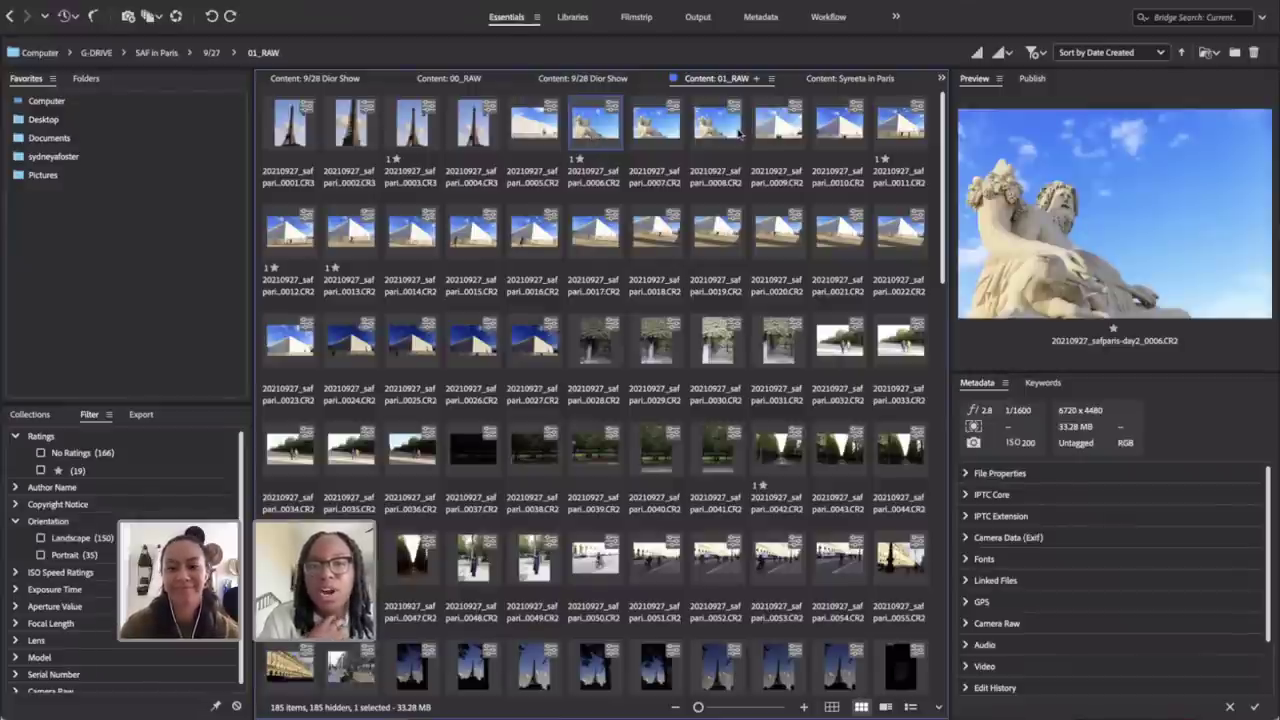
left_click(68, 471)
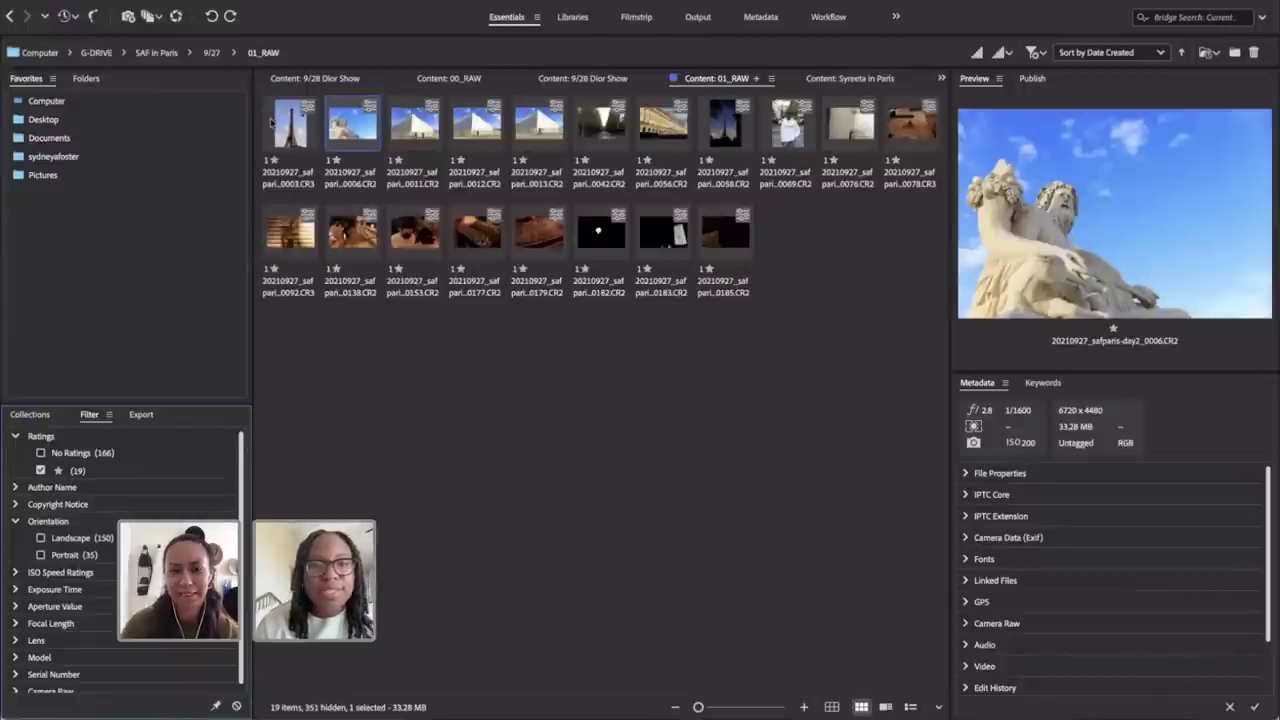
left_click(273, 122)
left_click(722, 140, "shift")
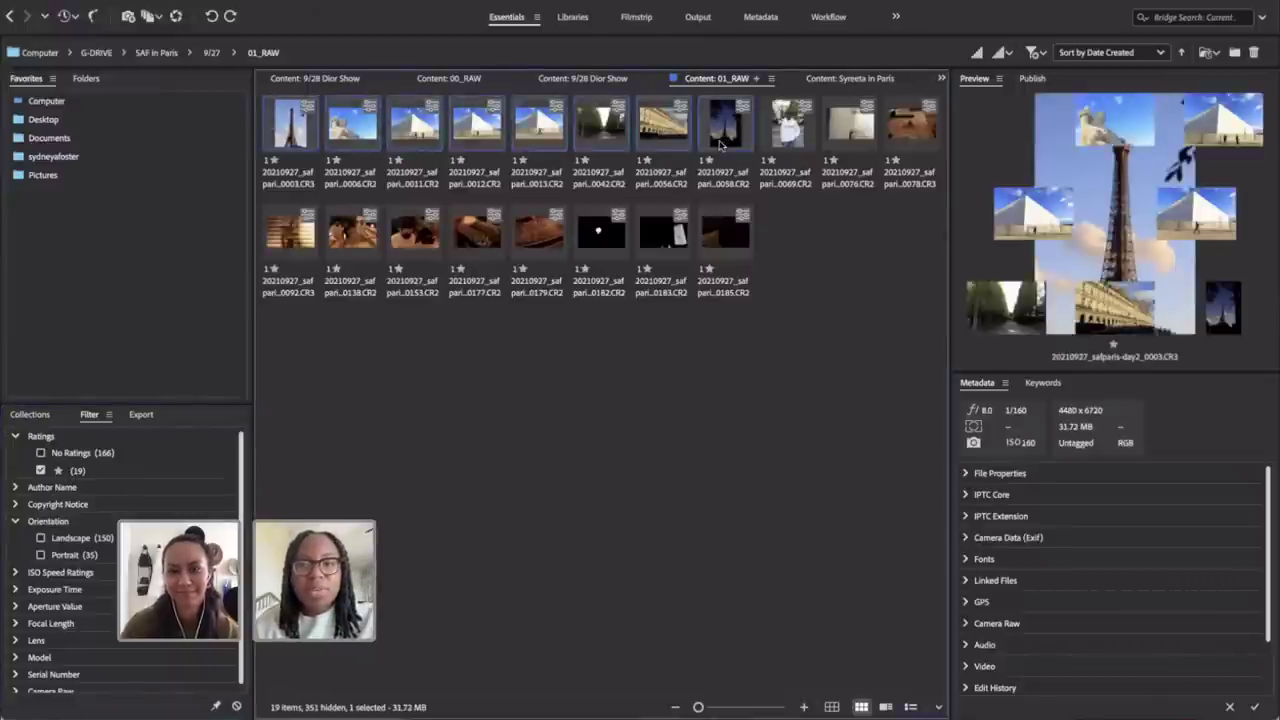
right_click(722, 147)
Step: Open the eight photos in Camera Raw, select them all, and expand Optics
left_click(751, 190)
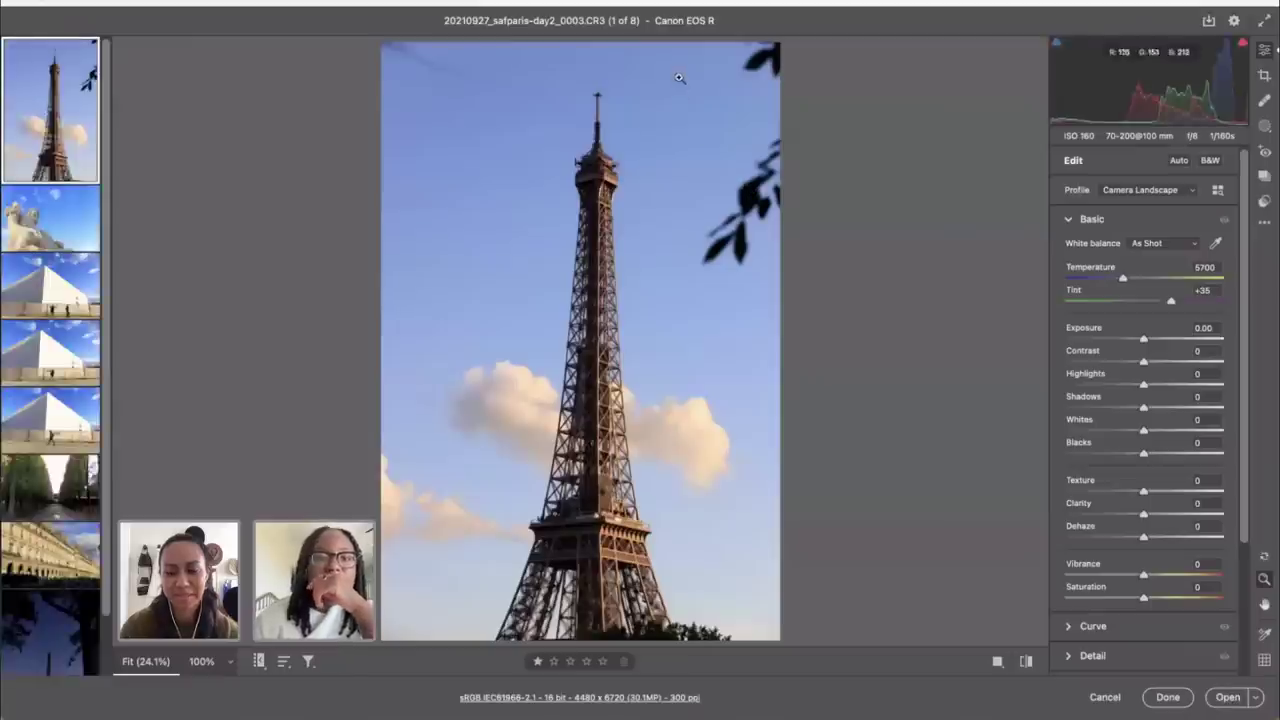
key("ctrl+a")
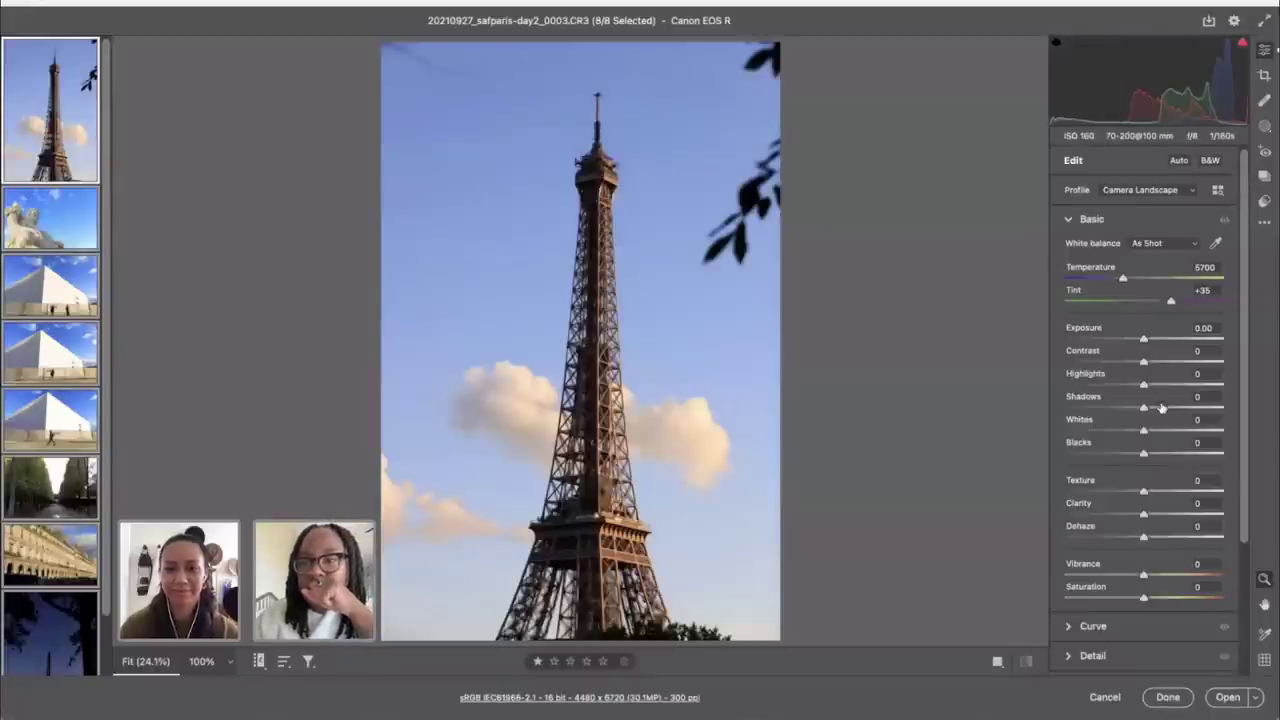
scroll(1160, 407, "down", 3)
scroll(1137, 452, "up", 3)
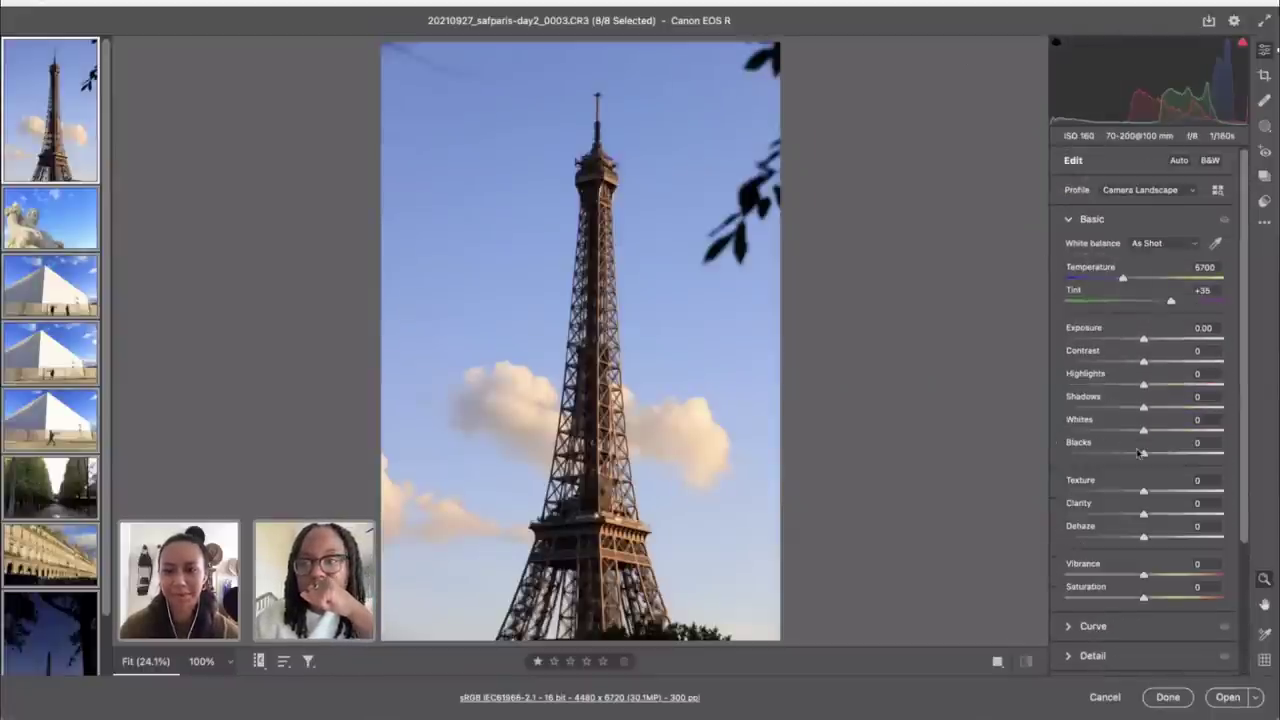
scroll(1128, 535, "down", 3)
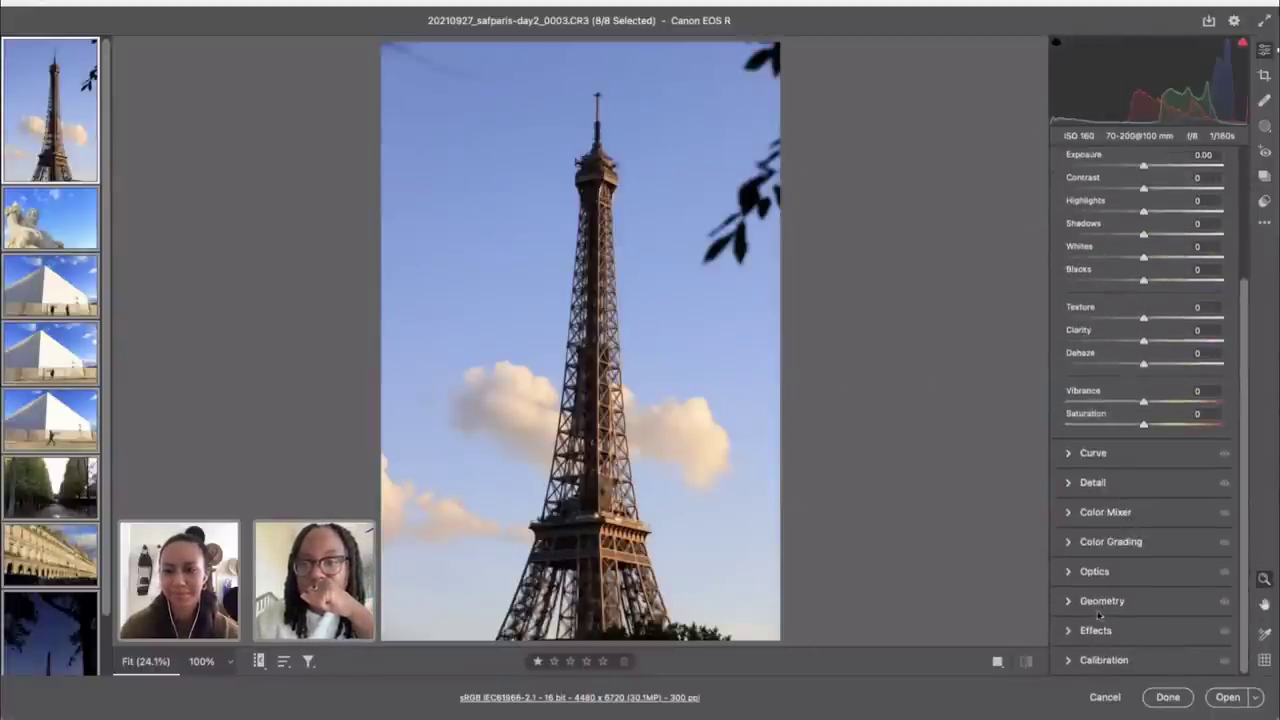
left_click(1090, 572)
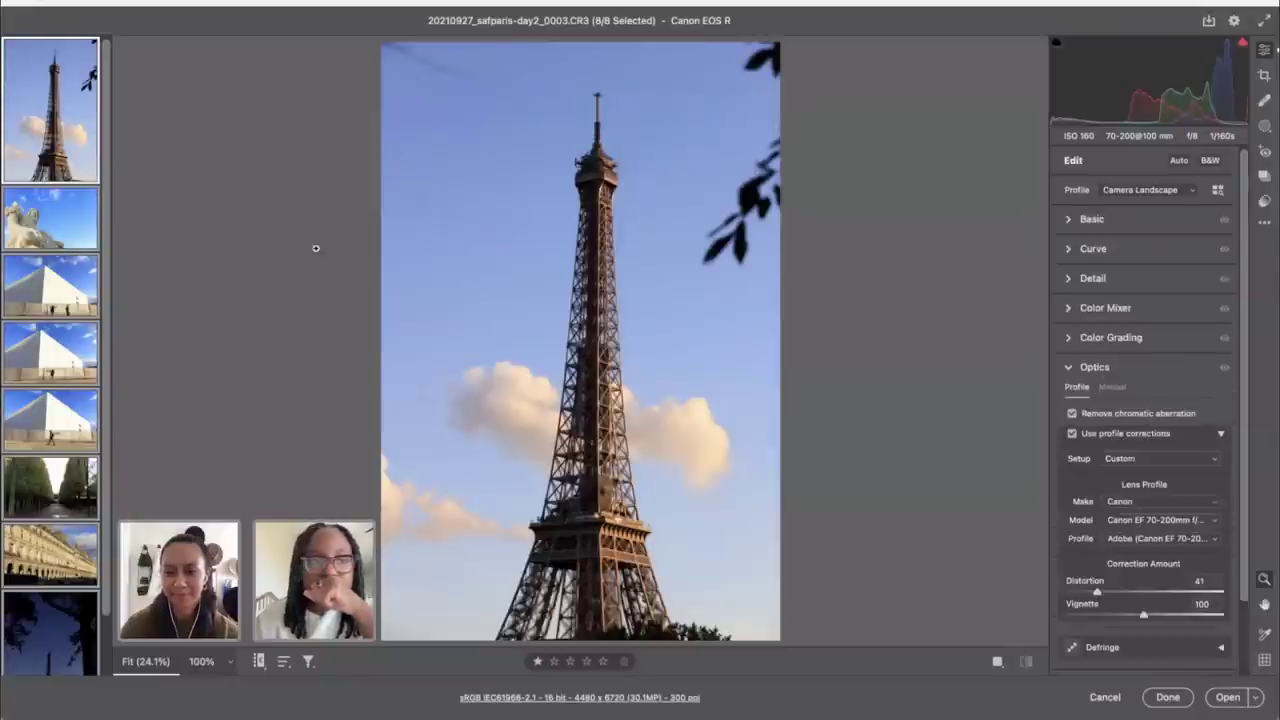
mouse_move(60, 230)
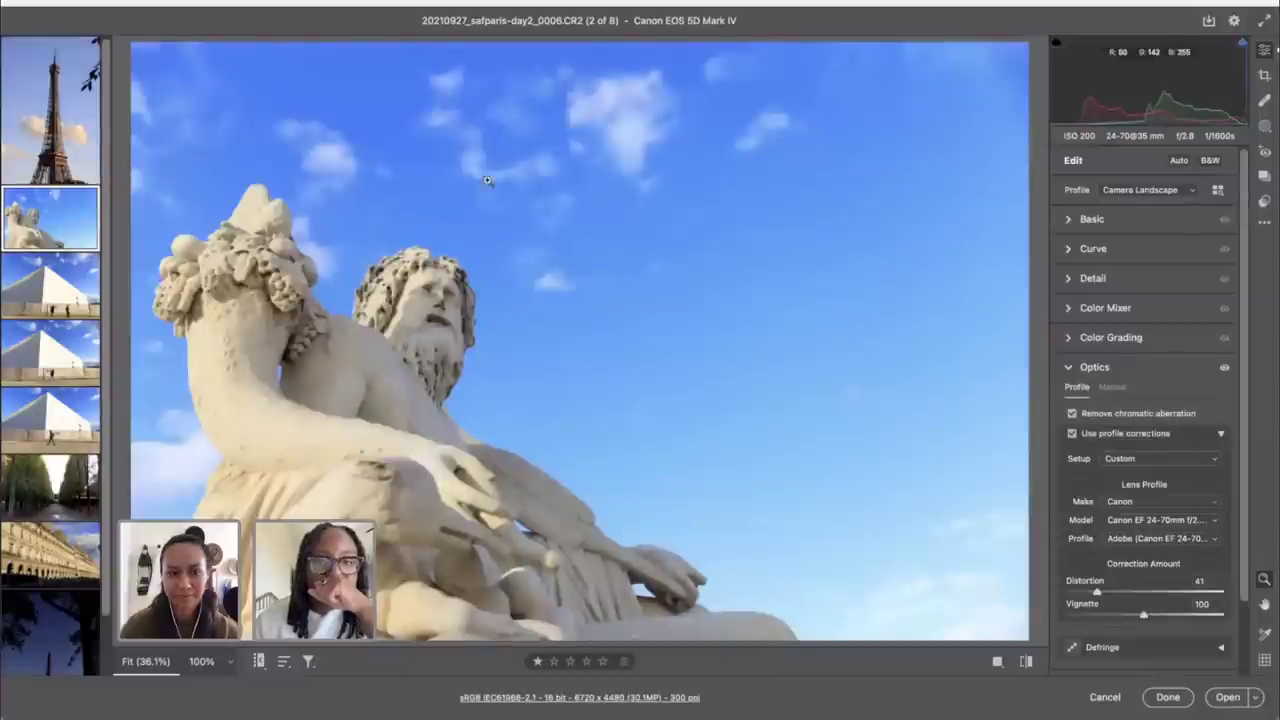
Step: Expand Basic and cycle through the Snapshots, Masking, Red Eye, Healing and Presets panels
left_click(1138, 220)
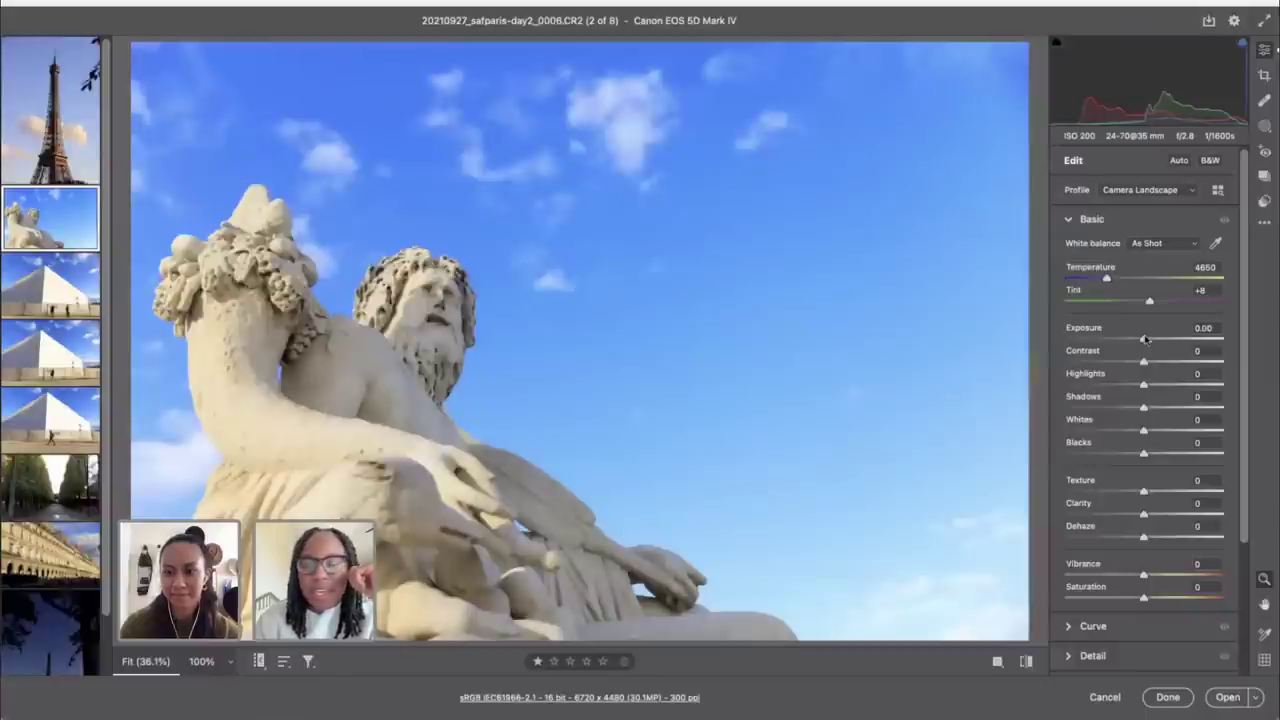
left_click(1264, 151)
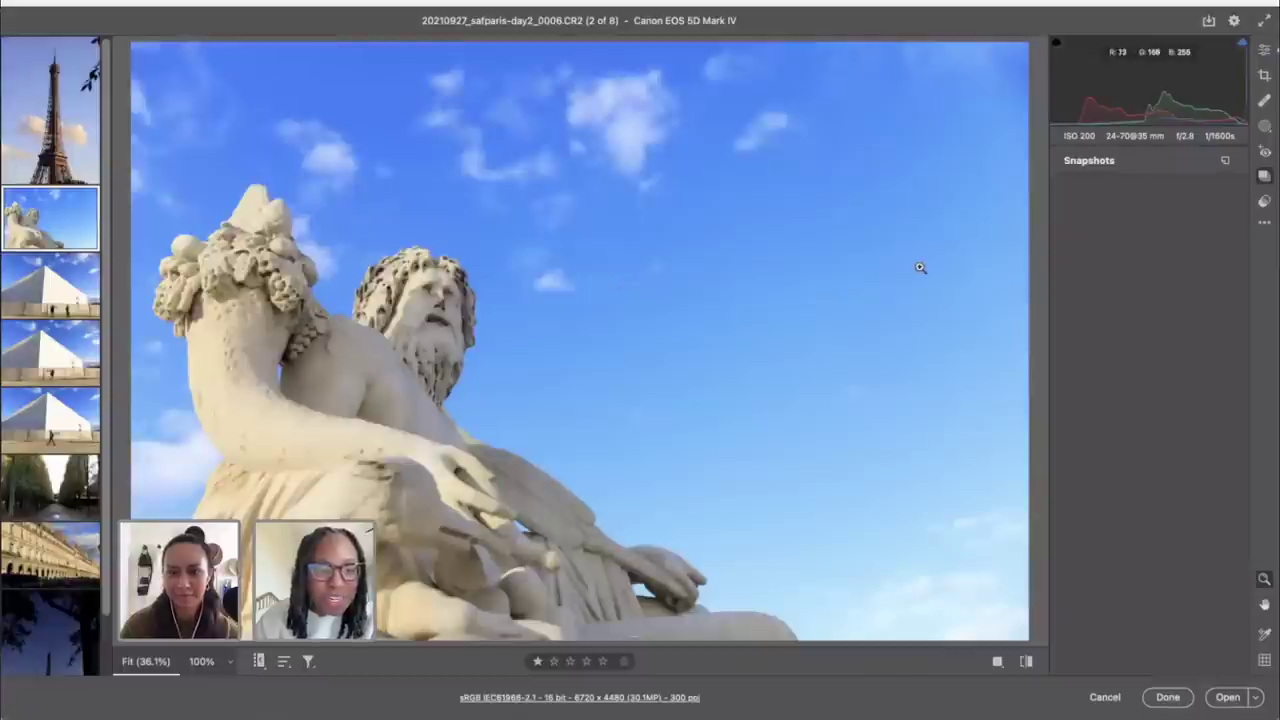
left_click(1264, 126)
left_click(1264, 151)
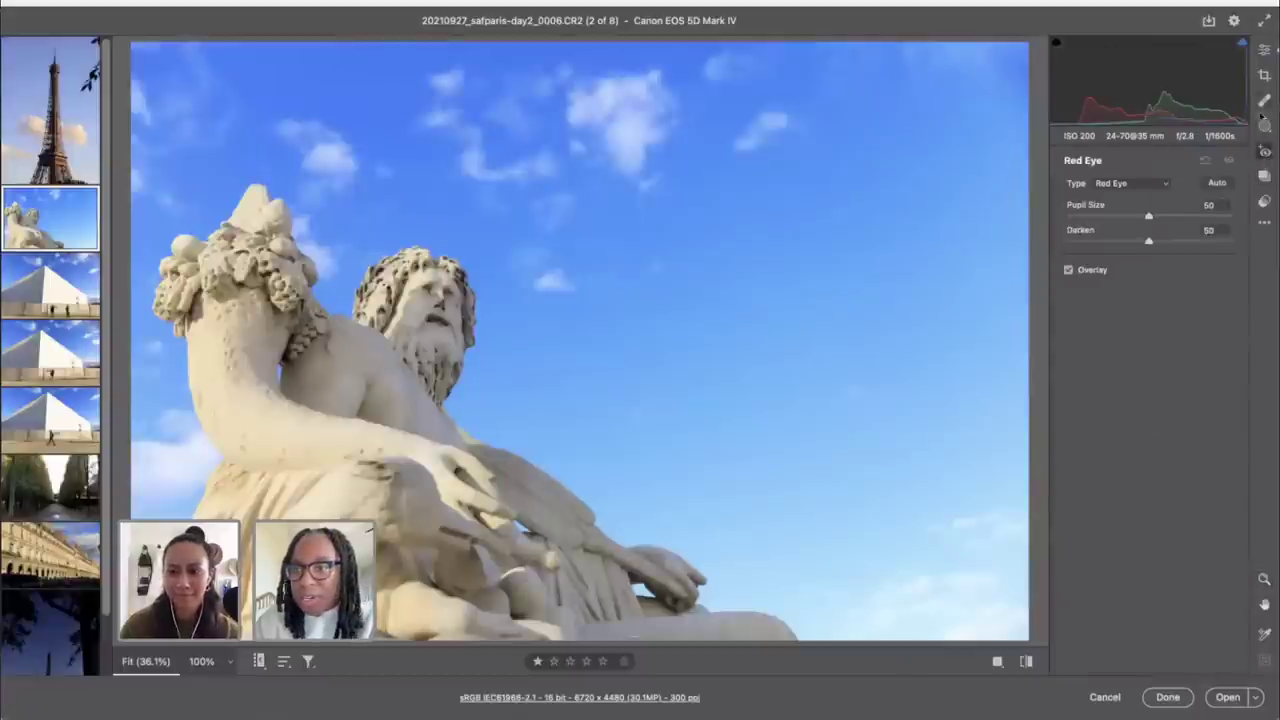
left_click(1264, 101)
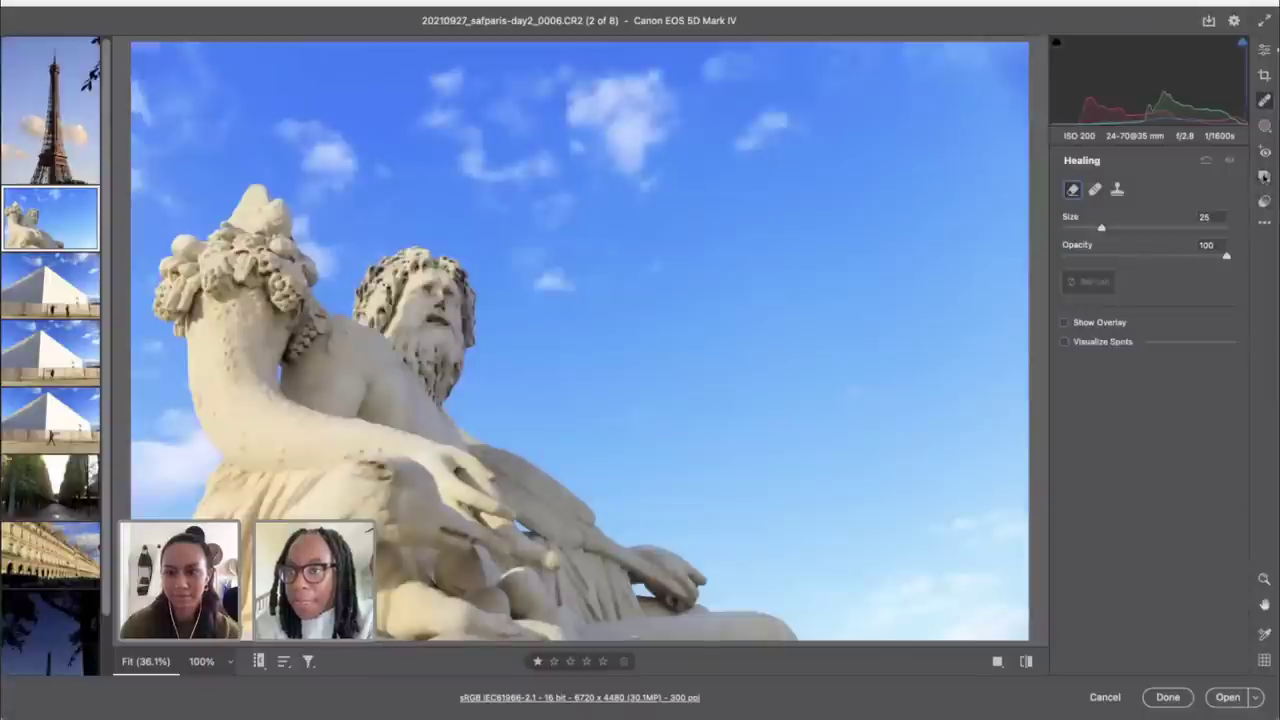
left_click(1264, 201)
left_click(1264, 176)
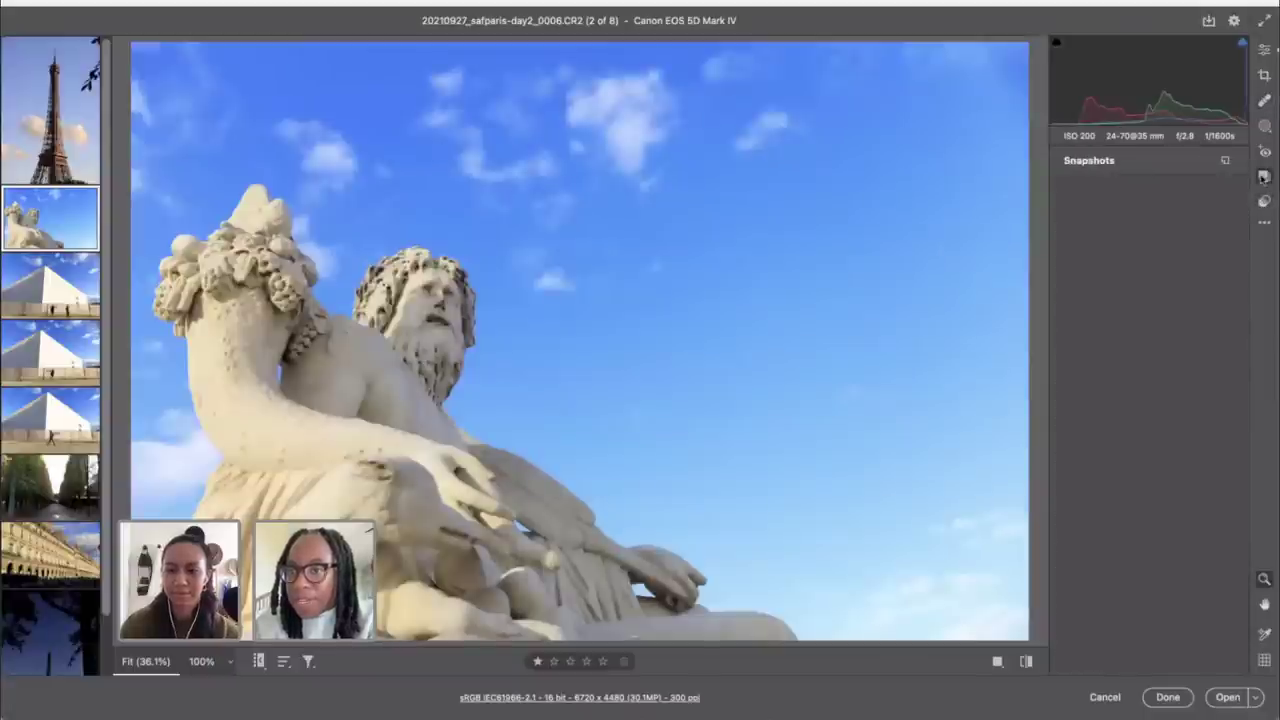
left_click(1264, 151)
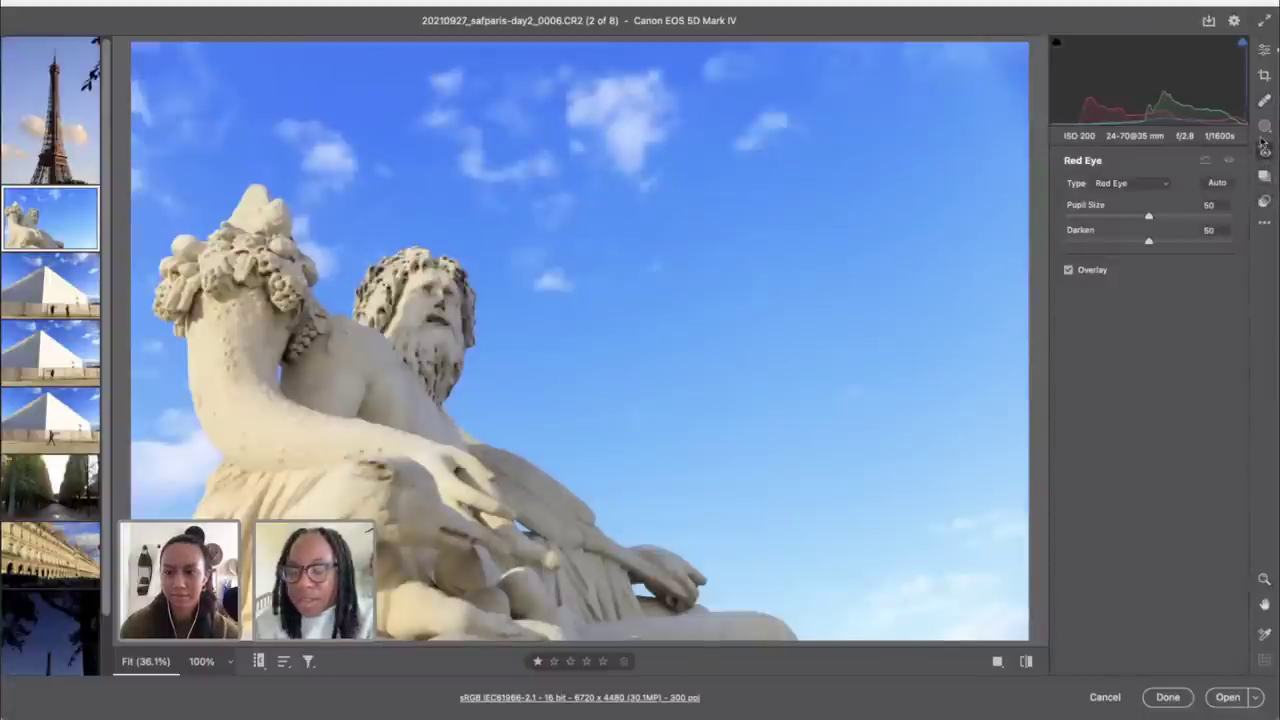
Step: Rotate the statue photo 90° left and back, then return to Edit and Healing
key("l")
key("r")
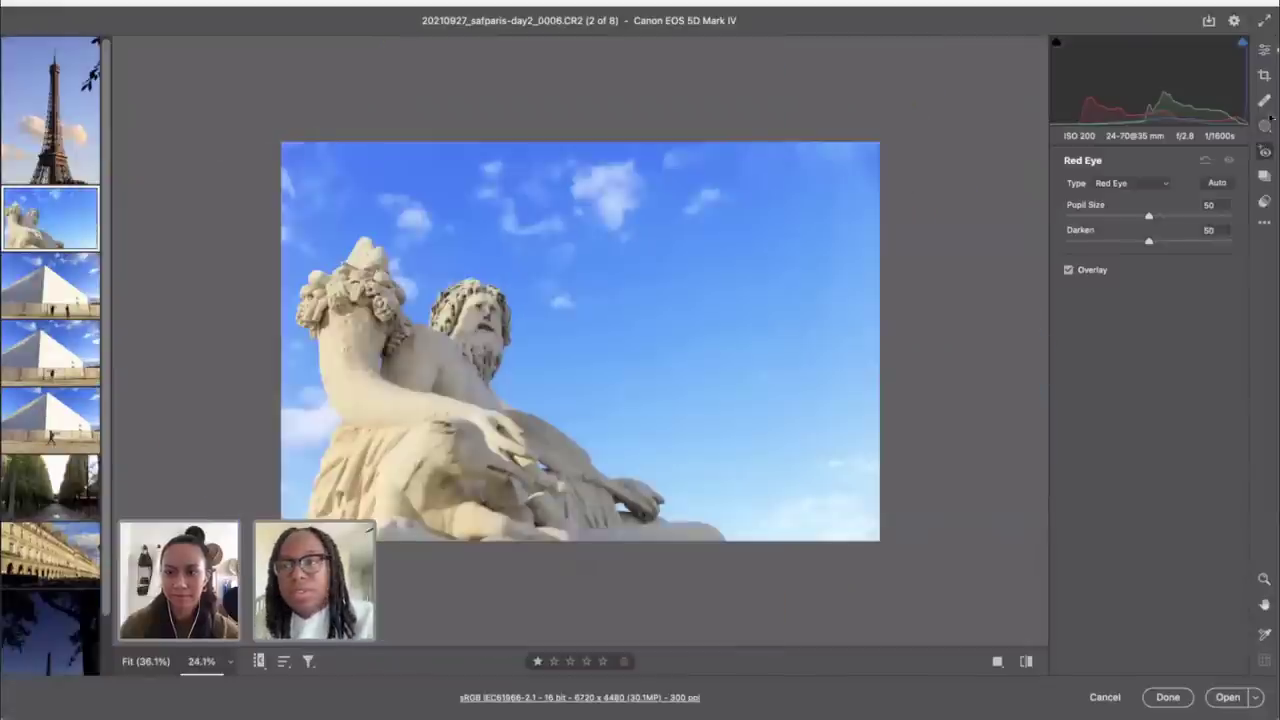
left_click(1265, 50)
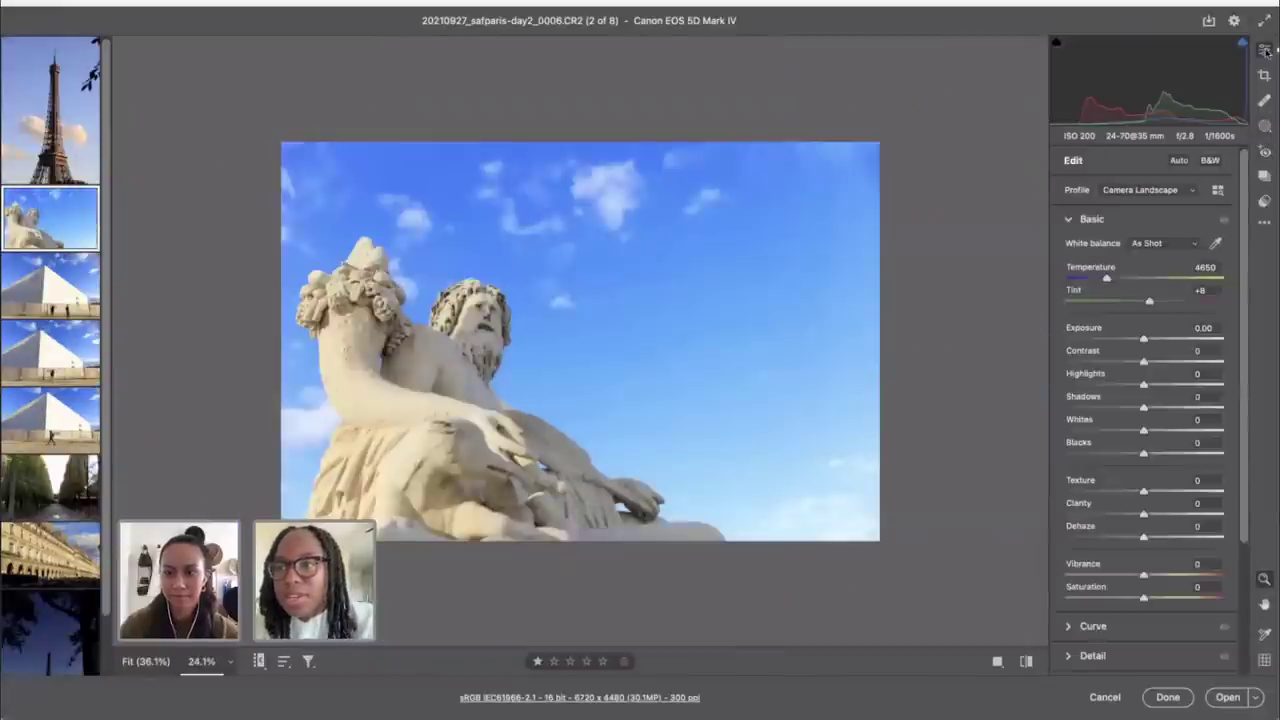
left_click(1265, 101)
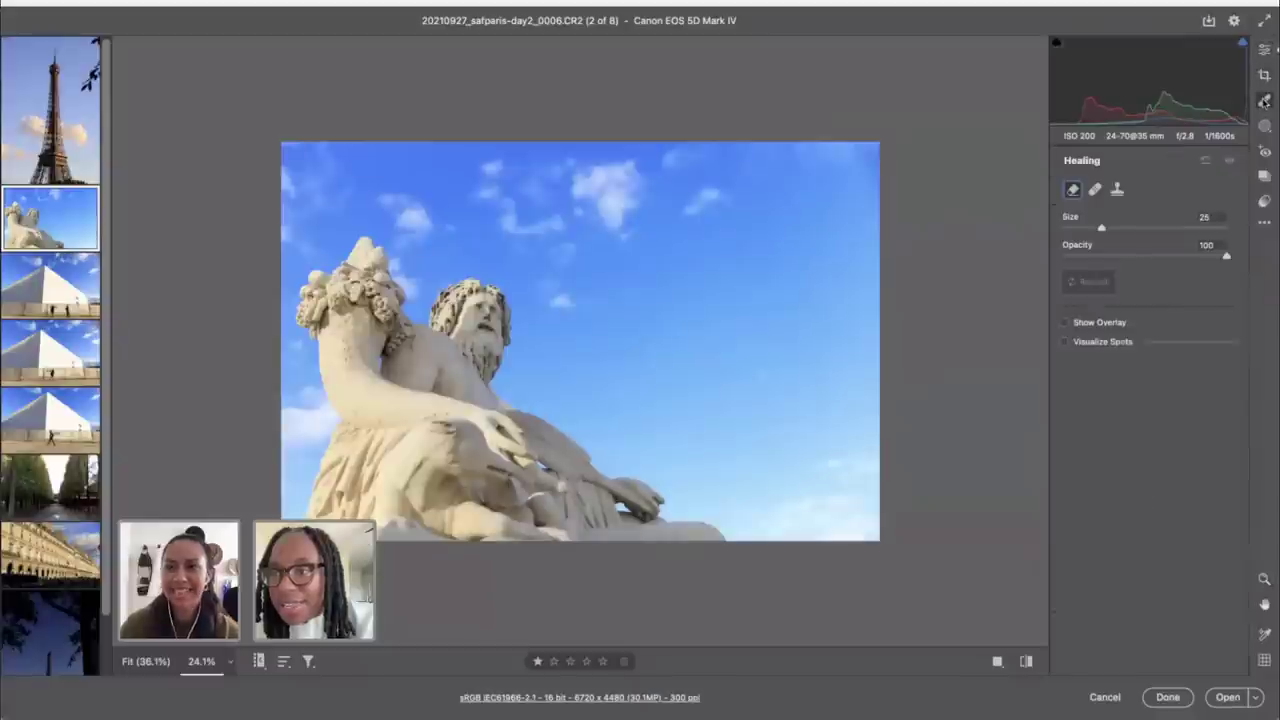
Step: Draw a linear gradient down over the sky, overlay hidden, with Exposure -0.75
left_click(1264, 128)
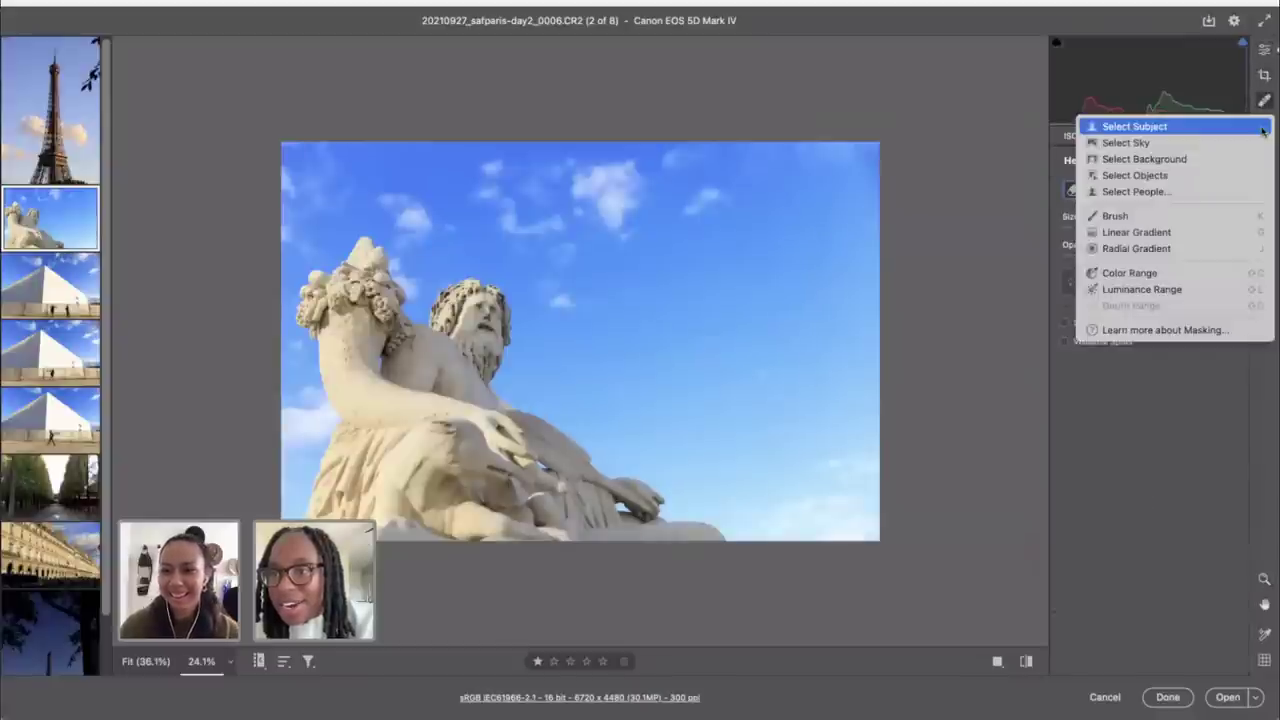
left_click(1228, 233)
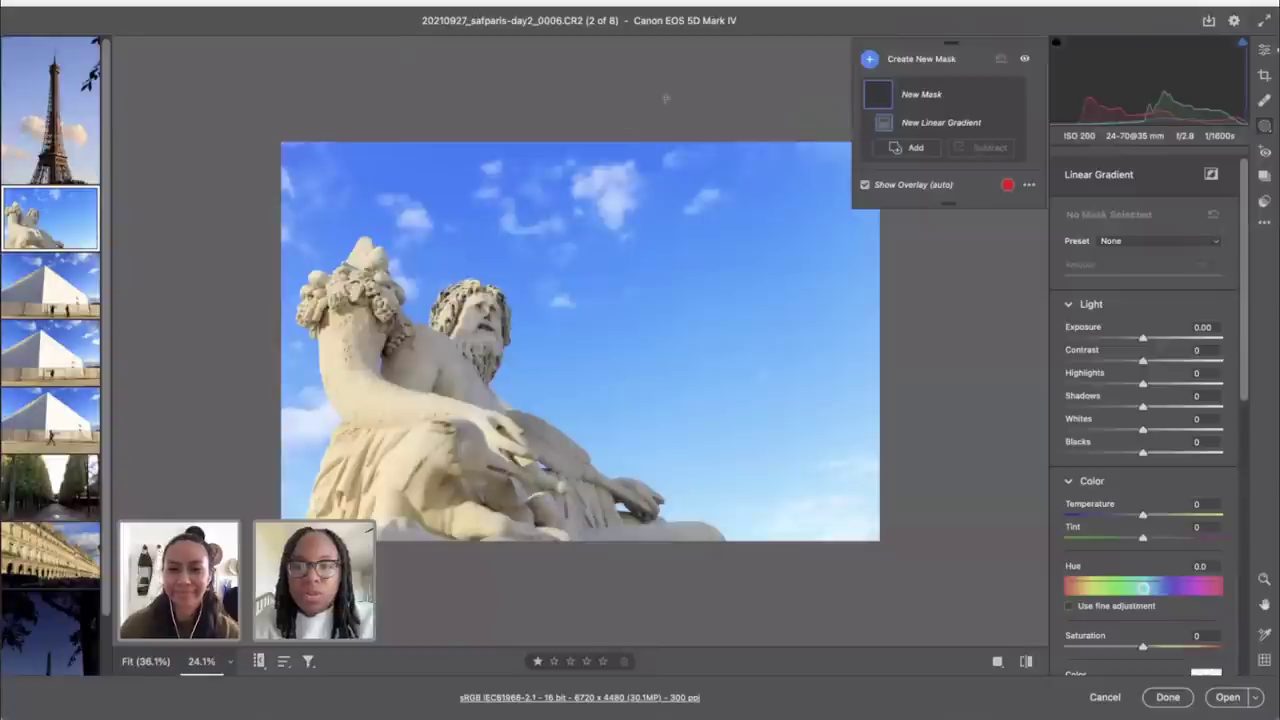
left_click_drag(587, 113, 587, 372)
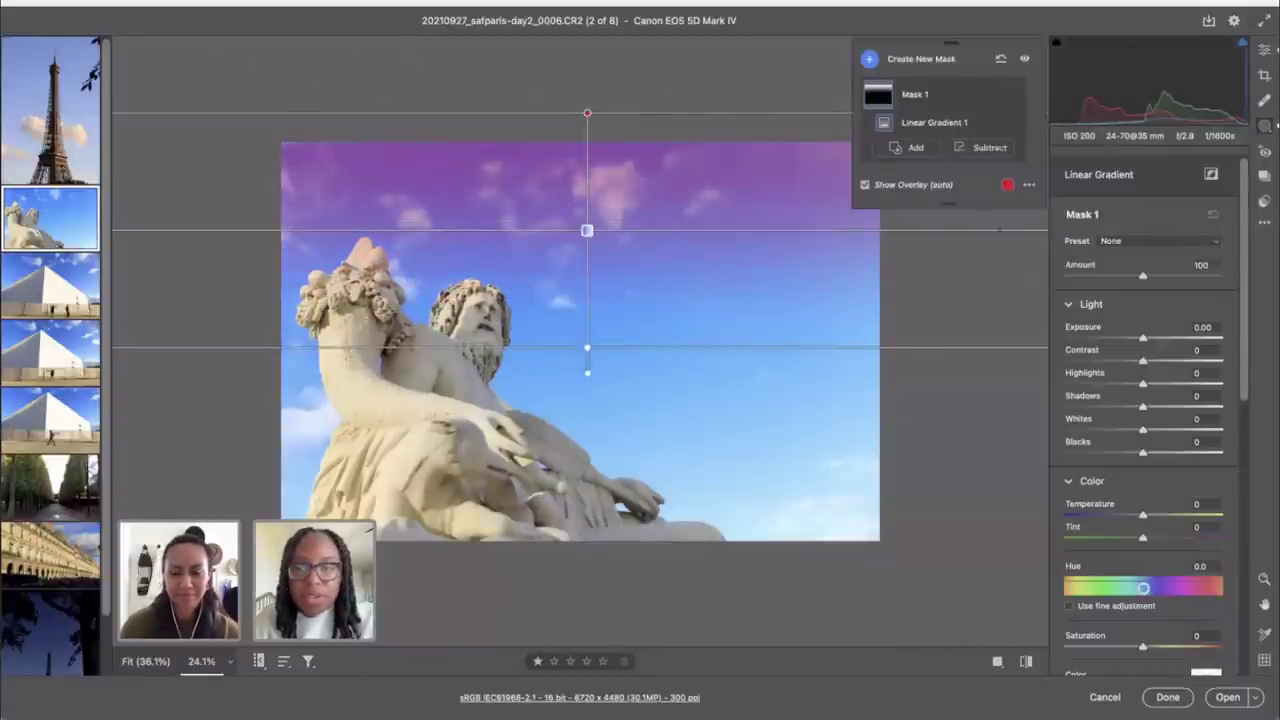
left_click(866, 185)
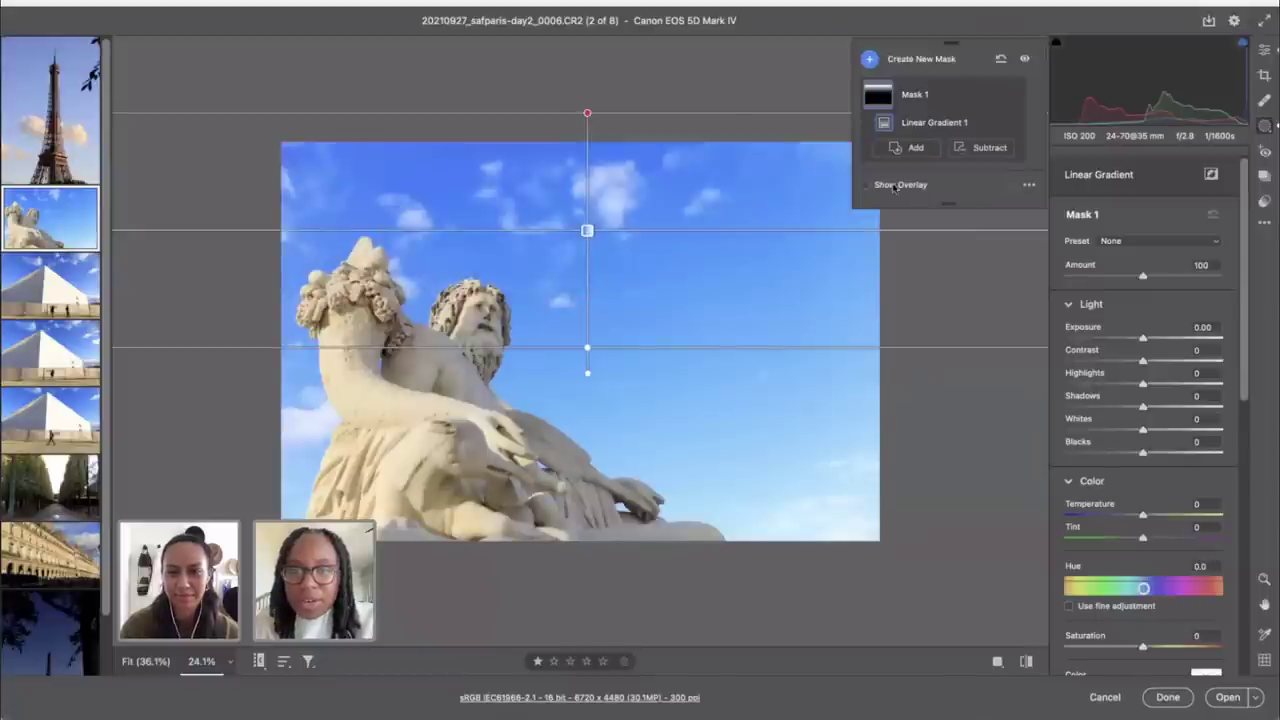
left_click_drag(1143, 338, 1126, 339)
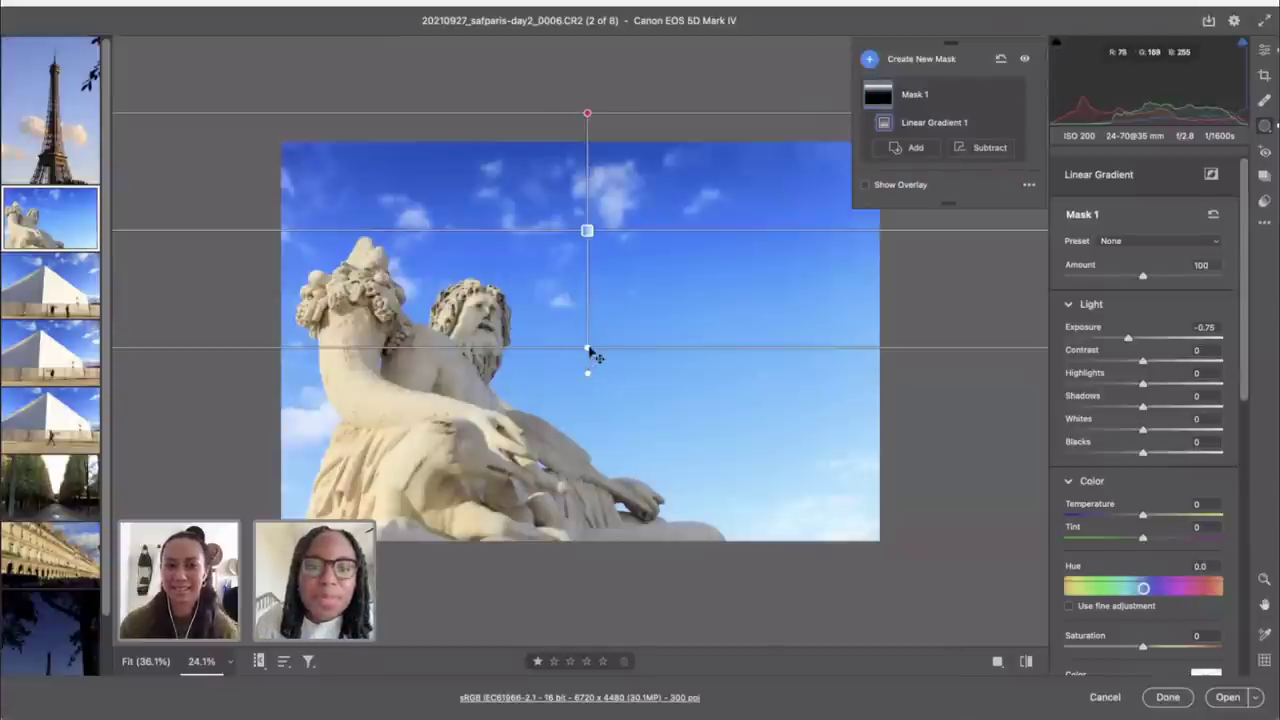
left_click_drag(590, 352, 590, 452)
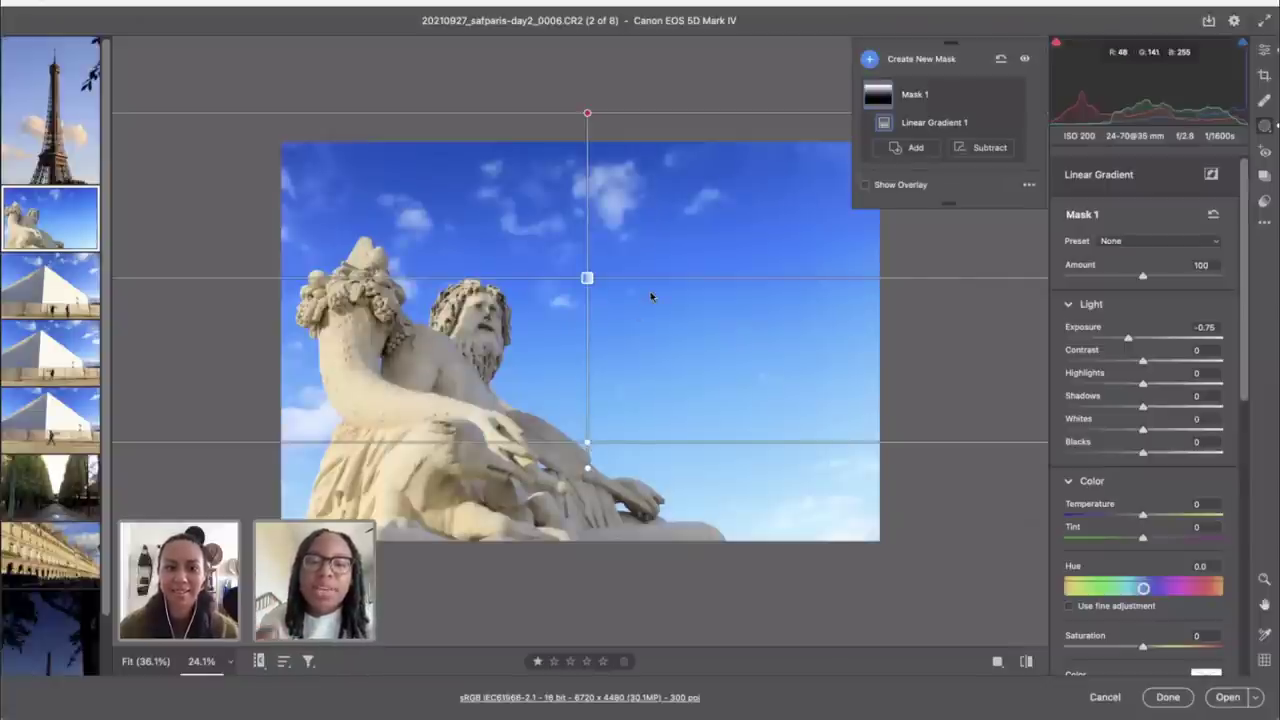
left_click(1267, 53)
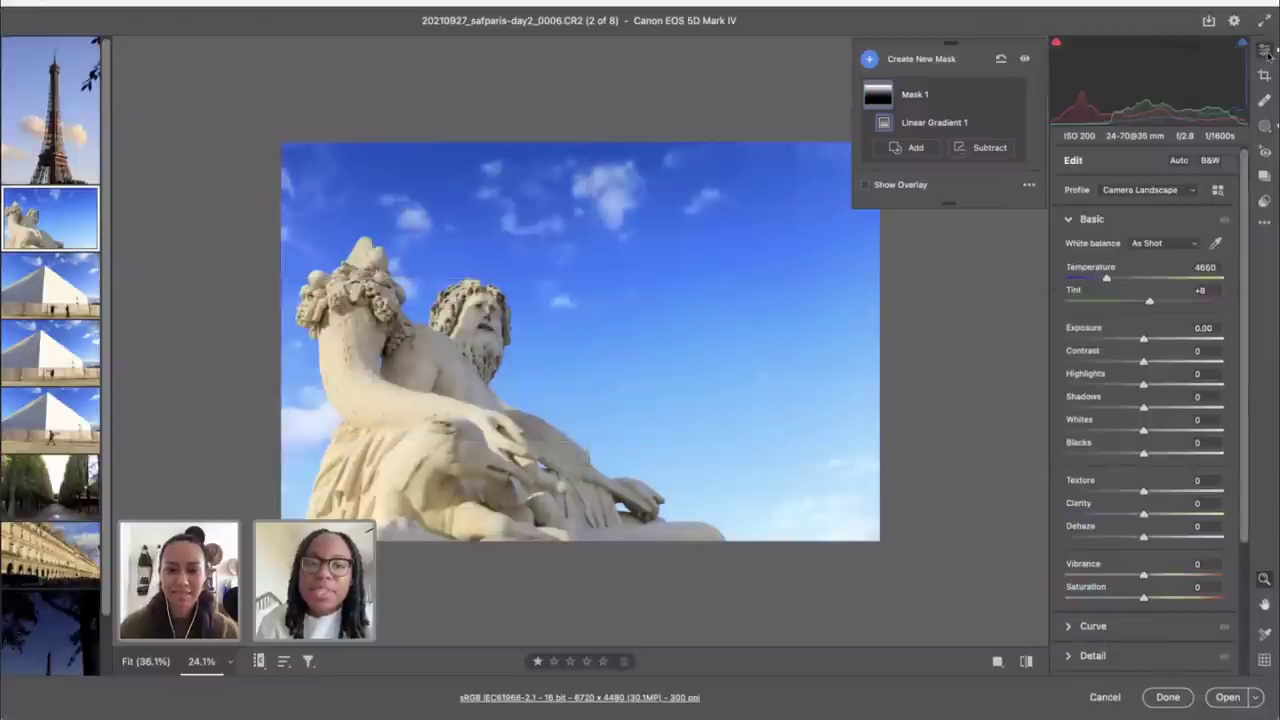
left_click(1028, 667)
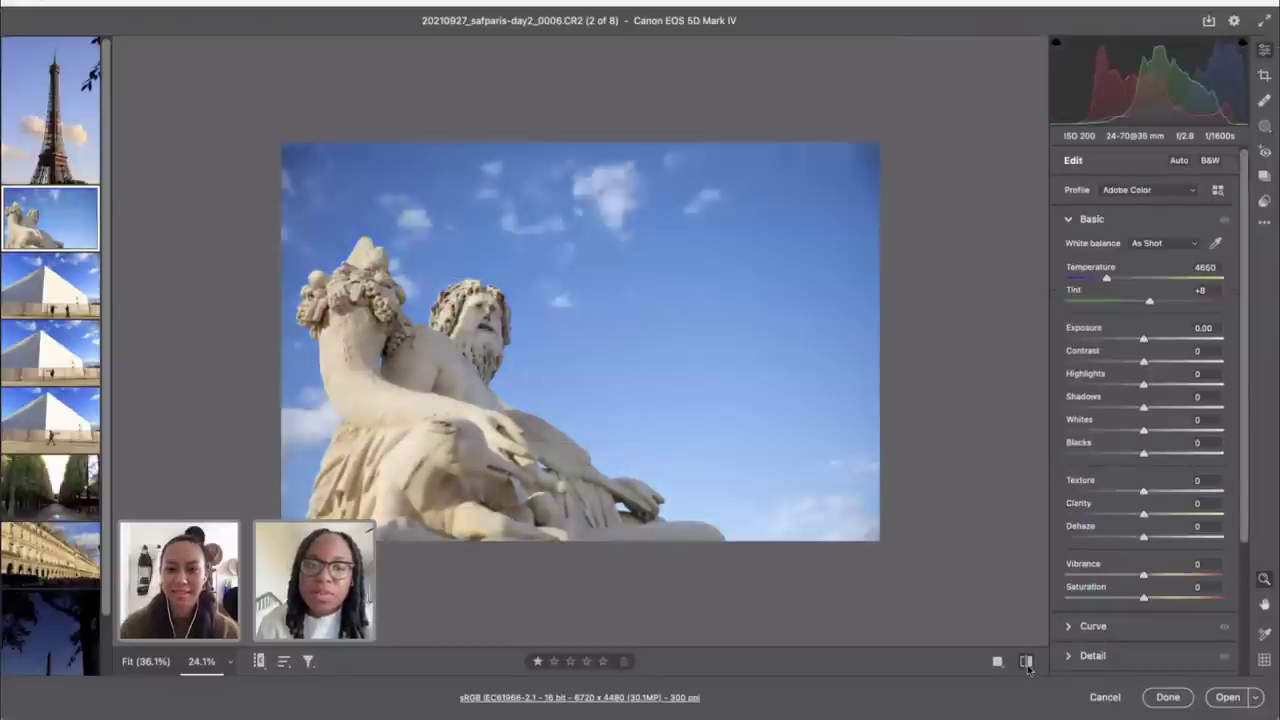
left_click(1028, 667)
left_click(1028, 667)
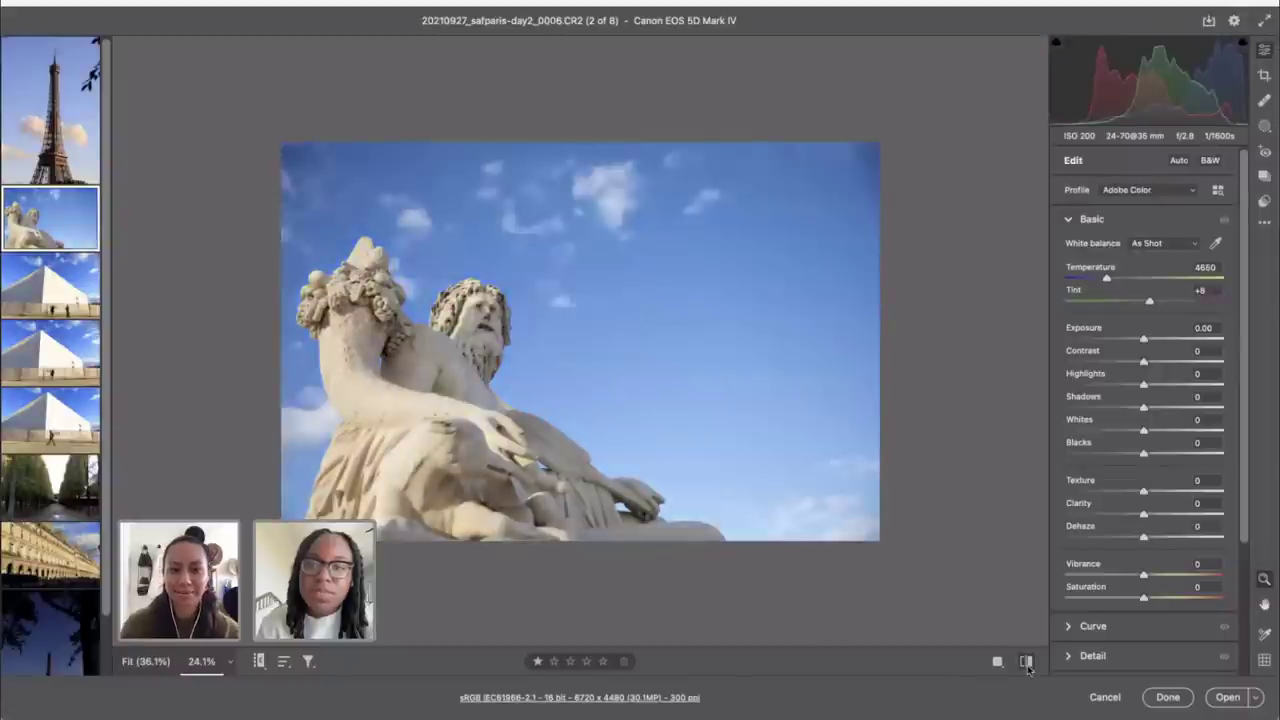
left_click(1028, 667)
left_click(1028, 667)
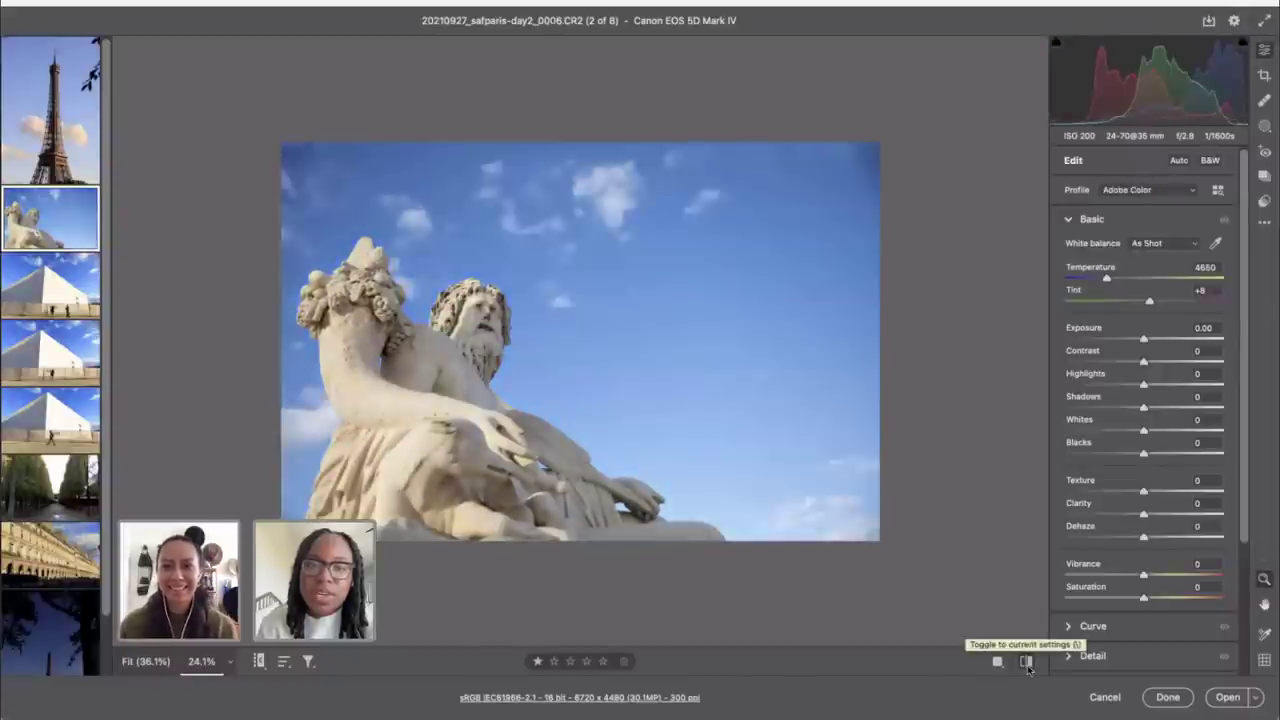
left_click(1028, 667)
left_click(1028, 667)
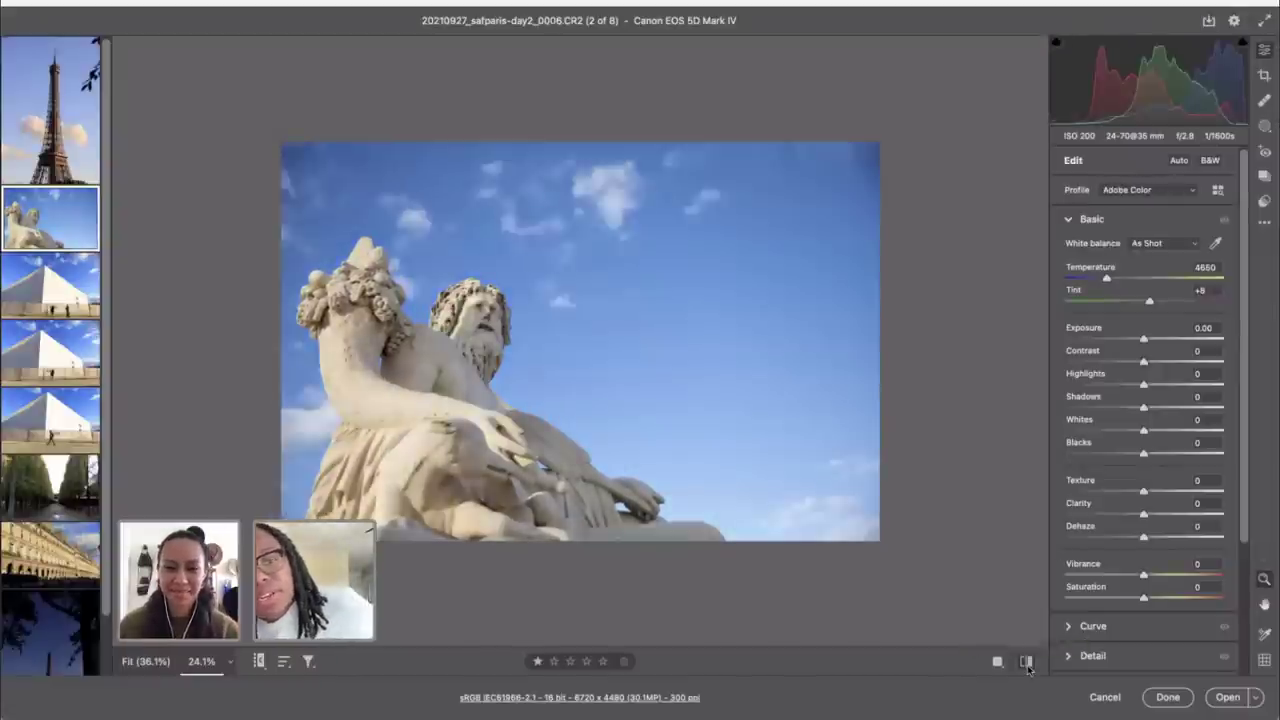
left_click(1028, 667)
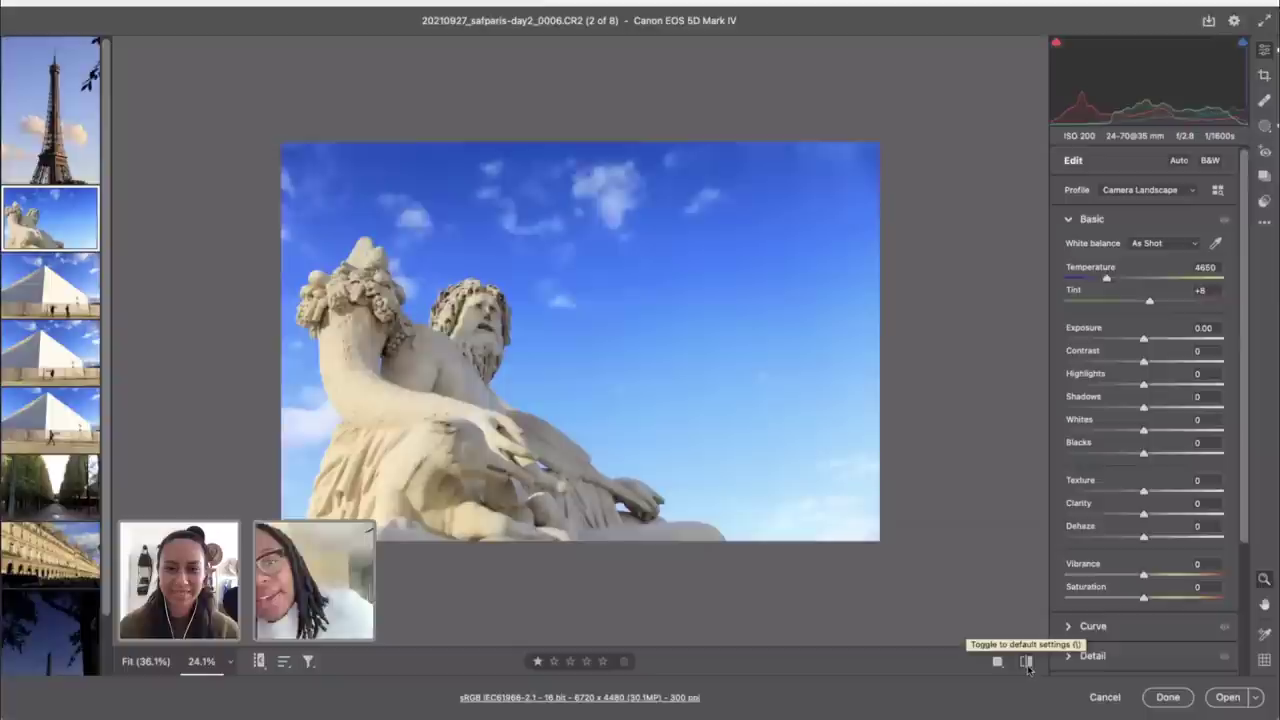
left_click_drag(1144, 409, 1187, 410)
double_click(1187, 410)
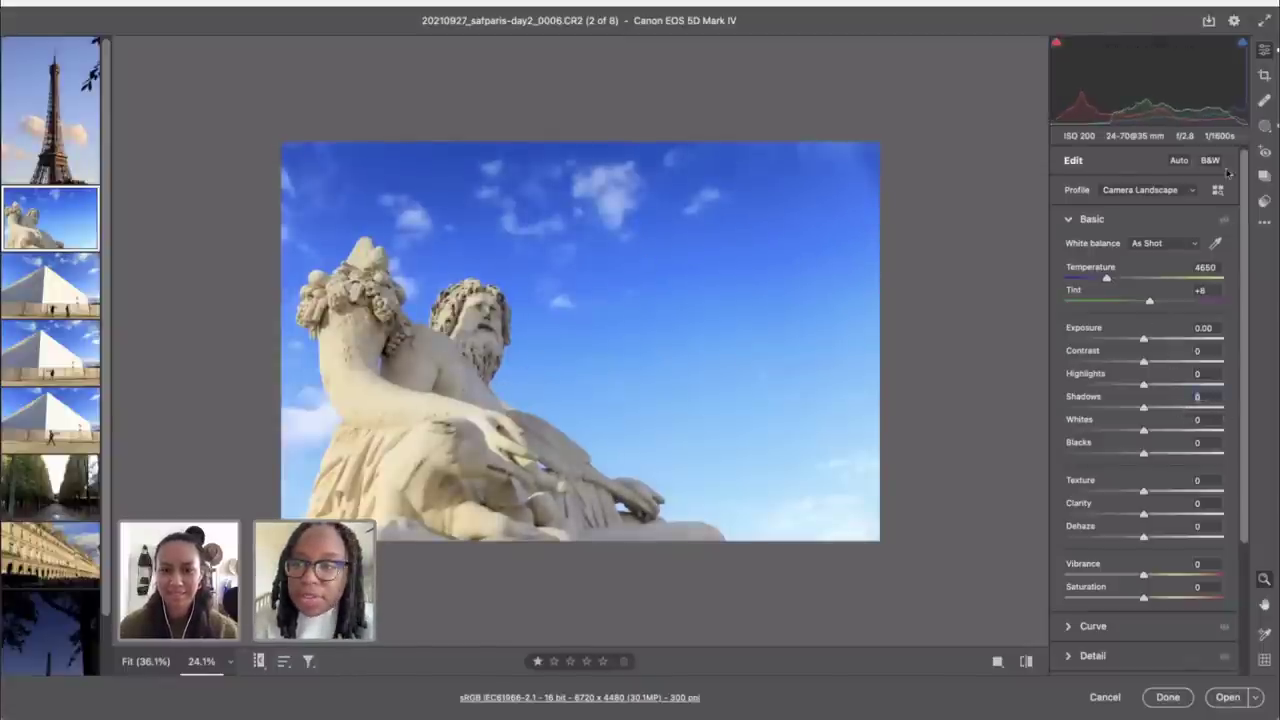
Step: Place a trial radial gradient on the statue, then delete it
left_click(1265, 130)
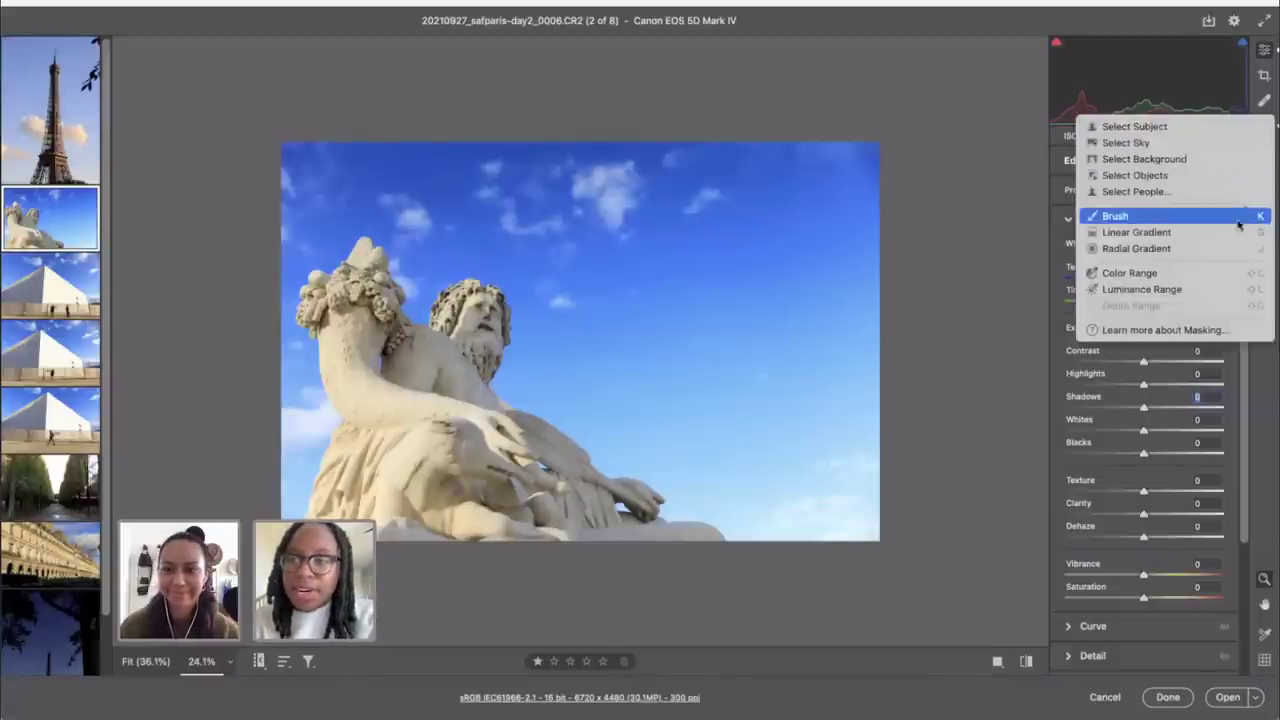
left_click(1218, 252)
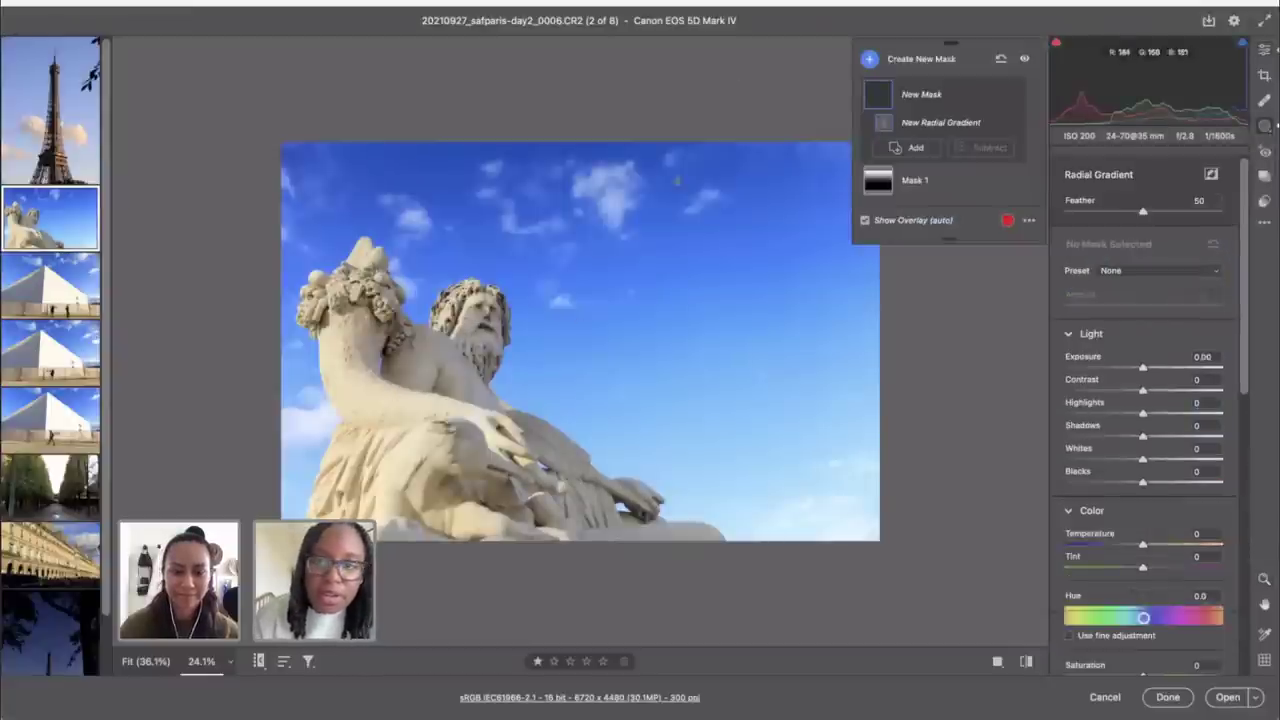
left_click(455, 374)
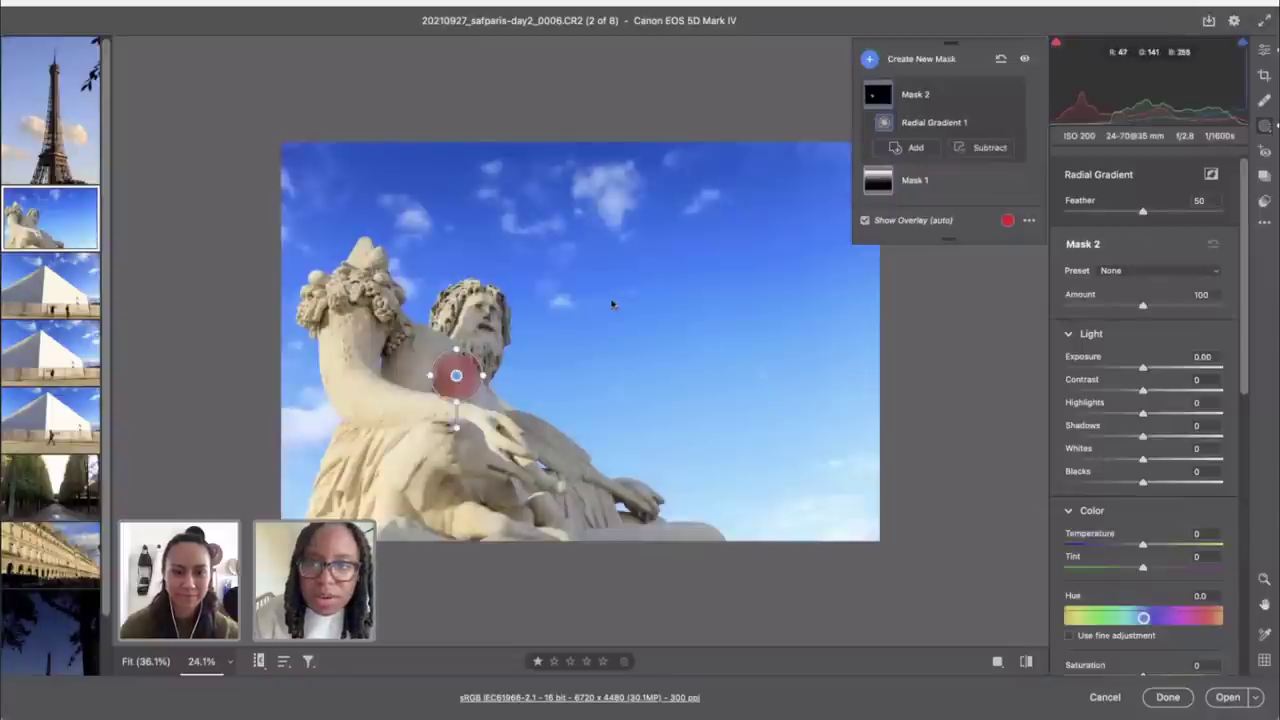
key("Delete")
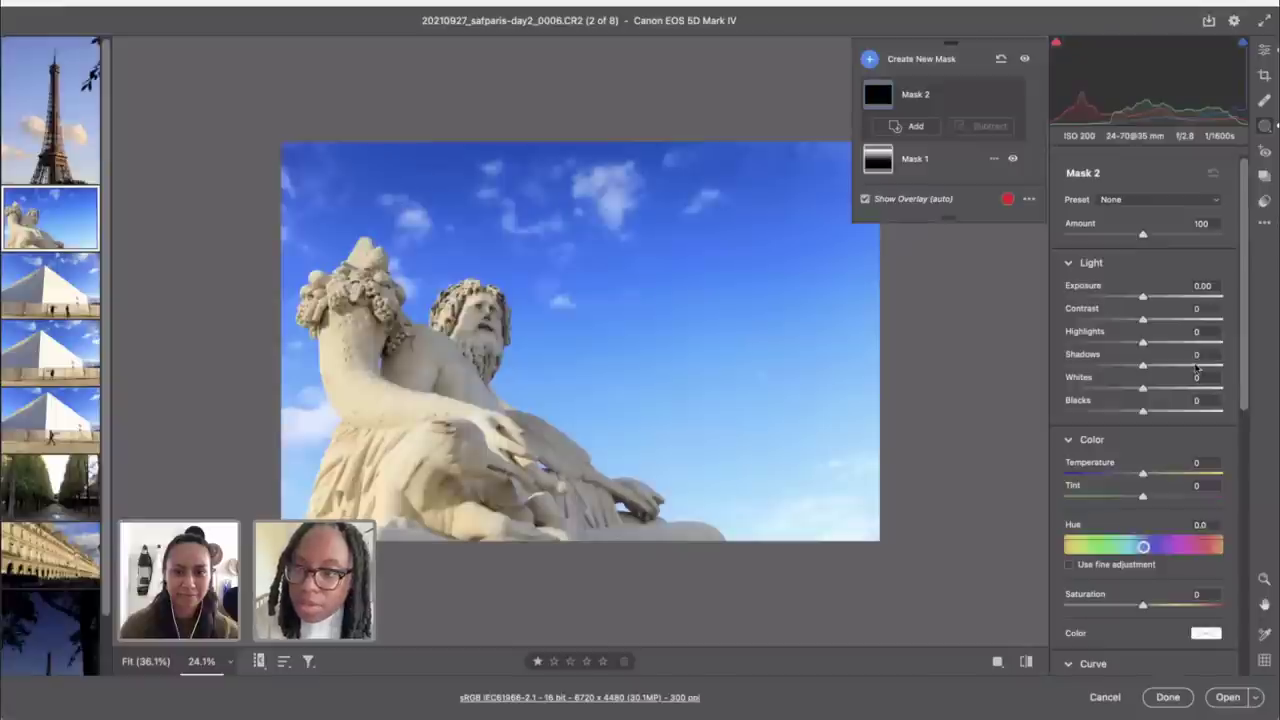
scroll(1196, 368, "down", 10)
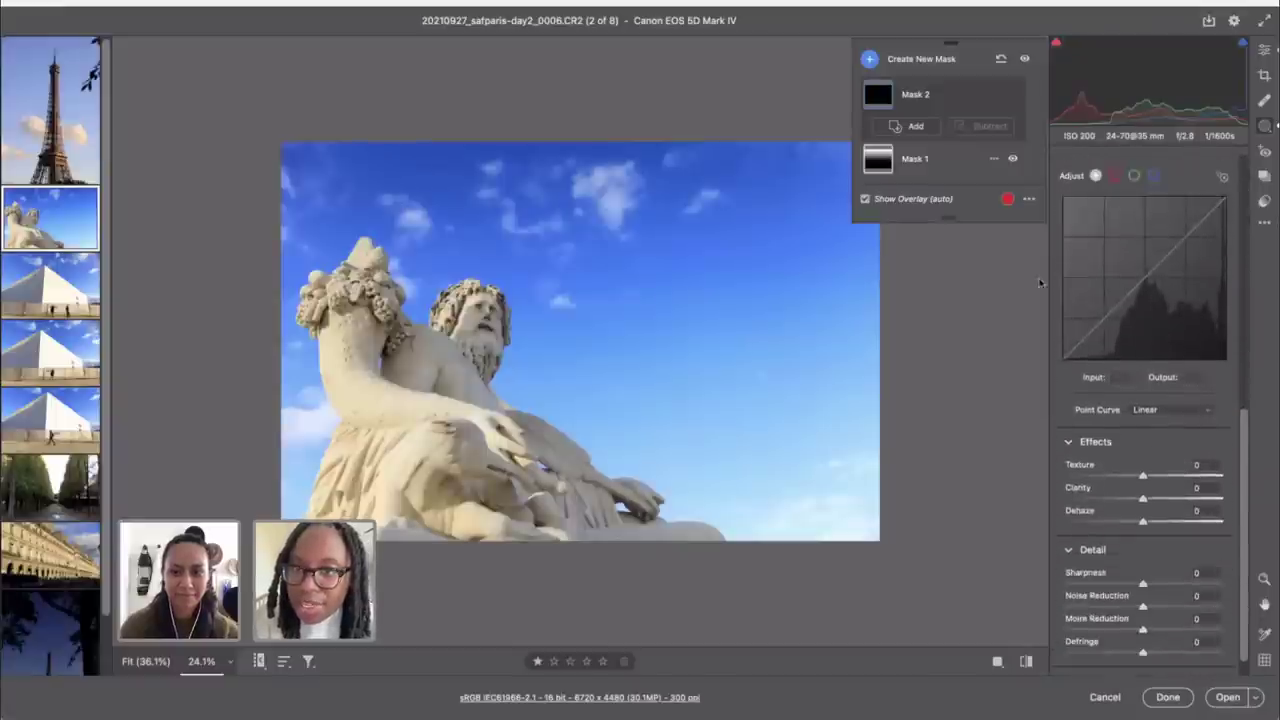
Step: Add a radial gradient with Feather 53 to Mask 2, drawn over the statue's face
left_click(910, 127)
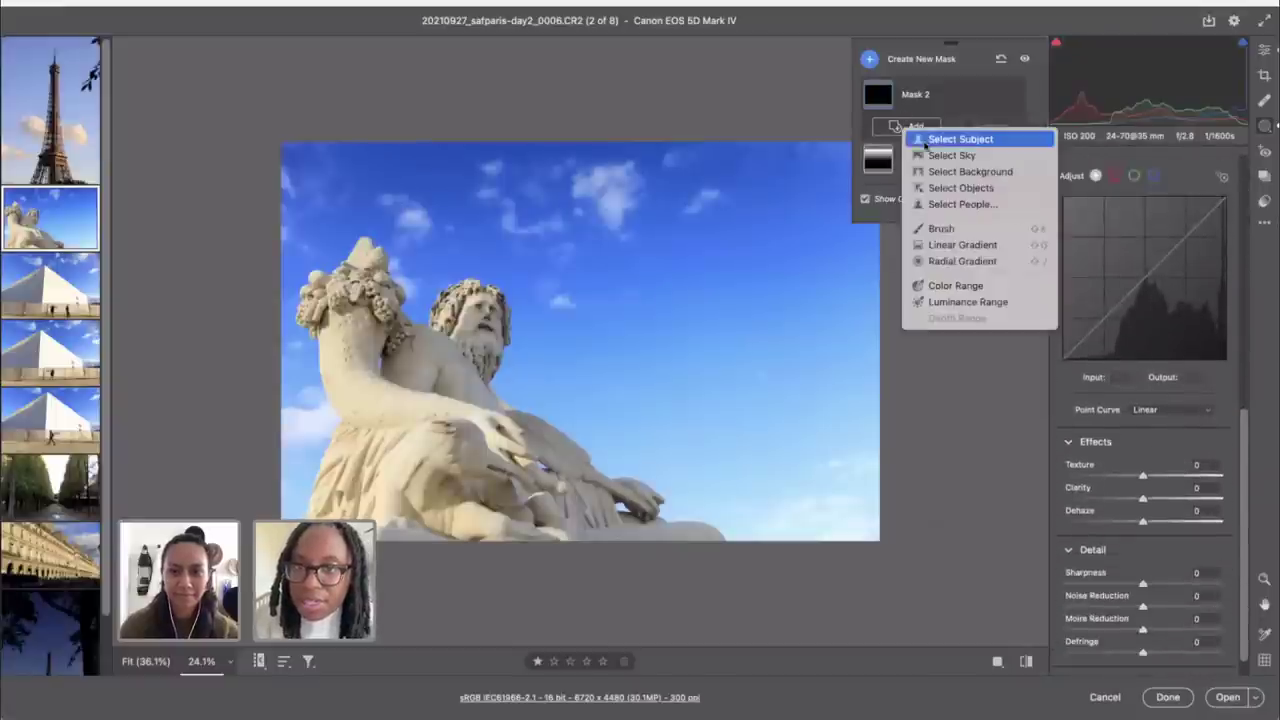
left_click(940, 264)
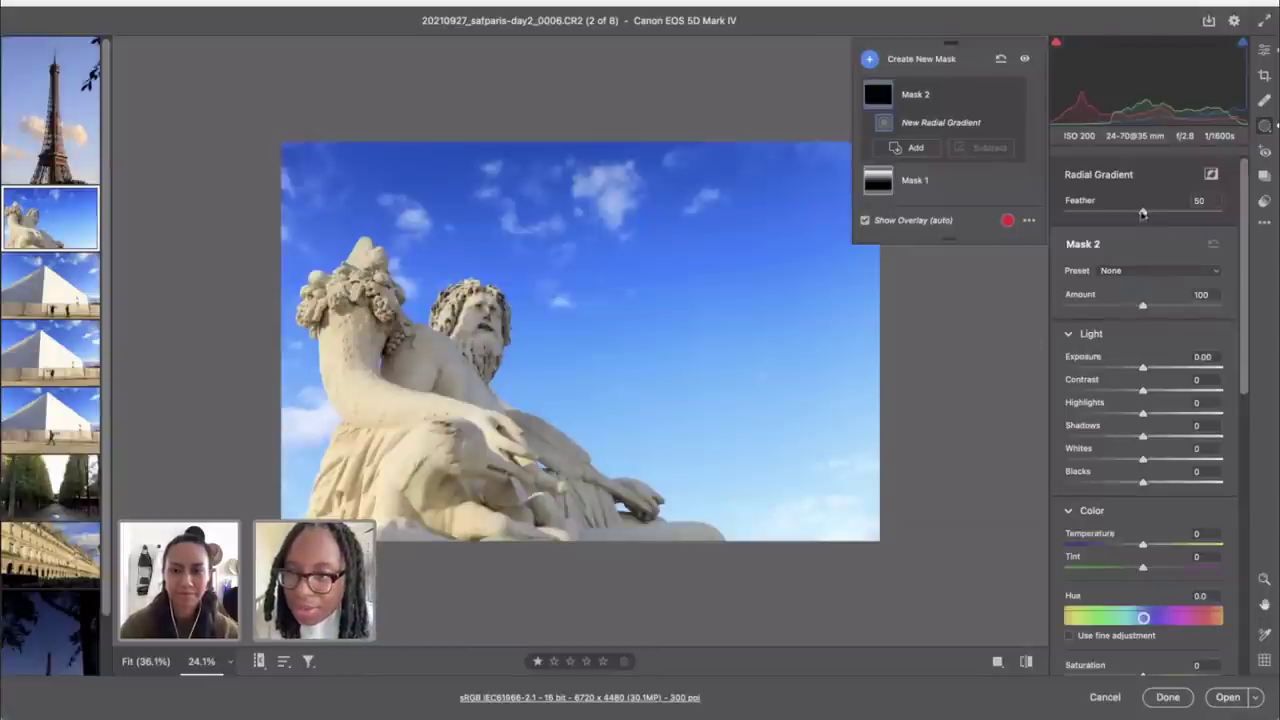
left_click_drag(1143, 213, 1148, 213)
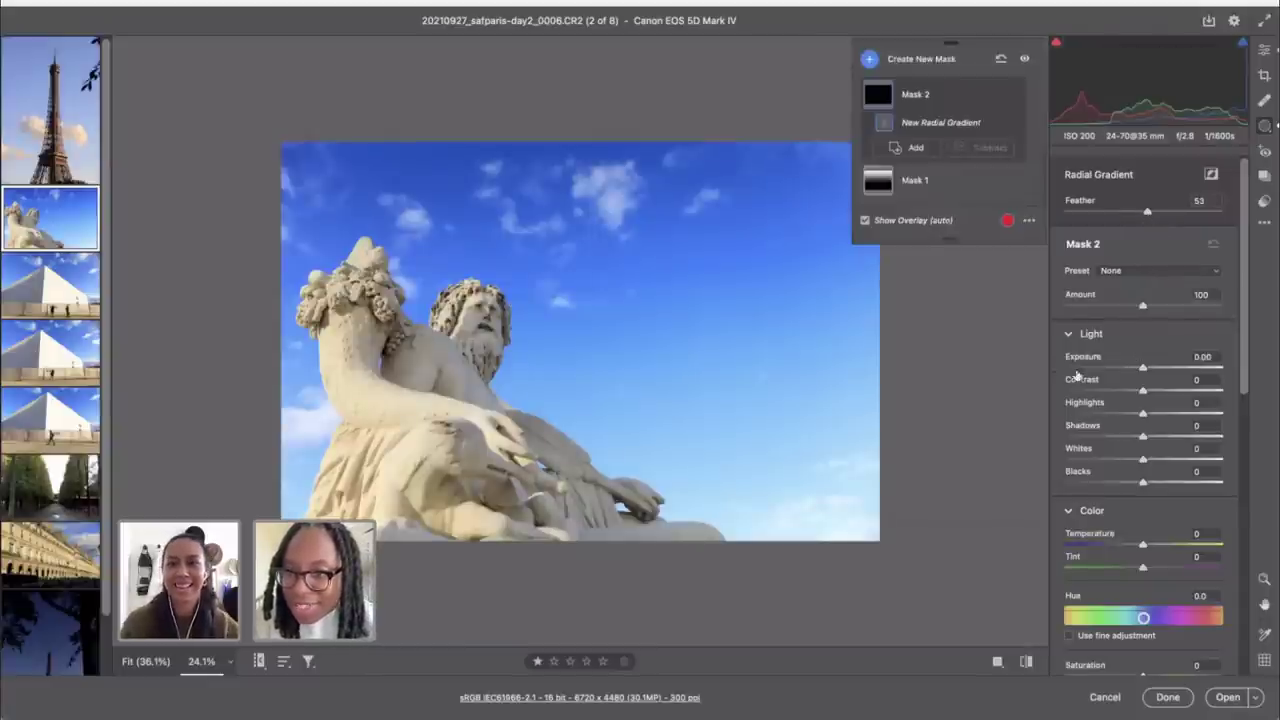
scroll(1153, 432, "down", 10)
scroll(1181, 440, "up", 10)
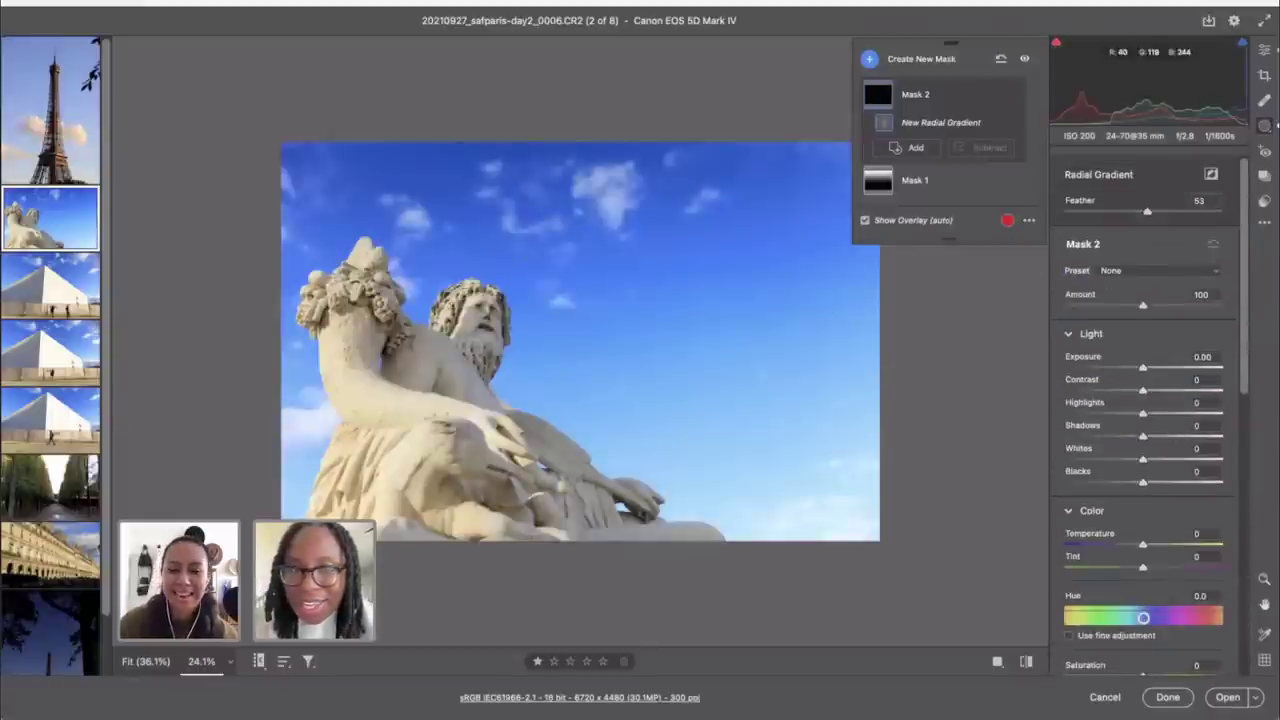
left_click_drag(475, 305, 510, 350)
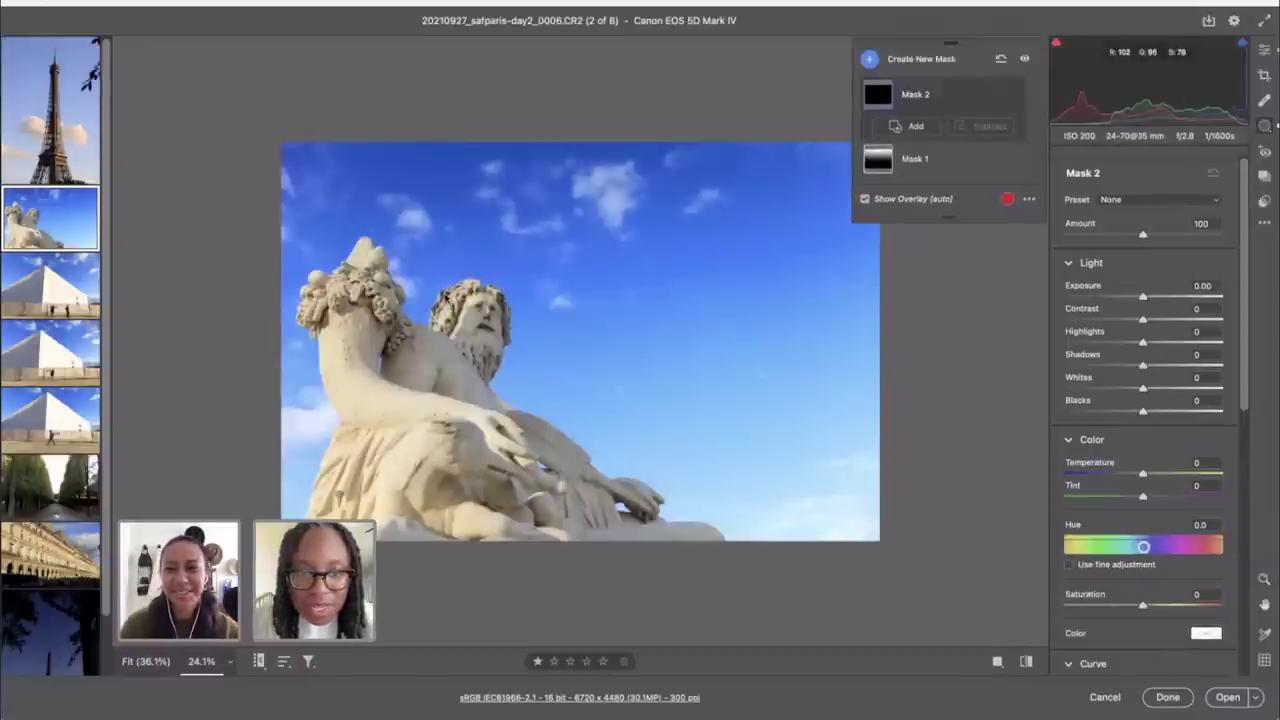
Step: Add a size-20 brush to Mask 2 and paint over the statue's head
left_click(898, 126)
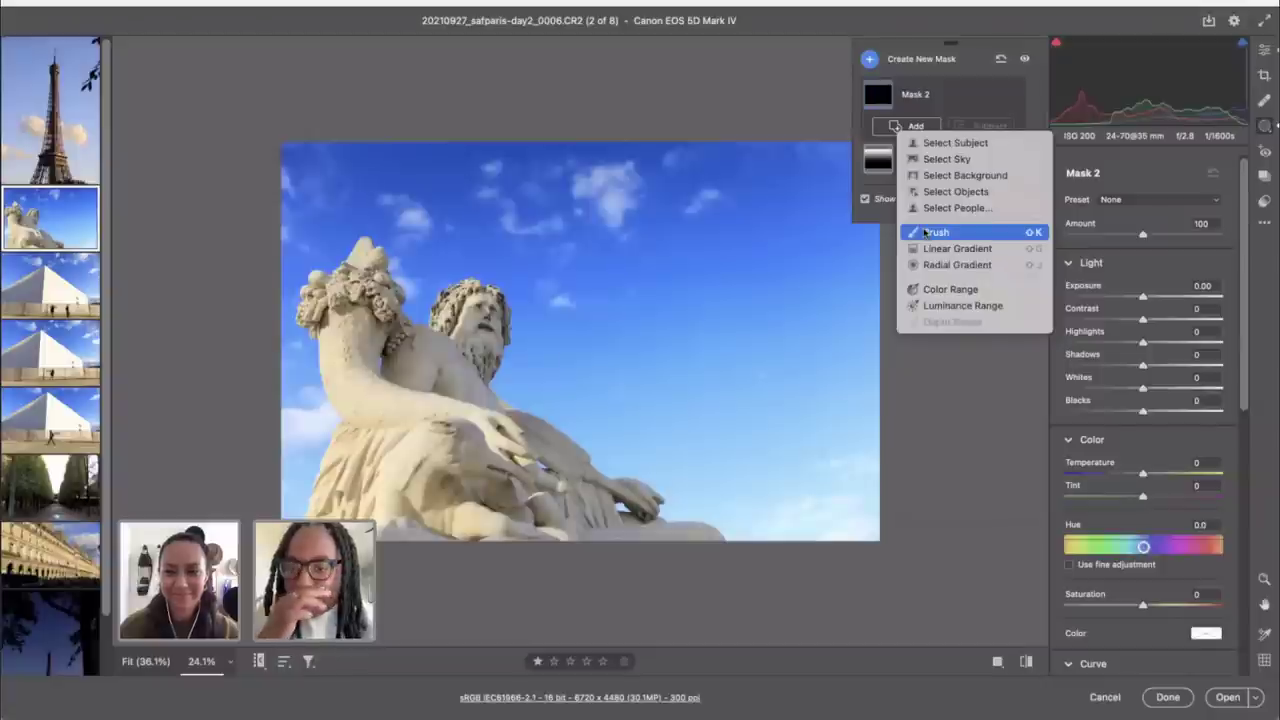
left_click(936, 232)
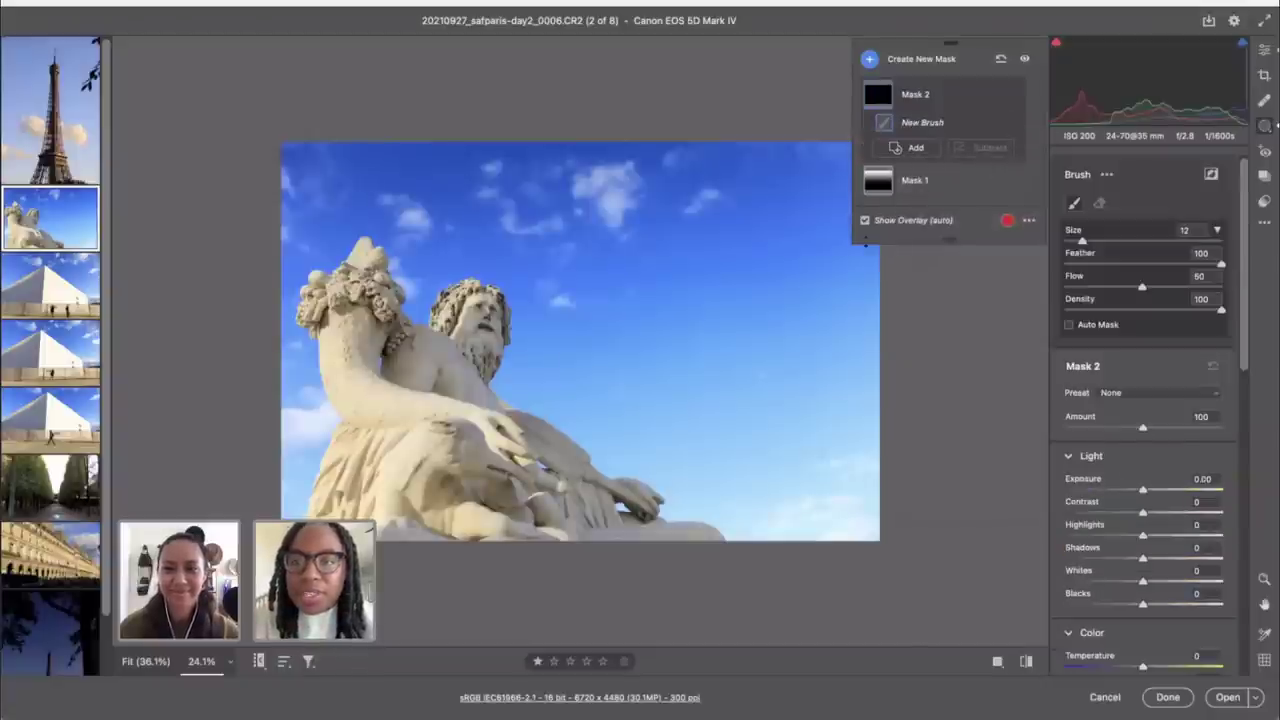
key("bracketright")
key("bracketright")
key("bracketright")
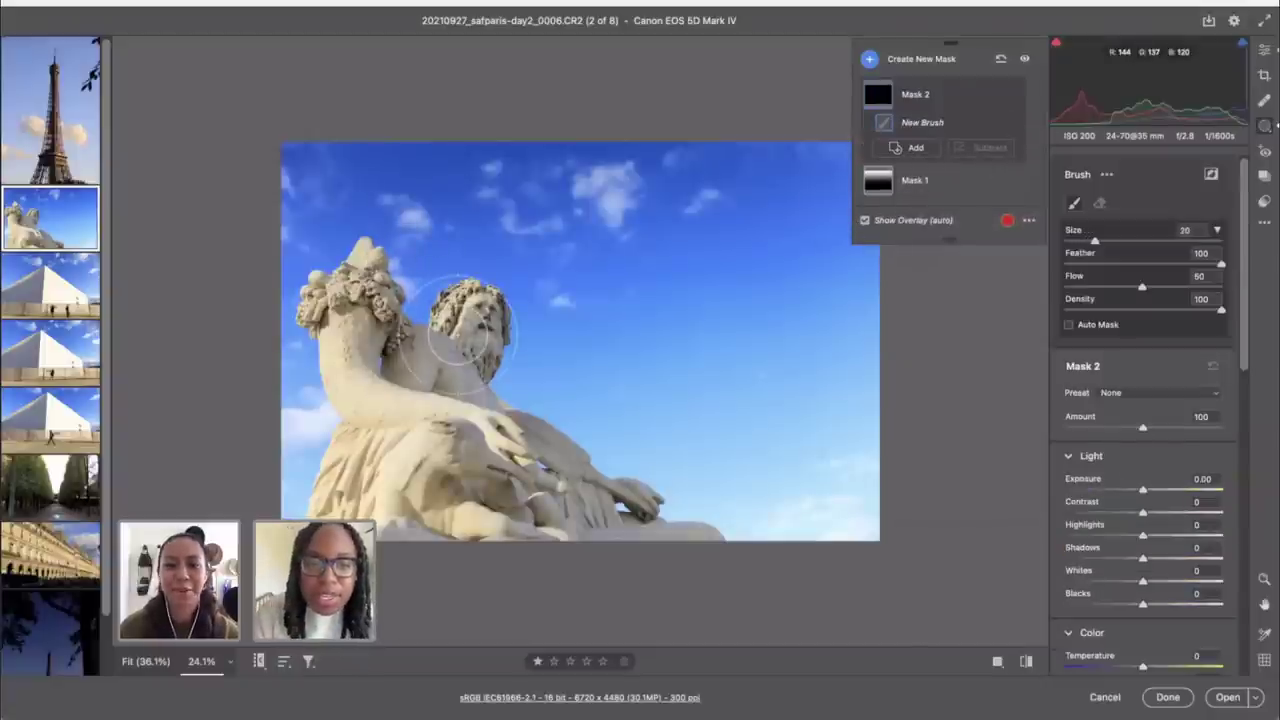
key("bracketright")
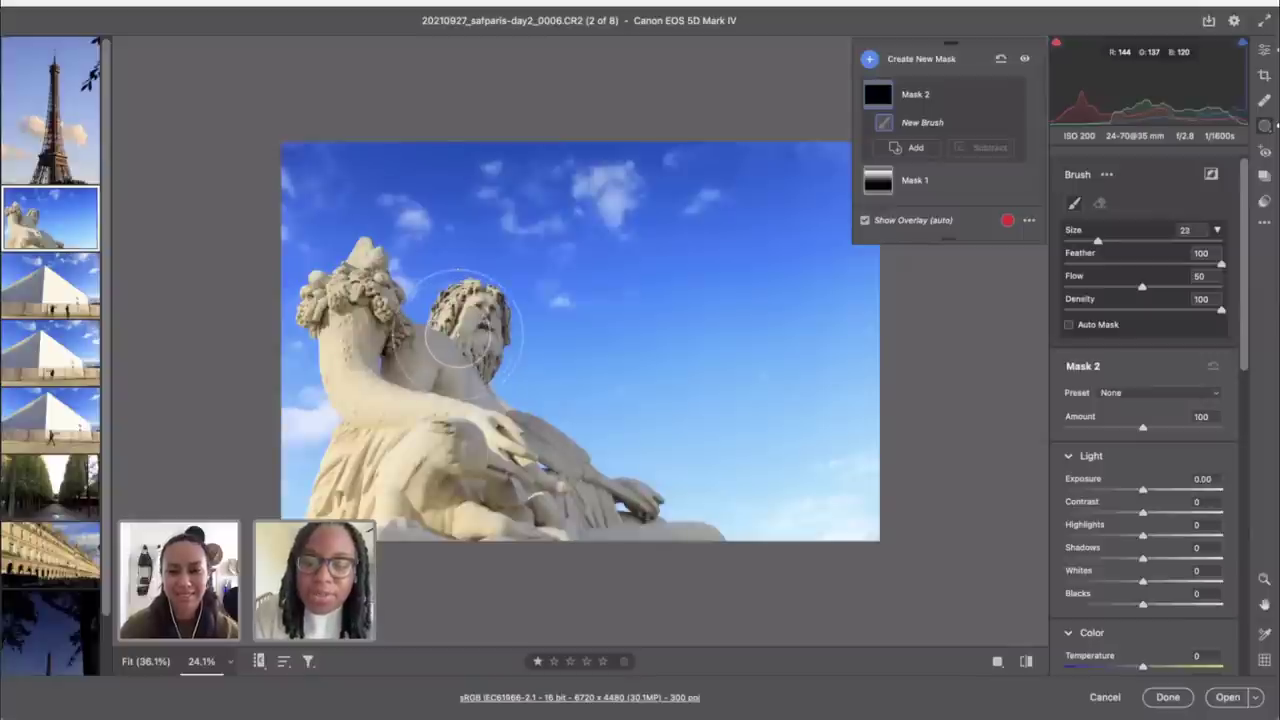
key("bracketleft")
key("bracketleft")
key("bracketleft")
key("bracketleft")
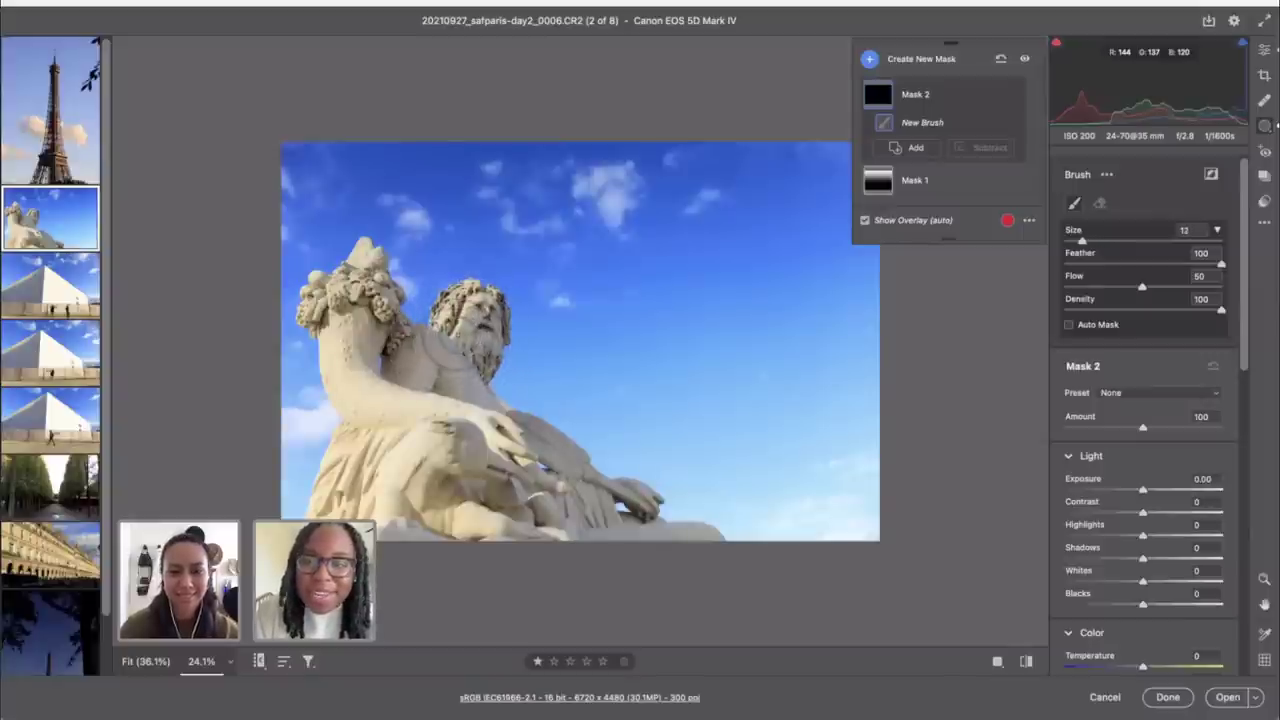
key("bracketright")
key("bracketright")
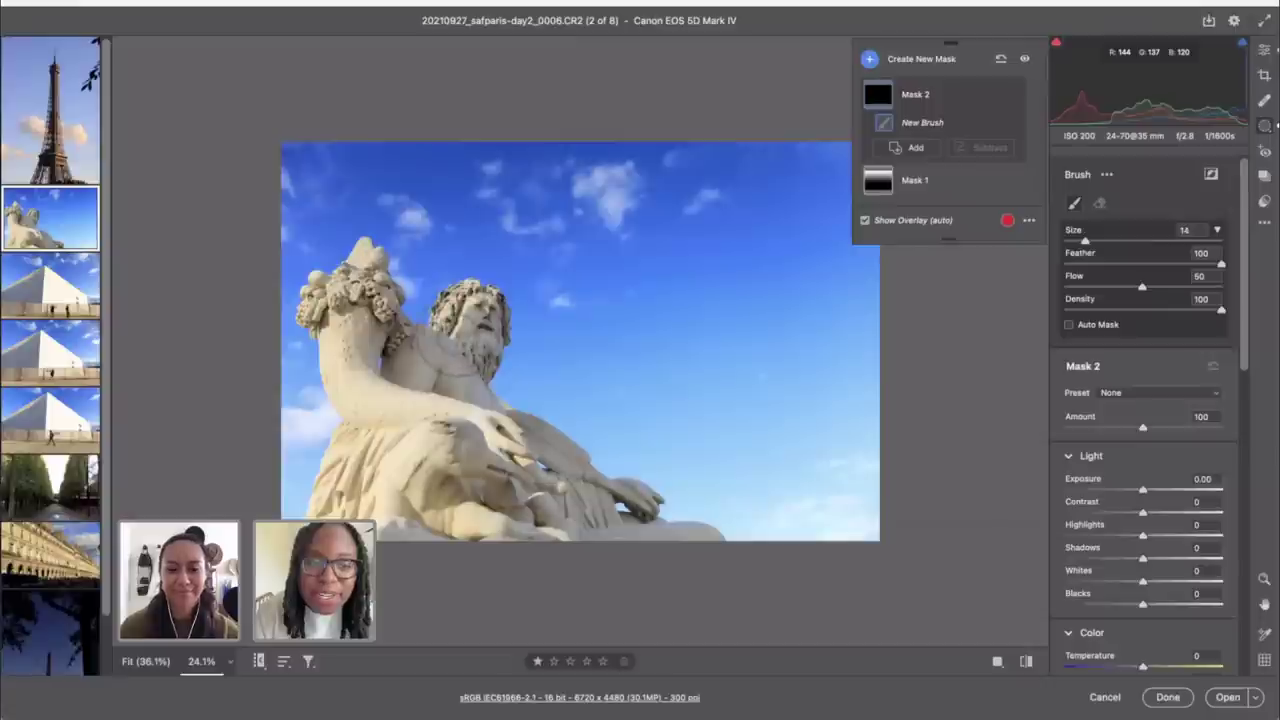
key("bracketright")
key("bracketright")
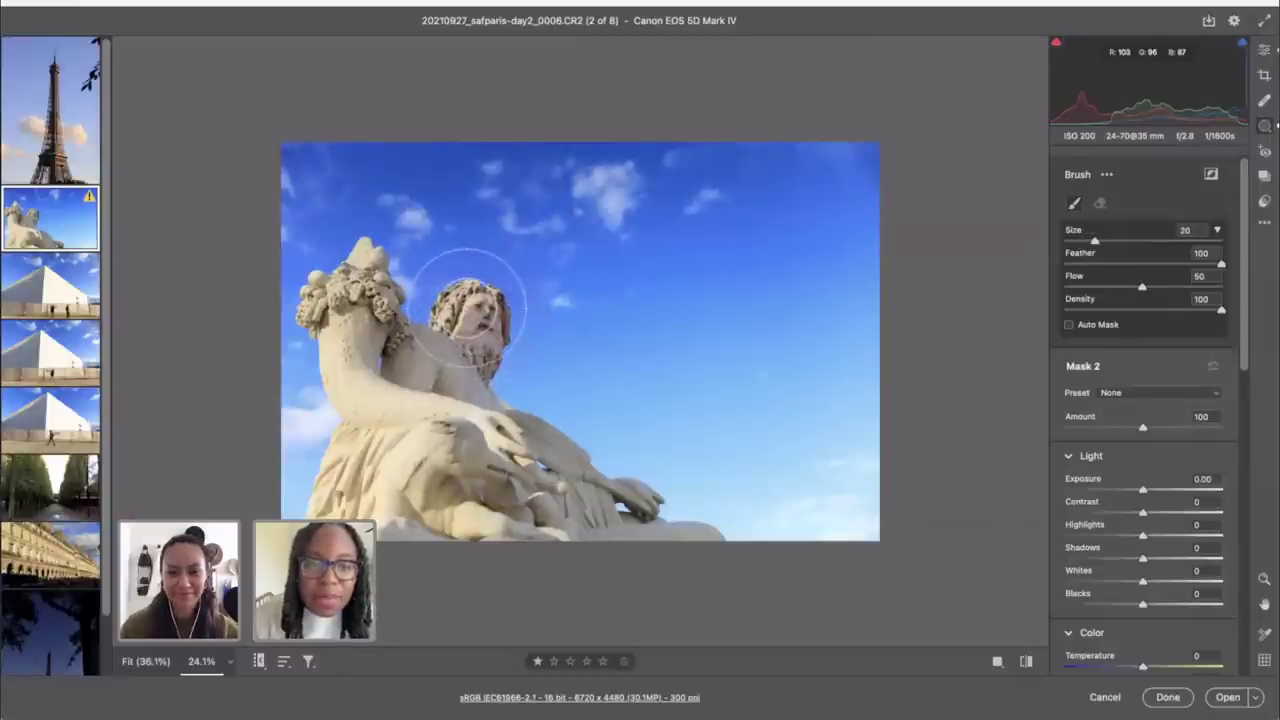
mouse_move(471, 294)
left_mouse_down()
mouse_move(456, 327)
mouse_move(474, 350)
mouse_move(491, 323)
mouse_move(459, 353)
mouse_move(478, 360)
mouse_move(398, 352)
mouse_move(463, 370)
left_mouse_up()
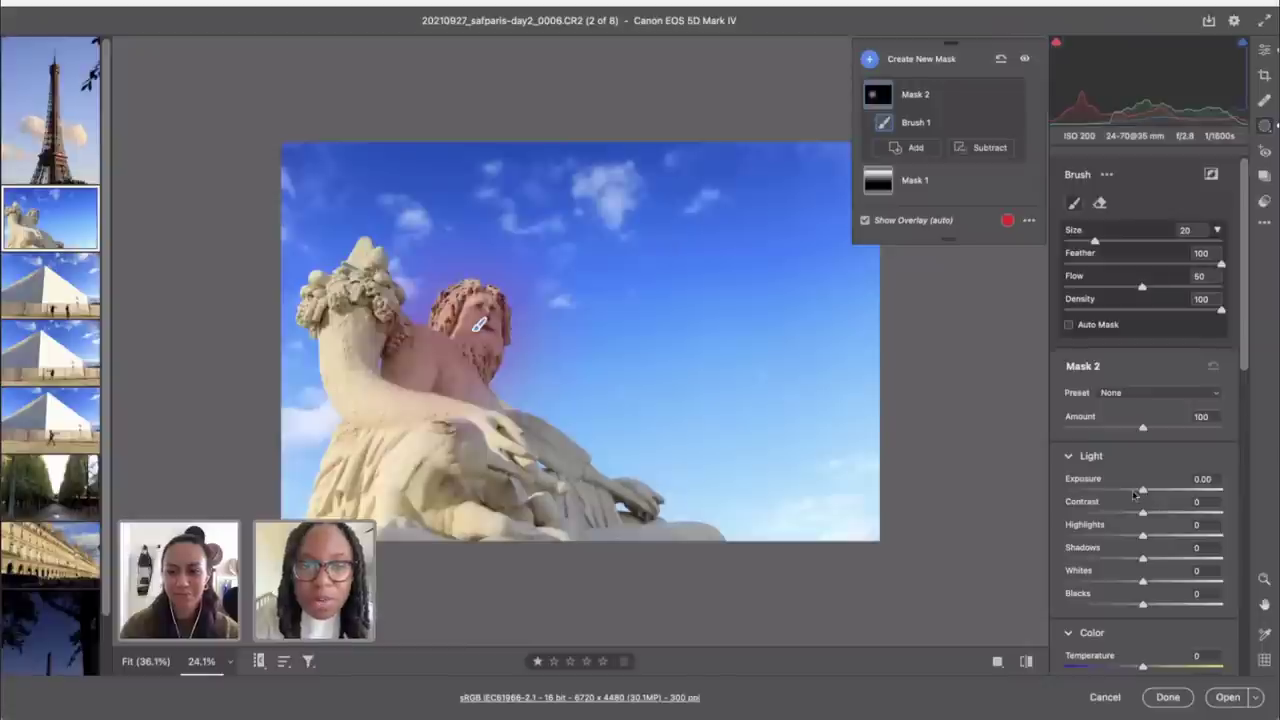
Step: Hide the overlay, set Exposure to +1.50, and extend the brush strokes toward the arm
left_click(868, 220)
left_click_drag(1140, 494, 1171, 498)
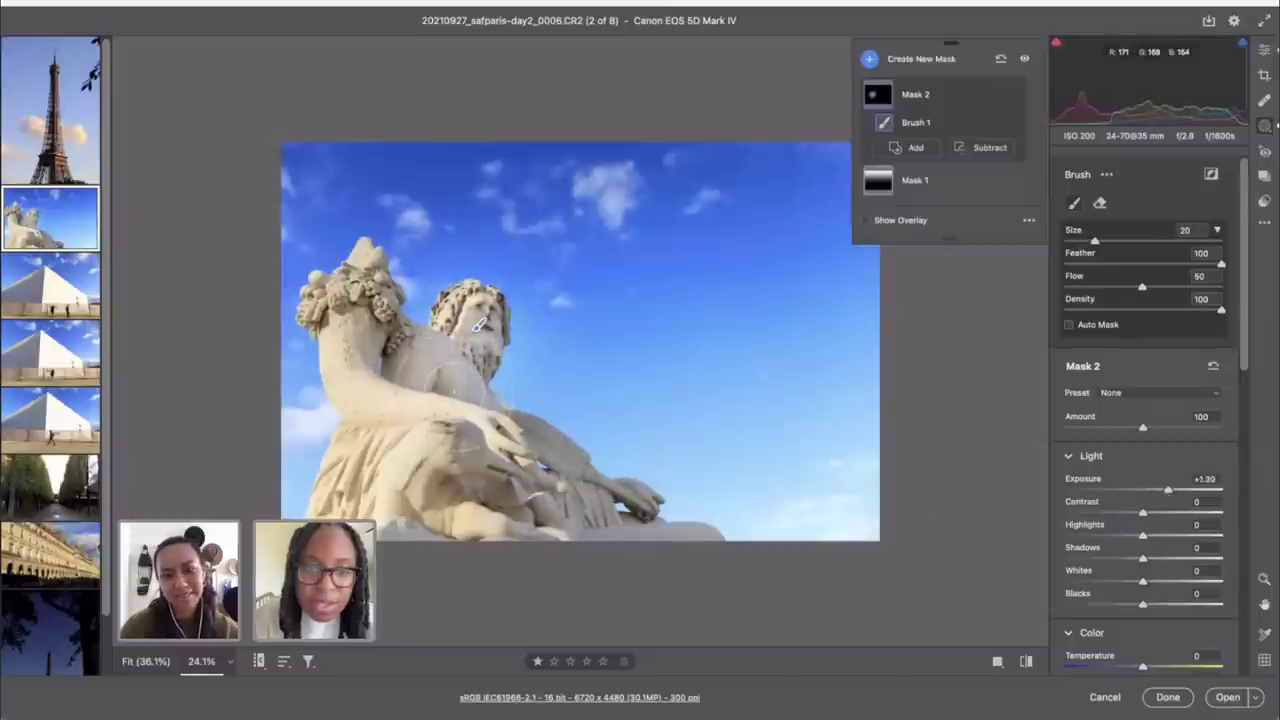
mouse_move(462, 425)
left_mouse_down()
mouse_move(580, 470)
mouse_move(588, 535)
mouse_move(575, 537)
mouse_move(600, 528)
mouse_move(705, 557)
left_mouse_up()
left_click_drag(520, 480, 495, 465)
mouse_move(480, 325)
left_mouse_down()
mouse_move(470, 390)
mouse_move(395, 360)
left_mouse_up()
left_click_drag(1168, 489, 1172, 490)
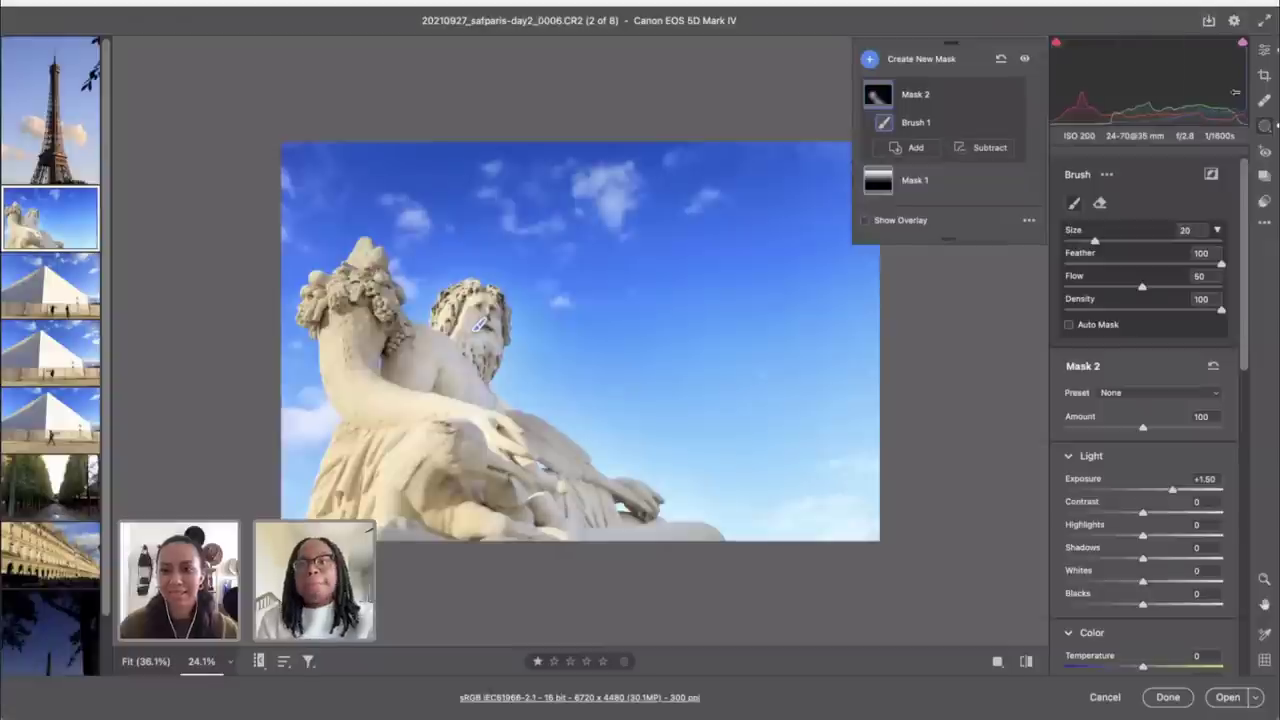
Step: Toggle the statue edit against default settings, then switch to the first Eiffel Tower photo
left_click(1264, 50)
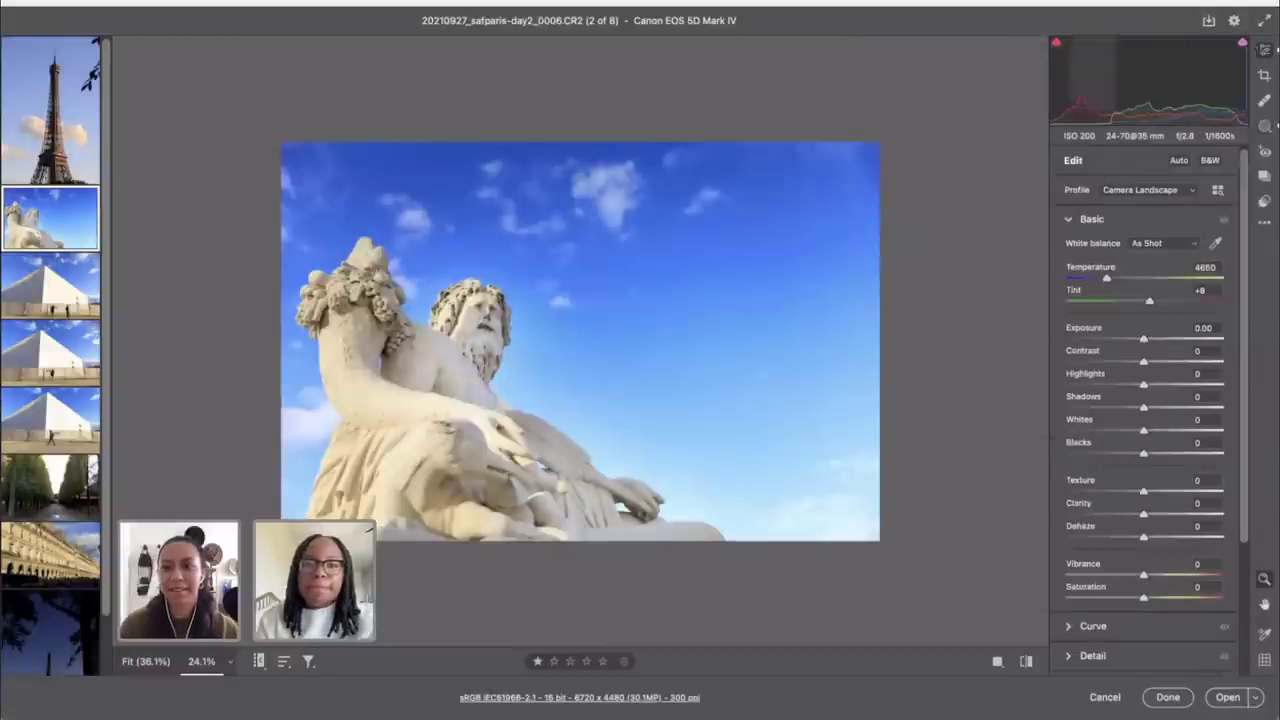
left_click(1027, 666)
left_click(1027, 664)
left_click(1027, 664)
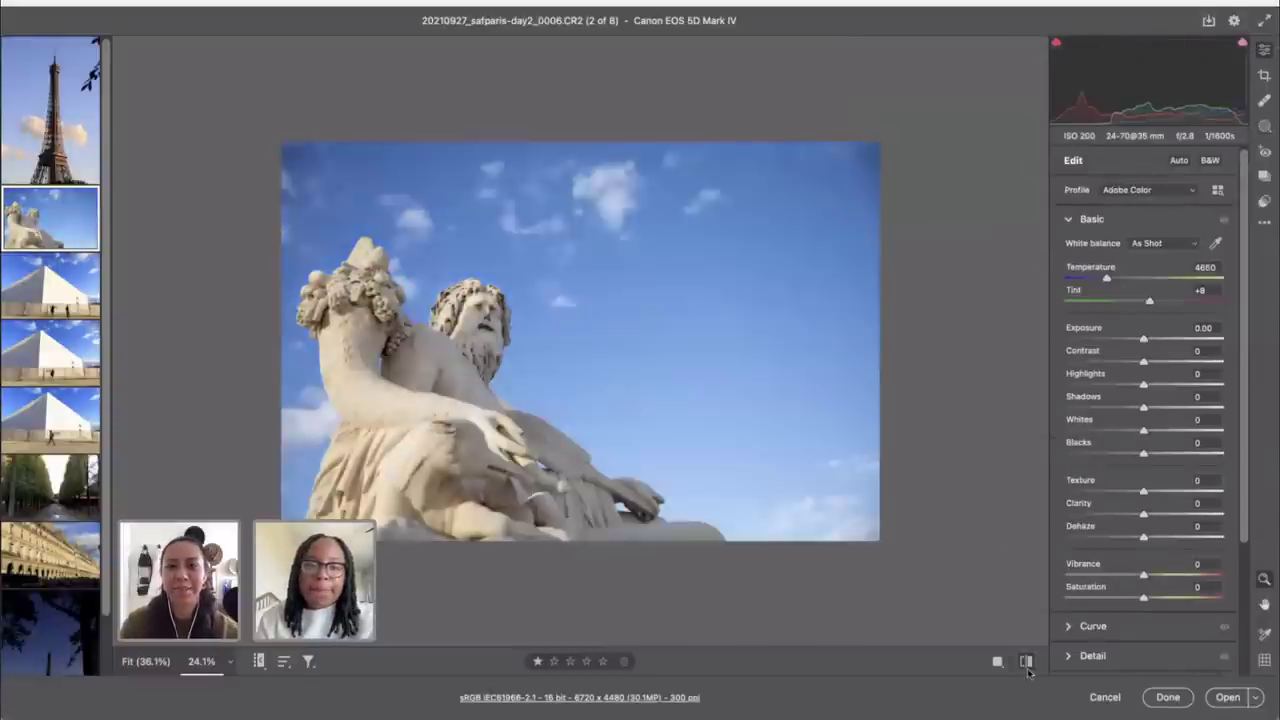
left_click(1027, 664)
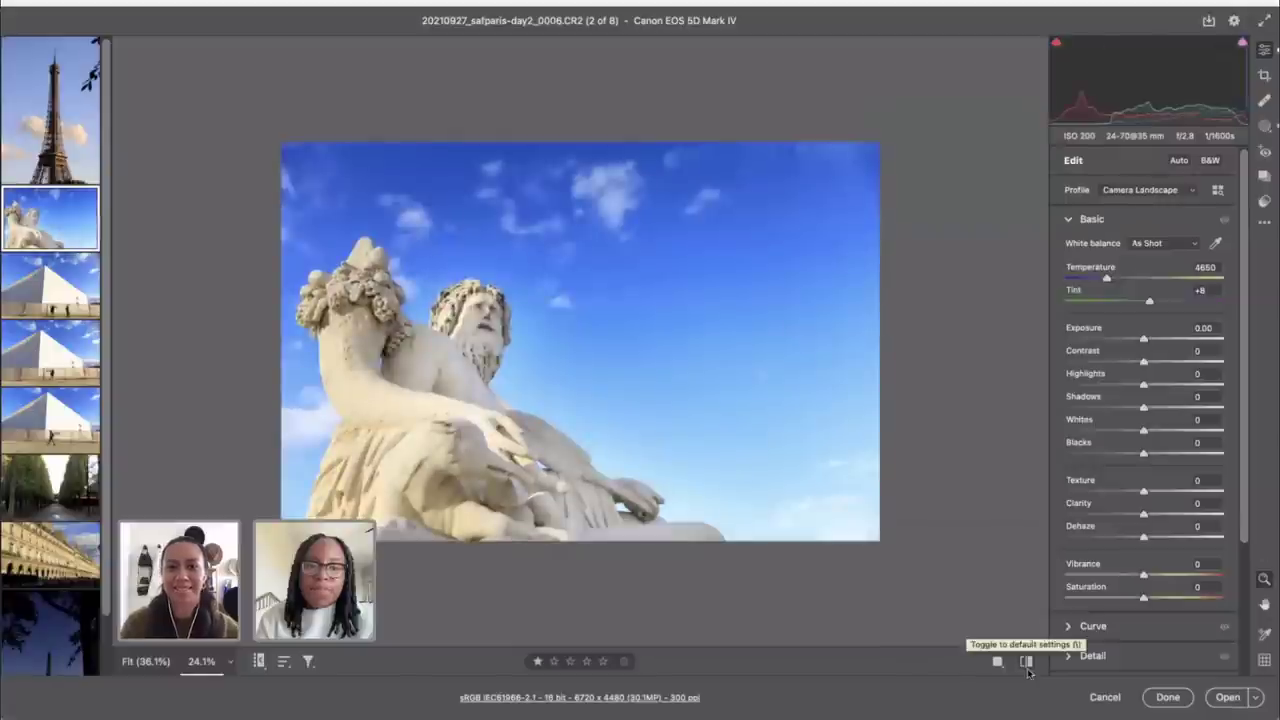
left_click(1027, 664)
left_click(1027, 666)
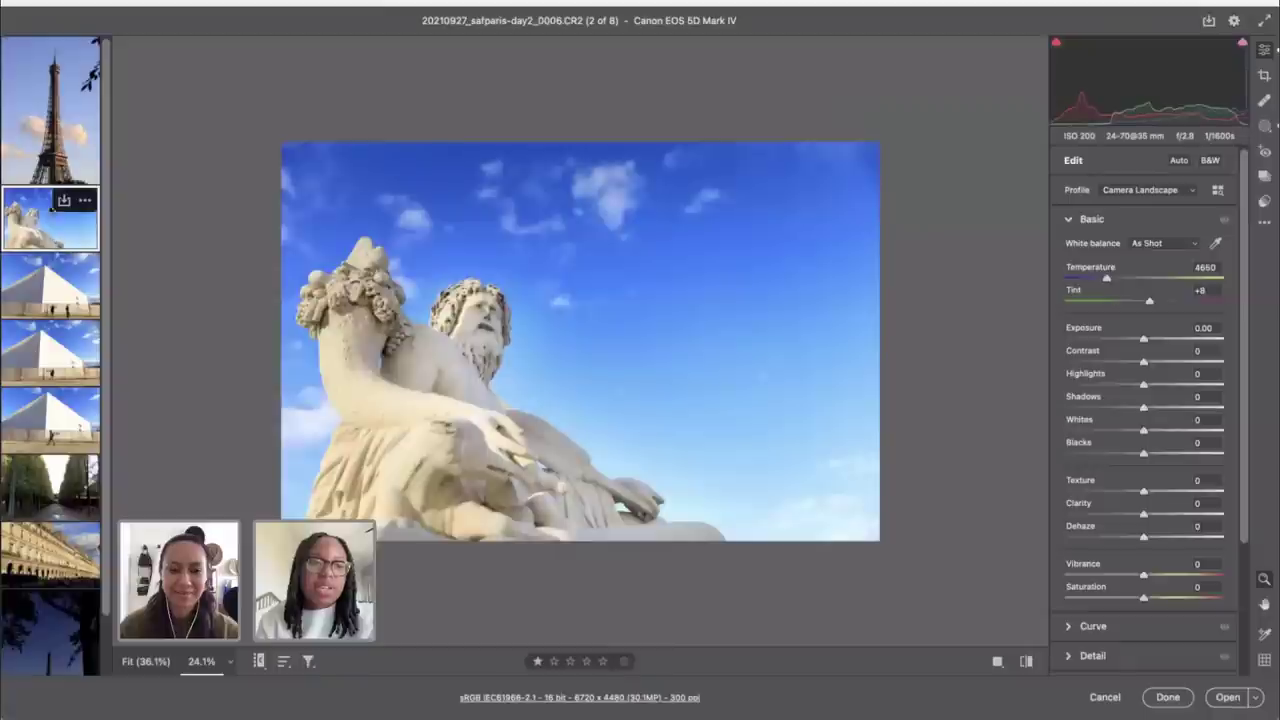
left_click(50, 90)
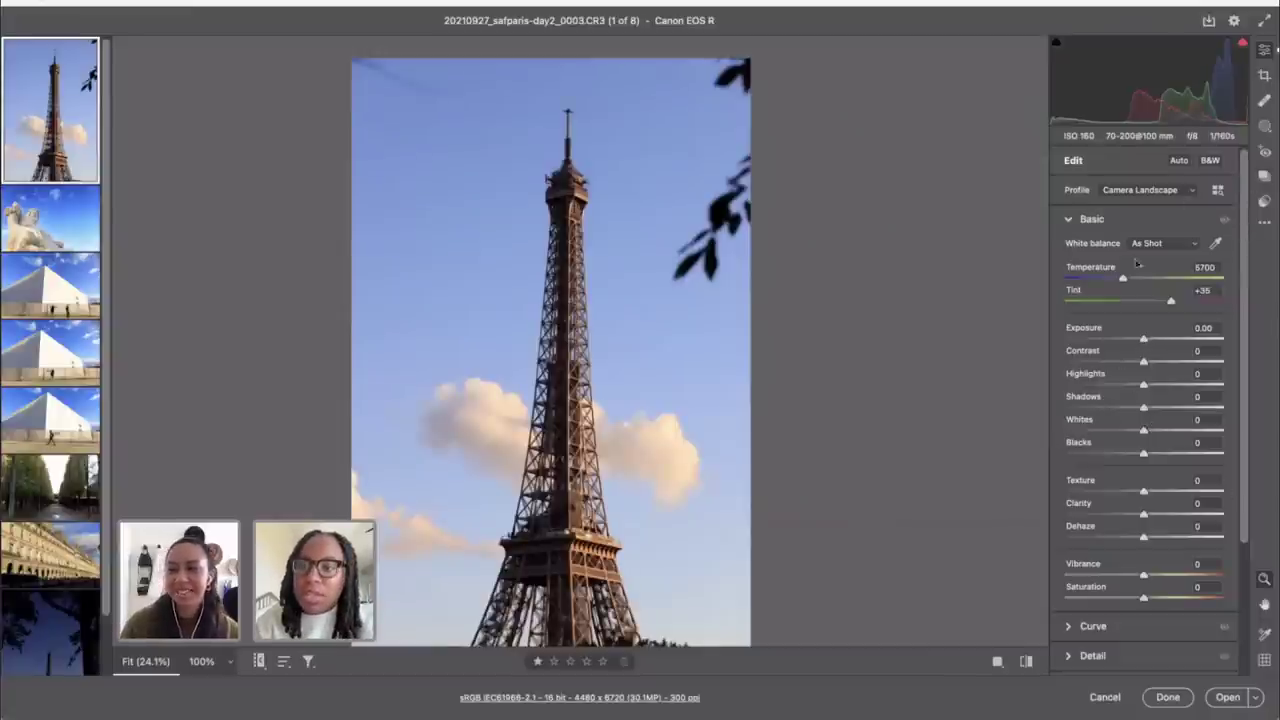
Step: Reset Exposure to 0.00, raise Vibrance to +27, and crop in from the top-left corner
double_click(1145, 341)
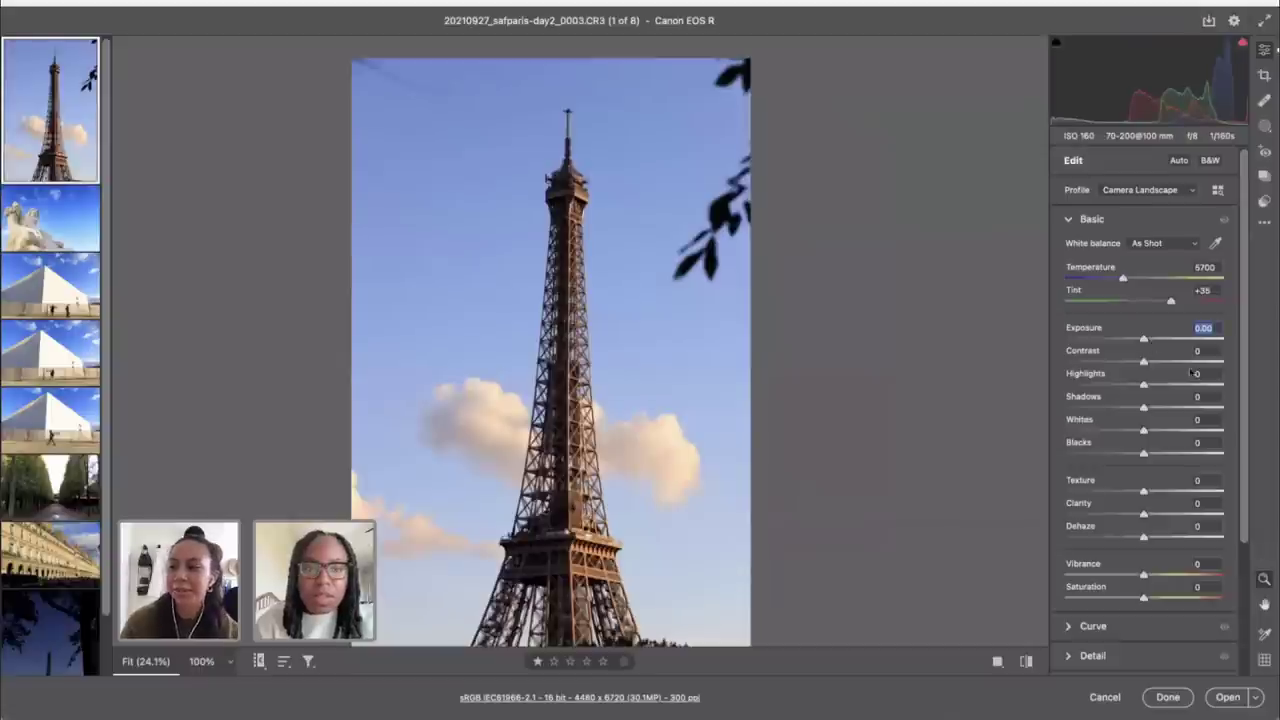
left_click_drag(1144, 578, 1166, 577)
key("c")
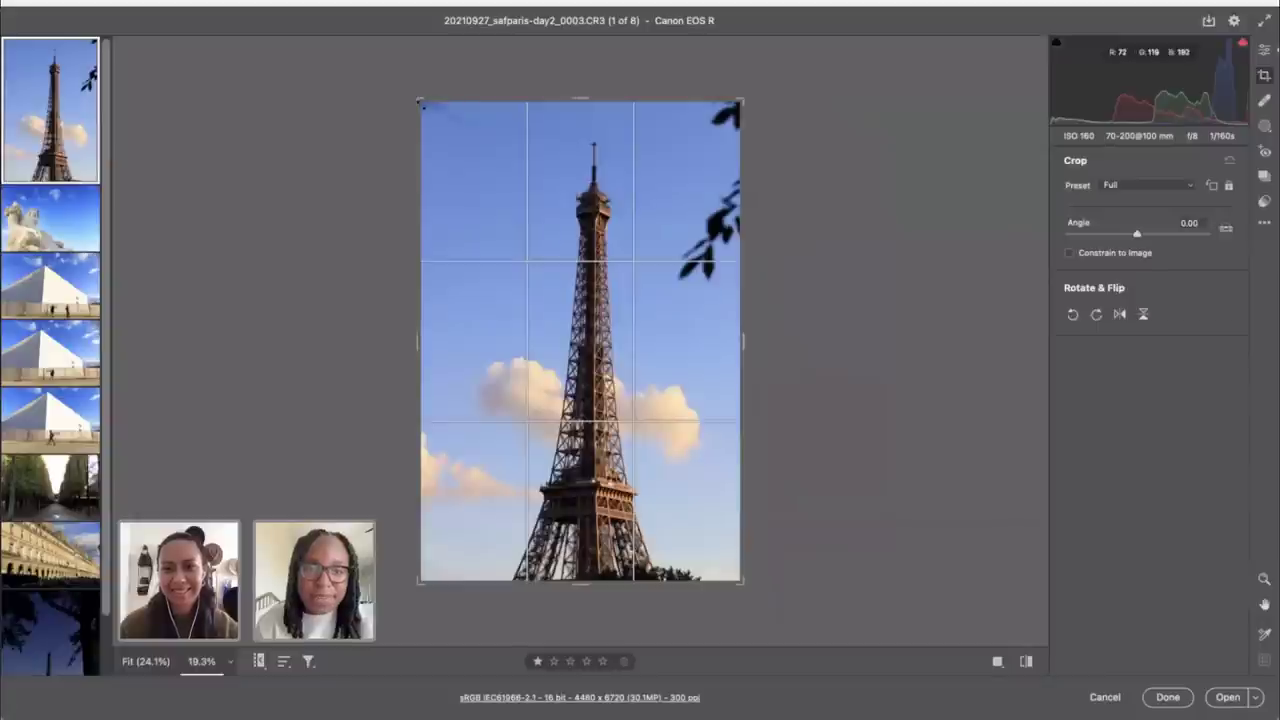
left_click_drag(421, 102, 417, 107)
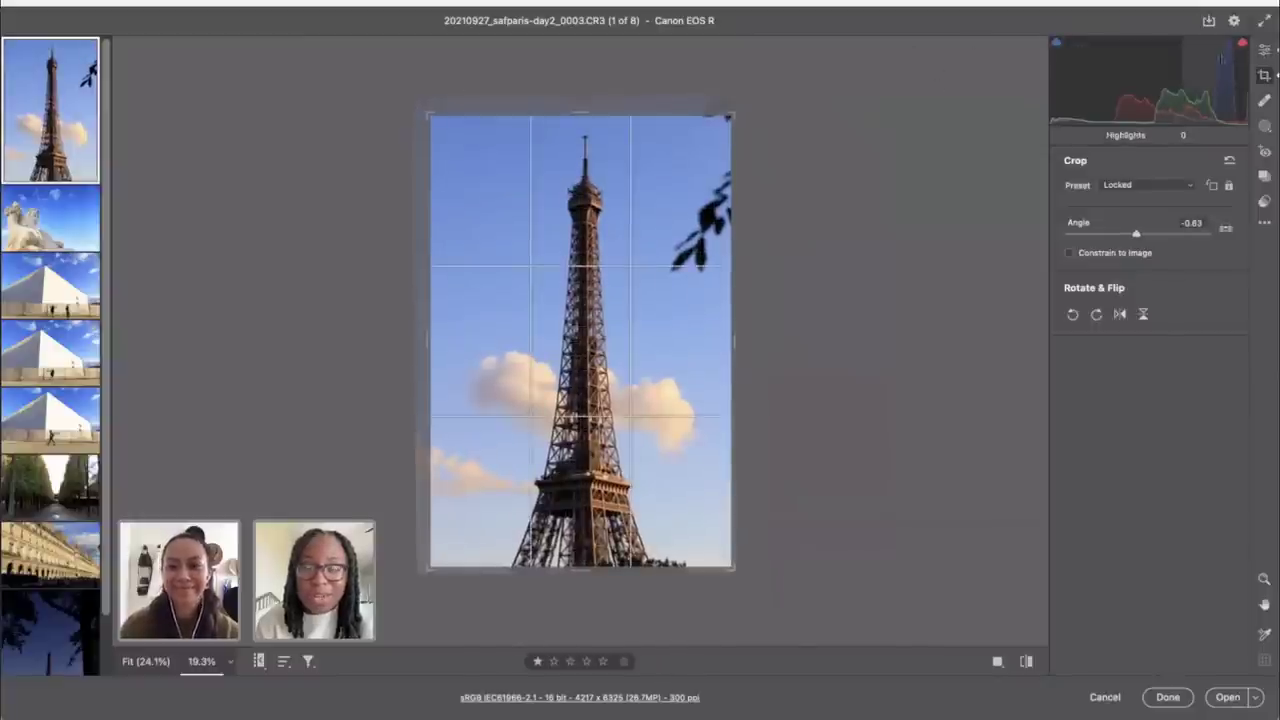
key("Return")
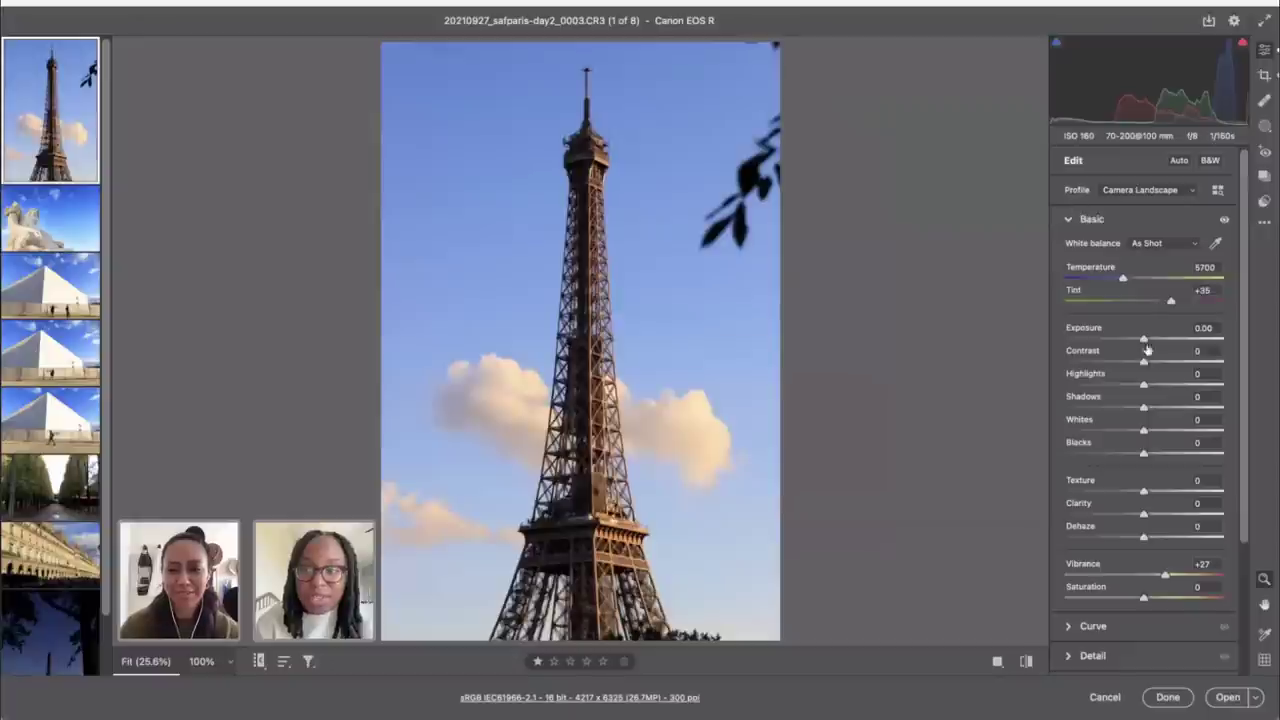
Step: Raise Contrast to +25 and Shadows to +35, then check the Masking options without choosing one
left_click_drag(1144, 360, 1163, 361)
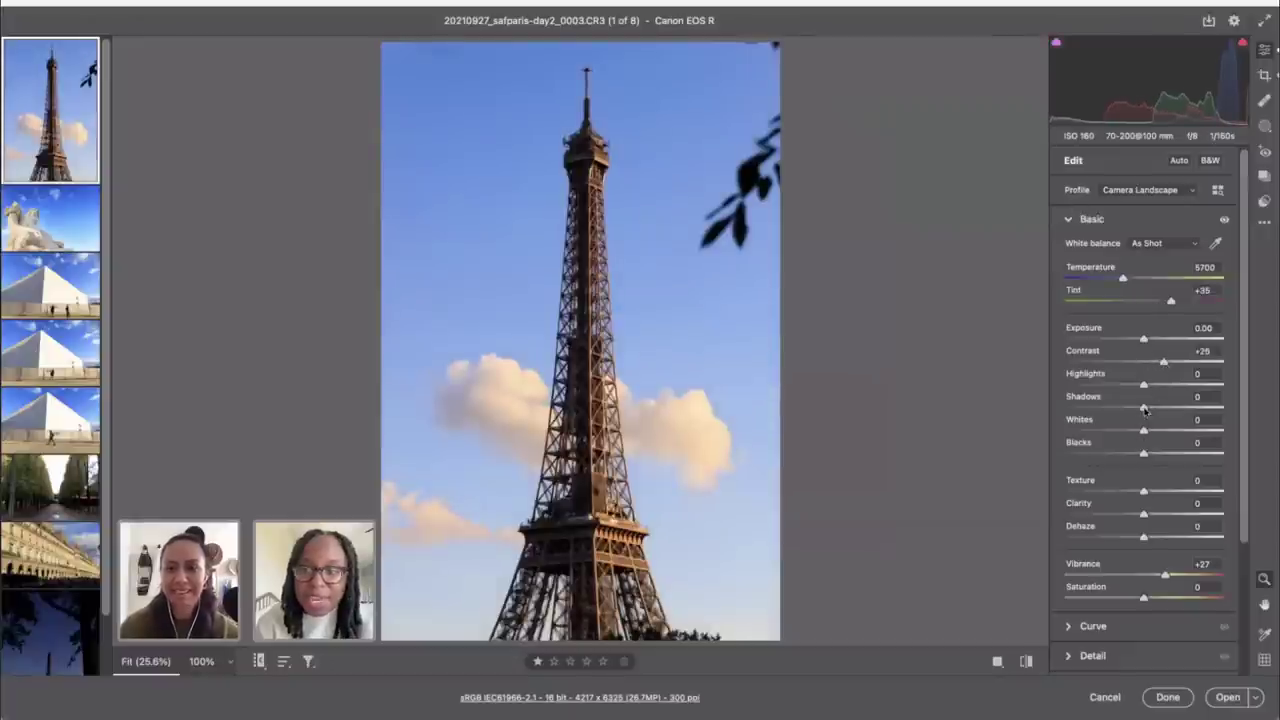
left_click_drag(1145, 410, 1172, 414)
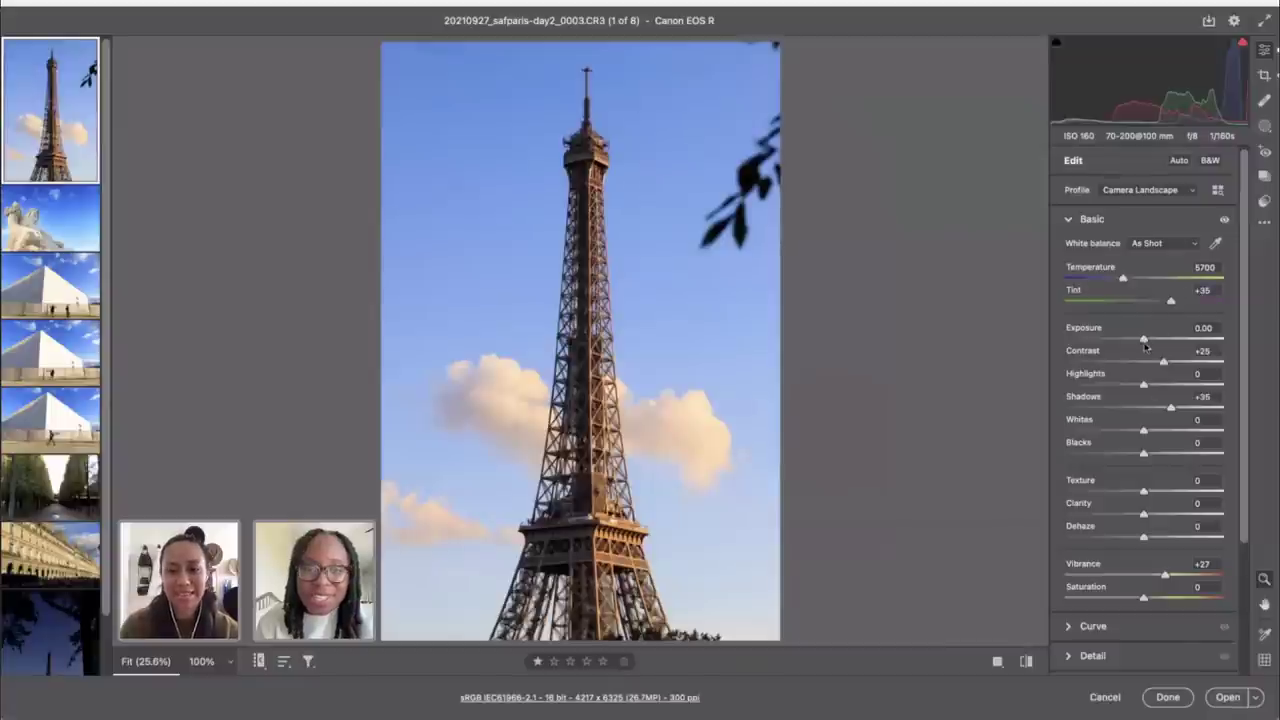
left_click(1264, 128)
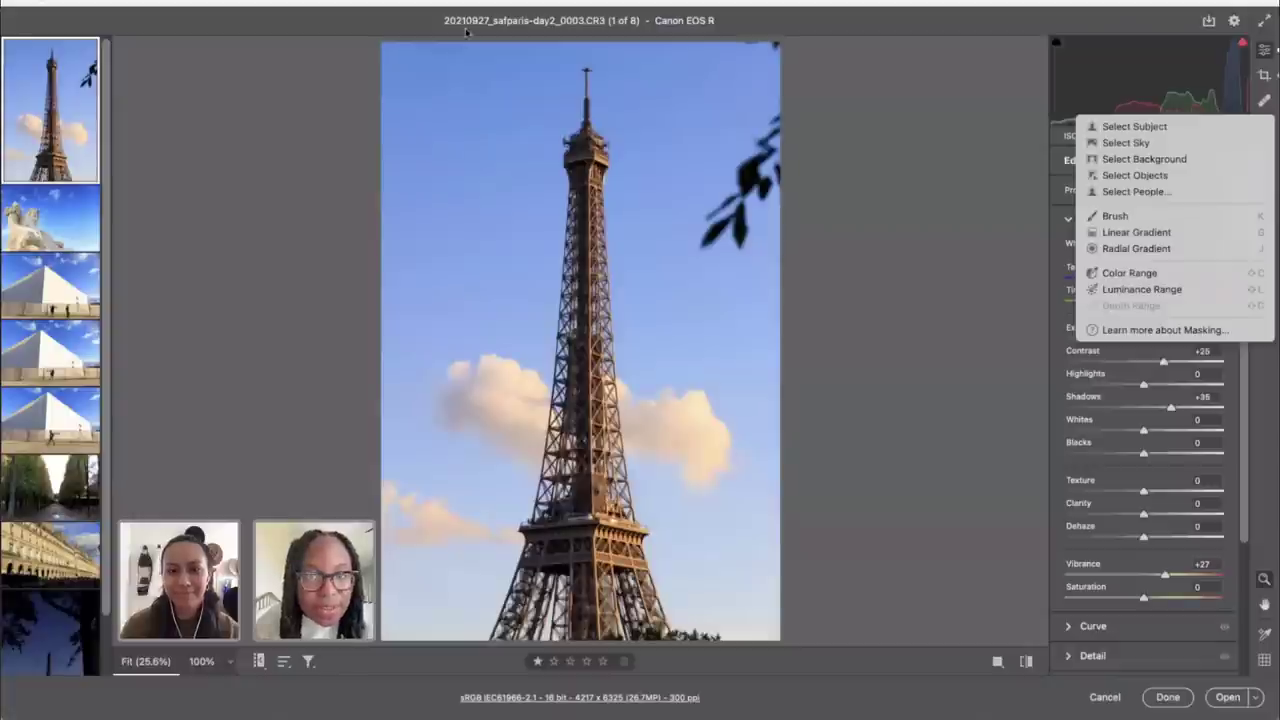
key("Escape")
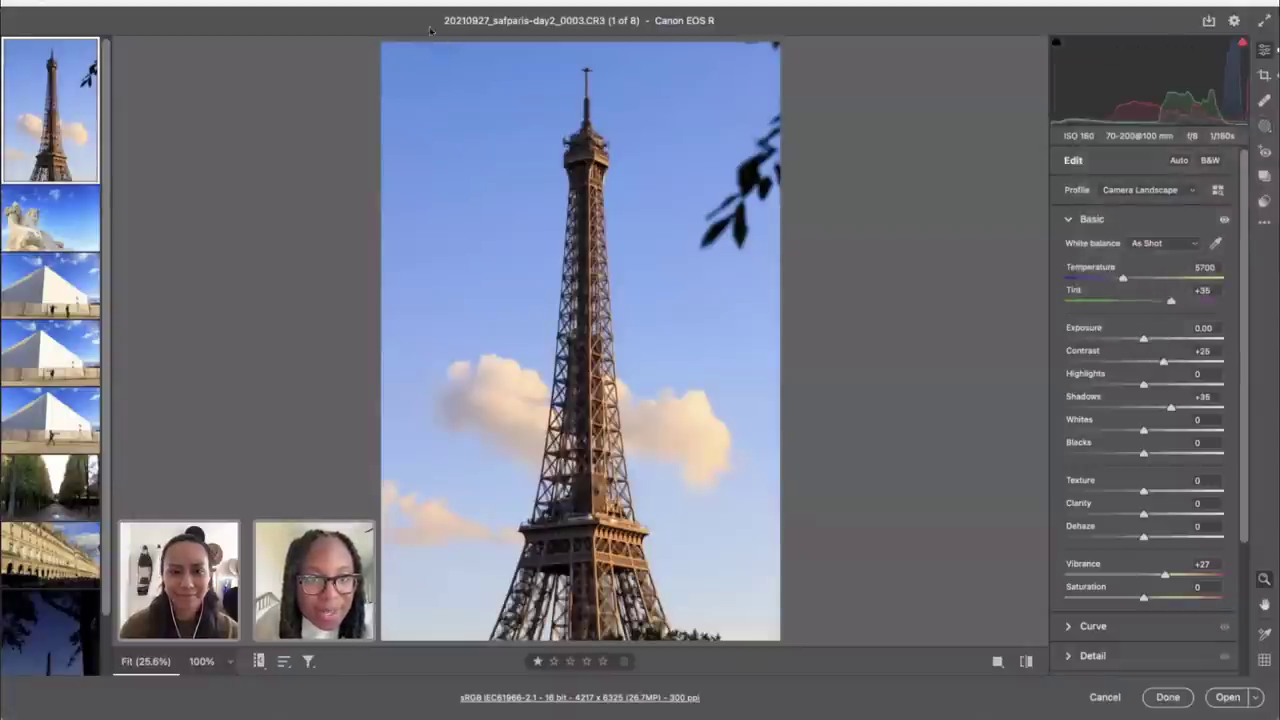
Step: Heal two spots in the sky around the tower, comparing before/after, then view at 25%
left_click(1264, 101)
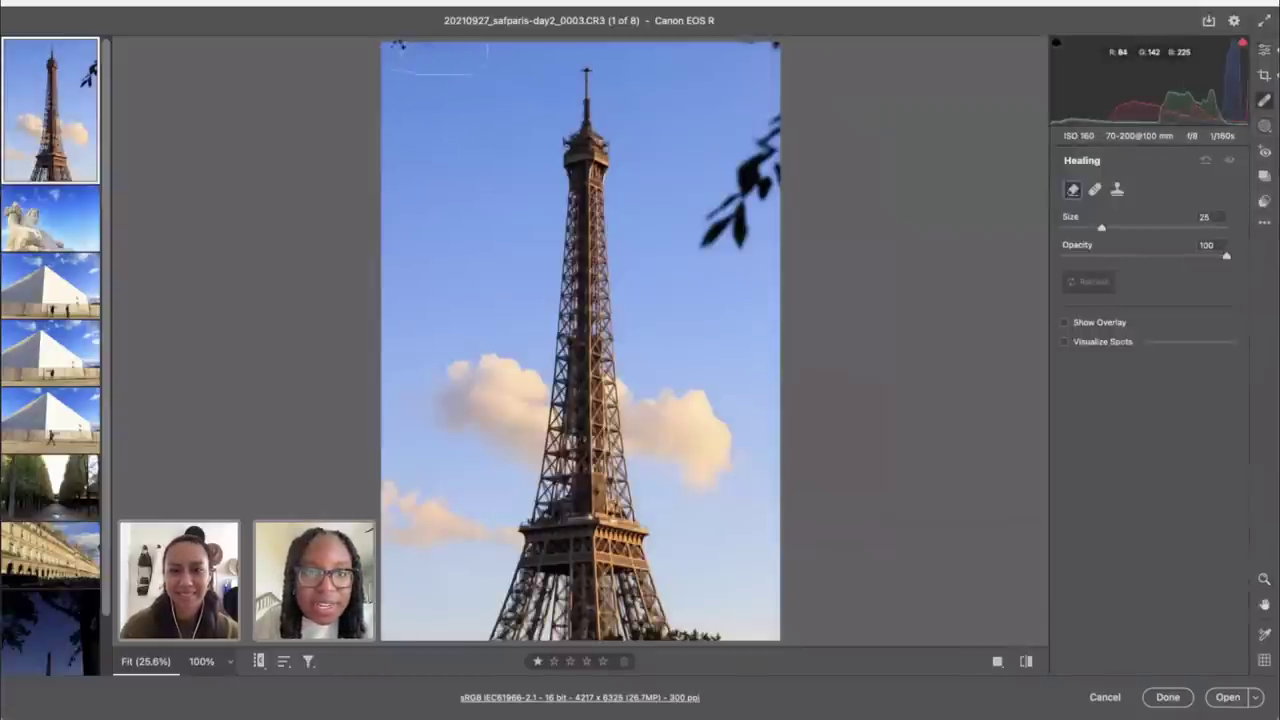
left_click(500, 173)
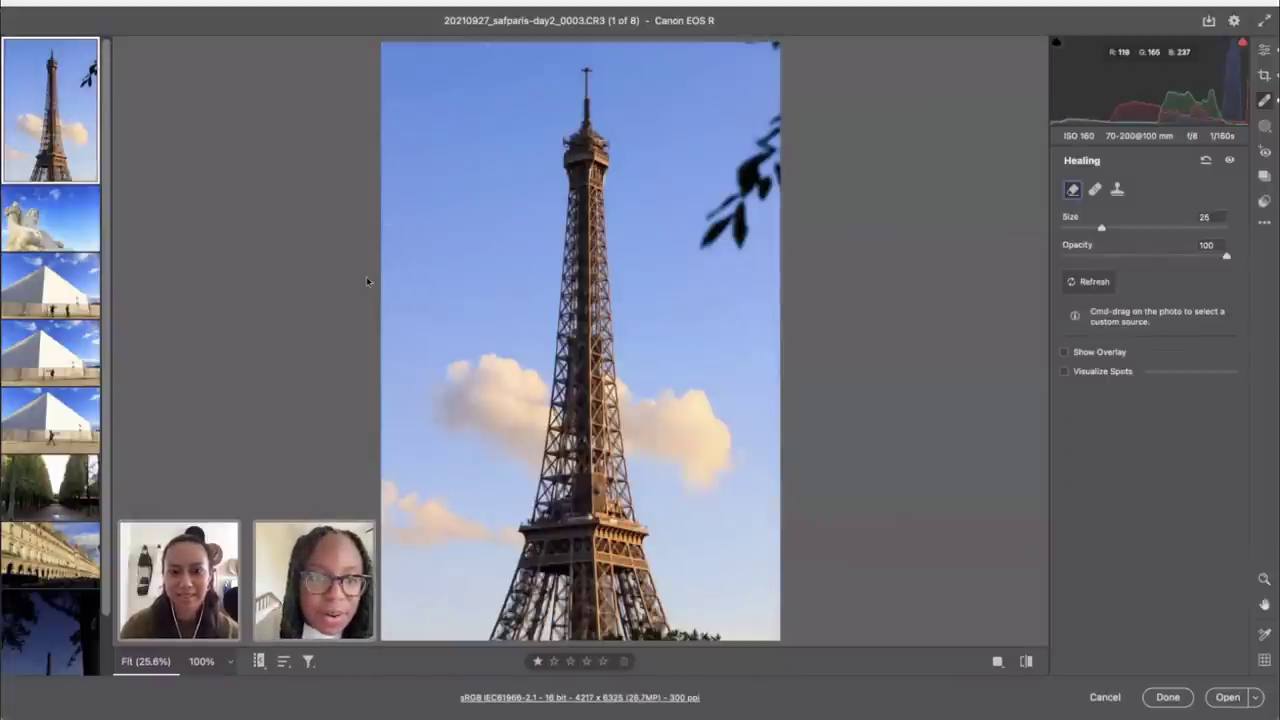
left_click(1030, 662)
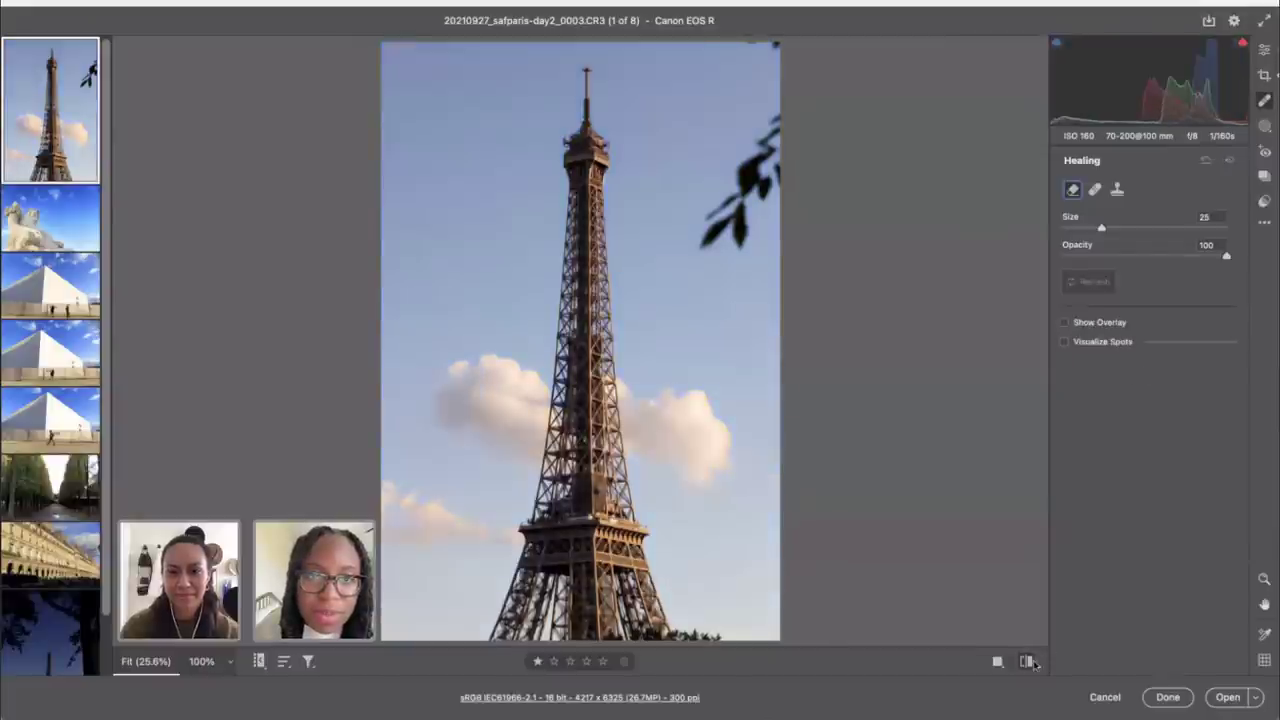
left_click(1030, 662)
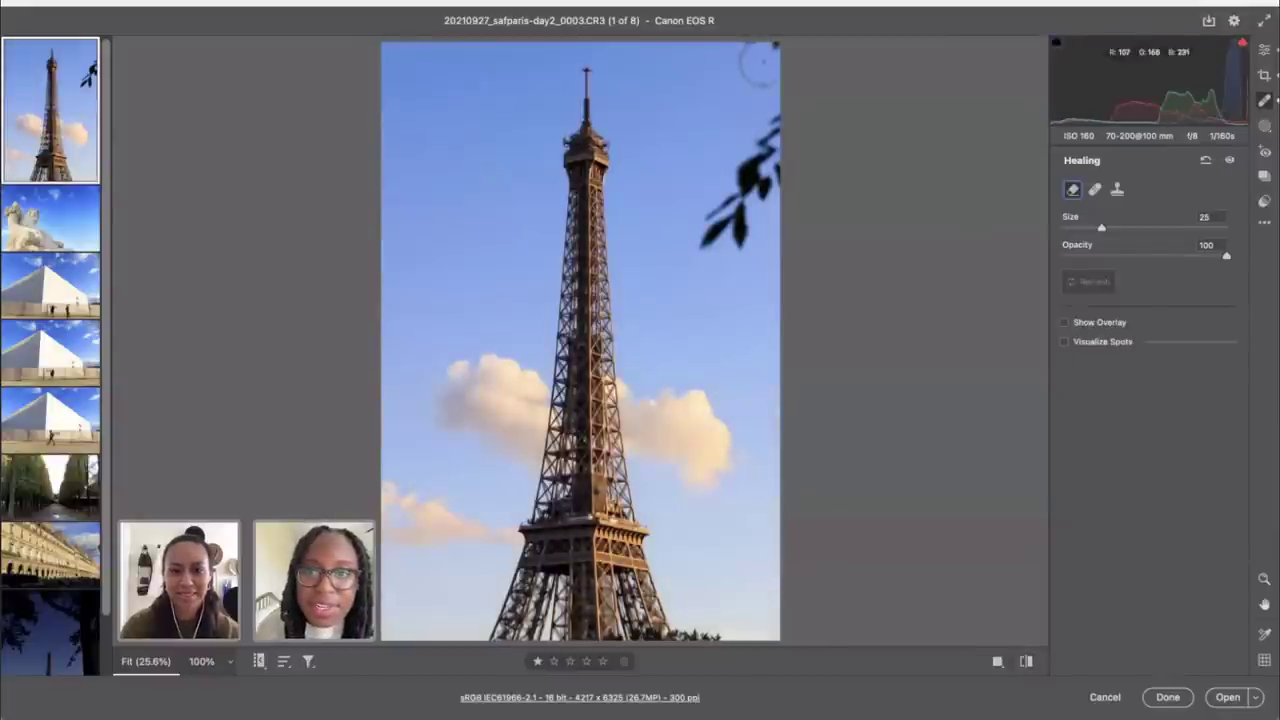
left_click_drag(718, 68, 776, 68)
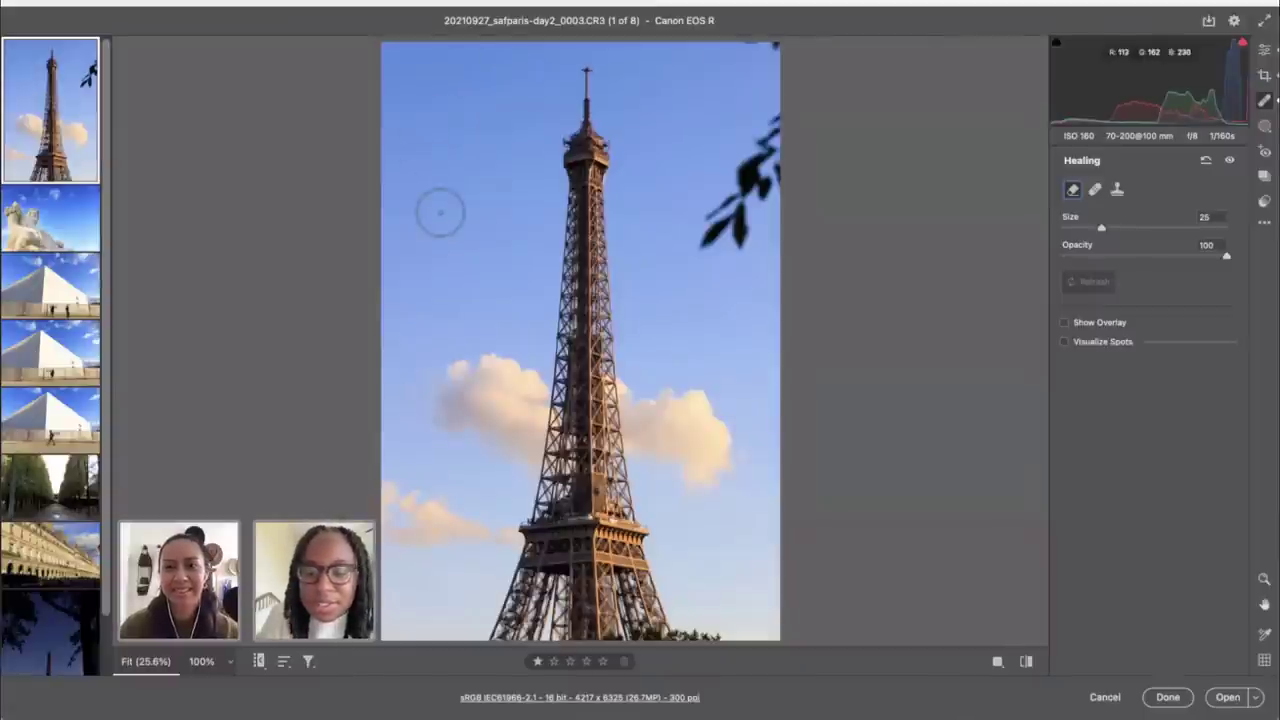
key("ctrl+minus")
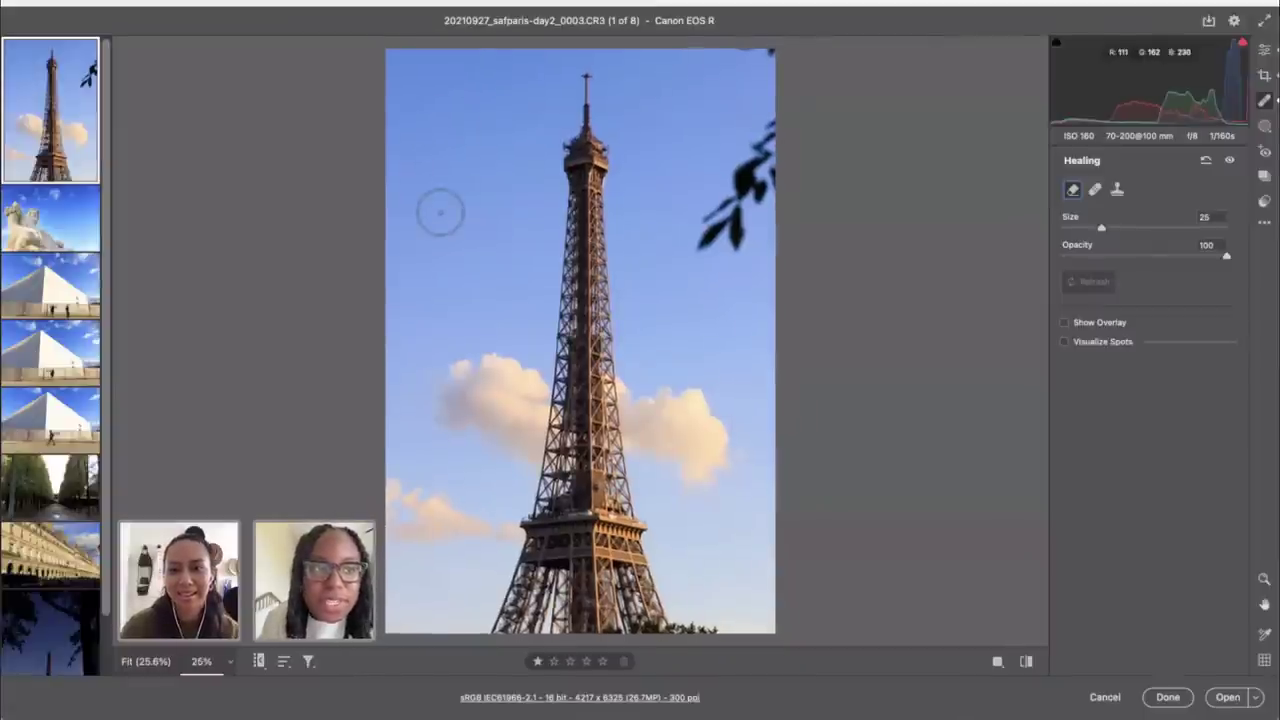
Step: Lower Highlights to -33 and move on to photo 8 of 8
left_click(1264, 49)
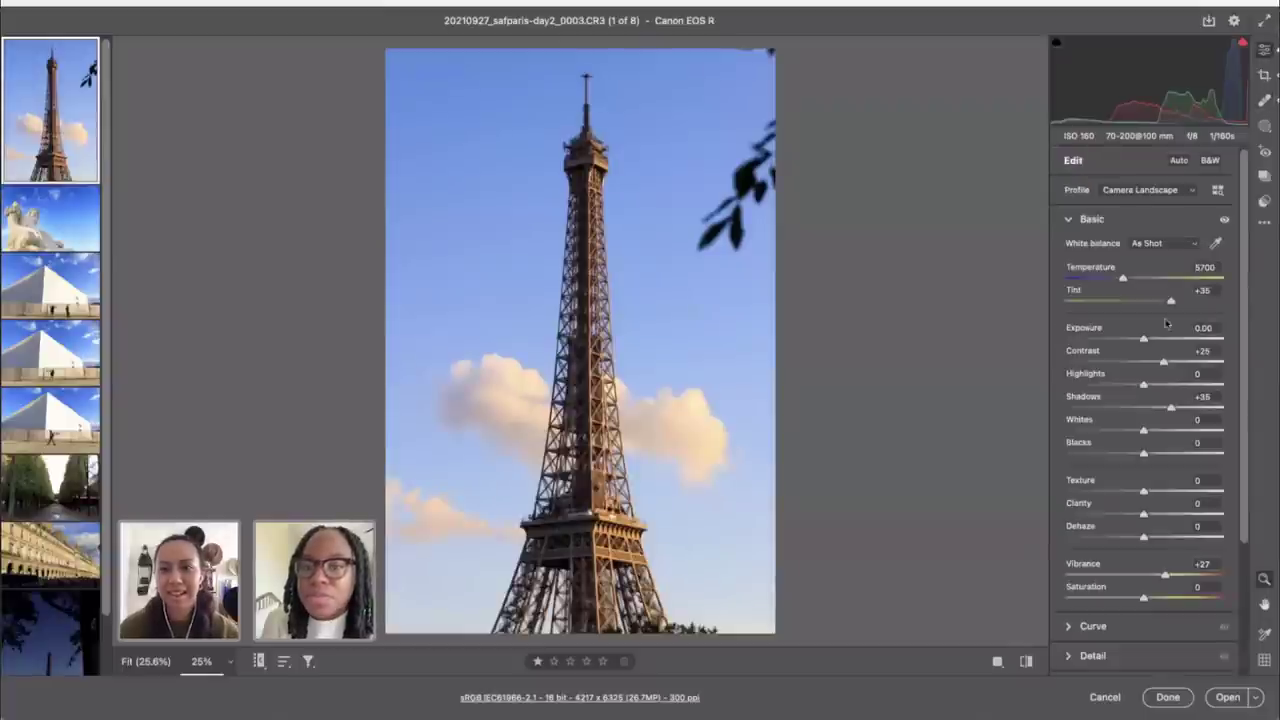
left_click_drag(1103, 384, 1117, 385)
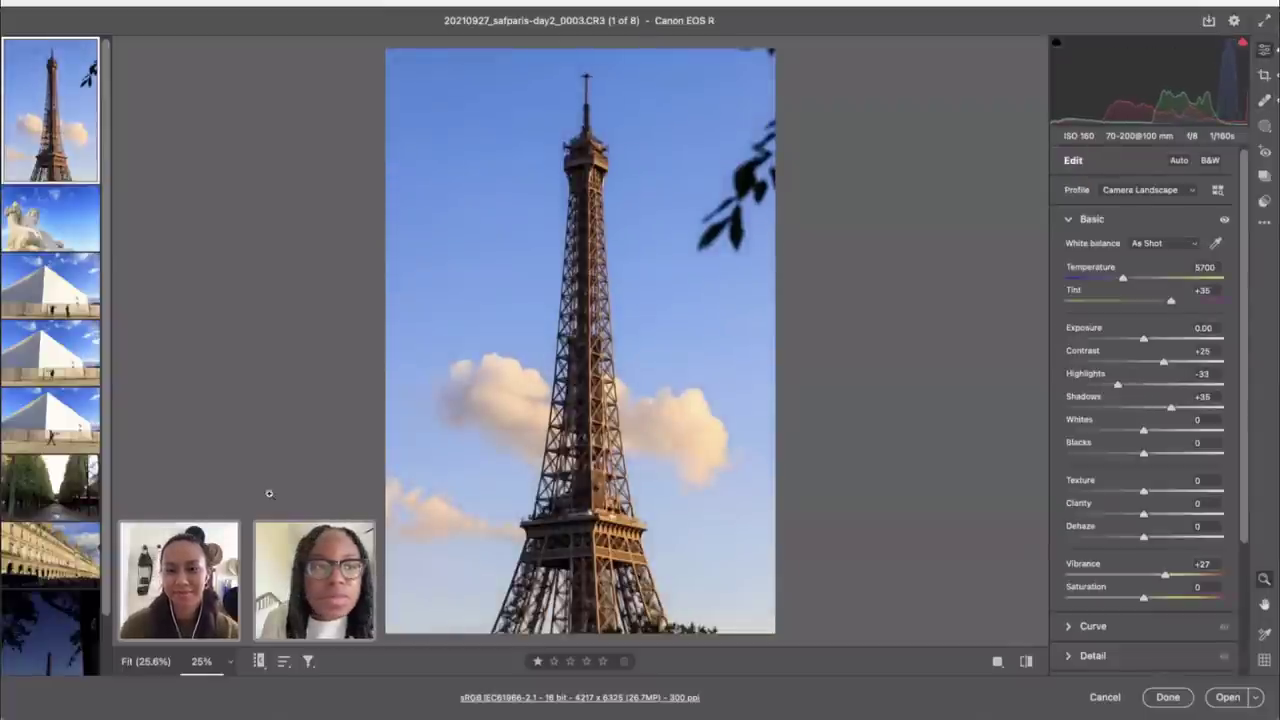
key("Down")
key("Down")
key("Down")
key("Down")
key("Down")
key("Down")
key("Down")
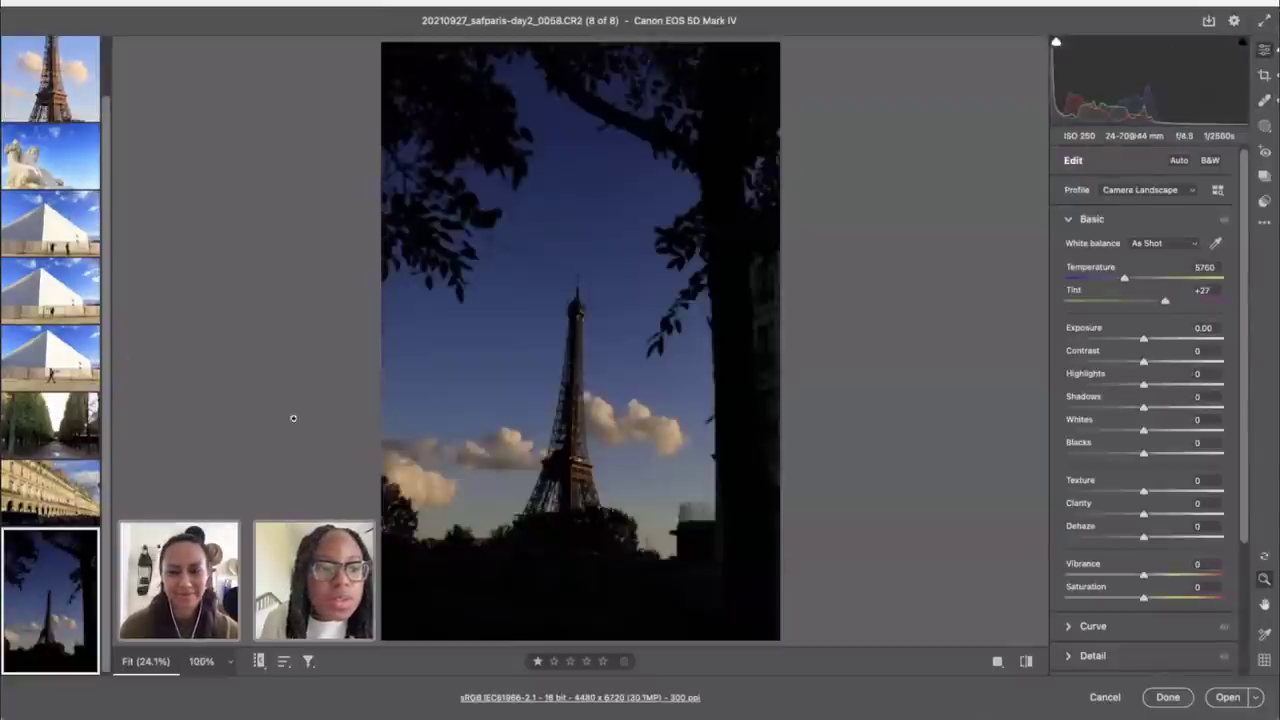
Step: Auto-straighten the tree-framed photo to a -1.82 angle and apply the crop
key("c")
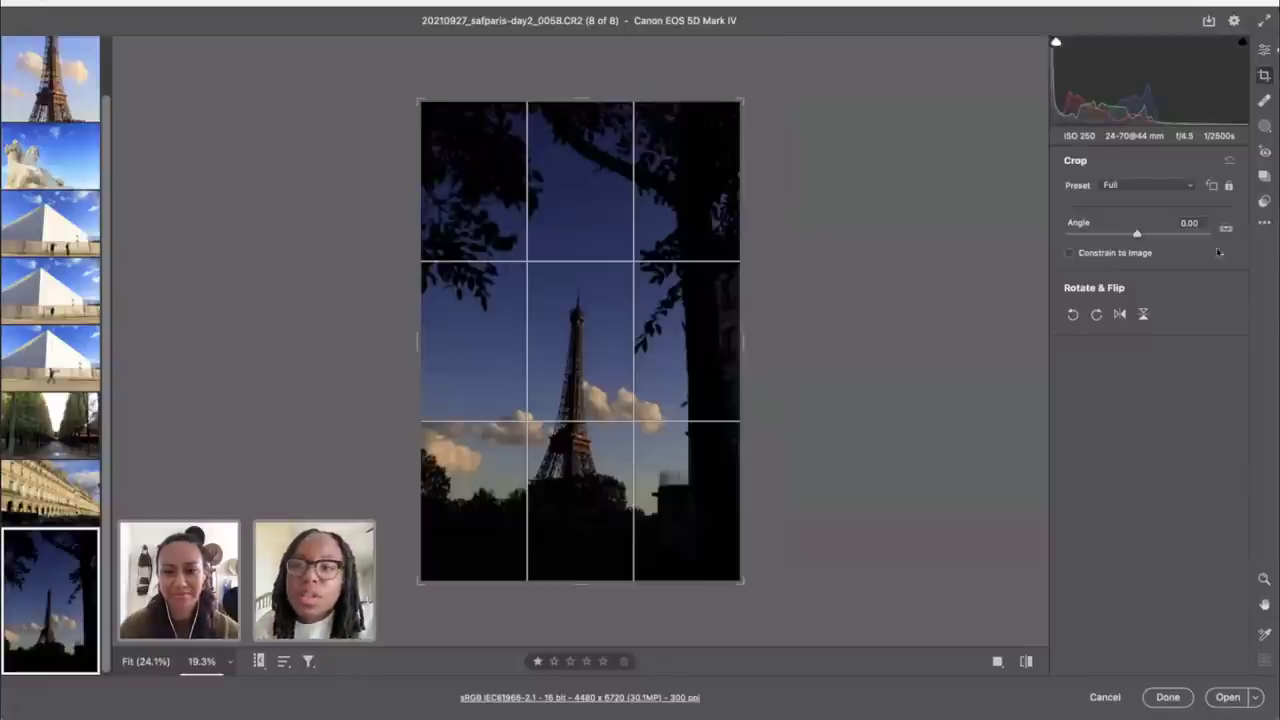
double_click(1226, 228)
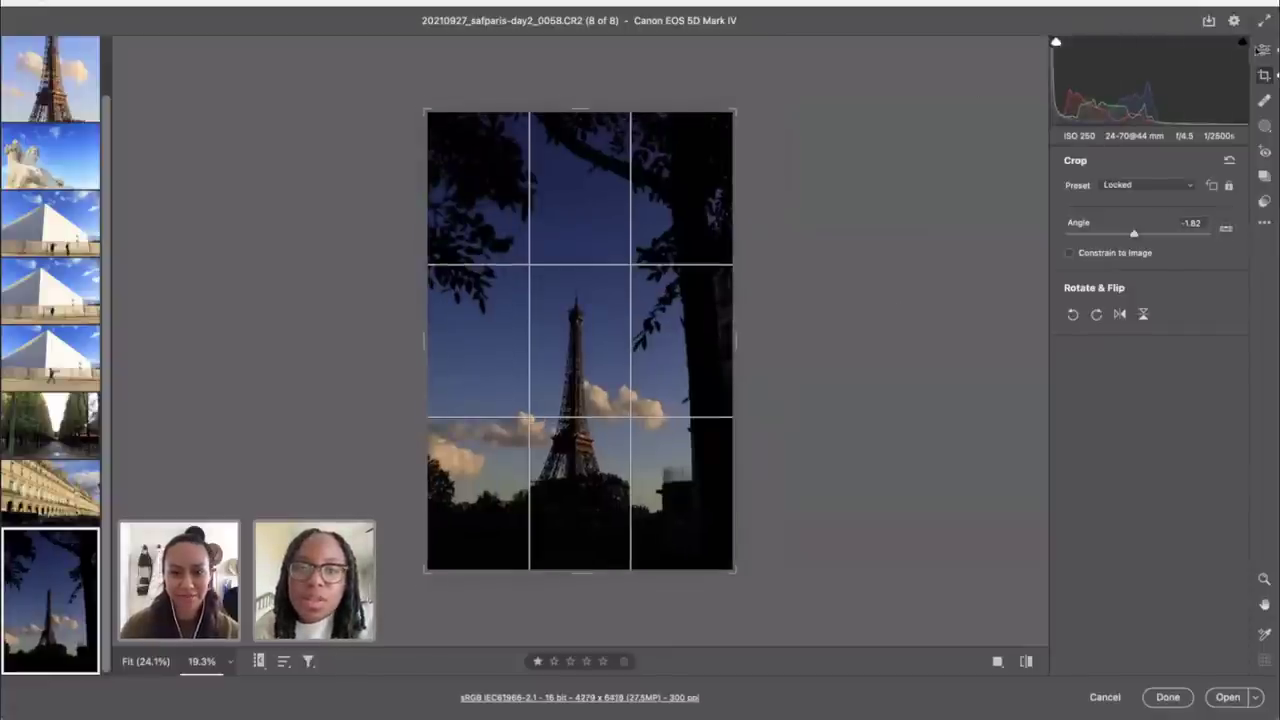
left_click(1262, 48)
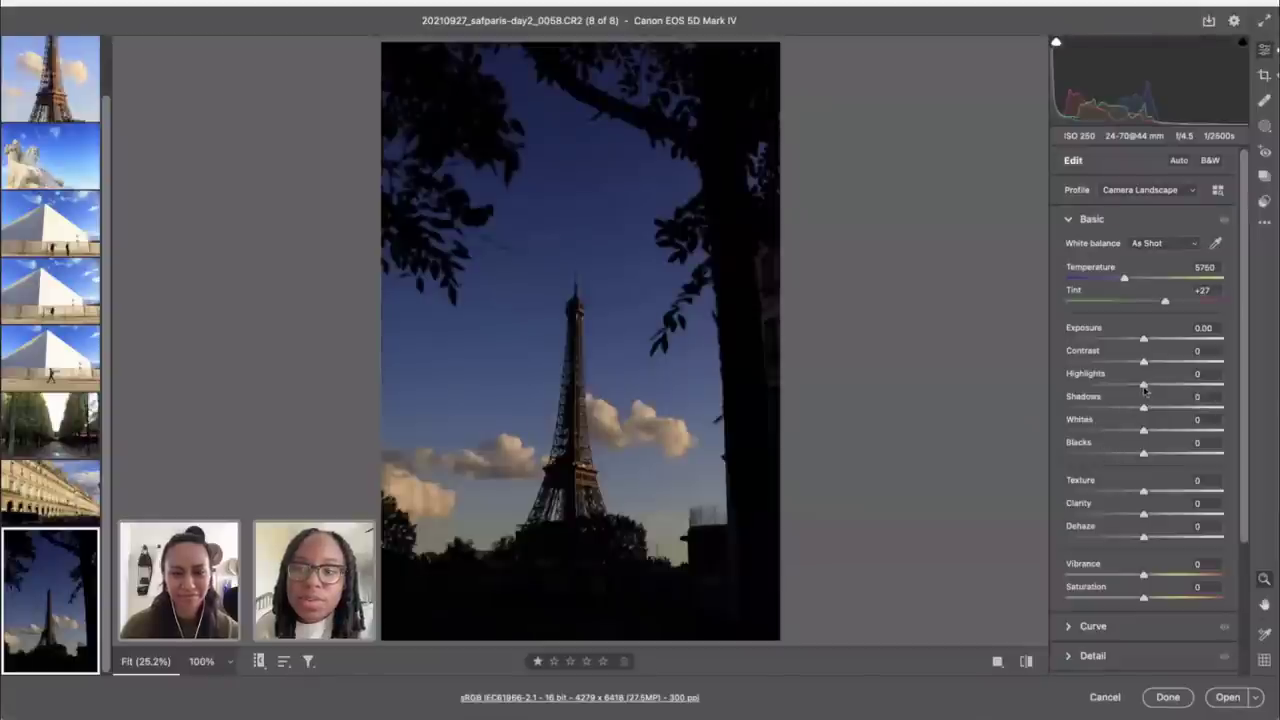
Step: Try Shadows at +11, reset them to 0, and recheck the crop framing
left_click_drag(1144, 407, 1187, 431)
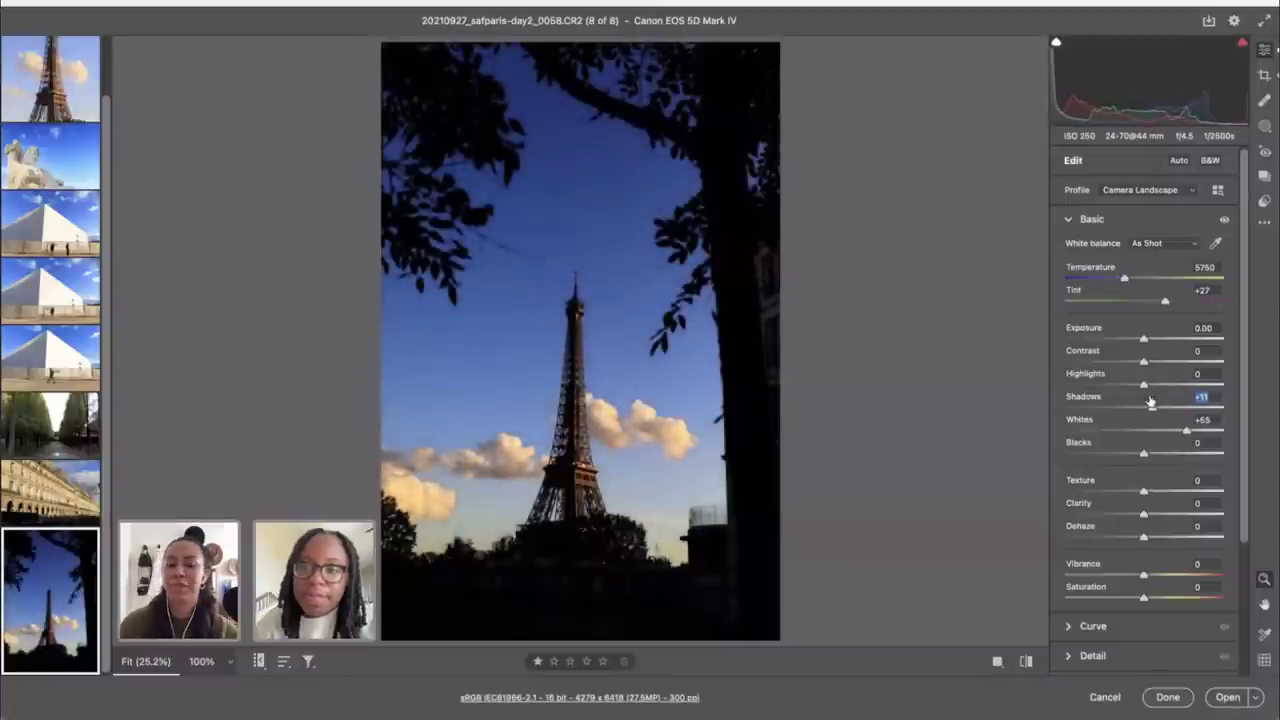
double_click(1151, 402)
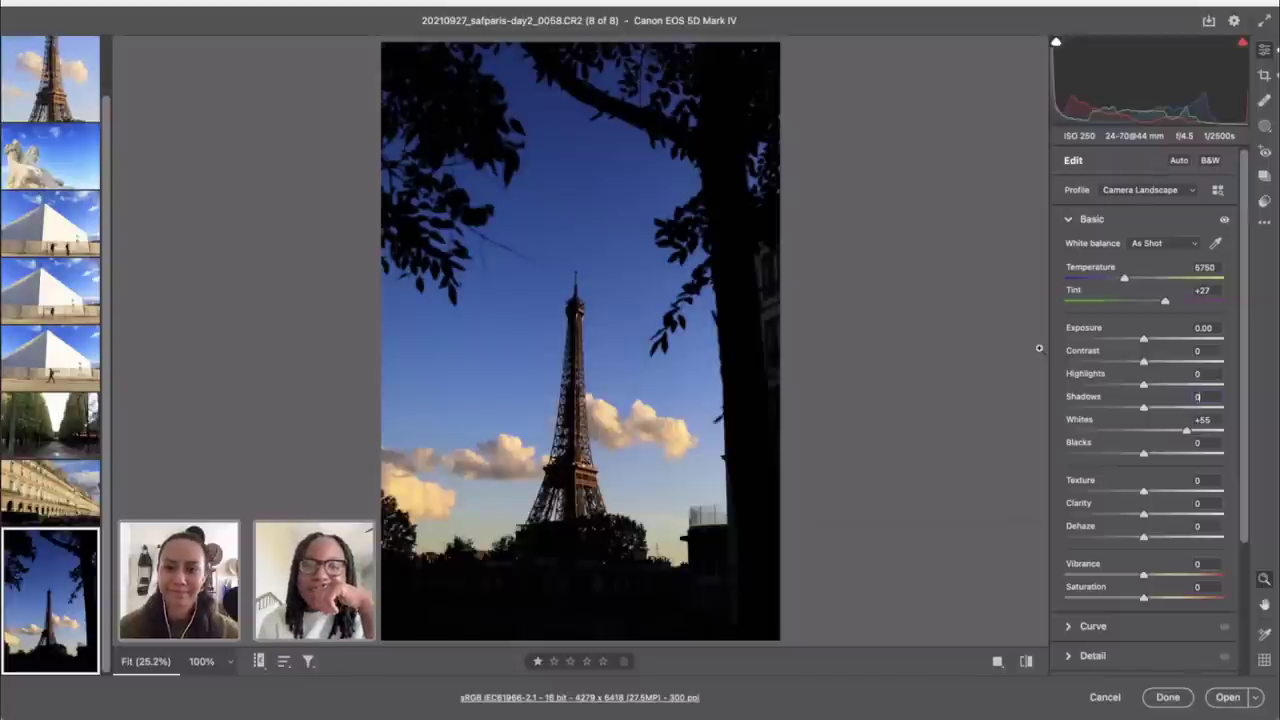
key("c")
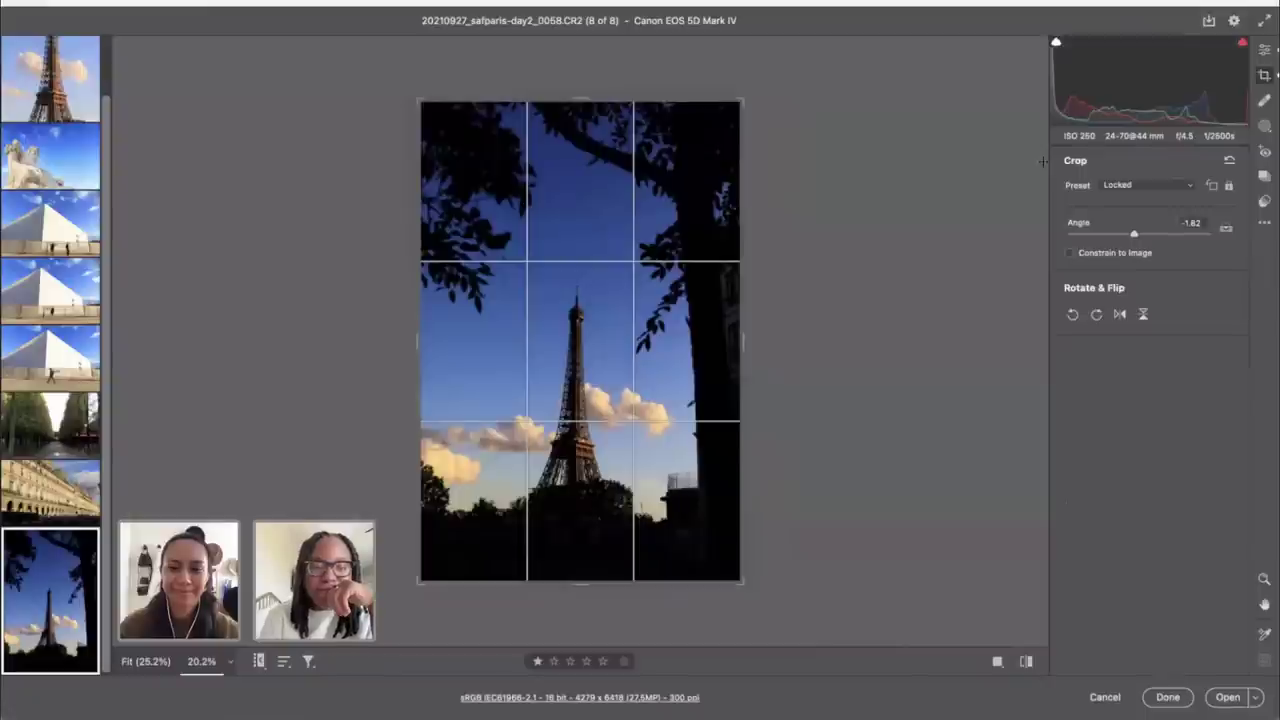
left_click(1264, 48)
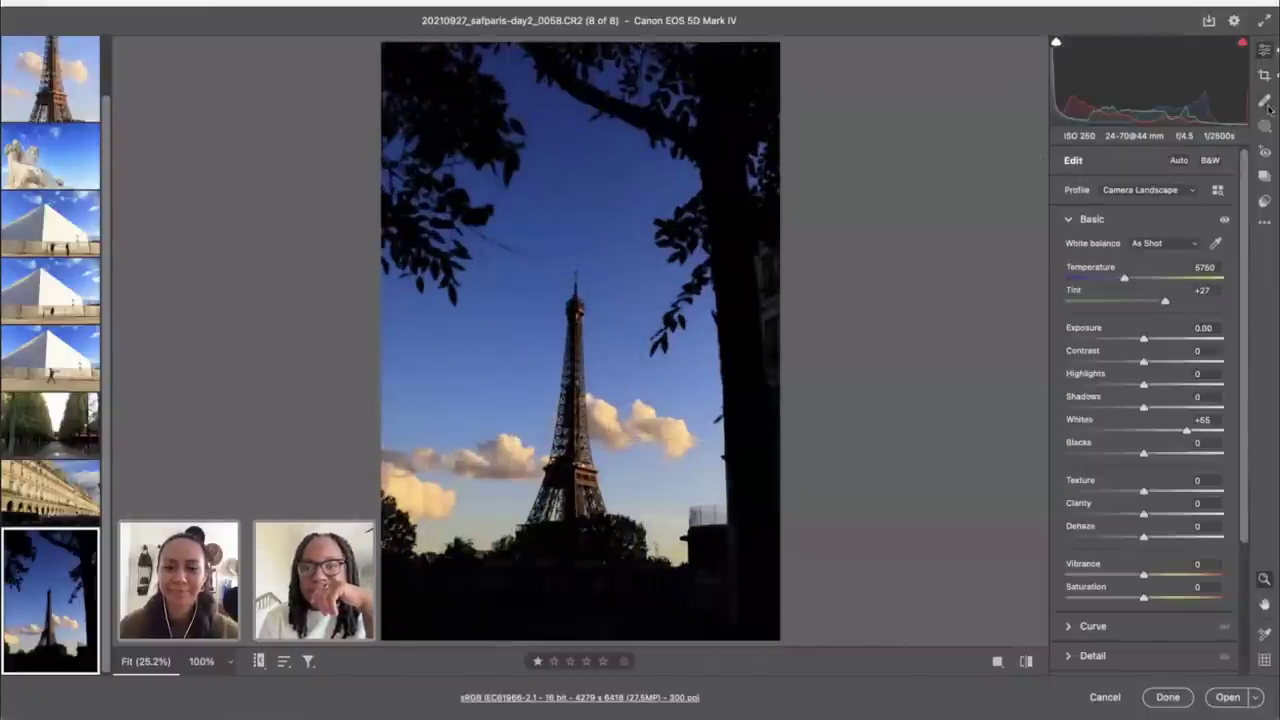
Step: Paint out the wire across the sky left of the tower tip, shrinking the healing brush down to size 1
left_click(1264, 101)
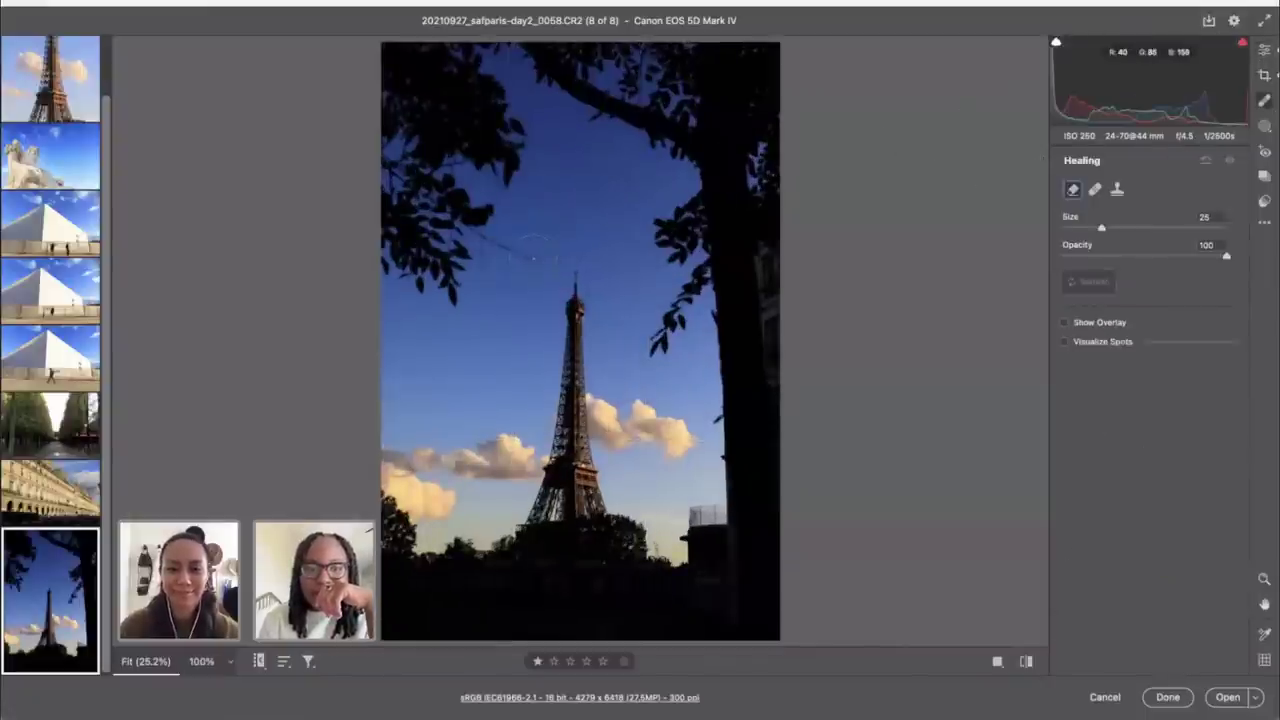
key("bracketleft")
key("bracketleft")
key("bracketleft")
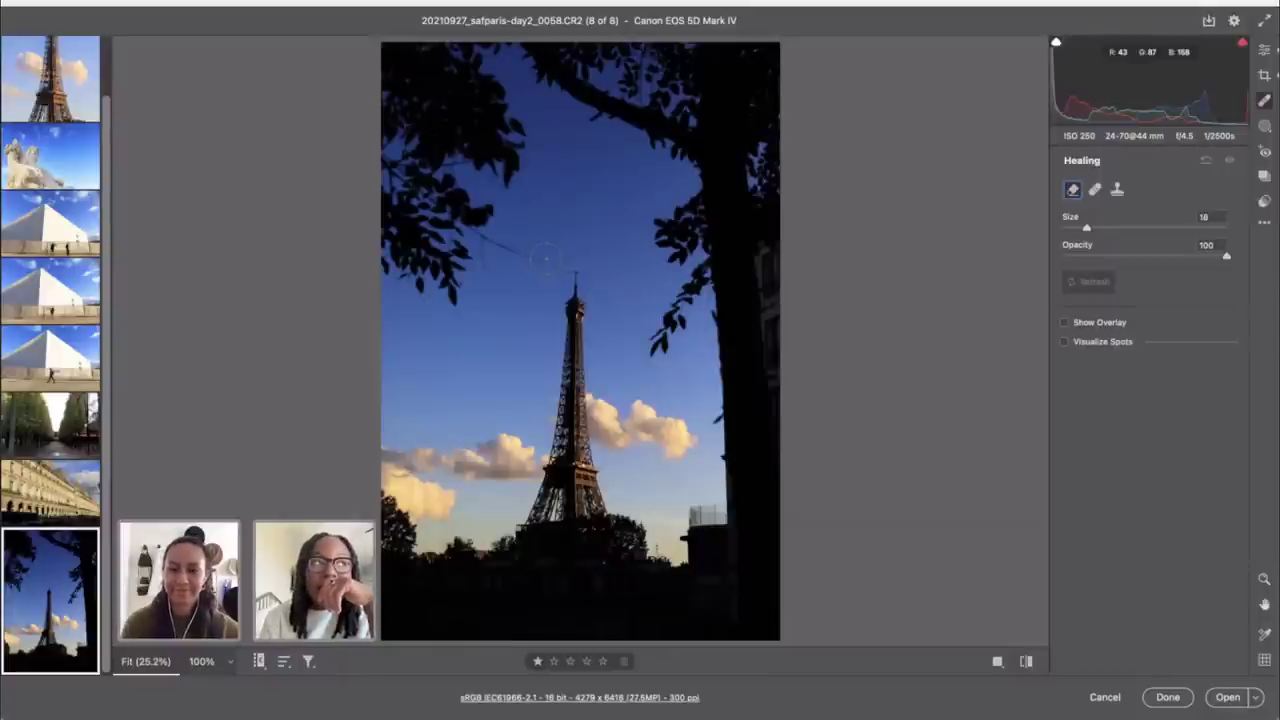
key("bracketleft")
key("bracketleft")
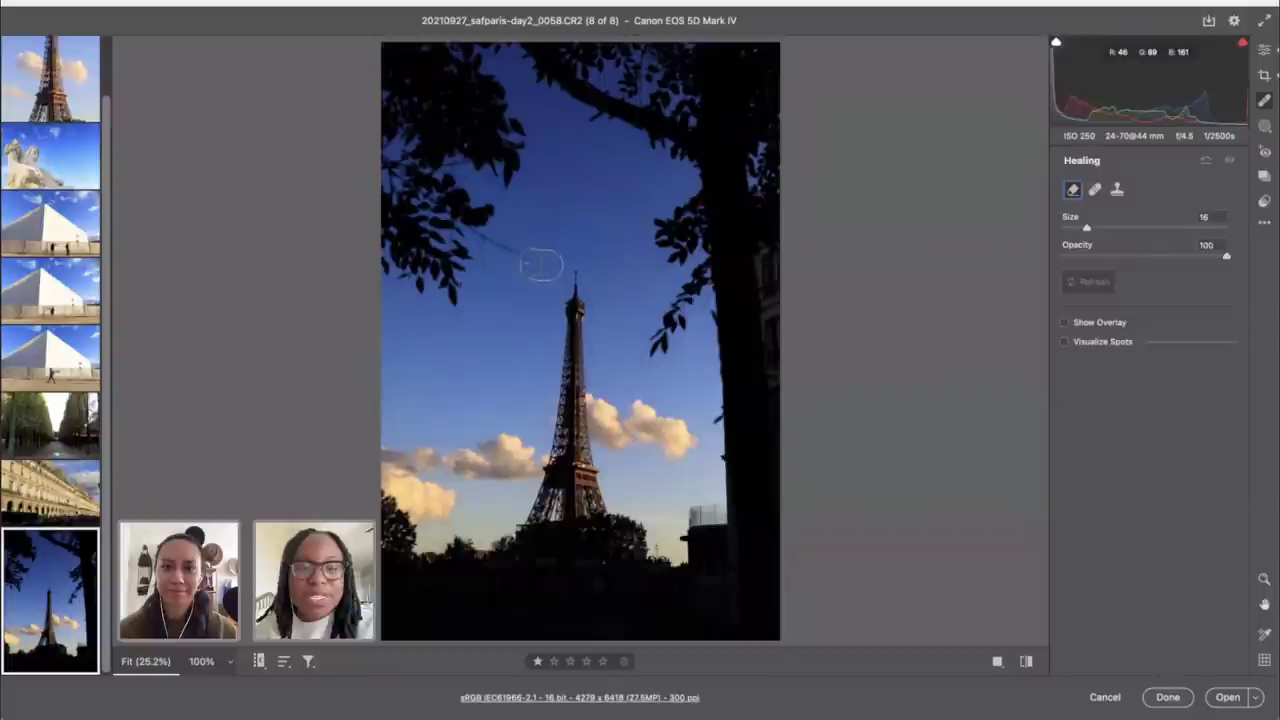
left_click_drag(546, 265, 488, 246)
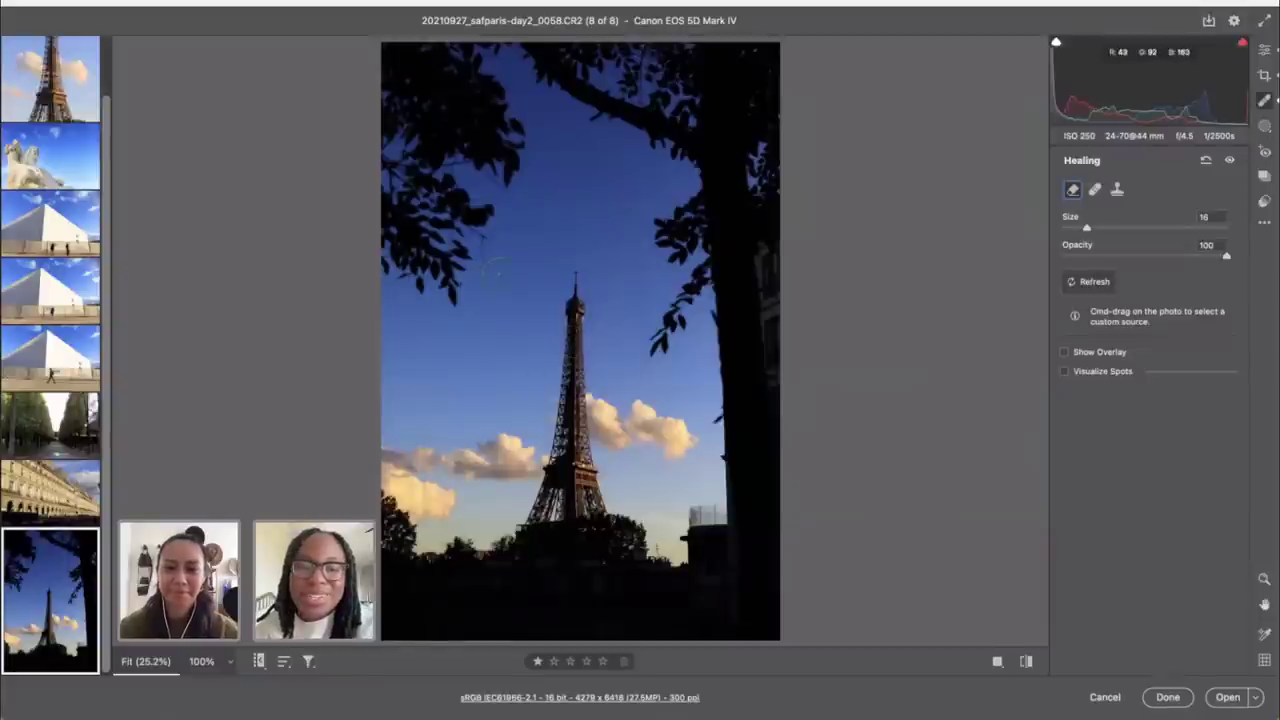
key("bracketleft")
key("bracketleft")
key("bracketleft")
key("bracketleft")
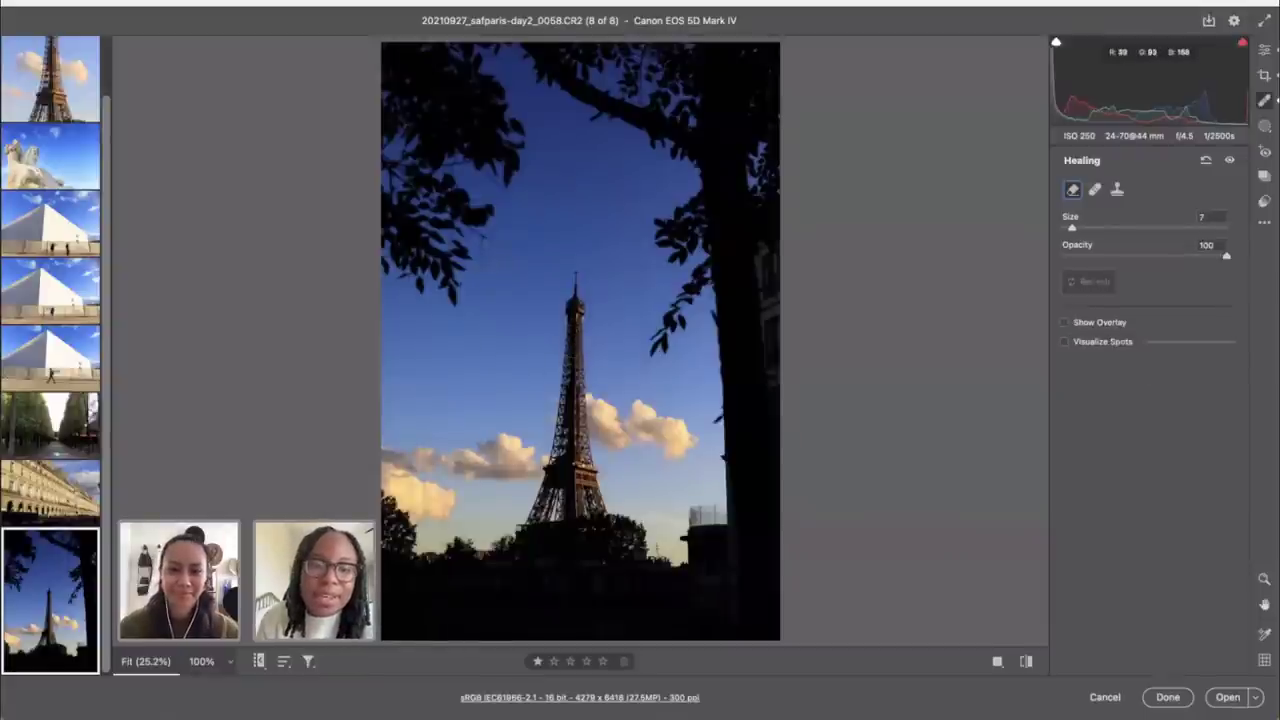
left_click_drag(484, 230, 490, 274)
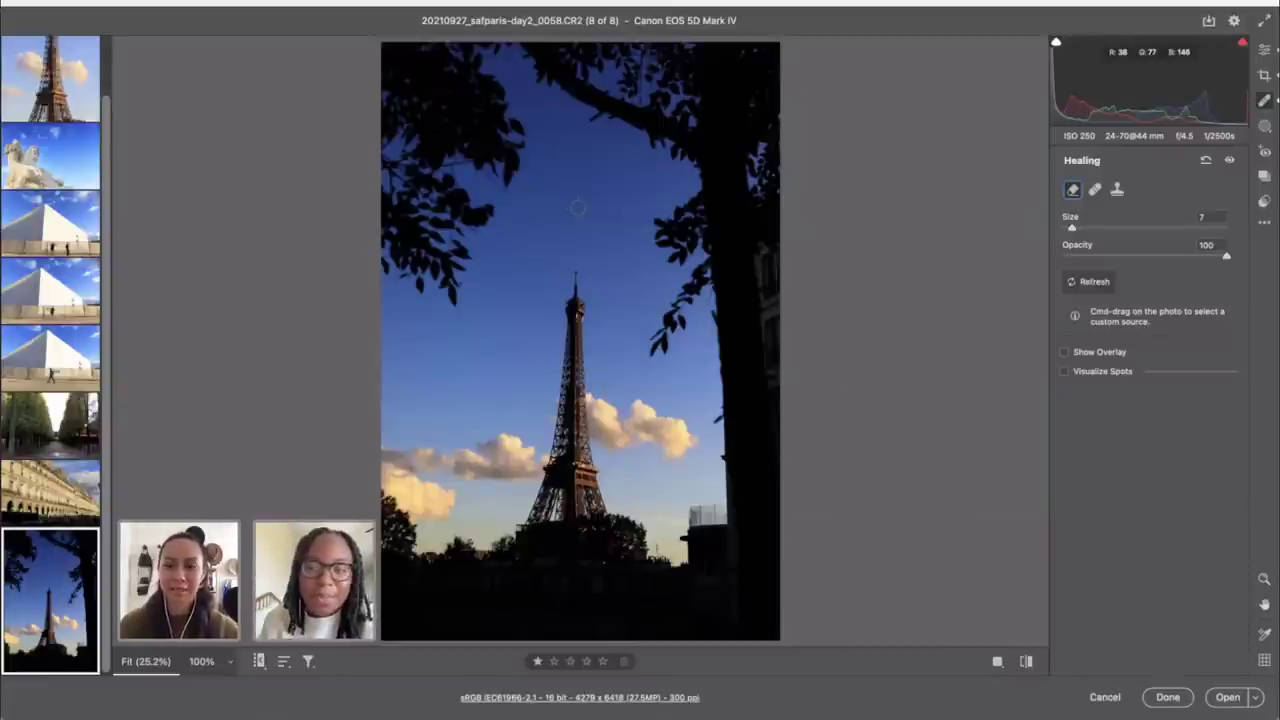
key("bracketleft")
key("bracketleft")
key("bracketleft")
key("bracketleft")
key("bracketleft")
key("bracketleft")
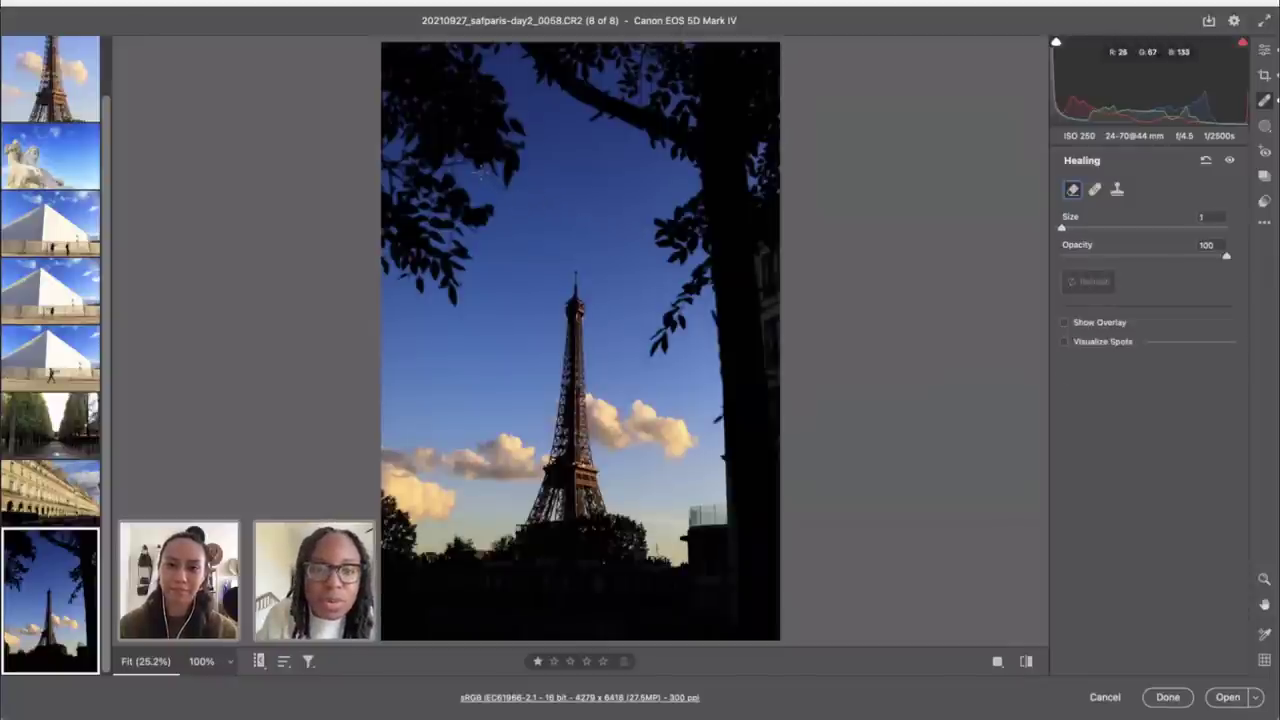
left_click_drag(478, 171, 514, 196)
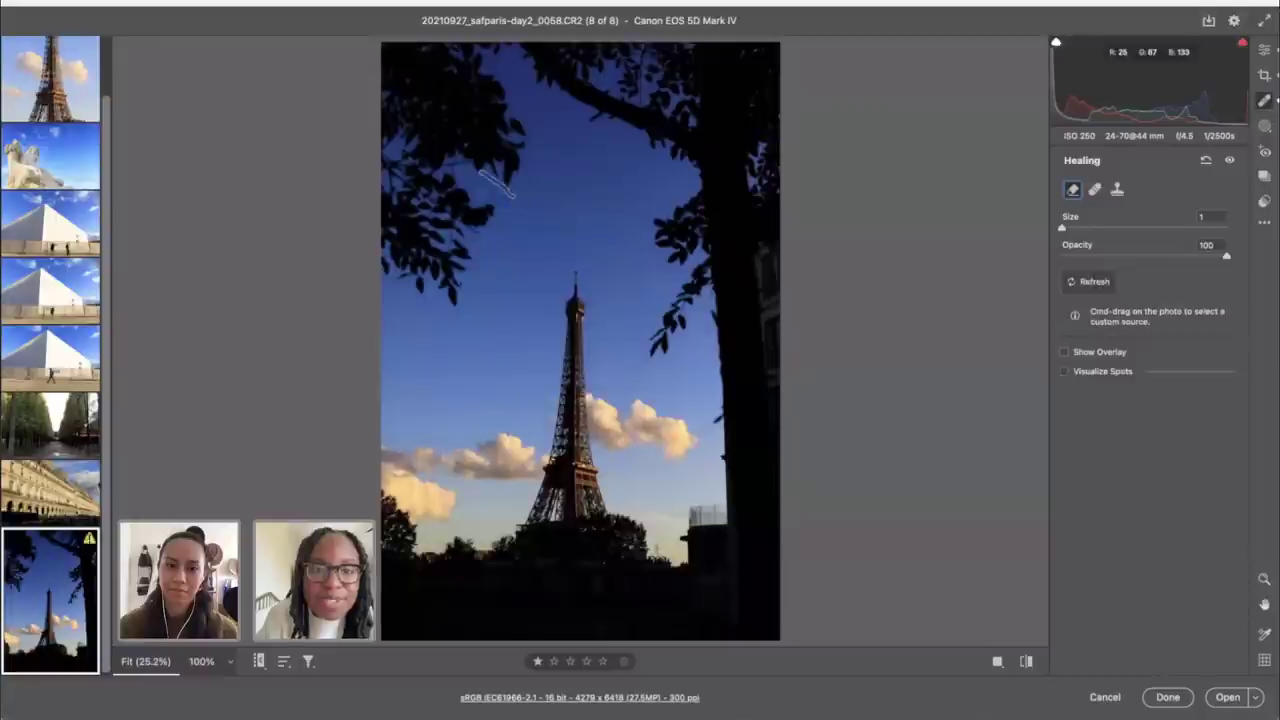
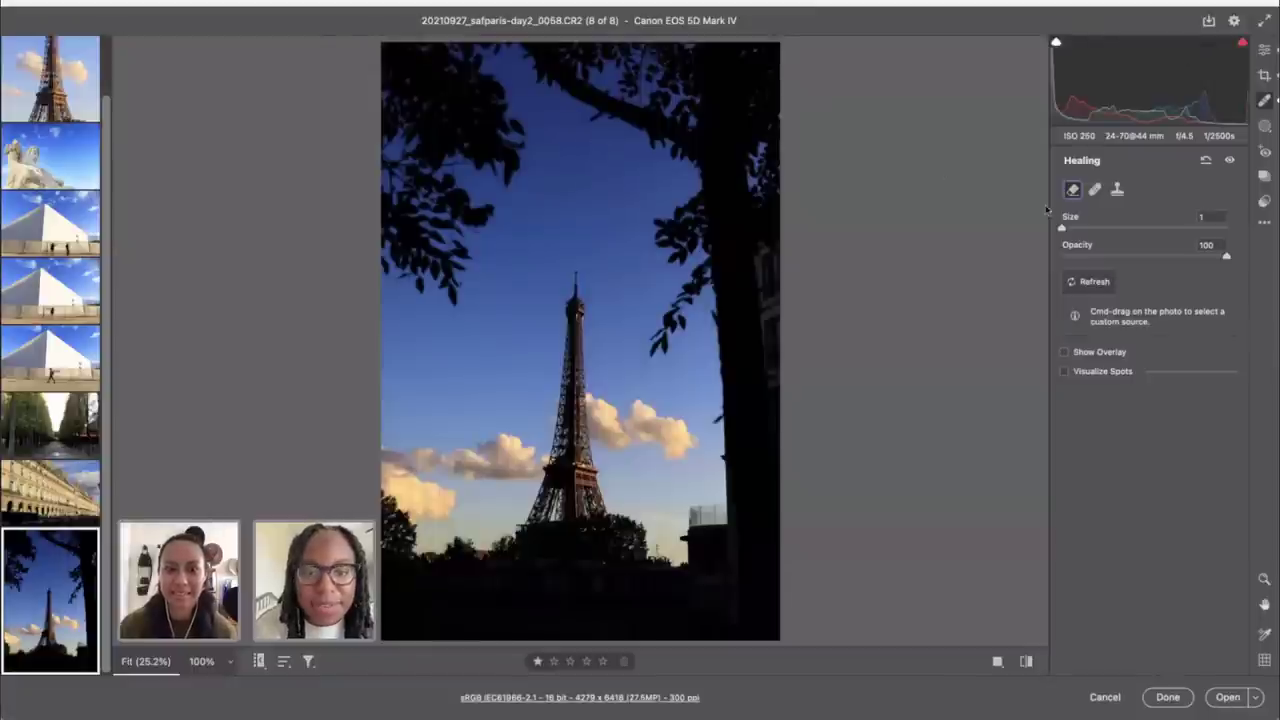
Step: Set the Eiffel Tower photo's Blacks to -20 and Shadows to -3
left_click(1265, 50)
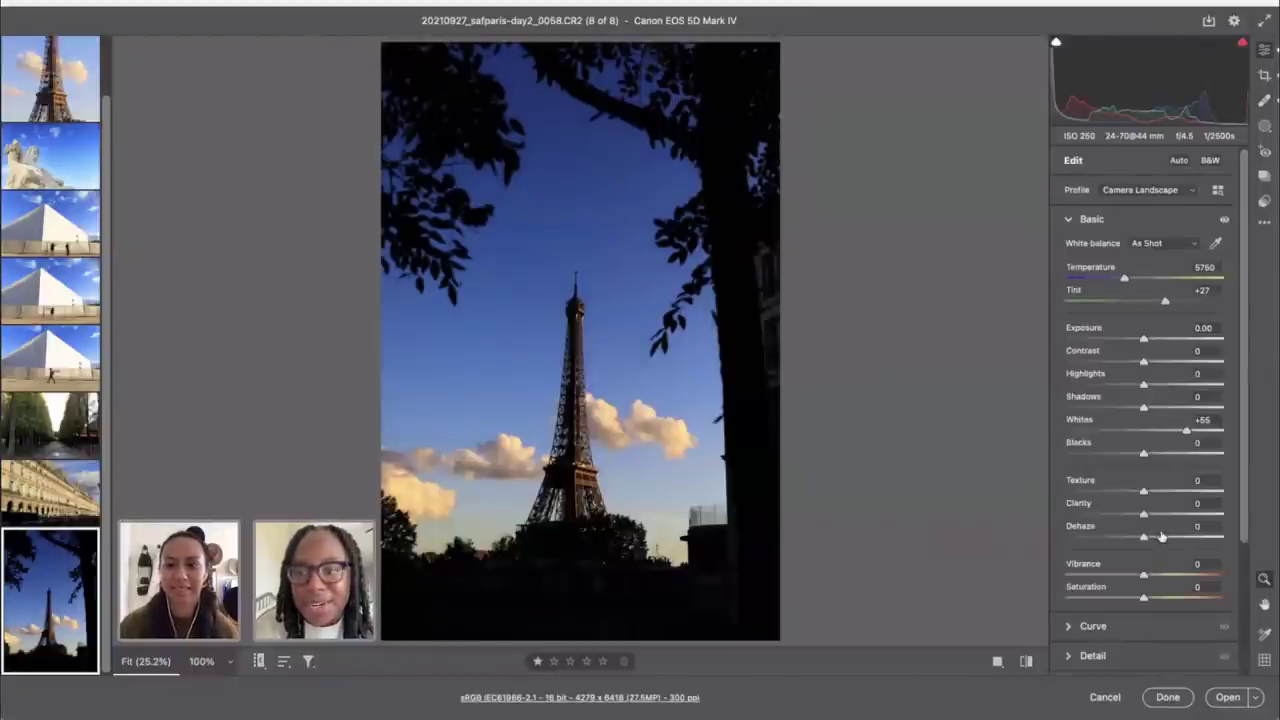
left_click_drag(1143, 455, 1128, 452)
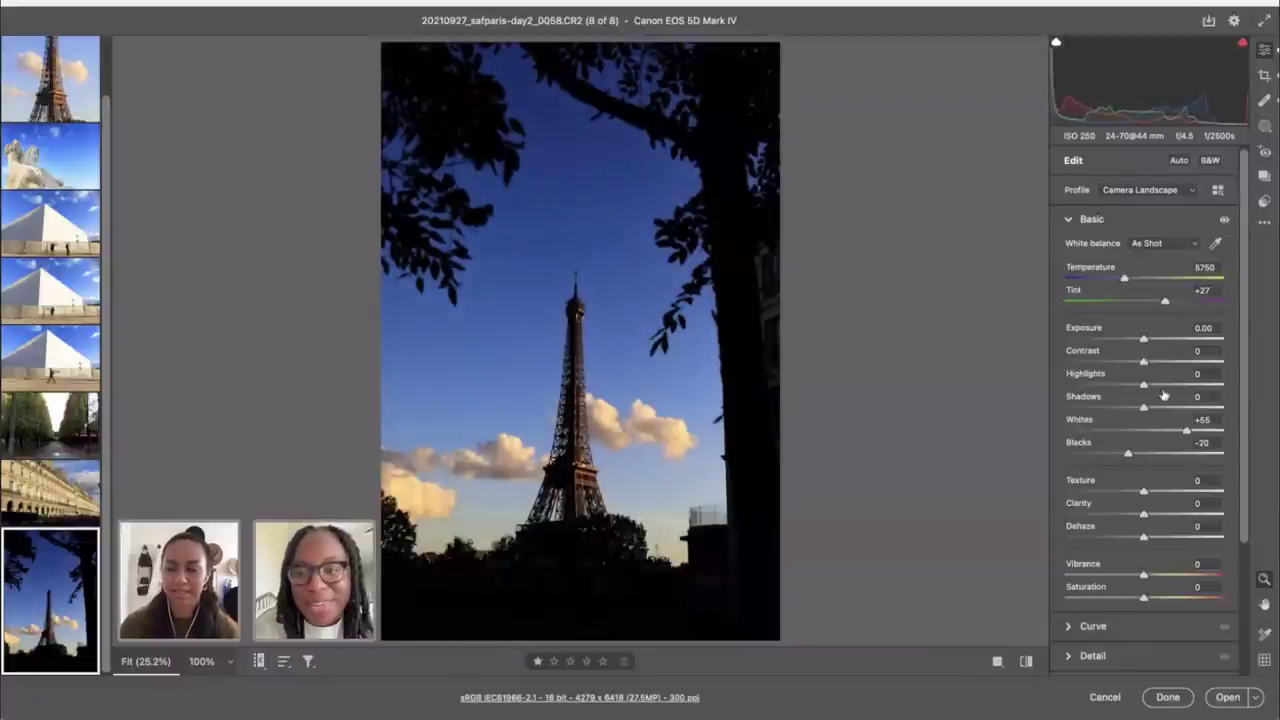
left_click_drag(1141, 408, 1138, 409)
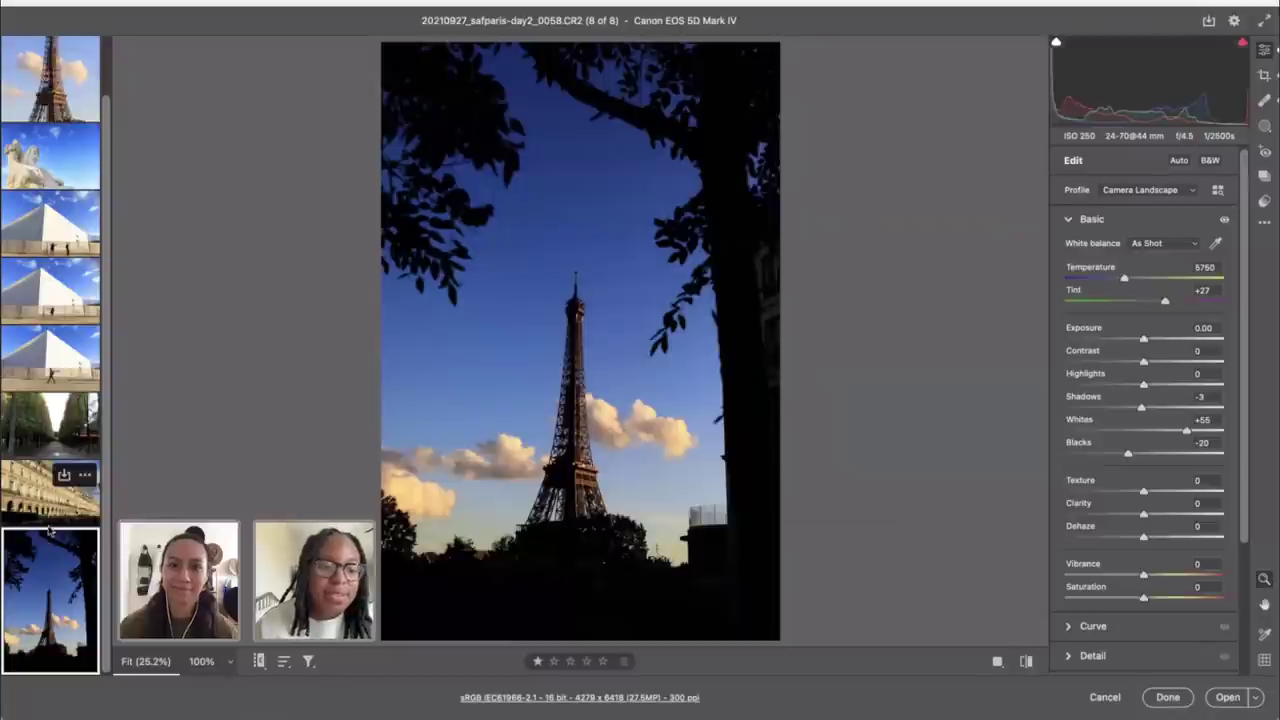
Step: Straighten the Eiffel Tower photo to -2.14° and zoom out to the whole frame
key("c")
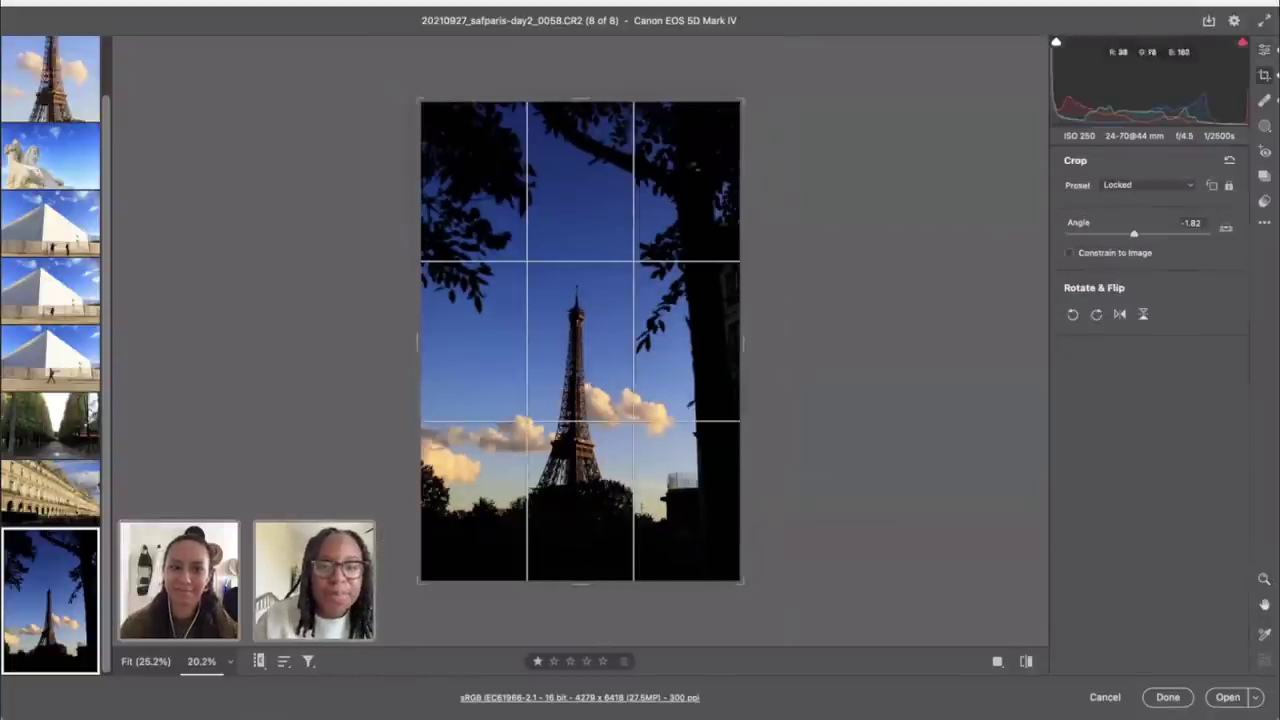
left_click_drag(778, 105, 776, 107)
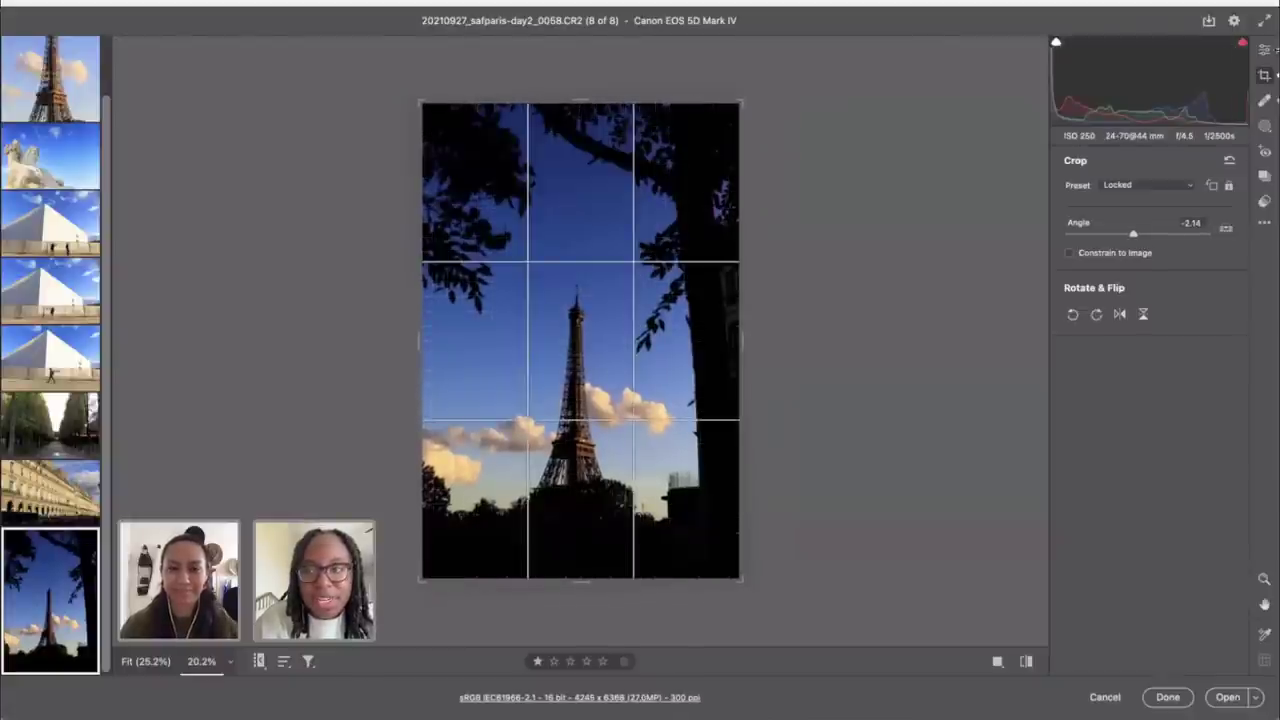
left_click(1265, 50)
key("z")
left_click(436, 489, "alt")
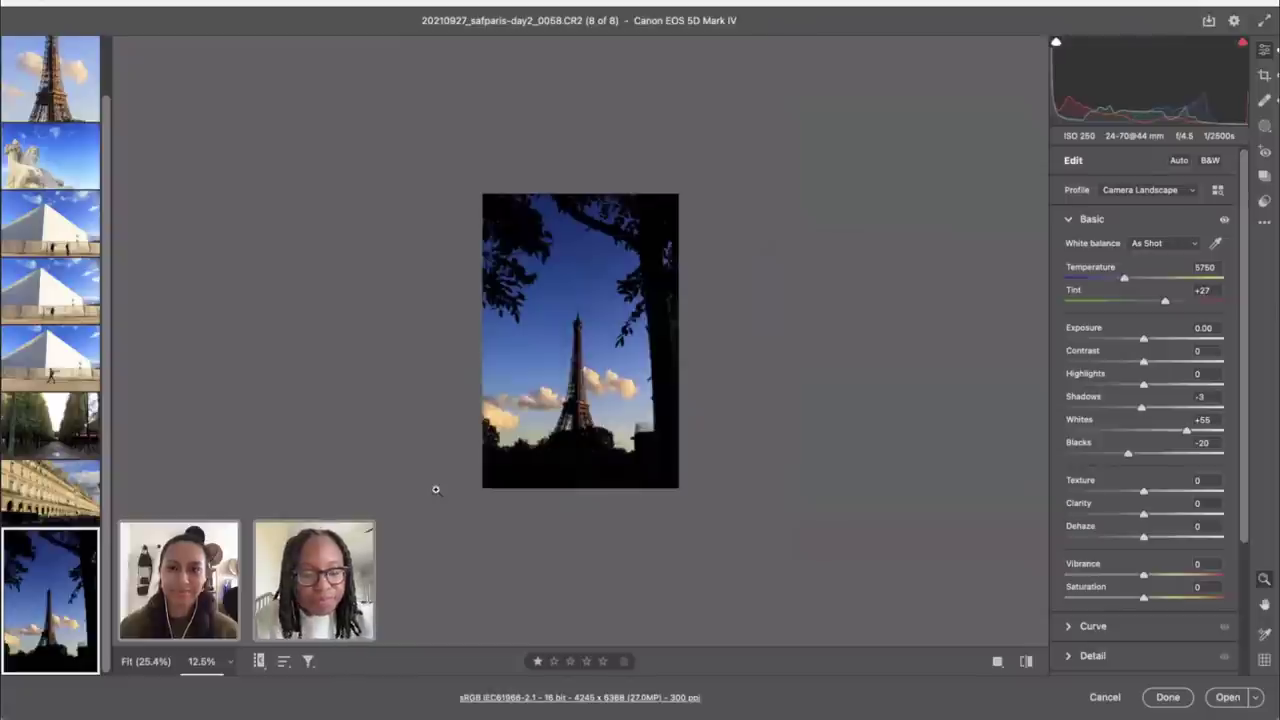
Step: Tighten the crop evenly around the tower and bring up Save Options
key("c")
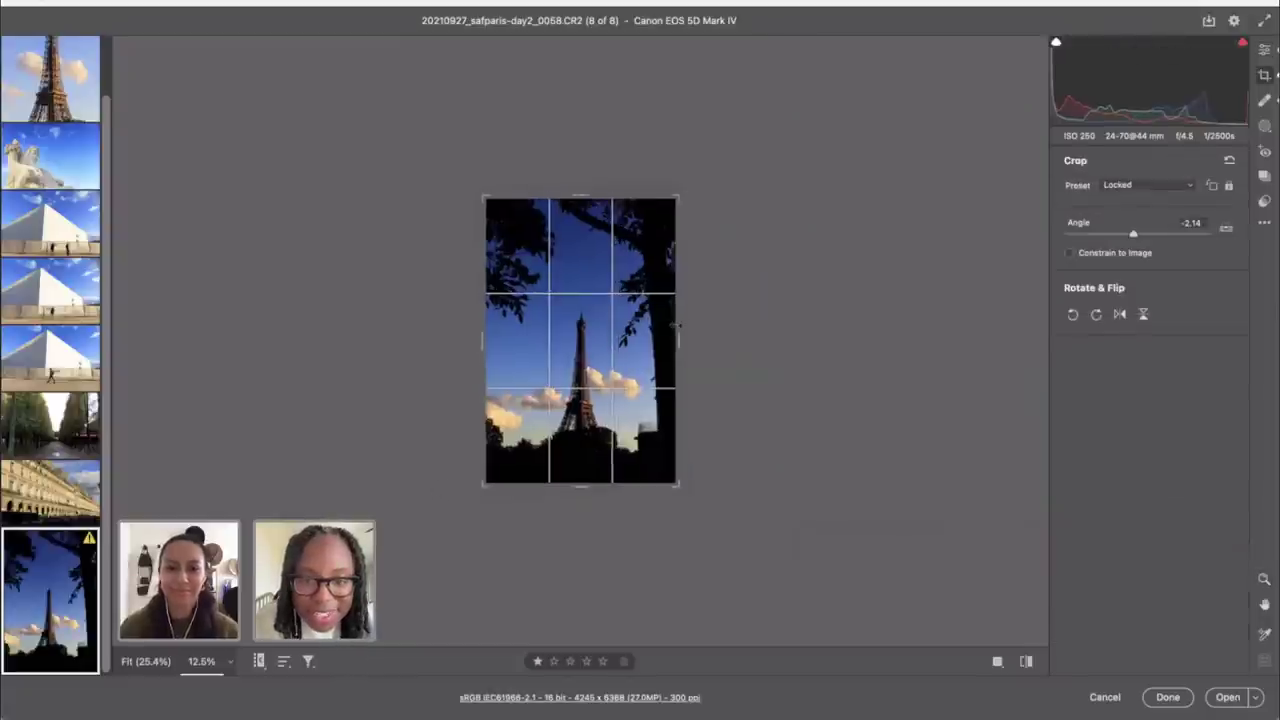
left_click_drag(676, 325, 672, 325)
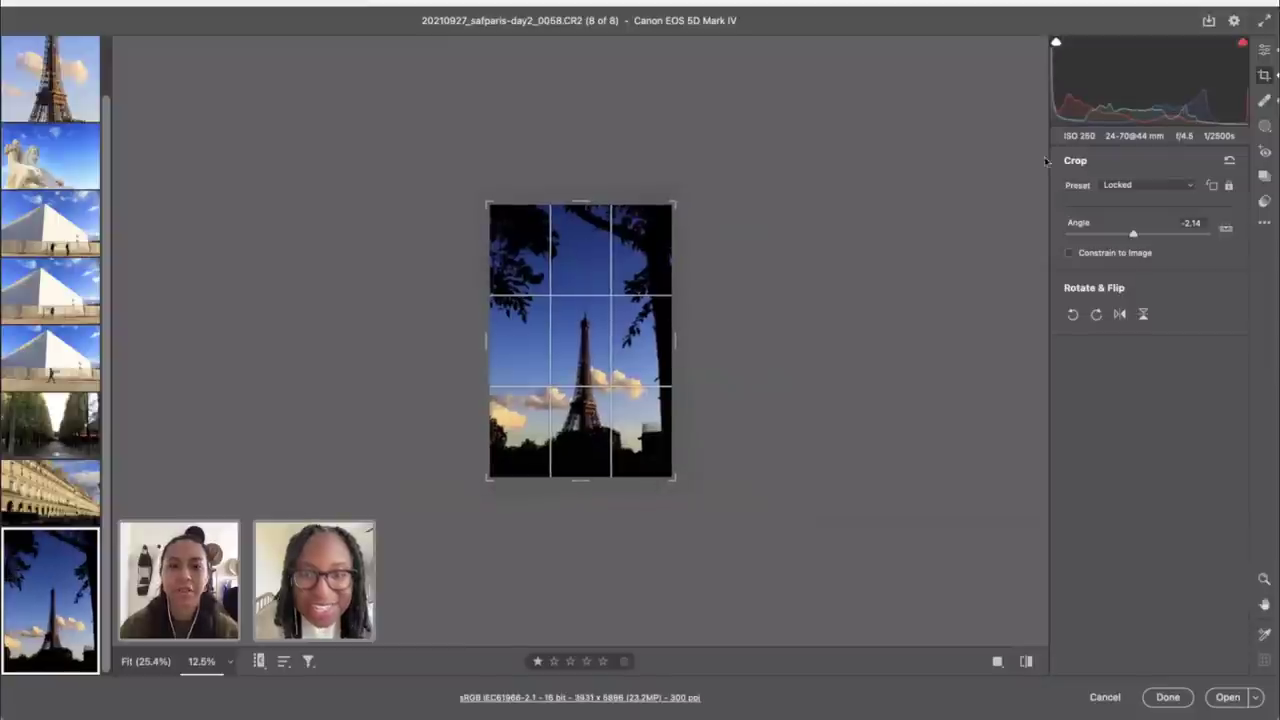
left_click(1265, 50)
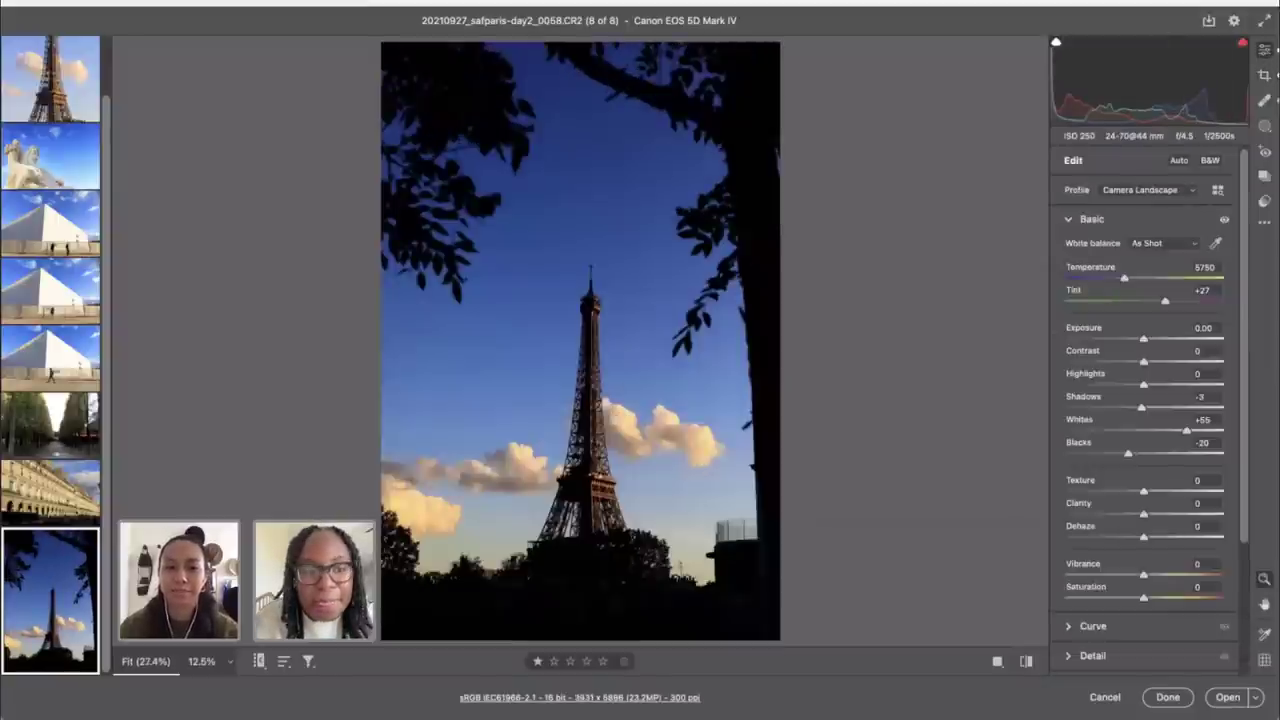
key("super+s")
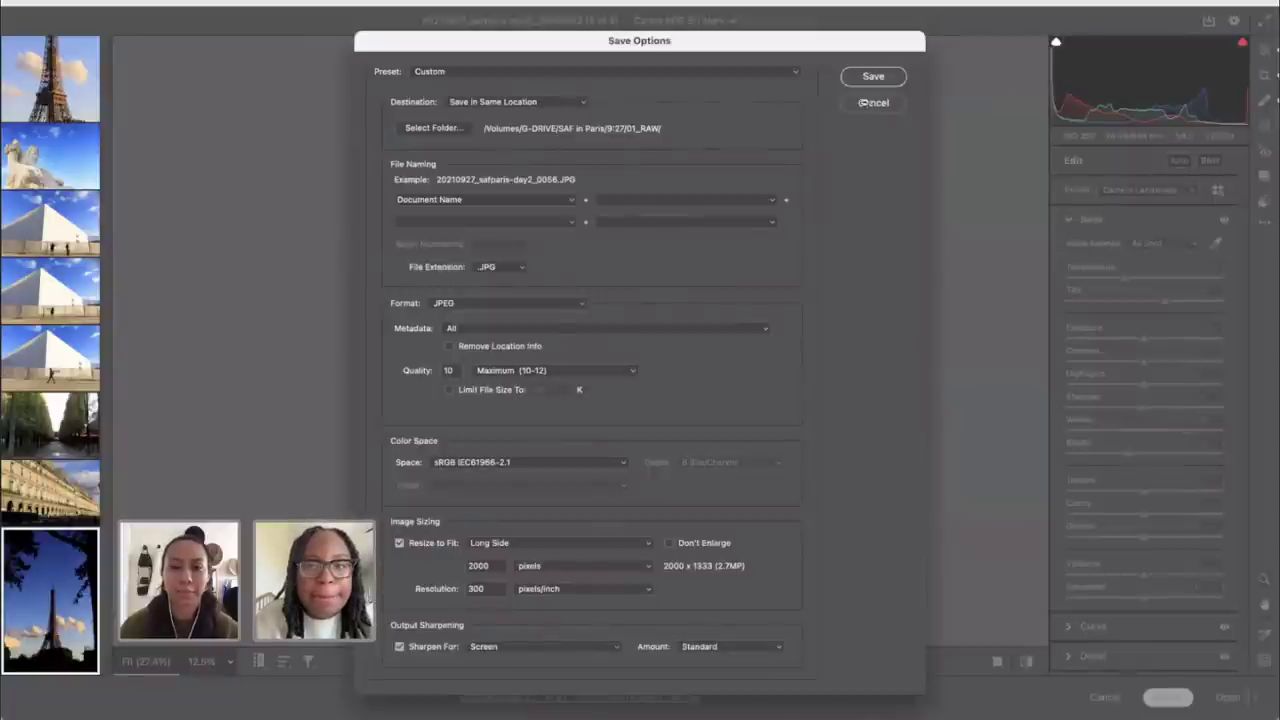
Step: Save the Eiffel Tower photo as a JPEG with a 2000-pixel long side
left_click(874, 80)
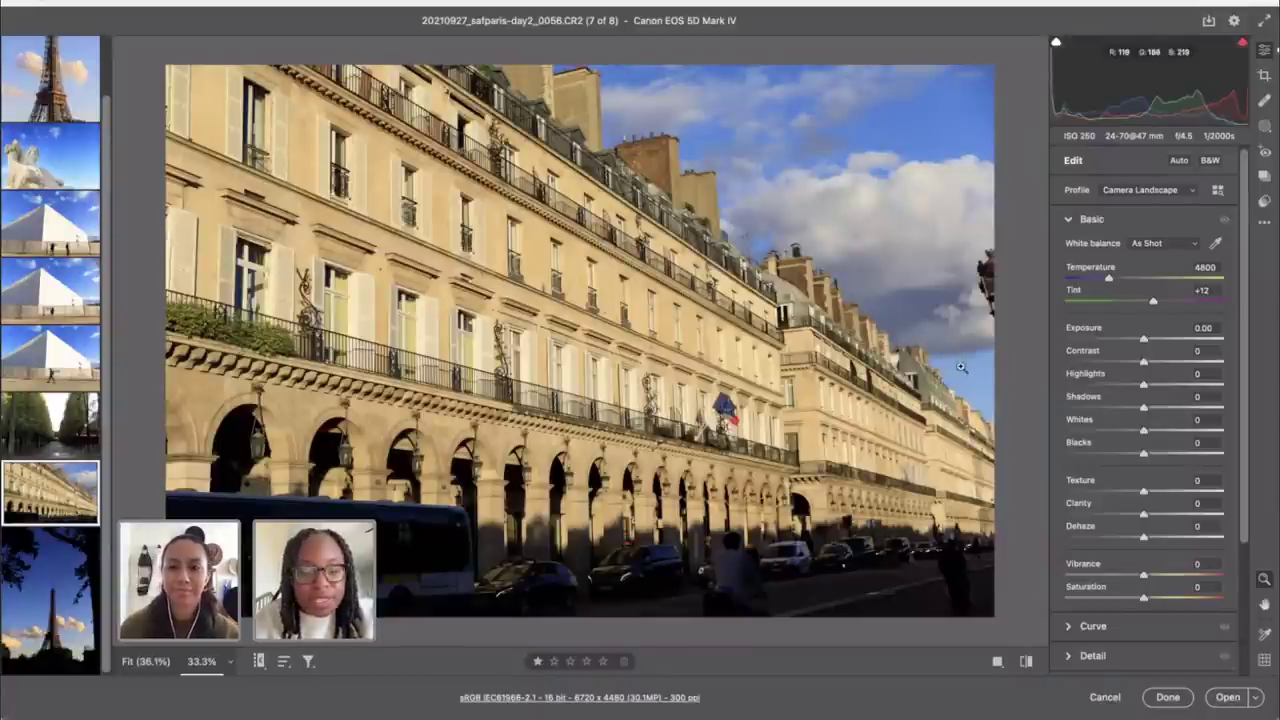
Step: Rotate the arcaded building photo slightly to level it, then shrink the view
key("c")
left_click_drag(985, 114, 931, 106)
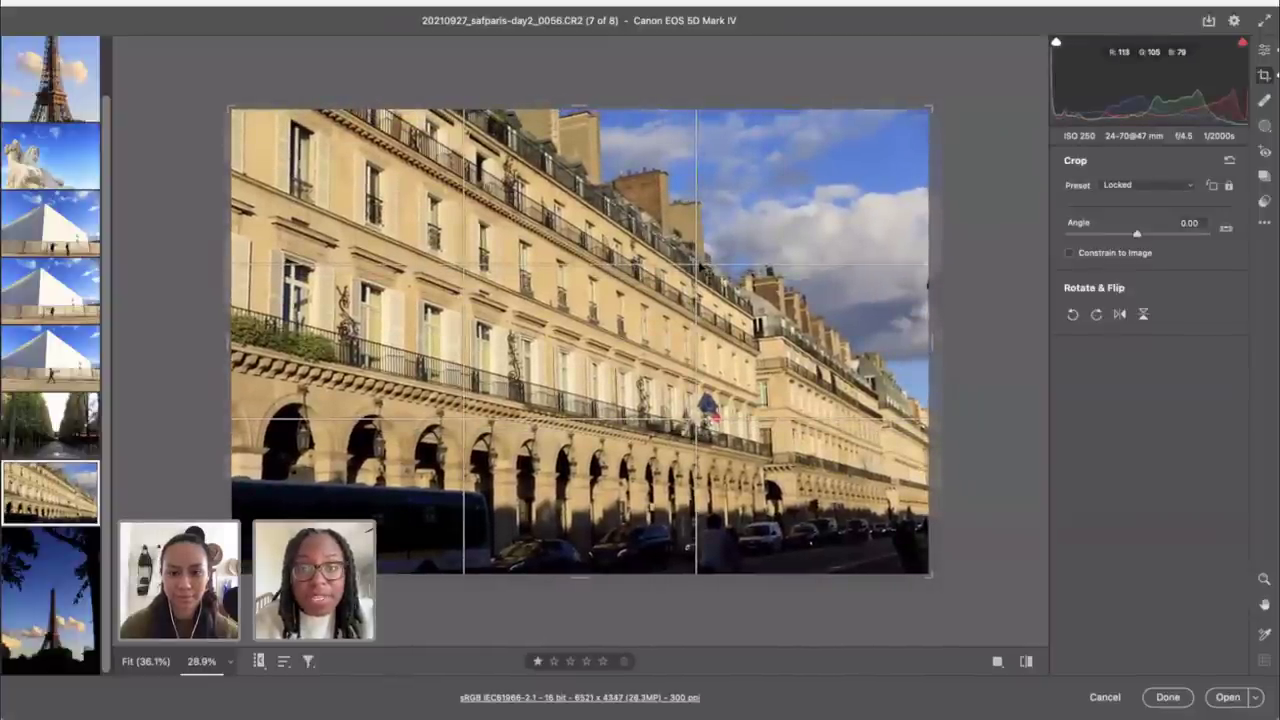
left_click(1264, 51)
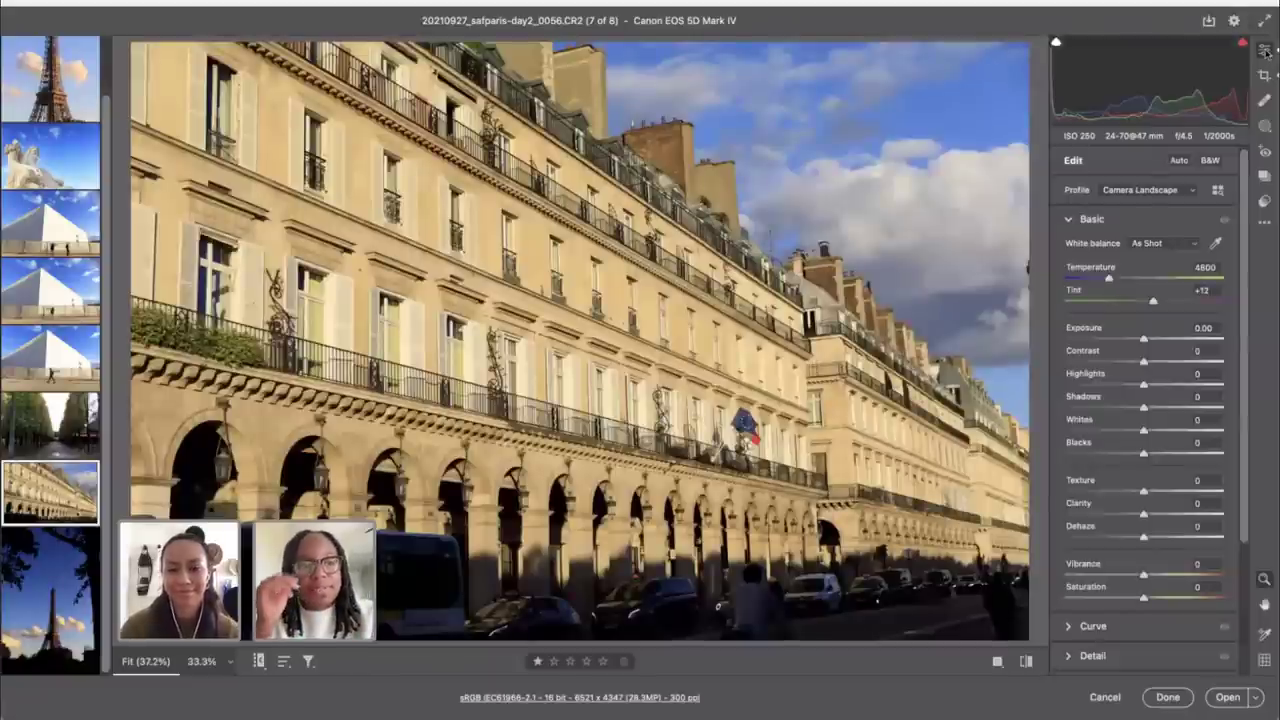
key("ctrl+minus")
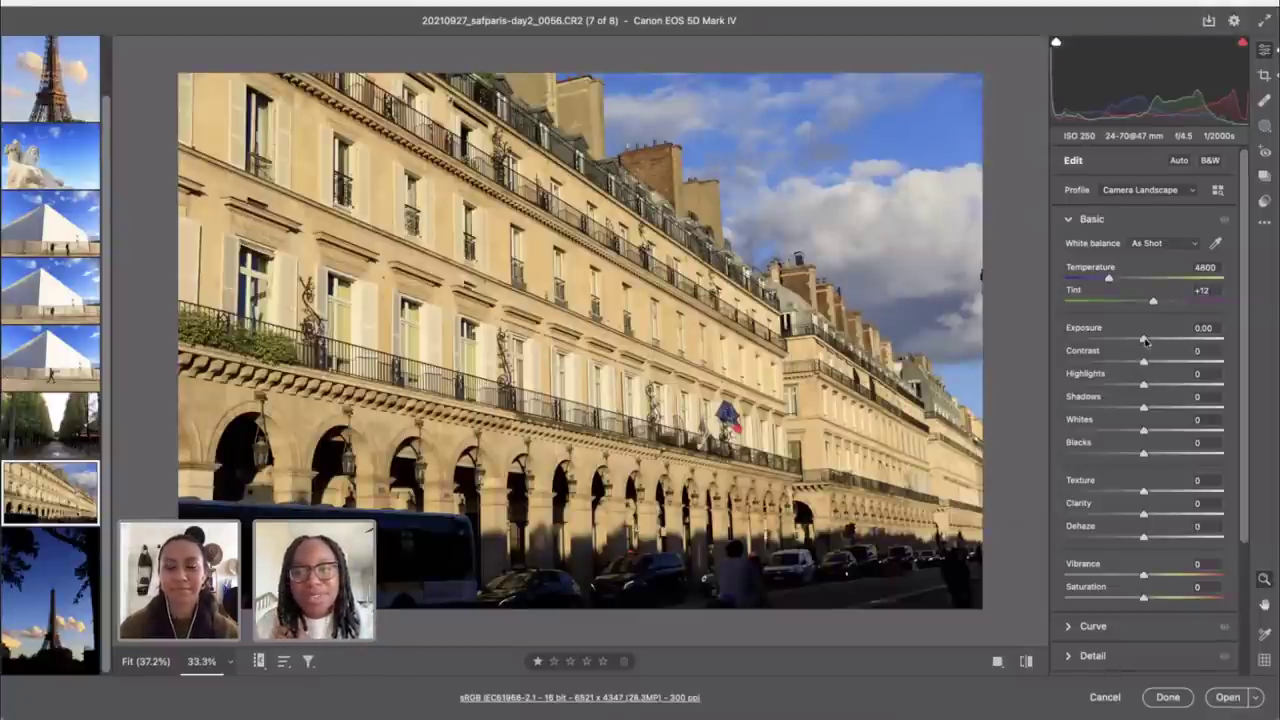
Step: Raise the building photo's Exposure to +0.80 and set Highlights to -26
left_click_drag(1144, 340, 1156, 341)
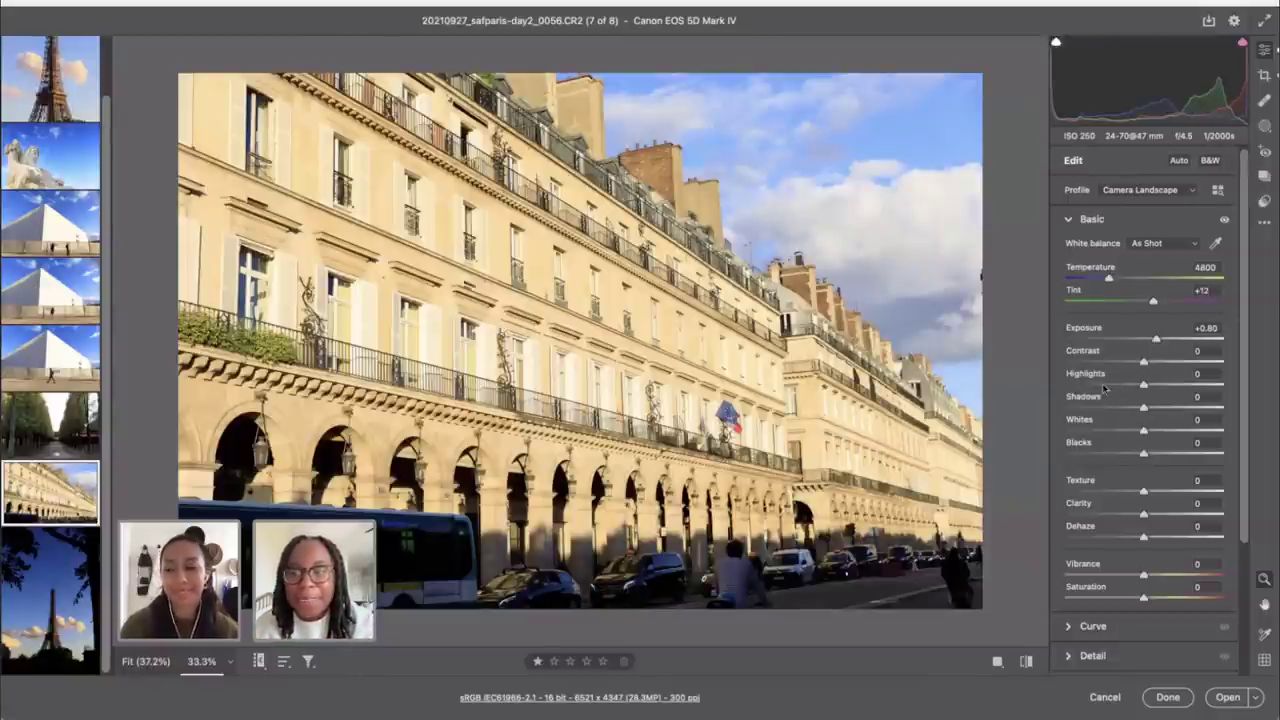
left_click(1106, 386)
left_click_drag(1108, 386, 1124, 387)
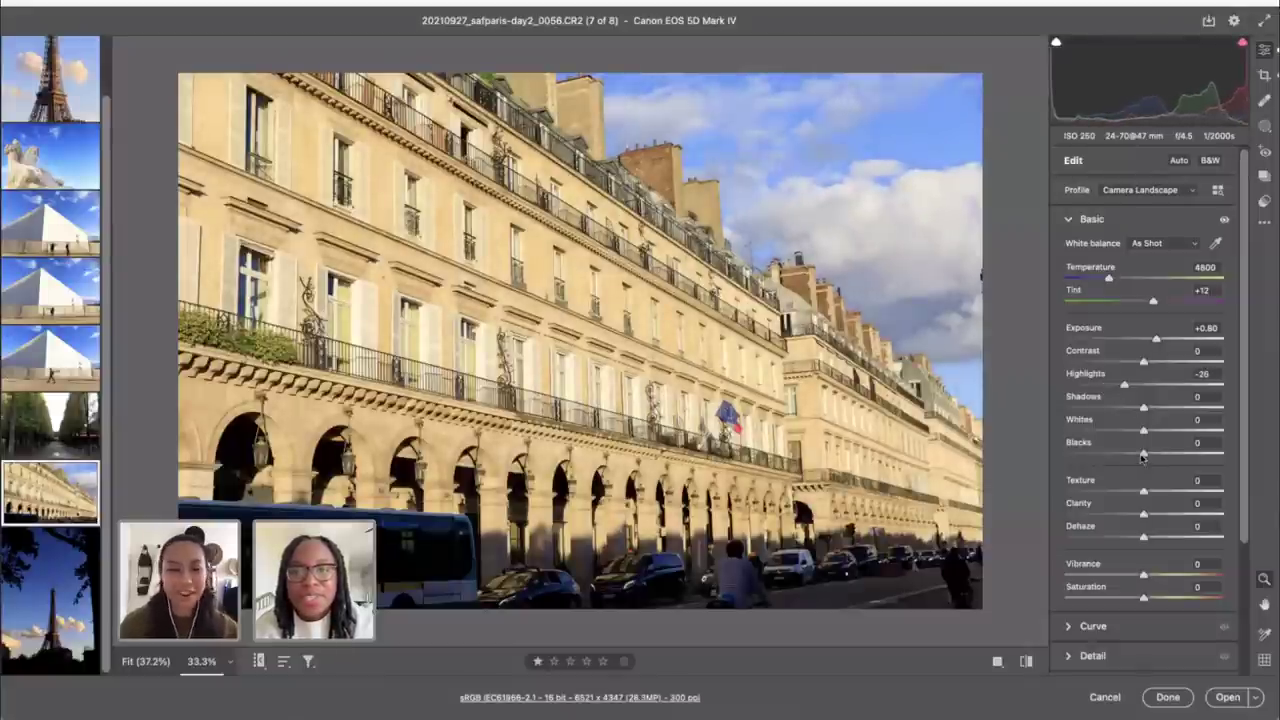
Step: Rotate the arcaded street photo slightly and try a 4 x 5 crop
key("c")
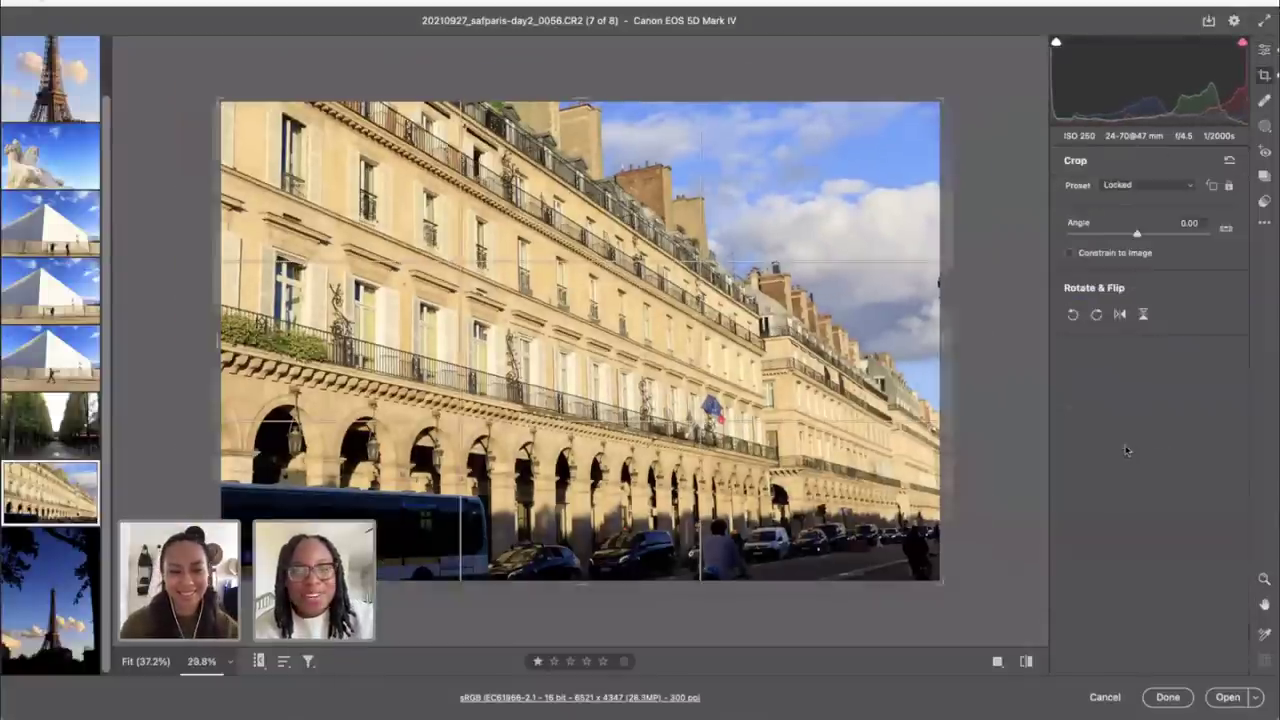
left_click_drag(983, 180, 976, 170)
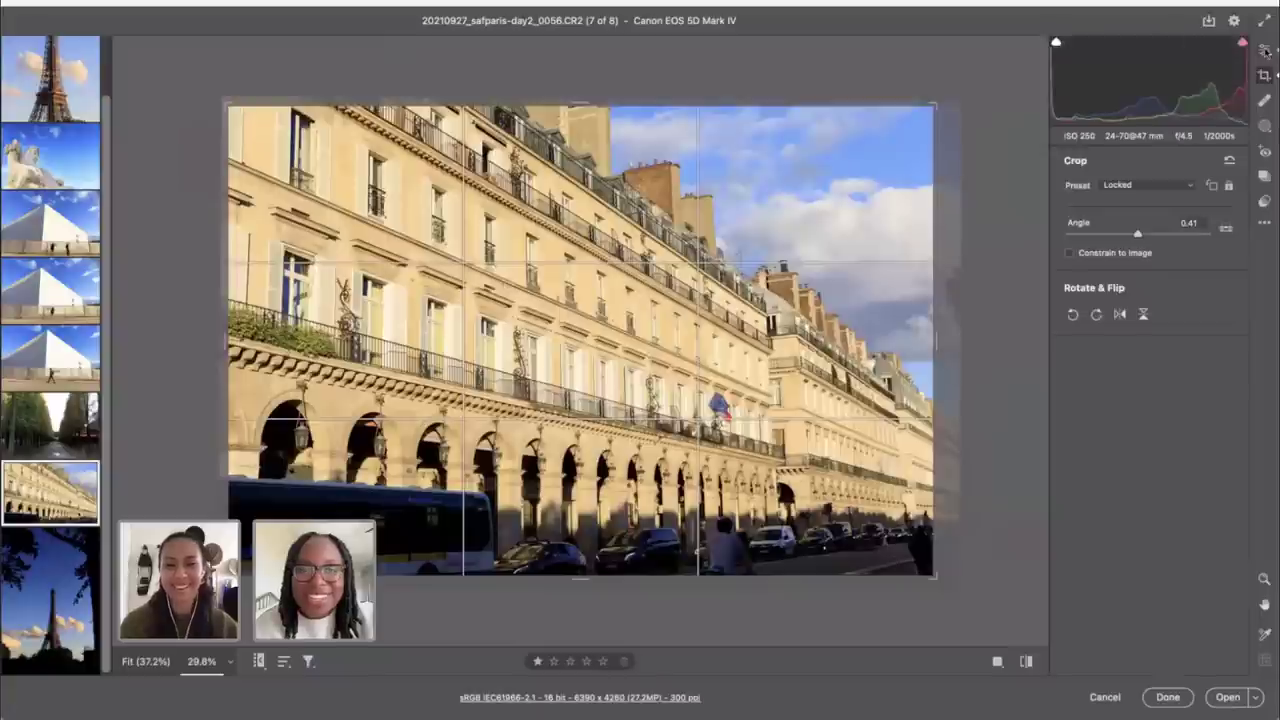
left_click(1147, 187)
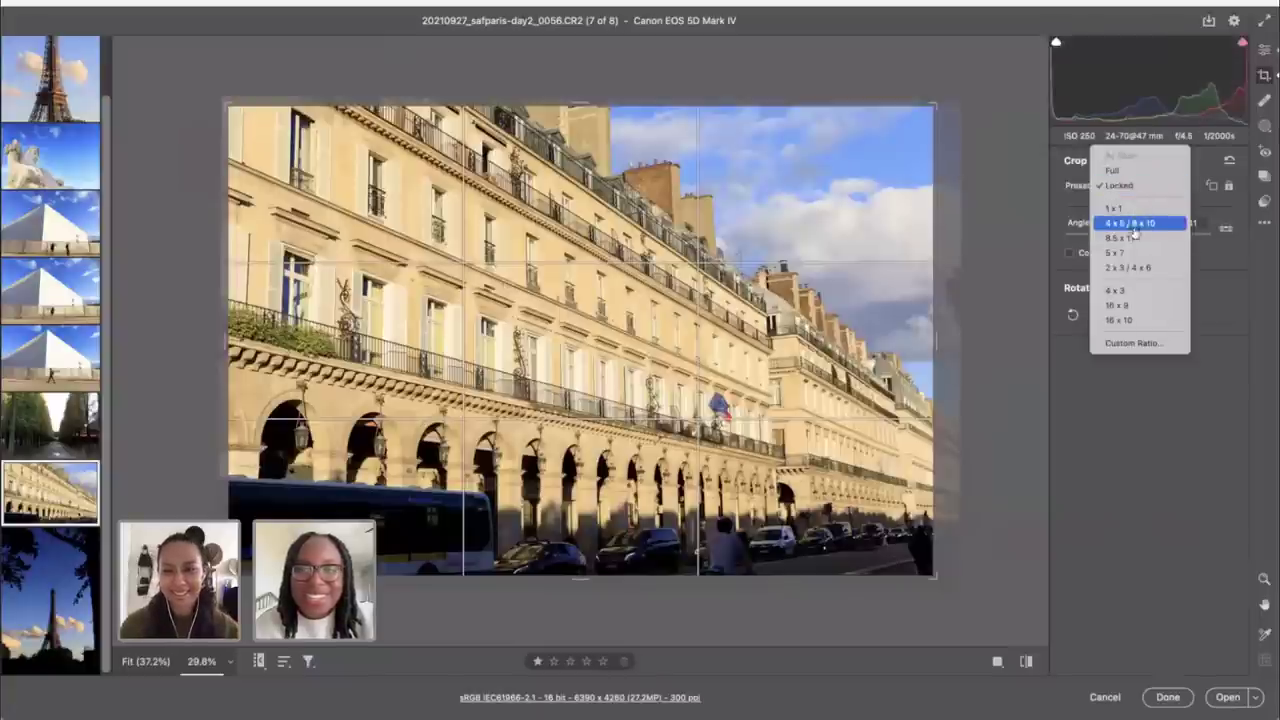
left_click(1132, 219)
left_click_drag(835, 328, 869, 330)
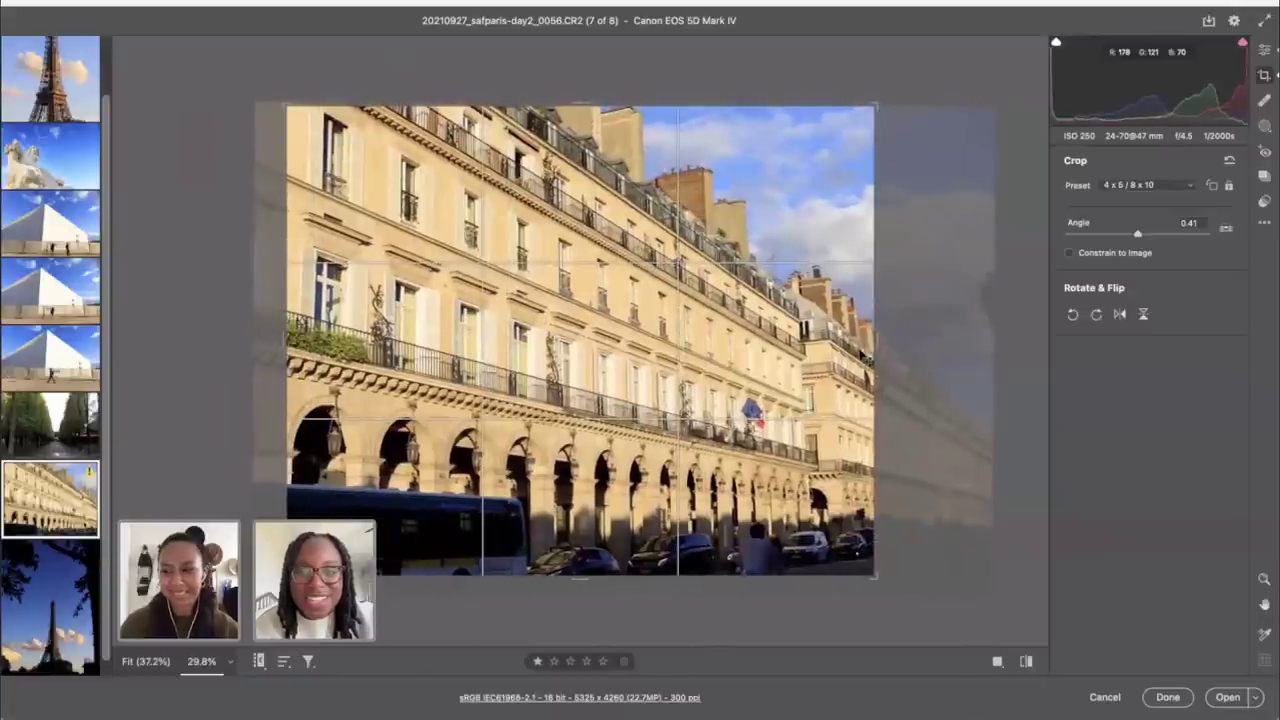
Step: Try the Full ratio, then a square 1 x 1 crop, repositioning the photo
left_click(1127, 186)
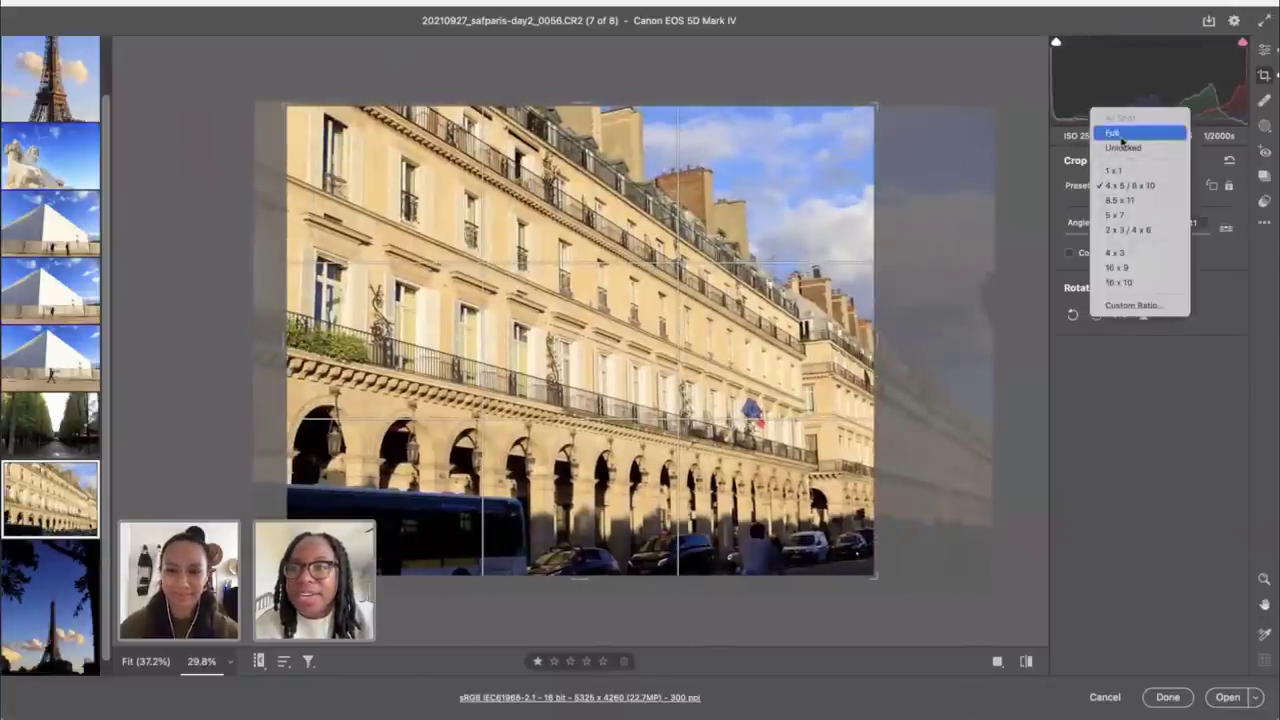
left_click(1122, 134)
left_click(1140, 186)
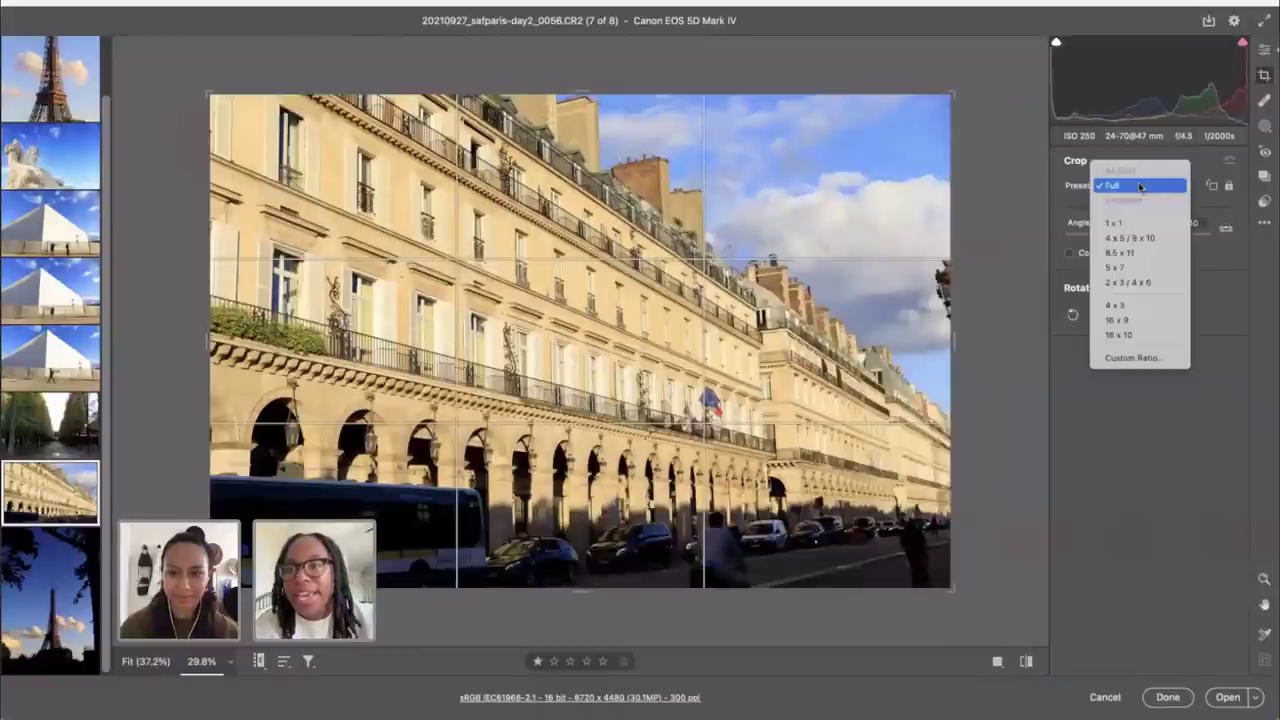
left_click(1128, 222)
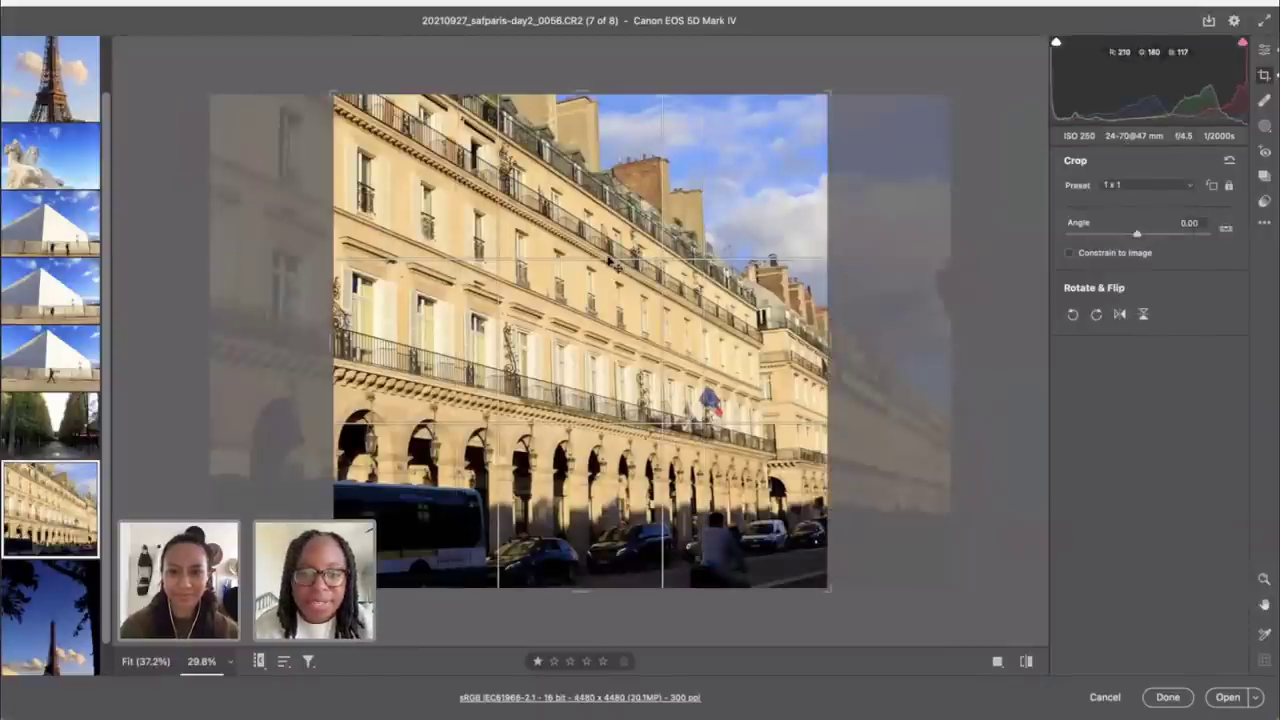
left_click_drag(612, 262, 622, 262)
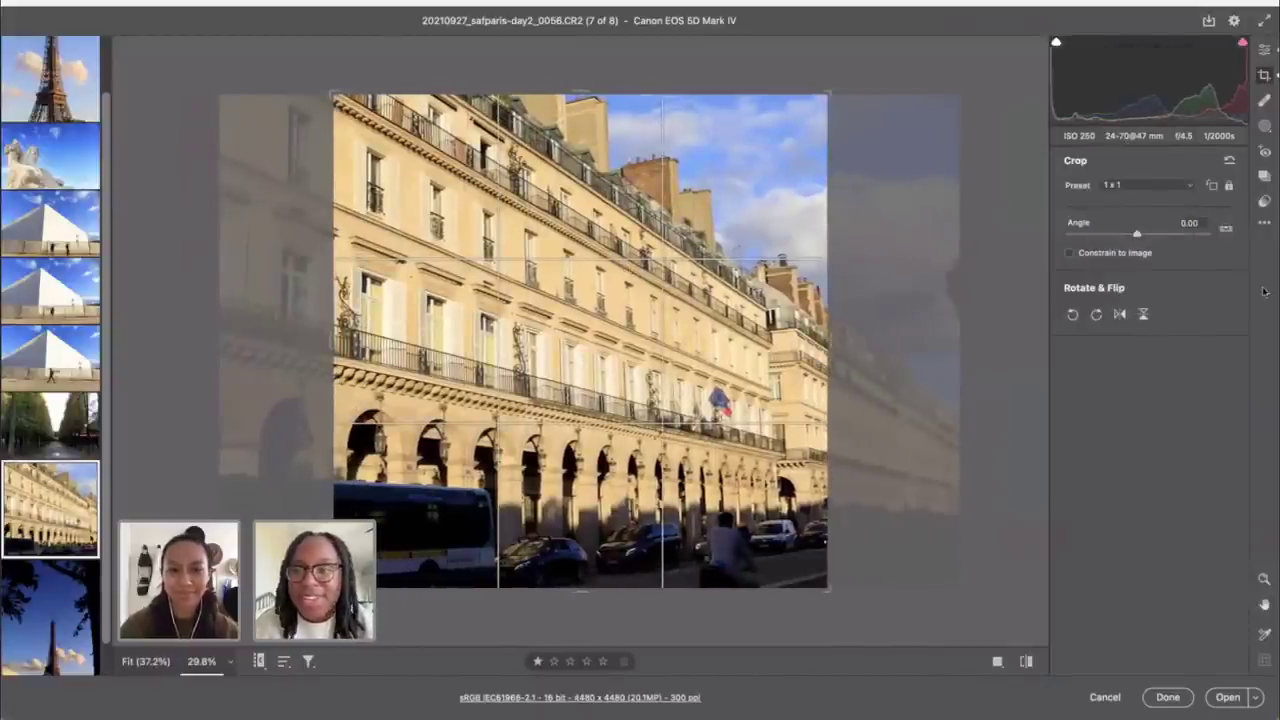
Step: Switch to a landscape 4 x 5 crop and shift the photo right
left_click(1147, 184)
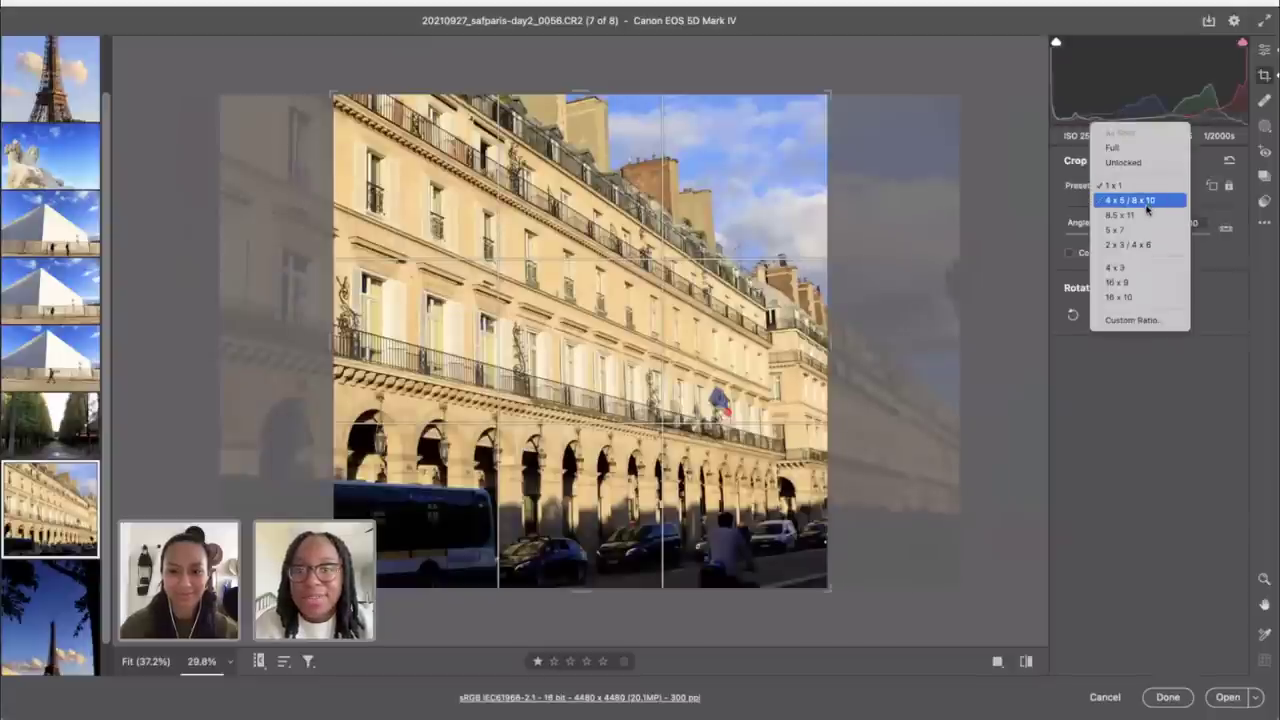
left_click(1148, 202)
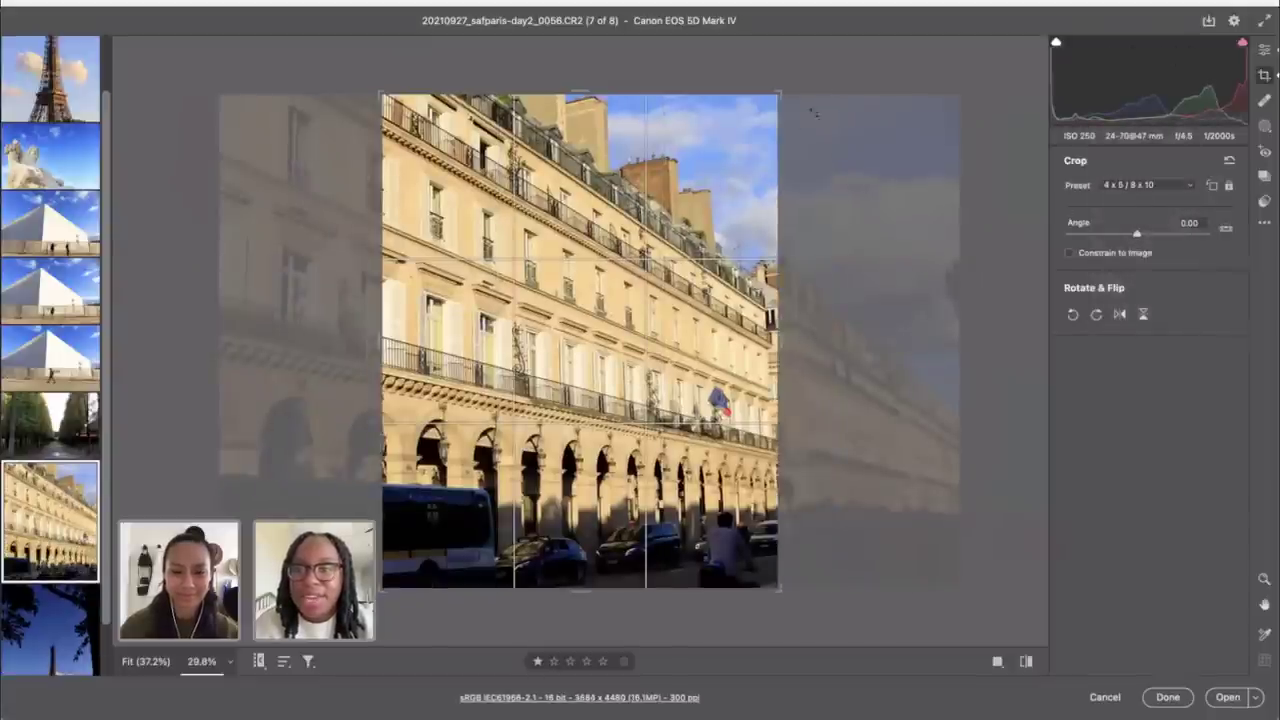
left_click_drag(776, 93, 958, 117)
left_click_drag(510, 278, 434, 284)
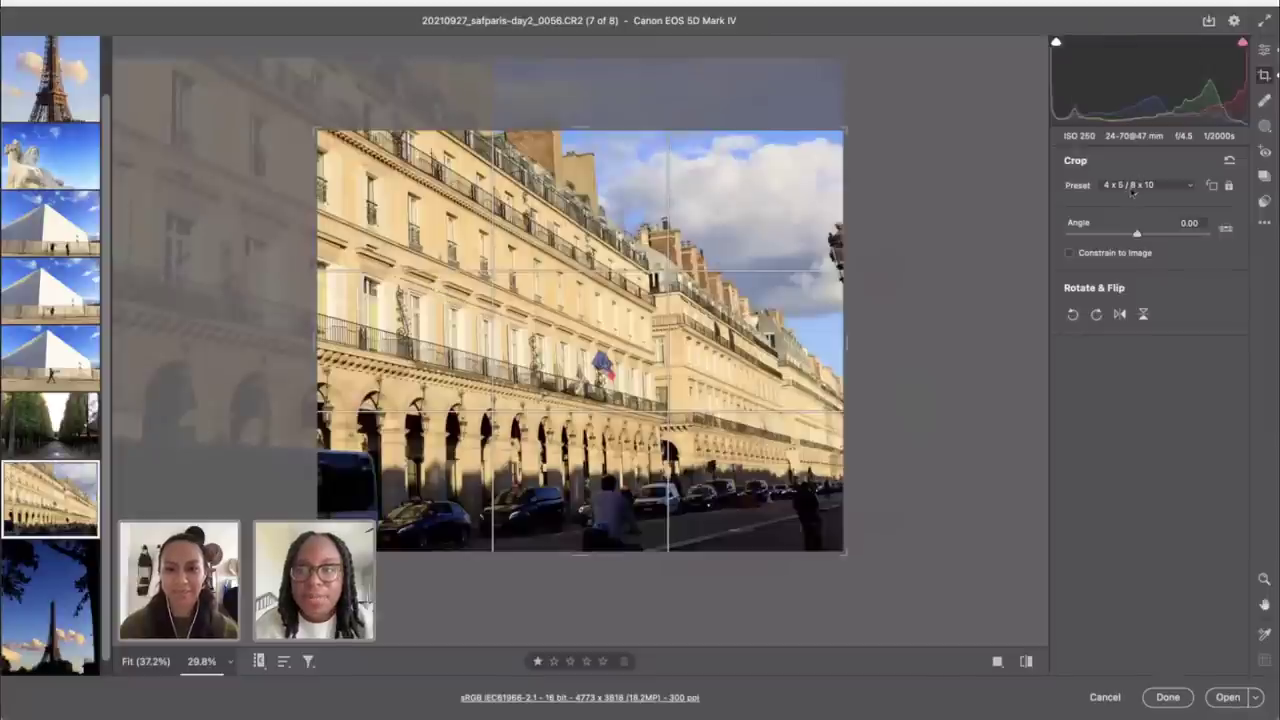
Step: Try 8.5 x 11, then reset to Full, level by 0.60° and apply (6478 × 4319)
left_click(1131, 191)
left_click(1125, 200)
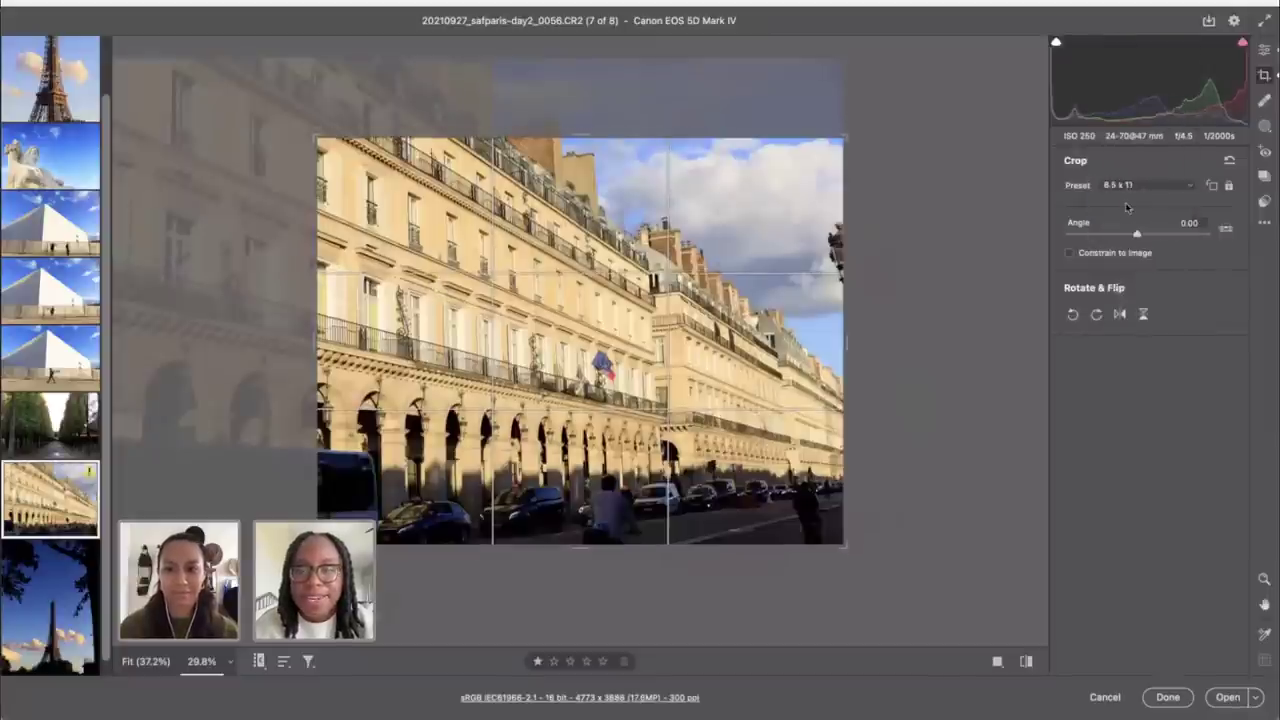
left_click(1118, 187)
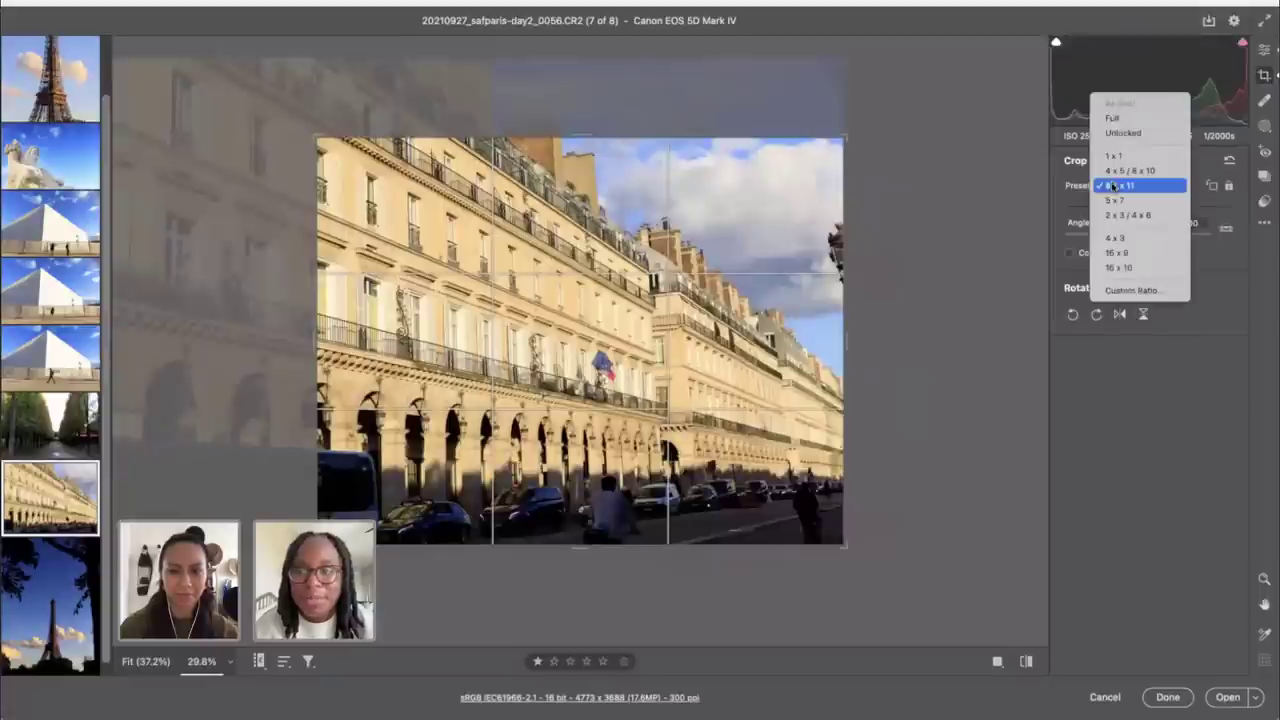
left_click(1118, 117)
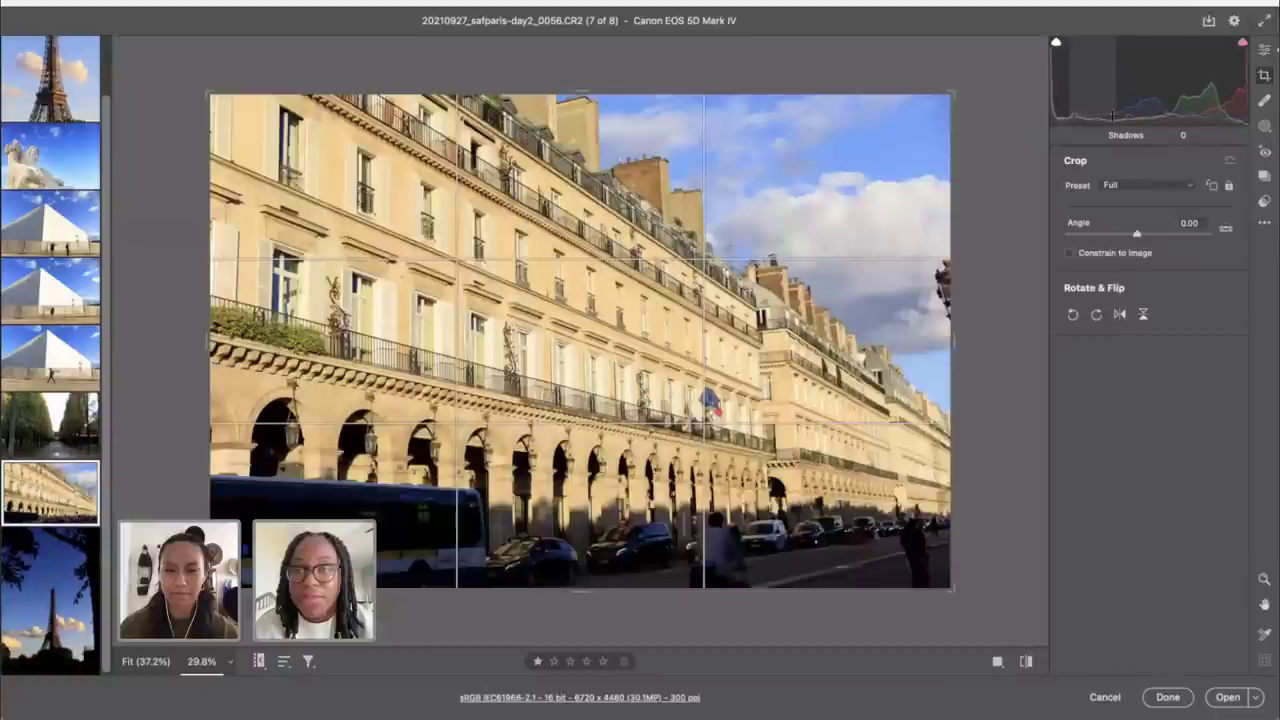
left_click_drag(1035, 122, 971, 105)
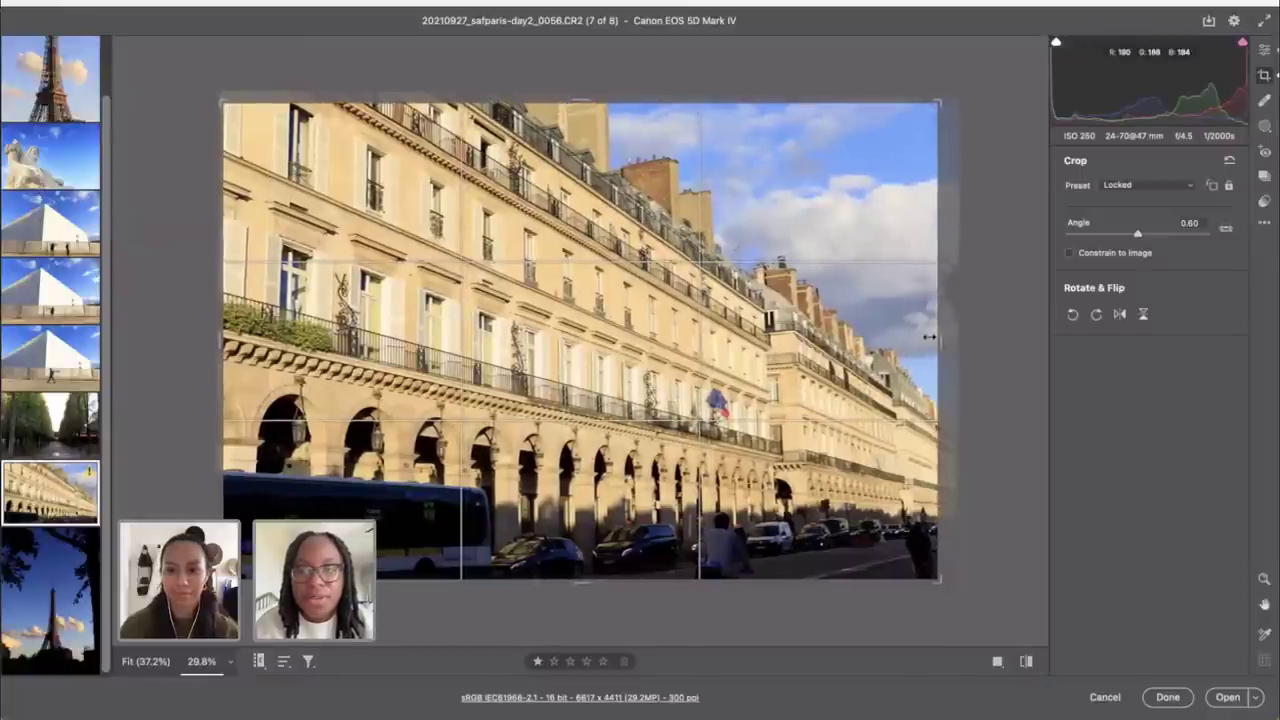
left_click(1264, 54)
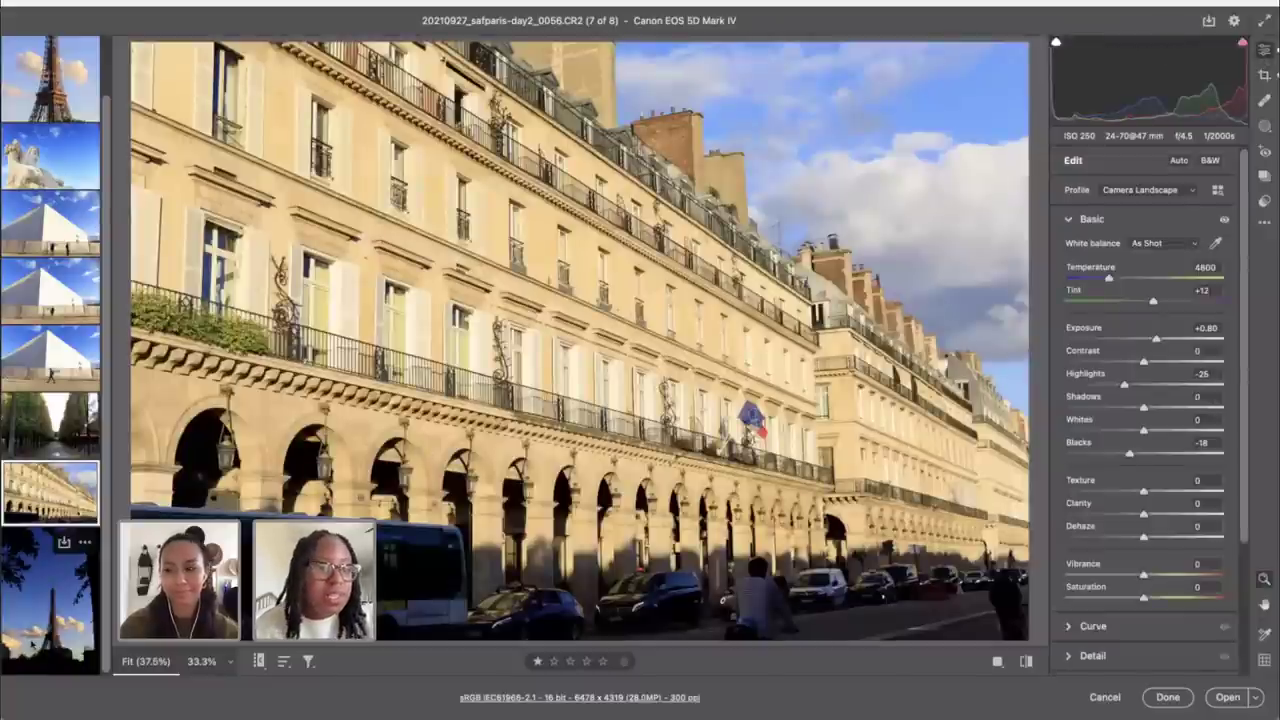
Step: Switch to the tree-lined avenue photo and keep its Highlights at 0
left_click(30, 415)
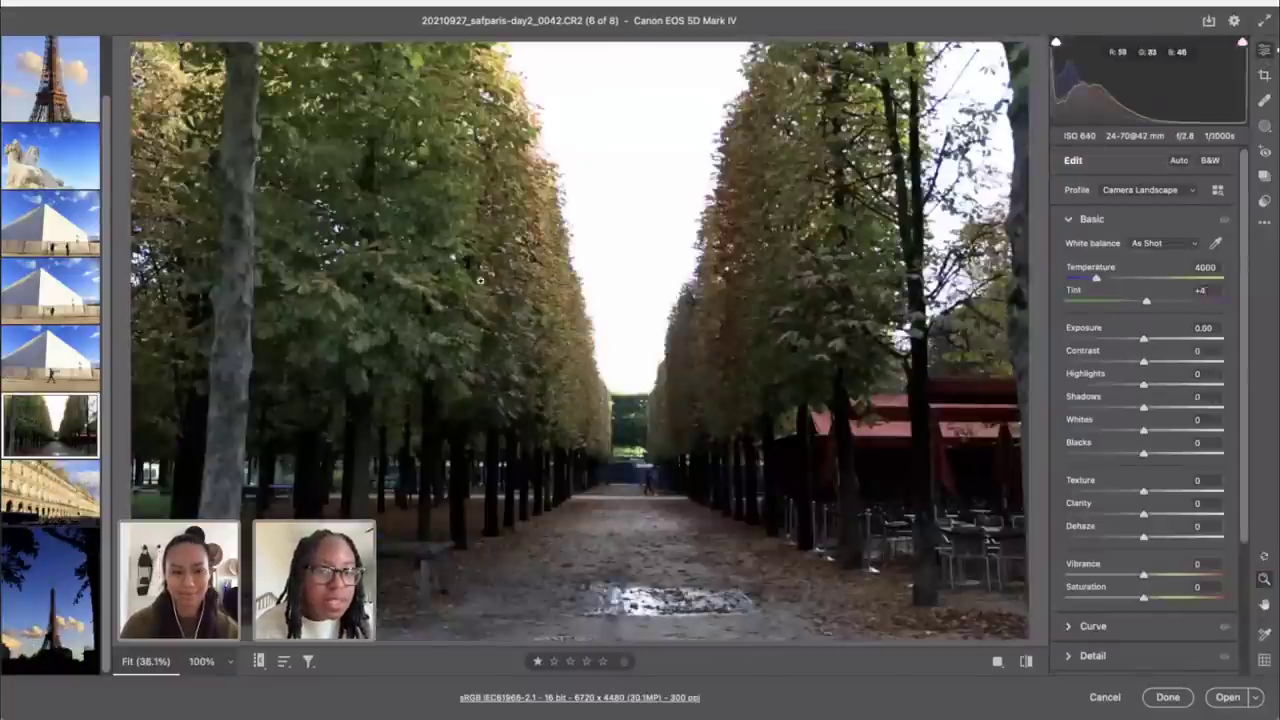
key("c")
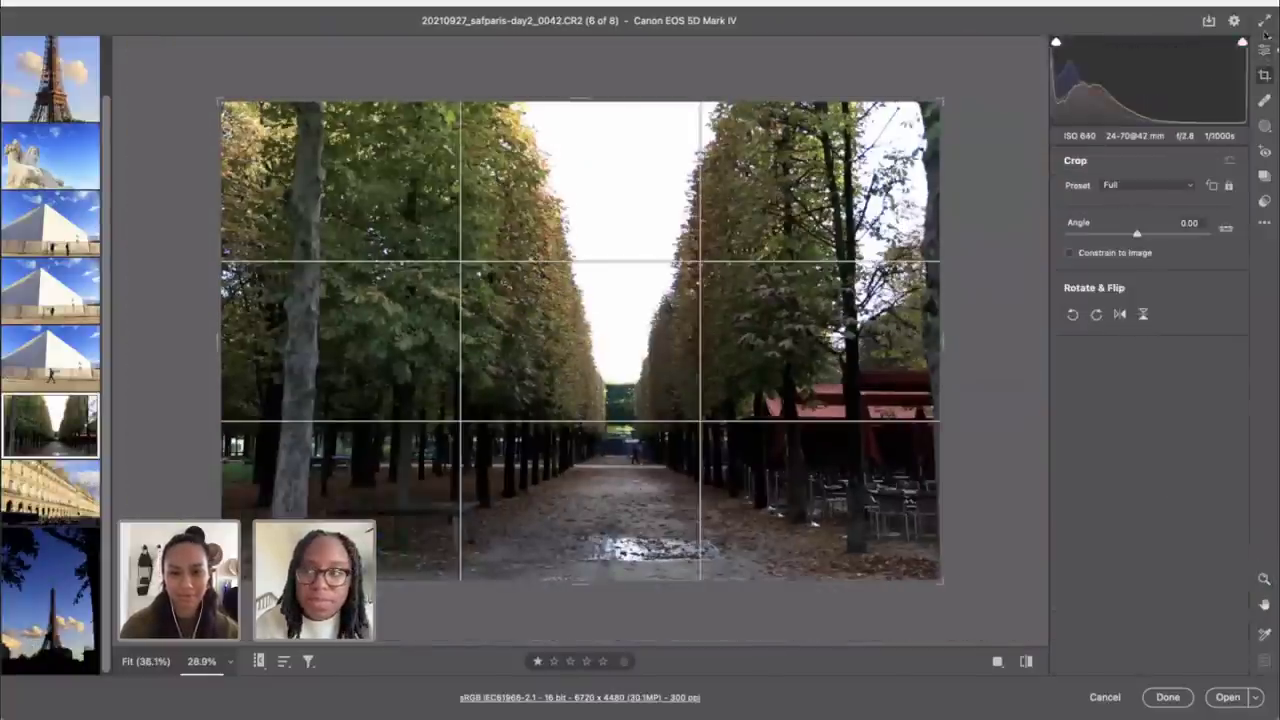
left_click(1264, 50)
left_click(1077, 385)
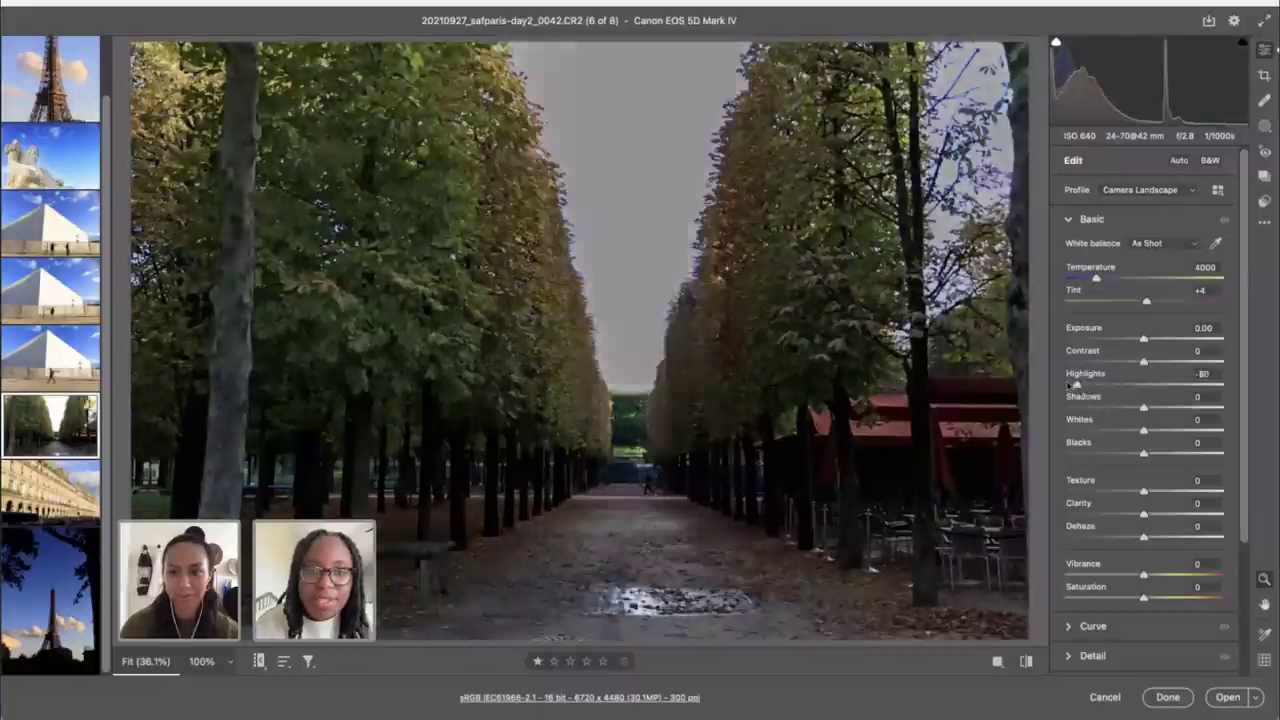
double_click(1077, 385)
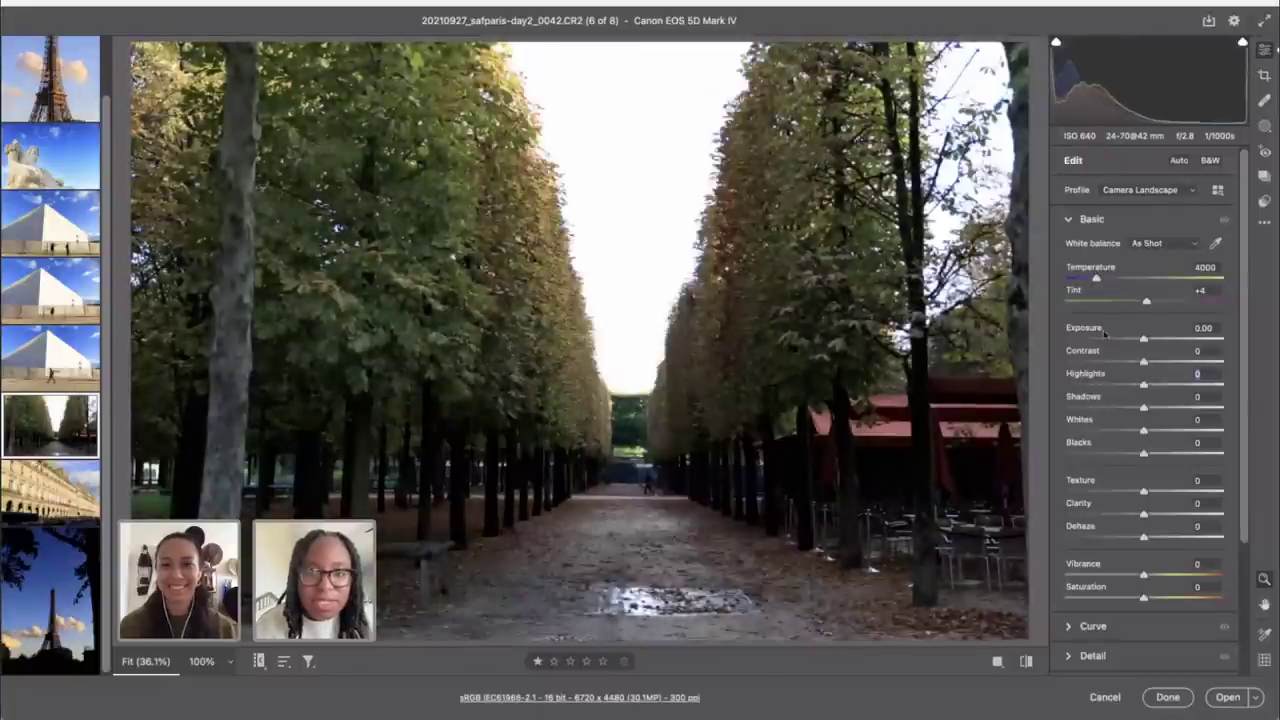
Step: Set Exposure -0.40, Vibrance +58 and Shadows +41, then finish with Done
left_click_drag(1143, 340, 1136, 342)
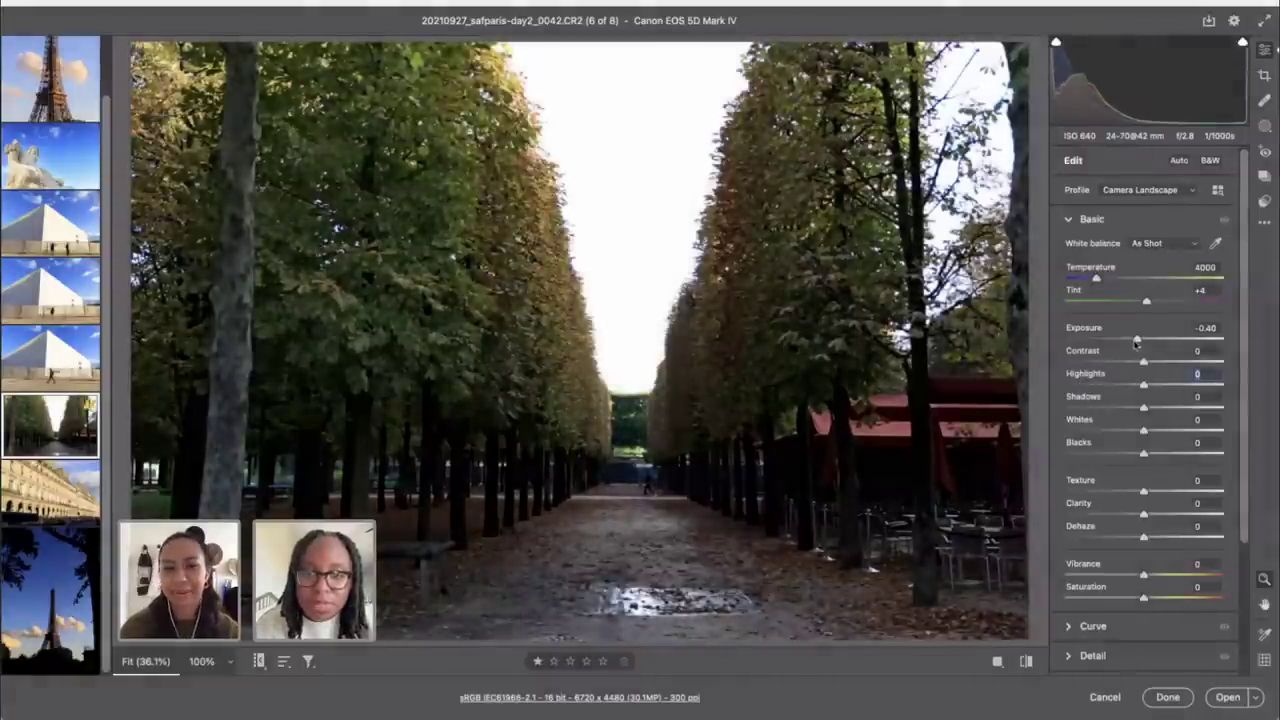
left_click_drag(1144, 576, 1187, 582)
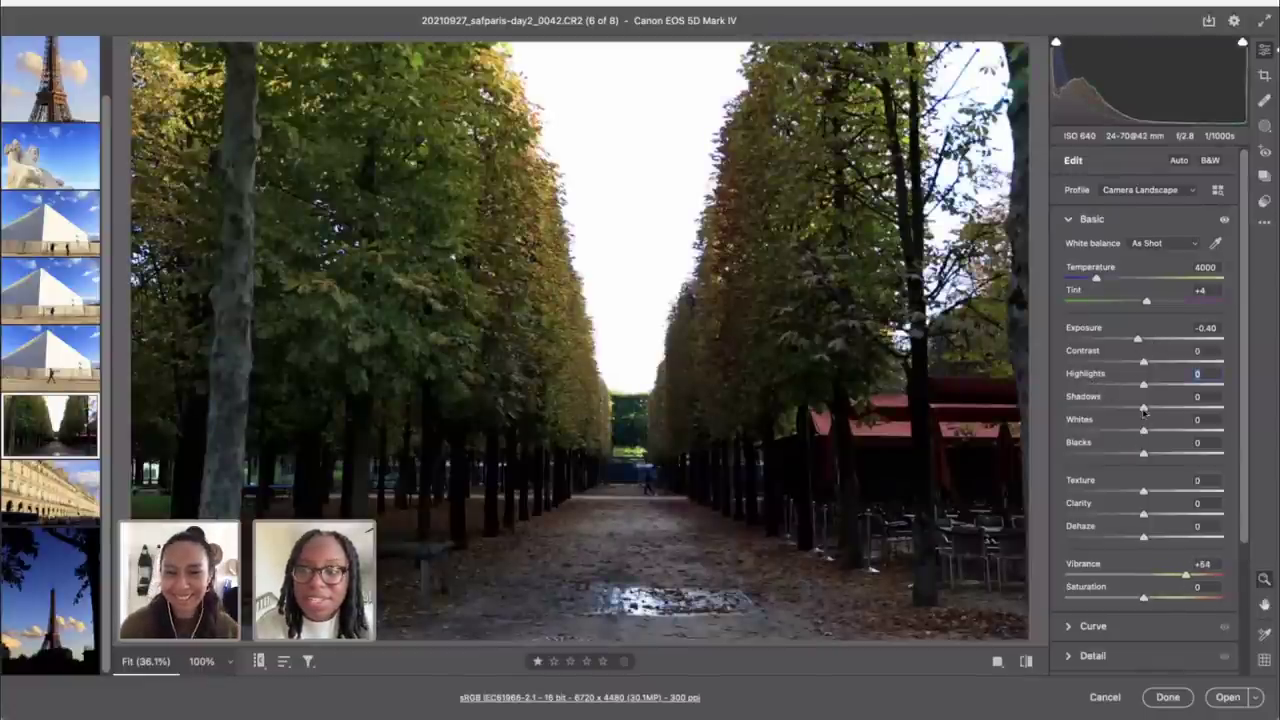
left_click_drag(1157, 411, 1177, 411)
left_click(1170, 700)
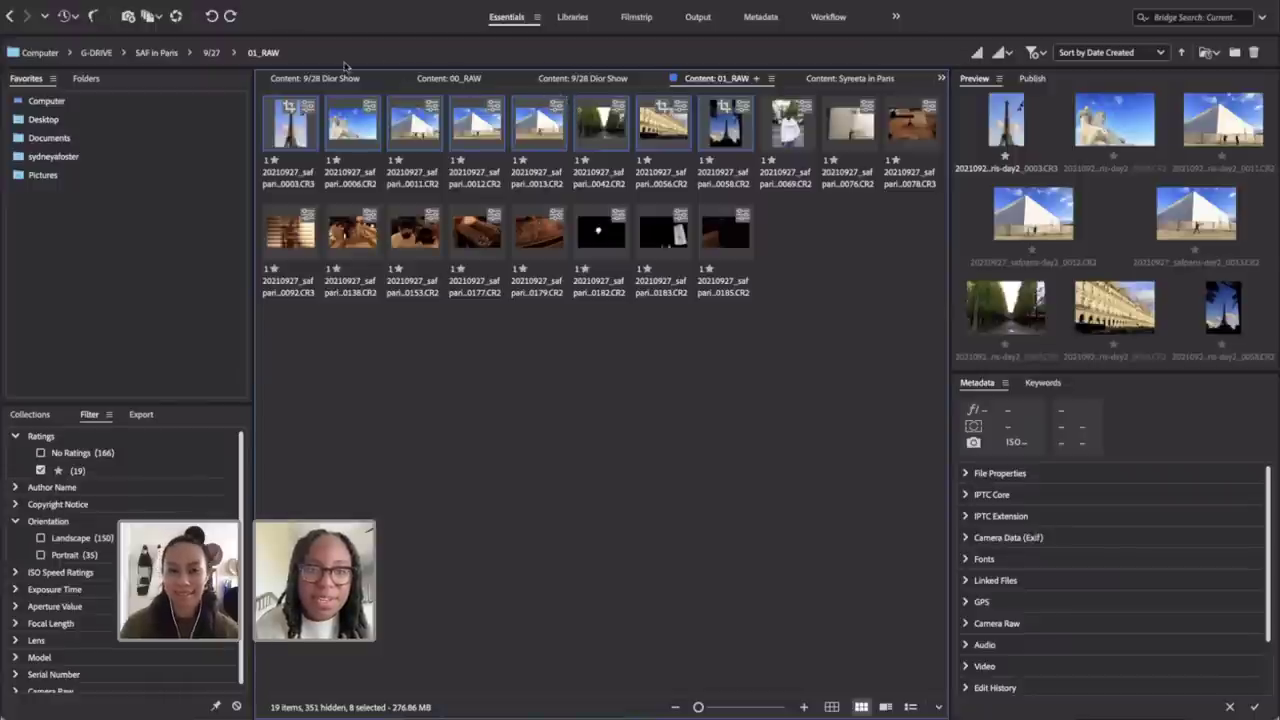
Step: Open the 00_RAW folder in the 9/28 Dior Show folder
left_click(603, 84)
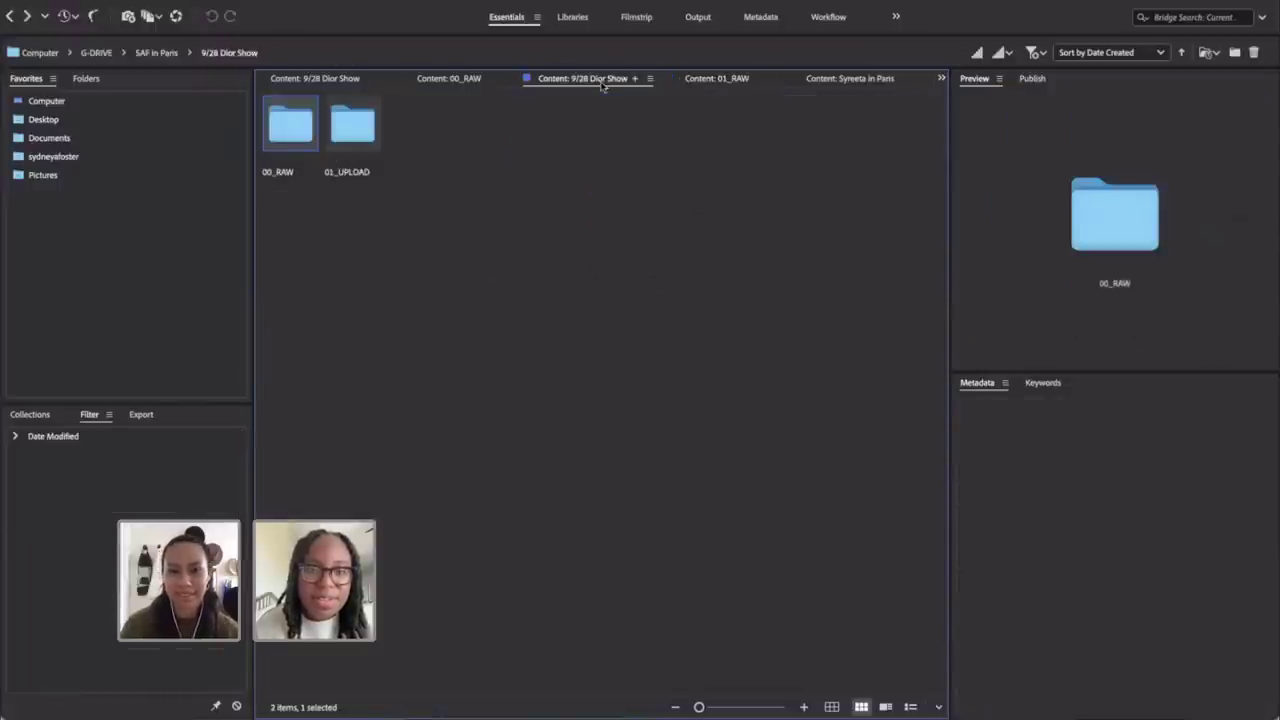
double_click(272, 138)
scroll(518, 388, "down", 10)
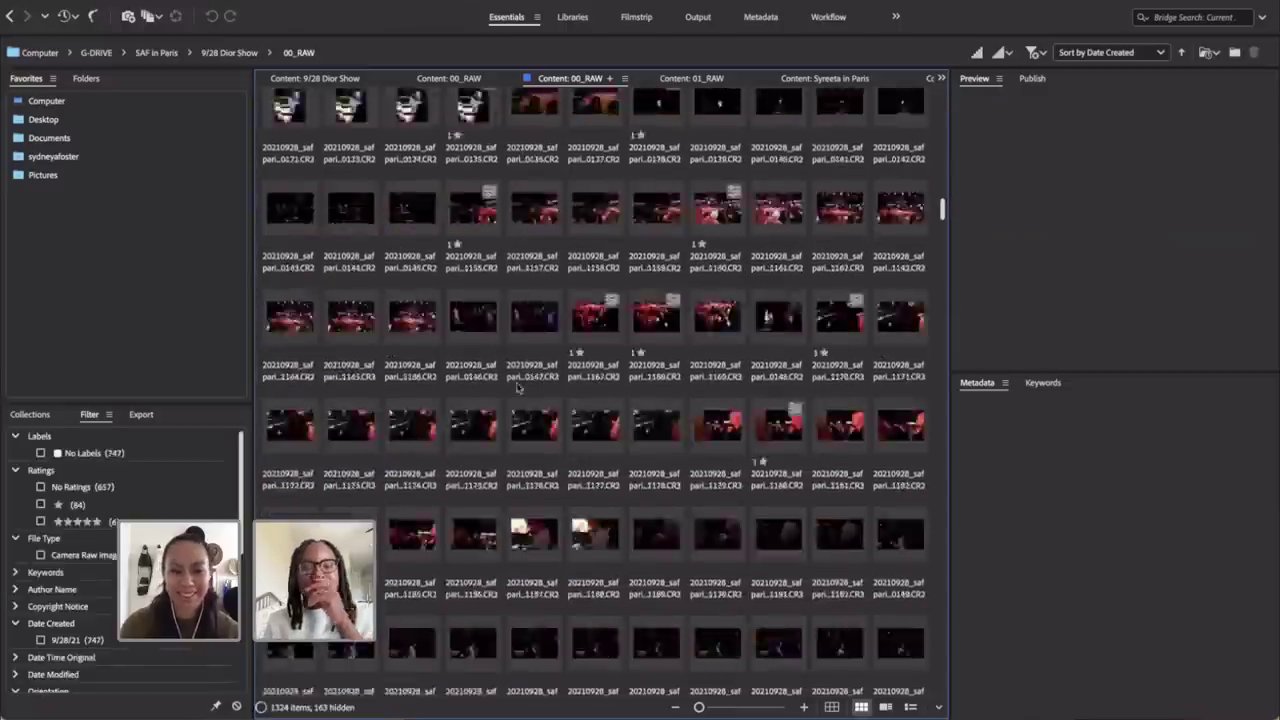
scroll(518, 388, "down", 2)
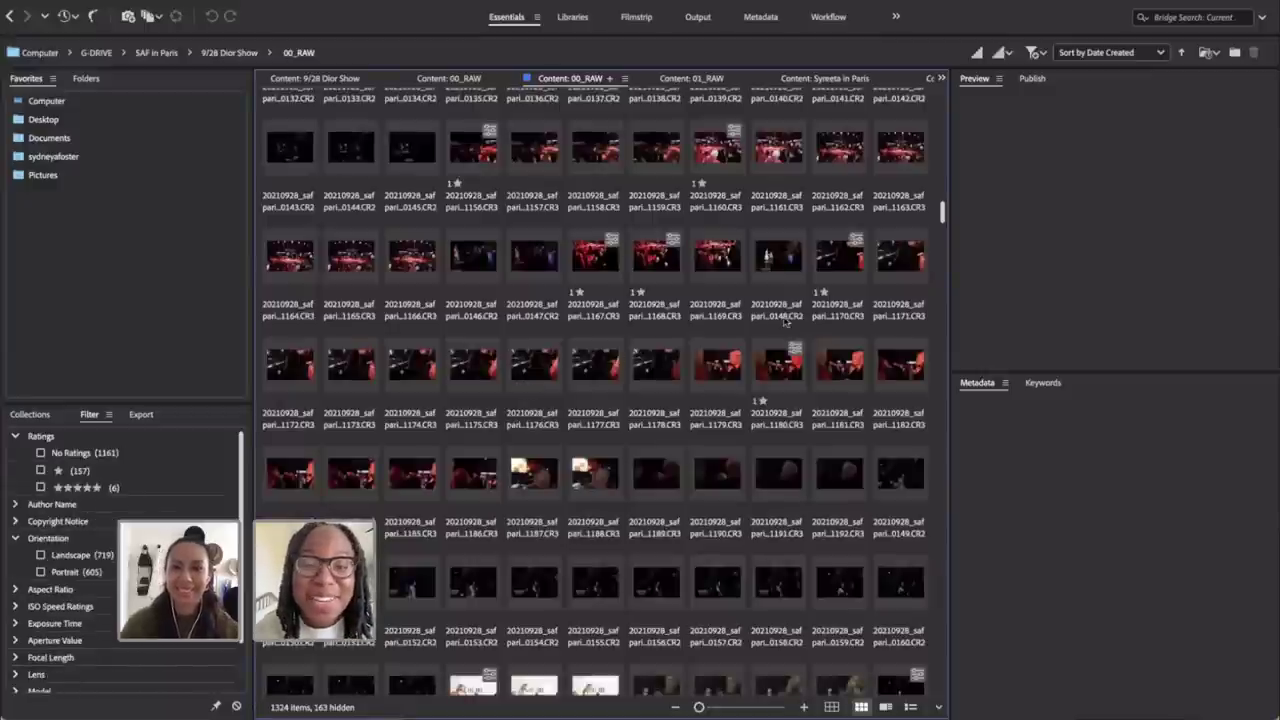
scroll(785, 322, "up", 12)
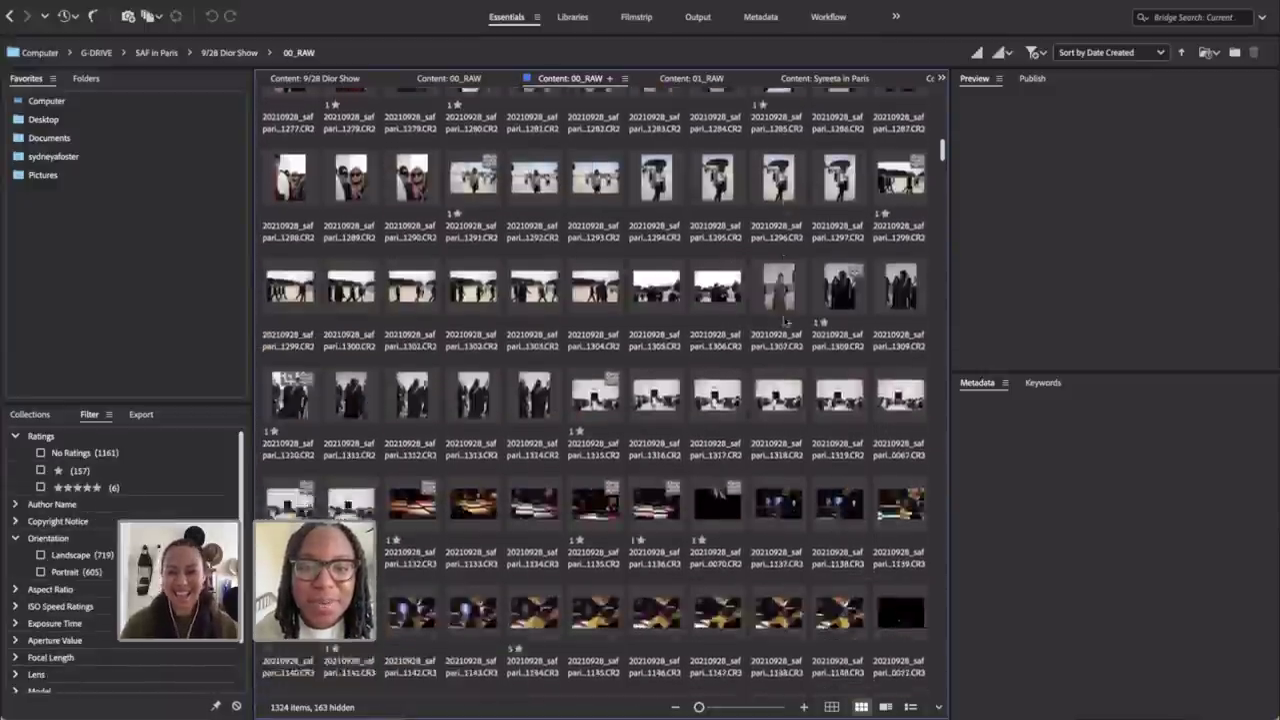
scroll(785, 322, "down", 5)
scroll(765, 332, "down", 5)
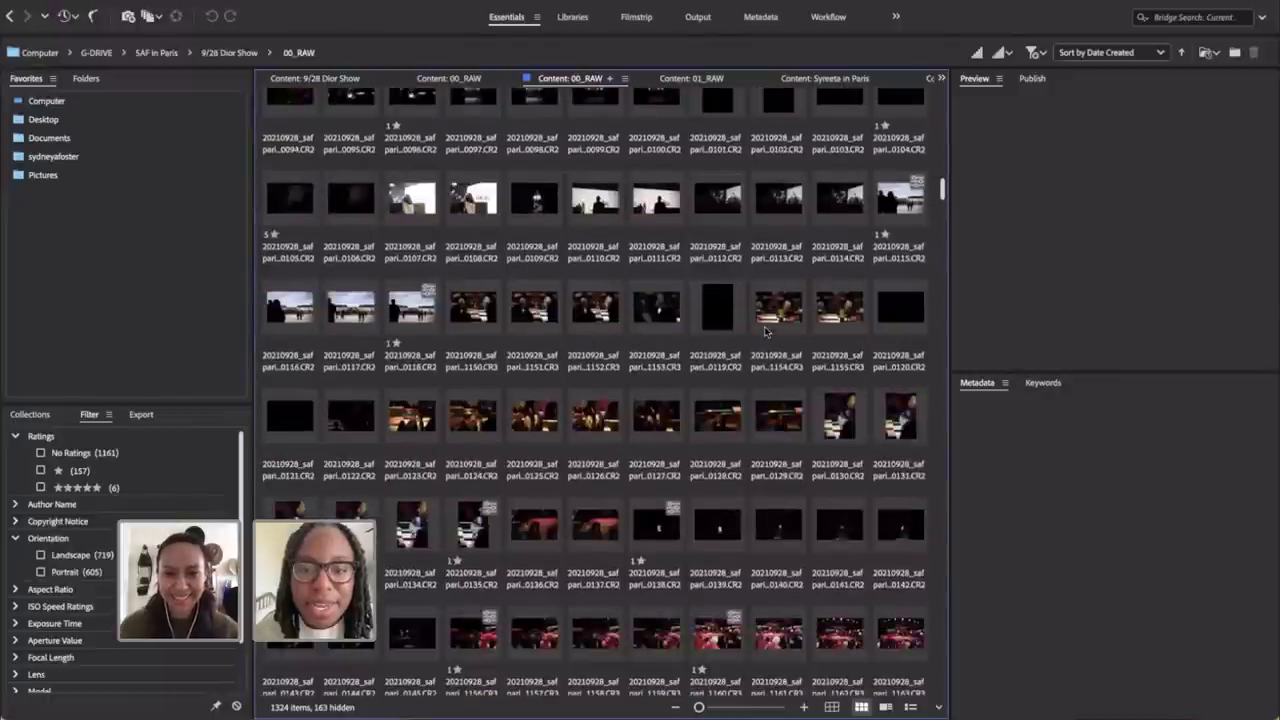
scroll(765, 332, "down", 6)
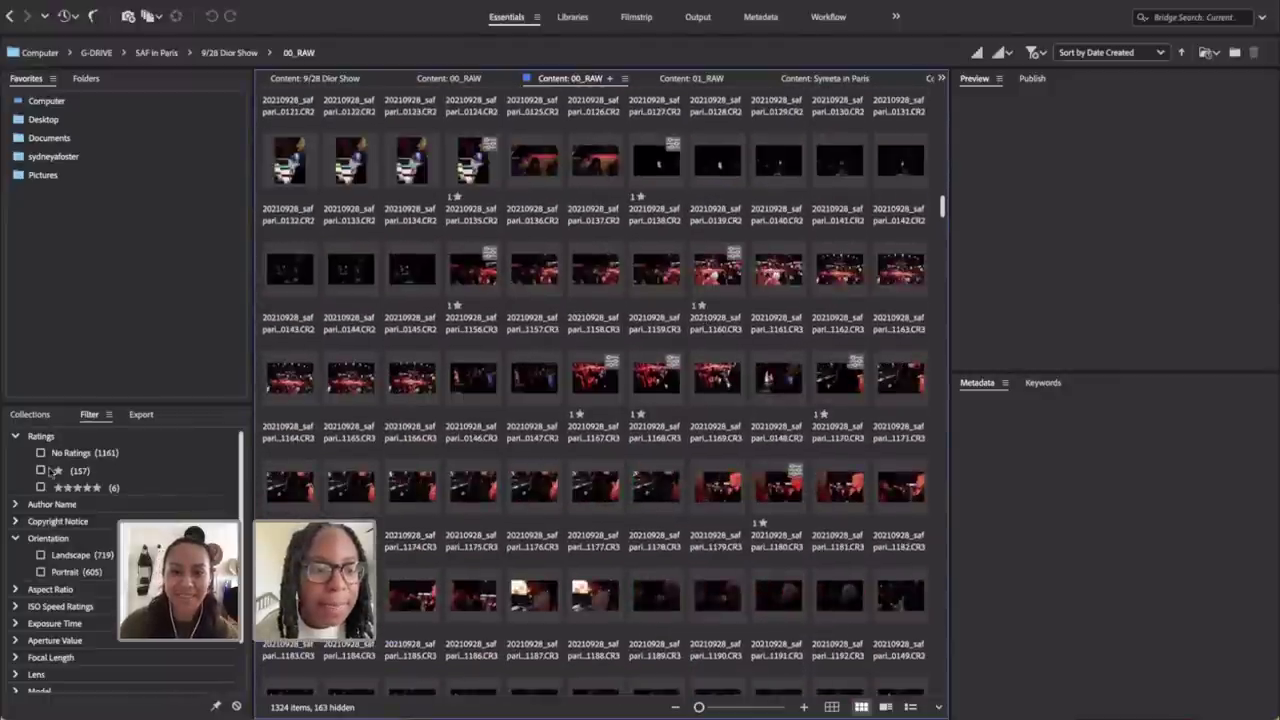
Step: Filter to 1-star shots and select images 0194 through 0765
left_click(41, 470)
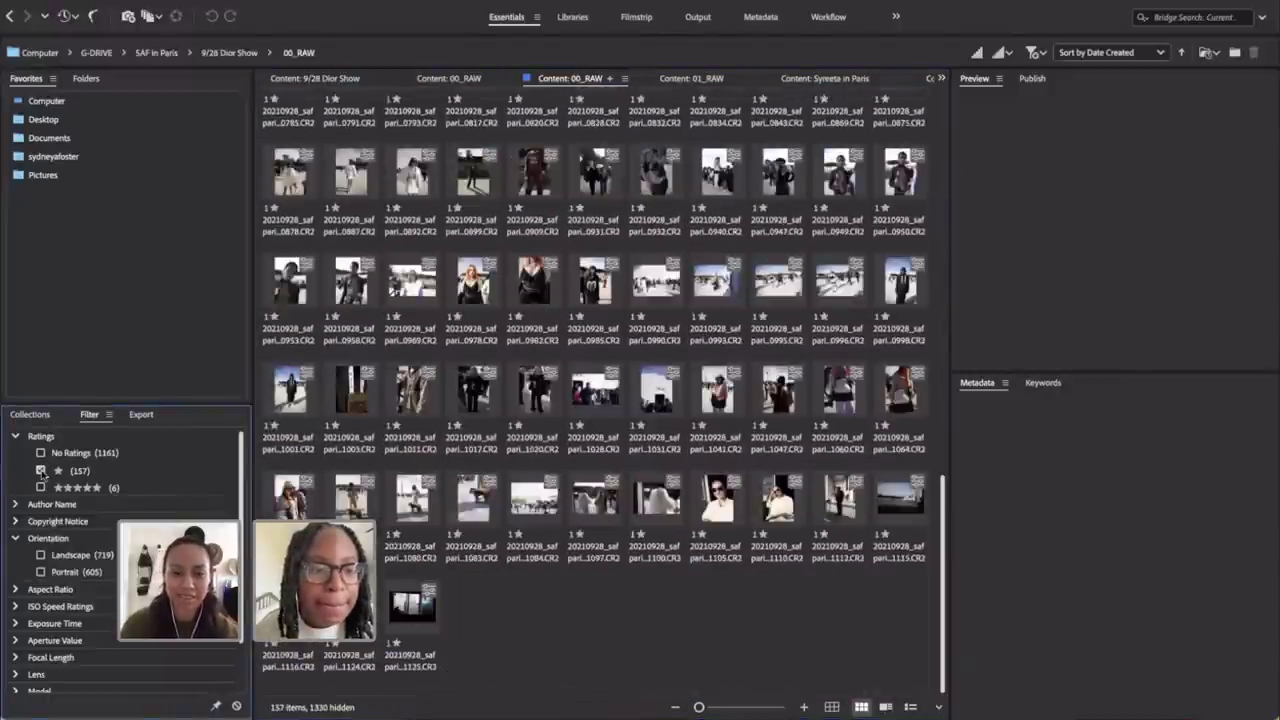
scroll(494, 280, "up", 5)
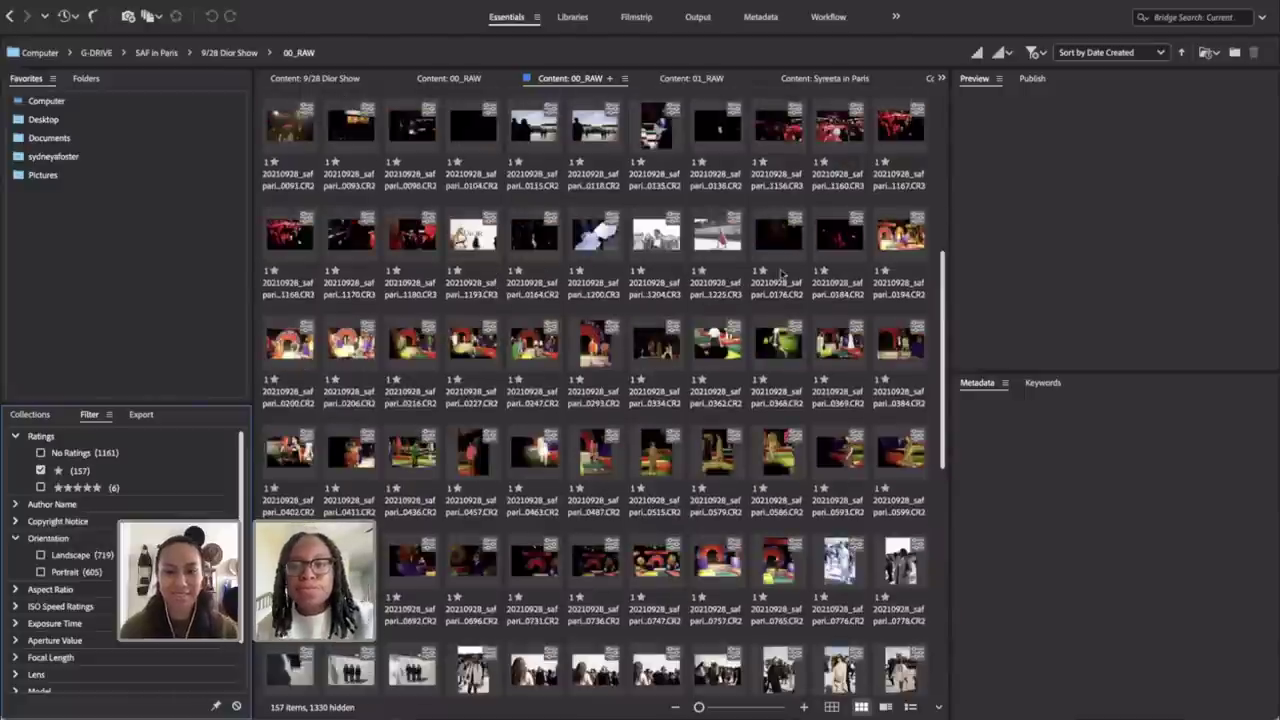
left_click(891, 233)
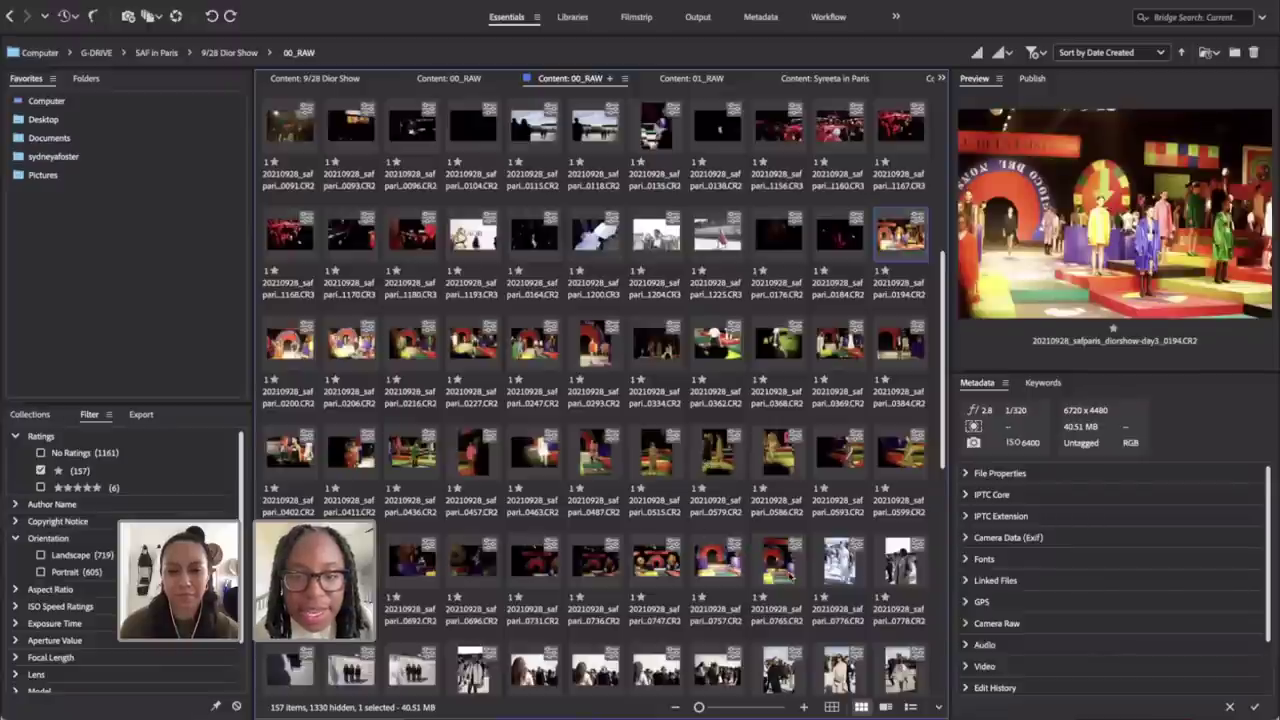
left_click(789, 575, "shift")
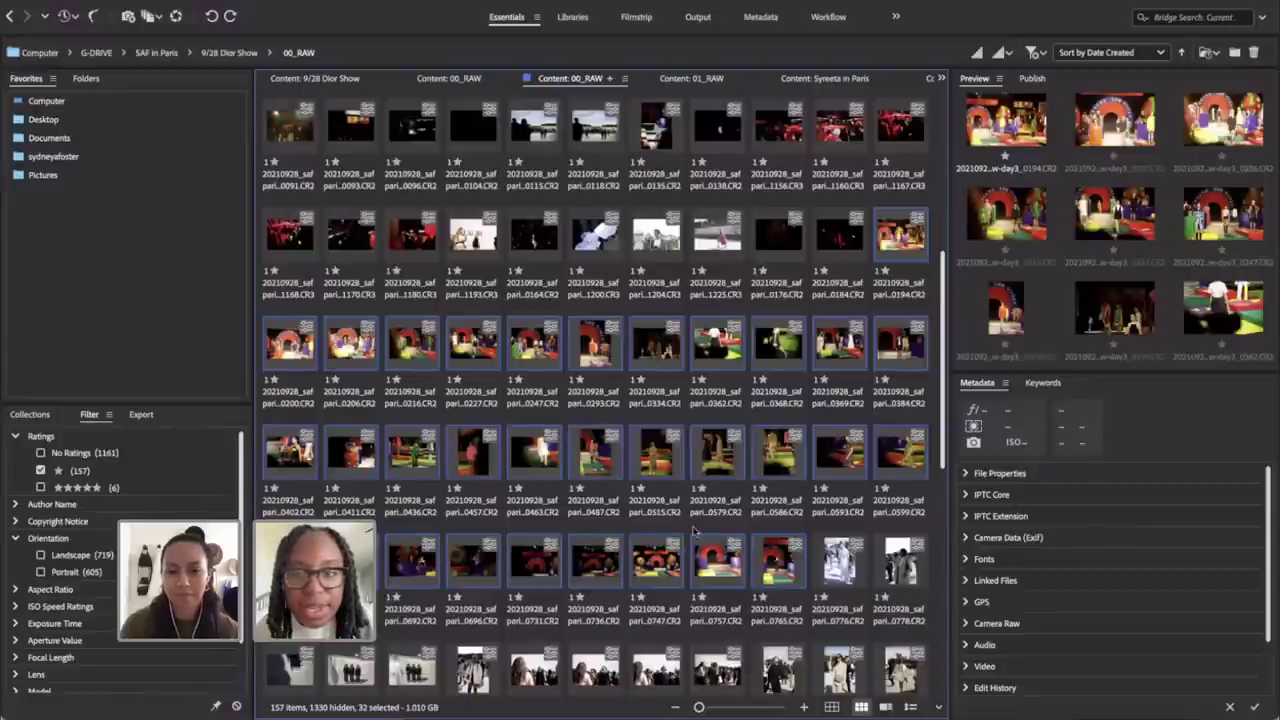
Step: View the 32 selected runway shots in Review Mode
left_click(345, 0)
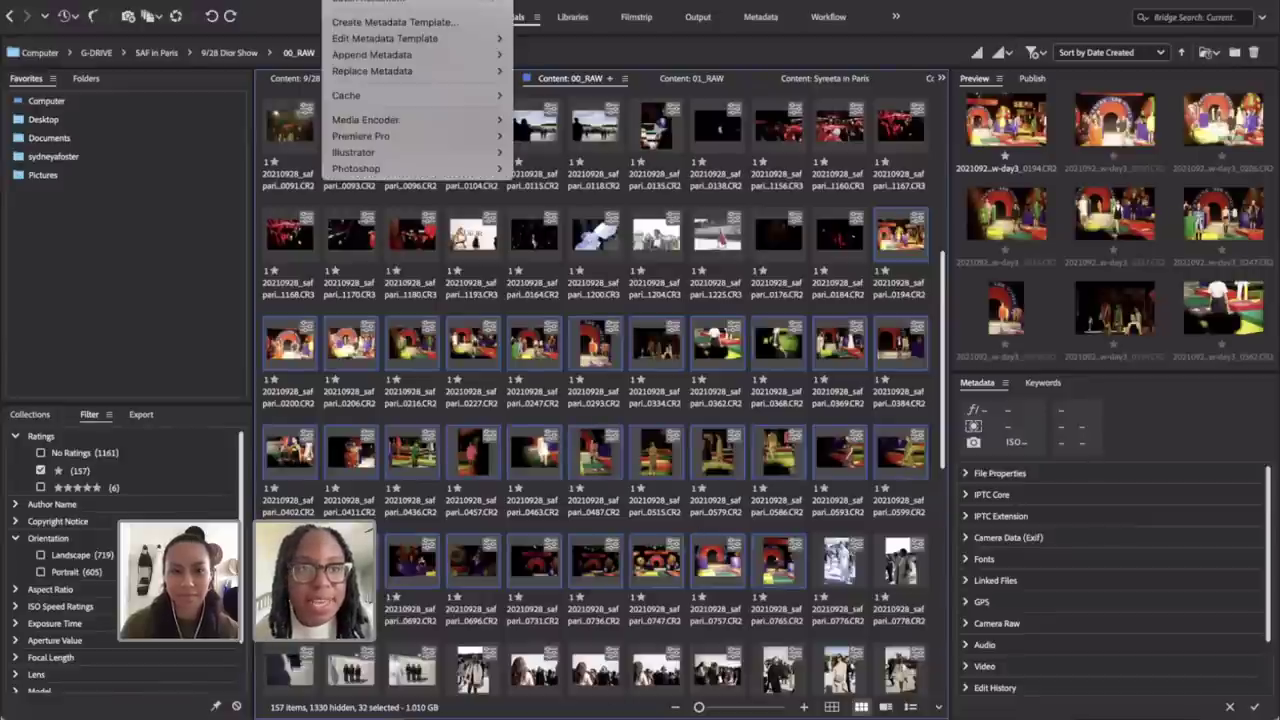
mouse_move(215, 0)
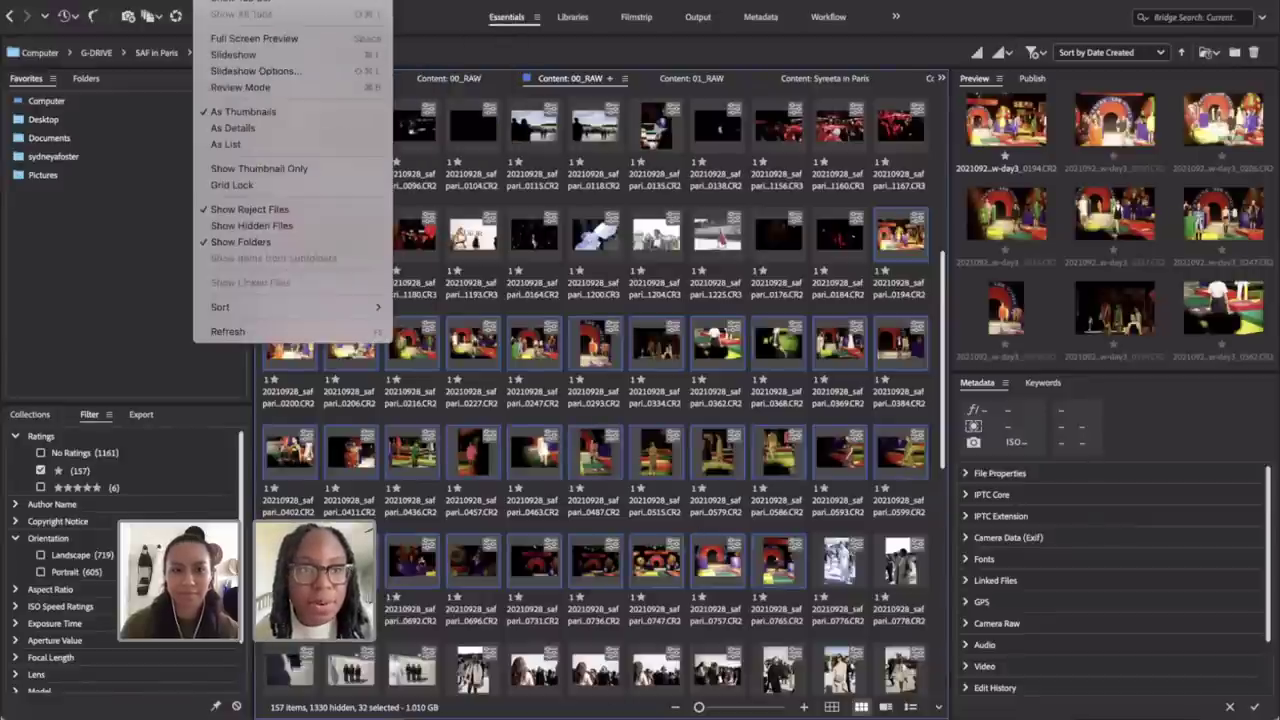
left_click(238, 88)
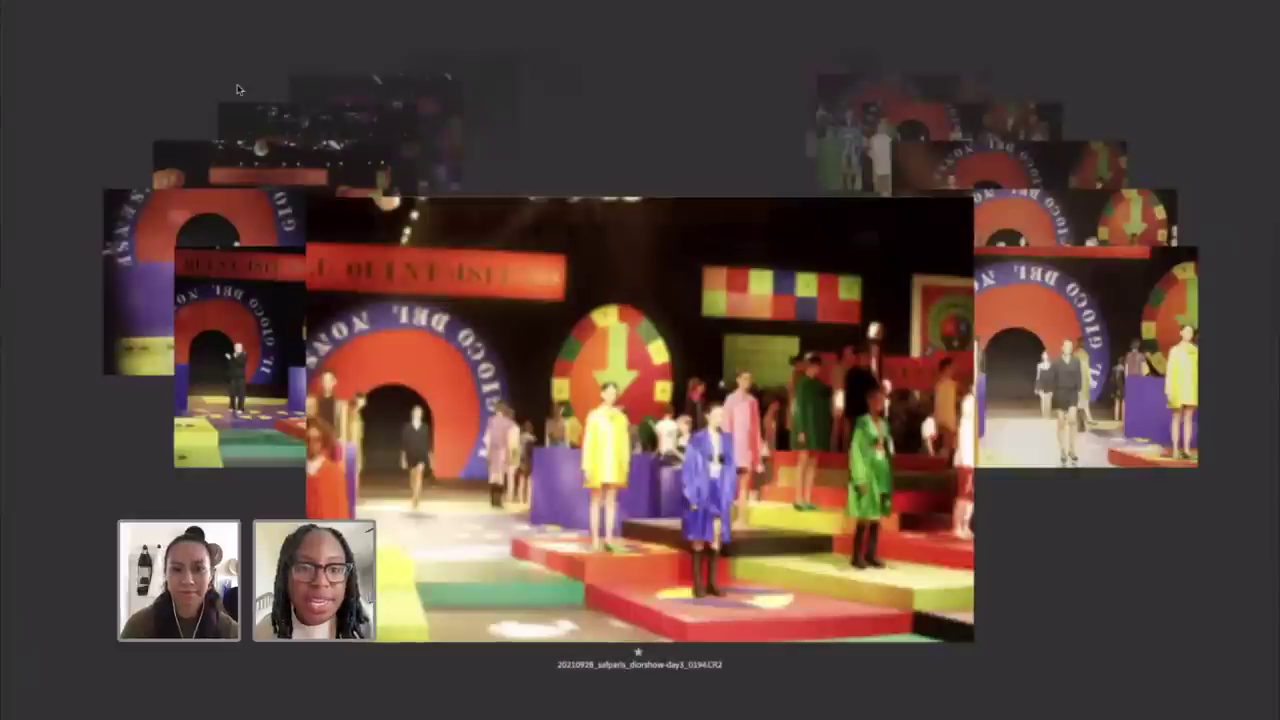
Step: Step through the runway shots up to image 0369, then exit Review Mode
key("Right")
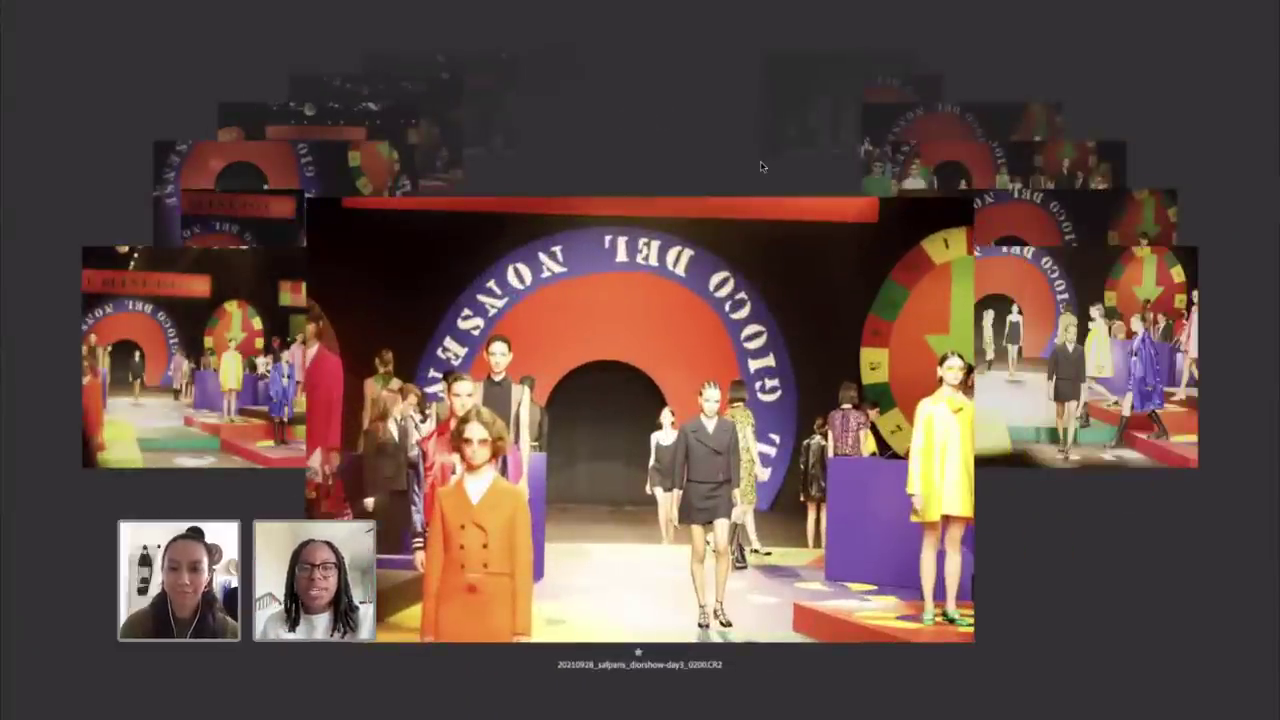
key("Right")
key("Right")
key("Right")
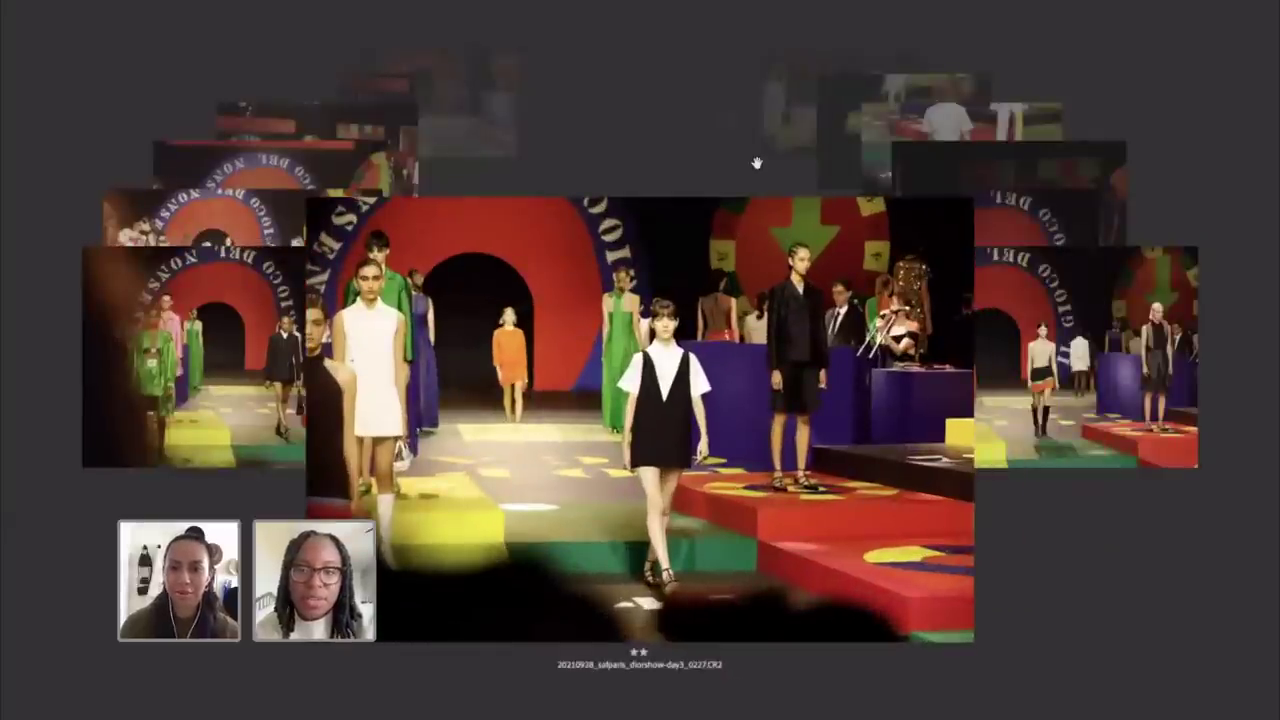
key("Right")
key("Right")
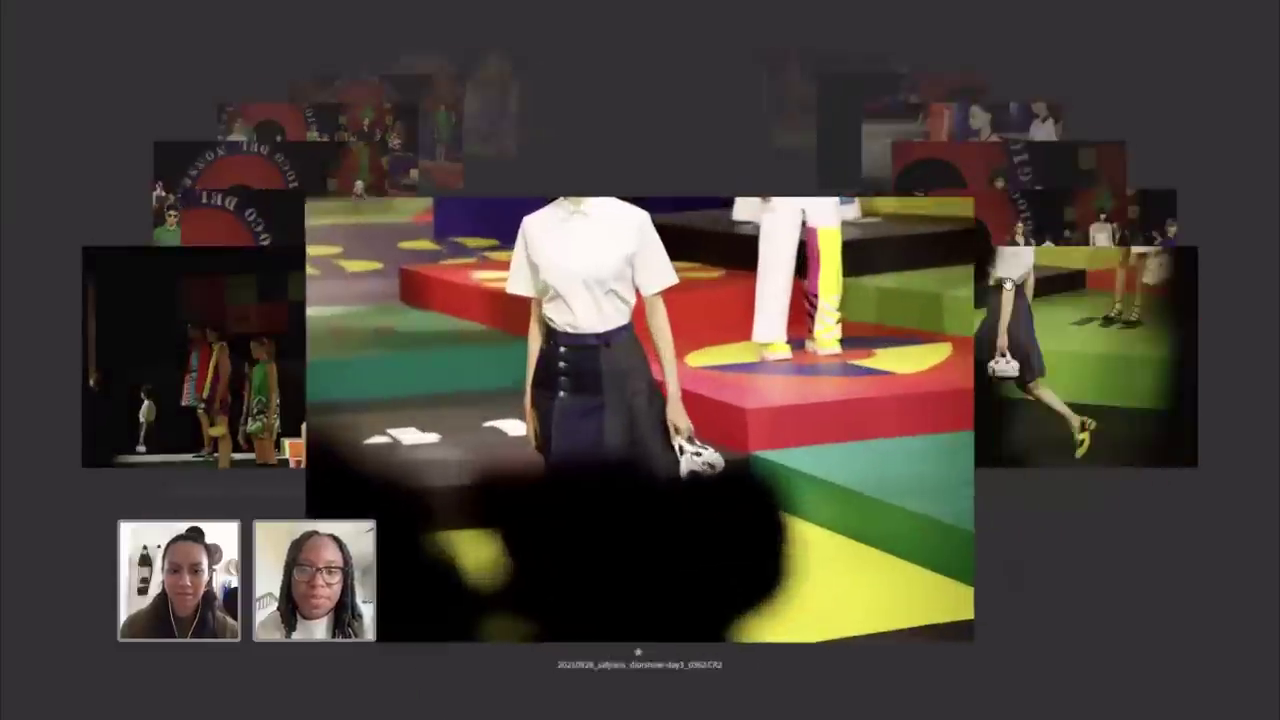
key("Right")
key("Right")
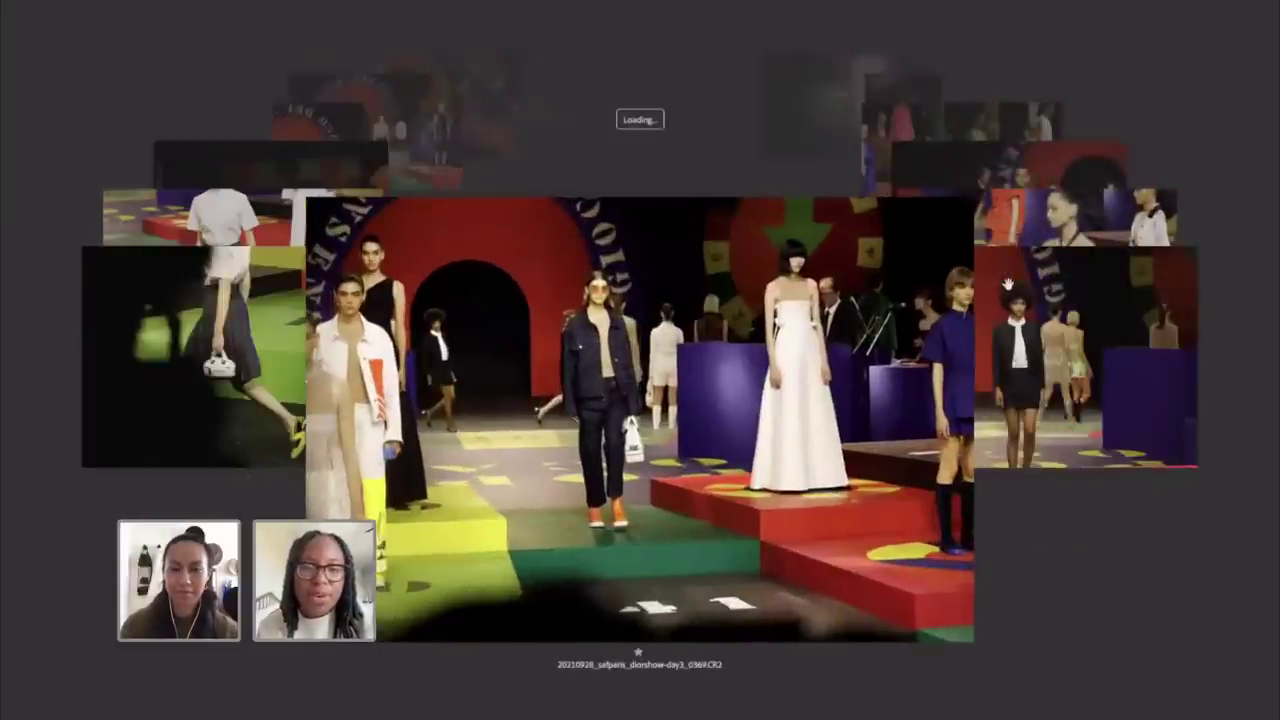
key("Escape")
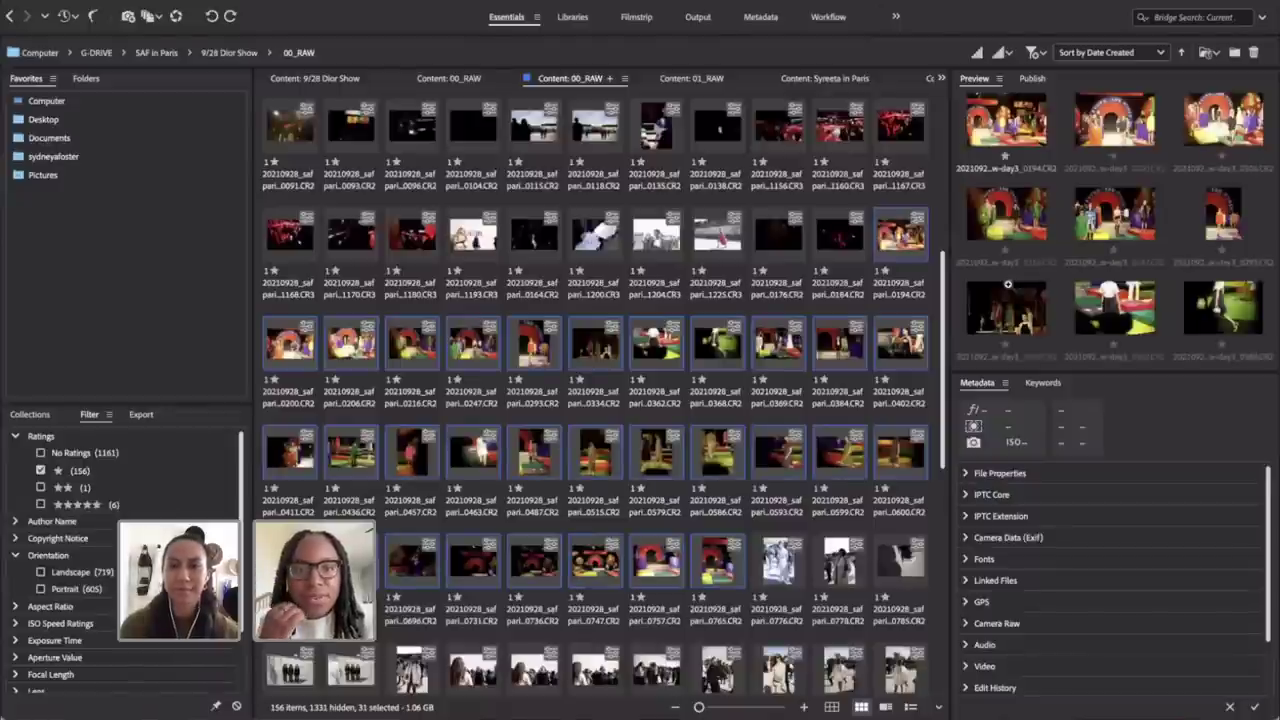
Step: Open the selected runway shots in Camera Raw and browse the color profiles
right_click(893, 250)
left_click(921, 281)
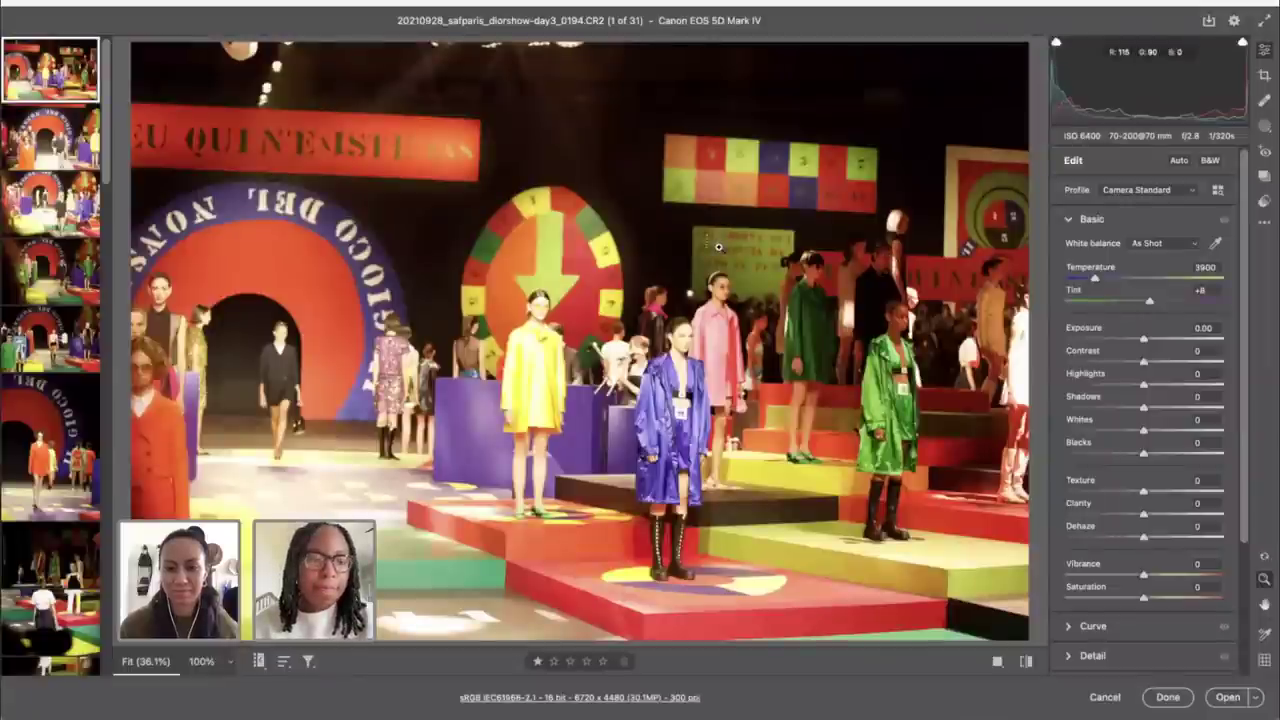
left_click(1218, 190)
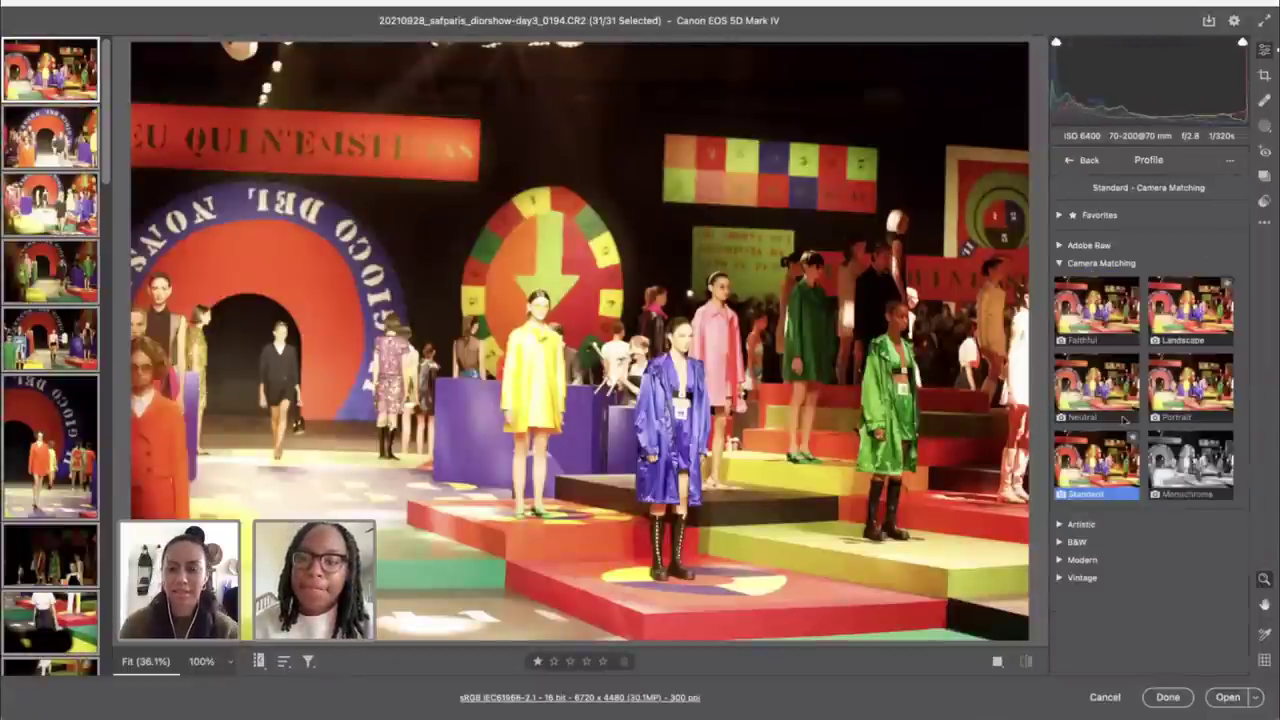
left_click(1069, 160)
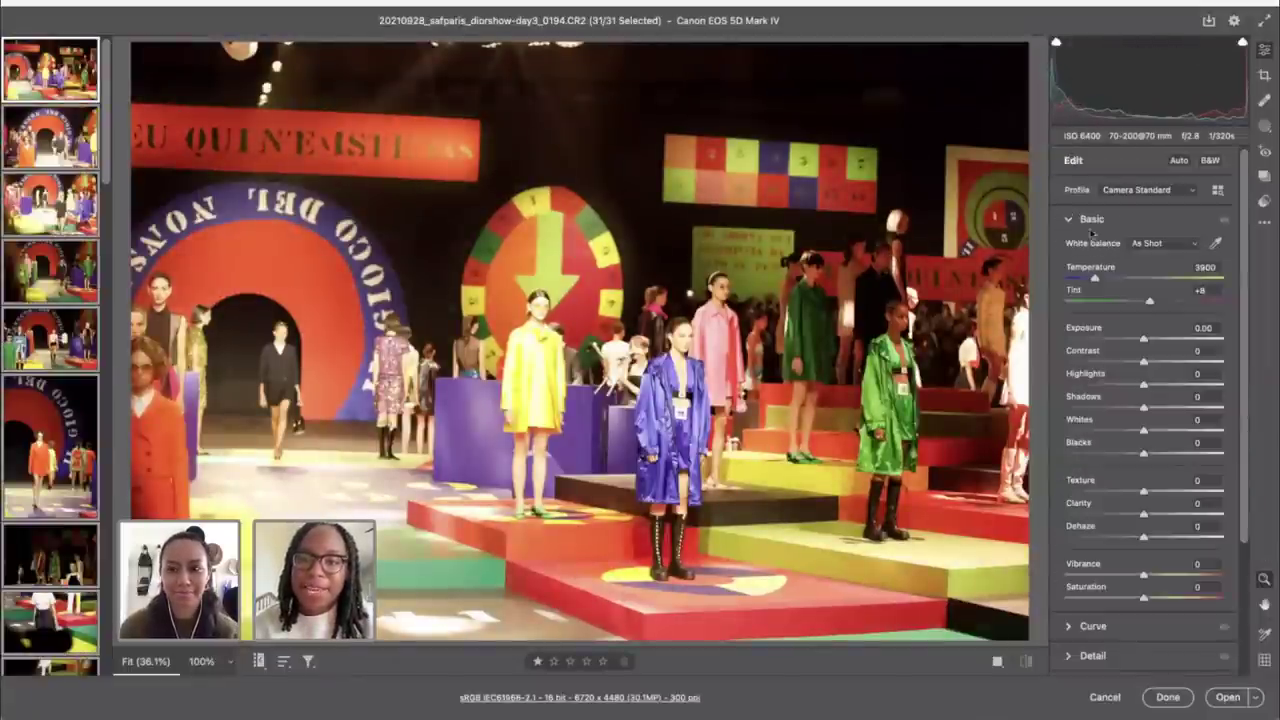
Step: Enable lens profile corrections with Distortion 151, then narrow editing to shot 0194
scroll(1150, 520, "down", 5)
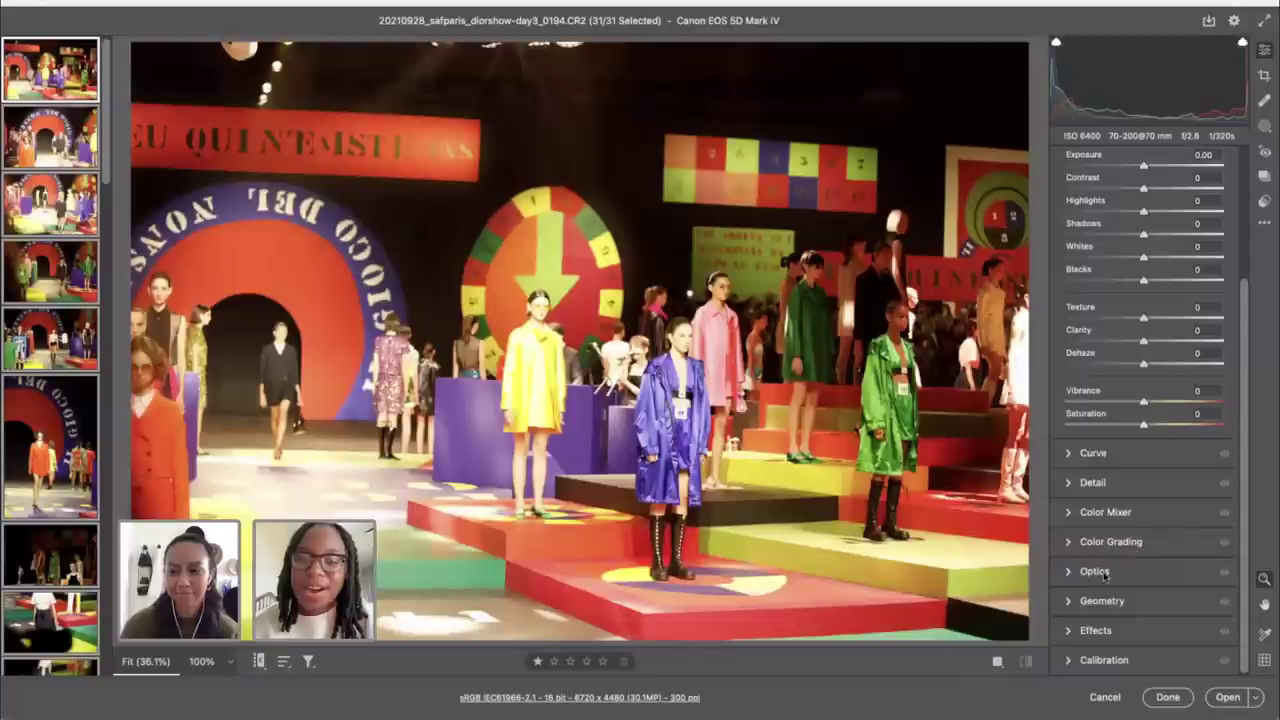
left_click(1094, 571)
left_click(1073, 434)
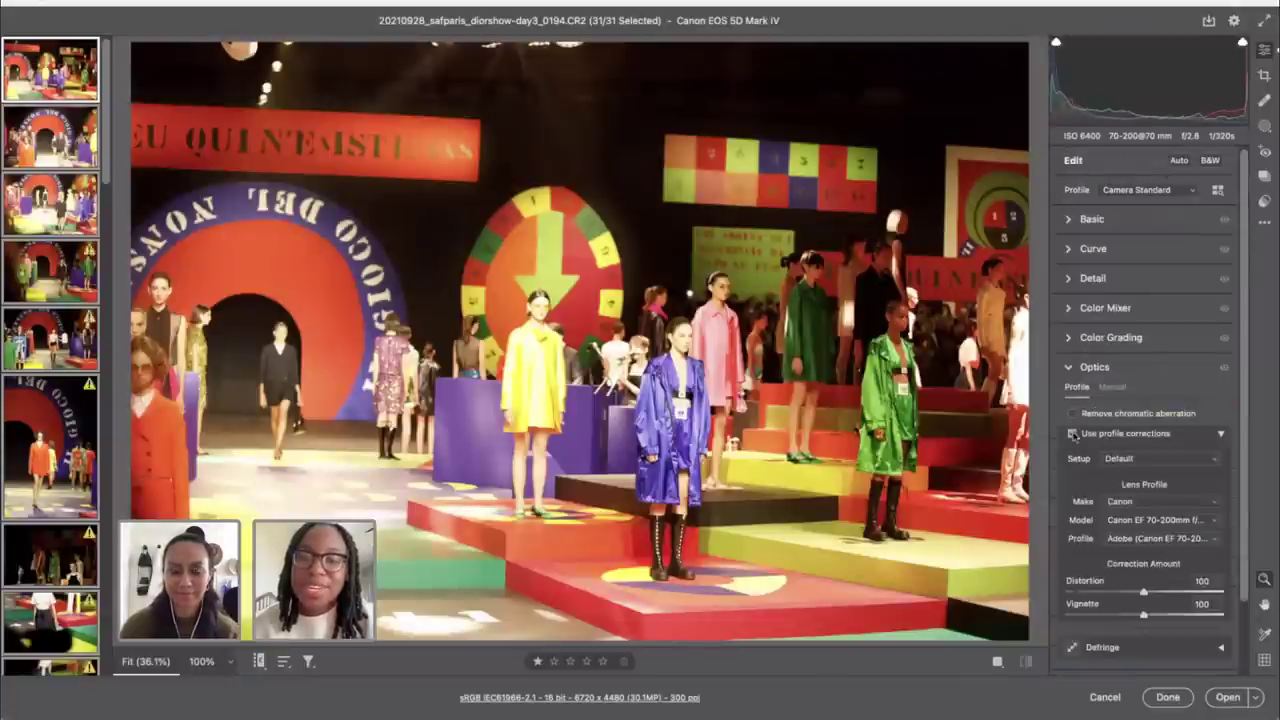
left_click_drag(1143, 592, 1183, 592)
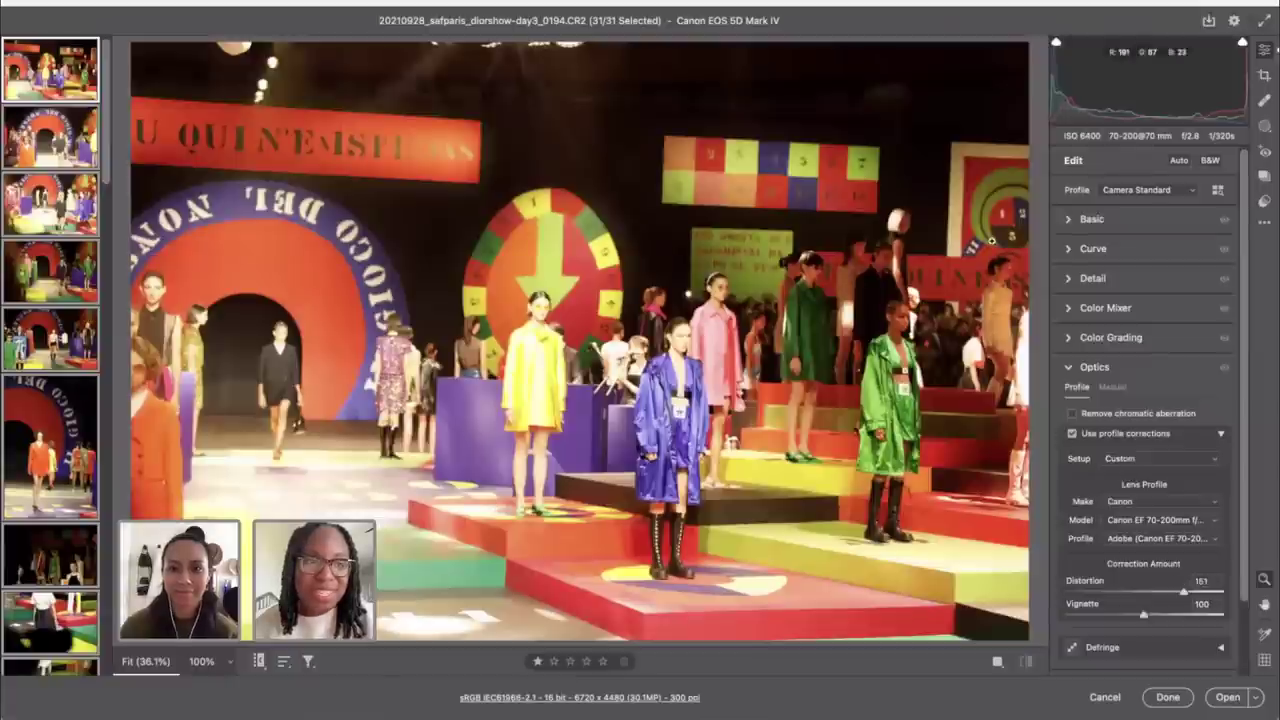
left_click(42, 86)
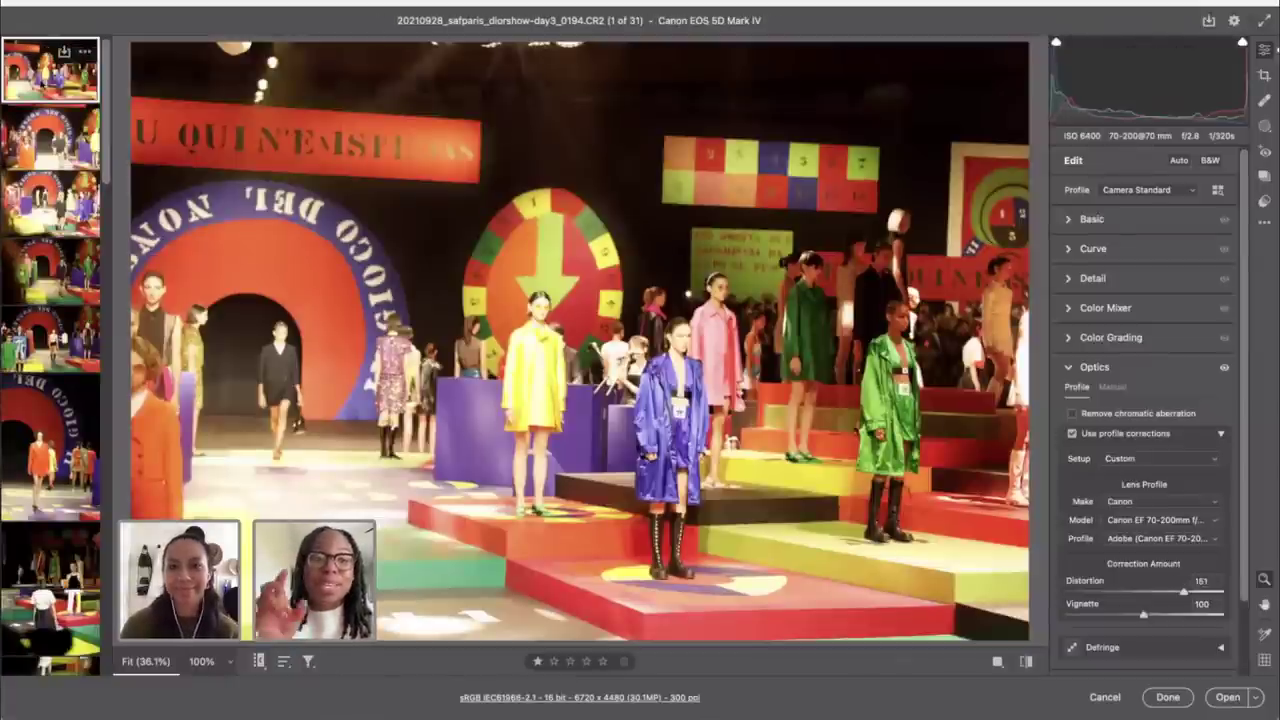
Step: Select all 31 photos in the filmstrip and return to the edit adjustments
key("c")
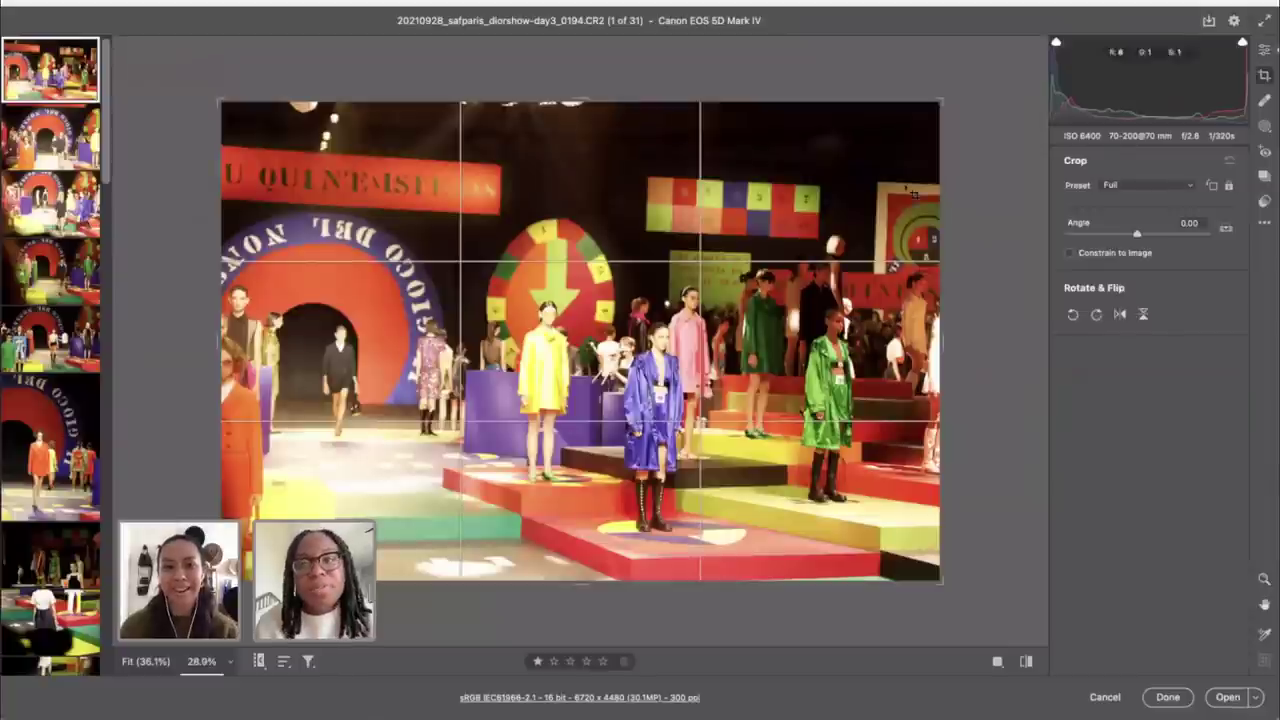
key("super+a")
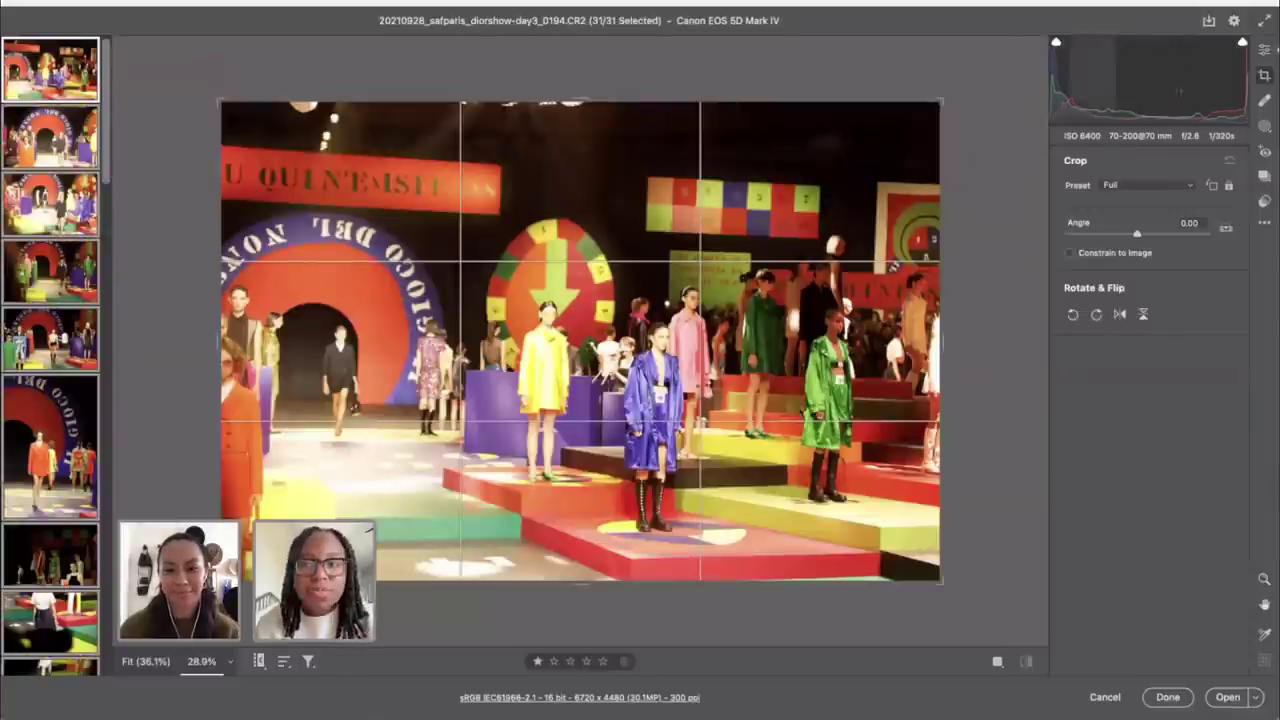
left_click(1264, 47)
scroll(1200, 230, "down", 2)
scroll(1200, 230, "up", 2)
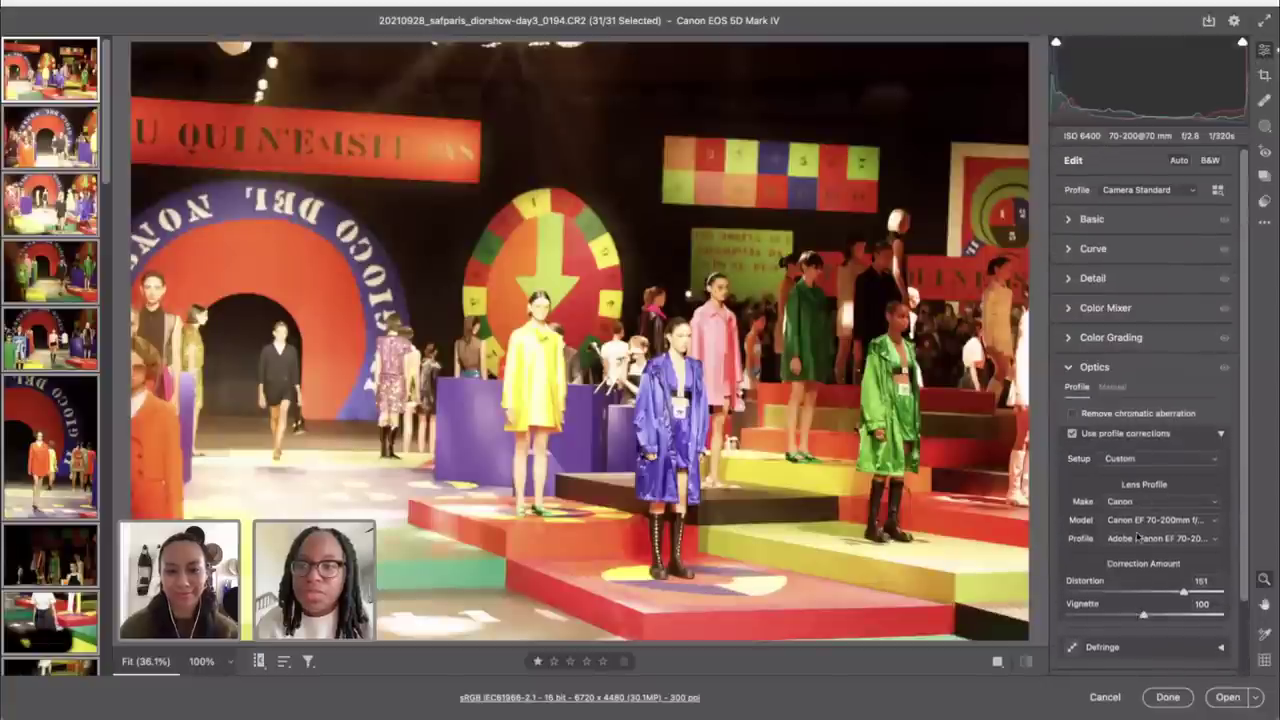
Step: Straighten the first photo to -1.85° and tighten its crop to 6111 × 4074 pixels
left_click(53, 98)
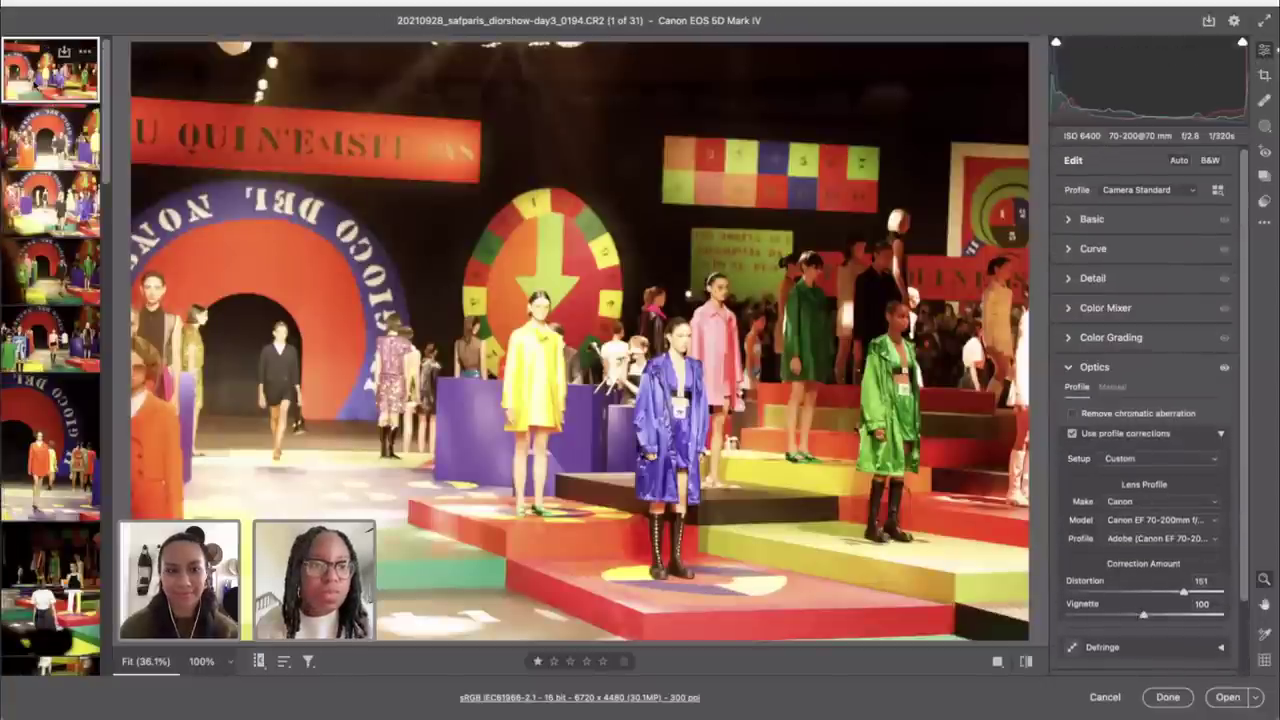
key("c")
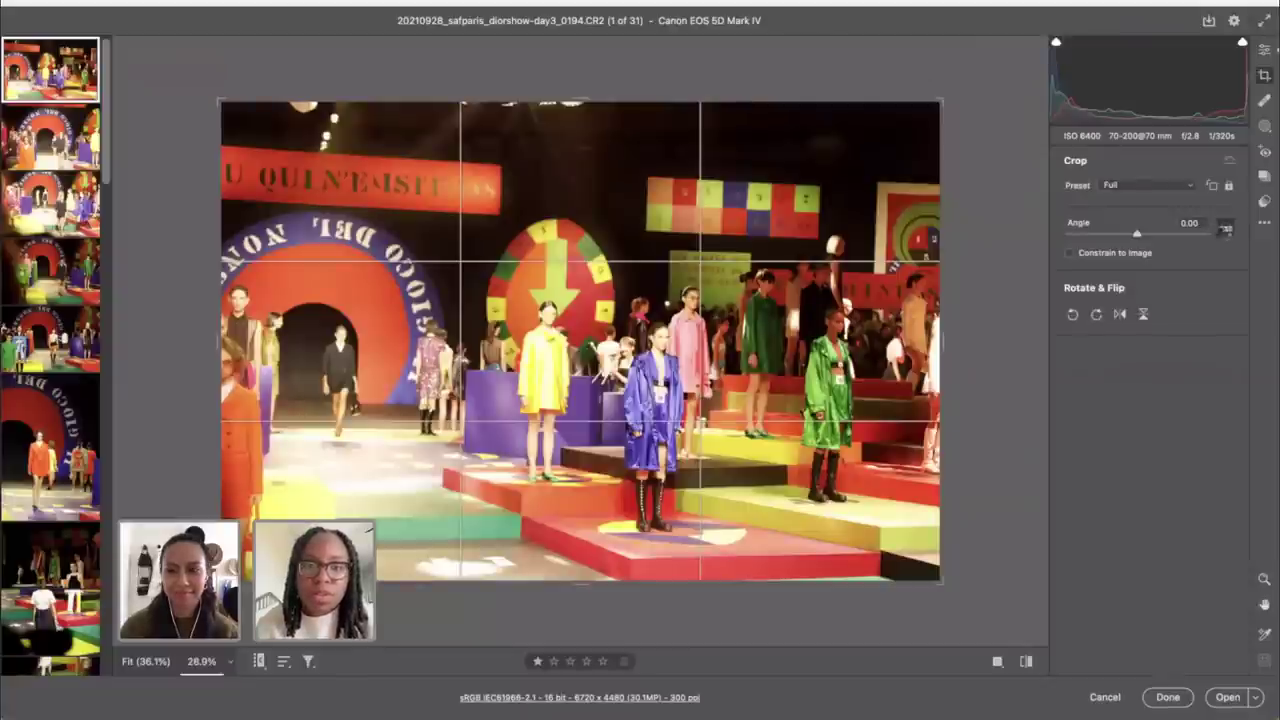
double_click(1225, 228)
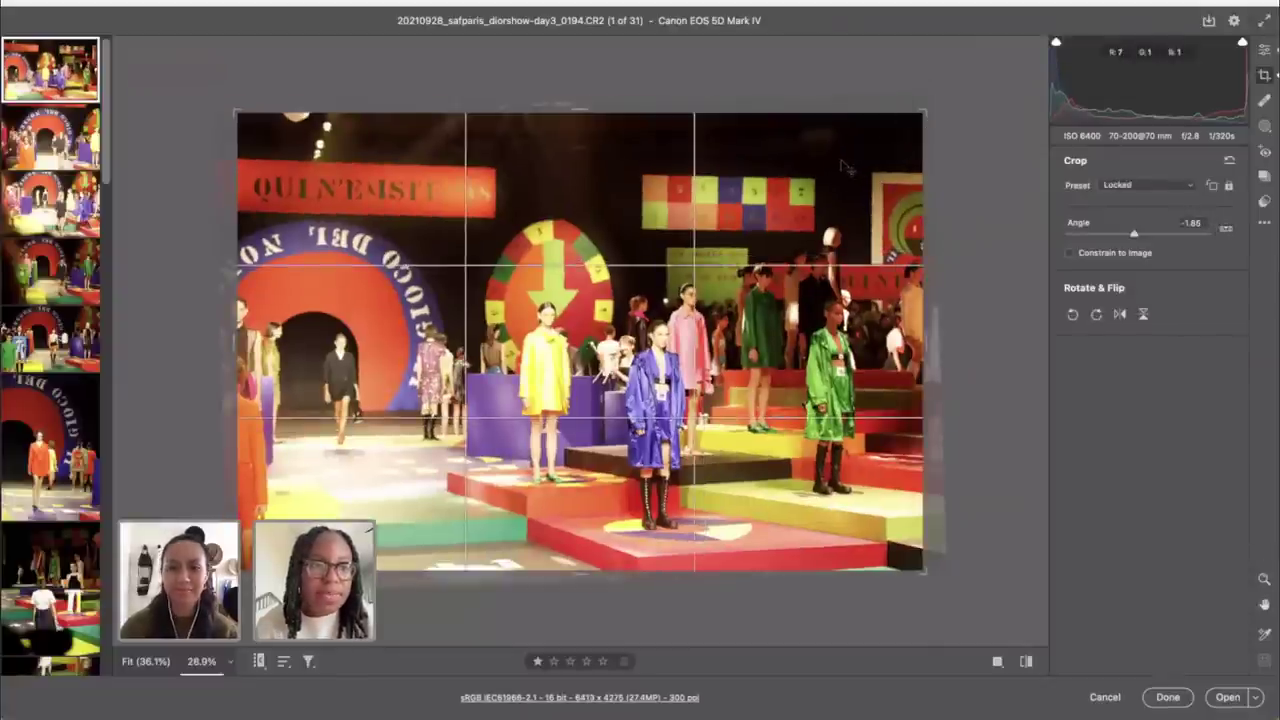
left_click_drag(921, 114, 908, 125)
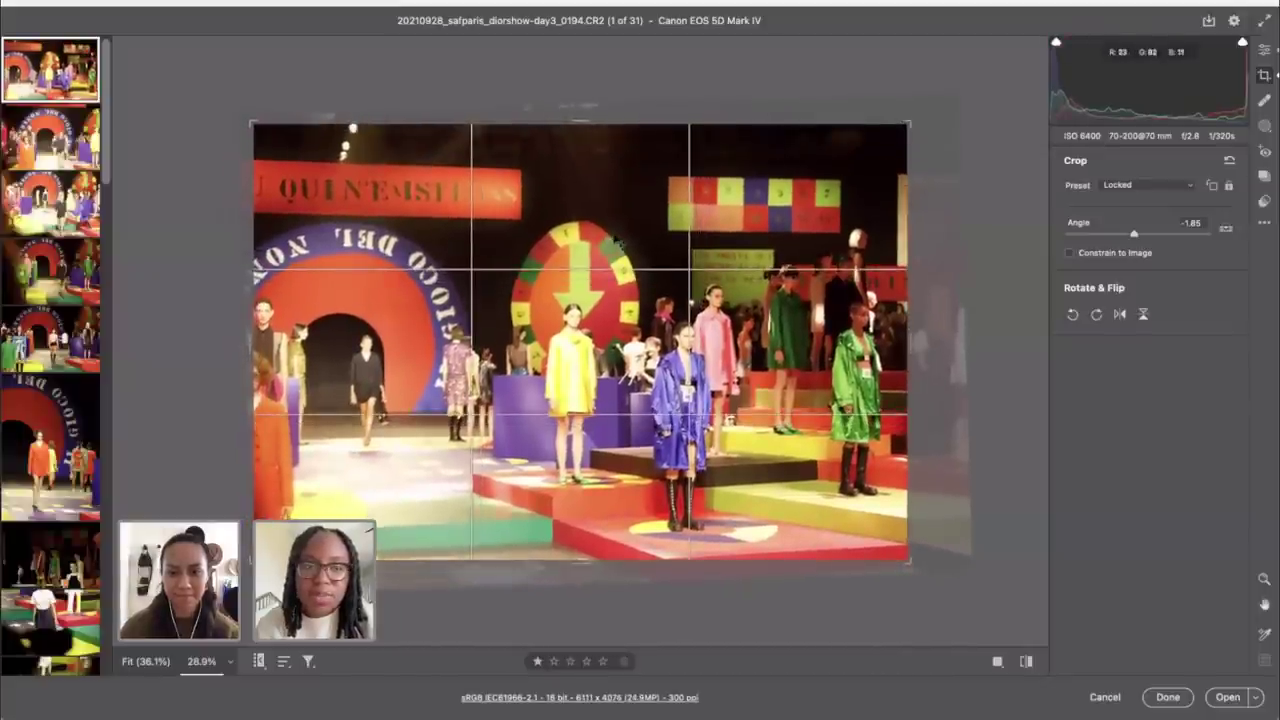
left_click(1265, 49)
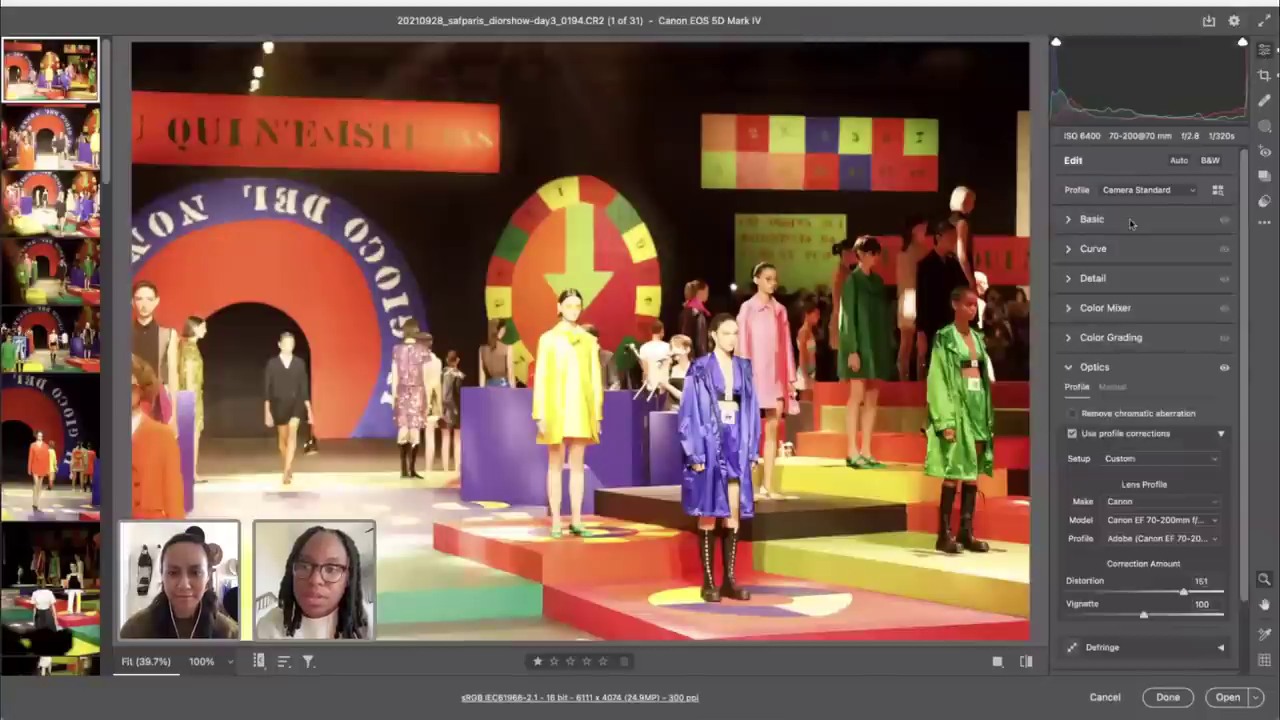
Step: In Basic, set Exposure to -0.50, Temperature to 3400 and Highlights to -72
left_click(1092, 219)
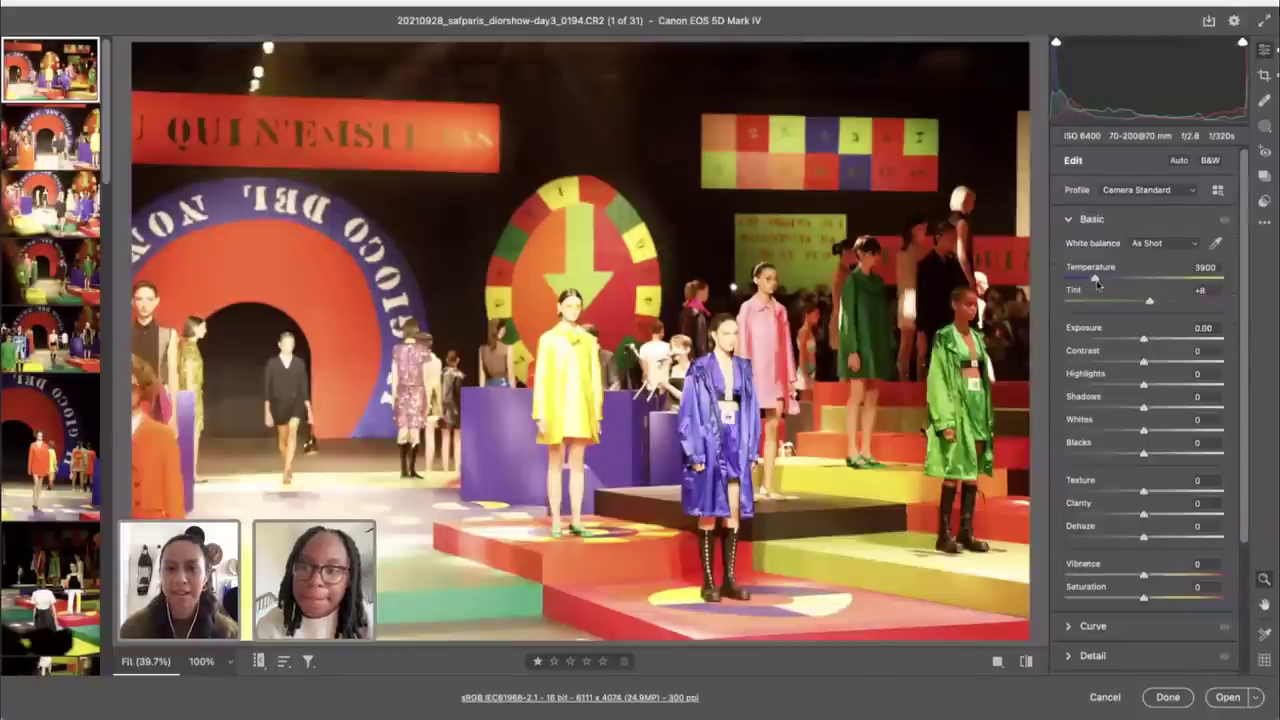
left_click_drag(1145, 340, 1135, 341)
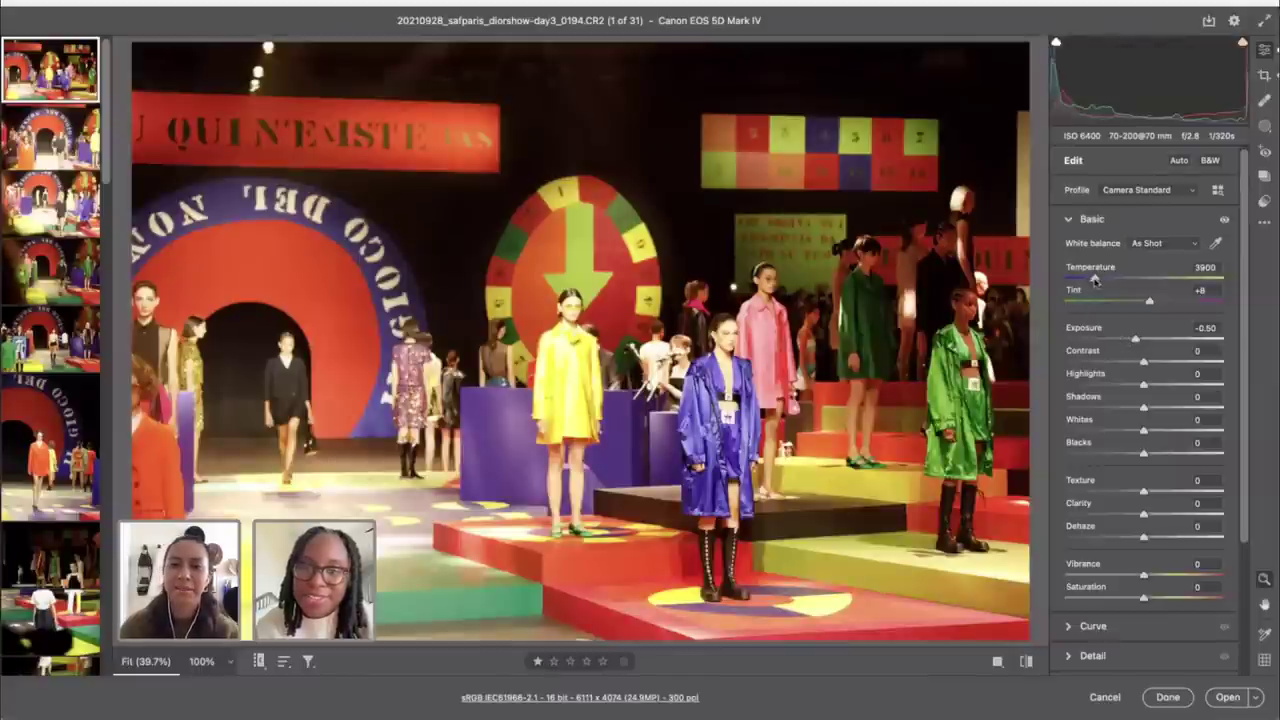
left_click_drag(1095, 280, 1087, 281)
left_click_drag(1143, 382, 1089, 387)
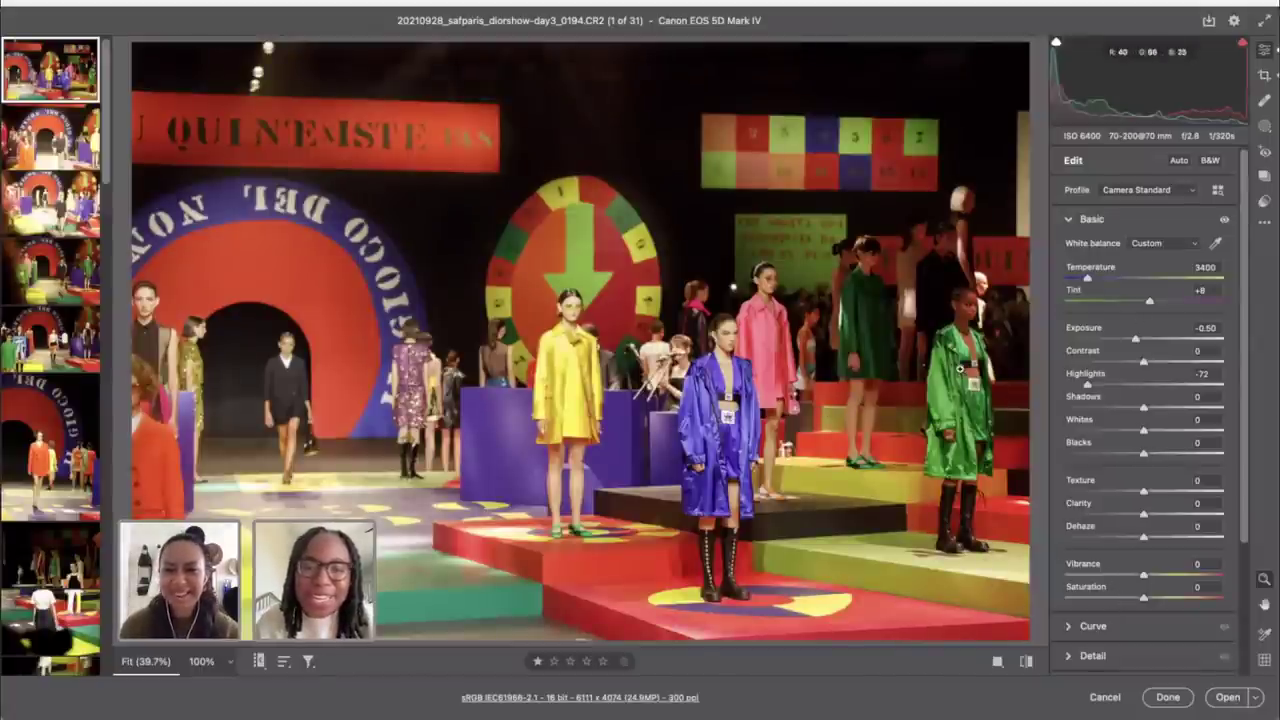
Step: Crop shot 0194 to the 4 x 5 / 8 x 10 preset, framed around the central models
key("c")
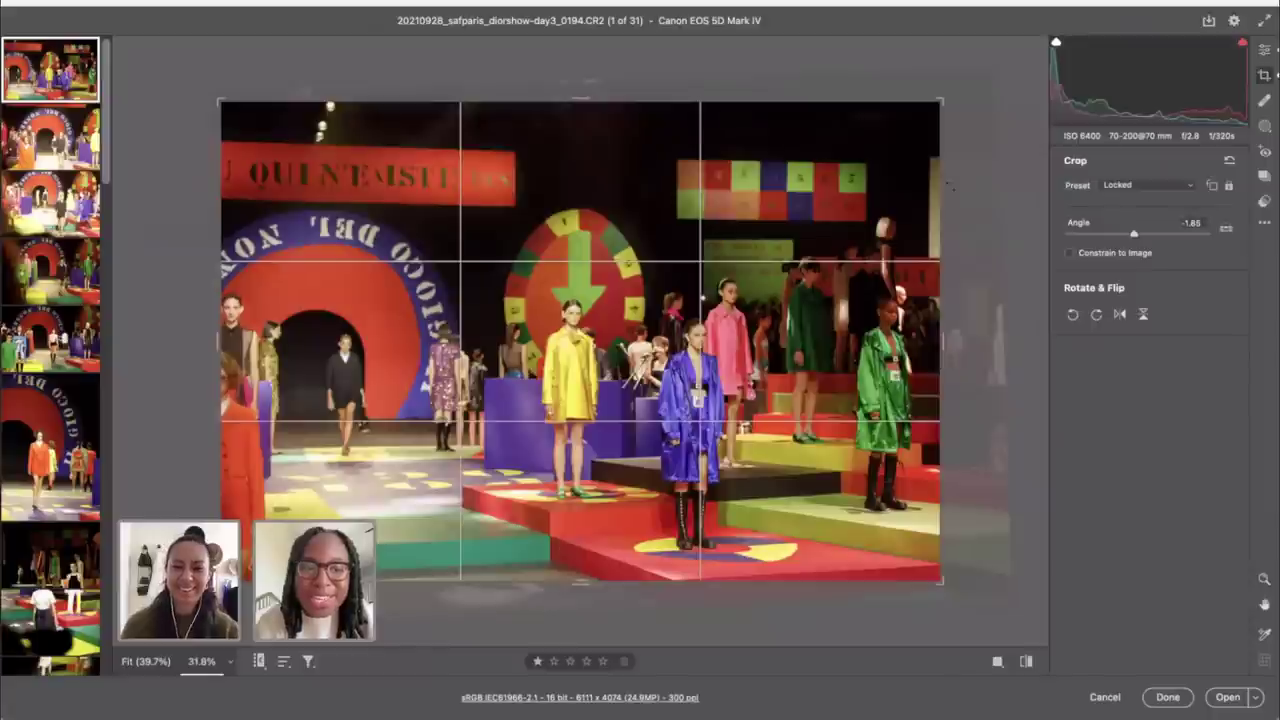
left_click(1139, 187)
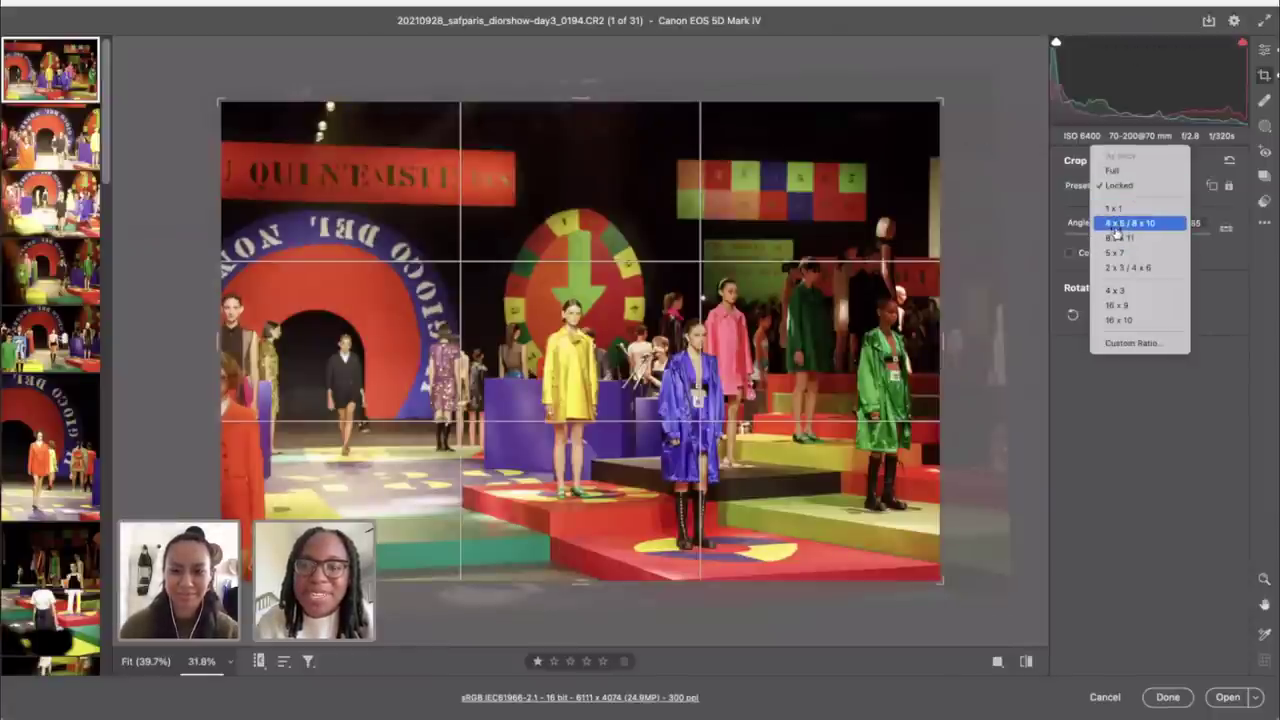
left_click(1122, 223)
left_click_drag(624, 218, 506, 203)
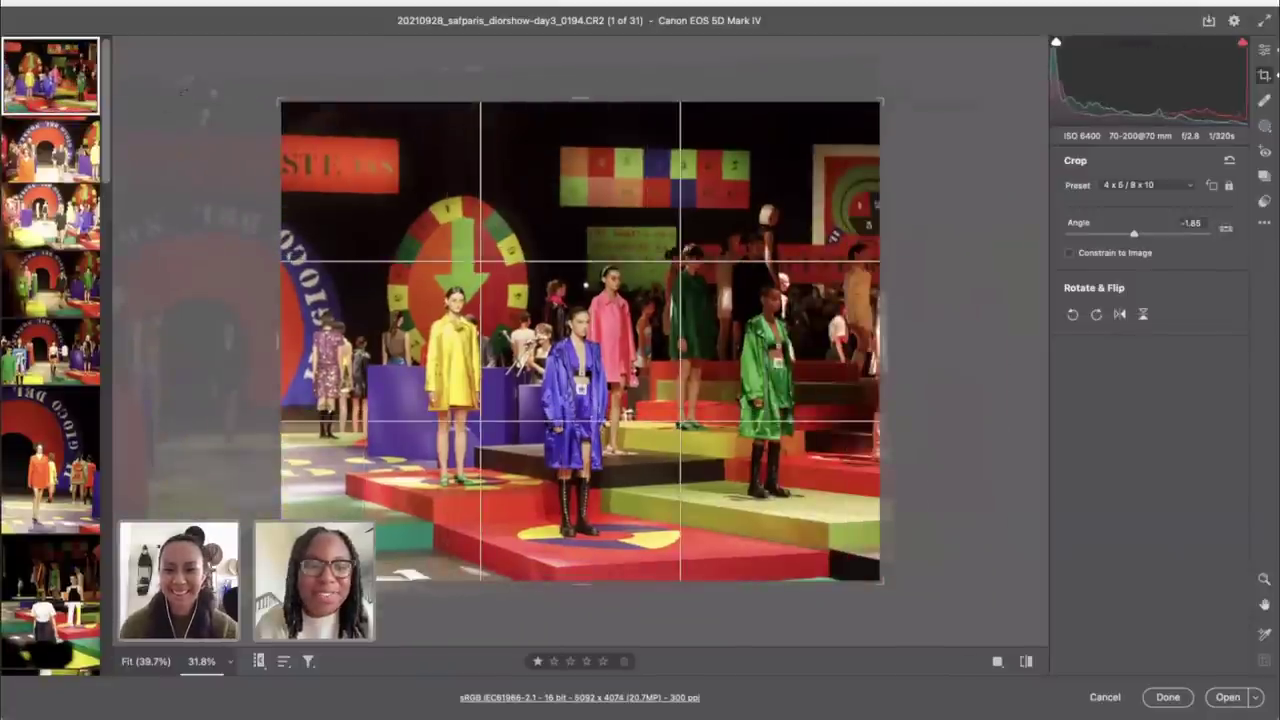
left_click_drag(280, 101, 360, 165)
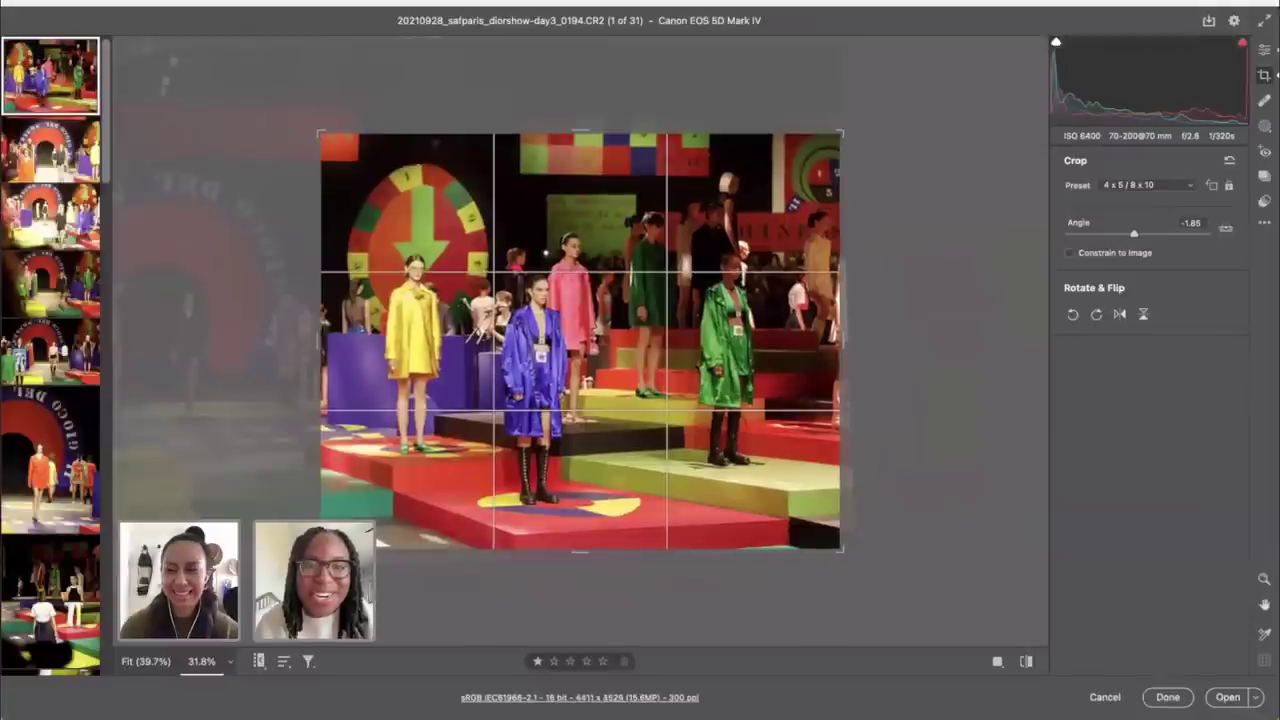
left_click_drag(505, 188, 500, 203)
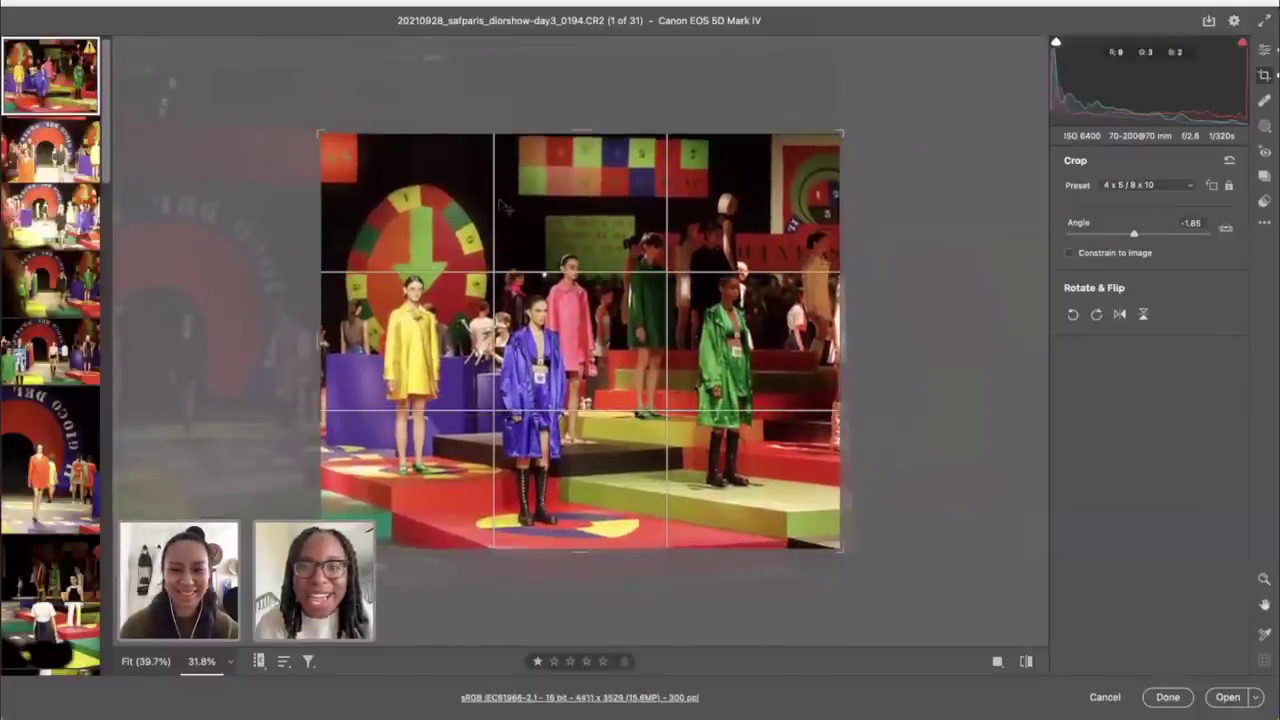
left_click(1264, 49)
Step: Rotate the 4x5 crop to a -2.52° angle and preview the result
key("c")
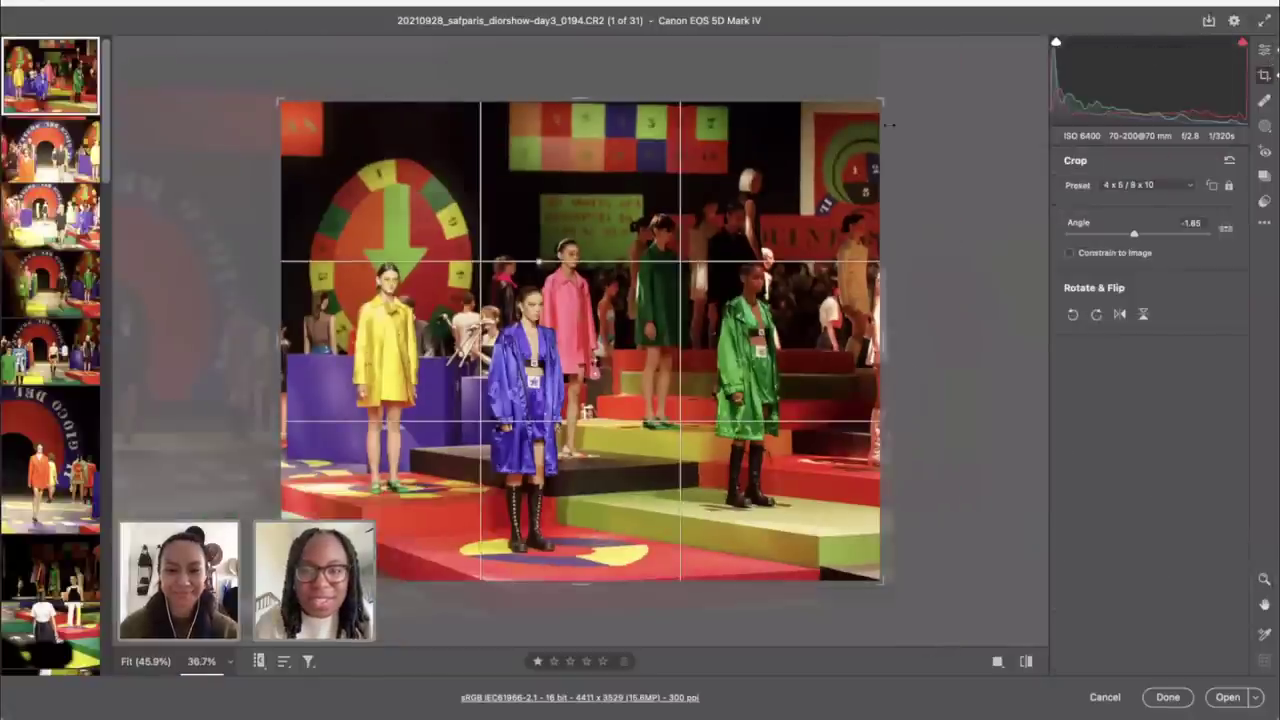
left_click_drag(918, 104, 922, 113)
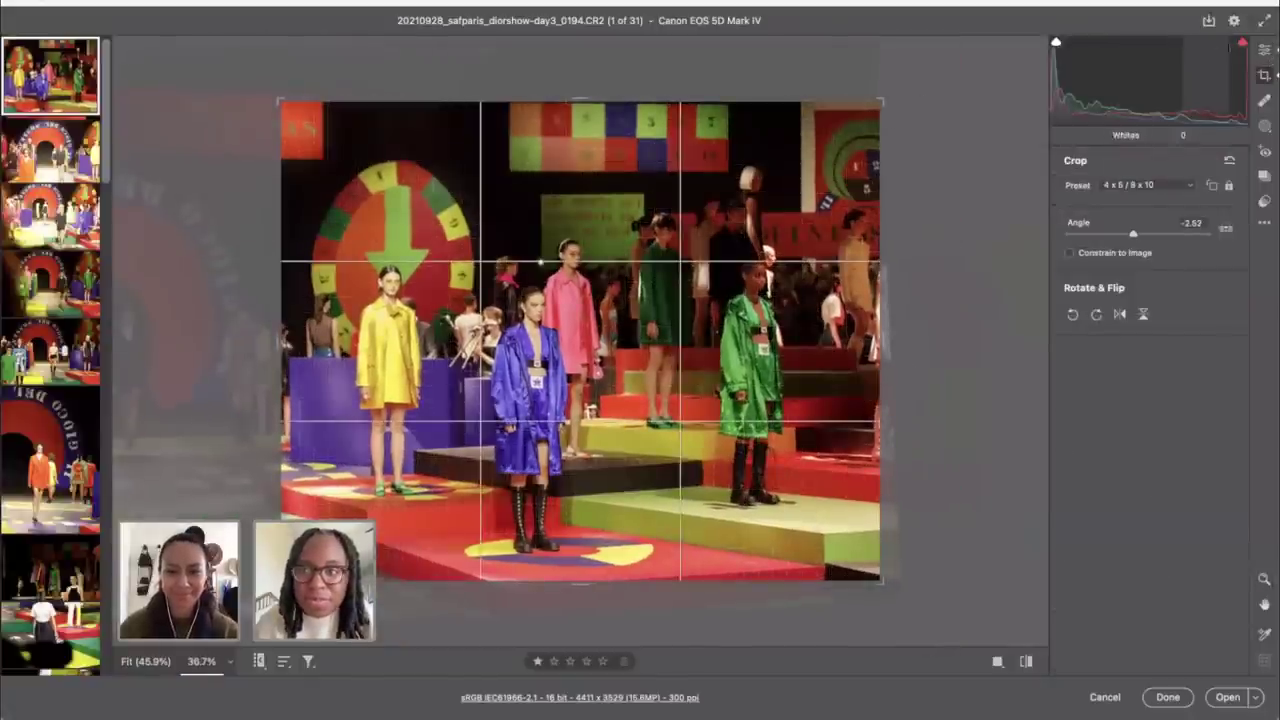
left_click(1265, 52)
key("c")
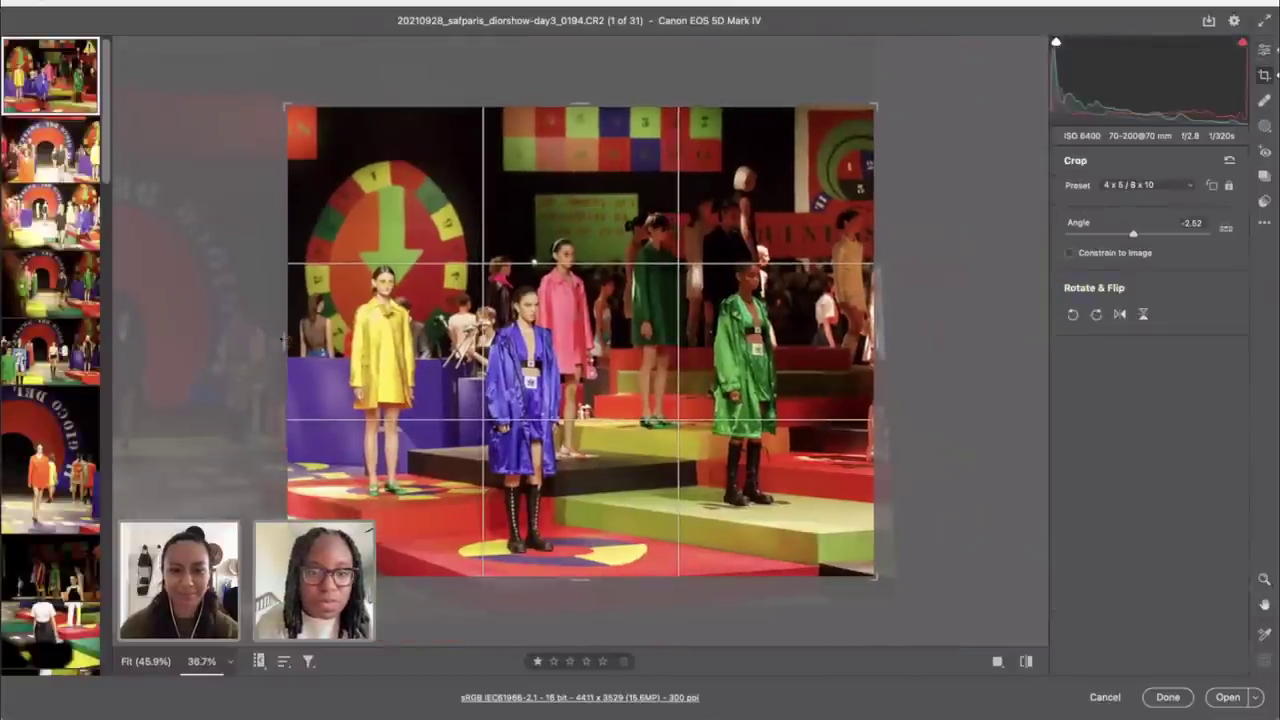
Step: Deepen Shadows to -4 and compare the photo against the original
left_click(1264, 50)
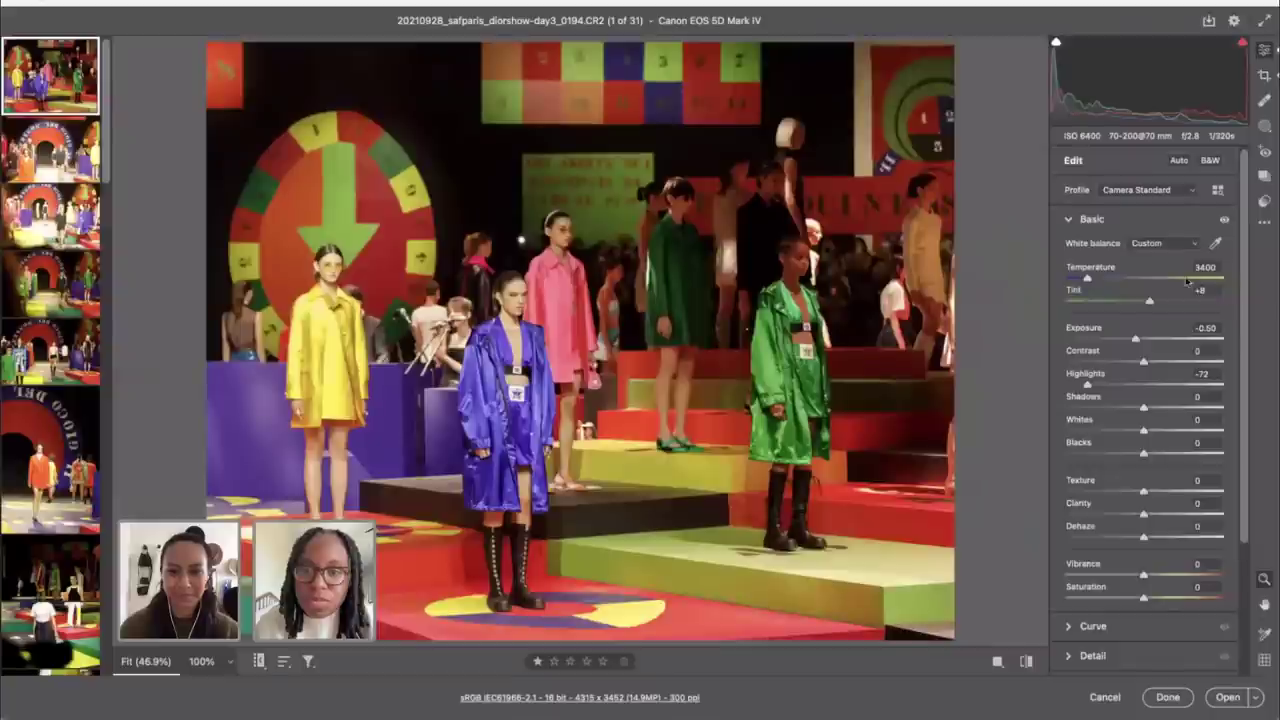
left_click_drag(1144, 409, 1140, 410)
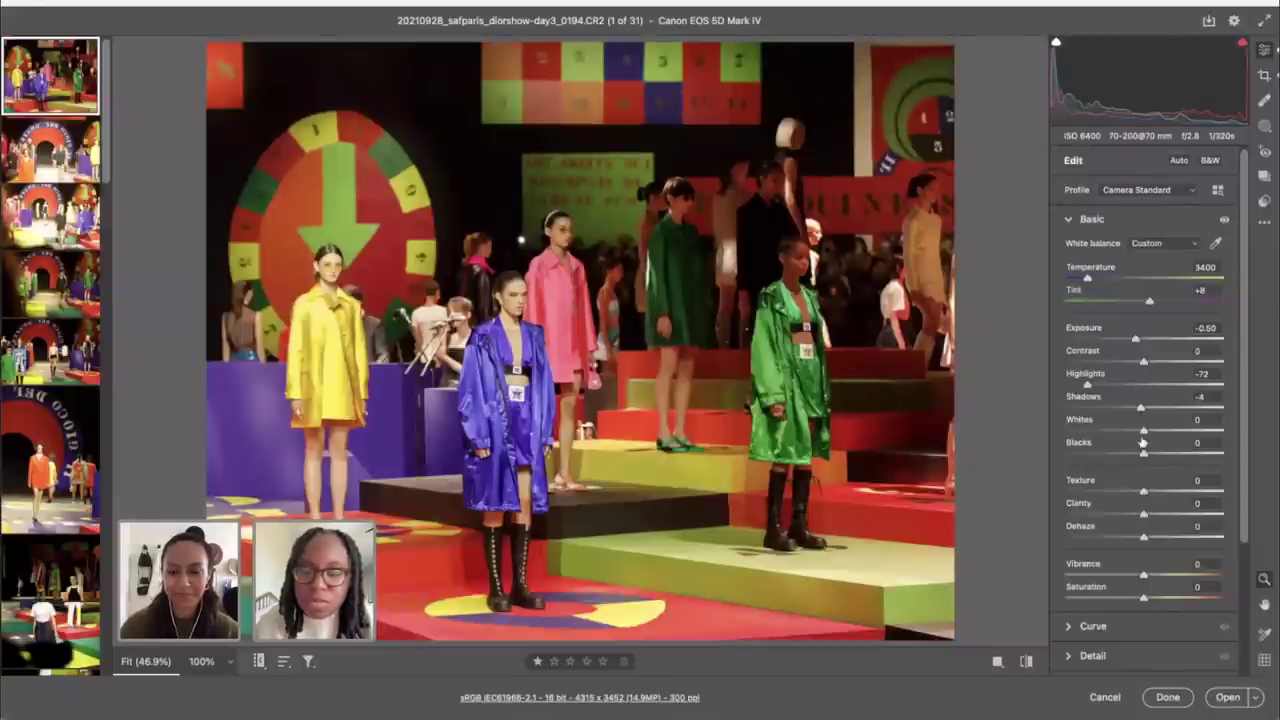
left_click(1025, 661)
left_click(1025, 661)
left_click(1025, 661)
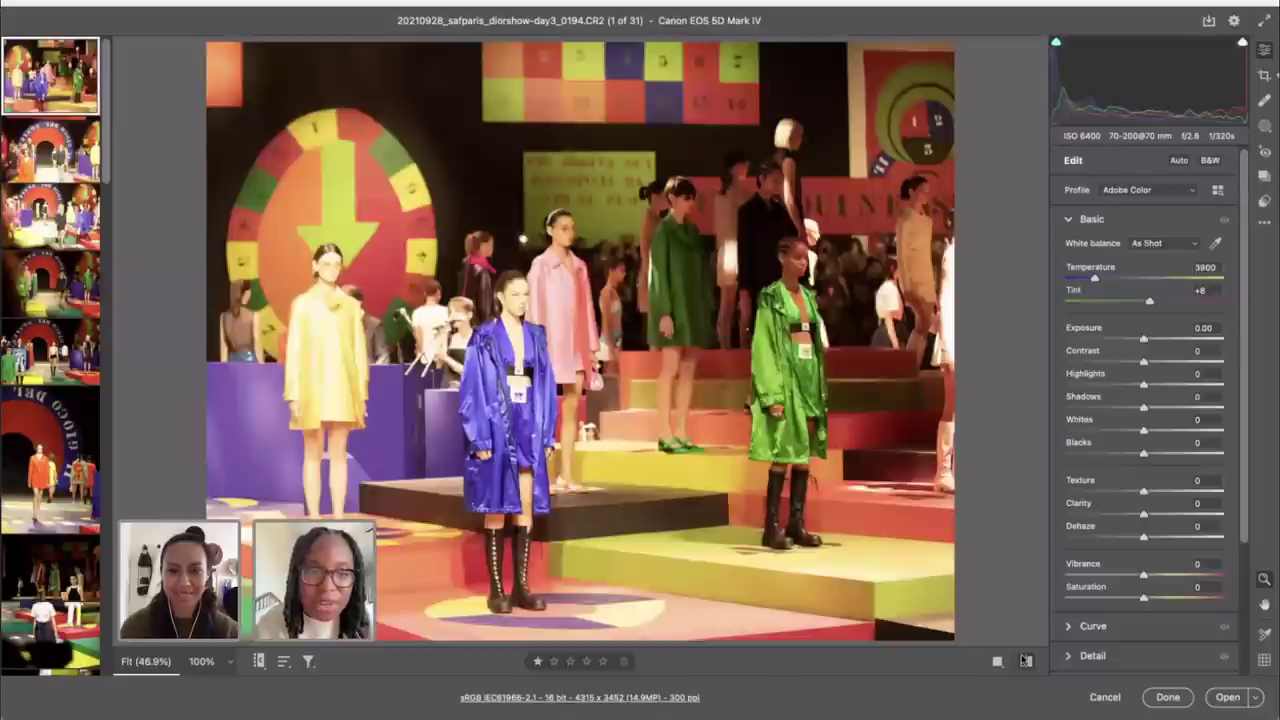
left_click(1025, 661)
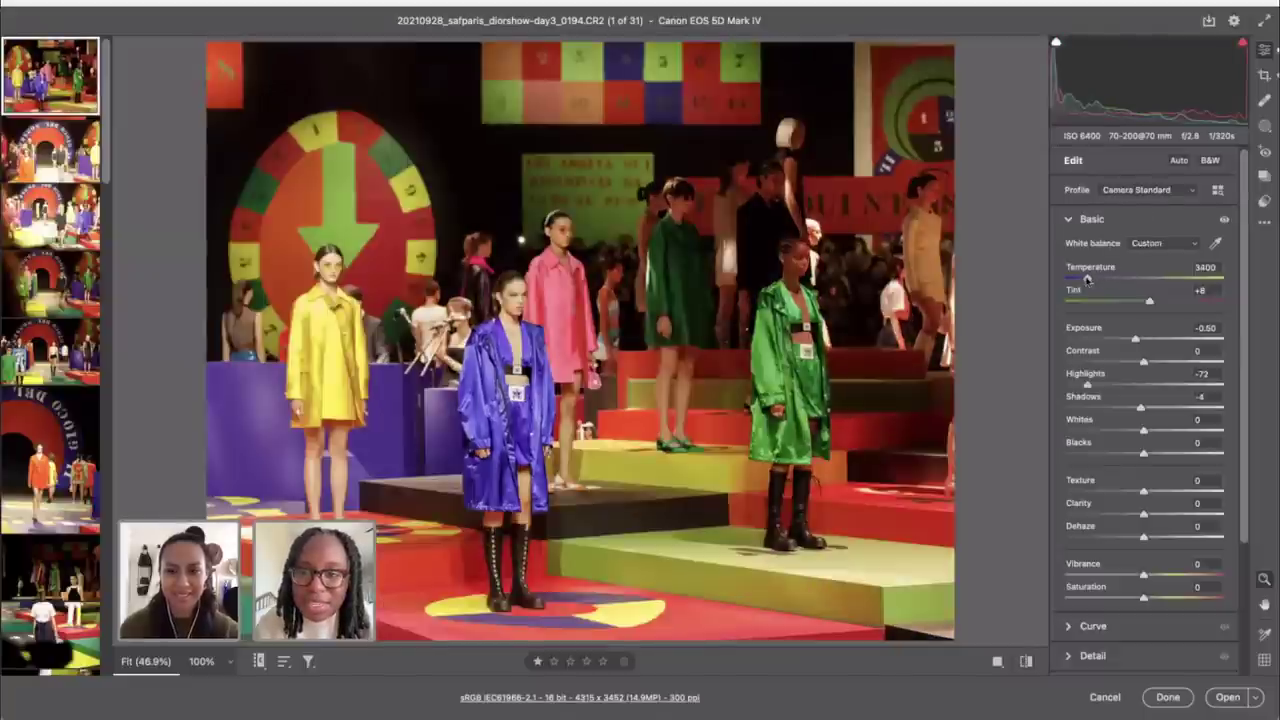
Step: Cool Temperature to 3200, boost Vibrance to +19 and lower Tint to +2
left_click_drag(1087, 281, 1083, 281)
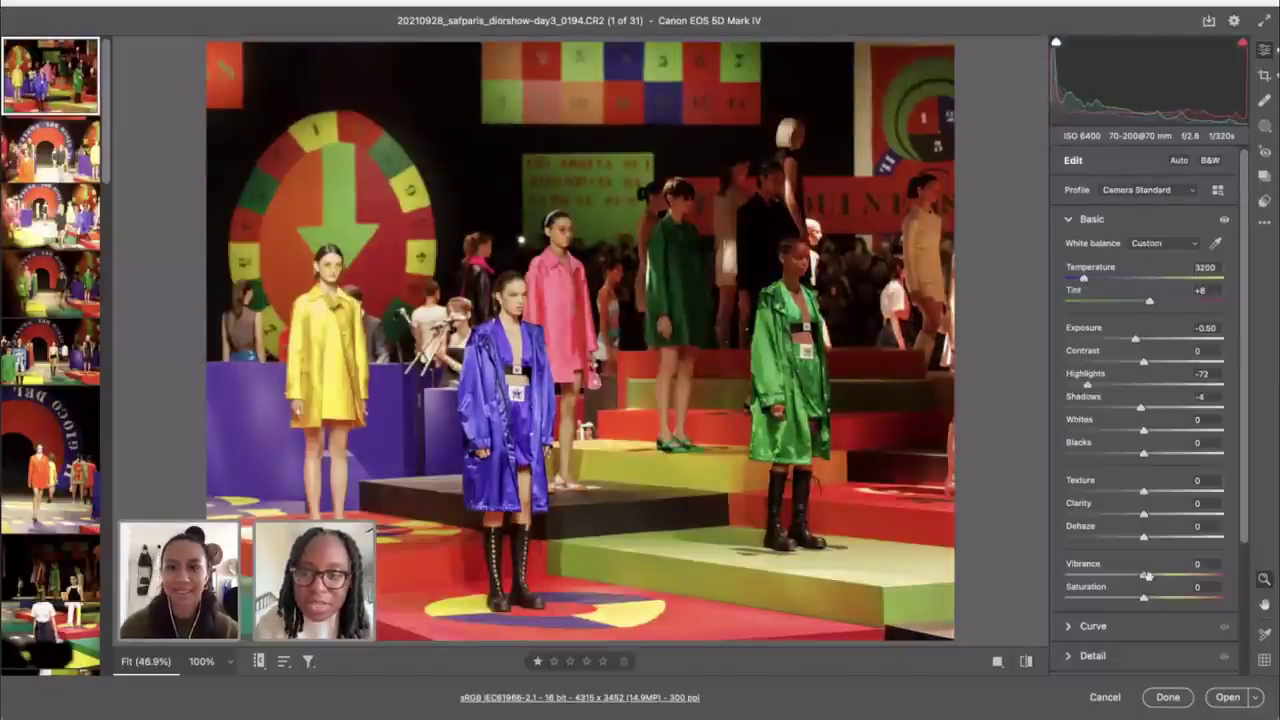
left_click_drag(1144, 576, 1158, 577)
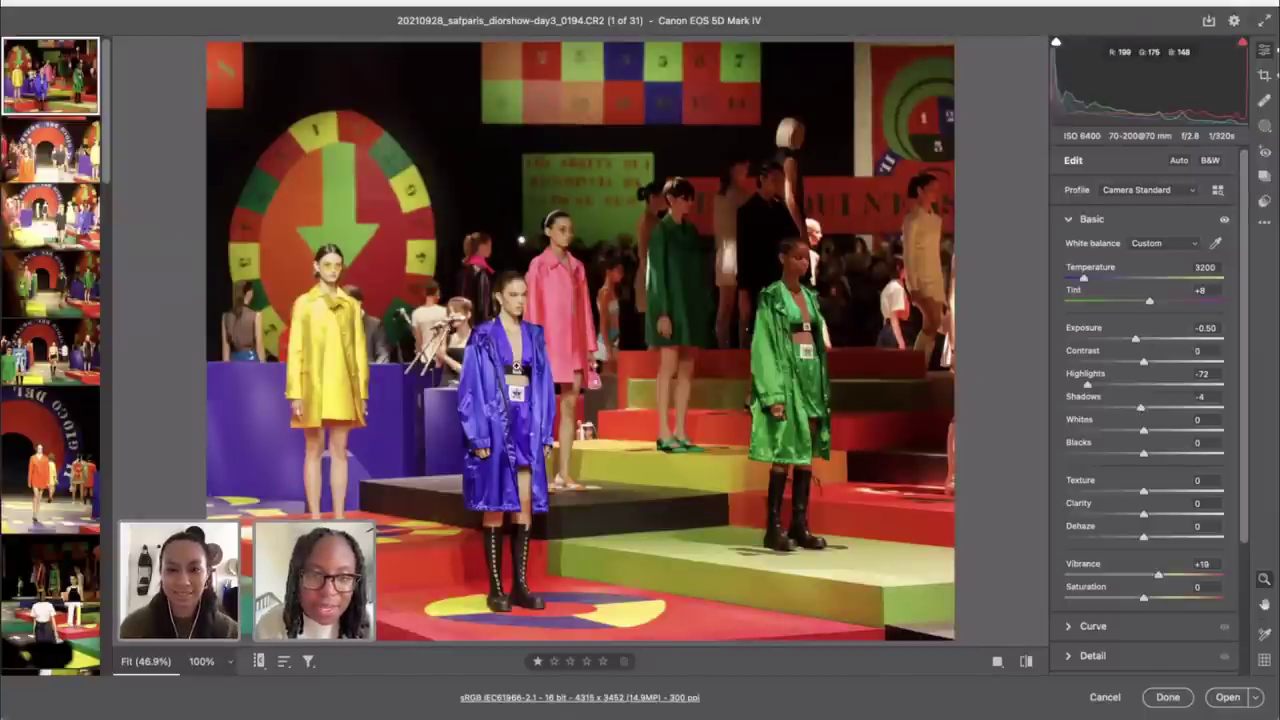
scroll(508, 362, "up", 1)
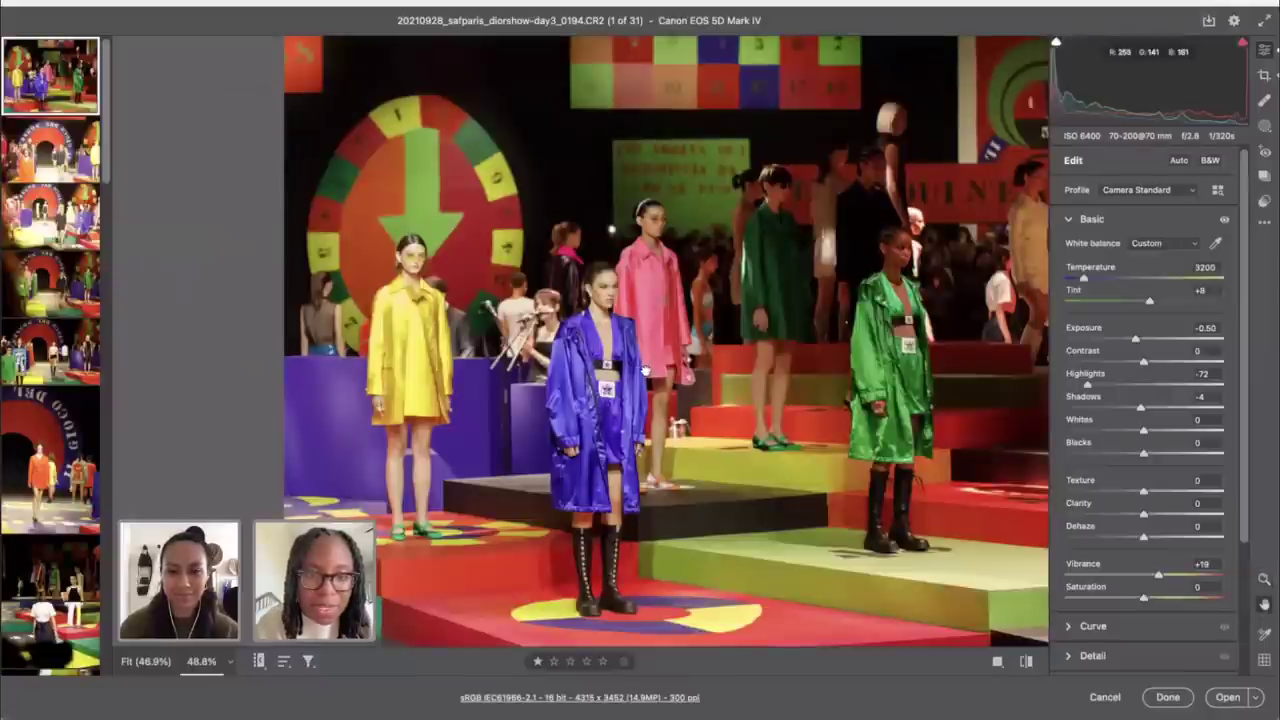
left_click_drag(644, 369, 576, 372)
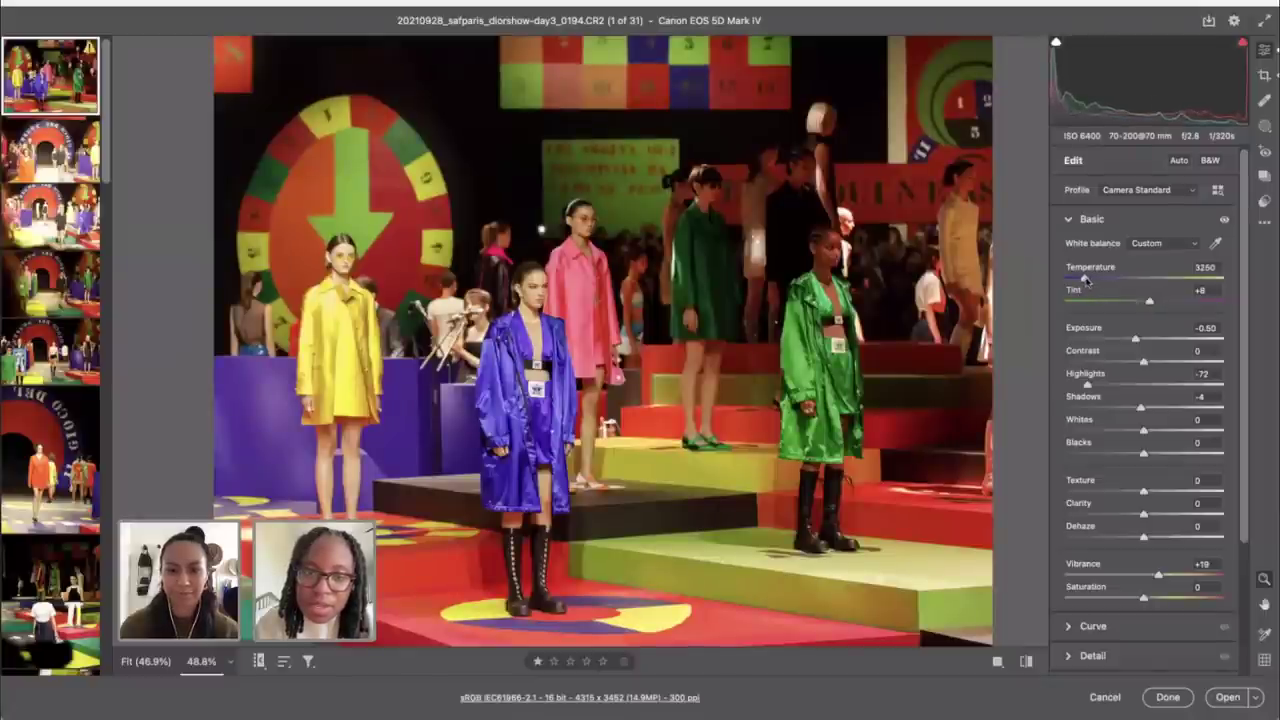
left_click_drag(1149, 304, 1148, 306)
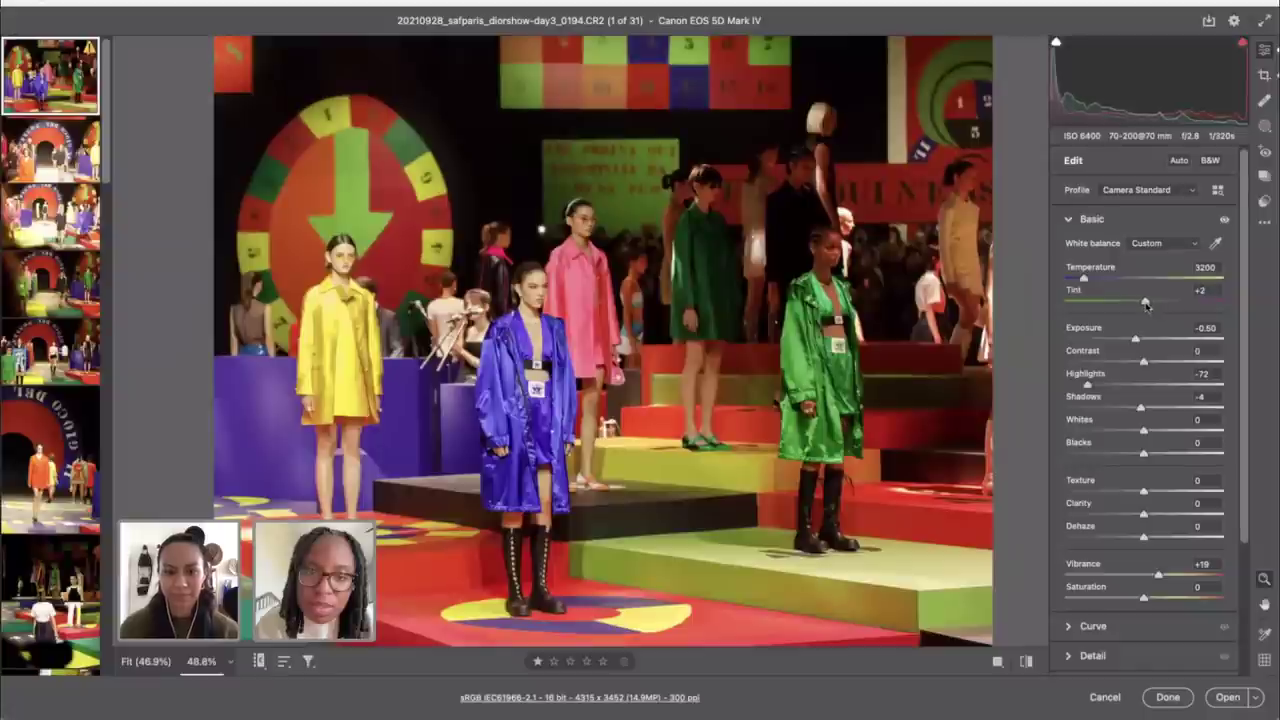
scroll(1125, 400, "down", 3)
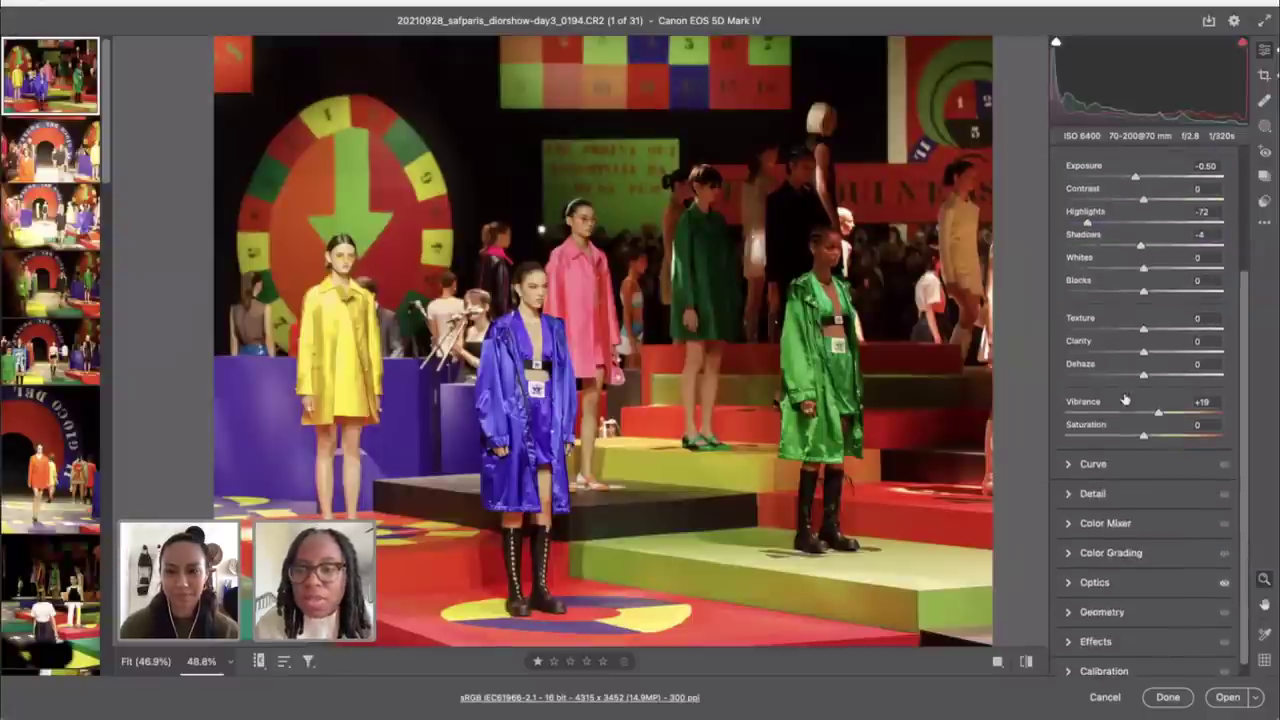
Step: In Color Mixer saturation, raise Blues to +29 and lower Purples to -8
left_click(1103, 529)
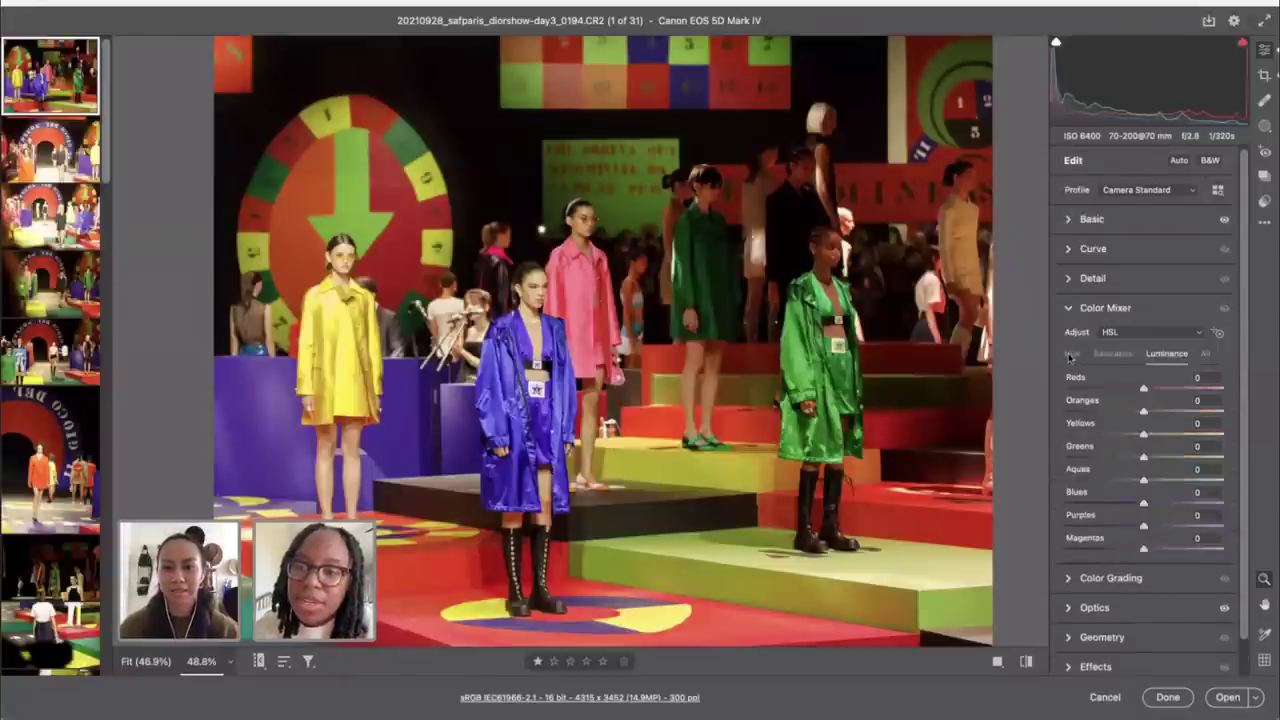
left_click(1113, 353)
left_click(1217, 332)
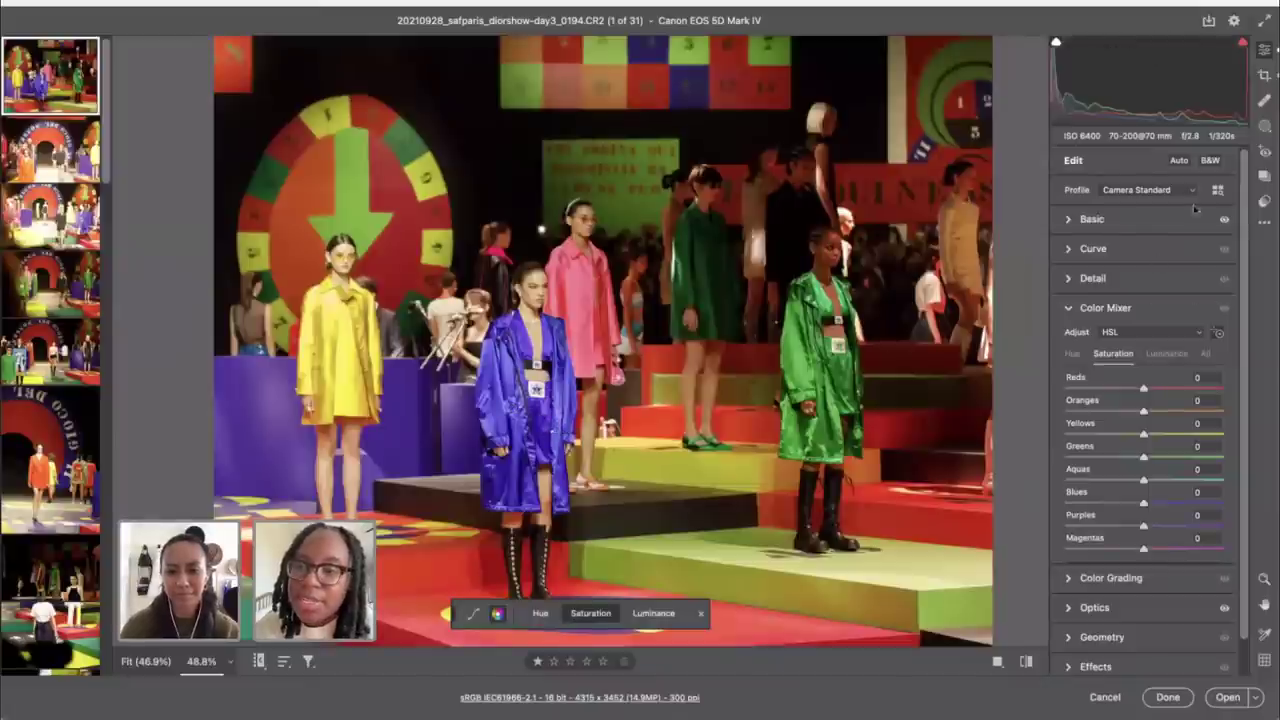
left_click(1264, 50)
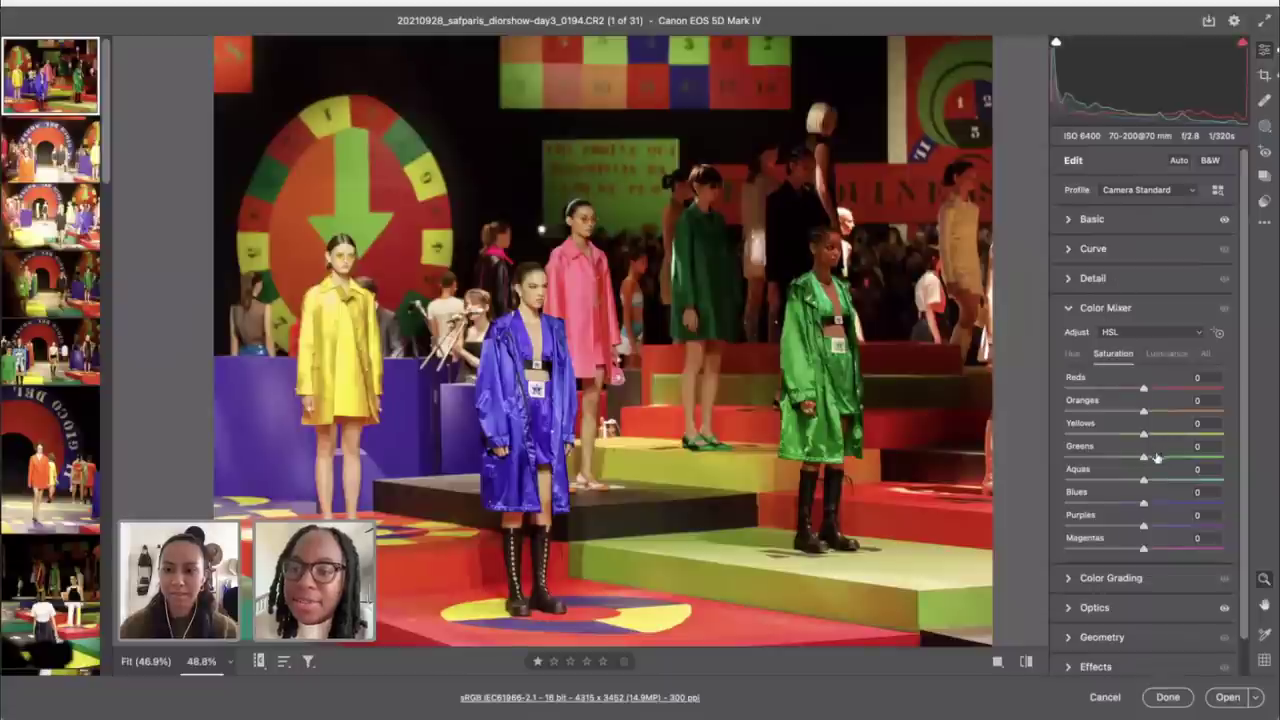
left_click(1217, 333)
left_click(1217, 334)
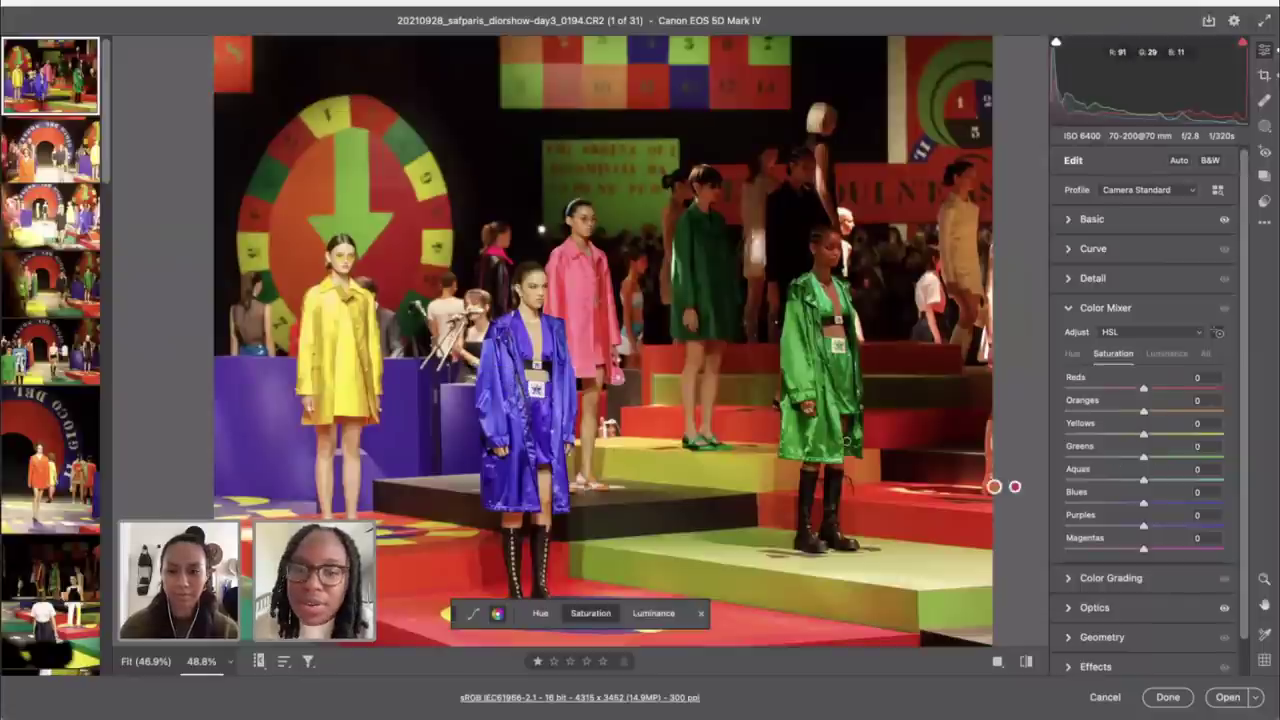
left_click_drag(506, 374, 517, 371)
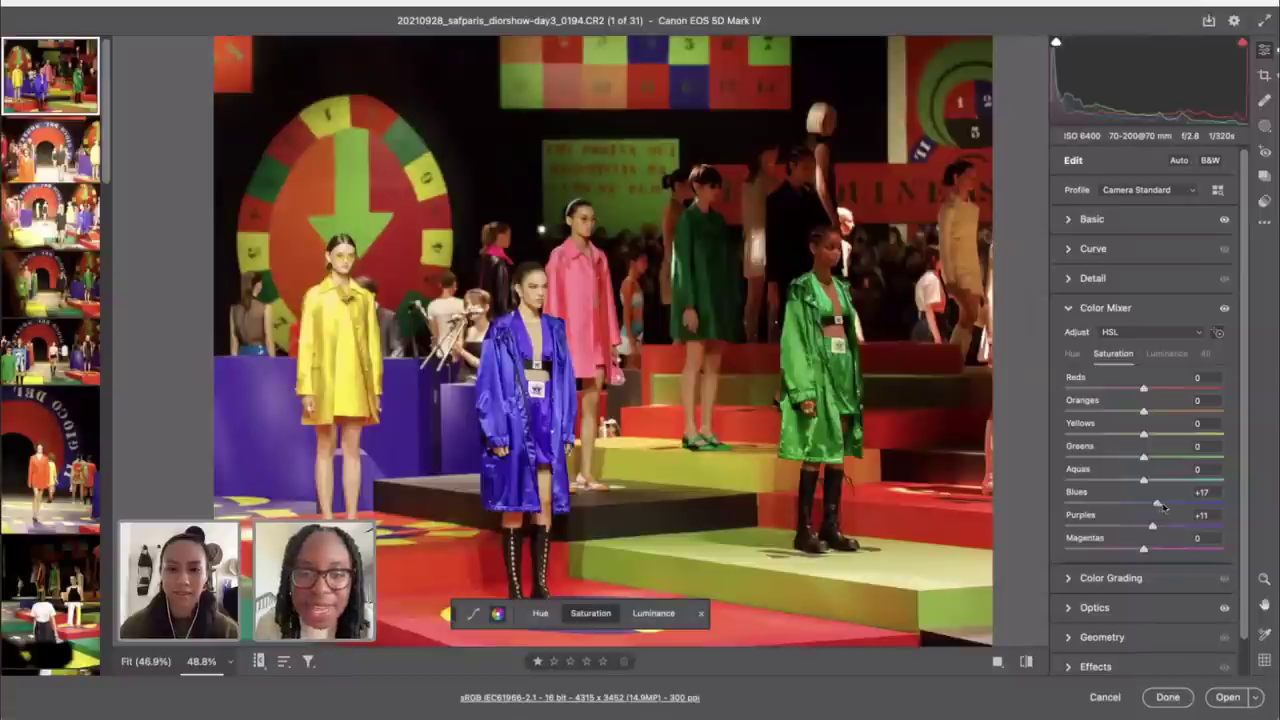
left_click_drag(1163, 508, 1138, 530)
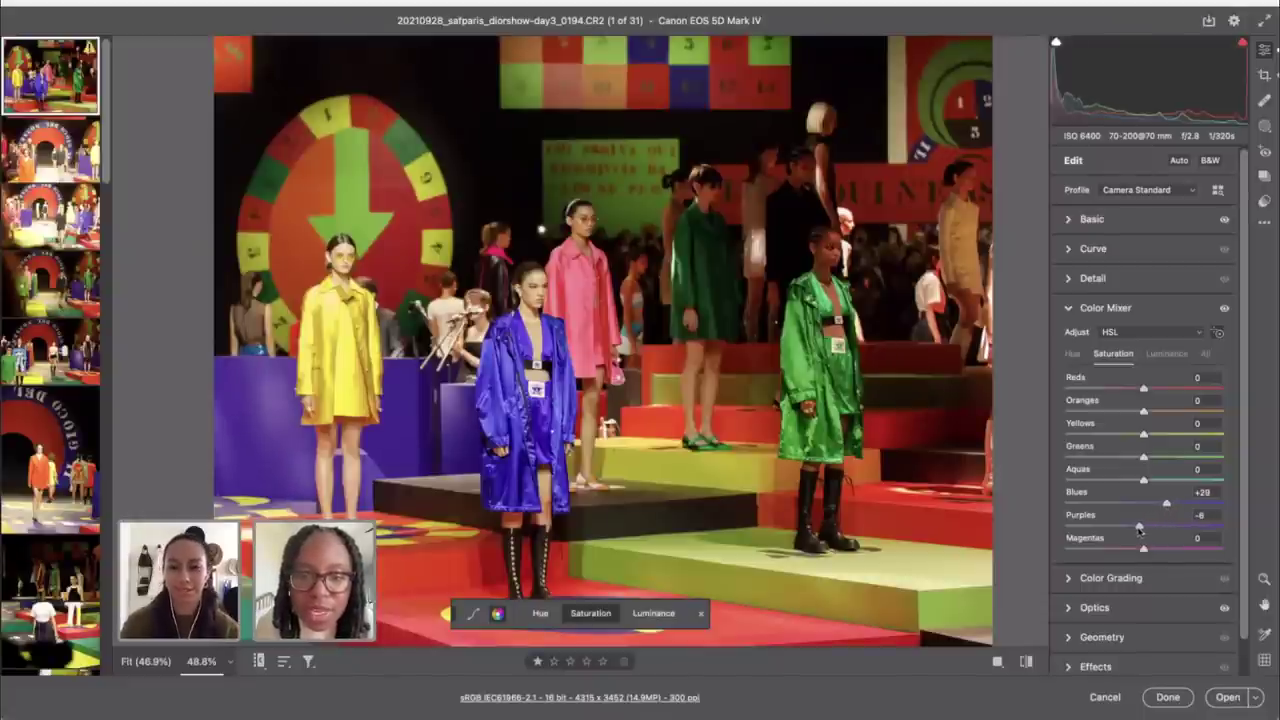
Step: Shift the Blues hue to -8 in the Color Mixer Hue tab
left_click(1072, 353)
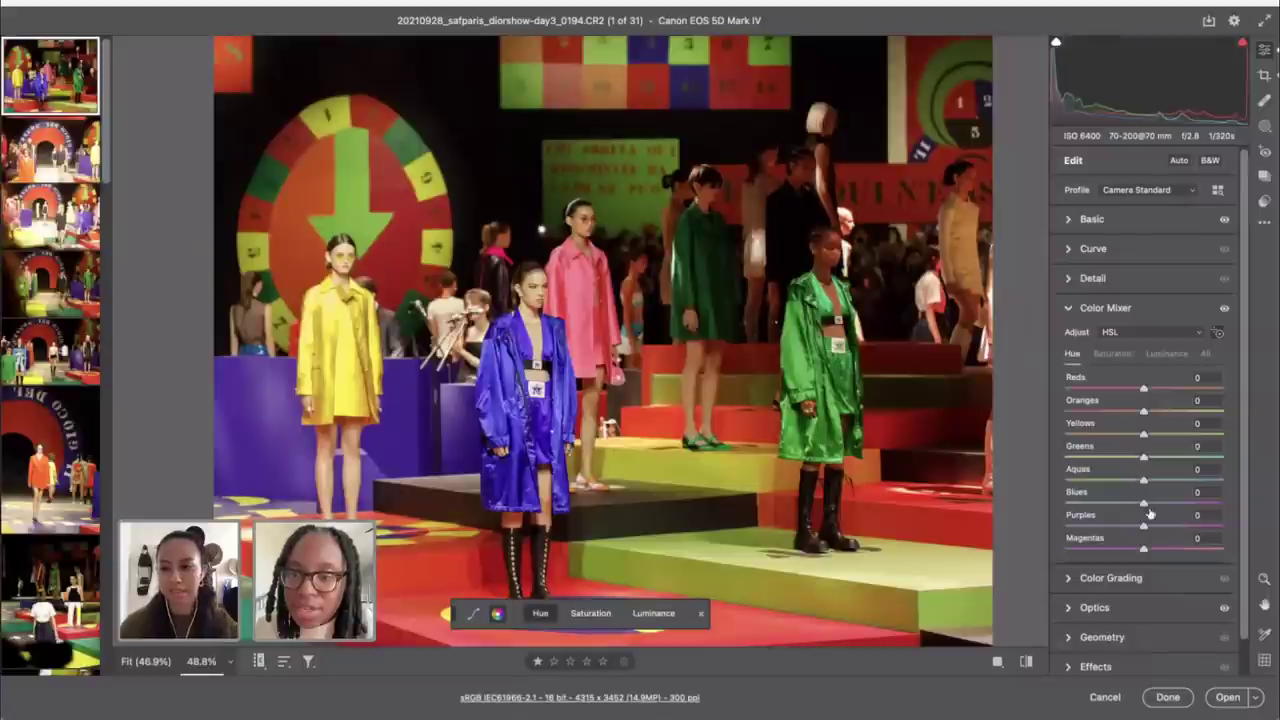
left_click_drag(1145, 507, 1155, 508)
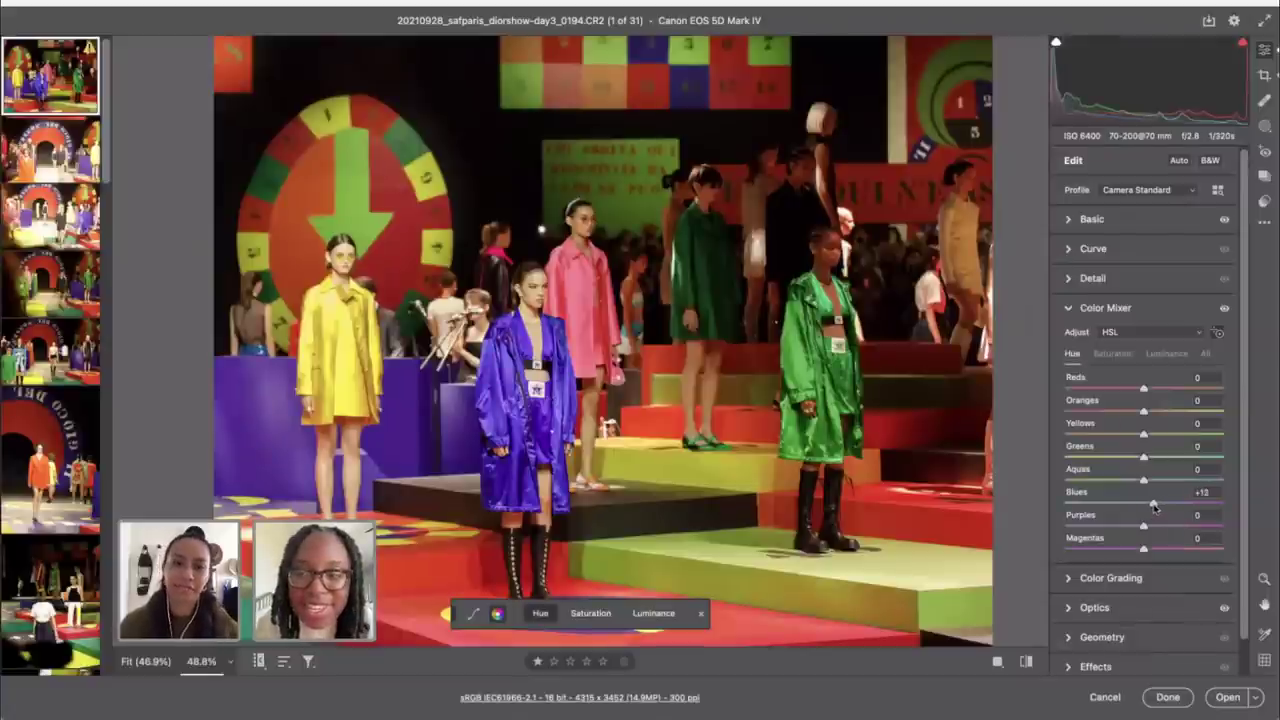
double_click(1155, 507)
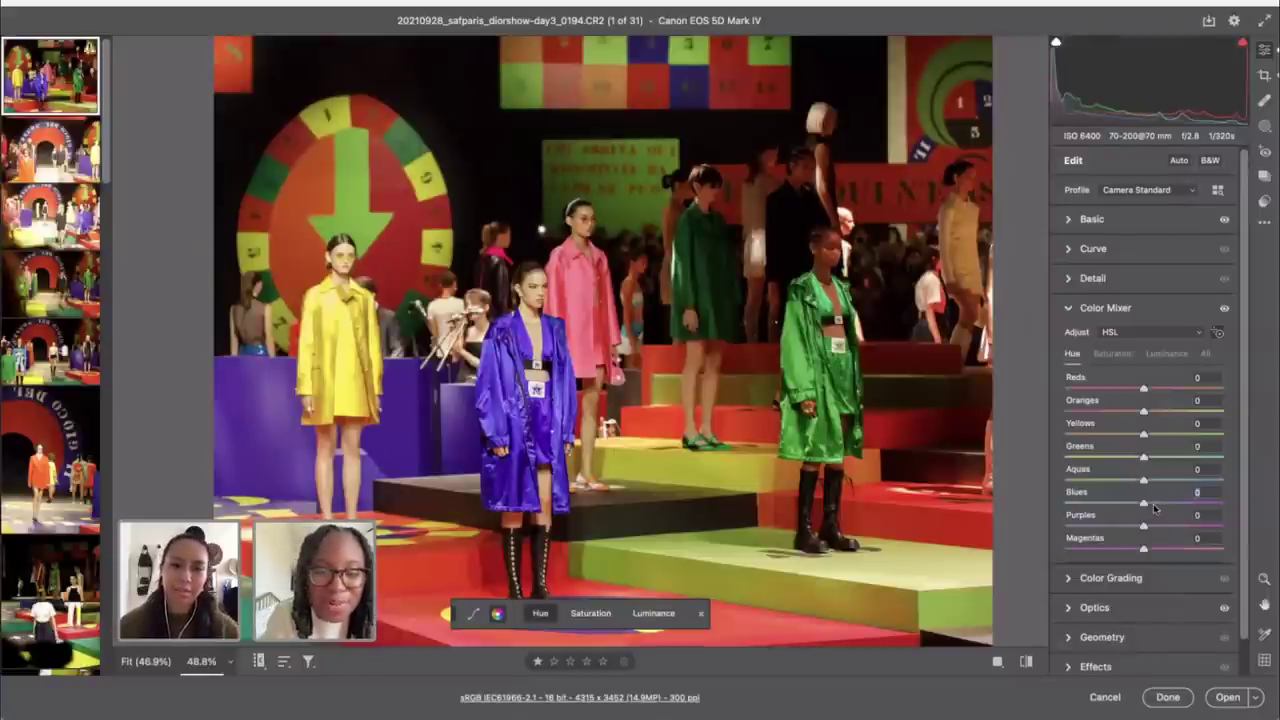
left_click_drag(1145, 508, 1138, 508)
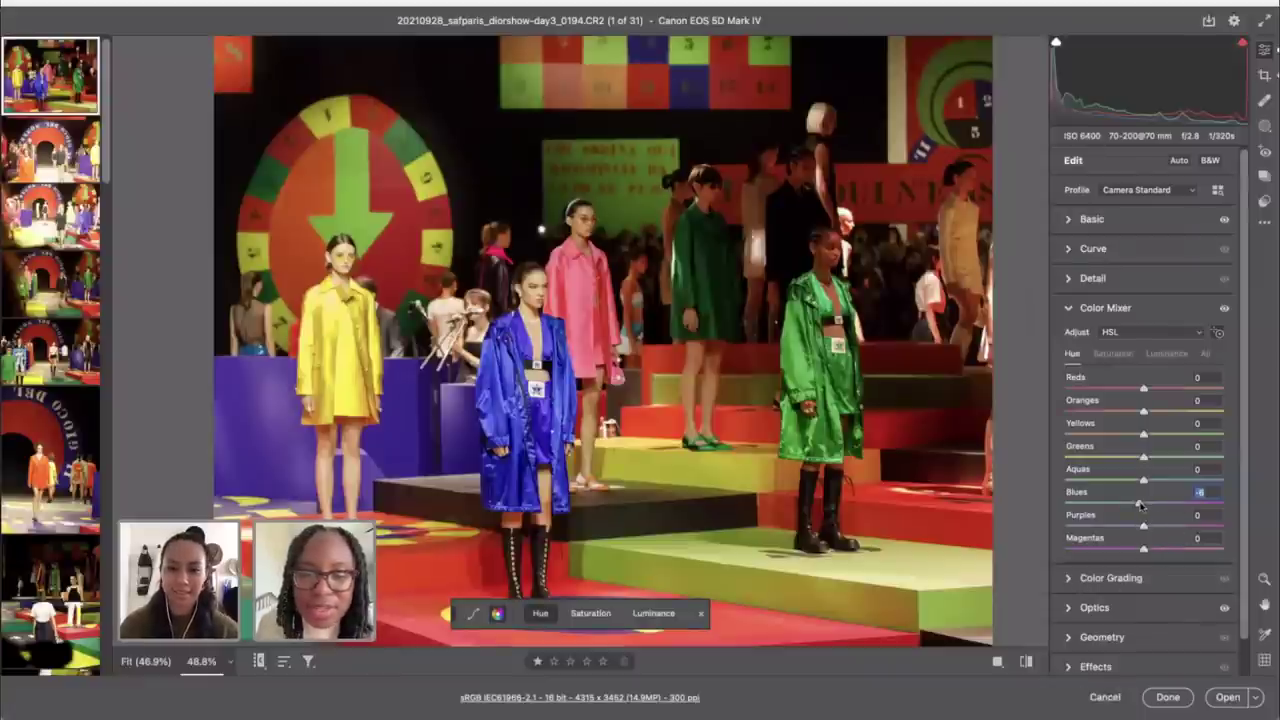
left_click_drag(1137, 506, 1137, 506)
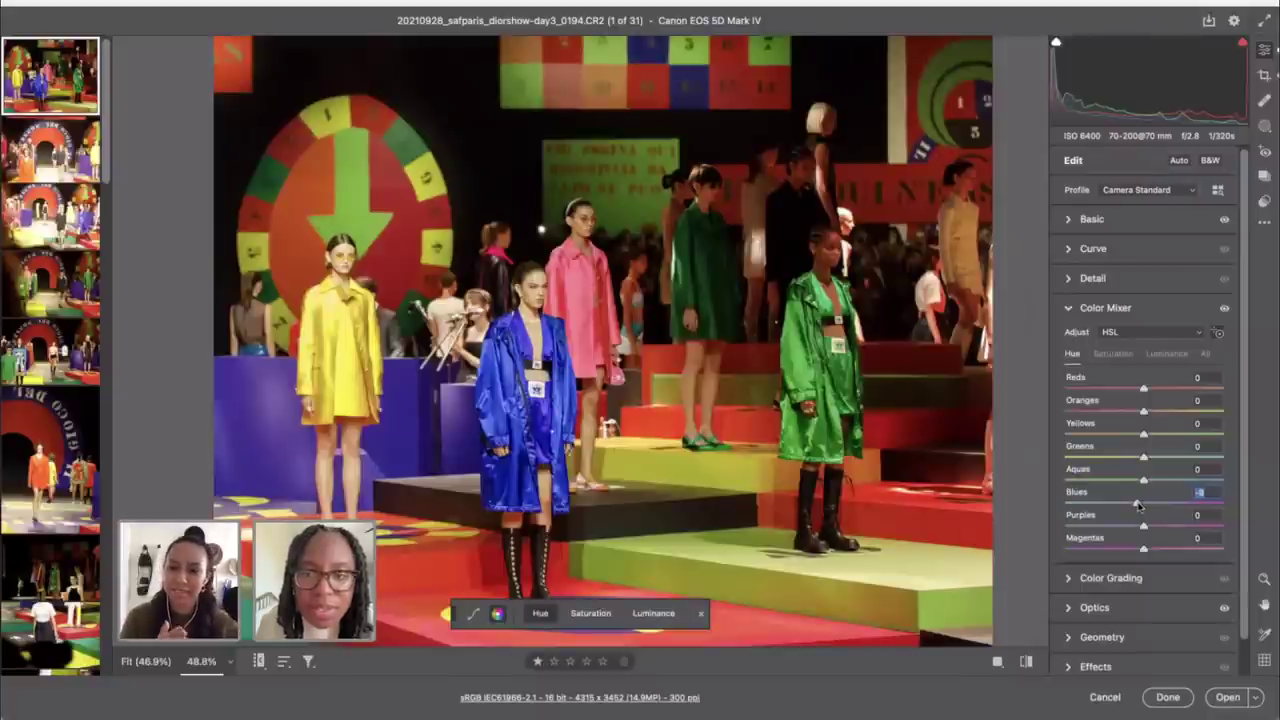
Step: Toggle the before/after view, reopen Basic and zoom out to fit the photo
left_click(1025, 661)
left_click(1025, 662)
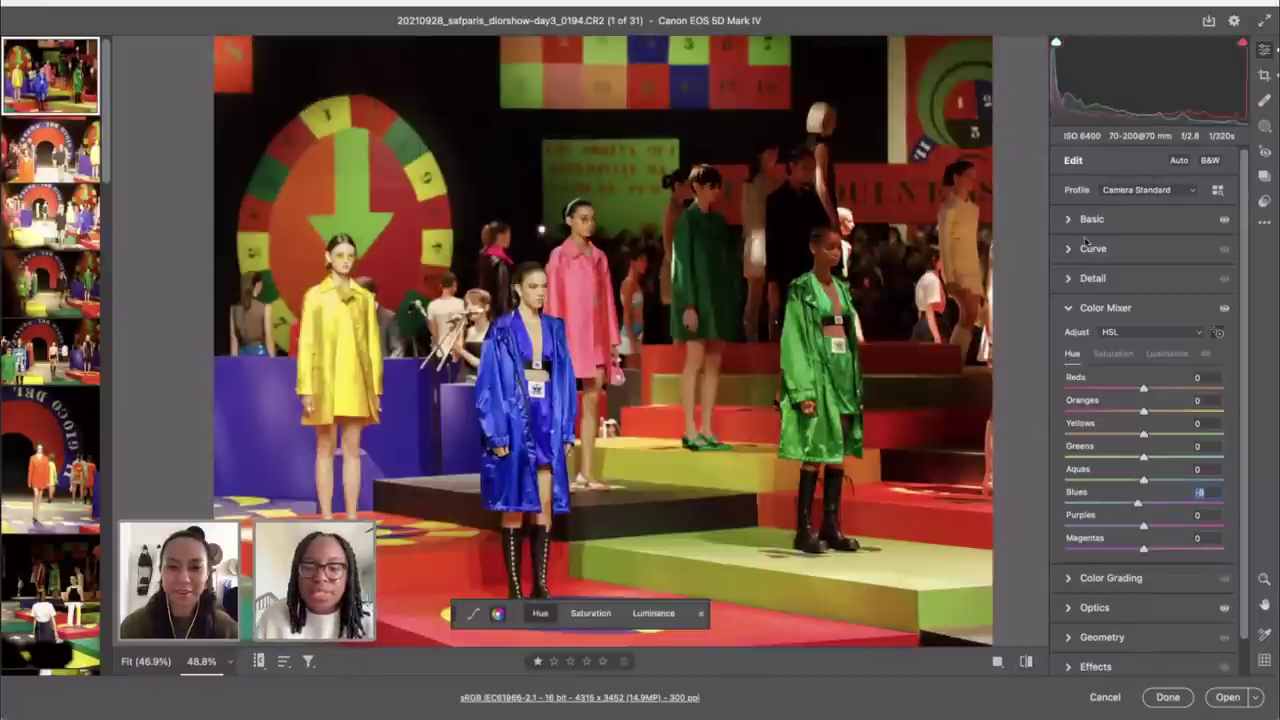
left_click(1100, 220)
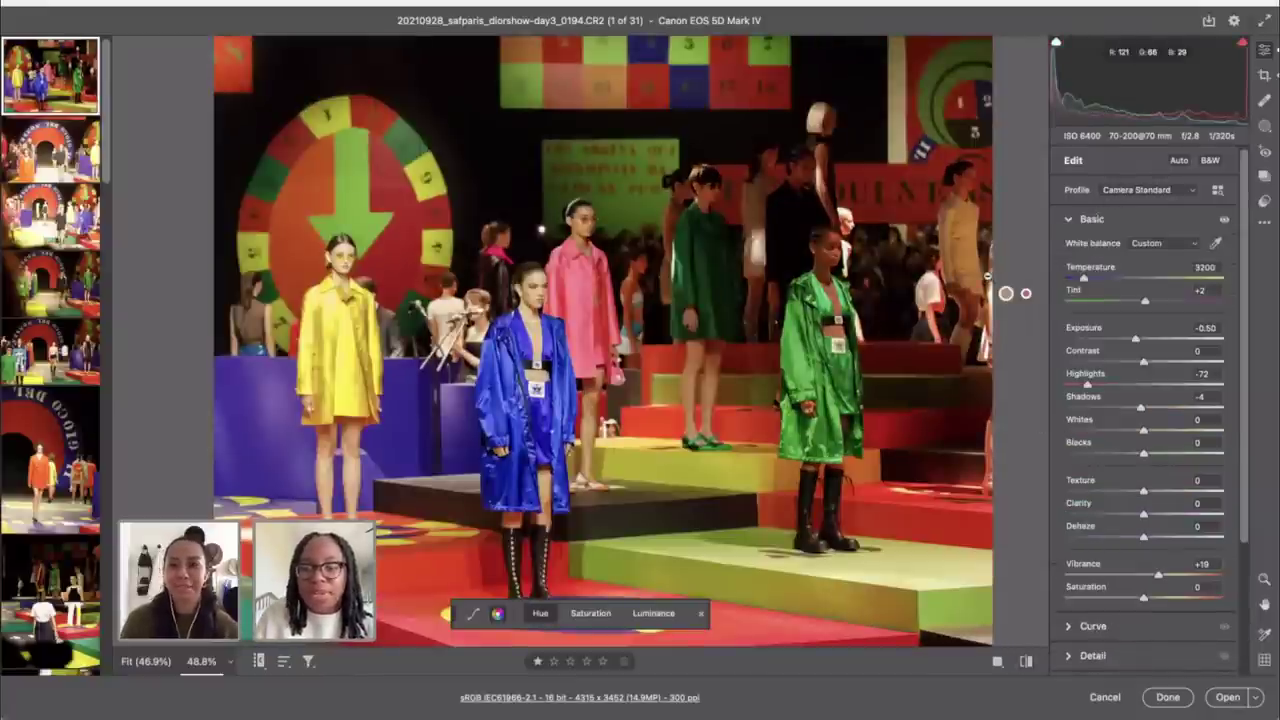
key("ctrl+minus")
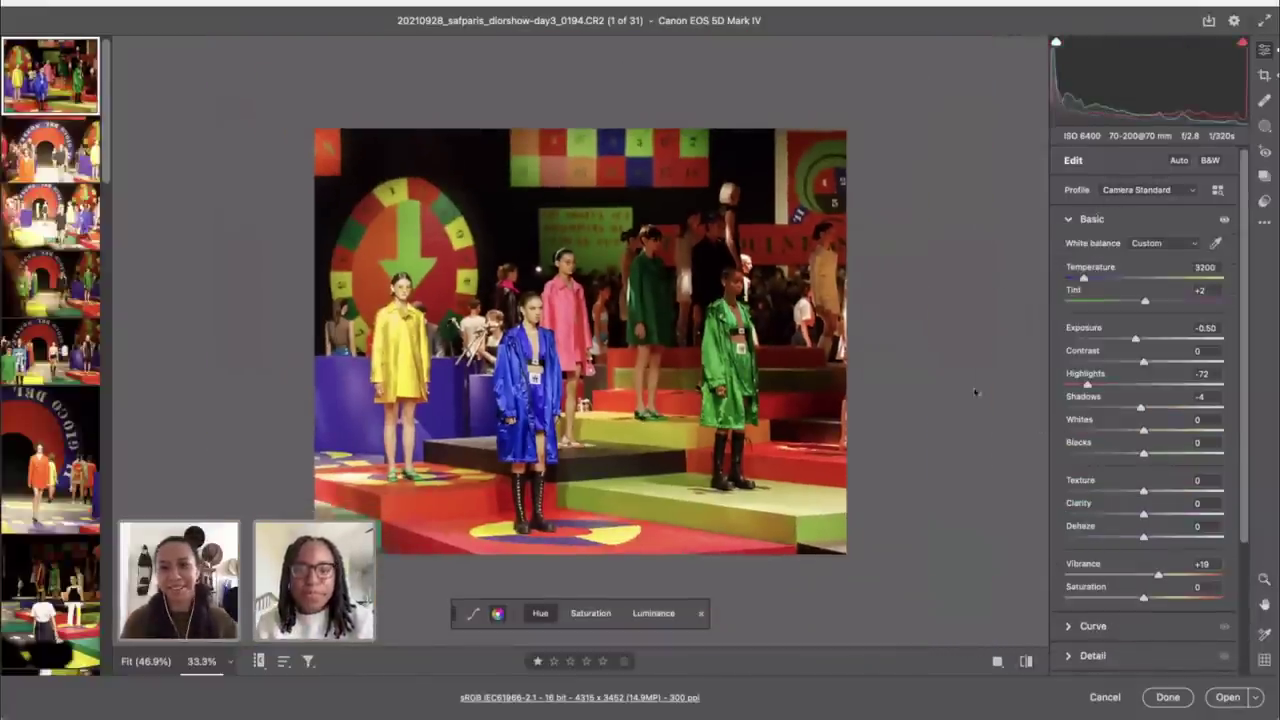
Step: Compare the edits against the original again, then range-select the first six photos
left_click(1027, 662)
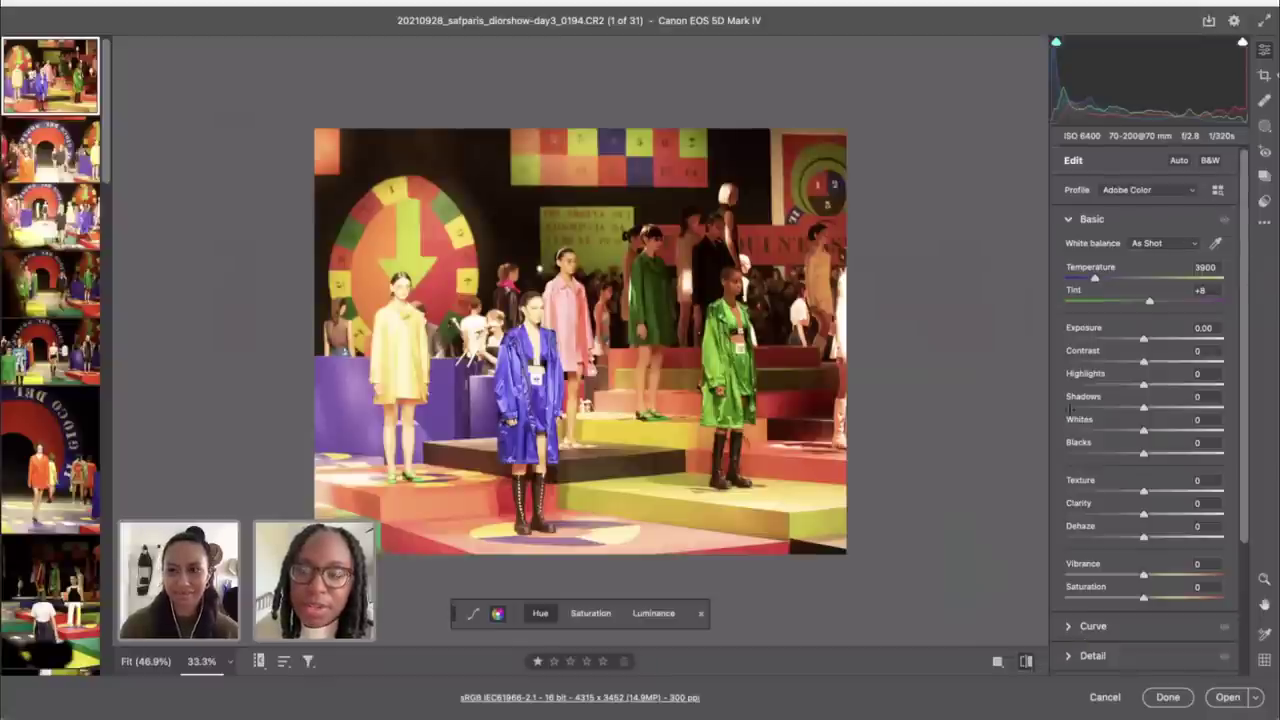
left_click(1028, 661)
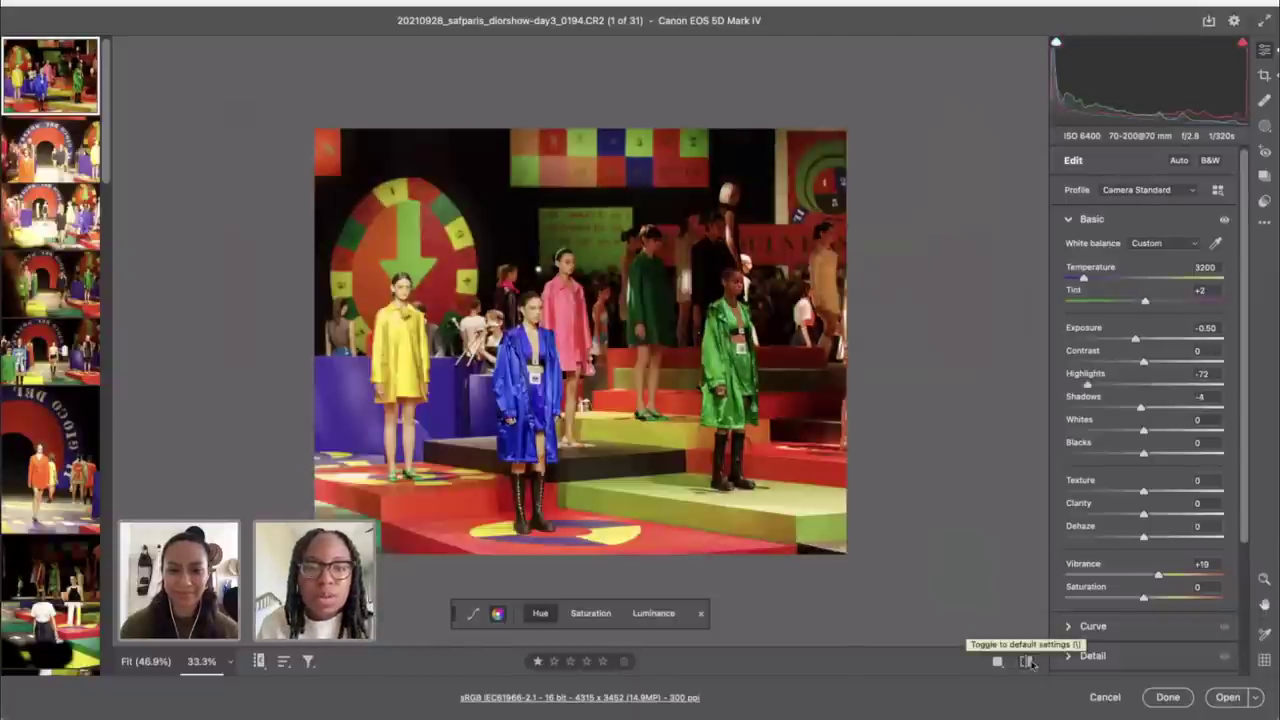
left_click(1028, 661)
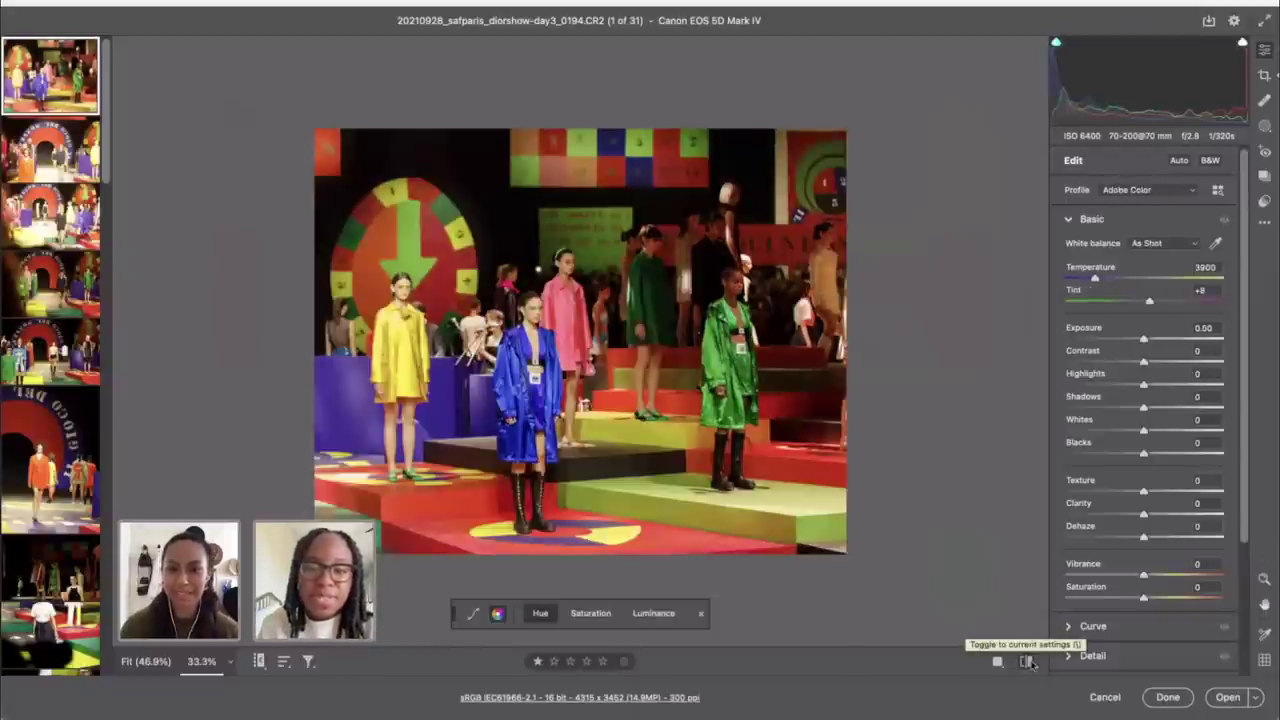
left_click(1028, 661)
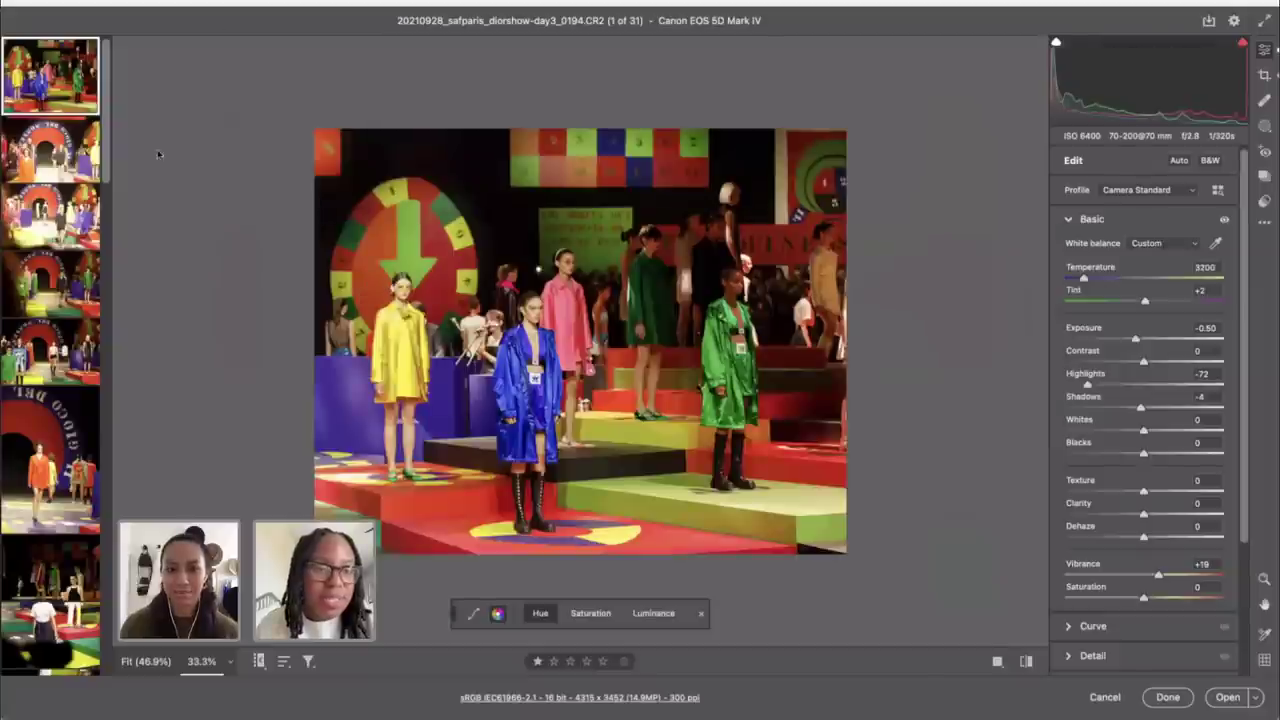
key("shift")
left_click(50, 450, "shift")
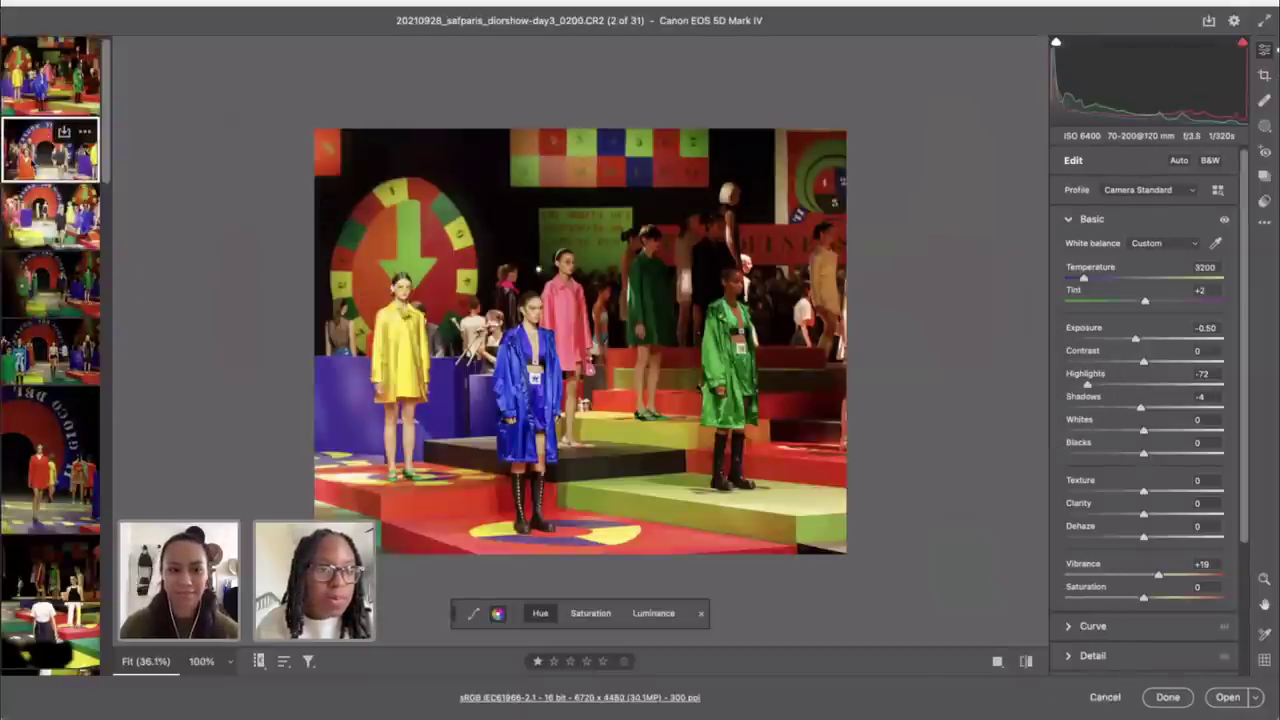
Step: Open shot 0200, compare it with its defaults, and set lens Distortion to 0
left_click(35, 162)
key("ctrl+minus")
key("ctrl+minus")
key("ctrl+minus")
key("ctrl+minus")
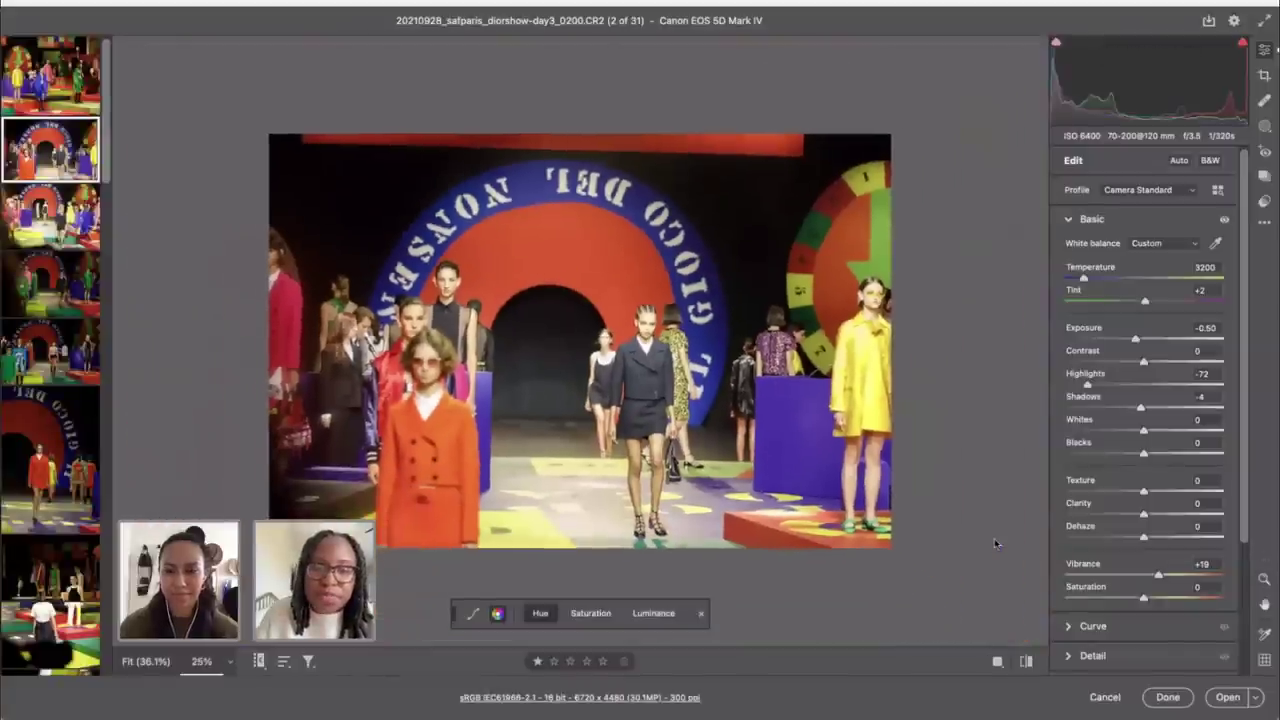
left_click(1026, 661)
left_click(1026, 661)
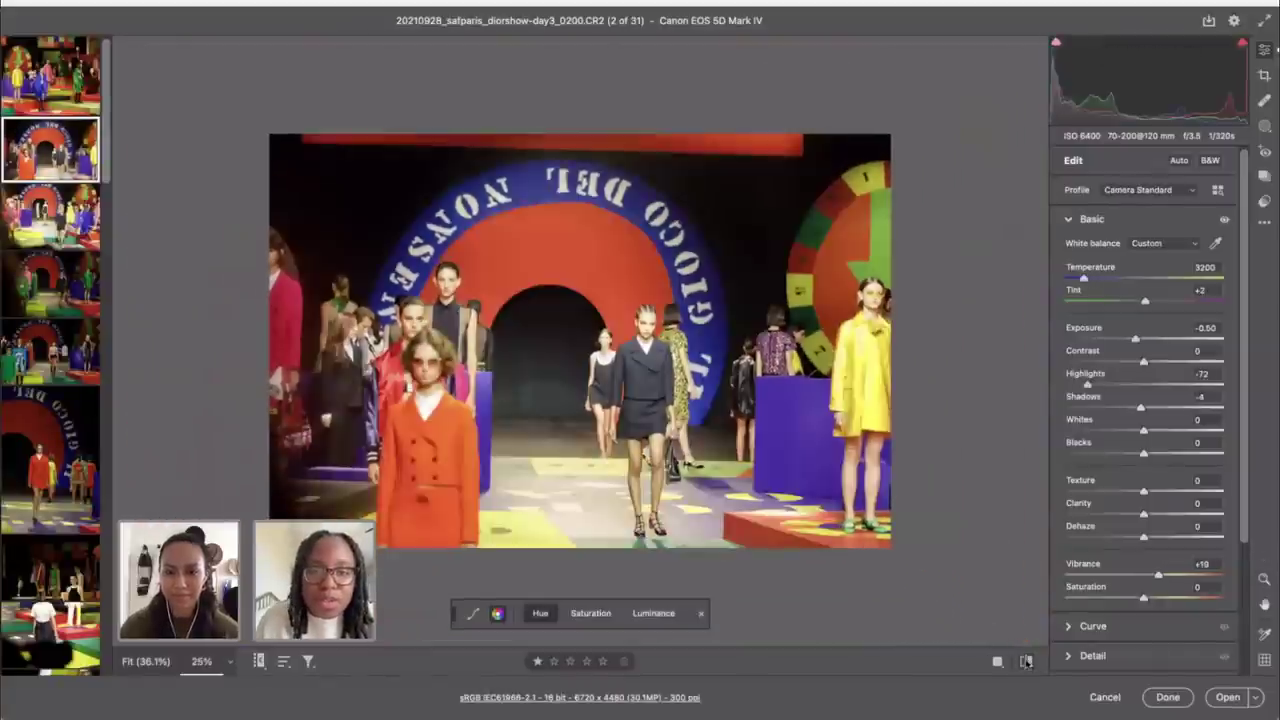
left_click(1026, 661)
left_click(1026, 661)
scroll(1110, 578, "down", 3)
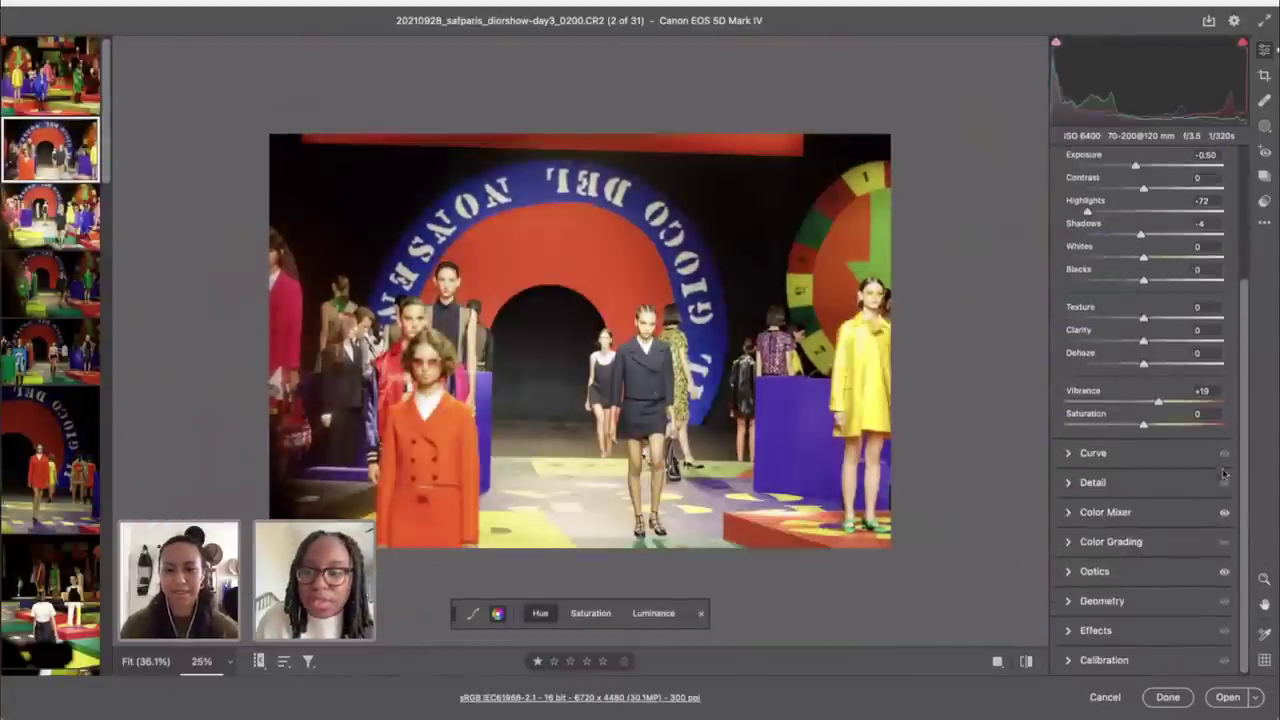
left_click(1110, 577)
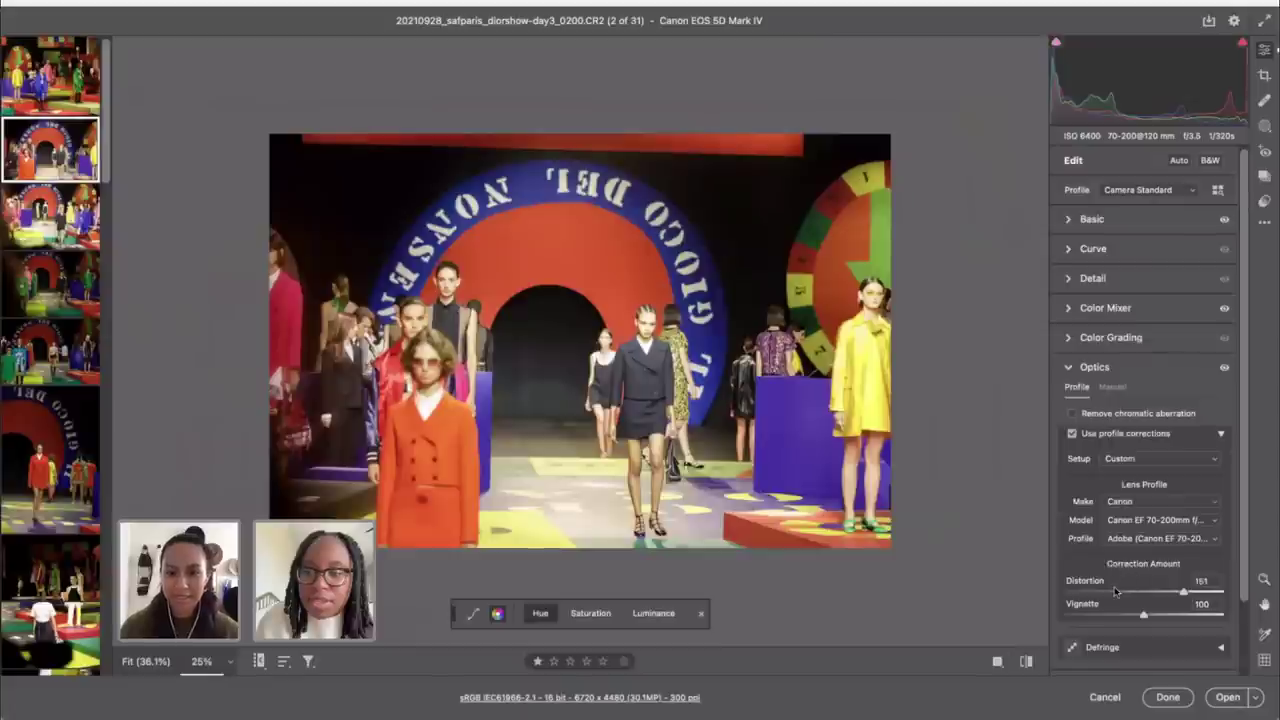
left_click_drag(1114, 590, 1003, 590)
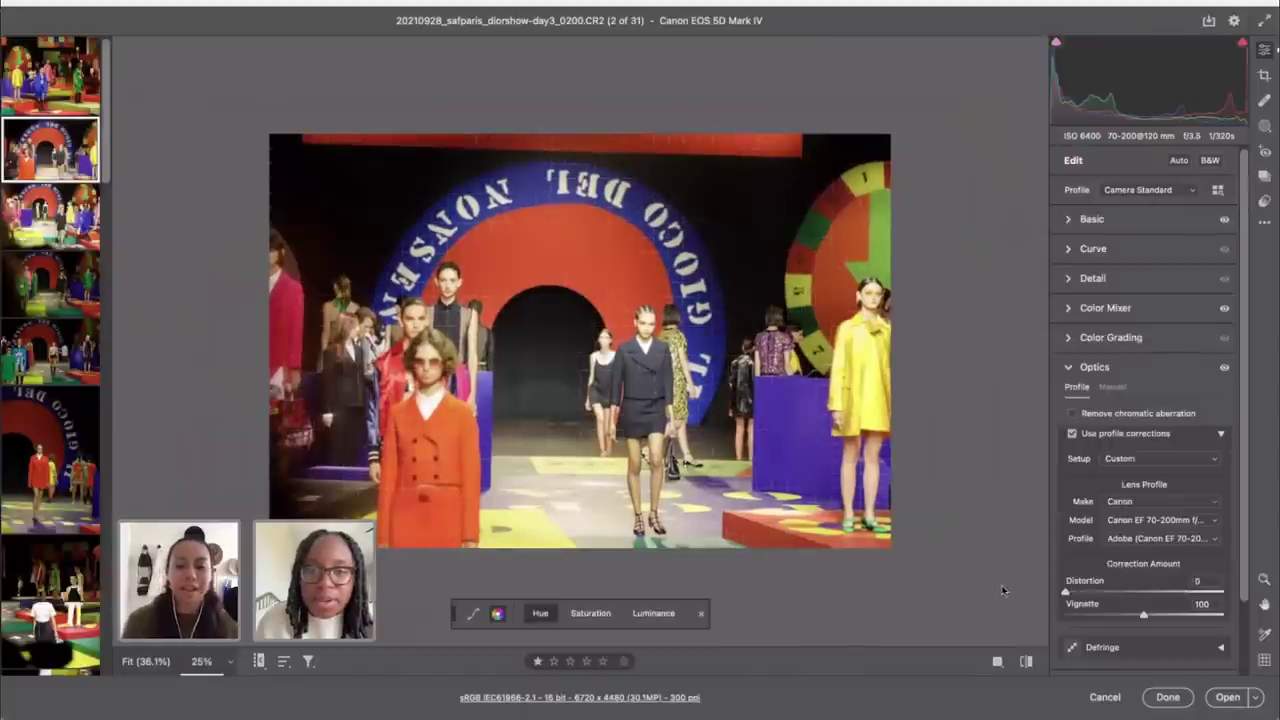
Step: Auto-straighten shot 0200 by -1.02° and tighten the crop around the arch
left_click(1264, 75)
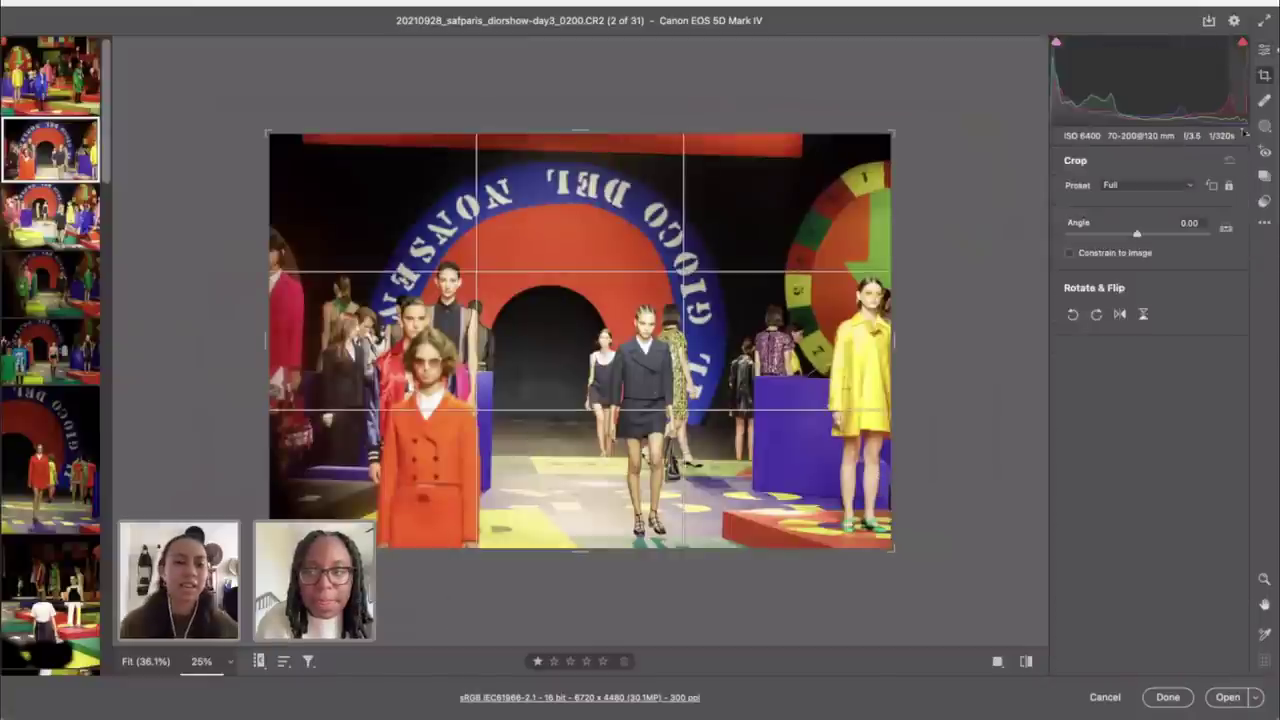
double_click(1227, 230)
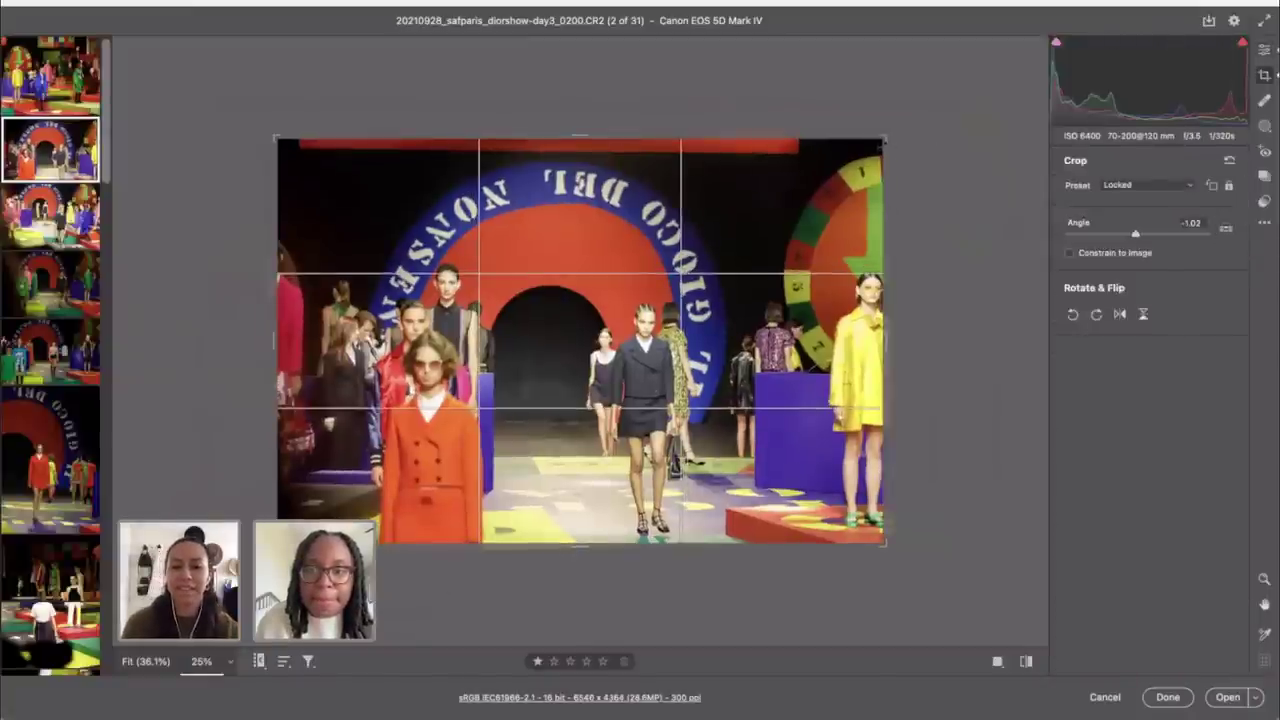
left_click_drag(884, 140, 843, 166)
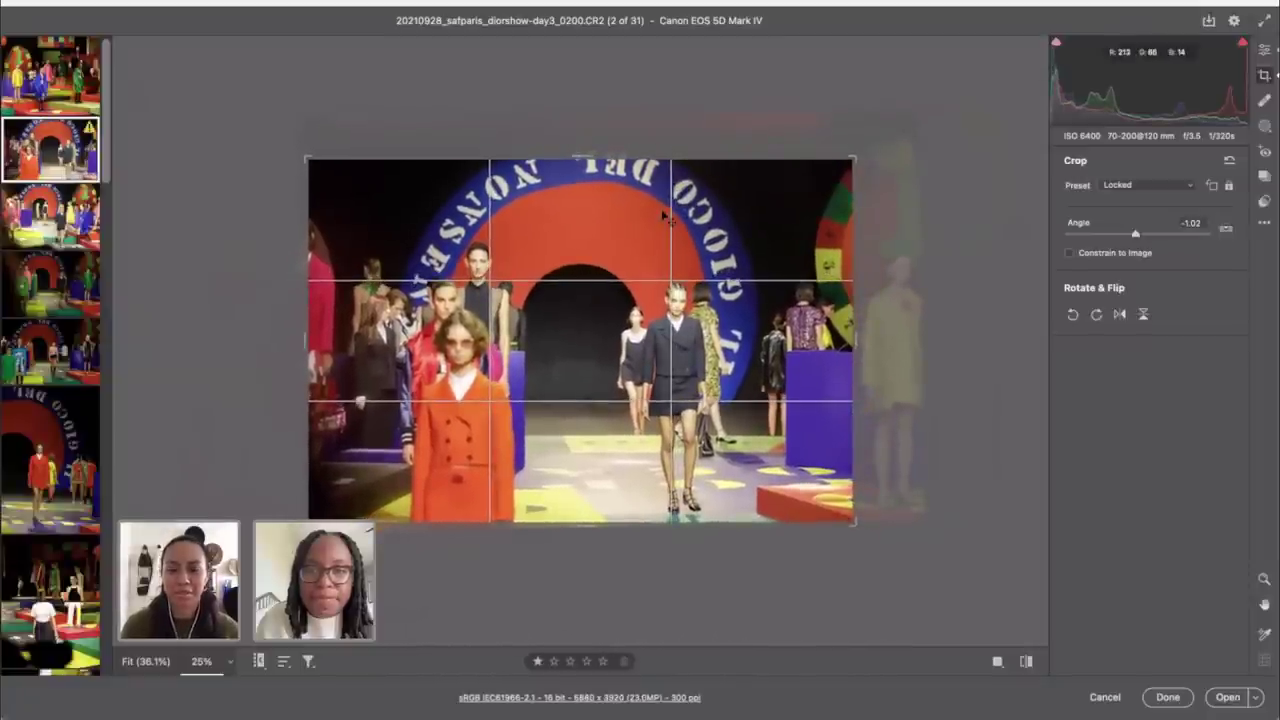
left_click_drag(663, 216, 664, 240)
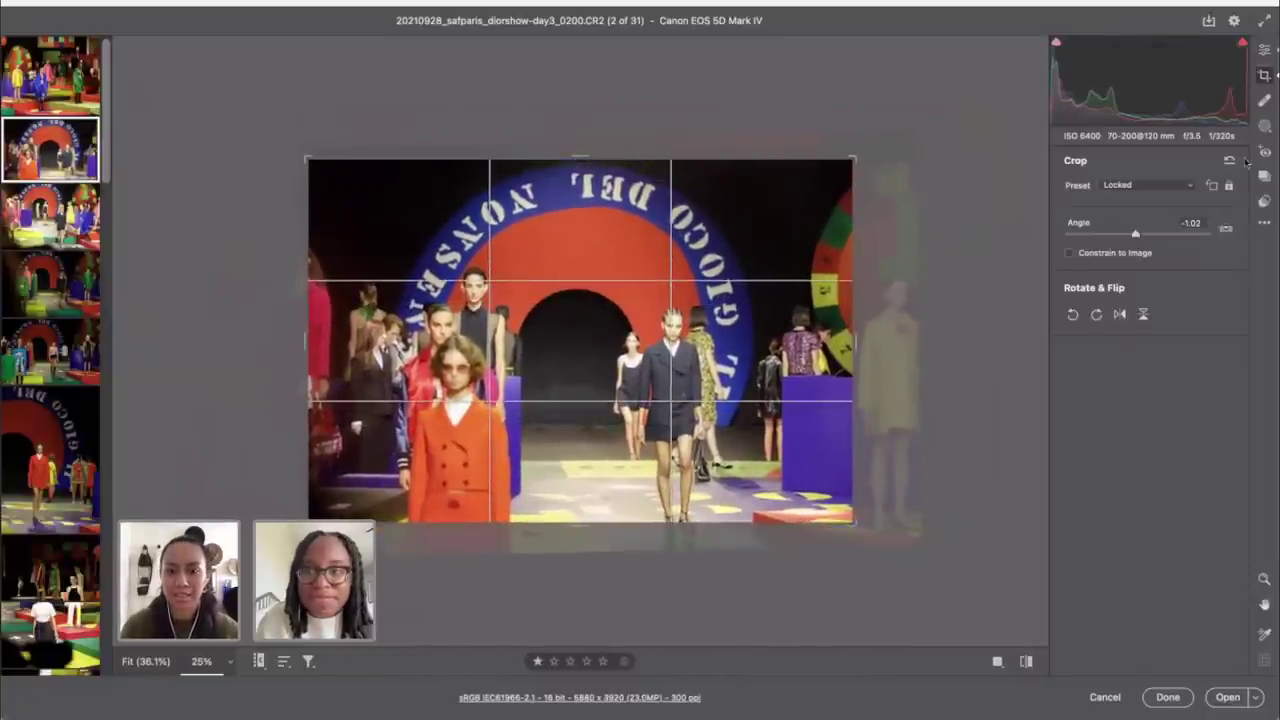
left_click_drag(855, 520, 882, 515)
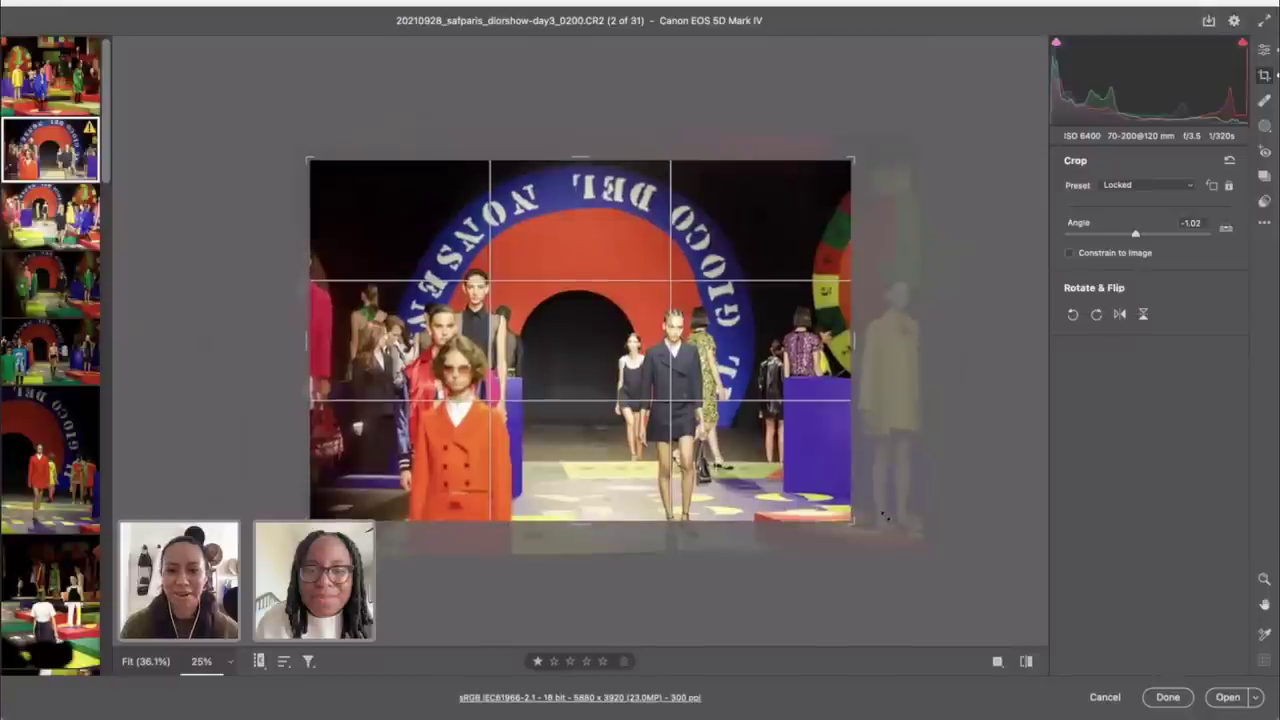
key("Return")
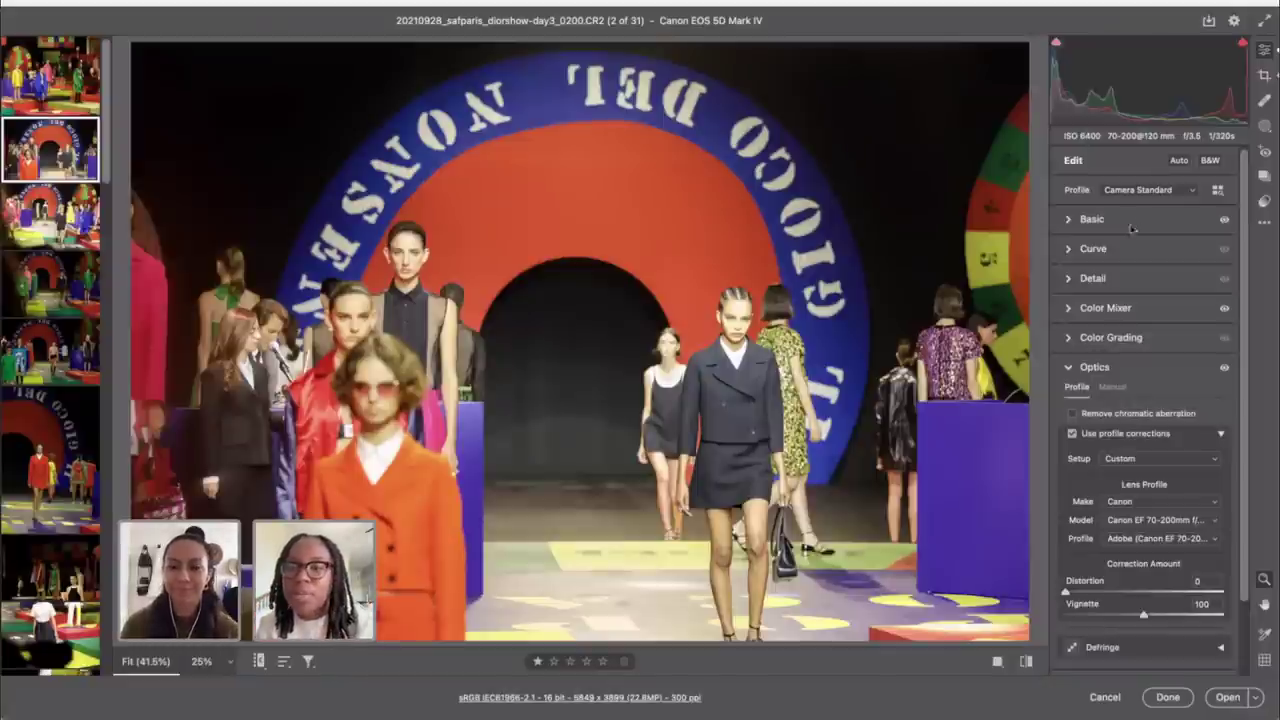
Step: Compare shot 0200 with its defaults and lower its Exposure to -0.80
left_click(1027, 668)
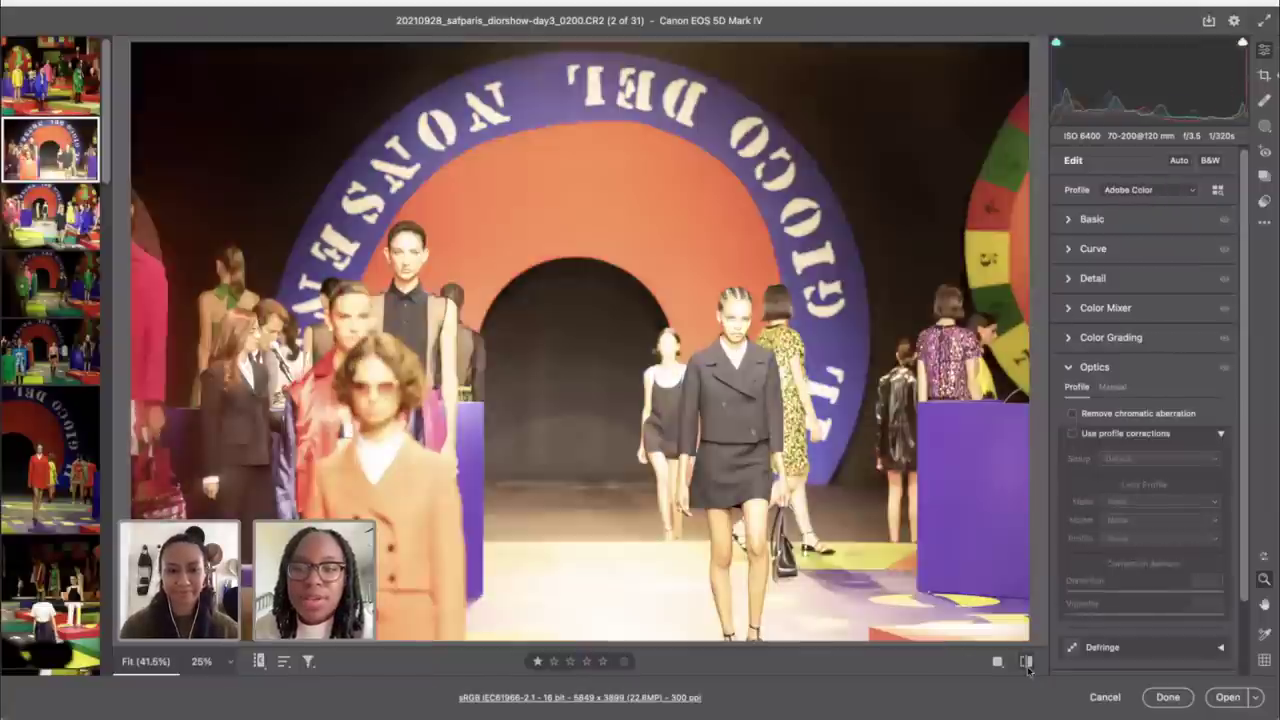
left_click(1027, 668)
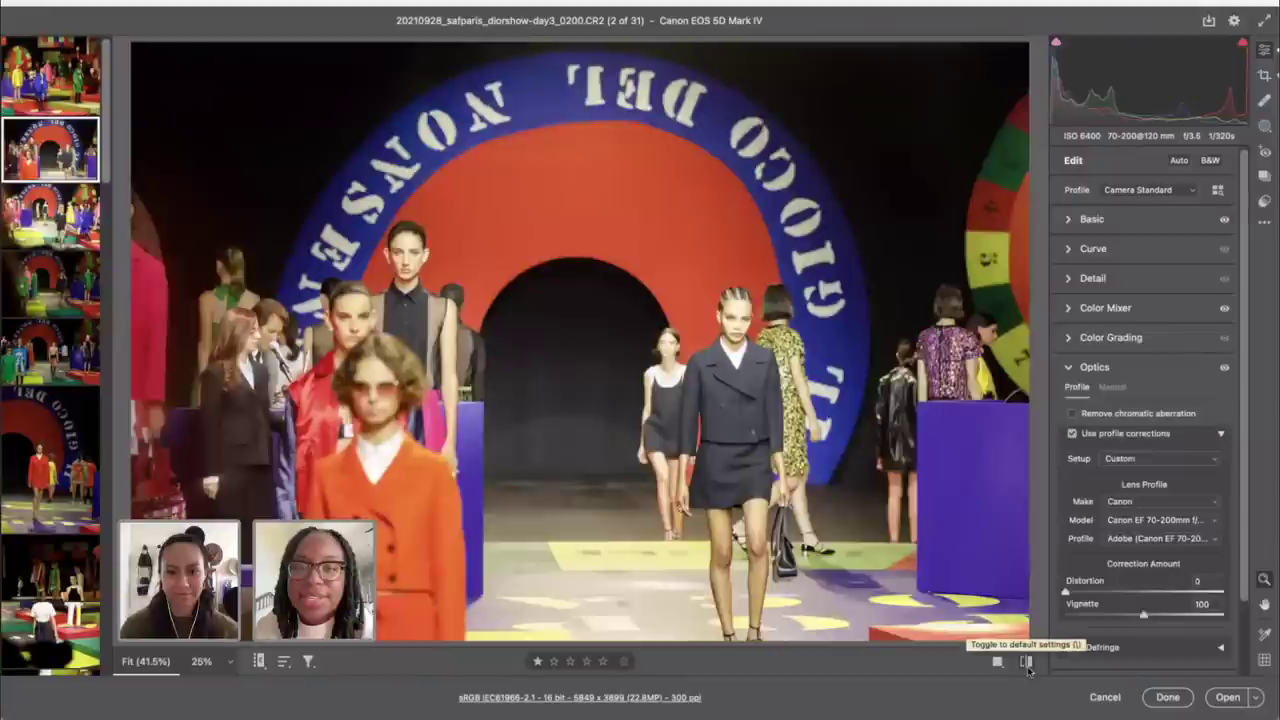
left_click(1107, 229)
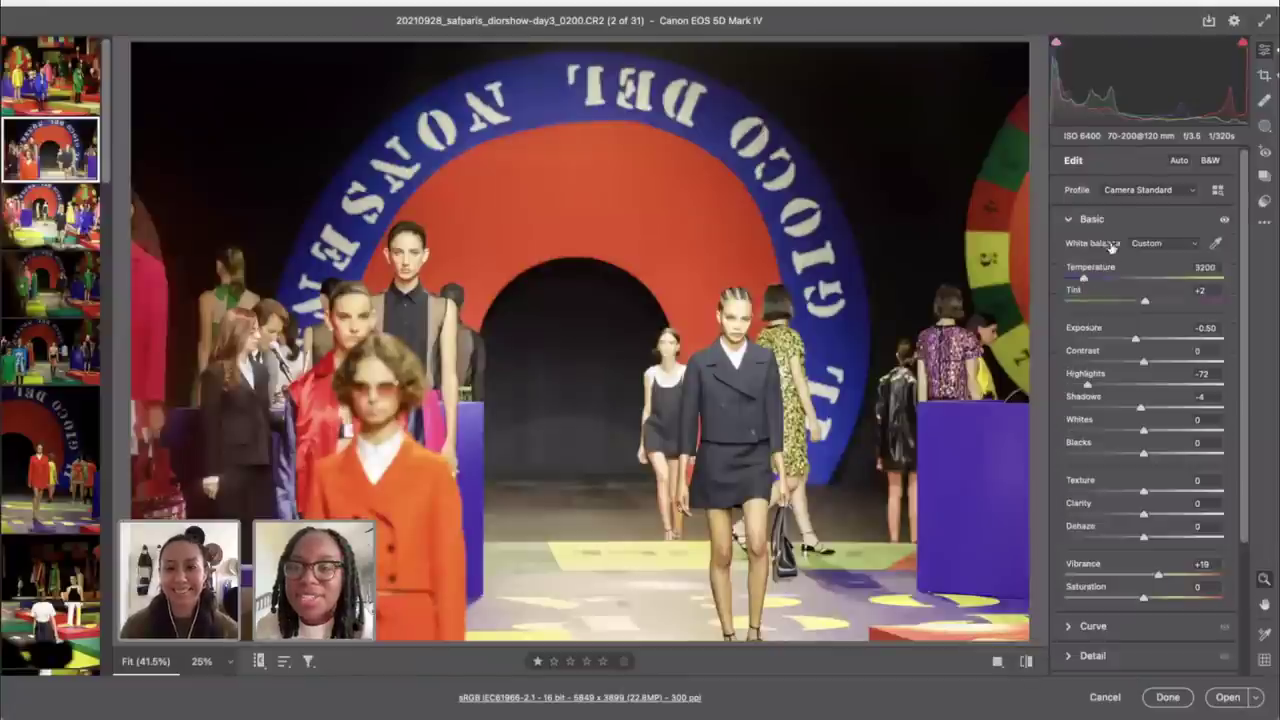
left_click_drag(1135, 341, 1131, 341)
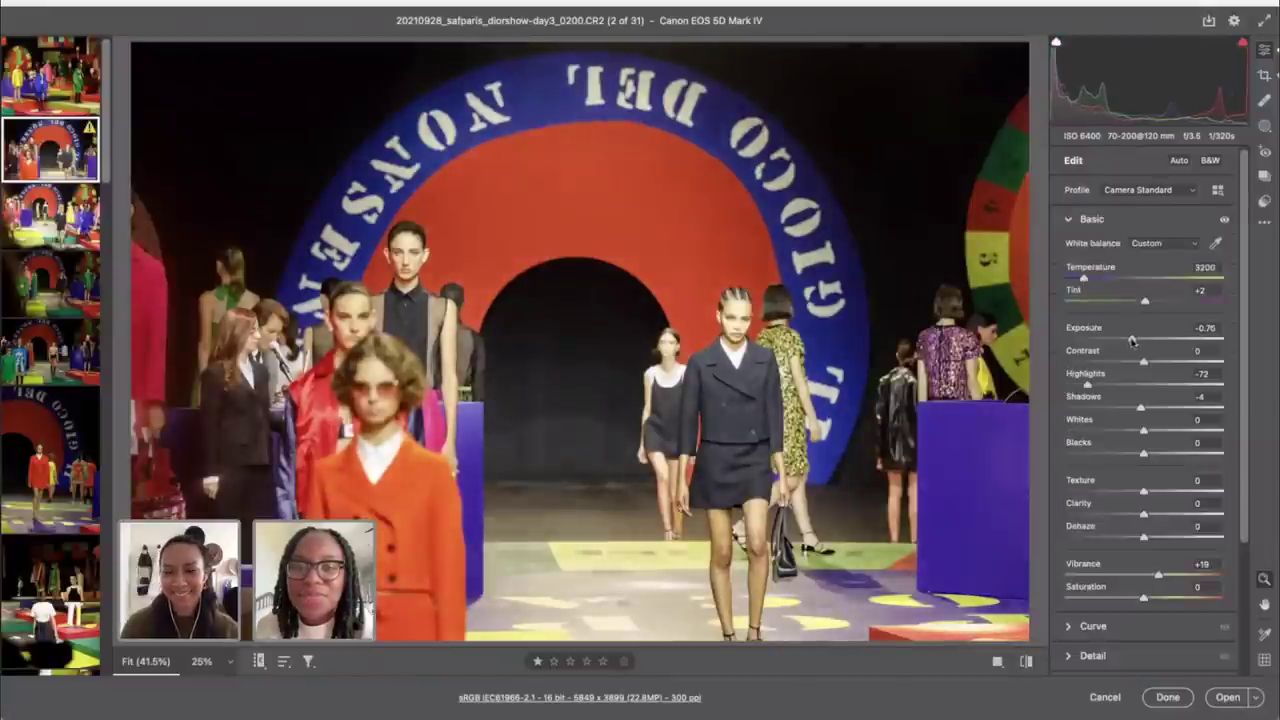
Step: Select shots 0200 and 0206 together to share the edits, then open 0206 alone
key("Down")
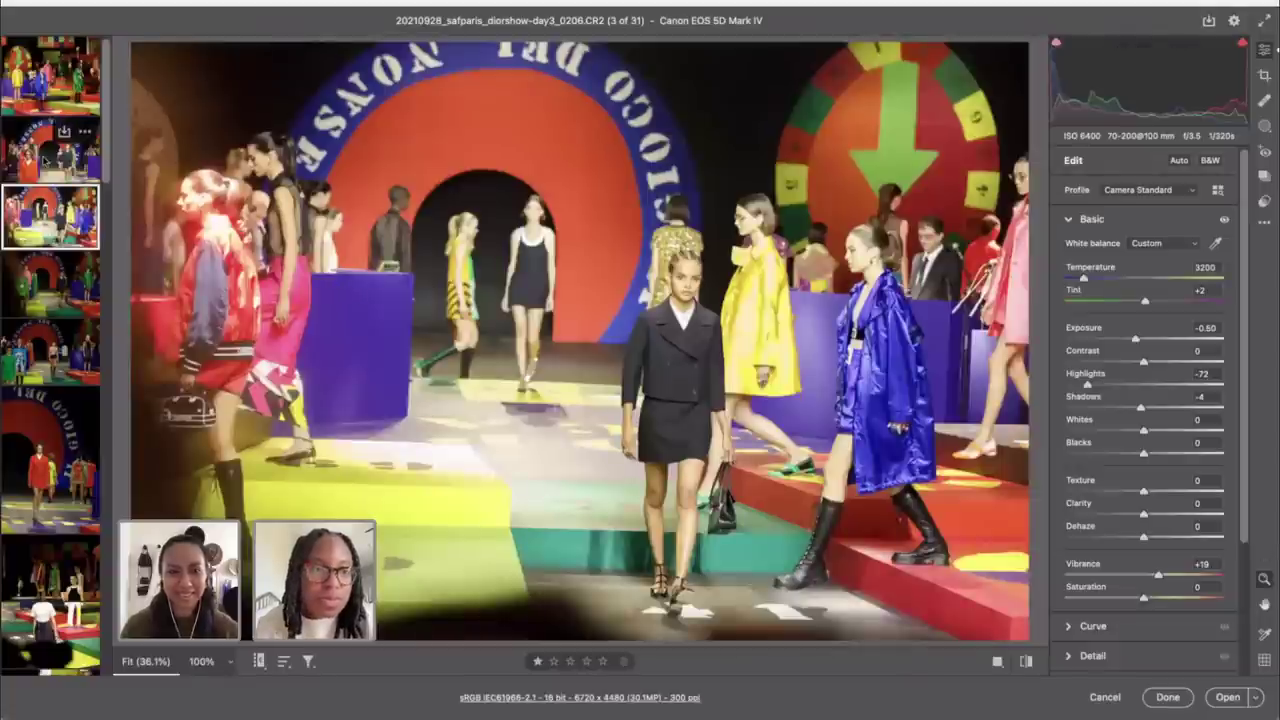
left_click(46, 160, "shift")
left_click(50, 150)
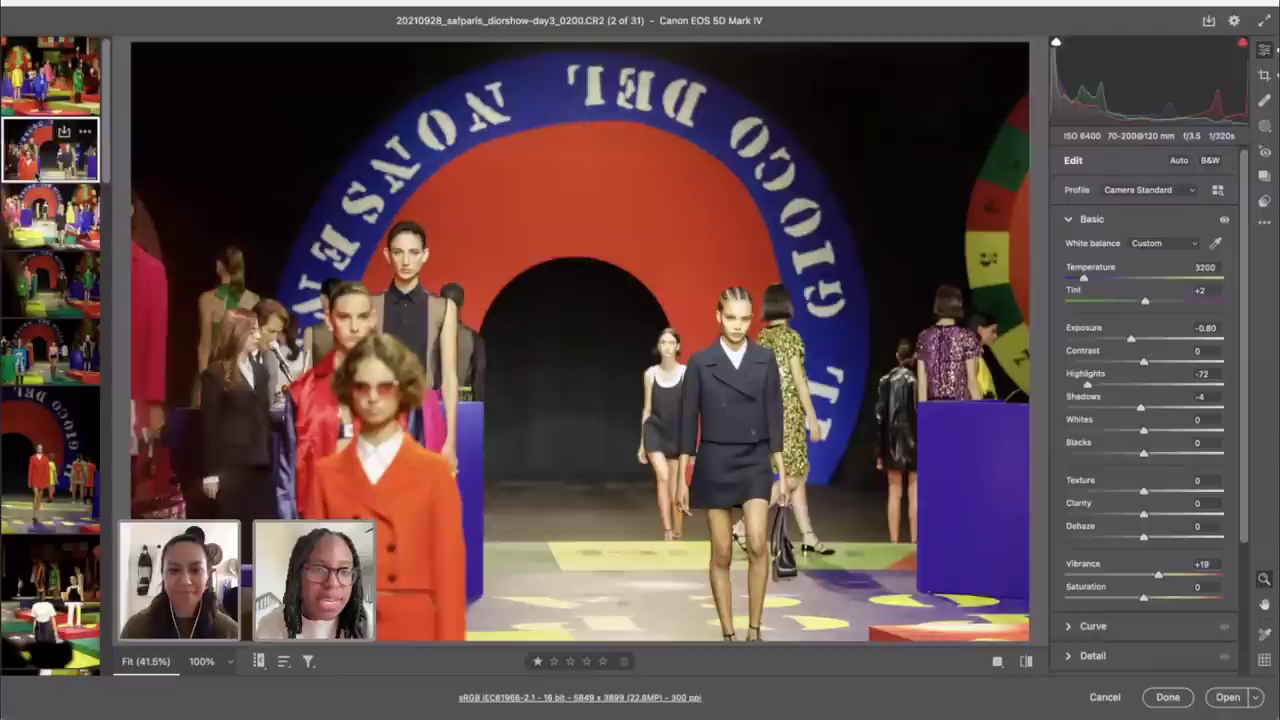
left_click(44, 218, "shift")
left_click(44, 220)
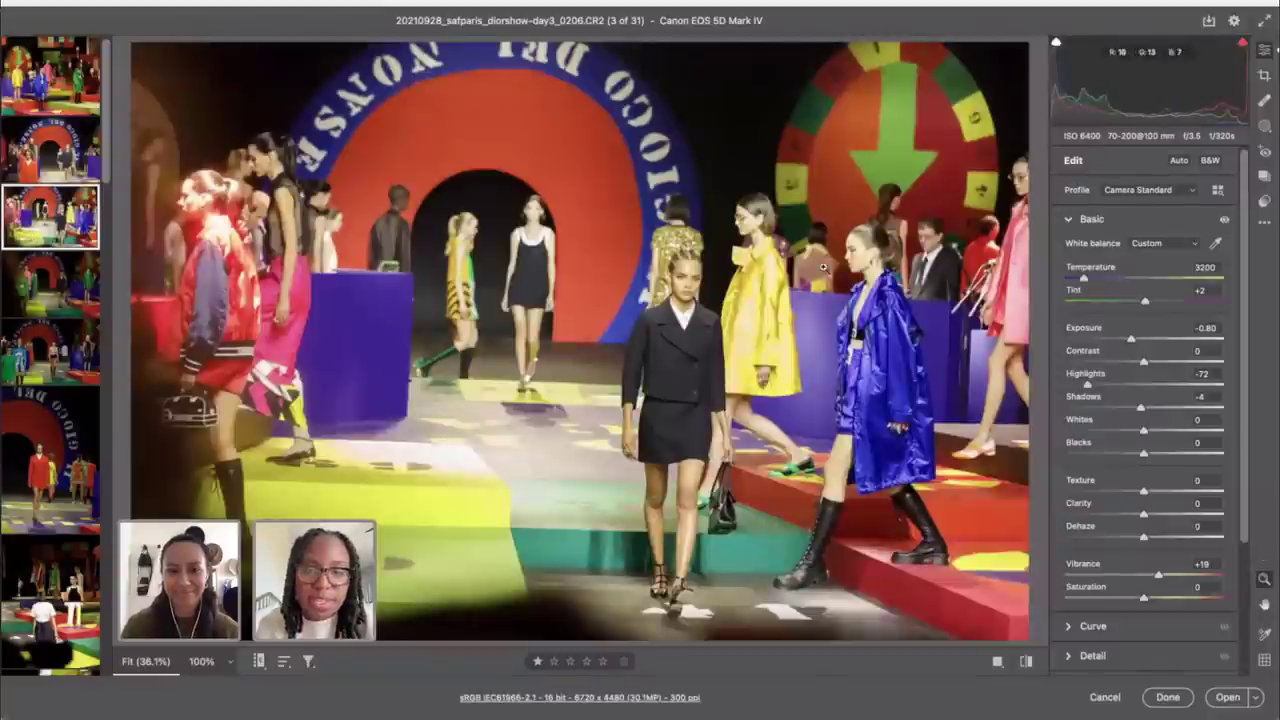
Step: Auto-straighten shot 0206 and apply the 4 x 5 / 8 x 10 crop, tightened toward the centre
key("c")
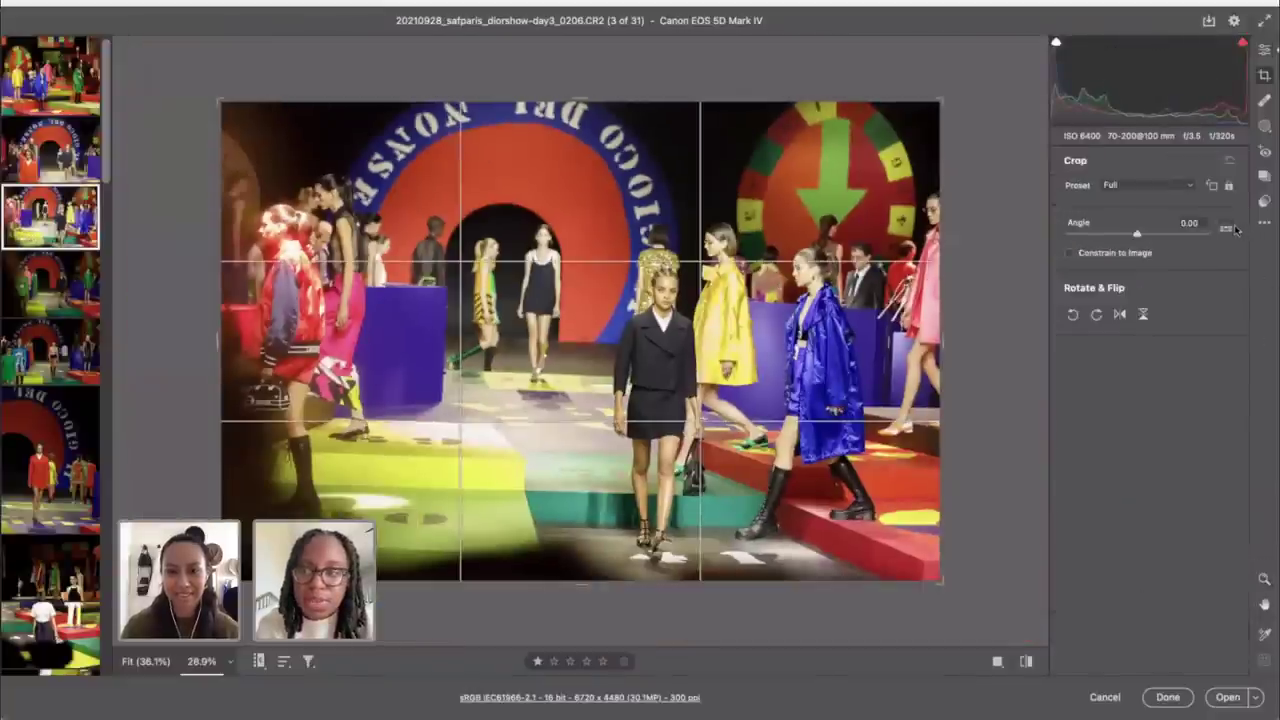
double_click(1226, 228)
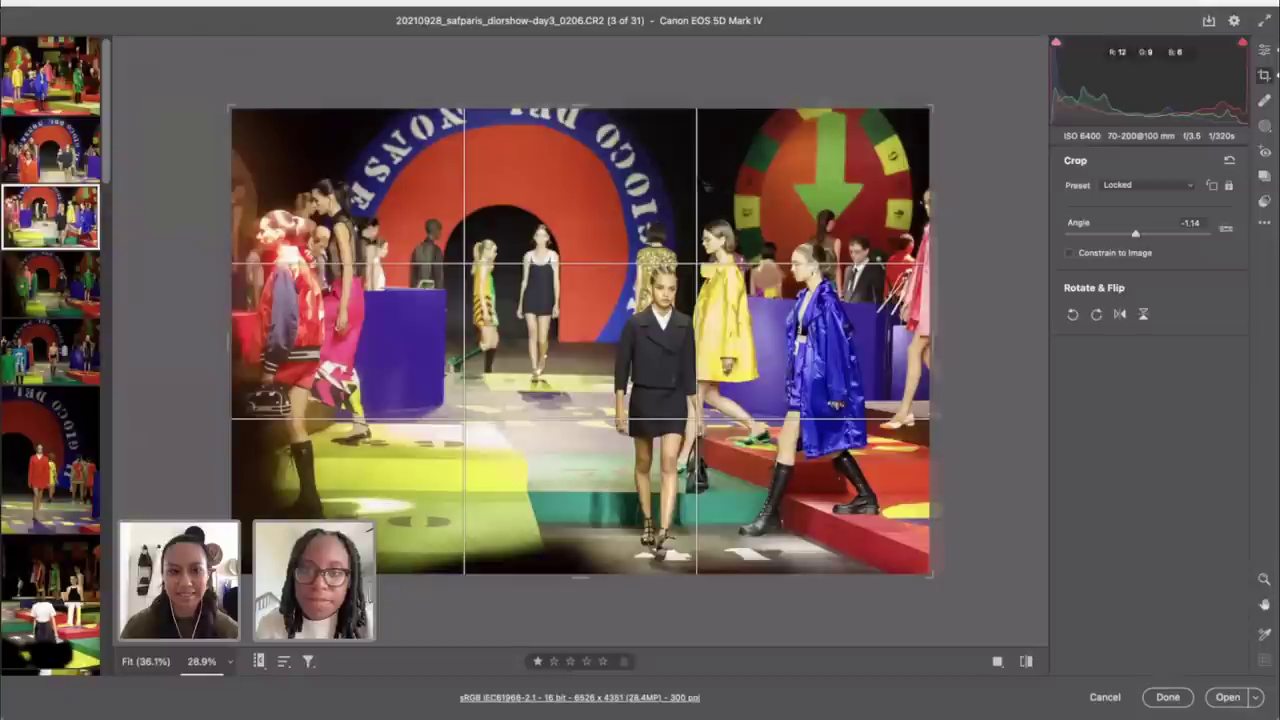
left_click(1157, 189)
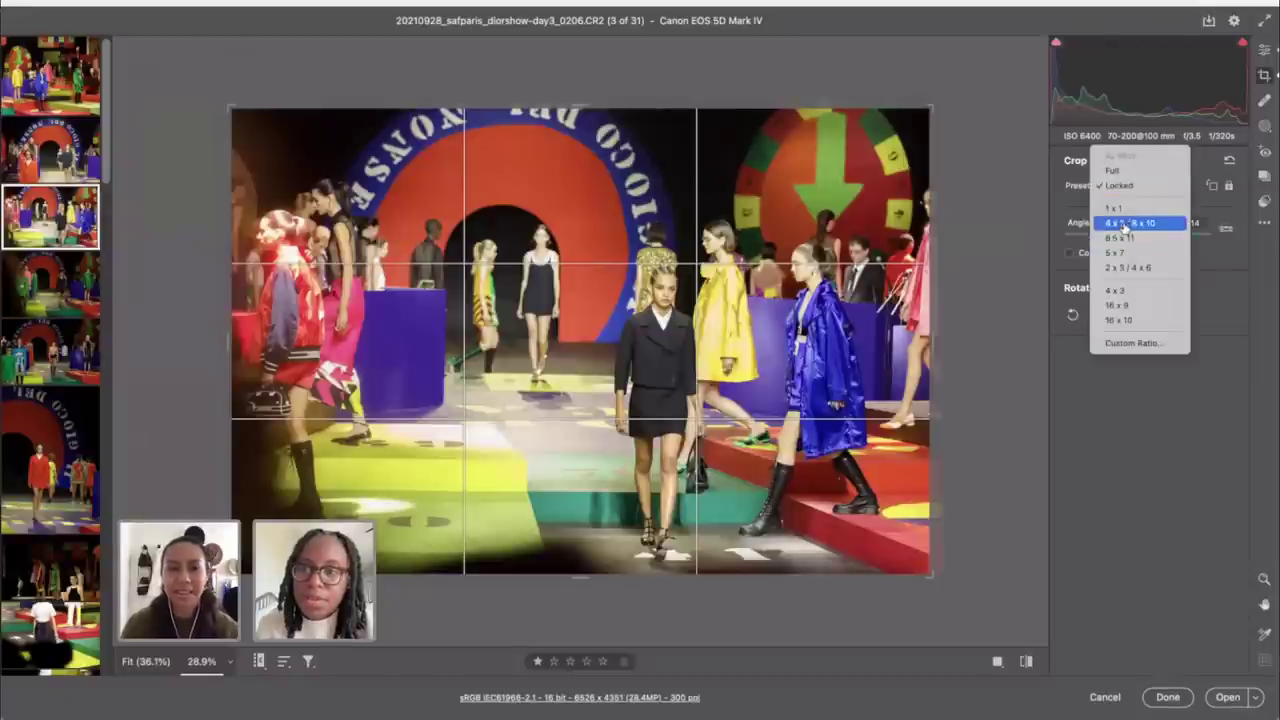
left_click(1128, 223)
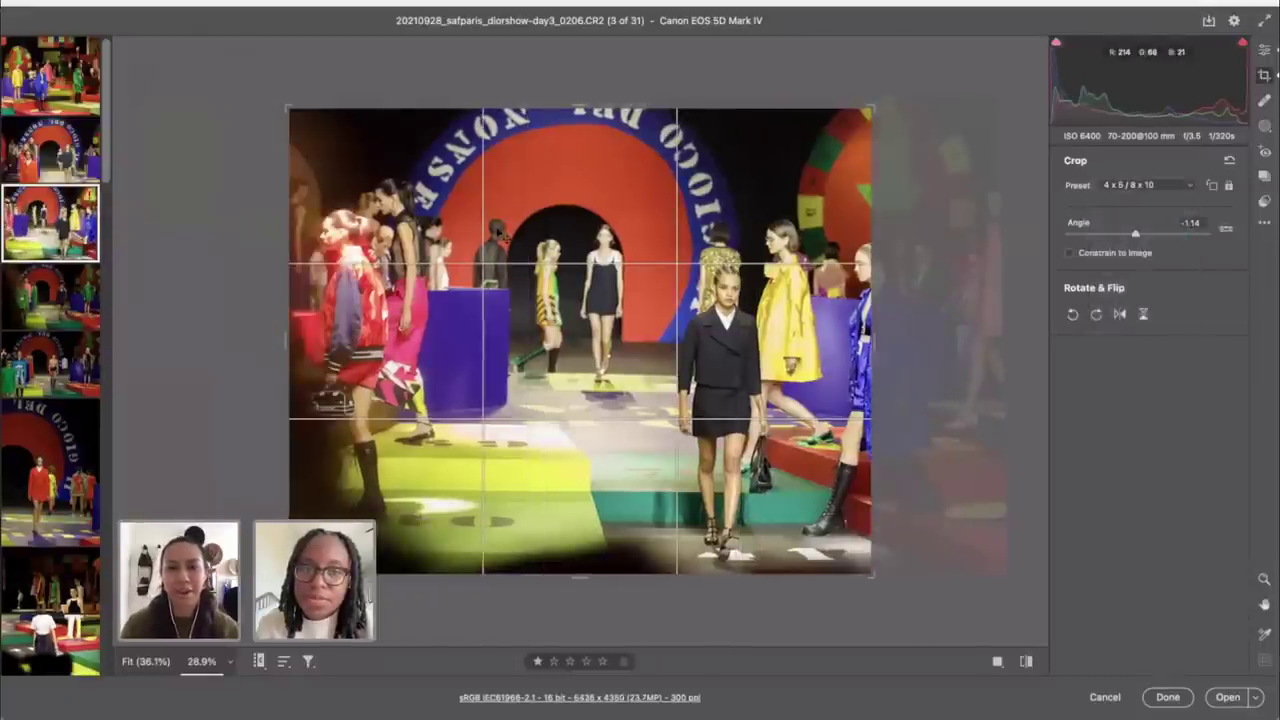
left_click_drag(507, 236, 377, 236)
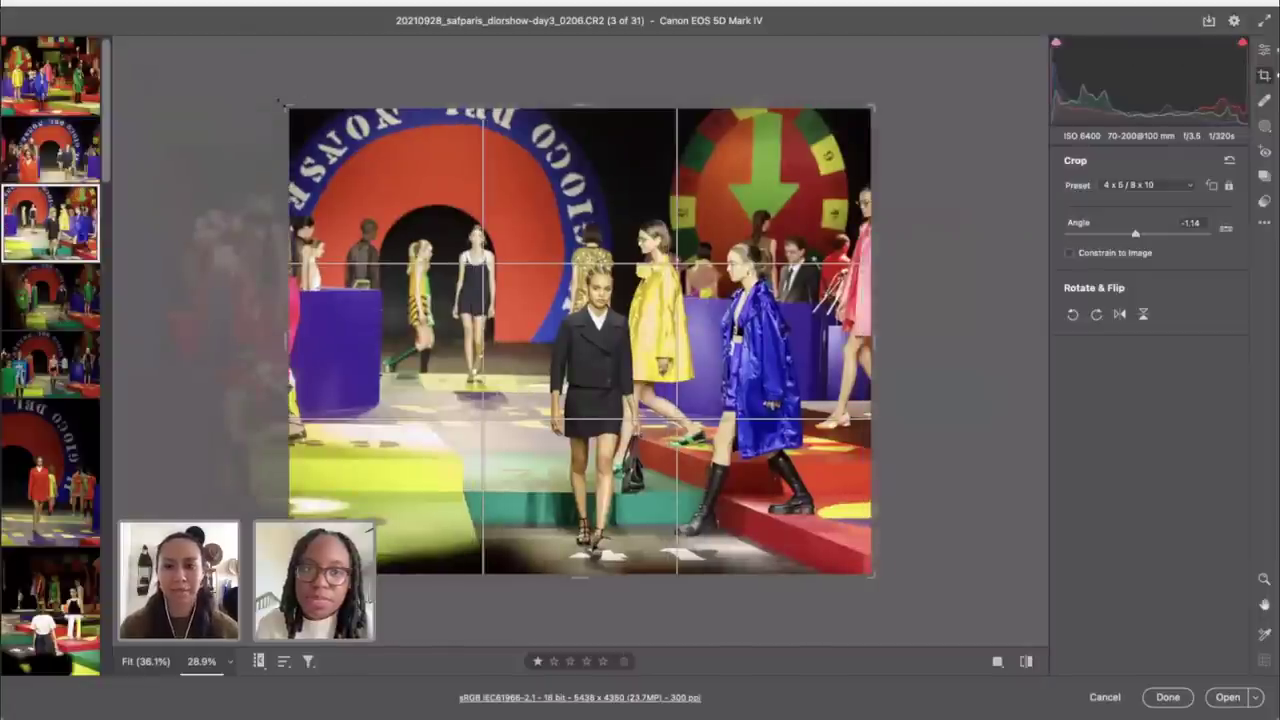
left_click_drag(282, 103, 366, 167)
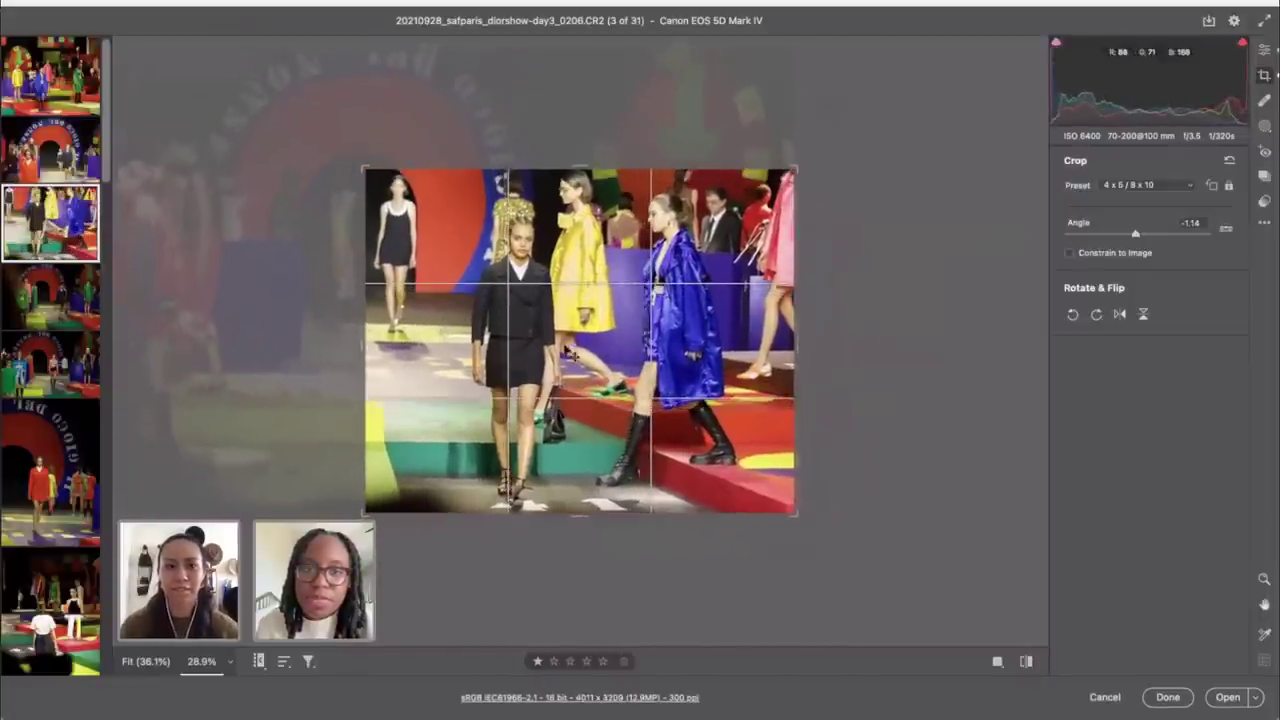
left_click_drag(364, 334, 388, 333)
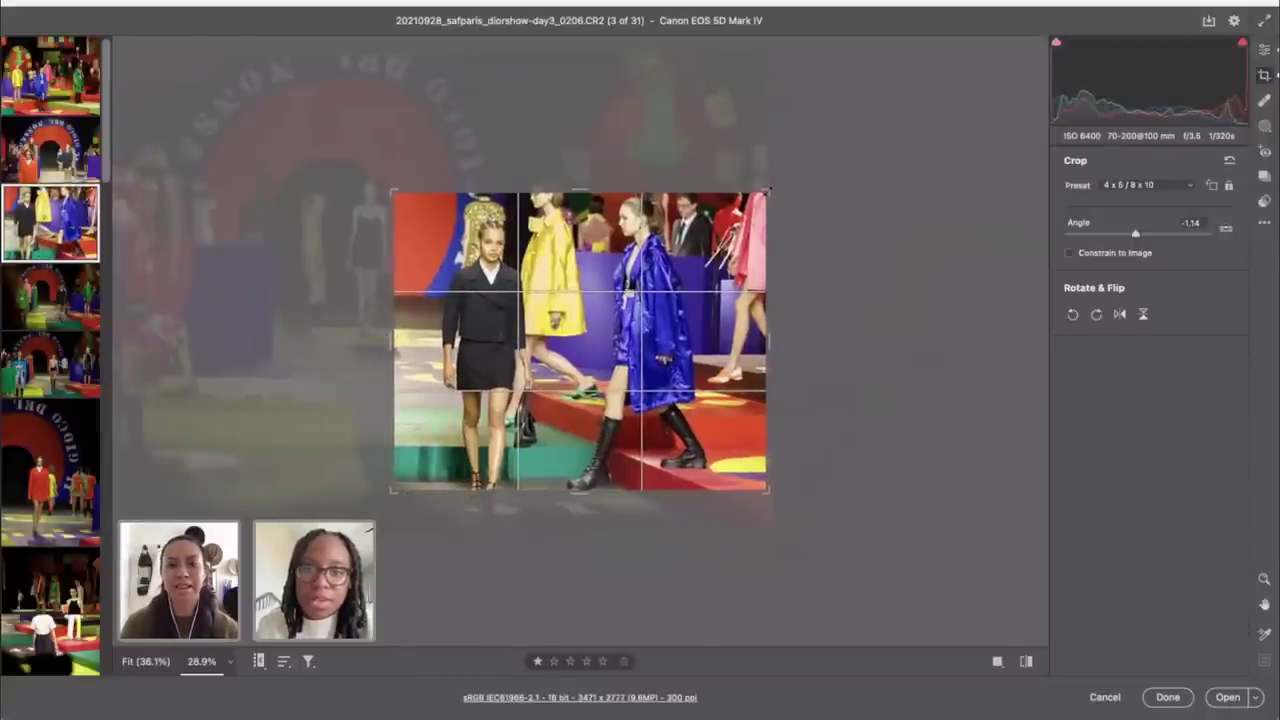
Step: Make the crop a levelled portrait 4x5 around the models, apply it, and open shot 0216
left_click_drag(767, 191, 737, 150)
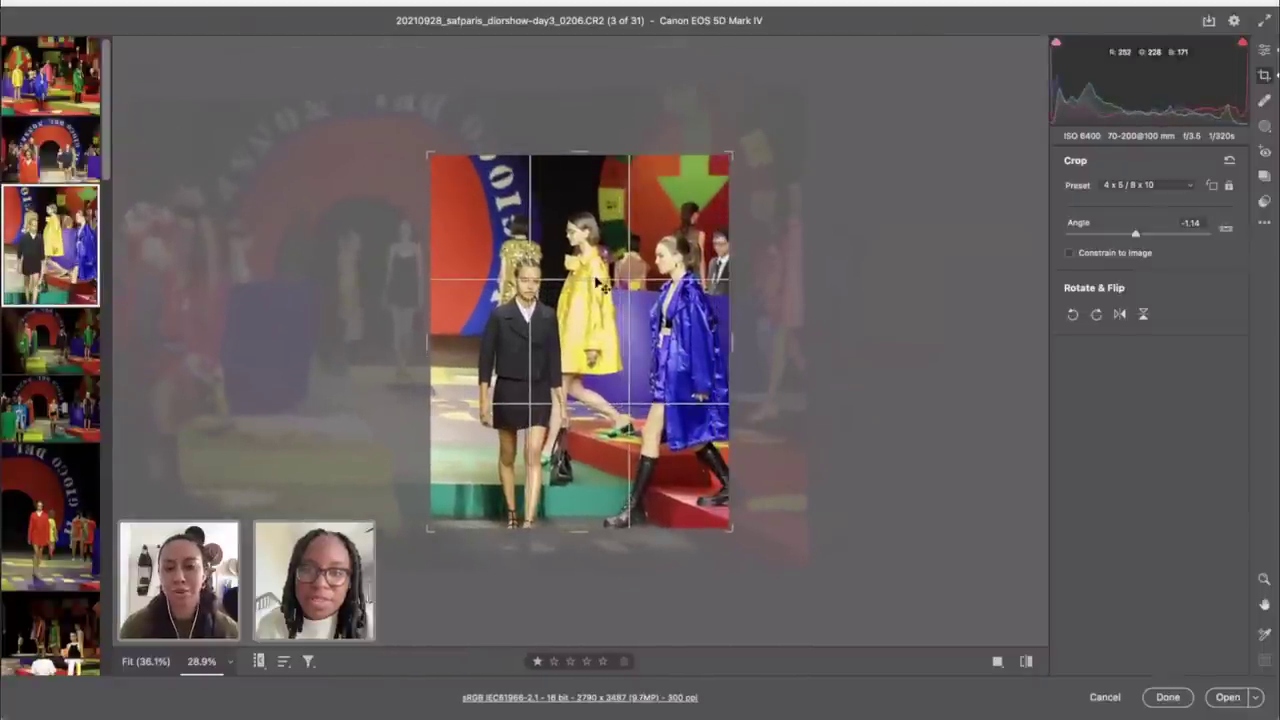
left_click_drag(600, 286, 576, 260)
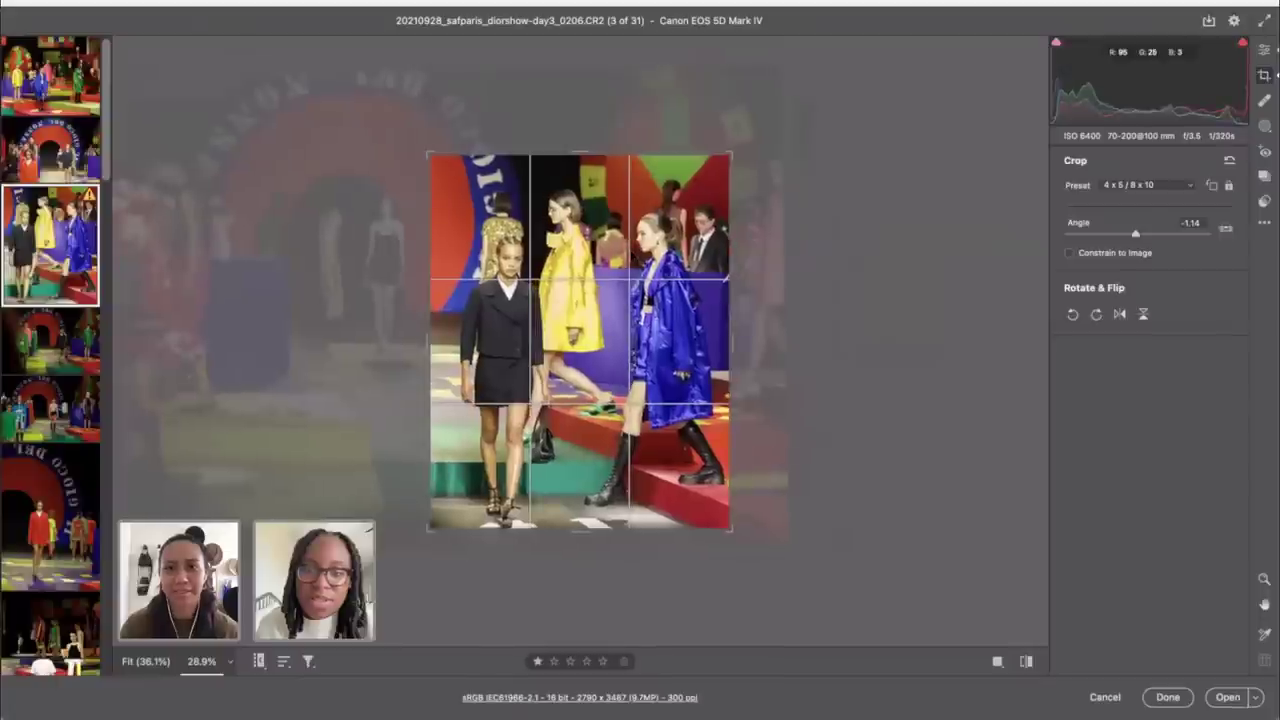
left_click_drag(795, 152, 792, 156)
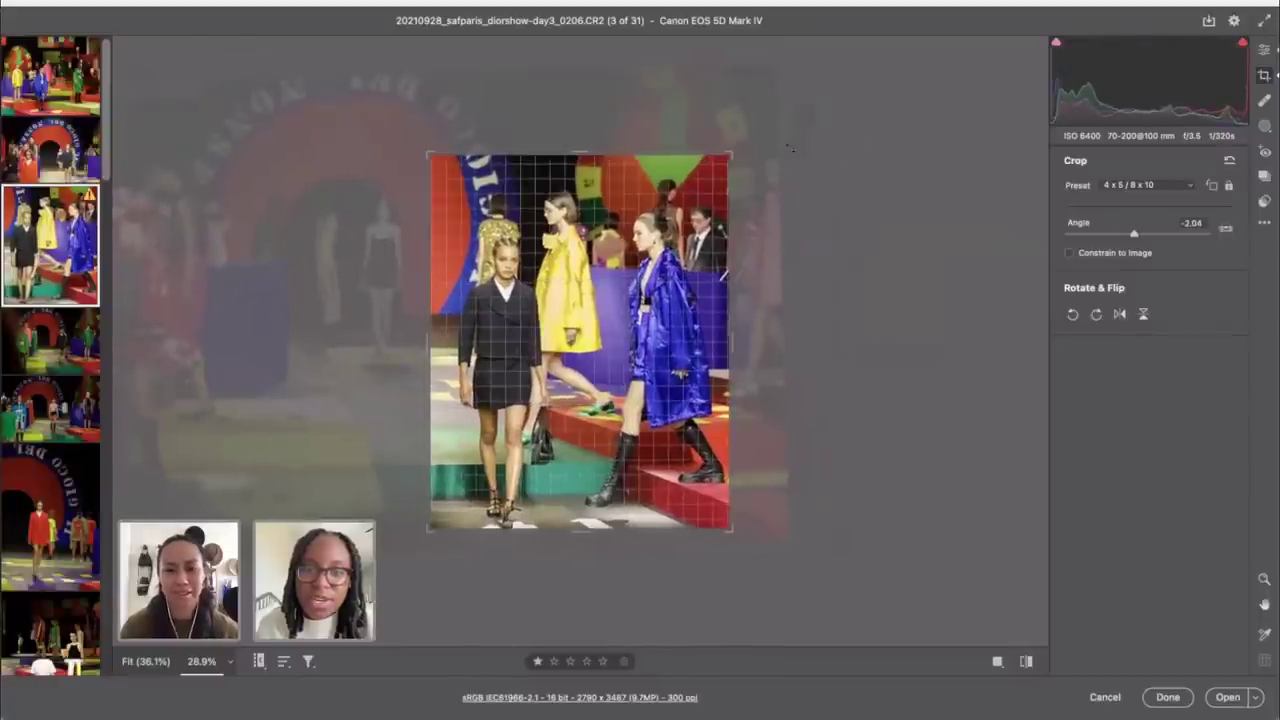
left_click_drag(605, 274, 600, 271)
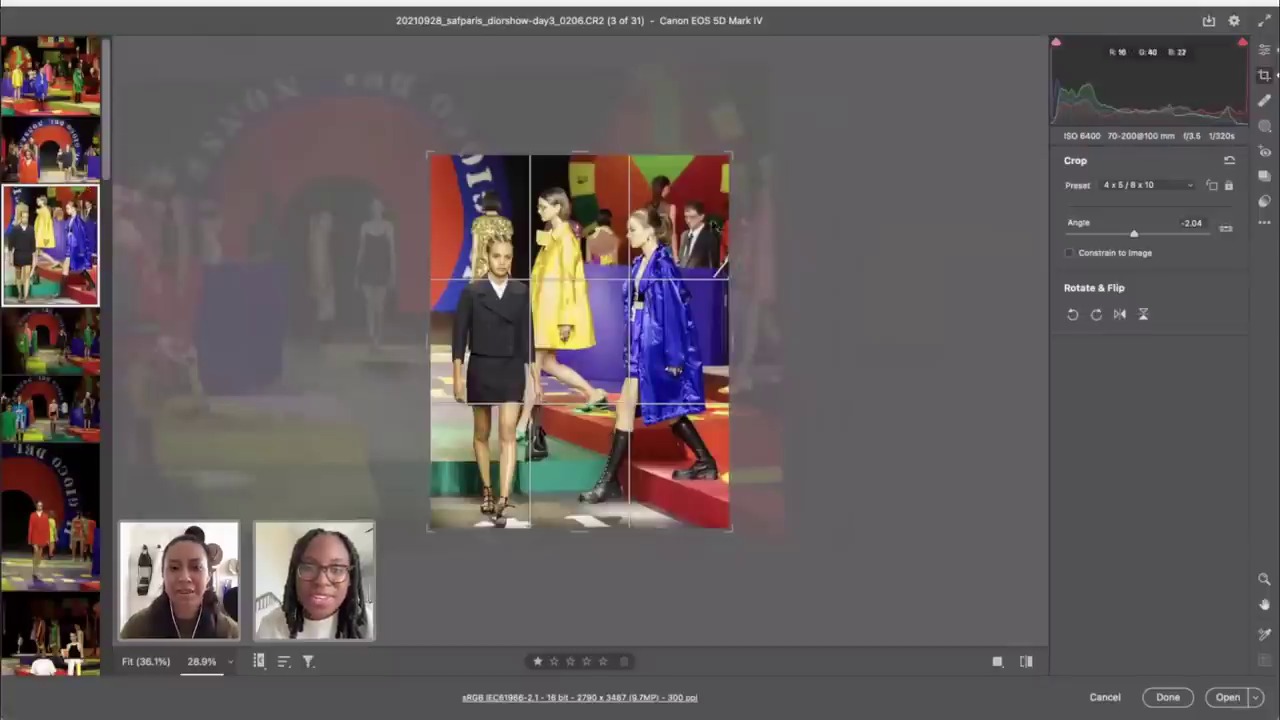
left_click_drag(731, 155, 727, 158)
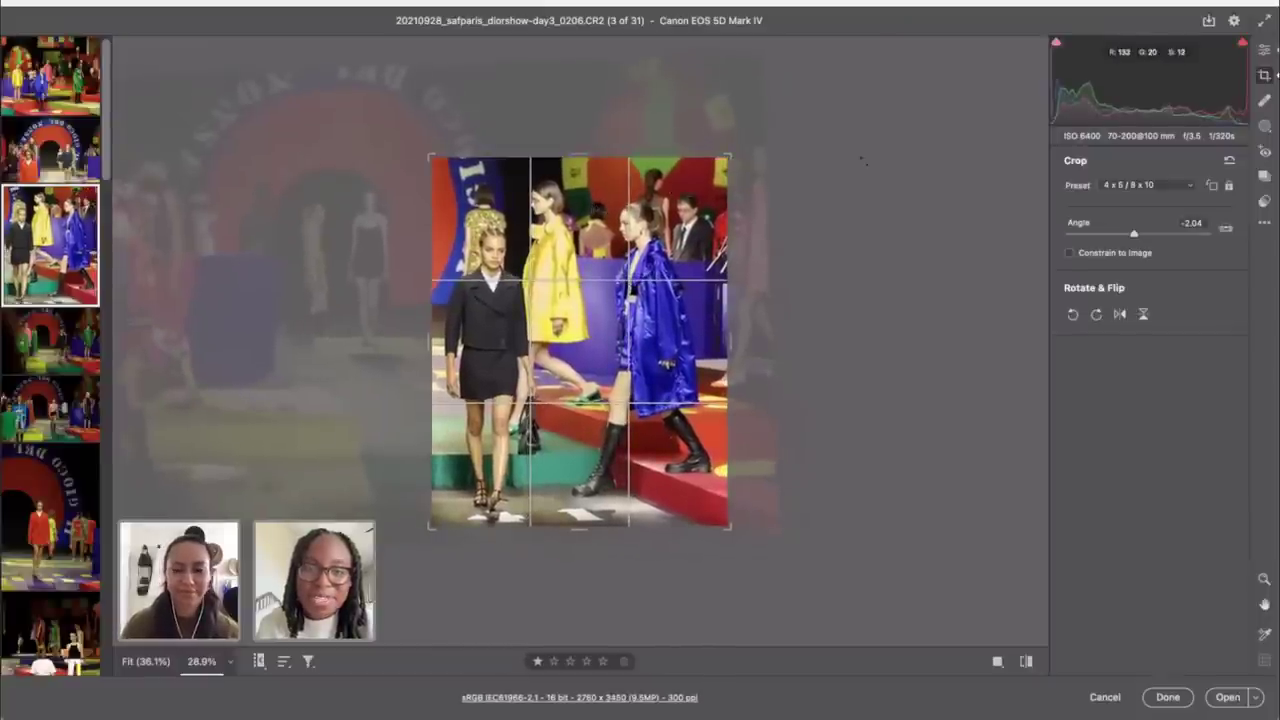
left_click(1263, 50)
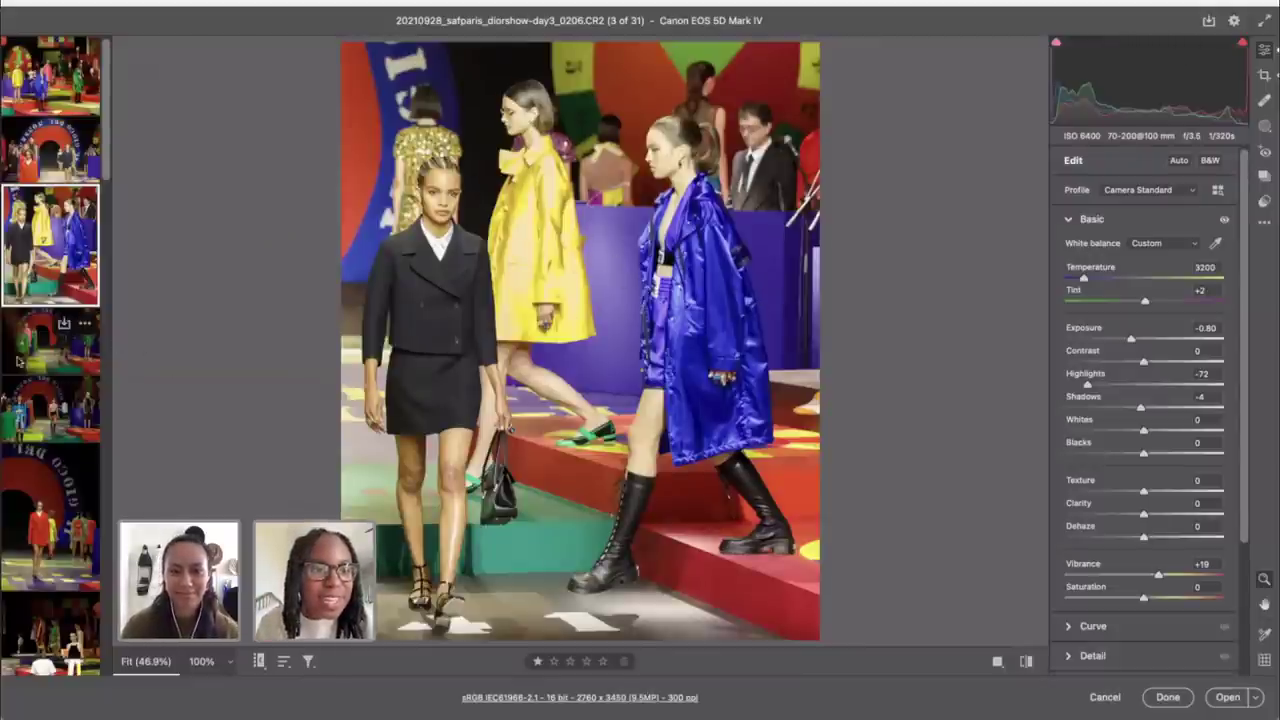
left_click(18, 362)
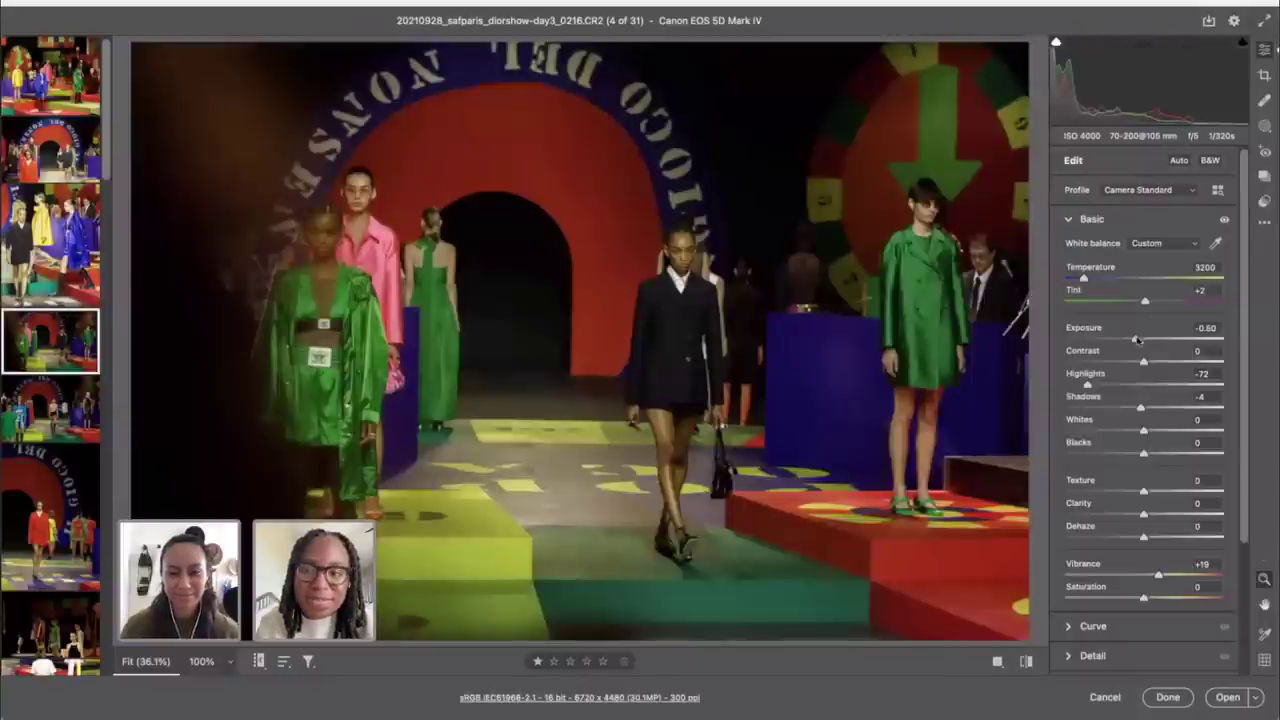
Step: Brighten shot 0216 by raising Exposure to +0.35
left_click(1136, 341)
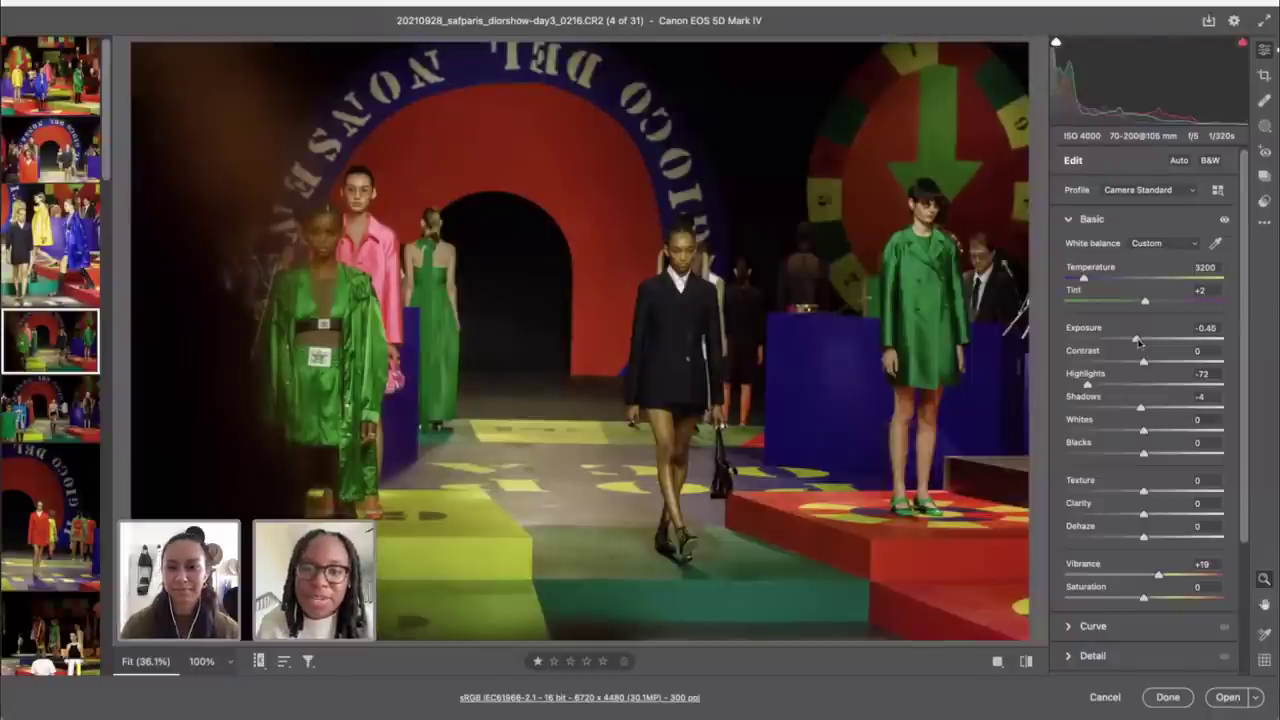
left_click_drag(1136, 341, 1148, 344)
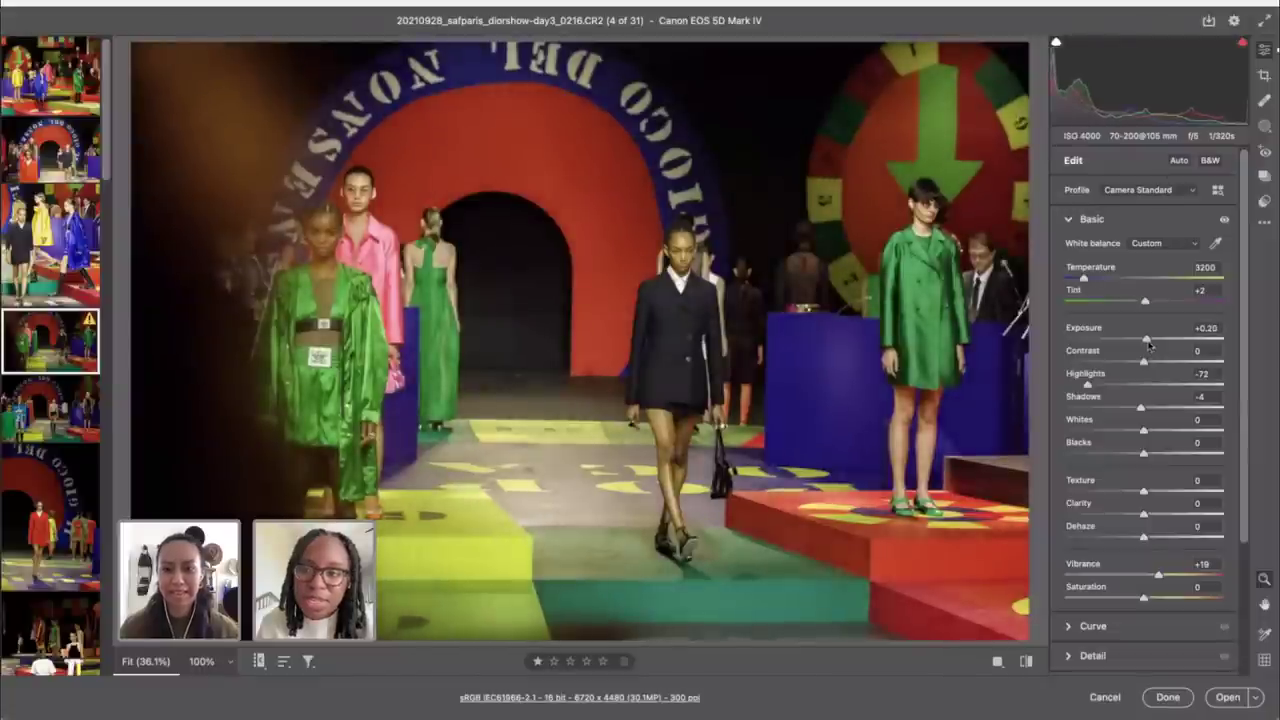
left_click_drag(1149, 344, 1153, 345)
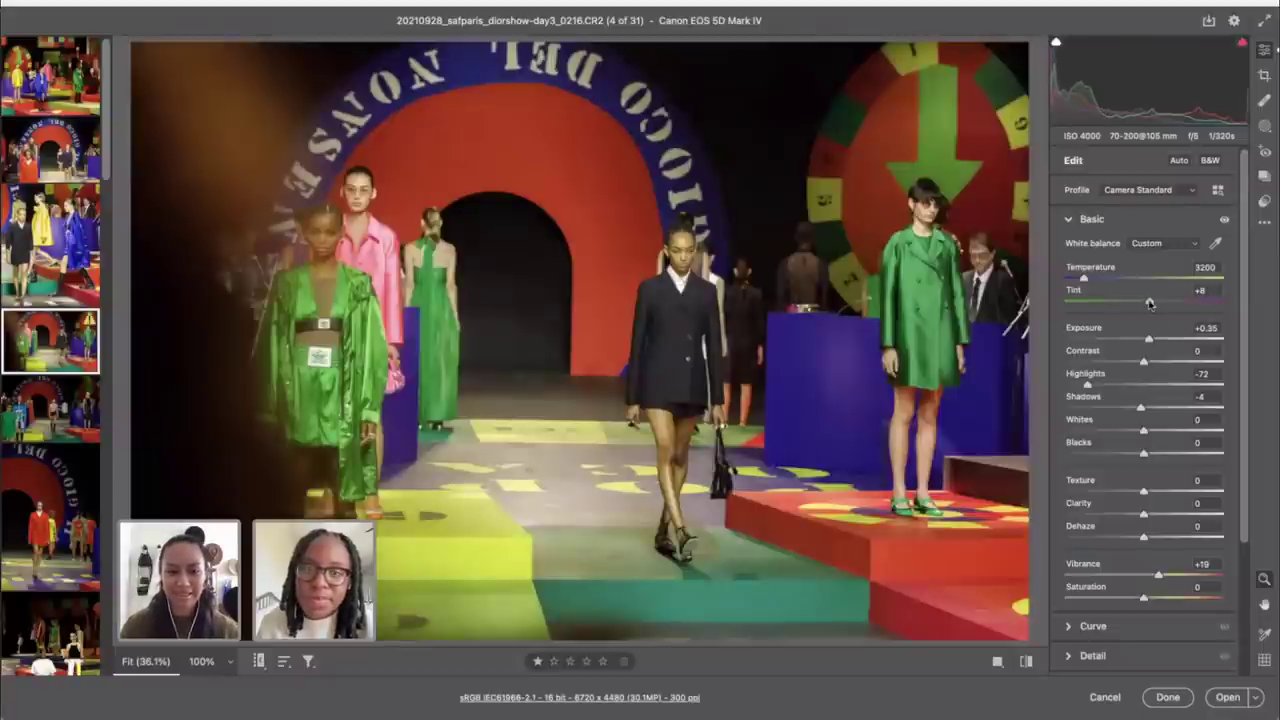
Step: Auto-straighten shot 0216 to -1.02° and commit the crop
key("c")
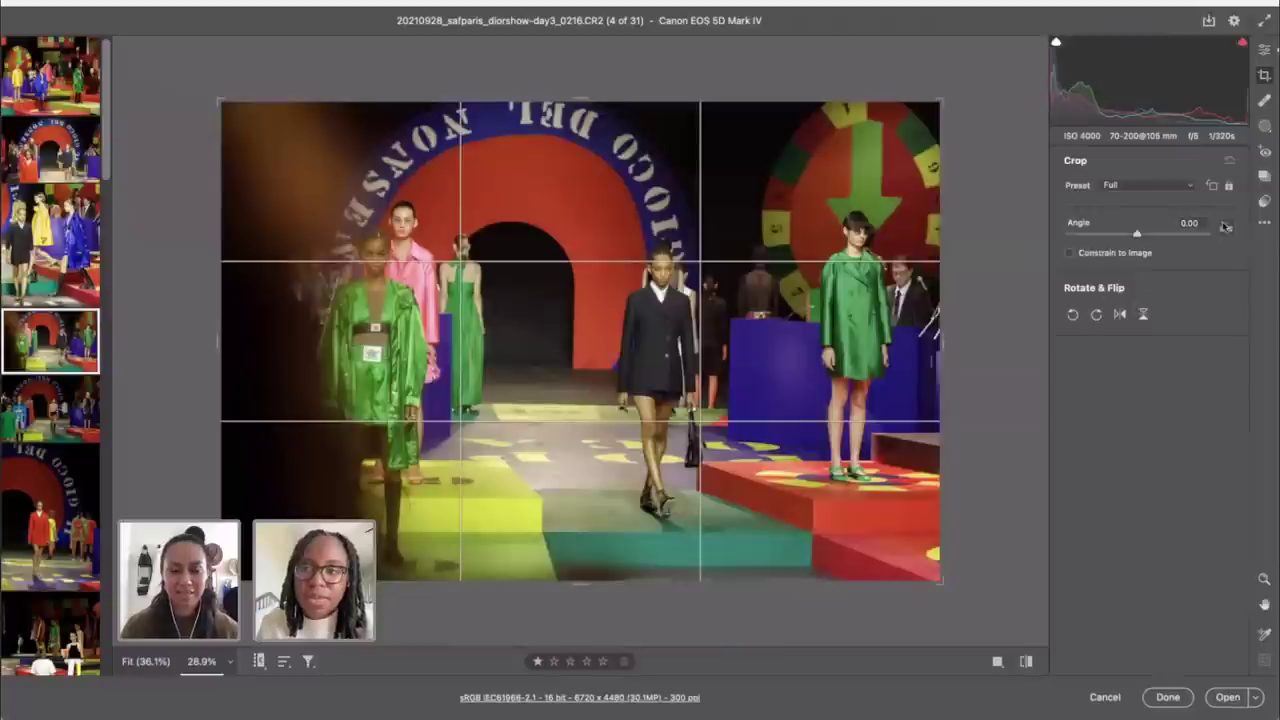
double_click(1225, 226)
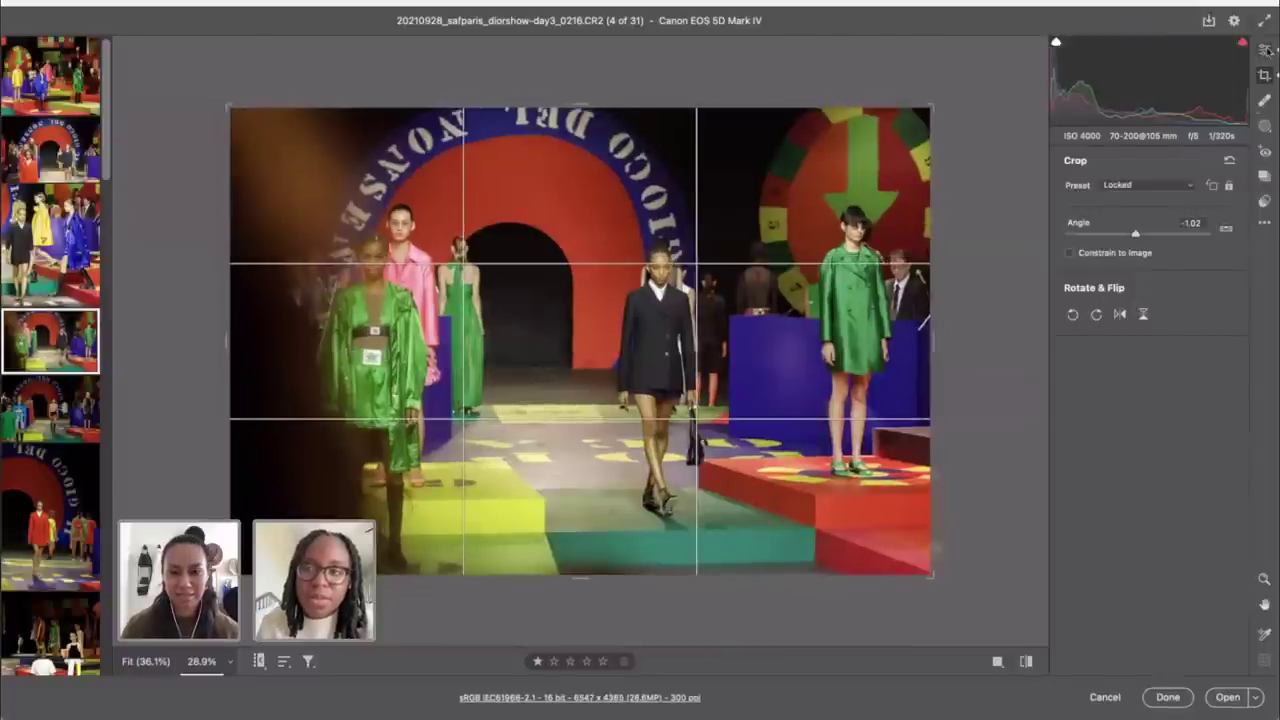
left_click(1266, 50)
Step: Sync shot 0216's Exposure +0.35 and Tint +8 onto shot 0247, leaving 0247 selected
left_click(50, 408)
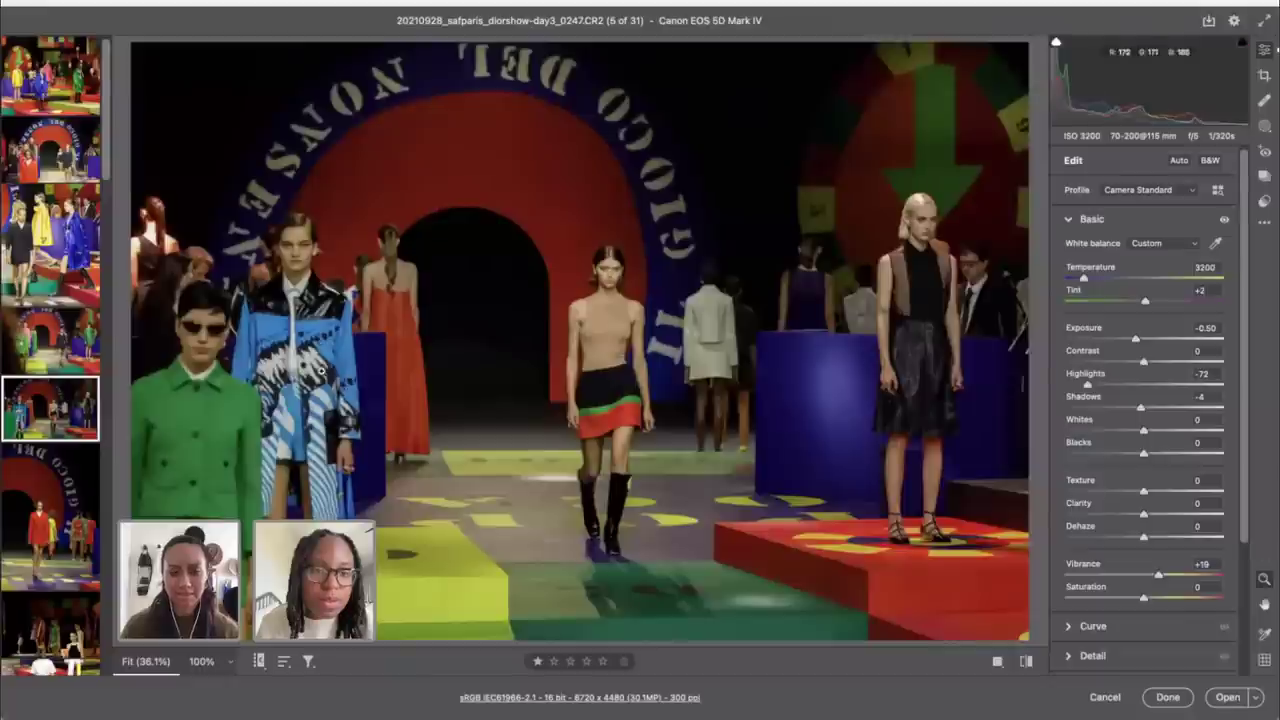
left_click(30, 355, "shift")
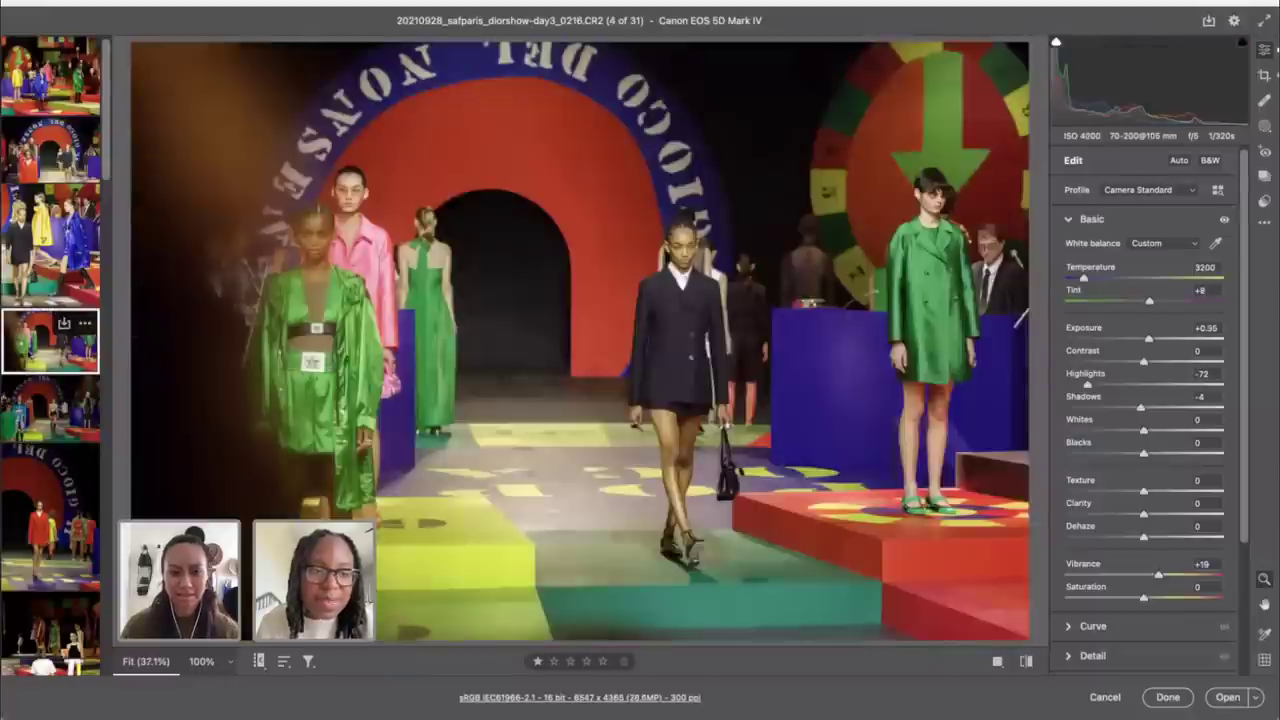
left_click(50, 408)
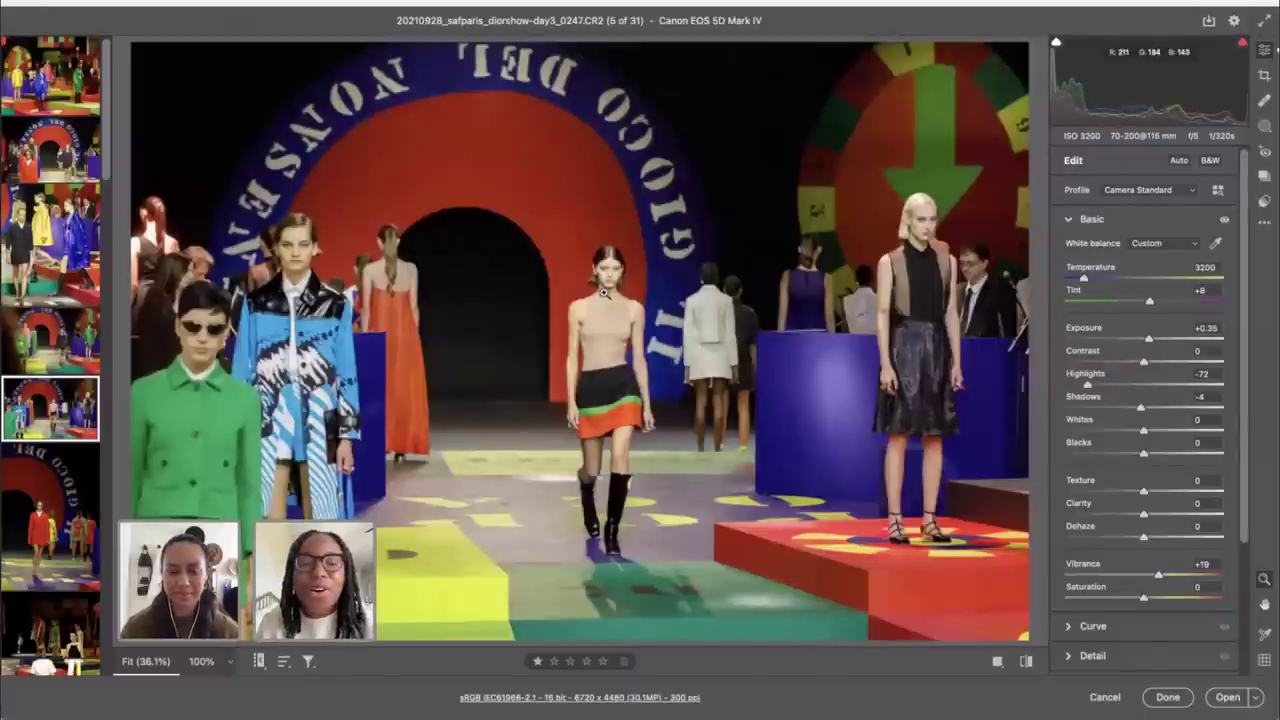
Step: Crop shot 0247 to a 4 x 5 portrait frame and apply it
key("c")
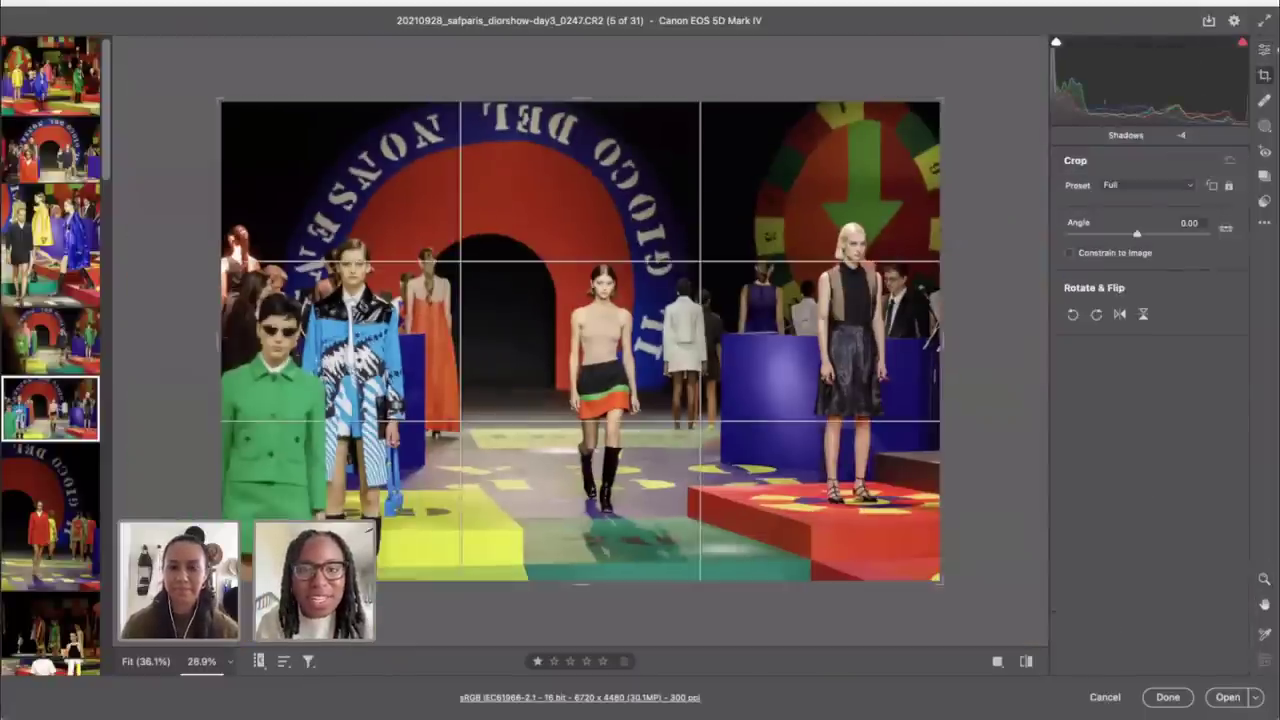
left_click(1126, 185)
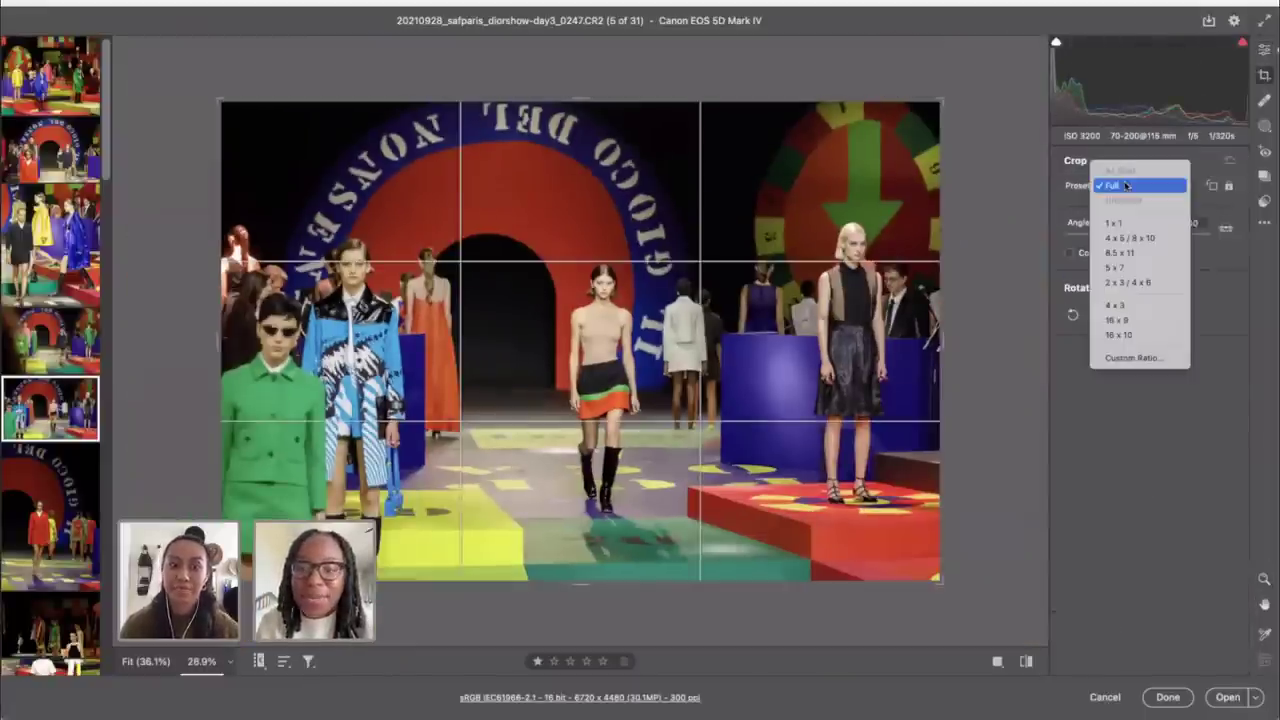
left_click(1128, 243)
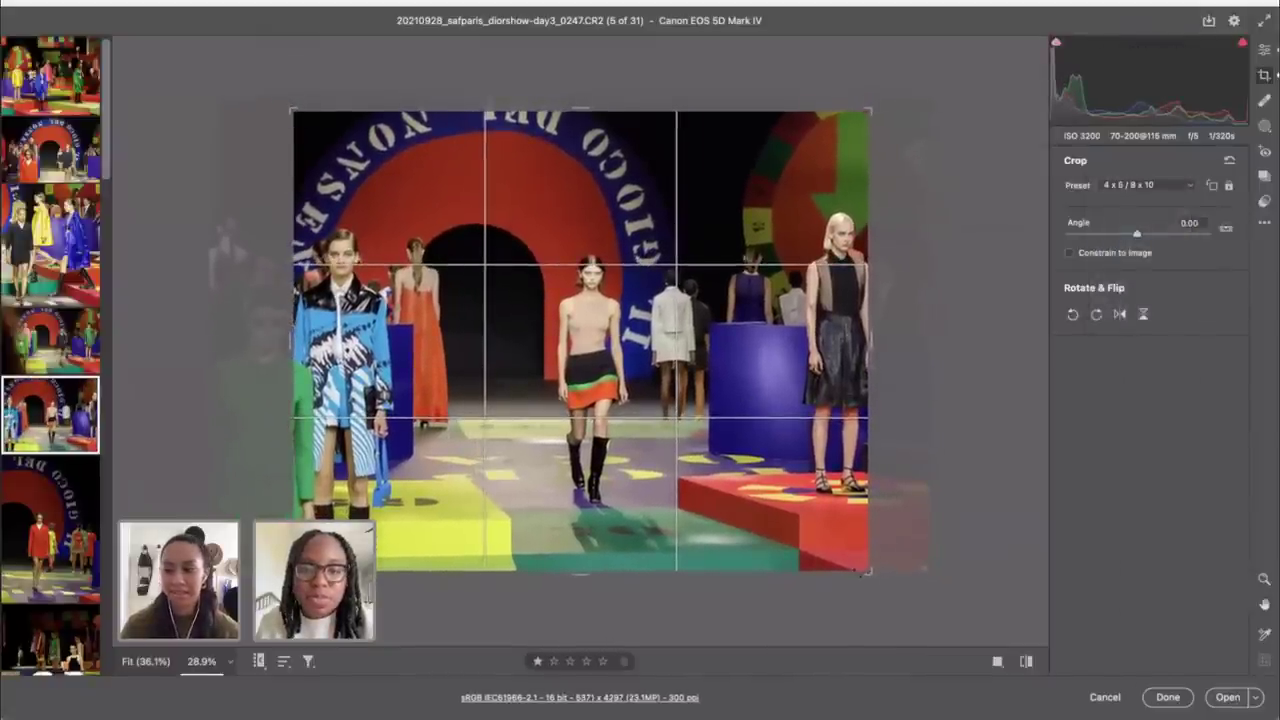
left_click_drag(866, 571, 811, 546)
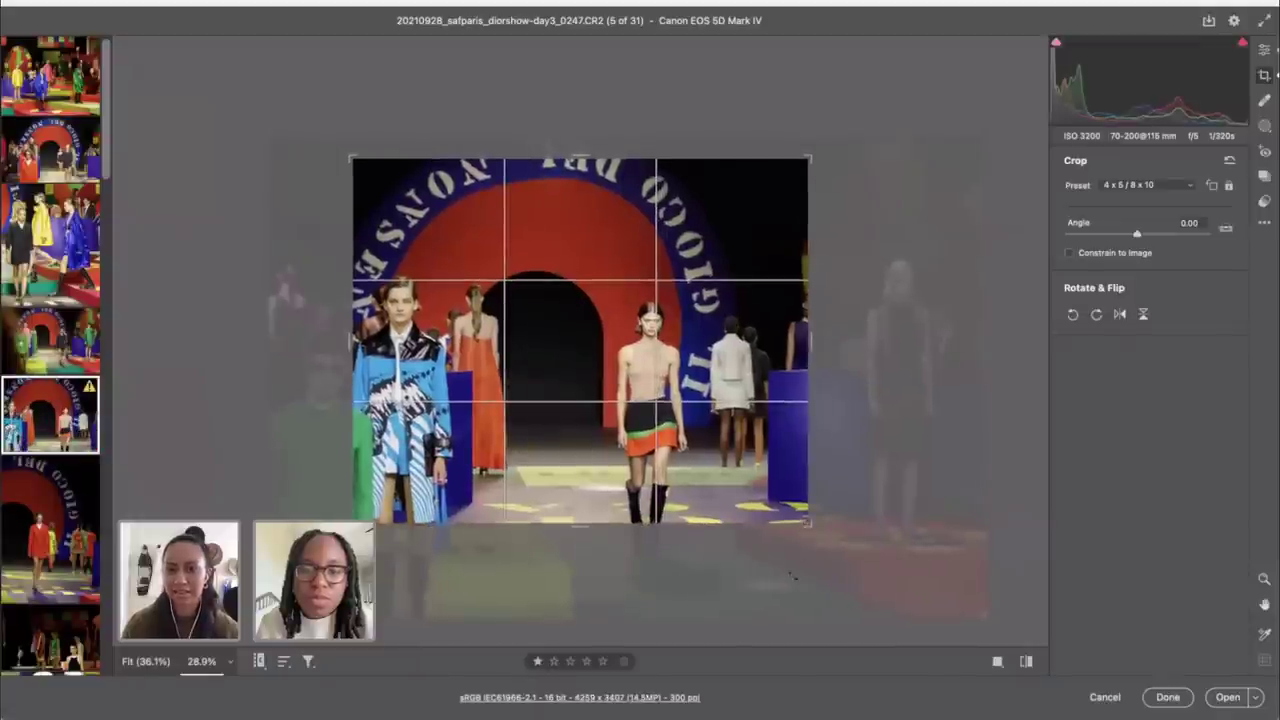
key("x")
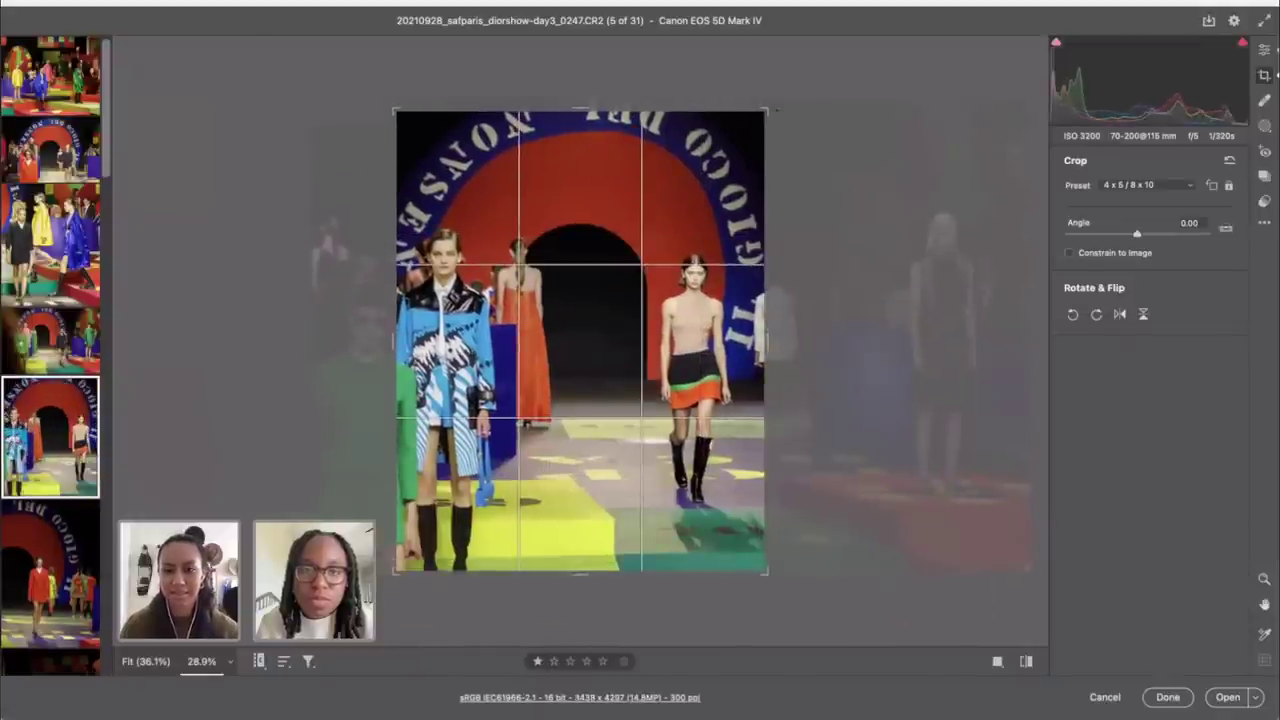
left_click_drag(763, 103, 771, 95)
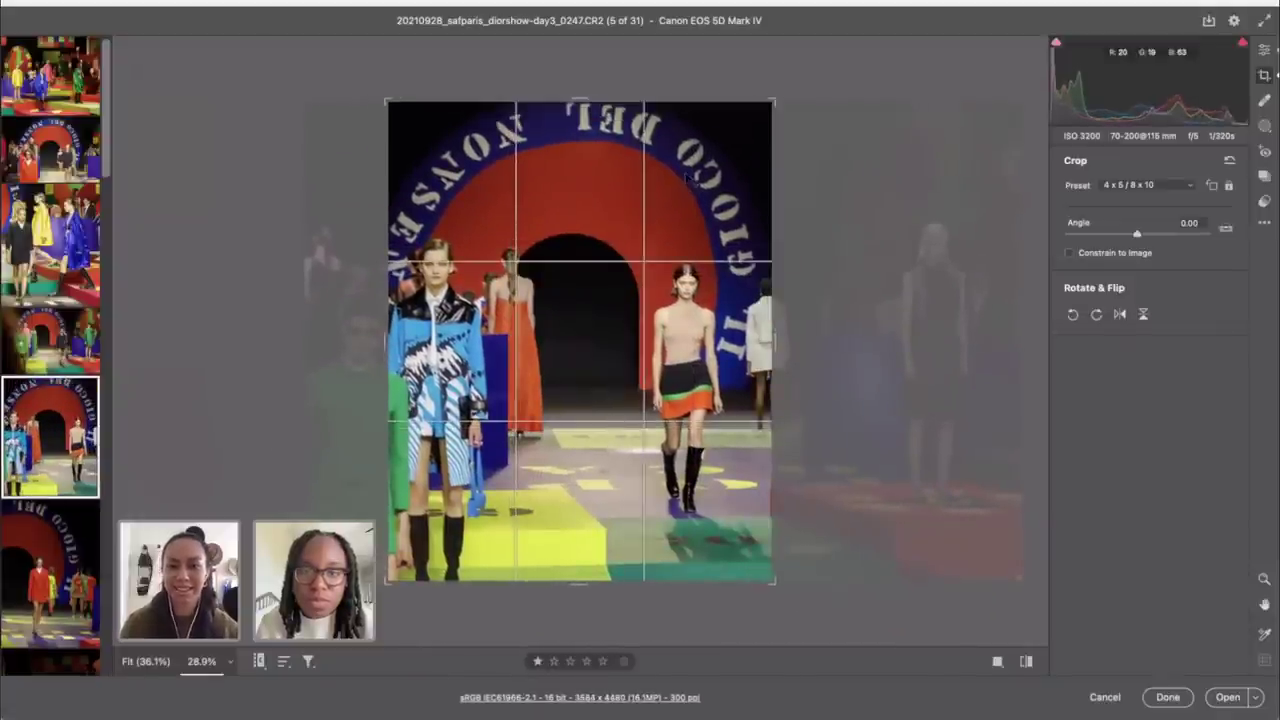
left_click_drag(774, 338, 757, 335)
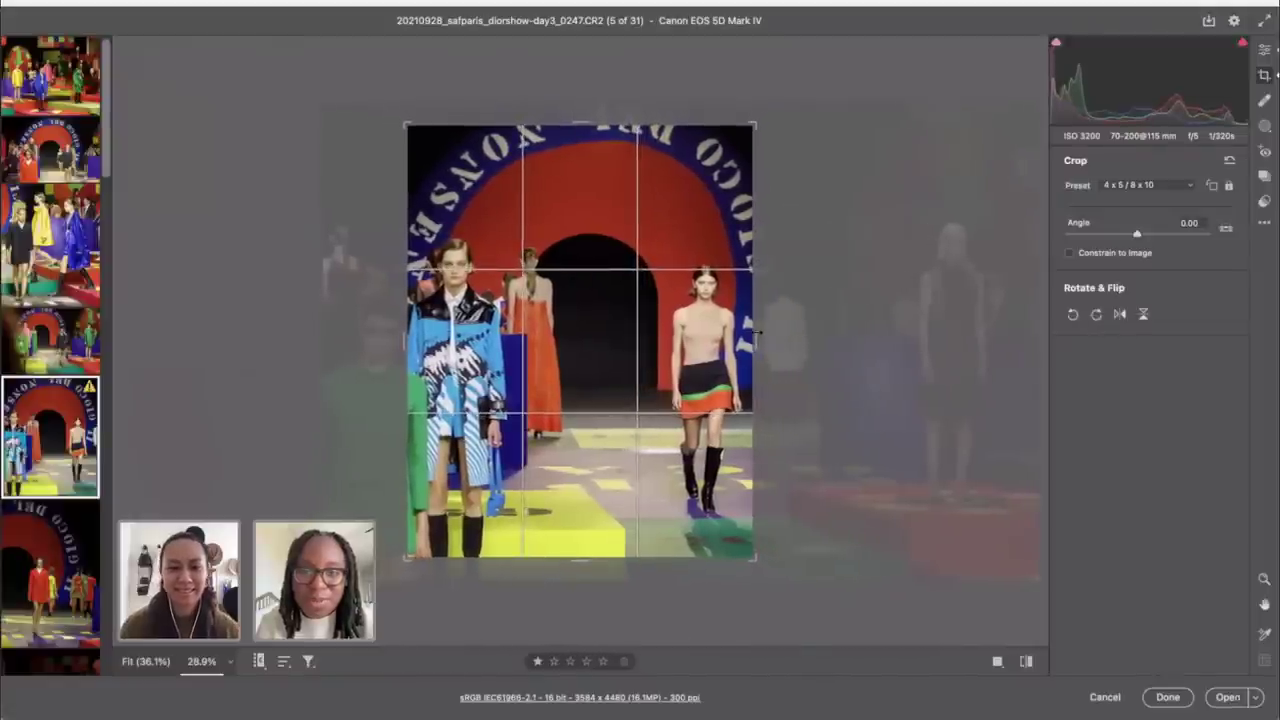
left_click(1265, 50)
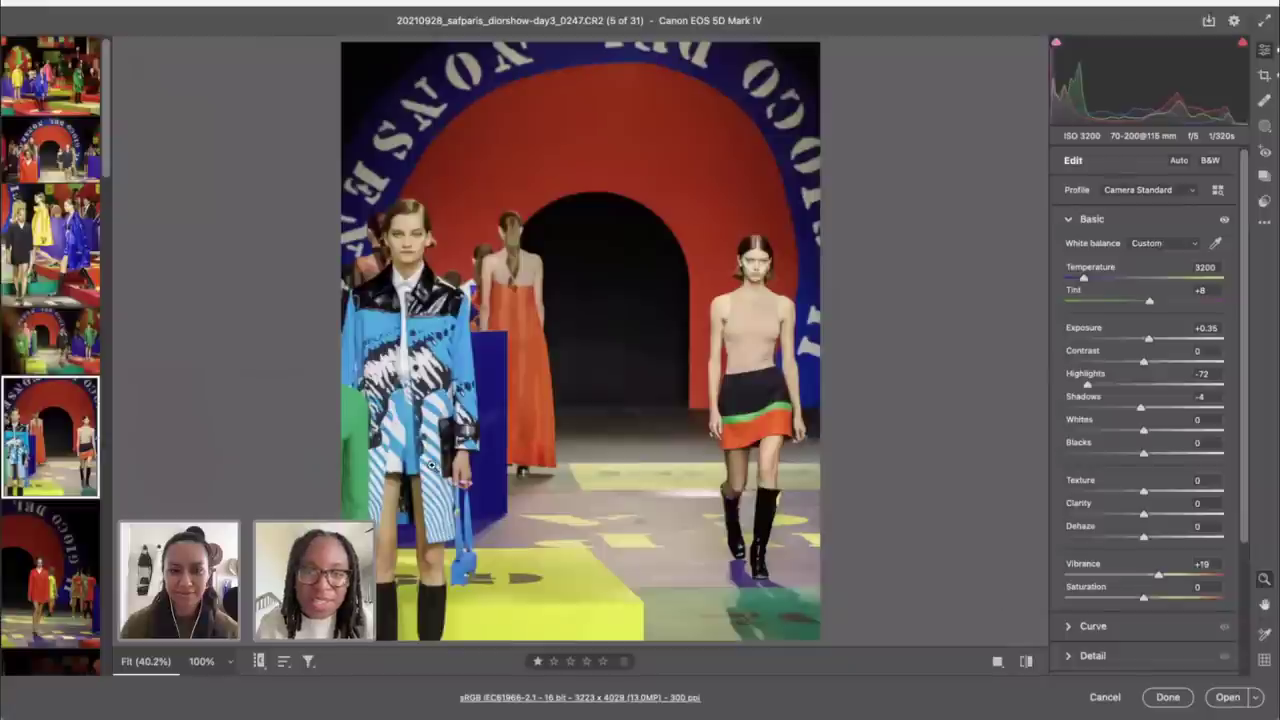
Step: Tighten the crop around the right-hand model, then reset the ratio to Full
key("c")
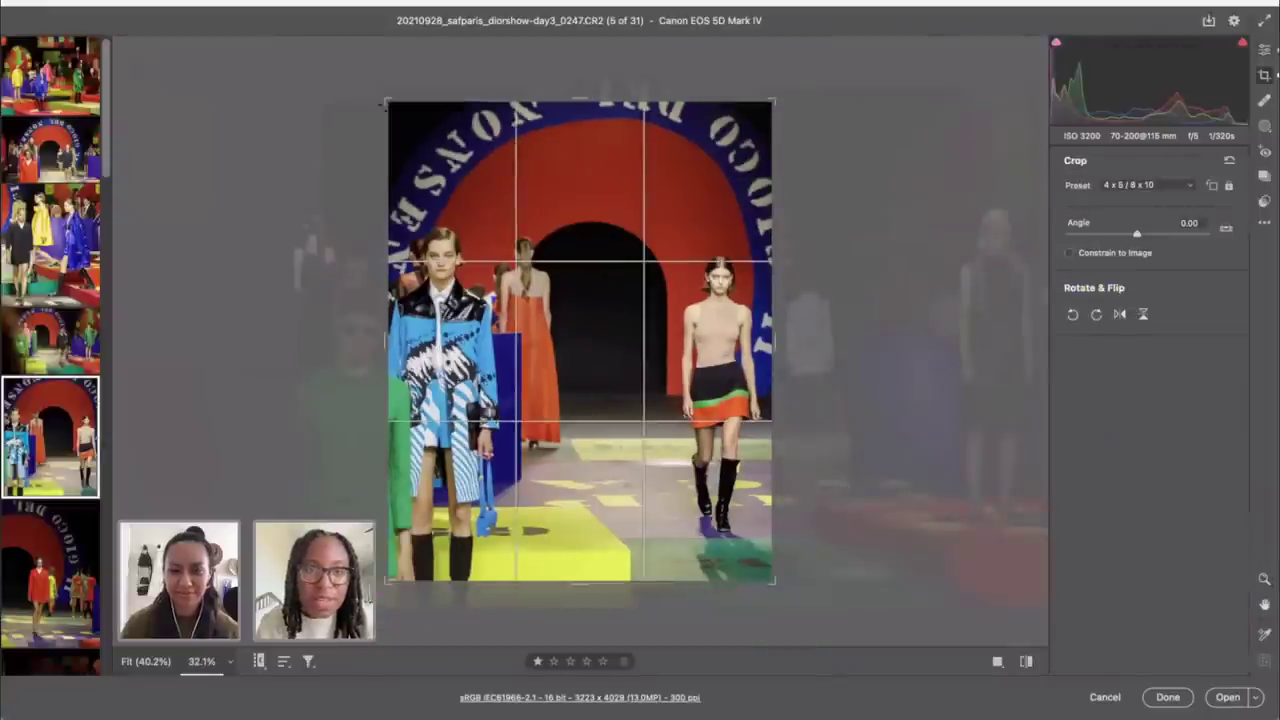
left_click_drag(567, 255, 823, 572)
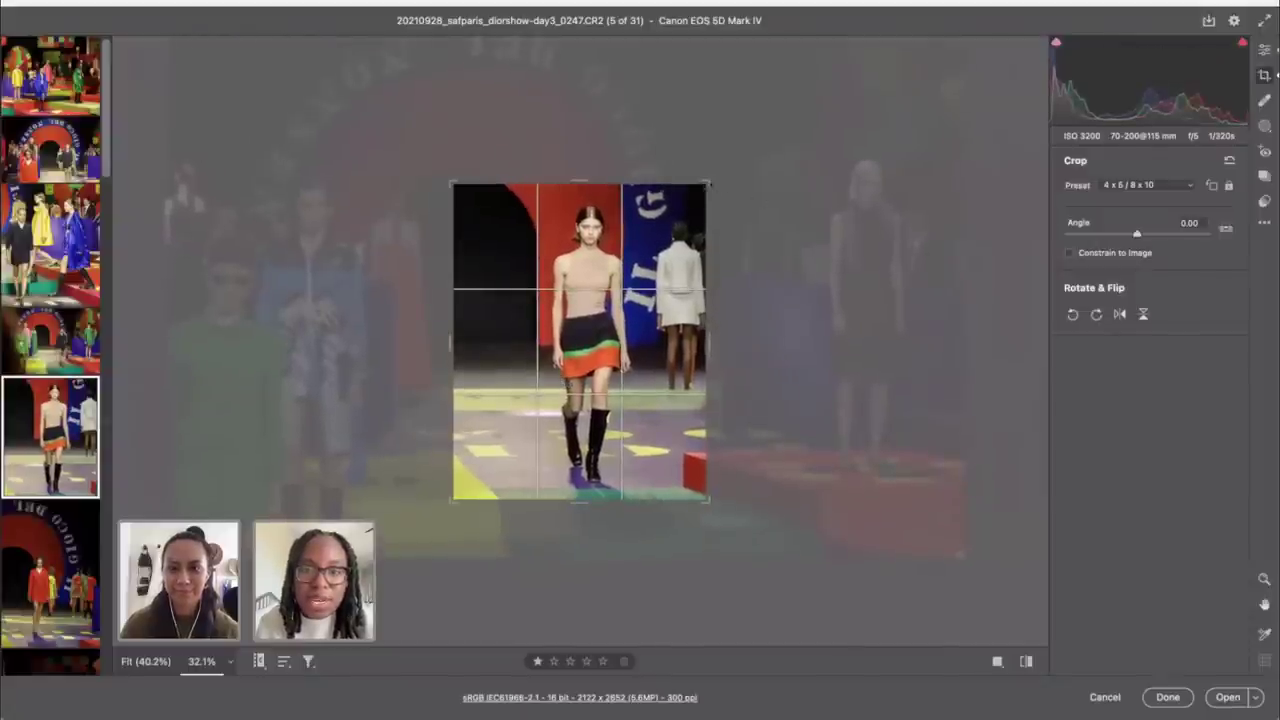
left_click_drag(708, 184, 697, 200)
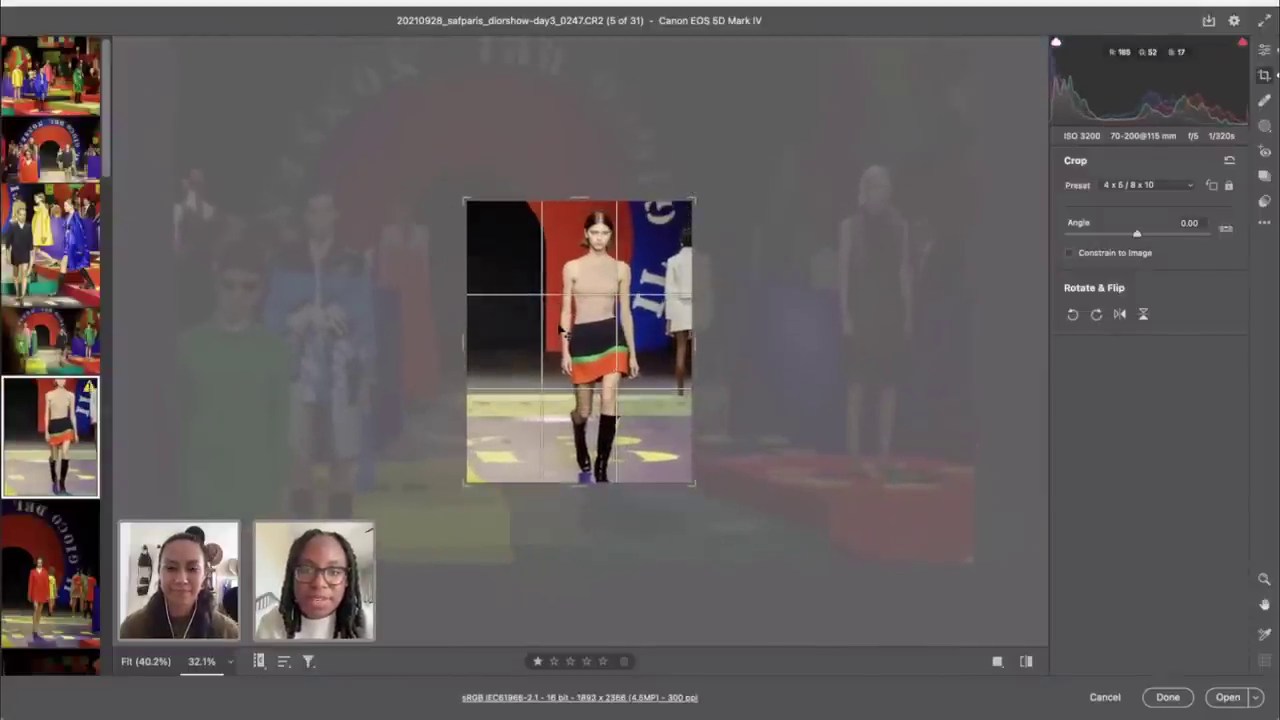
left_click(1150, 186)
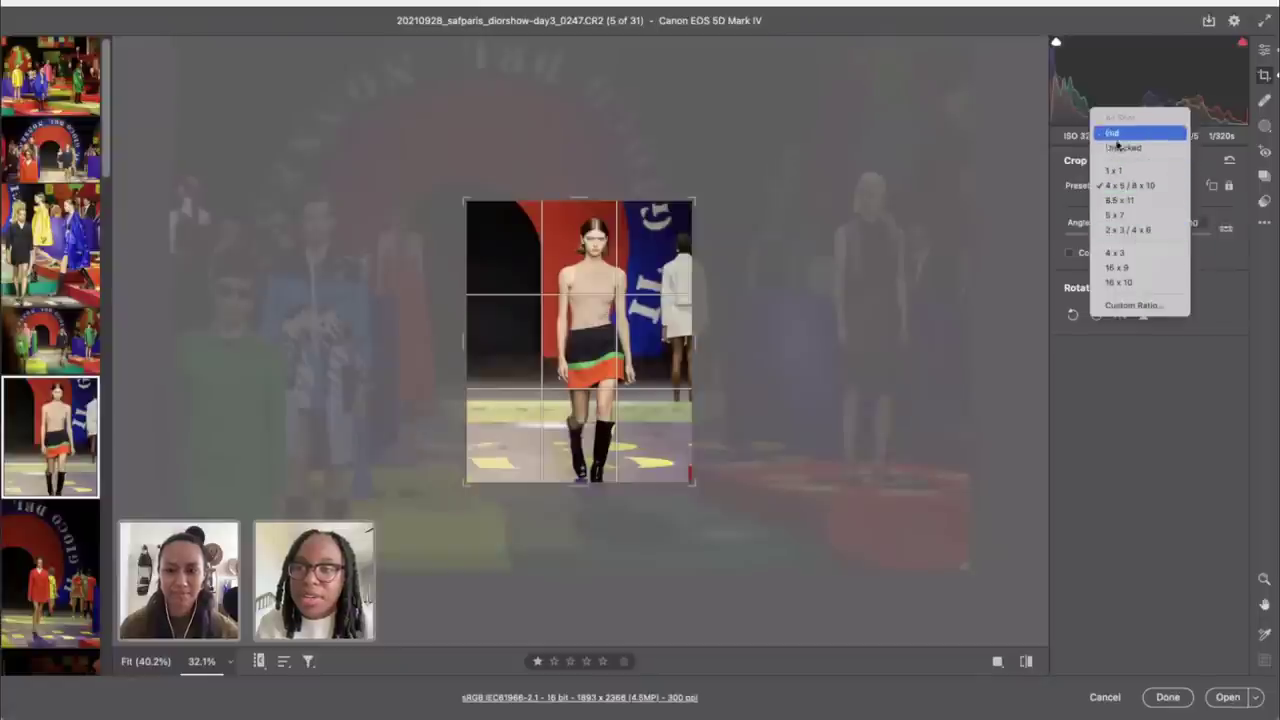
left_click(1127, 186)
left_click(1127, 187)
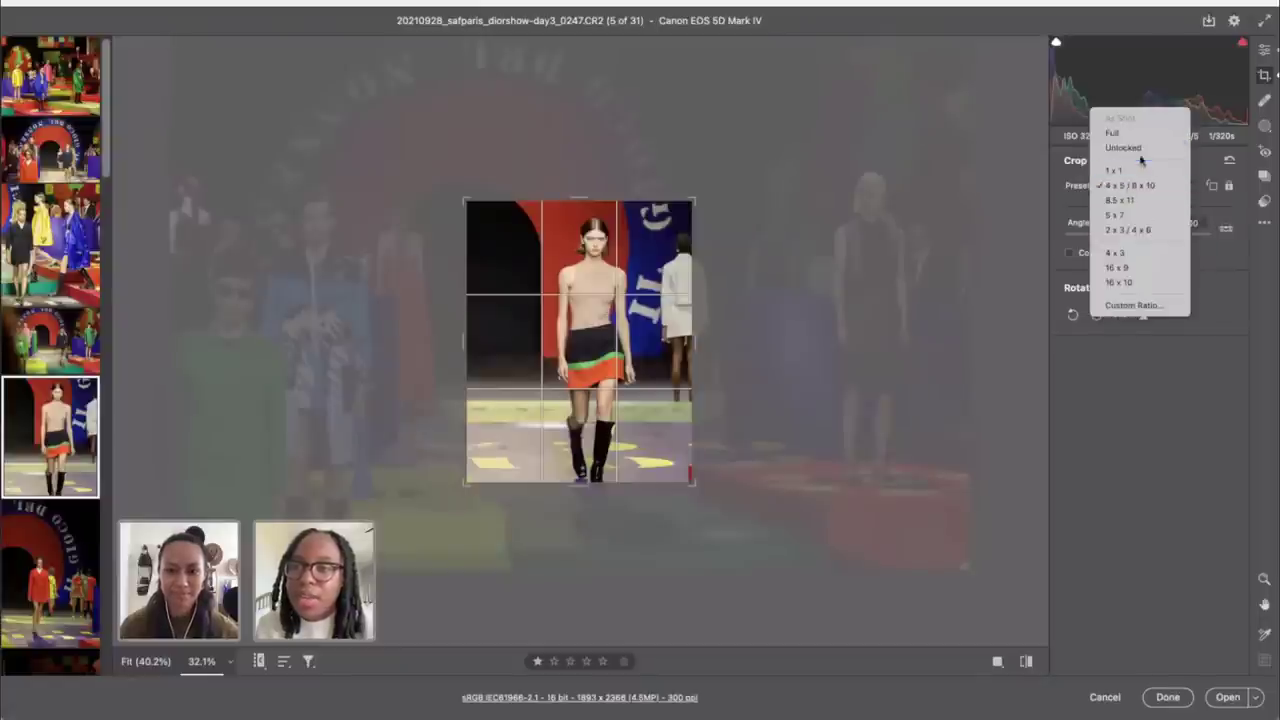
left_click(1129, 134)
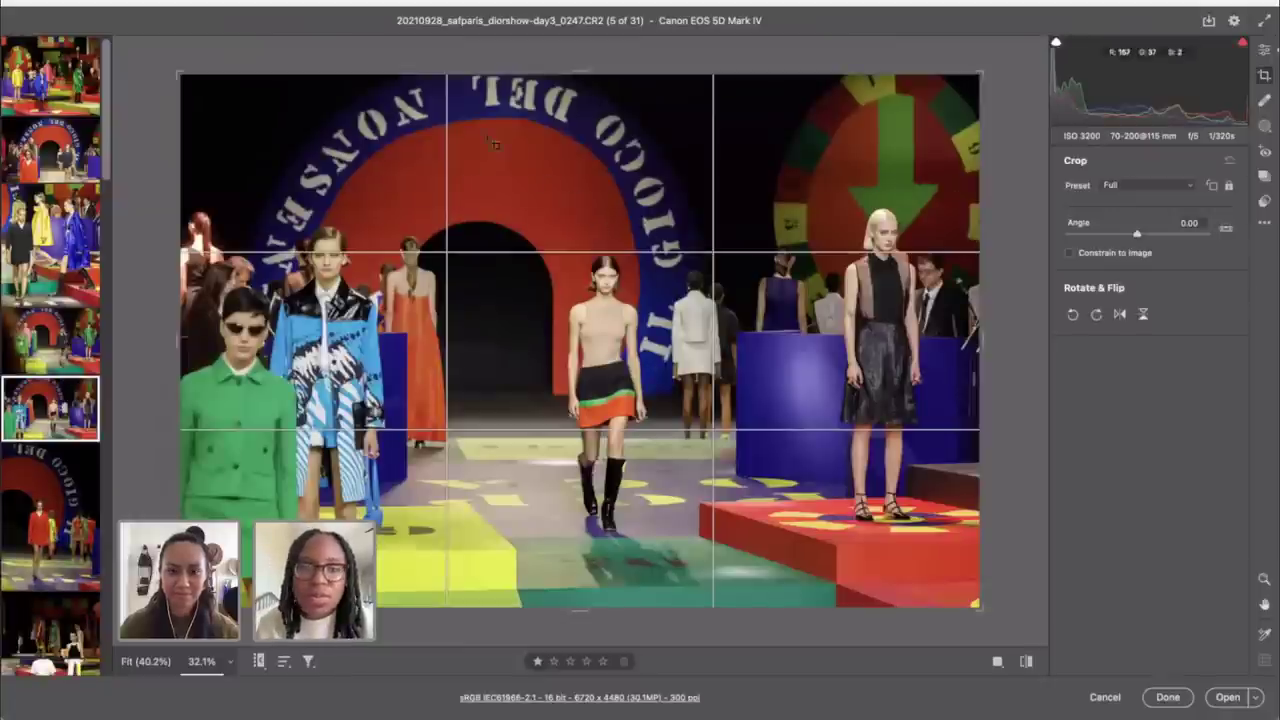
Step: Redraw and apply a 2082 × 3123 portrait crop centred on the walking model
left_click_drag(420, 140, 716, 601)
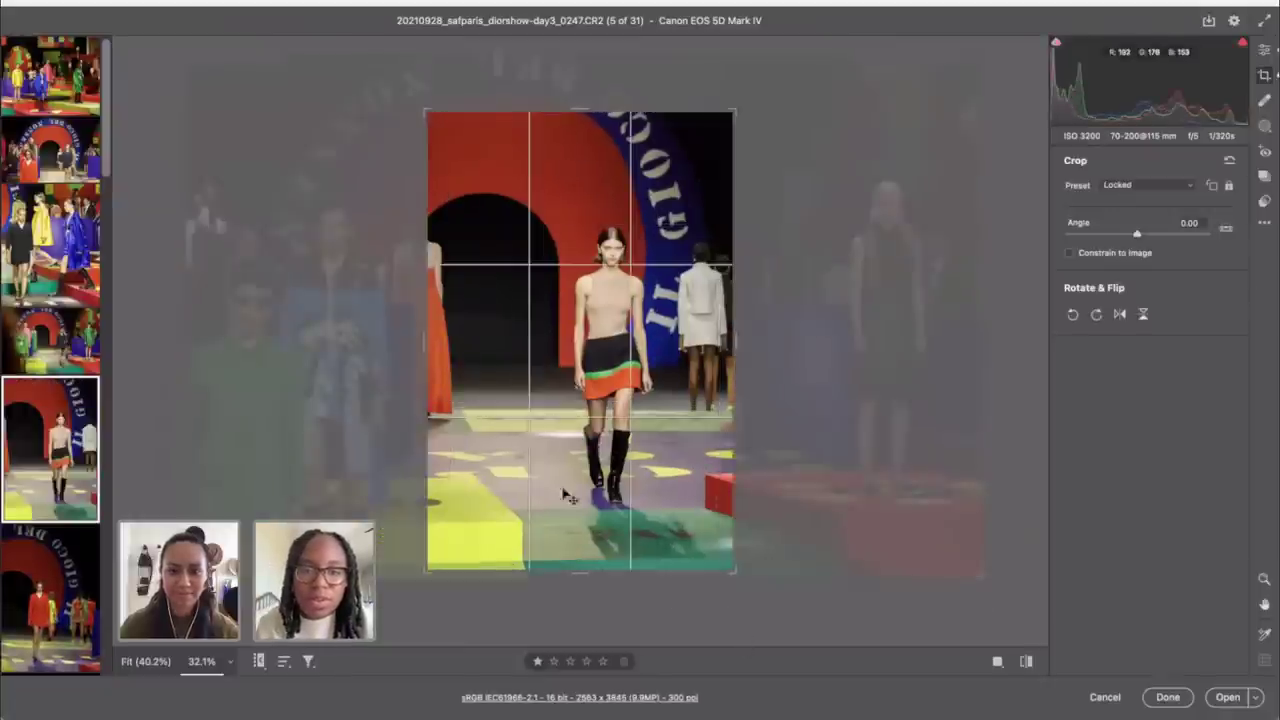
left_click_drag(563, 491, 509, 466)
left_click_drag(733, 113, 678, 197)
left_click_drag(596, 325, 581, 360)
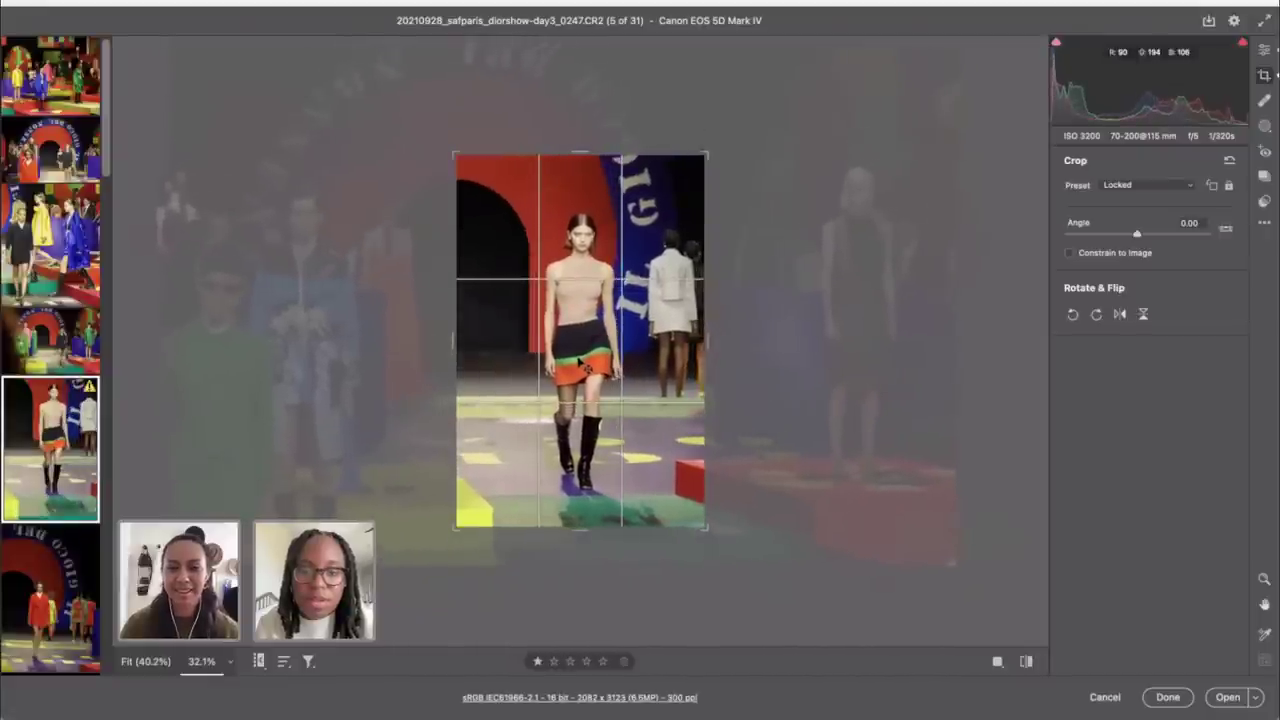
left_click(1266, 49)
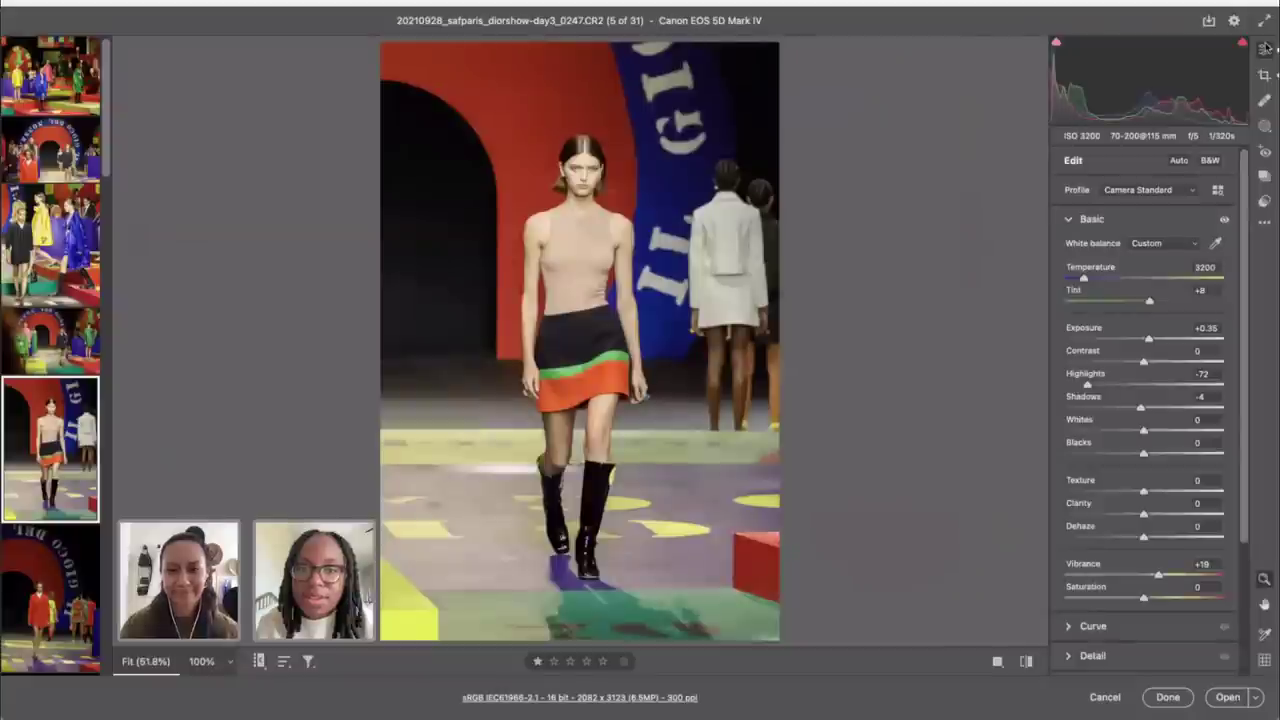
Step: Set Contrast +17 and Texture +42 on shot 0247, then open shot 0293
left_click_drag(1146, 362, 1157, 362)
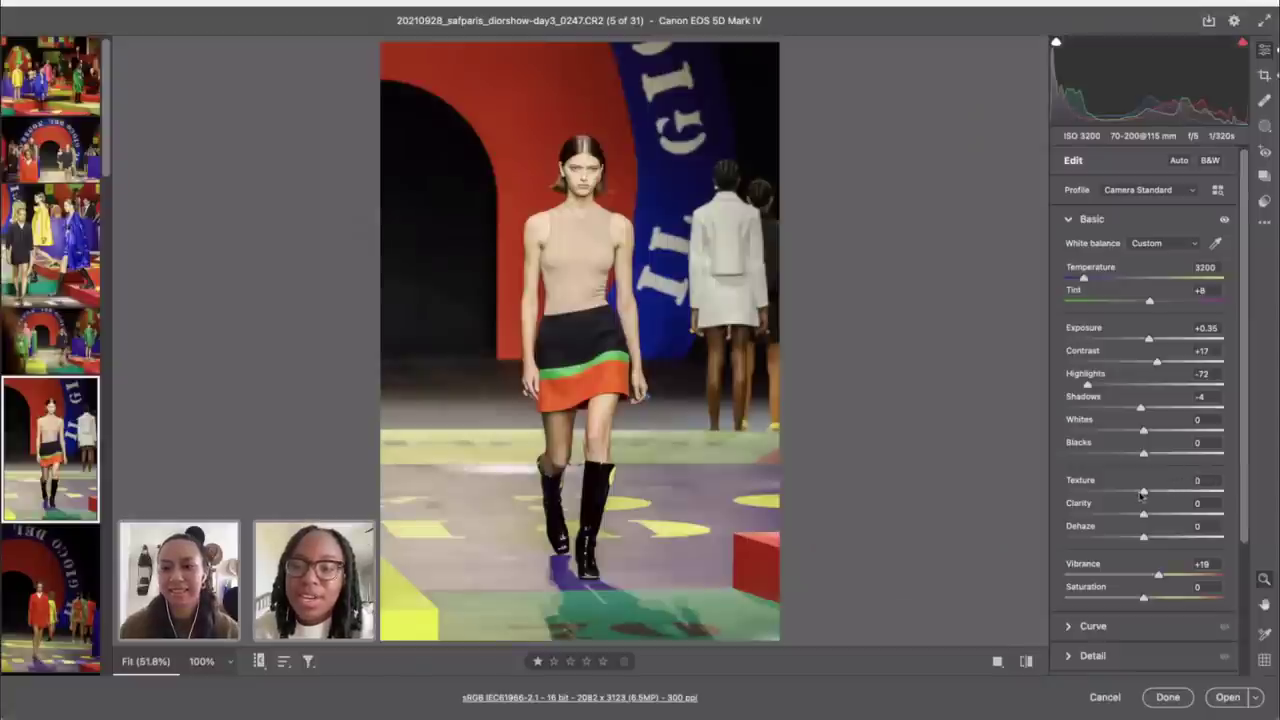
left_click_drag(1143, 493, 1176, 500)
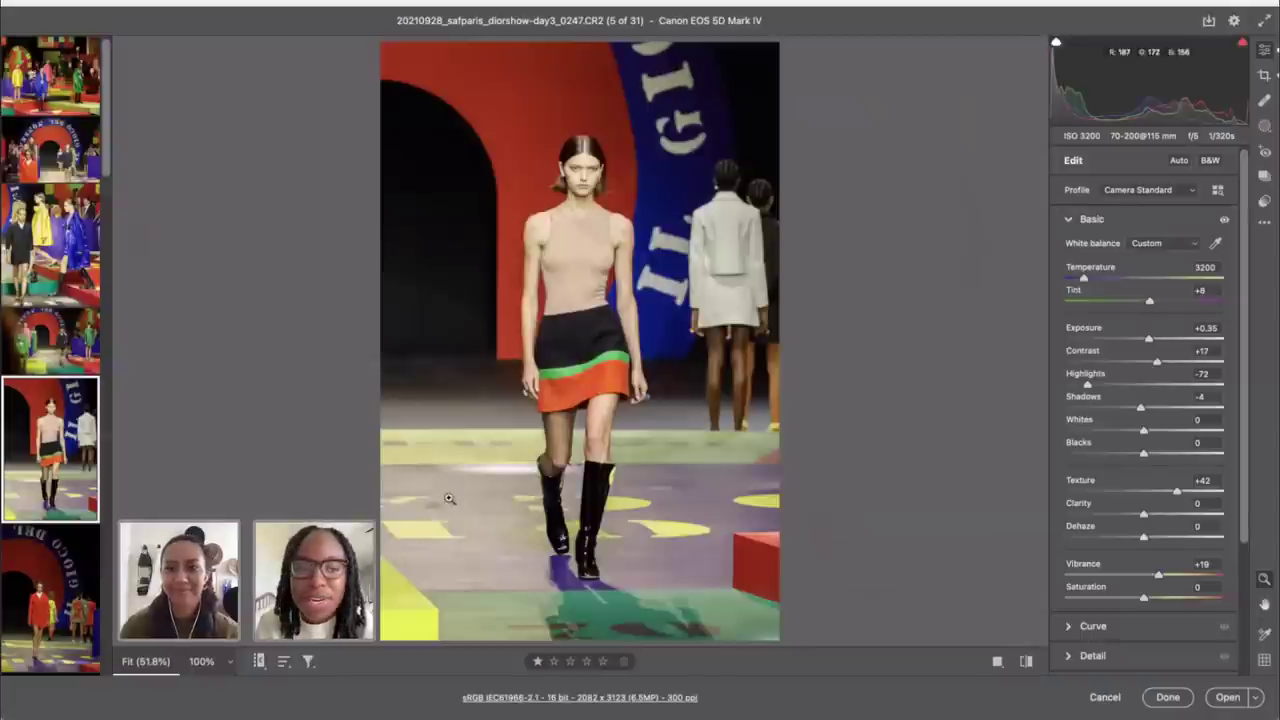
scroll(50, 540, "down", 3)
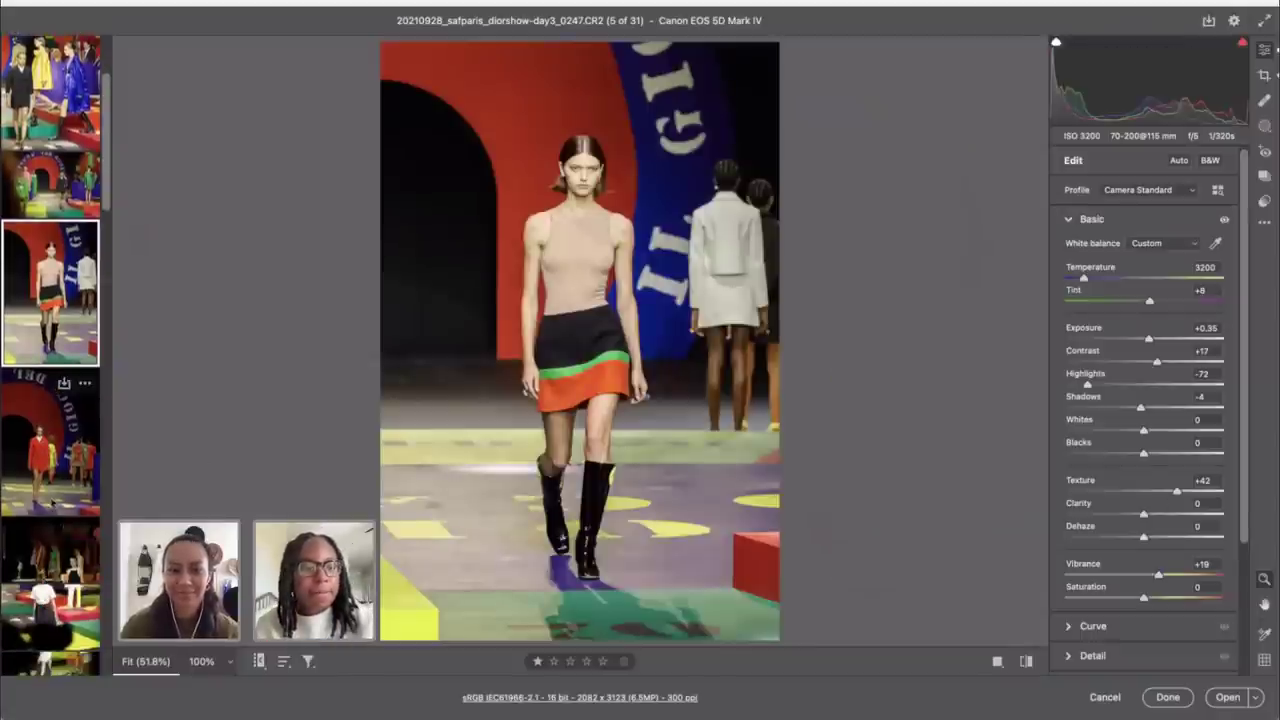
left_click(52, 487)
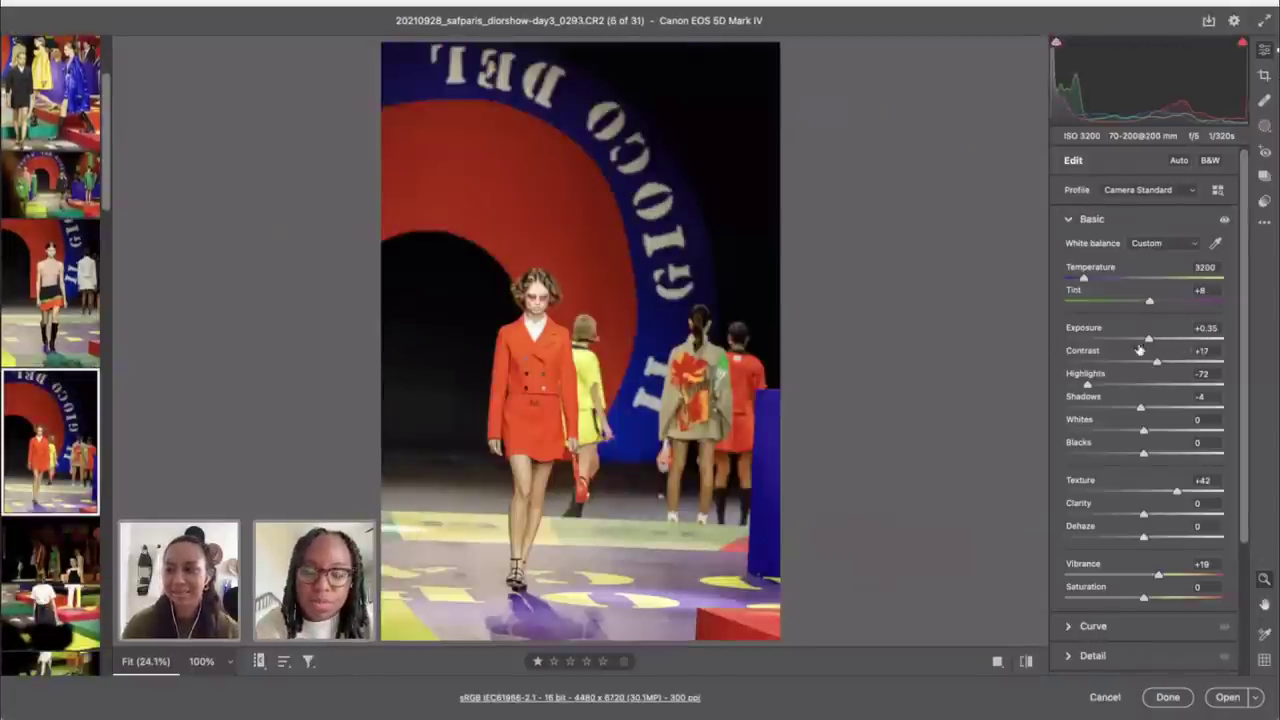
Step: Auto-straighten shot 0293, reframe the red-suited model in the crop, and apply it
key("c")
double_click(1222, 228)
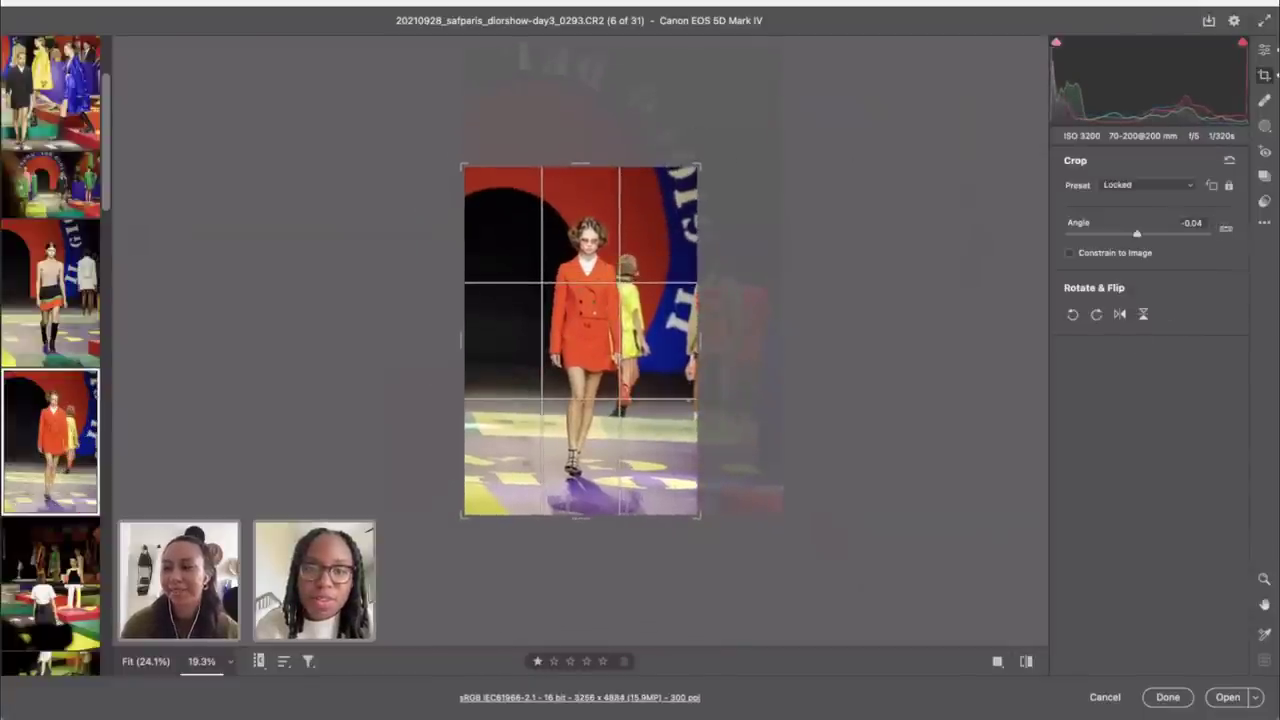
left_click_drag(738, 165, 724, 152)
left_click_drag(600, 432, 593, 442)
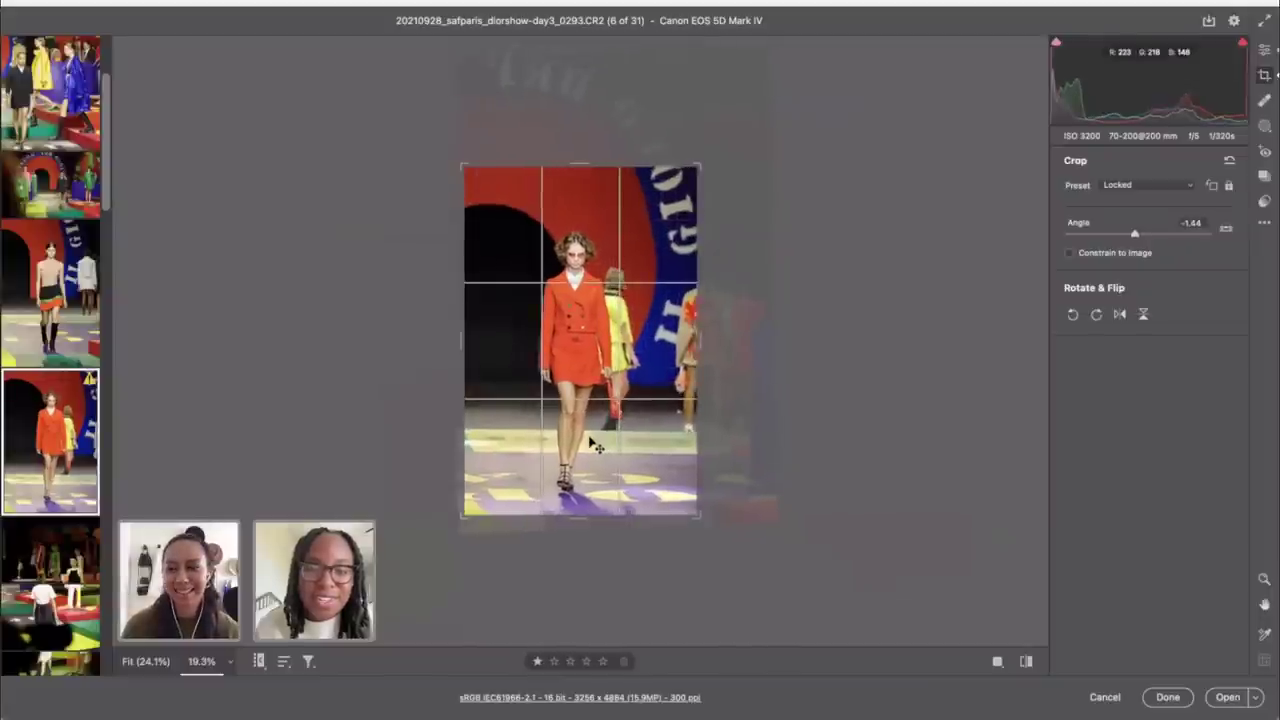
left_click(1264, 49)
key("c")
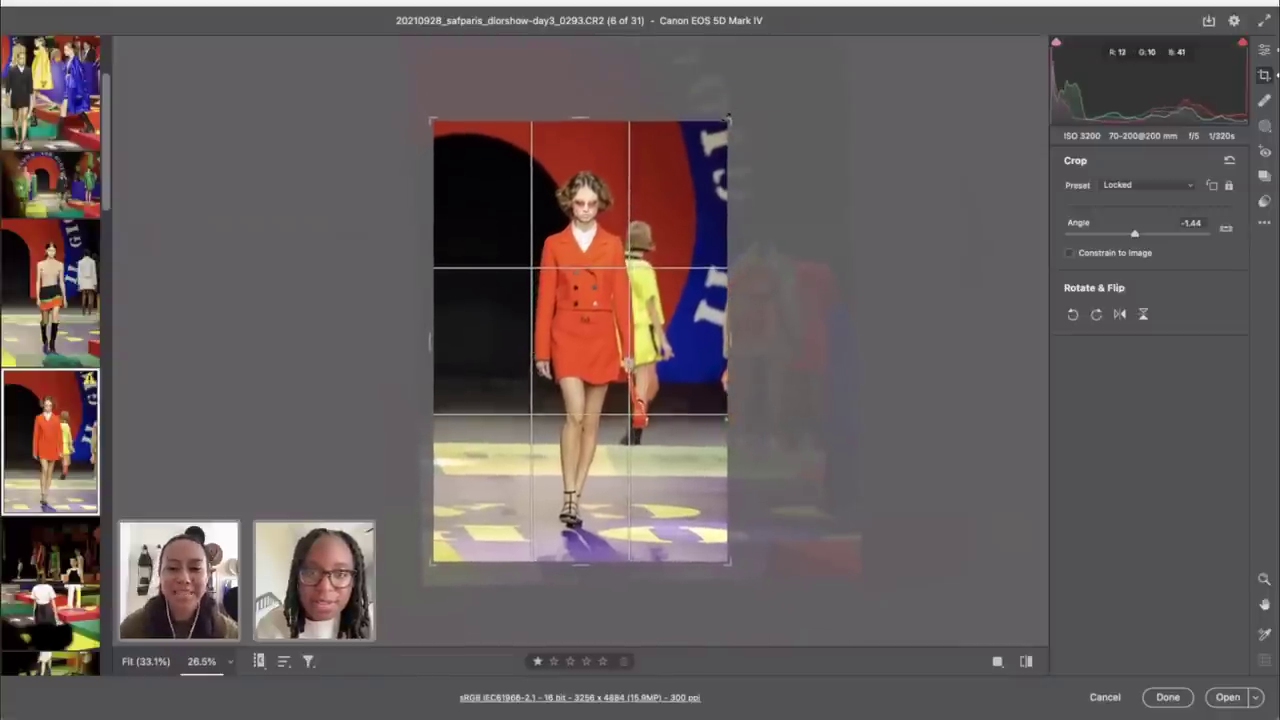
left_click(1266, 54)
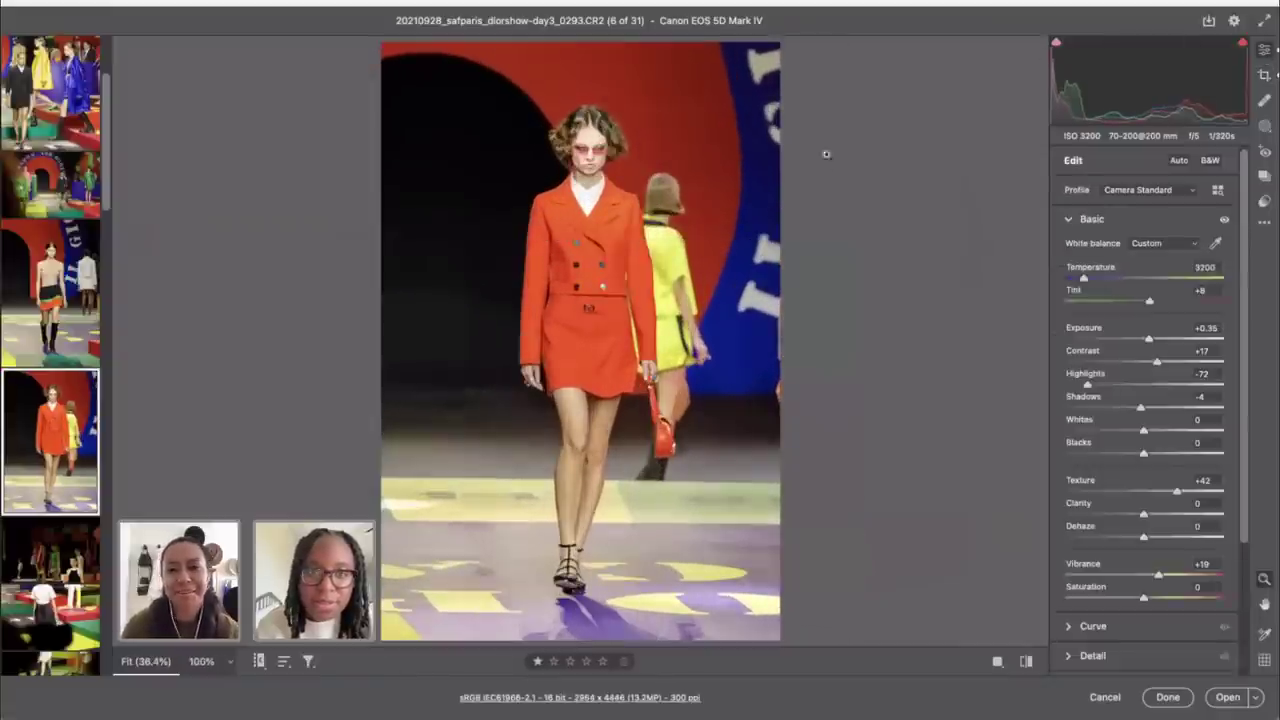
Step: Rotate shot 0293 to about -1.86°, set Whites +13, and open photo 8
key("c")
left_click_drag(809, 164, 822, 124)
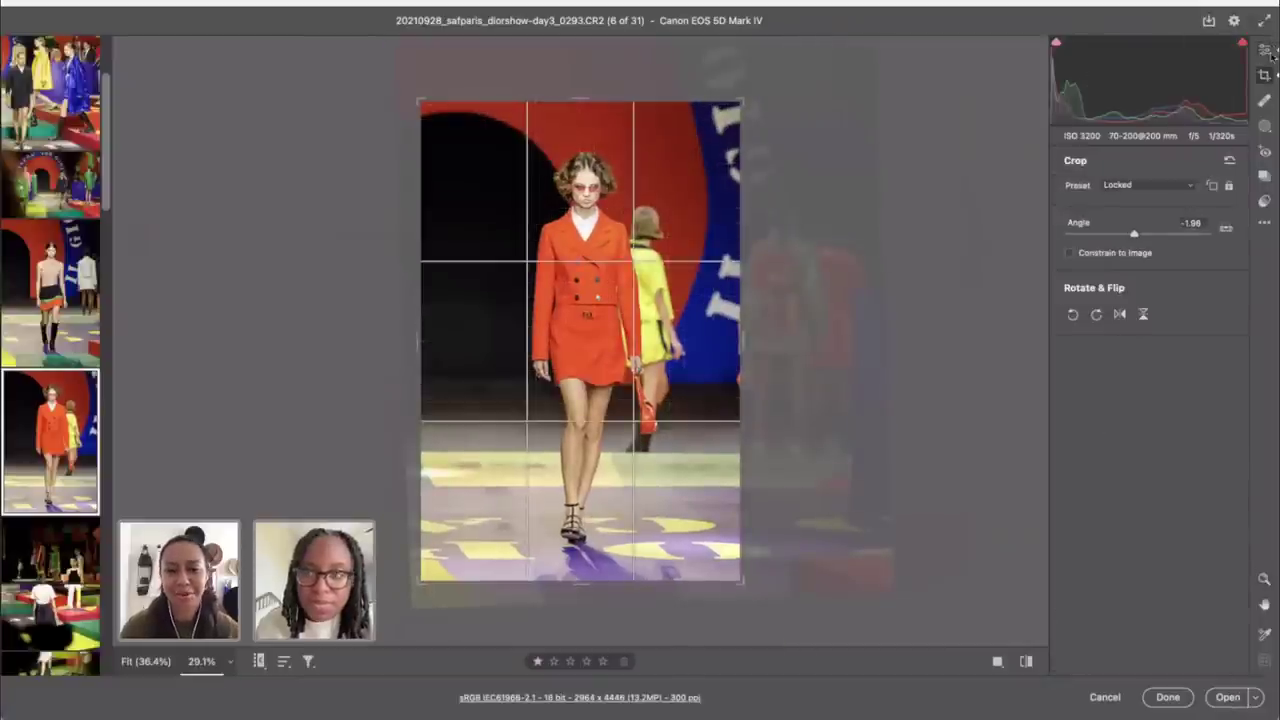
left_click(1266, 52)
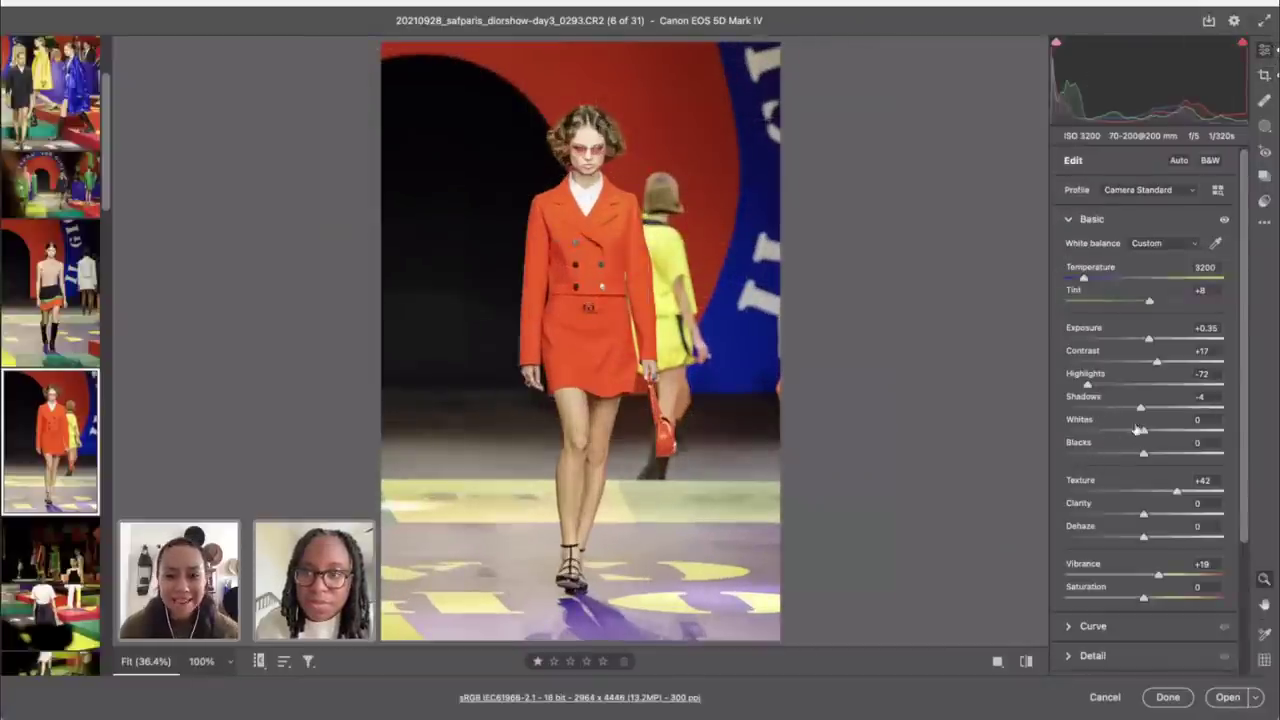
left_click_drag(1141, 430, 1118, 455)
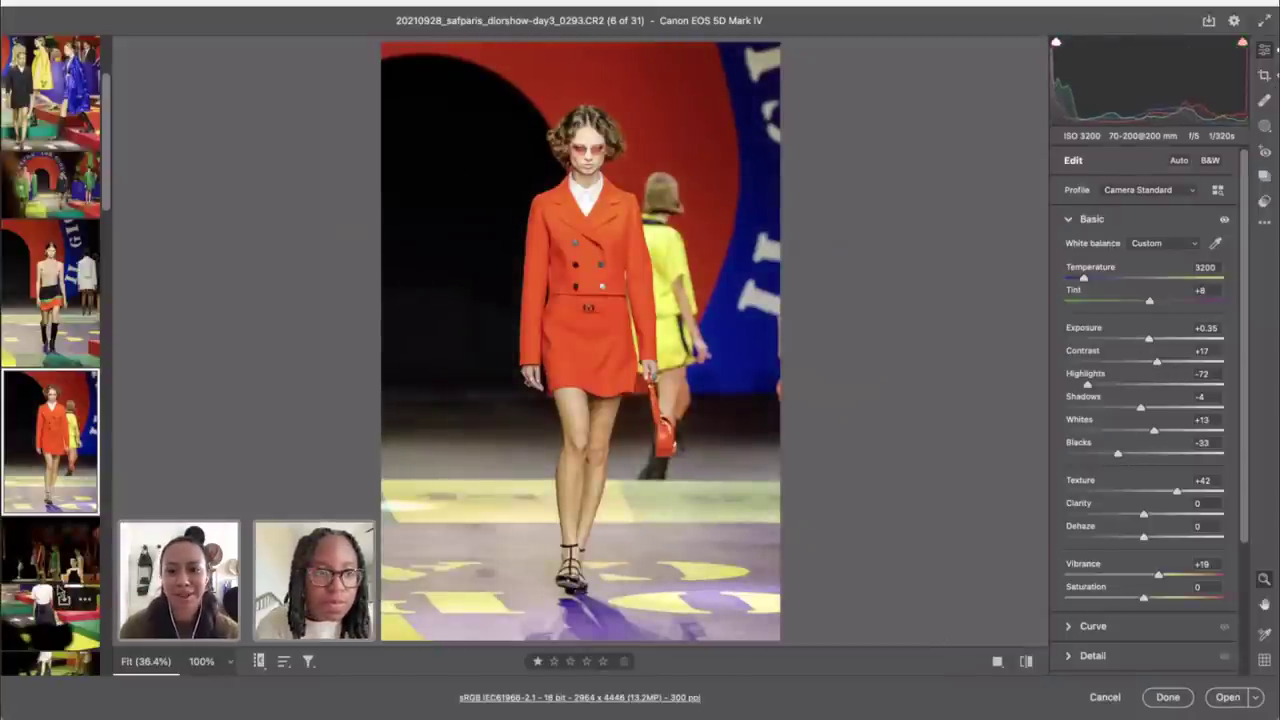
left_click(62, 597)
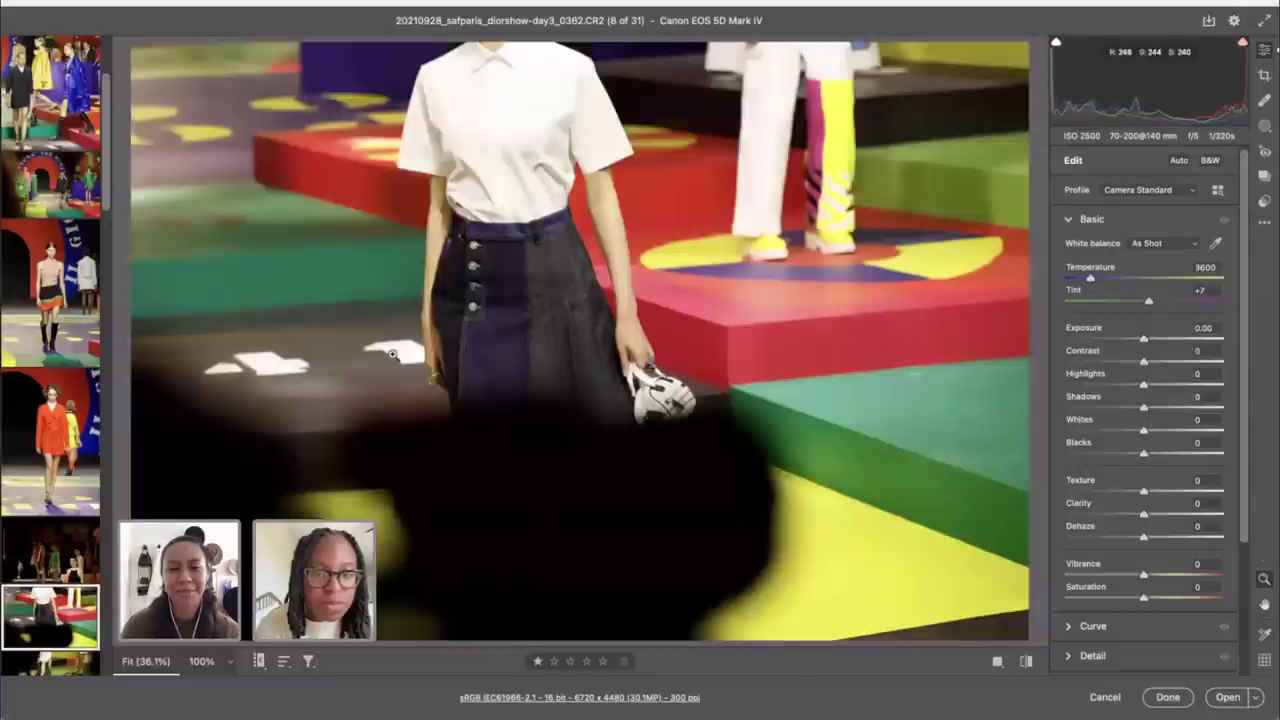
Step: Level shot 0334 to 1.07° and crop it to 5045 × 3363 around the models
left_click(58, 540)
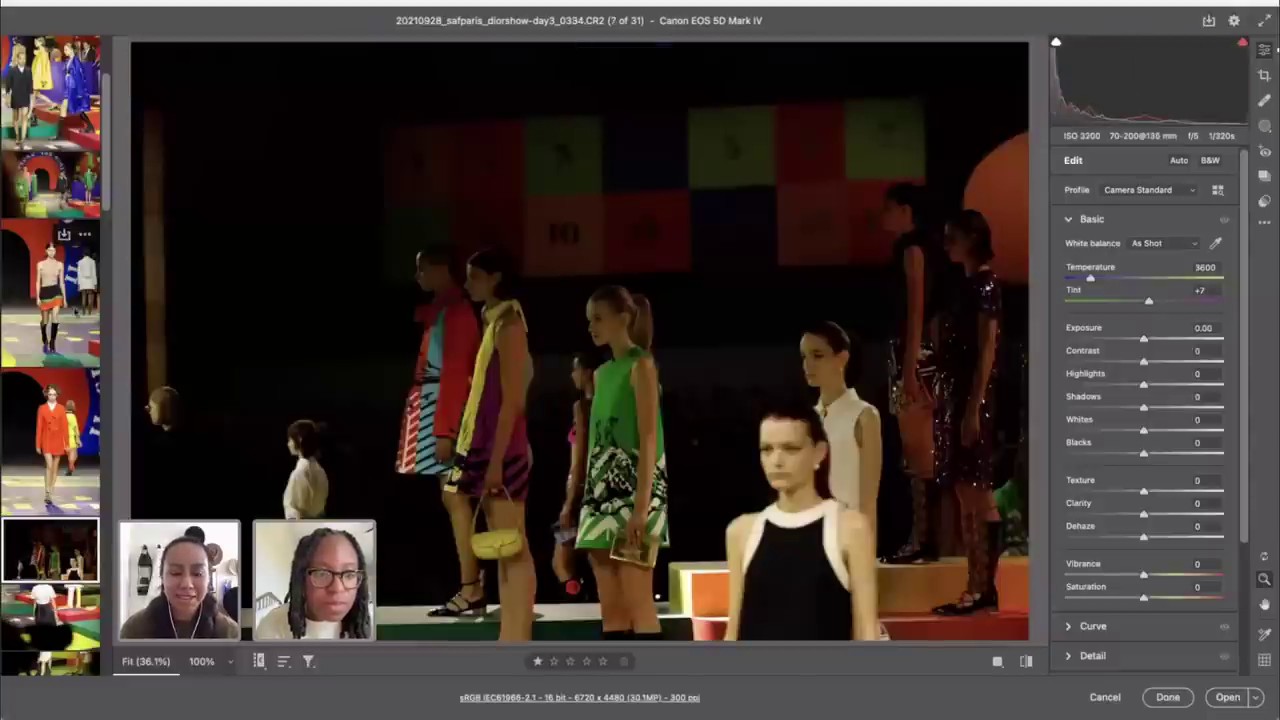
left_click(46, 198)
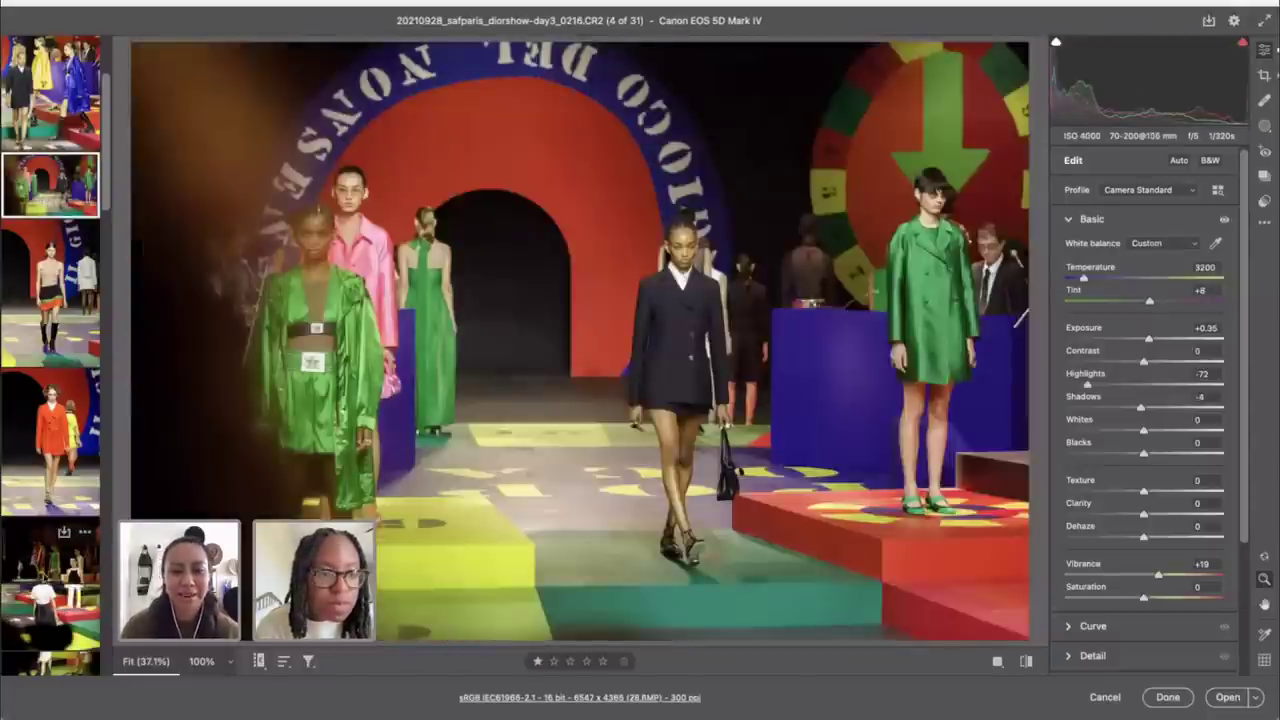
left_click(50, 550)
key("c")
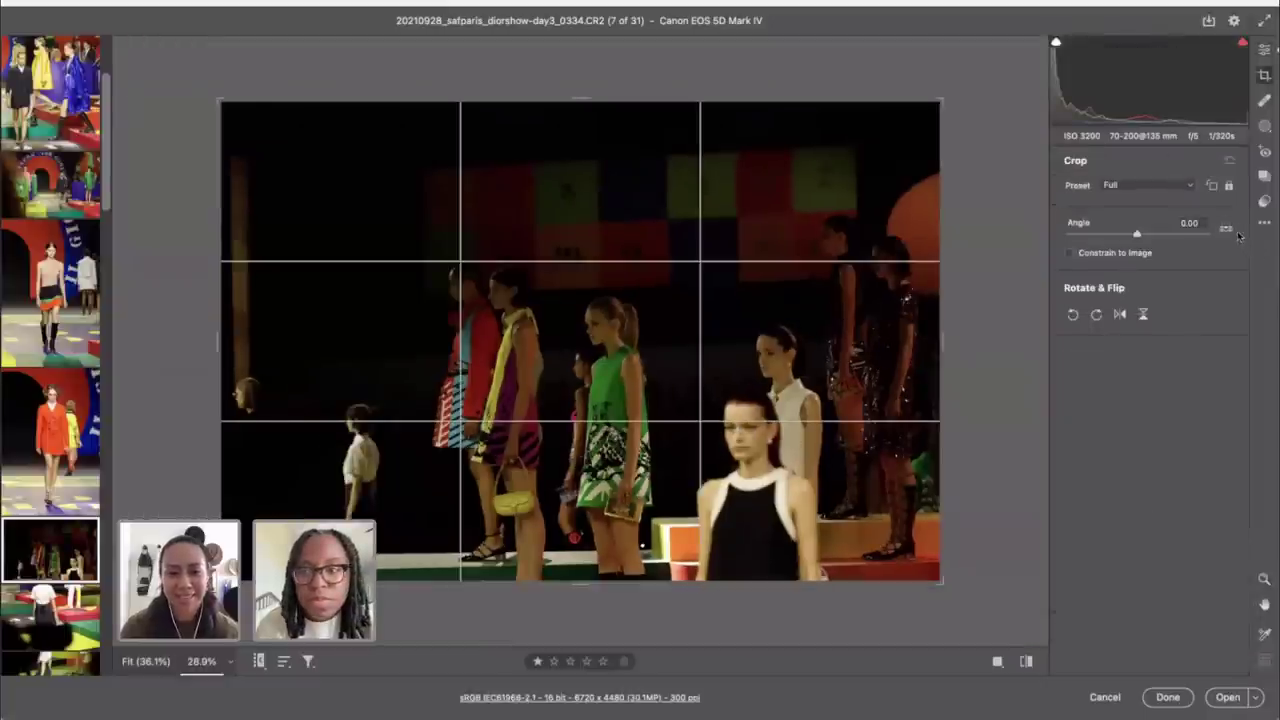
double_click(1226, 229)
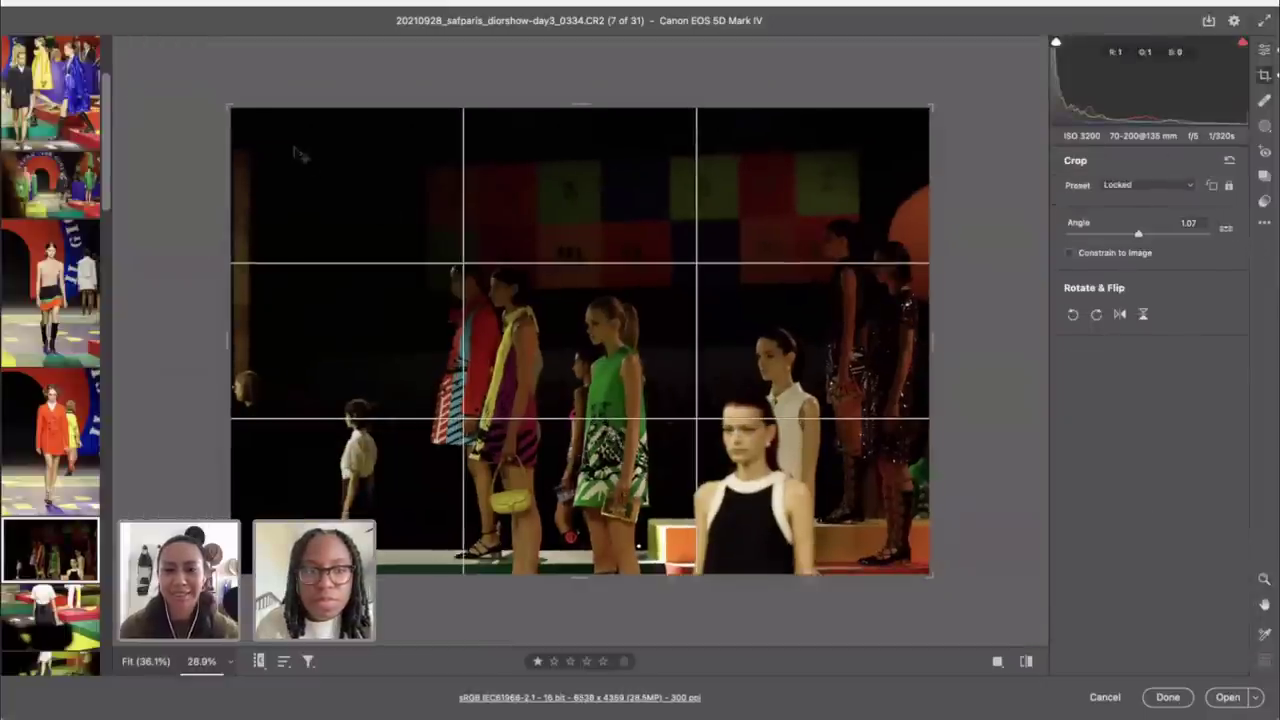
left_click_drag(231, 105, 311, 135)
left_click_drag(400, 200, 394, 212)
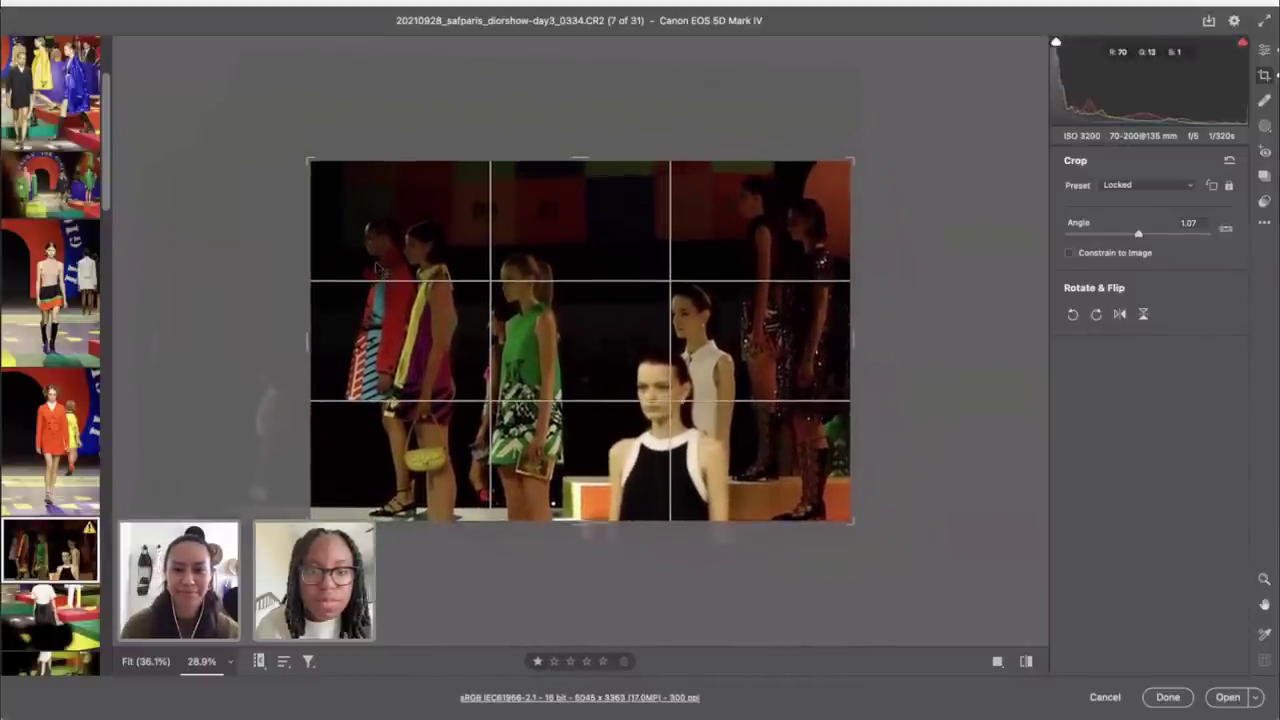
left_click(1265, 51)
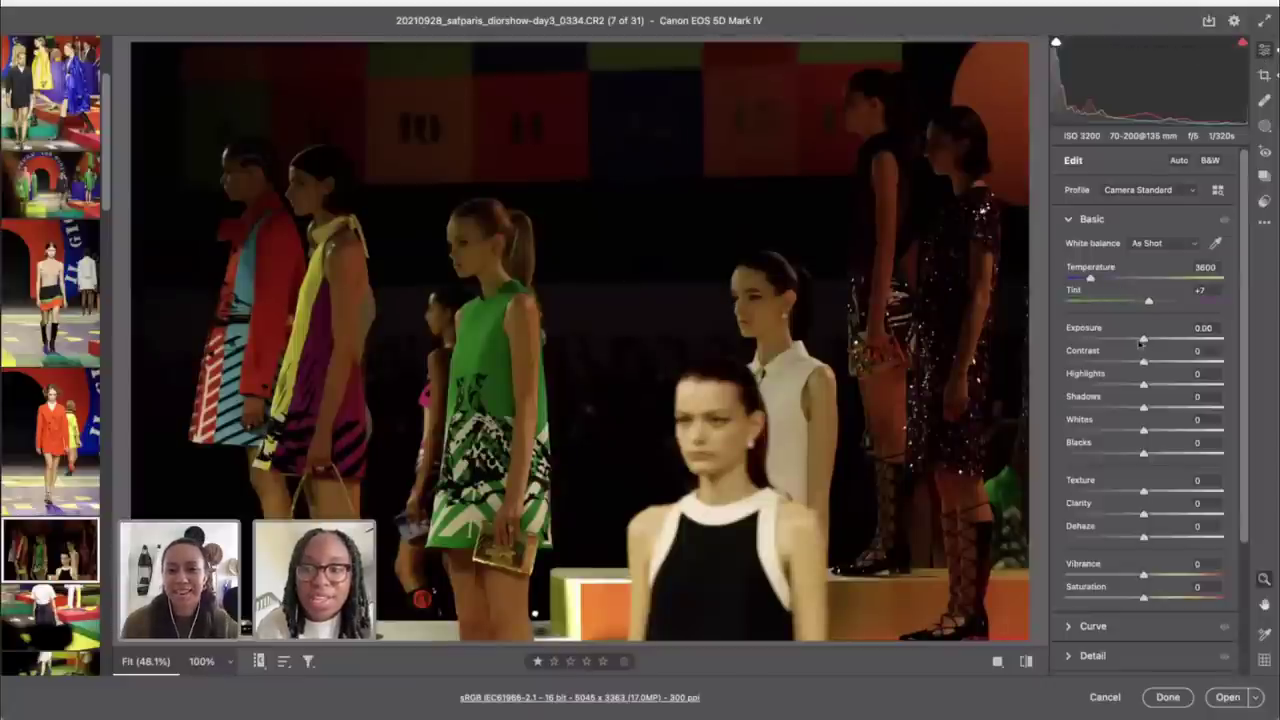
Step: Set shot 0334 to Exposure +1.15 and Temperature 3050, then draw a new straighten line
left_click_drag(1147, 345, 1165, 345)
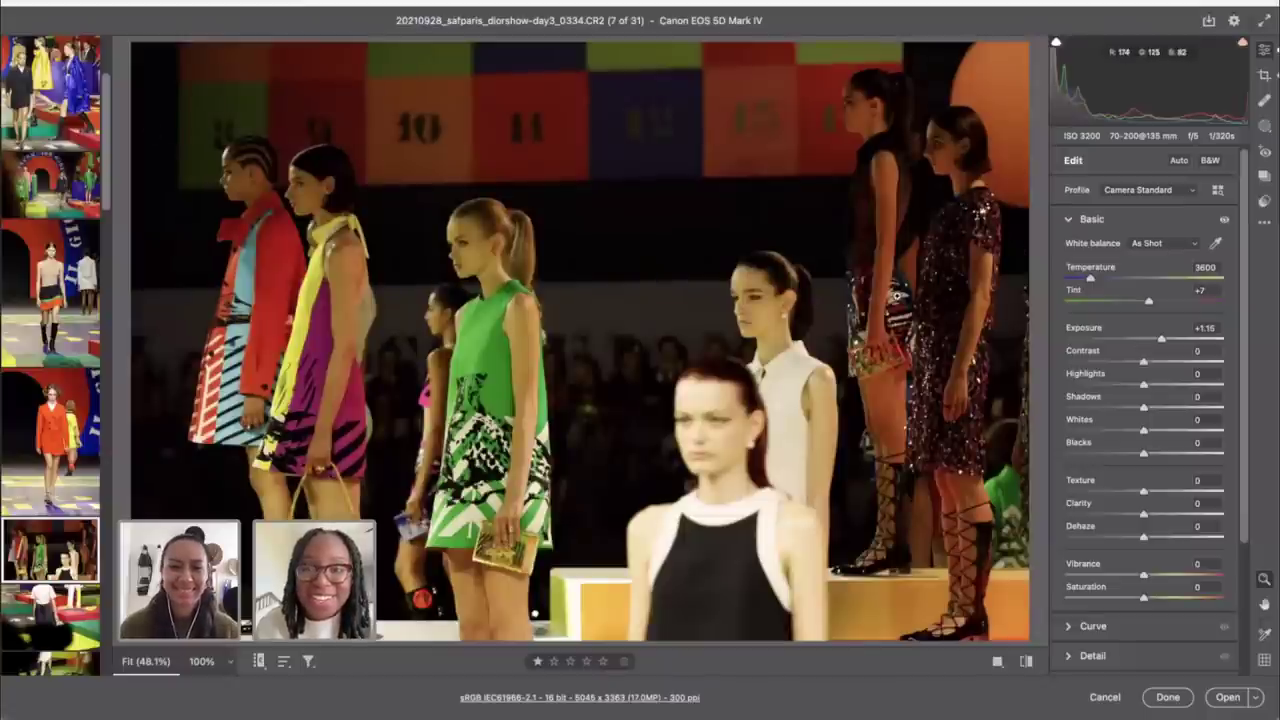
scroll(42, 200, "up", 3)
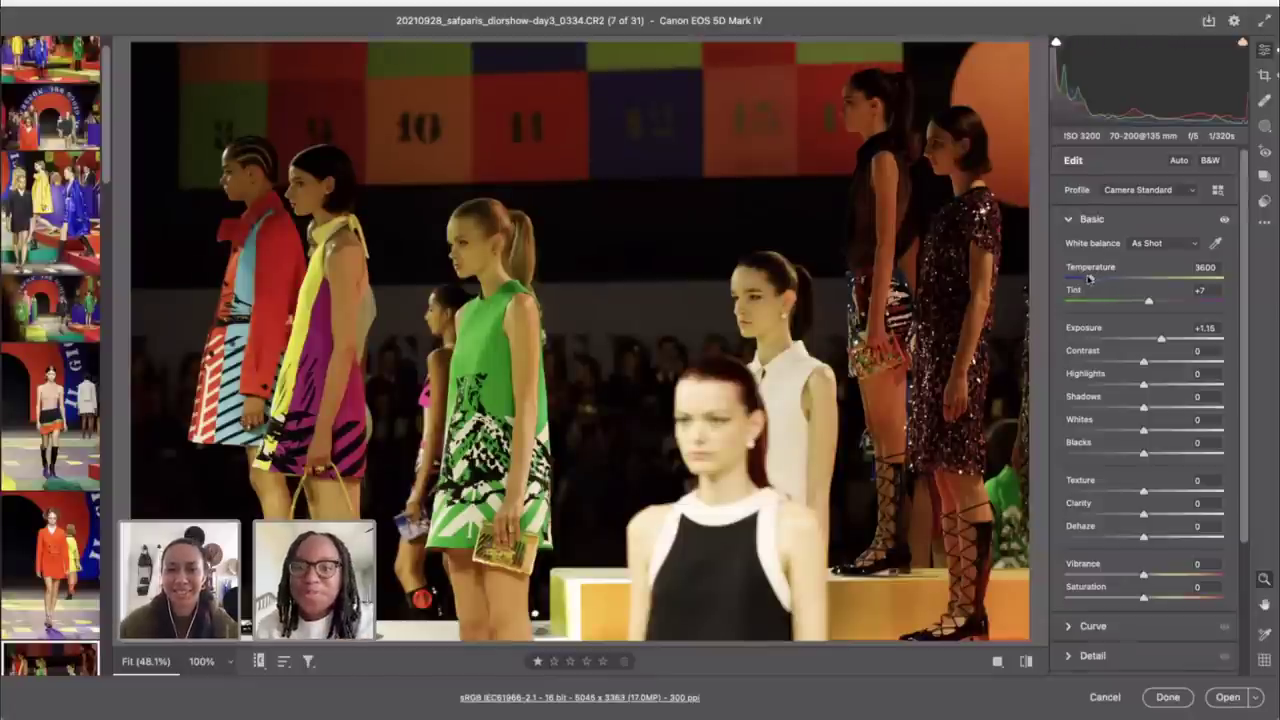
left_click_drag(1090, 279, 1080, 279)
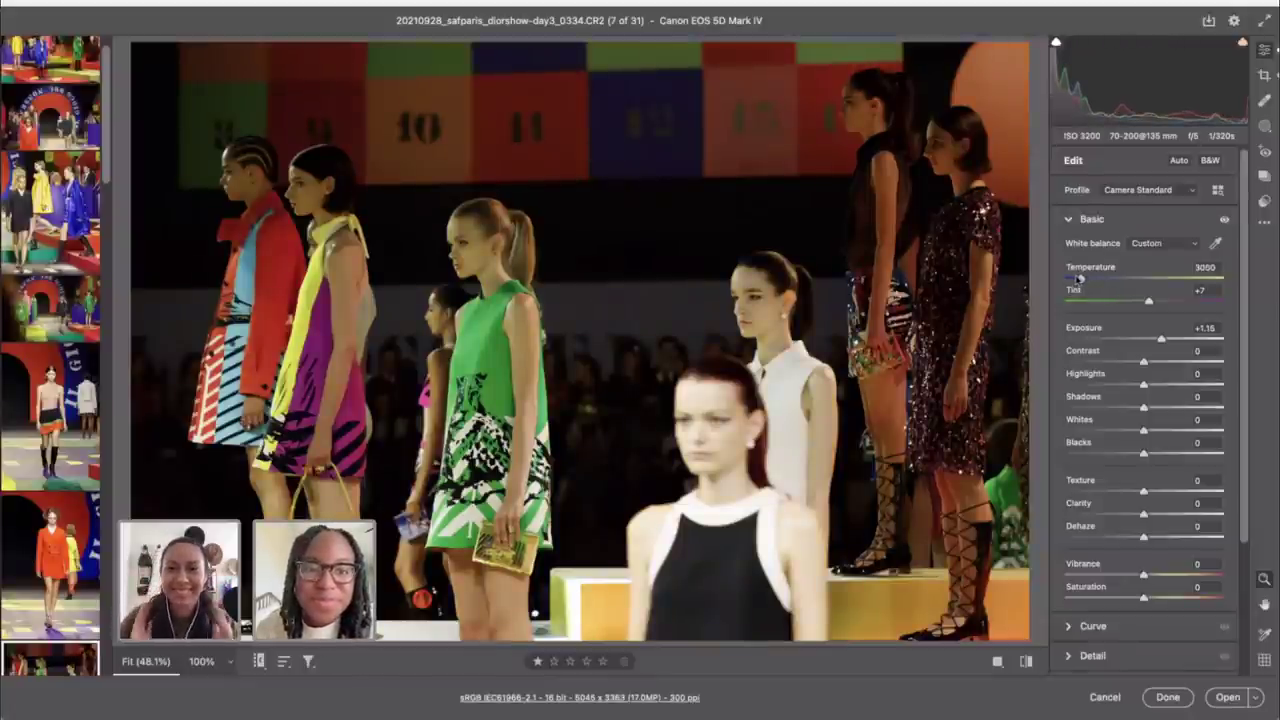
key("c")
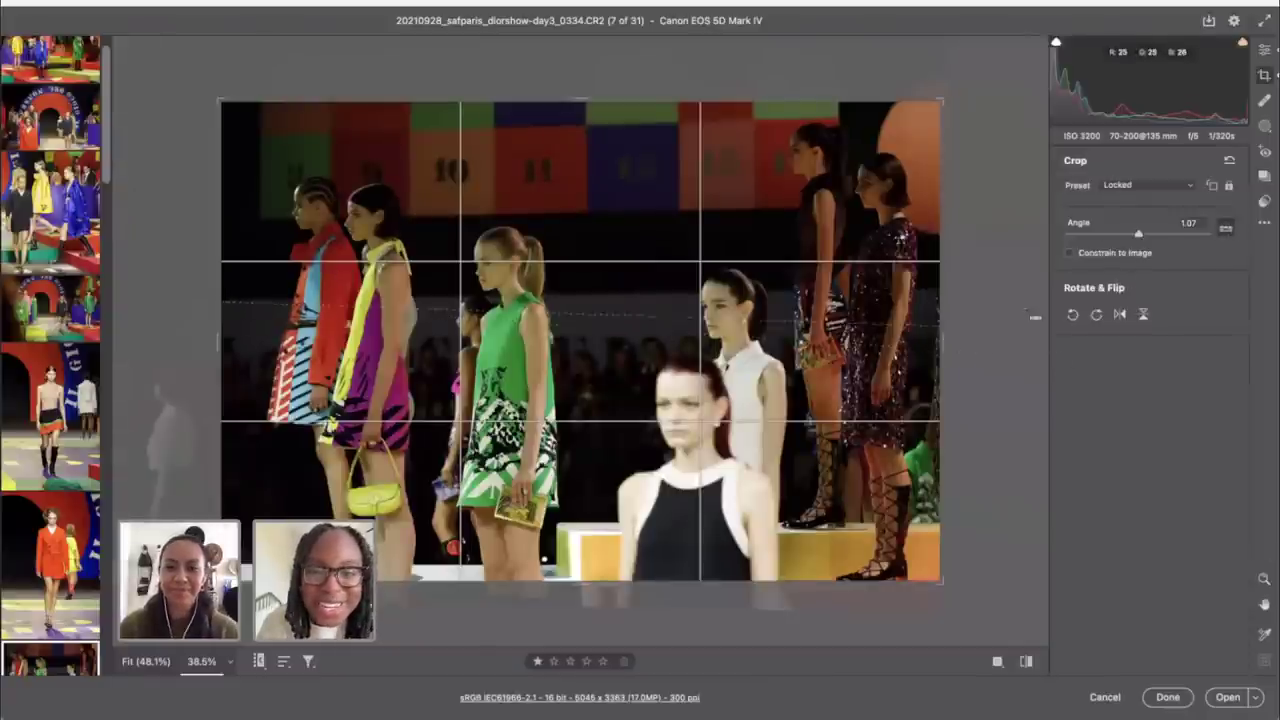
left_click_drag(1035, 317, 1020, 288)
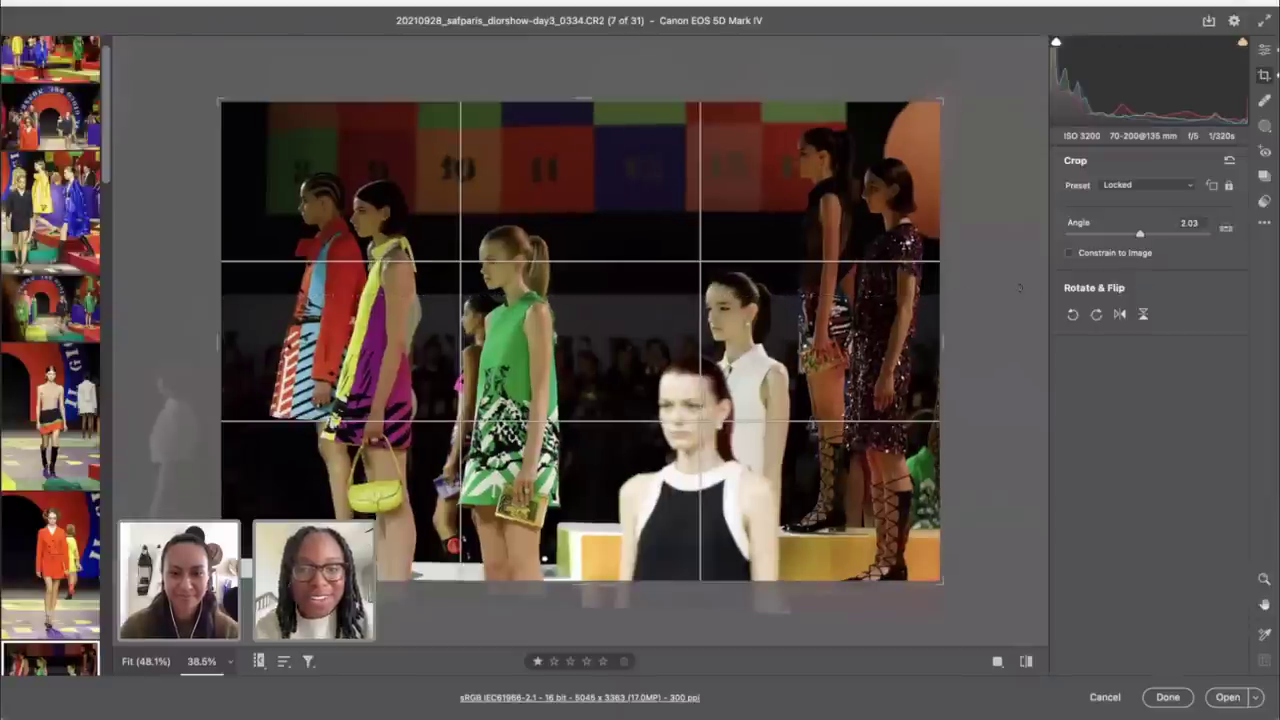
Step: Straighten shot 0334 to 0.77°, raise Tint to +13, and compare against defaults
left_click_drag(988, 108, 980, 103)
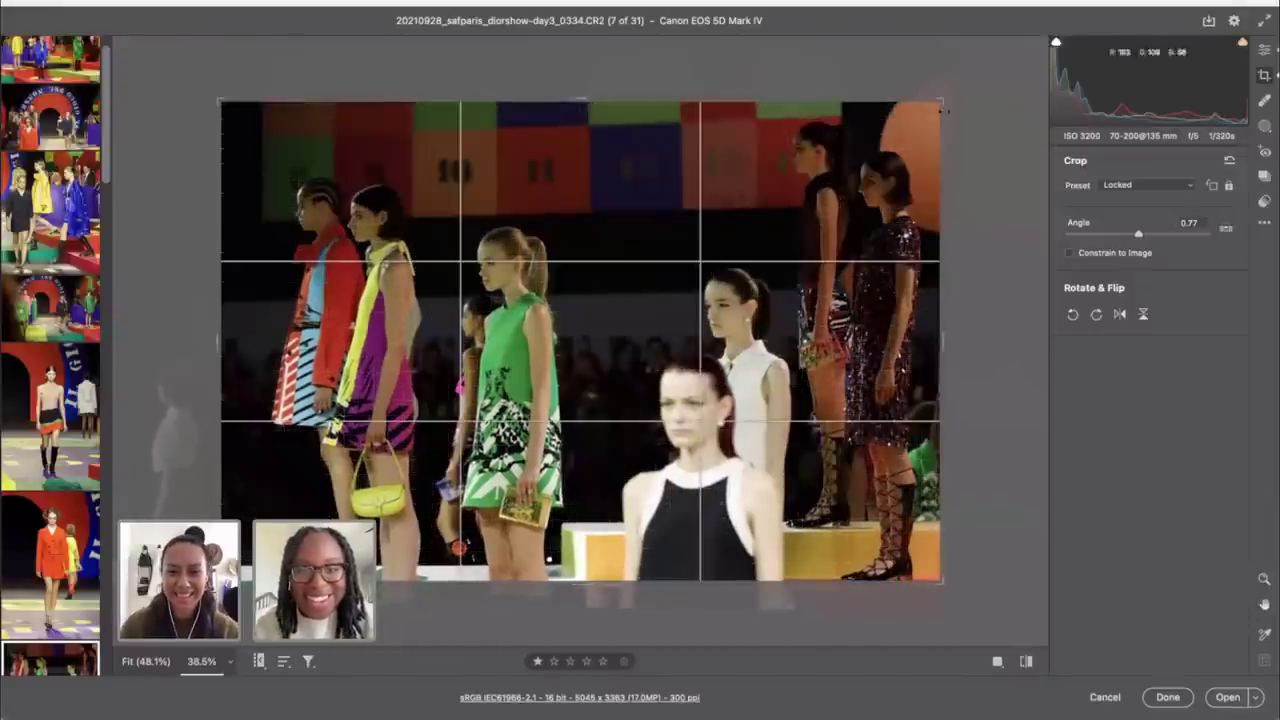
left_click(1266, 49)
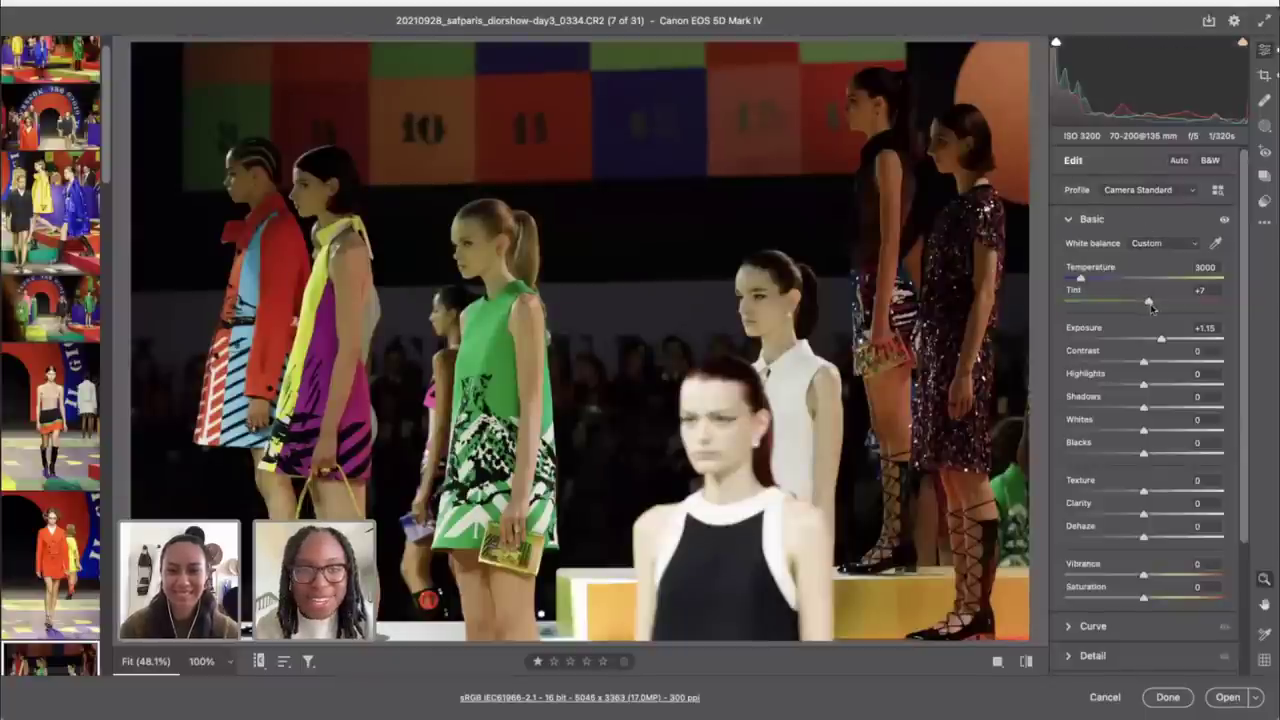
left_click_drag(1149, 303, 1153, 303)
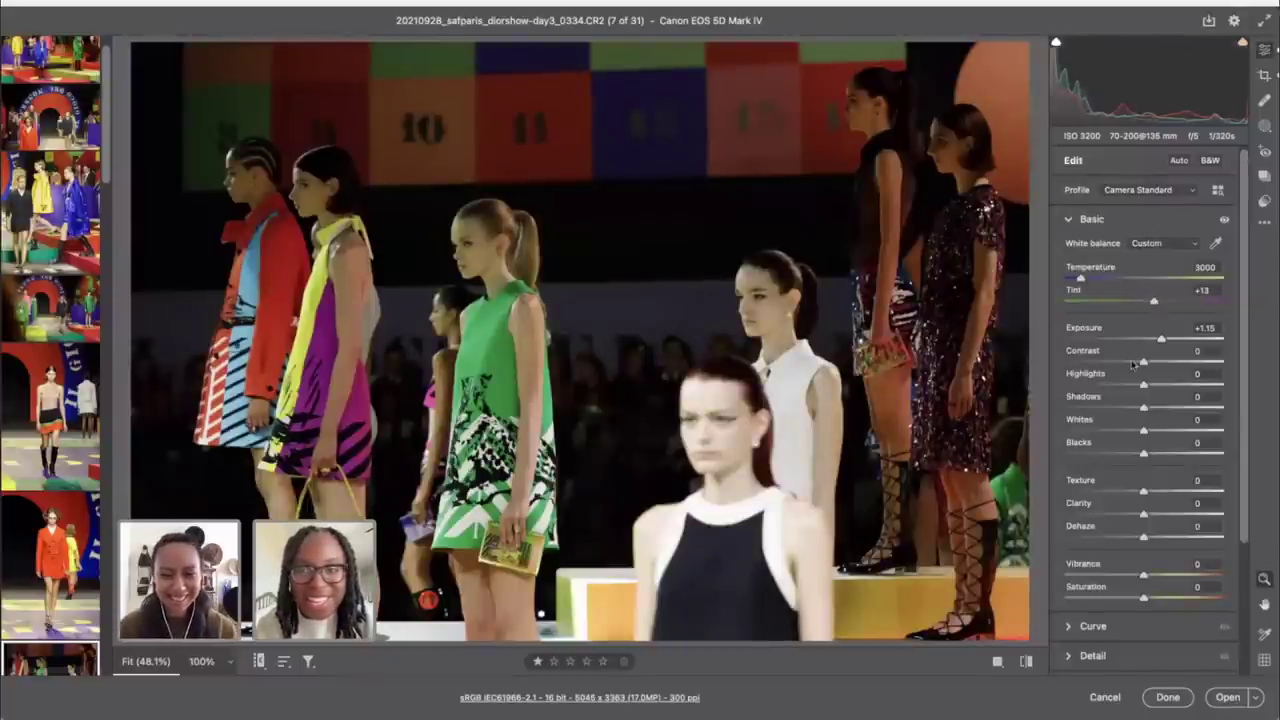
key("ctrl+minus")
key("ctrl+minus")
key("ctrl+minus")
key("ctrl+minus")
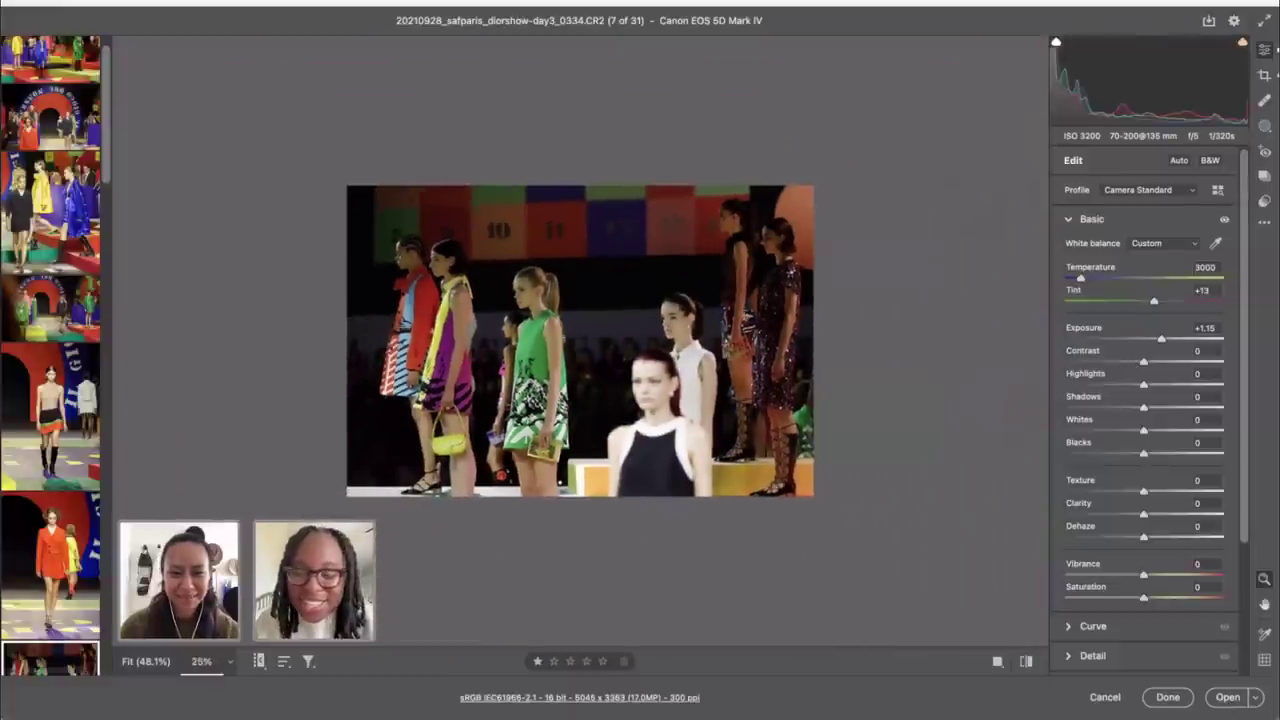
left_click(1026, 660)
left_click(1026, 660)
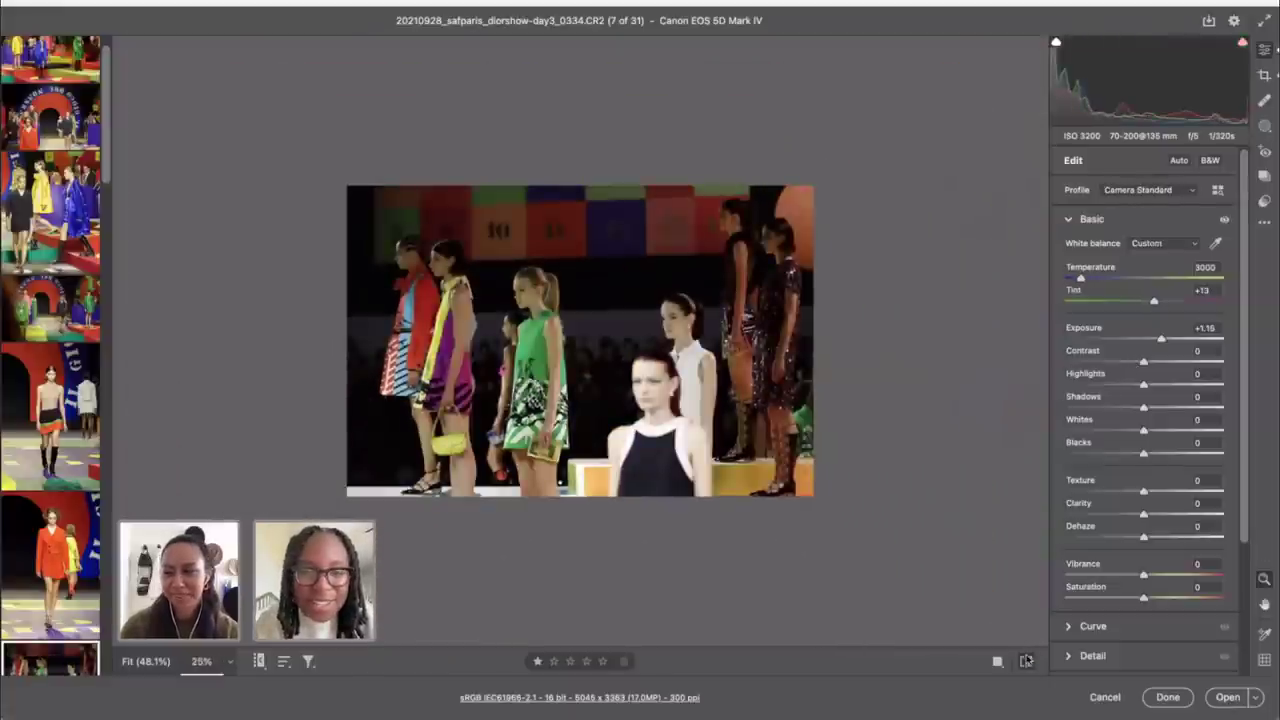
Step: Set lens Distortion correction to 0 and reapply the crop
scroll(1133, 563, "down", 4)
left_click(1112, 574)
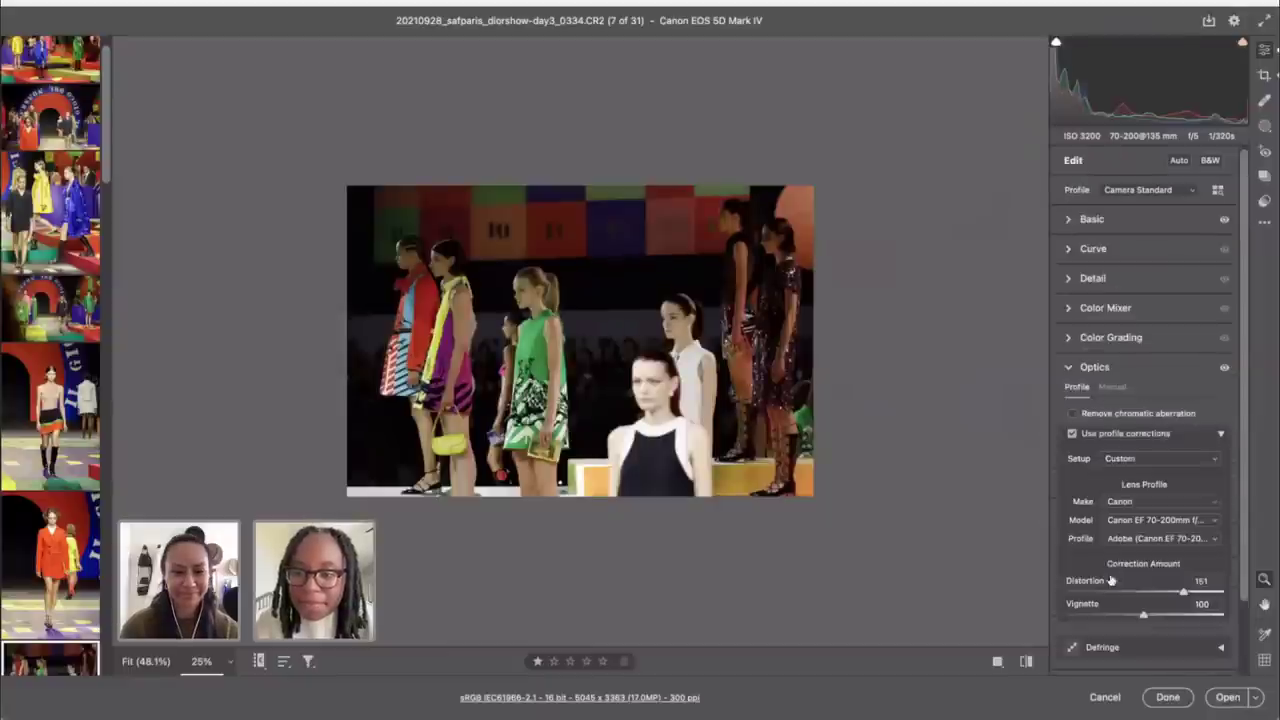
left_click_drag(1099, 592, 979, 590)
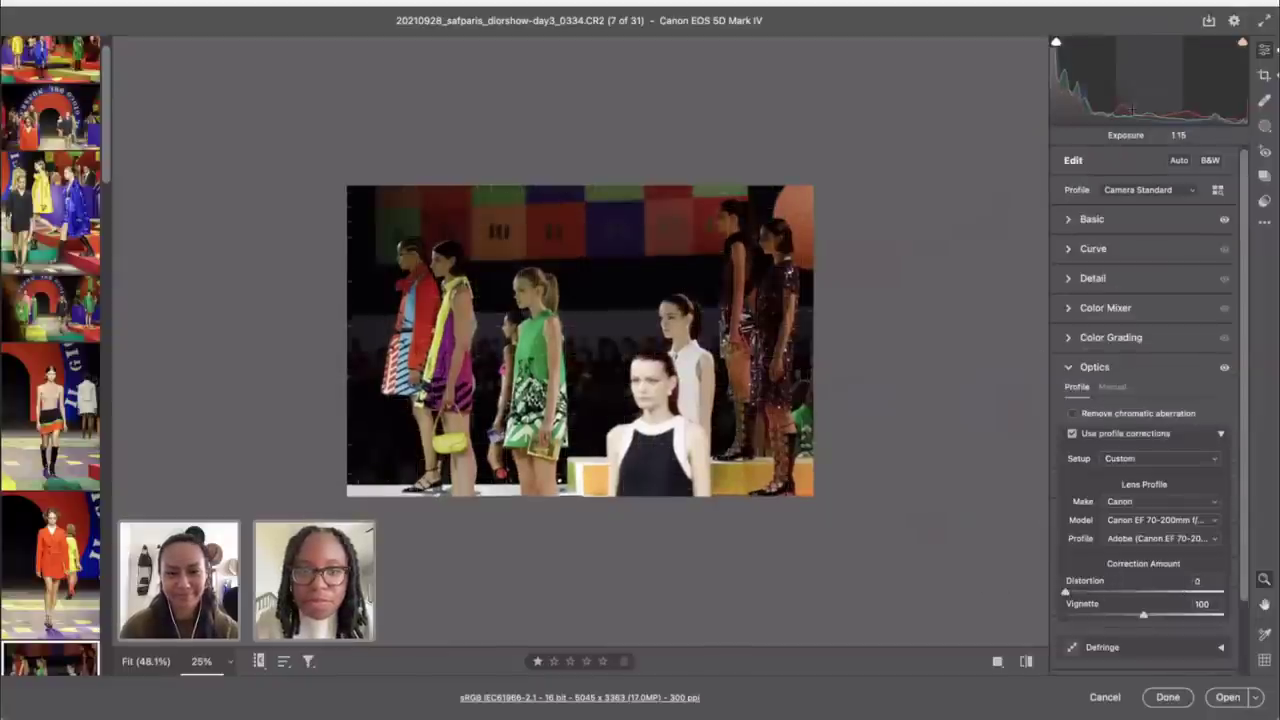
key("c")
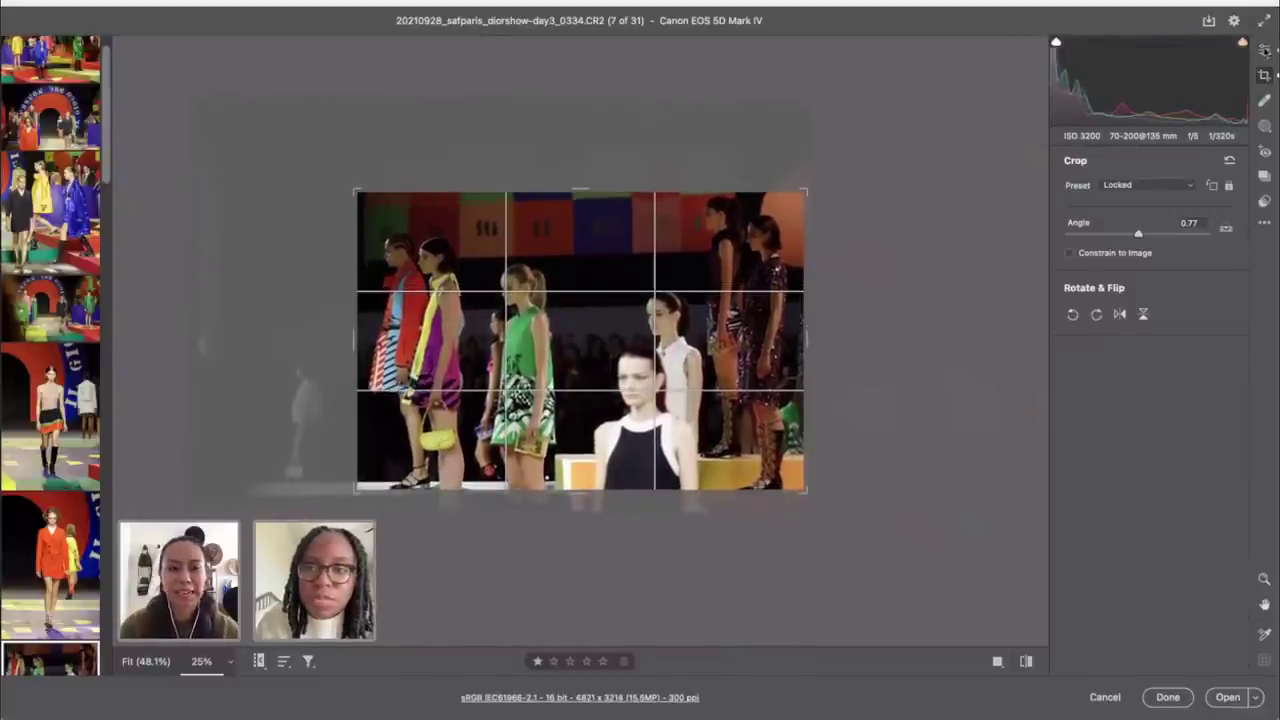
left_click(1264, 52)
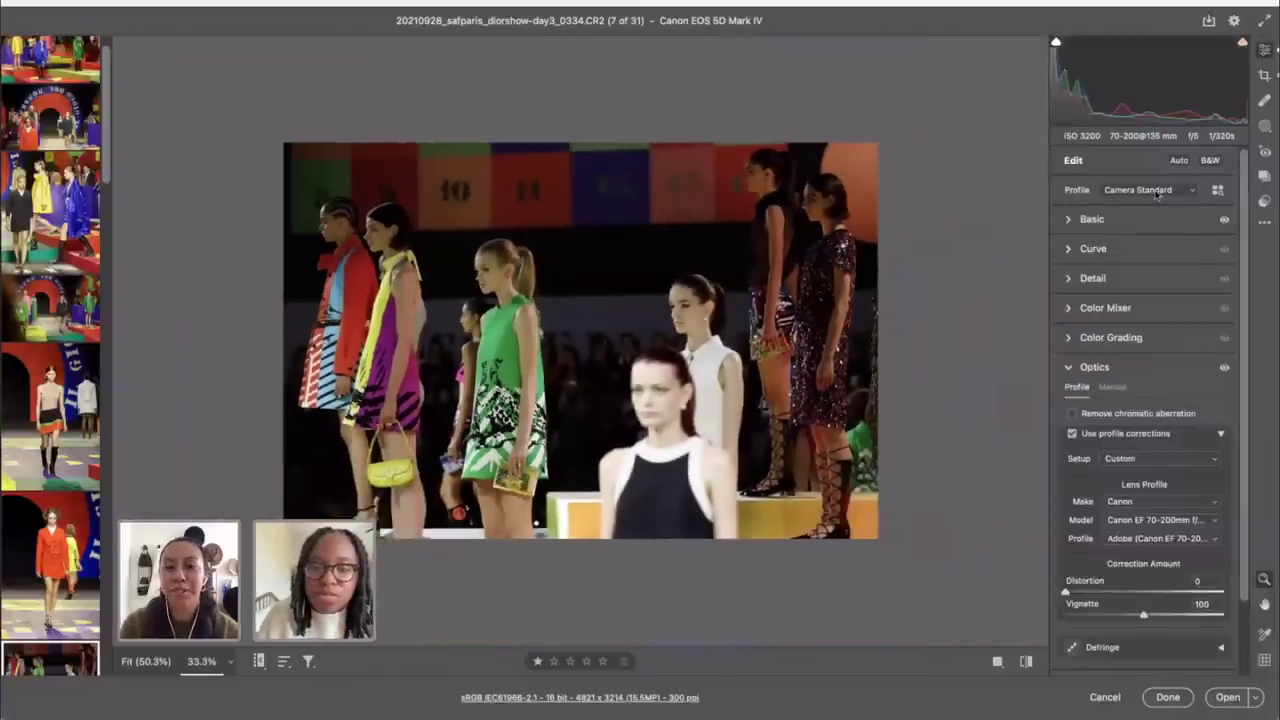
left_click(1106, 219)
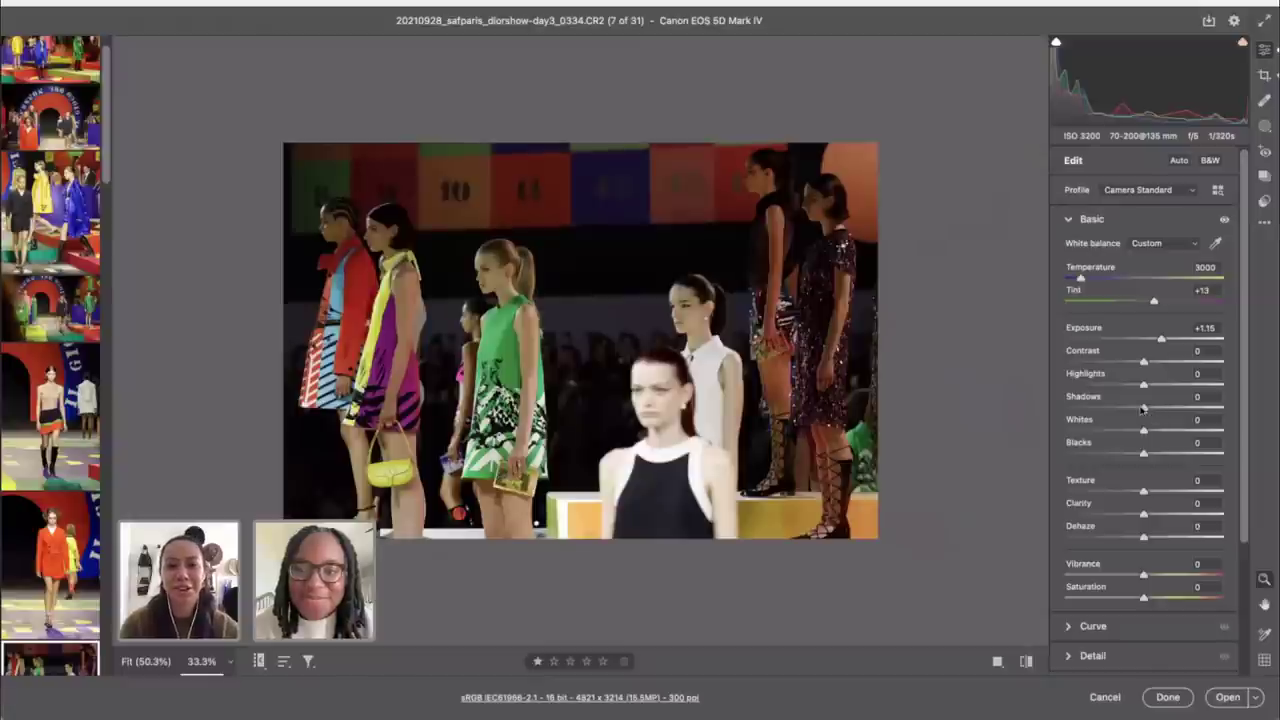
Step: Raise shot 0334's Shadows to +29, then open shot 0368, ninth of 31
left_click_drag(1143, 409, 1166, 410)
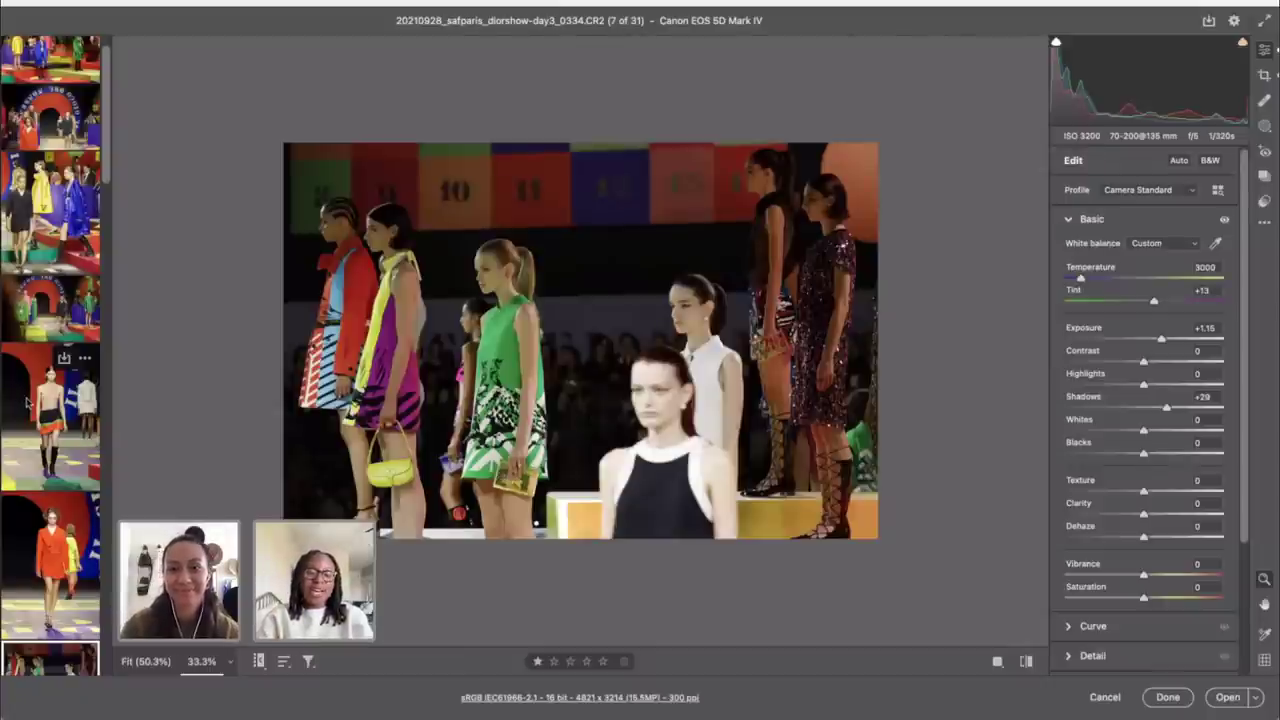
scroll(27, 401, "down", 3)
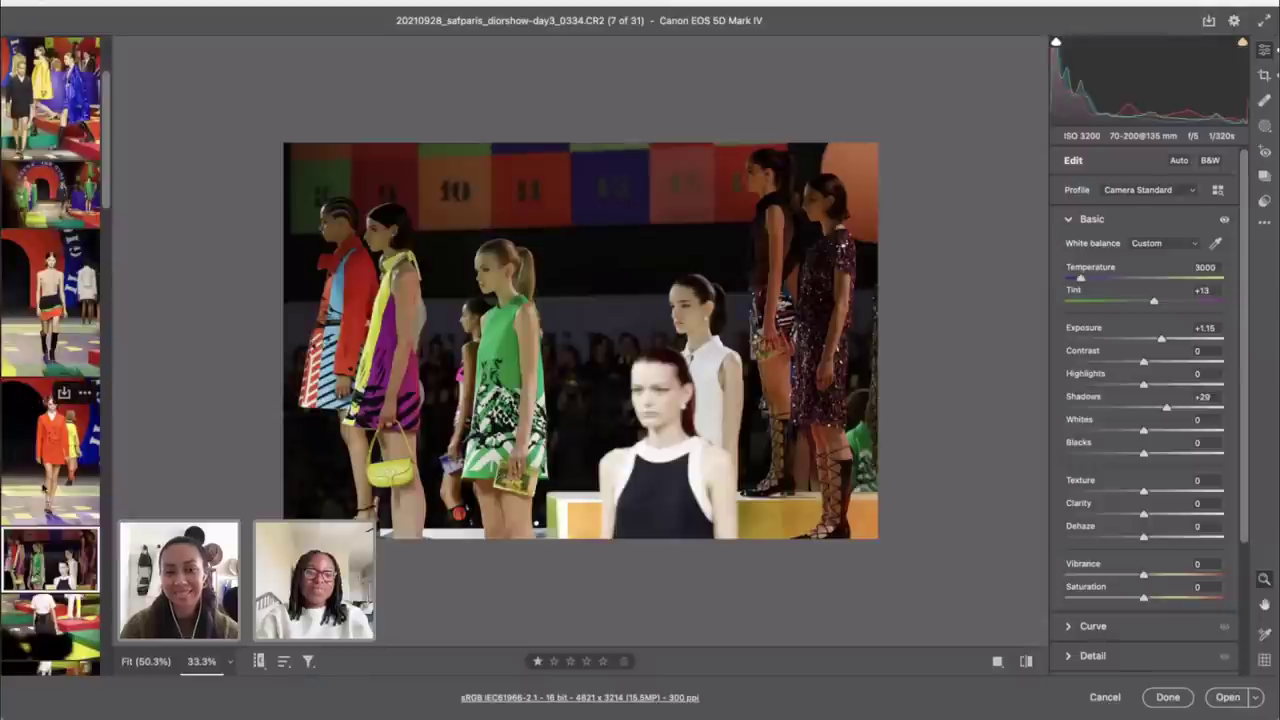
scroll(29, 404, "down", 3)
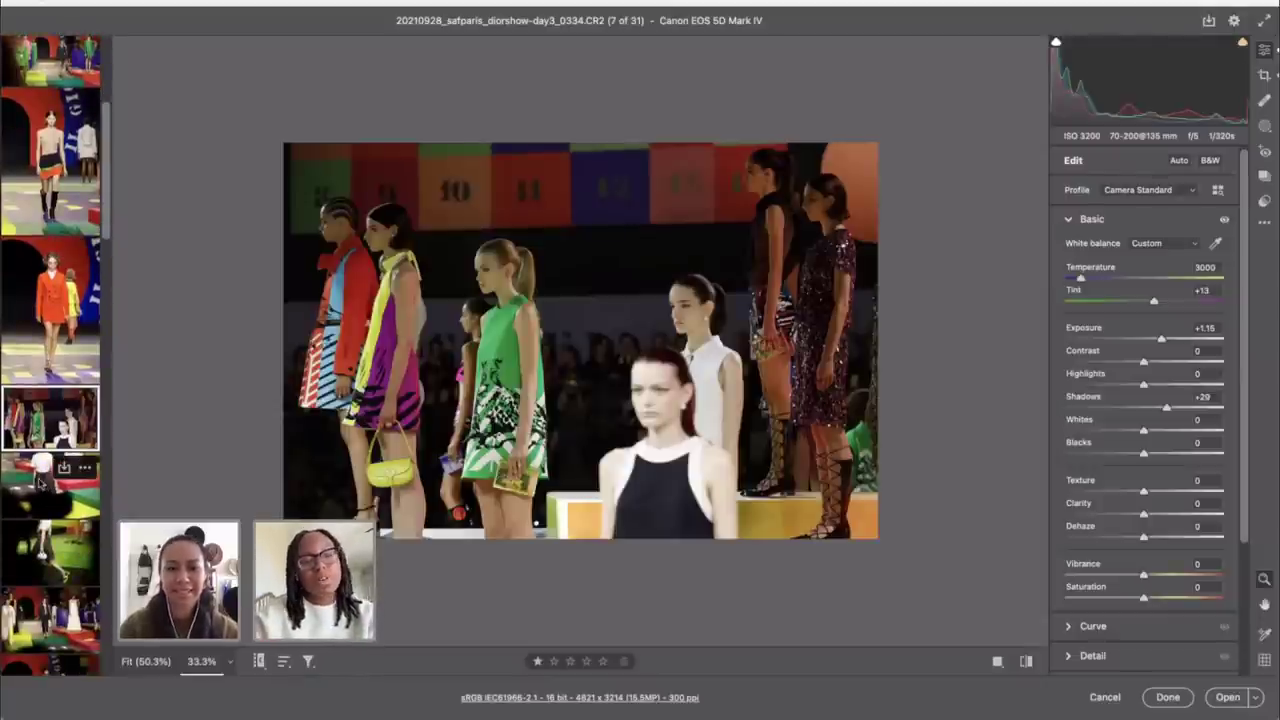
left_click(38, 482)
left_click(58, 538)
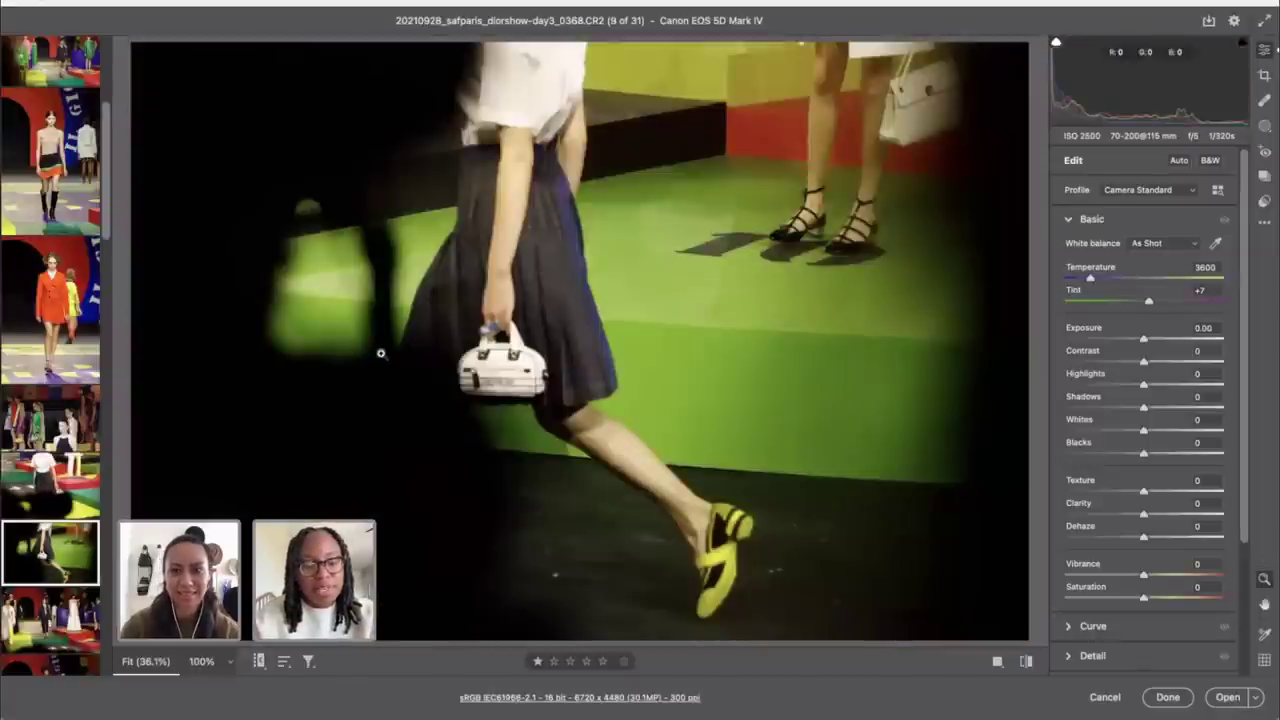
Step: Crop shot 0368 tighter around the model at 4 x 5 / 8 x 10
key("c")
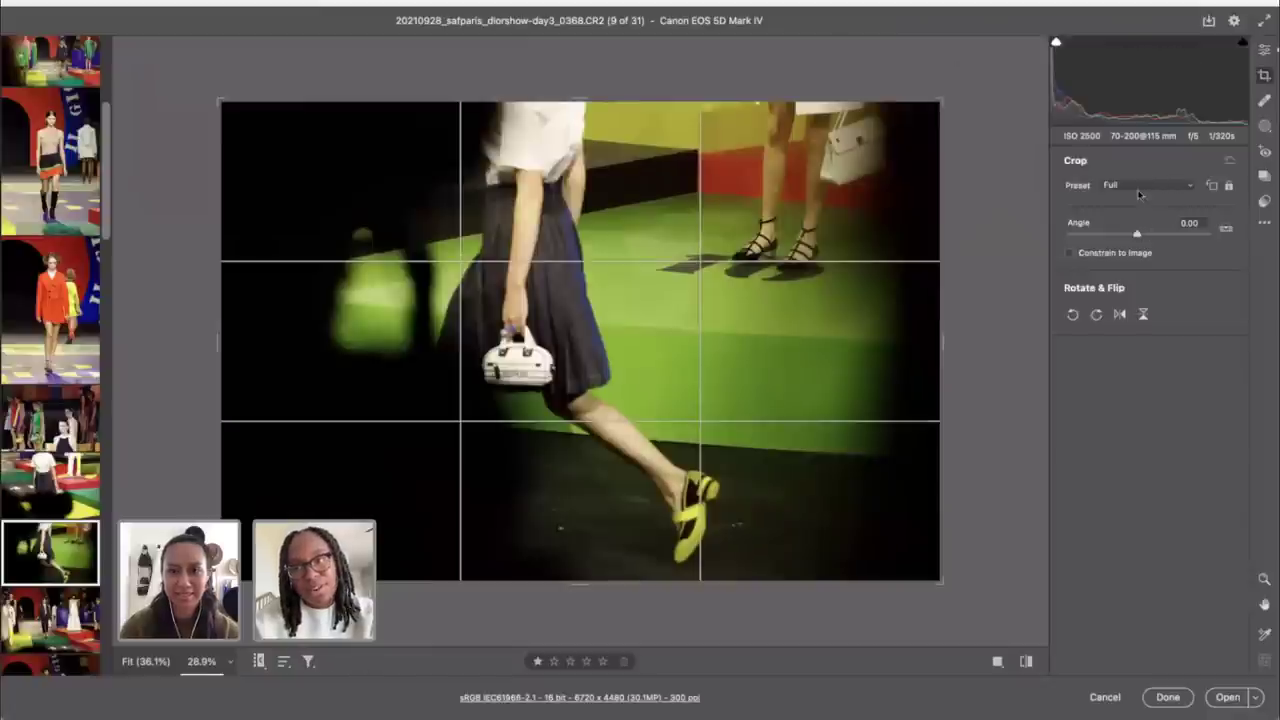
left_click(1133, 187)
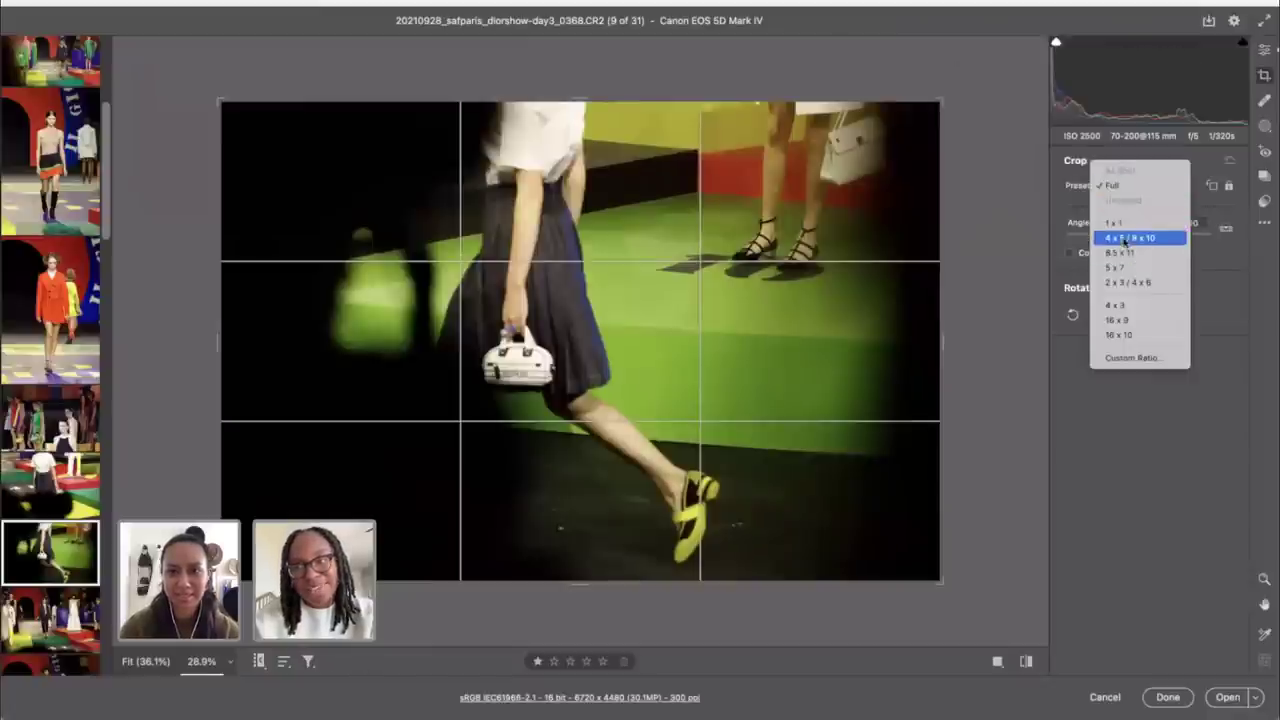
key("Escape")
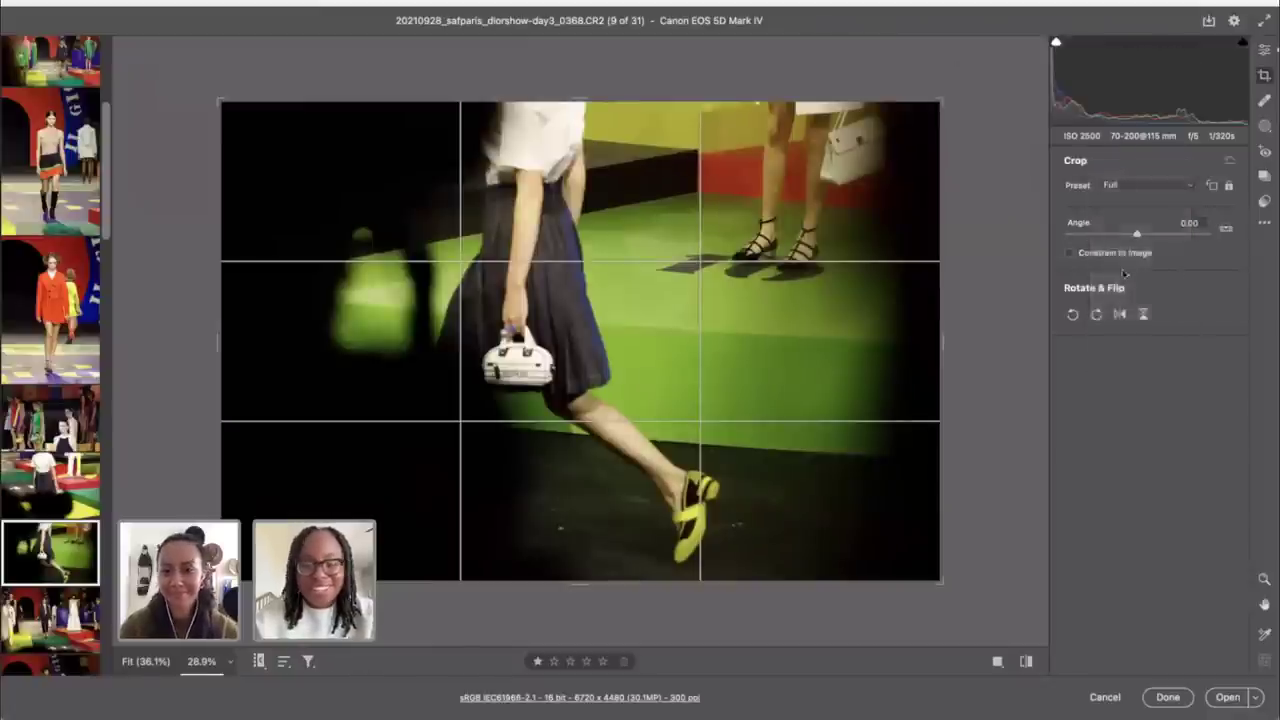
key("Return")
key("c")
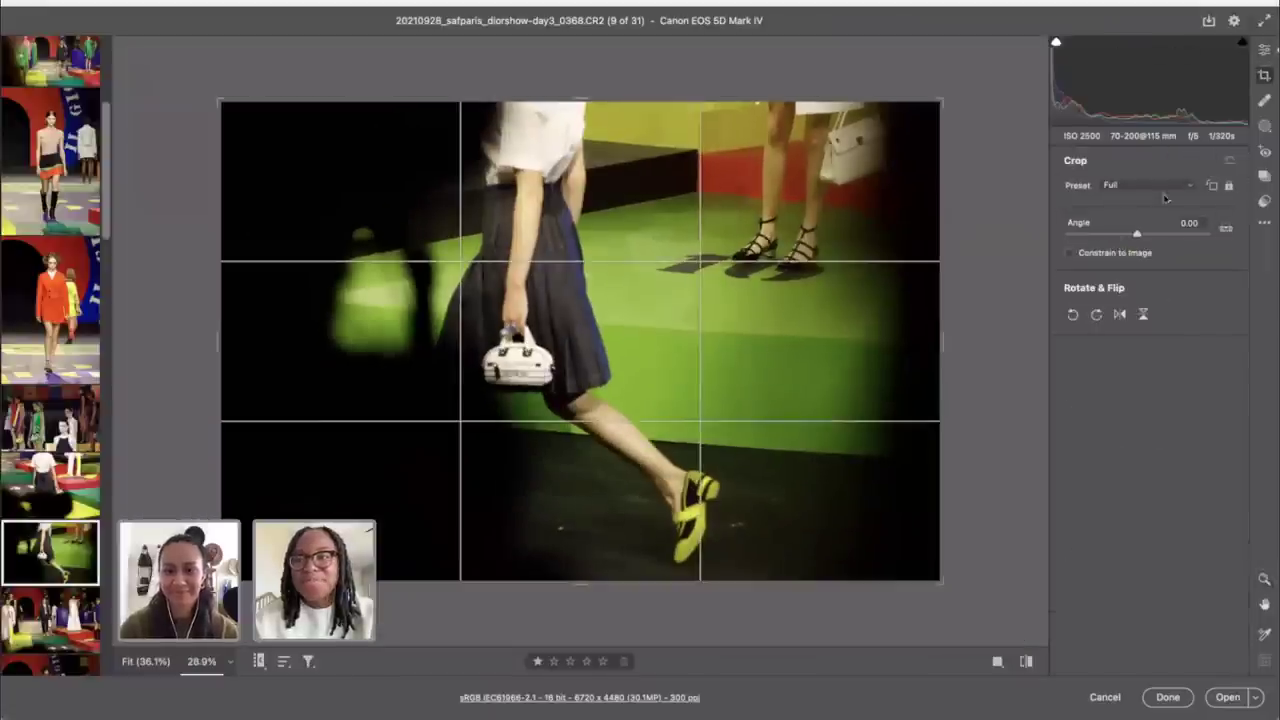
left_click(1156, 194)
left_click(1135, 243)
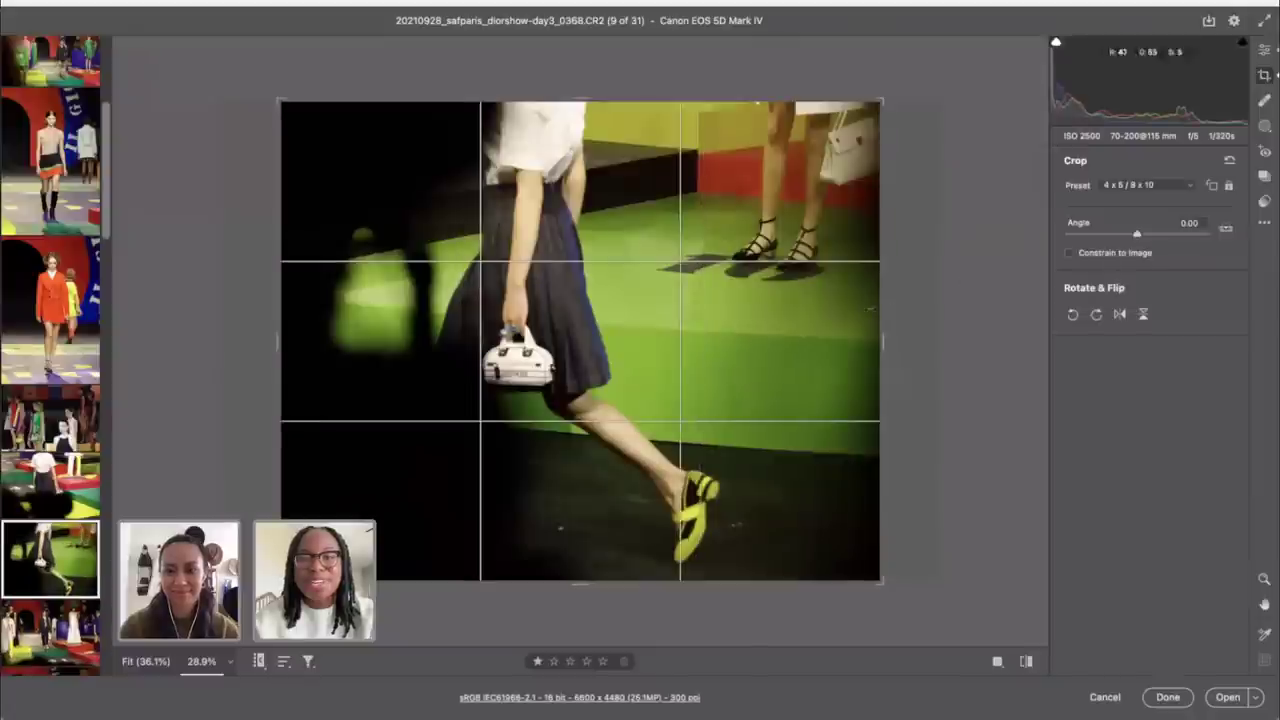
left_click_drag(882, 340, 692, 300)
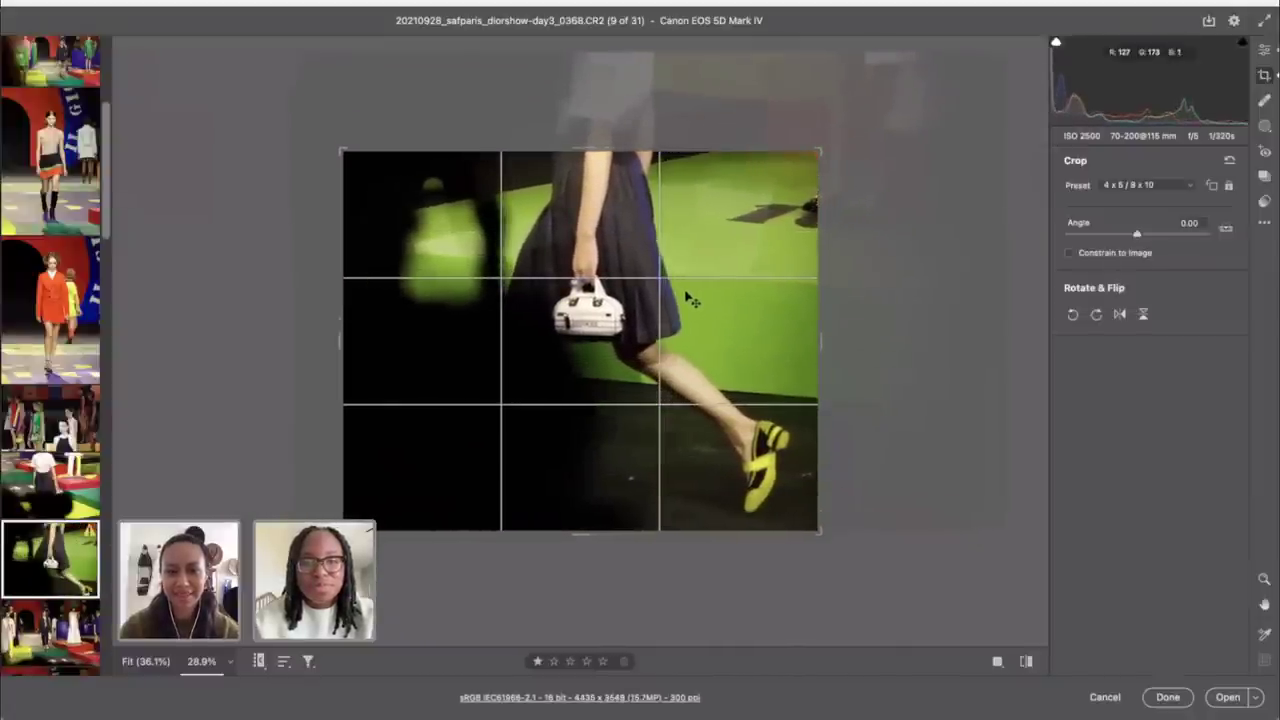
left_click(1265, 52)
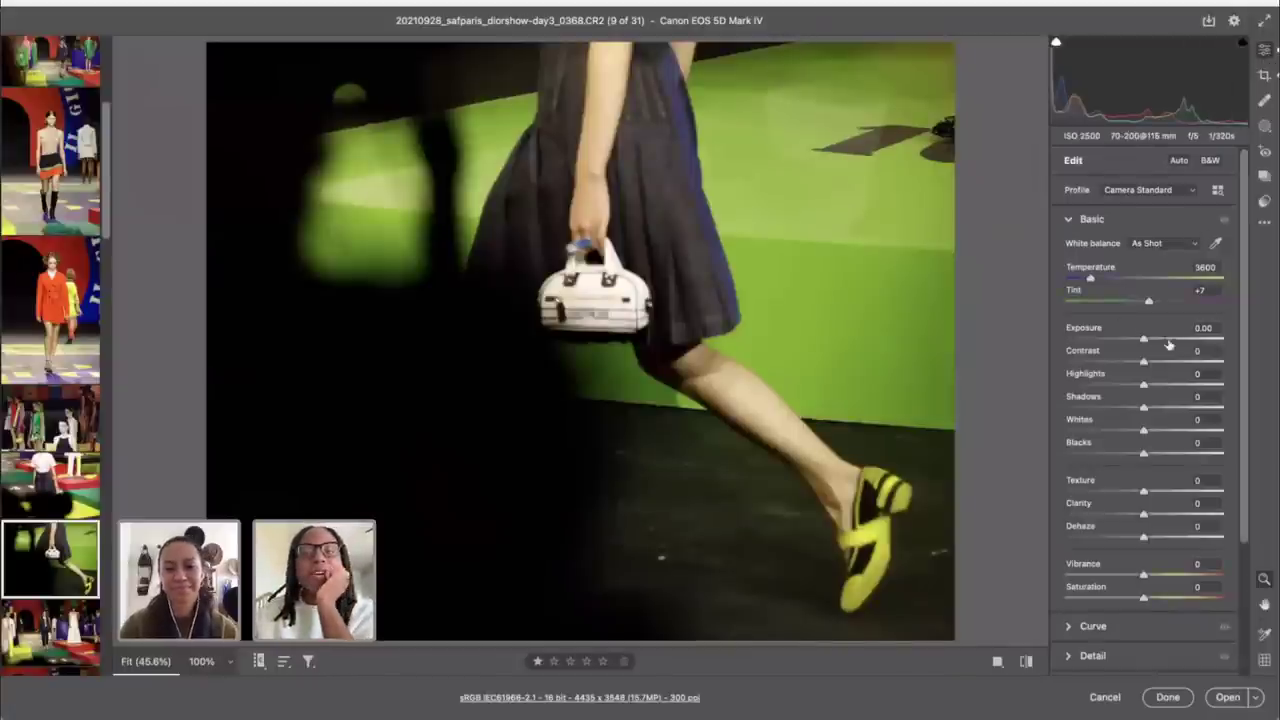
Step: Set Exposure +0.35, Contrast +21, Highlights -15 and Blacks -23
left_click_drag(1147, 340, 1152, 340)
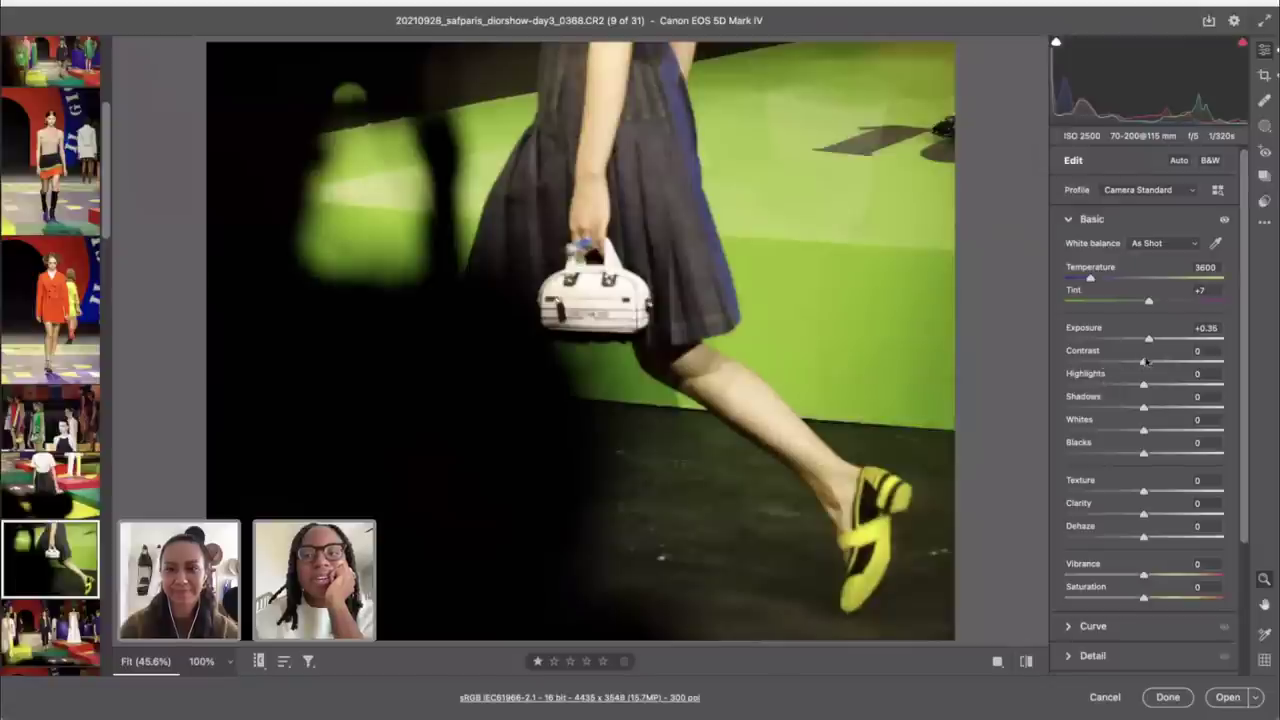
left_click_drag(1144, 363, 1134, 392)
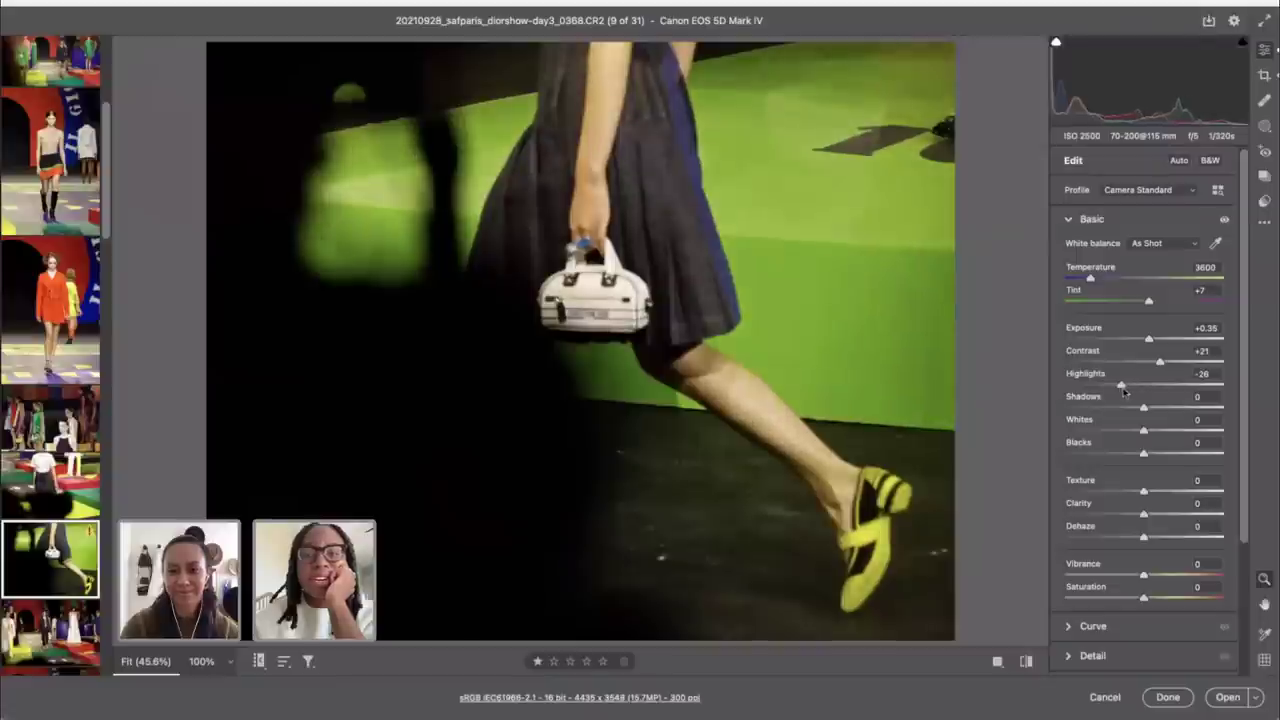
left_click_drag(1146, 457, 1126, 457)
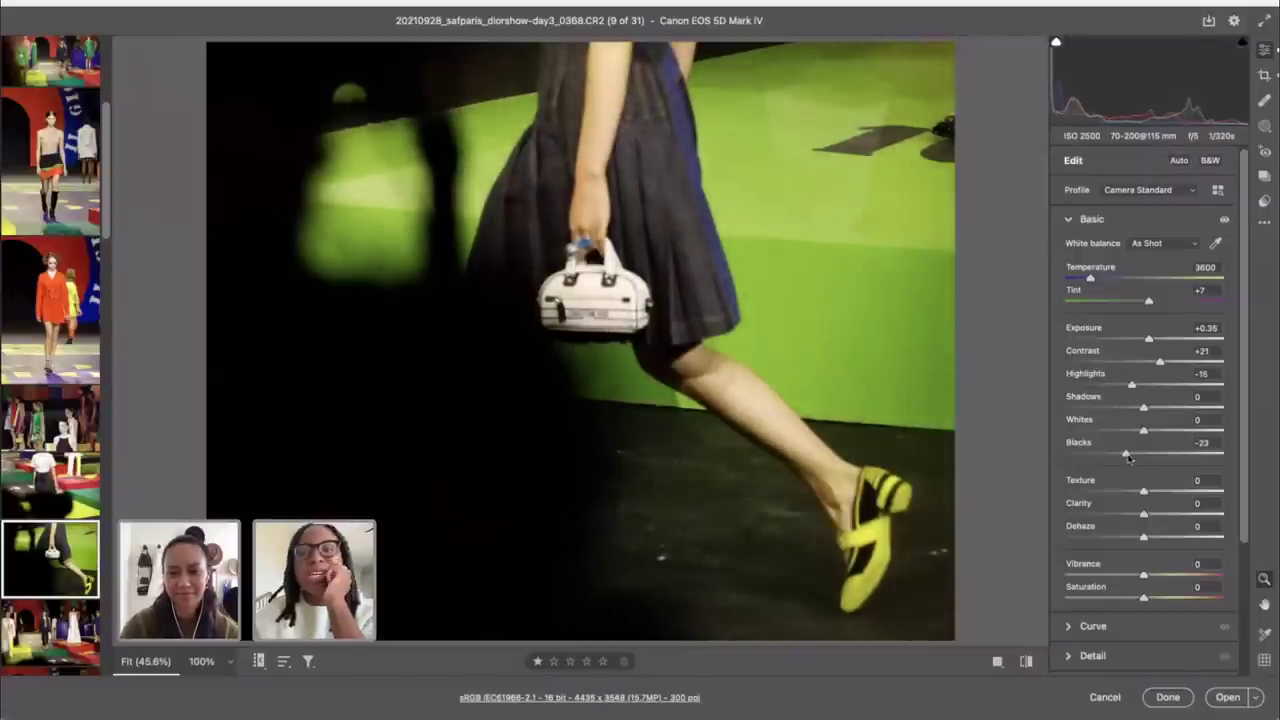
scroll(1129, 470, "down", 3)
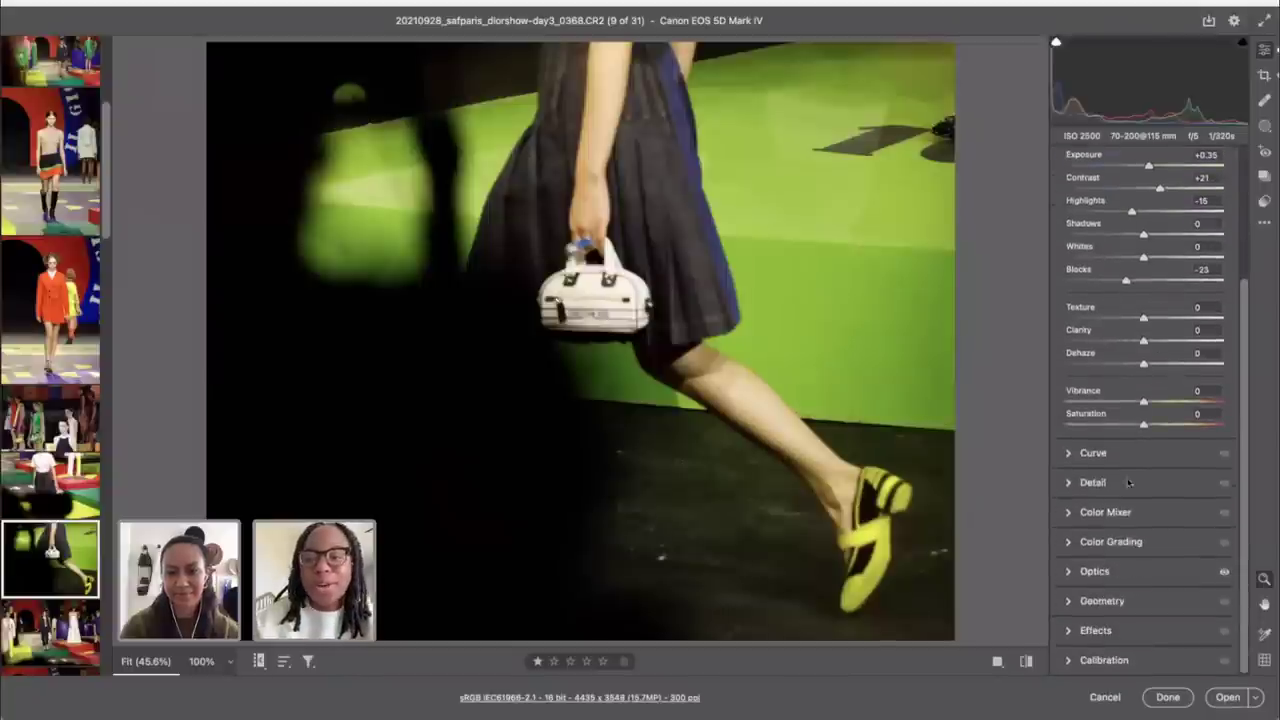
left_click(1097, 572)
left_click_drag(1103, 592, 1000, 588)
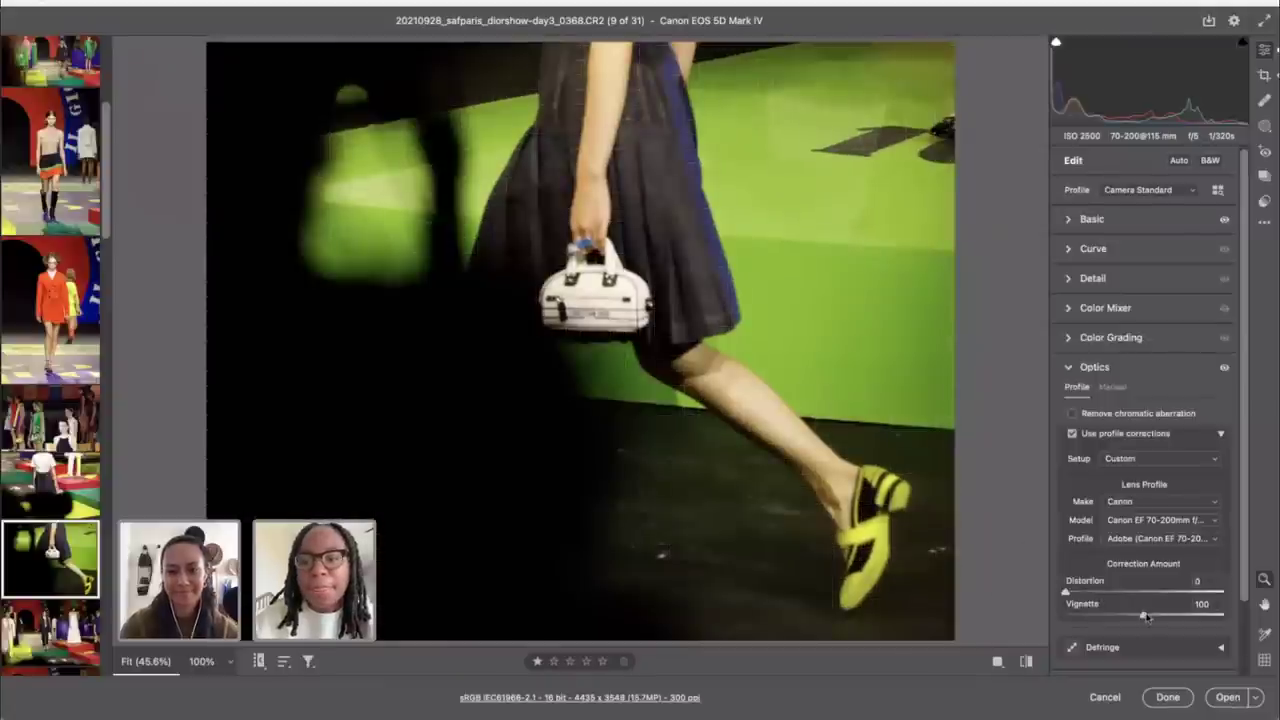
left_click_drag(1143, 615, 1102, 617)
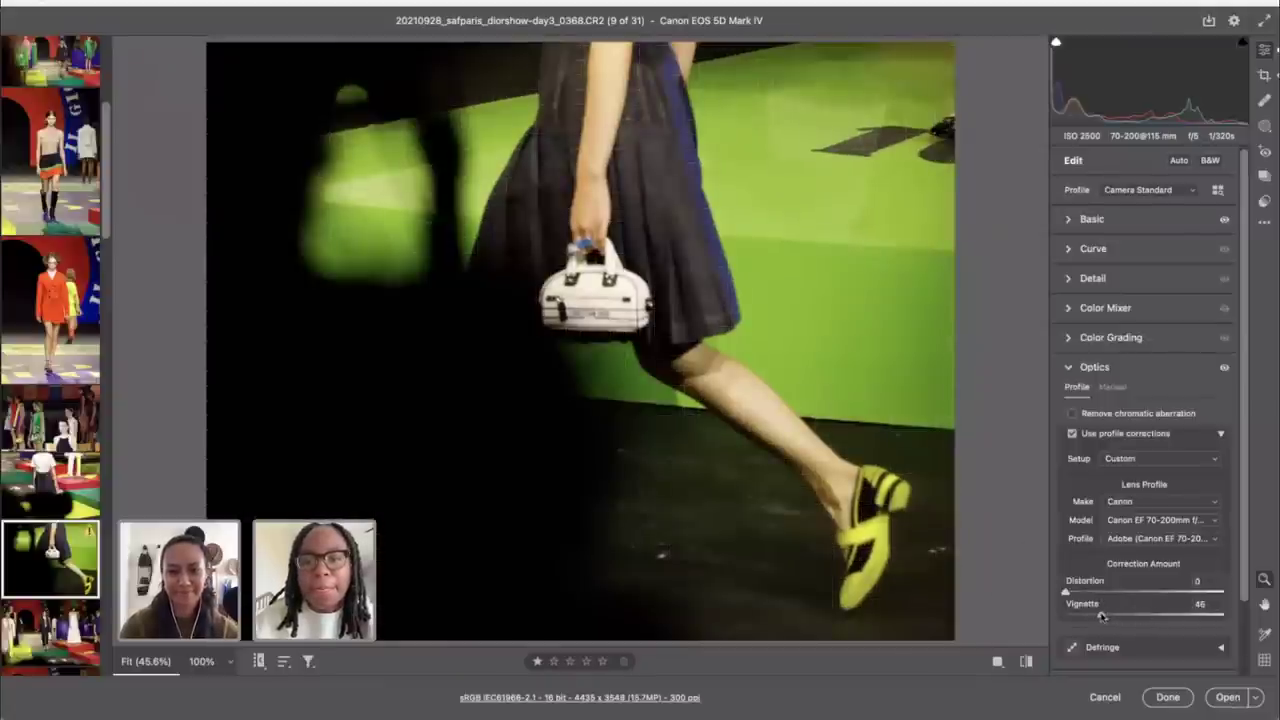
scroll(1192, 615, "down", 3)
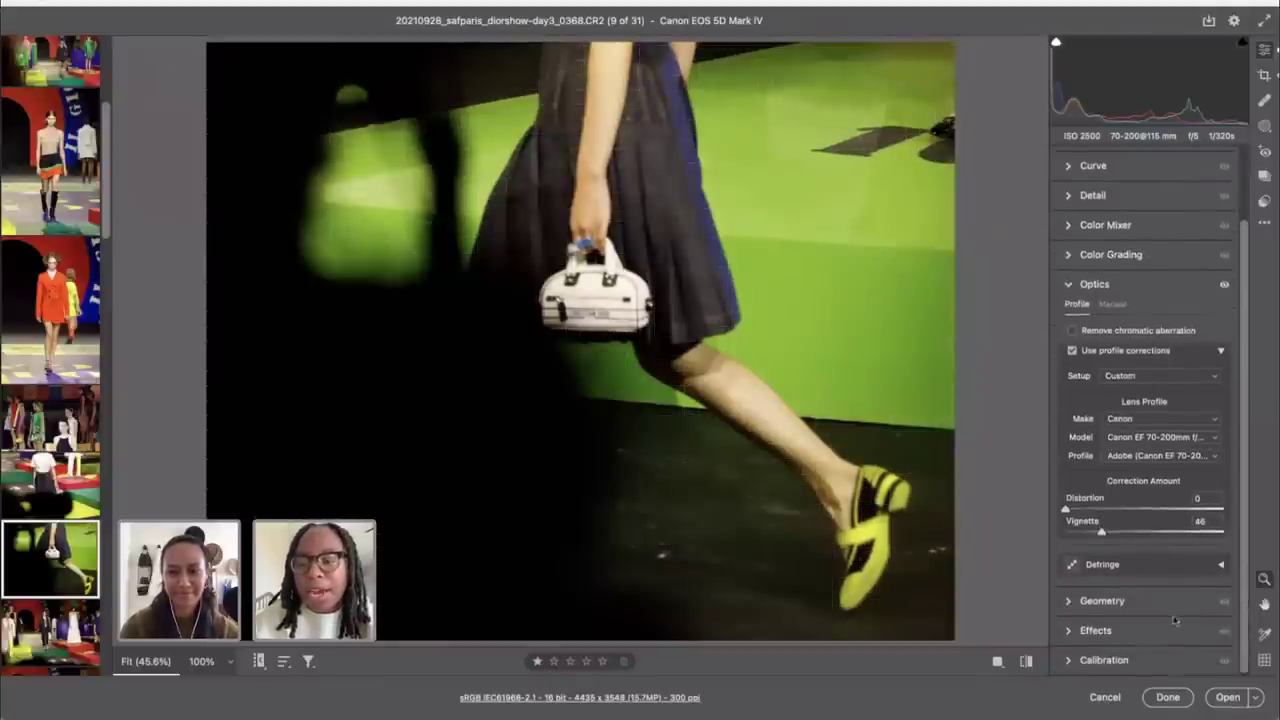
left_click(1150, 632)
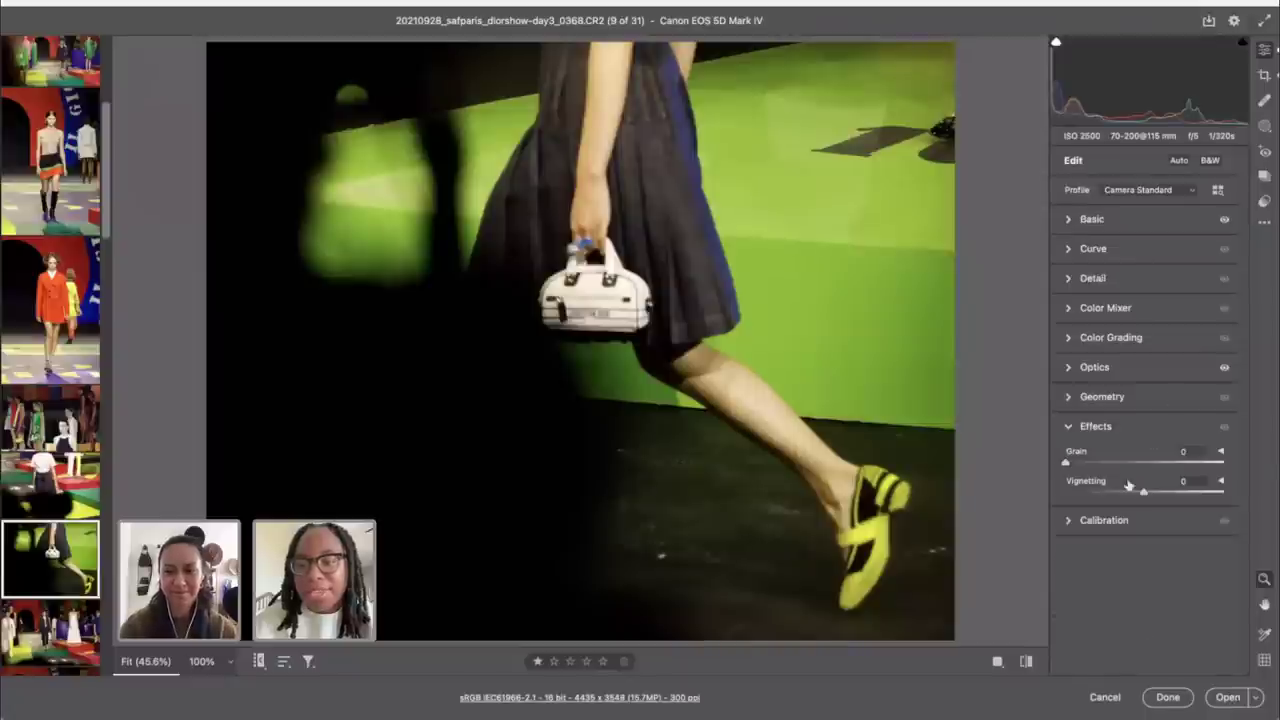
left_click_drag(1146, 494, 1120, 499)
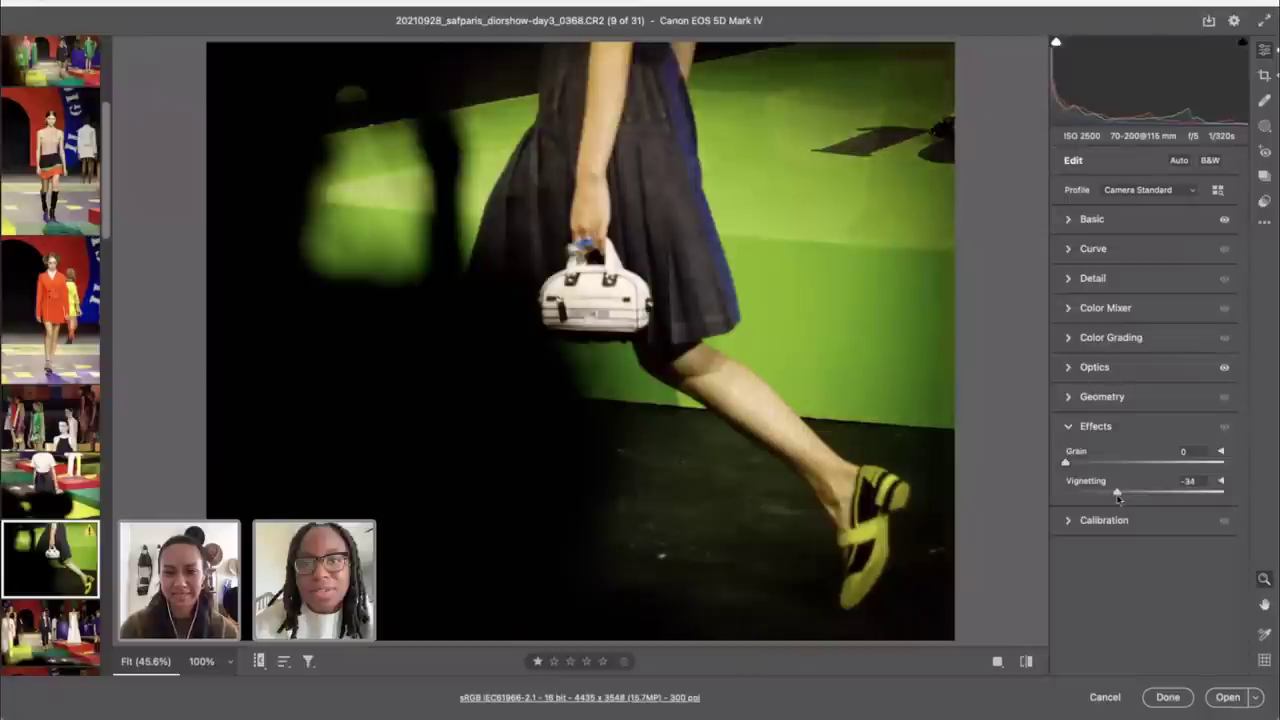
left_click(1092, 220)
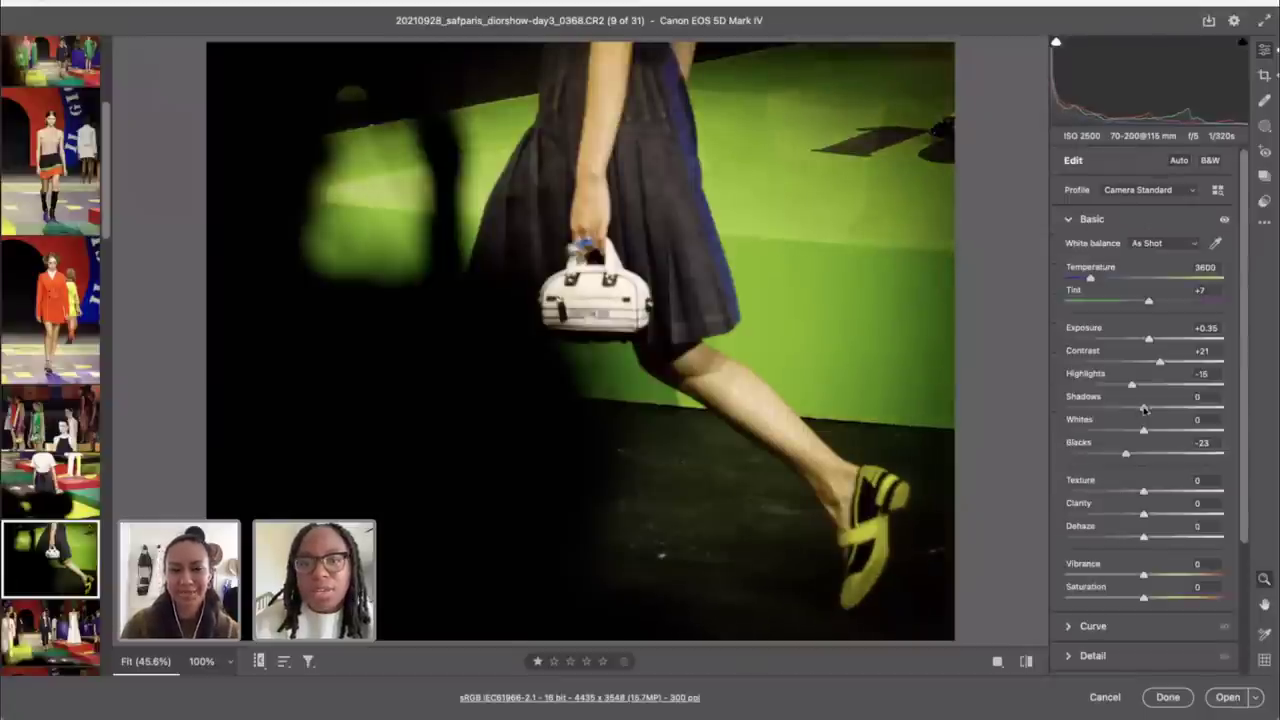
left_click_drag(1145, 409, 1178, 437)
left_click(1215, 243)
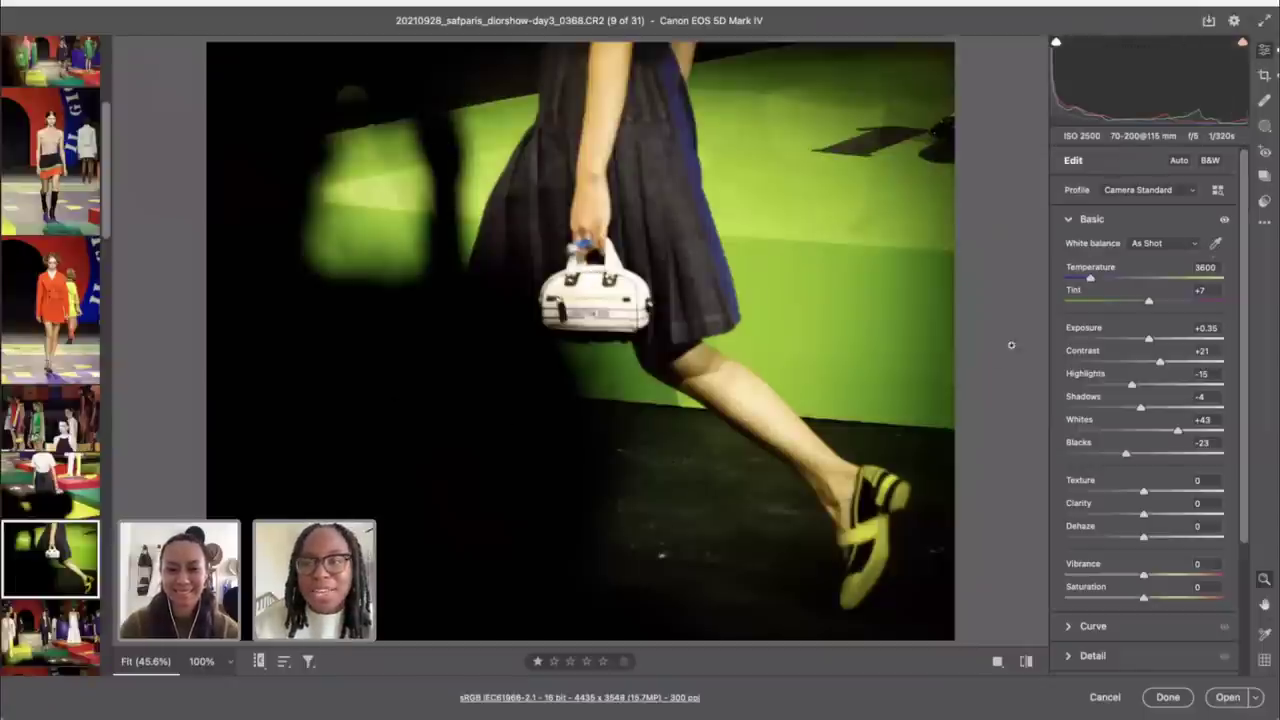
scroll(1147, 383, "down", 1)
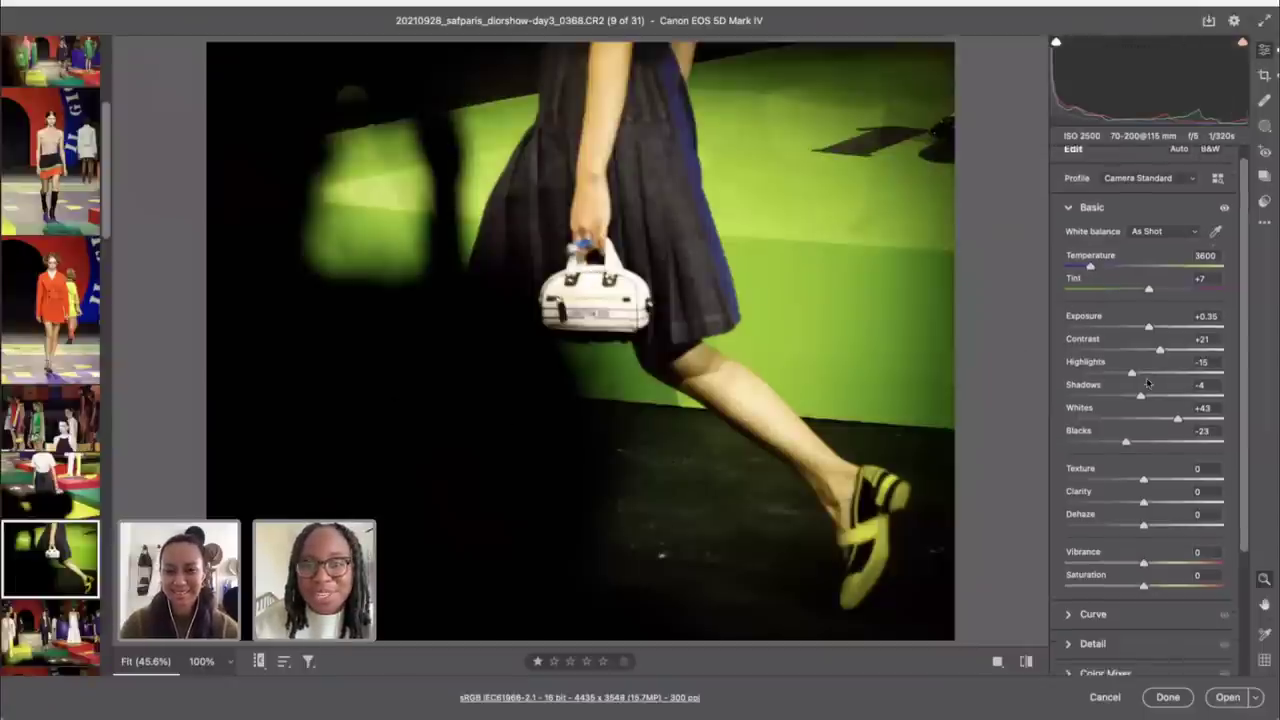
scroll(1147, 383, "down", 2)
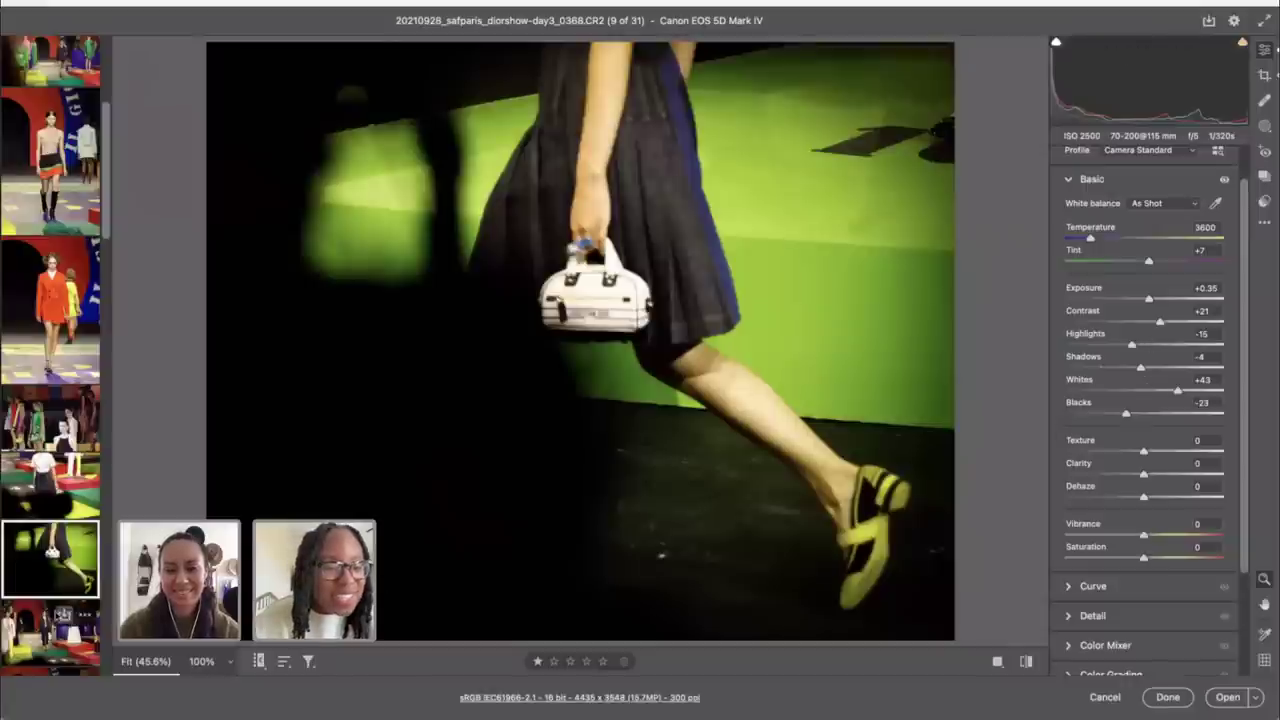
scroll(52, 447, "down", 2)
scroll(52, 447, "down", 6)
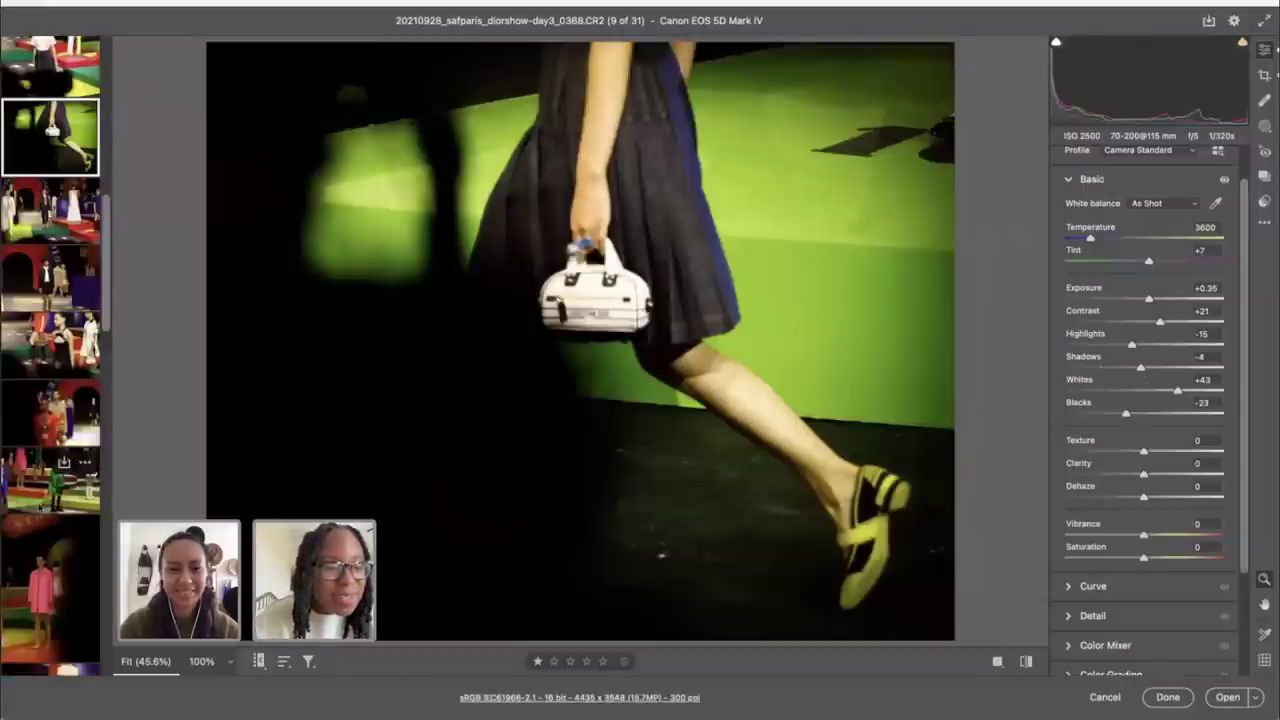
Step: Crop photo 12 to 4 x 5 / 8 x 10 around the yellow bag and boots
left_click(36, 366)
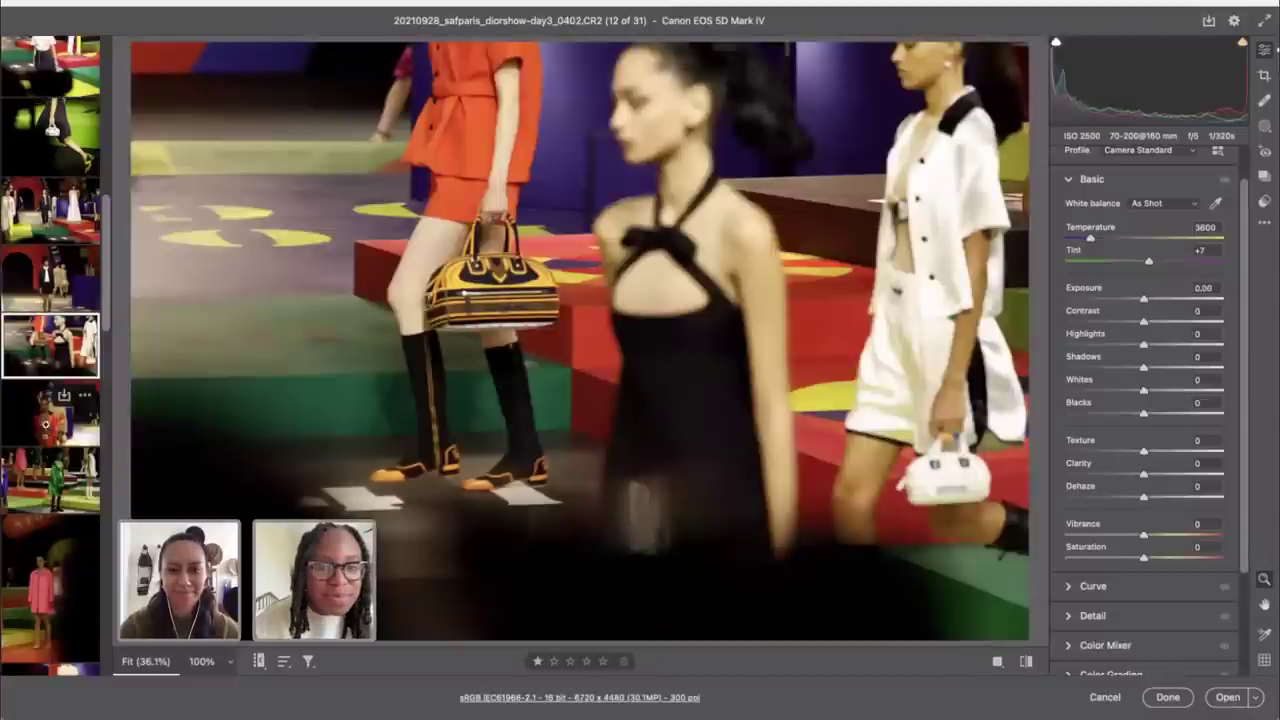
key("c")
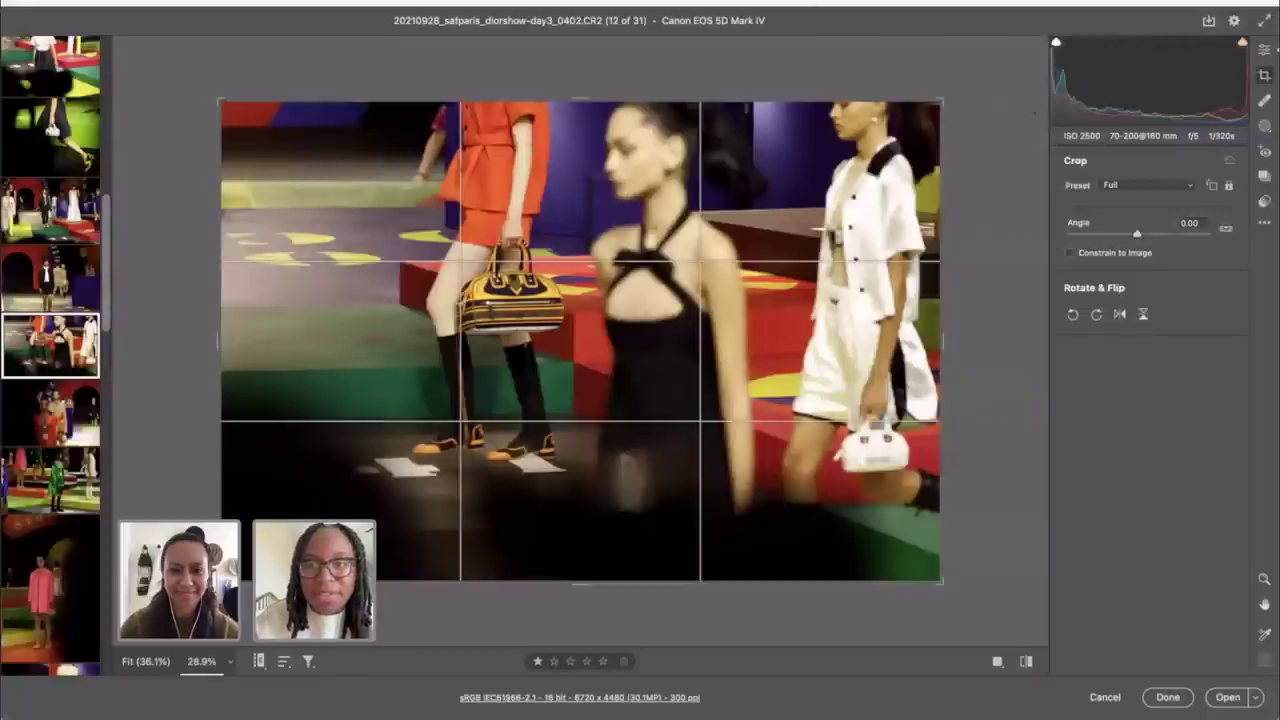
left_click(1130, 189)
left_click(1113, 239)
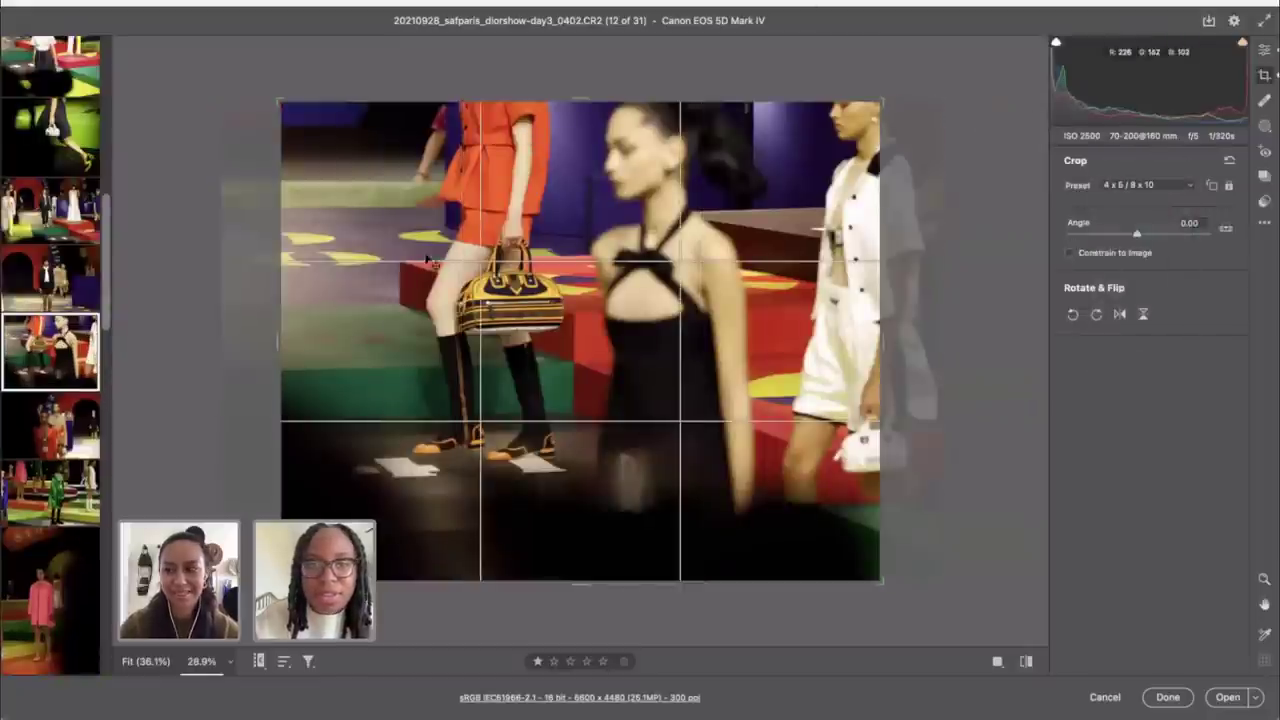
left_click_drag(866, 132, 733, 147)
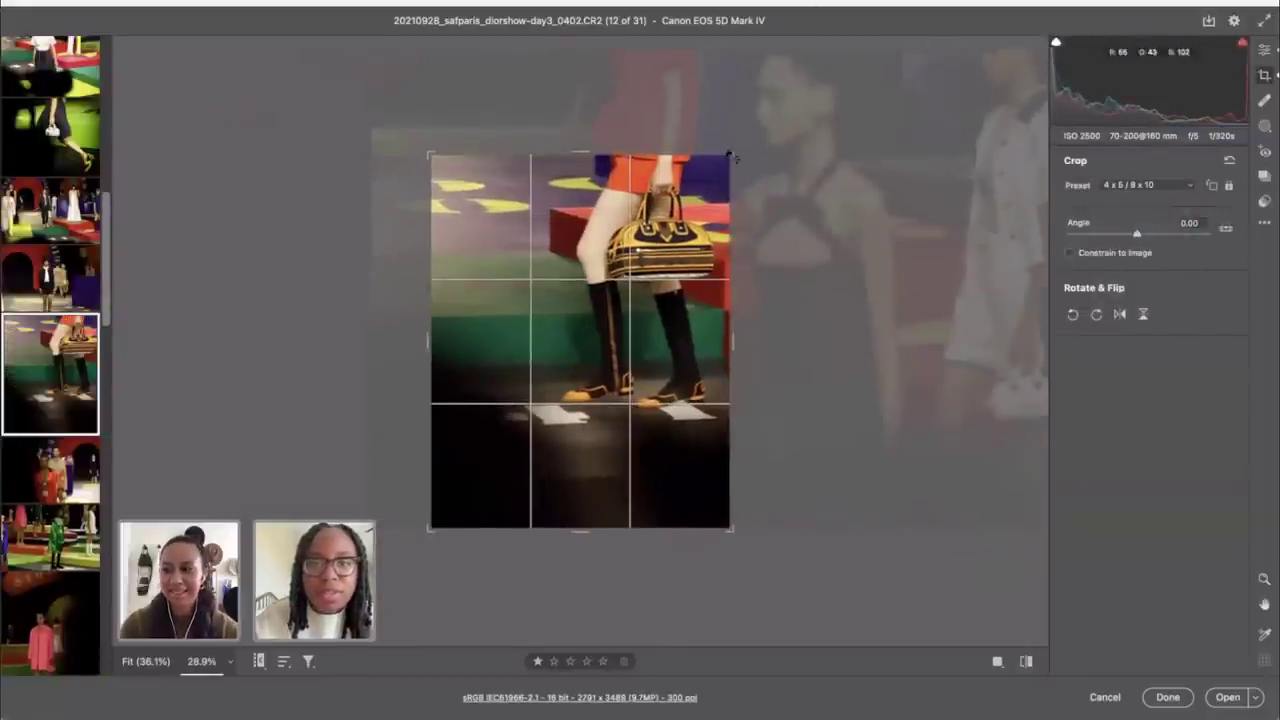
left_click_drag(433, 525, 508, 435)
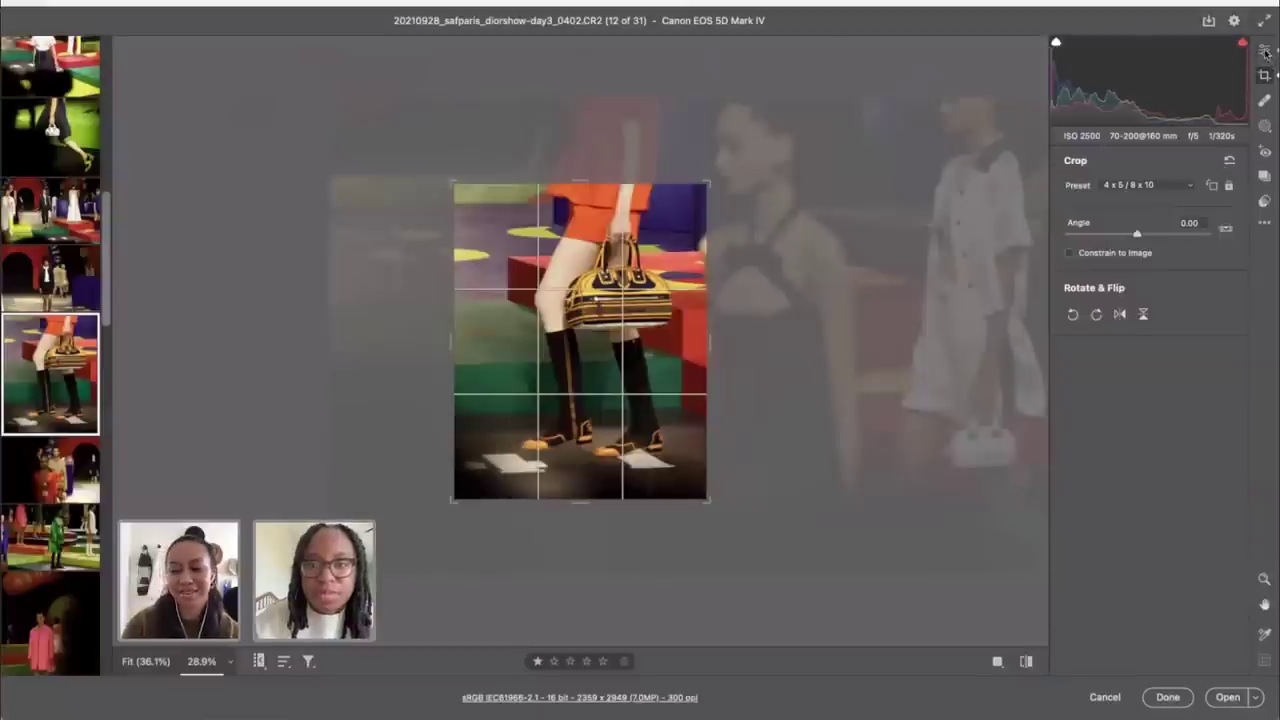
left_click(1266, 52)
Step: Sync photo 9's tone settings onto photo 12 and check its Optics settings
left_click(62, 145)
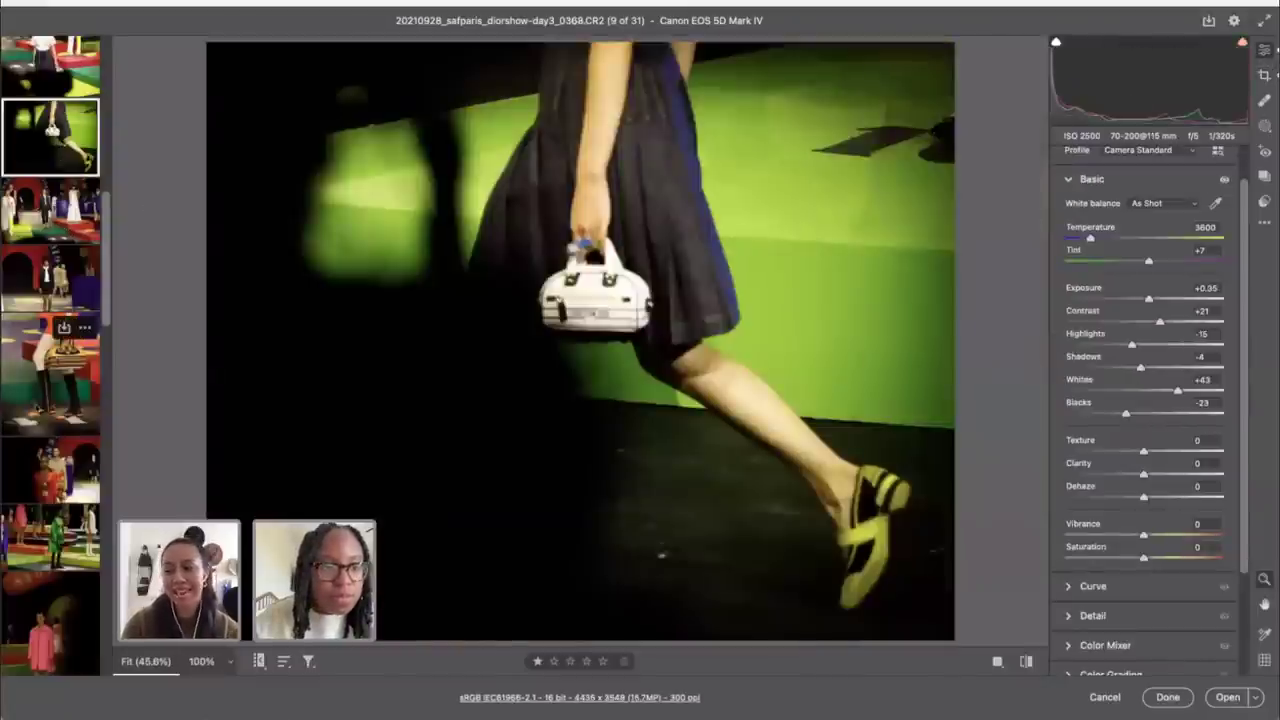
left_click(45, 372, "super")
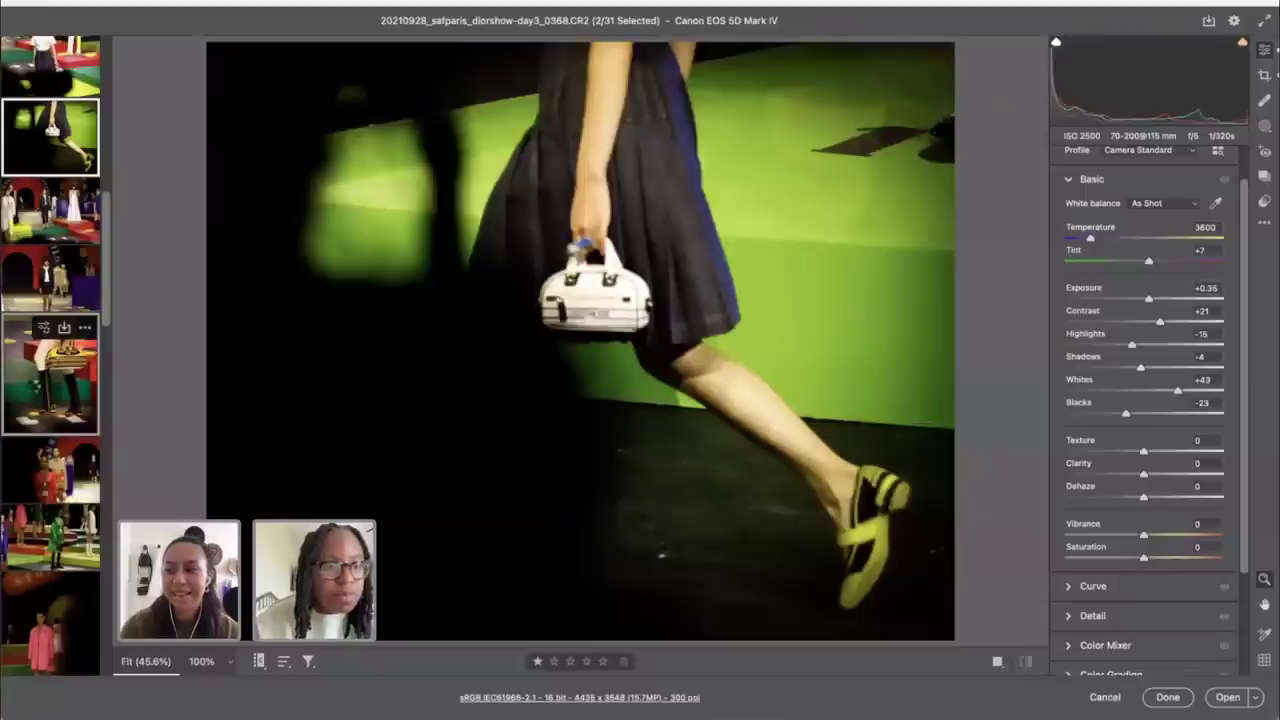
left_click(50, 372)
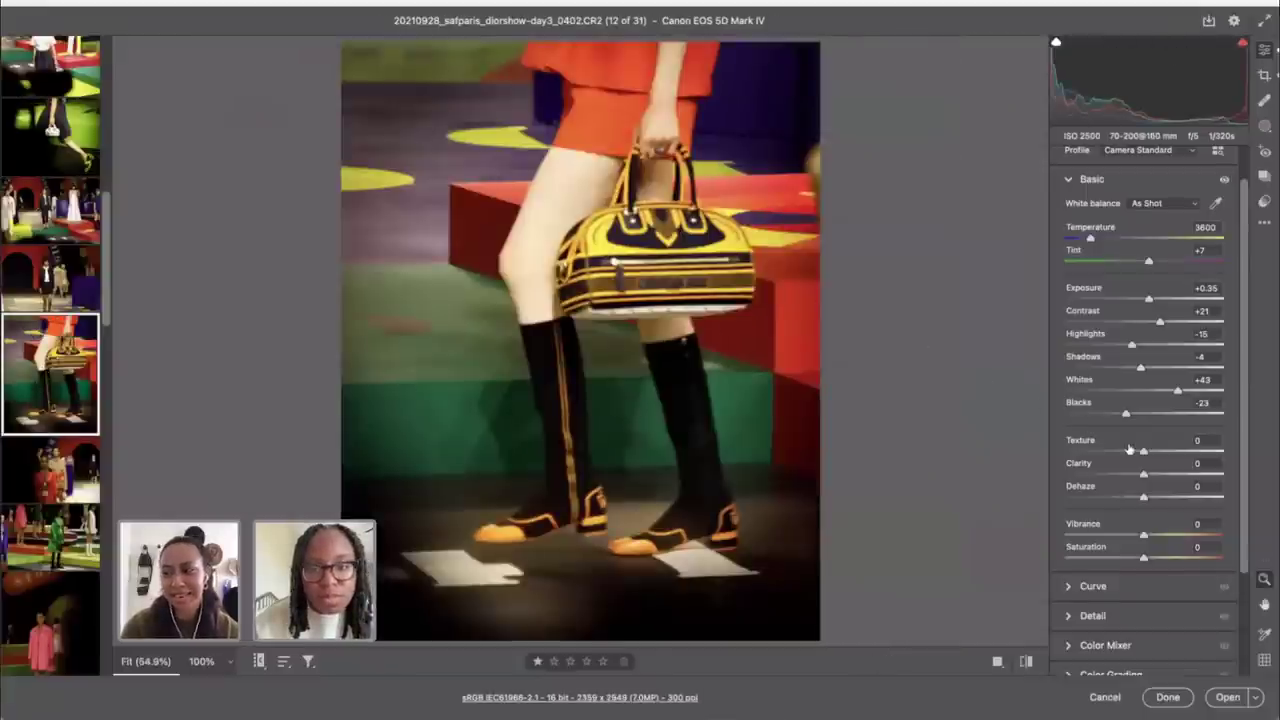
scroll(1129, 450, "down", 3)
left_click(1105, 568)
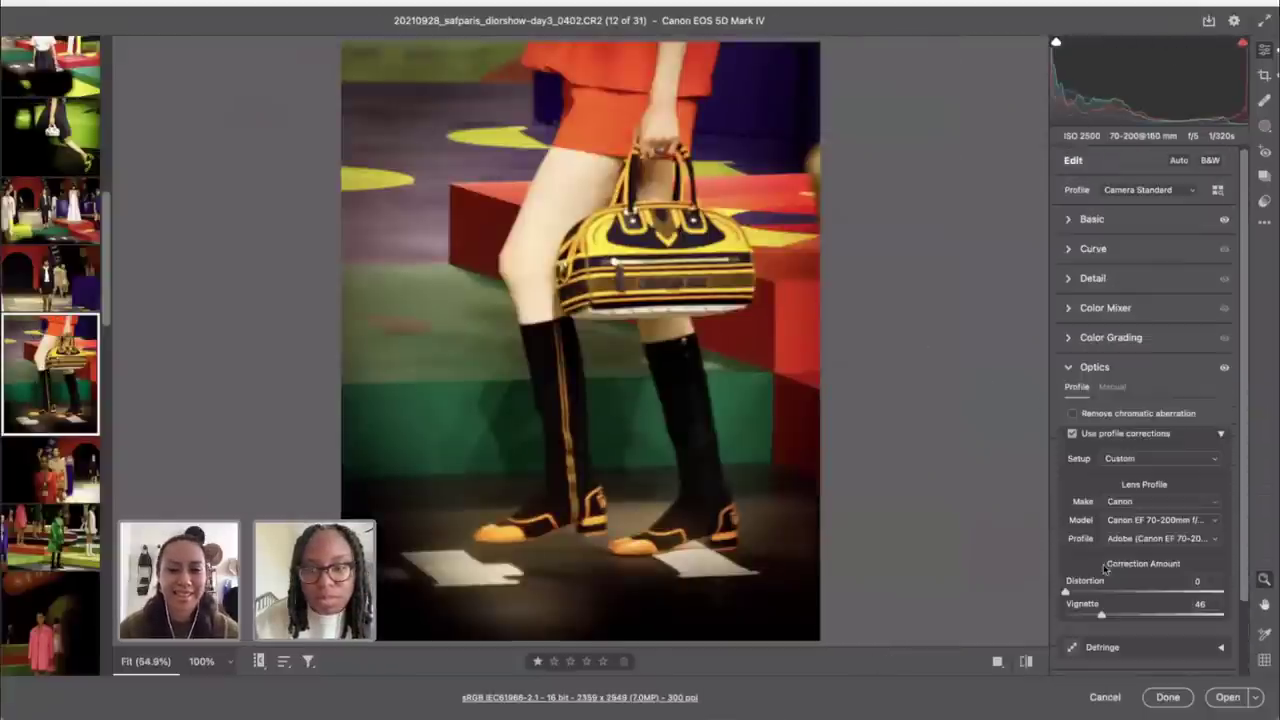
left_click(1100, 592)
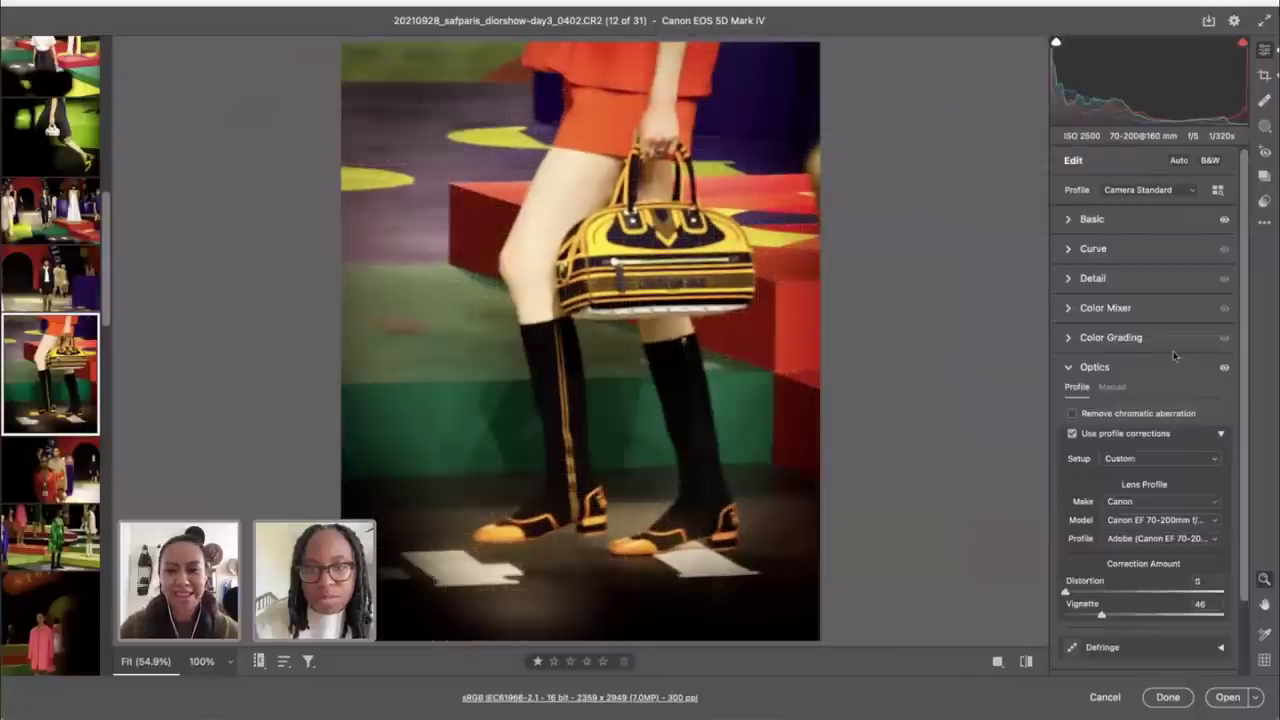
left_click(1132, 222)
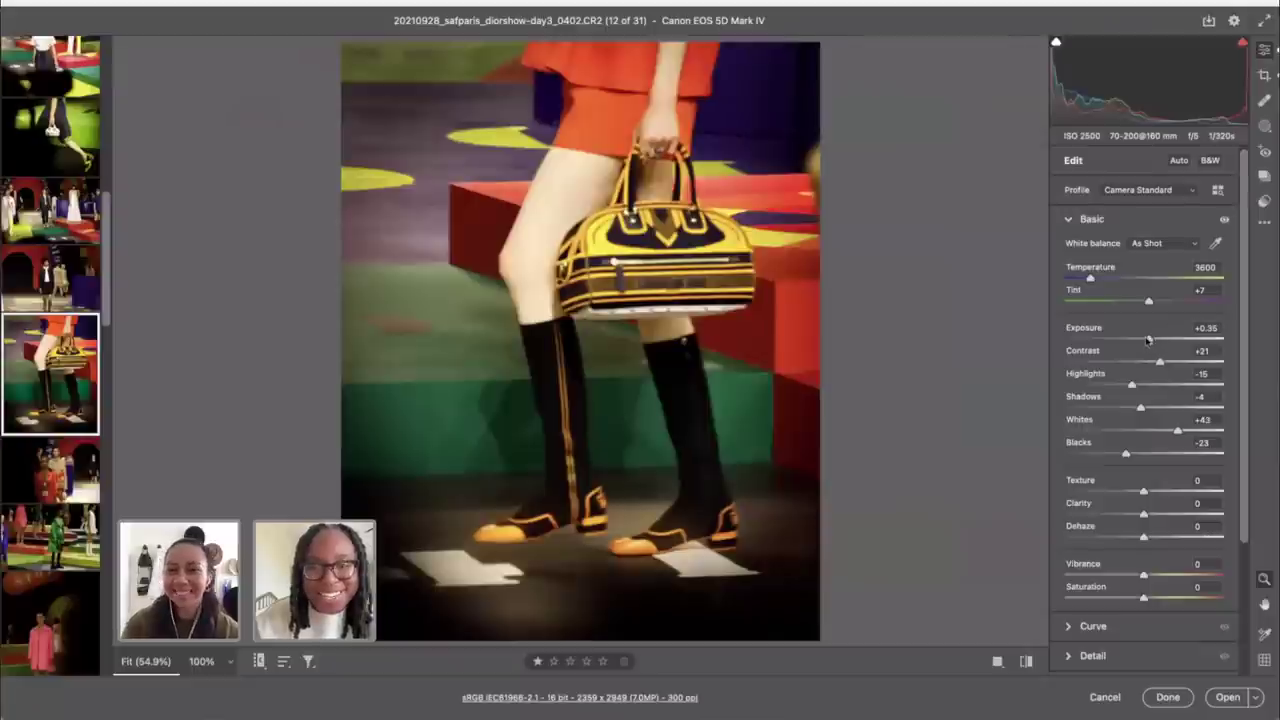
Step: Set Exposure to +0.40 and compare the edited look against defaults at 33.3%
left_click_drag(1148, 340, 1150, 340)
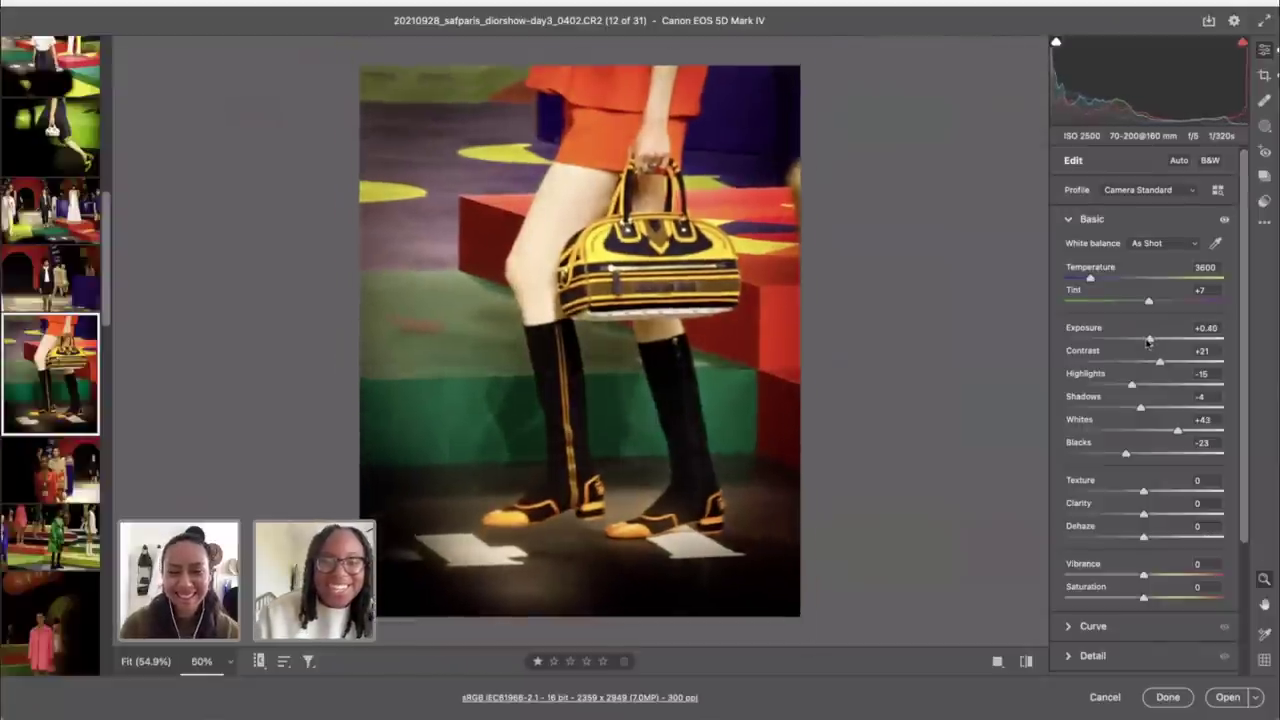
key("ctrl+minus")
left_click(1027, 662)
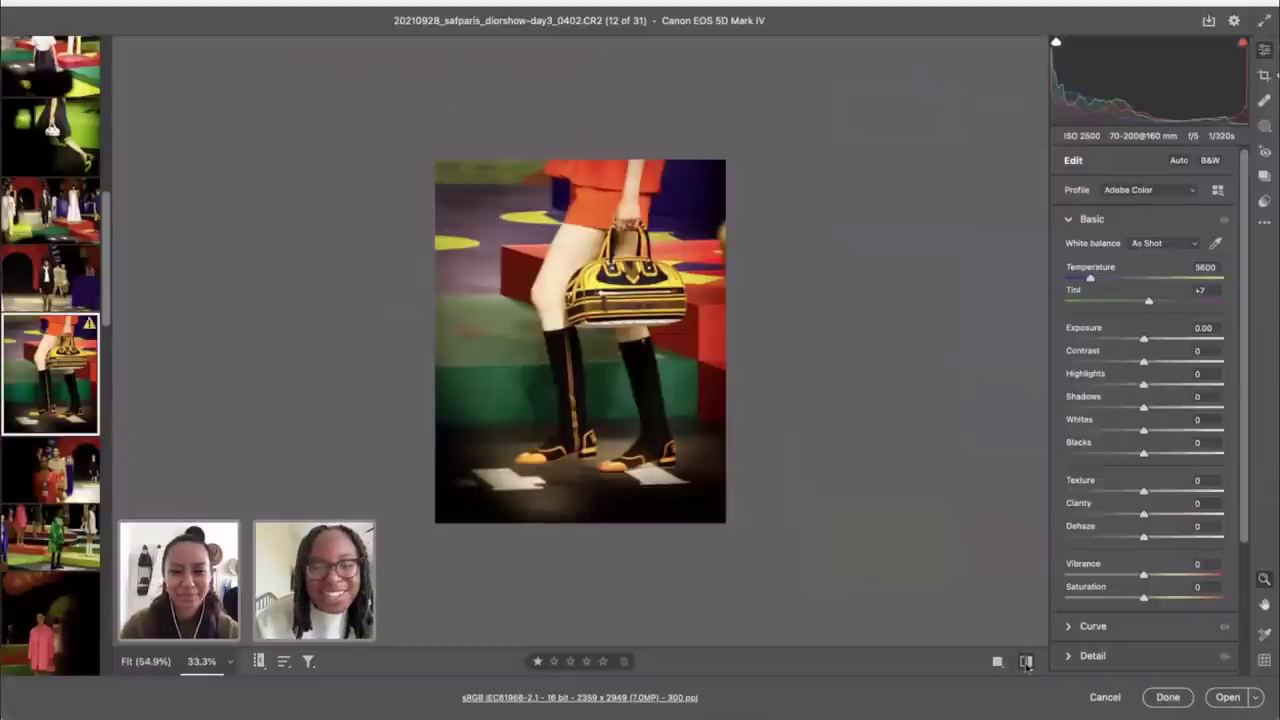
left_click(1027, 662)
left_click(1027, 662)
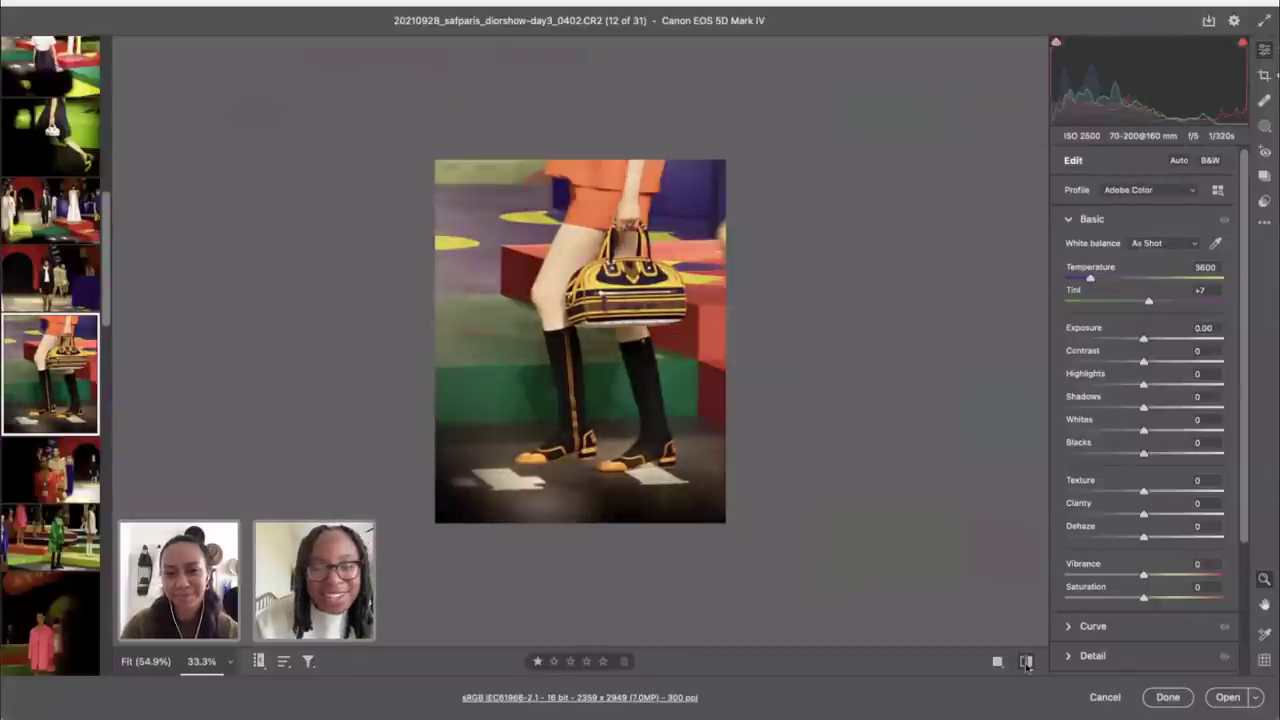
left_click(1027, 662)
left_click(1027, 662)
left_click(1027, 662)
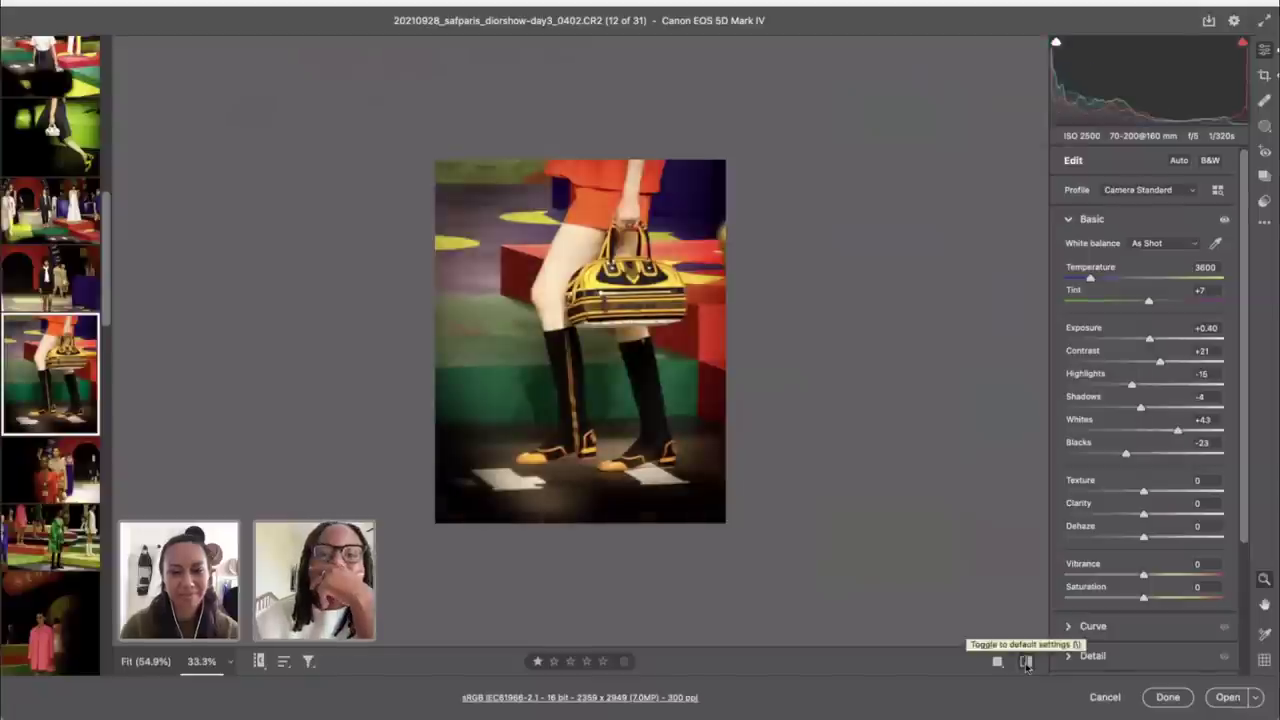
left_click(1027, 662)
left_click(1027, 662)
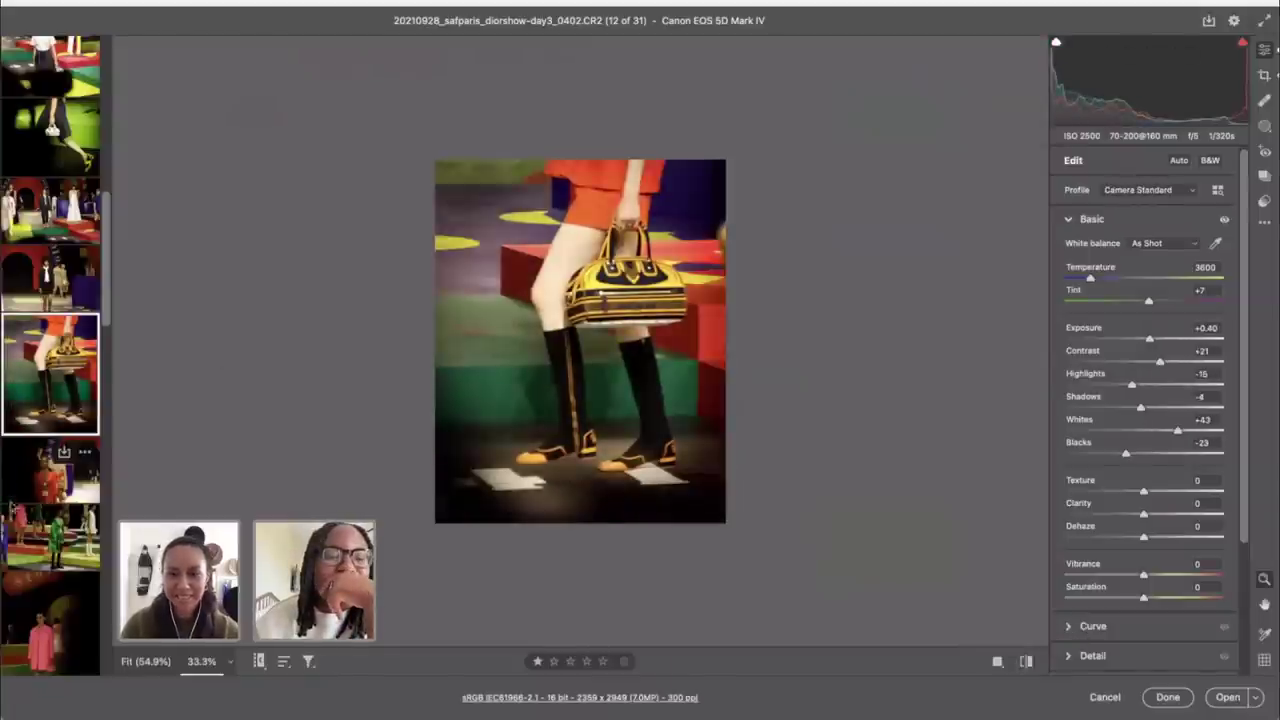
Step: Open the pink-coat photo 15 and raise its Exposure to +0.85
left_click(47, 648)
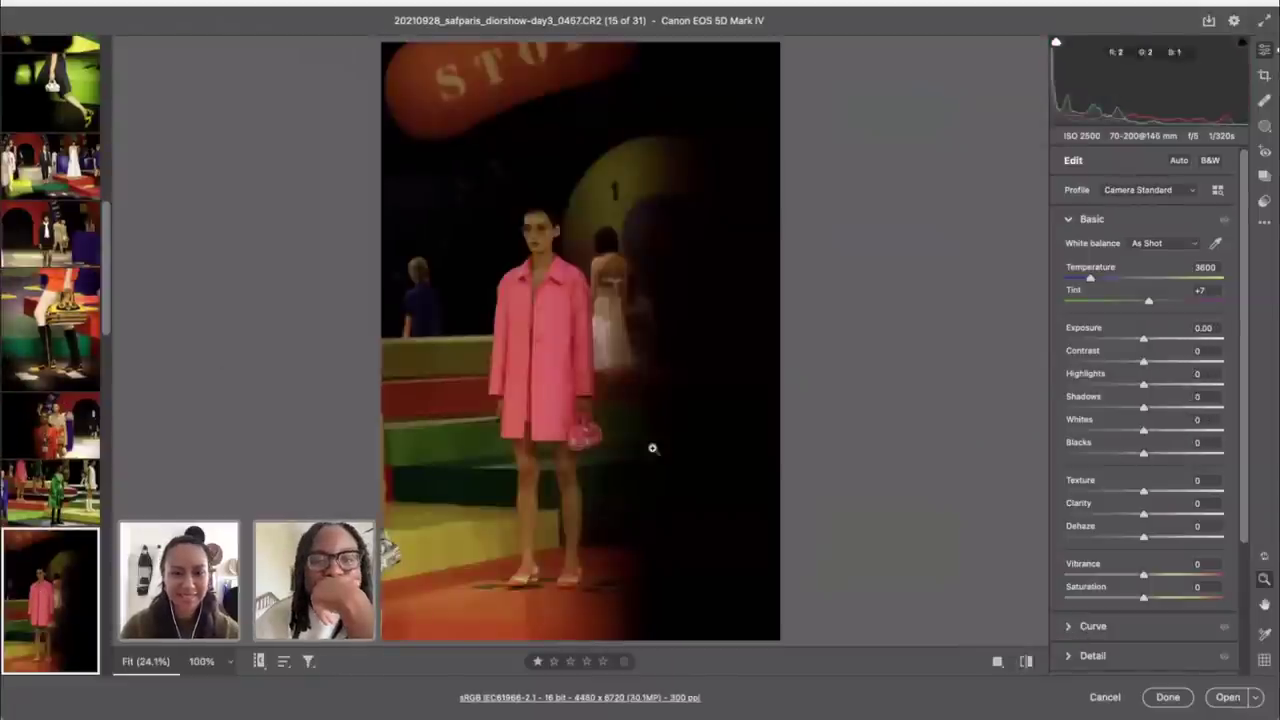
left_click_drag(1145, 342, 1155, 342)
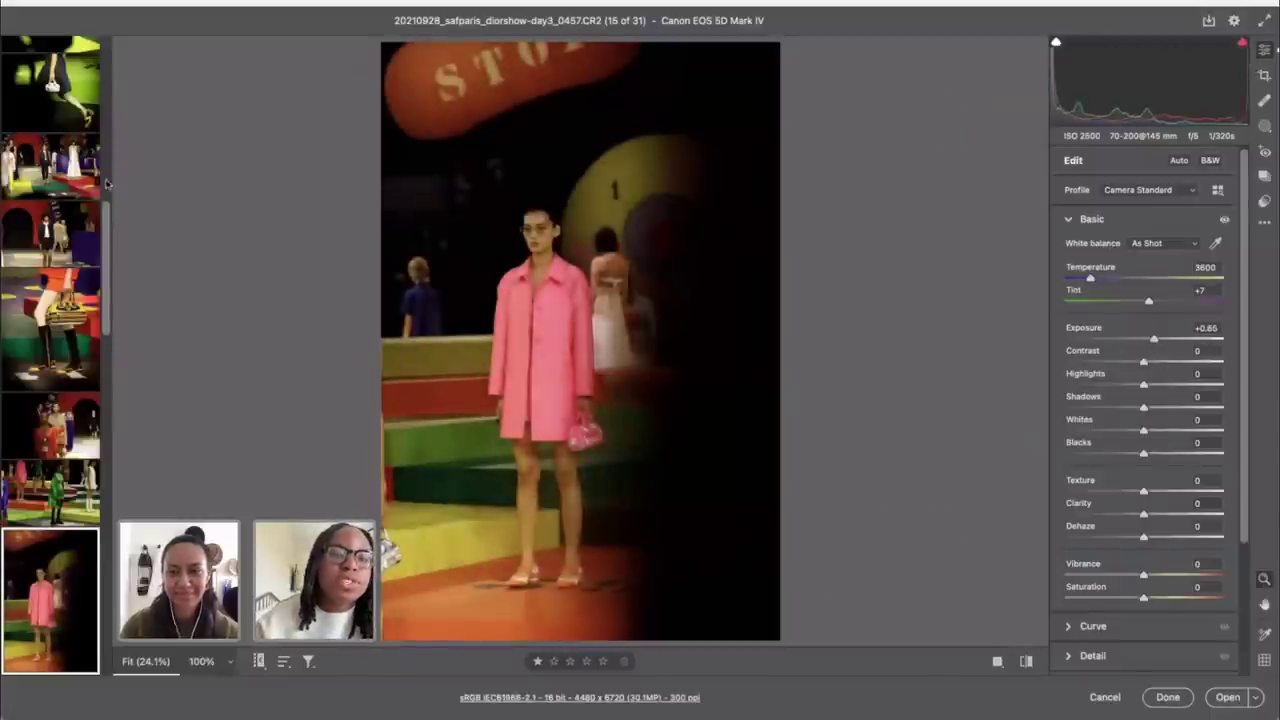
scroll(62, 155, "up", 1)
scroll(62, 155, "up", 3)
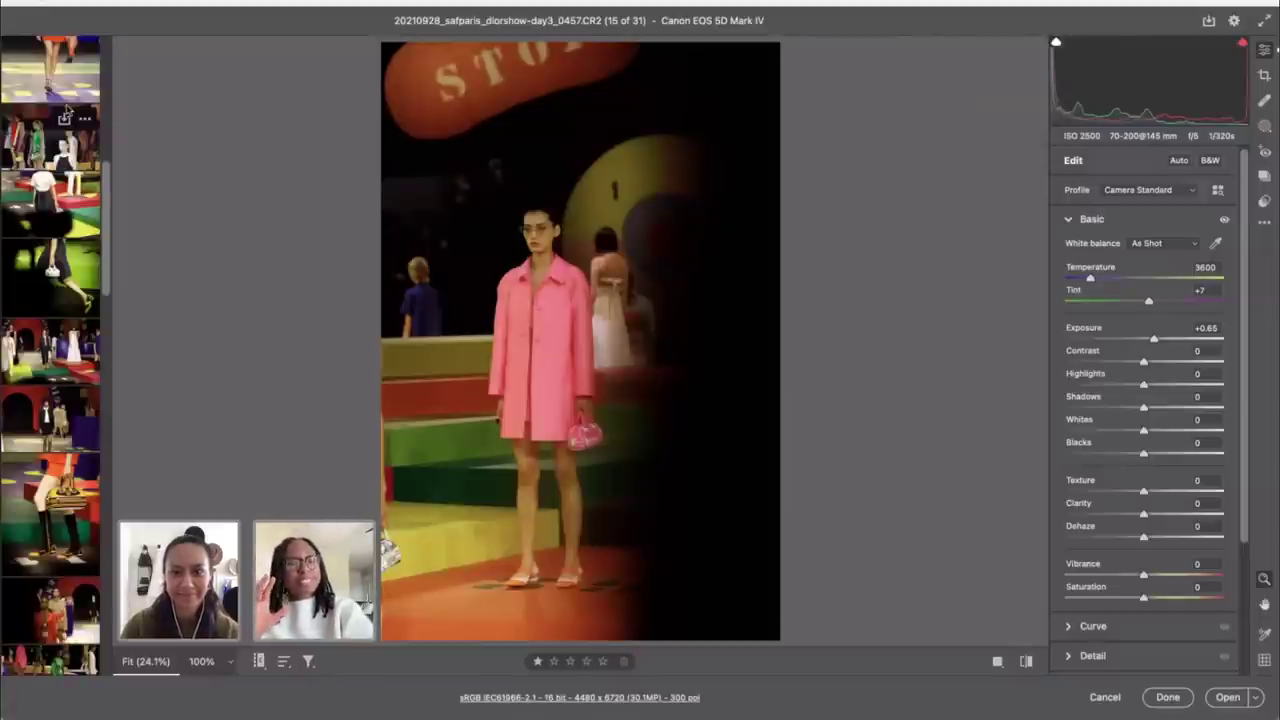
scroll(55, 125, "up", 5)
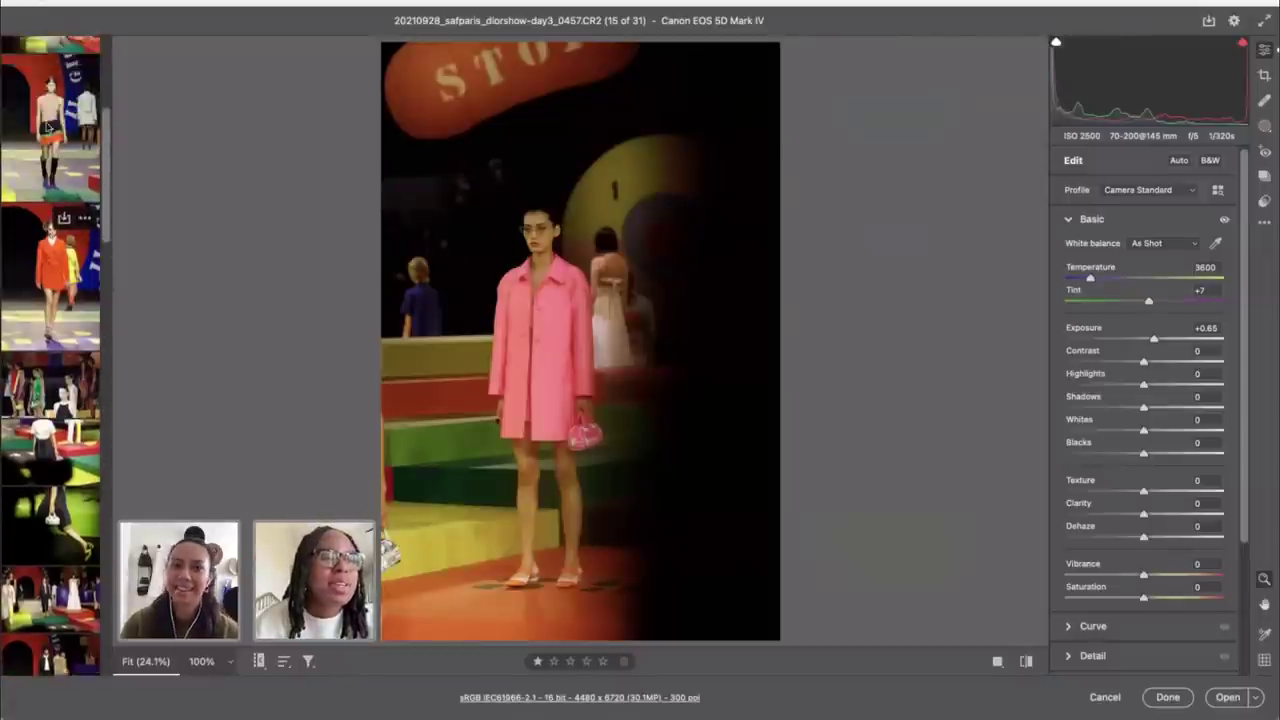
Step: Check photo 5's settings to reuse them, then return to the pink-coat photo 15
left_click(50, 110)
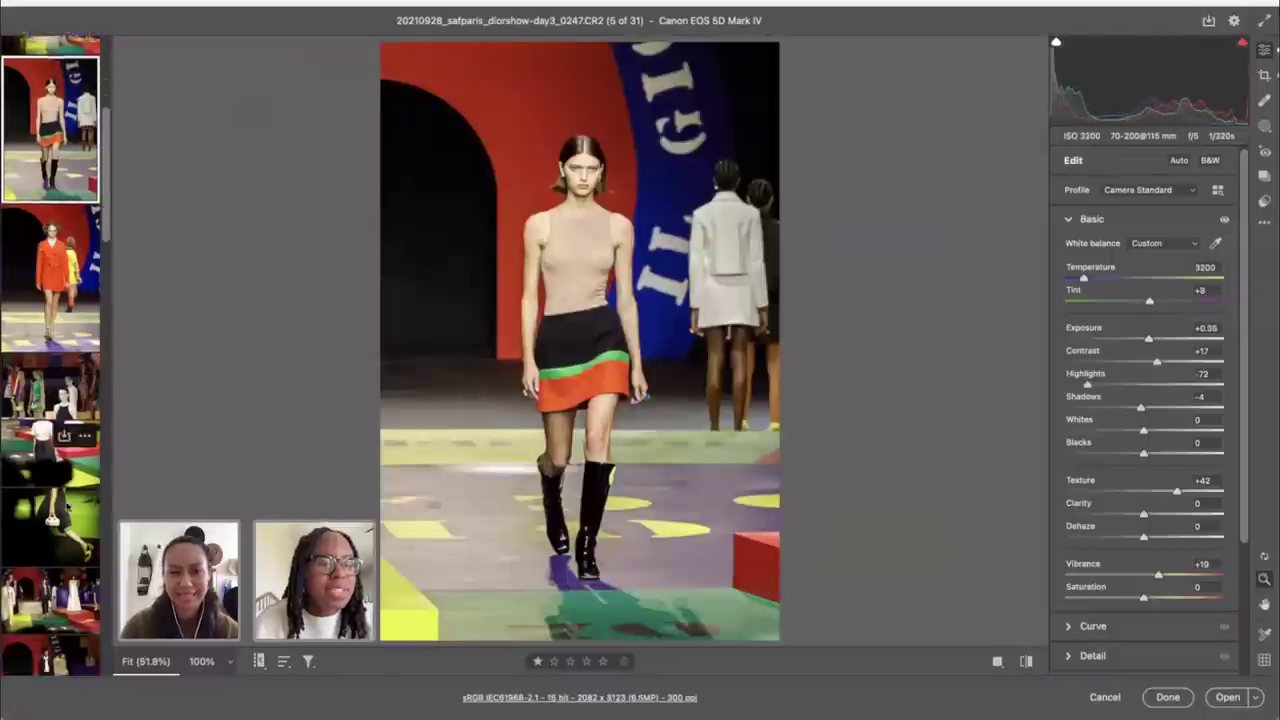
scroll(62, 508, "down", 10)
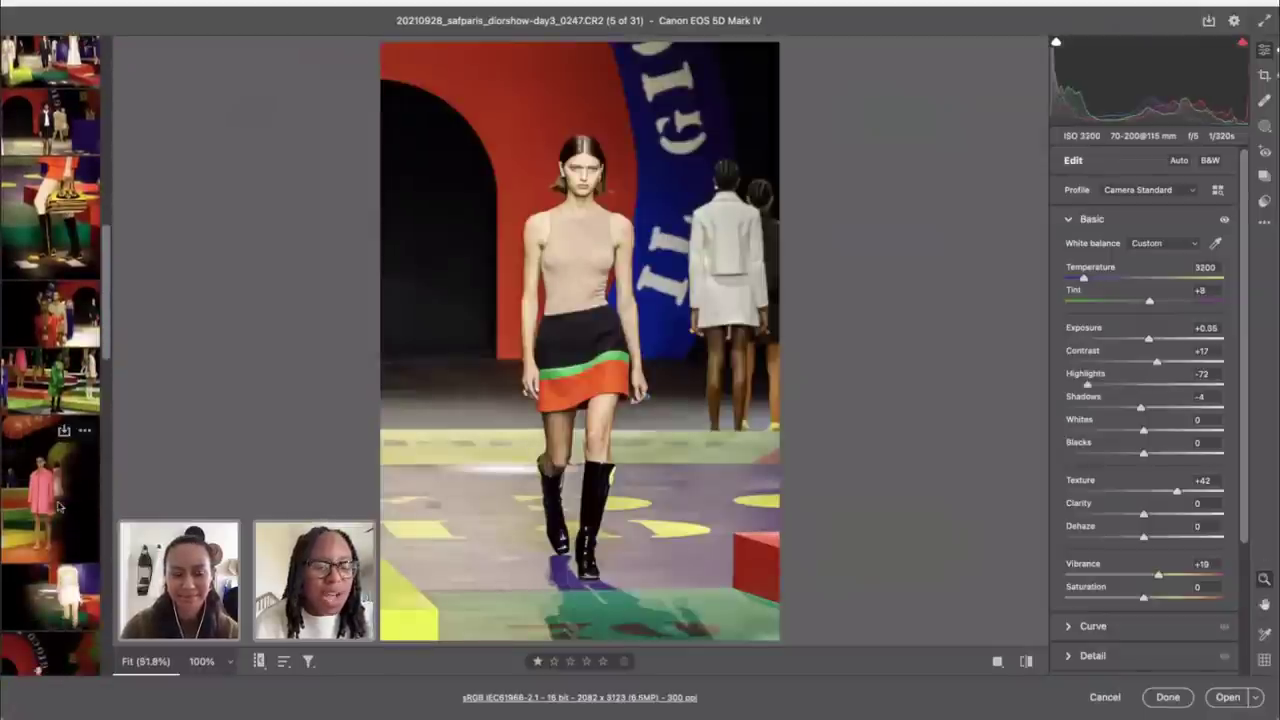
left_click(58, 507)
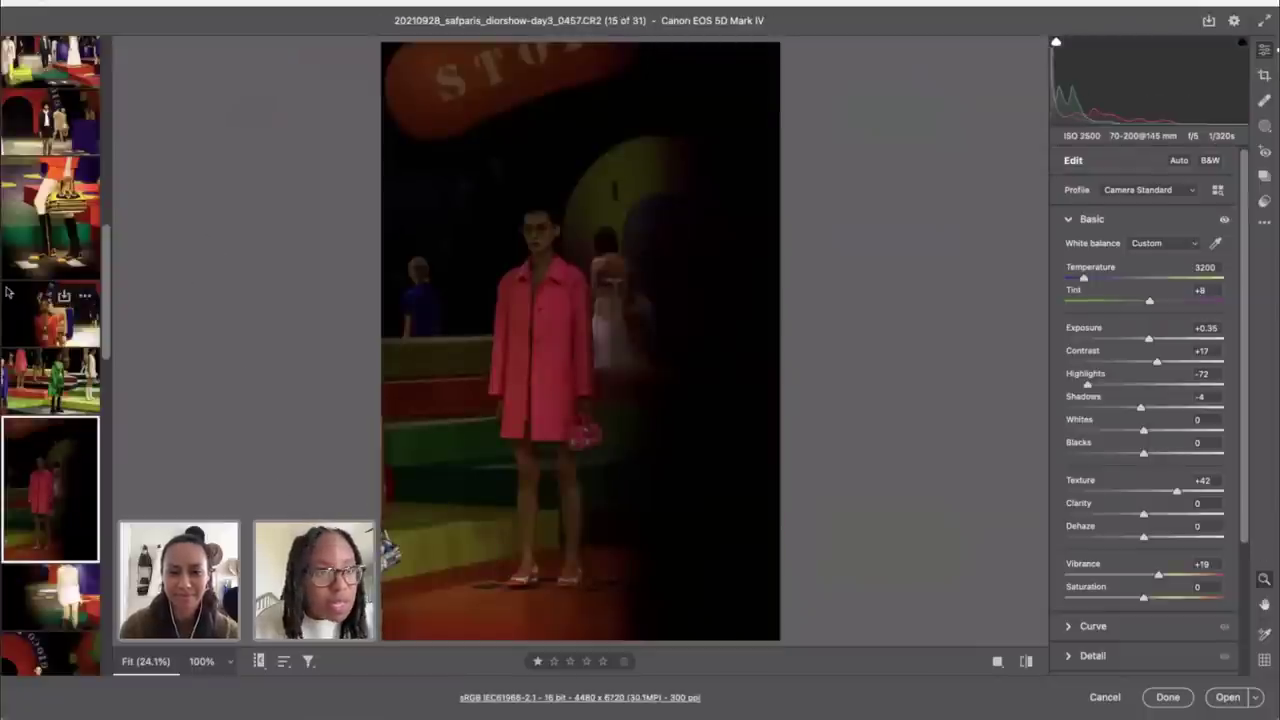
scroll(50, 298, "up", 10)
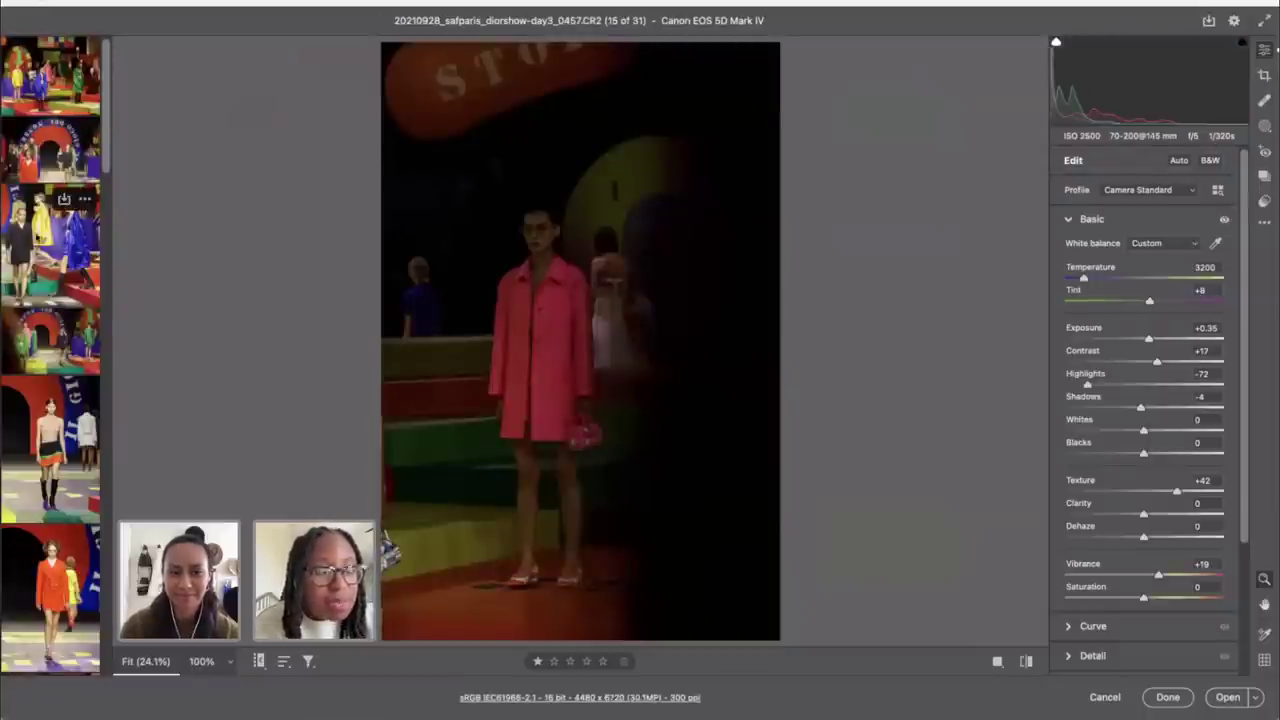
scroll(97, 540, "down", 6)
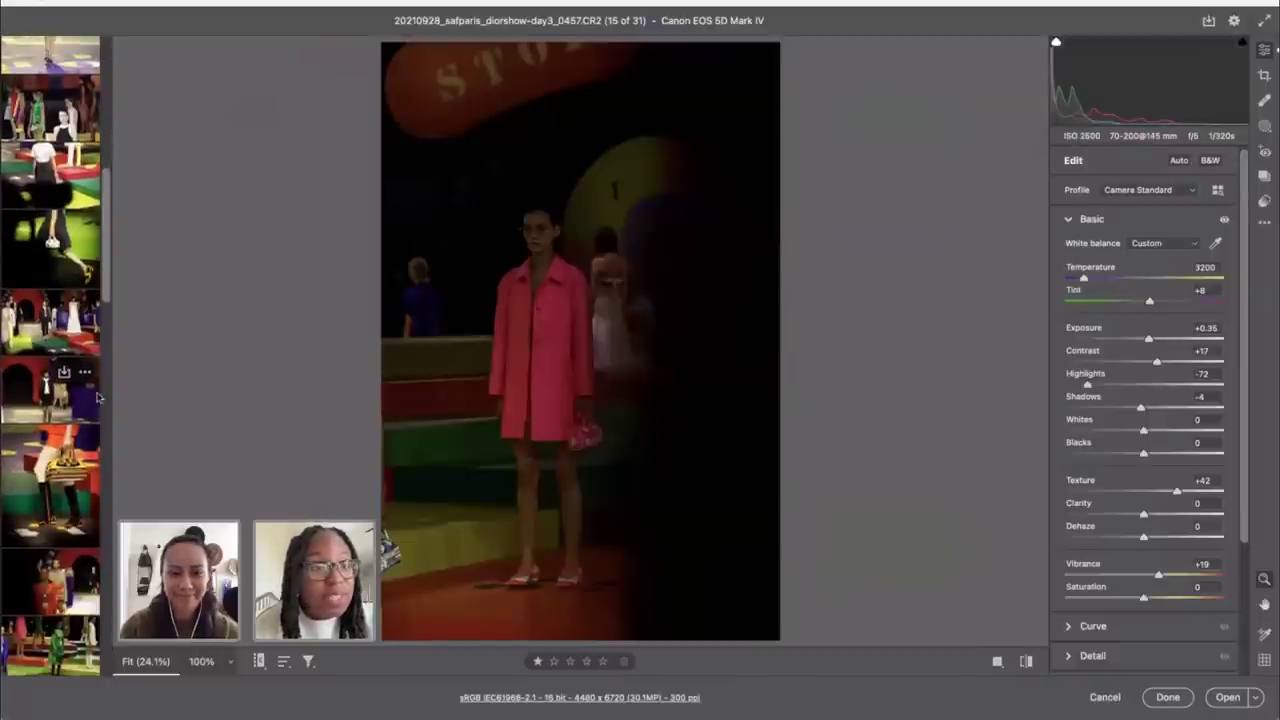
scroll(75, 244, "up", 5)
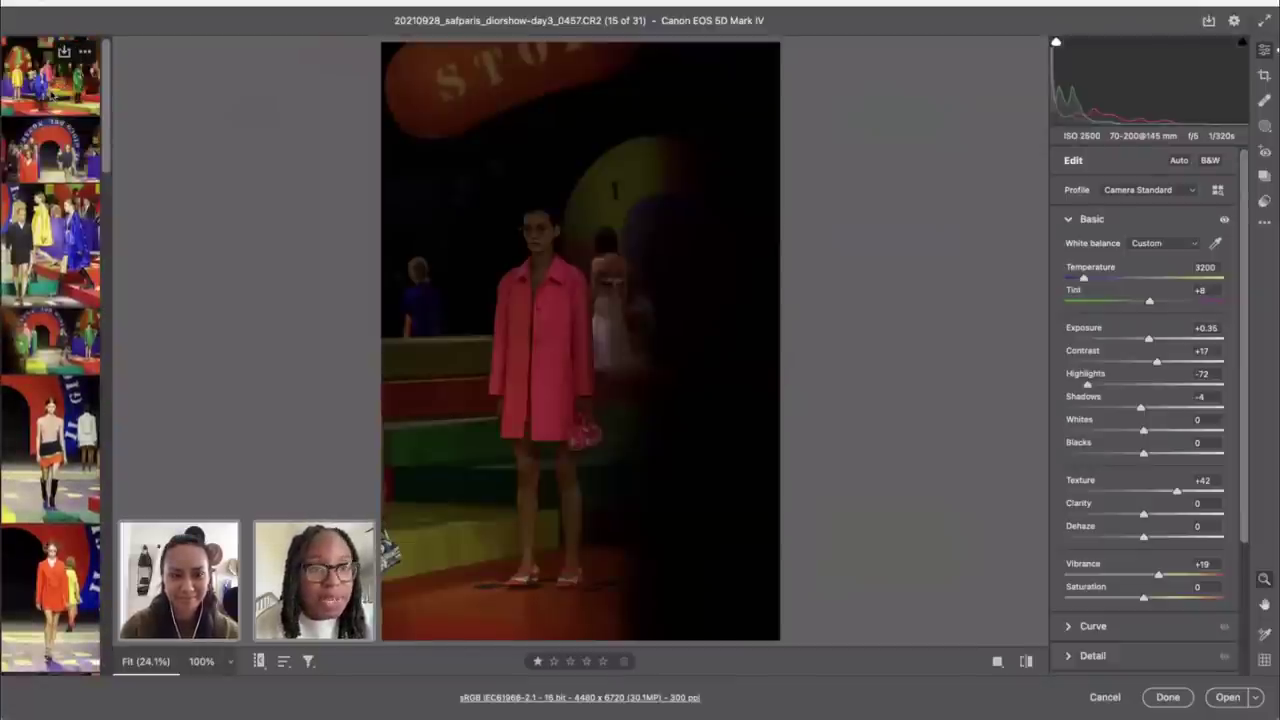
scroll(70, 390, "down", 5)
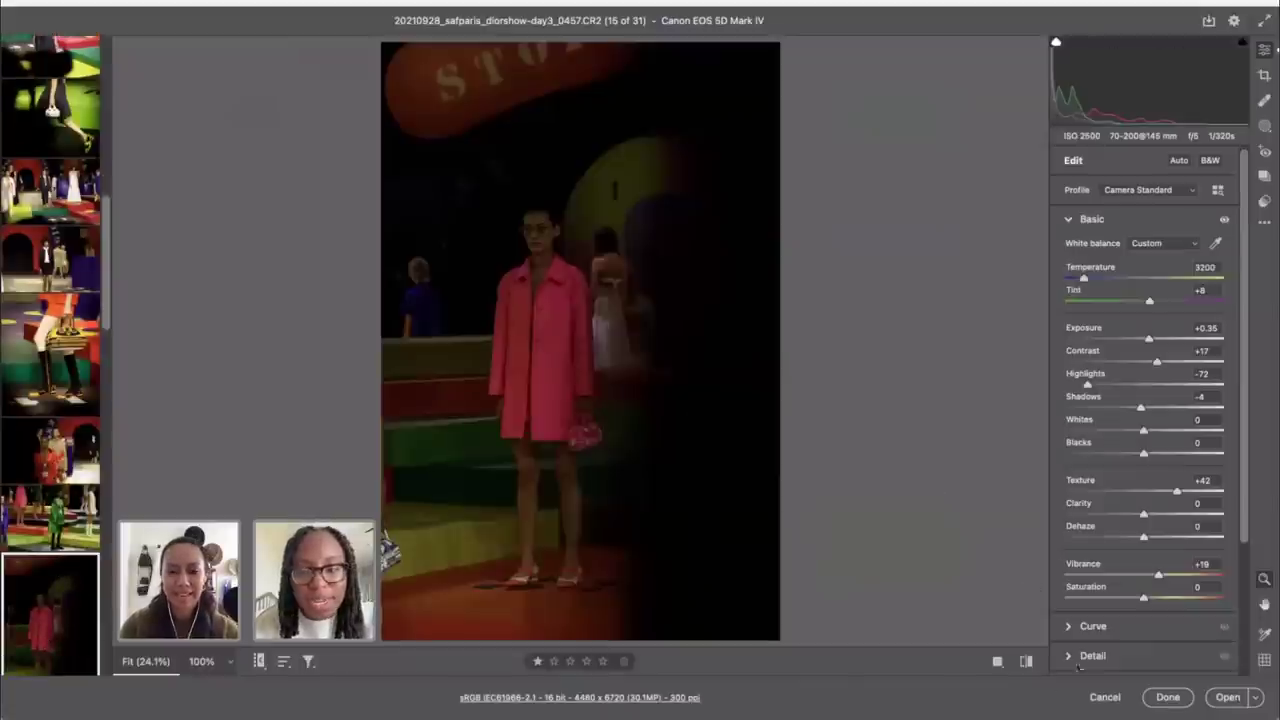
Step: Compare the pink-coat edits with defaults, then switch the photo to default settings
left_click(1025, 662)
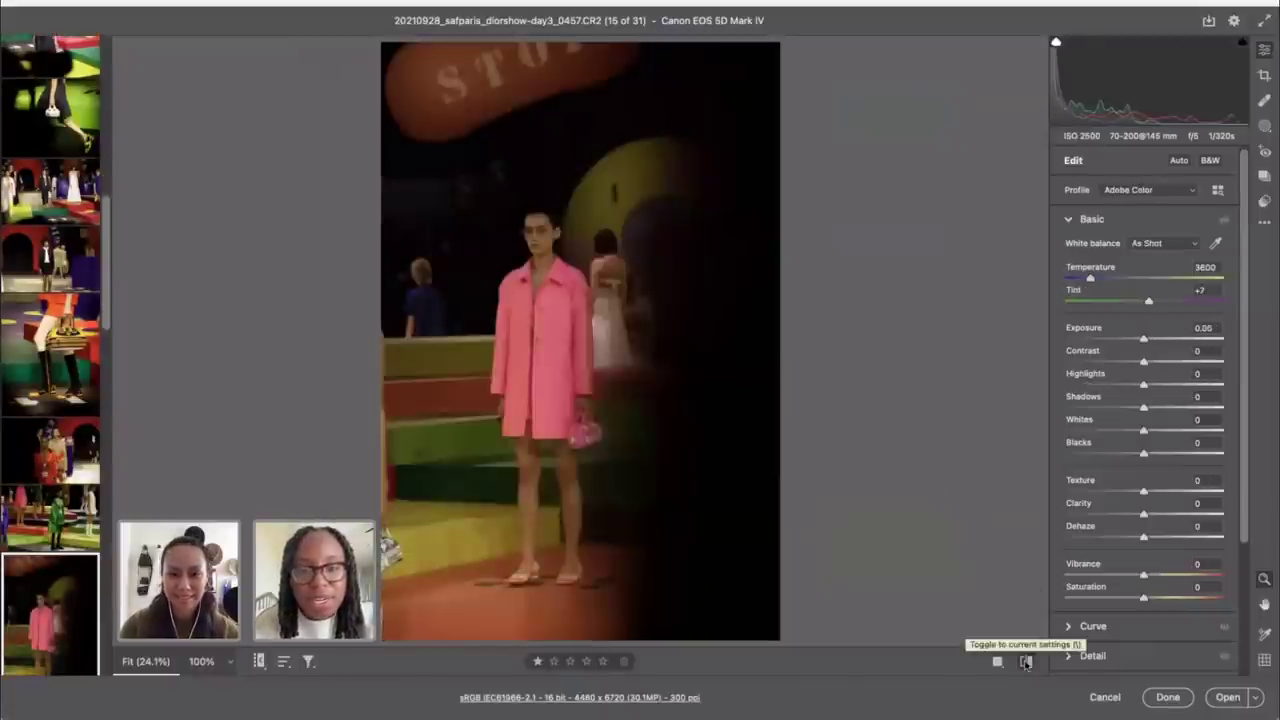
left_click(1025, 662)
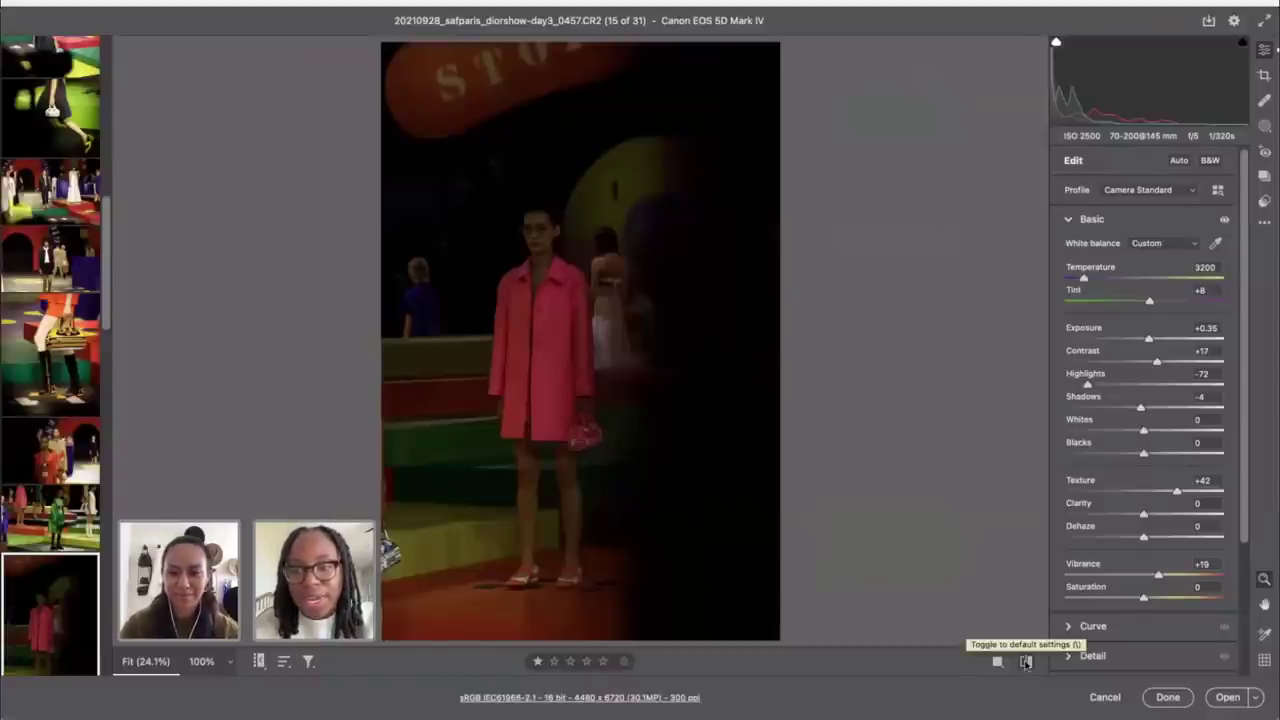
left_click(1025, 662)
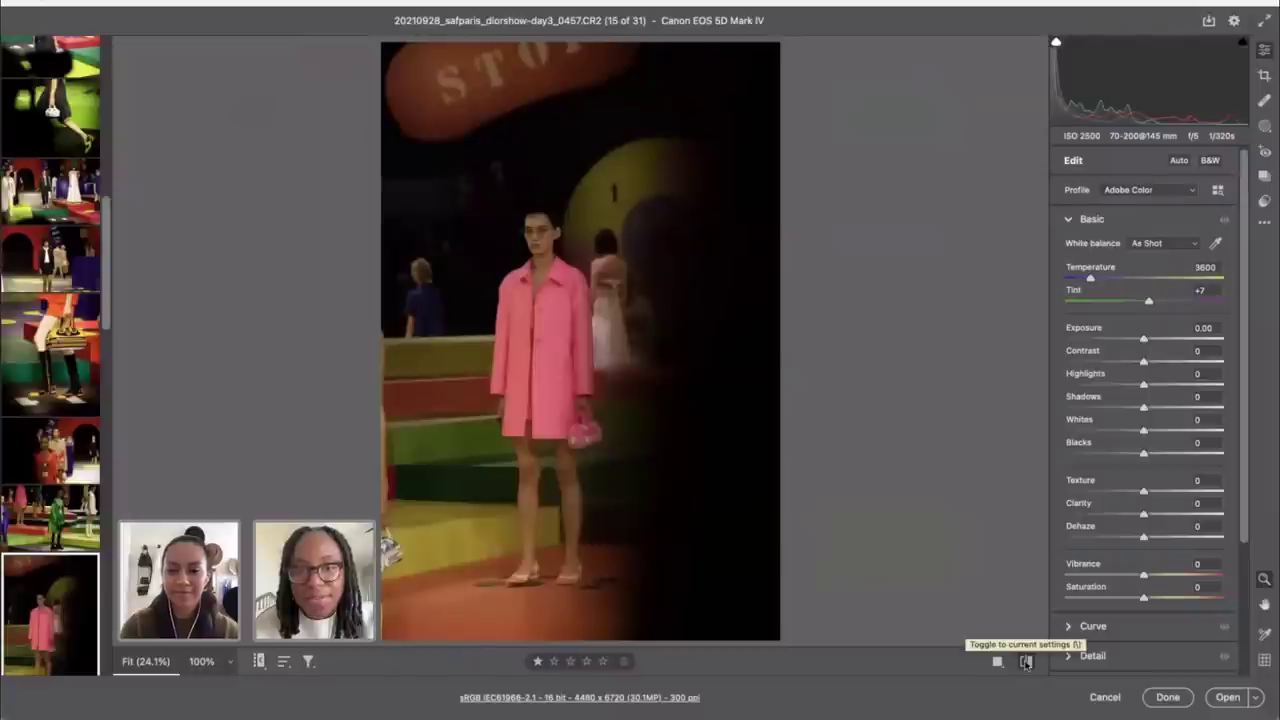
Step: Apply the Camera Matching Standard profile from the profile browser
left_click(1218, 190)
scroll(1087, 515, "down", 5)
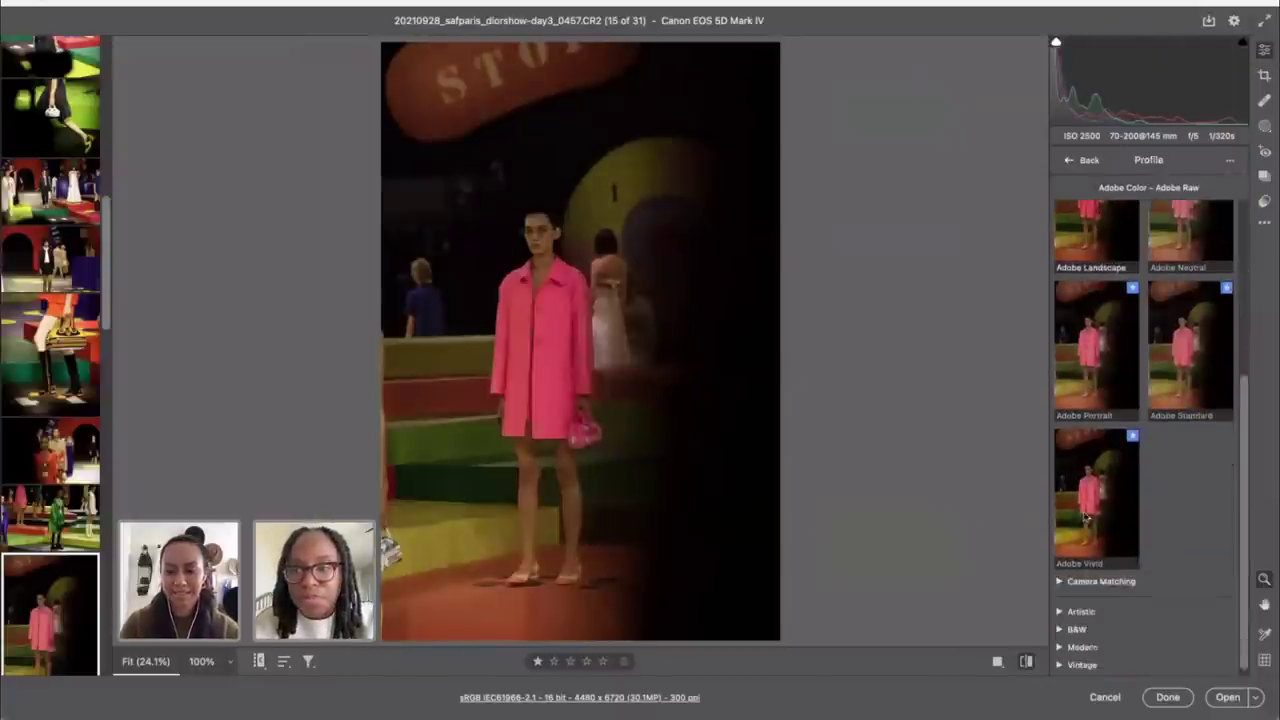
left_click(1073, 577)
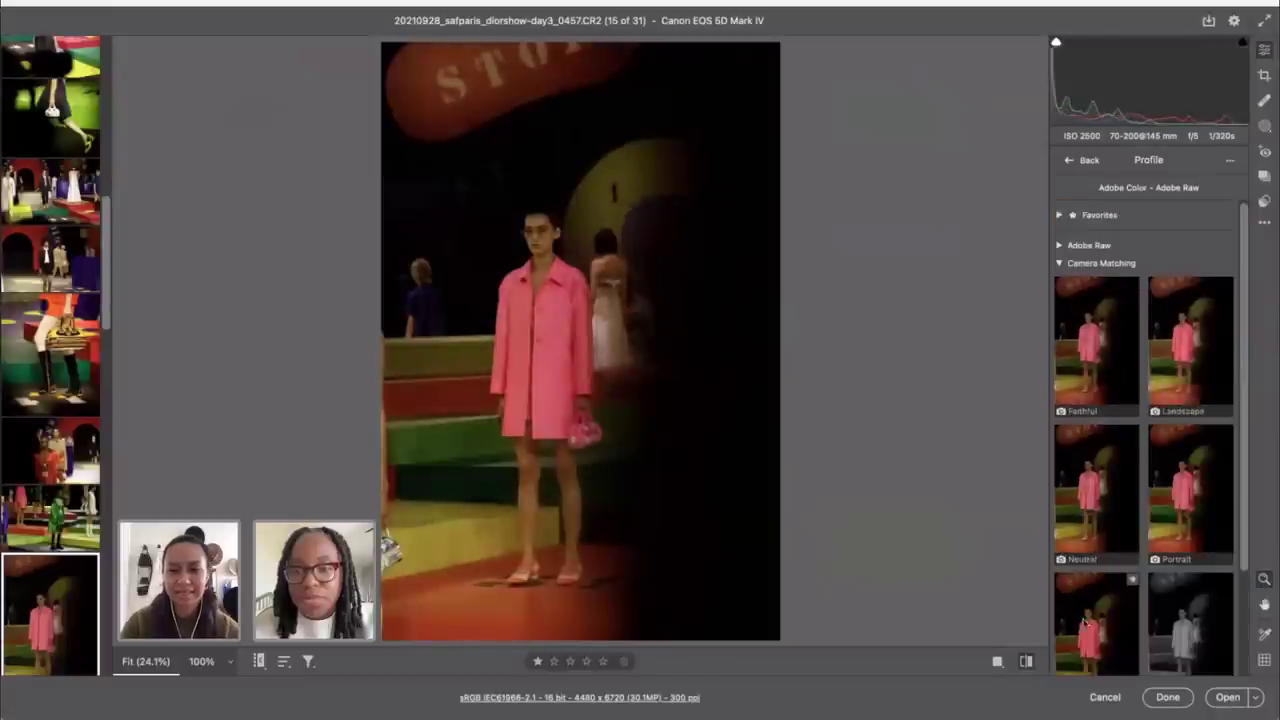
scroll(1084, 620, "down", 3)
left_click(1084, 553)
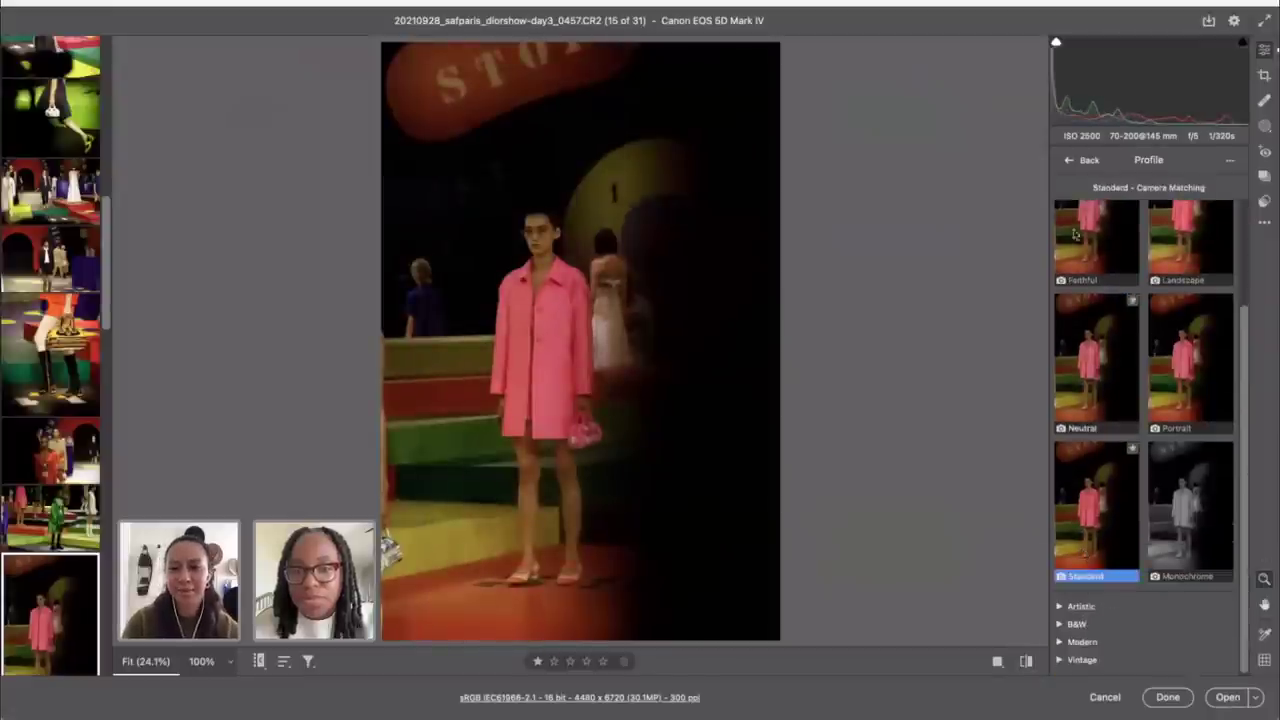
left_click(1073, 162)
Step: Enable lens profile corrections in Optics with Distortion set to 0
scroll(1100, 413, "down", 3)
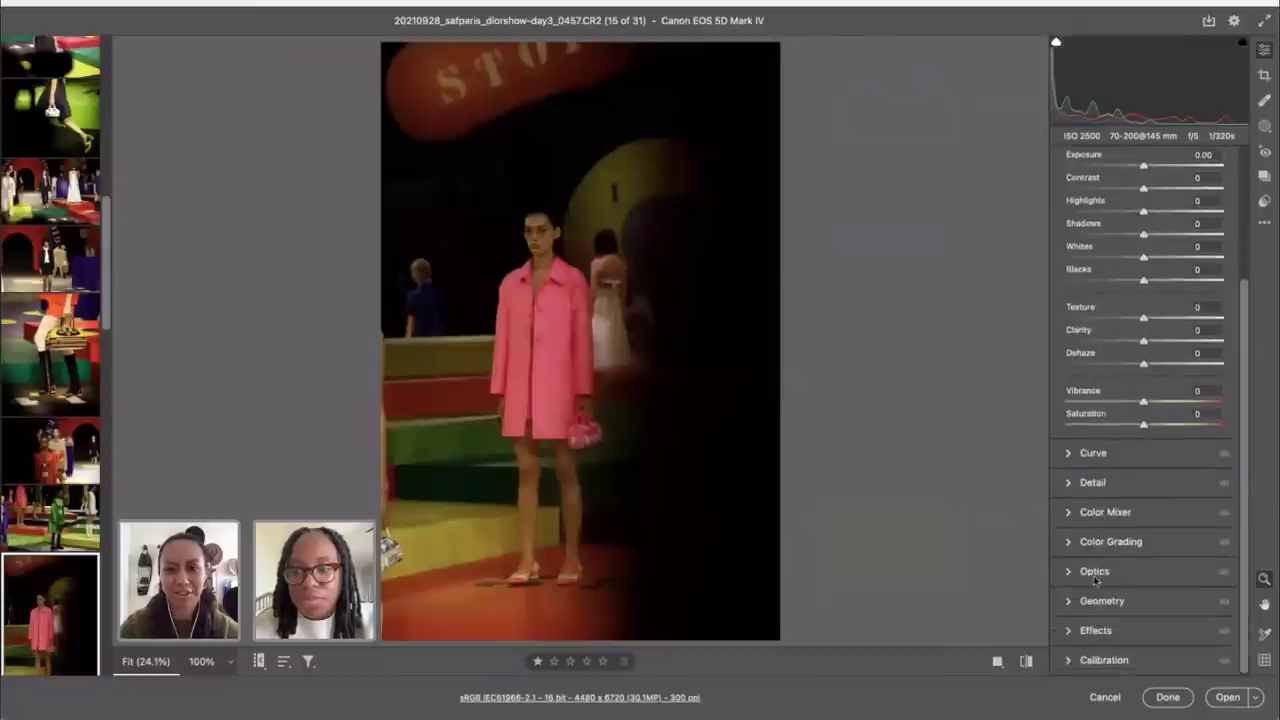
left_click(1094, 572)
left_click(1071, 435)
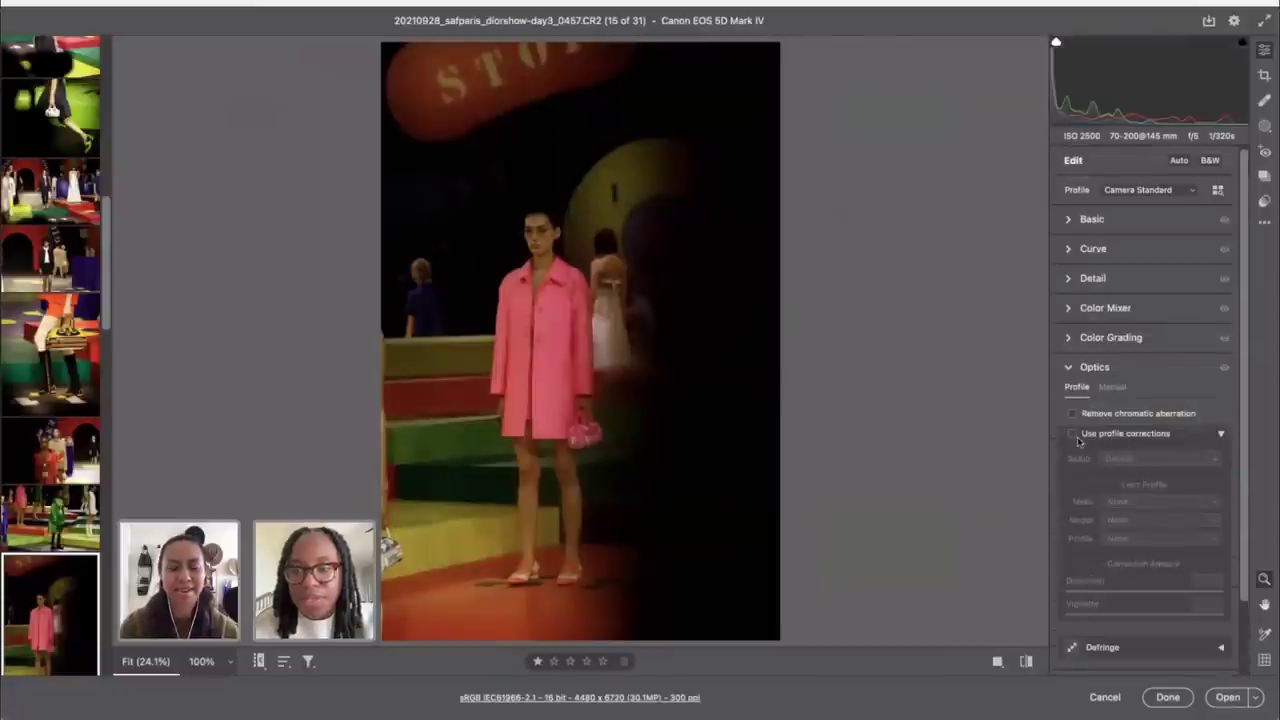
left_click_drag(1107, 597, 942, 572)
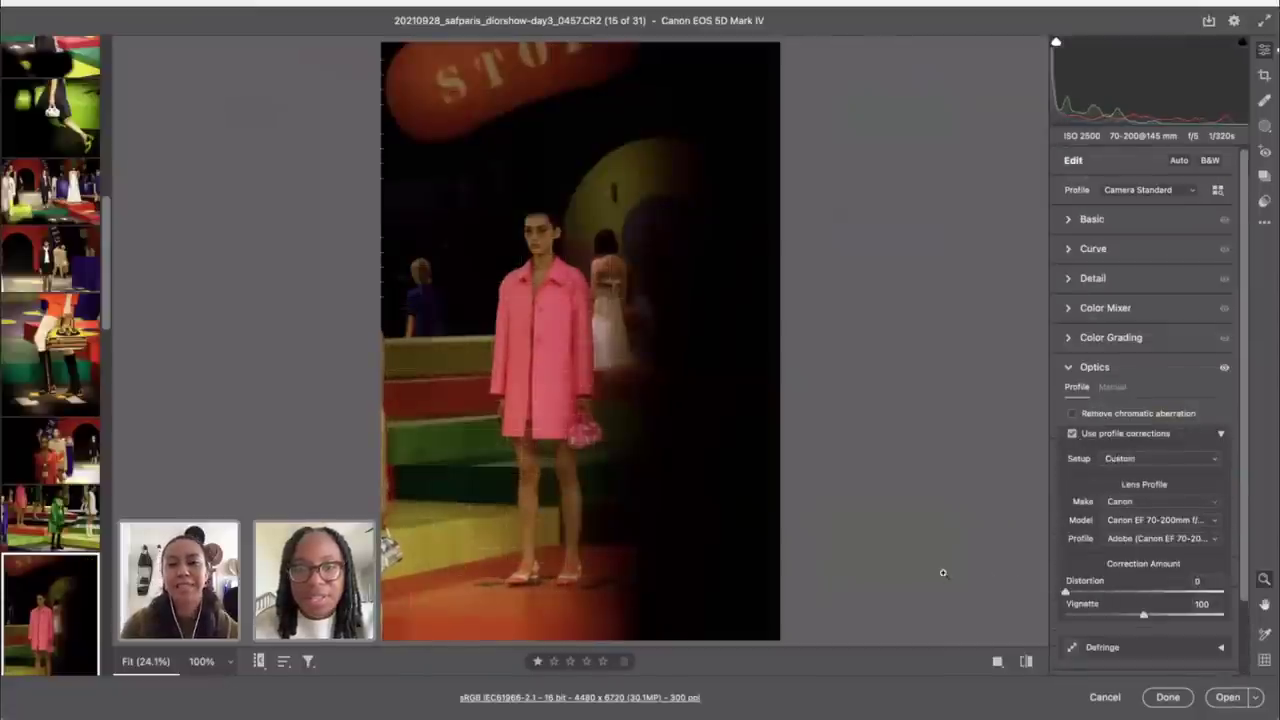
left_click(1092, 219)
Step: Try Exposure around +0.80, Temperature 3250 and Vibrance +47, comparing before and after
left_click_drag(1144, 340, 1154, 340)
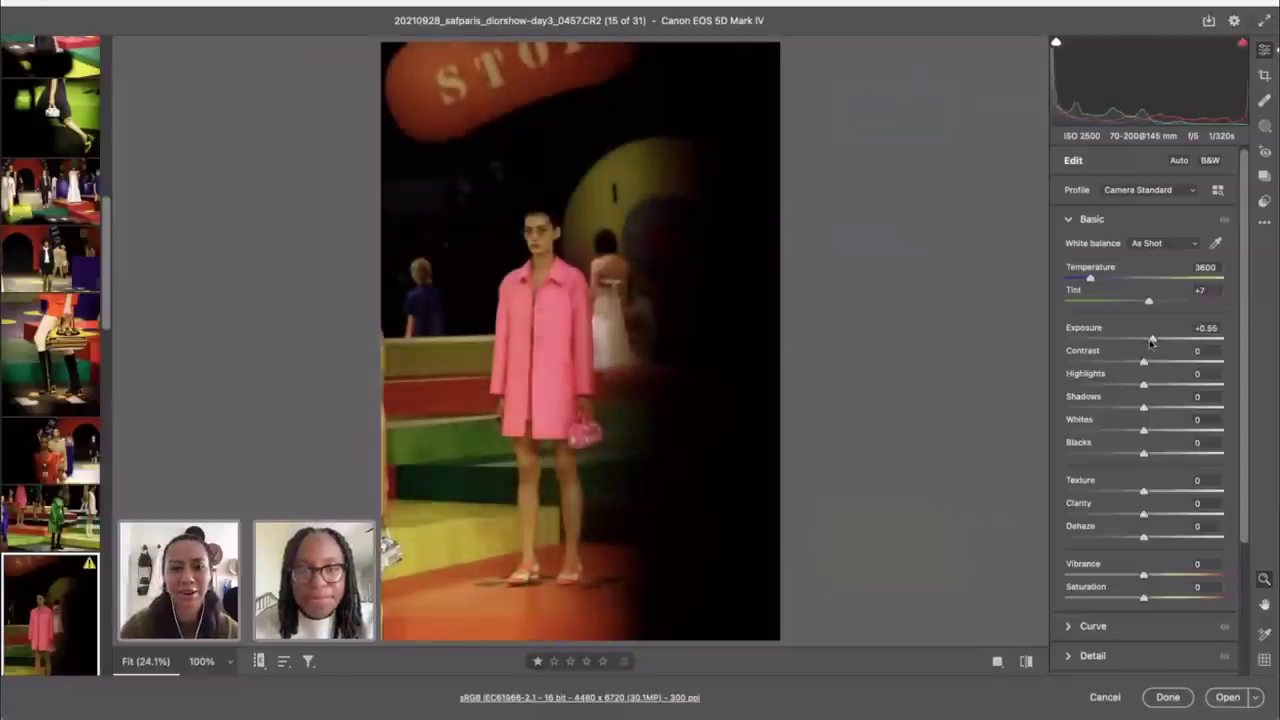
left_click_drag(1094, 282, 1085, 282)
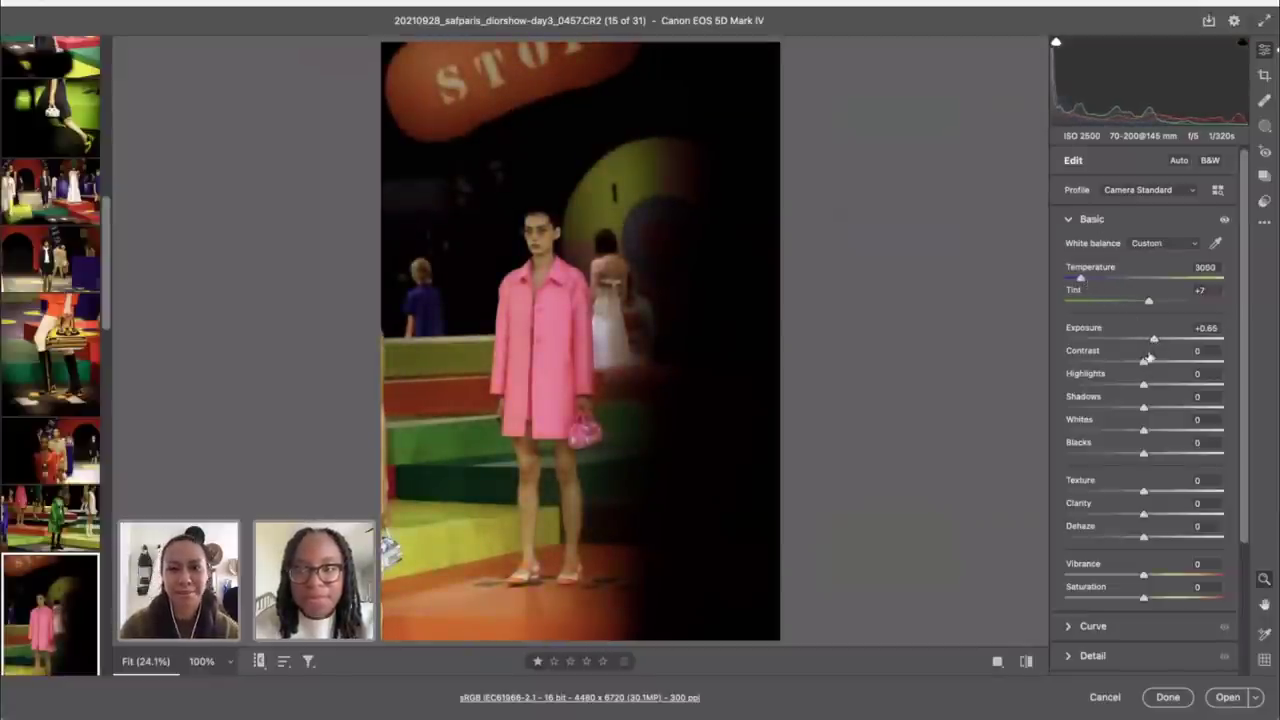
left_click_drag(1154, 340, 1156, 340)
left_click_drag(1144, 576, 1182, 577)
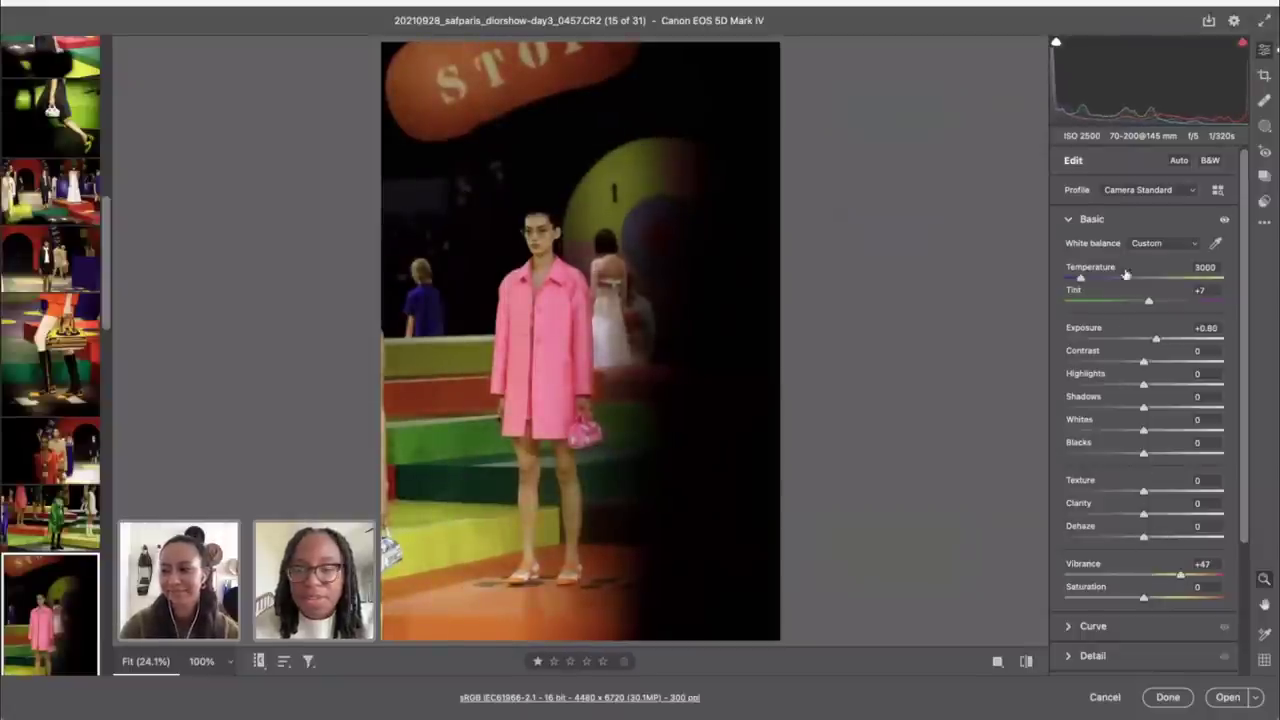
left_click(1026, 662)
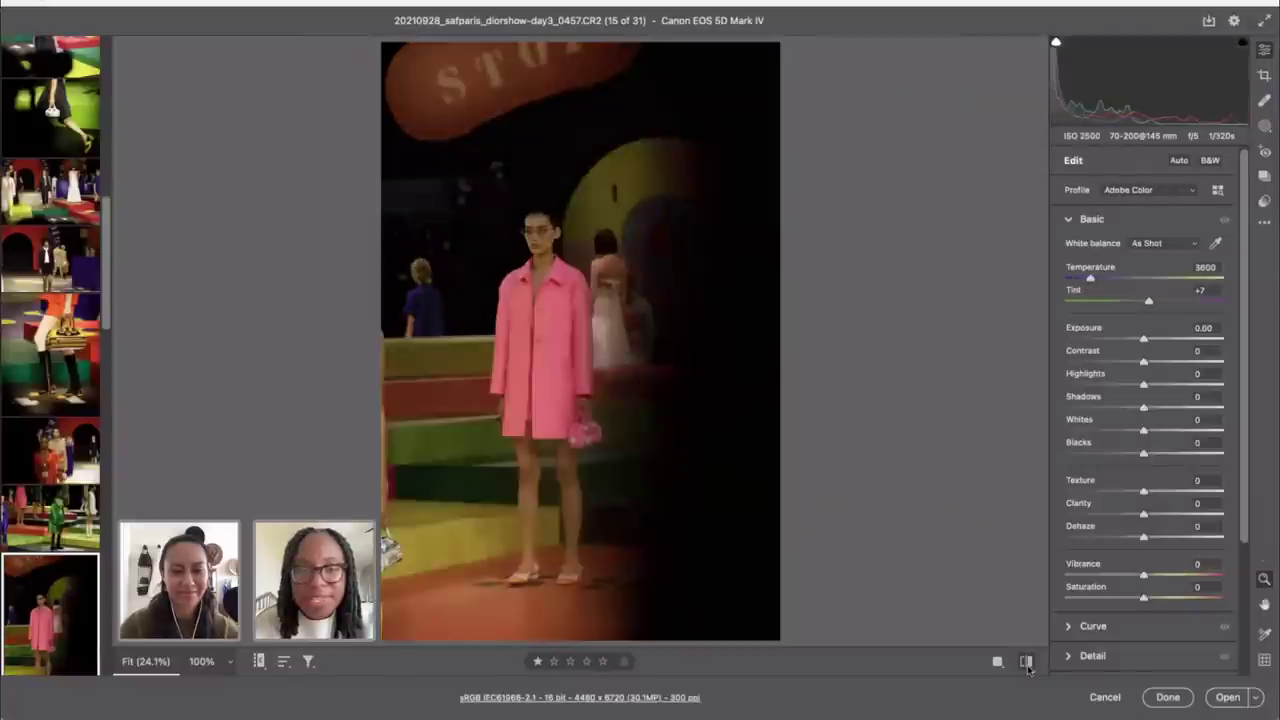
left_click(1026, 662)
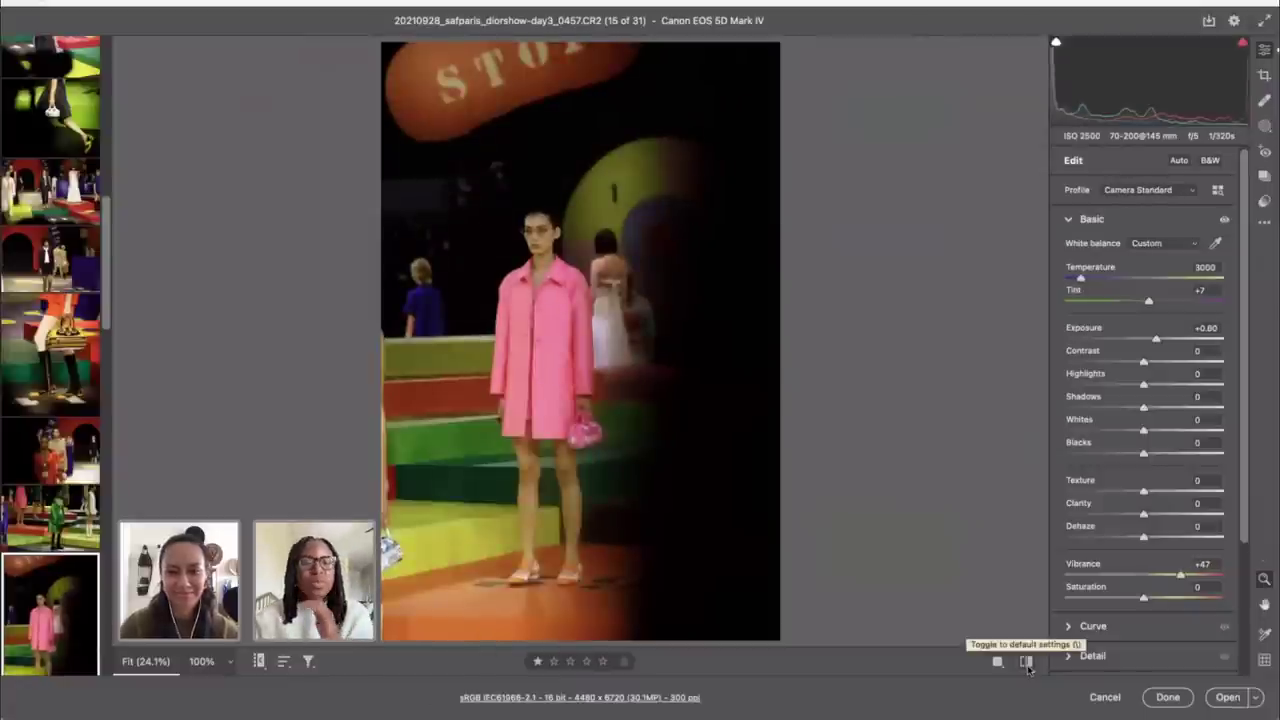
left_click(1026, 662)
left_click(1026, 662)
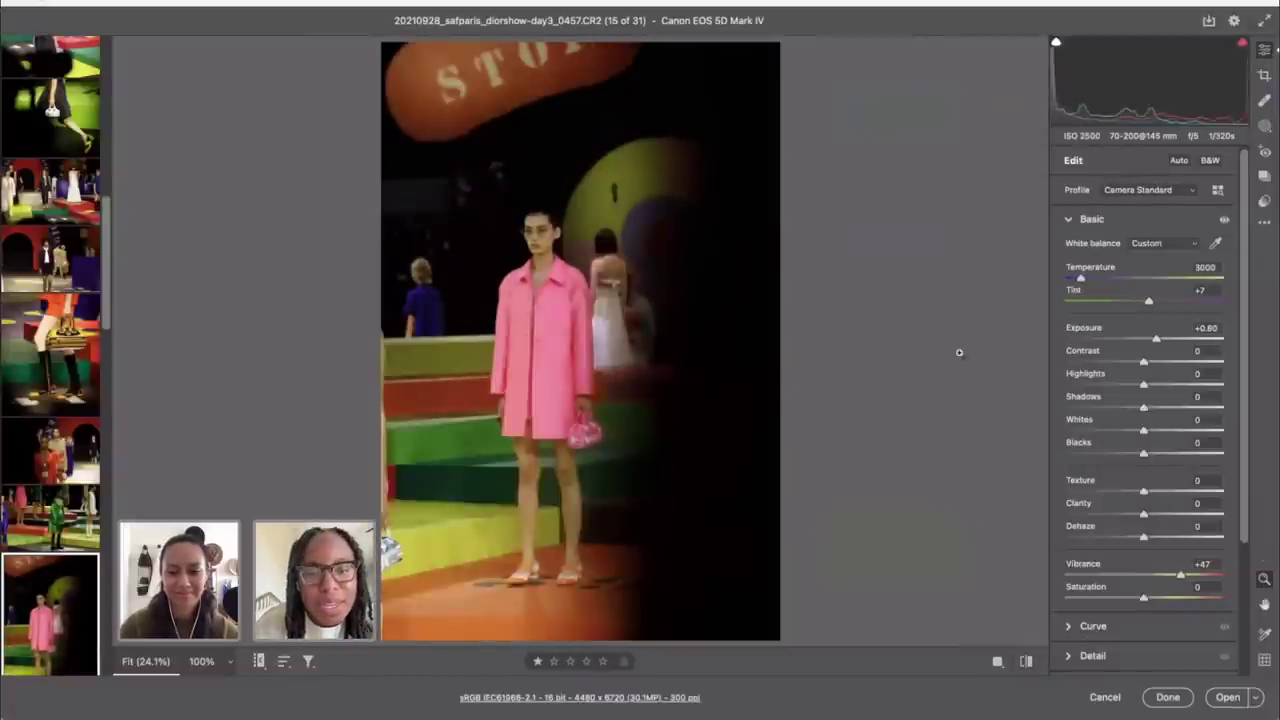
Step: Test Highlights -50 and Temperature 2700–3000, then revert the photo to defaults
left_click(1104, 385)
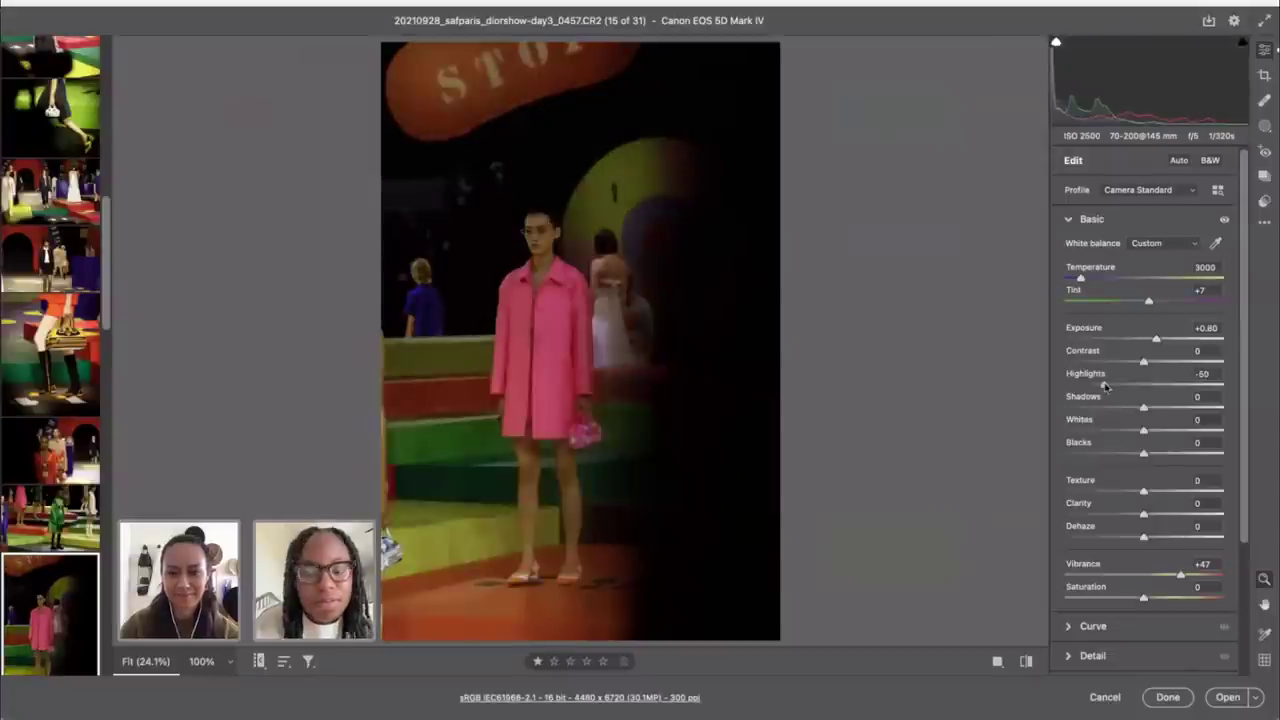
double_click(1104, 385)
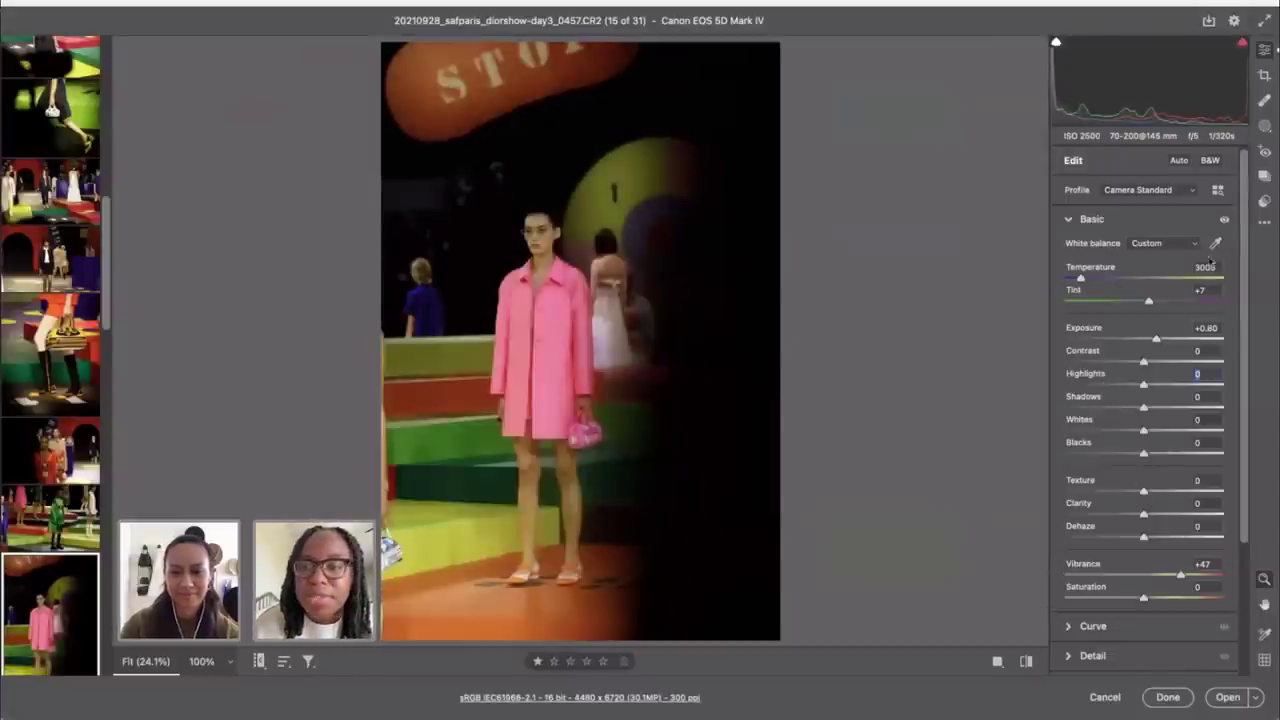
left_click_drag(1080, 280, 1080, 280)
left_click(1205, 289)
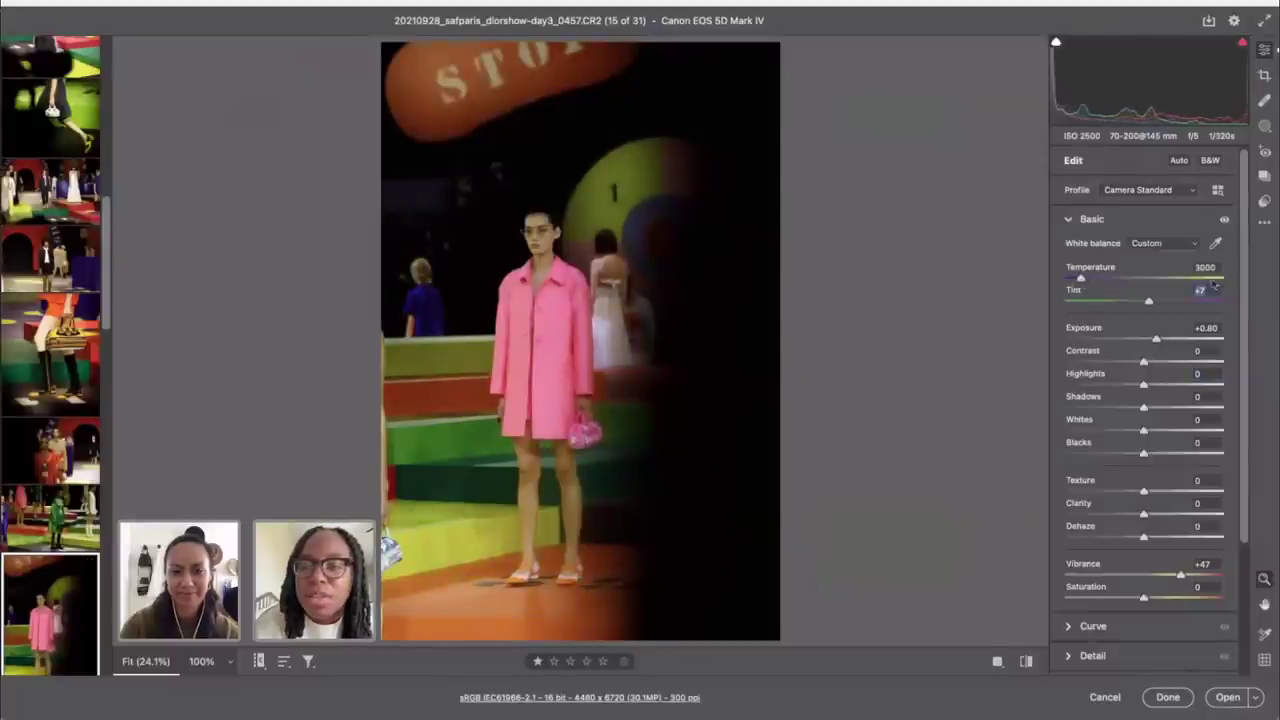
left_click(1025, 660)
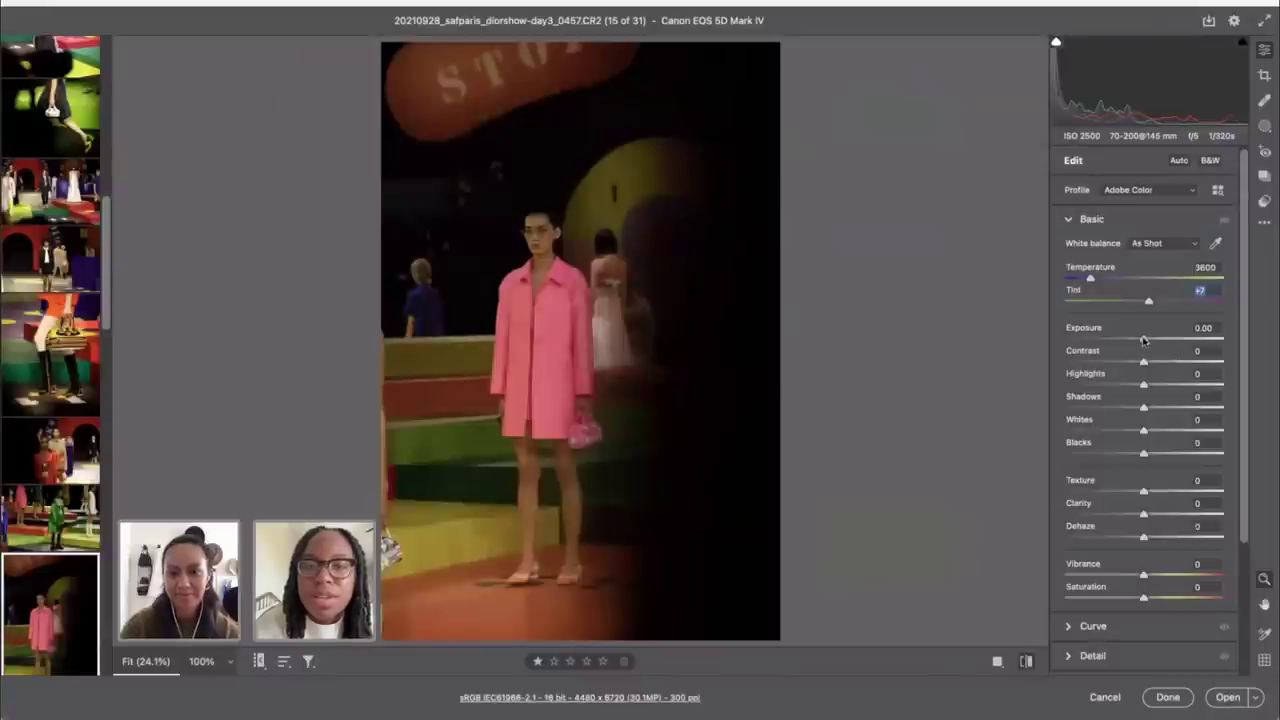
Step: Set Exposure to +0.70, Temperature to 3250 and Shadows to +19
left_click_drag(1145, 340, 1155, 340)
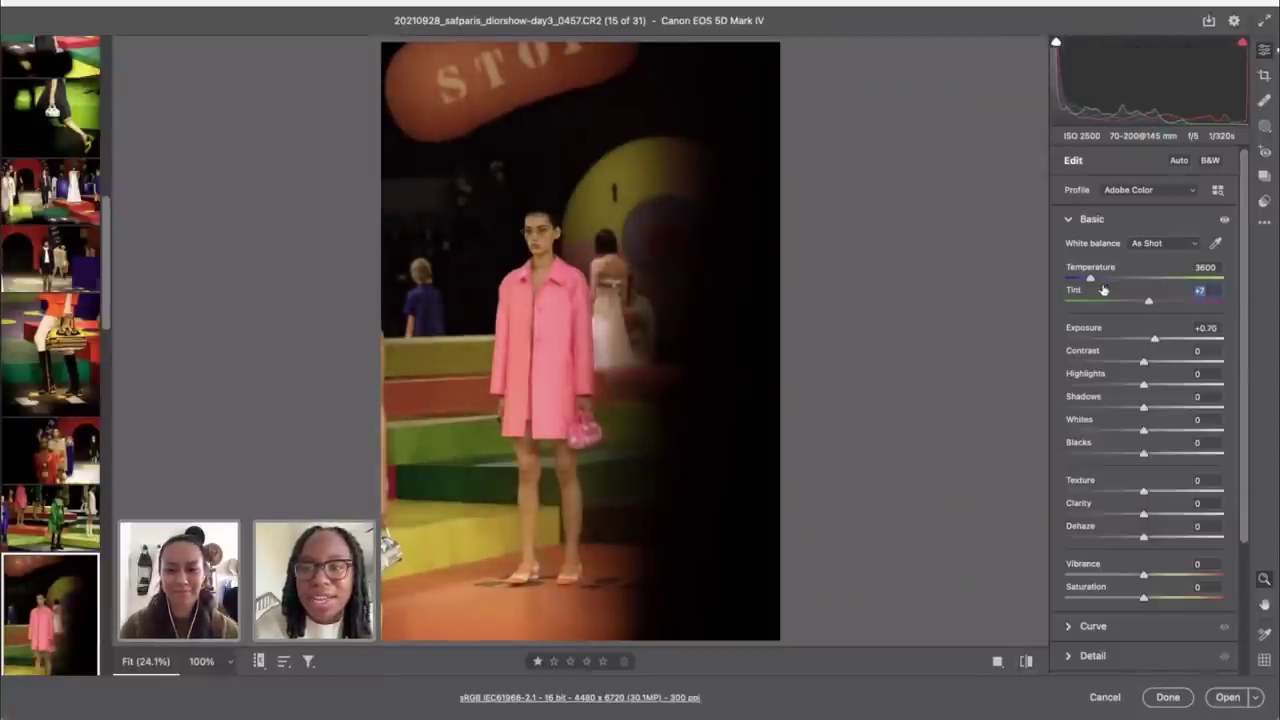
left_click_drag(1091, 279, 1084, 280)
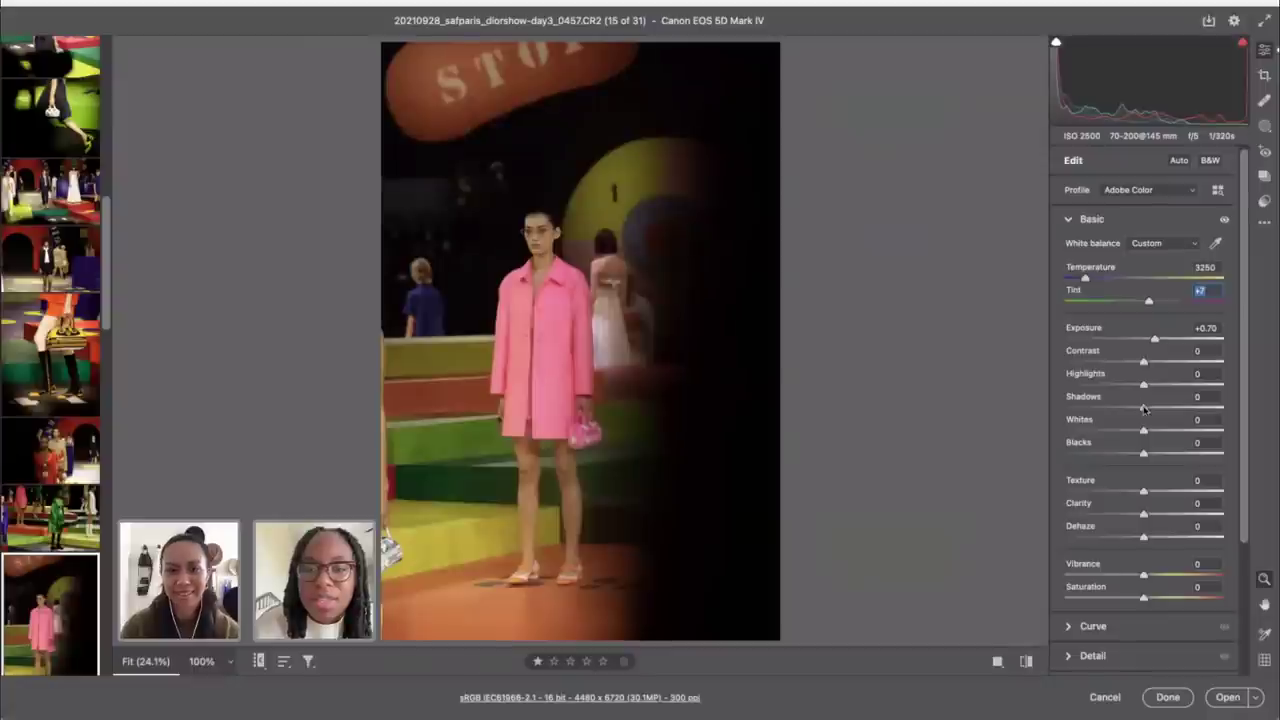
left_click_drag(1144, 408, 1158, 410)
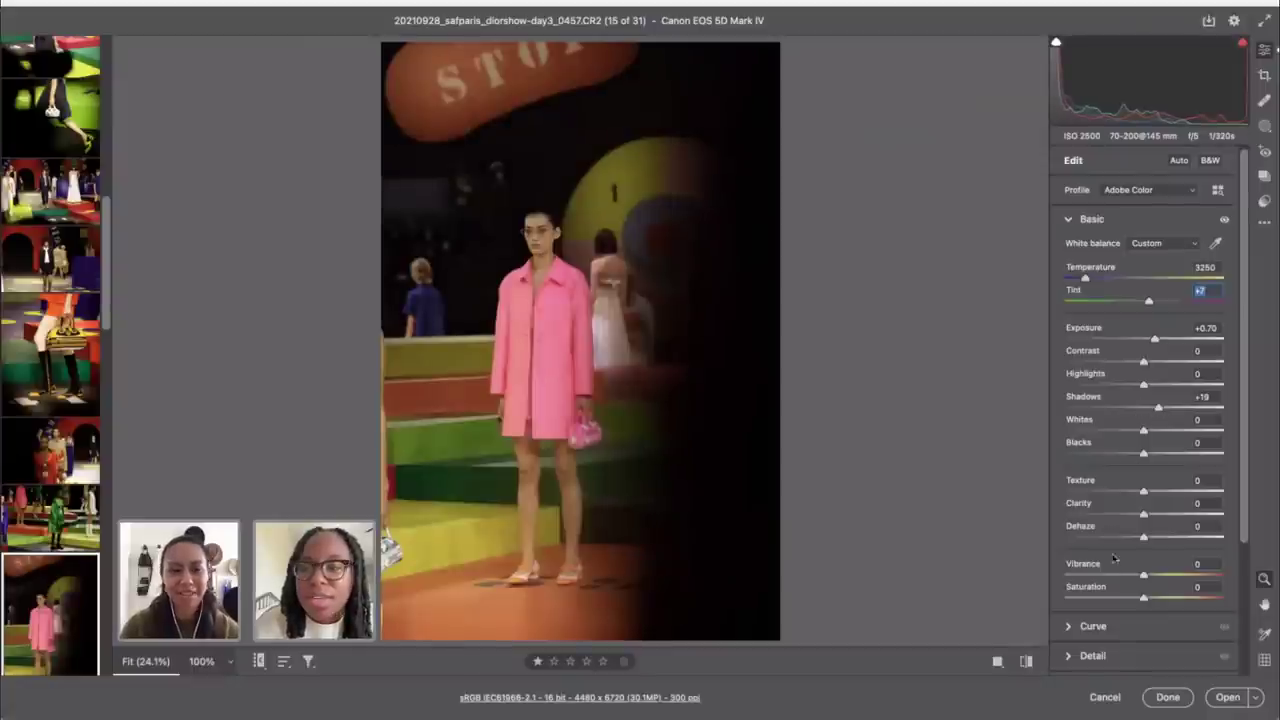
Step: Apply the Camera Matching Standard profile and return to the edit panels
left_click(1217, 189)
scroll(1100, 450, "down", 3)
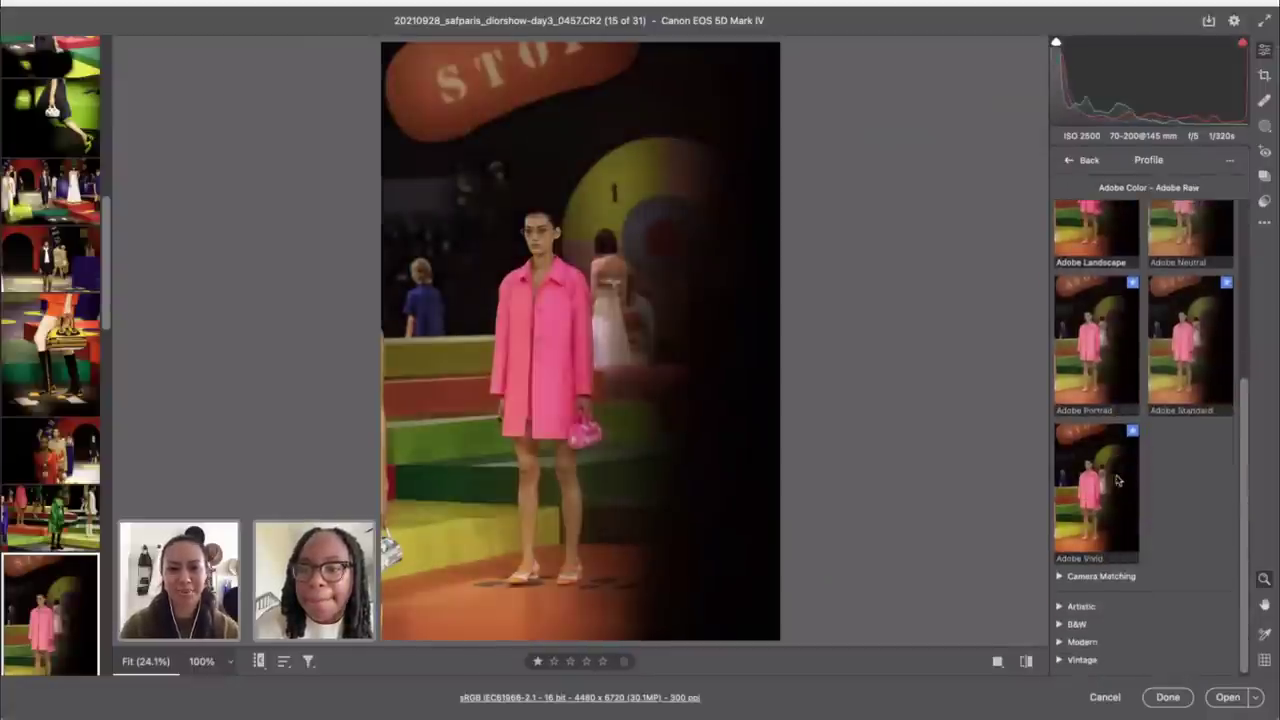
left_click(1087, 579)
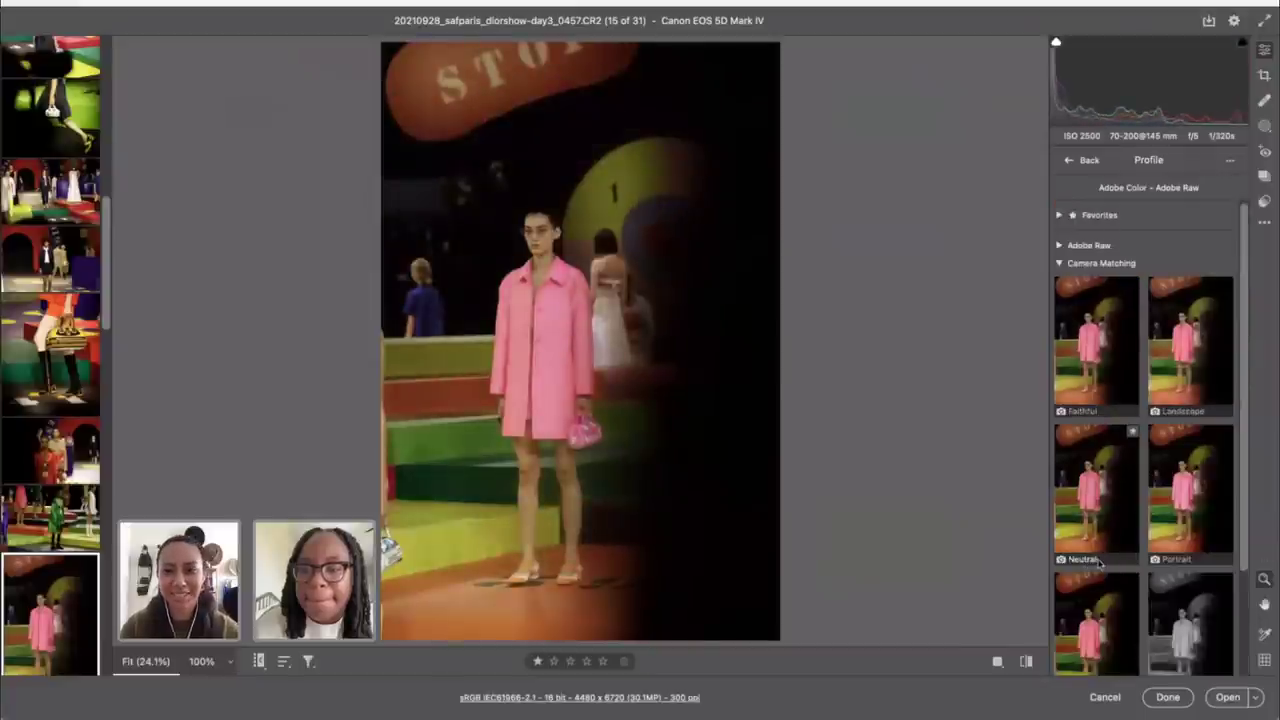
scroll(1099, 563, "down", 2)
left_click(1097, 530)
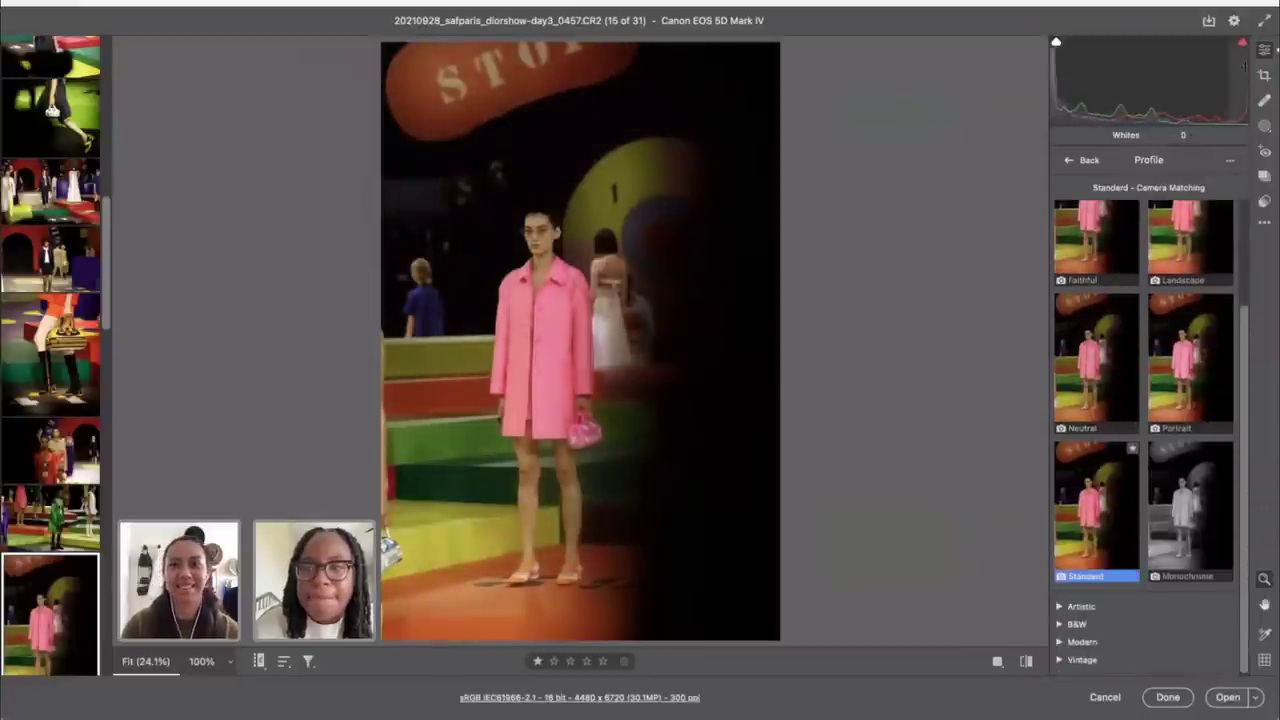
left_click(1080, 160)
scroll(1151, 426, "down", 3)
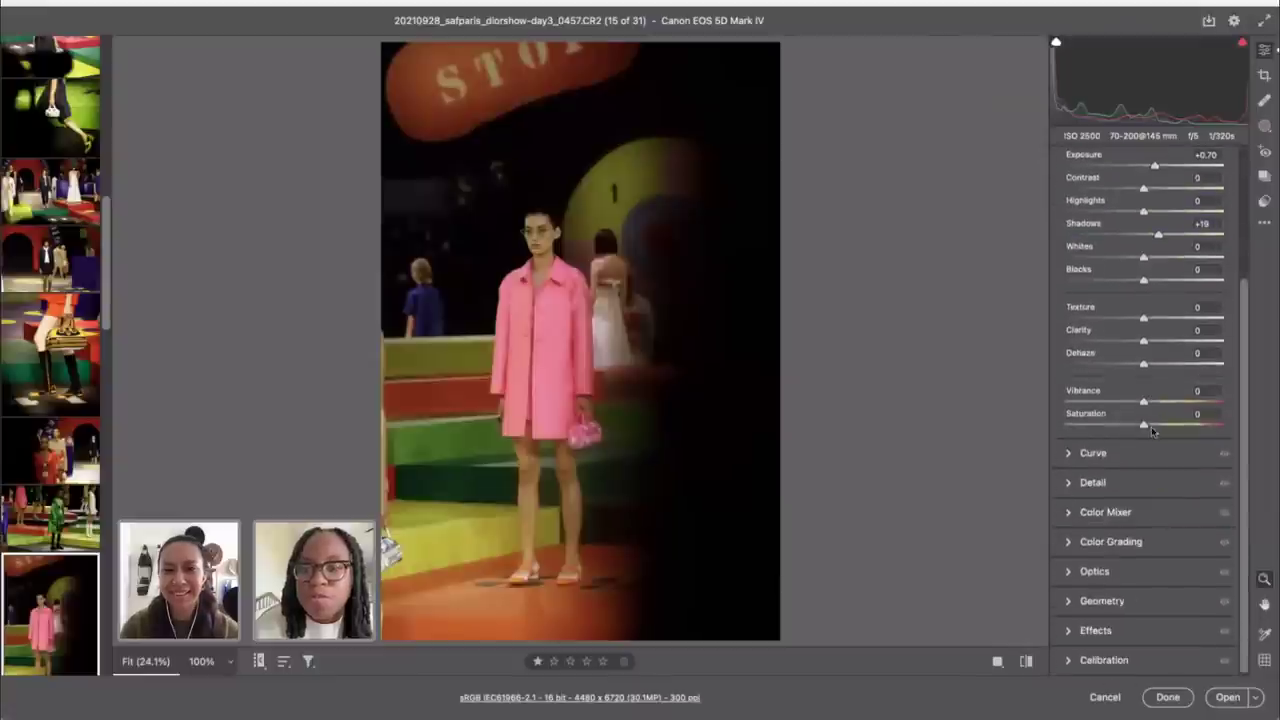
Step: In the Color Mixer Hue sliders, set Reds -20, Yellows -14 and Oranges -8
left_click(1102, 514)
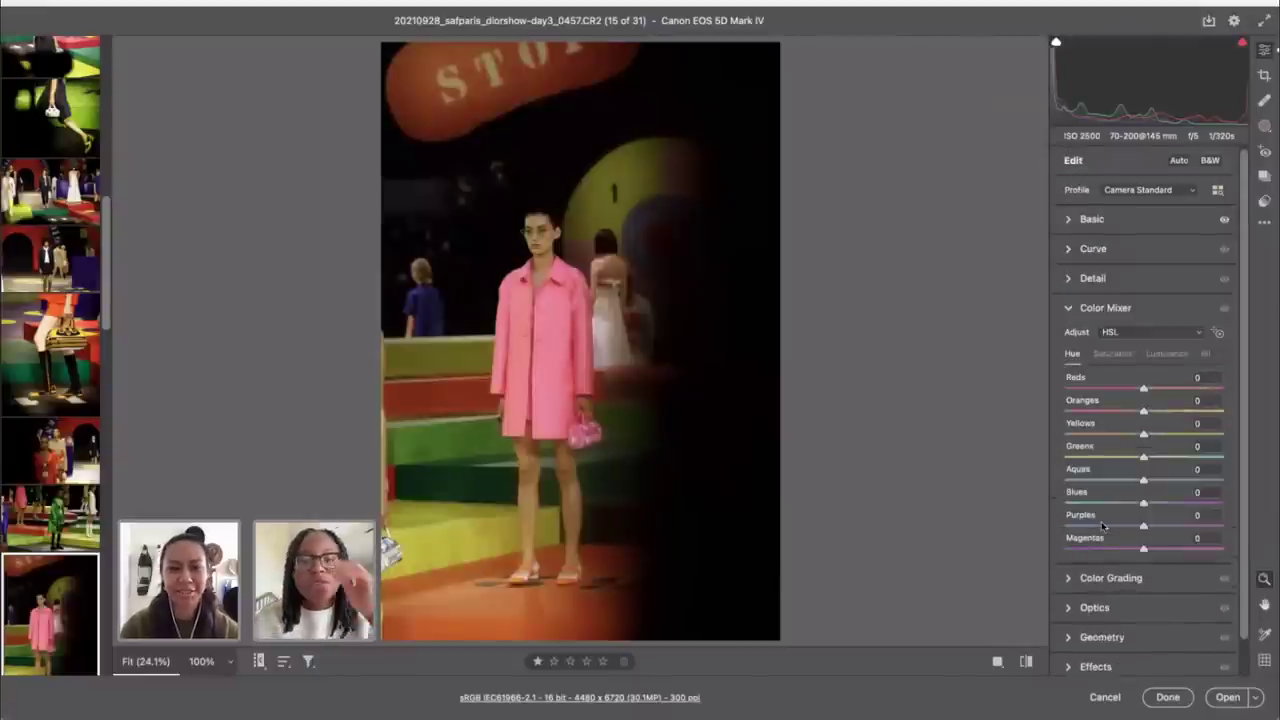
left_click(1218, 332)
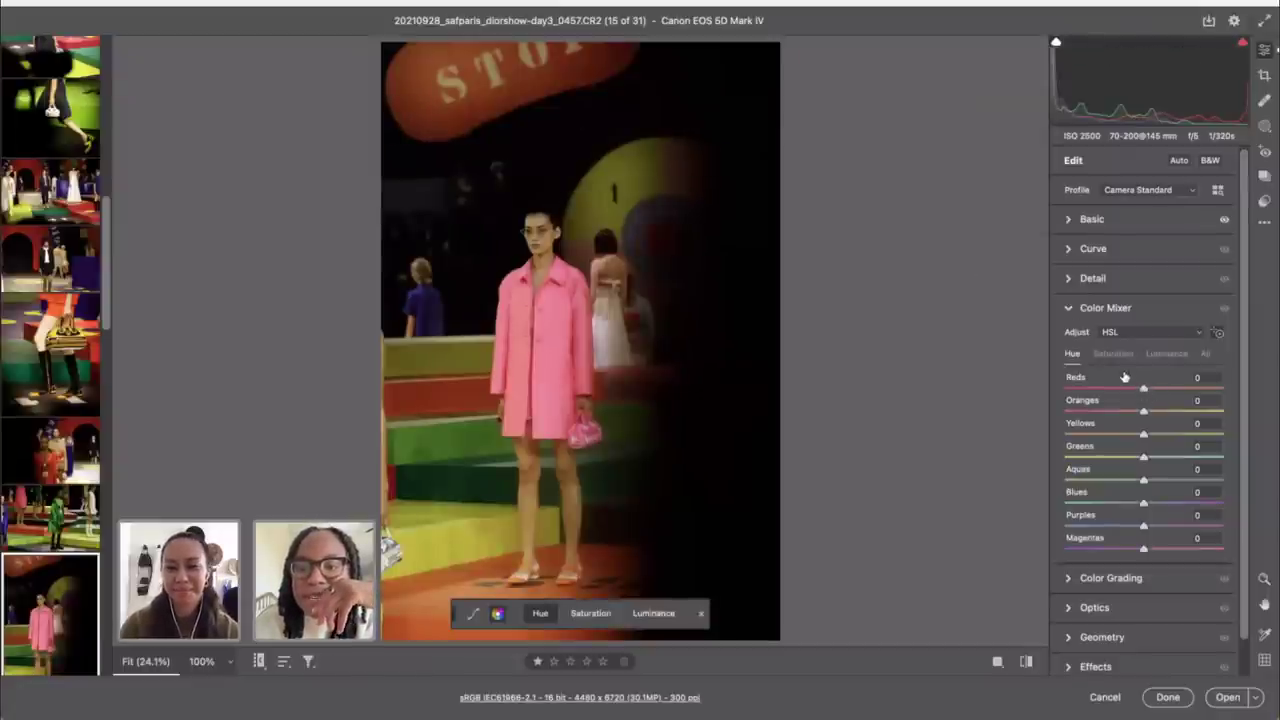
left_click_drag(1145, 392, 1128, 391)
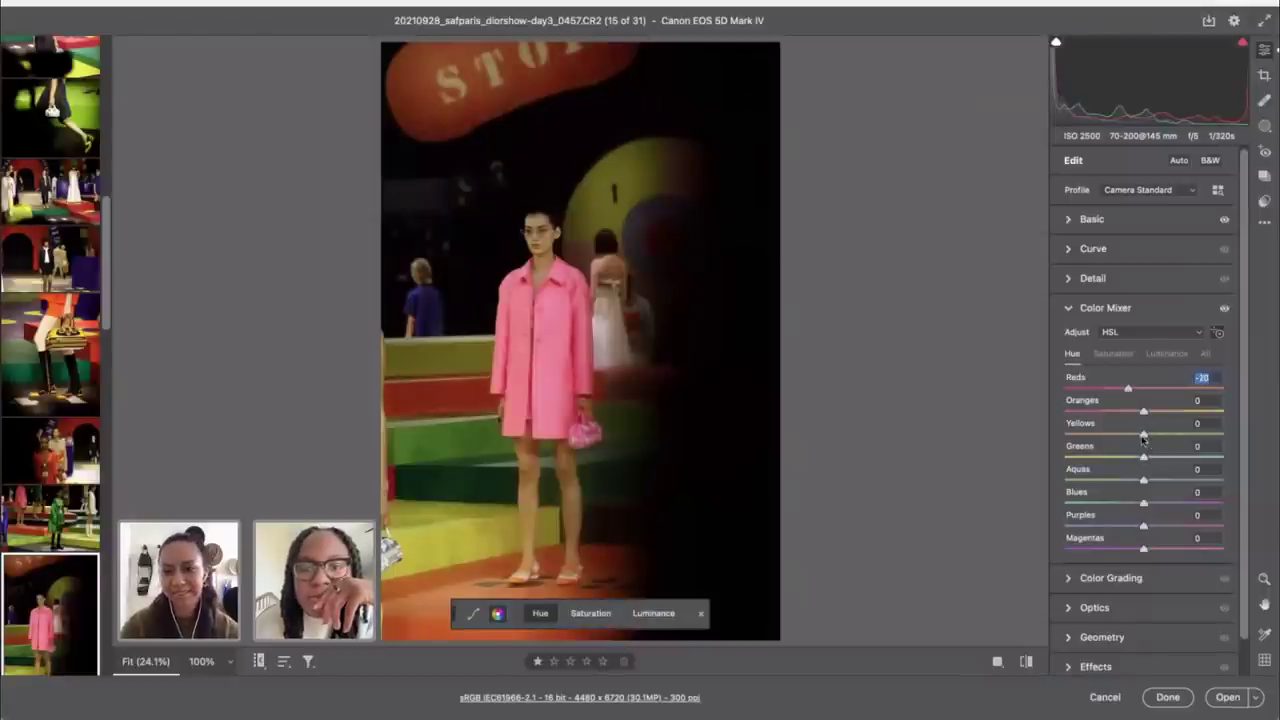
left_click_drag(1143, 437, 1131, 434)
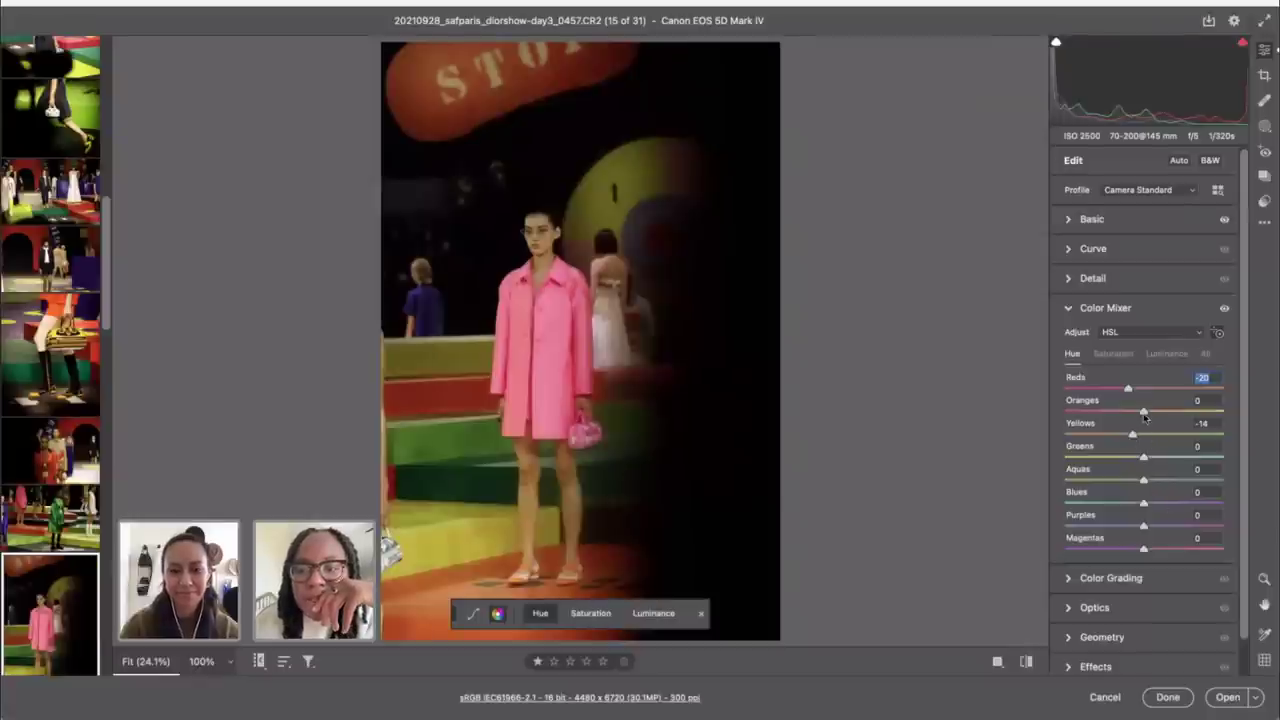
left_click_drag(1144, 416, 1137, 412)
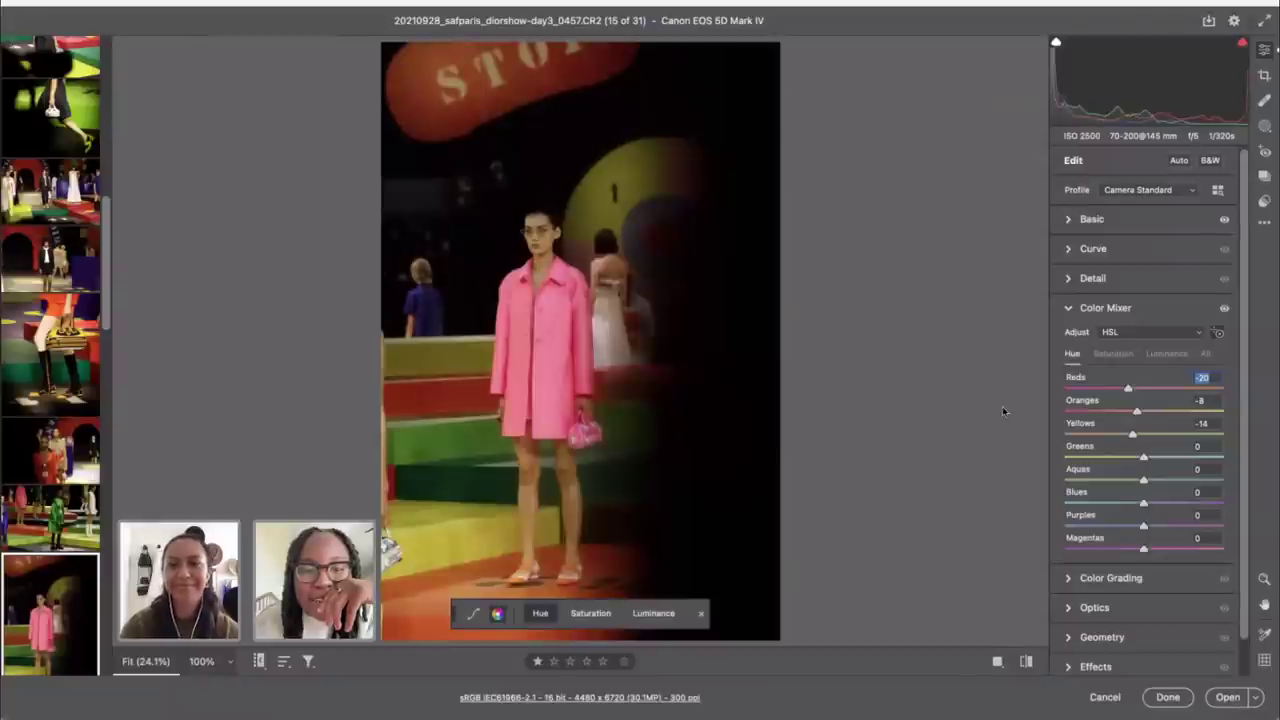
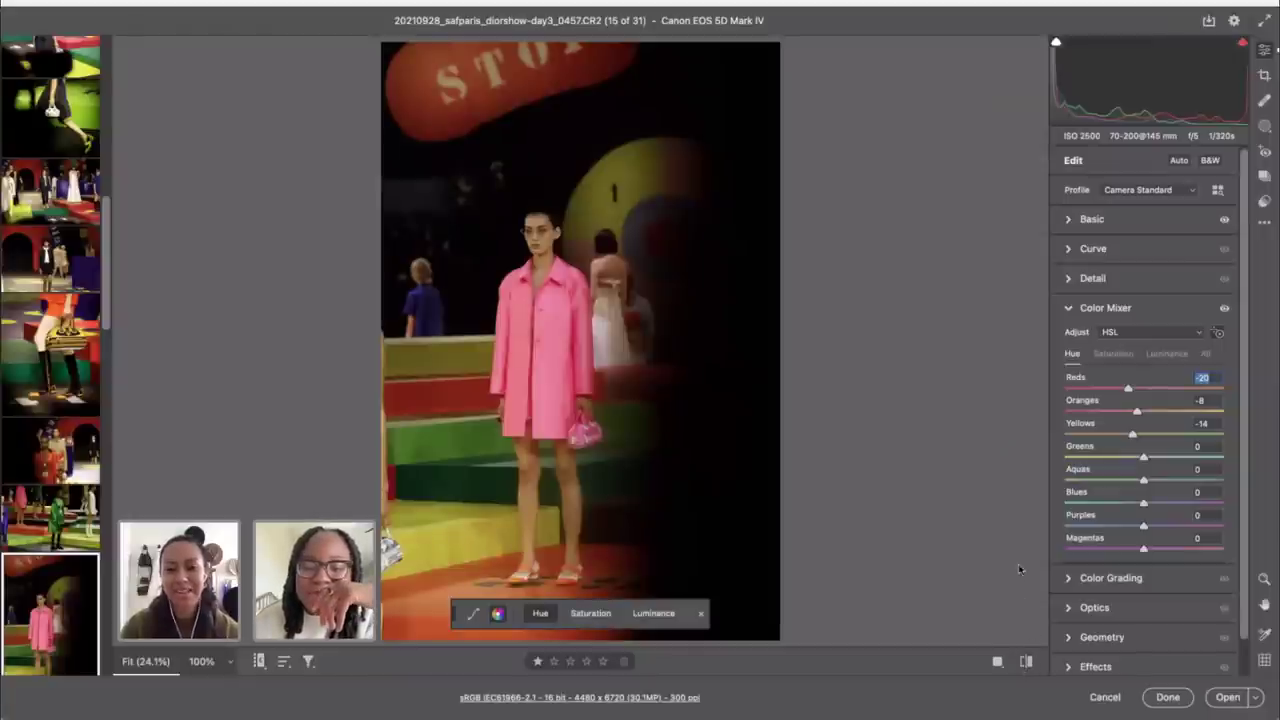
Step: Compare the pink-coat photo's edit with the original and expand the Basic panel
left_click(1025, 664)
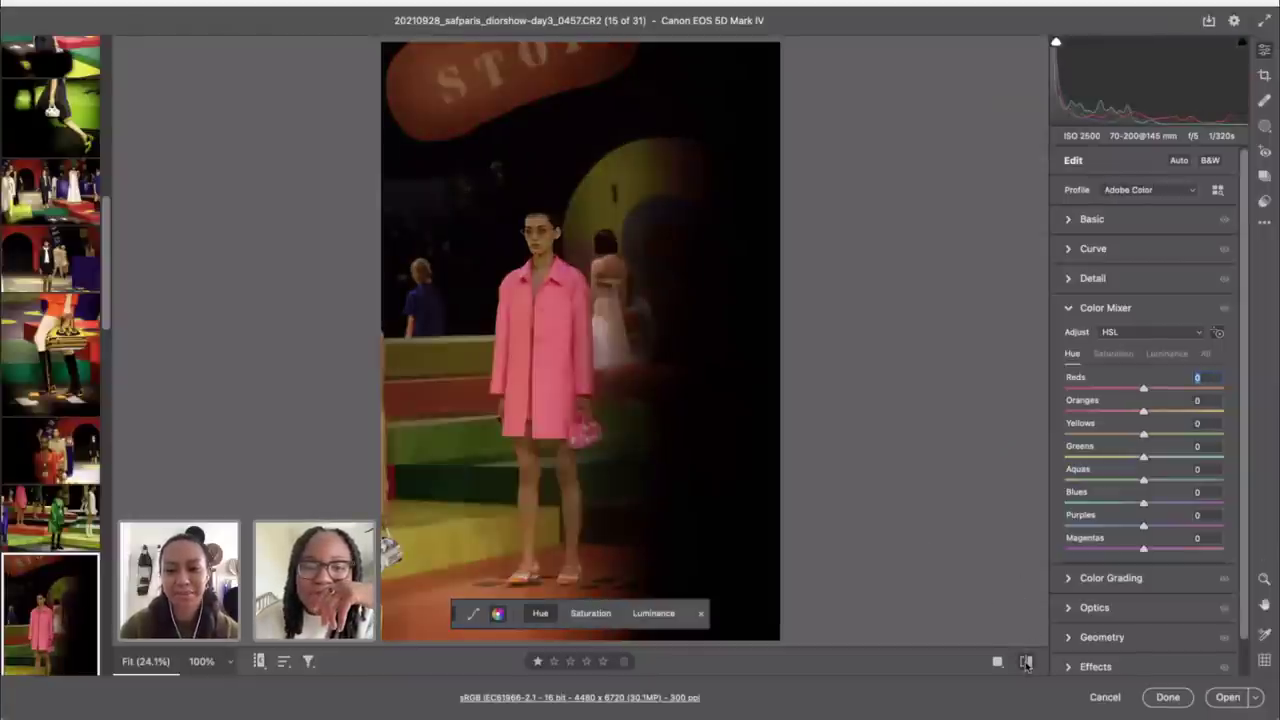
left_click(1025, 664)
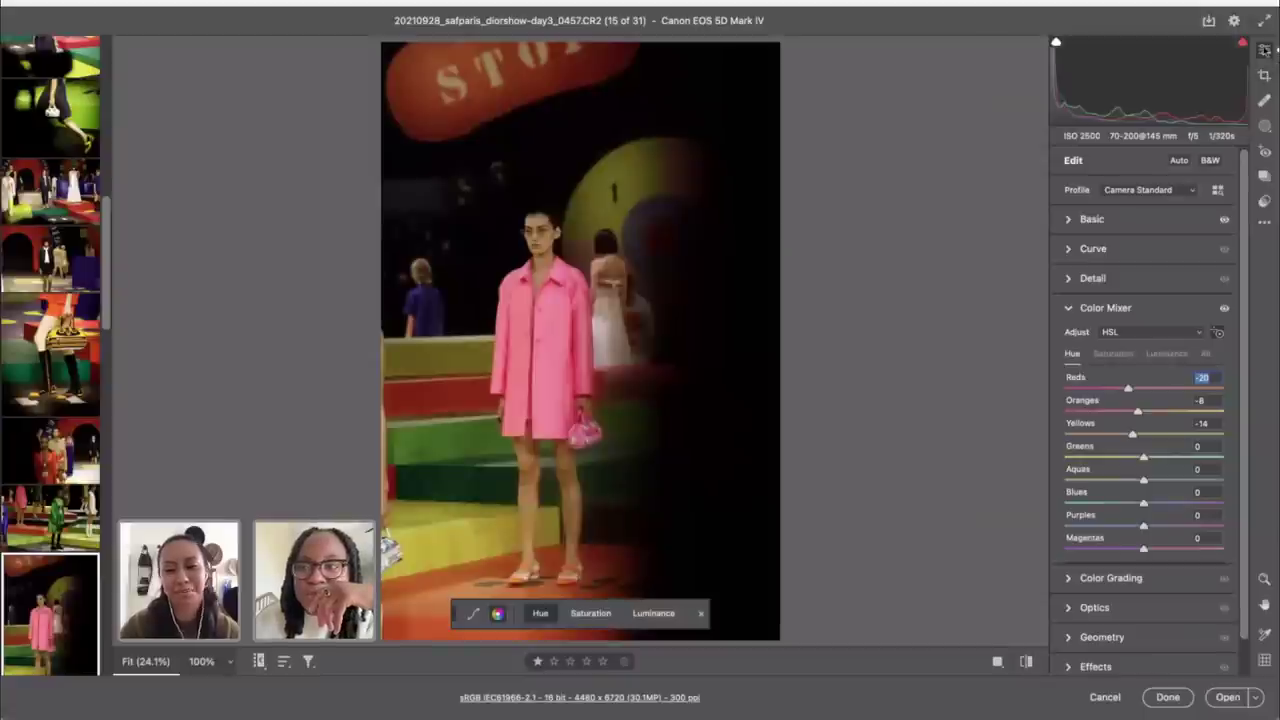
left_click(1130, 219)
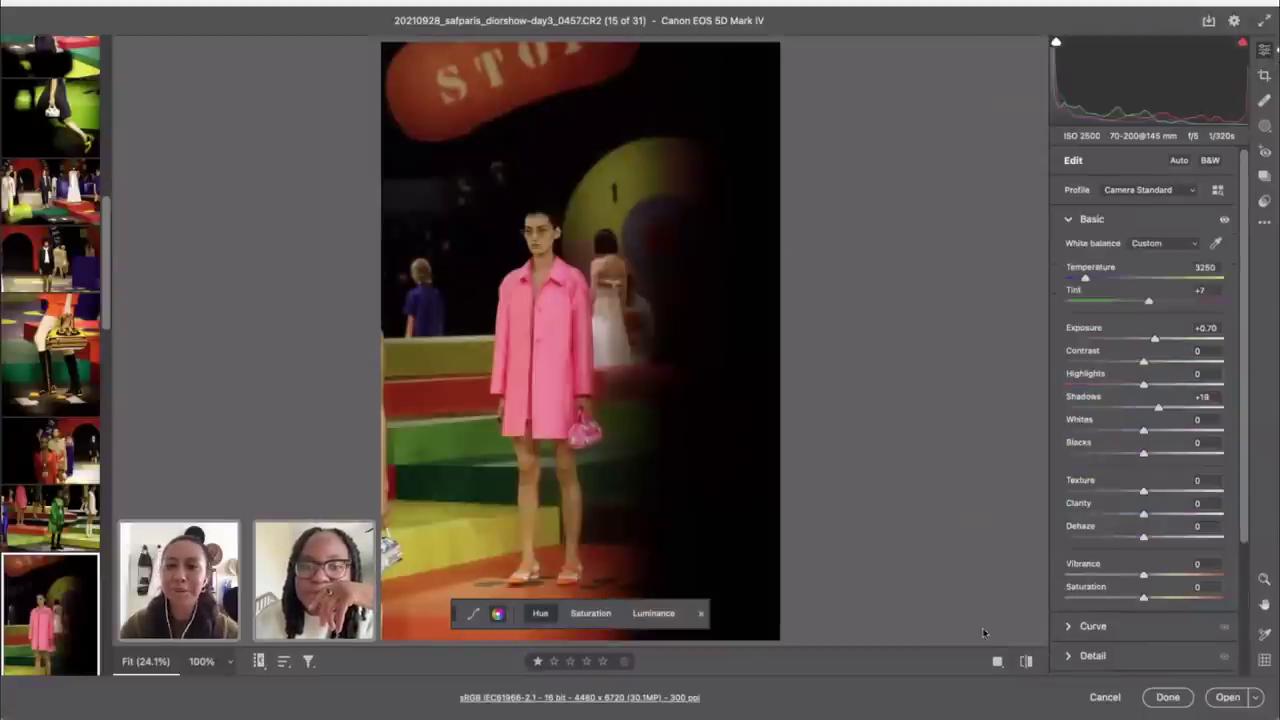
left_click(1025, 662)
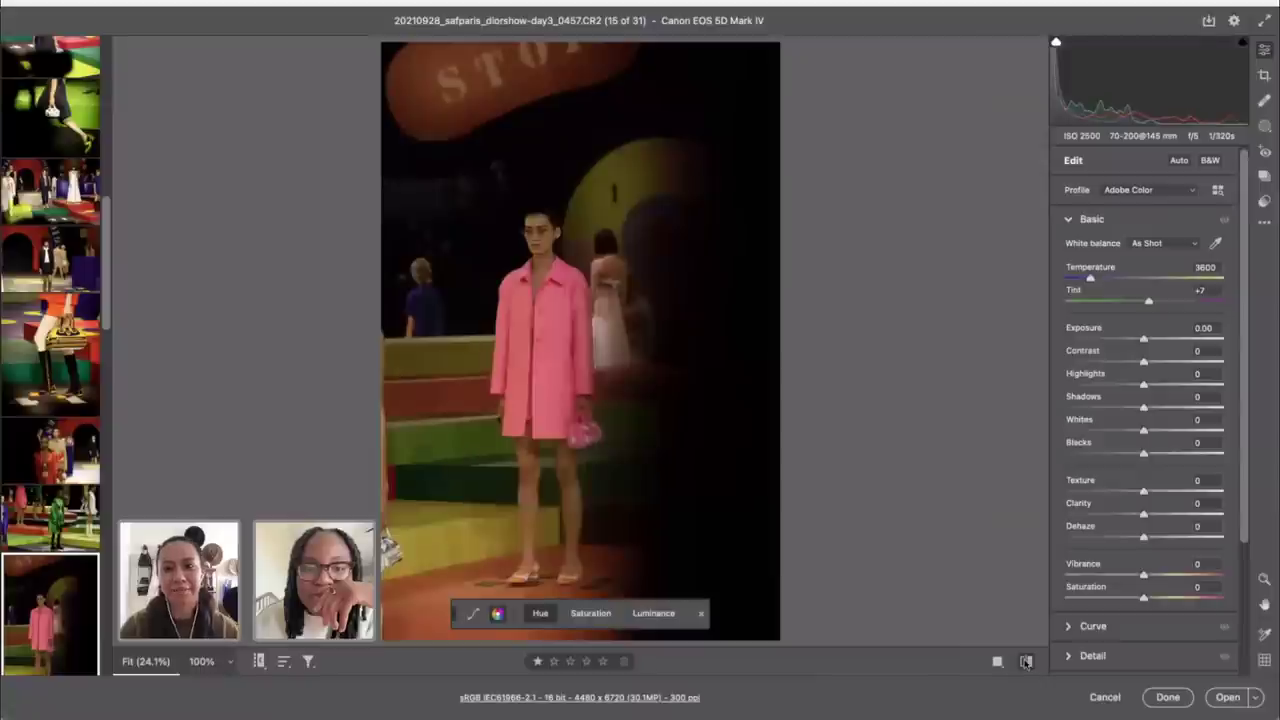
left_click(1025, 662)
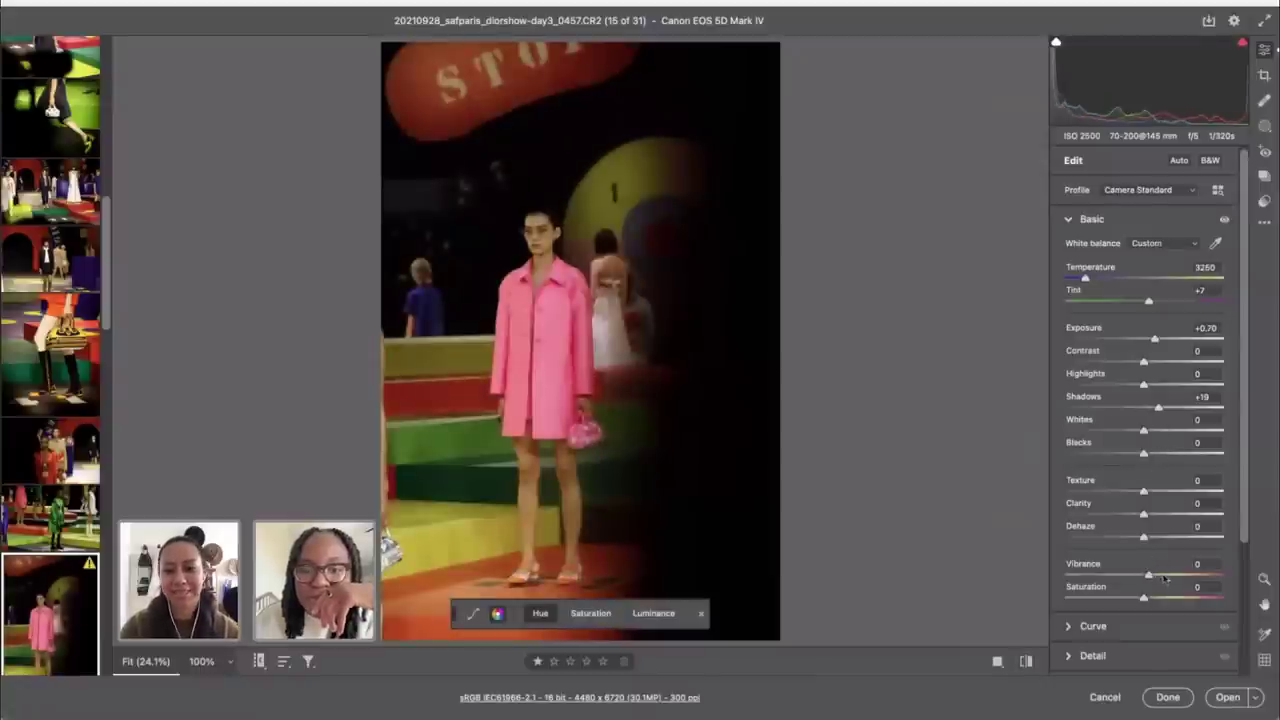
Step: Set Vibrance +42, Shadows +49, Blacks -20, Exposure +0.85, Tint +14 and Temperature 3350
left_click_drag(1144, 576, 1179, 578)
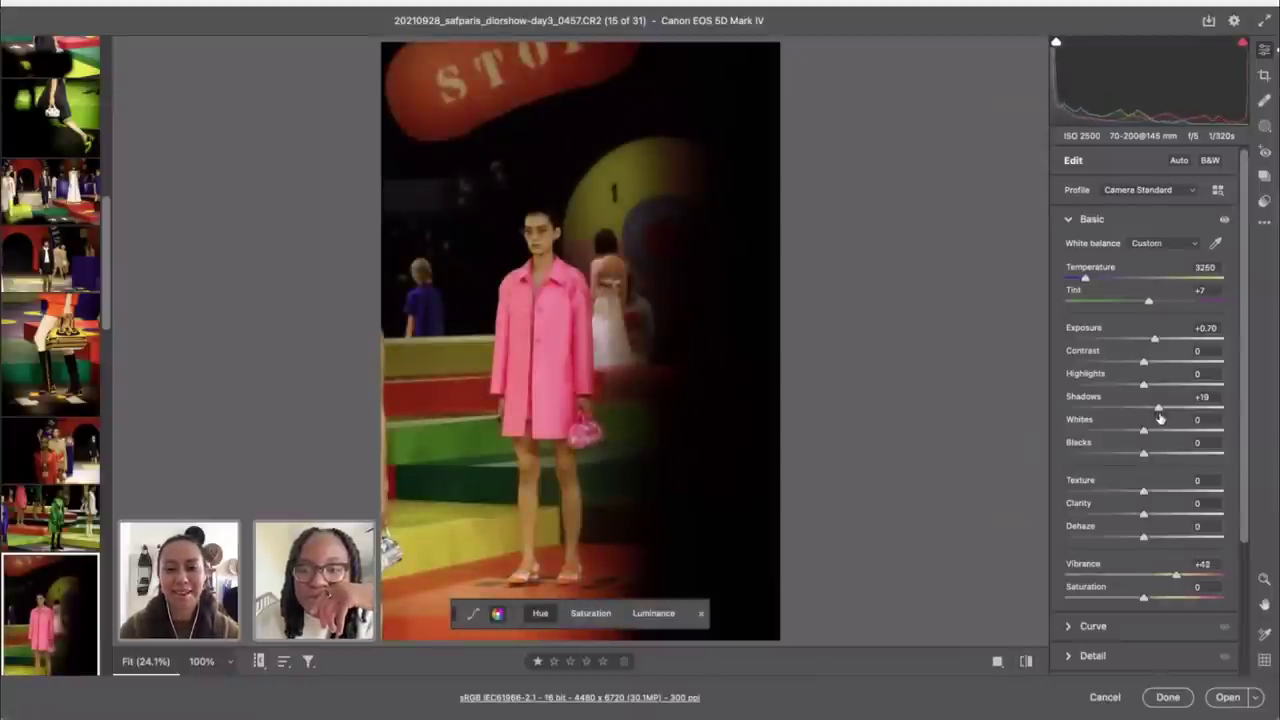
left_click_drag(1158, 408, 1183, 410)
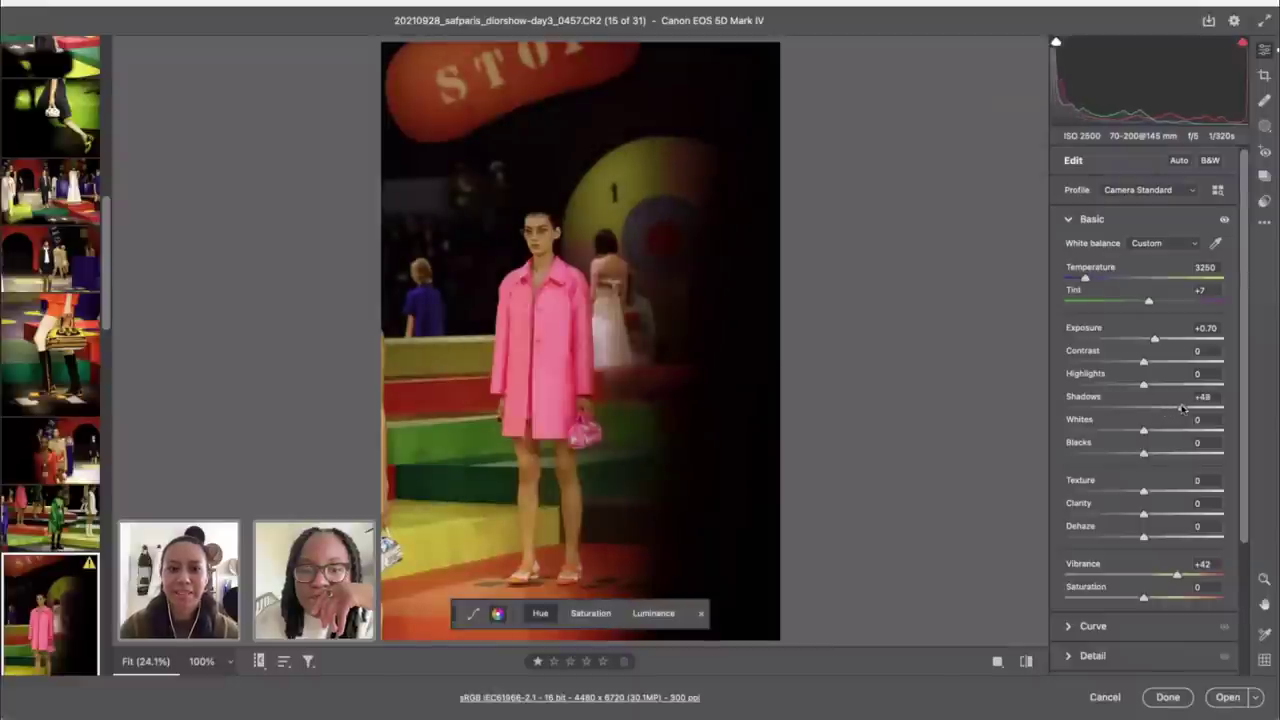
left_click_drag(1146, 457, 1128, 457)
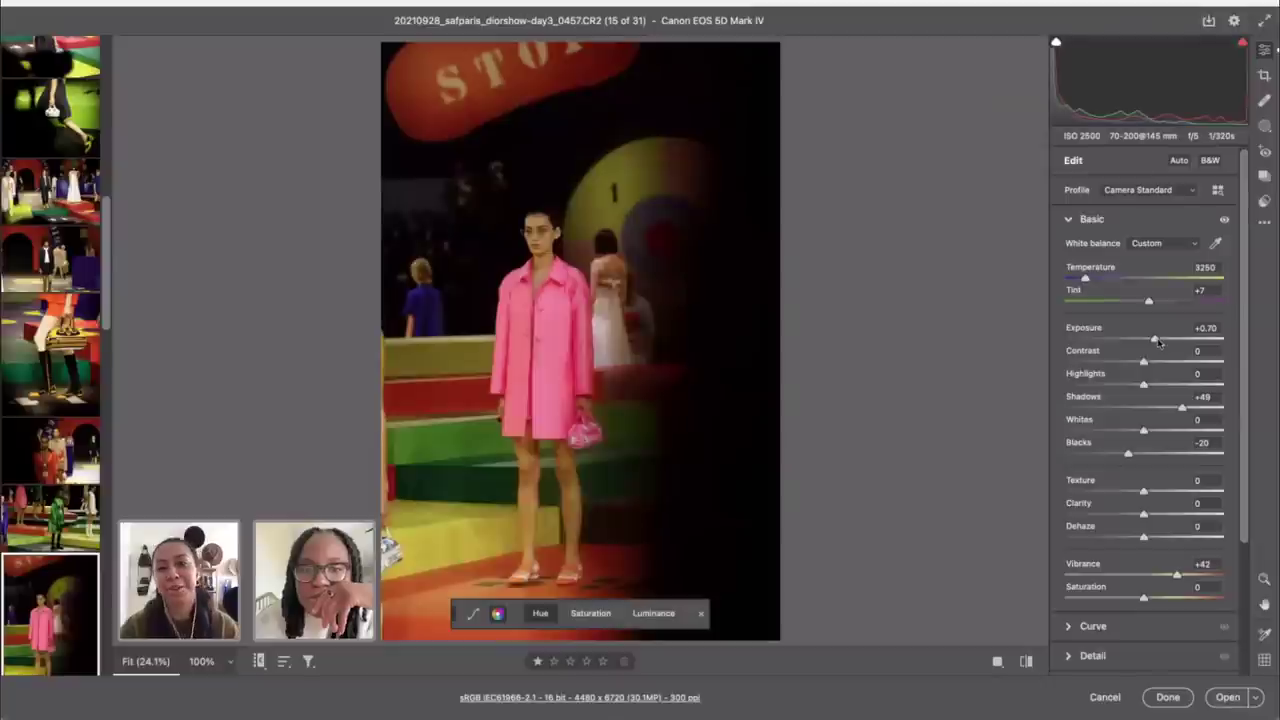
left_click_drag(1157, 341, 1162, 343)
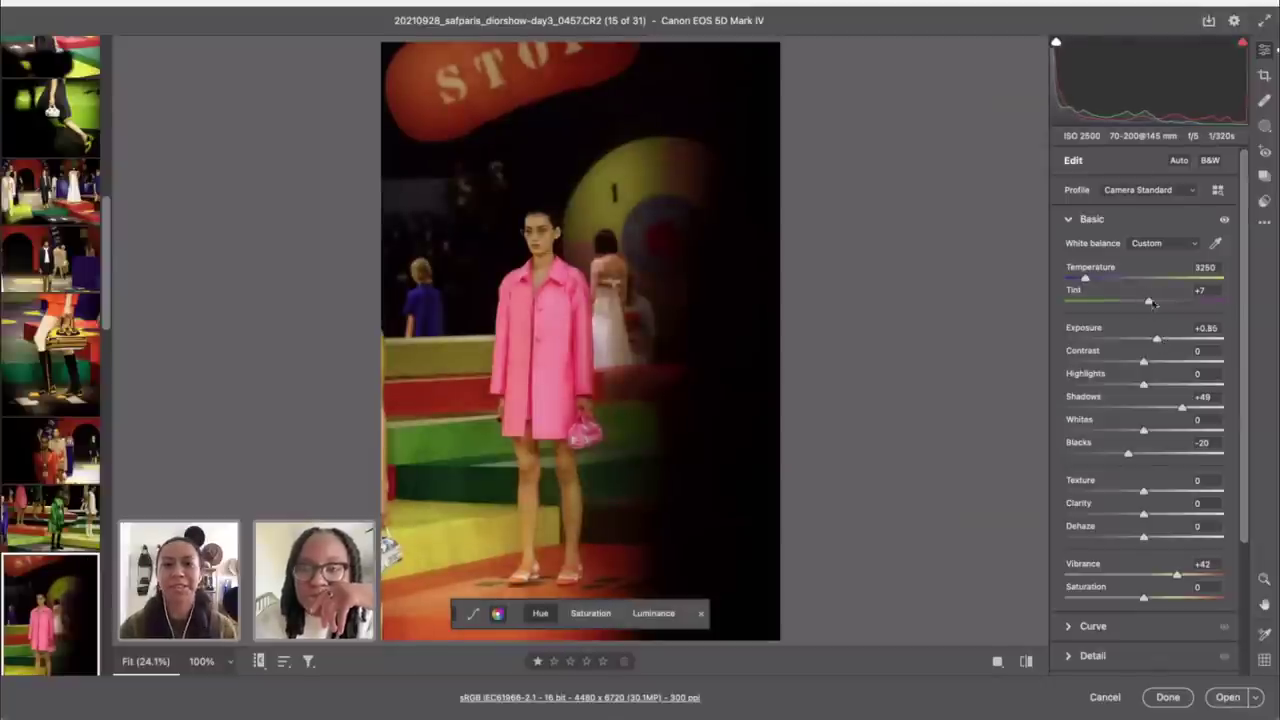
left_click_drag(1149, 304, 1153, 306)
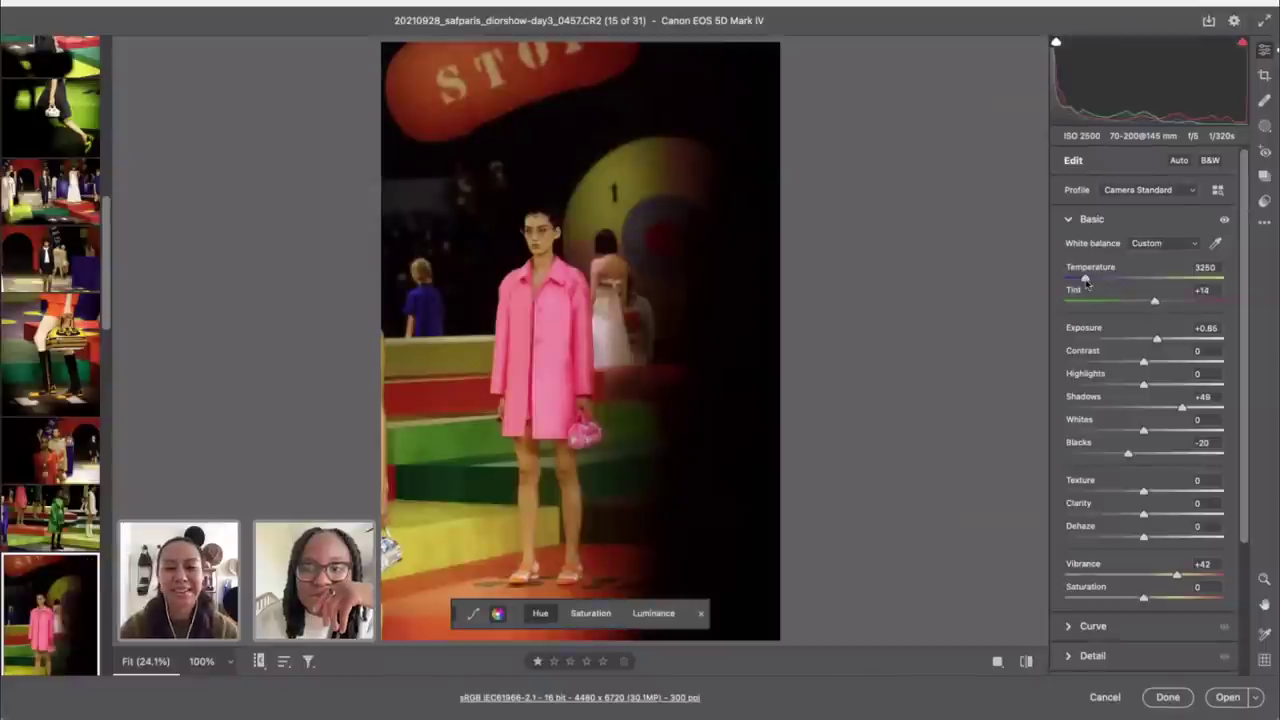
left_click_drag(1086, 283, 1089, 283)
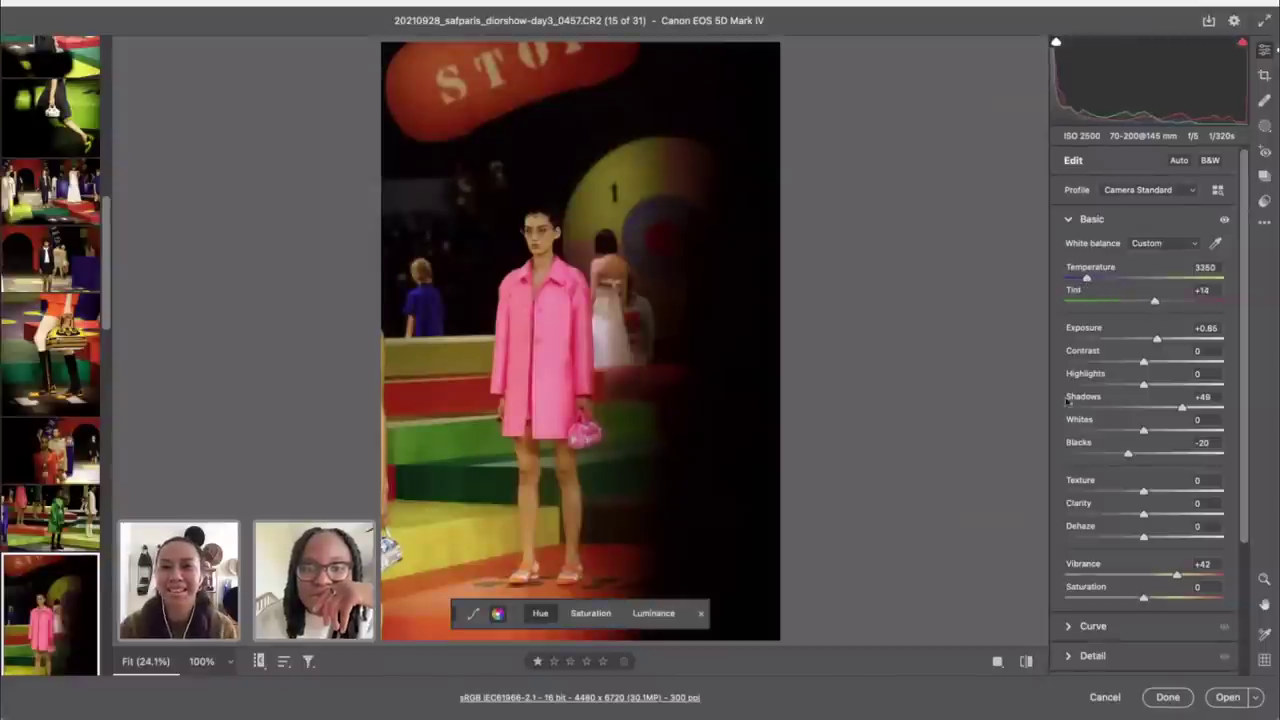
Step: Compare the adjusted pink-coat photo against its original and default settings
left_click(1026, 662)
left_click(1026, 662)
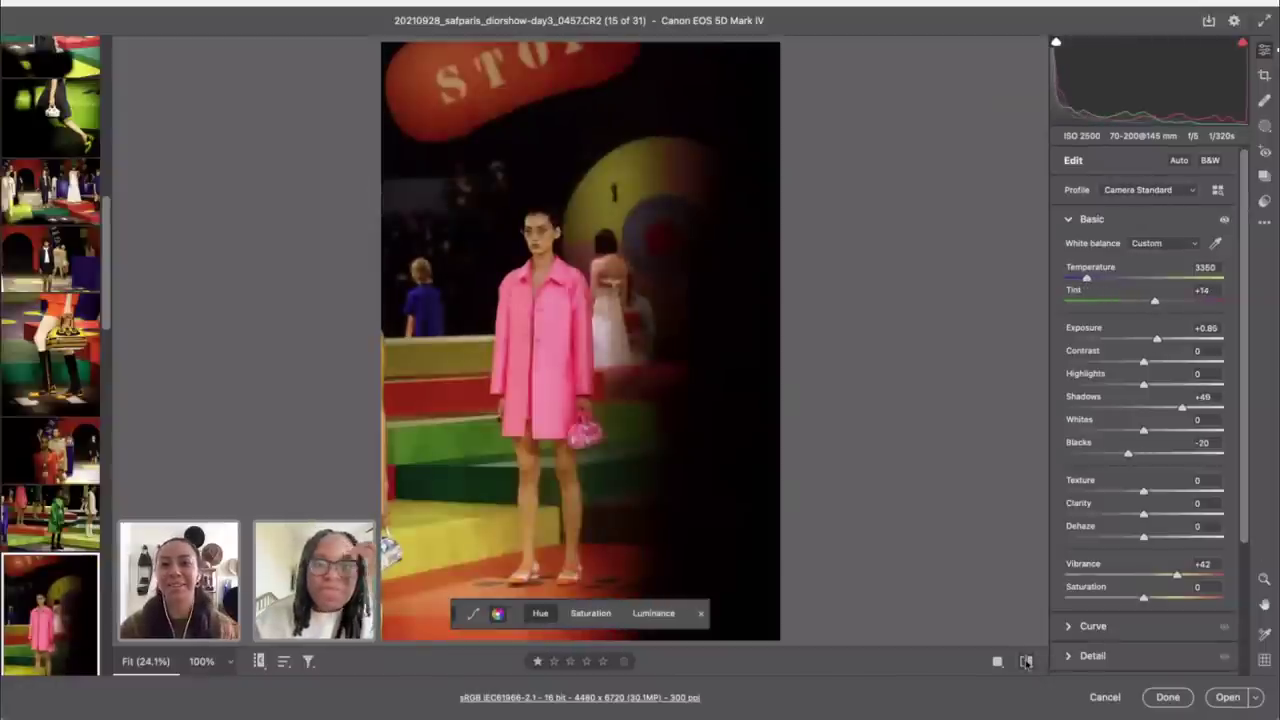
left_click(1026, 662)
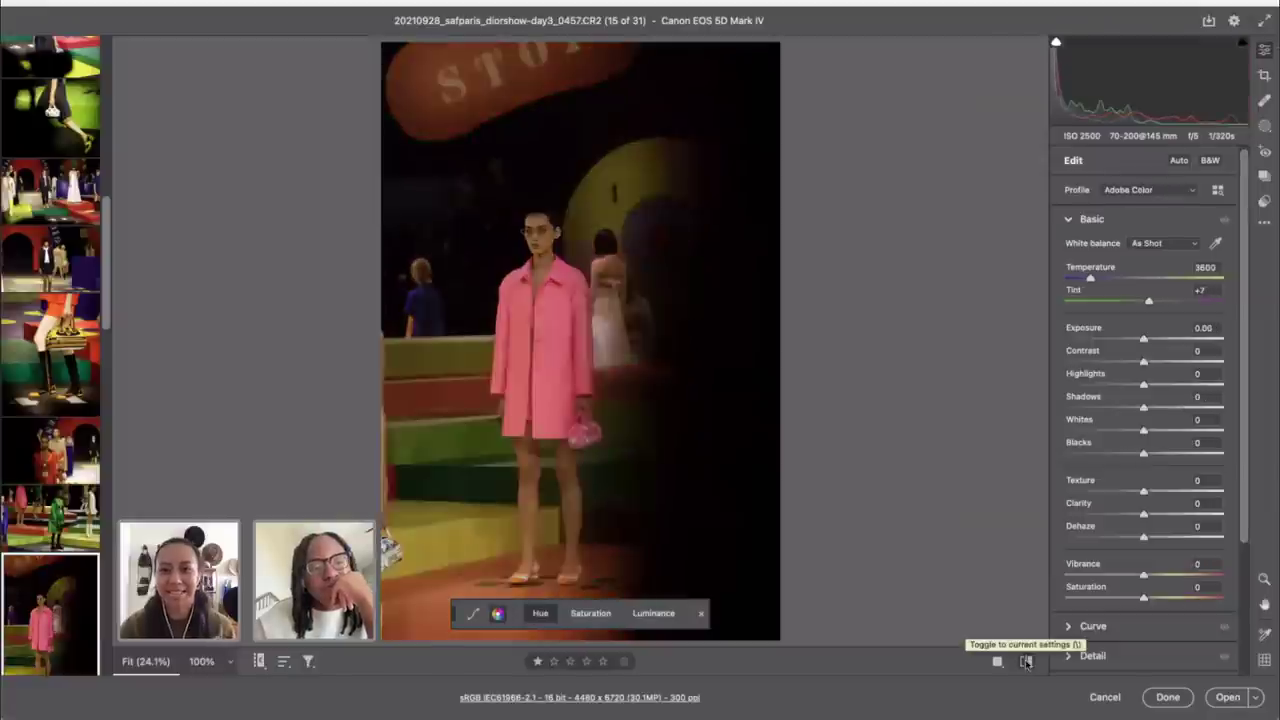
left_click(1026, 662)
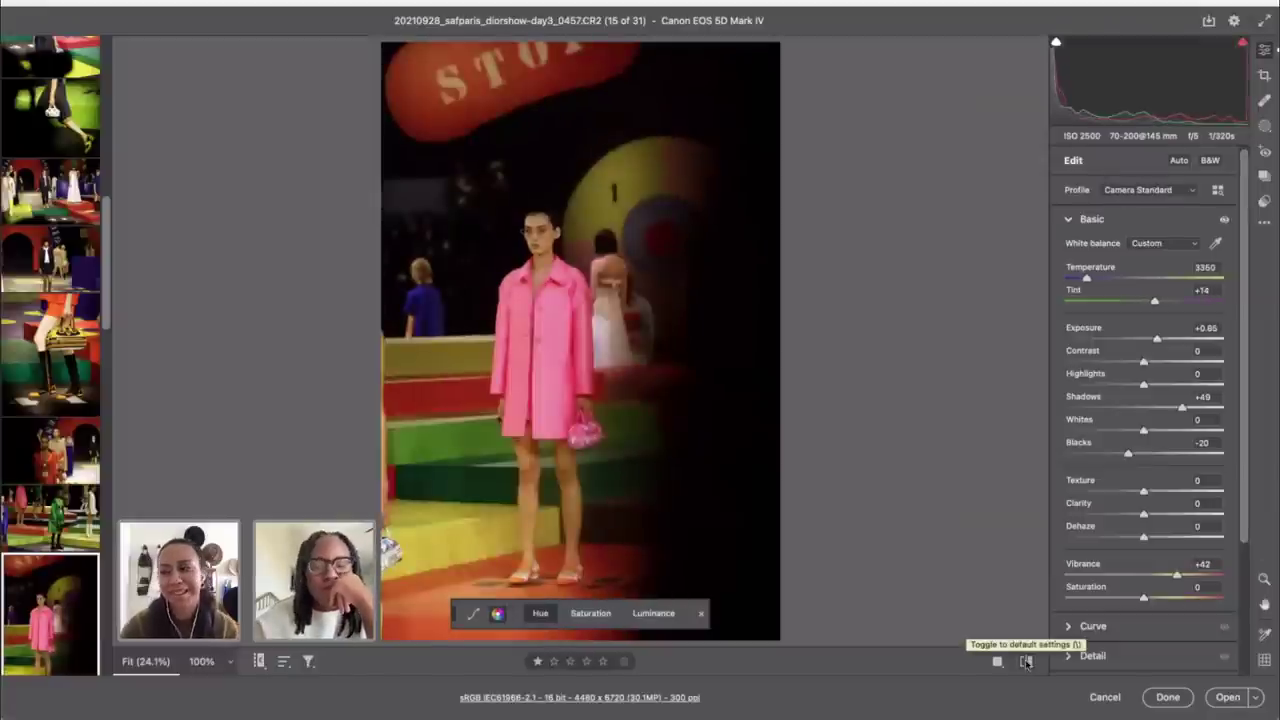
scroll(50, 300, "down", 3)
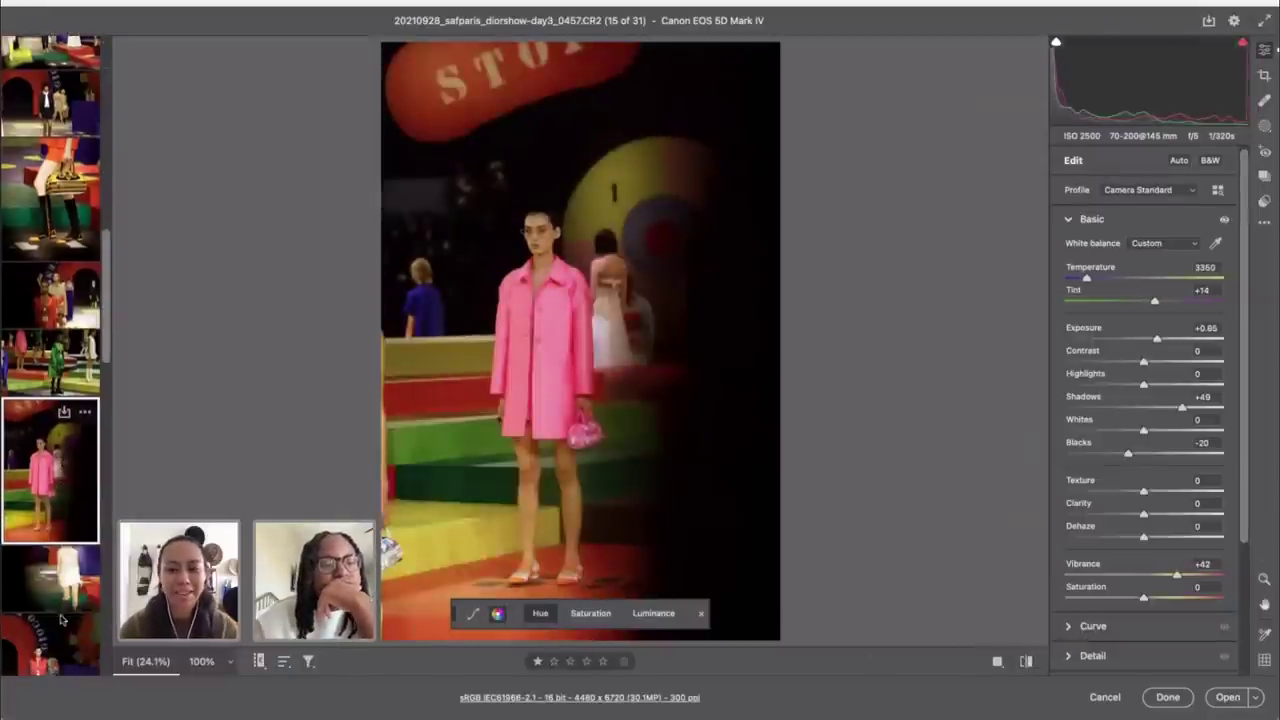
Step: Open the green-raincoat photo, auto-straighten it and constrain the crop to 4 x 5
left_click(50, 362)
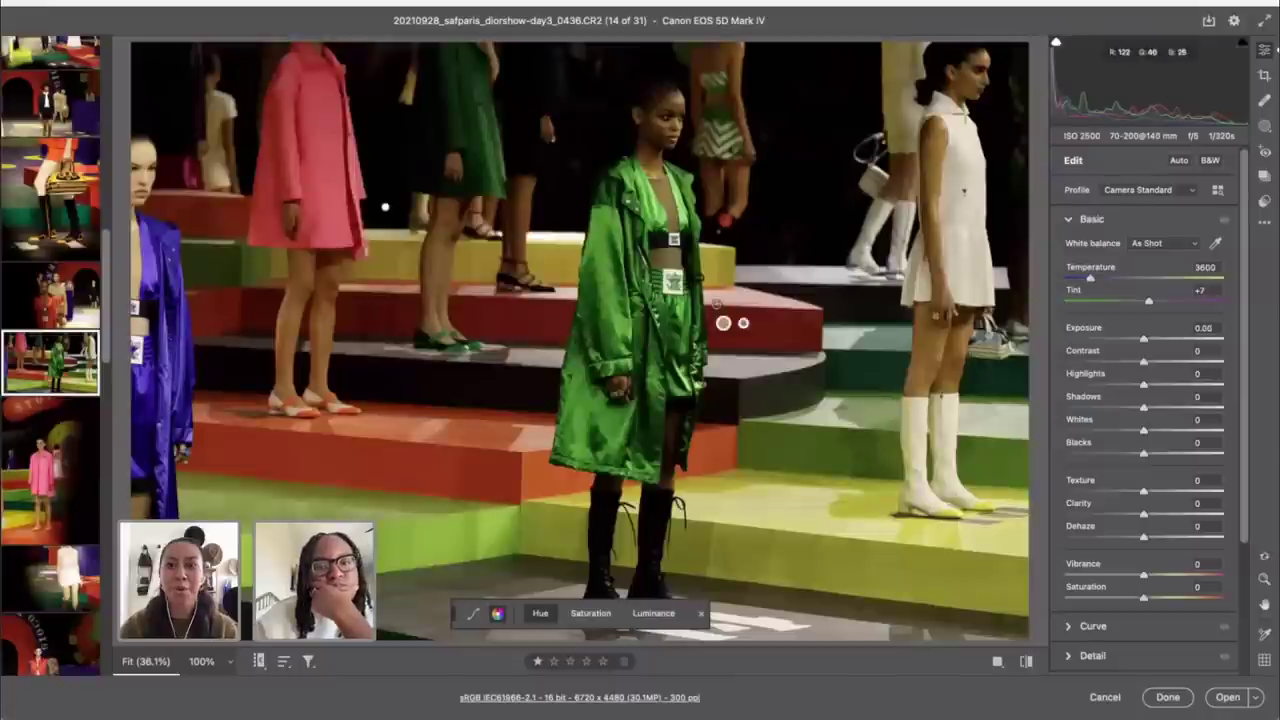
key("c")
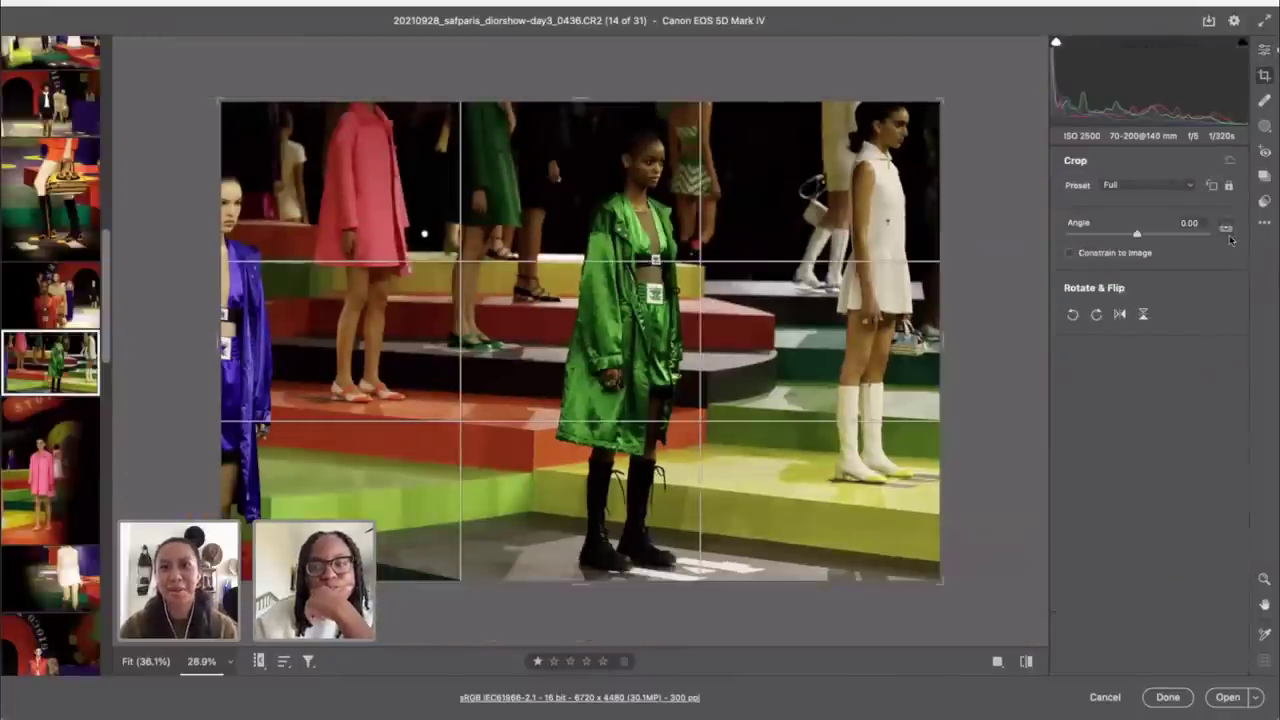
double_click(1227, 232)
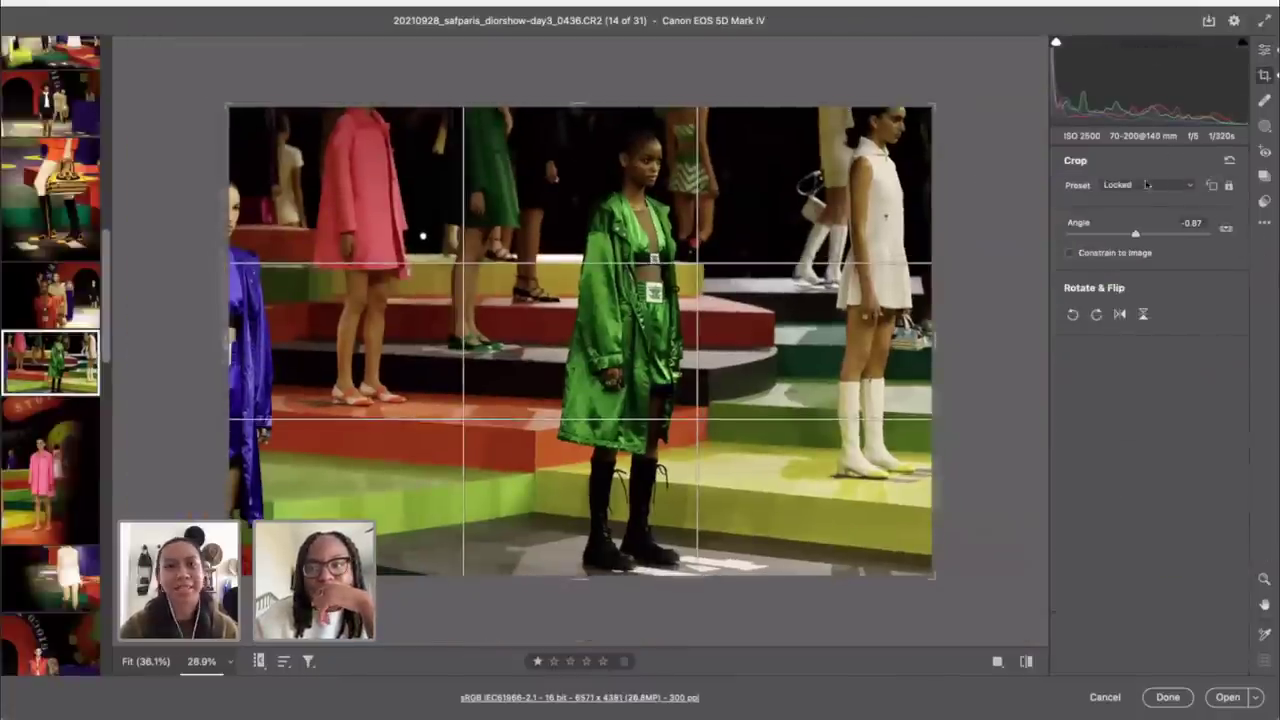
left_click(1142, 190)
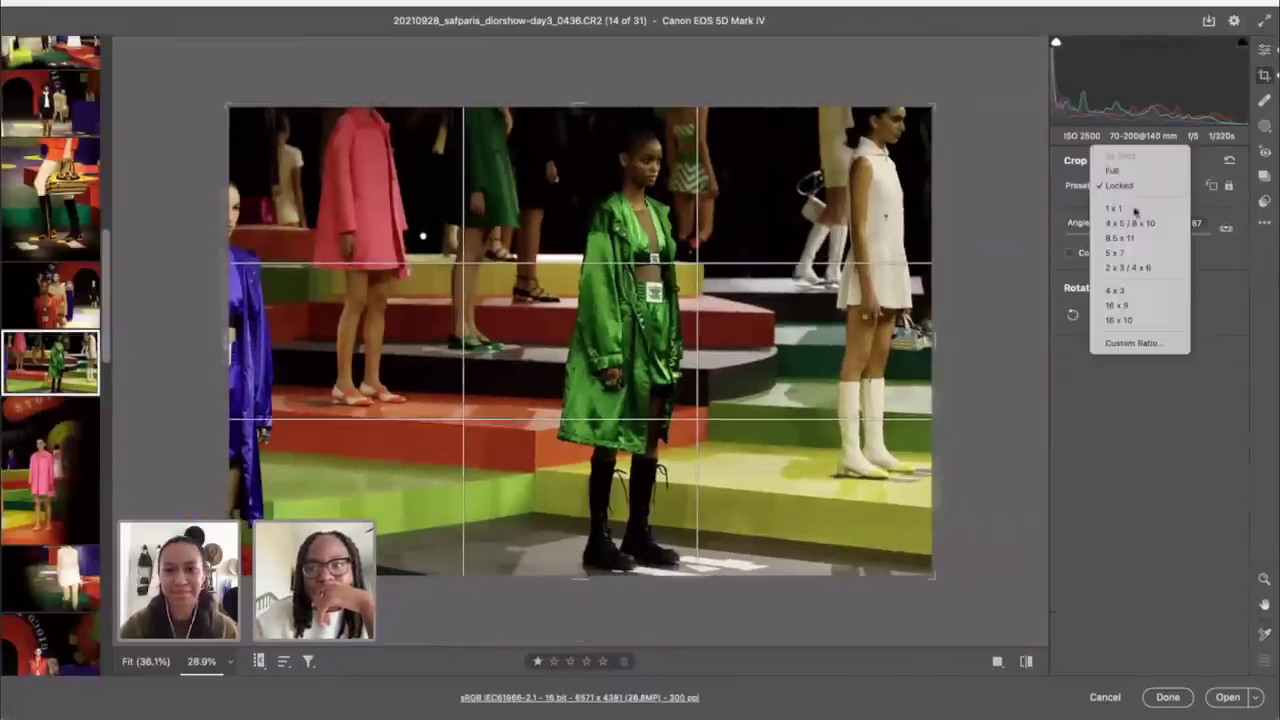
left_click(1130, 223)
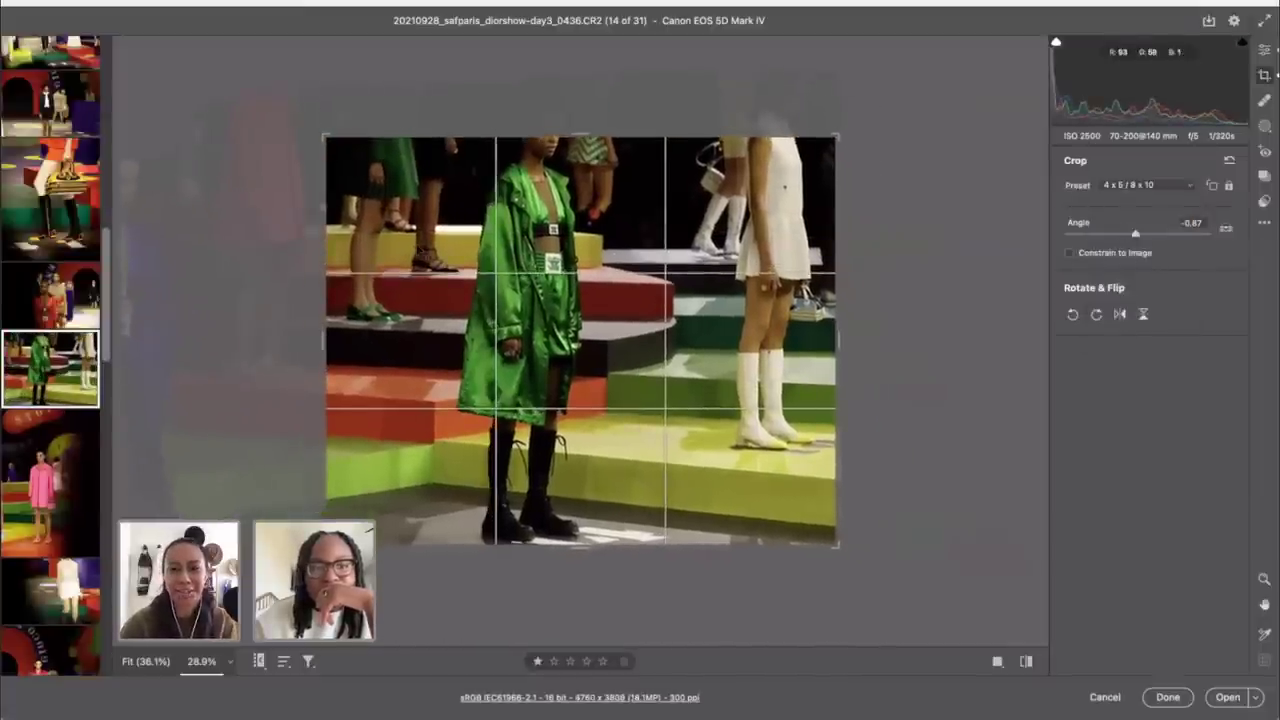
Step: Reposition the photo, unlock the crop, extend it taller and rotate to -2.04°
left_click_drag(378, 175, 390, 303)
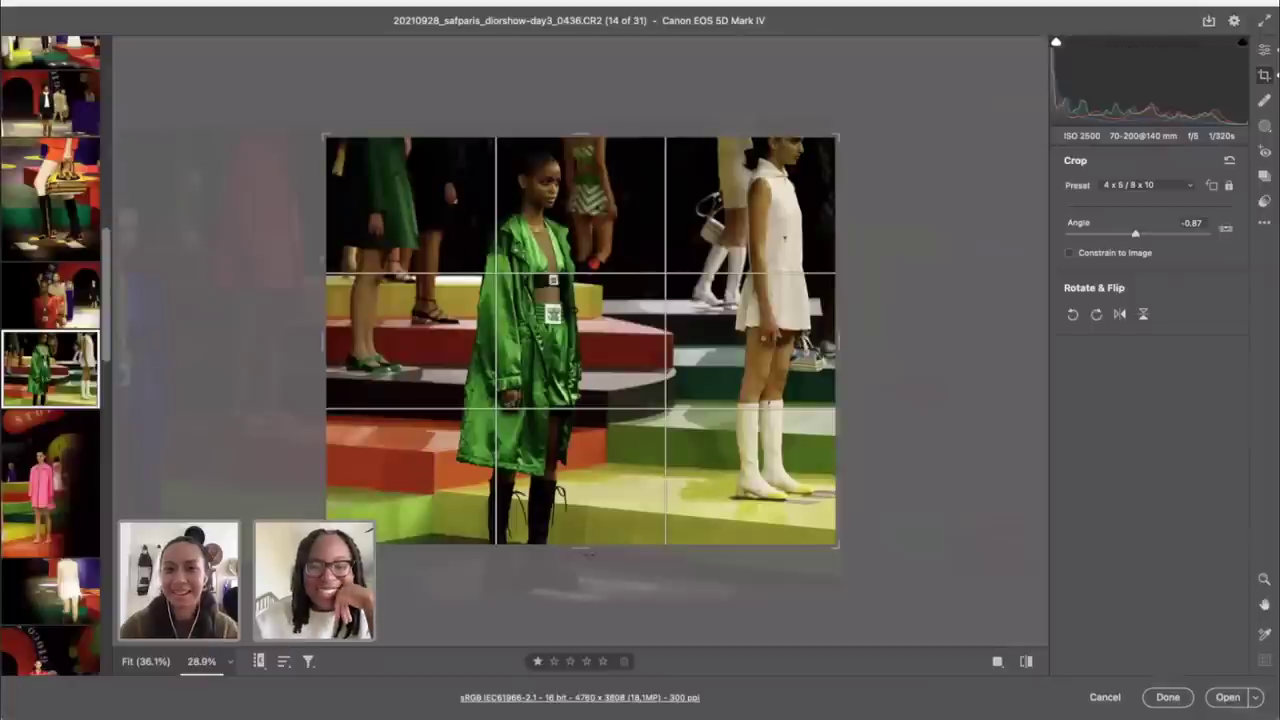
left_click(1230, 186)
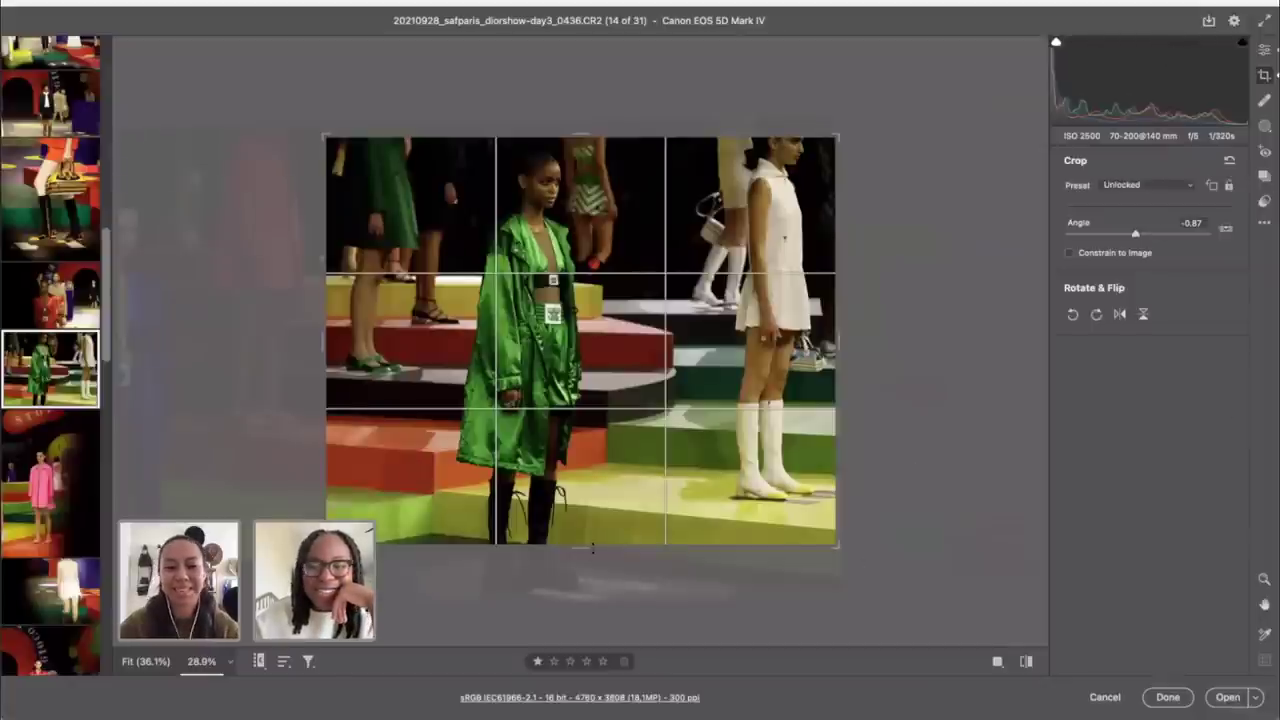
left_click_drag(577, 553, 577, 607)
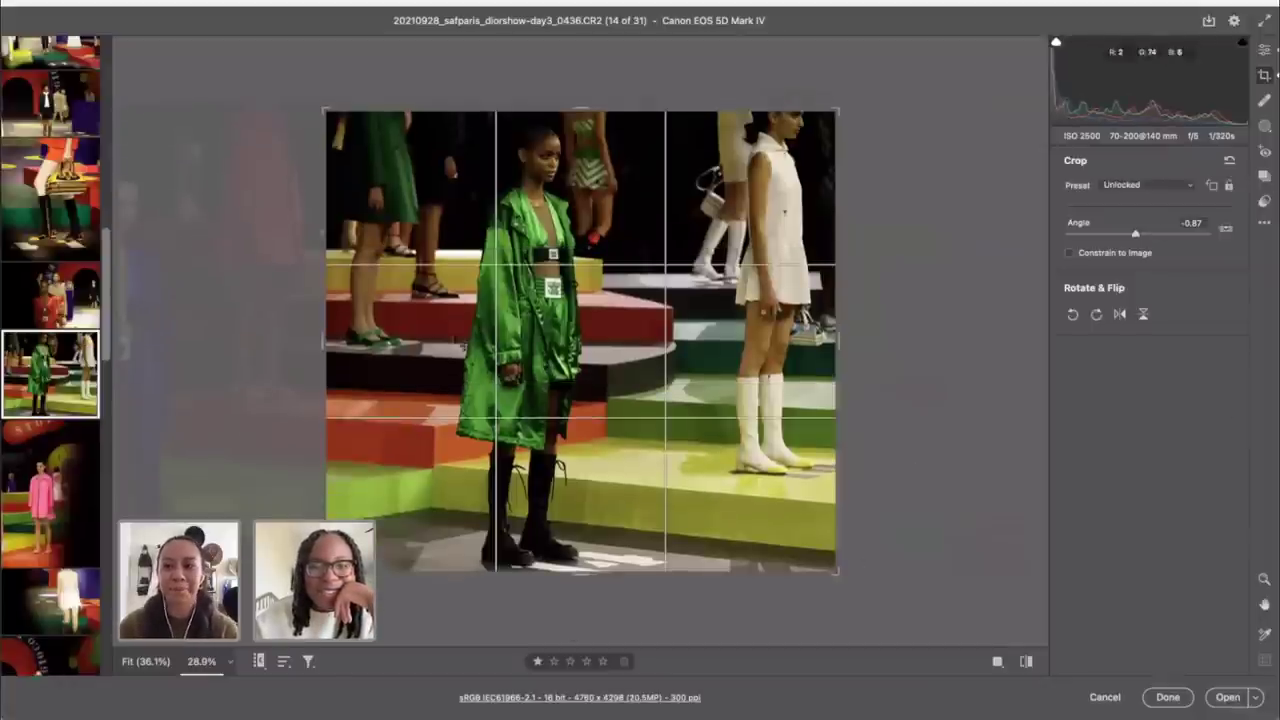
left_click_drag(265, 133, 276, 137)
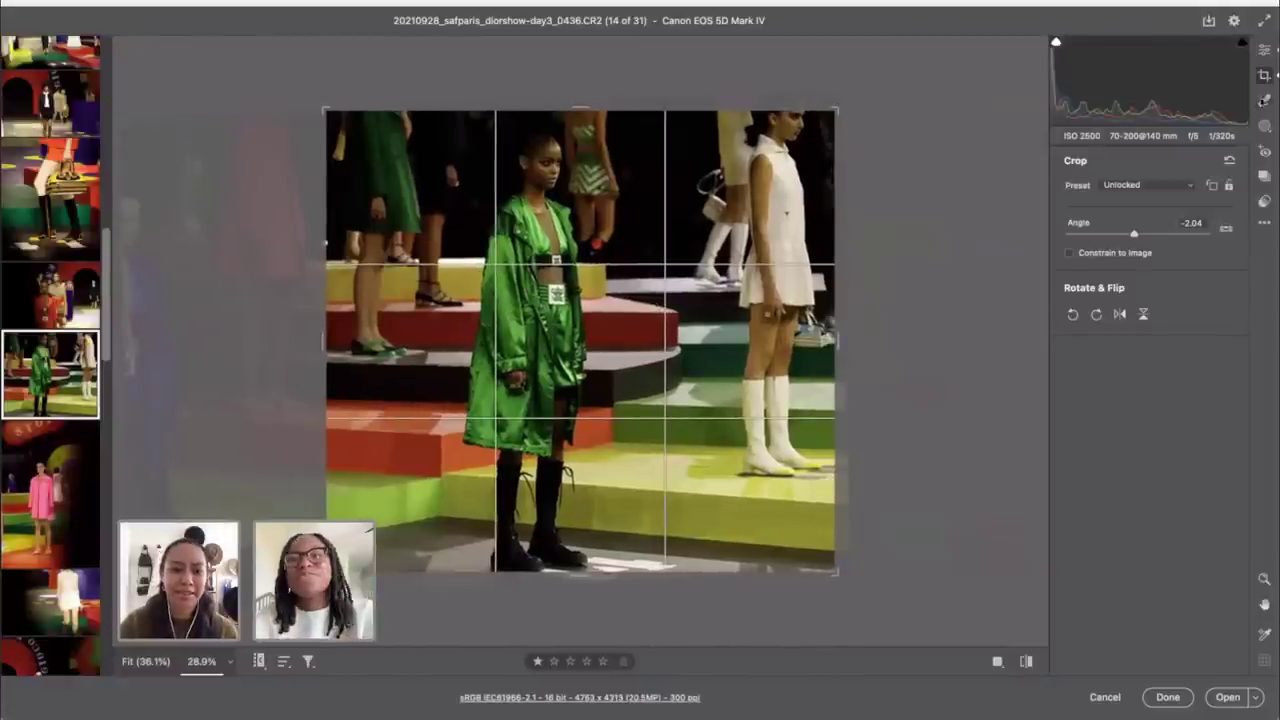
Step: Apply the crop and set exposure +0.80, temperature 3250, vibrance +52 and tint +20
left_click(1264, 50)
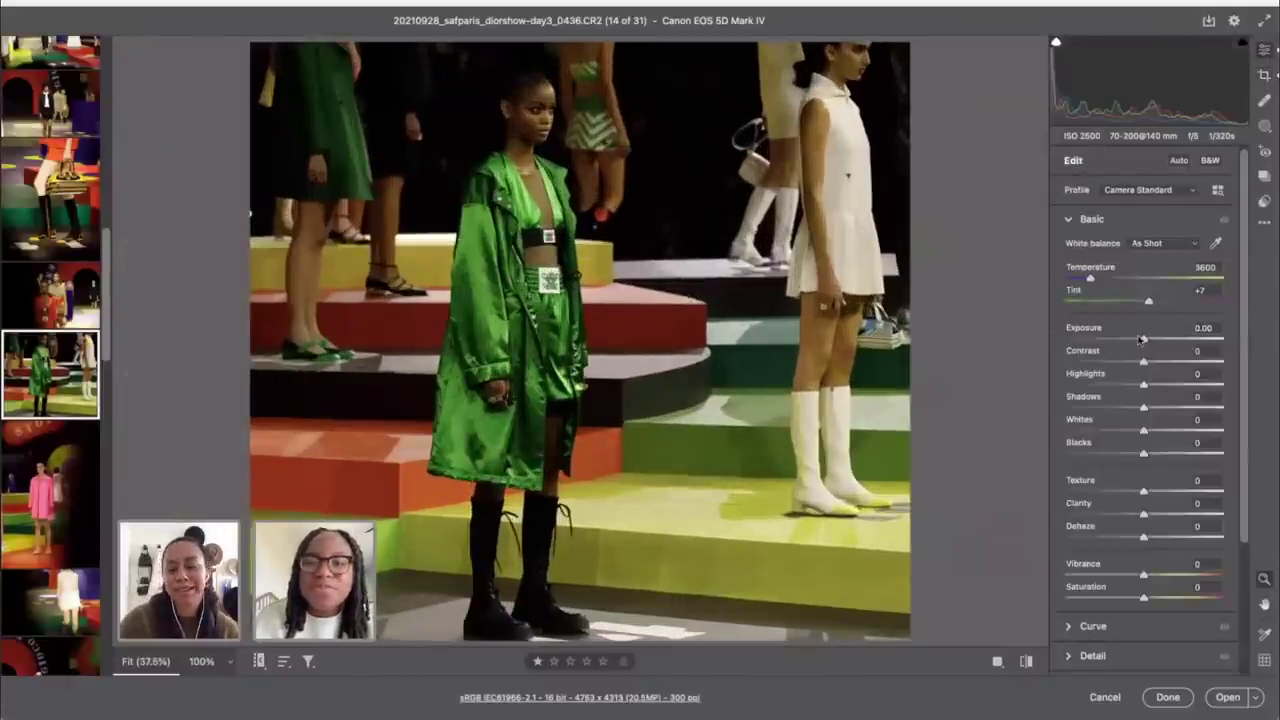
left_click_drag(1142, 340, 1156, 340)
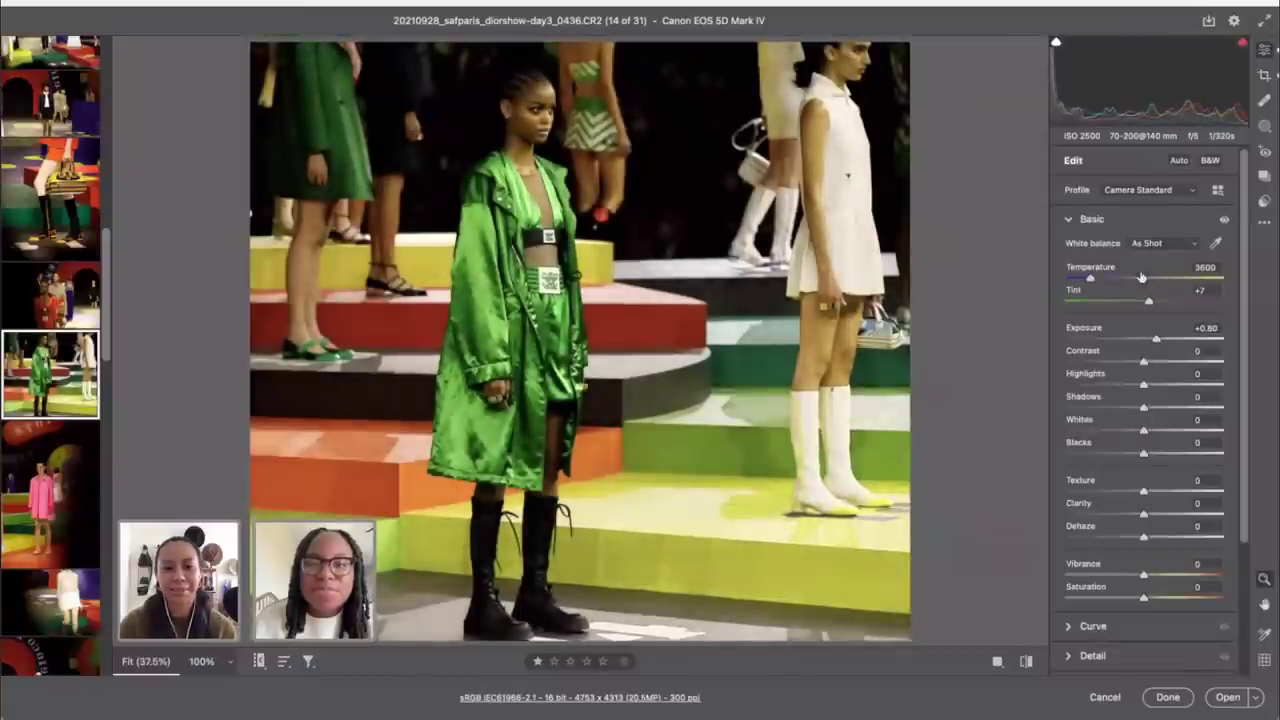
left_click_drag(1091, 280, 1085, 280)
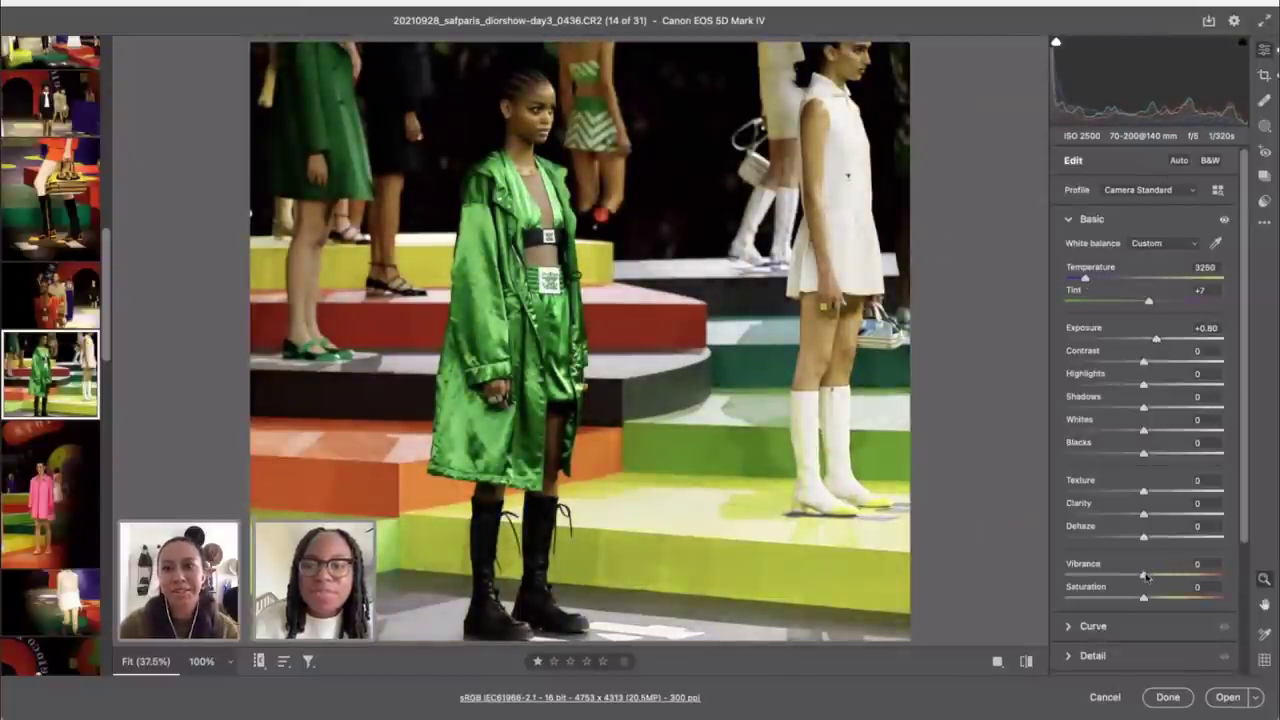
left_click_drag(1146, 577, 1173, 577)
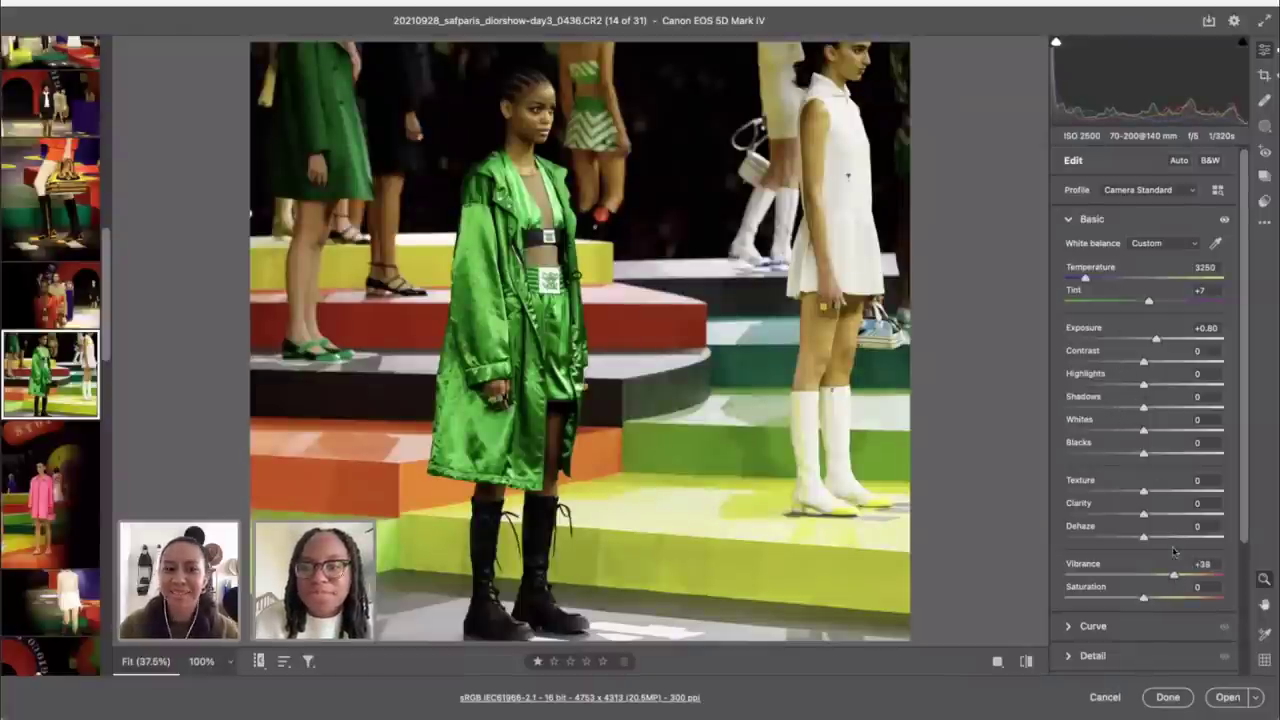
left_click_drag(1175, 577, 1184, 578)
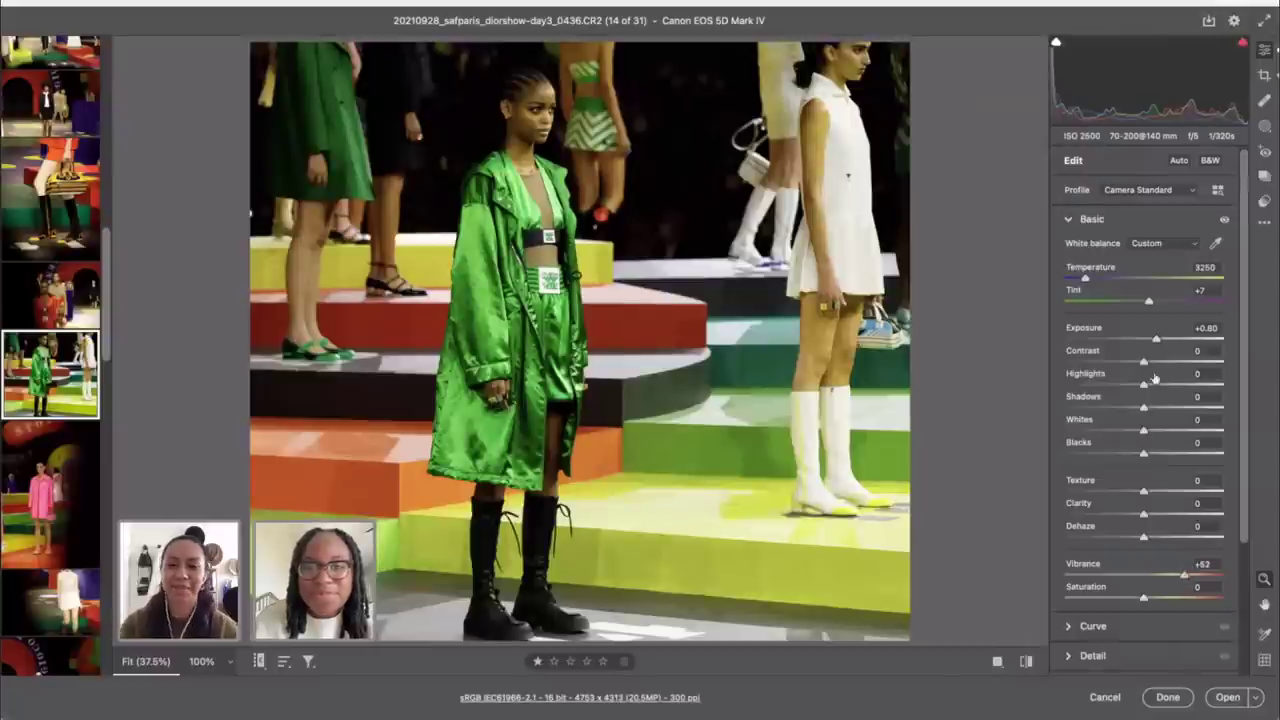
left_click_drag(1148, 301, 1159, 302)
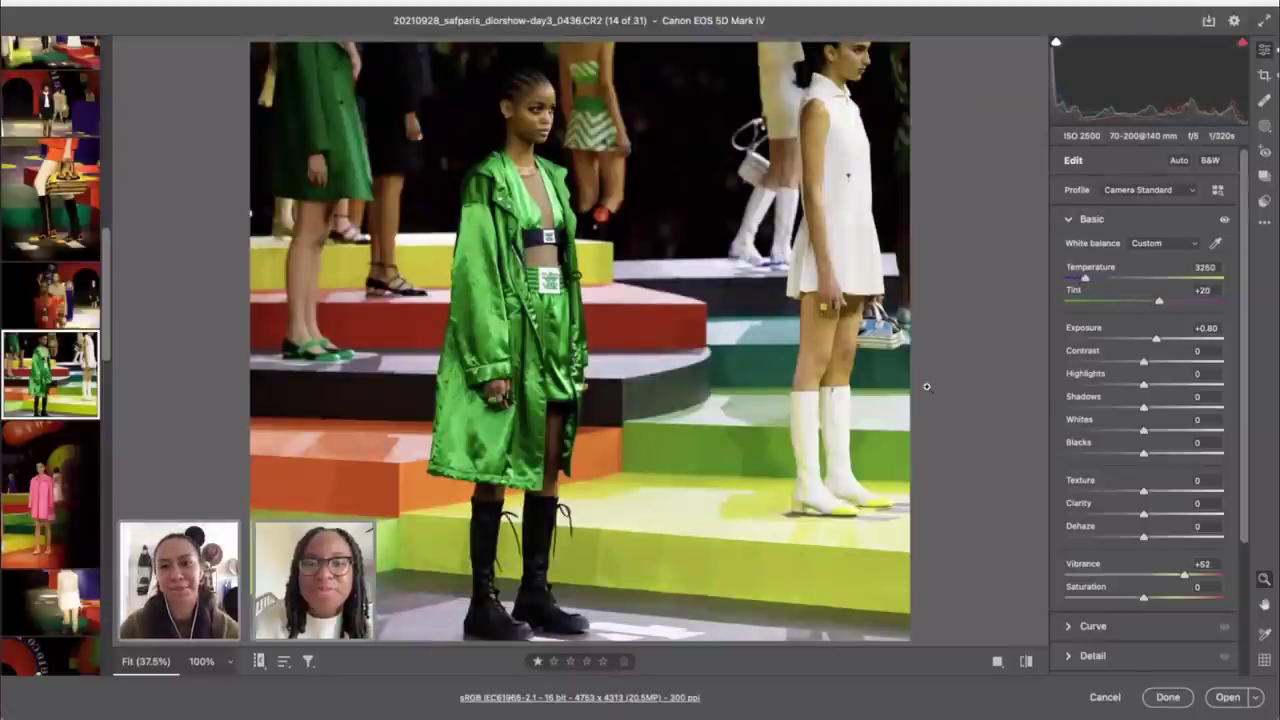
Step: Zoom the preview out and open the white fringe dress photo (16 of 31)
key("ctrl+minus")
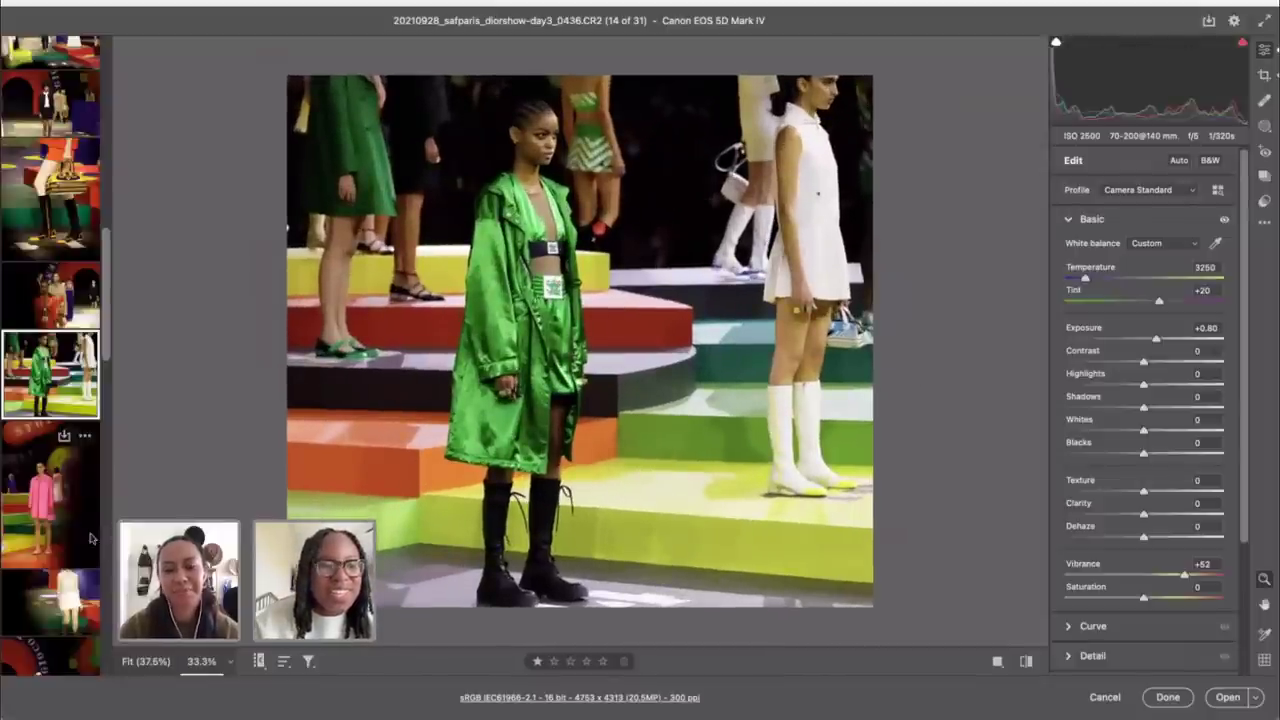
scroll(58, 228, "down", 1)
scroll(60, 250, "down", 5)
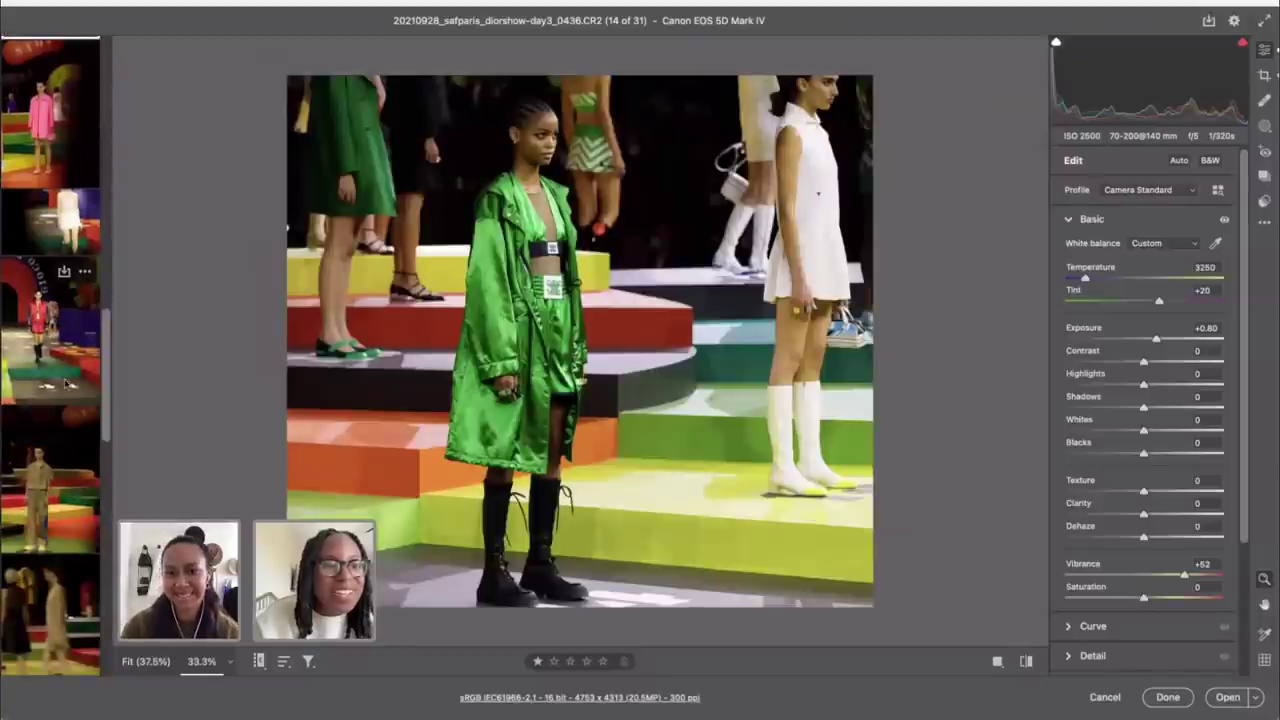
left_click(55, 222)
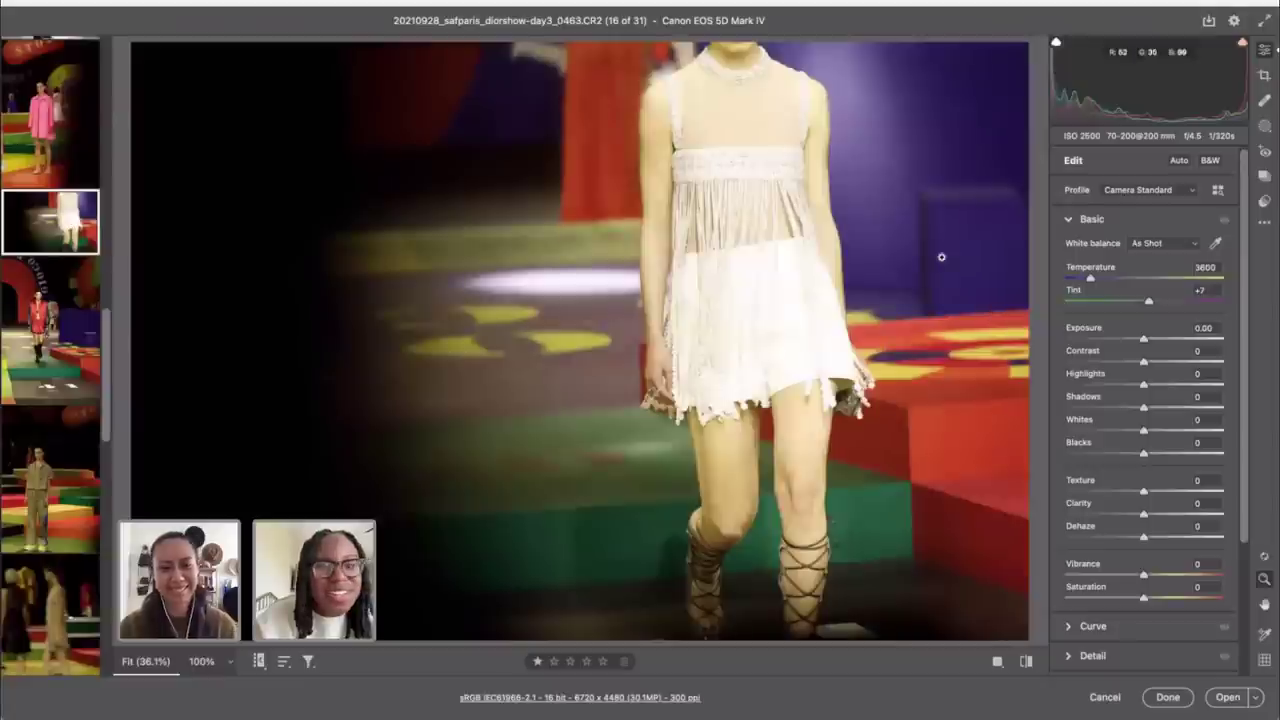
Step: Give the white fringe dress photo Highlights -28, Temperature 3250 and Vibrance +33
left_click(64, 52)
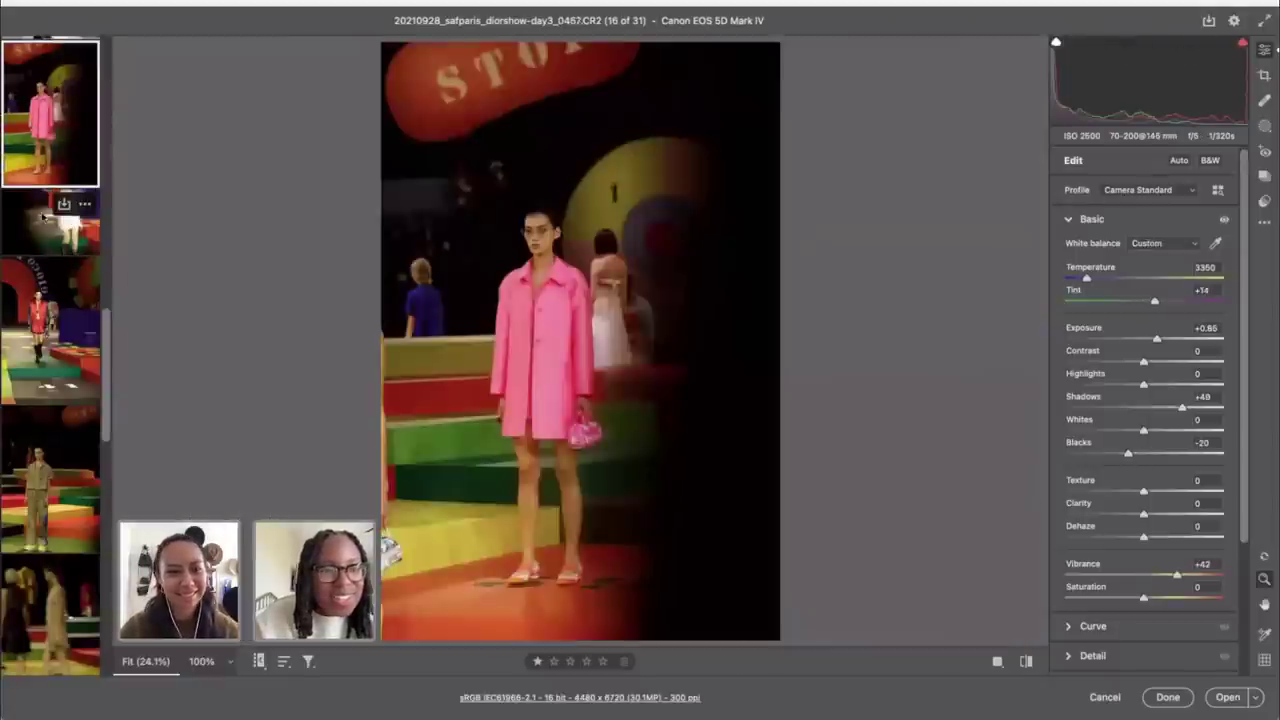
left_click(48, 222)
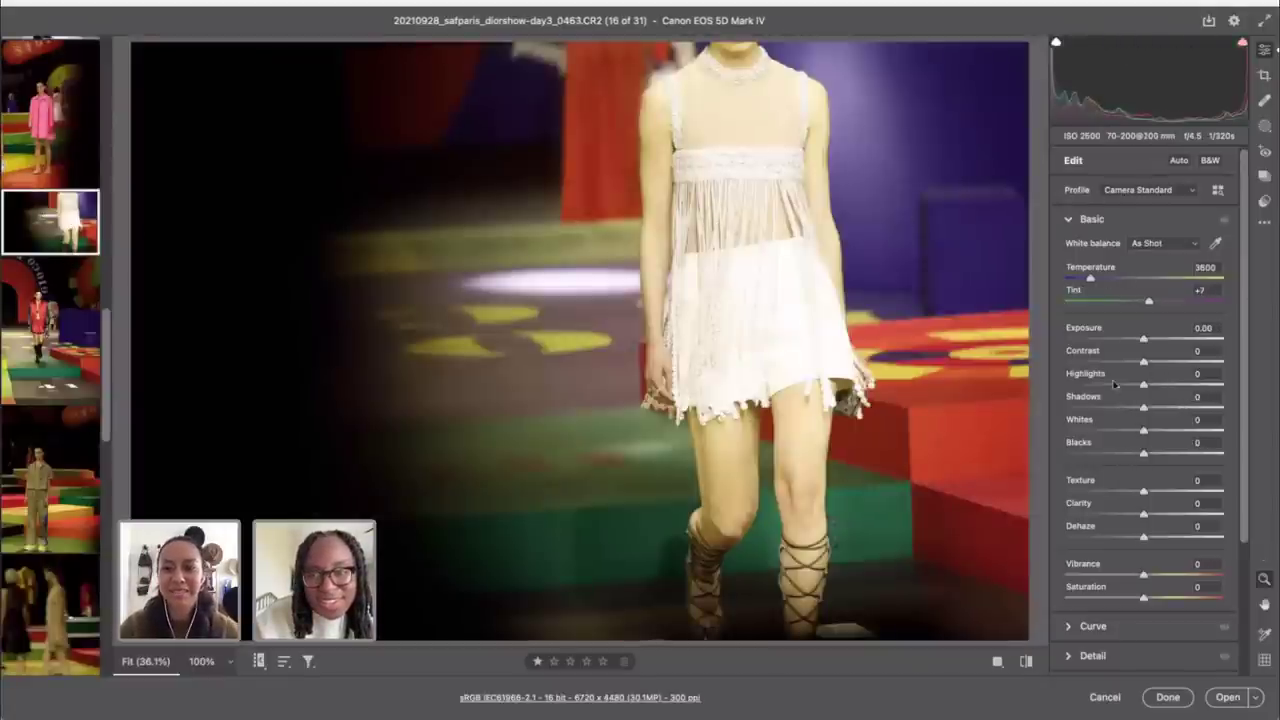
left_click_drag(1108, 388, 1122, 386)
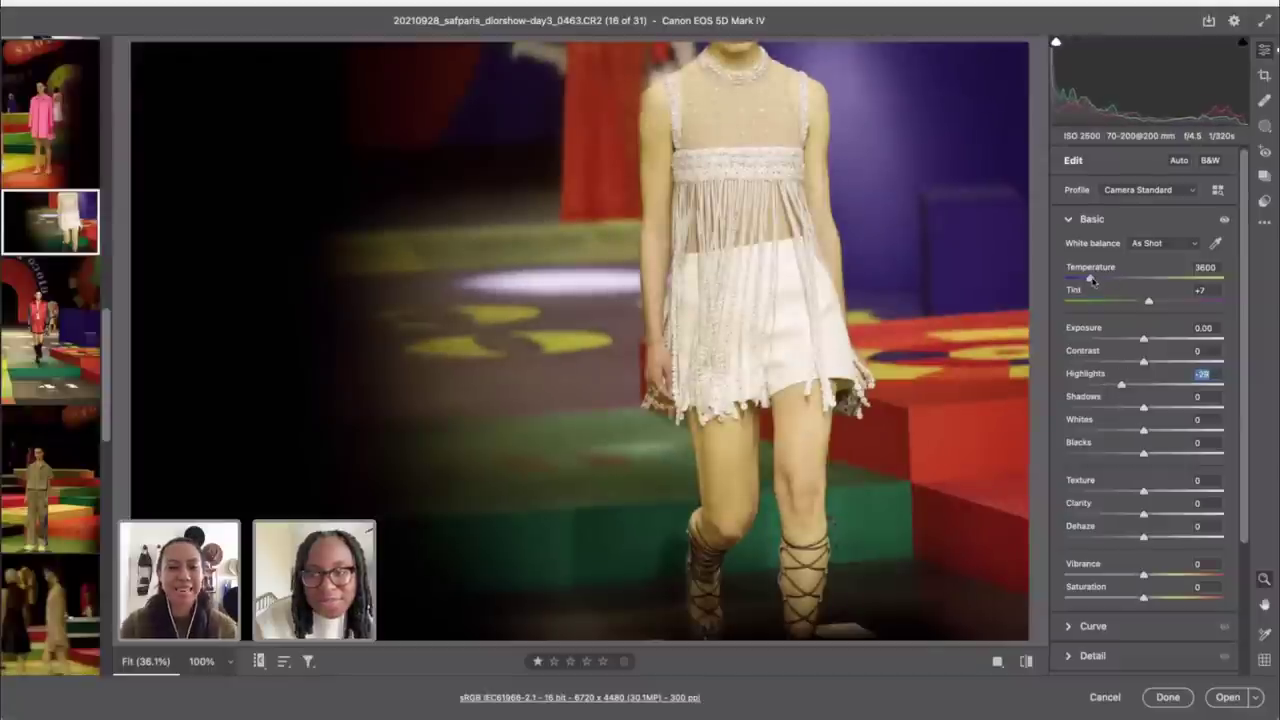
left_click_drag(1090, 280, 1084, 279)
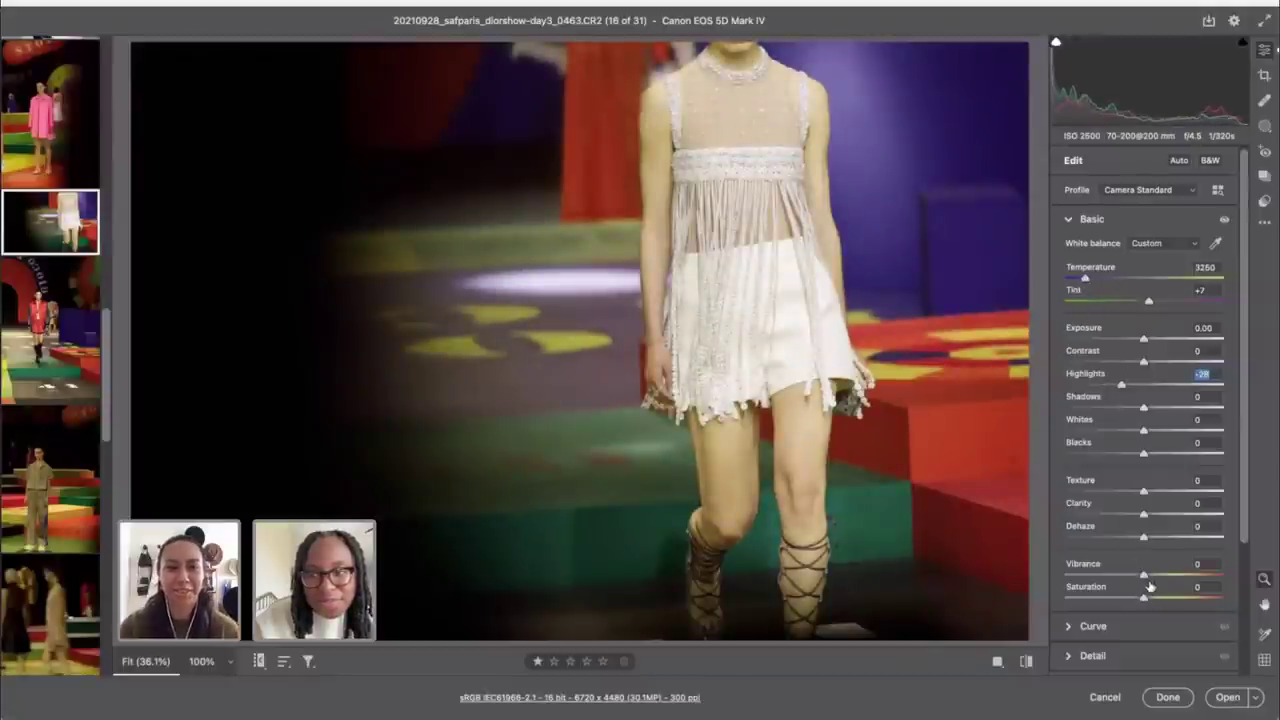
left_click_drag(1145, 578, 1170, 578)
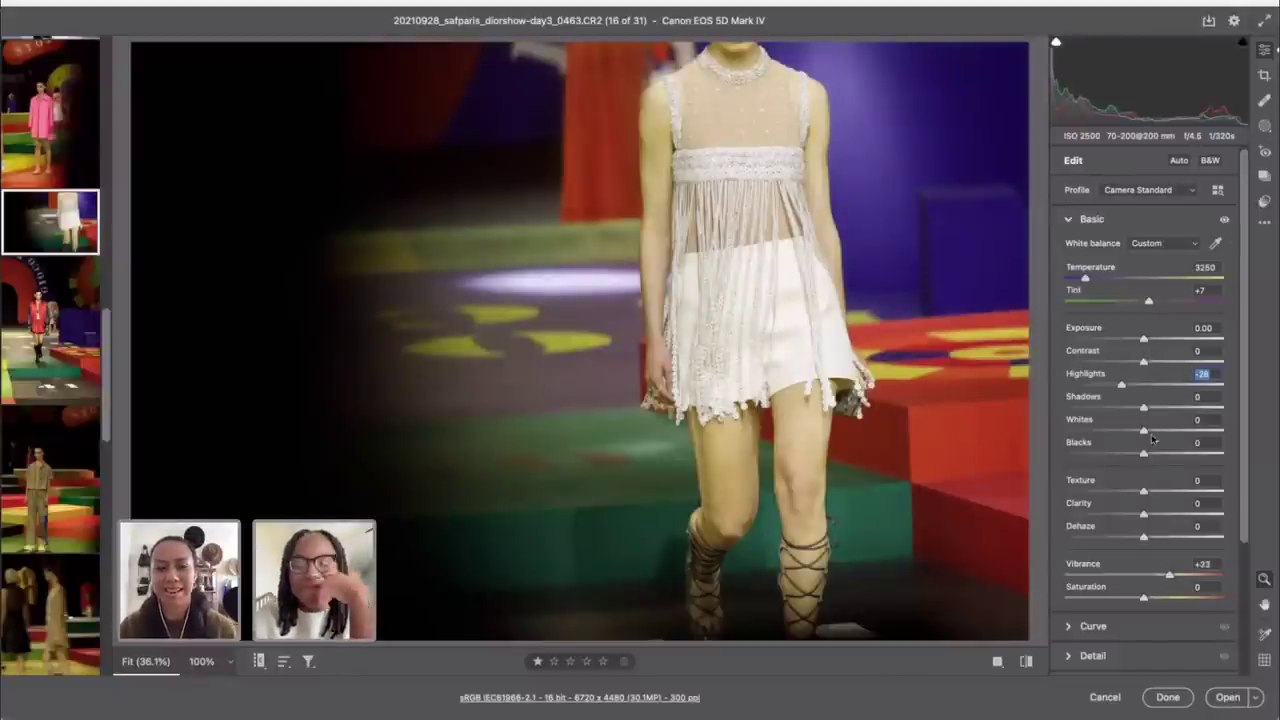
scroll(1163, 547, "down", 5)
Step: Shift hues to Blues -17, Purples -4, Oranges -7, Yellows -9, then auto-straighten to 0.38°
left_click(1126, 518)
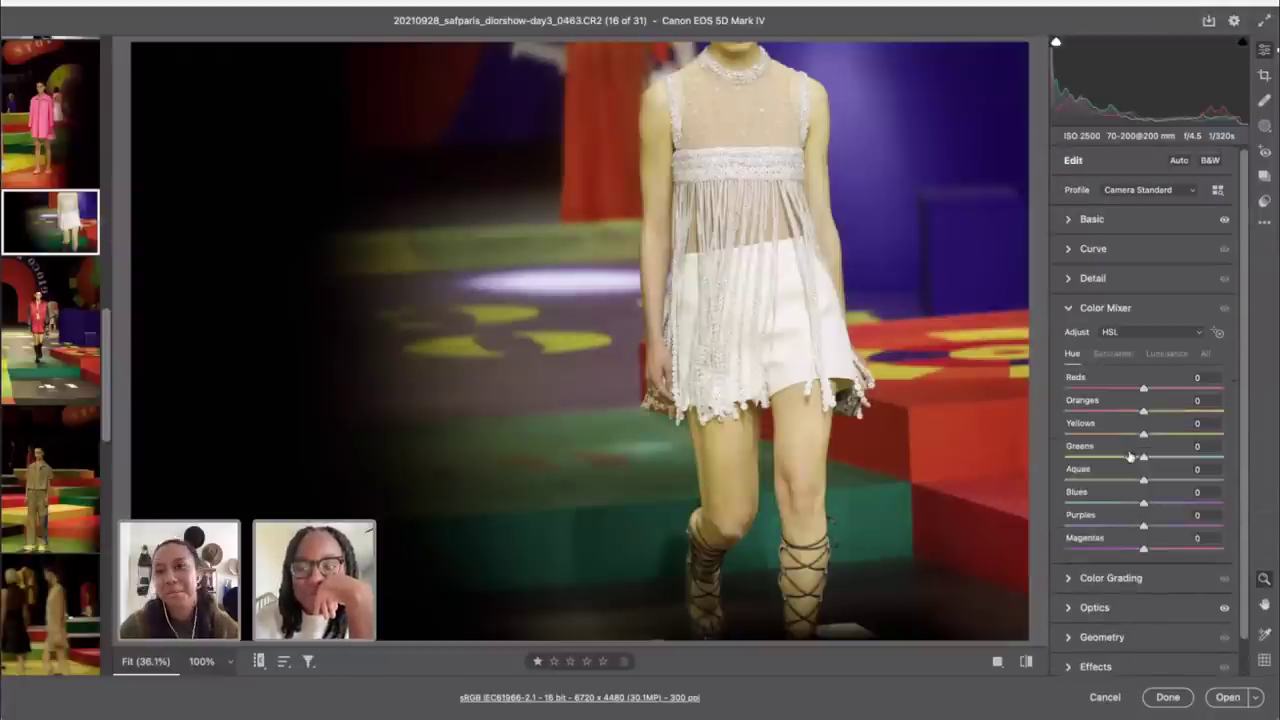
left_click(1218, 332)
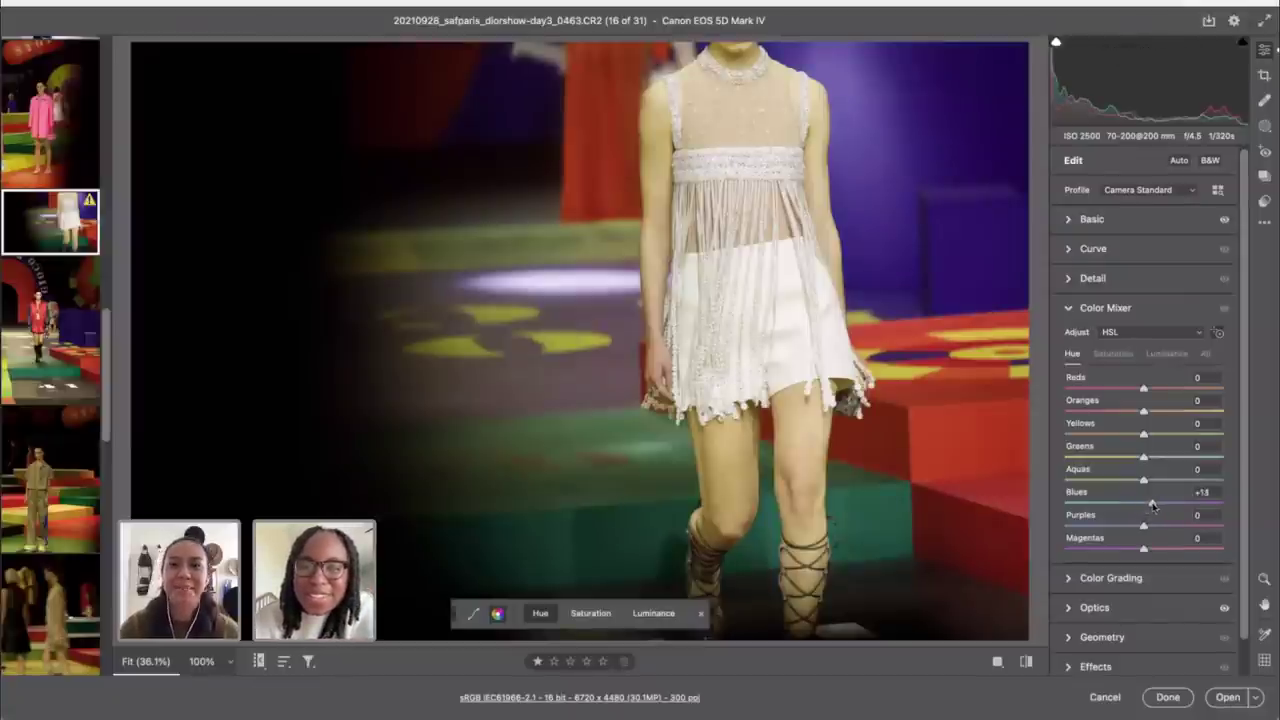
left_click_drag(1145, 505, 1132, 504)
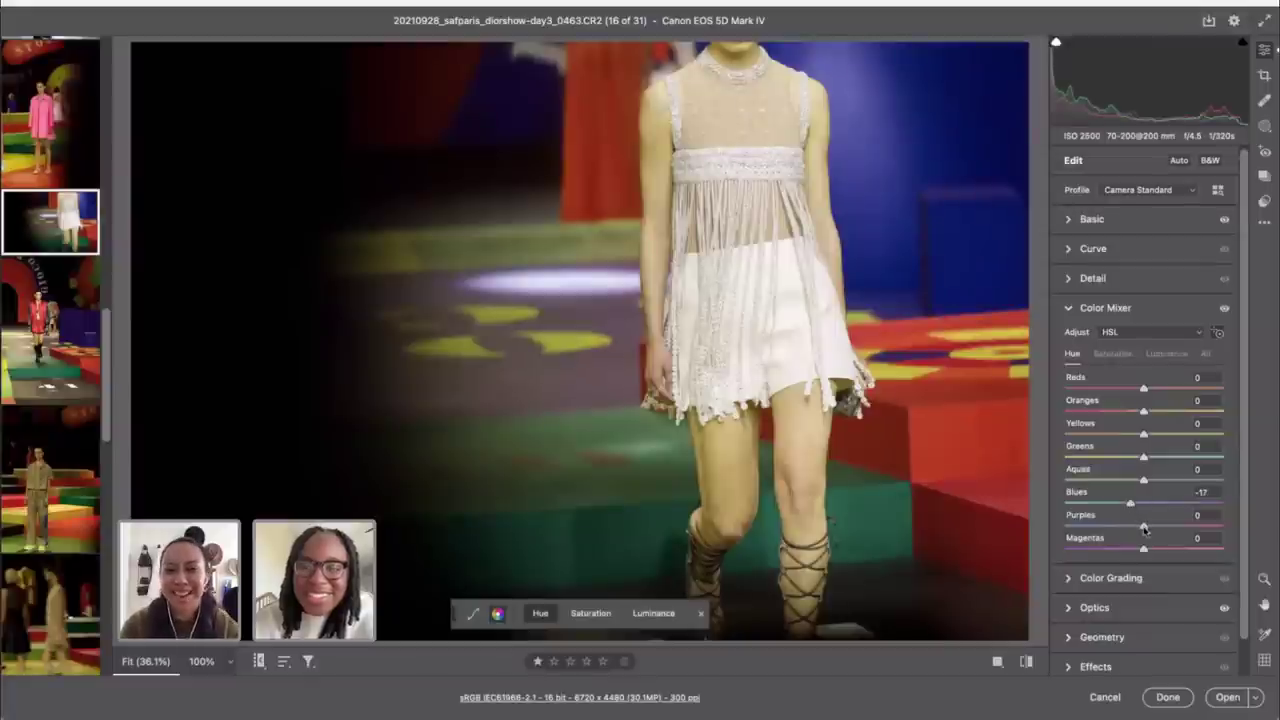
left_click_drag(1145, 529, 1141, 528)
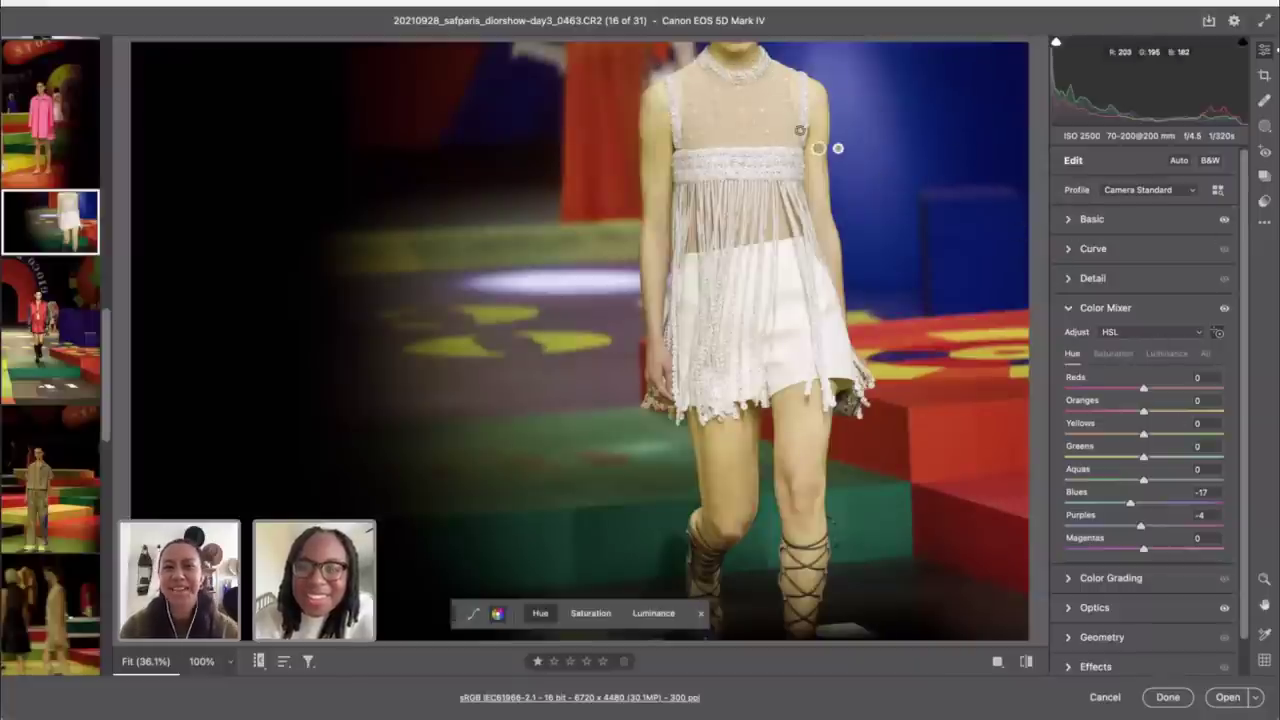
left_click_drag(743, 67, 724, 57)
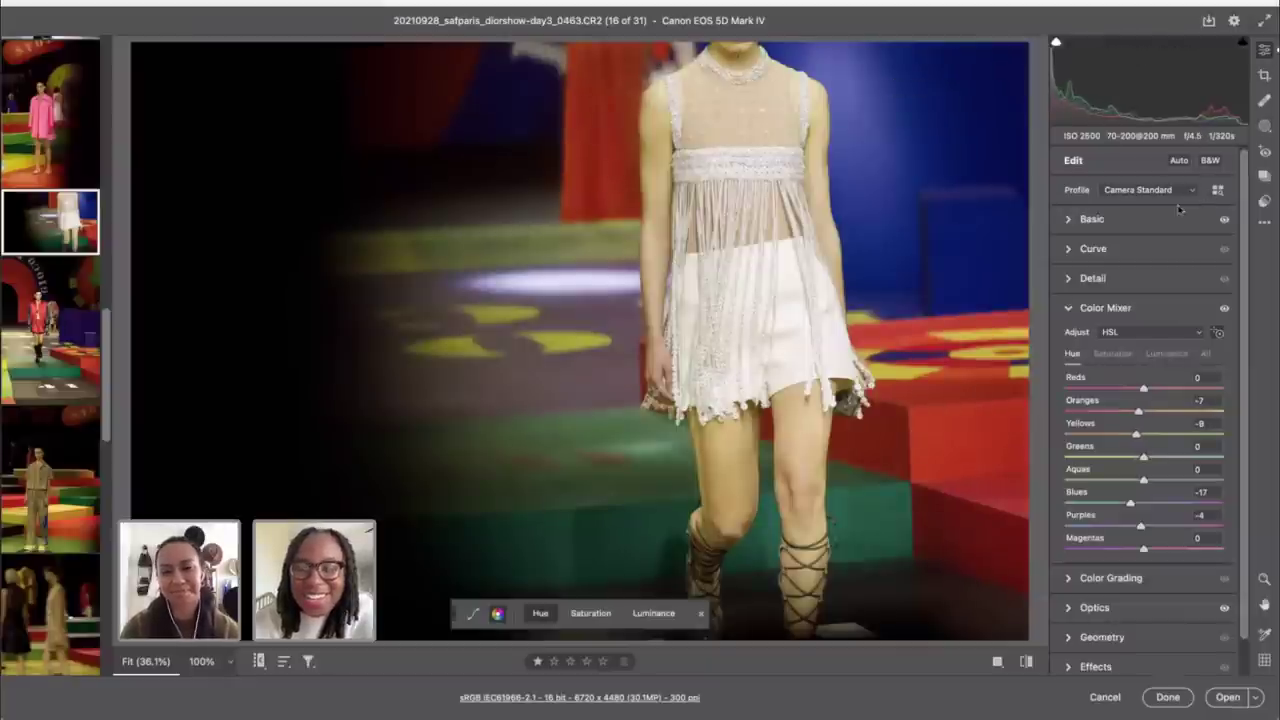
key("c")
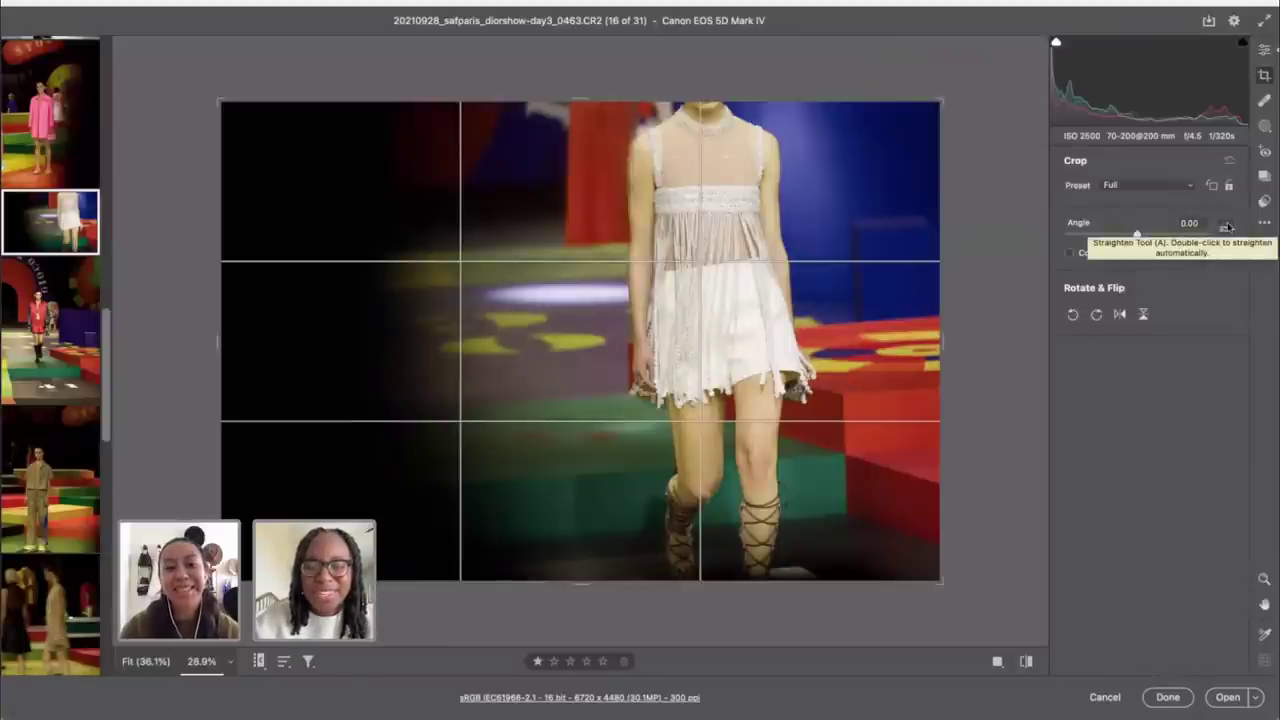
double_click(1226, 227)
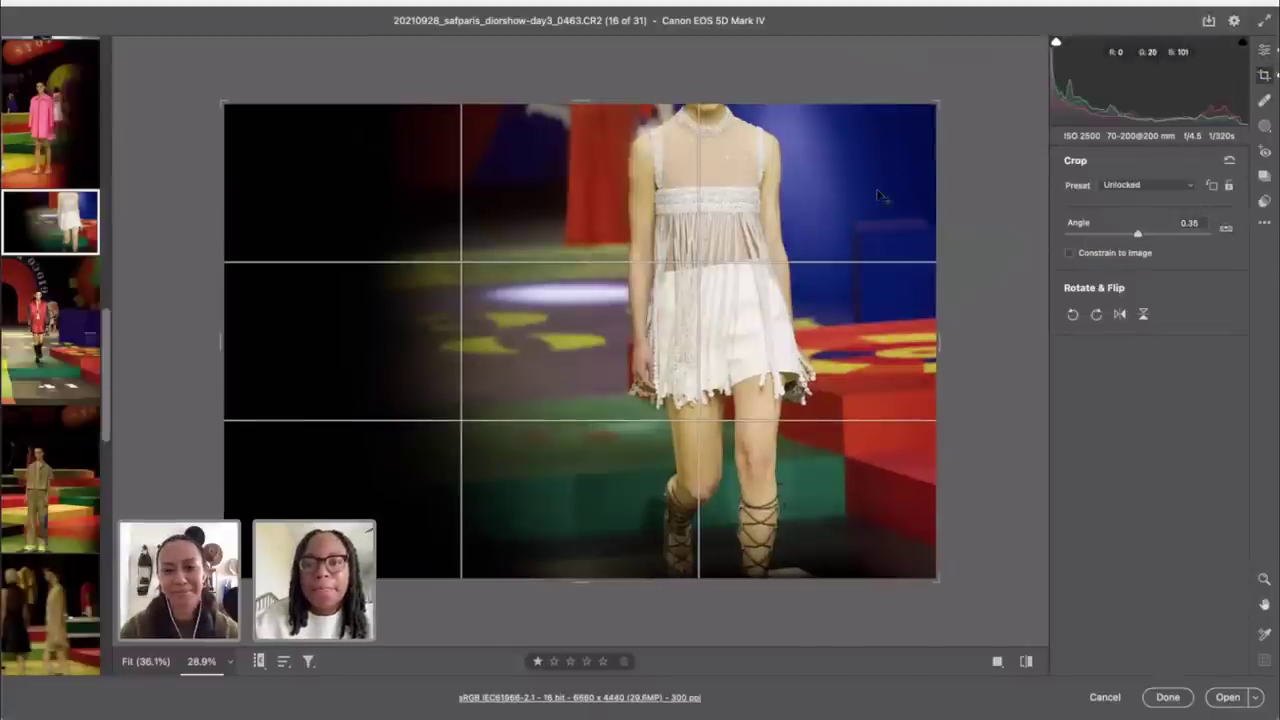
Step: Set the white-dress photo's Blacks to -13 and Shadows to +8 in the Basic panel
key("c")
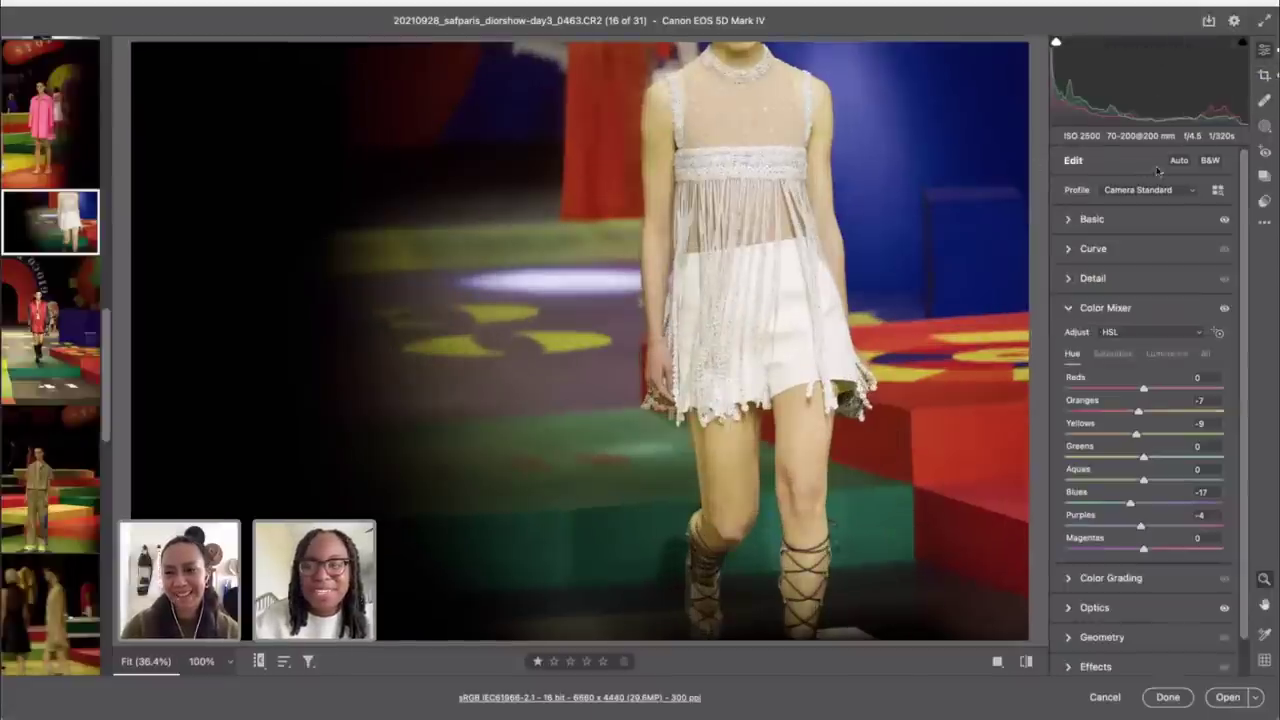
key("c")
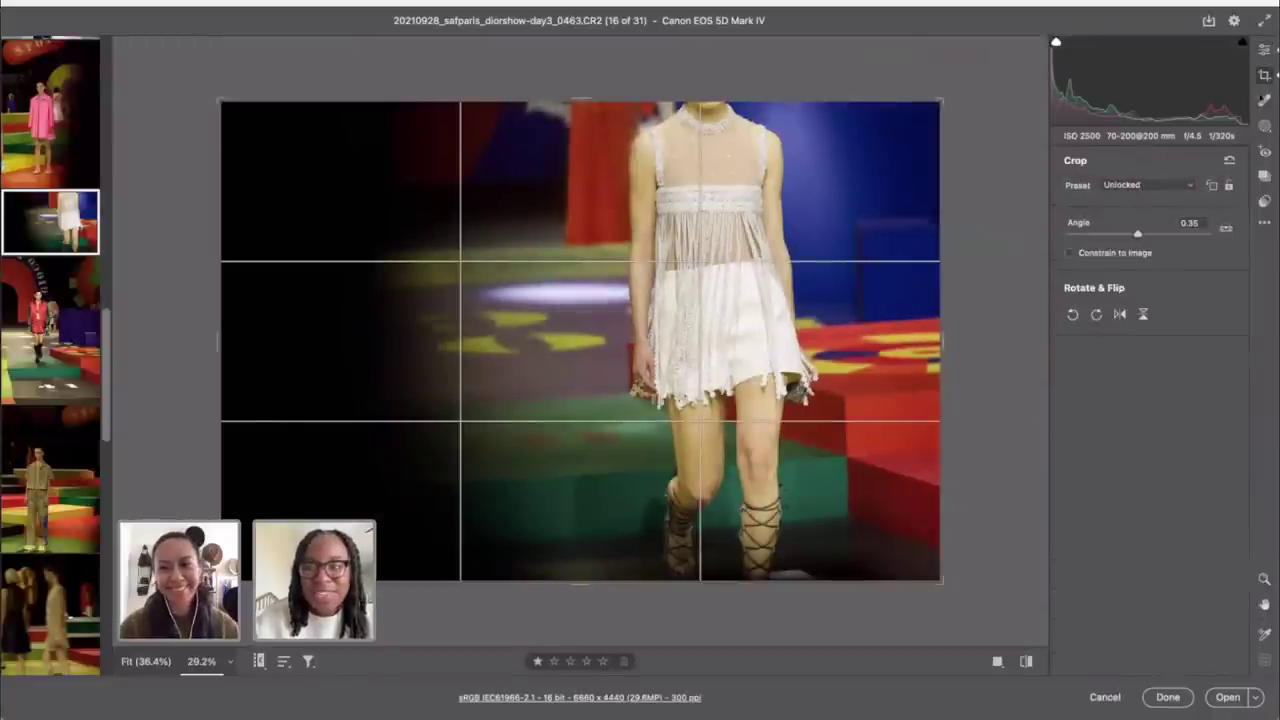
left_click(1265, 49)
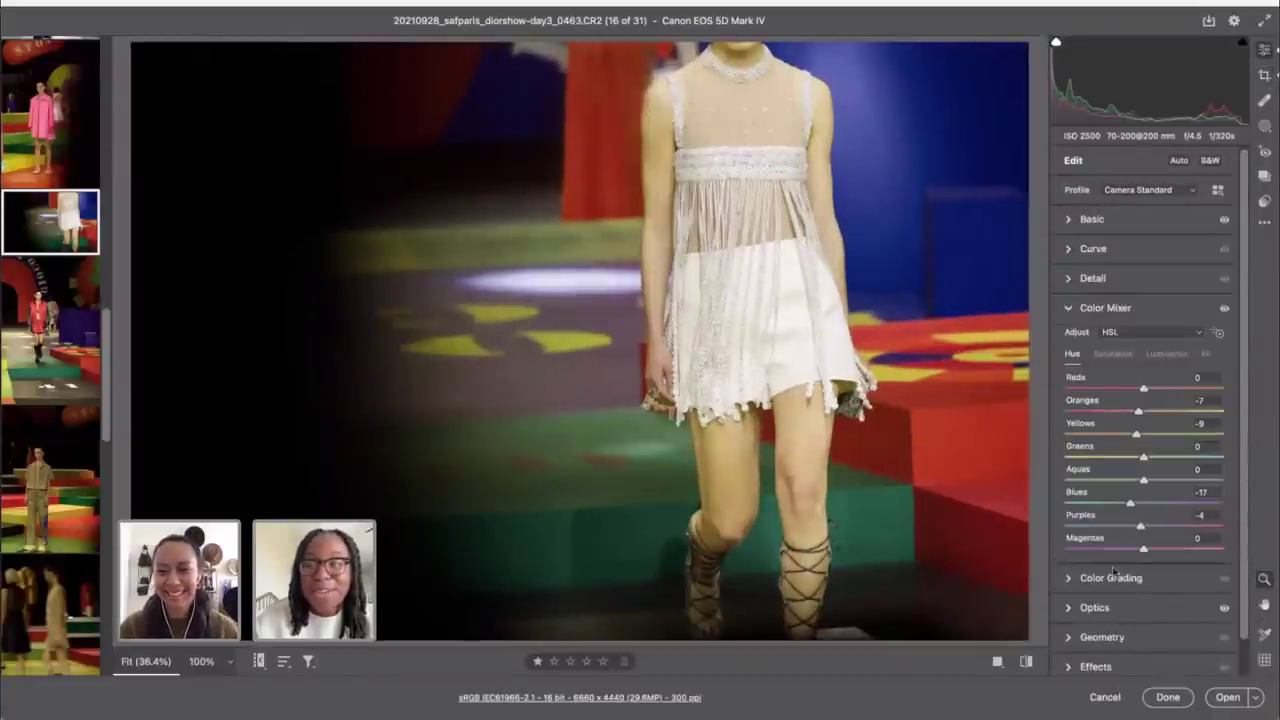
left_click(1118, 218)
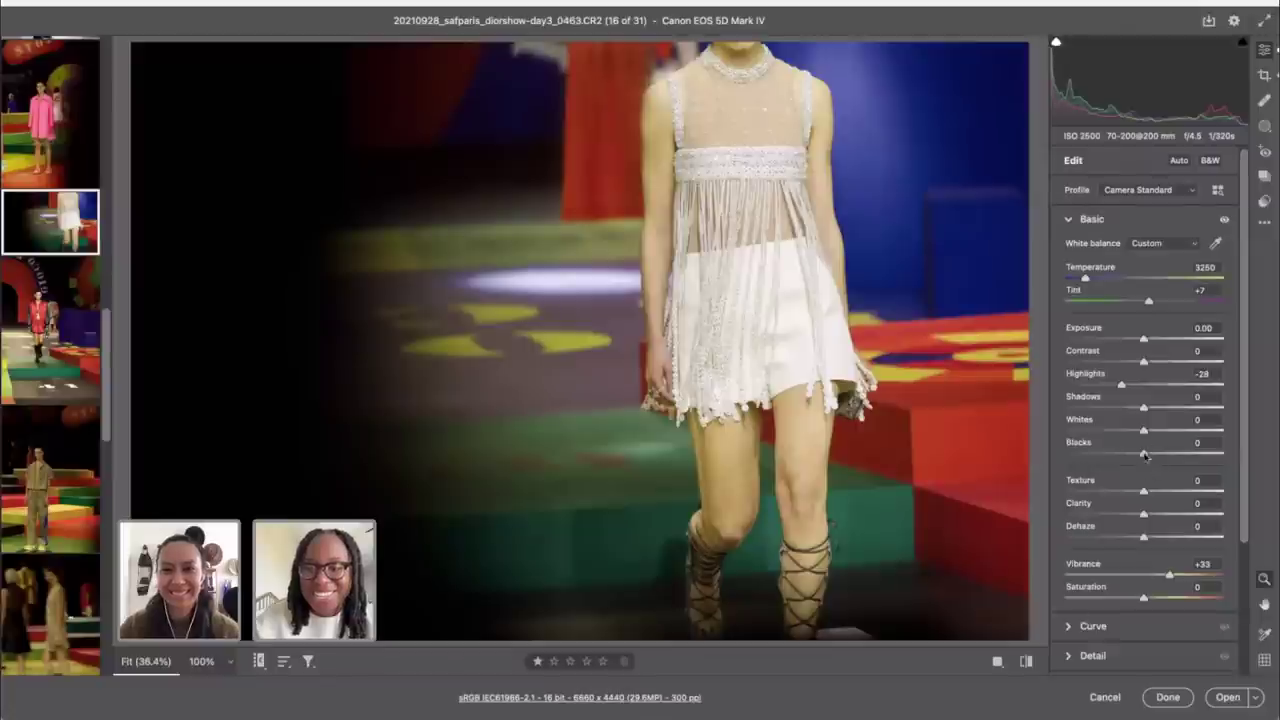
left_click_drag(1144, 455, 1133, 456)
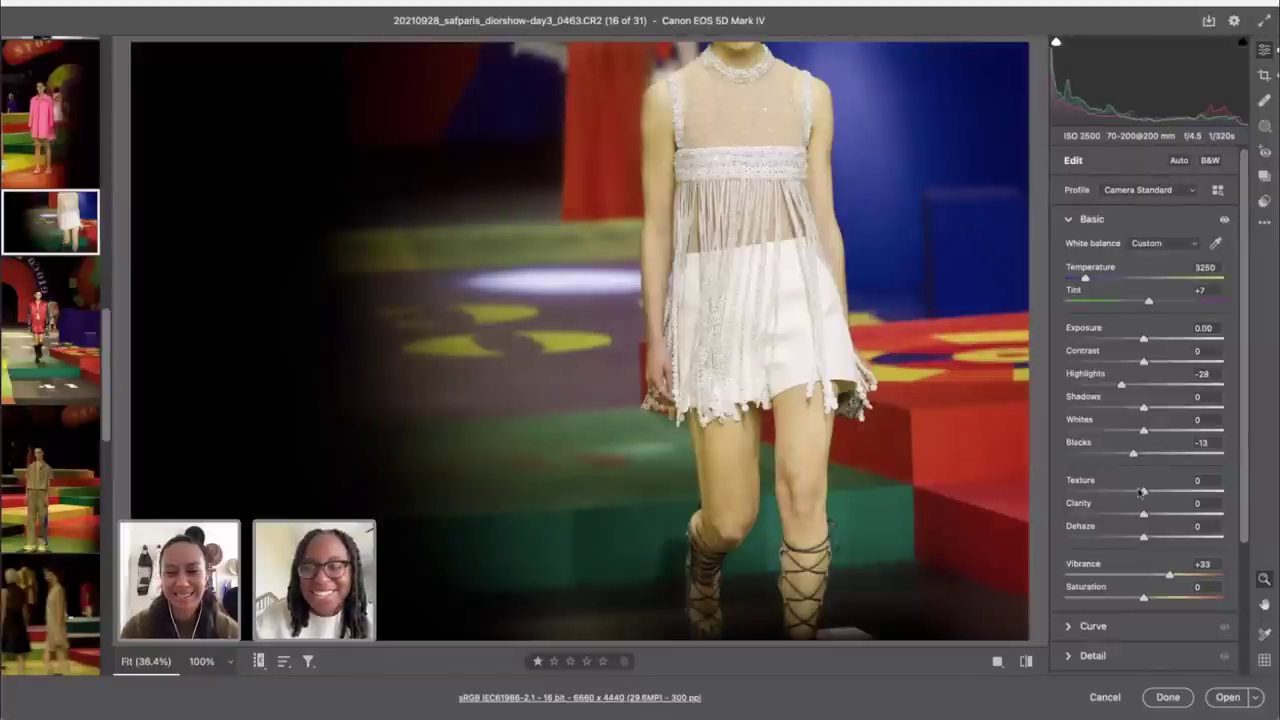
left_click_drag(1147, 410, 1166, 433)
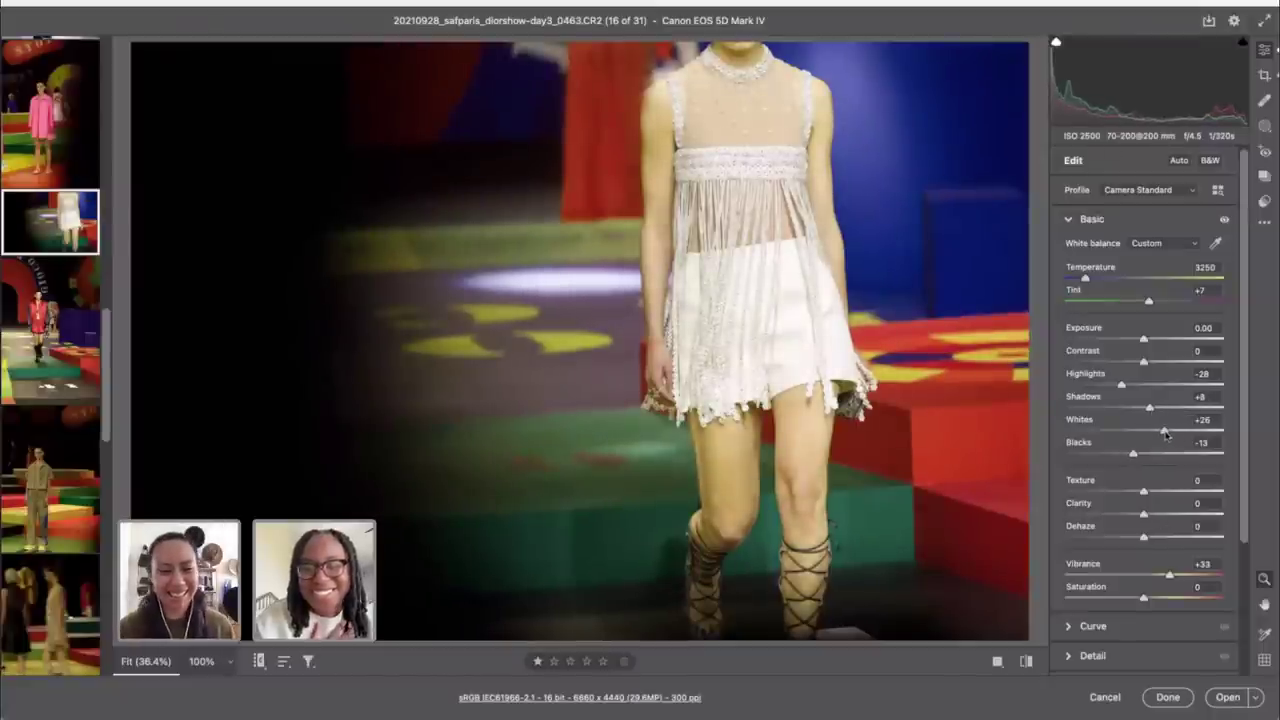
Step: Reset the straighten angle, trim the crop from left and top, and try a 4 x 5 ratio
key("c")
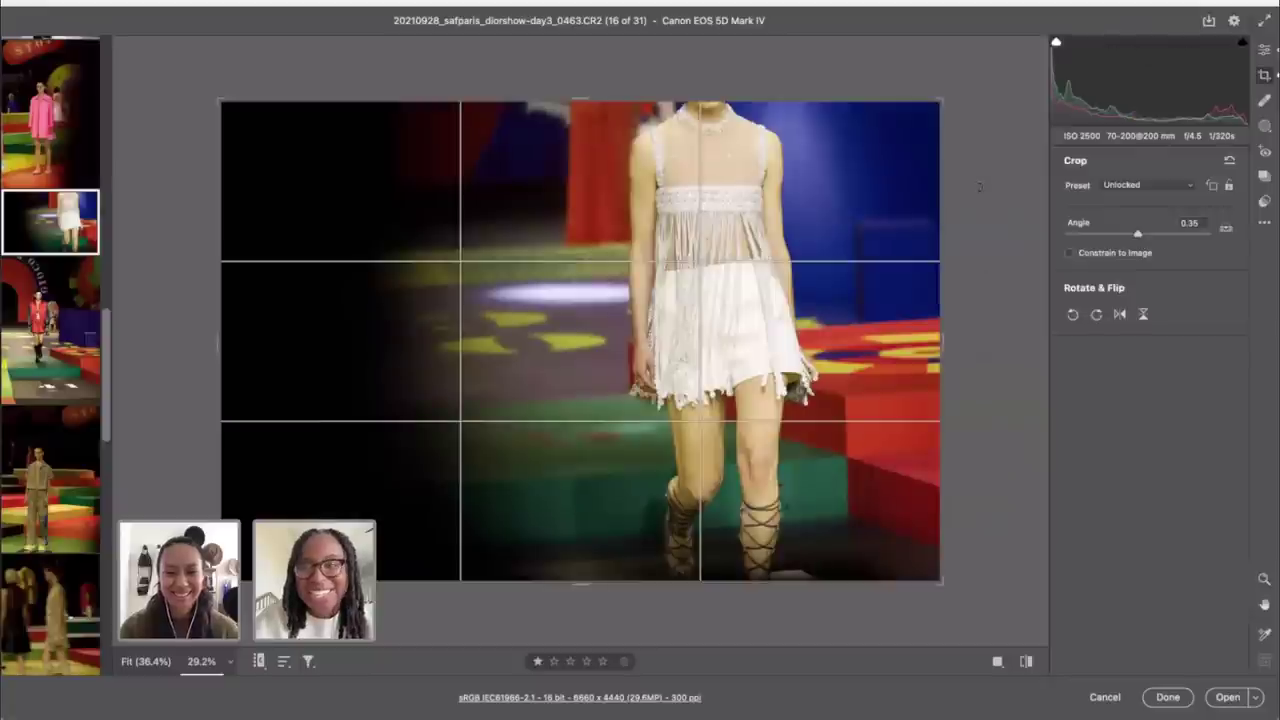
left_click_drag(978, 180, 978, 200)
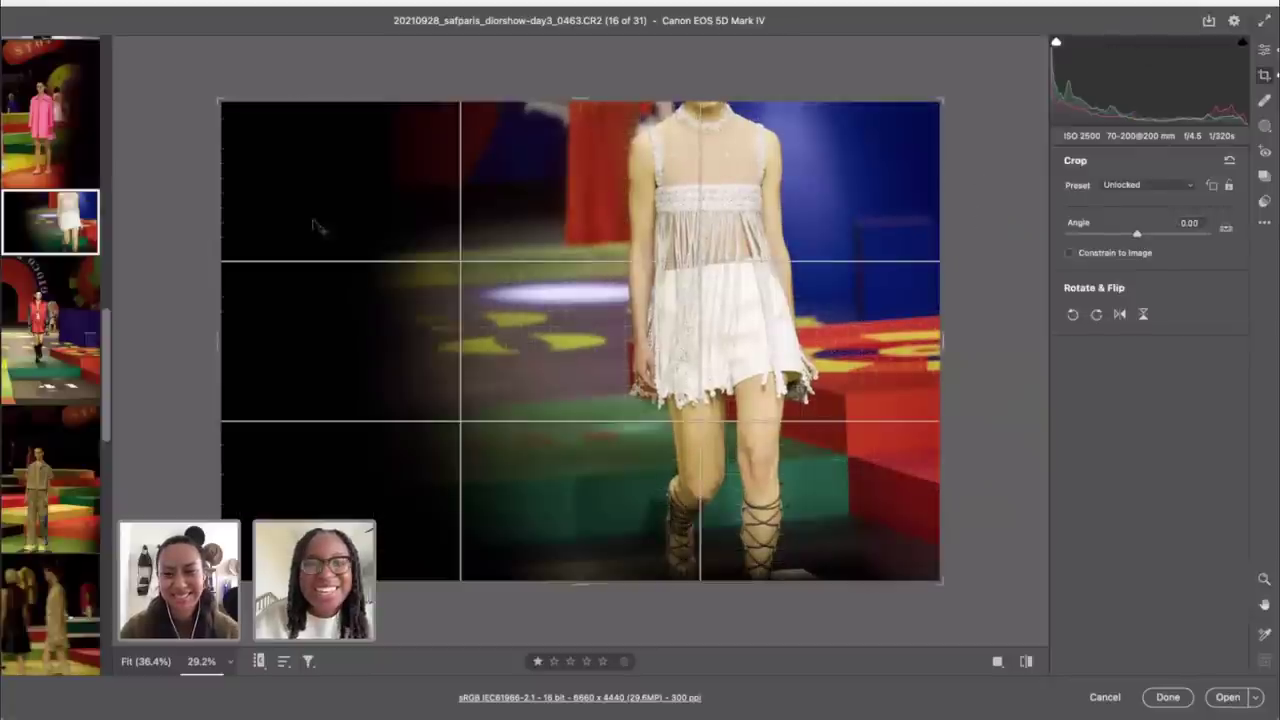
left_click_drag(221, 101, 347, 149)
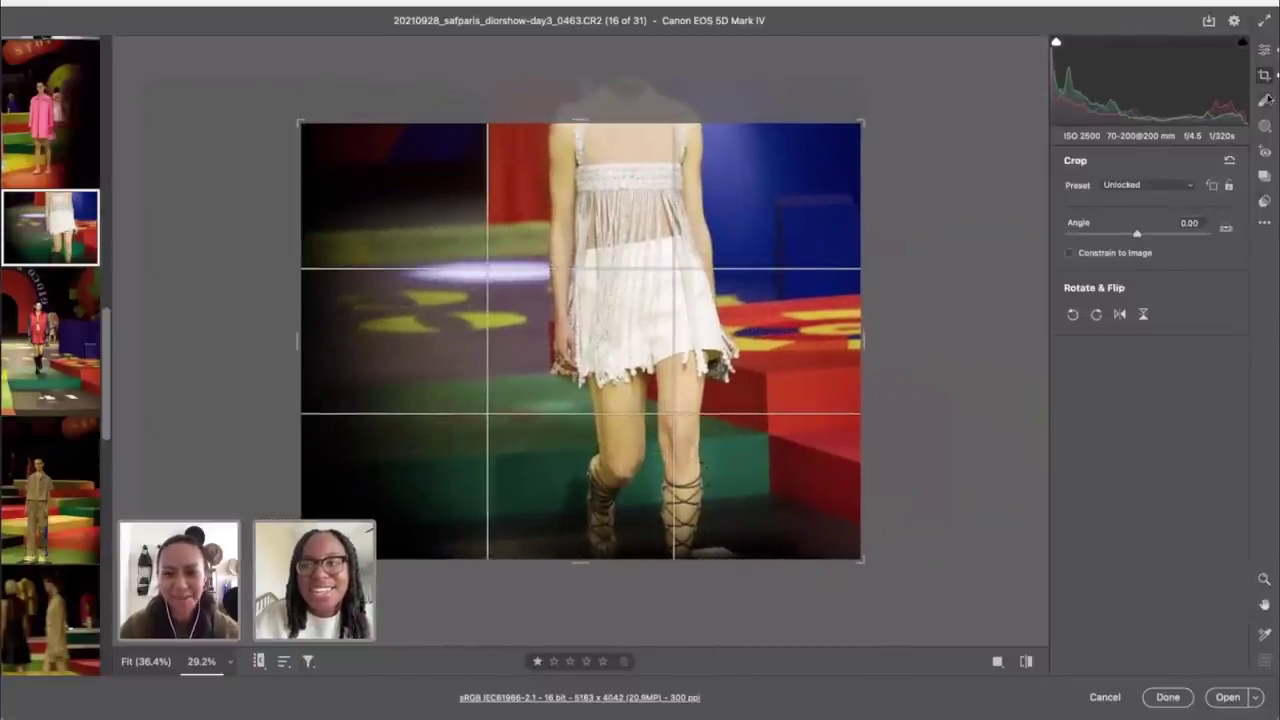
left_click_drag(606, 411, 606, 451)
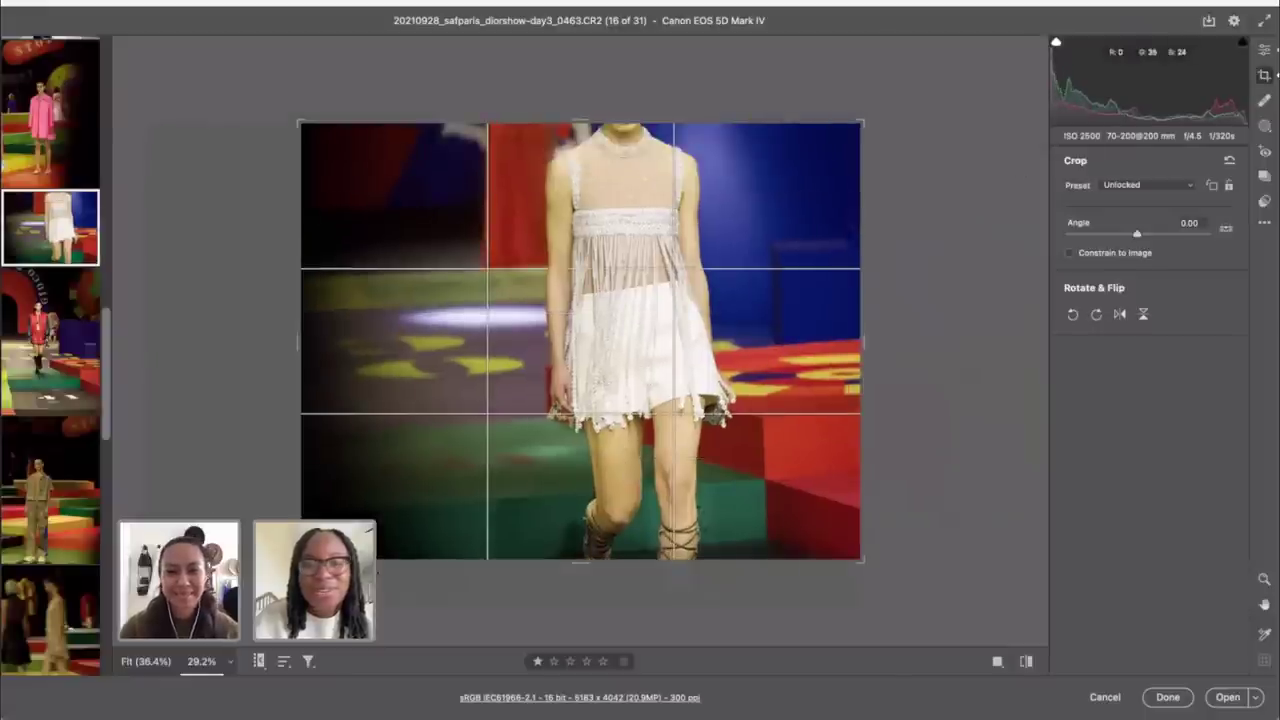
left_click(1160, 185)
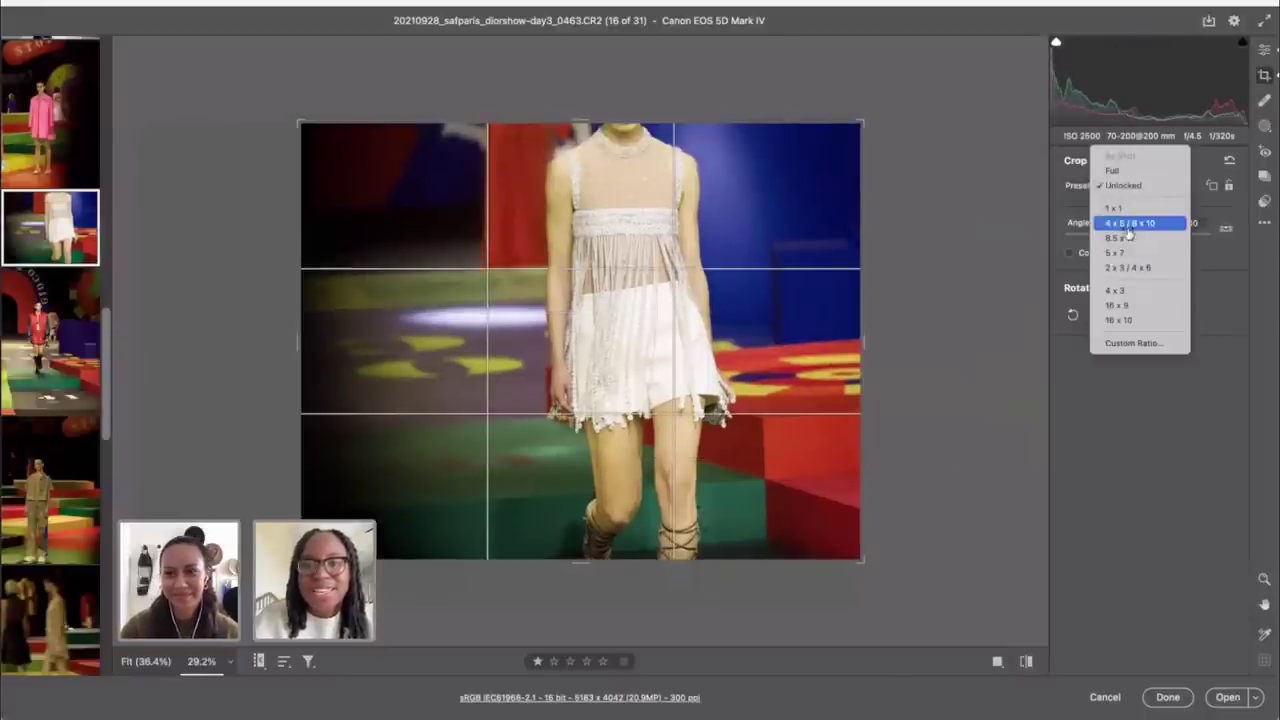
left_click(1128, 226)
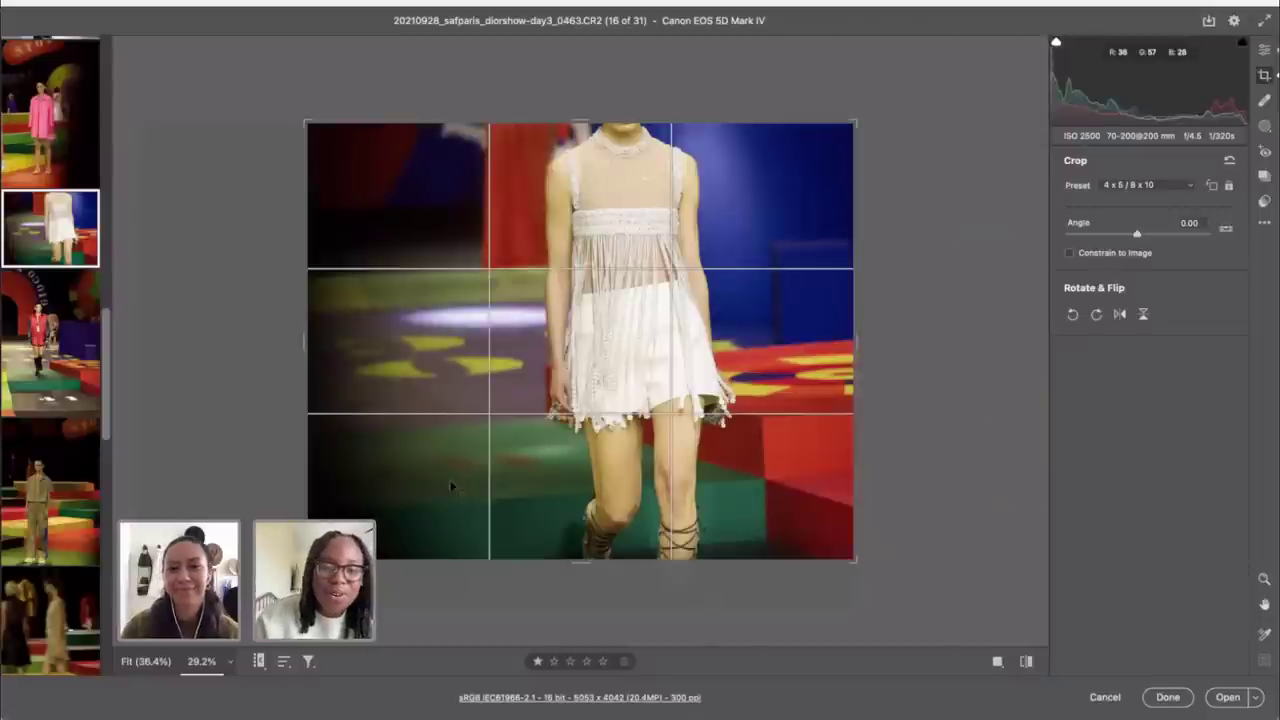
left_click_drag(451, 486, 490, 470)
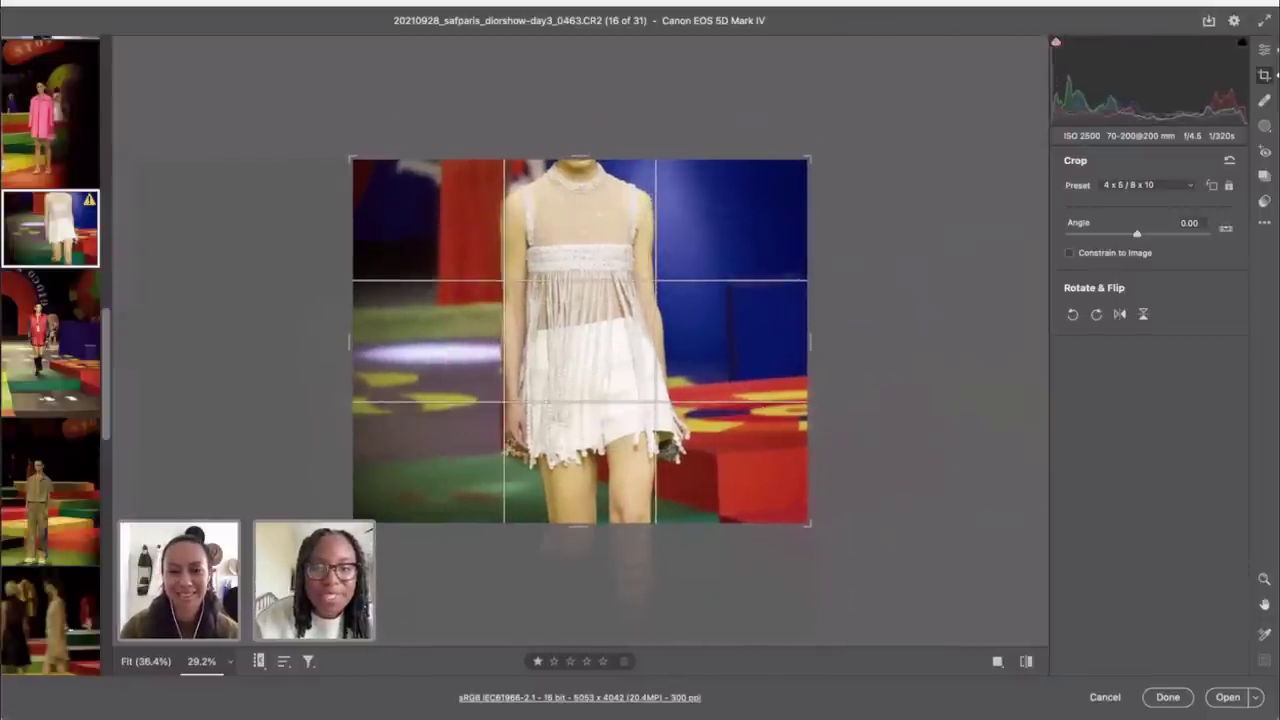
Step: Switch to a 1 x 1 square crop, rotate and tighten it around the outfit, then apply
left_click(1143, 186)
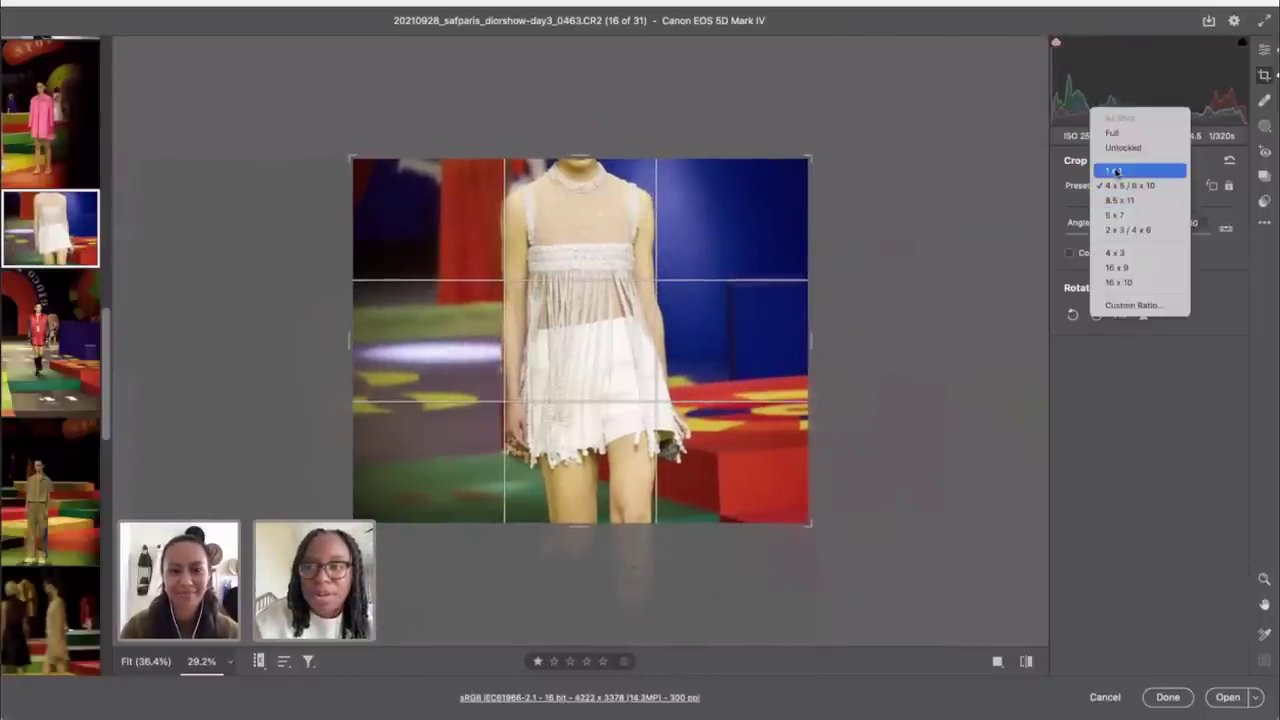
left_click(1113, 171)
left_click_drag(629, 380, 607, 398)
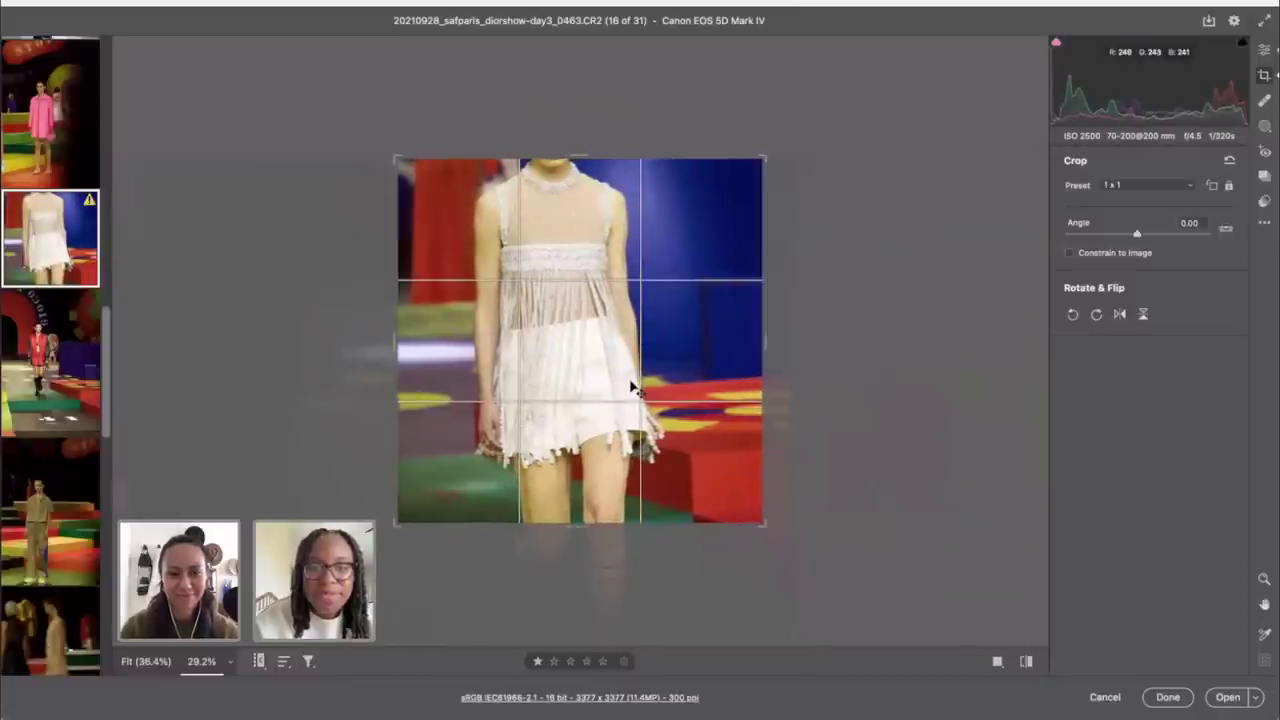
left_click_drag(820, 232, 814, 232)
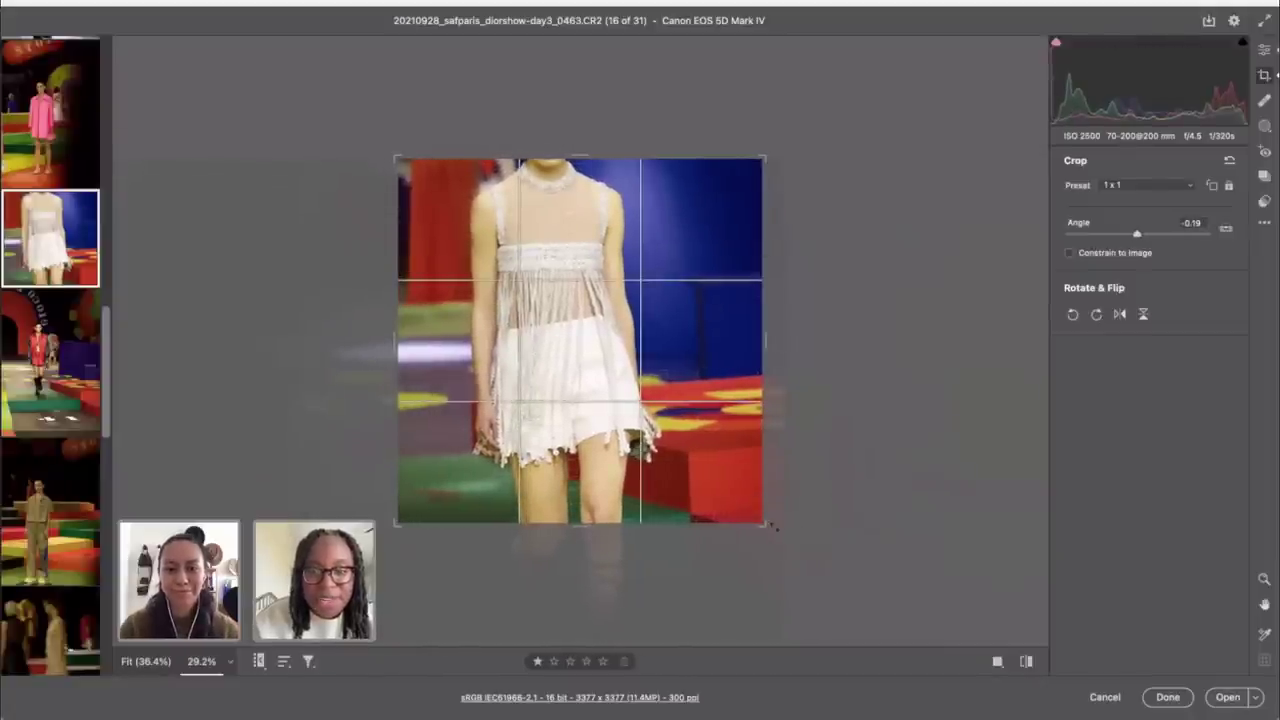
left_click_drag(764, 523, 737, 496)
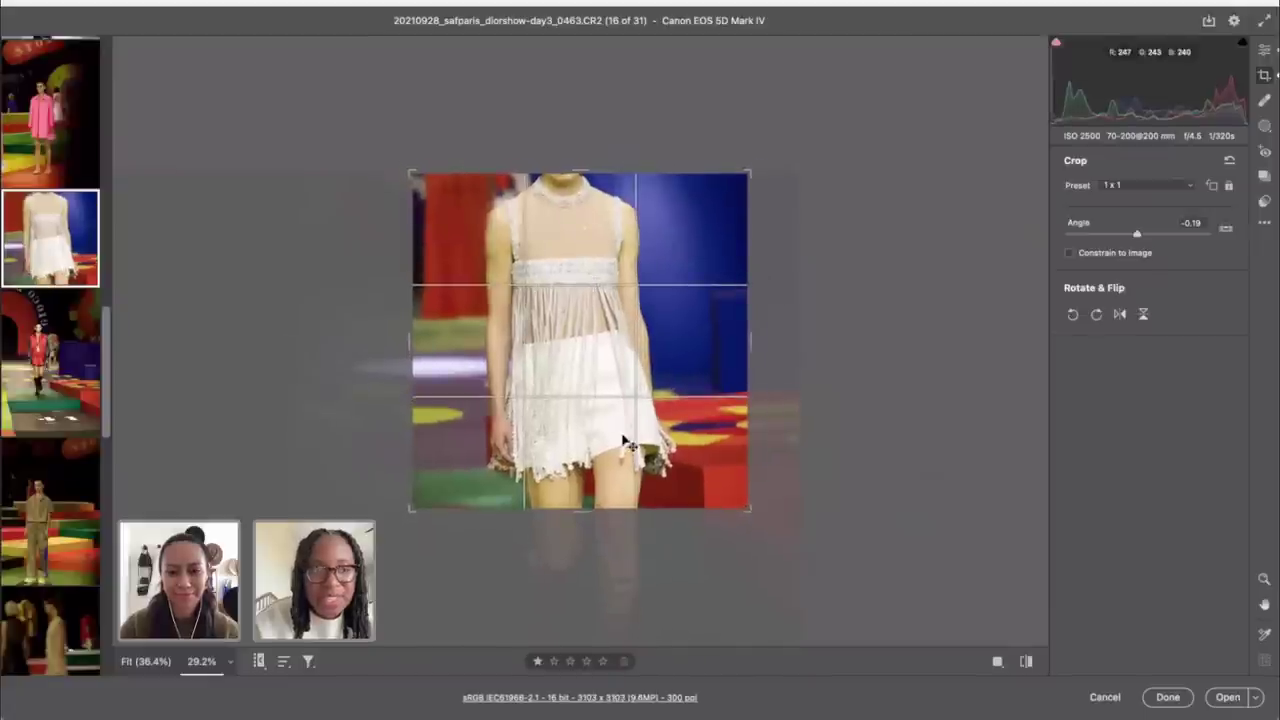
left_click_drag(621, 442, 613, 443)
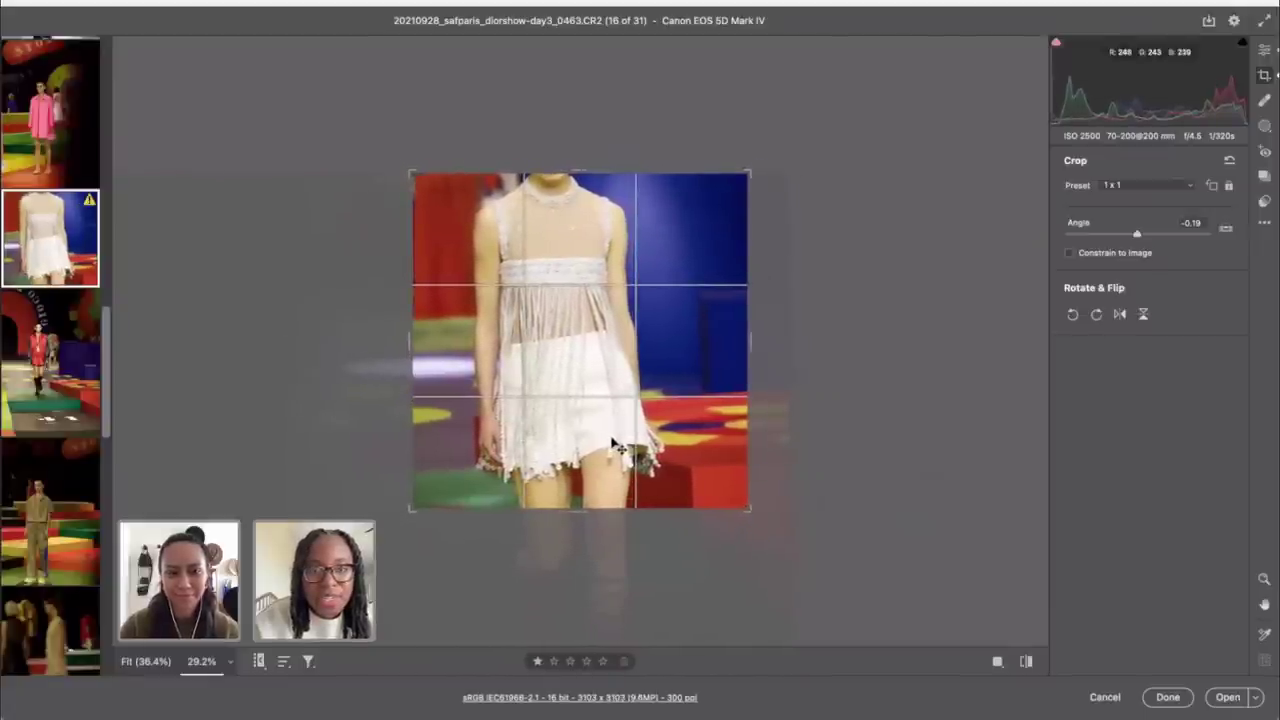
left_click(1264, 50)
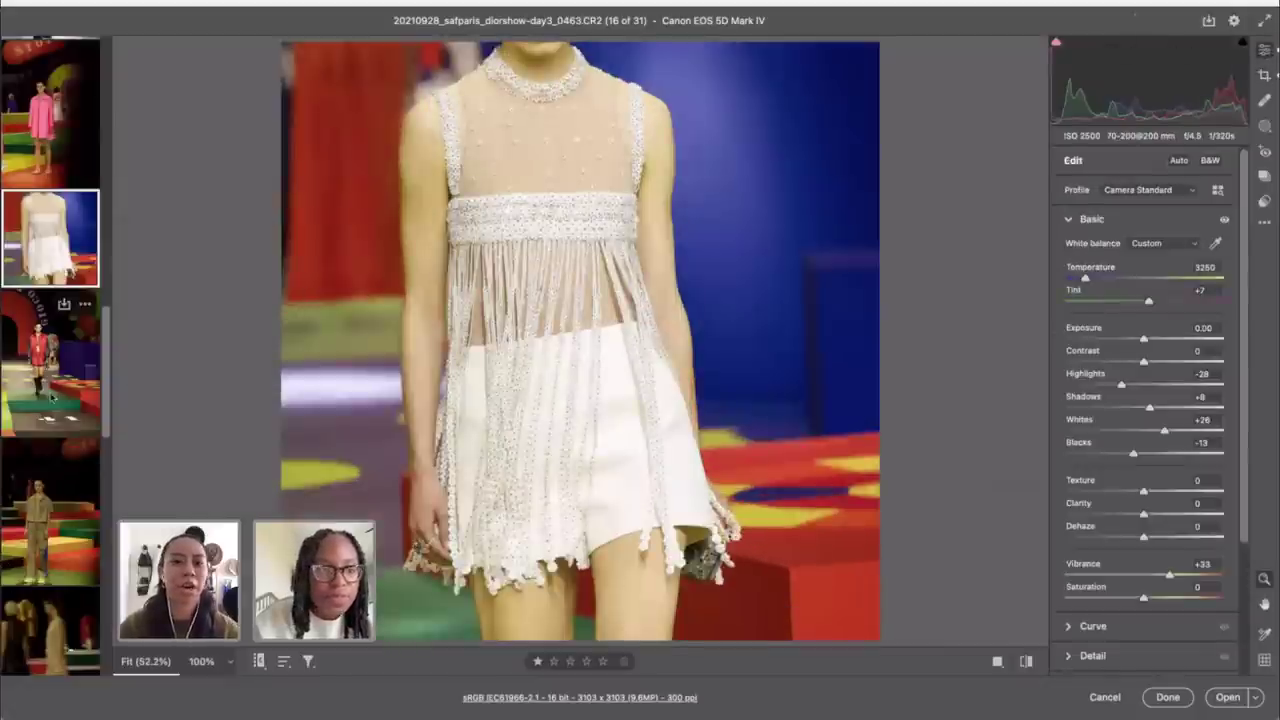
Step: Open the khaki-outfit photo (18 of 31), set exposure +1.10 and temperature 3100
left_click(50, 360)
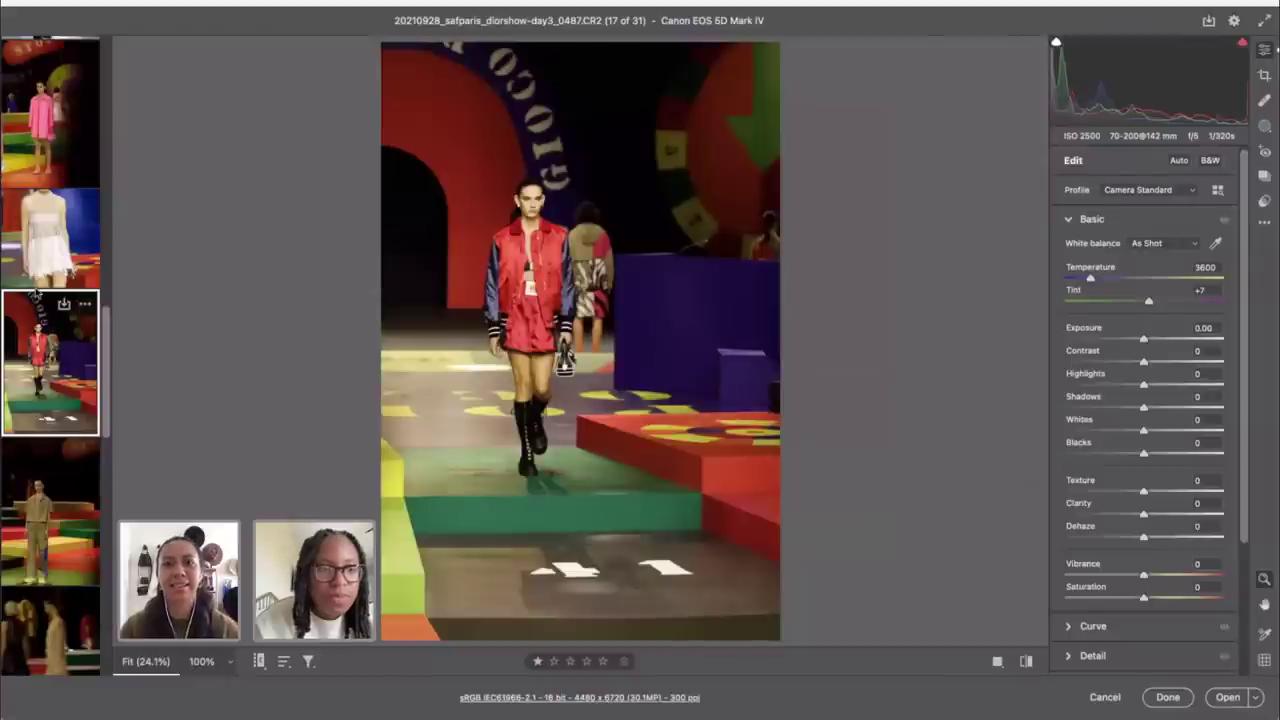
scroll(38, 340, "down", 3)
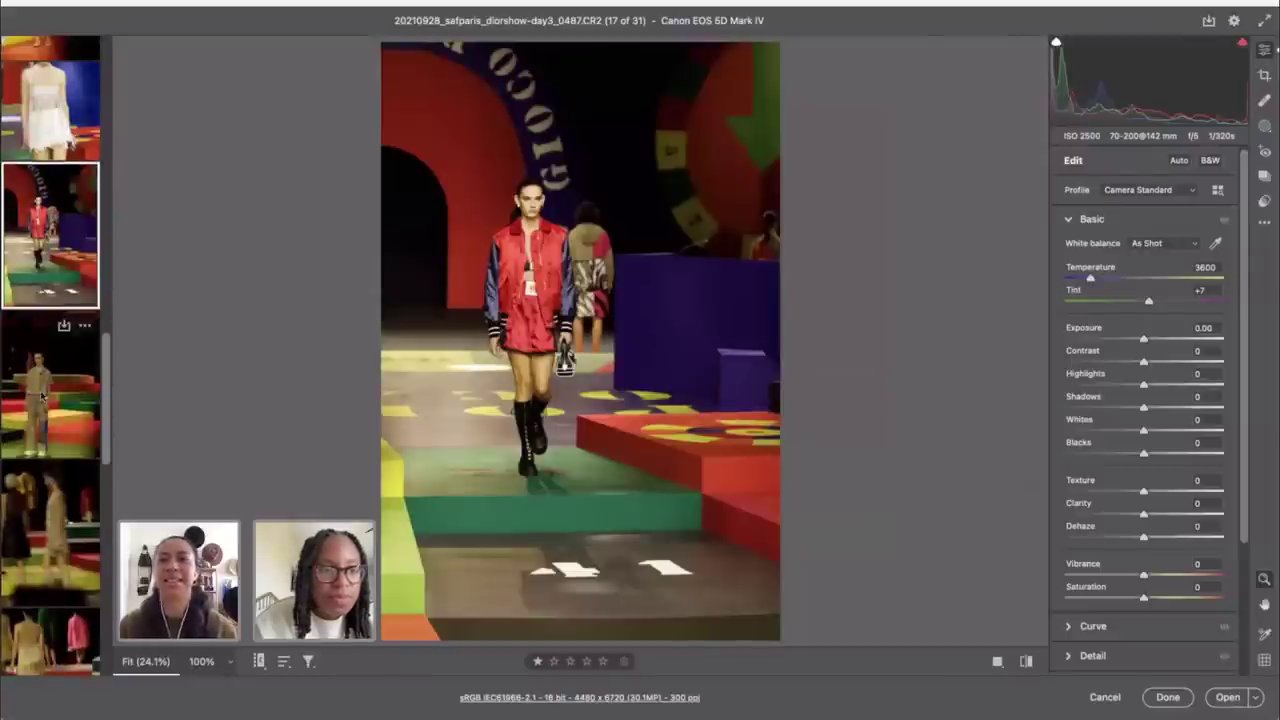
left_click(42, 397)
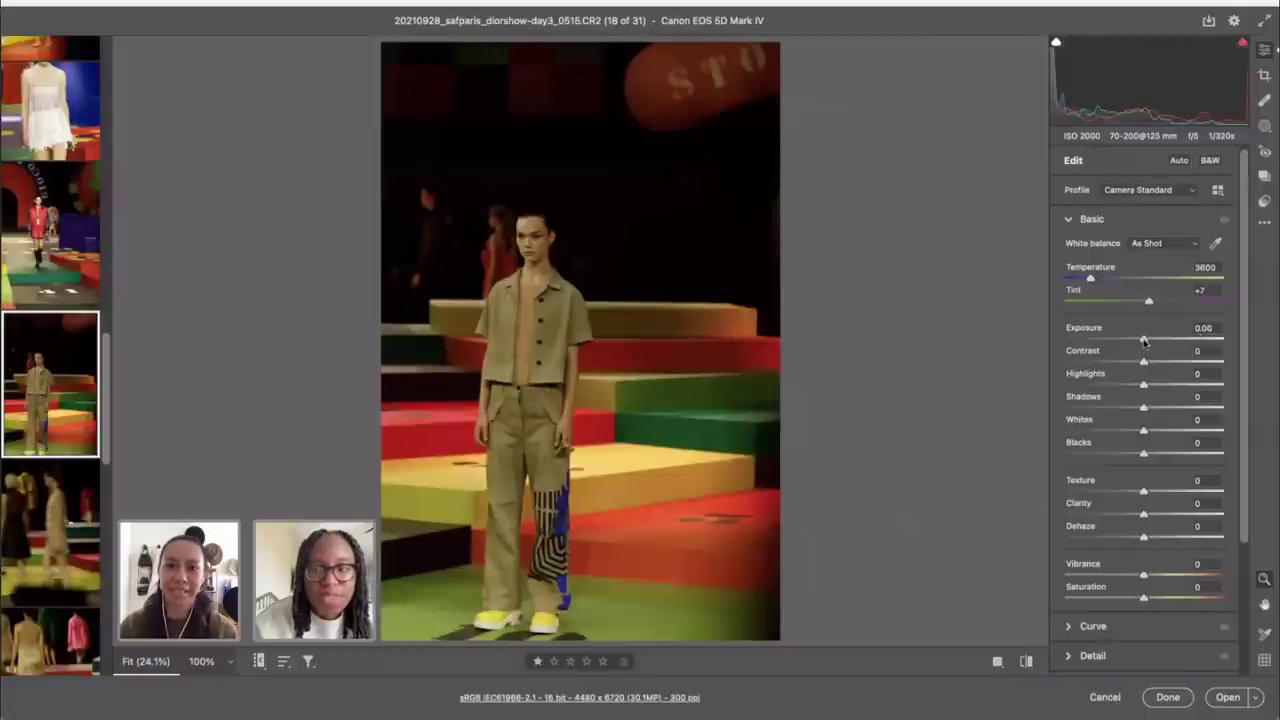
left_click_drag(1145, 340, 1158, 340)
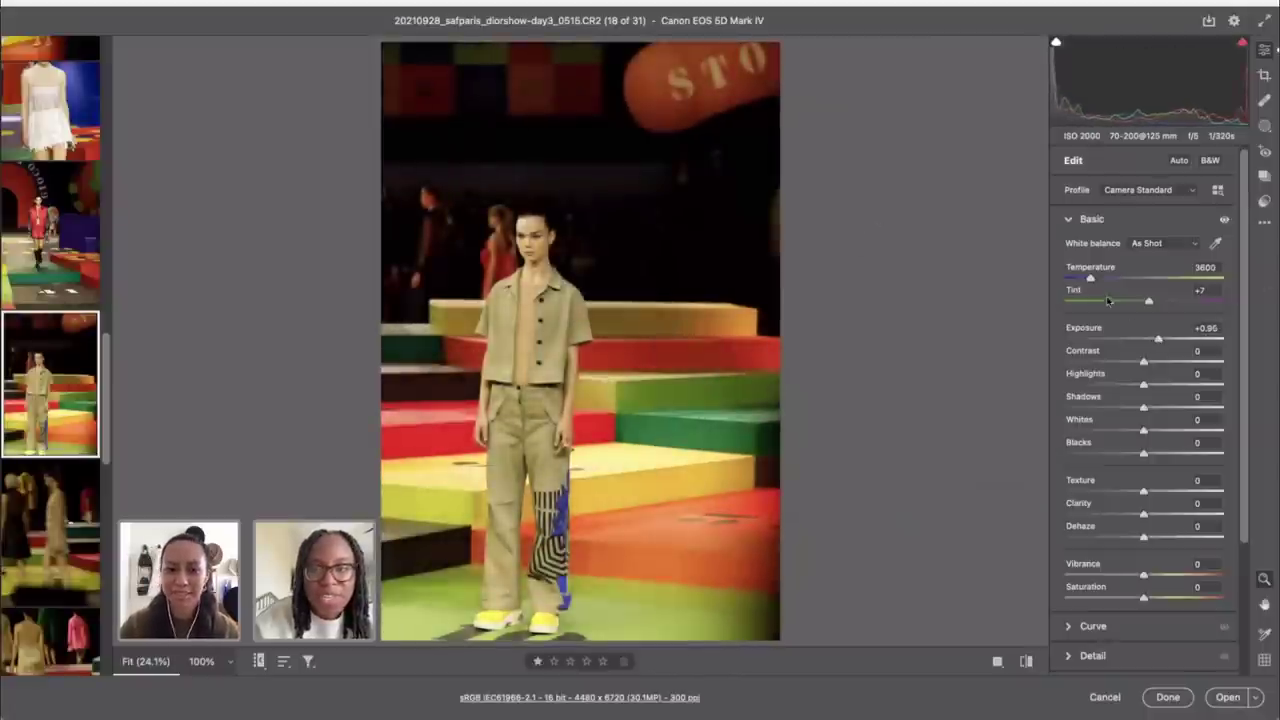
left_click_drag(1087, 279, 1082, 280)
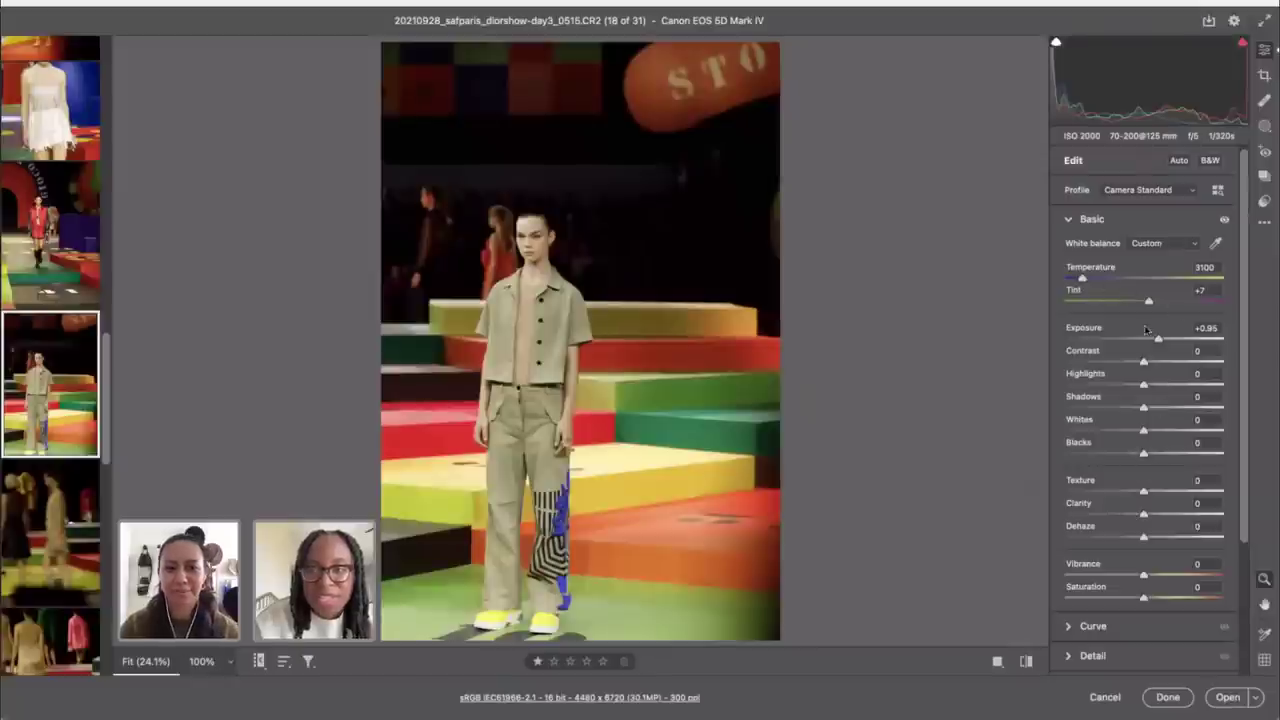
left_click_drag(1158, 341, 1161, 342)
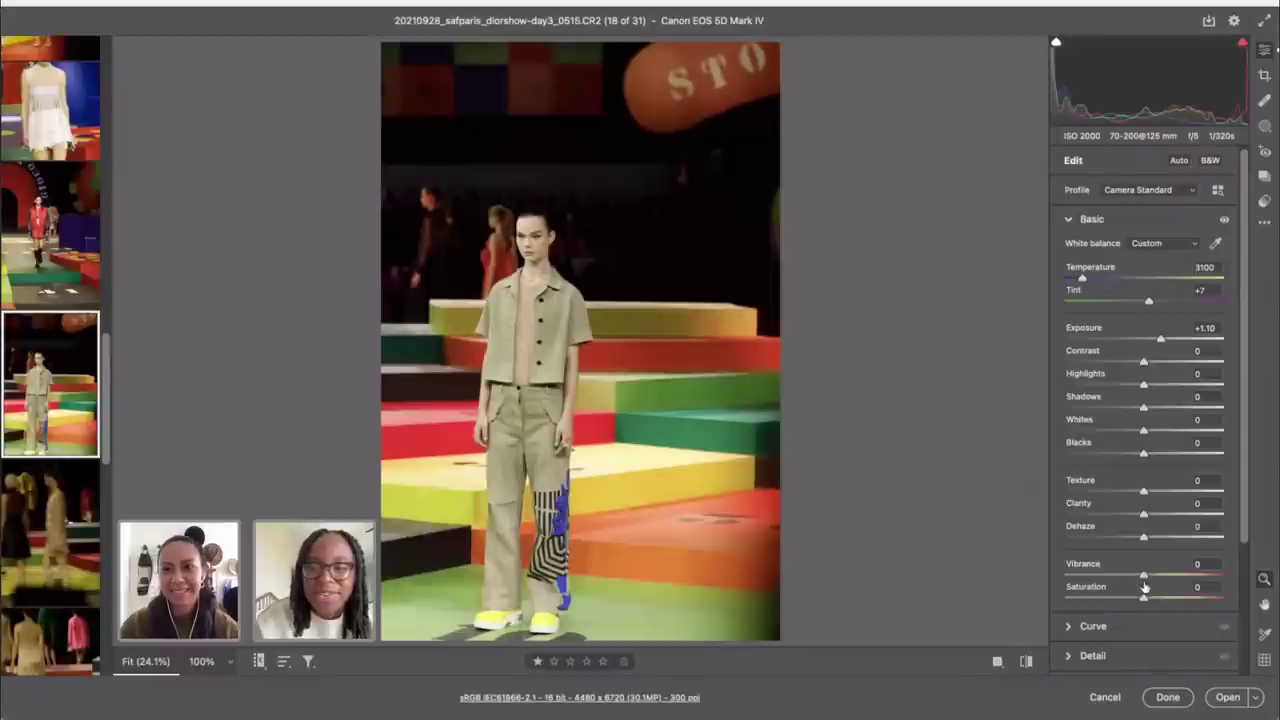
Step: Boost vibrance to +31, exposure to +1.30 and contrast to +14
left_click_drag(1144, 576, 1167, 574)
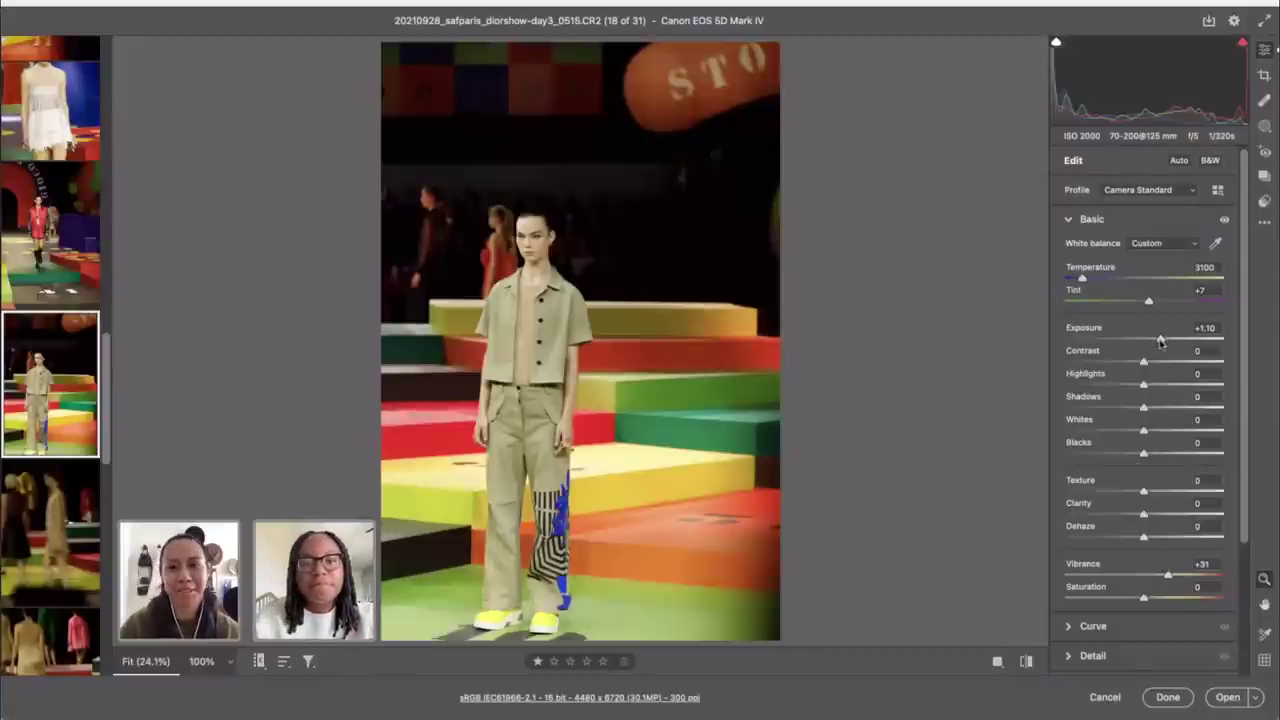
left_click_drag(1160, 342, 1165, 343)
scroll(1134, 575, "down", 1)
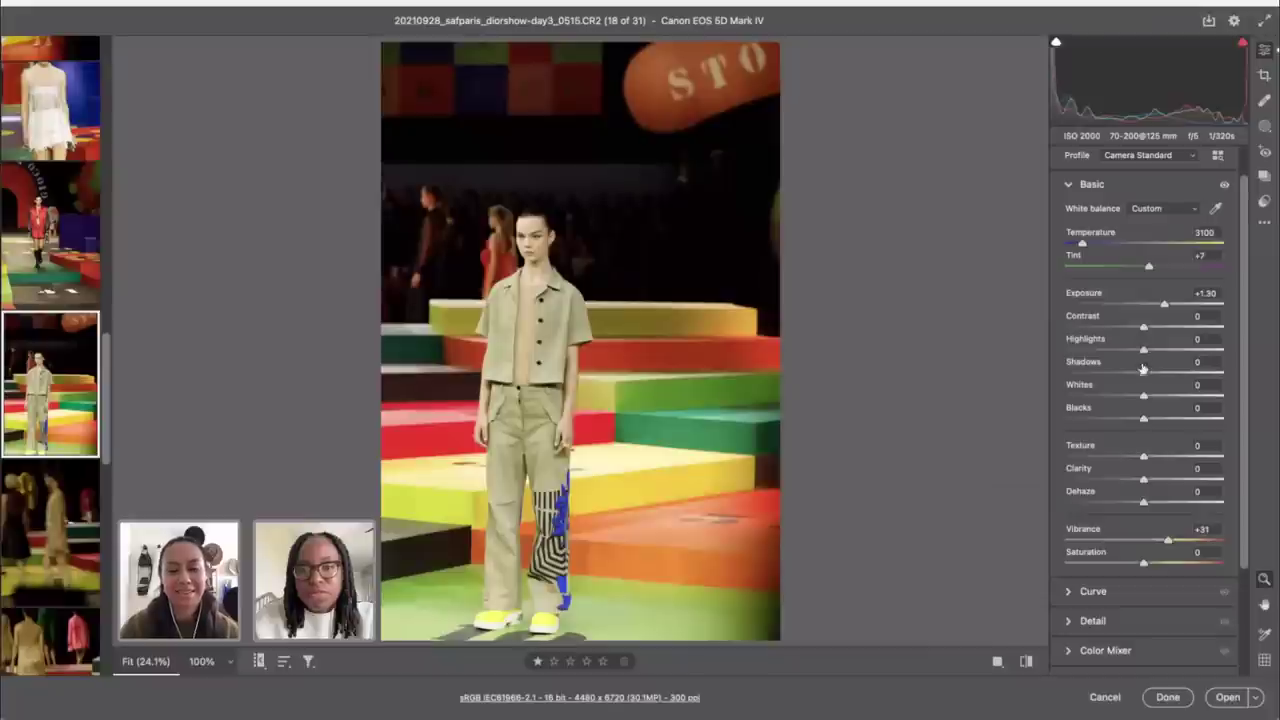
left_click_drag(1144, 330, 1155, 330)
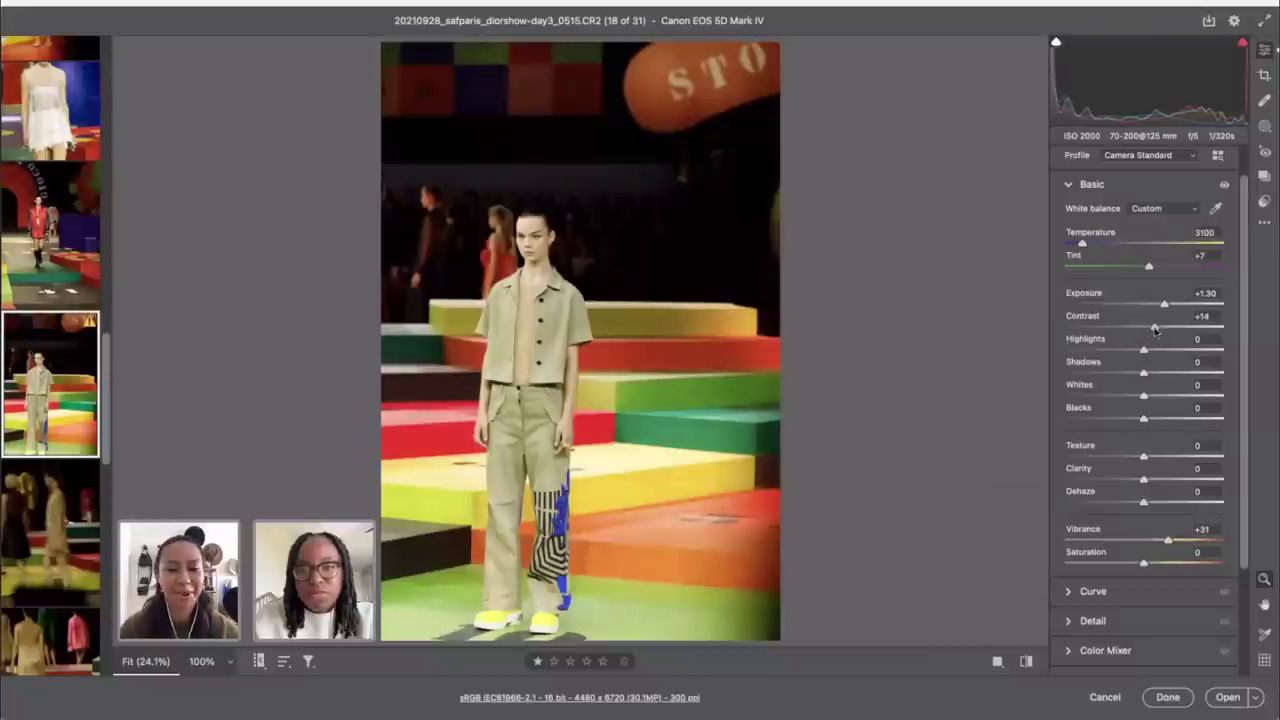
scroll(1158, 320, "up", 1)
scroll(1105, 511, "down", 5)
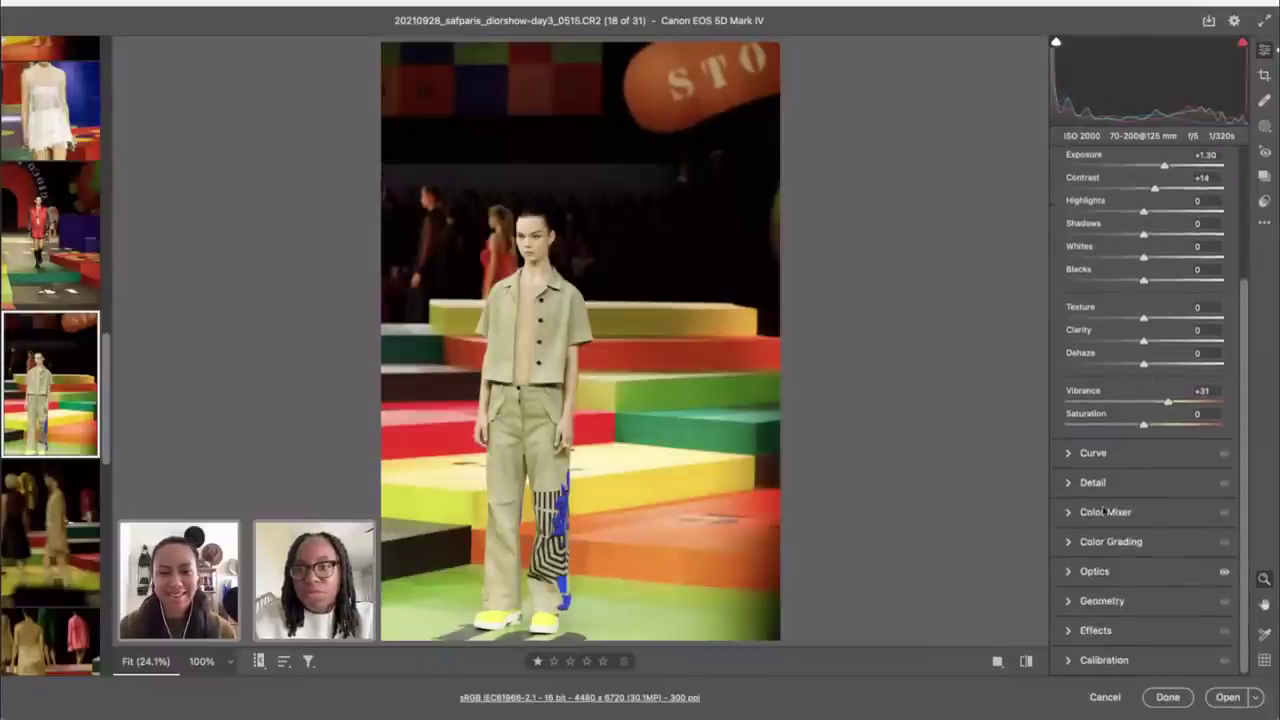
left_click(1101, 540)
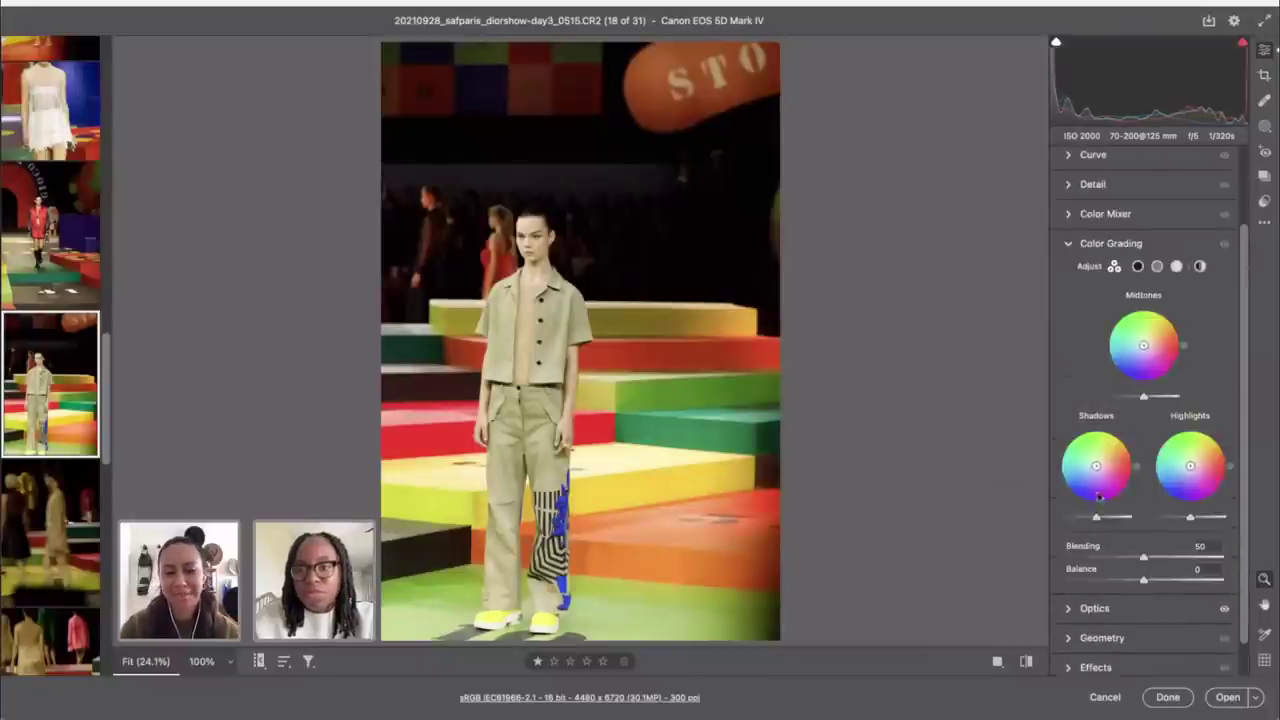
left_click(1100, 215)
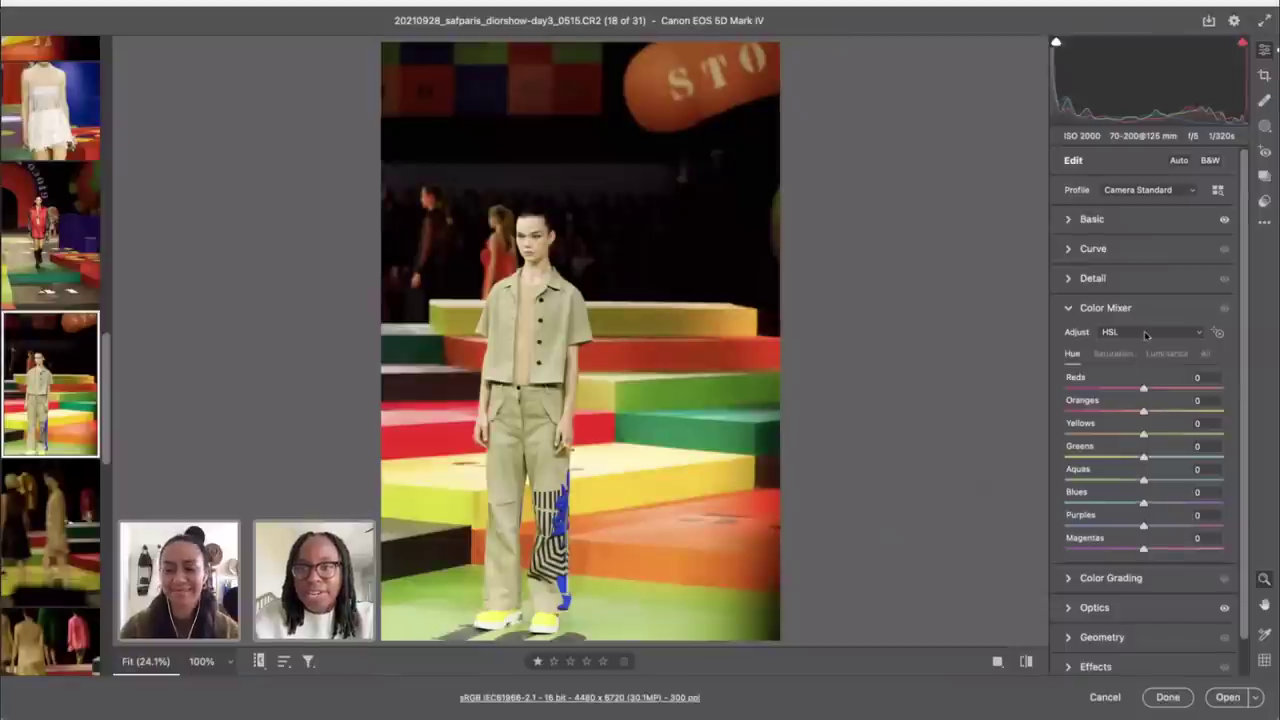
Step: Shift the Reds hue to -28 in the HSL mixer and compare with the original
left_click(1217, 334)
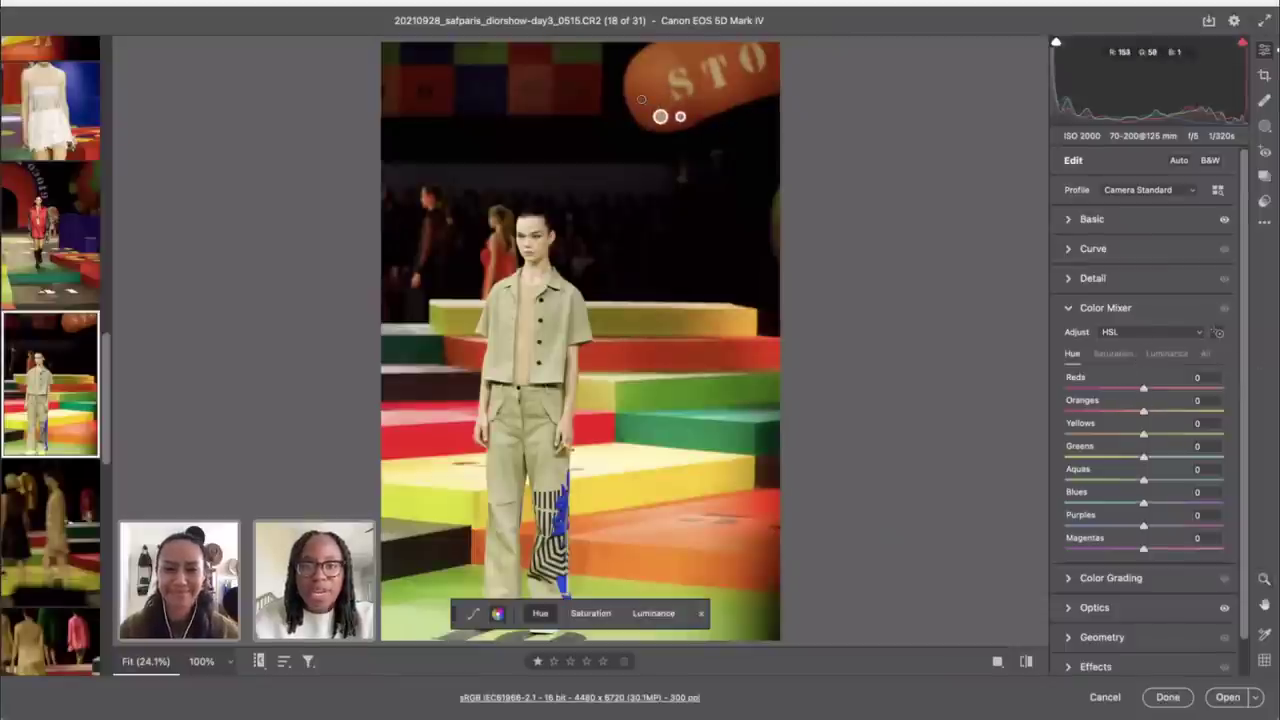
left_click_drag(1144, 390, 1157, 391)
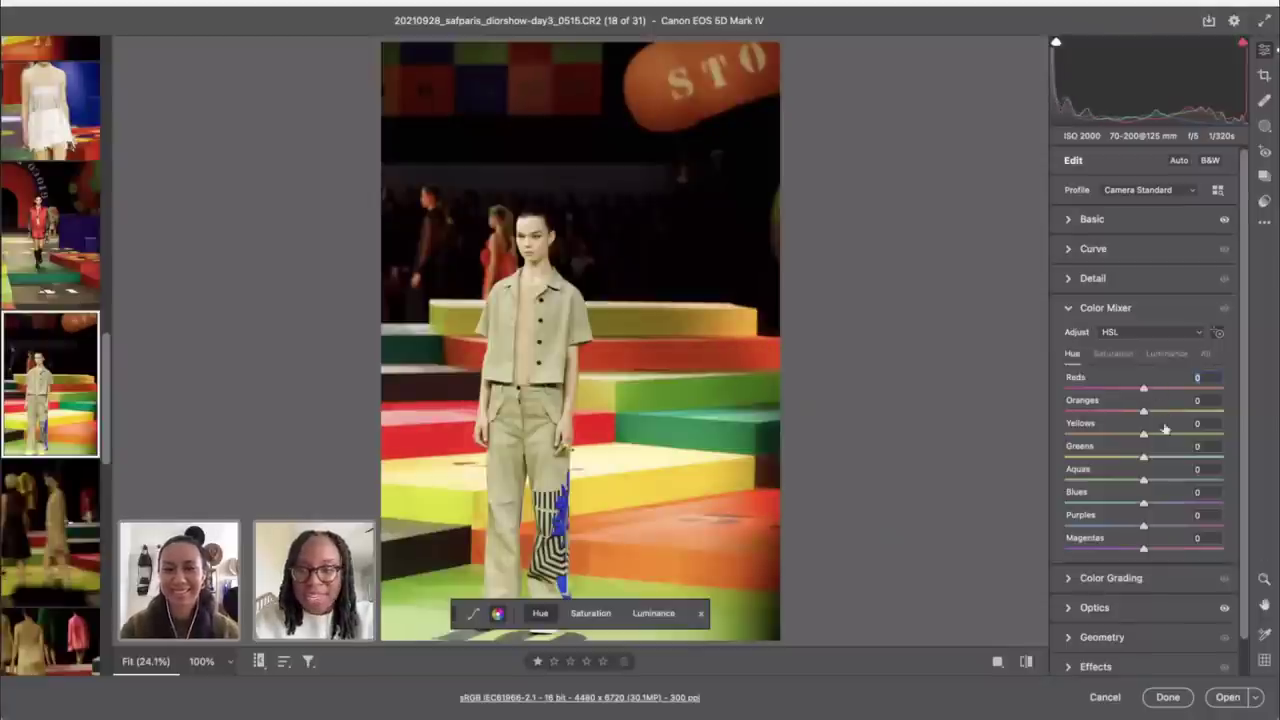
double_click(1143, 390)
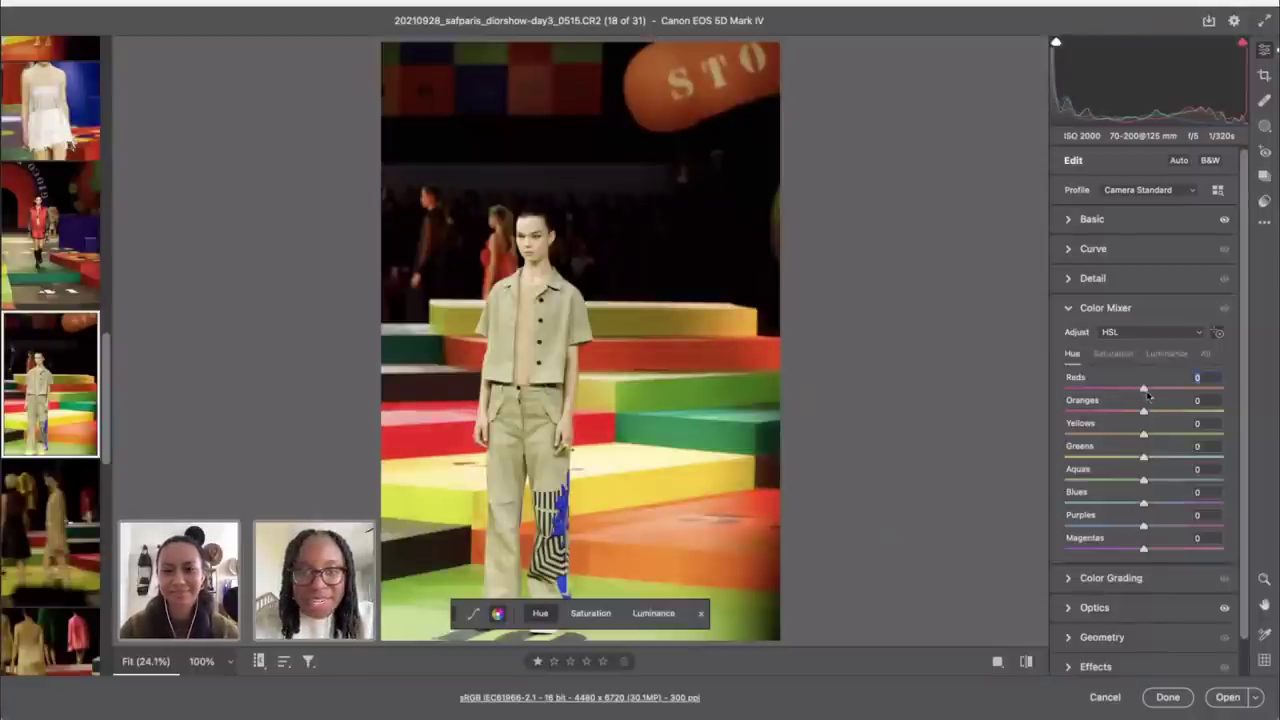
left_click_drag(1146, 392, 1116, 390)
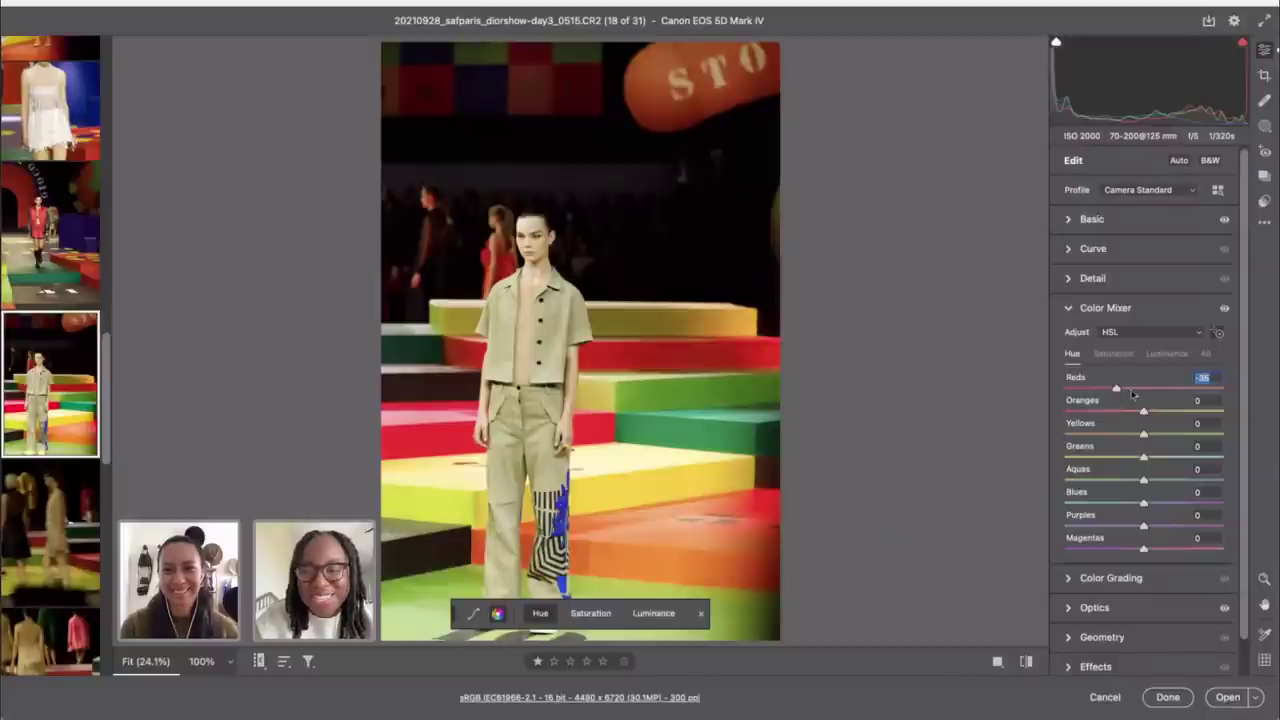
left_click(1027, 663)
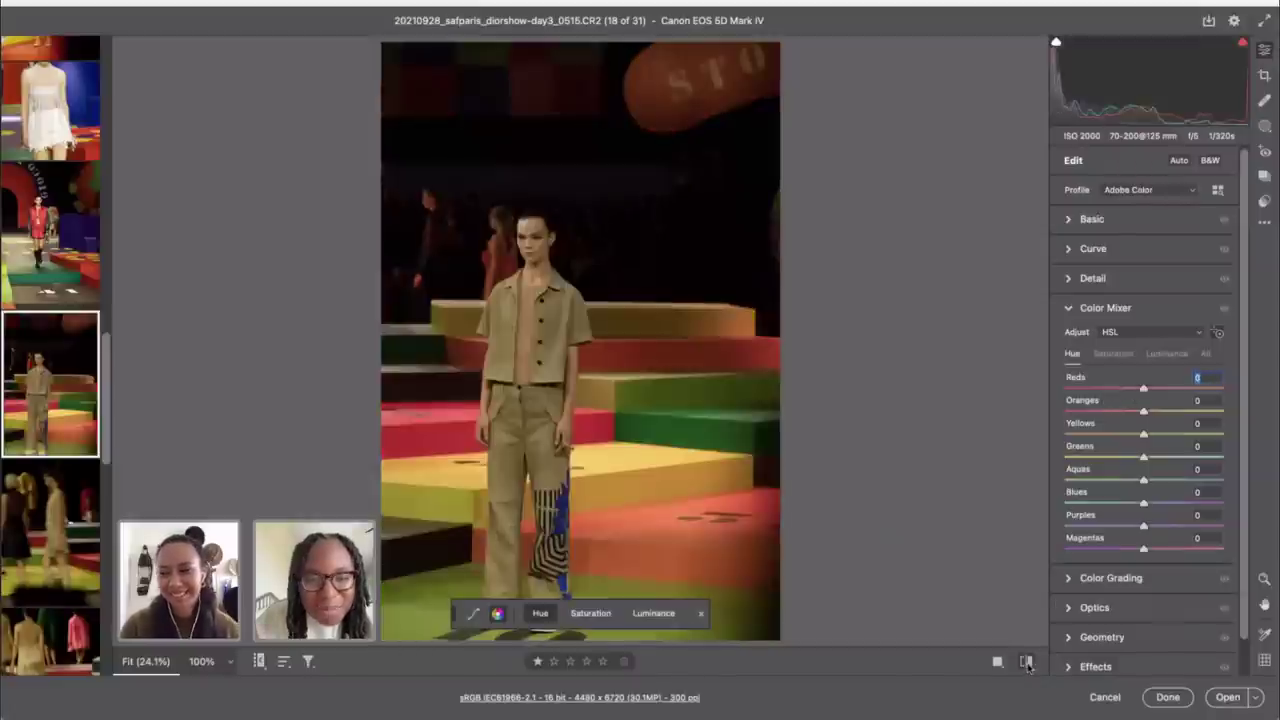
left_click(1027, 663)
scroll(1205, 535, "down", 1)
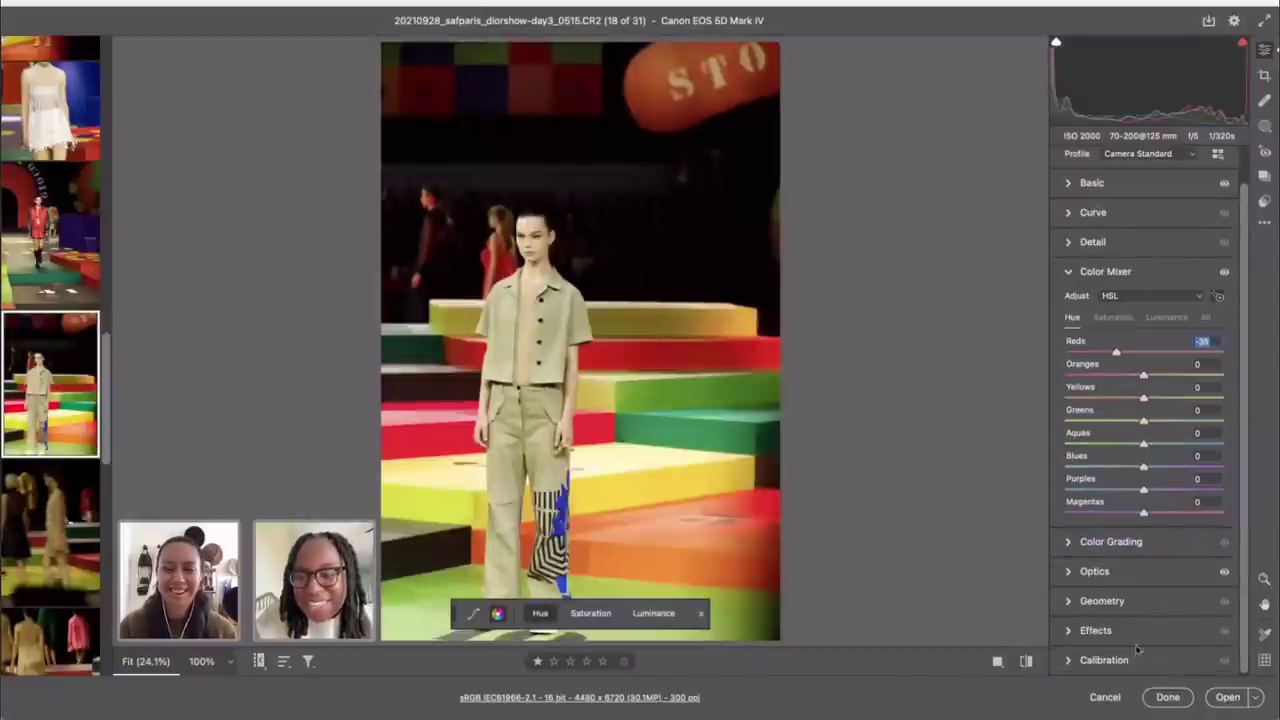
Step: Set distortion correction to 0 and re-crop at about -2.12° with the model higher in frame
left_click(1100, 605)
left_click_drag(1134, 594, 945, 587)
key("c")
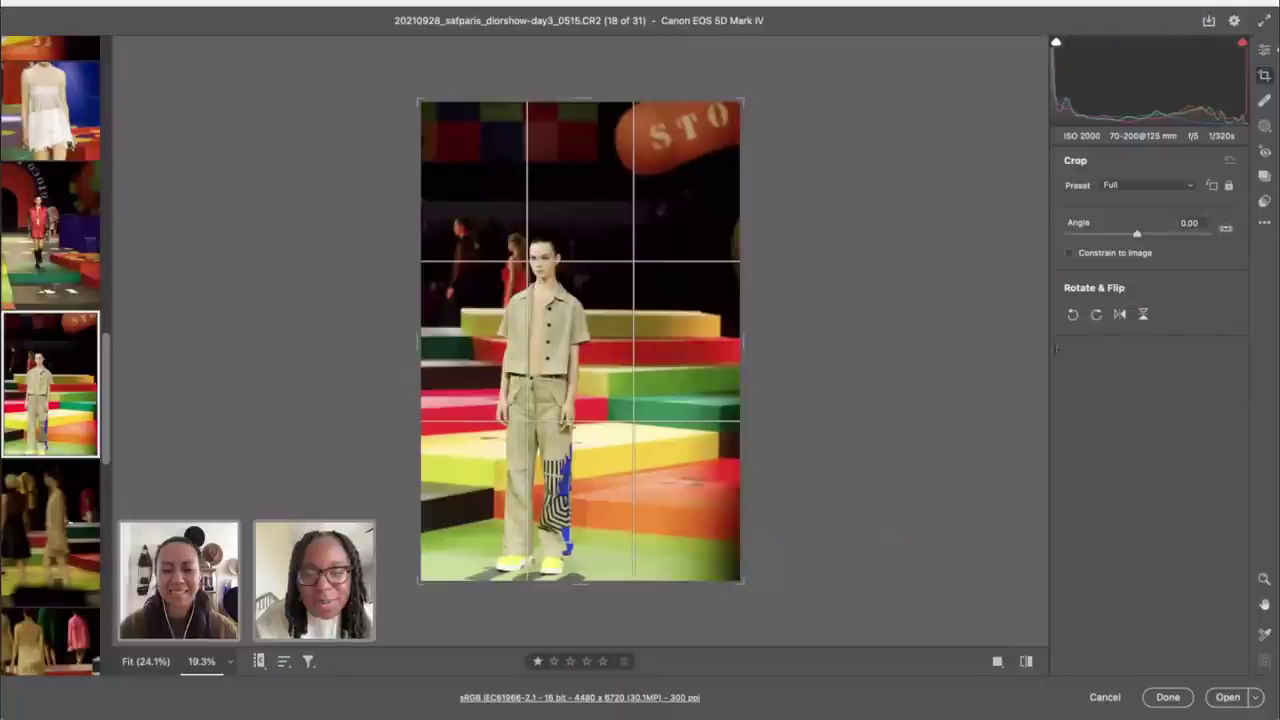
left_click_drag(769, 100, 762, 95)
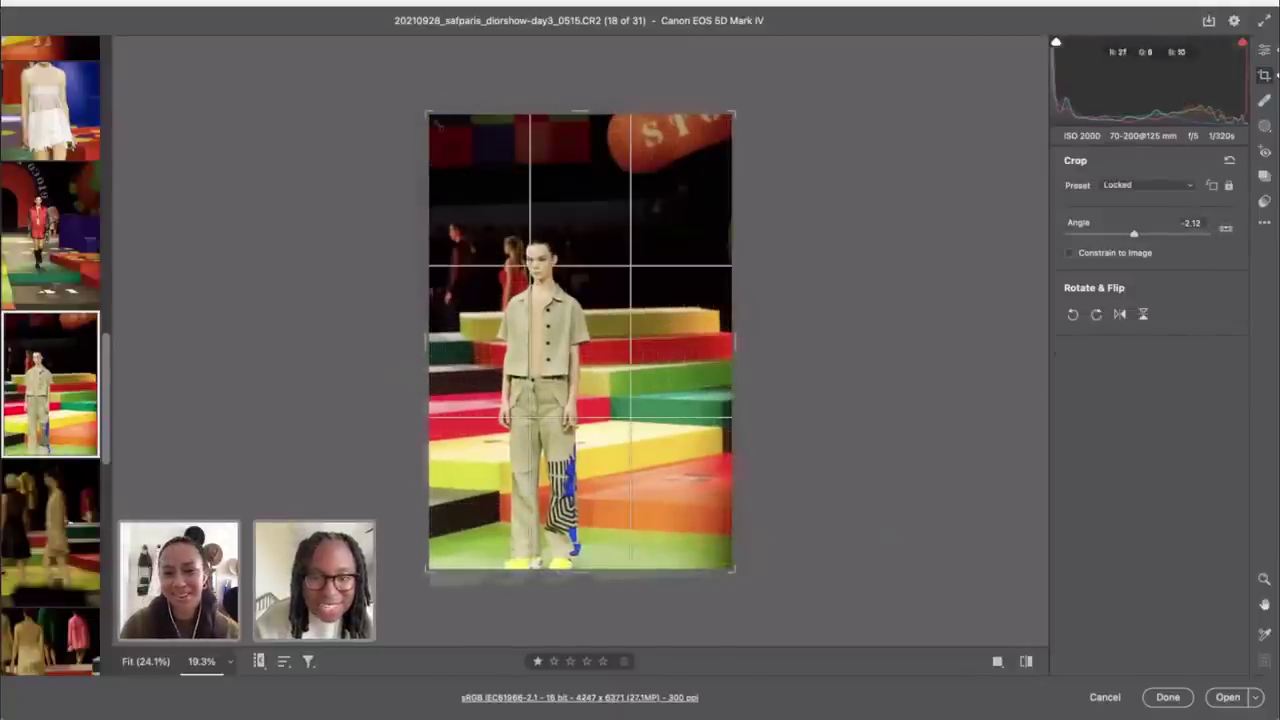
left_click_drag(508, 262, 500, 183)
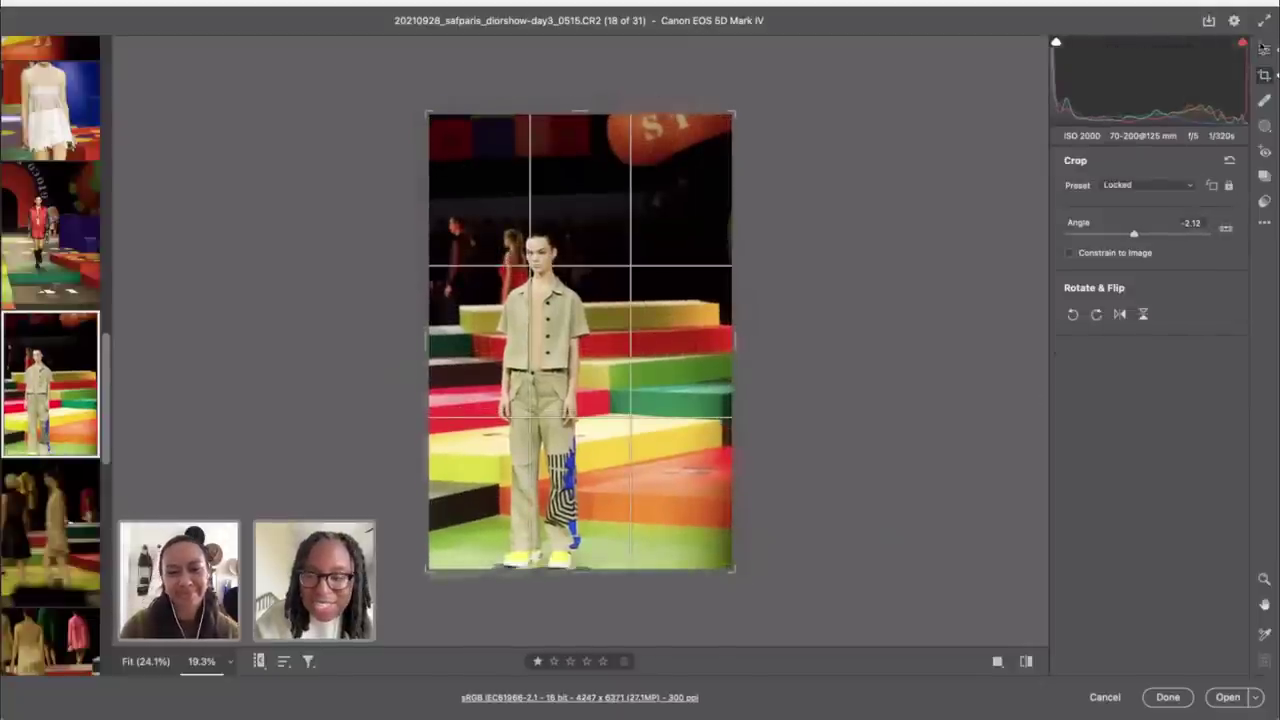
left_click(1263, 49)
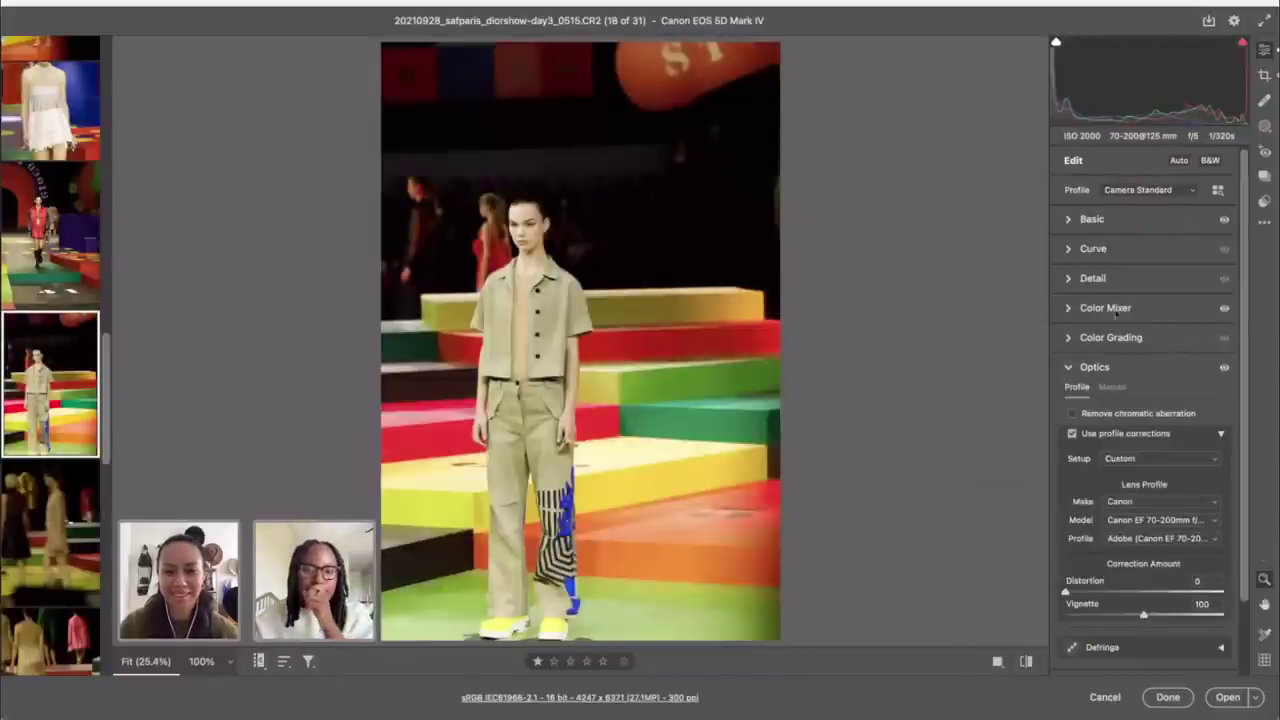
Step: Raise the Tint from +7 to +18 and compare with the unedited photo
left_click(1138, 220)
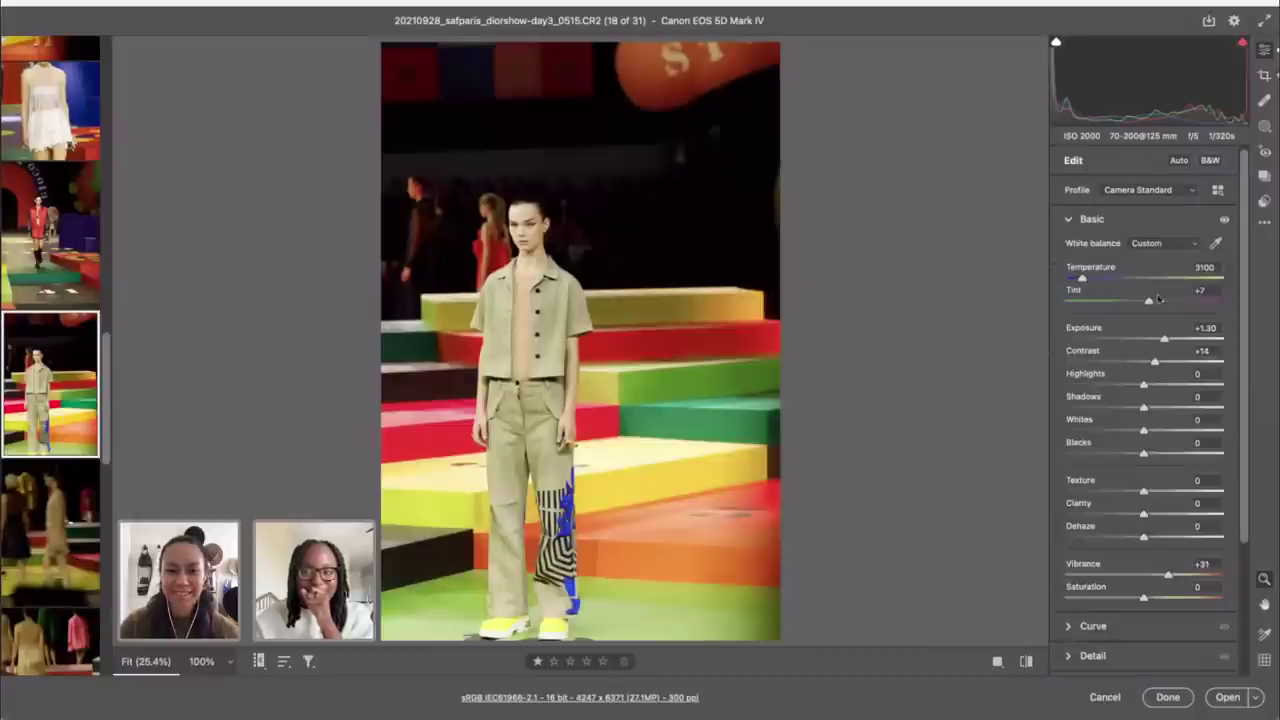
left_click_drag(1150, 303, 1157, 305)
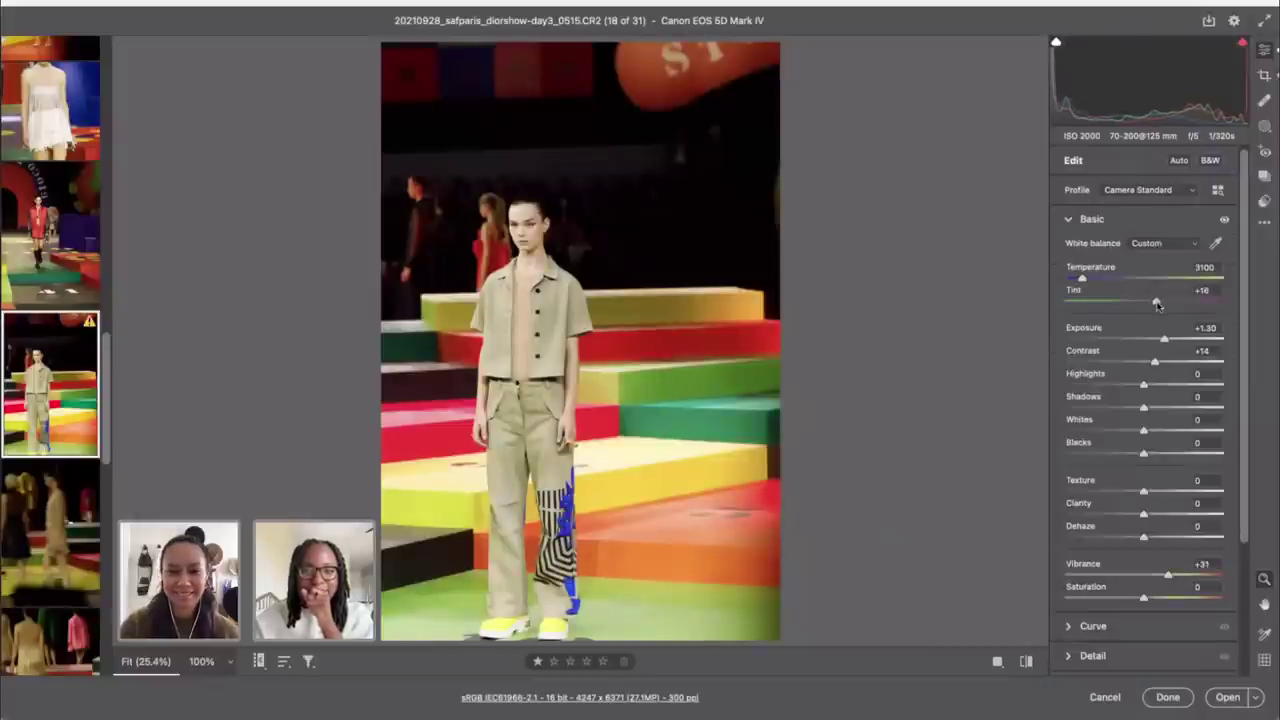
left_click(1025, 661)
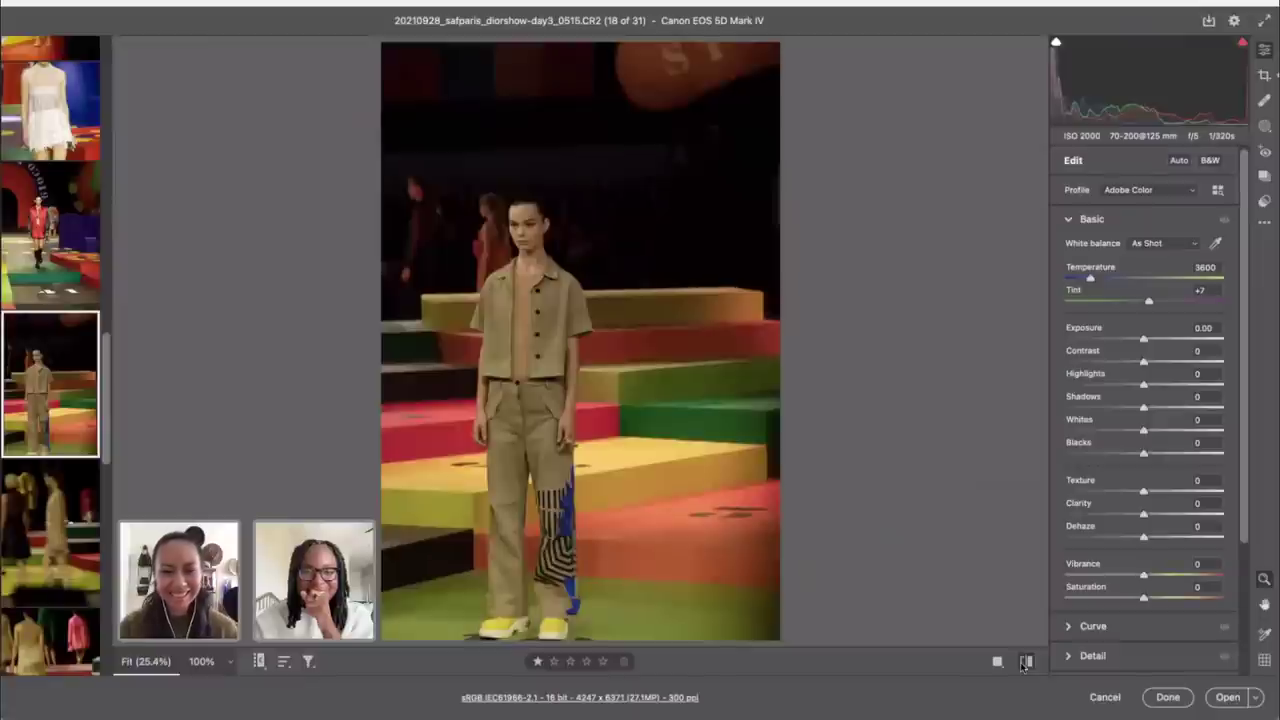
left_click(1025, 661)
Step: Shift-select a run of nine photos in the filmstrip
scroll(57, 572, "down", 3)
scroll(57, 572, "down", 10)
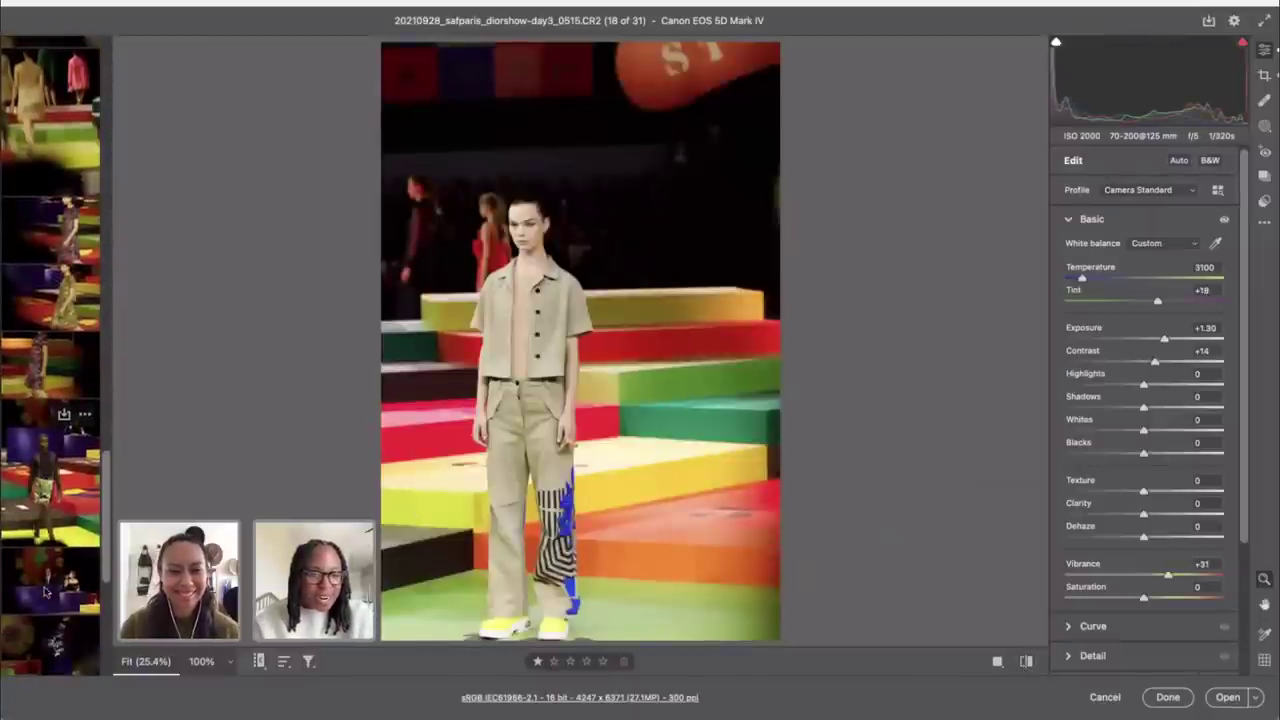
scroll(44, 592, "down", 10)
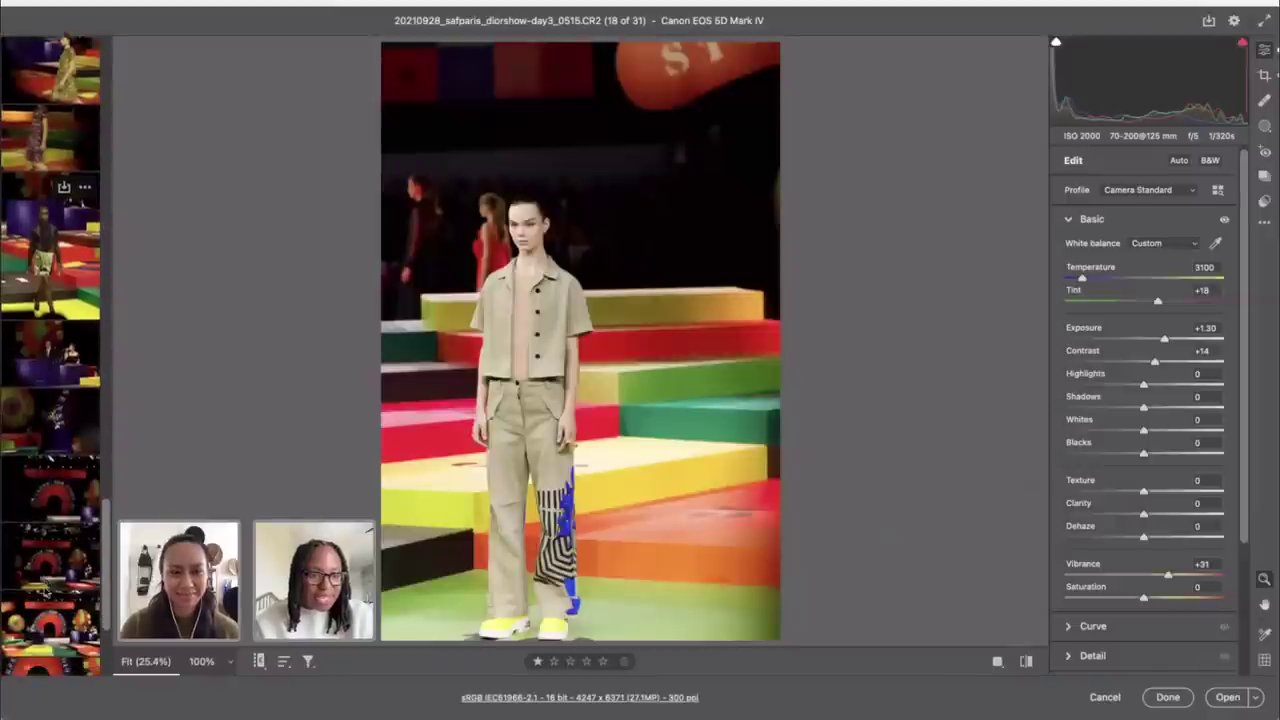
key("shift")
left_click(37, 420, "shift")
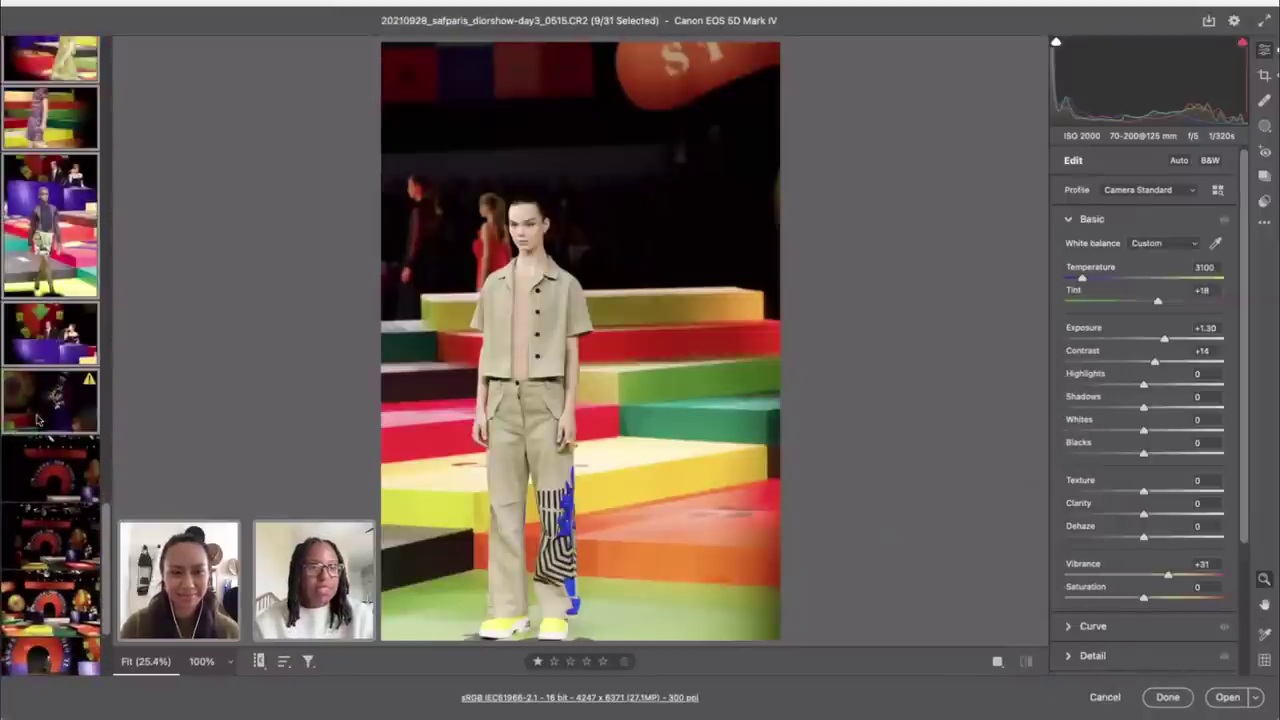
scroll(60, 235, "up", 6)
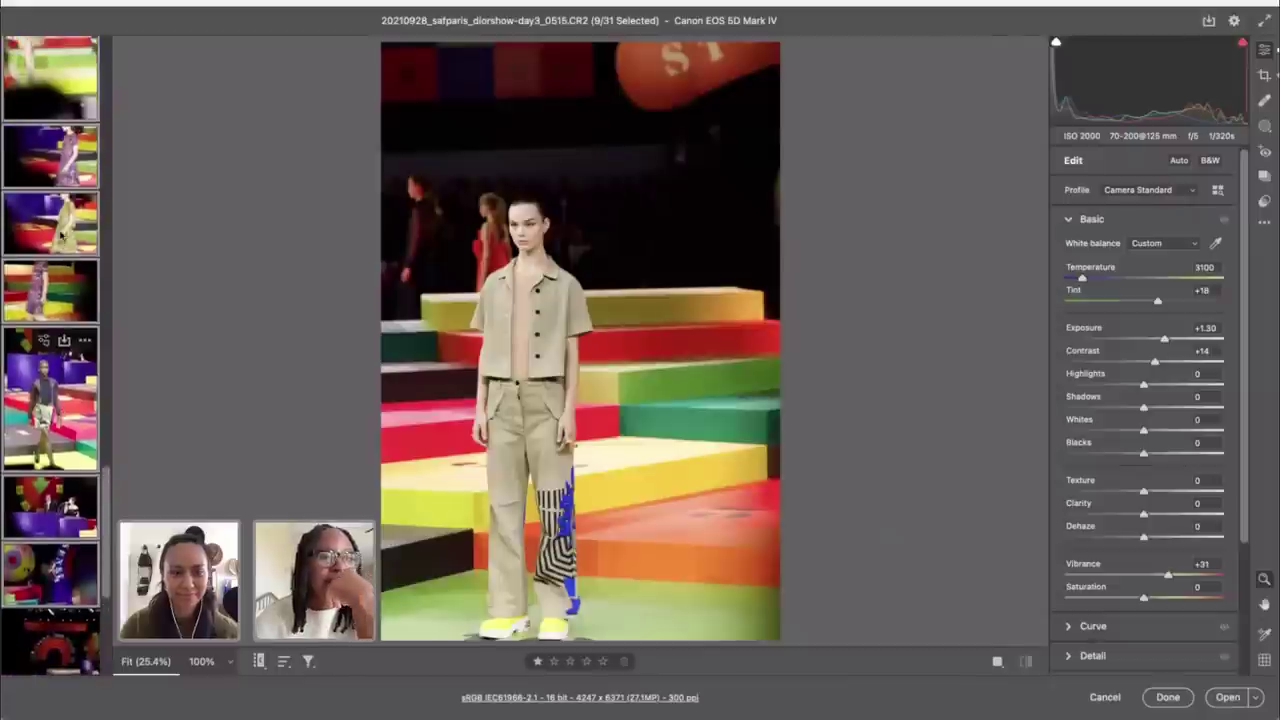
scroll(60, 235, "up", 2)
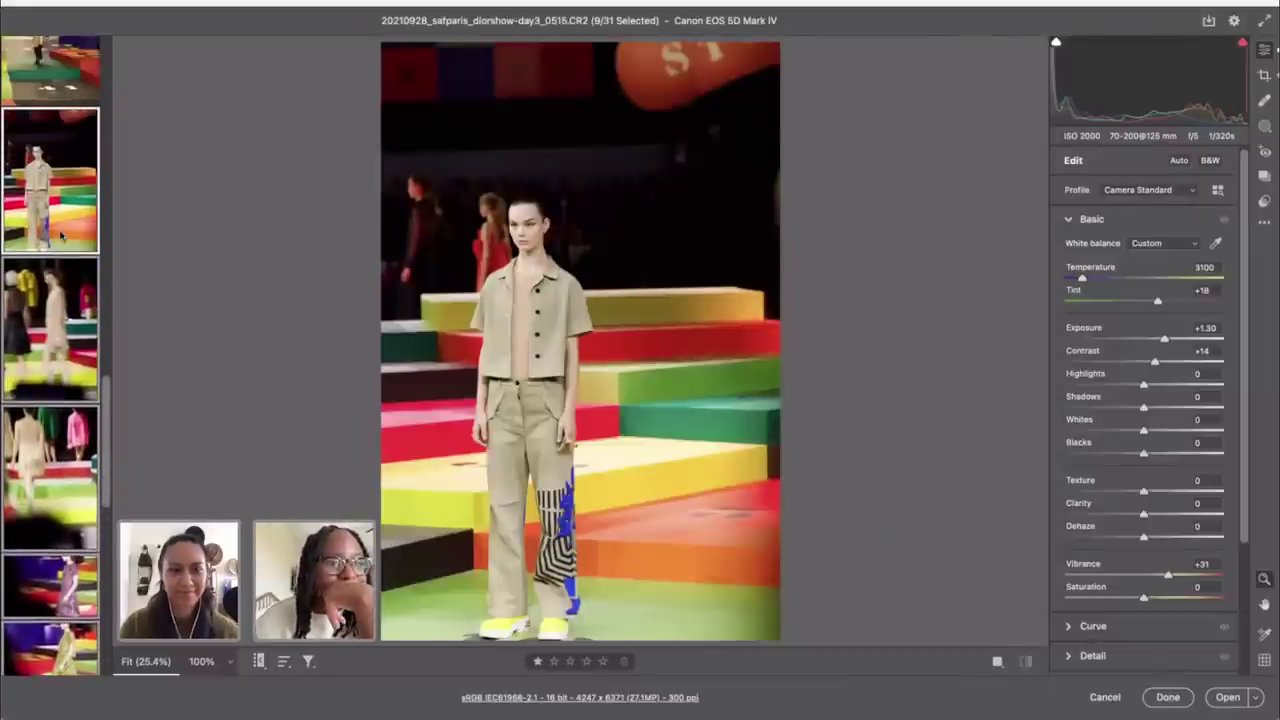
Step: Compare photos 0579 and 0586 with their unedited originals
left_click(60, 300)
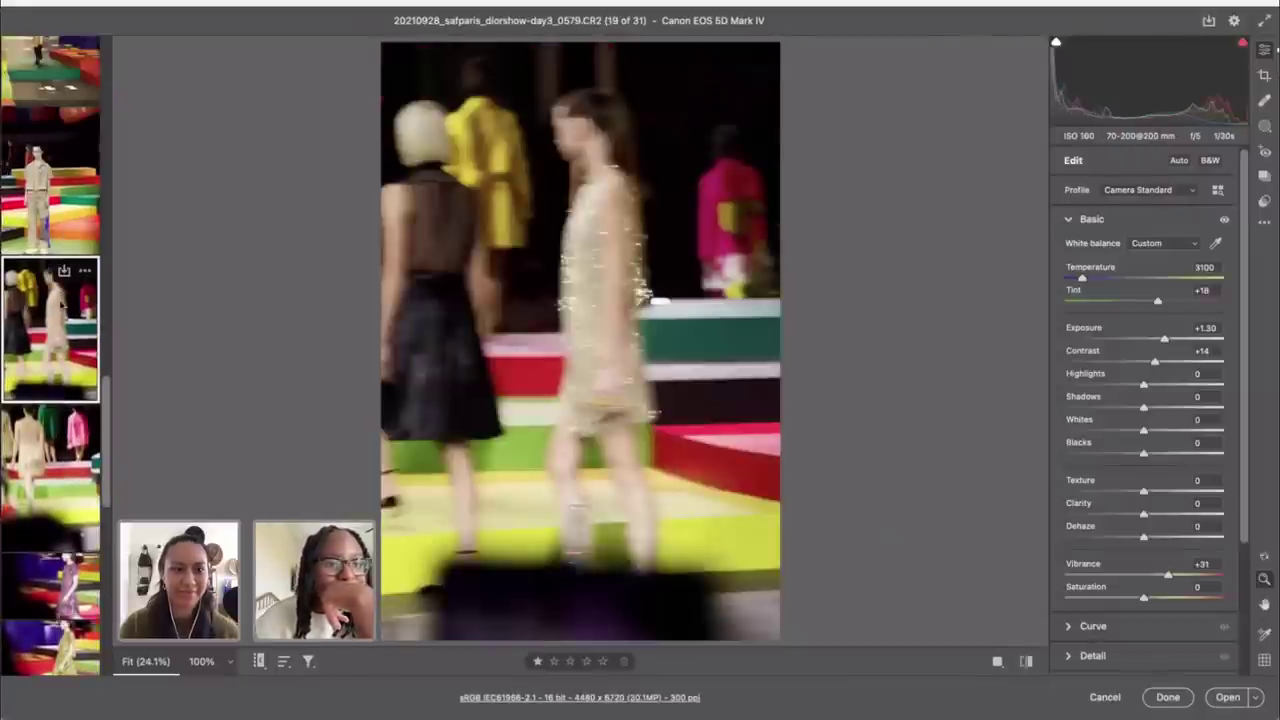
left_click(1025, 661)
left_click(1025, 661)
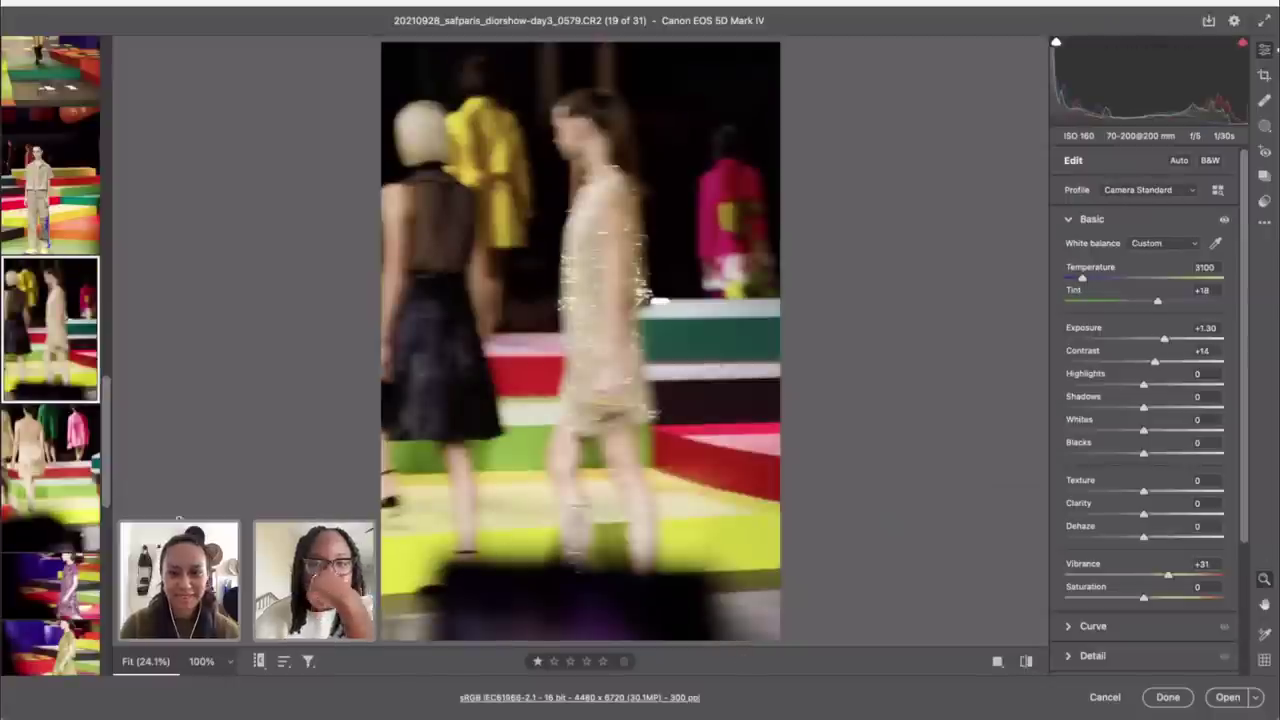
left_click(14, 456)
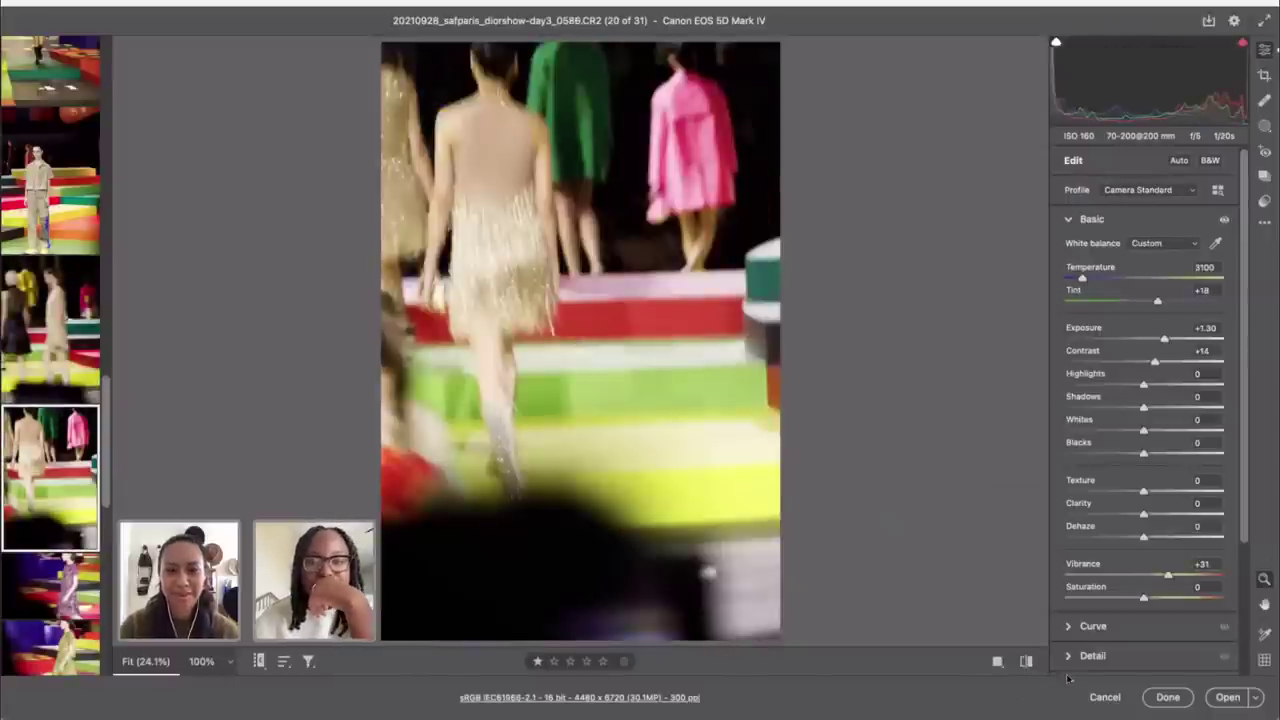
left_click(1025, 661)
left_click(1025, 661)
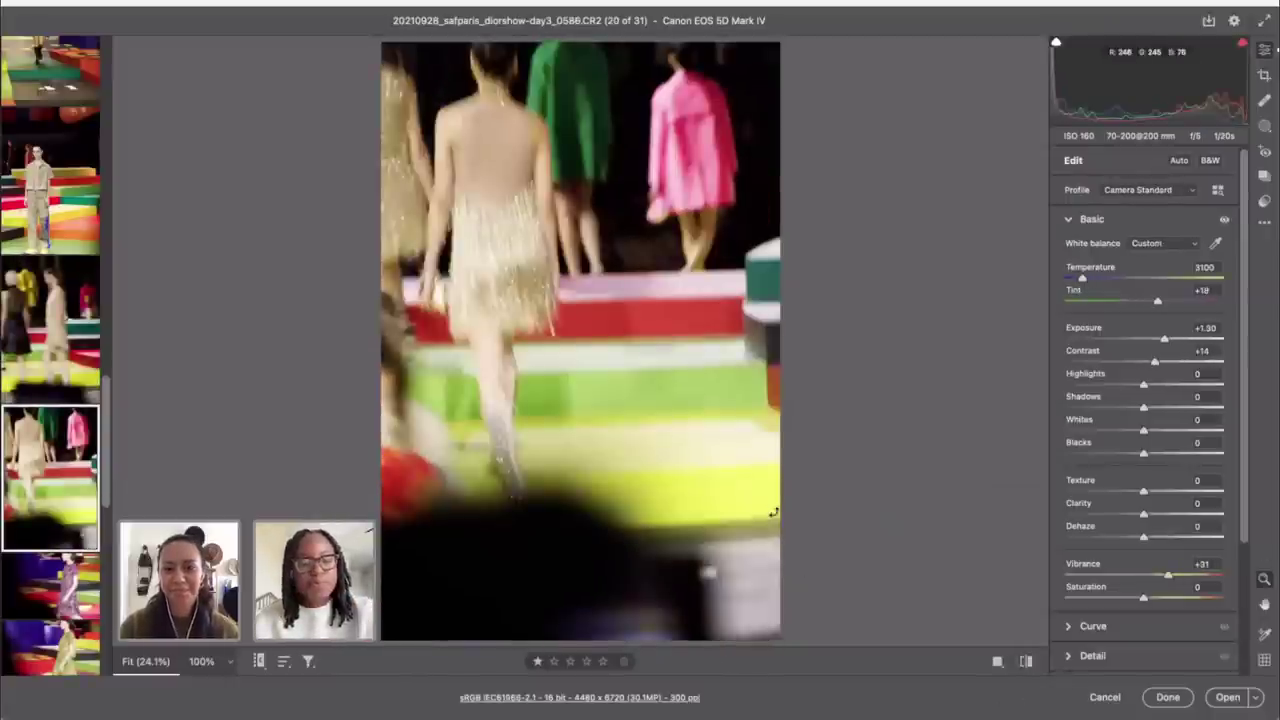
Step: Auto-straighten photo 0586 to 0.46°, tighten its crop, and lower exposure to +0.95
key("c")
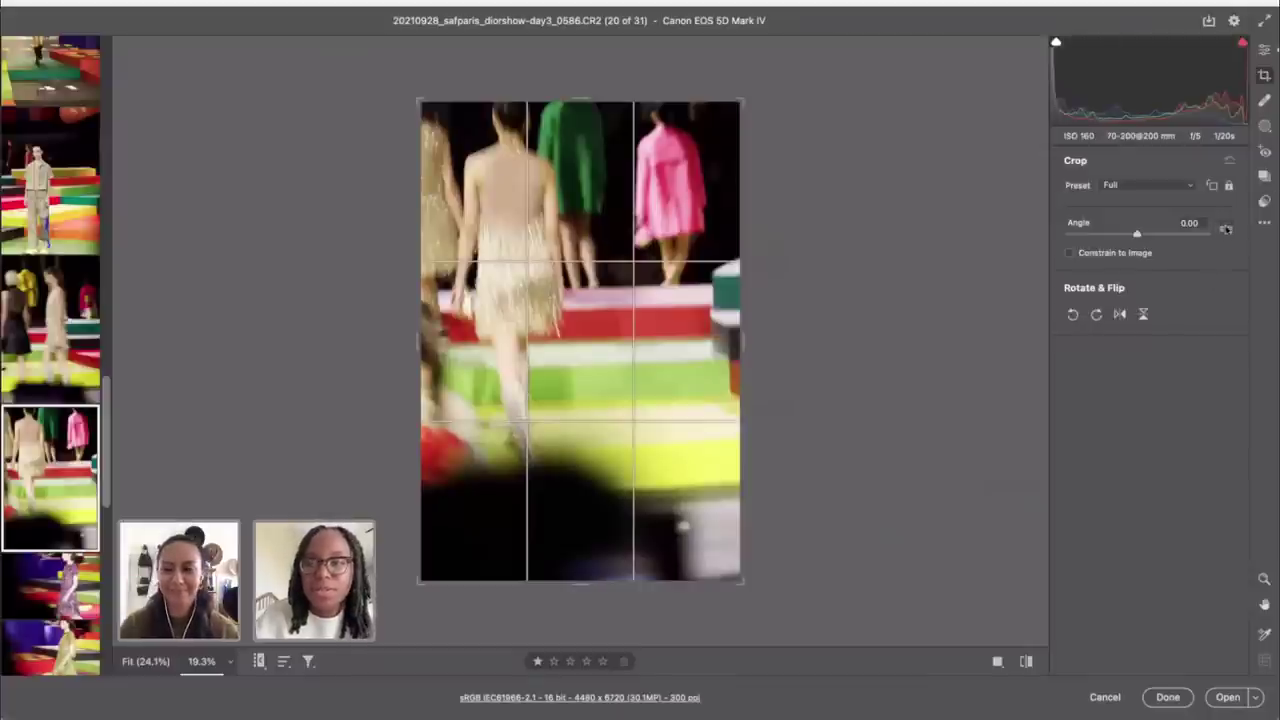
double_click(1226, 228)
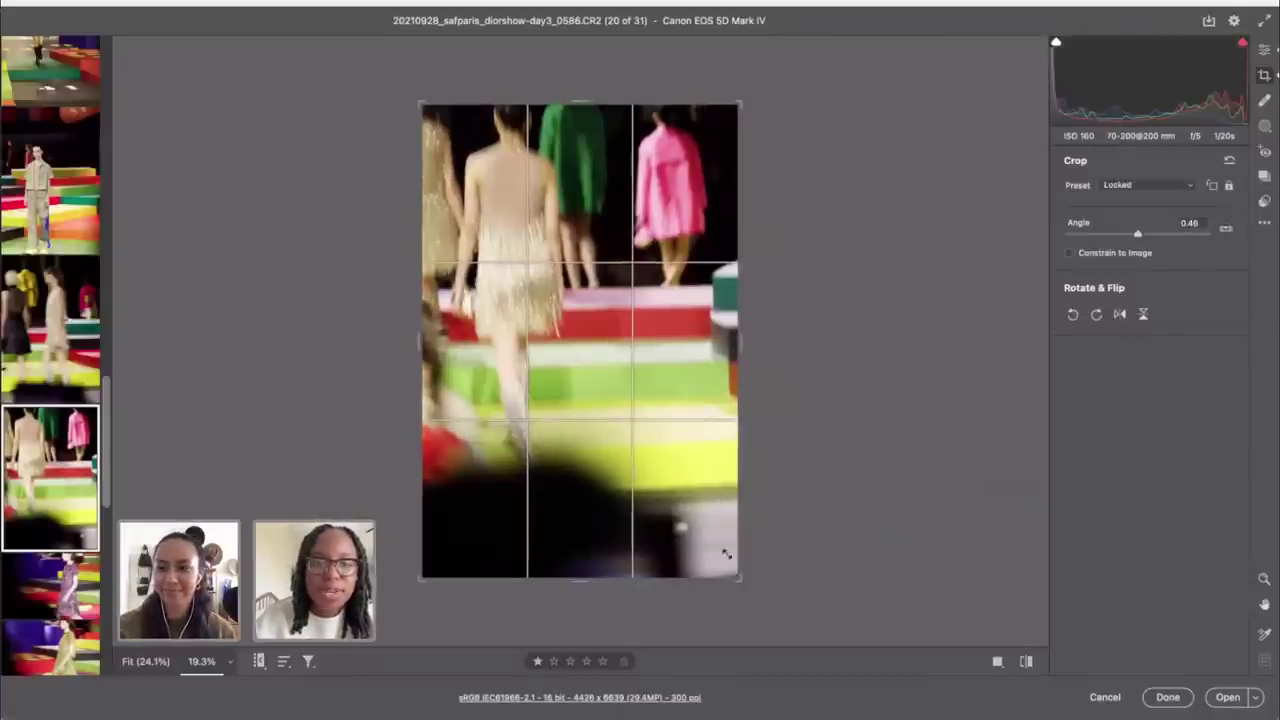
left_click_drag(726, 554, 722, 512)
left_click(1264, 49)
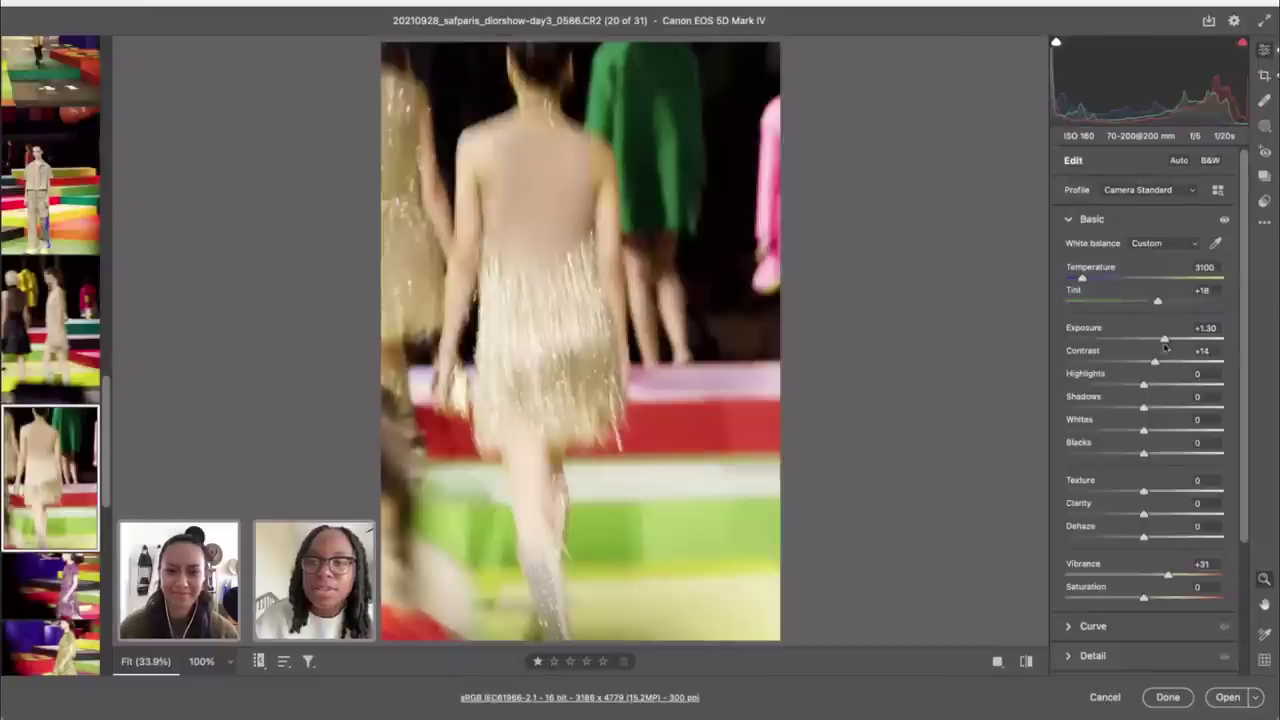
left_click_drag(1163, 341, 1160, 341)
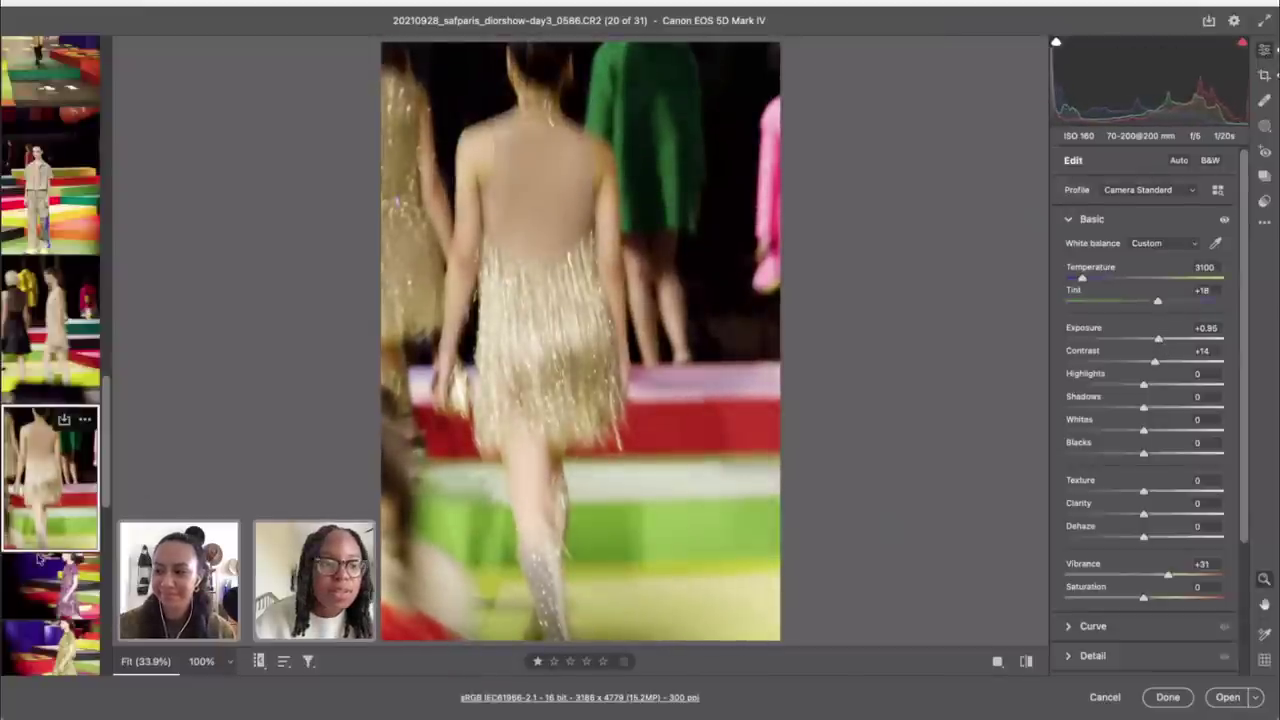
left_click(70, 567)
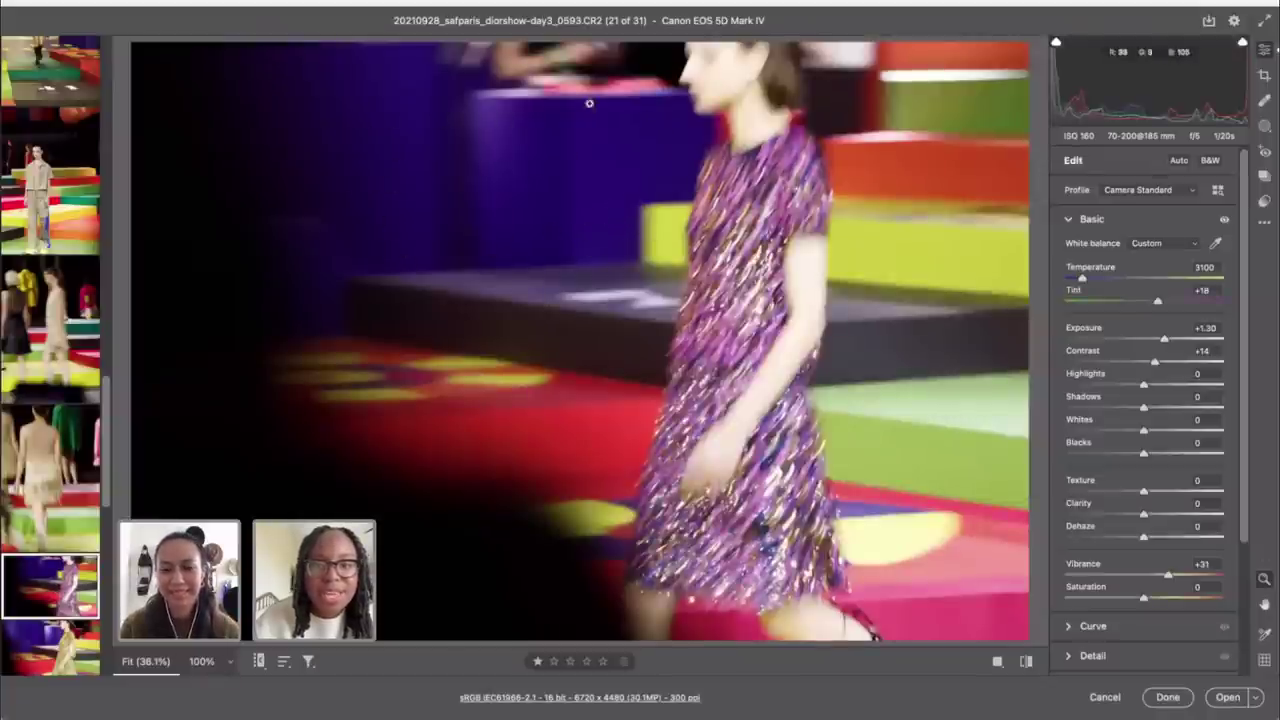
Step: Try auto-straightening the purple-dress photo, then reset its crop and angle
key("c")
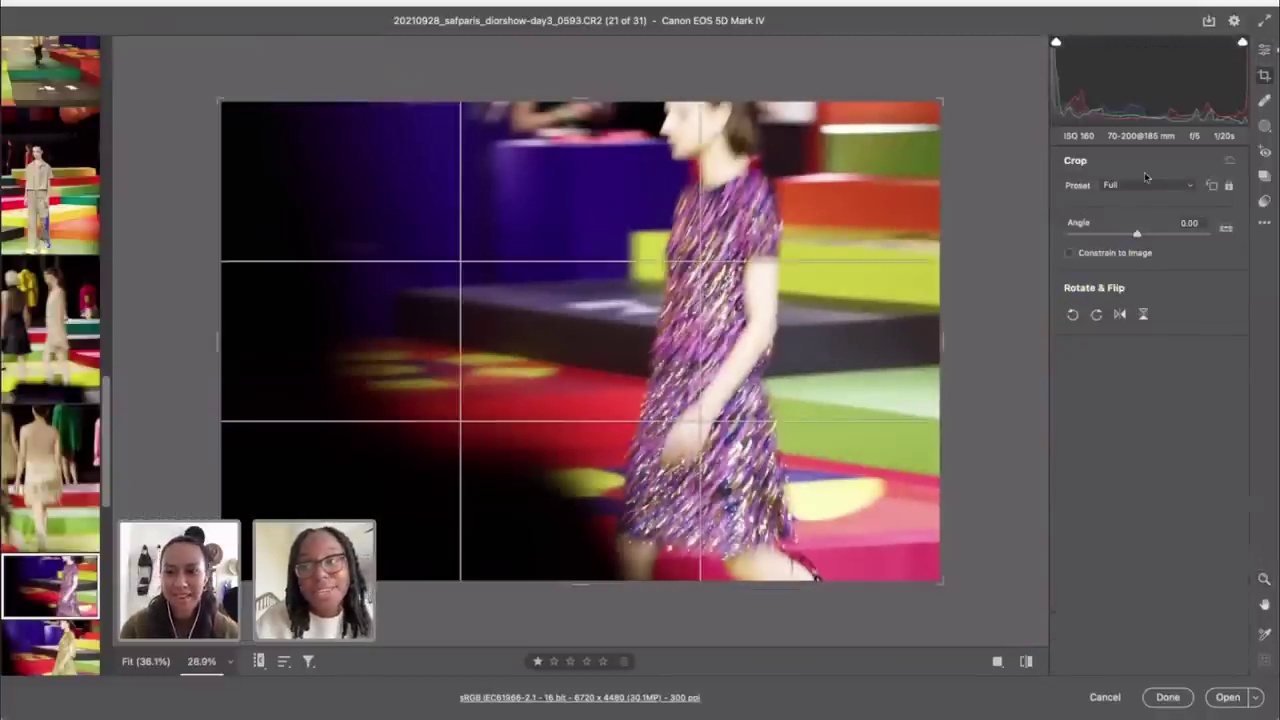
double_click(1226, 227)
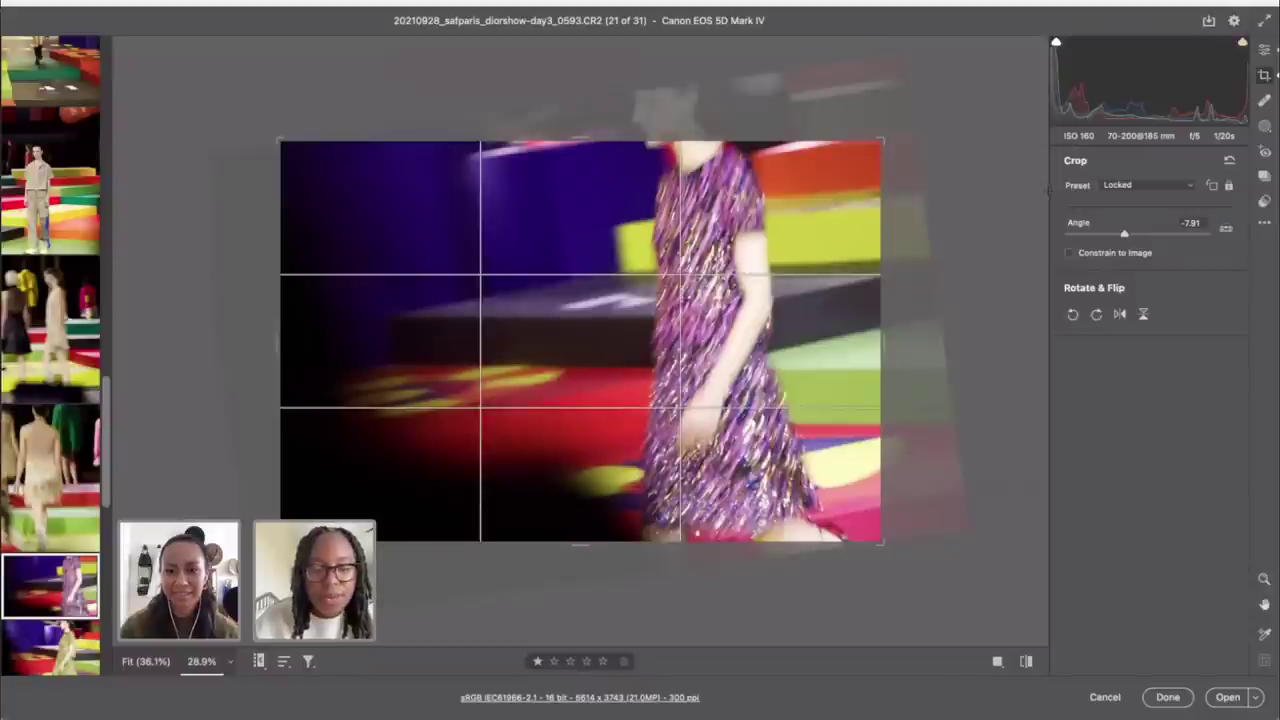
key("ctrl+z")
double_click(1226, 227)
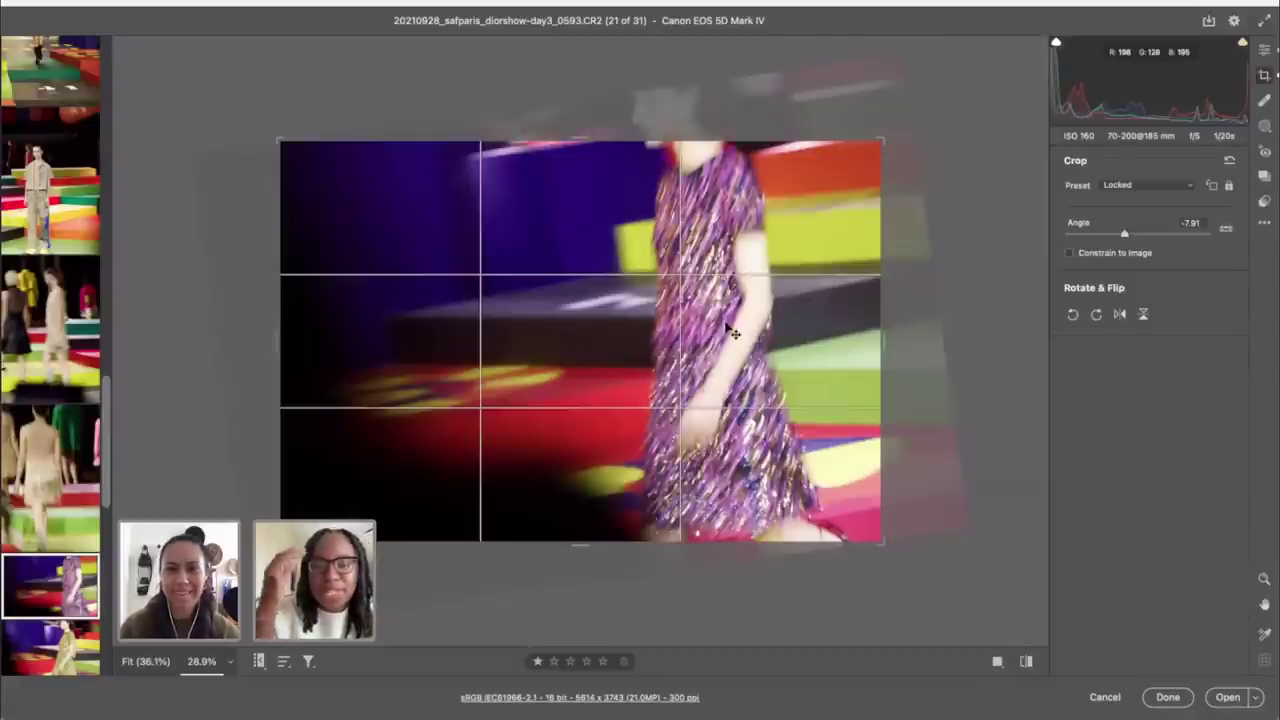
key("ctrl+alt+r")
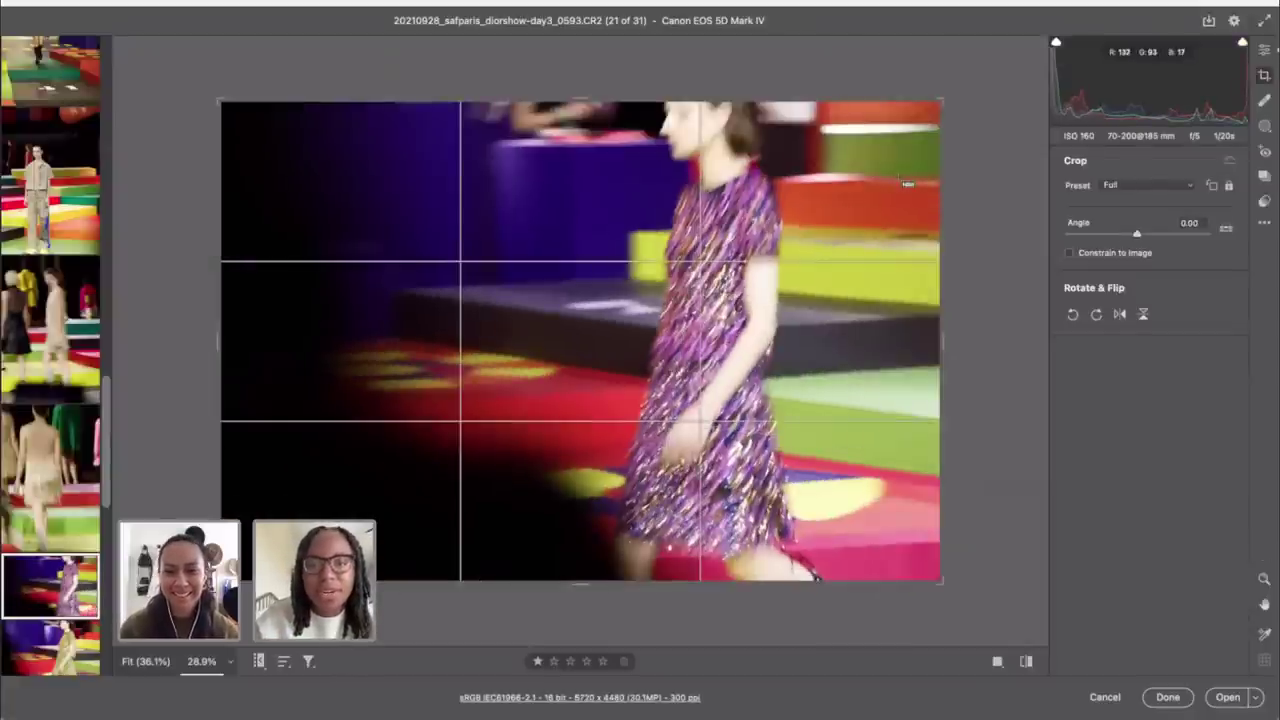
Step: Rotate the crop to -0.98° and narrow it freely to 5274 x 3993, shifting the woman left
left_click_drag(977, 112, 974, 120)
left_click_drag(736, 298, 716, 298)
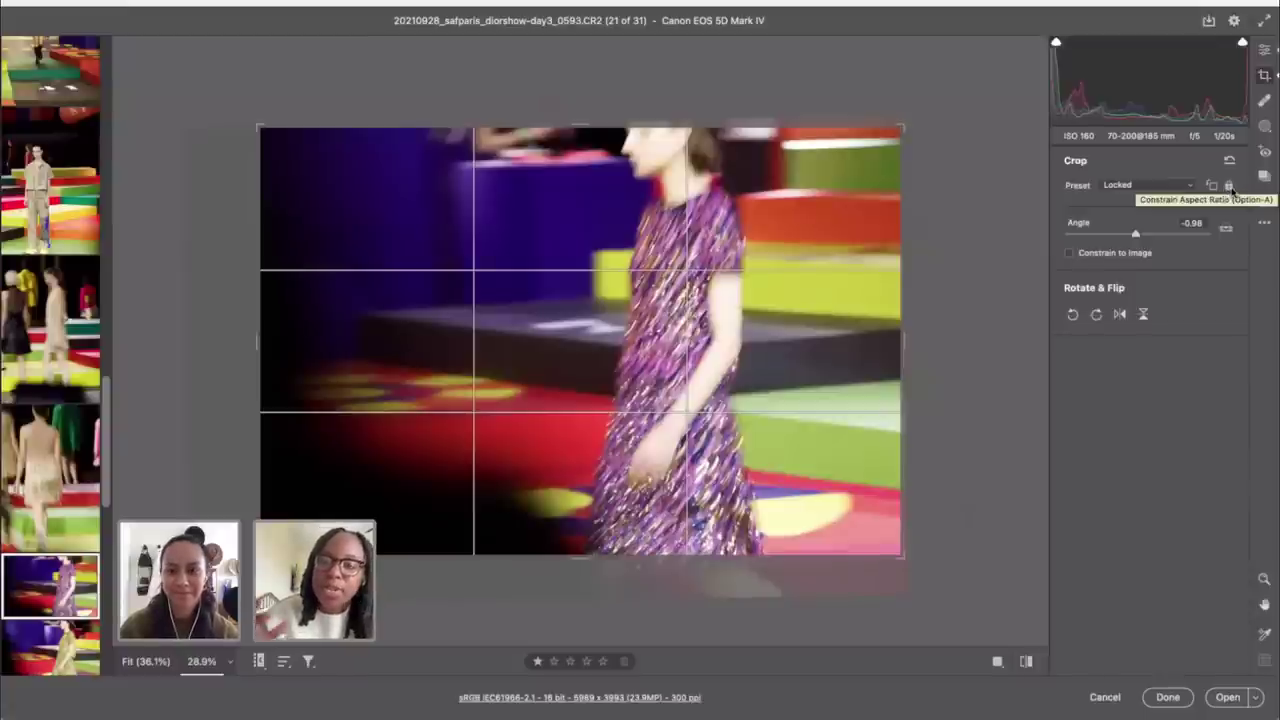
left_click(1230, 187)
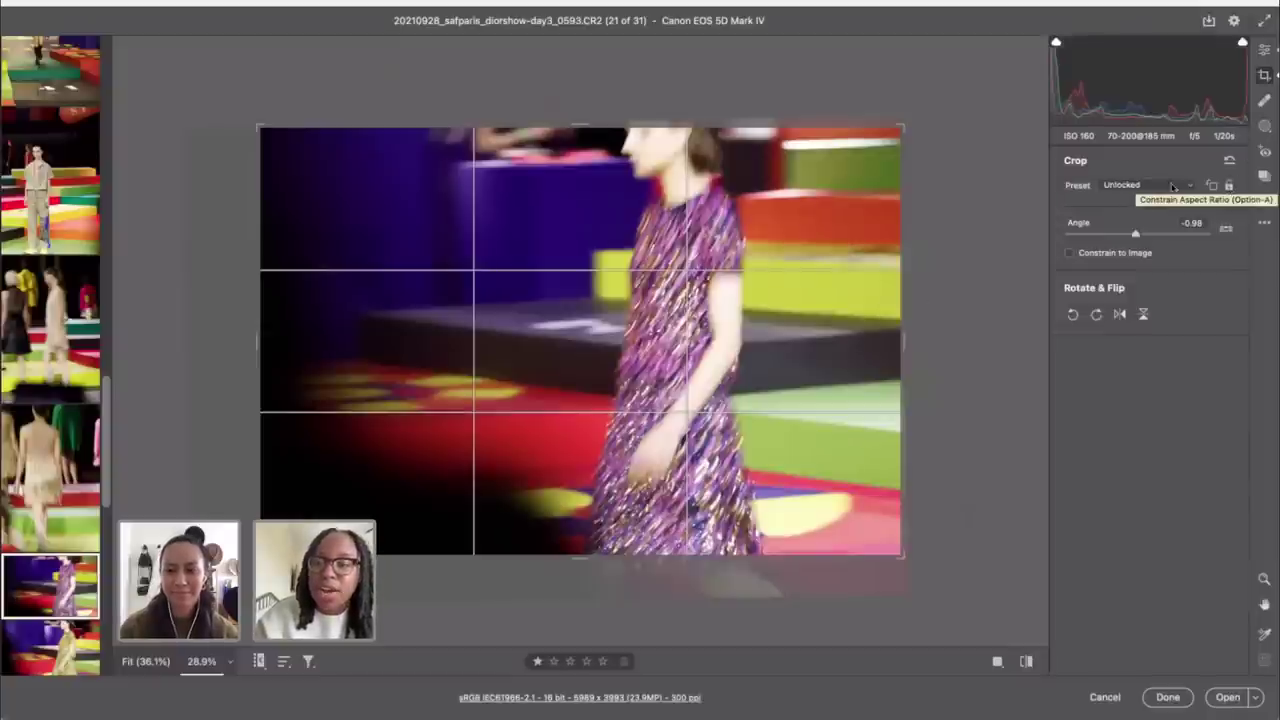
left_click_drag(903, 340, 869, 339)
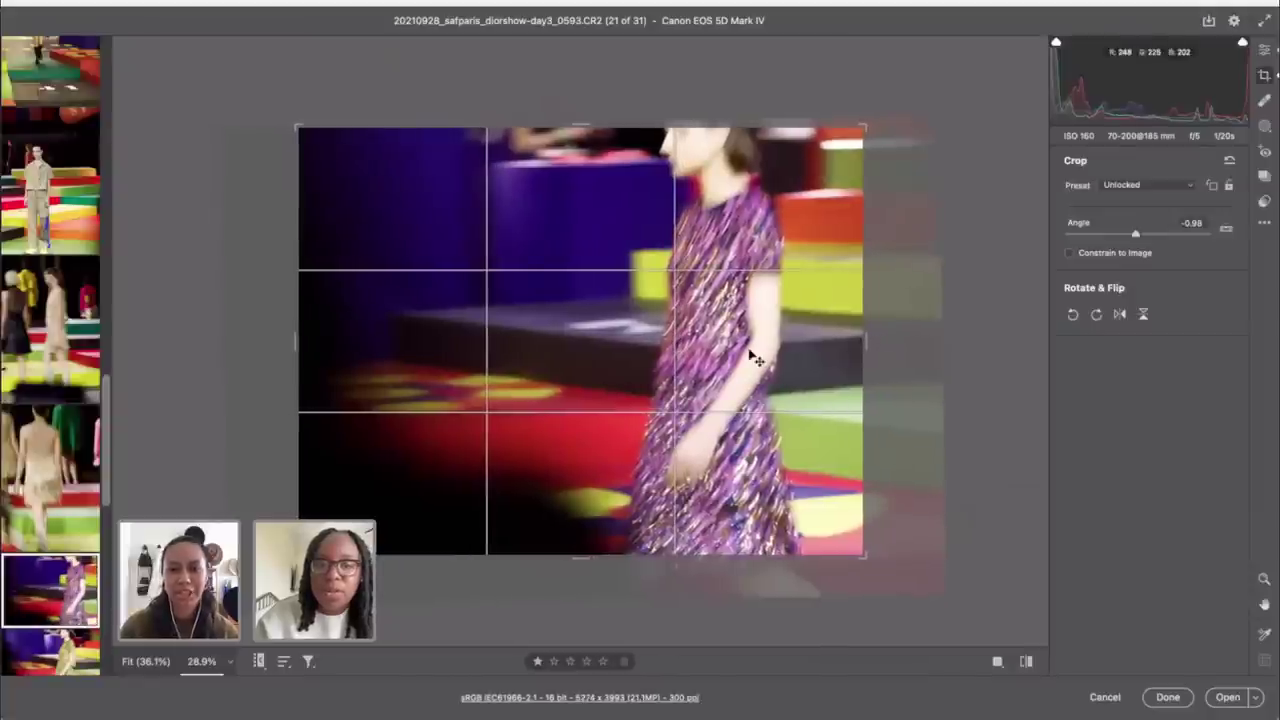
left_click_drag(757, 360, 740, 354)
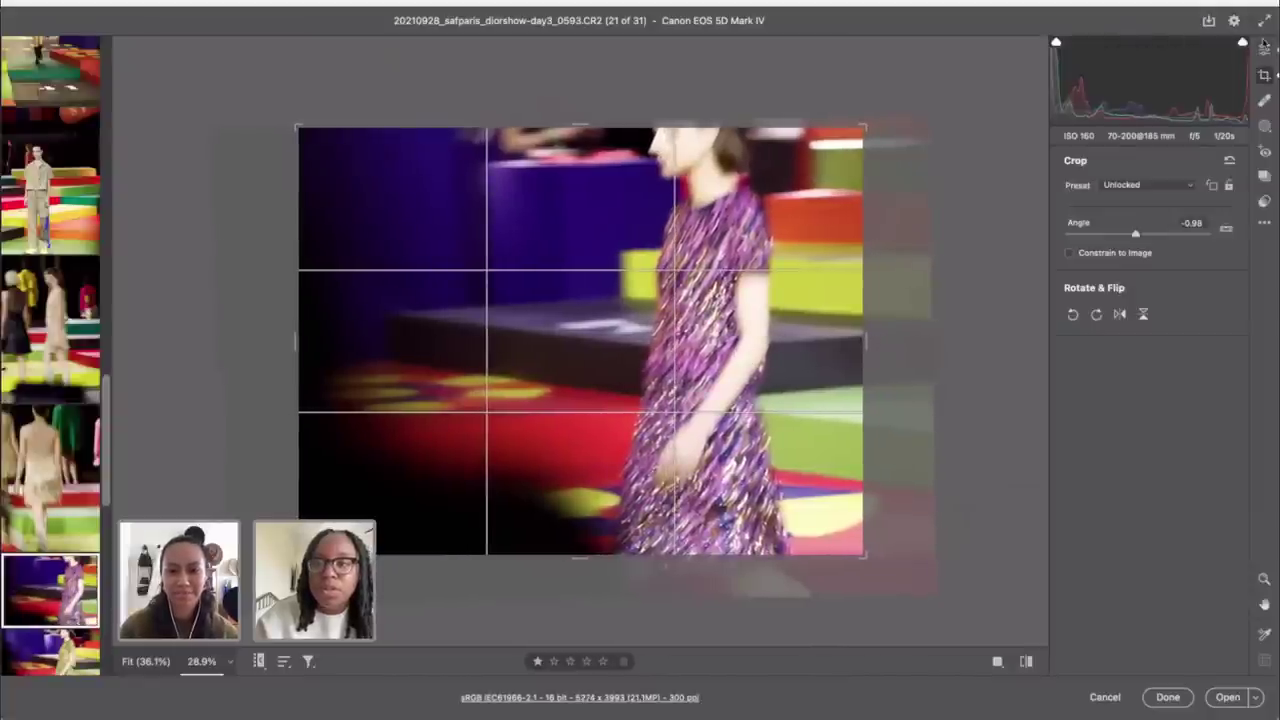
left_click(1265, 50)
Step: Shift the purple-dress photo's colour-mixer hues to Blues -15 and Purples -9
scroll(1141, 597, "down", 3)
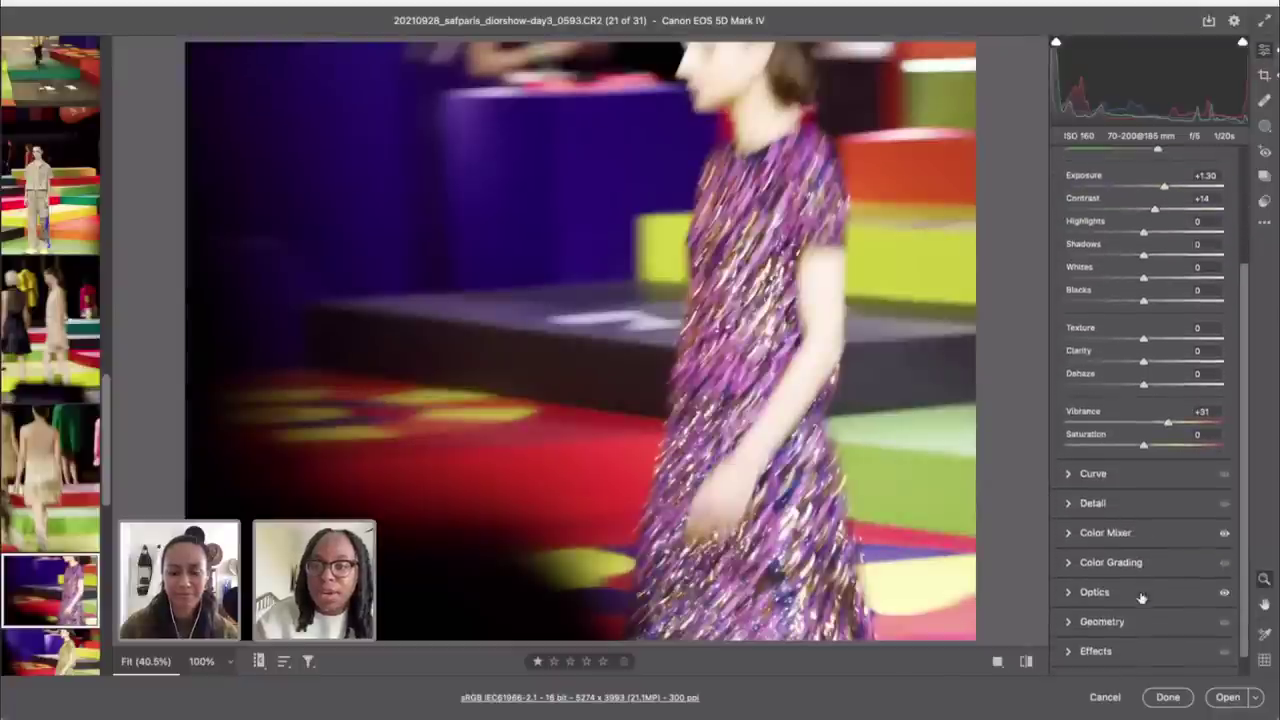
left_click(1123, 540)
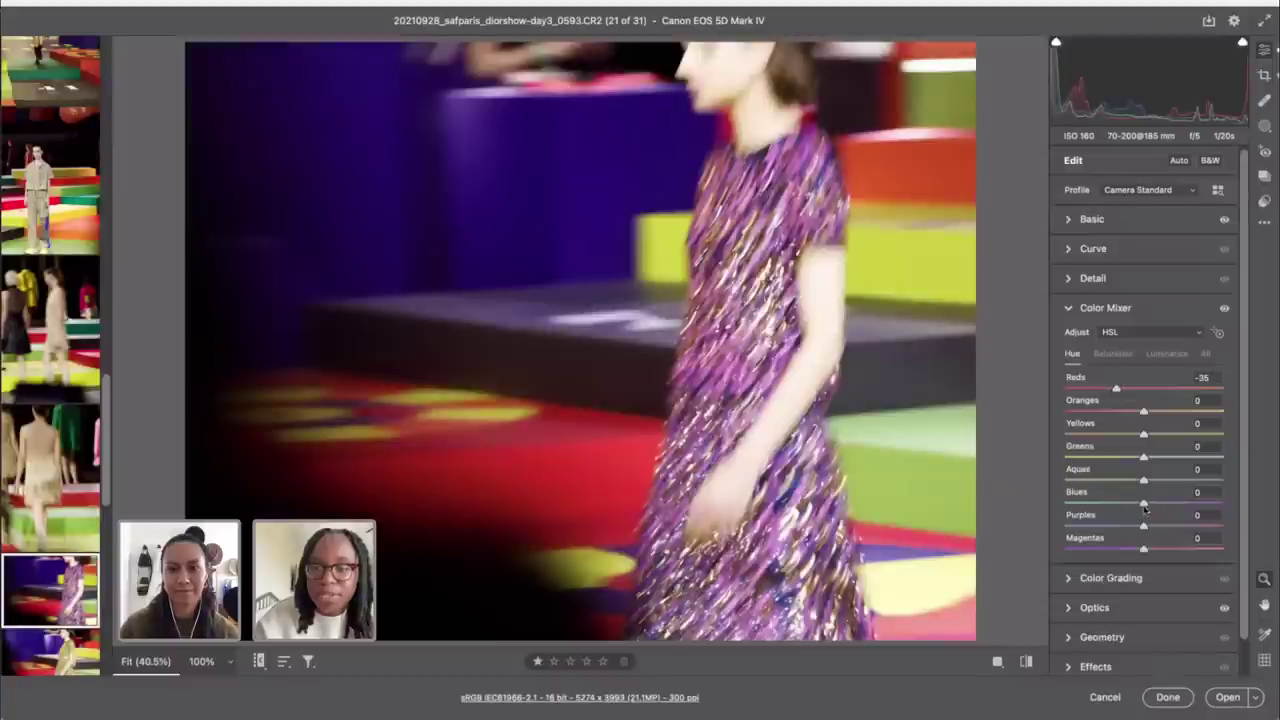
left_click_drag(1145, 507, 1133, 507)
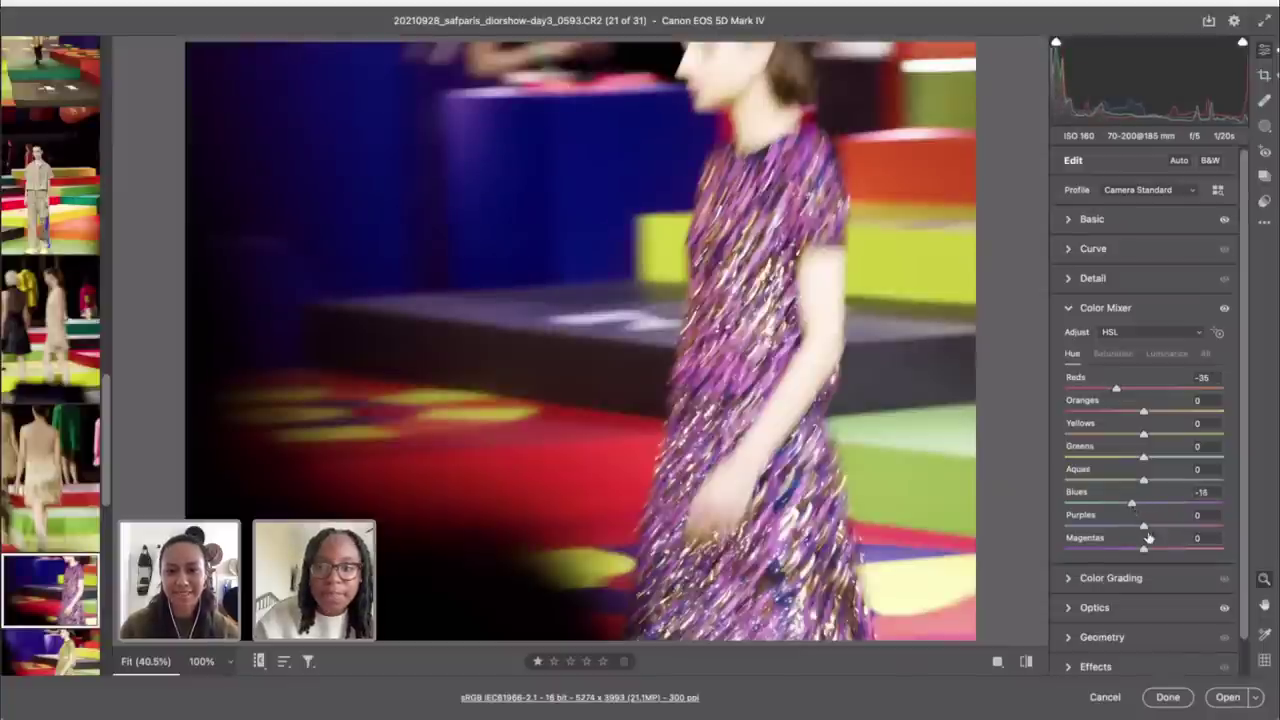
left_click_drag(1145, 529, 1137, 529)
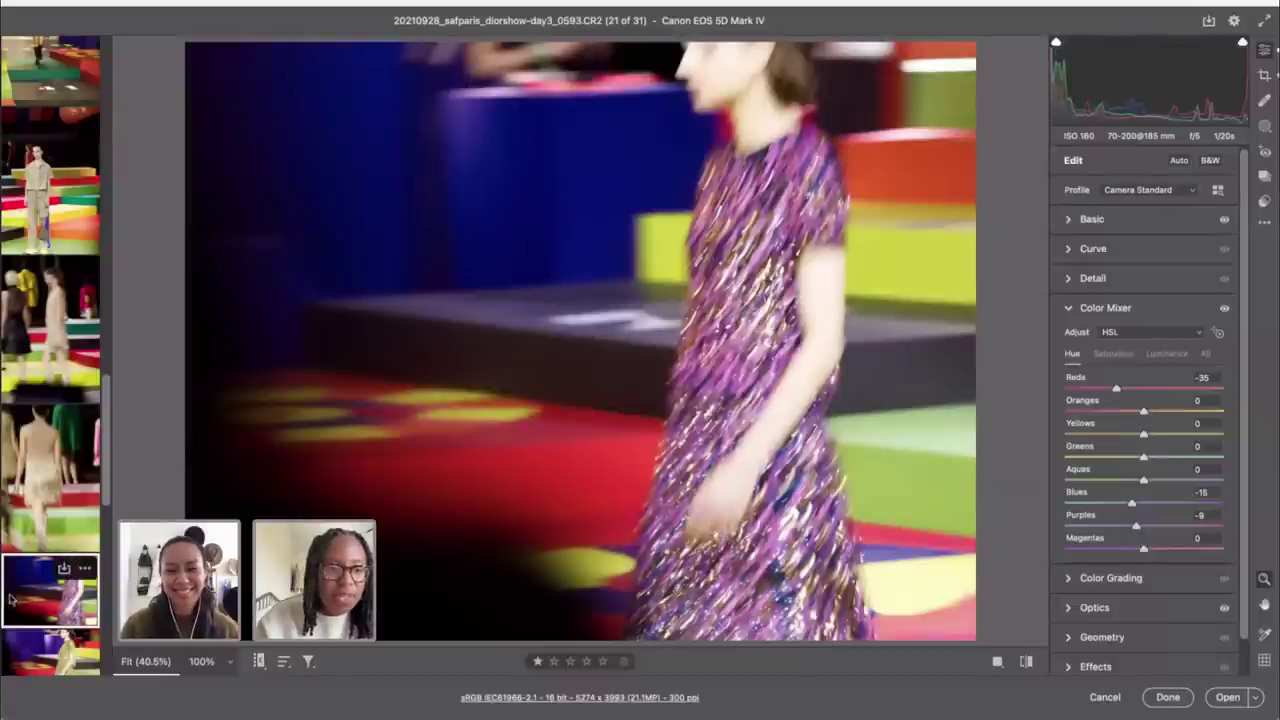
Step: Select six runway photos together in the filmstrip, then open photo 0600 alone
scroll(45, 585, "down", 3)
scroll(40, 591, "down", 4)
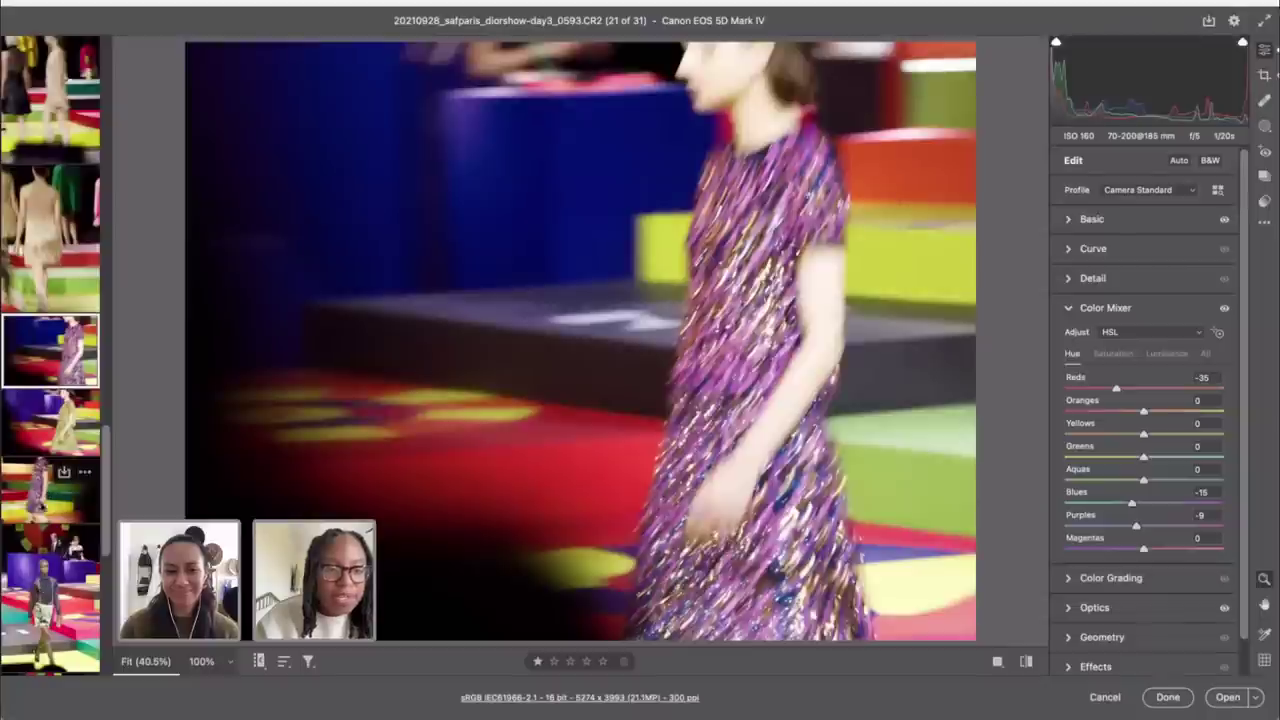
scroll(30, 568, "down", 4)
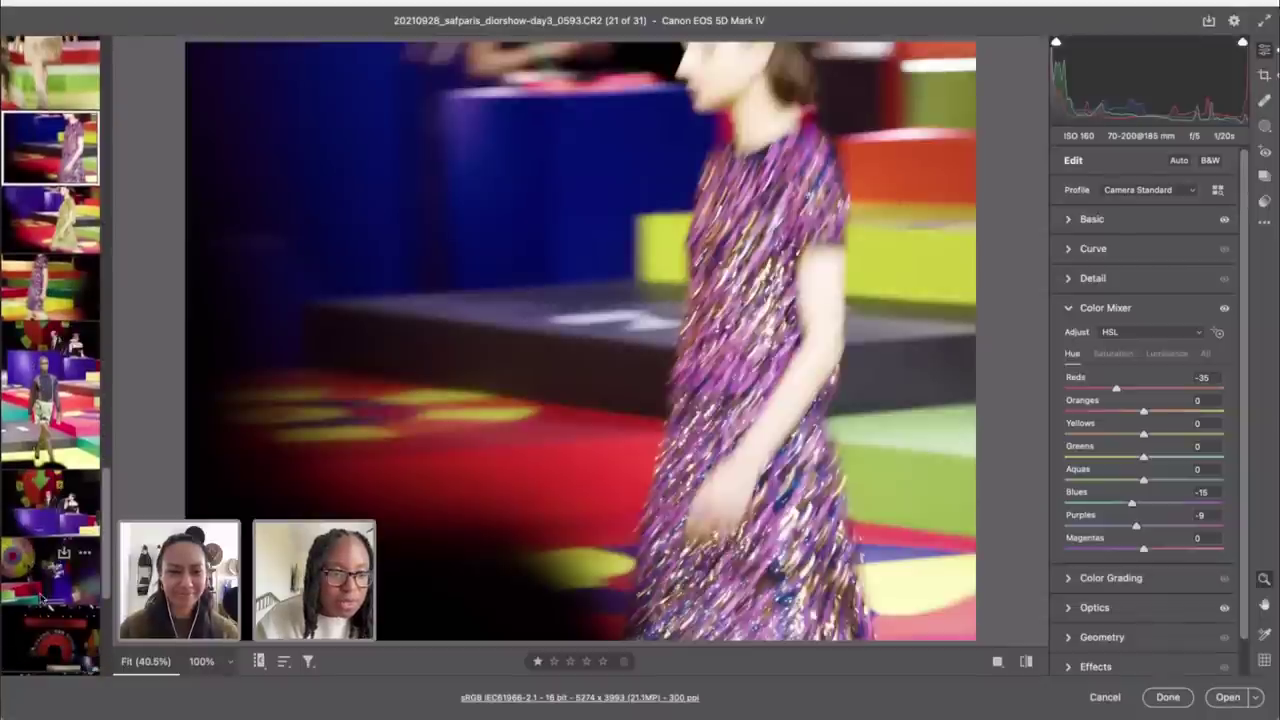
scroll(44, 556, "down", 1)
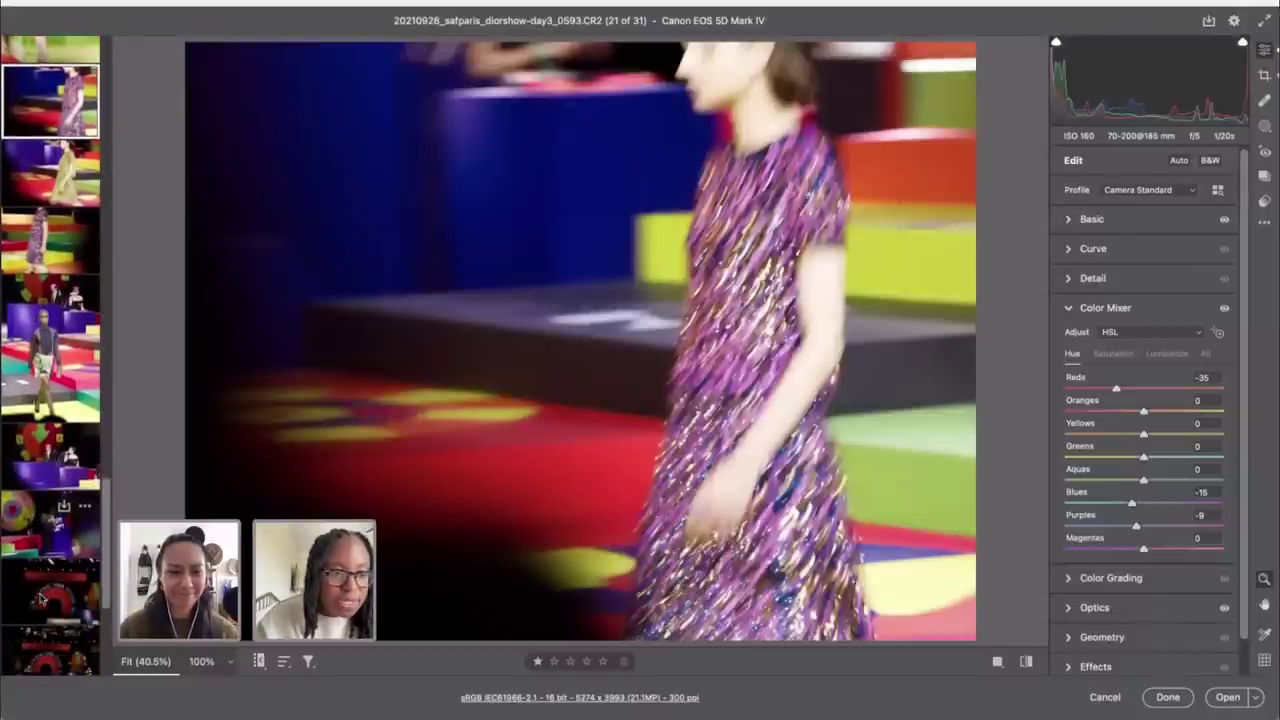
left_click(52, 508, "shift")
key("alt")
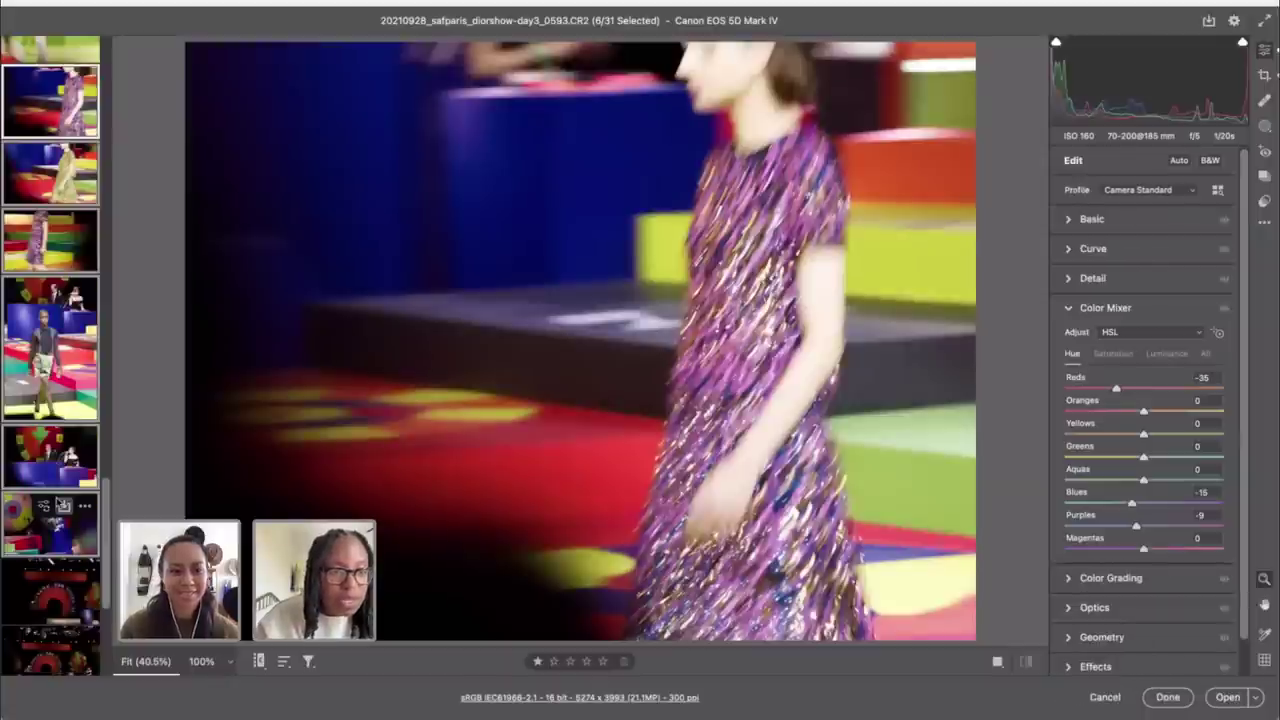
left_click(30, 195)
Step: Crop photo 0600 to a portrait 4 x 5 / 8 x 10 frame, 3303 x 4129, around the dress
left_click(40, 246)
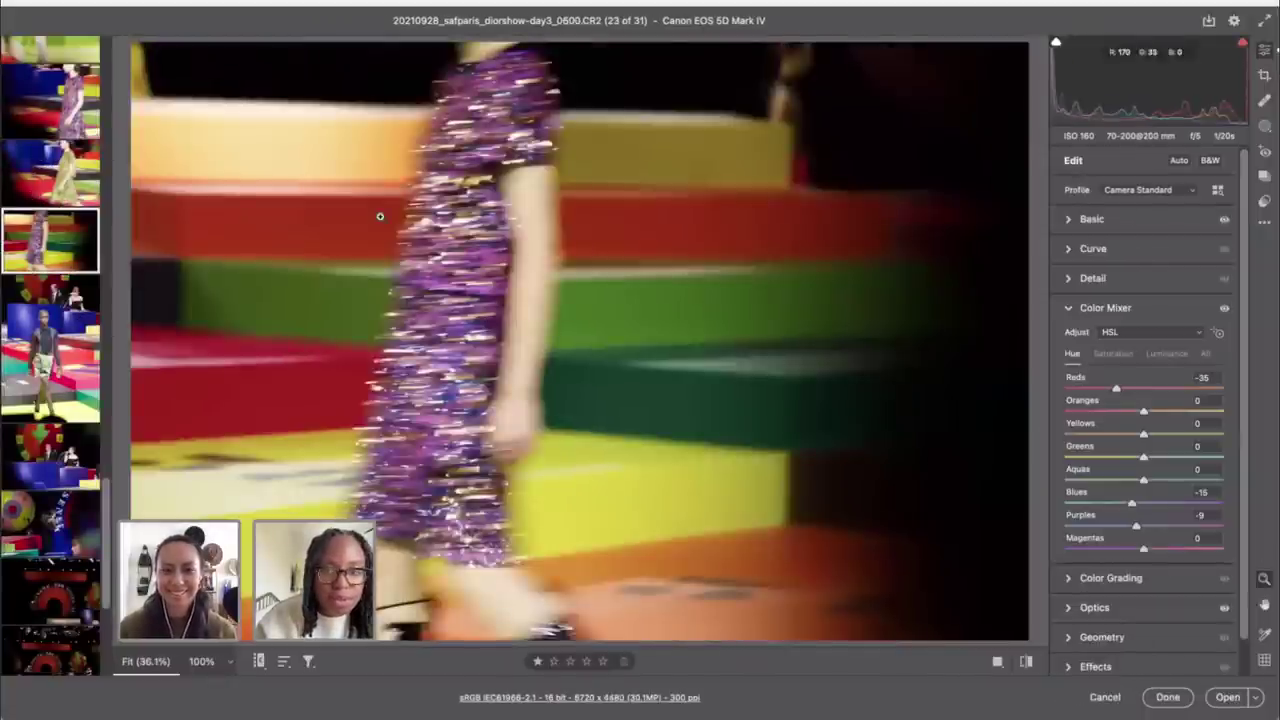
key("c")
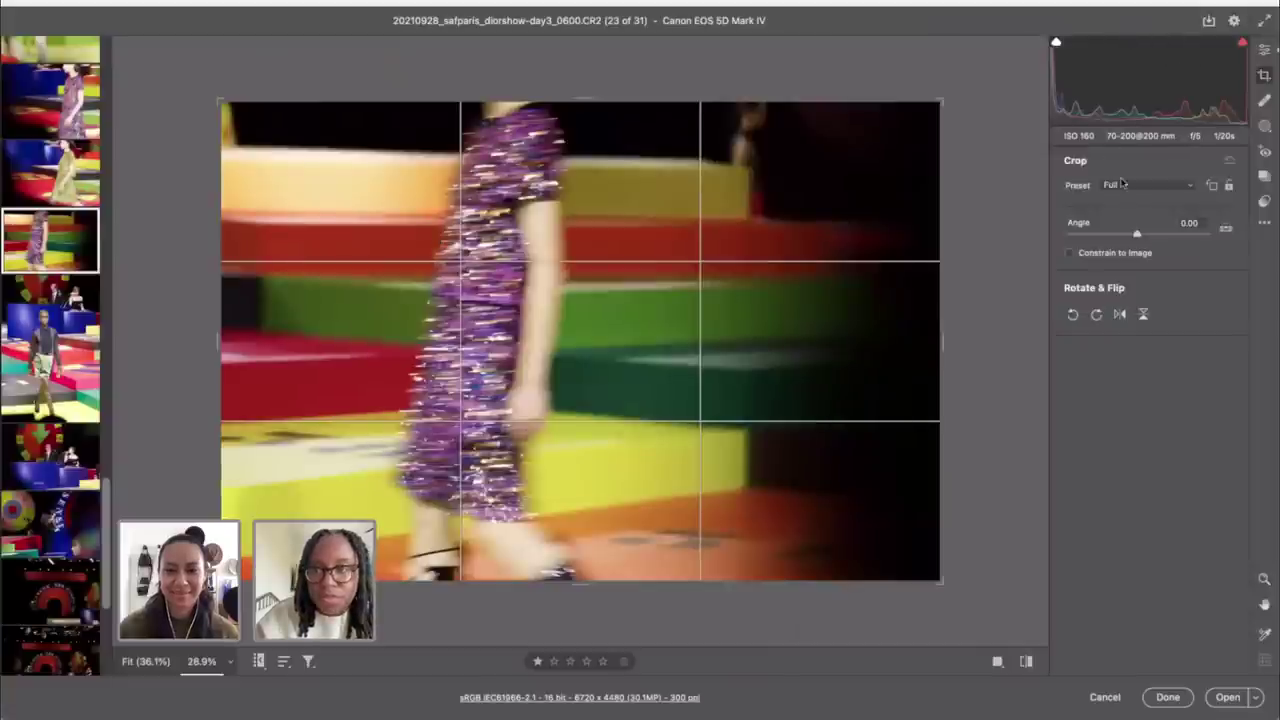
left_click(1122, 184)
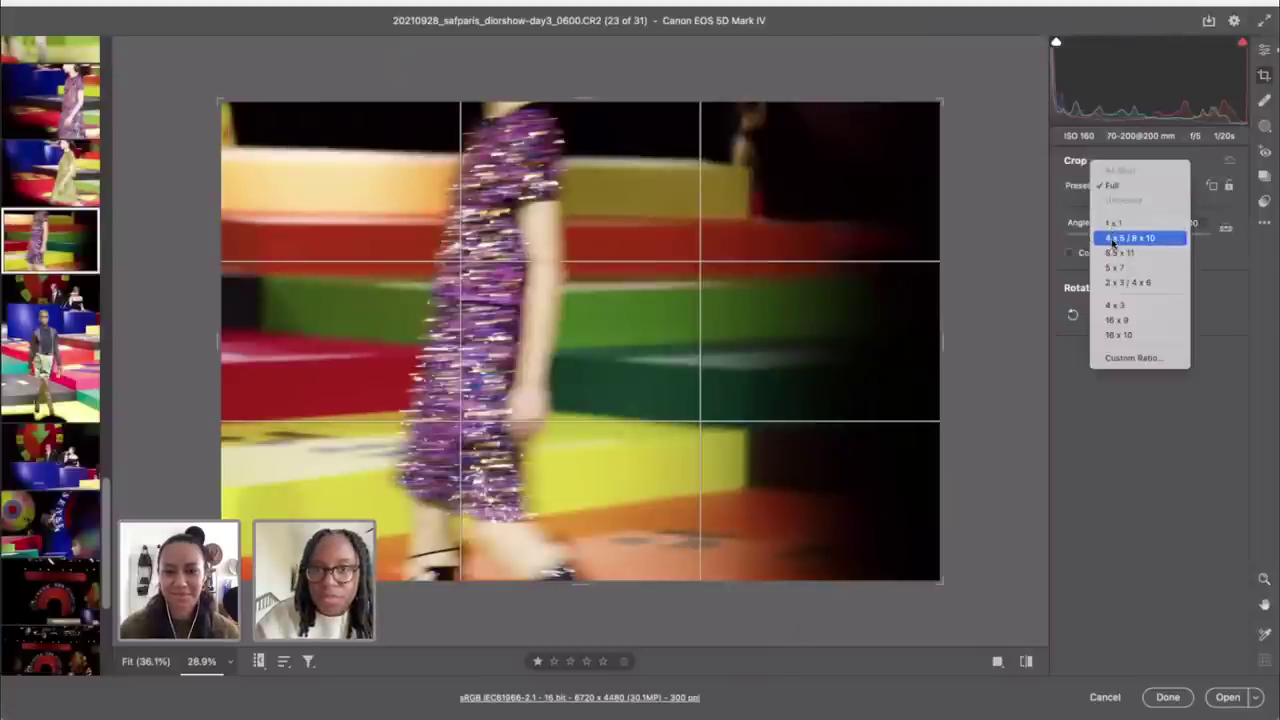
left_click(1112, 240)
left_click_drag(880, 101, 808, 157)
key("x")
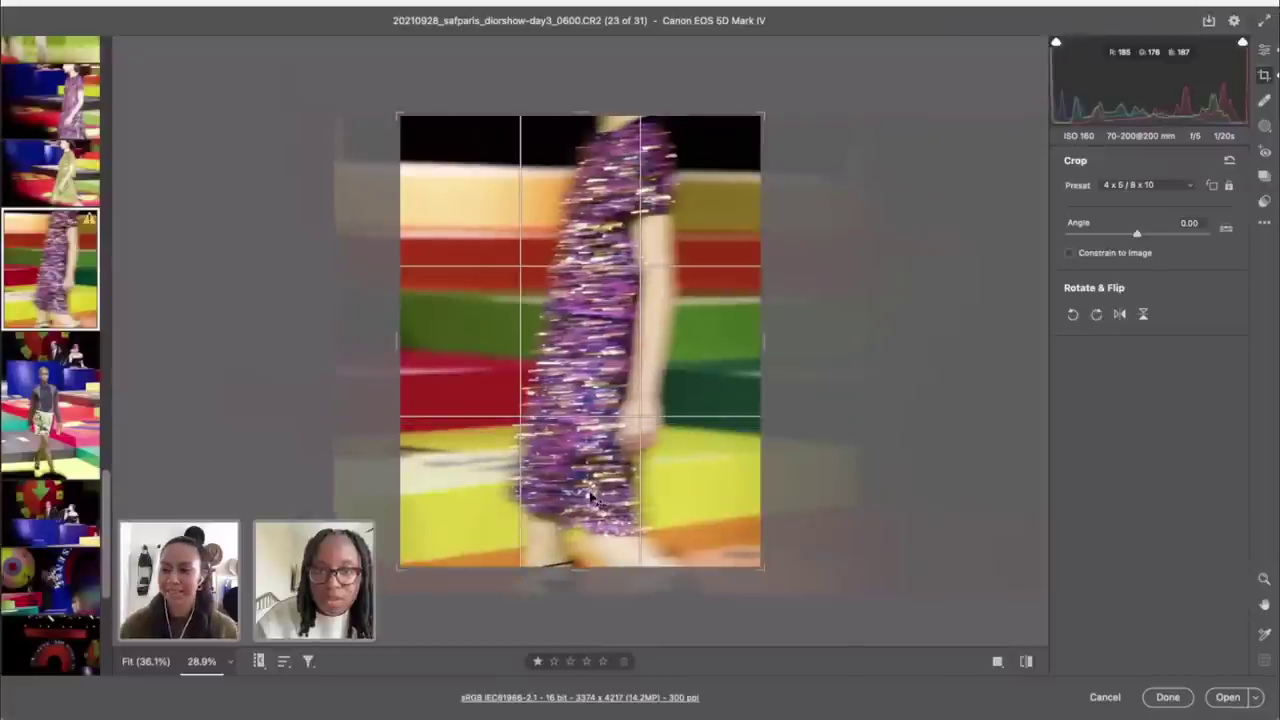
left_click_drag(596, 496, 600, 514)
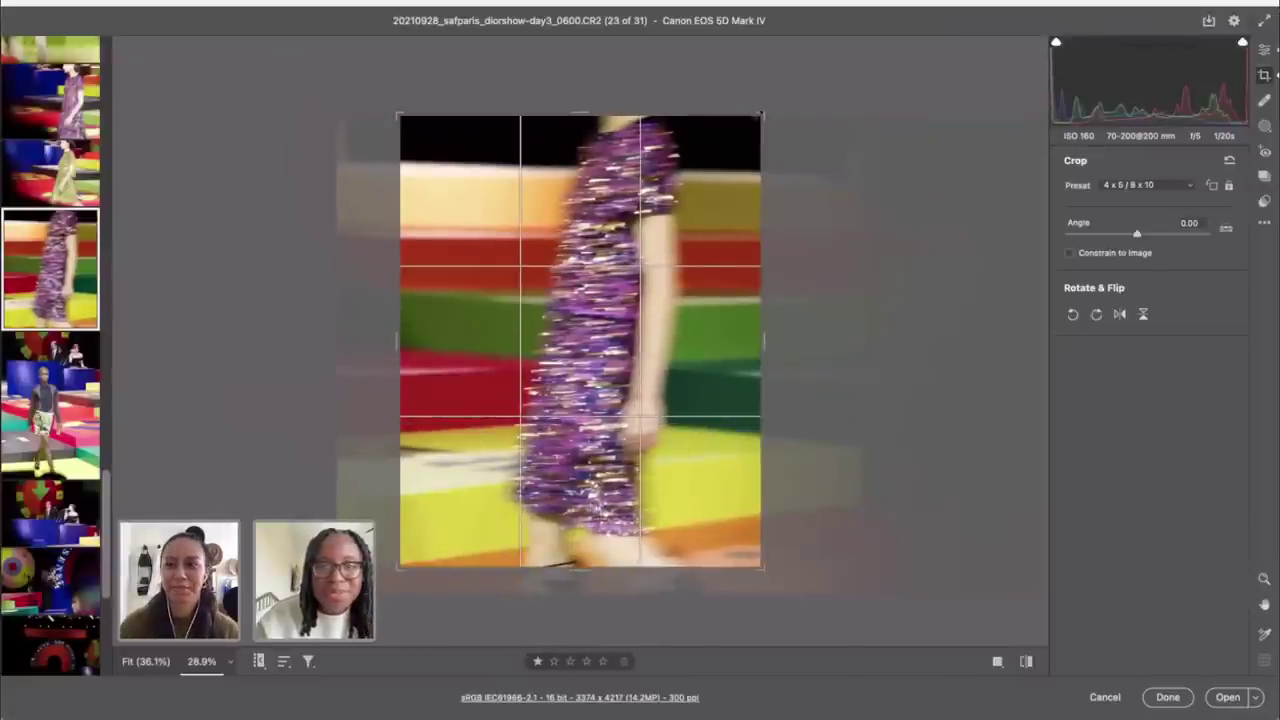
left_click_drag(762, 115, 755, 124)
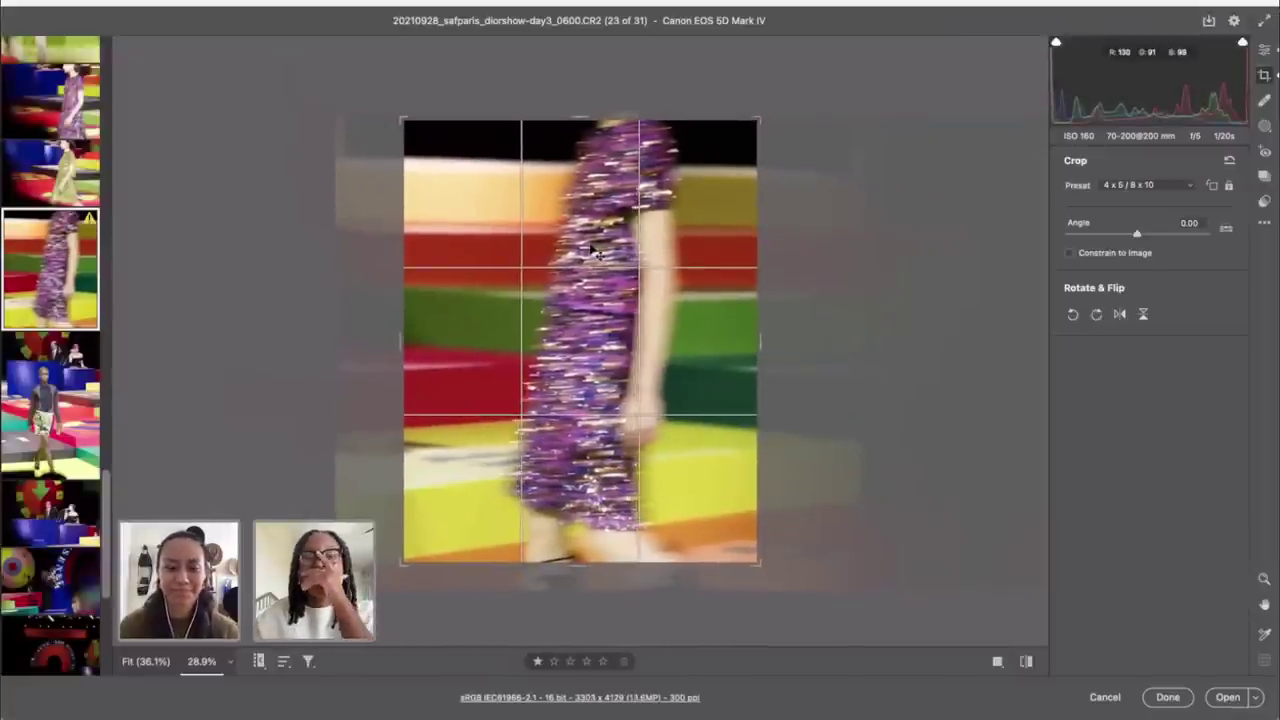
left_click_drag(594, 253, 580, 253)
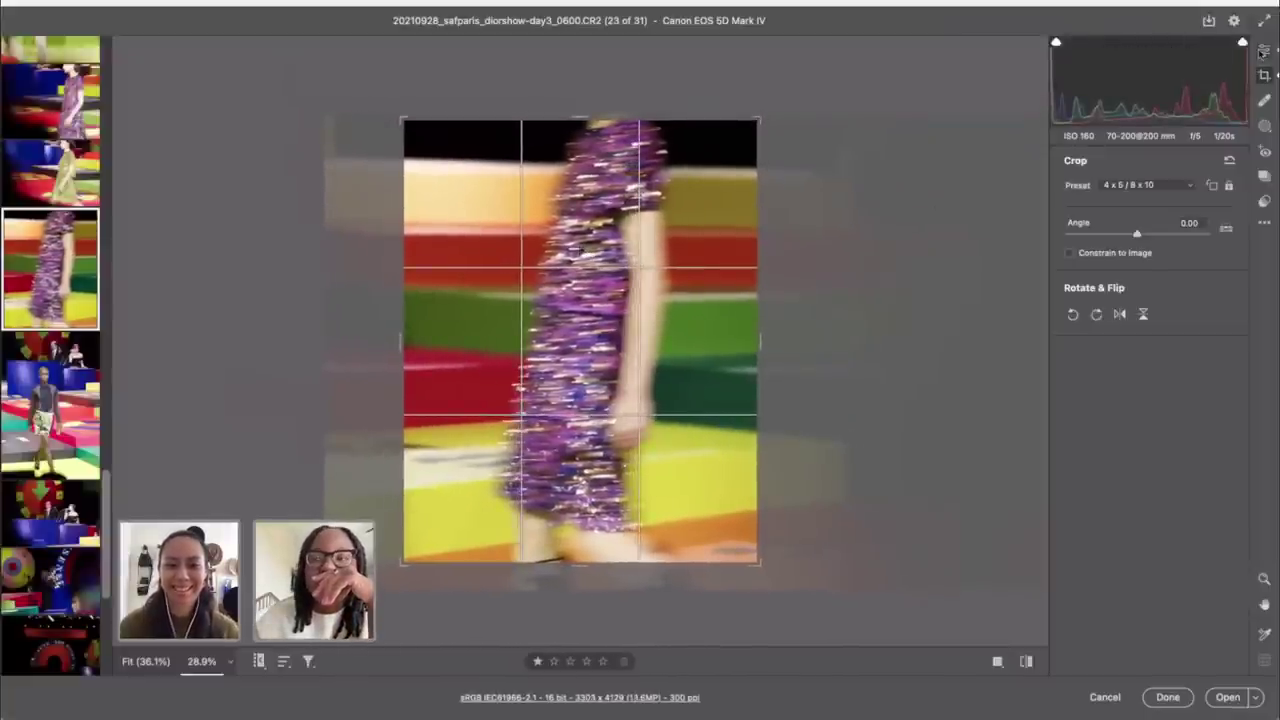
left_click(1263, 52)
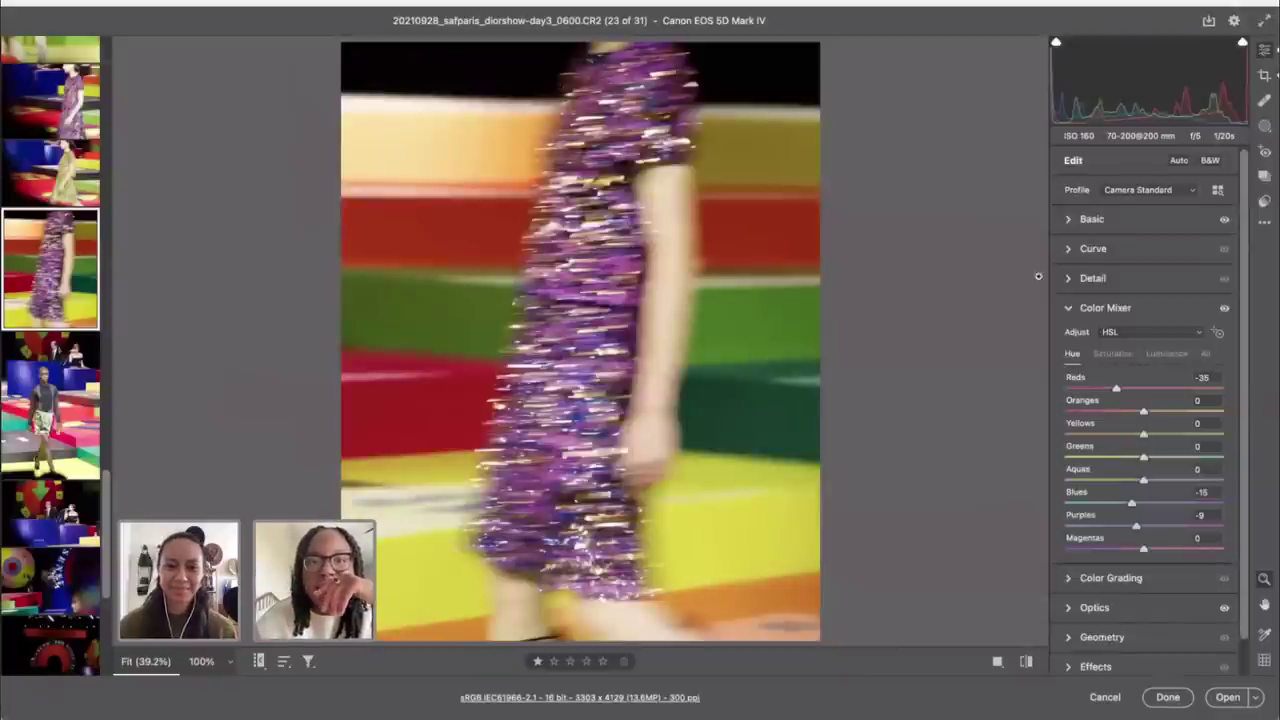
Step: Auto-straighten photo 0686 and tighten its crop from the bottom-left corner
key("Down")
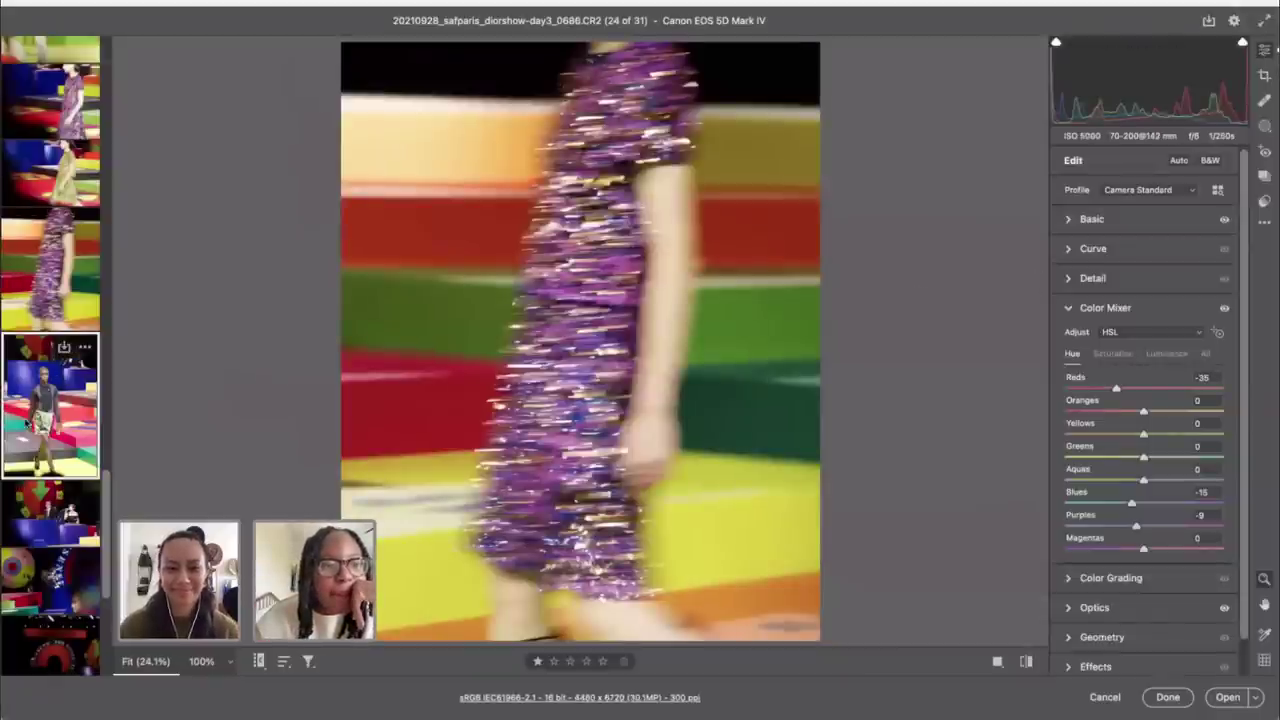
key("c")
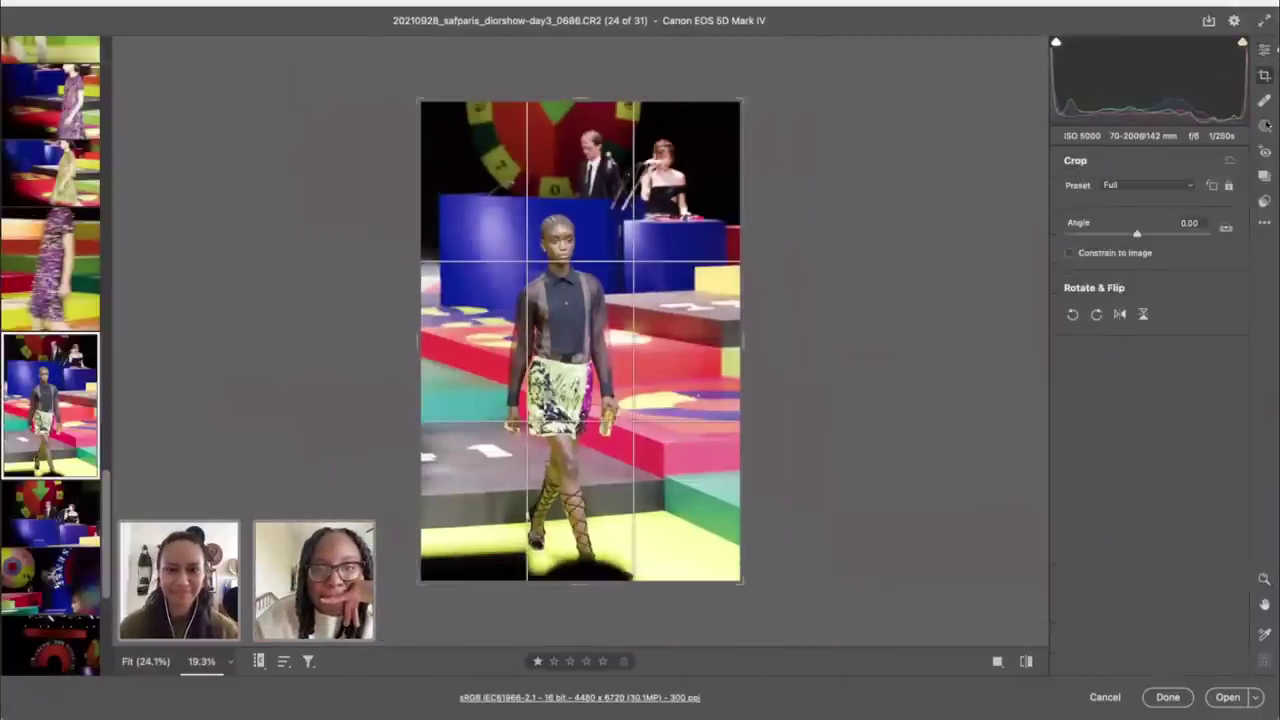
left_click(1226, 229)
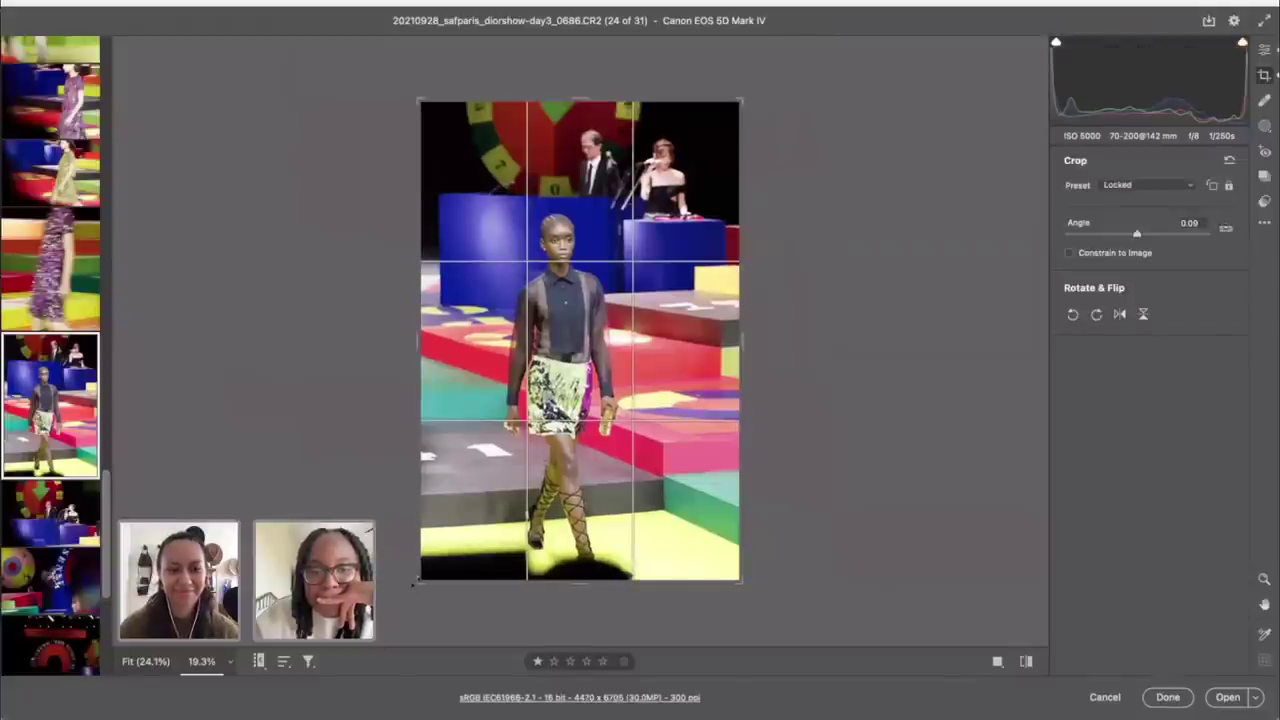
left_click_drag(413, 579, 407, 628)
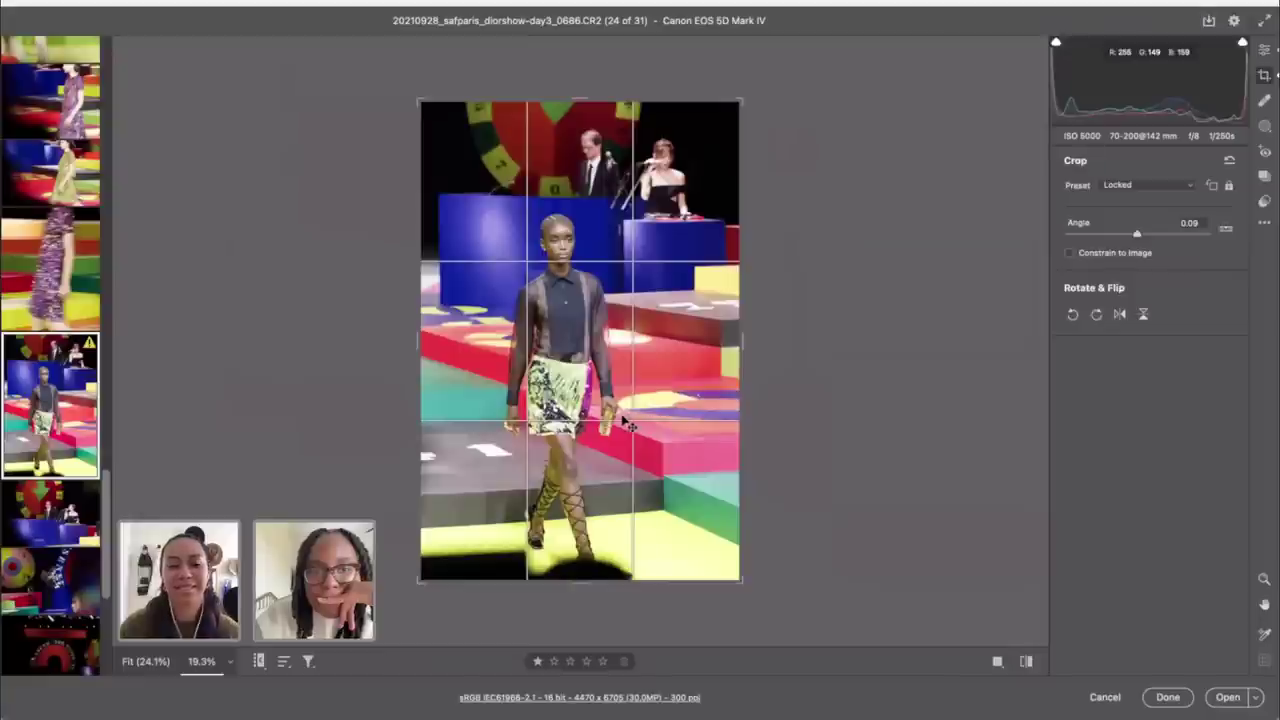
left_click(1264, 49)
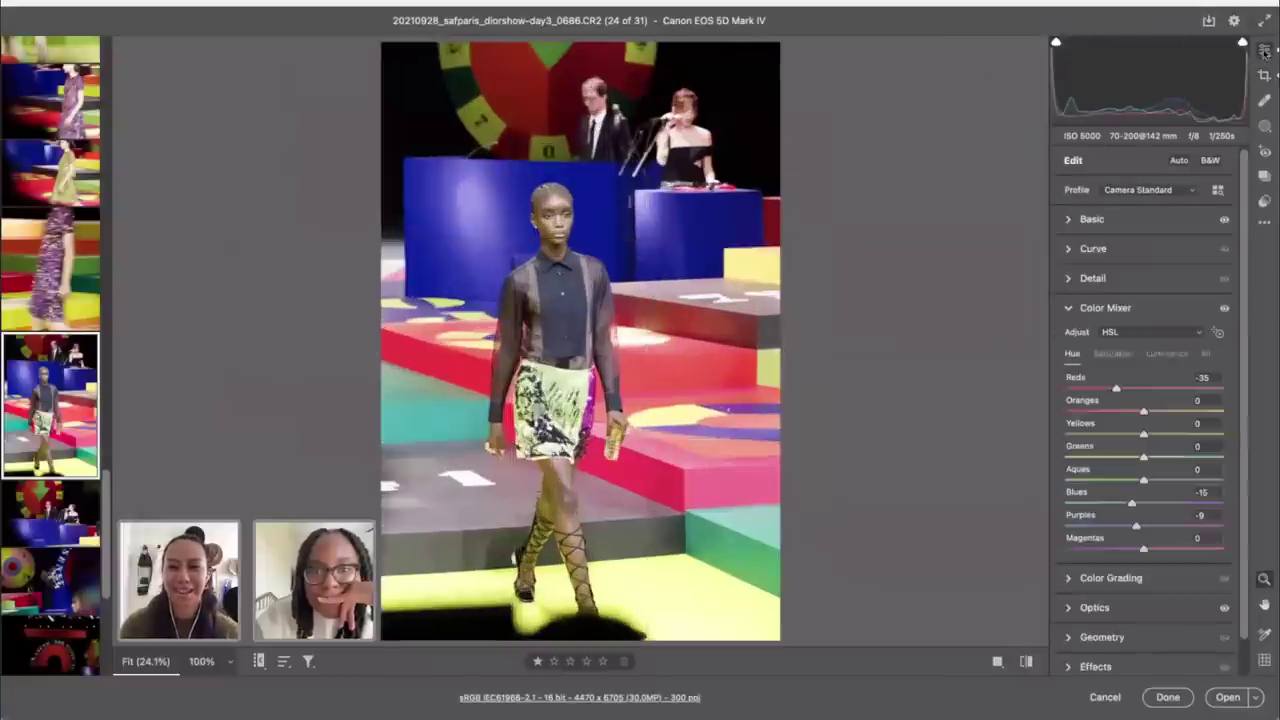
Step: Lower photo 0686's exposure slightly below +1.30, then open photo 0692
left_click(1121, 223)
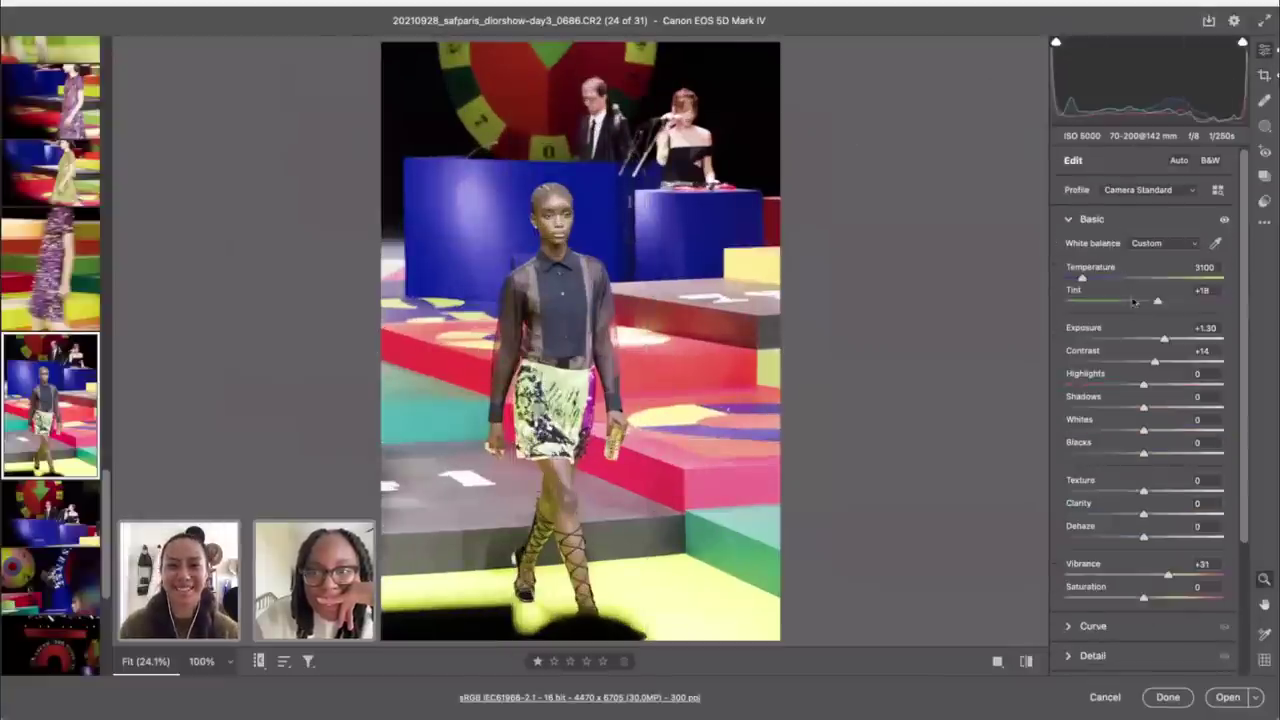
left_click_drag(1164, 341, 1161, 341)
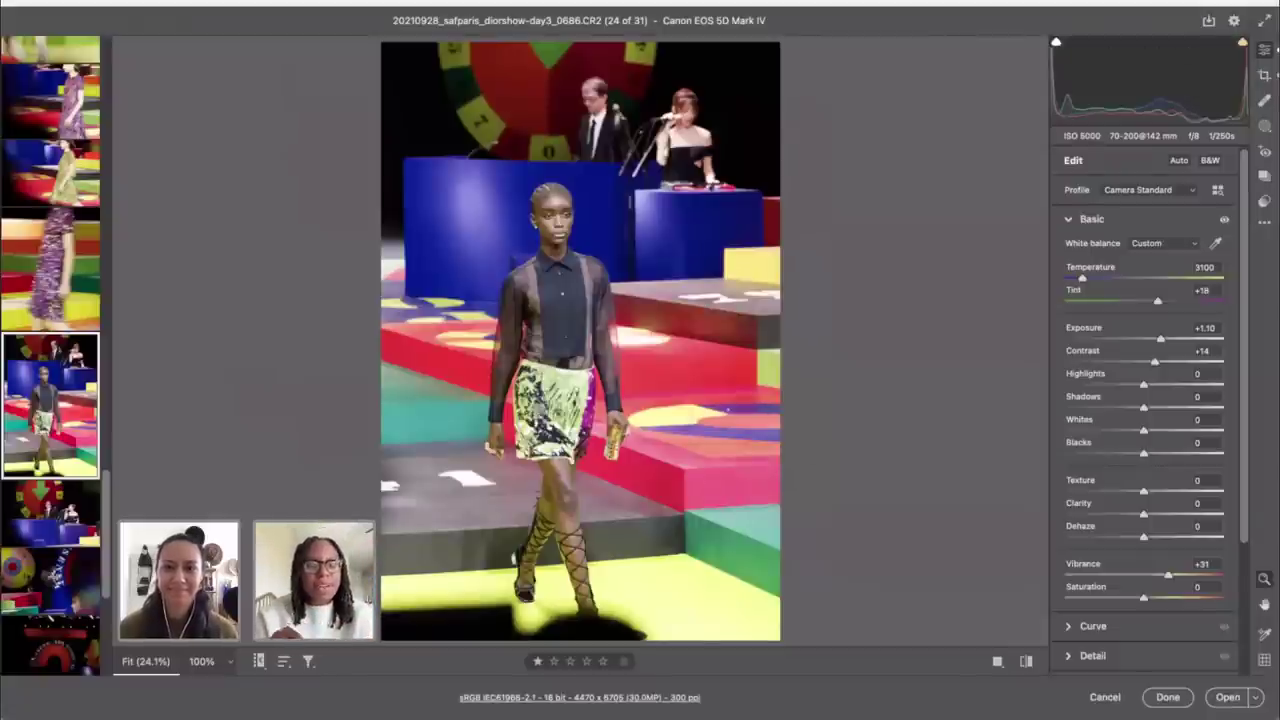
left_click(7, 512)
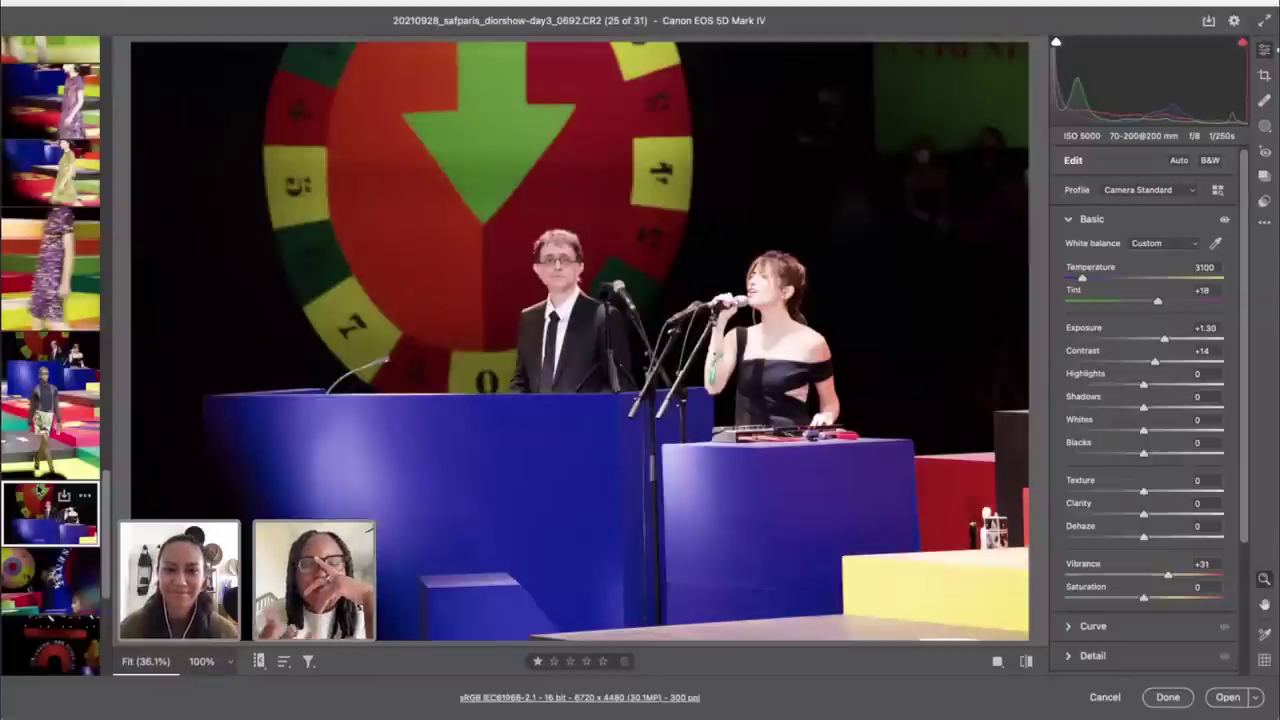
Step: Auto-straighten photo 0692 and trim its crop in from the left side
key("c")
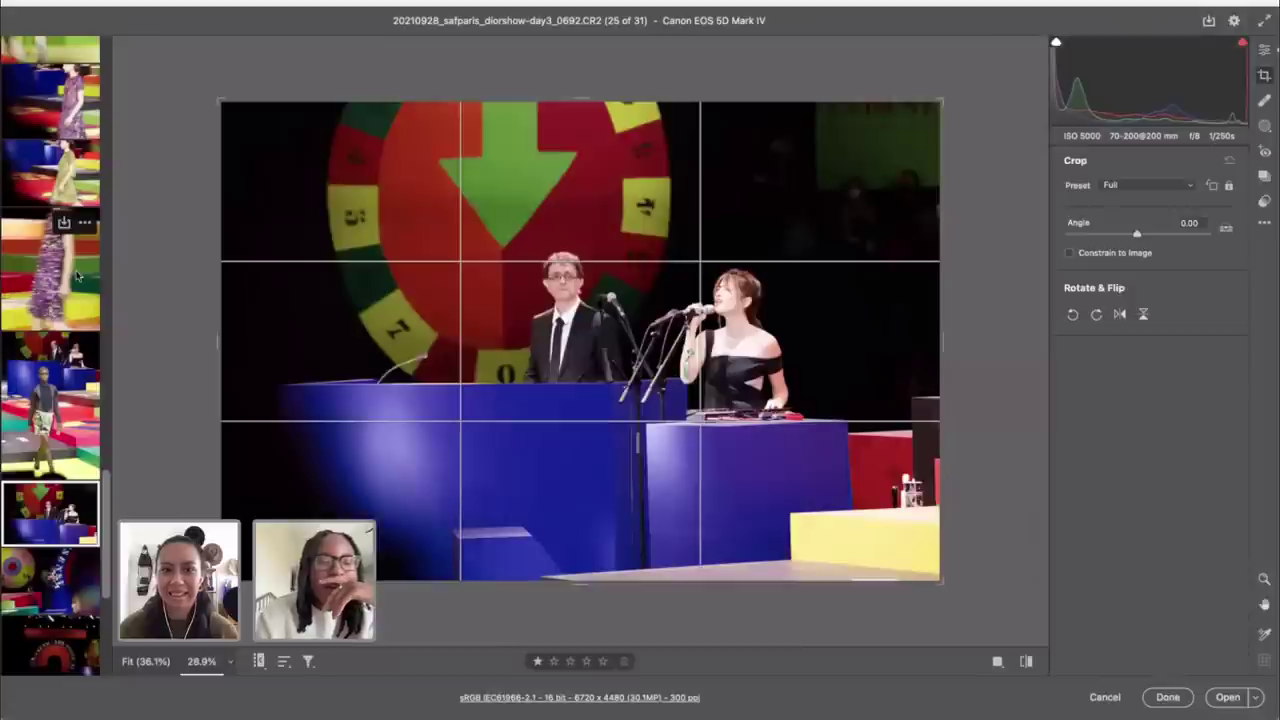
double_click(1226, 228)
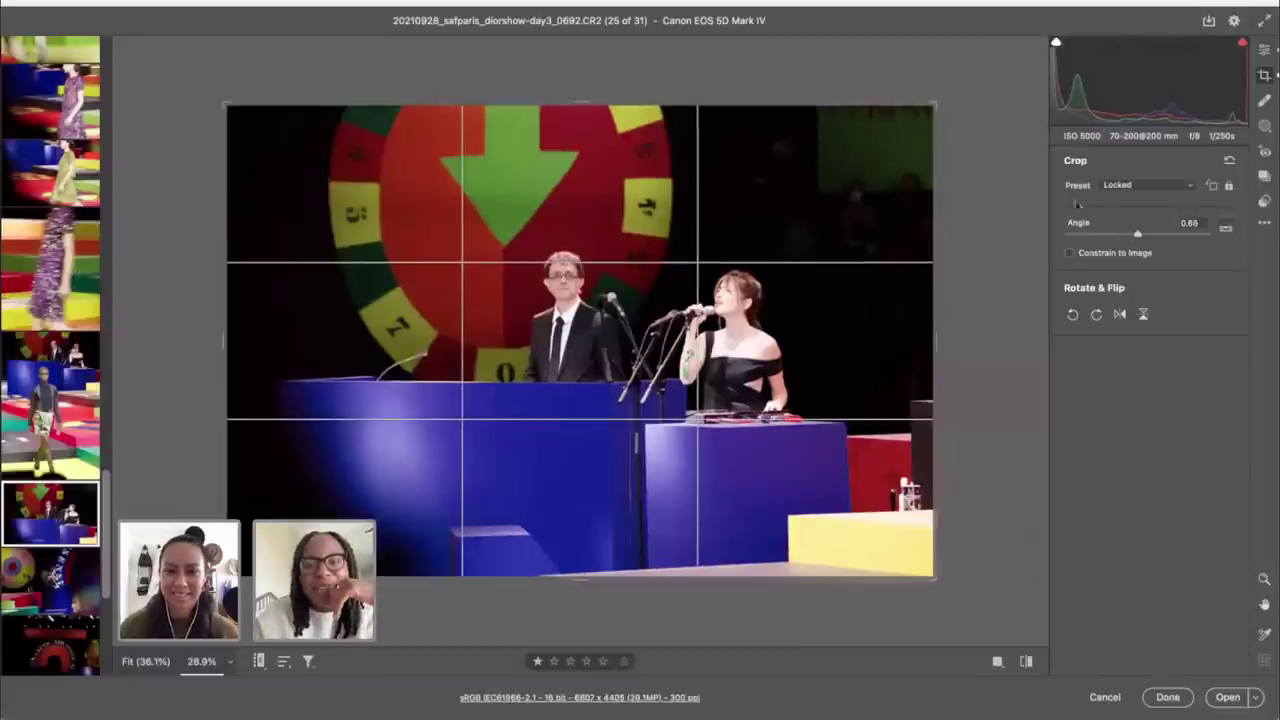
left_click_drag(228, 335, 290, 335)
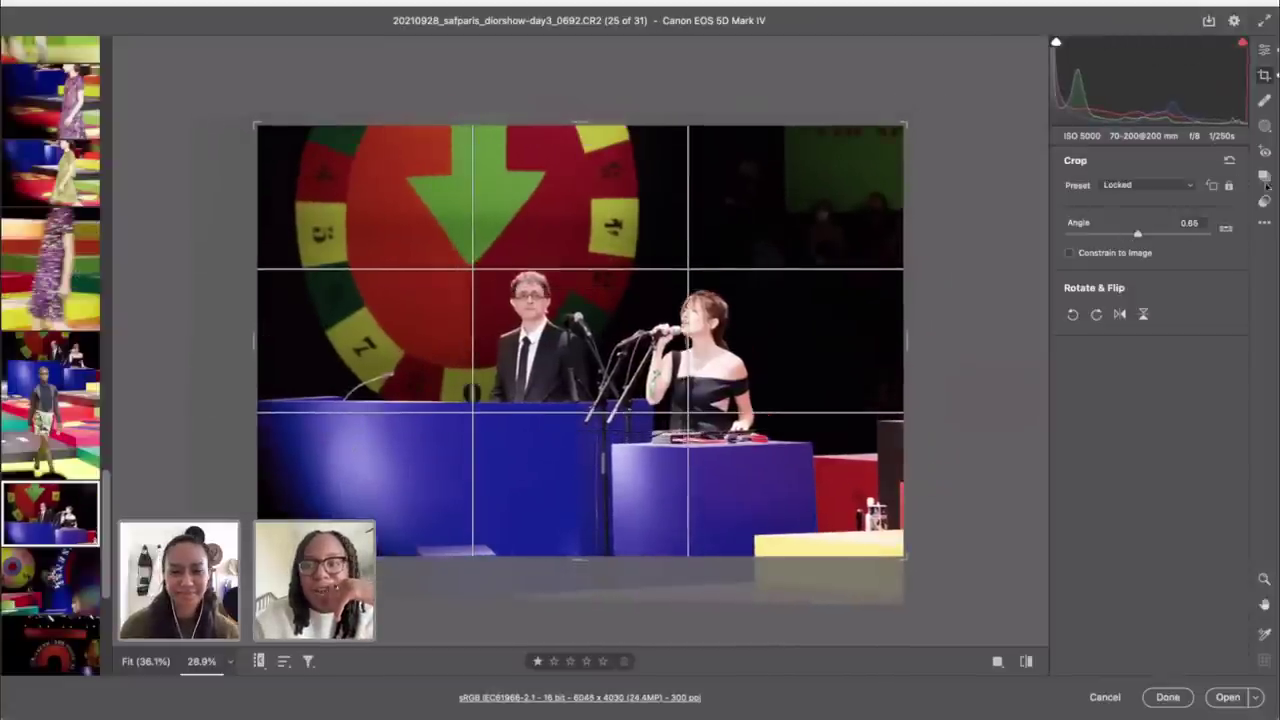
left_click(1266, 52)
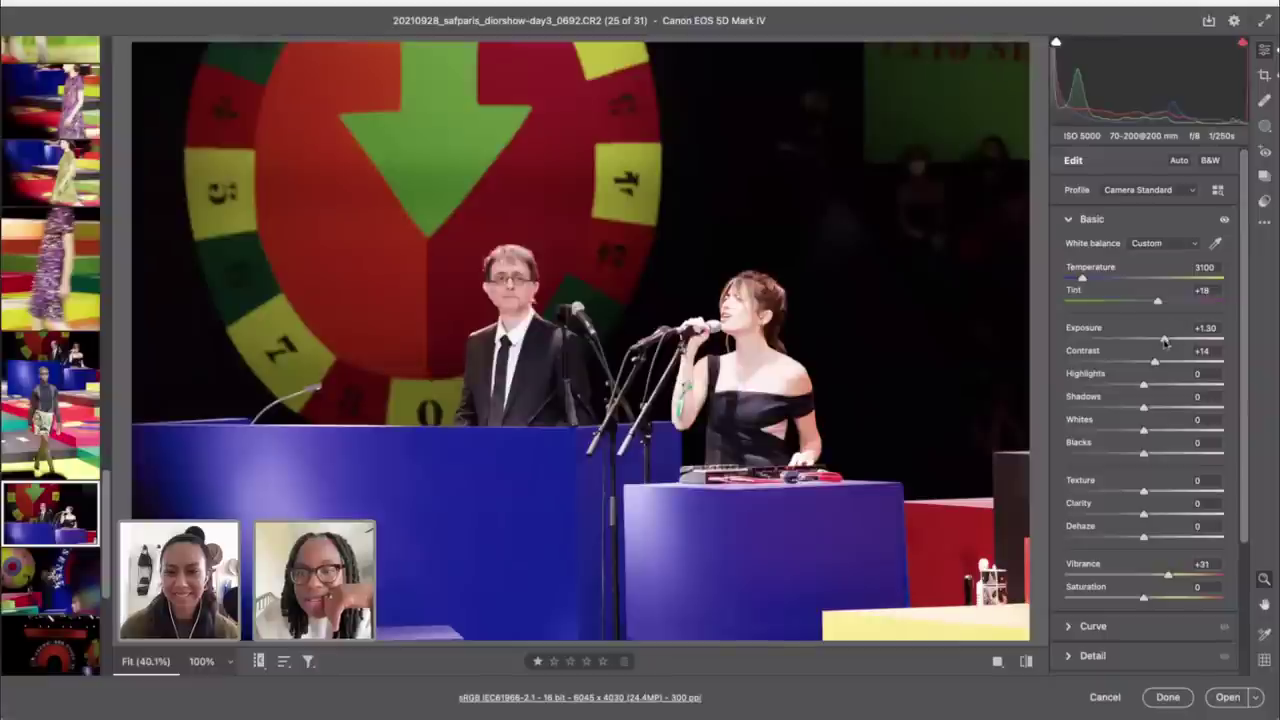
Step: Inspect the podium and keyboard at 100%, then lower exposure to +0.65
left_click(766, 547)
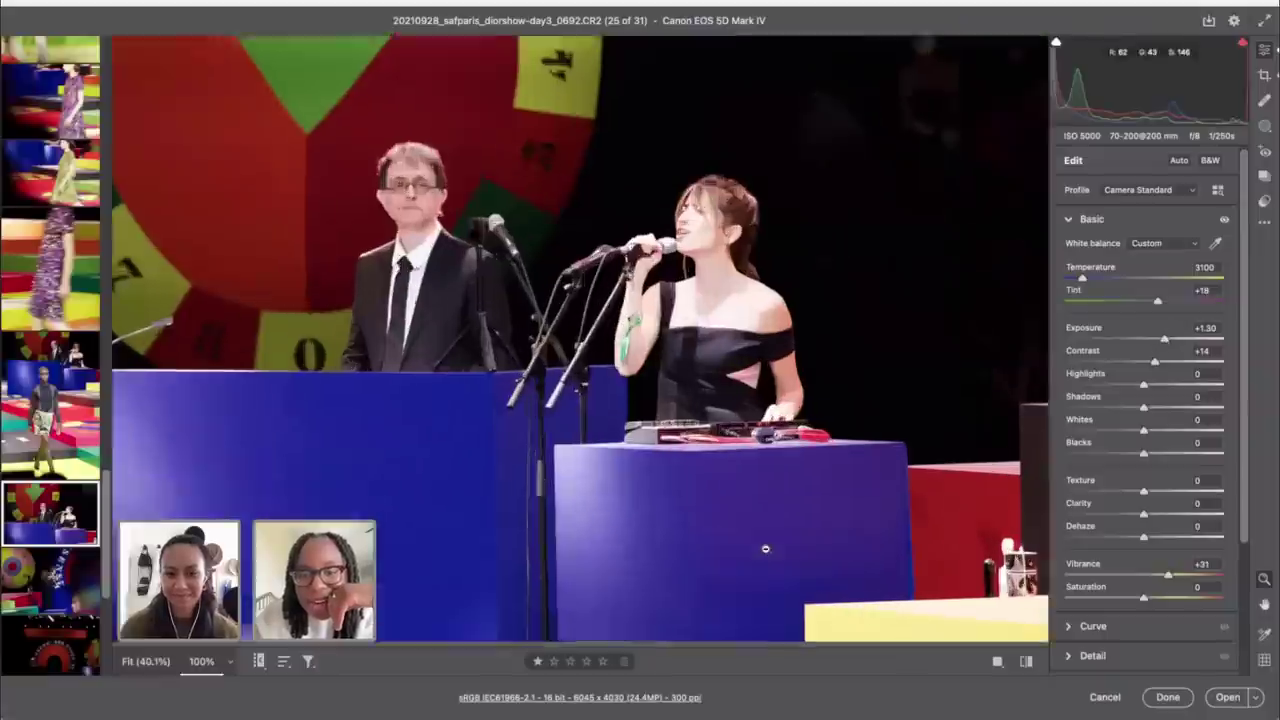
scroll(751, 462, "down", 2)
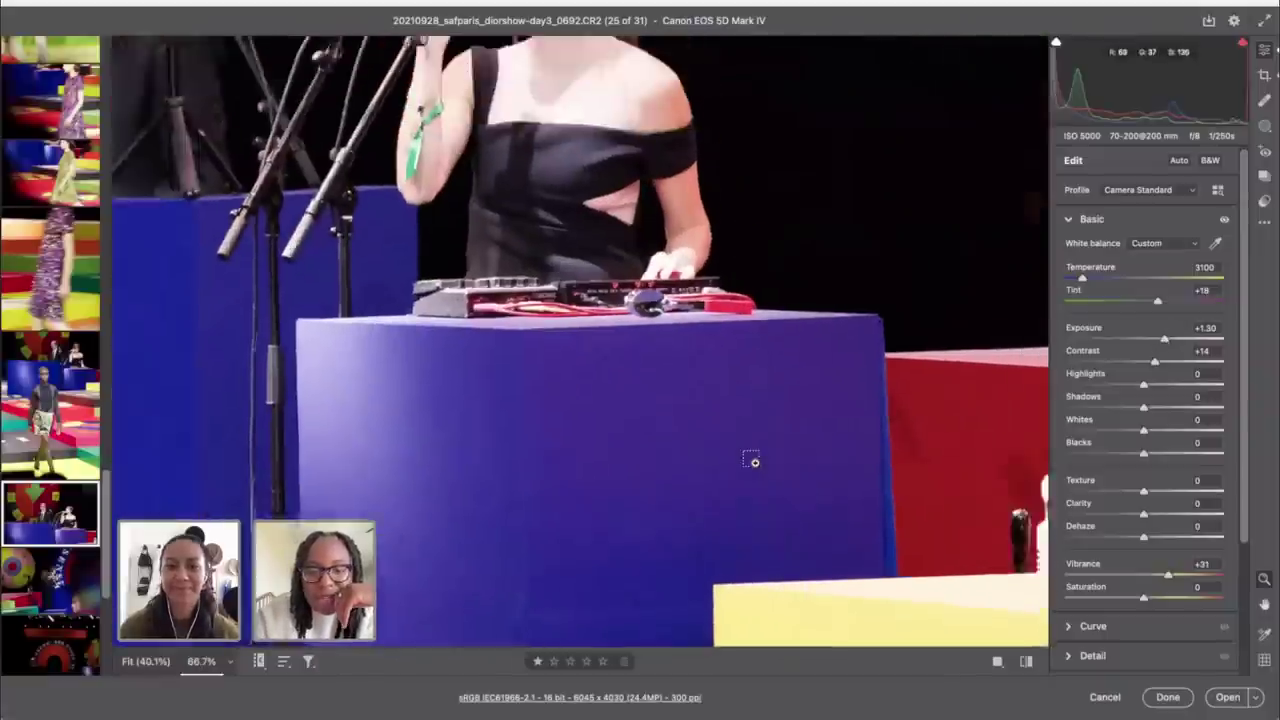
scroll(755, 462, "down", 1)
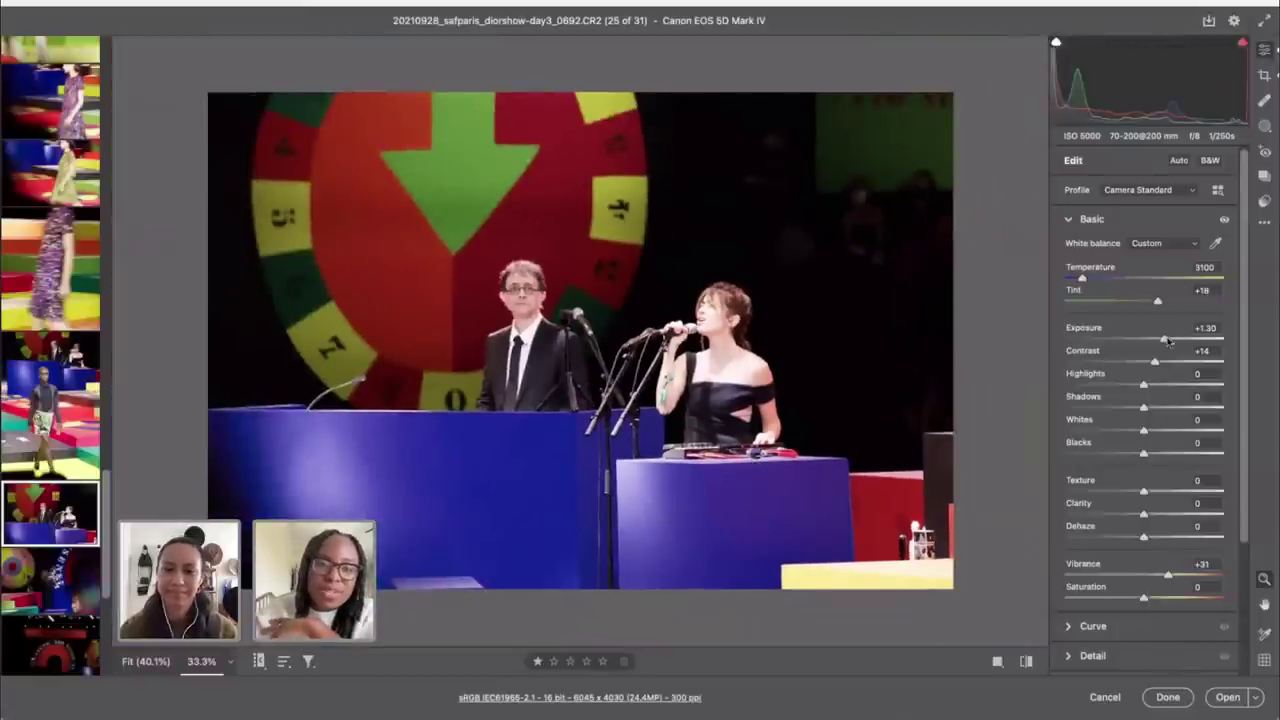
left_click_drag(1165, 341, 1155, 341)
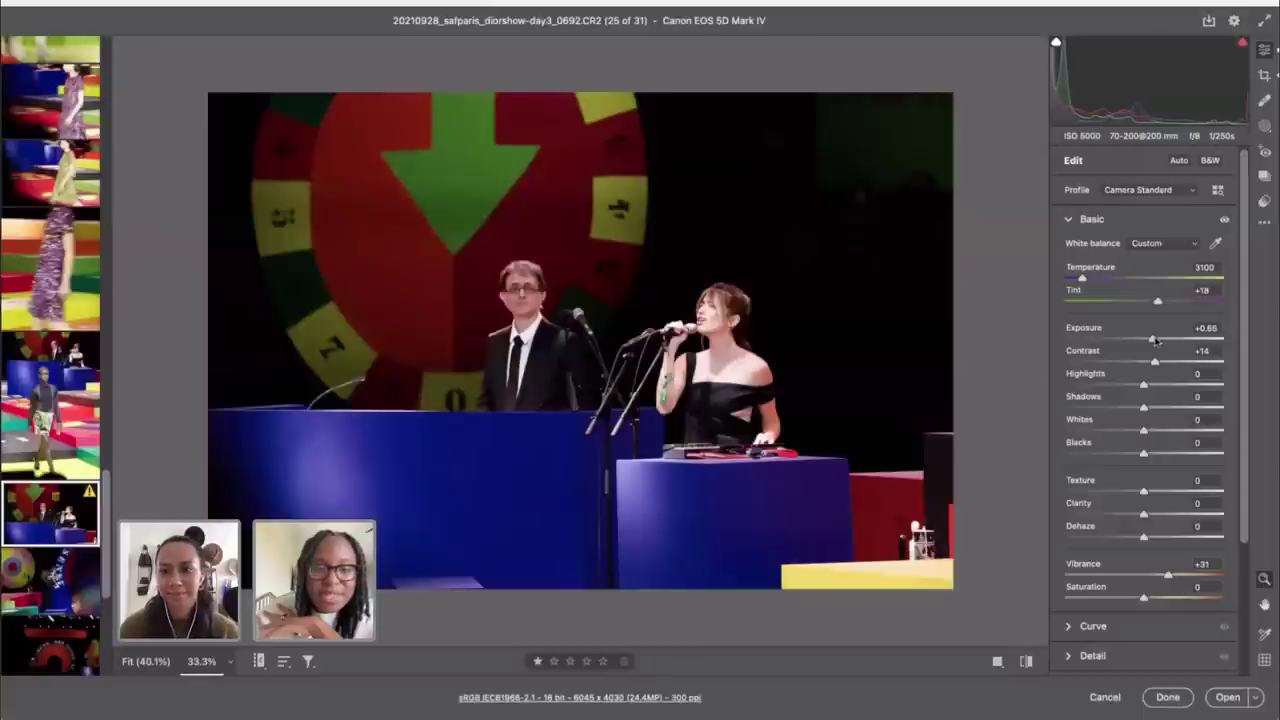
Step: Unlock the aspect ratio and narrow photo 0692's crop from both sides to 4543 x 4030
key("c")
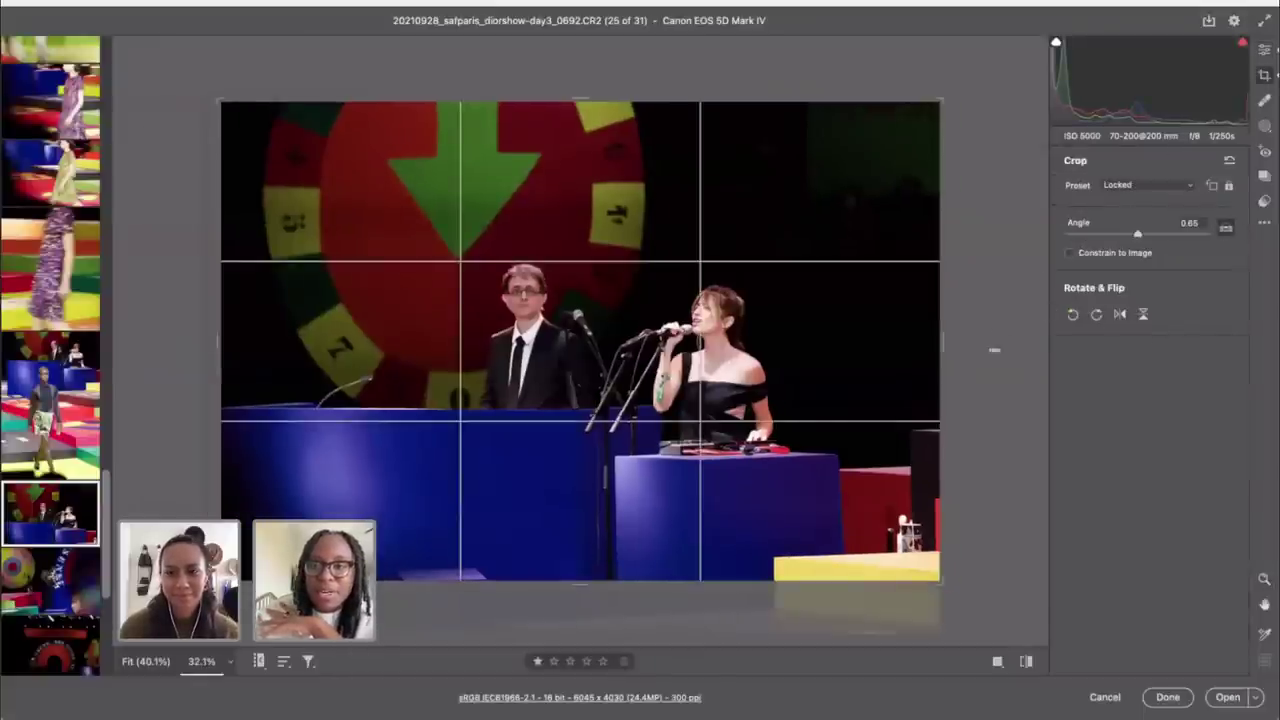
left_click(1230, 187)
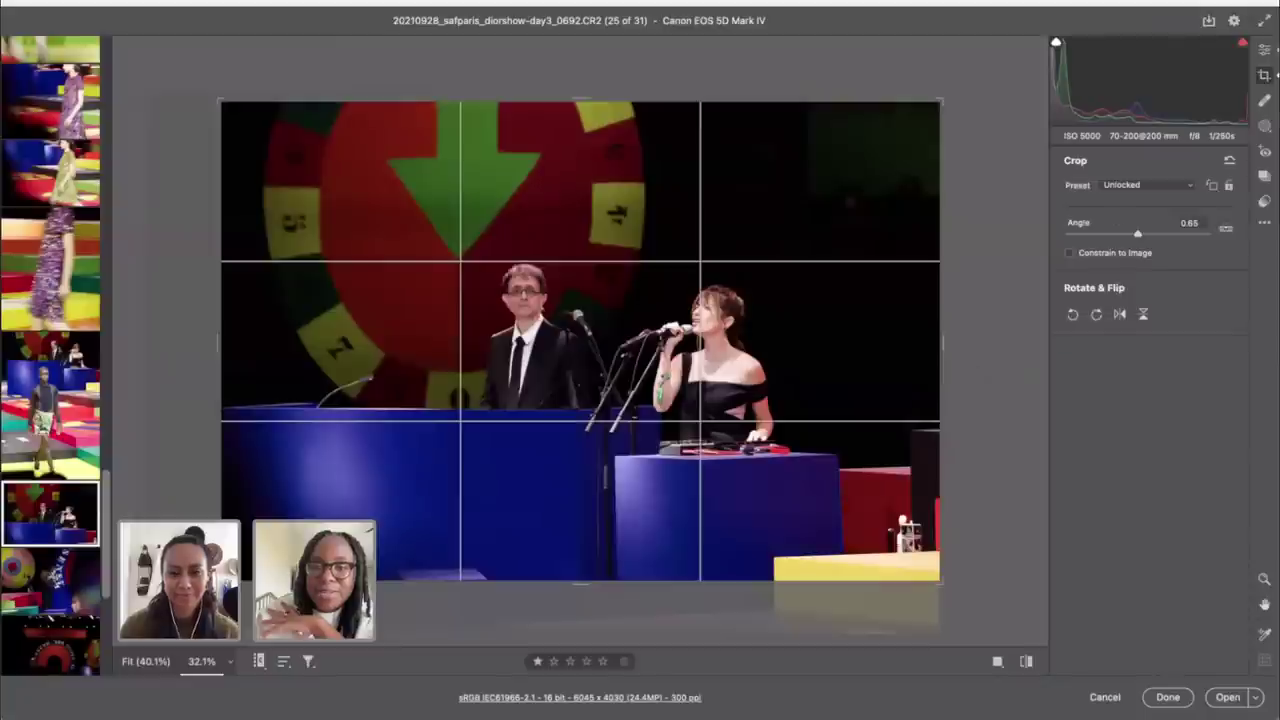
left_click_drag(946, 345, 893, 340)
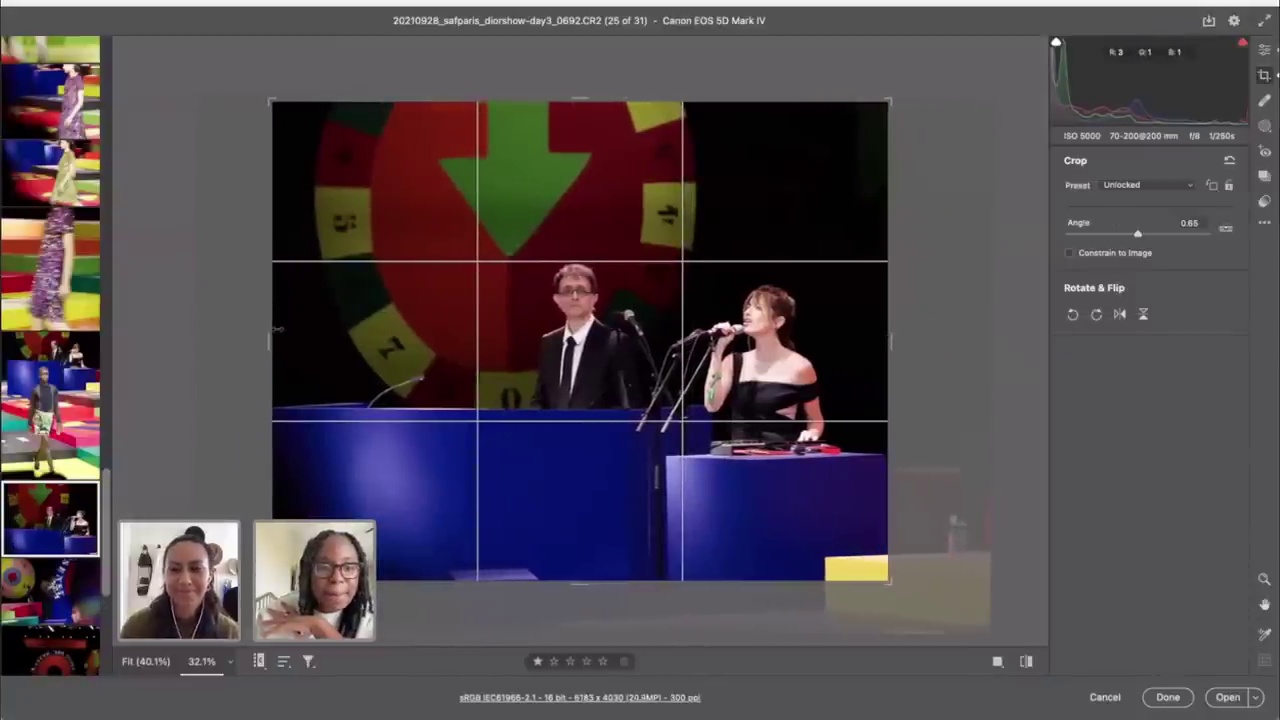
left_click_drag(275, 330, 295, 328)
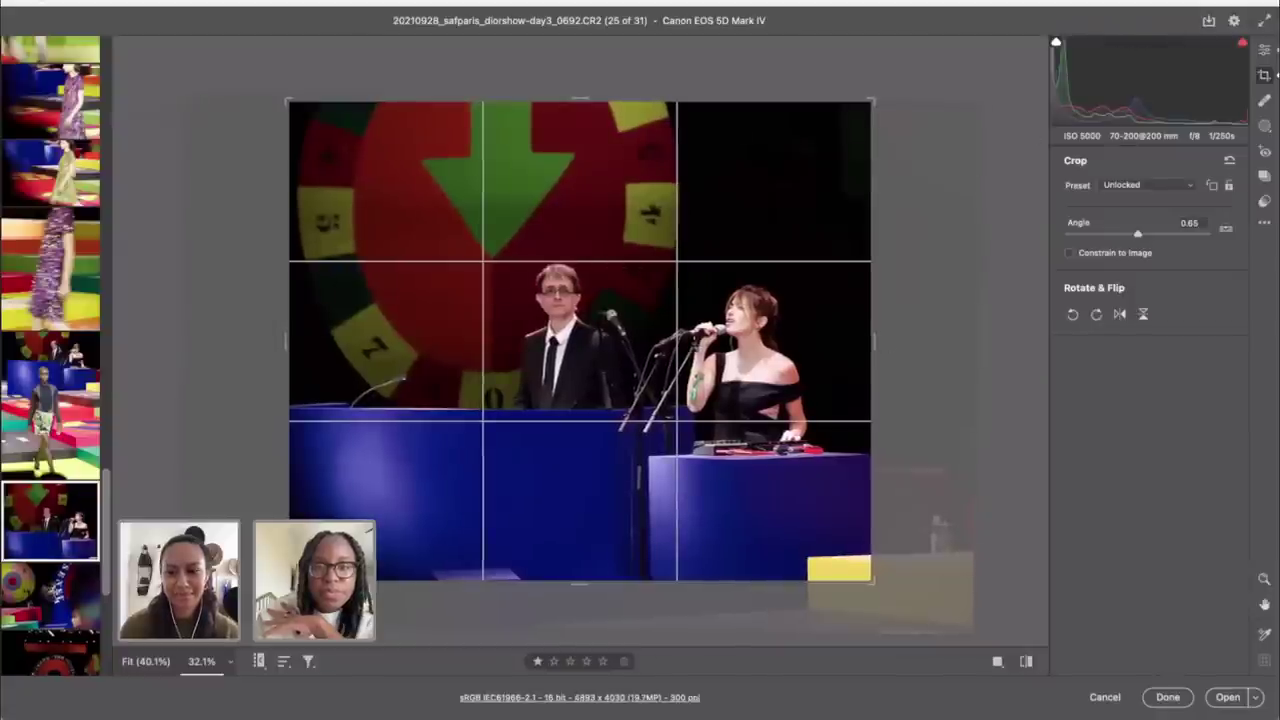
left_click_drag(871, 337, 854, 333)
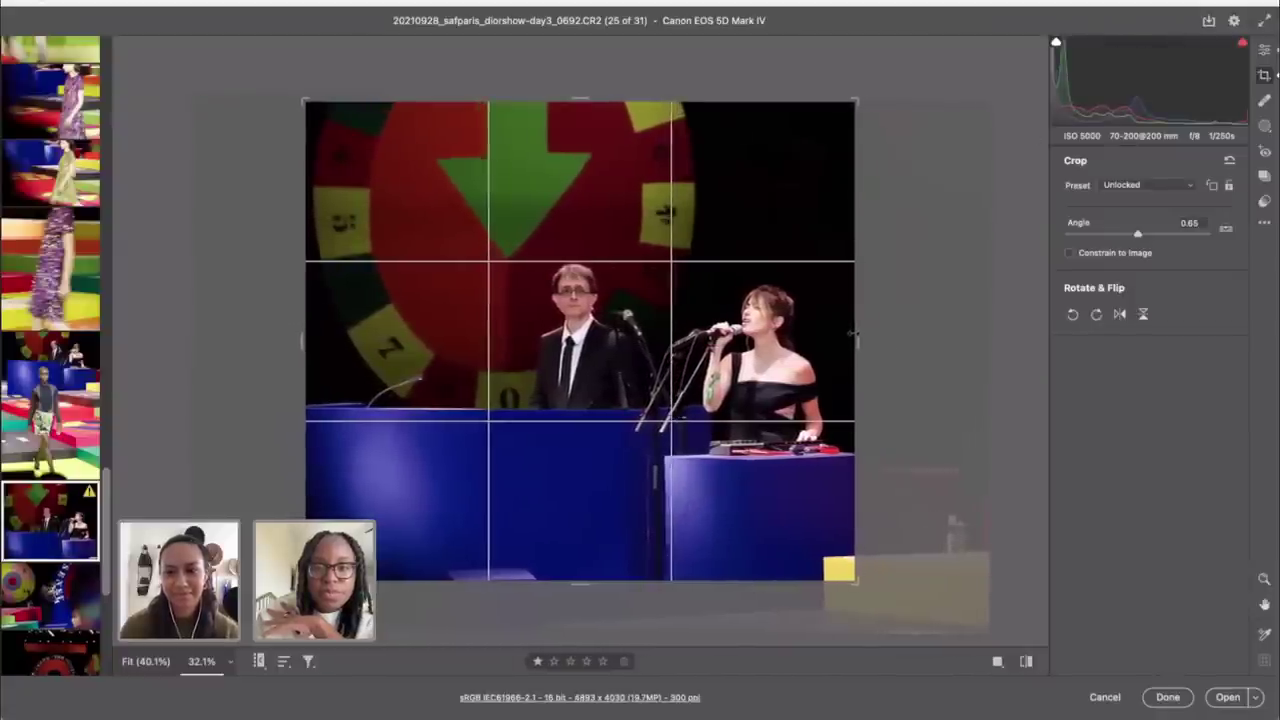
left_click(1266, 50)
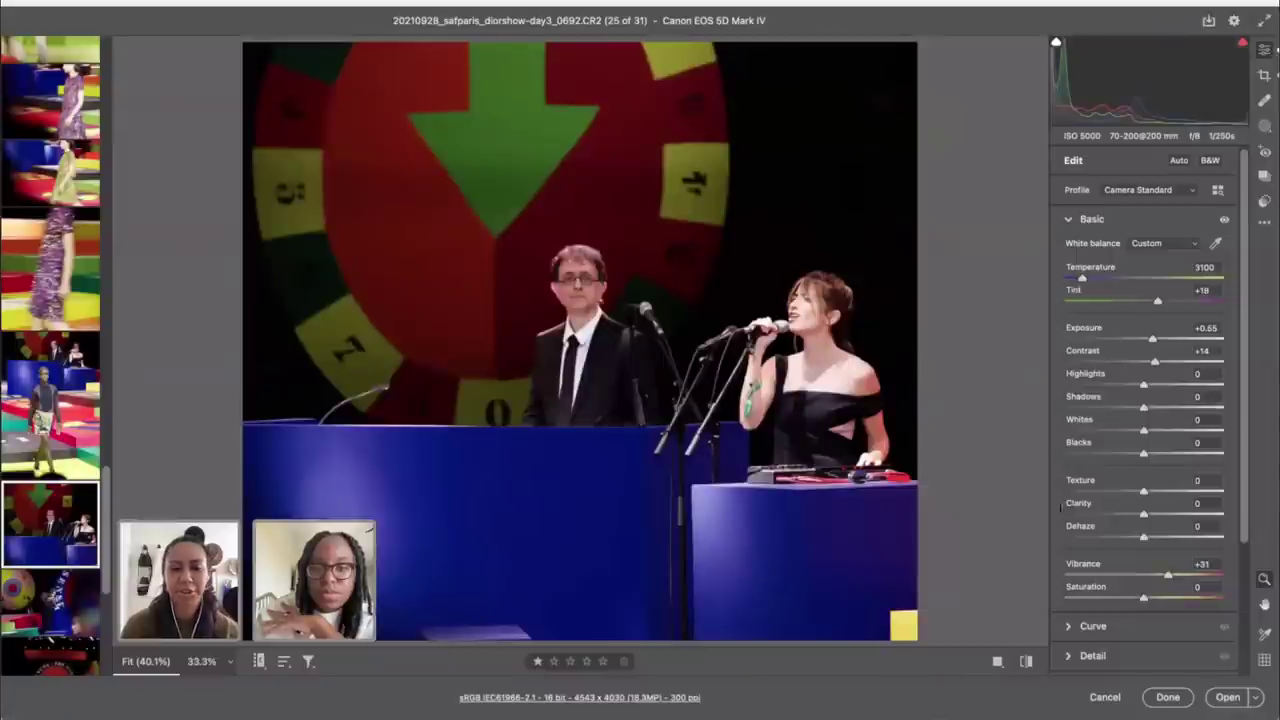
Step: Compare the singers photo before and after, and nudge its exposure down to +0.55
left_click(1025, 661)
left_click(1025, 661)
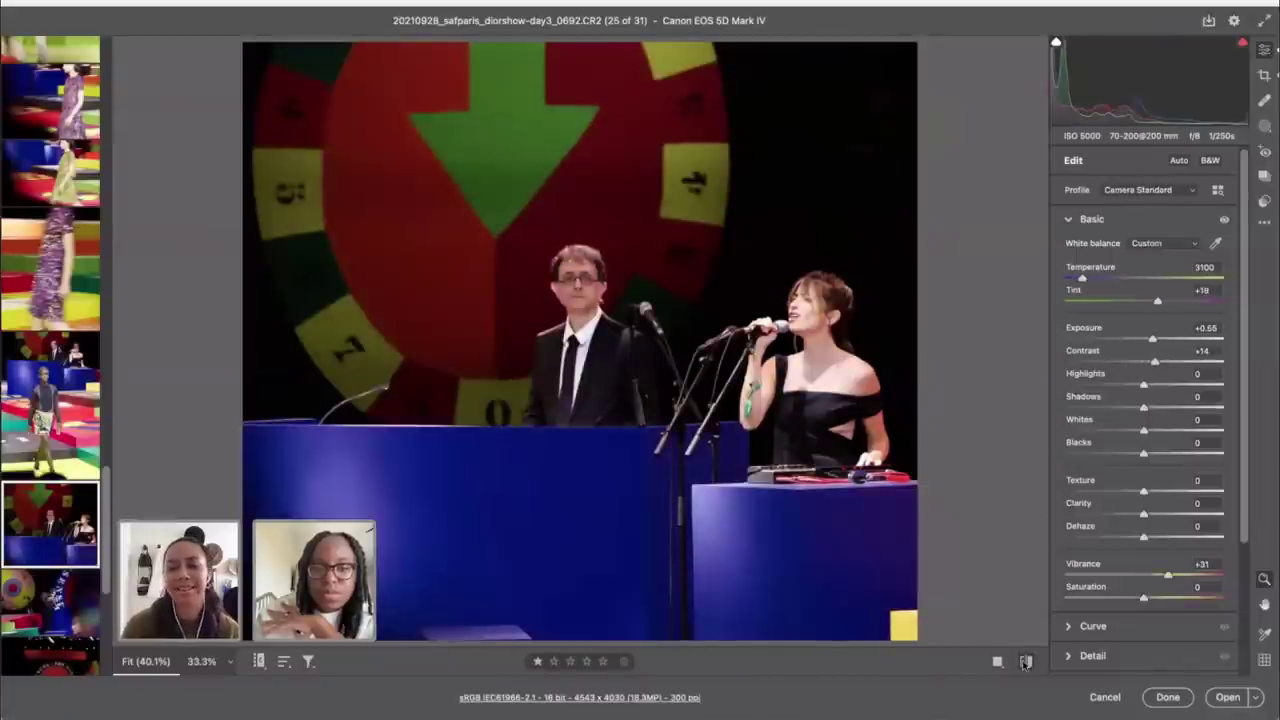
left_click(1025, 661)
left_click(1025, 661)
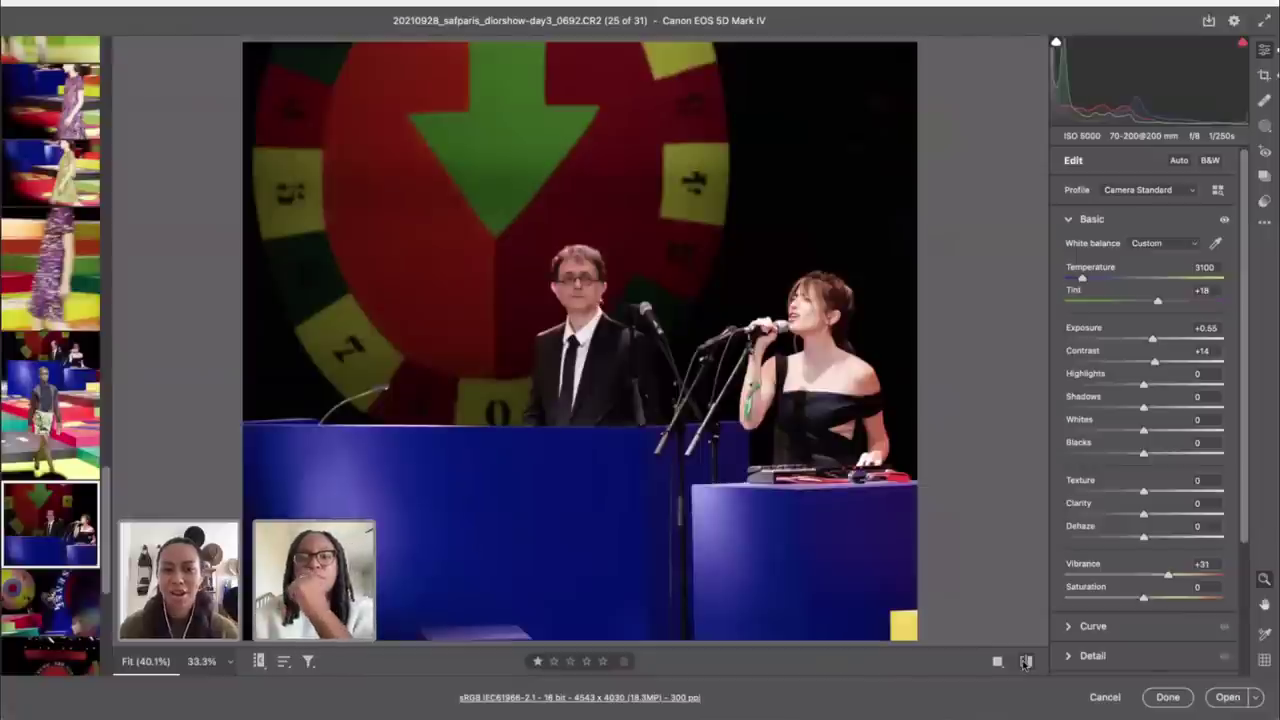
left_click_drag(1151, 340, 1151, 340)
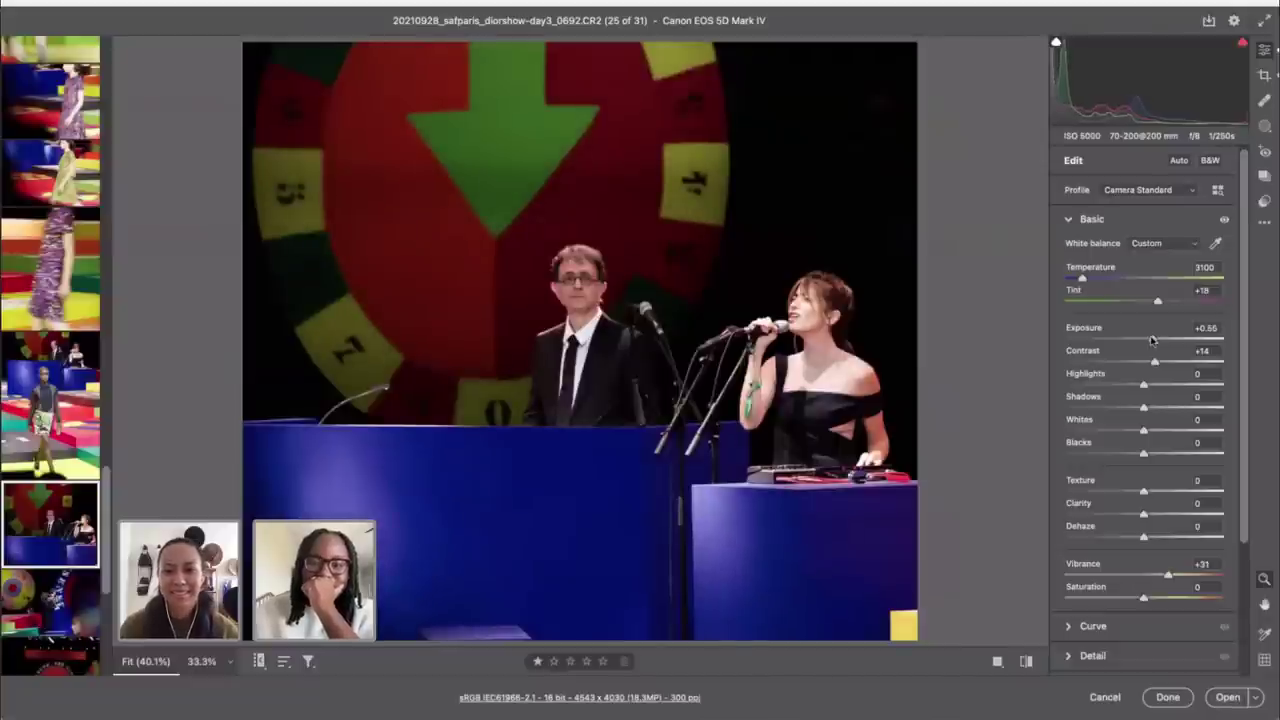
mouse_move(70, 598)
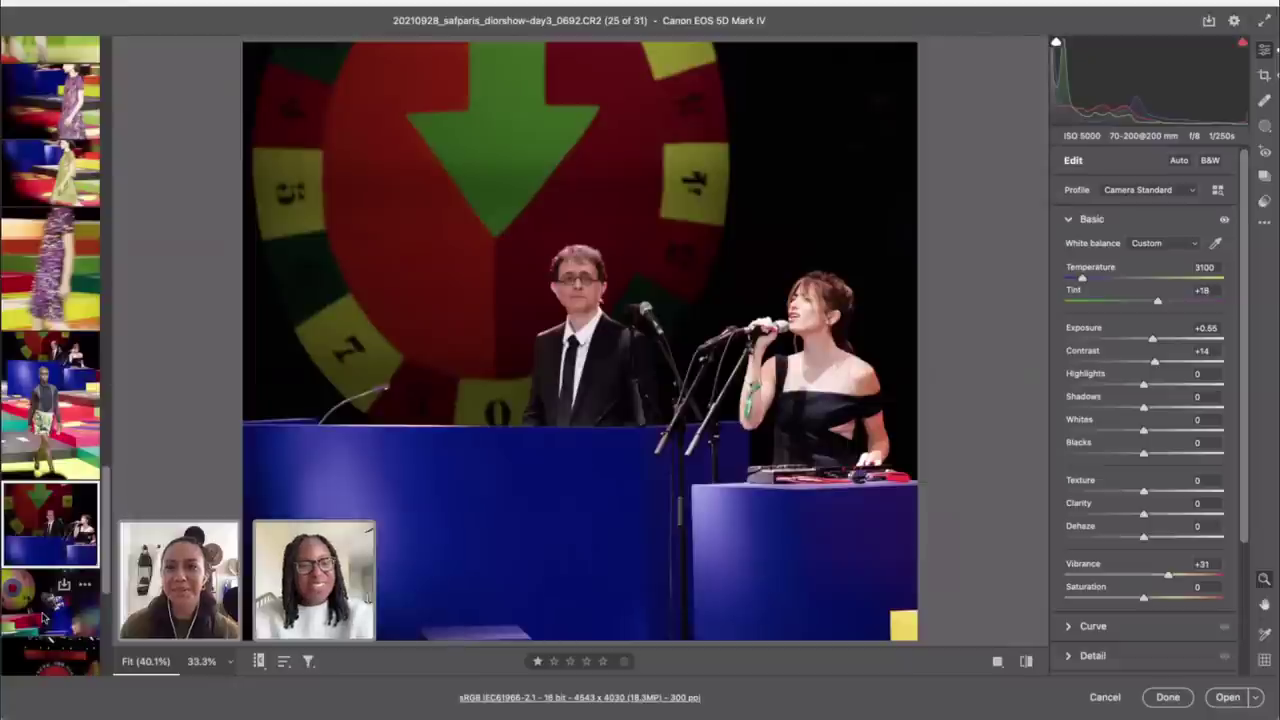
Step: Open violinists photo 0696, attempt auto-straighten in Crop, and dismiss the failure alert
left_click(38, 621)
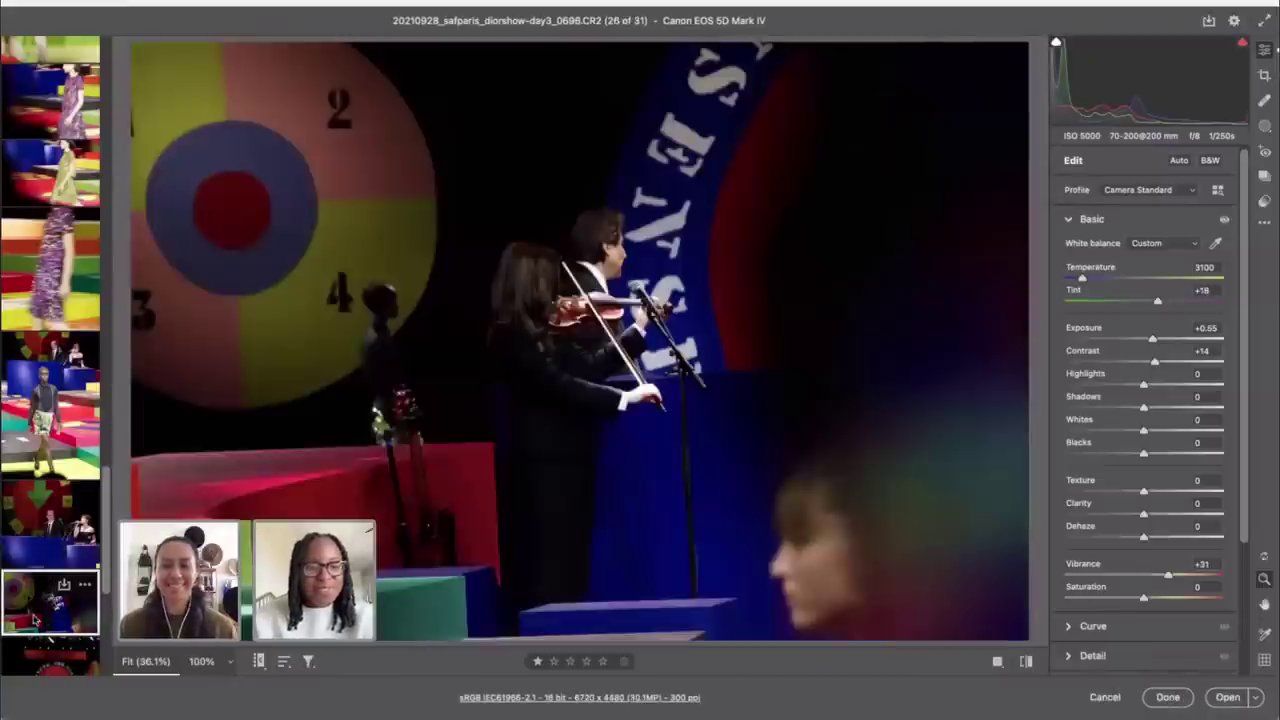
key("c")
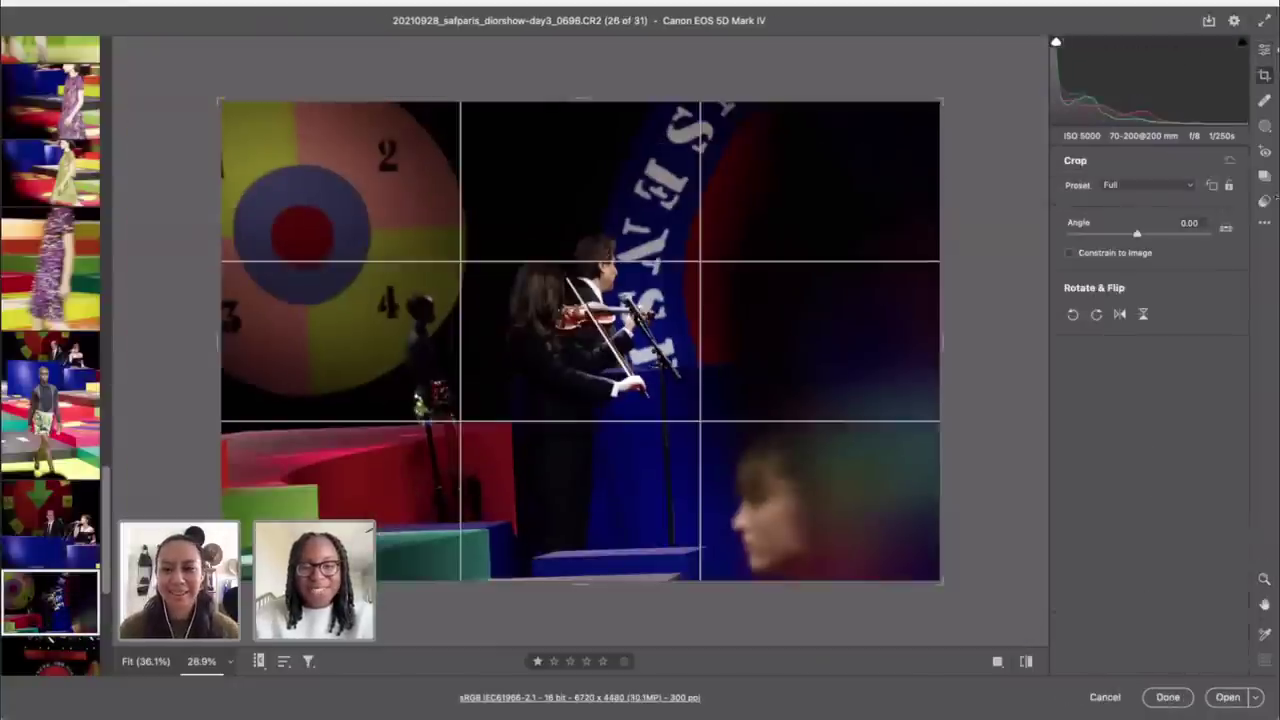
left_click(1226, 228)
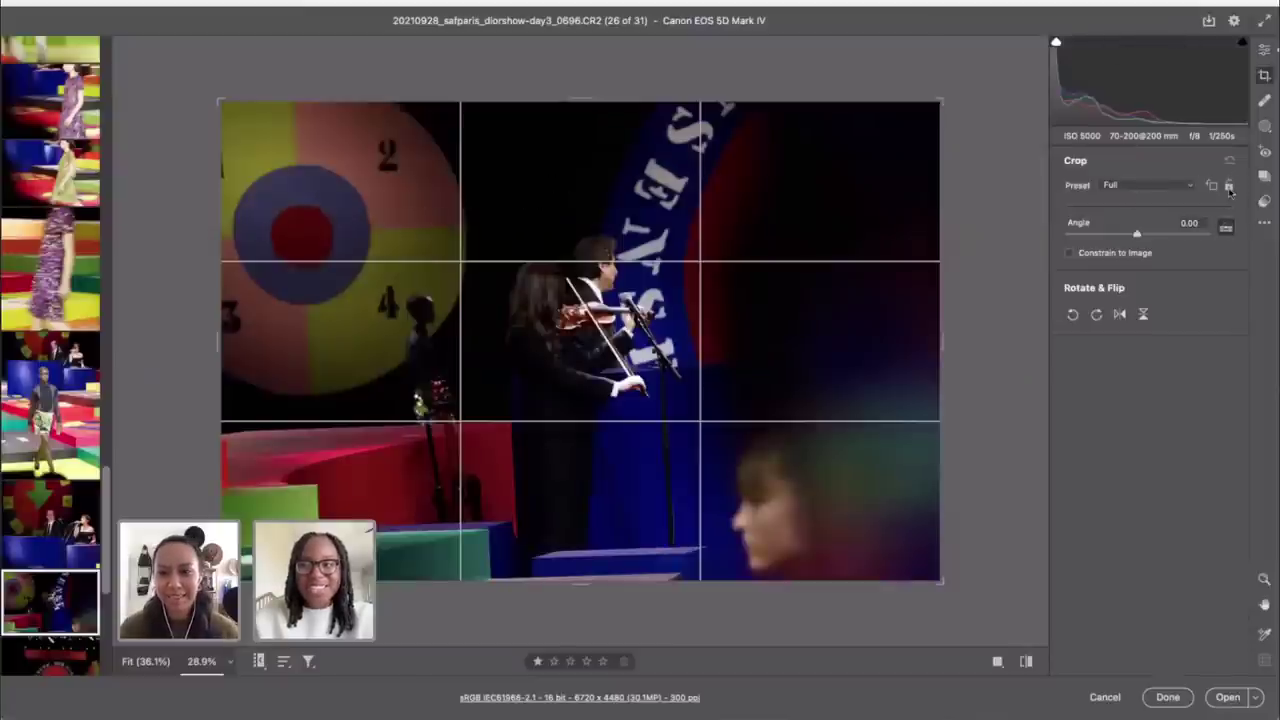
double_click(1226, 228)
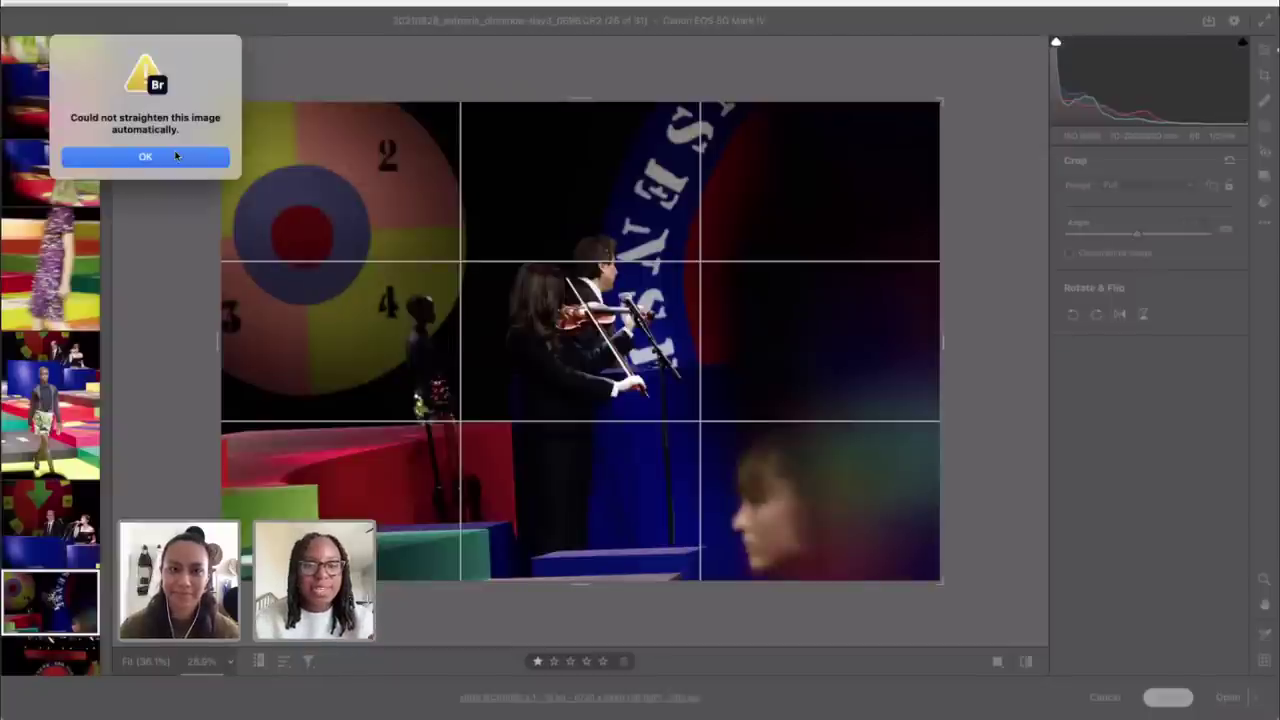
left_click(145, 156)
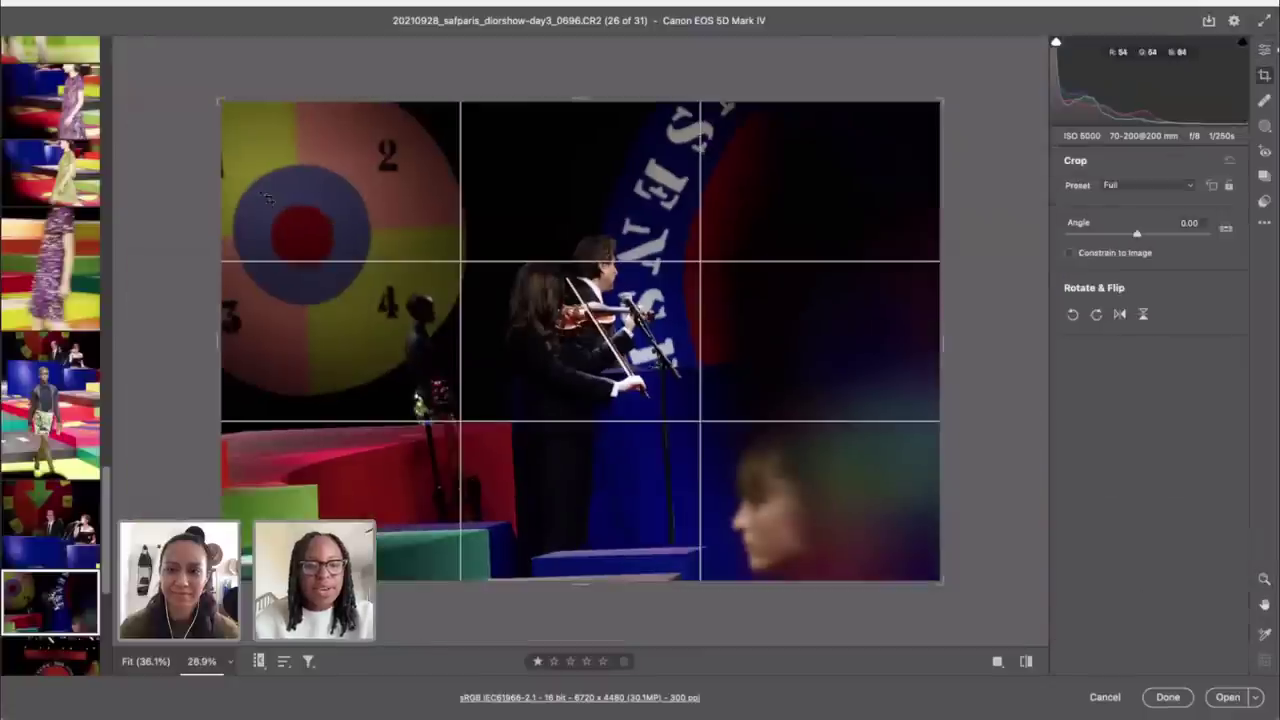
Step: Level the violinists photo by 2.14° and crop it to 5695 x 4261, revising the tight crop once
left_click_drag(268, 198, 219, 70)
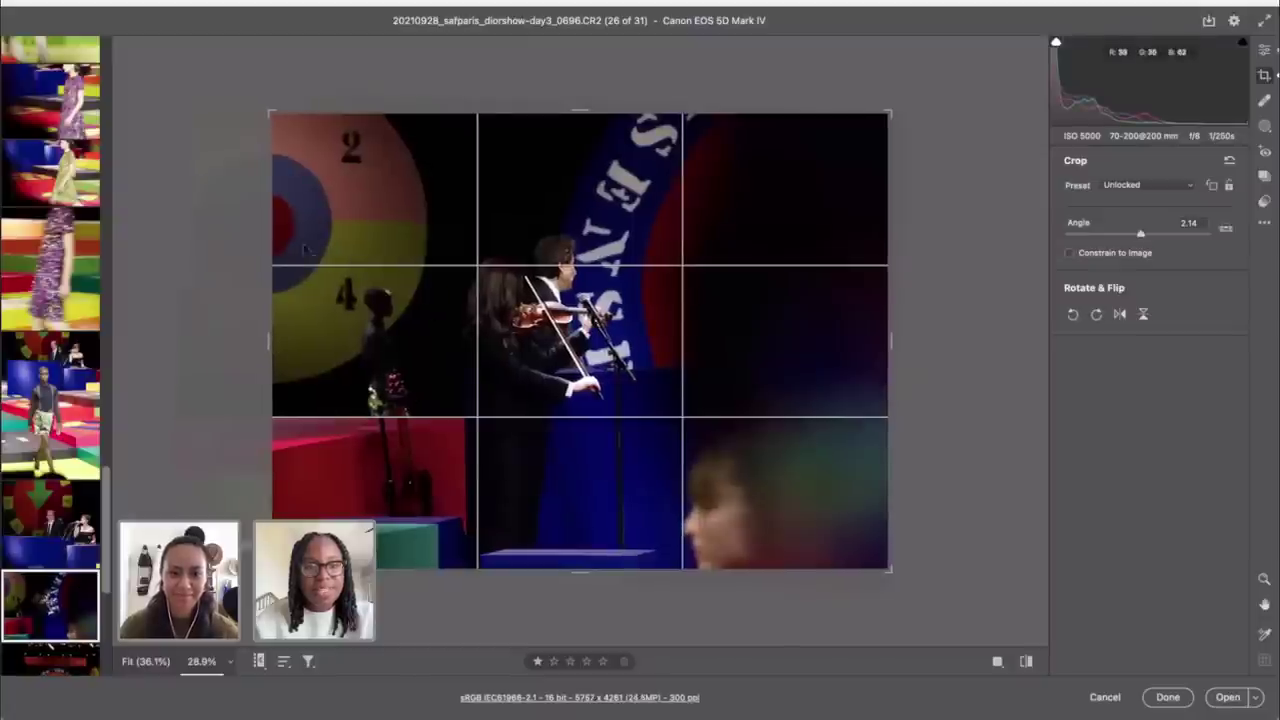
left_click_drag(893, 573, 675, 479)
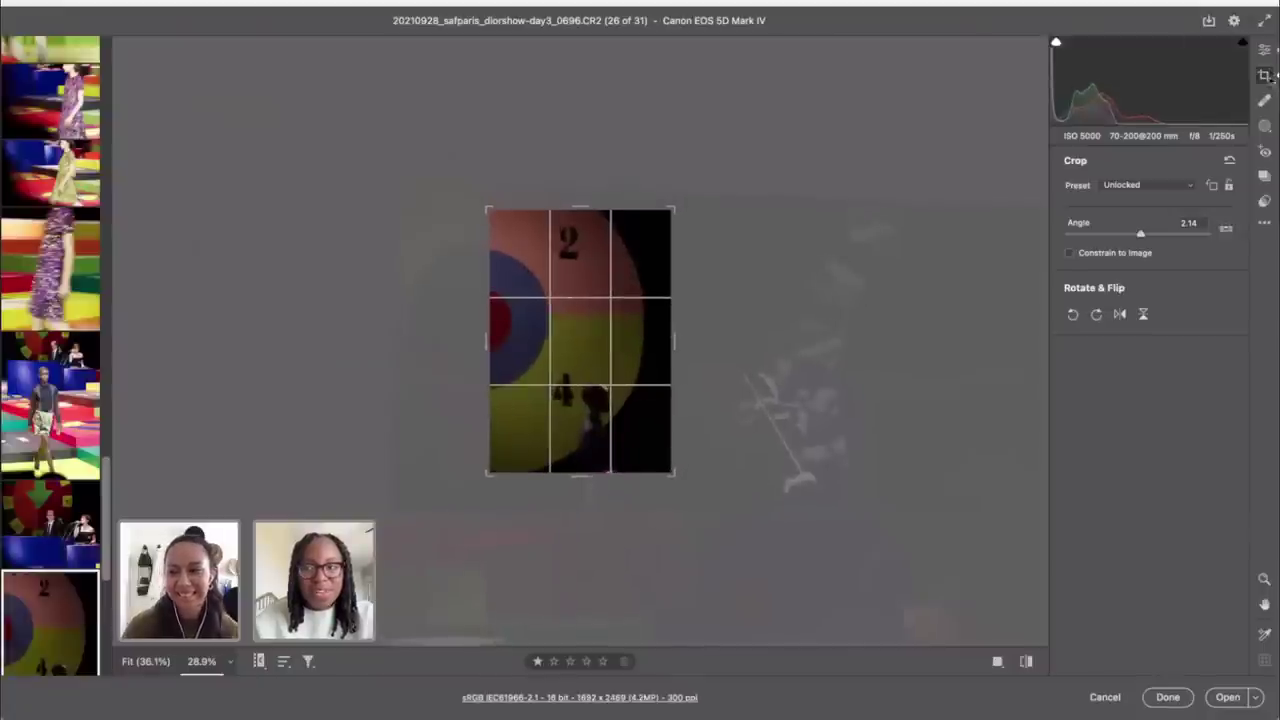
left_click(1267, 51)
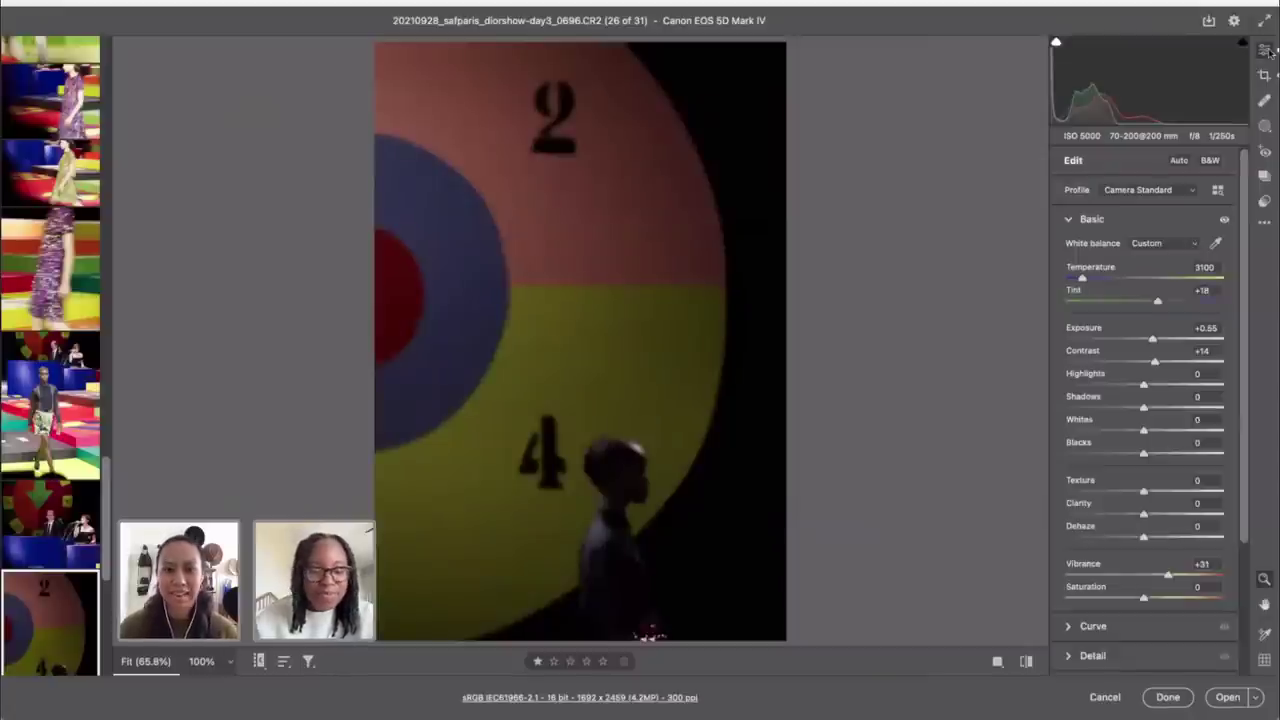
left_click(1264, 75)
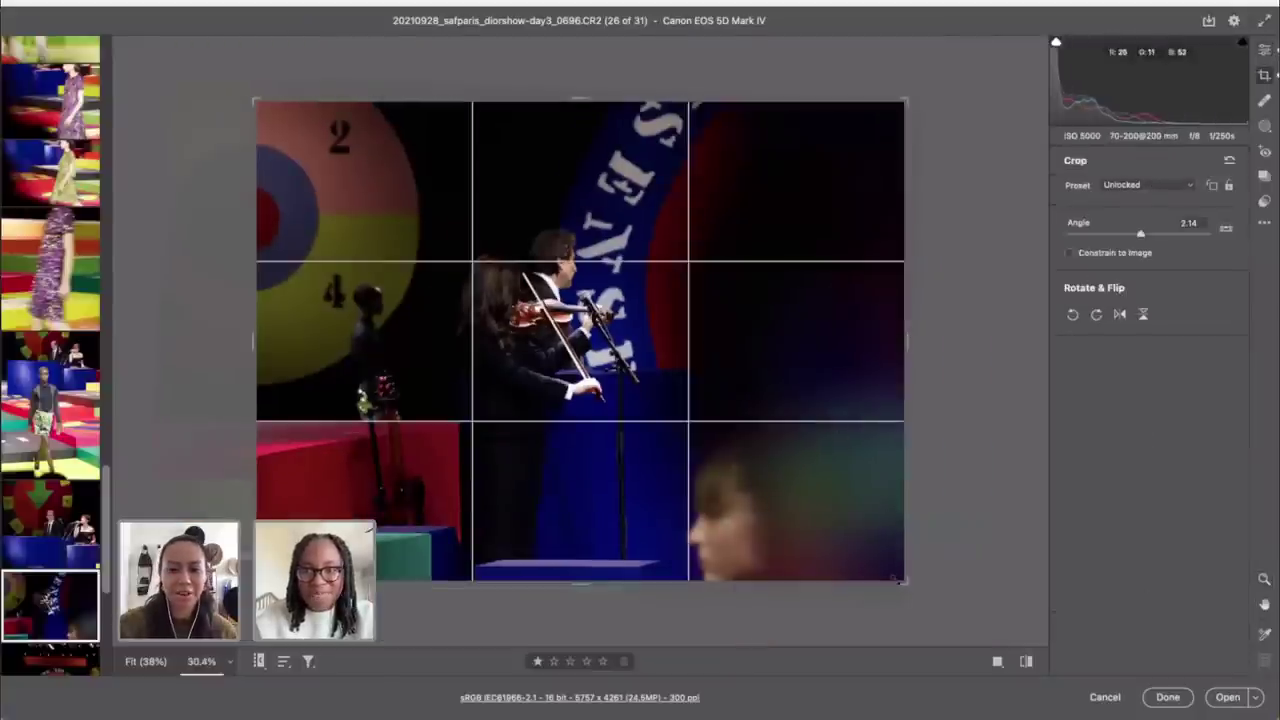
left_click_drag(896, 578, 915, 591)
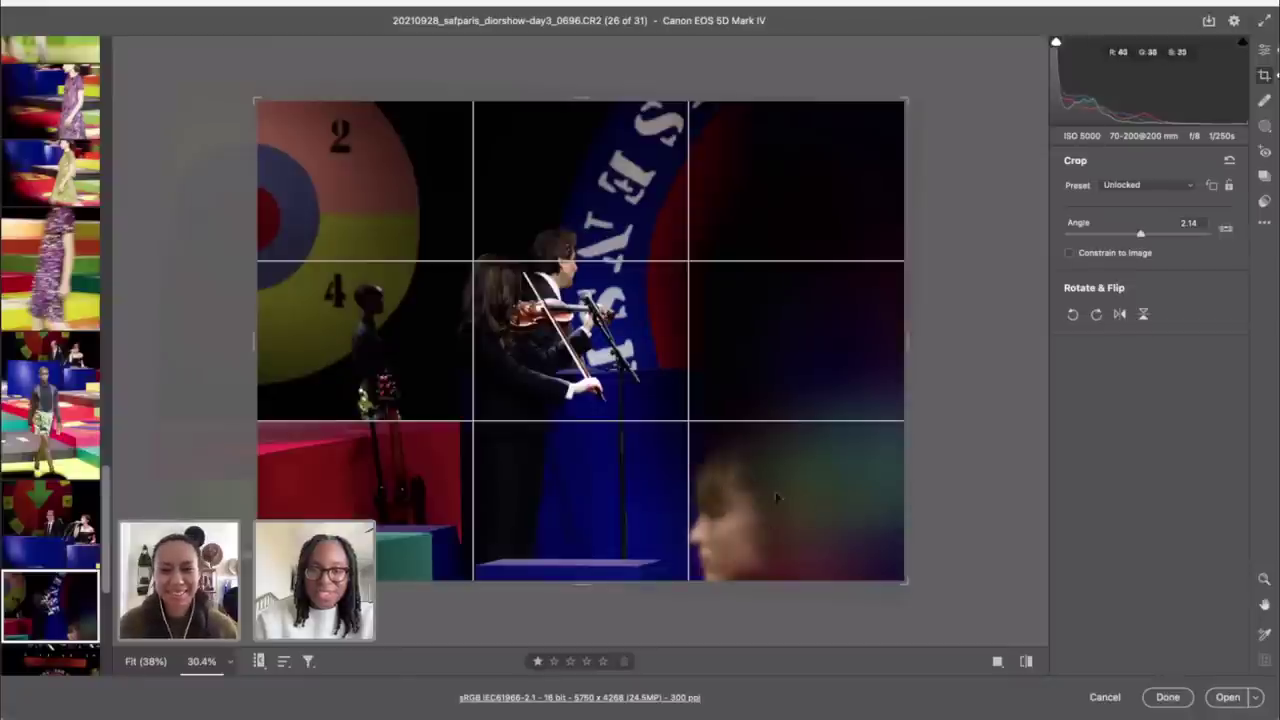
left_click(1266, 54)
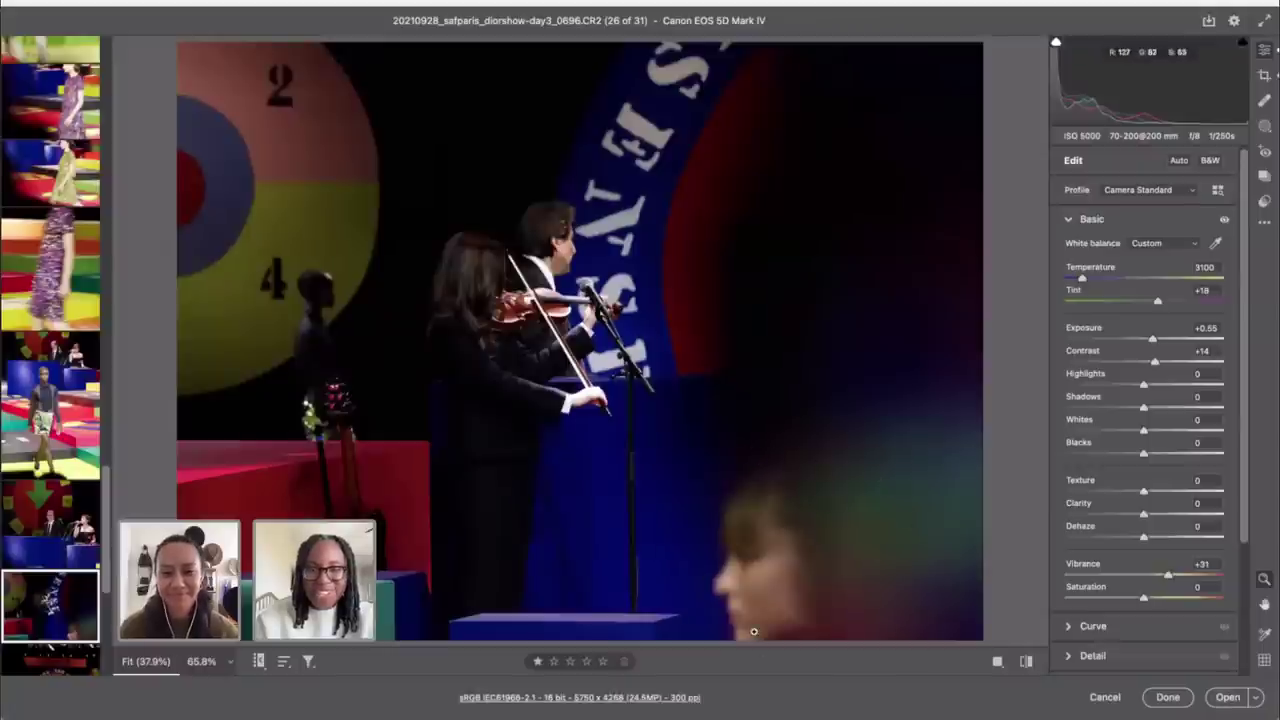
key("c")
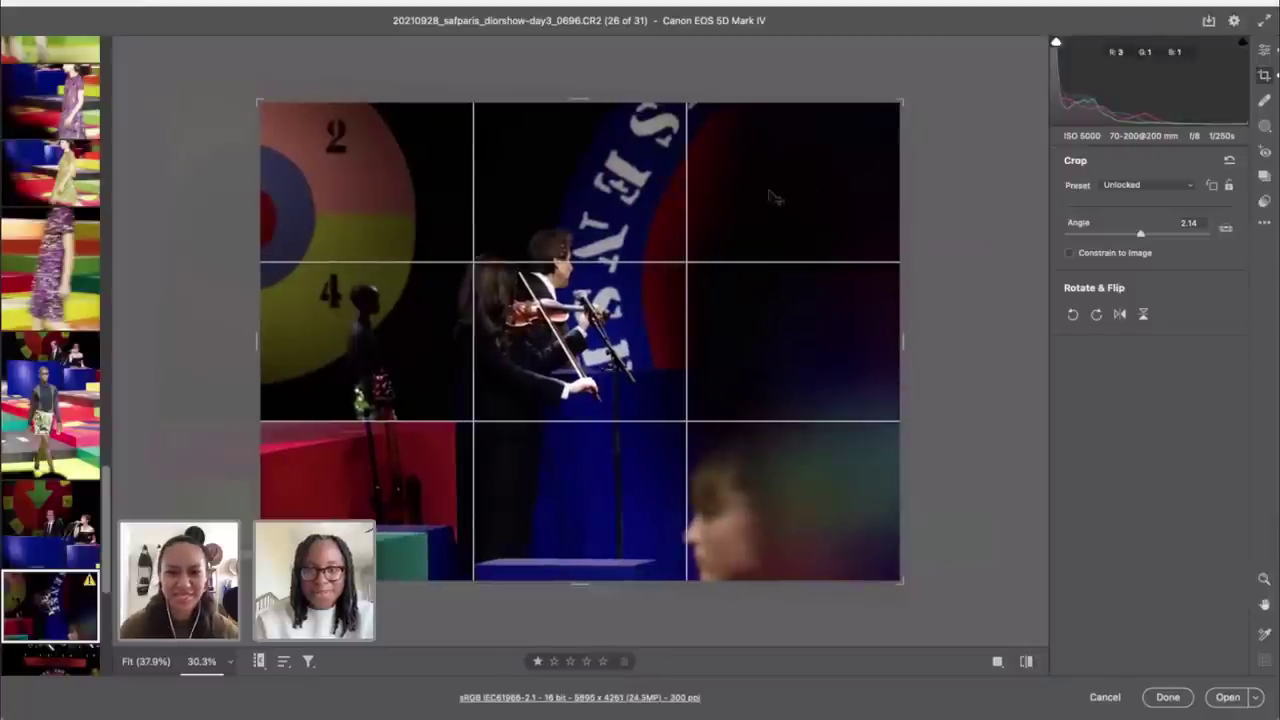
left_click(1265, 50)
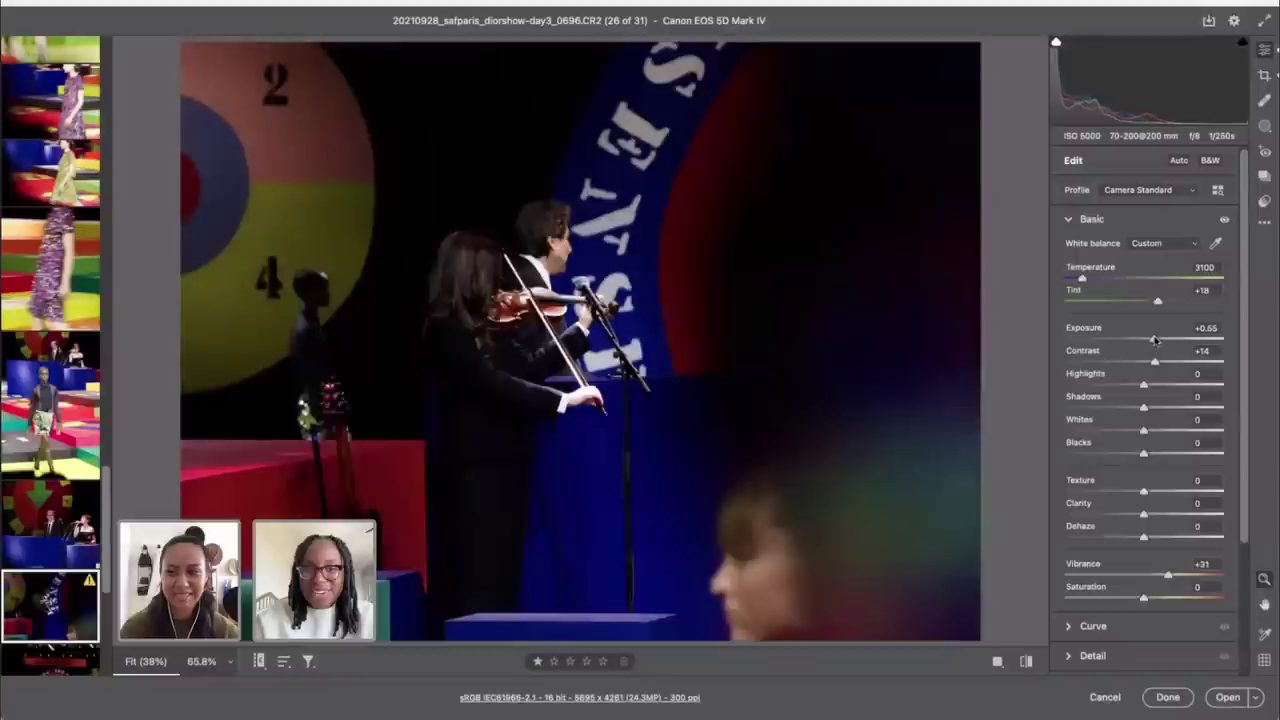
left_click_drag(1155, 340, 1157, 340)
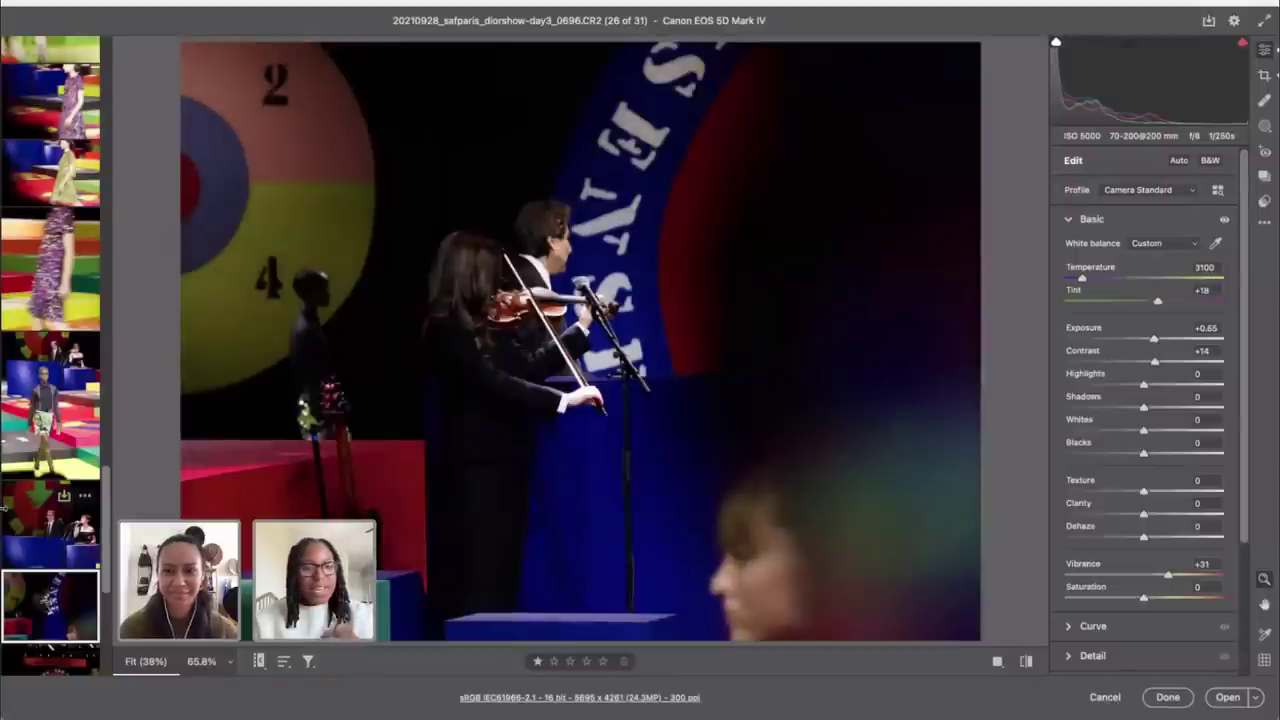
scroll(50, 360, "up", 5)
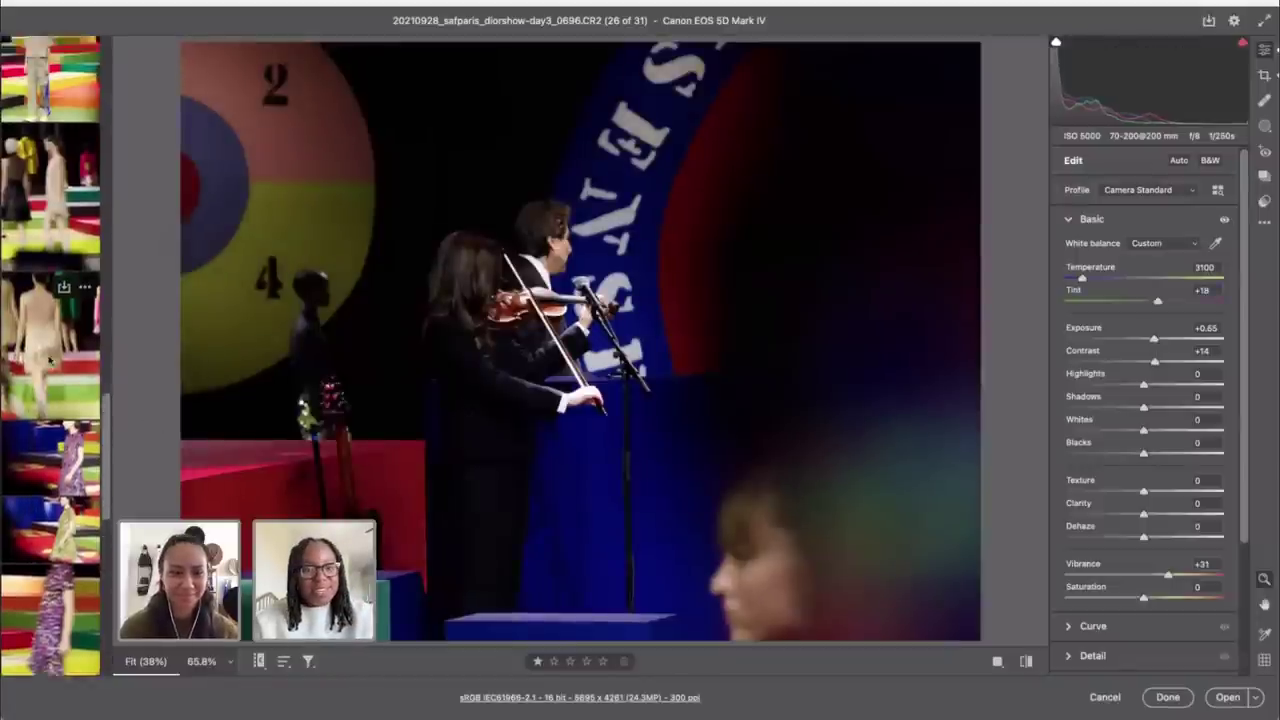
scroll(50, 360, "up", 5)
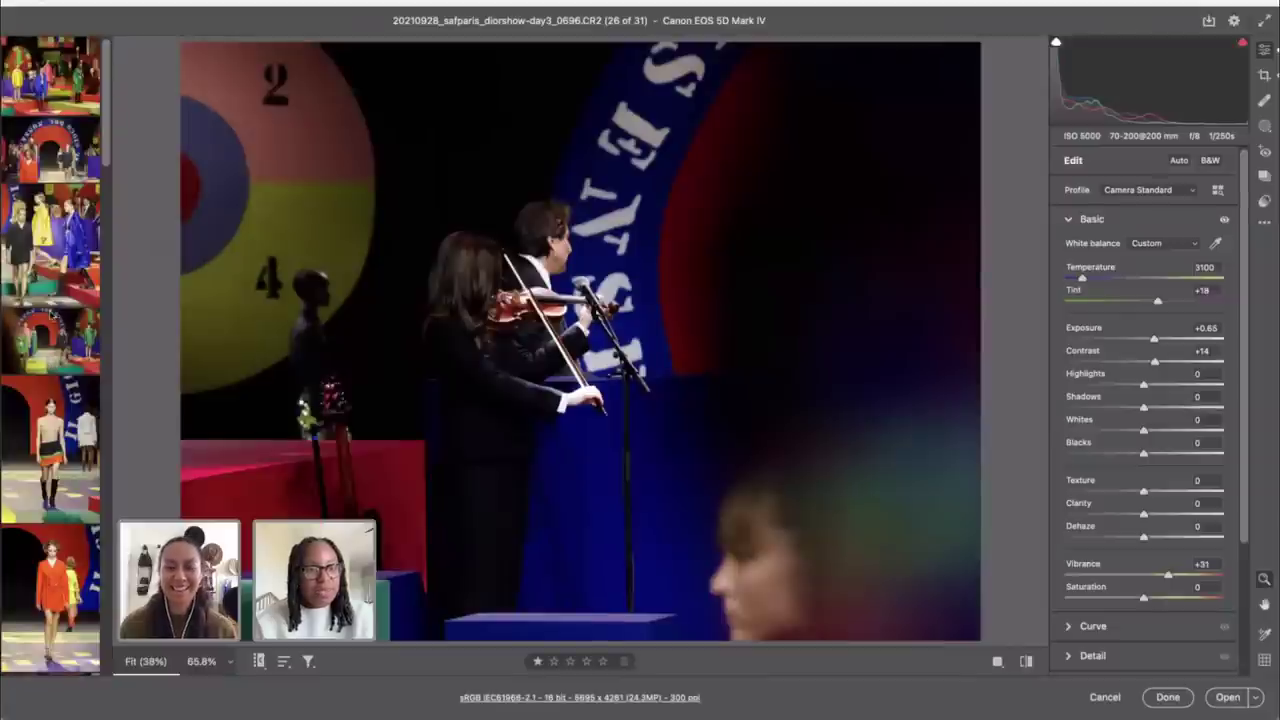
left_click(55, 85)
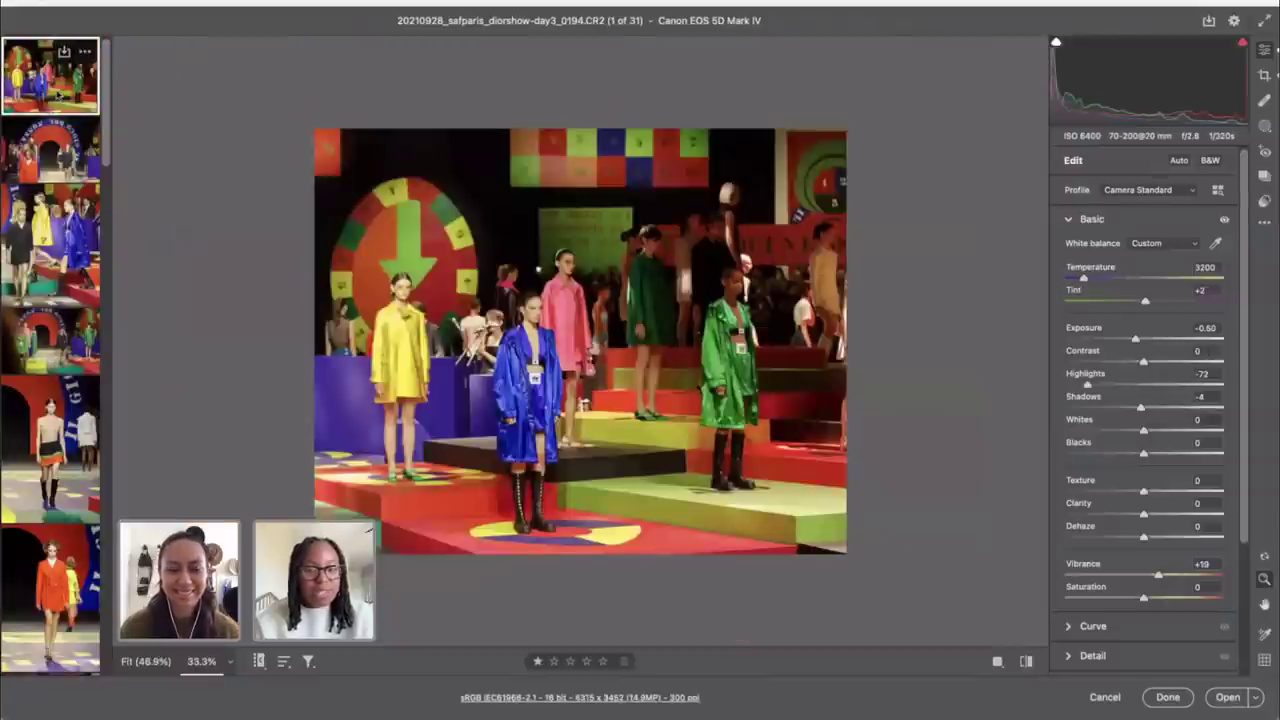
scroll(57, 94, "down", 10)
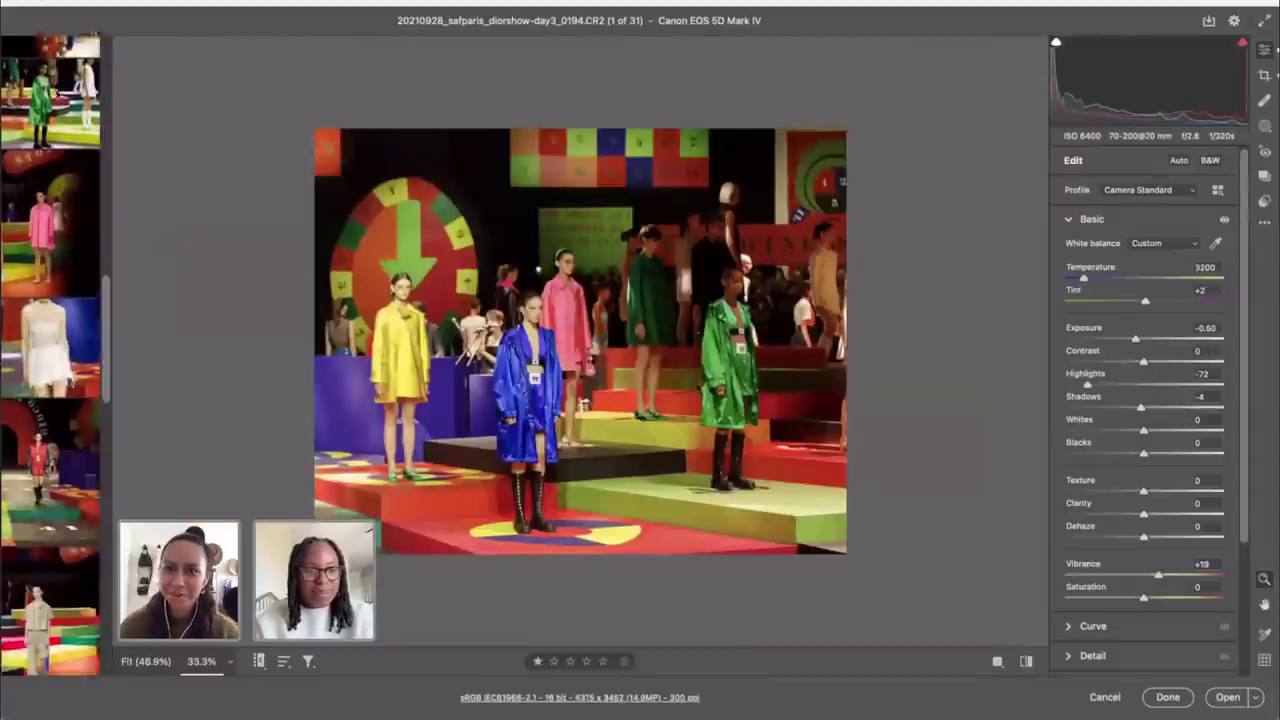
scroll(57, 94, "down", 10)
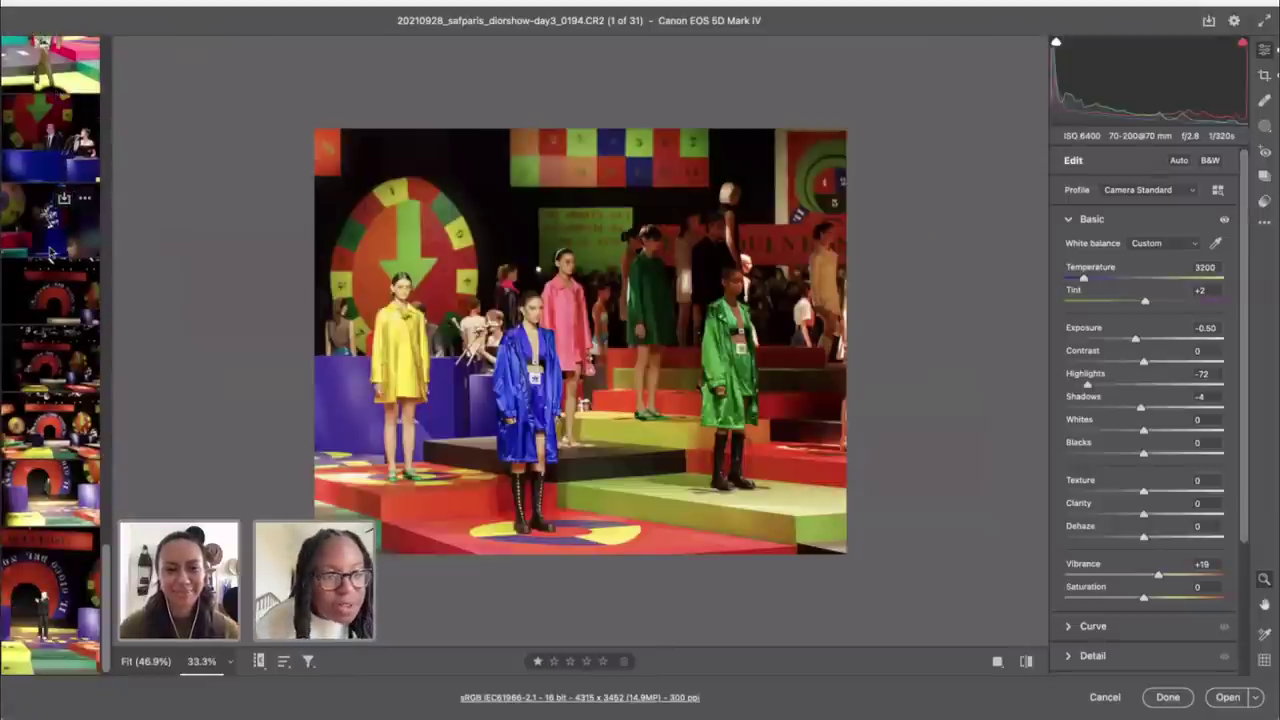
scroll(45, 160, "up", 10)
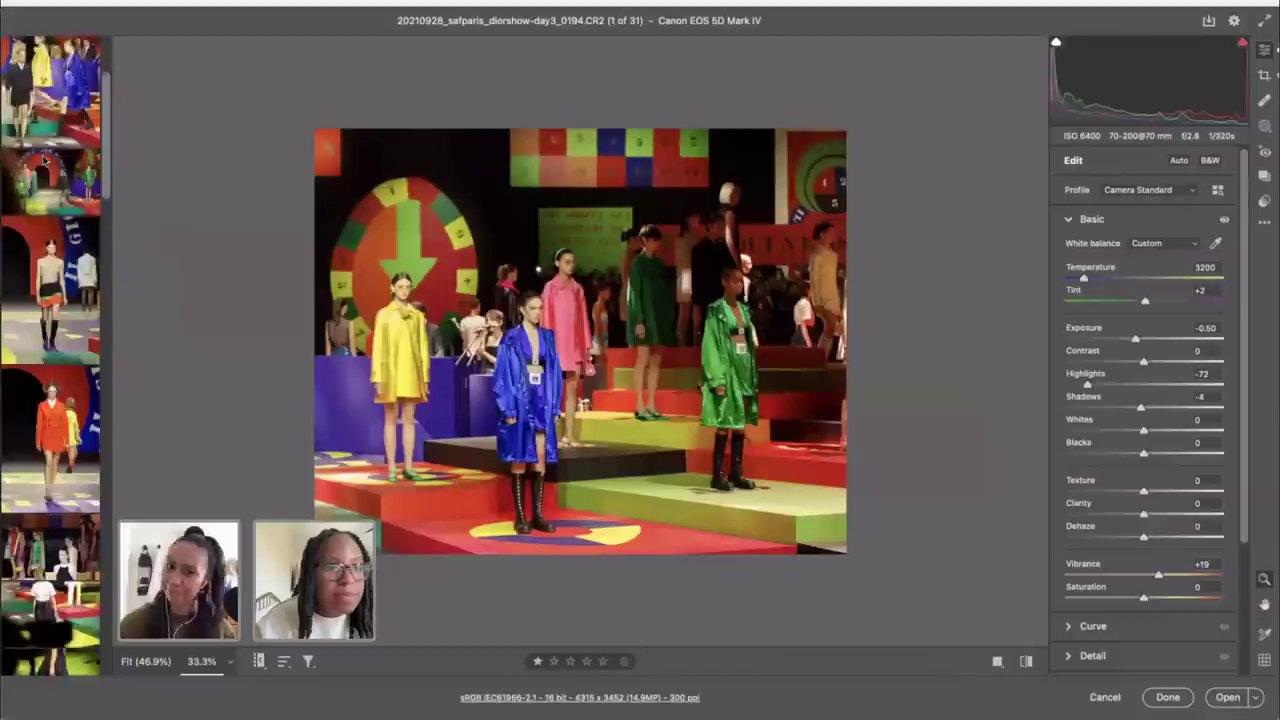
scroll(43, 160, "up", 3)
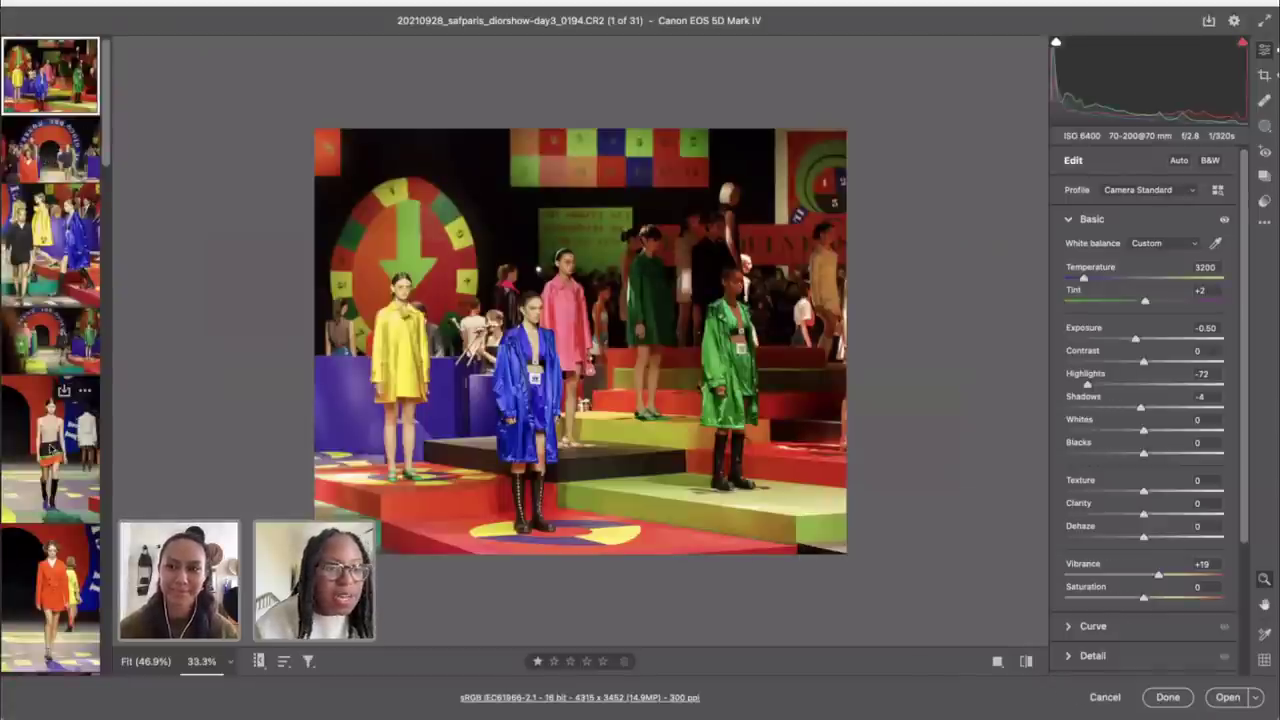
scroll(55, 420, "down", 10)
scroll(55, 447, "down", 10)
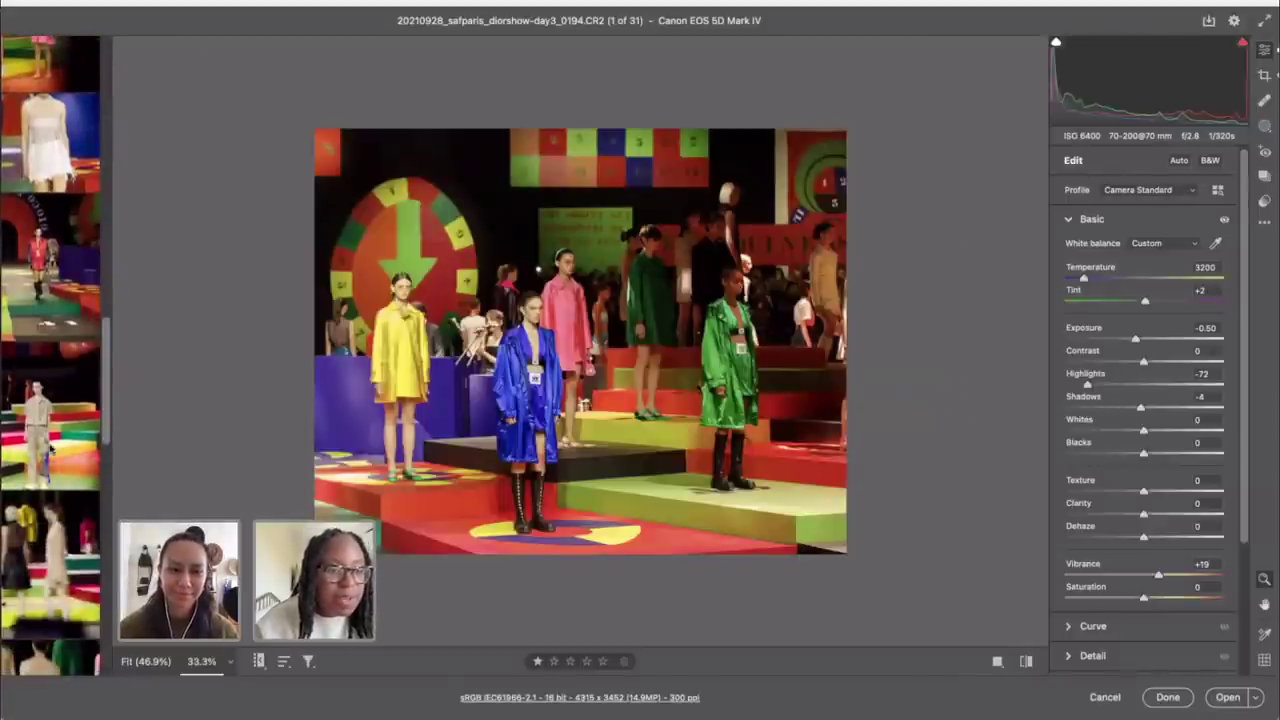
scroll(52, 449, "down", 6)
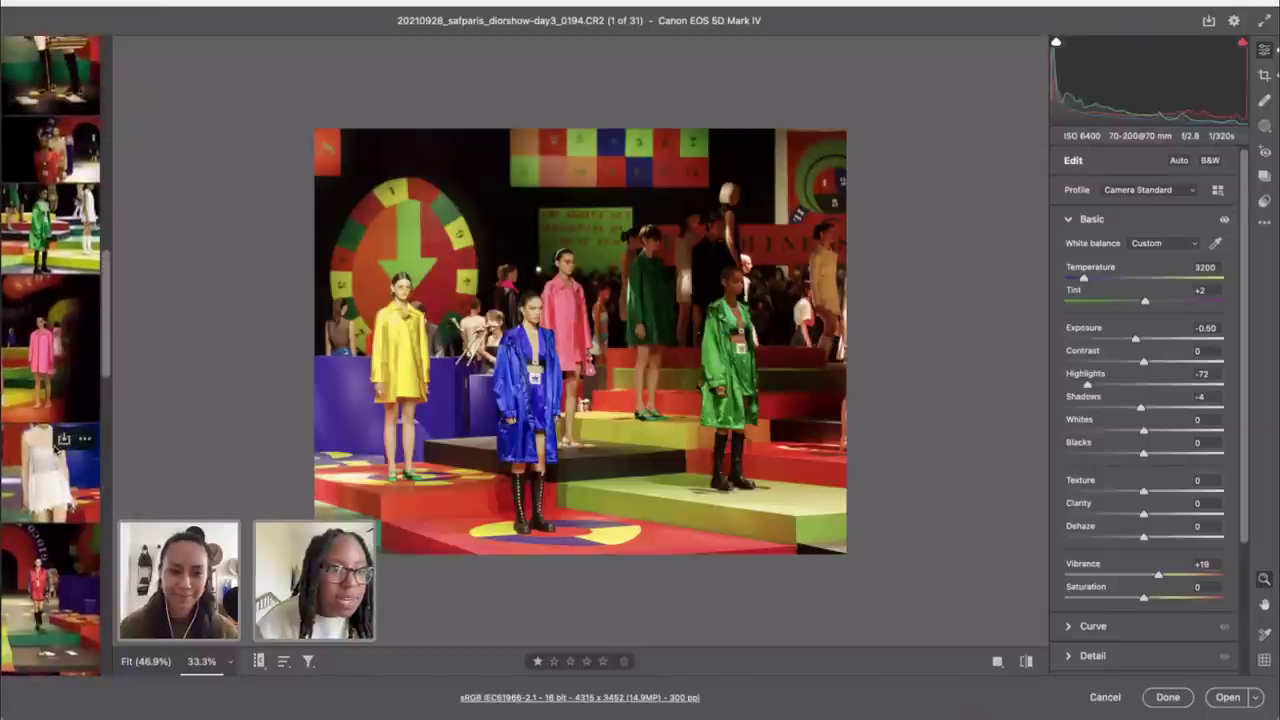
scroll(55, 452, "down", 10)
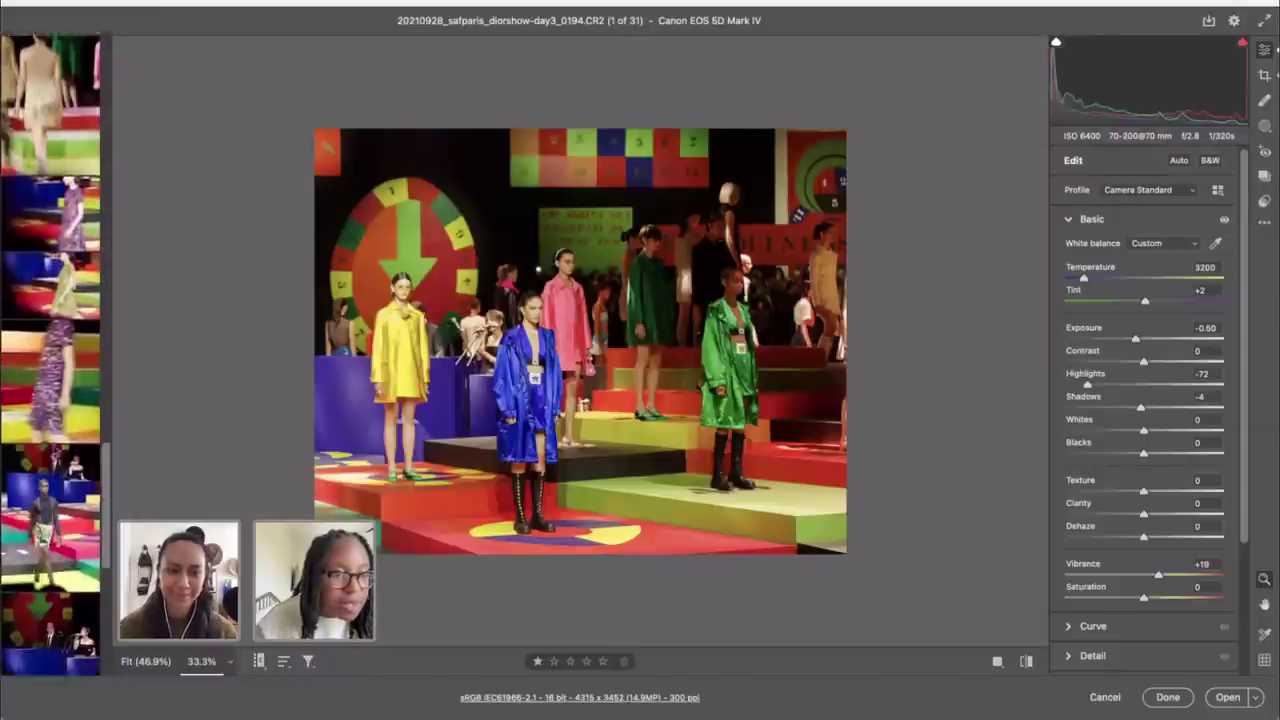
Step: Shift-select a range in the filmstrip so 26 of 31 photos are selected, led by 0194
key("shift")
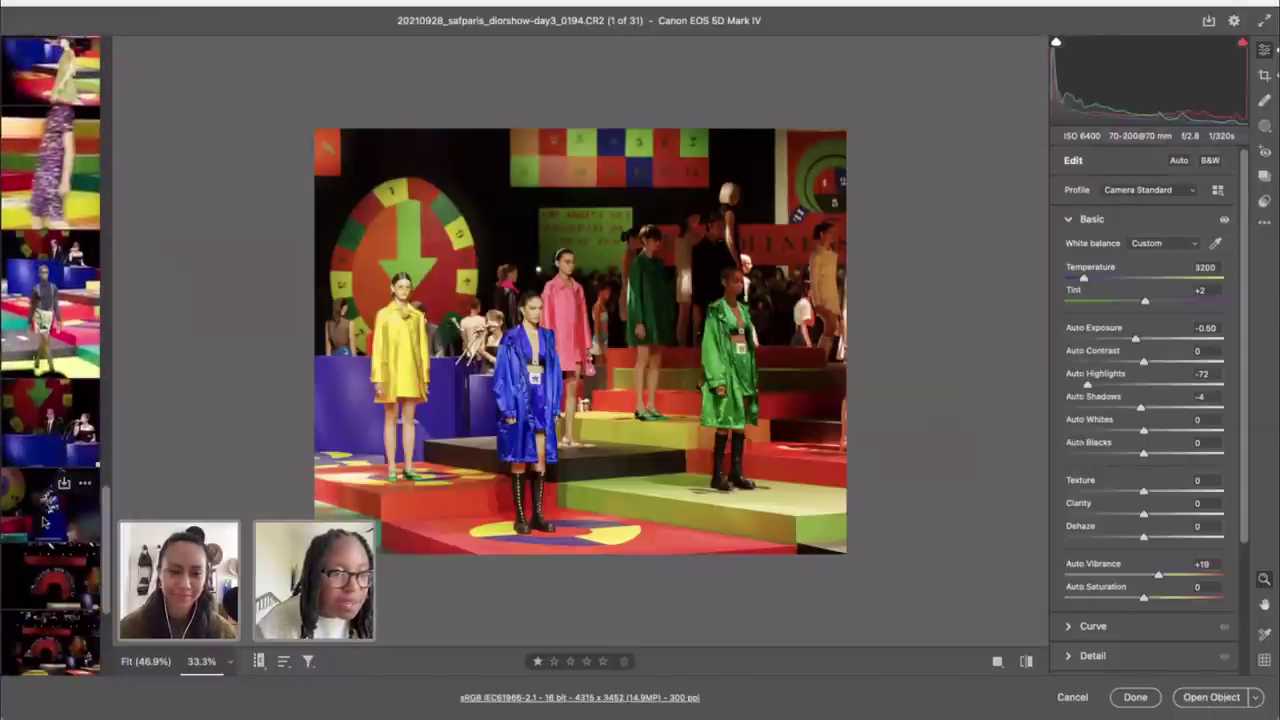
left_click(44, 521, "shift")
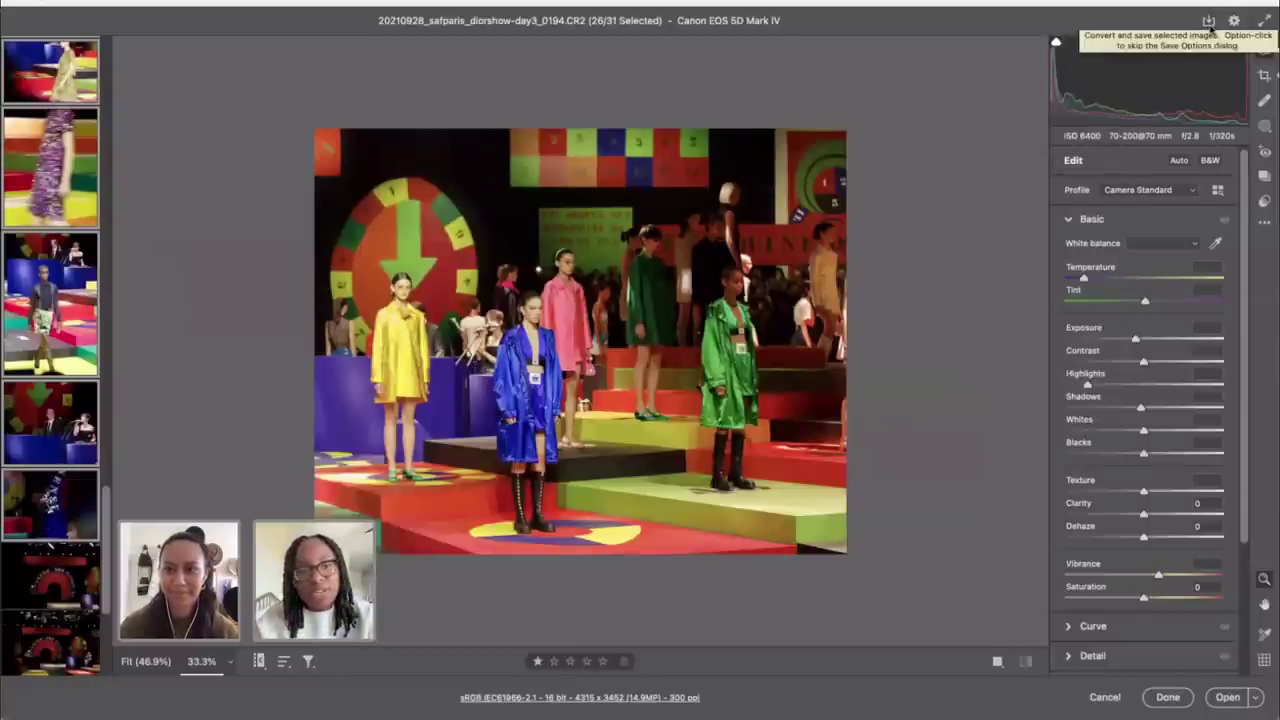
key("shift")
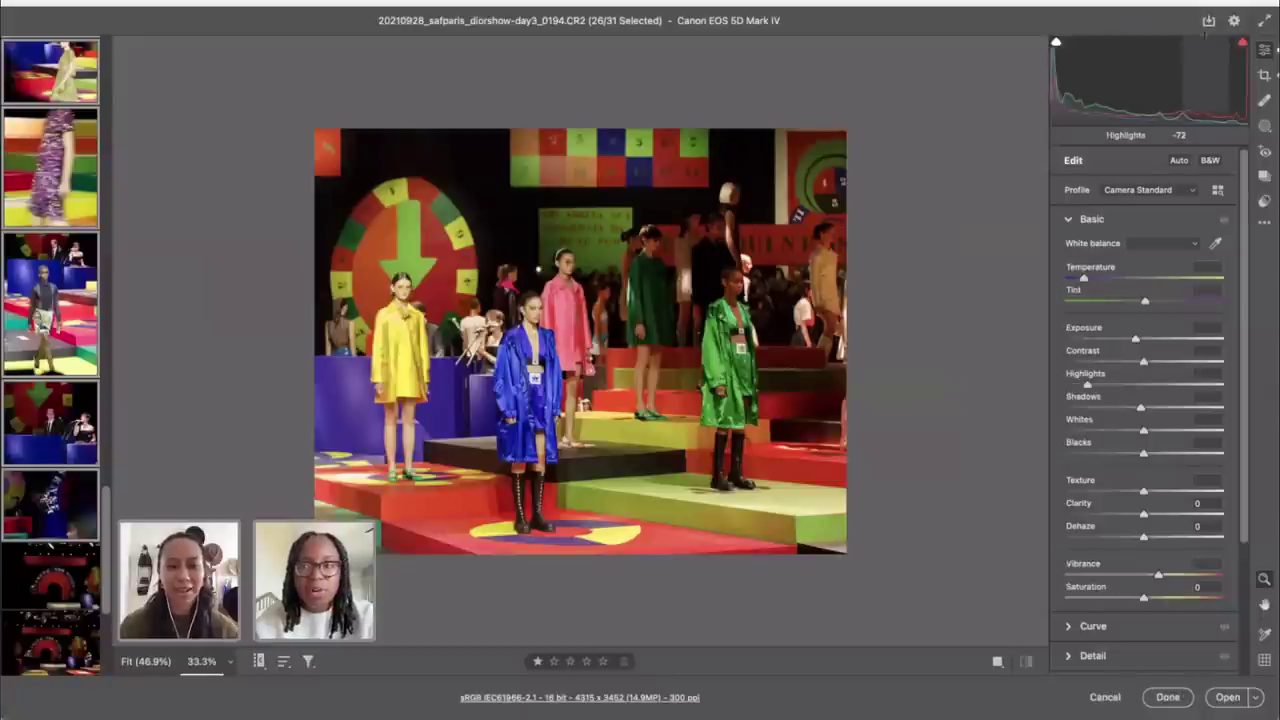
Step: Open Convert and Save for the selected photos and set Destination to Save in New Location
left_click(1211, 20)
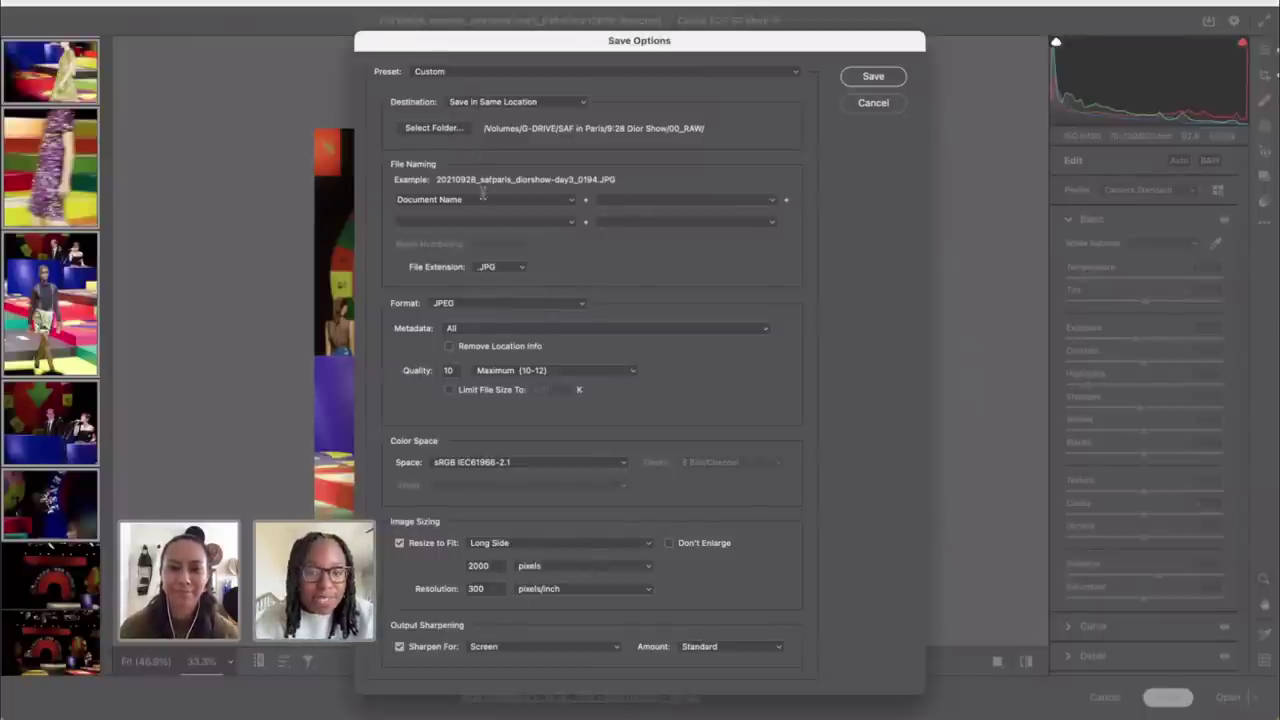
left_click(435, 129)
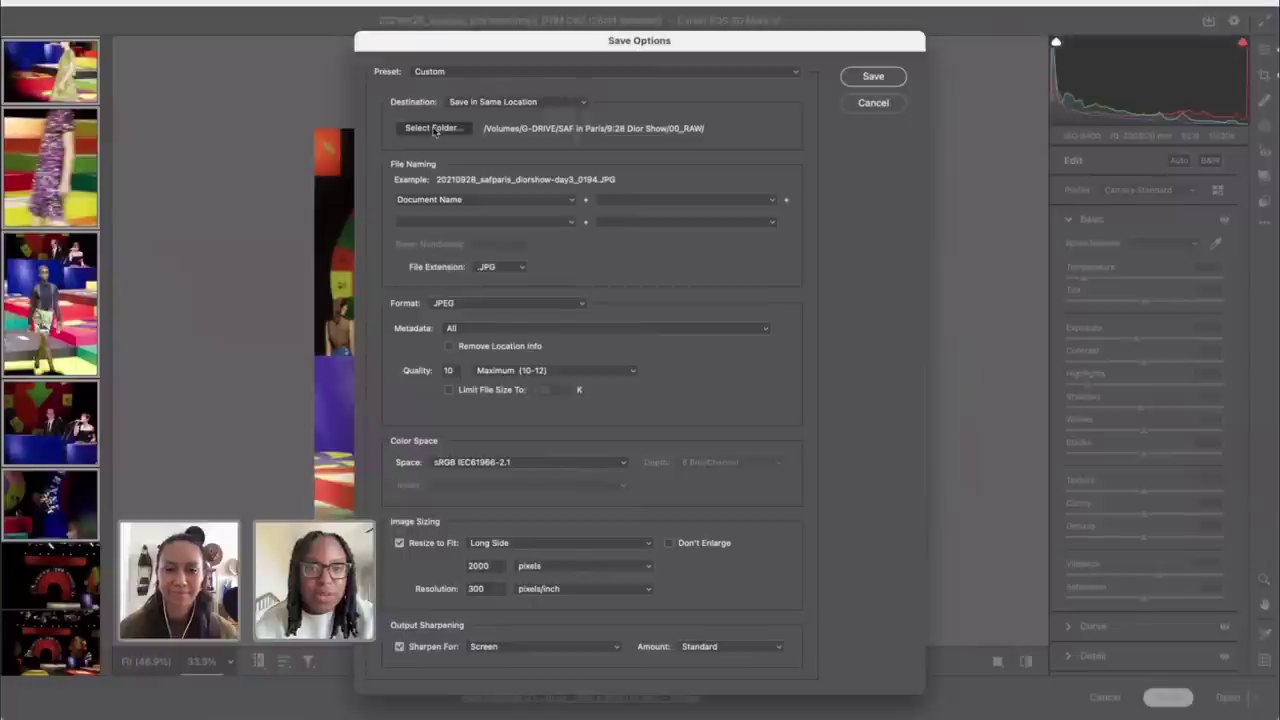
left_click(900, 390)
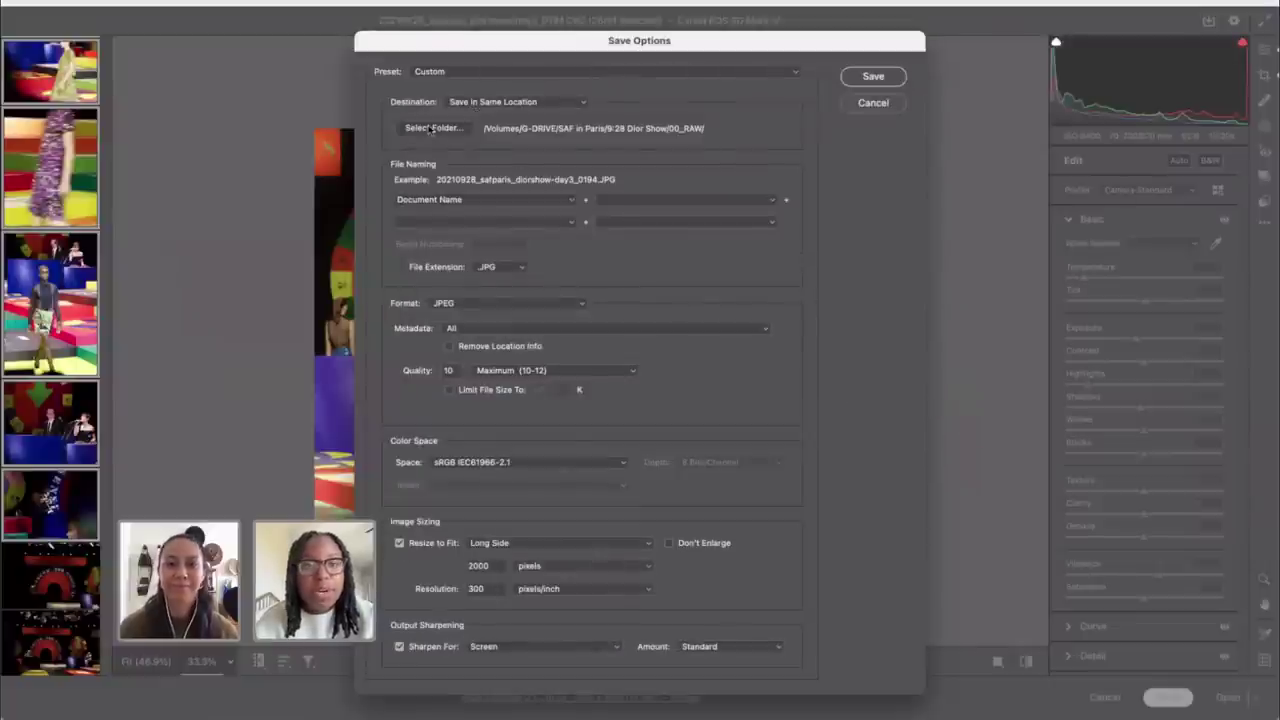
left_click(493, 103)
left_click(493, 119)
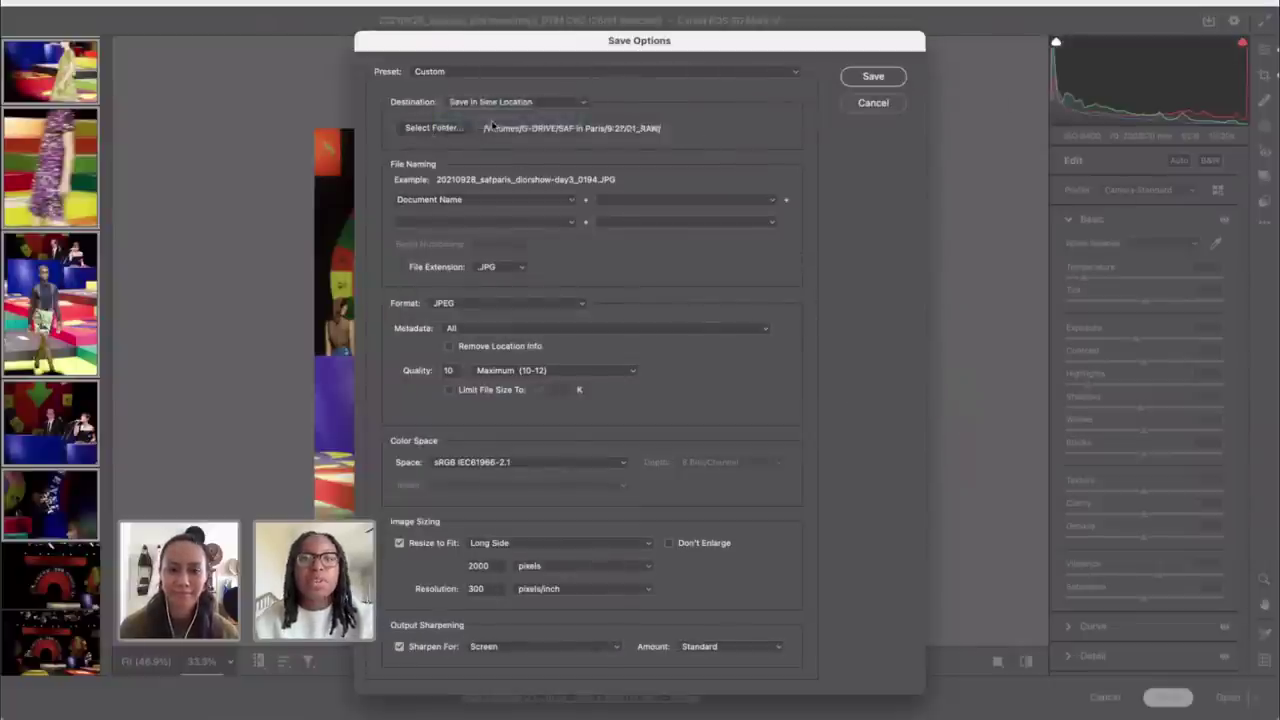
Step: Create folder 00_FNLs under G-DRIVE > 20210926 - Syd in Paris and select it as destination
left_click(447, 349)
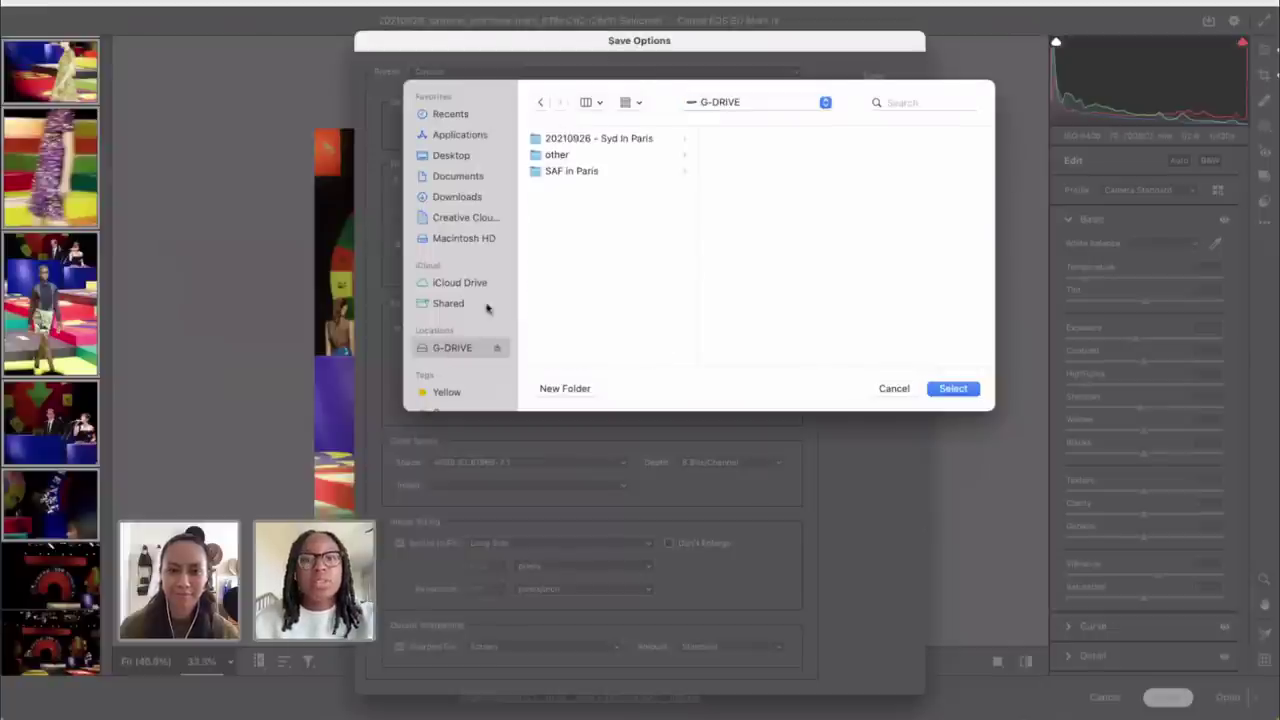
left_click(585, 140)
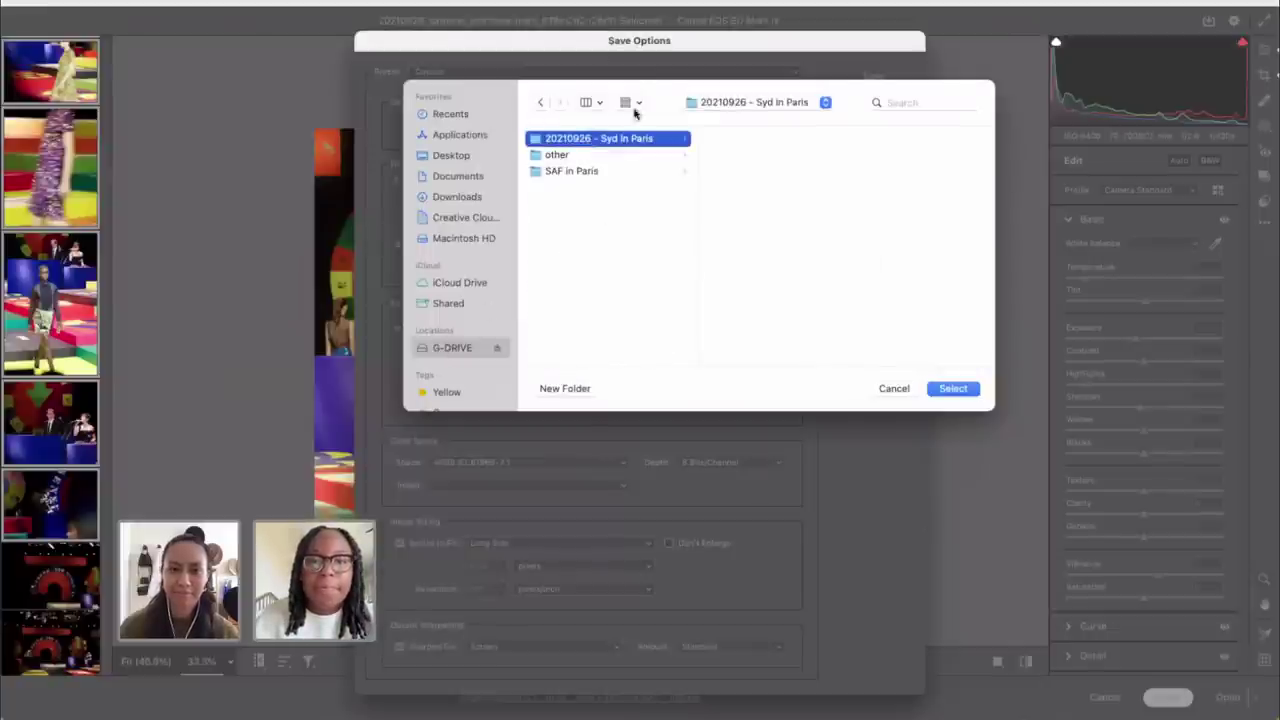
left_click(566, 390)
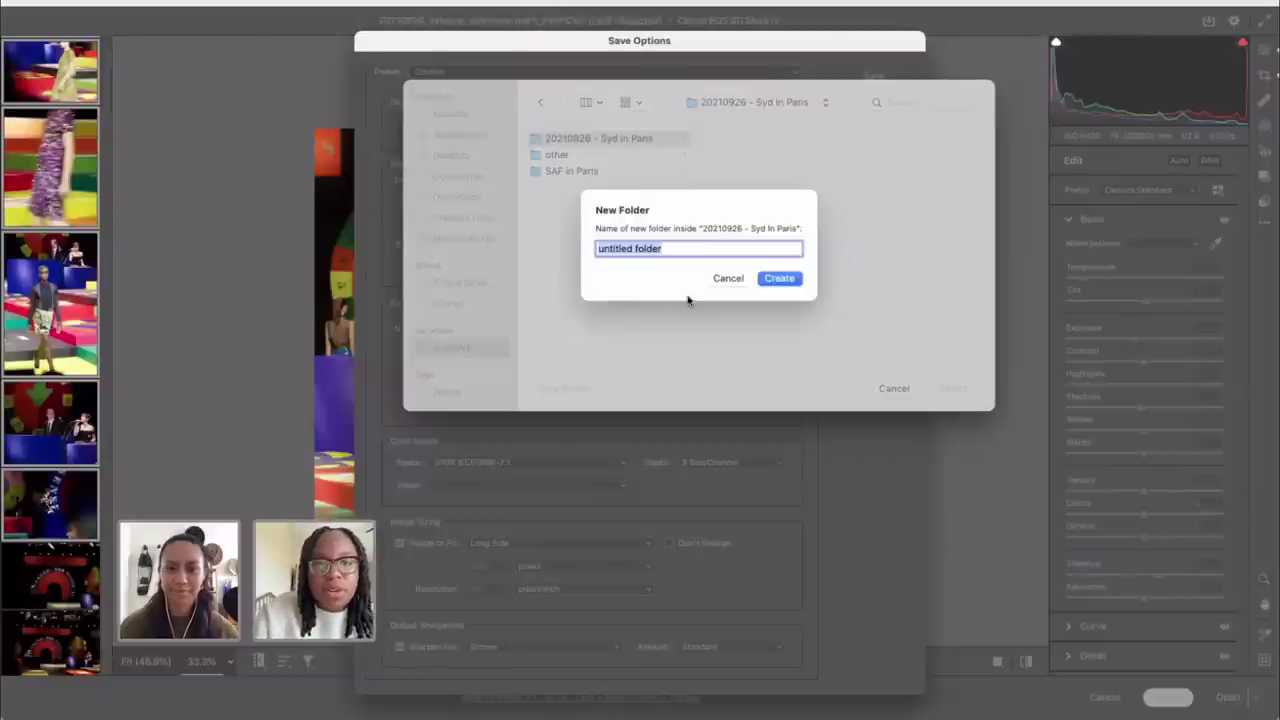
type("00")
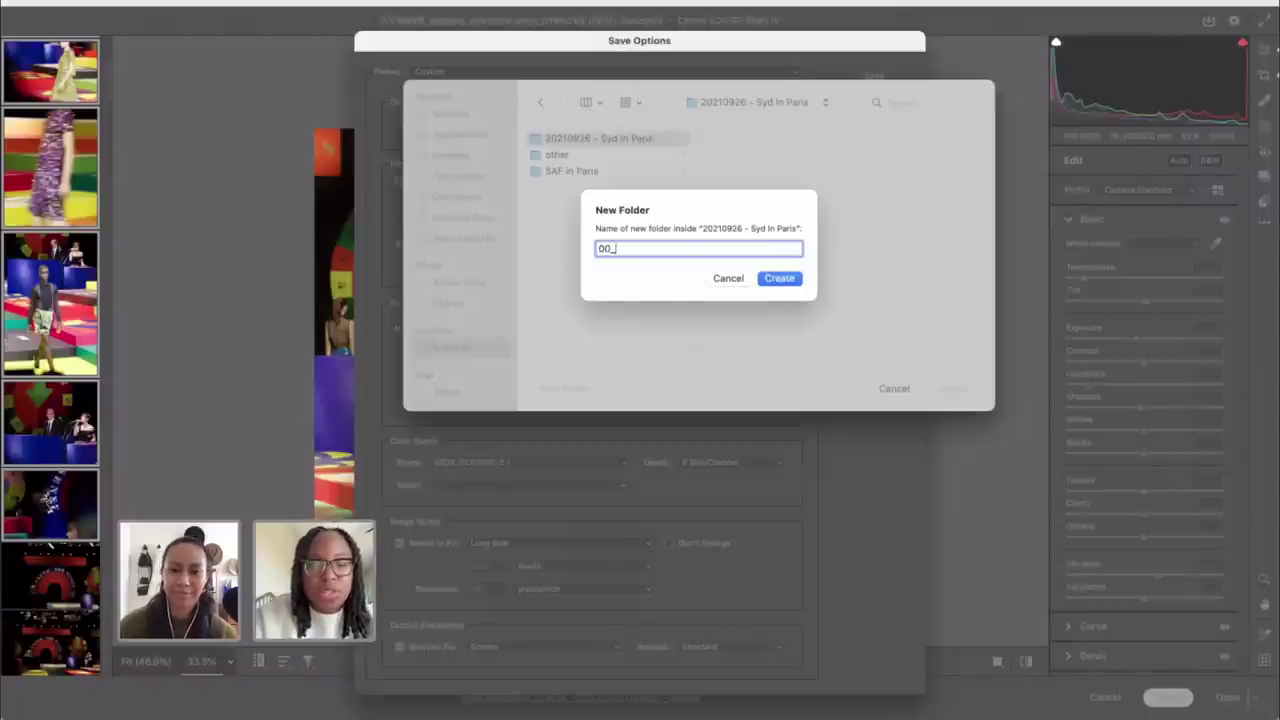
type("_FN")
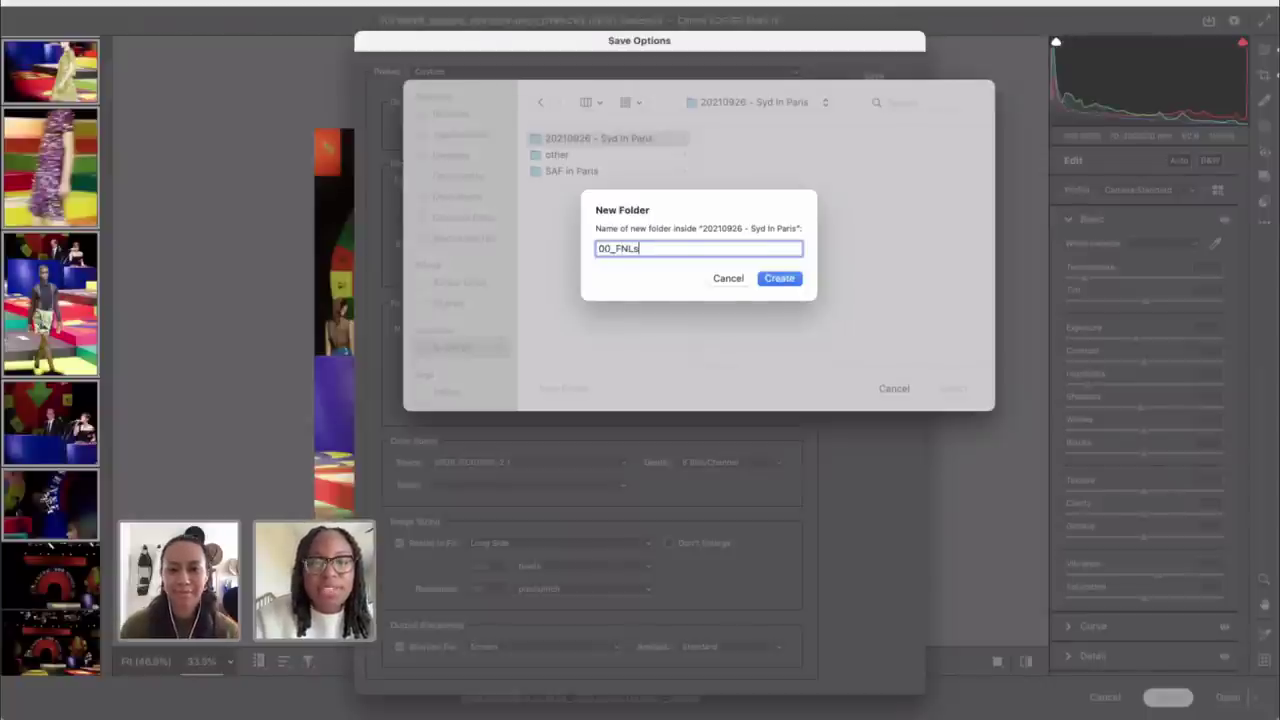
type("Ls")
left_click(777, 279)
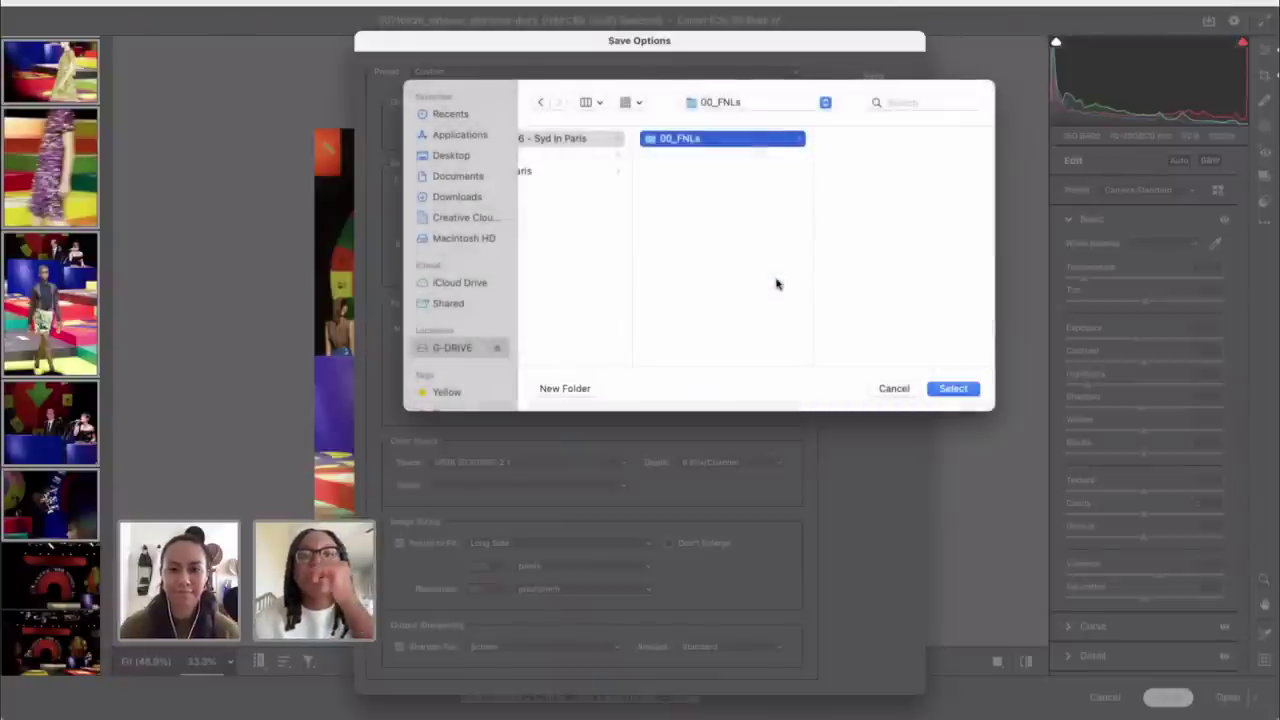
left_click(953, 391)
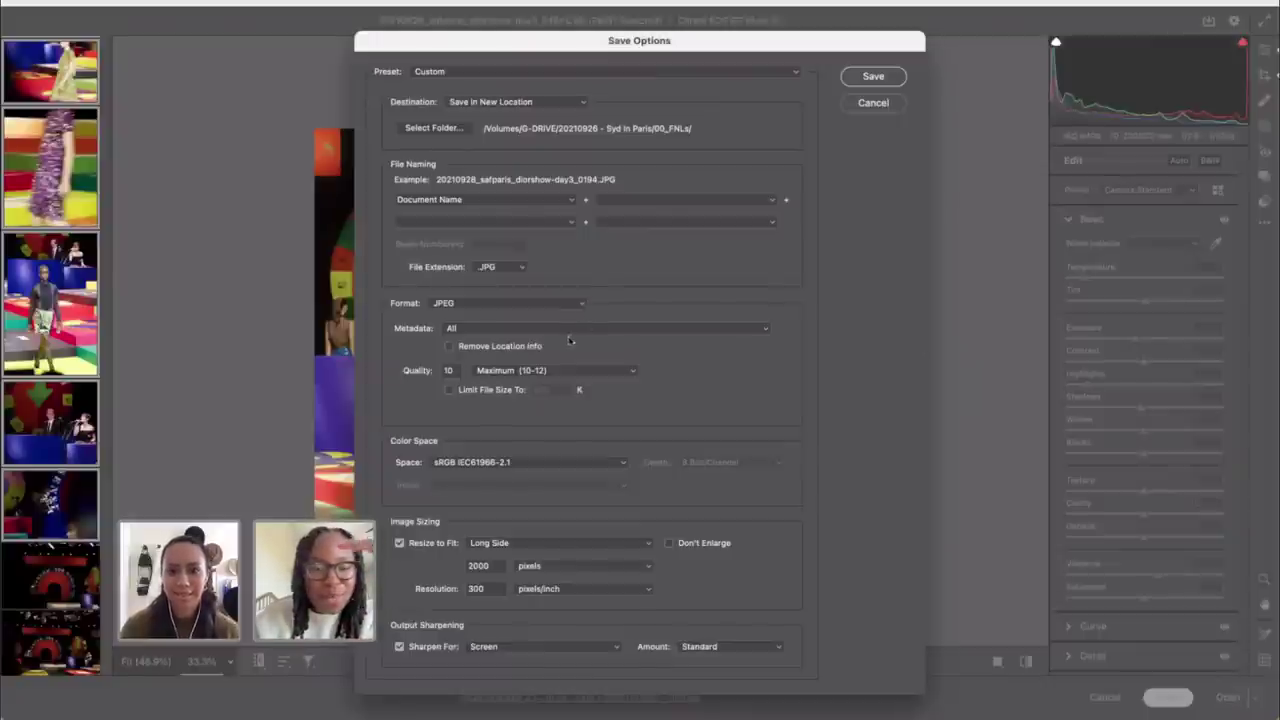
Step: Set JPEG quality to 12, keep Metadata on All, turn off Resize to Fit, and save
left_click(497, 372)
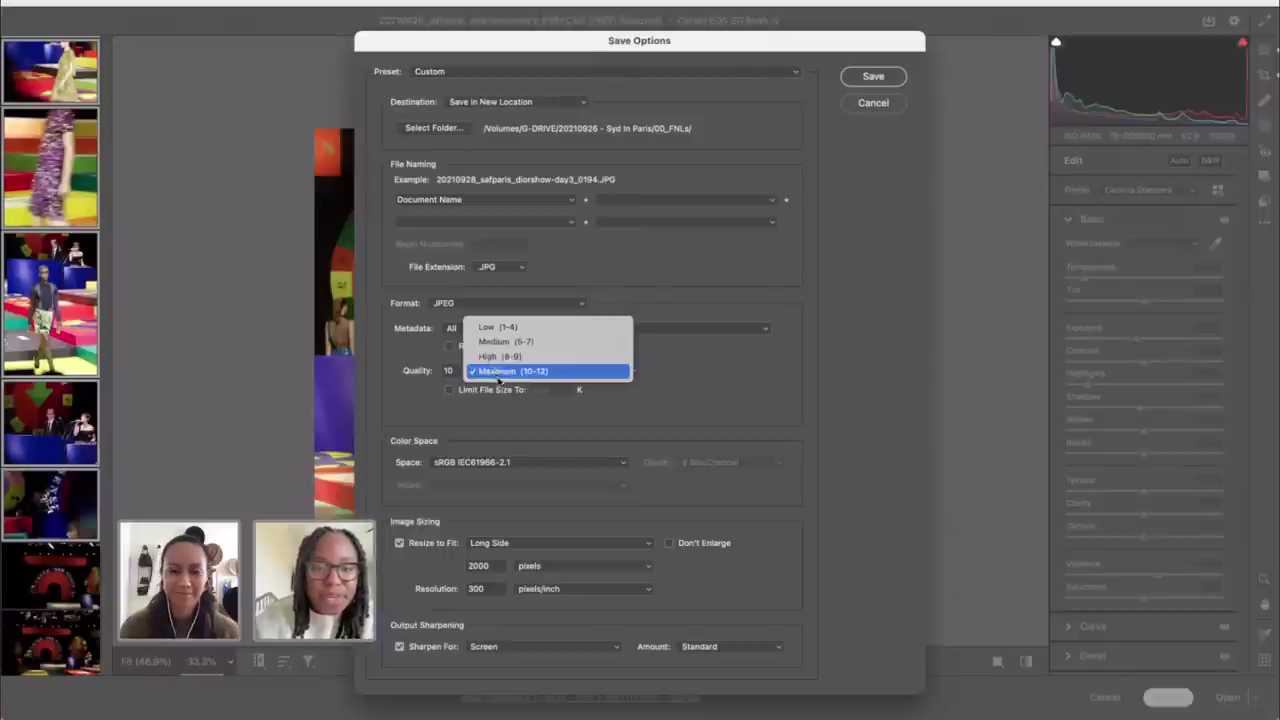
left_click(497, 377)
double_click(449, 370)
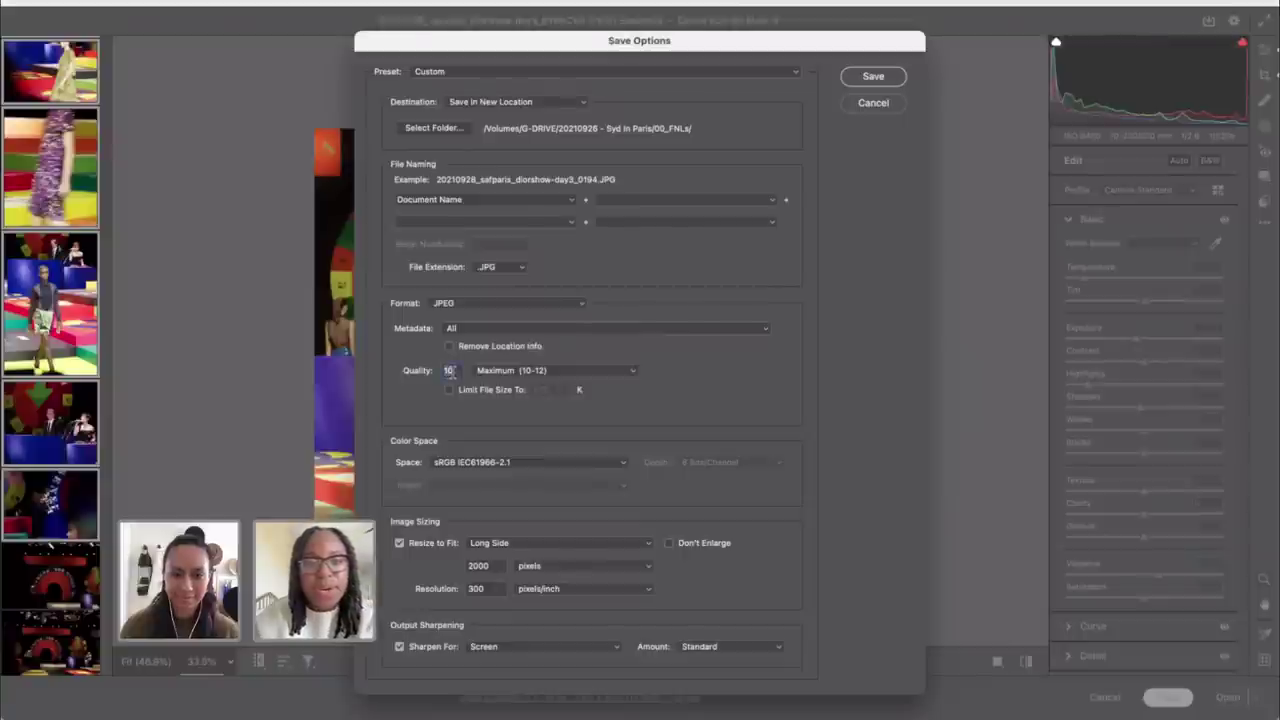
left_click(463, 330)
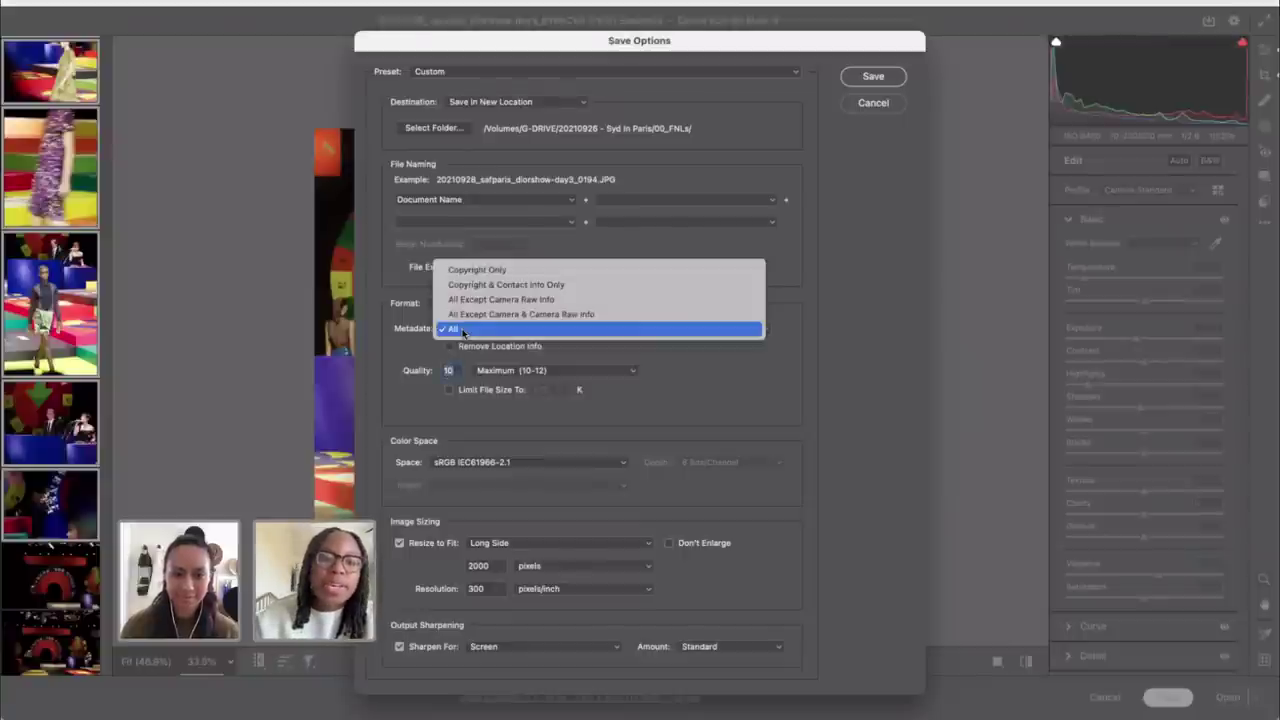
left_click(463, 330)
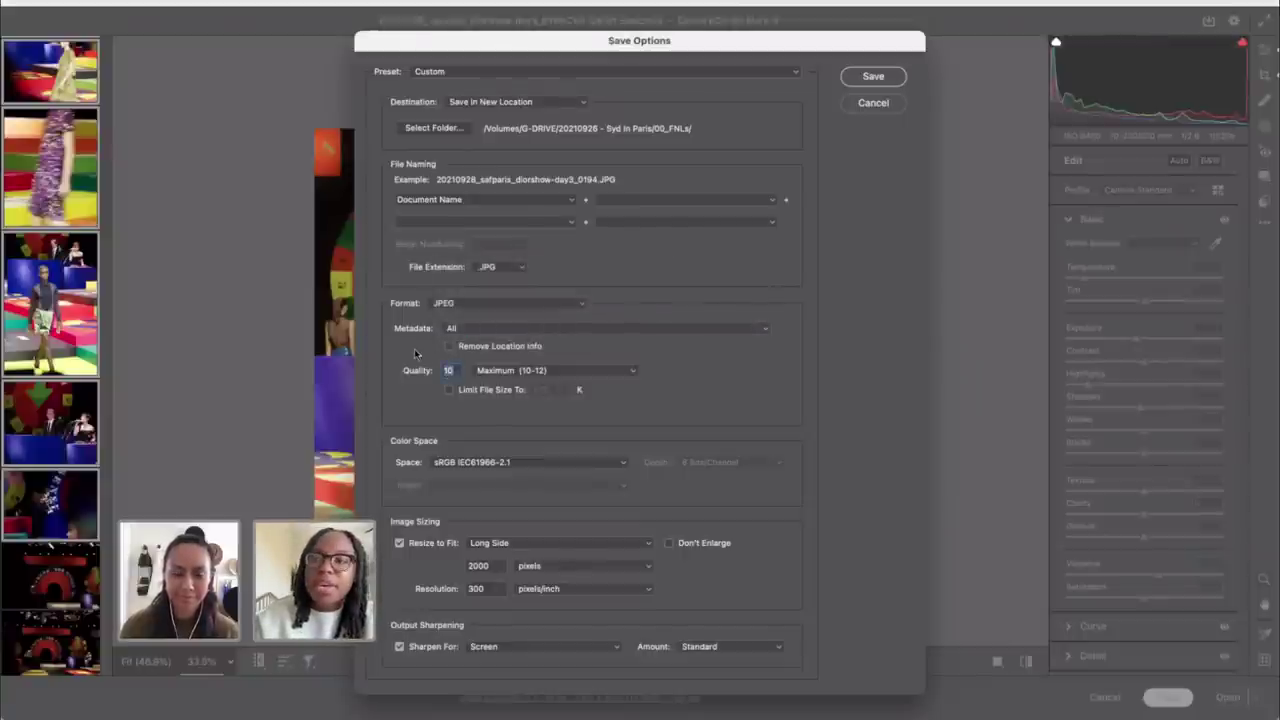
type("12")
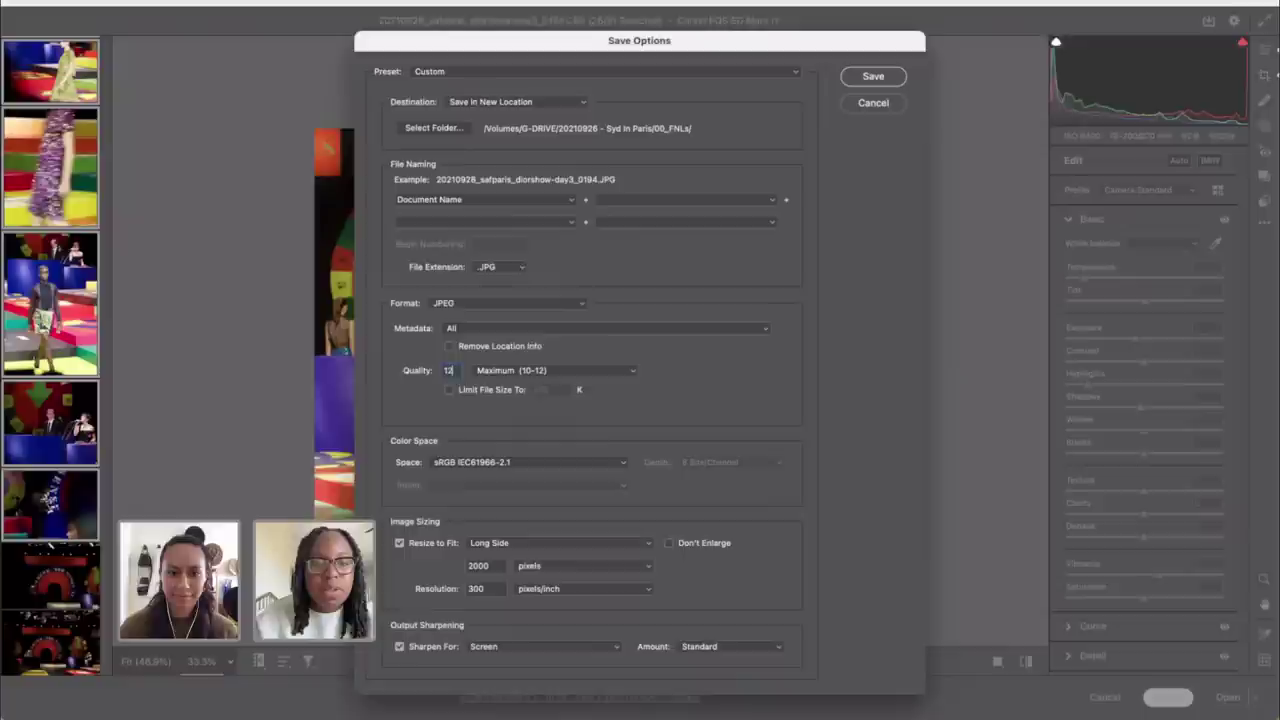
left_click(438, 543)
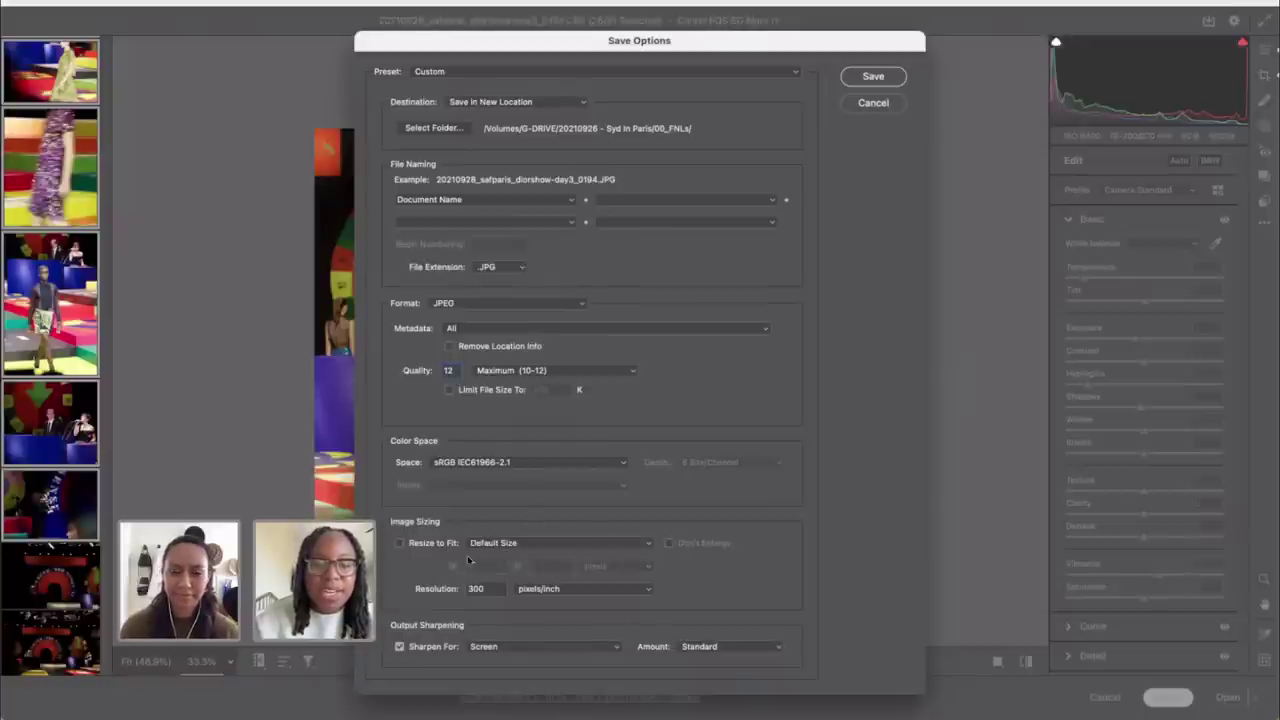
left_click(867, 80)
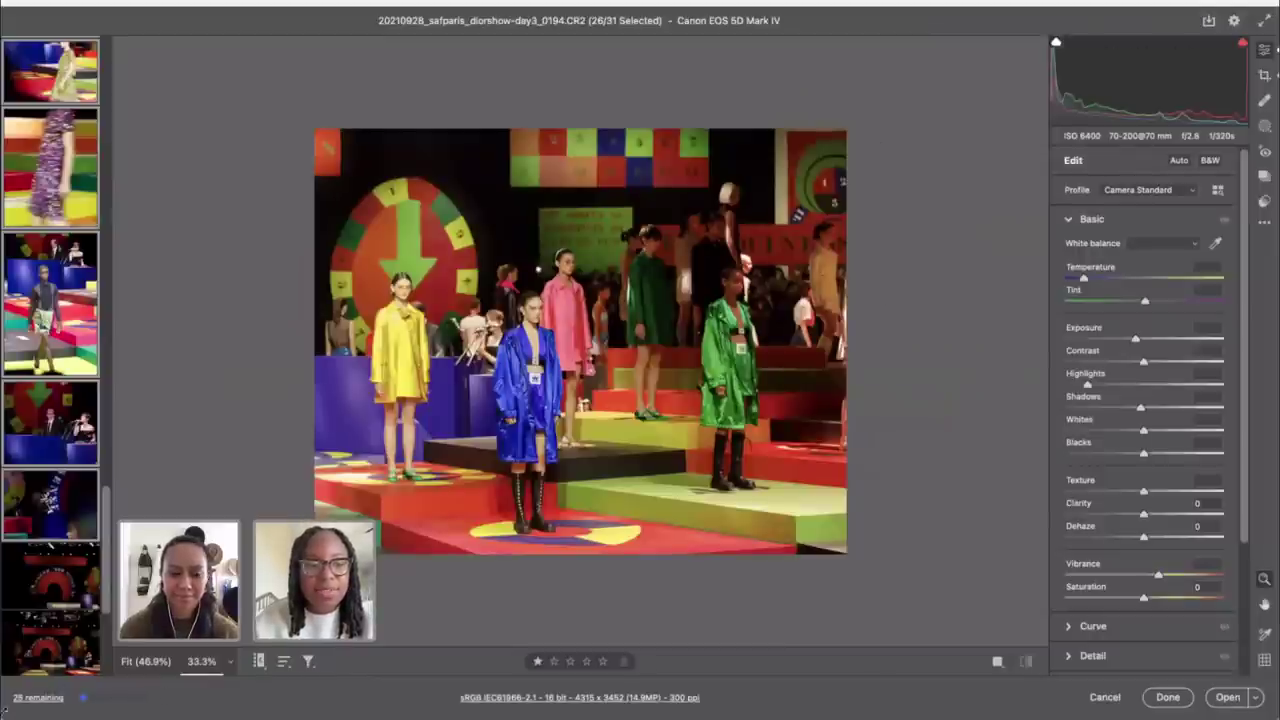
Step: Close Camera Raw keeping edits and browse the SAF in Paris folders in Bridge, filtered to today
left_click(1168, 697)
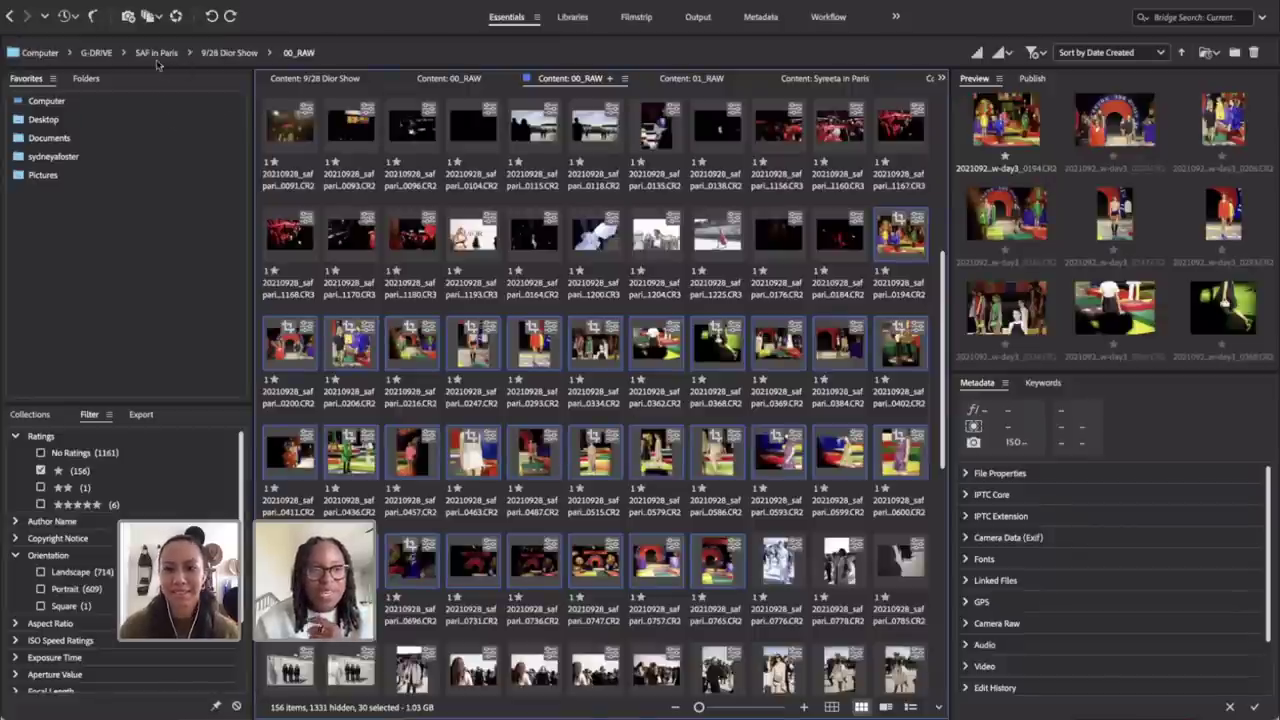
left_click(155, 53)
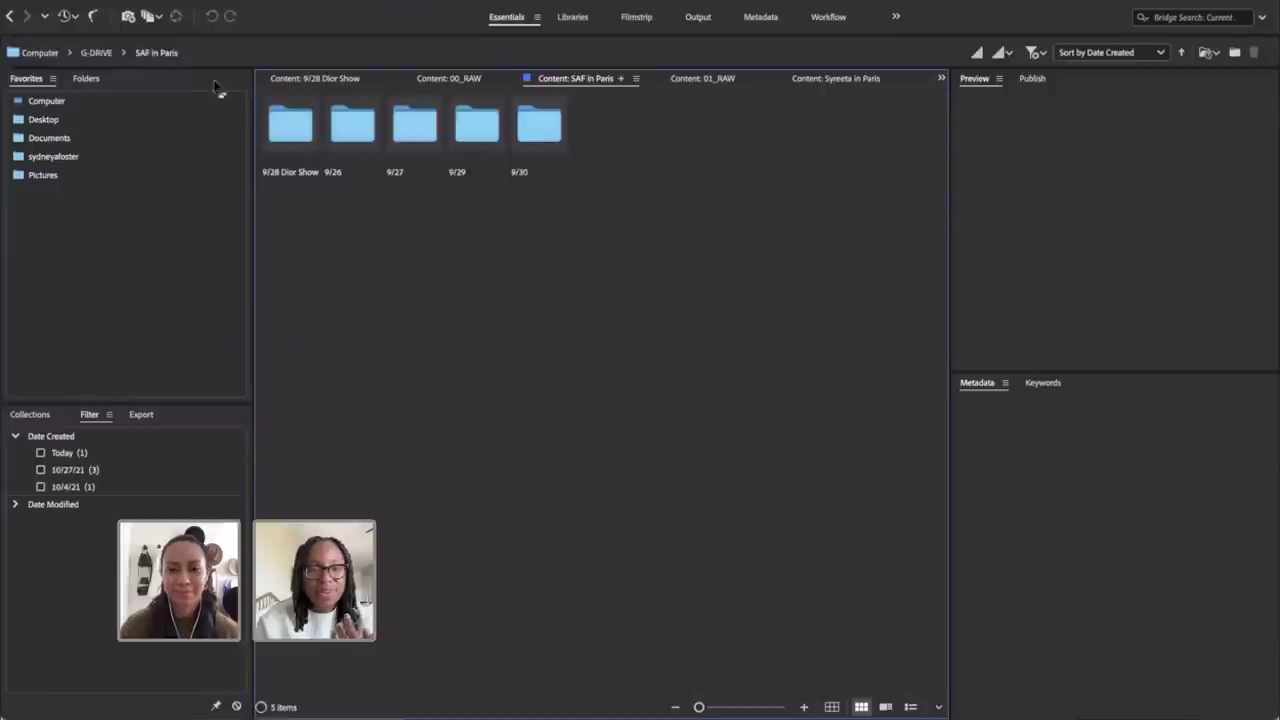
left_click(152, 54)
left_click(172, 137)
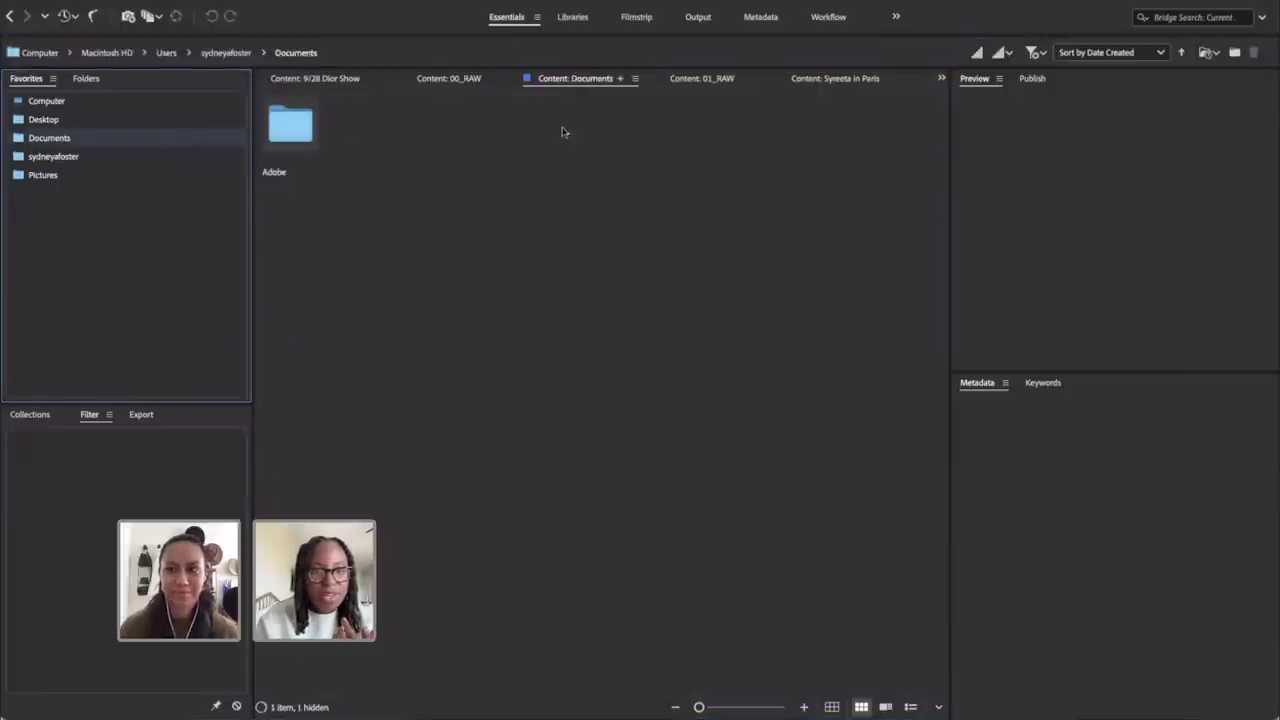
left_click(11, 16)
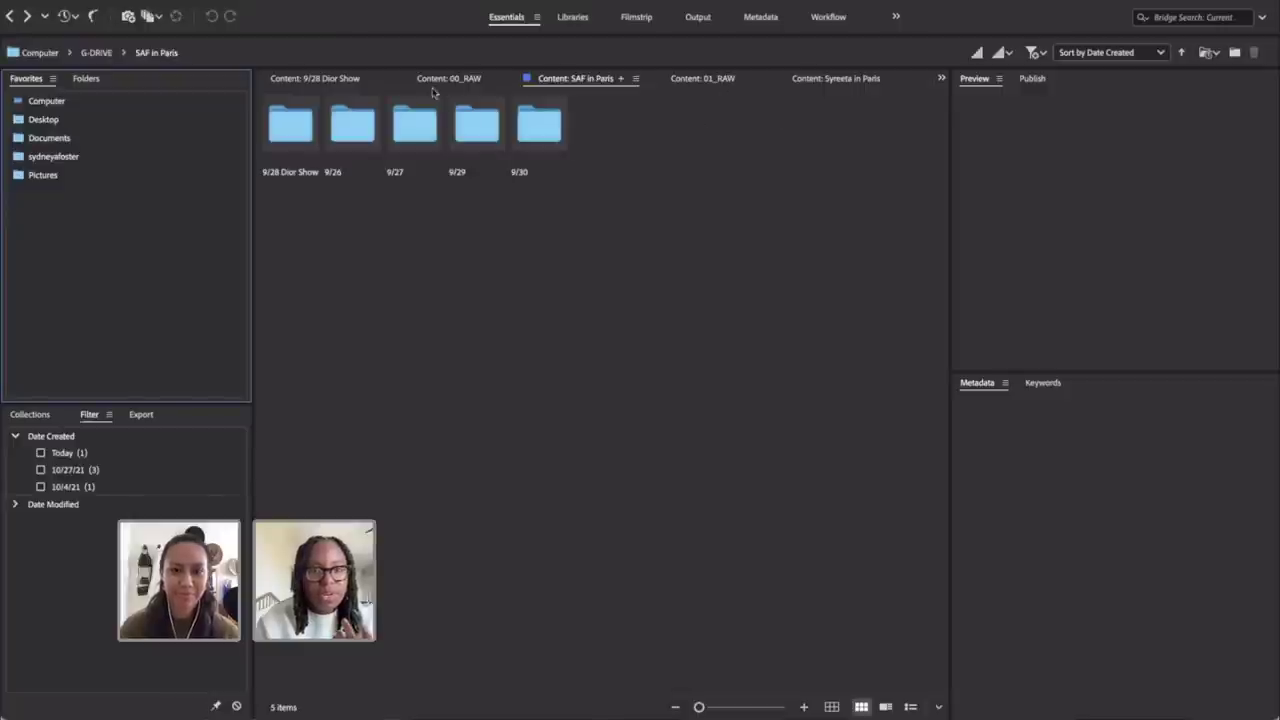
left_click(458, 182)
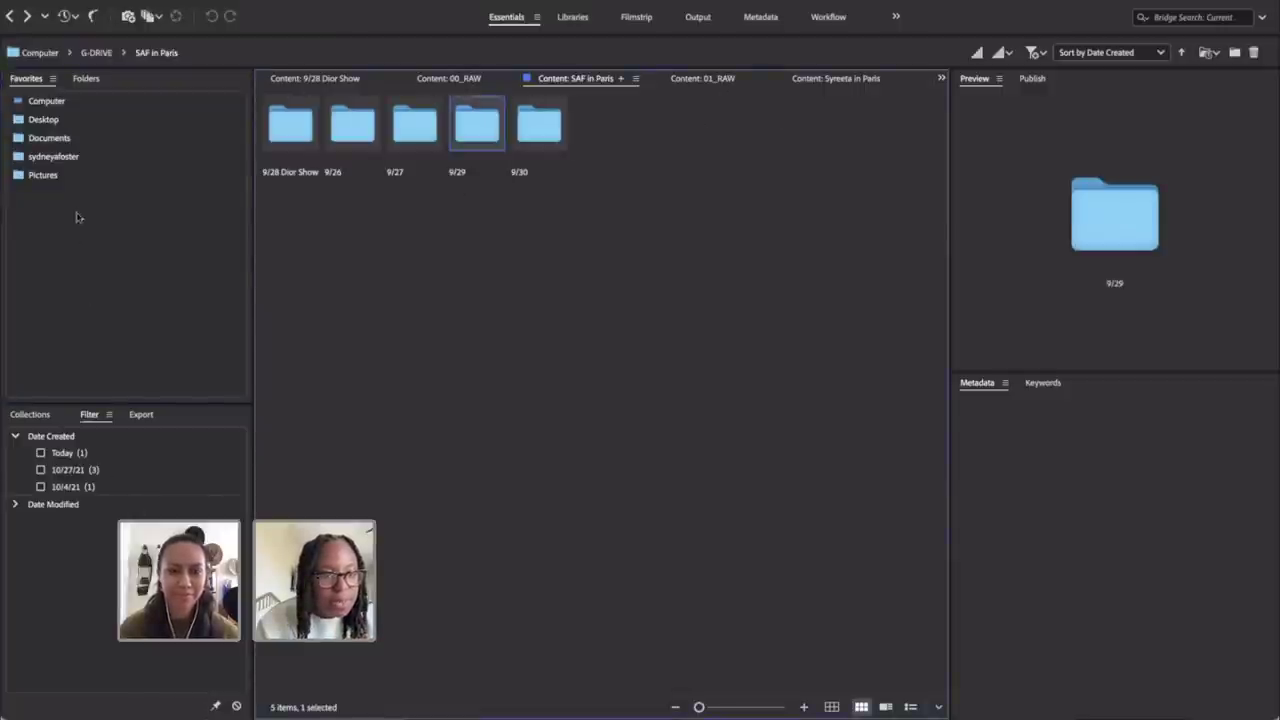
left_click(70, 458)
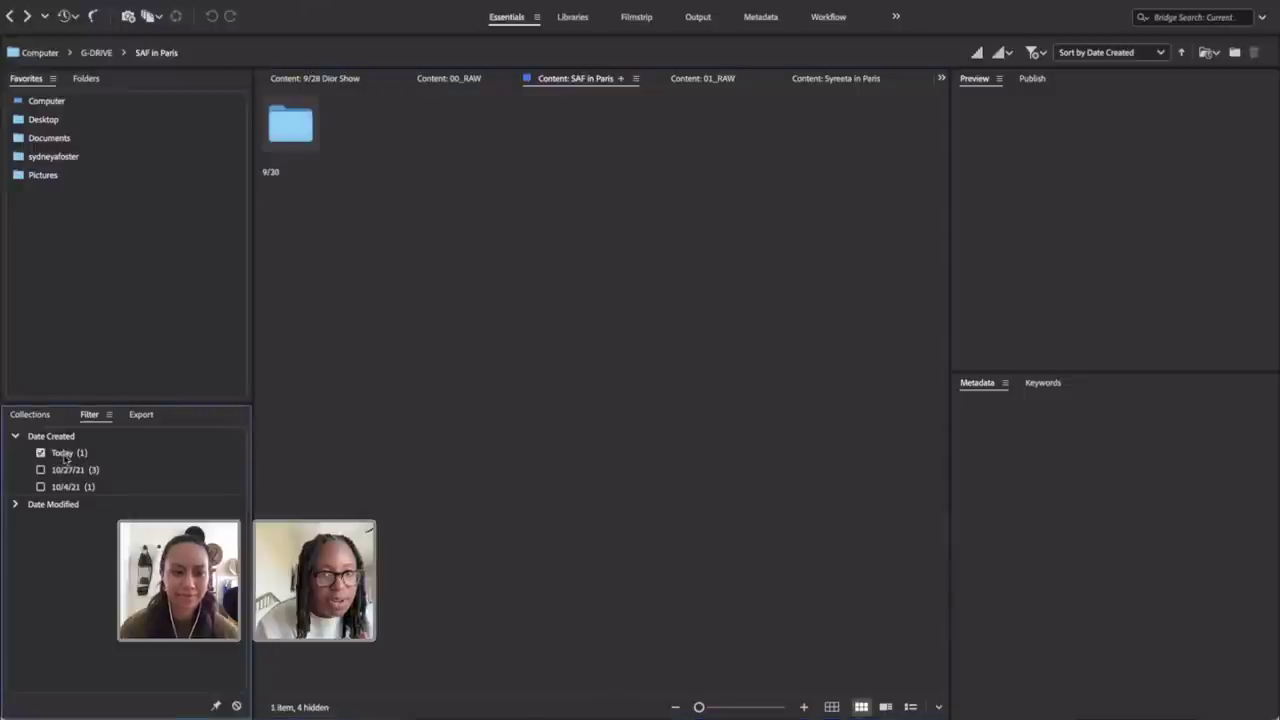
double_click(285, 147)
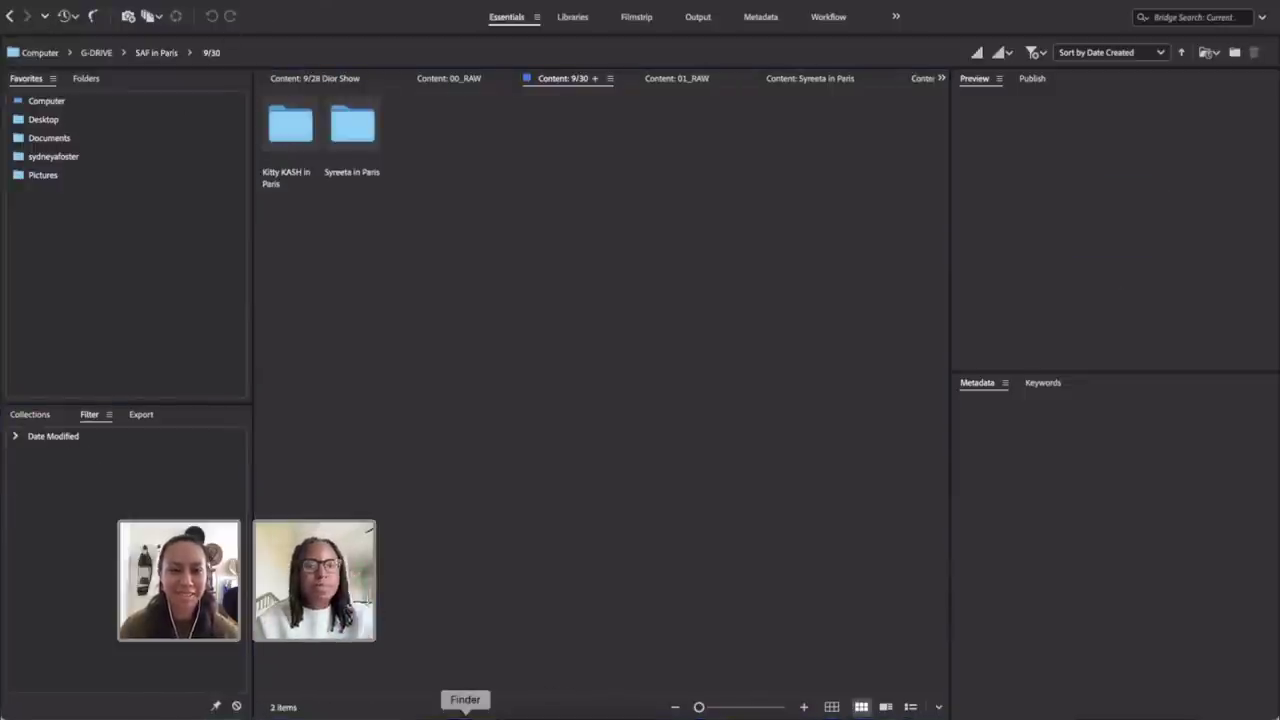
Step: Check in a file browser what is inside G-DRIVE's 20210926 - Syd In Paris folder
left_click(465, 714)
left_click(355, 424)
left_click(350, 438)
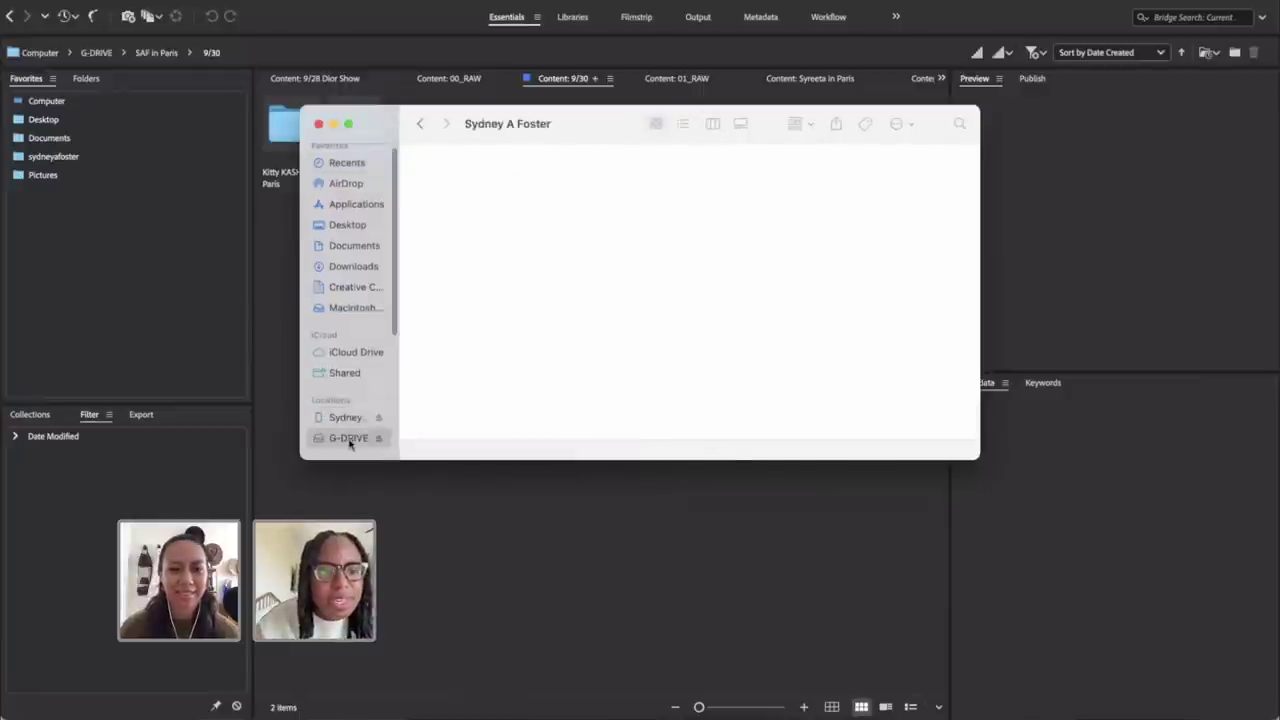
left_click(466, 190)
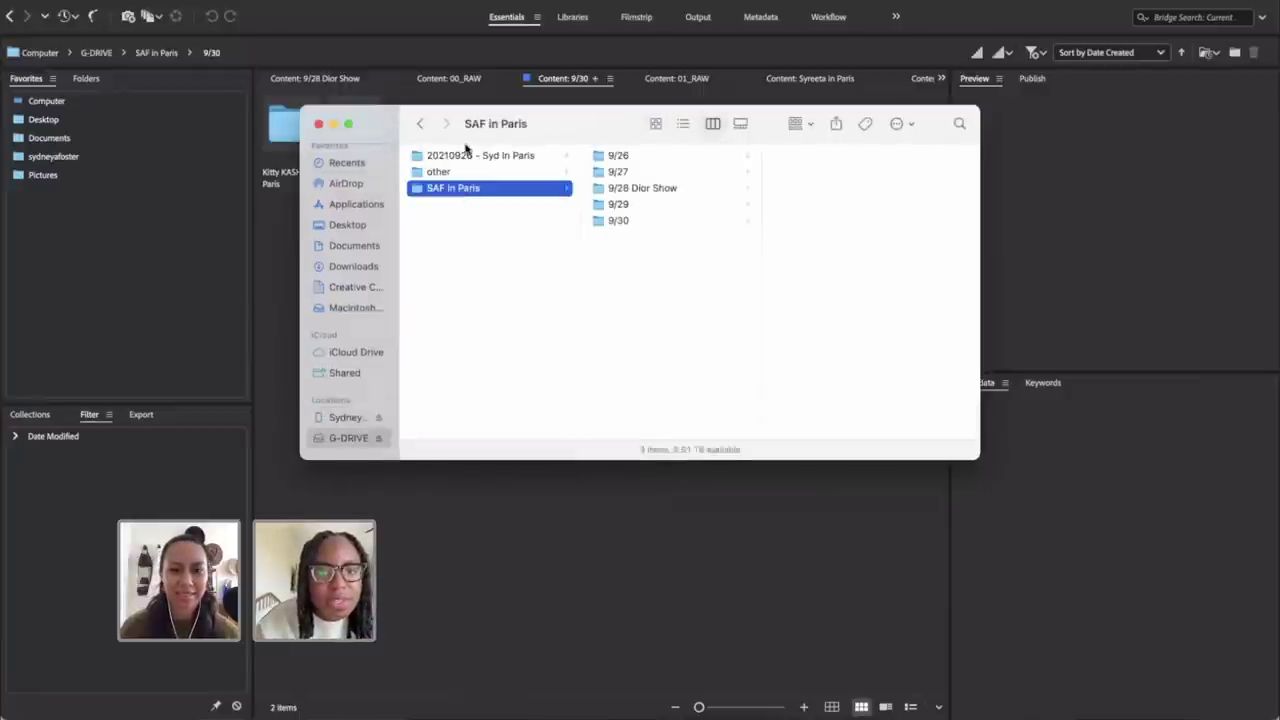
left_click(468, 156)
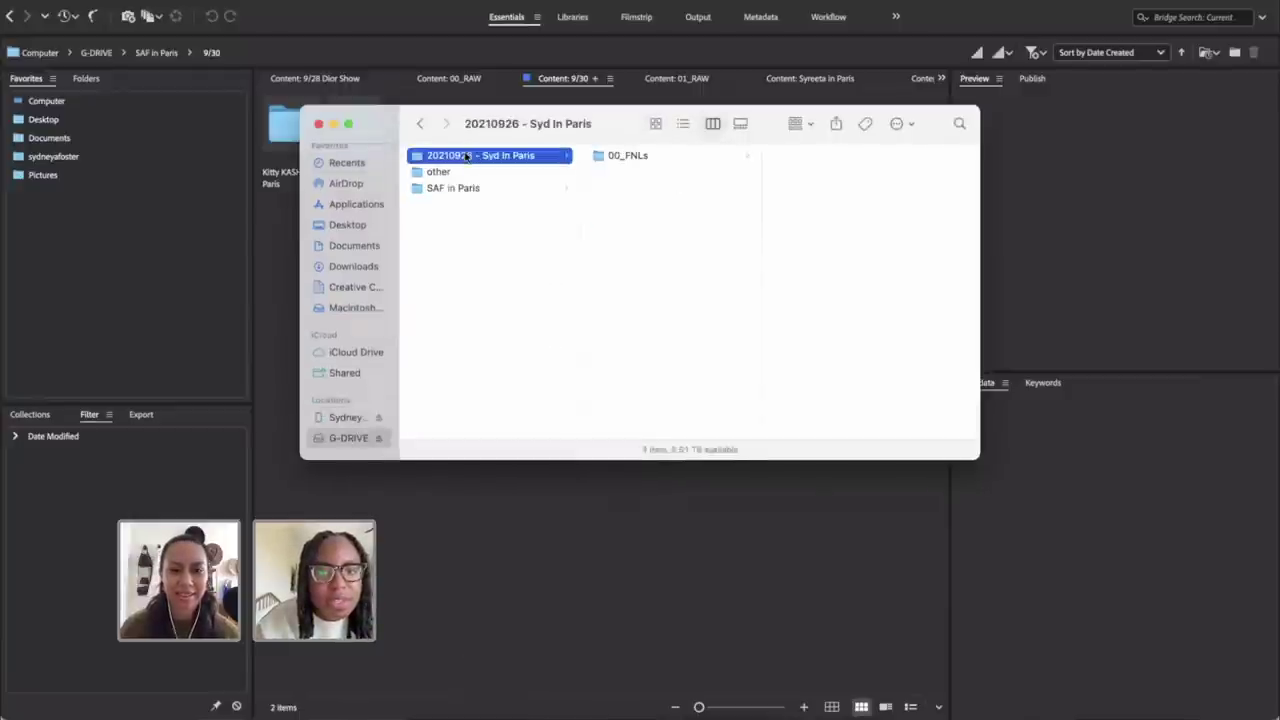
Step: In Bridge, go up to G-DRIVE, open 20210926 - Syd in Paris, then open 00_FNLs
left_click(447, 502)
left_click(100, 52)
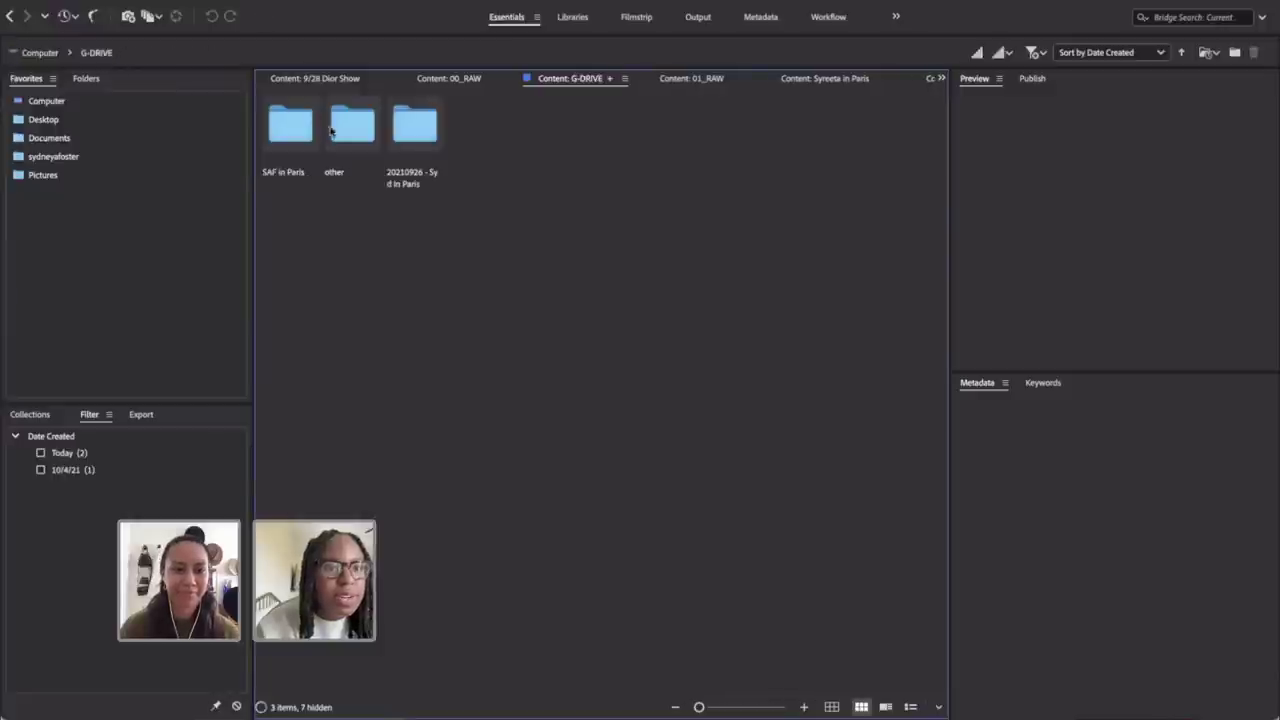
double_click(412, 135)
left_click(296, 133)
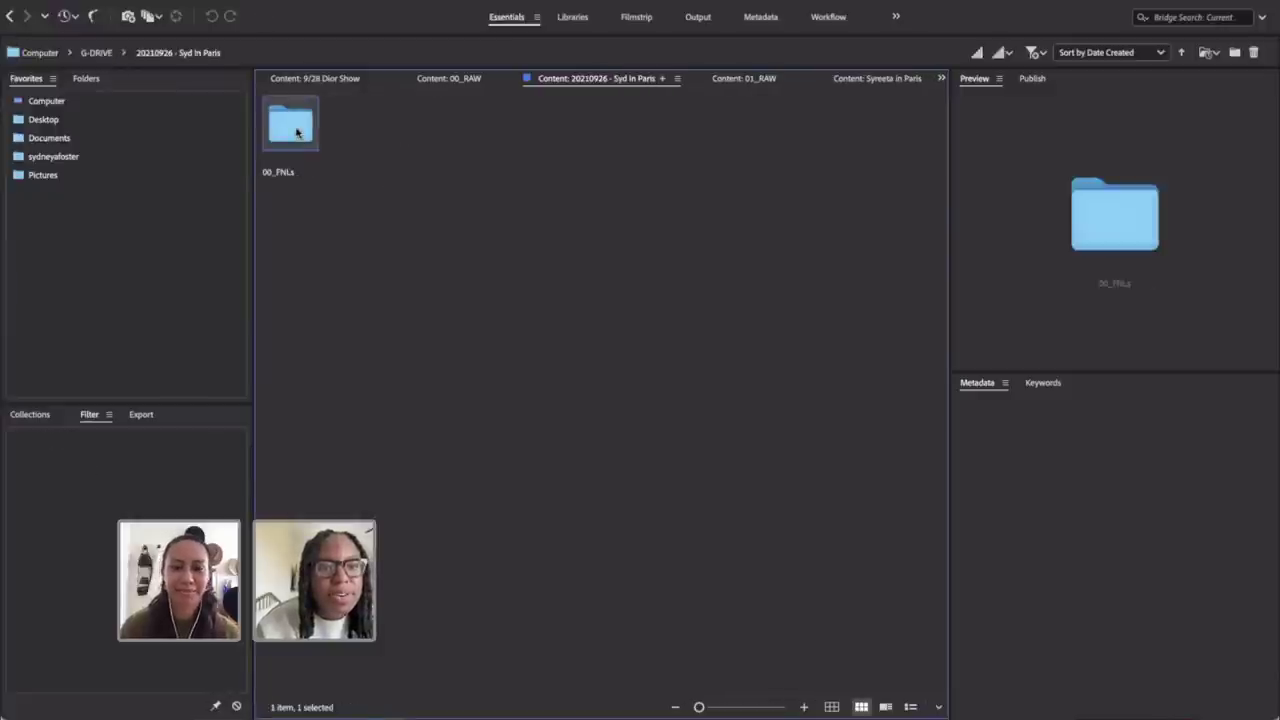
double_click(296, 133)
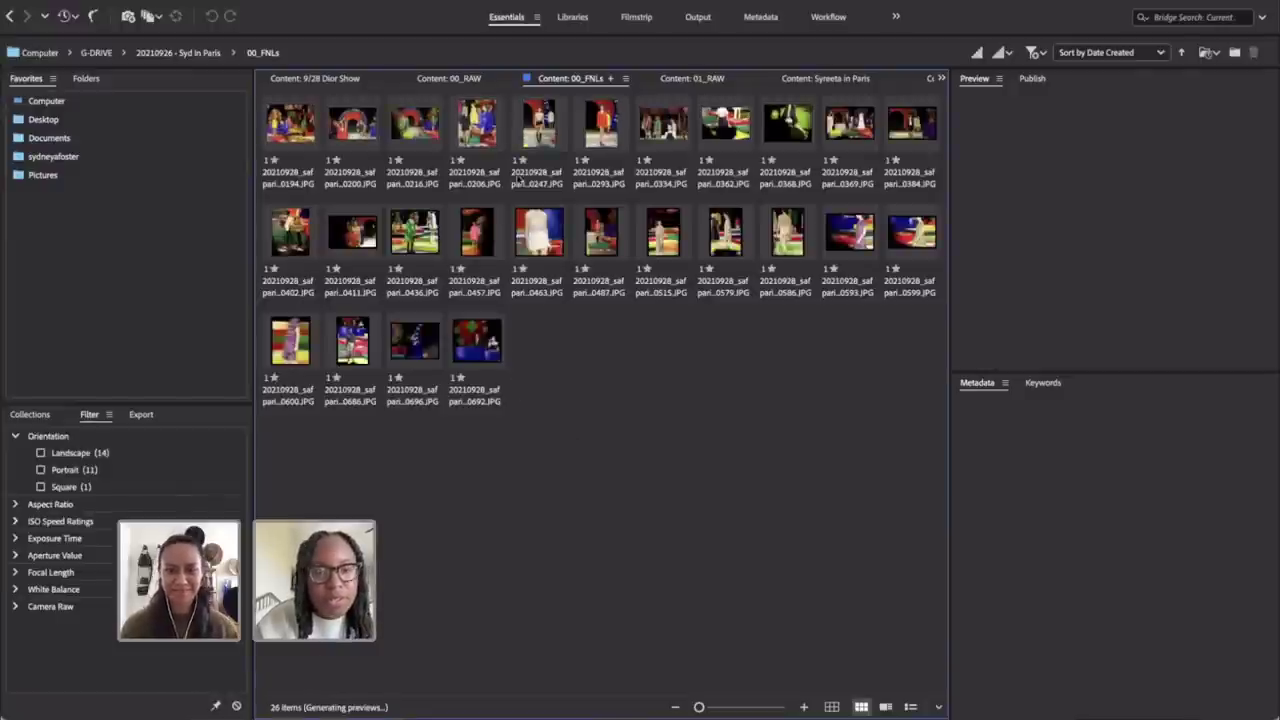
Step: Preview the first exported photos full screen, then select all 26 photos
left_click(292, 128)
key("space")
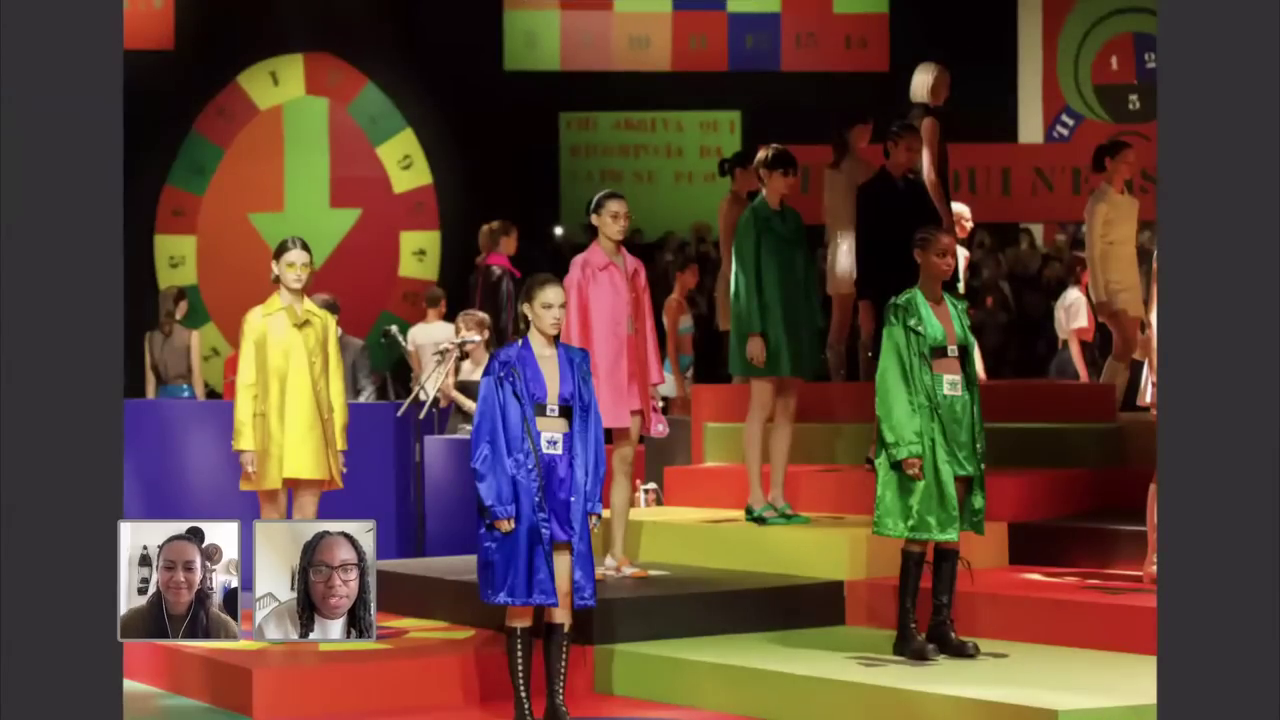
key("Right")
key("Right")
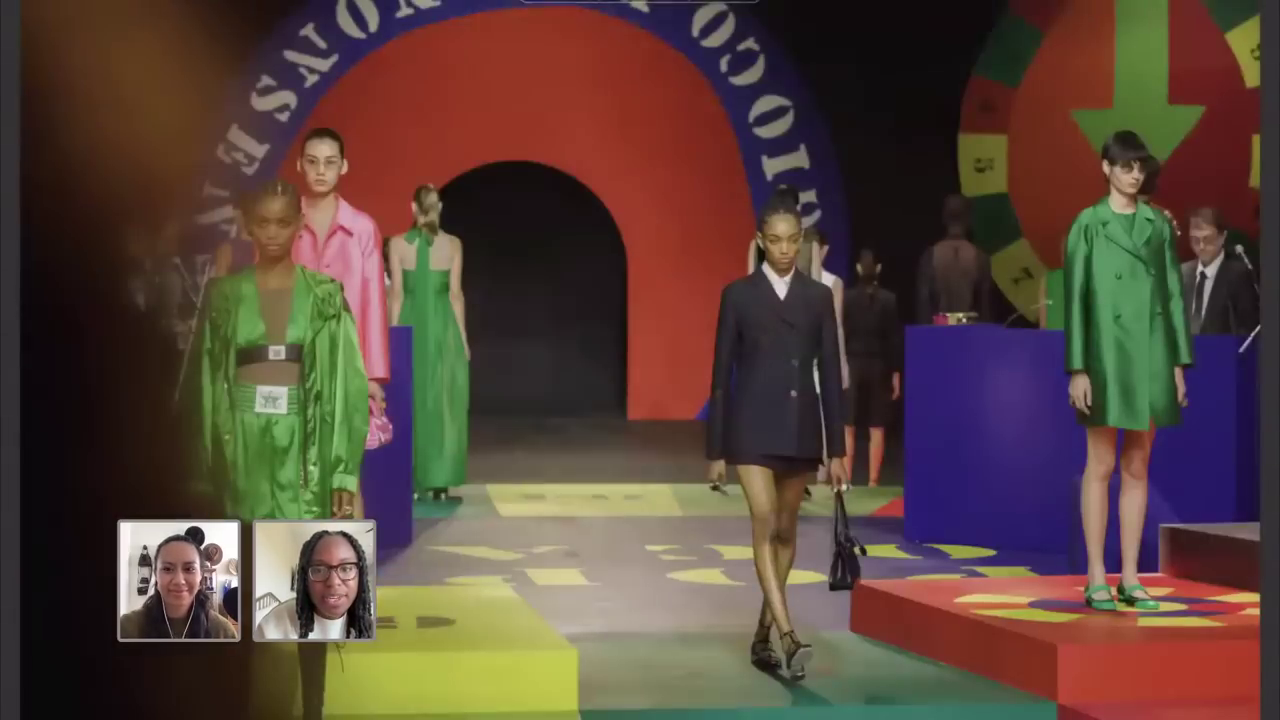
key("space")
key("ctrl+a")
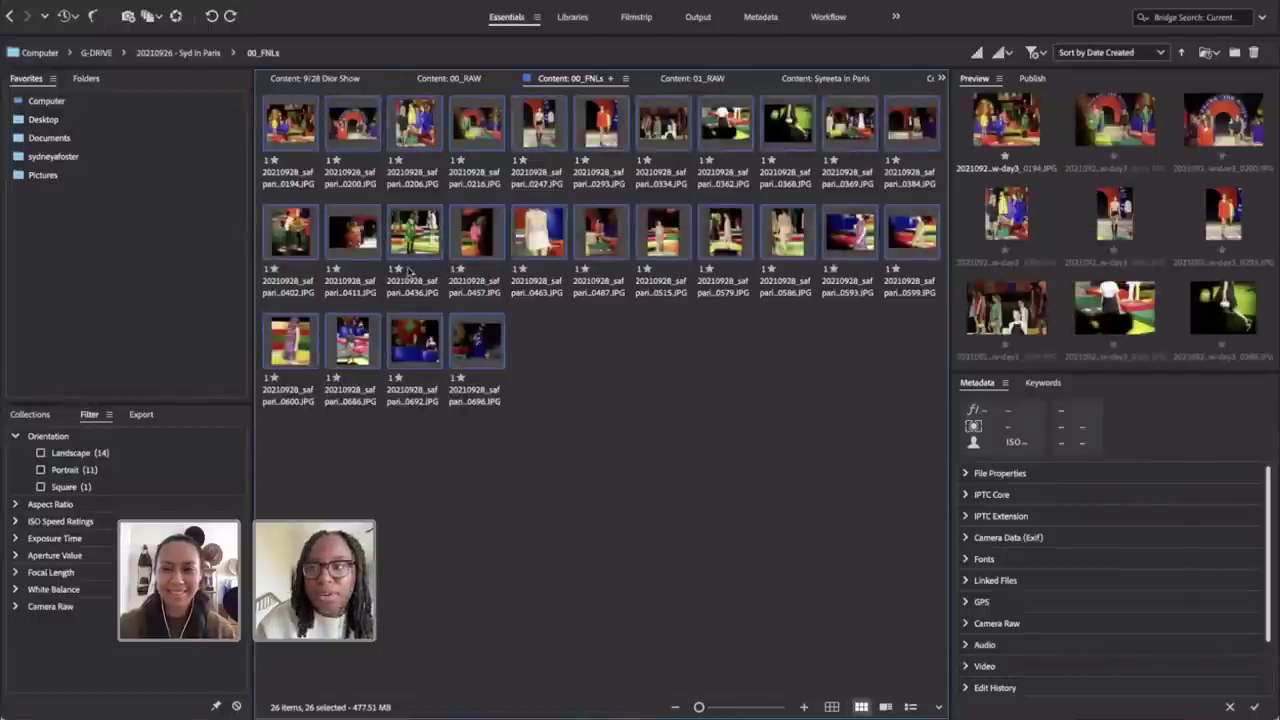
Step: In File Info, describe the model at Christian Dior SS '22 show in Paris, France, and set Copyrighted
right_click(476, 232)
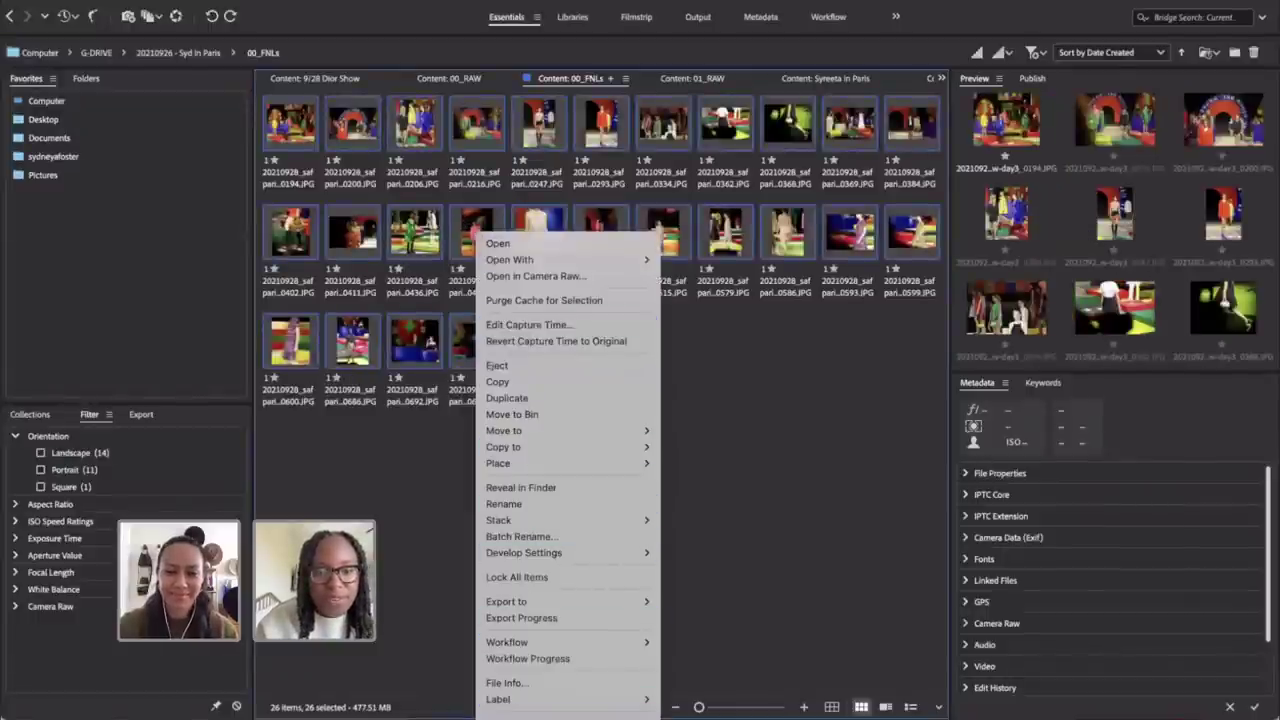
left_click(527, 684)
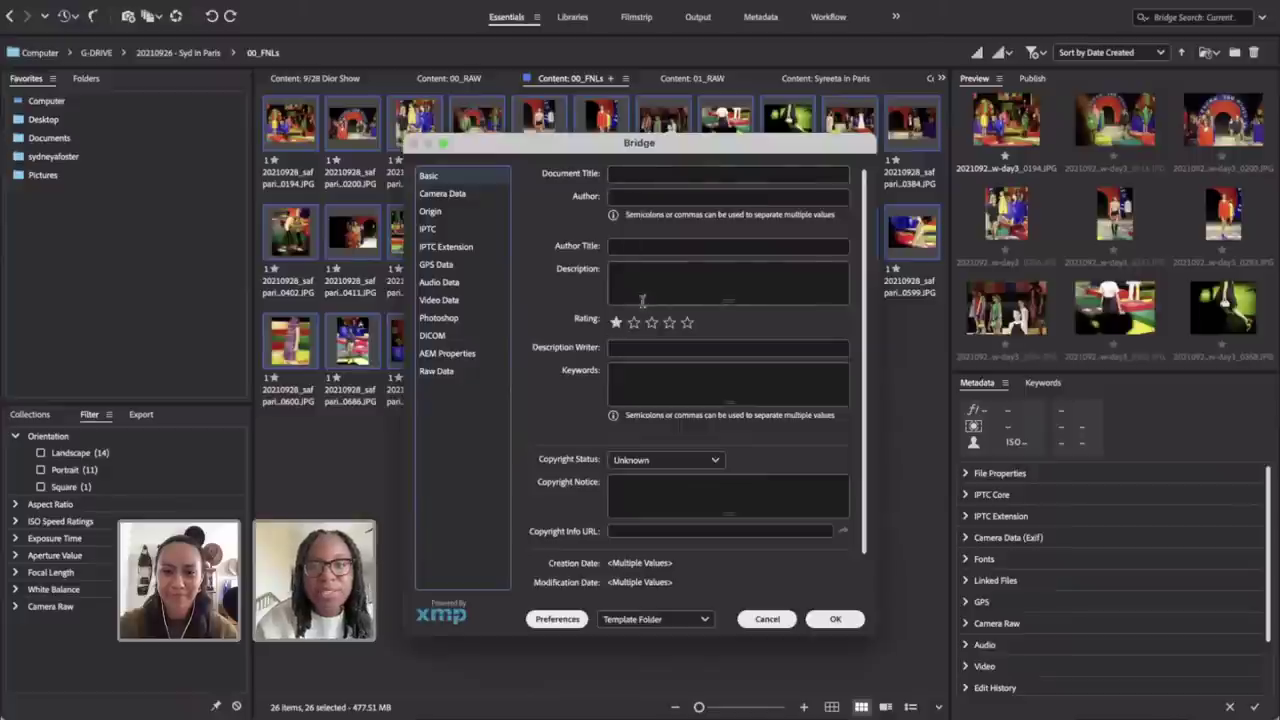
left_click(641, 277)
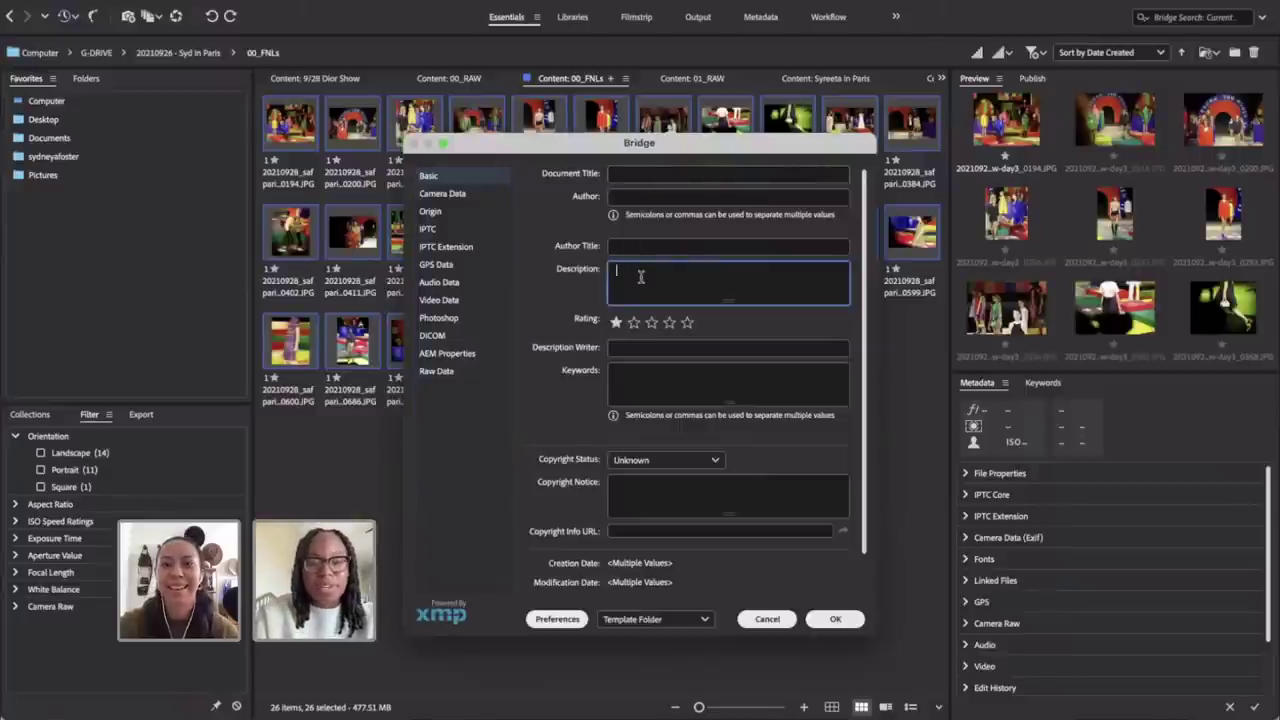
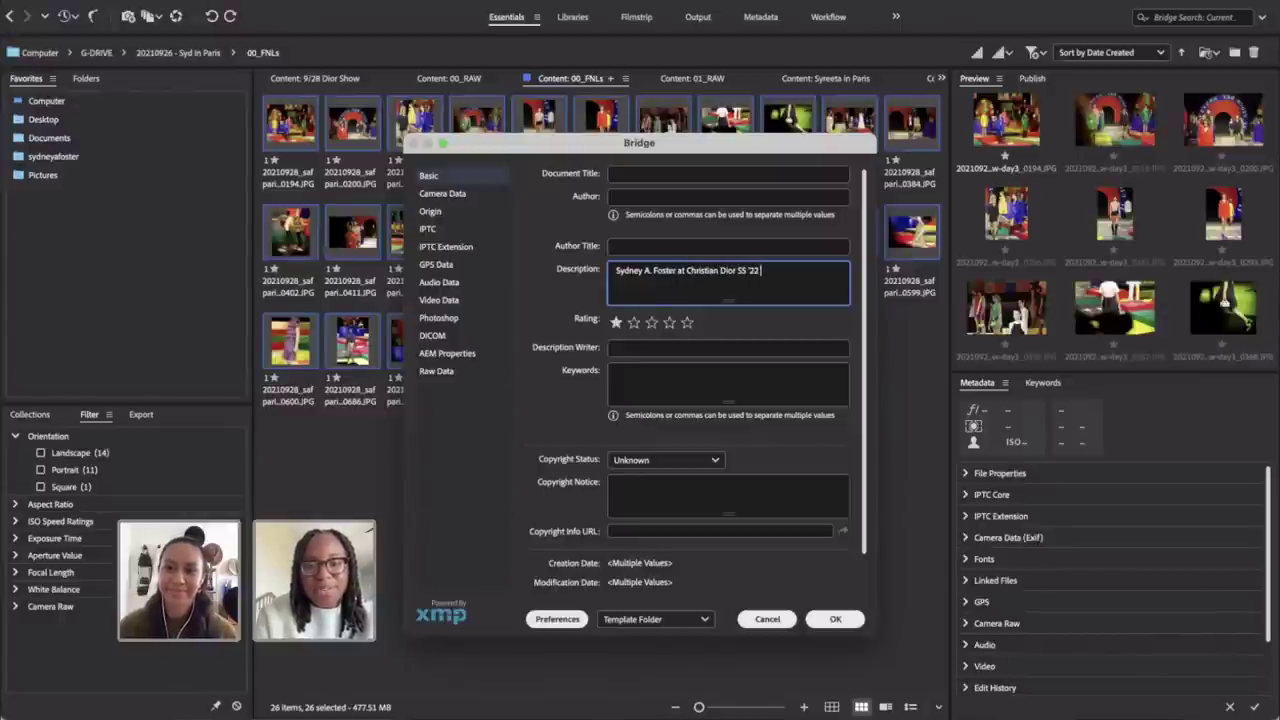
type("Christian Dior SS '22 show")
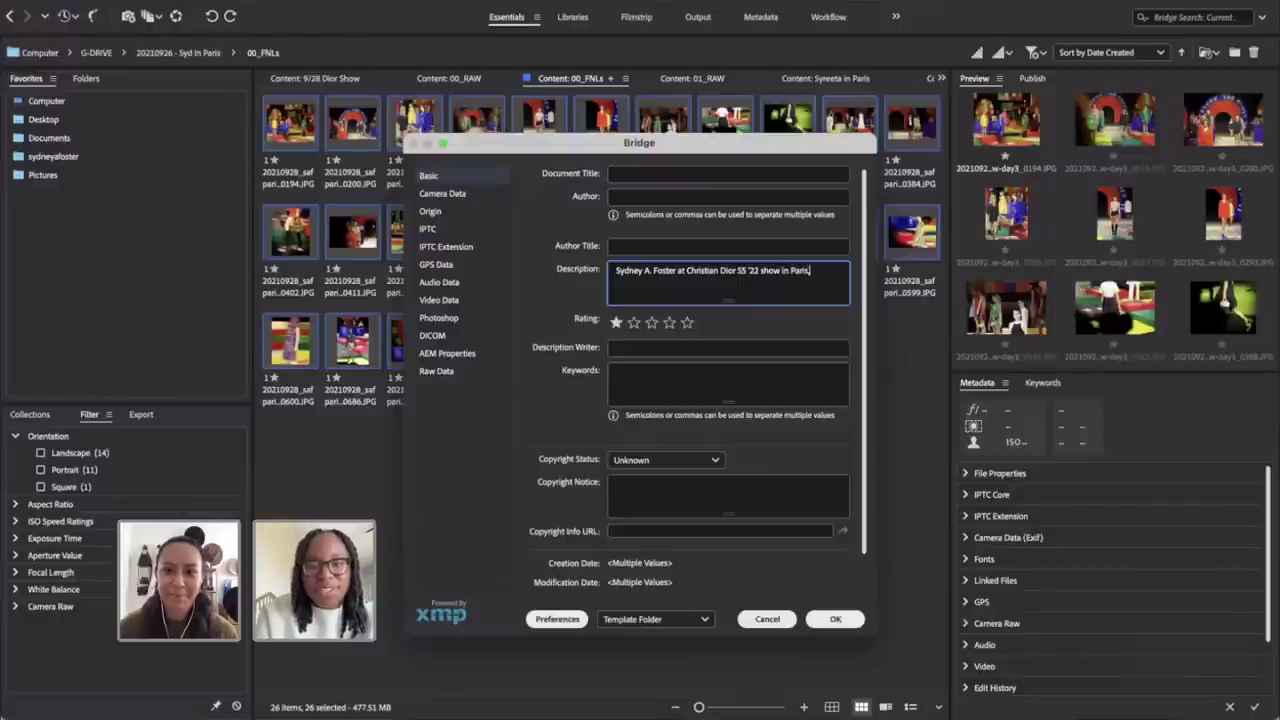
type(" in Paris, France.")
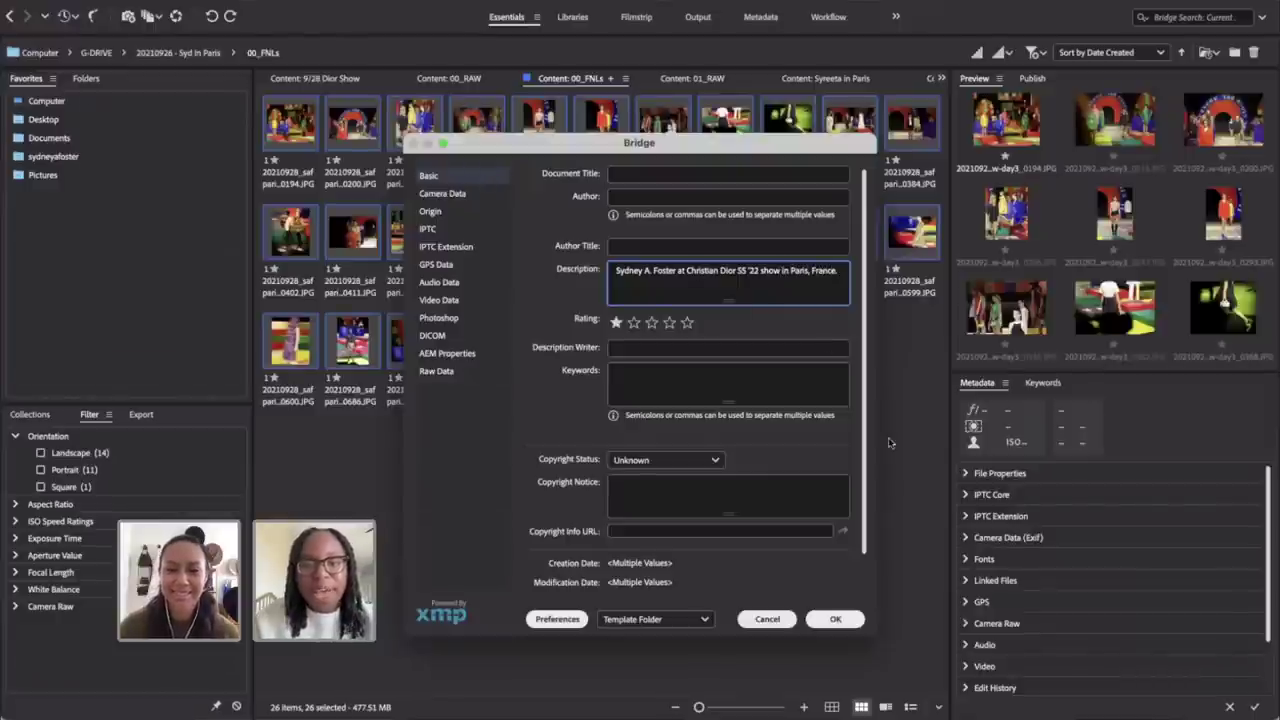
left_click(662, 460)
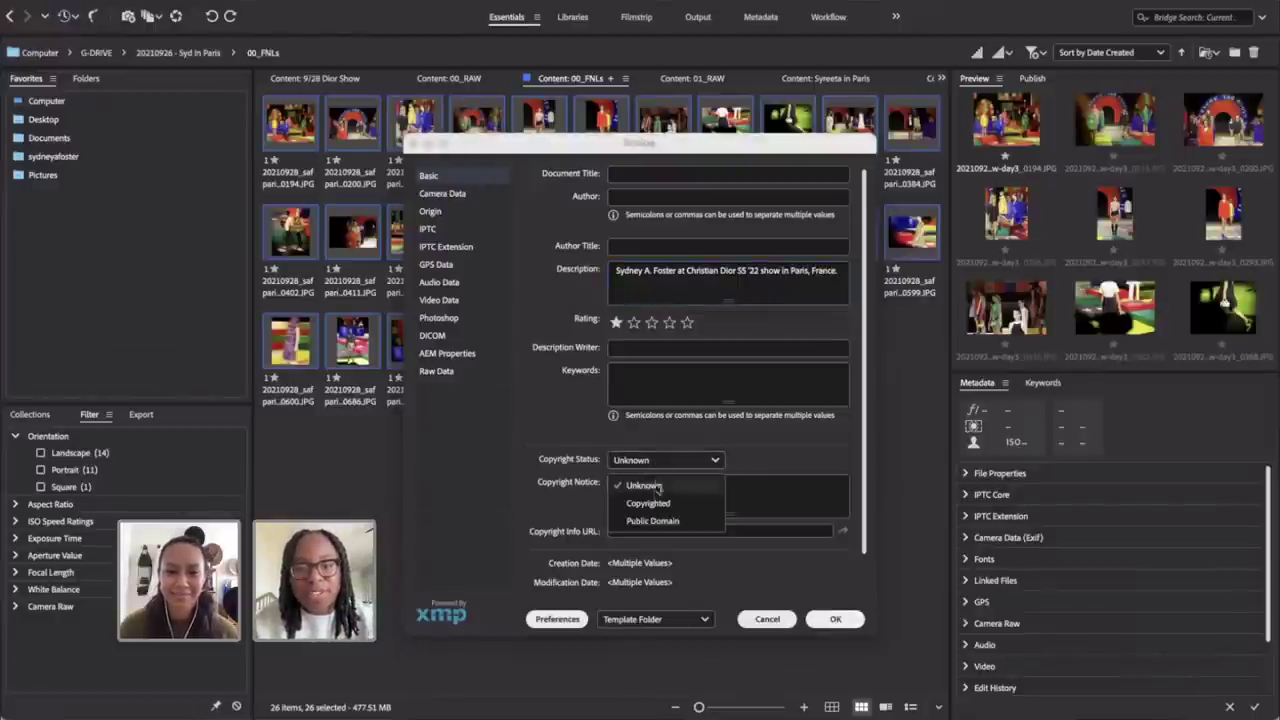
left_click(650, 503)
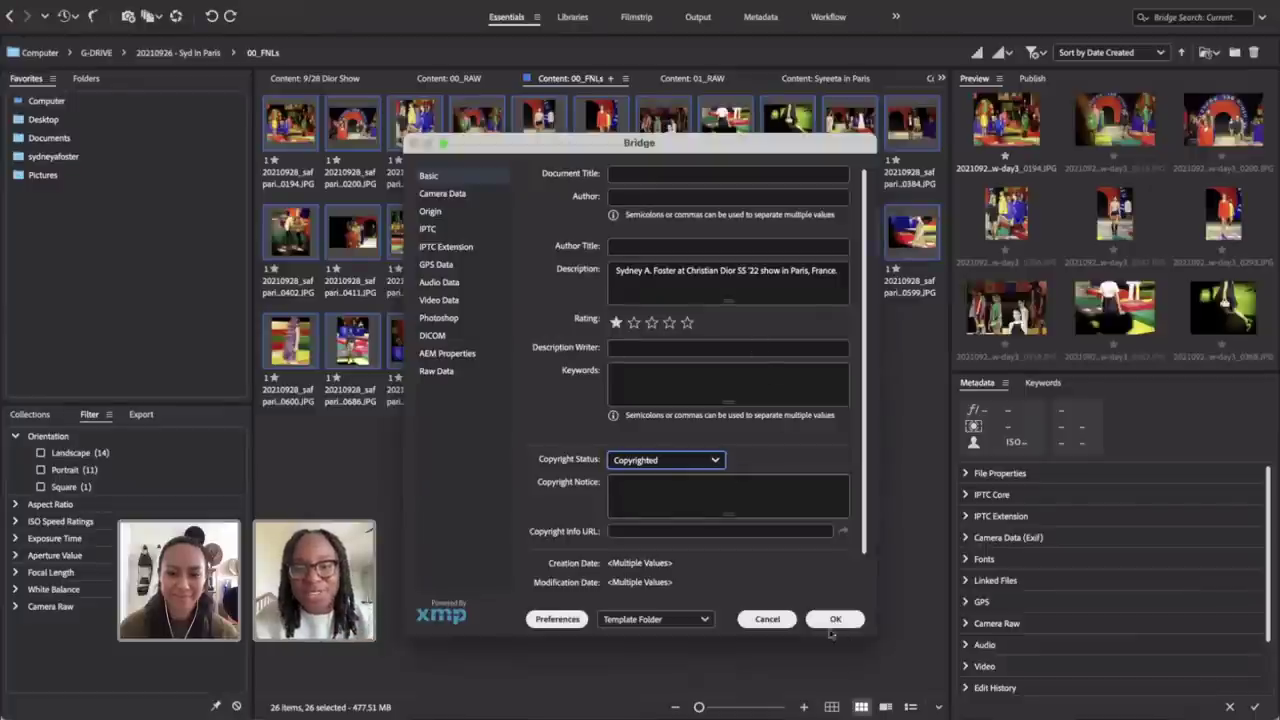
left_click(830, 620)
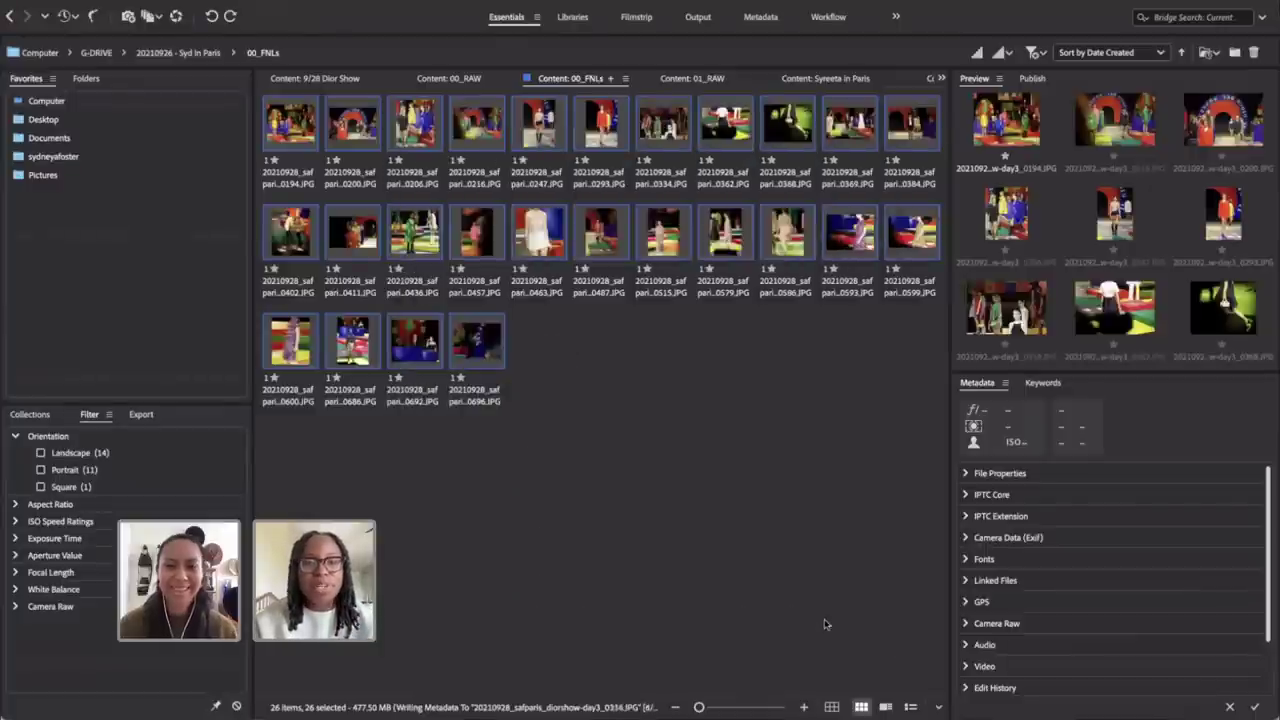